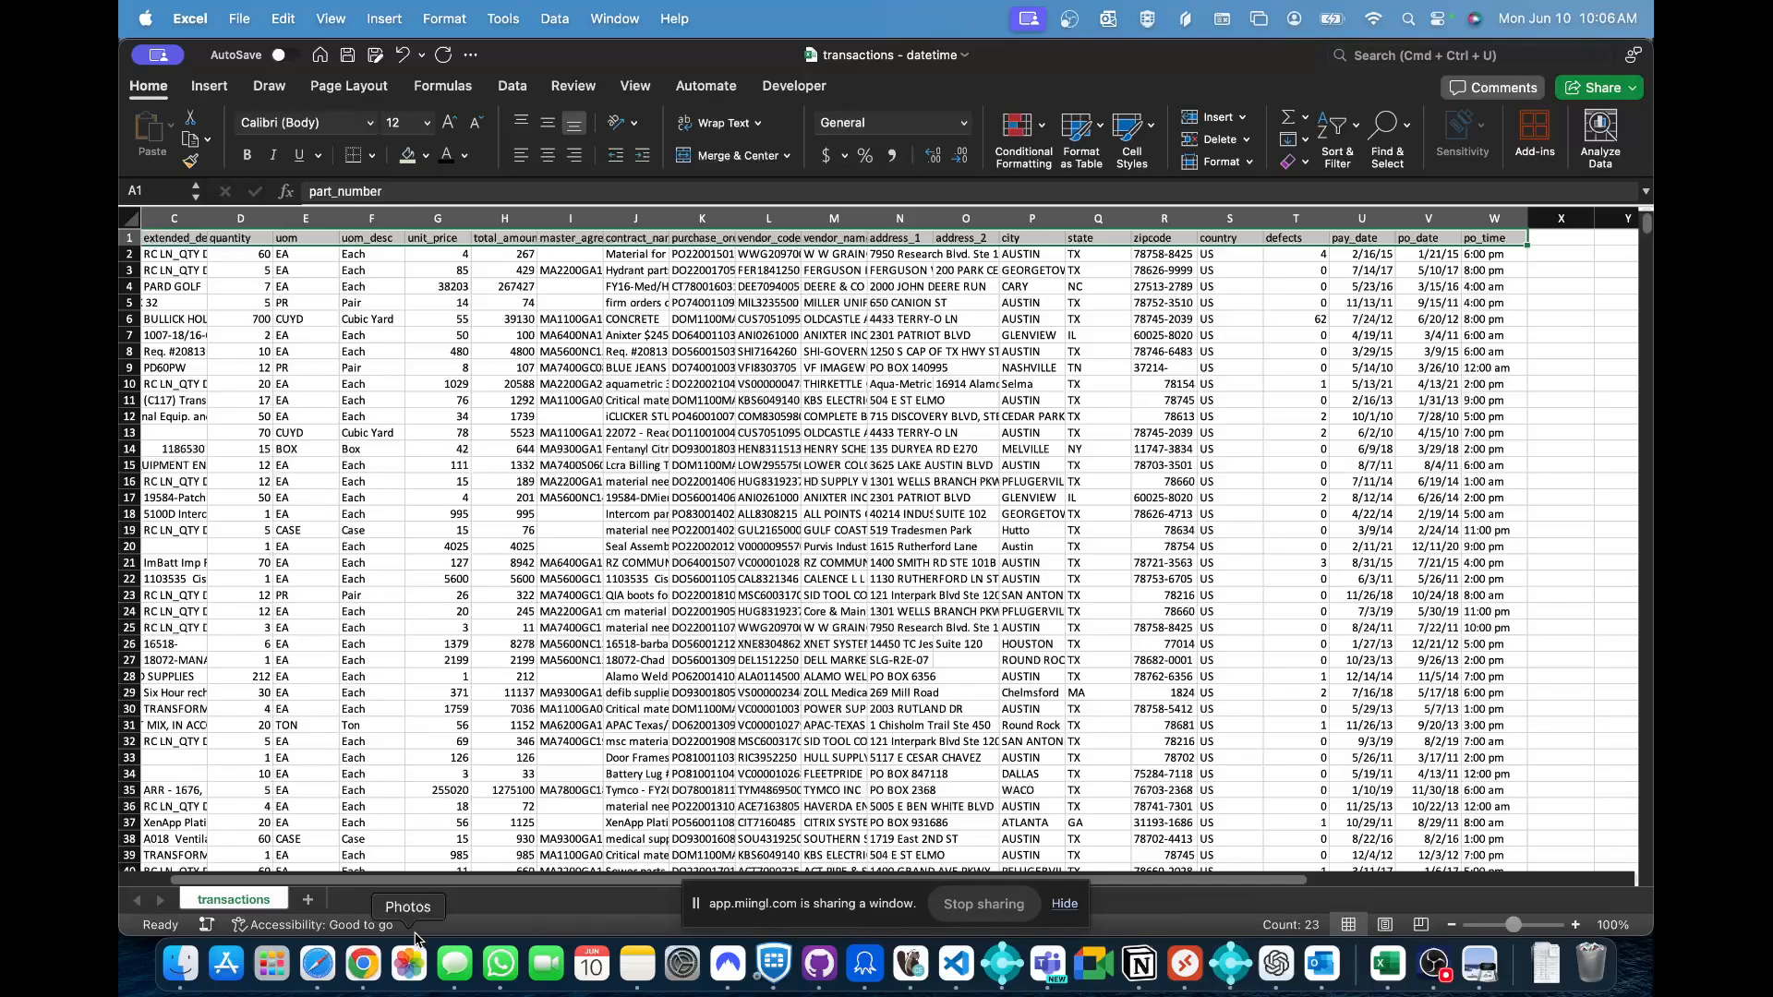
left_click(363, 963)
key("super+m")
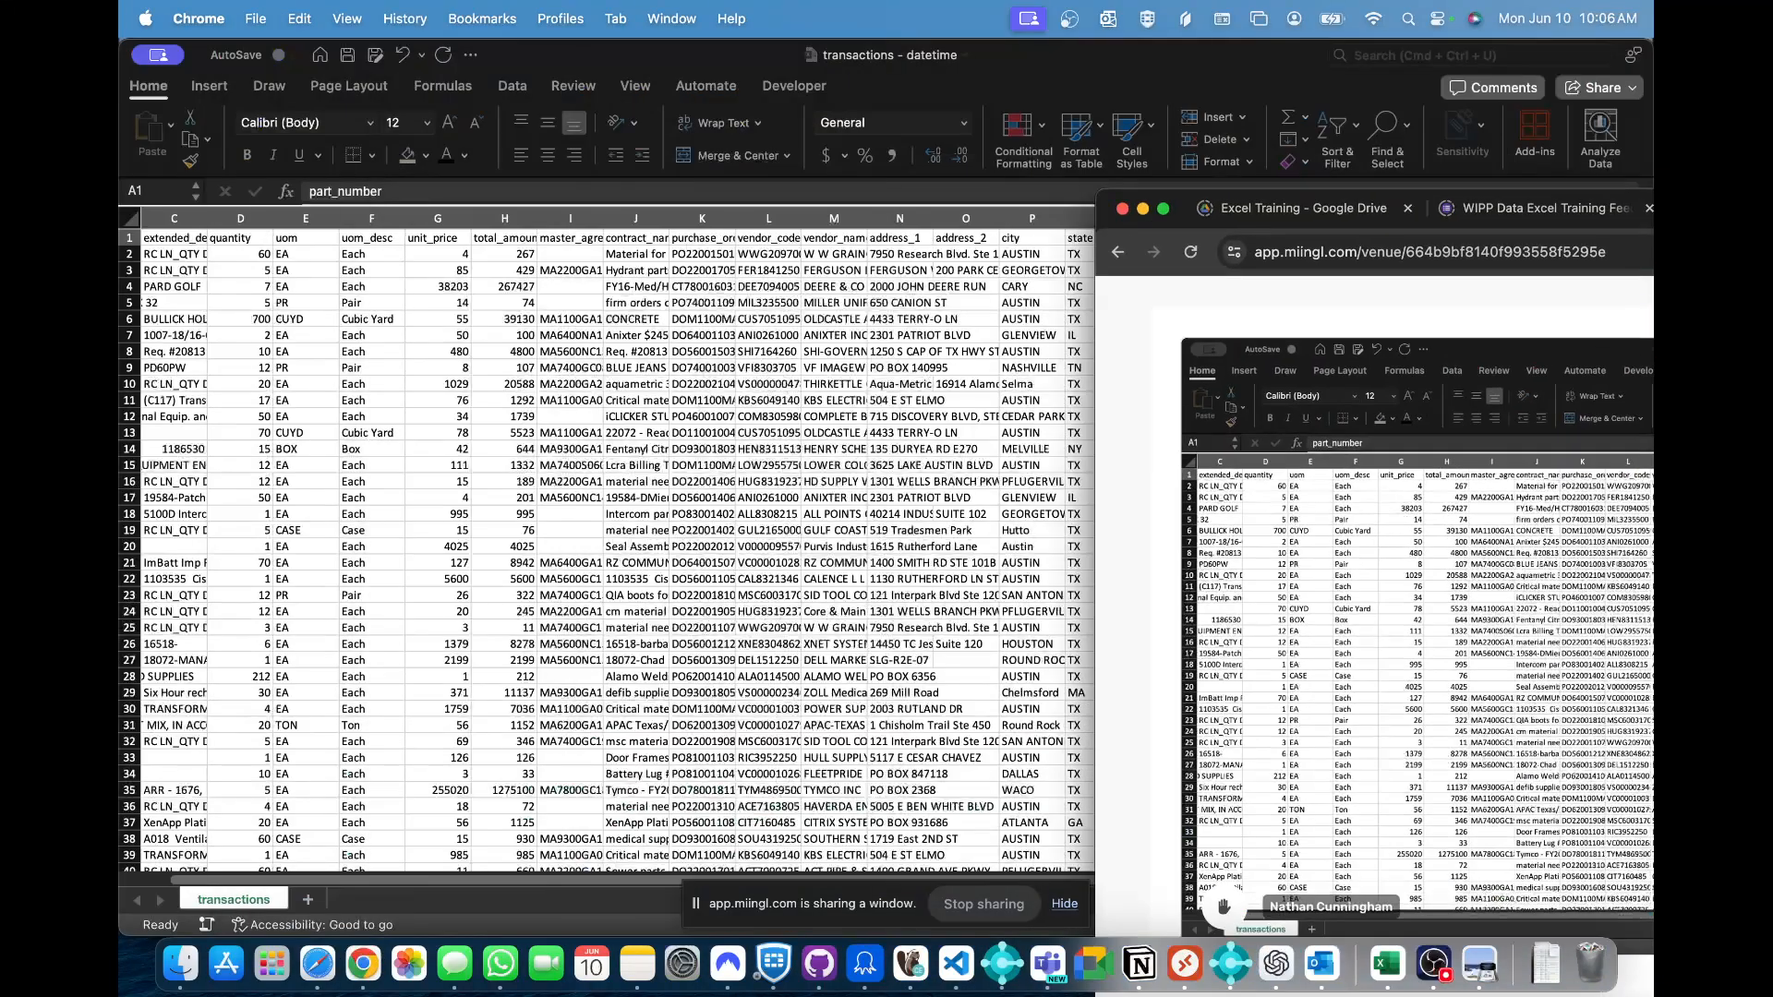
left_click_drag(1652, 120, 1652, 84)
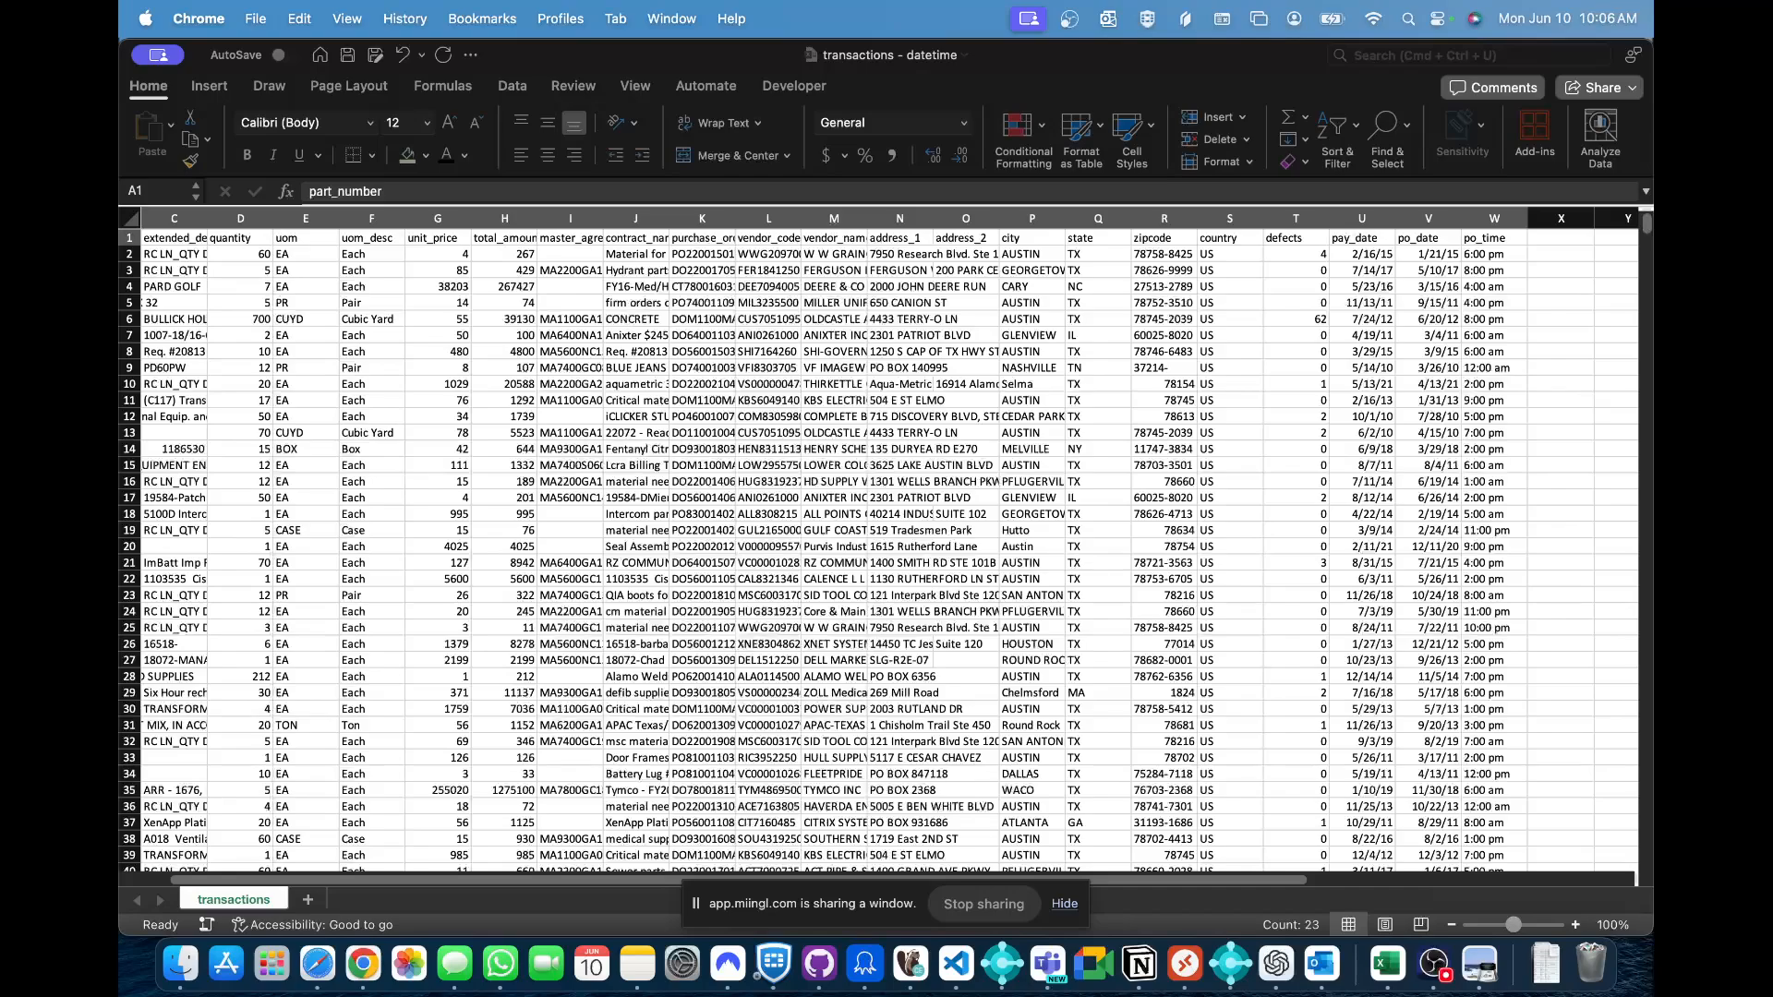
left_click(743, 306)
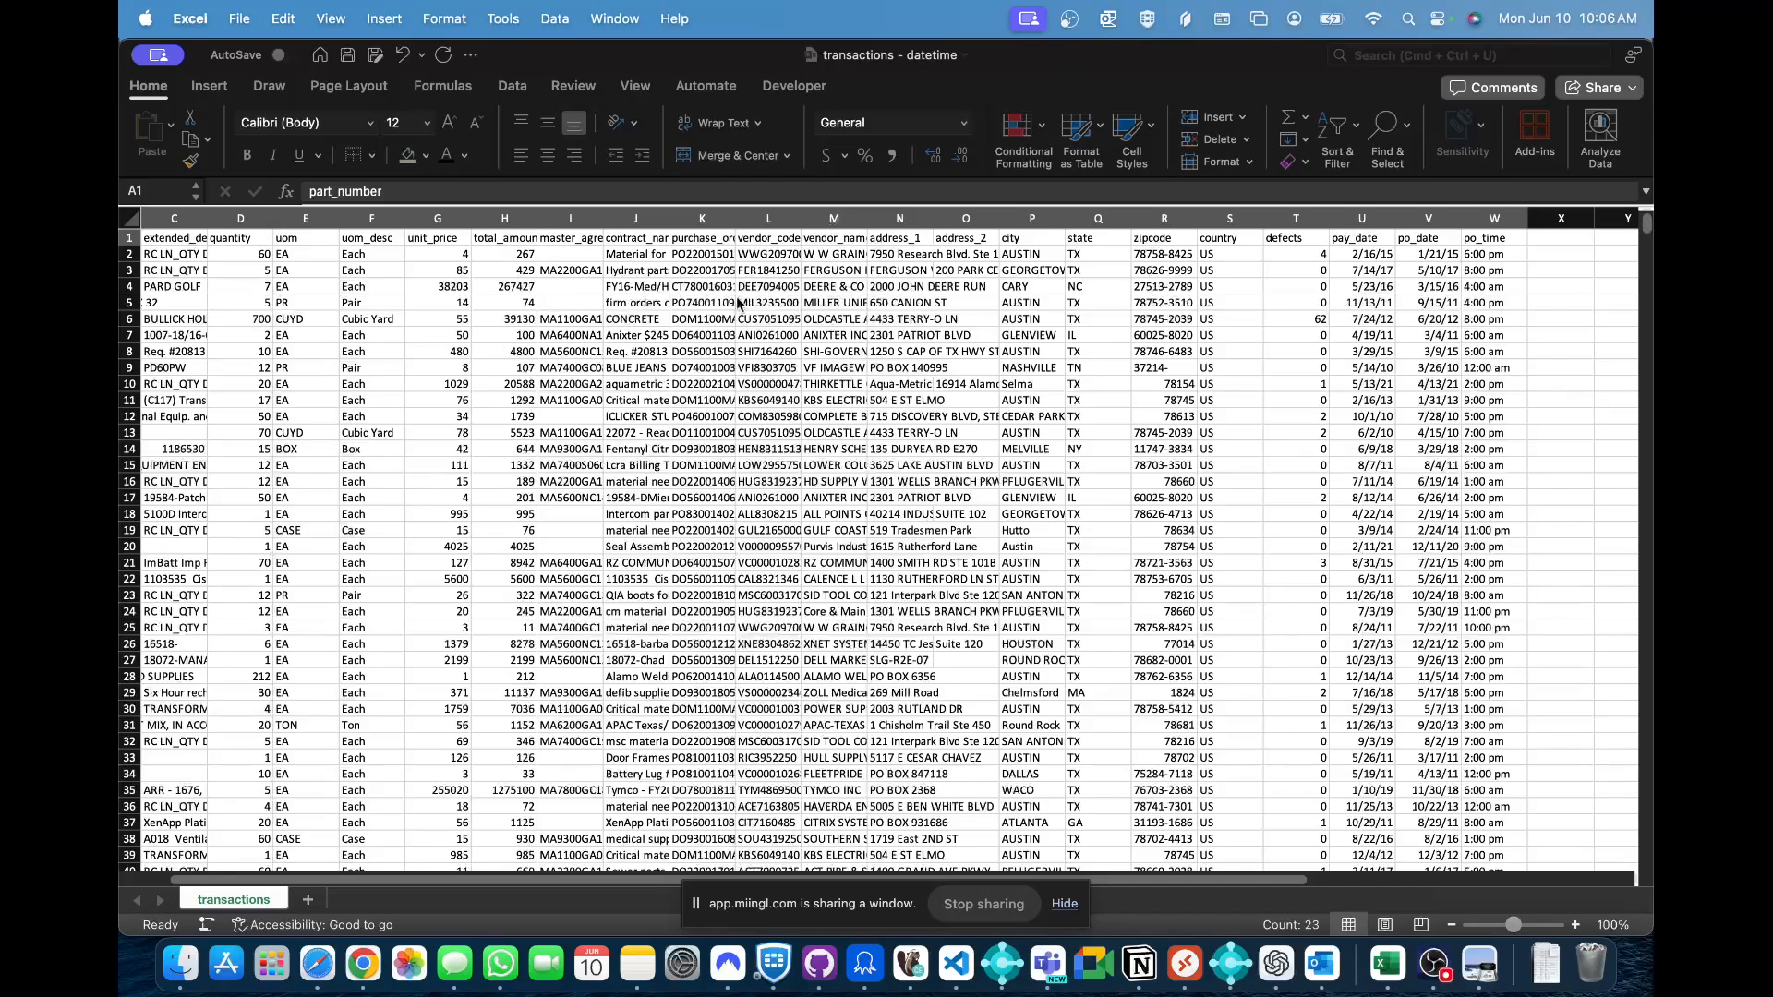
- Examine the extent of the transactions data, from the part_number column across to po_time and down to the last row
scroll(697, 310, "left", 3)
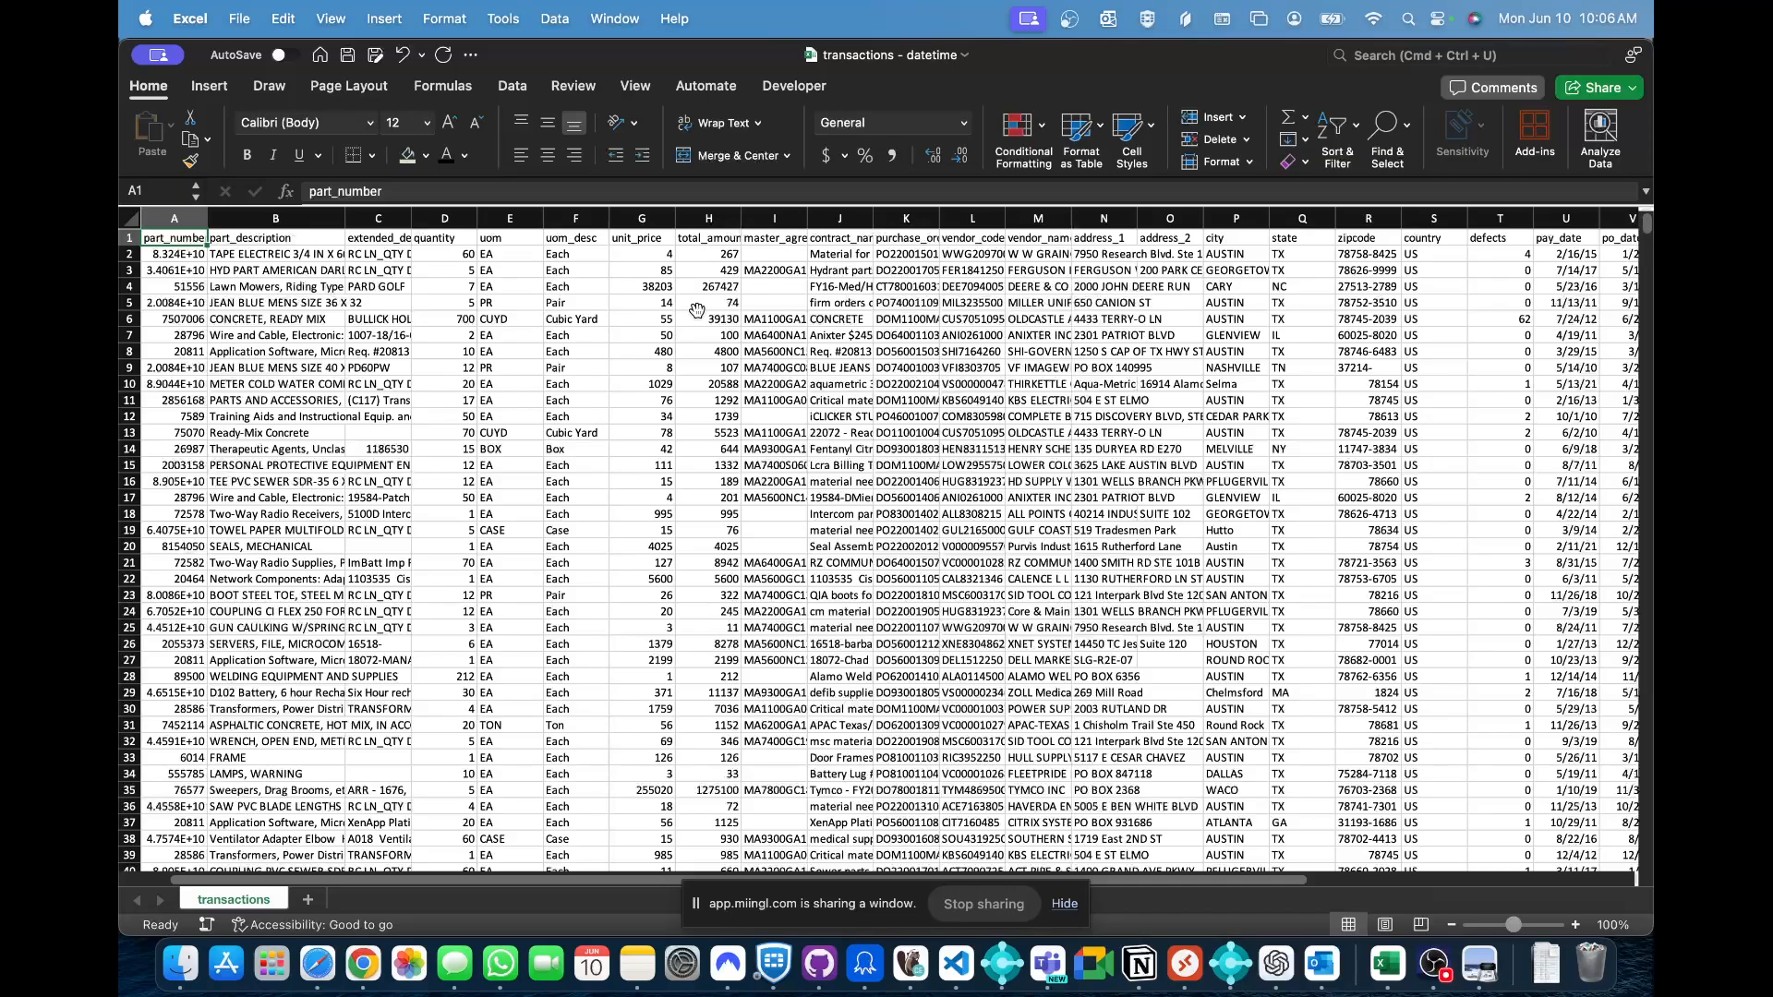
key("ctrl+Right")
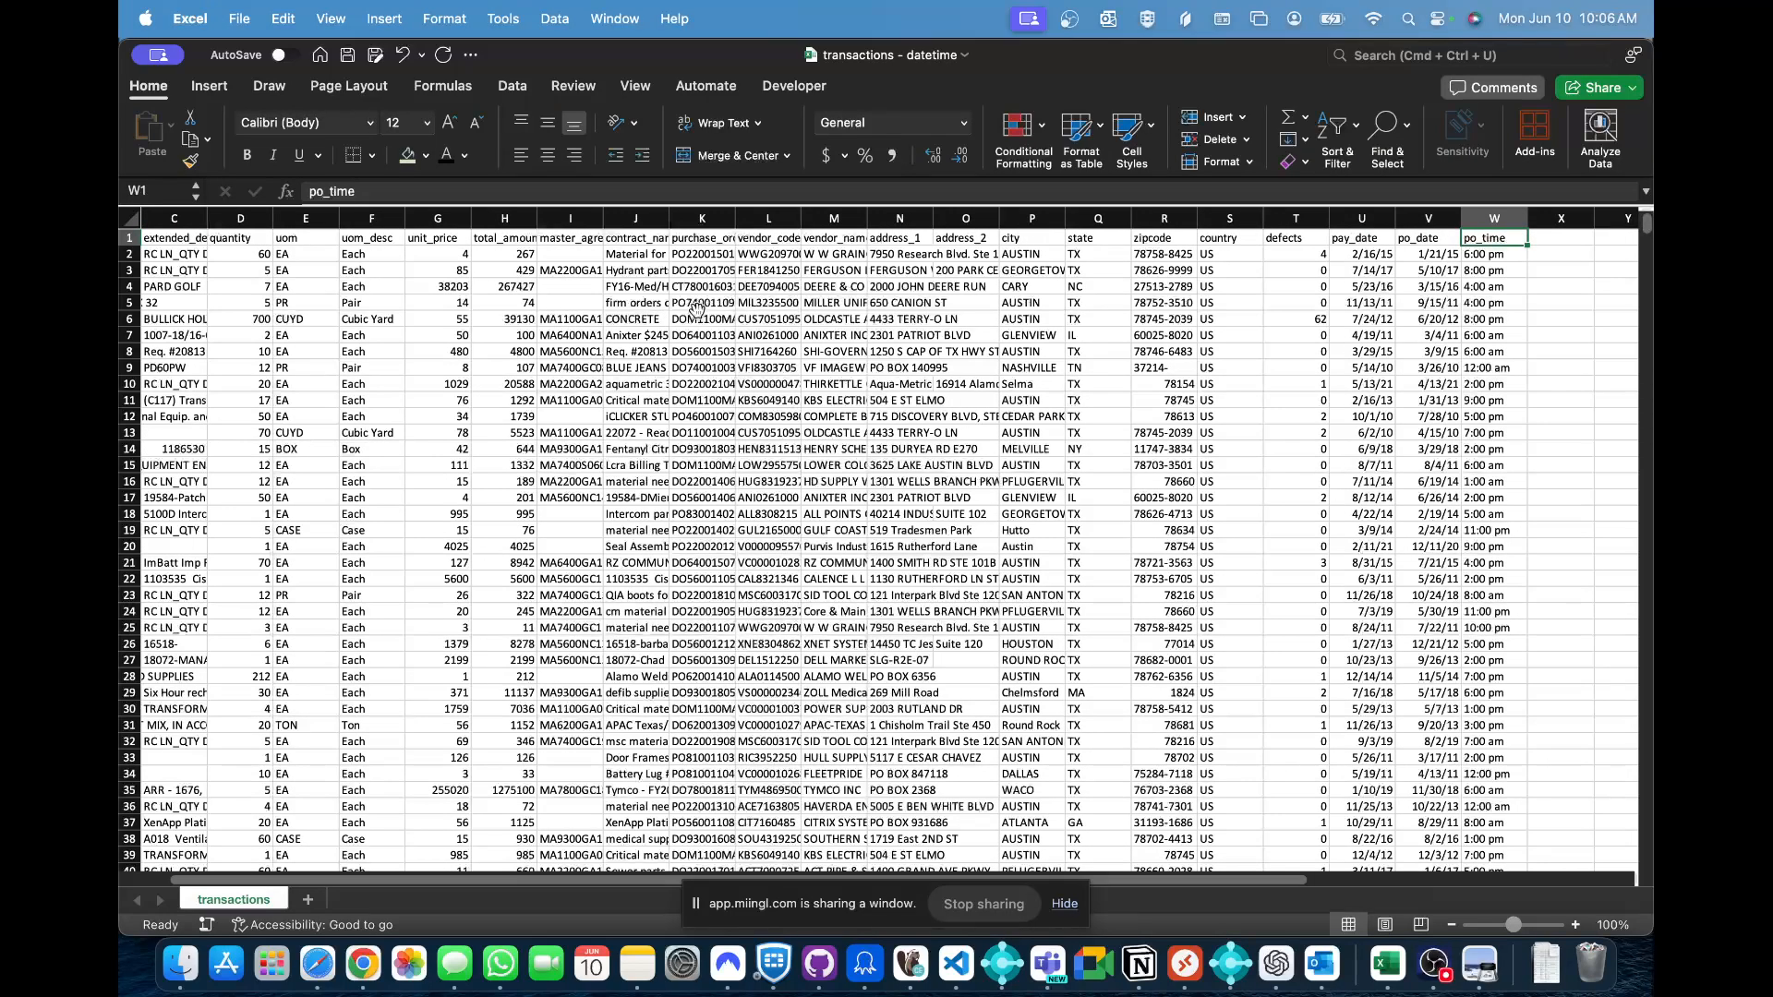
key("ctrl+Left")
key("Down")
key("Down")
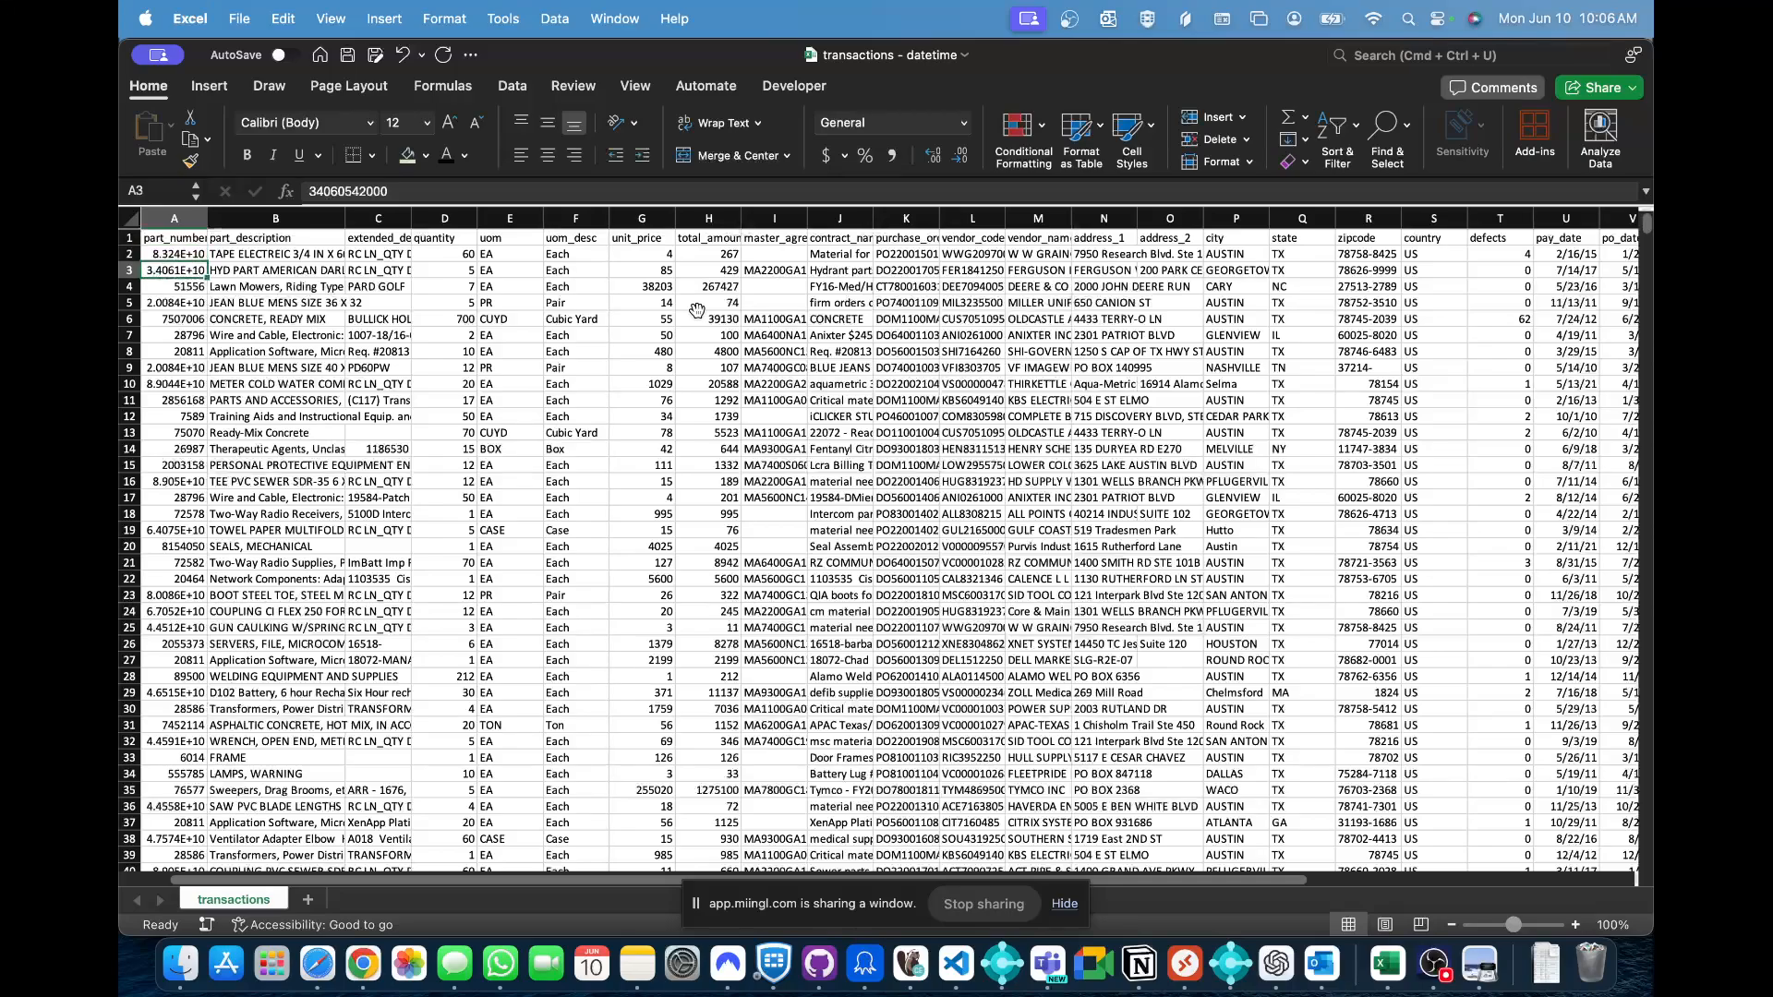
key("ctrl+Down")
key("Down")
key("Down")
key("ctrl+Up")
key("ctrl+Up")
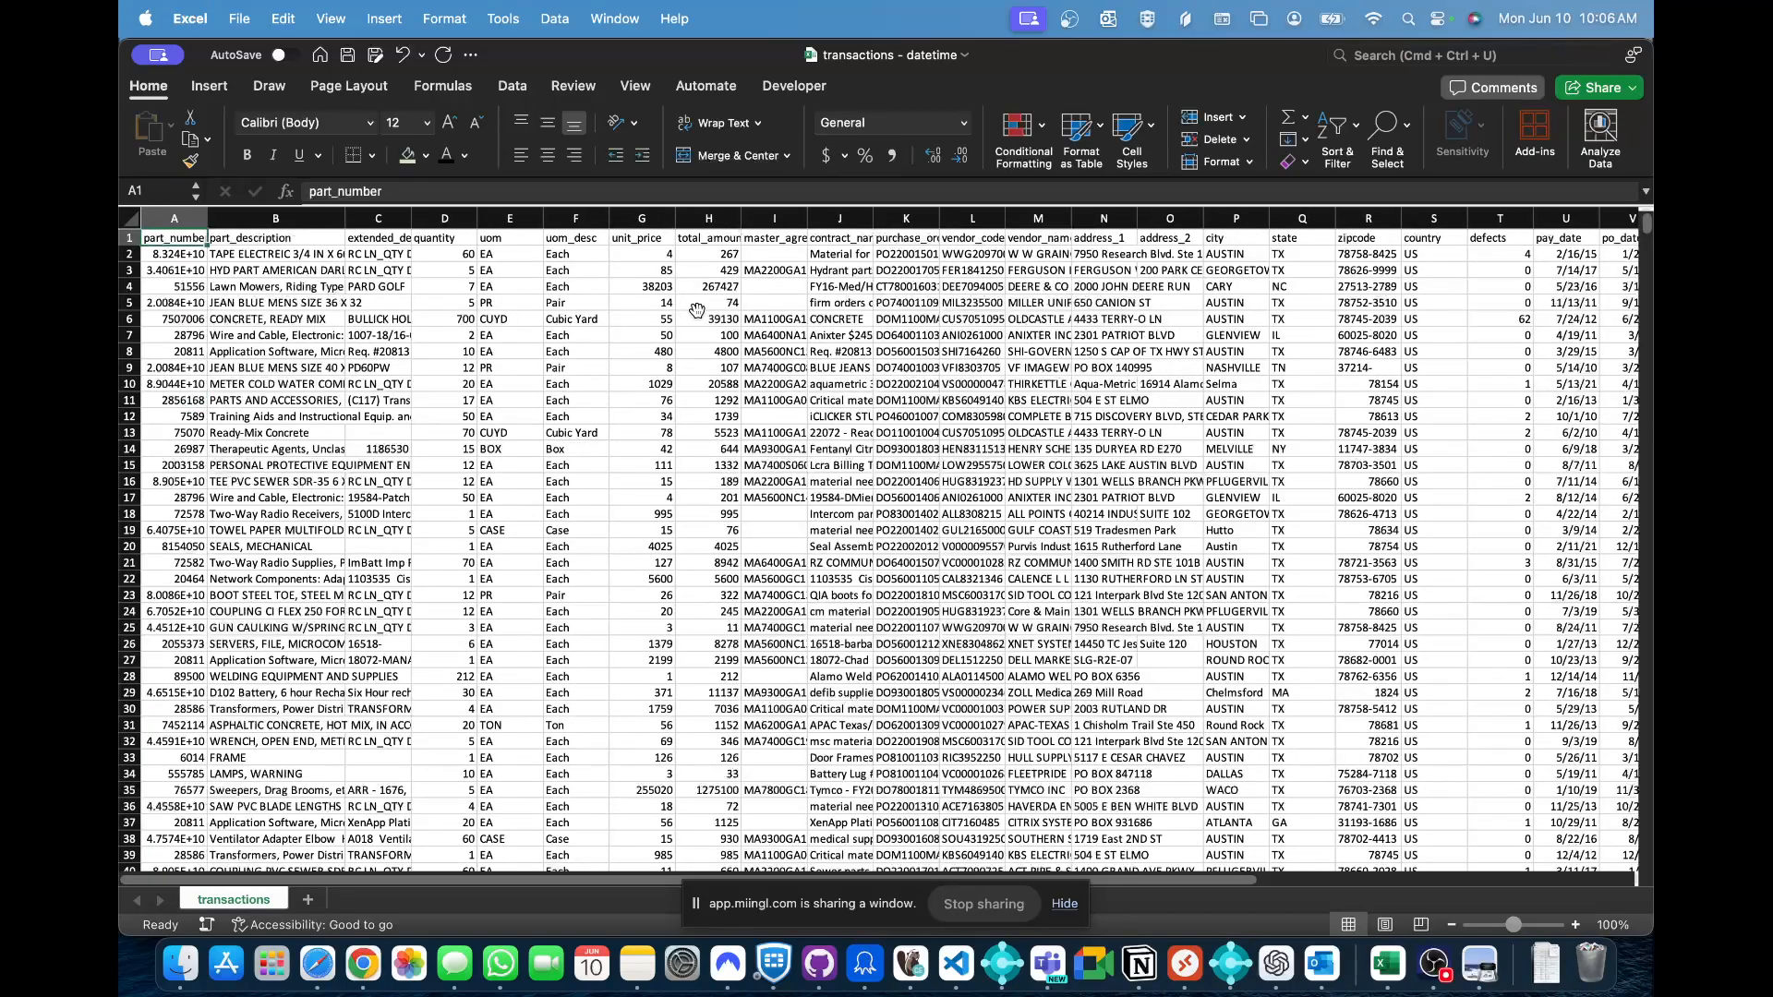
key("Down")
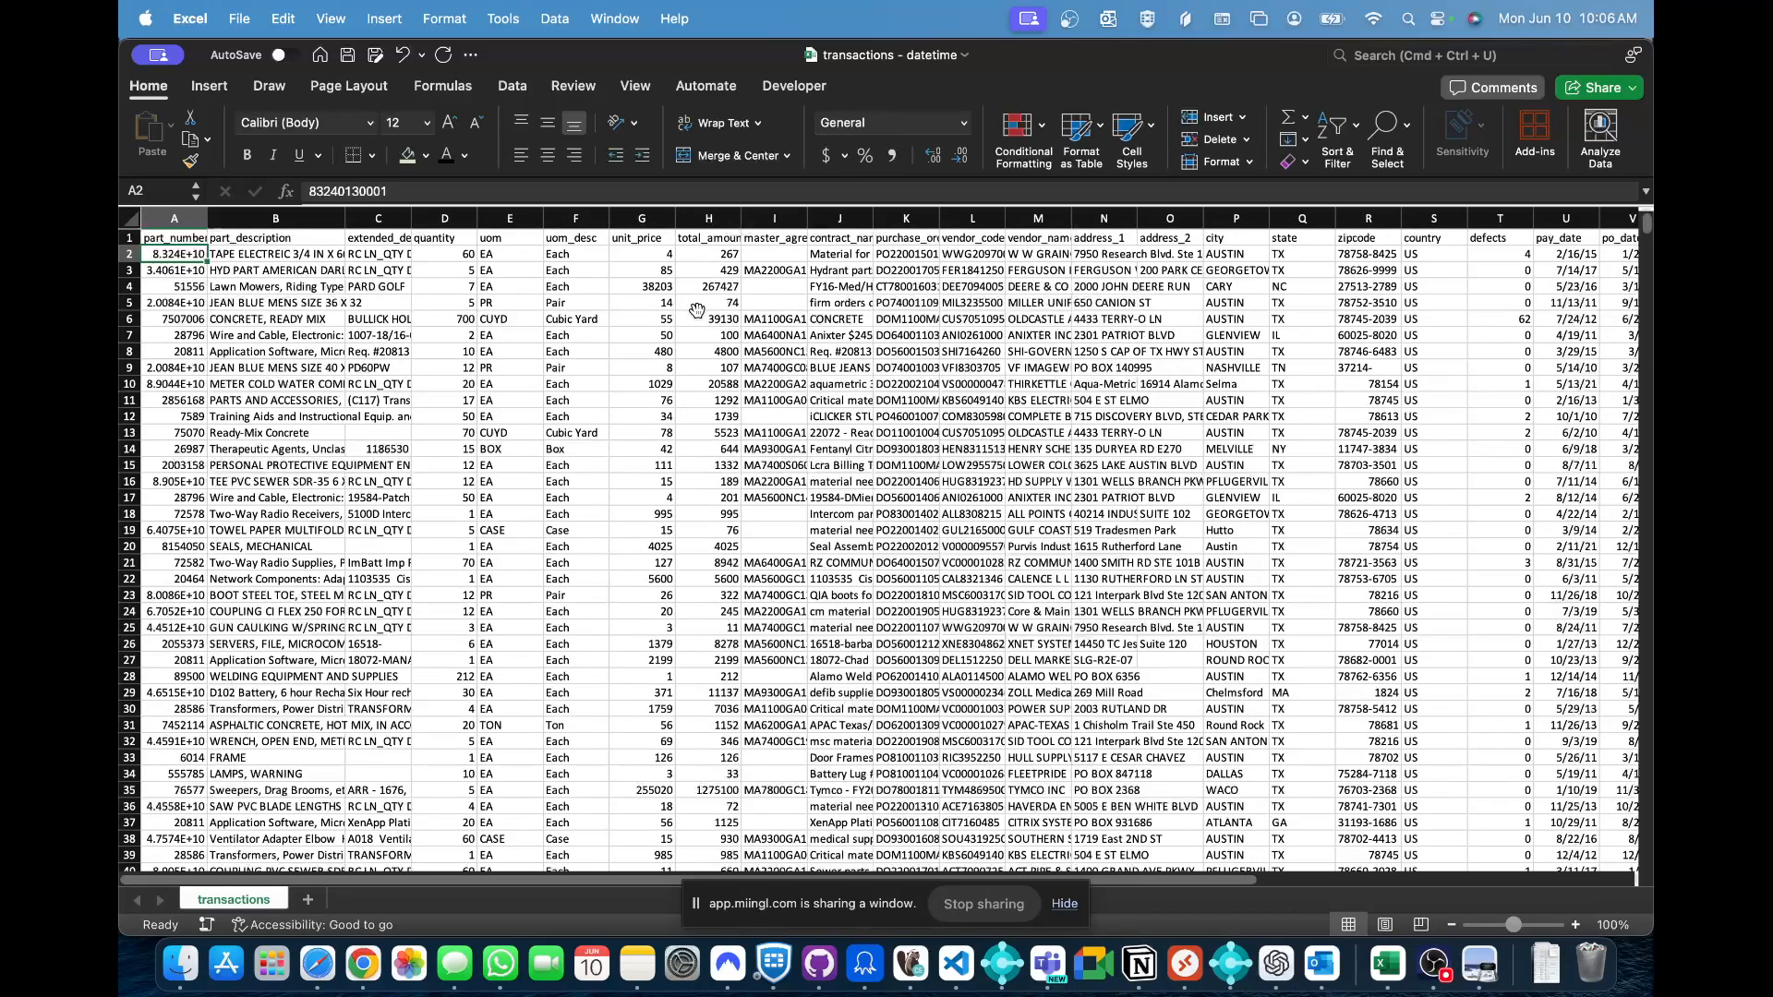
key("ctrl+Up")
key("ctrl+Right")
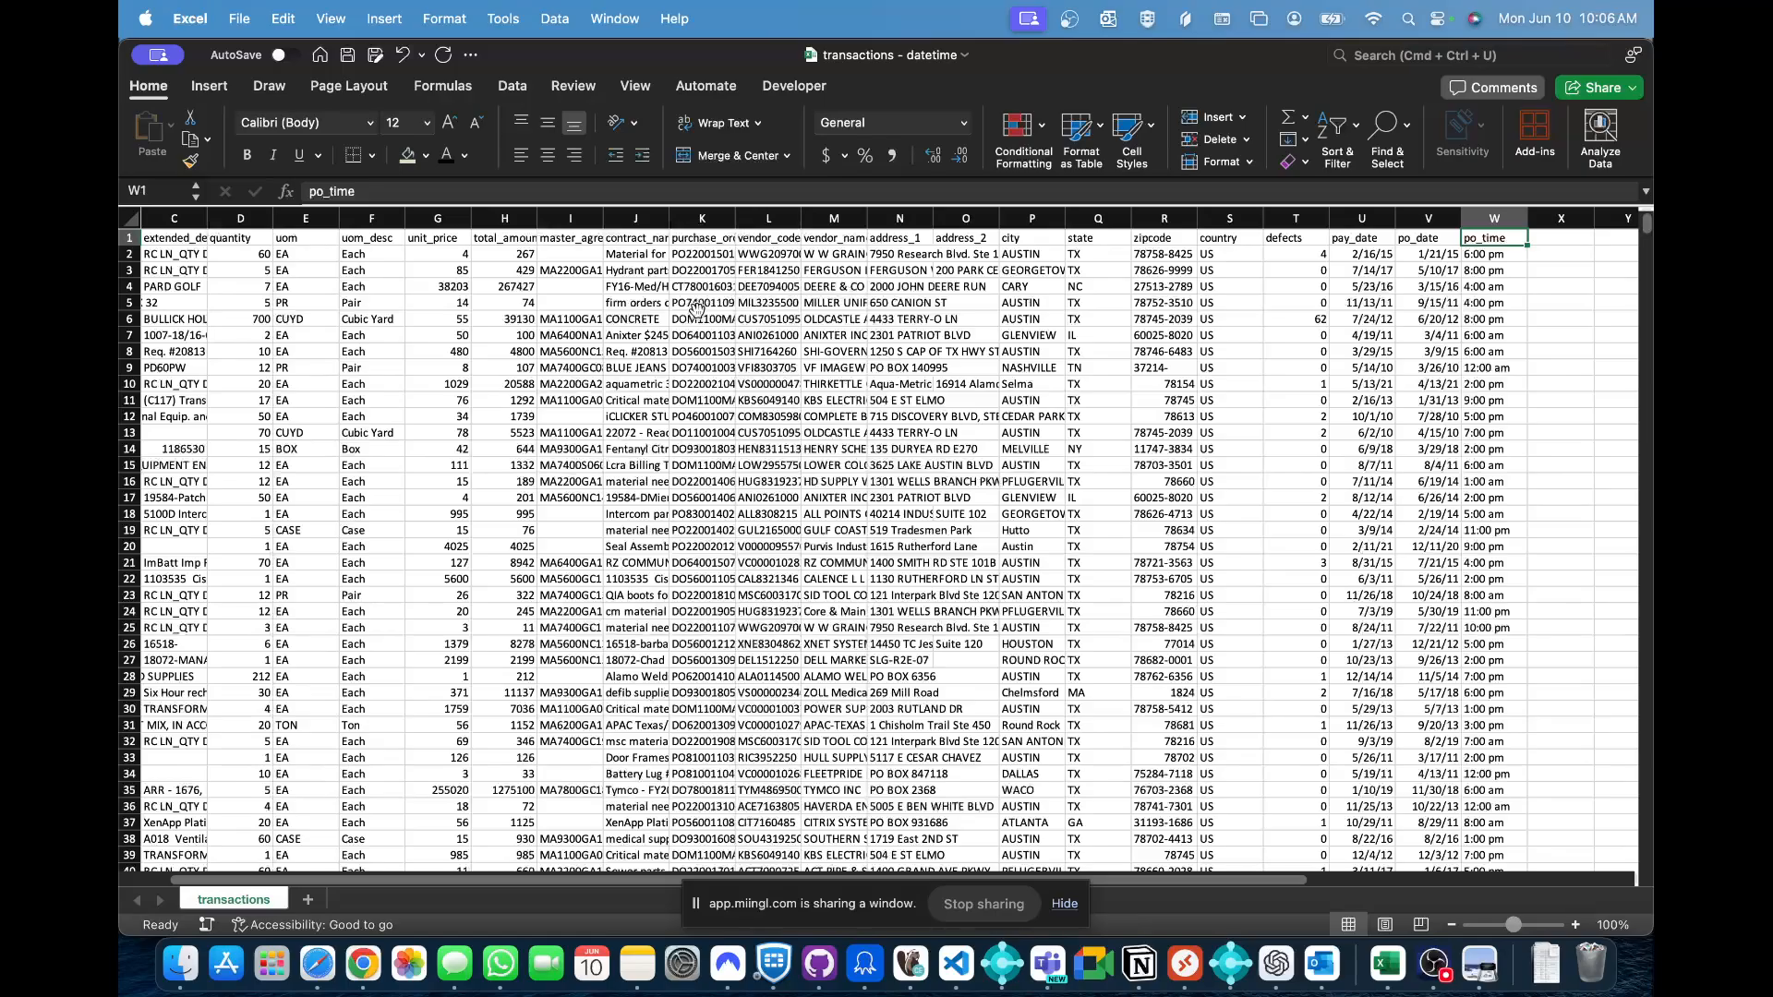
scroll(697, 310, "left", 5)
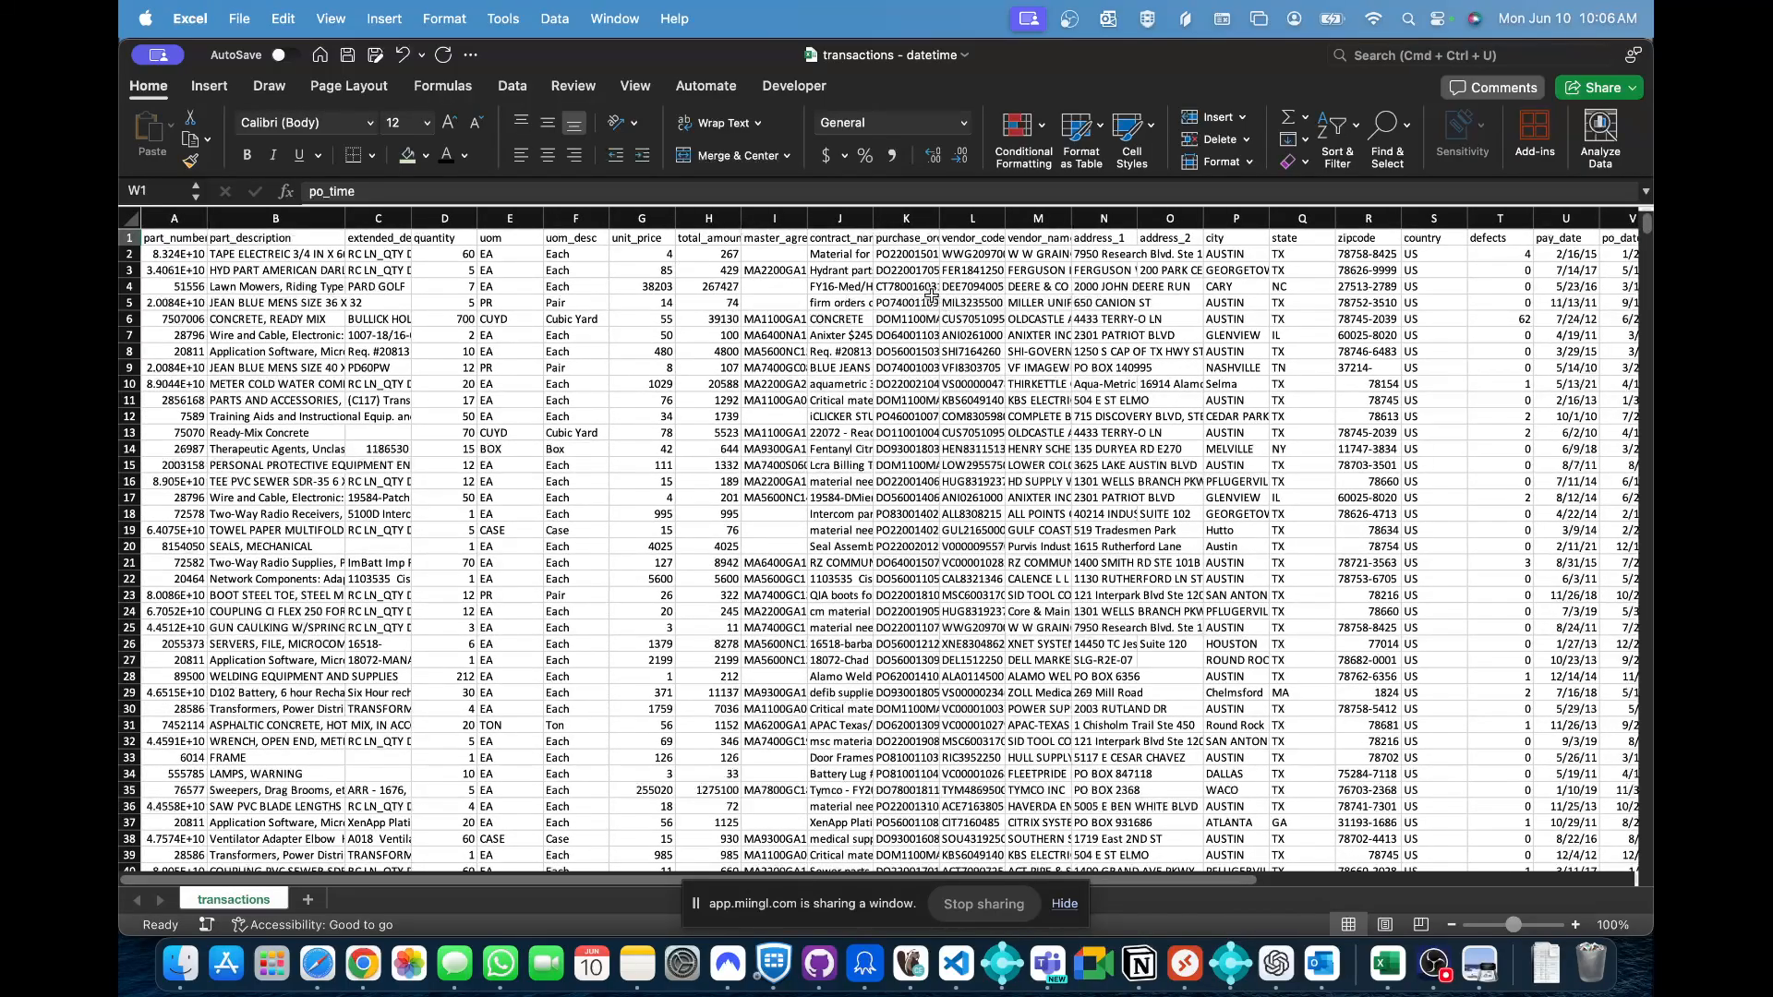
scroll(1025, 275, "right", 2)
scroll(1025, 274, "right", 3)
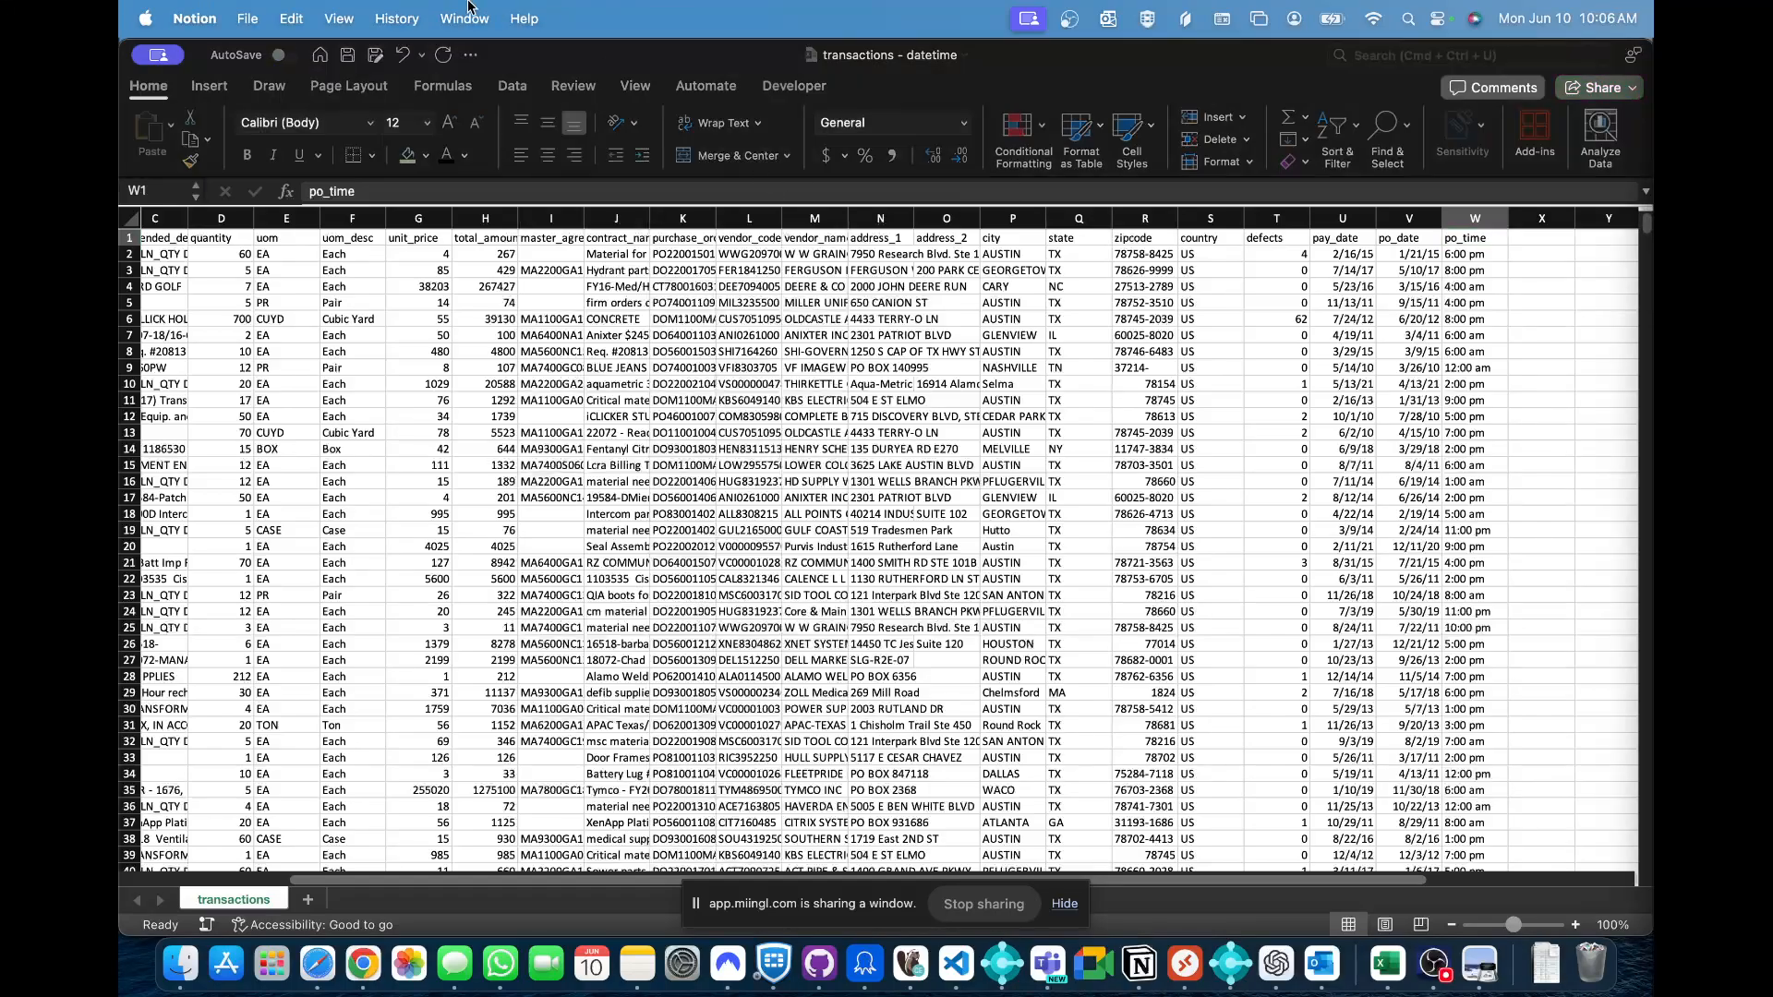
left_click(463, 20)
left_click(569, 127)
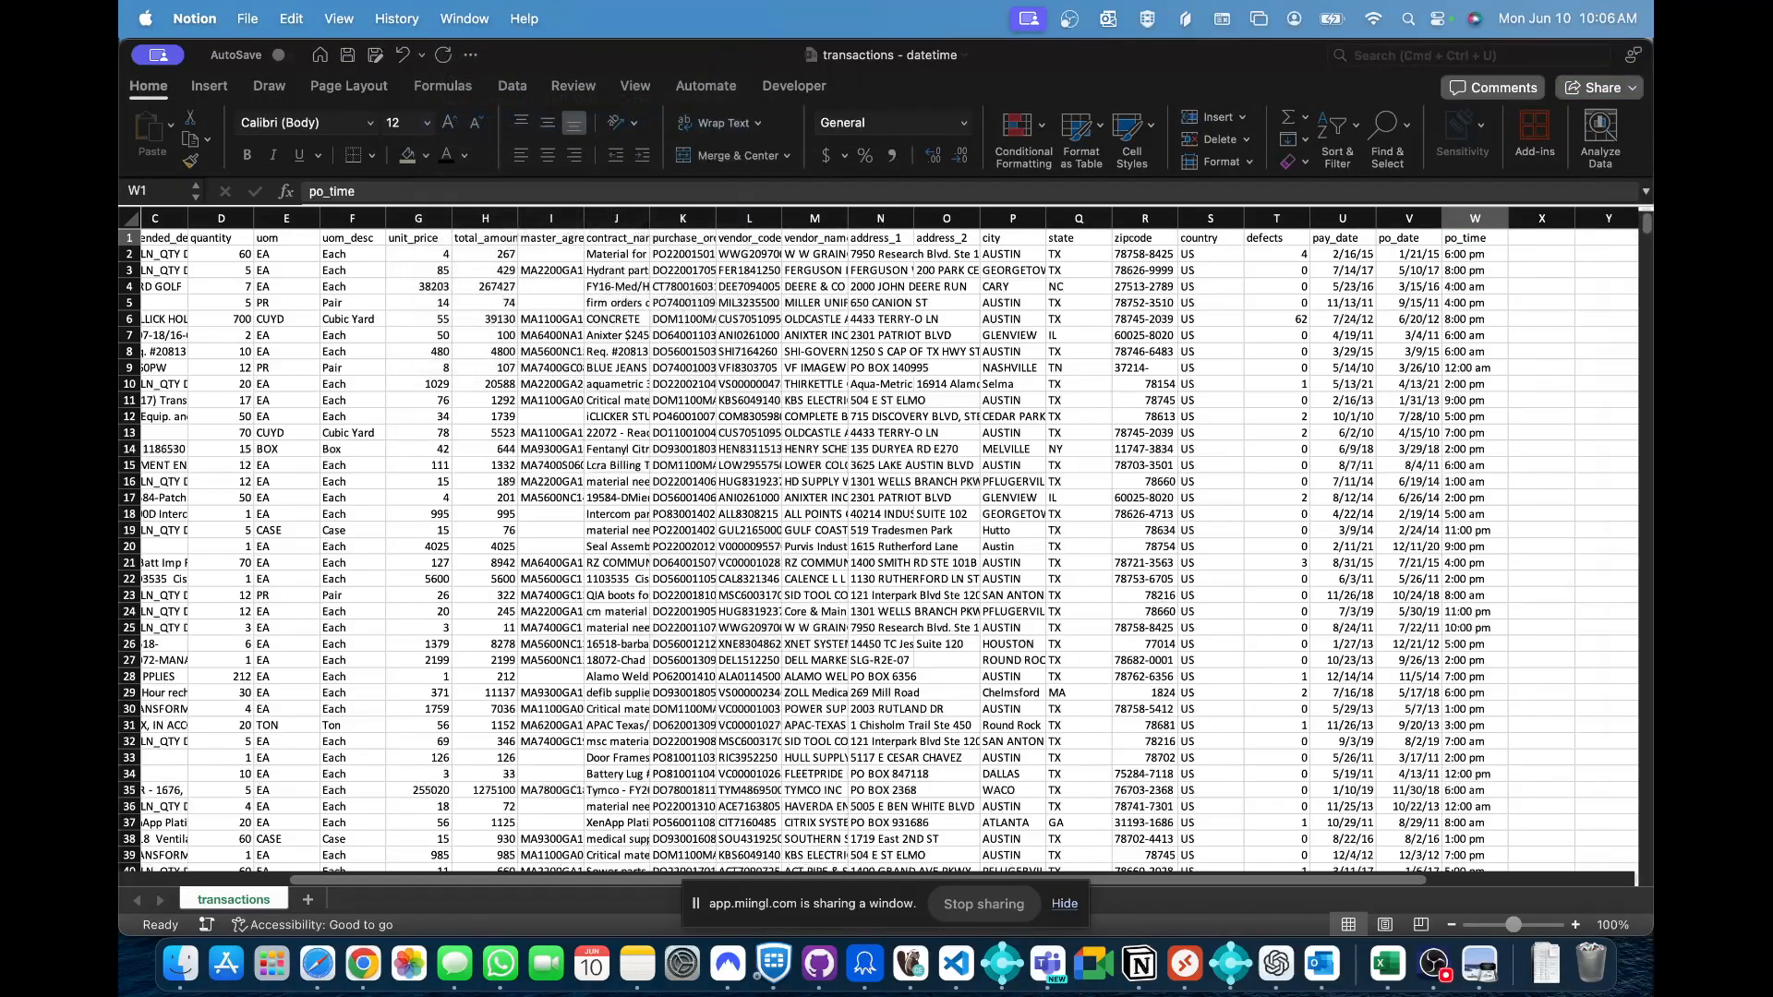
key("super+Tab")
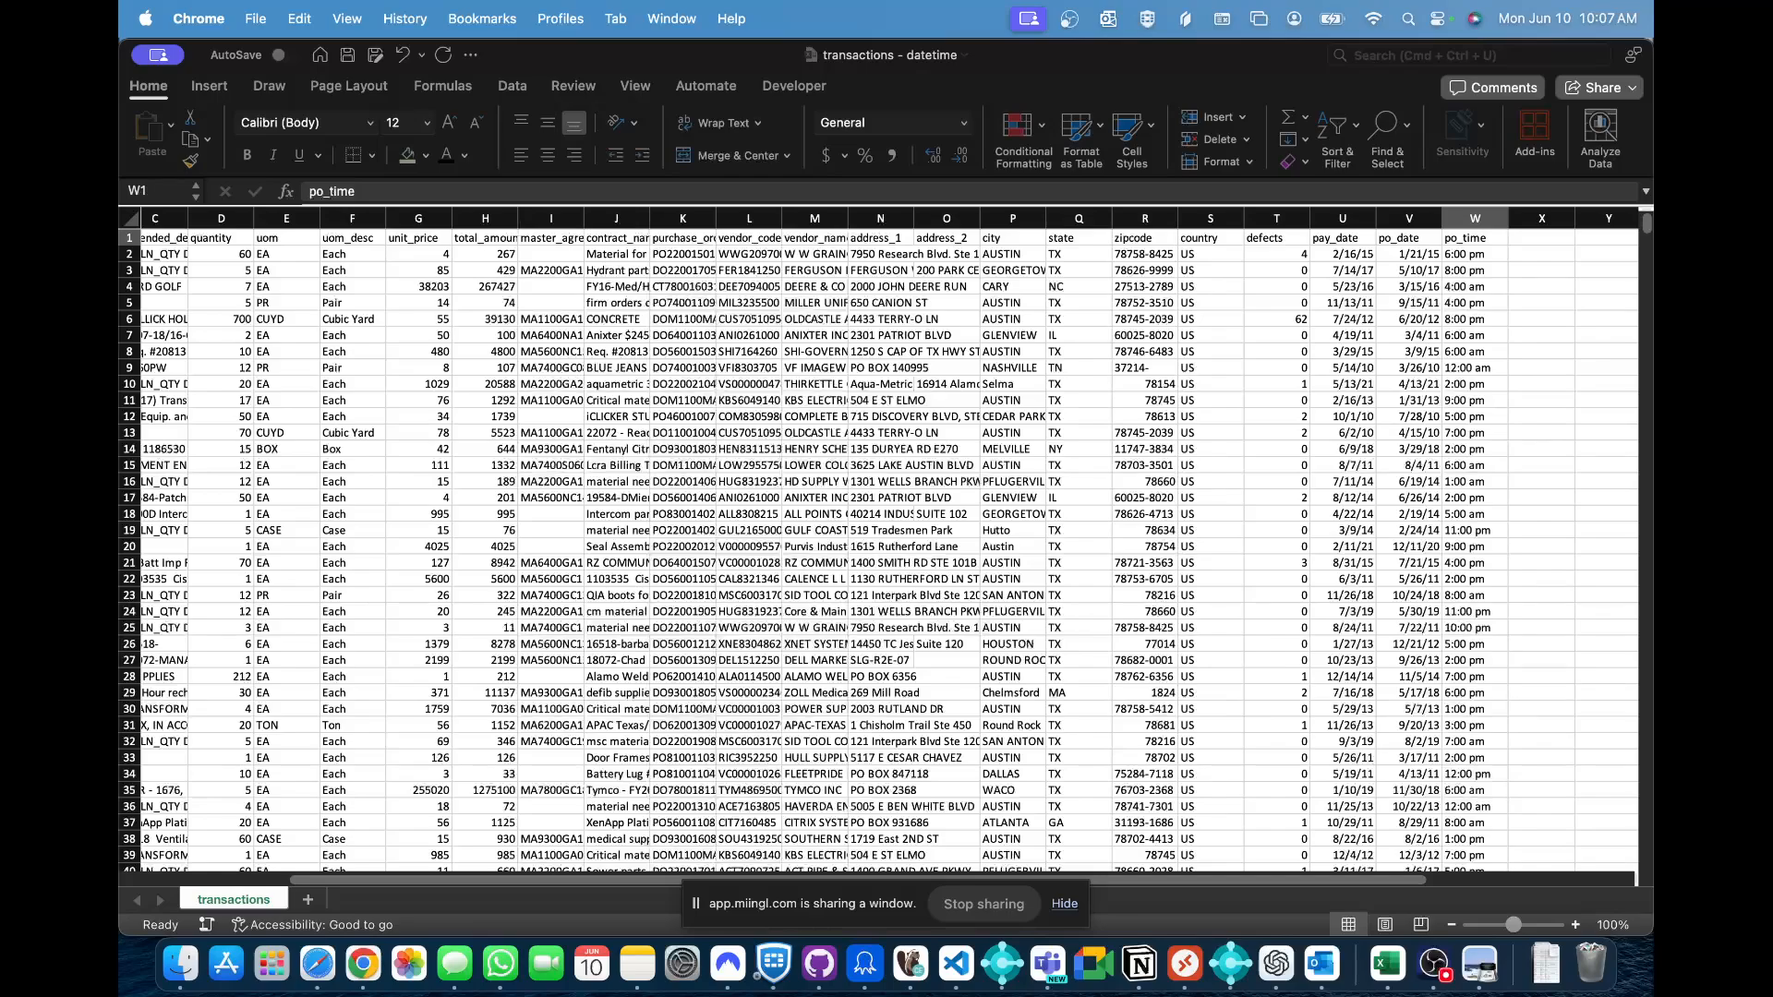
key("super+Tab")
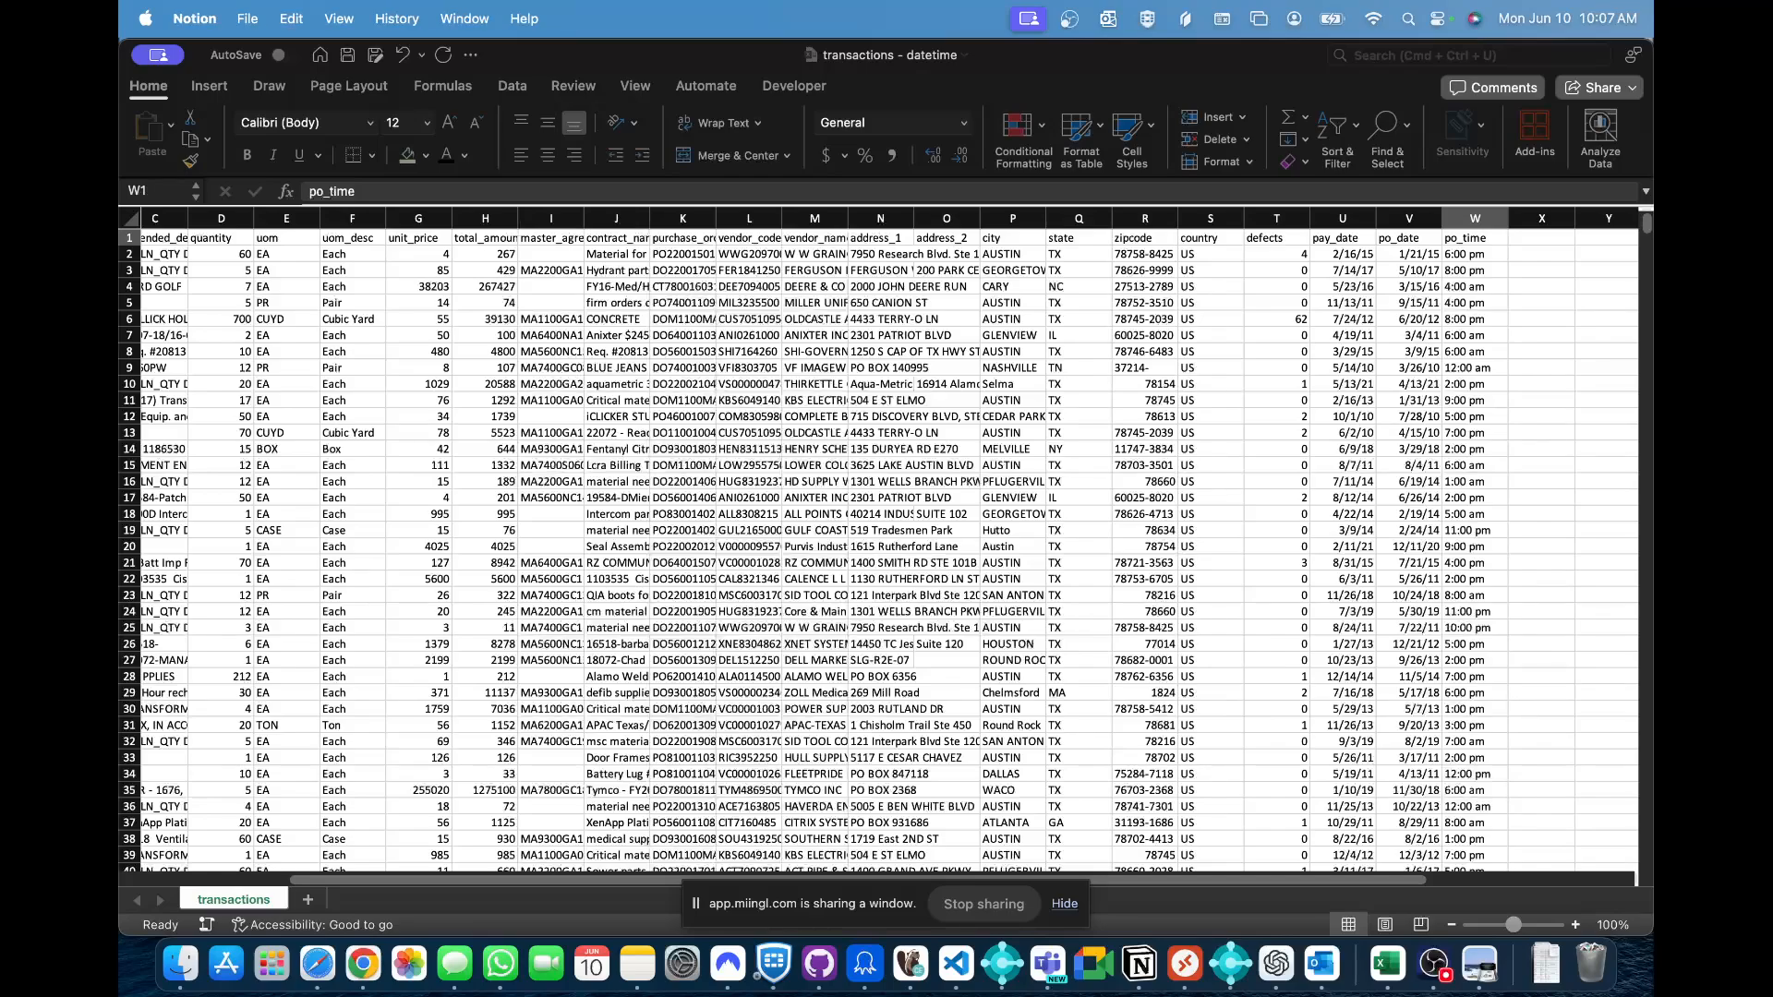
key("super+Tab")
- Add the header po_date_time in X1, next to the po_date and po_time columns, and widen column X to fit it
left_click(1410, 234)
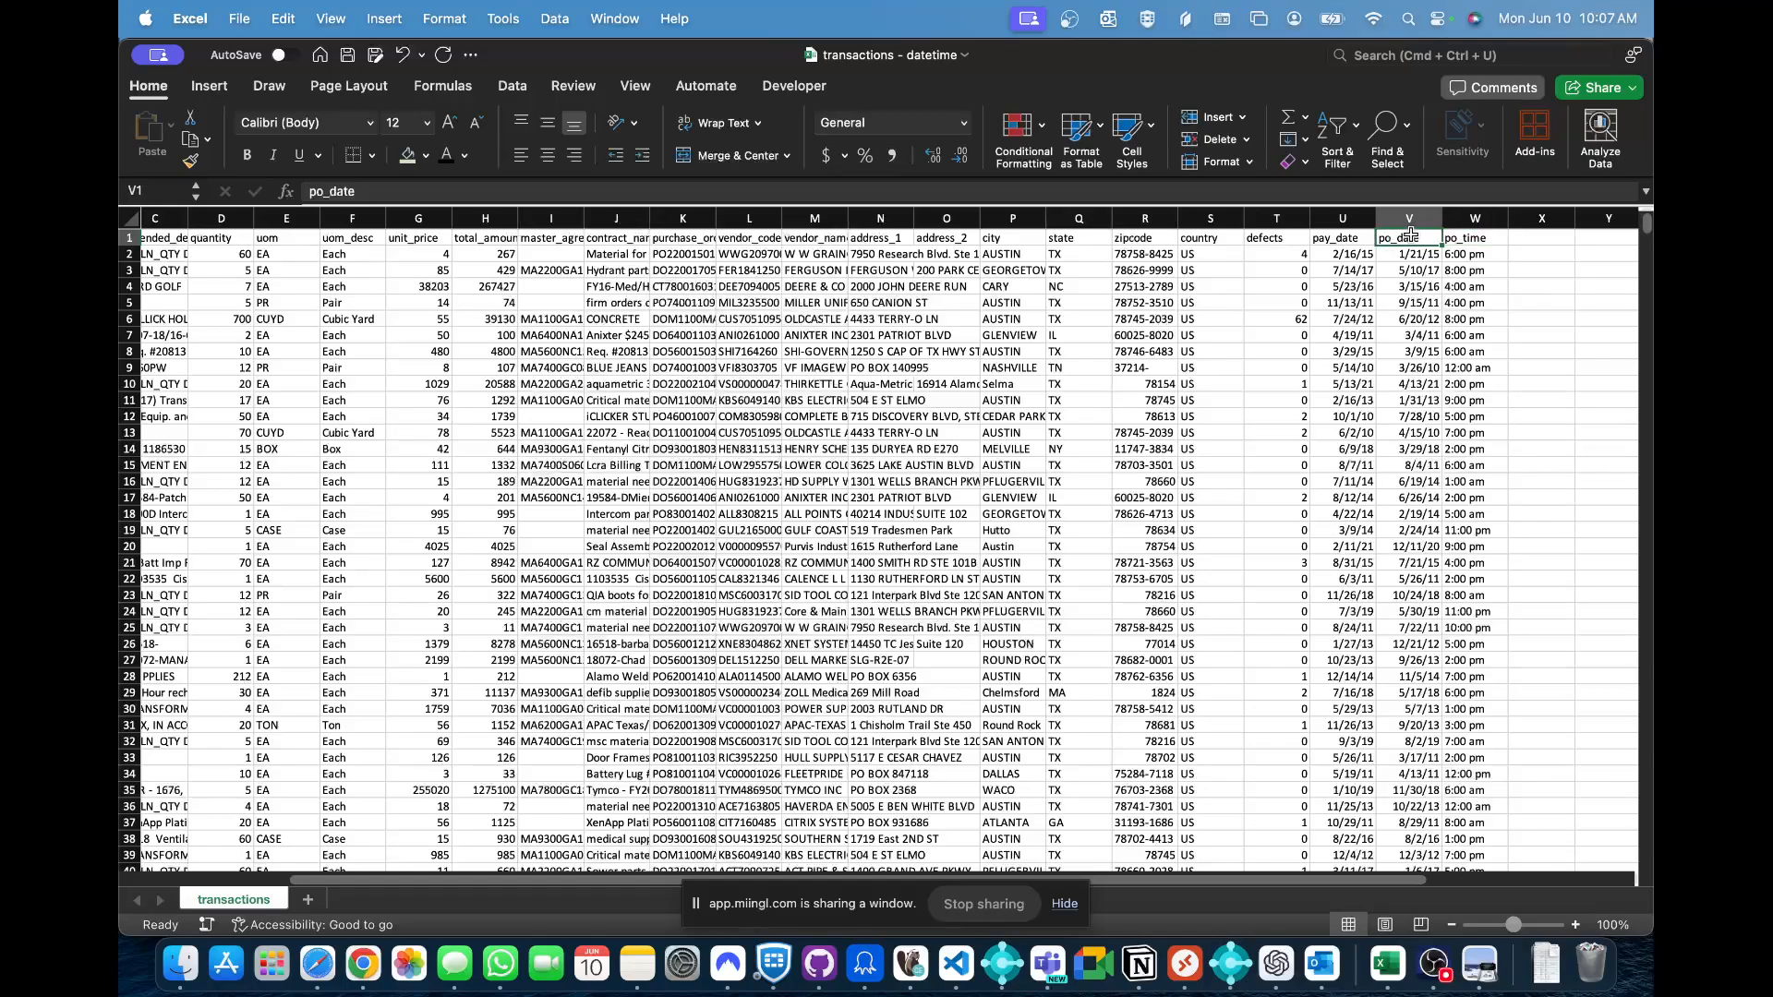
left_click_drag(1410, 234, 1474, 238)
scroll(1367, 369, "right", 5)
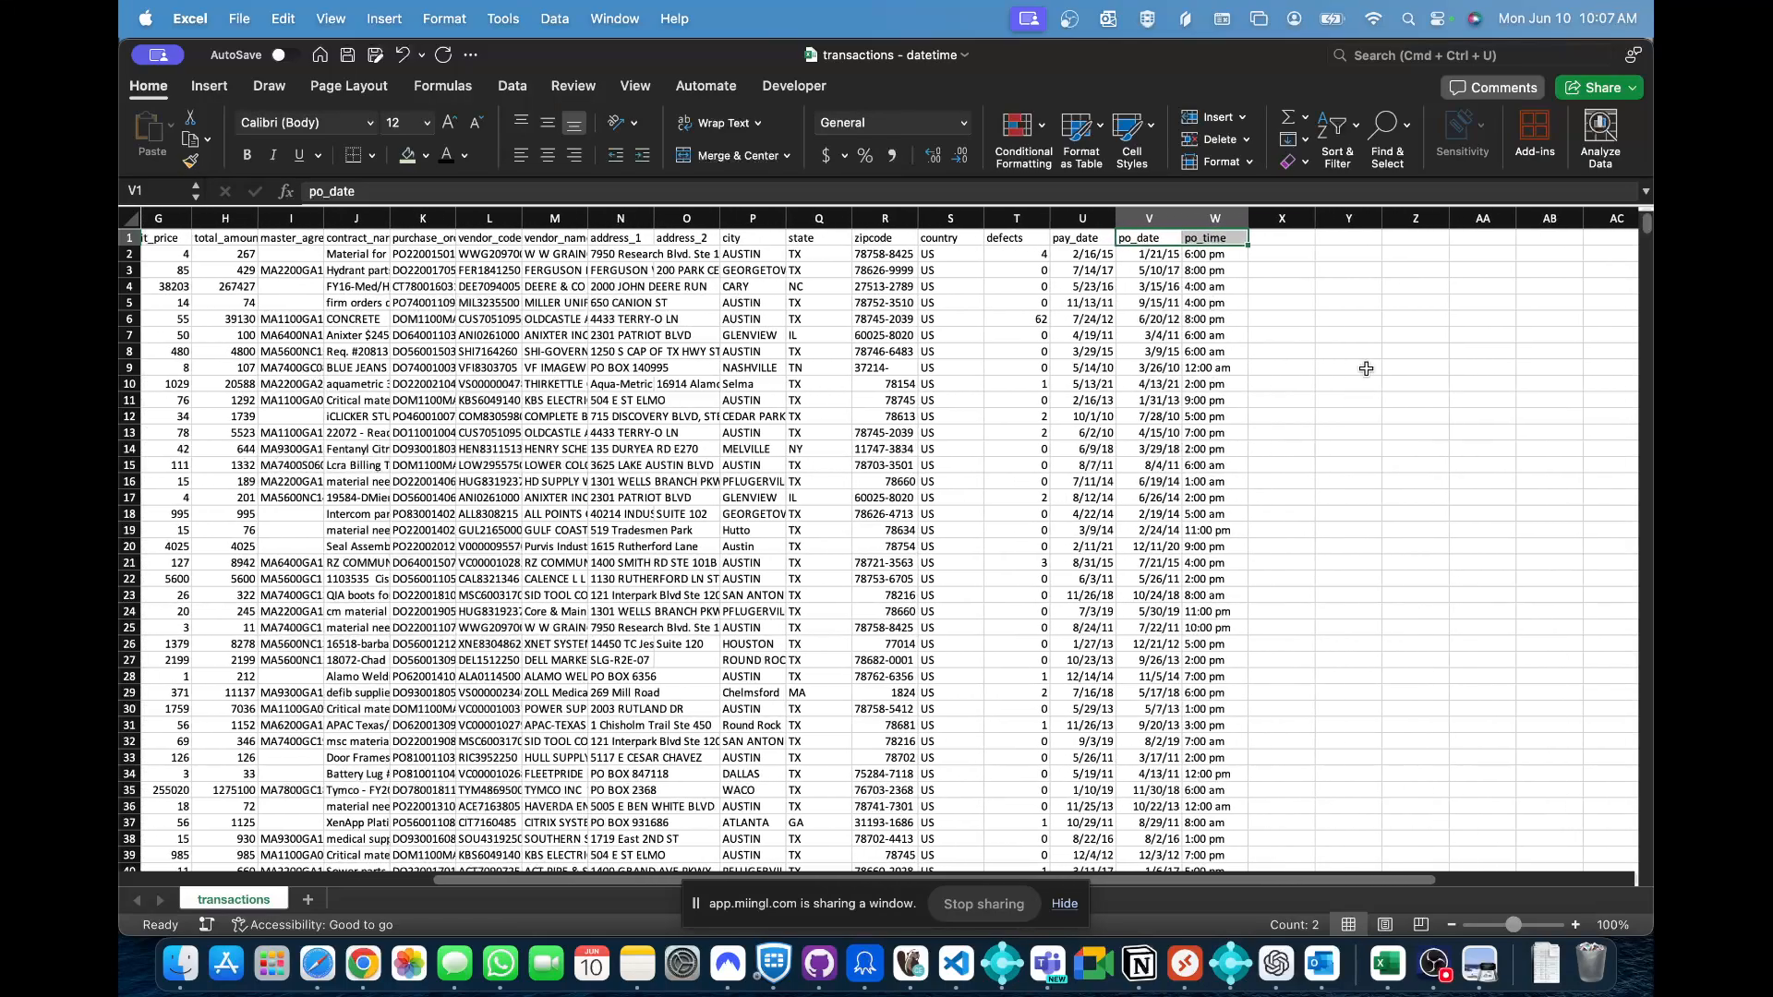
scroll(1366, 369, "right", 1)
key("super+Tab")
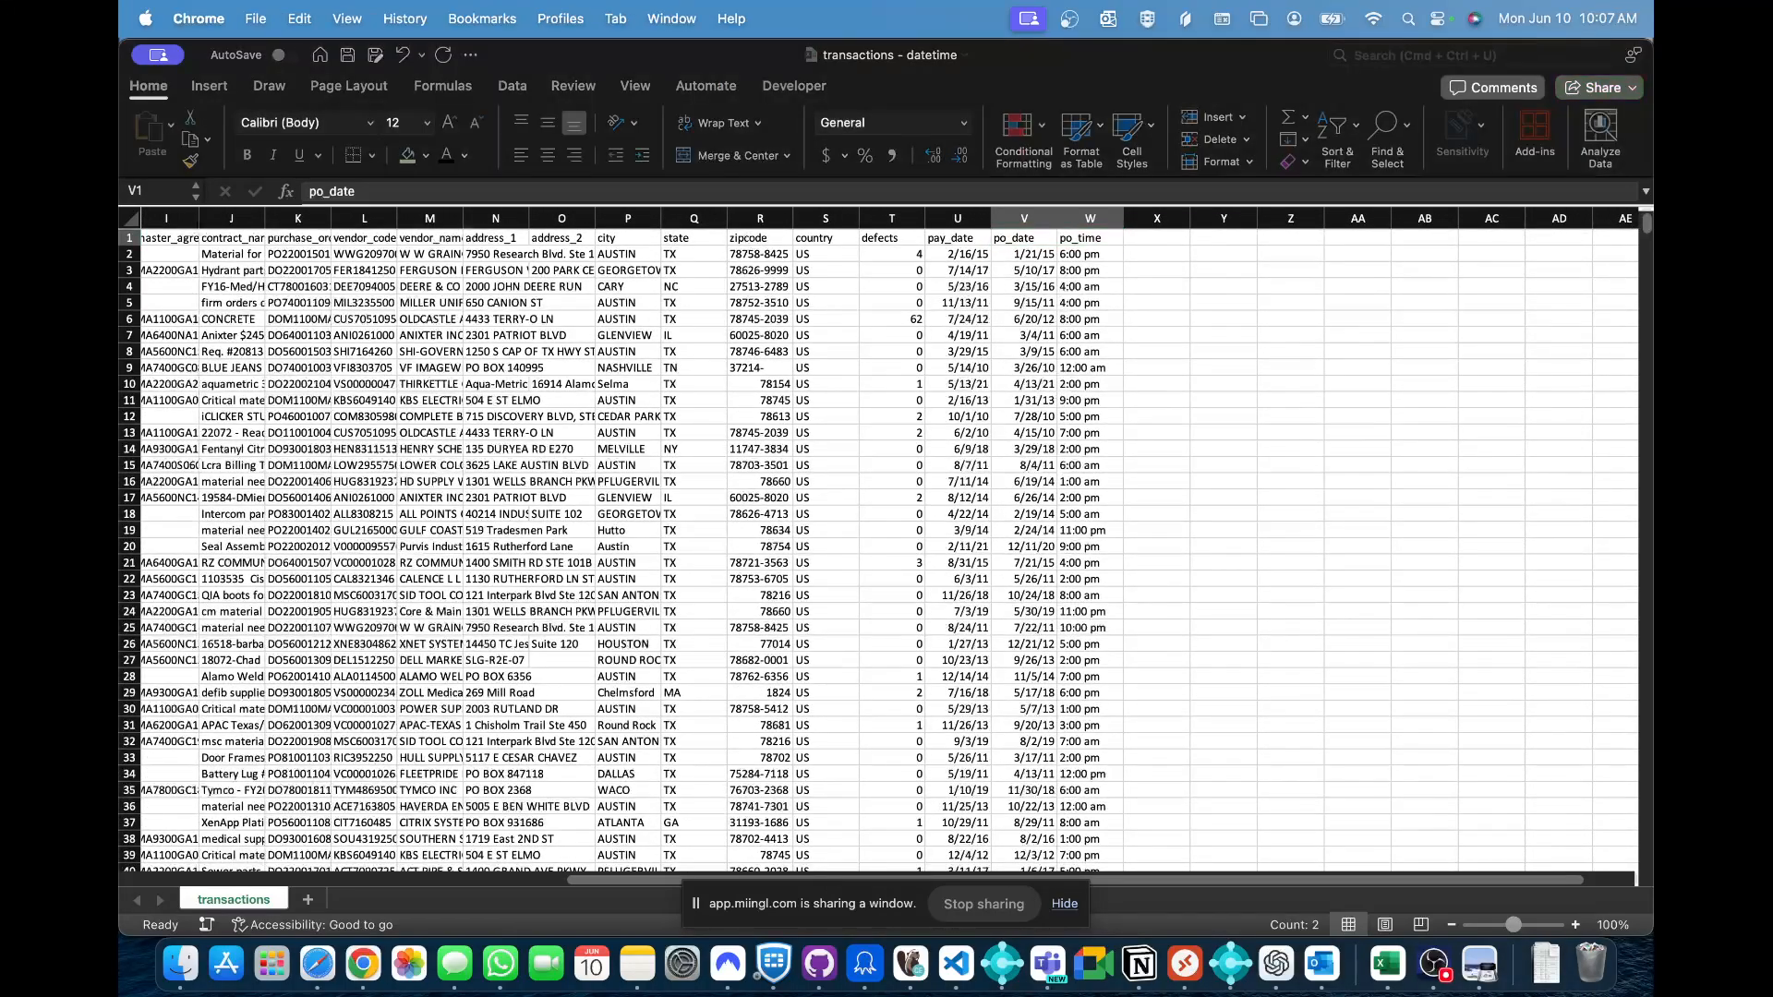
key("super+Tab")
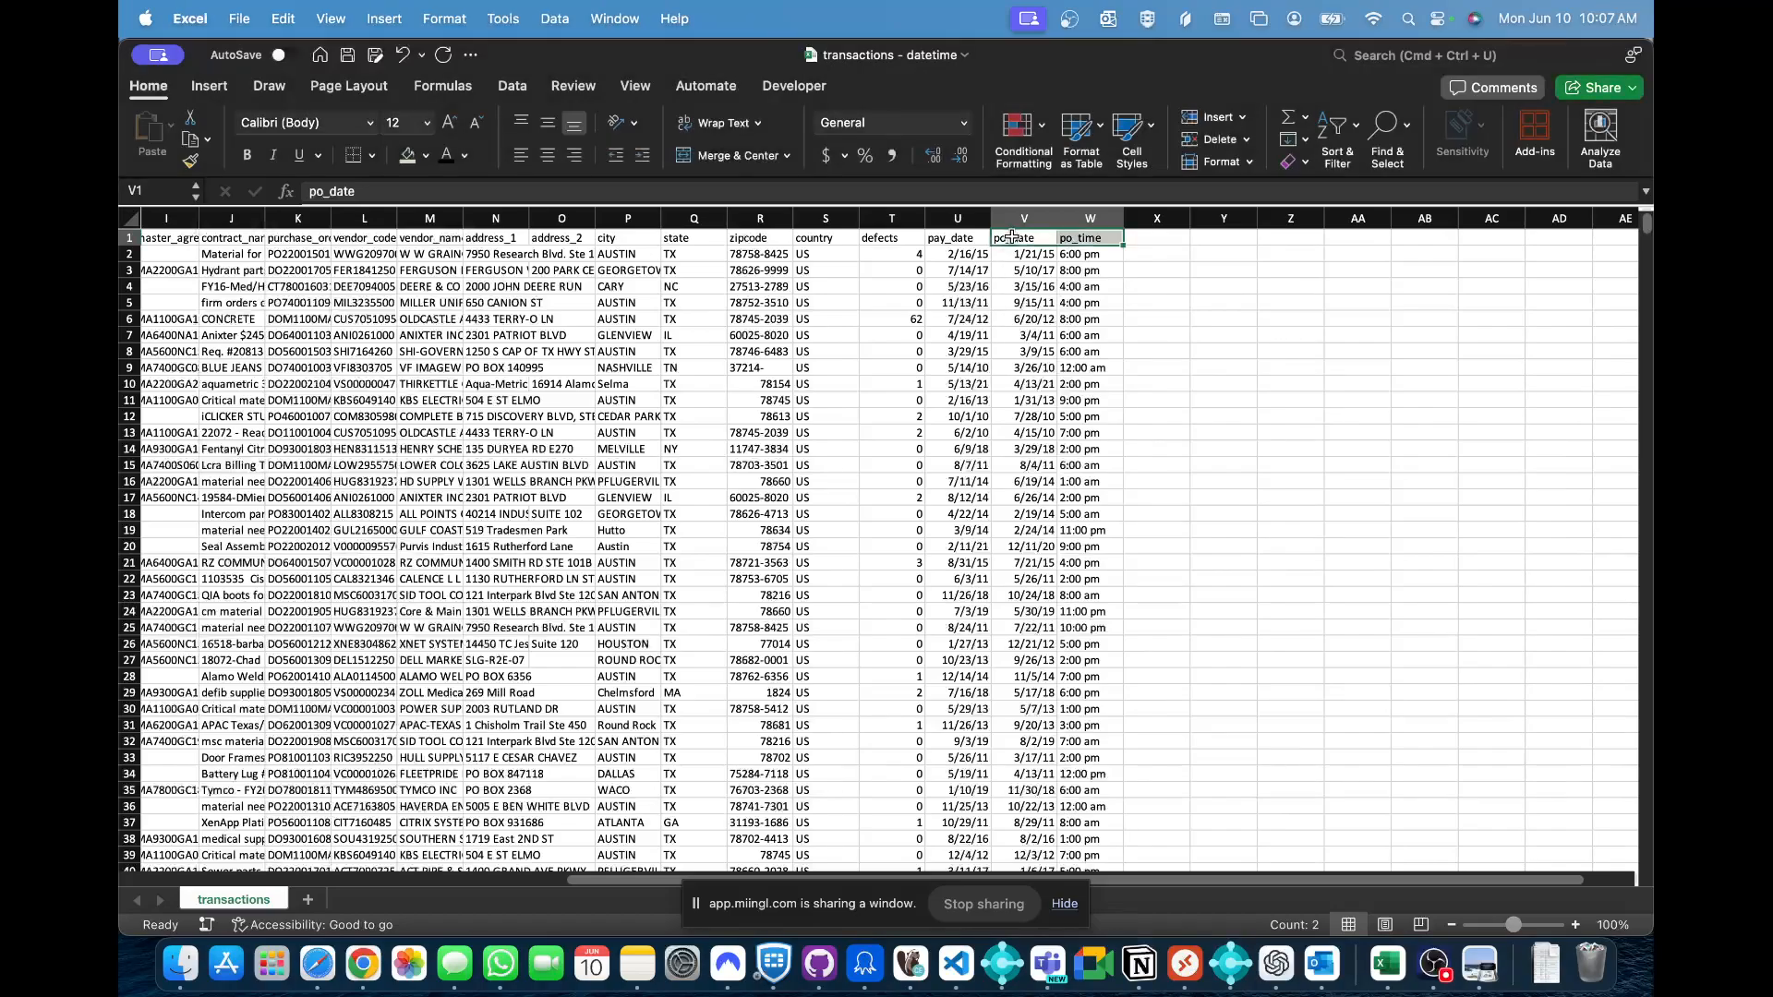
key("Right")
key("Right")
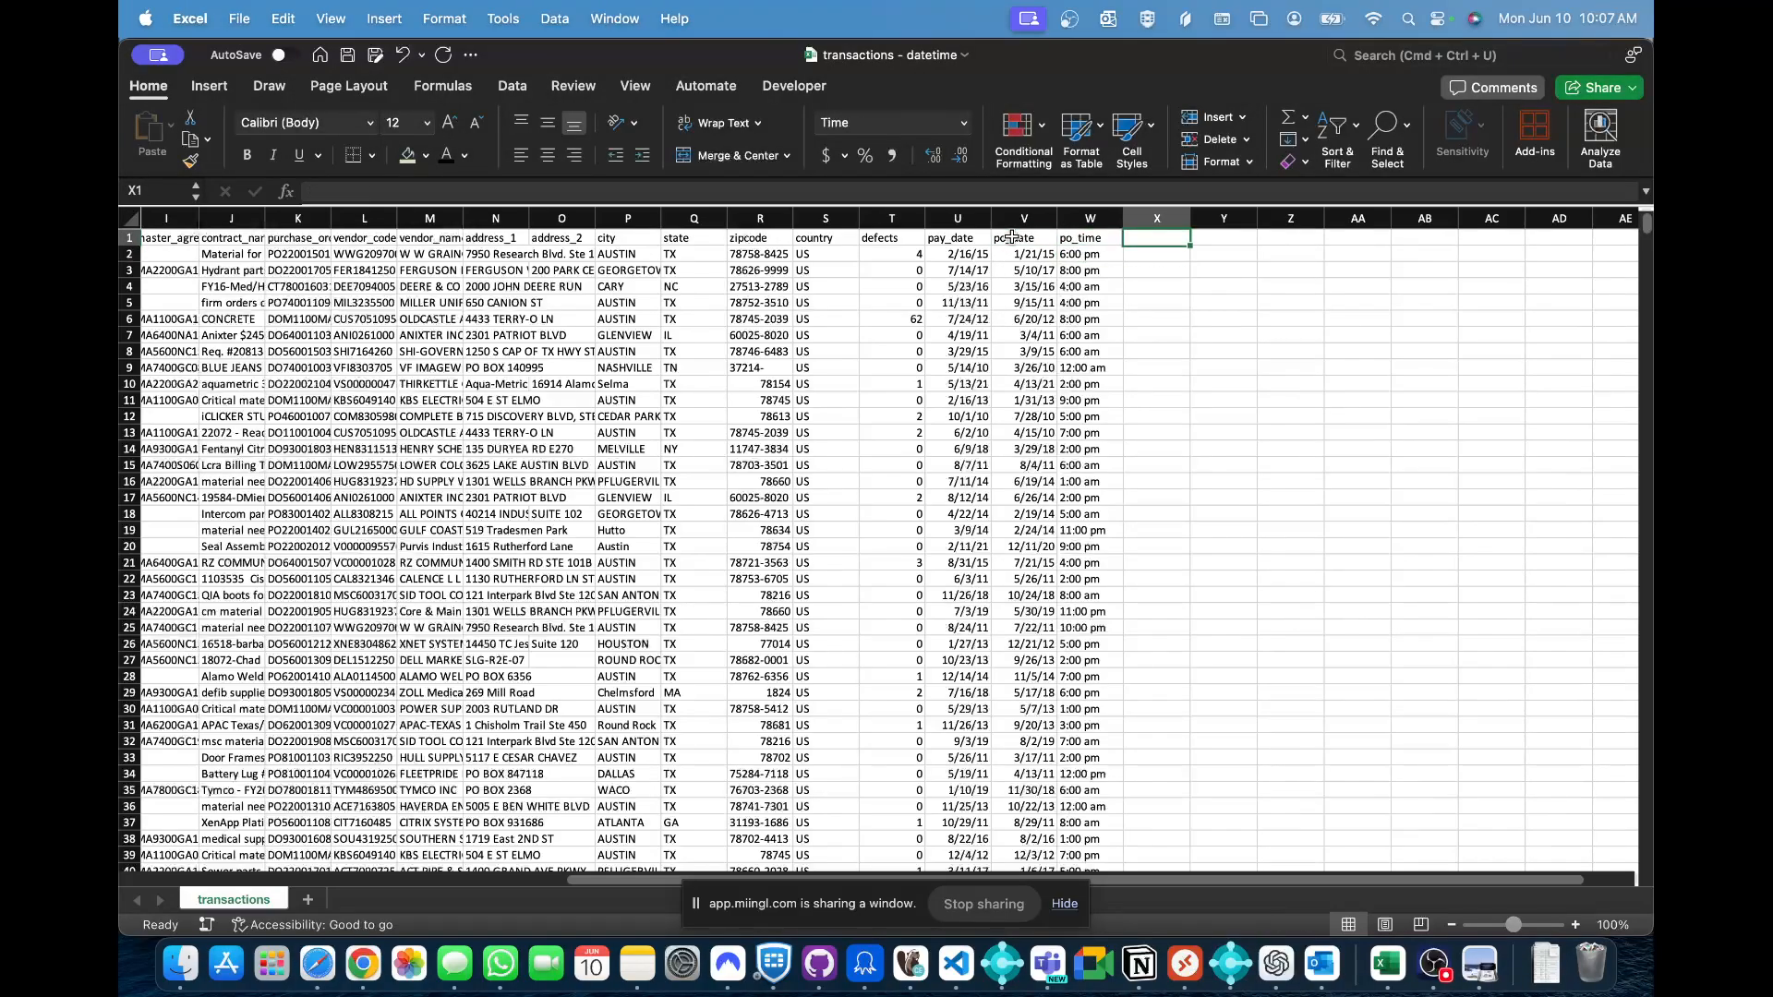
type("po_date_time")
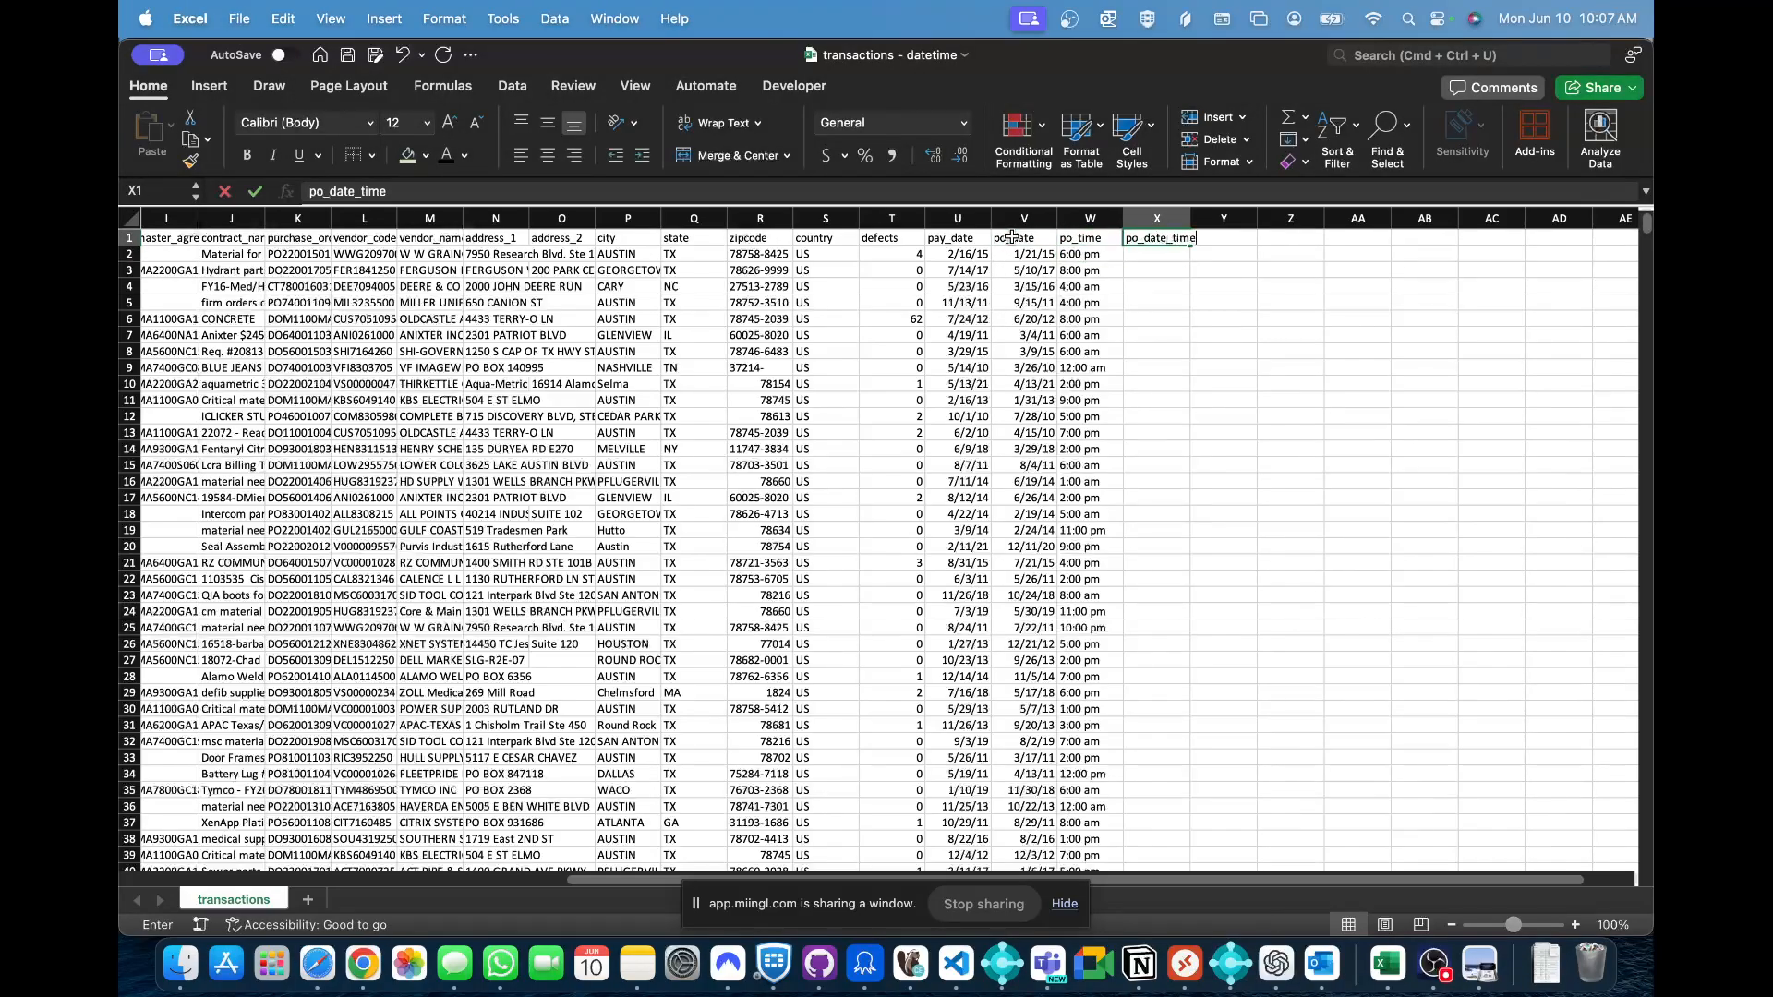
key("Return")
left_click(1157, 237)
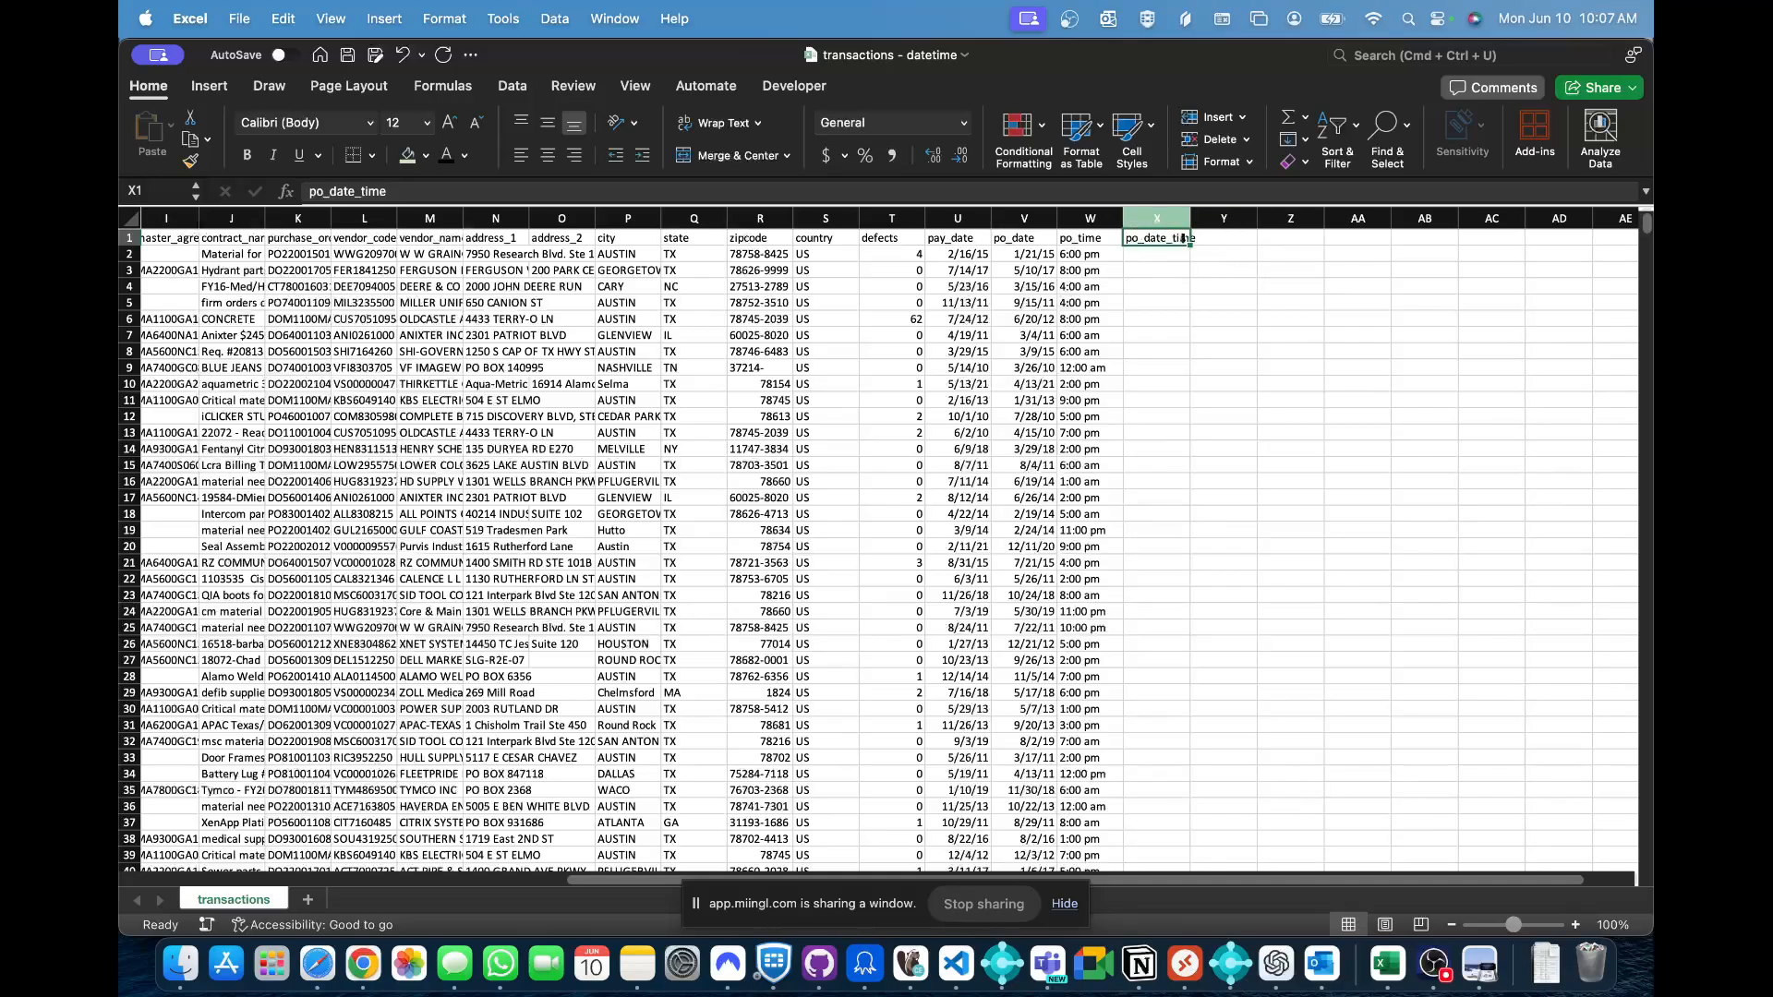
left_click_drag(1191, 218, 1197, 217)
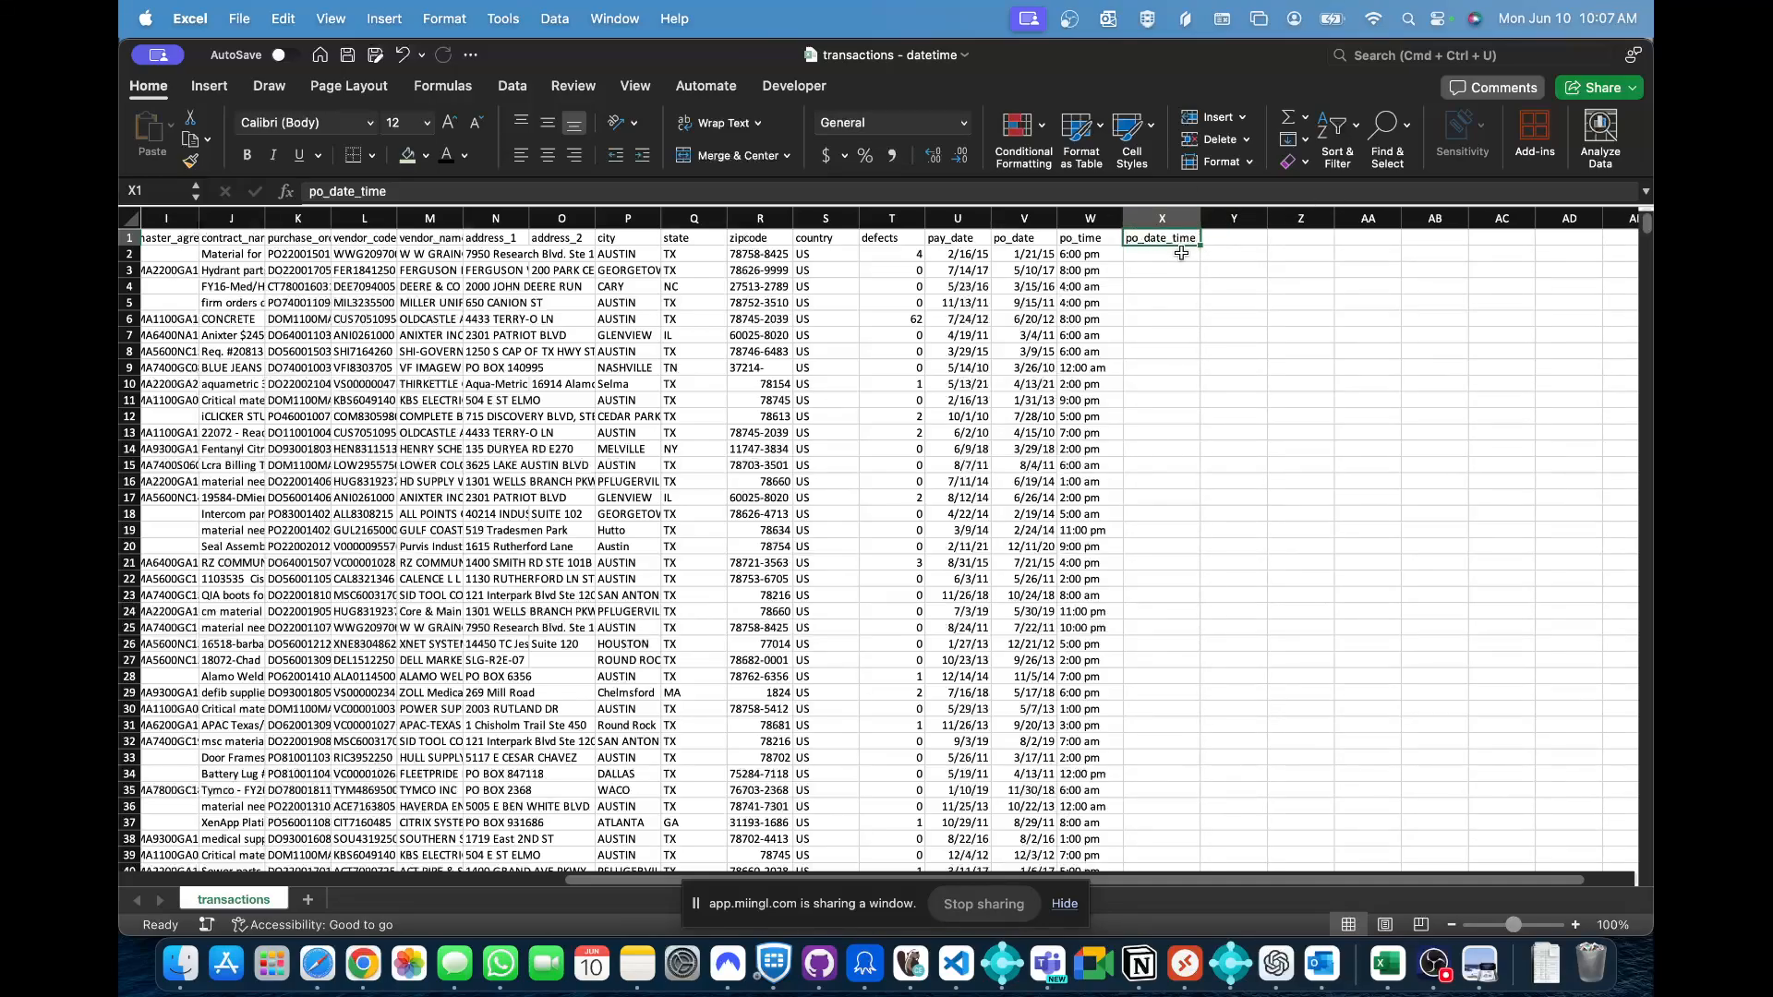
- Enter the formula =V2+W2 in X2 to combine the purchase order date and time
left_click(1181, 253)
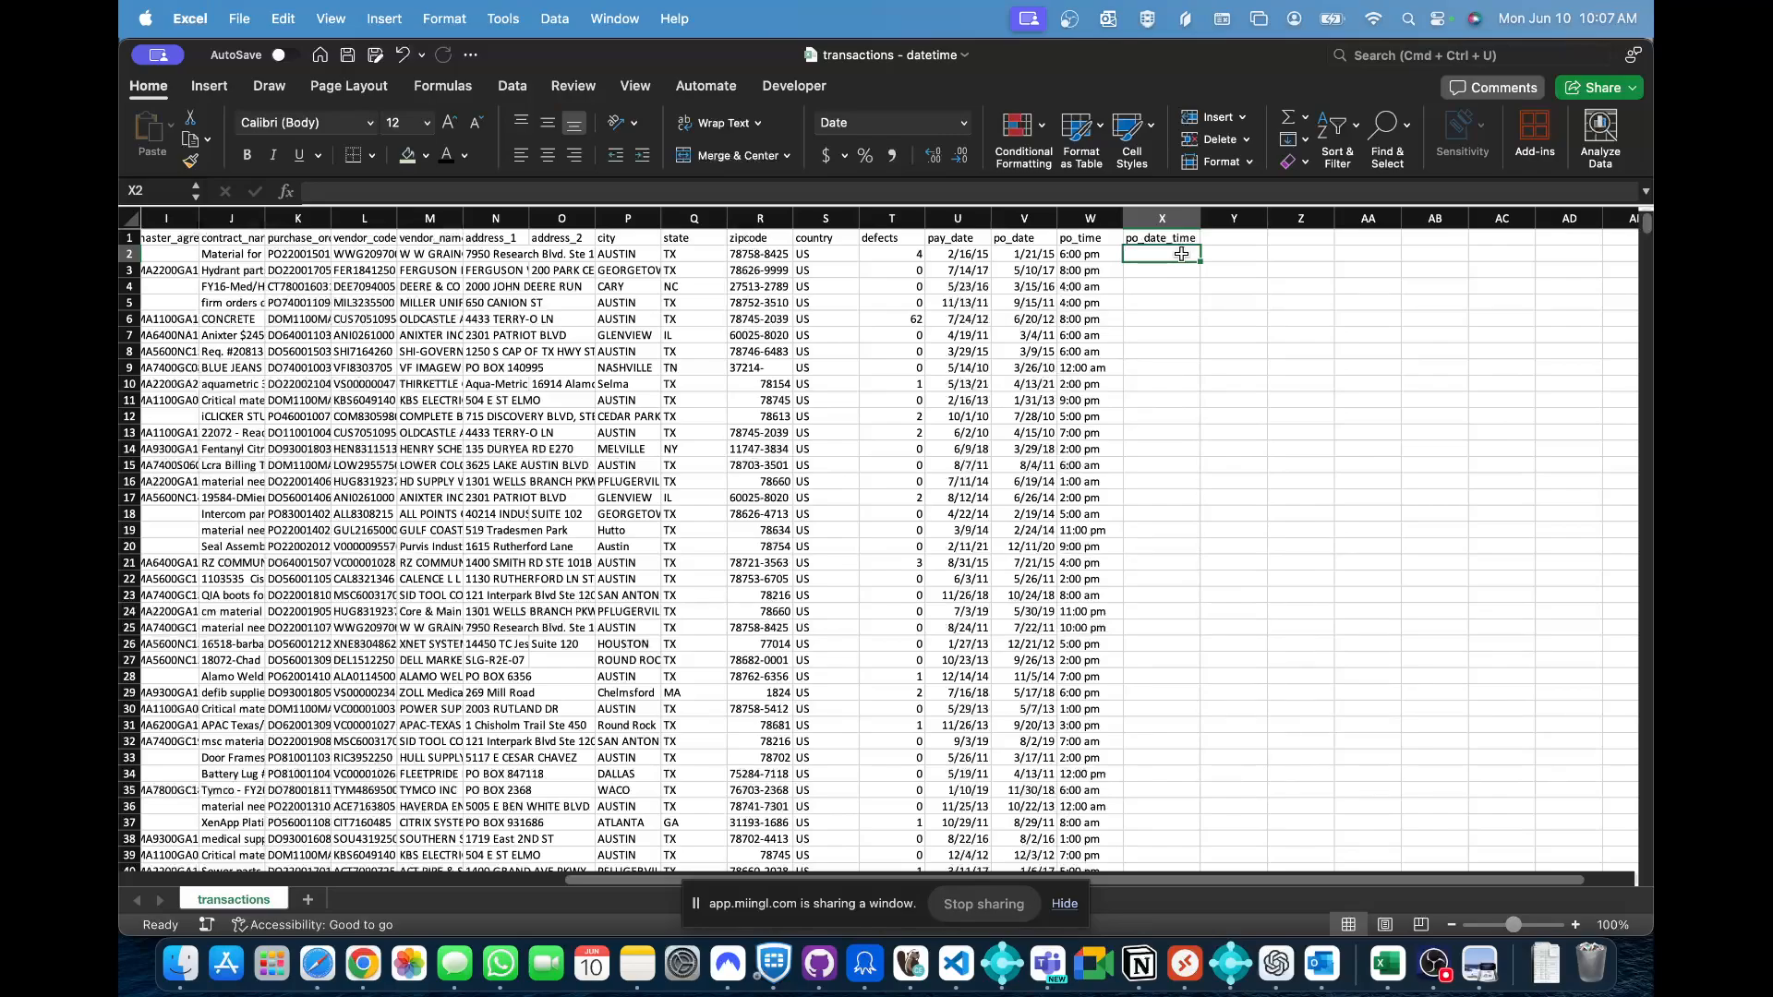
type("=")
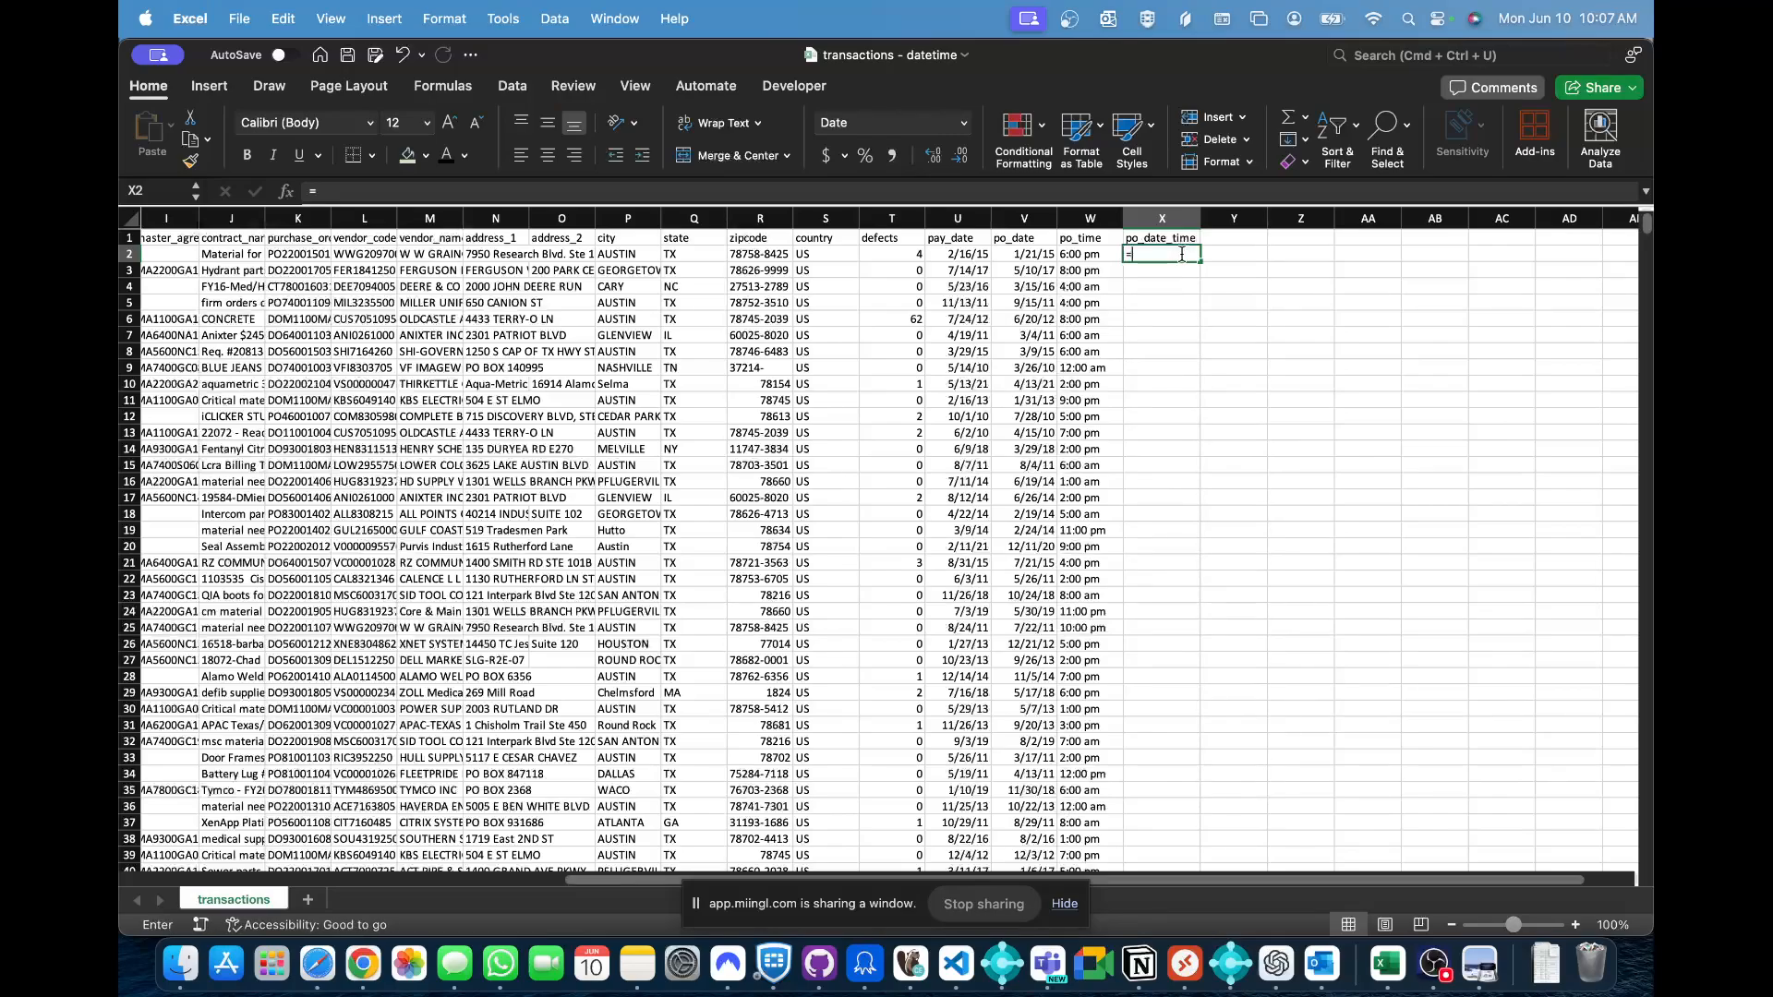
left_click(1036, 254)
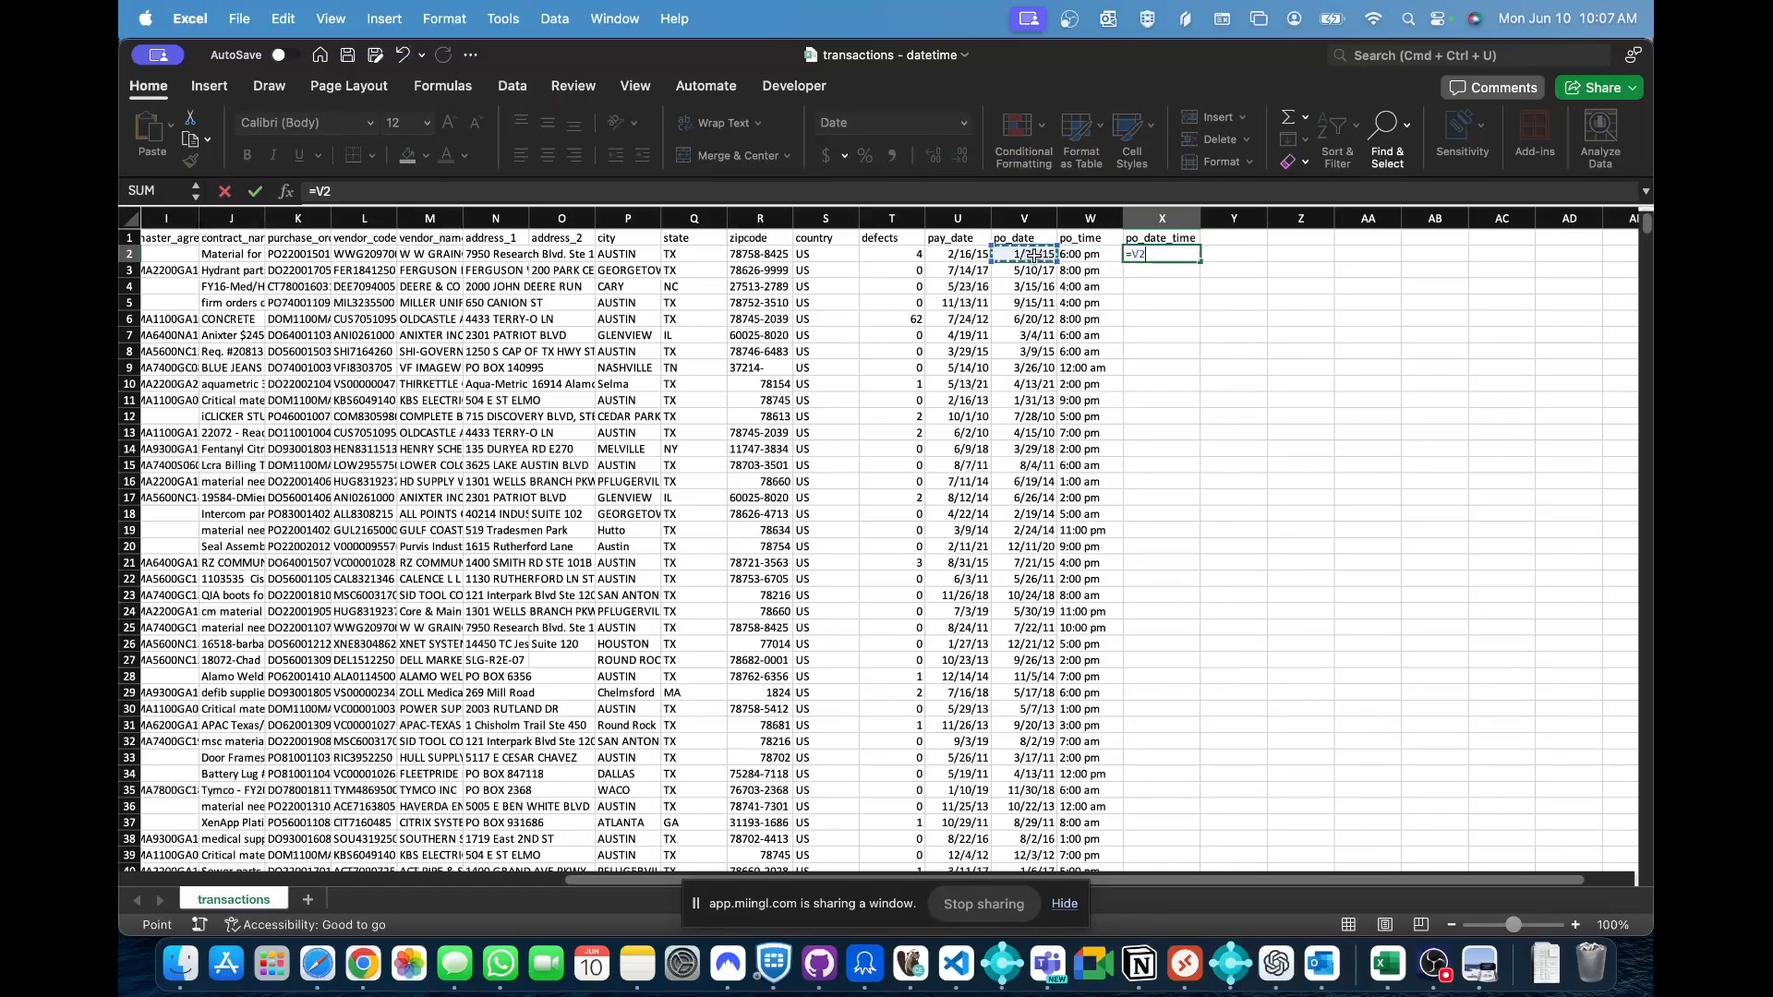
type("+")
left_click(1101, 254)
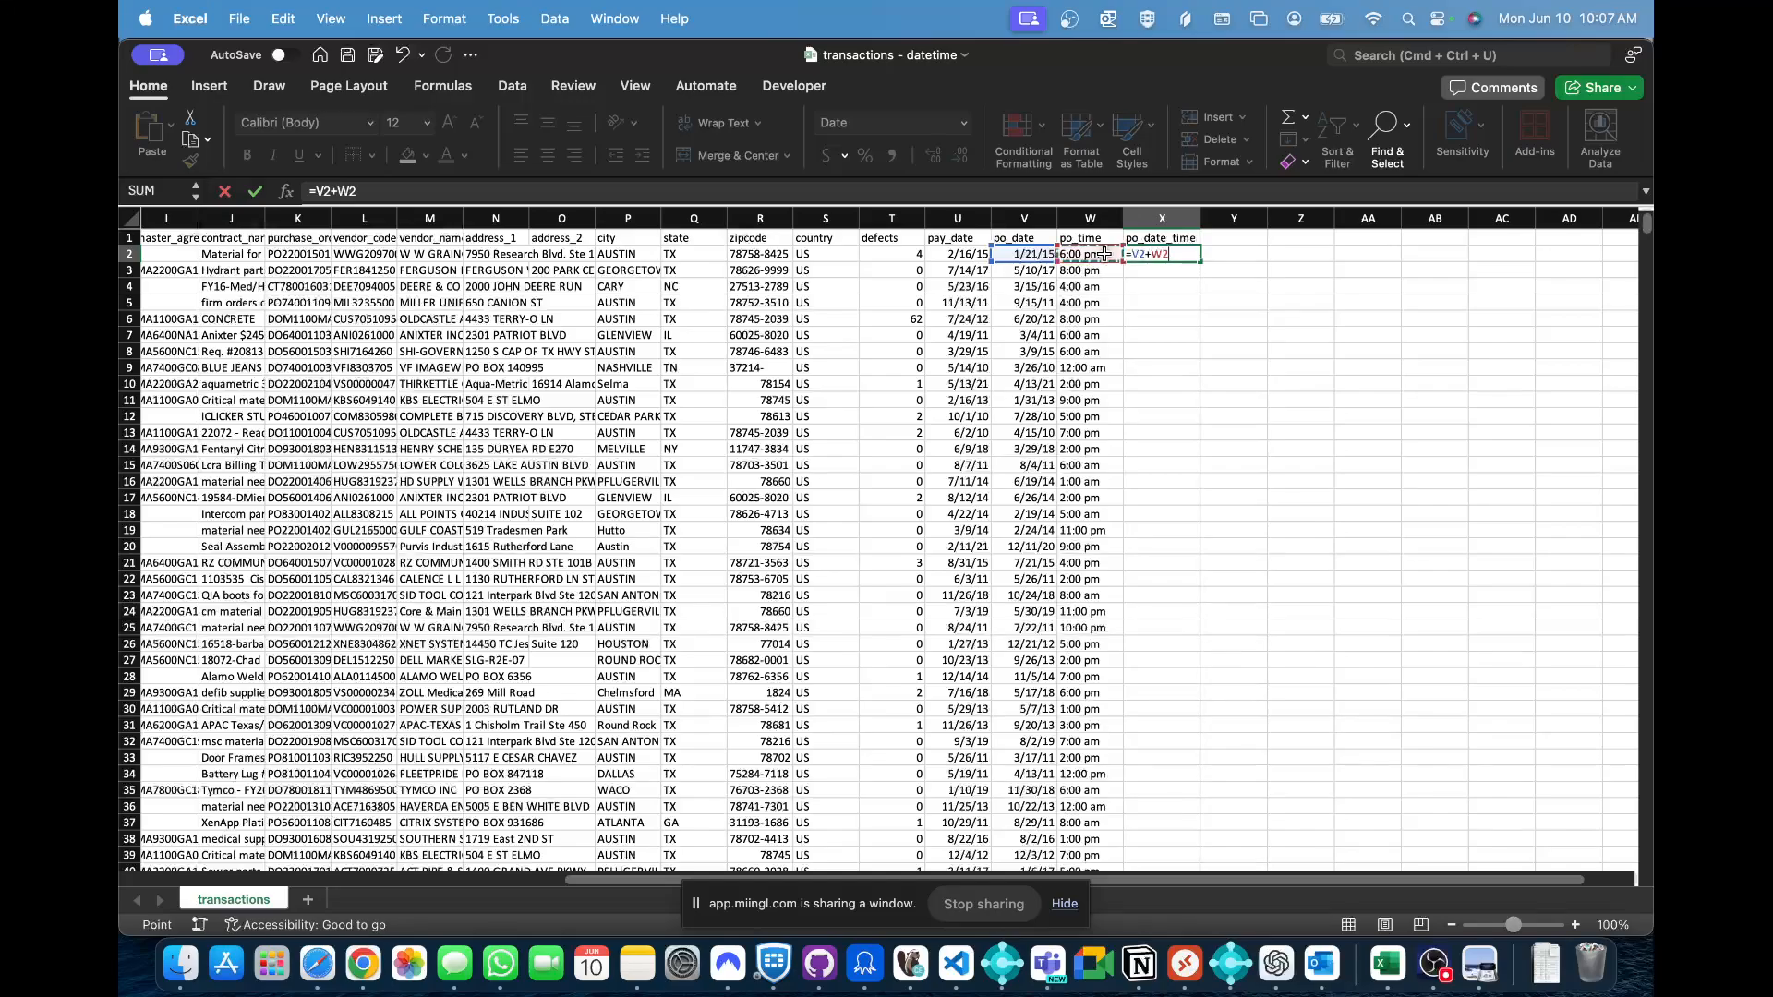
key("Return")
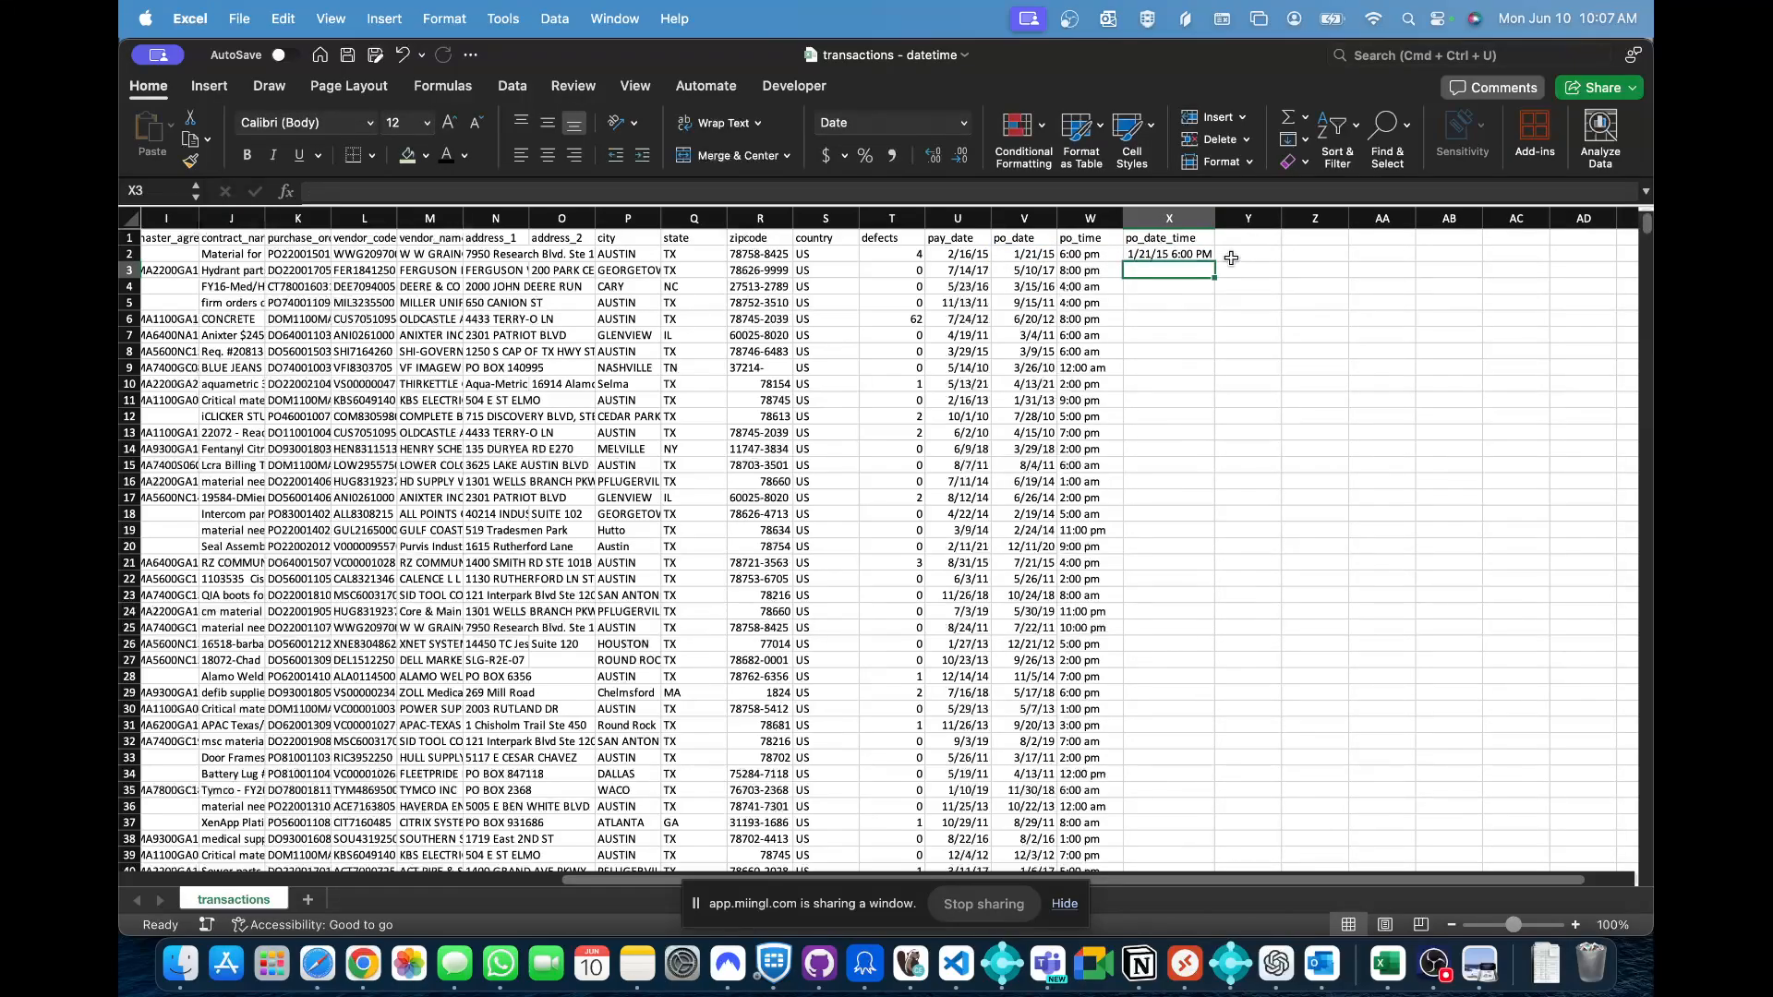
- Check the available number formats for the combined date and time in X2, keeping the current format
left_click(1180, 249)
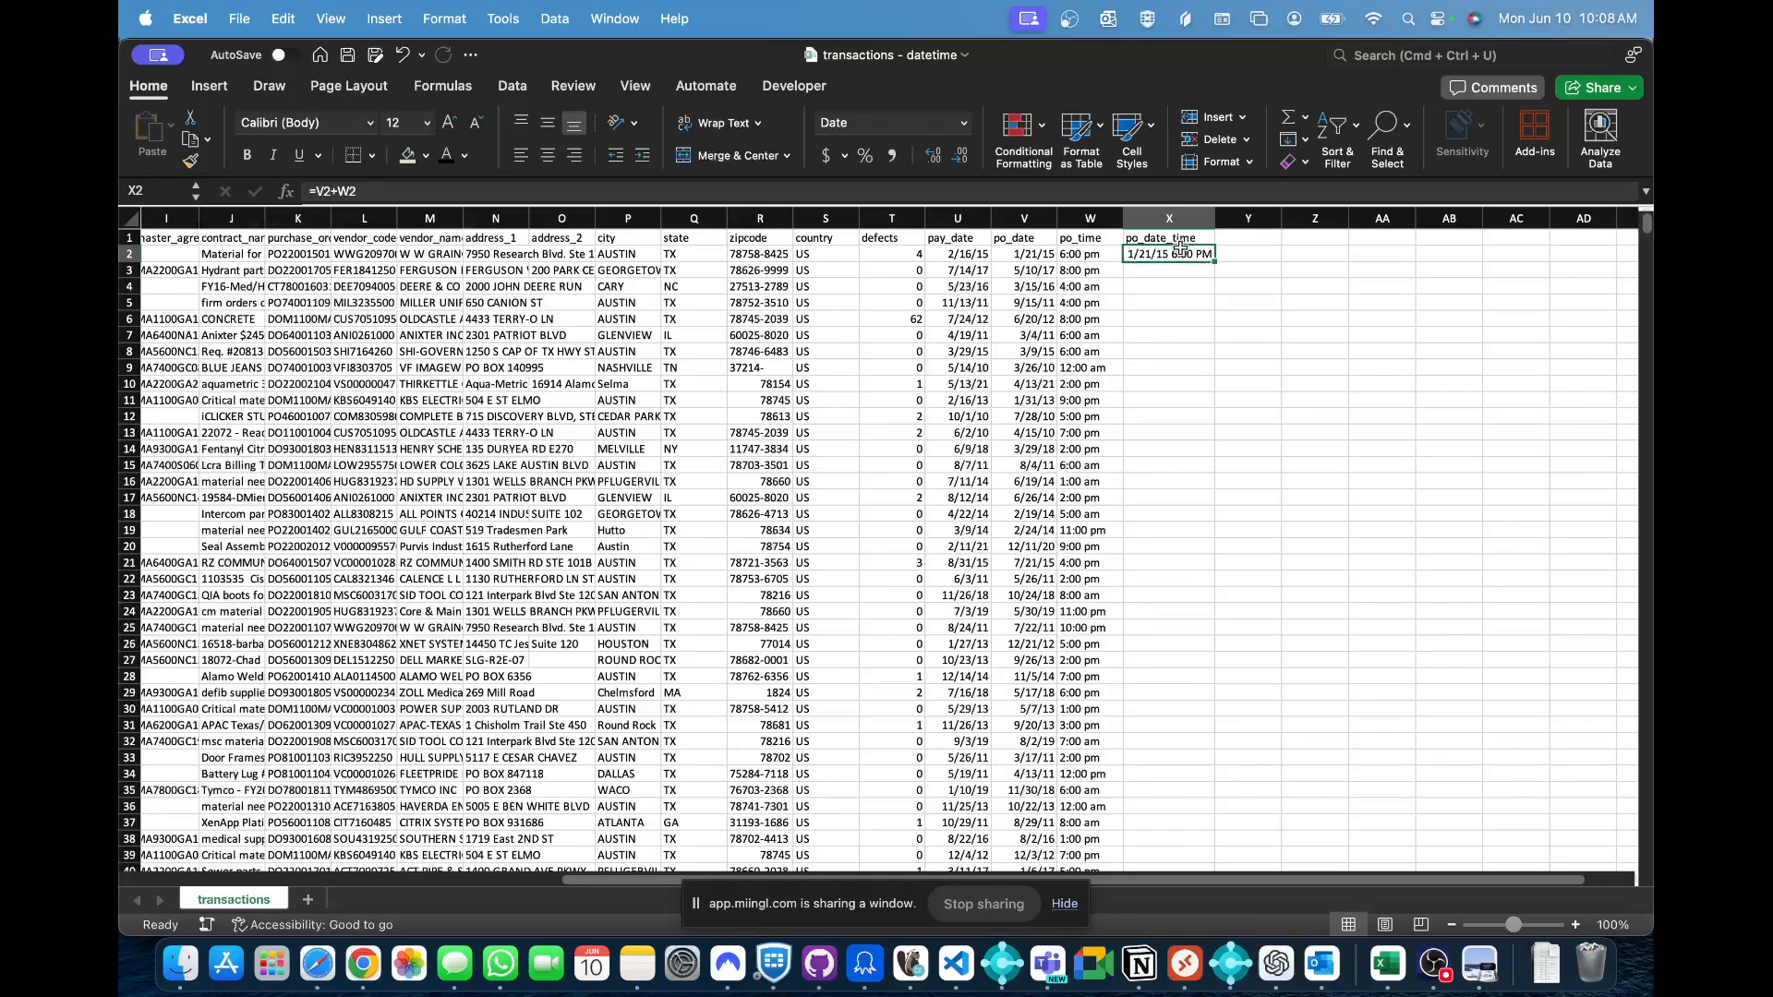
left_click(963, 125)
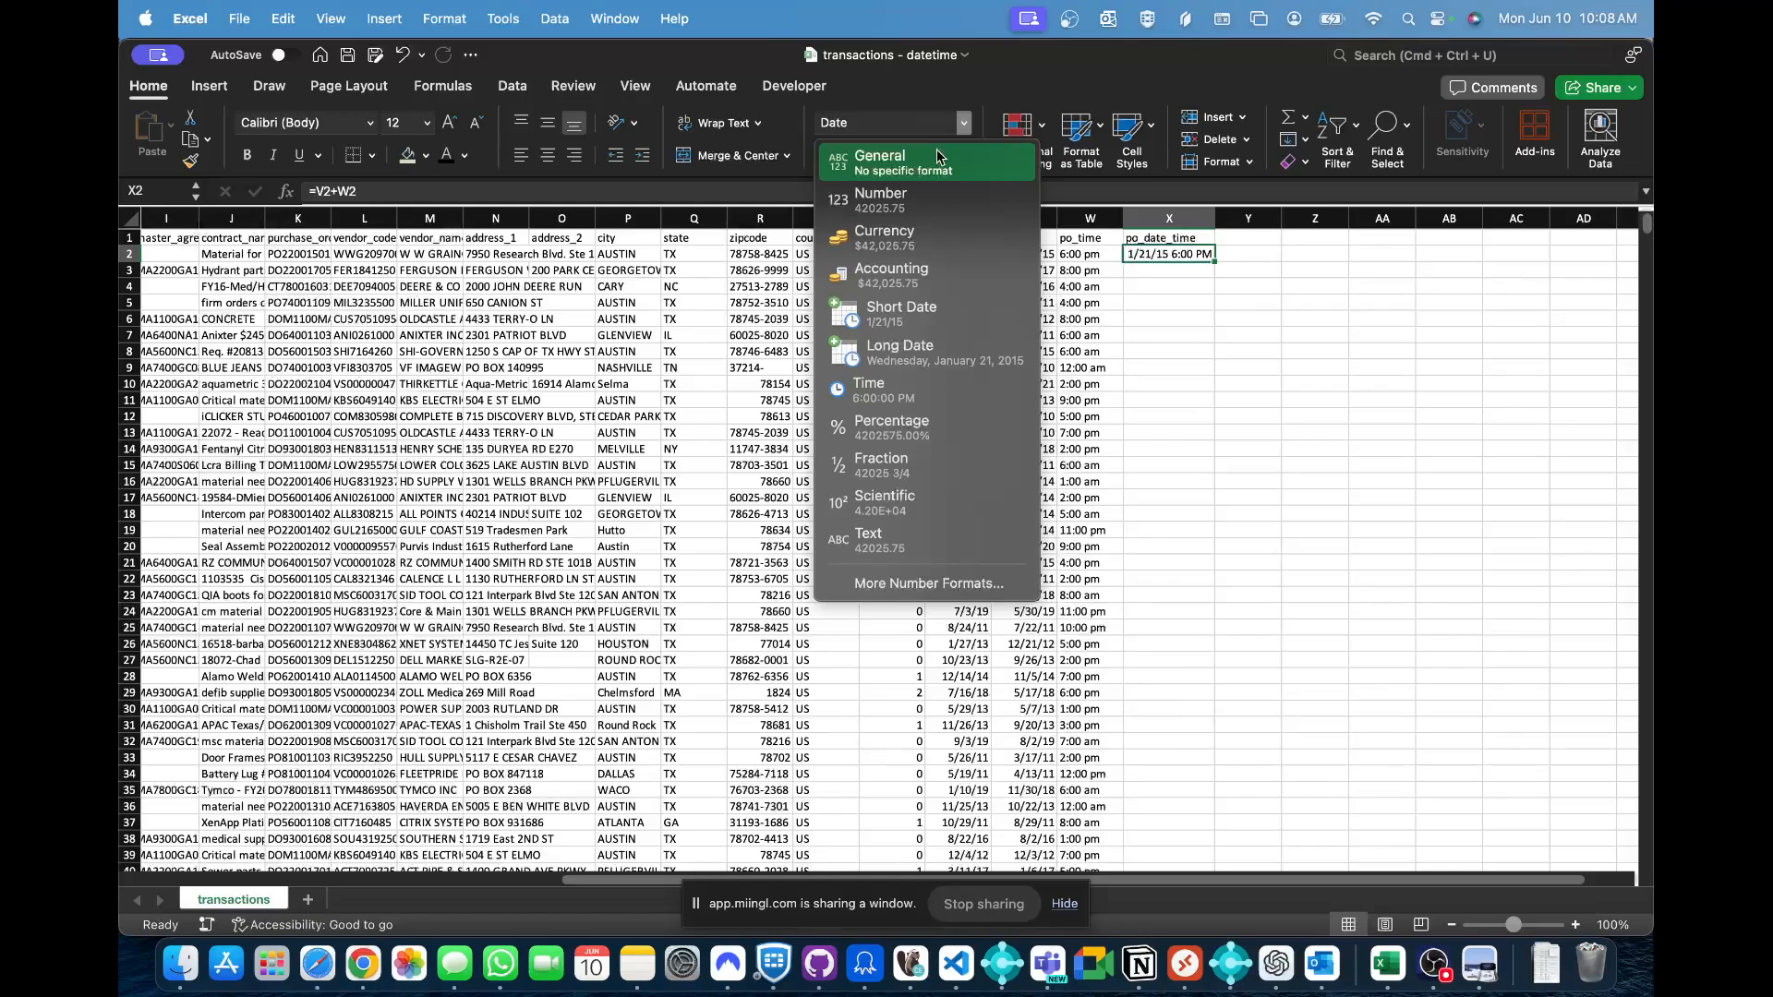
left_click(1189, 284)
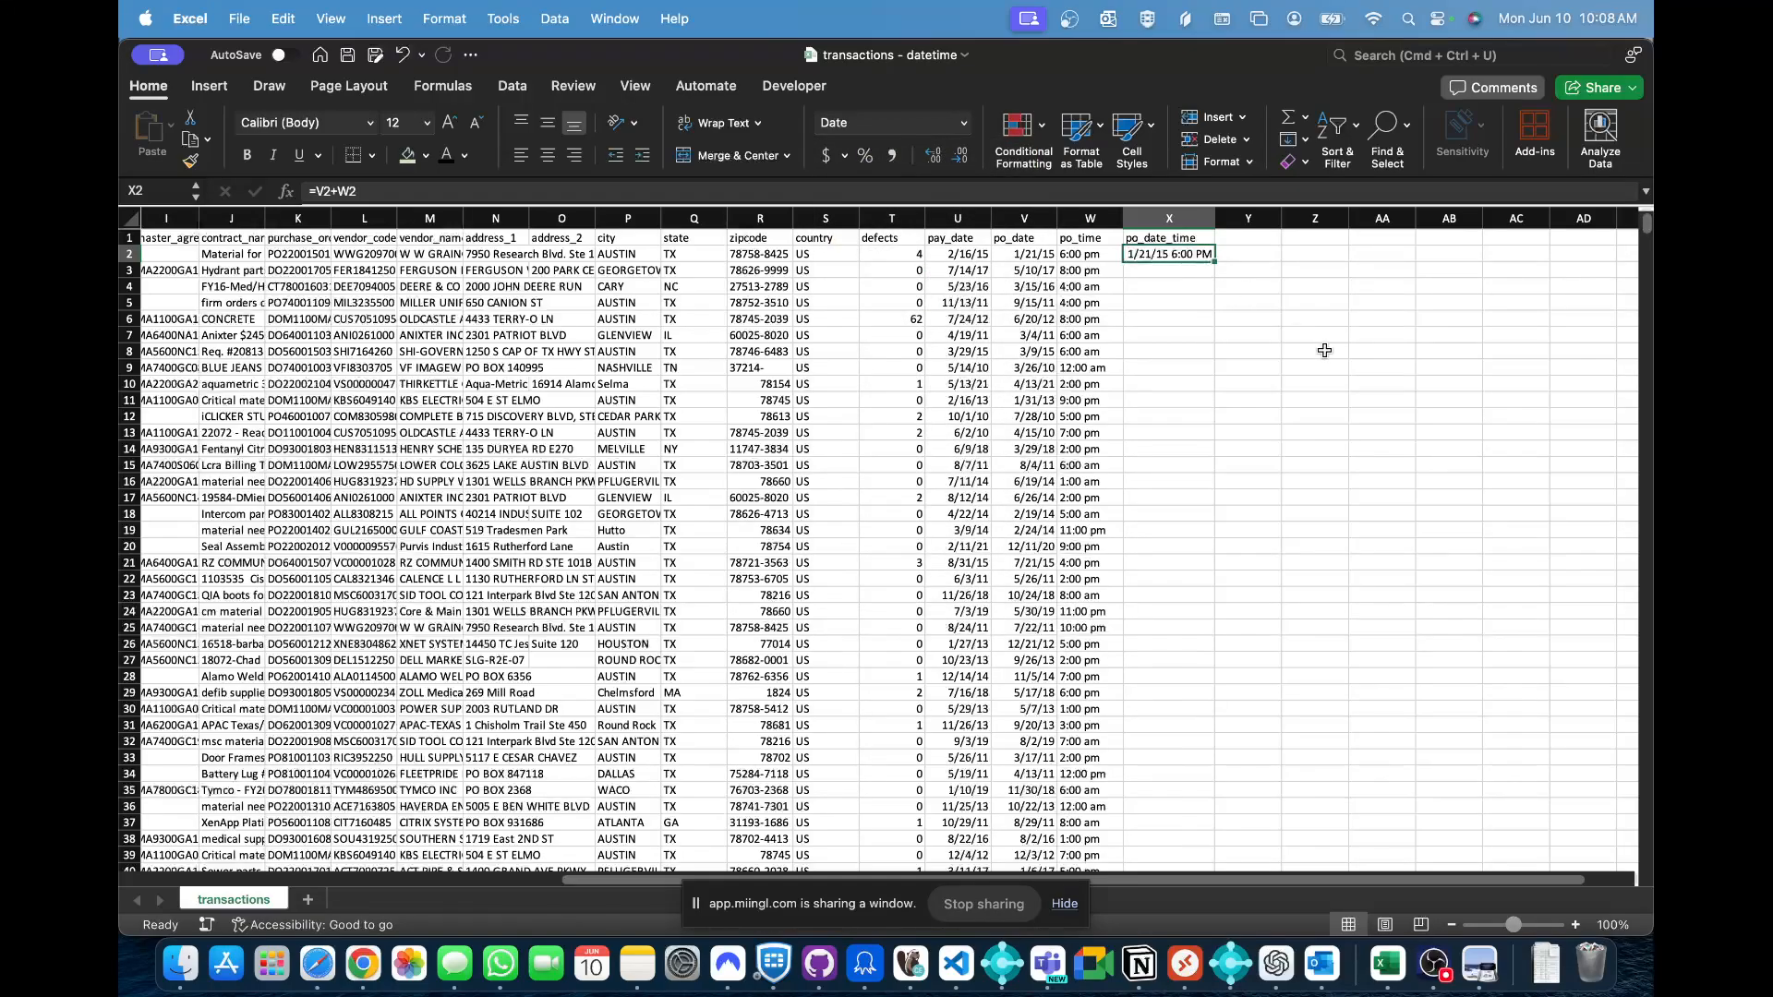
- Fill the X2 formula down the whole po_date_time column and widen column X so every value fits
double_click(1215, 262)
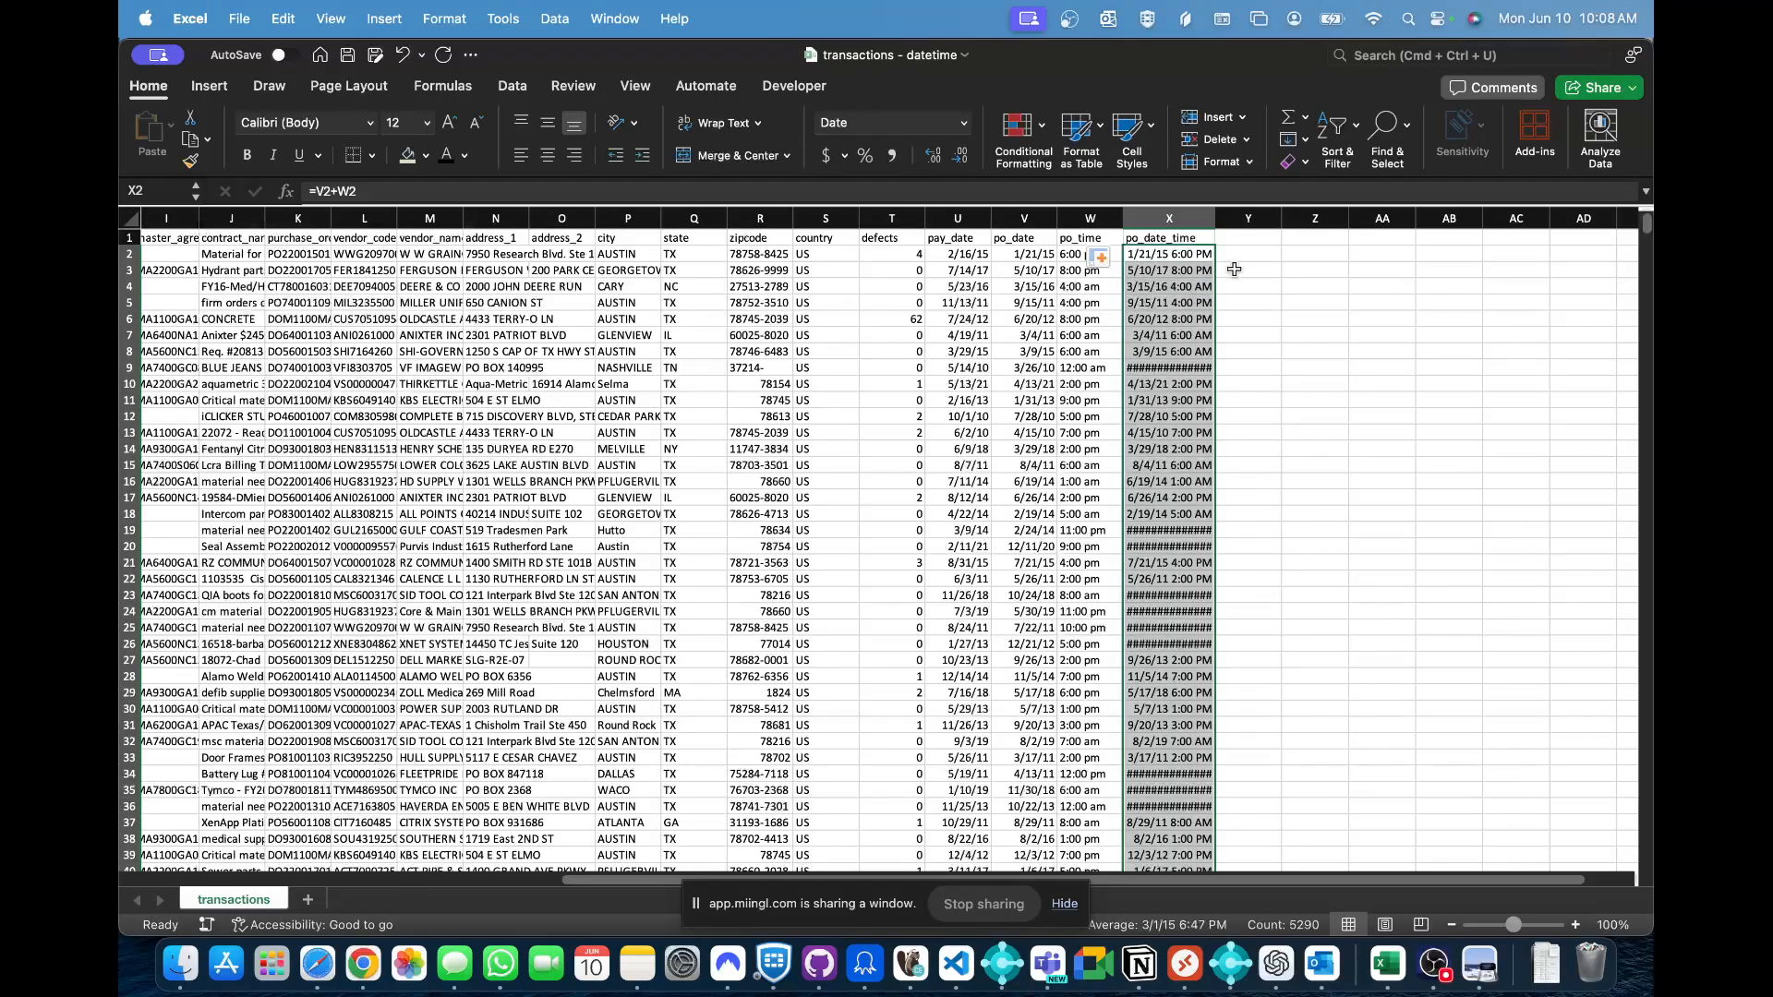
left_click(1230, 270)
left_click_drag(1212, 223, 1239, 223)
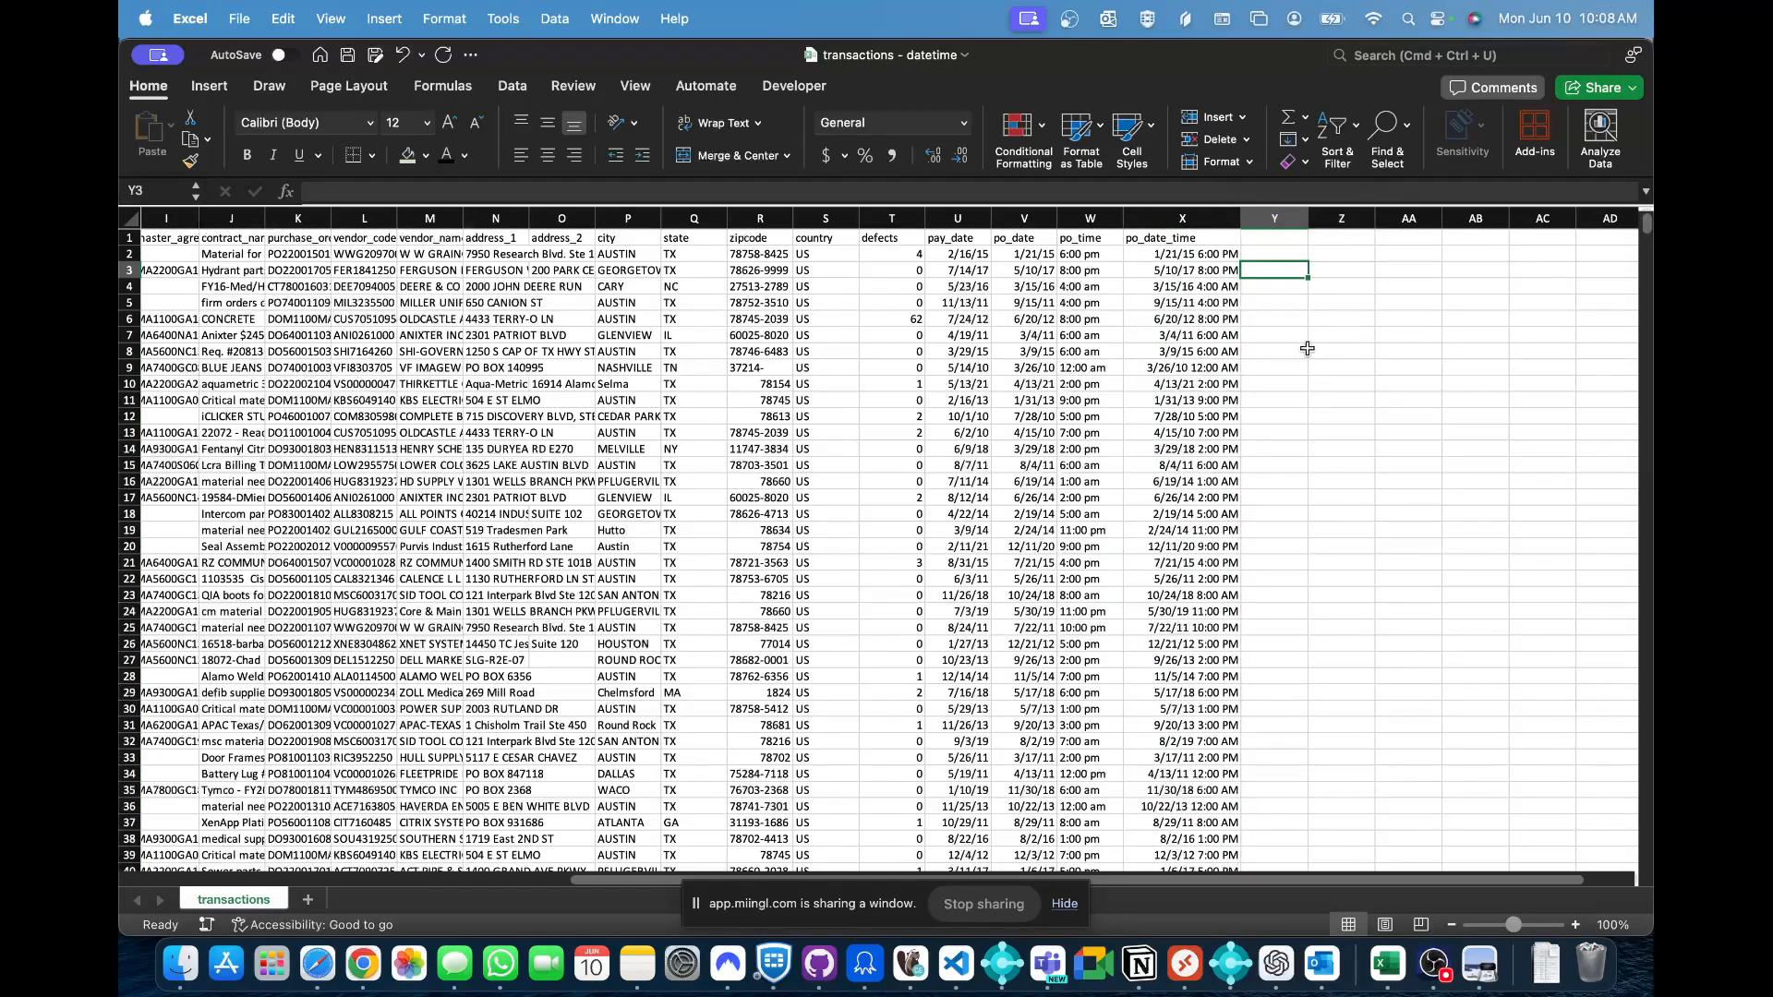
- Review the combined date-time values down column X and inspect the formula in X2
left_click(1302, 368)
scroll(1233, 368, "down", 10)
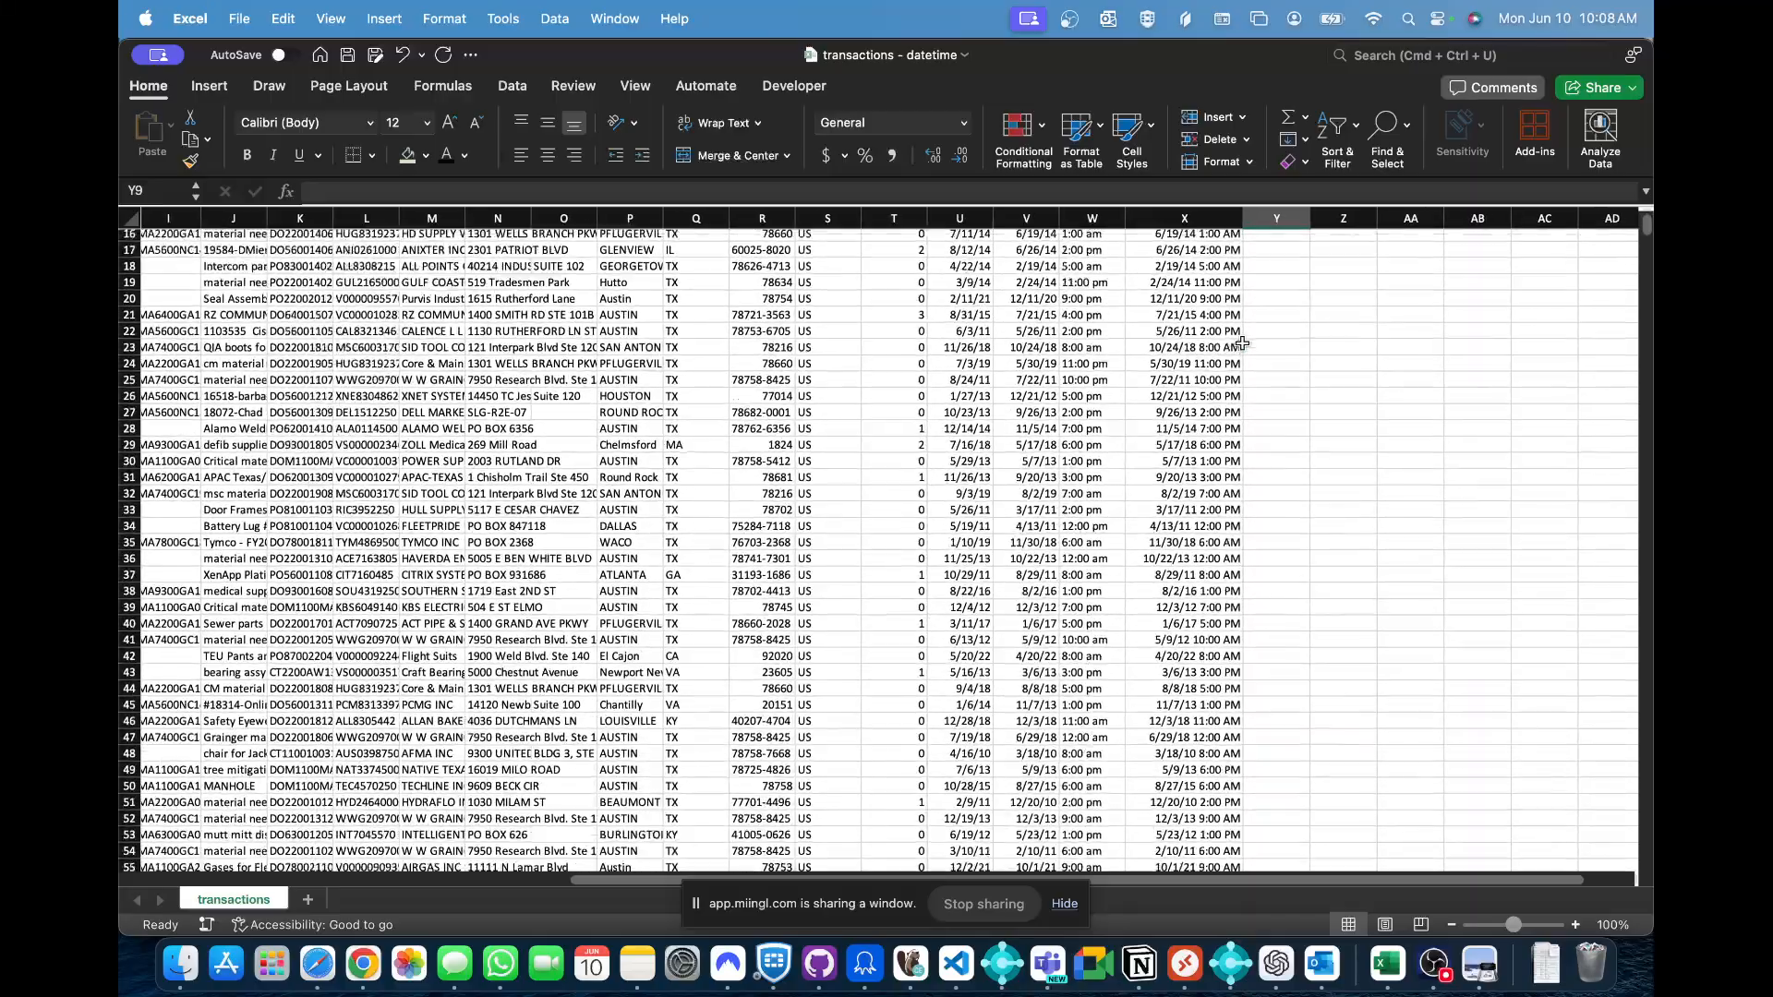
scroll(1143, 251, "up", 10)
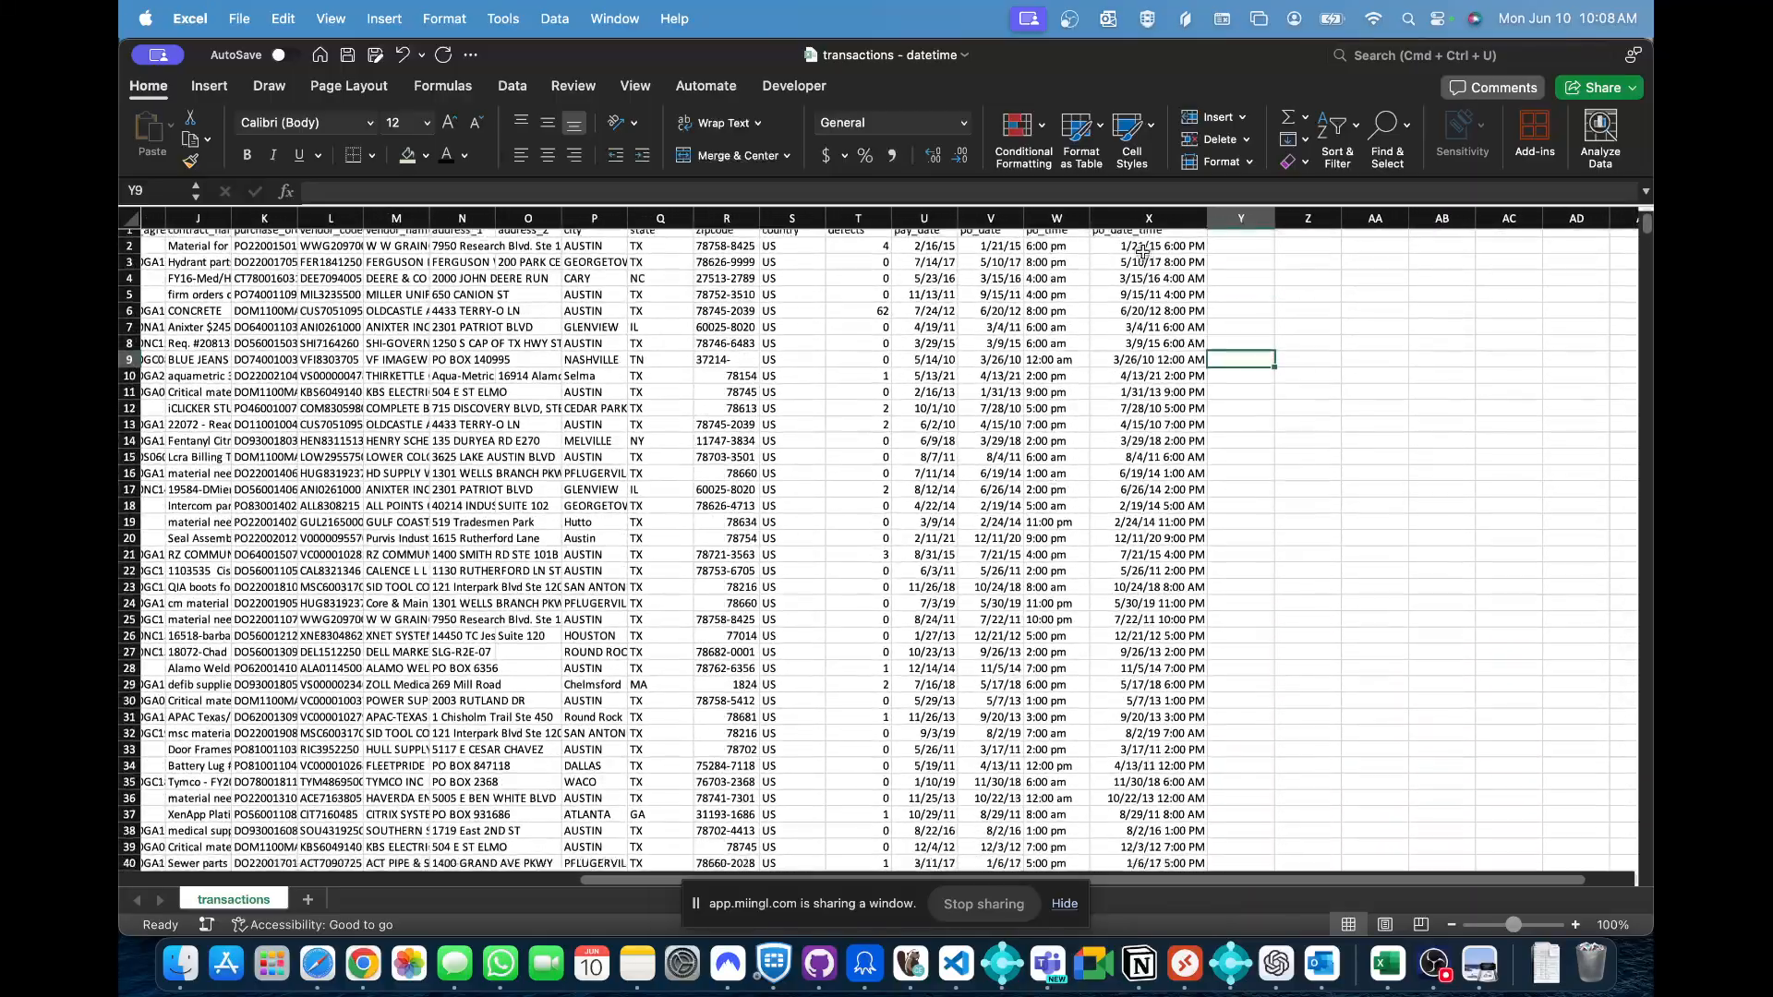
left_click(1143, 251)
scroll(1164, 263, "up", 1)
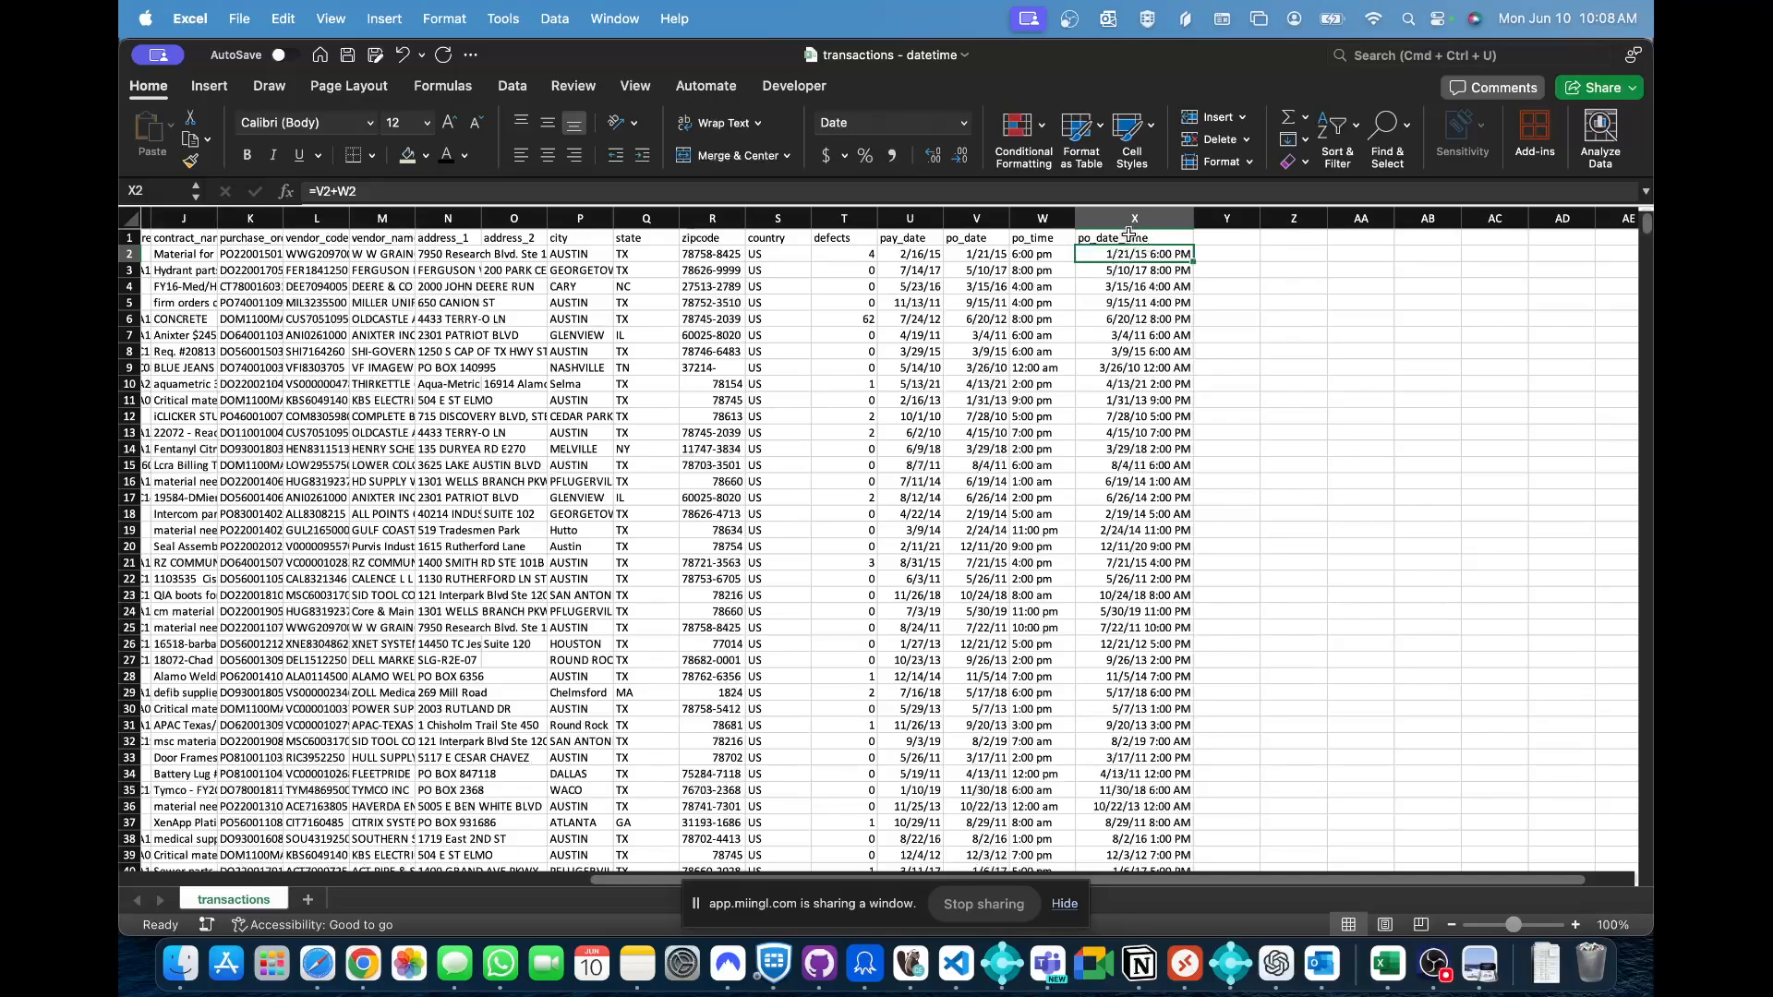
- Format the combined date and time in X2 as Number to expose its underlying serial value
left_click(965, 124)
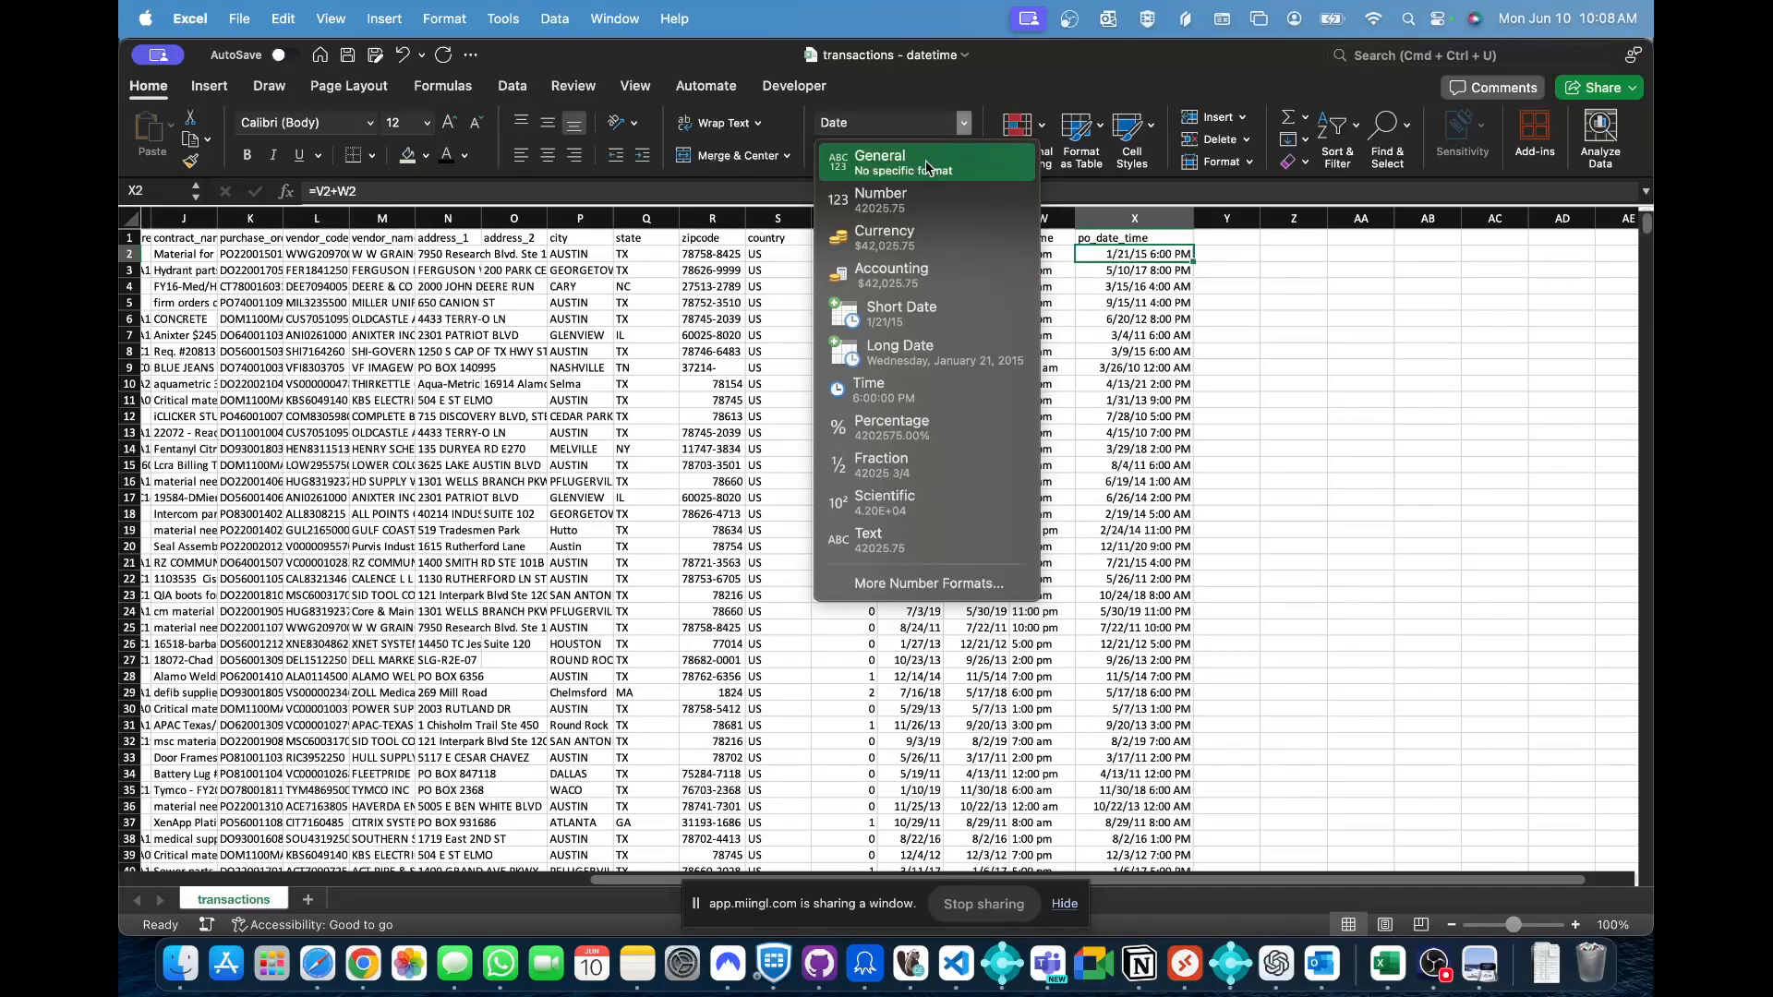
left_click(897, 201)
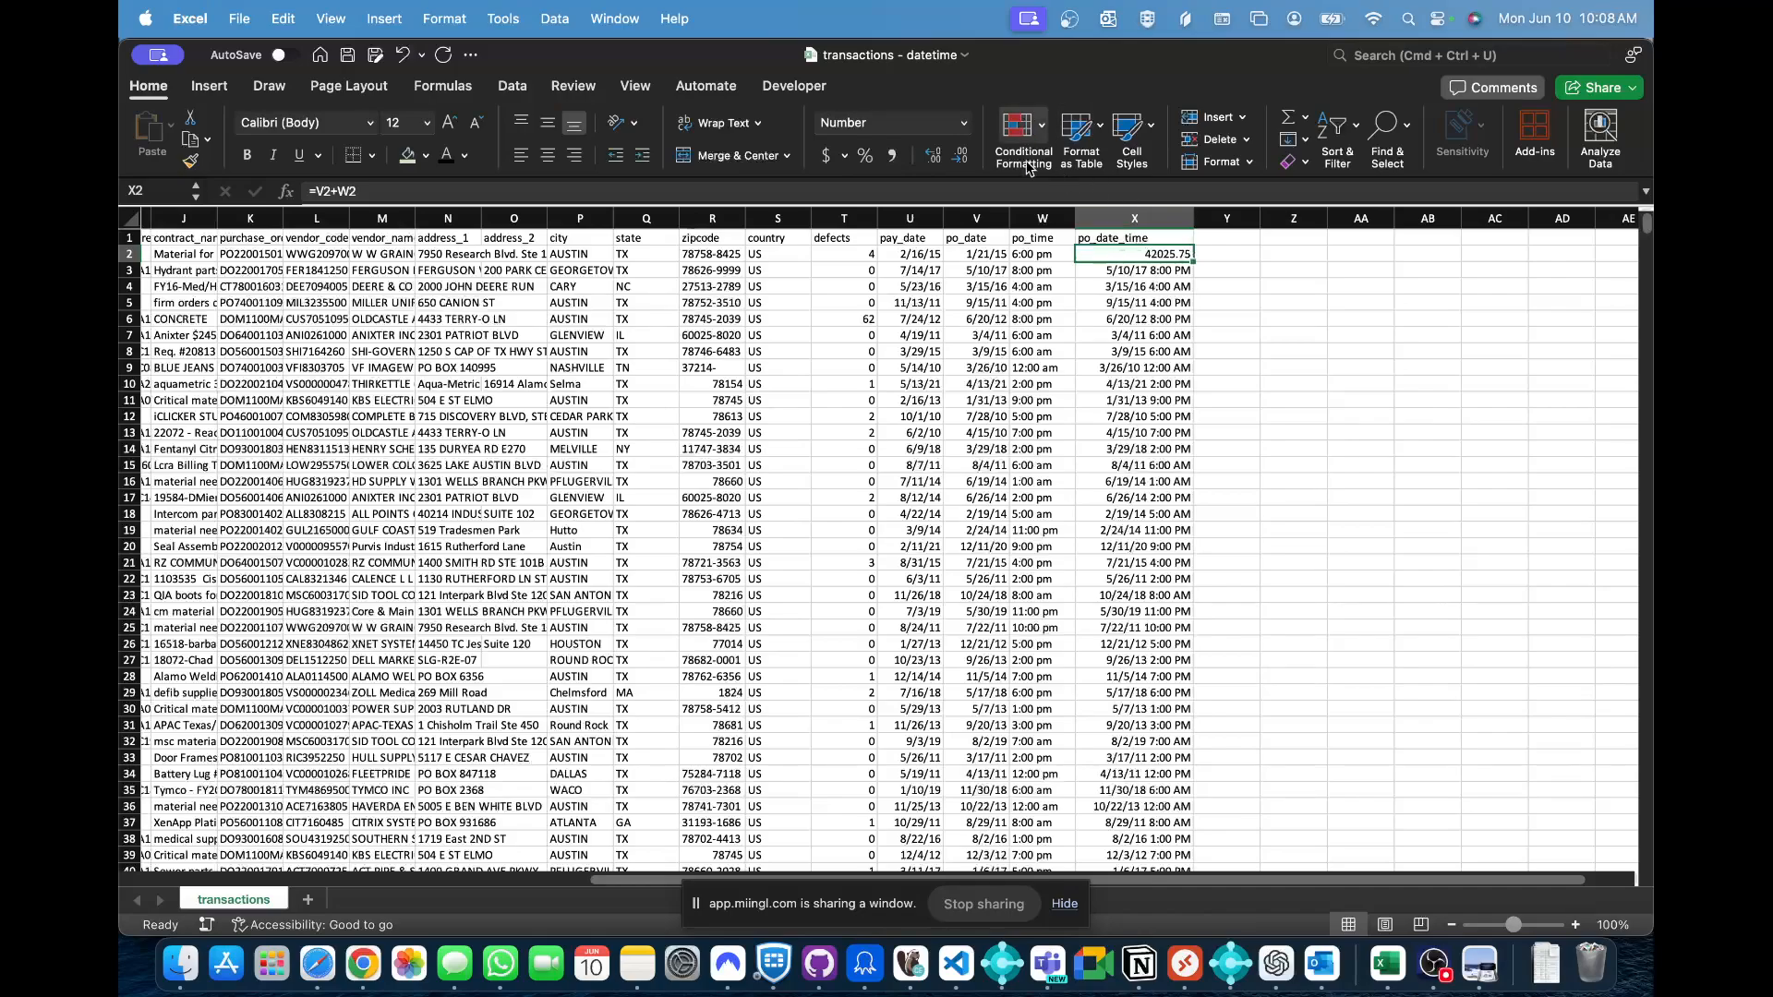
left_click(940, 158)
left_click(962, 157)
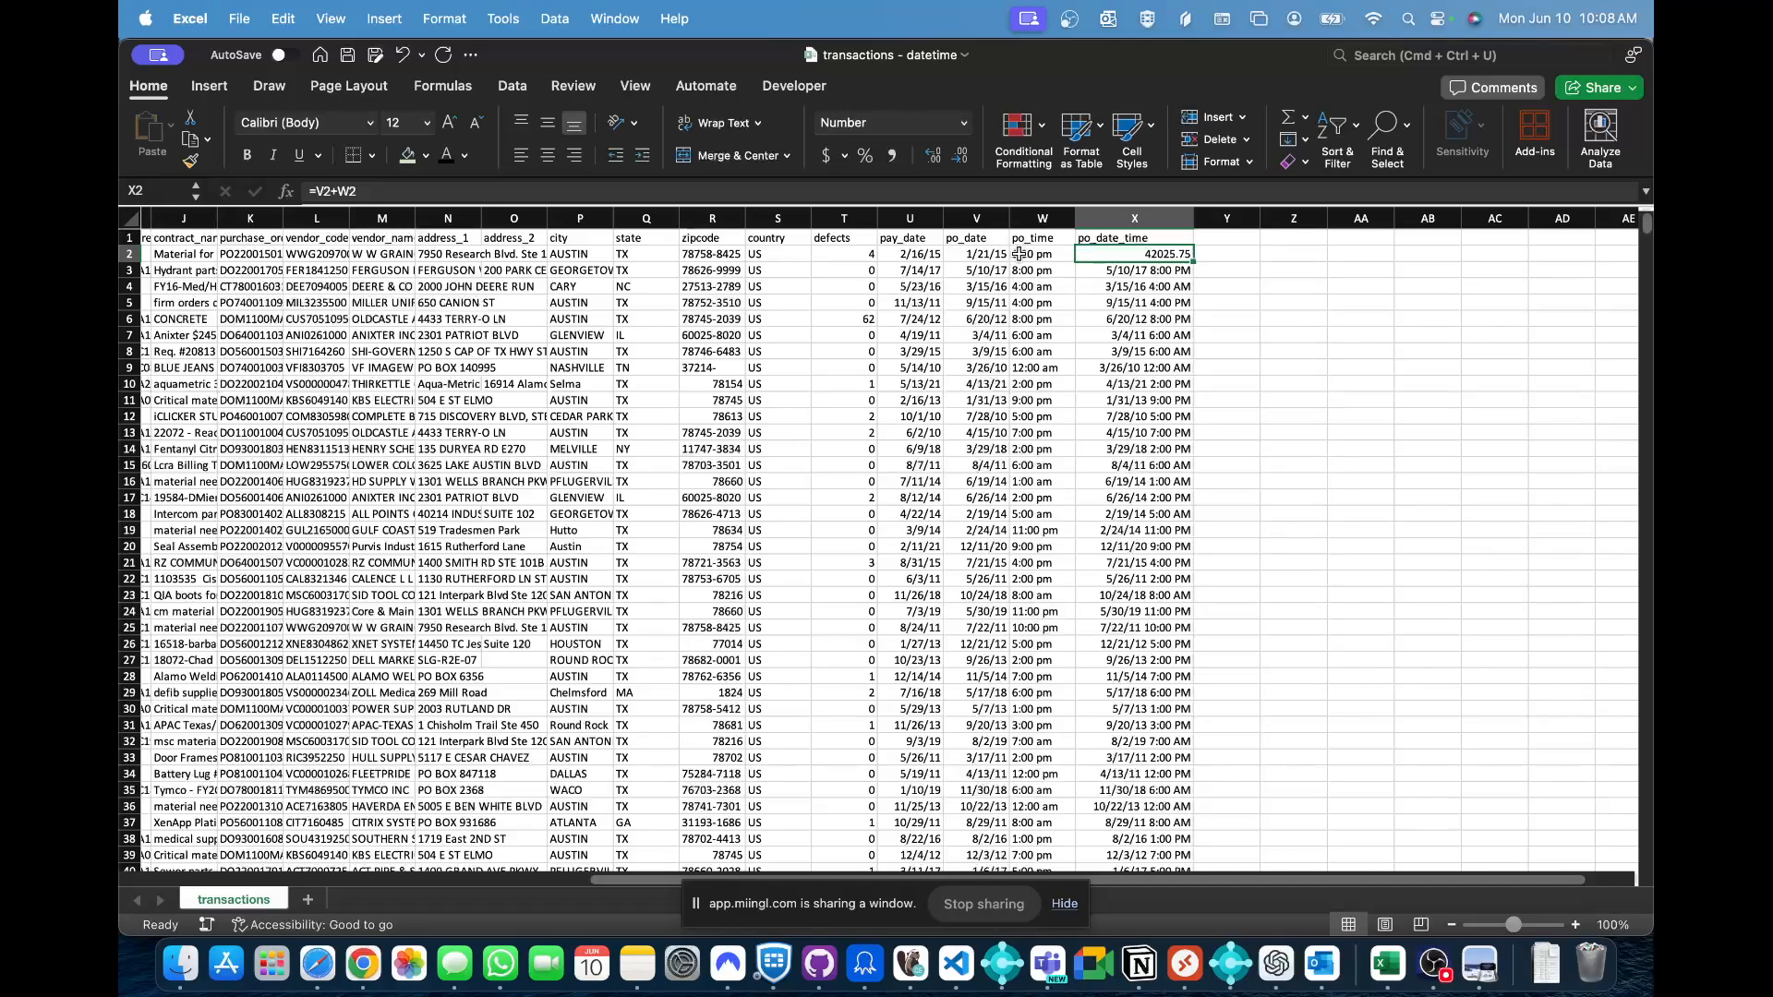
- Enter 0 in AA3 as a test value, trying the General format before setting it to Short Date
left_click(1357, 268)
type("0")
key("ctrl+Return")
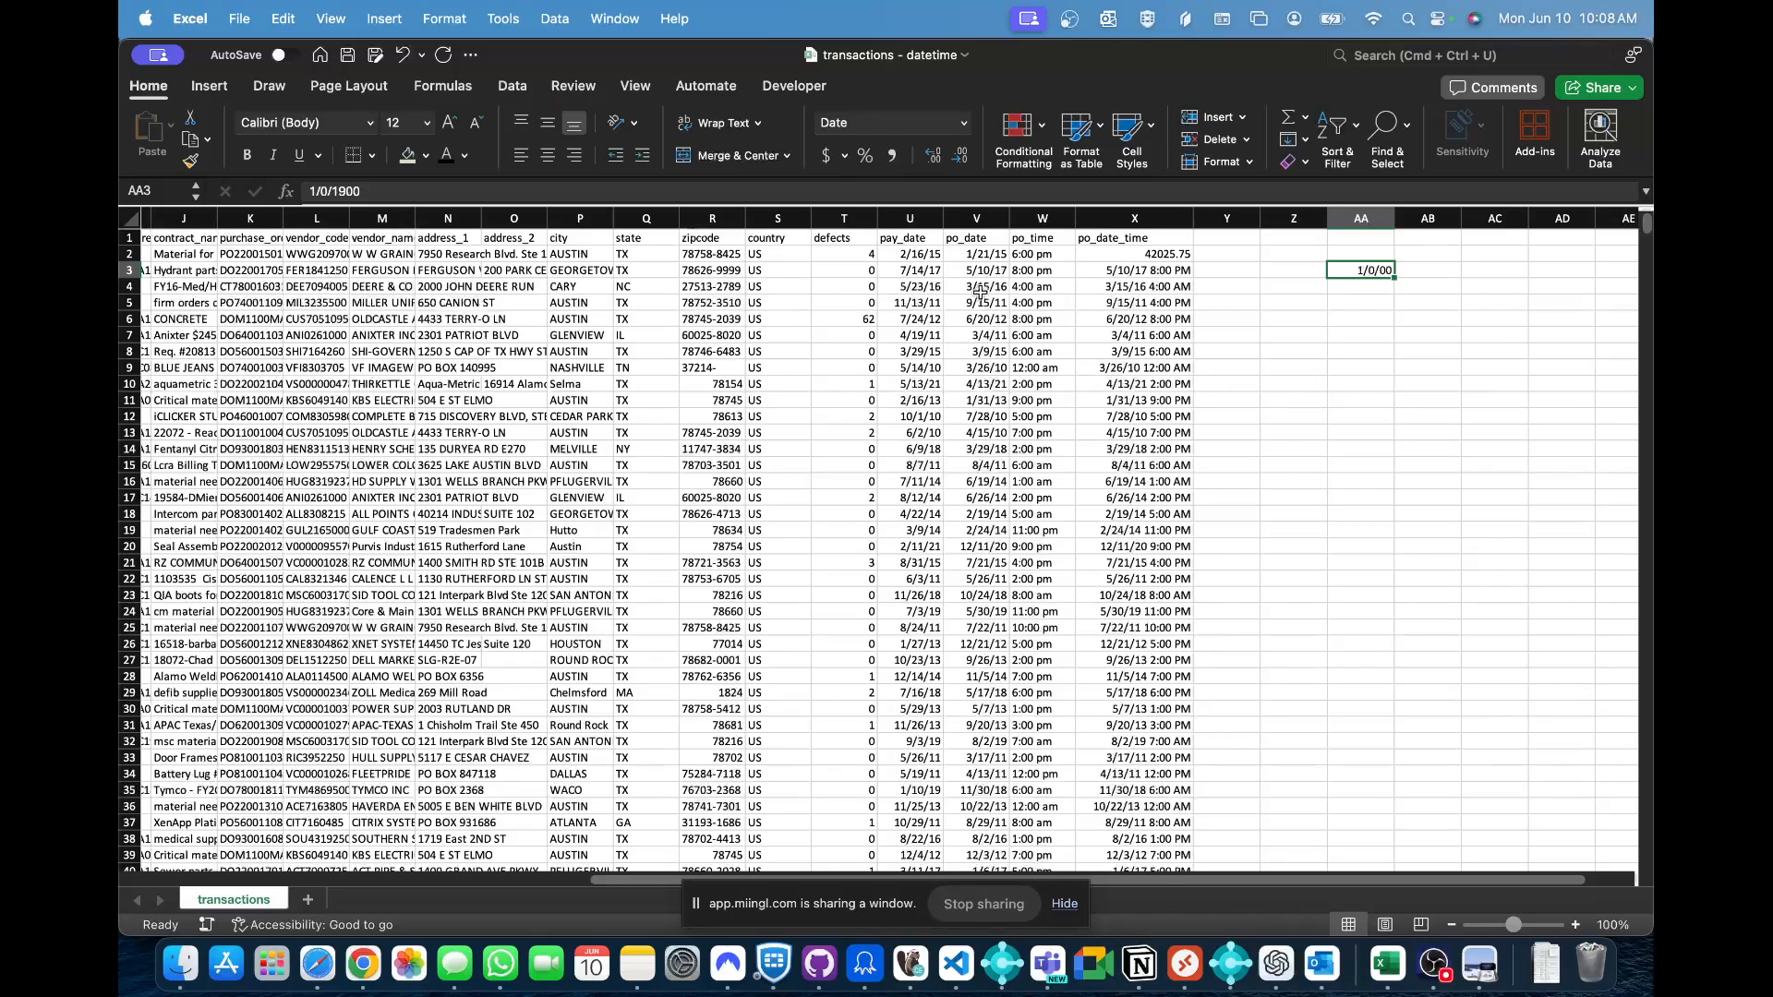
left_click(963, 124)
left_click(879, 199)
left_click(963, 124)
left_click(940, 153)
left_click(963, 123)
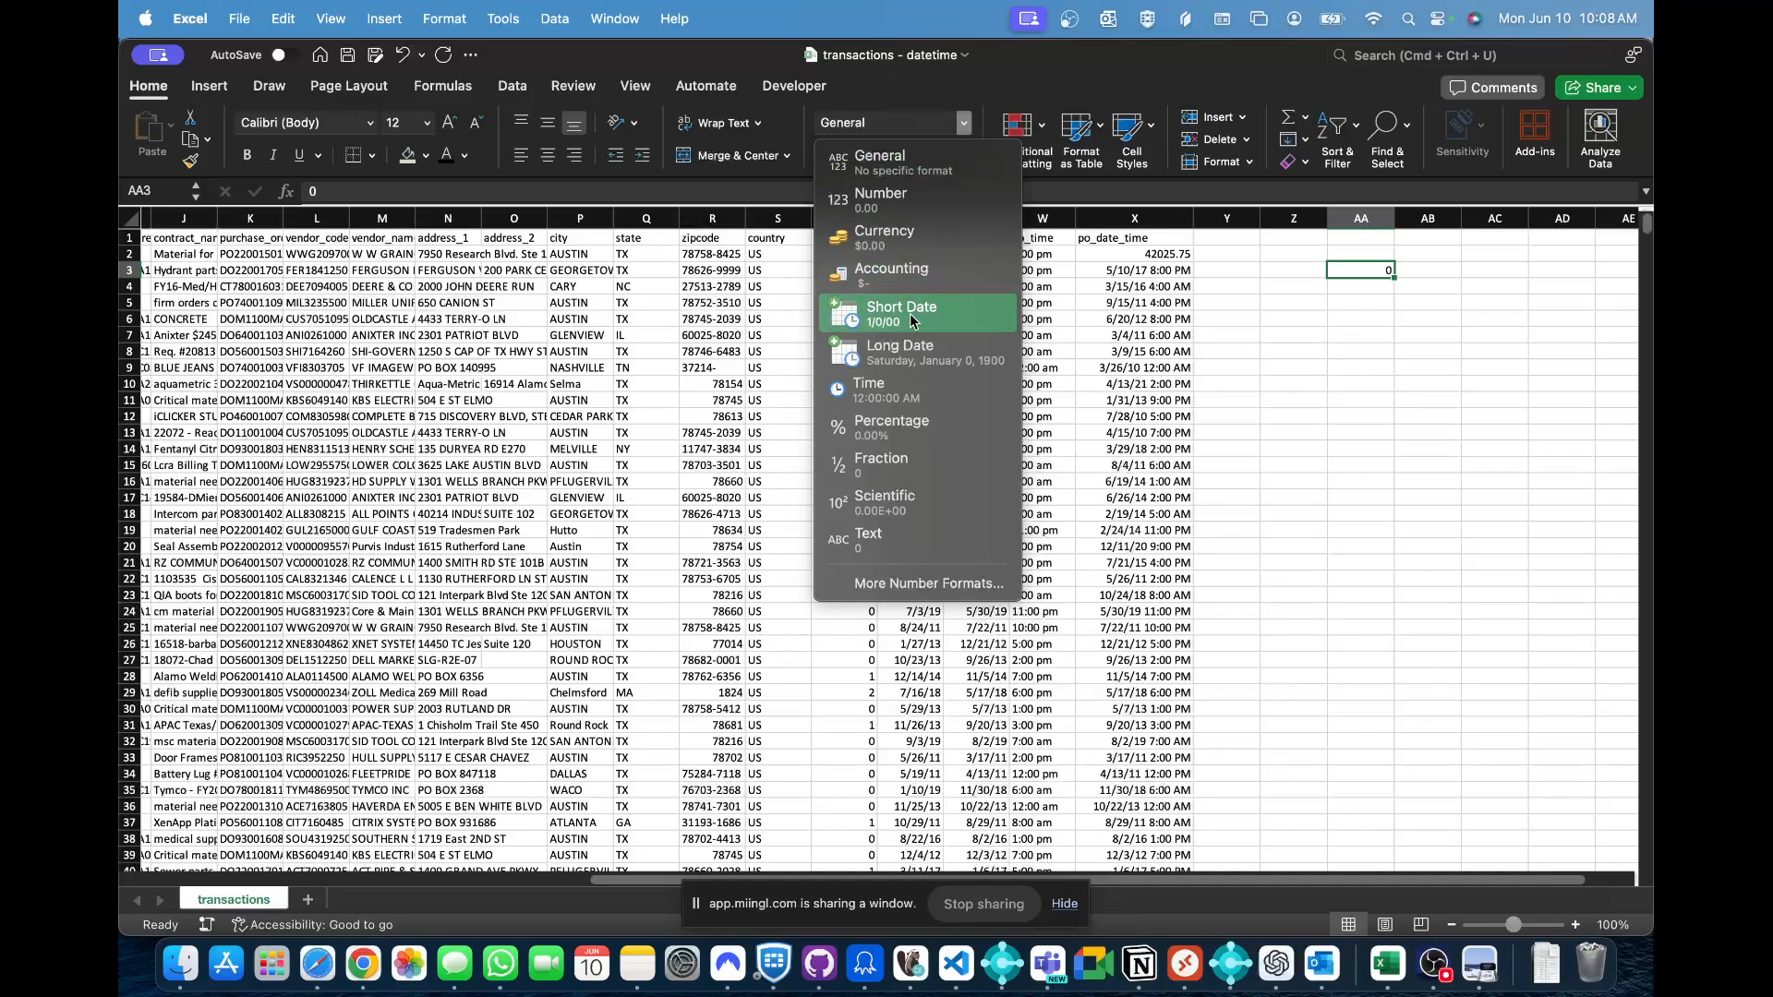
left_click(914, 312)
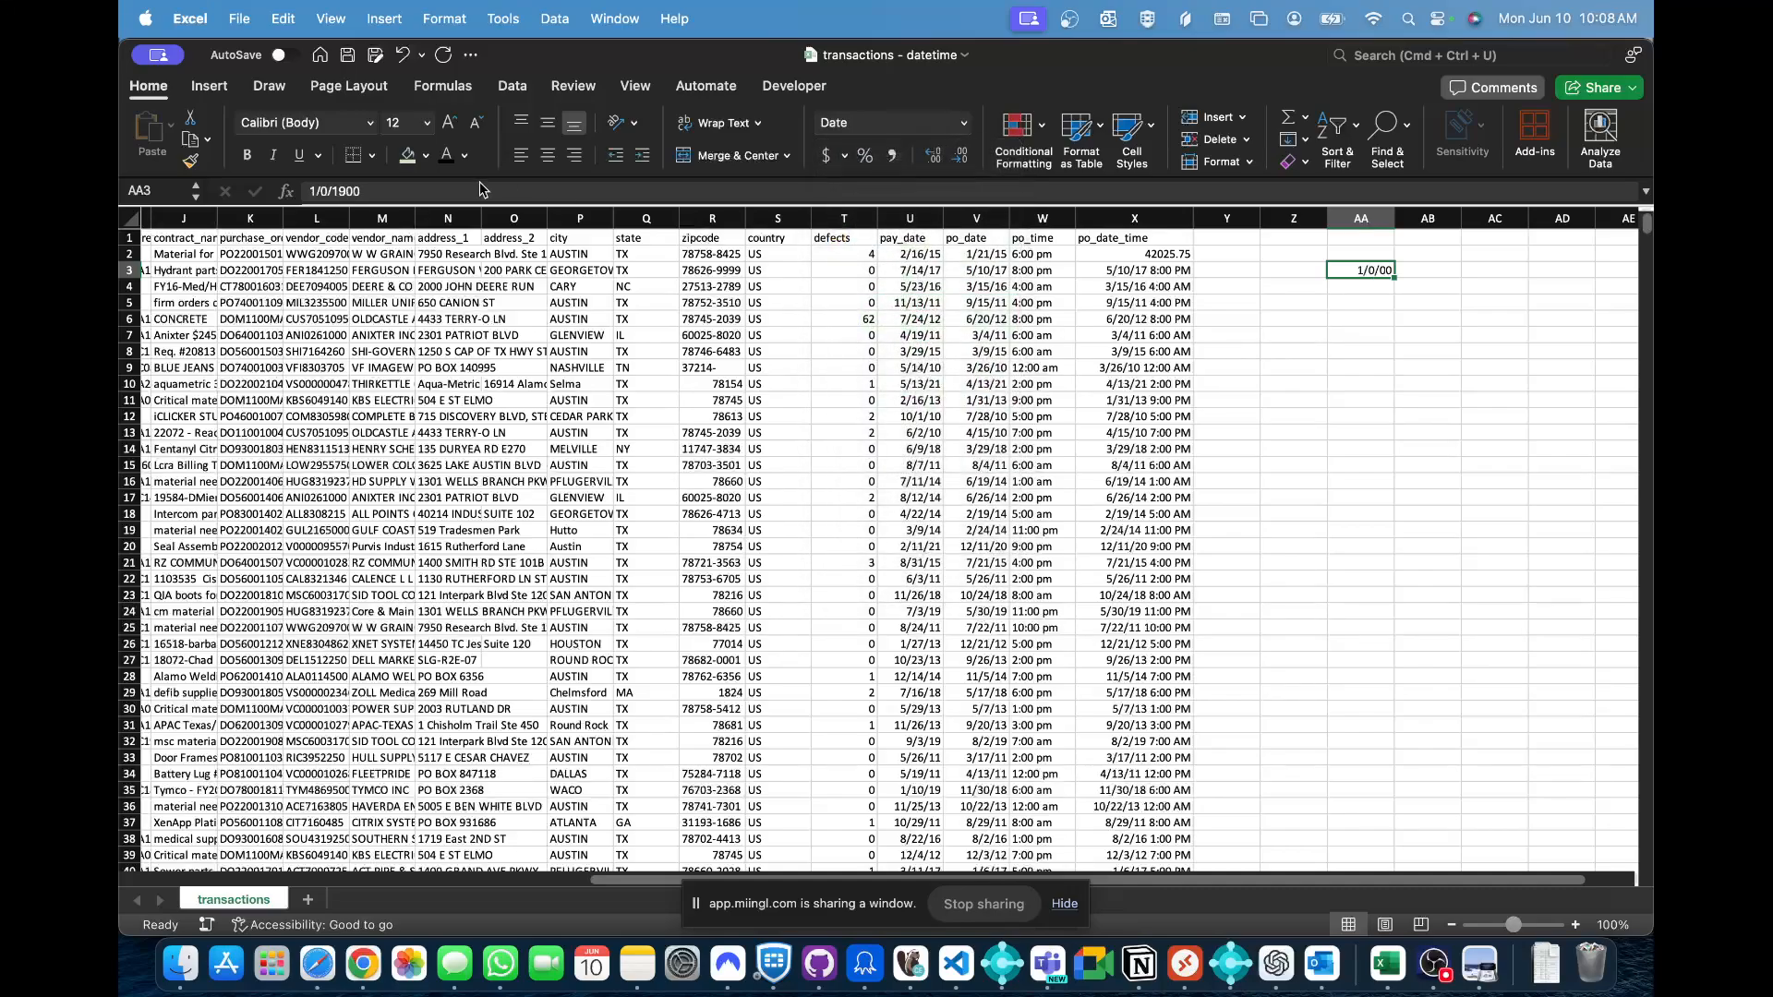
- Inspect the date stored in AA3 and replace the test value with 1
left_click(338, 195)
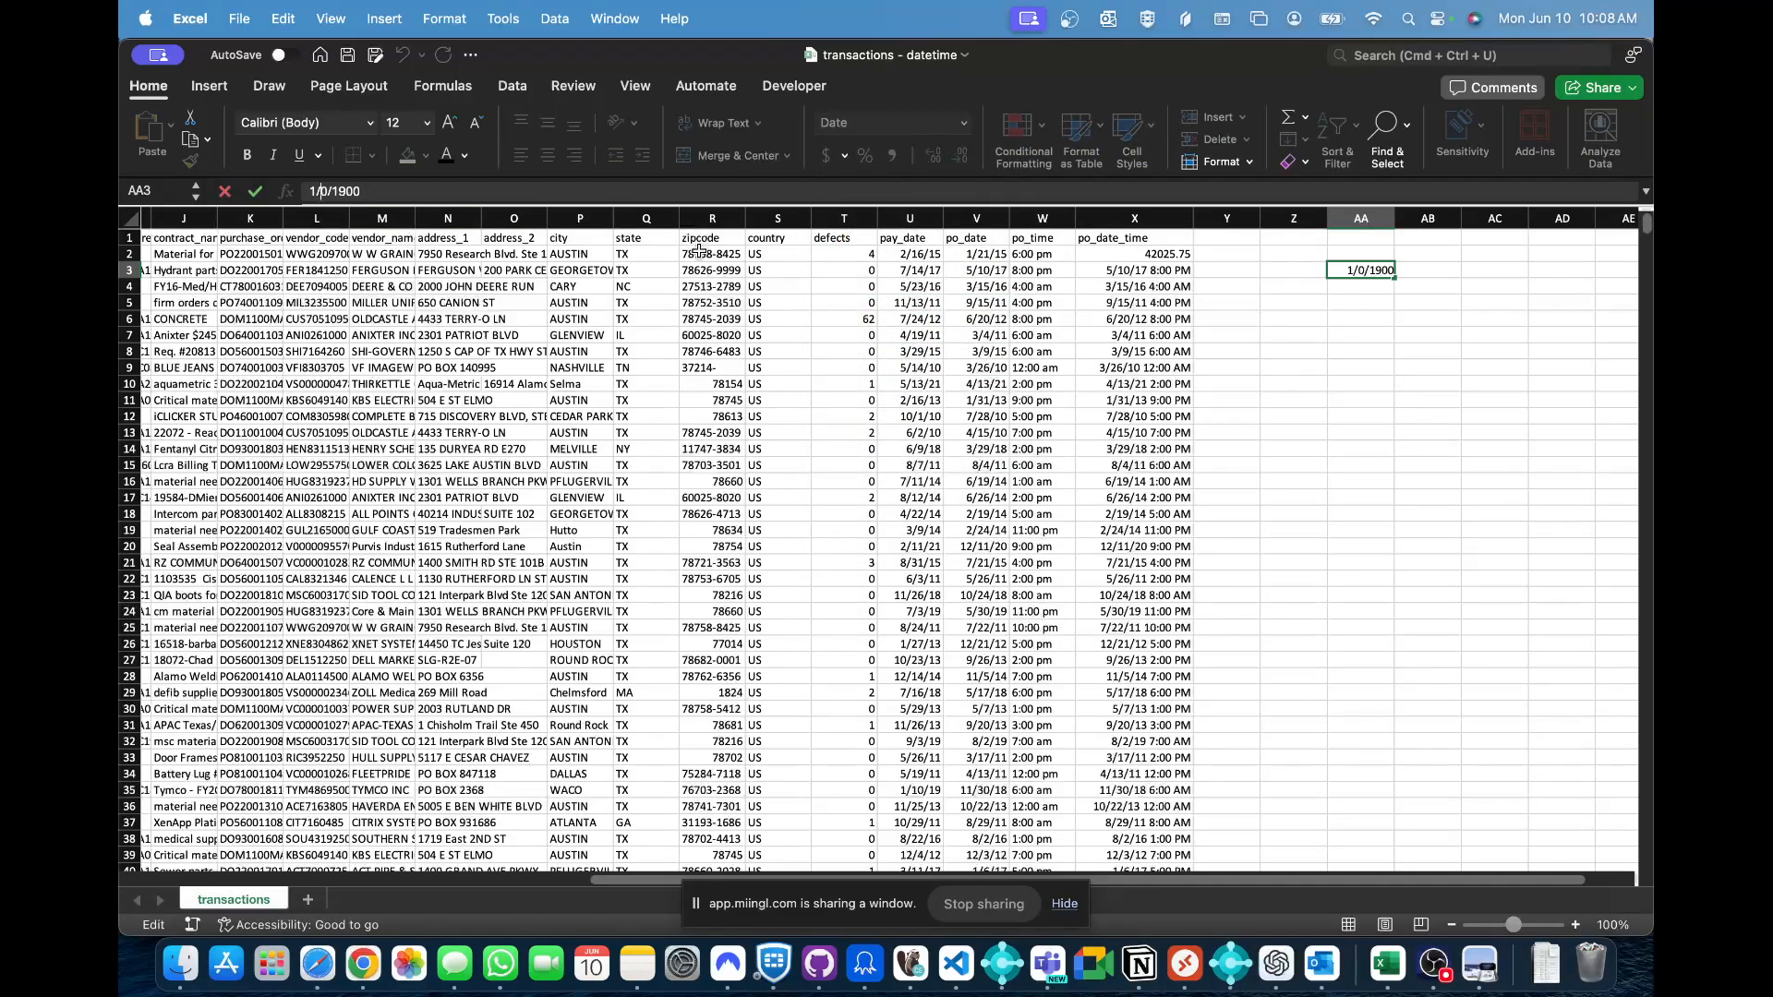
key("Escape")
type("1")
key("Return")
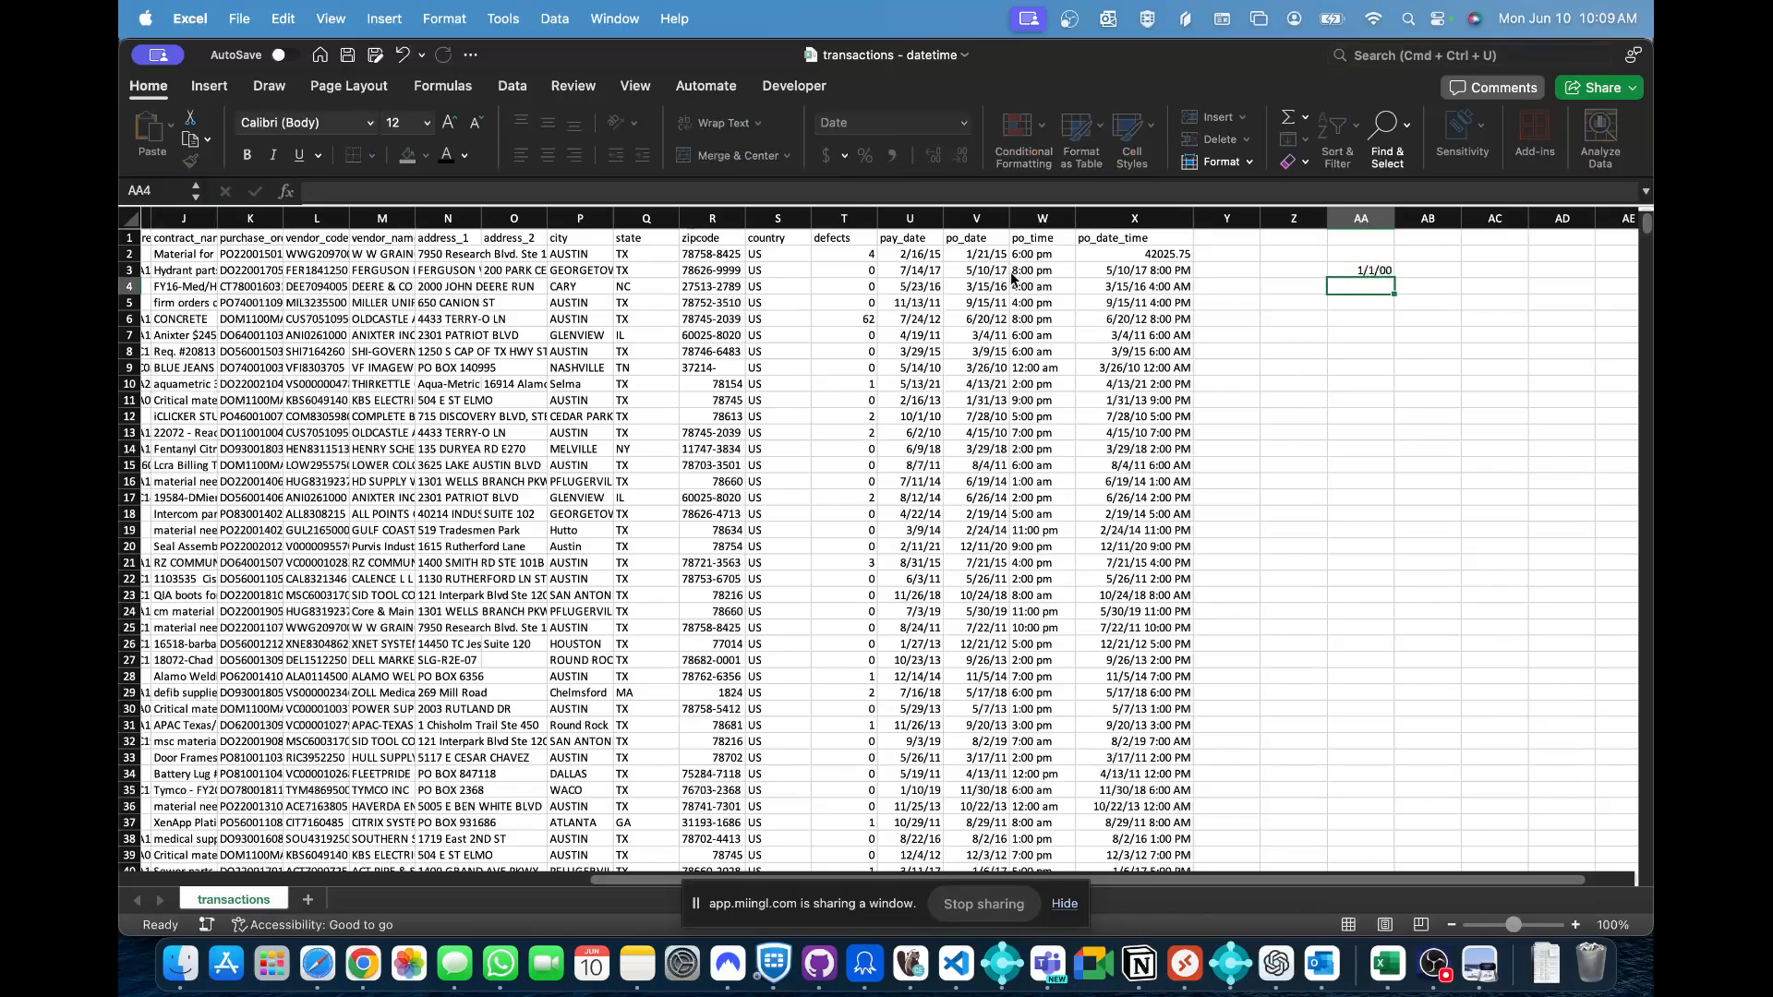
key("Up")
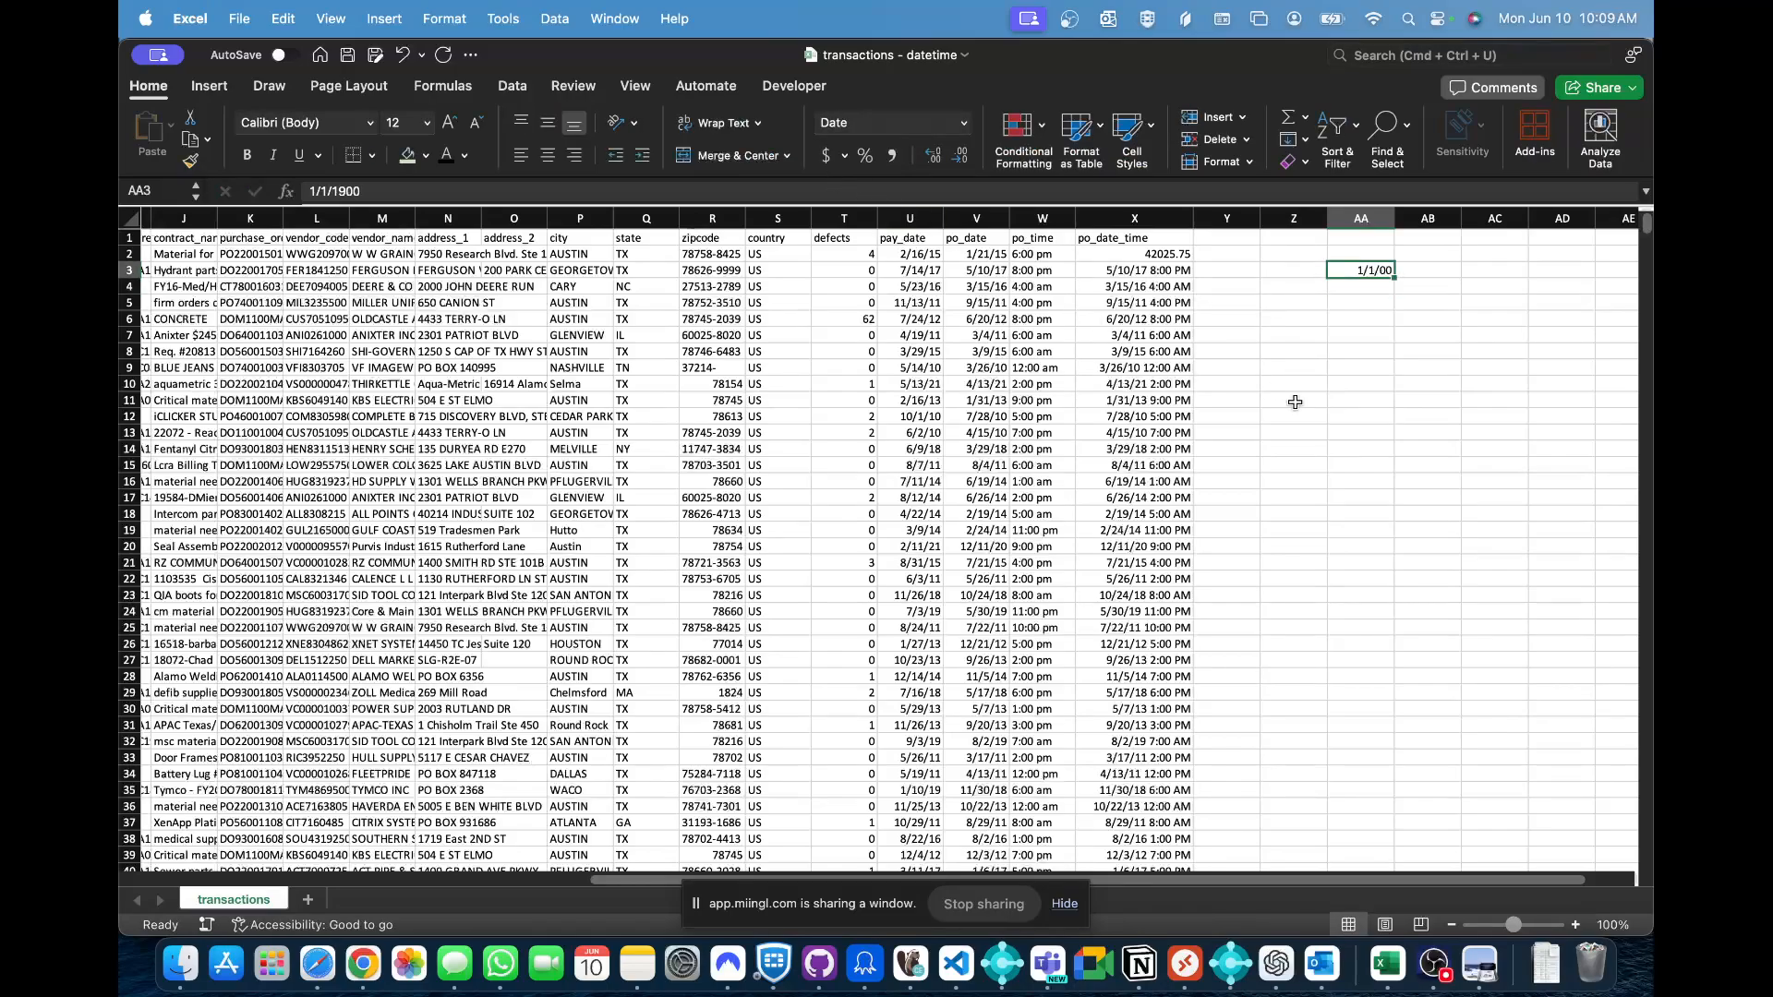
- Compare X2 with the po_date in V2 and format X2 as Short Date
left_click(1111, 255)
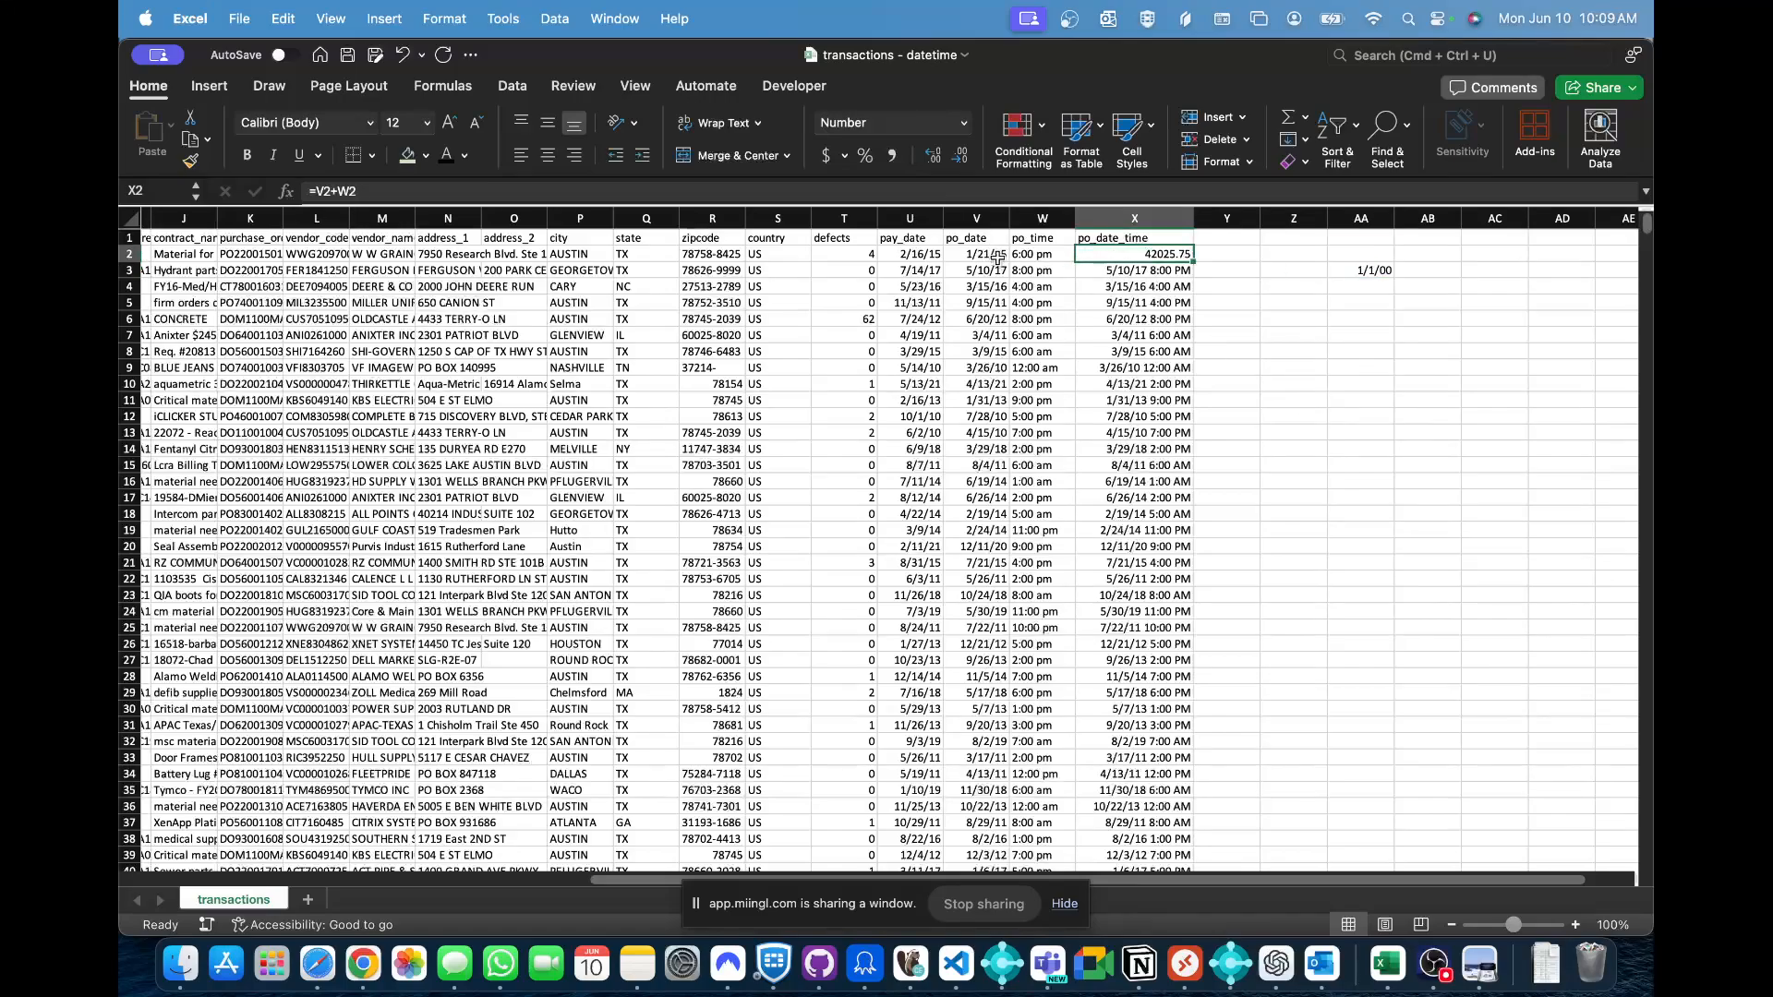
left_click(986, 254)
left_click(1143, 253)
left_click(966, 122)
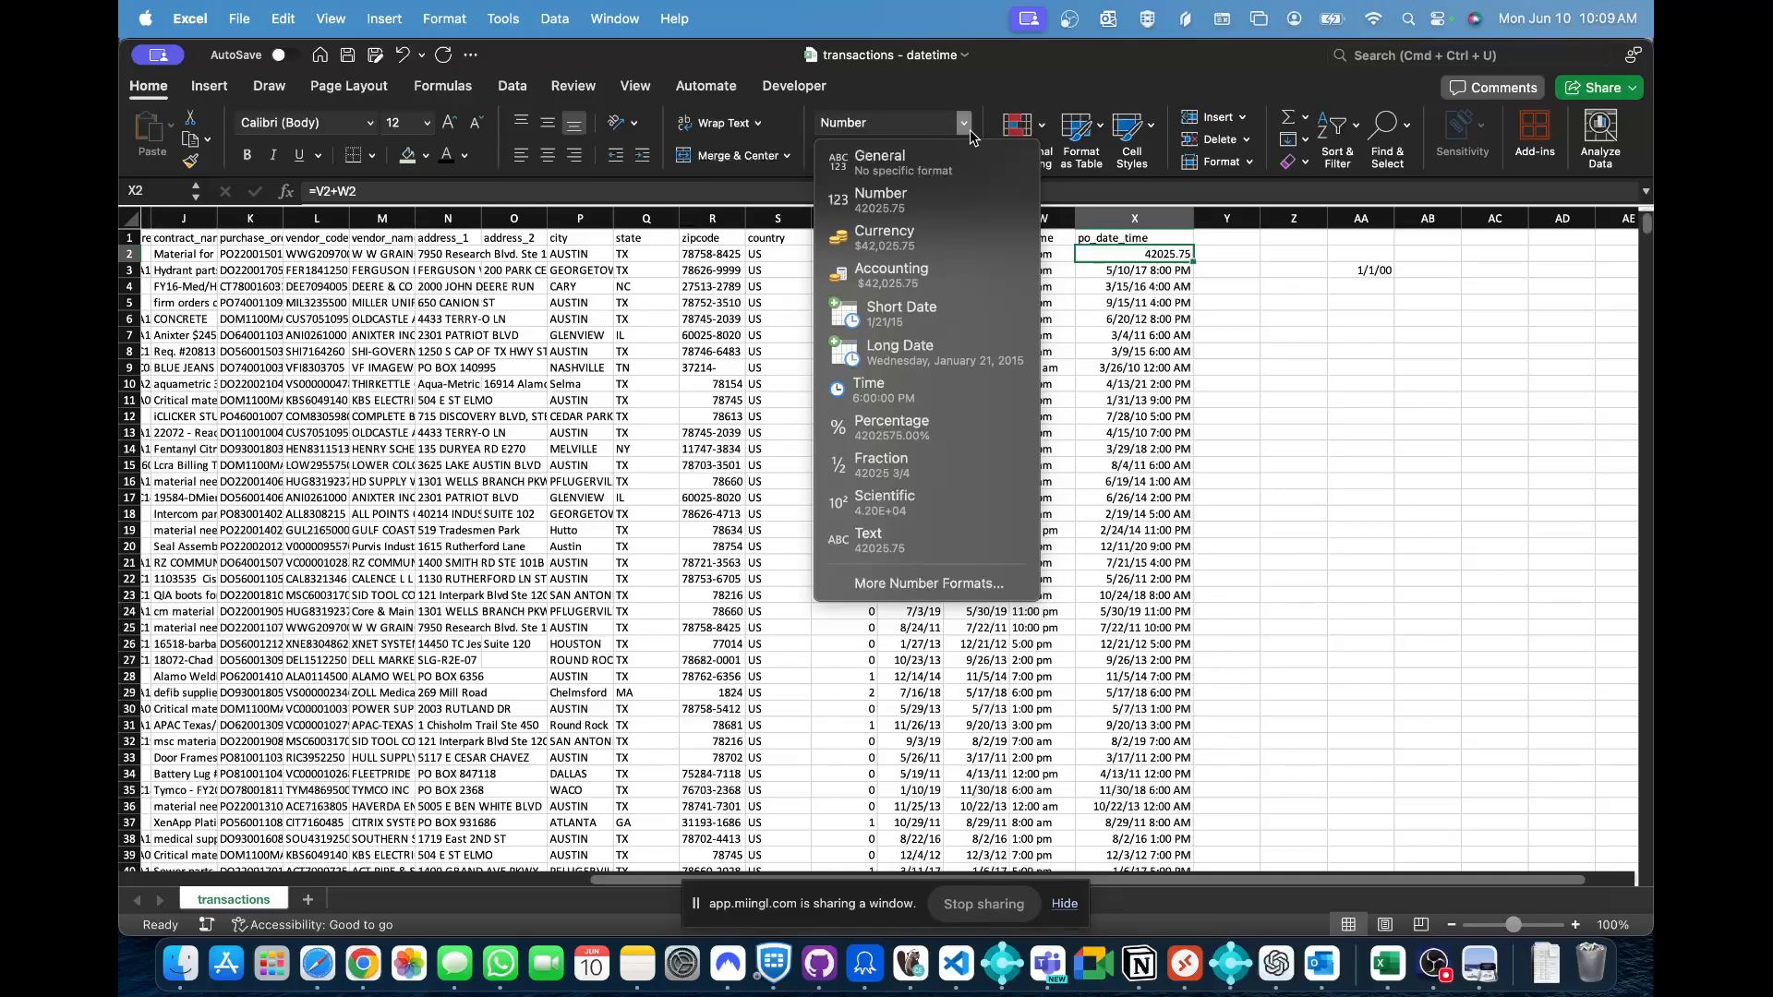
left_click(968, 127)
left_click(965, 123)
left_click(914, 318)
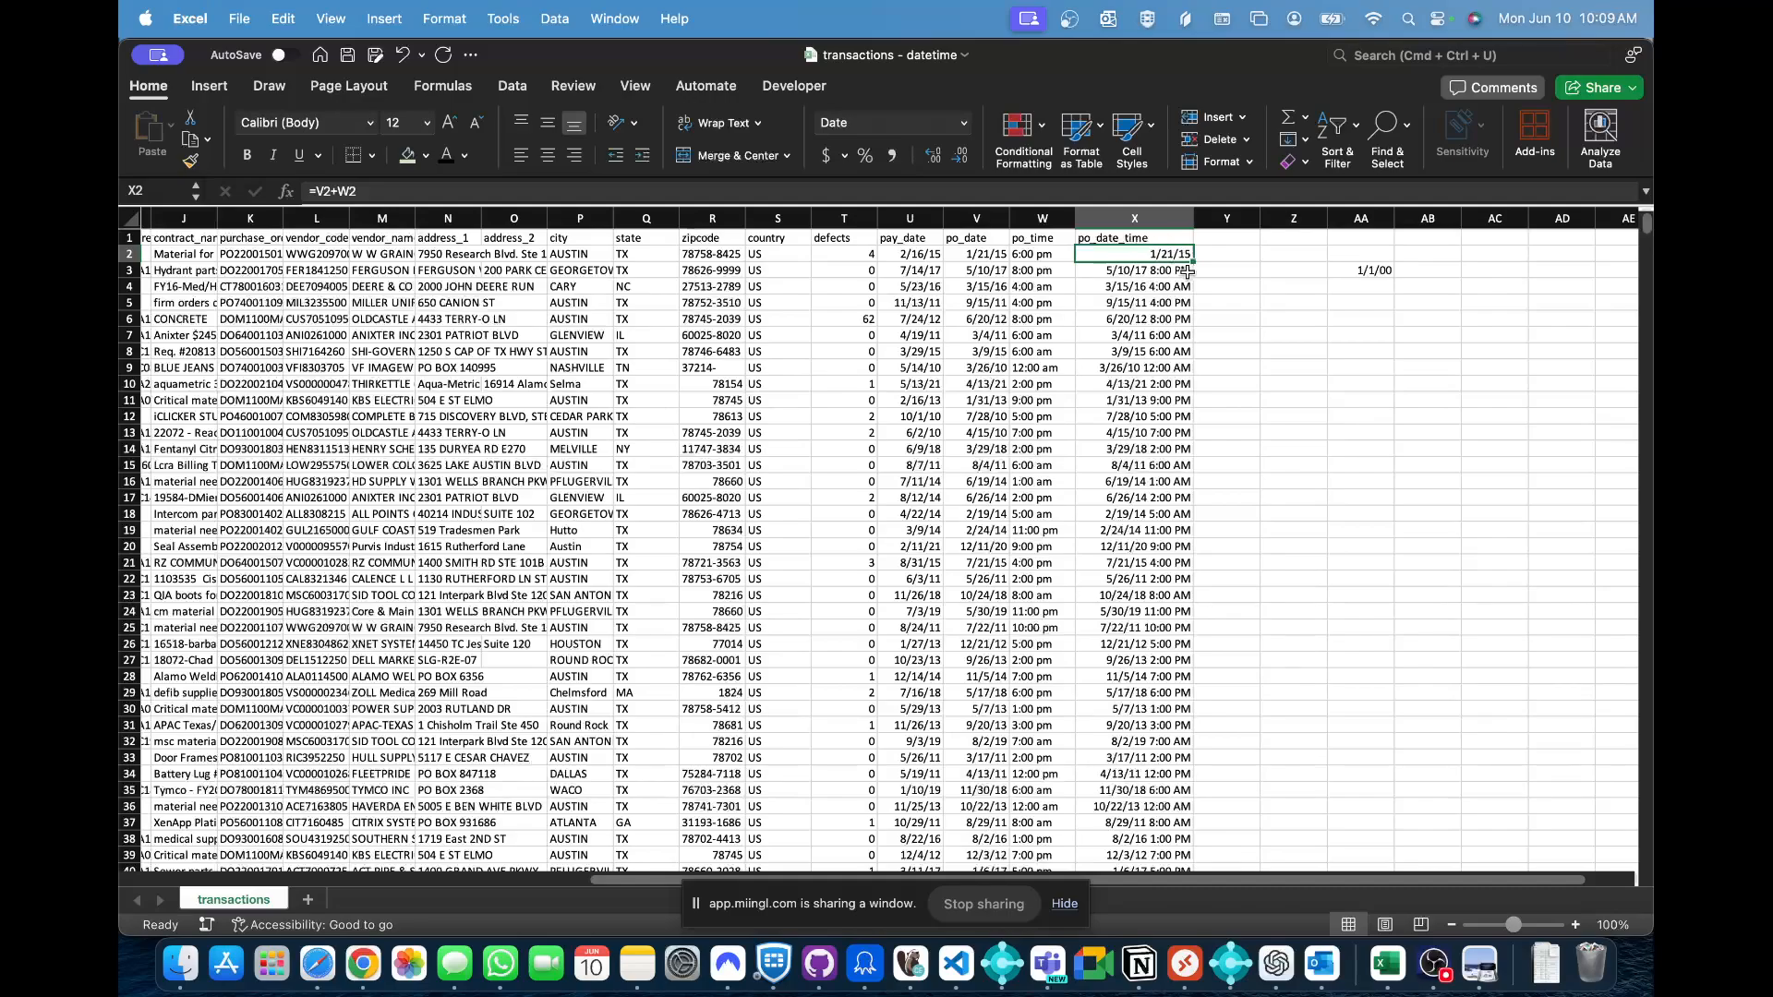
- Apply the 3/14/12 1:30 PM date type to X2 so it shows both date and time
left_click(963, 123)
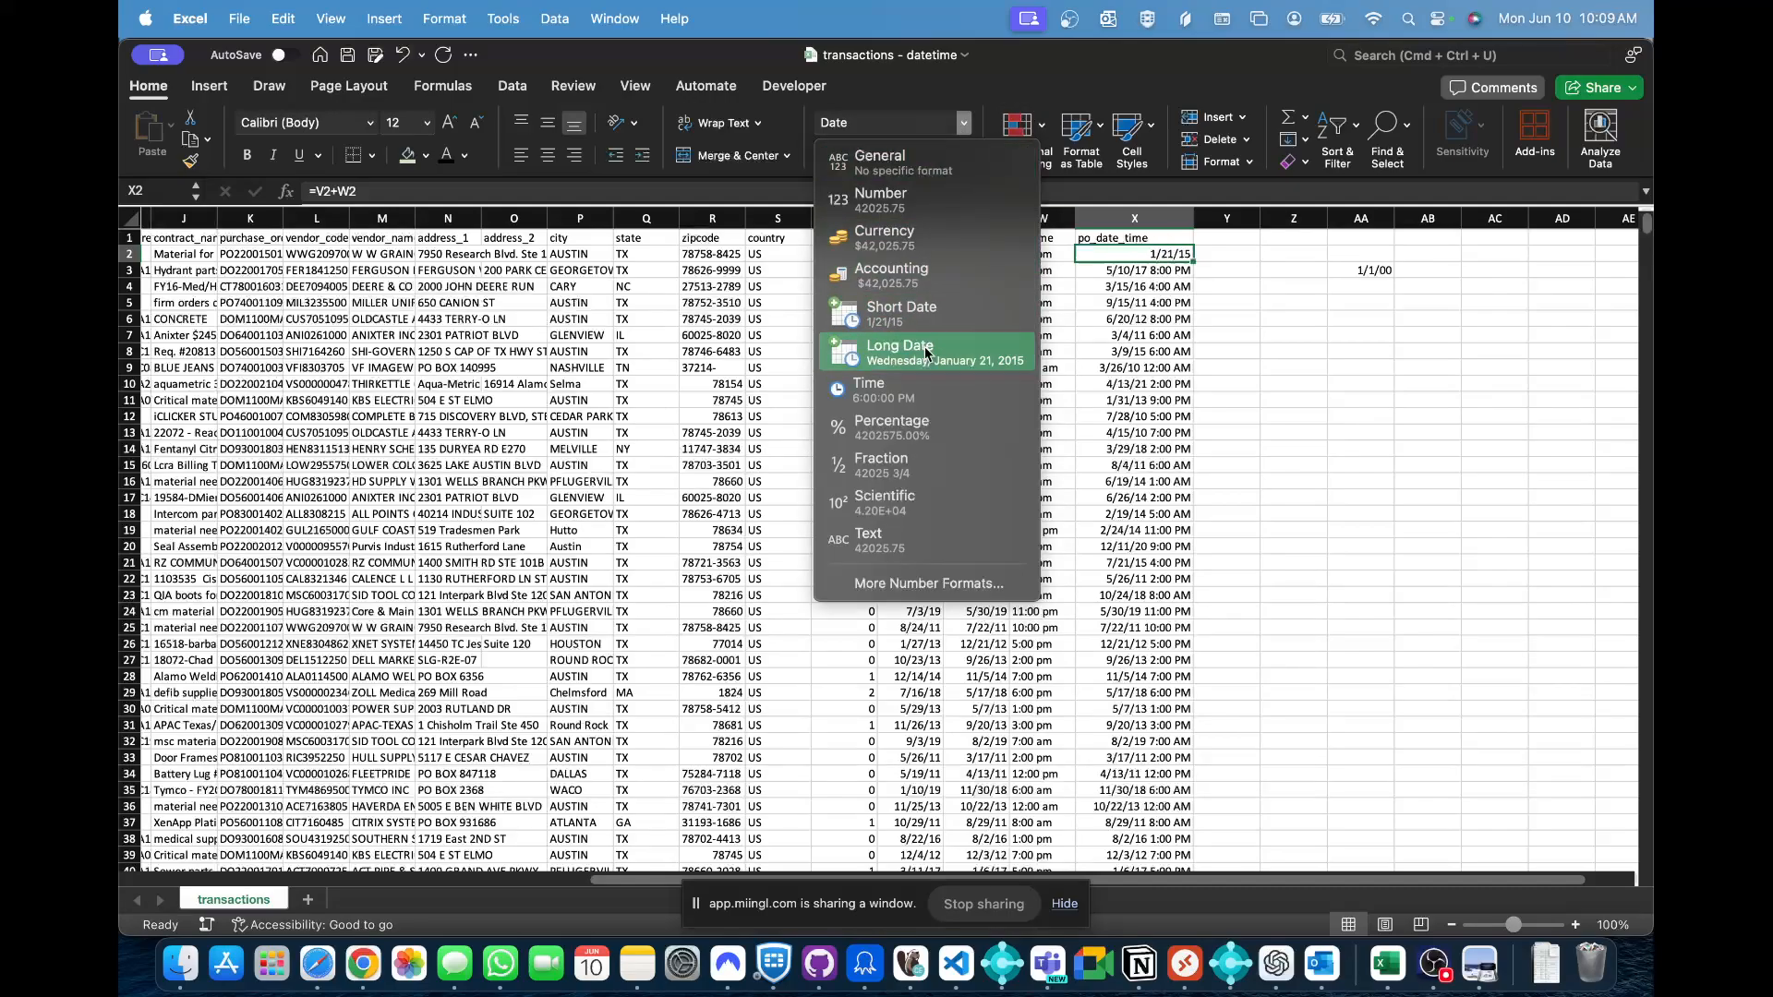
left_click(938, 583)
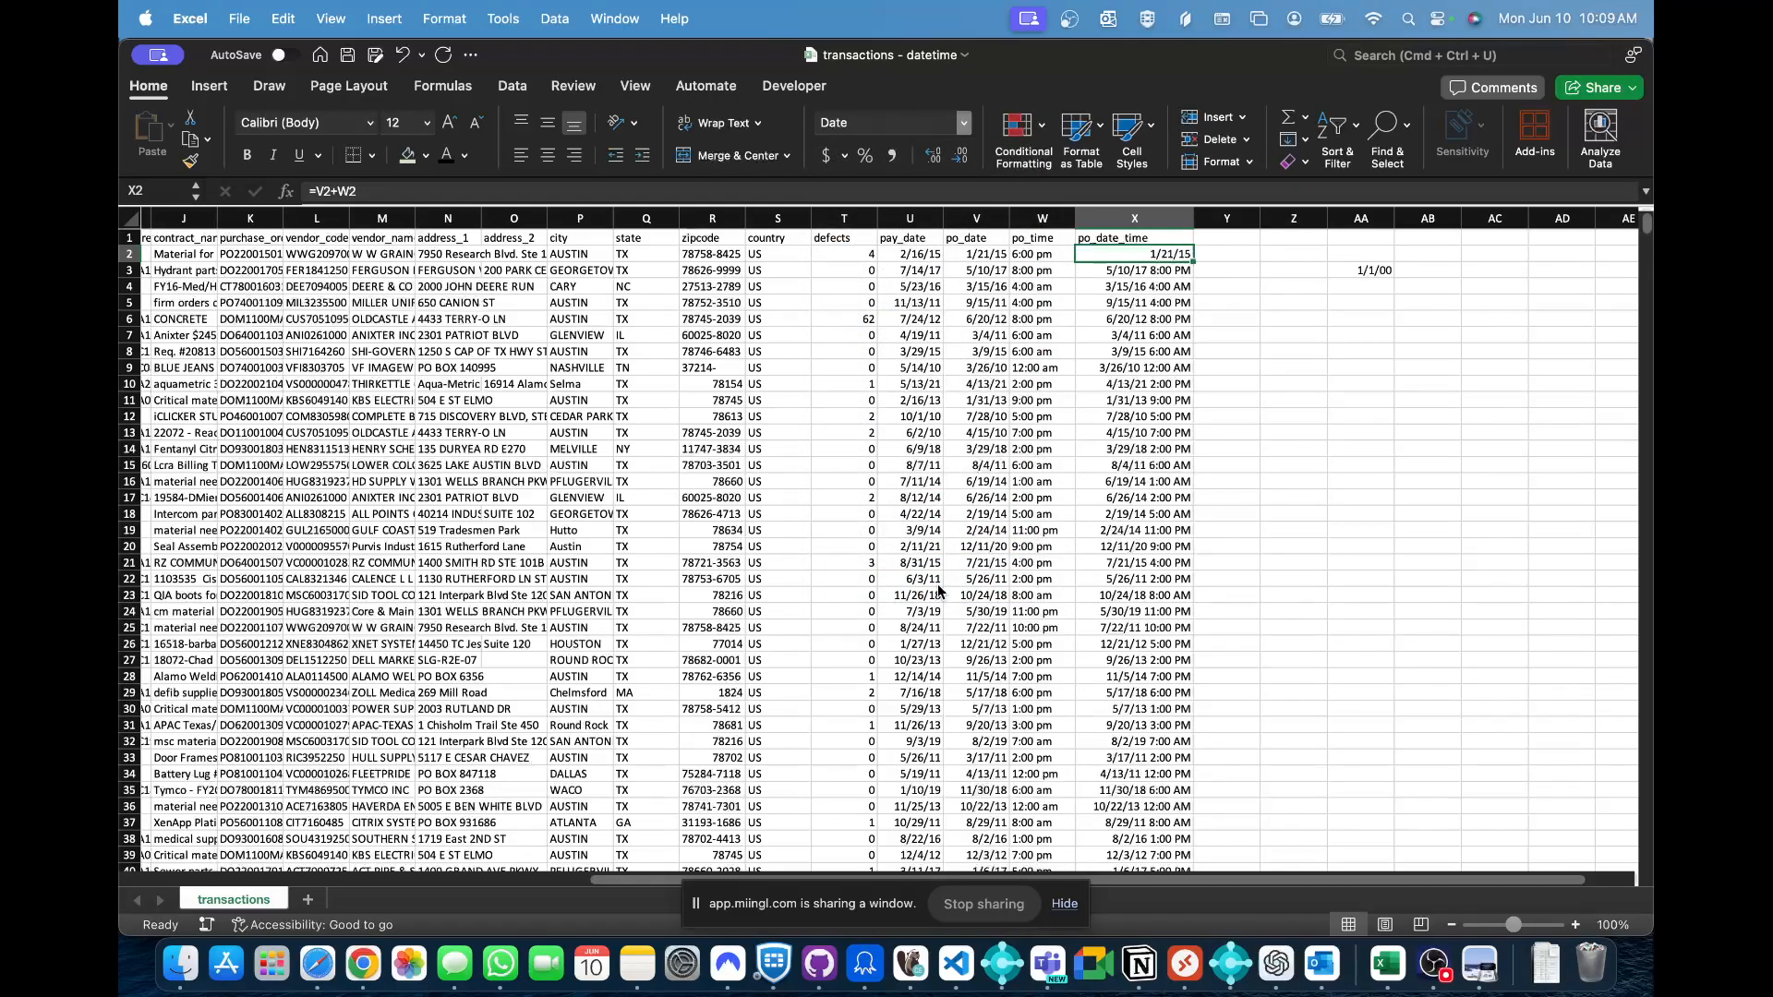
scroll(834, 346, "down", 5)
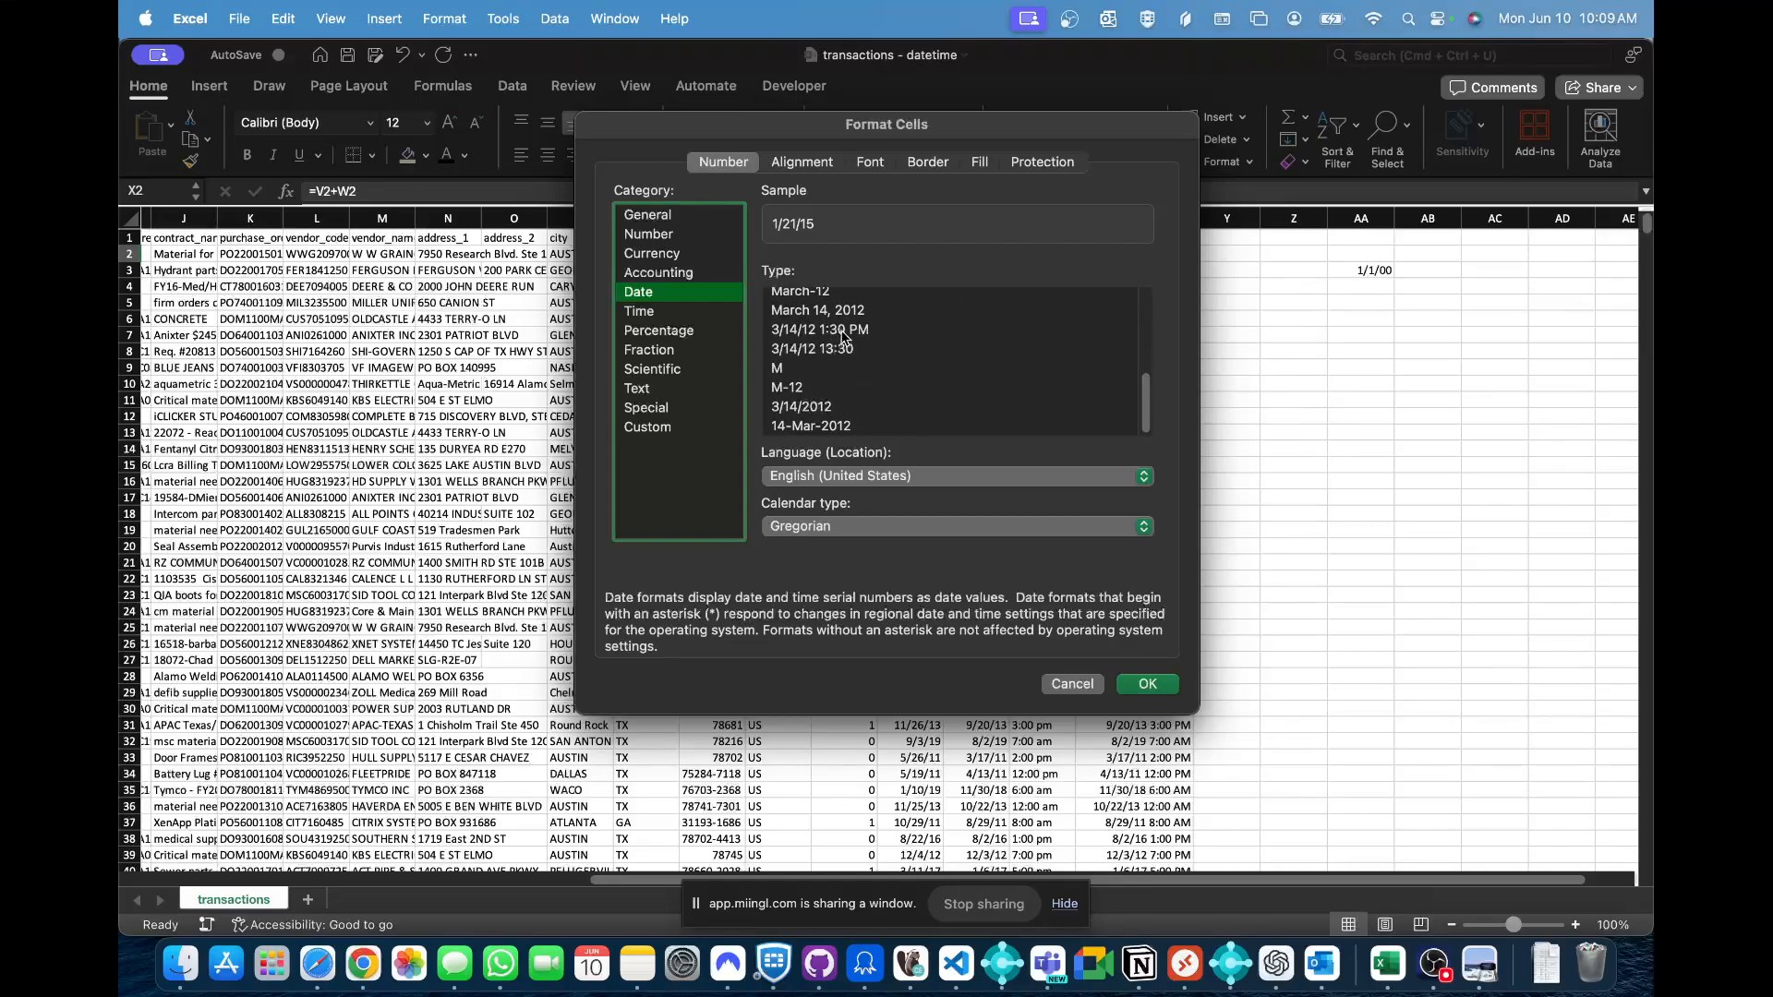
left_click(843, 330)
scroll(842, 351, "up", 10)
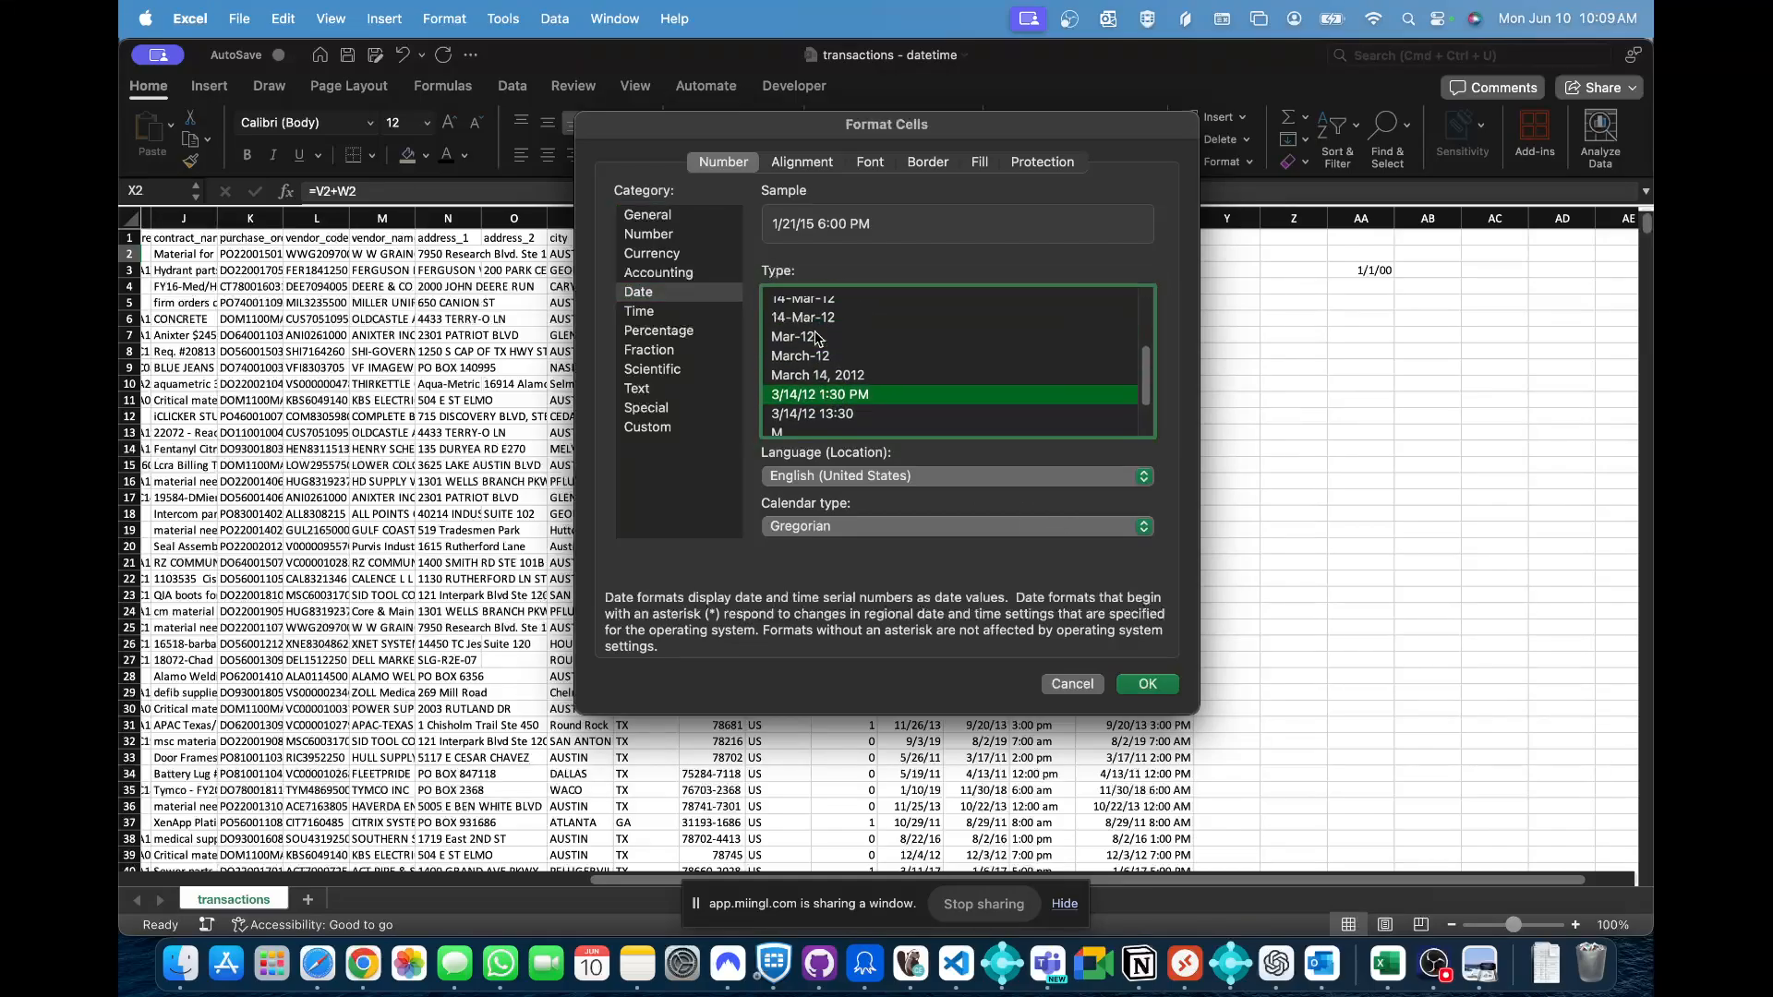
scroll(834, 346, "down", 10)
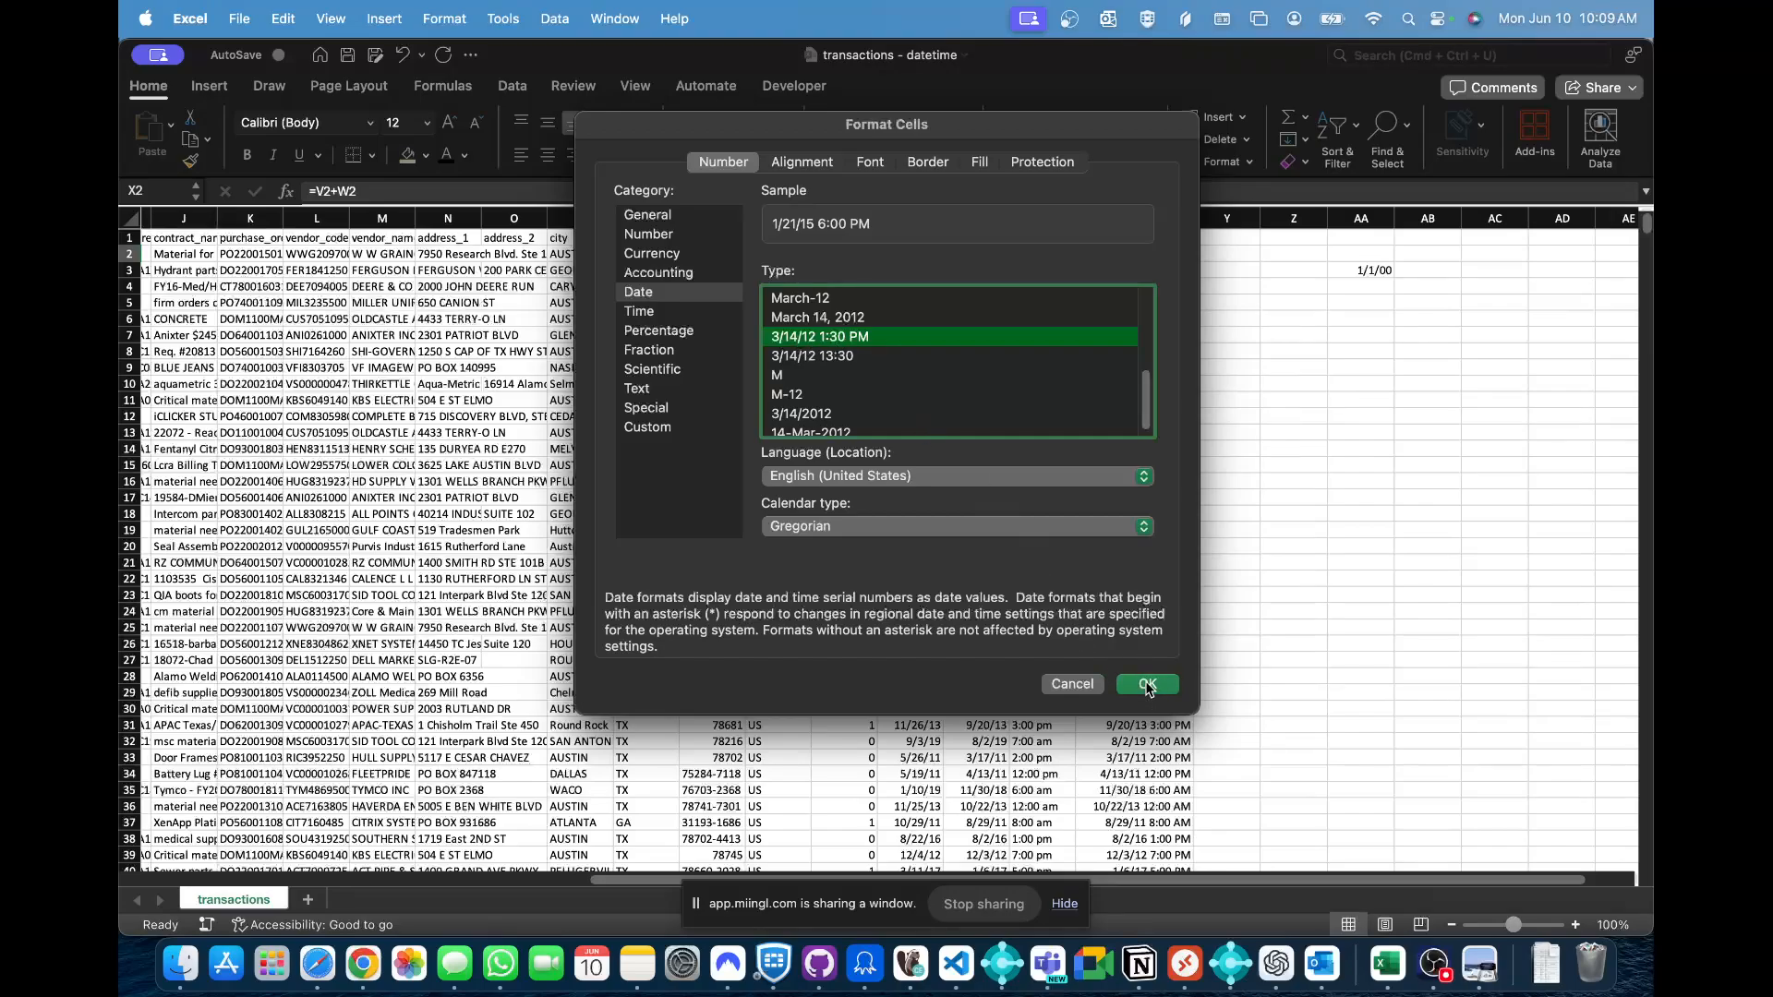
key("Return")
- Compare the date and time in V2:W2 with the combined value and formula in X2
left_click(1204, 270)
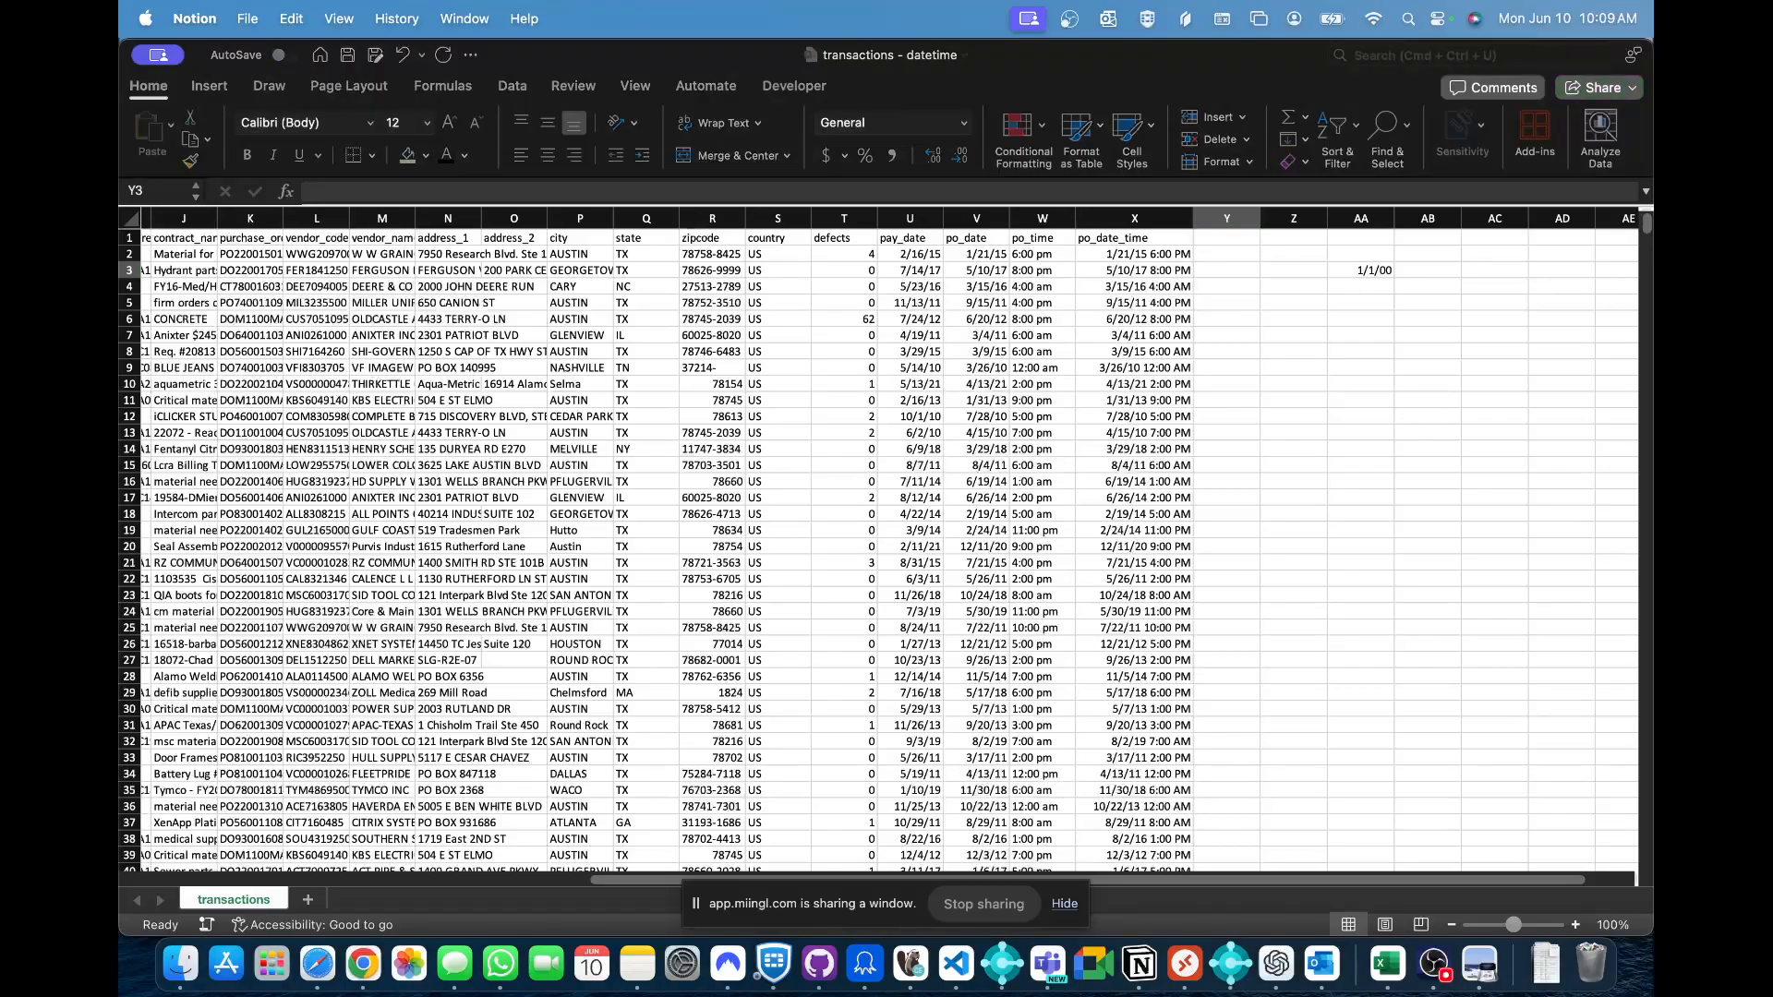
left_click_drag(998, 254, 1042, 253)
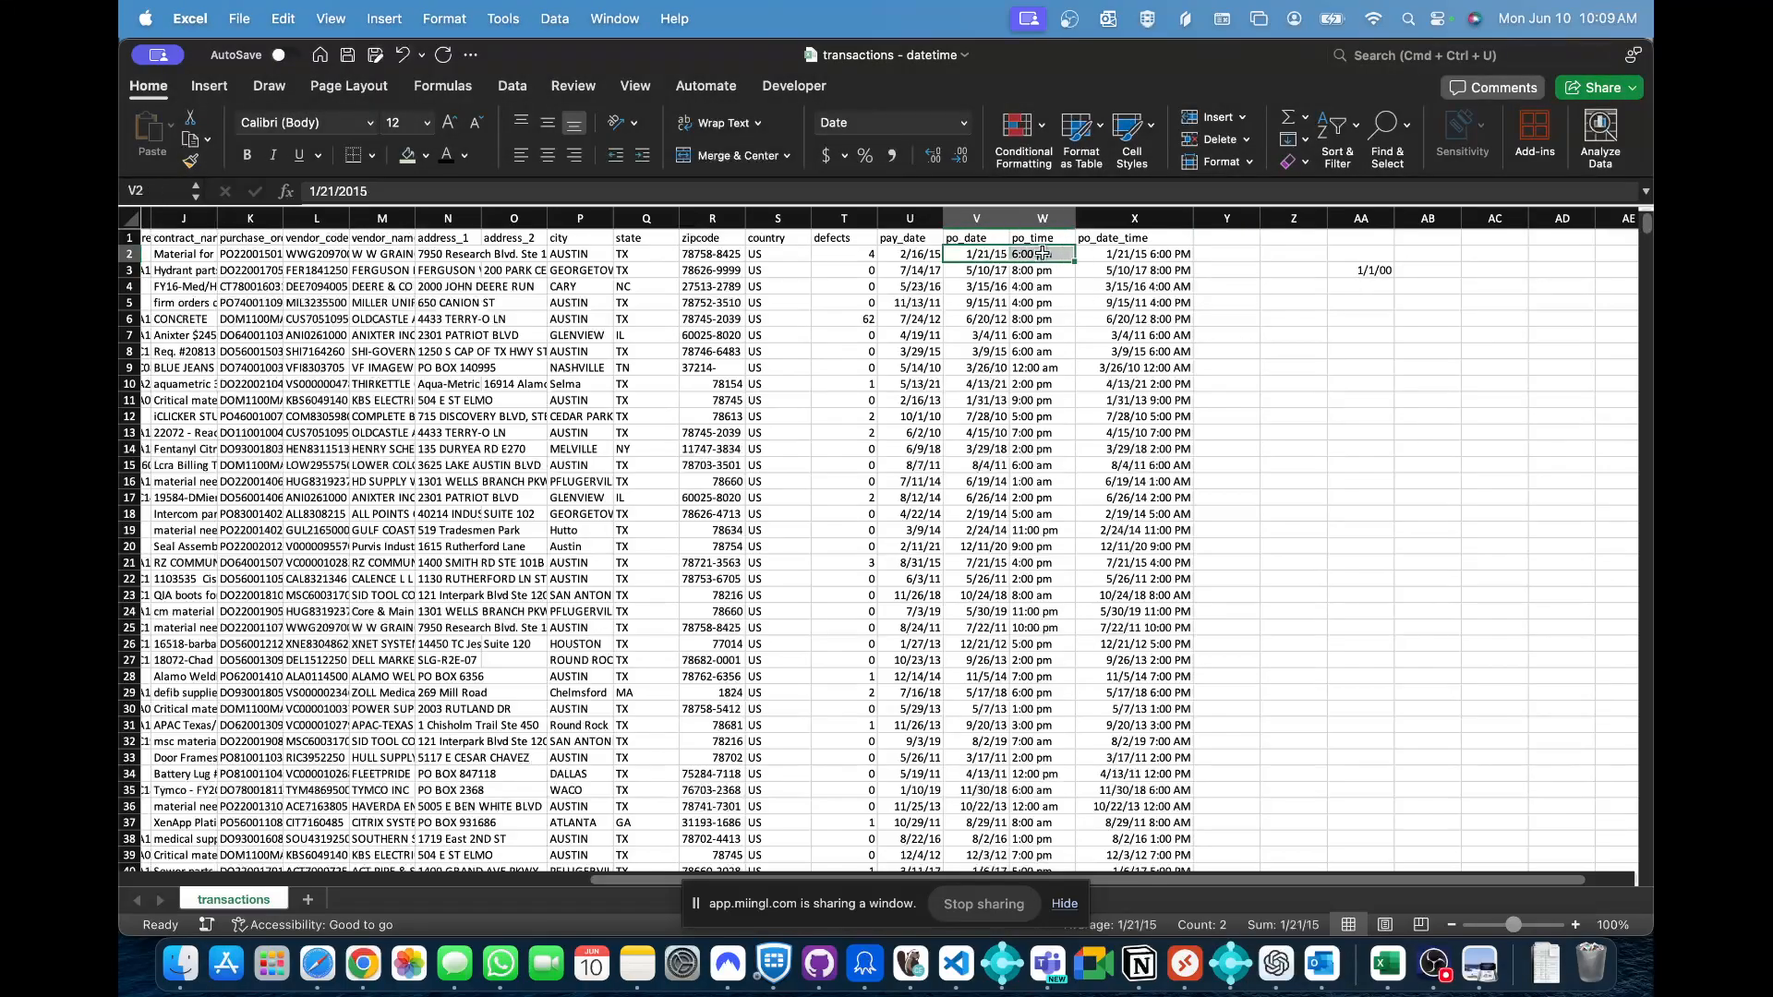
left_click(1173, 256)
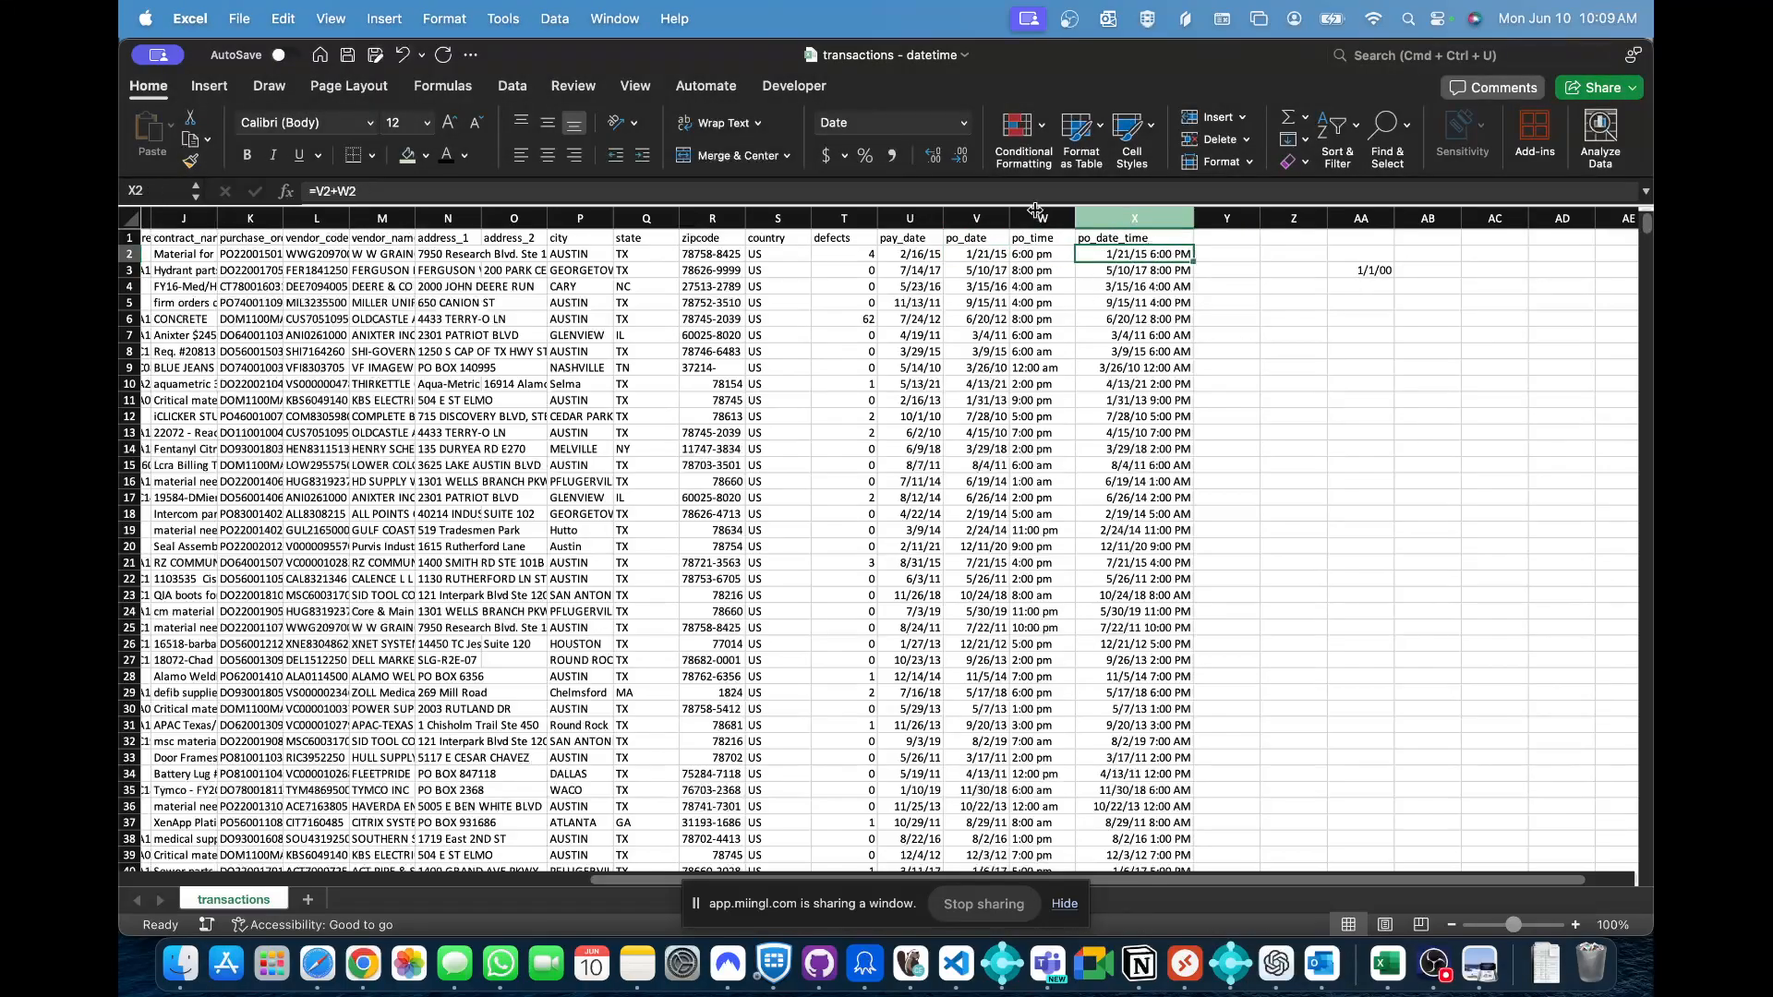
- Delete the test value from AA3
left_click(1319, 251)
left_click(1384, 270)
key("Delete")
key("Up")
key("Left")
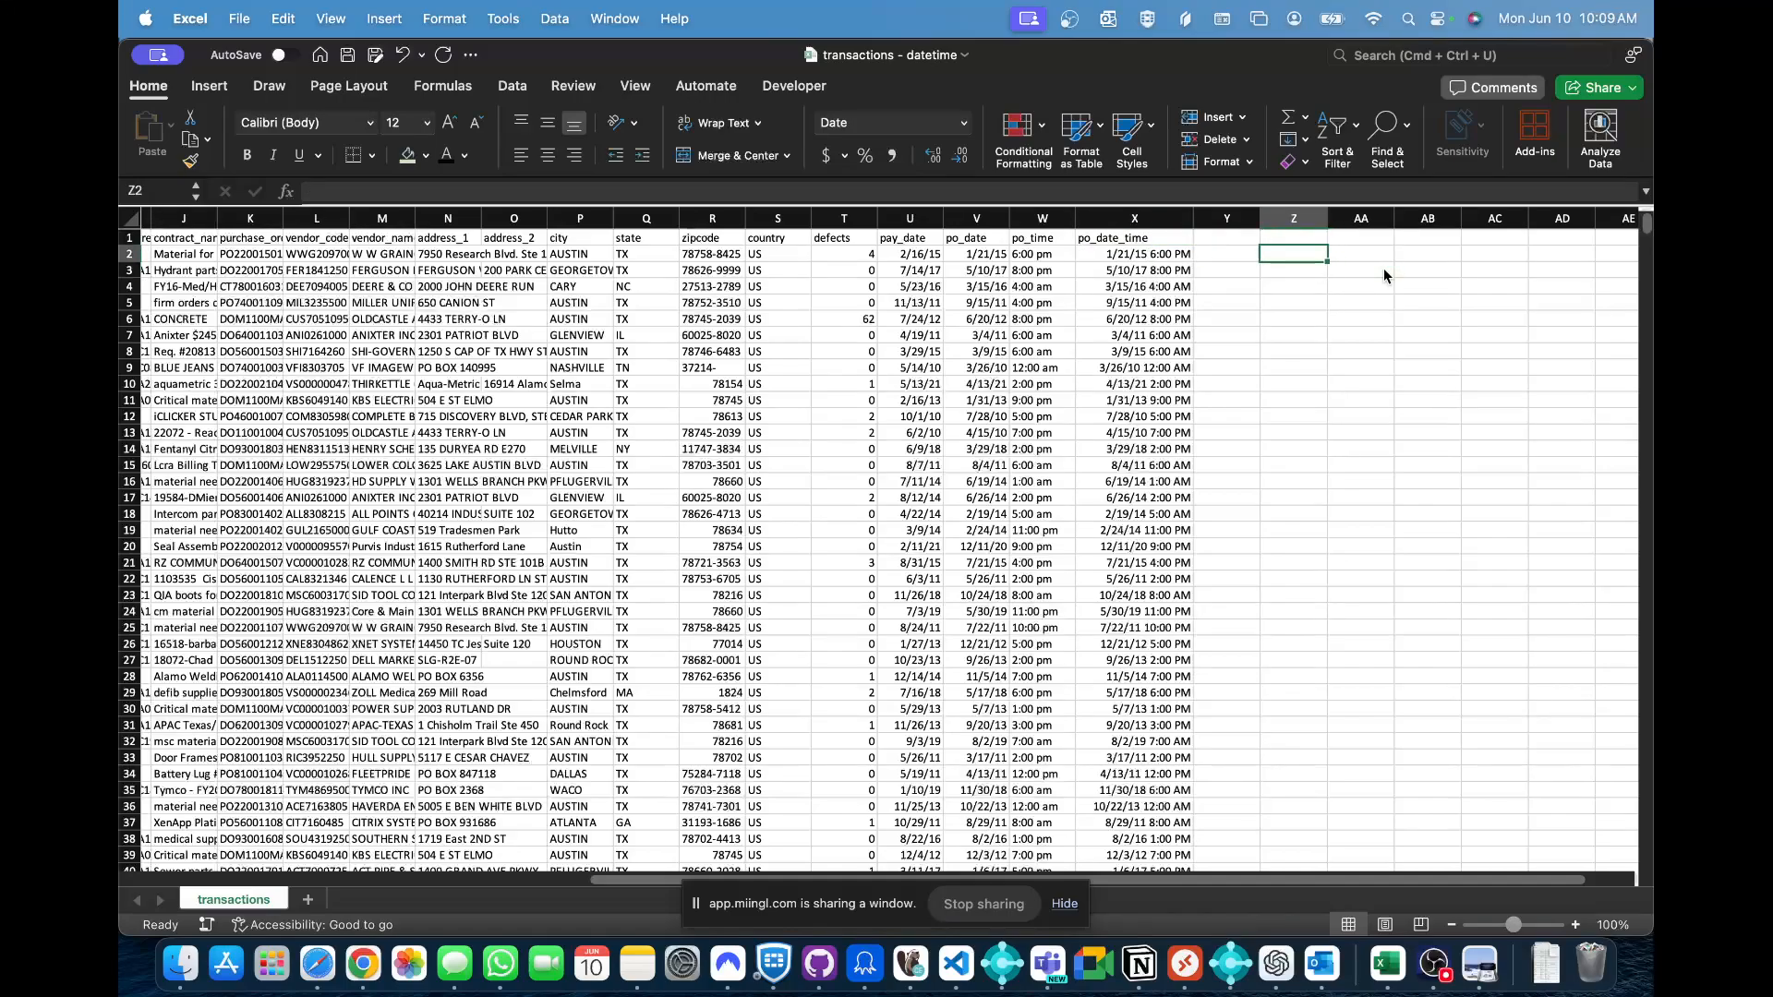
- Examine the po_date_time column from its header down, including the formulas in X2:X6
key("Left")
key("Left")
key("Up")
key("super+shift+Down")
key("super+Up")
key("Down")
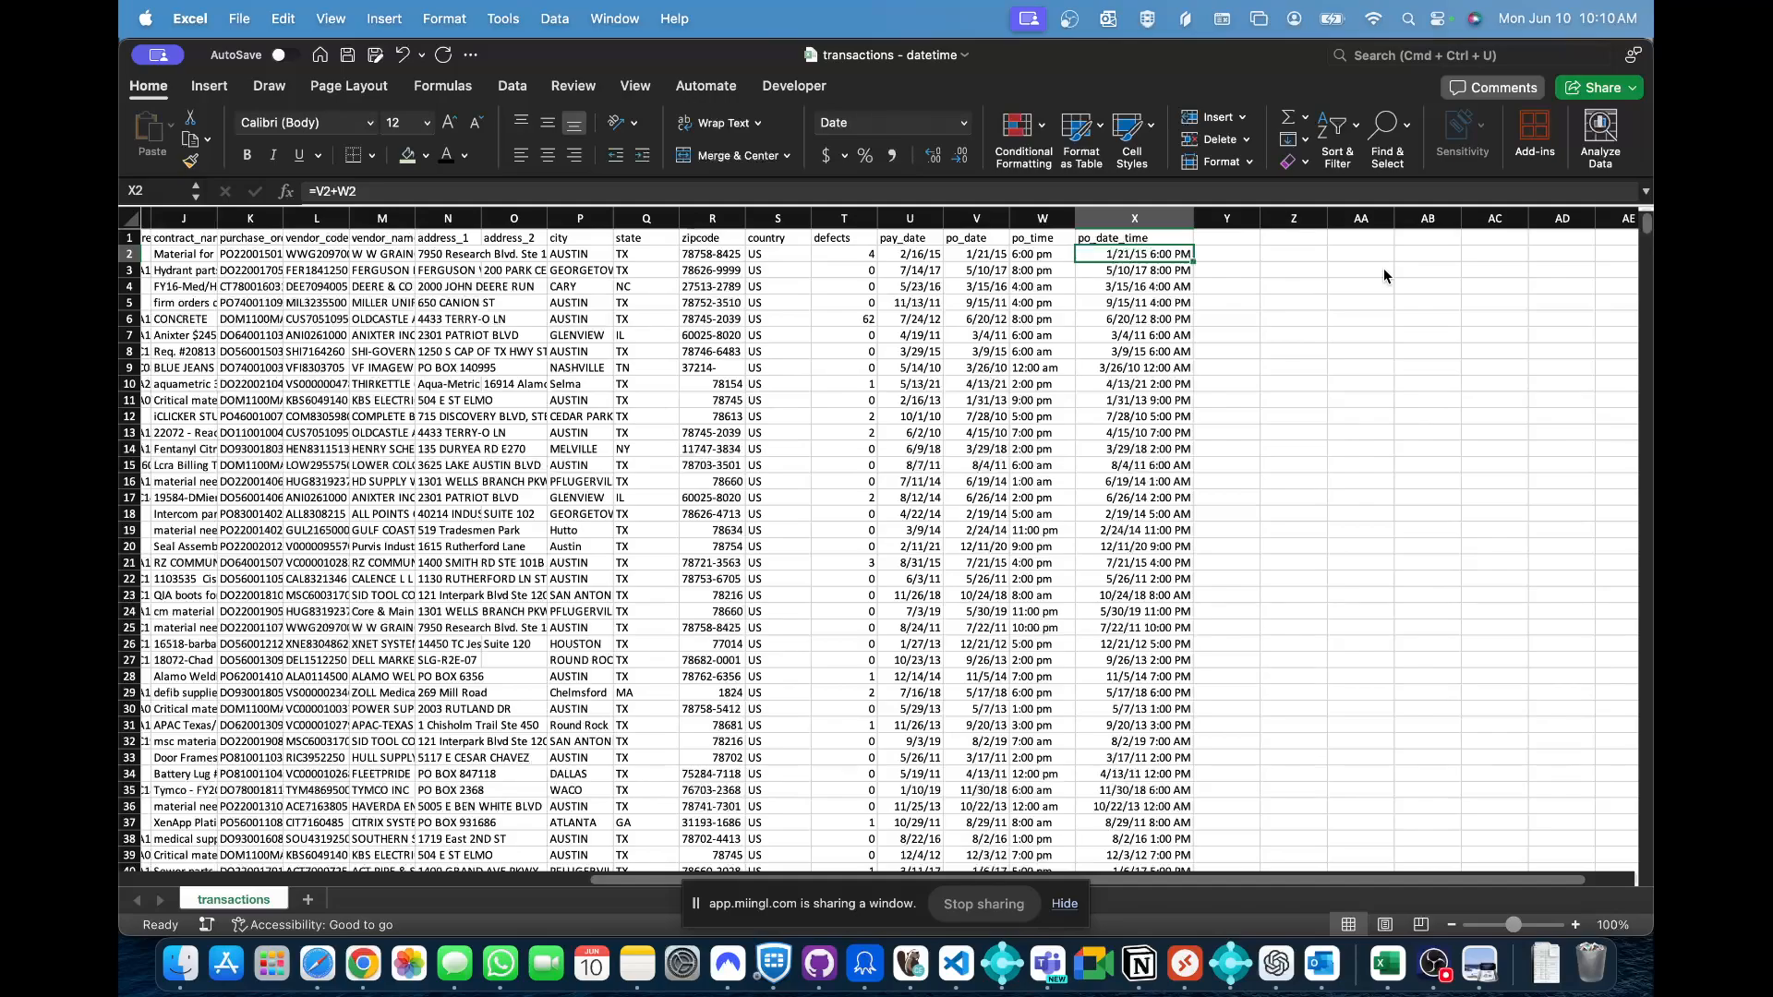
key("Right")
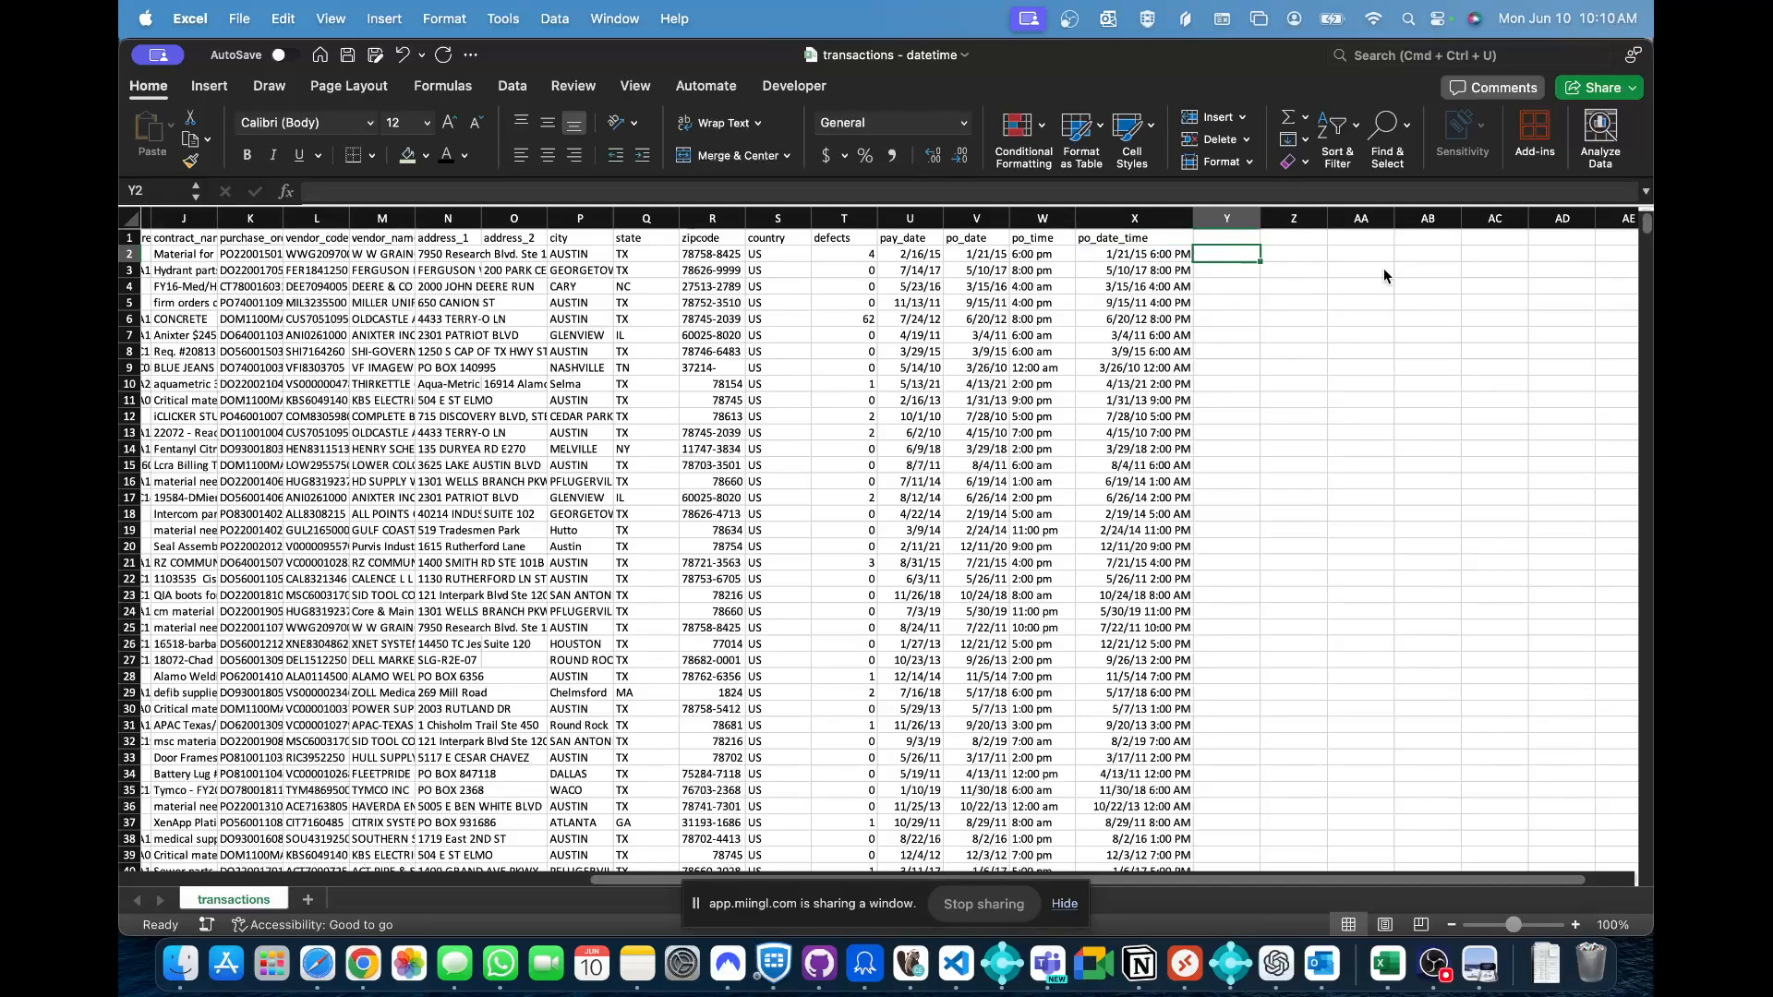
key("Left")
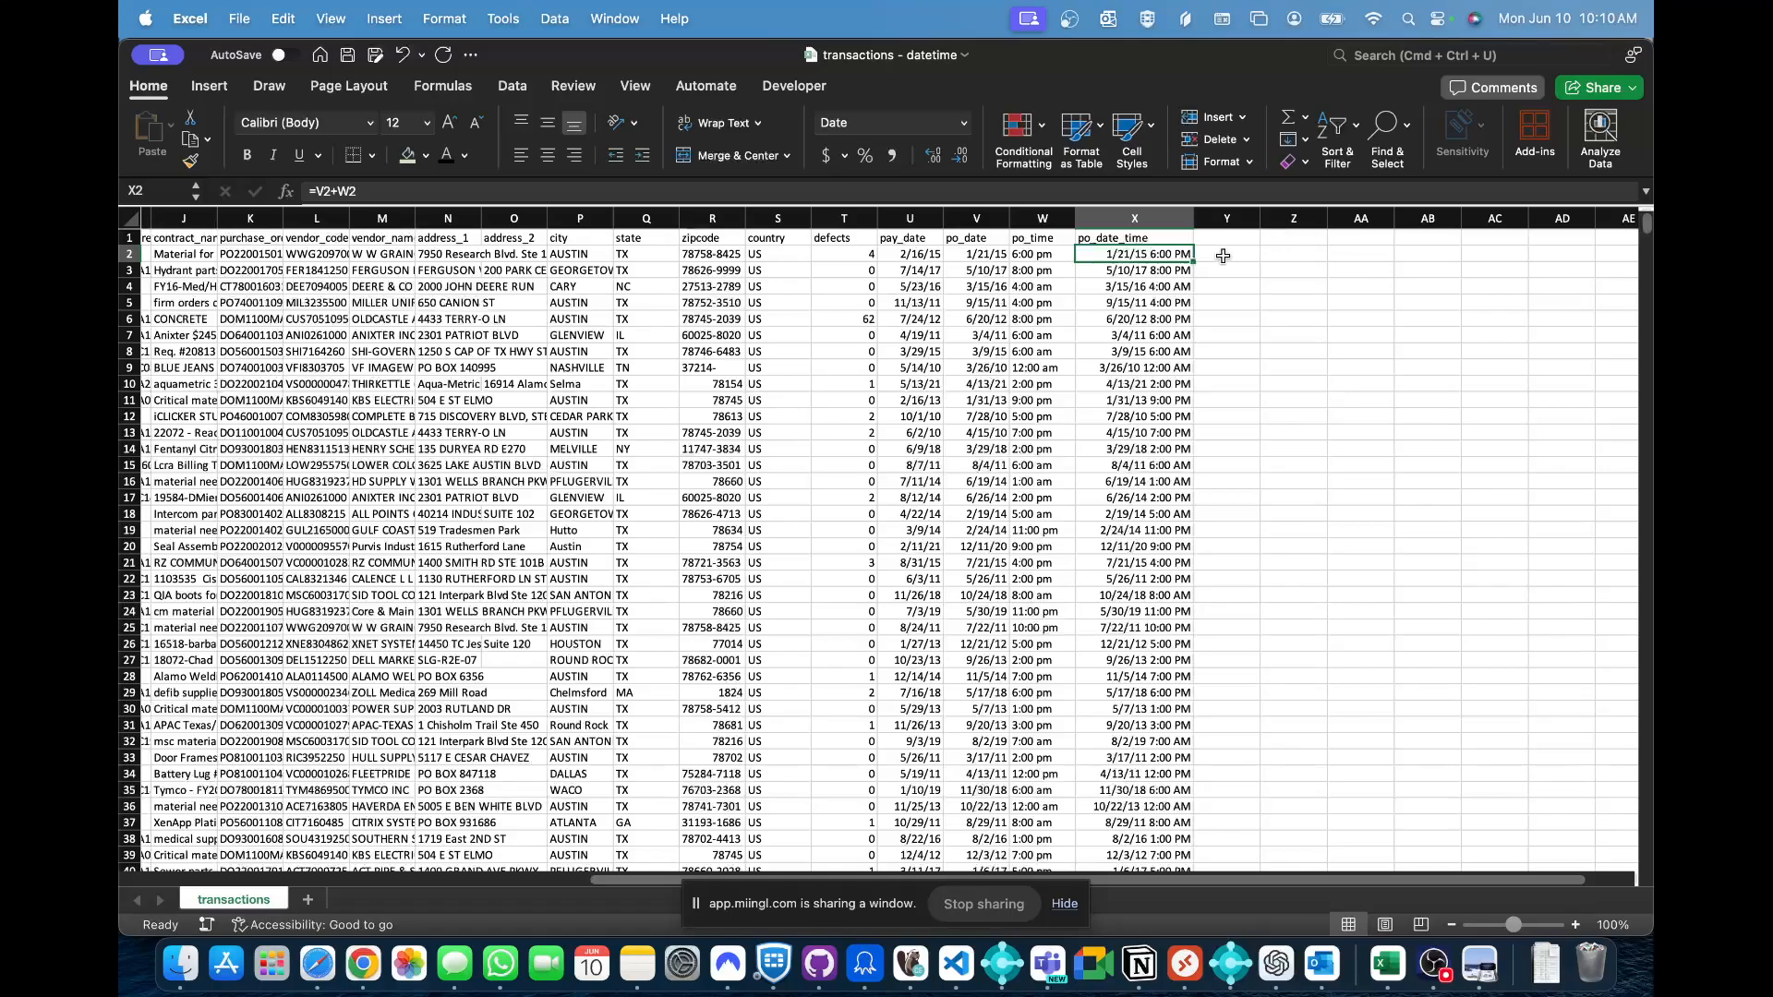
left_click(1223, 256)
left_click_drag(1180, 261, 1183, 323)
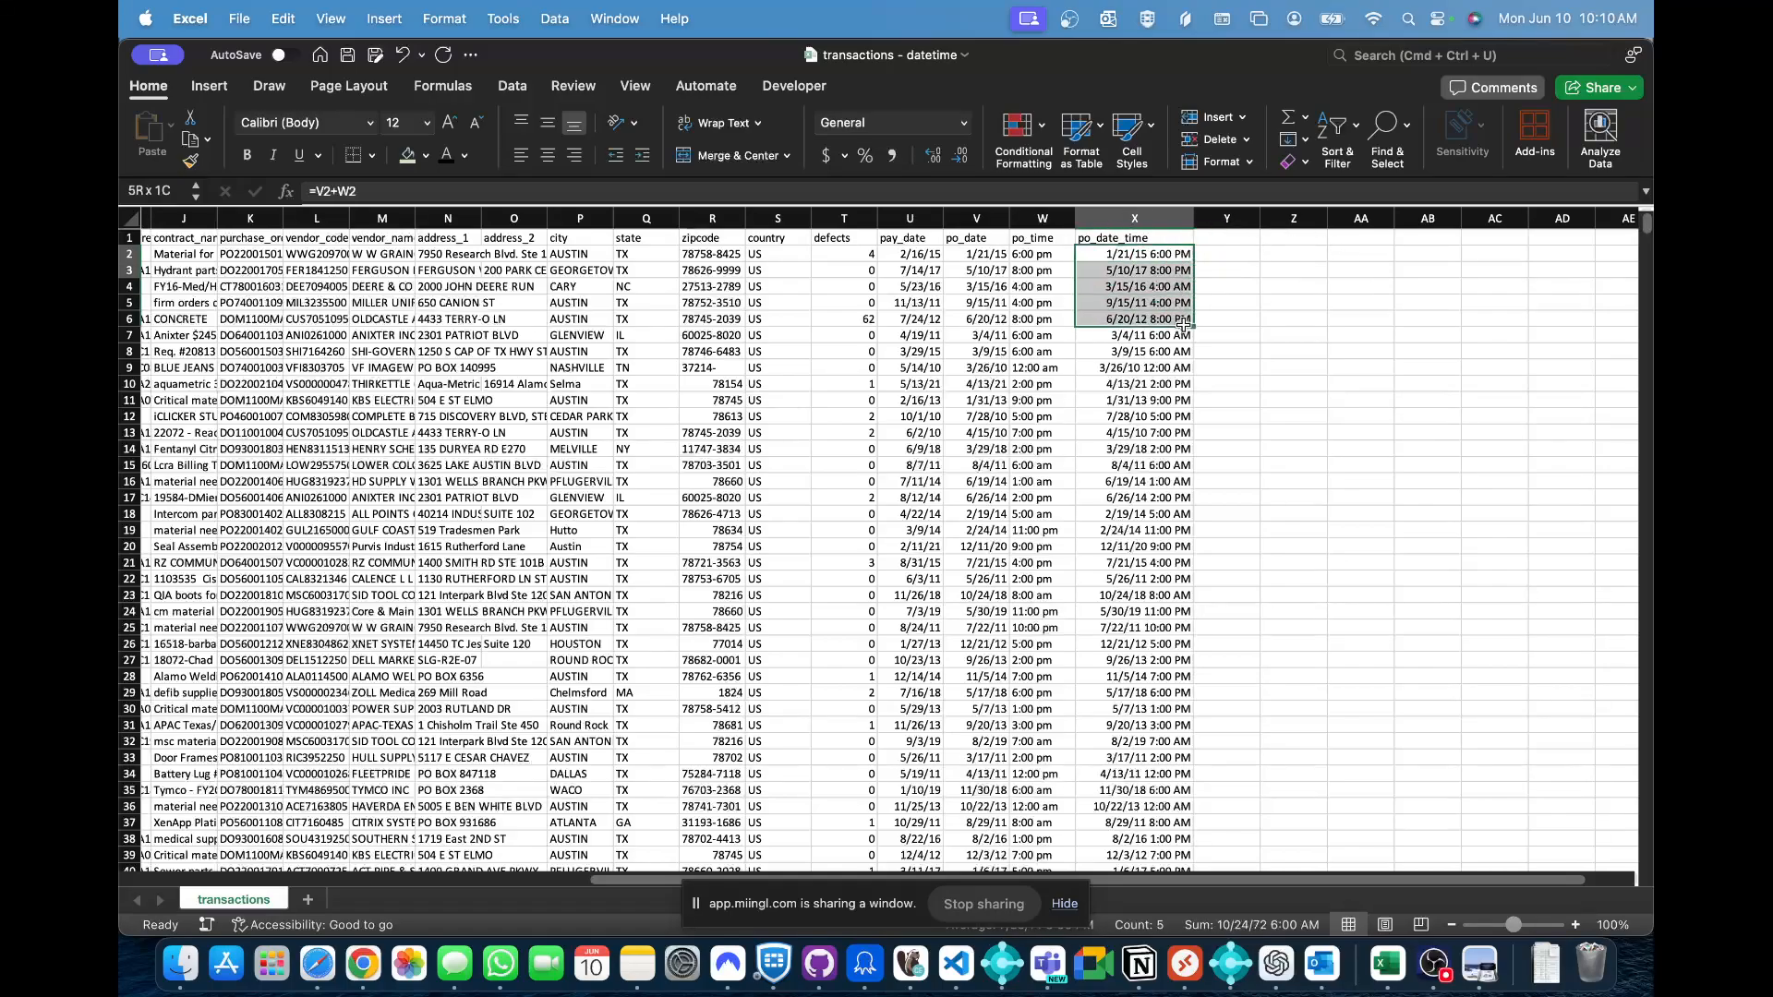
left_click(1253, 252)
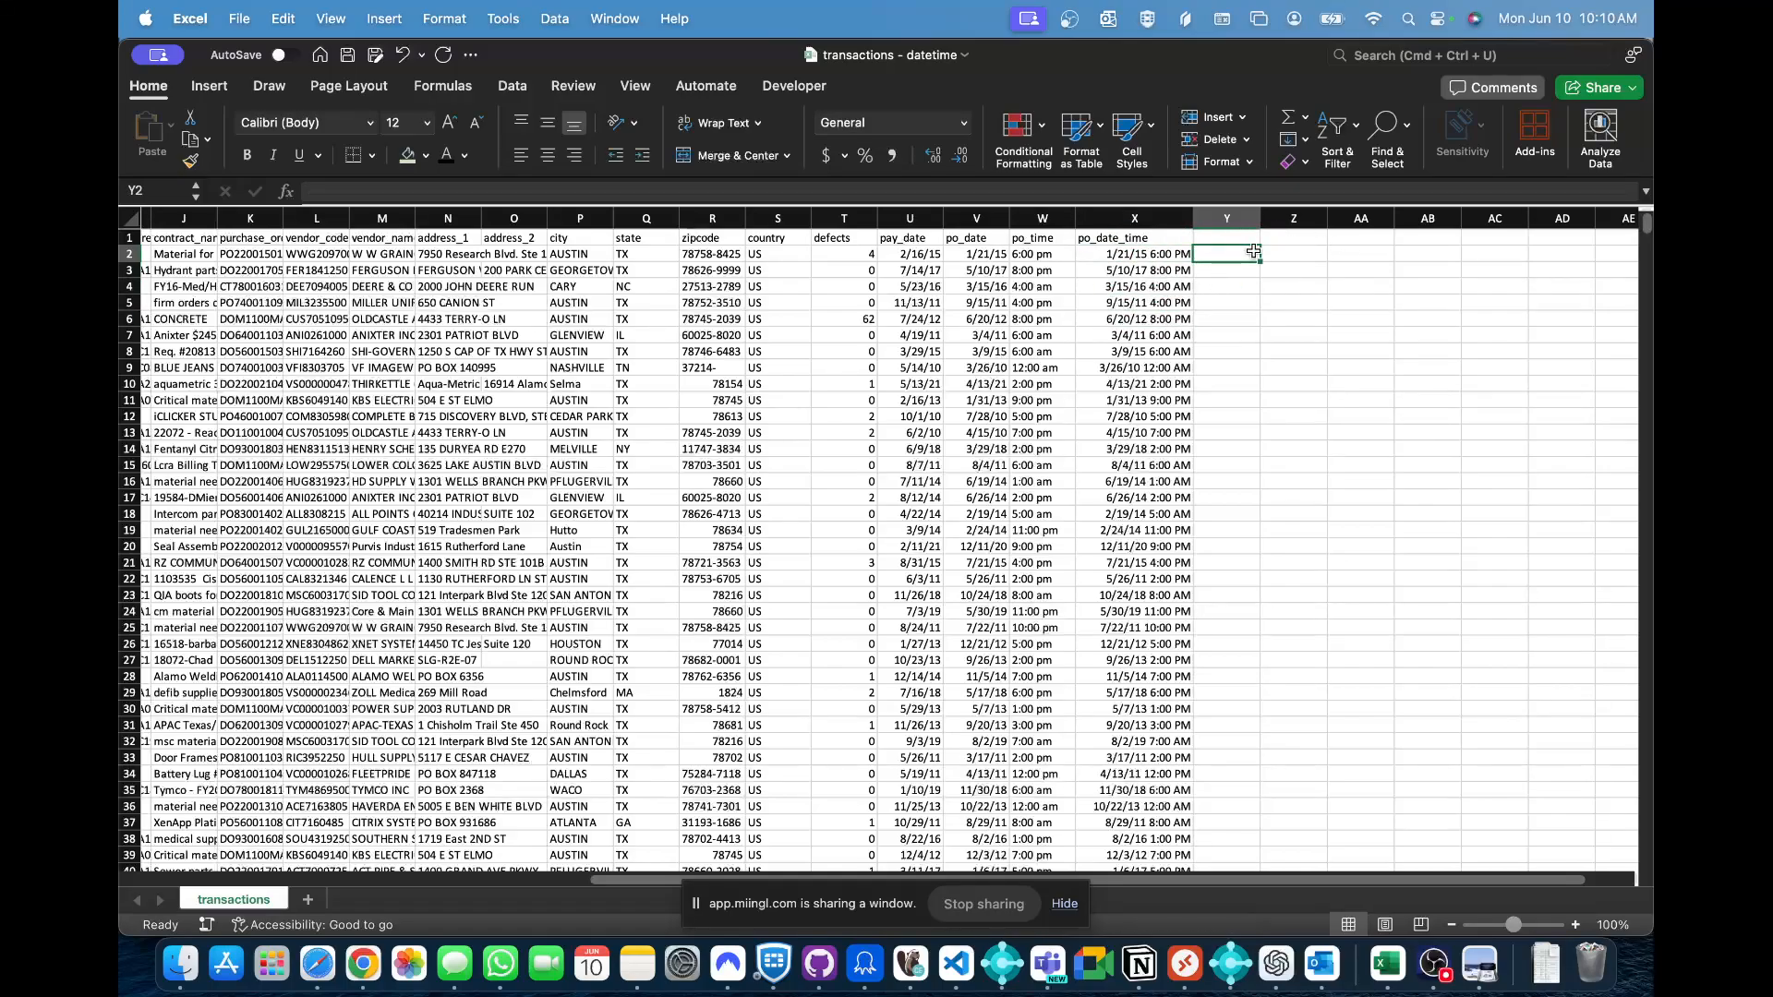
type("=DATE")
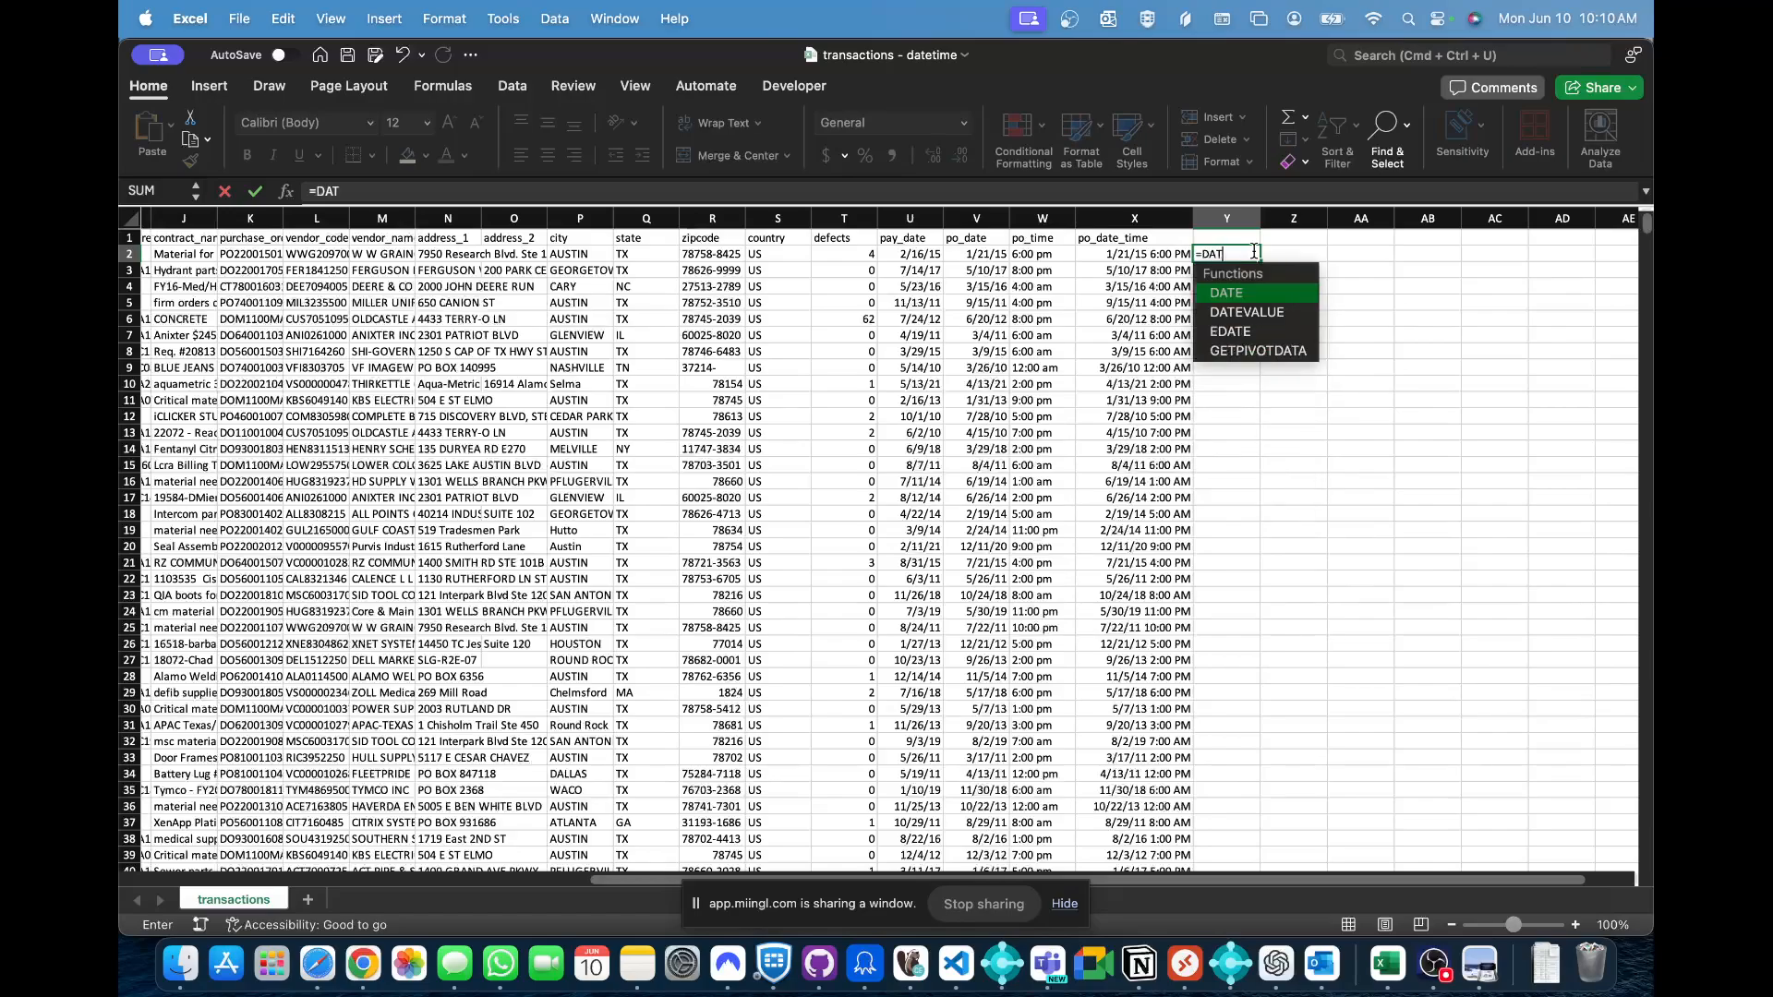
double_click(1234, 293)
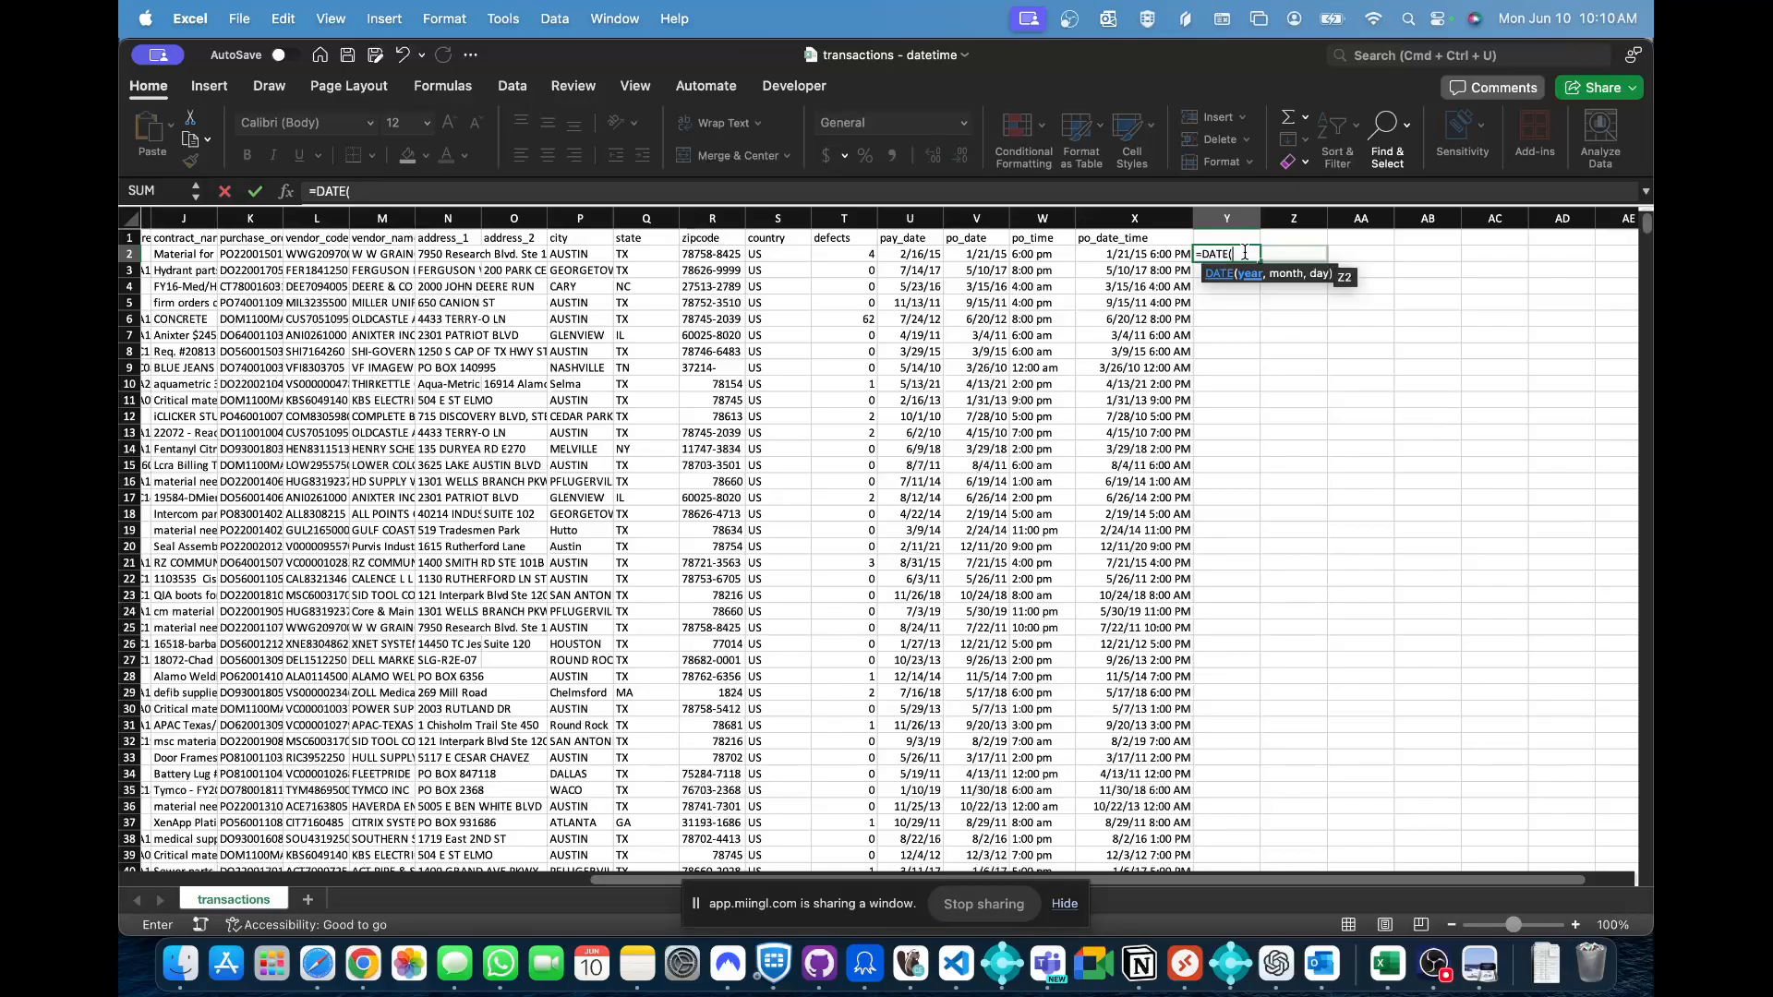
key("super+Tab")
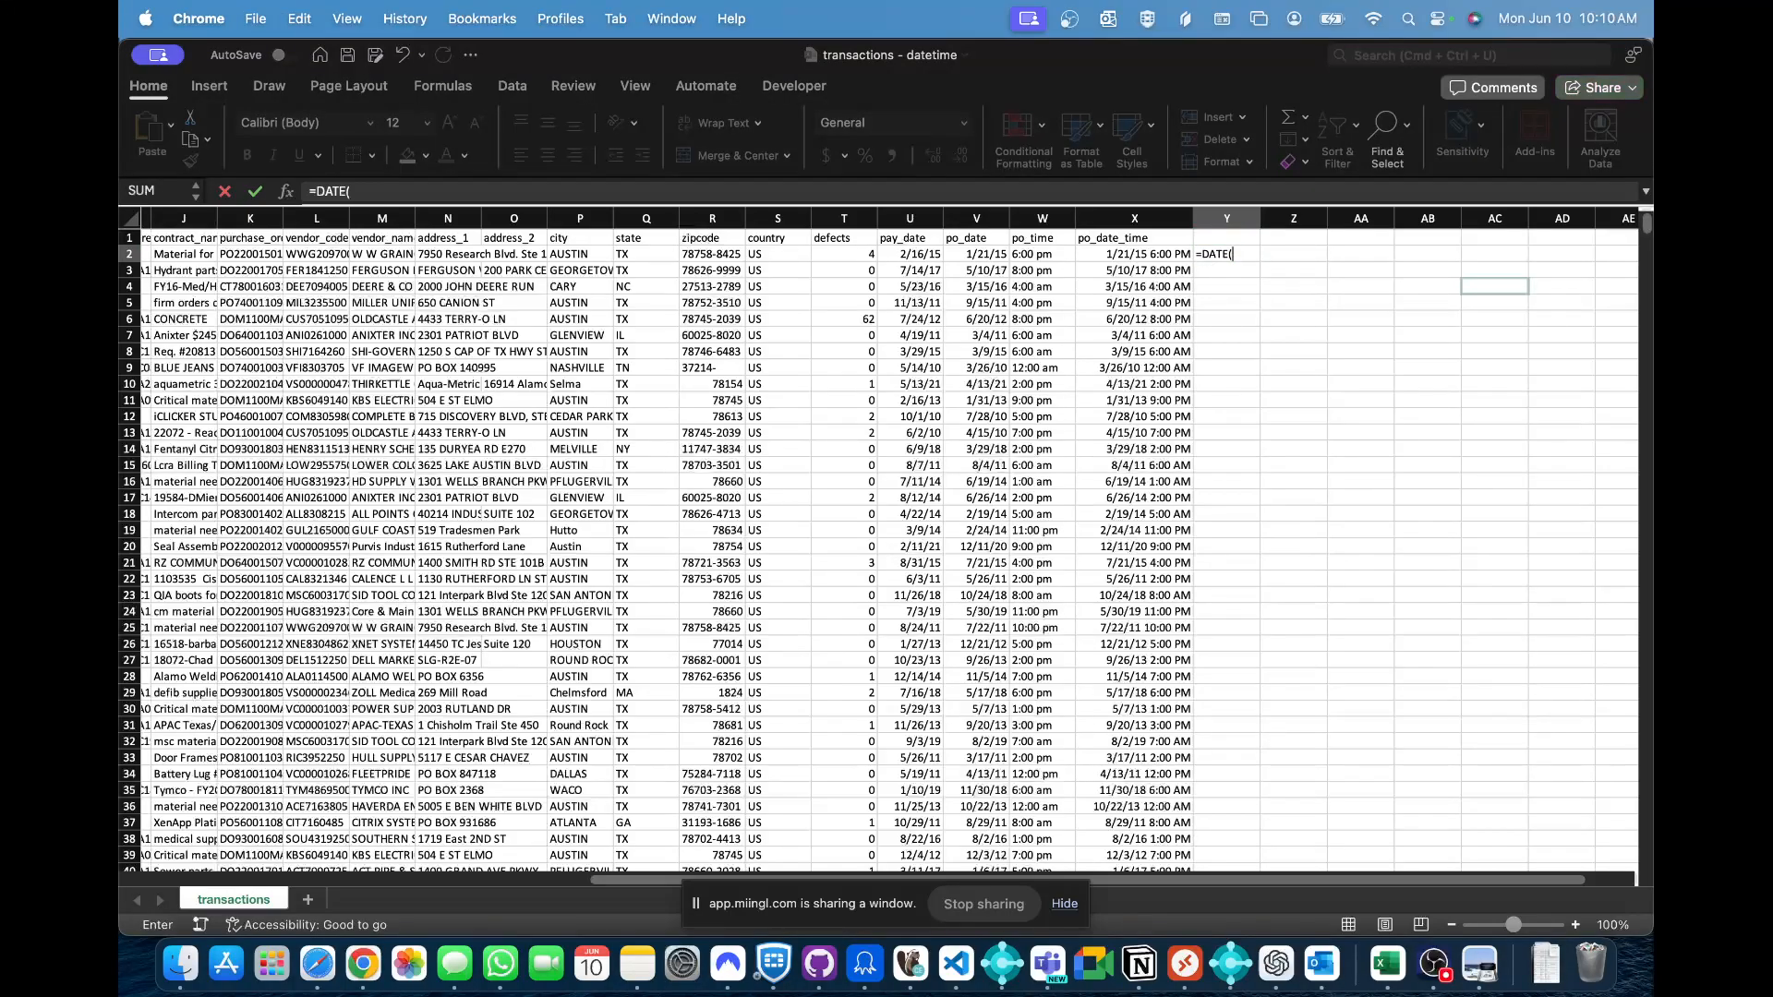
key("super+Tab")
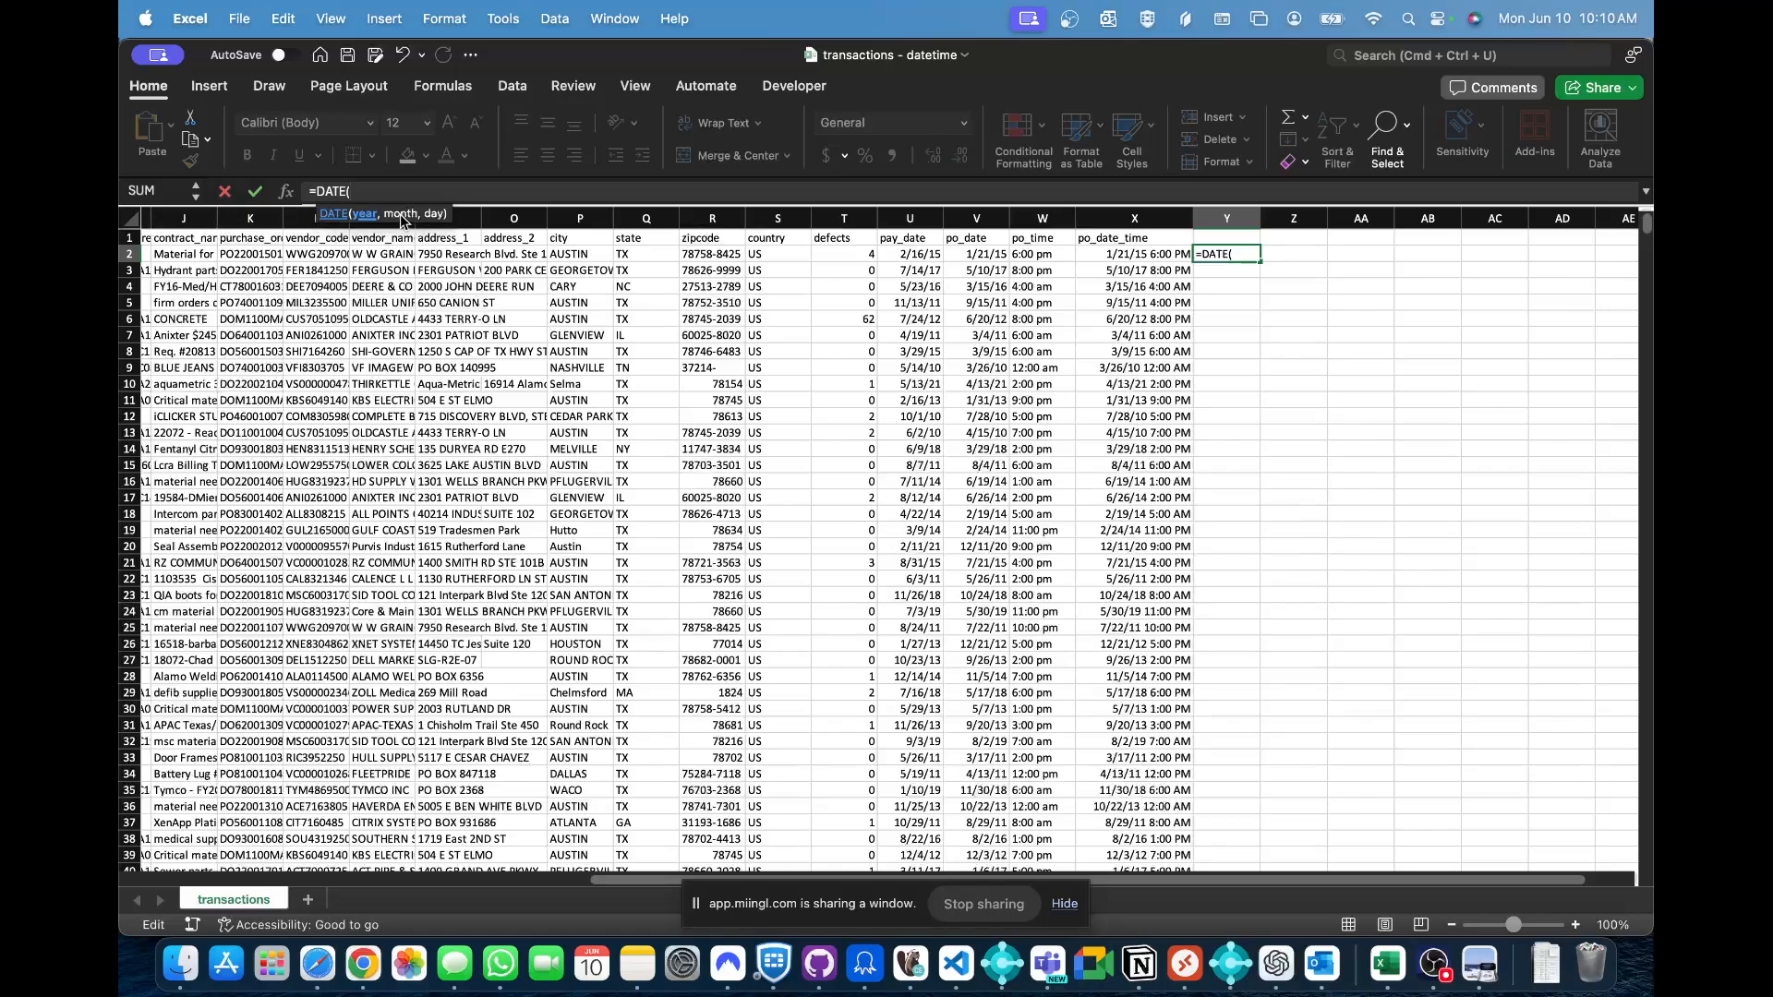
key("Escape")
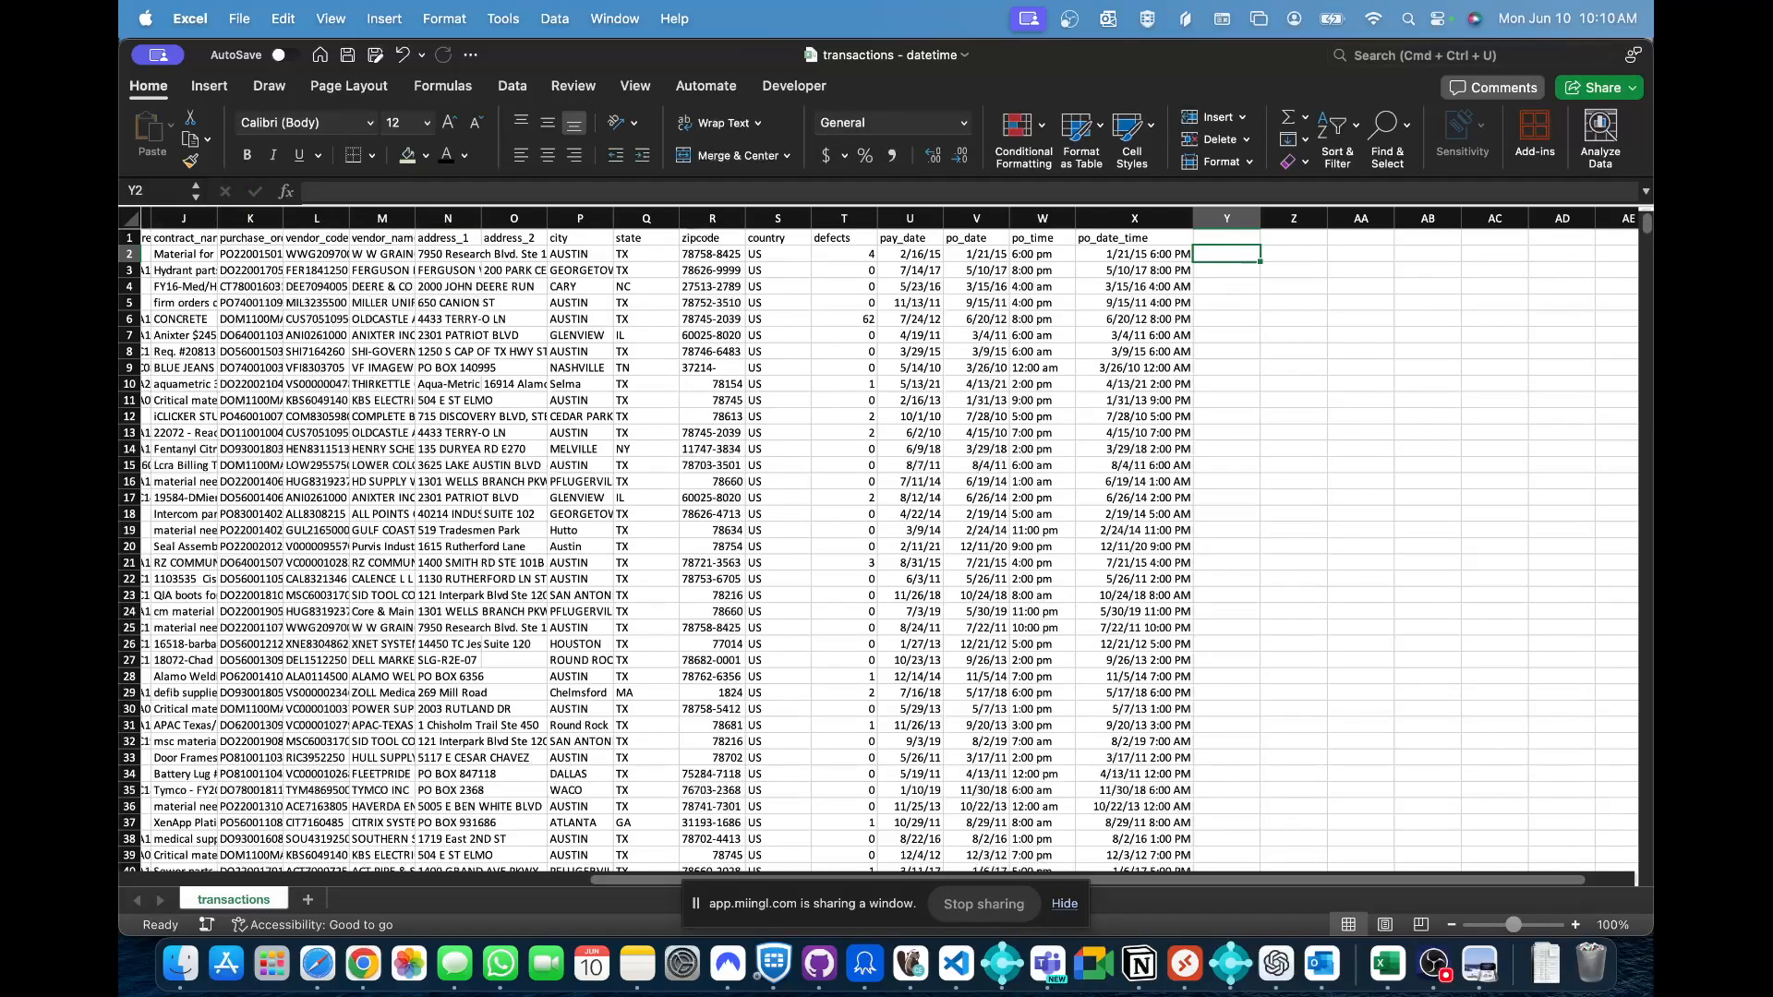
- Enter the formula =DATE(2024, 6, 10) in Y2 to build a date from year, month and day
left_click(984, 904)
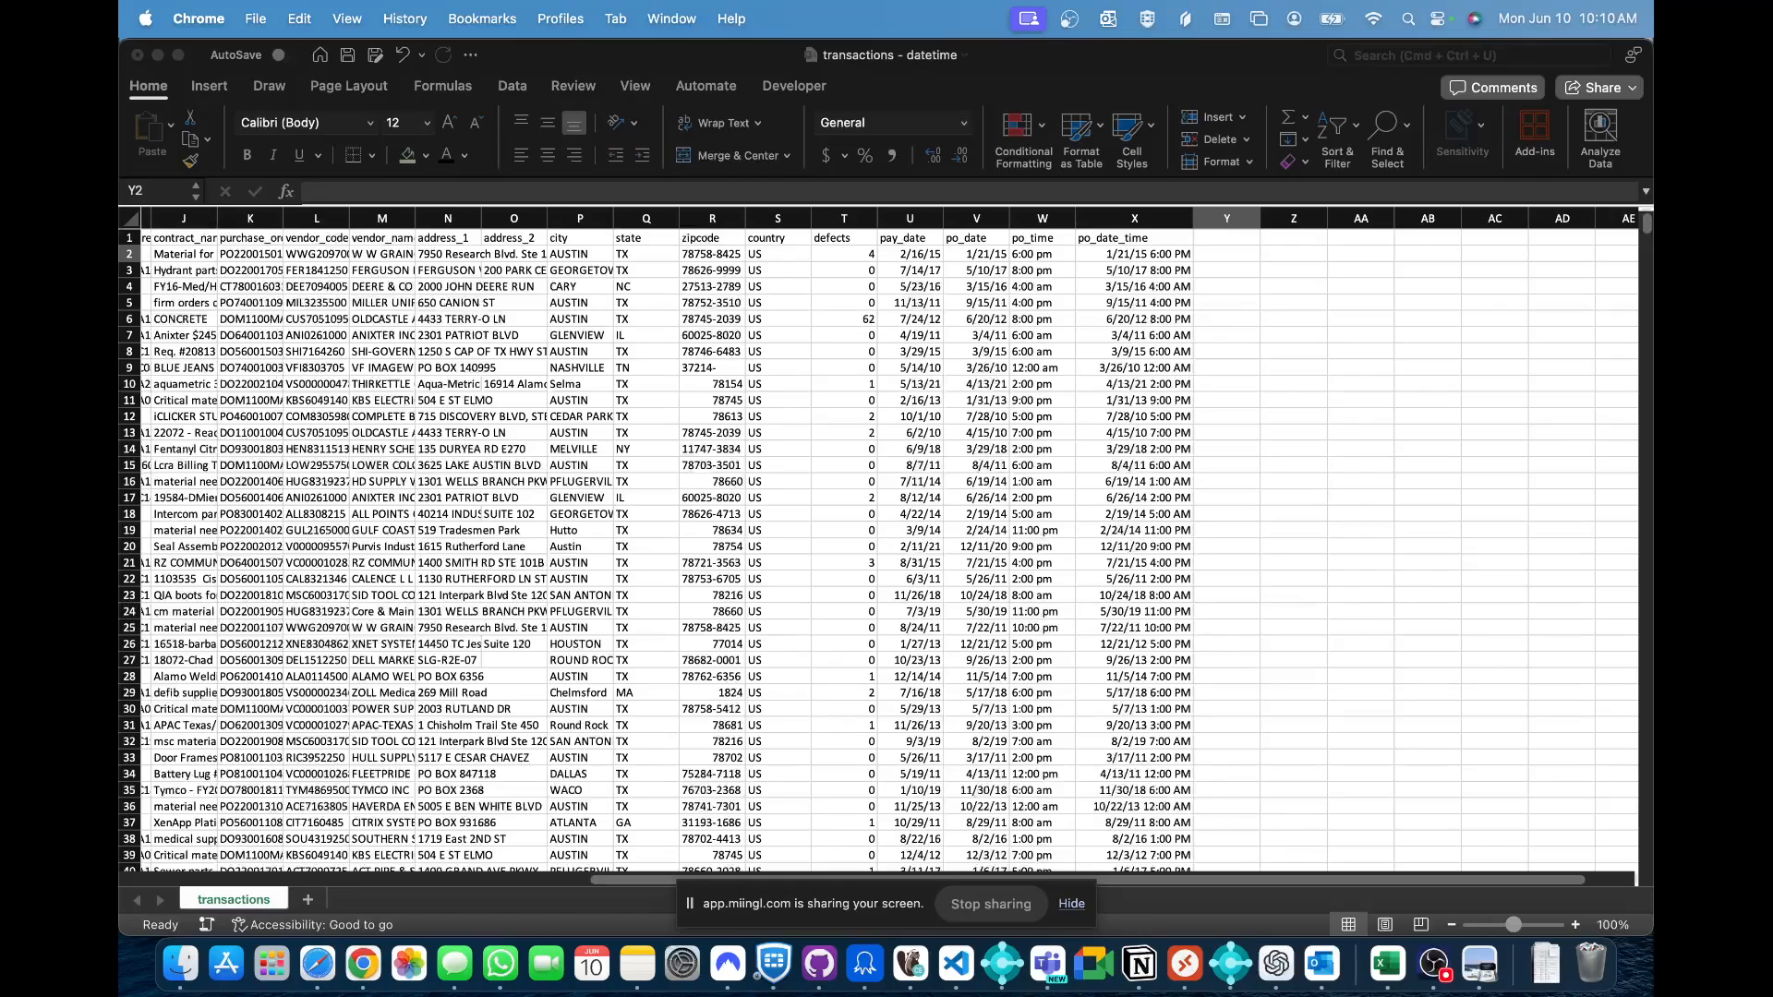
left_click(1497, 519)
type("=DA")
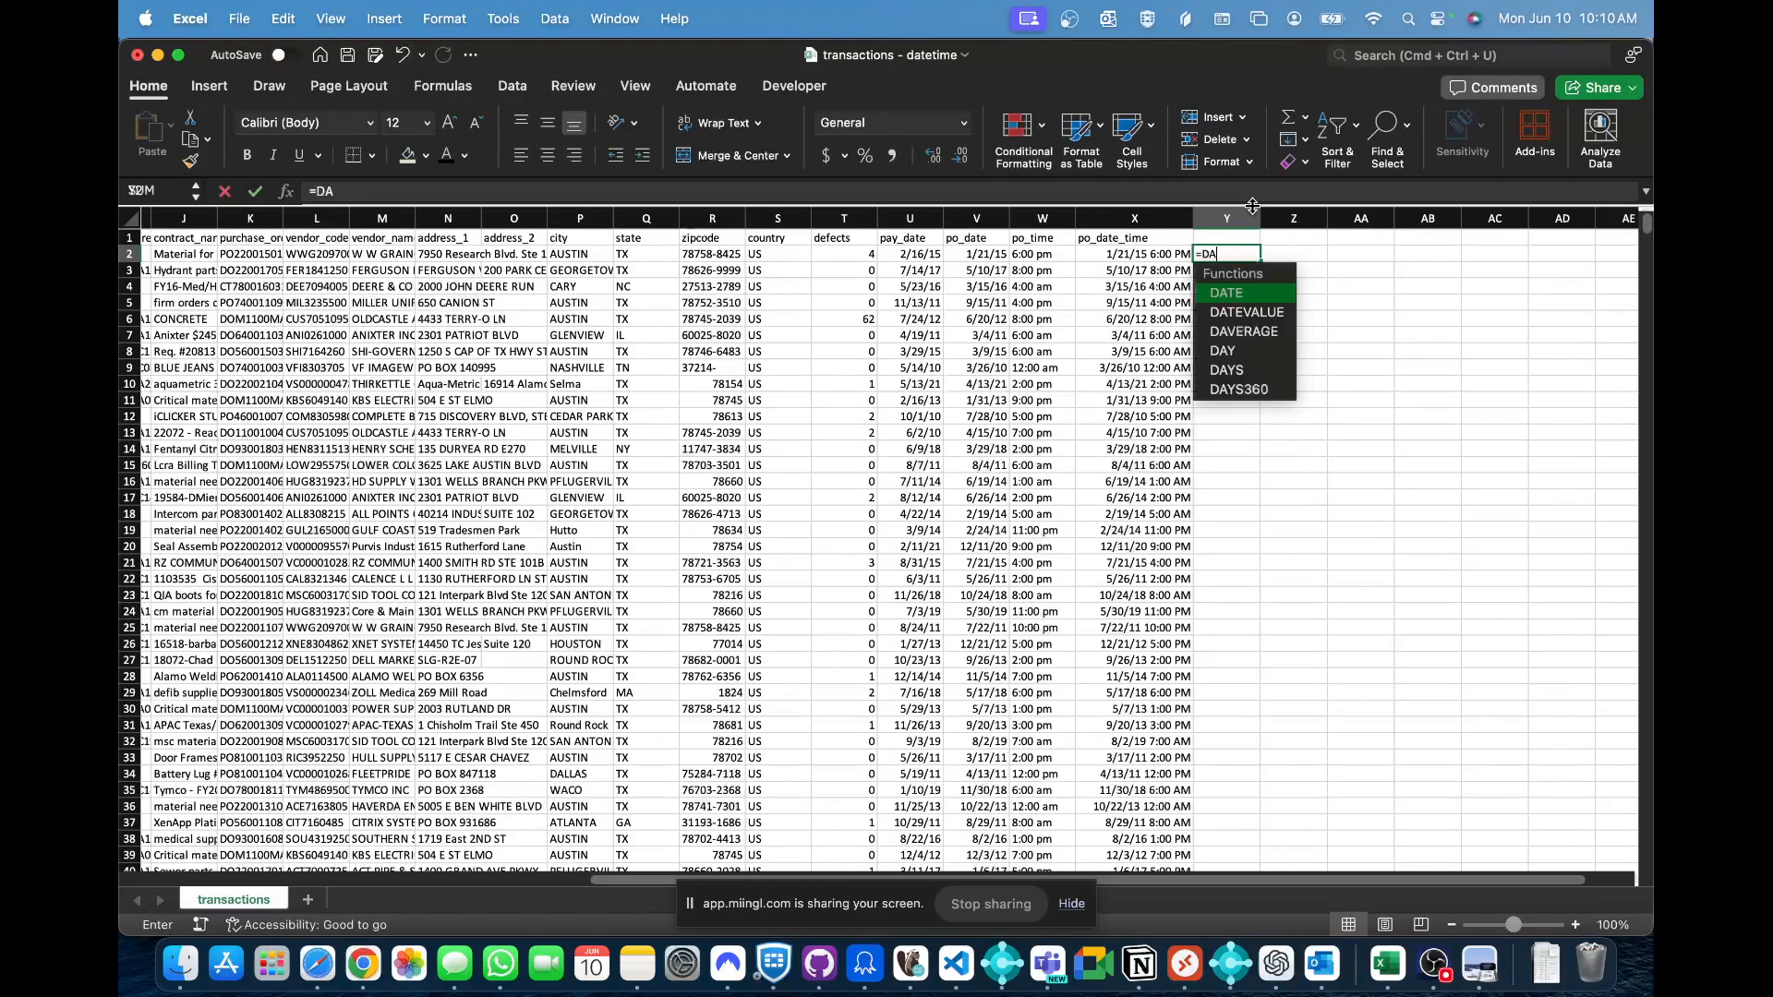
type("TE")
key("Tab")
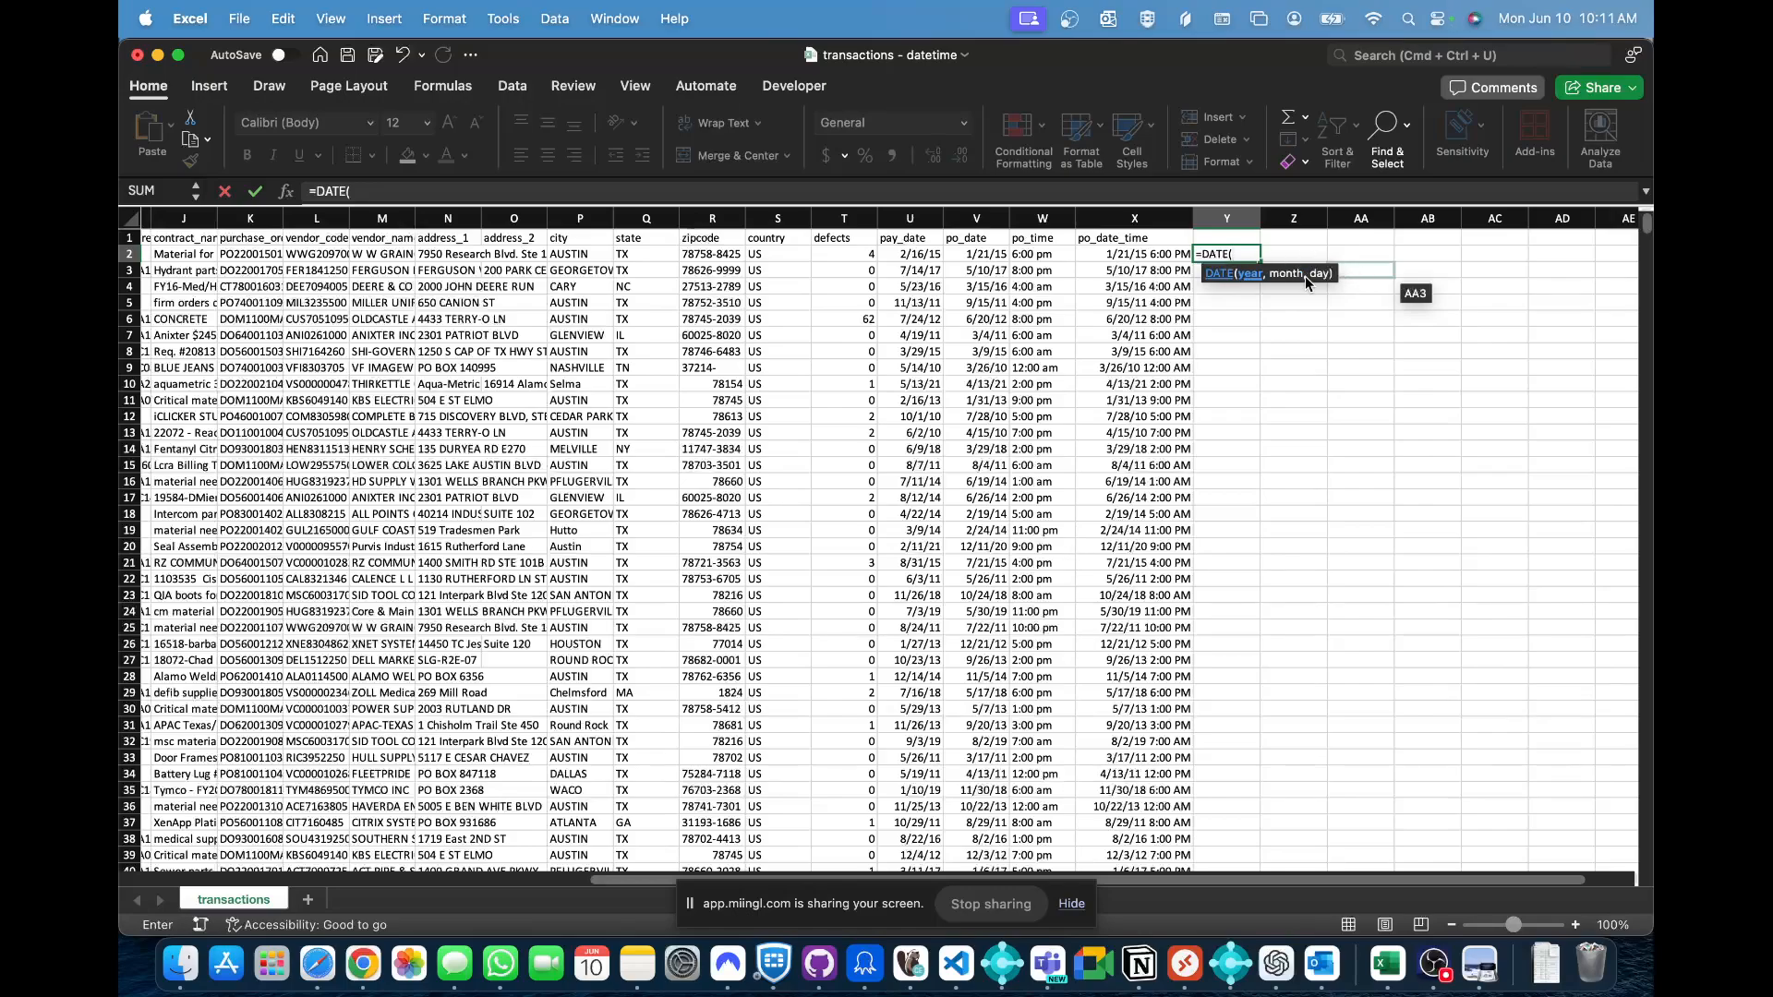
type("2024, 6, 10")
key("Return")
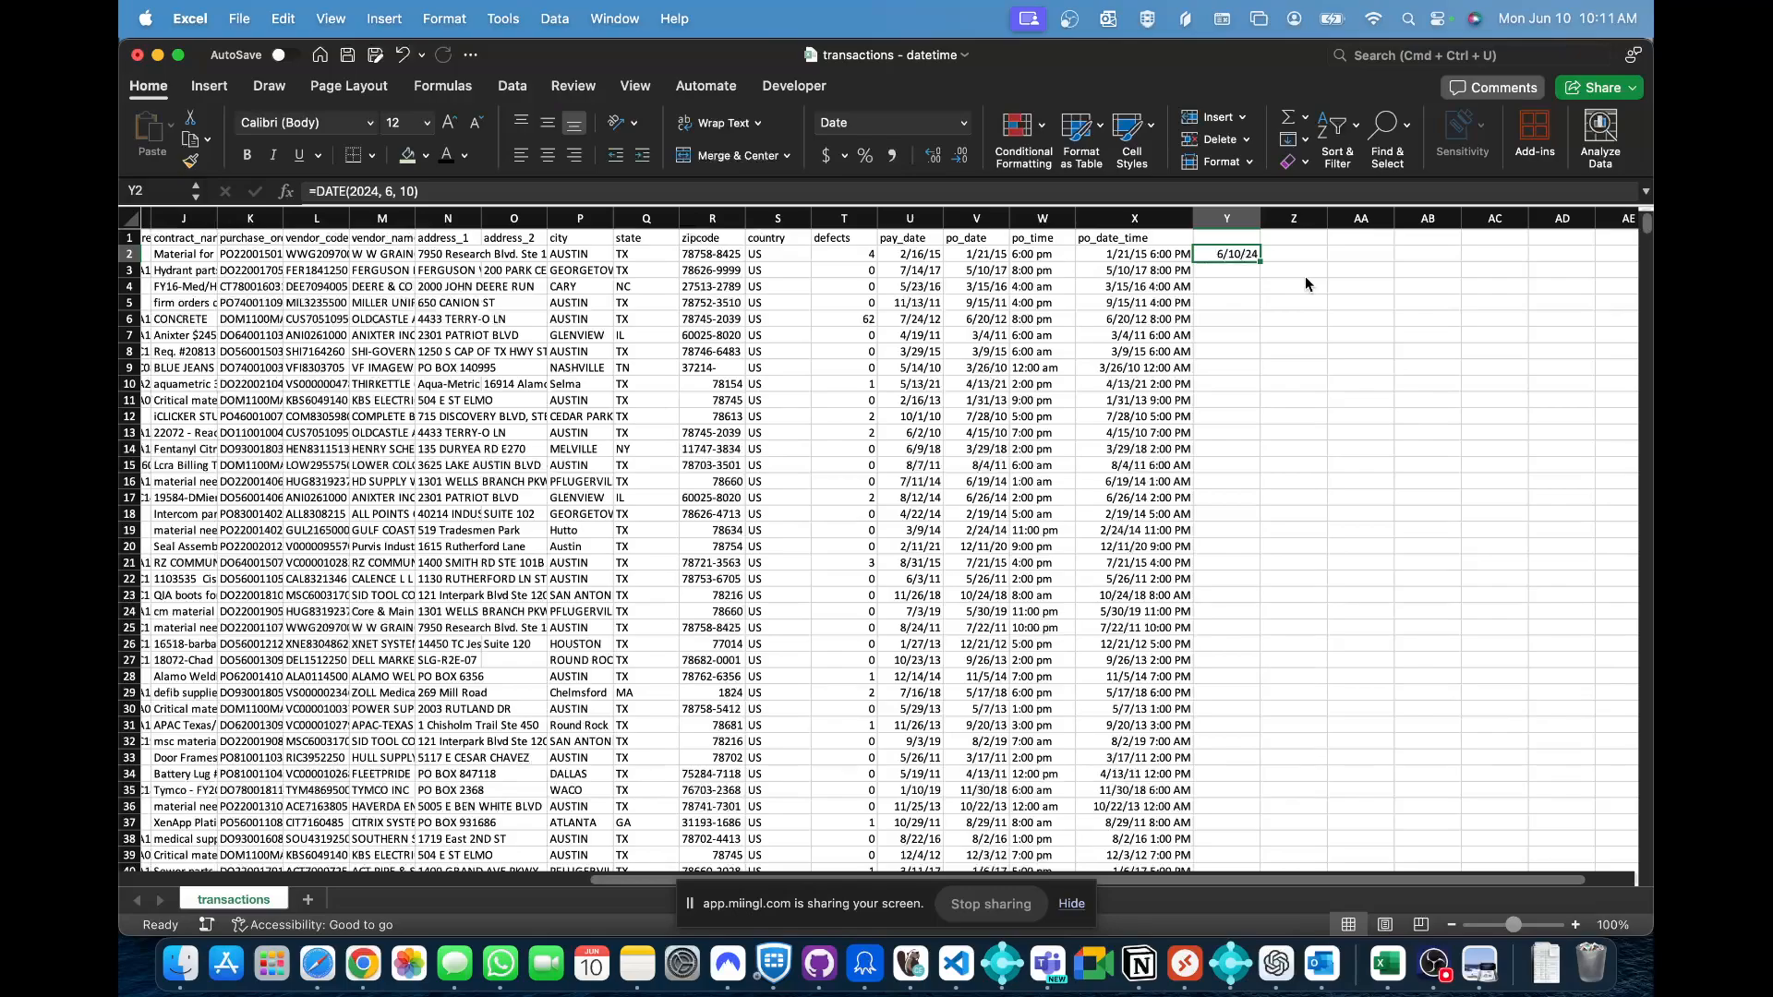
- Replace the formula in Y2 with =DATE(YEAR(X2),MONTH(X2),DAY(X2)) and fill it down column Y for all data rows
type("=DATE(")
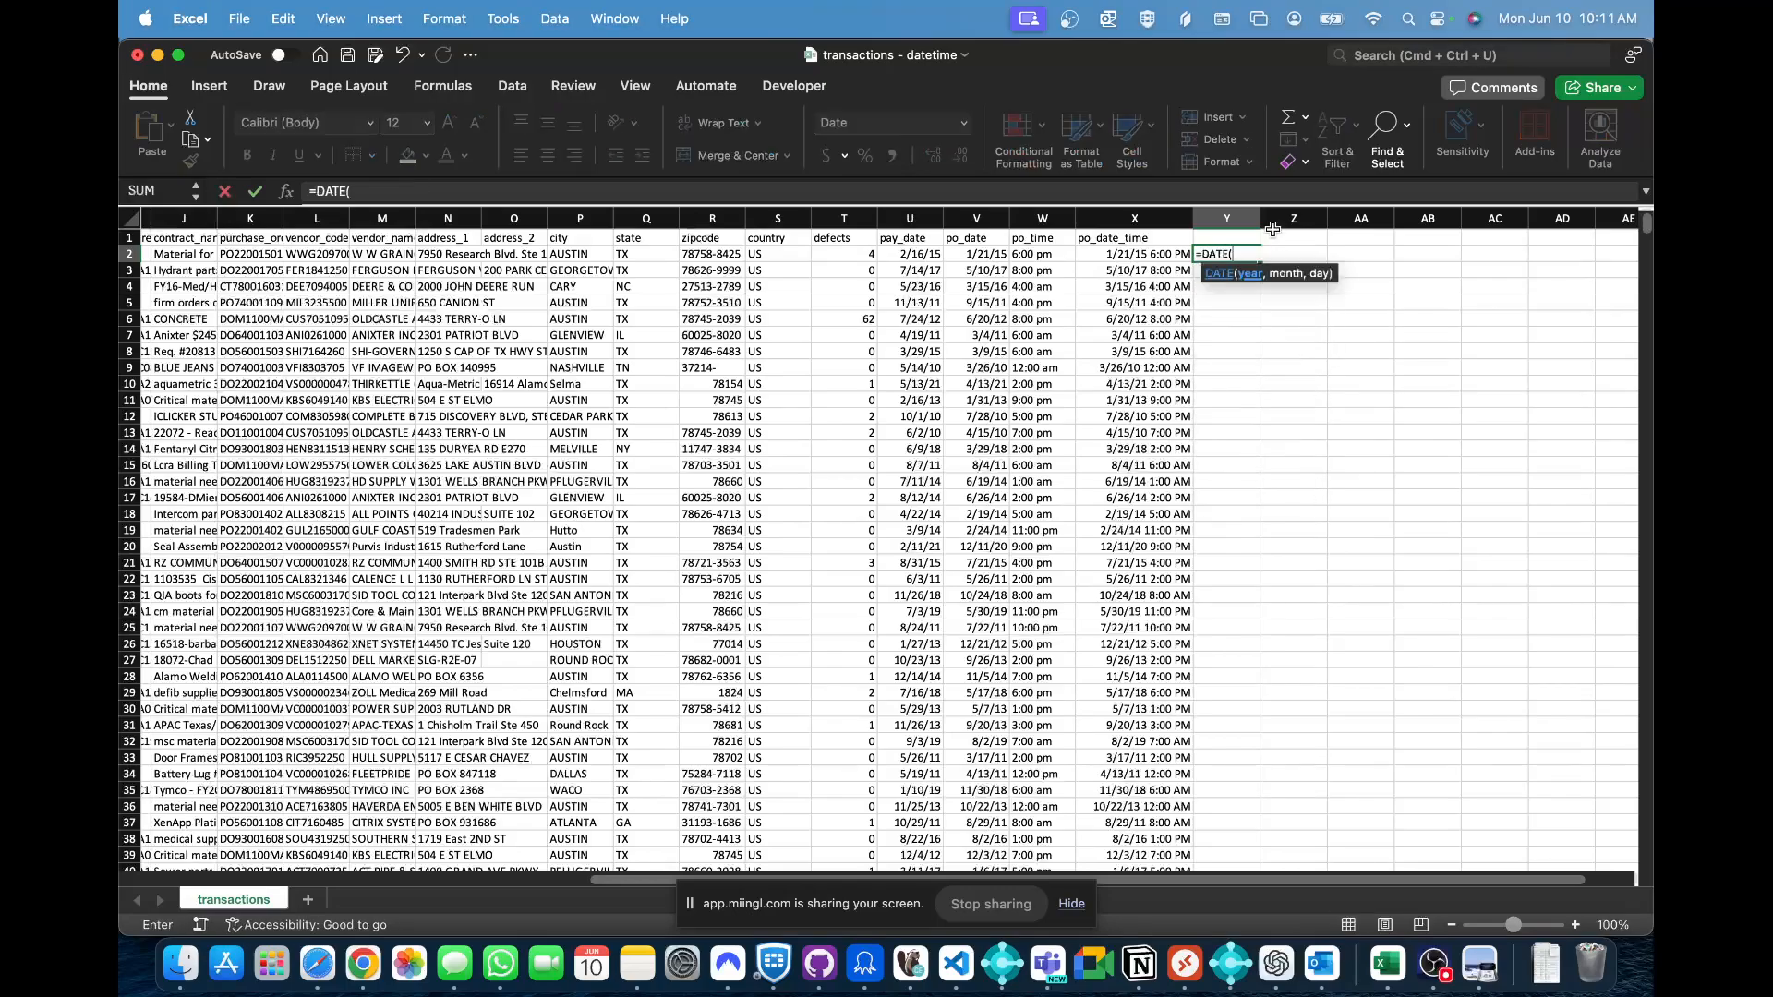
left_click(1165, 242)
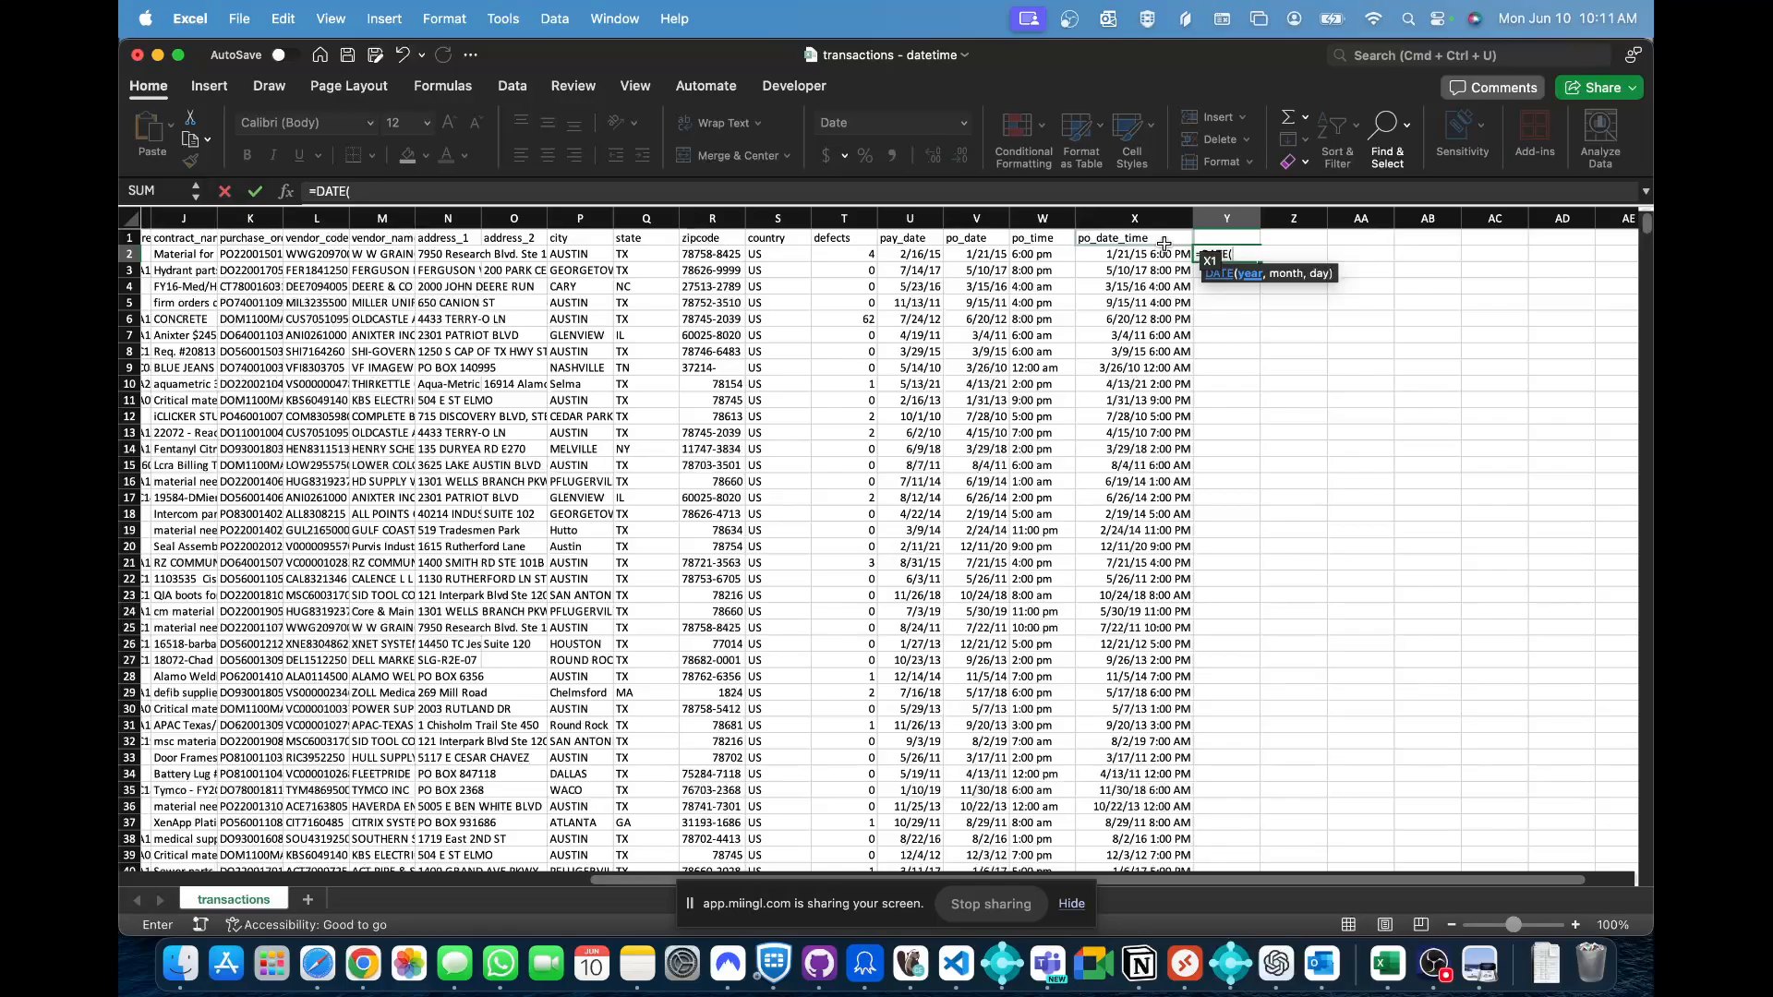
type("YEAR(")
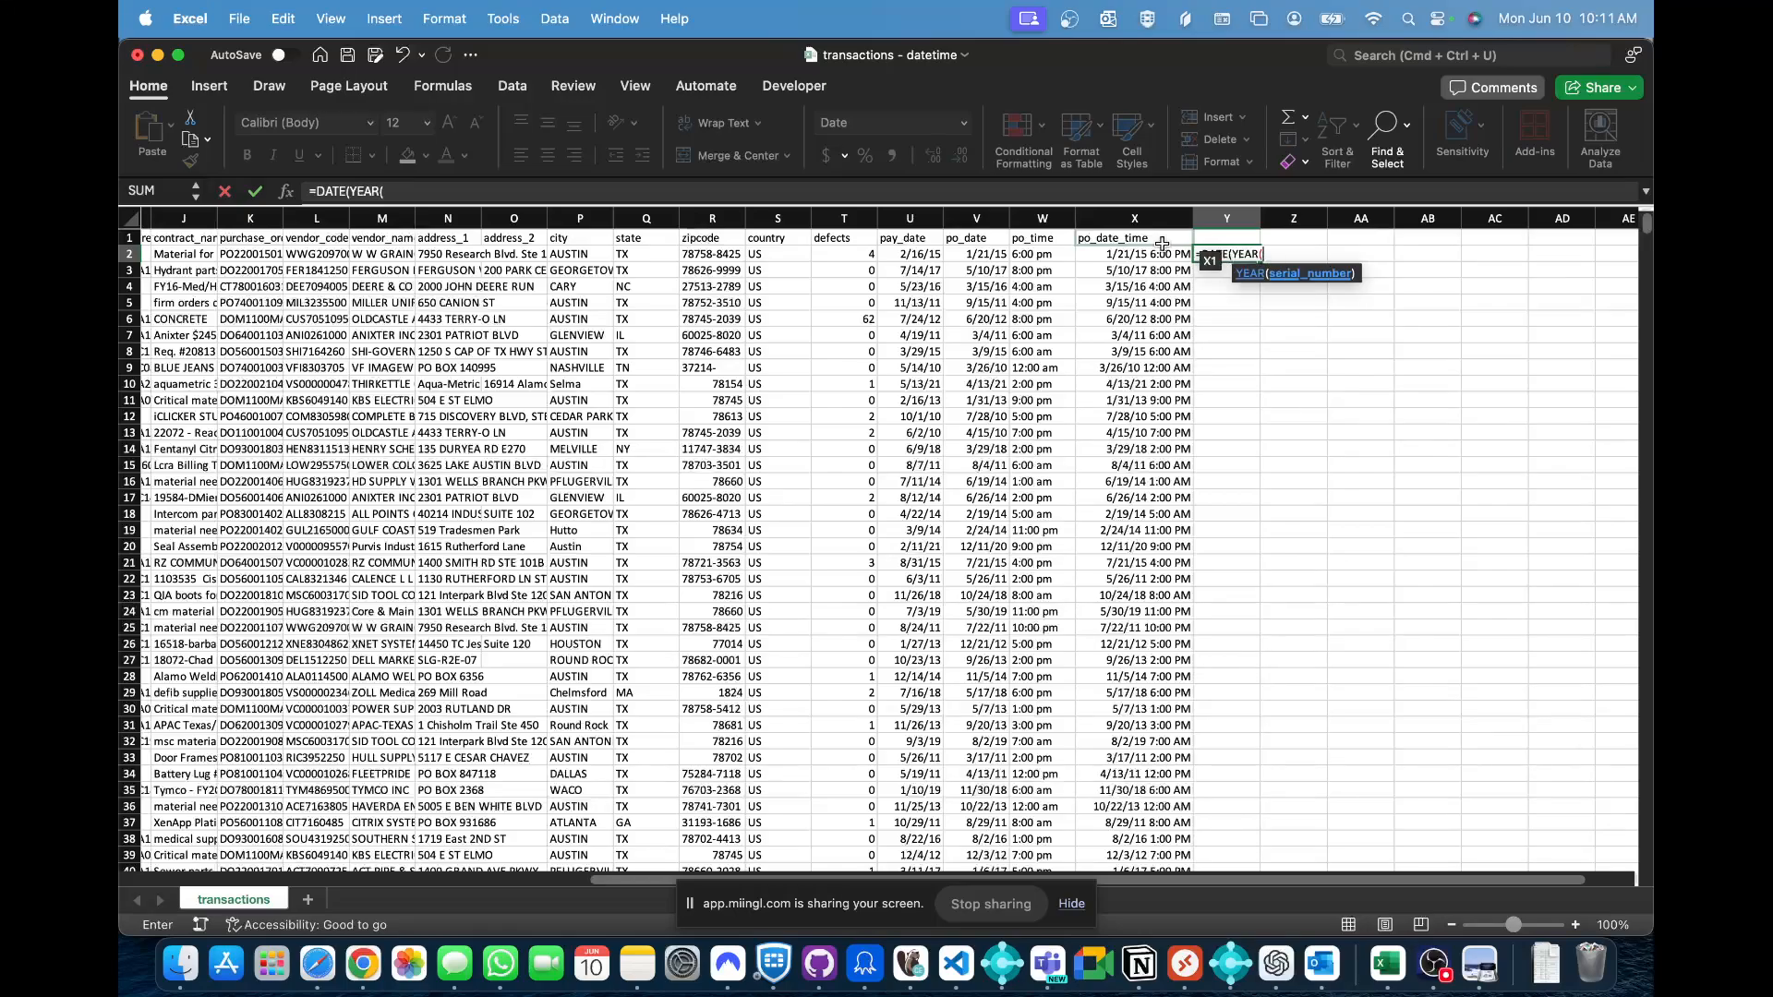
left_click(1145, 254)
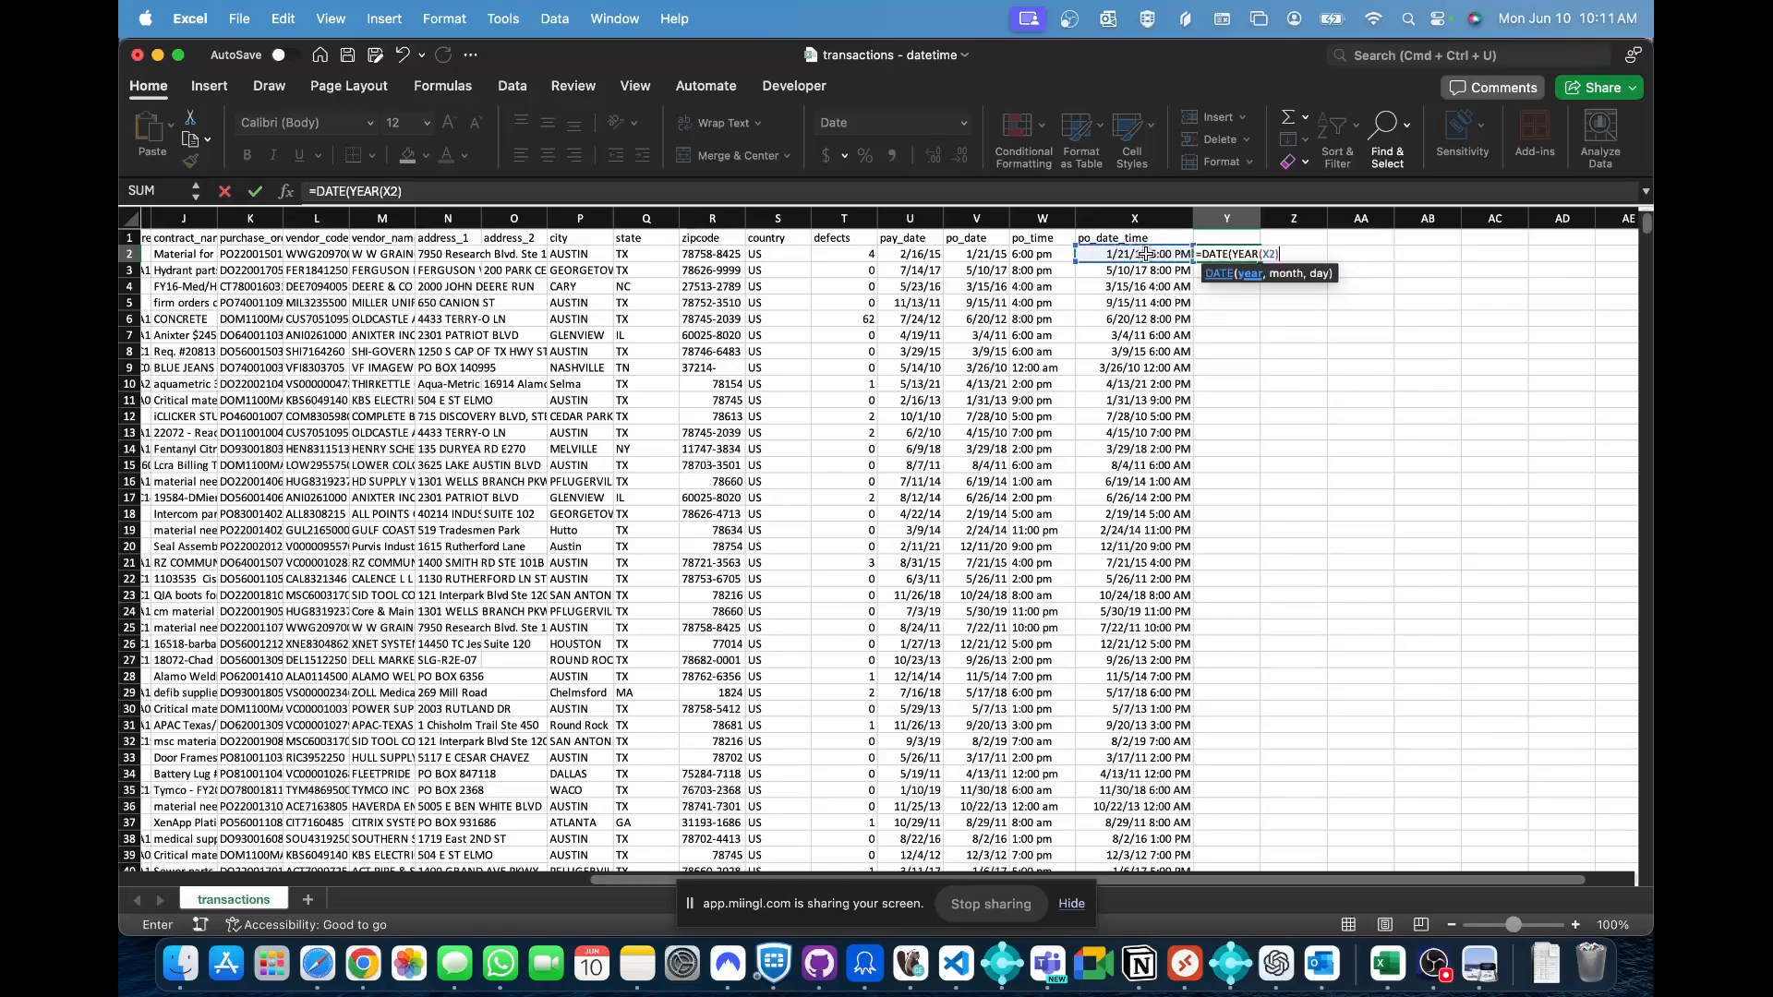
type("),MONTH(")
left_click(1145, 254)
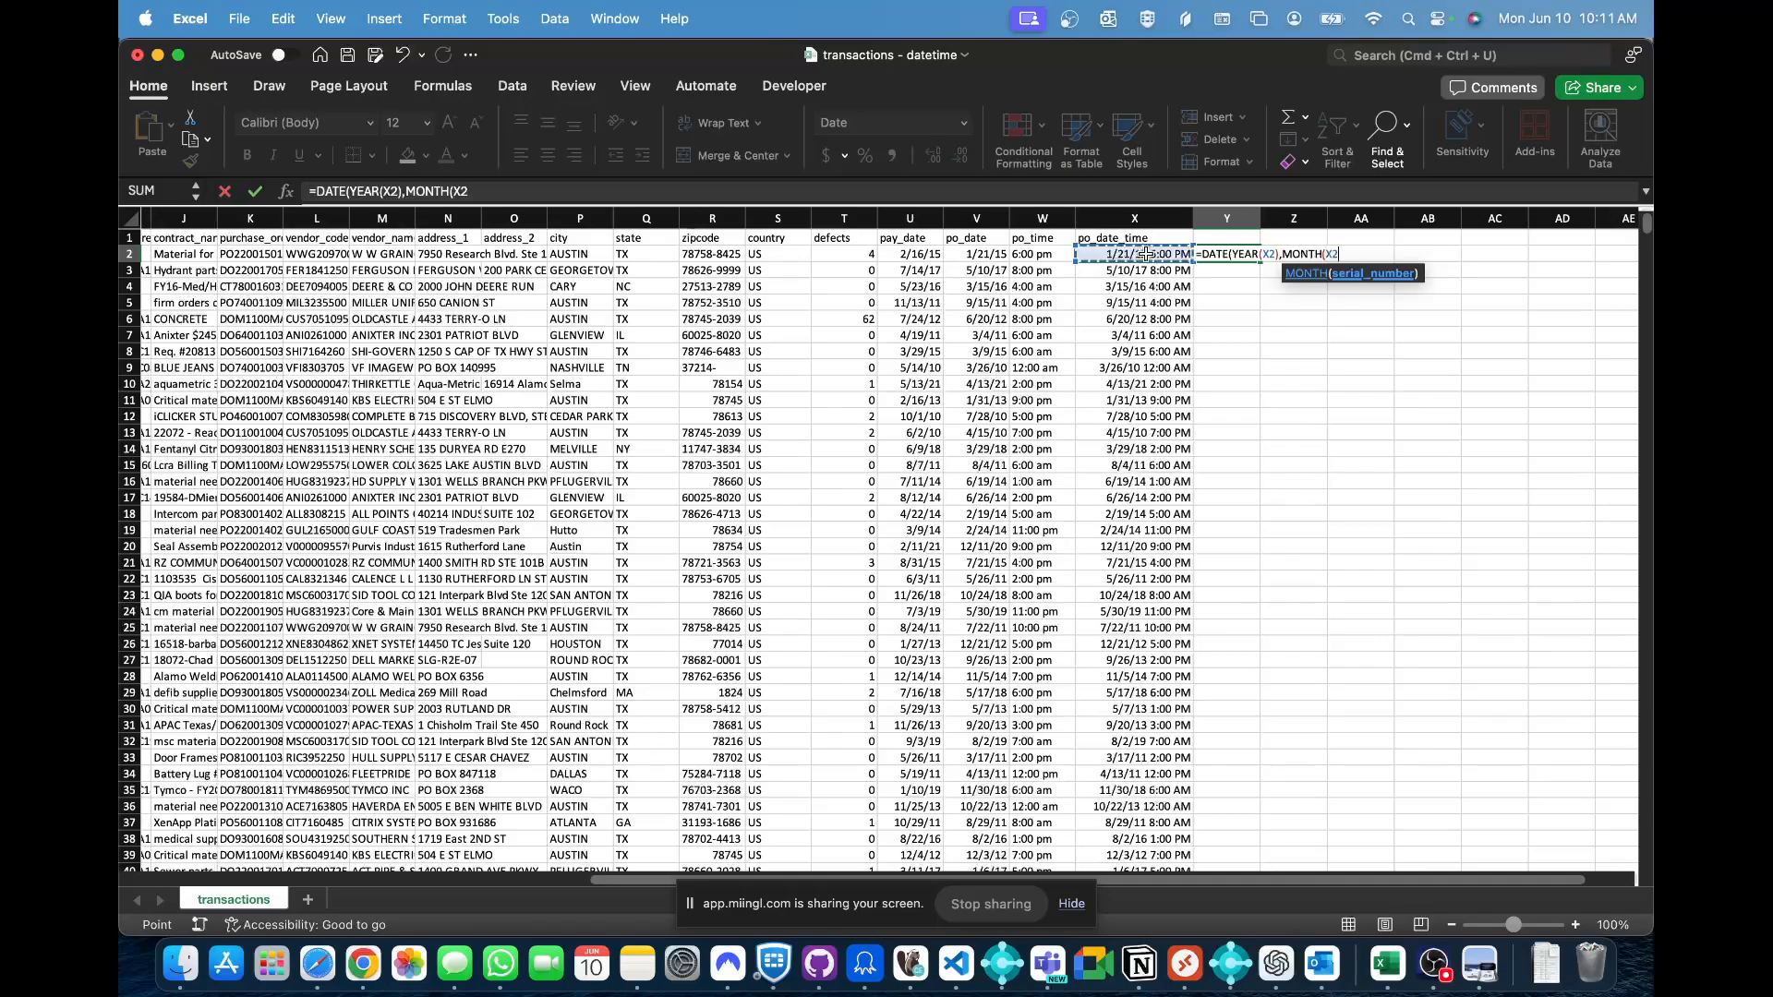
type("),day(X2")
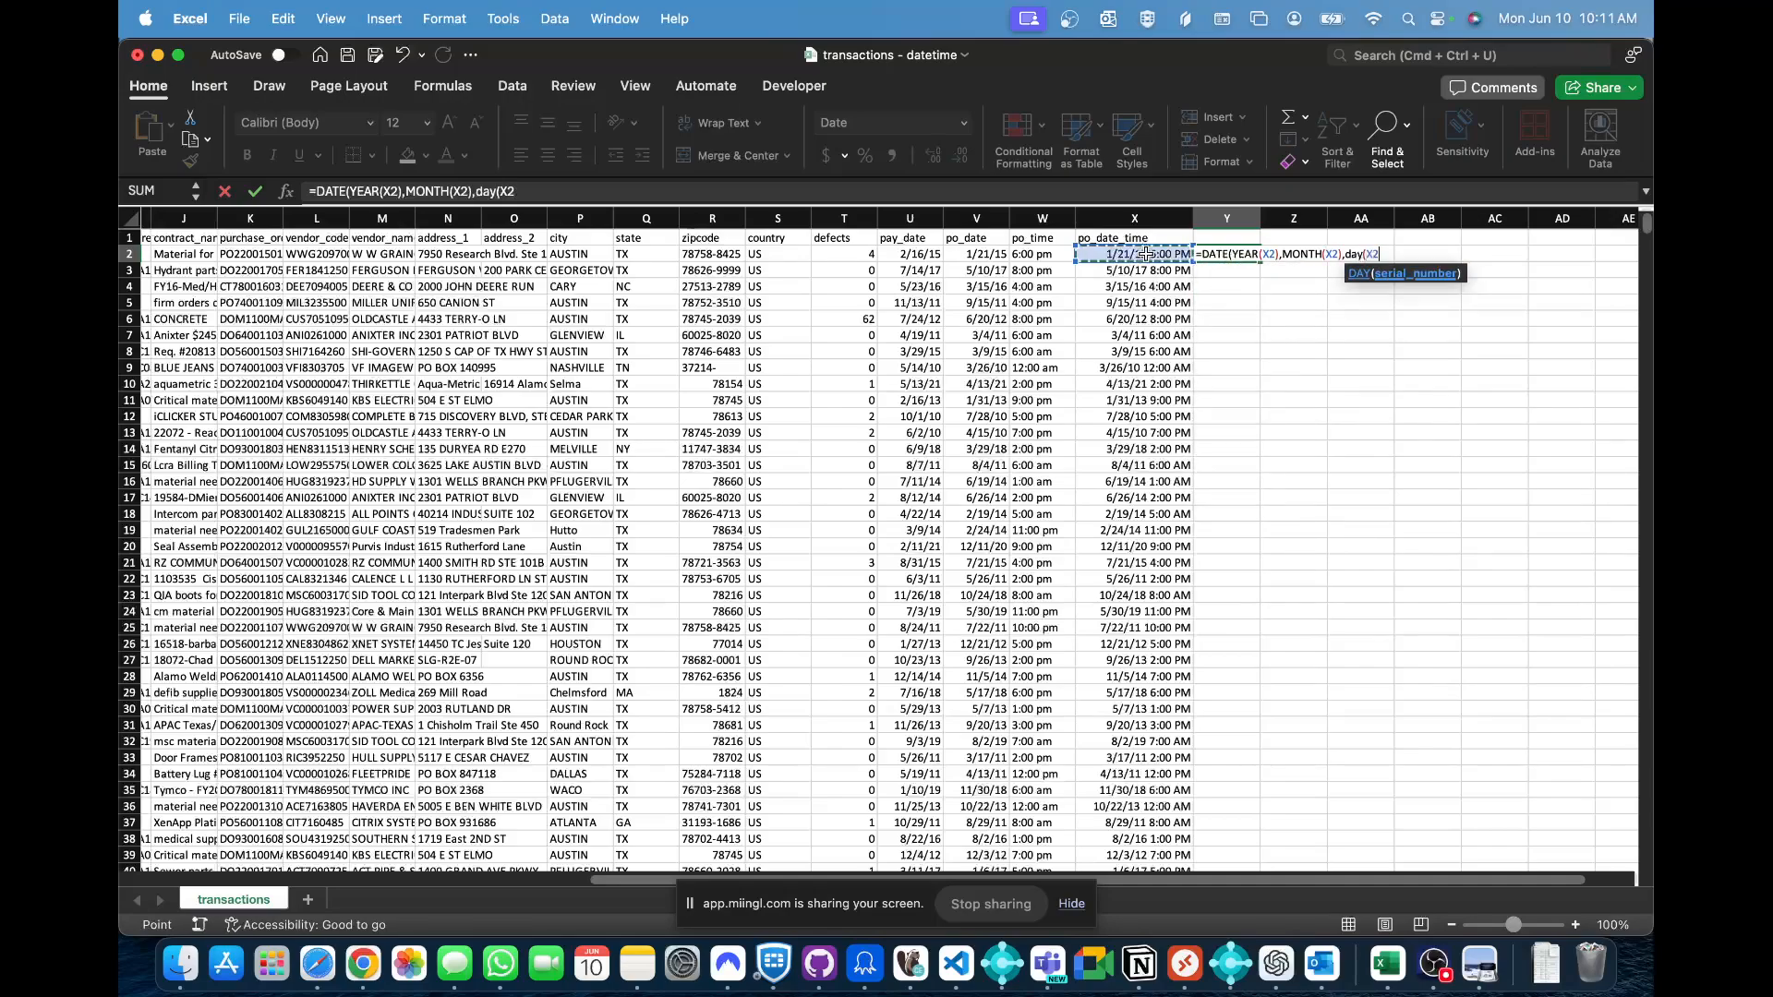
type("))")
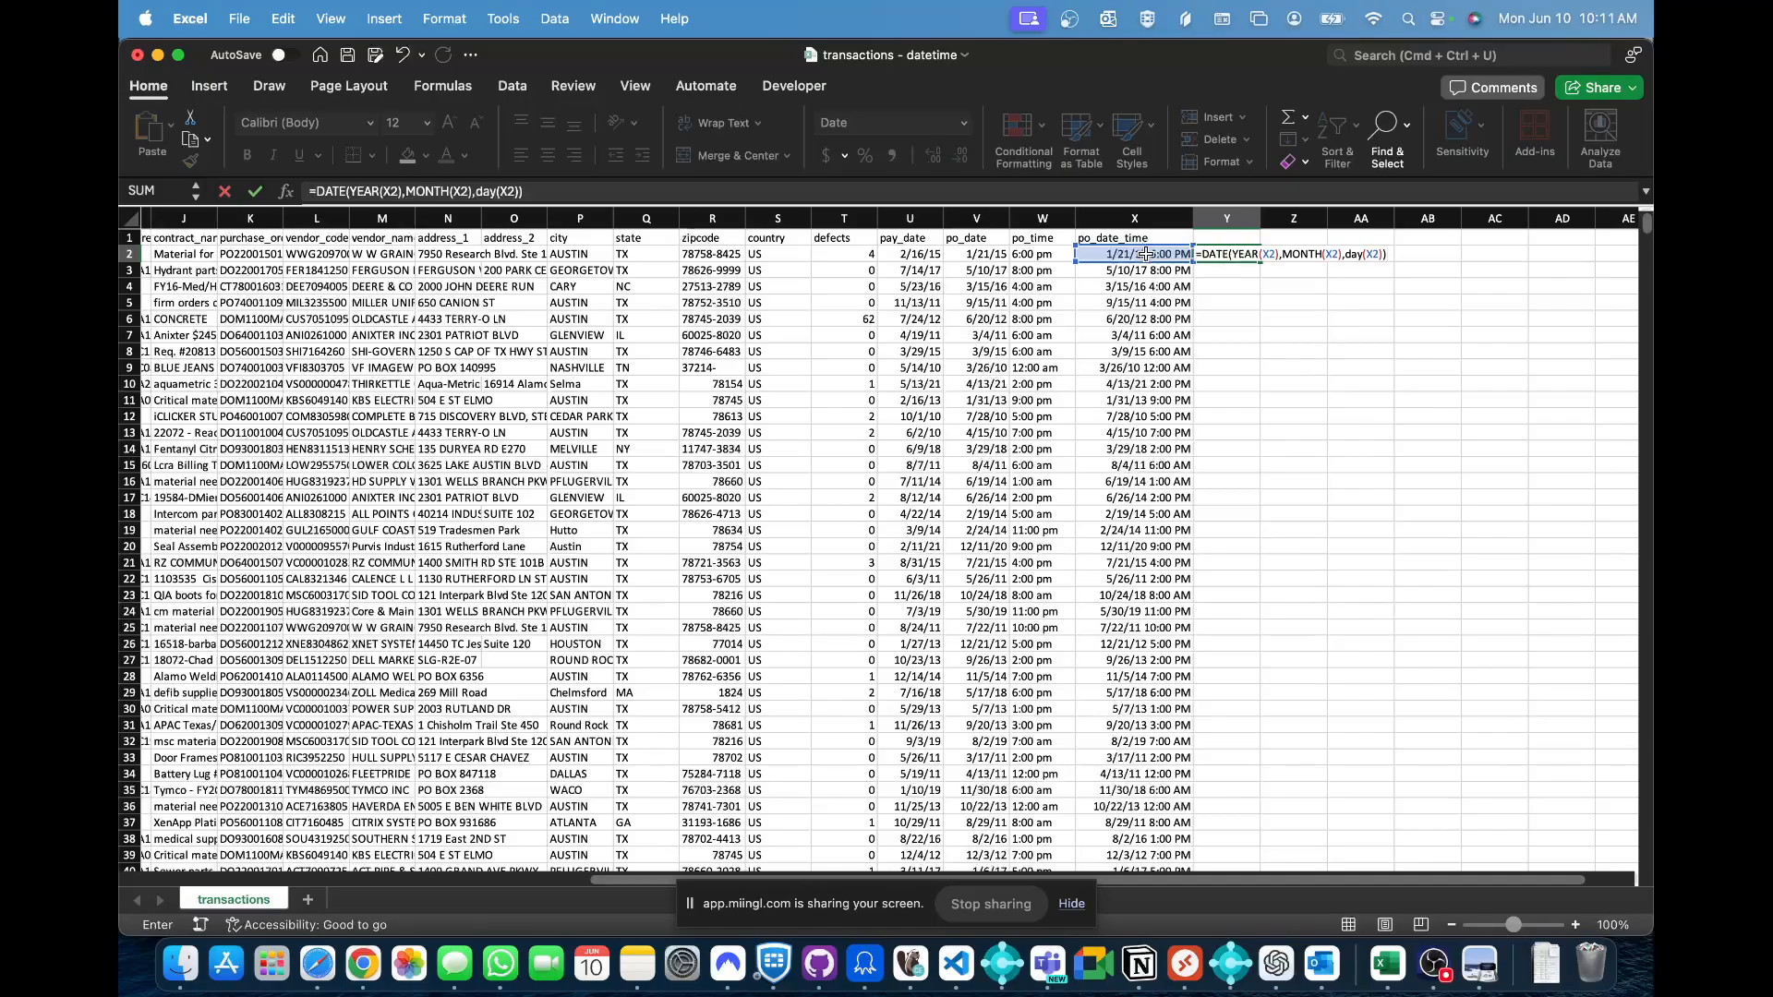
key("Return")
key("Up")
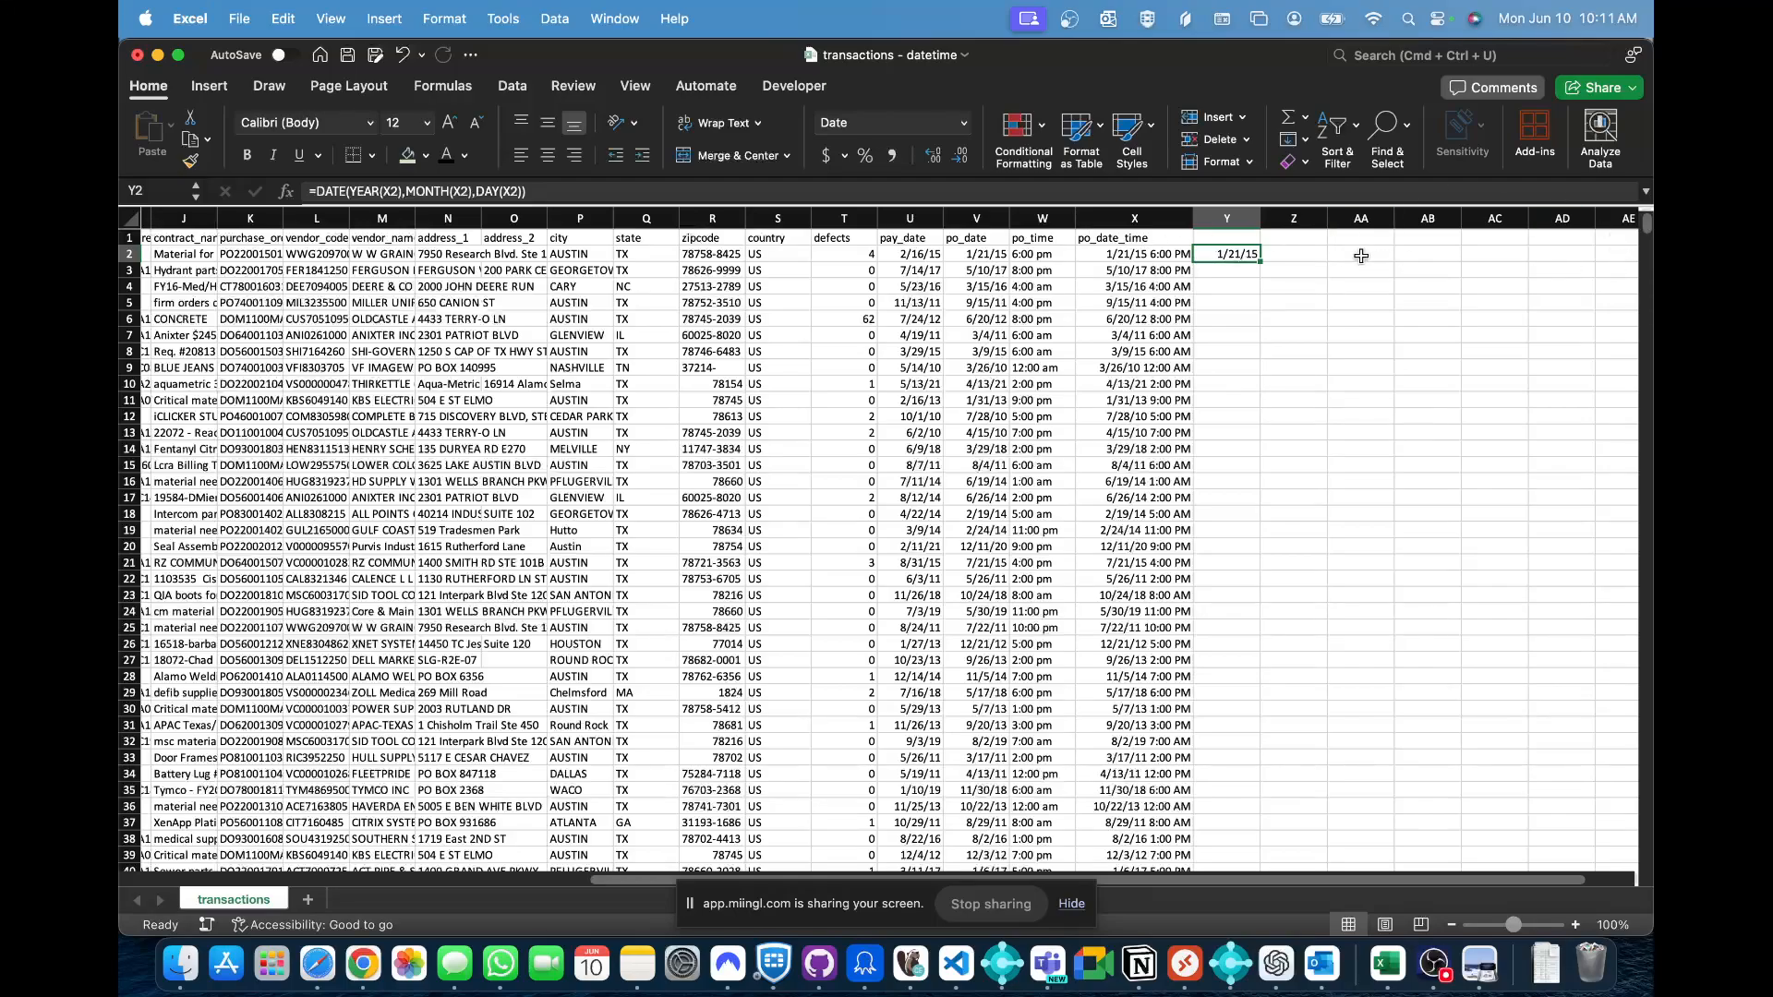
double_click(1260, 262)
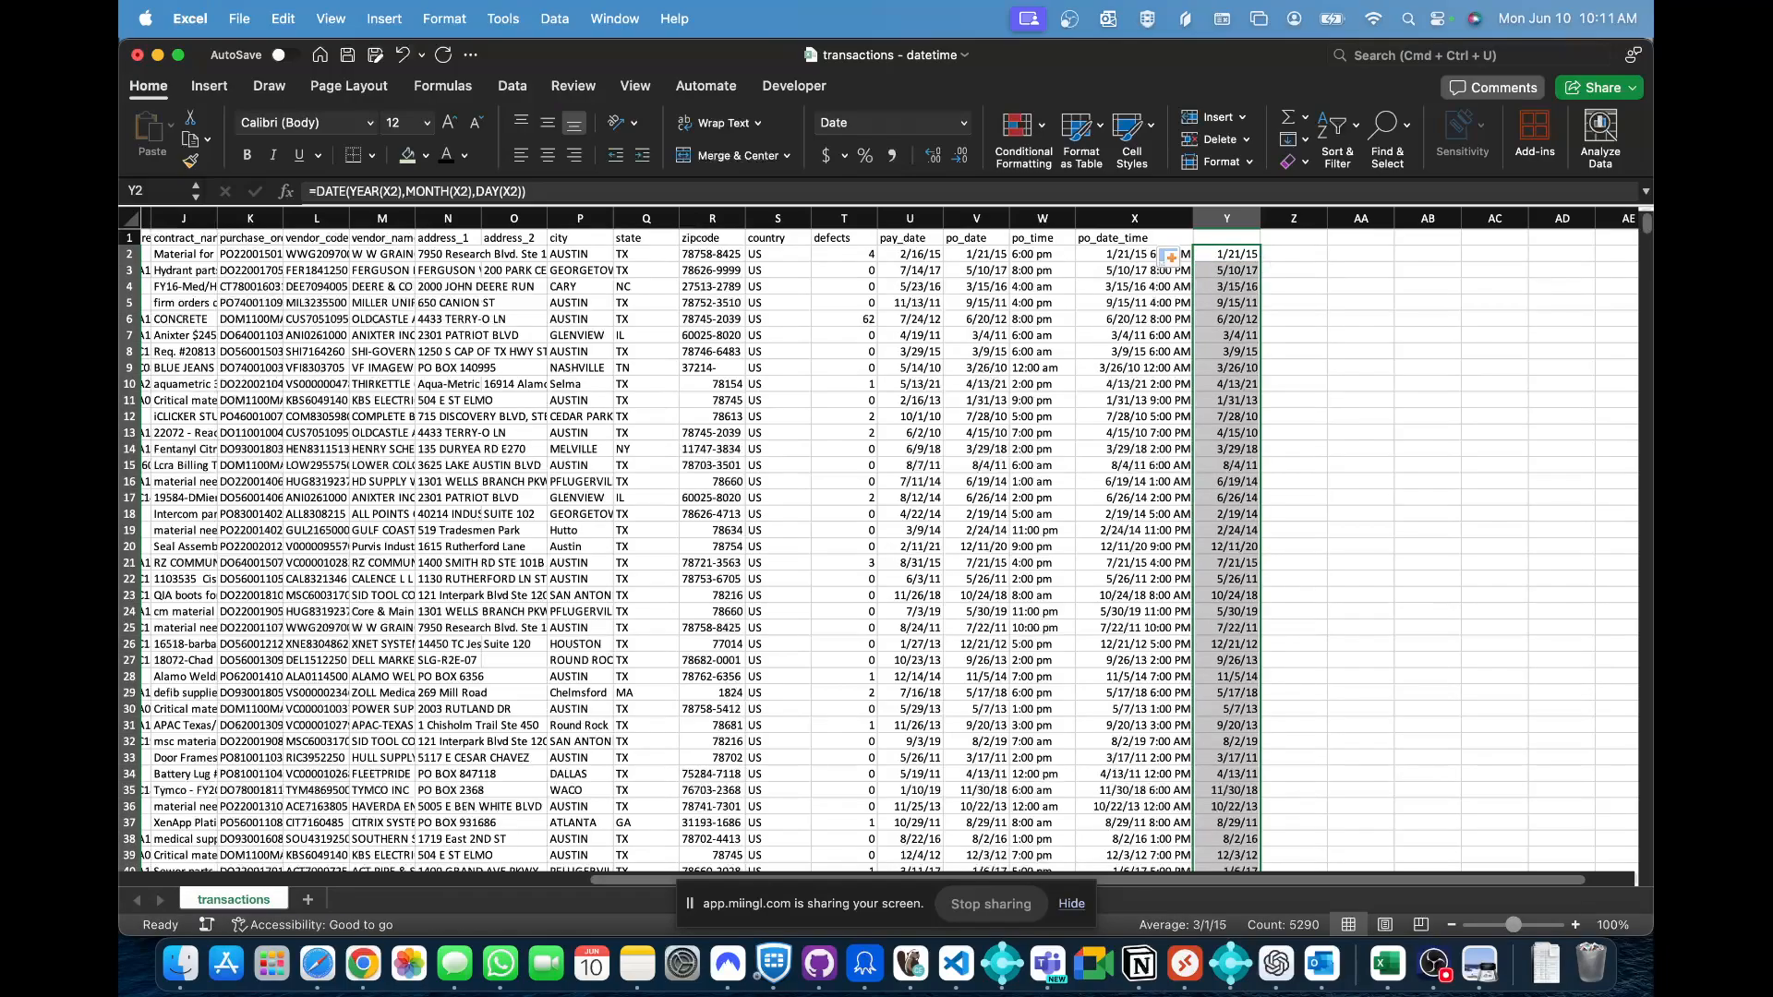
- Examine the po_date_time formula in X2 and the cells it references
key("super+Tab")
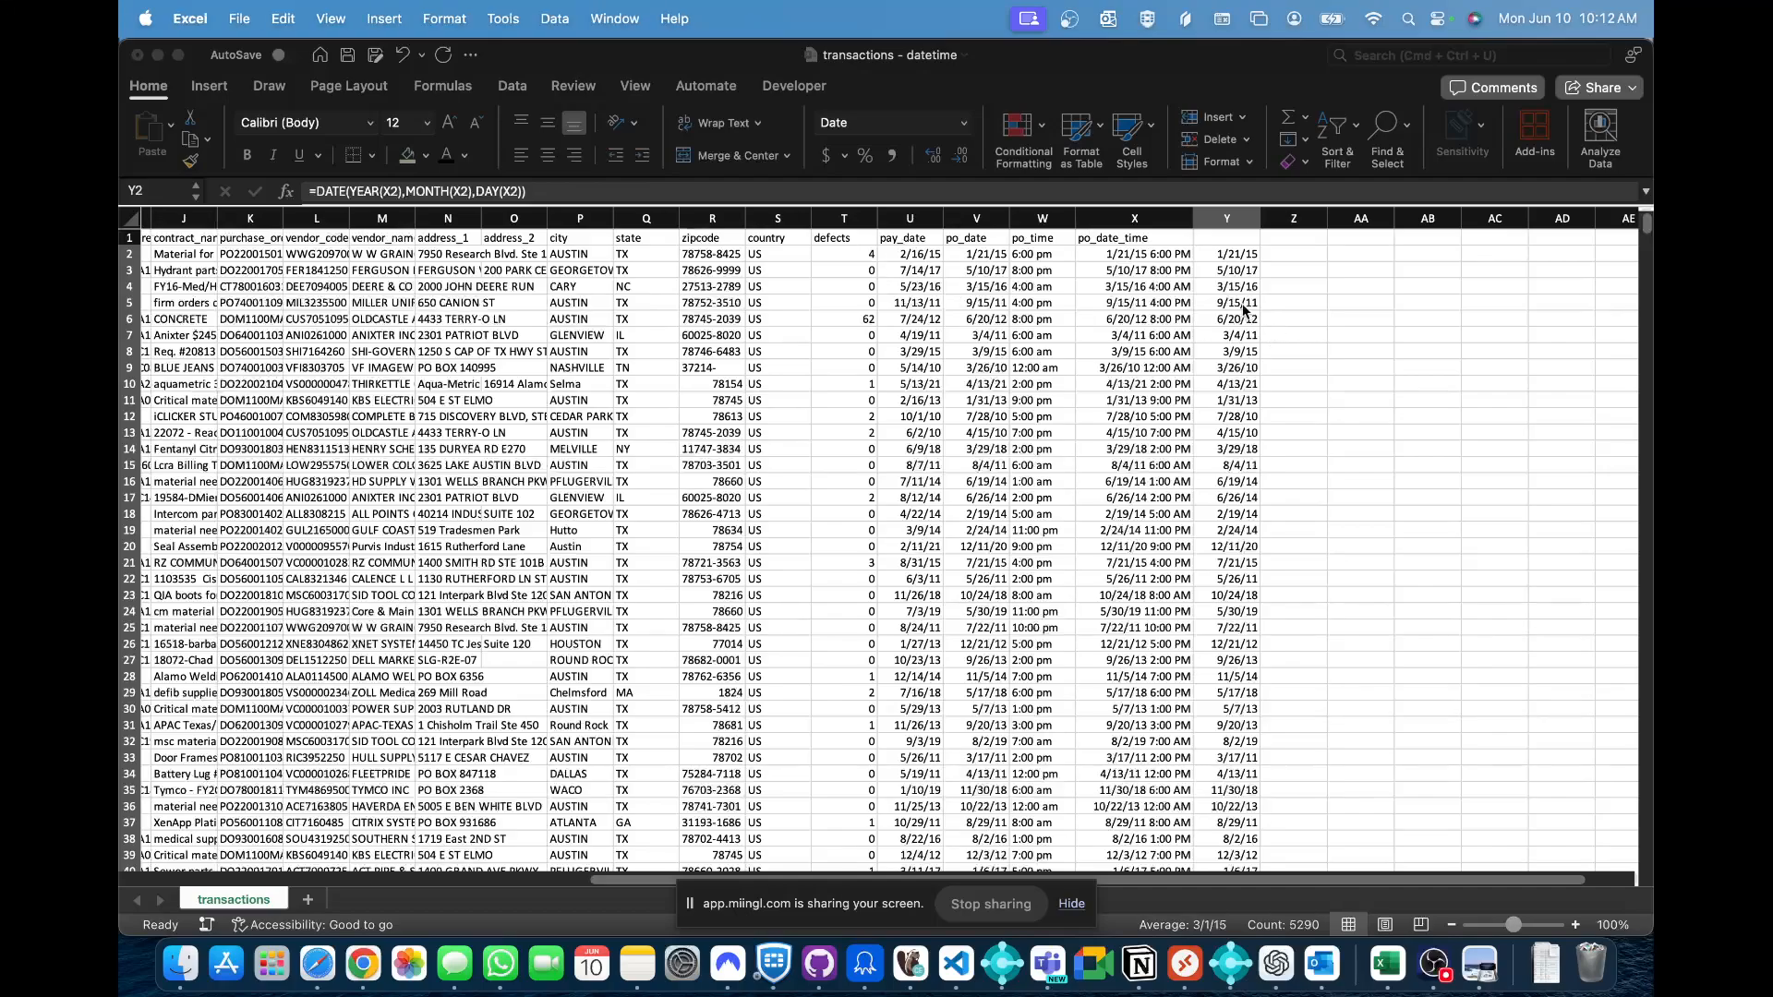
left_click(1165, 258)
left_click(1166, 259)
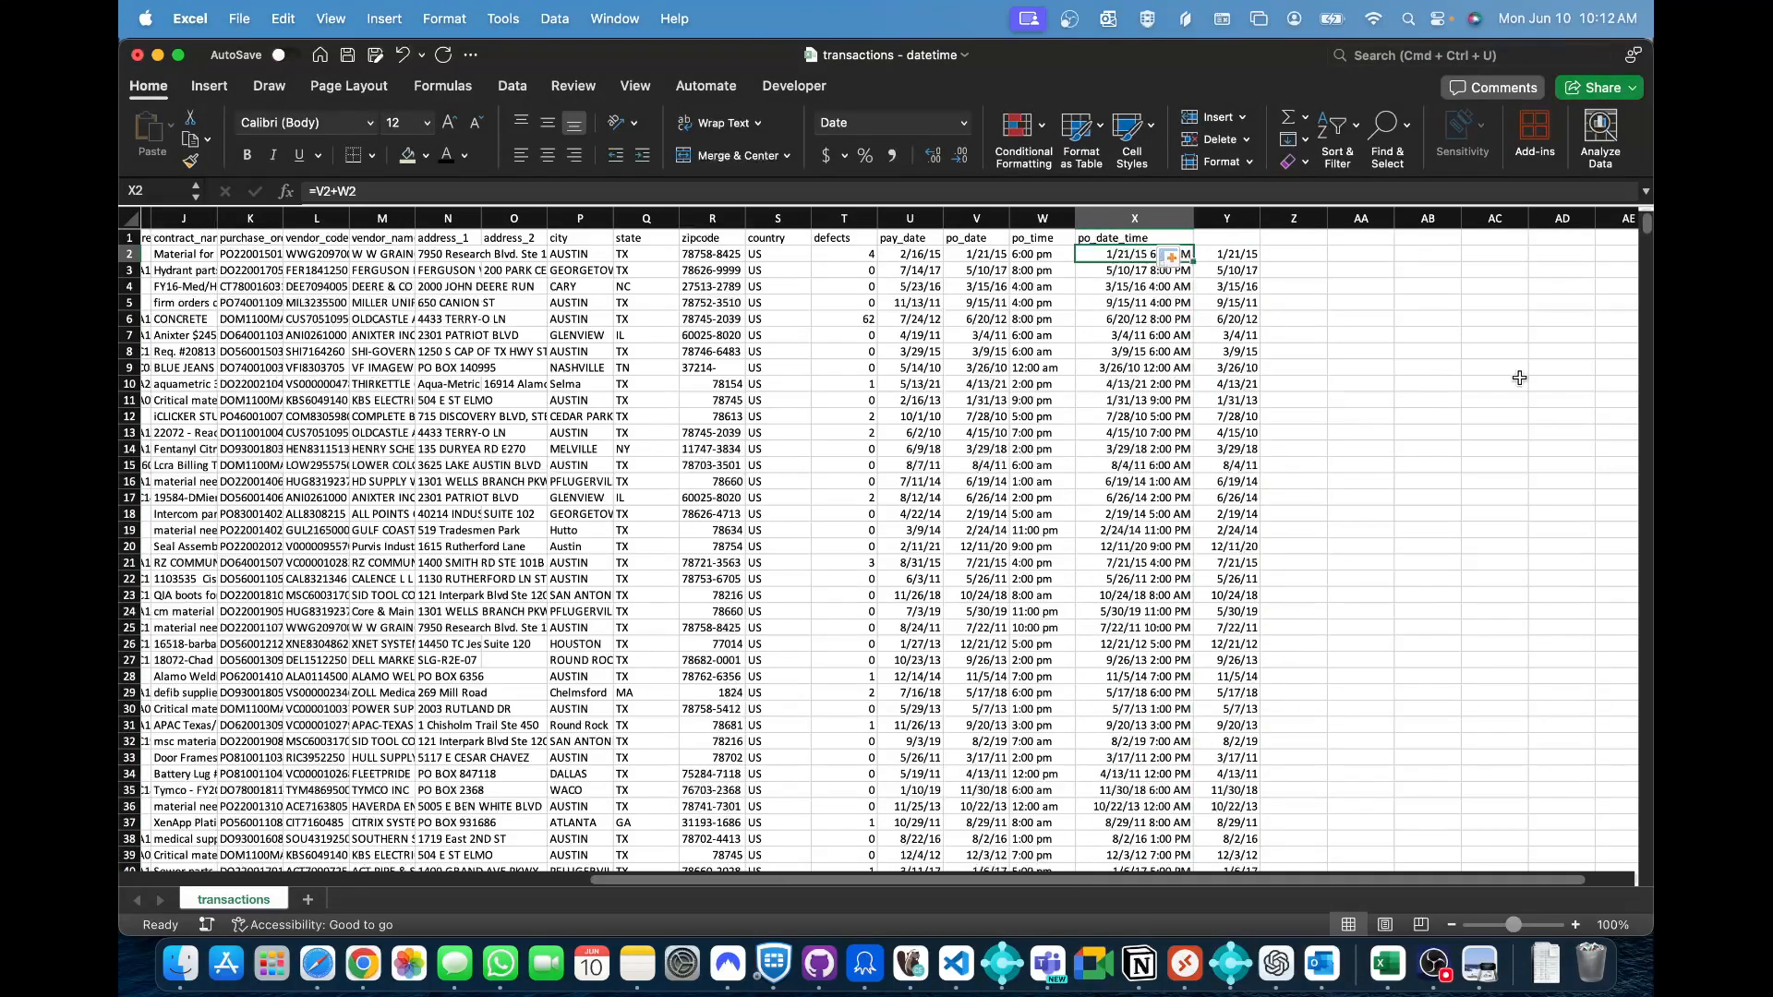
key("super+Tab")
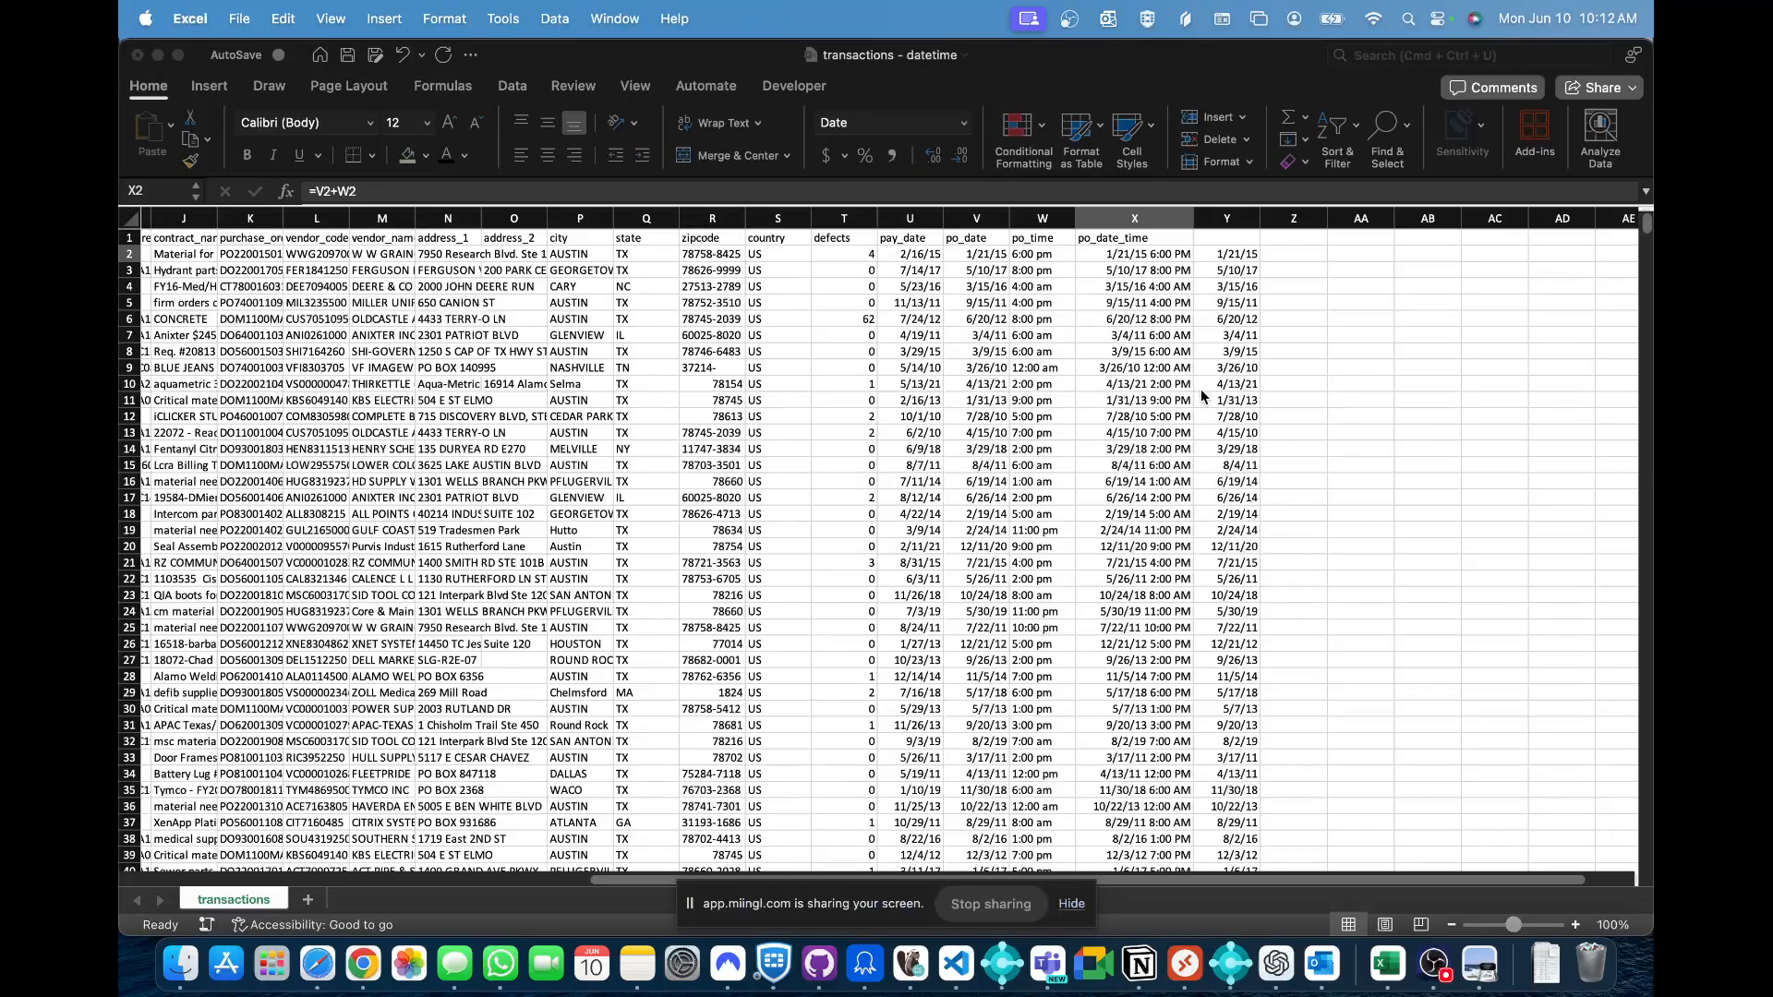
left_click(1149, 254)
left_click(836, 190)
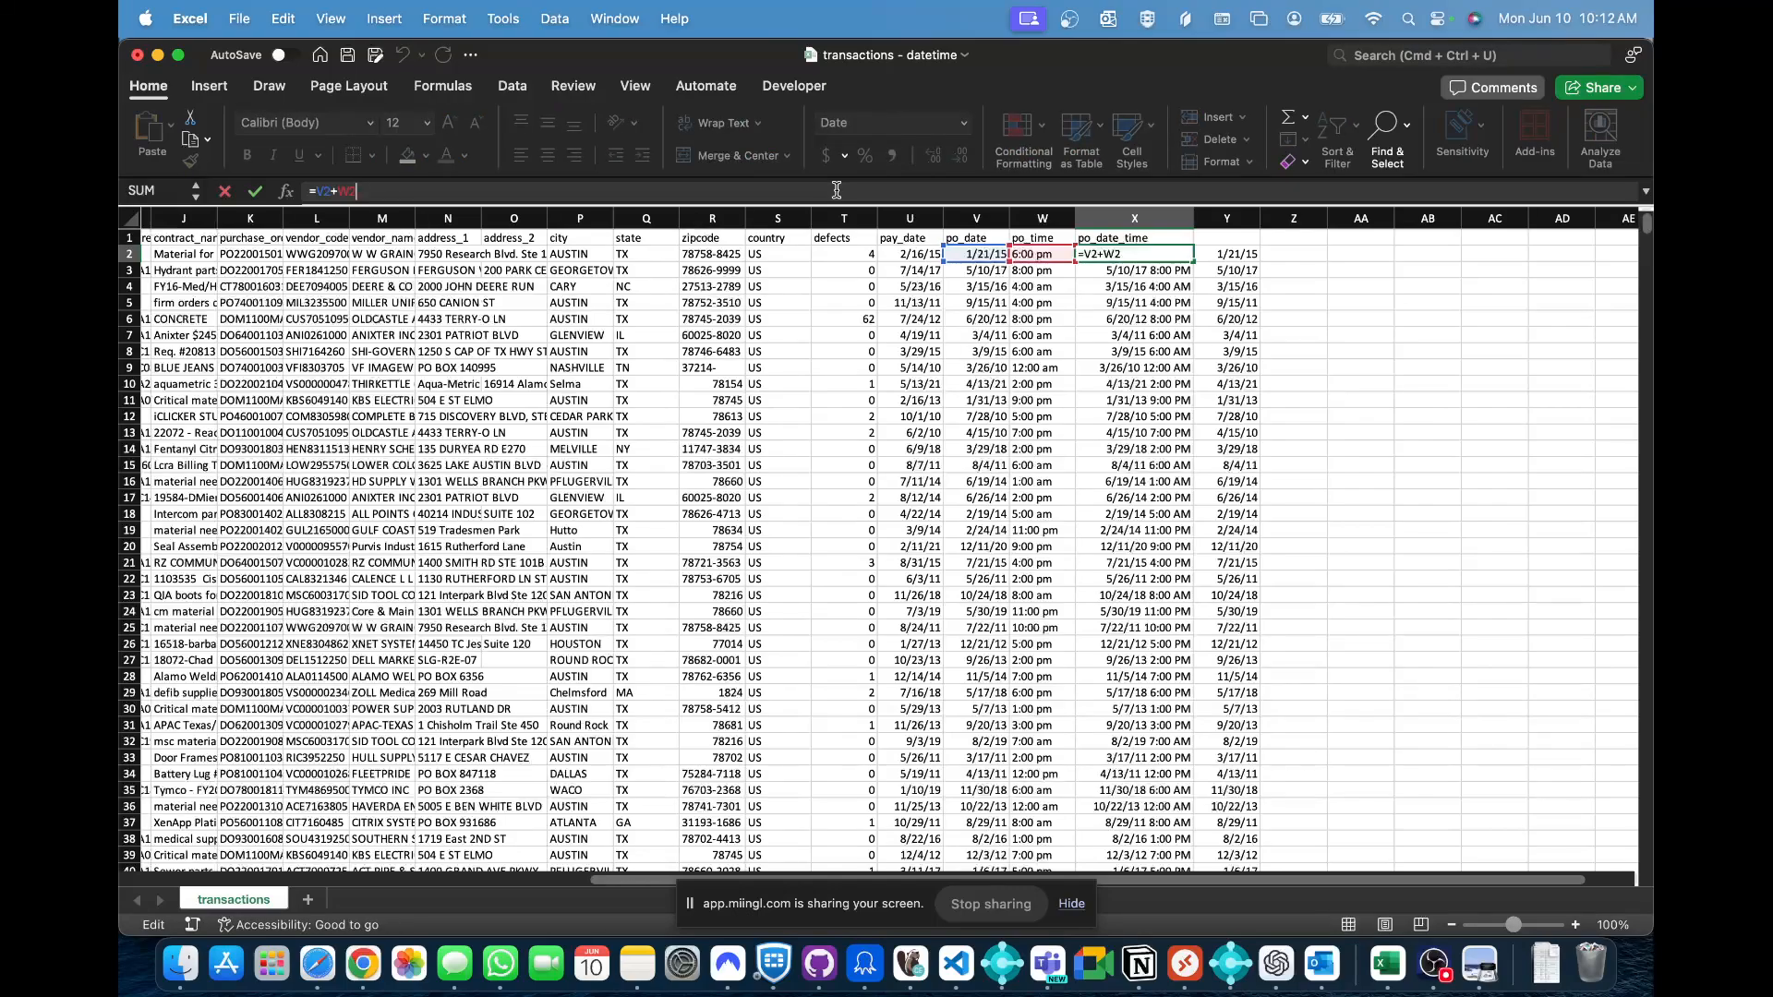
key("Tab")
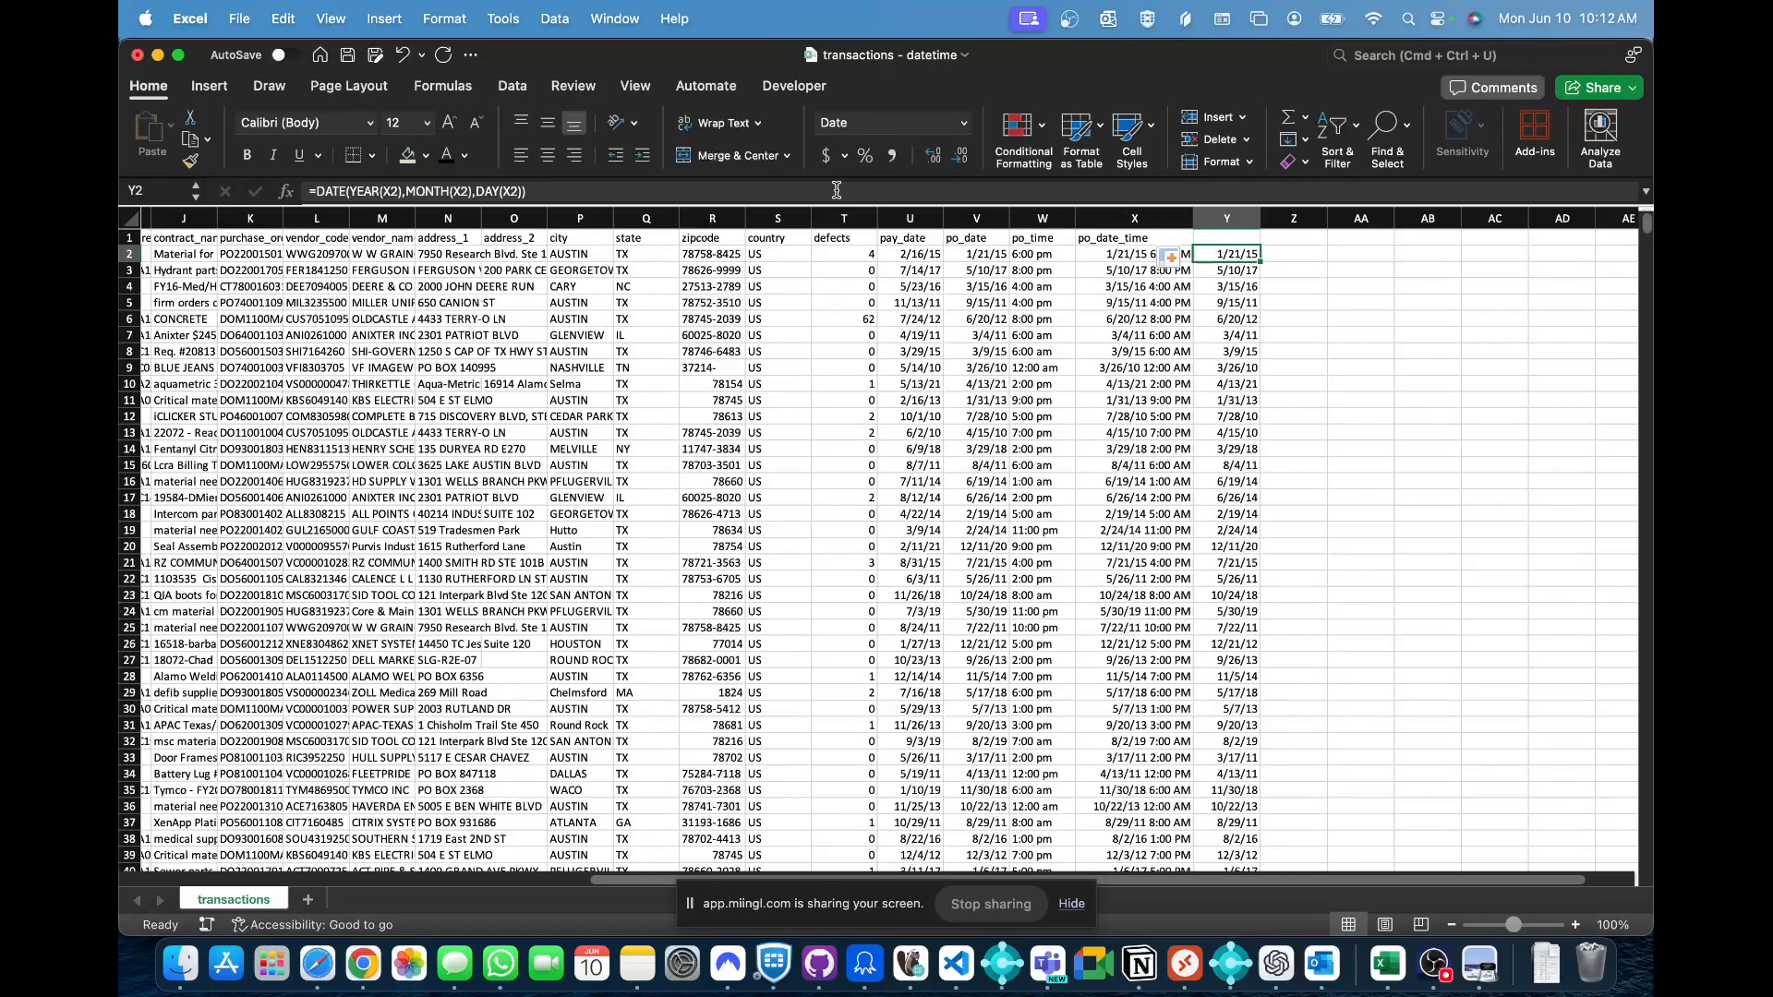
- Enter the formula =TIME(HOUR(X2),MINUTE(X2),SECOND(X2)) in Z2 to extract the time from the combined value
key("Tab")
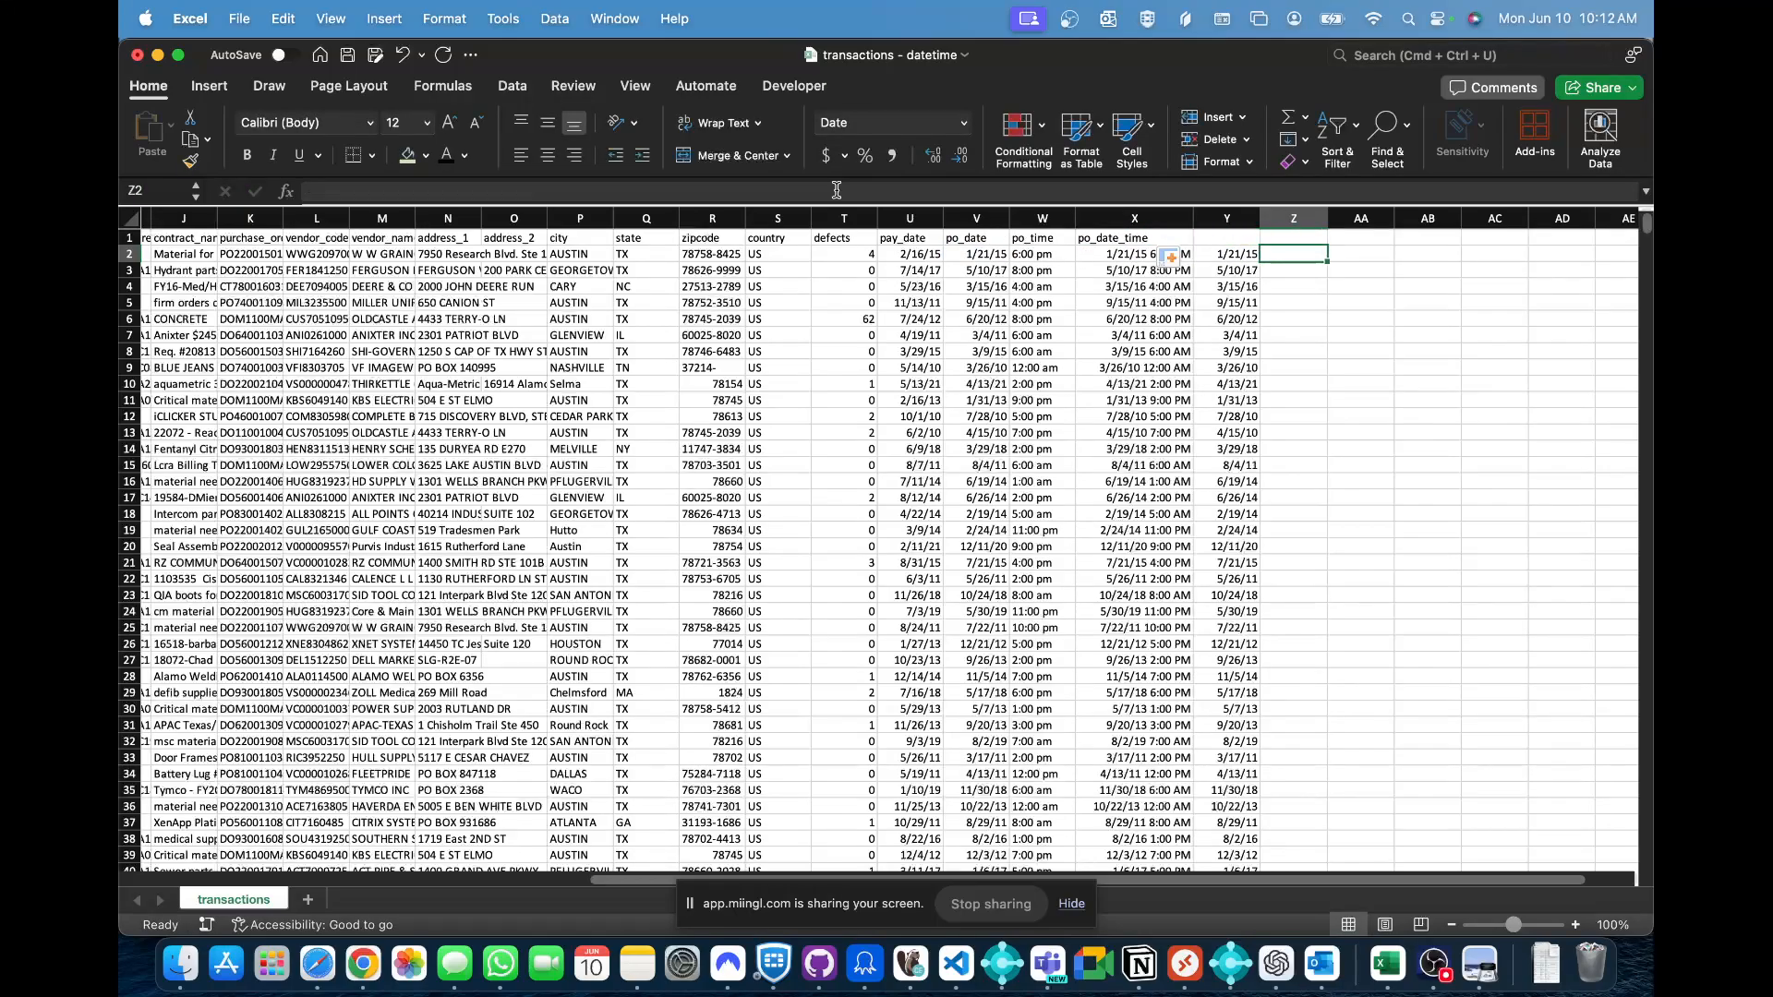
type("=TIME(")
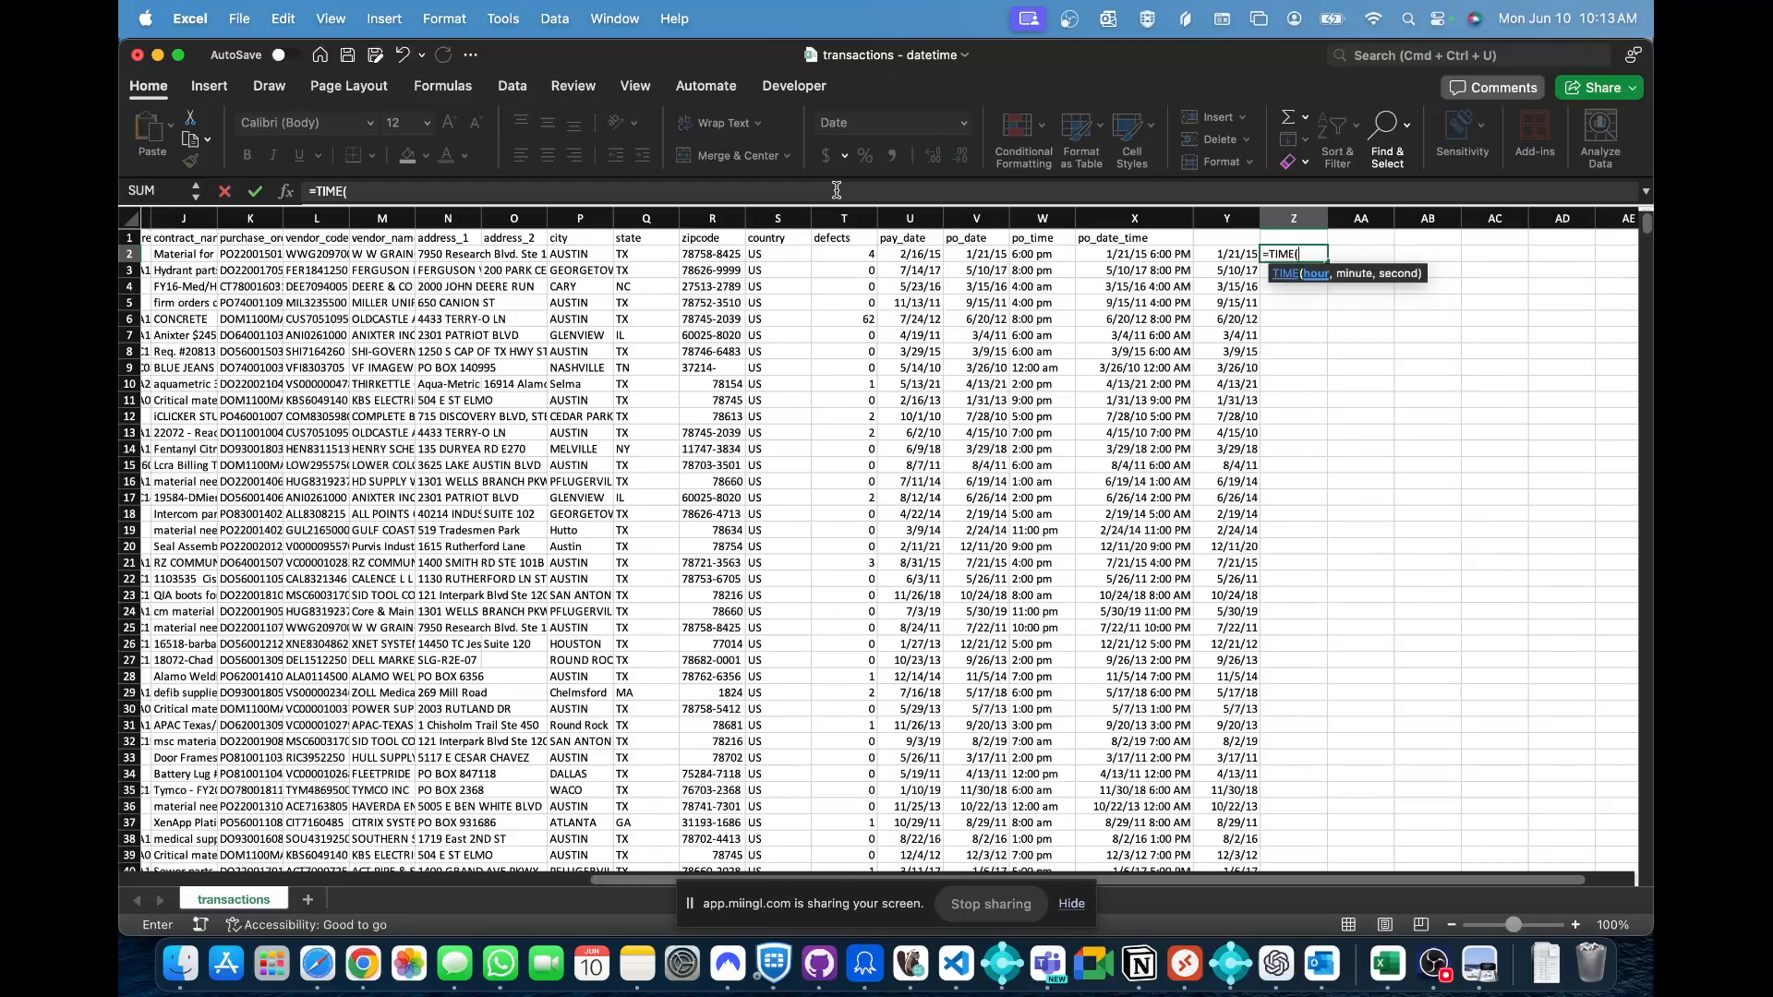
type("hour(")
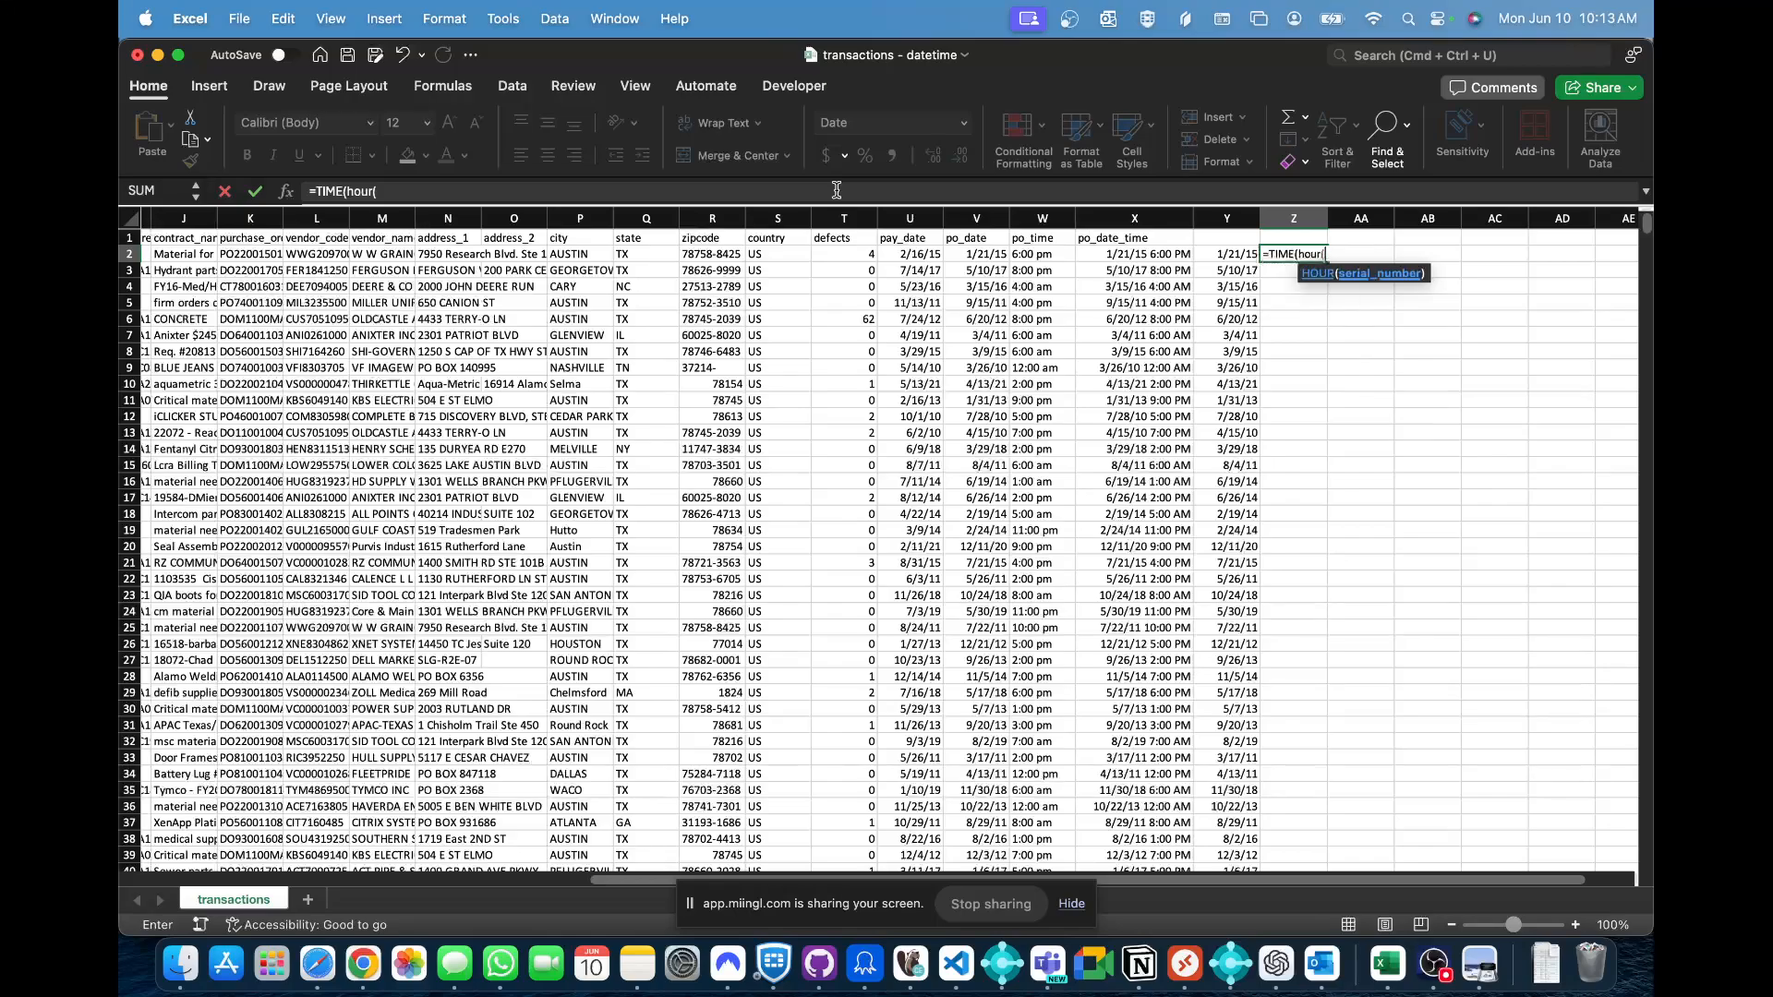
left_click(1138, 249)
type("),minu")
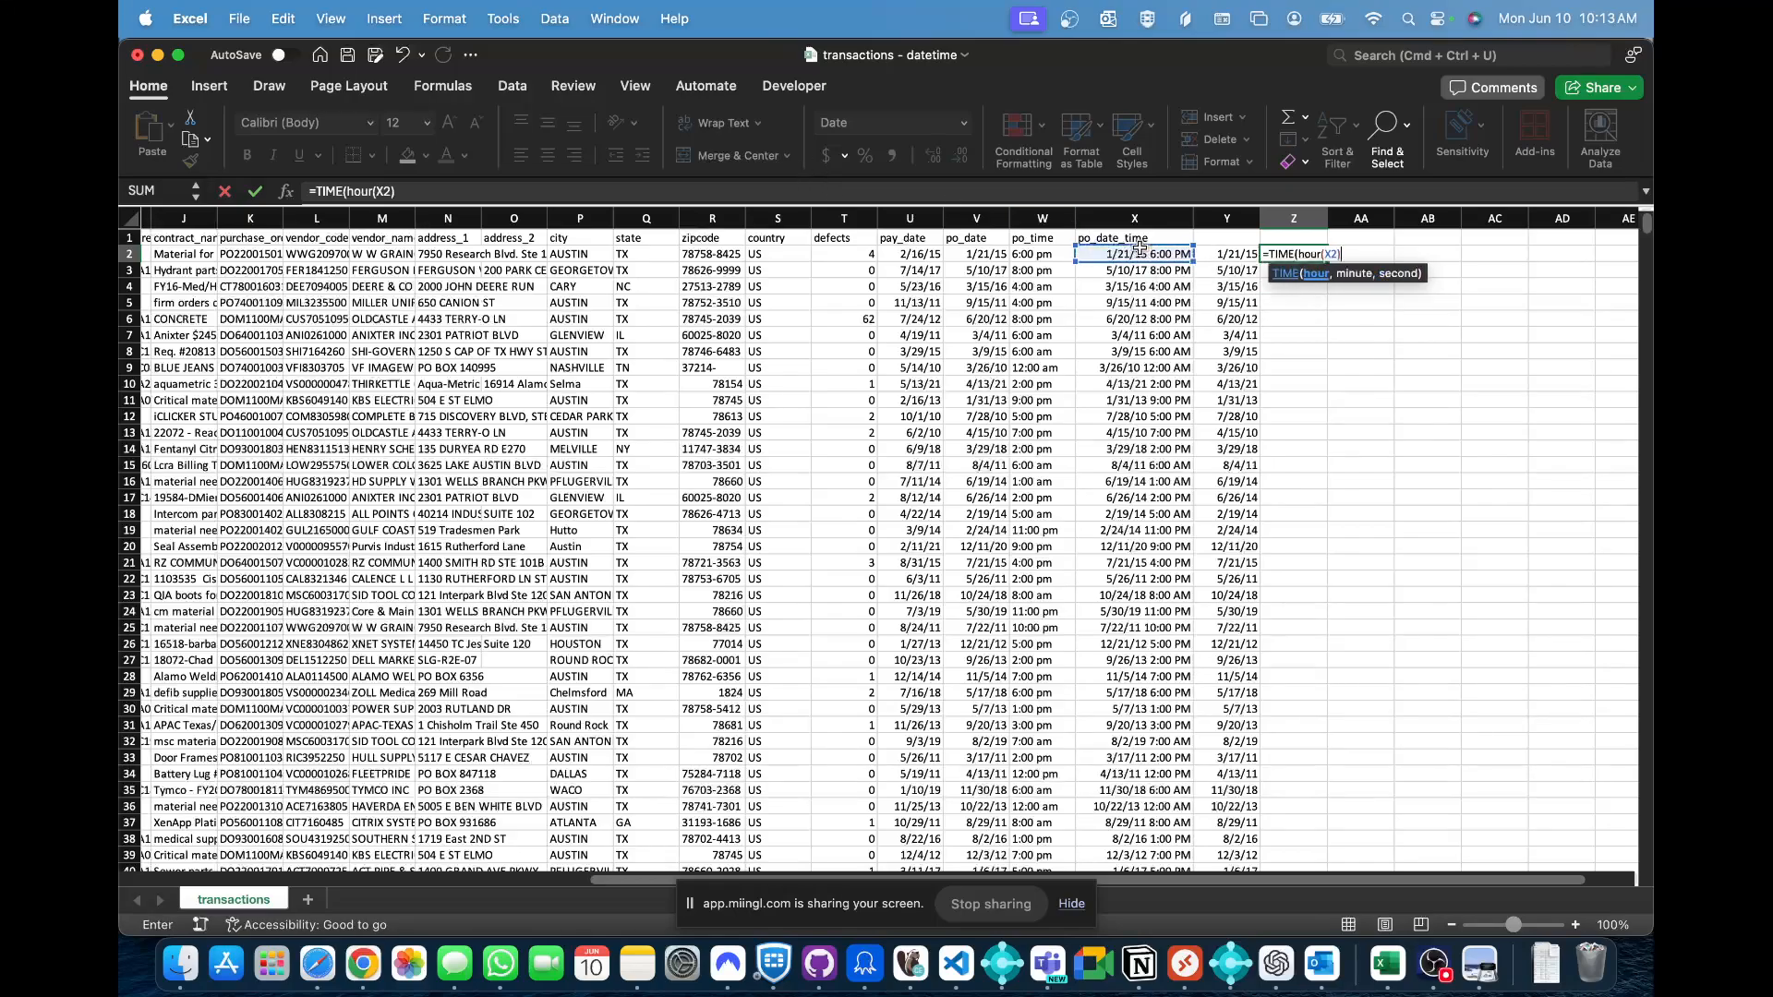
key("Tab")
left_click(1140, 253)
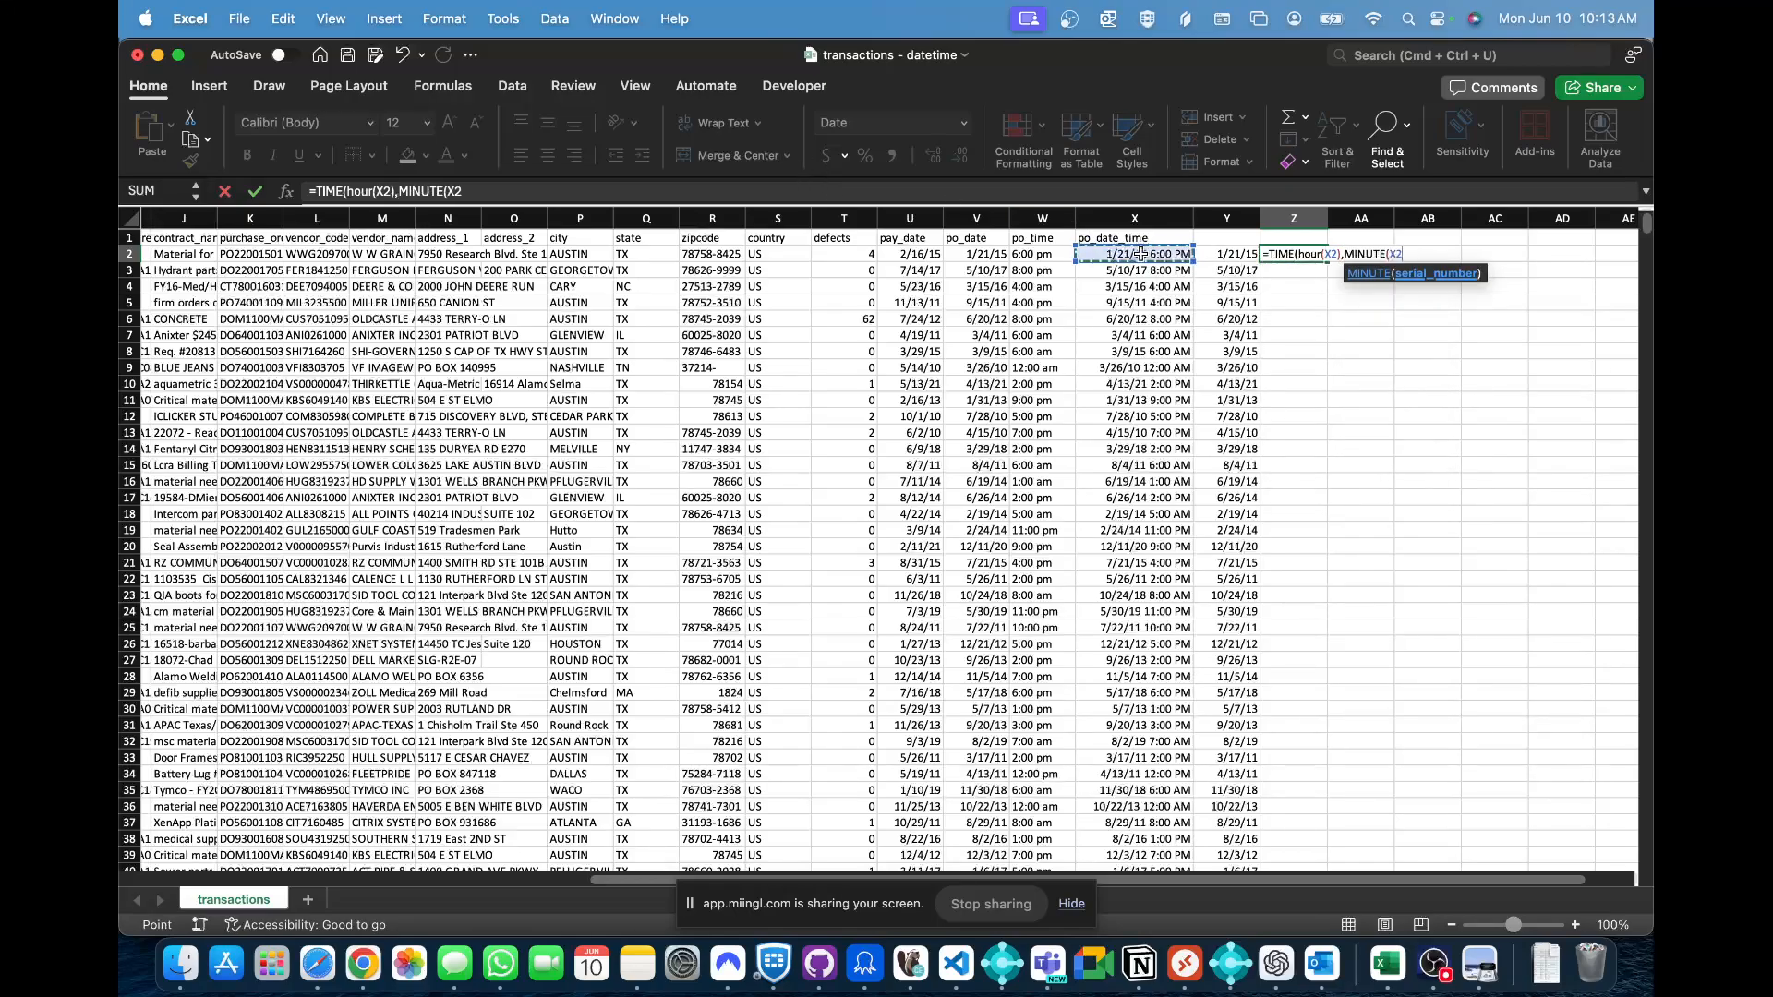
type("),sr")
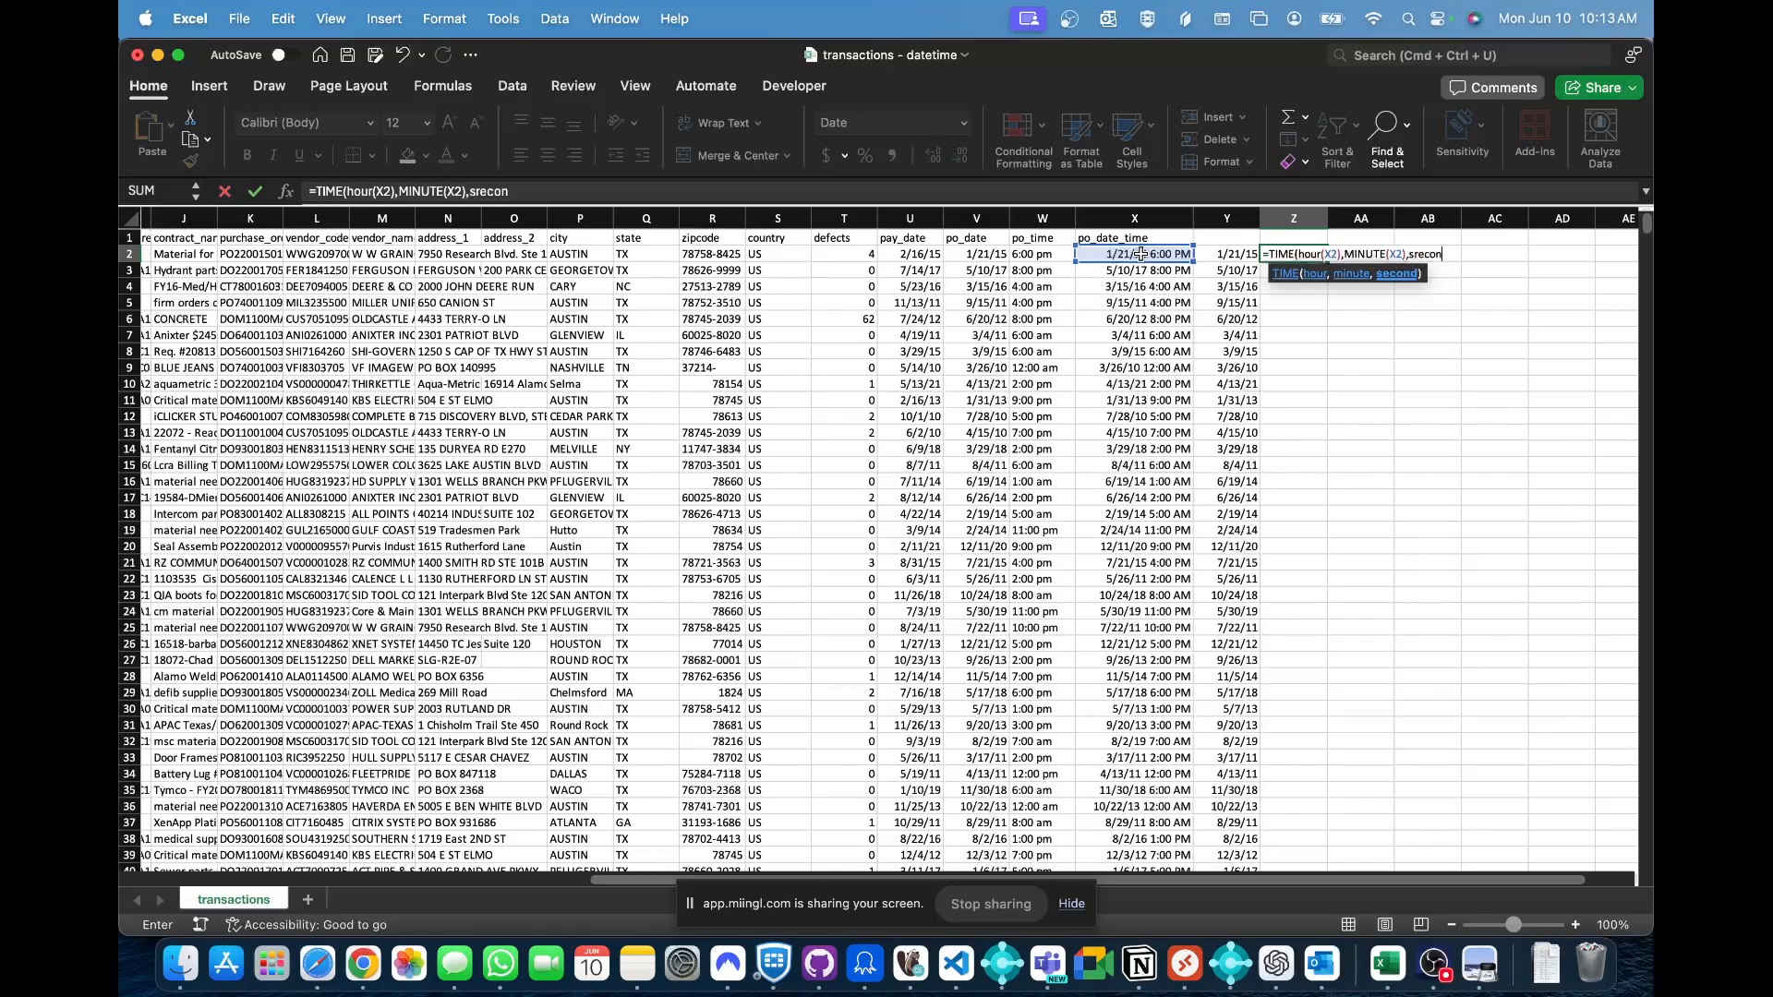
key("BackSpace")
type("ec")
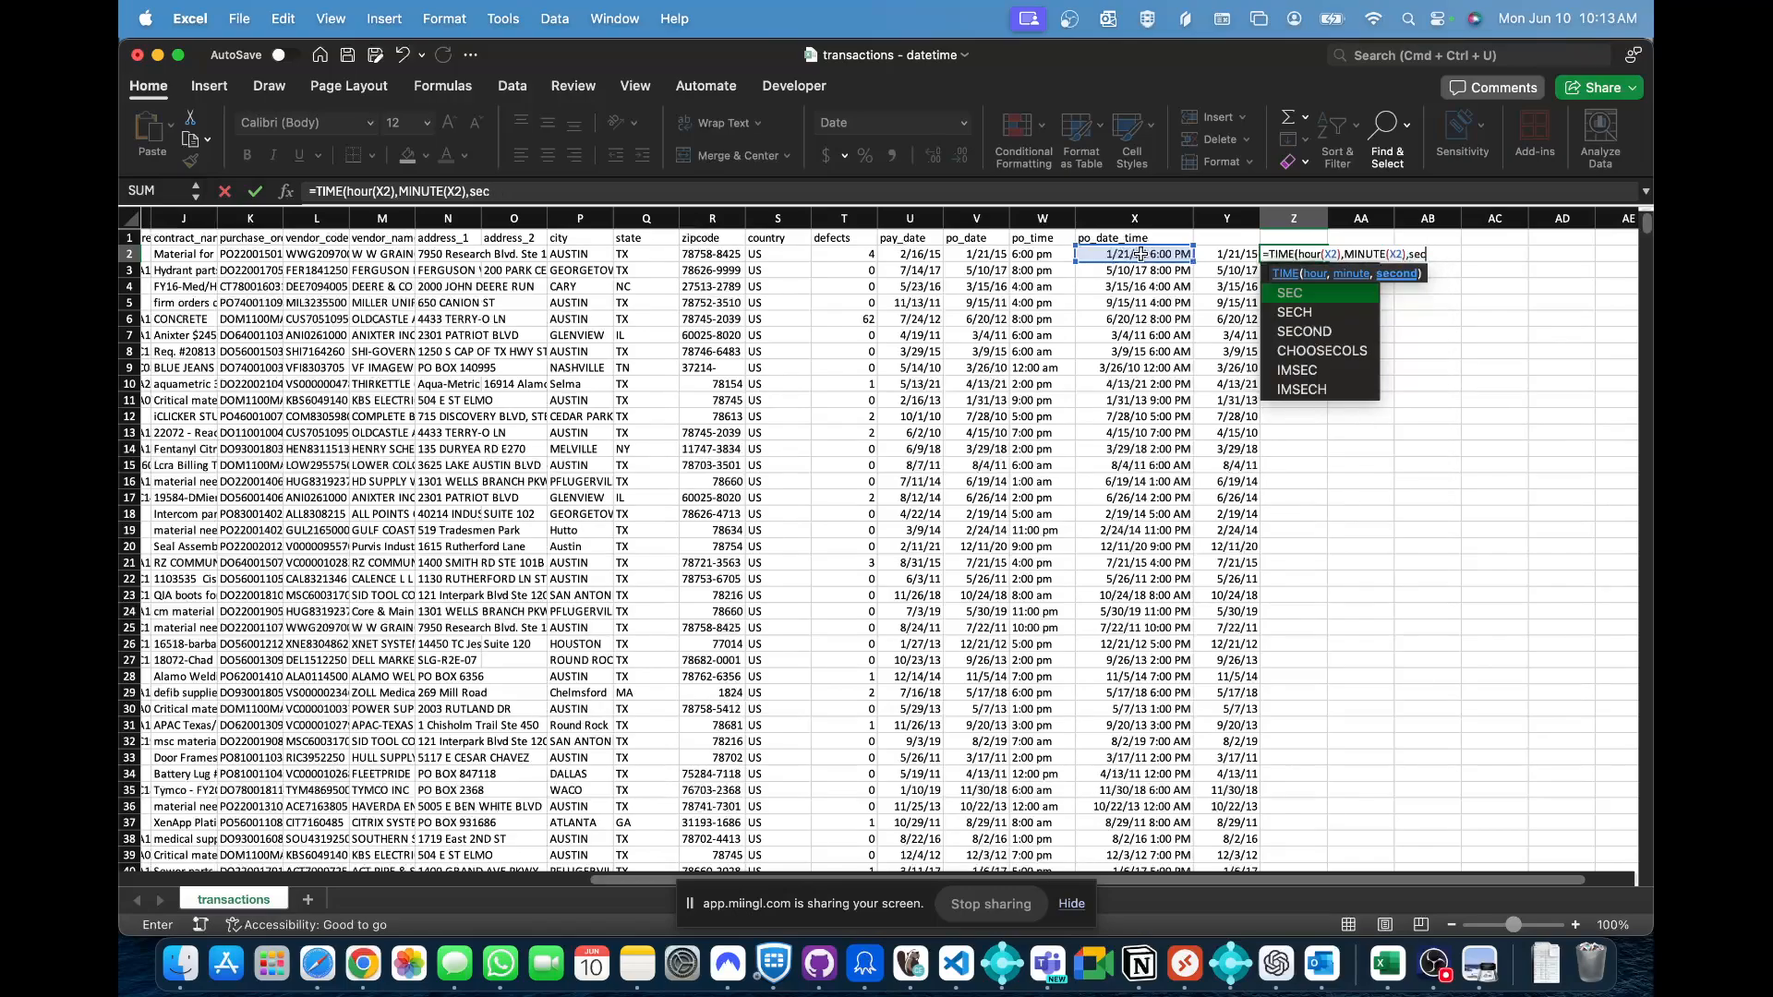
type("o")
key("Tab")
left_click(1140, 253)
type(")")
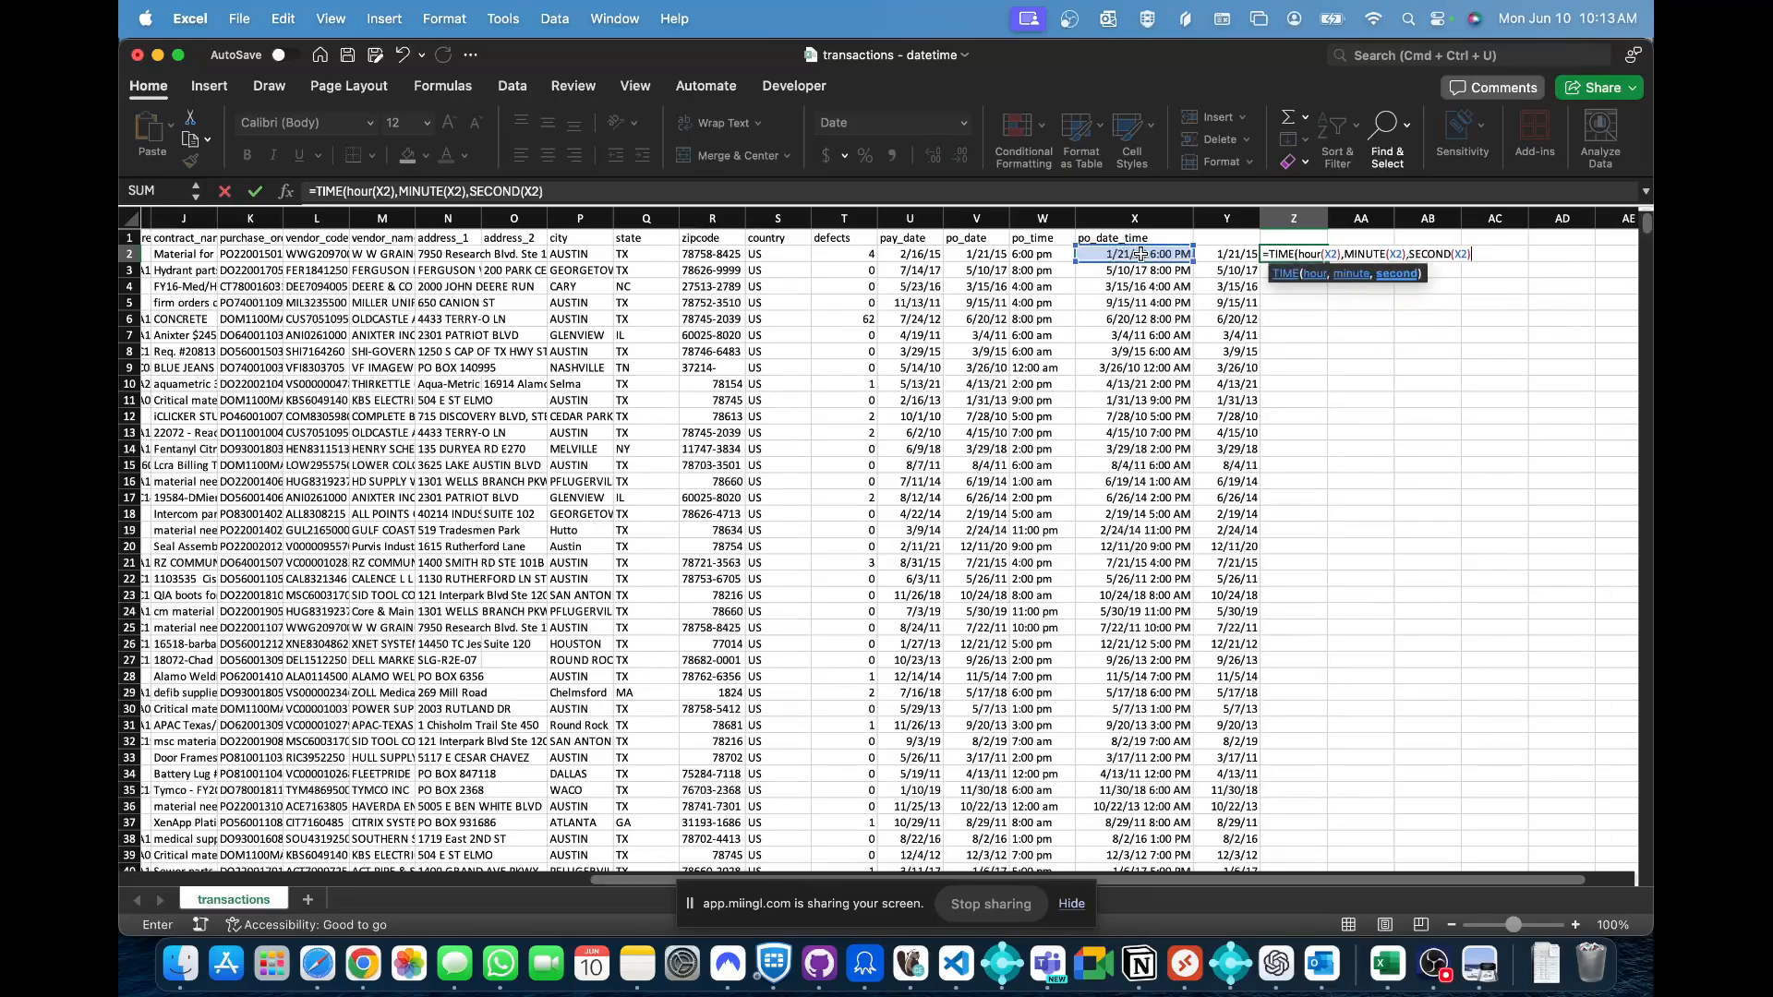
key("Return")
key("Return")
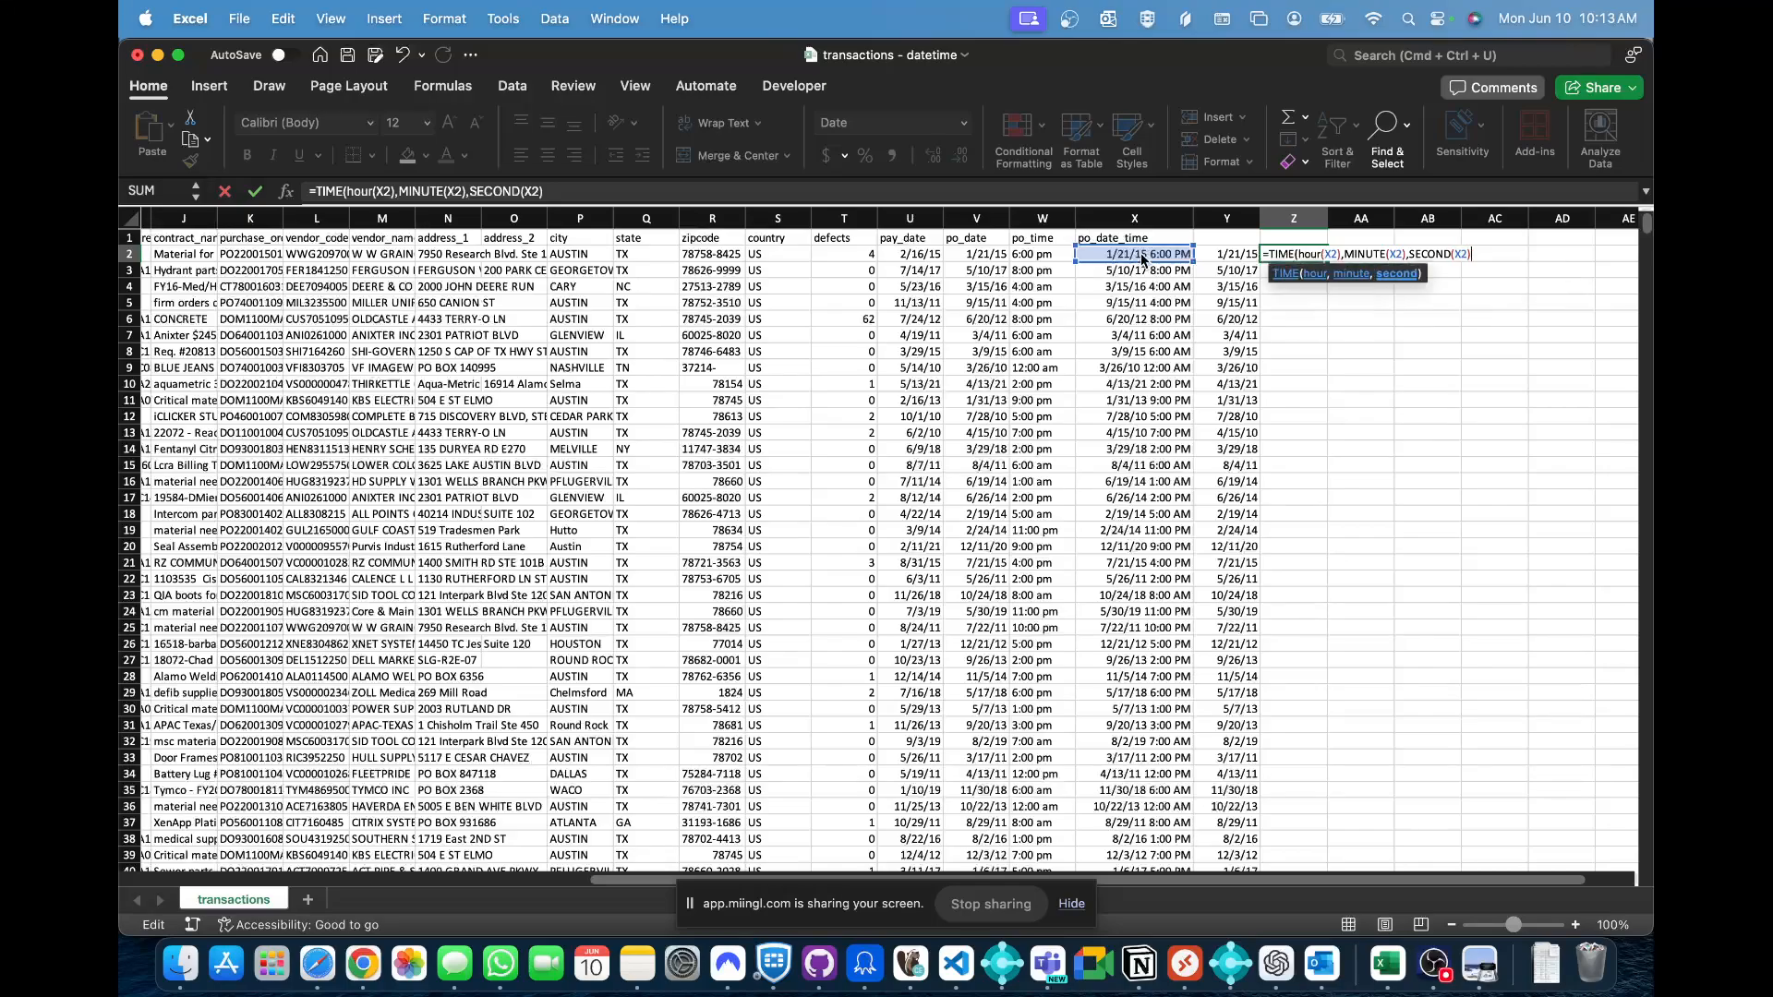
type(")")
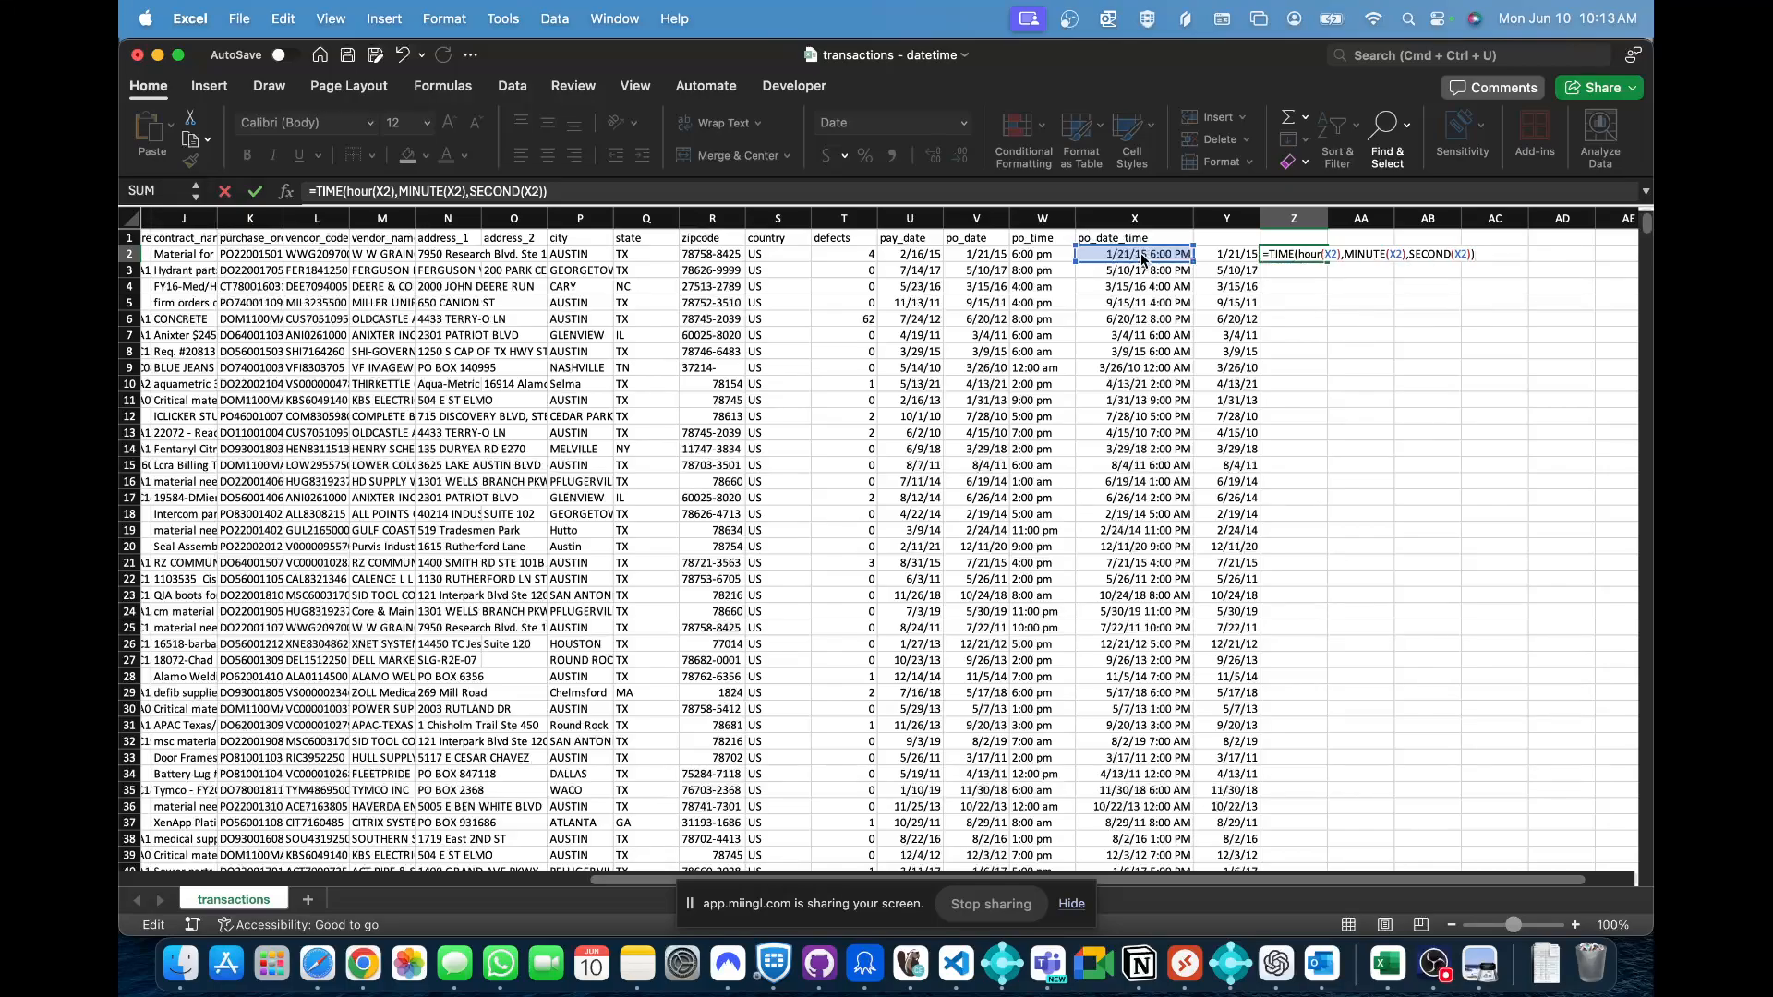
key("Return")
key("Up")
- Check the date formula in Y2, and fill the TIME formula from Z2 down column Z for all data rows
left_click(1251, 254)
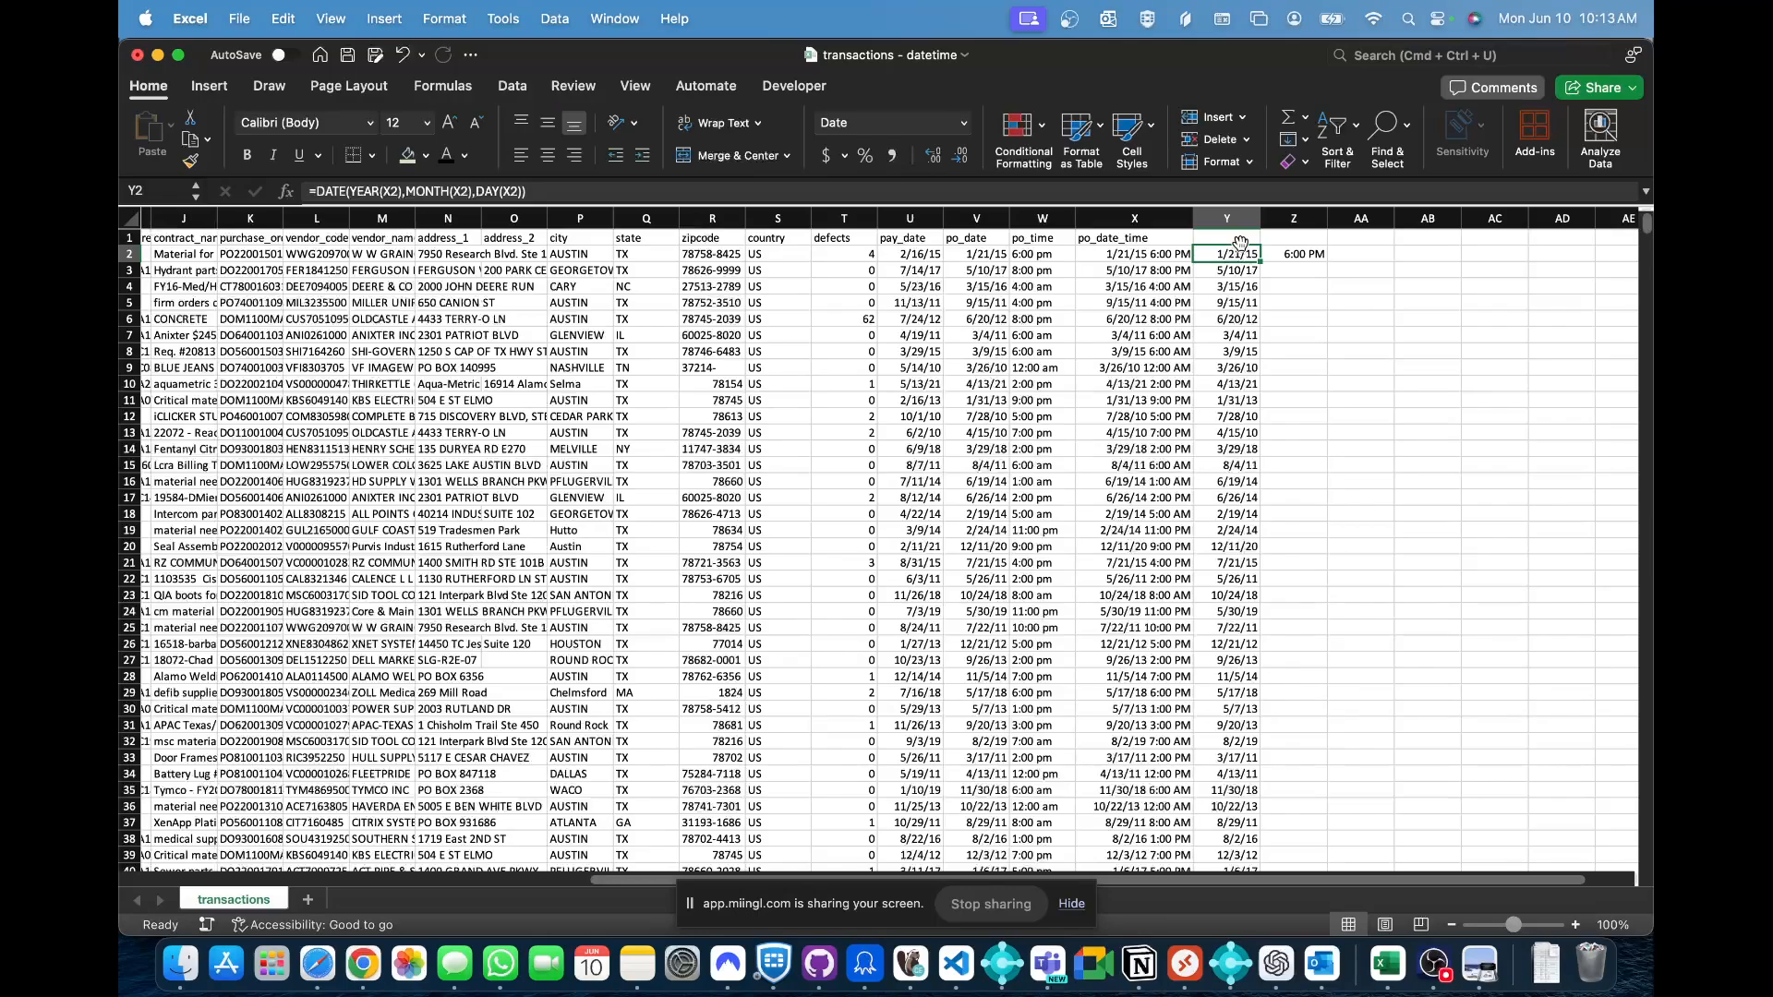
left_click(1297, 254)
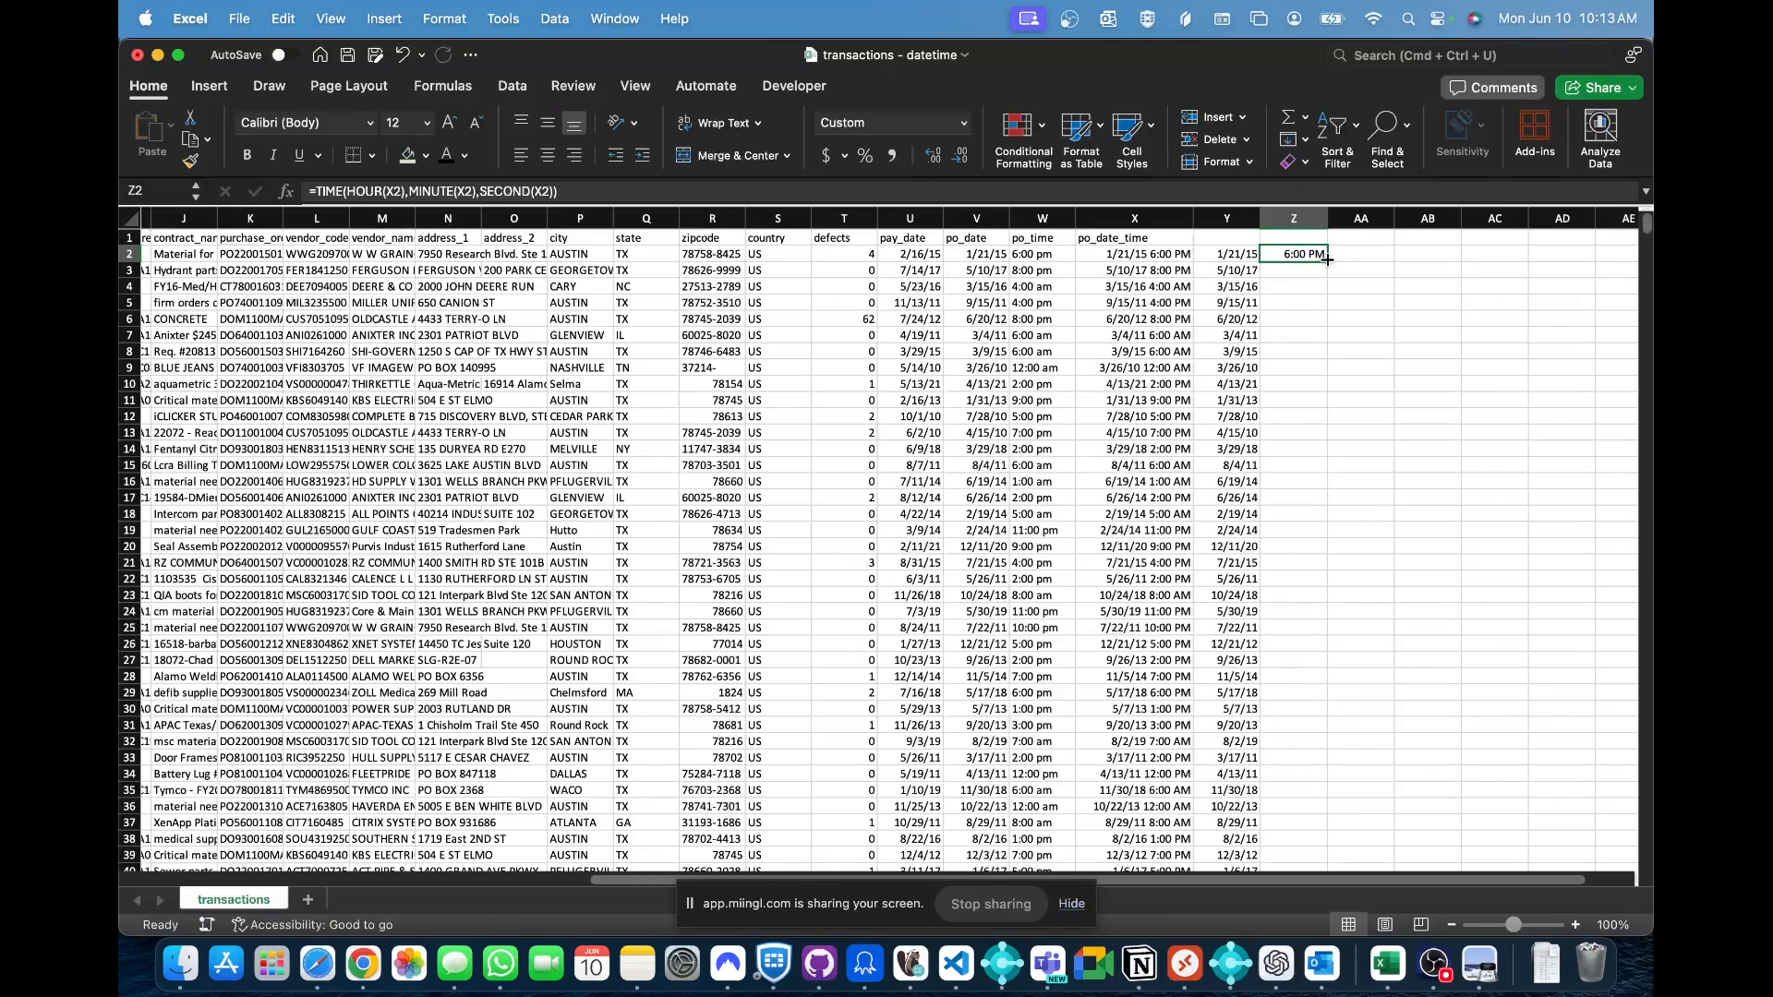
double_click(1326, 261)
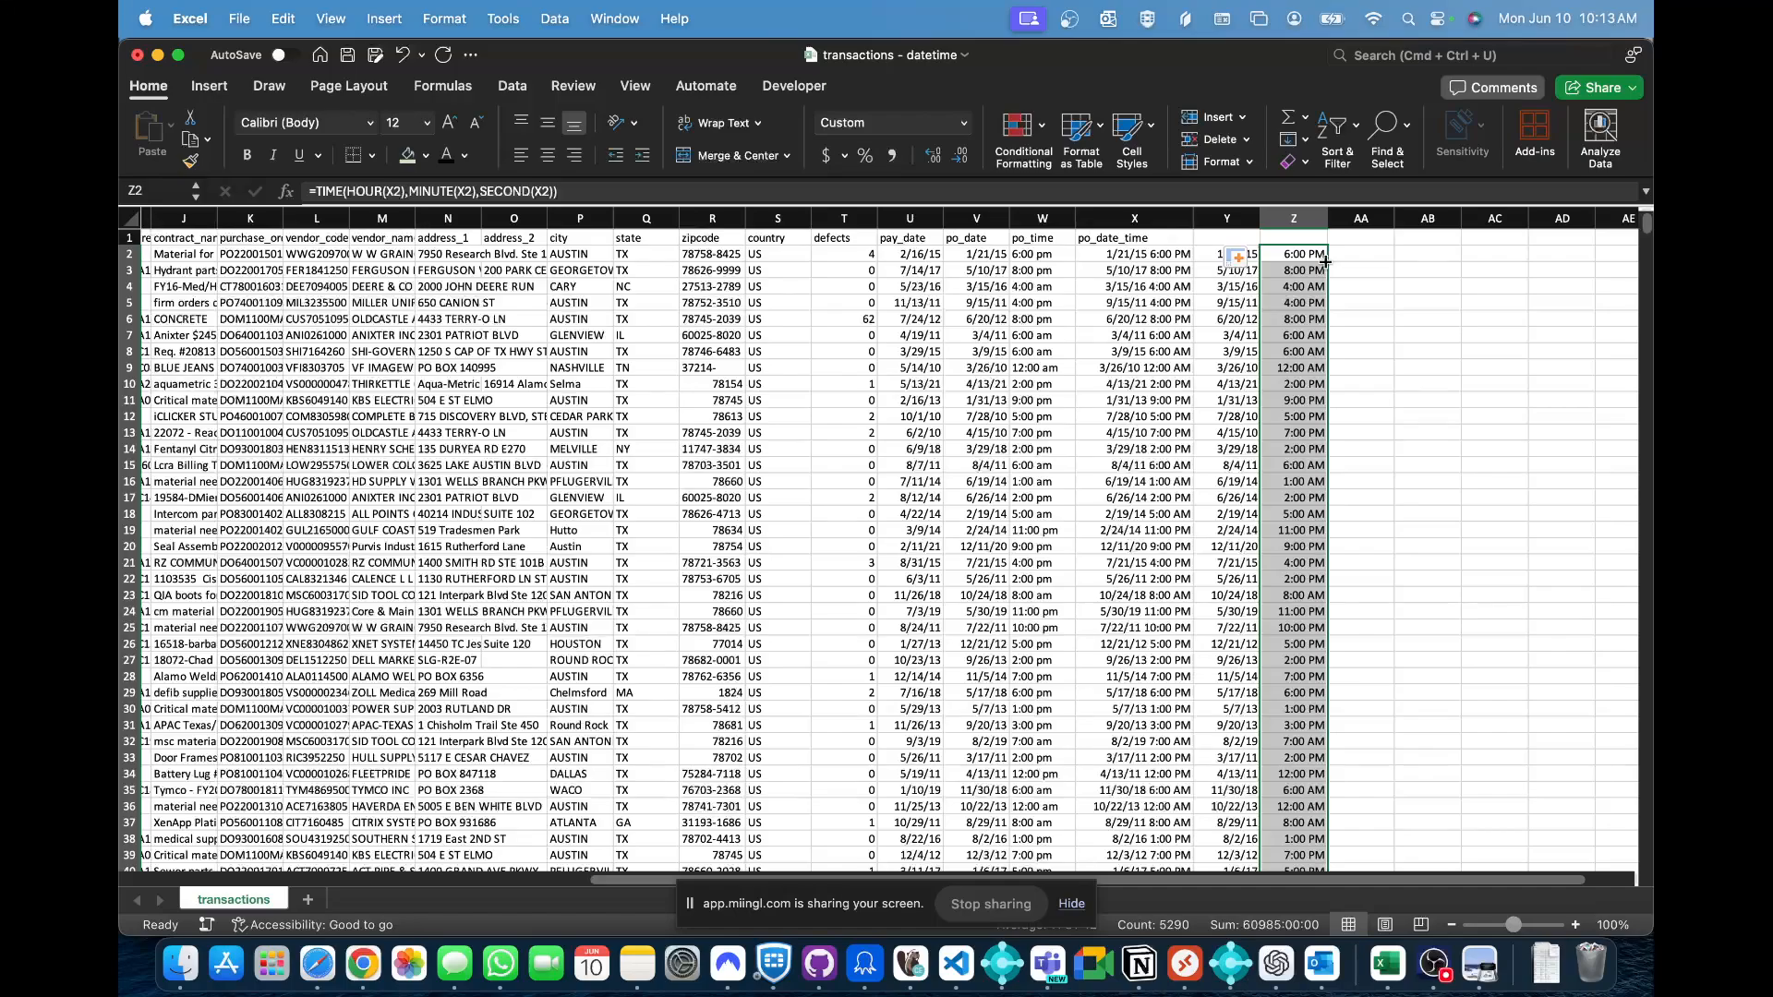
- Label the extracted columns with the headers po date in Y1 and po time in Z1
key("Up")
key("Left")
type("po date")
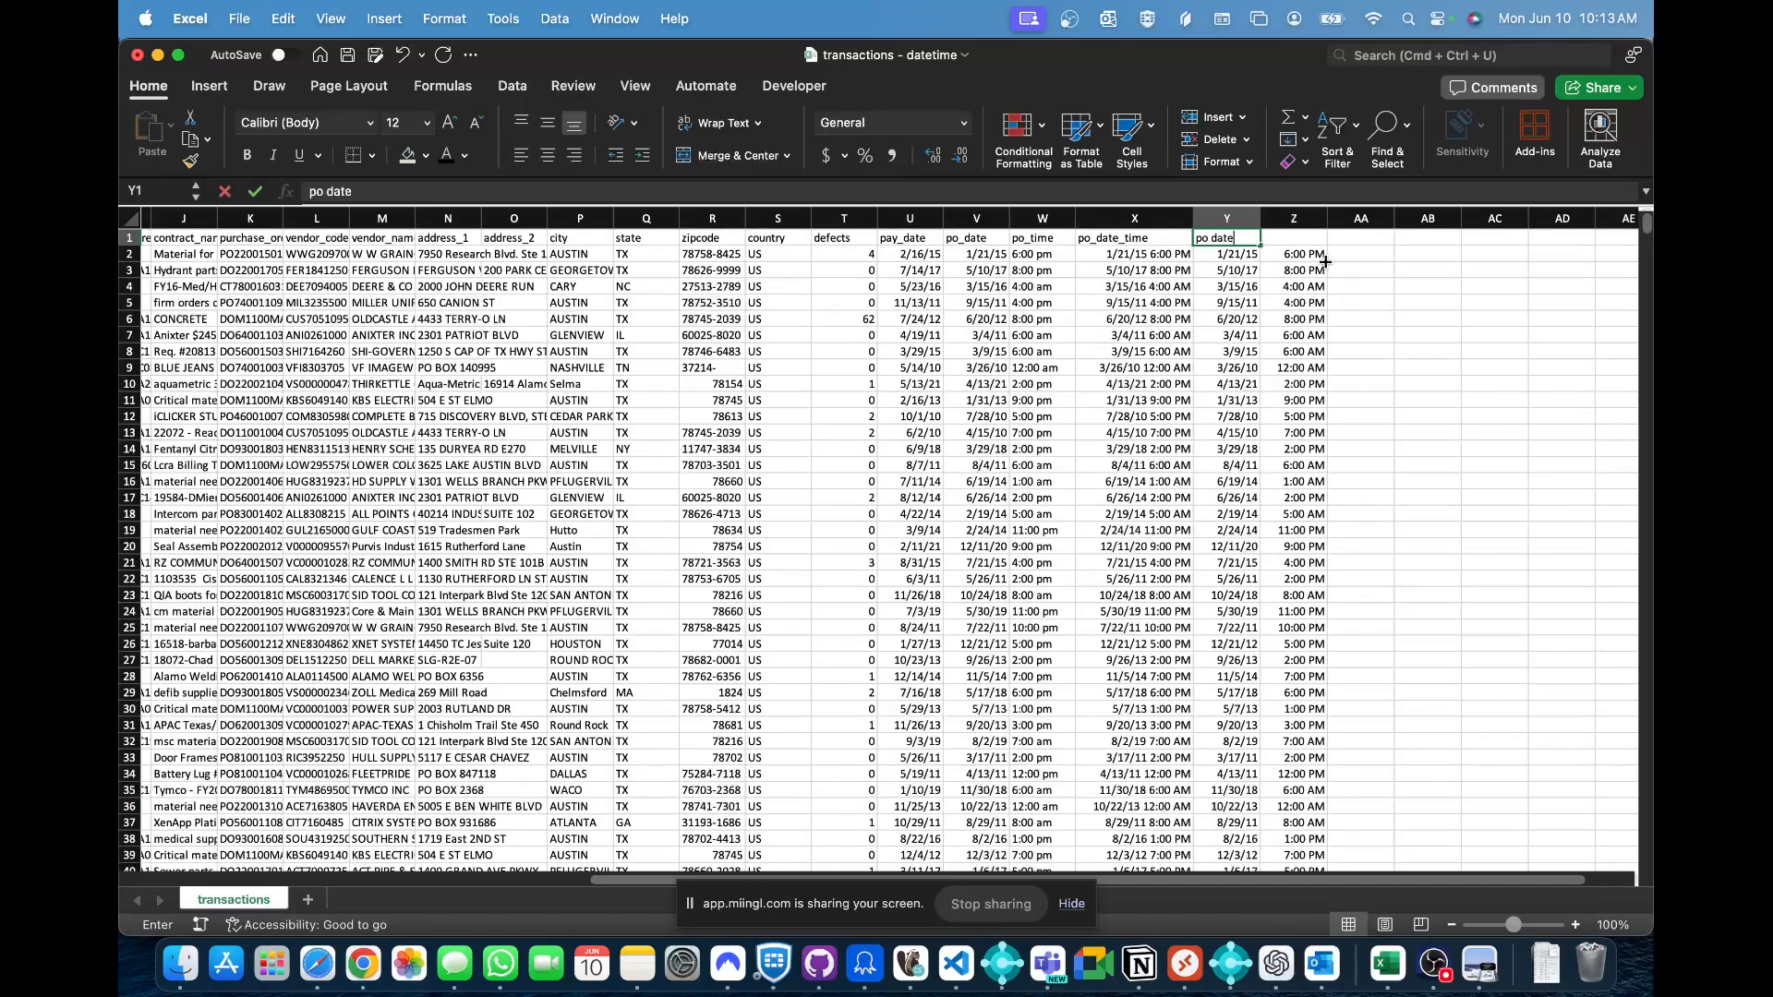
key("Tab")
type("po time")
key("Return")
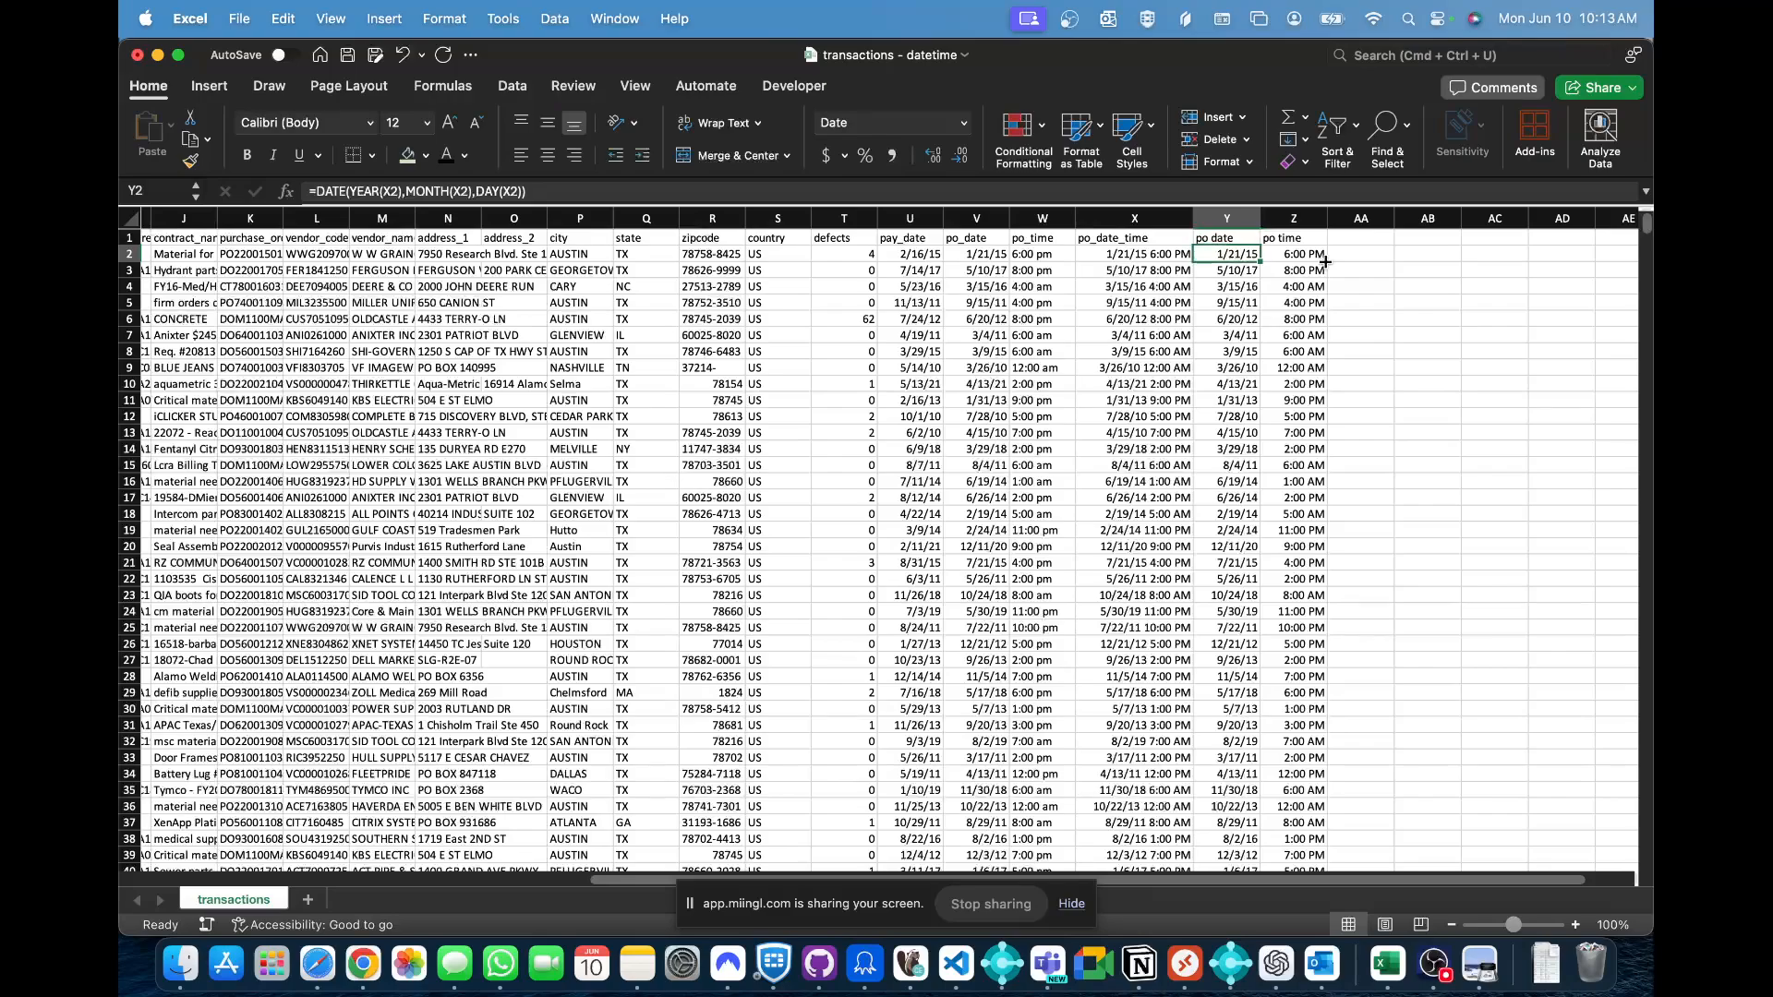
- Compare the new po date and po time columns and the formula in Z2 with the combined value in X2
key("Up")
key("shift+Right")
left_click(1304, 257)
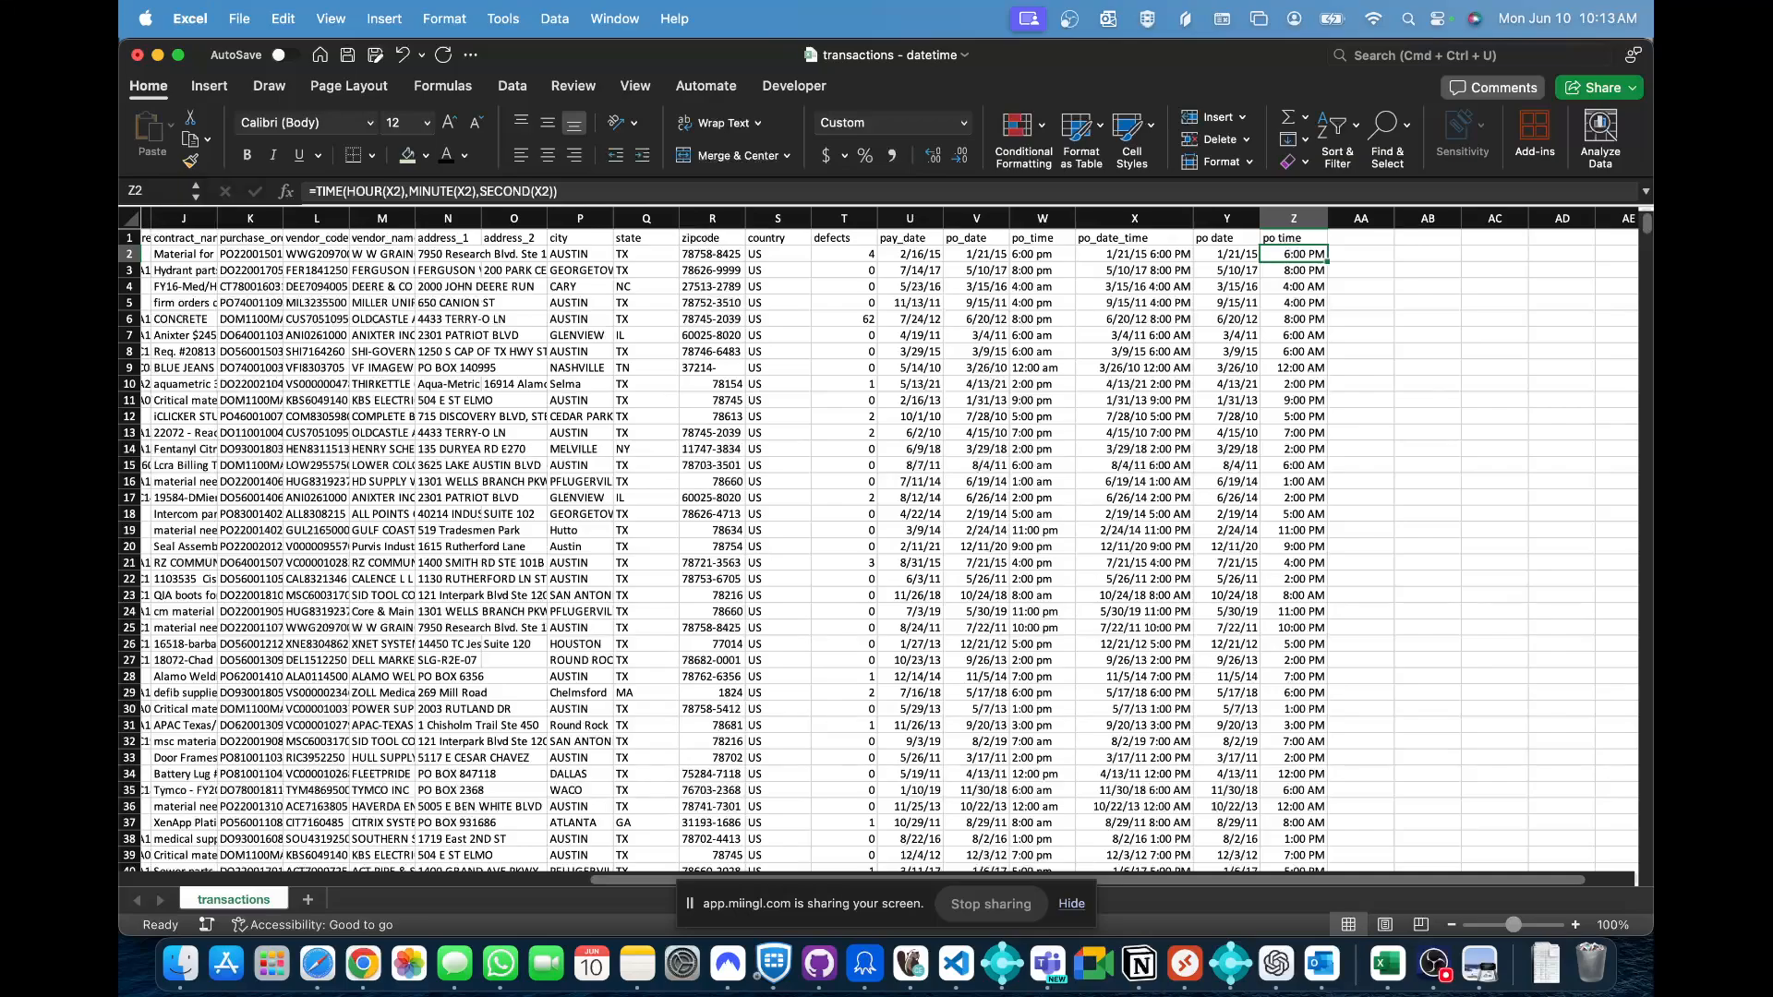
key("super+Tab")
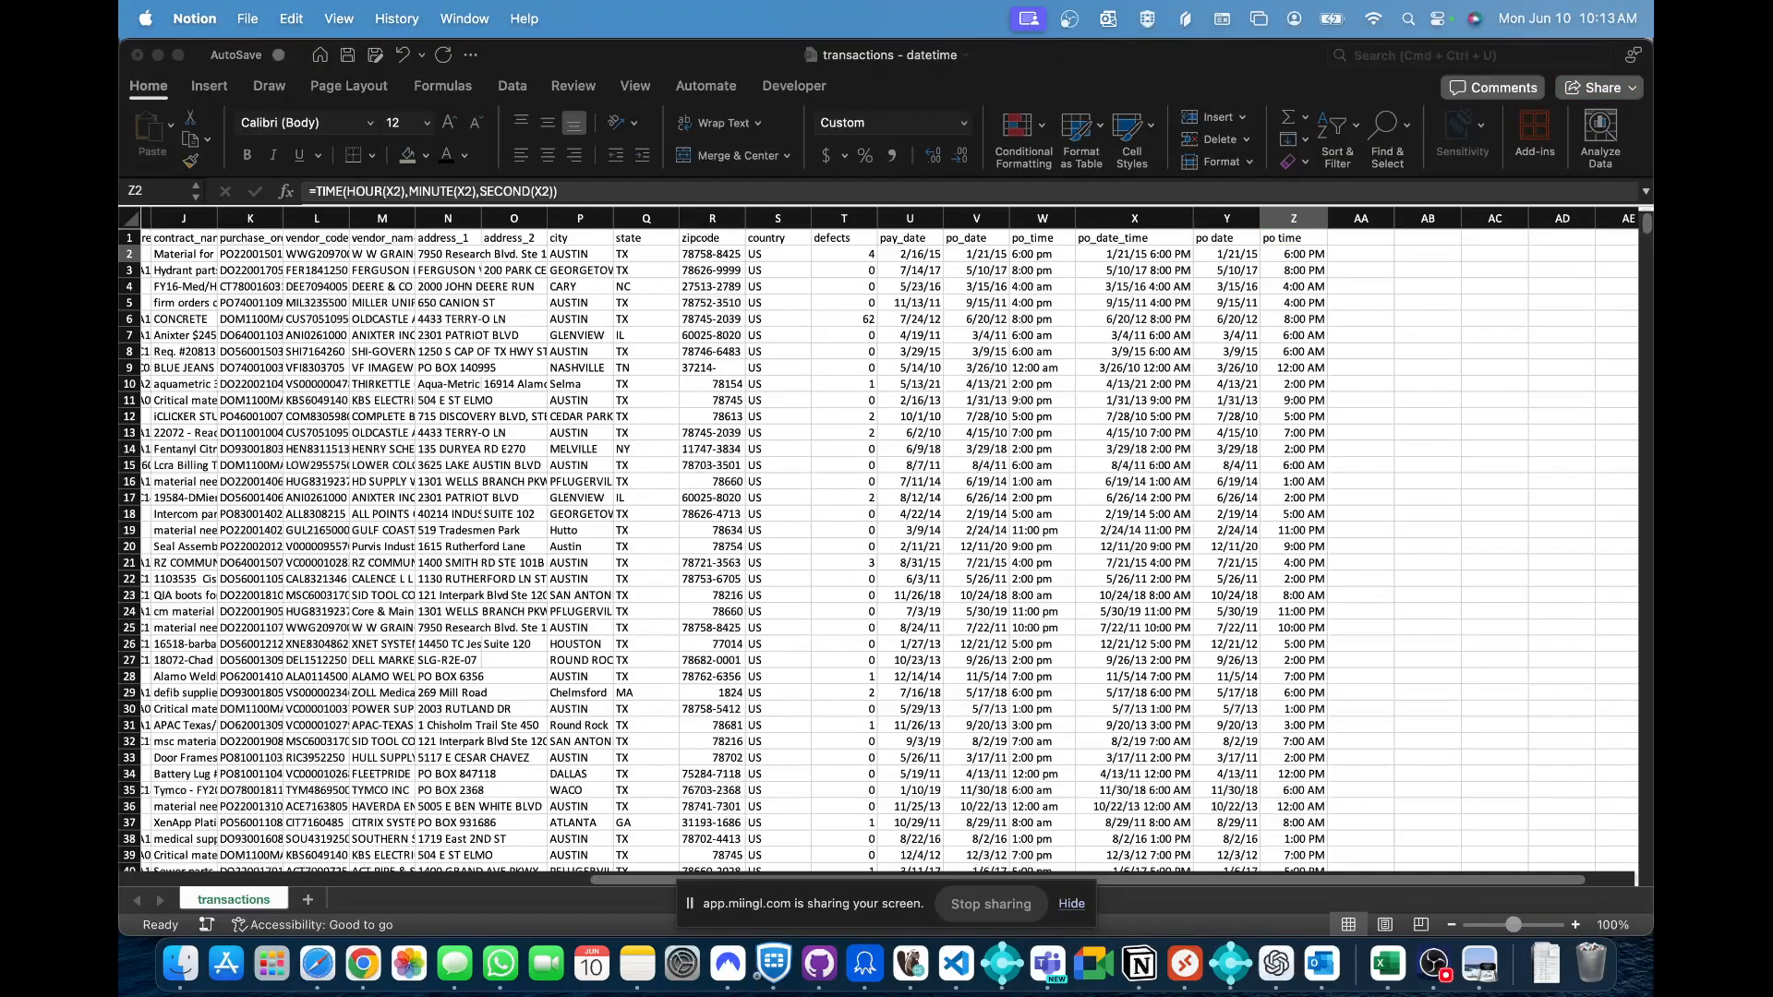
left_click(1292, 309)
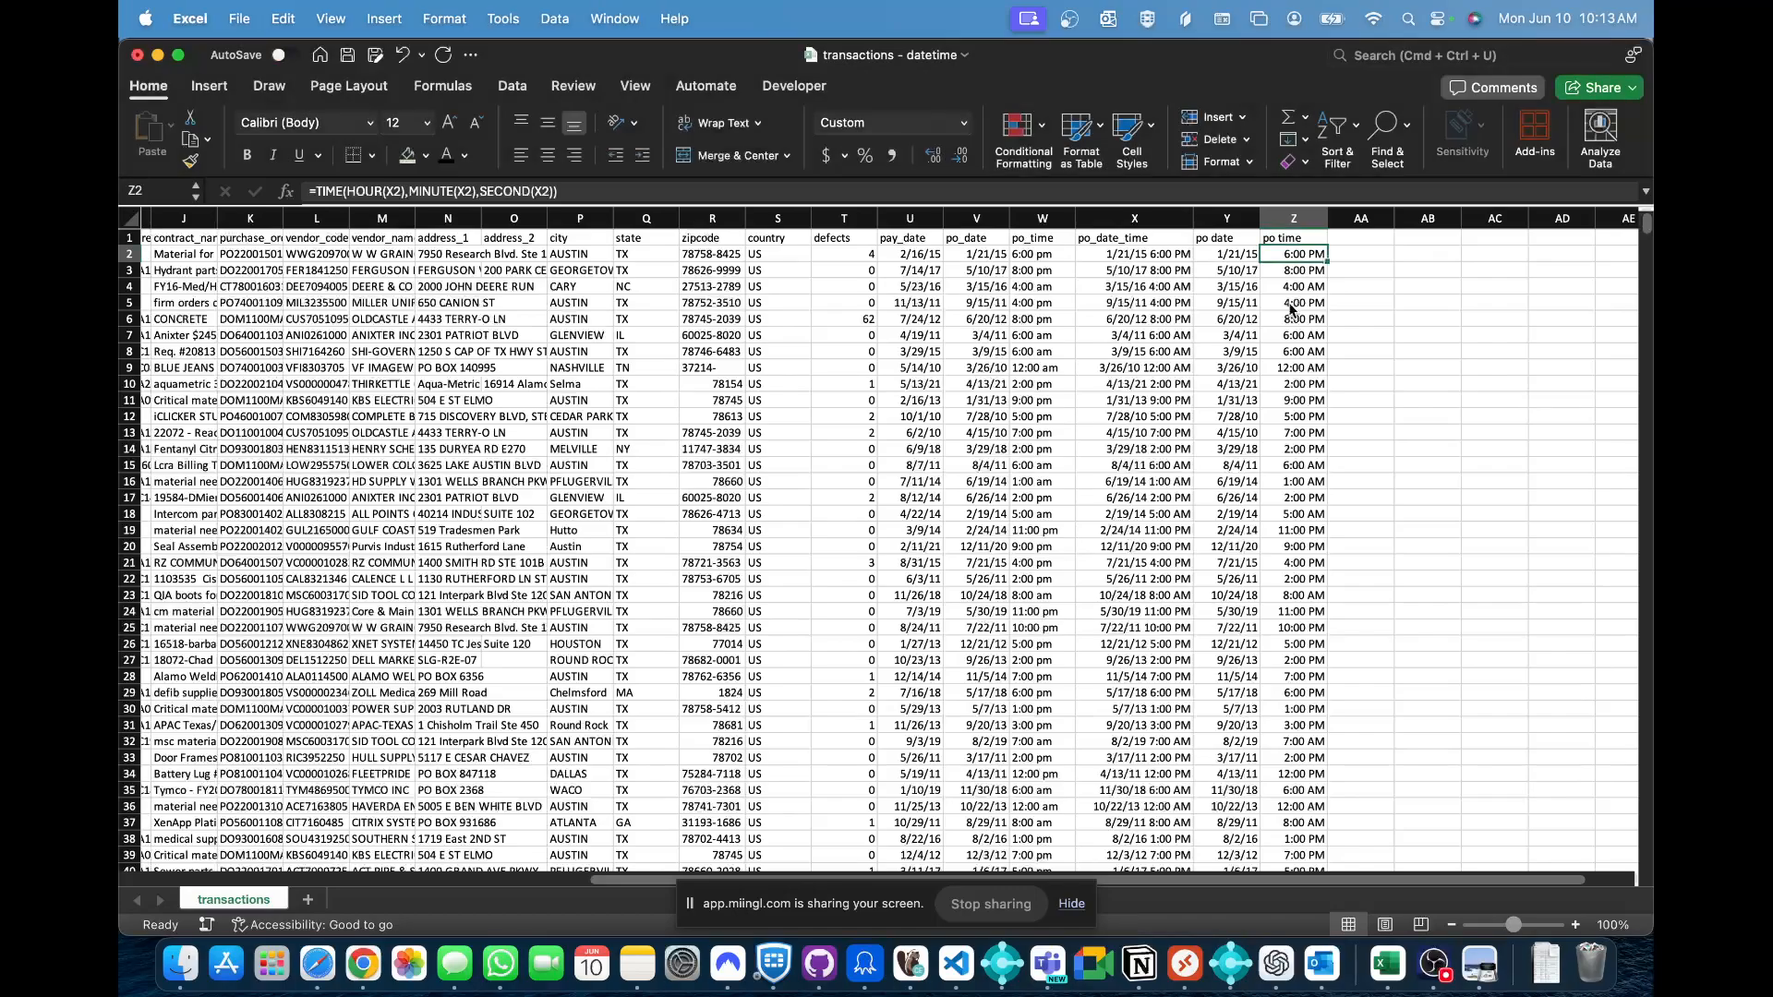
left_click(1152, 257)
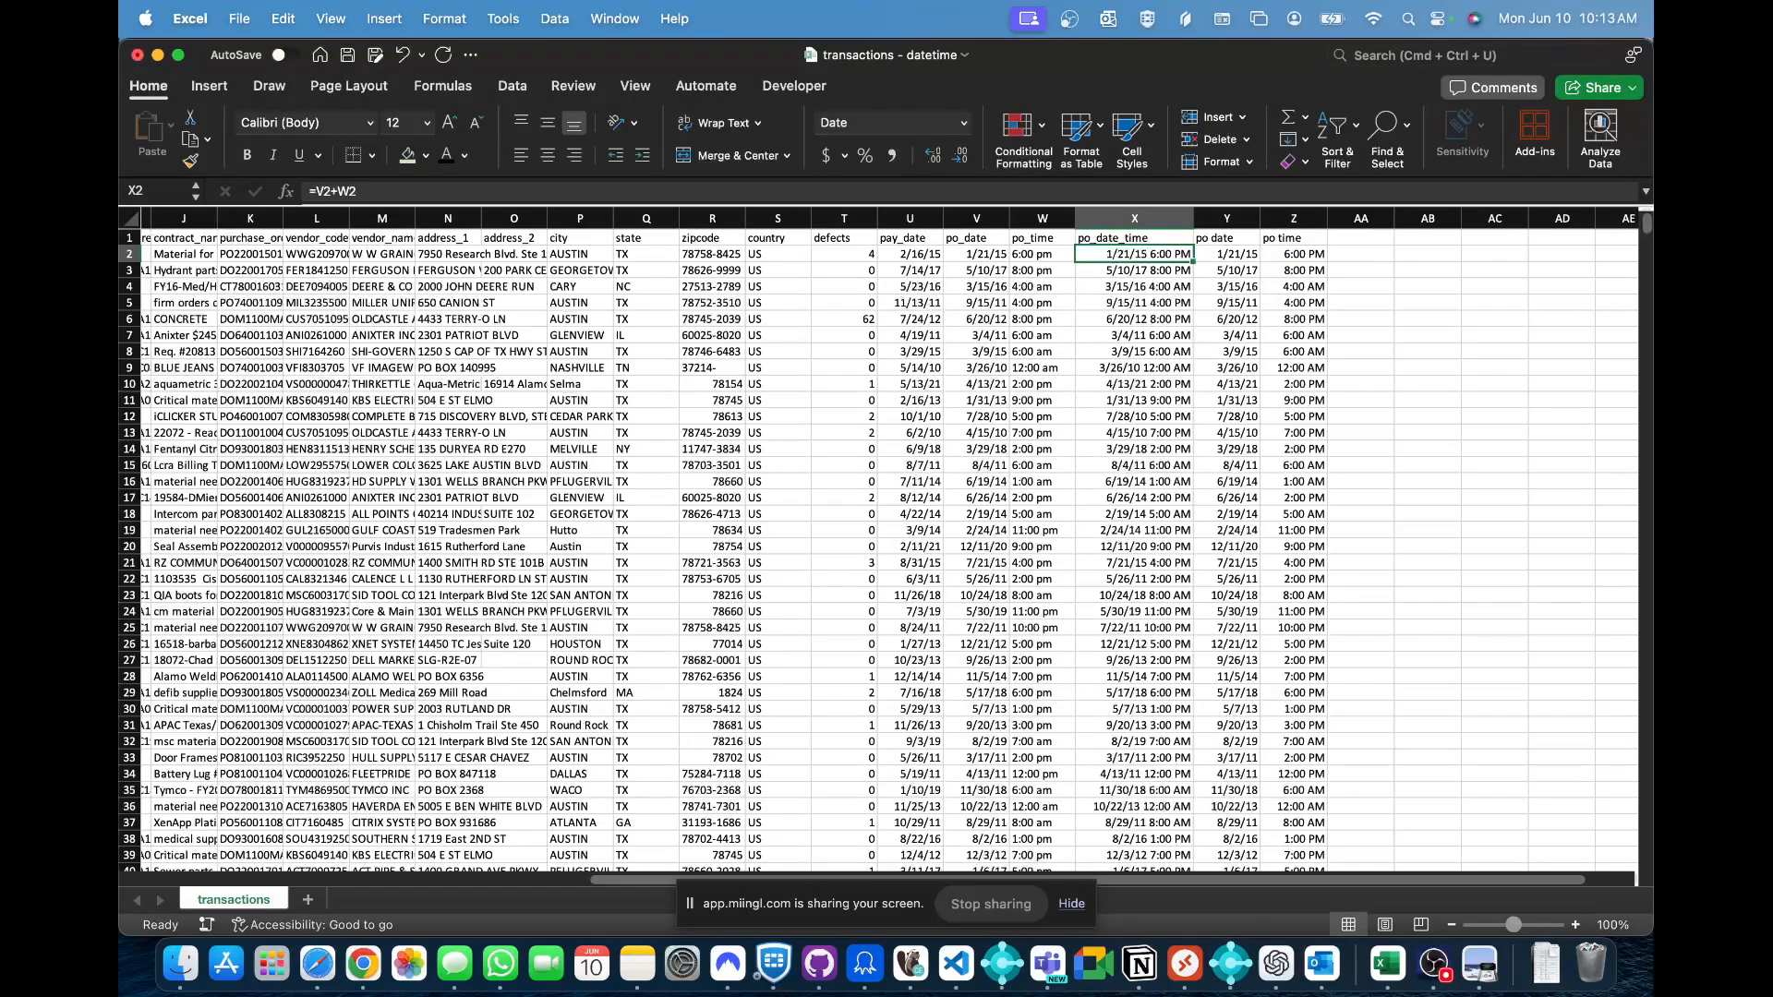
key("super+Tab")
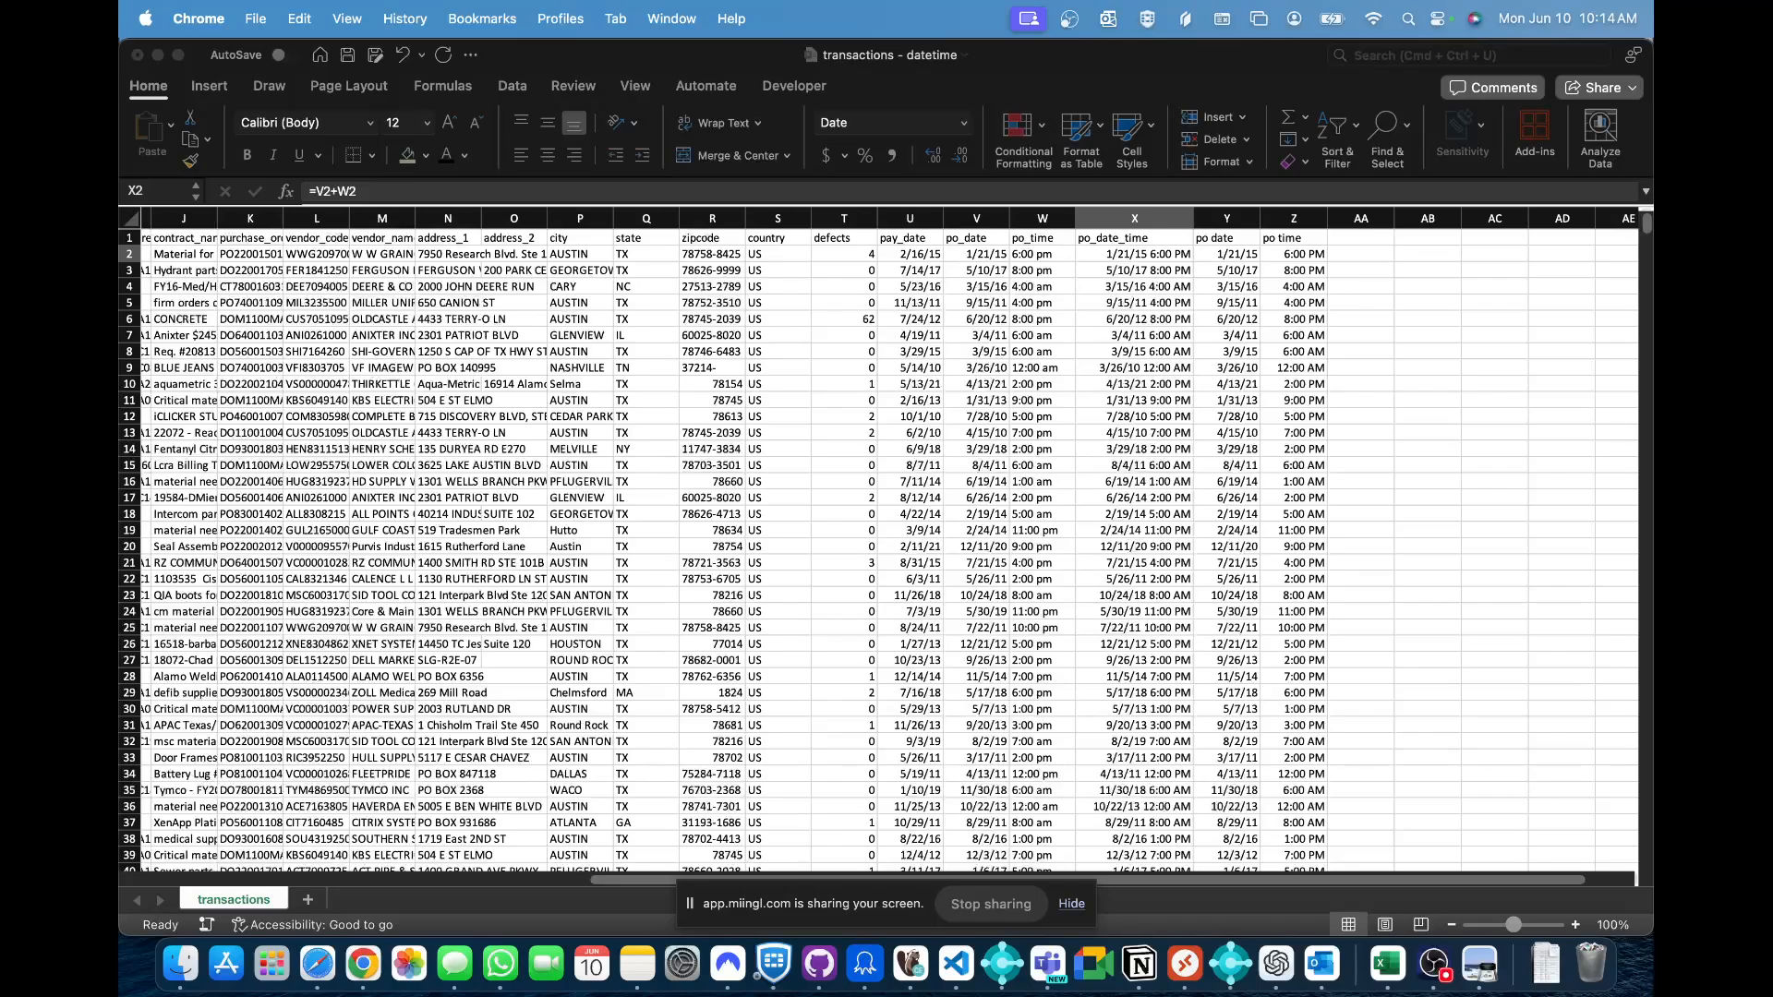
key("super+Tab")
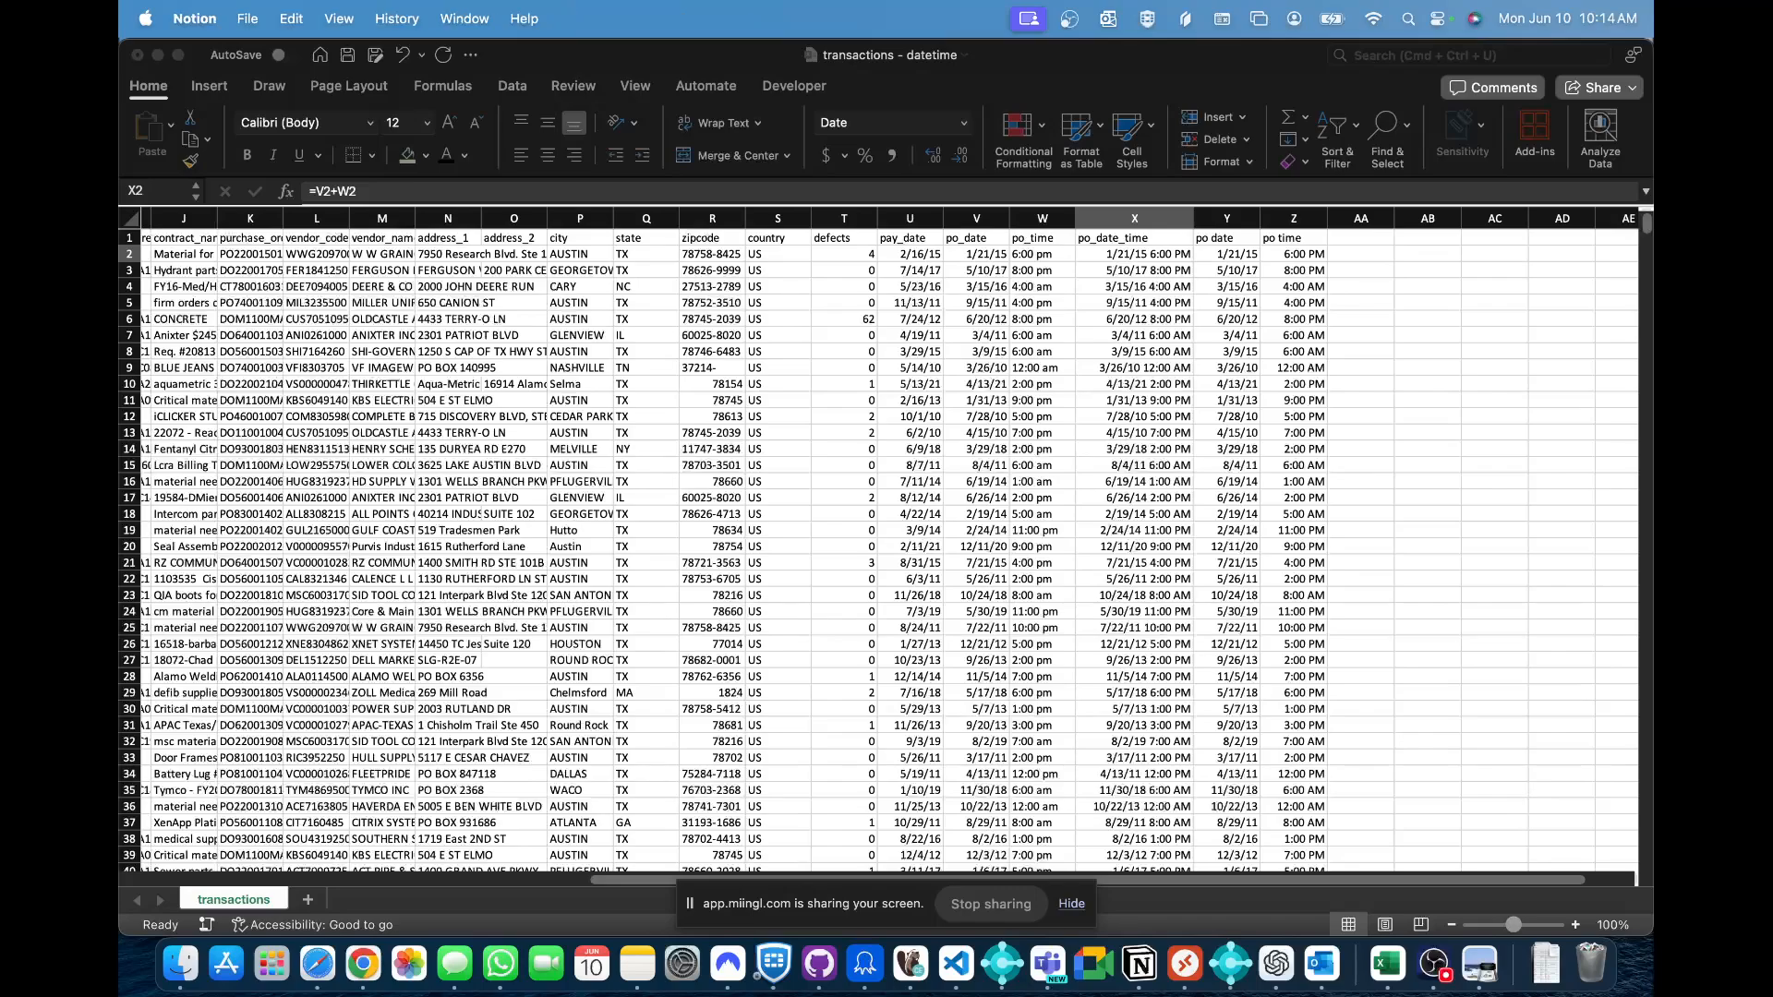
key("super+Tab")
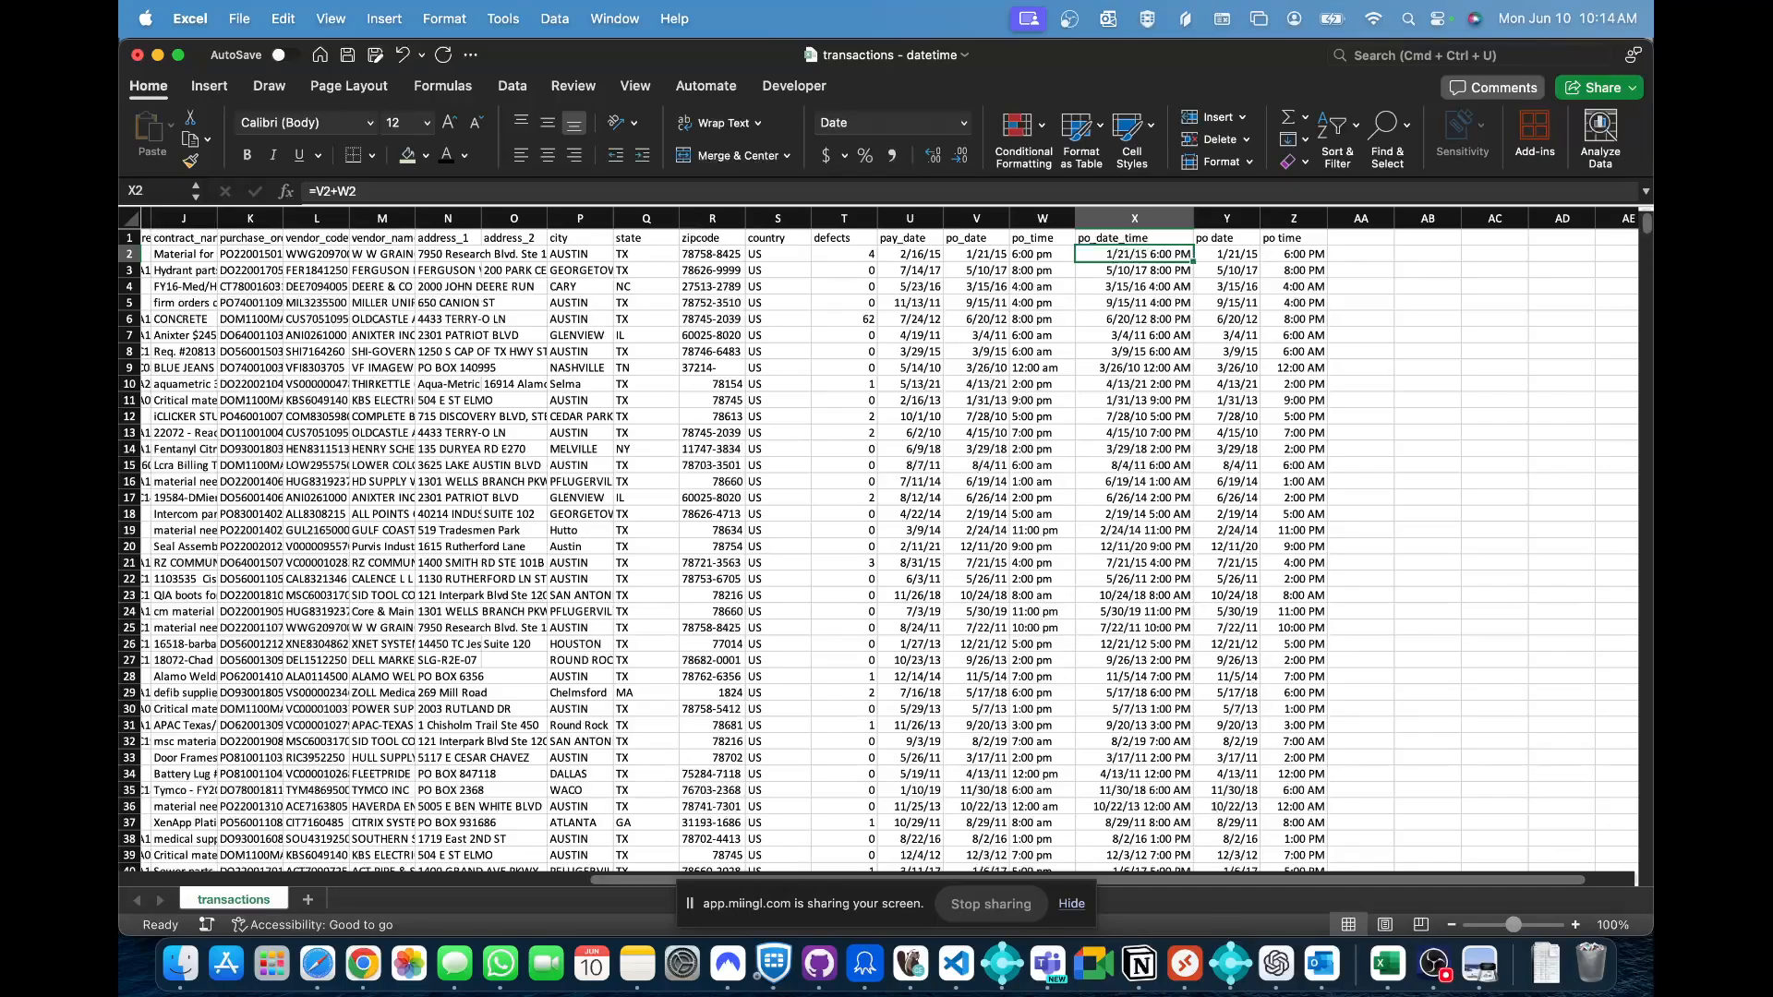
key("super+Tab")
key("super+Tab")
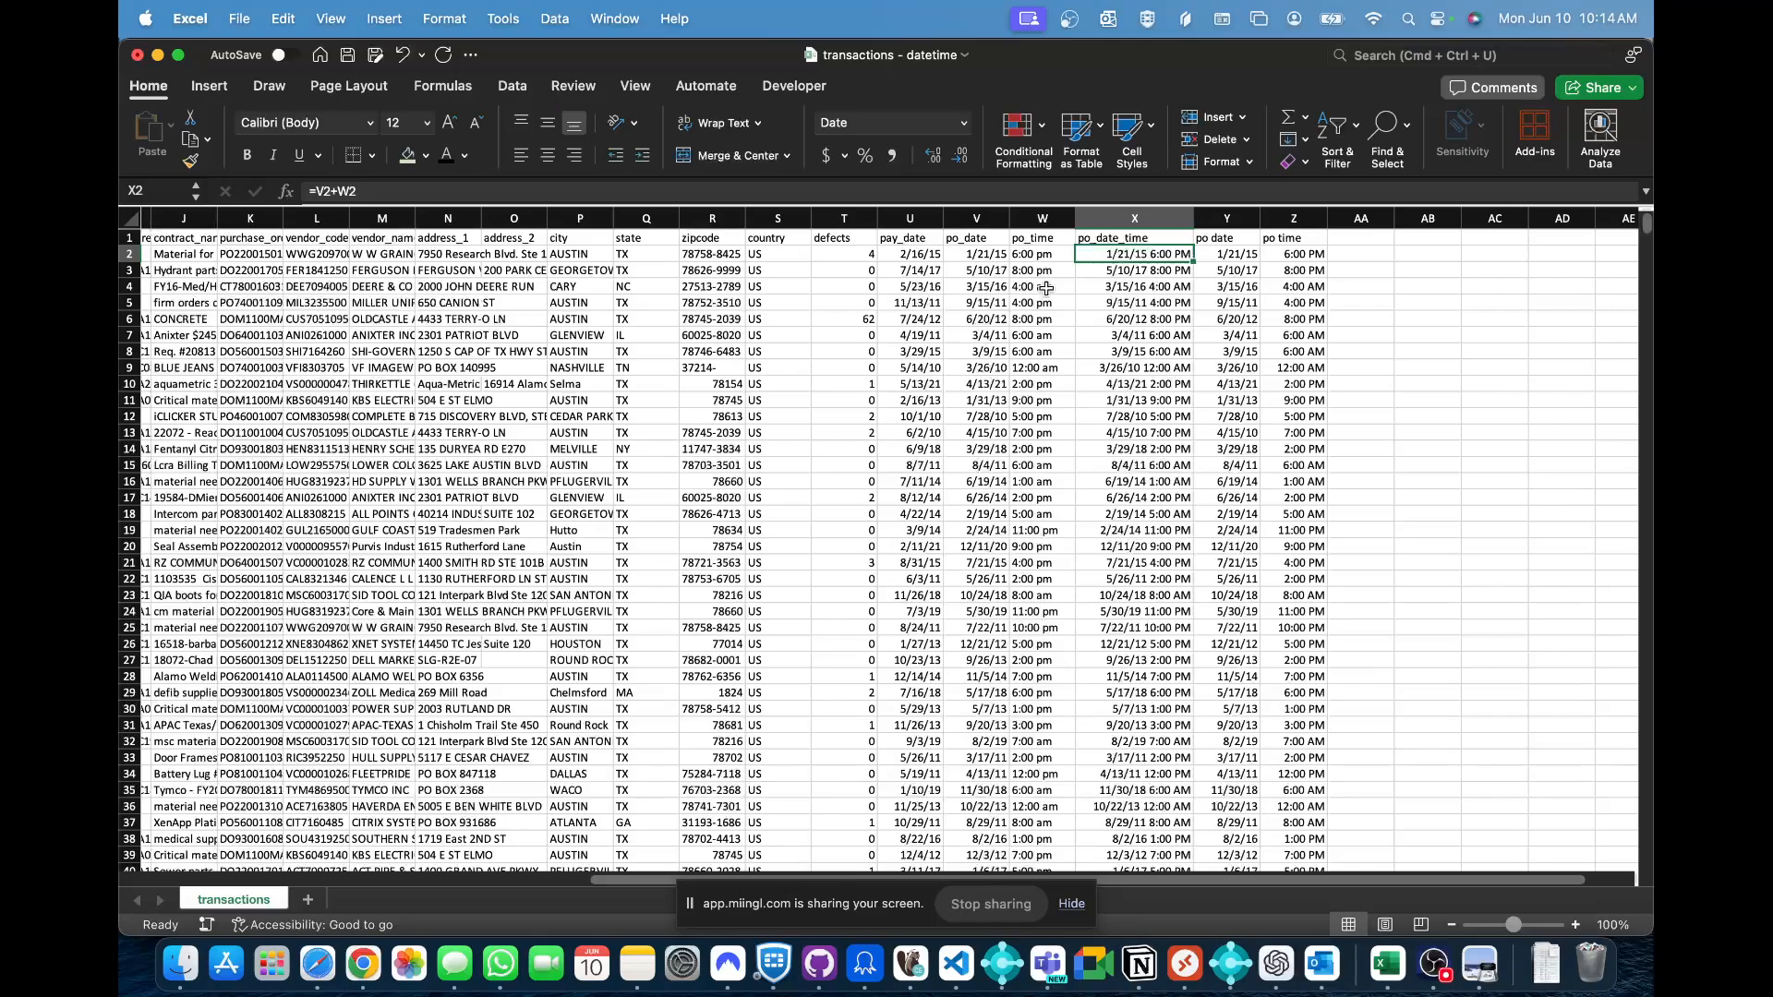
- Format the combined value in X2 as Long Date and fit column X to its content
left_click(965, 123)
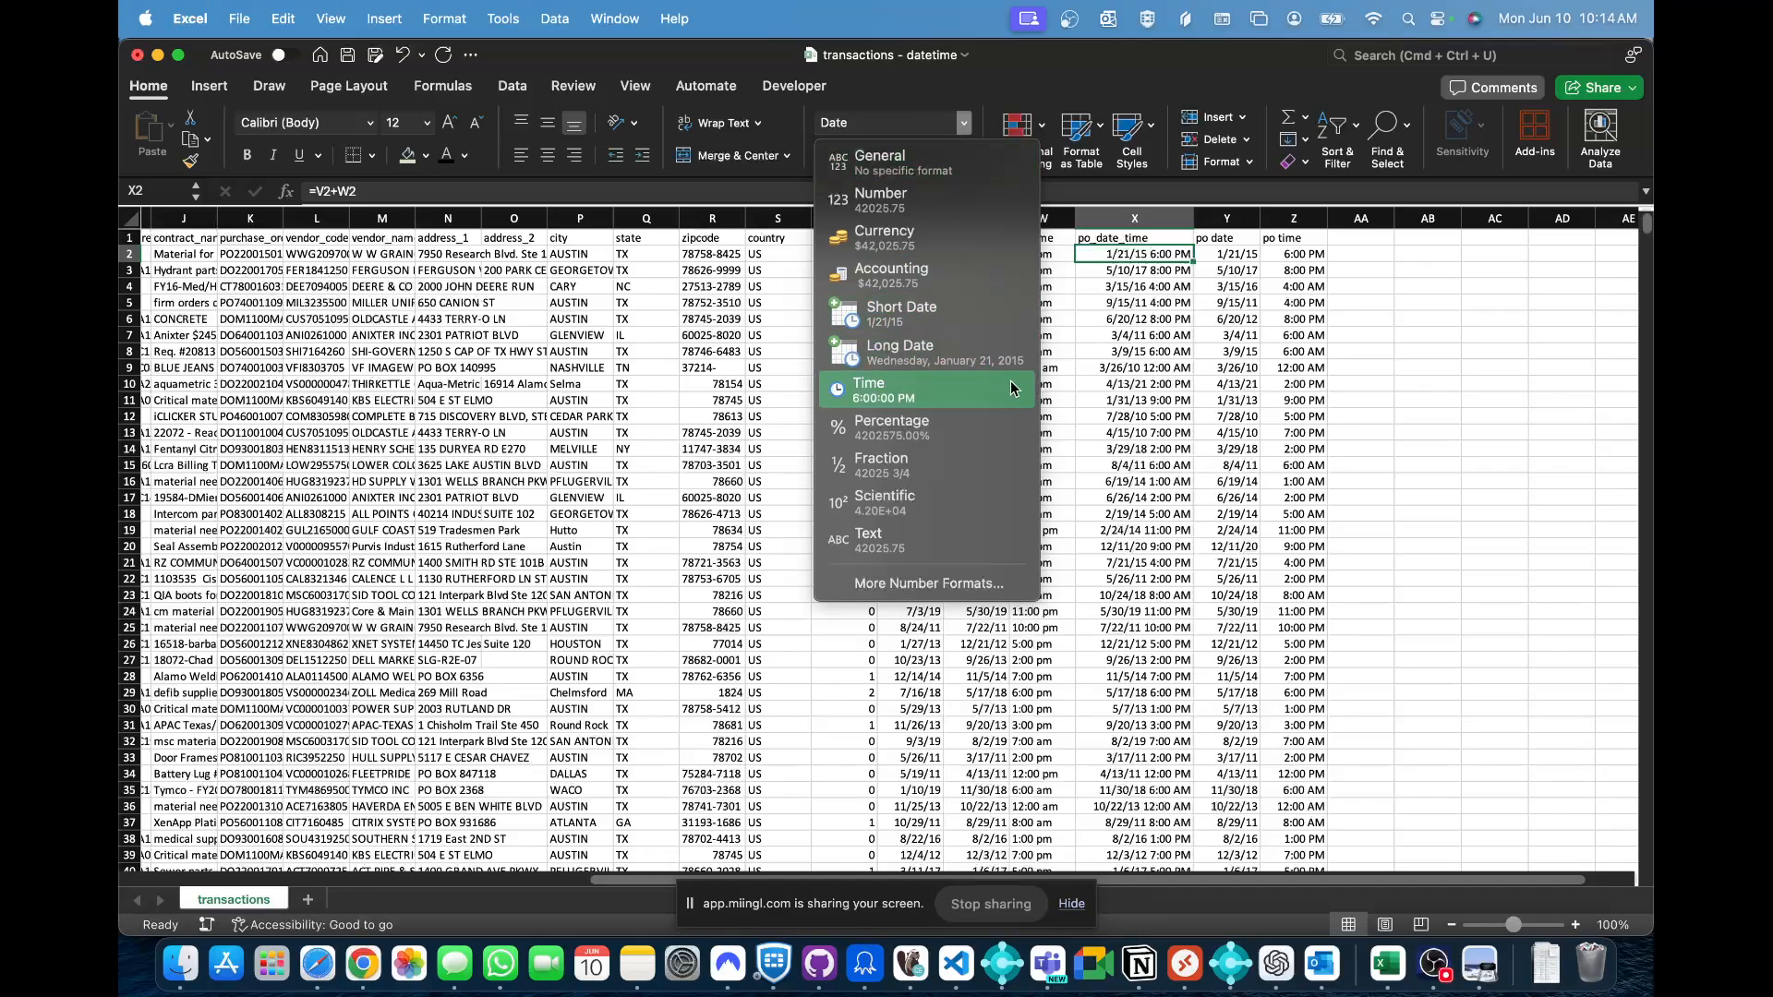
left_click(986, 365)
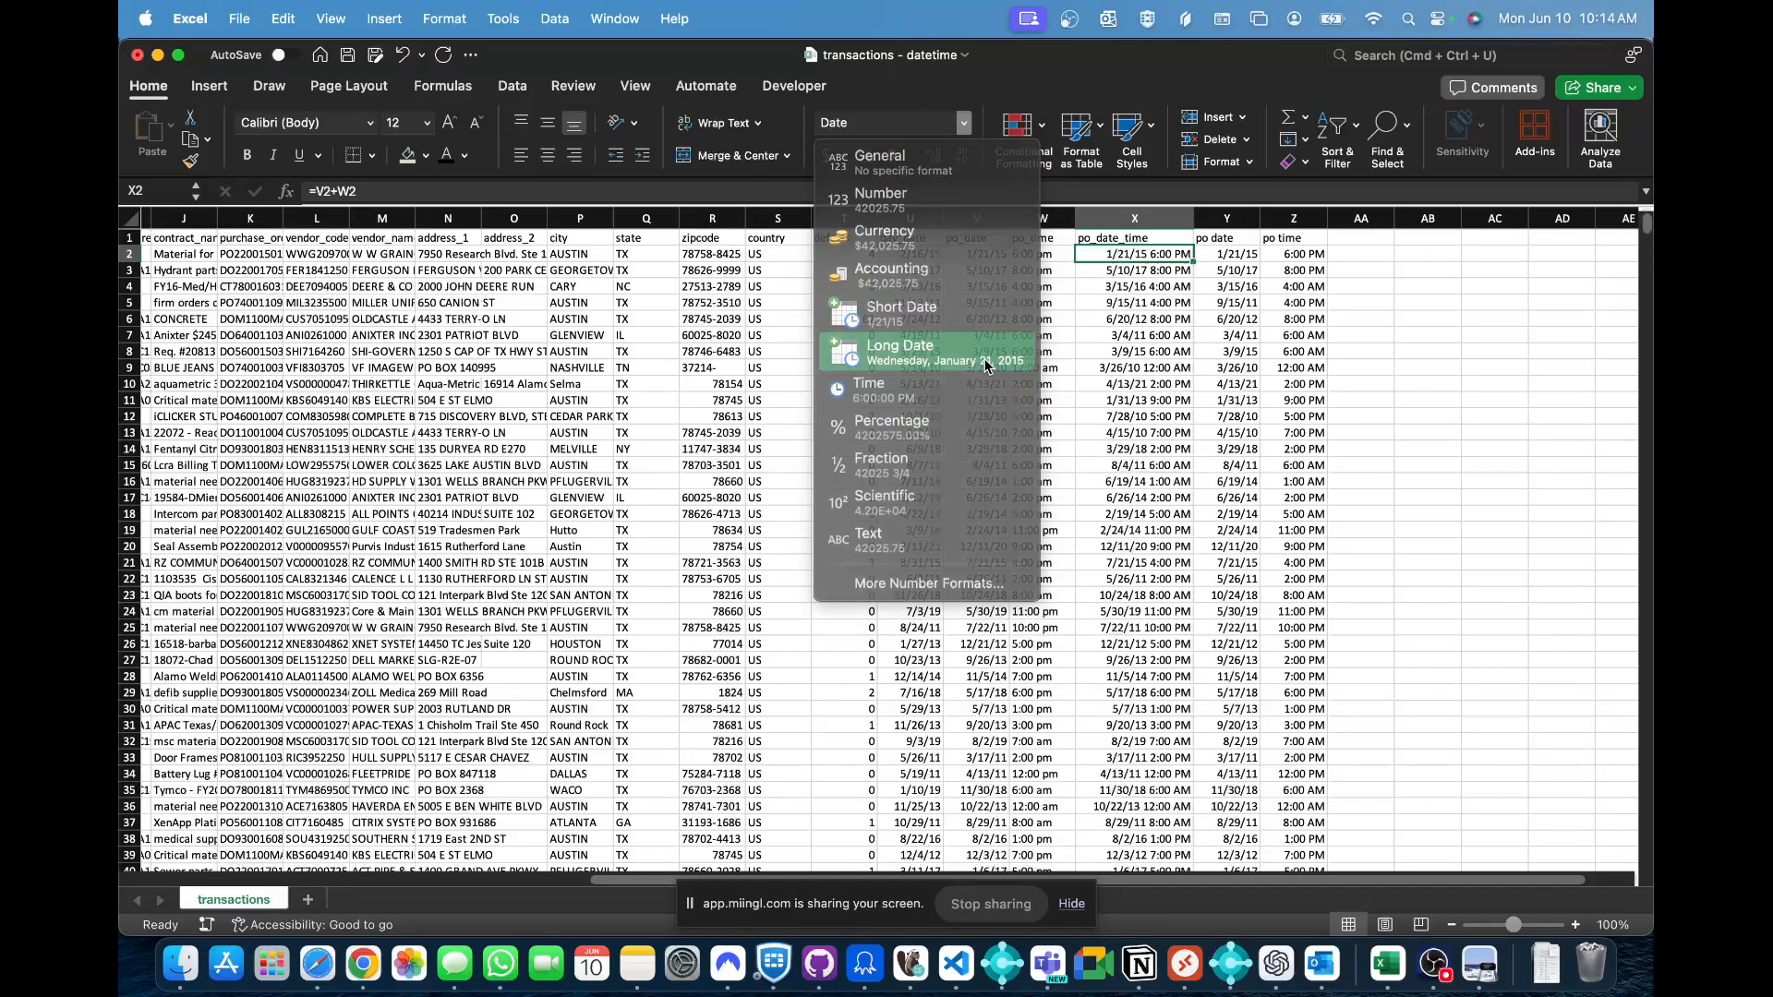
double_click(1194, 215)
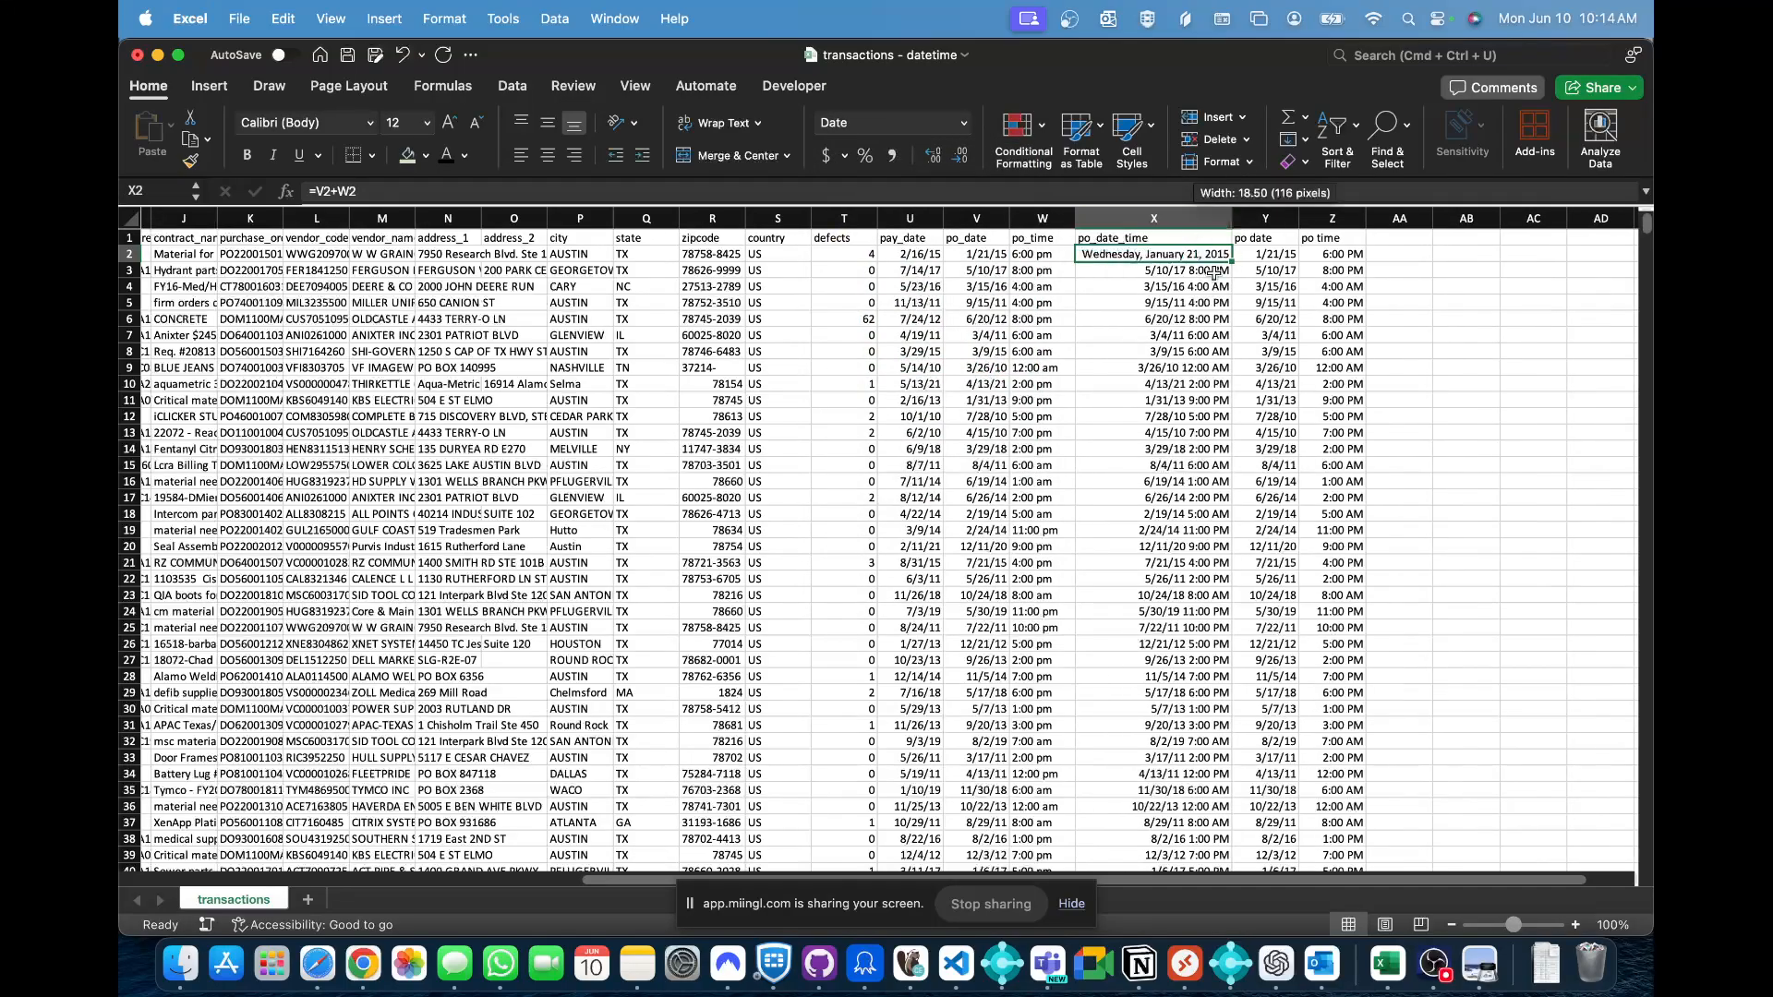
- Review the number formats available for X2 and check the source time in W2
left_click(965, 124)
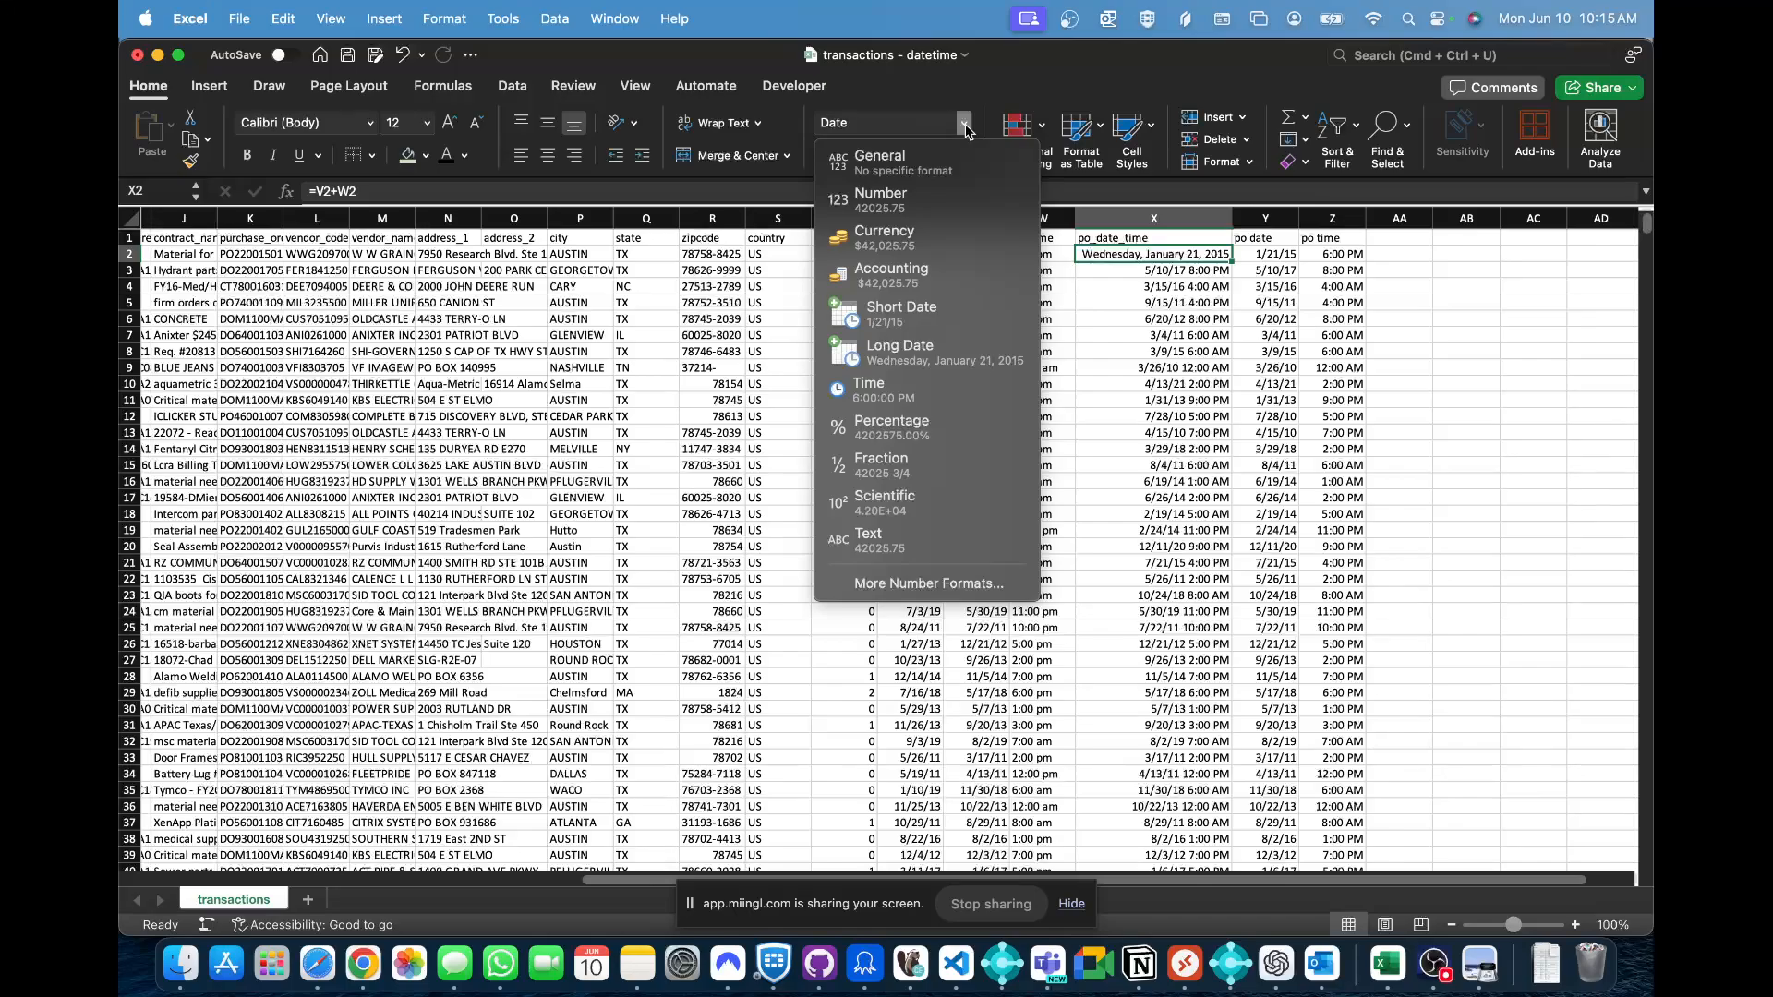
left_click(1253, 299)
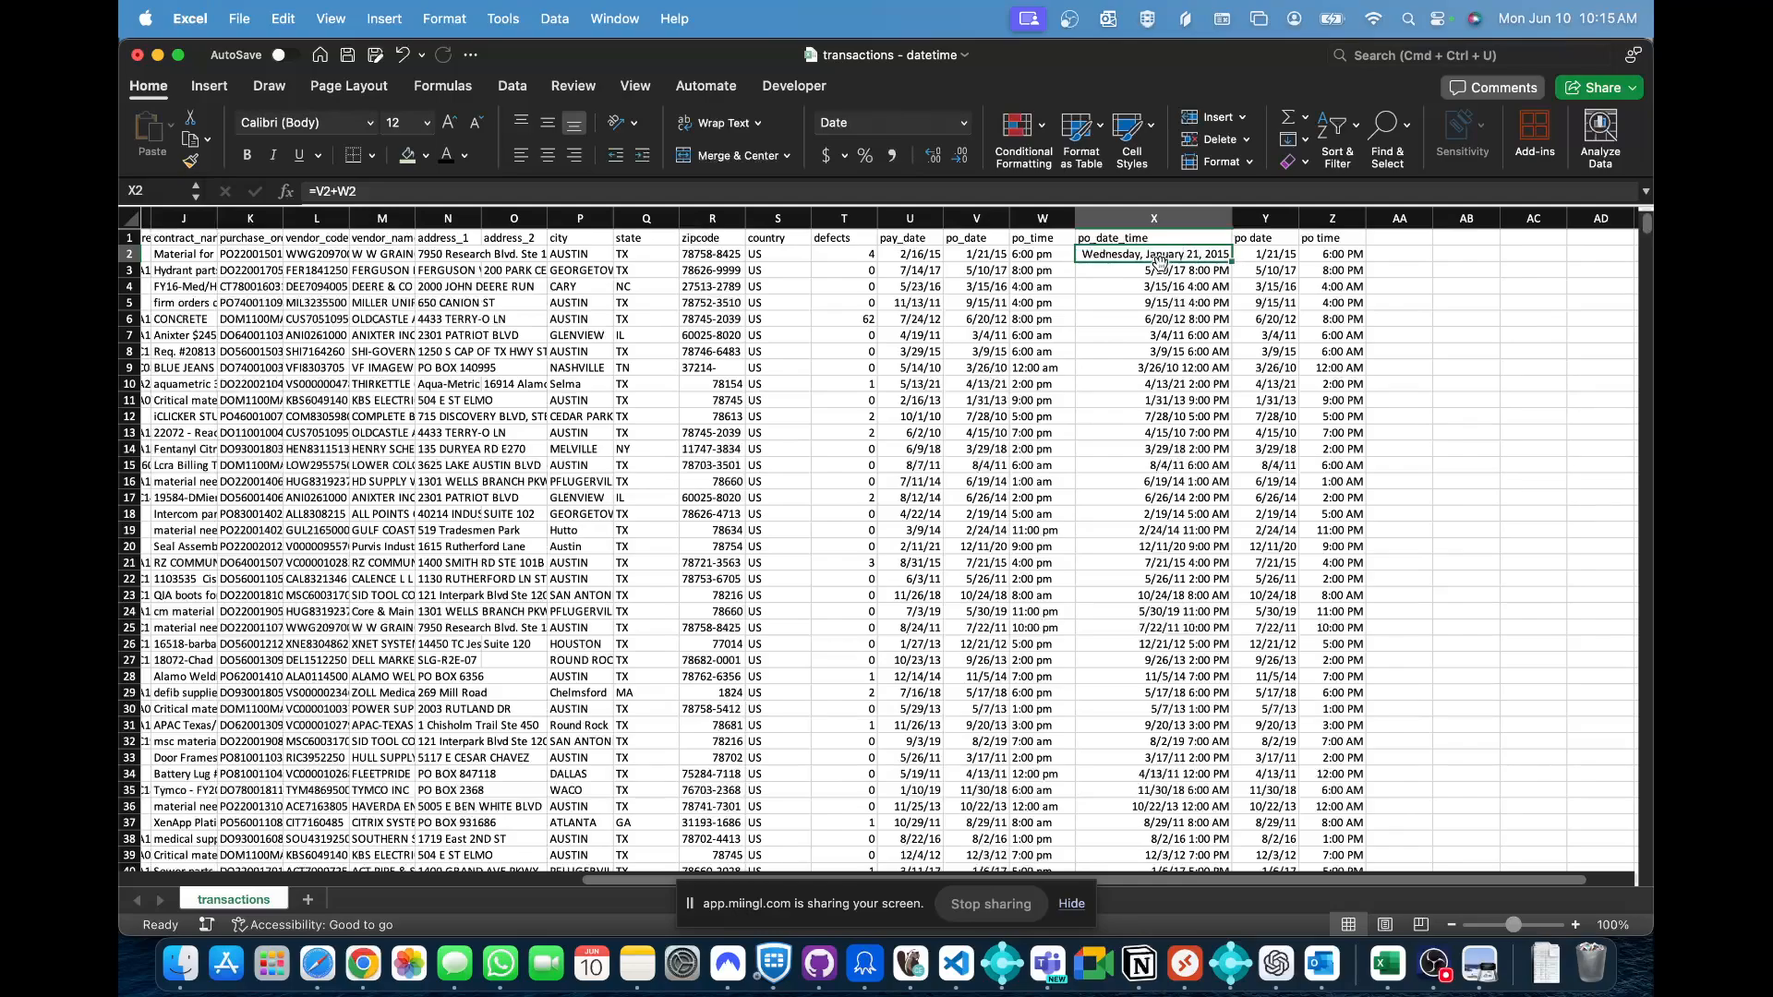
left_click(1044, 256)
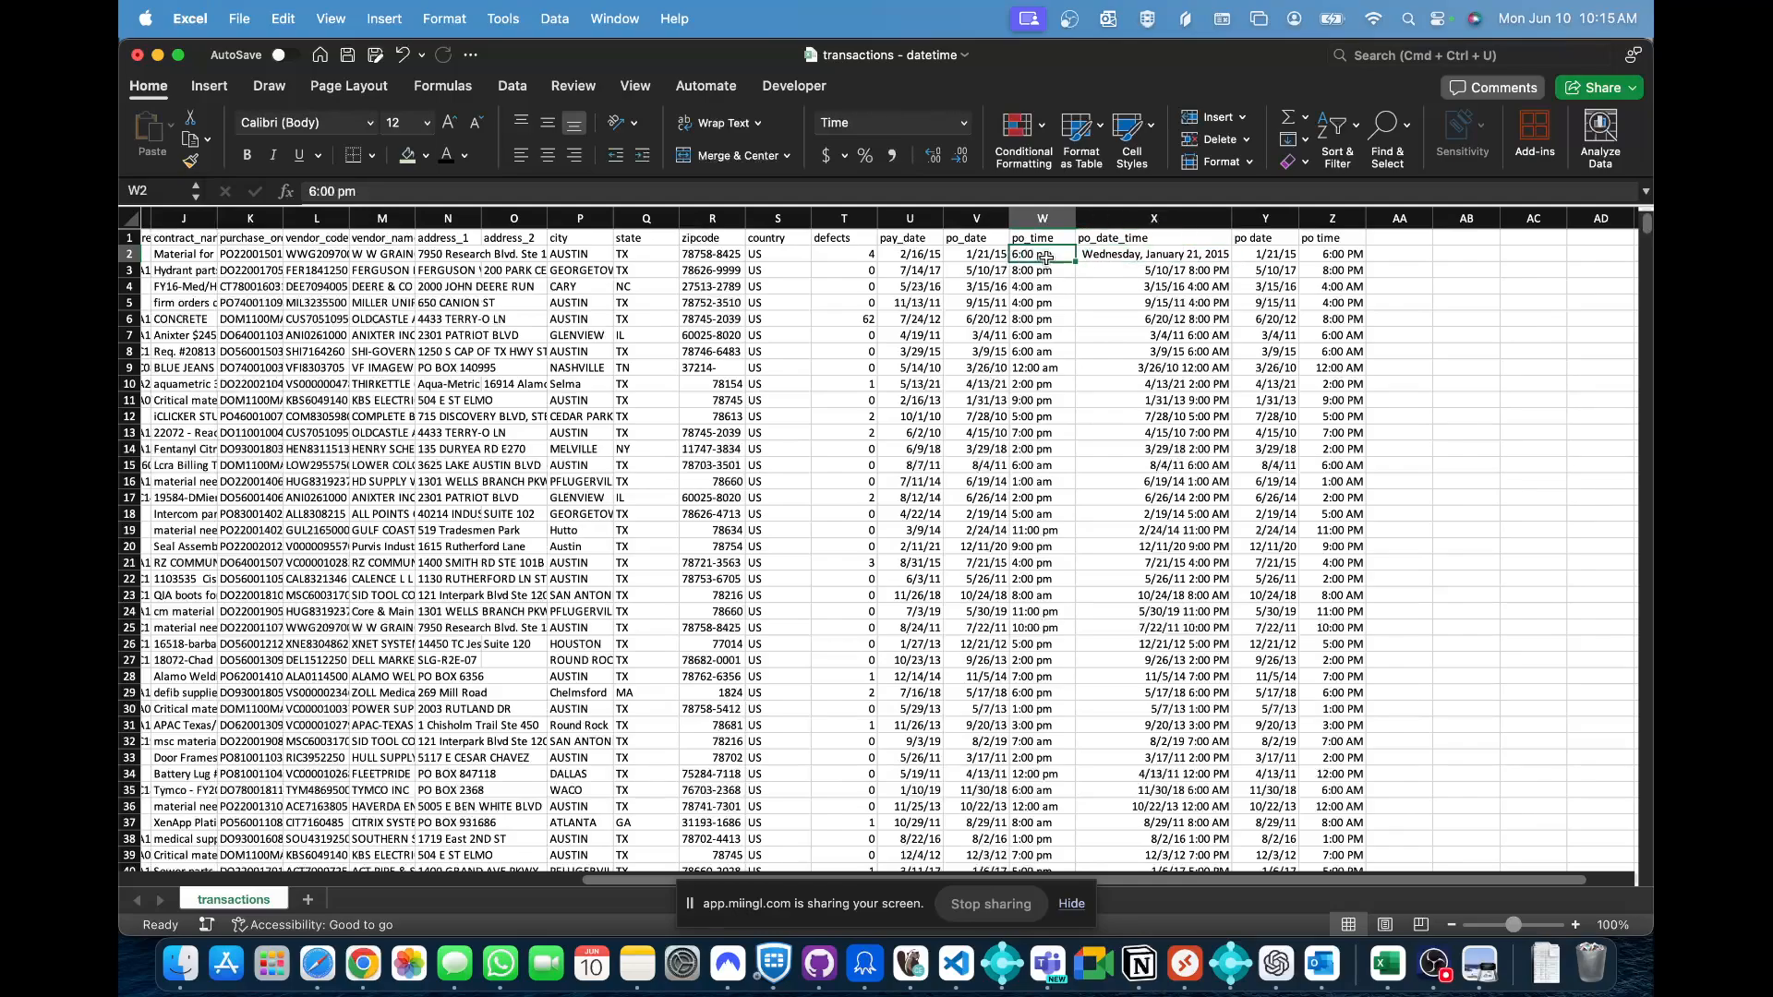
left_click(1178, 256)
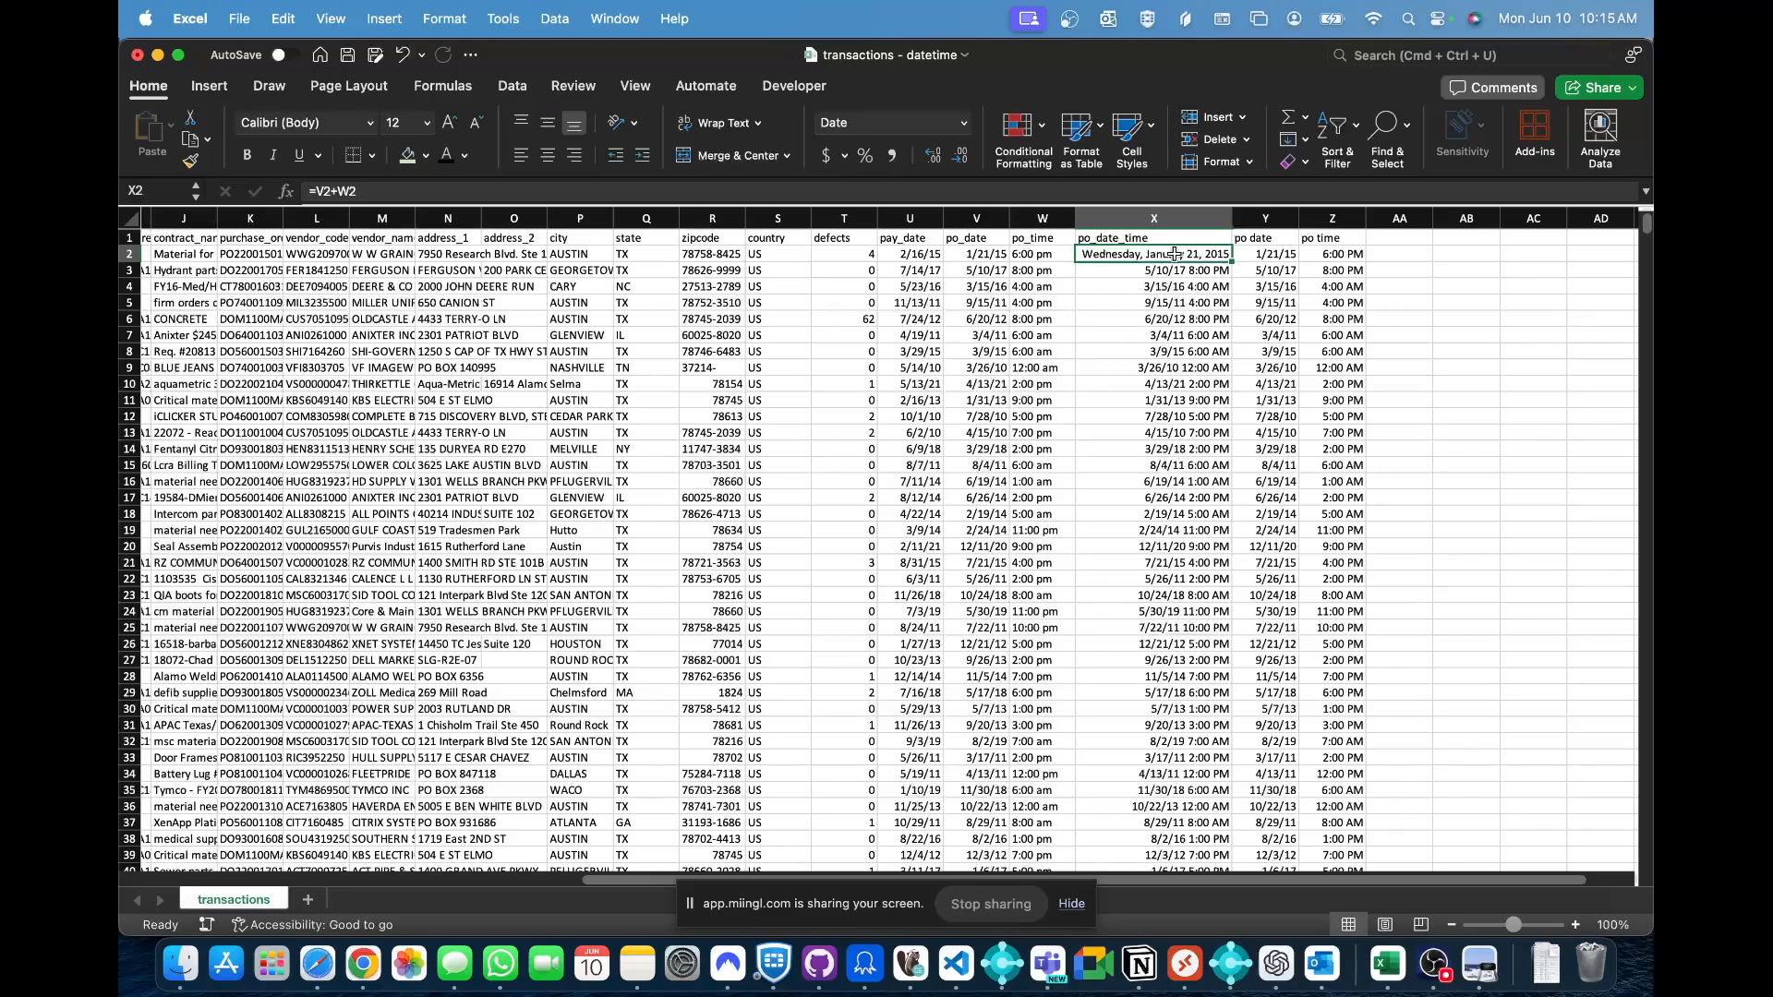
- Apply the Short Date, Long Date and Time formats to X2 in turn
left_click(964, 123)
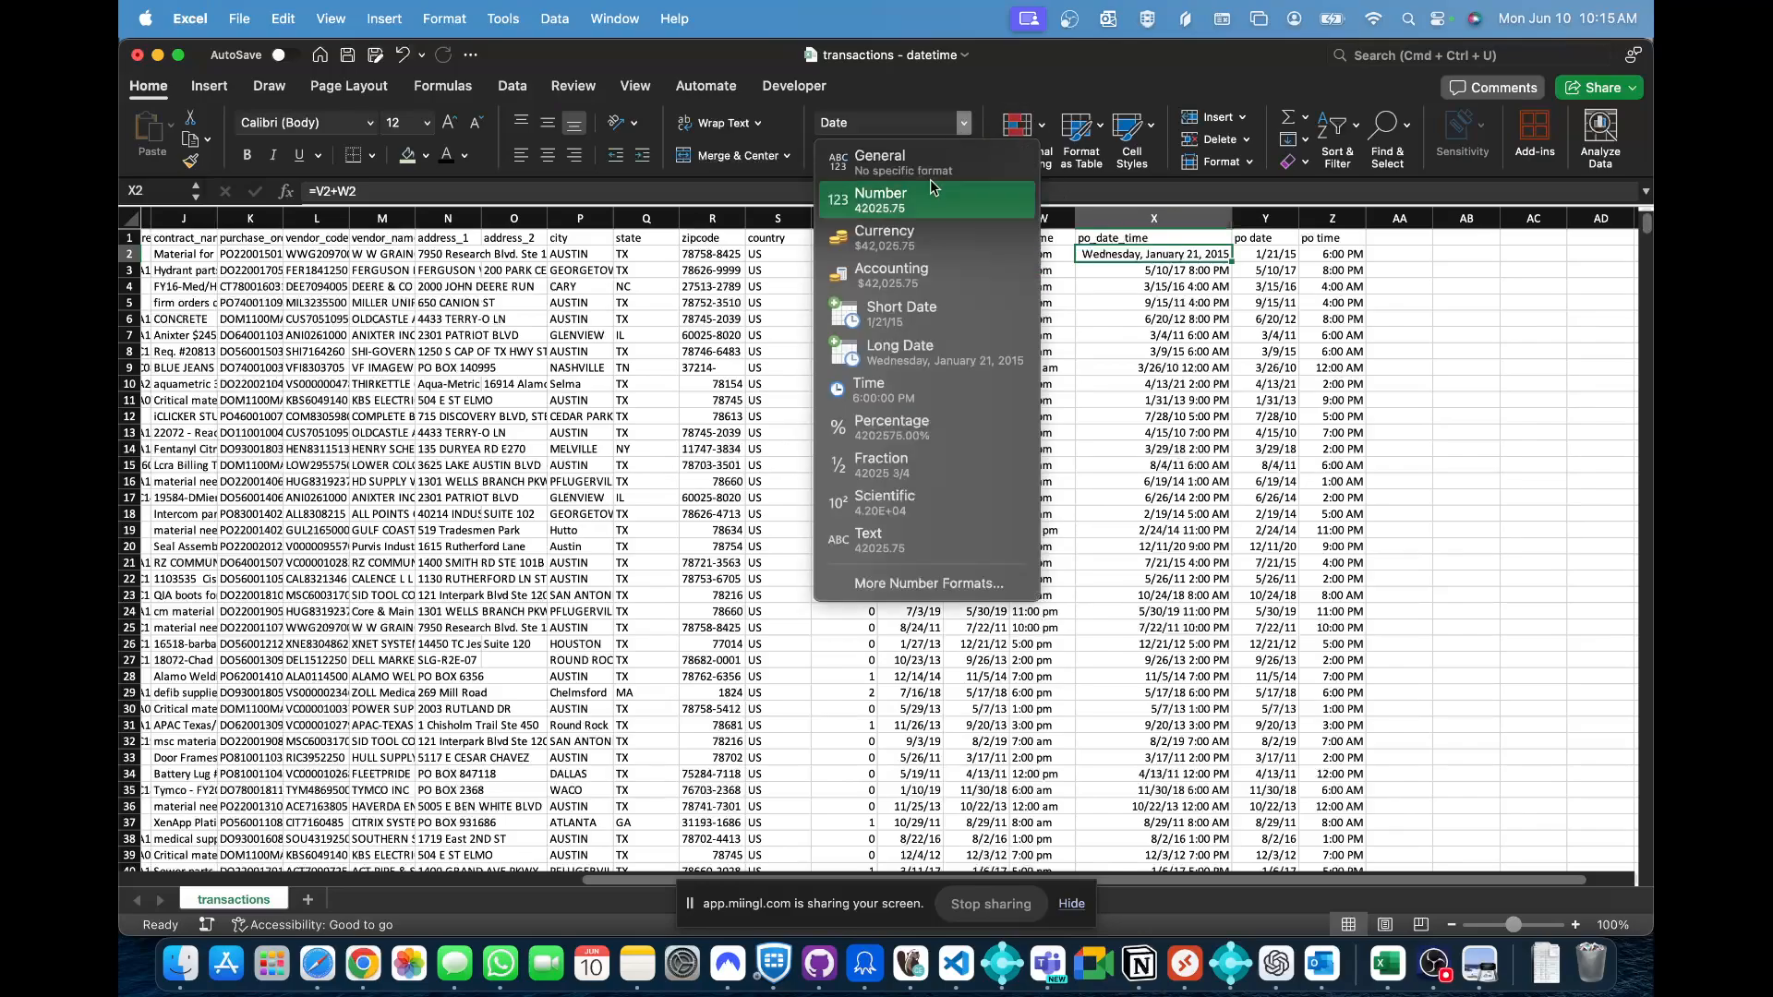
left_click(885, 310)
left_click(964, 122)
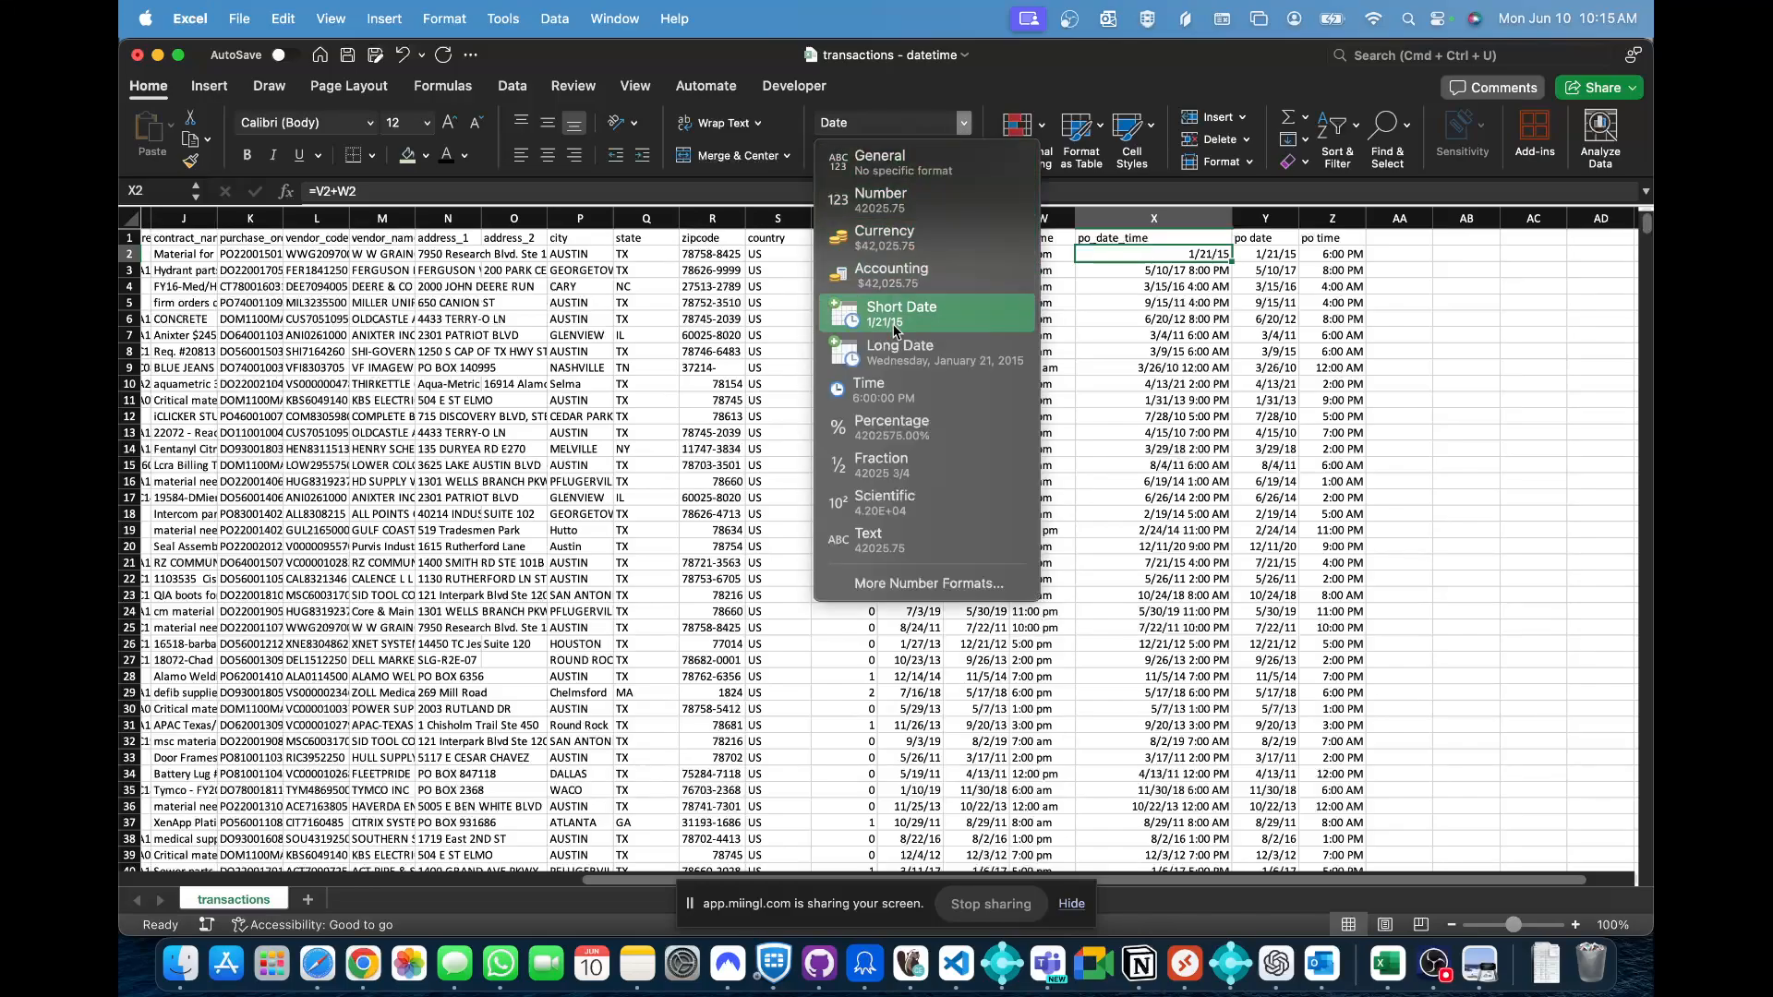
left_click(897, 351)
left_click(964, 122)
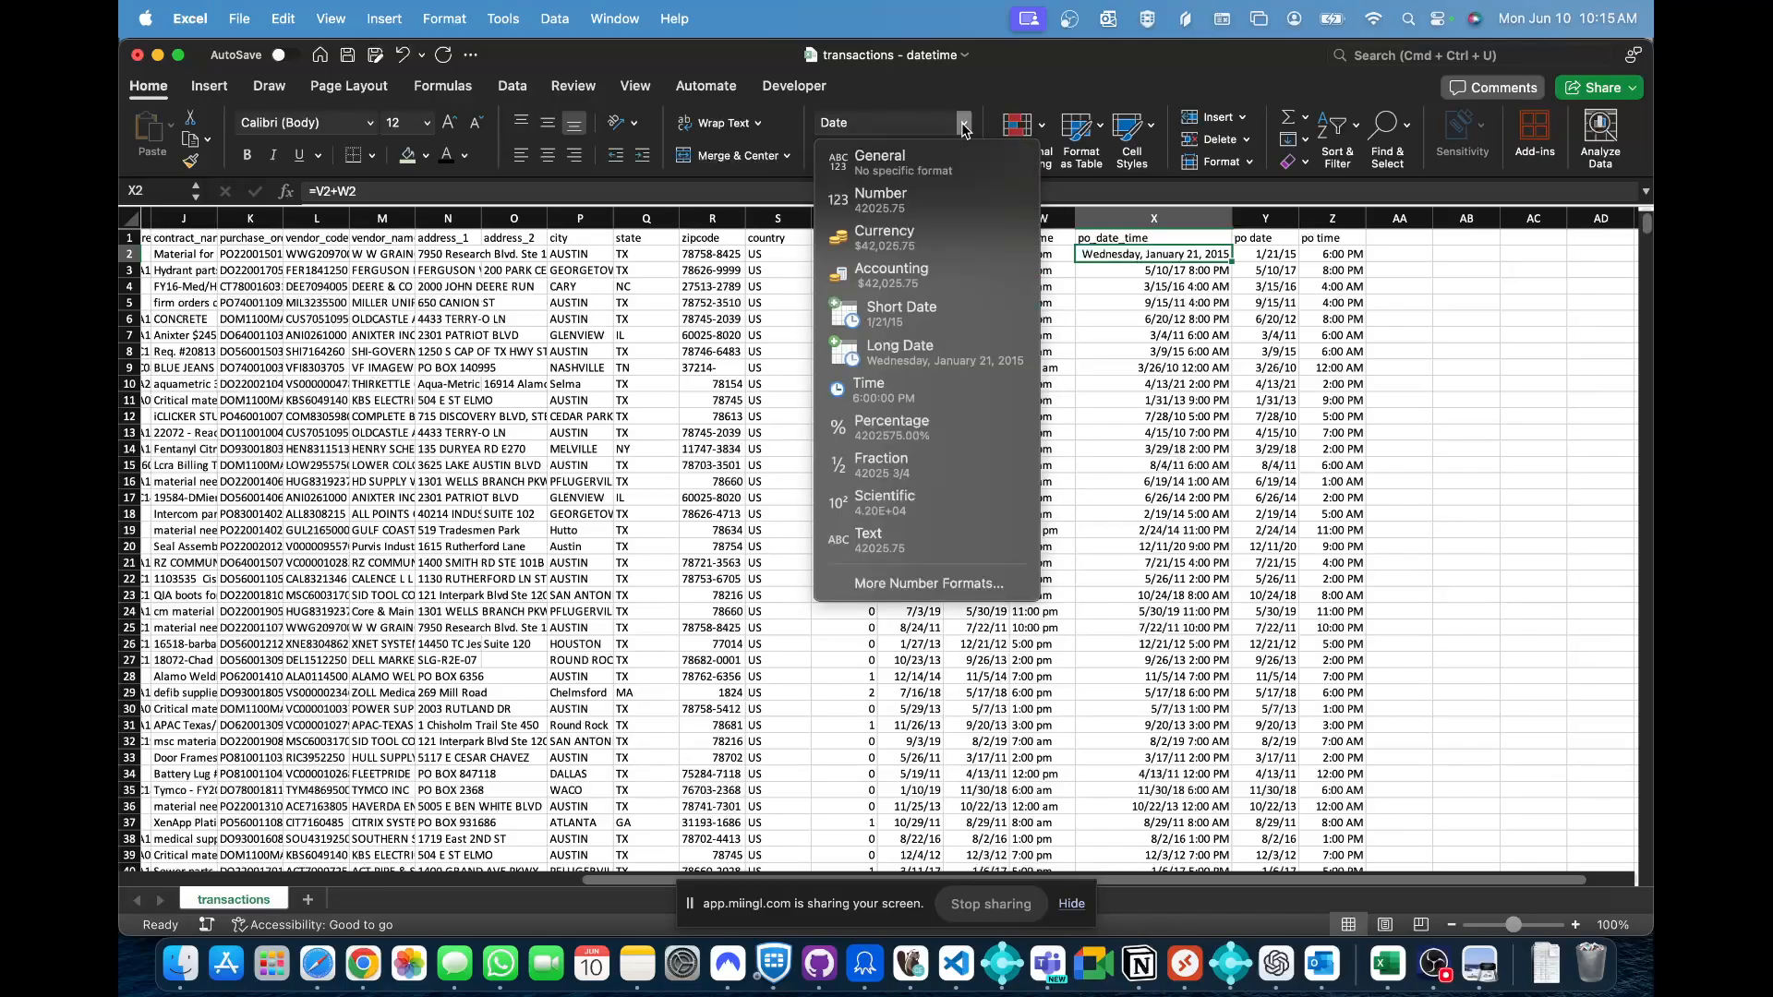
left_click(929, 391)
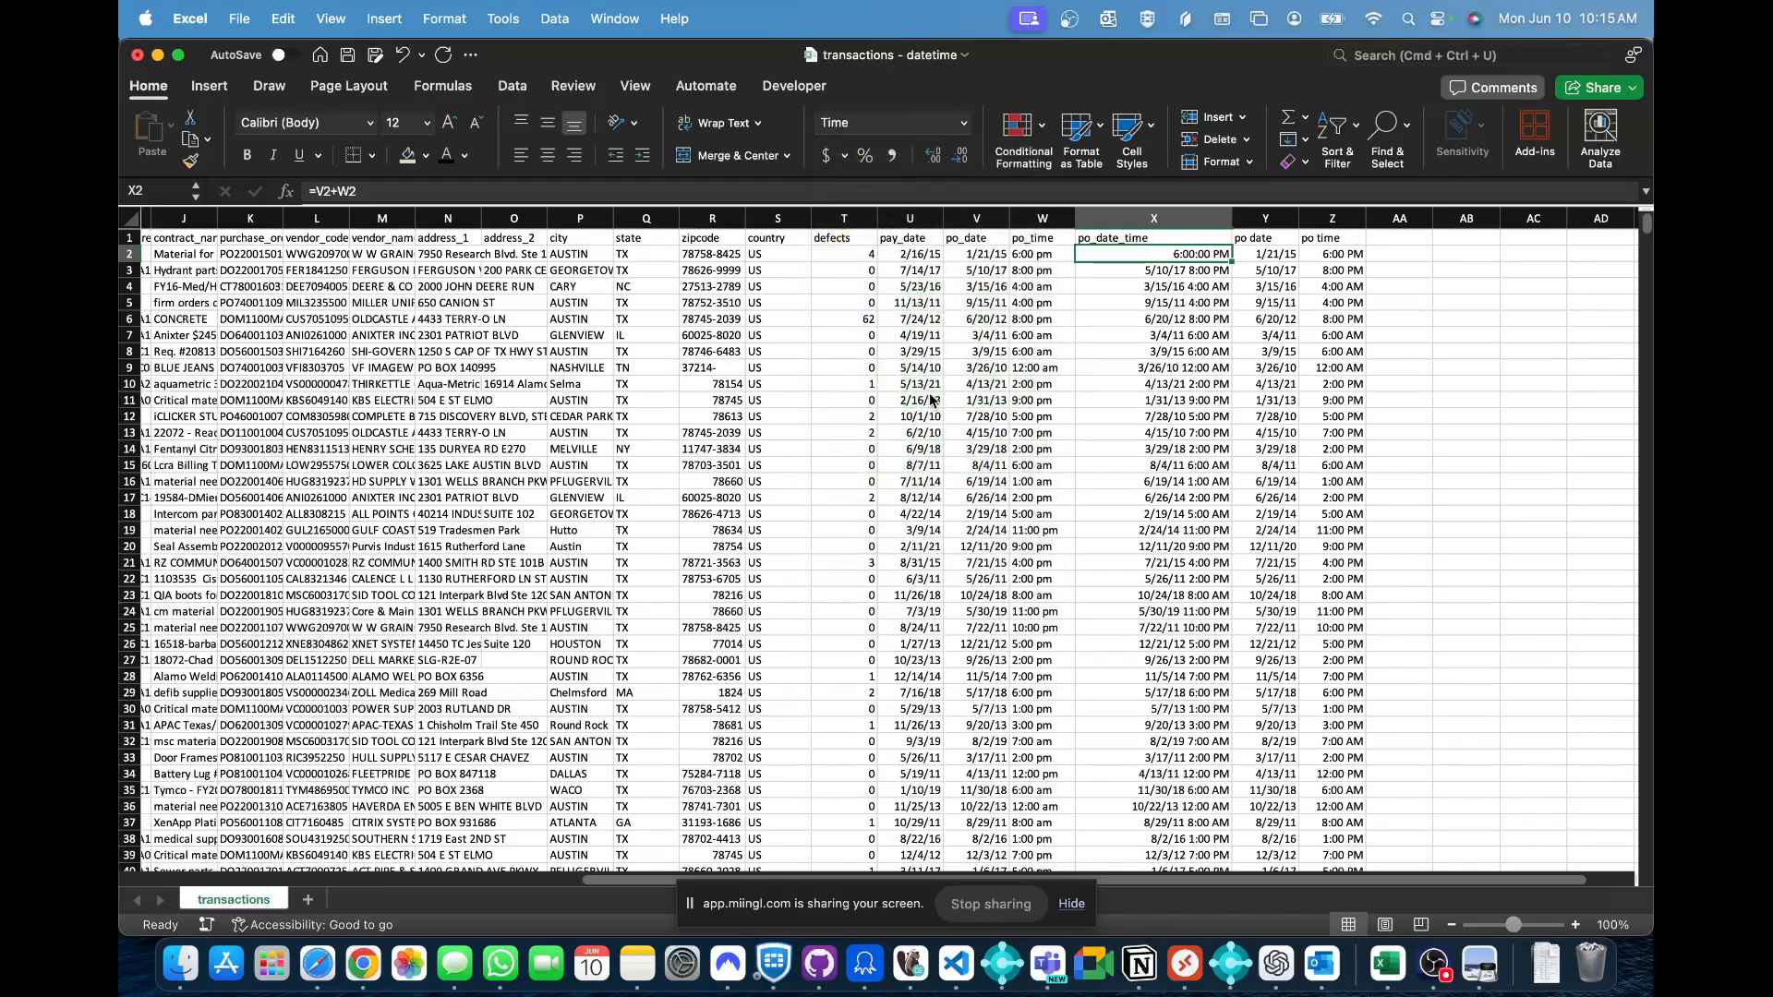
- Open the full number format settings for X2 and preview the time types 13:30 and 1:30 PM
left_click(964, 123)
left_click(962, 579)
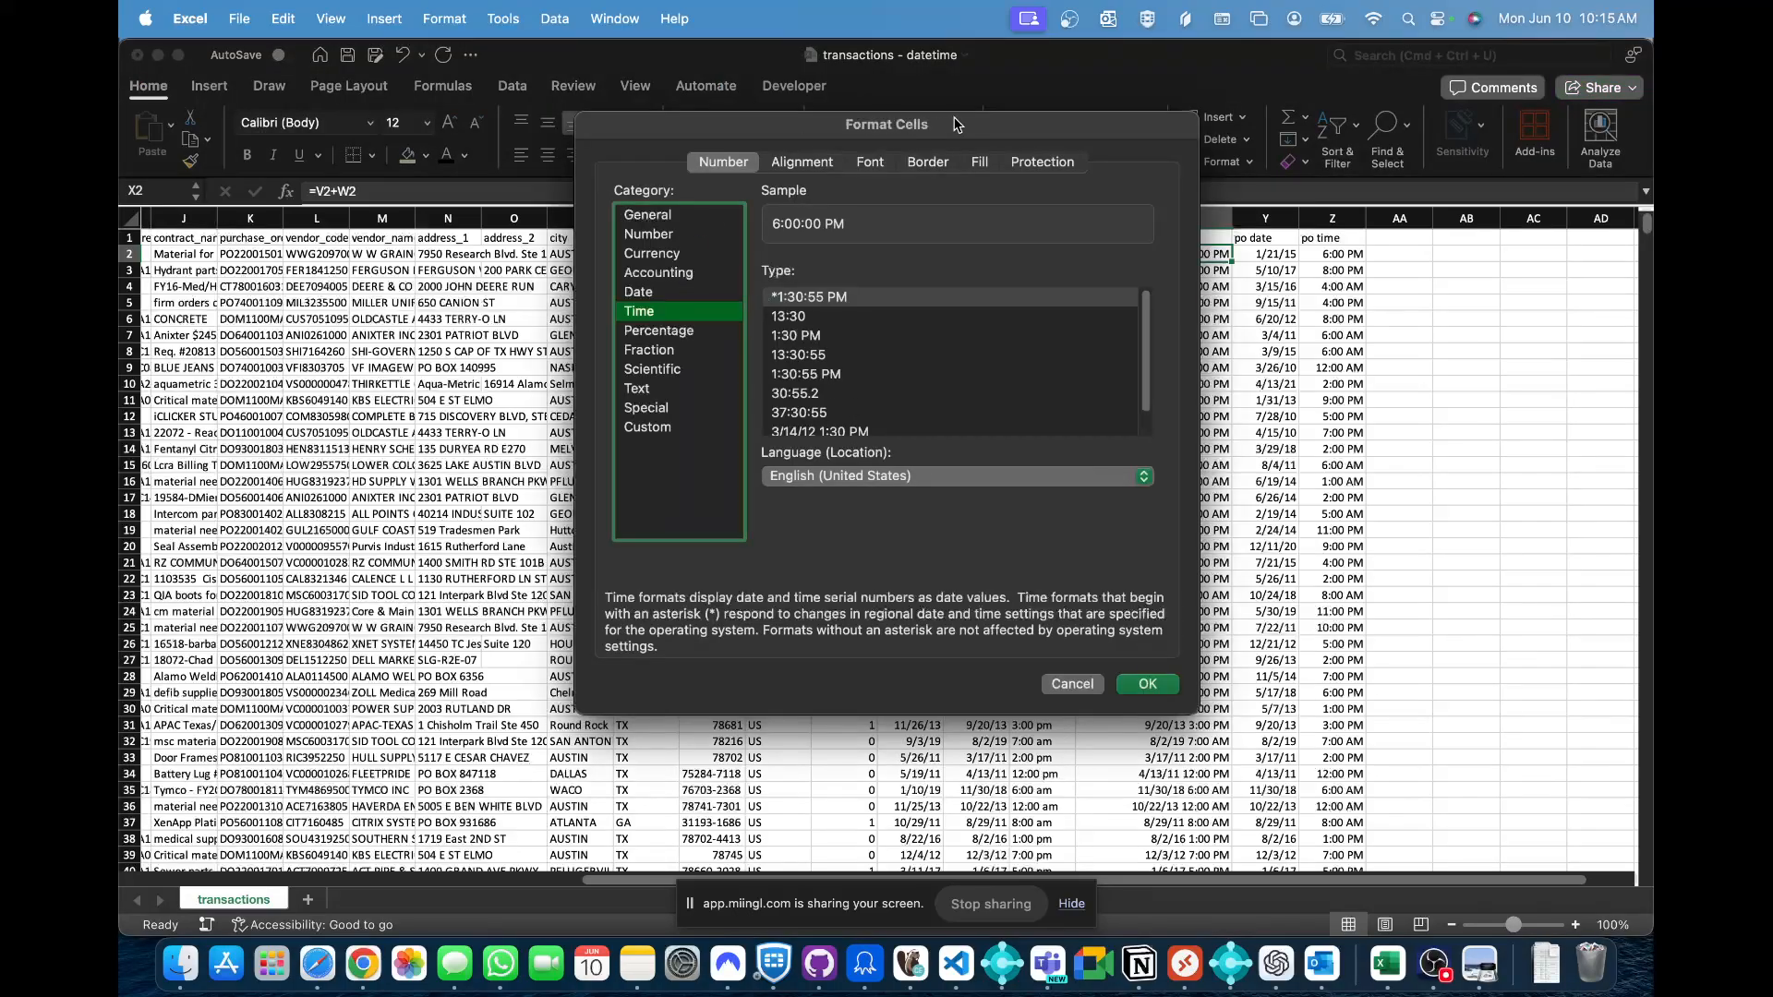
left_click_drag(955, 104, 646, 103)
left_click(573, 295)
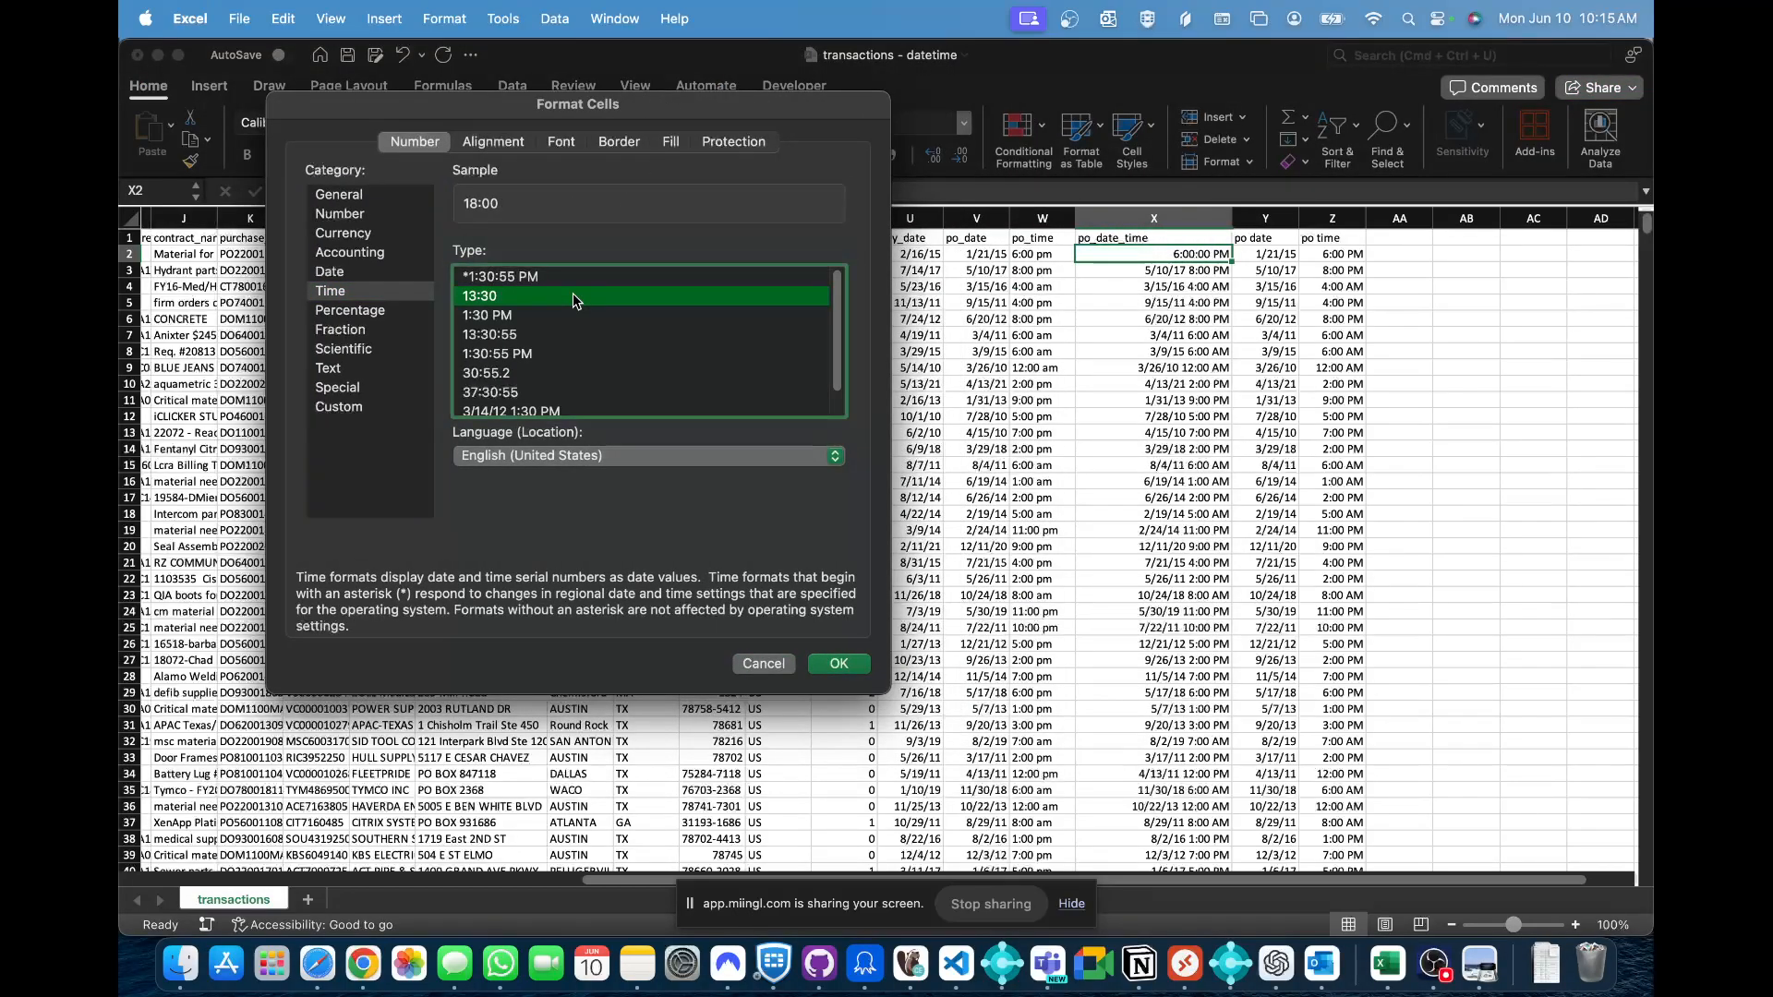
key("Down")
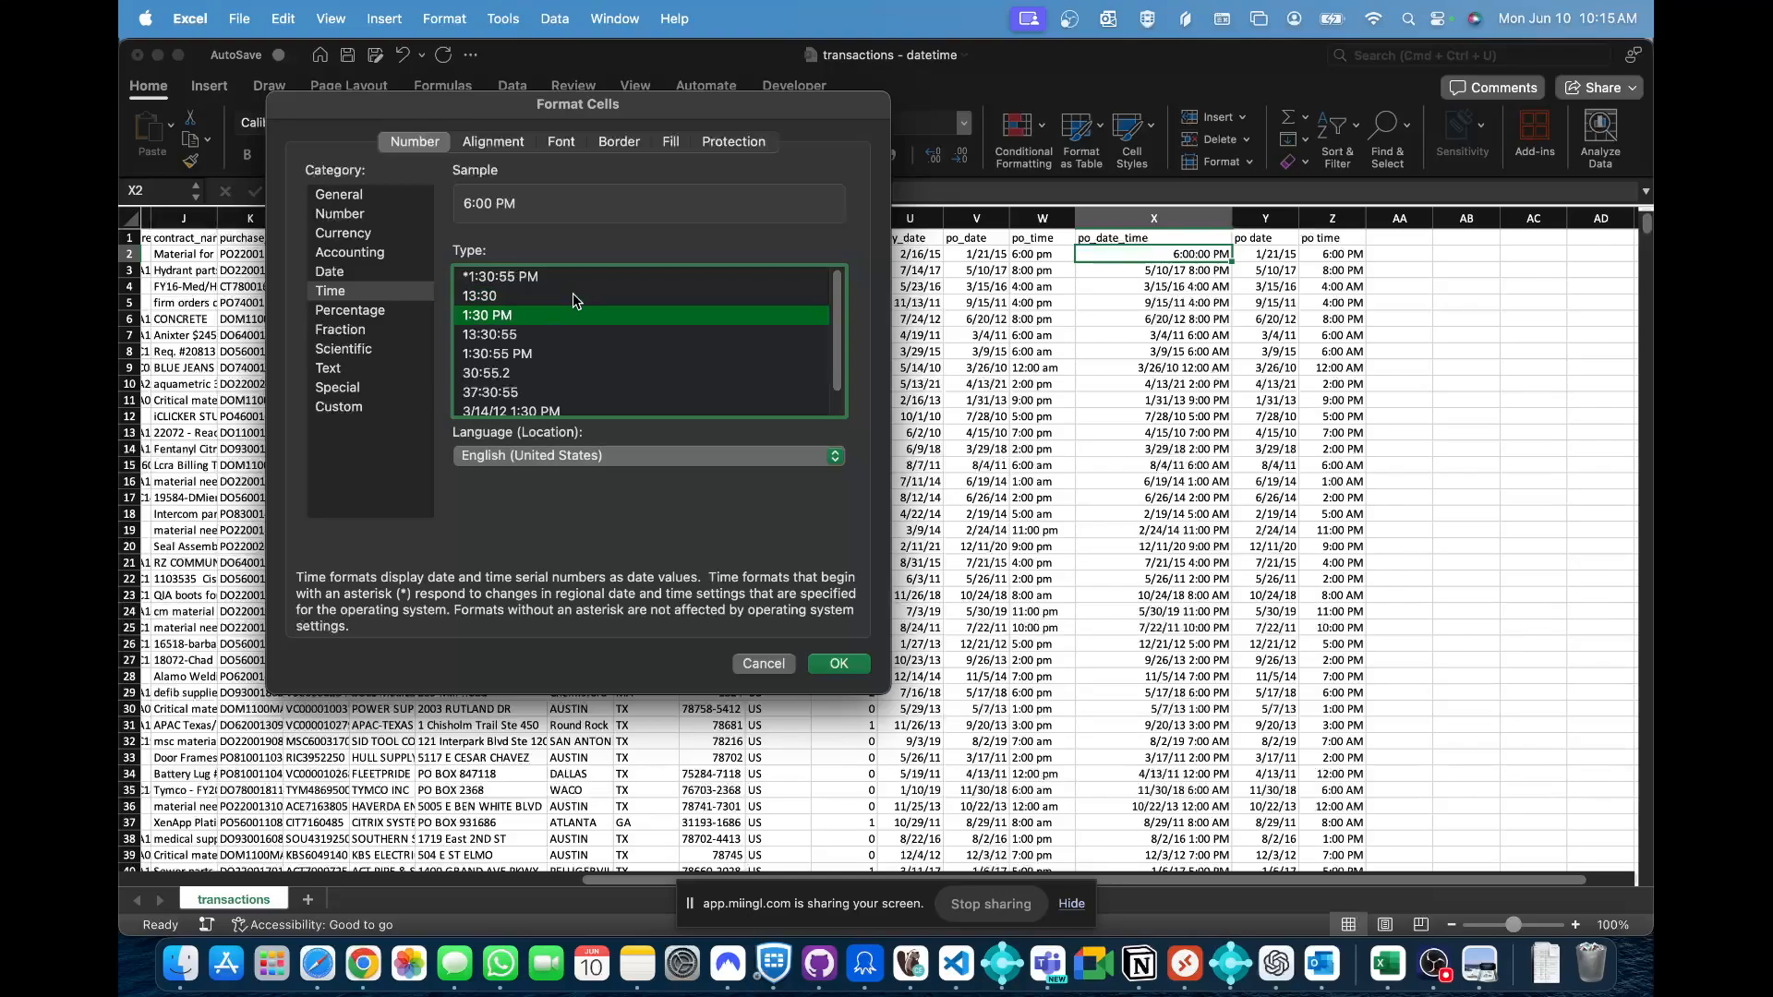
- Preview the available date types for X2 one after another, down to 14-Mar-2012
left_click(393, 273)
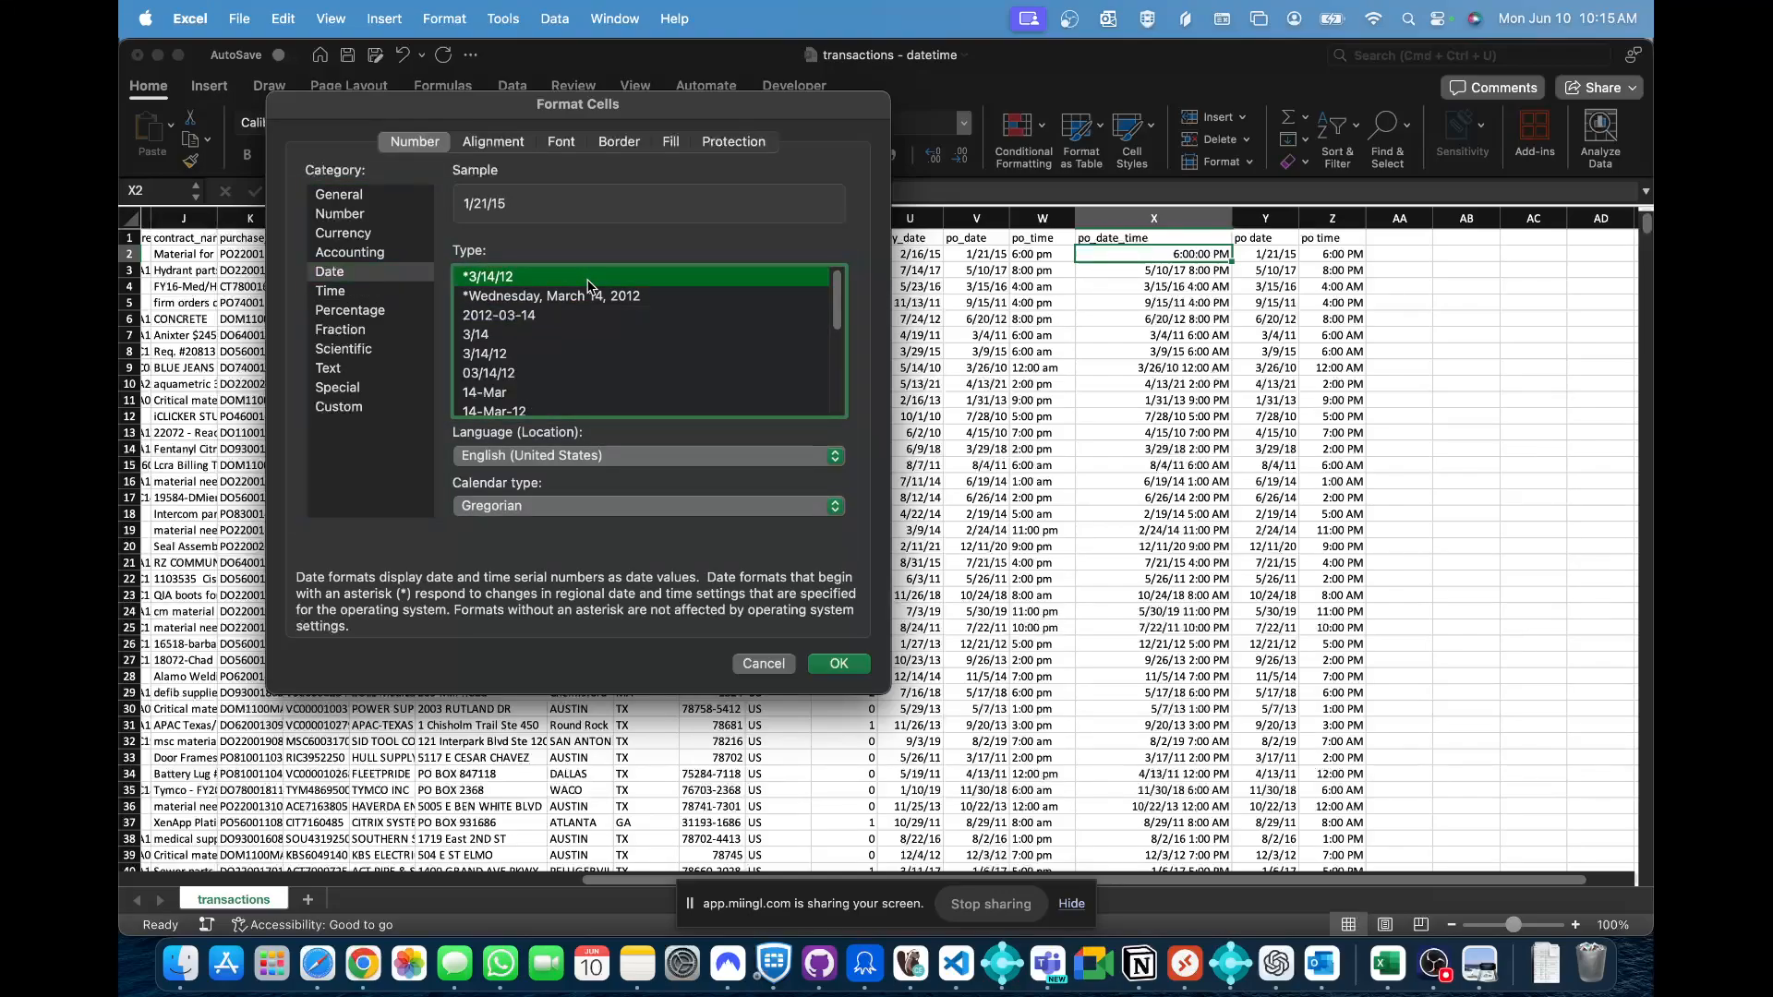
key("Down")
key("Down")
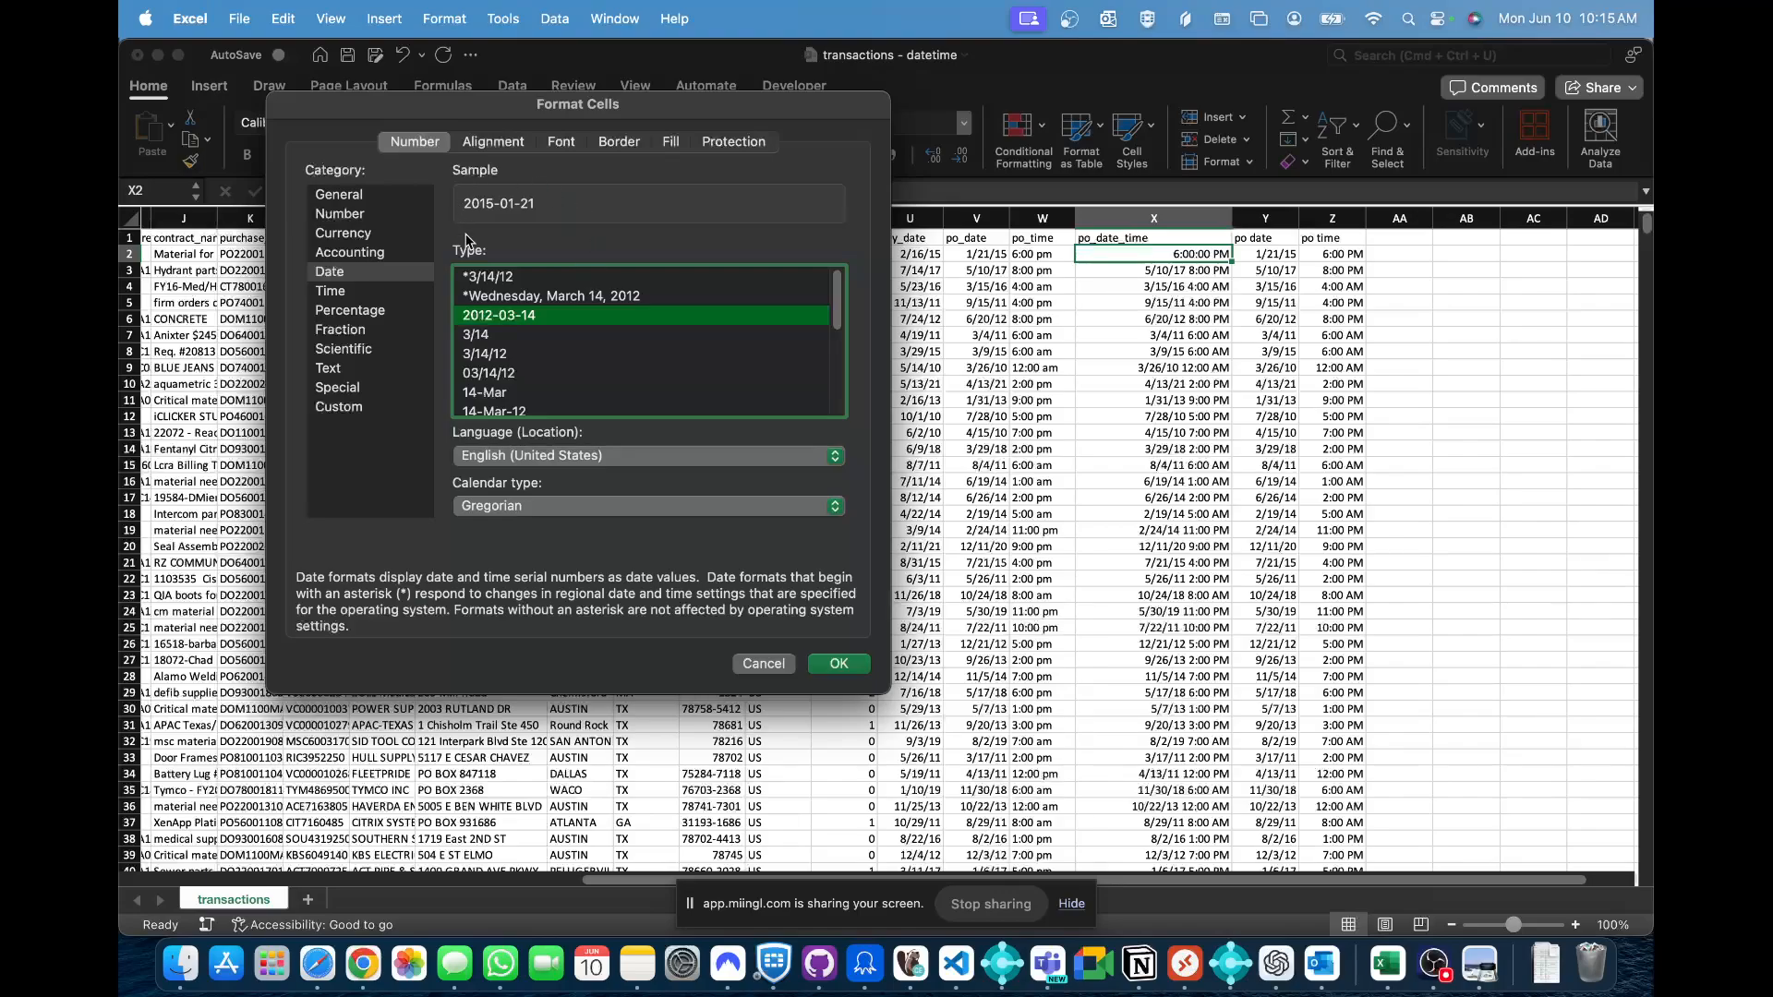
key("Down")
key("Down")
key("Down")
key("Down")
key("Down")
key("Down")
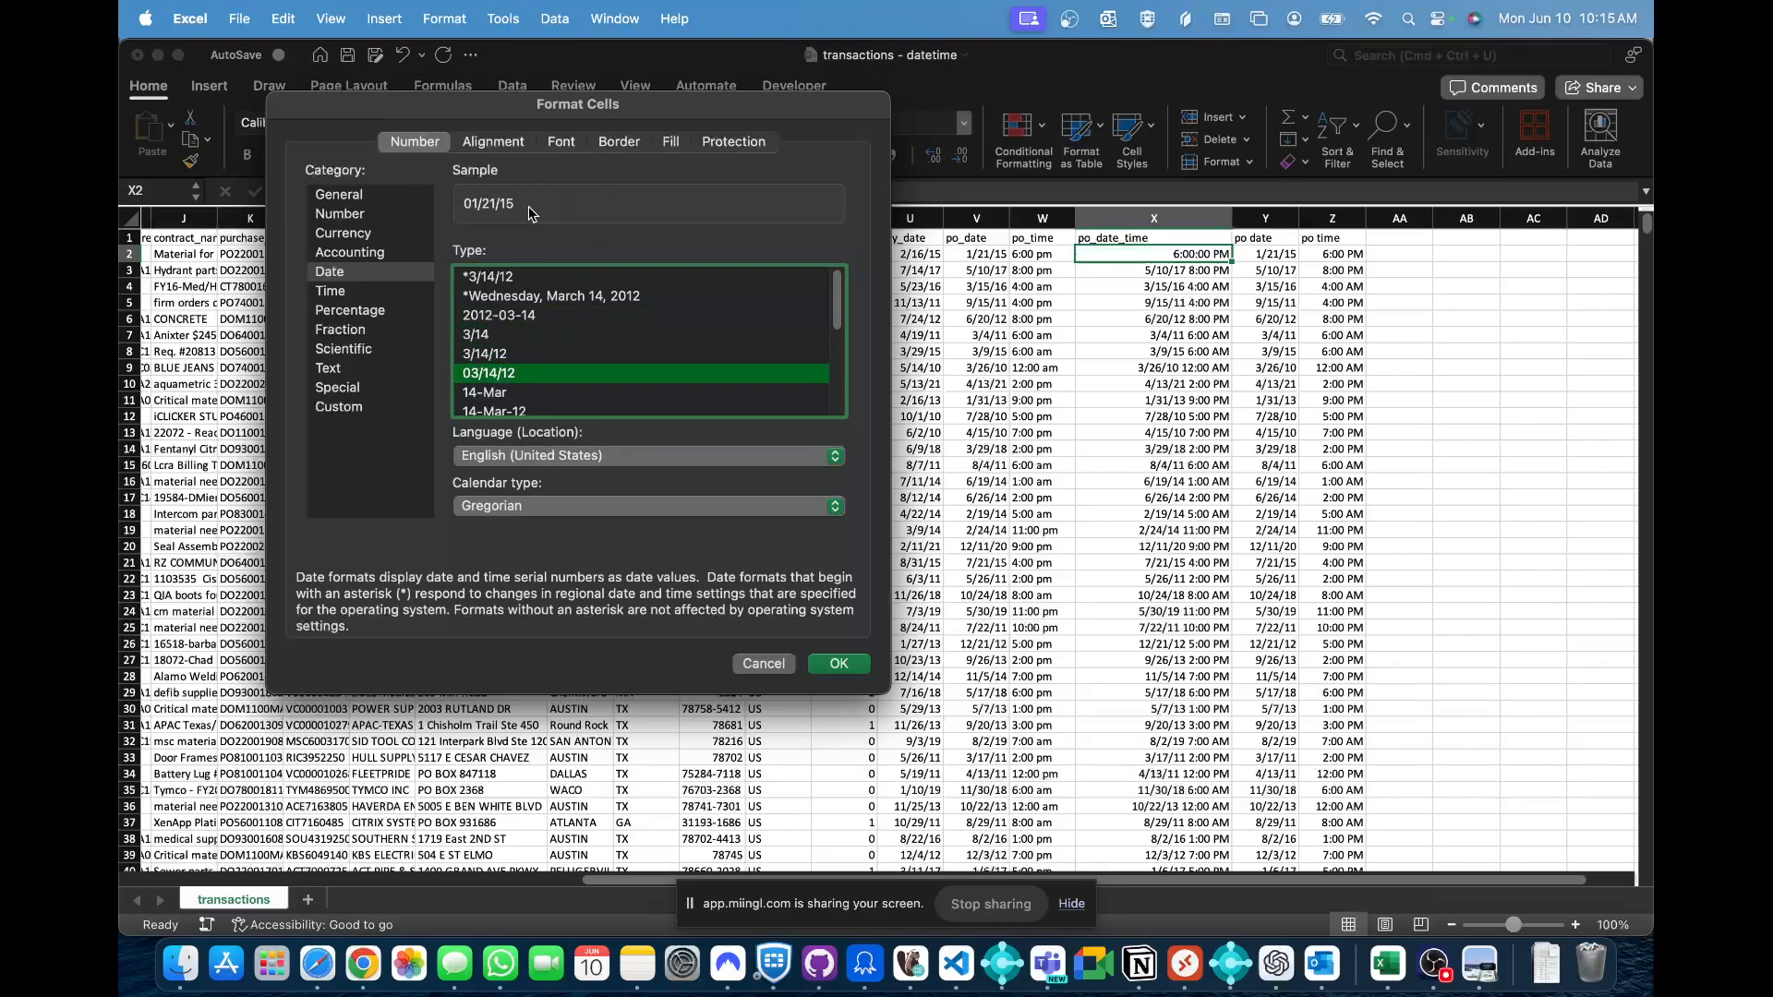
key("Down")
key("Down")
key("Down")
key("Down")
key("Down")
key("Down")
key("Down")
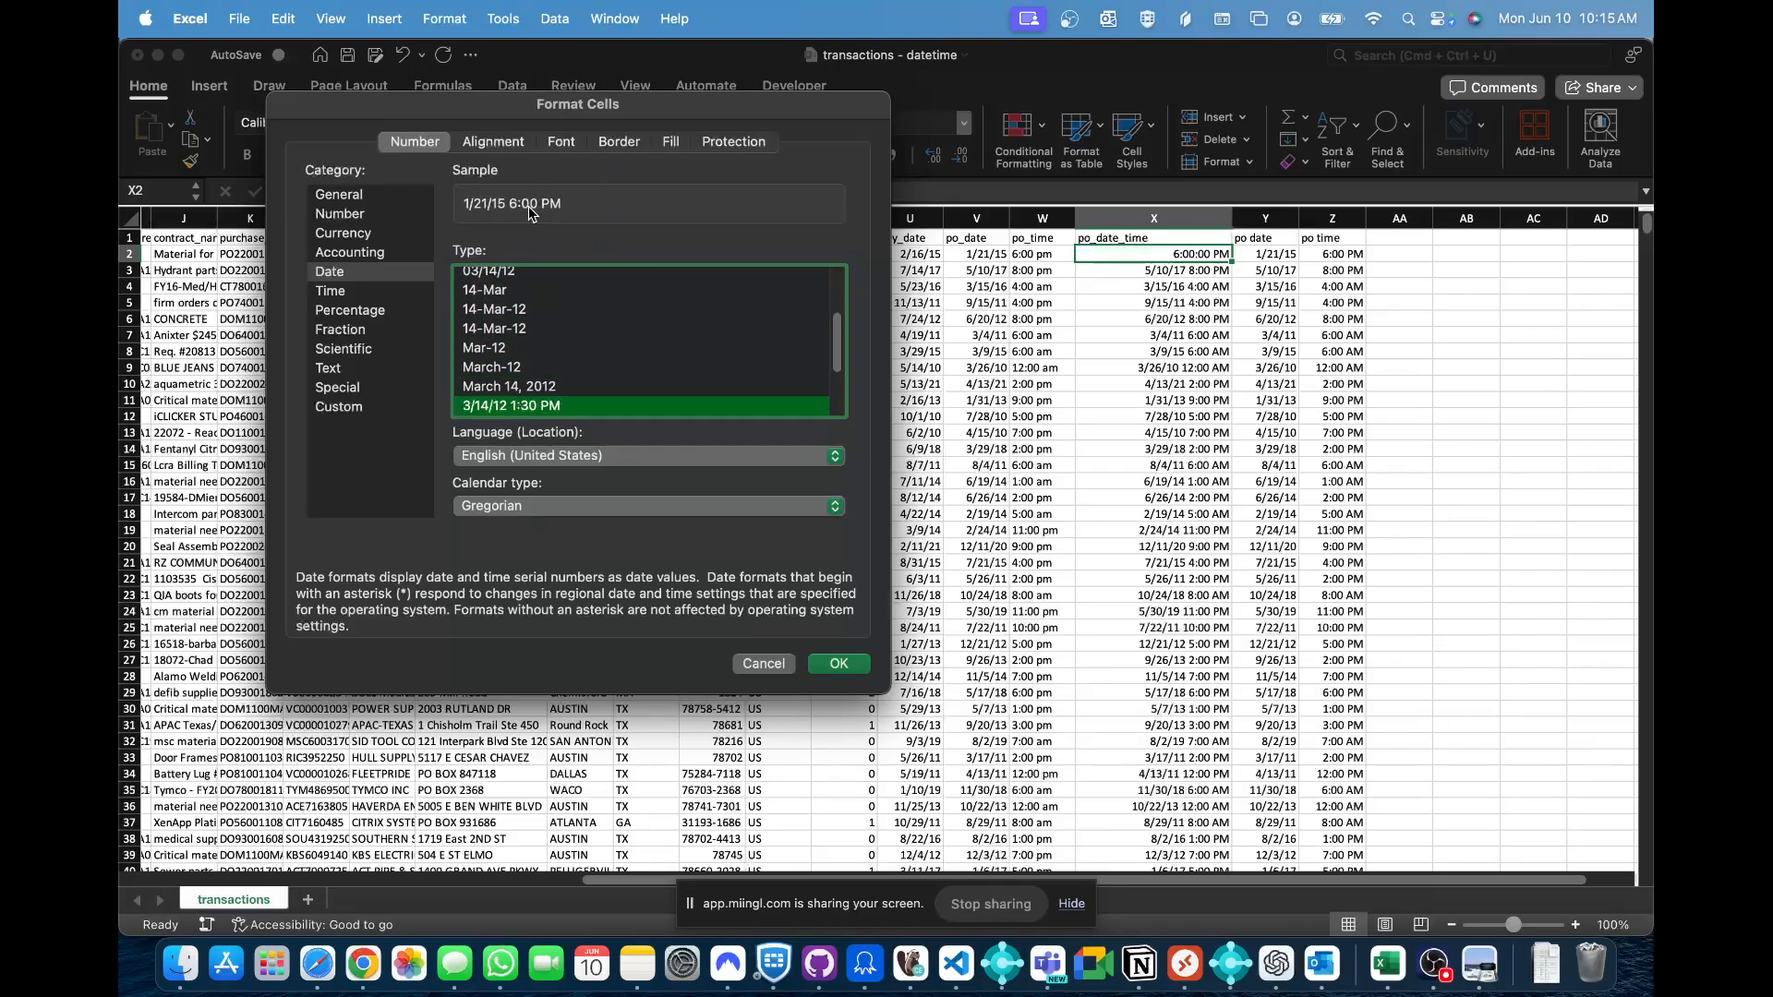
key("Down")
key("Down")
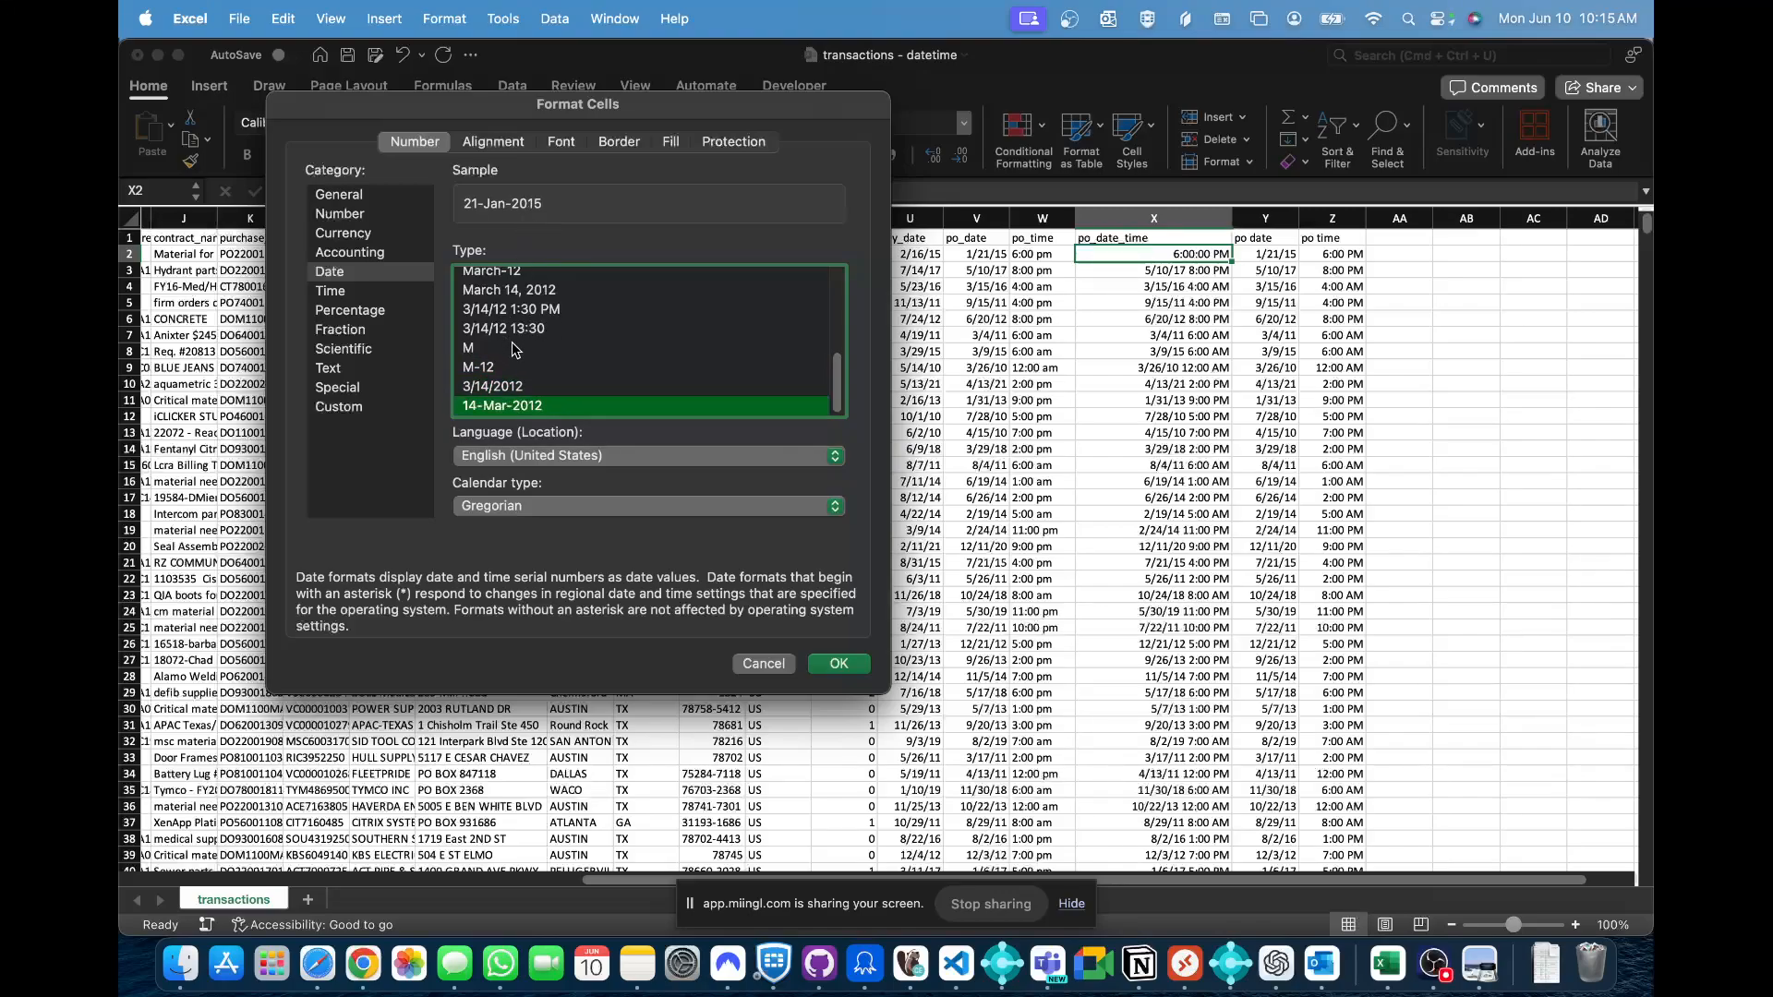
- Choose the date type 3/14/12 1:30 PM for X2 and show its custom format code
scroll(569, 330, "up", 3)
scroll(569, 329, "up", 1)
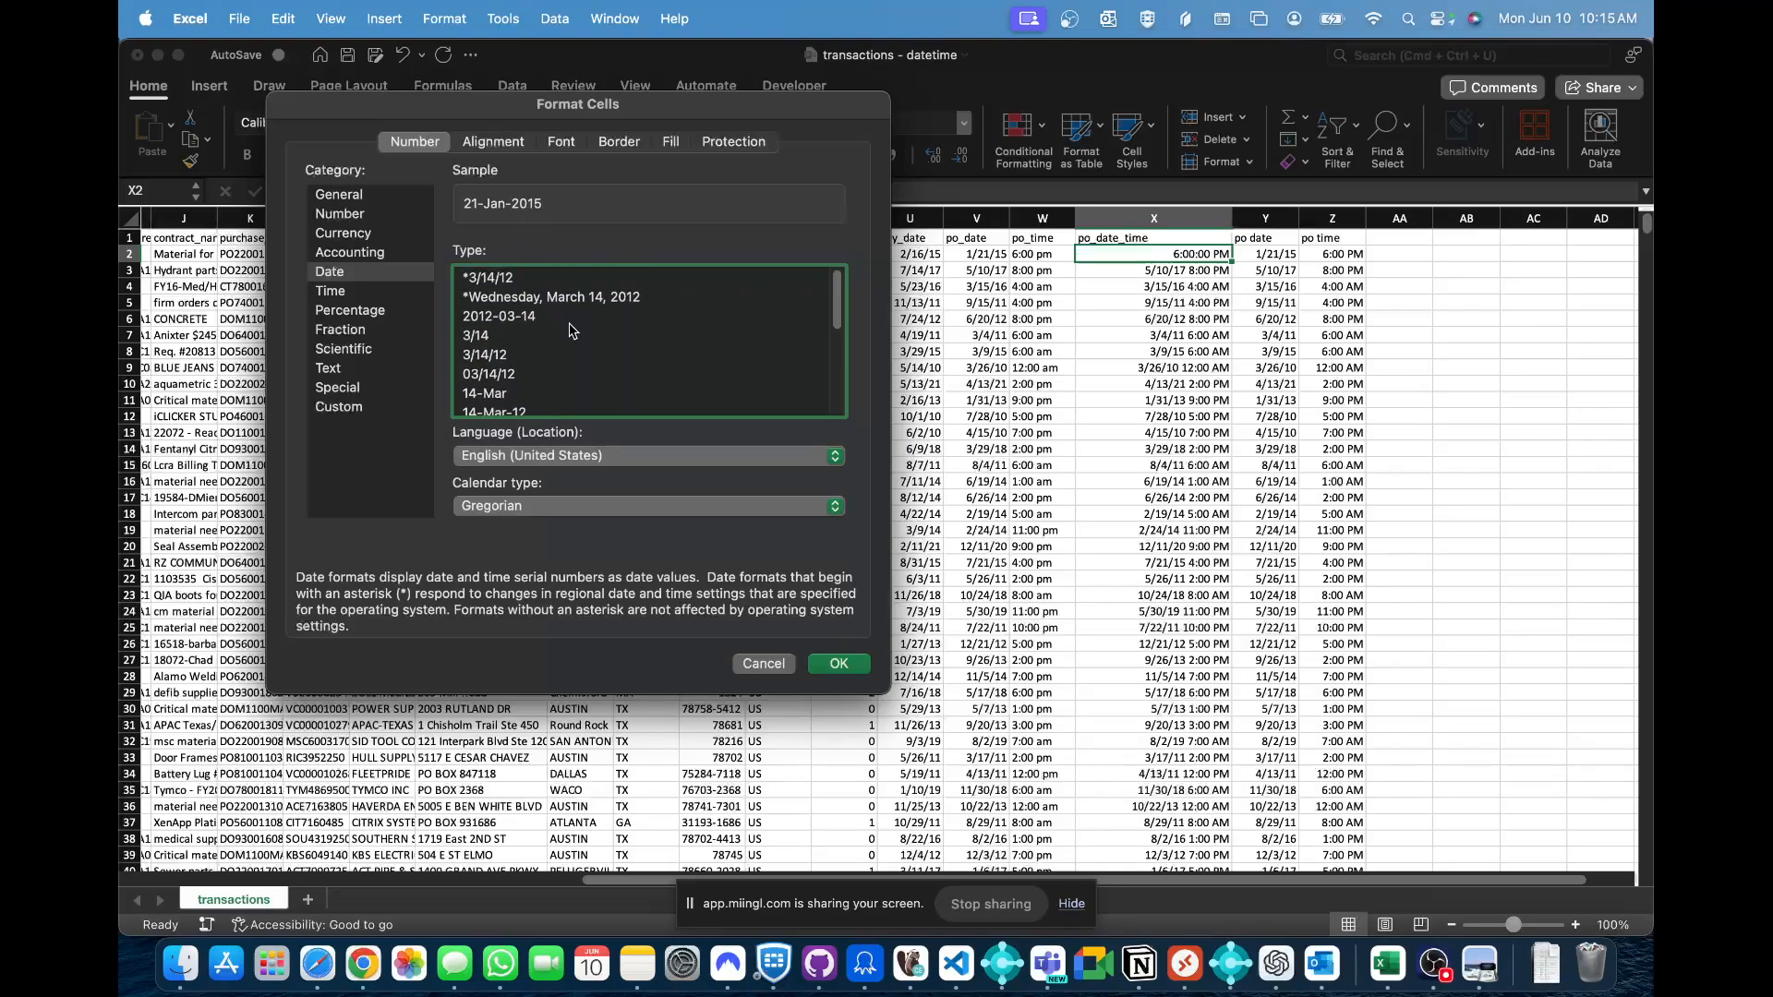
scroll(562, 369, "down", 3)
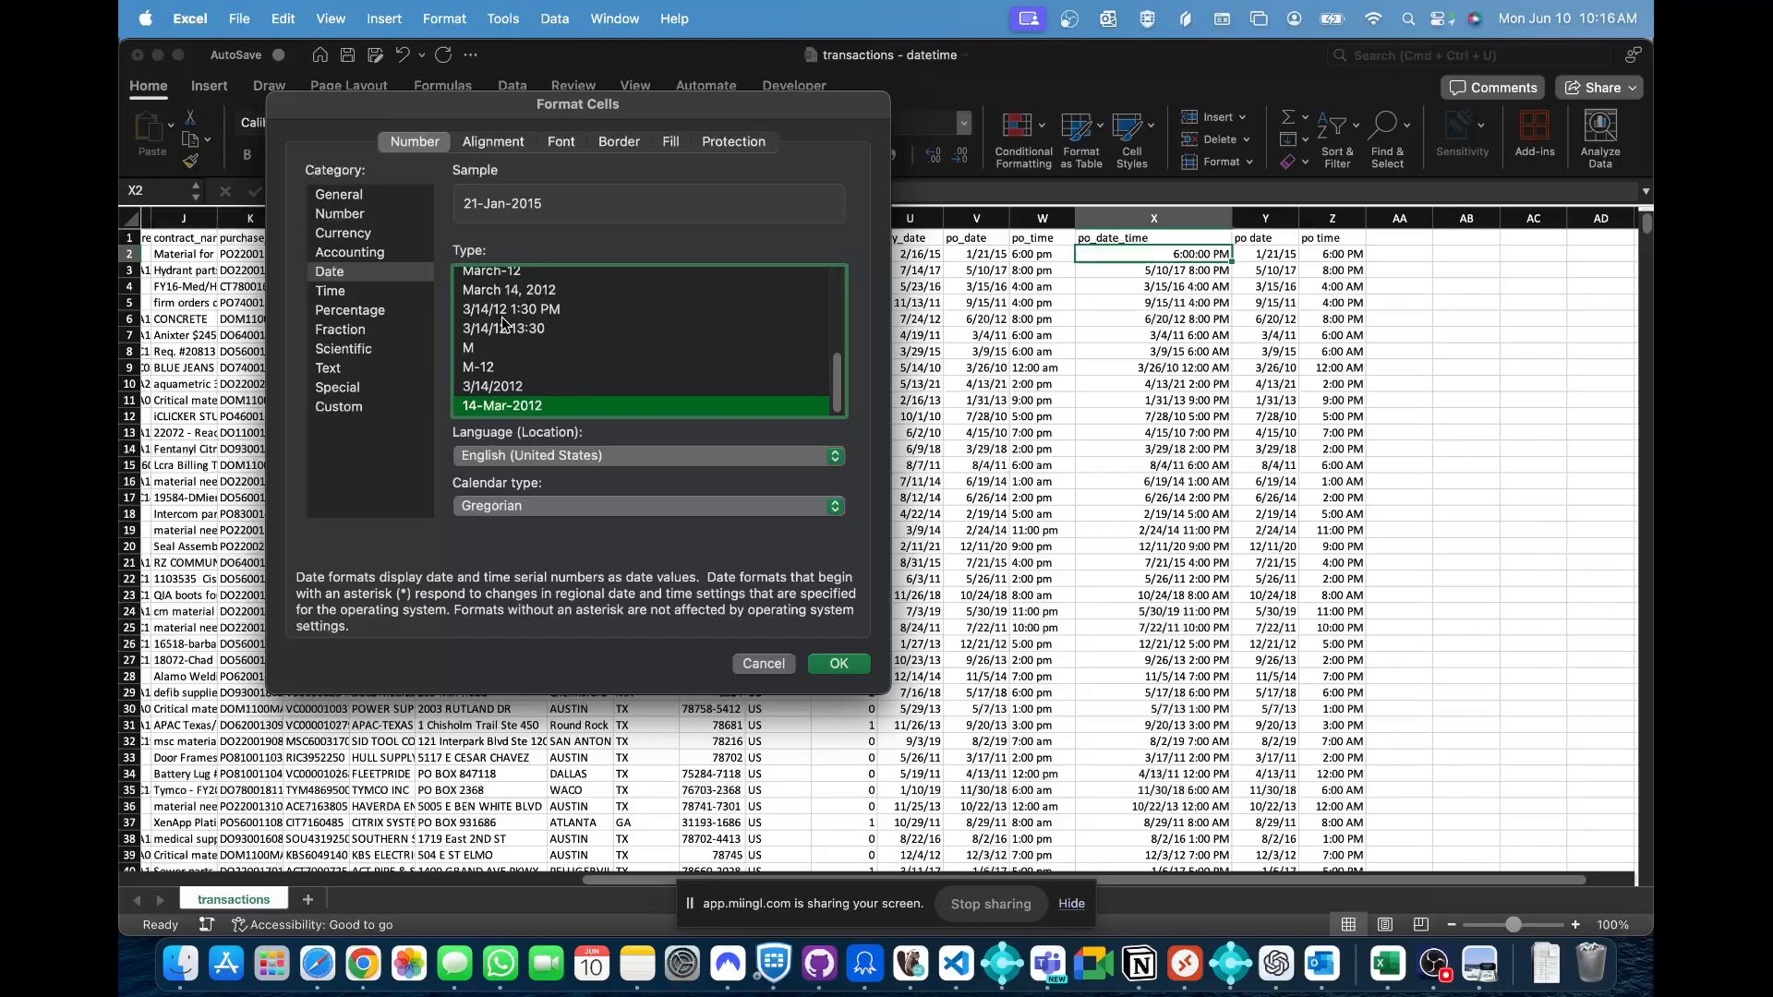
left_click(505, 318)
left_click(360, 411)
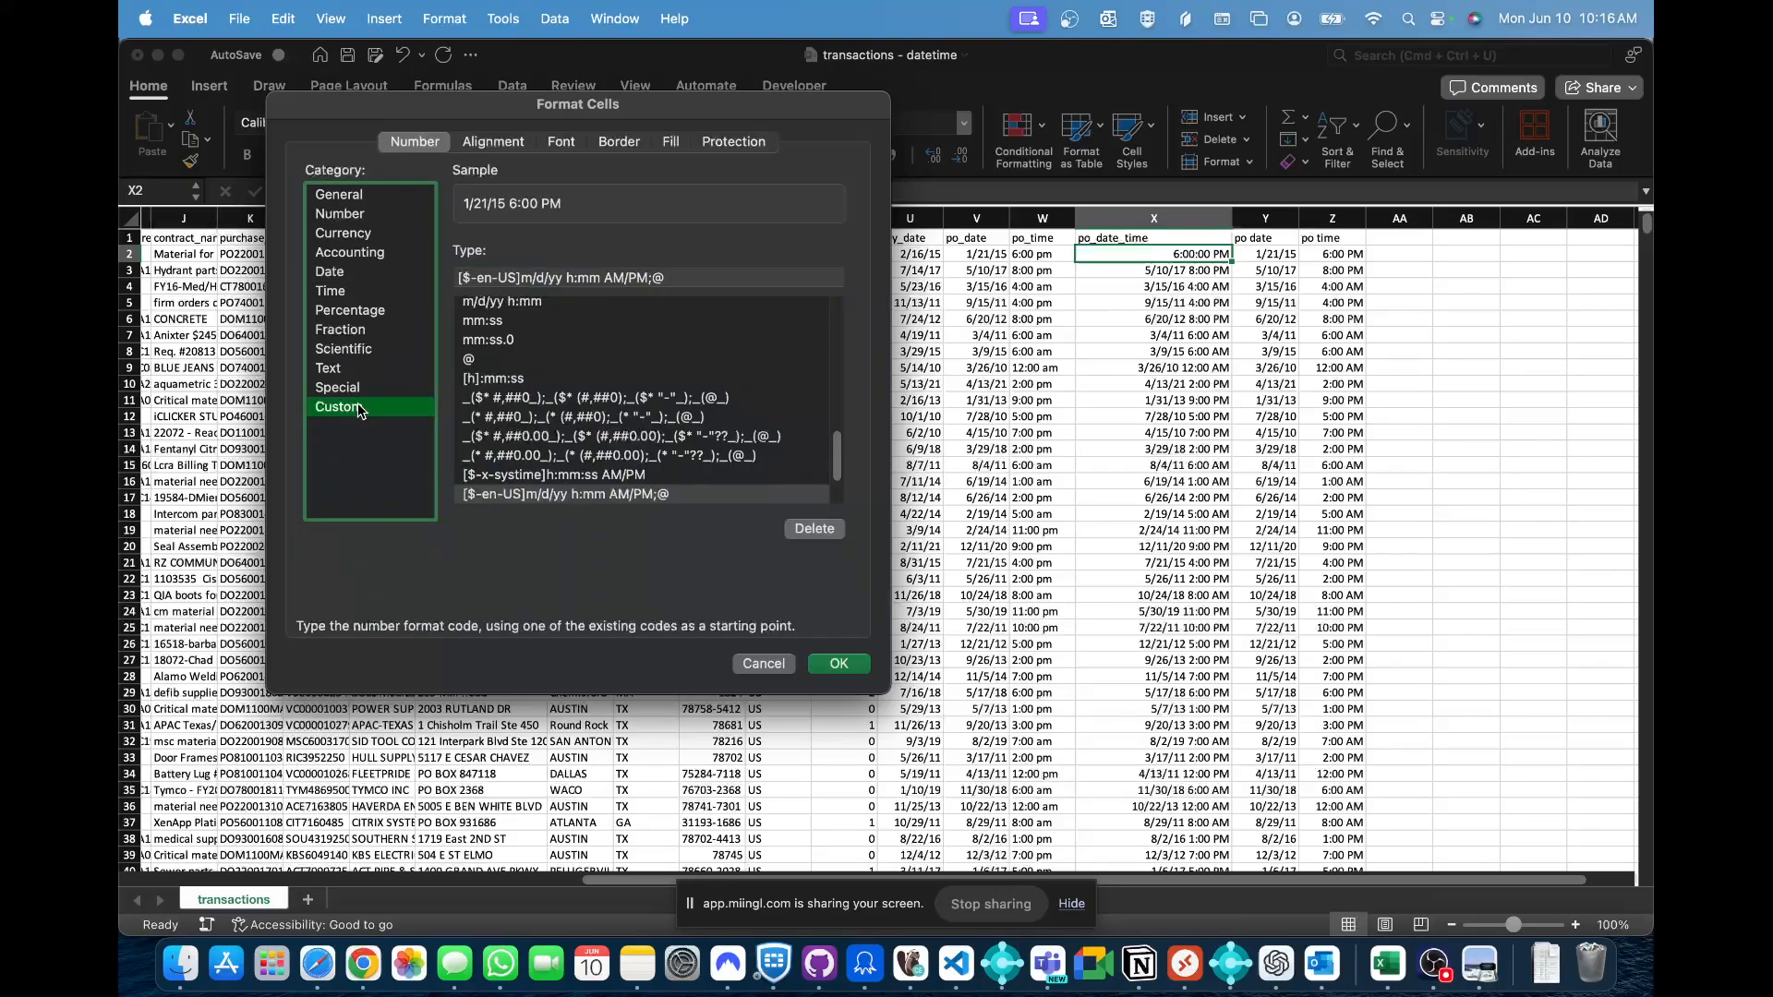
- Examine the custom format code for X2, including its locale prefix [$-en-US], and the list of existing codes
left_click(673, 279)
scroll(591, 480, "down", 3)
scroll(584, 496, "up", 3)
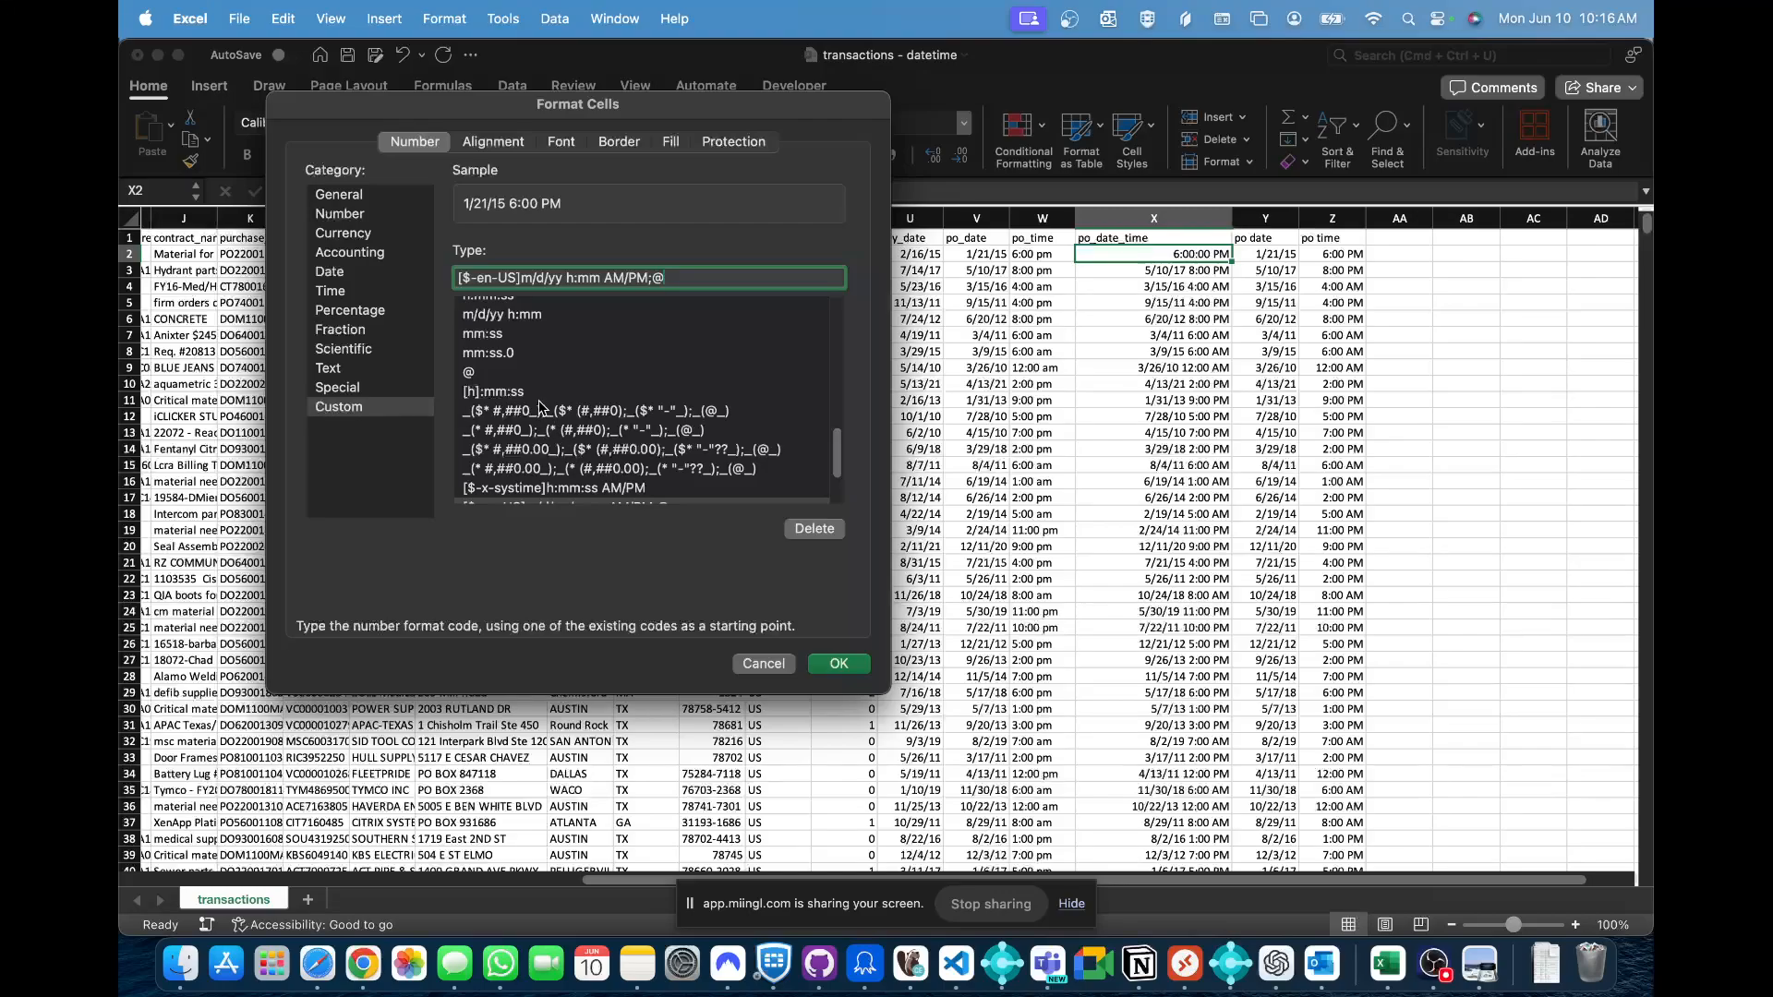
key("super+Tab")
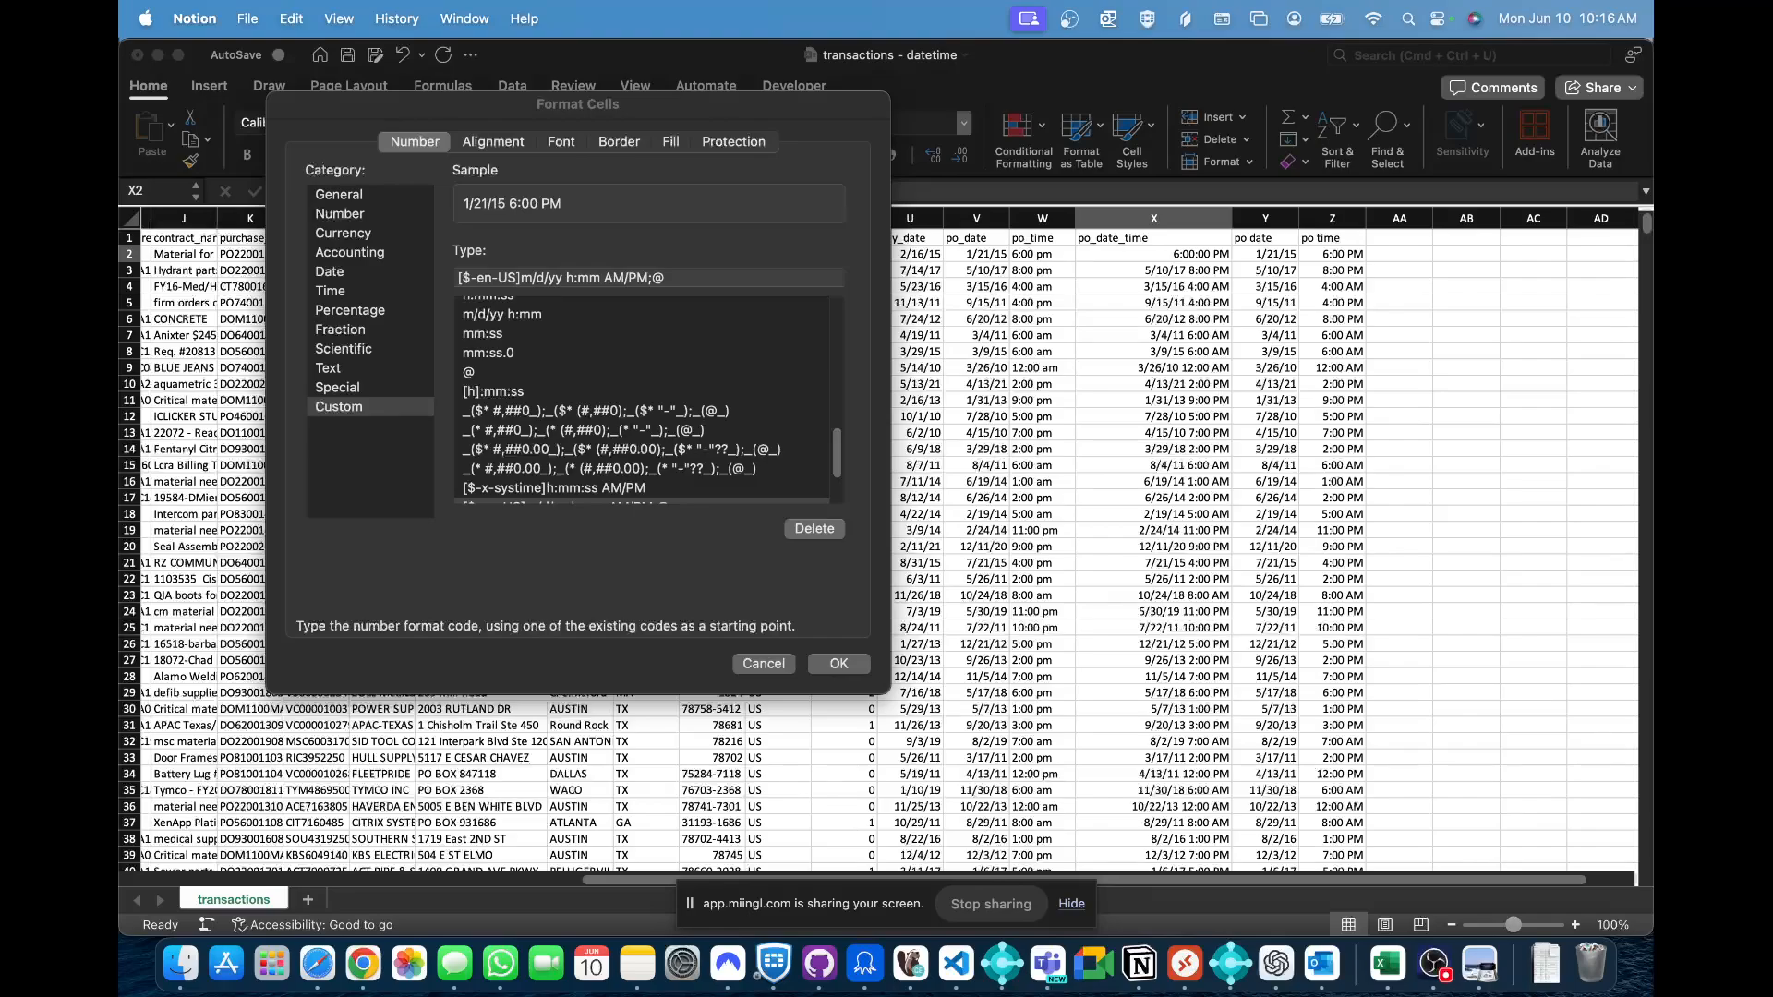
left_click(528, 282)
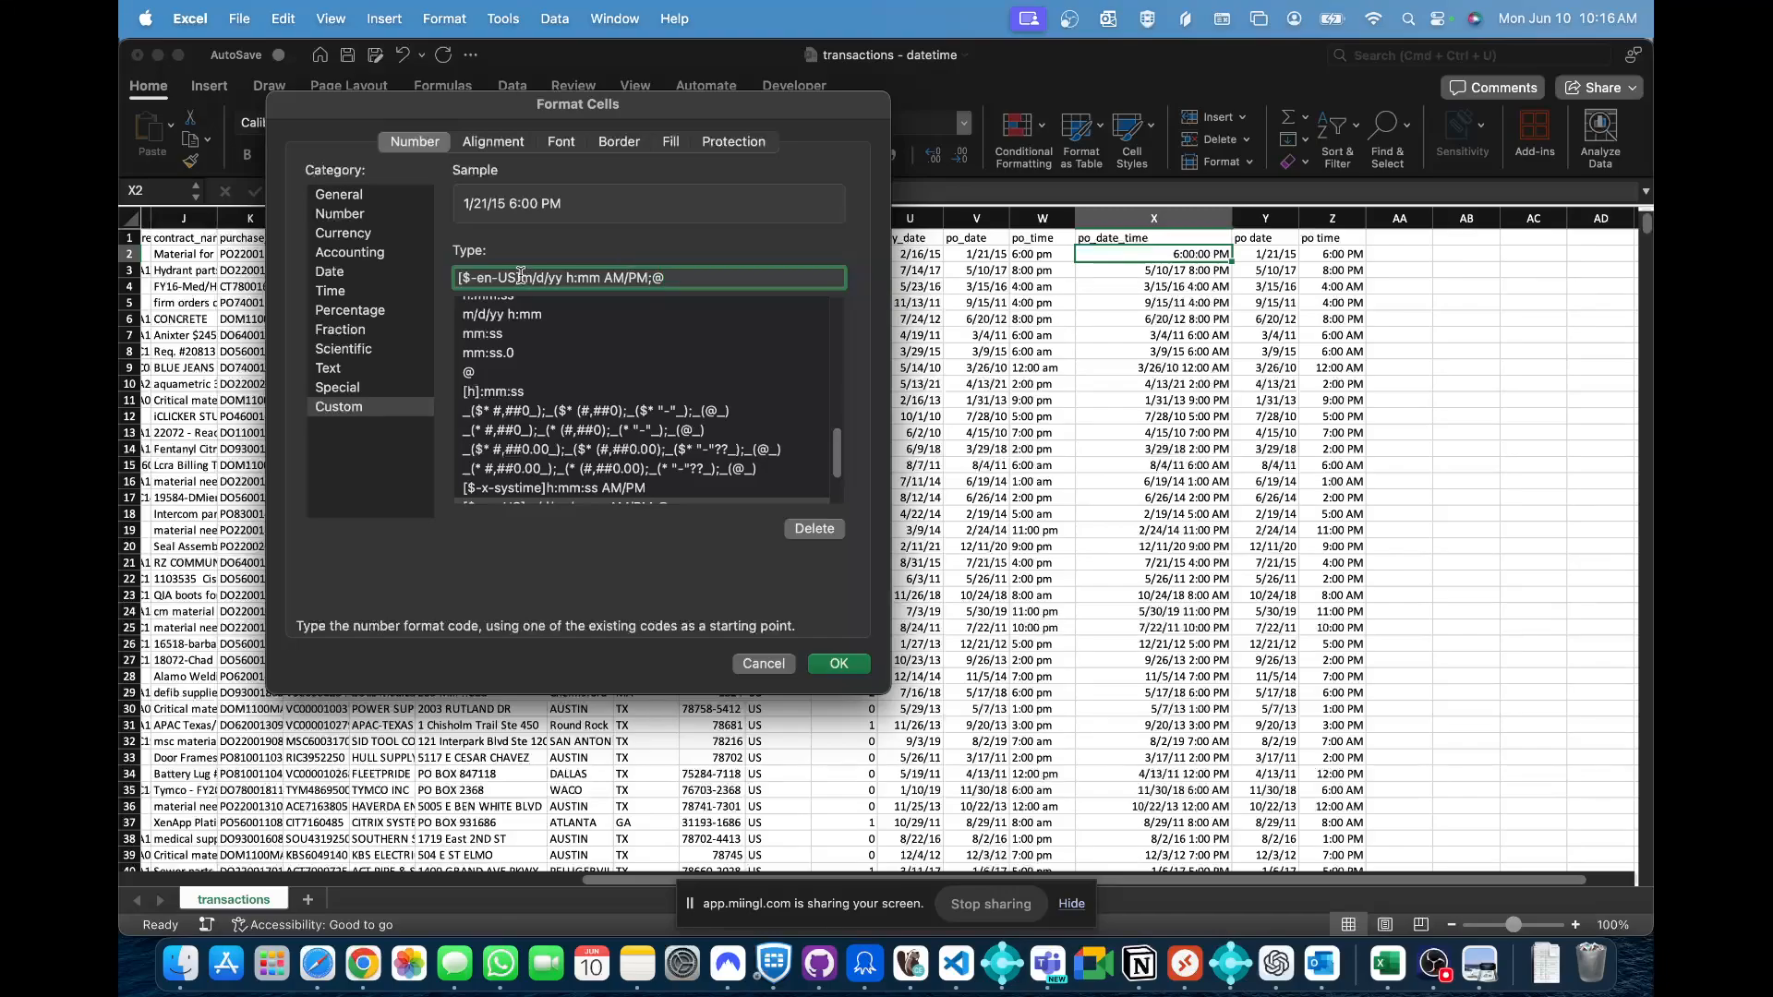
left_click_drag(522, 278, 438, 281)
- Pick the existing custom code m/d/yy h:mm for X2 and look through the neighbouring codes
left_click(512, 315)
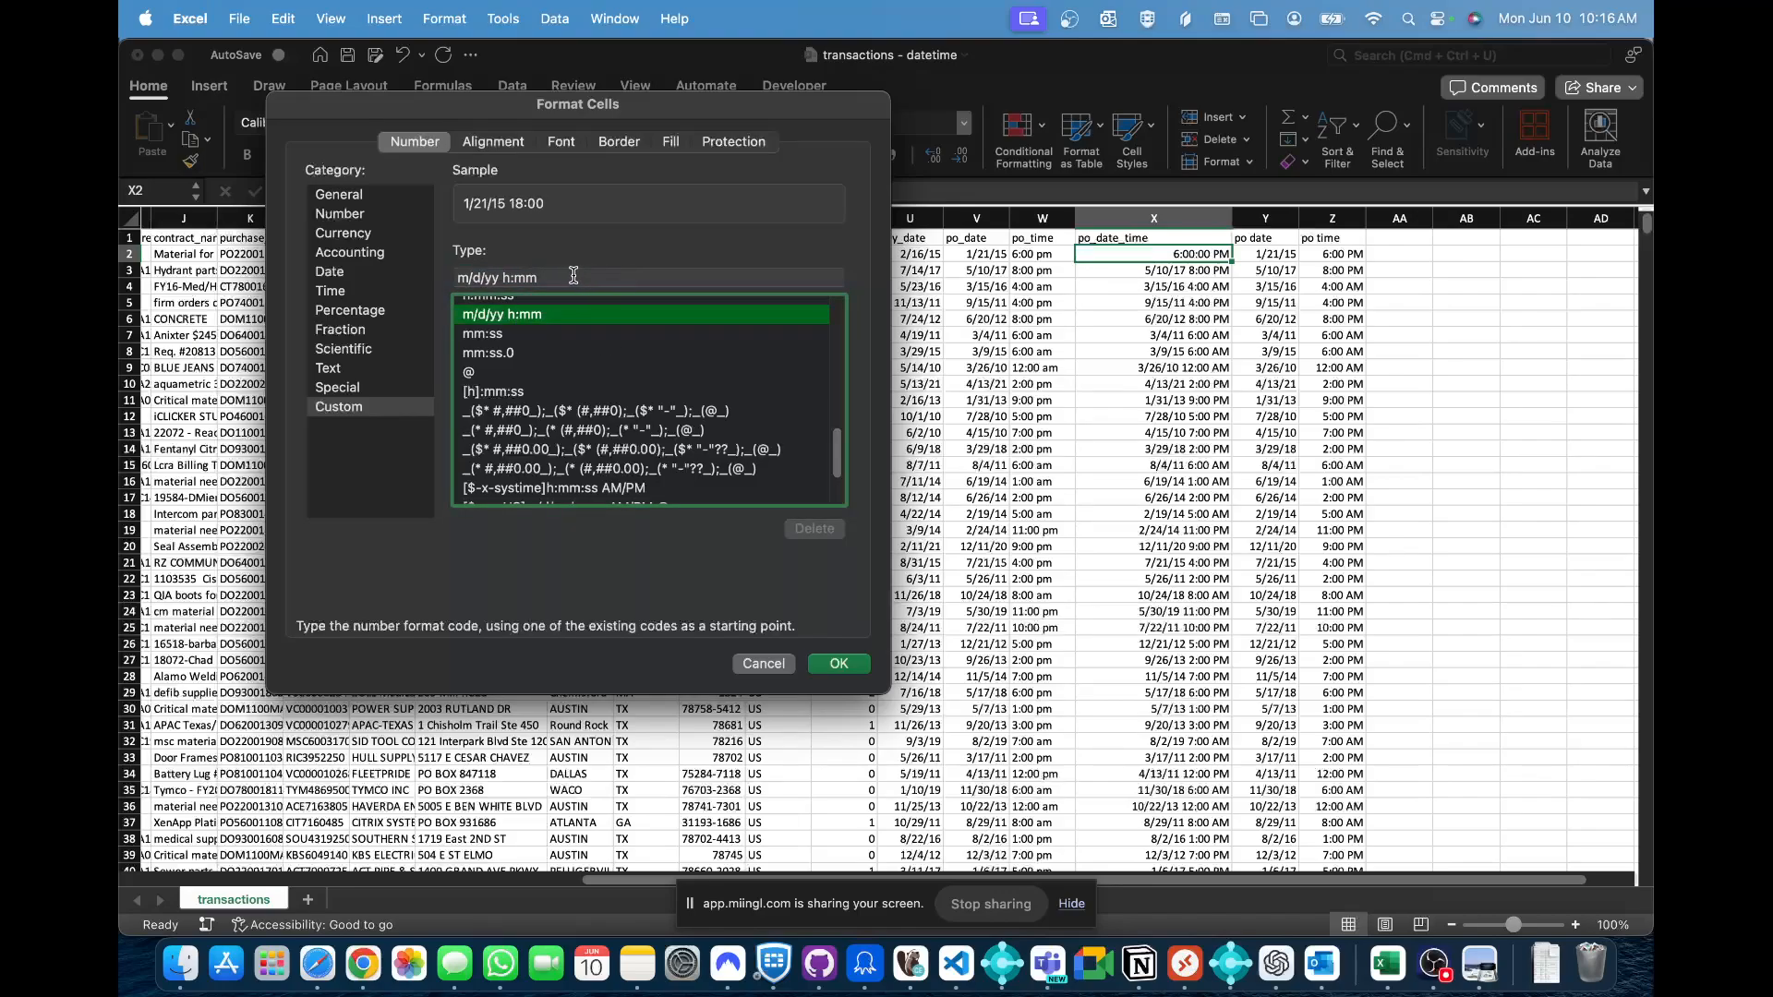
scroll(586, 371, "up", 2)
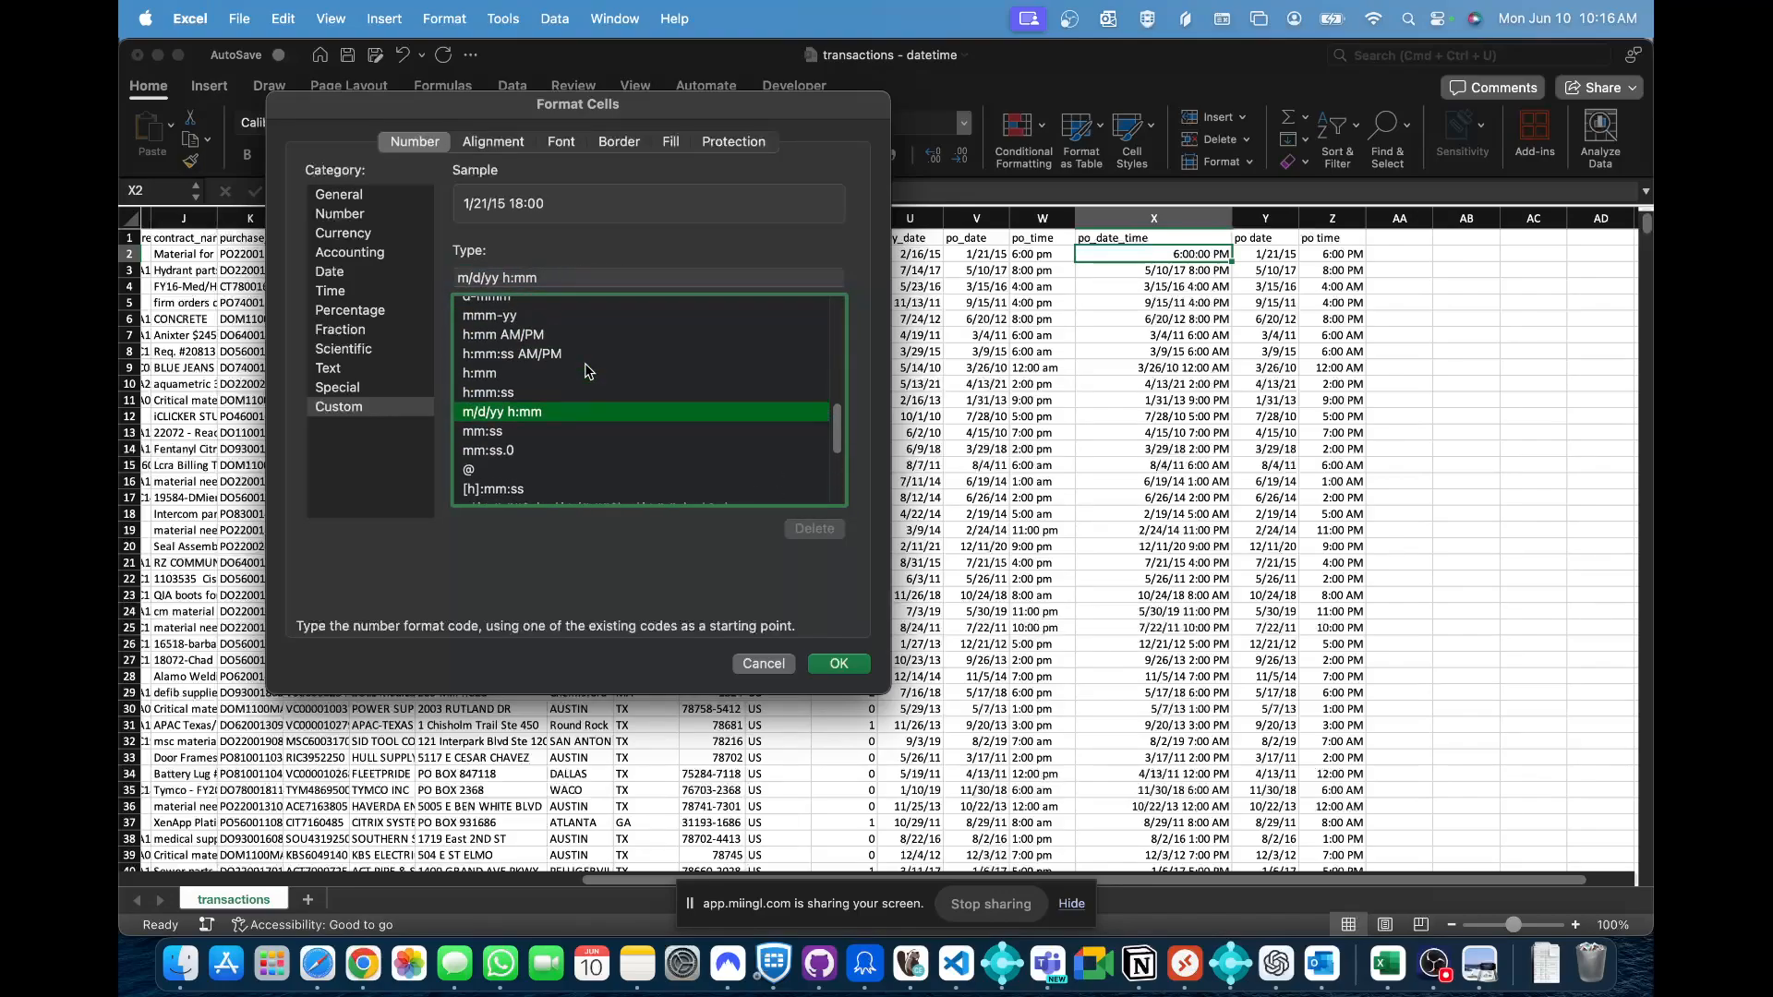
scroll(585, 371, "up", 3)
scroll(566, 351, "down", 2)
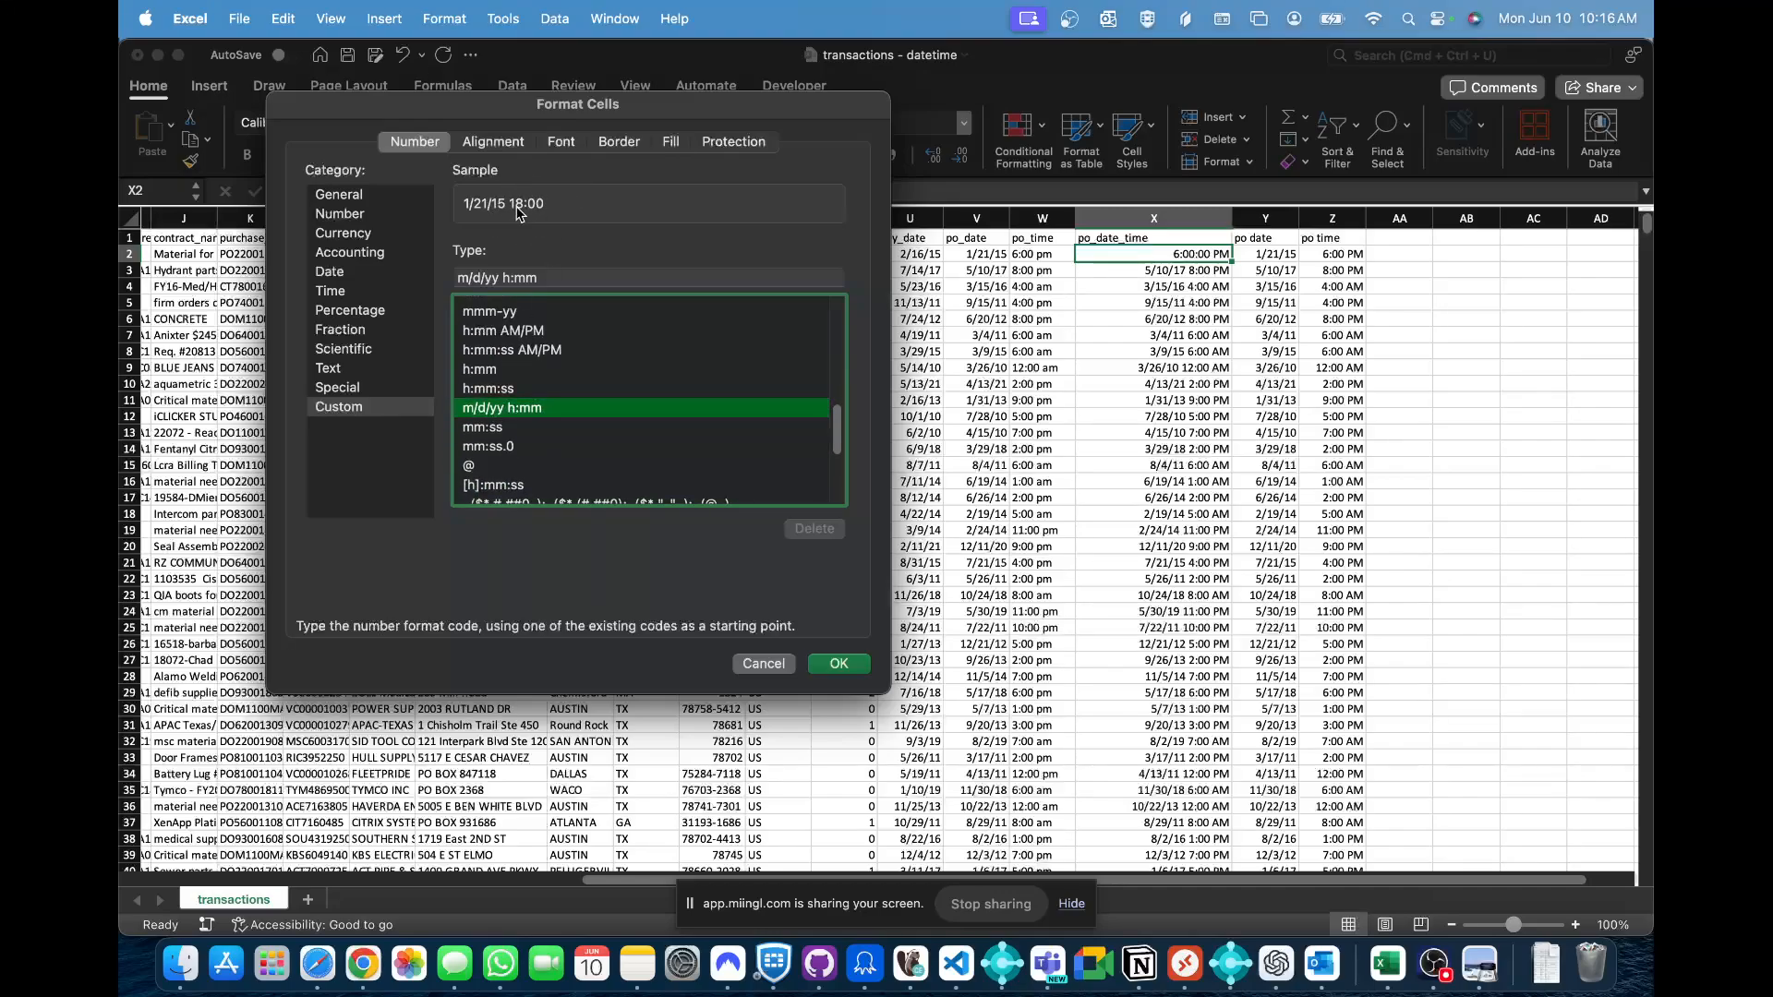
- Try adding am/pm to the end of the m/d/yy h:mm code, and remove it again
left_click(593, 275)
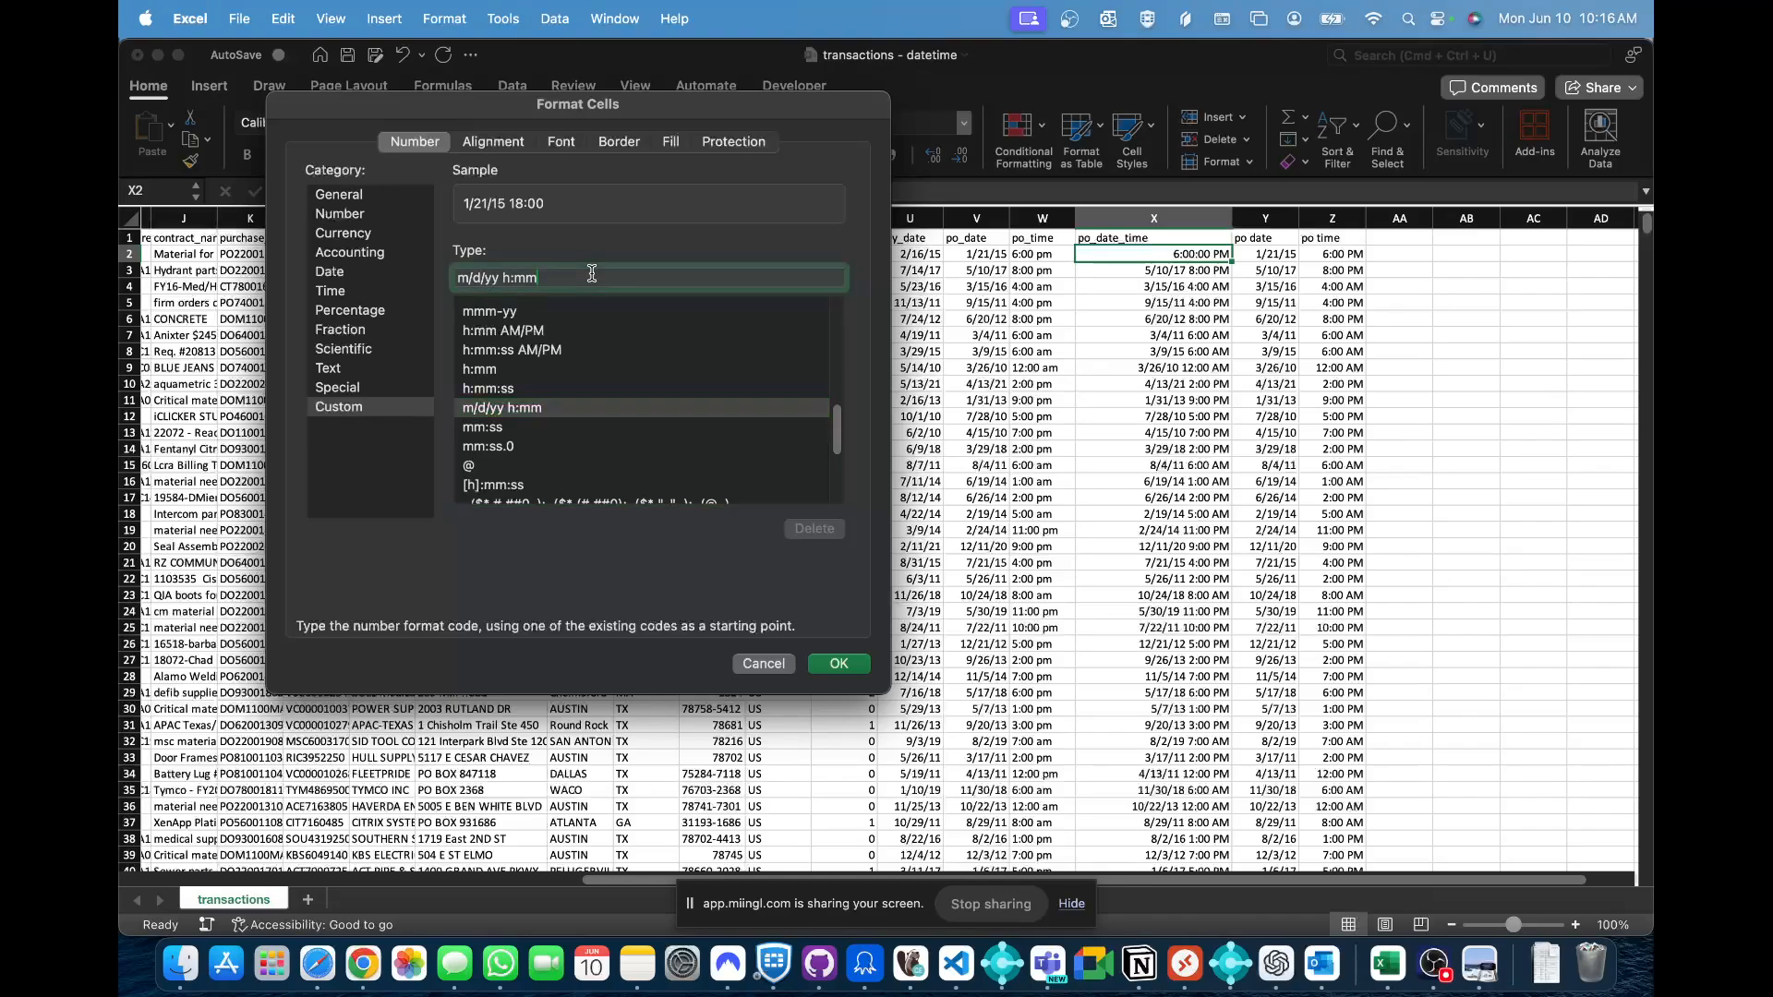
type("p")
key("BackSpace")
type("am")
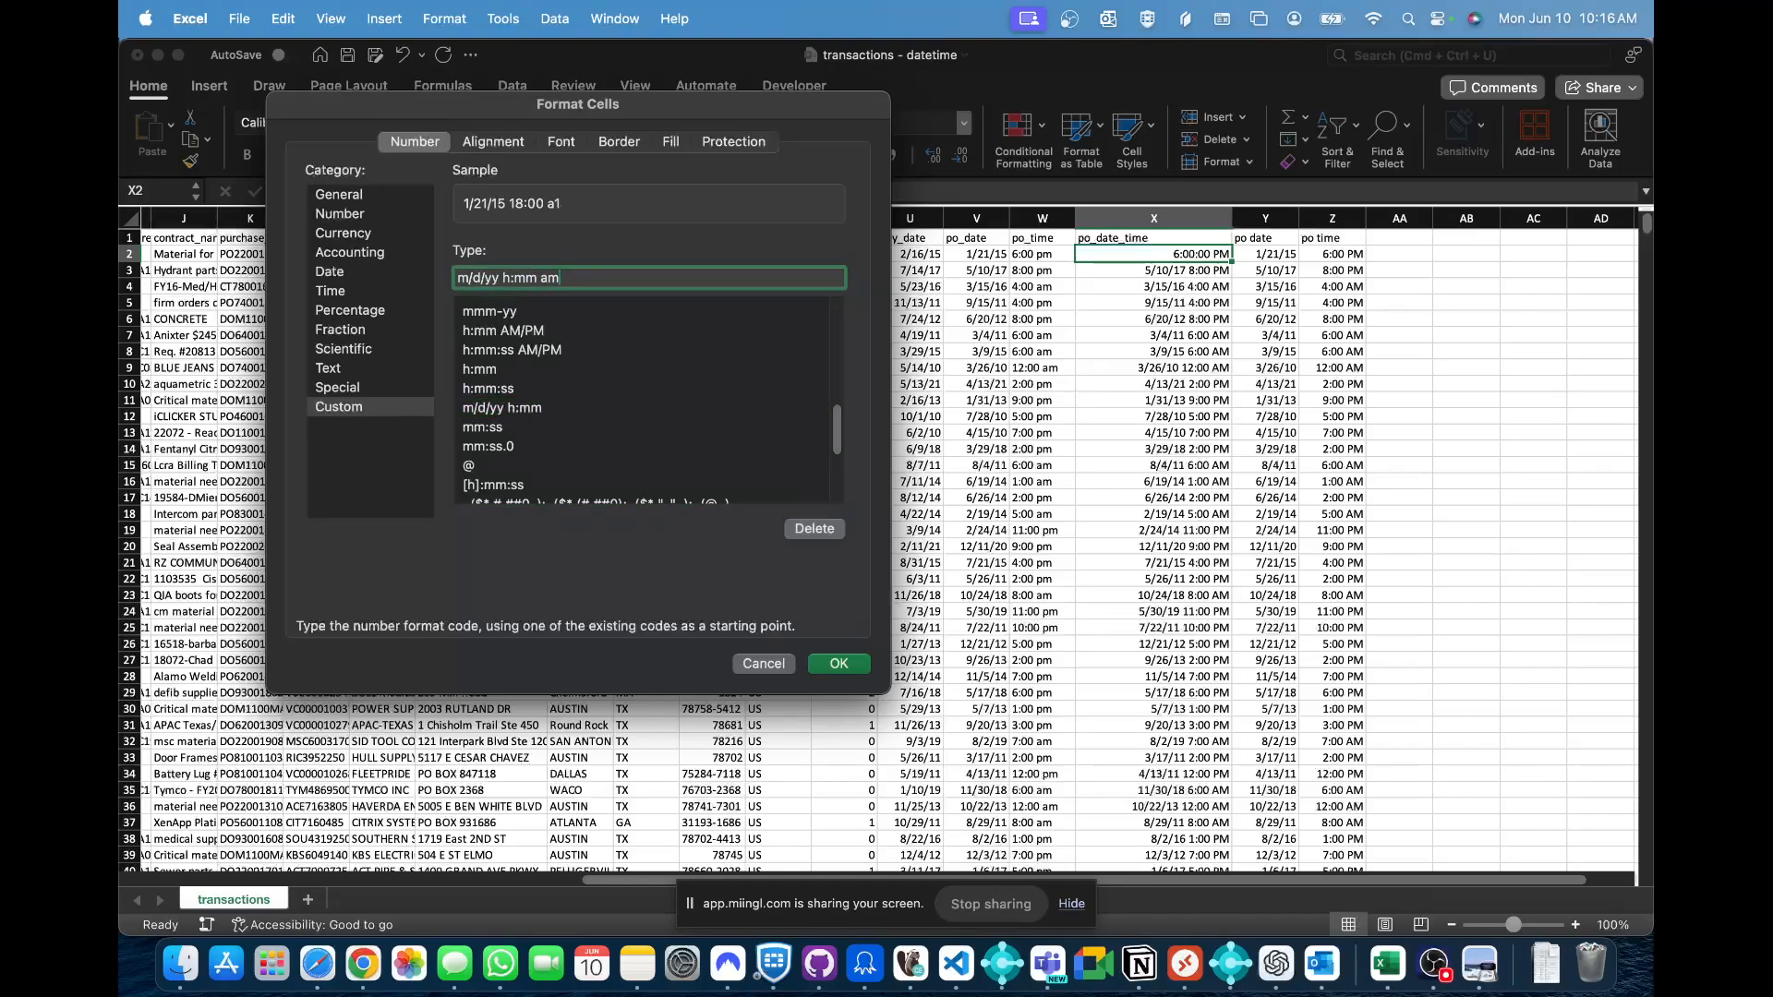
type("/pm")
key("BackSpace")
key("BackSpace")
key("BackSpace")
key("BackSpace")
key("BackSpace")
key("BackSpace")
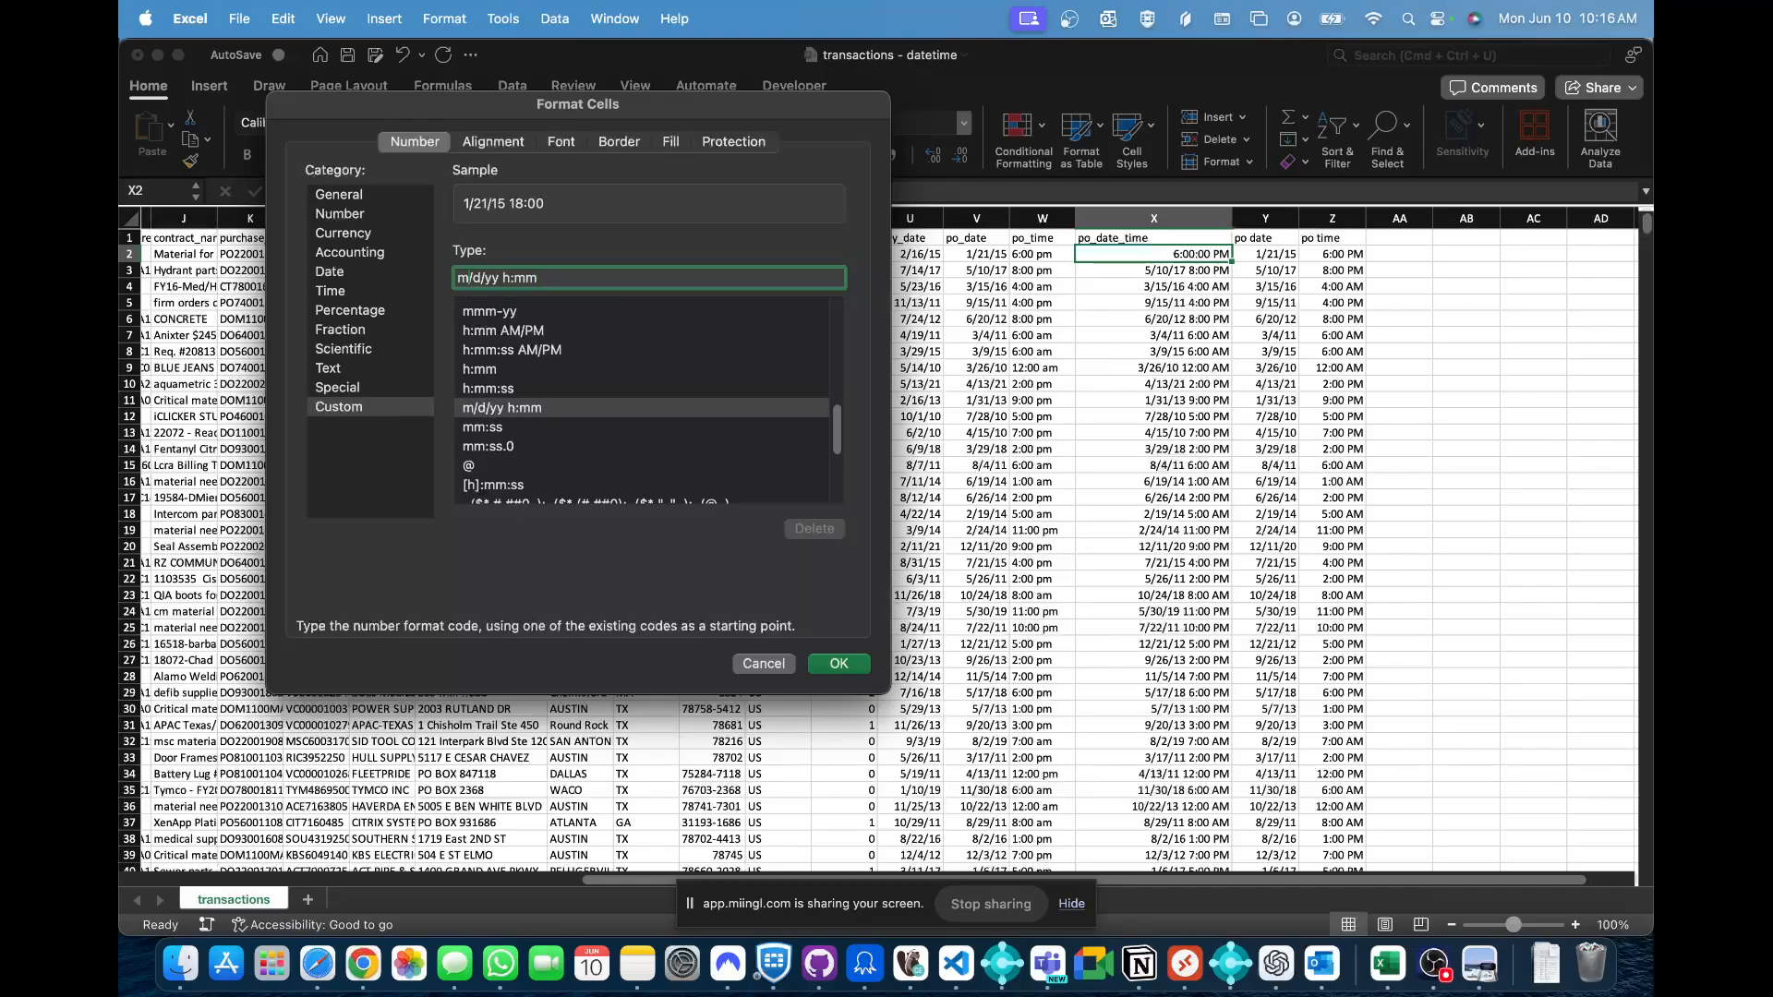
- Try the month codes mmm, mmmmm and a longer run of m's in X2's custom format, with a space instead of the first slash
type("mm")
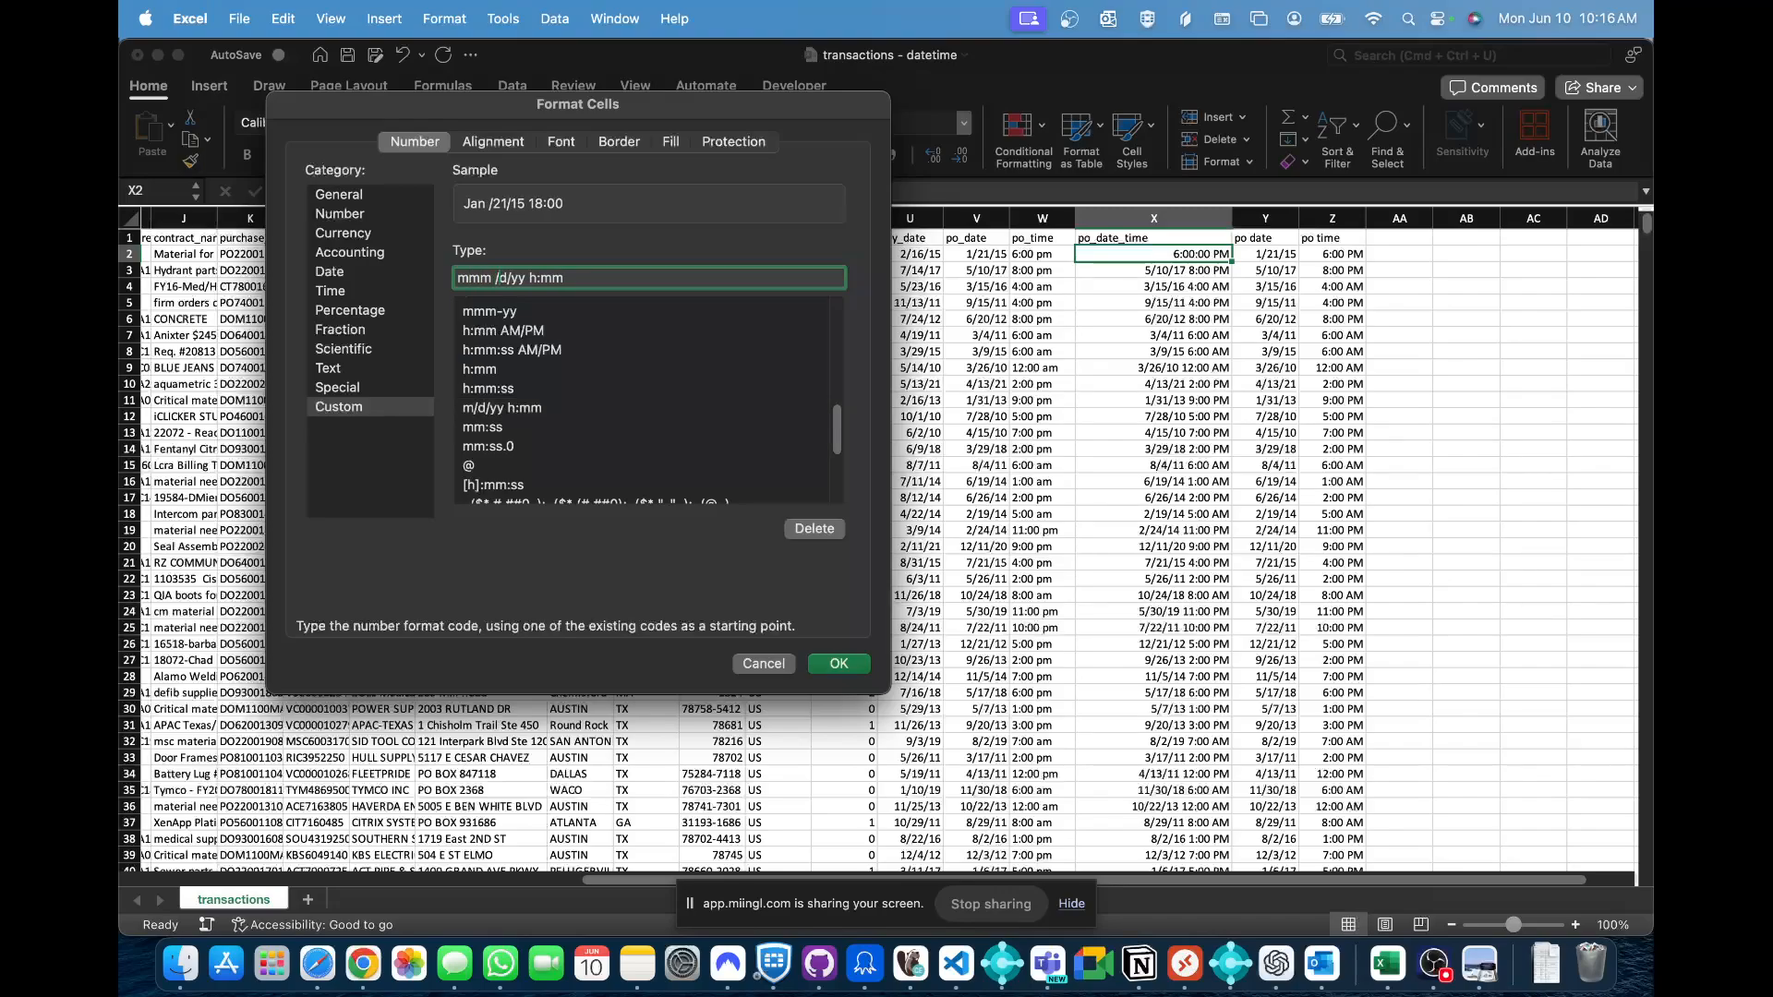
key("Delete")
type("mmm")
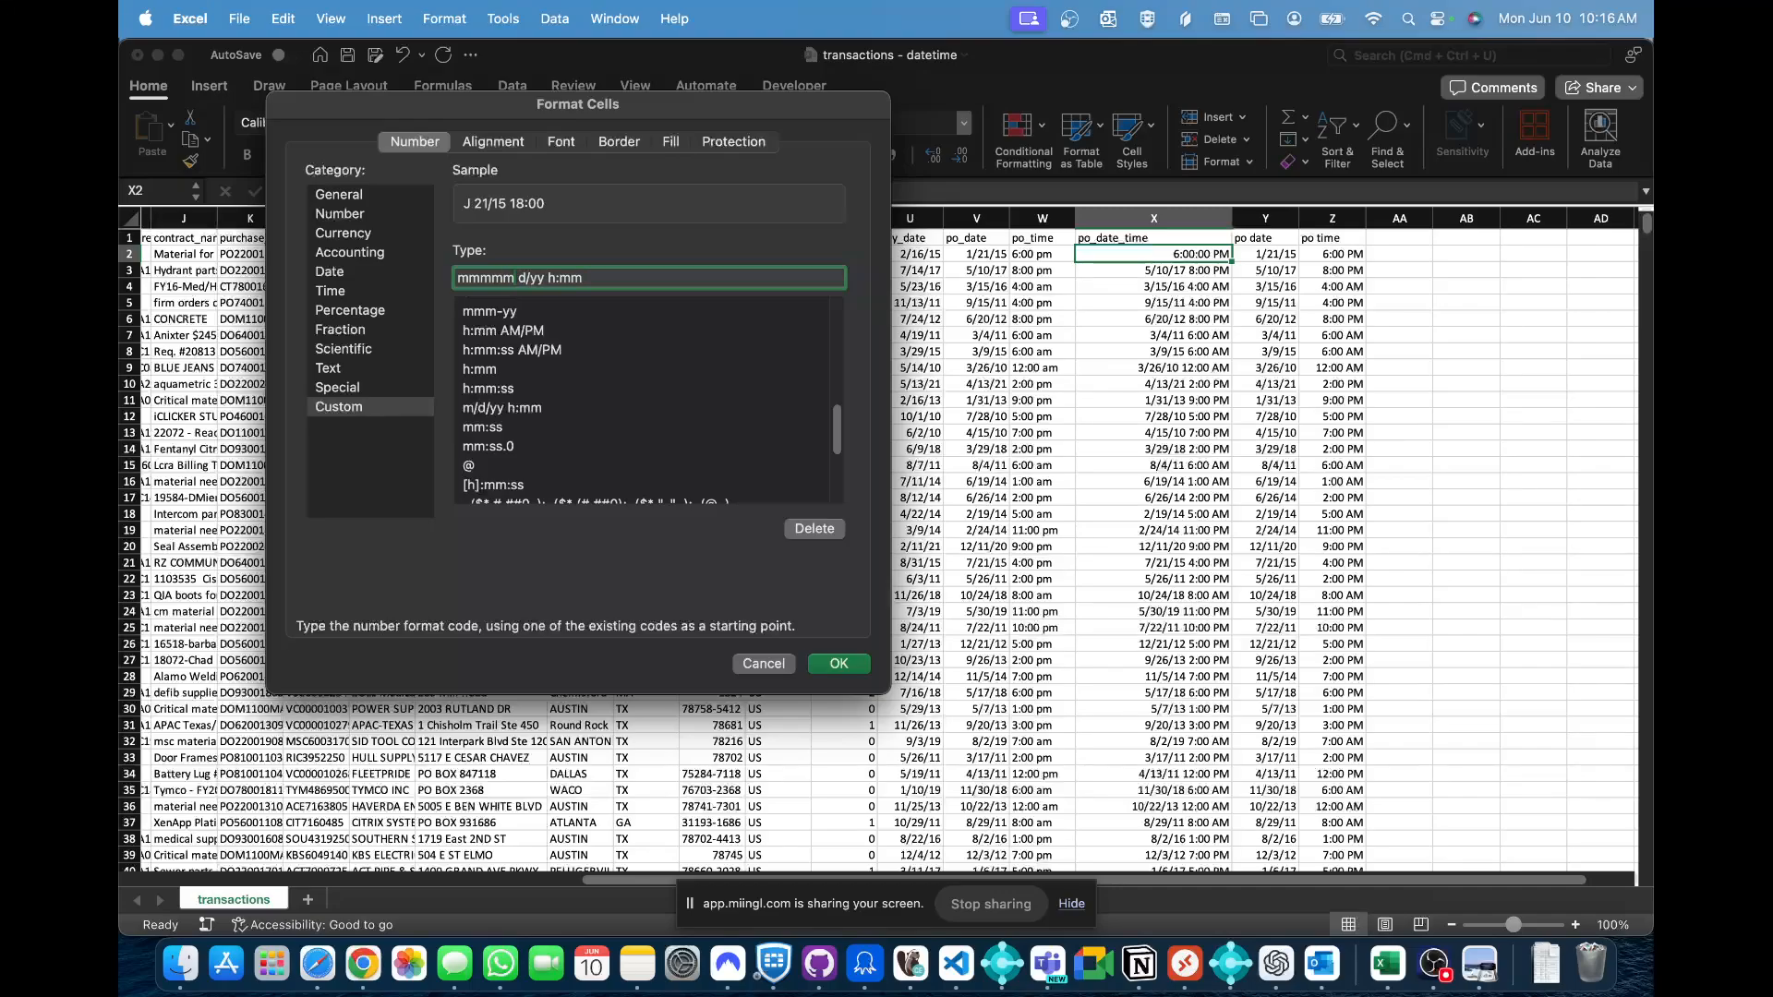
type("mmmmmmm")
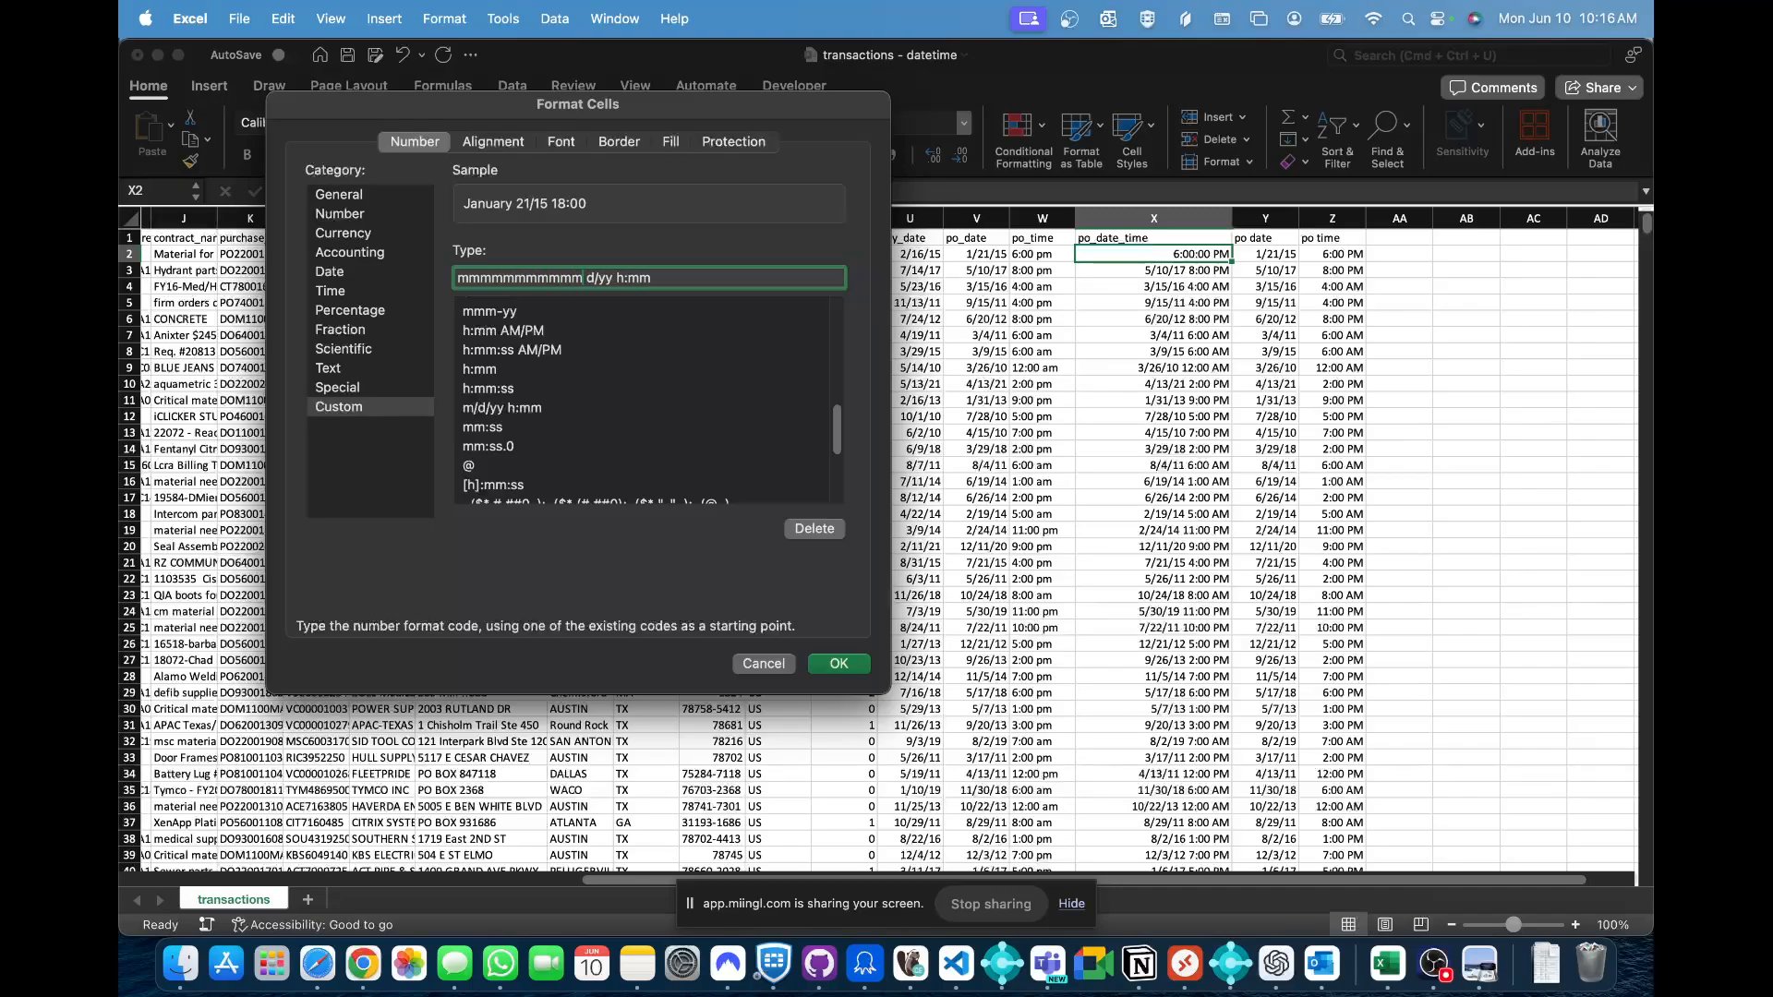
key("BackSpace")
key("BackSpace")
key("BackSpace")
key("BackSpace")
key("BackSpace")
key("BackSpace")
key("BackSpace")
key("BackSpace")
key("BackSpace")
key("BackSpace")
key("BackSpace")
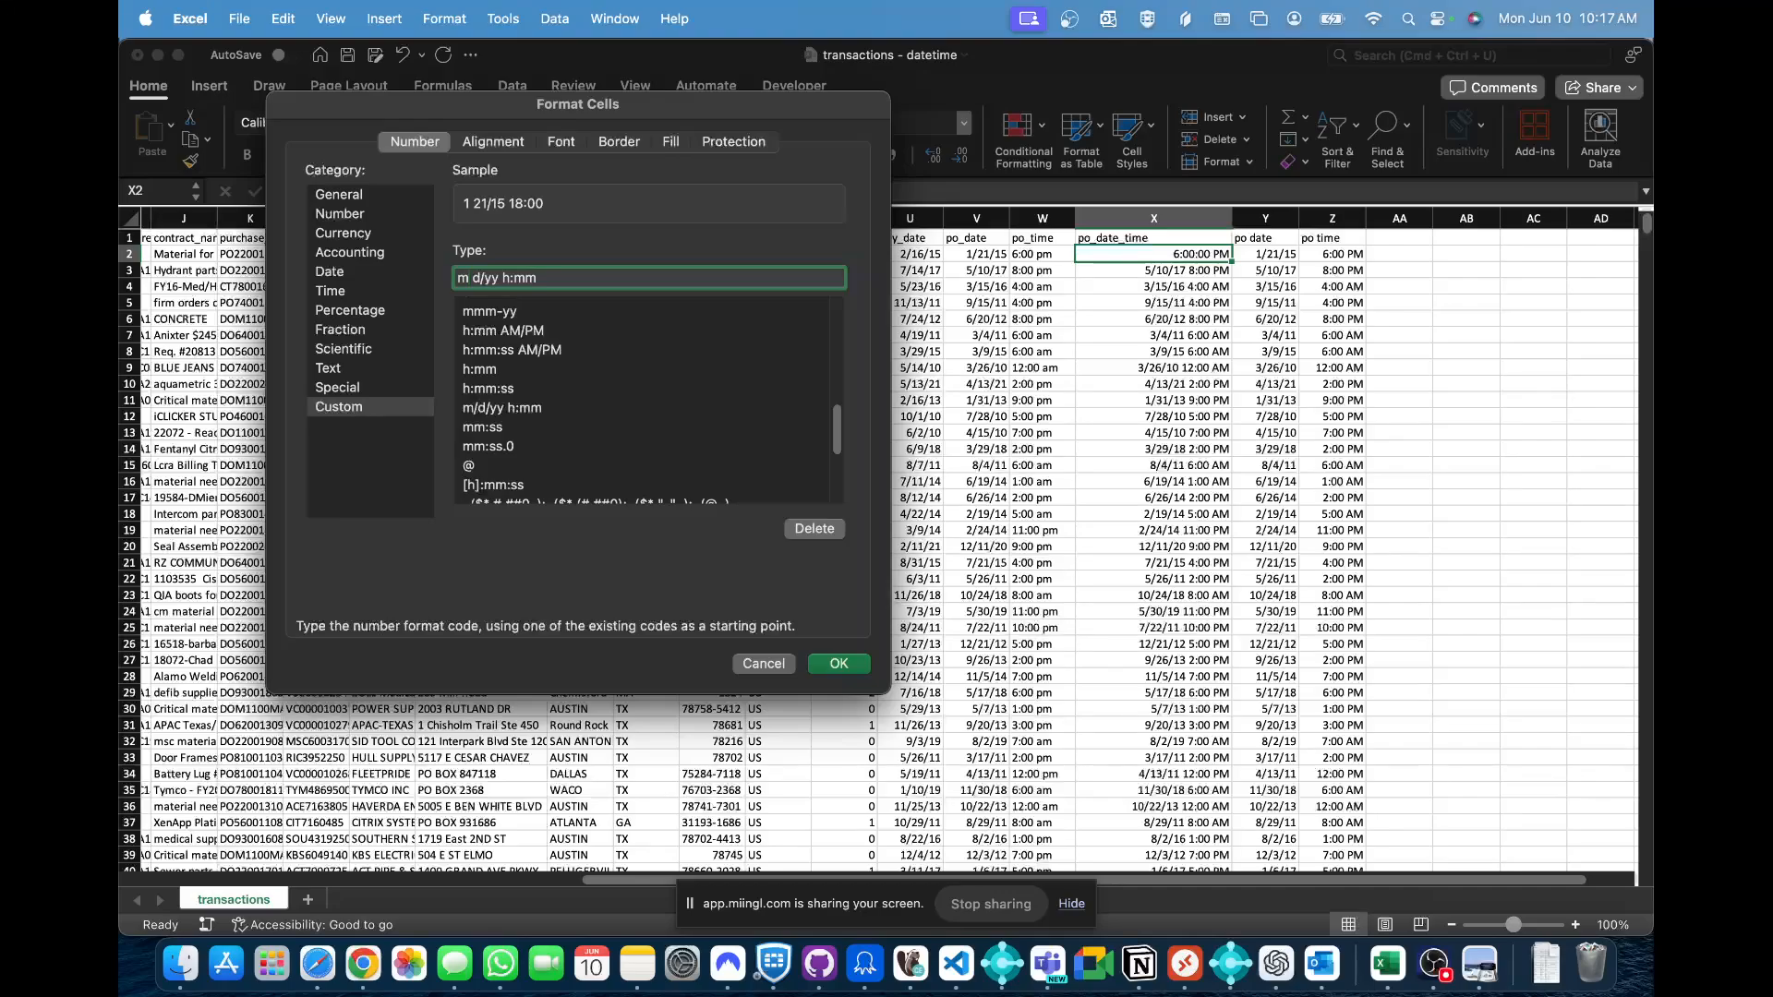
- Change X2's custom code to mmmm dddd yy h:mm, with a space instead of the remaining slash
type("m")
key("BackSpace")
type("mmm")
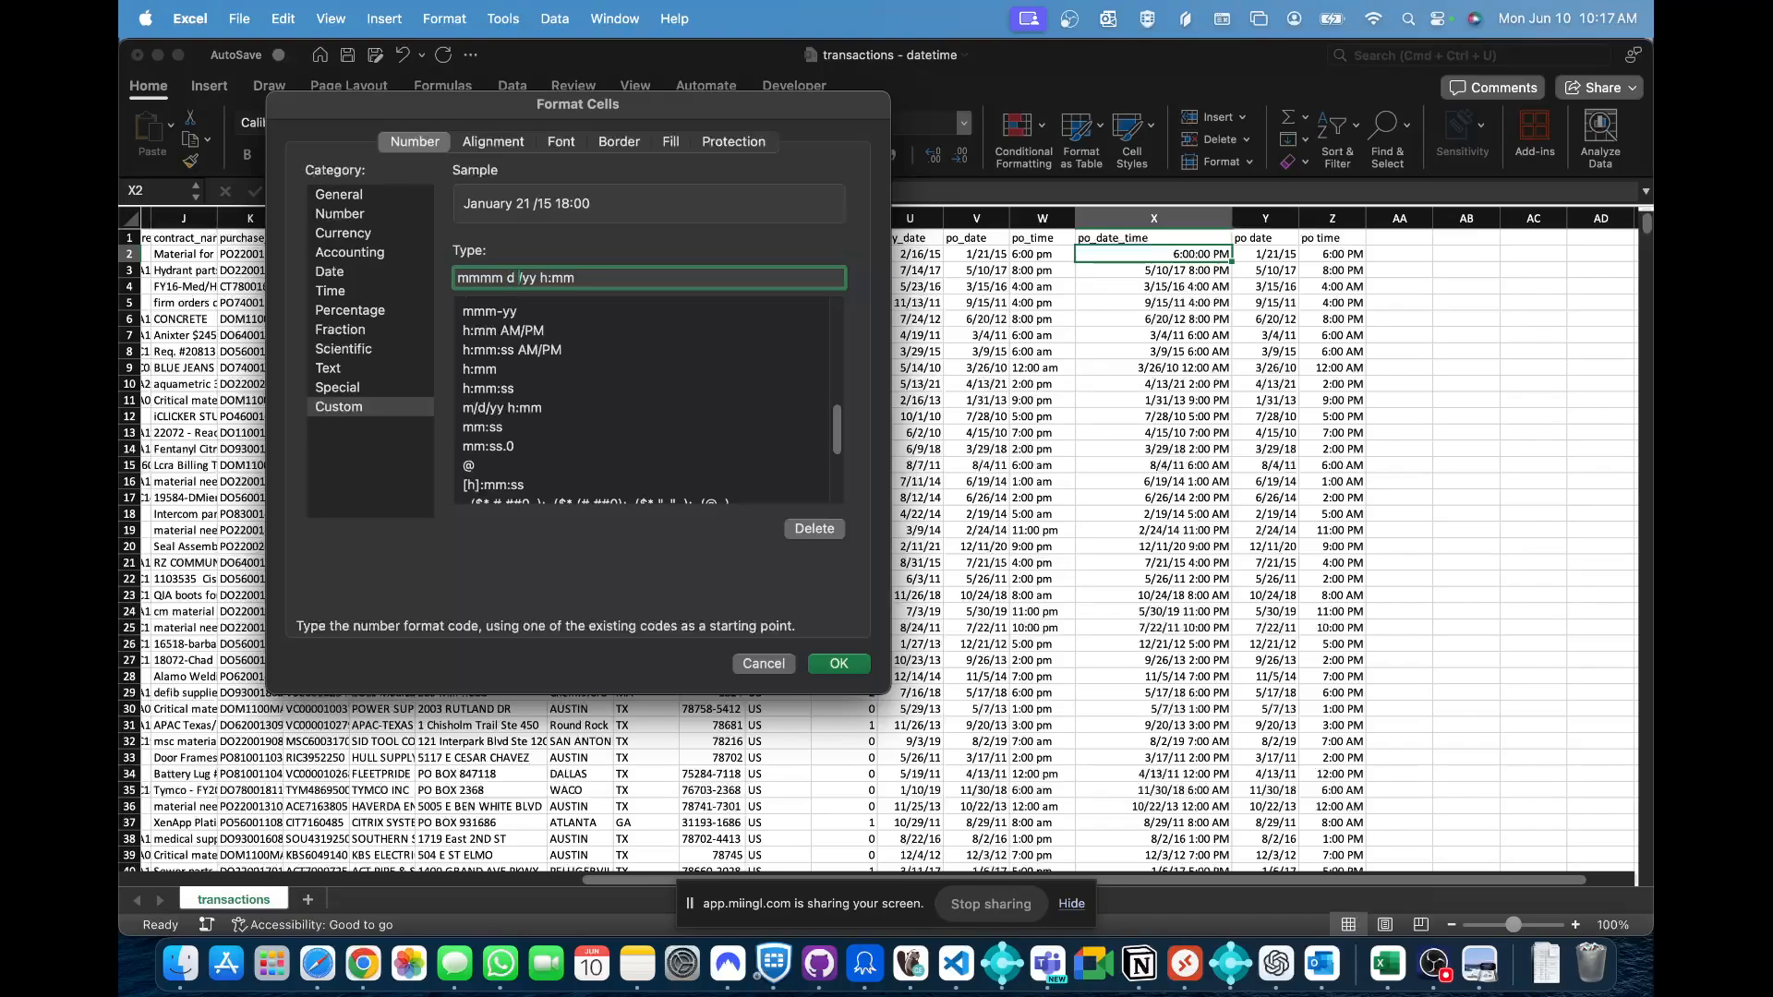
key("Delete")
type("dd")
type("dd")
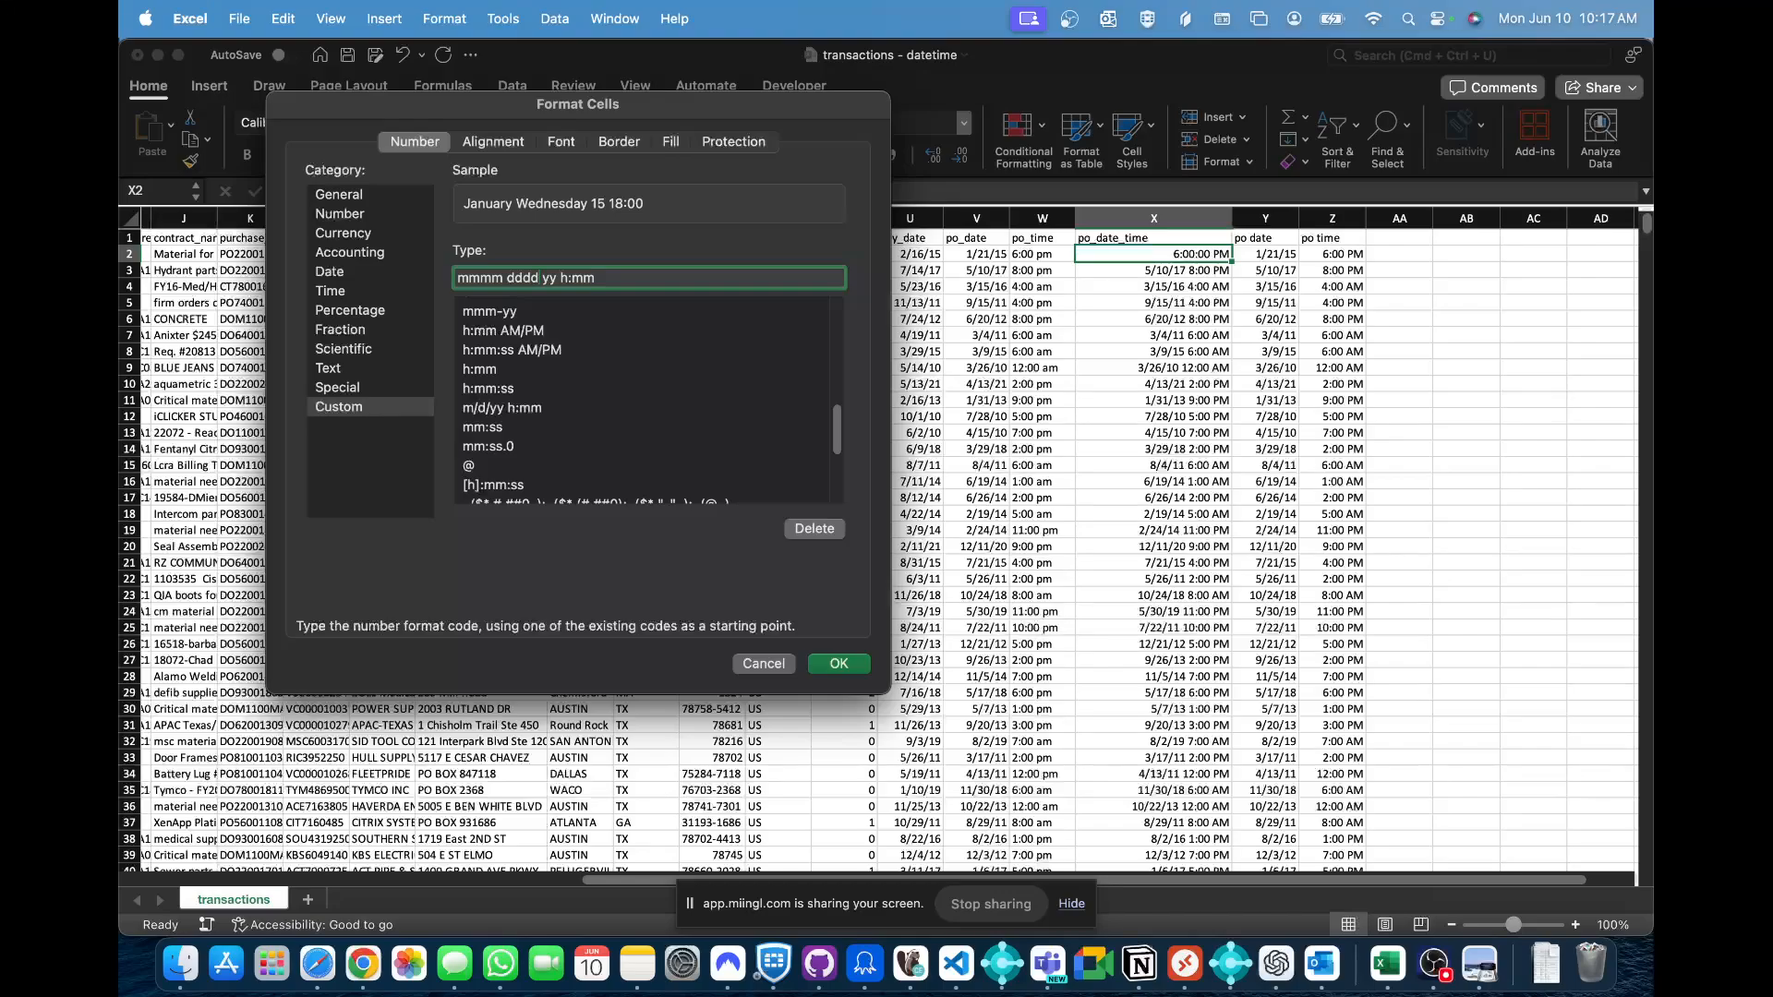
- Try a longer run of d's in the day part of the code, and cut it back to a single d
type("dddddd")
key("BackSpace")
key("BackSpace")
key("BackSpace")
key("BackSpace")
key("BackSpace")
key("BackSpace")
key("BackSpace")
key("BackSpace")
key("BackSpace")
key("BackSpace")
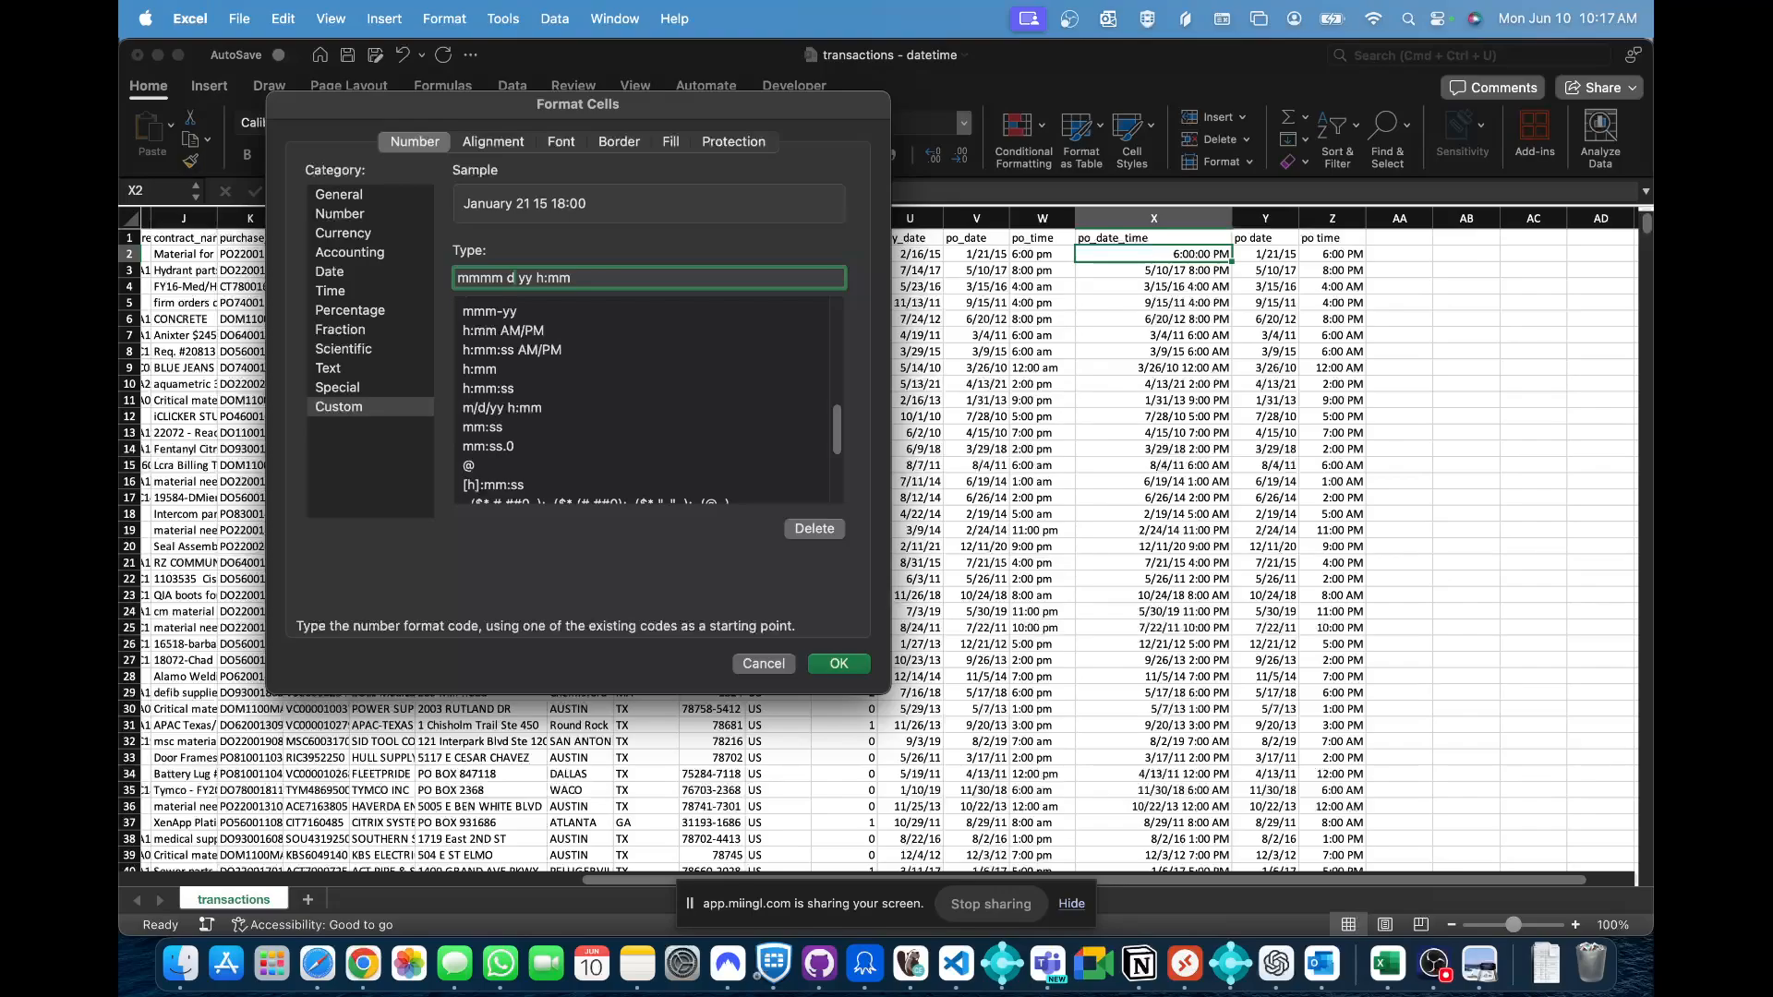
- Rework the custom code to ddd dd ddd yy h:mm, removing the month part from its start
type("d ddd")
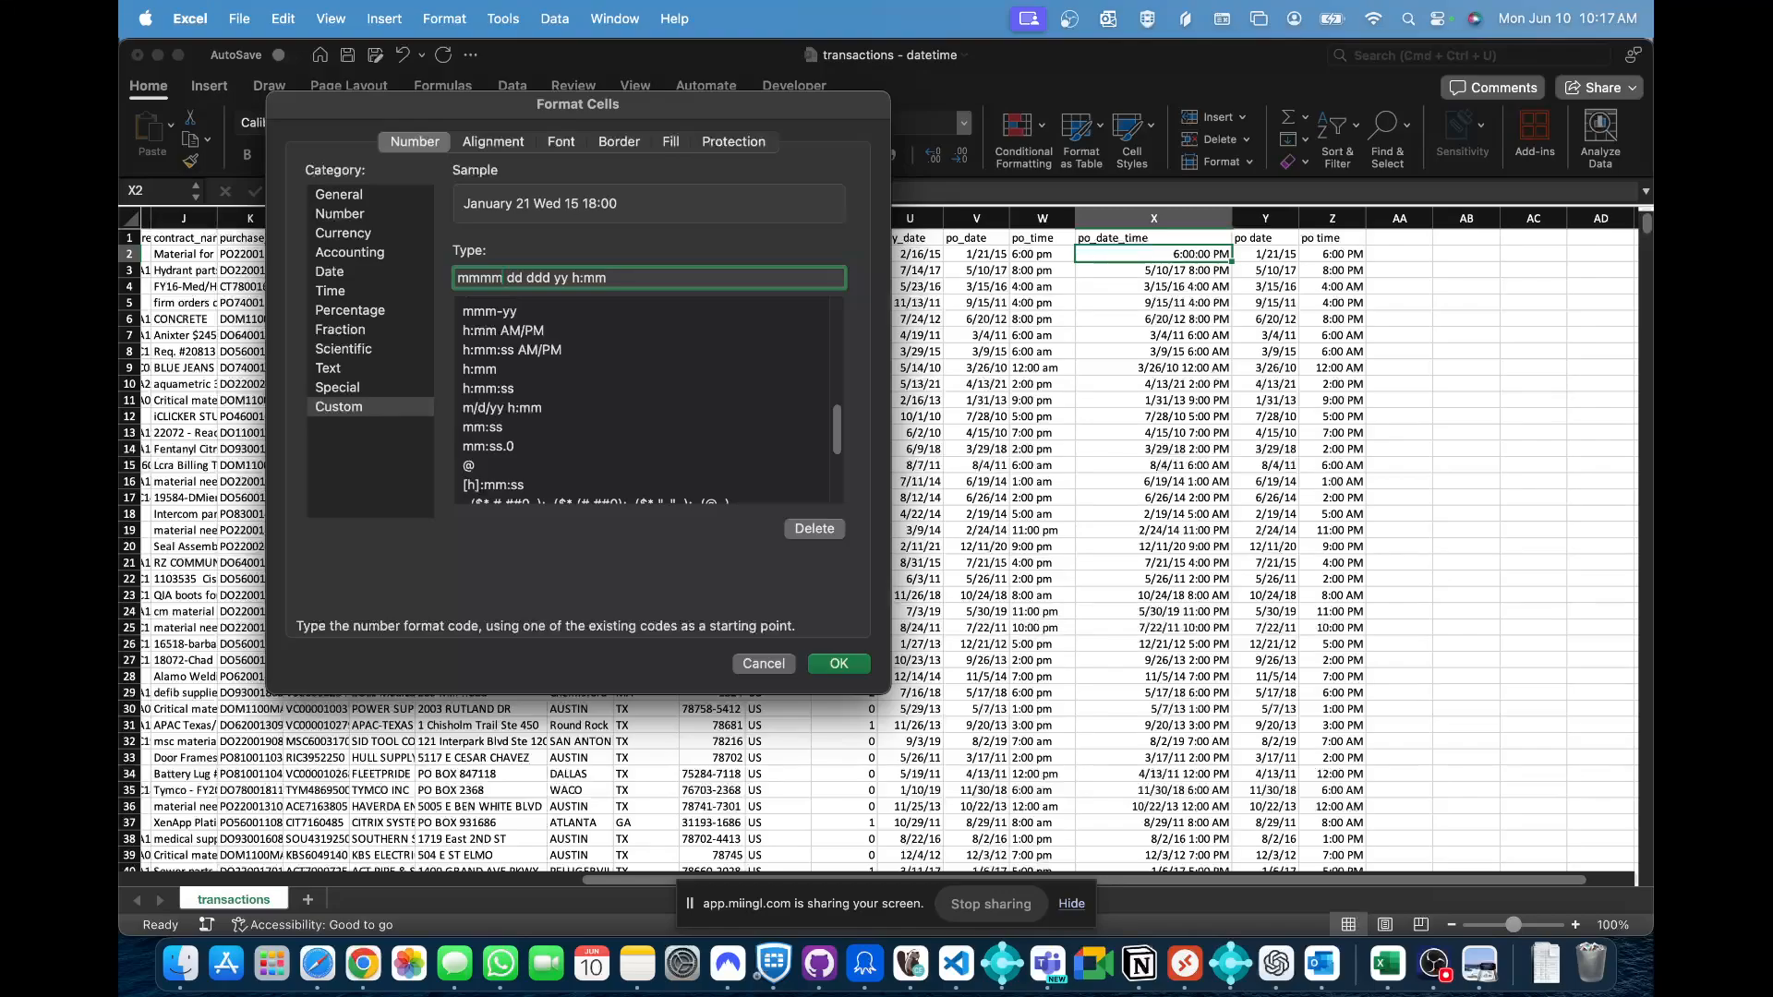
key("BackSpace")
key("BackSpace")
key("BackSpace")
key("BackSpace")
key("BackSpace")
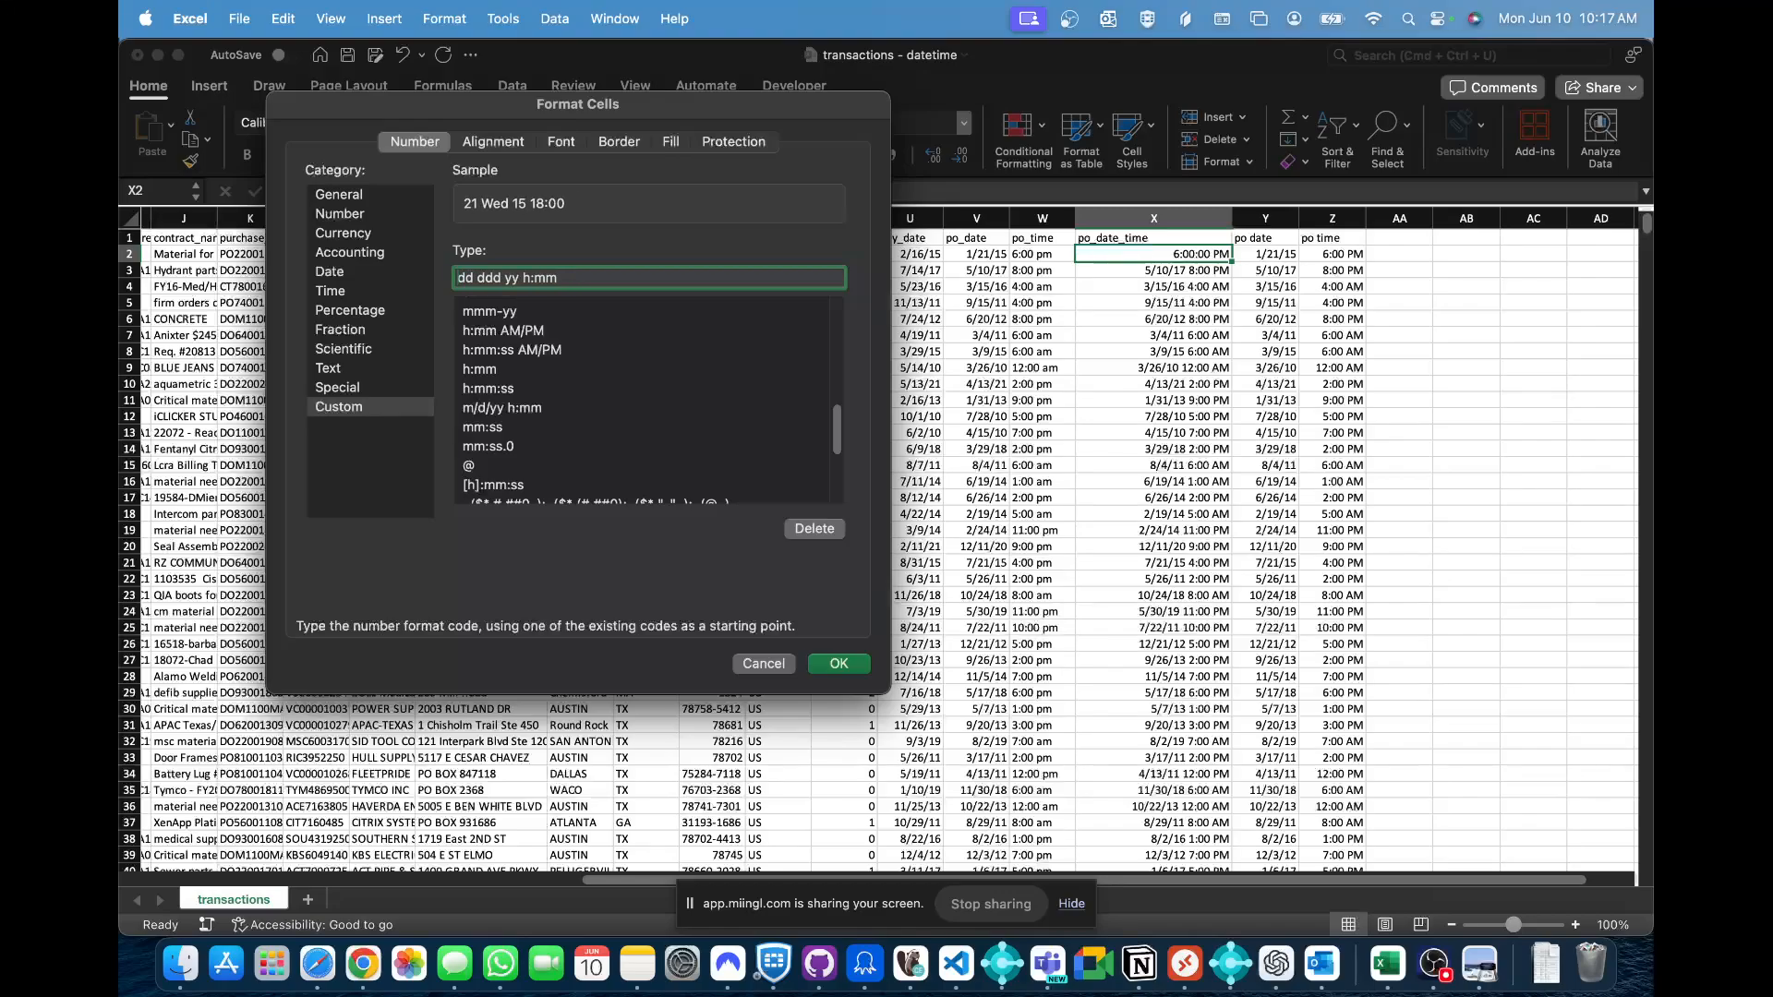
type("ddd")
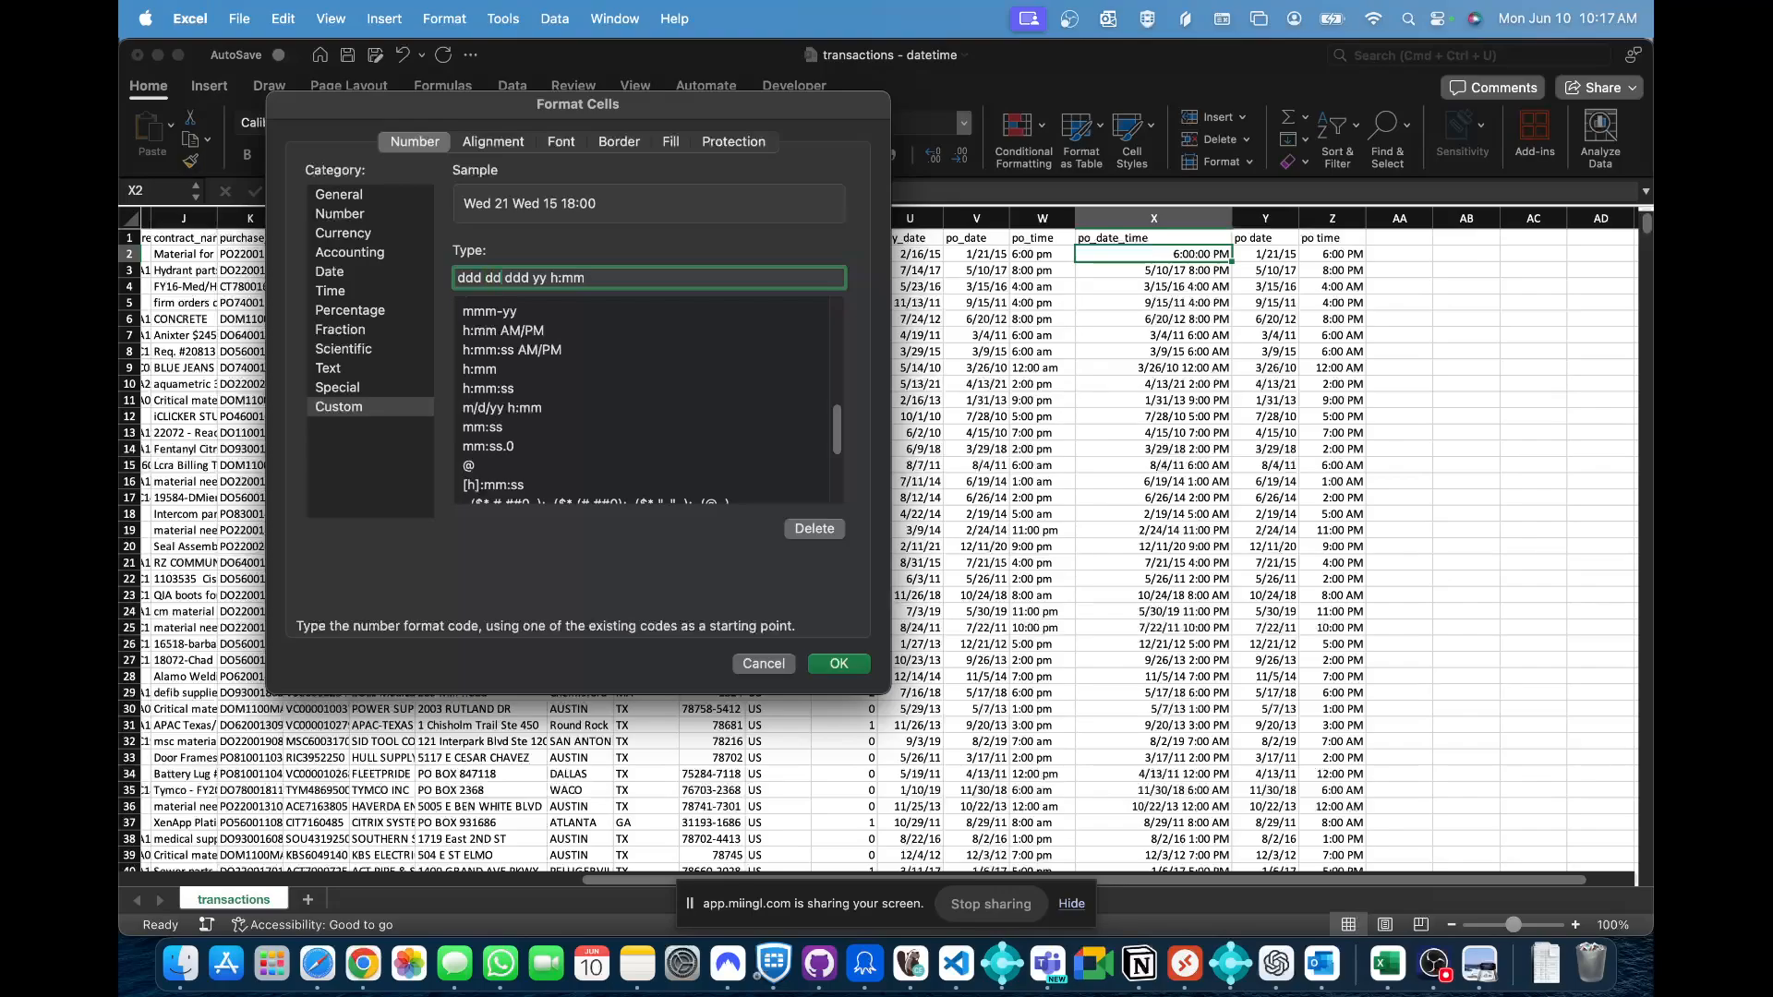
- Remove the second ddd, extend the year to yyyy and insert mmm, giving the code ddd mmm dd yyyy h:mm
key("shift+Right")
key("shift+Right")
key("shift+Right")
key("shift+Right")
key("BackSpace")
type("yy")
left_click(488, 277)
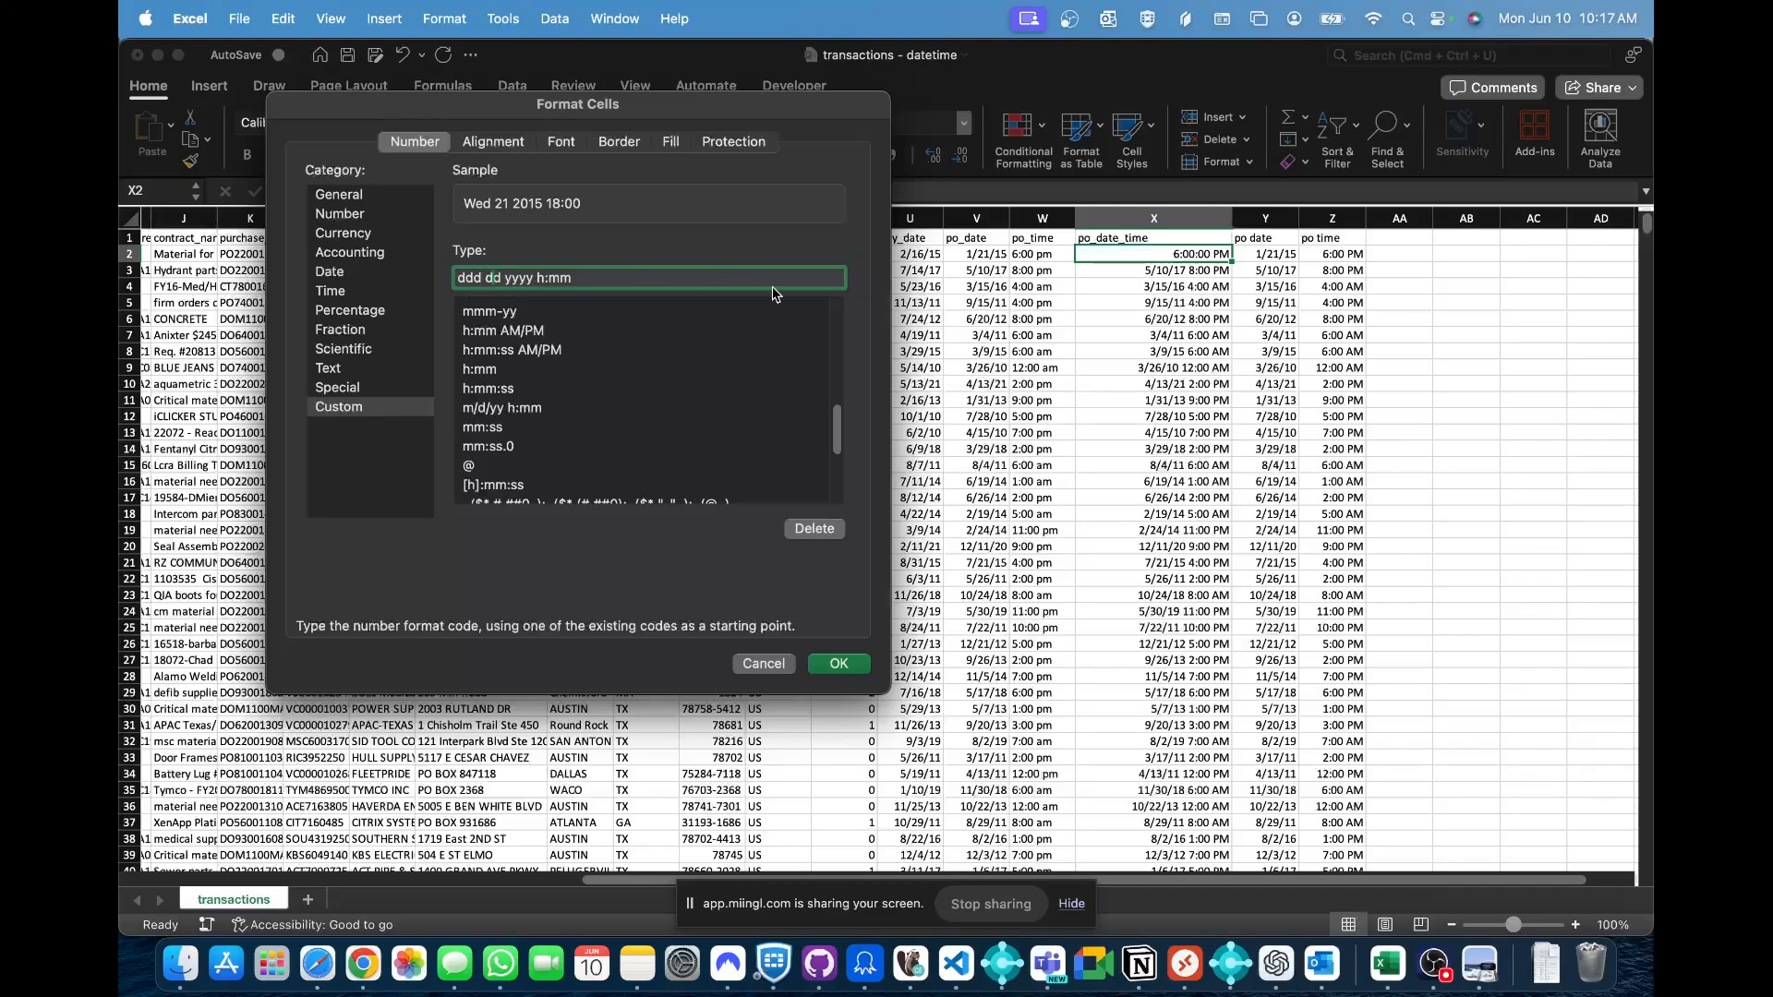
type("mm ")
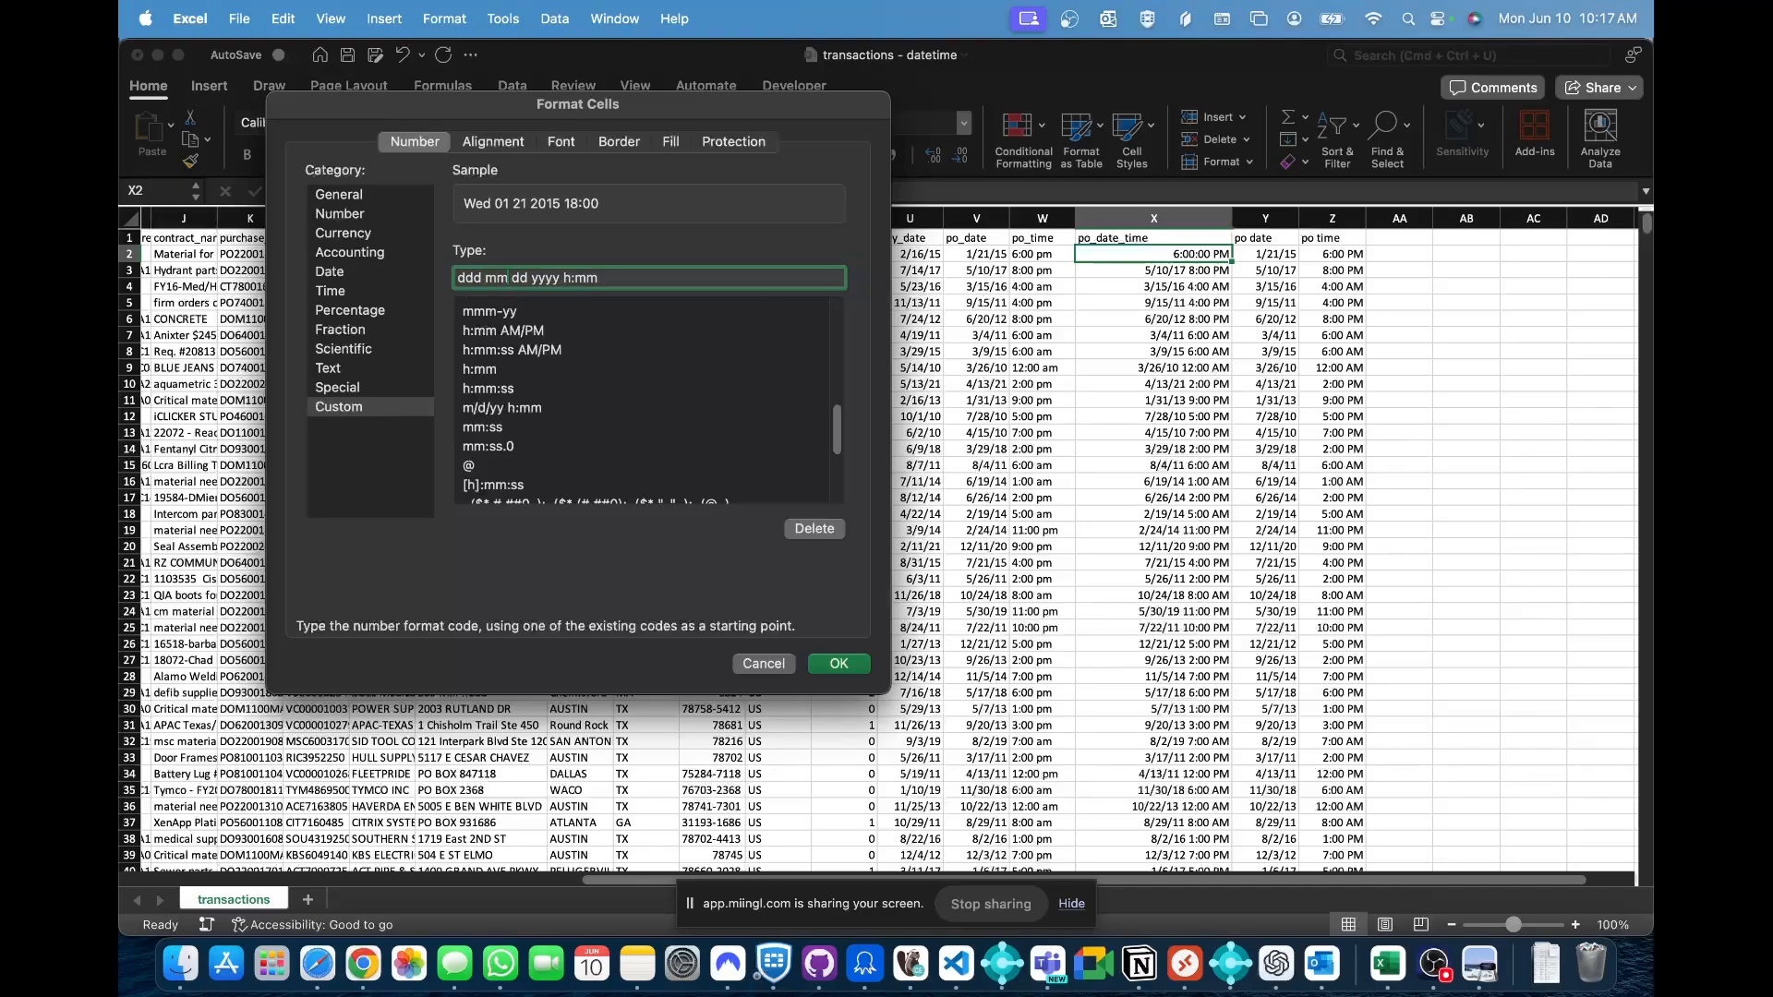
type("m")
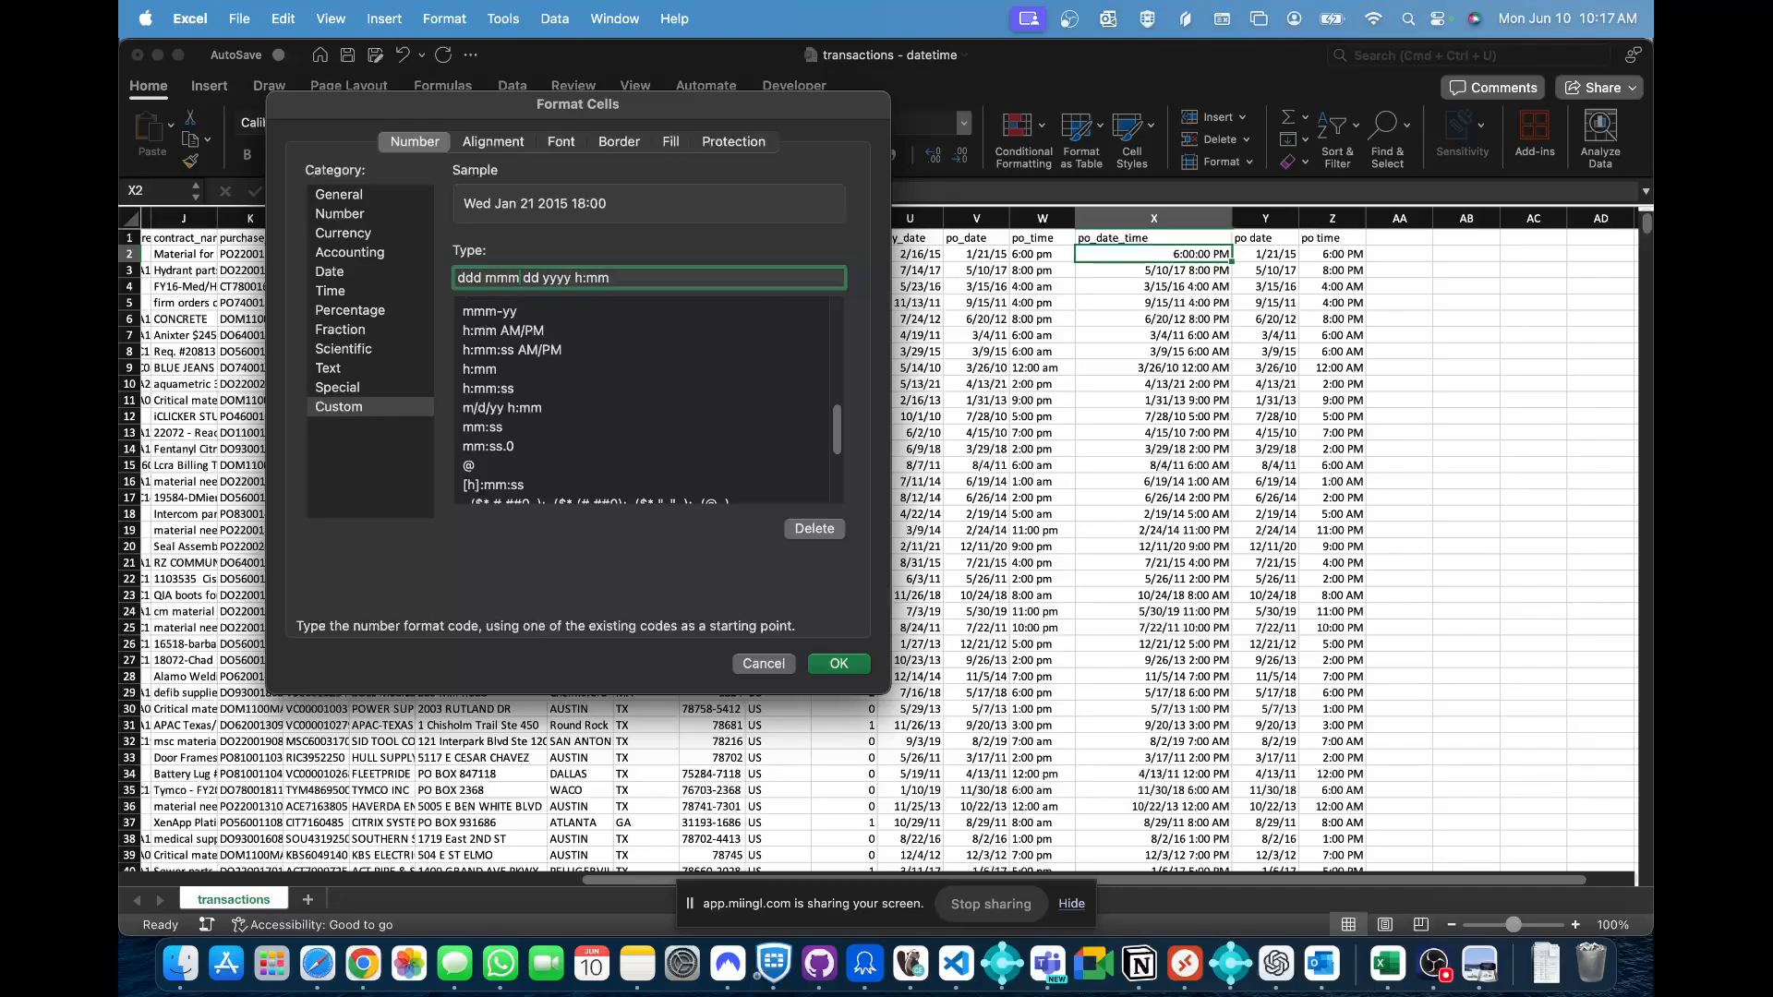
- Append am/pm to the custom code and apply ddd mmm dd yyyy h:mm am/pm to X2
left_click(690, 277)
type("am/pm")
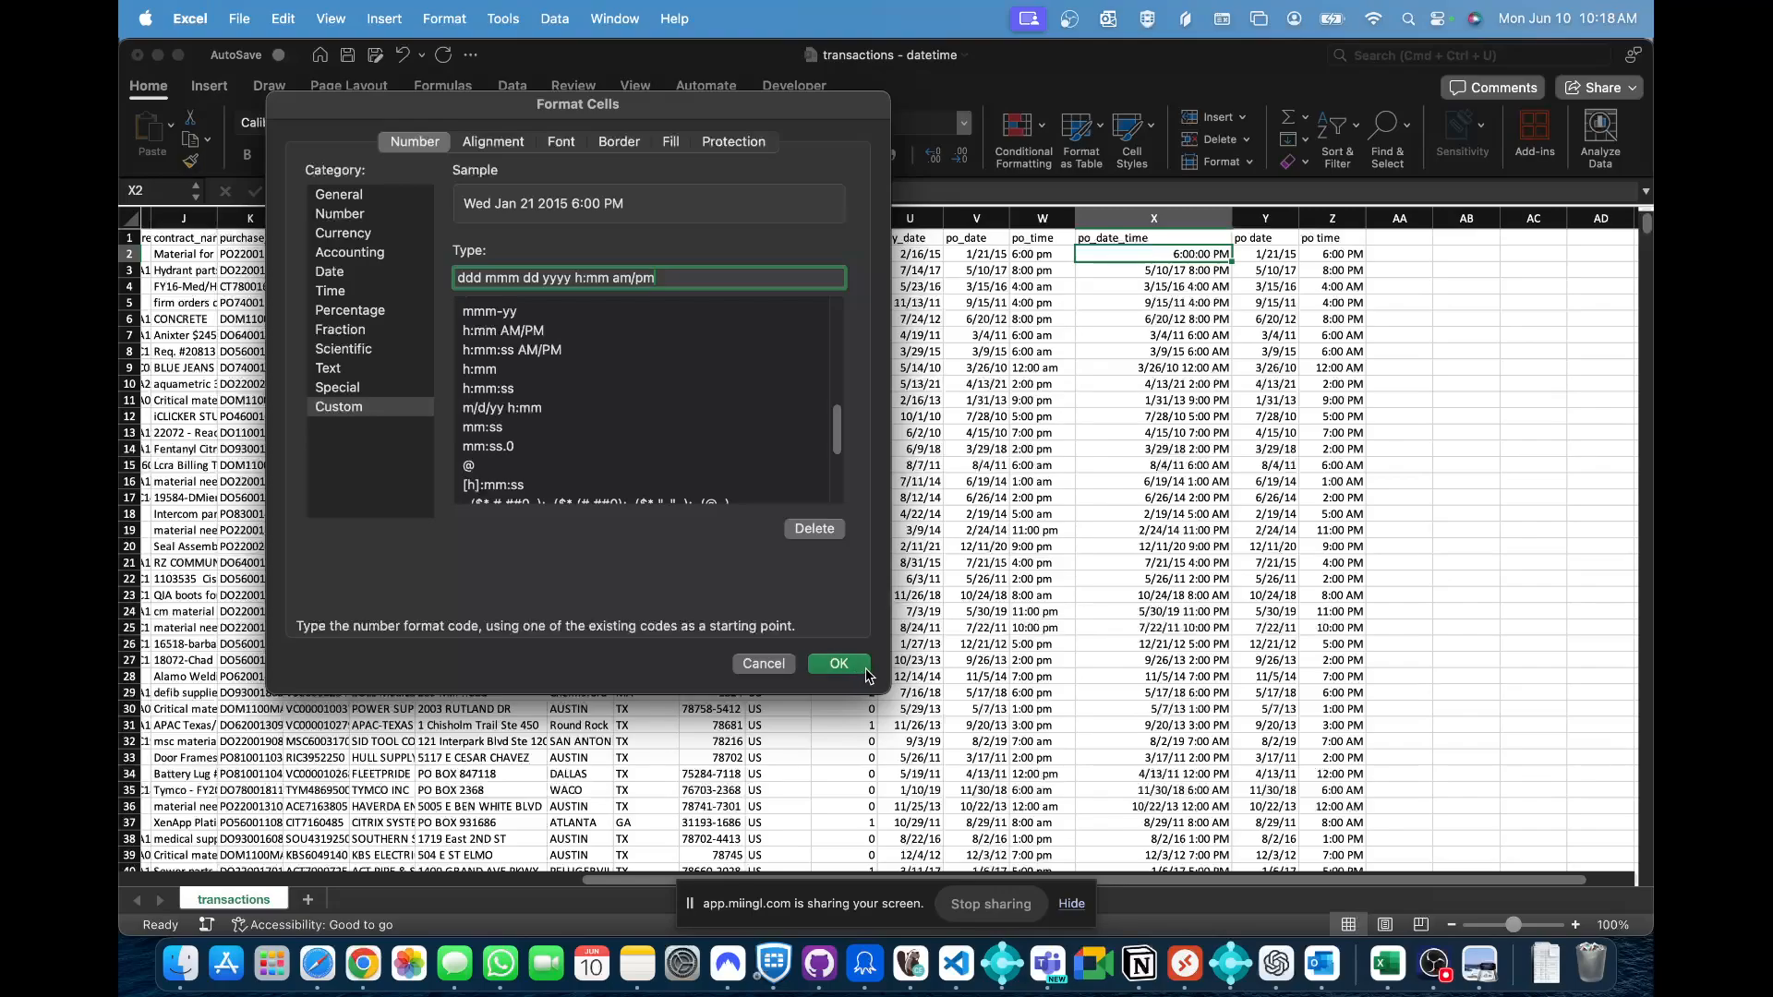
key("Return")
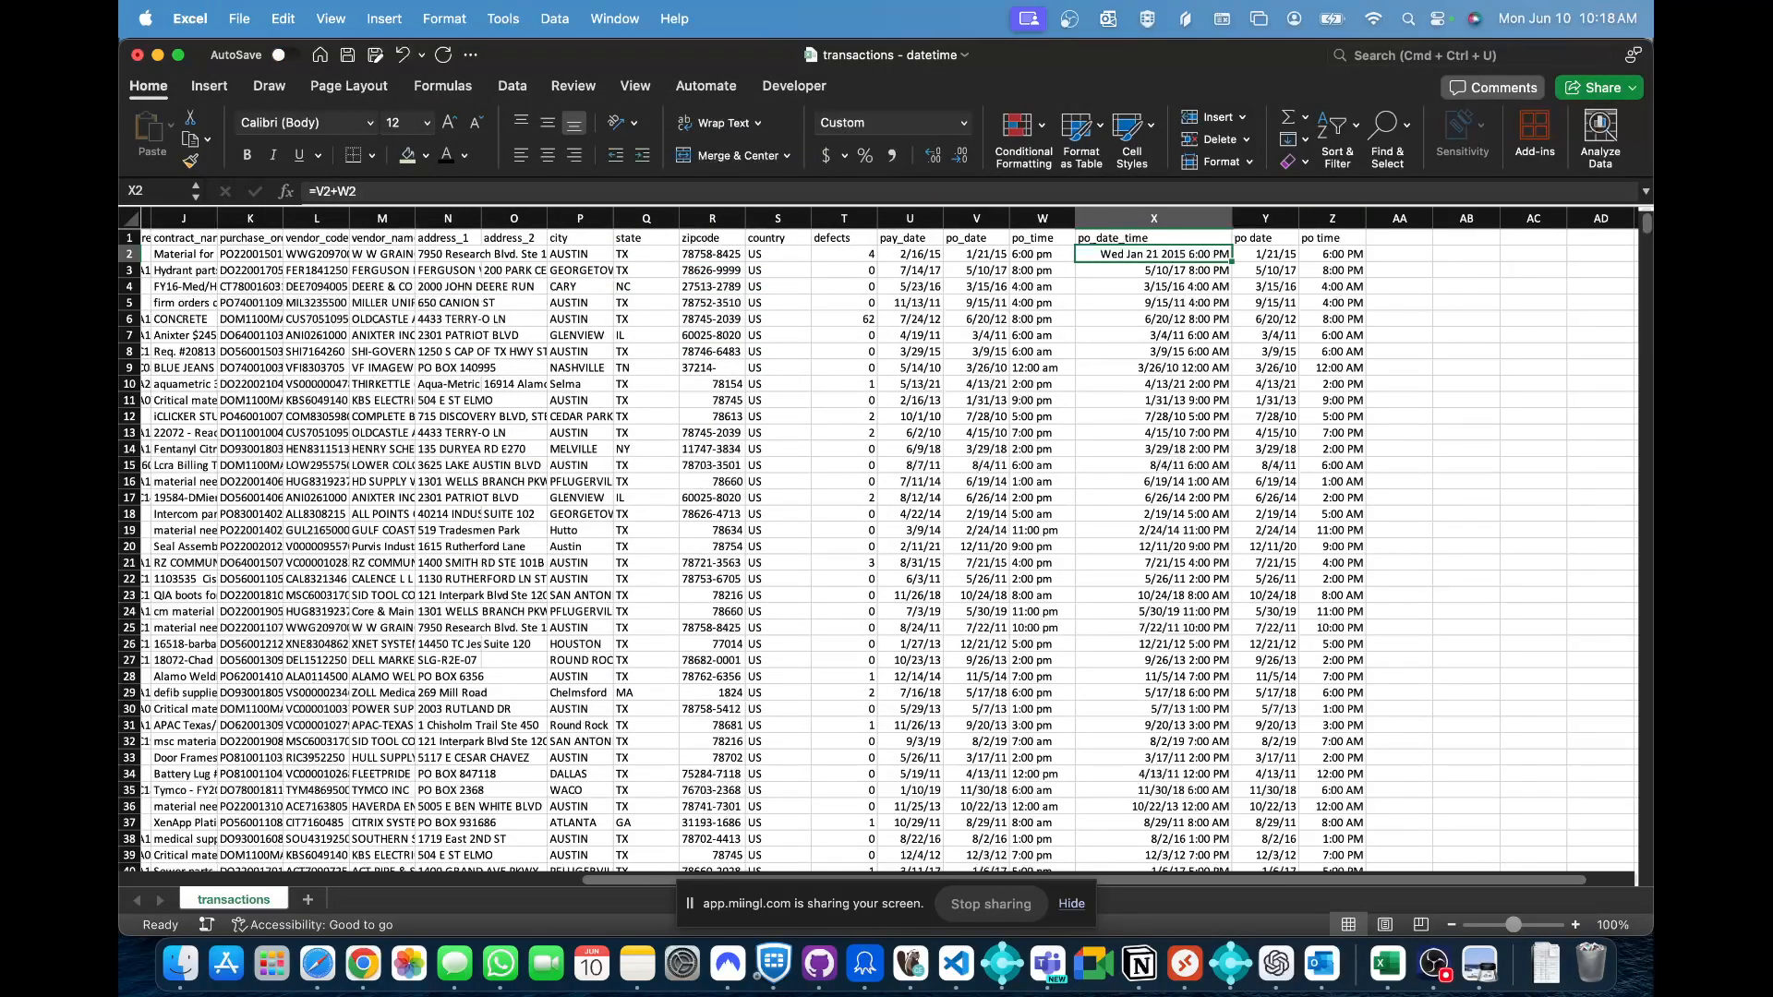
key("super+Tab")
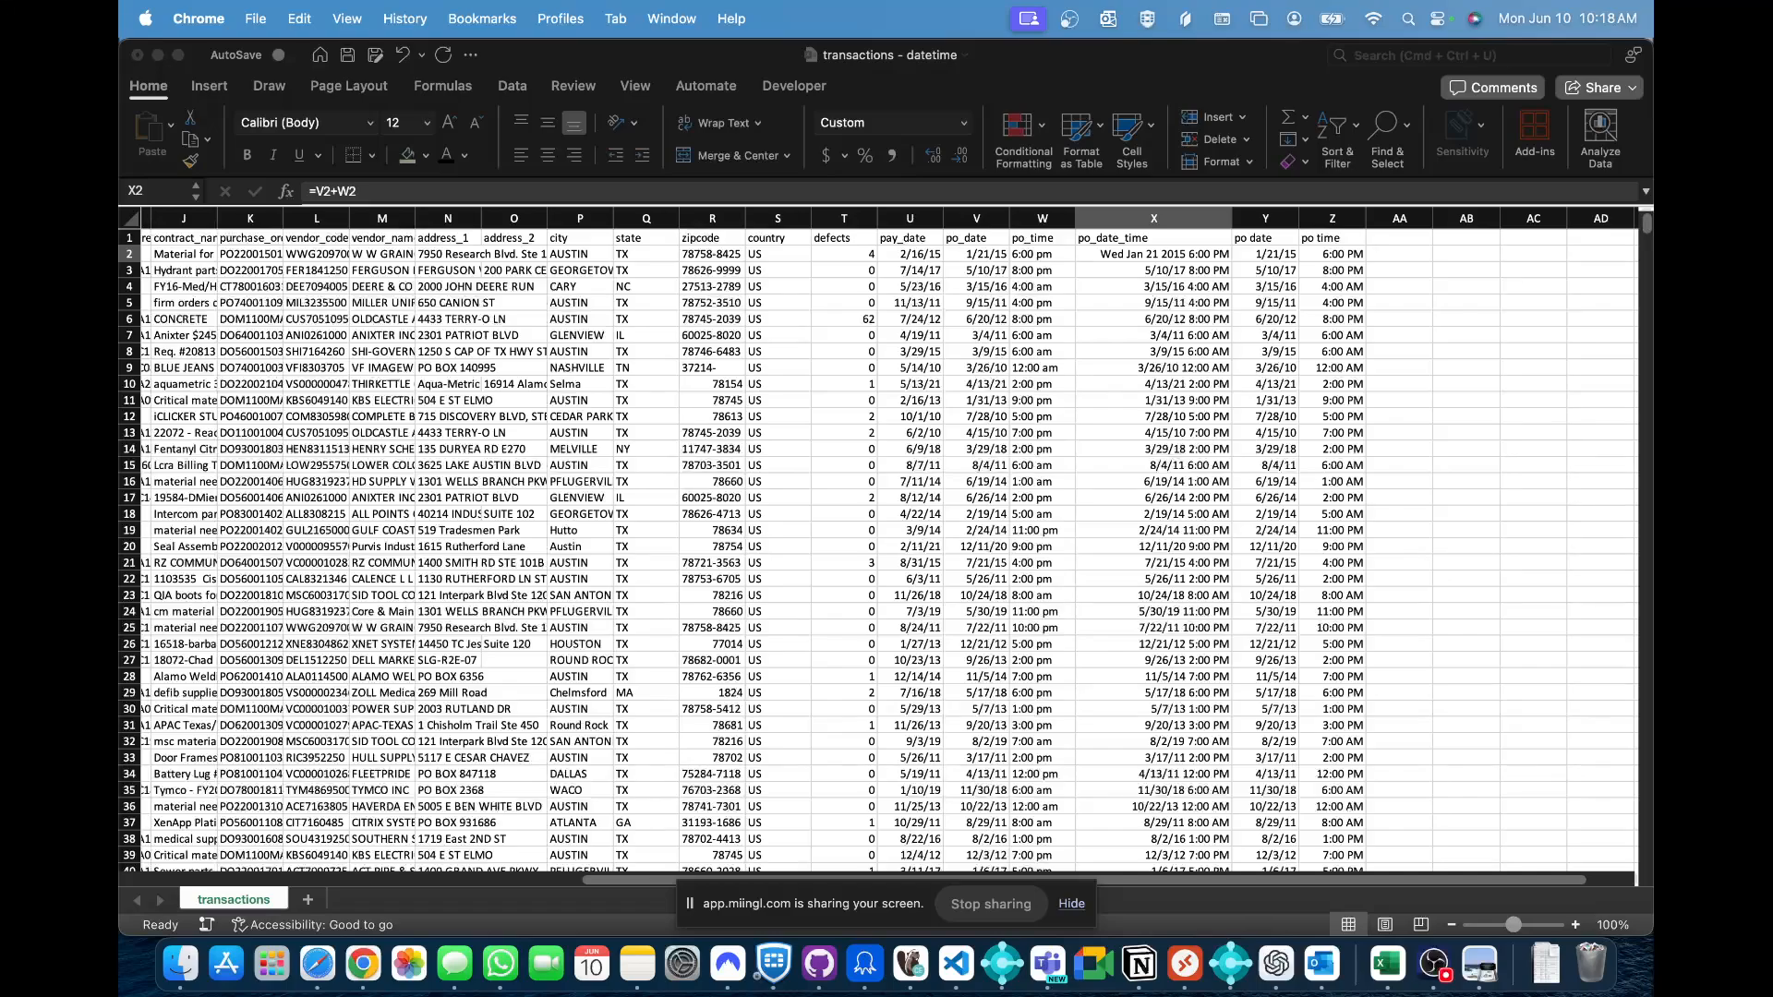
key("super+Tab")
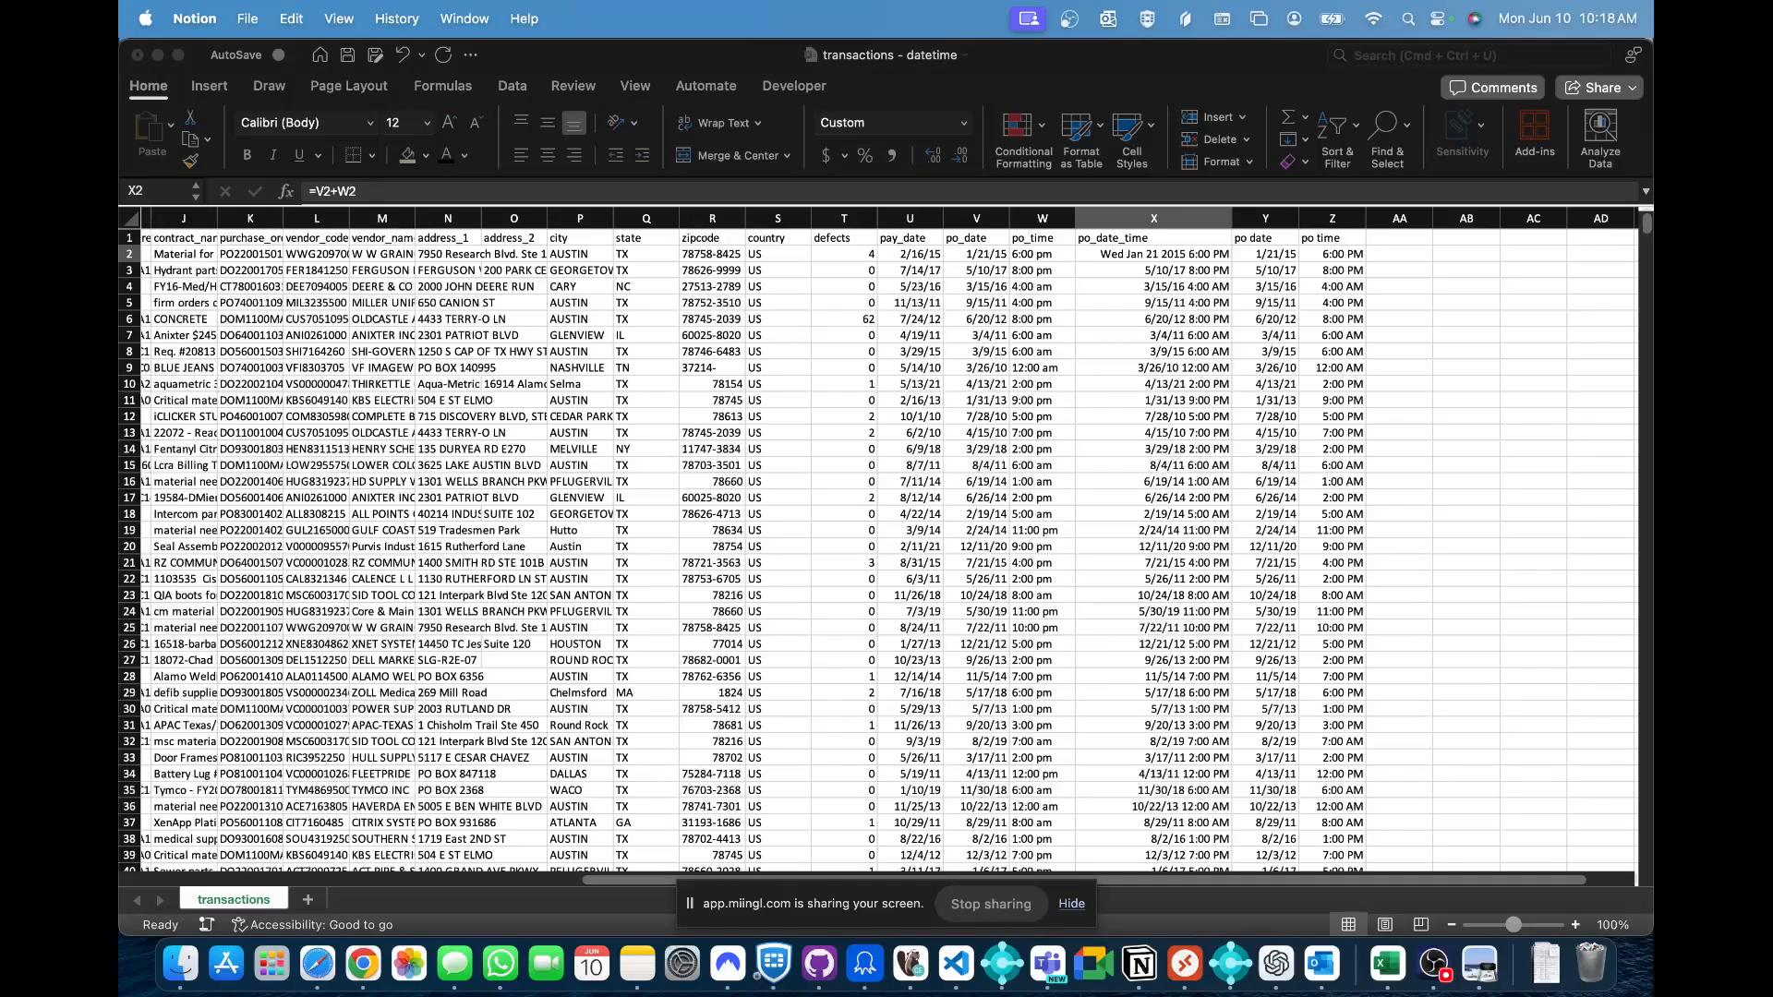
key("super+Tab")
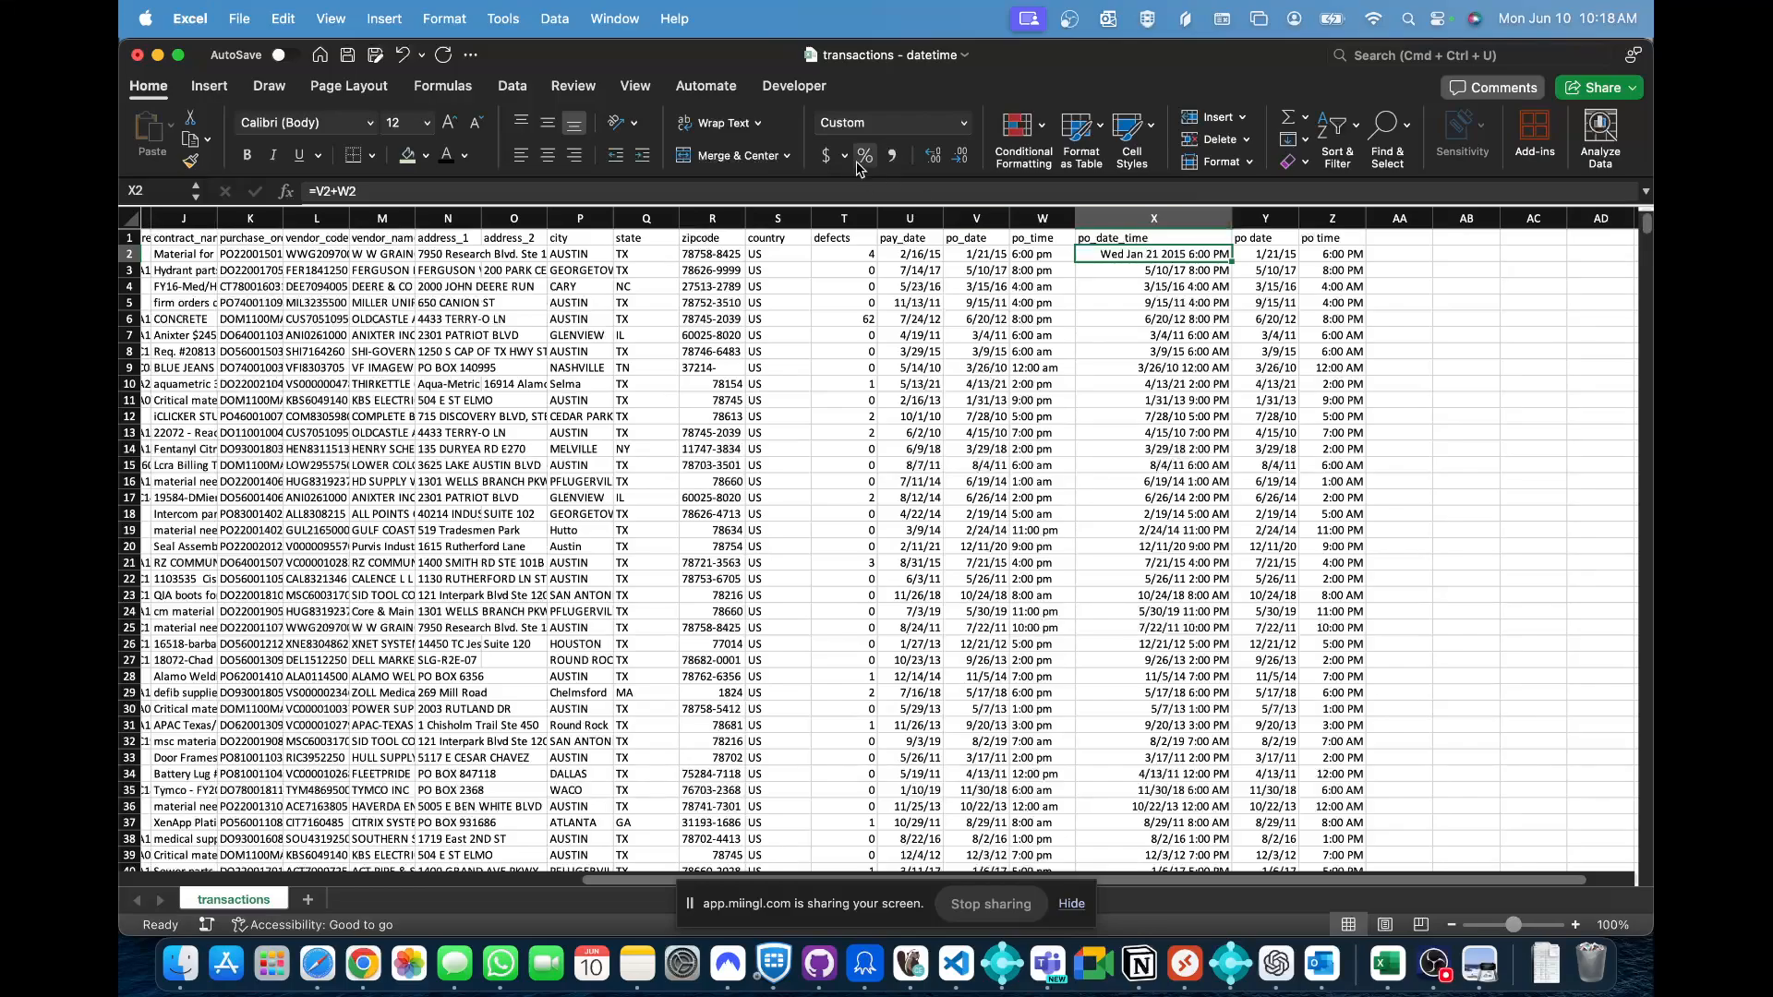
- Copy the date-time format of X3 onto X2 with Format Painter
key("Down")
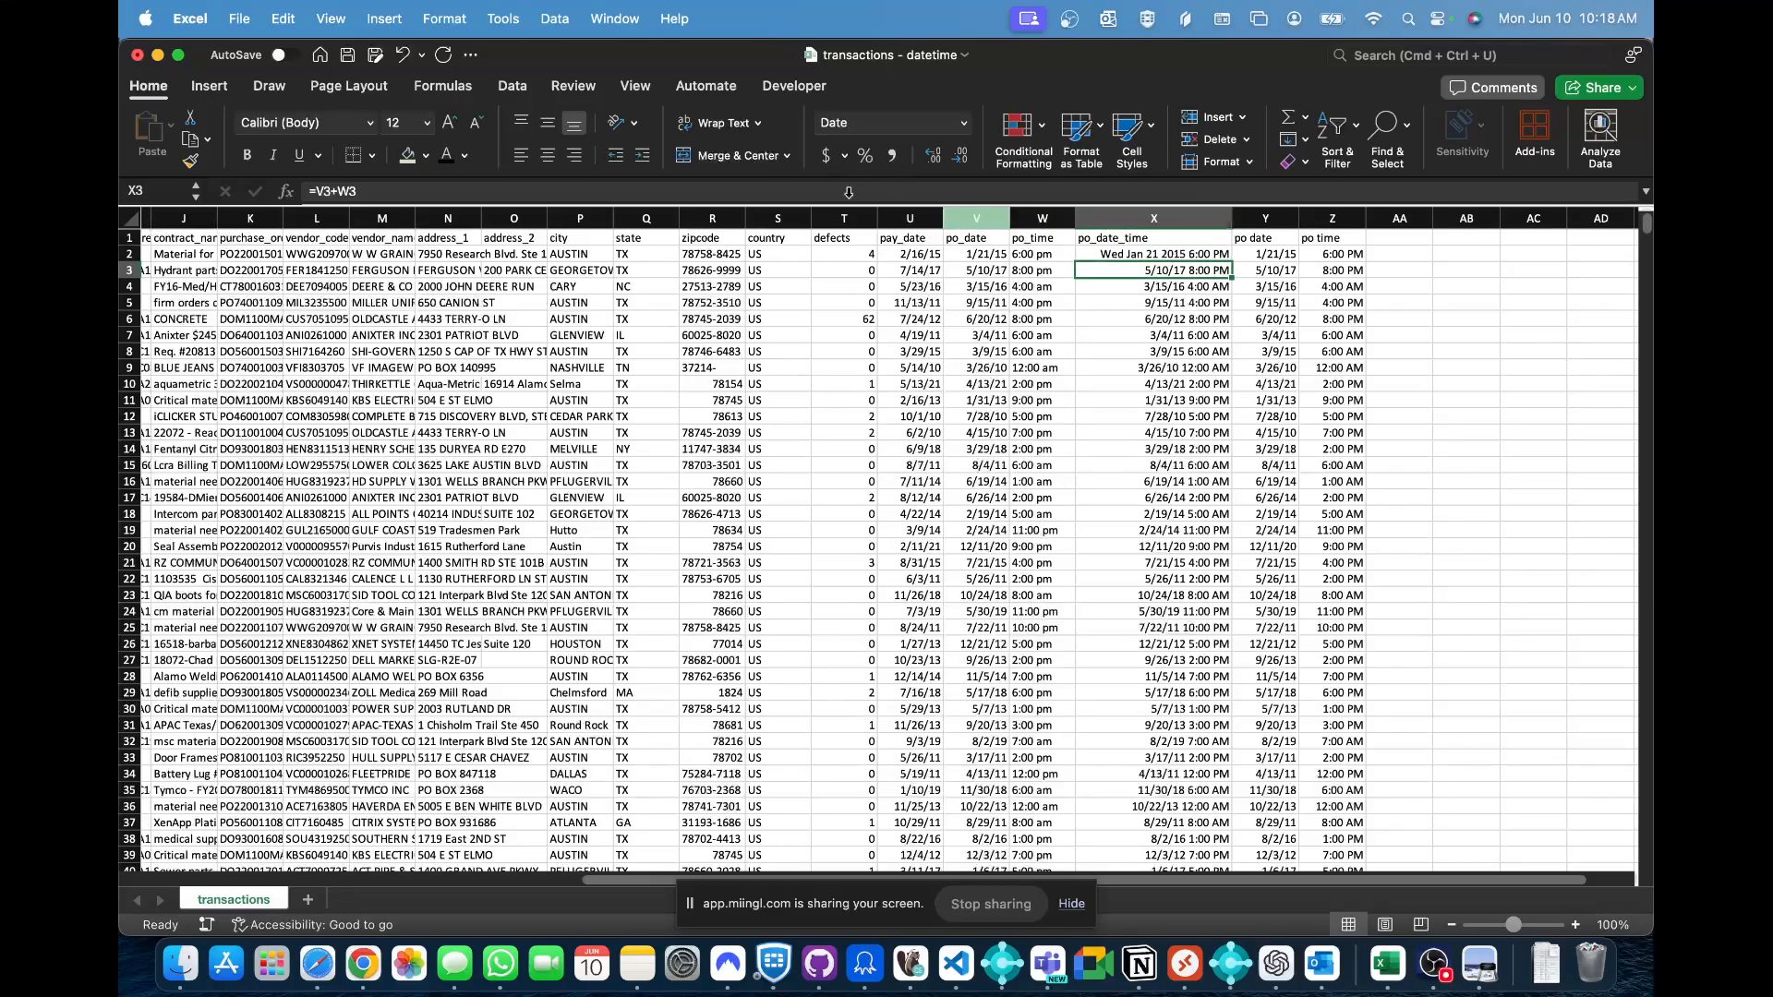
left_click(1187, 253)
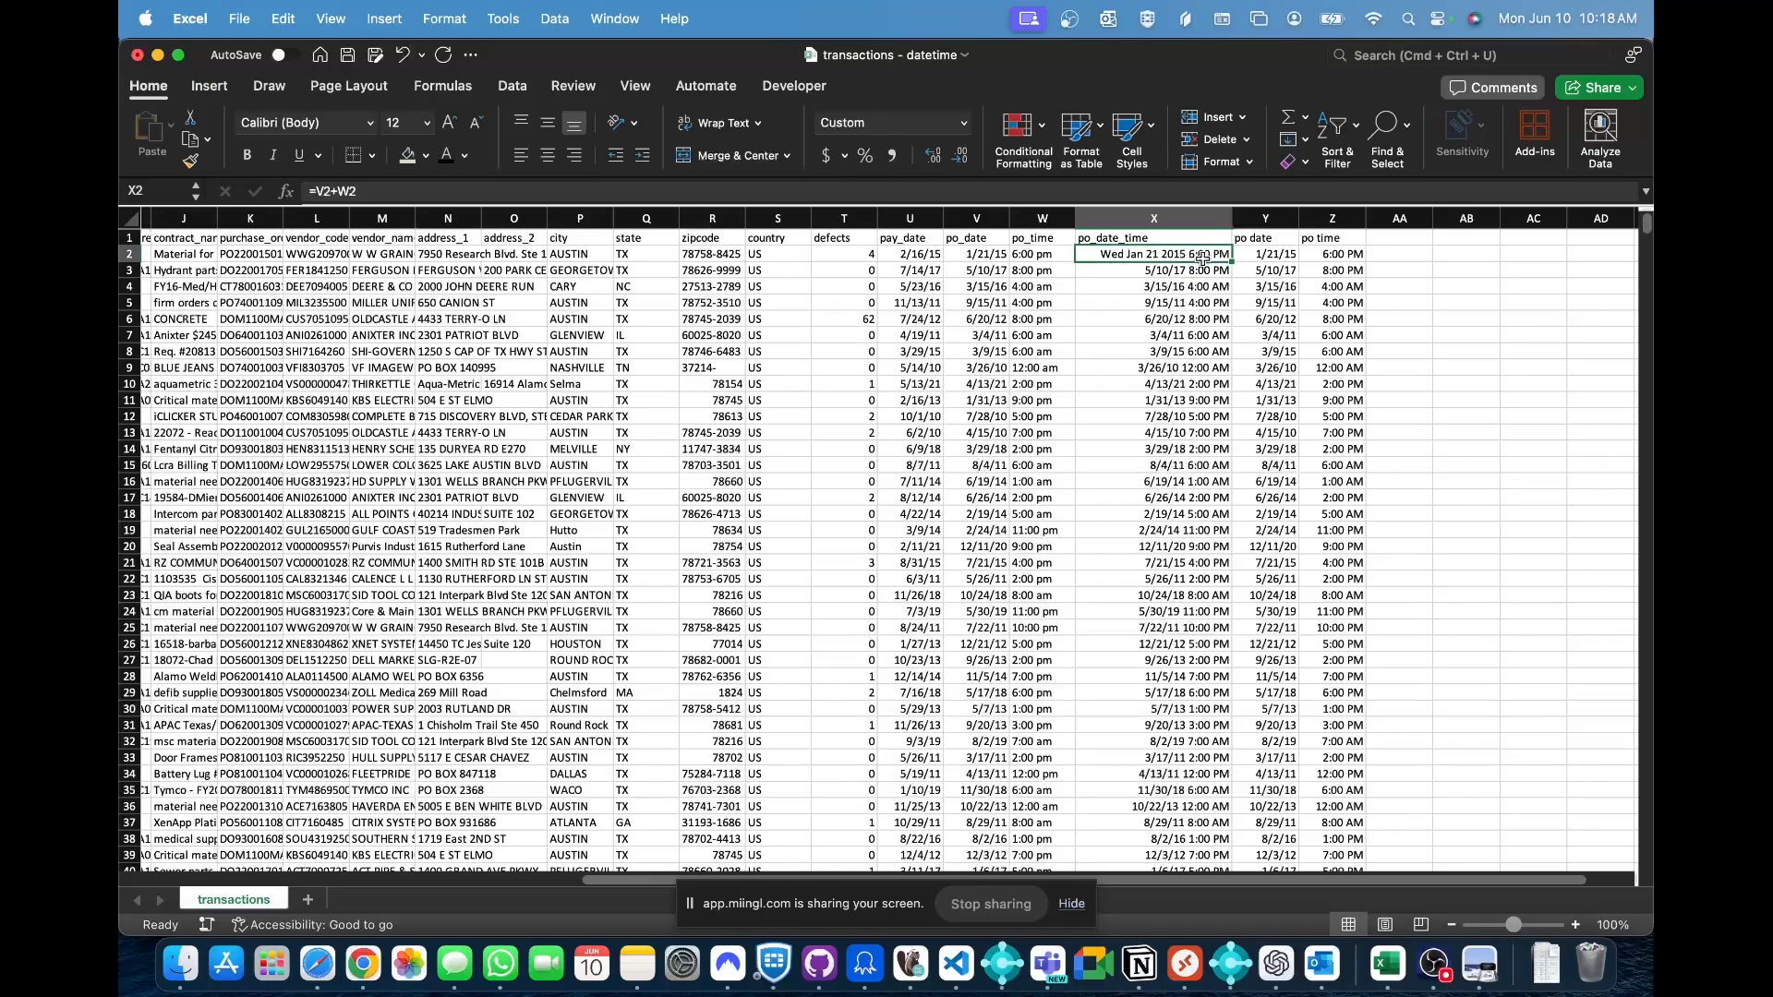
key("Down")
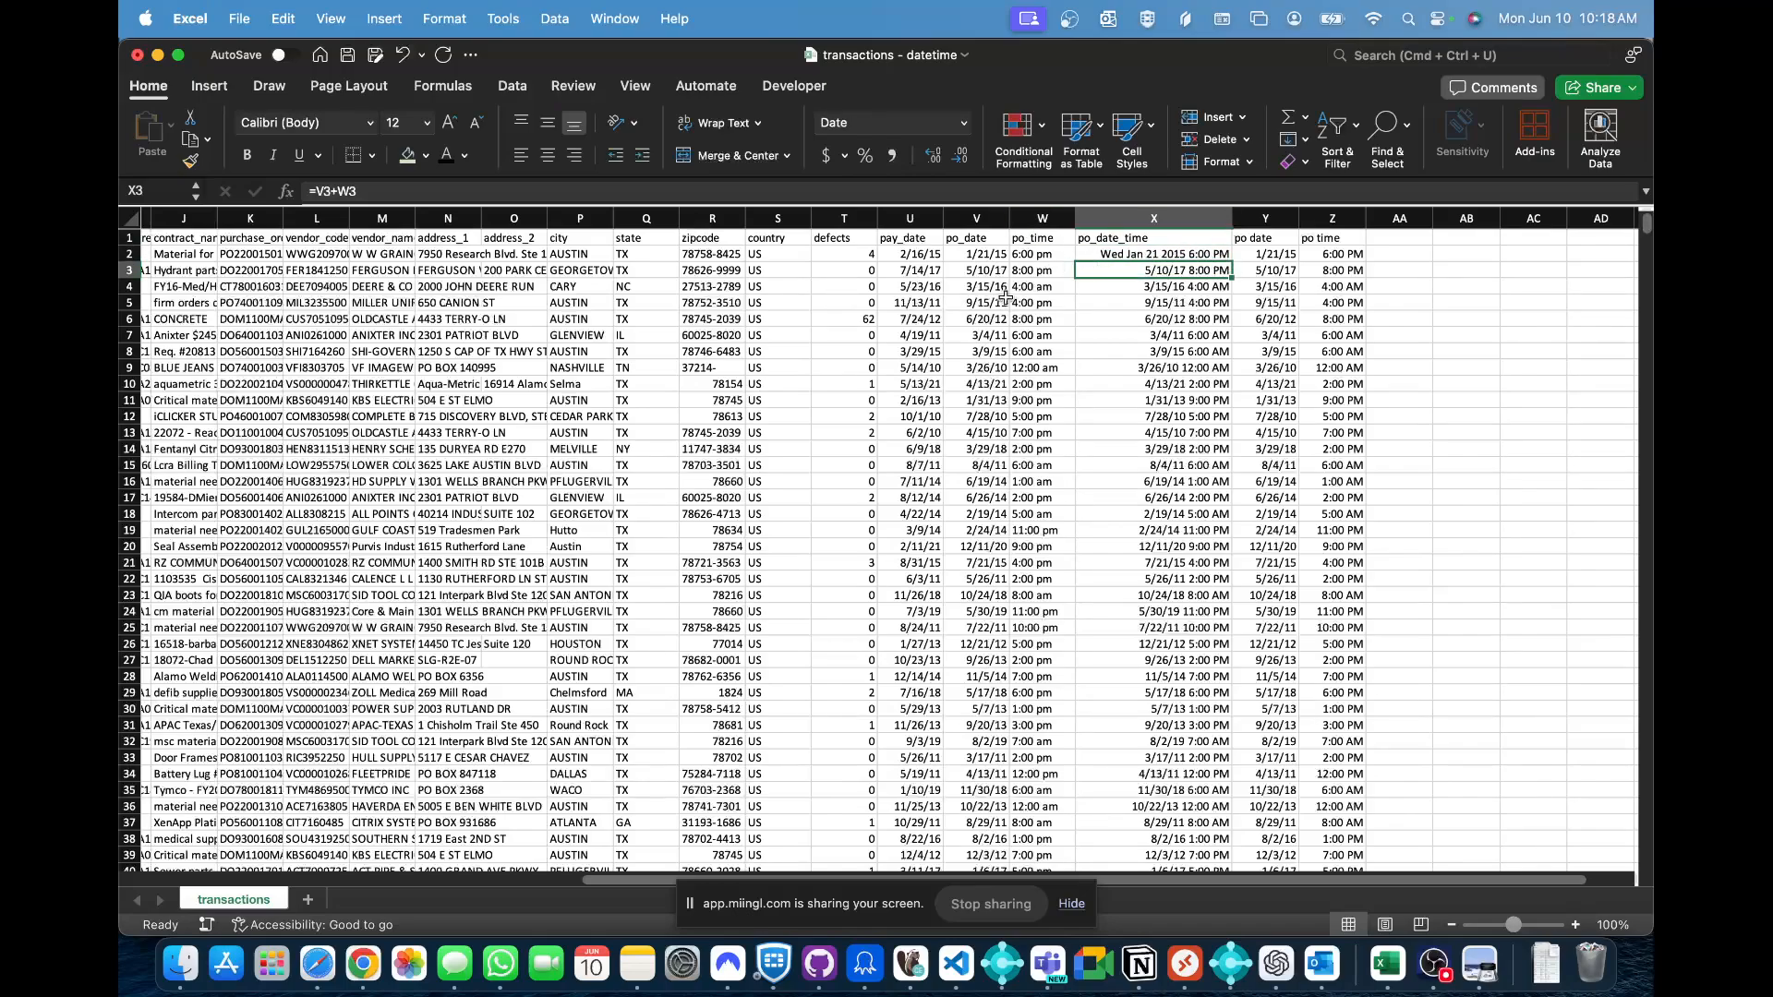
left_click(192, 167)
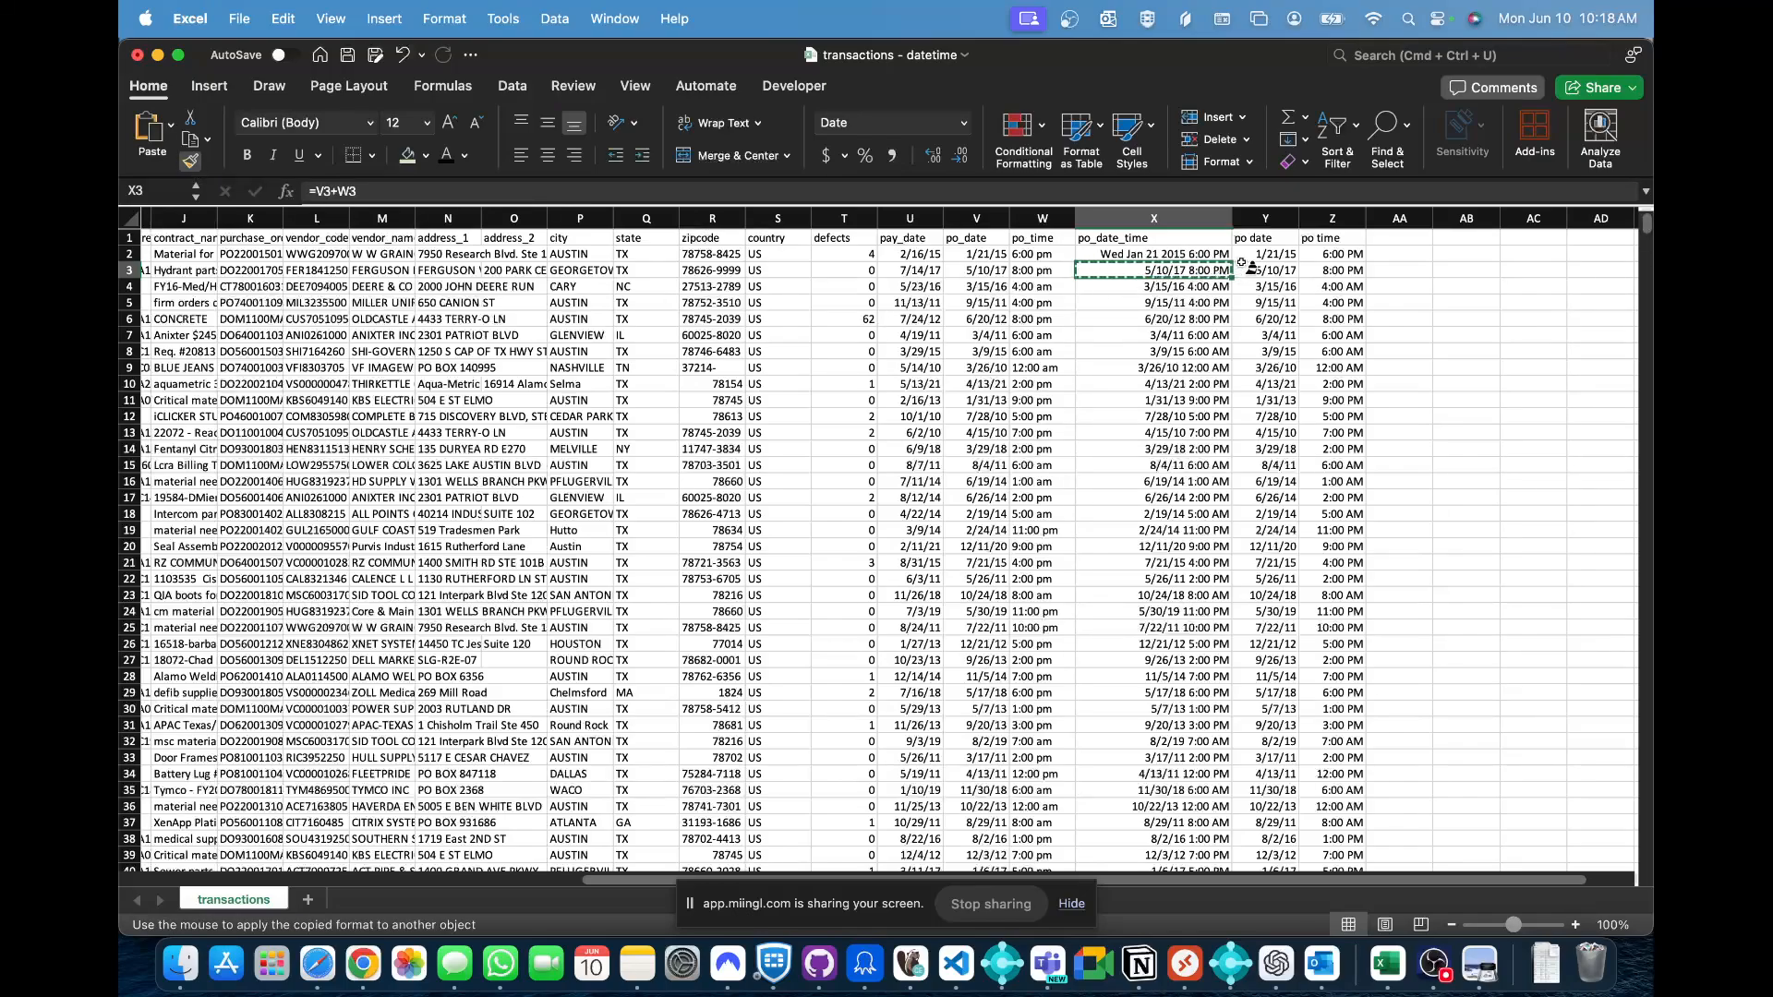
left_click(1108, 258)
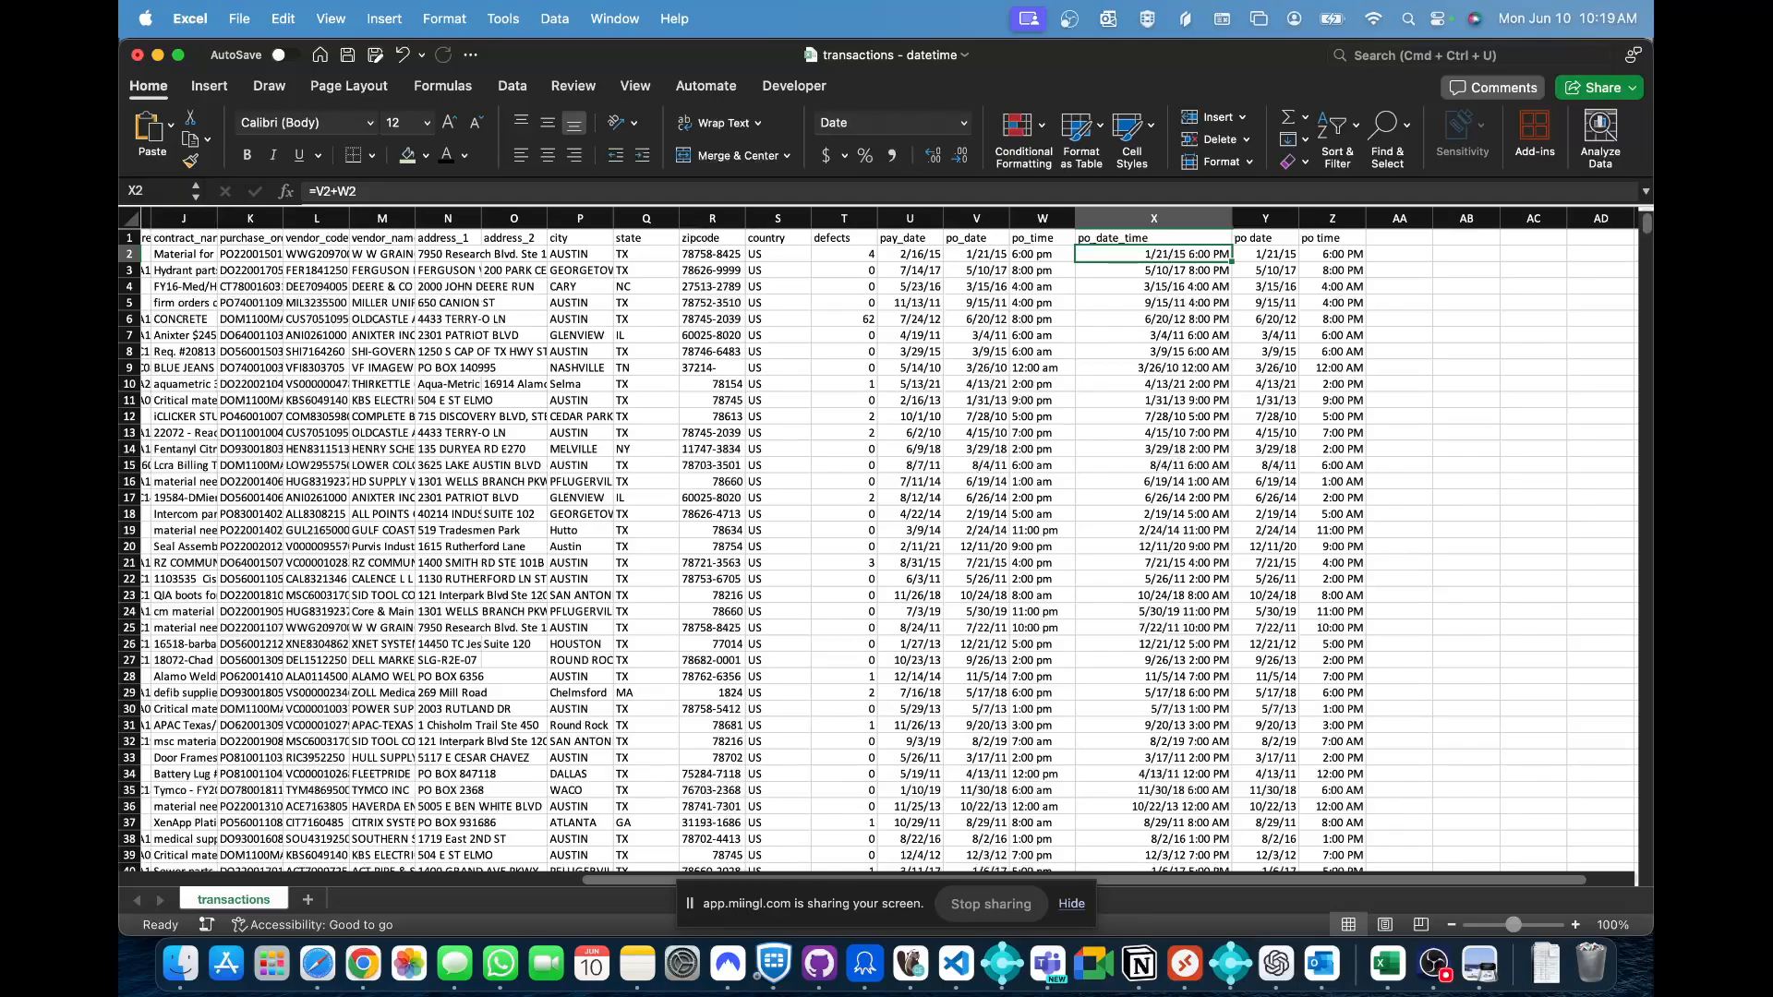
key("super+Tab")
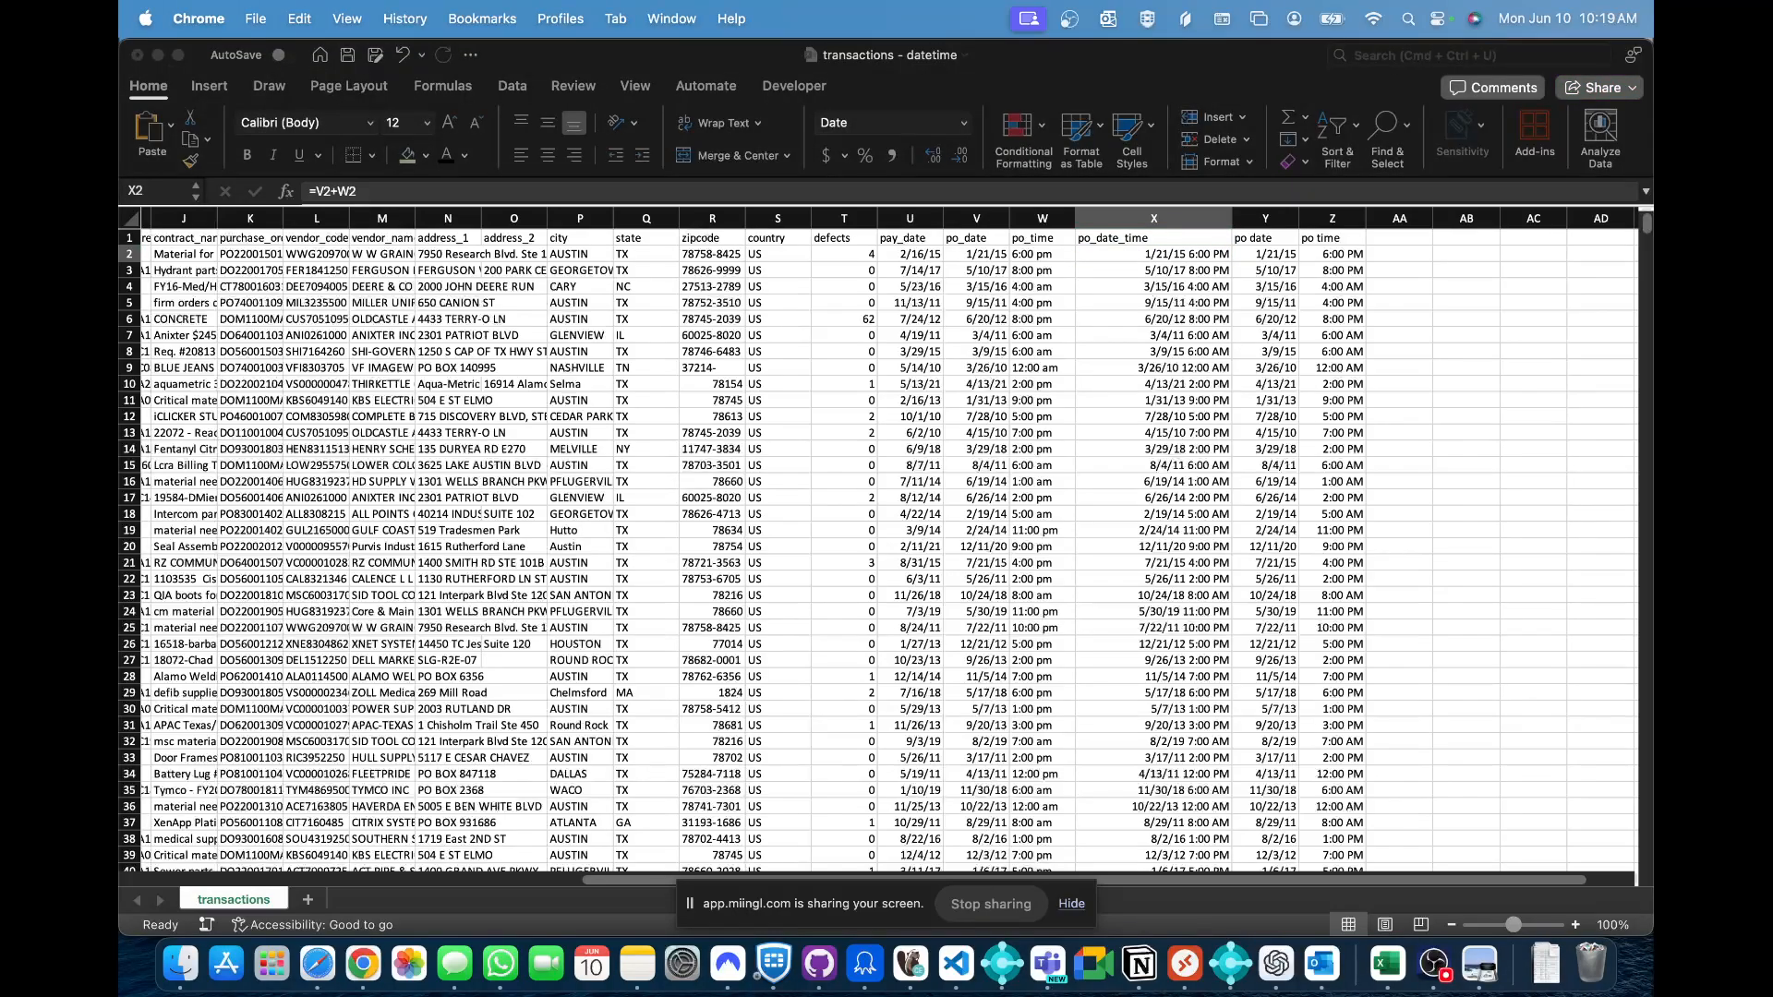
key("super+Tab")
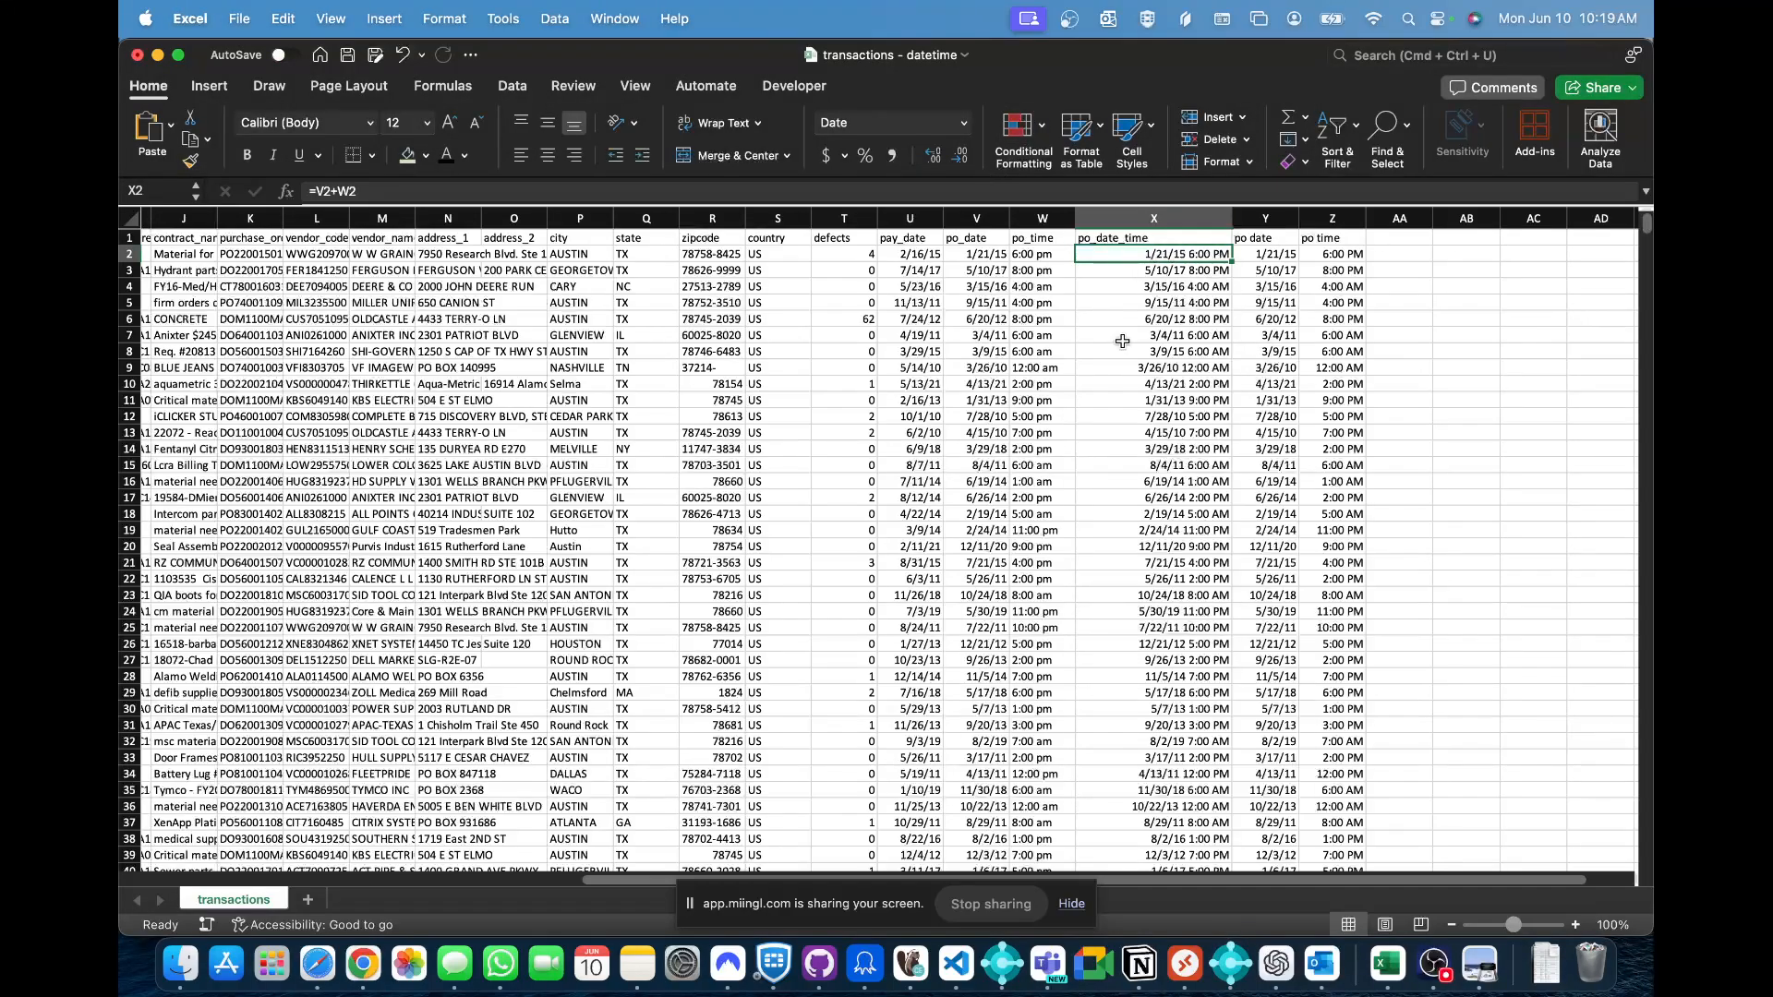
- Look through the Date, Time and Custom format categories for the whole po_date_time column, and leave without applying one
left_click(1137, 213)
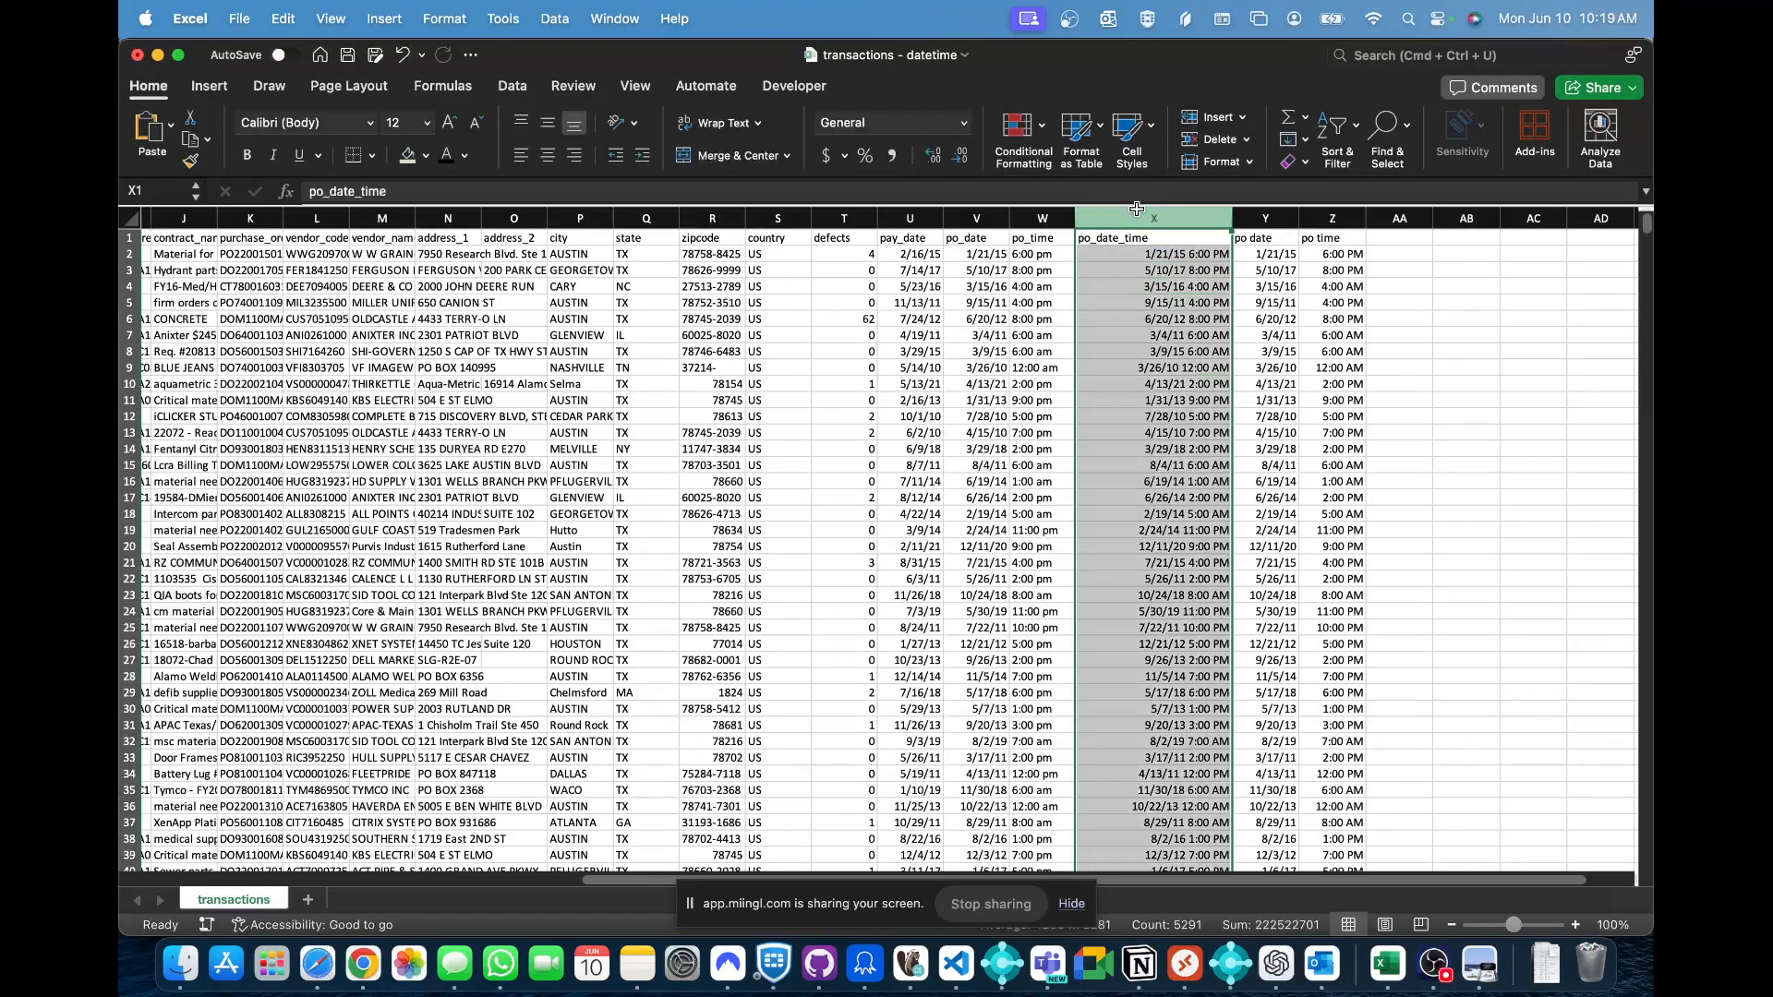
left_click(963, 123)
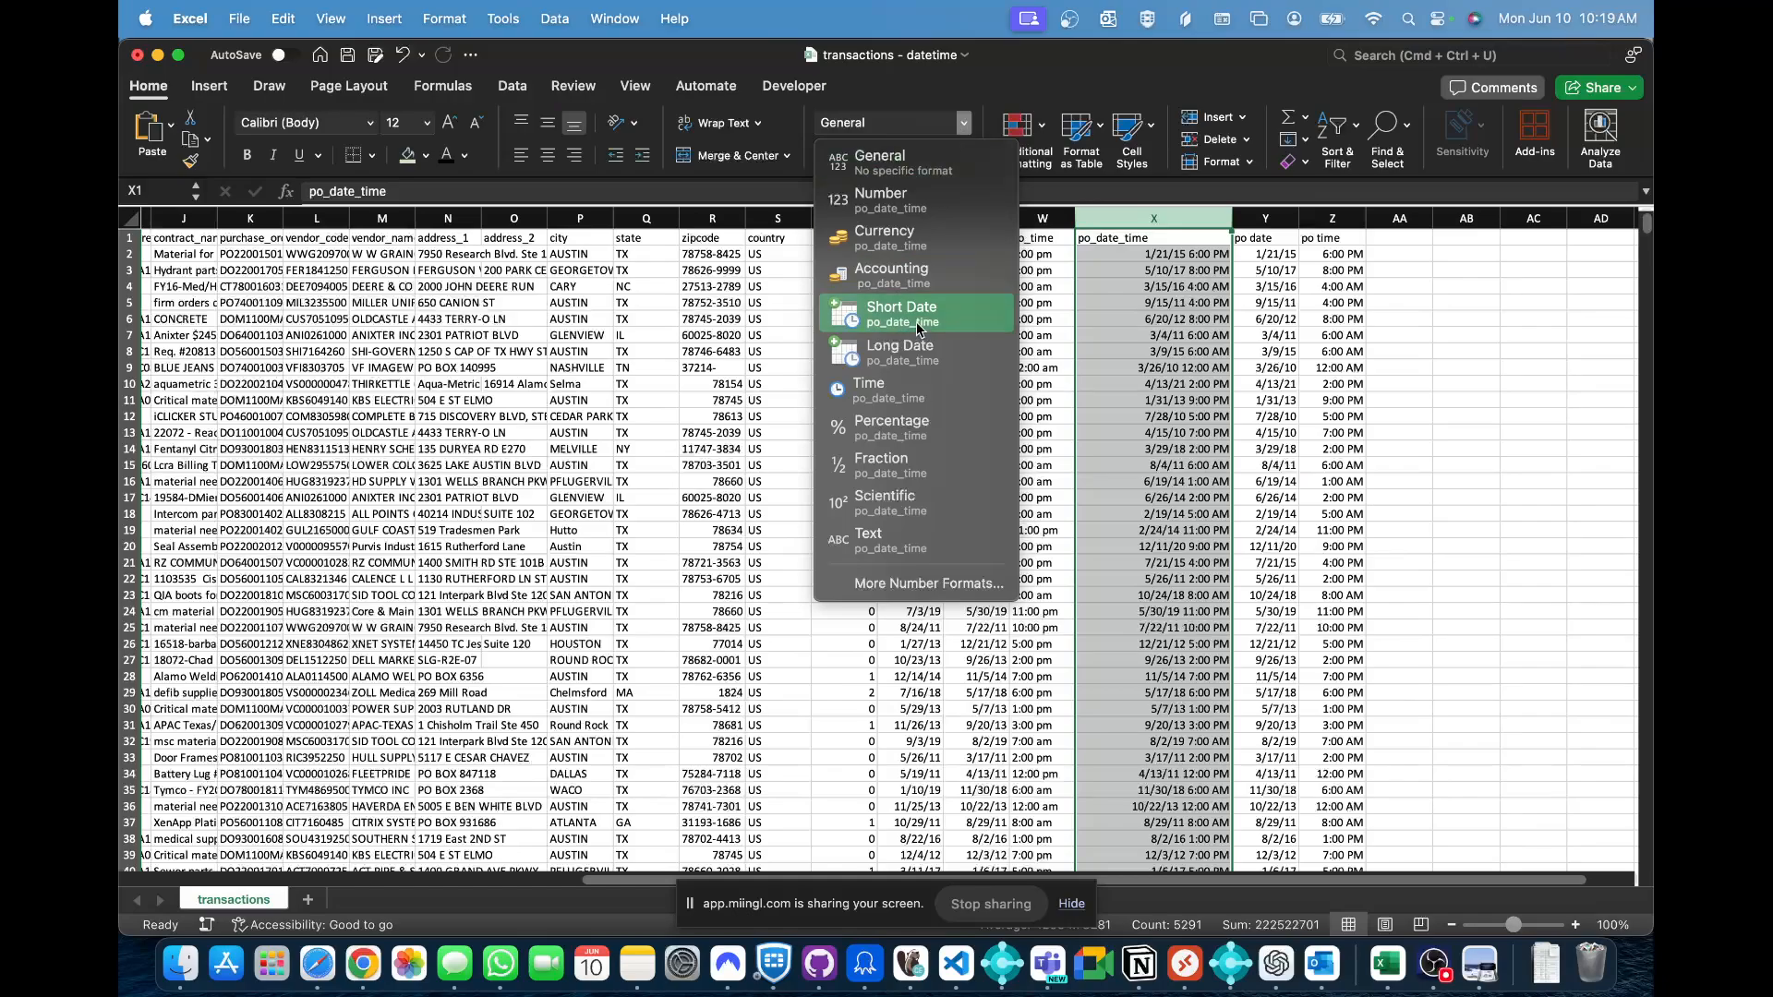
left_click(914, 583)
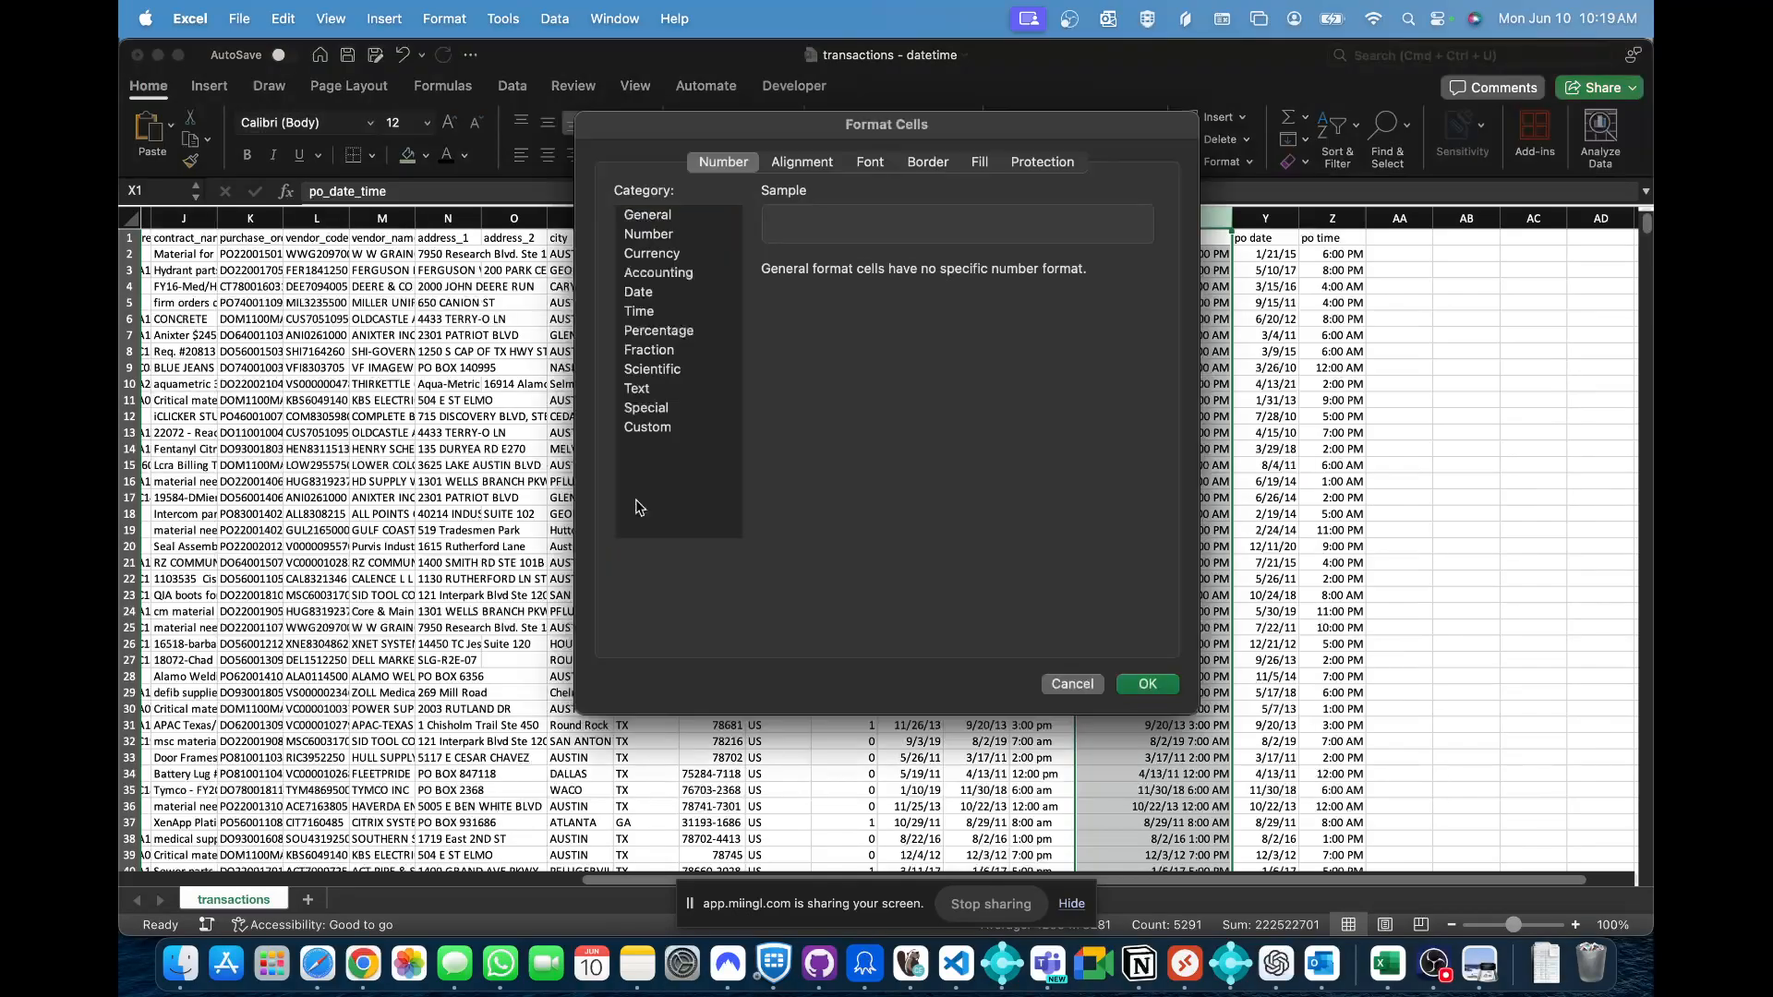
left_click(688, 430)
left_click(649, 294)
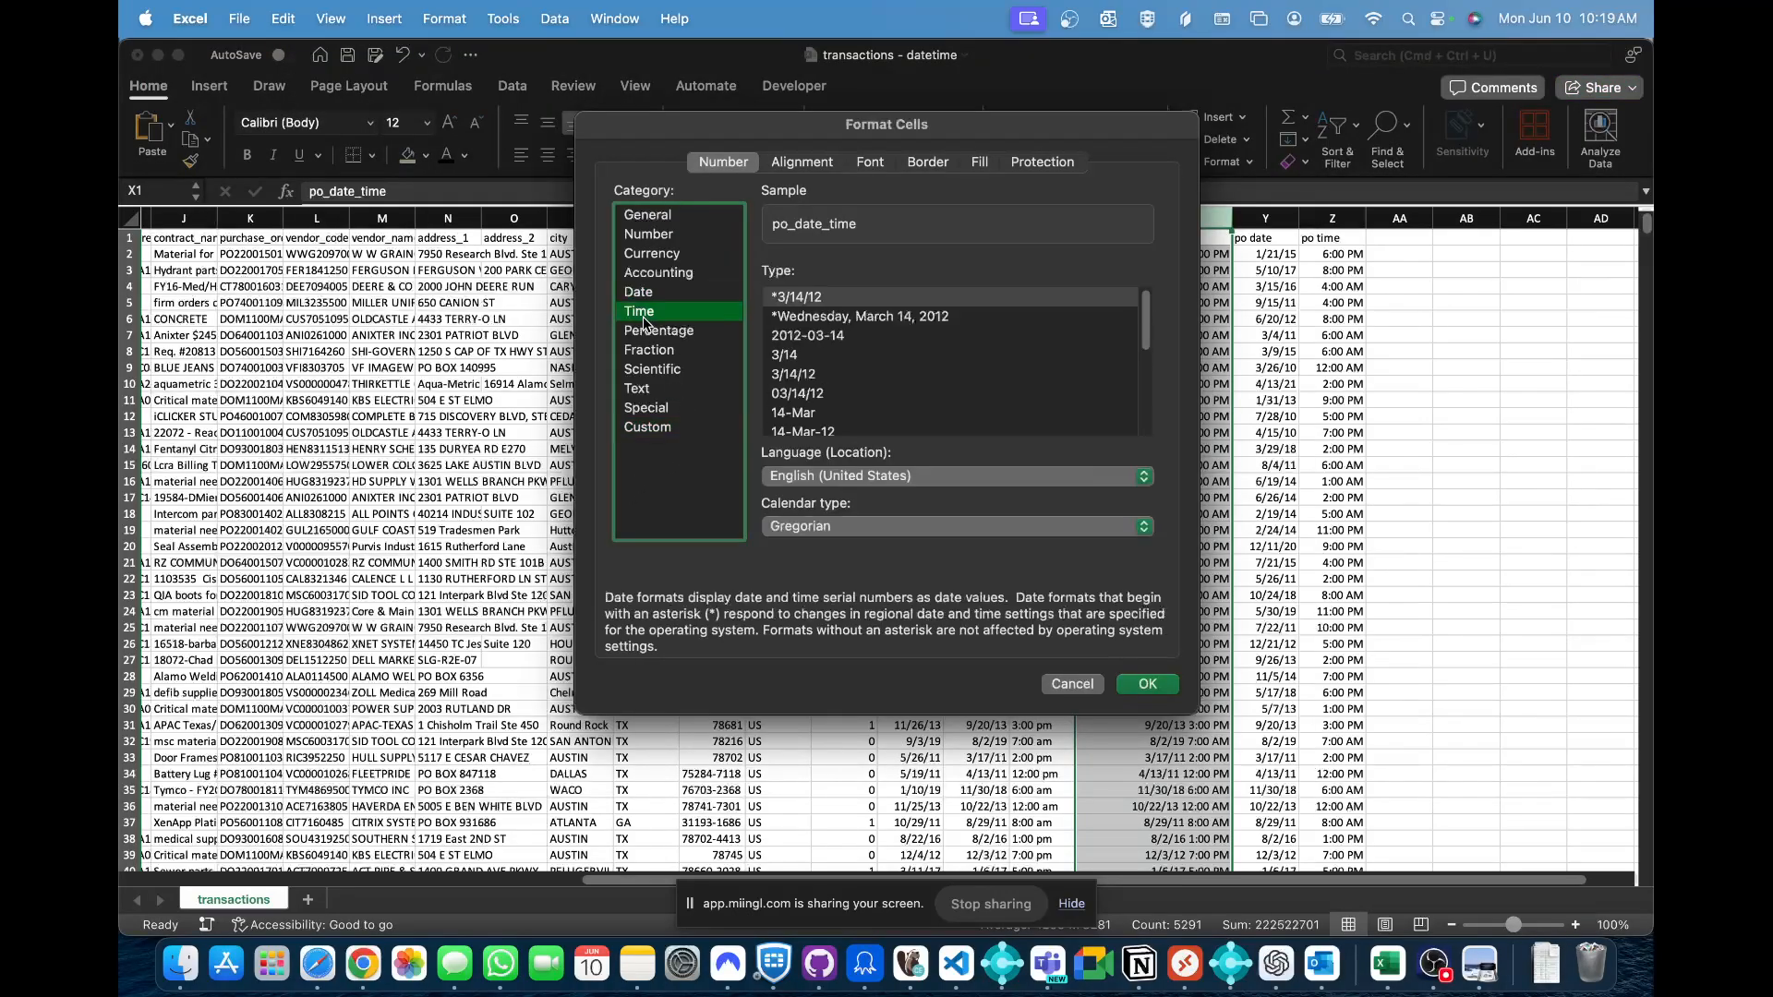
left_click(648, 314)
left_click(676, 430)
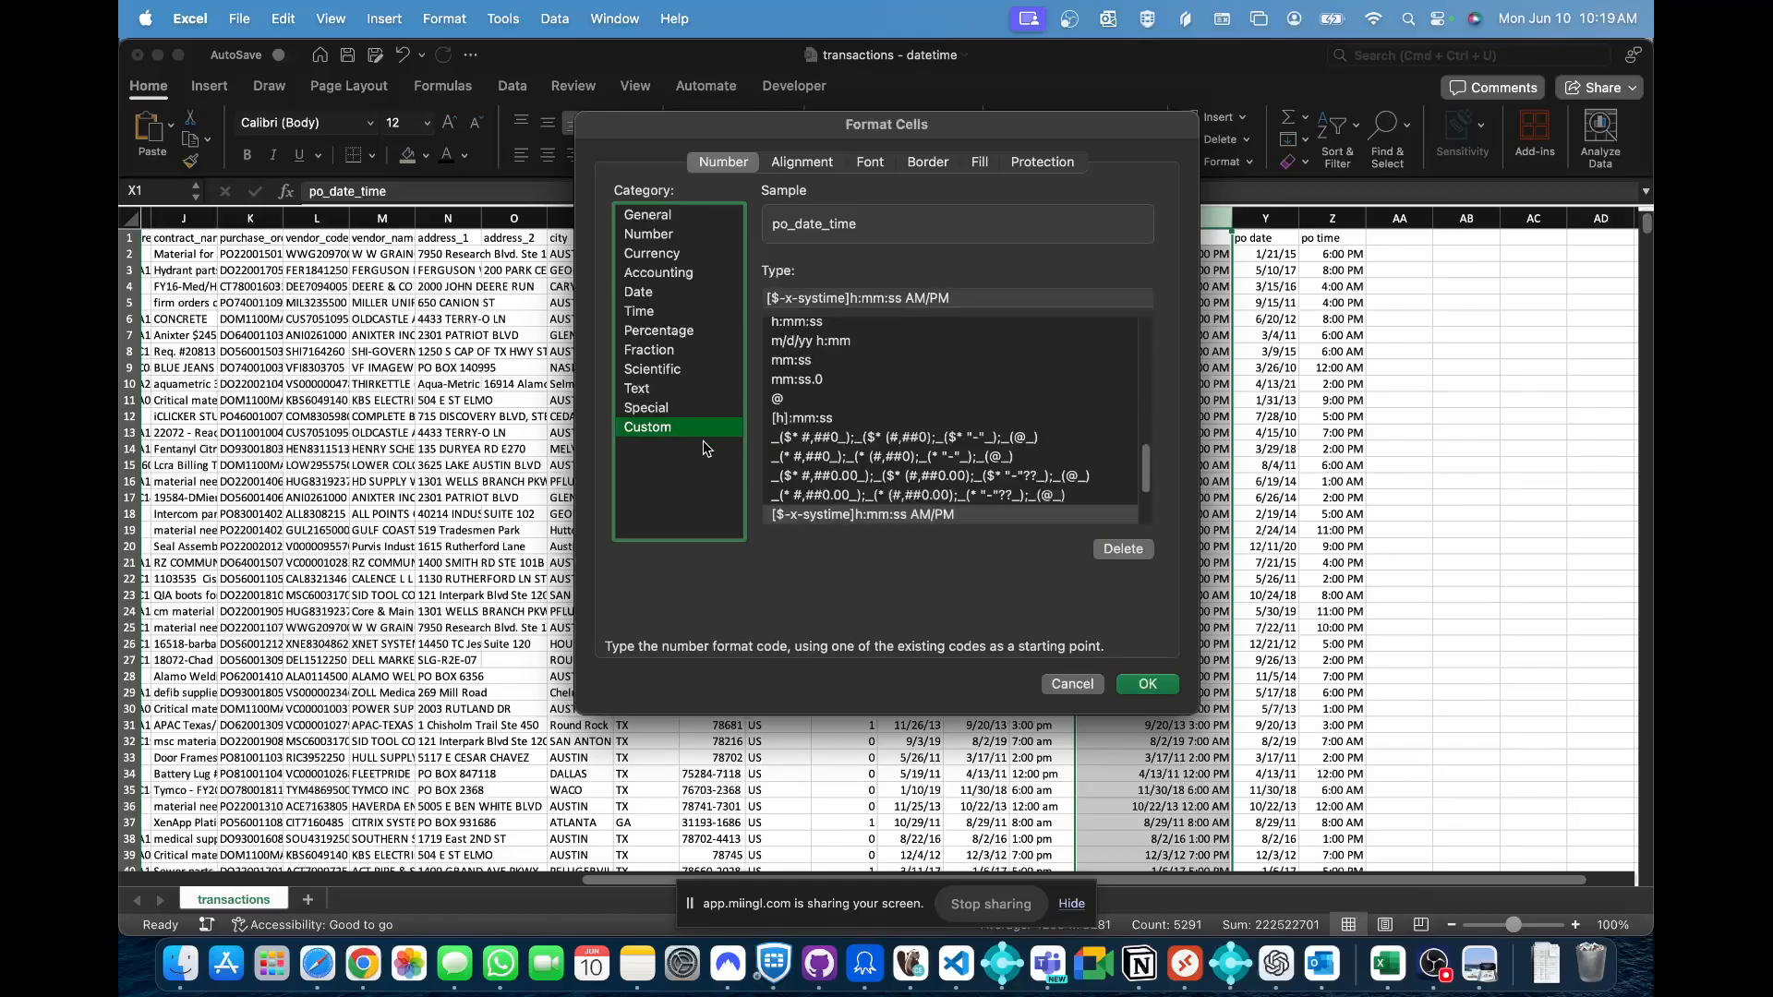
key("Escape")
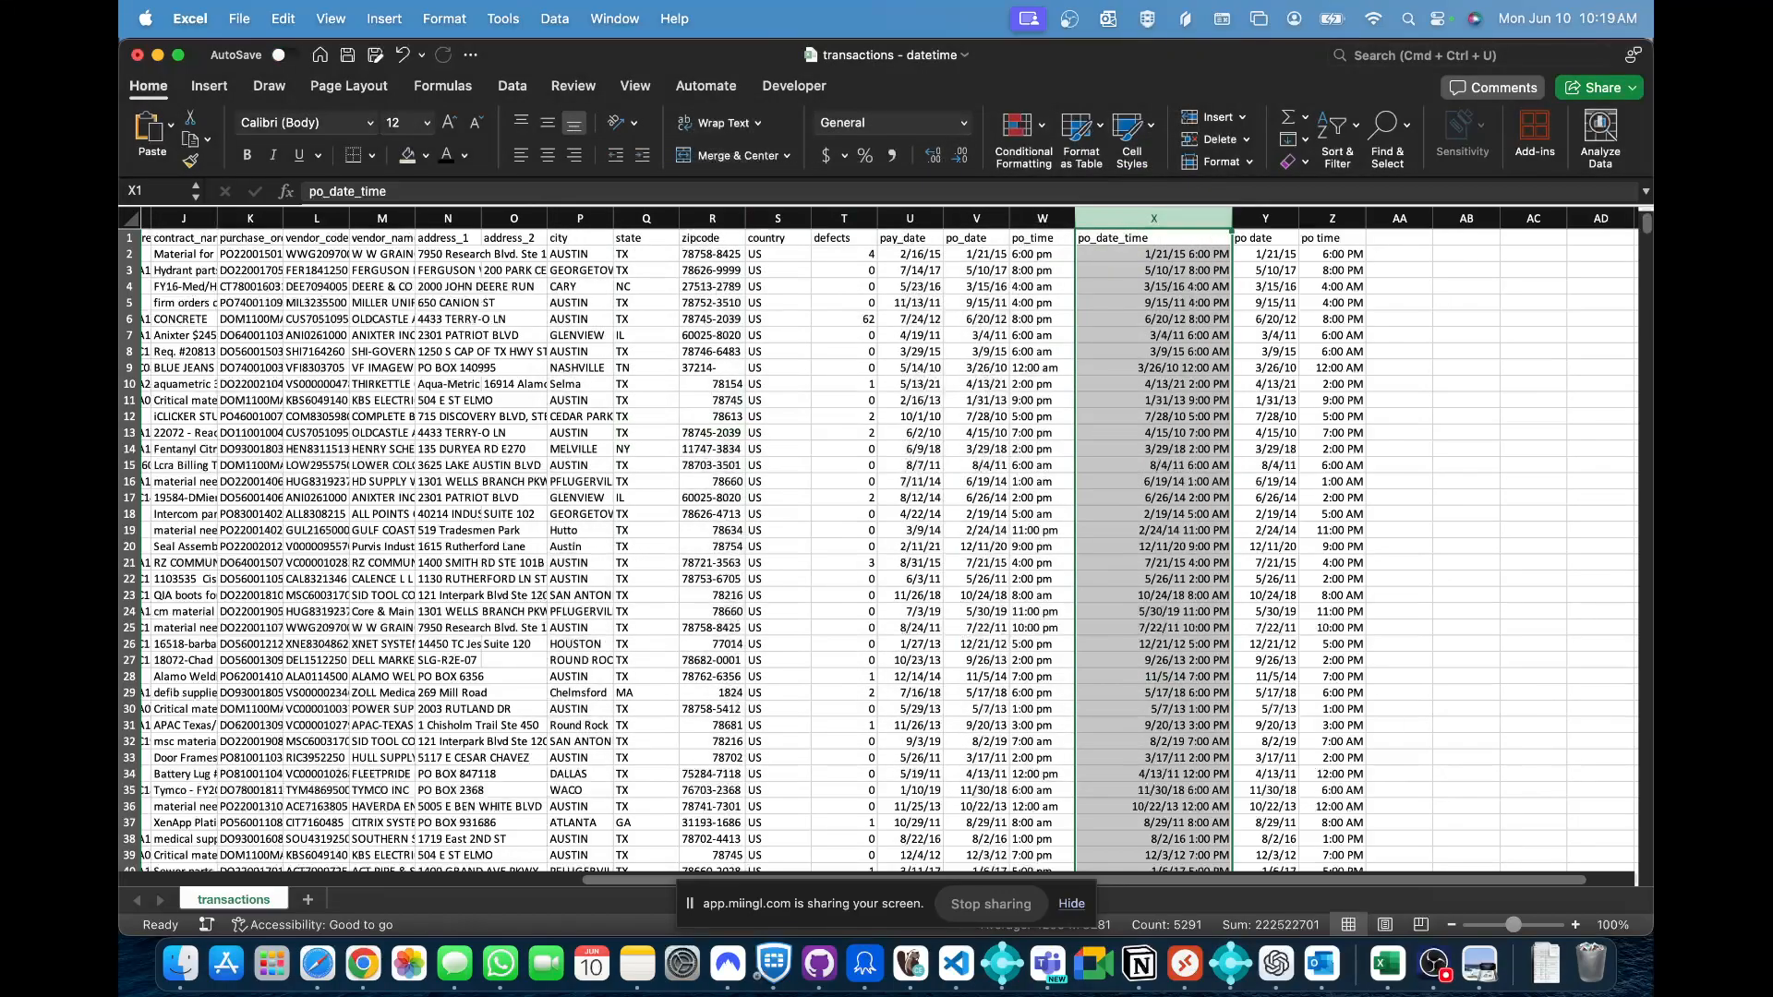
key("super+Tab")
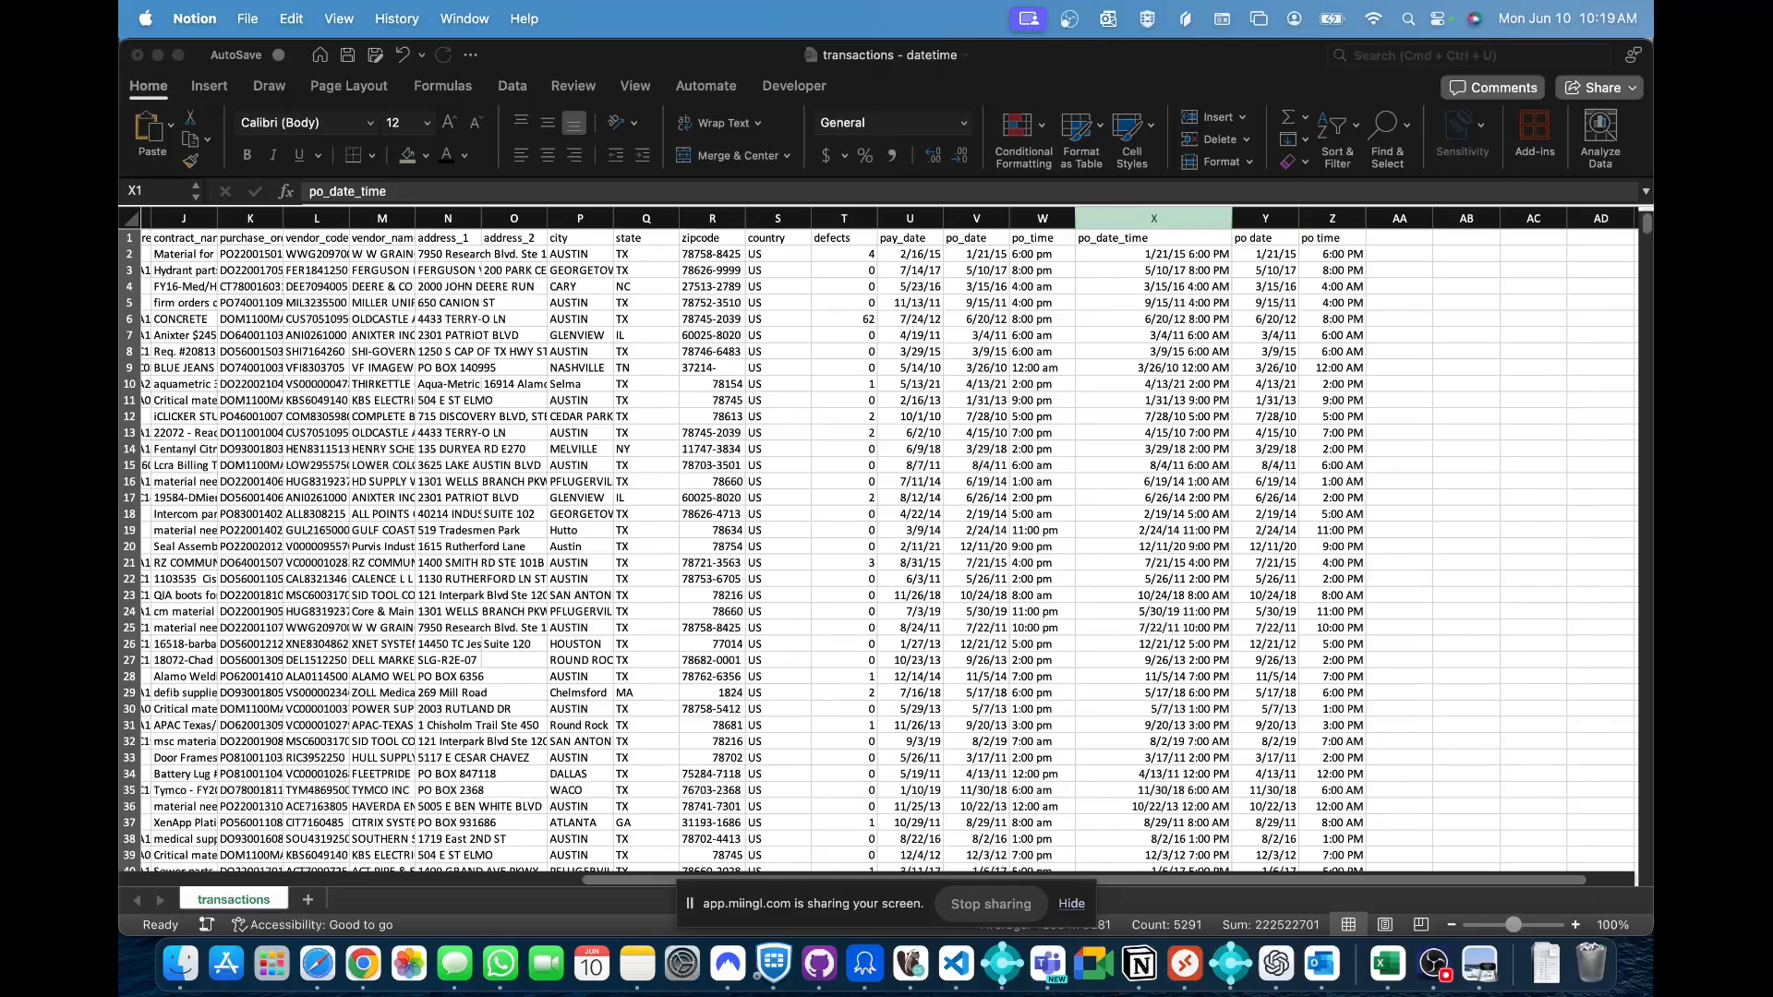
key("super+Tab")
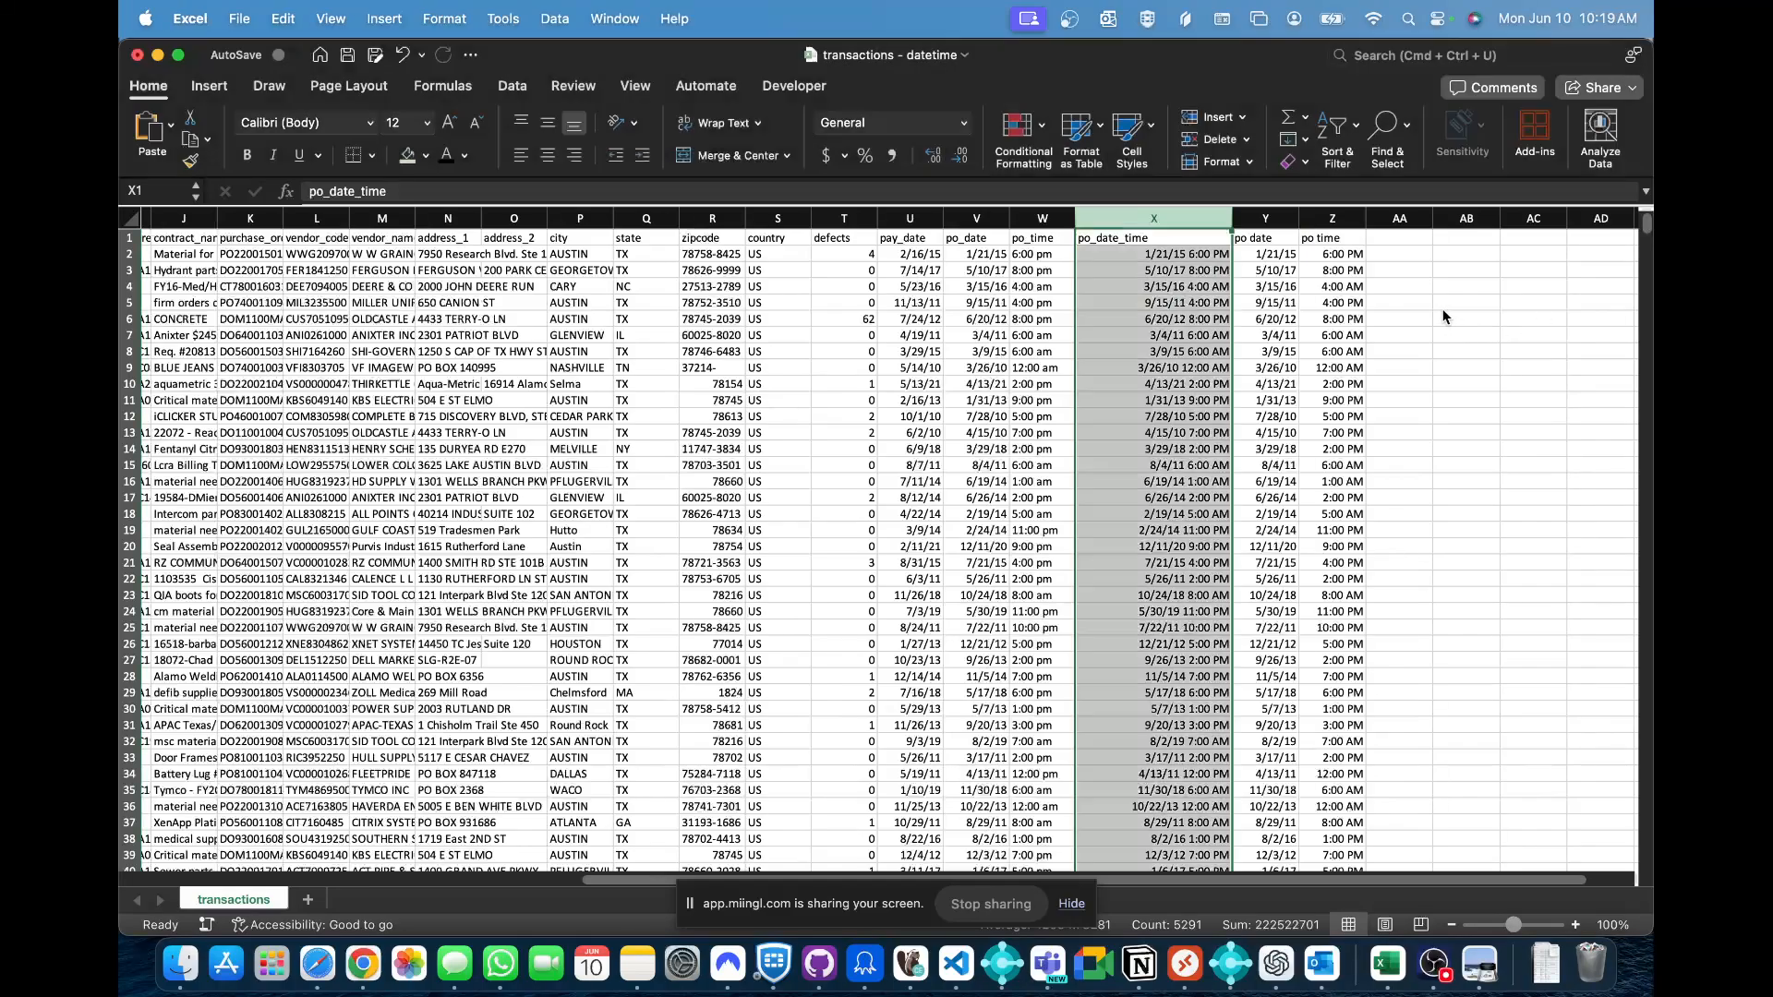
key("super+Tab")
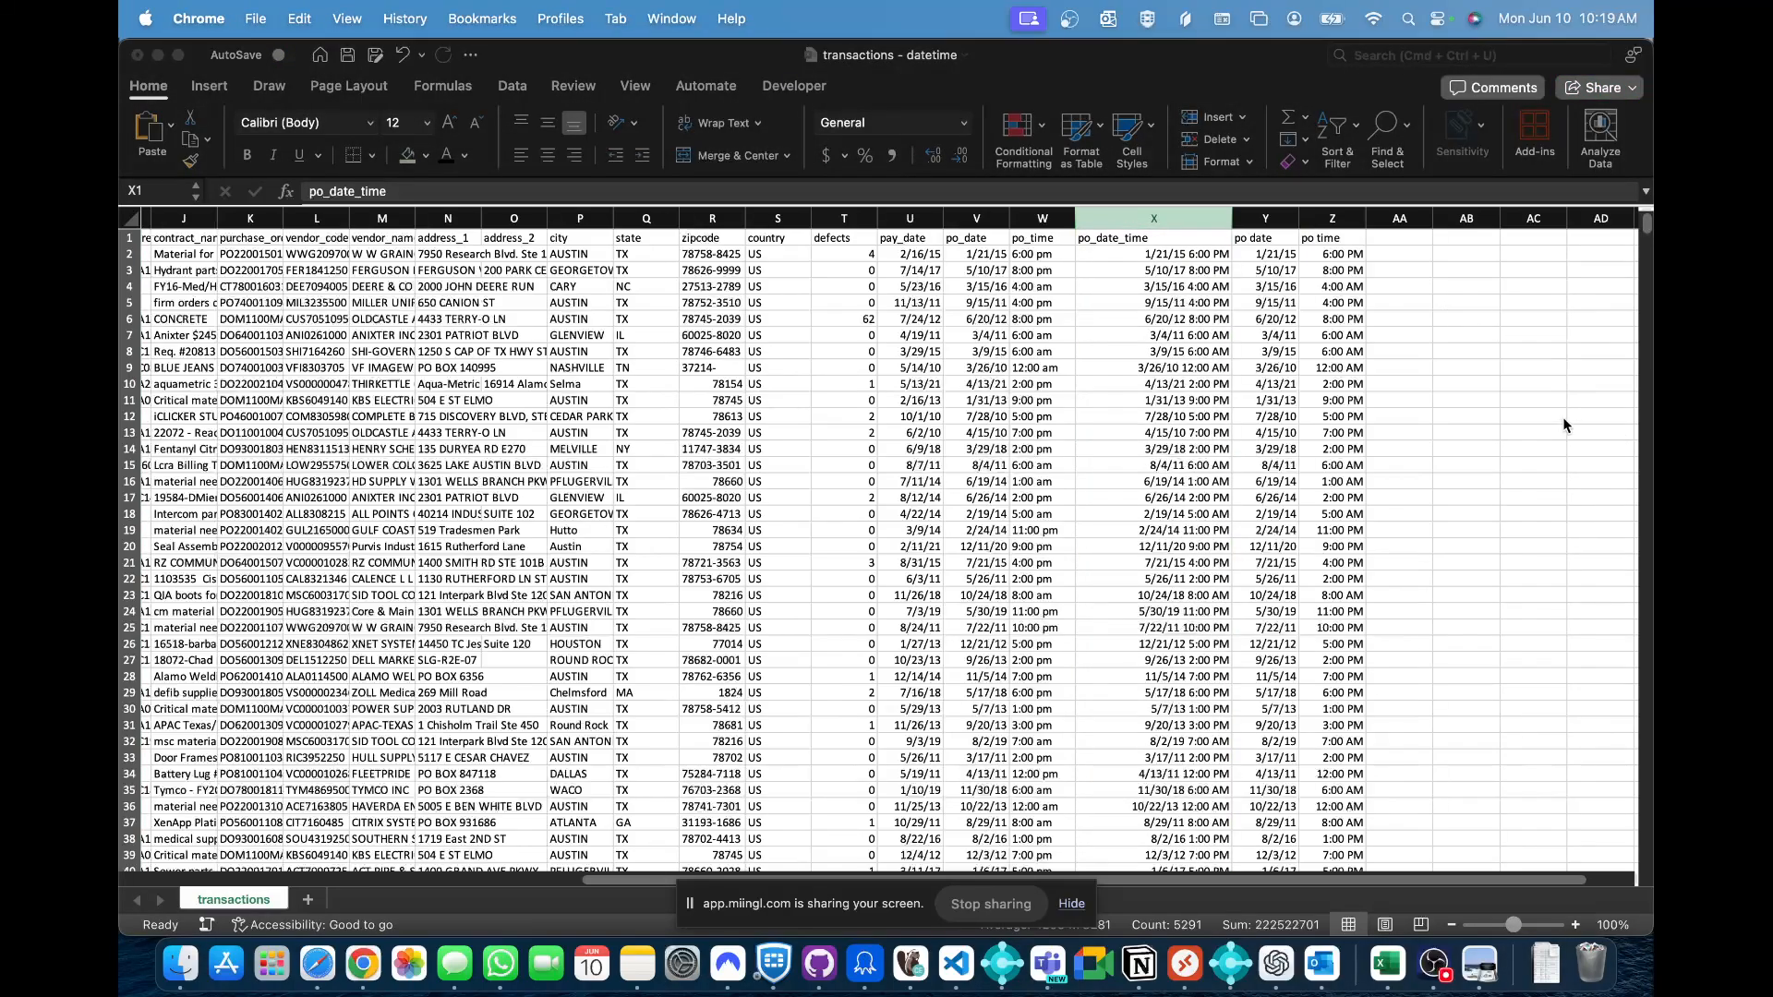
key("super+Tab")
- Narrow the po_date_time column to fit its date-time values more closely
left_click_drag(1234, 218, 1183, 218)
left_click(1307, 271)
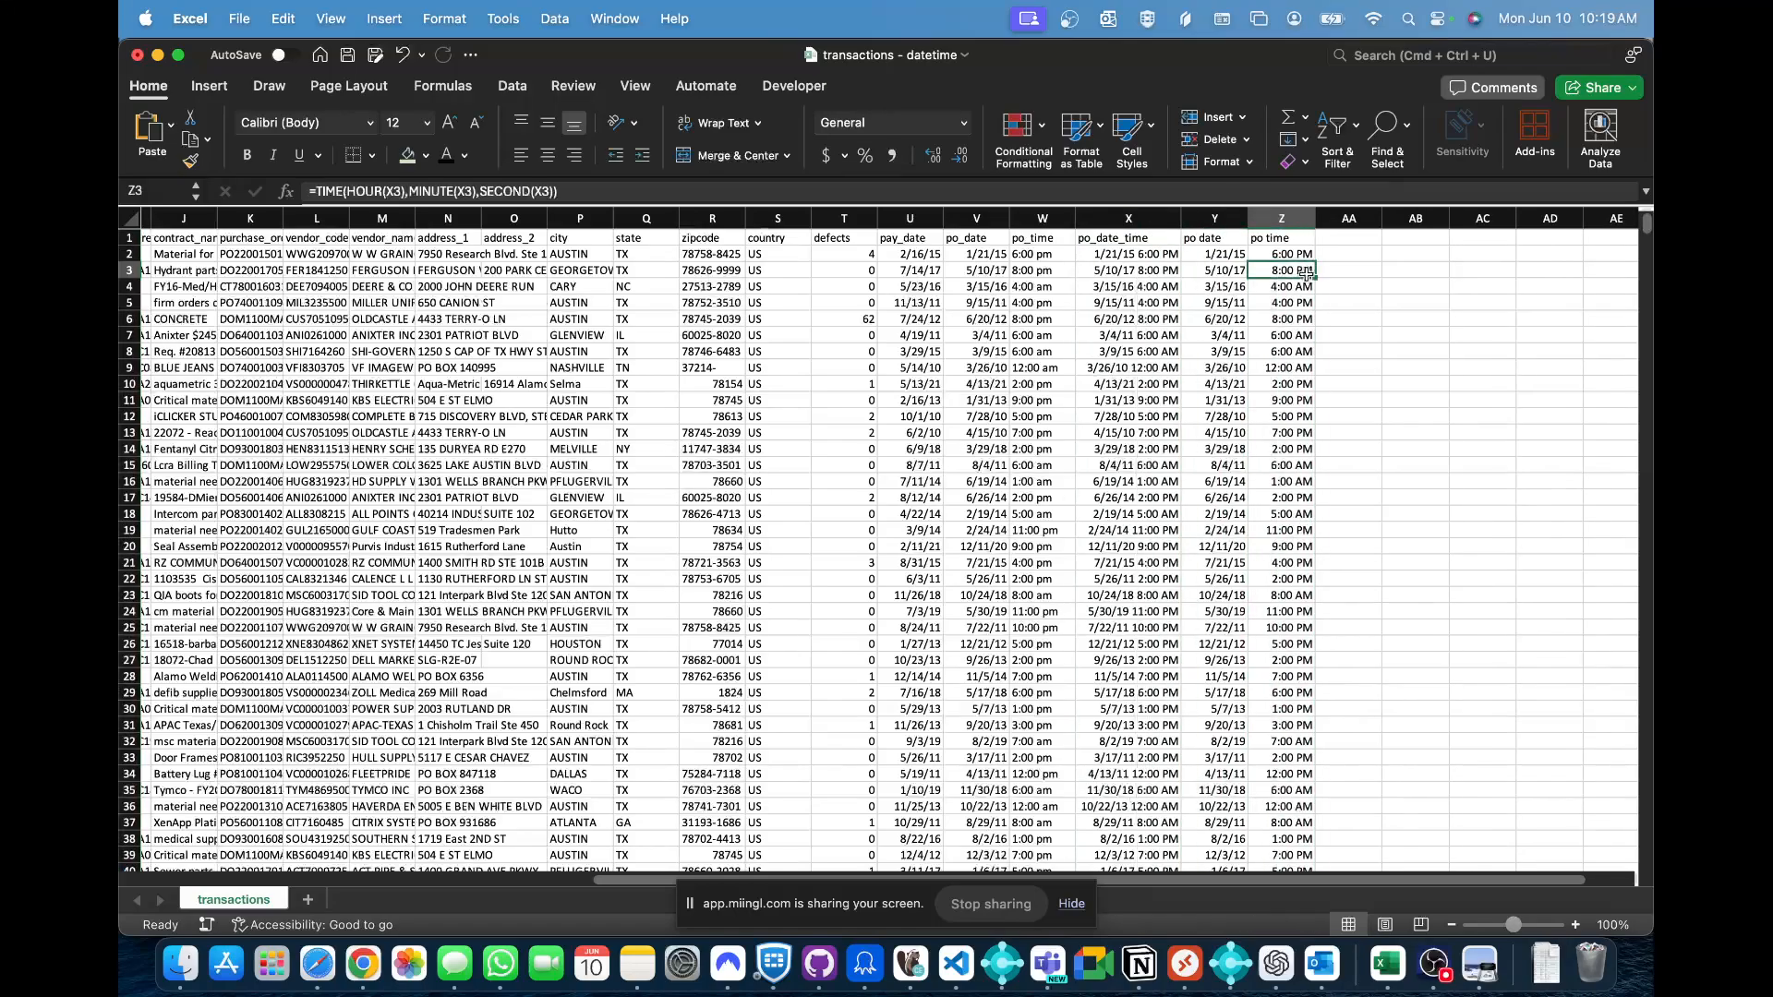
left_click(1349, 270)
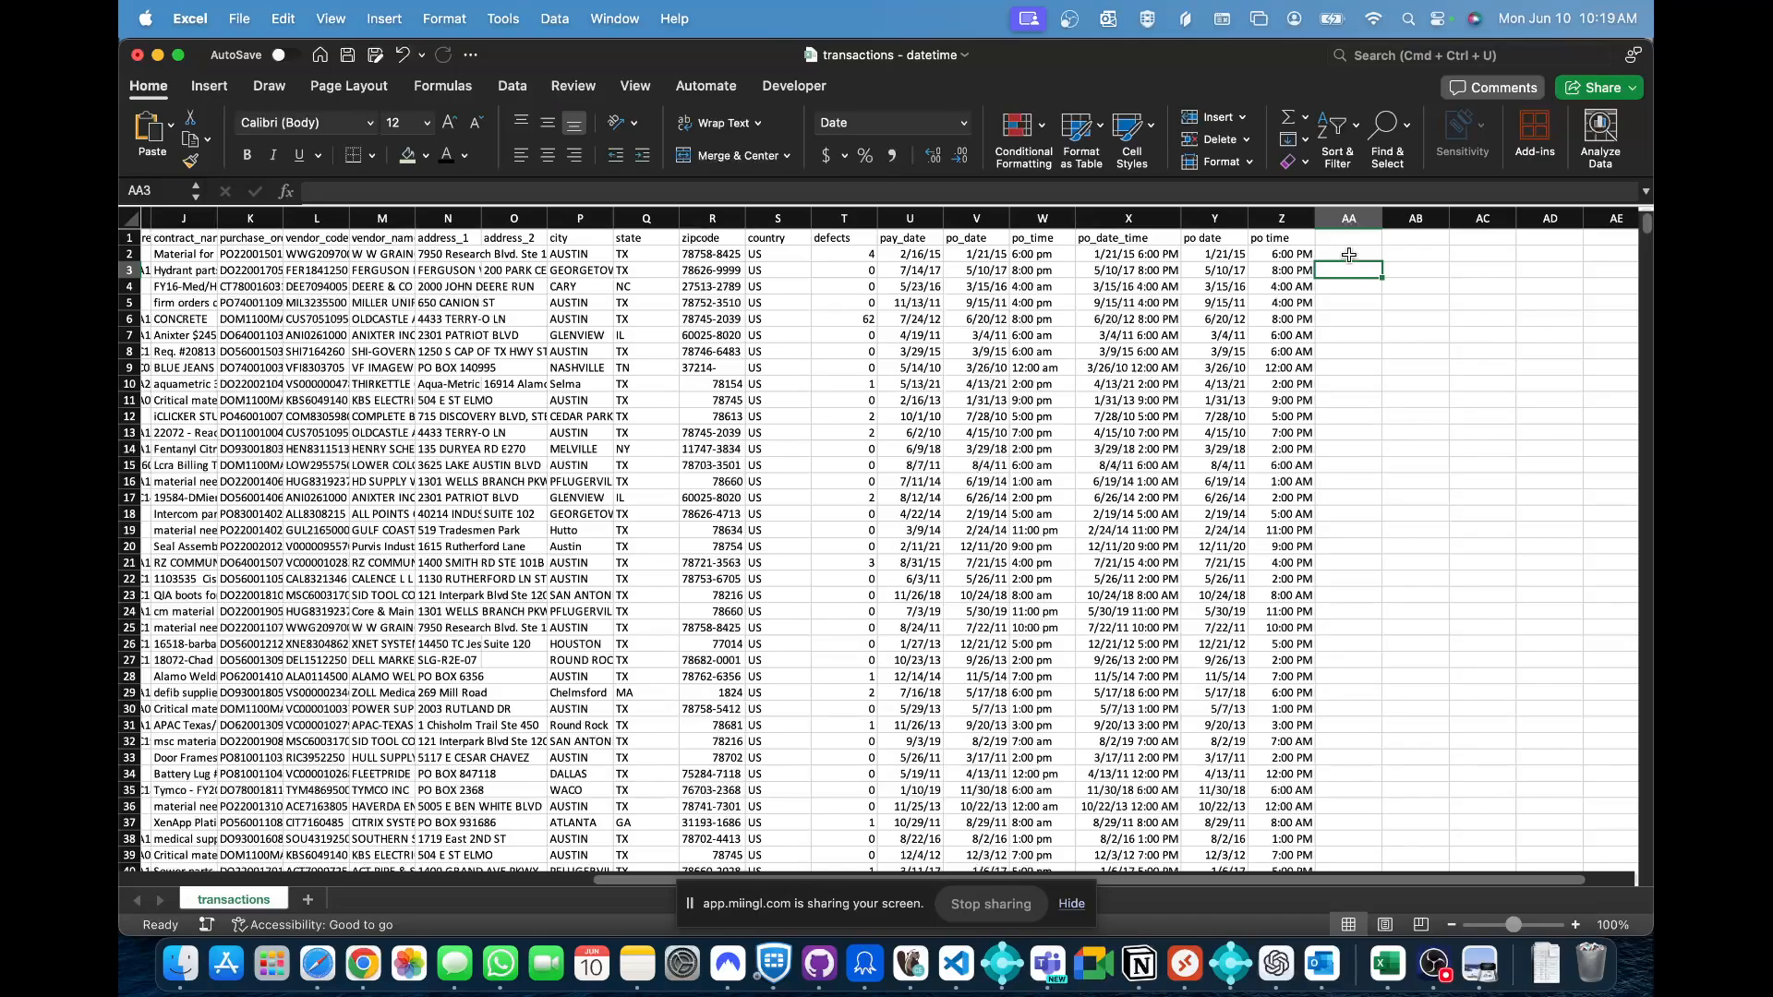
key("super+Tab")
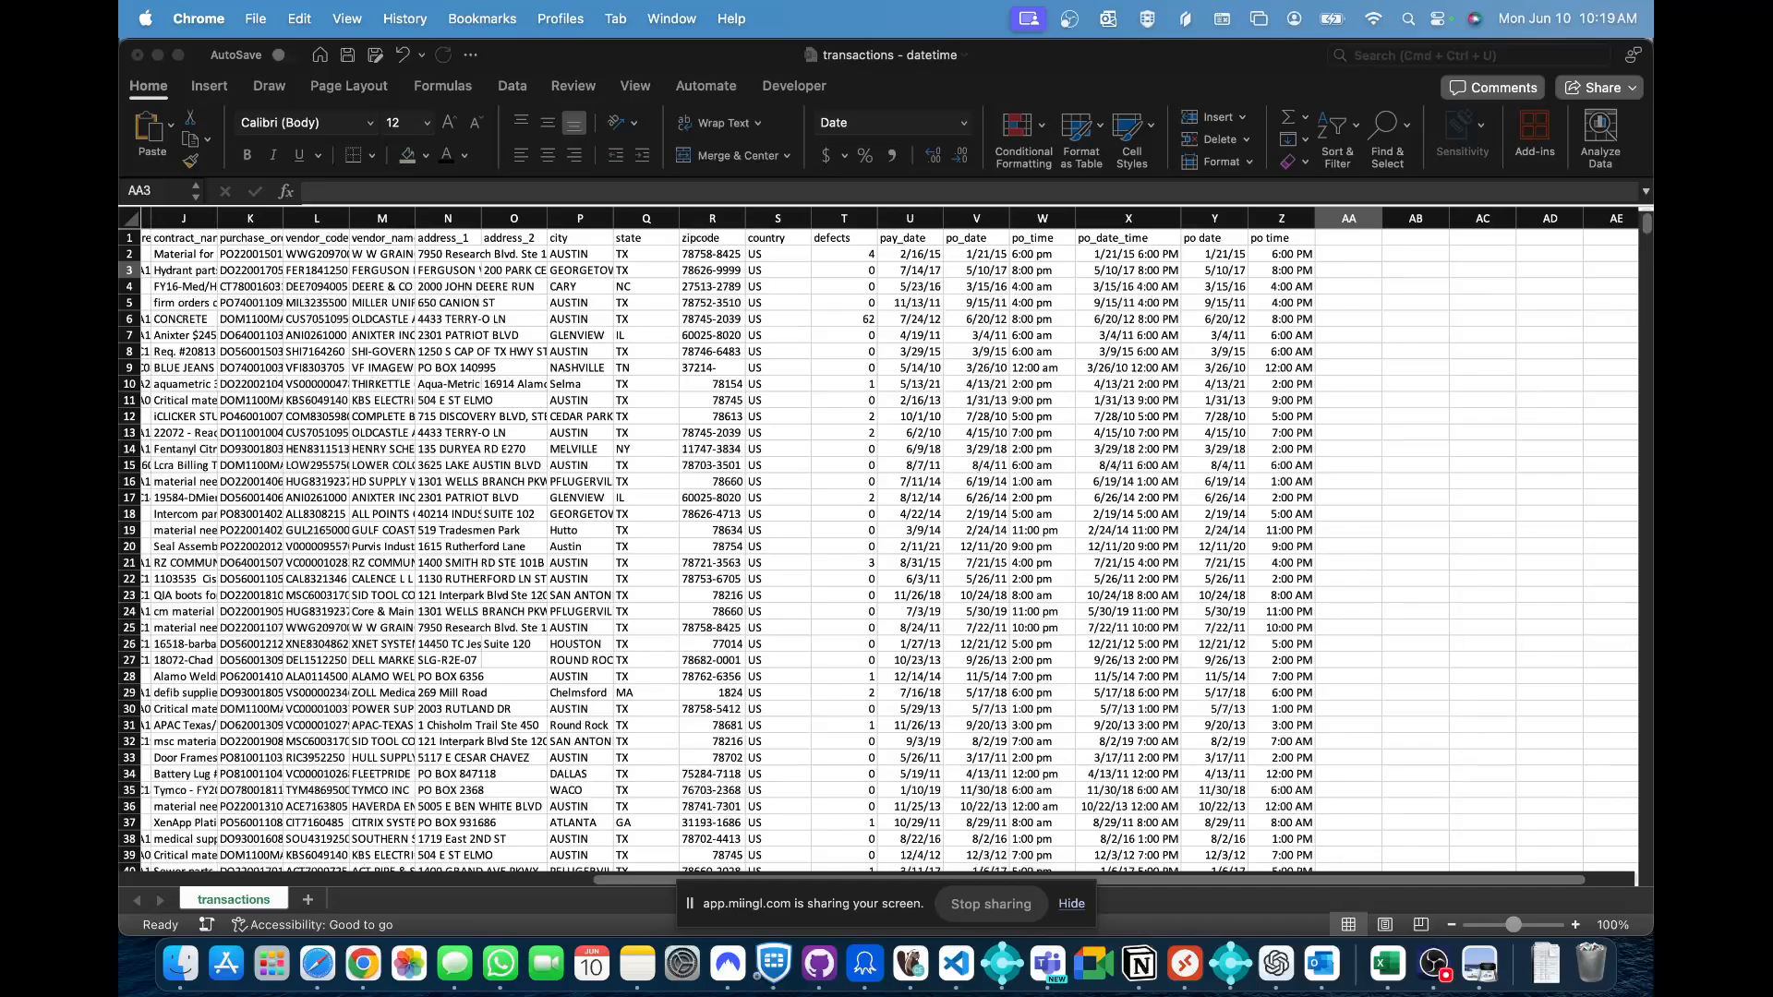
left_click(1099, 257)
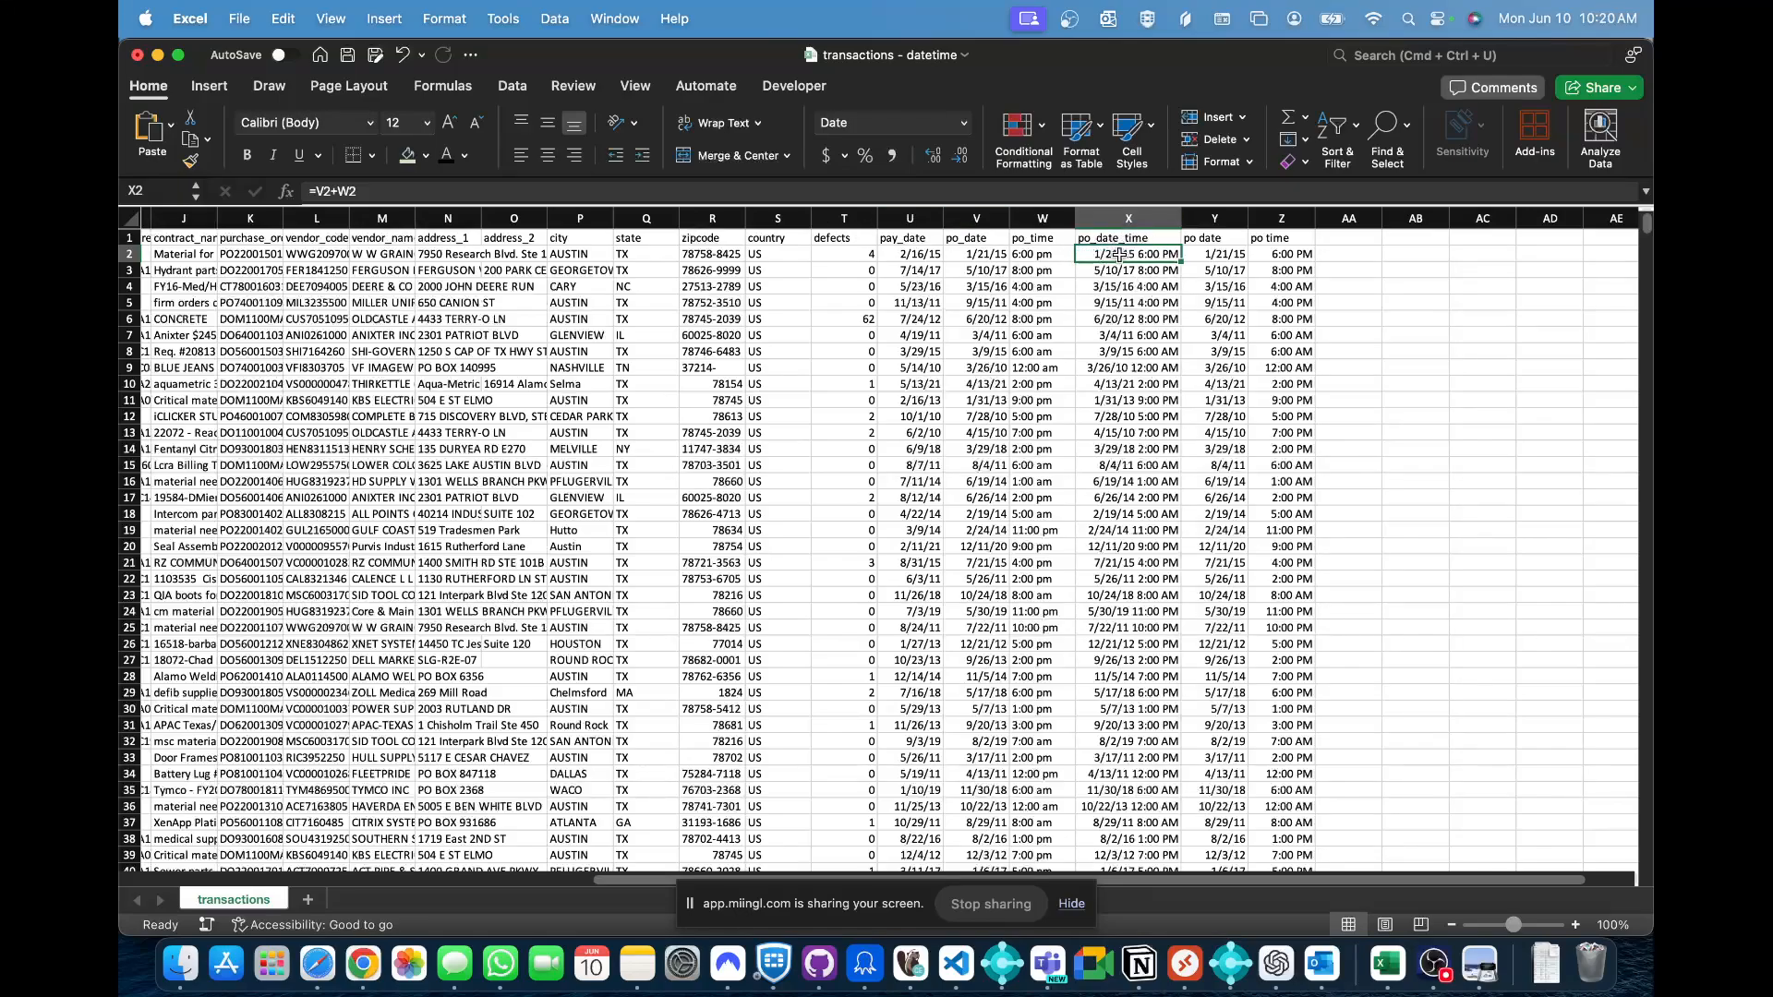
left_click_drag(1119, 257, 1145, 390)
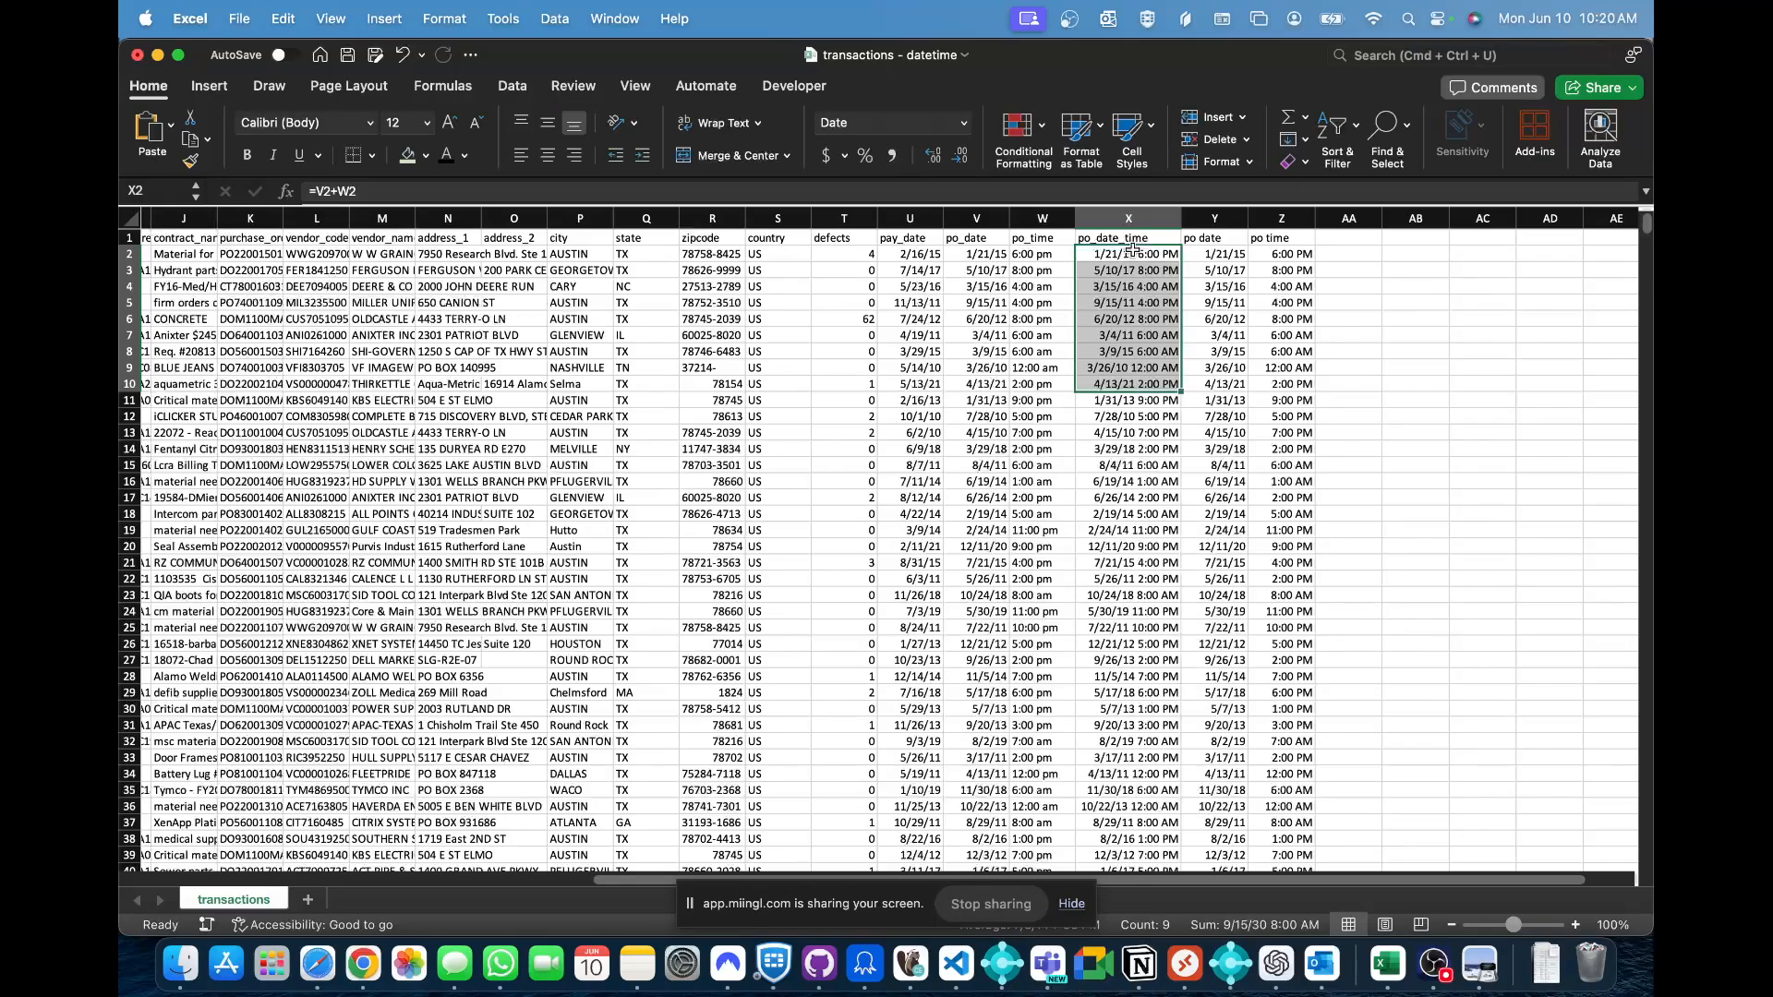
left_click(1132, 251)
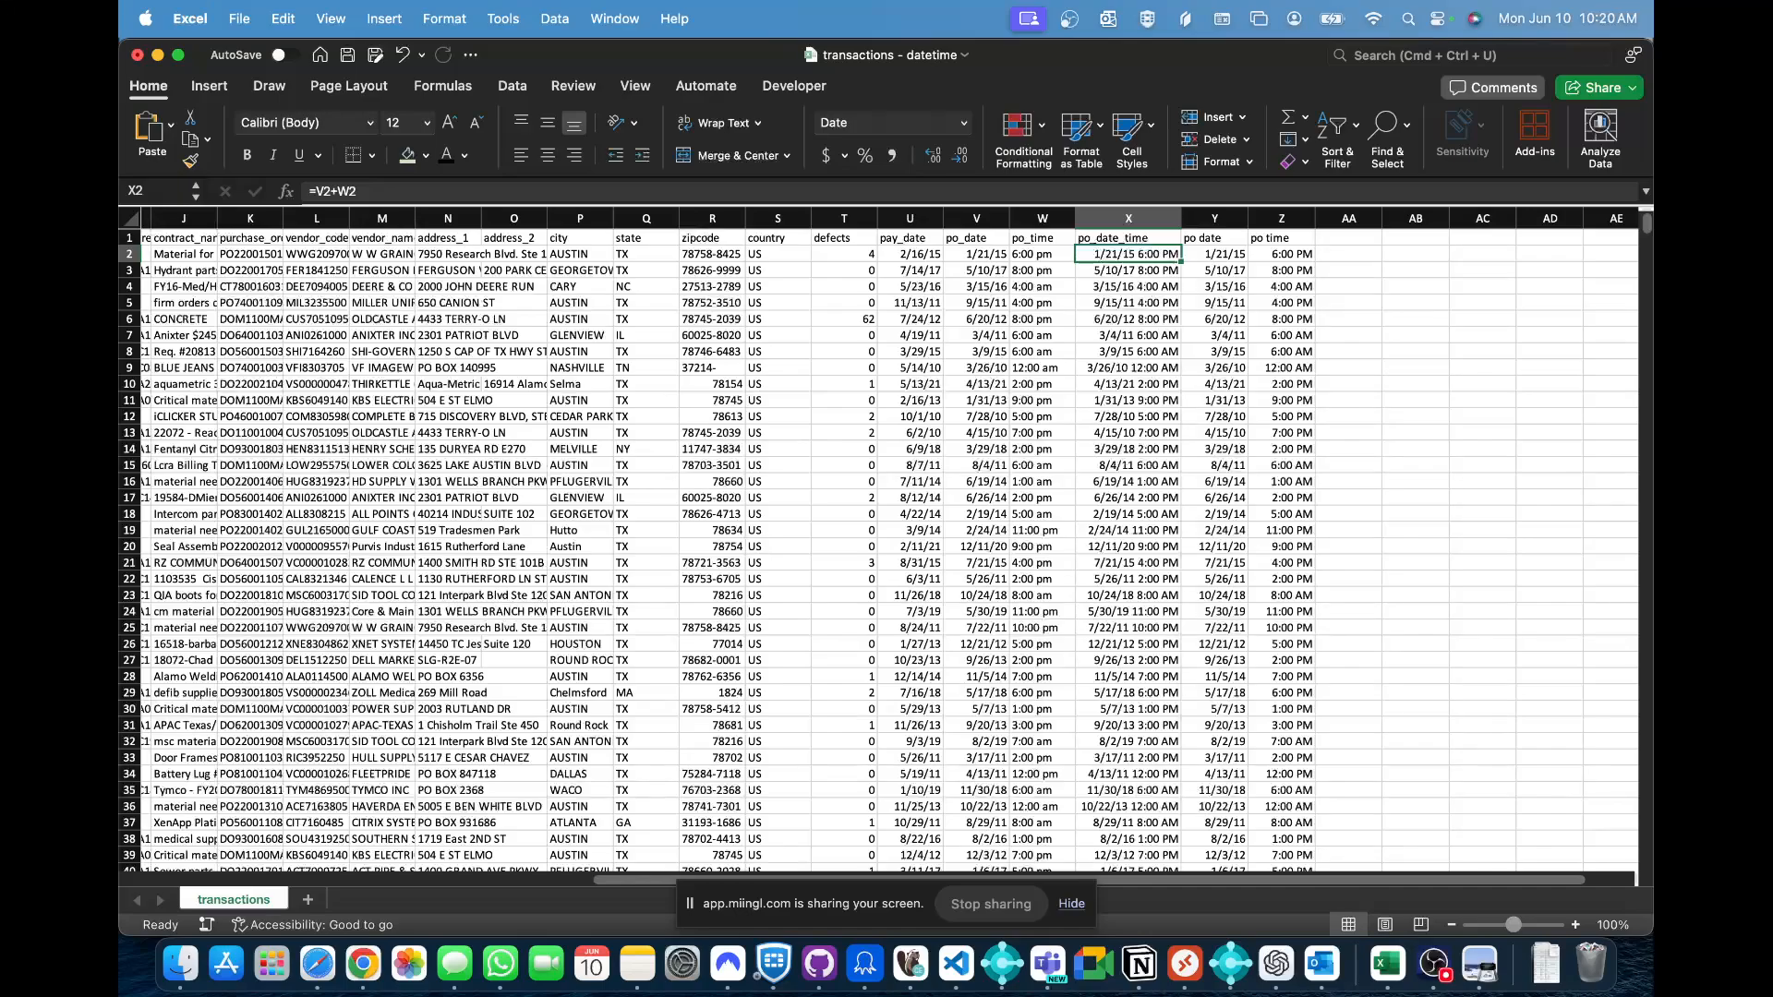
key("super+Tab")
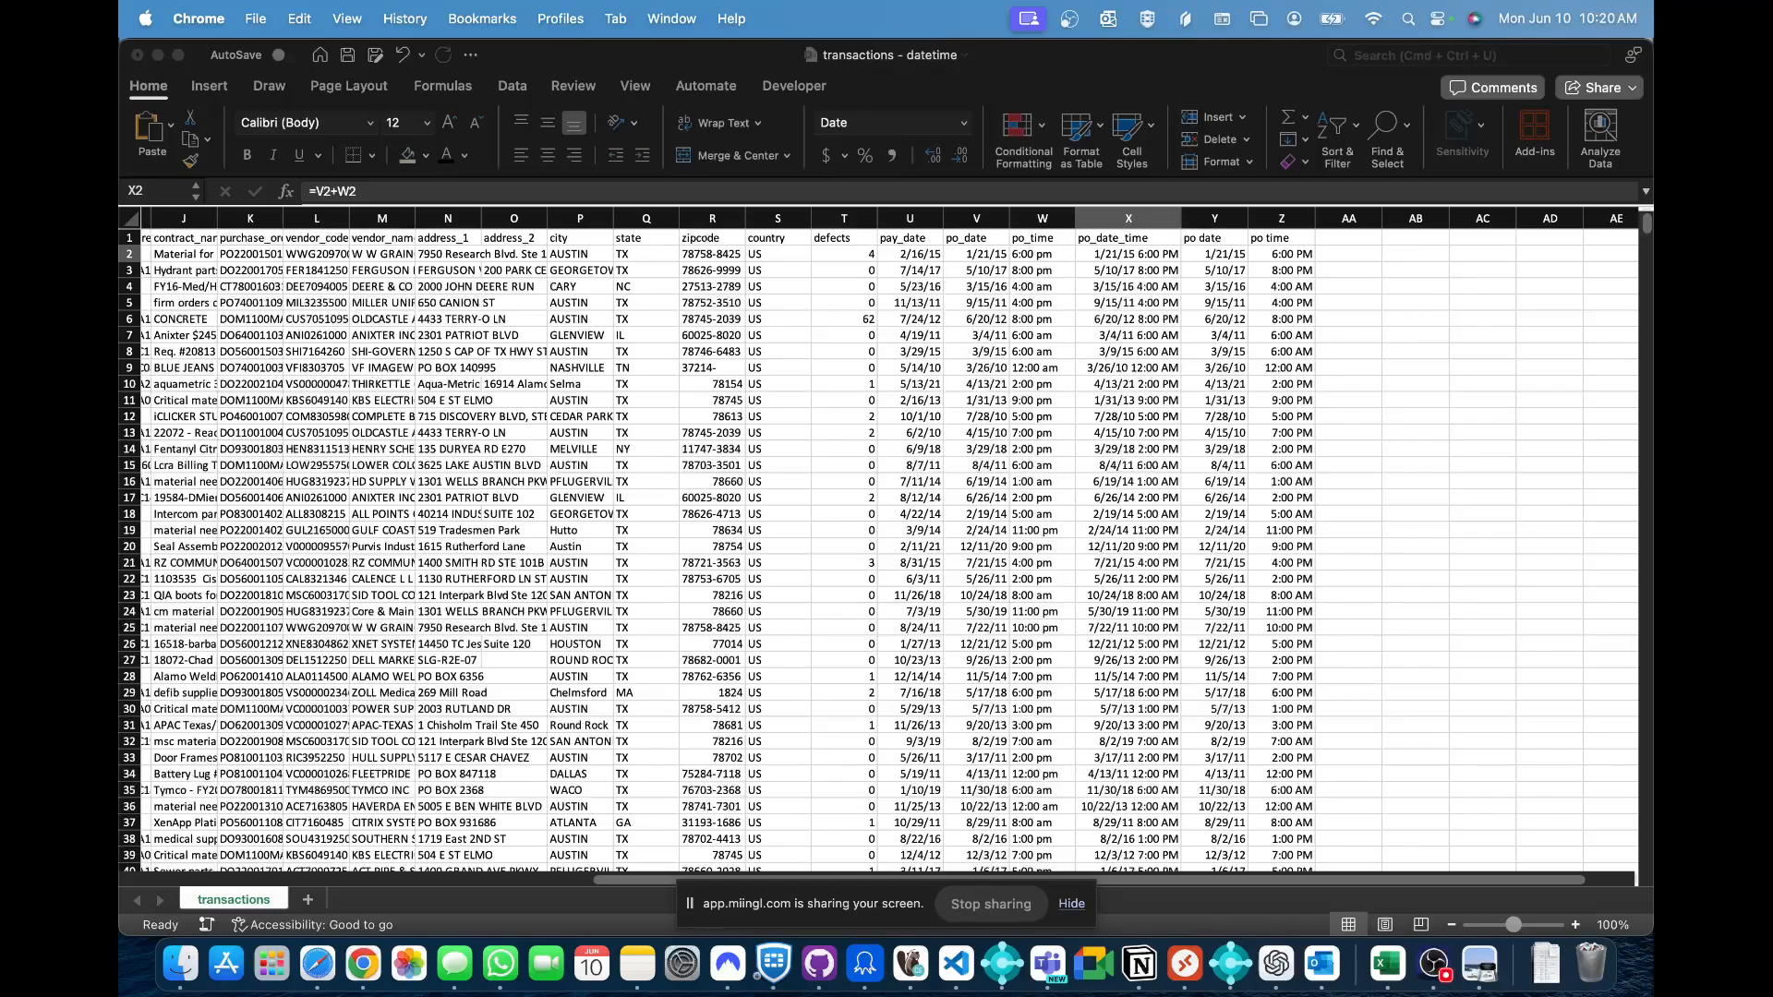
key("super+Tab")
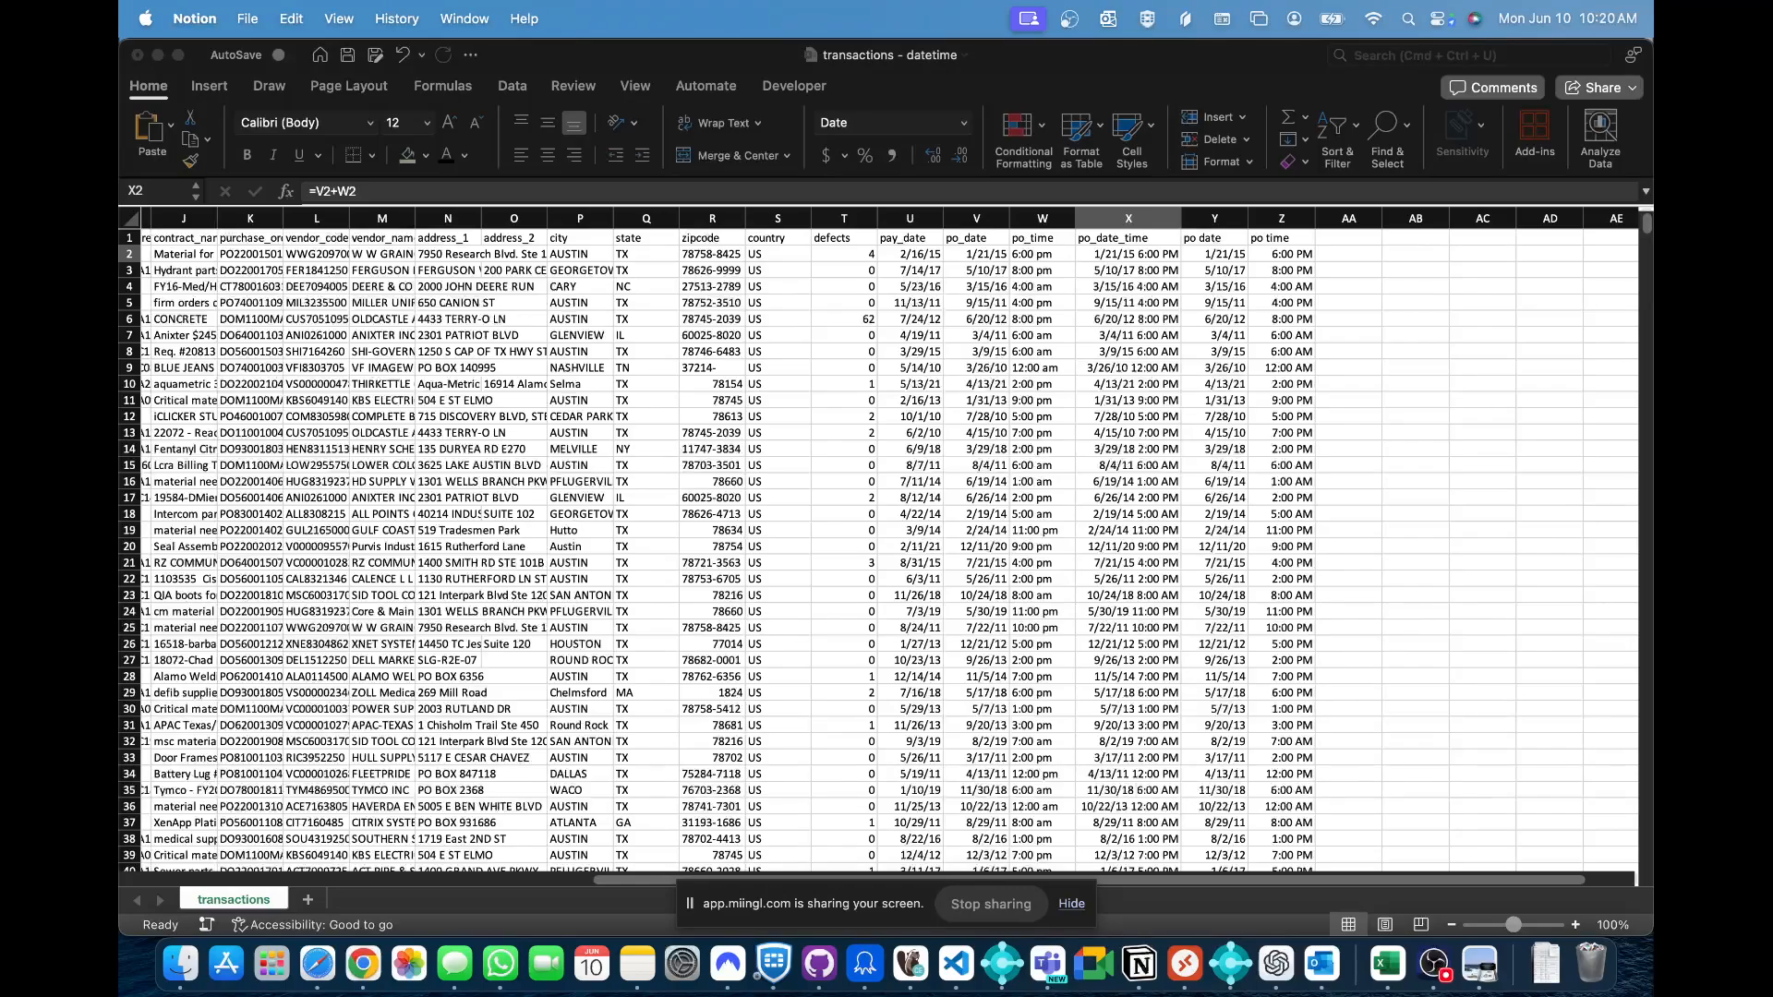
key("super+Tab")
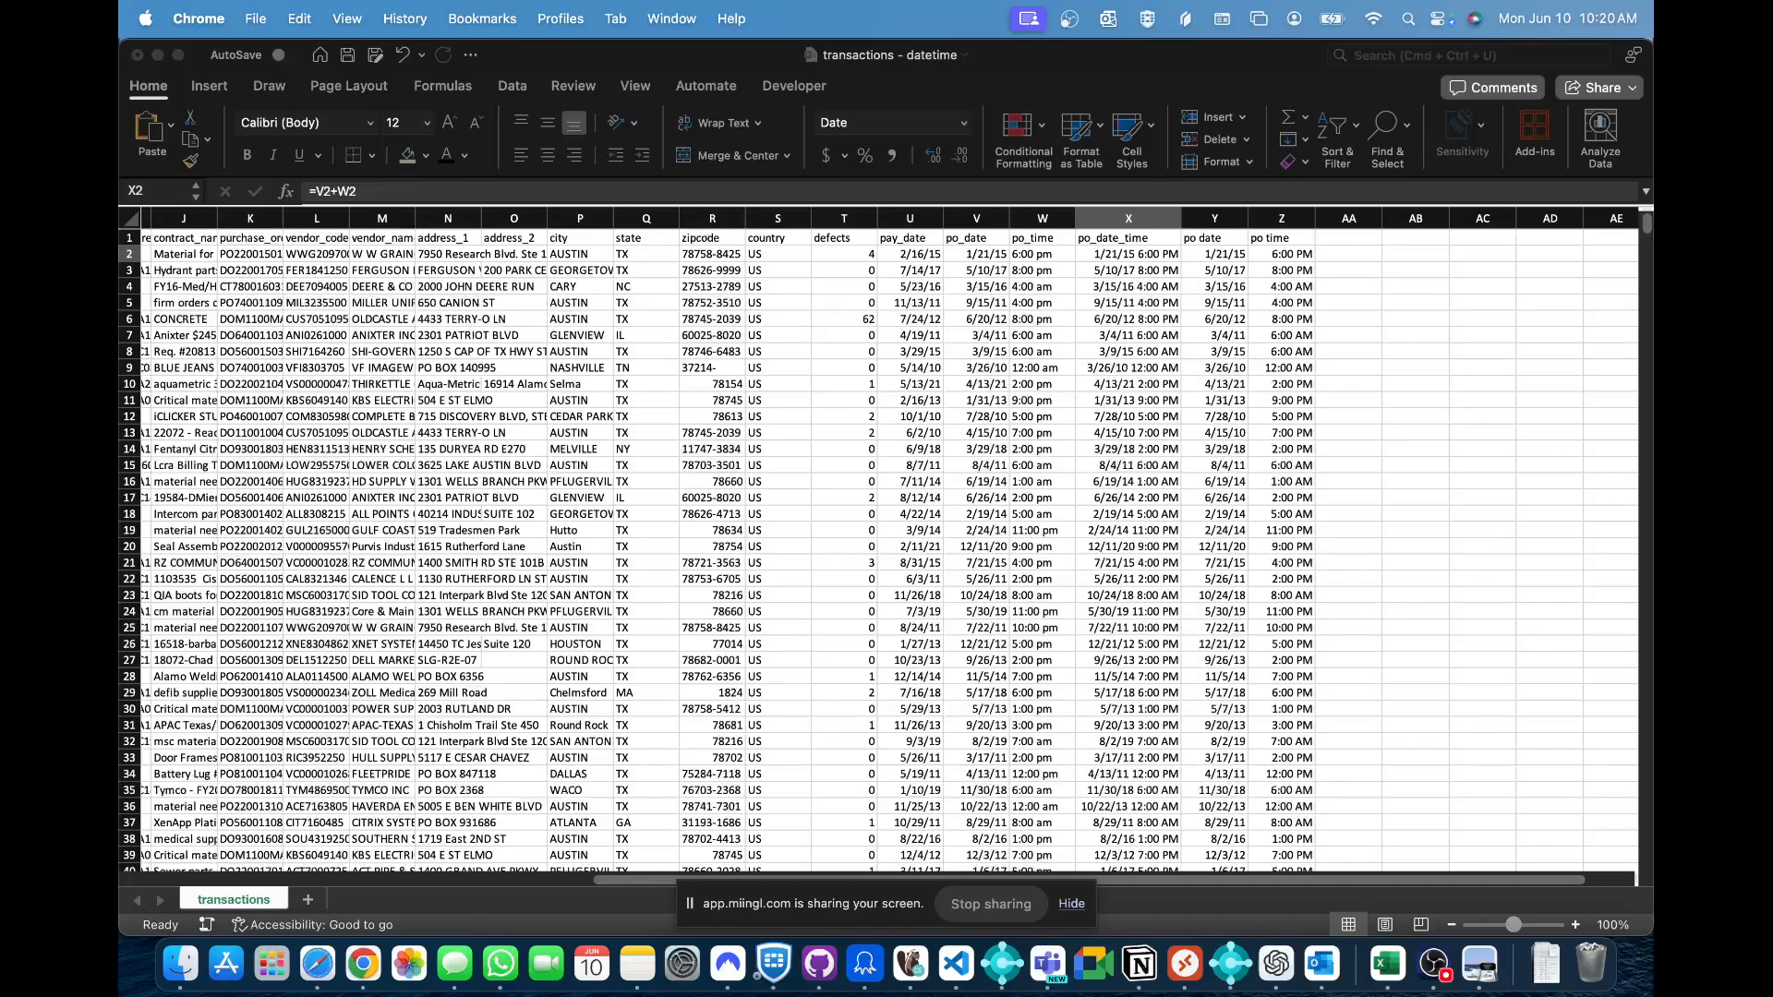
key("super+Tab")
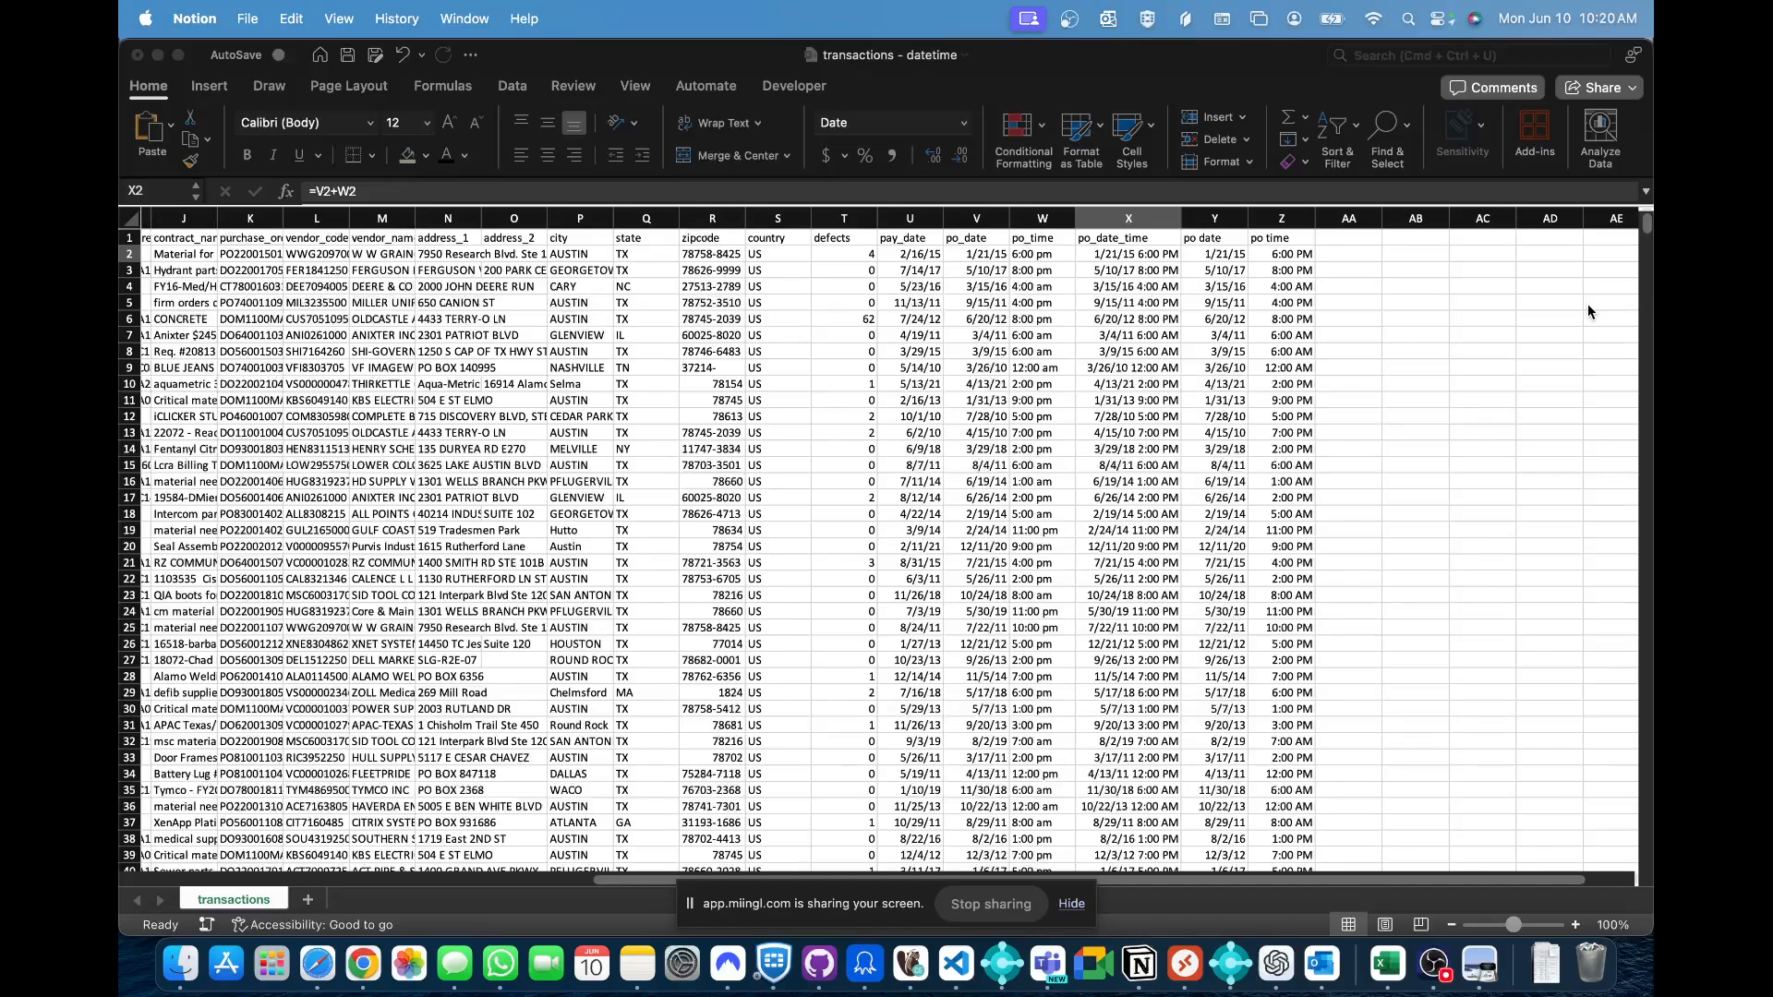
key("super+Tab")
key("super+Tab")
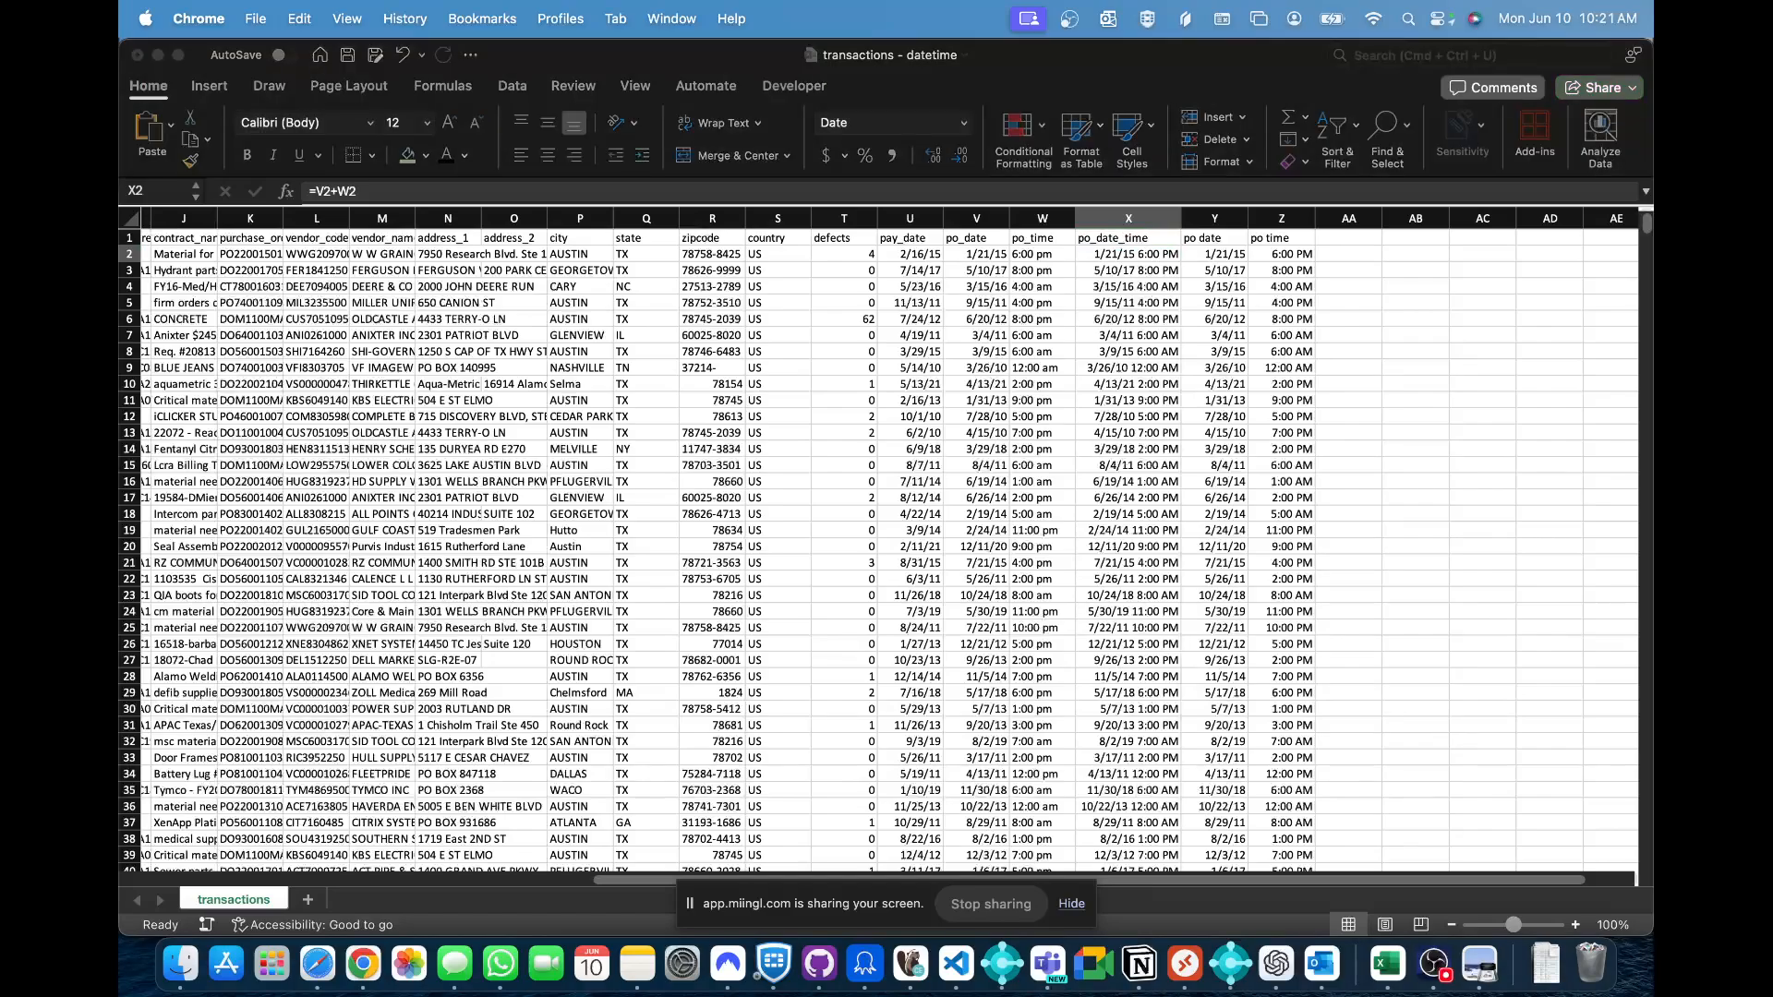
- Add the header "days between" in AA1 and widen column AA slightly to fit it
left_click(1358, 277)
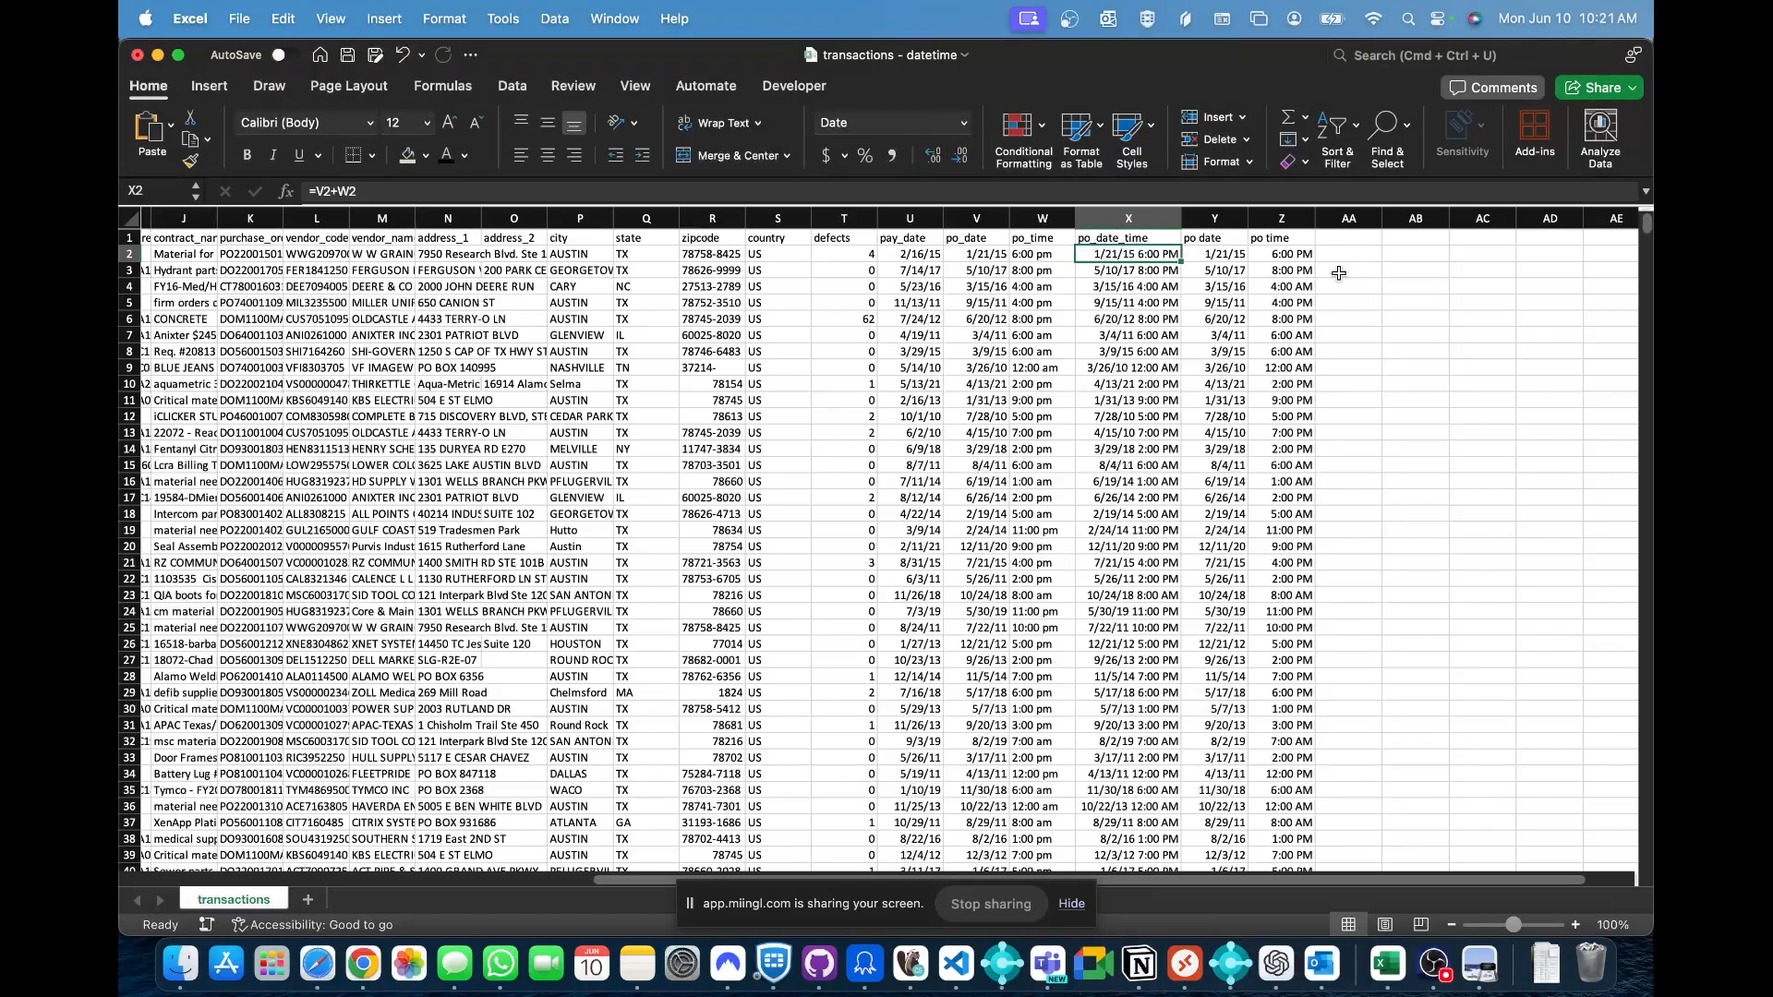
left_click(1341, 238)
type("da")
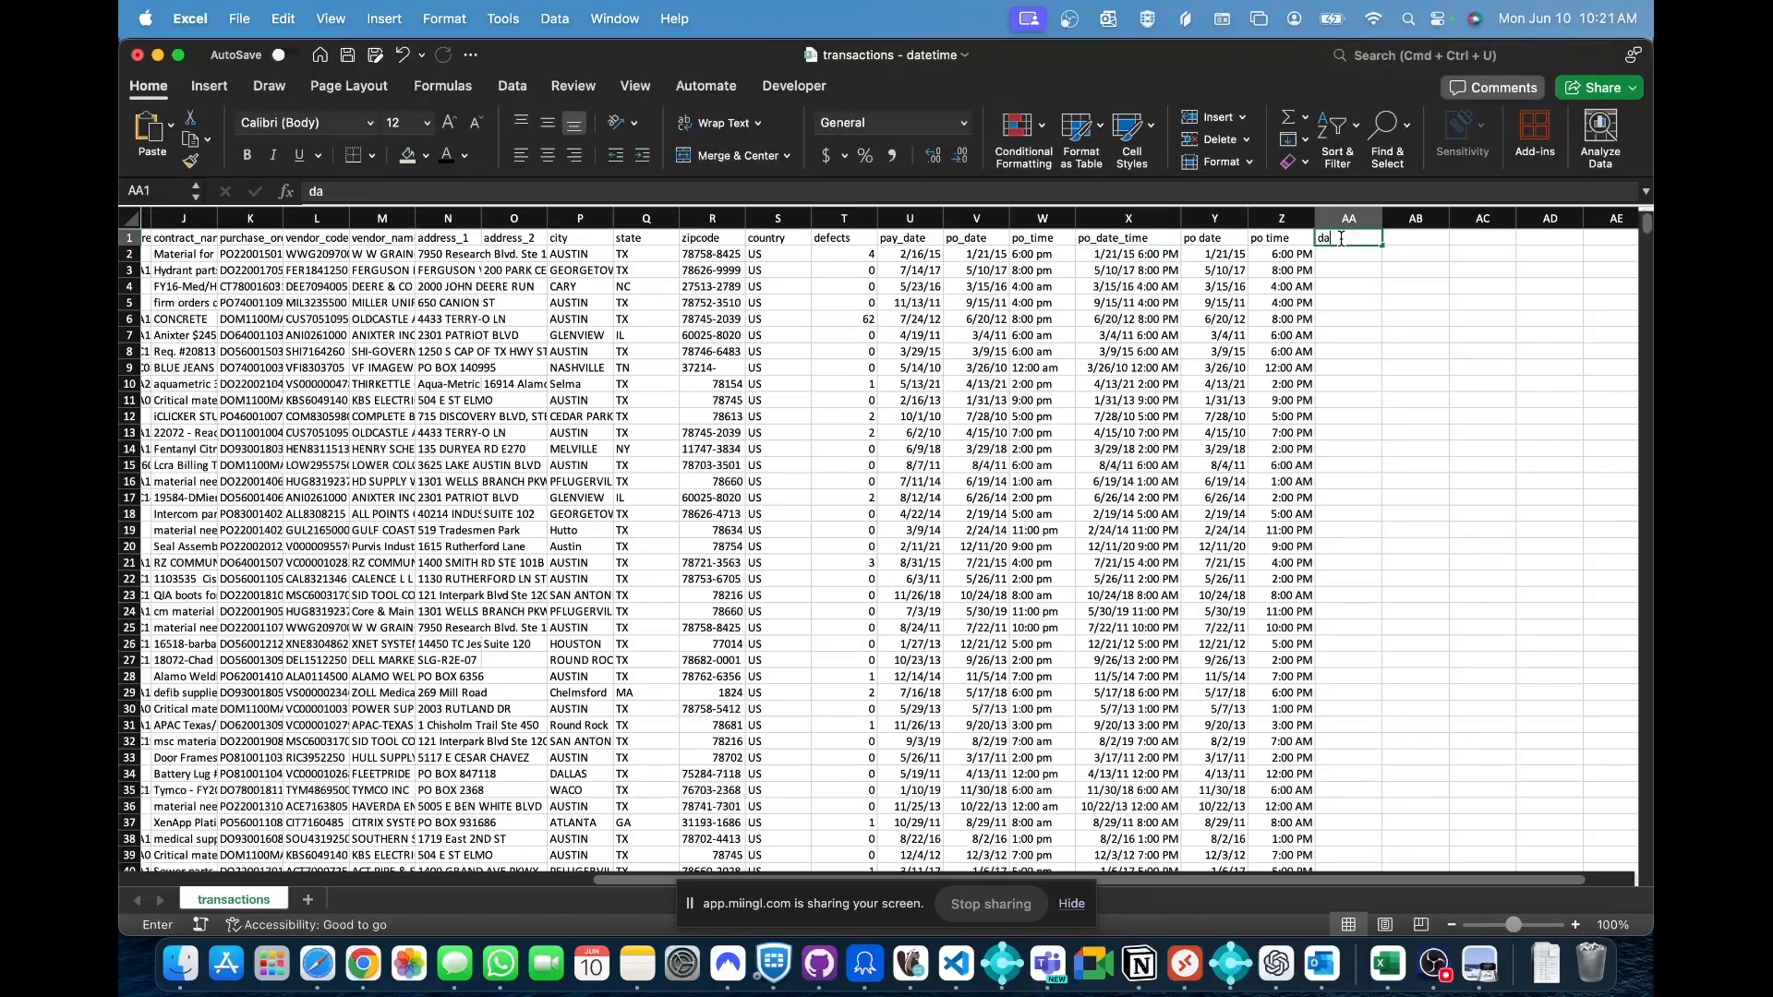
type("ys between")
key("Return")
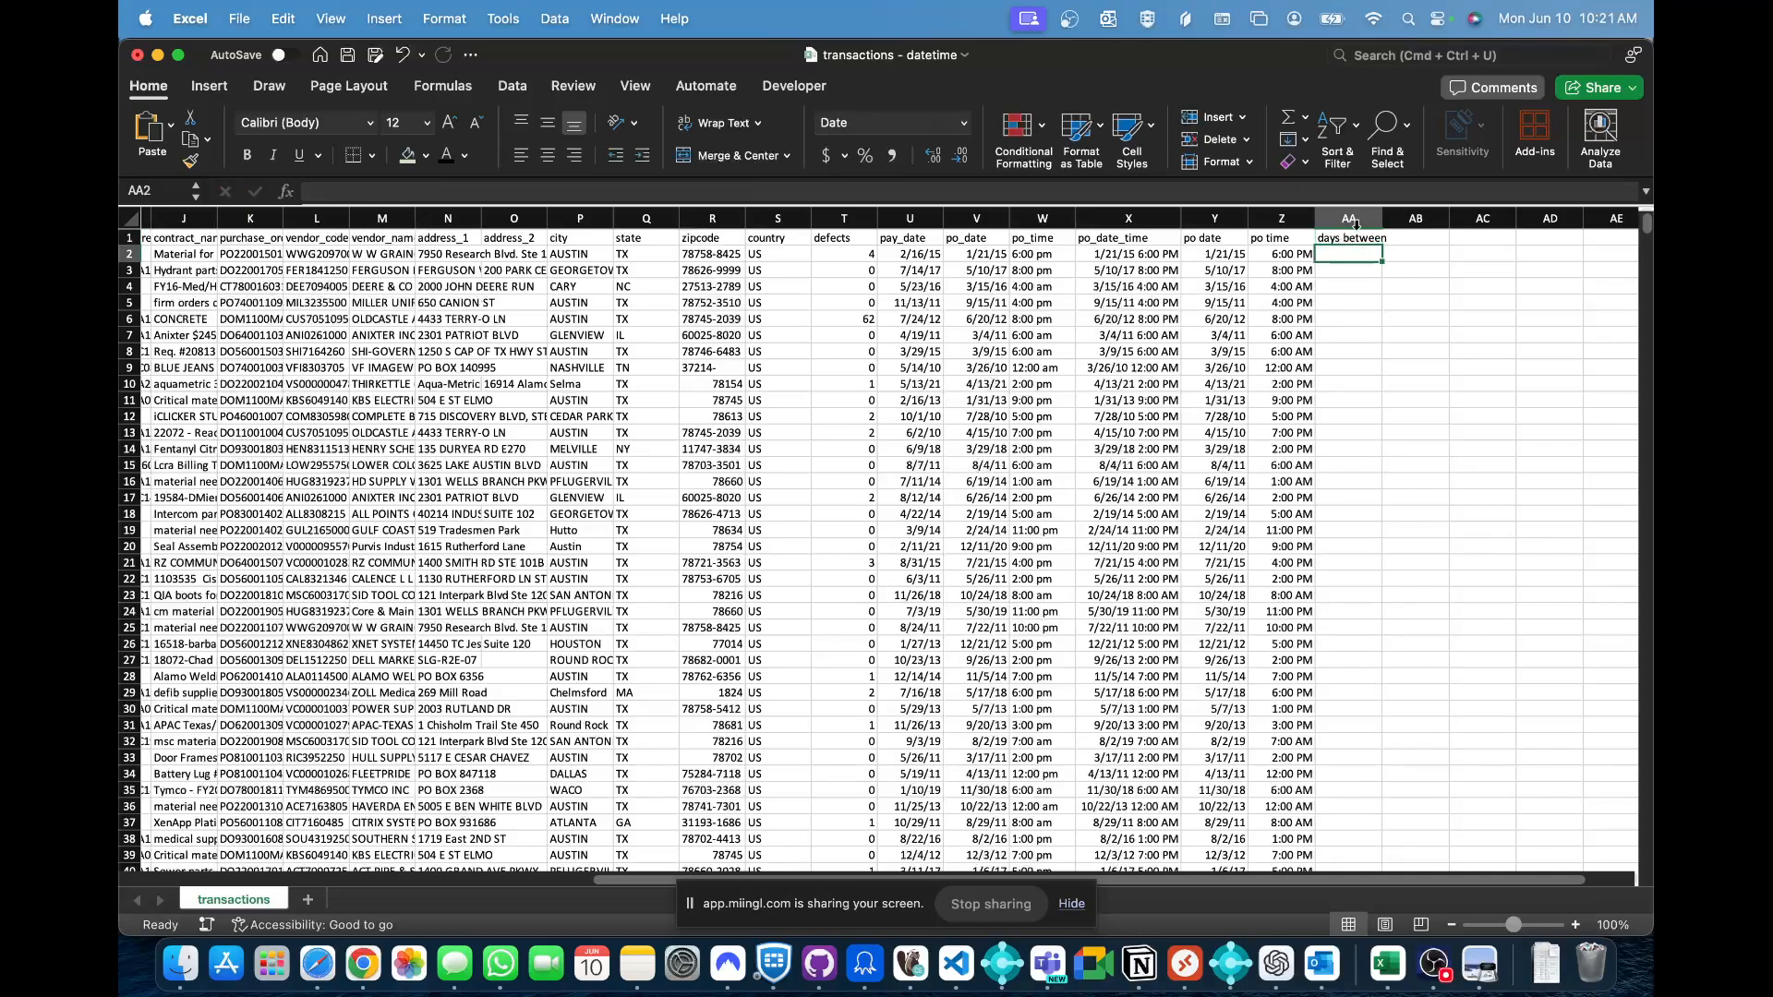
left_click_drag(1382, 218, 1391, 218)
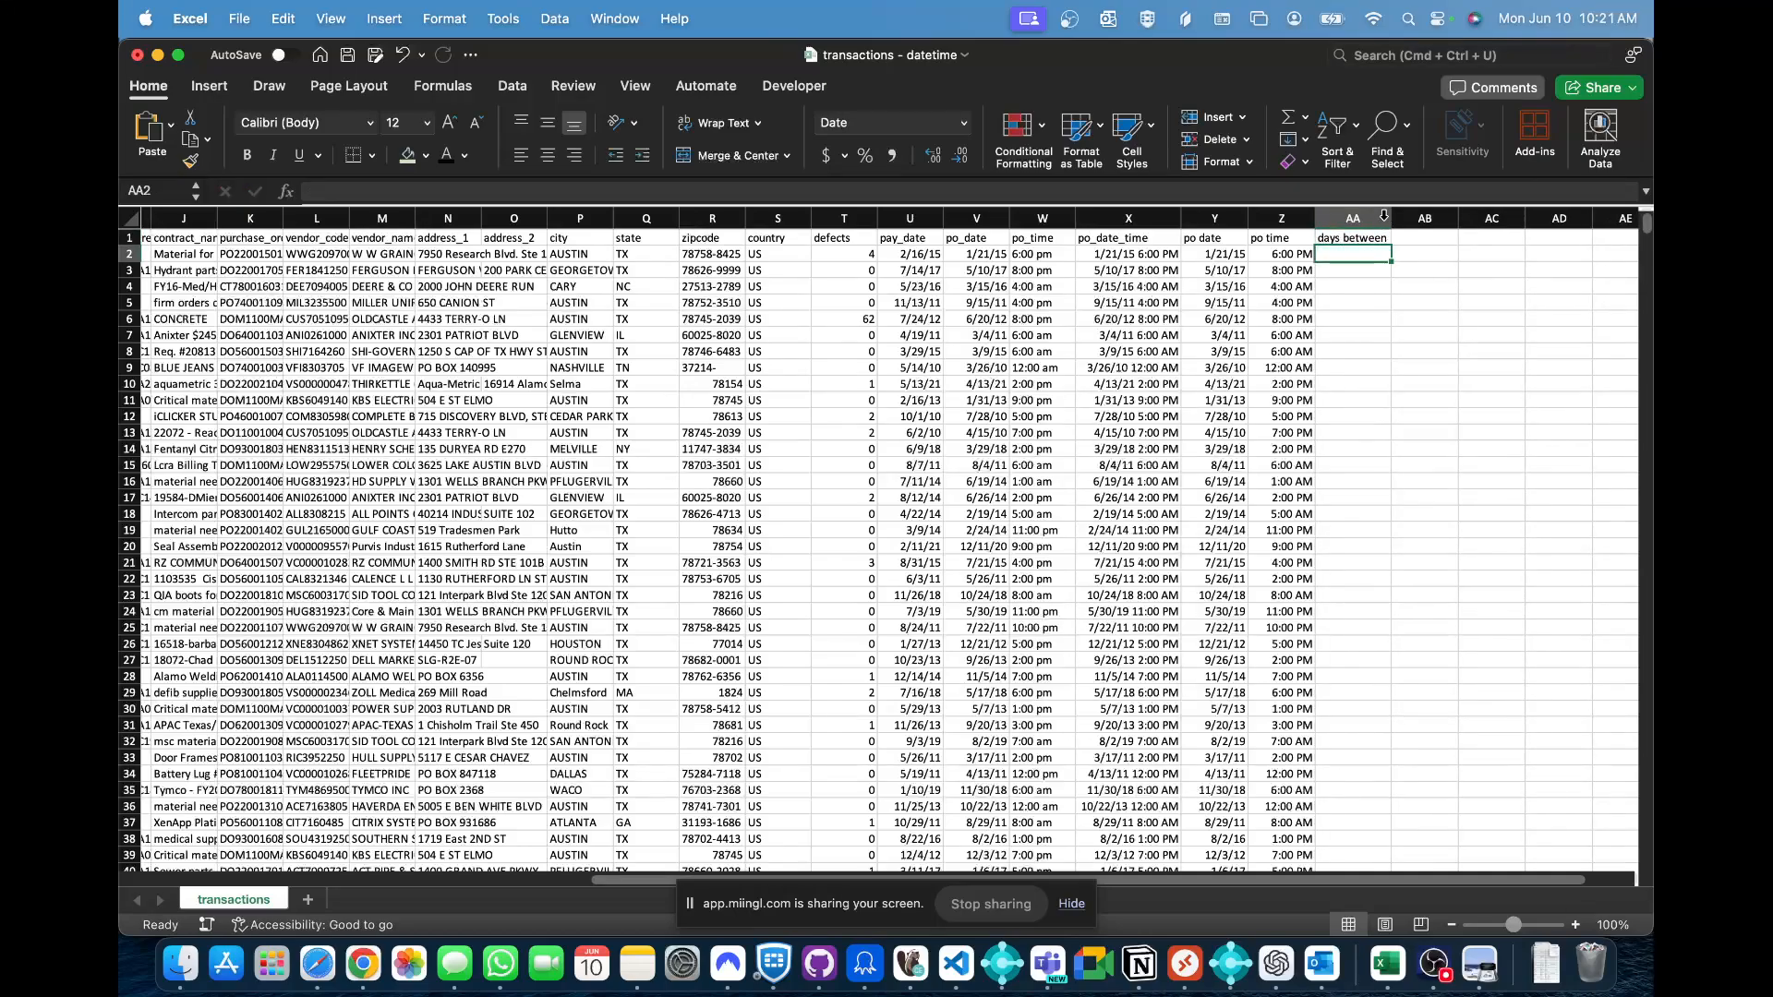
- Enter =DAYS(U2,V2) in AA2 to calculate the days from po_date to pay_date
type("=dat")
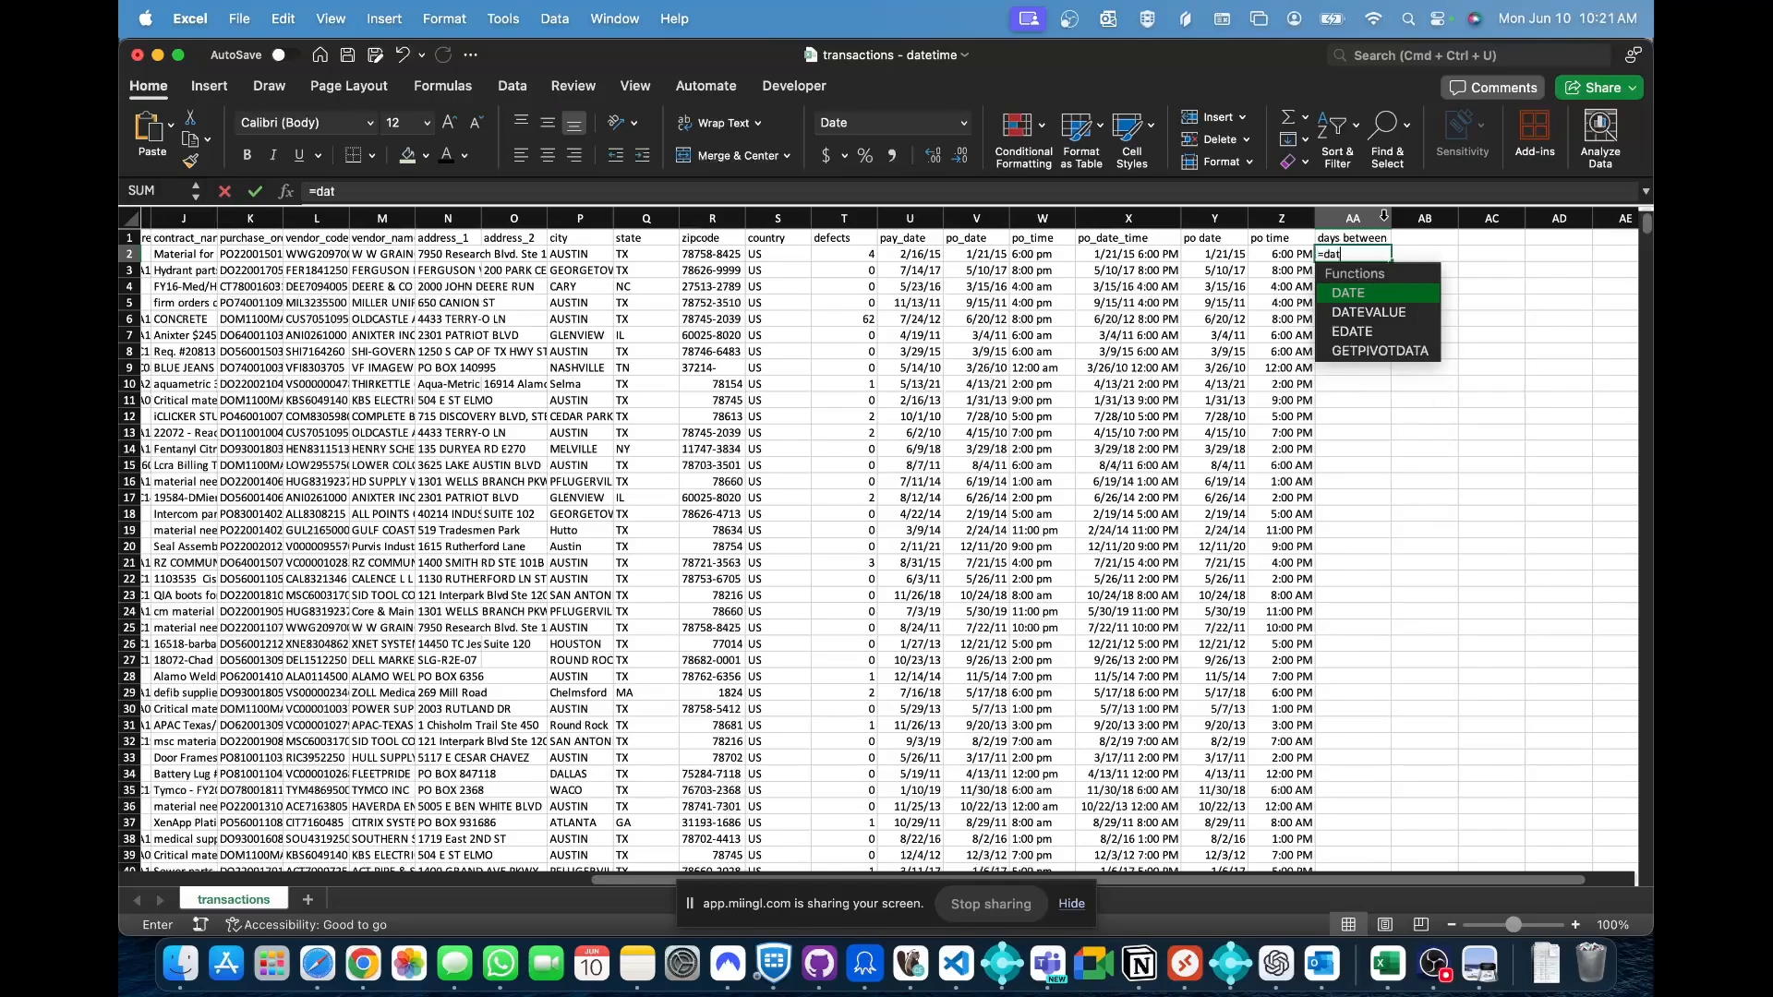
key("BackSpace")
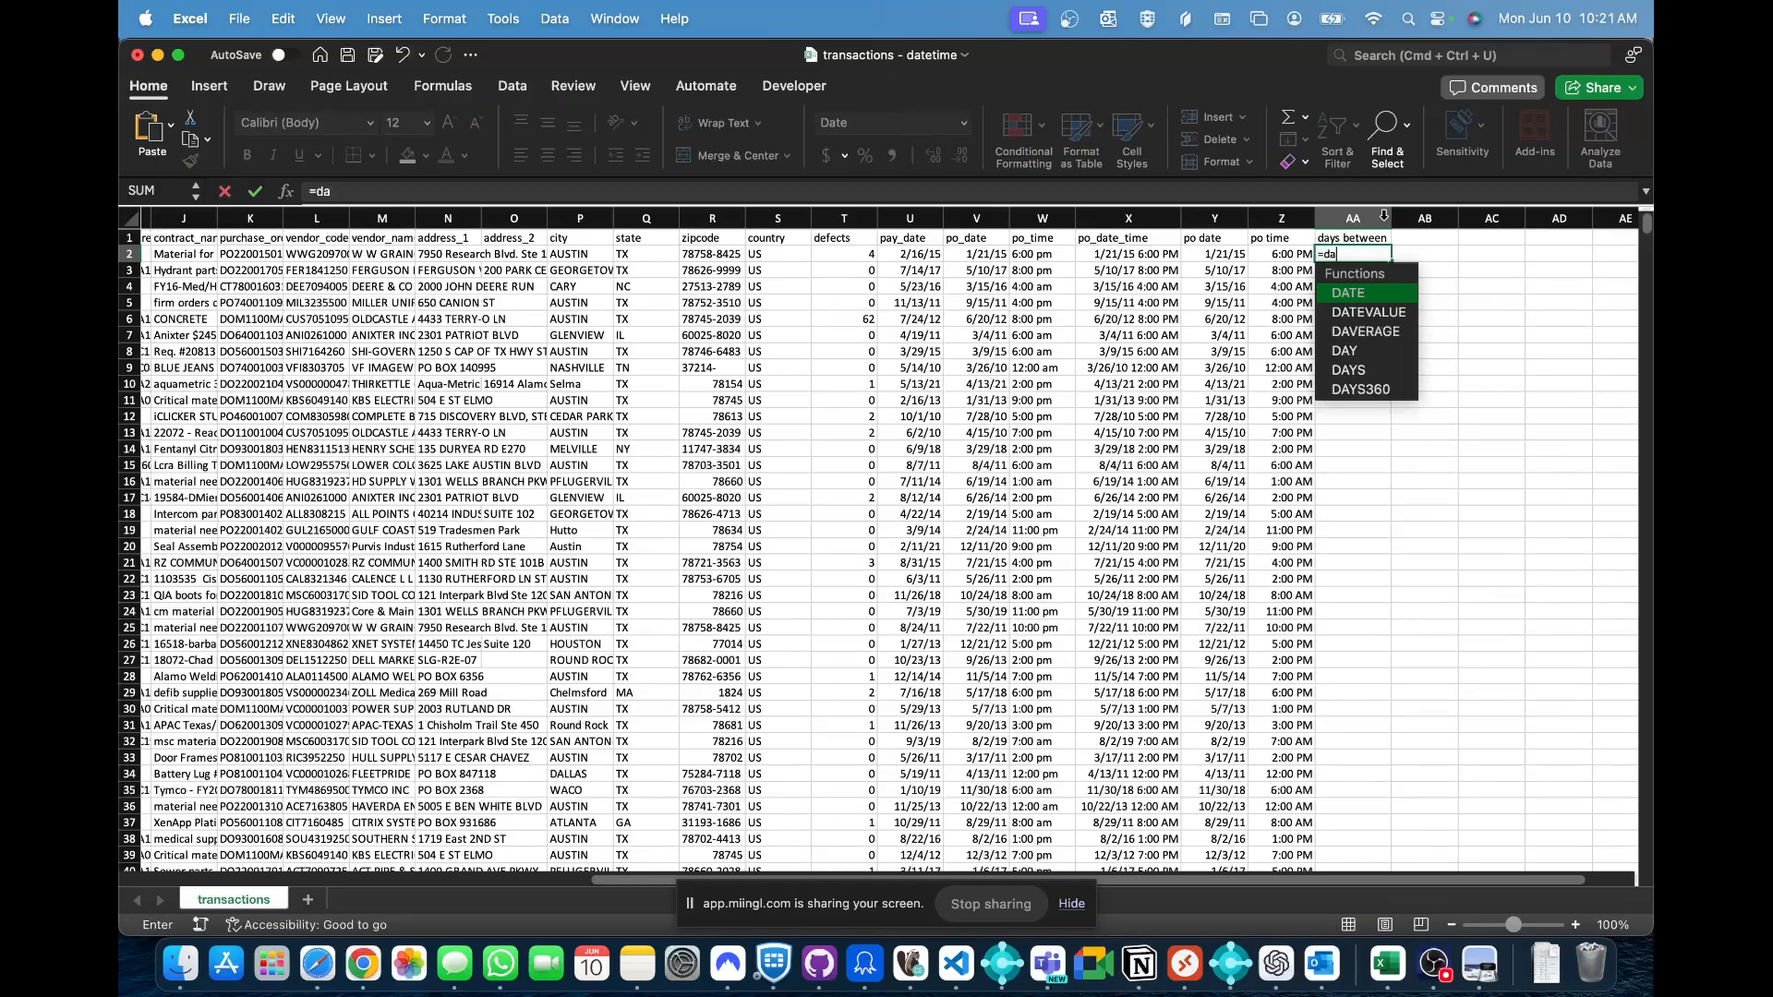
type("ys")
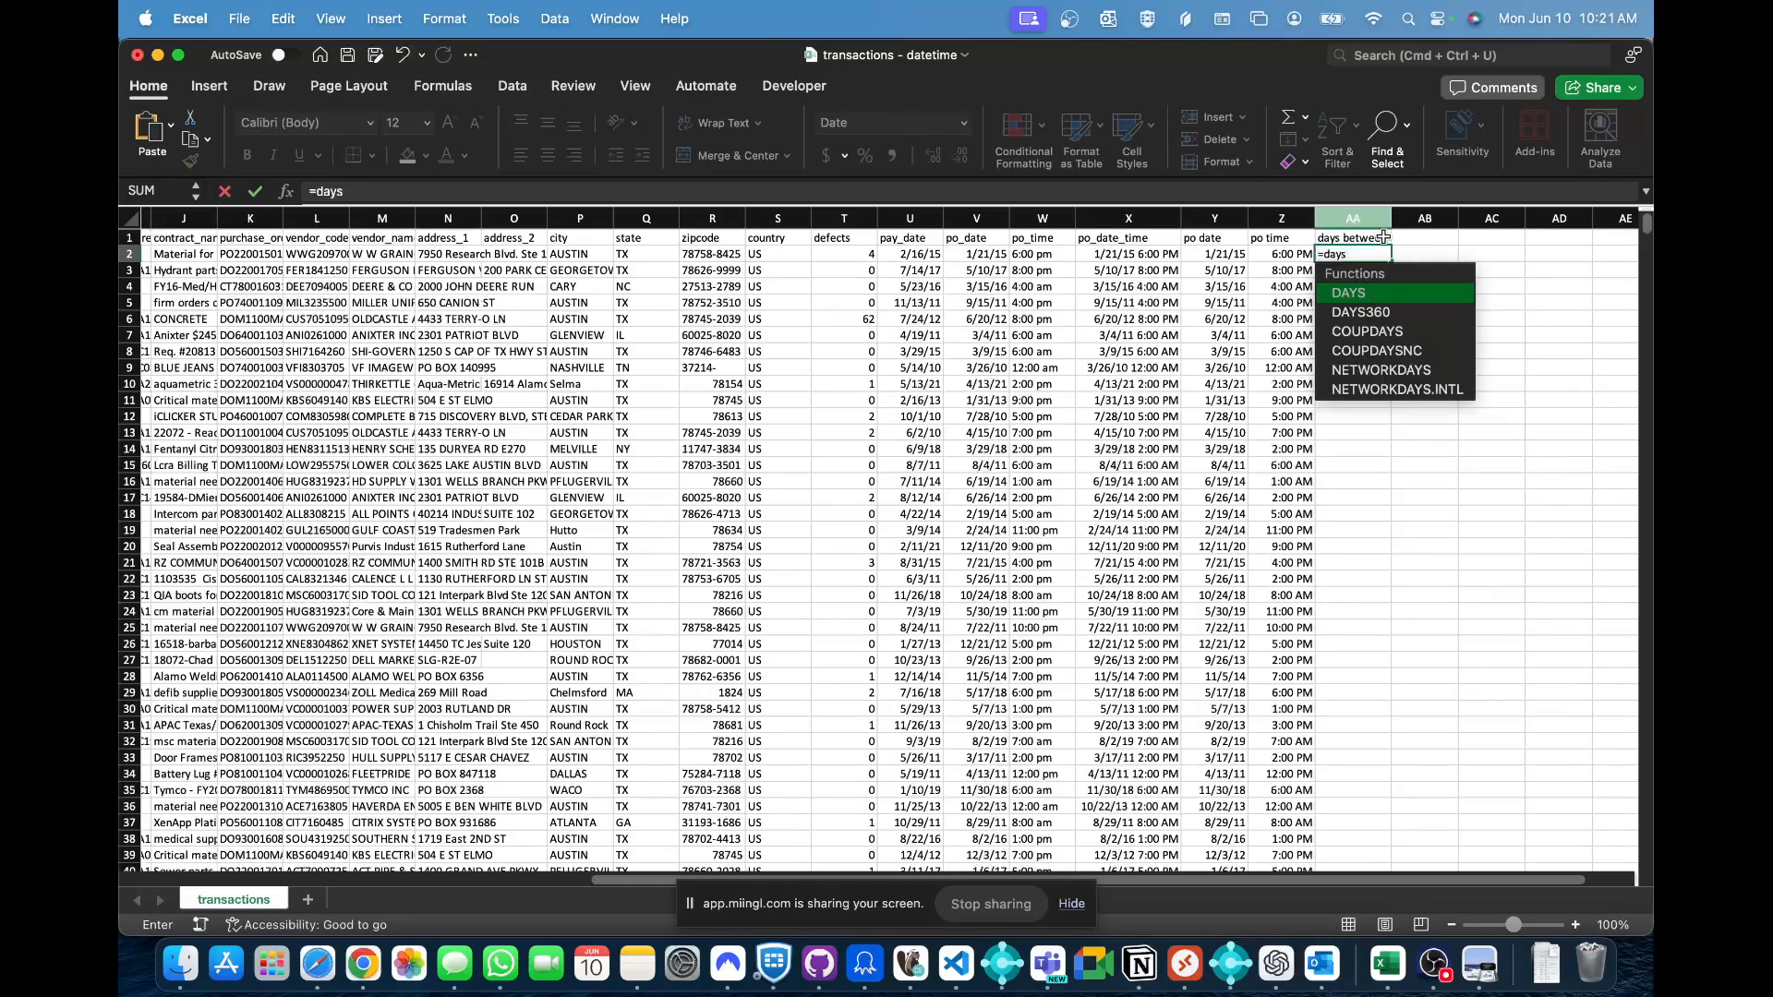
double_click(1350, 292)
key("BackSpace")
key("BackSpace")
key("BackSpace")
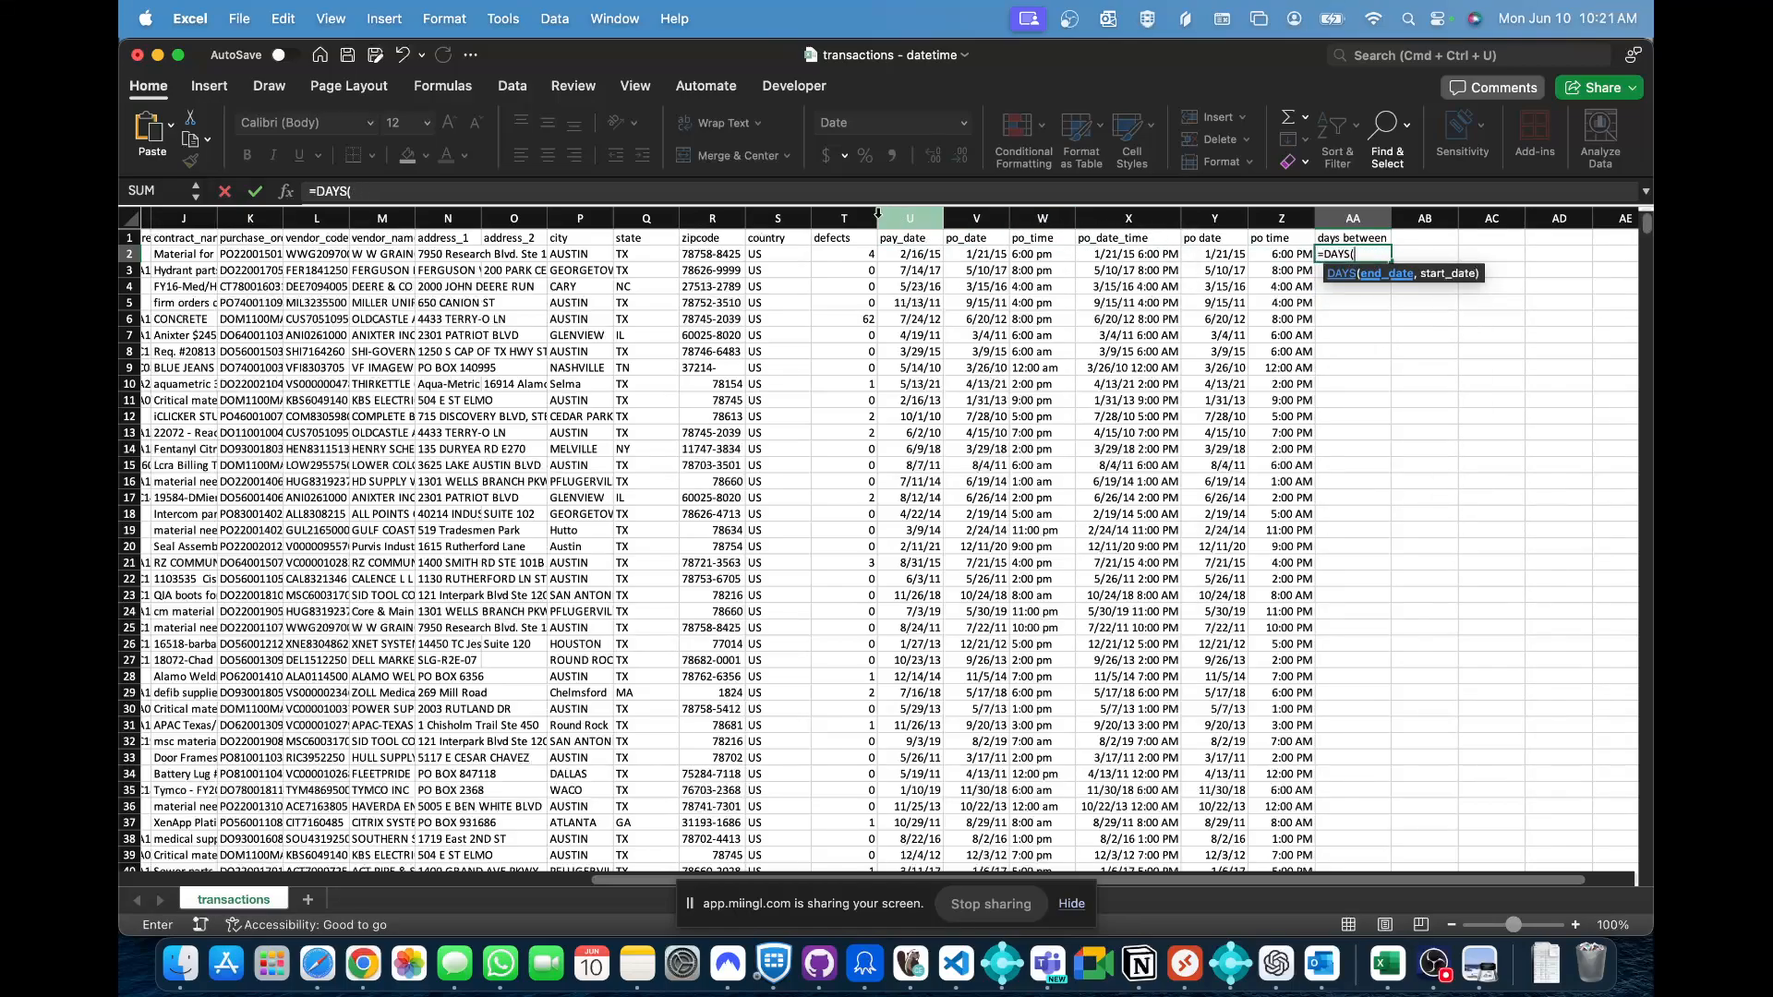
left_click(927, 256)
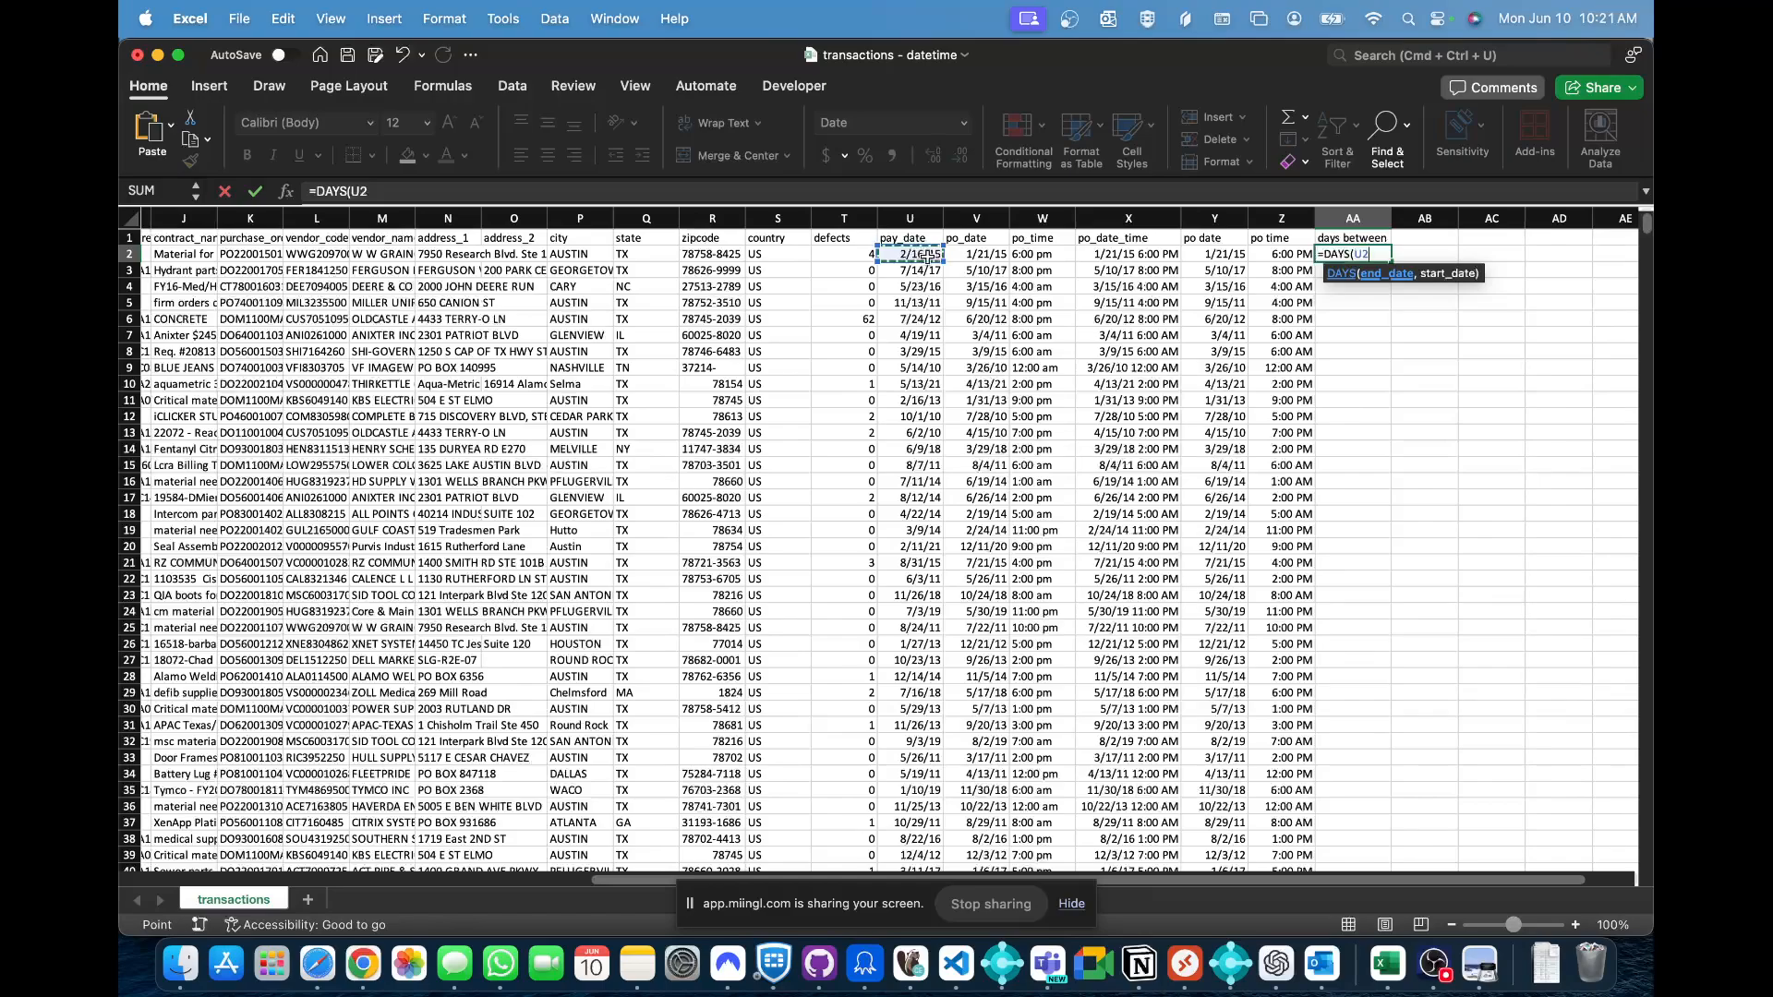
type(",")
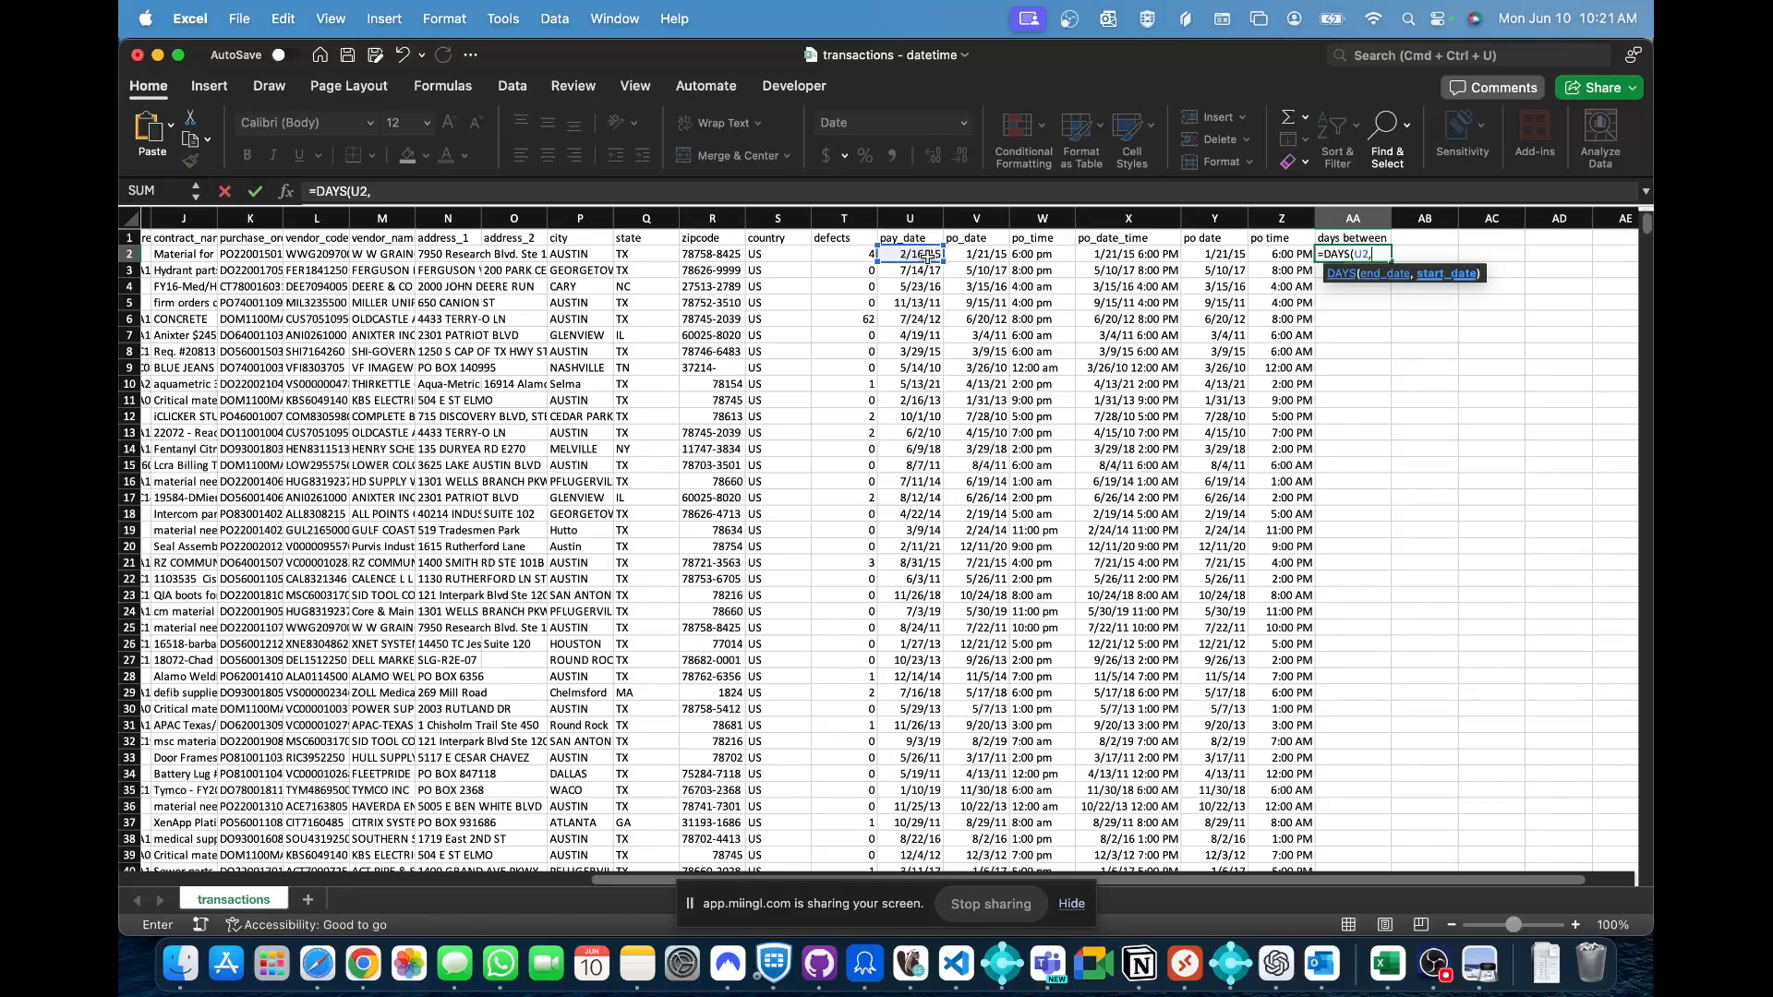
left_click(975, 255)
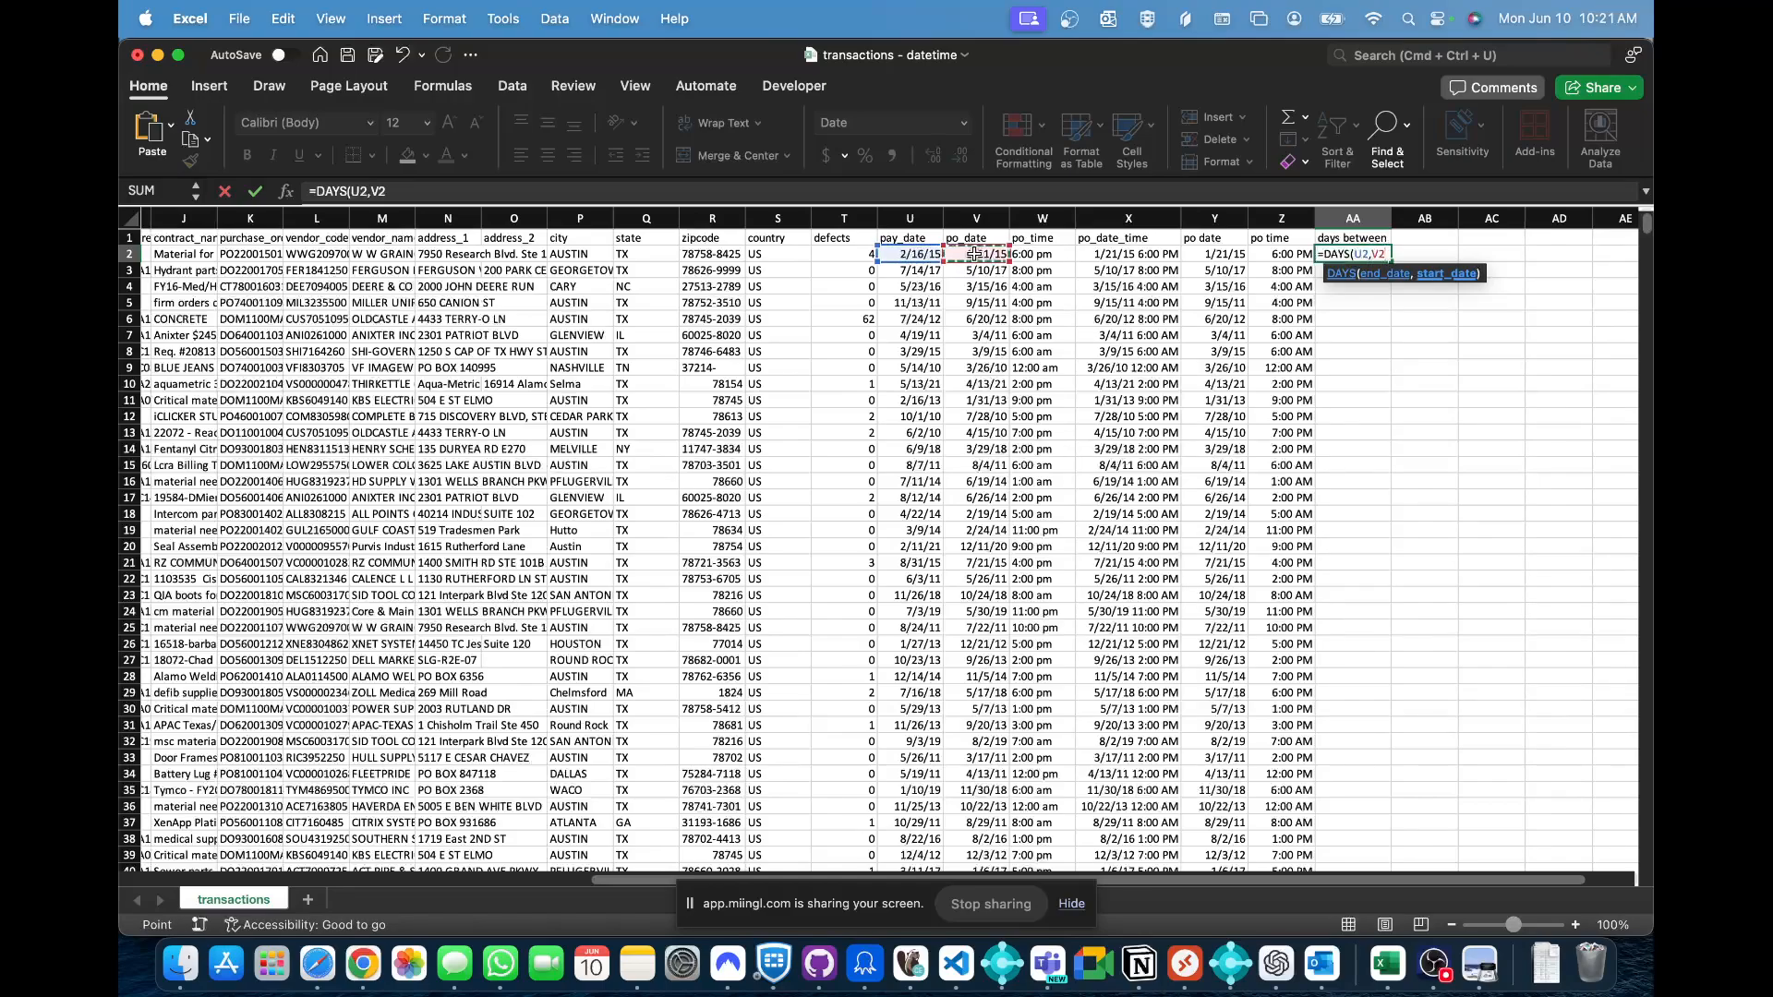
key("Return")
key("Up")
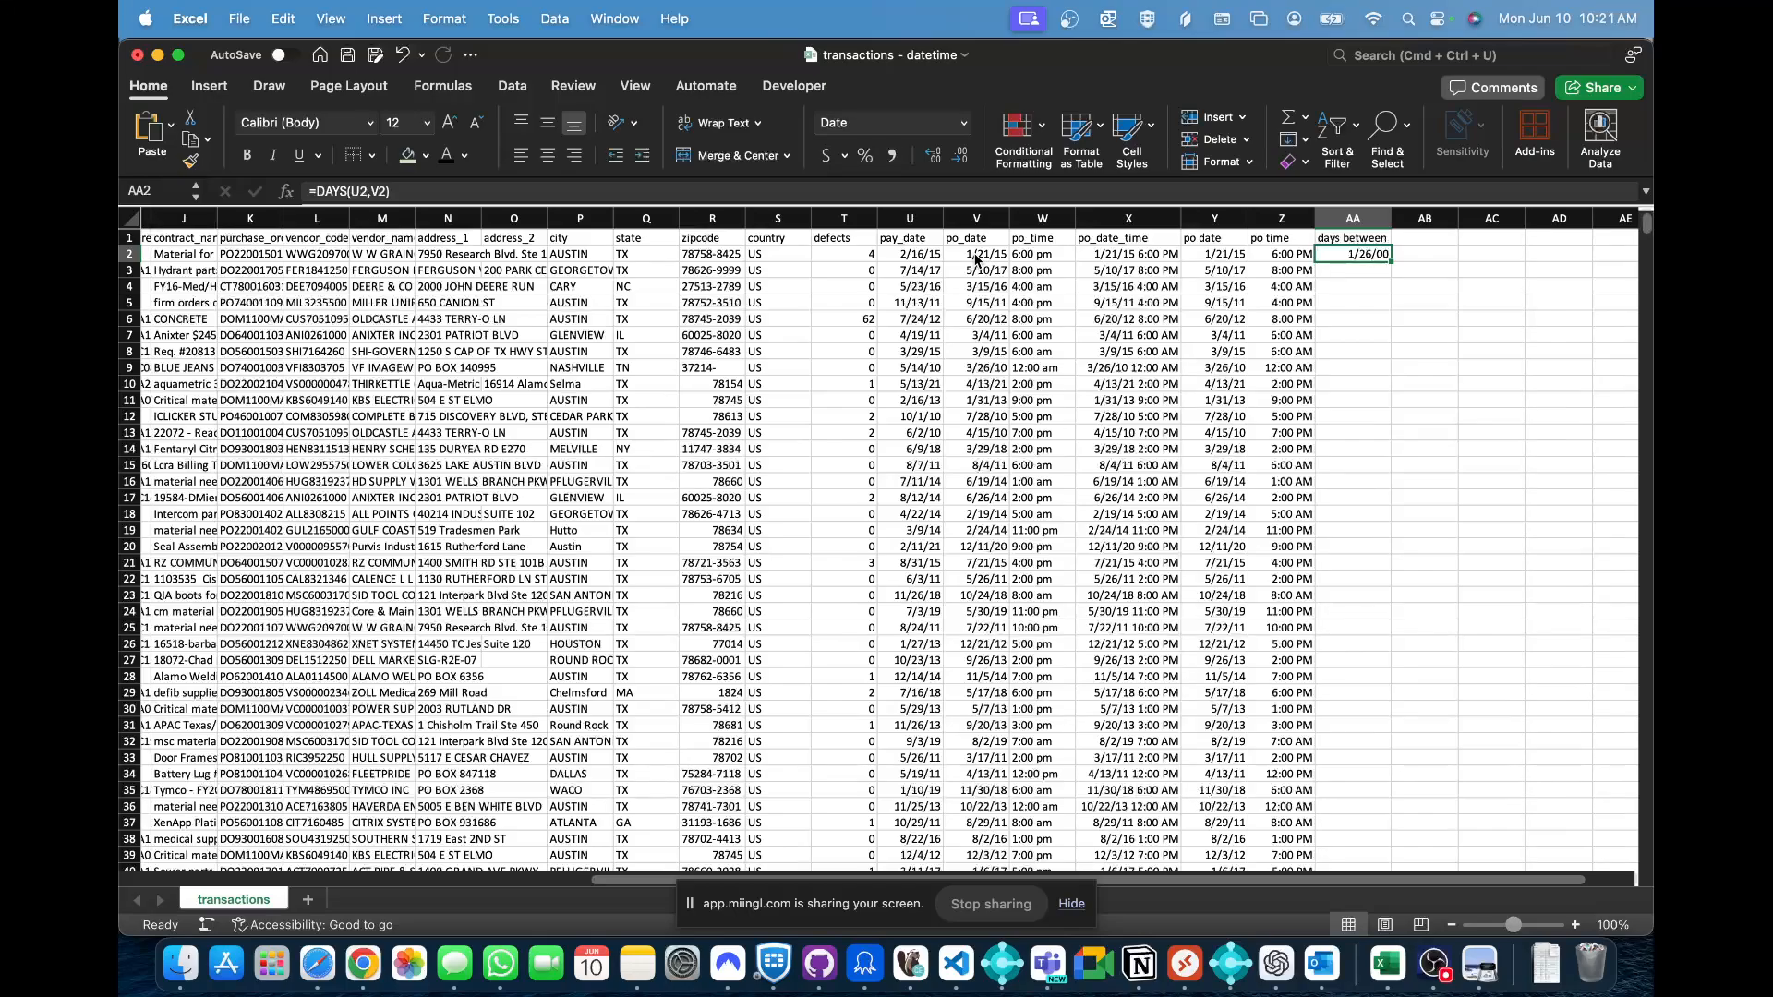
- Format AA2 as General and fill its formula down the whole days between column
left_click(965, 123)
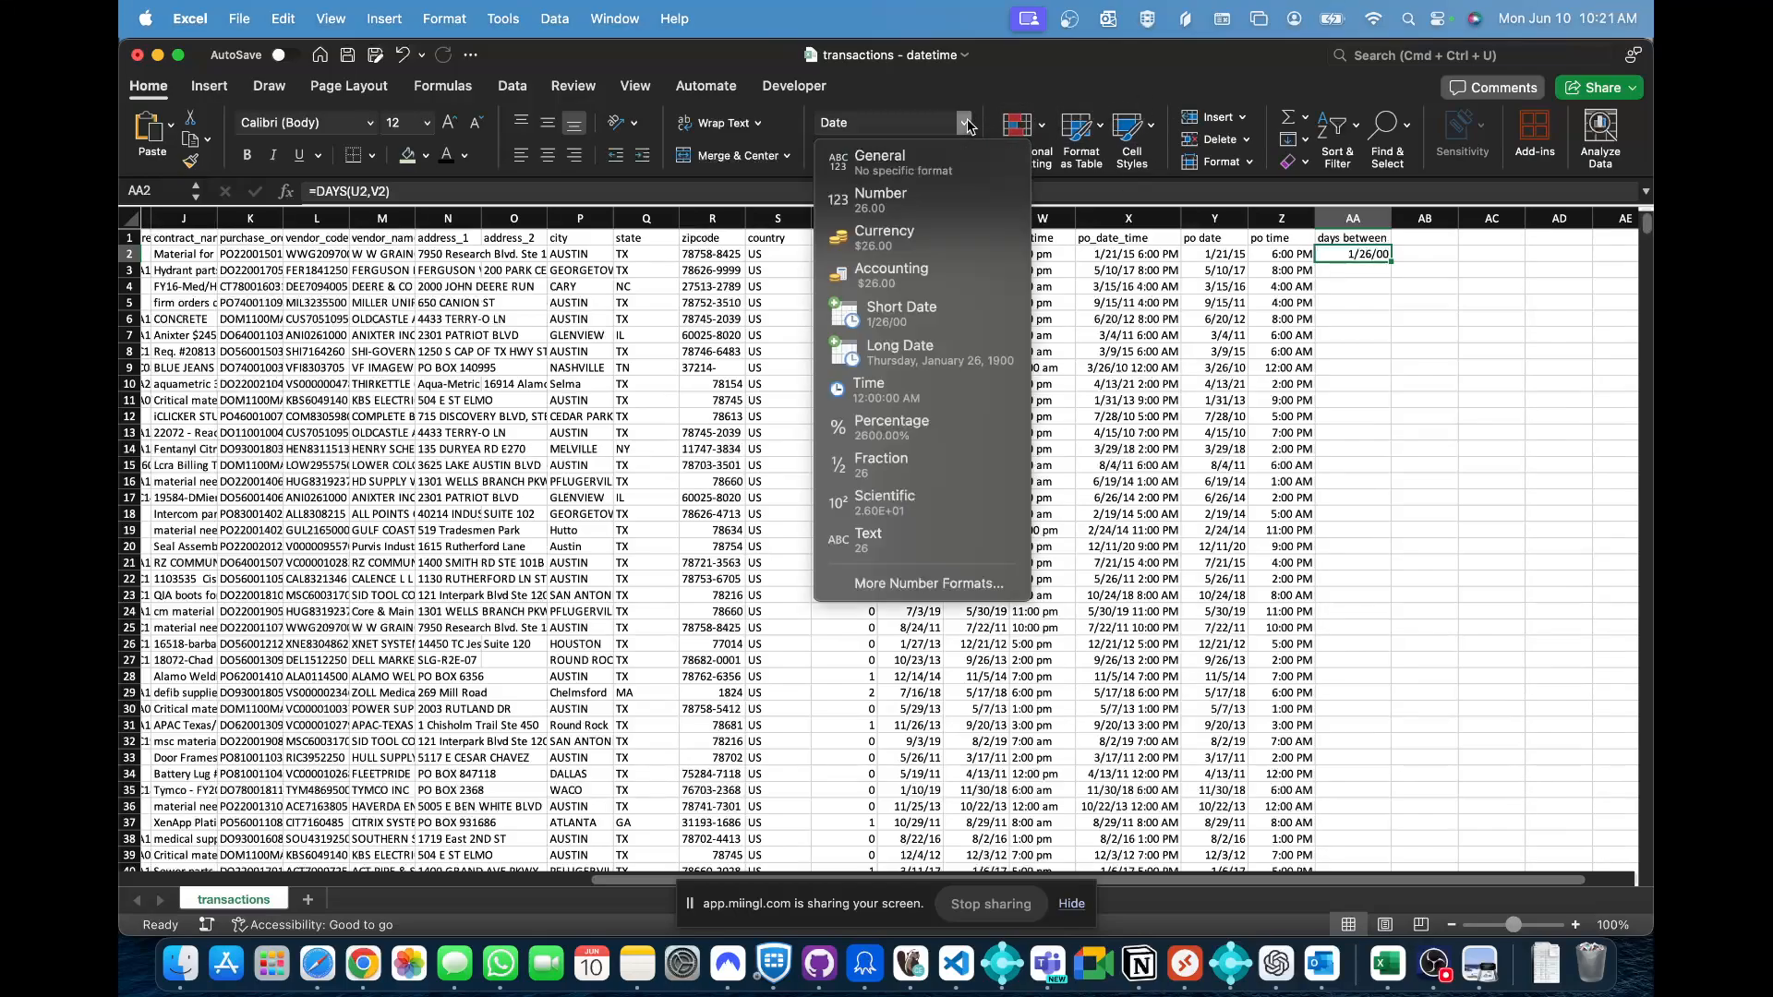
left_click(902, 166)
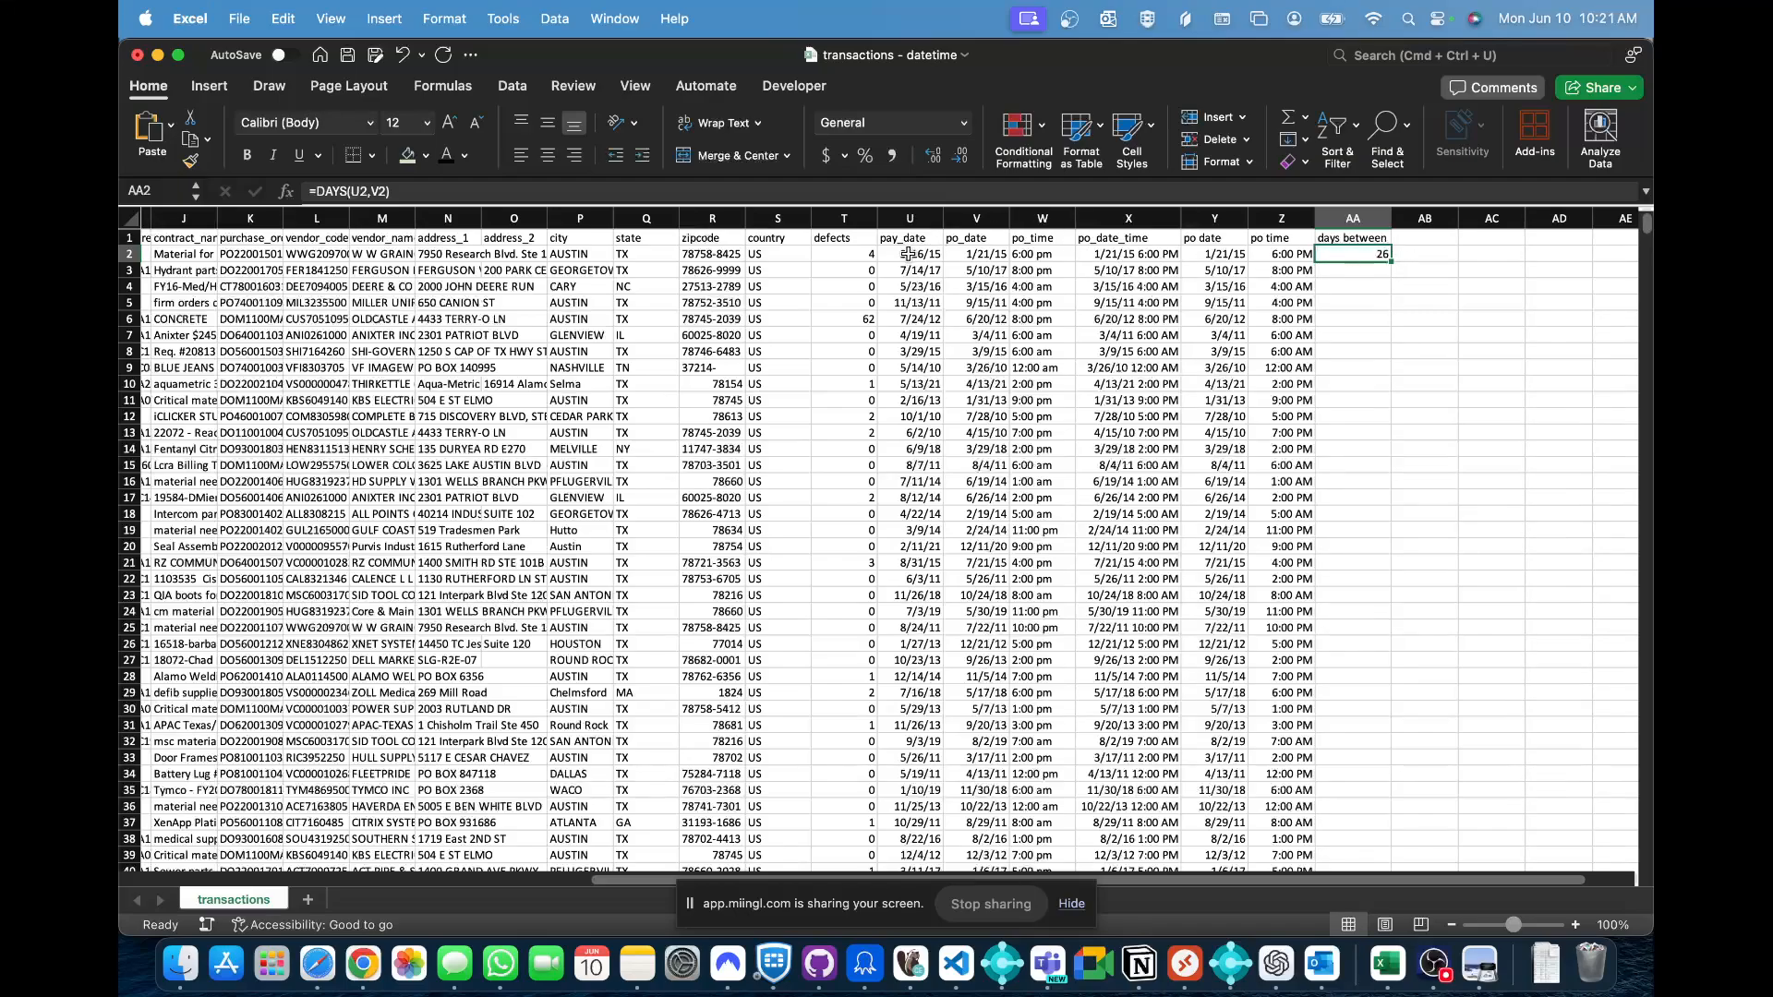
left_click(994, 259)
left_click(905, 259)
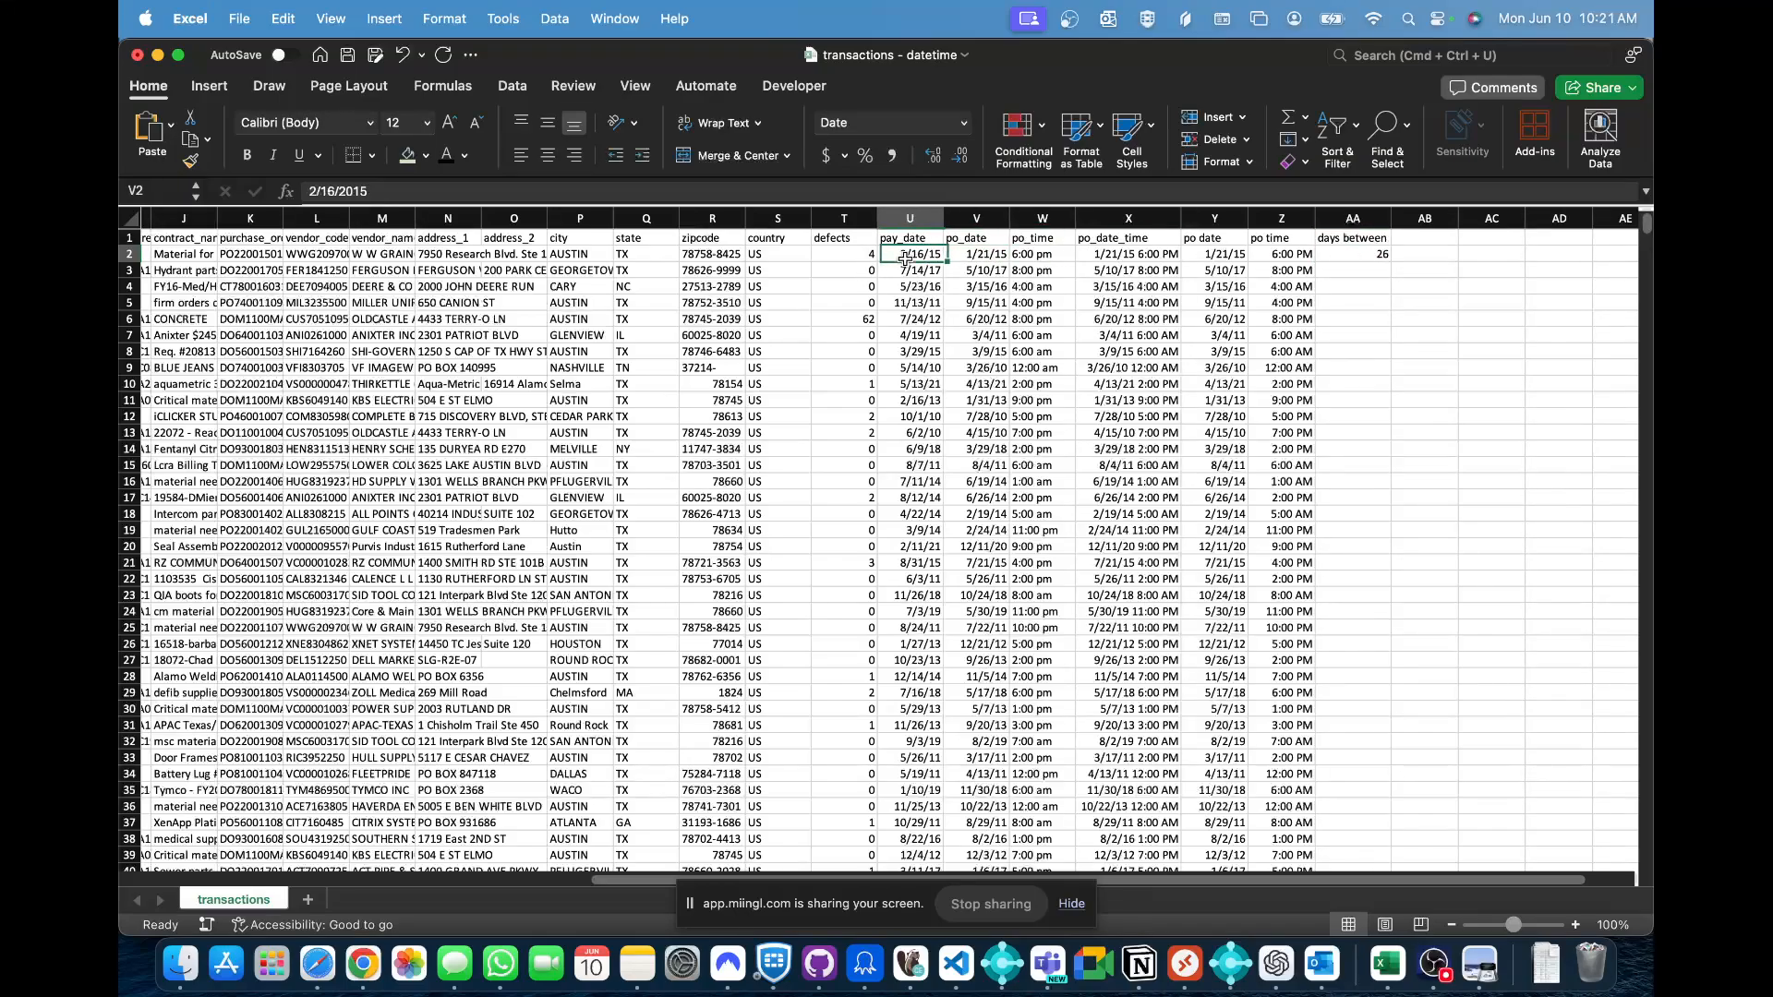
left_click(1369, 252)
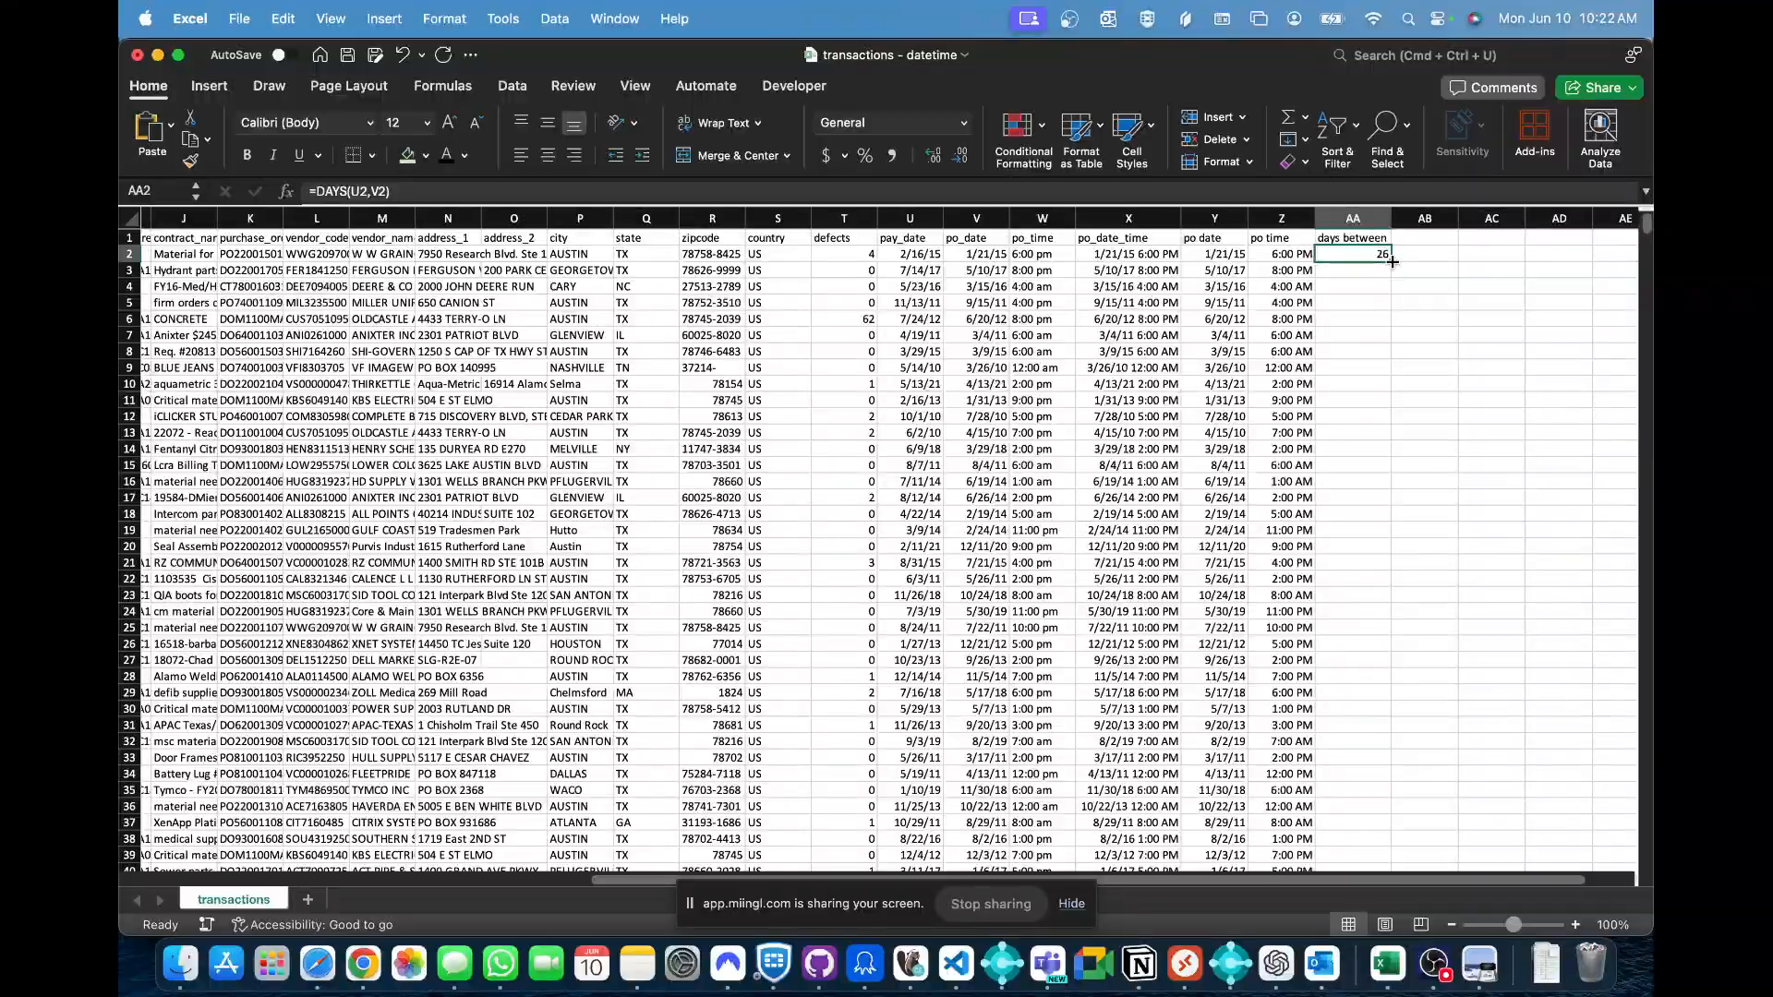
double_click(1392, 263)
- Look through the filled days between values and inspect row 163 from pay_date across to days between
scroll(1366, 373, "down", 10)
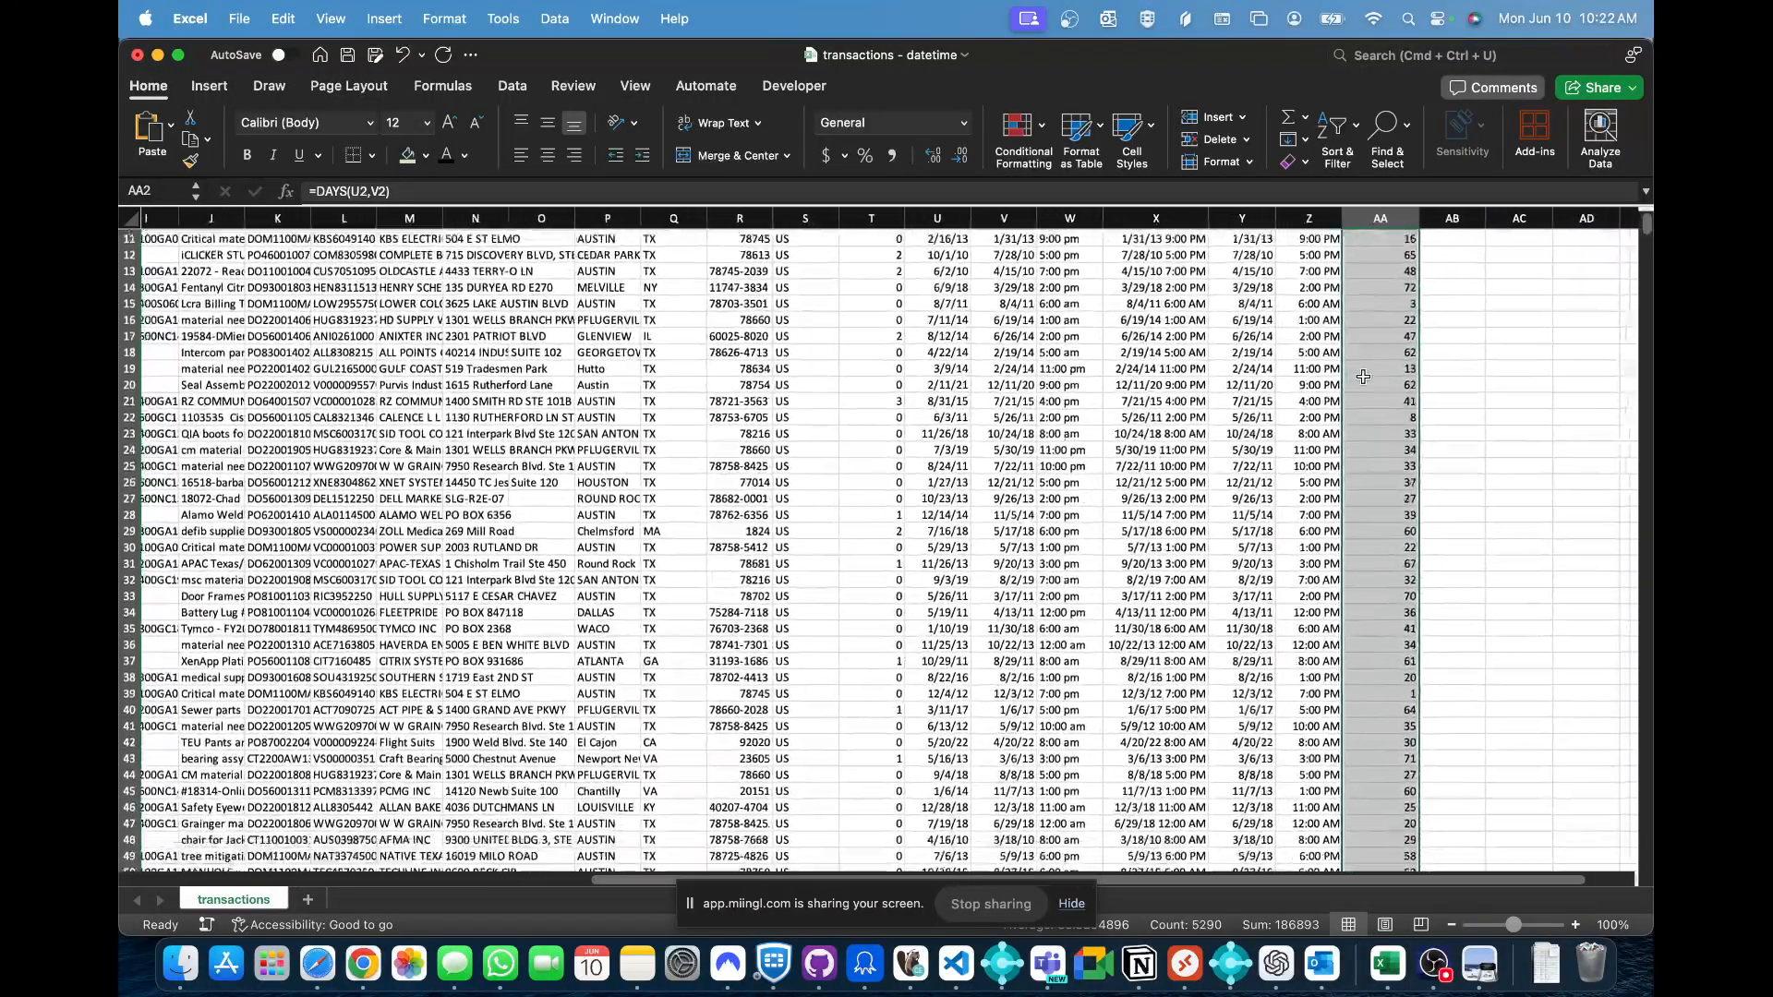
scroll(1363, 376, "down", 10)
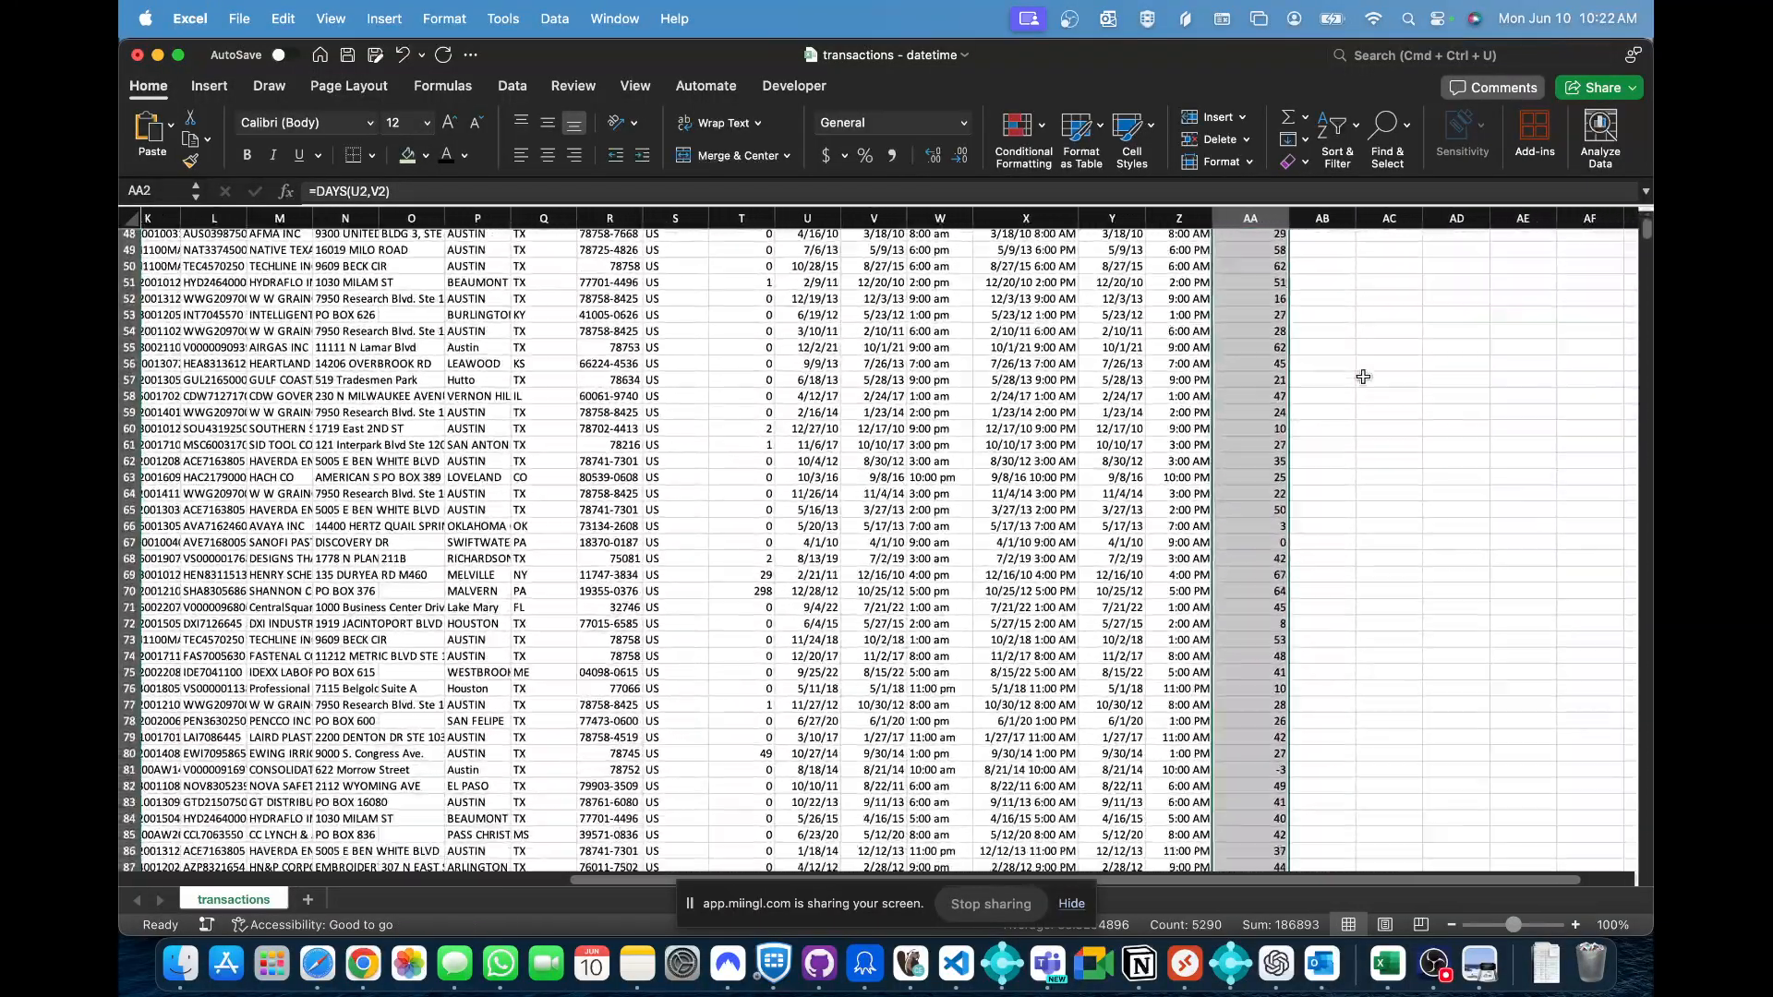
scroll(1363, 375, "down", 20)
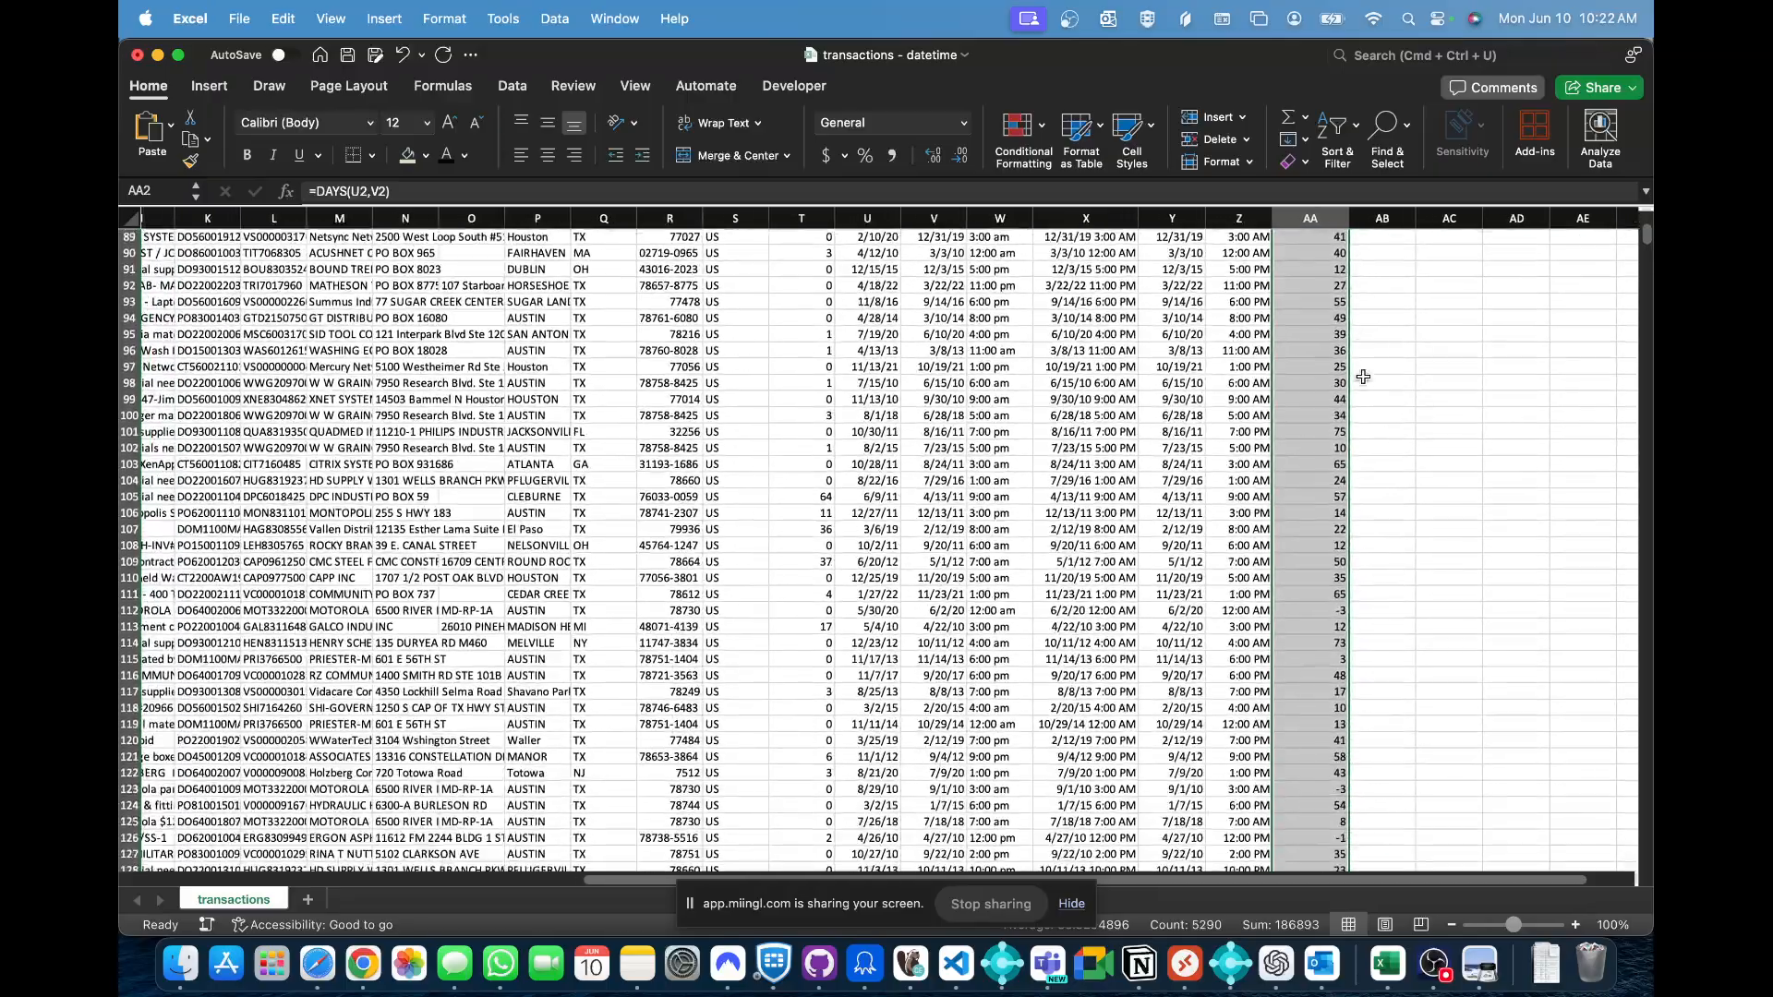
scroll(1363, 376, "down", 5)
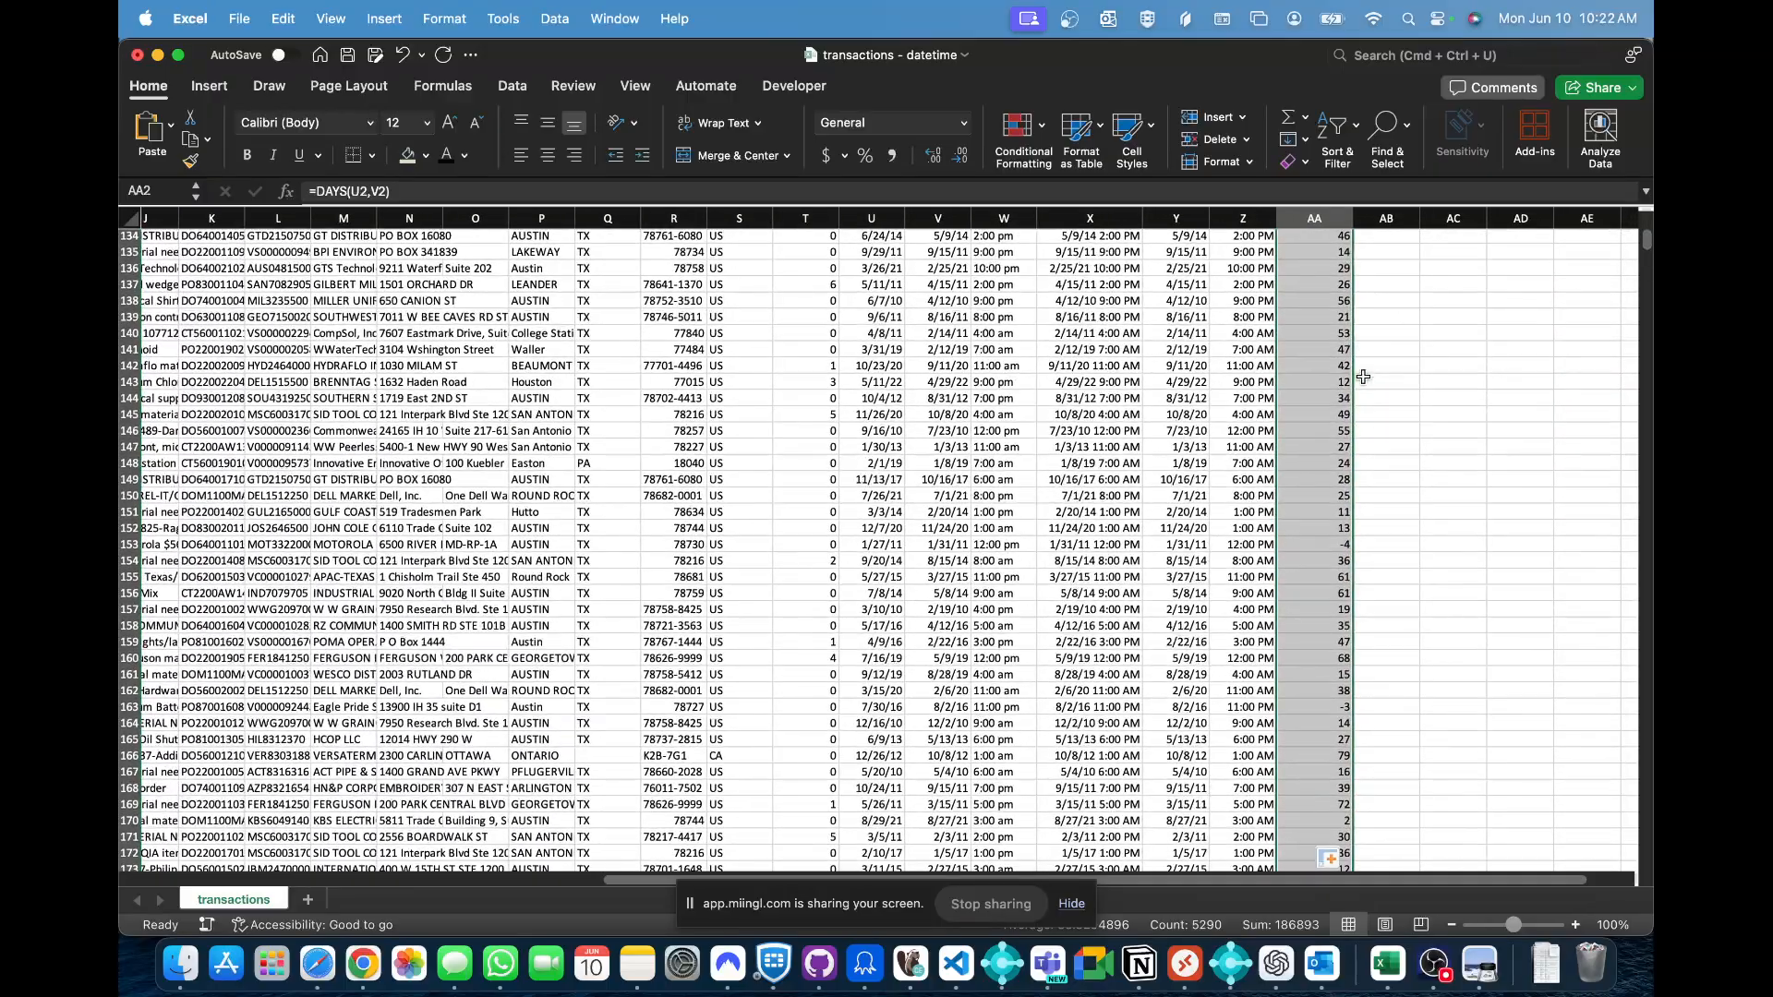
left_click_drag(1349, 705, 877, 699)
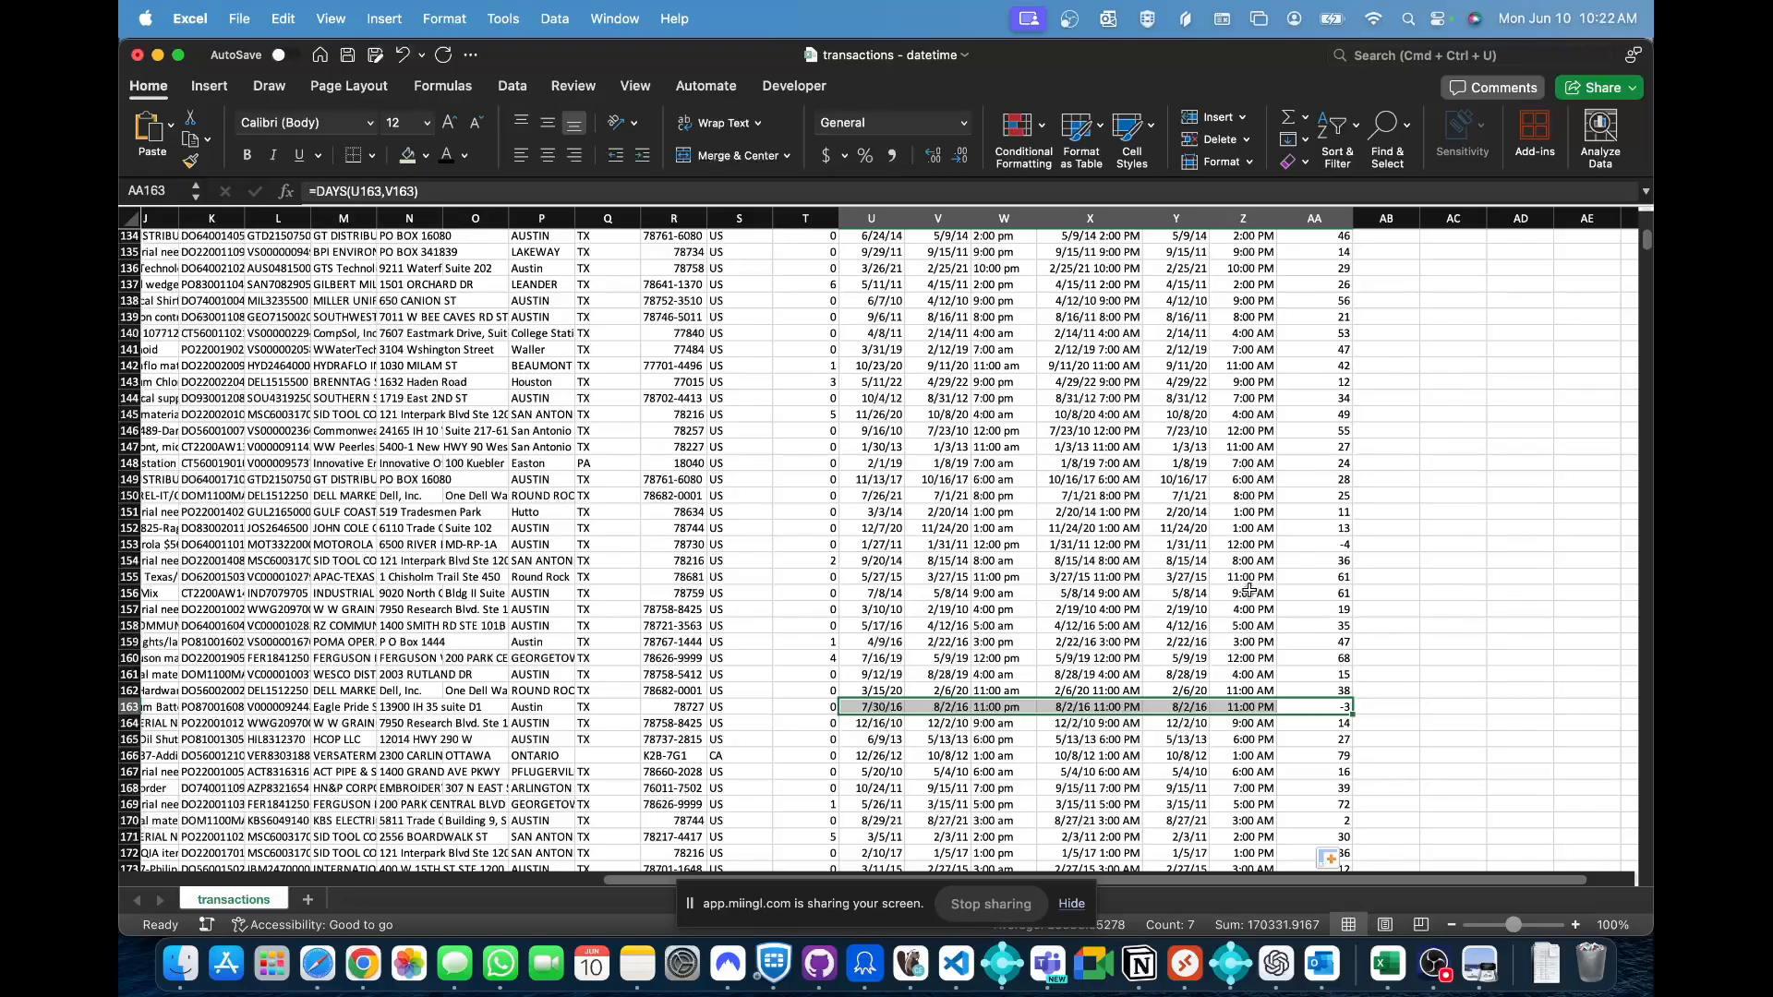
scroll(1250, 589, "up", 20)
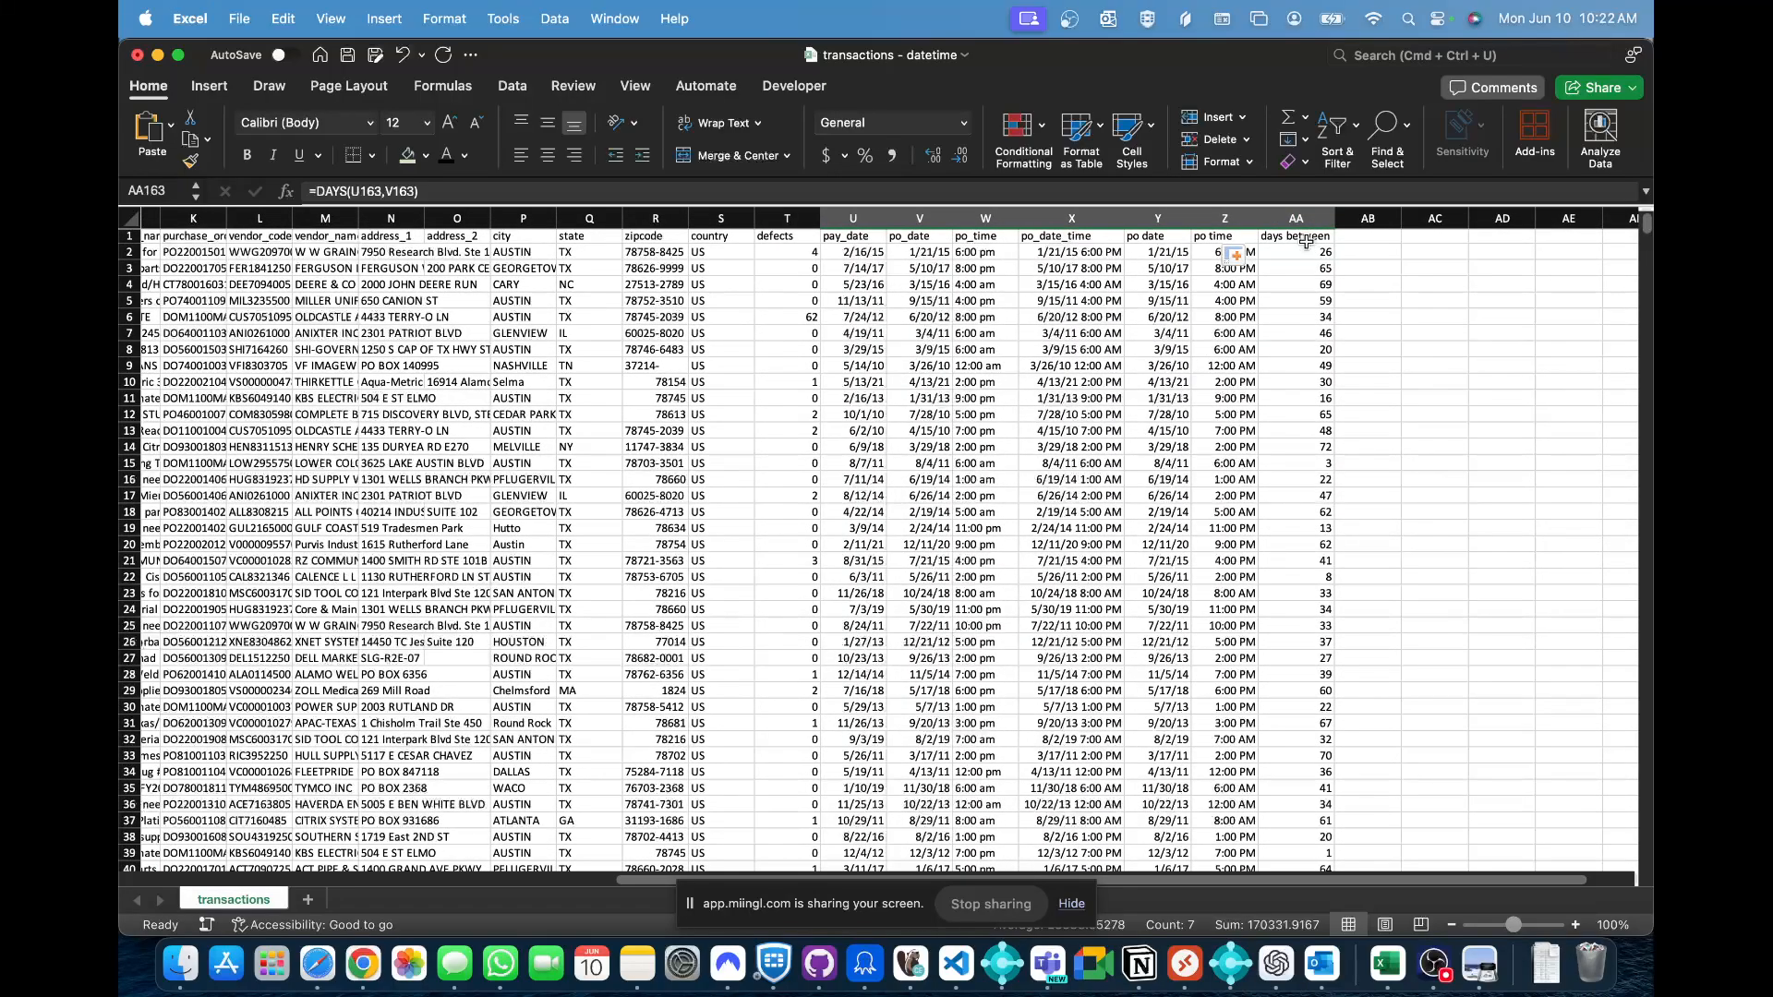
- Add the header "workdays between" in AB1 and widen column AB to fit it
left_click(1304, 239)
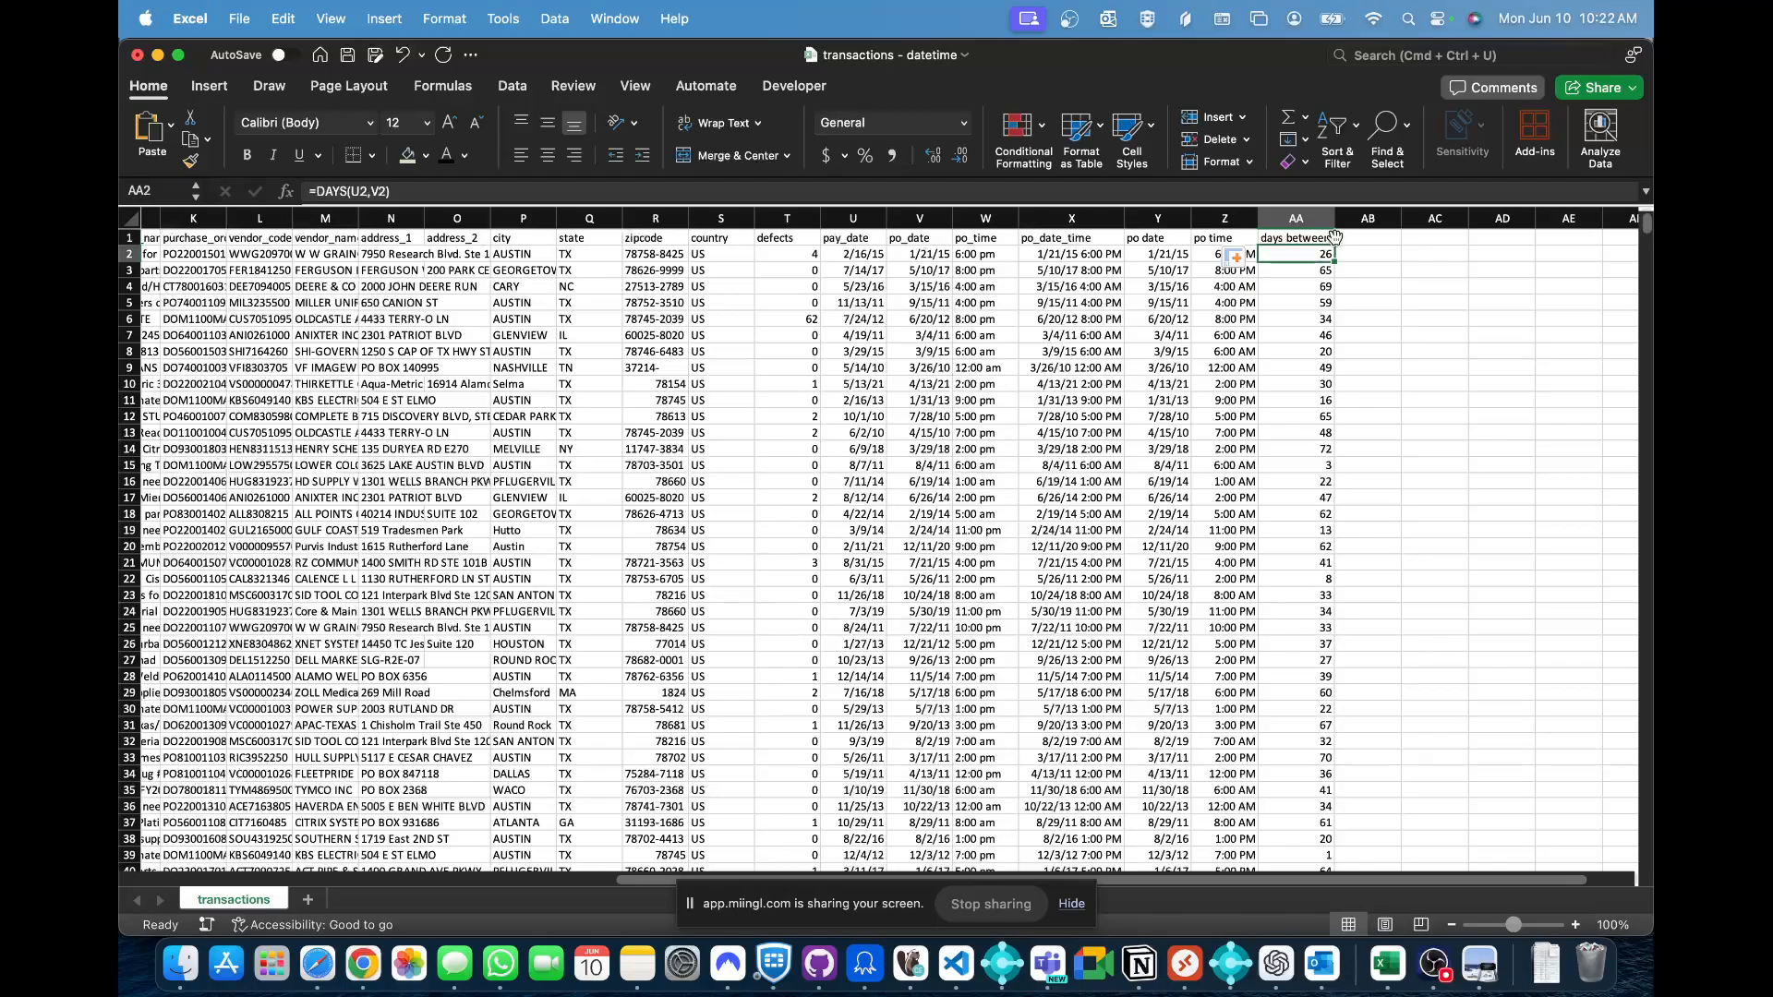
key("Right")
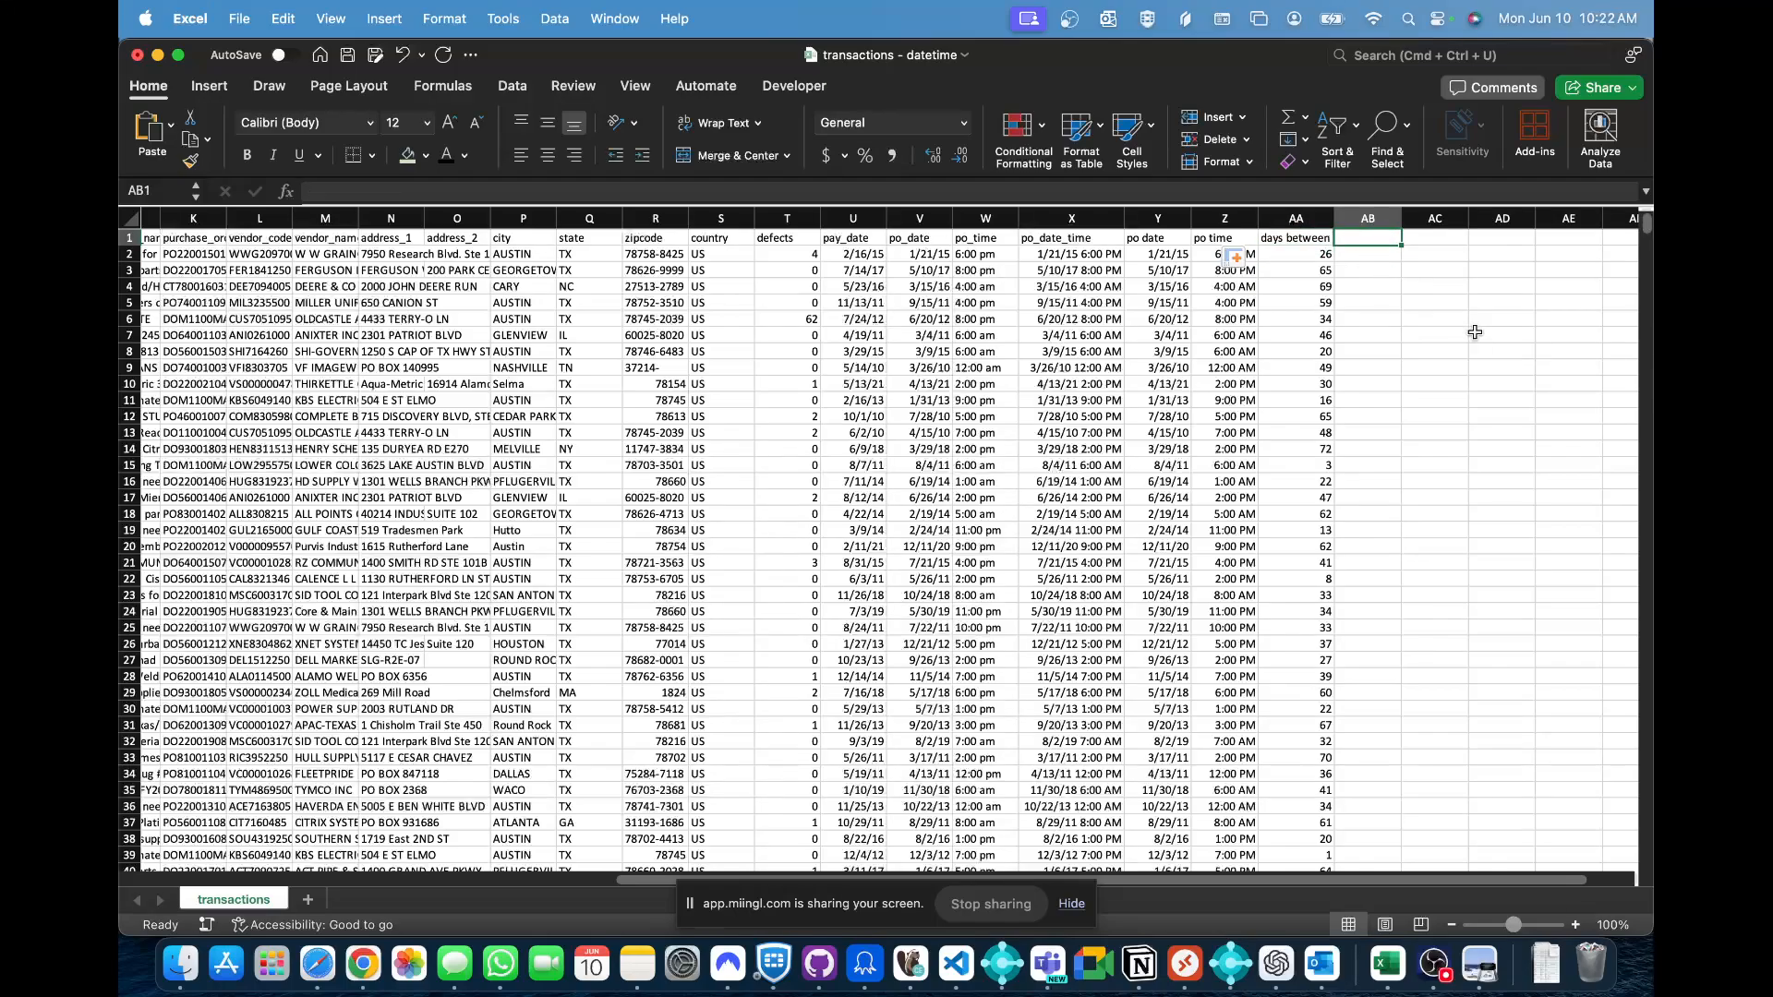
type("workdays between")
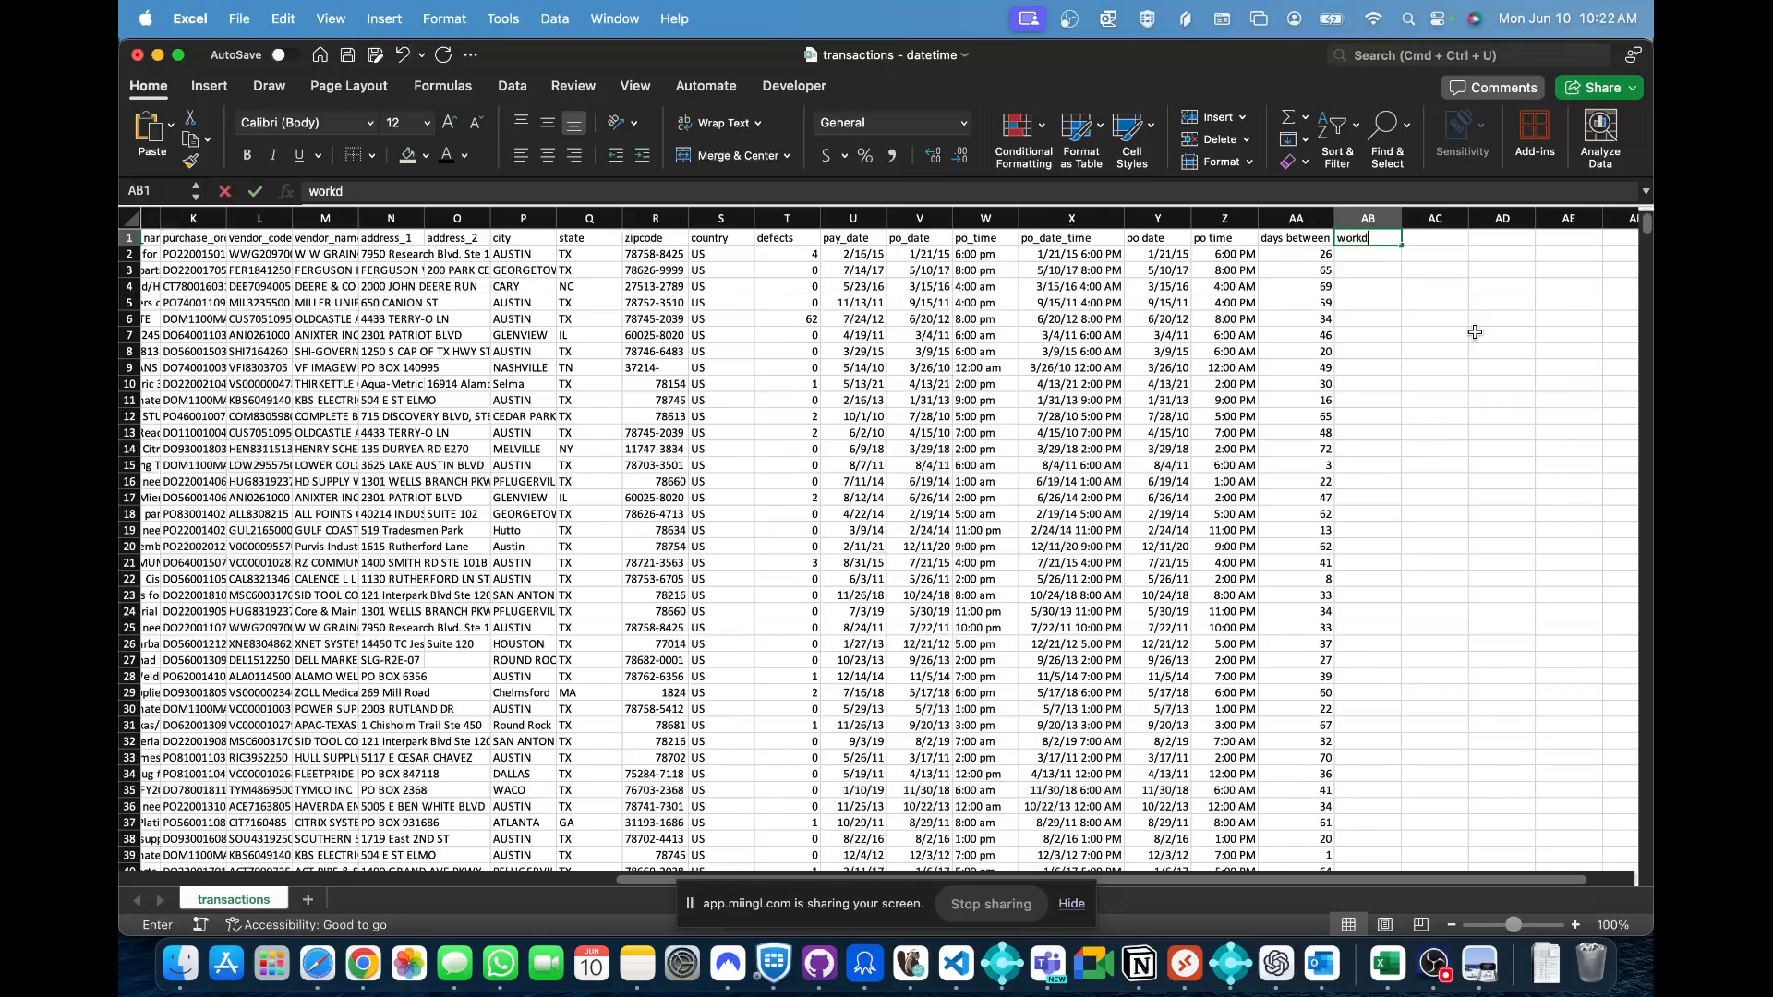
key("Return")
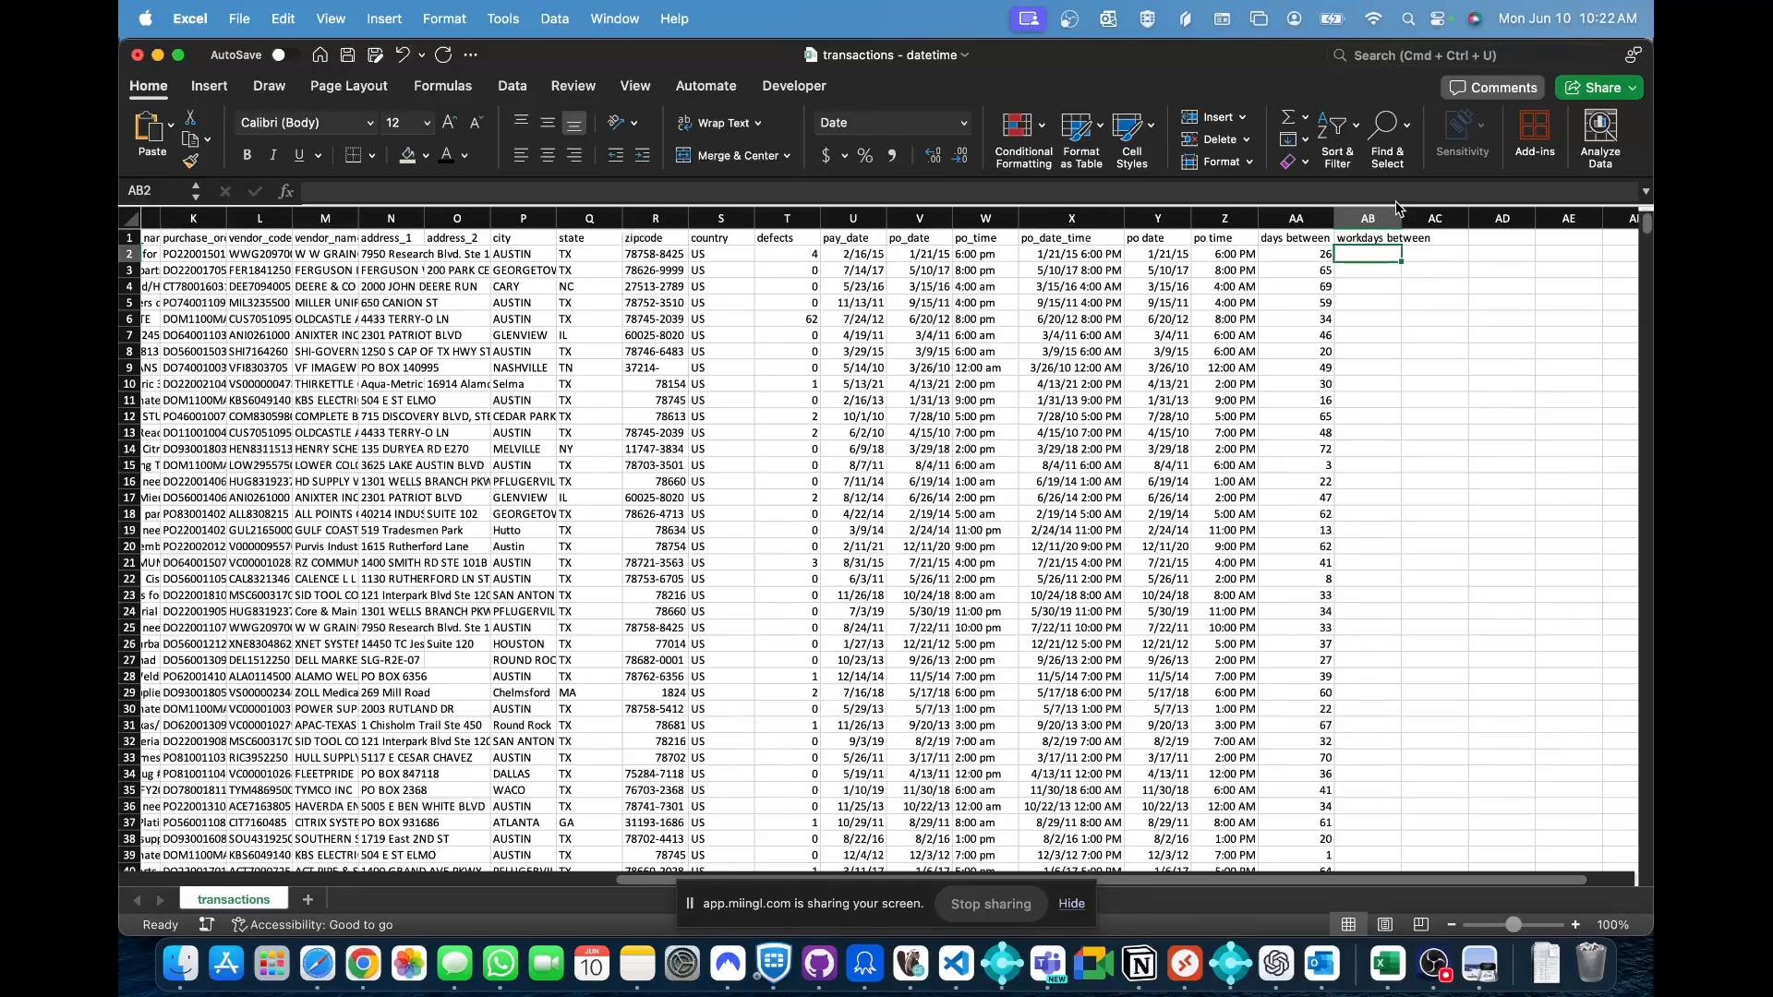
left_click_drag(1402, 218, 1436, 218)
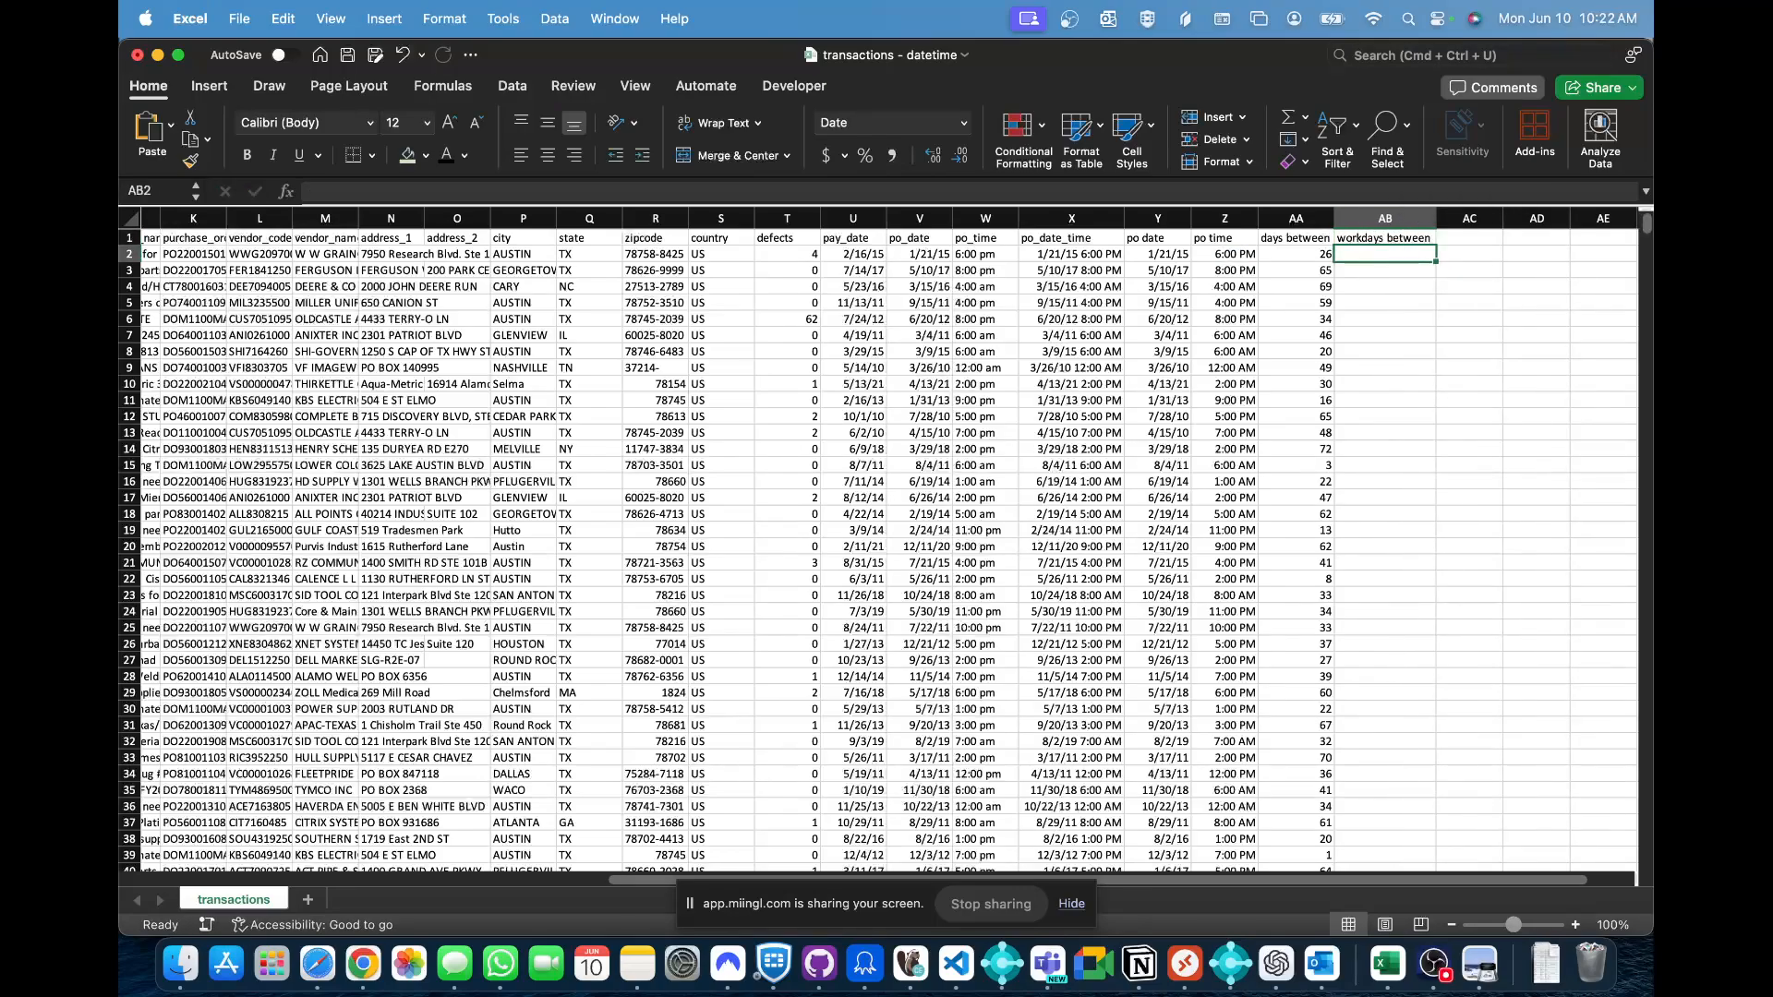
- Enter =U2-V2 in AB2 to subtract po_date from pay_date
key("super+Tab")
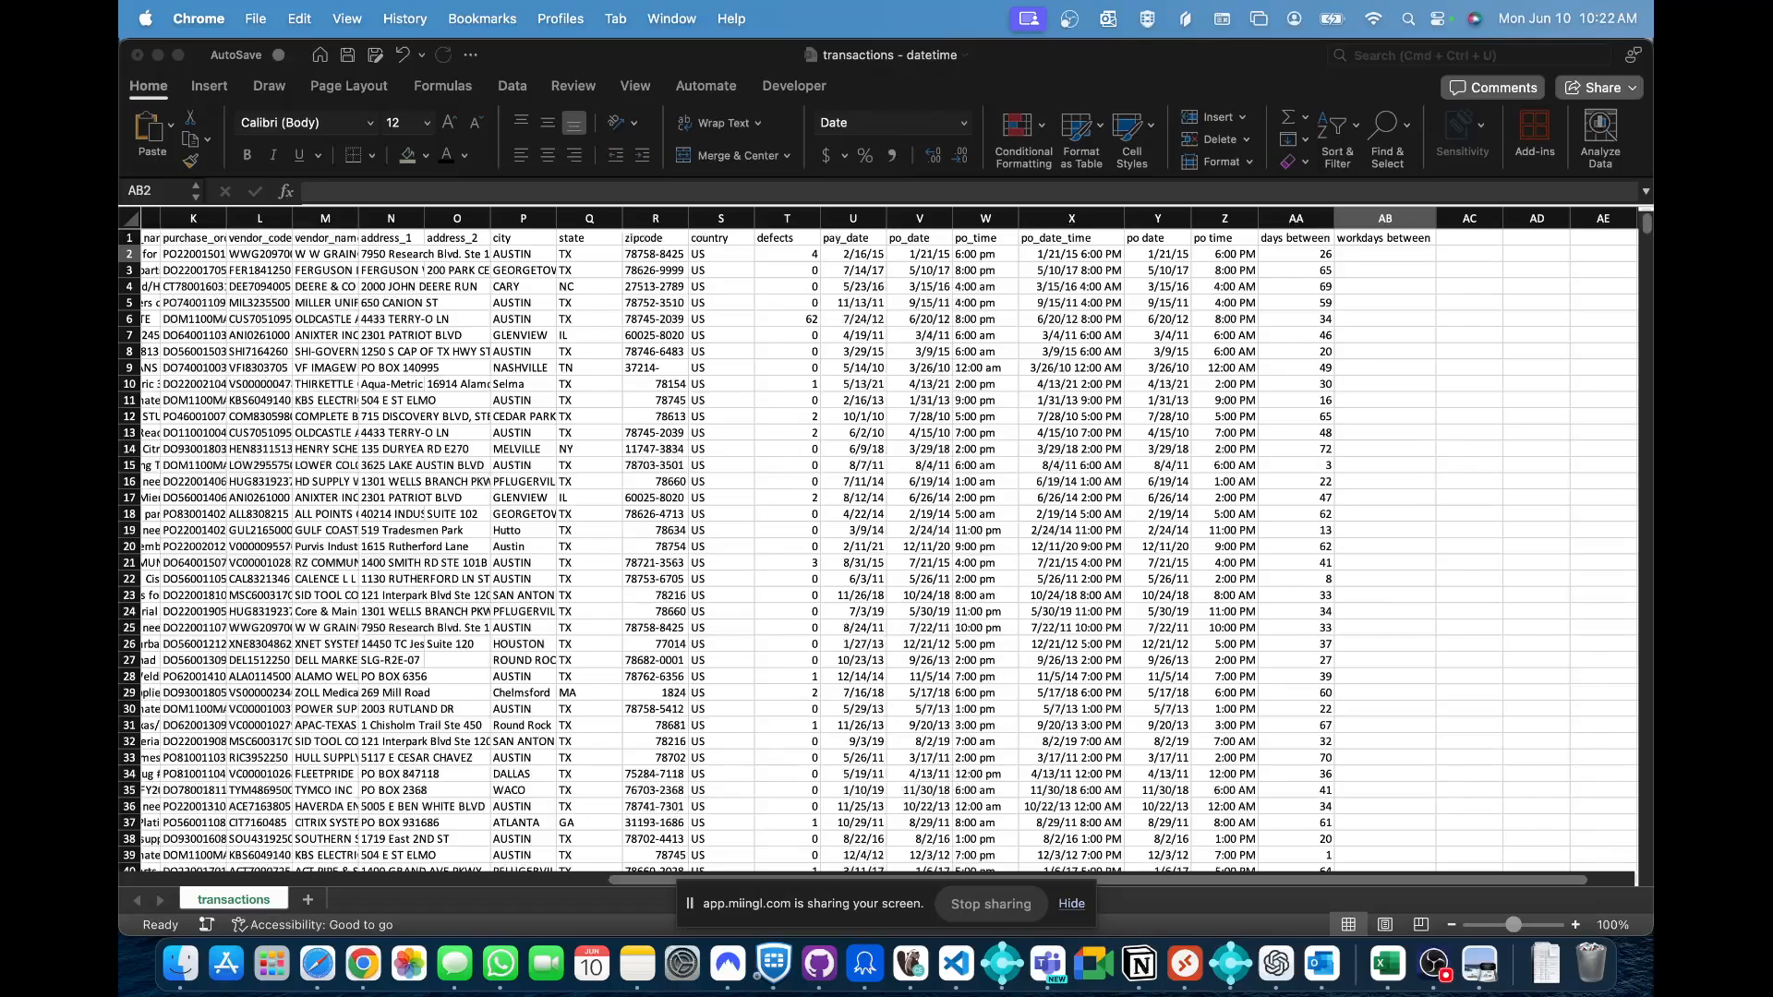
left_click(1404, 253)
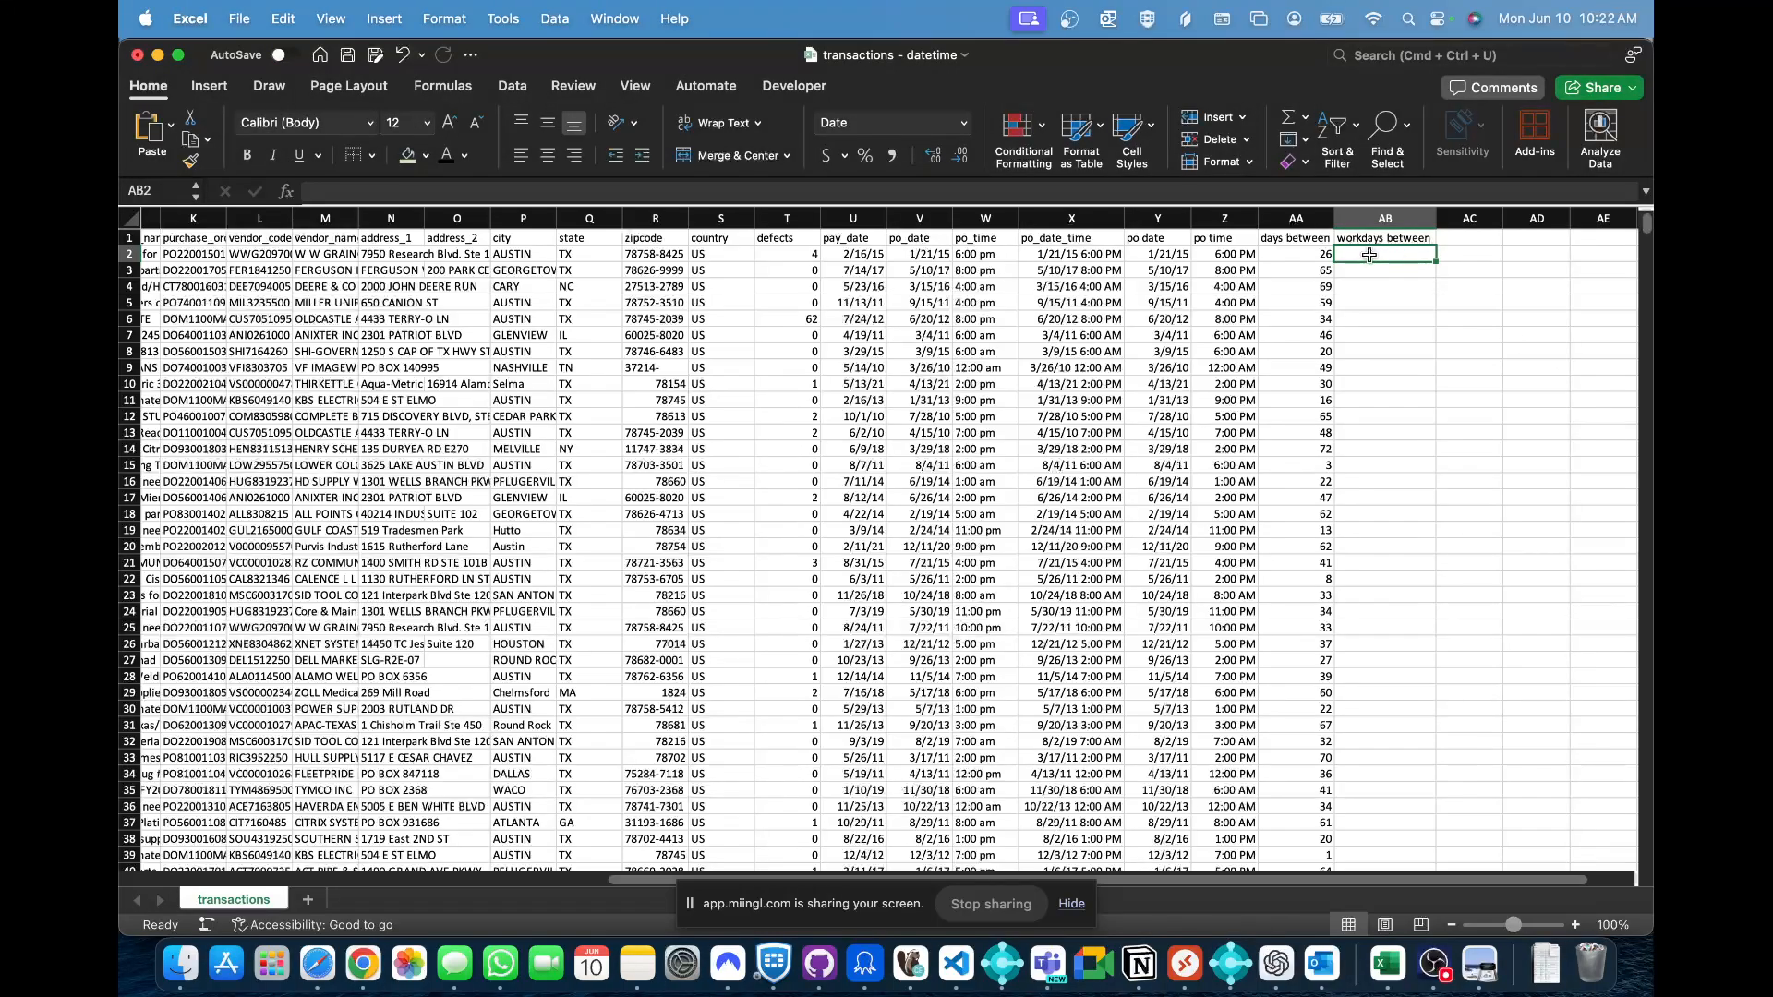
type("=")
key("Left")
key("Left")
key("Left")
key("Left")
key("Left")
key("Left")
key("Left")
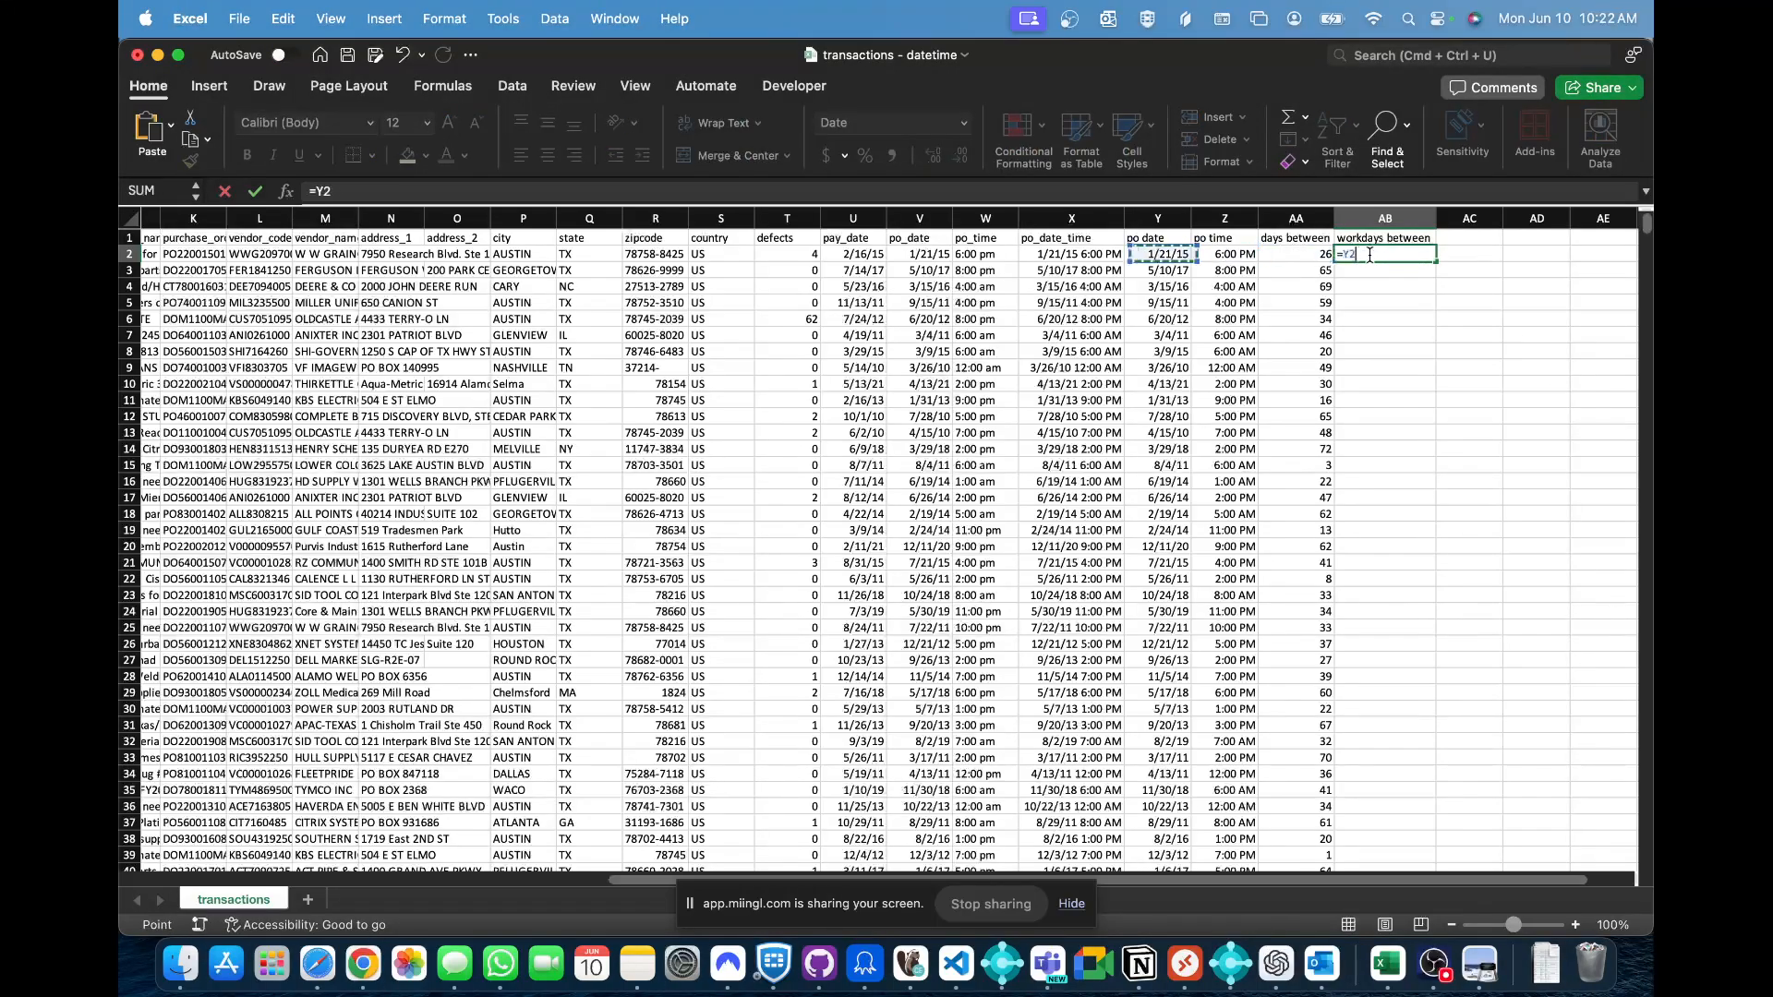
type("-")
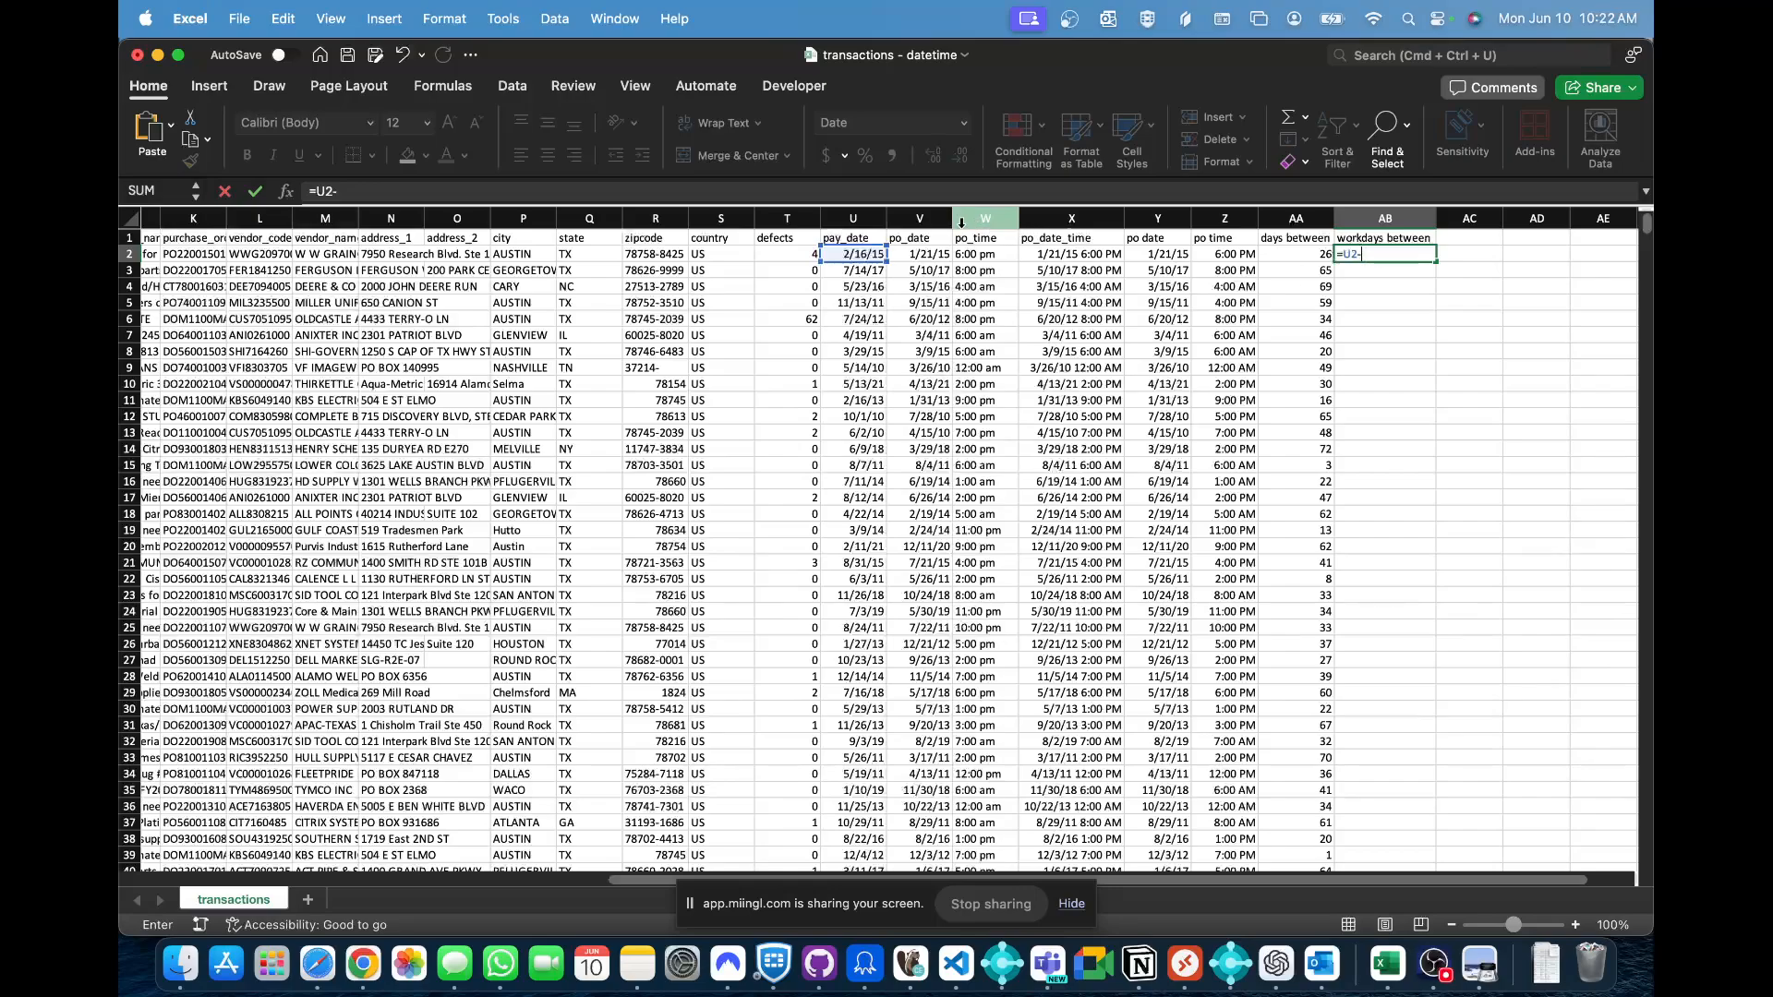
left_click(914, 254)
key("ctrl+Return")
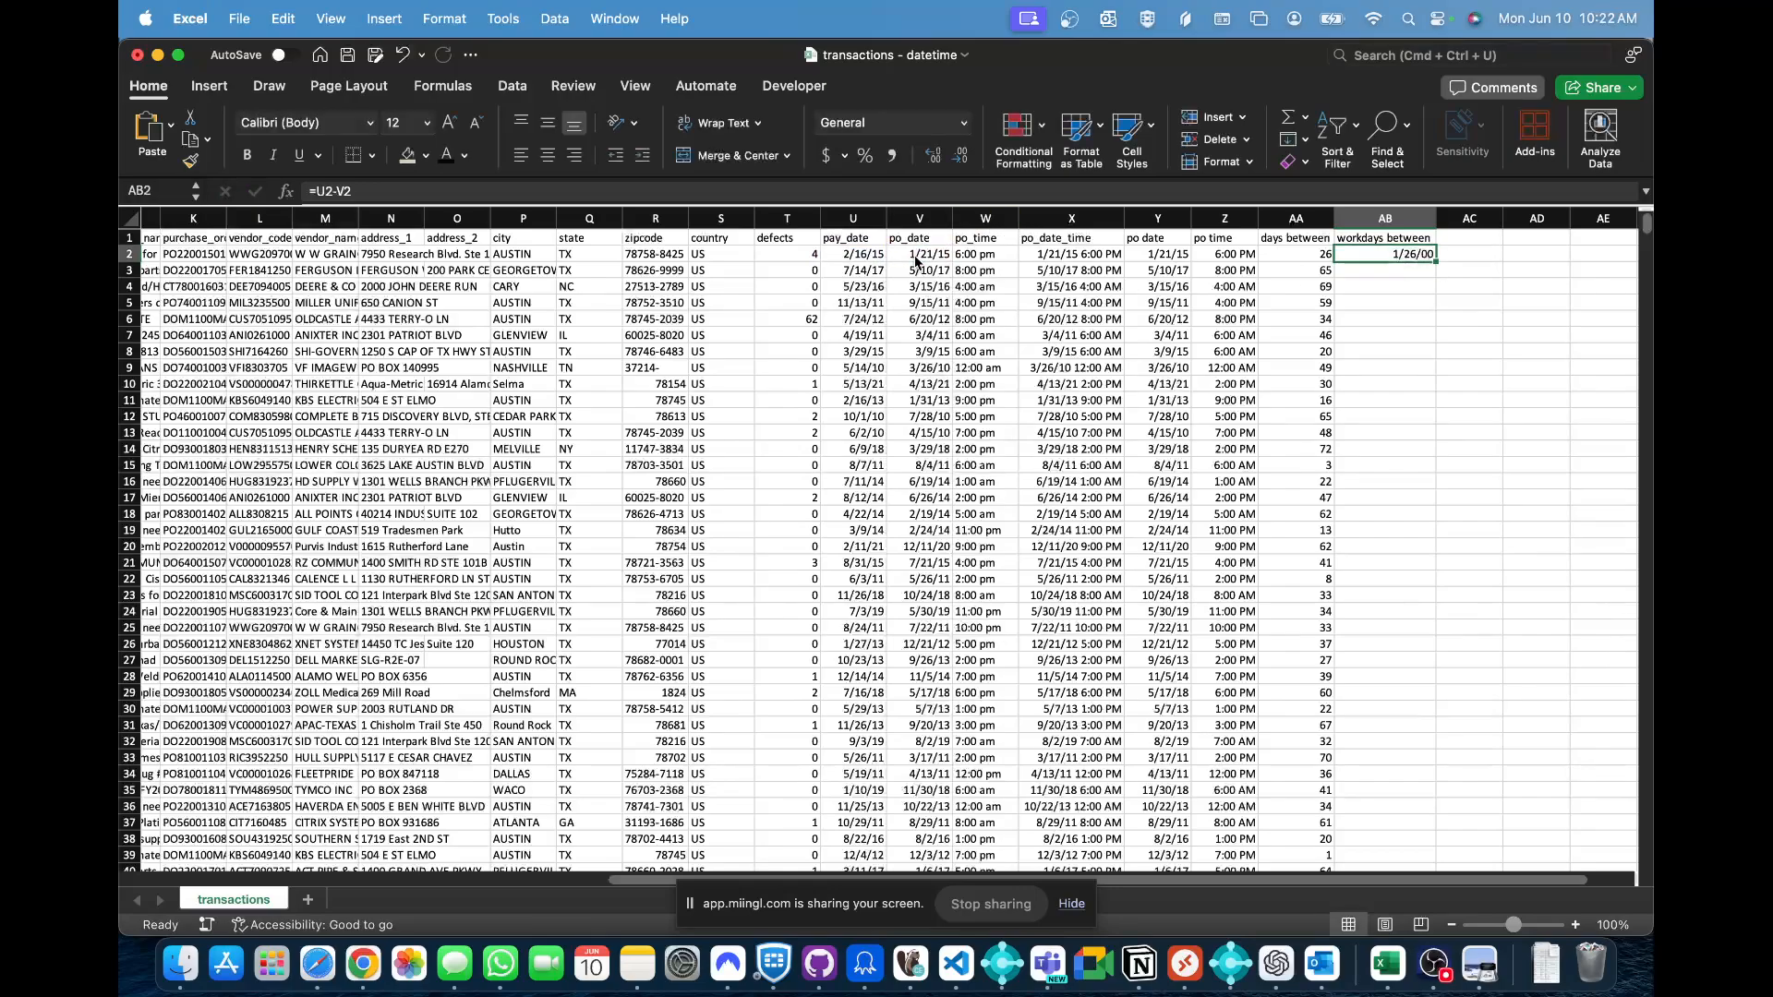
- Format AB2 as General, fill its formula down the workdays between column and compare the values with days between
left_click(963, 121)
left_click(957, 158)
double_click(1438, 263)
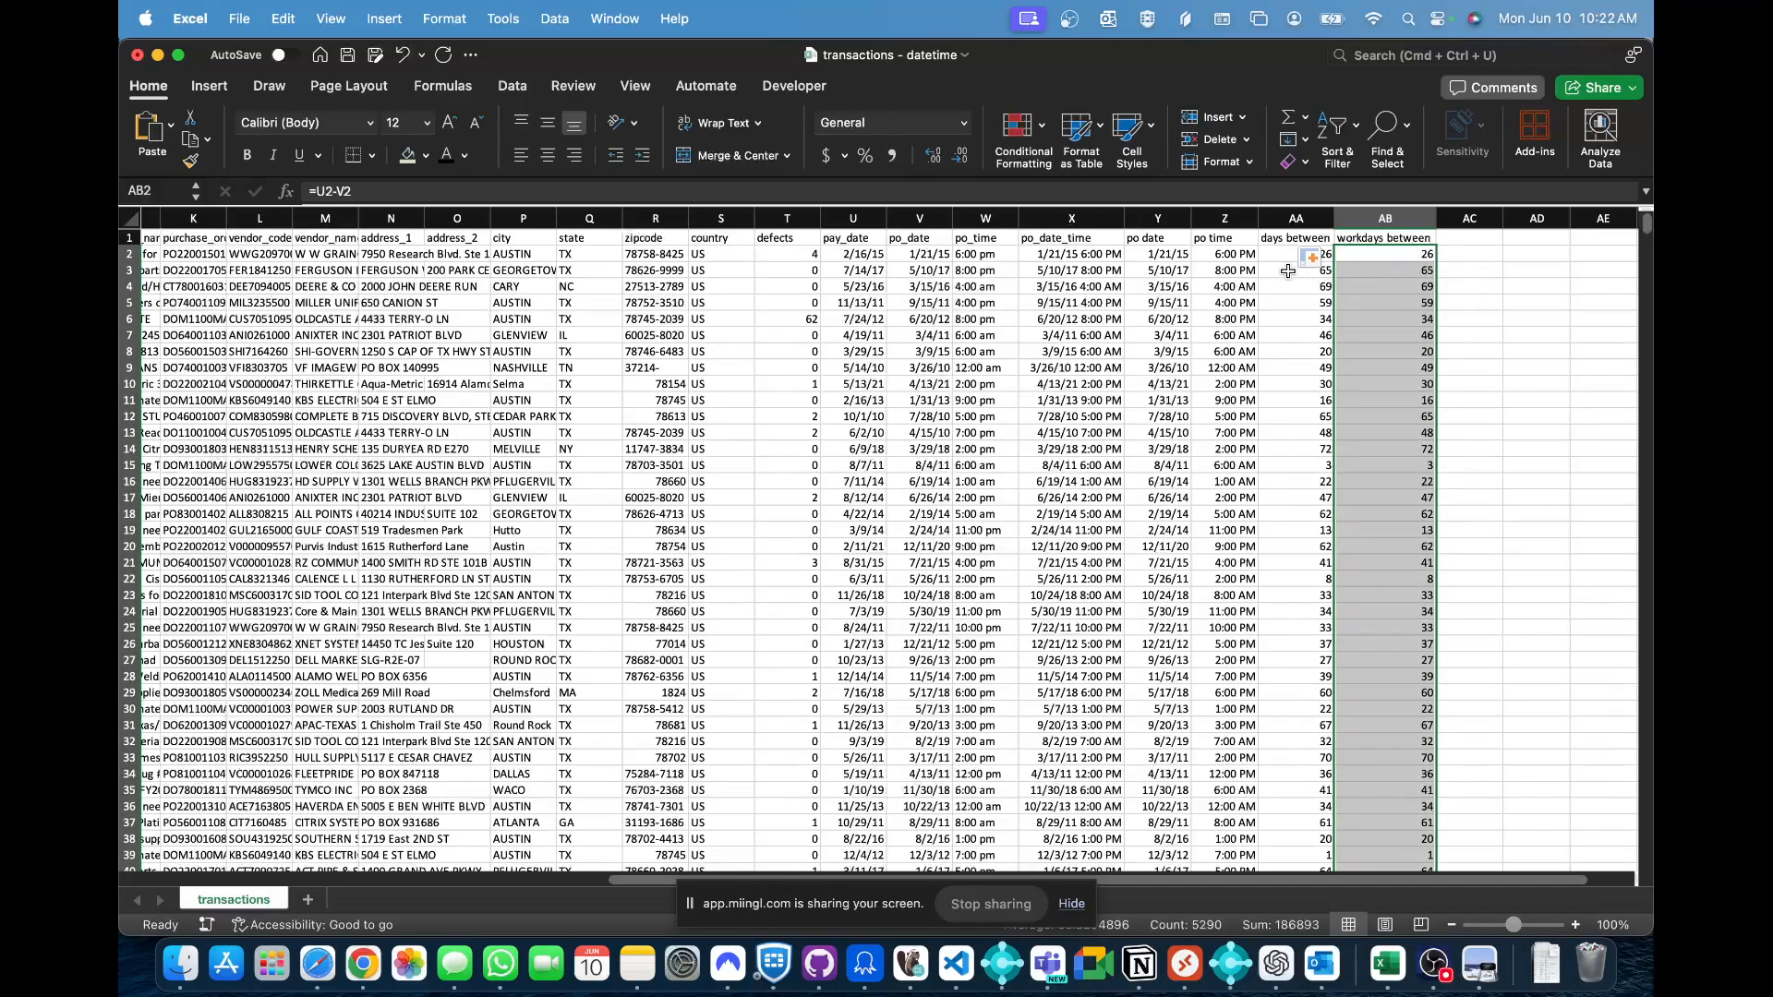
left_click_drag(1280, 259, 1408, 449)
left_click(1385, 257)
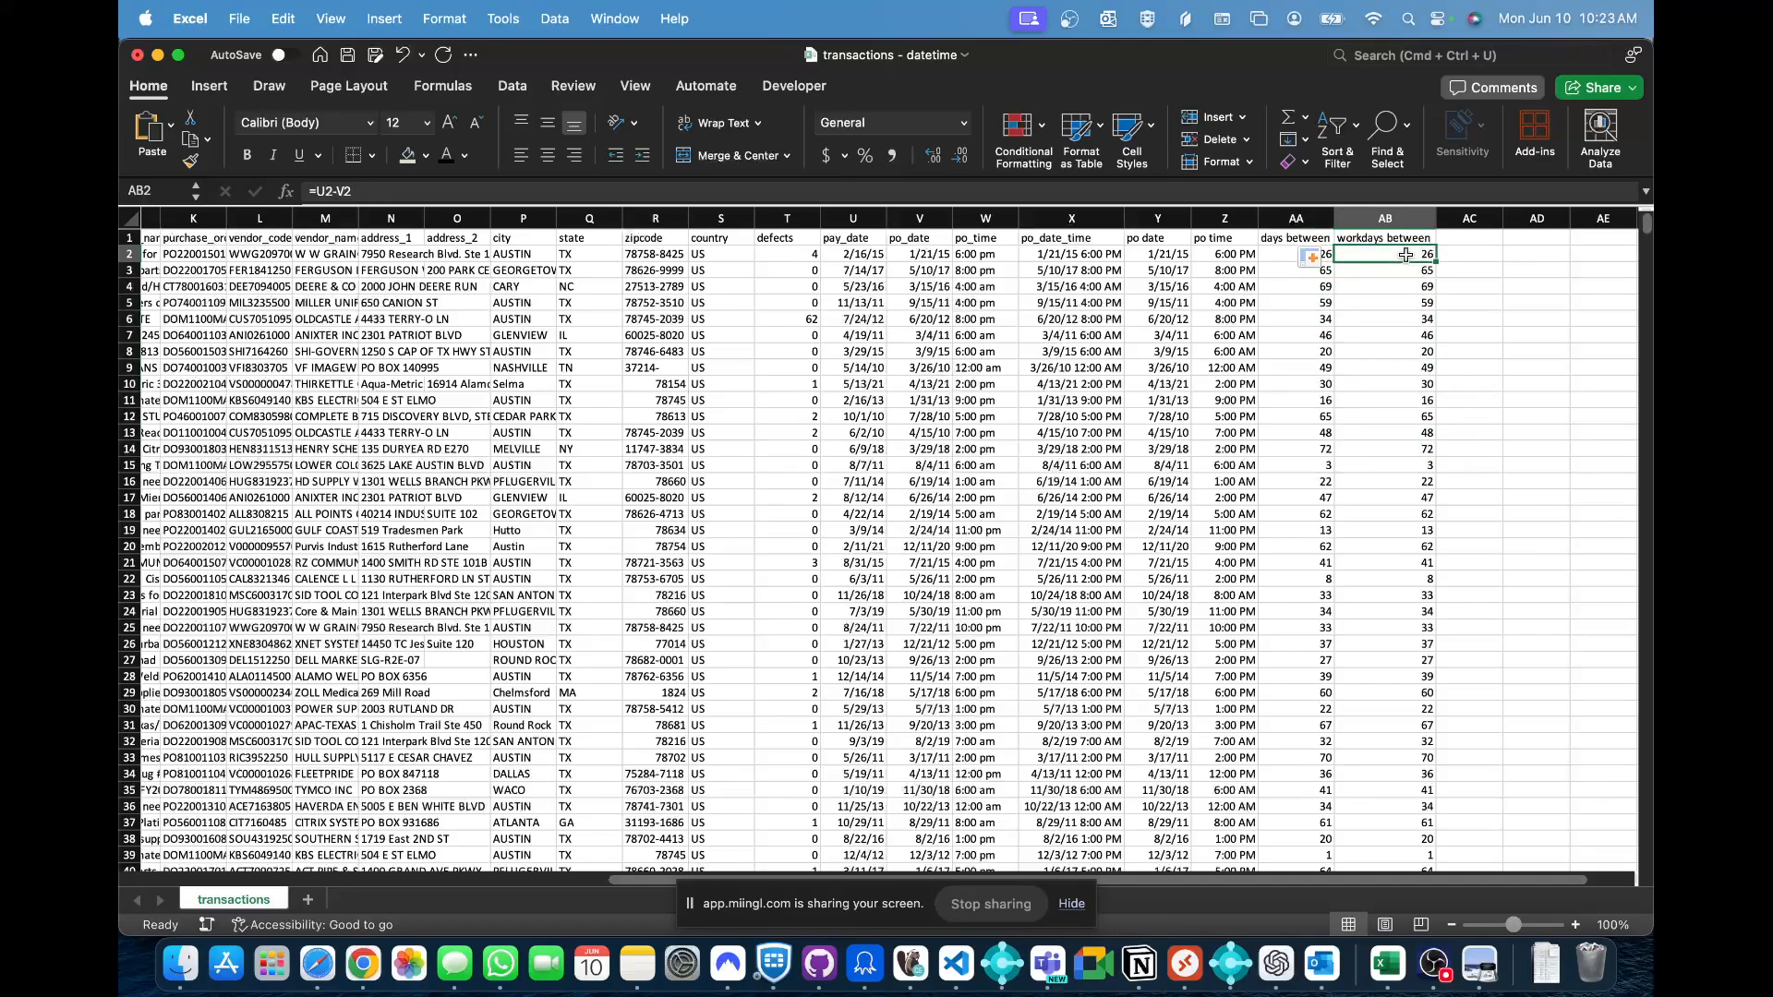
- Enter =U2-X2 in AC2 to subtract the combined po_date_time from pay_date
left_click(1482, 255)
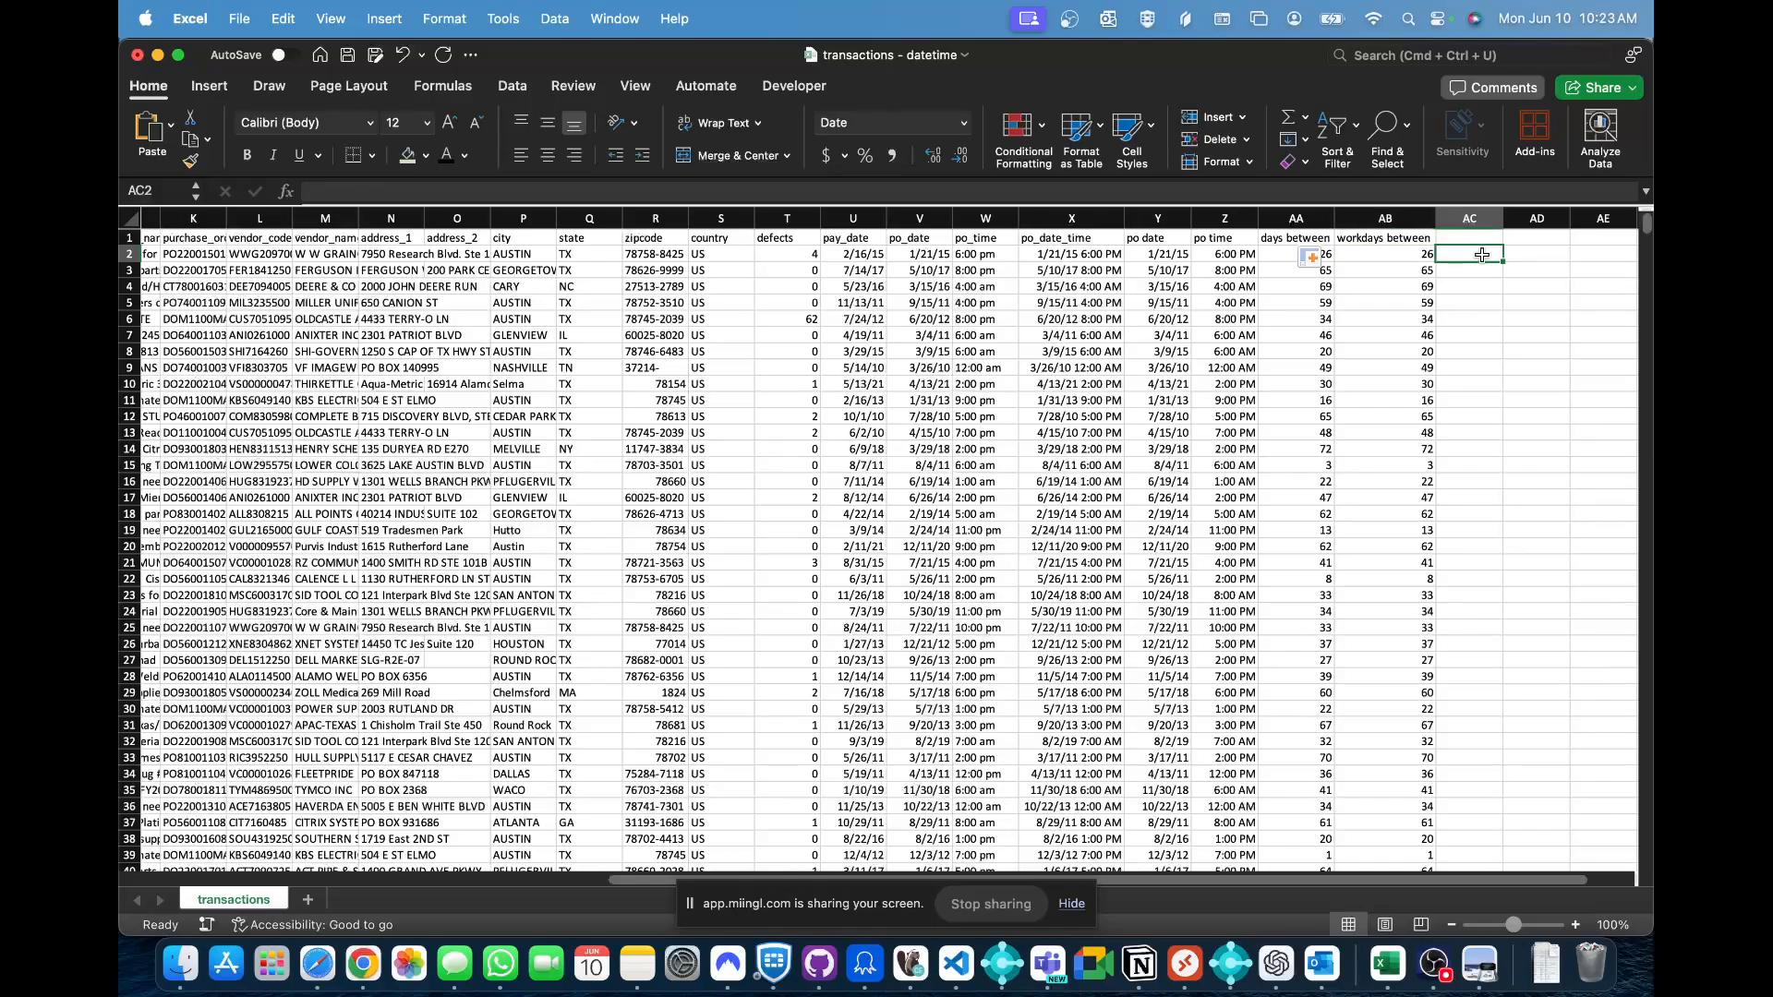
type("=")
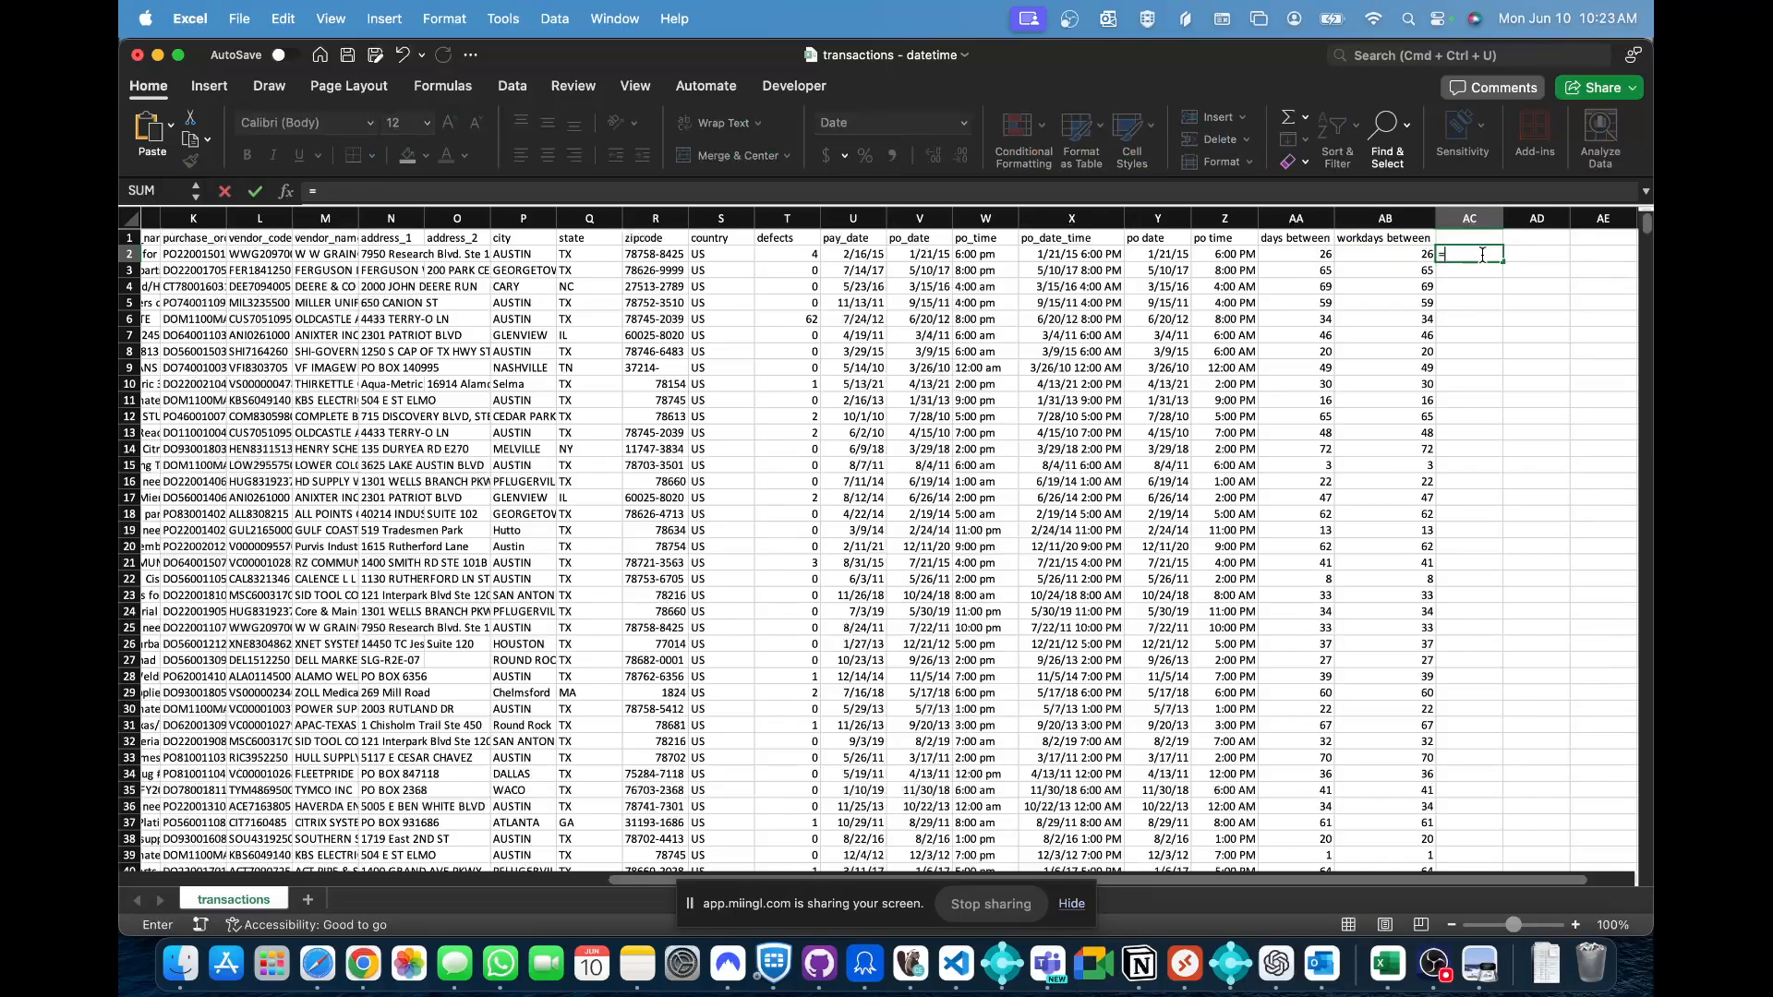
key("Left")
key("Left")
key("Left")
key("Left")
key("Left")
type("-")
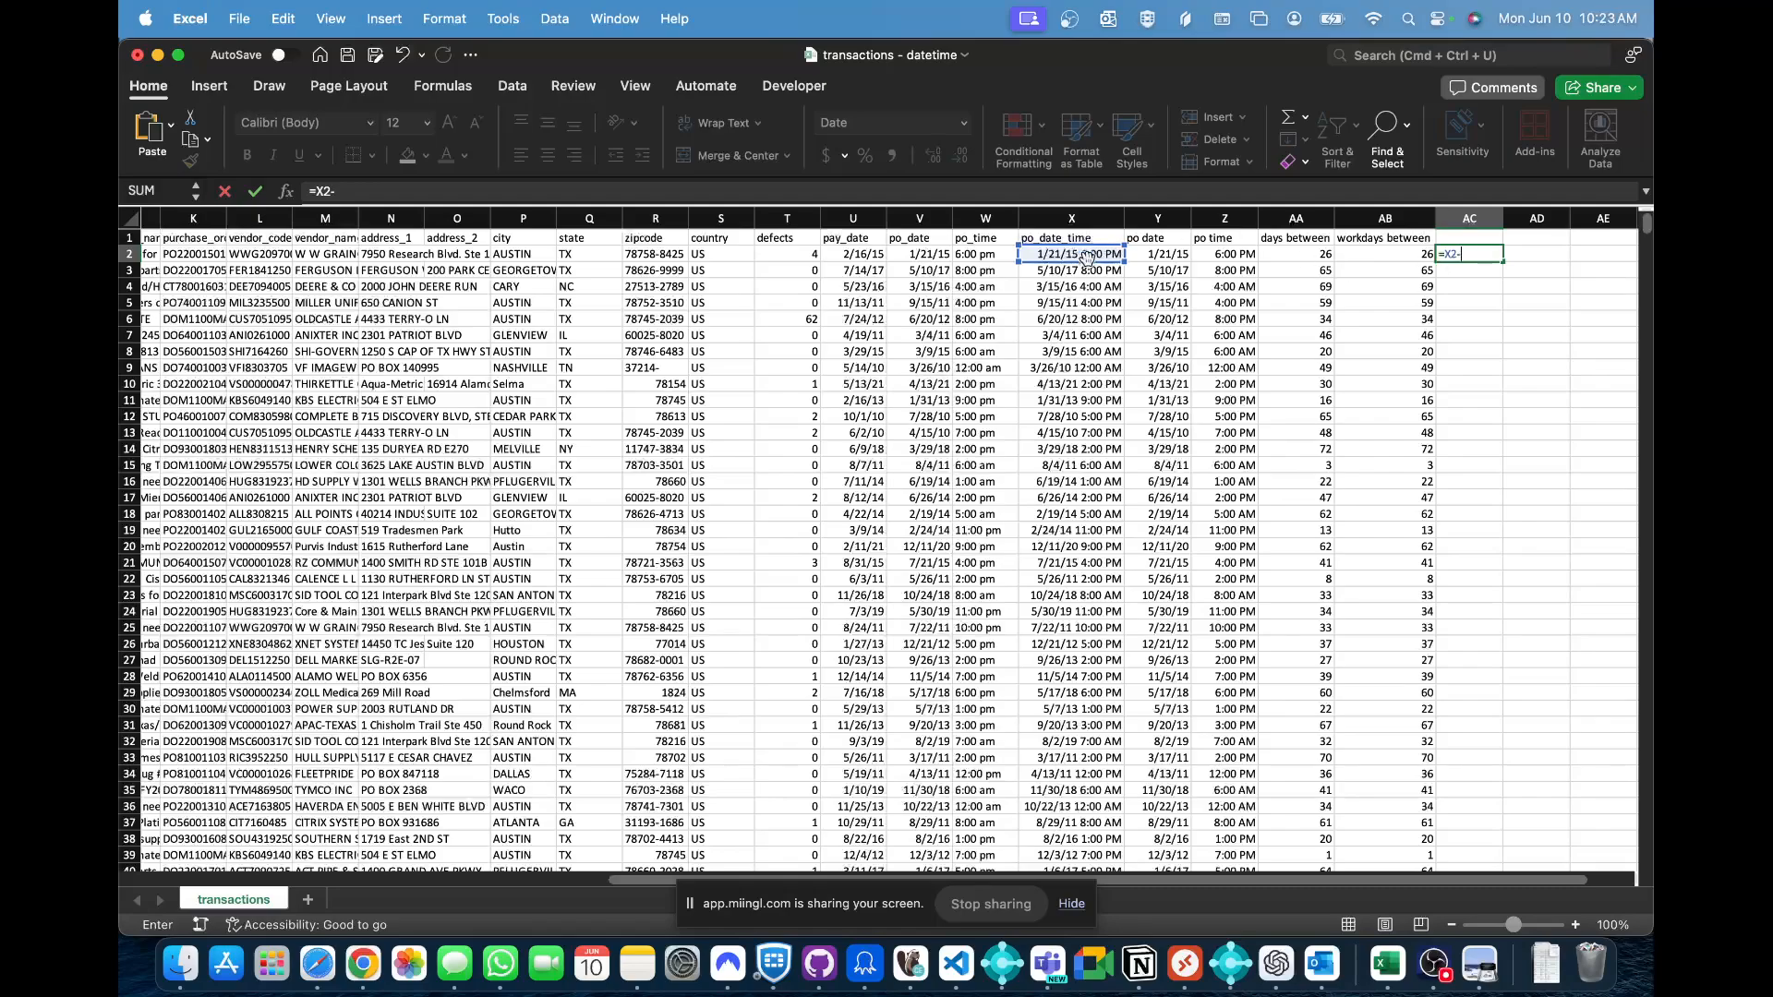
key("BackSpace")
key("BackSpace")
key("BackSpace")
left_click(874, 259)
type("-")
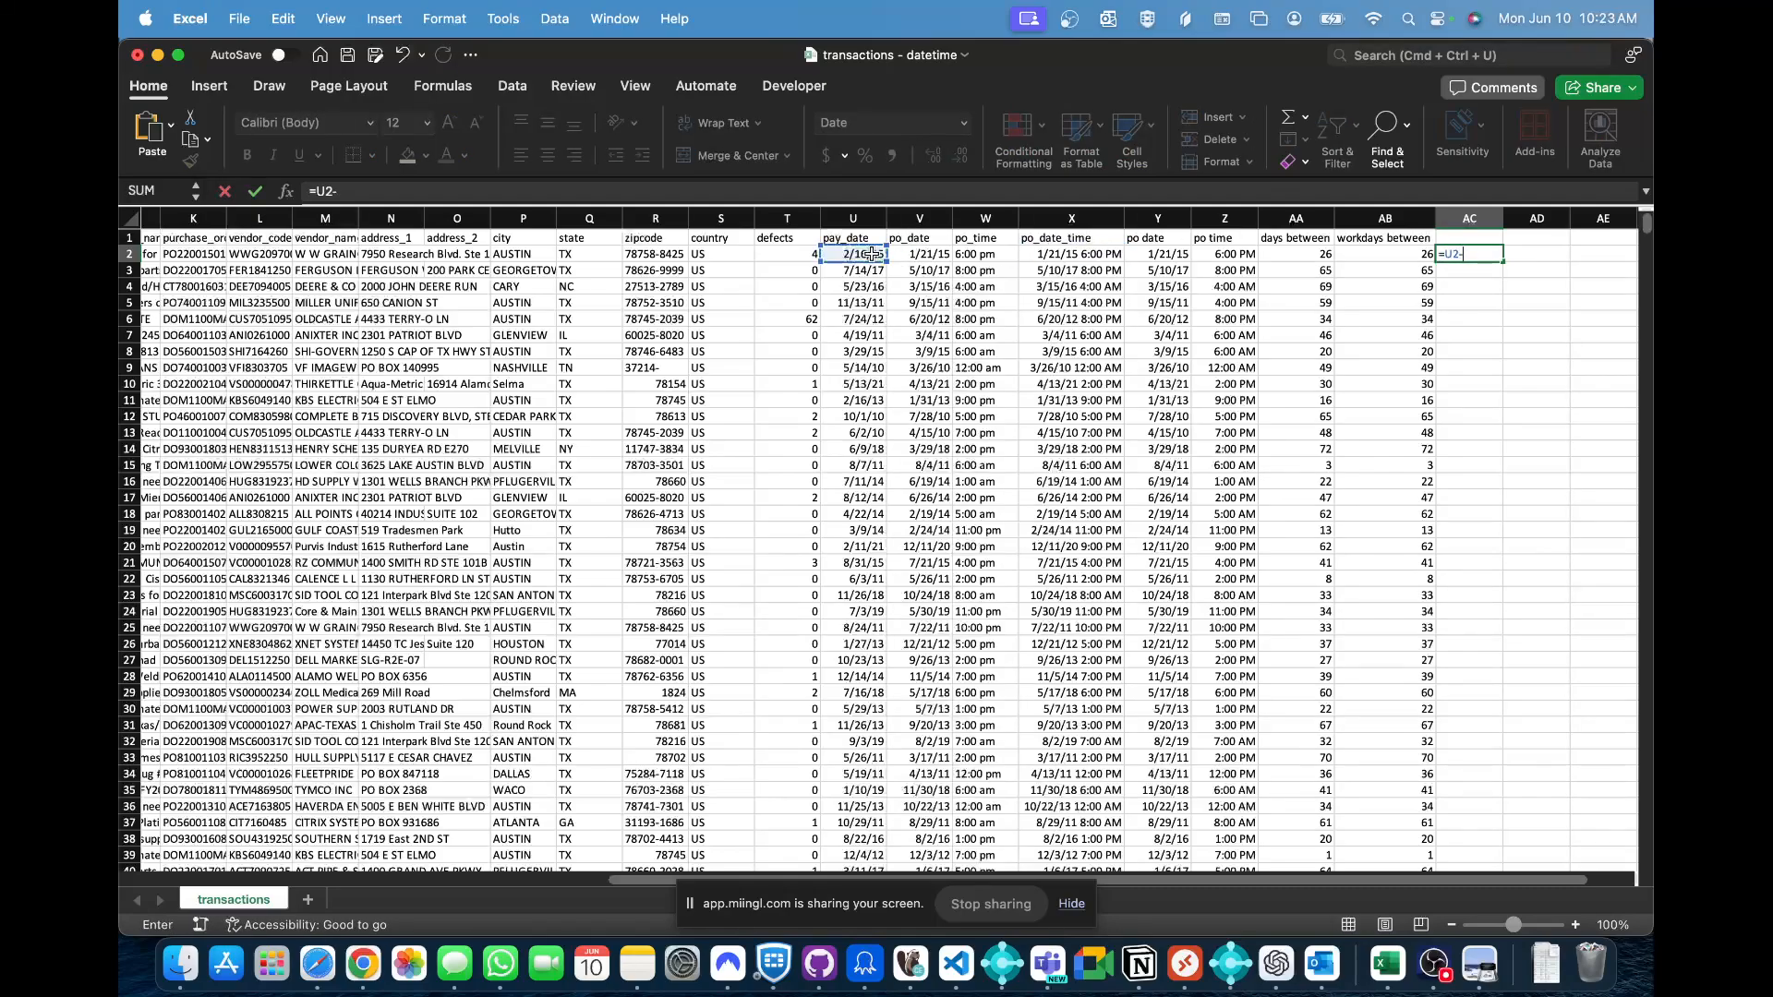
left_click(1050, 256)
key("Return")
key("Up")
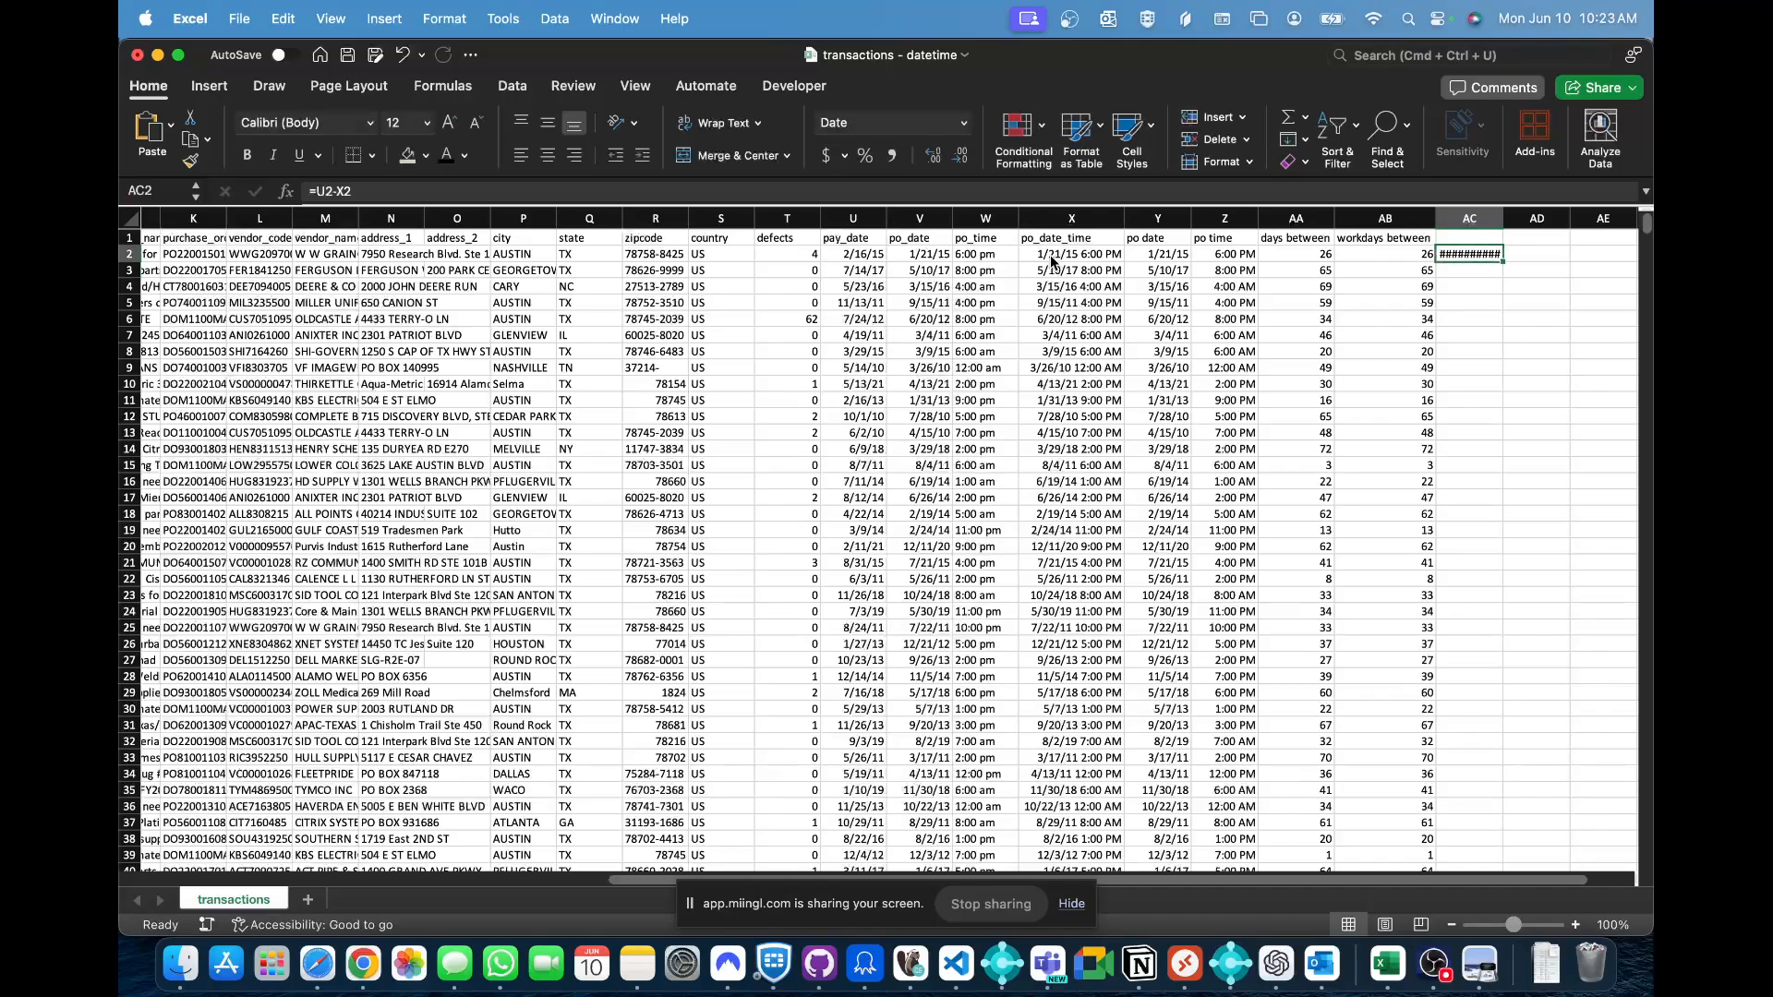
- Format AC2 as Number, compare it with the days between formula, and fill it down to AC11
left_click(963, 123)
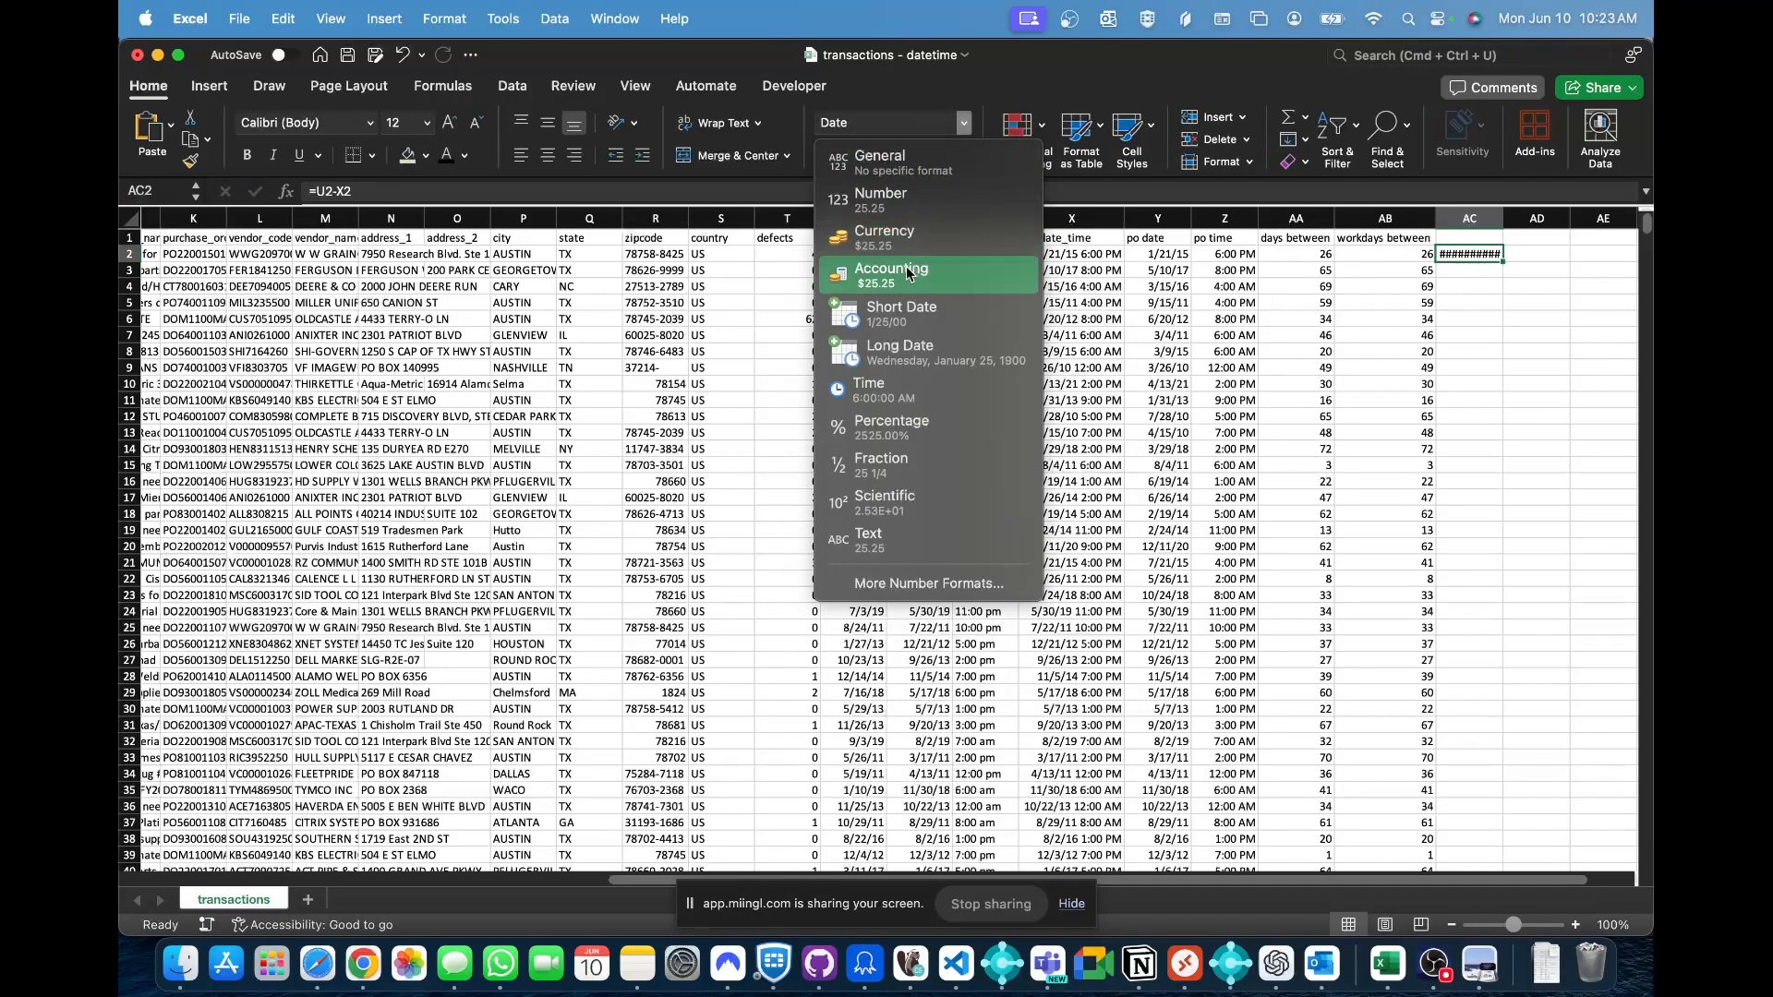
left_click(923, 199)
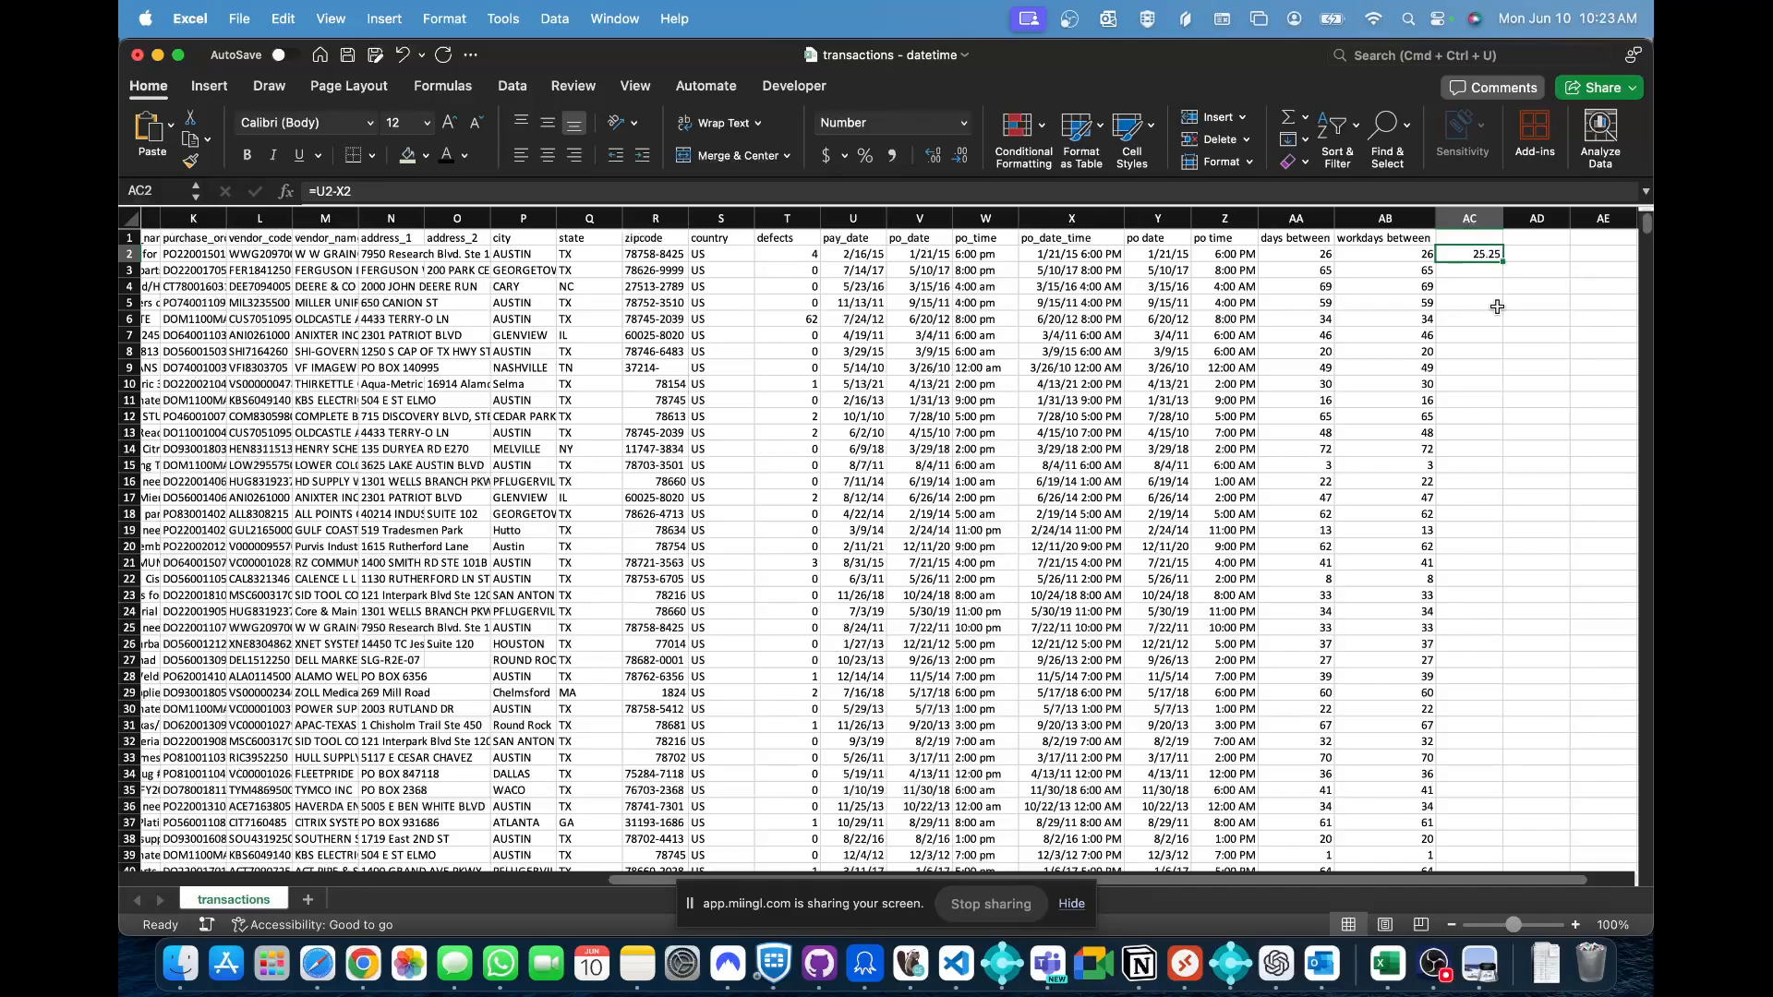
left_click(1182, 254)
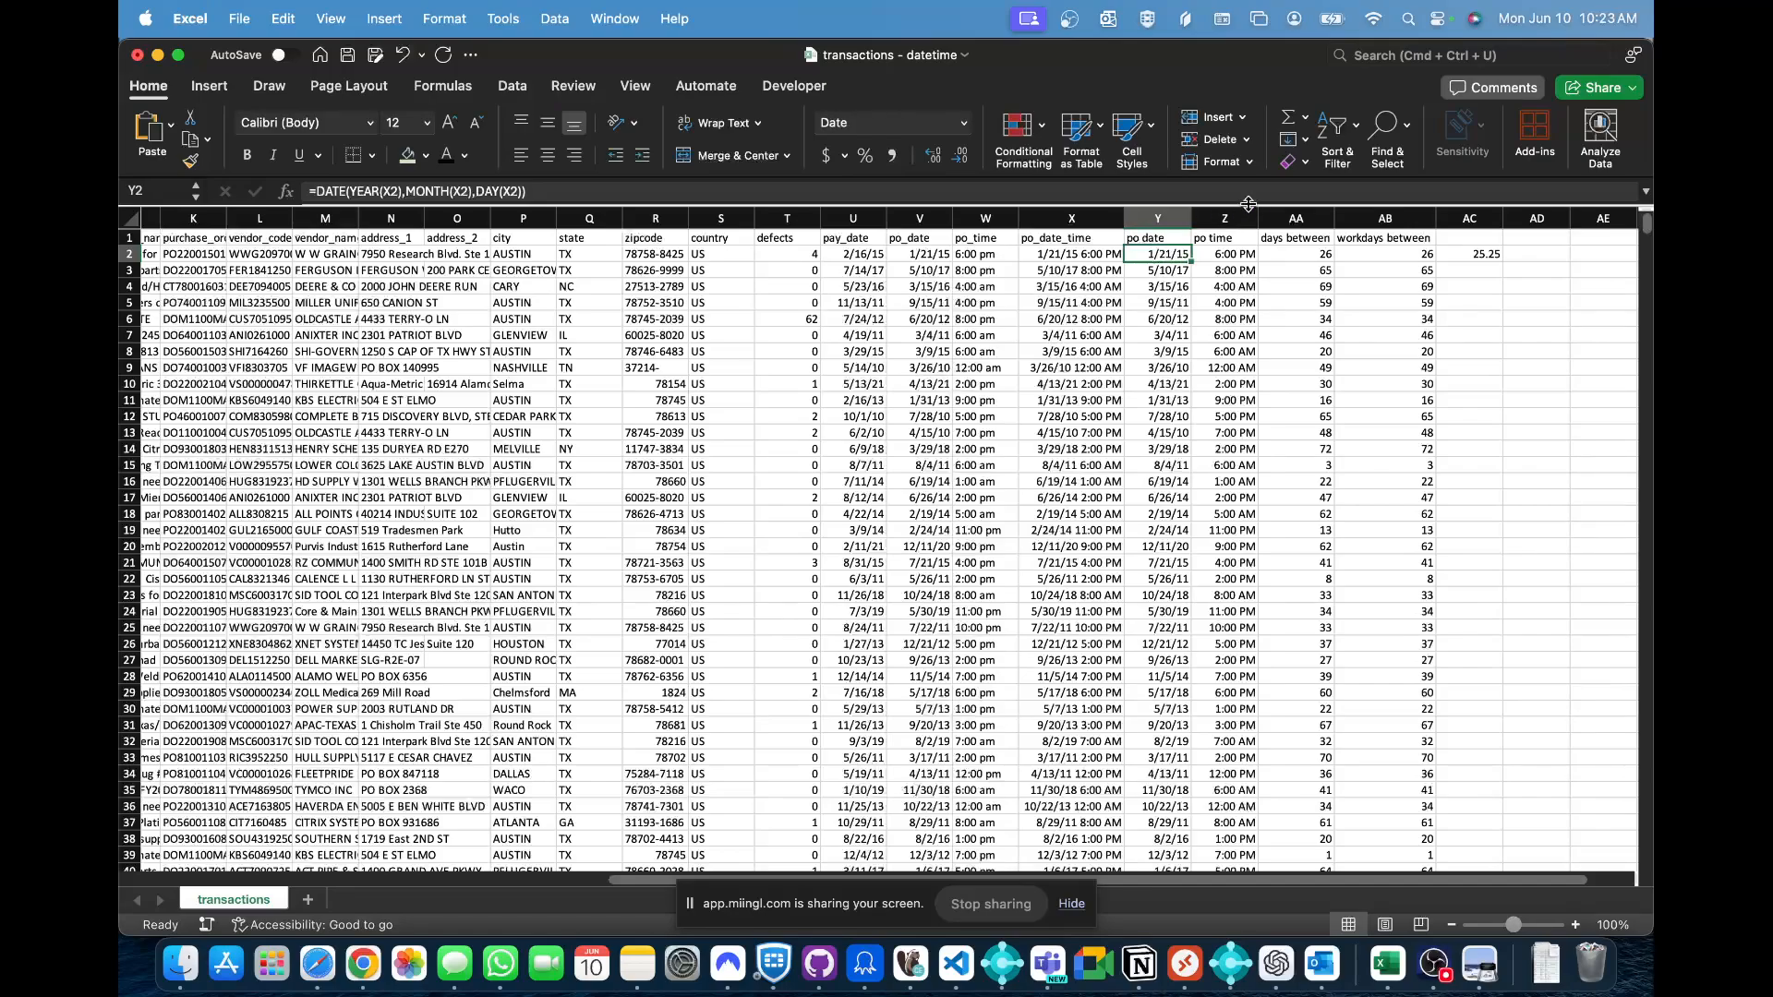
left_click(1291, 258)
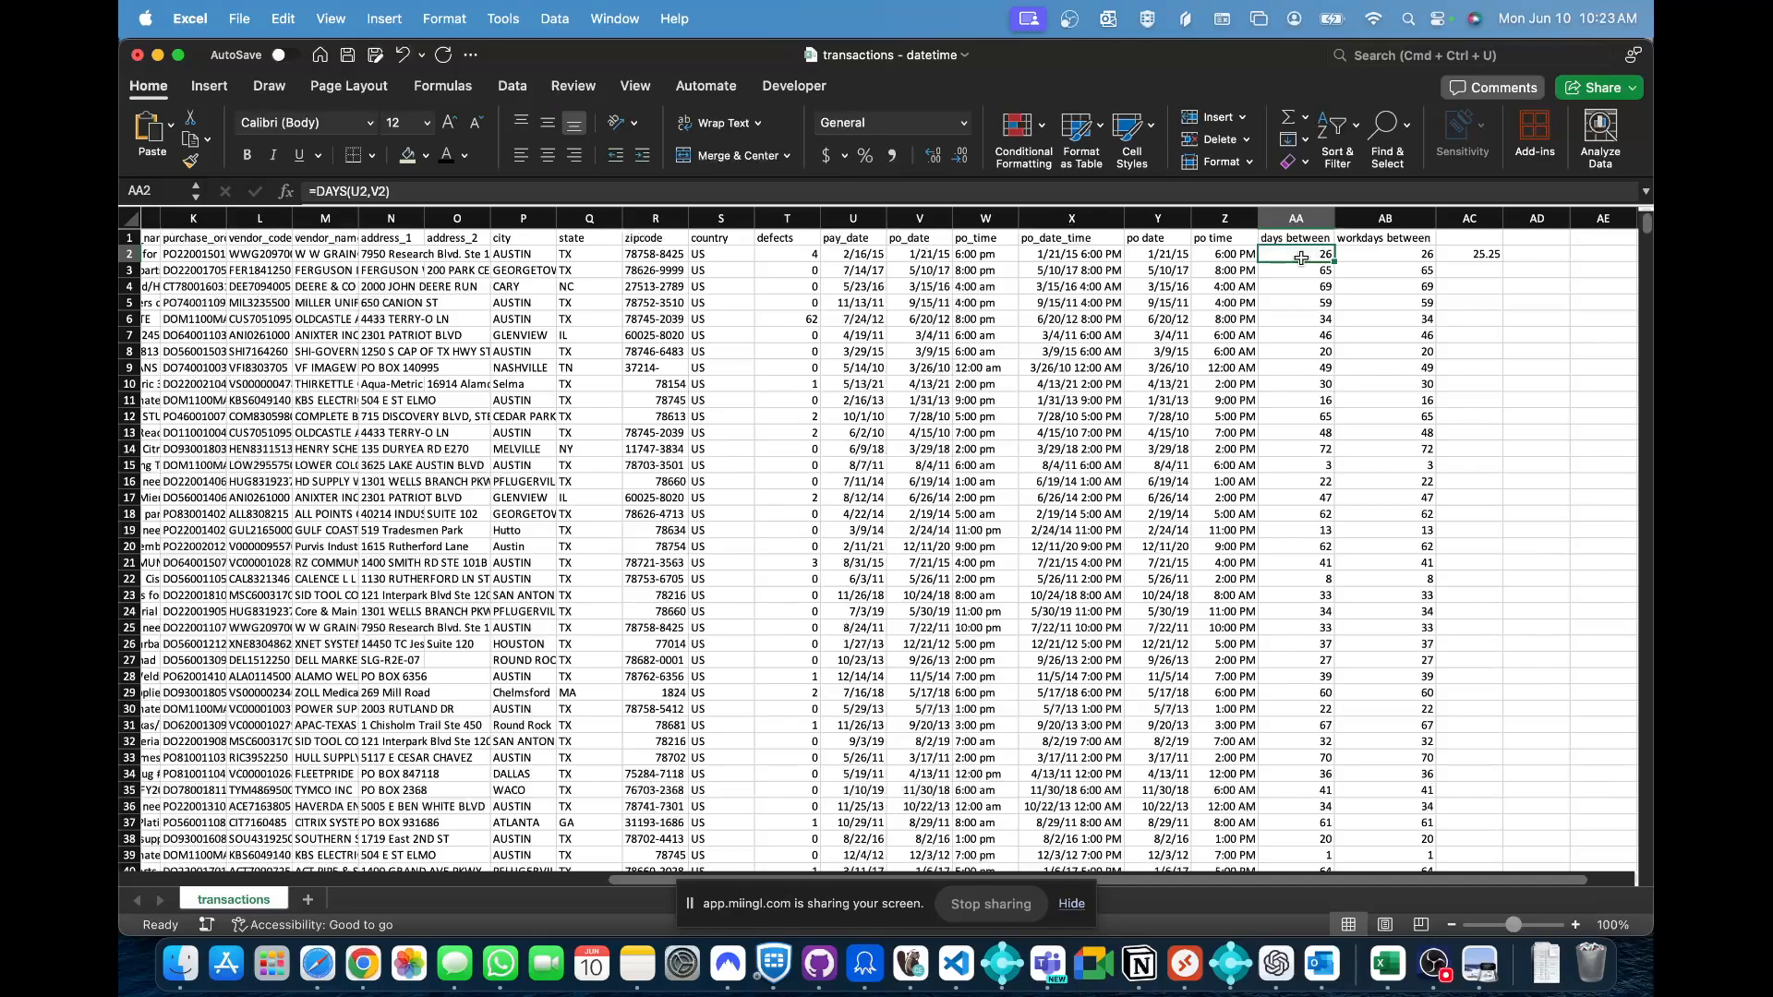
left_click(1477, 256)
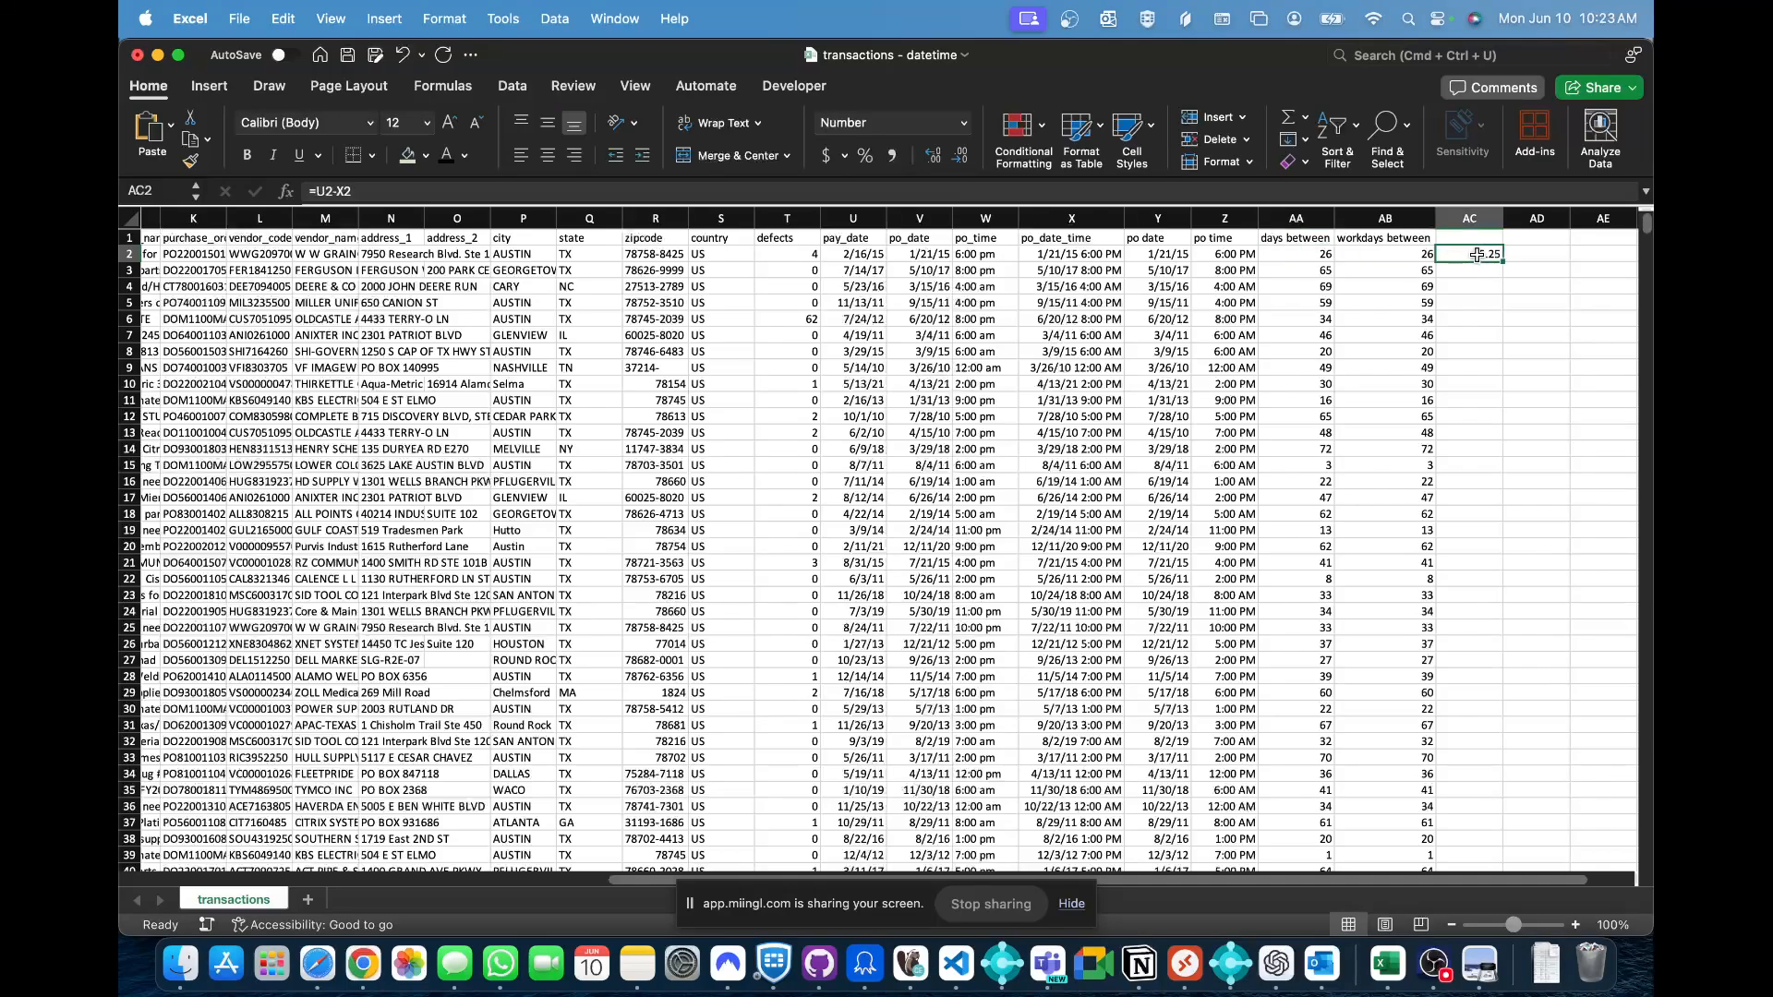
left_click_drag(1502, 262, 1480, 407)
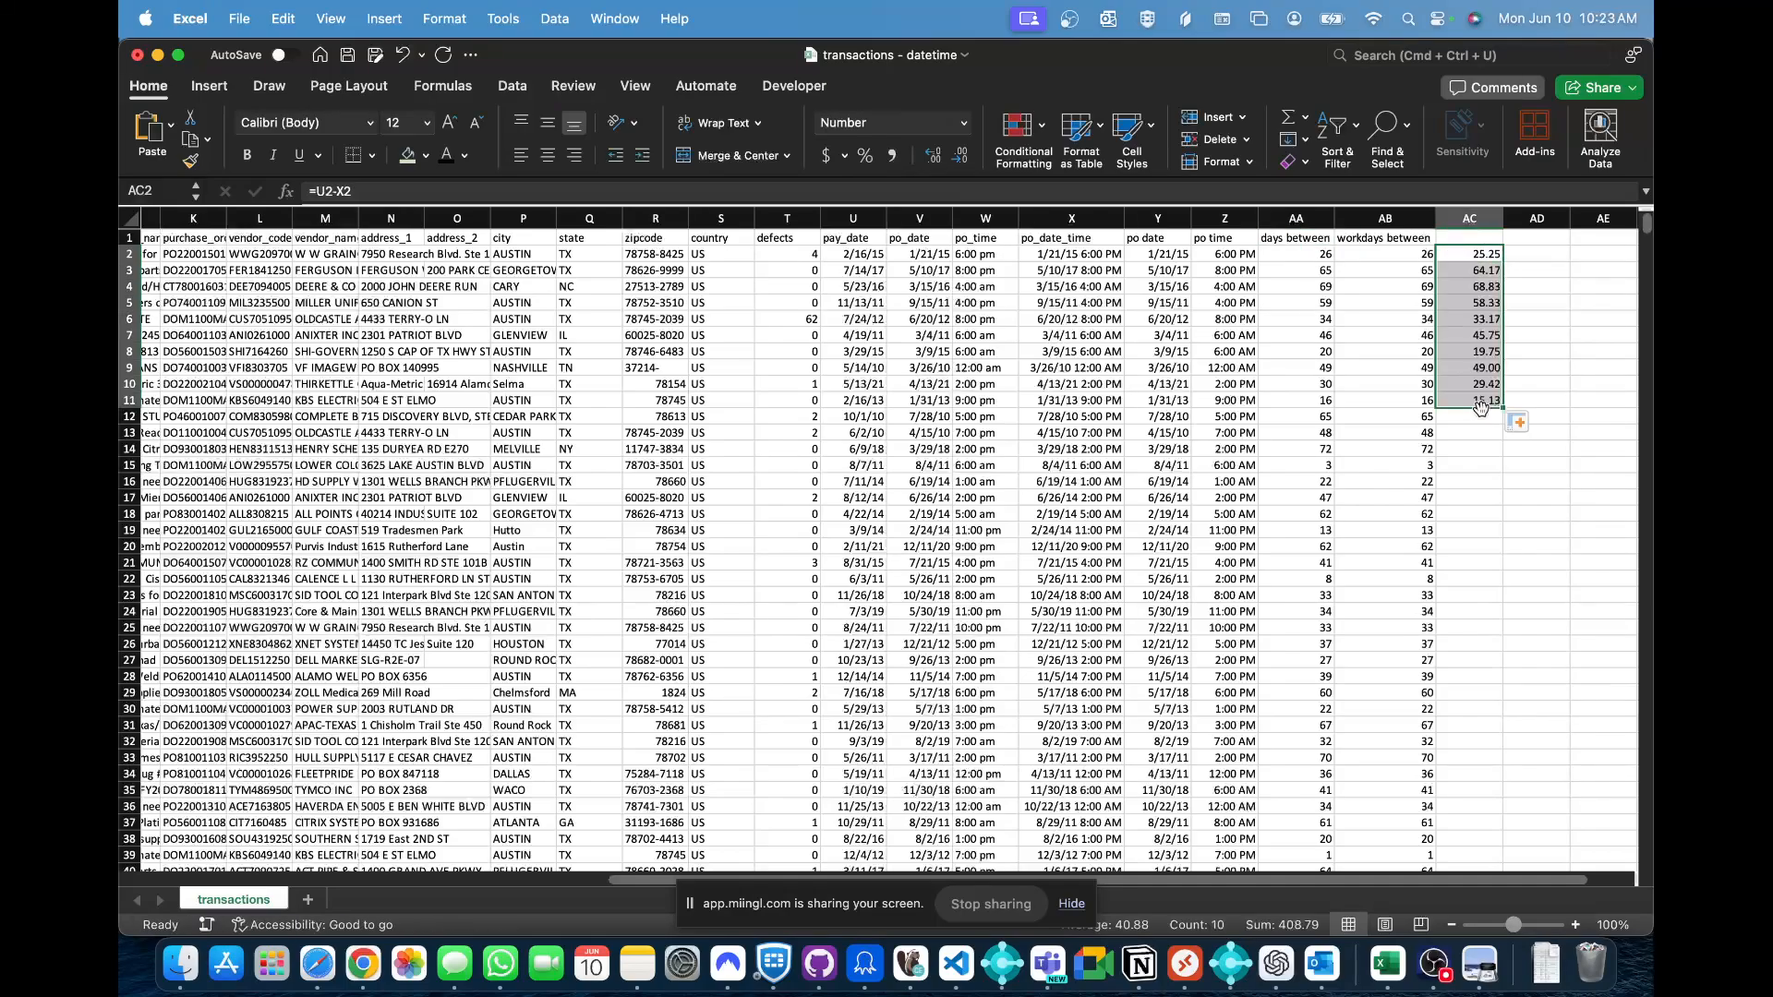
- Fill the formula in AC11 down the rest of column AC
left_click(1459, 257)
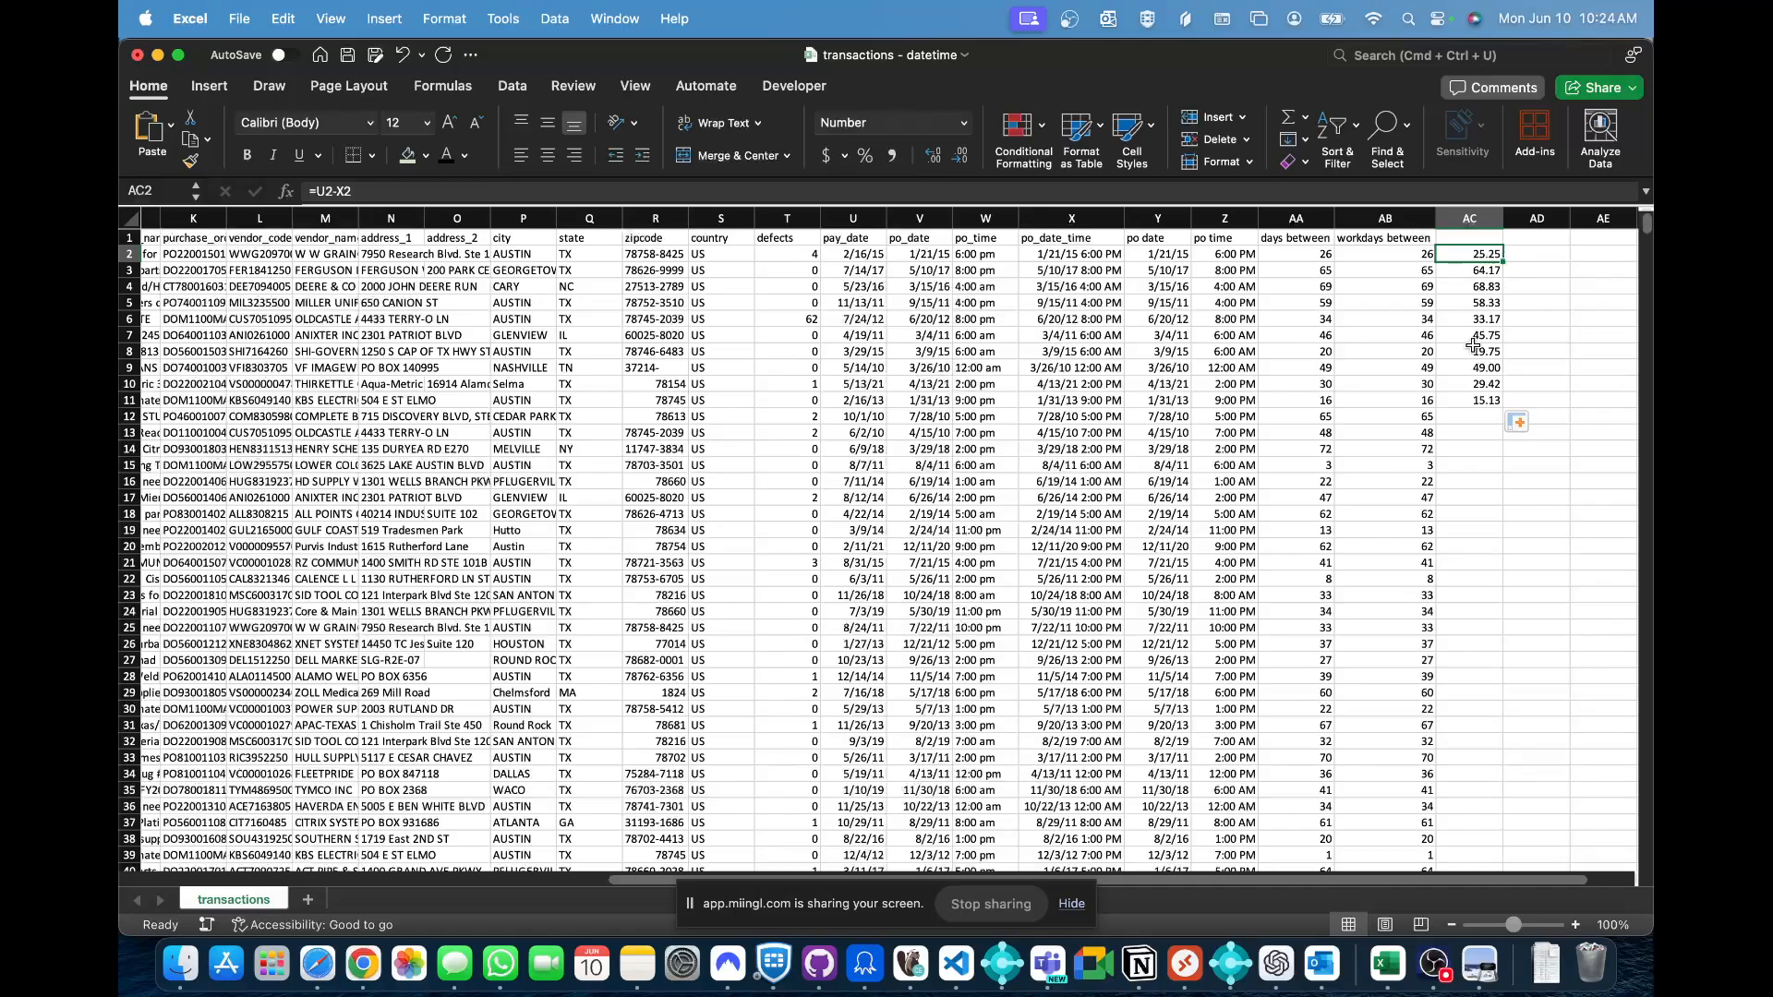
left_click(1483, 400)
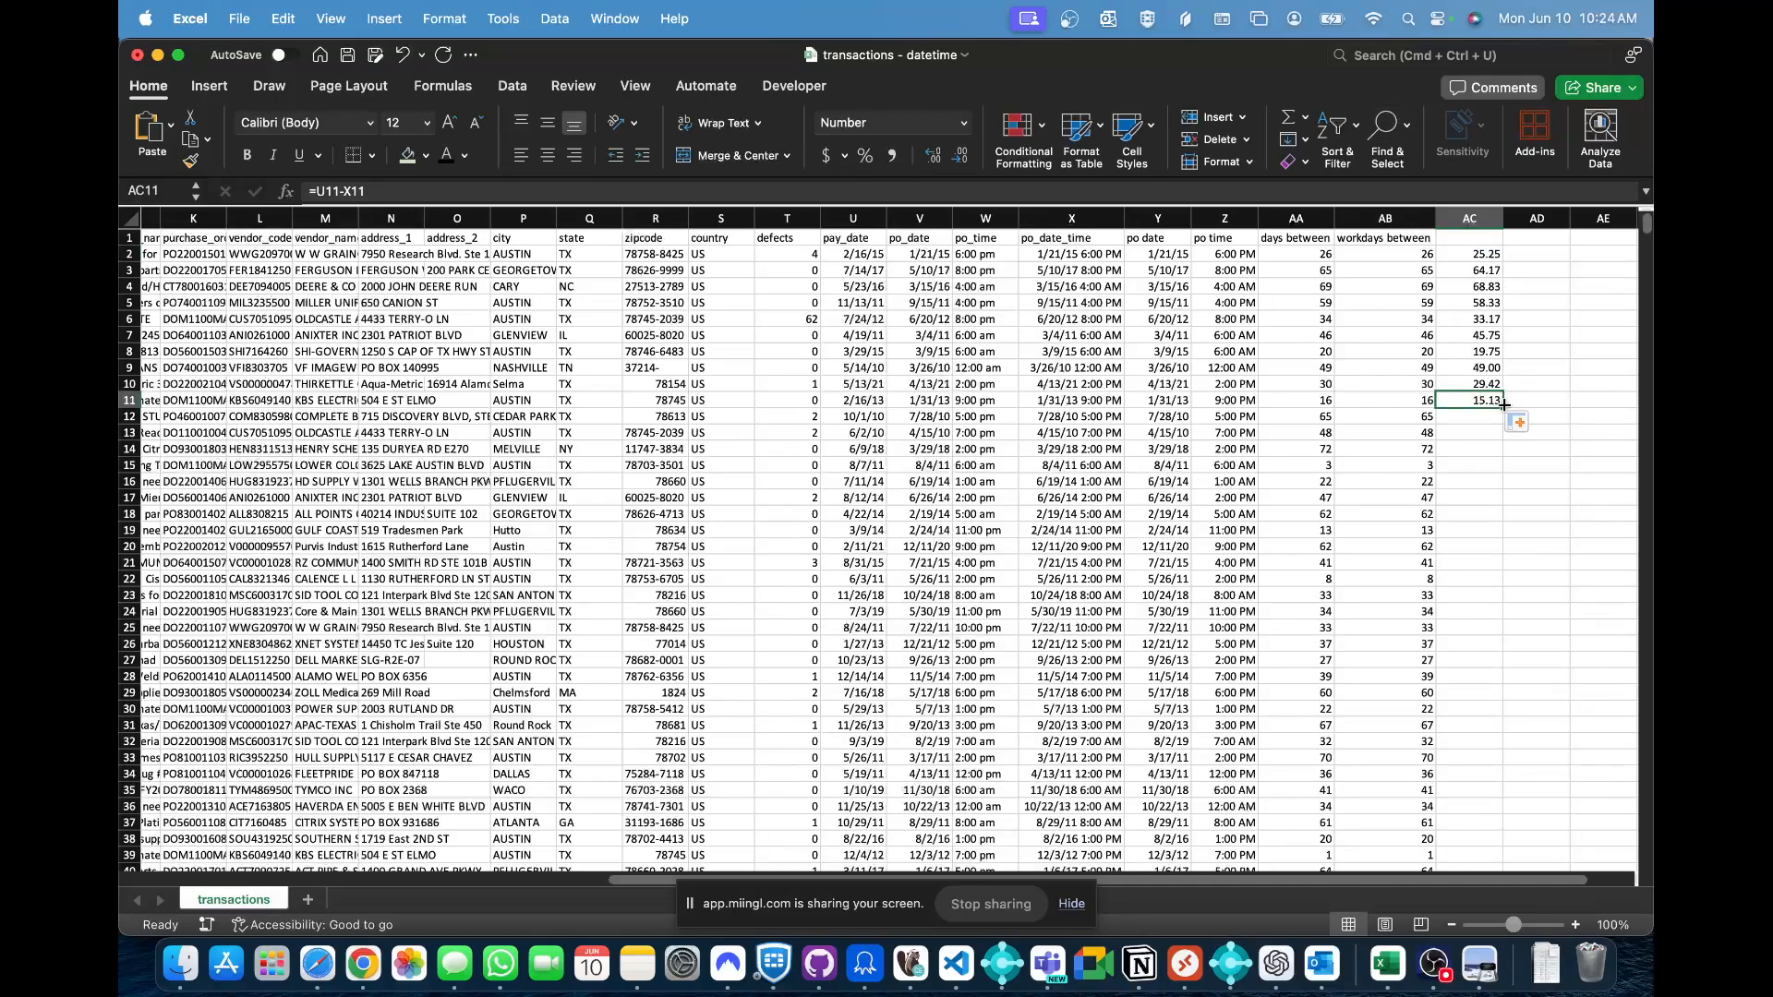
double_click(1500, 407)
- Add the header "days subtract" in AC1 and fit column AC to its contents
left_click(1457, 239)
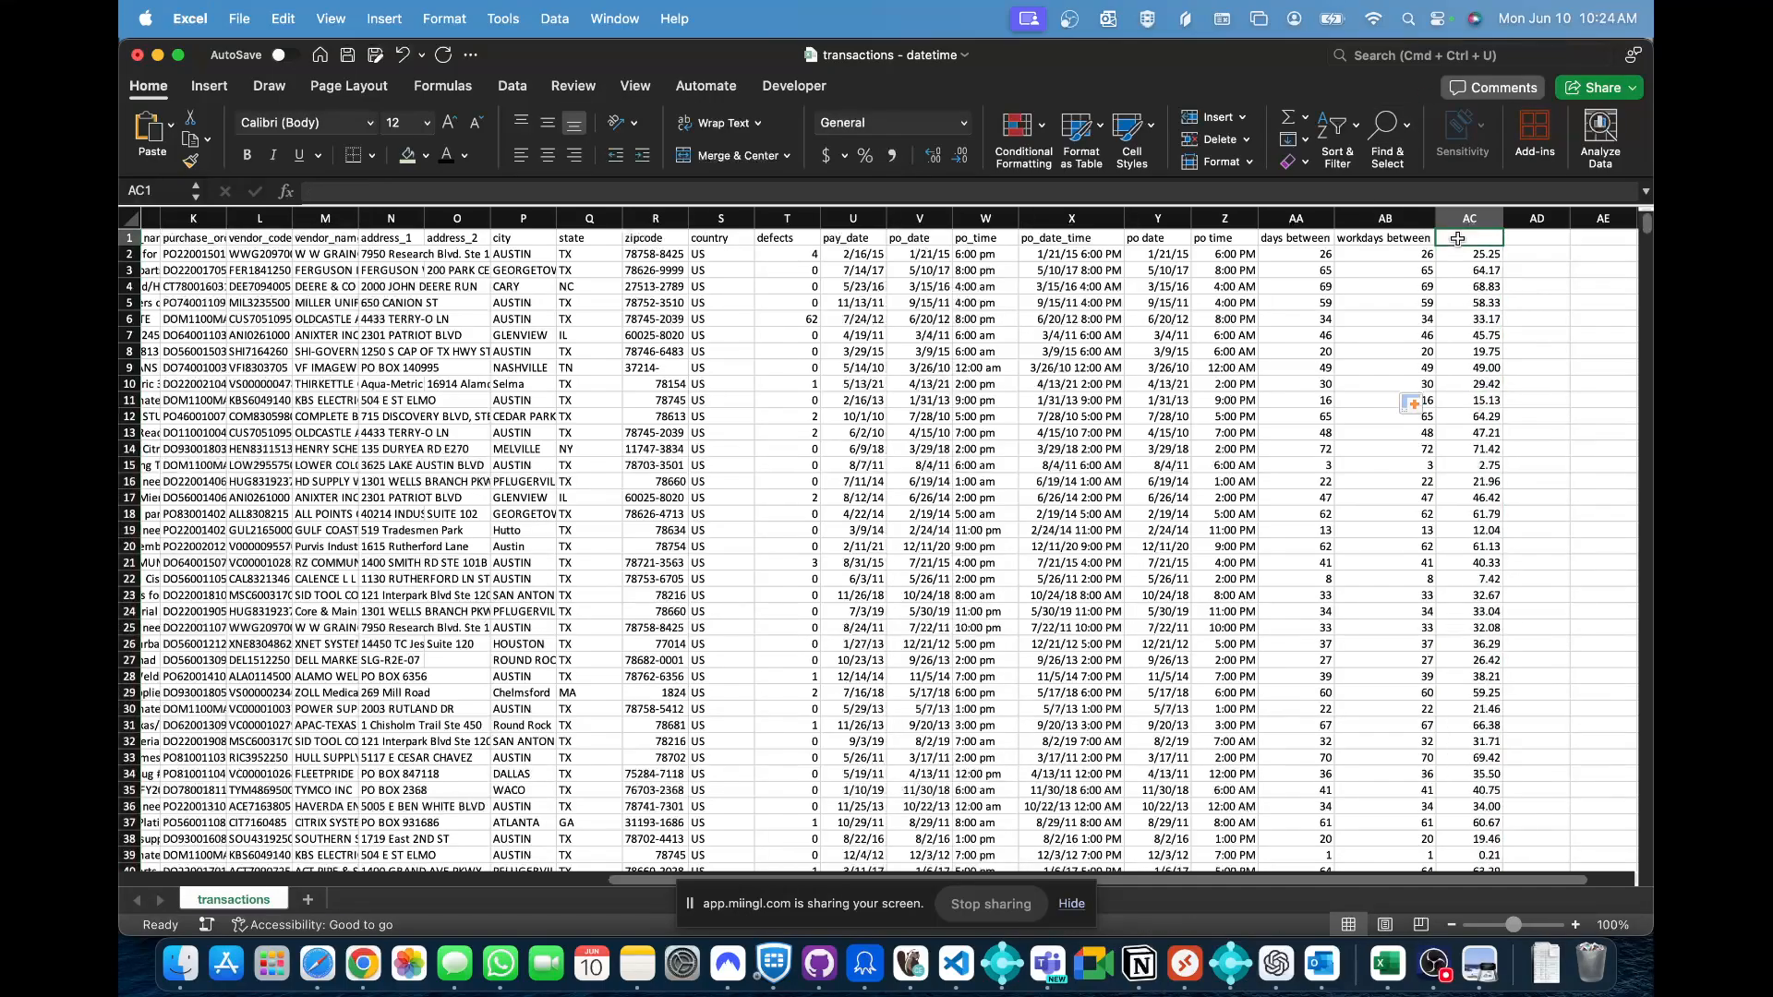
type("days subtract")
key("Return")
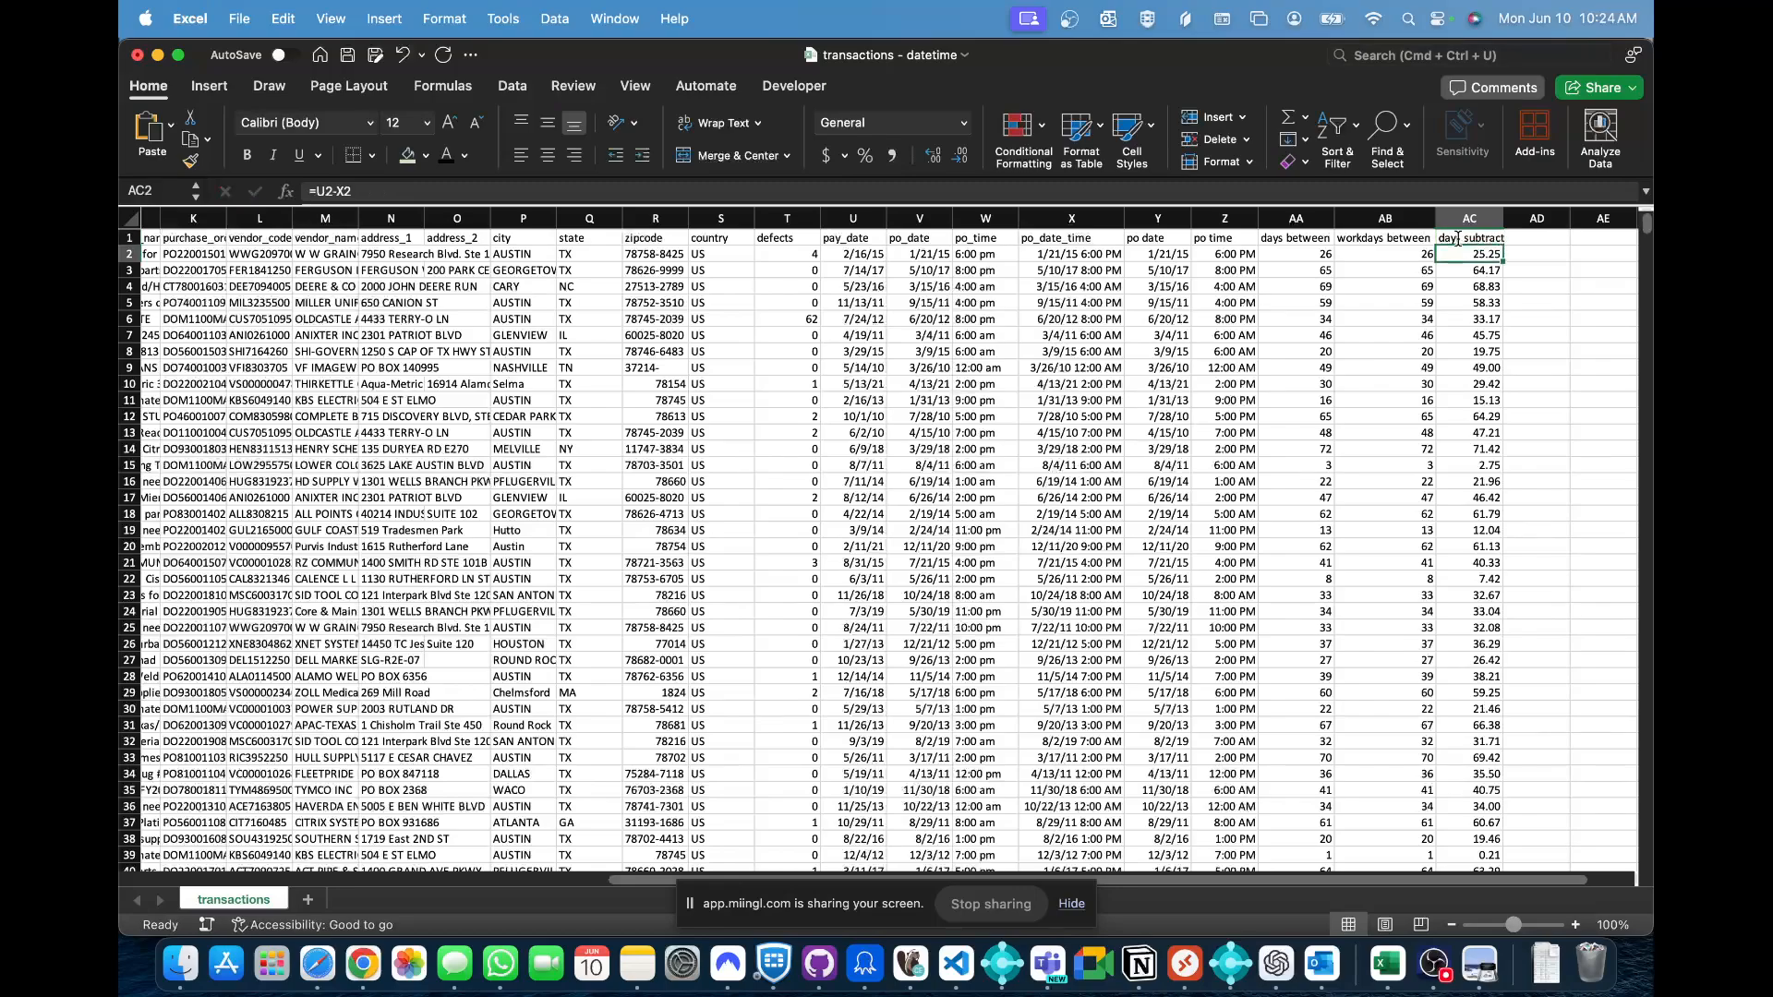
double_click(1504, 220)
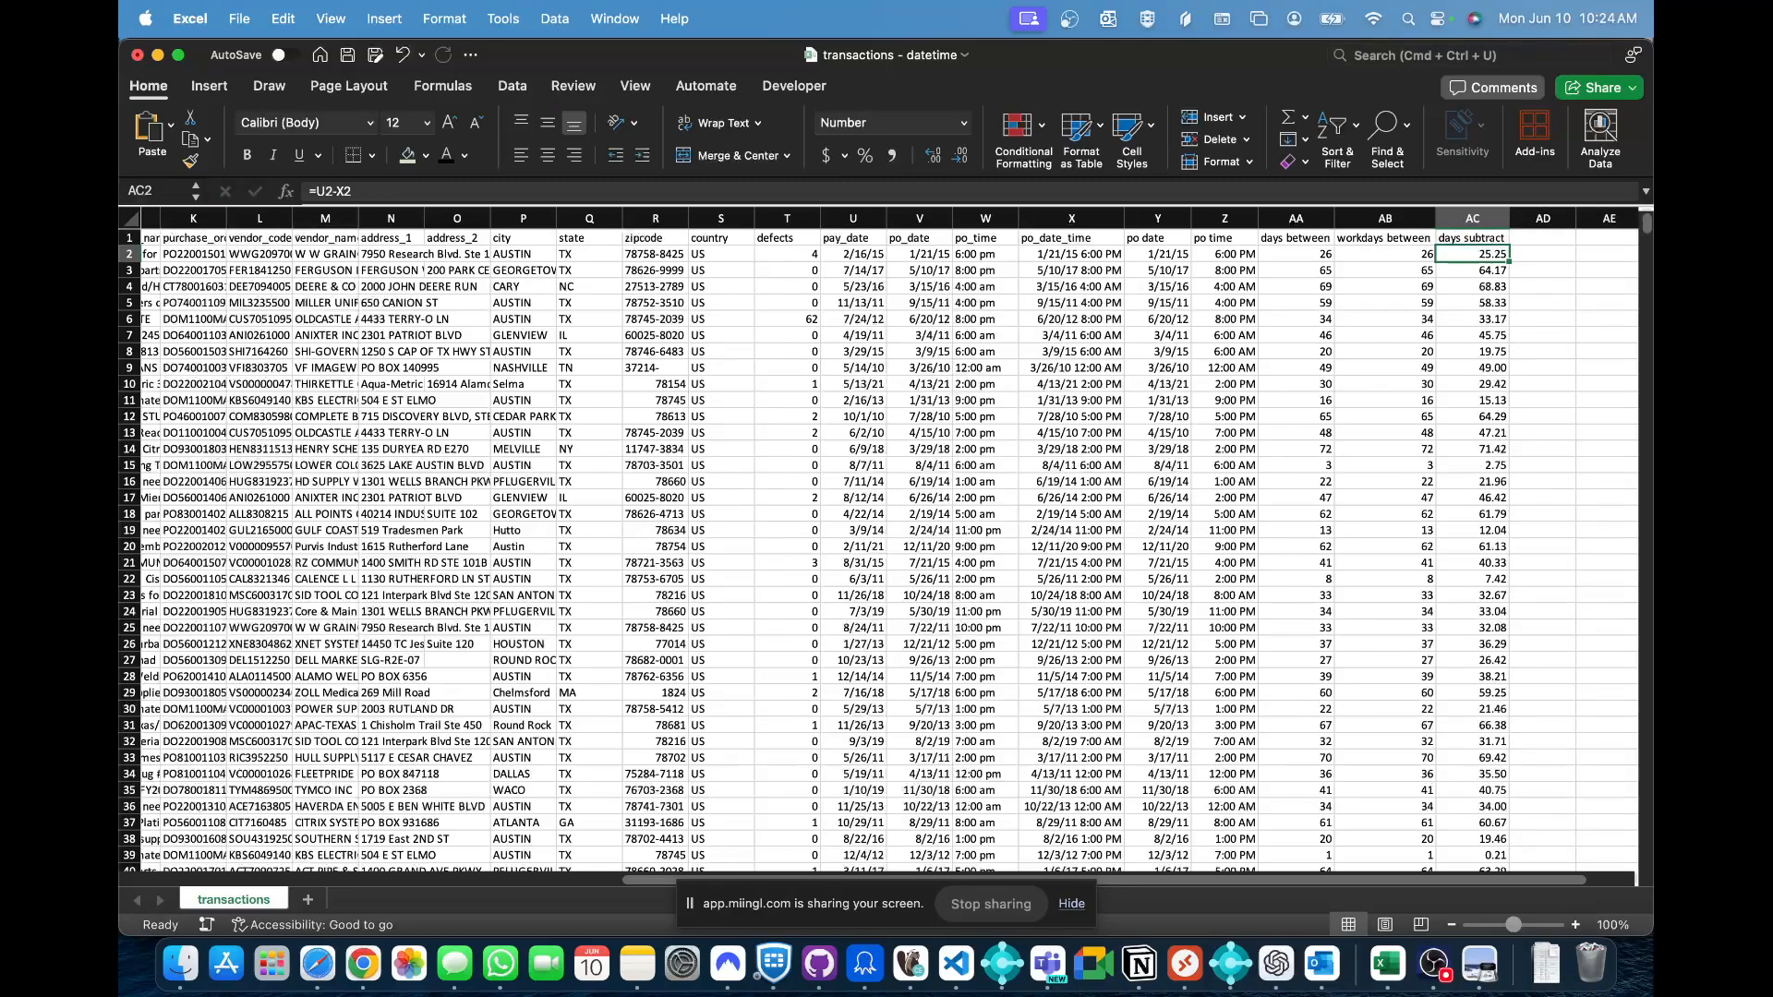
- Change the AC1 header to "day time subtract" and widen column AC to fit it
double_click(1454, 239)
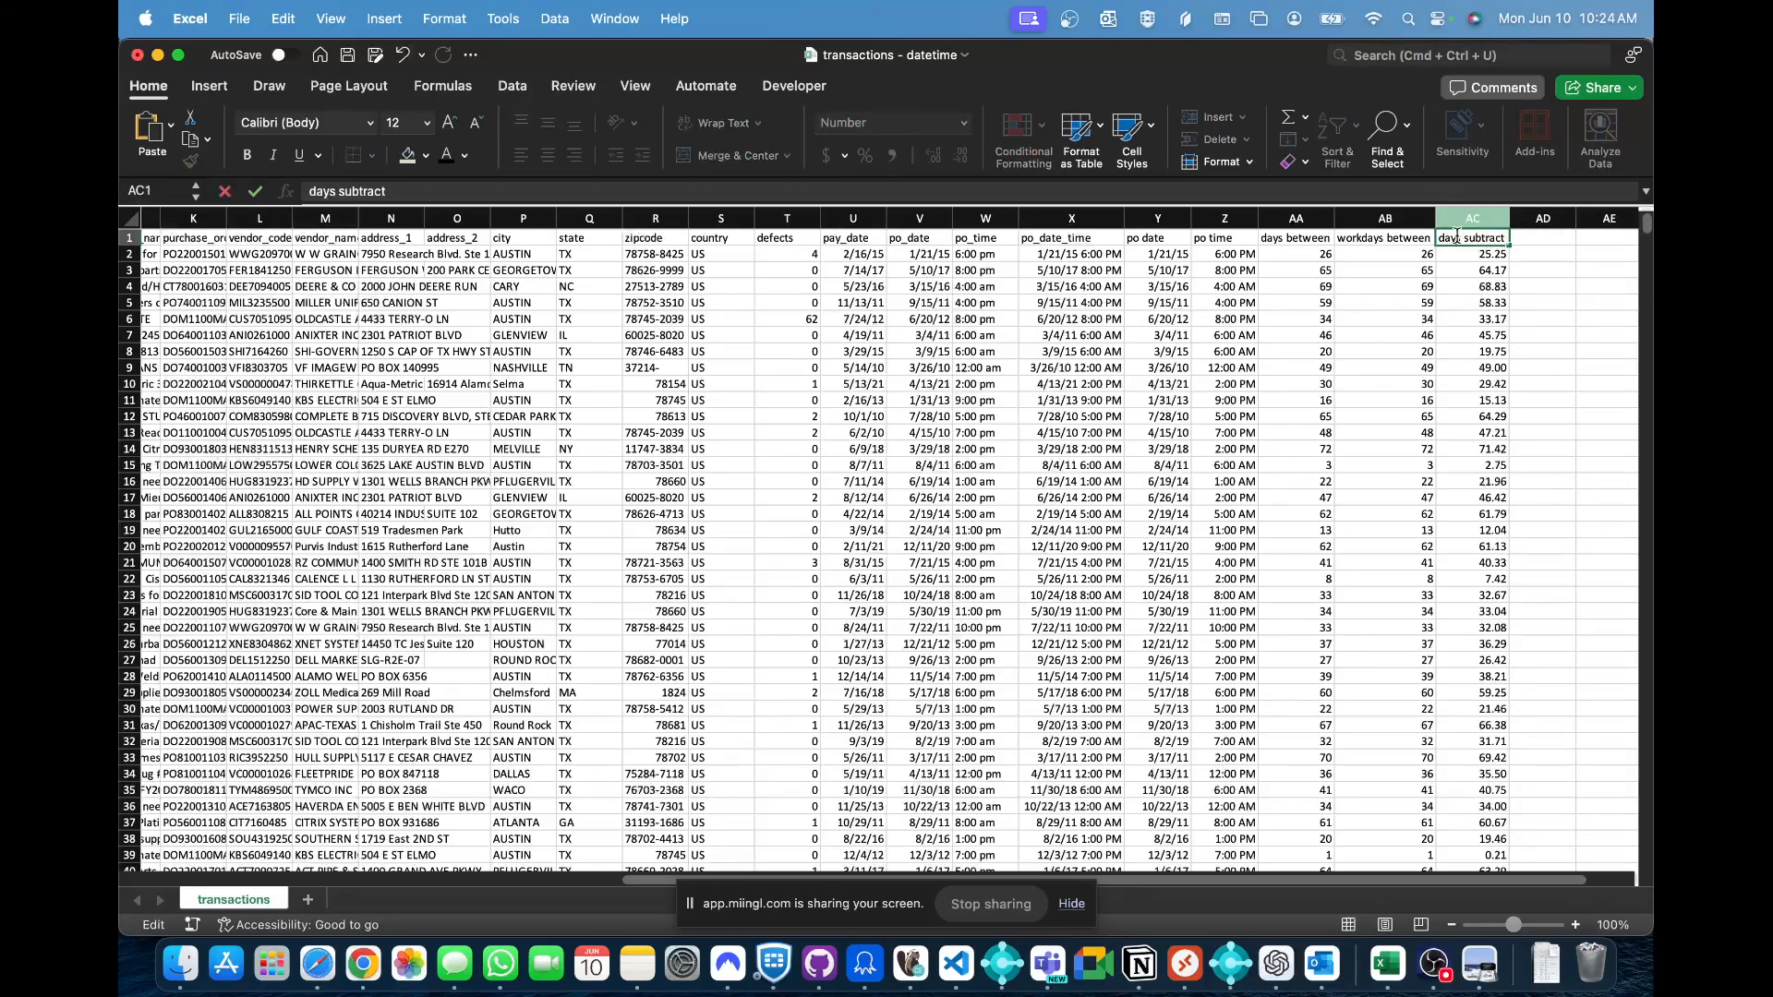
key("Delete")
type("time")
key("Return")
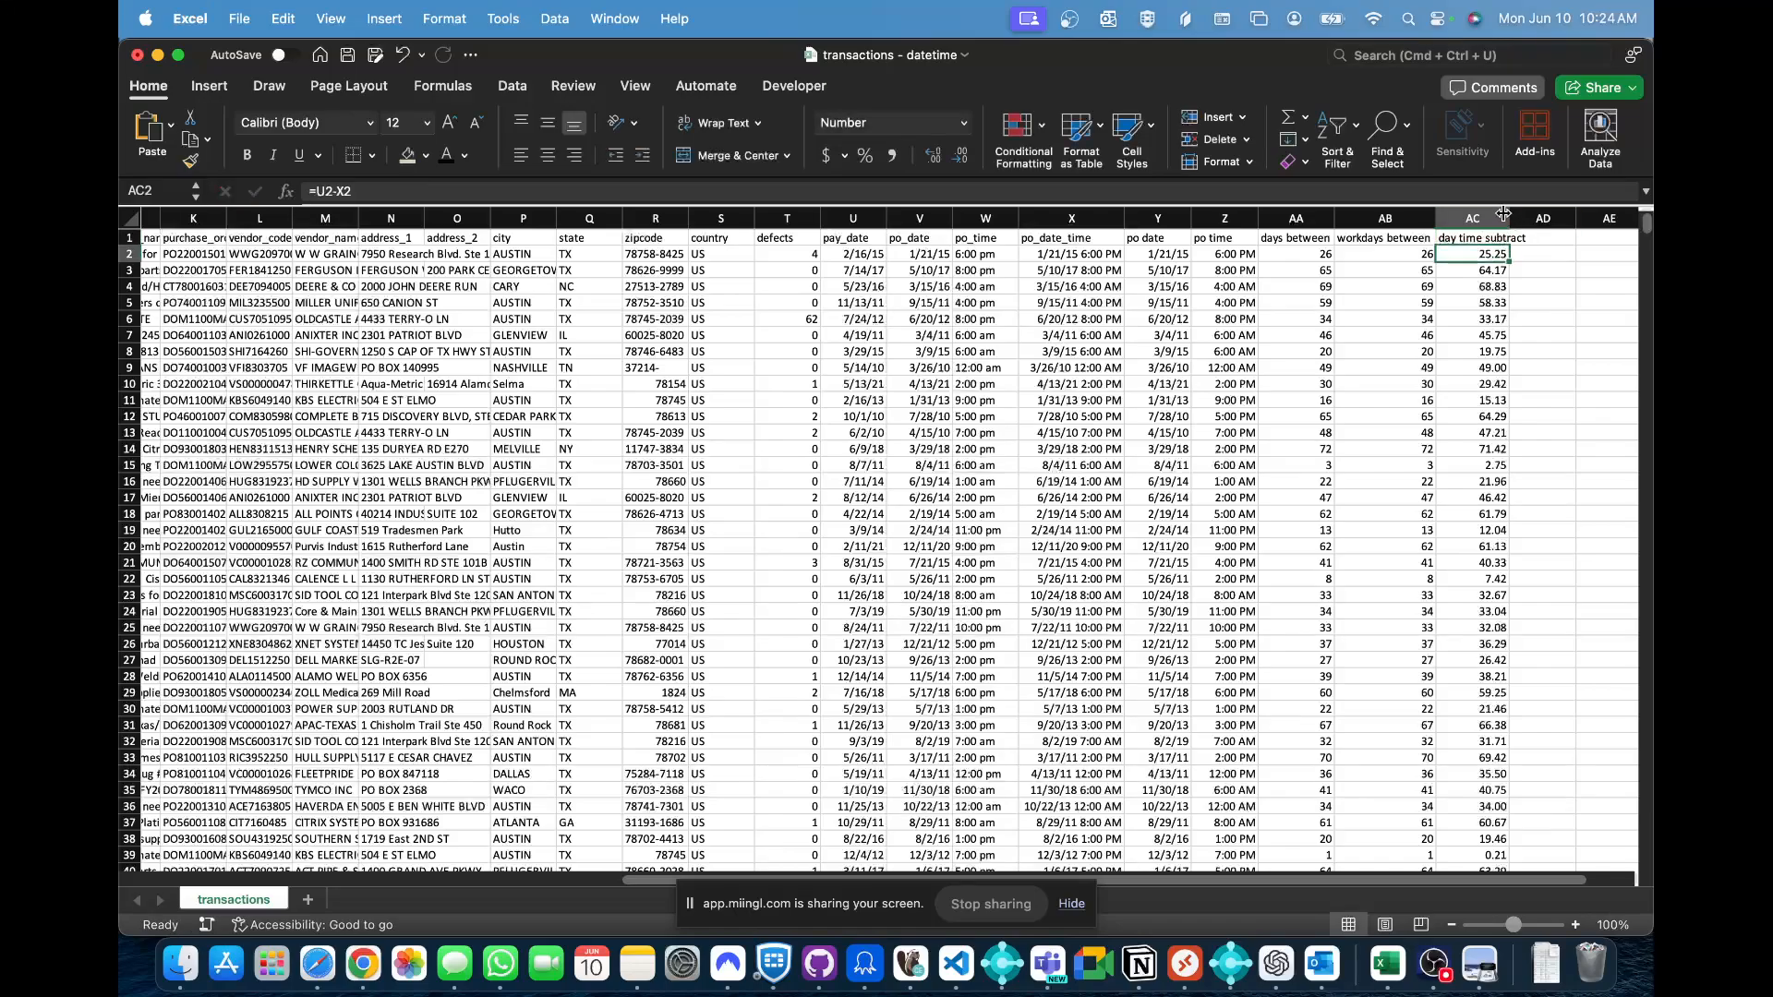
left_click(1509, 220)
left_click_drag(1509, 220, 1531, 220)
key("super+Tab")
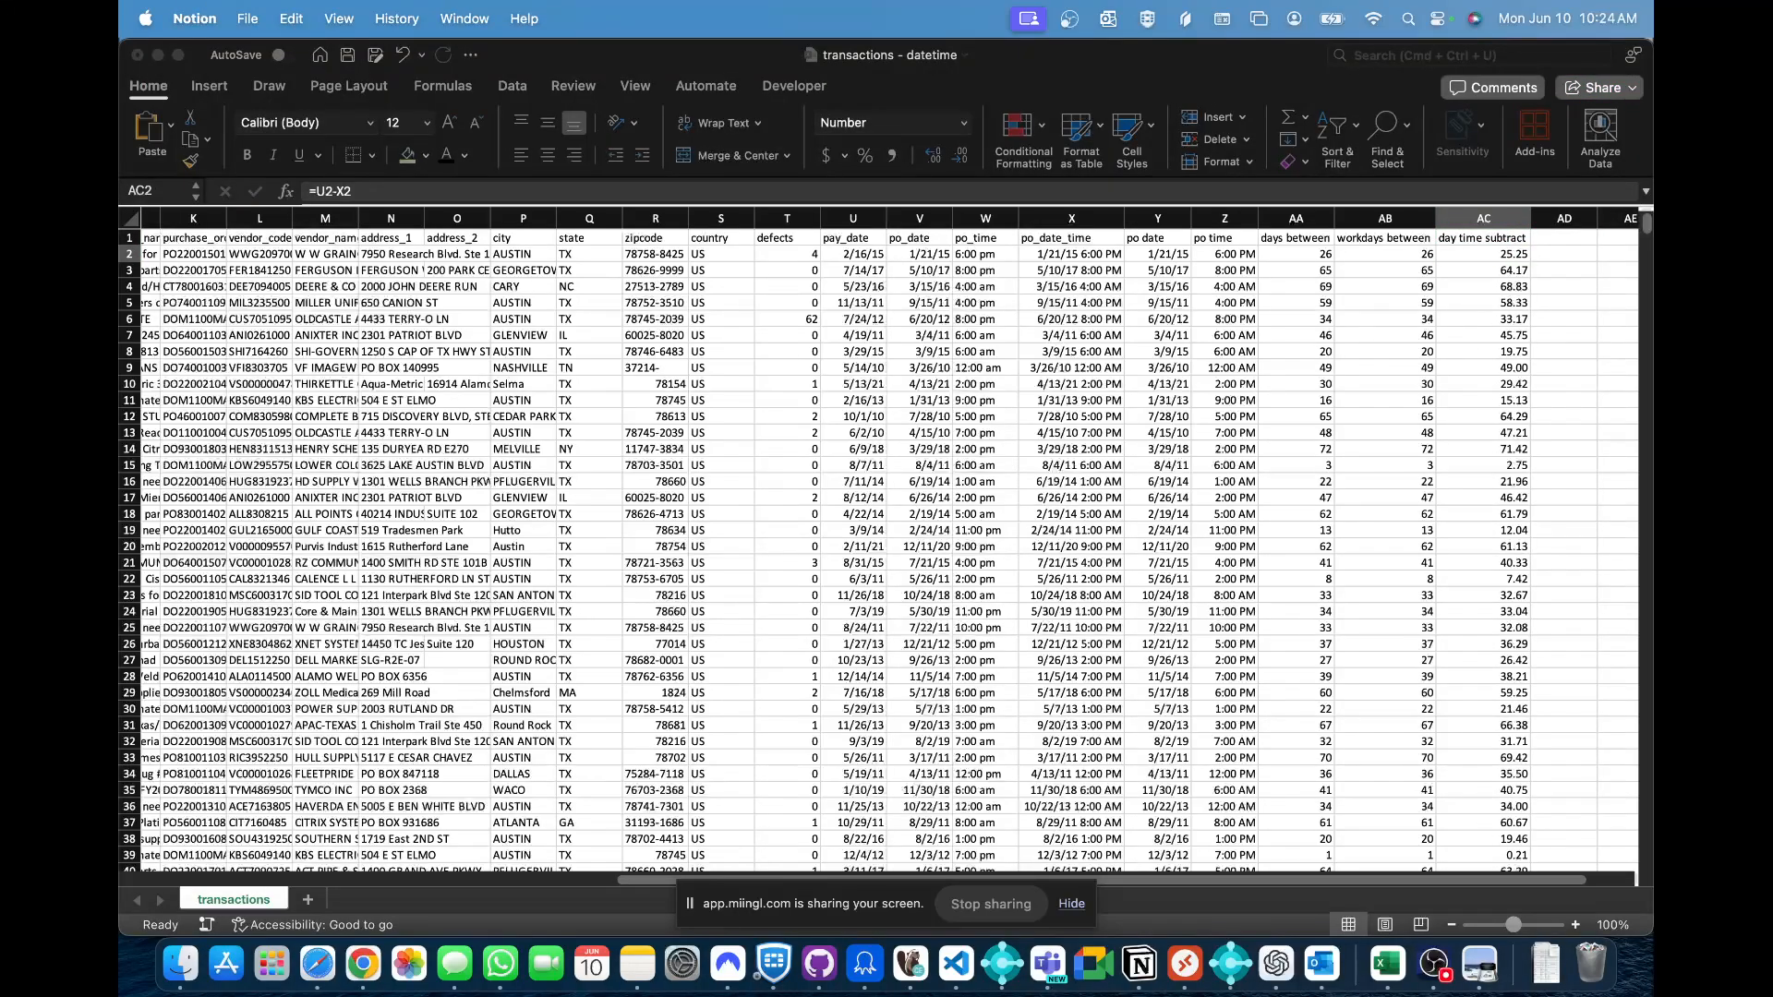
left_click(1458, 277)
key("super+Tab")
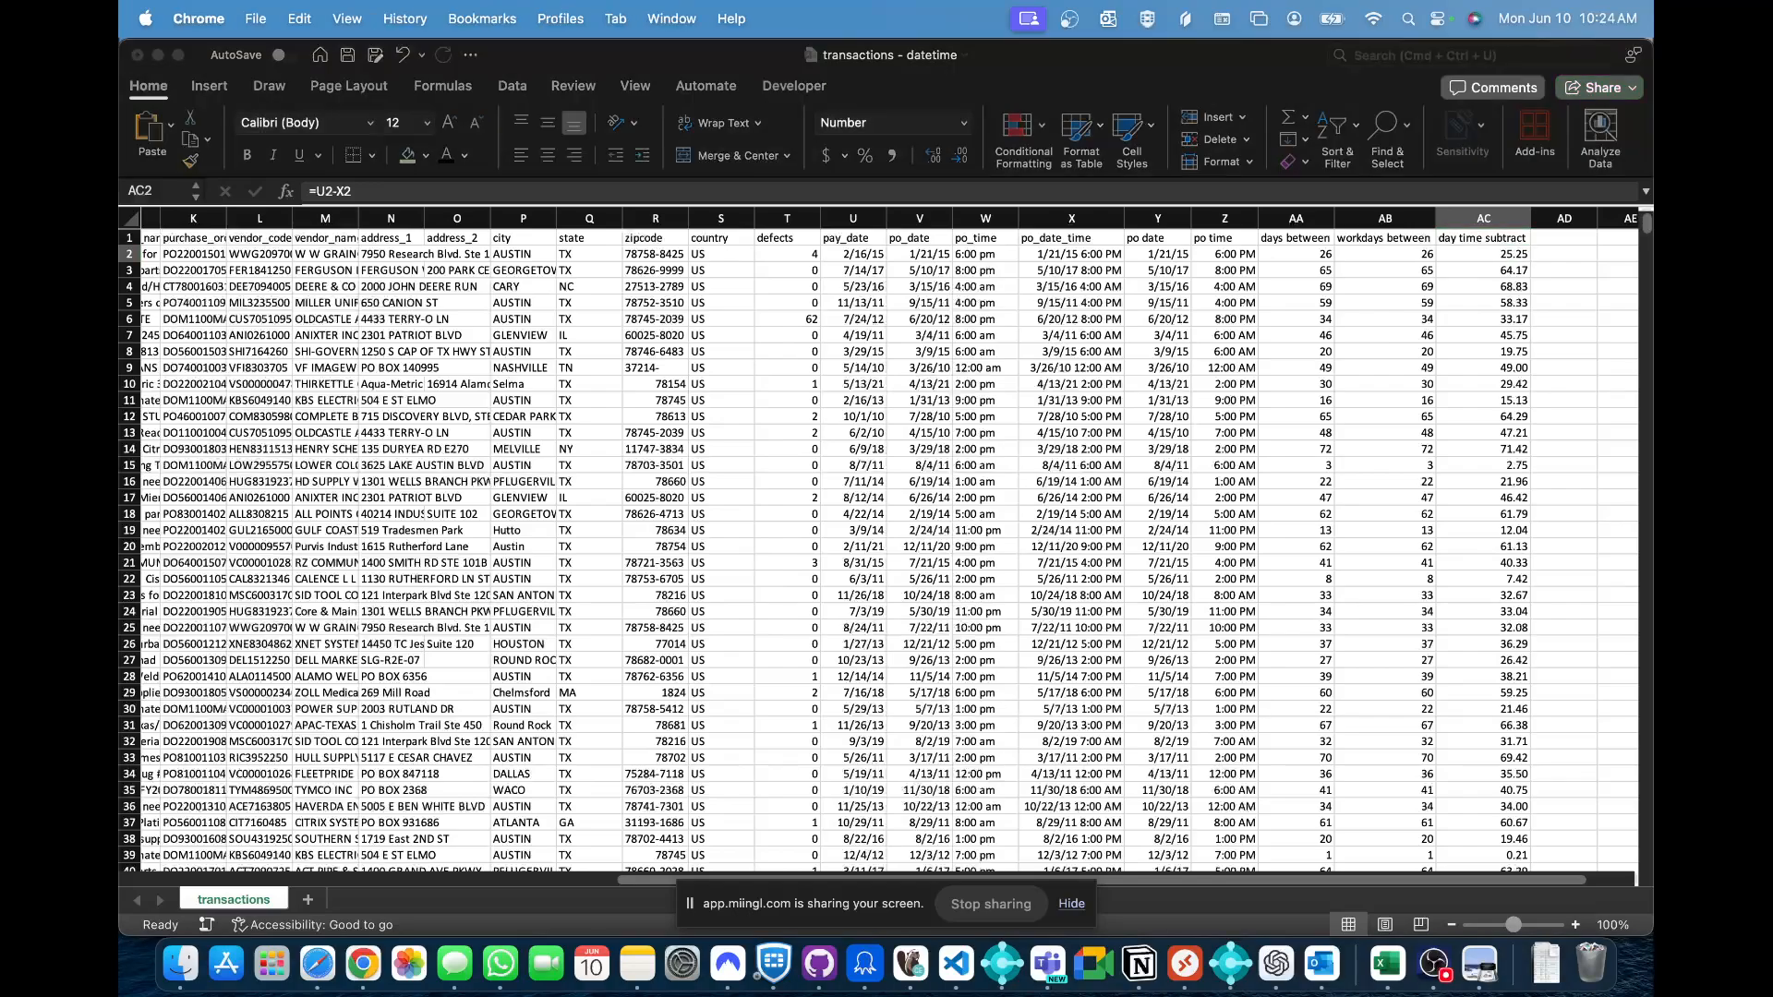
key("super+Tab")
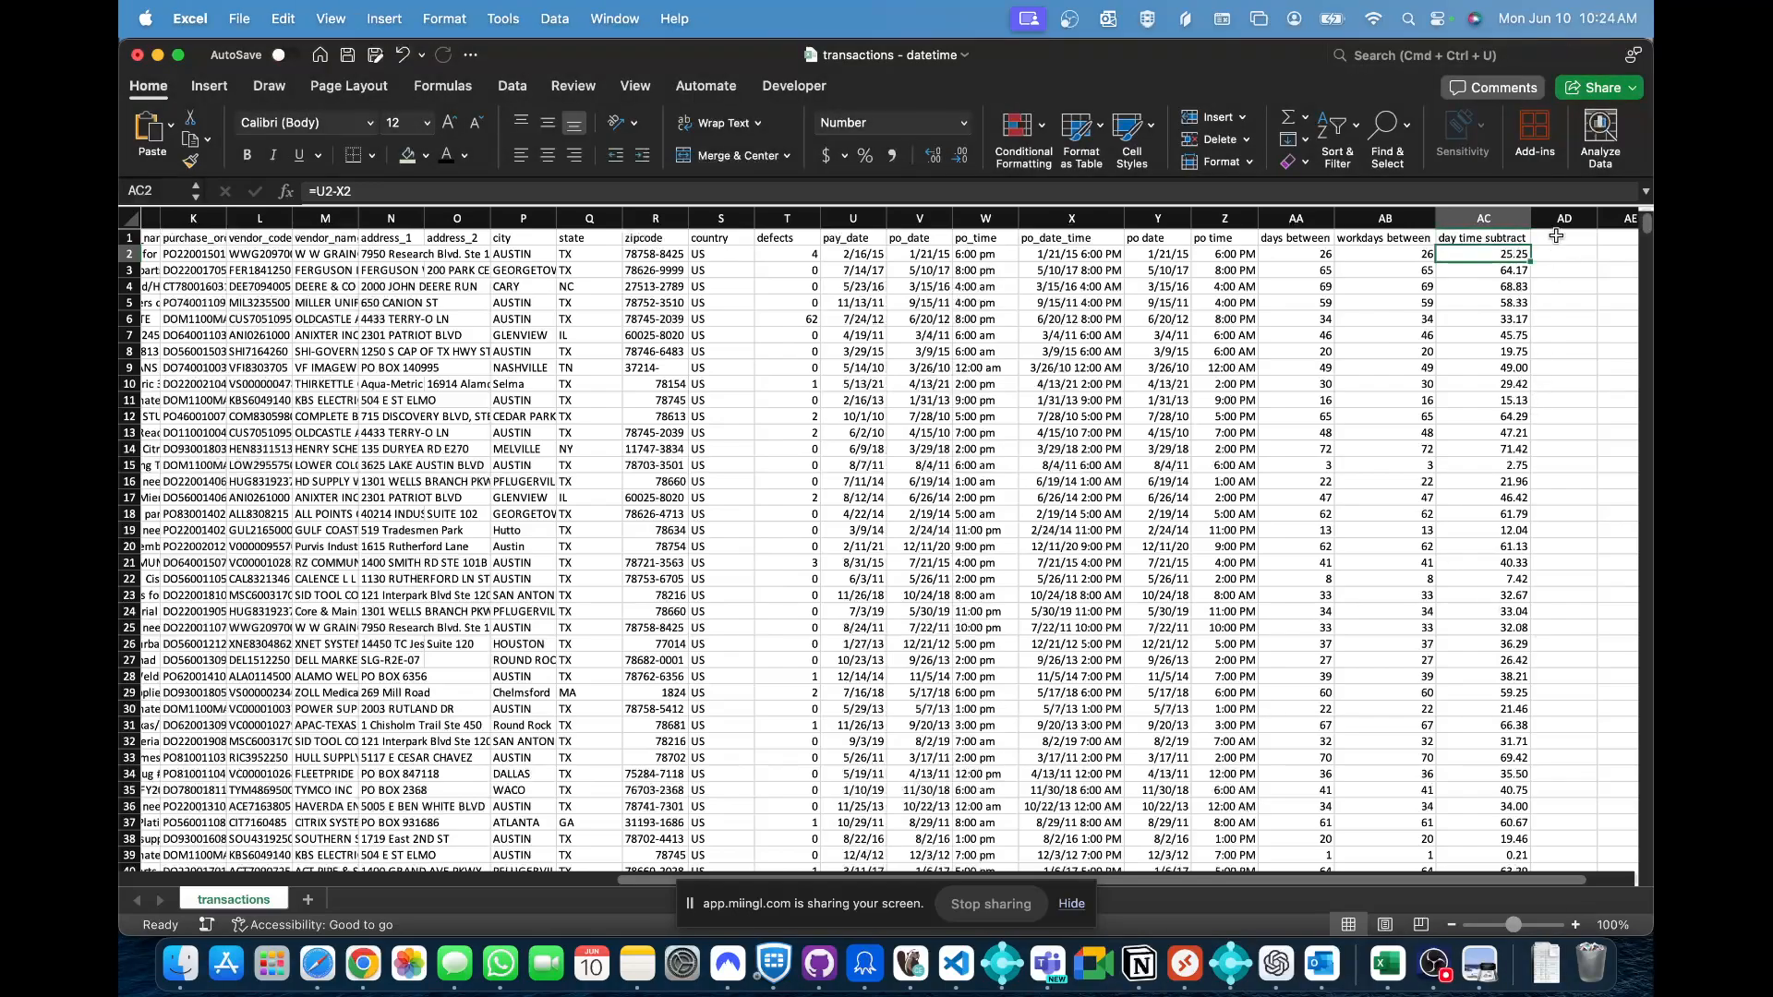
- Add the header "business days between" in AD1
left_click(1557, 237)
type("business days ")
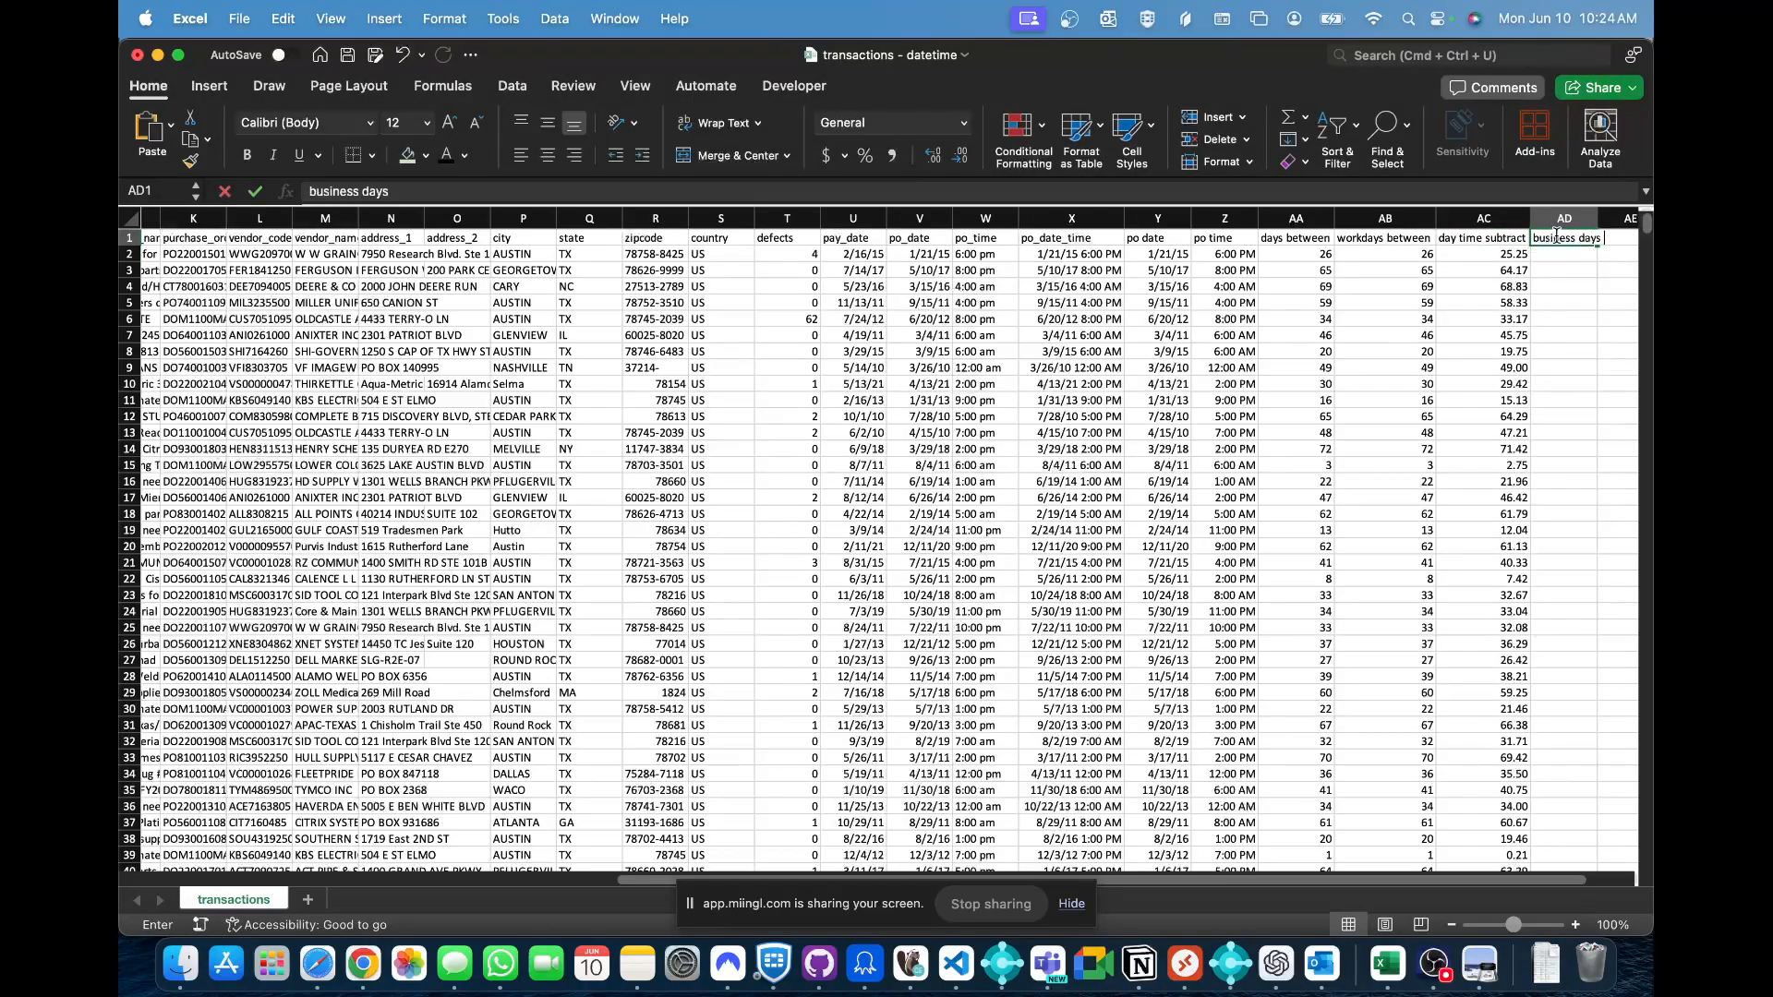
type("between")
key("Return")
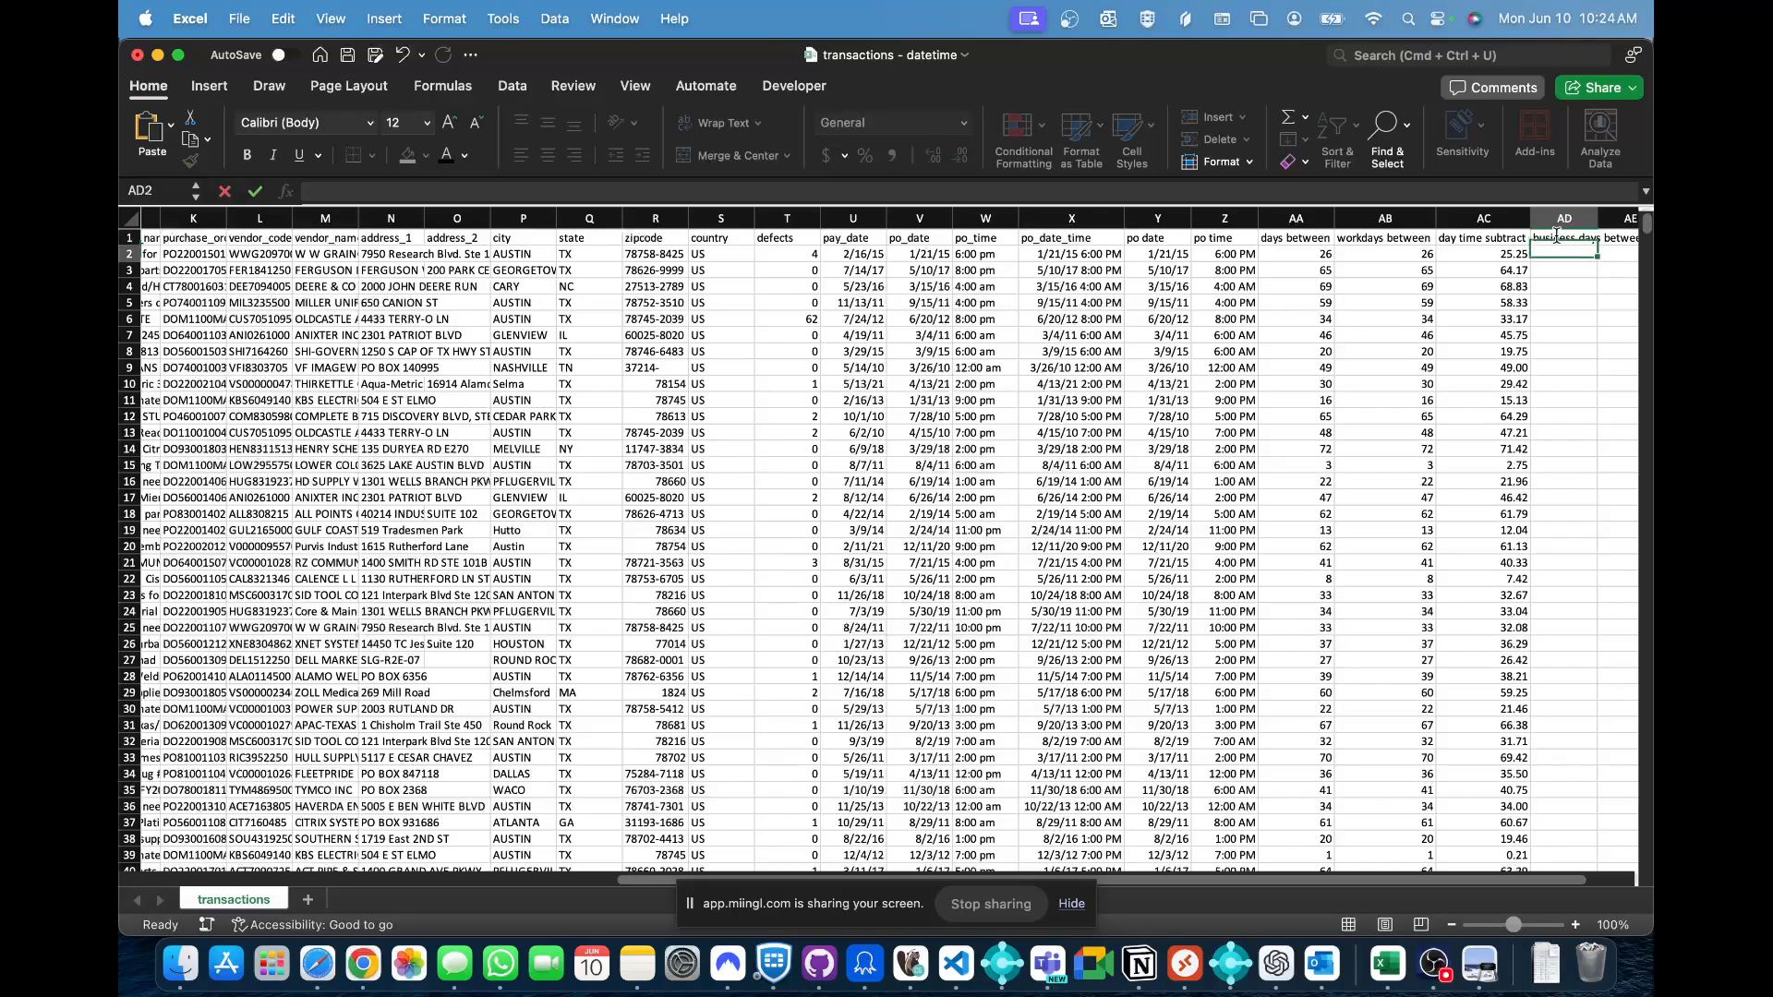
- Fit column AD's width to its "business days between" header
double_click(1598, 218)
scroll(1581, 389, "right", 5)
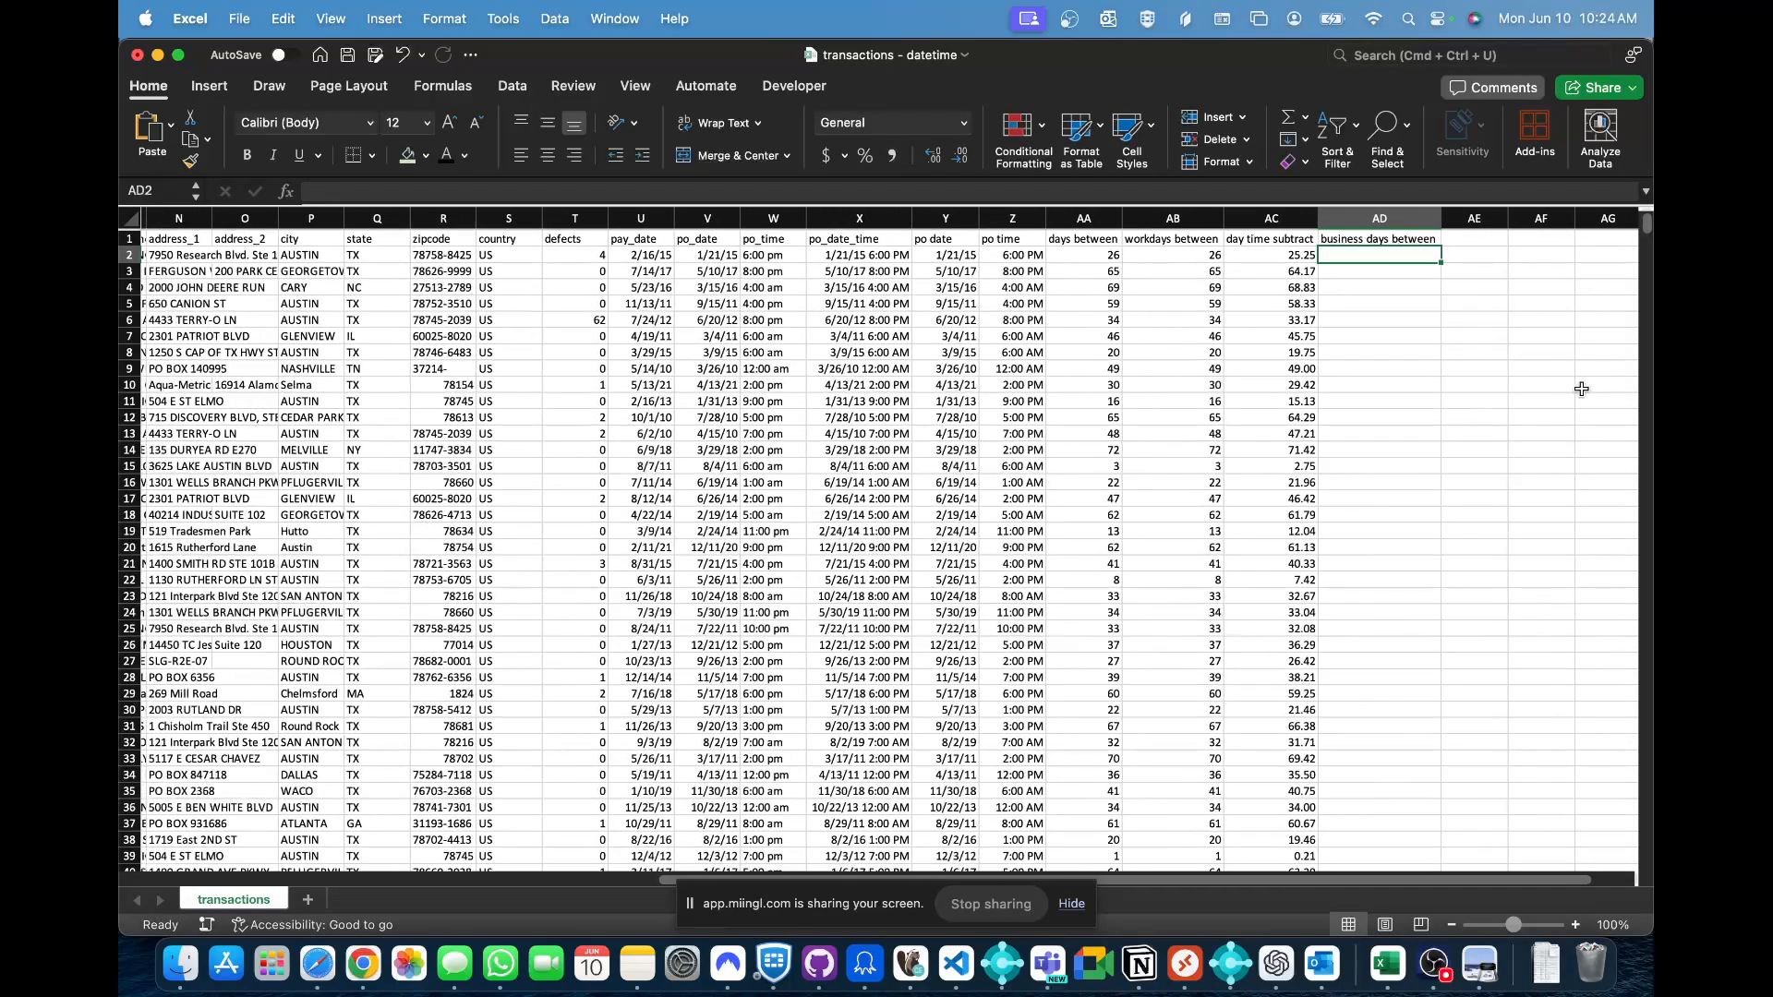
- Rename the AB1 header to "days subtract" and narrow column AB to fit it
left_click(1292, 253)
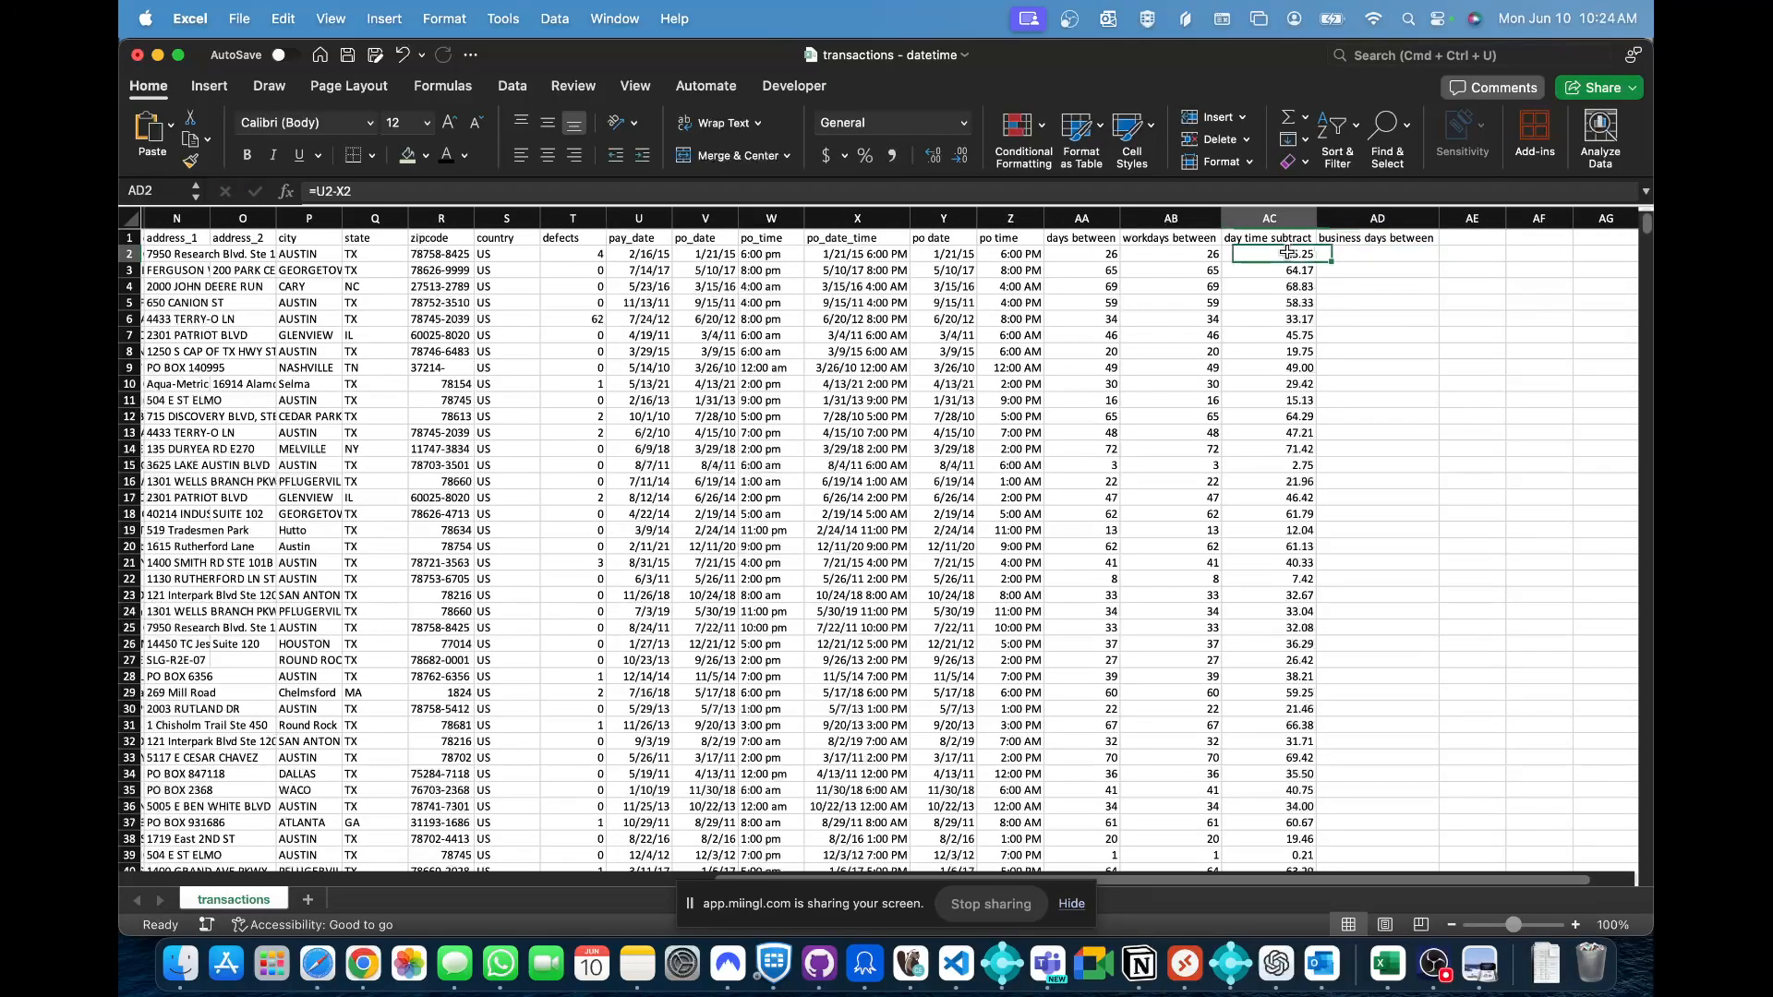
left_click(1171, 254)
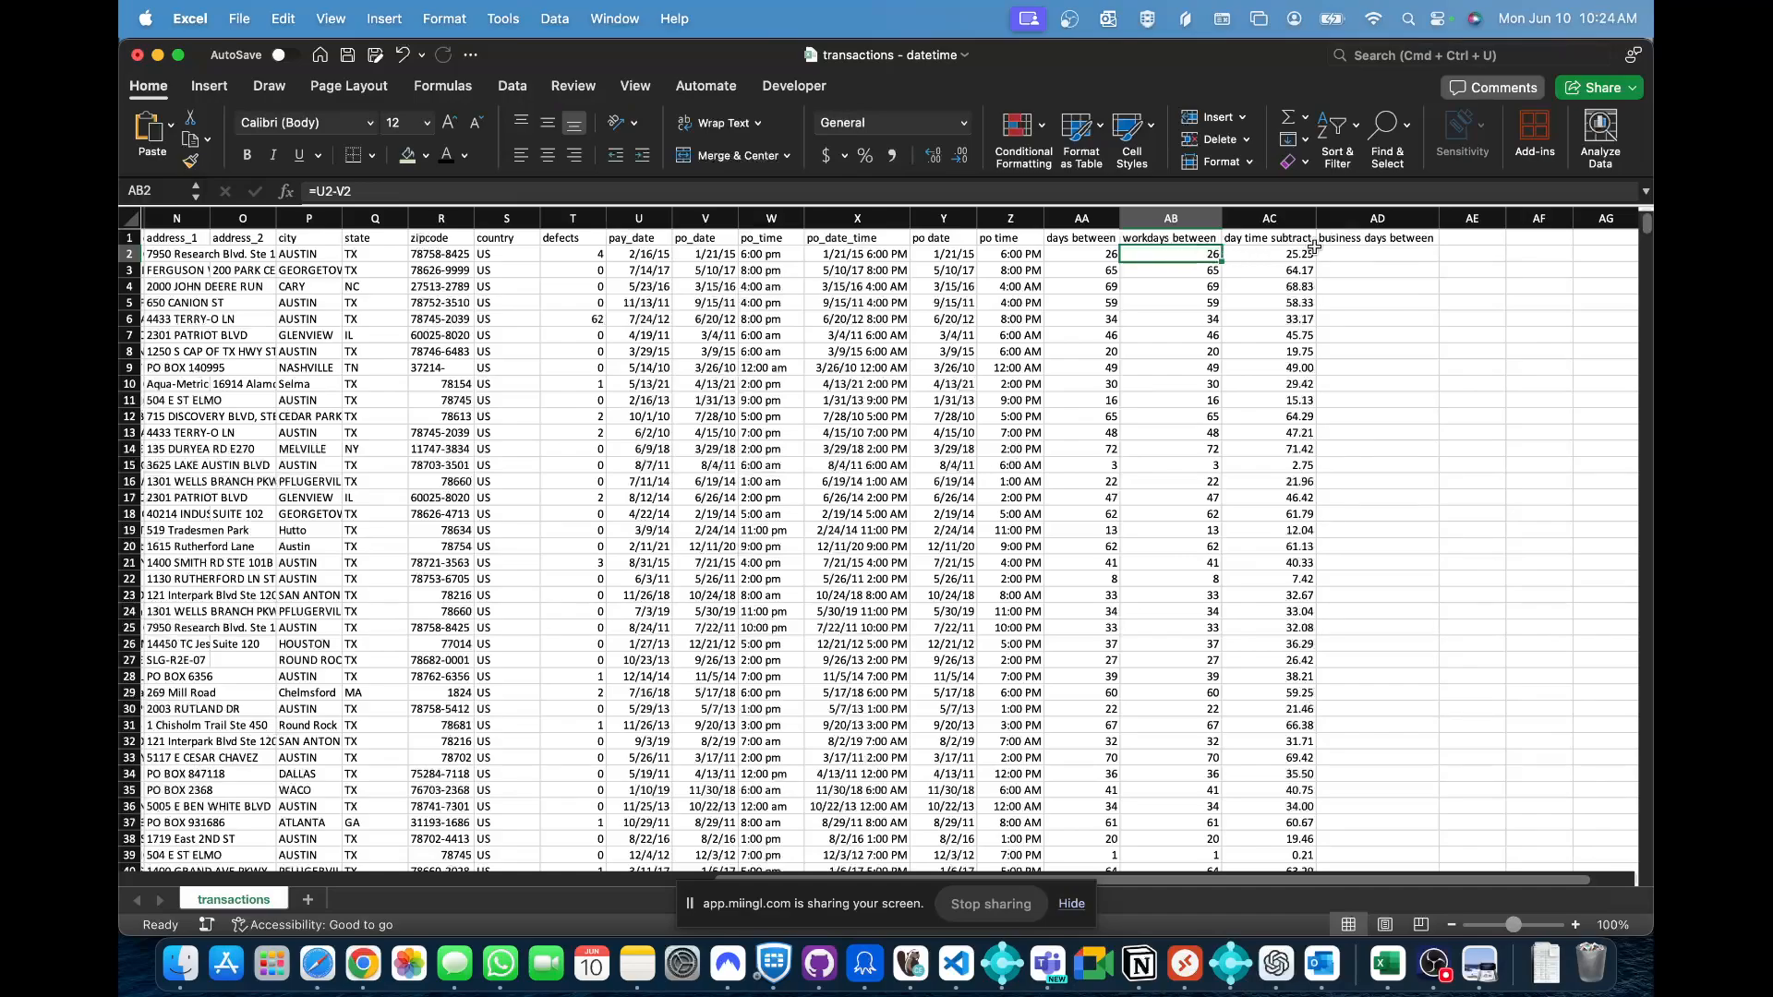
left_click(1339, 238)
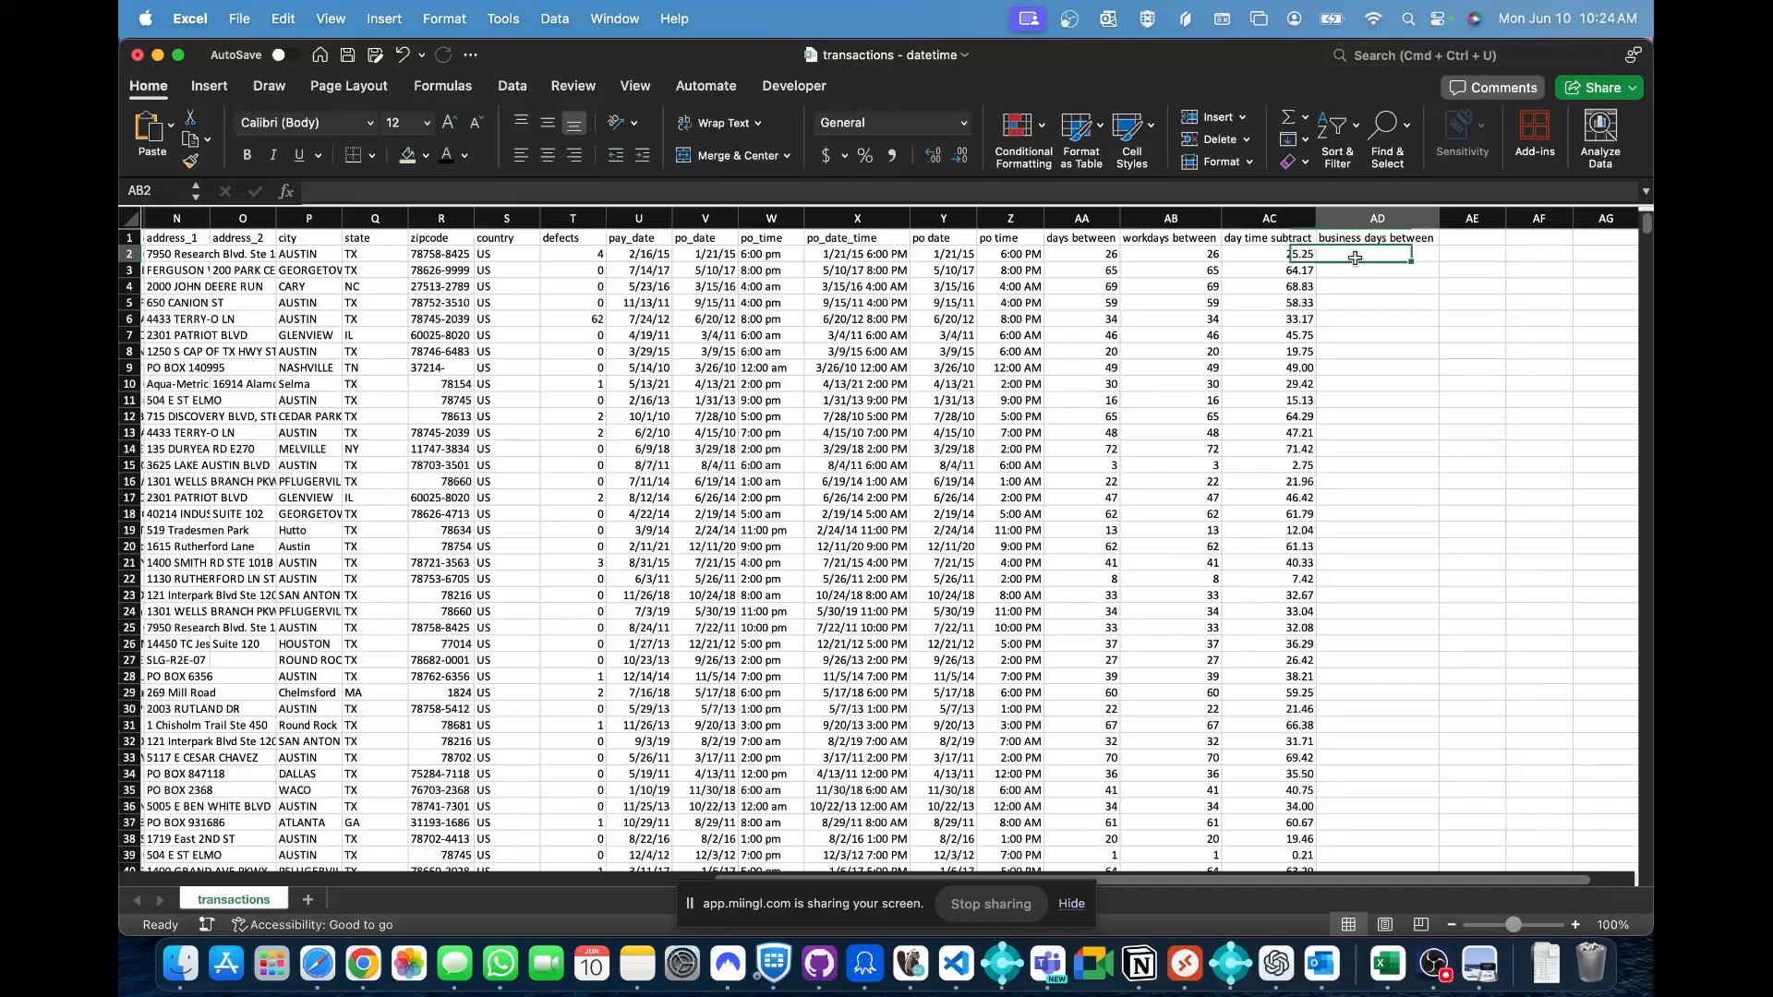
left_click(1192, 238)
type("days subtract")
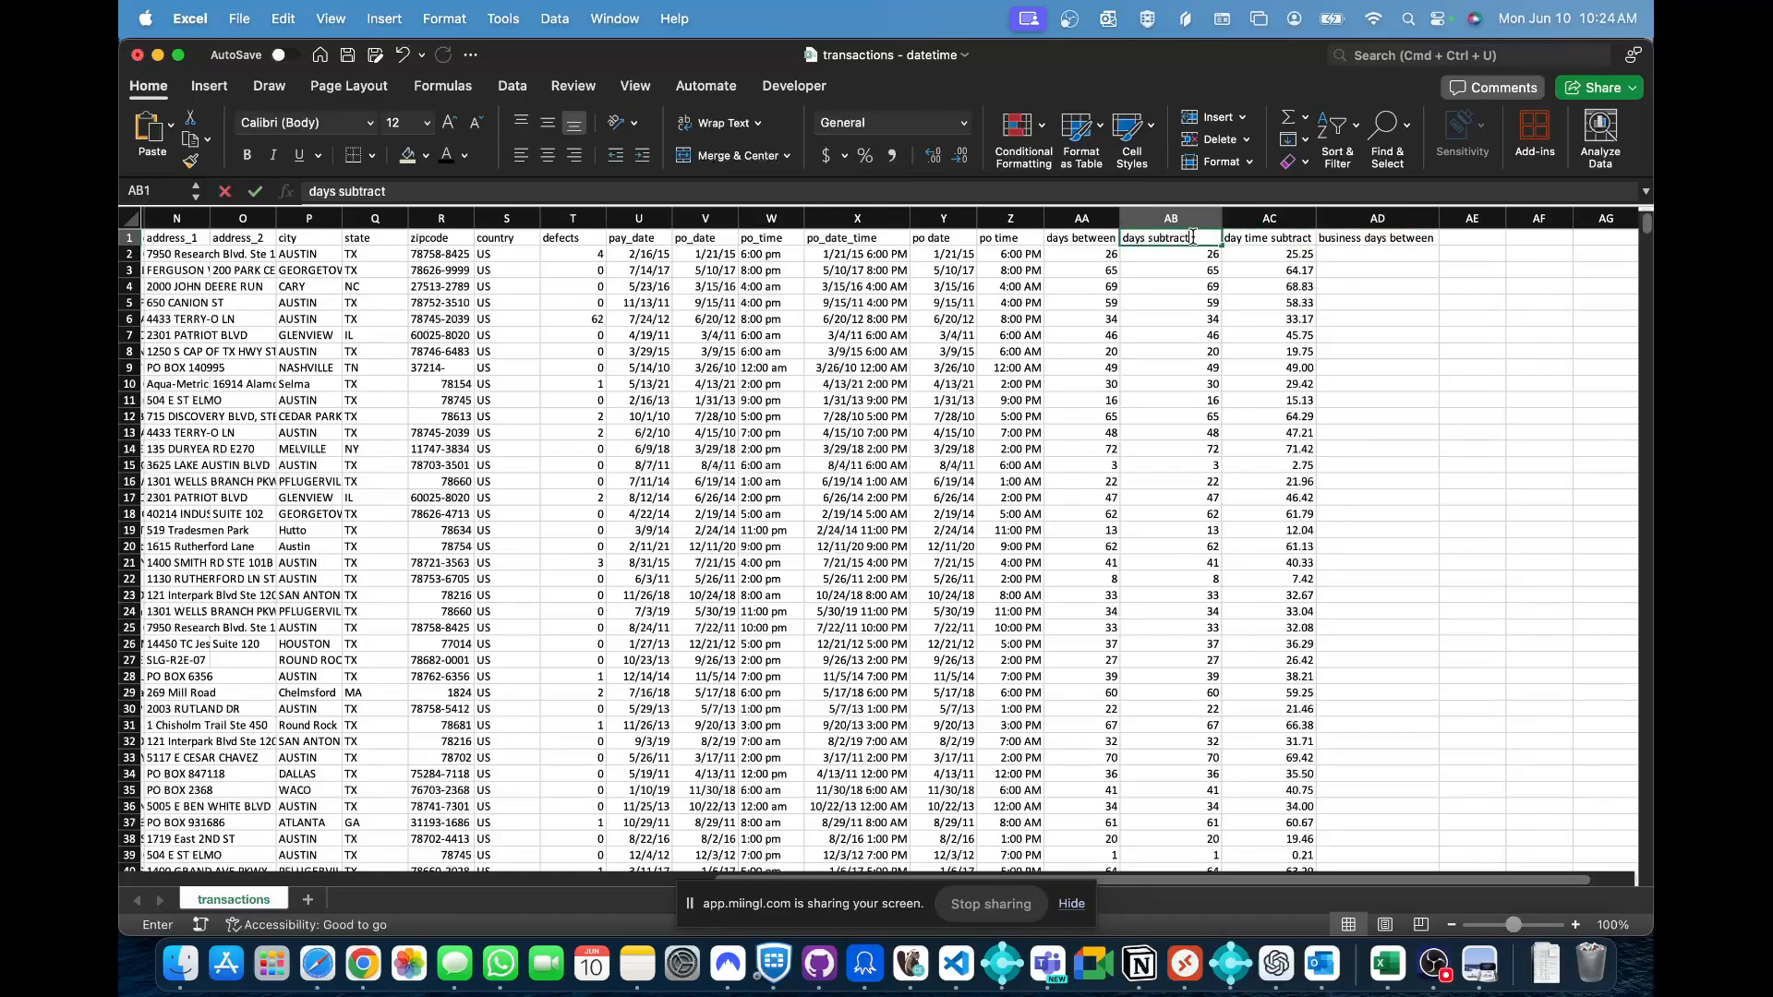
key("Return")
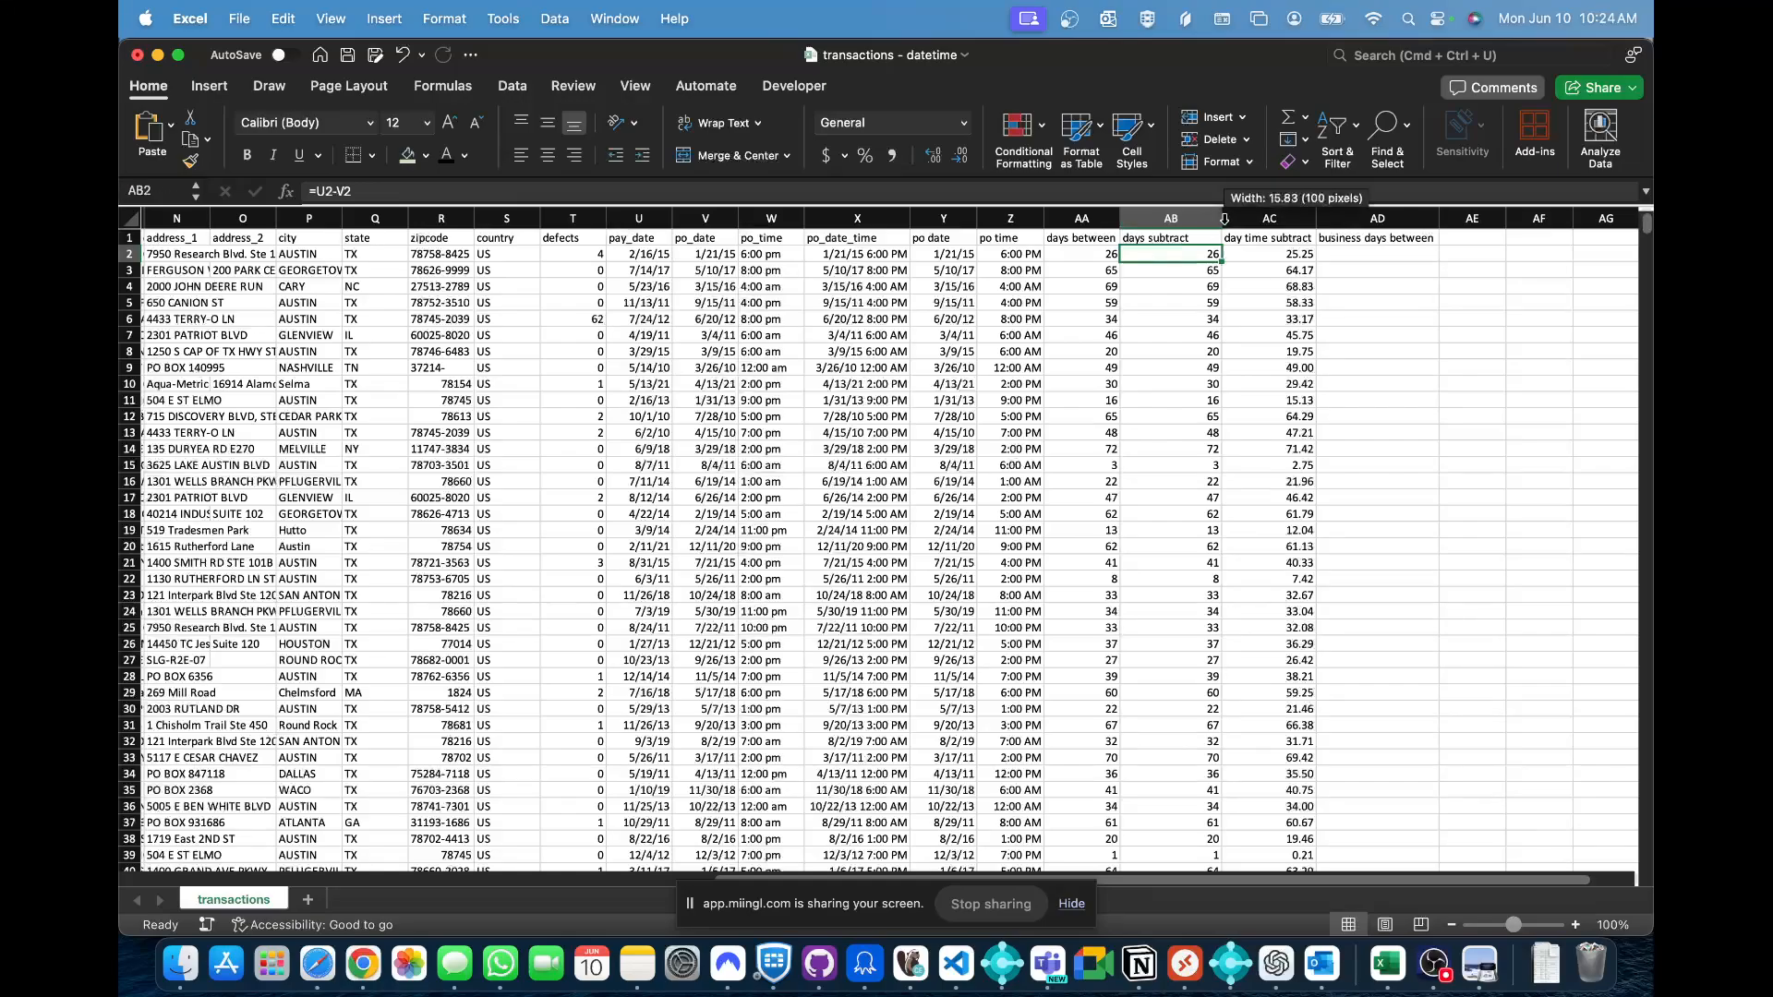
left_click_drag(1221, 218, 1194, 218)
- Enter =NETWORKDAYS(V2,U2) in AD2 to count the business days from po_date to pay_date
left_click(1330, 255)
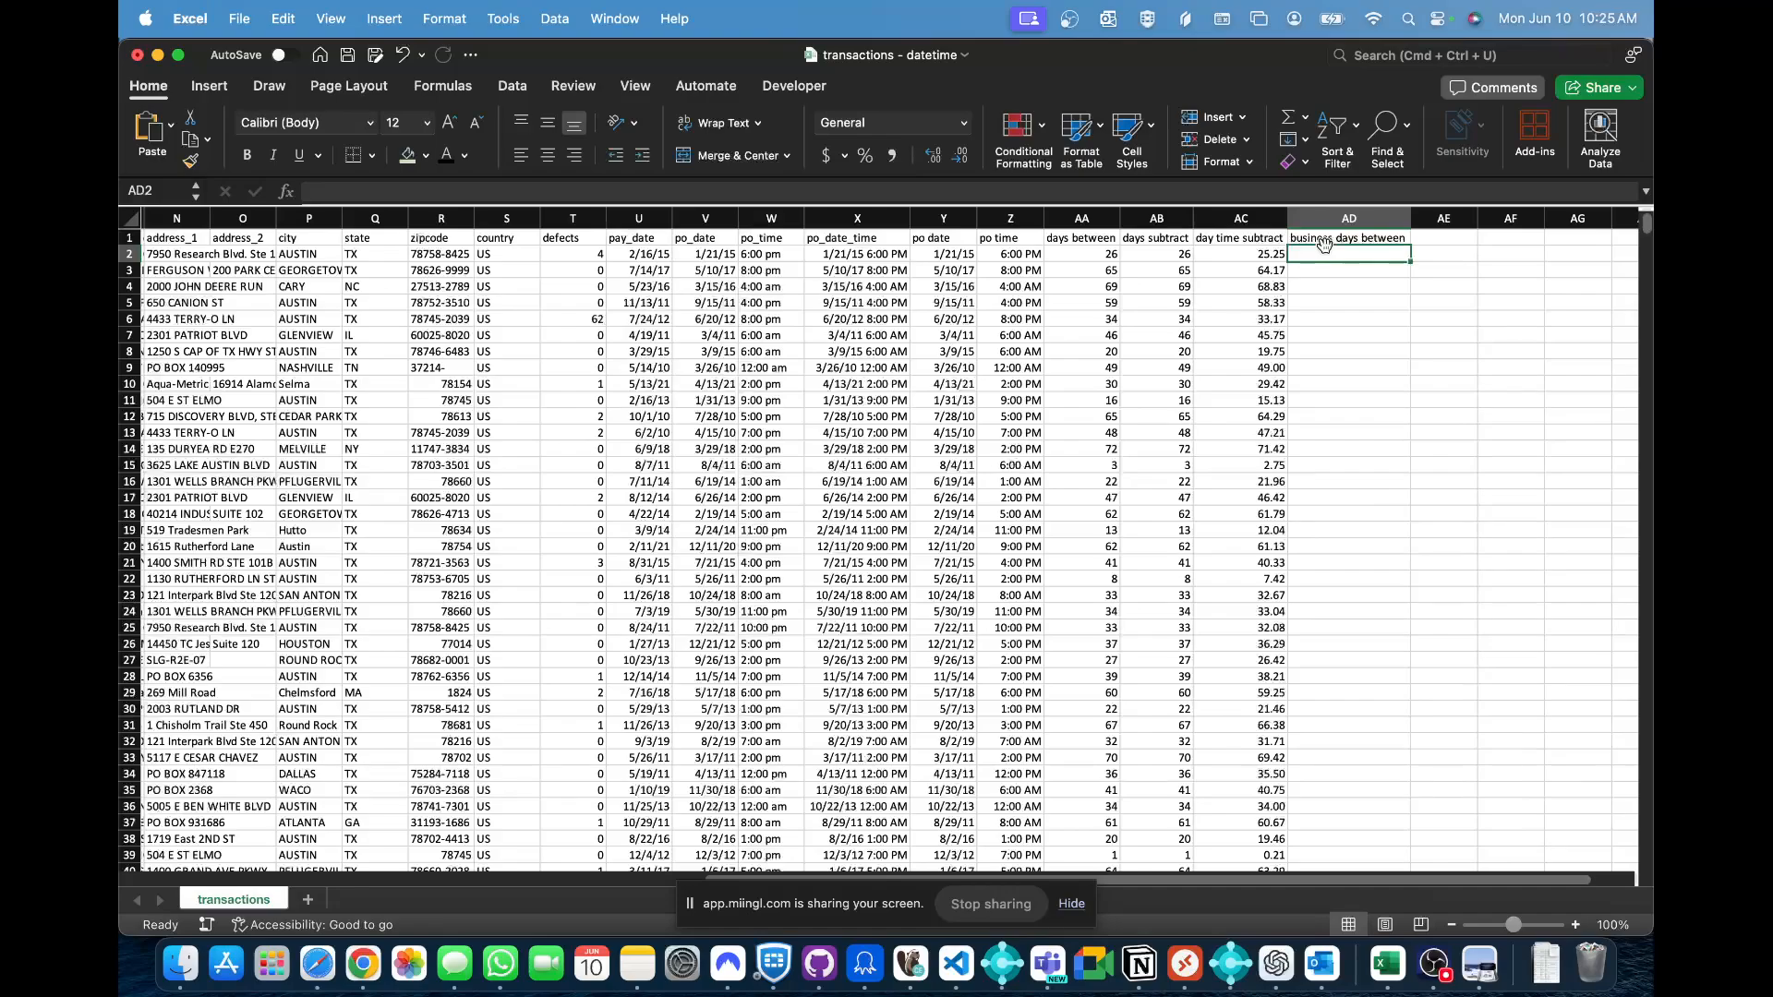
type("=NET")
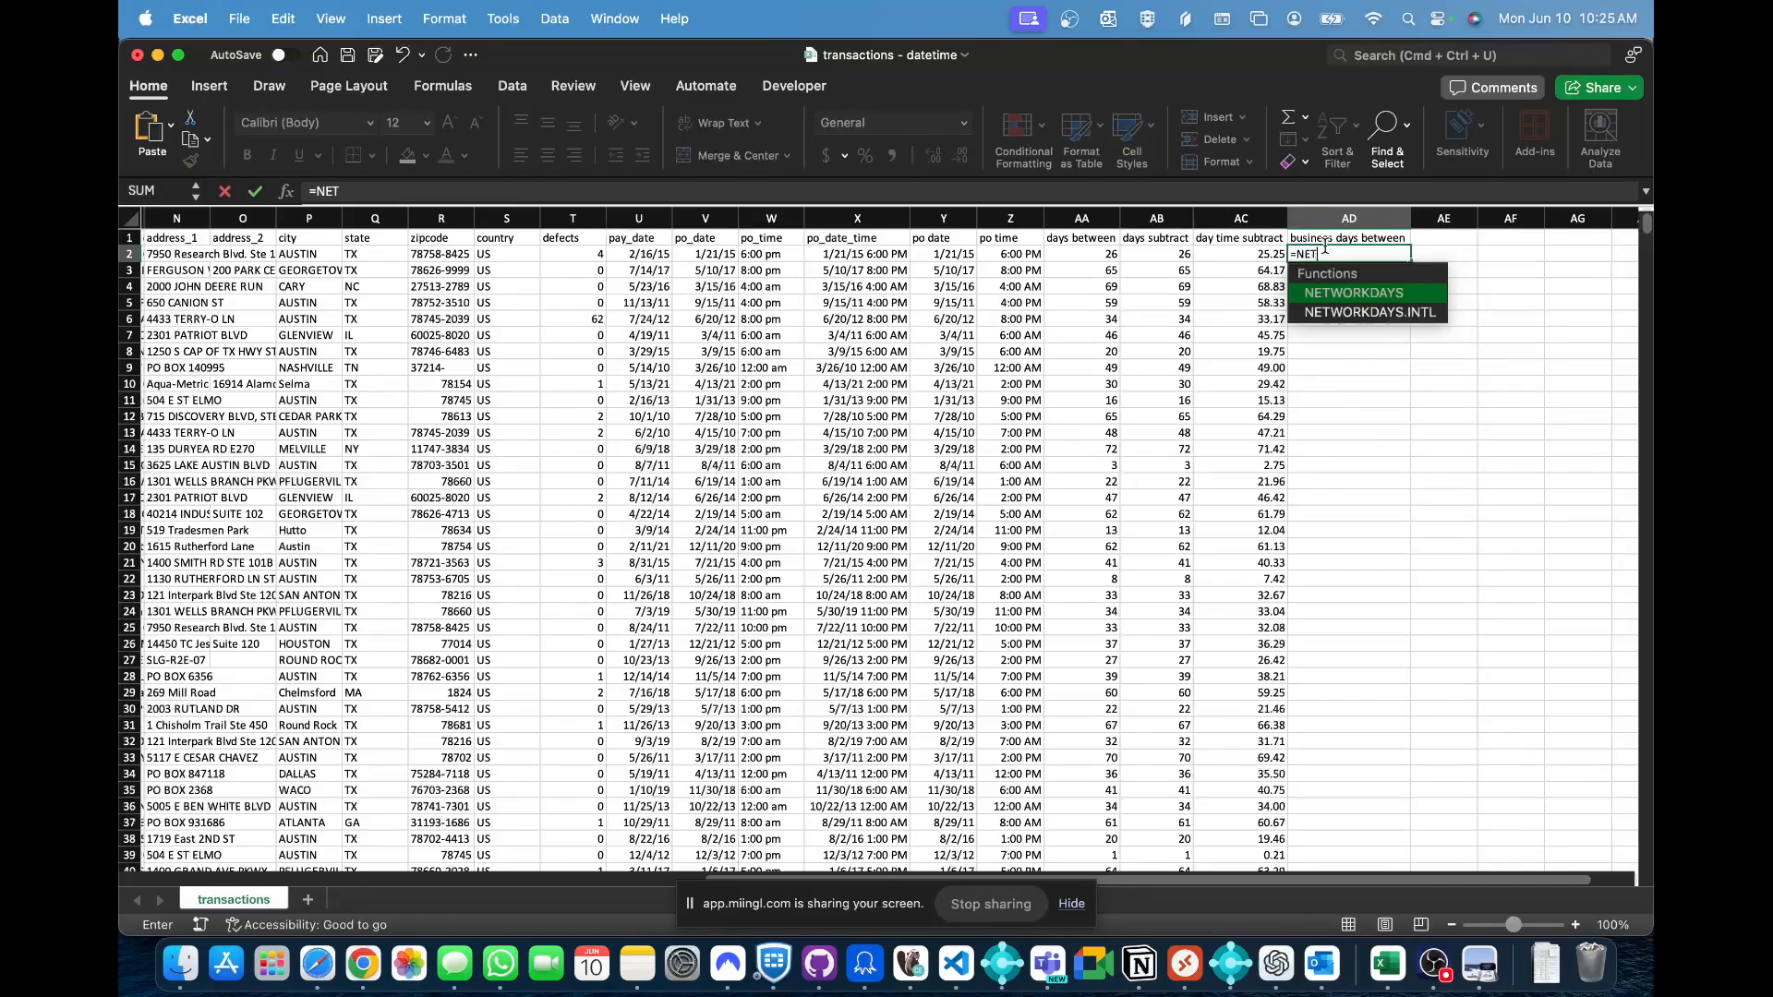
double_click(1343, 293)
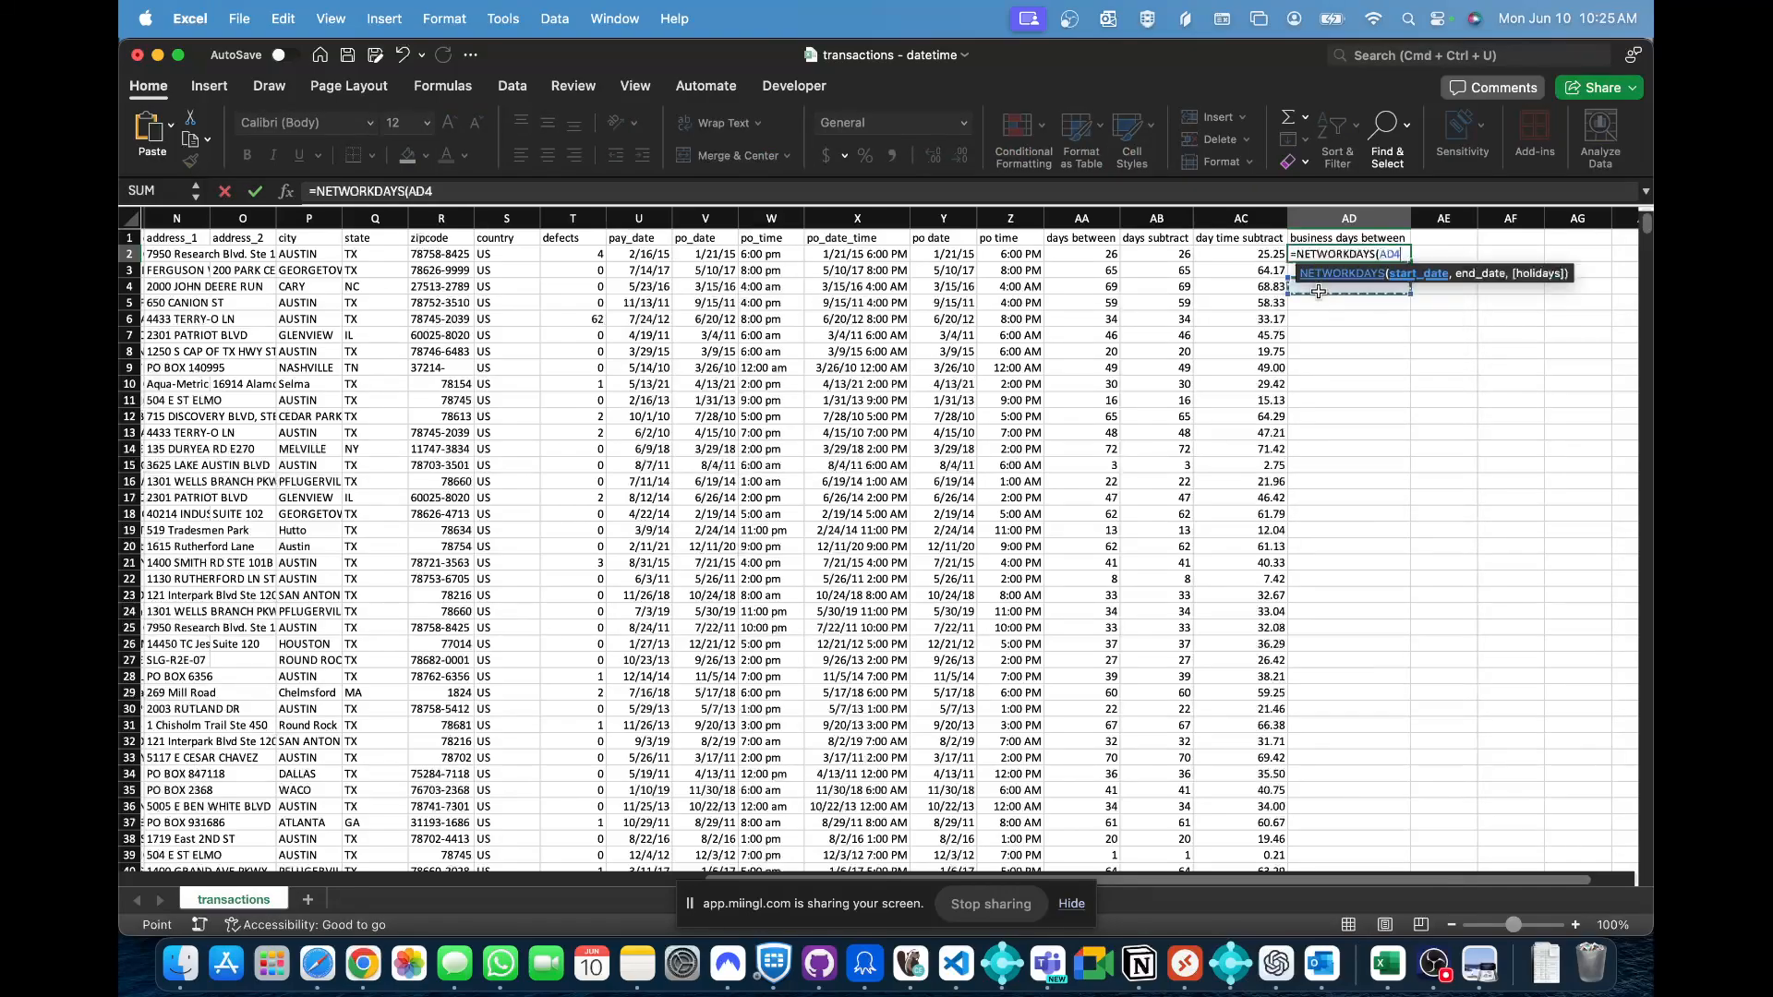
left_click(1321, 288)
key("BackSpace")
key("BackSpace")
key("BackSpace")
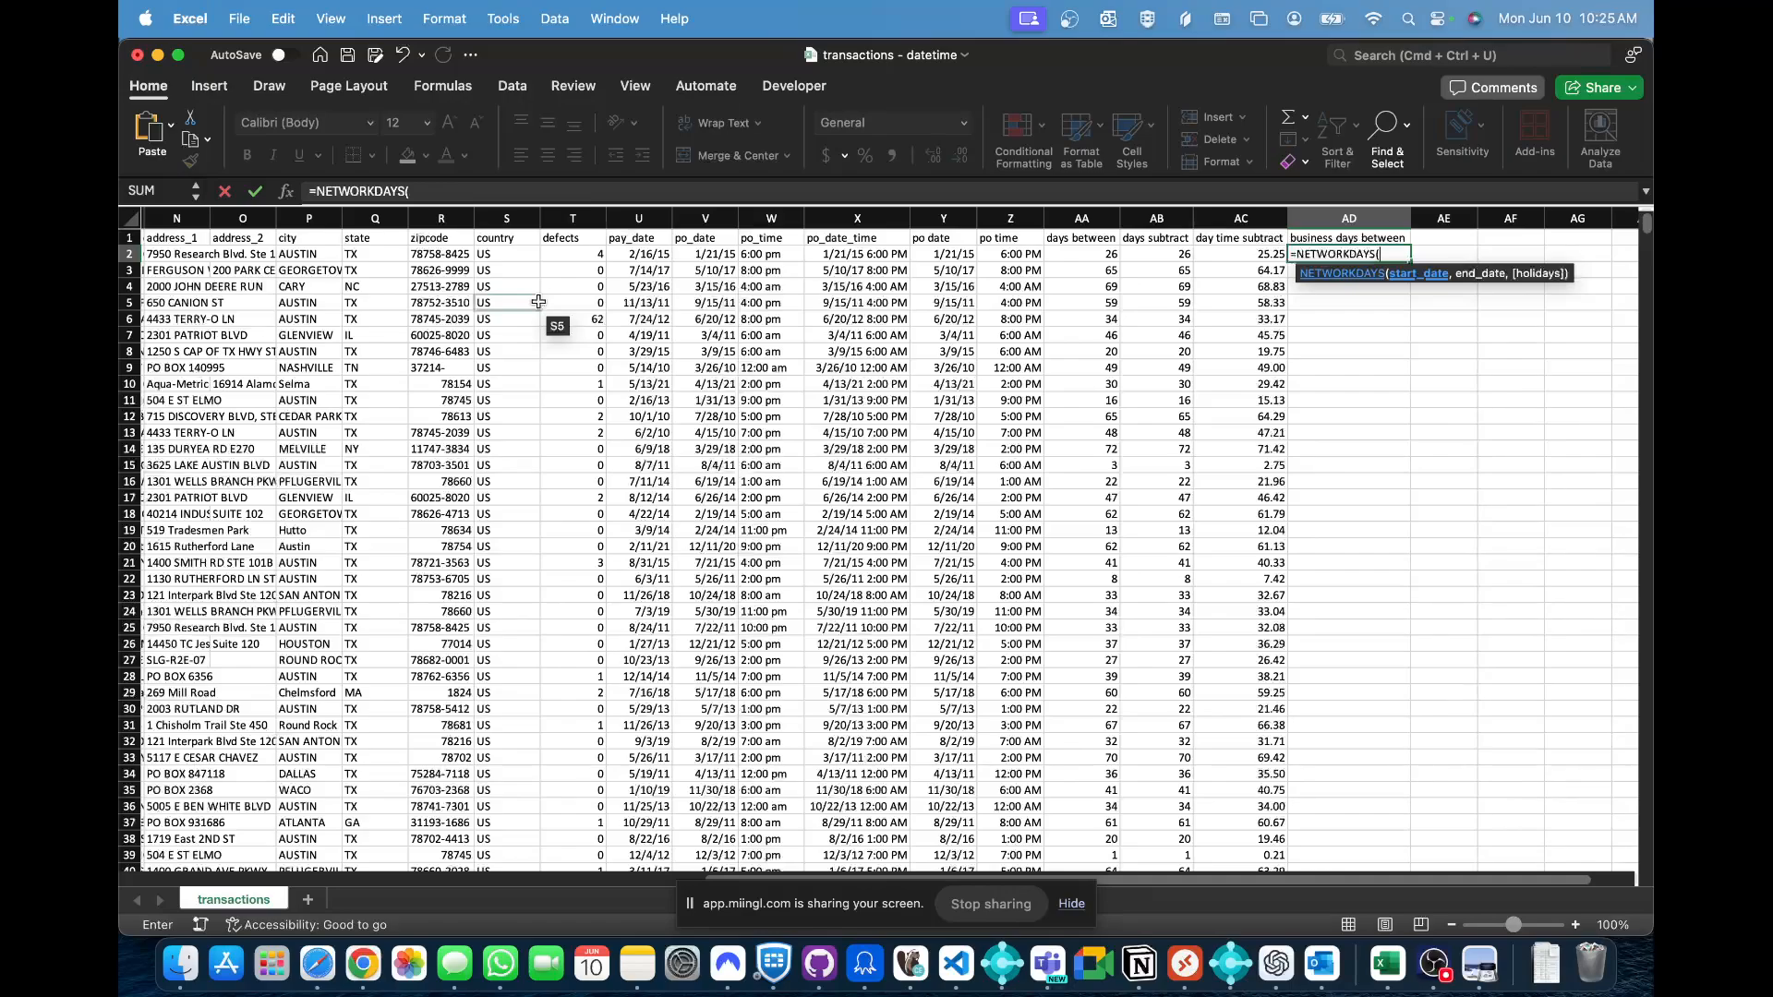
left_click(707, 256)
type(",")
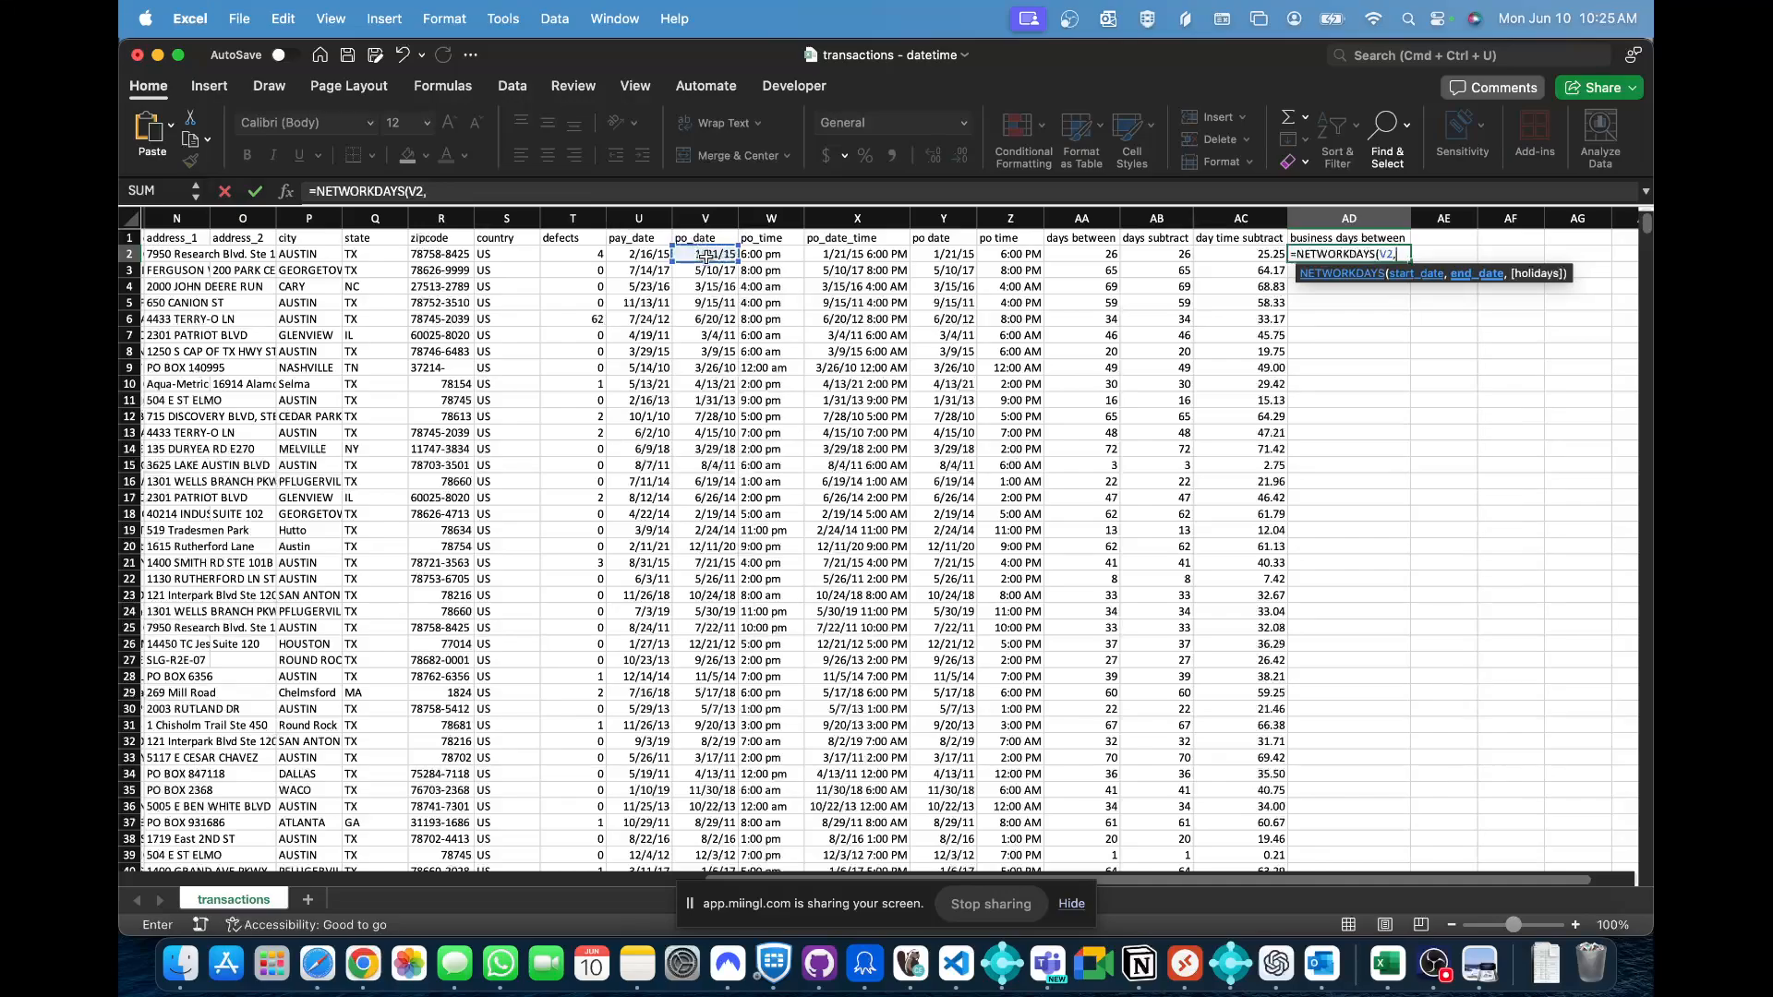
left_click(644, 252)
key("Return")
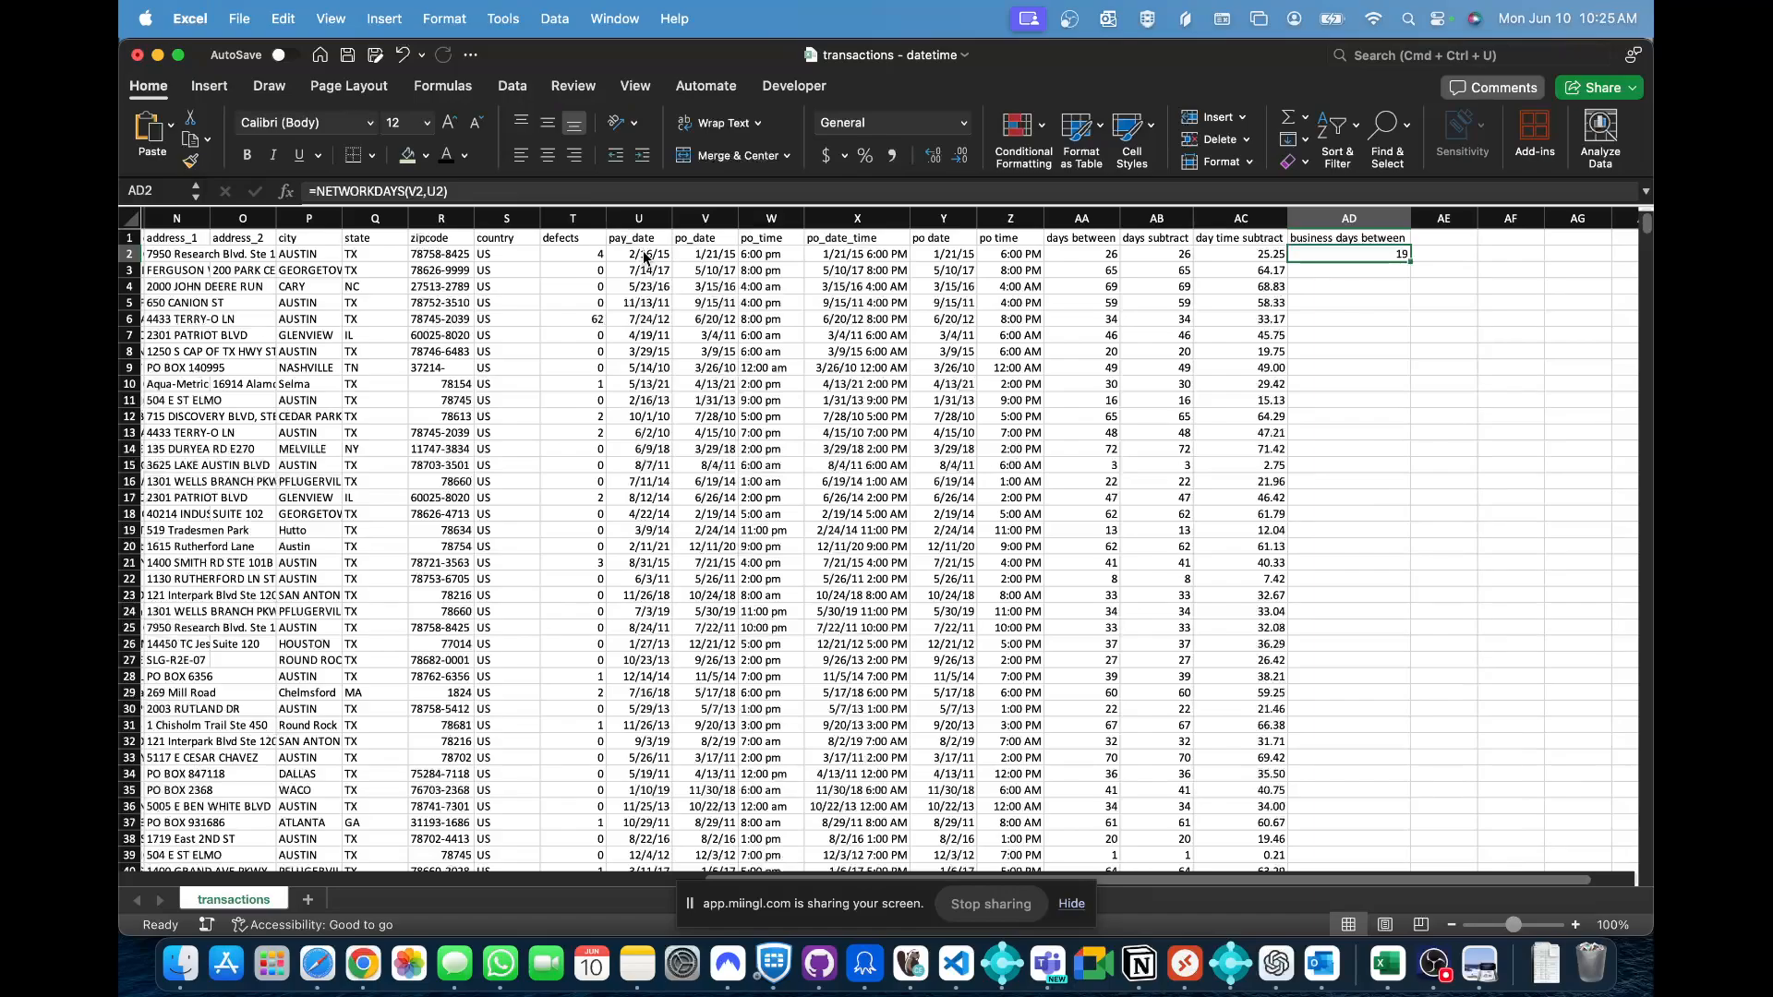
- Fill the NETWORKDAYS formula in AD2 down the rest of column AD
double_click(1411, 264)
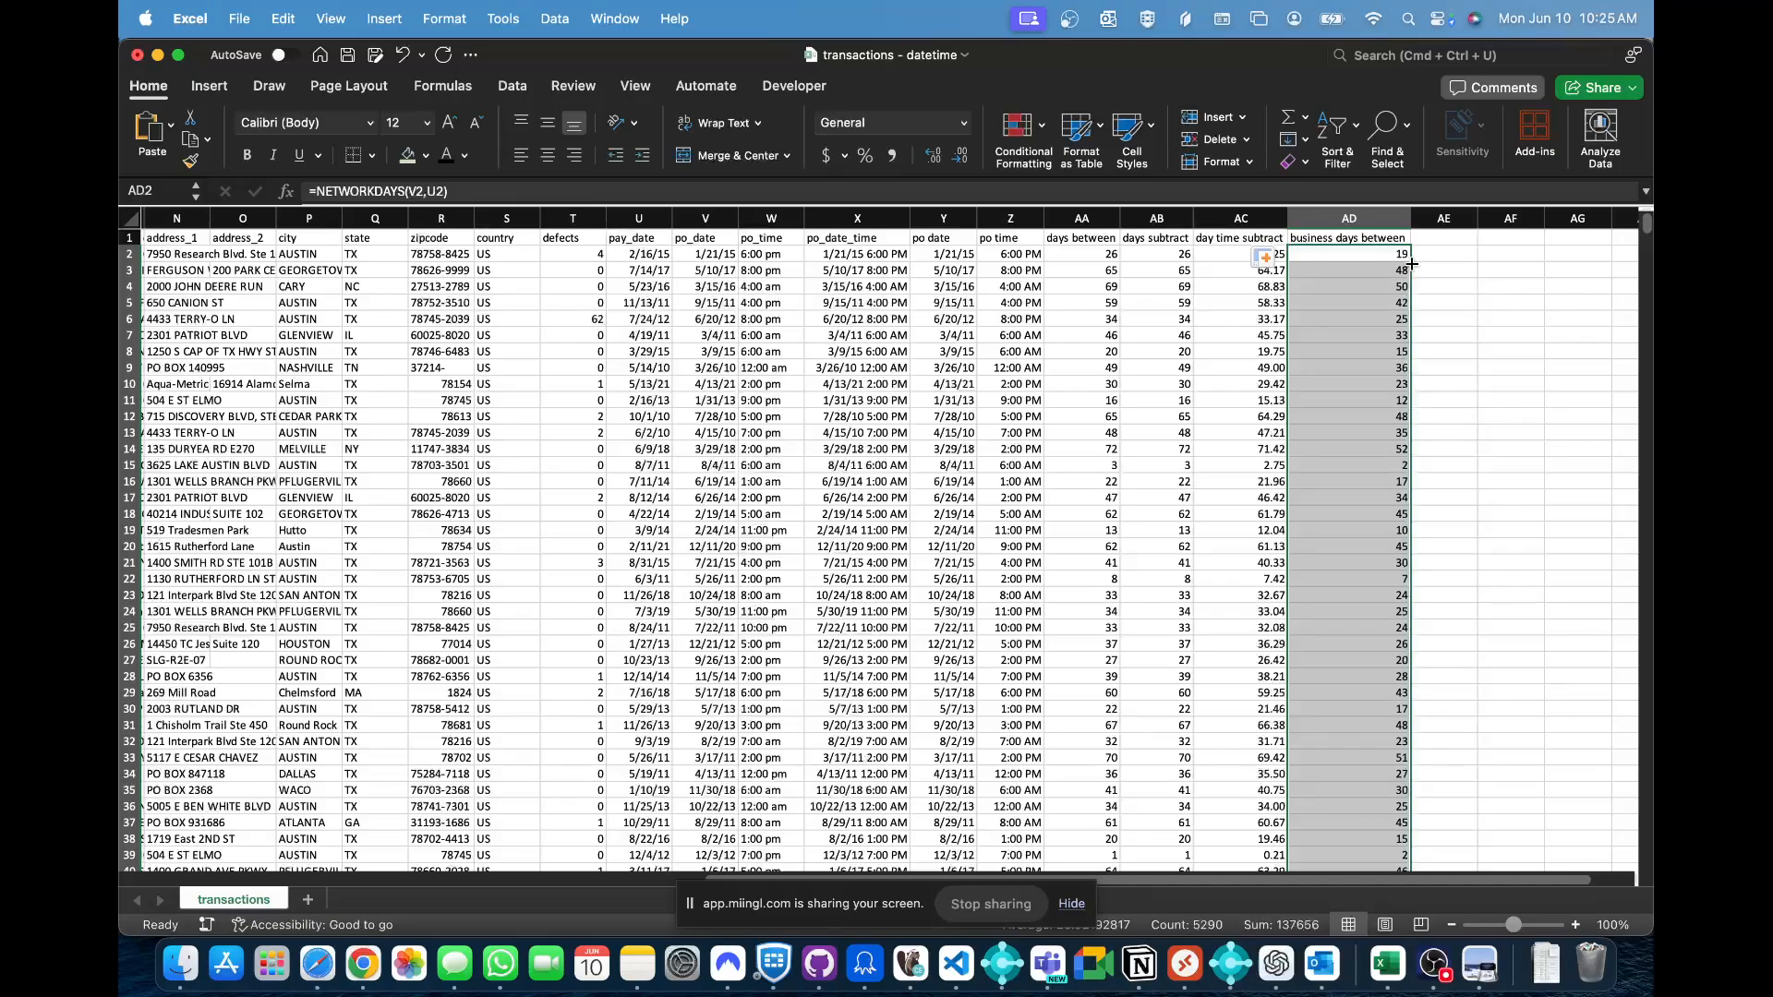
left_click(1388, 254)
left_click(1465, 265)
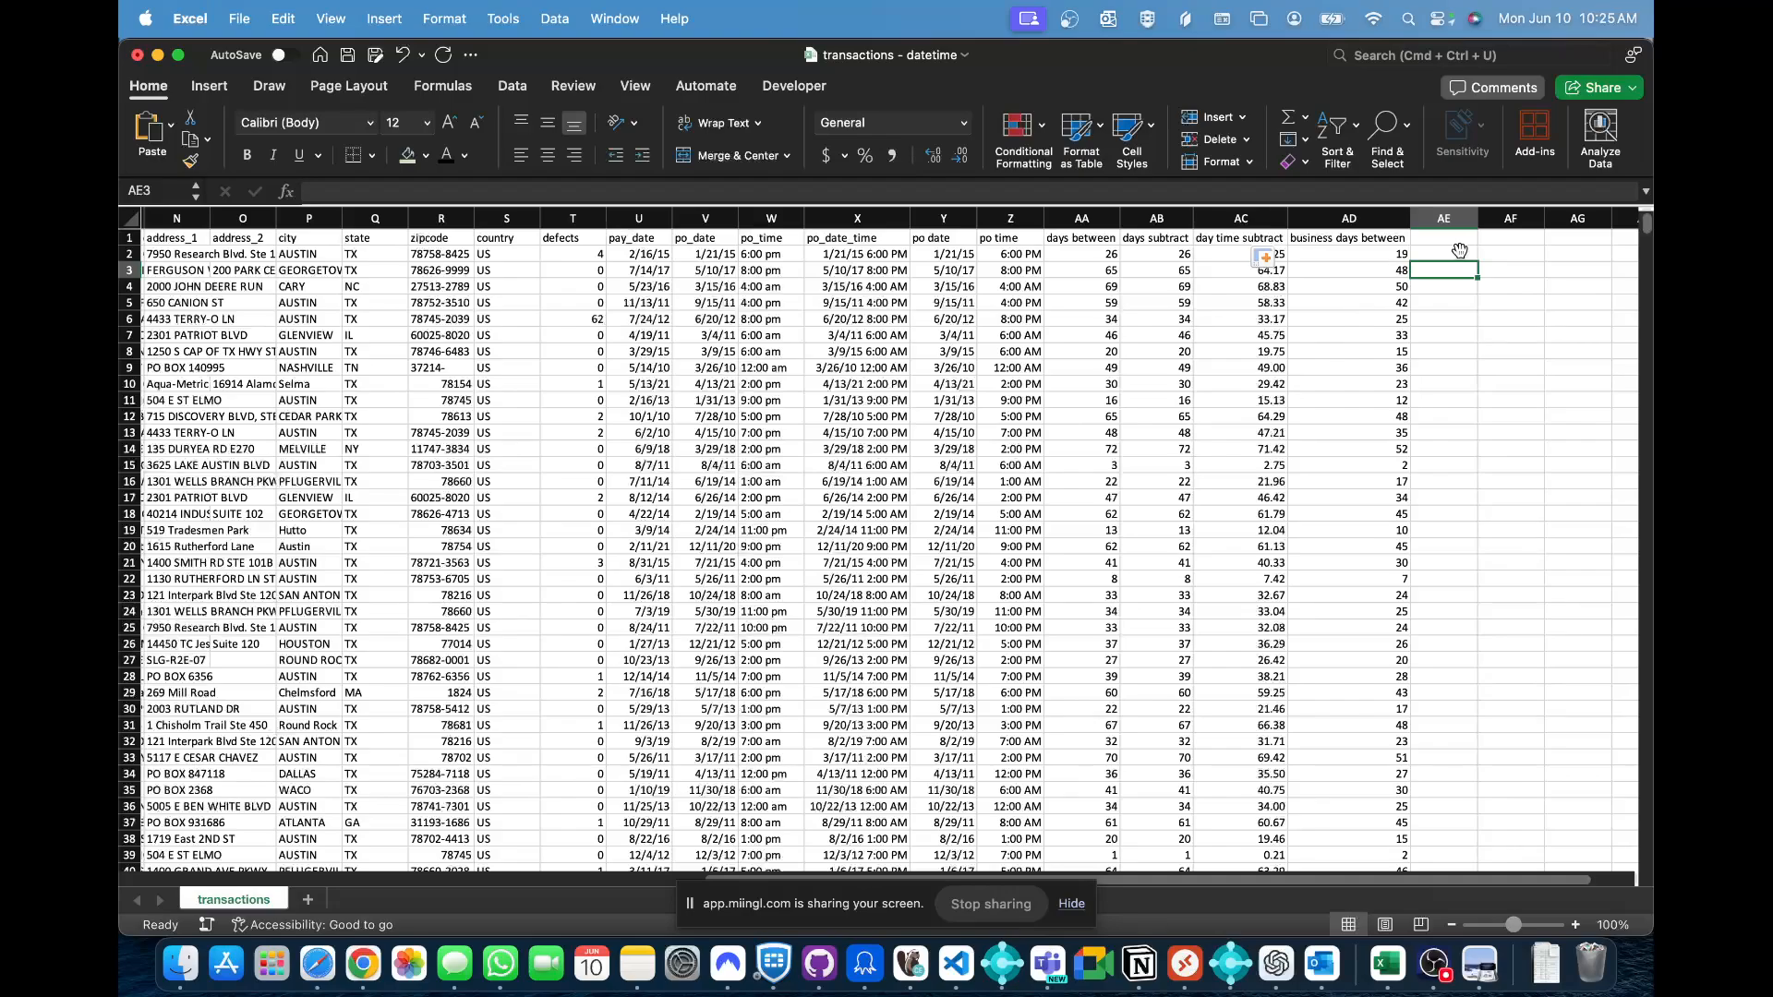
left_click(1394, 253)
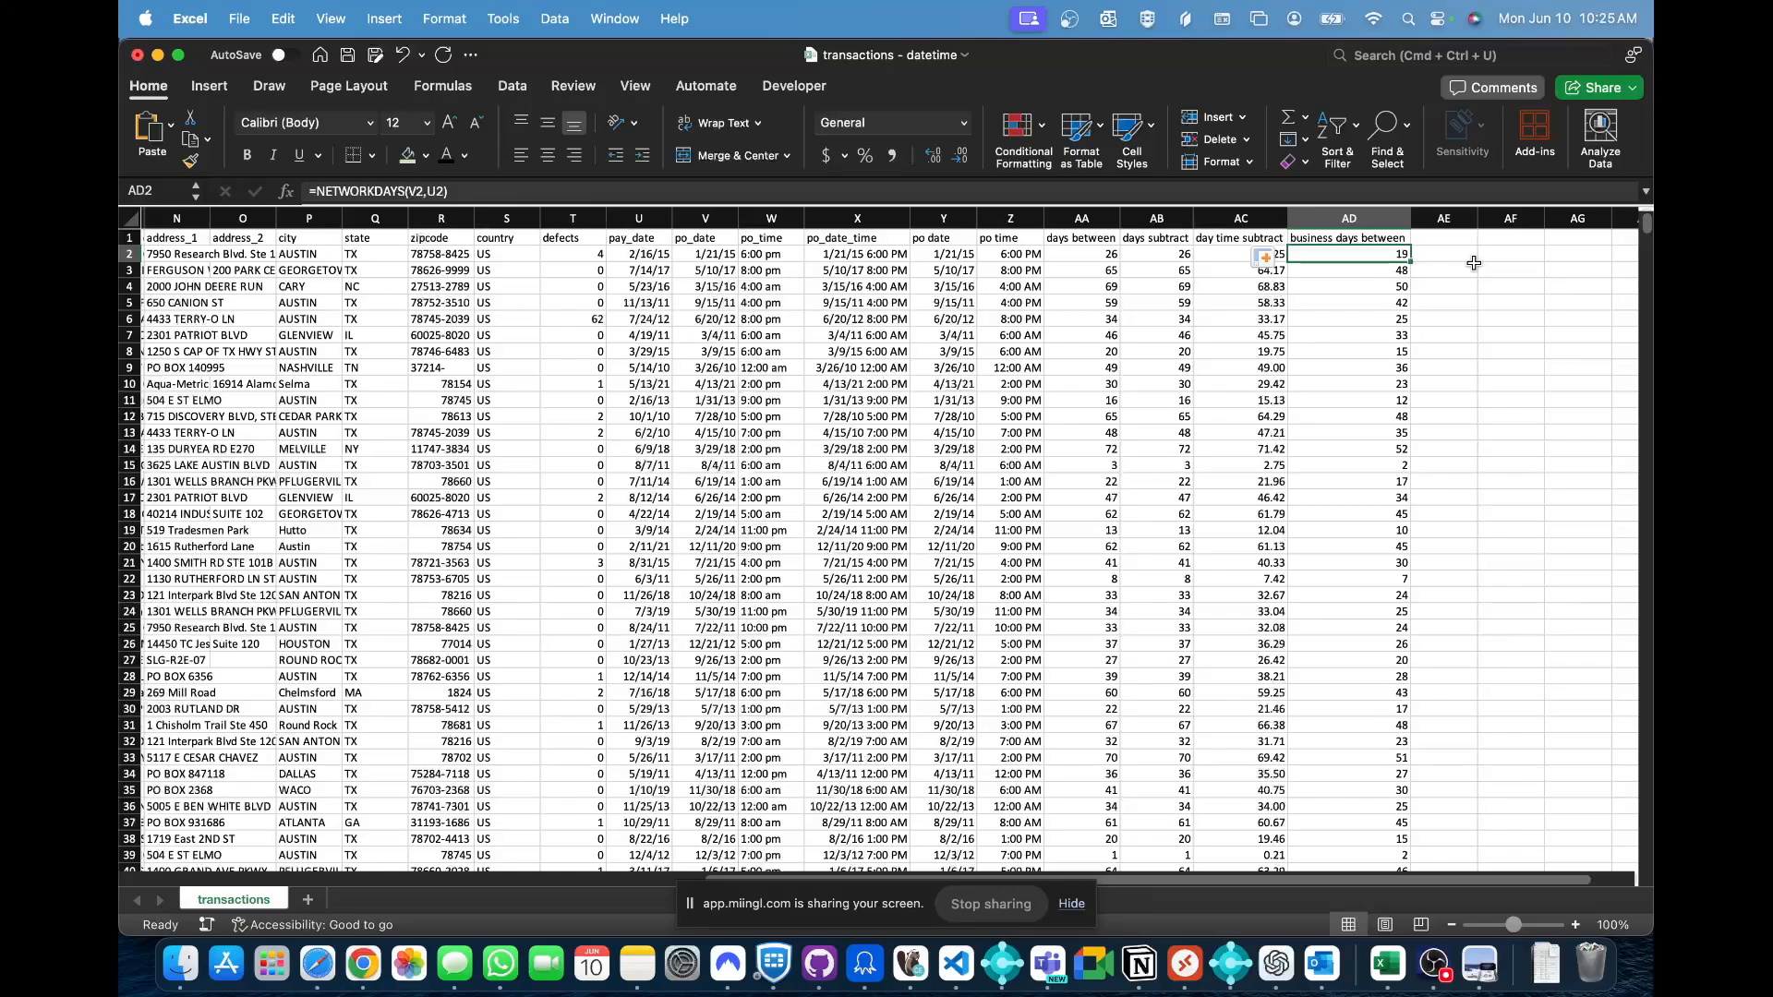
- Compare the day-difference columns and review their row 2 formulas in AA2 through AD2
left_click(1096, 218)
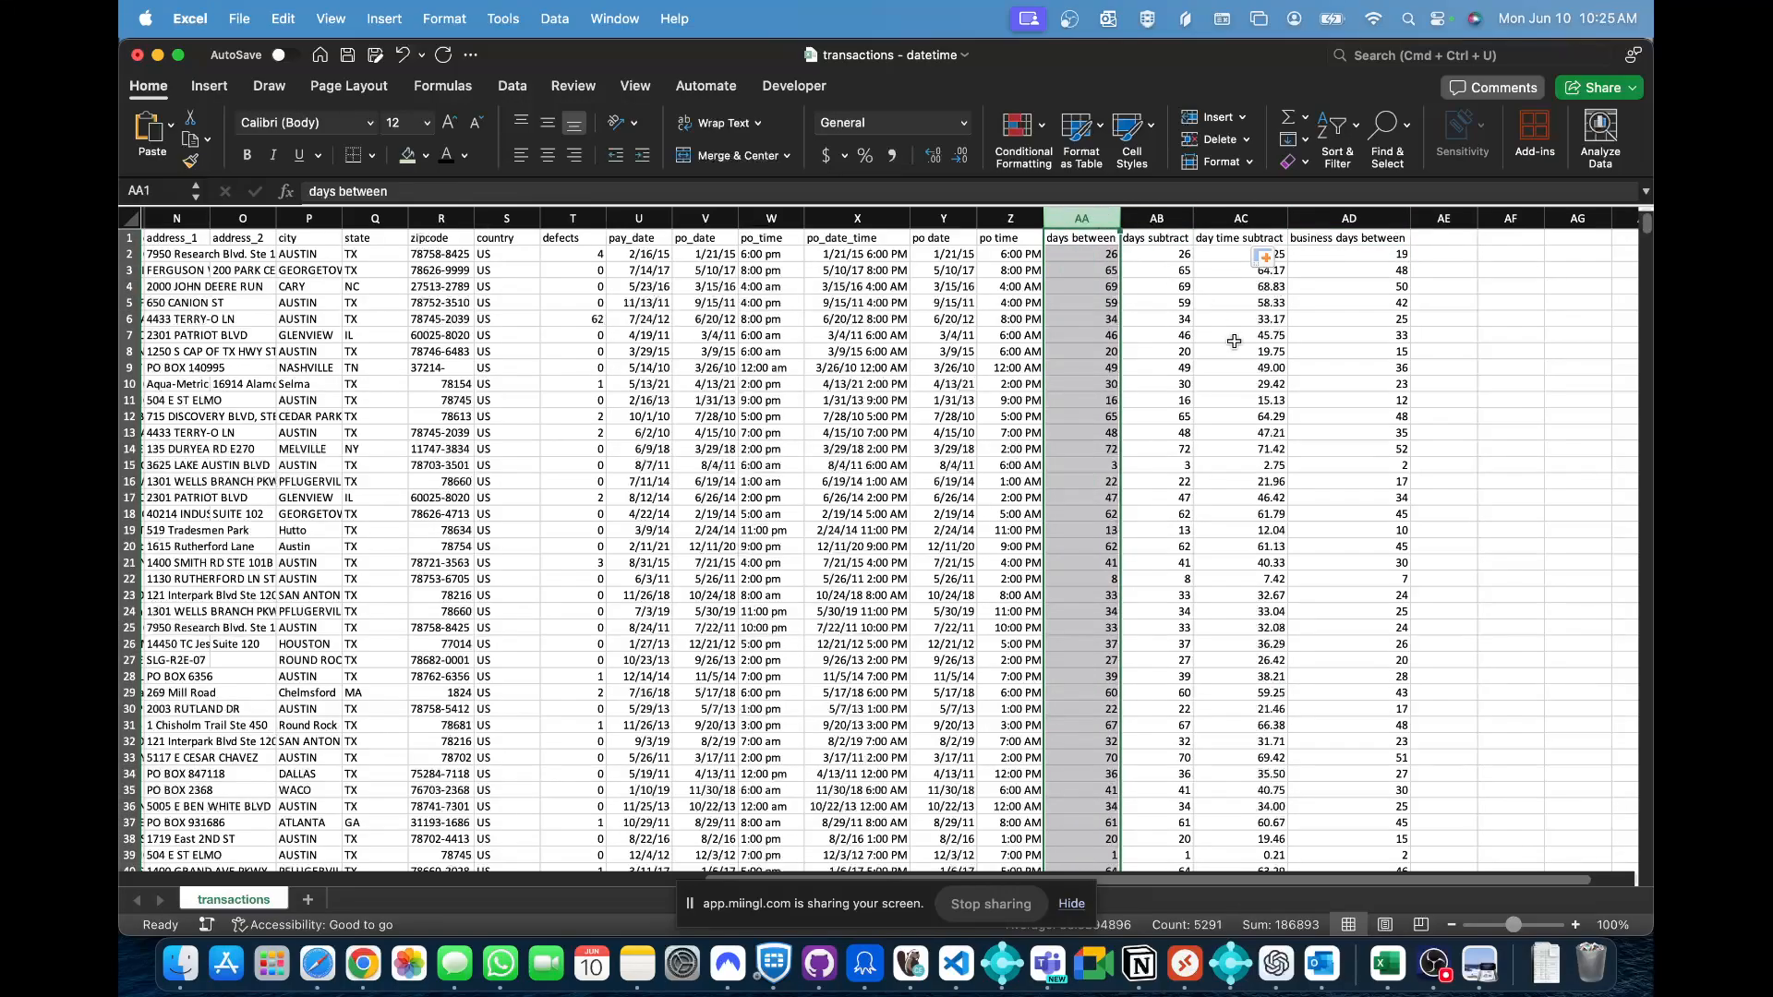
left_click(1434, 255)
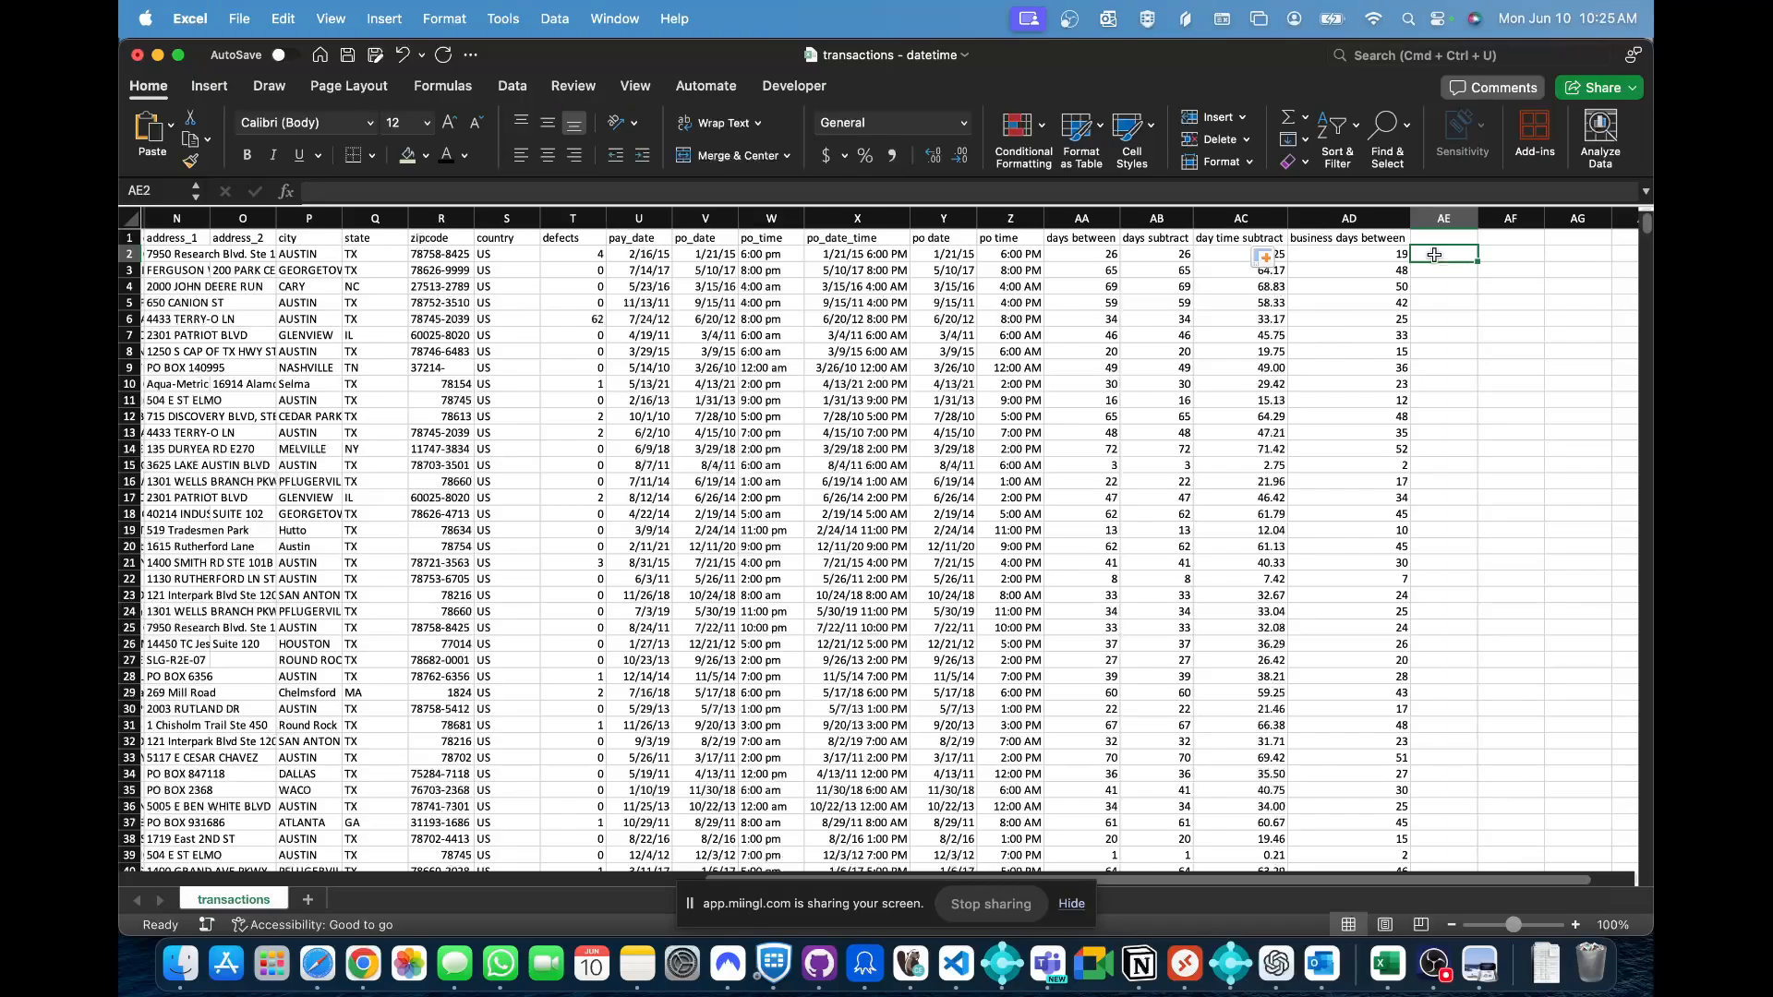
key("Left")
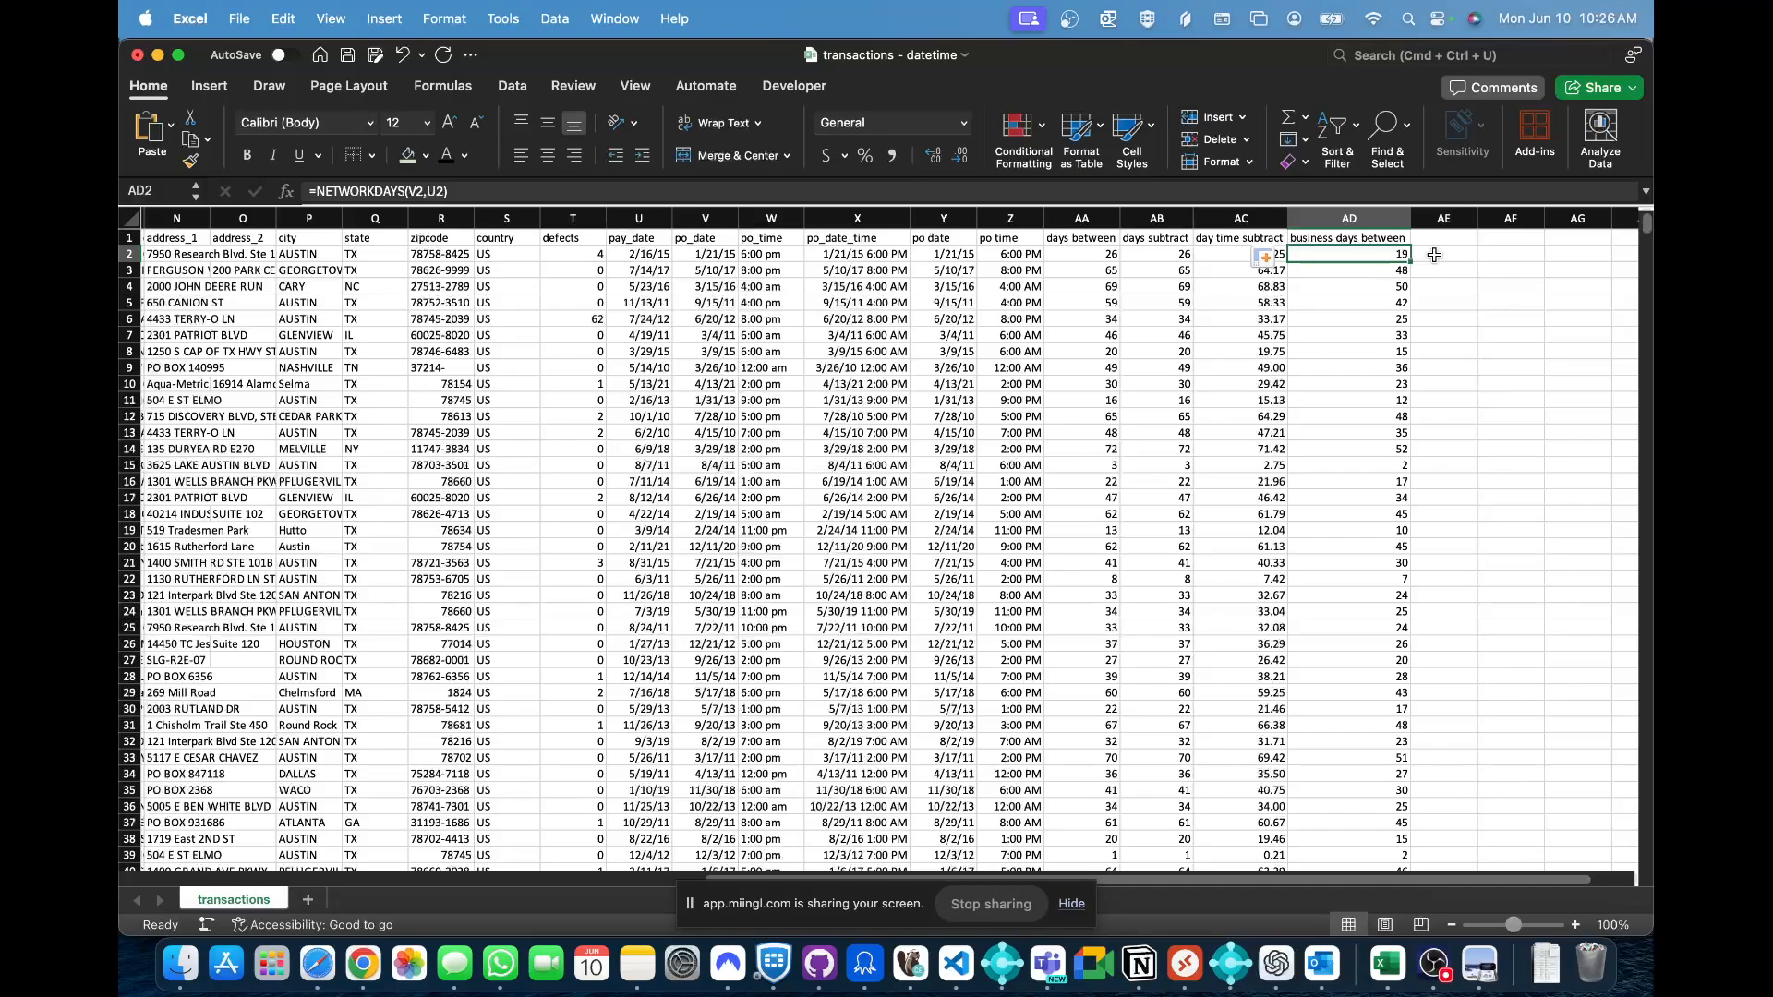
left_click(1434, 255)
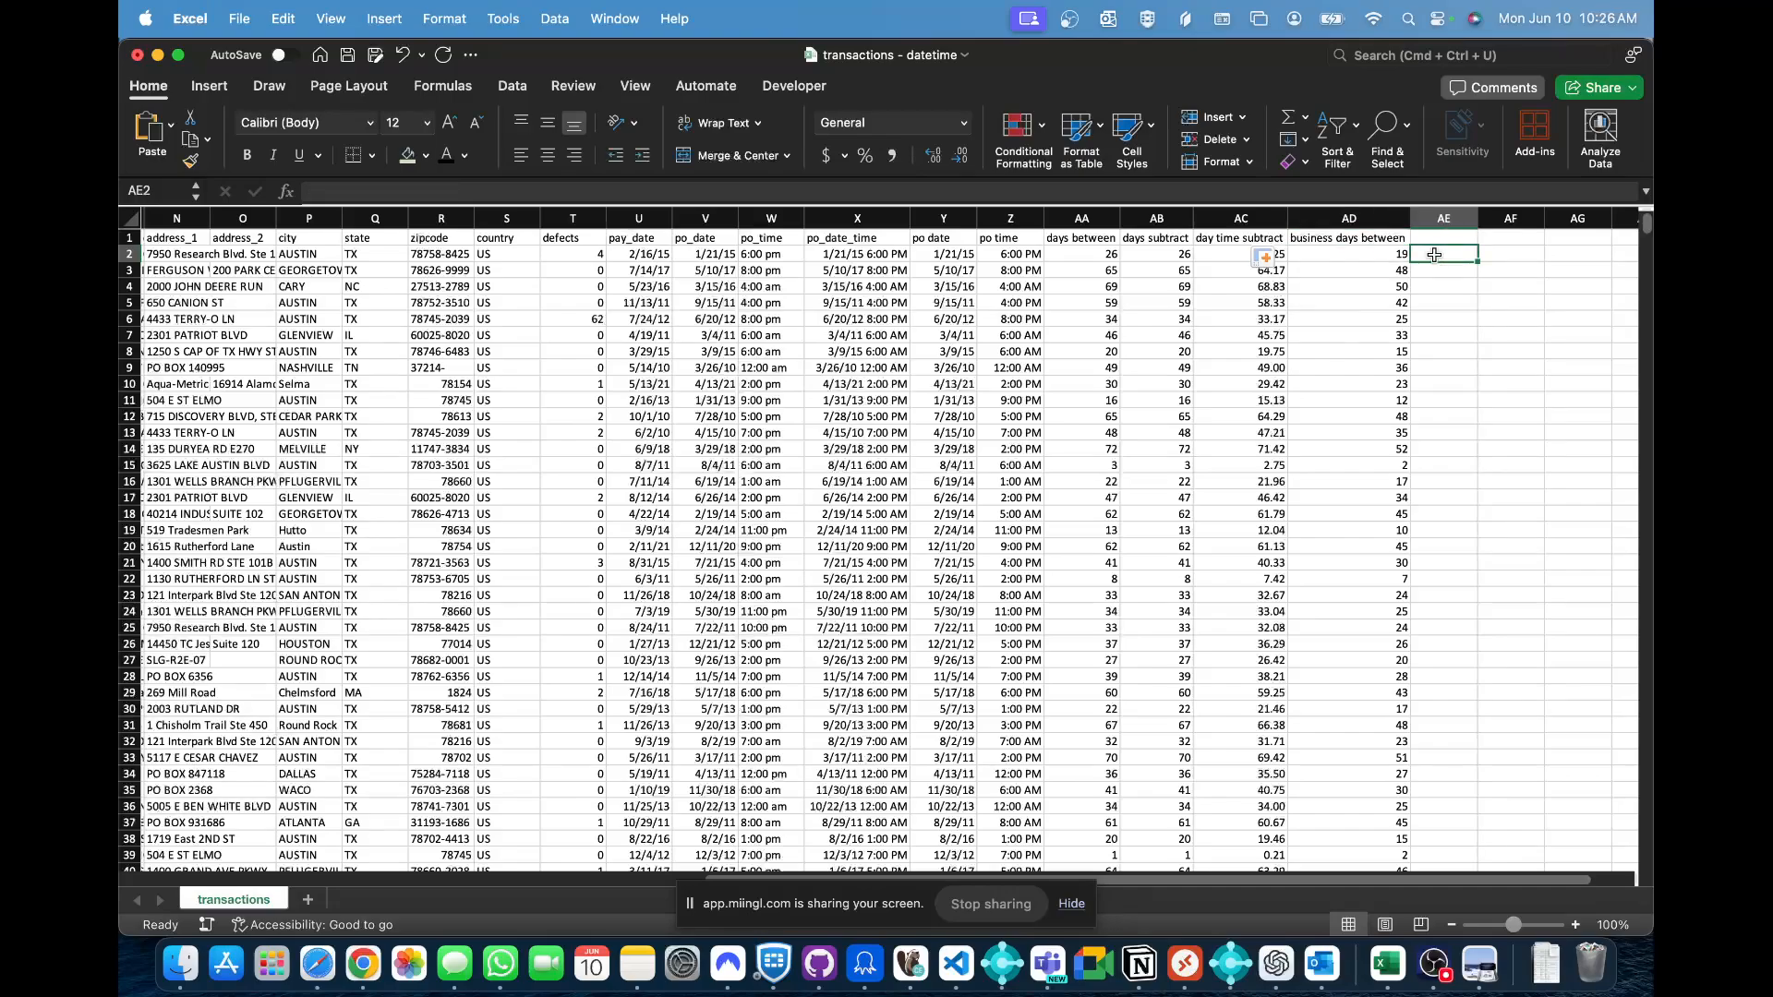
key("Left")
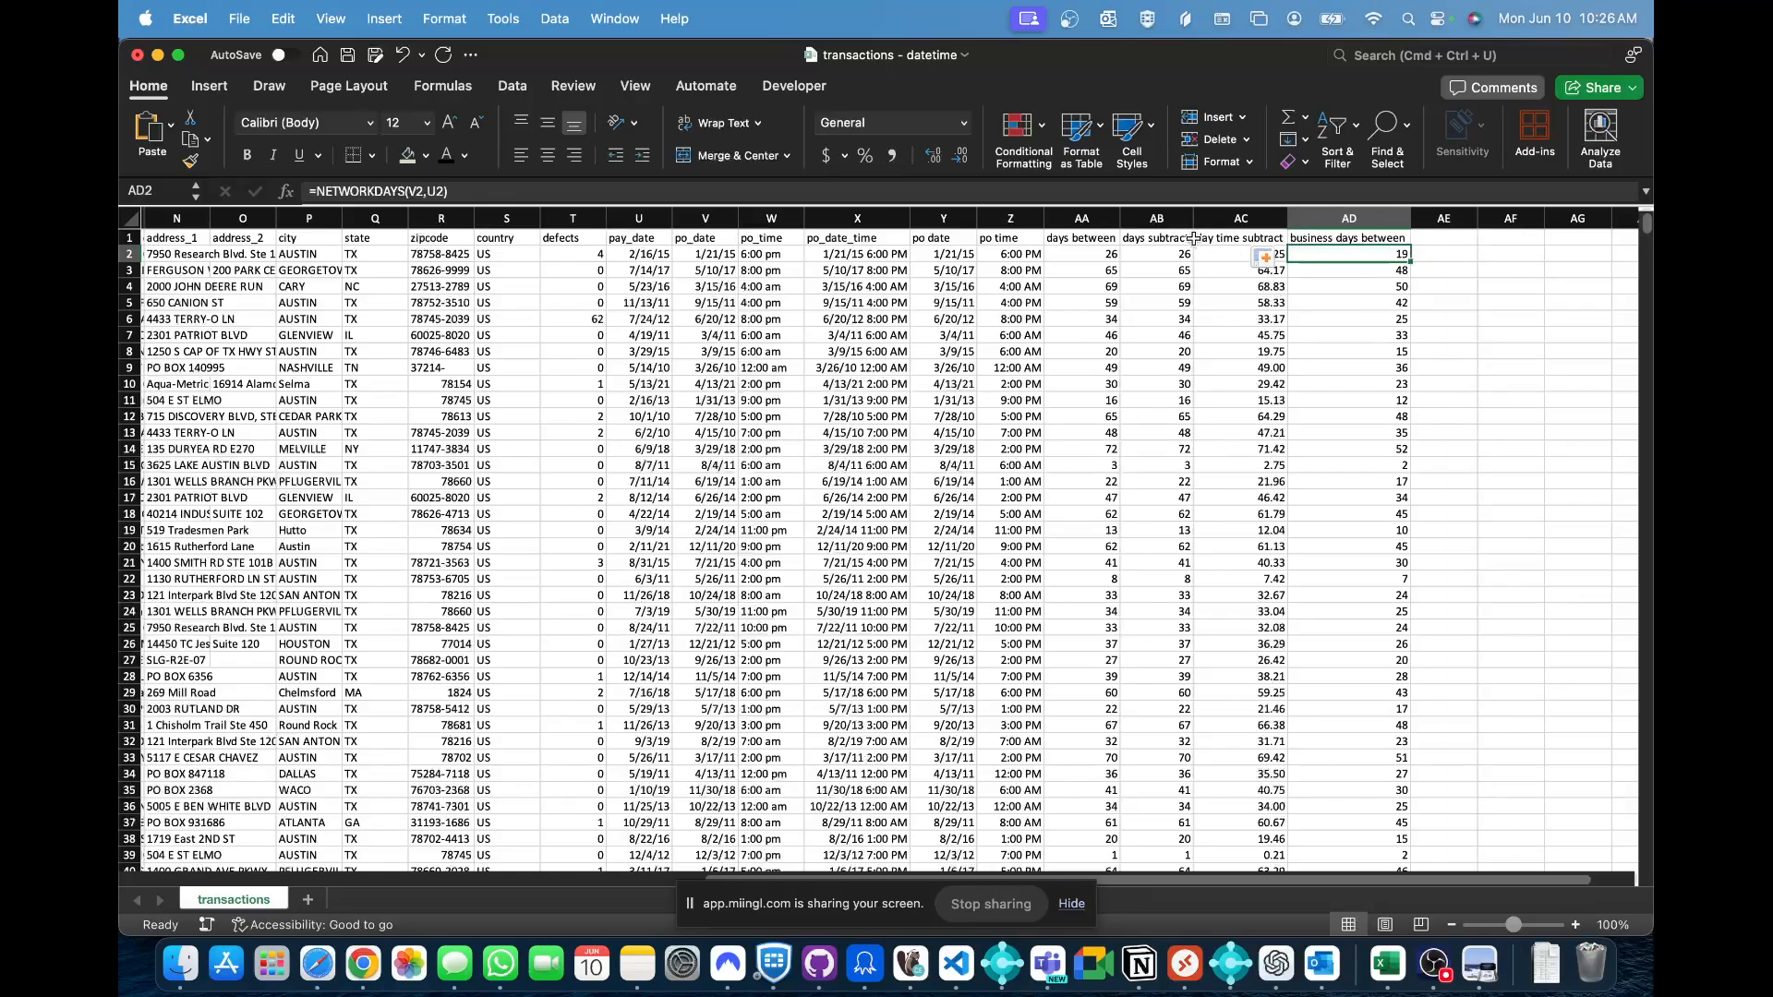
left_click(1111, 252)
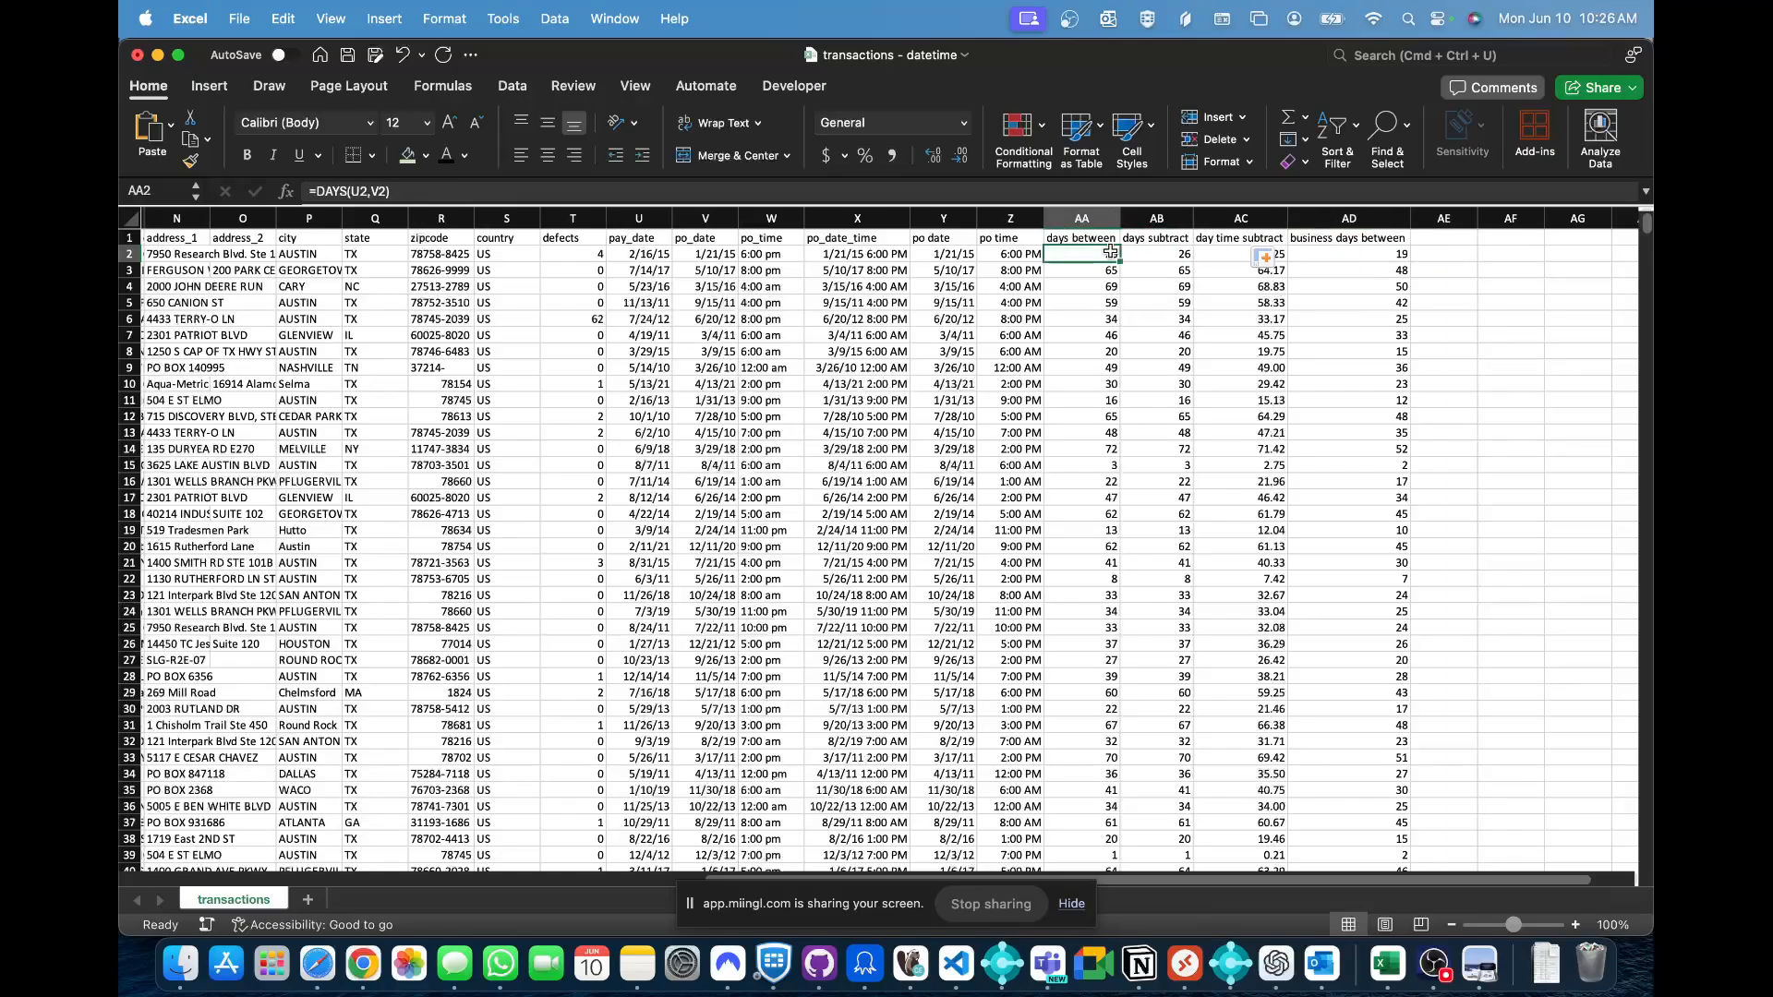
key("Right")
key("Right")
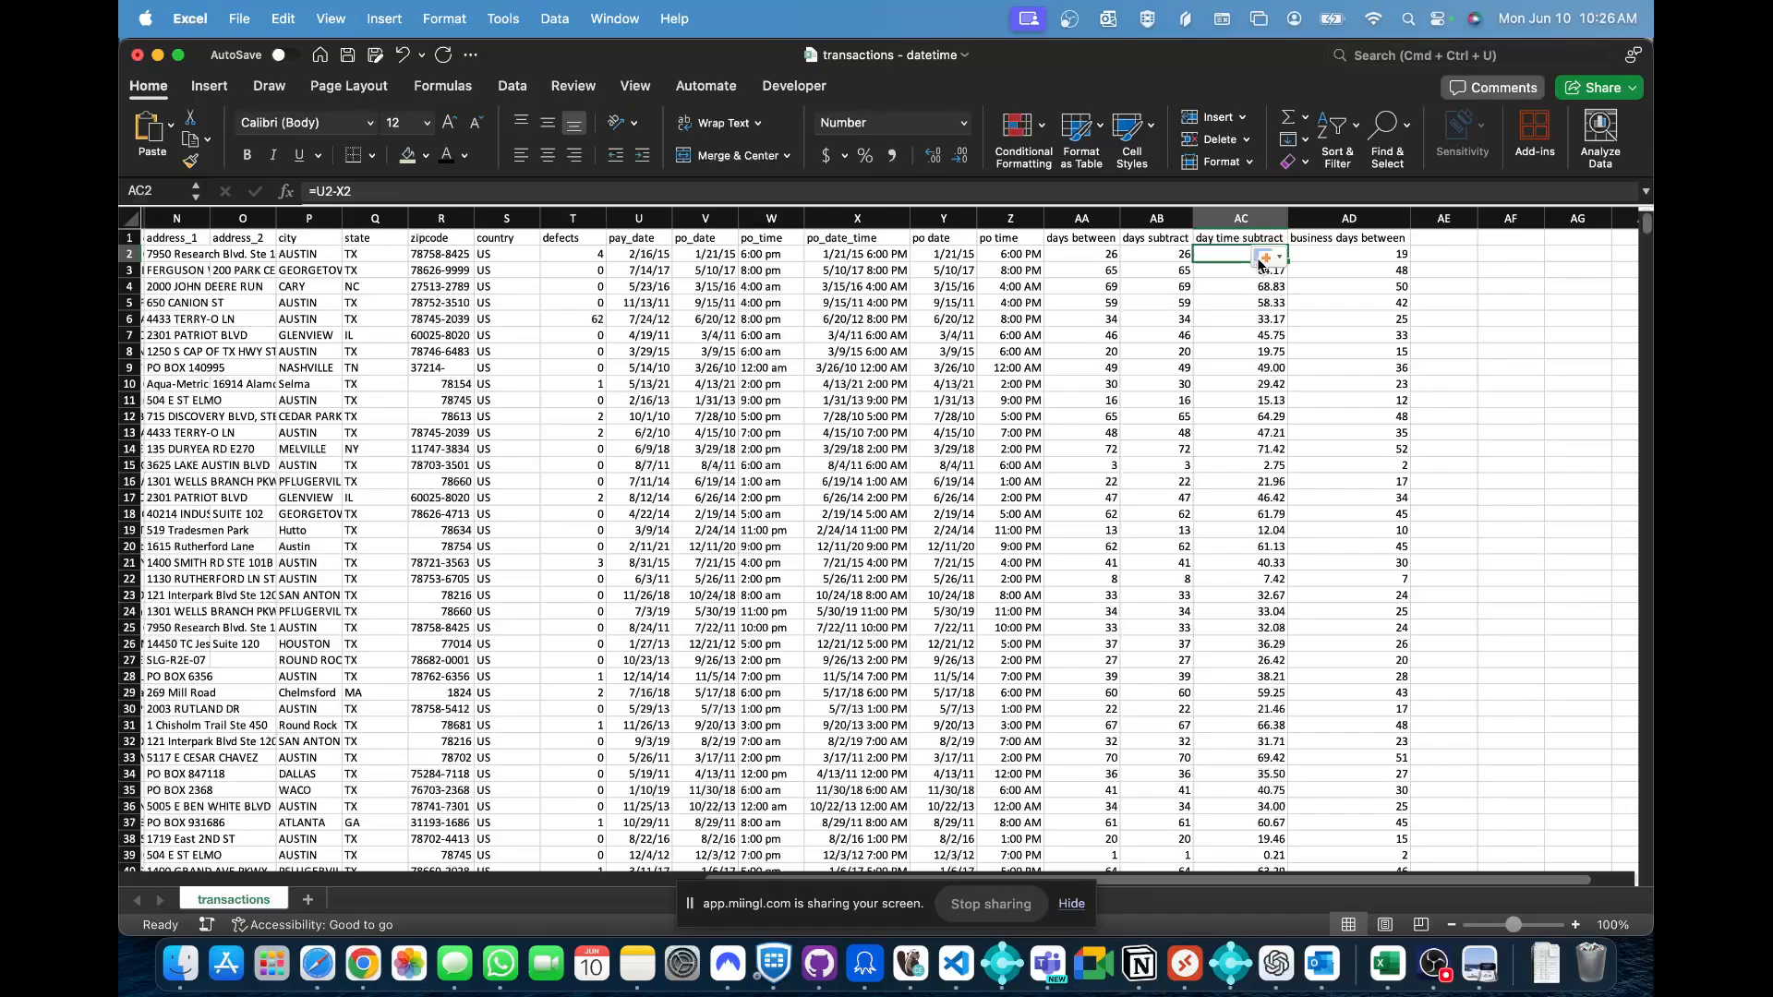
key("Right")
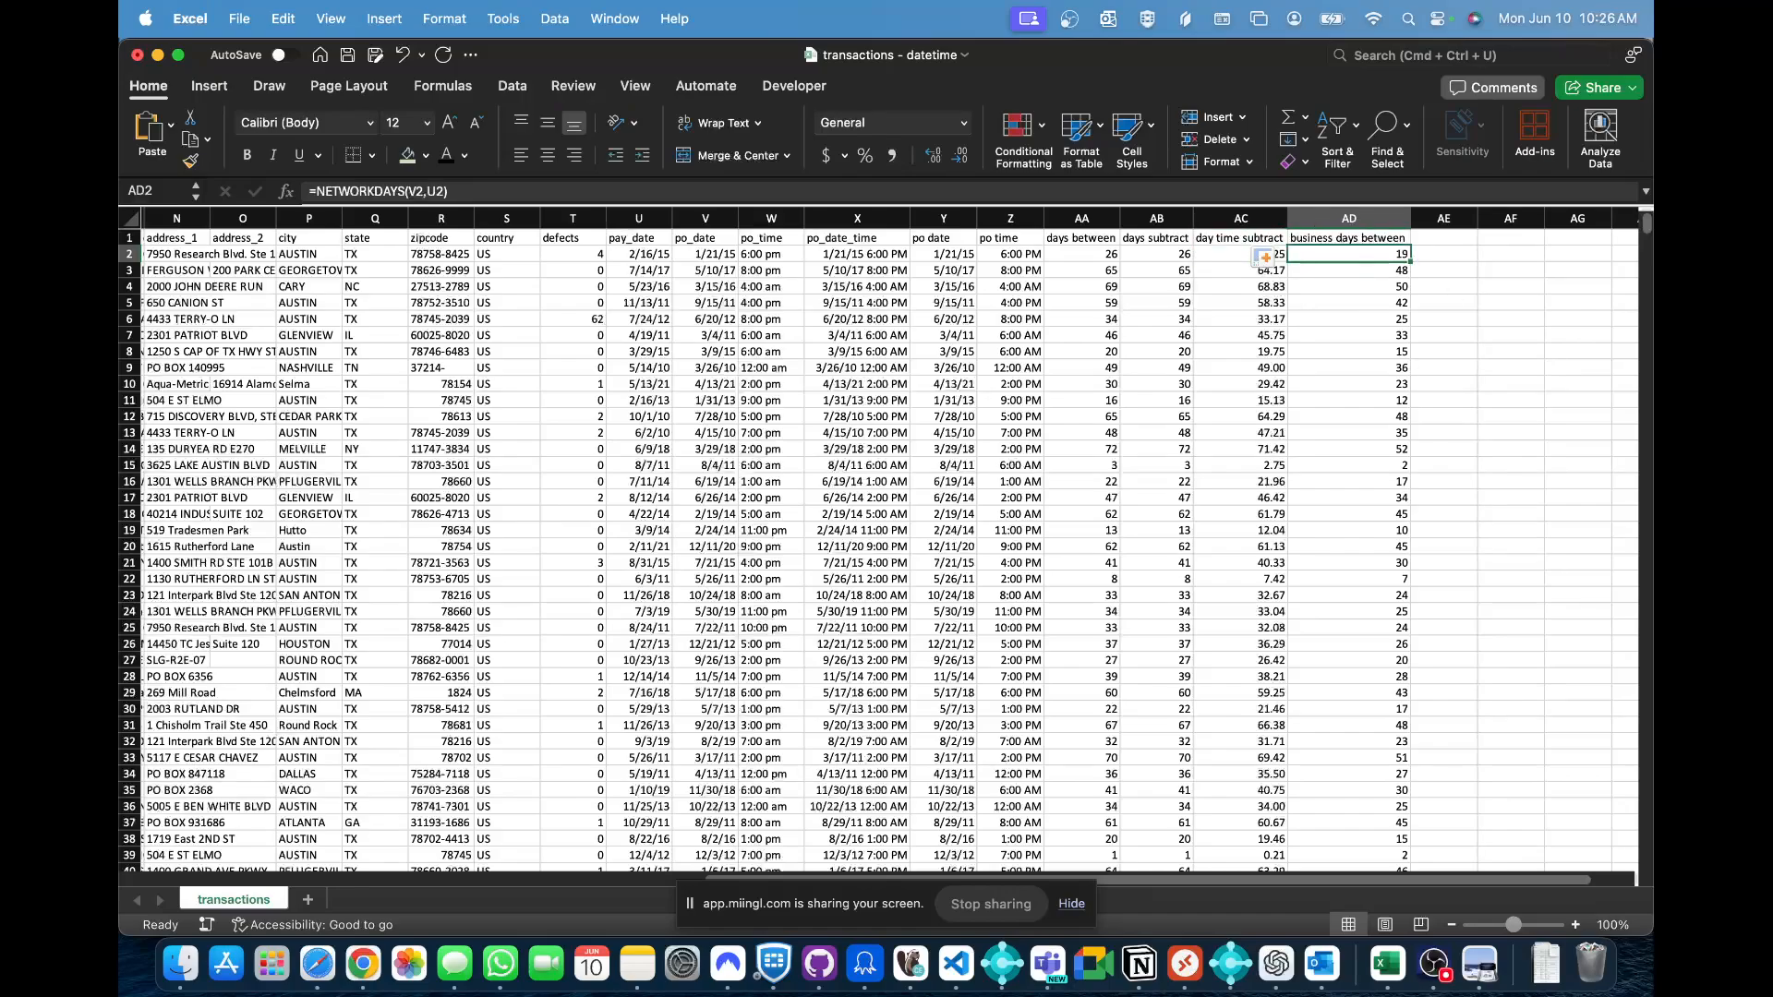
- Switch to Preview, enlarge the "Business days between" screenshot window to examine it, and return to the Excel workbook
key("super+Tab")
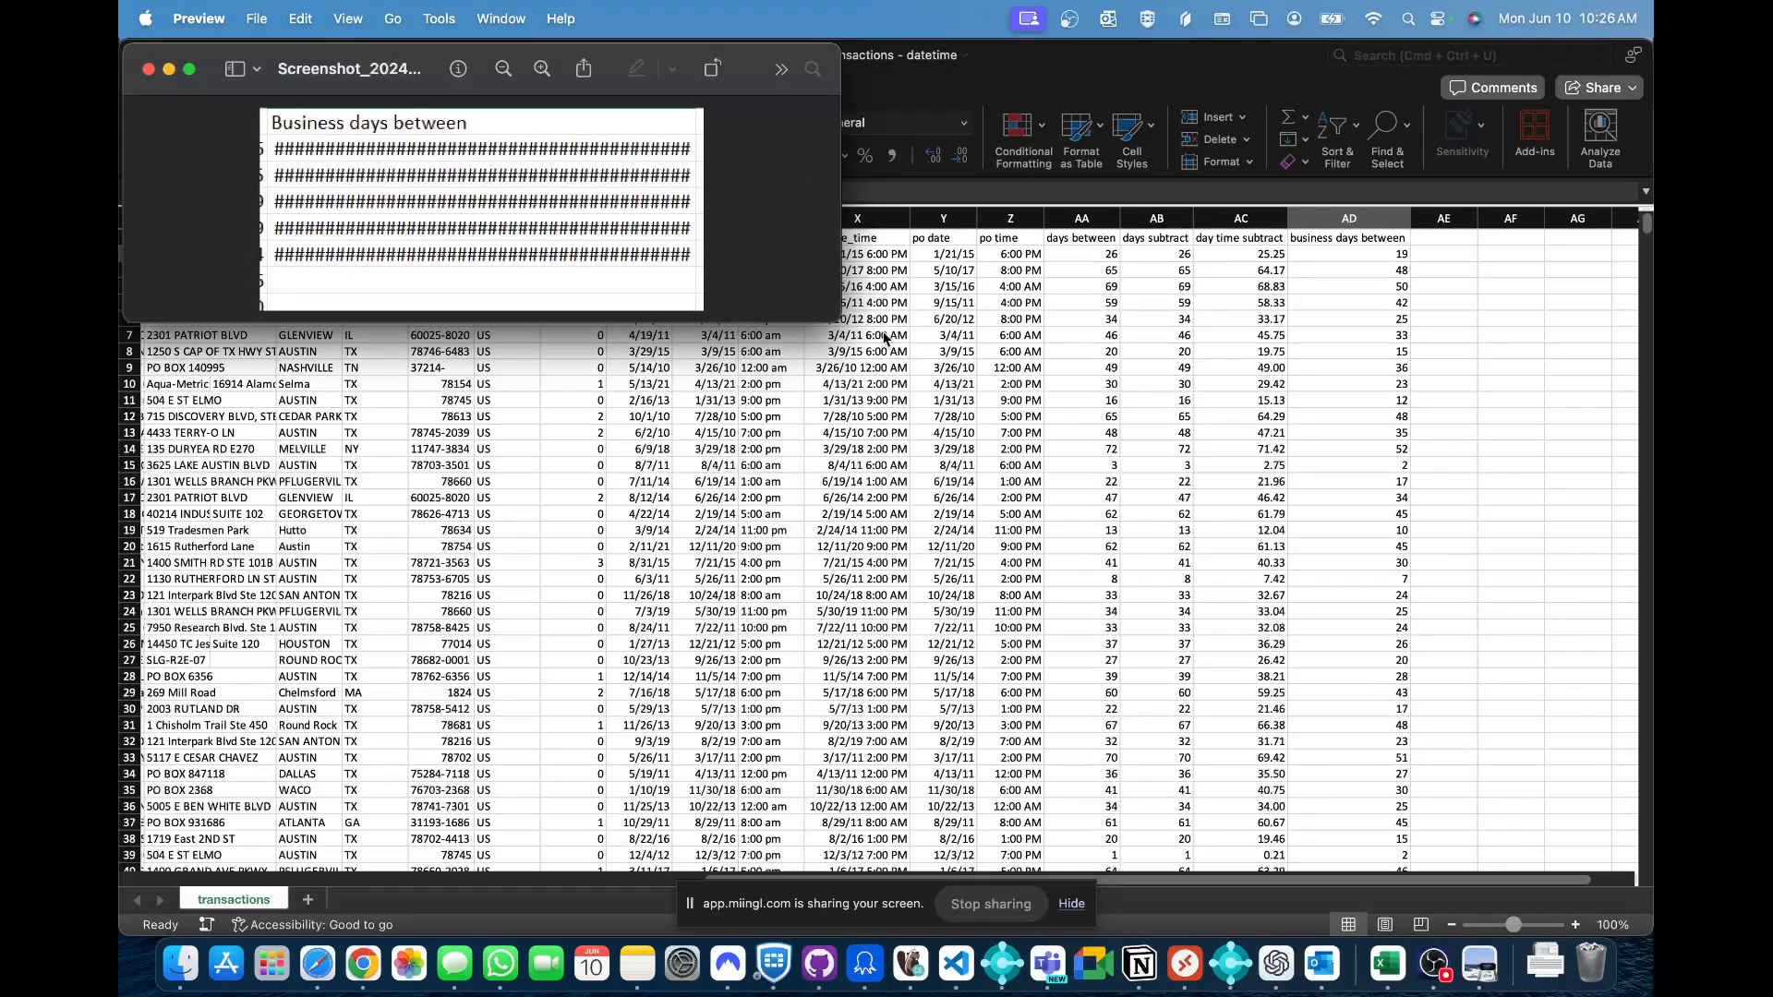
left_click_drag(840, 320, 1038, 461)
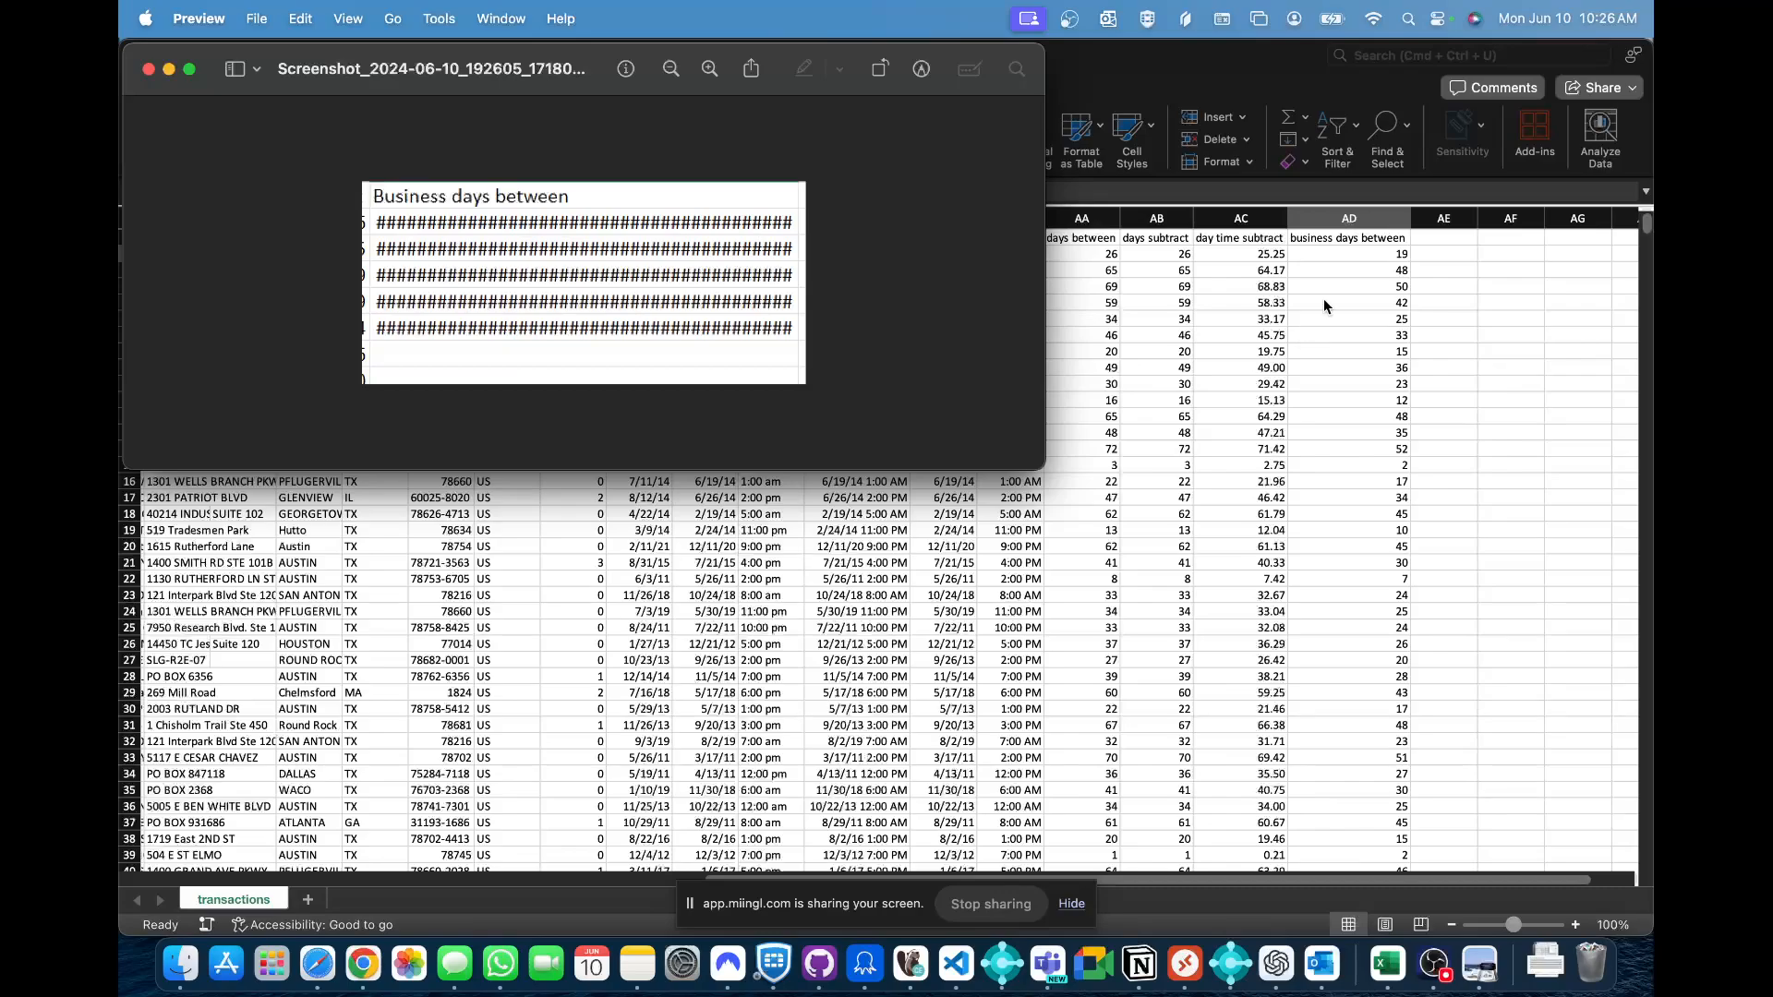
left_click(1348, 278)
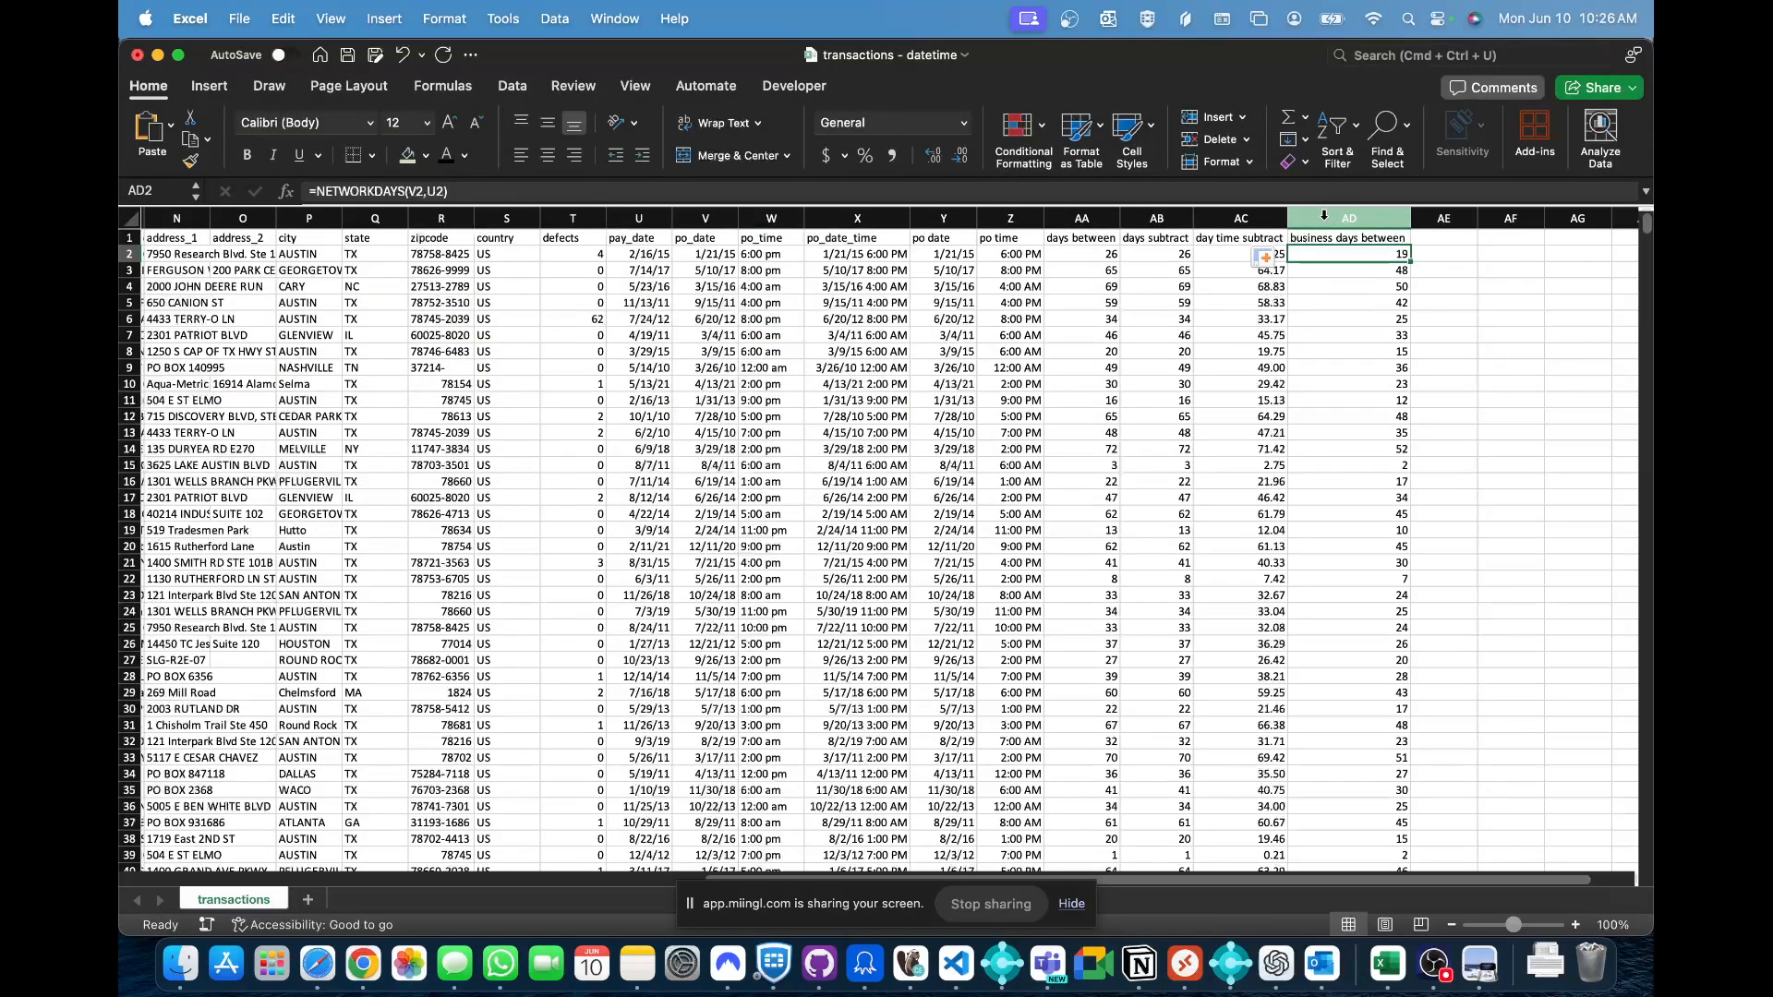
- Try the Number format on column AD and set it back to General
left_click(1323, 218)
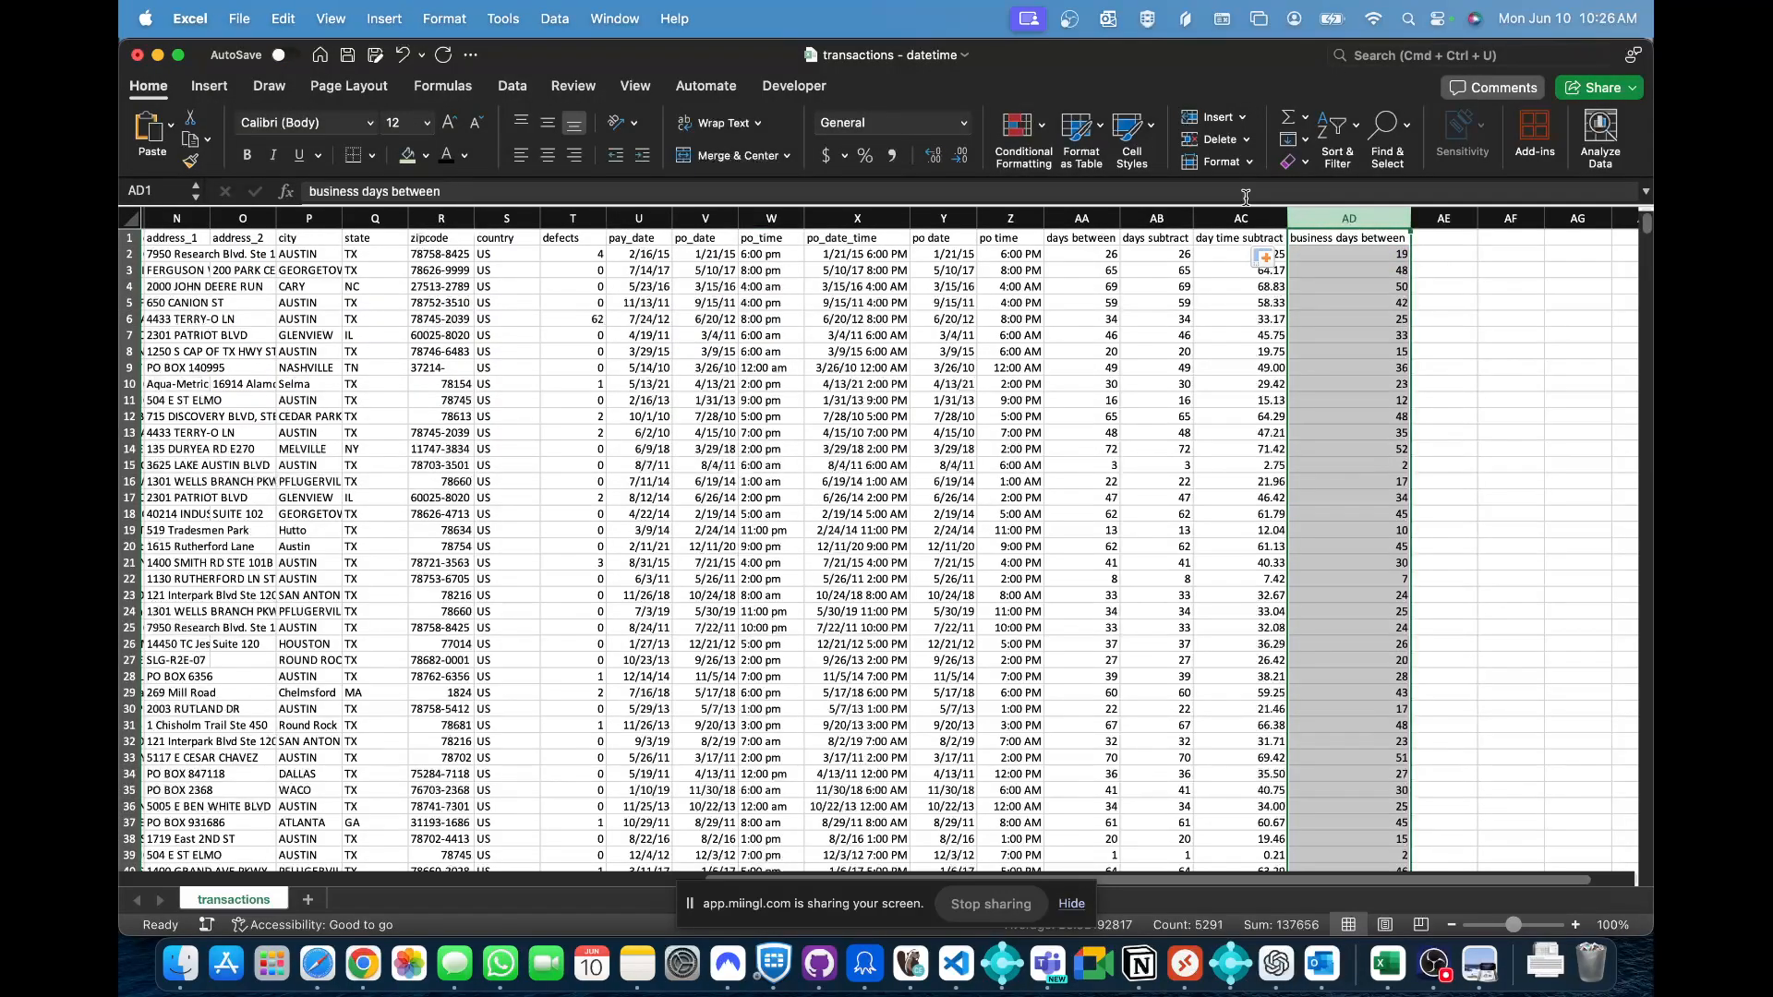
left_click(963, 127)
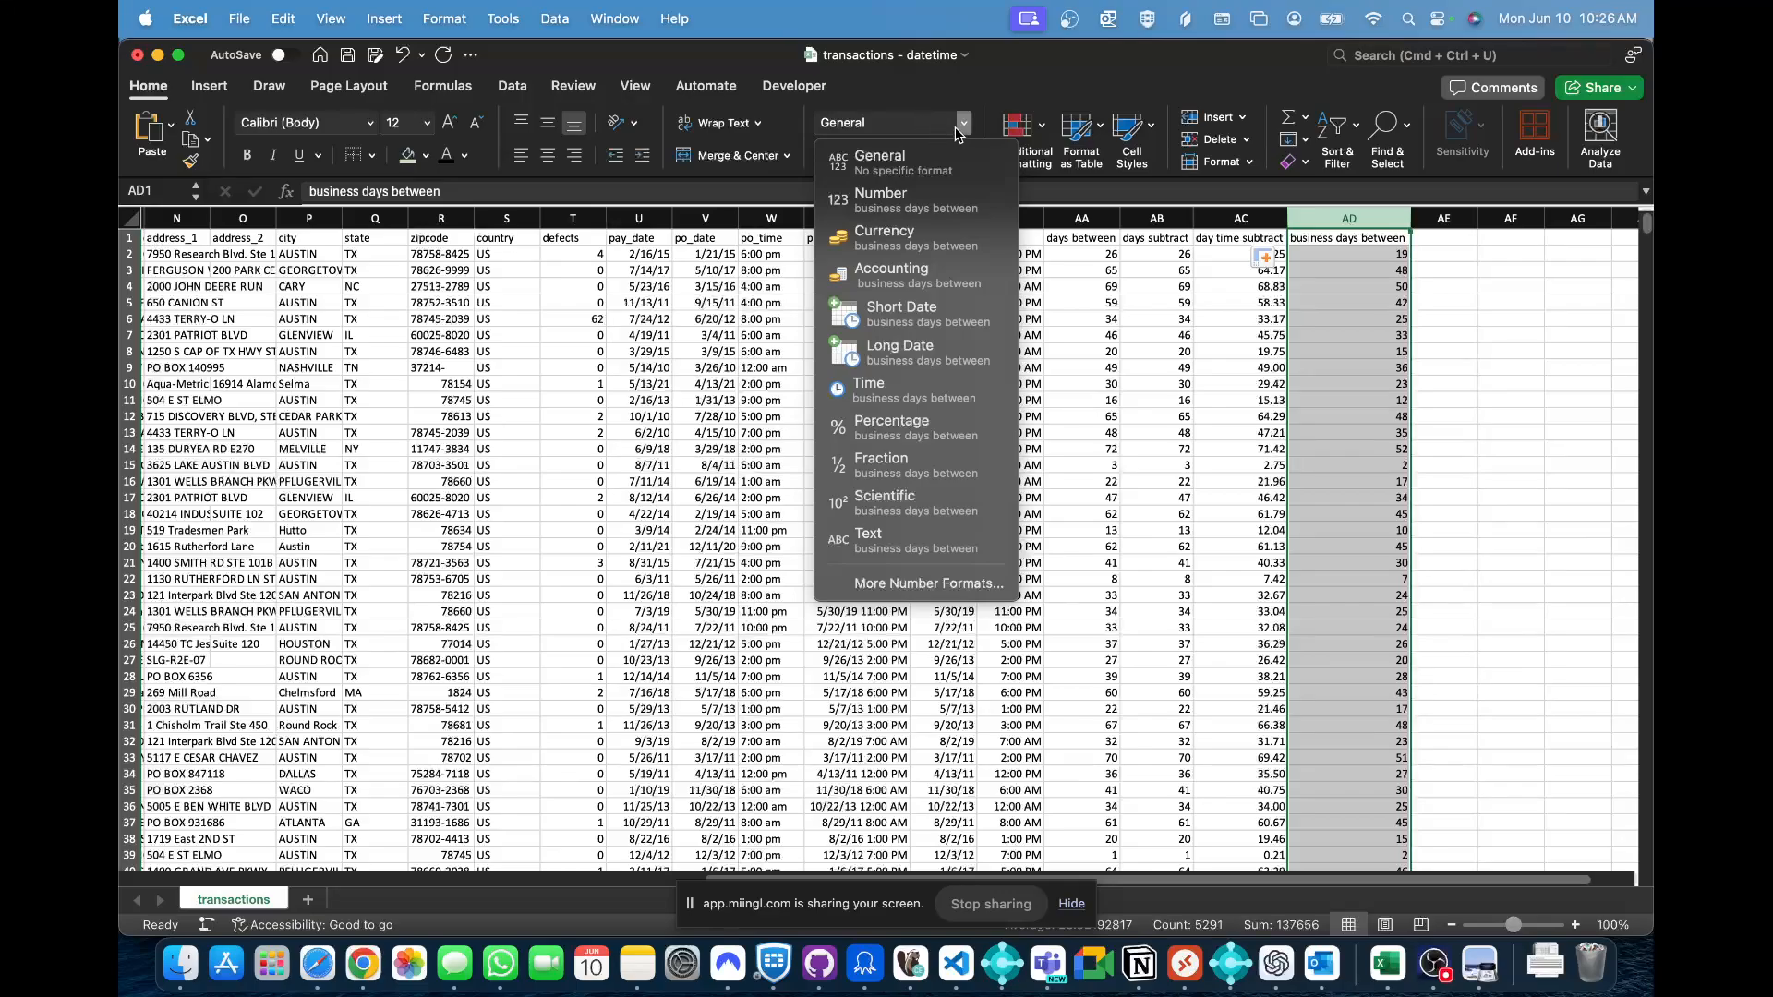
left_click(910, 201)
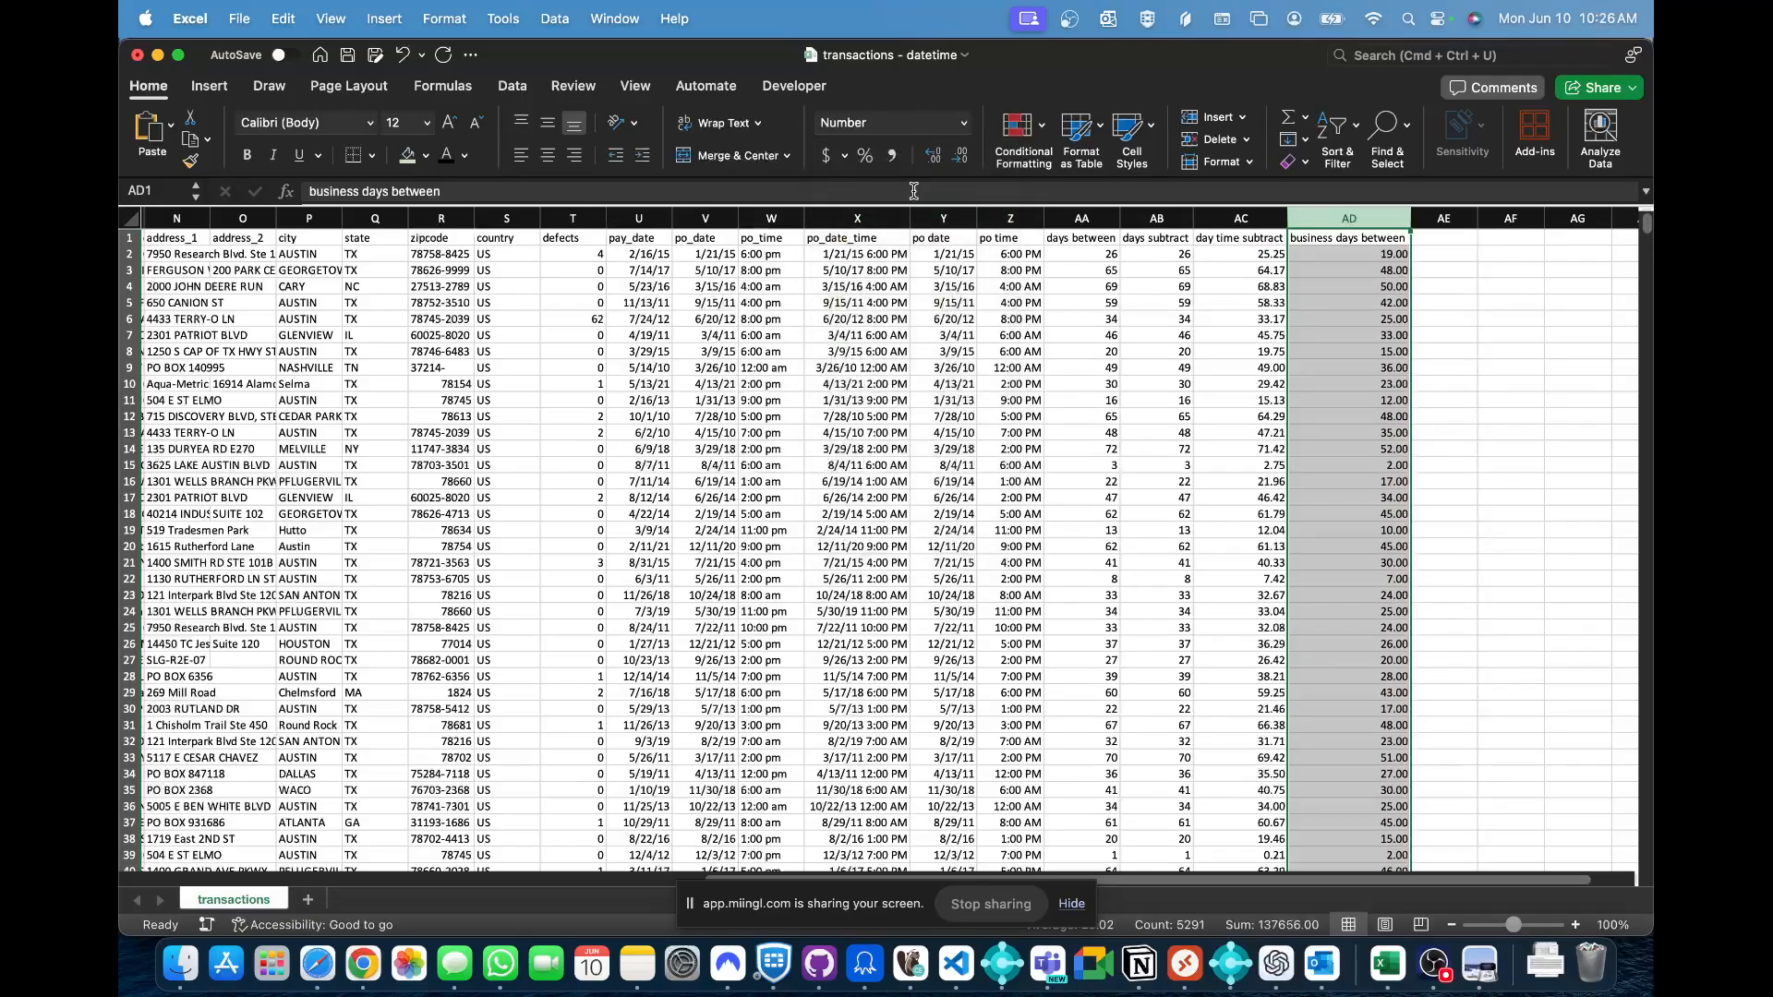
left_click(963, 122)
left_click(935, 167)
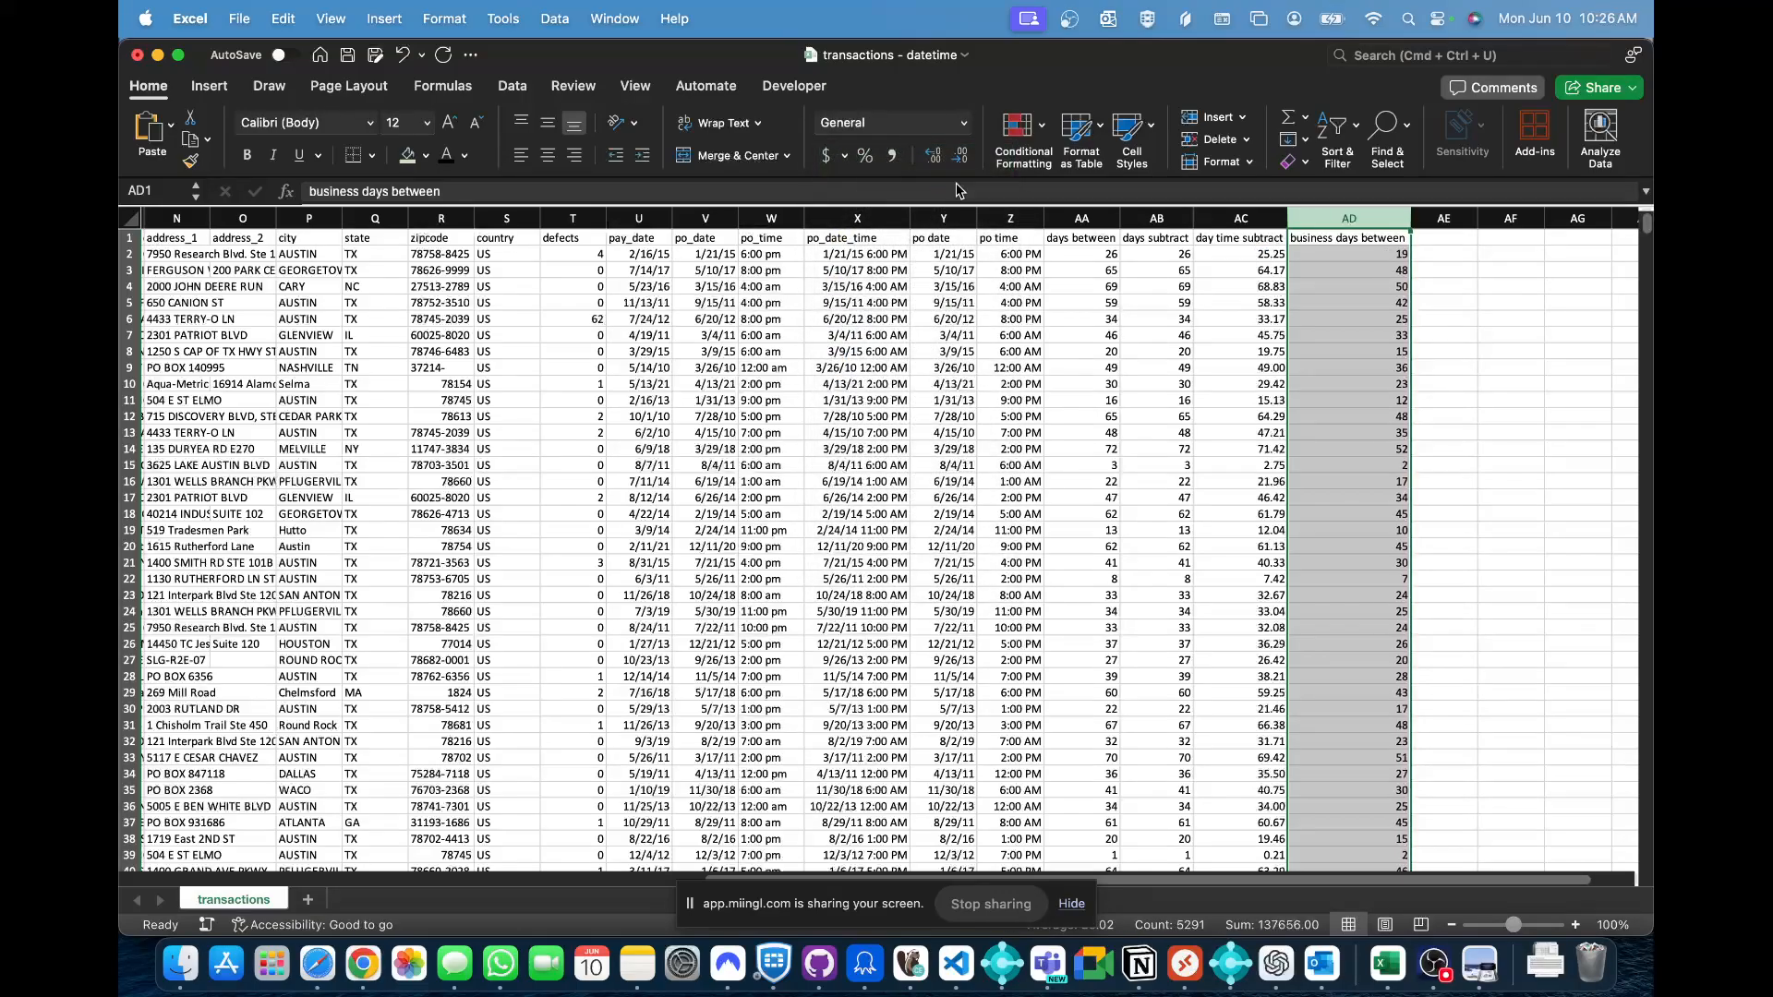
left_click(1335, 254)
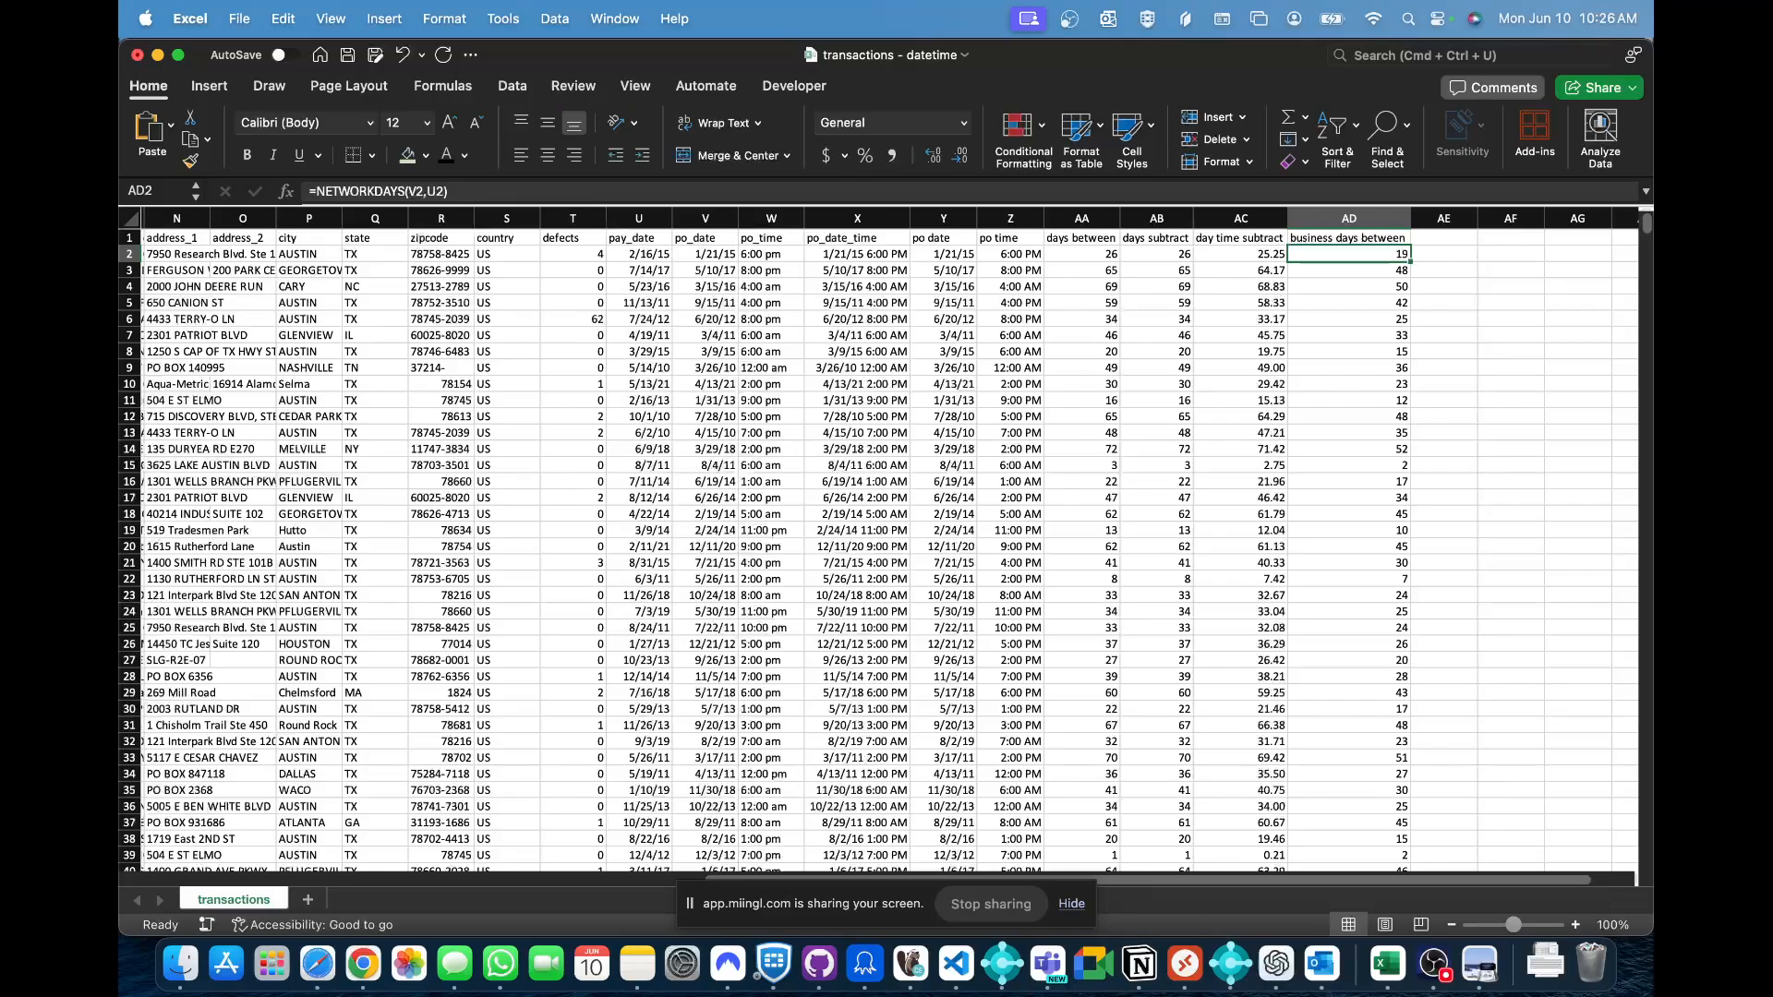
- View the screenshot in Preview again and apply the General format to column AD in the Excel workbook
left_click(1477, 965)
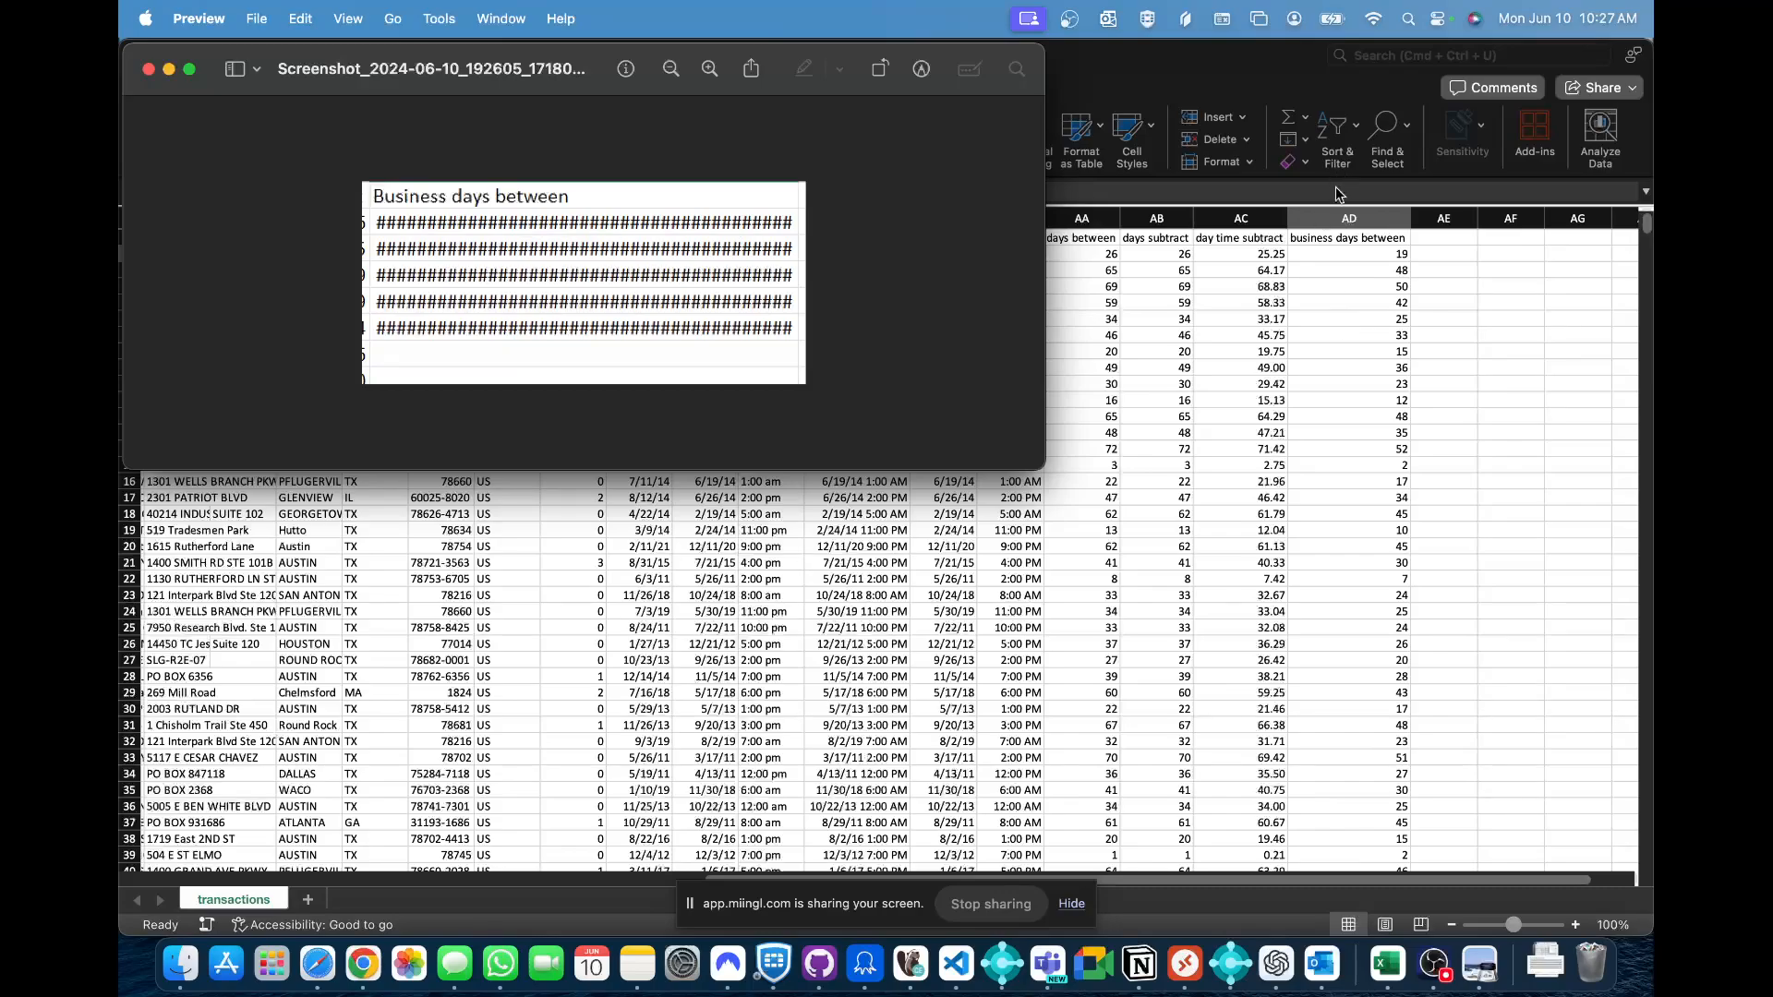
left_click(1343, 218)
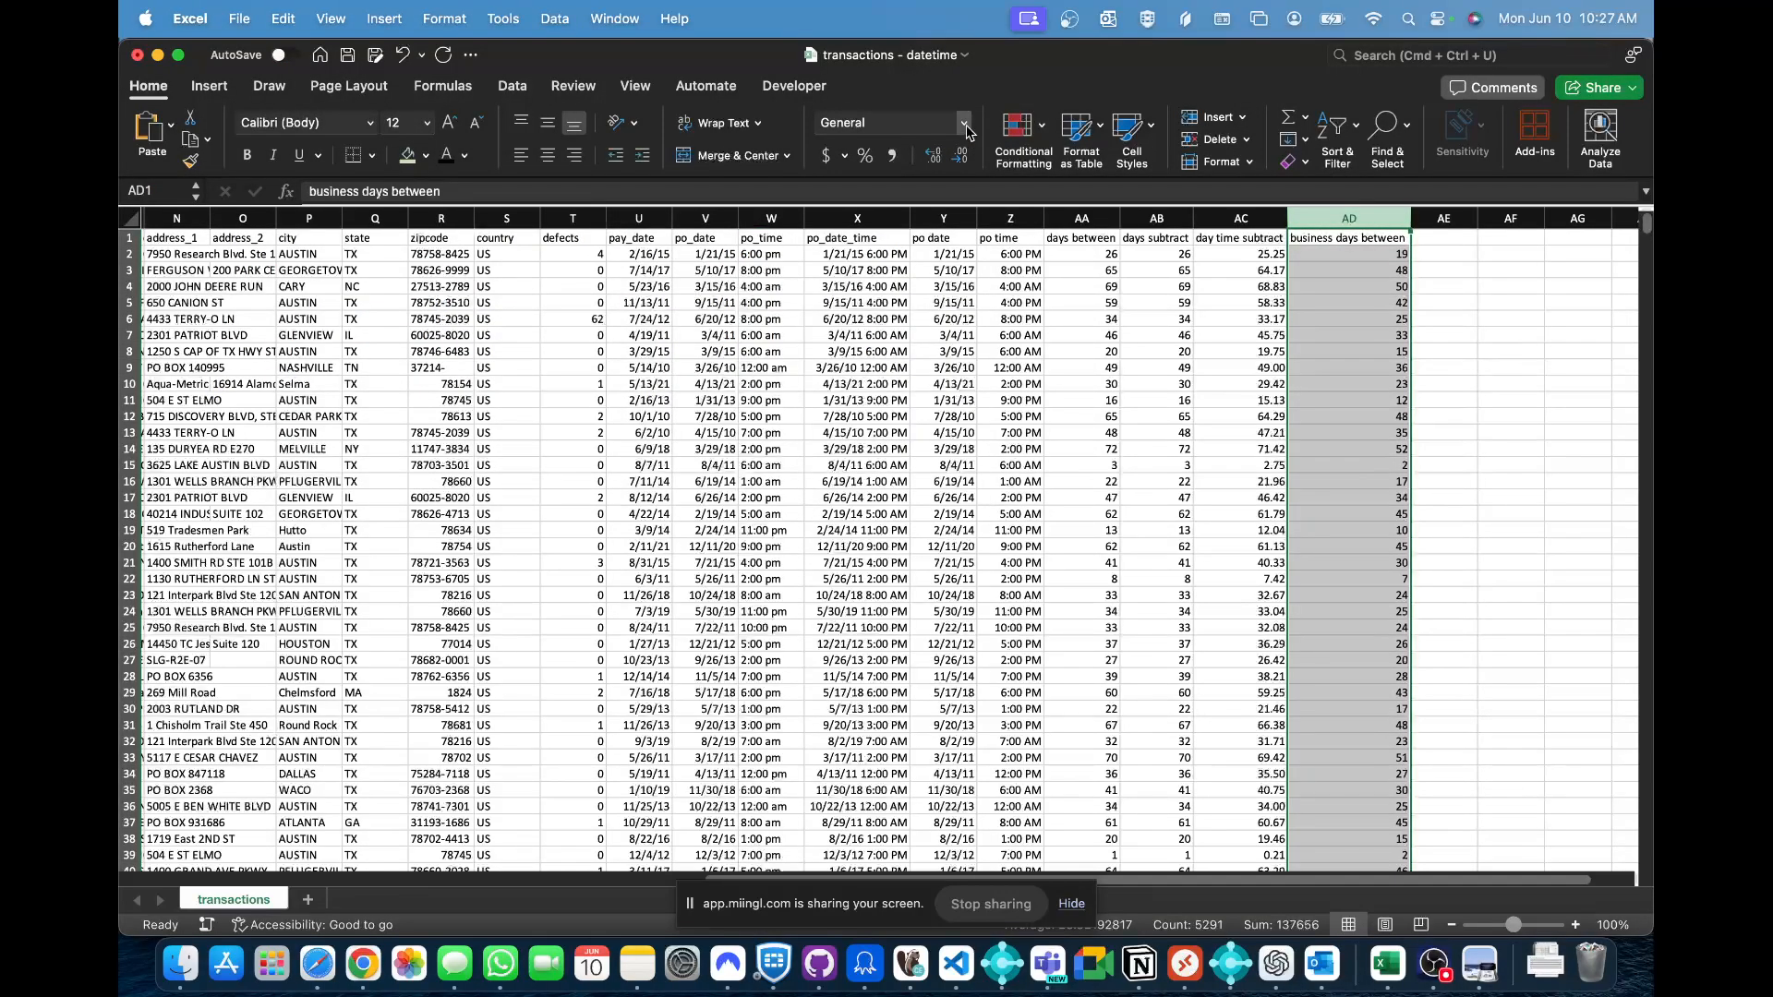
left_click(963, 123)
left_click(923, 173)
- Step through the results in row 2 from "days between" to "business days between" to recheck their formulas
left_click(1090, 259)
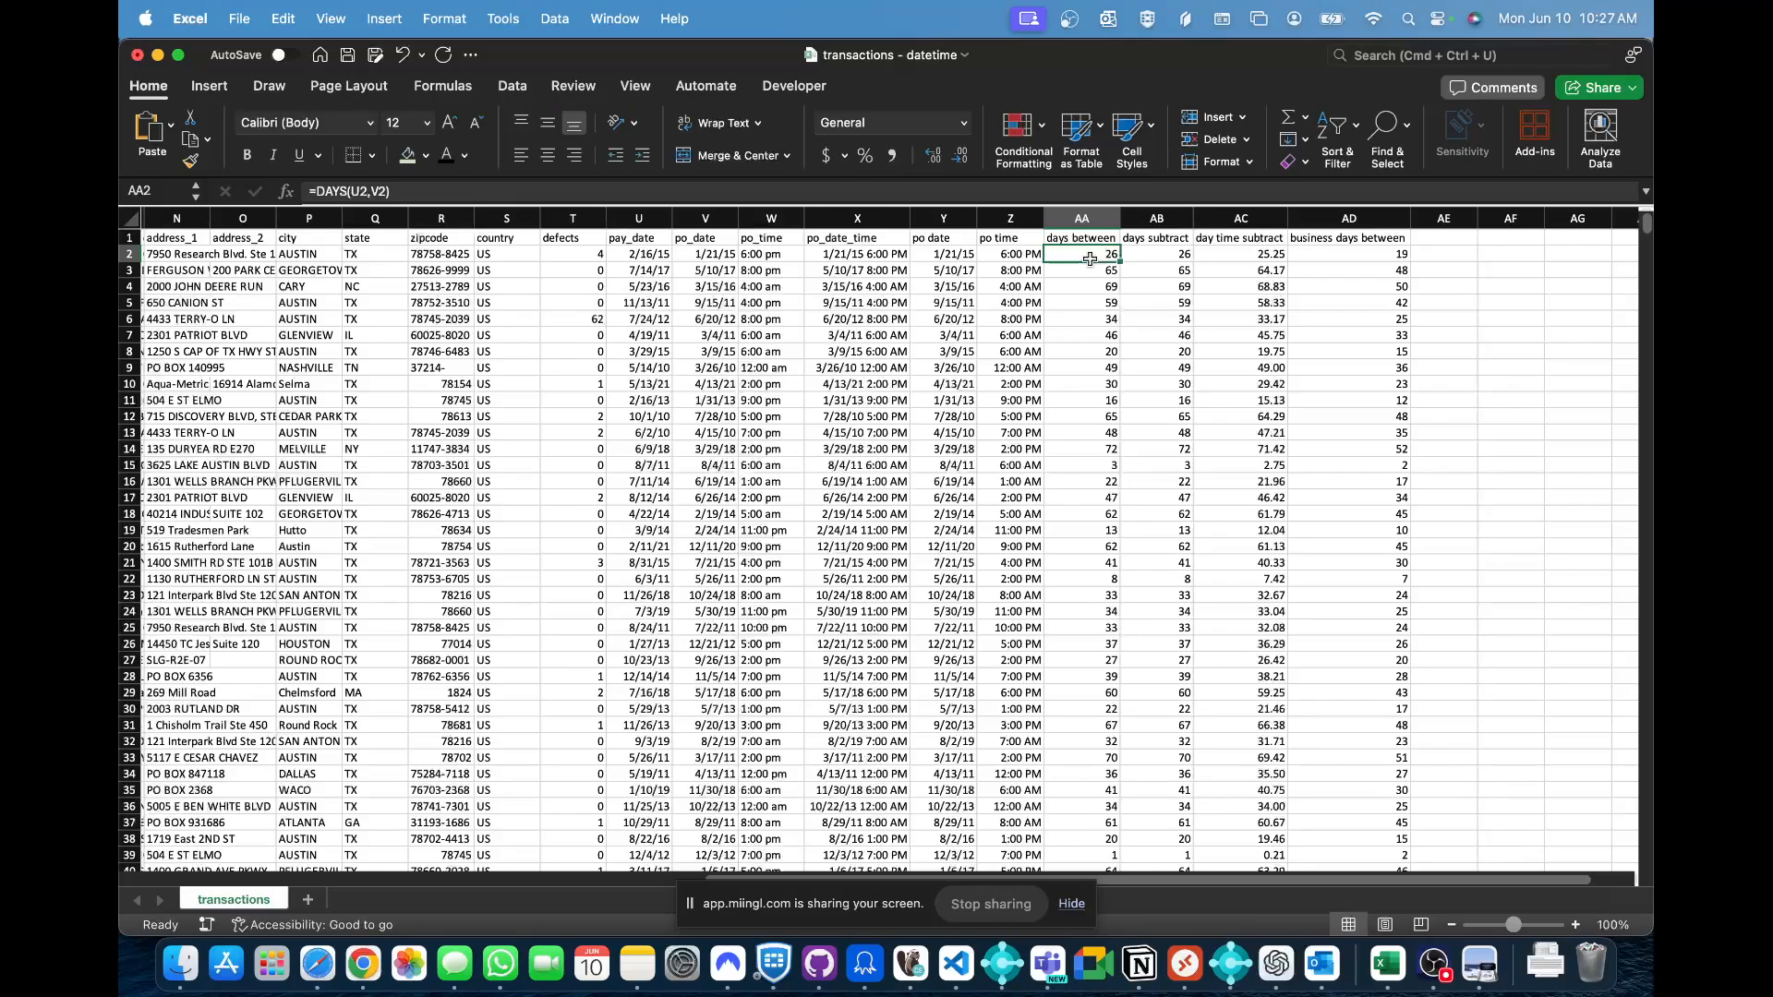
key("Right")
key("Right")
key("Right")
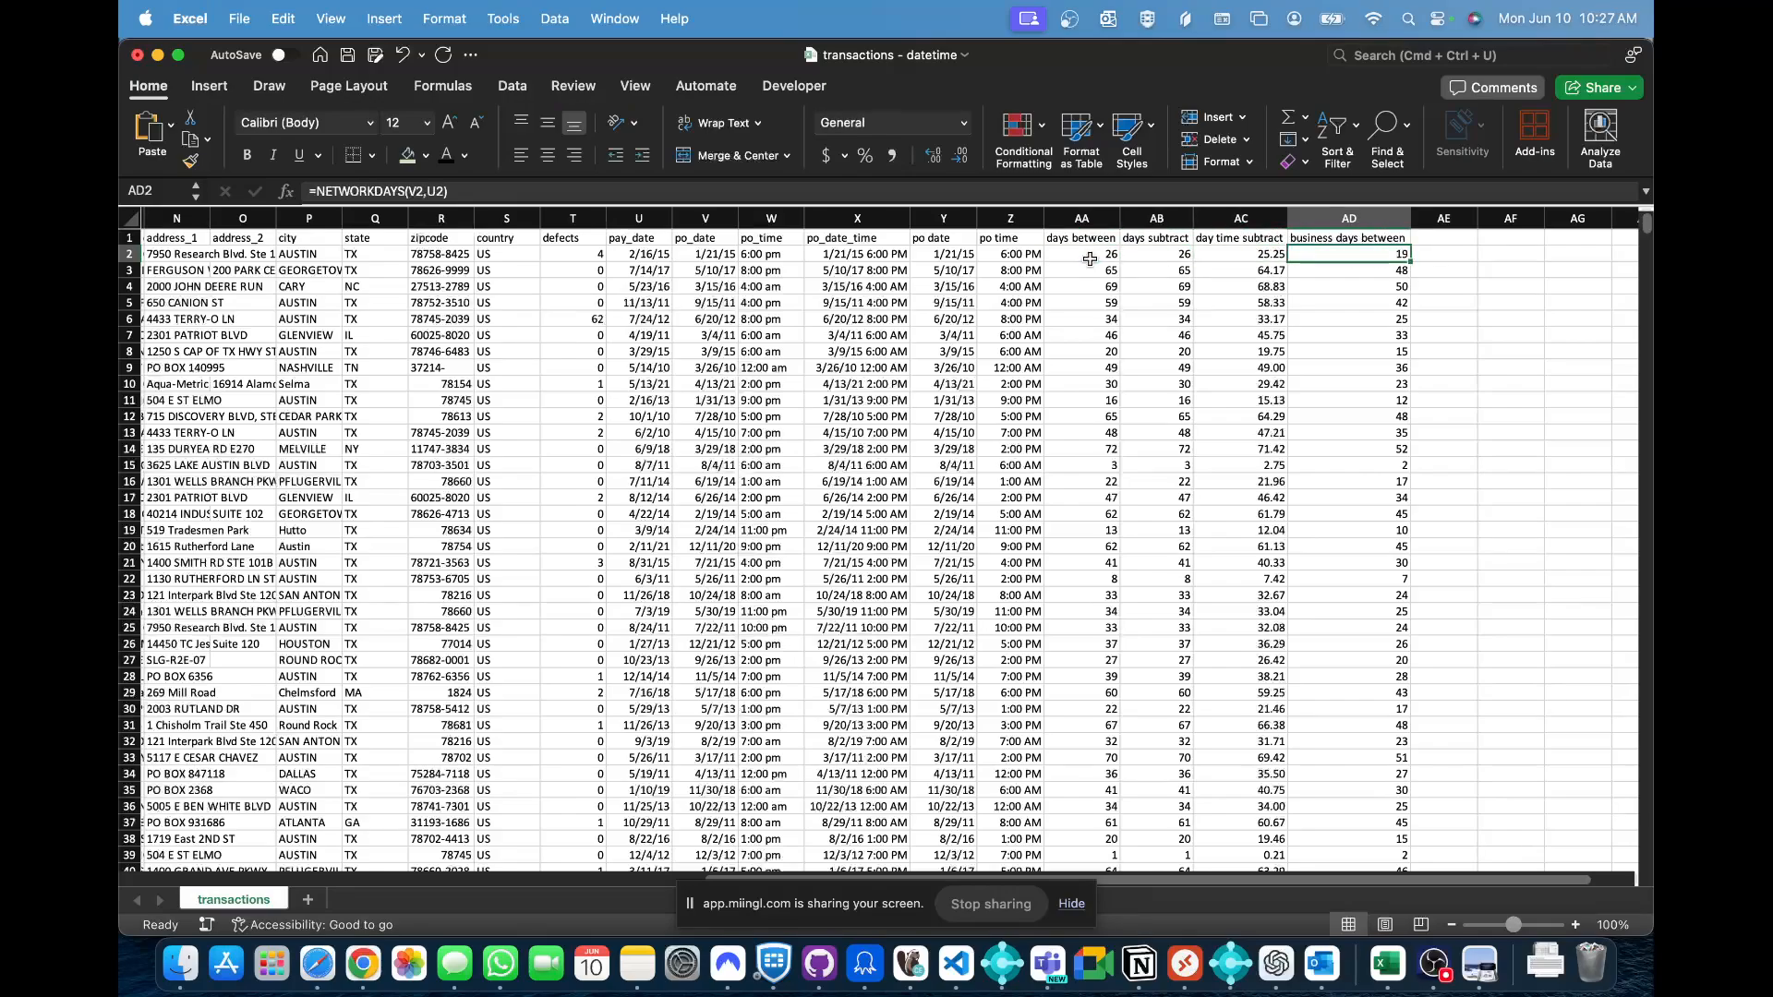
key("super+Tab")
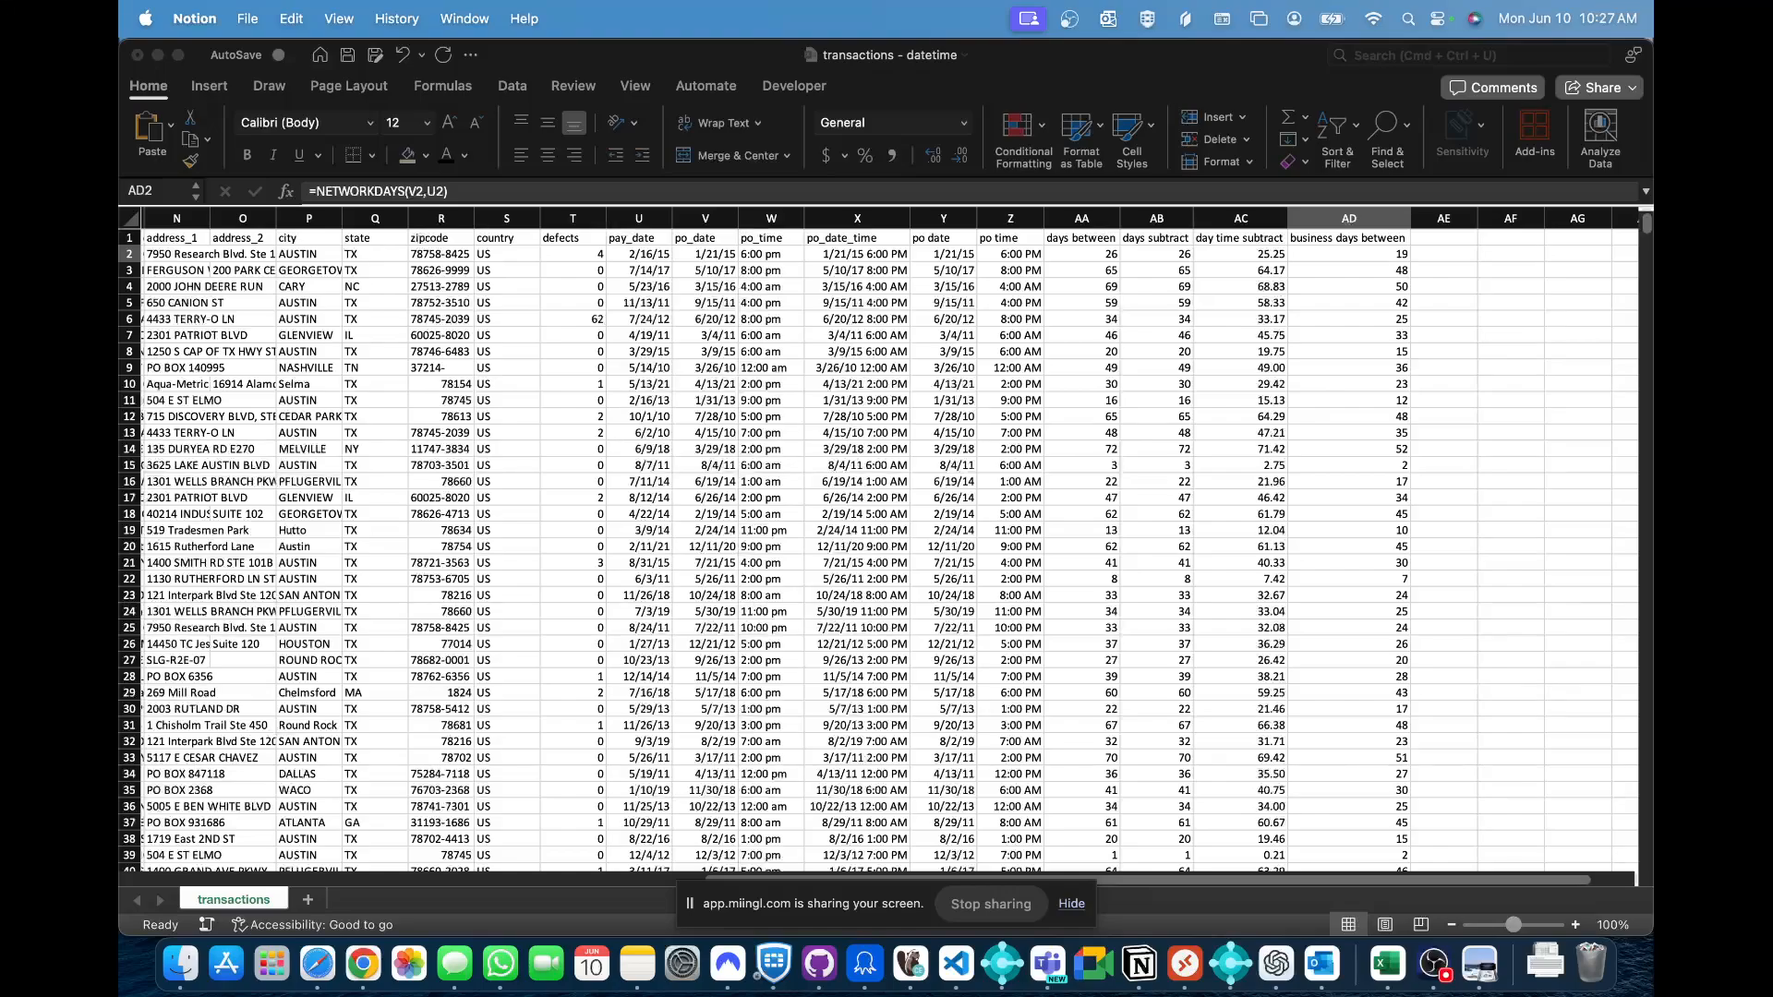
key("super+Tab")
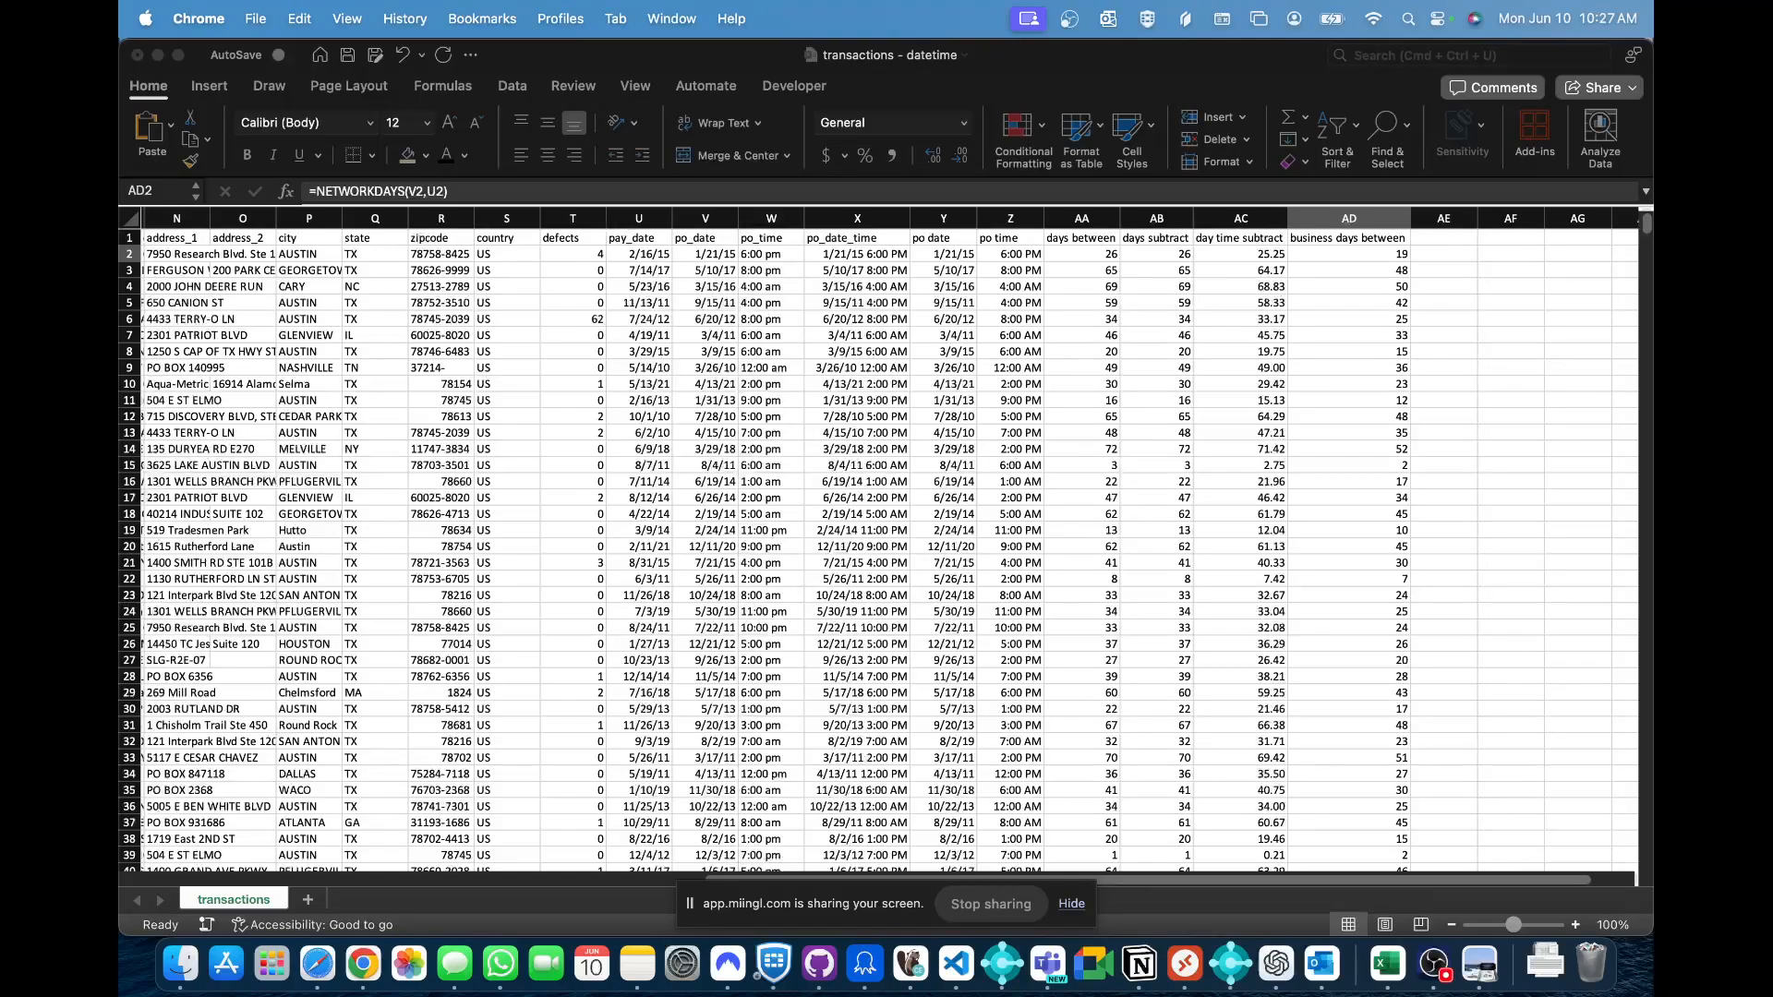
key("super+Tab")
key("super+Tab")
key("super+Tab")
- Add the column headers "eomonth" in AE1 and "edate" in AF1, beside the "business days between" column
scroll(1465, 325, "right", 5)
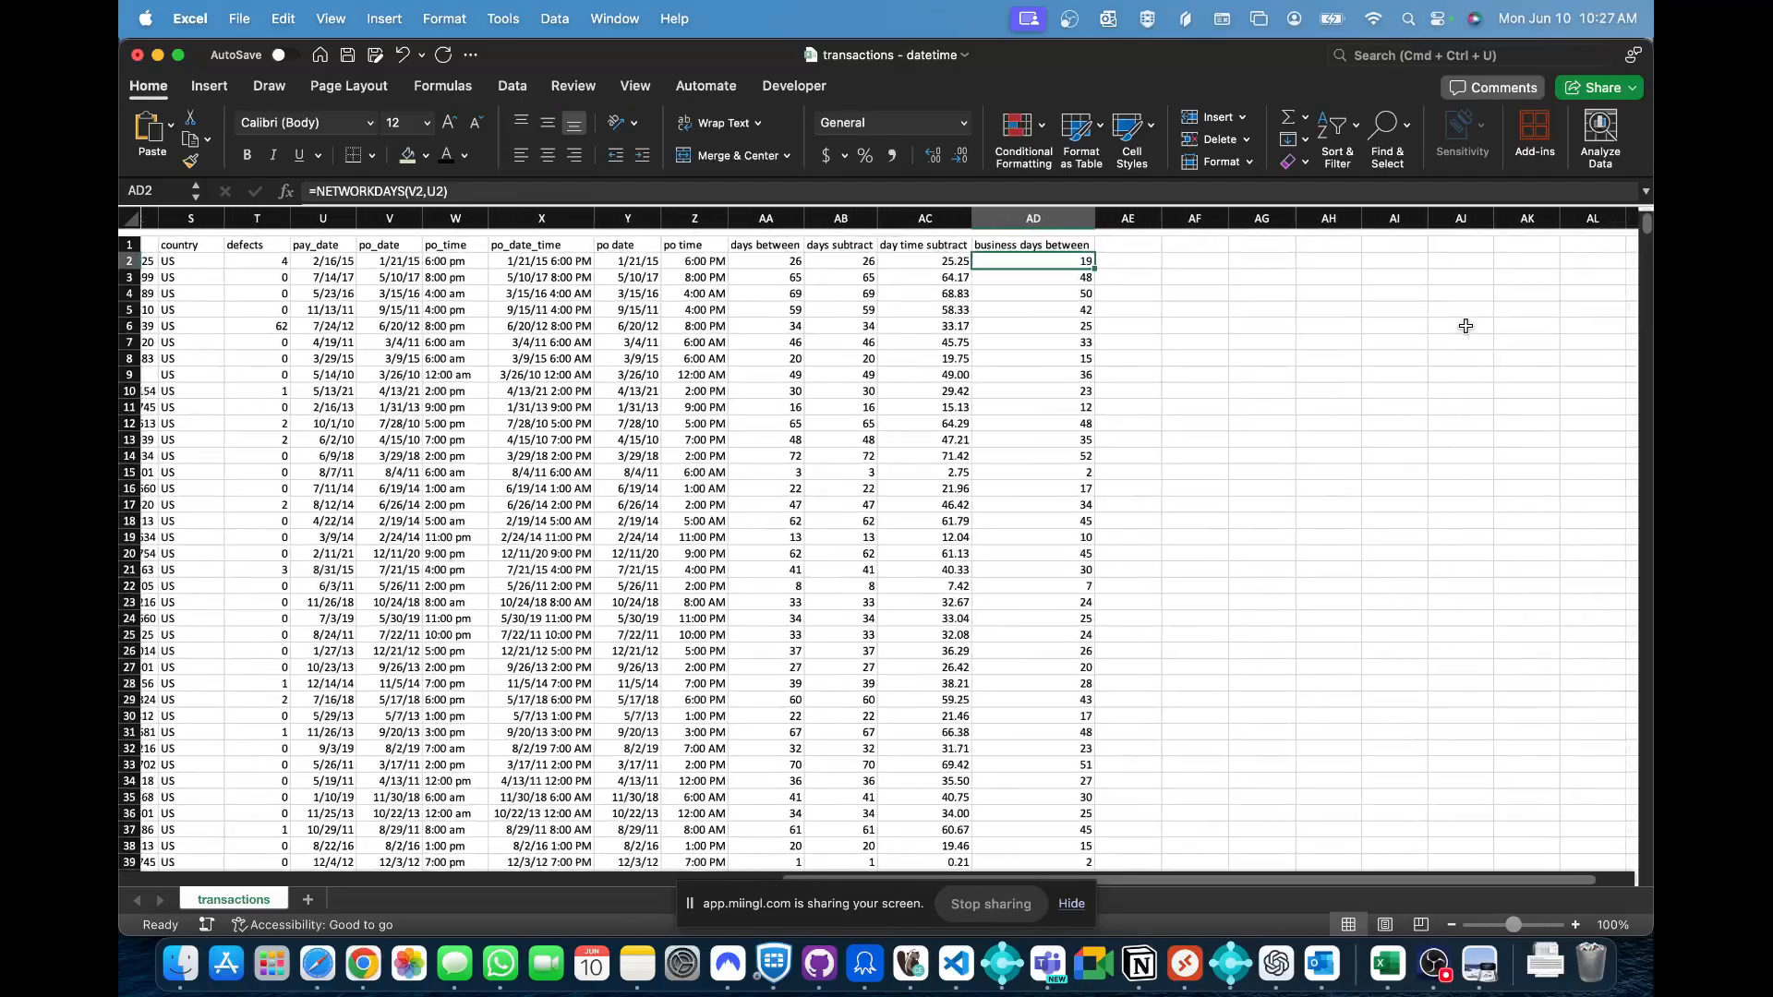
key("Right")
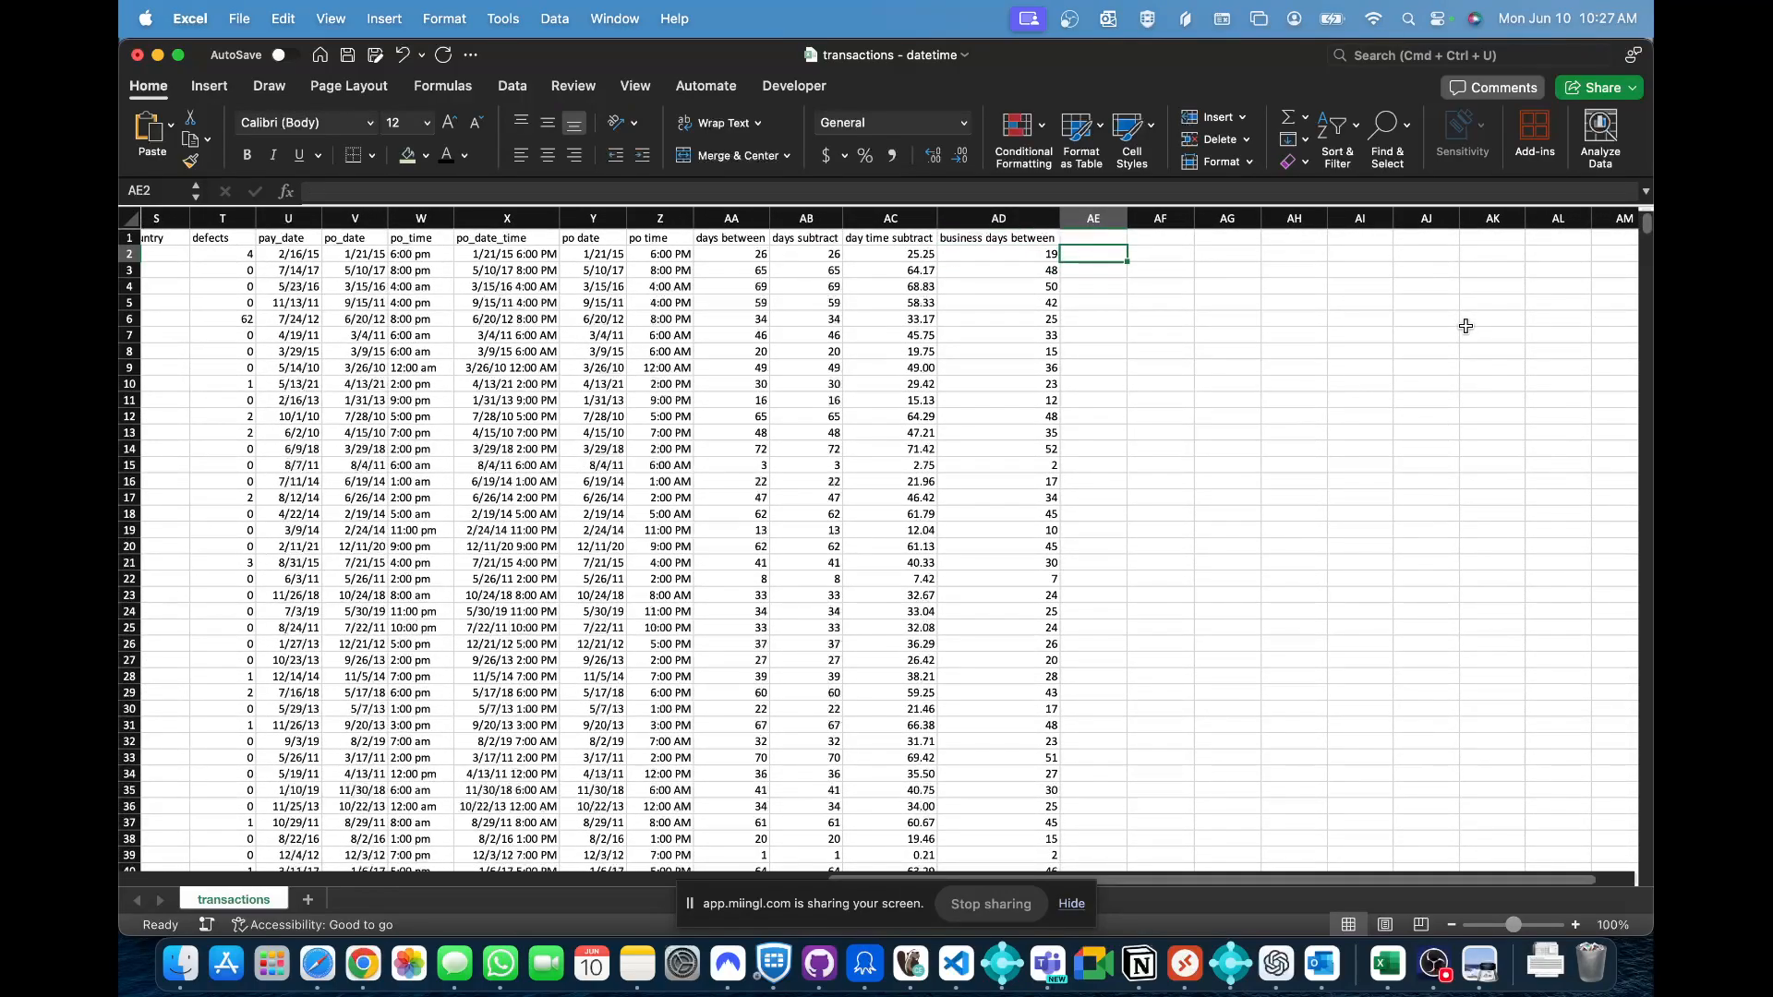
key("Up")
type("eomonth")
key("Tab")
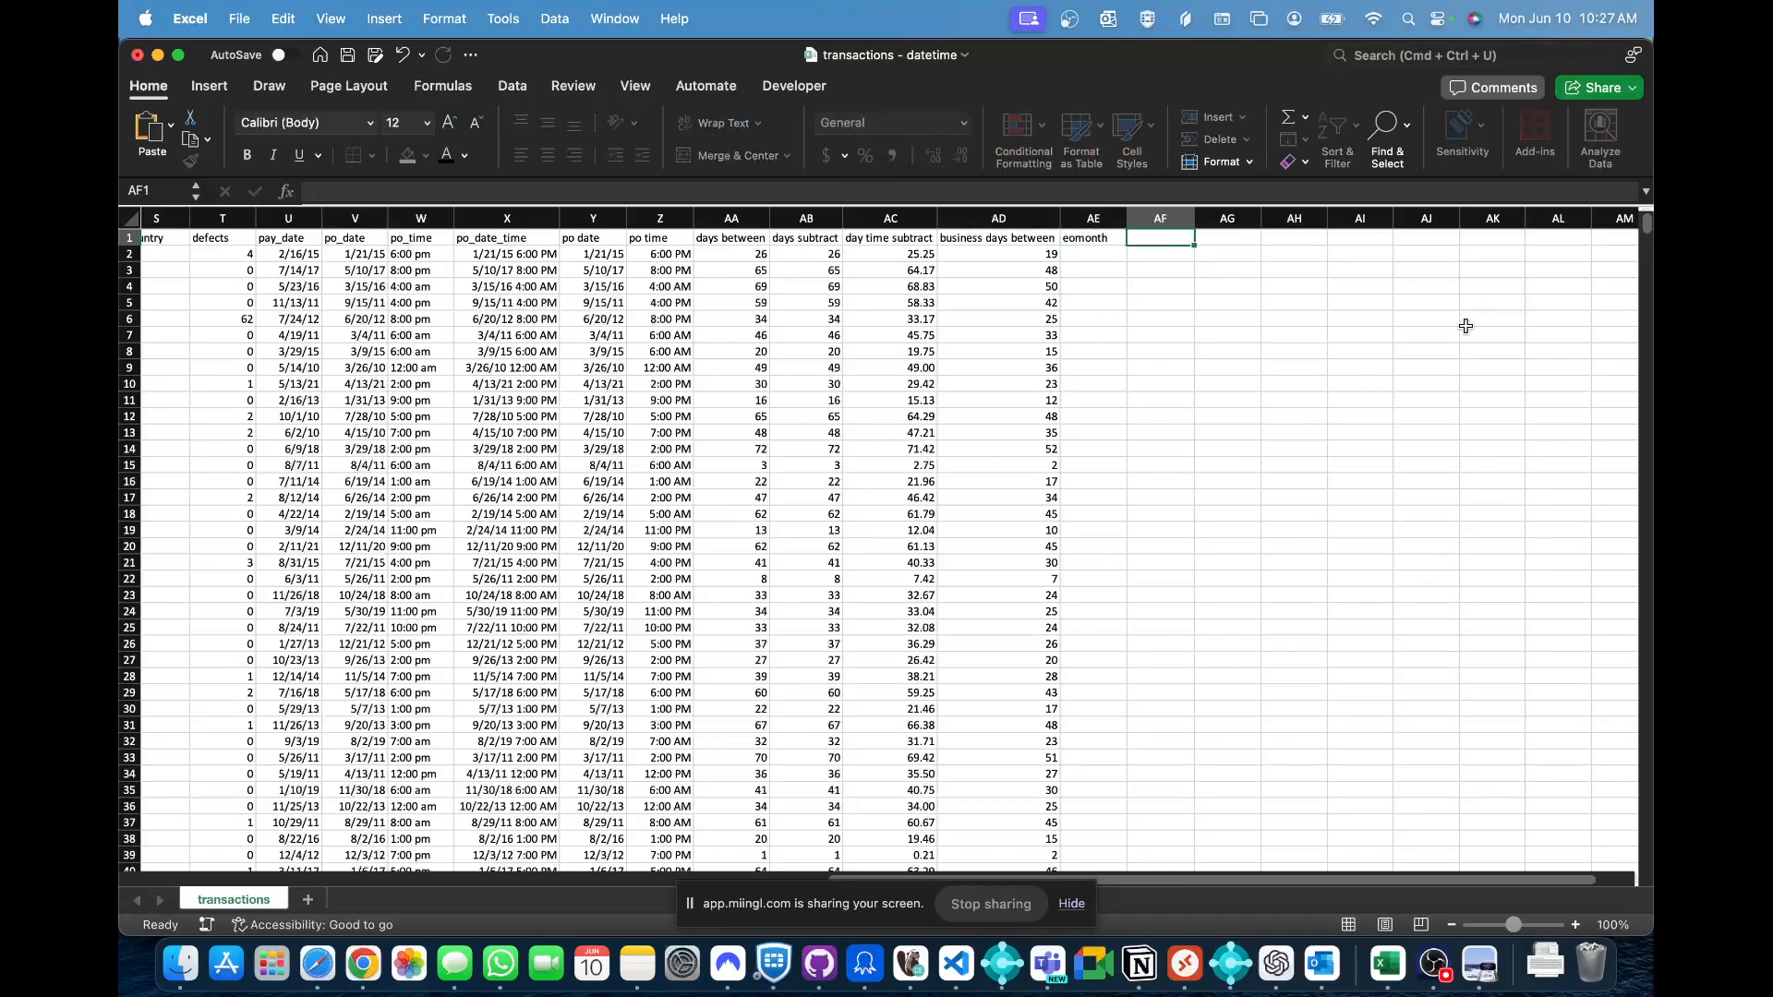
key("super+Tab")
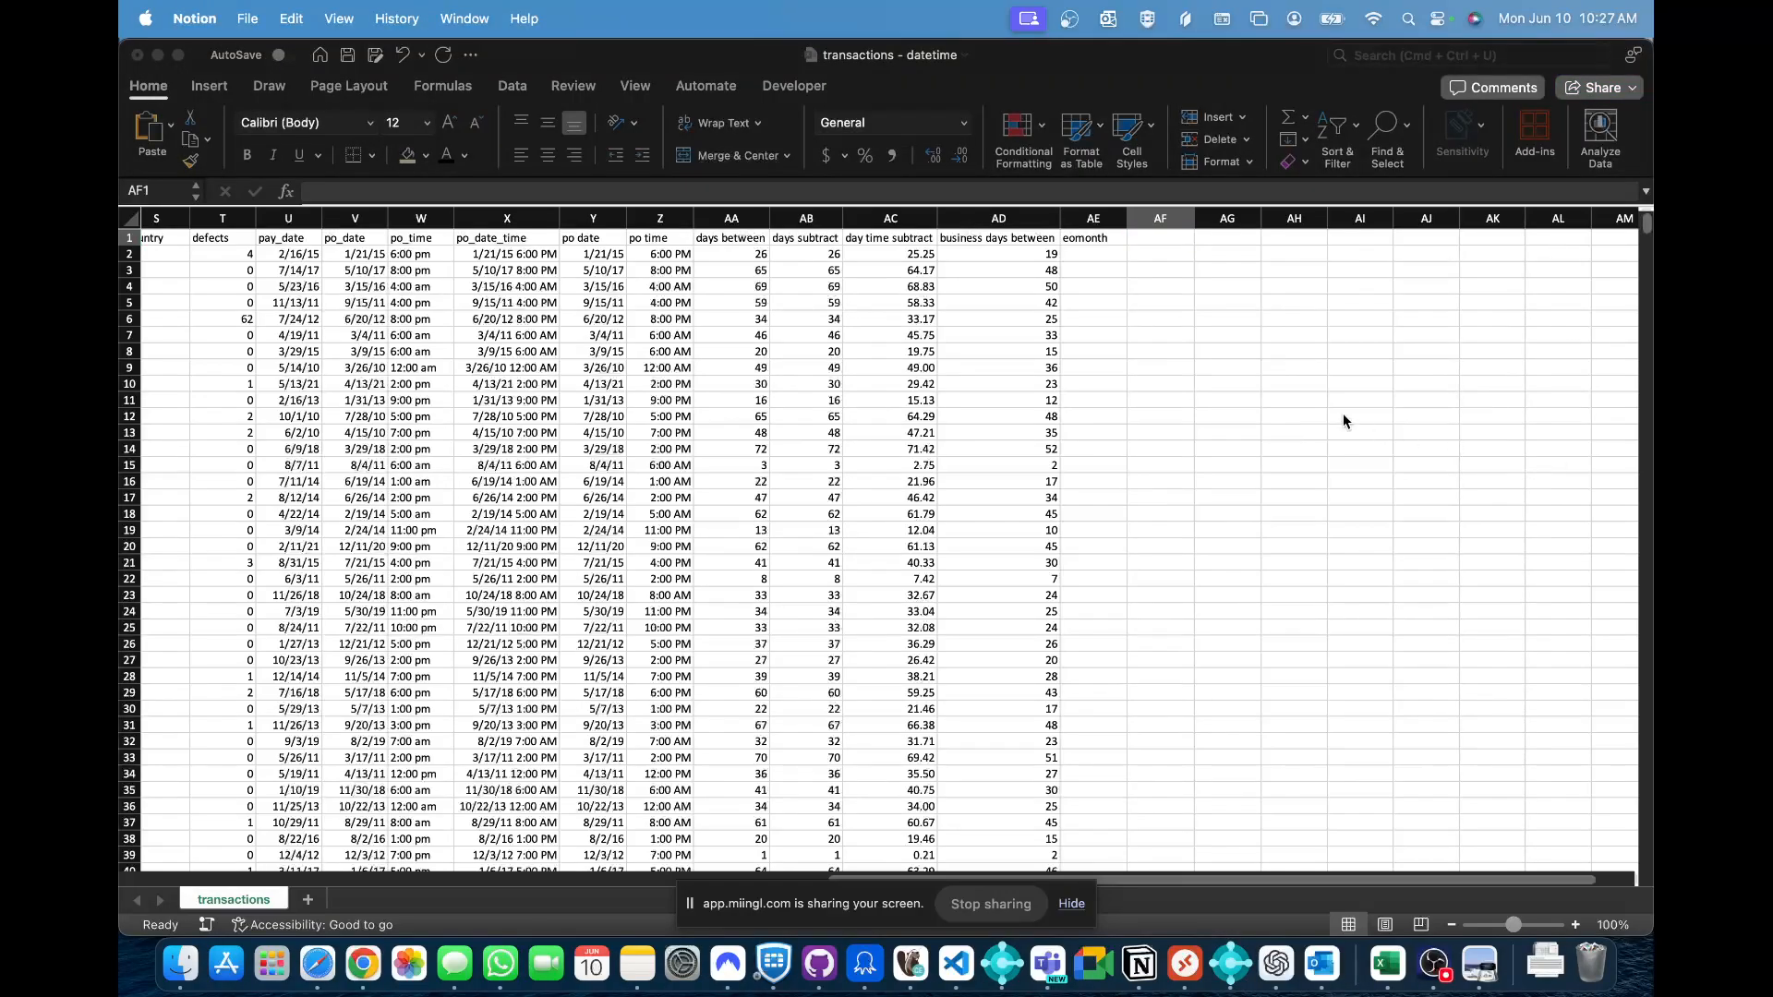
key("super+Tab")
type("edate")
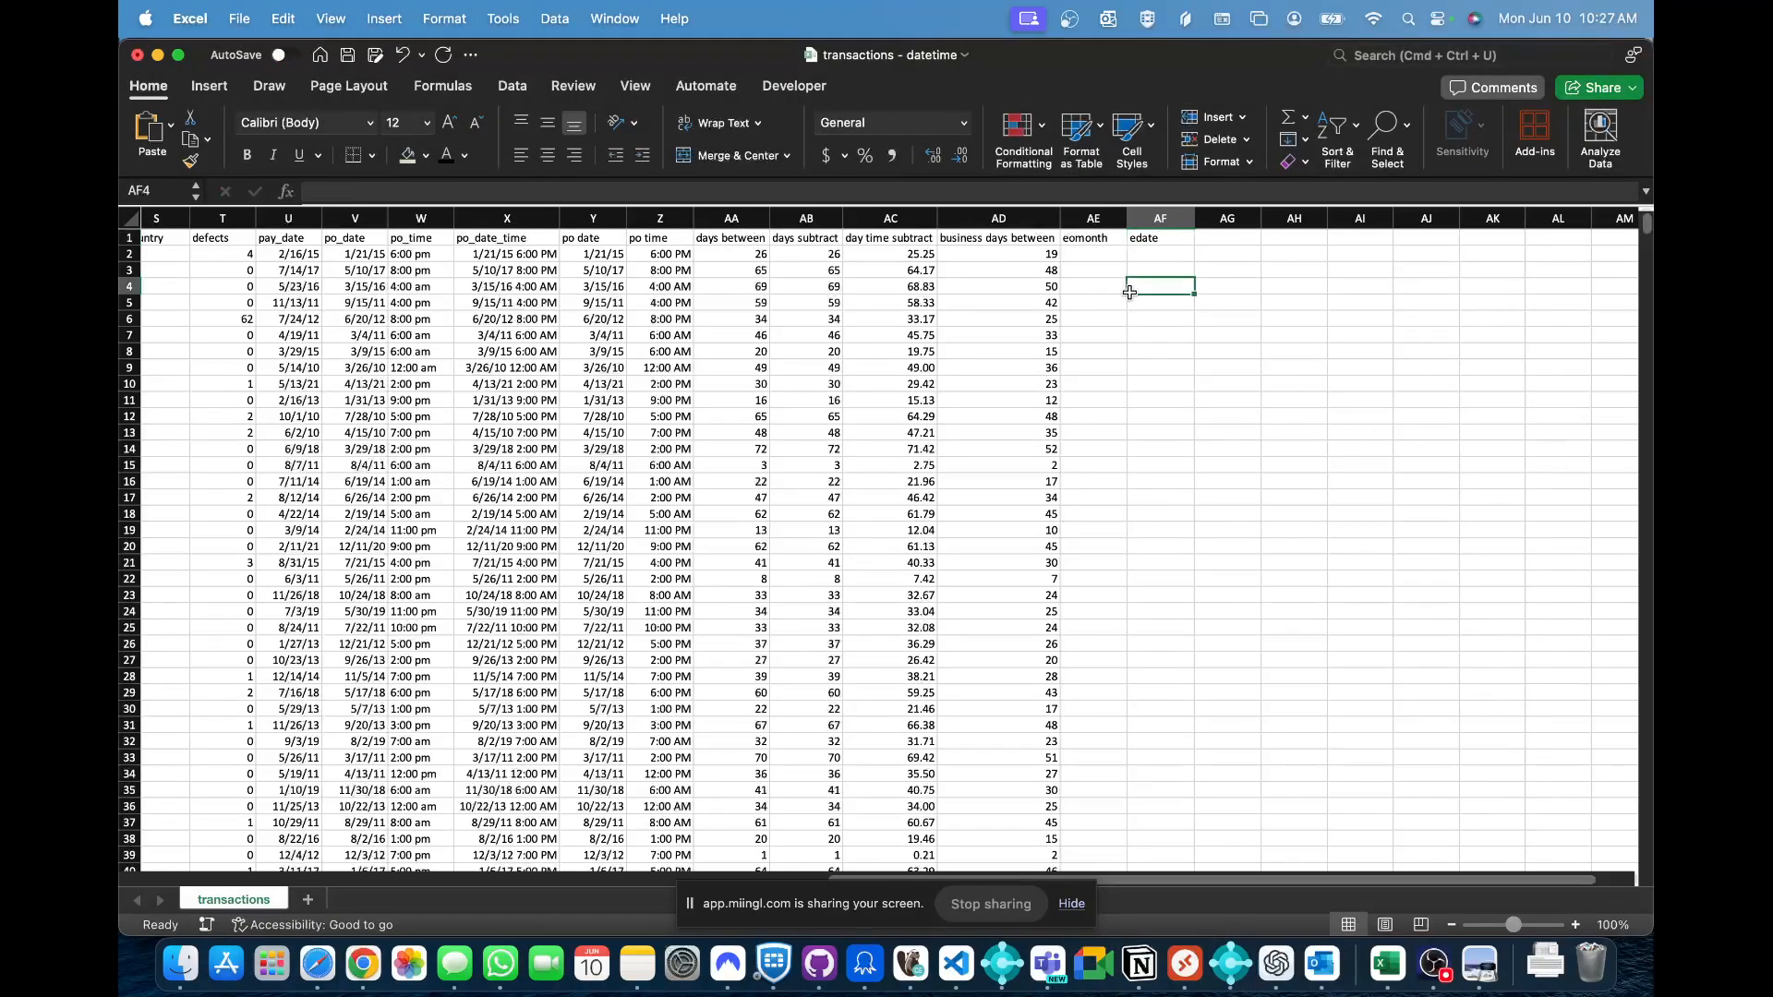
key("Return")
- Enter =EOMONTH(V2,0) in AE2 to get the last day of the po_date's month
key("super+Tab")
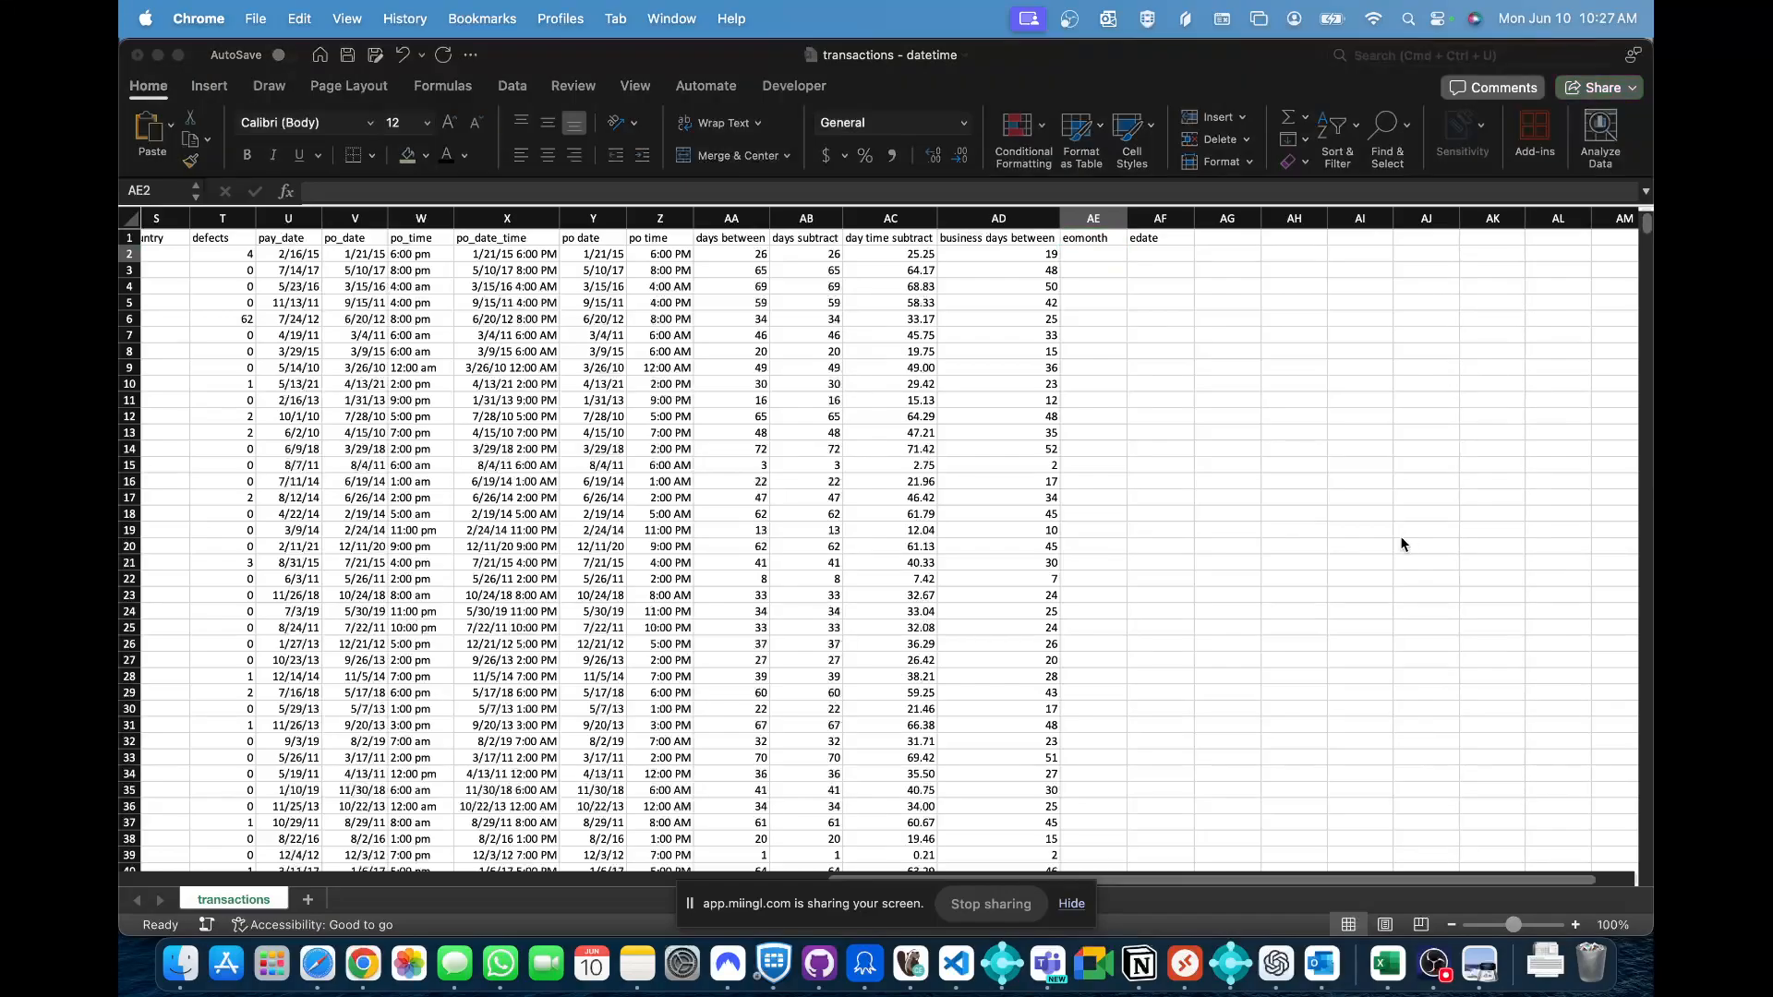
key("super+Tab")
type("=eo")
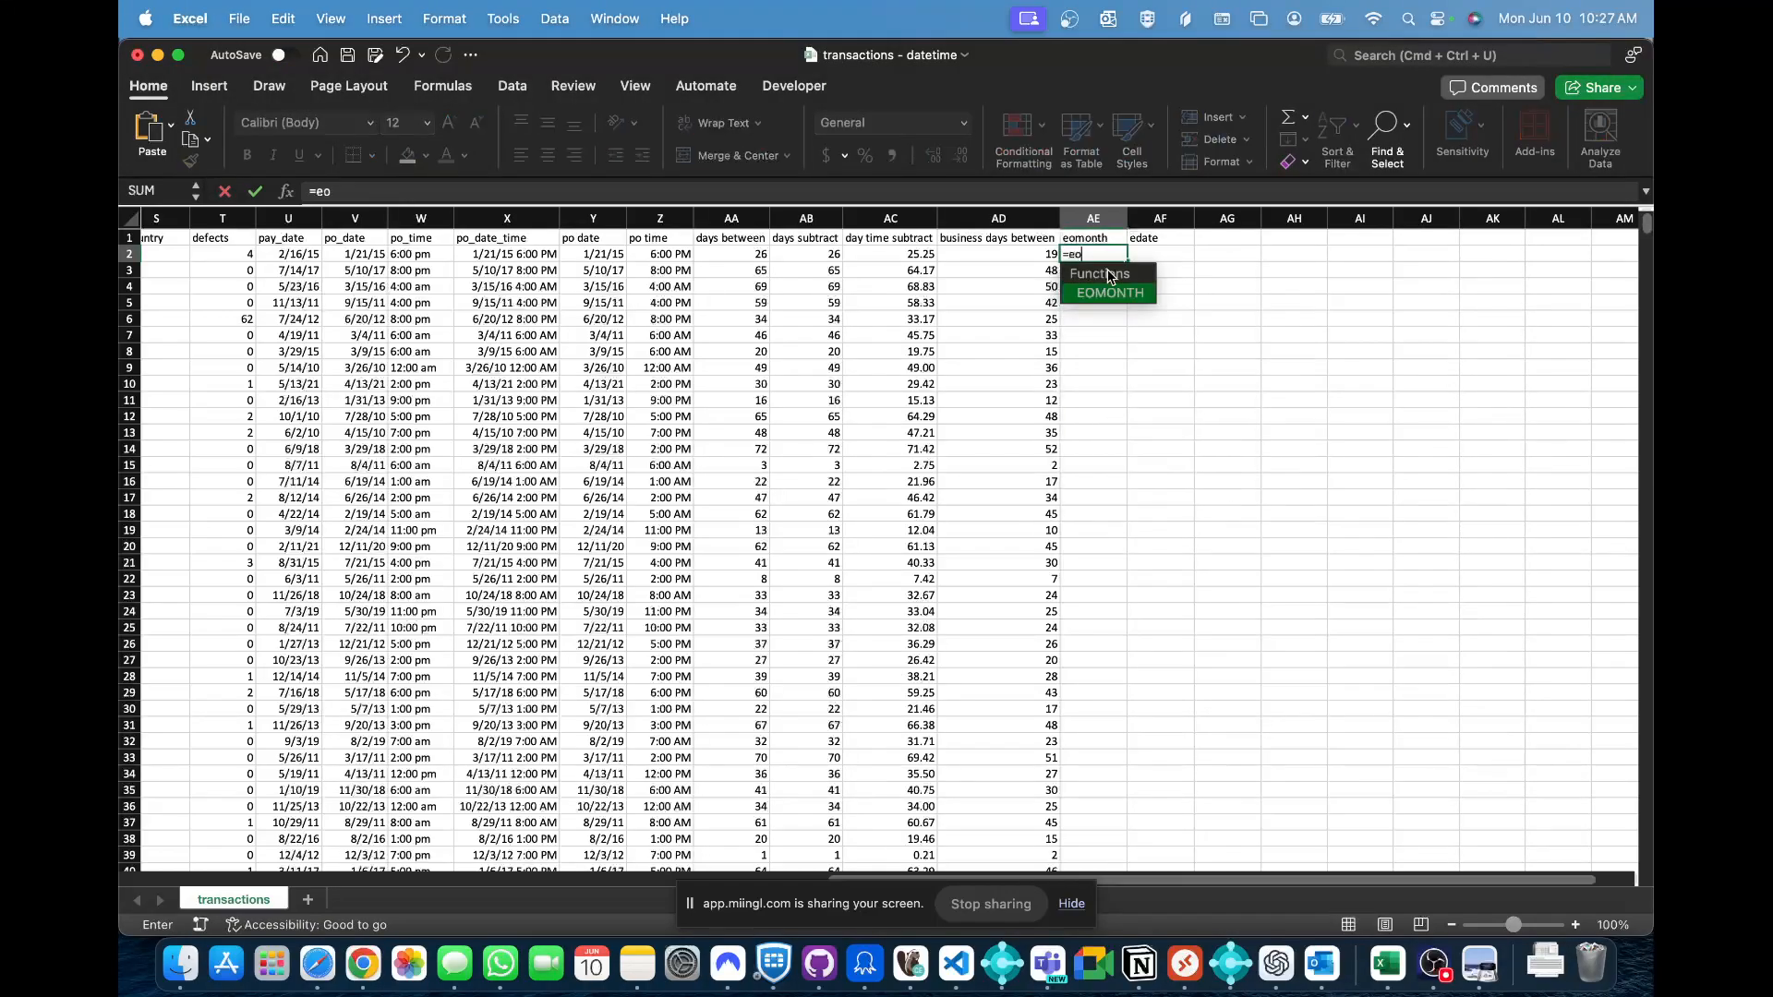
key("Tab")
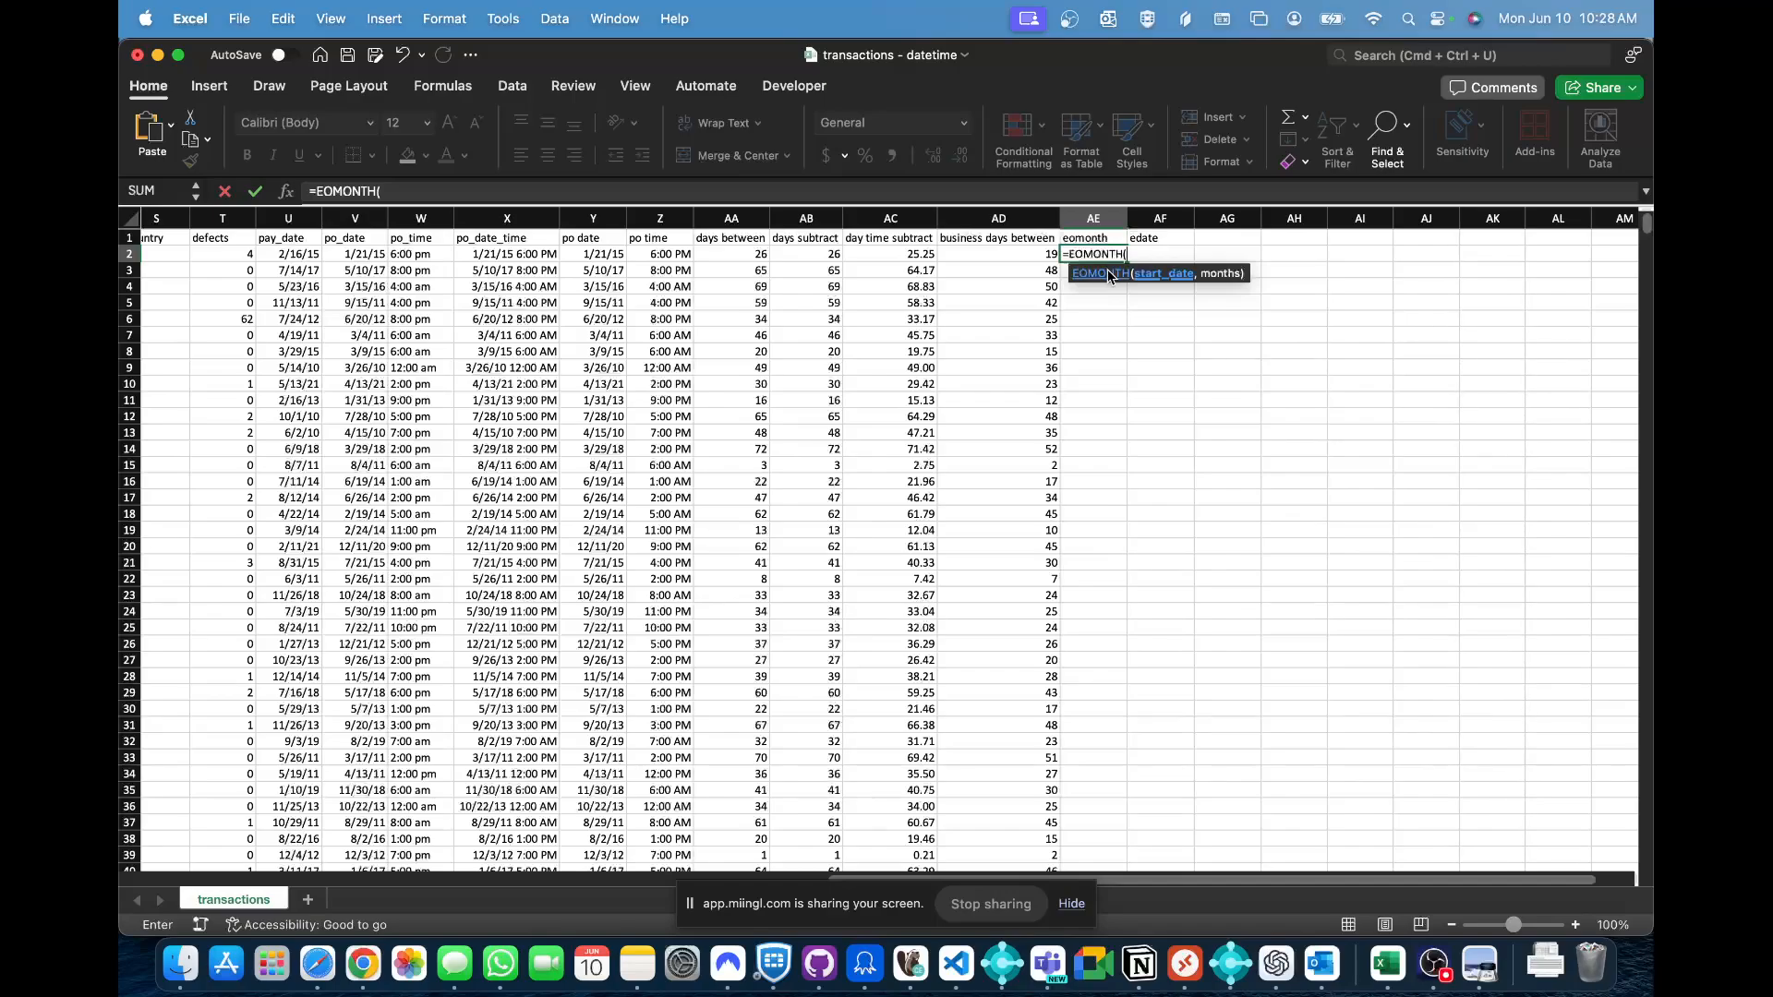
left_click(370, 260)
type(",0")
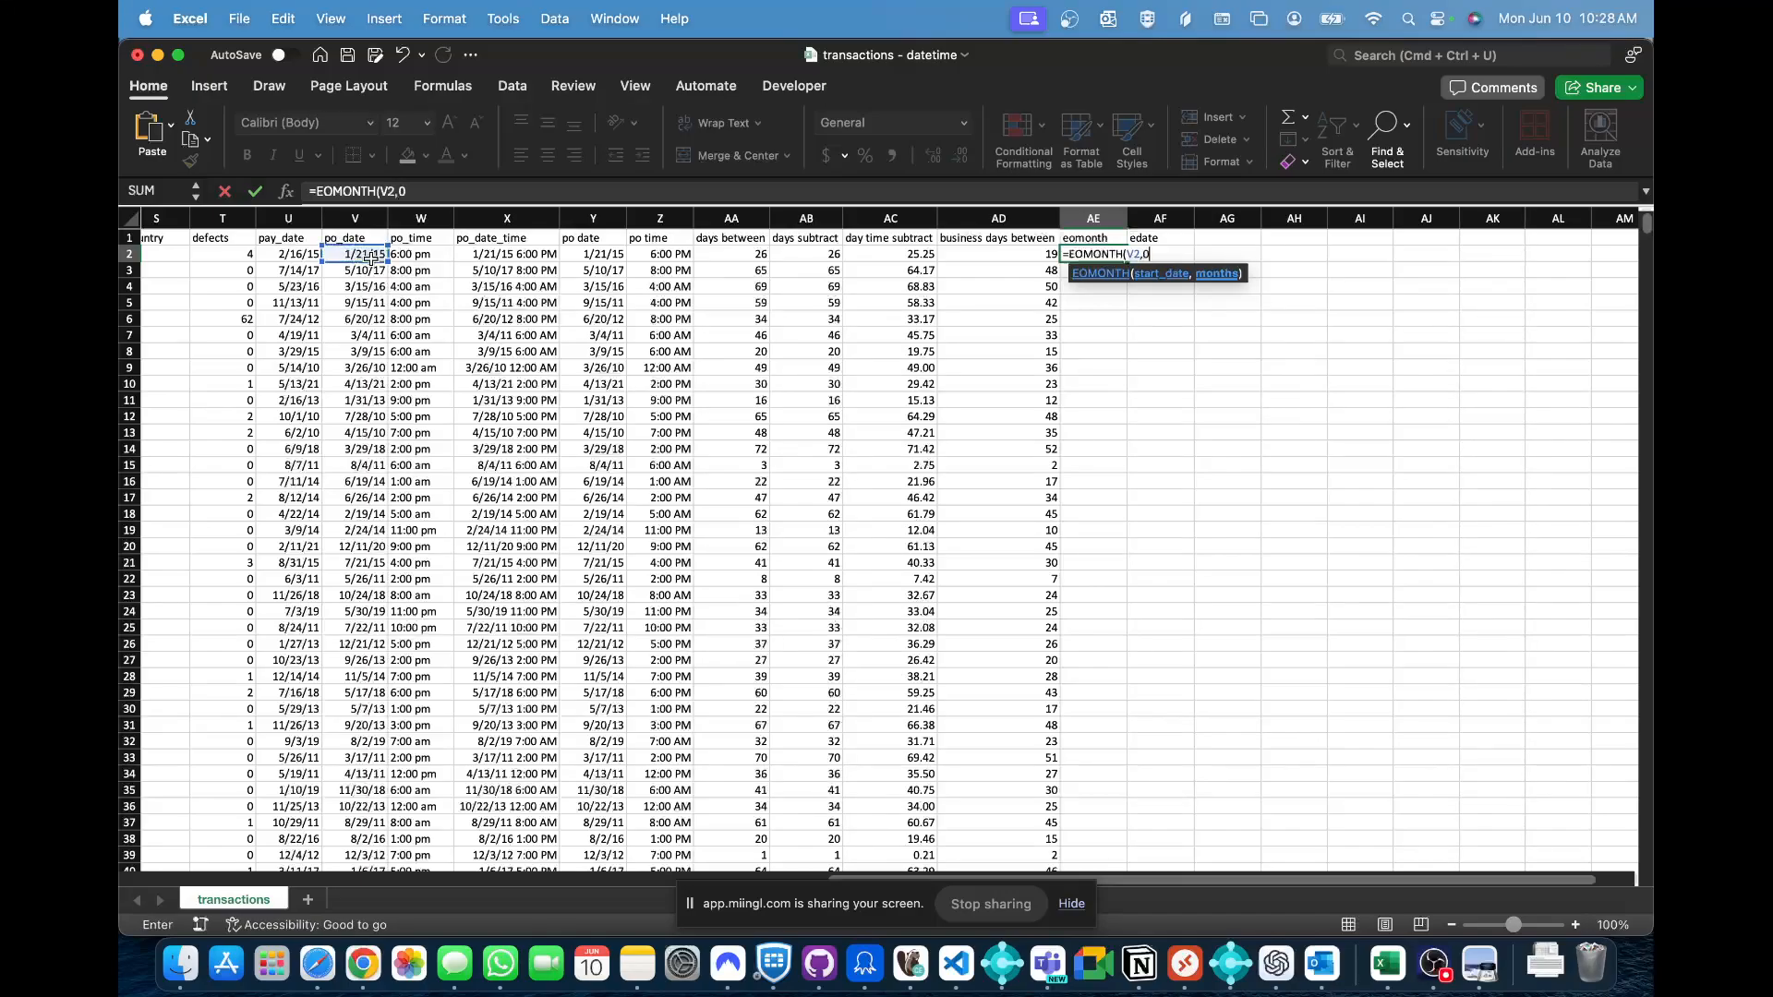
key("Return")
key("Up")
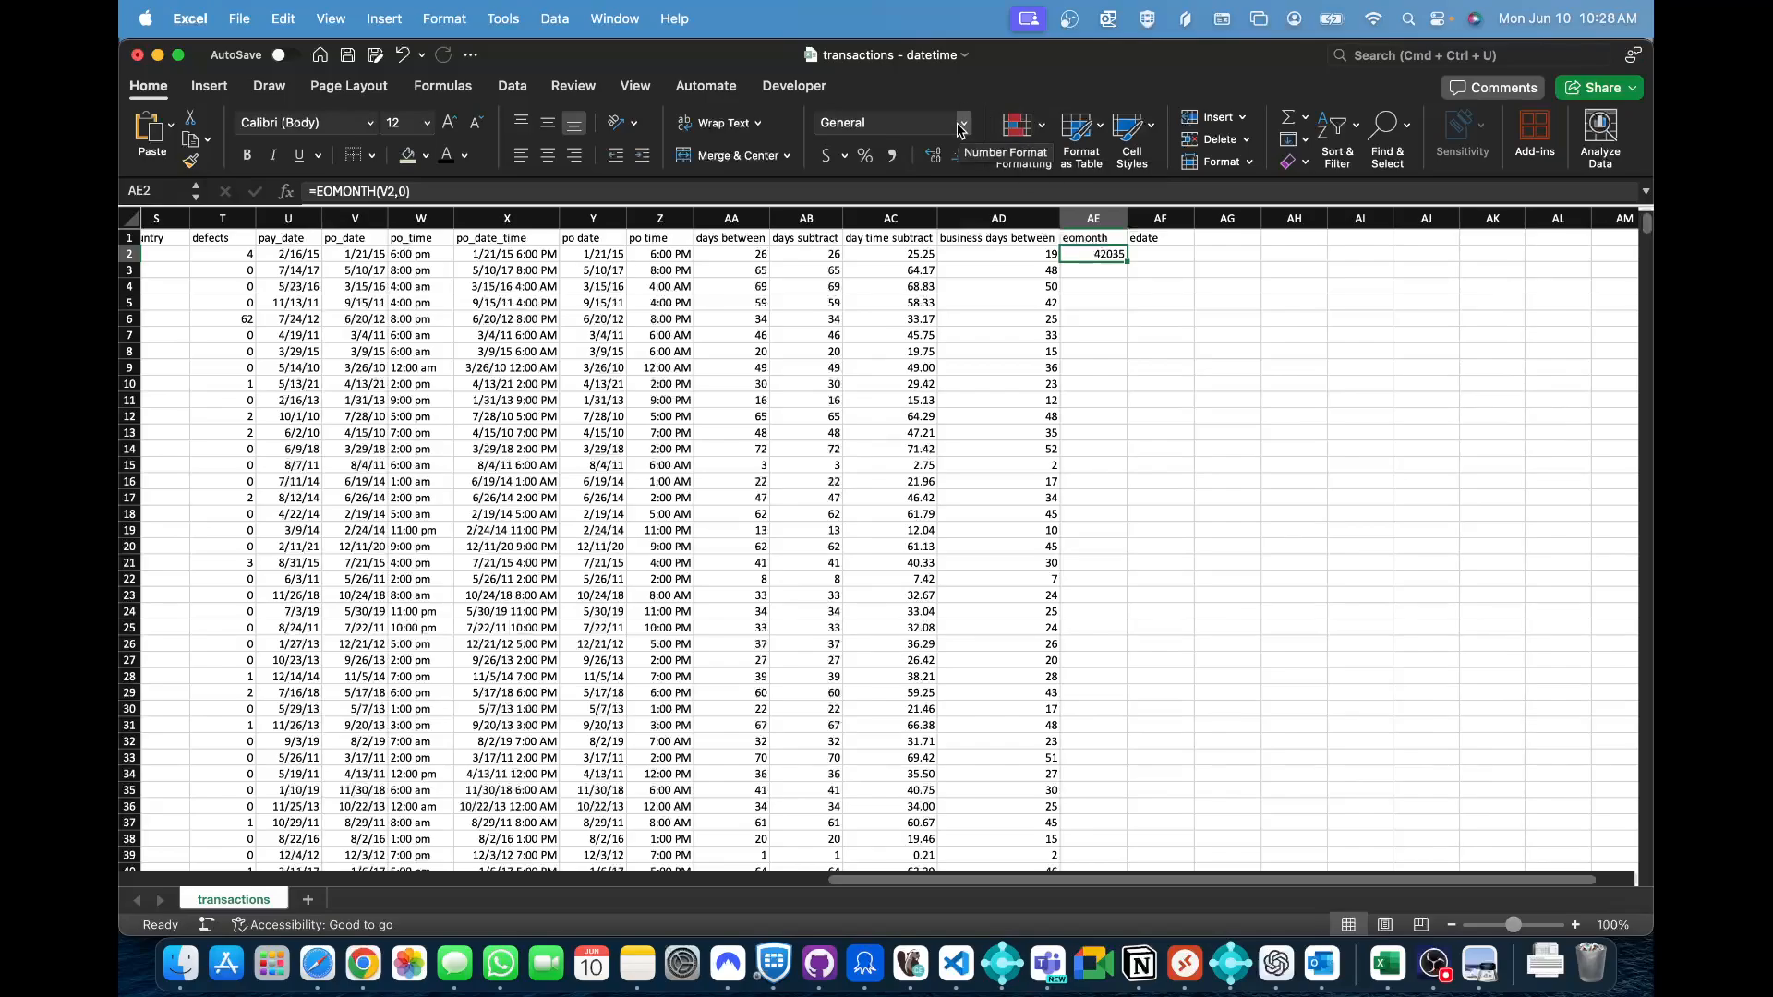
key("super+Tab")
key("super+Tab")
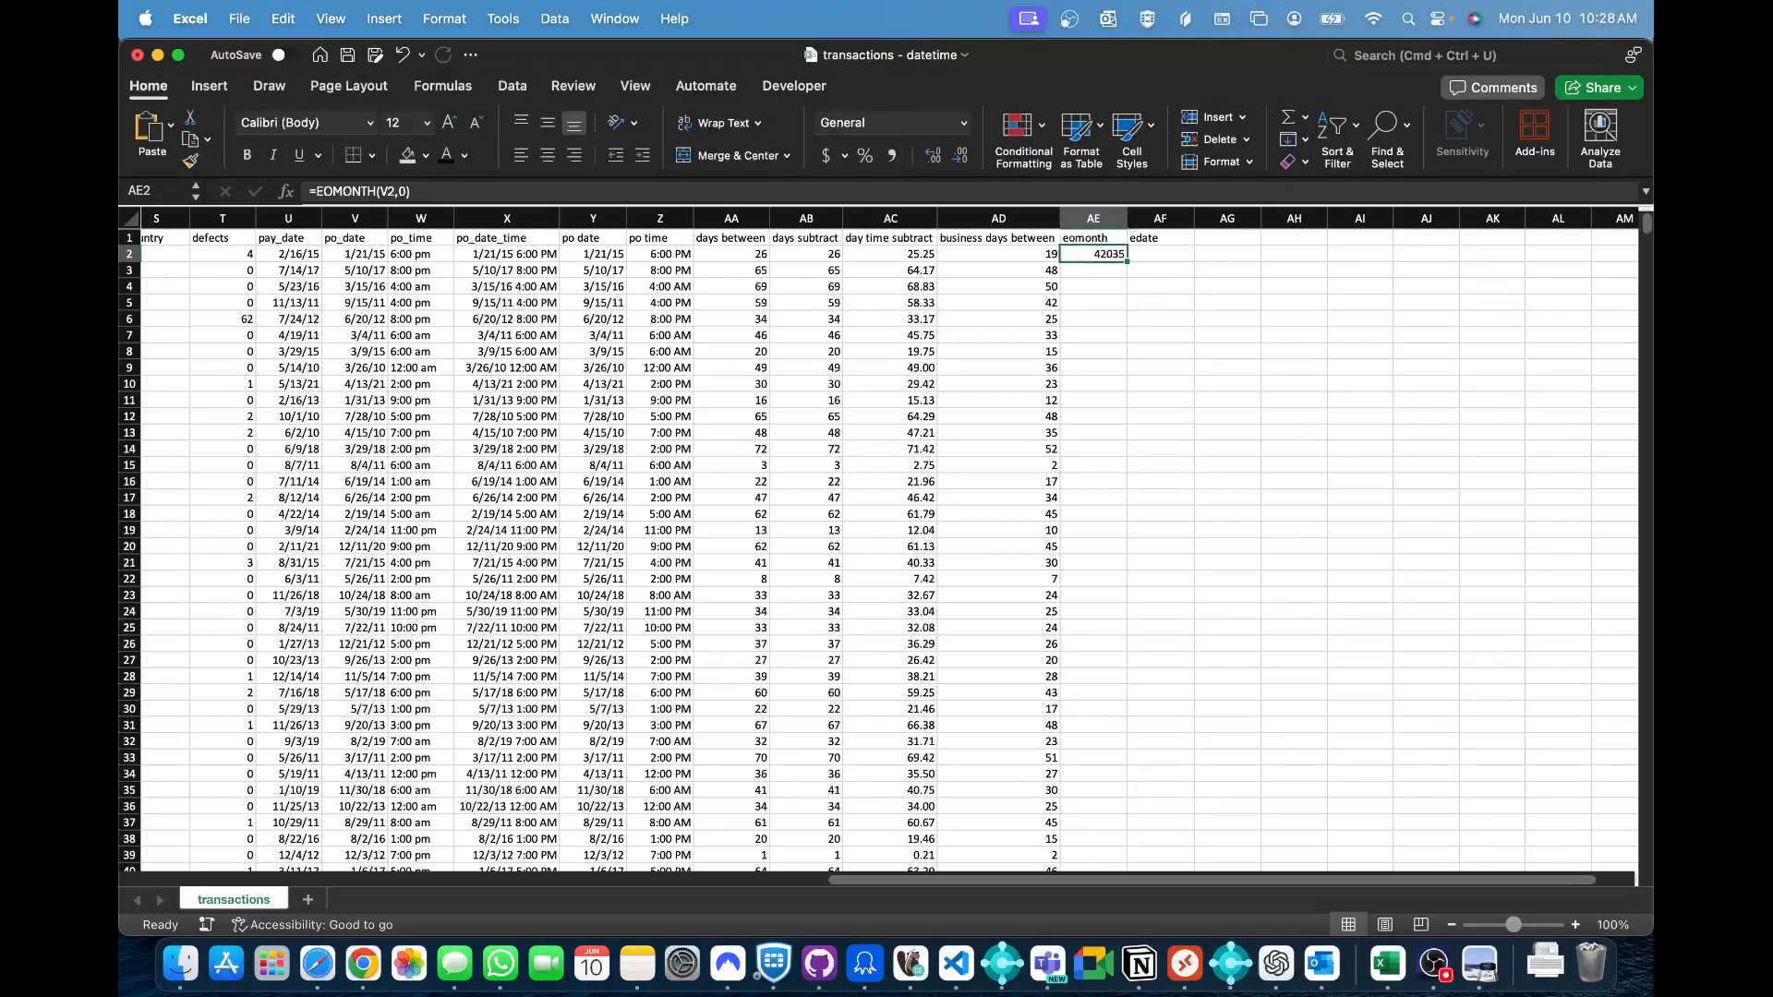
key("super+Tab")
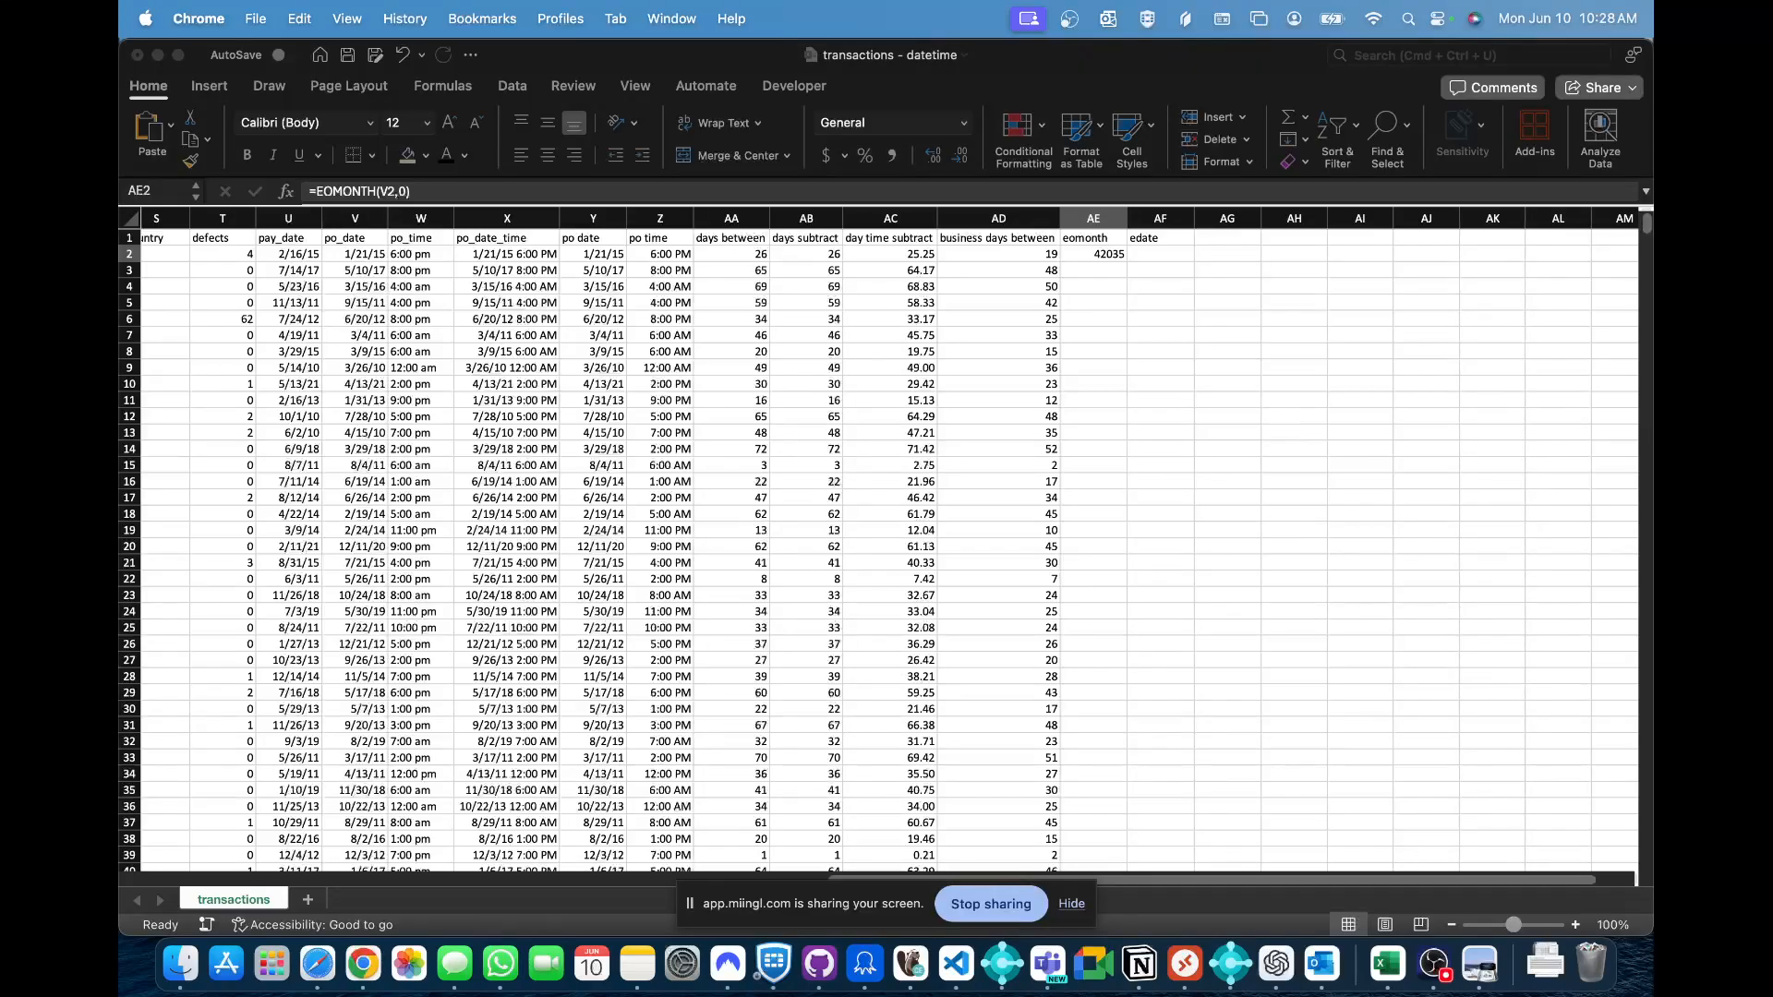
key("super+Tab")
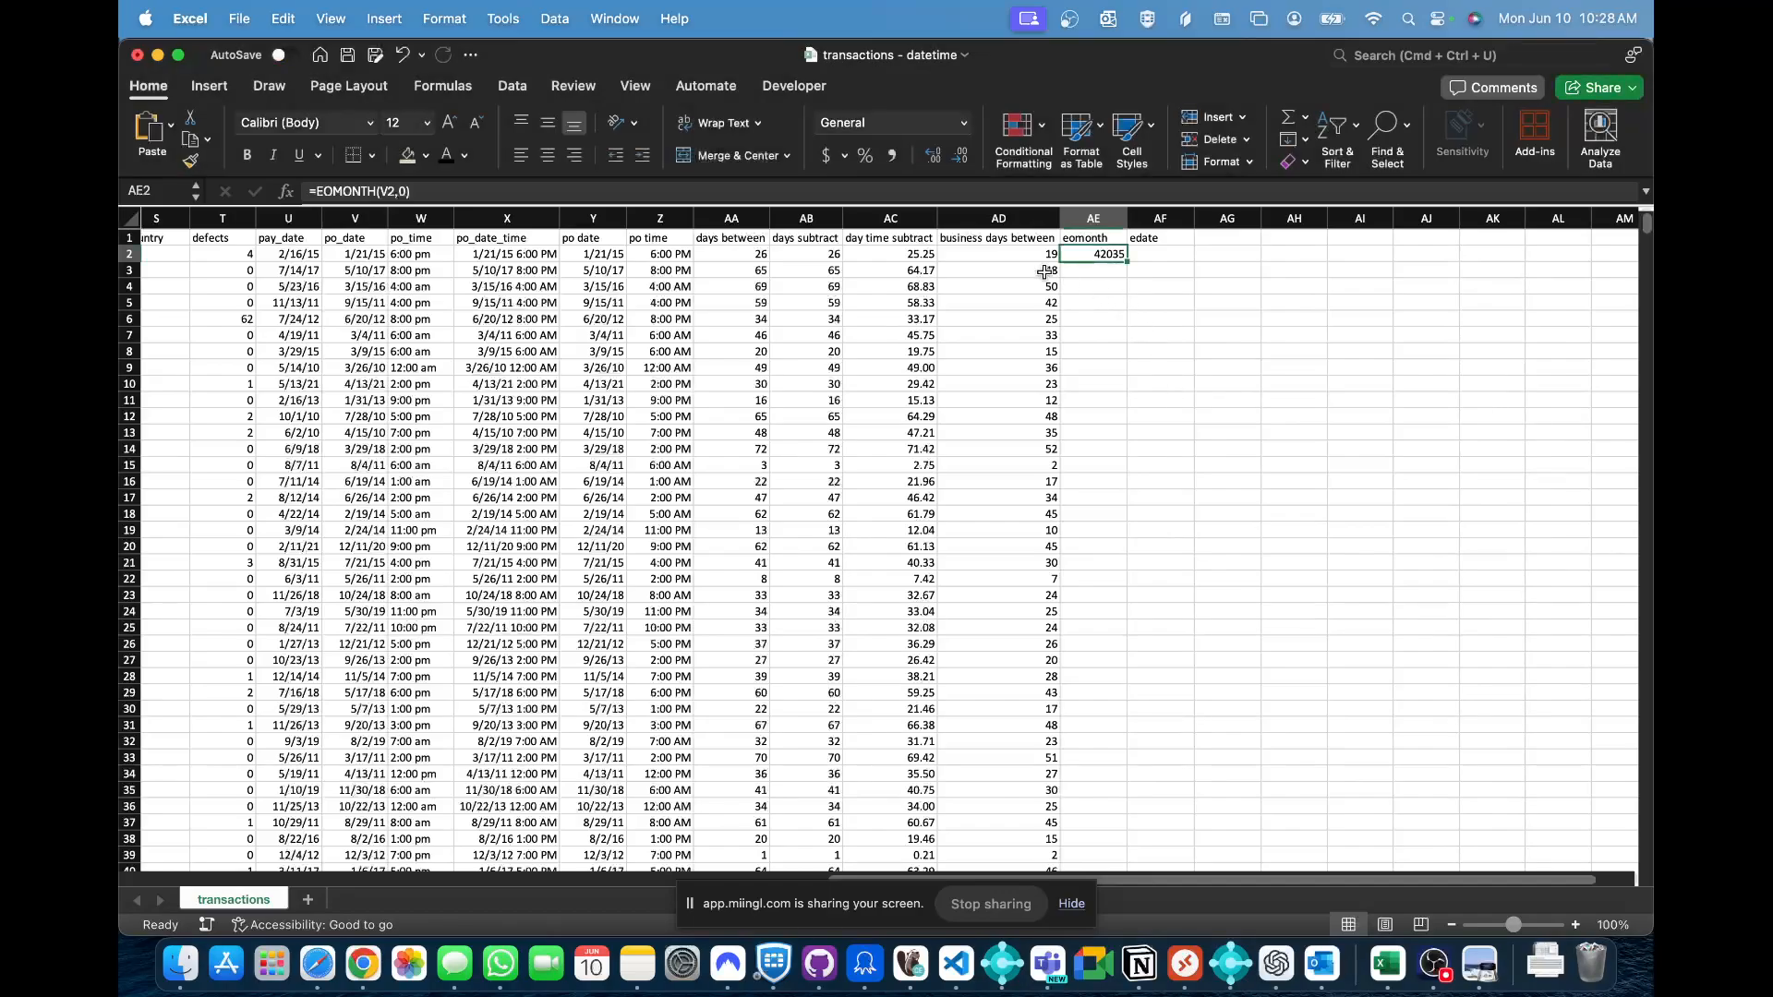
- Format the eomonth result in AE2 as Short Date and fill it down the column
left_click(964, 123)
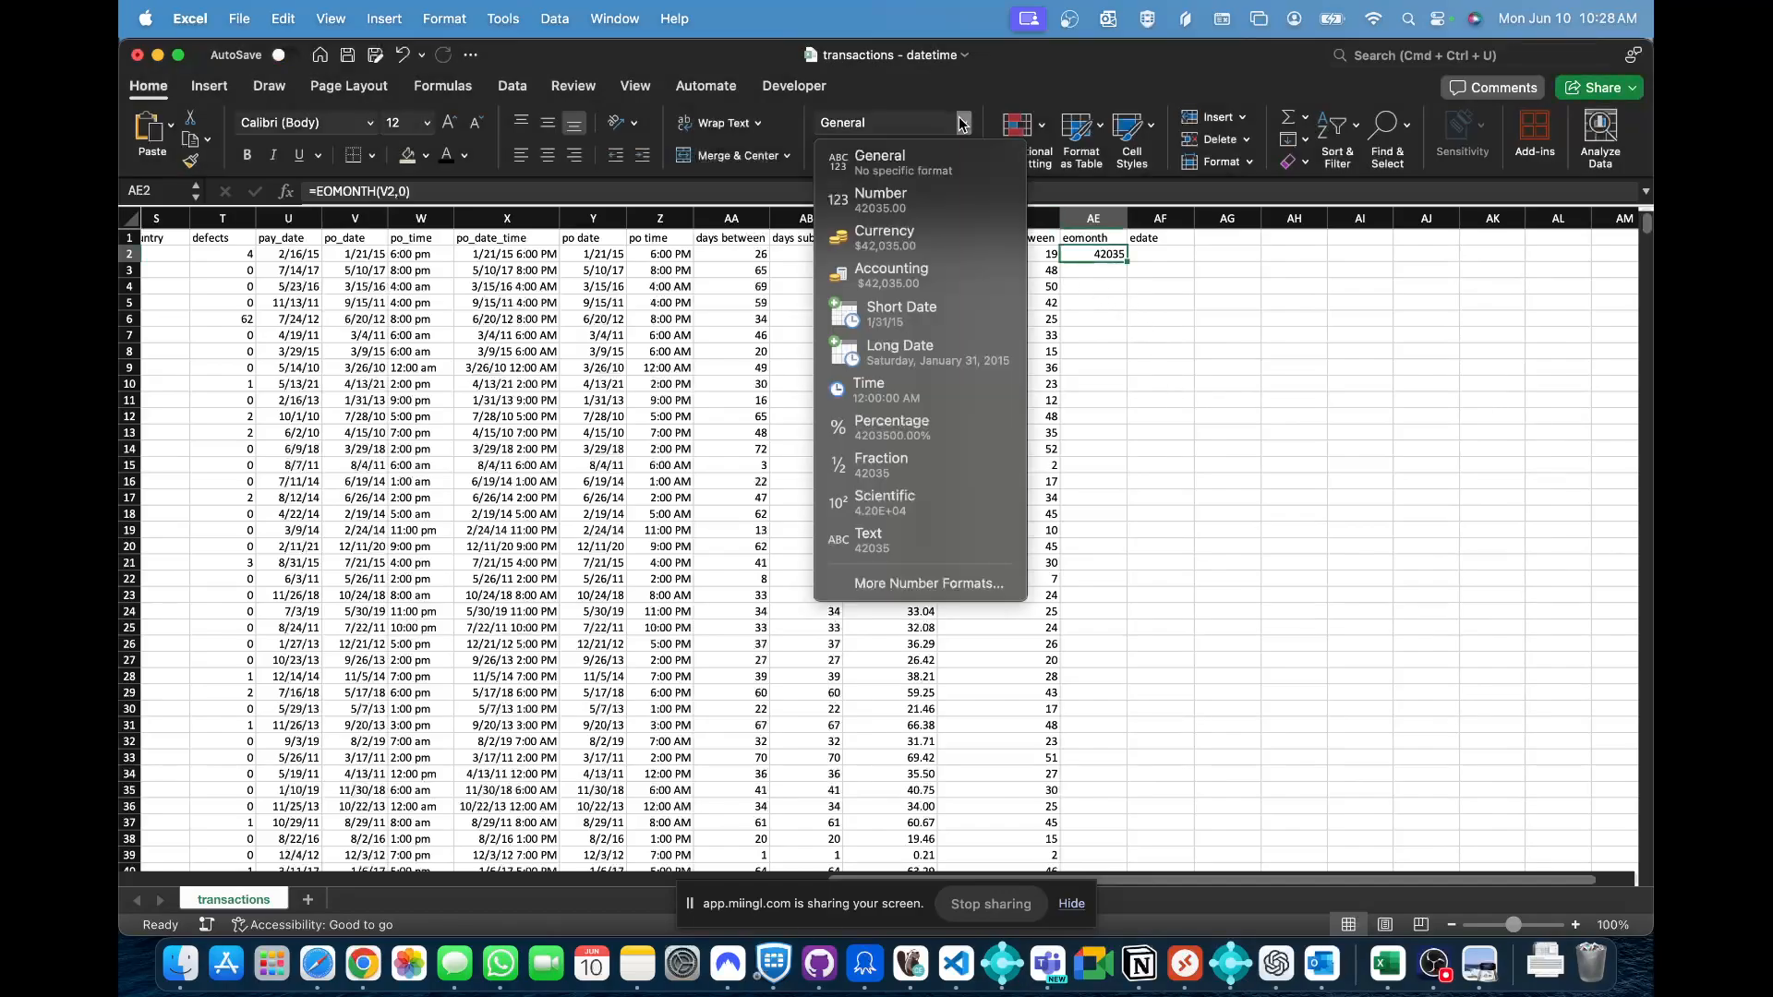
left_click(905, 316)
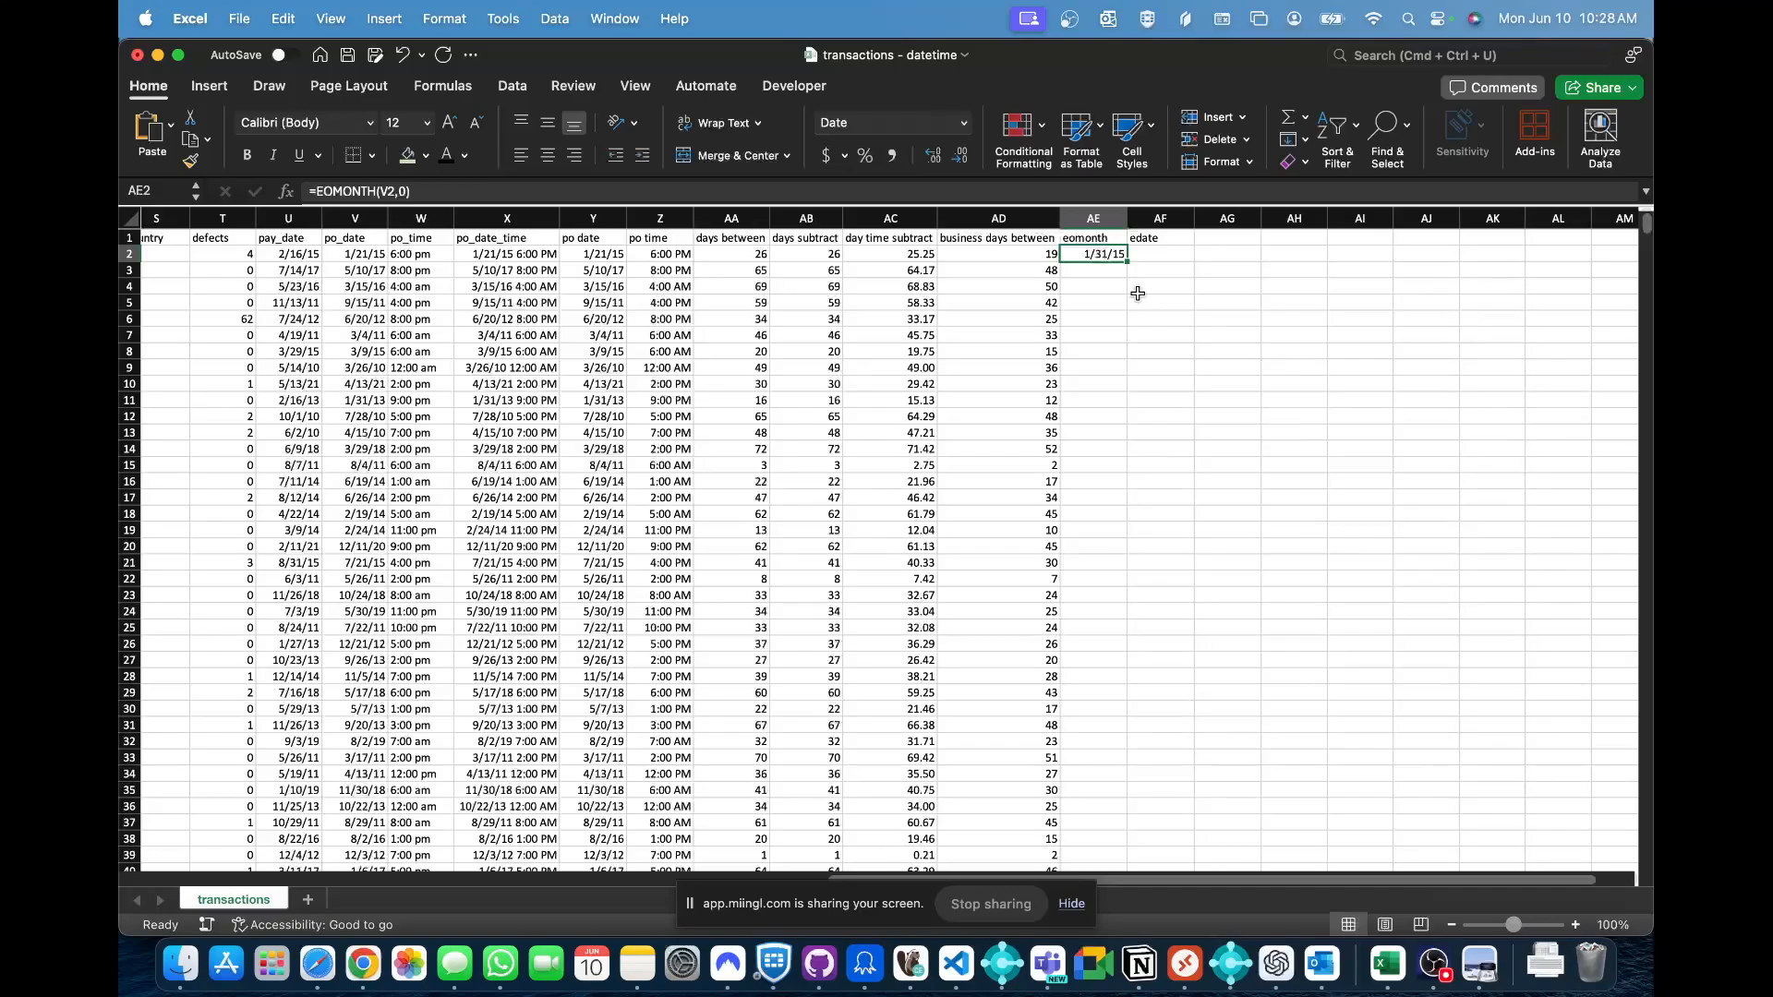
left_click_drag(1130, 268, 1127, 264)
double_click(1127, 264)
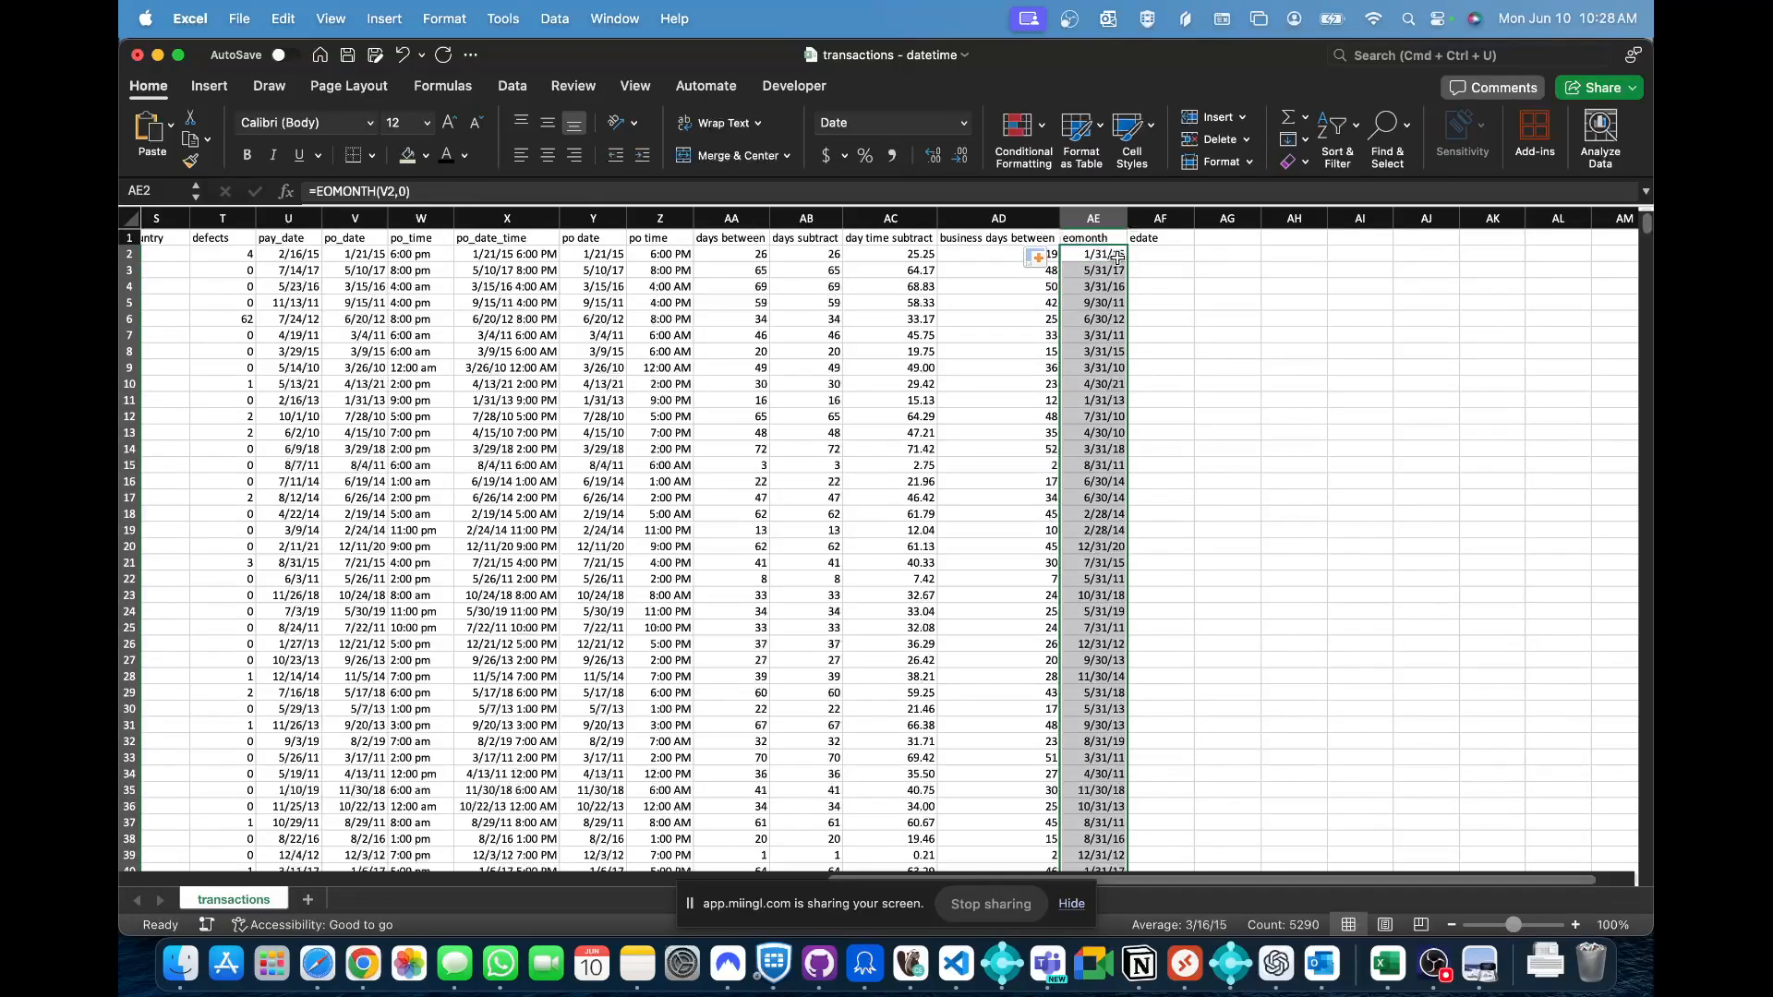
left_click(1117, 256)
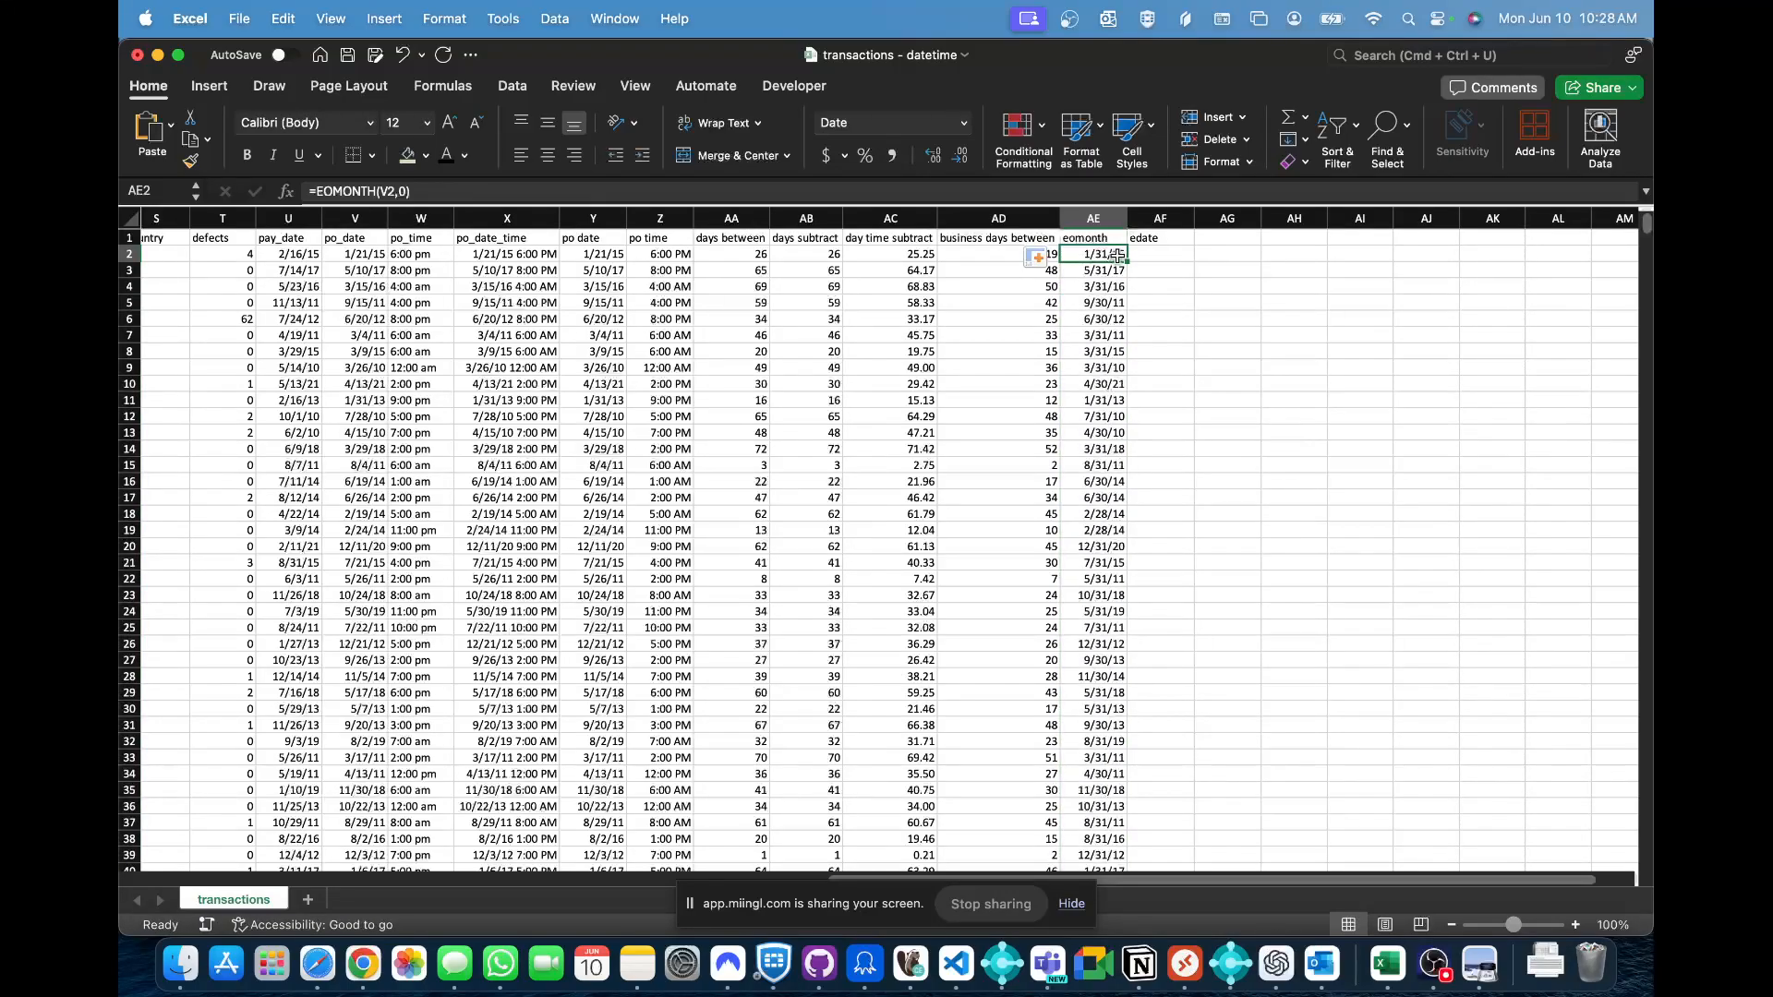
- Replace the header in AF1 with "bomonth"
left_click(1159, 240)
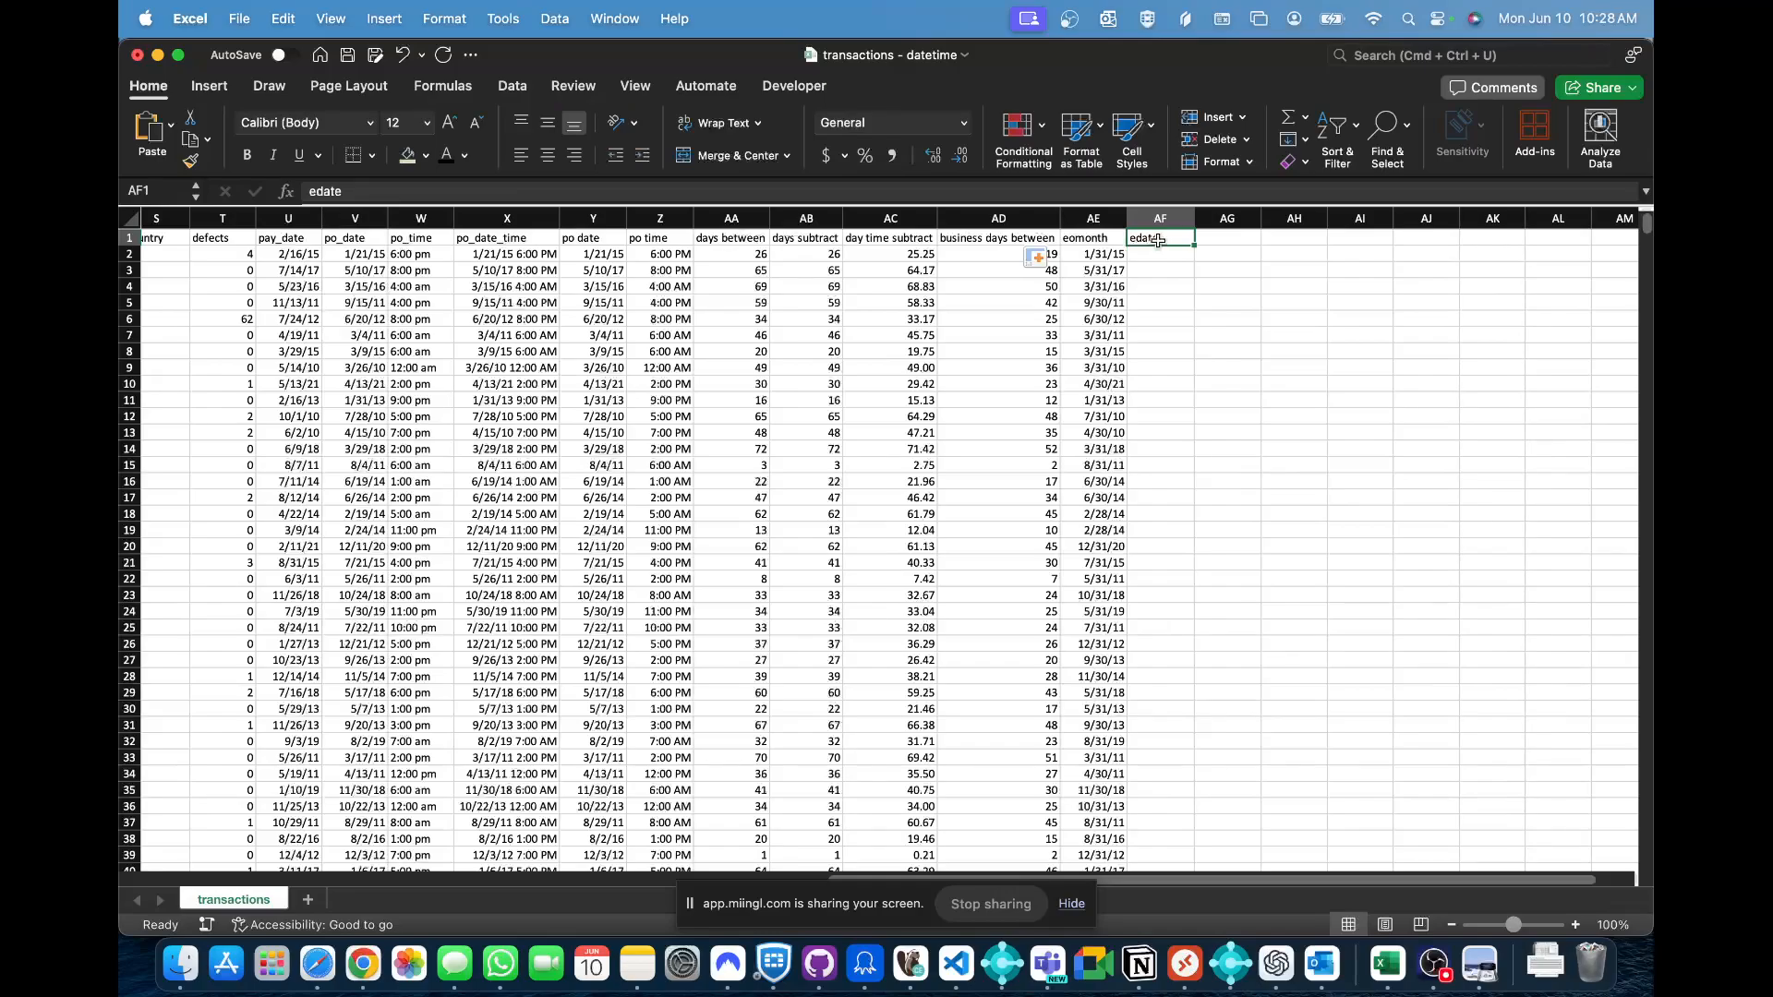
type("bomonth")
key("Return")
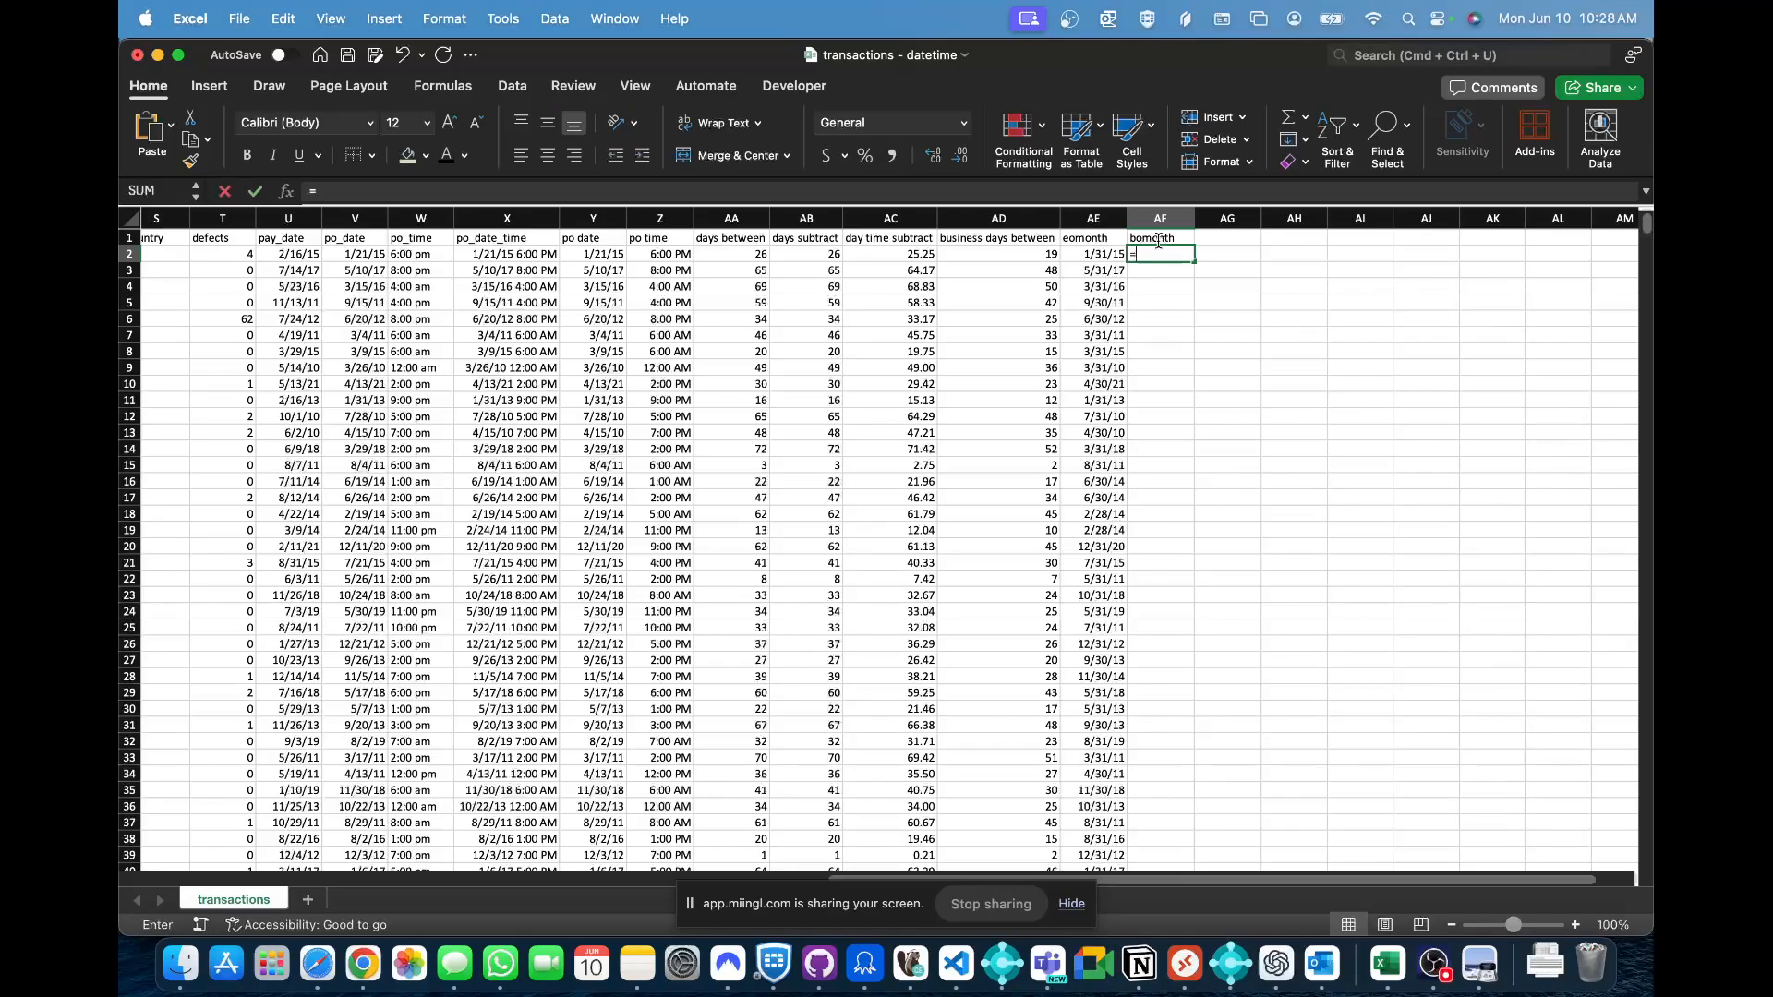
- Enter =EOMONTH(V2,-1)+1 in AF2 to get the first day of the po_date's month
type("=EOMONTH(")
key("Left")
key("Left")
key("Left")
key("Left")
key("Left")
key("Left")
key("Left")
key("Left")
key("Left")
key("Left")
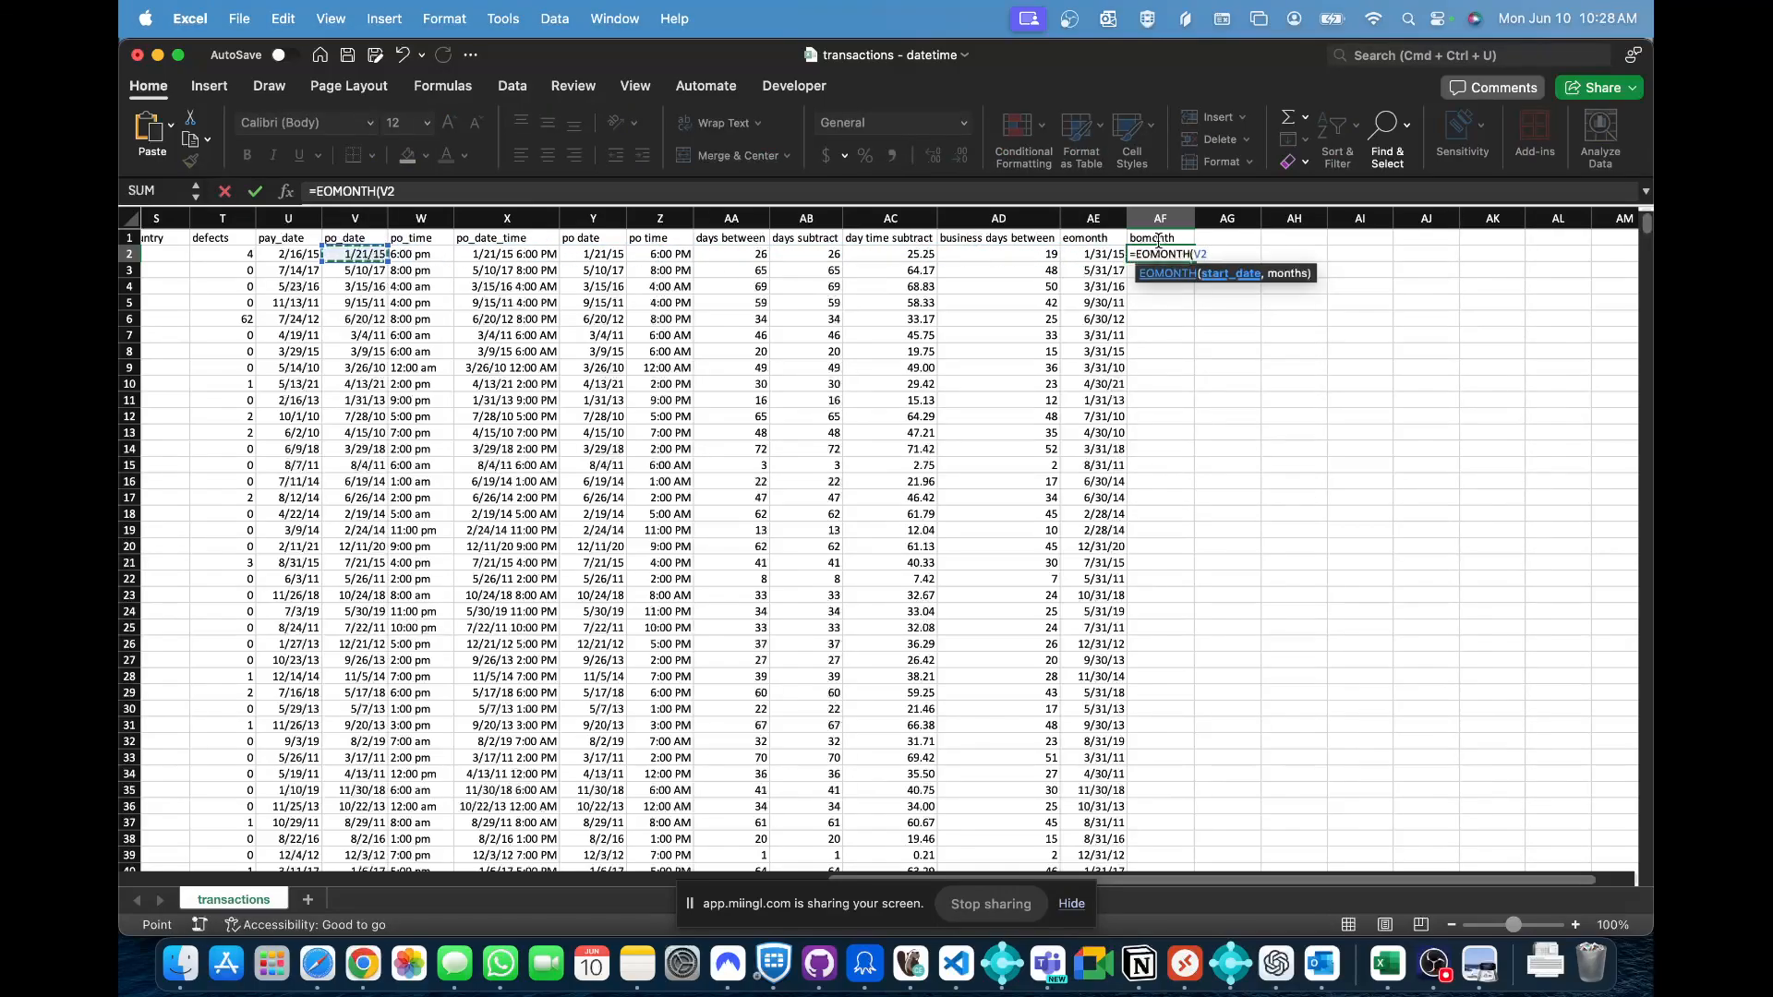
type(",-1")
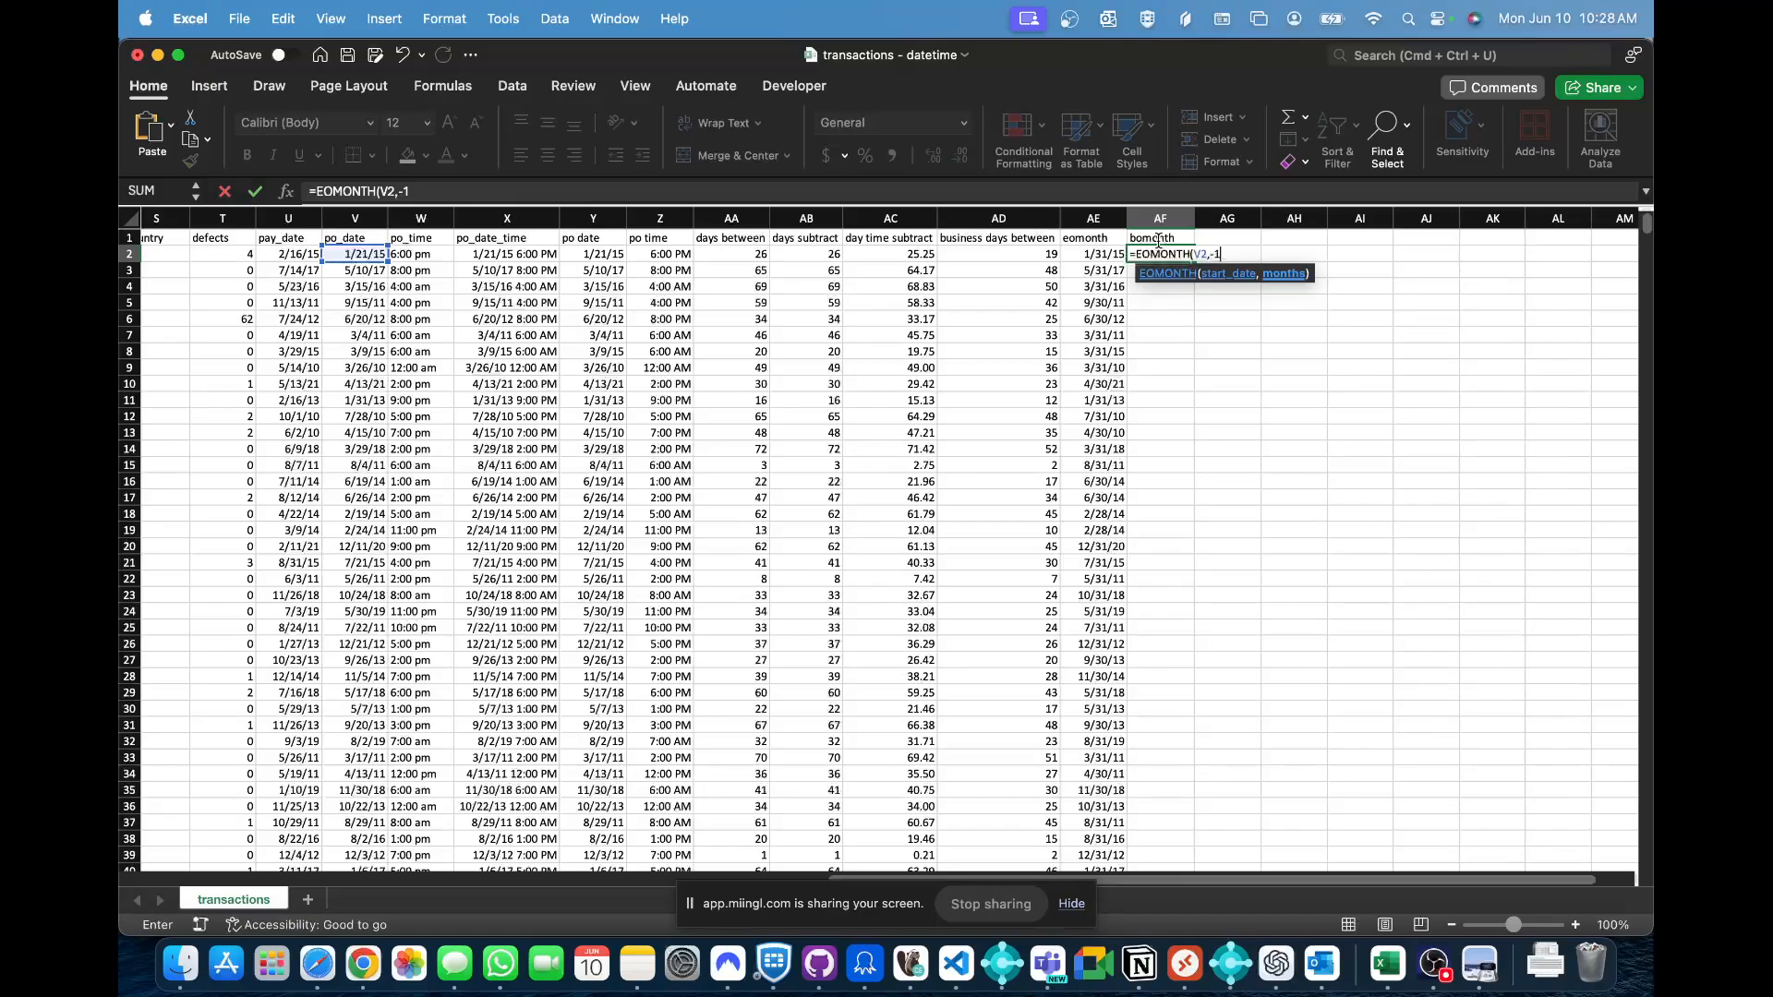
type(")")
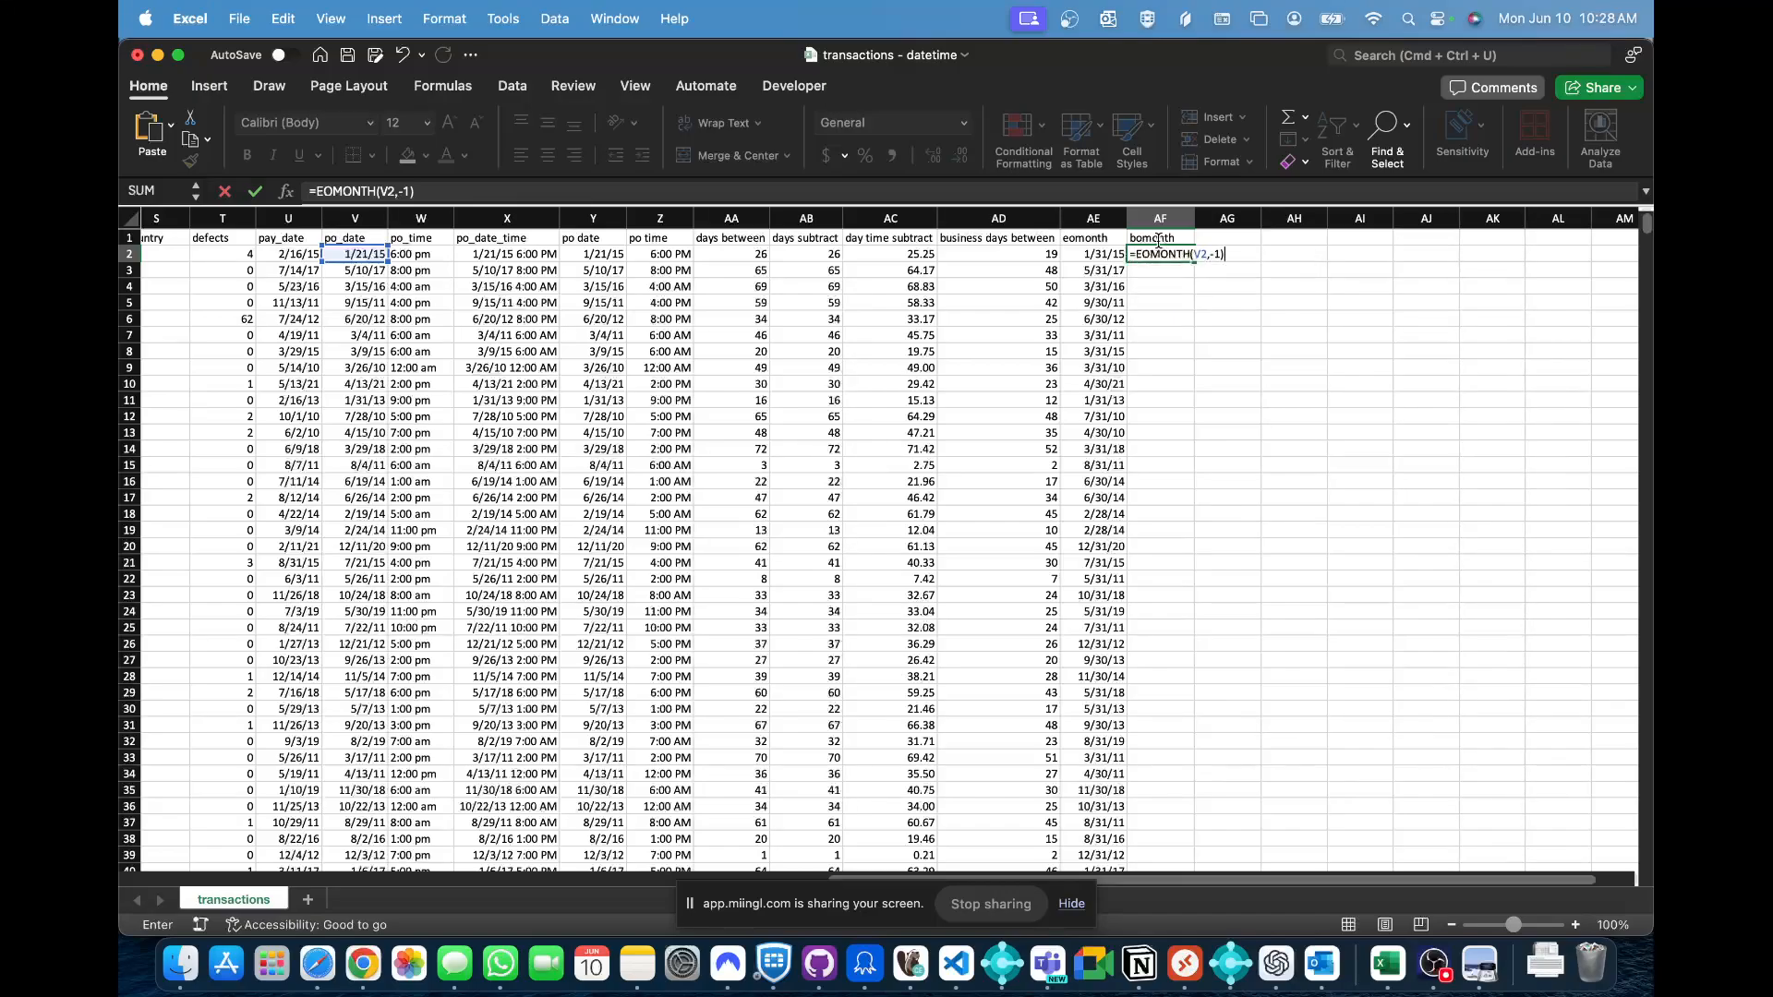
type("+1")
key("Return")
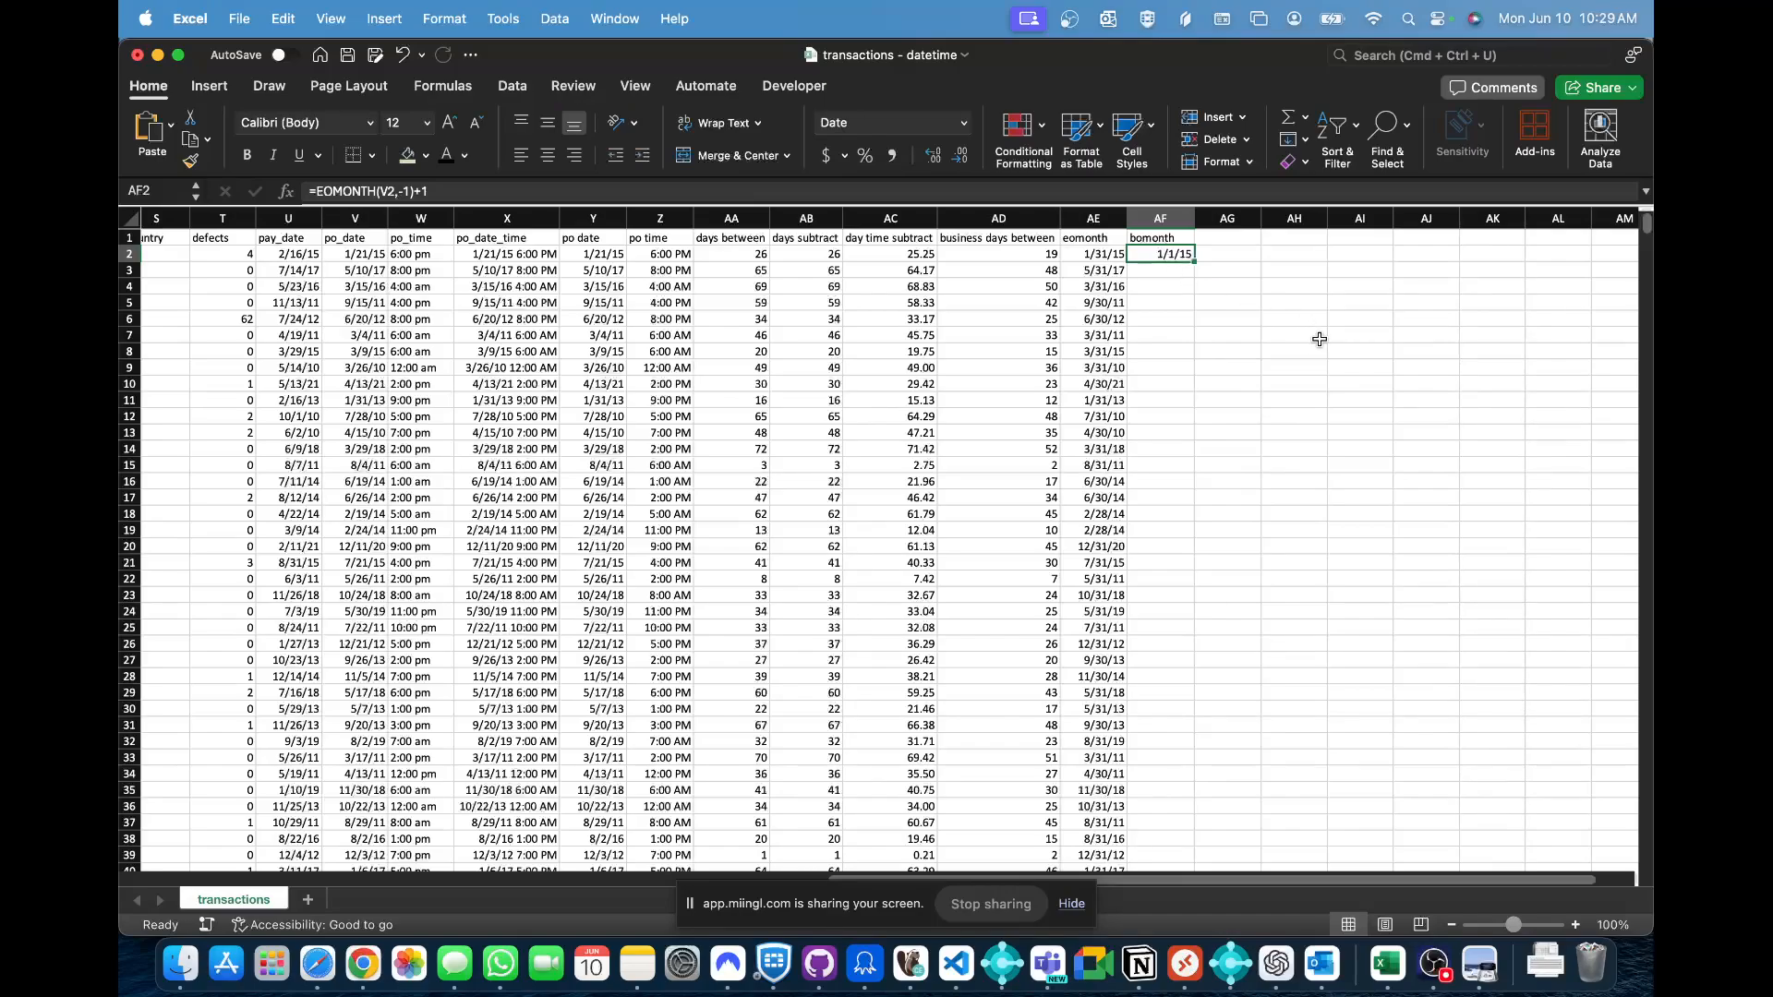
- Try the formula in AF2 without its +1 and undo that edit
left_click(436, 194)
key("BackSpace")
key("BackSpace")
key("Return")
key("super+z")
- Fill the bomonth formula in AF2 down the column and check its dates against eomonth
double_click(1193, 262)
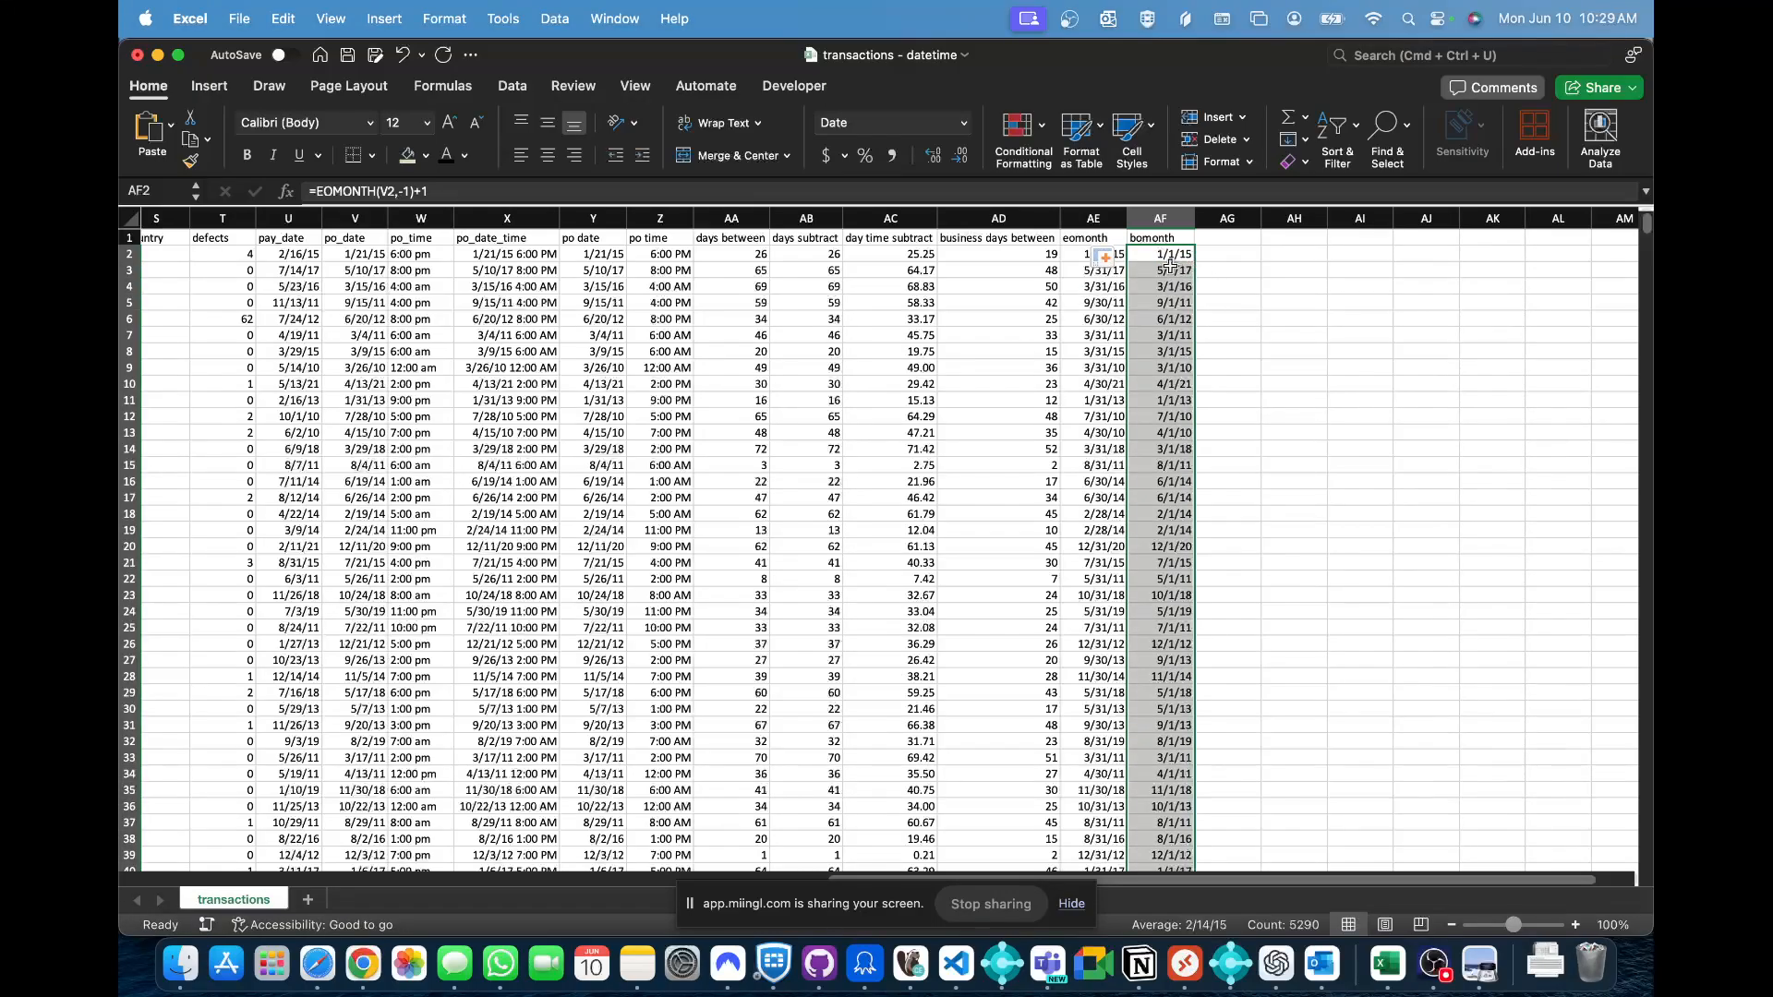
left_click(1169, 252)
left_click(1242, 384)
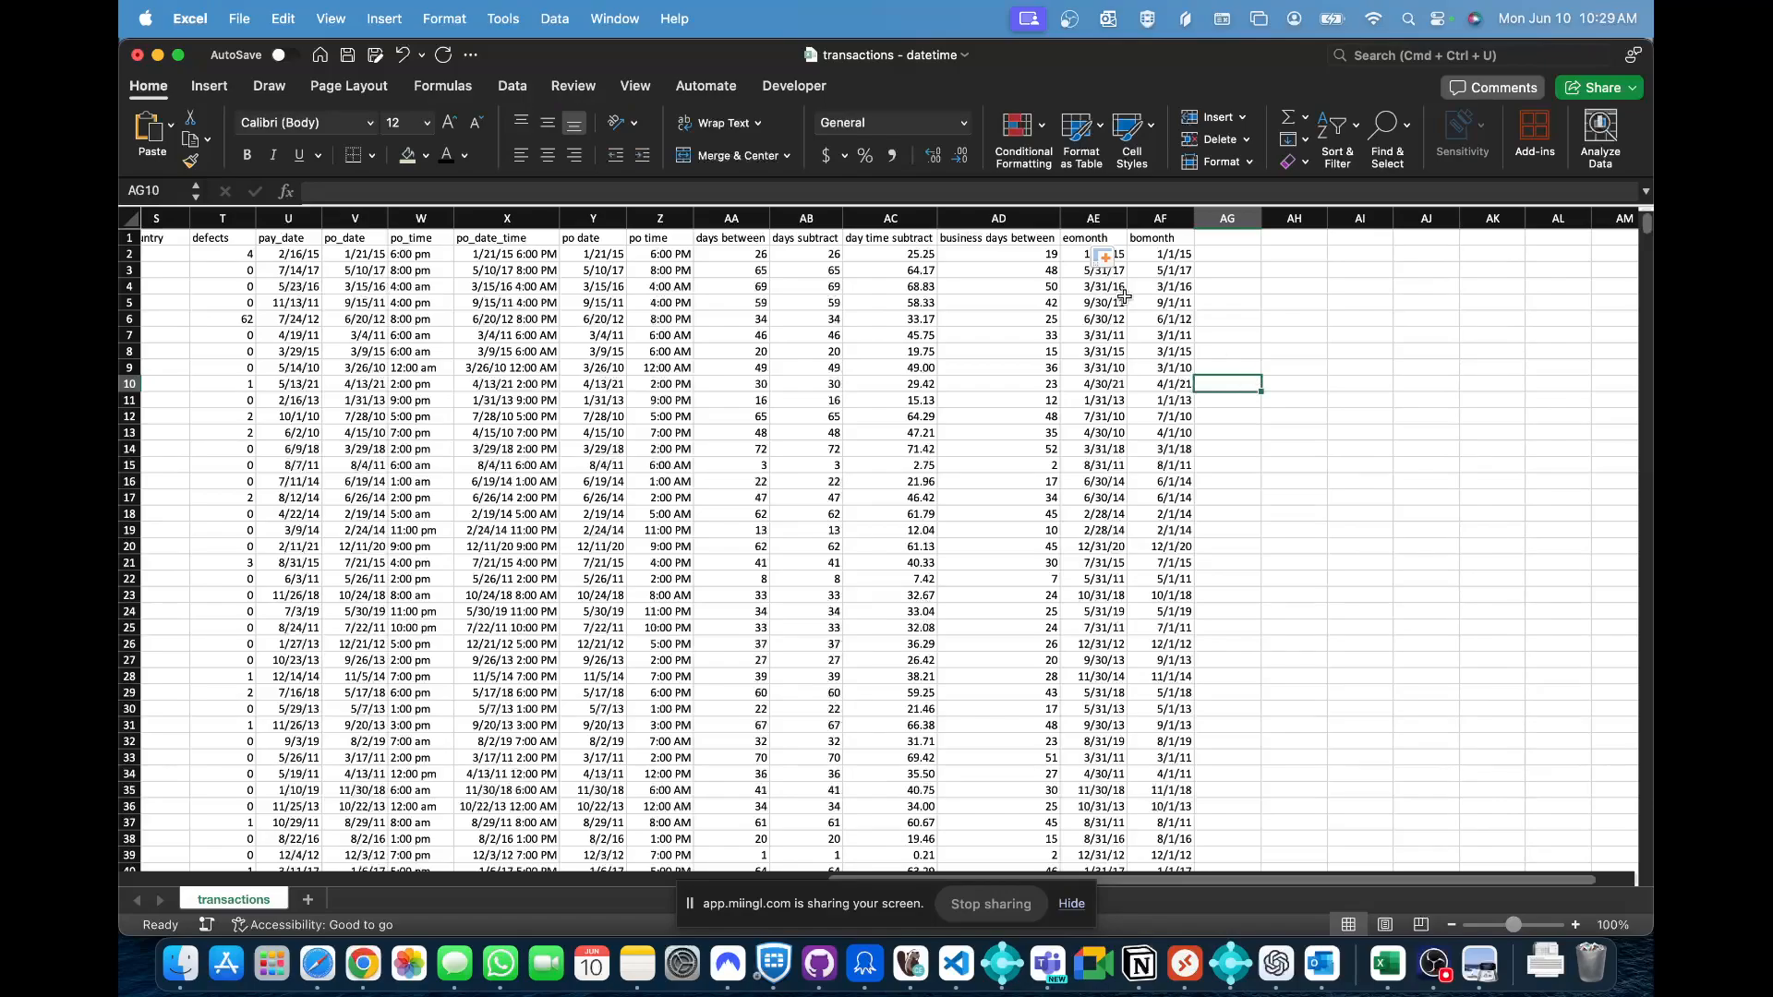
left_click(1166, 301)
left_click(1162, 251)
- Enter =EOMONTH(V2,6) in AG2 to get the month end six months ahead, and format it as Short Date
left_click(1212, 236)
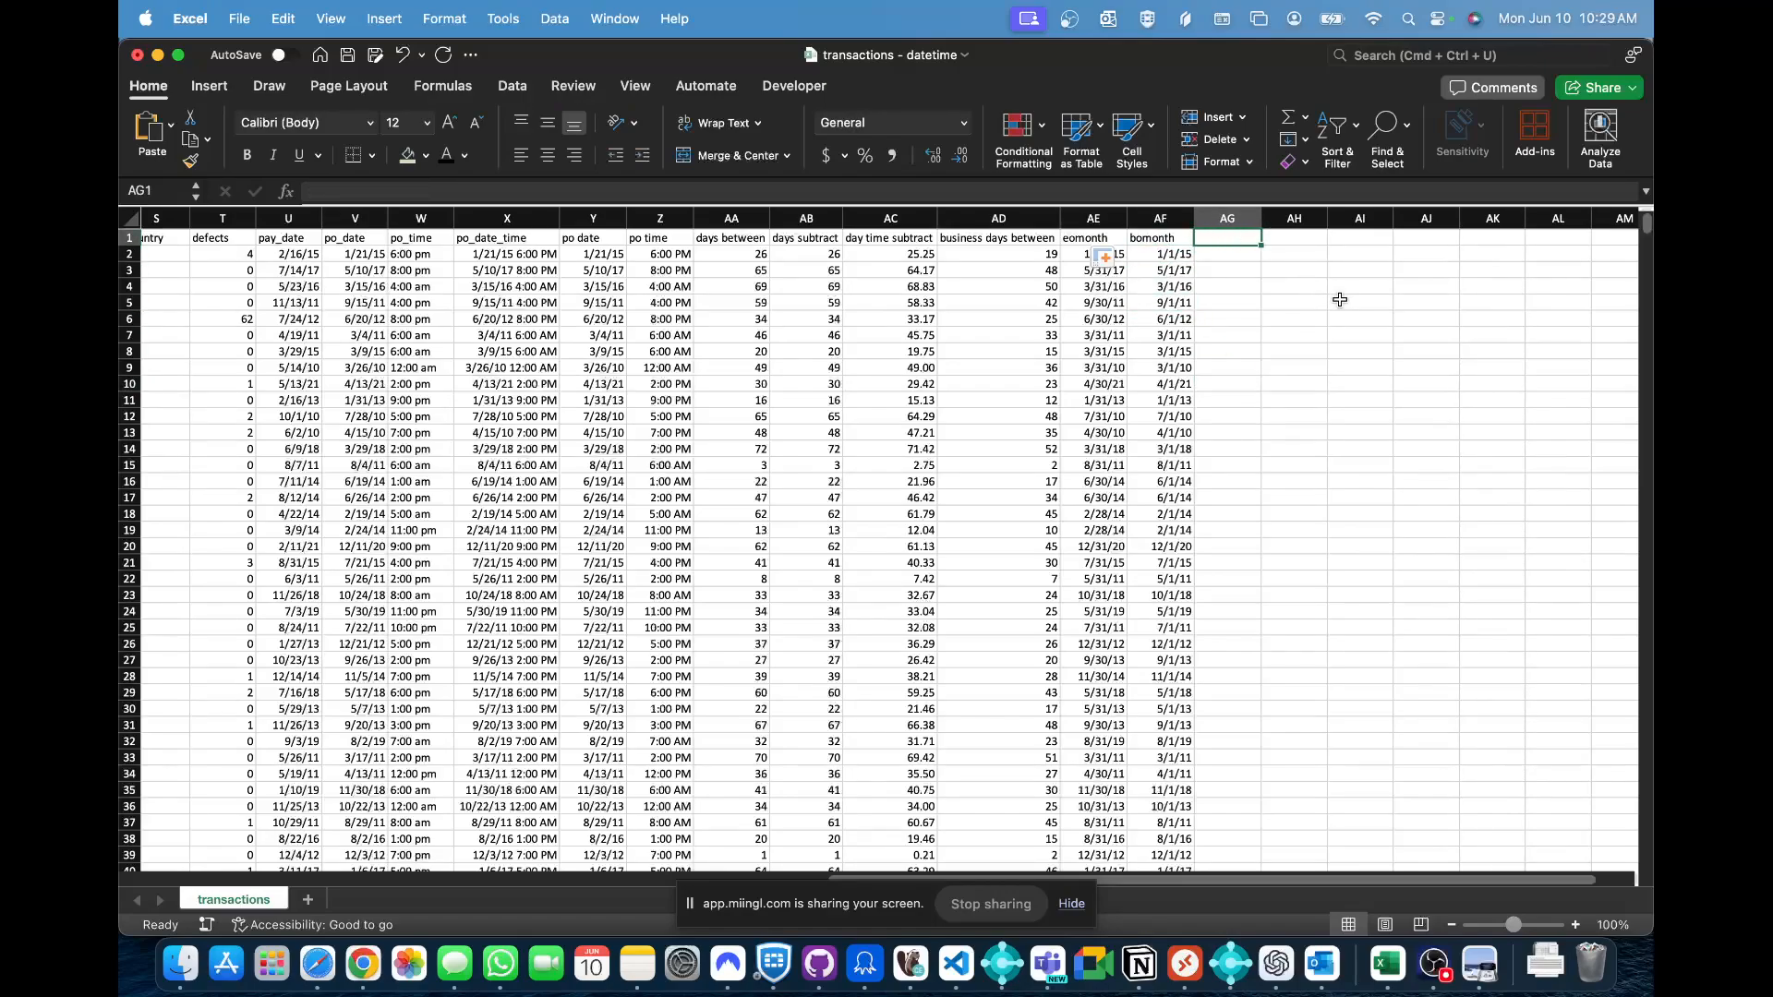
key("Down")
type("=eom")
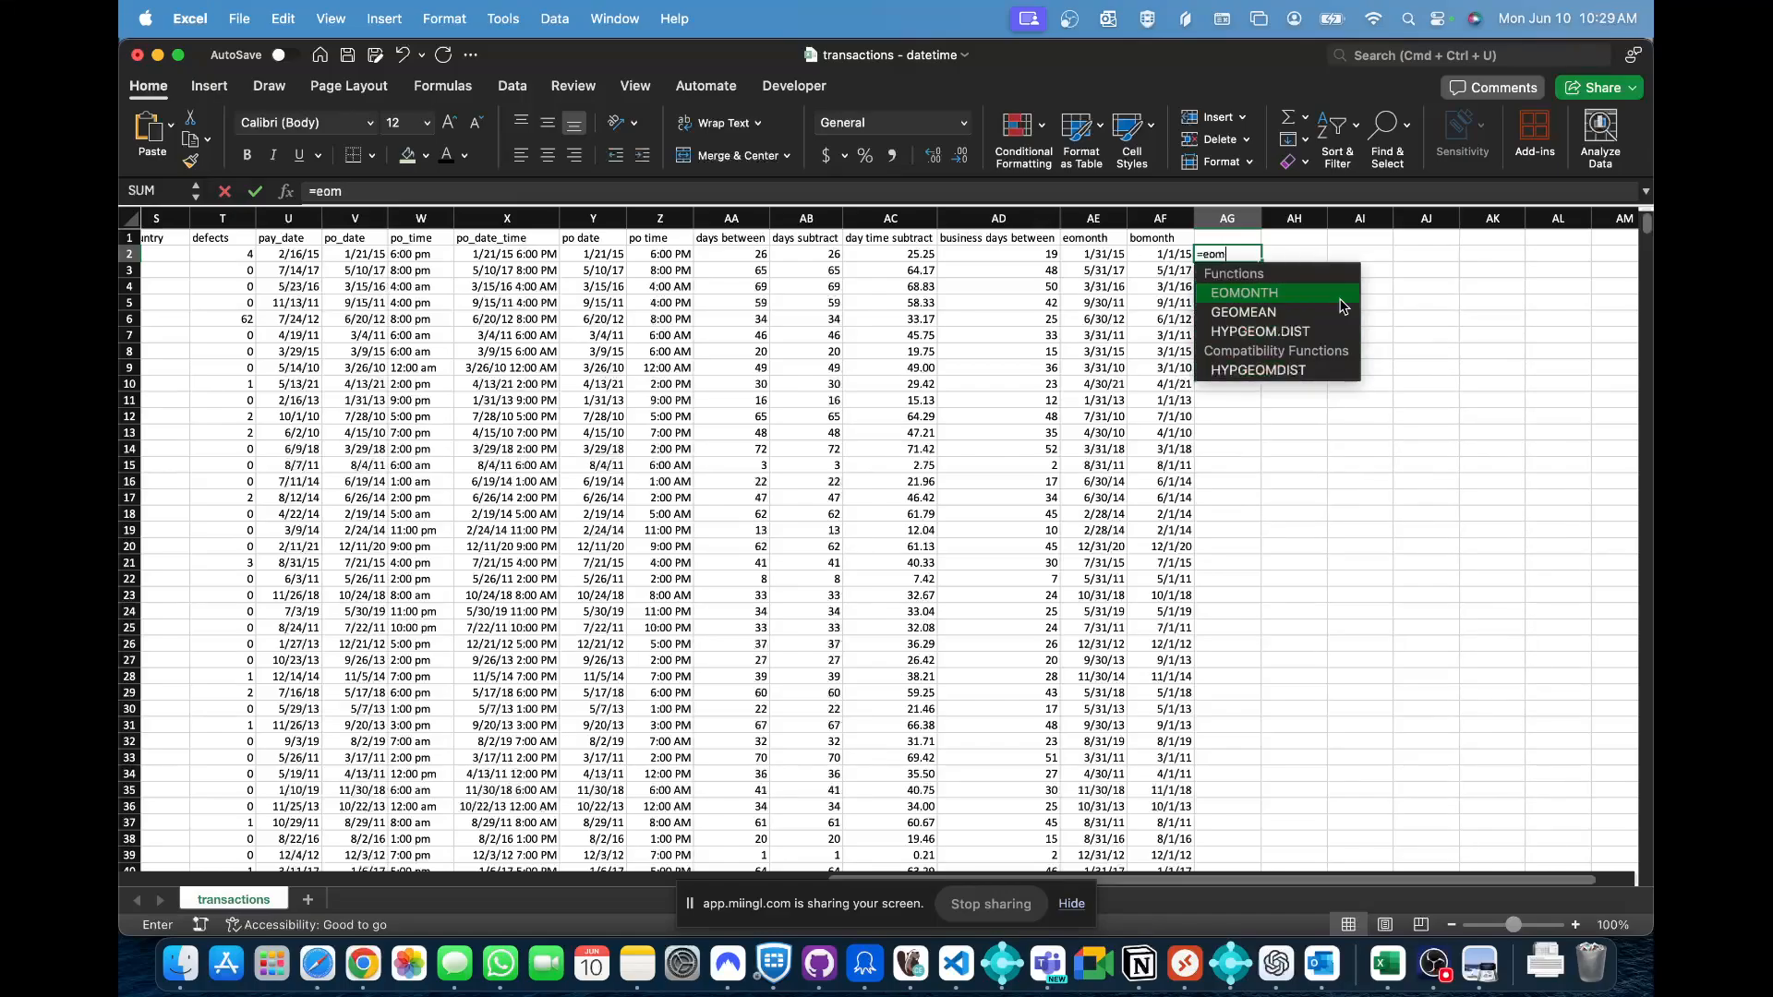
double_click(1339, 297)
left_click(342, 256)
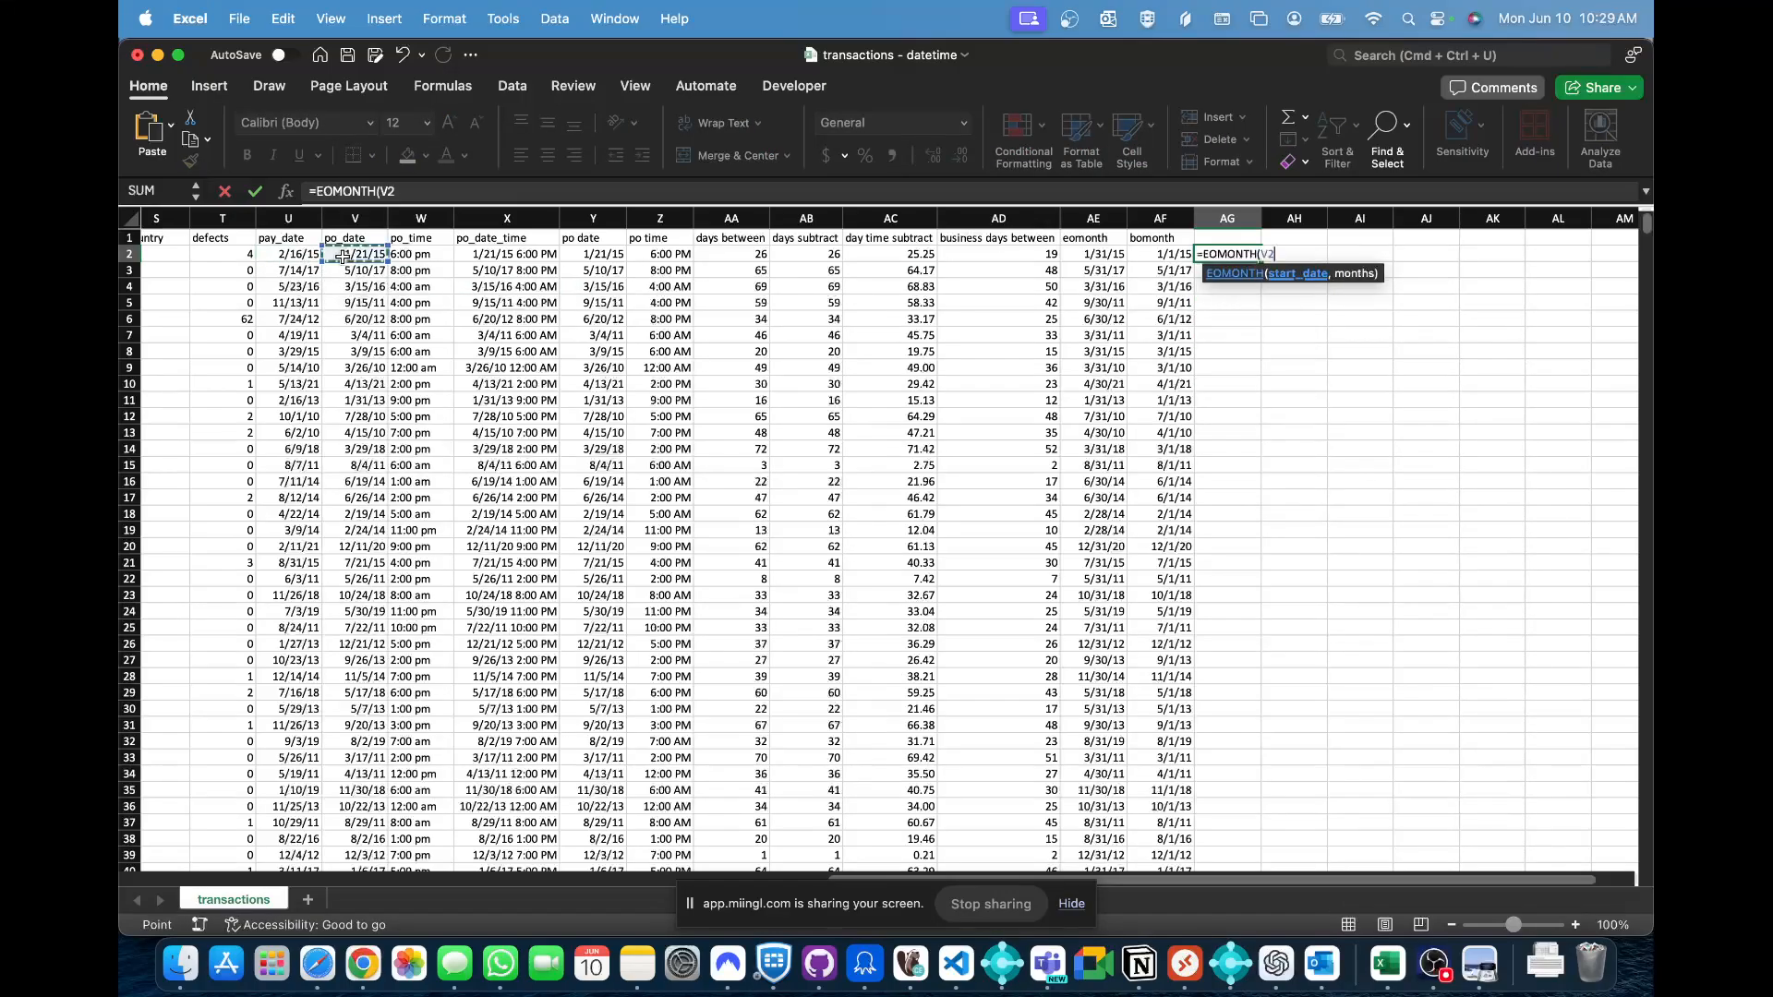
type(",6)")
key("Return")
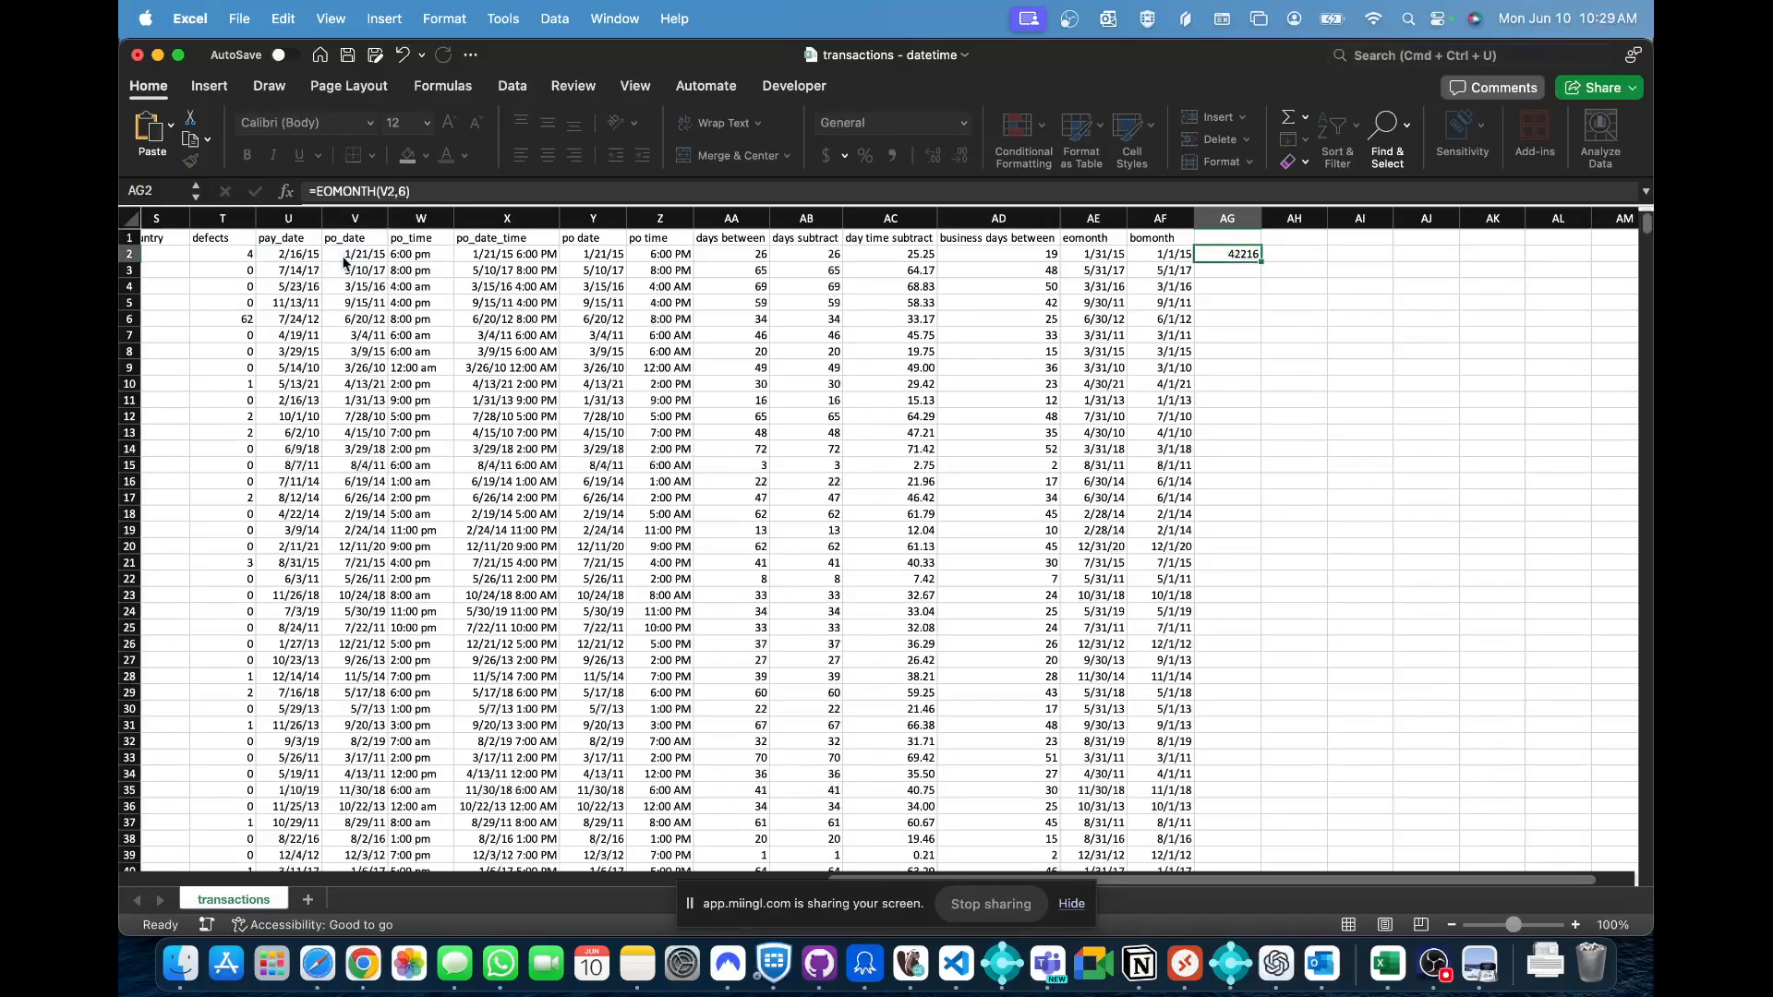
left_click(964, 123)
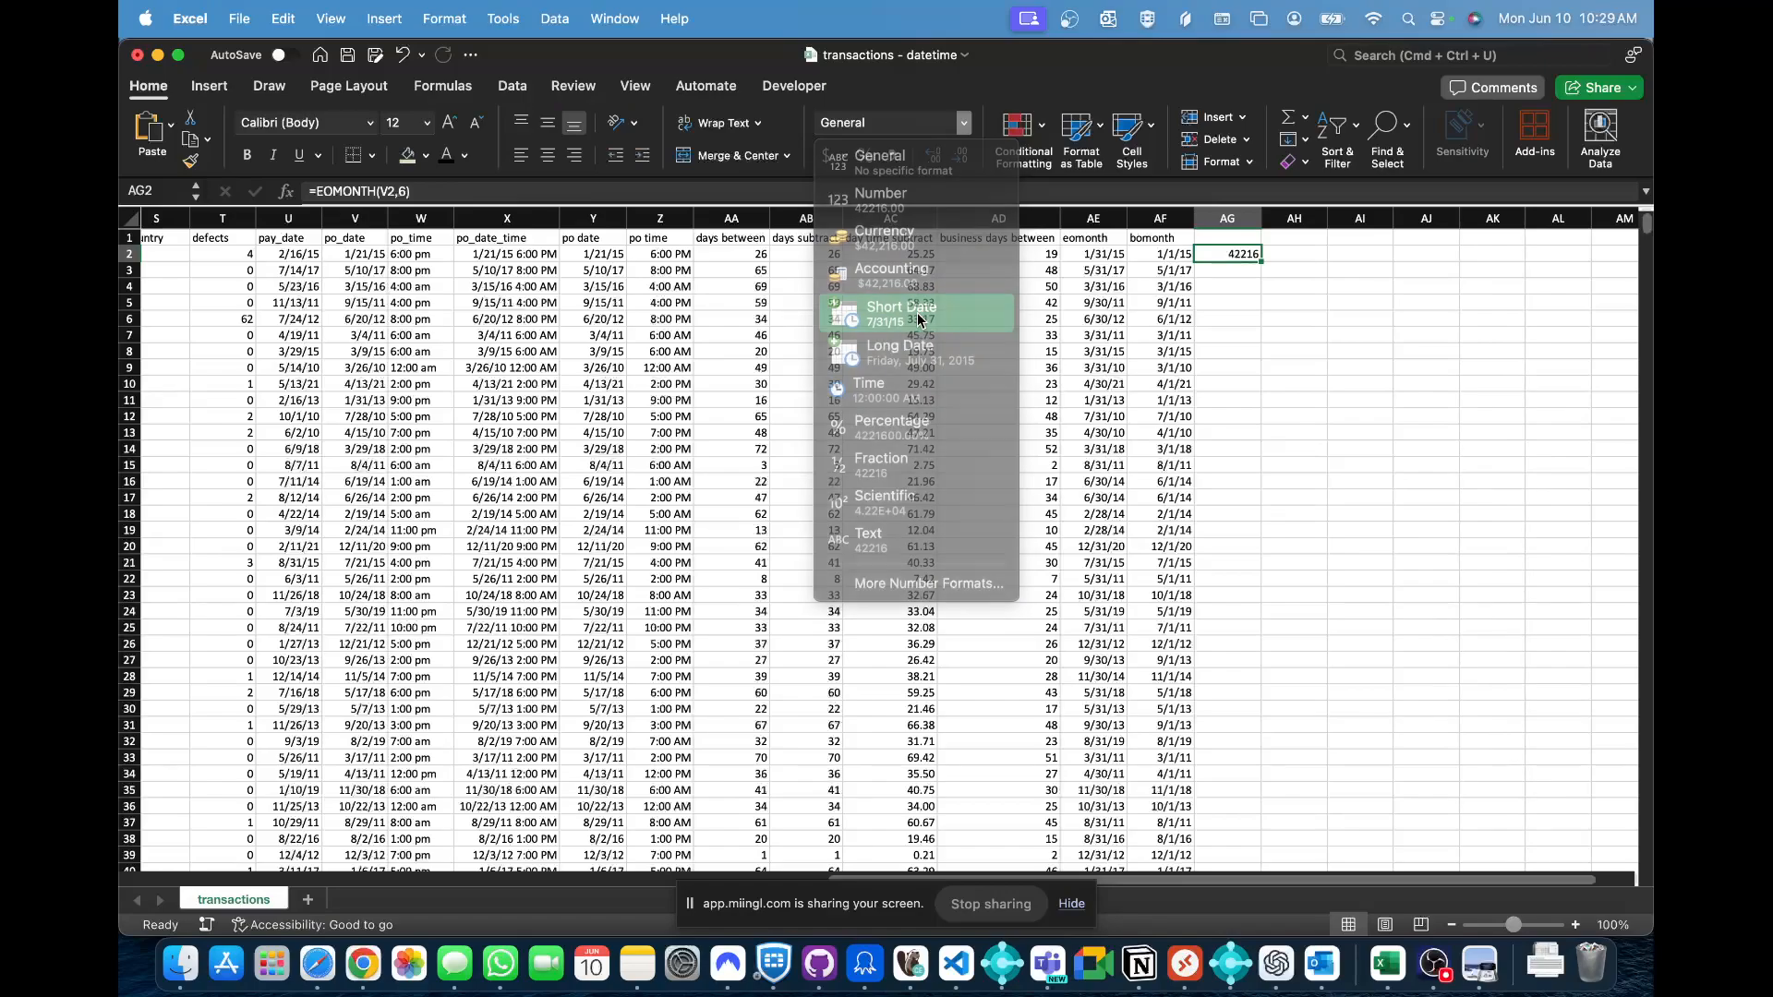
left_click(920, 319)
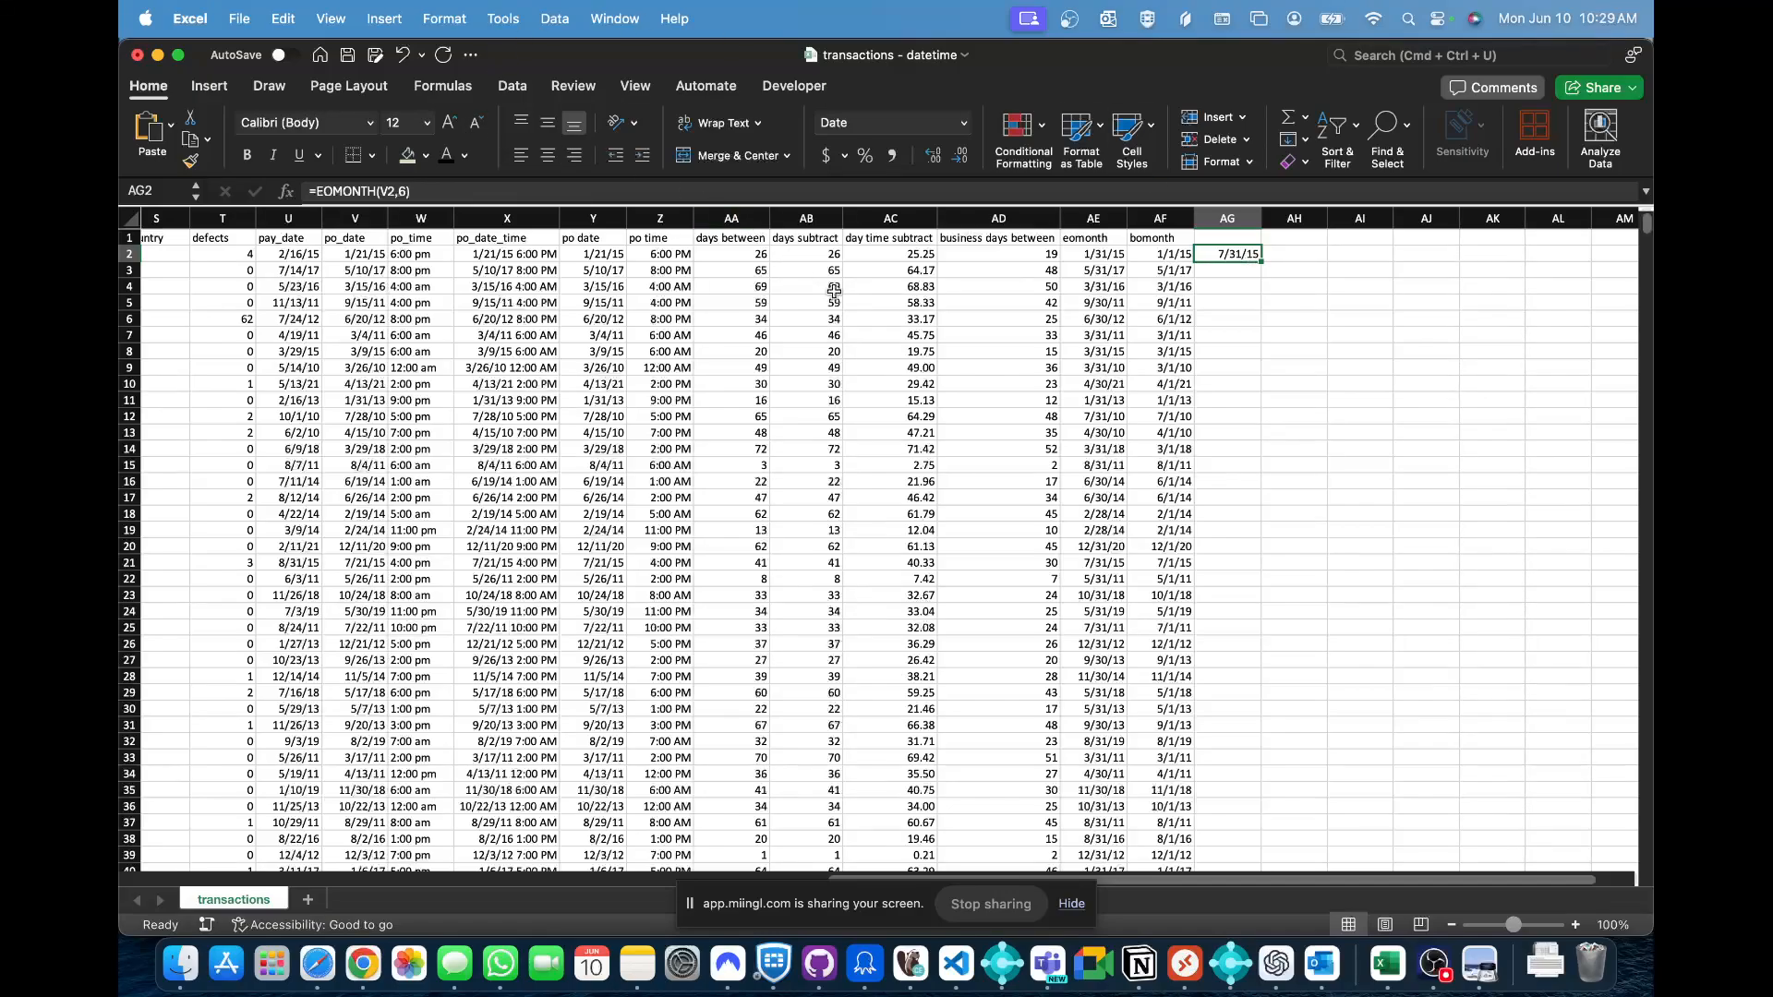
- Clear the trial formula from AG2 and enter the header "edate" in AG1
key("Delete")
key("Up")
type("edate")
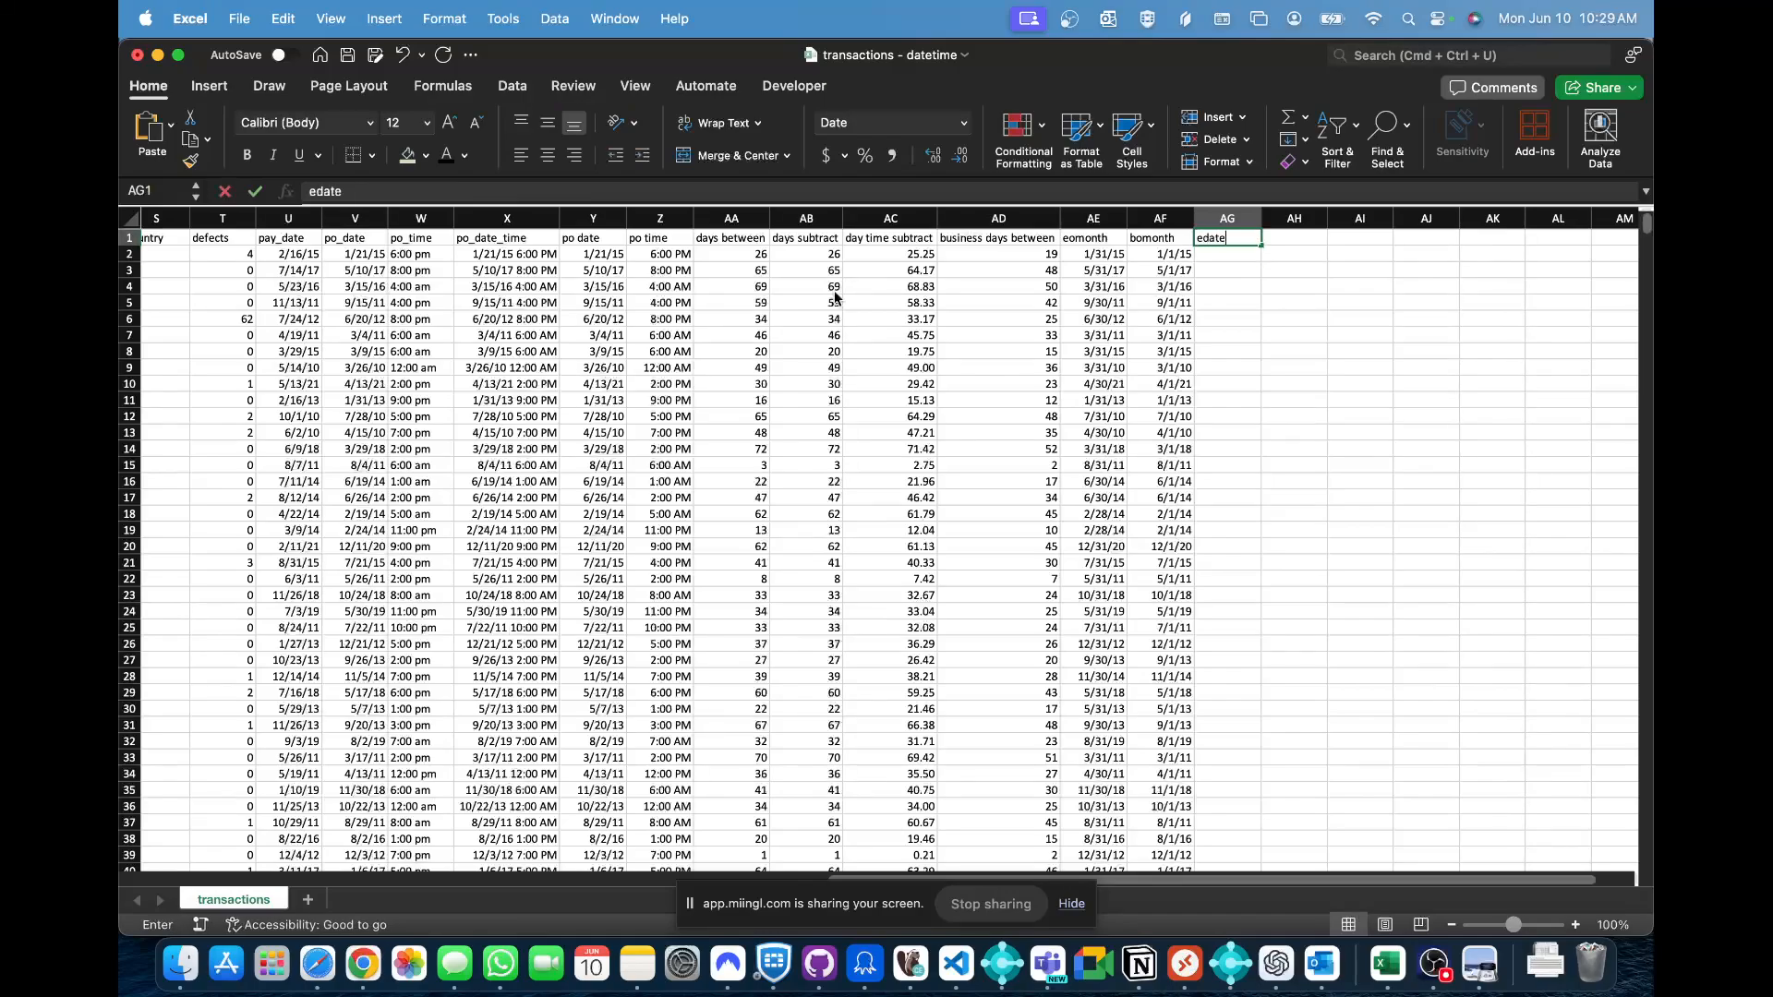
key("Return")
- Enter =EDATE(V2,1) in AG2 to shift po_date one month ahead, and compare the result with V2
type("=edate")
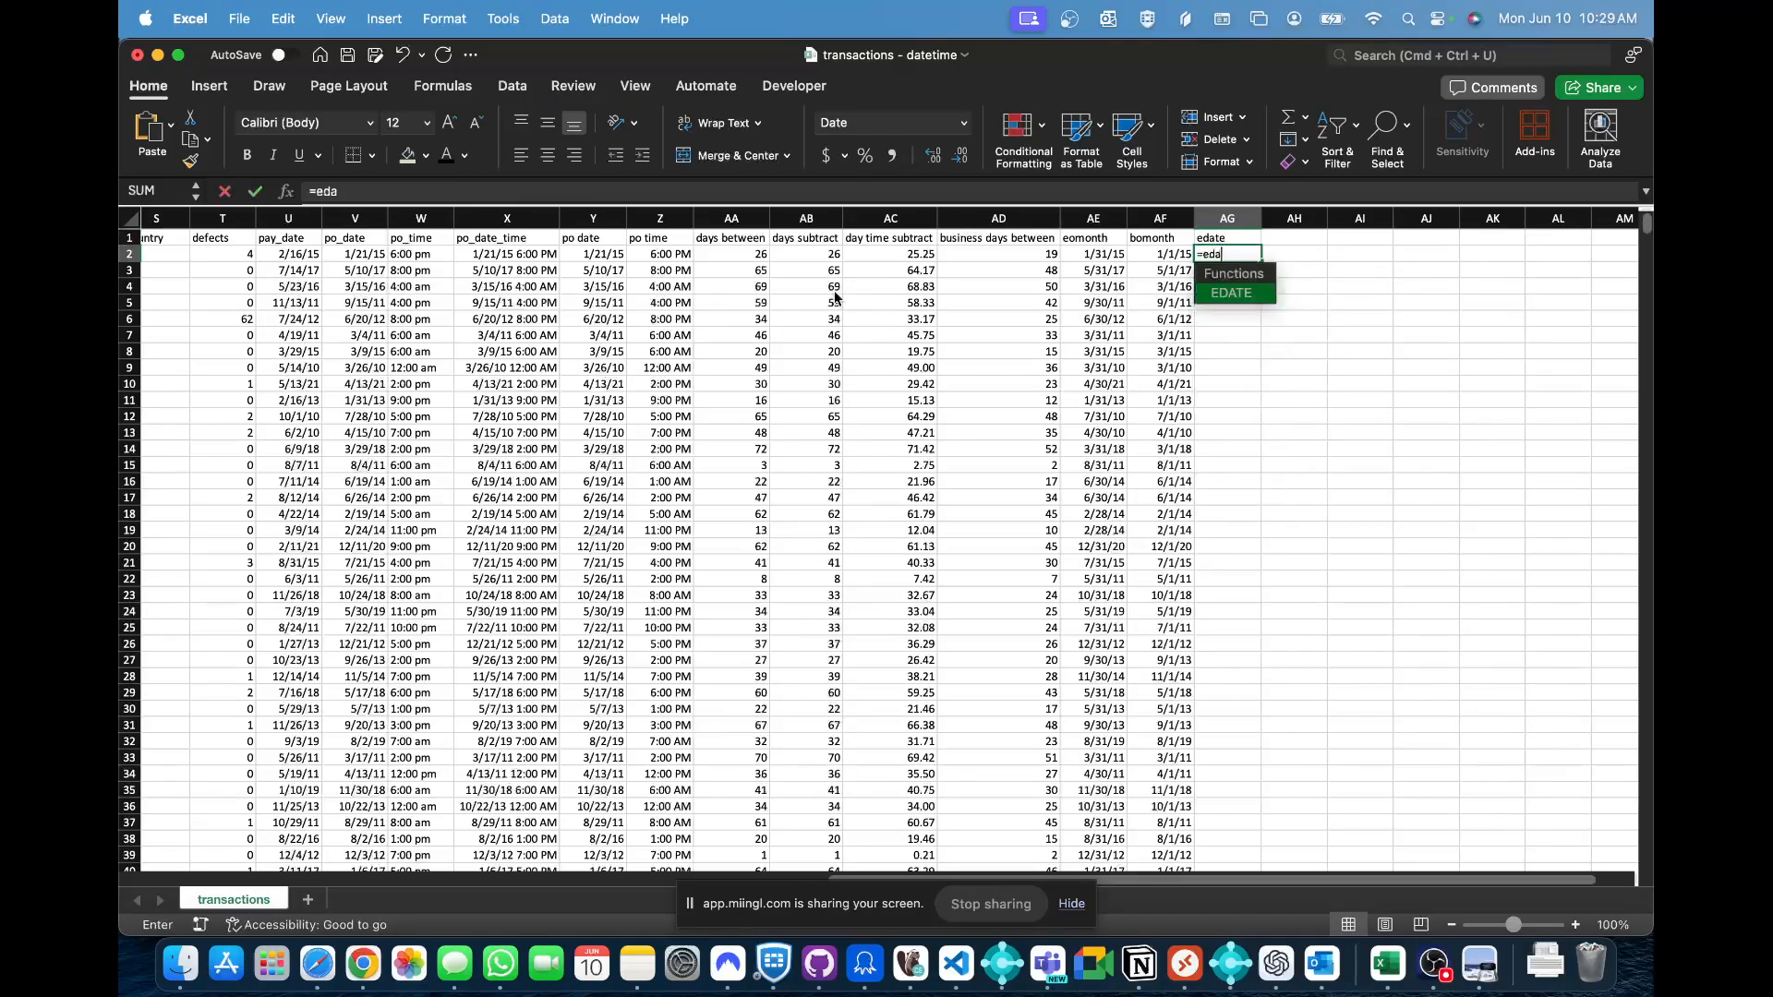
key("Tab")
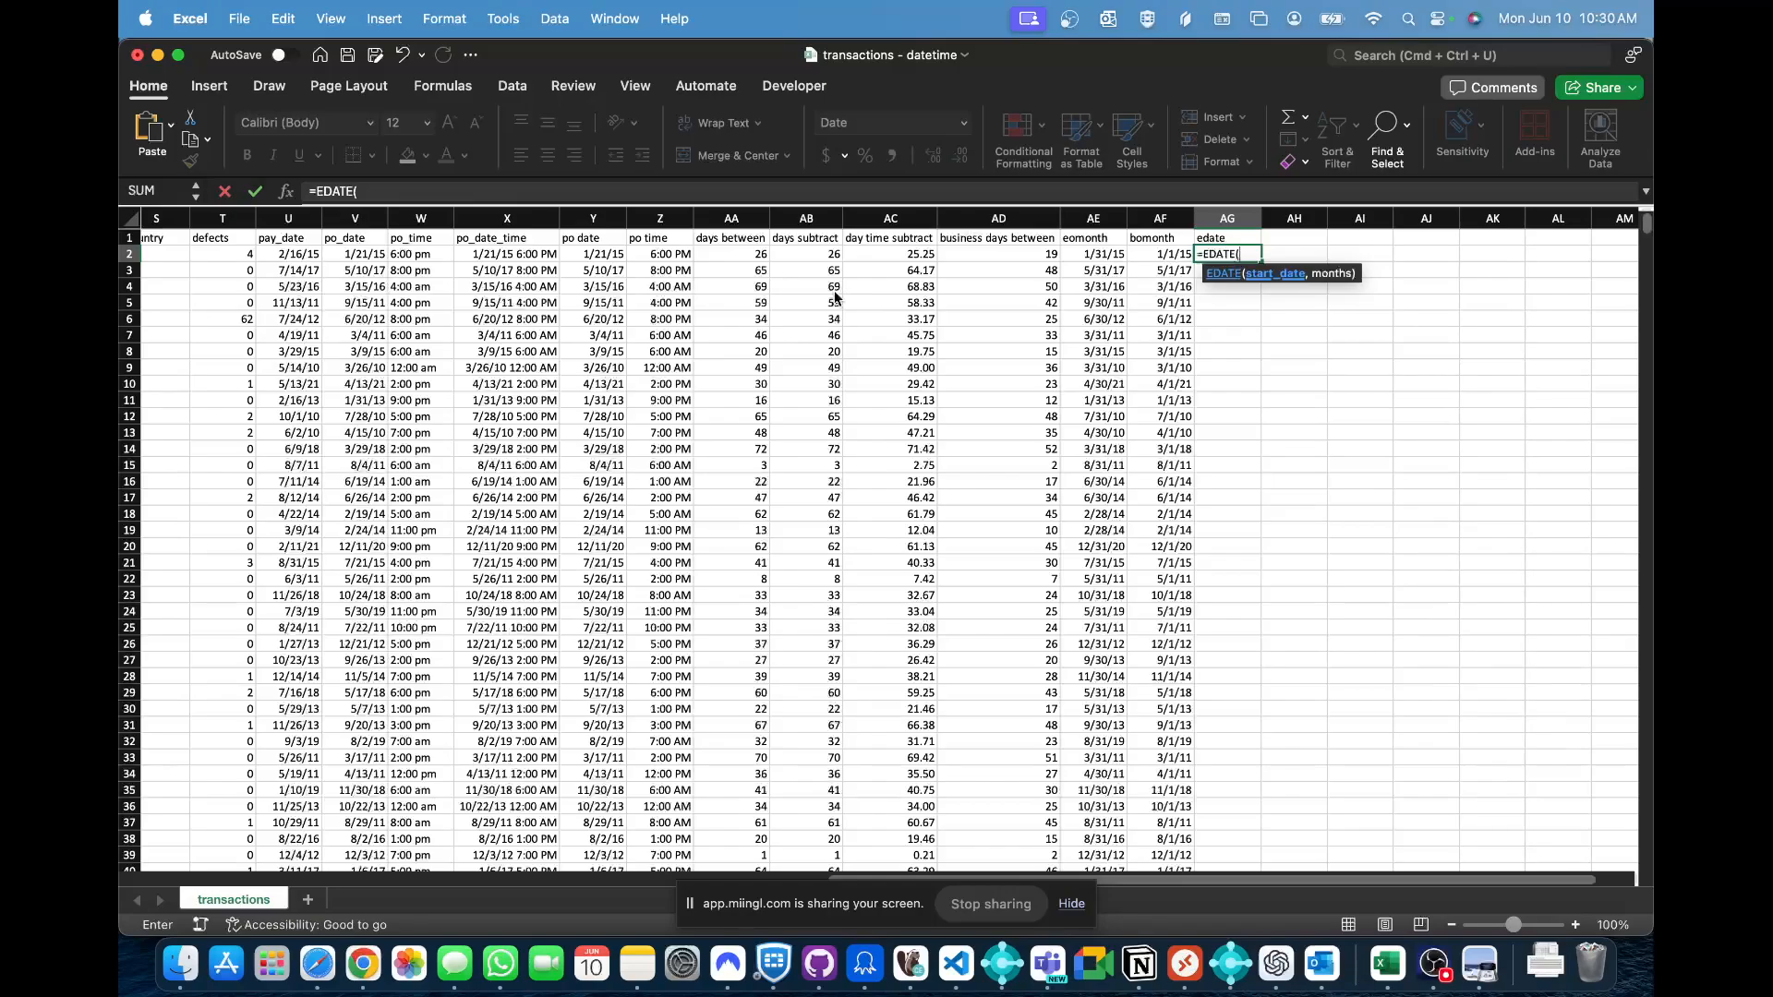
left_click(356, 255)
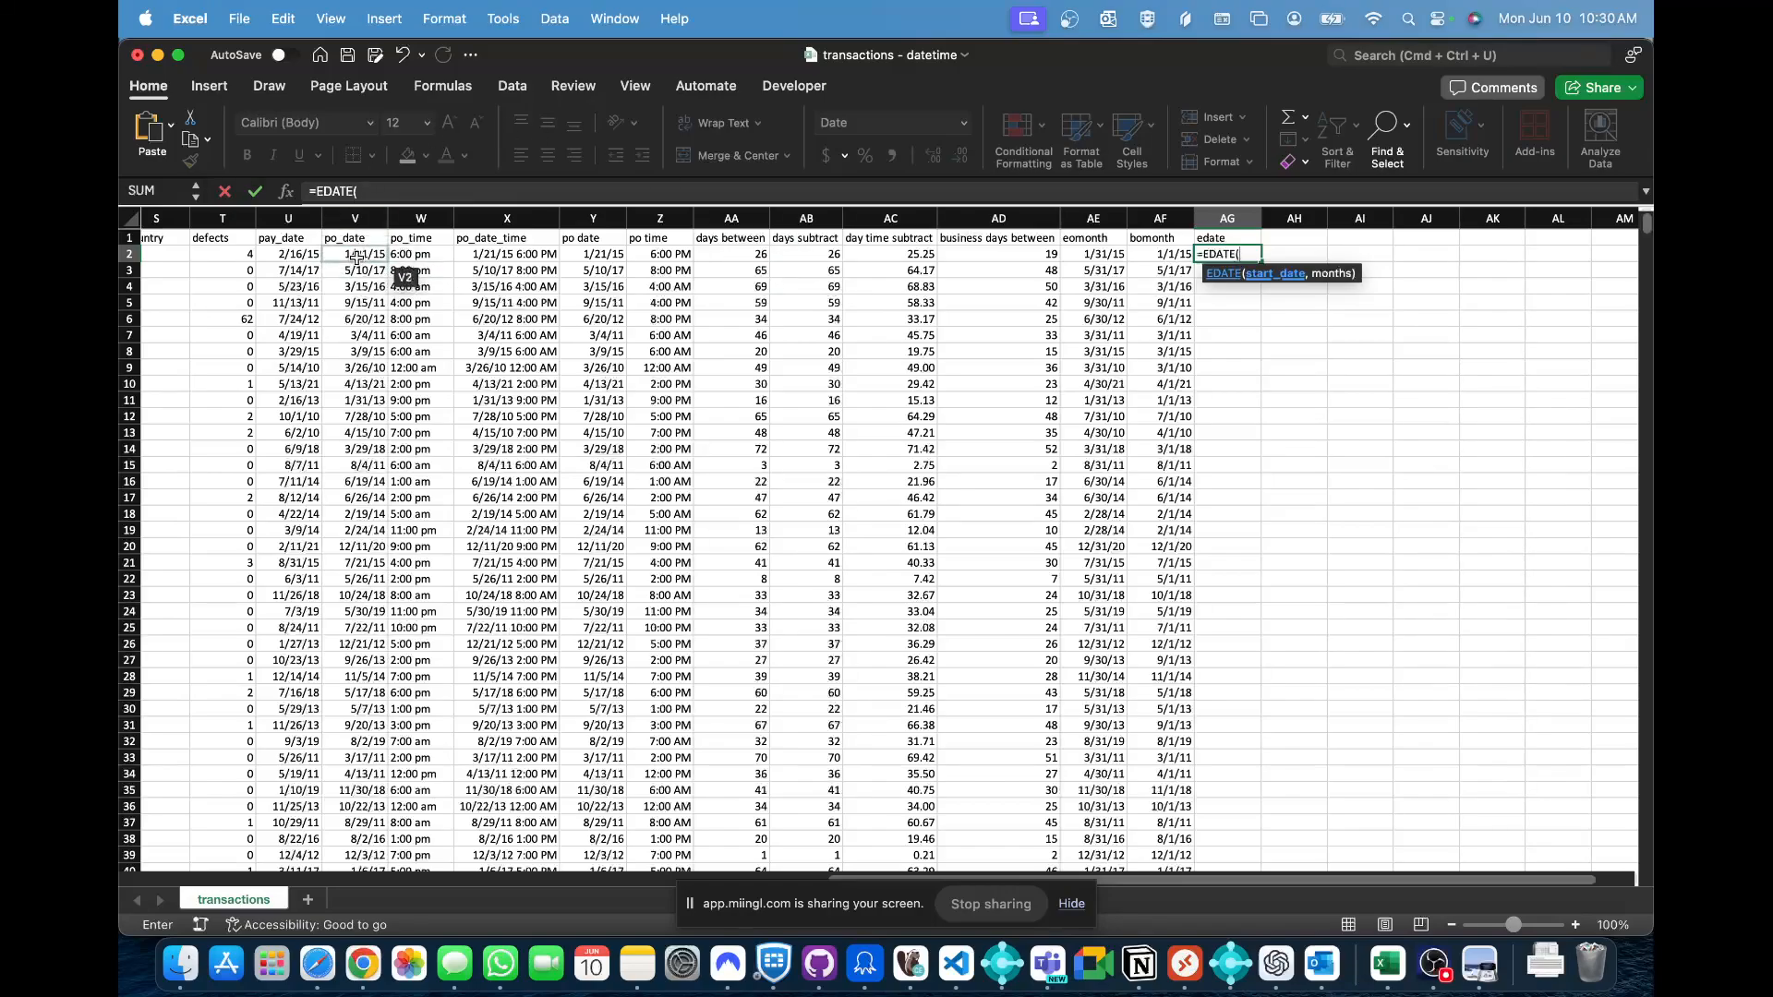
type(",")
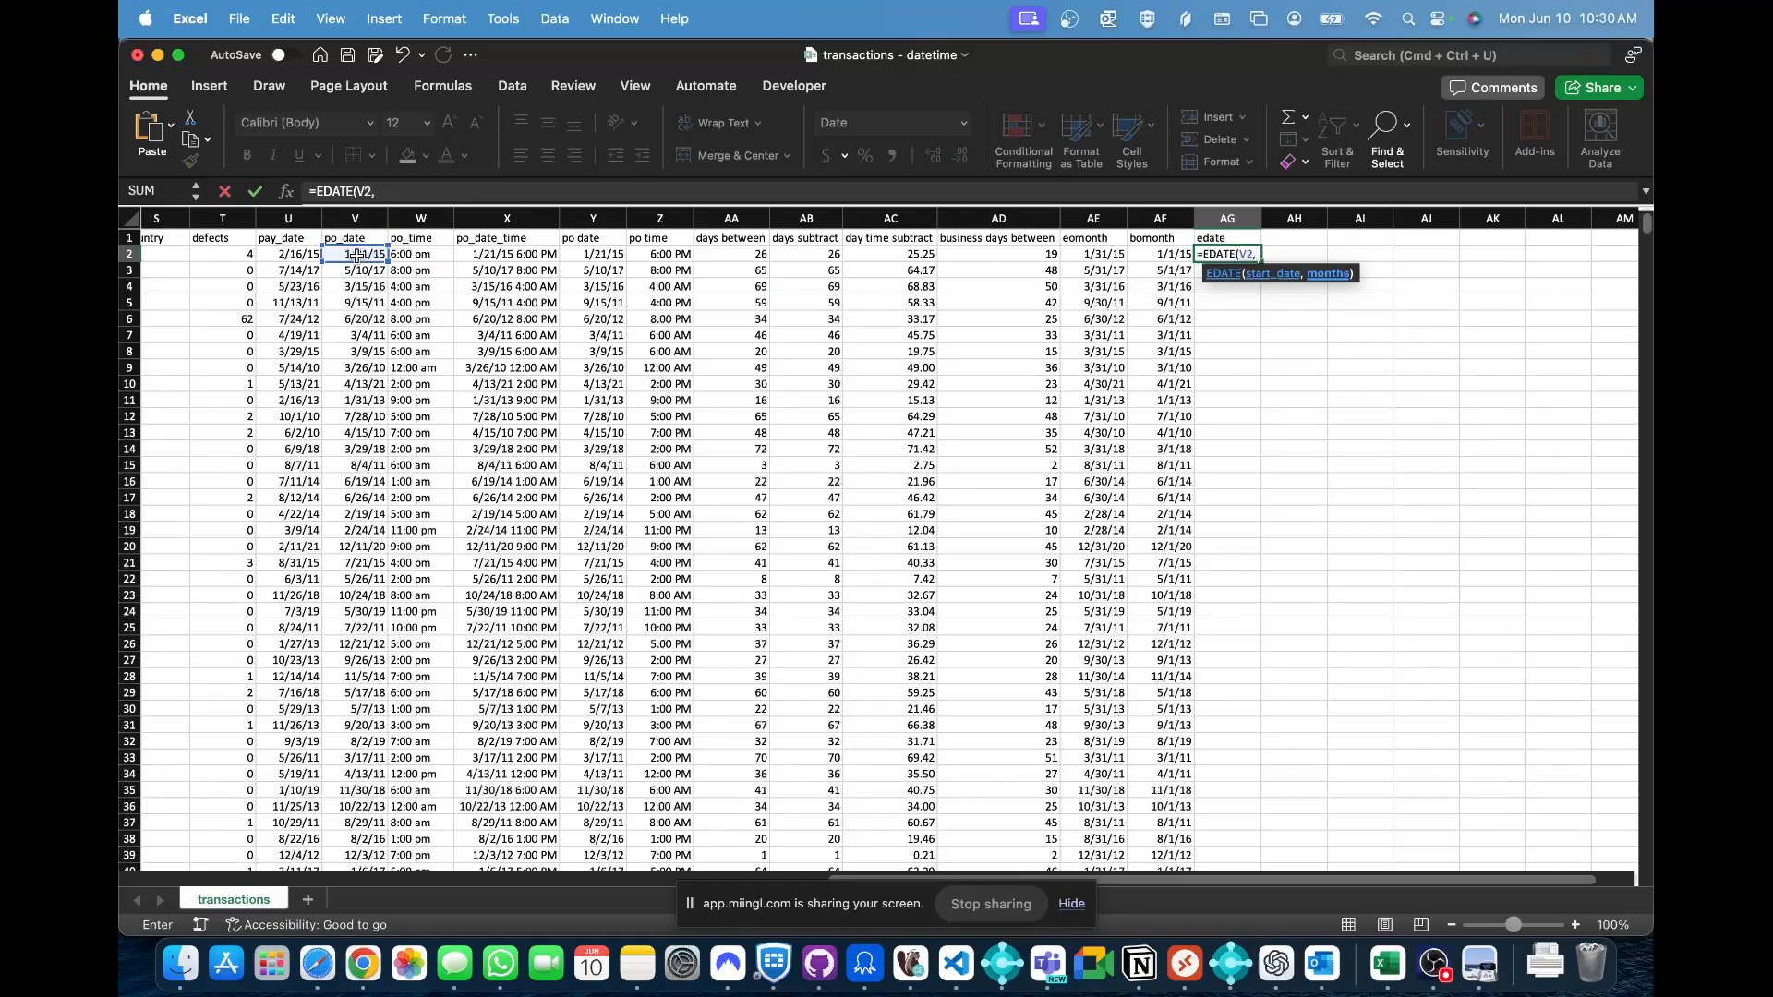
type("1")
key("Return")
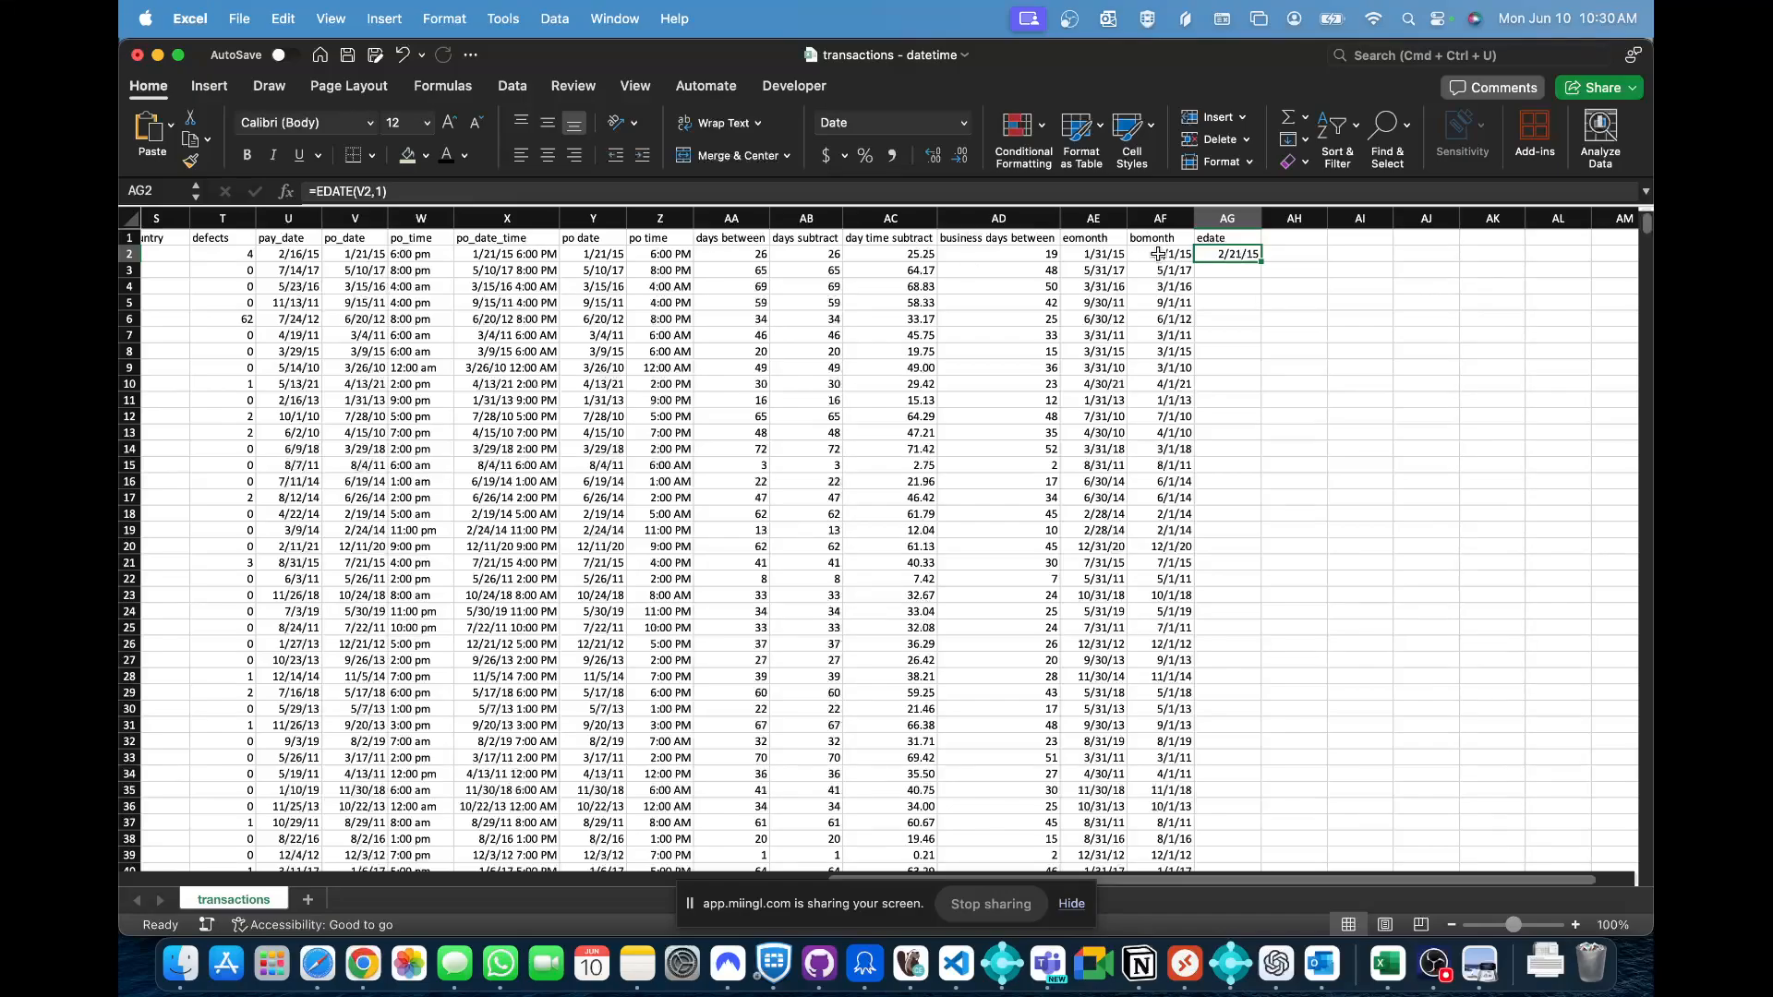
left_click_drag(1211, 238, 1221, 247)
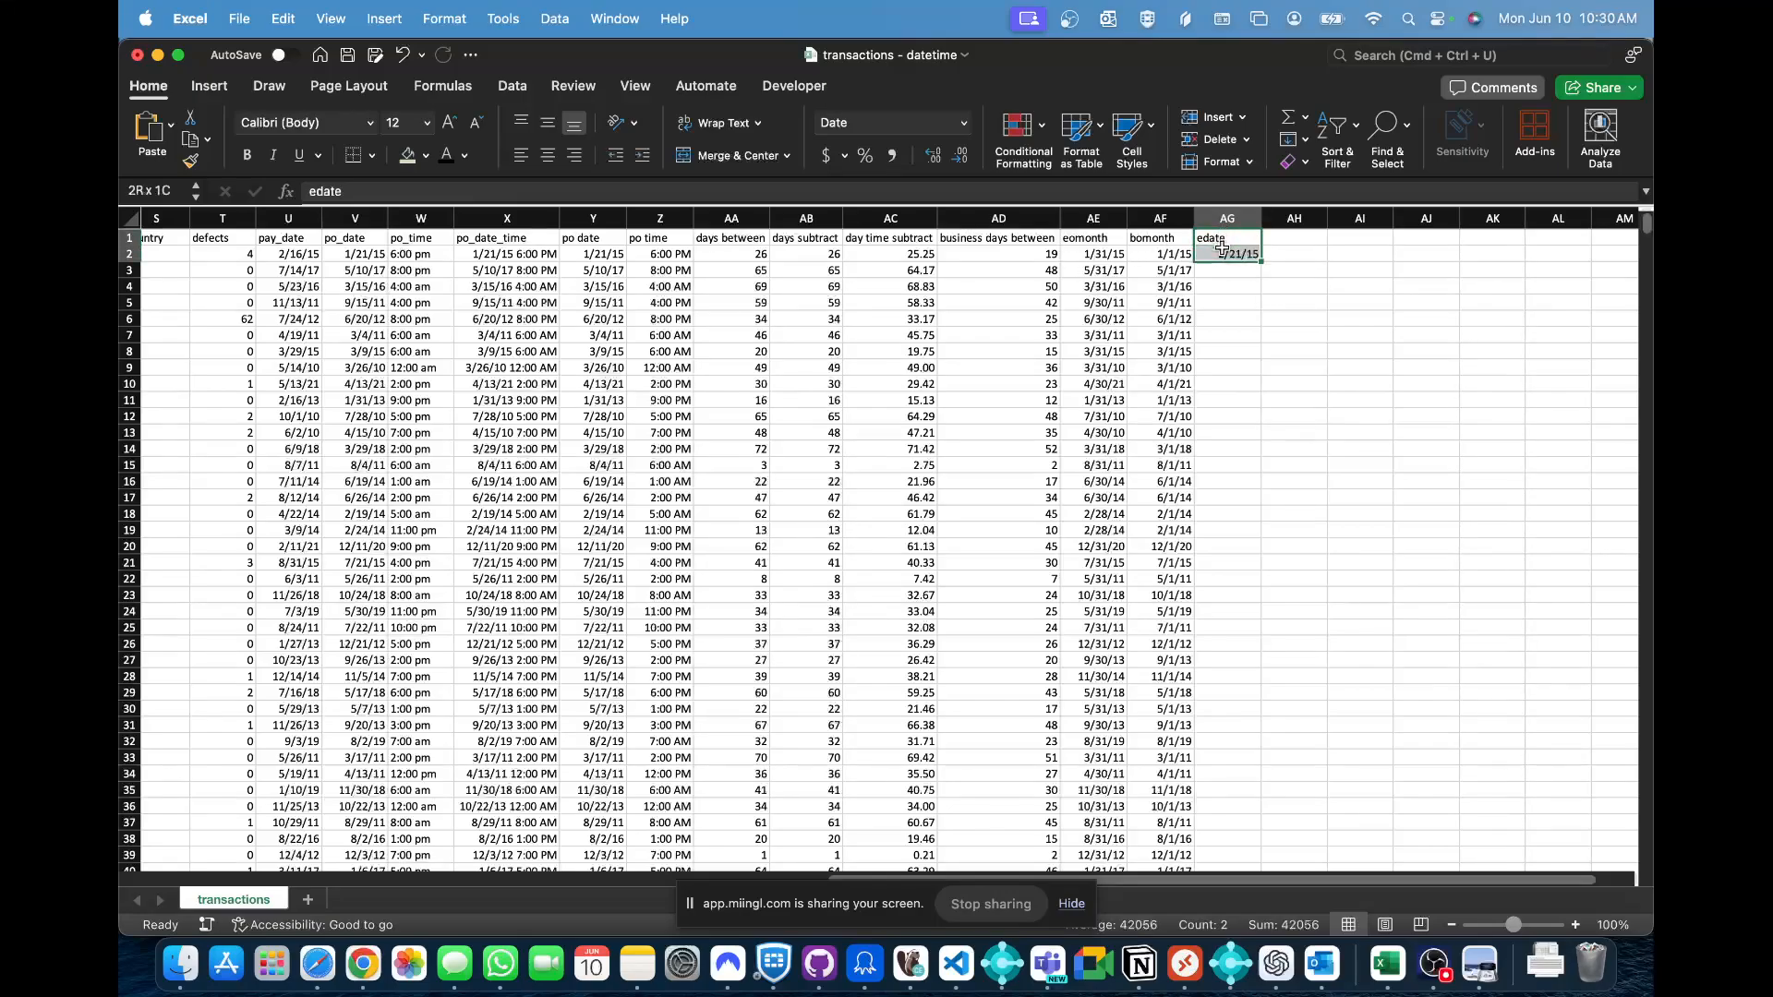
left_click(1222, 248)
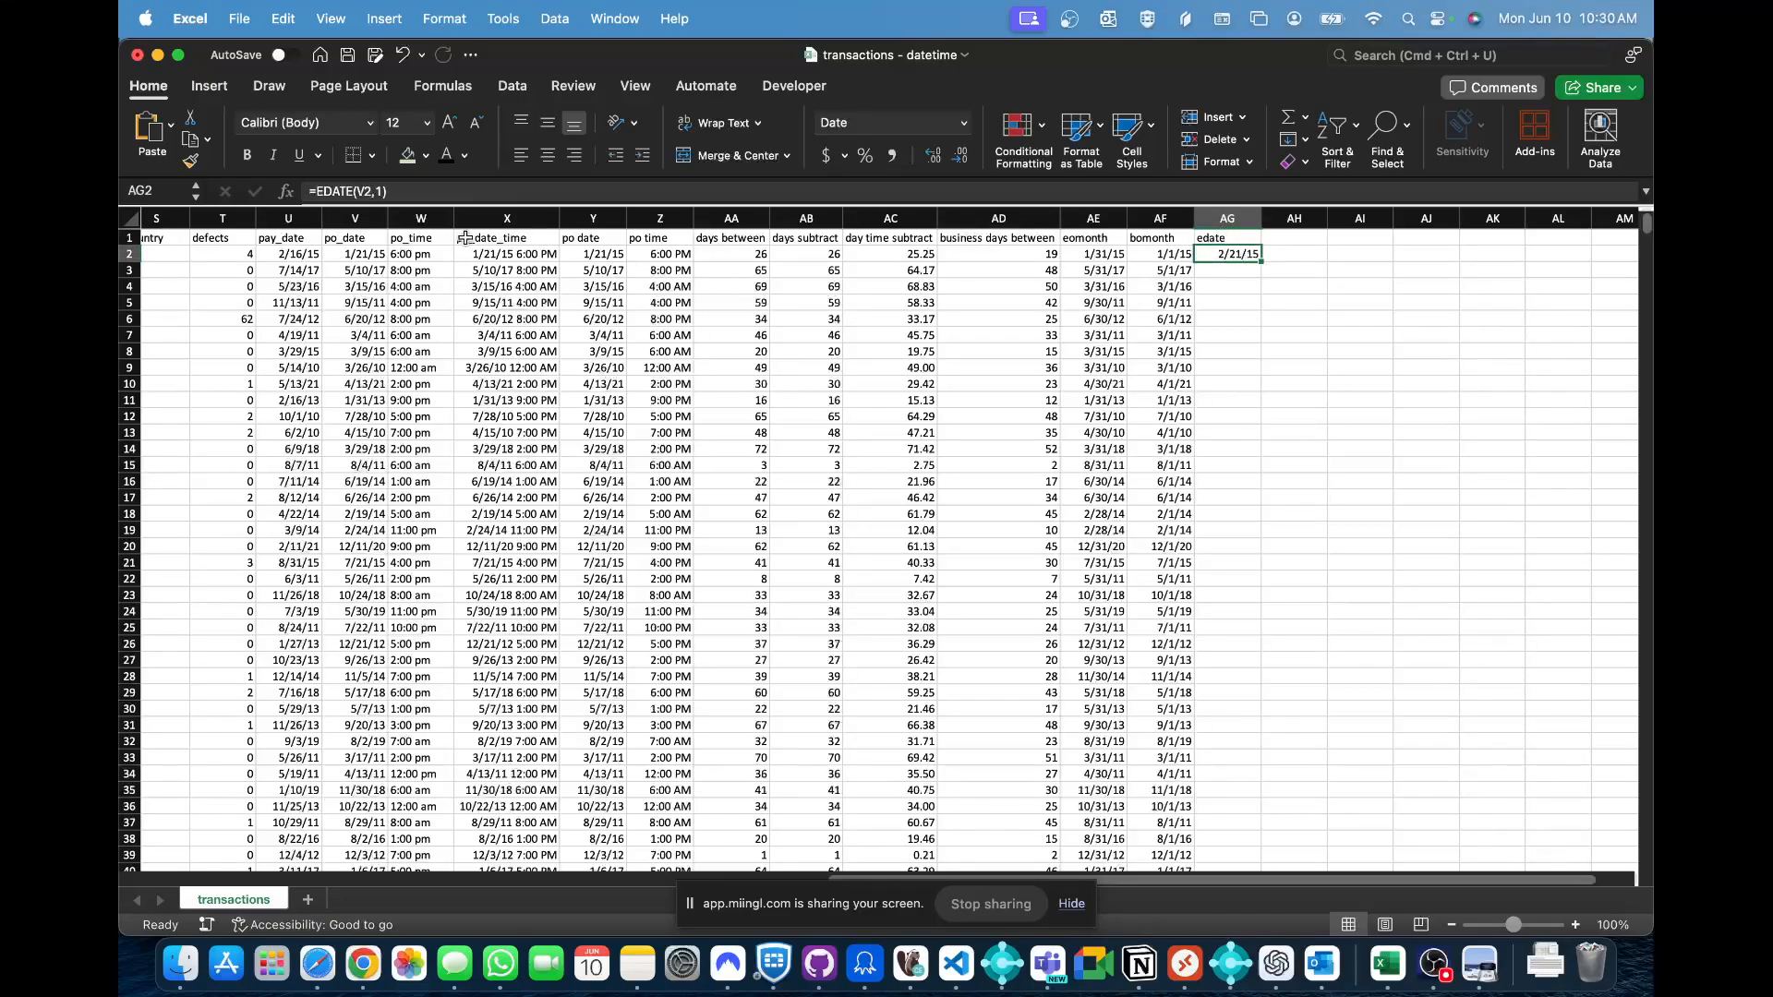
left_click(362, 255, "super")
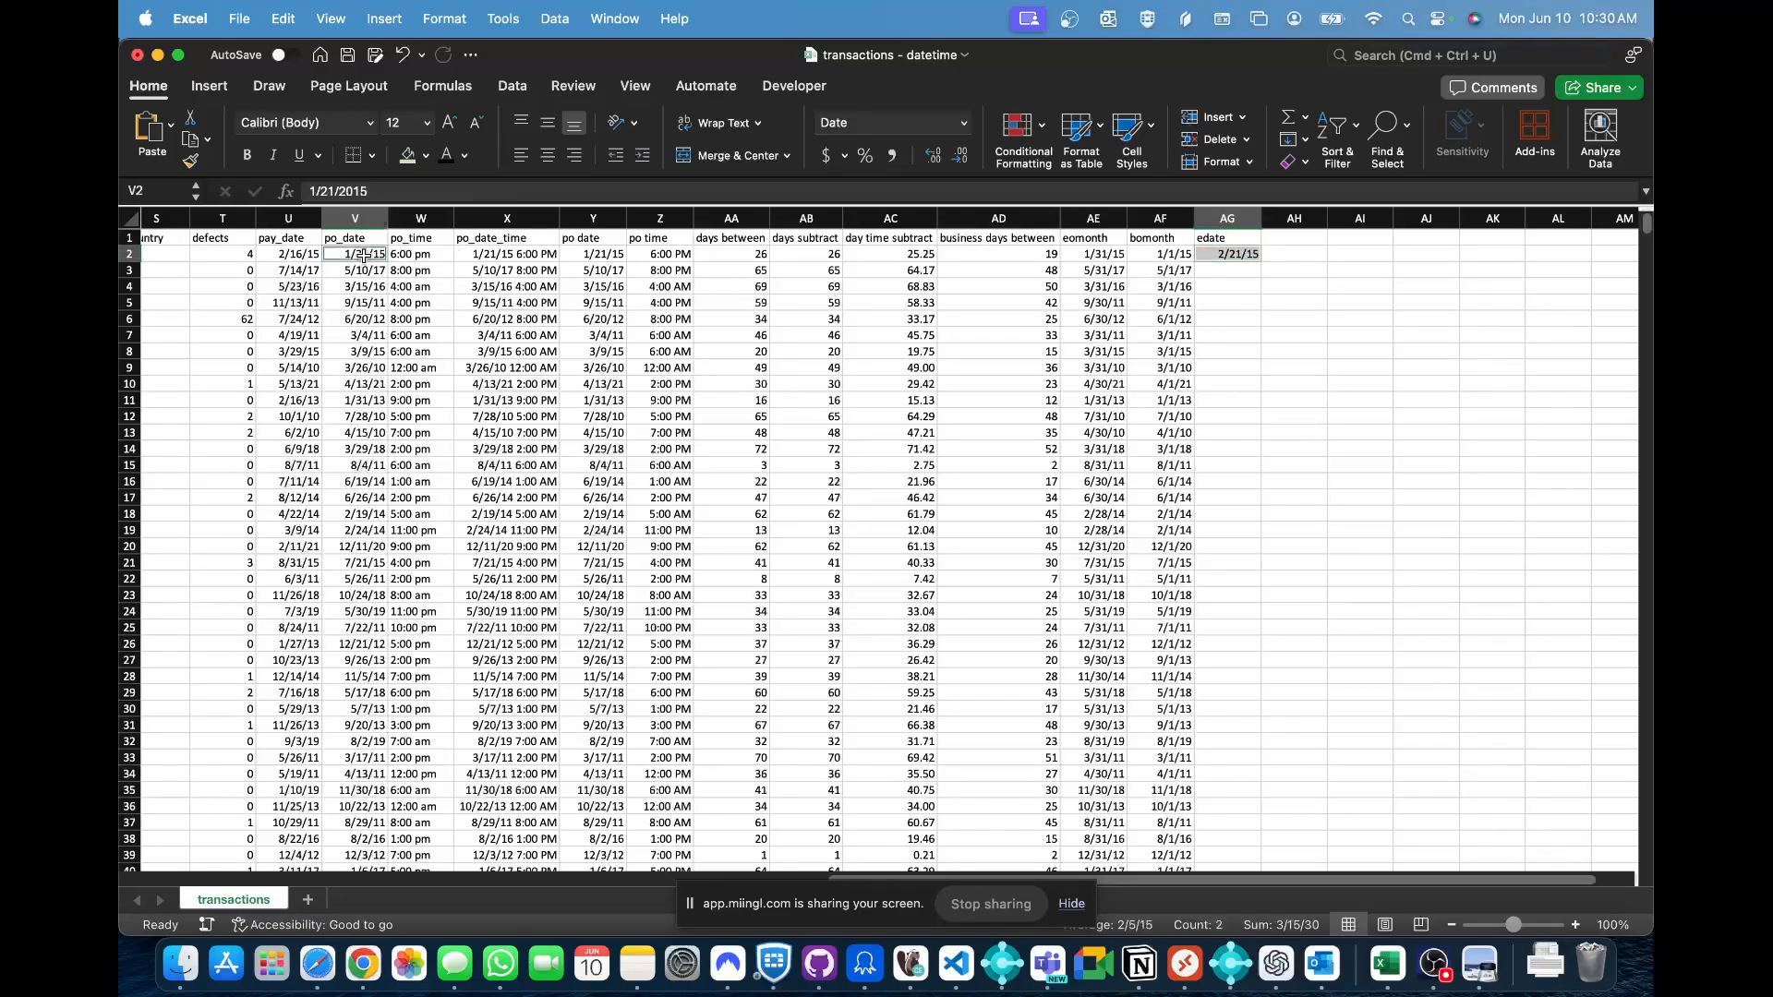
- Enter =V2+30 in AH2 to add 30 days to the purchase-order date
left_click(1275, 263)
type("=")
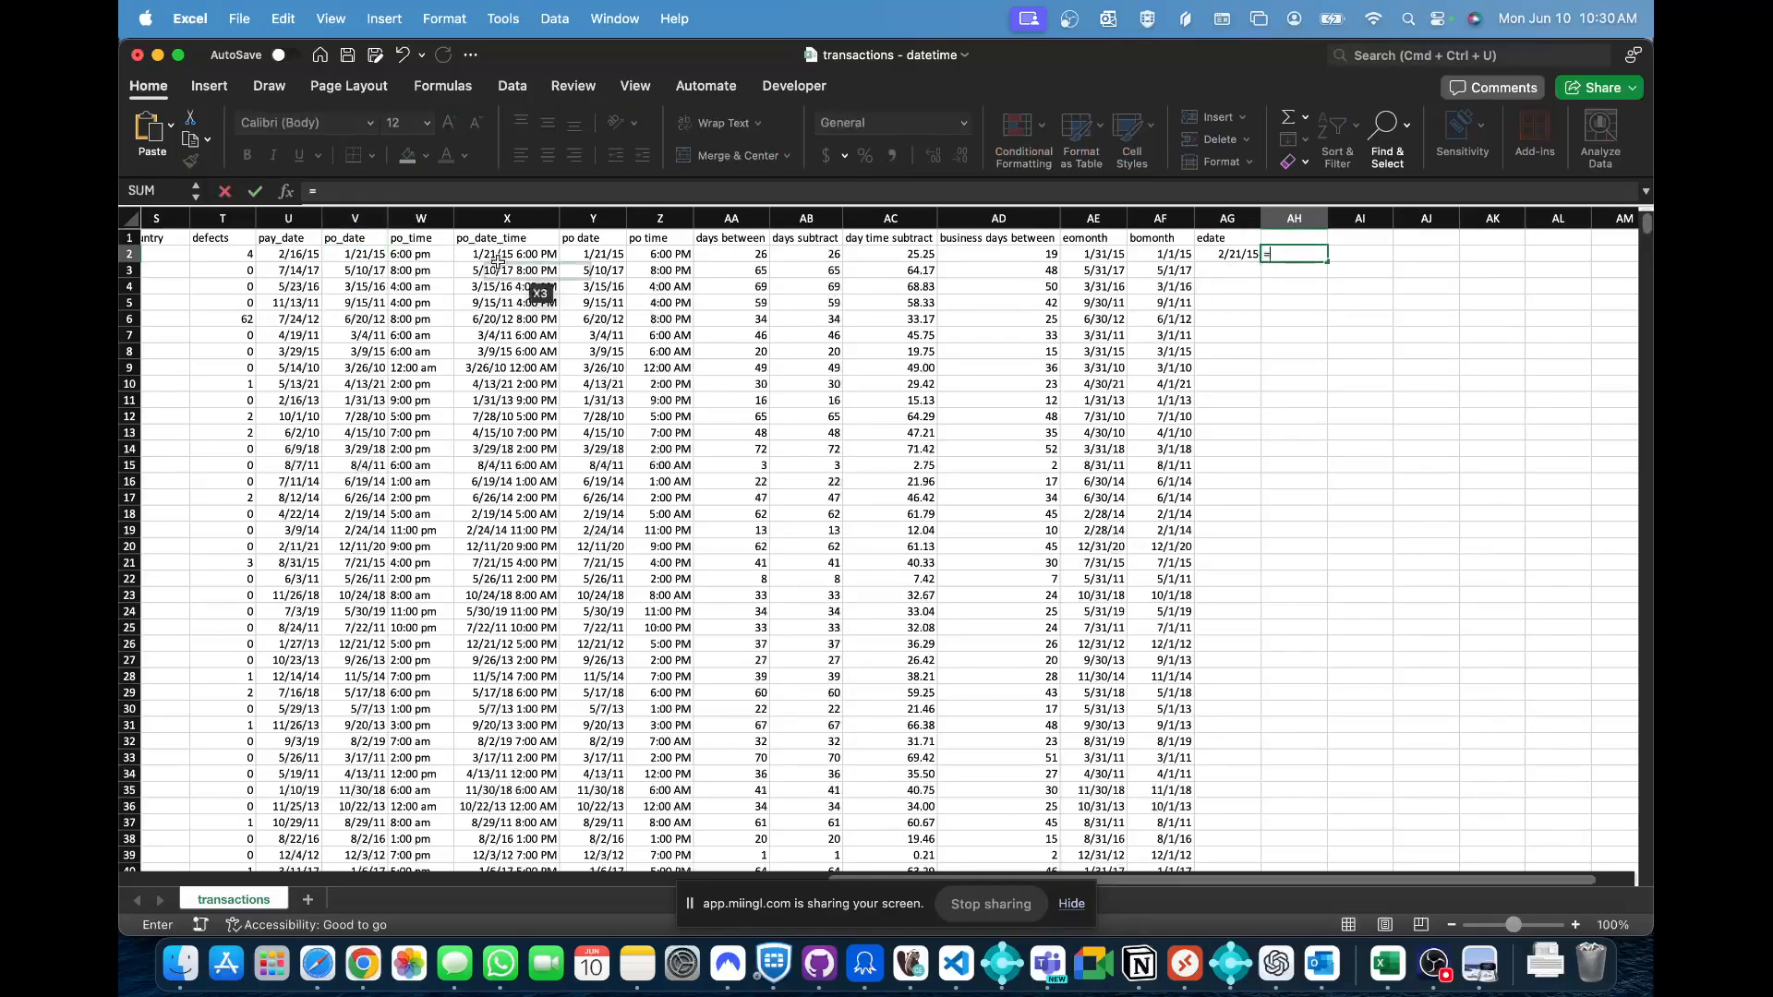
left_click(381, 253)
type("+30")
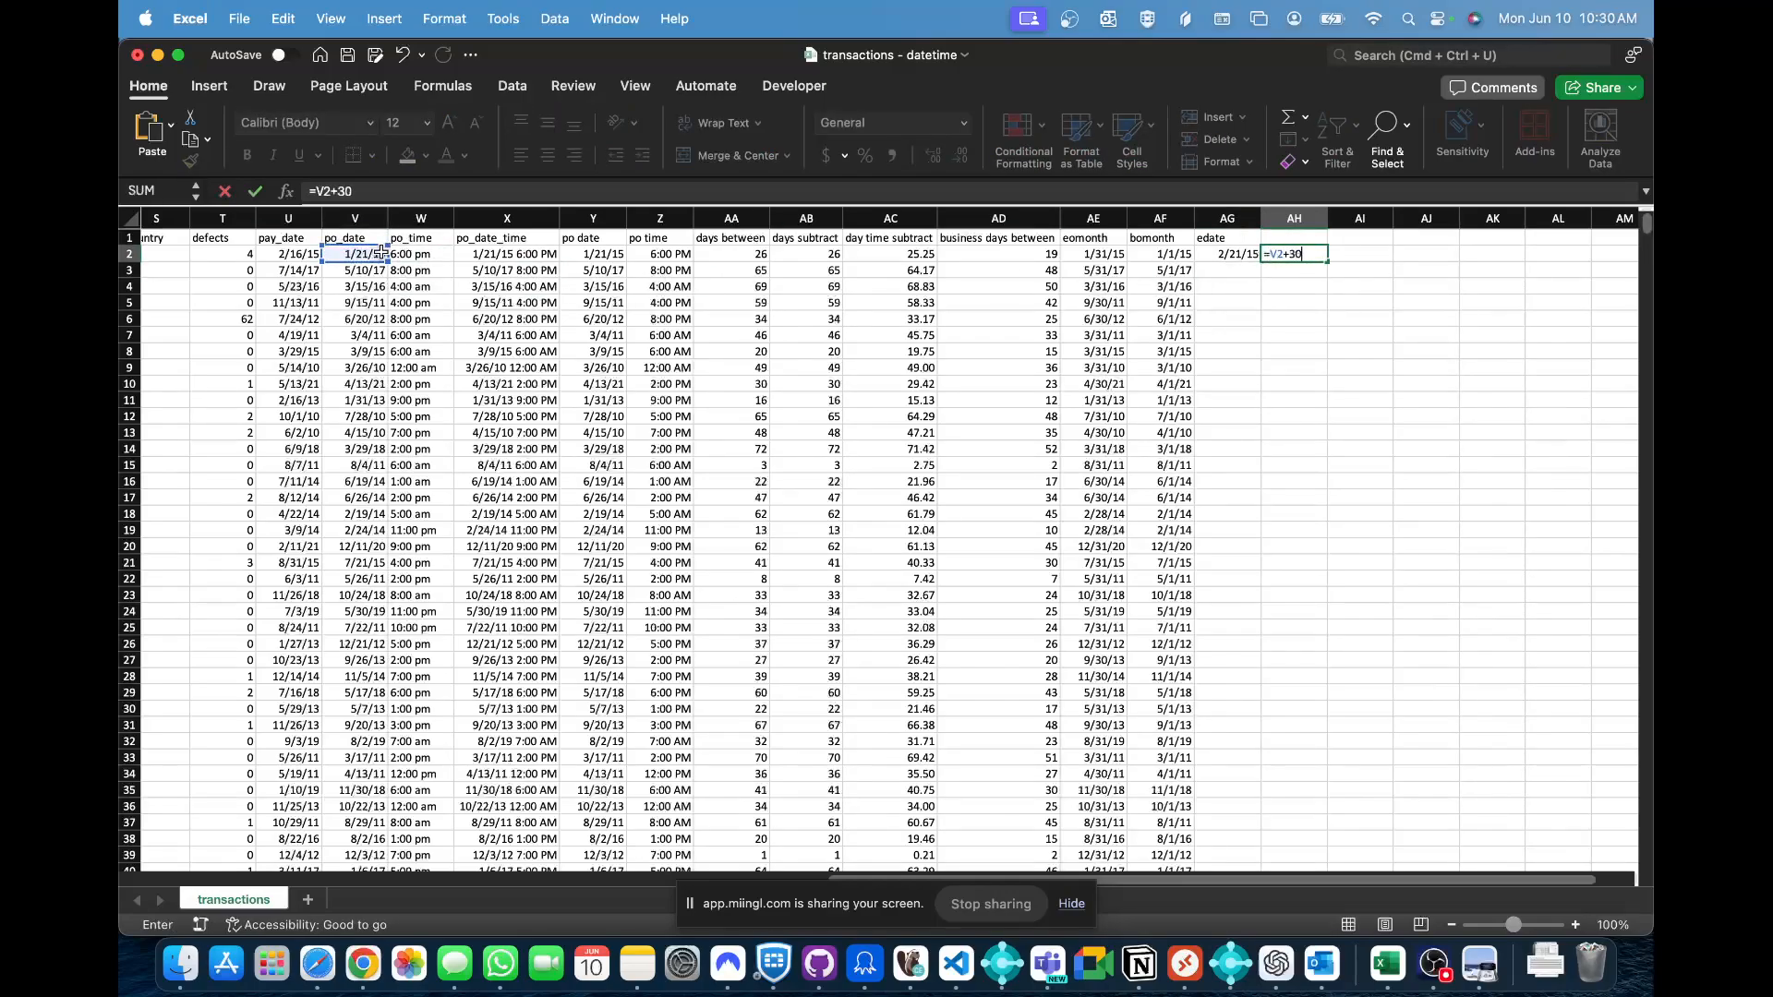
key("ctrl+Return")
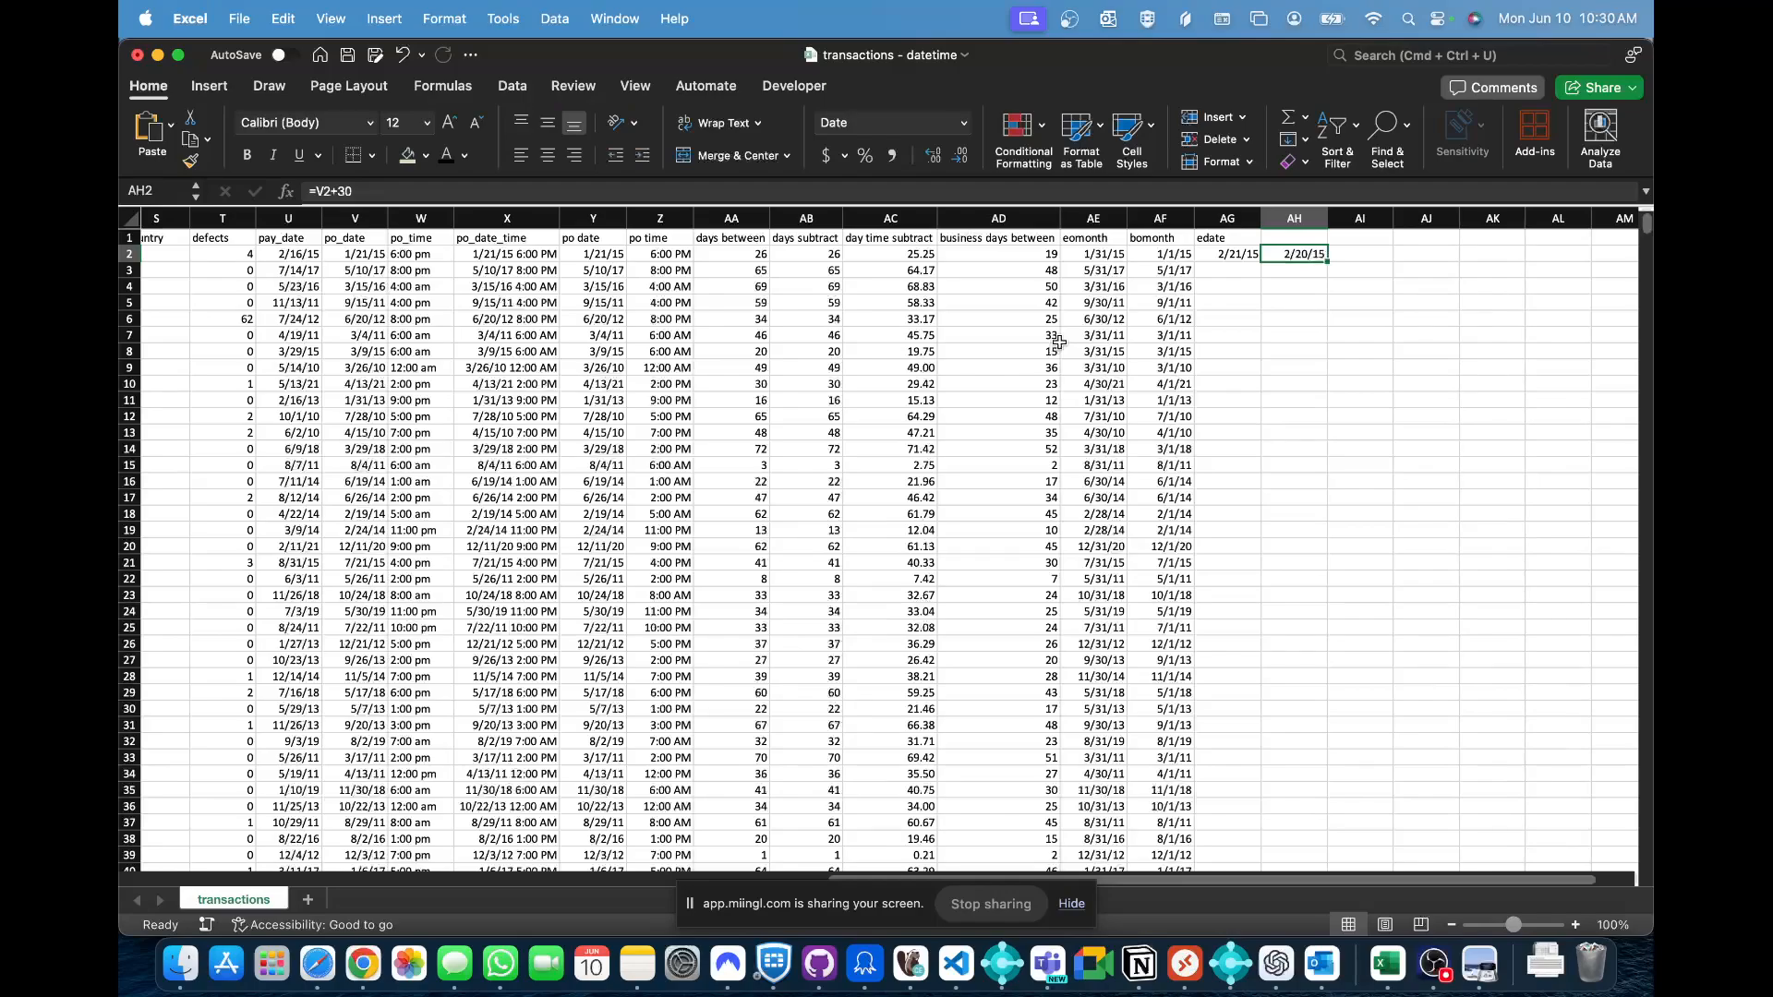
- Enter the header "date + 30" in AH1 and return to the EDATE formula in AG2
key("Up")
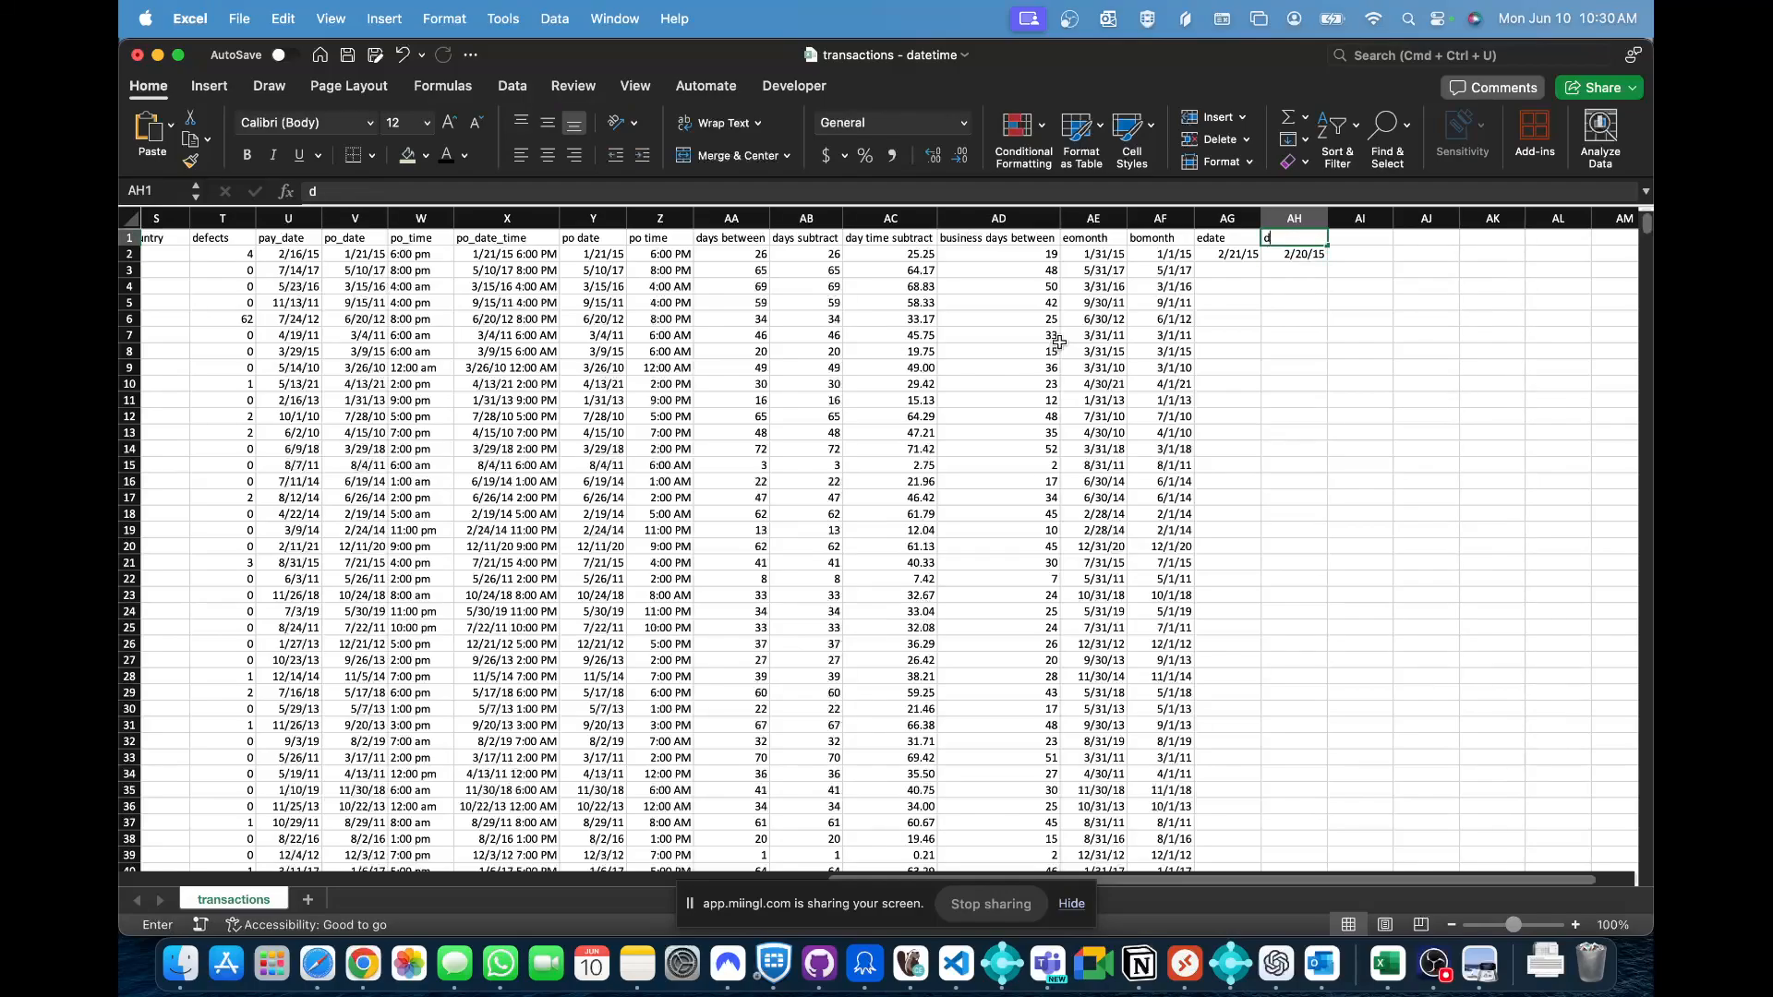
type("date + p")
key("BackSpace")
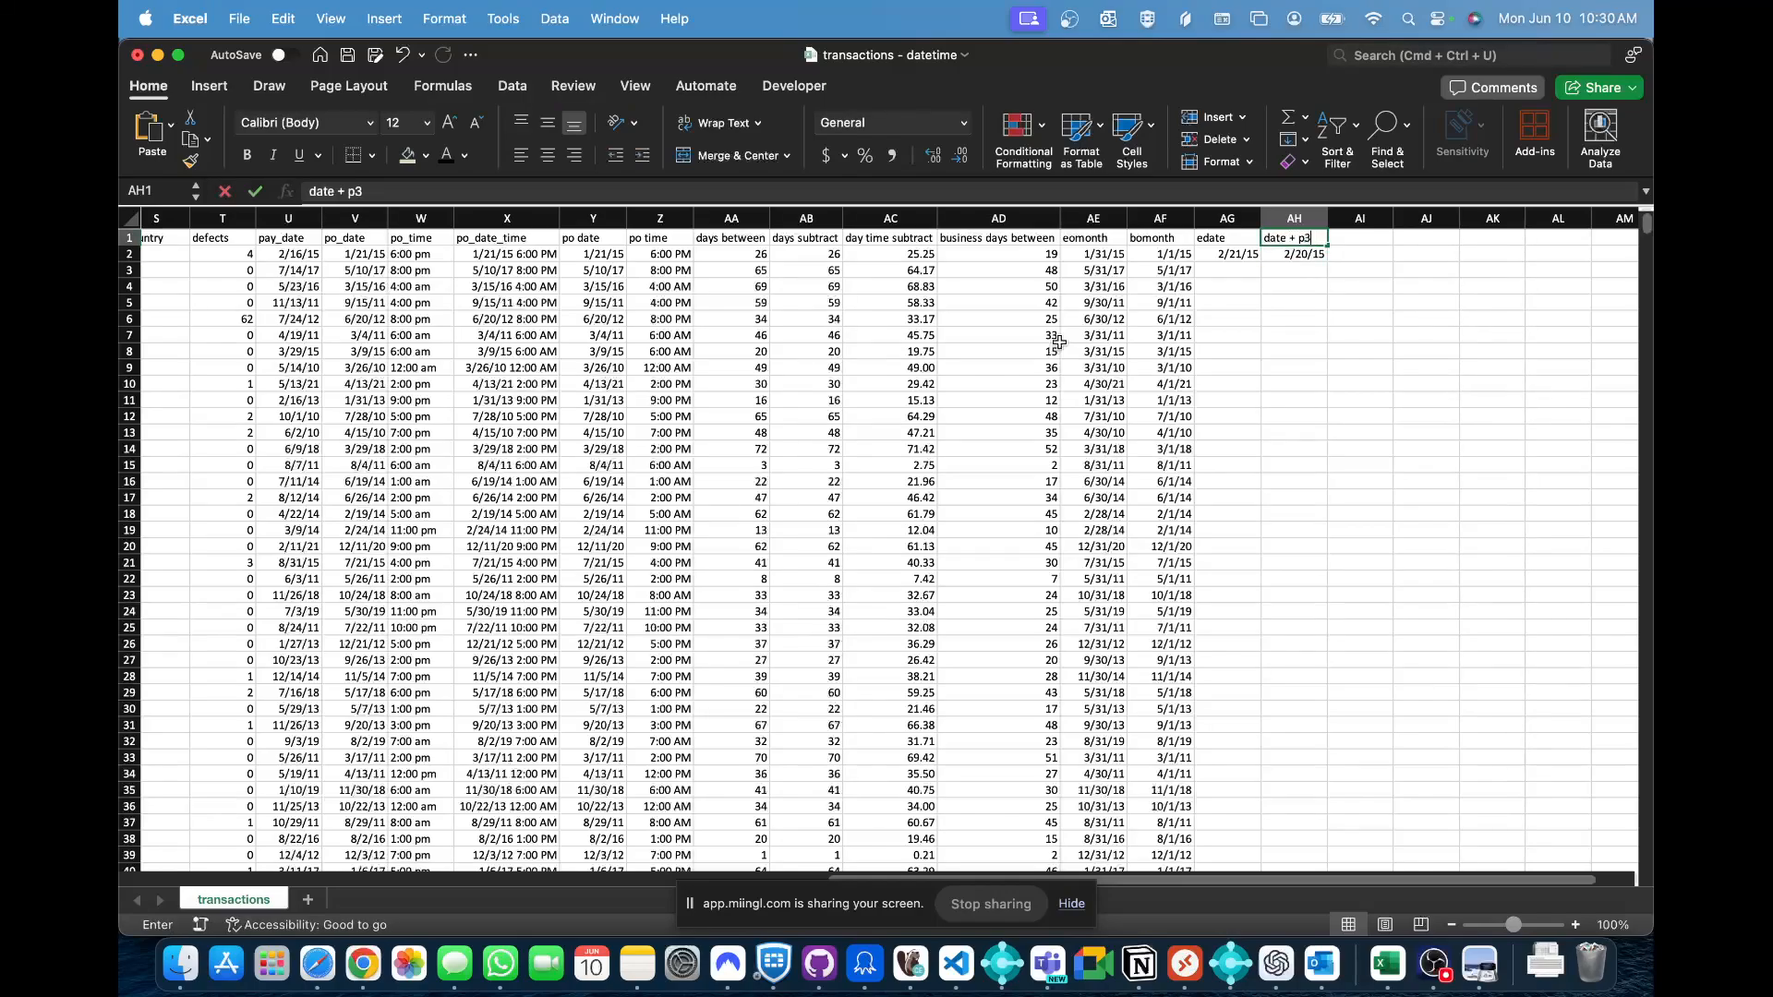
type("30")
key("Return")
key("Left")
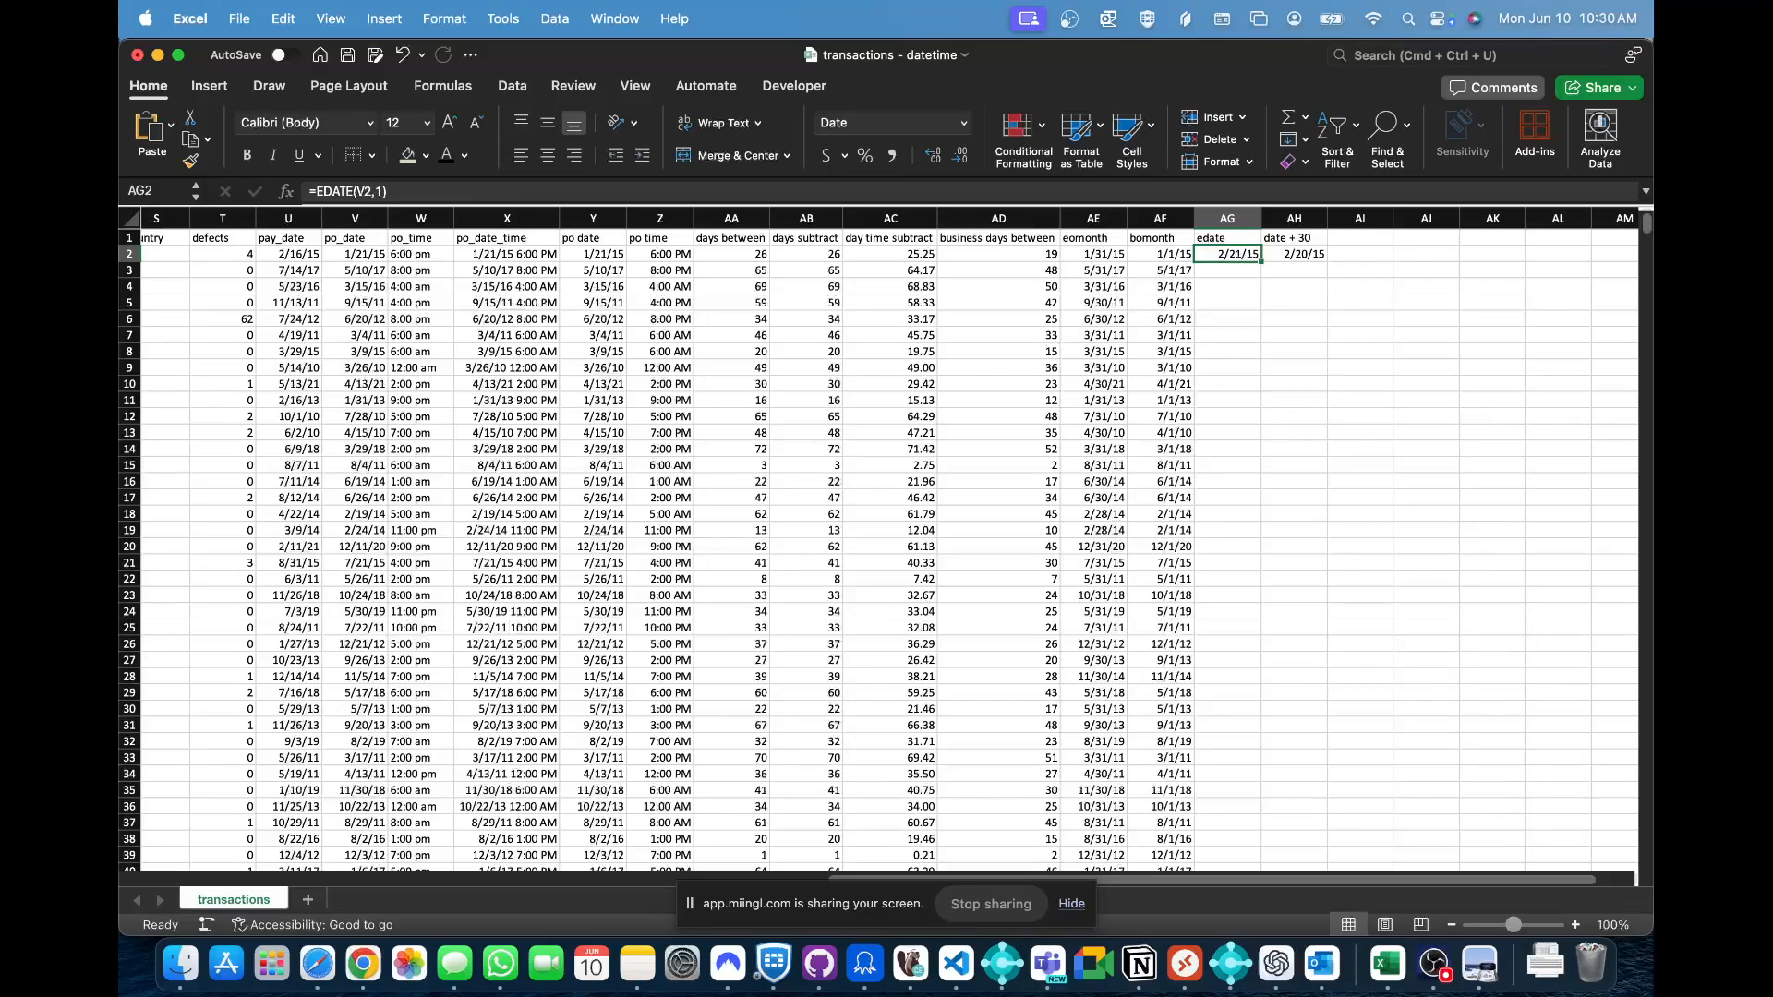
- Try a month count of 1000000 in the EDATE formula in AG2
key("super+Tab")
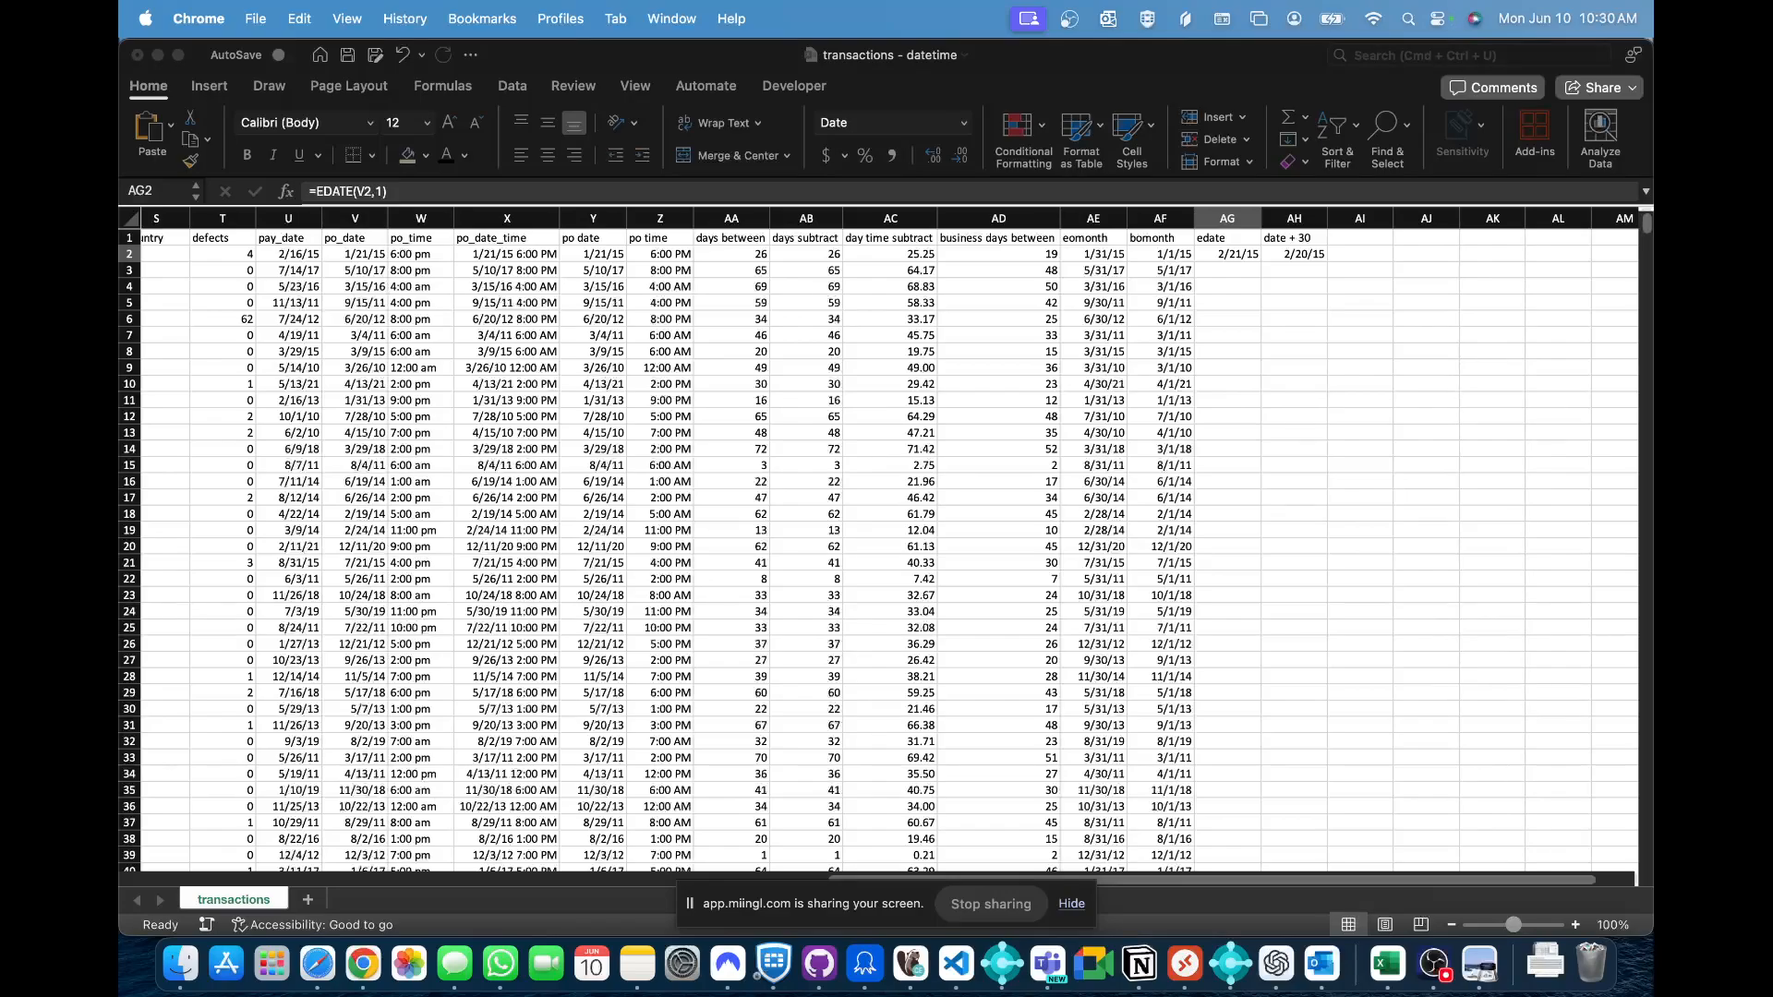
key("super+Tab")
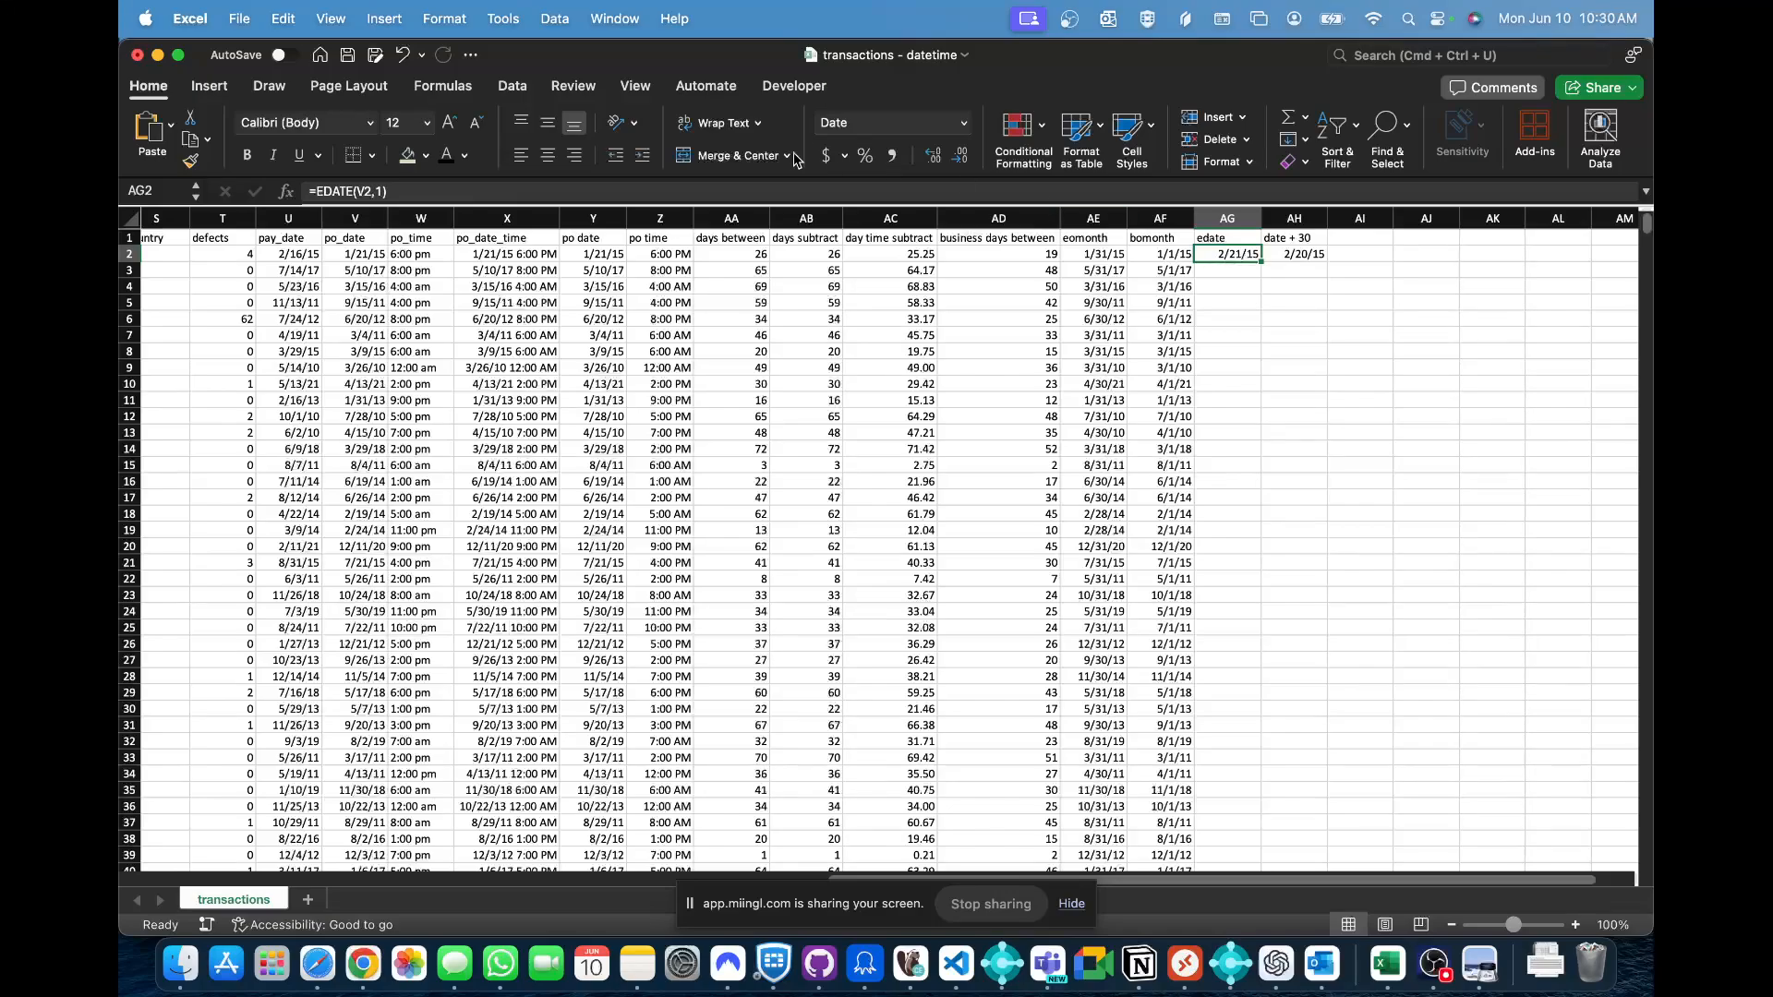
left_click(702, 185)
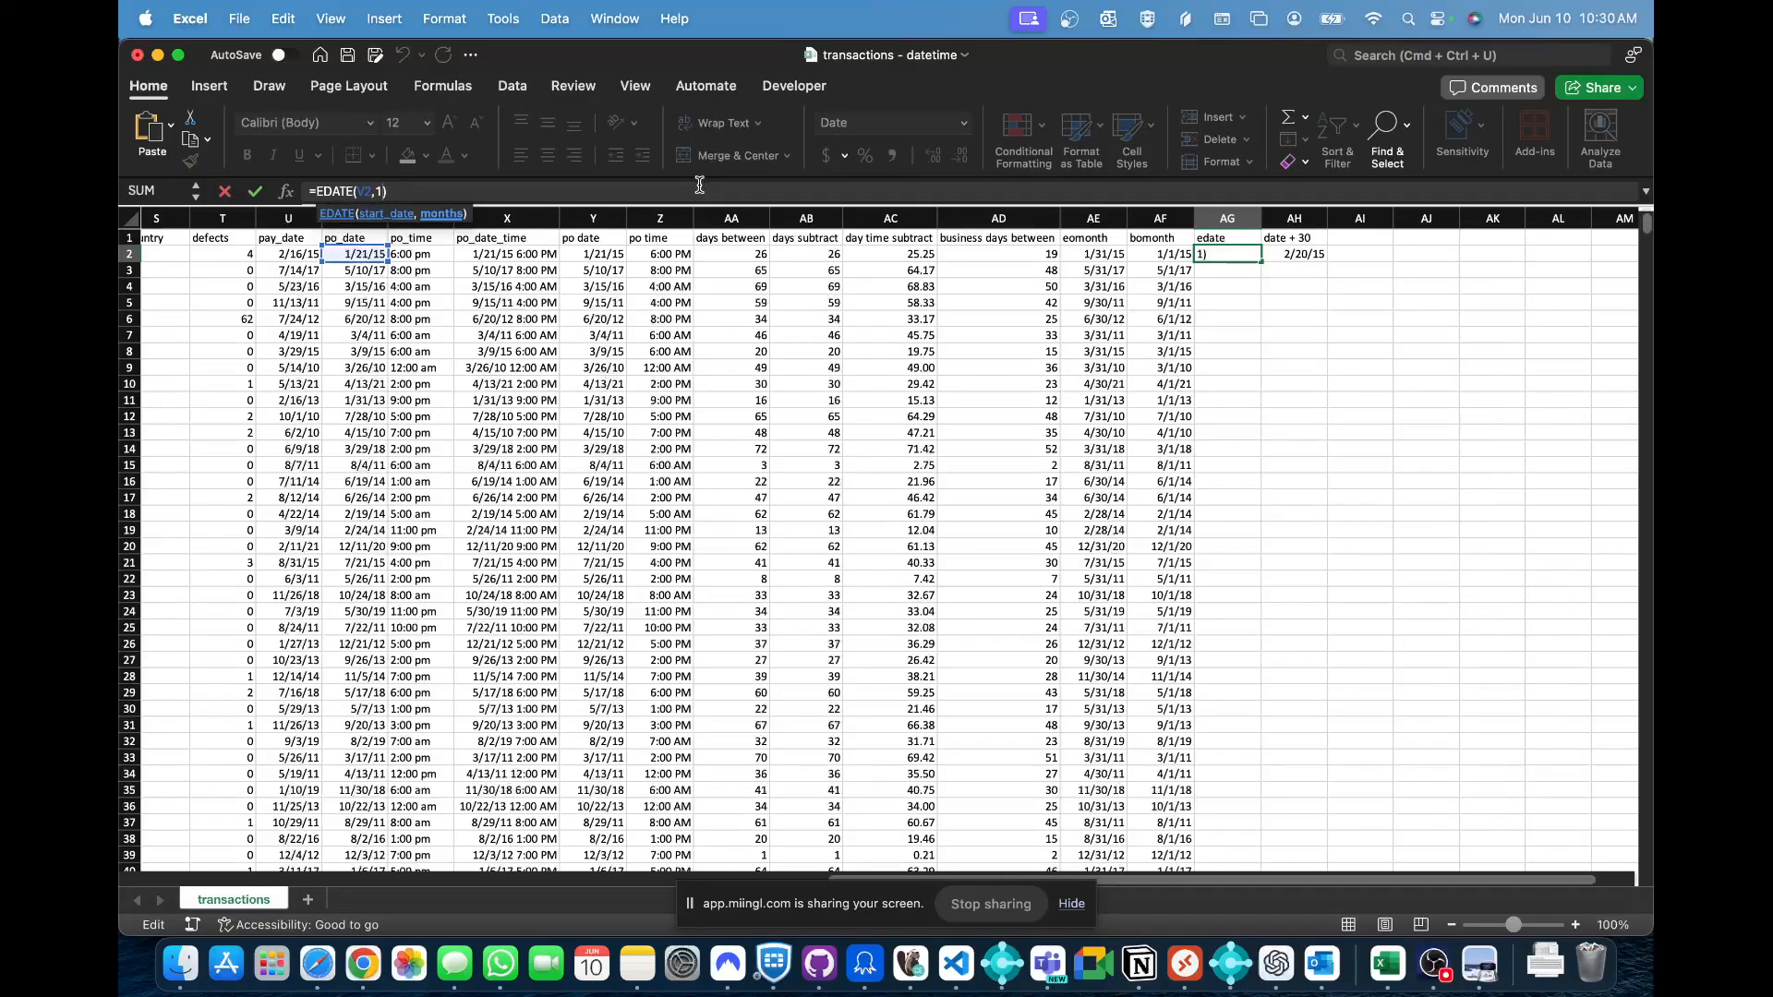
type("000000")
key("Return")
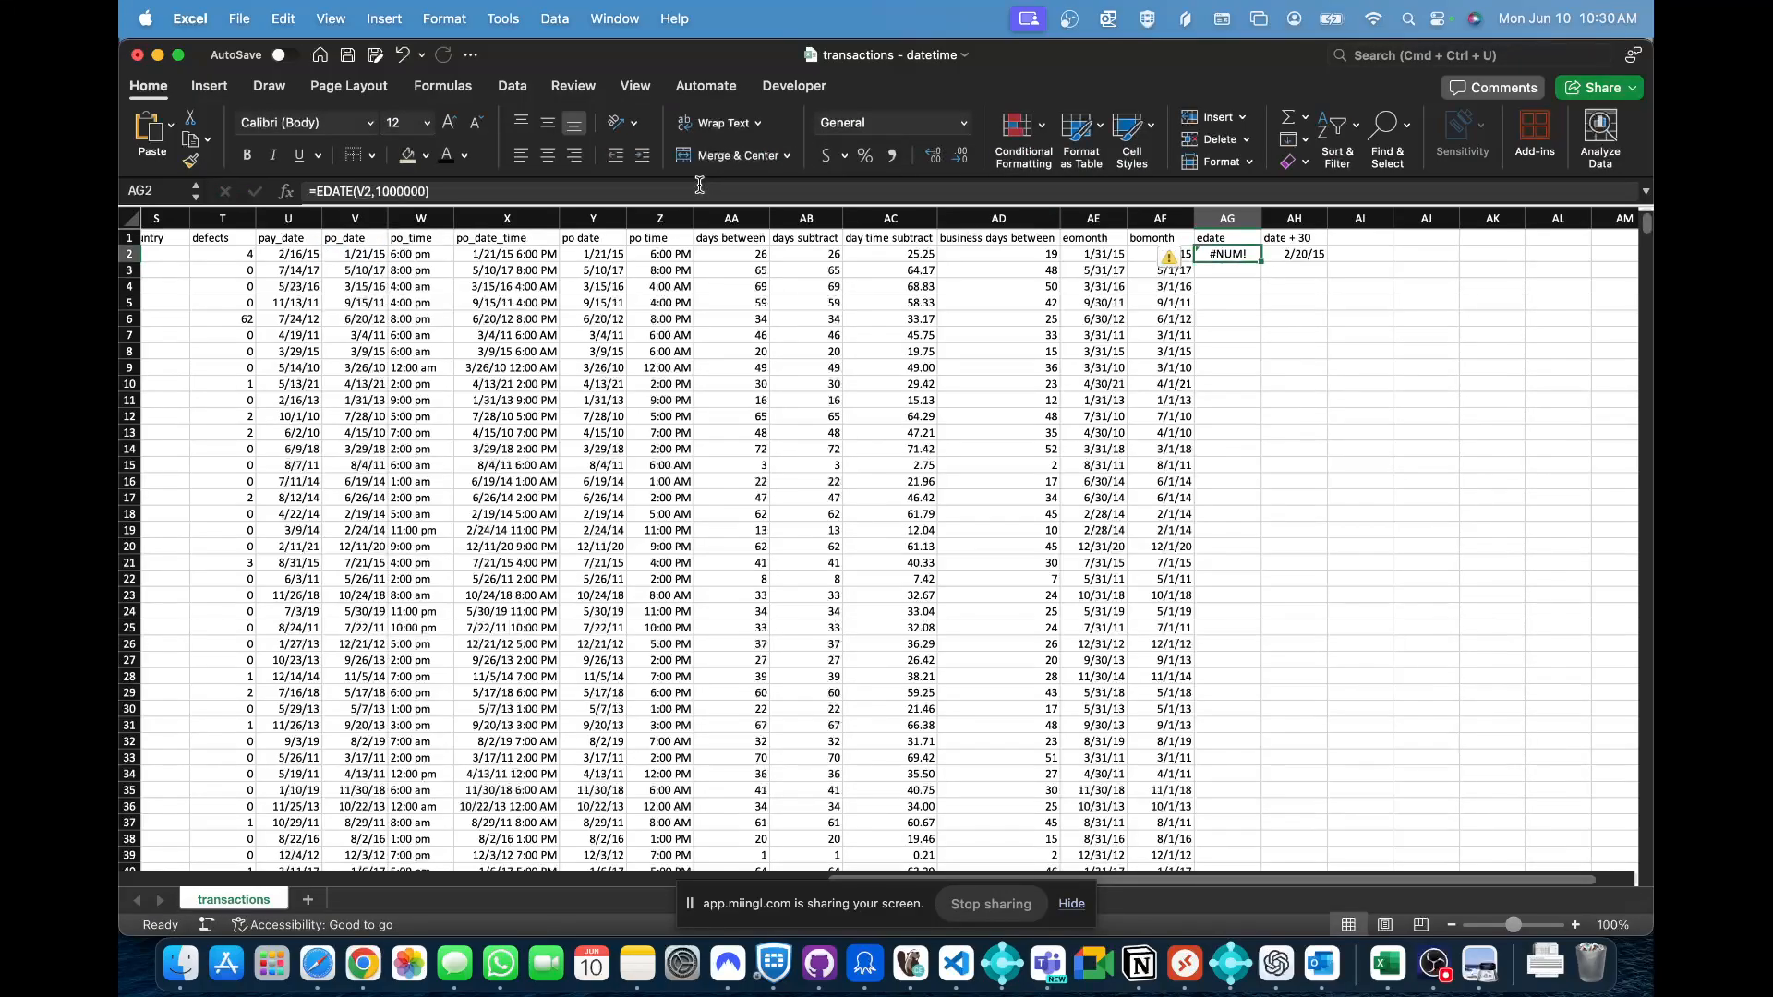
- Reduce the month count in AG2's formula to give =EDATE(V2,1000)
left_click(379, 191)
key("Delete")
key("Delete")
key("Delete")
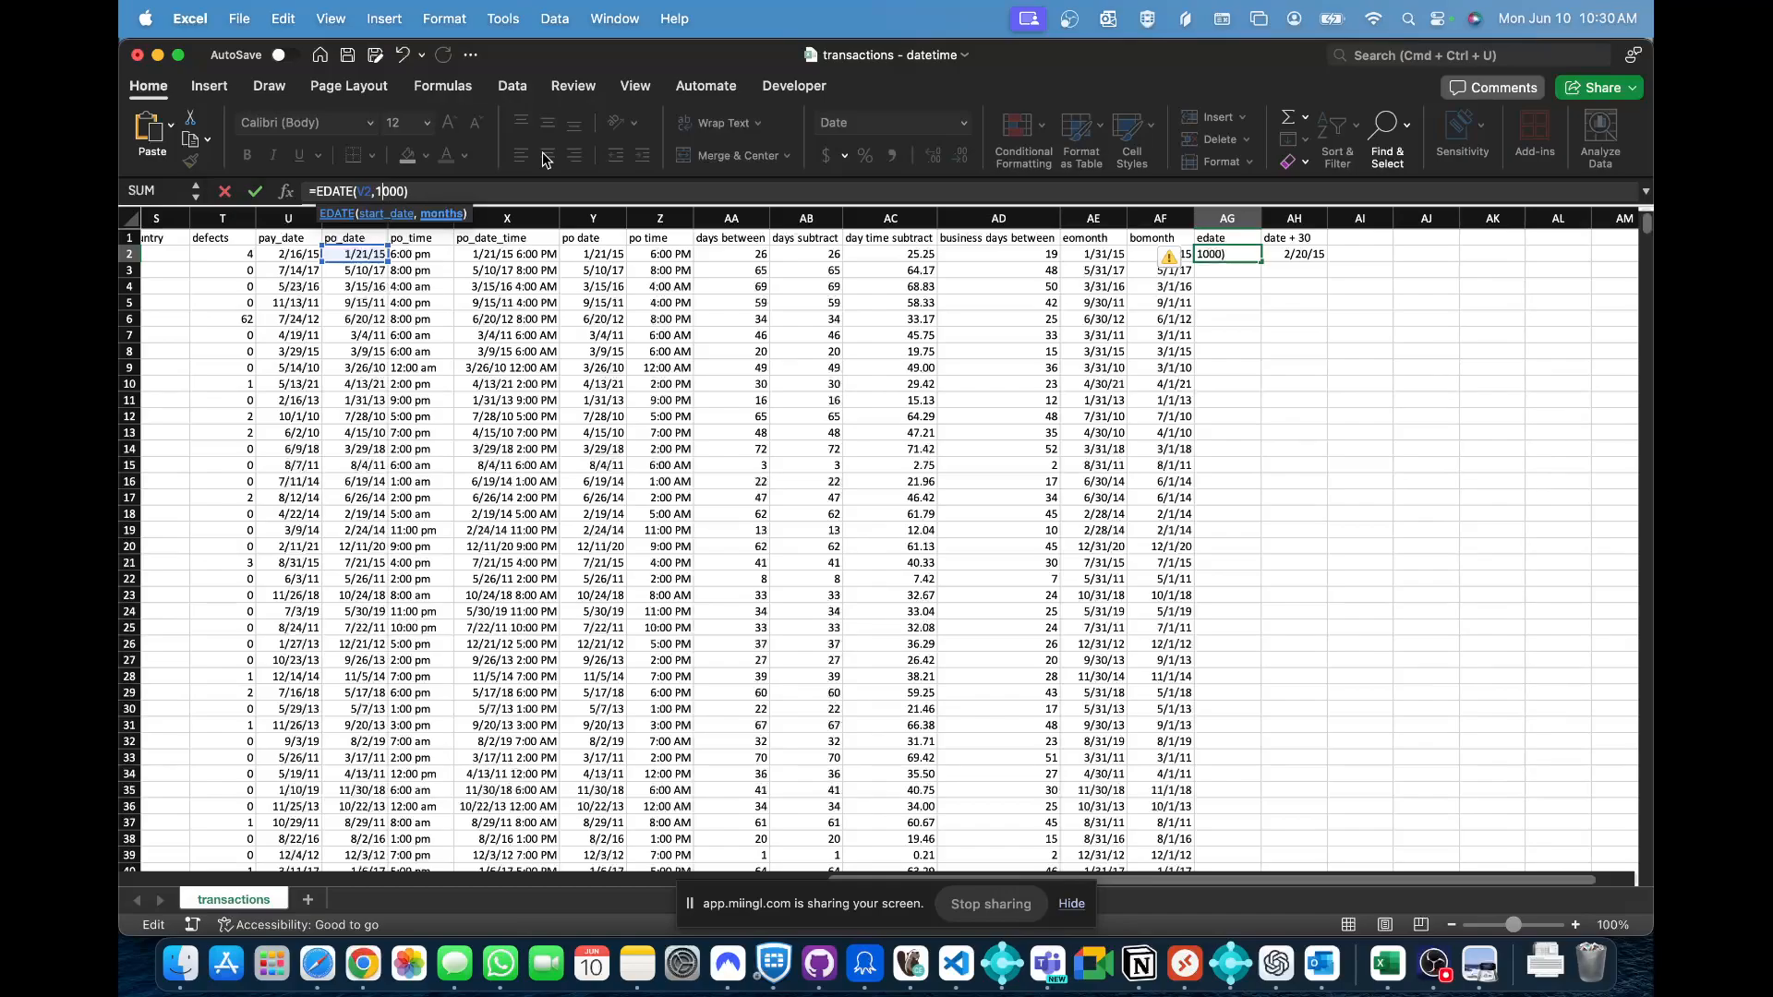
key("Return")
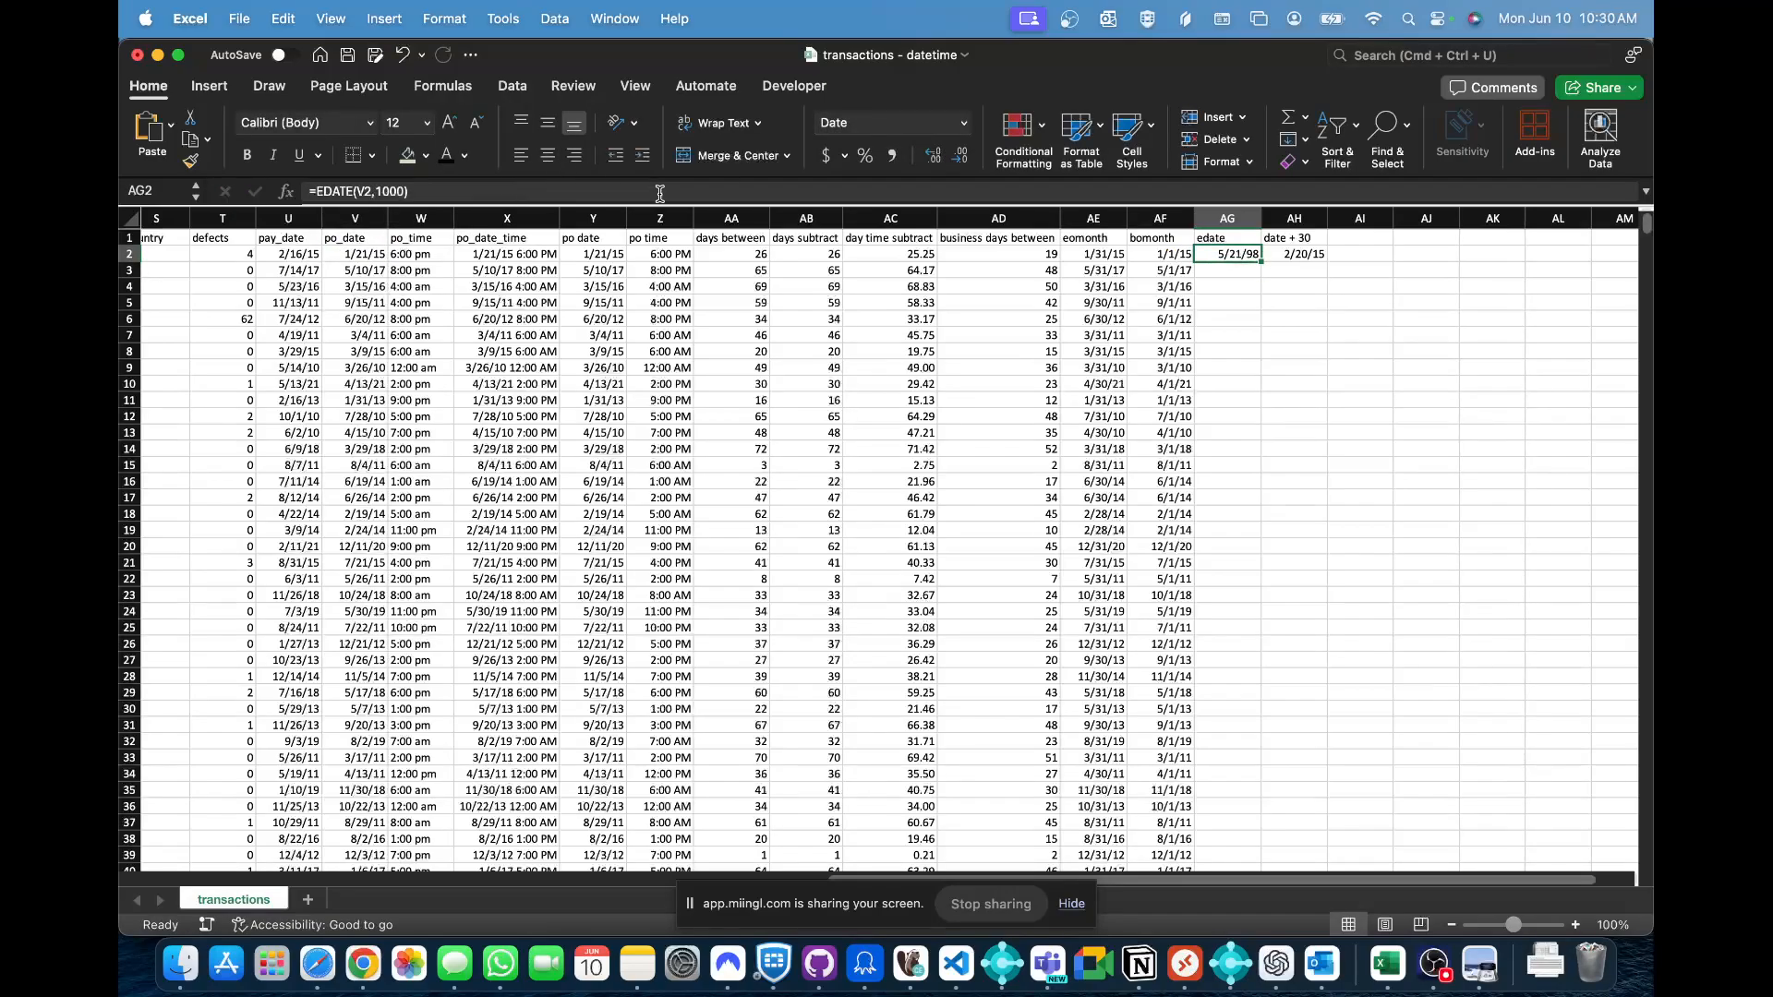
- Format AG2 as Long Date and widen column AG to fit the full date
left_click(962, 123)
left_click(931, 360)
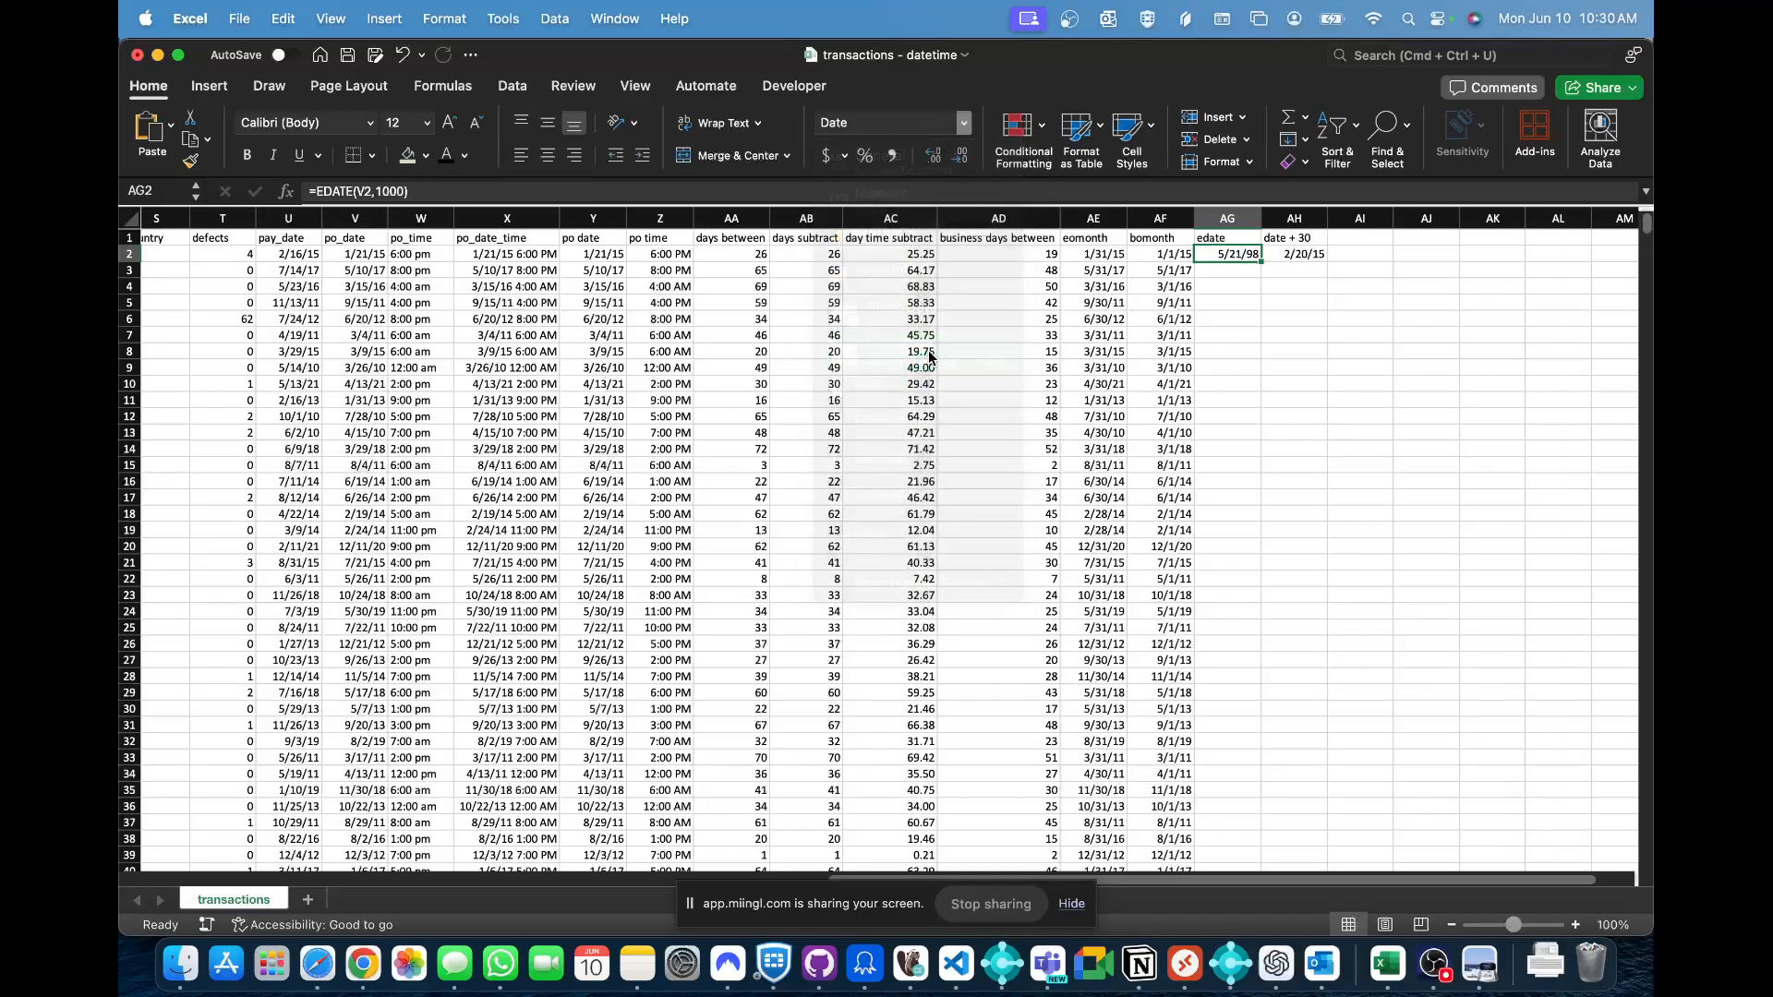
double_click(1260, 219)
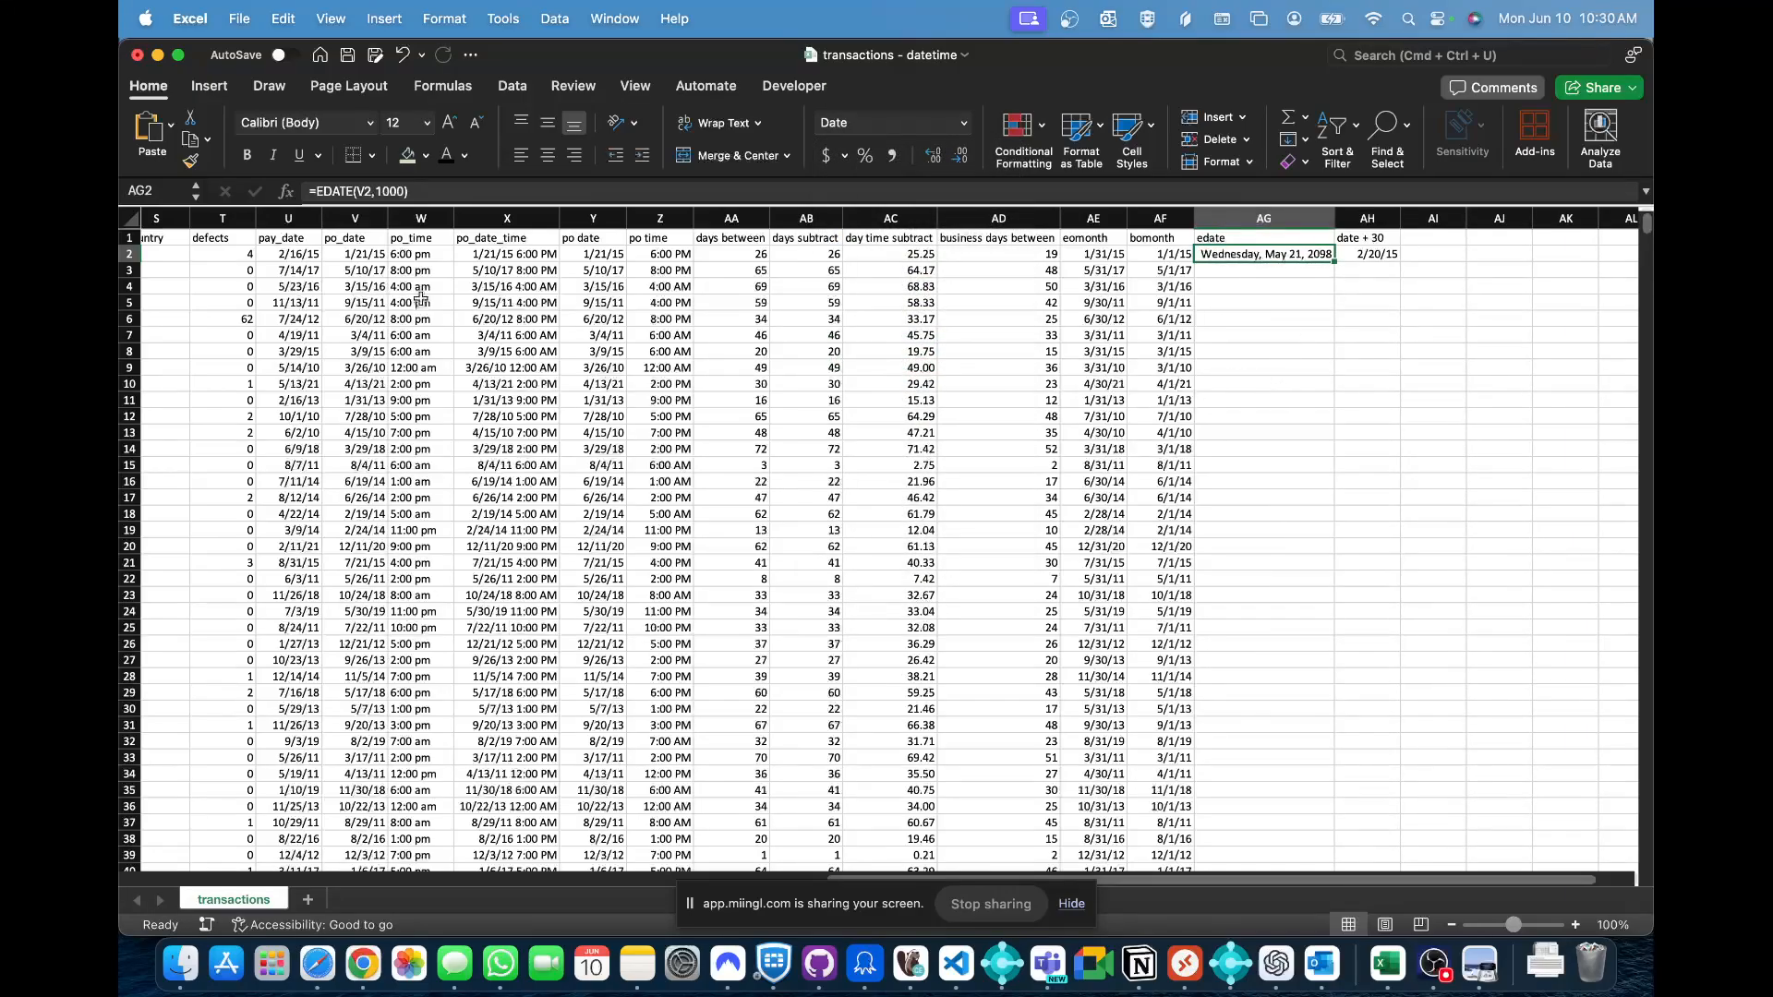
- Try adding another zero to AG2's month count, and undo the trial edits and formatting back to =EDATE(V2,1)
left_click(388, 191)
type("0")
key("Return")
key("Up")
left_click(406, 56)
left_click(407, 57)
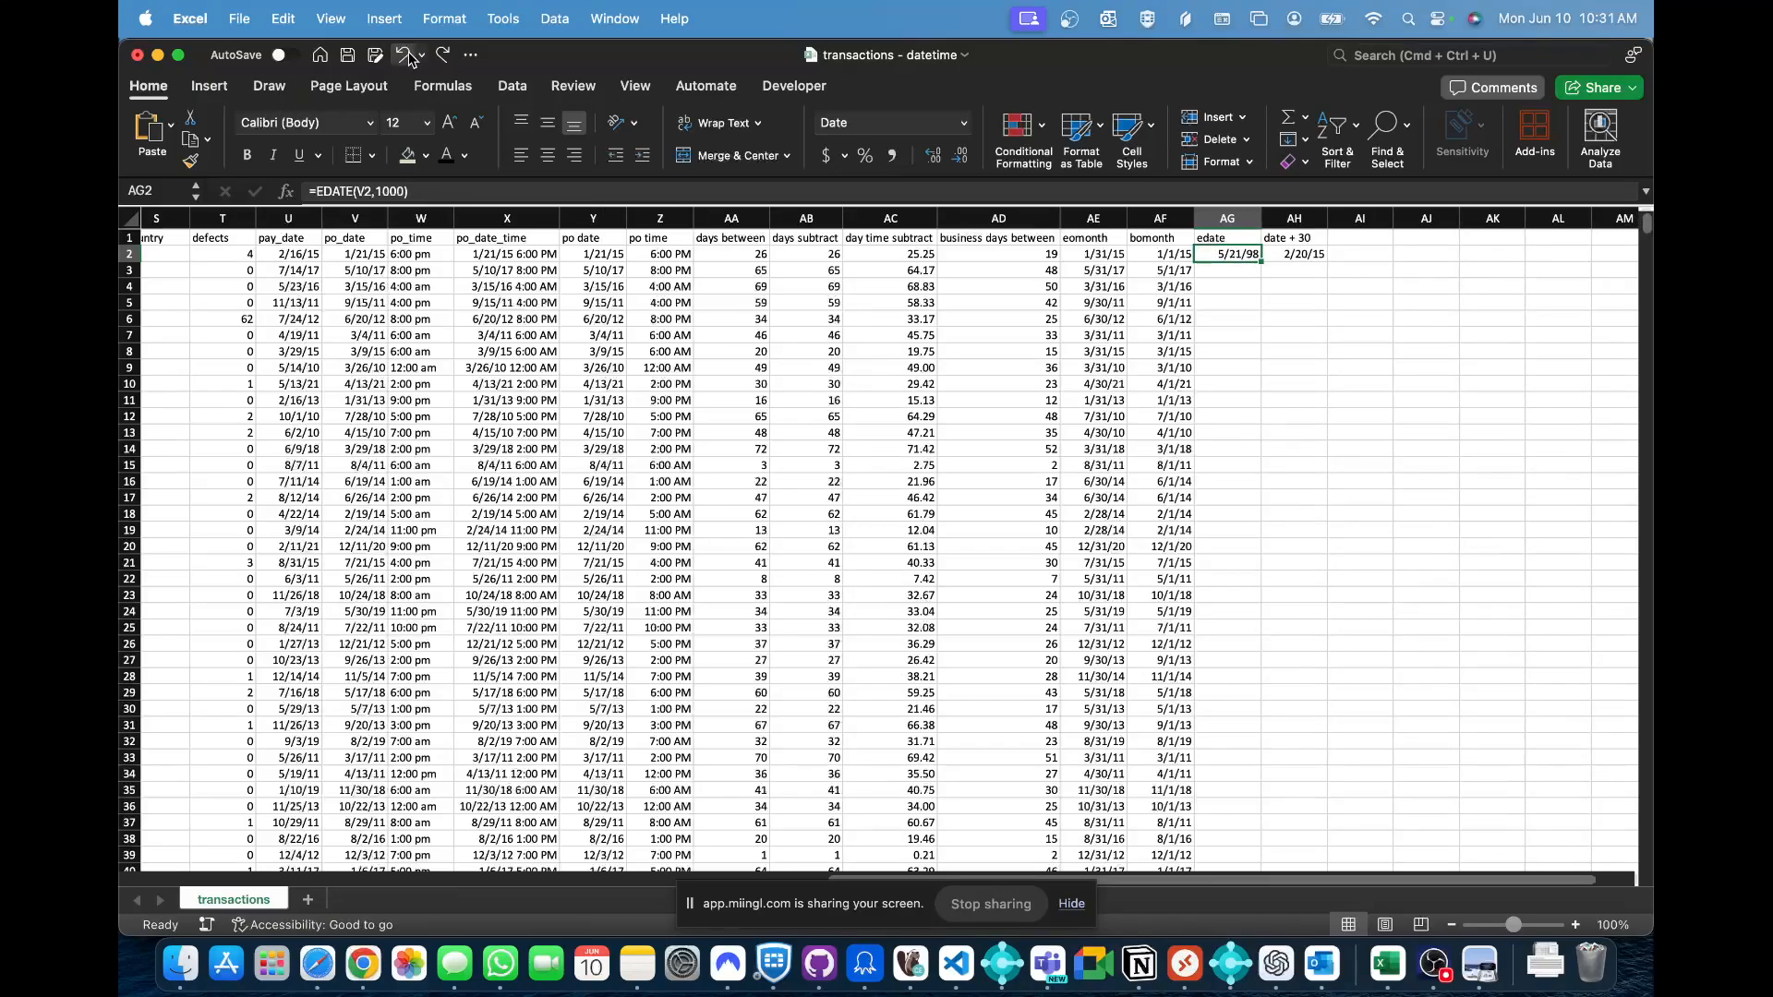
left_click(406, 57)
- Fill the edate and date + 30 formulas in AG2:AH2 down their columns together
left_click(1315, 240)
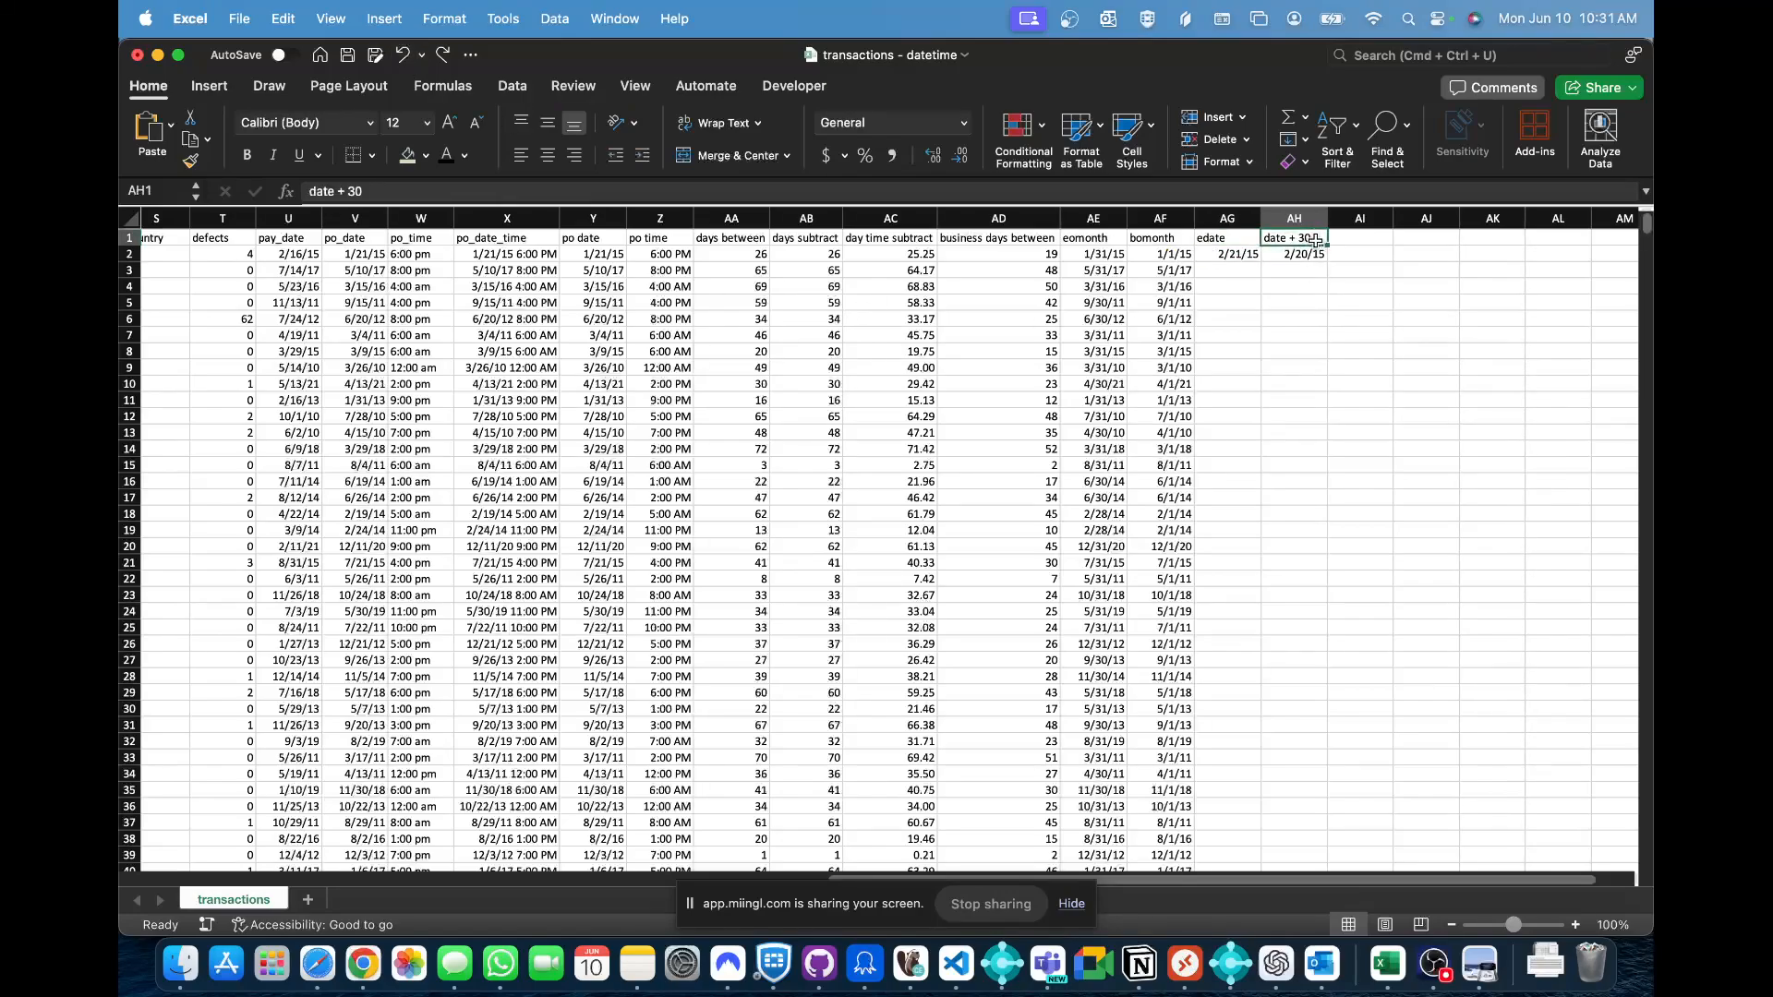
key("Down")
key("Left")
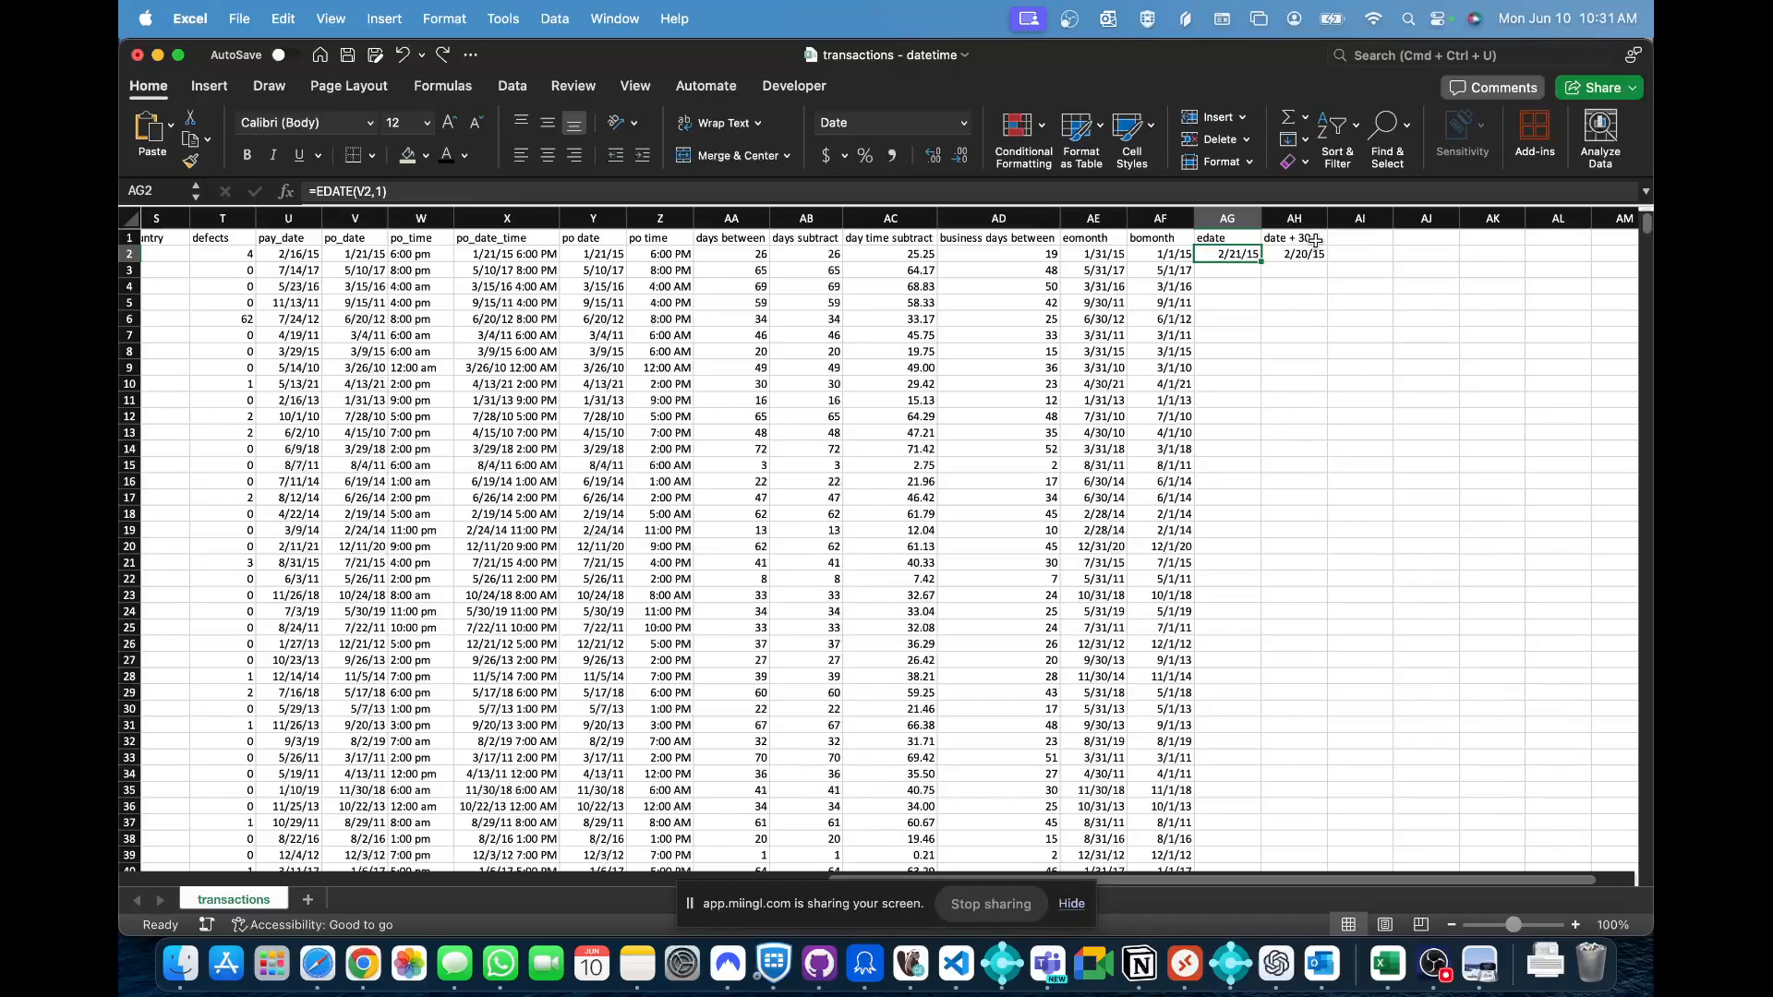
key("shift+Right")
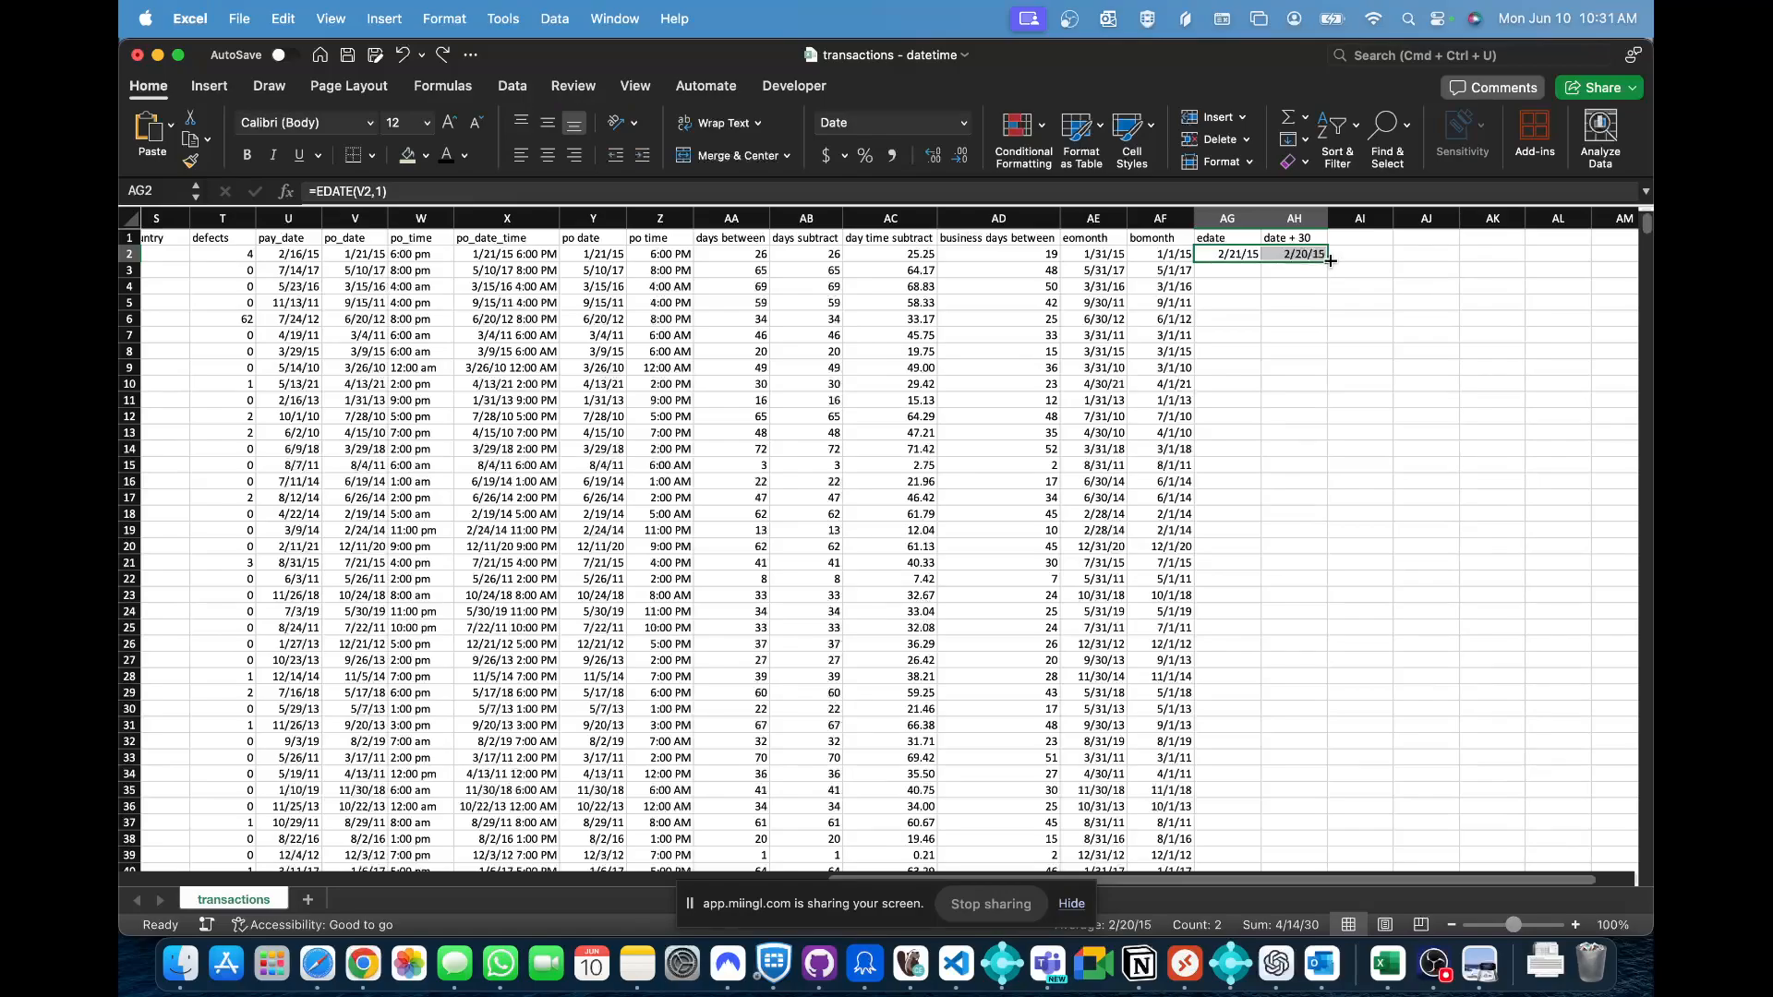
double_click(1330, 260)
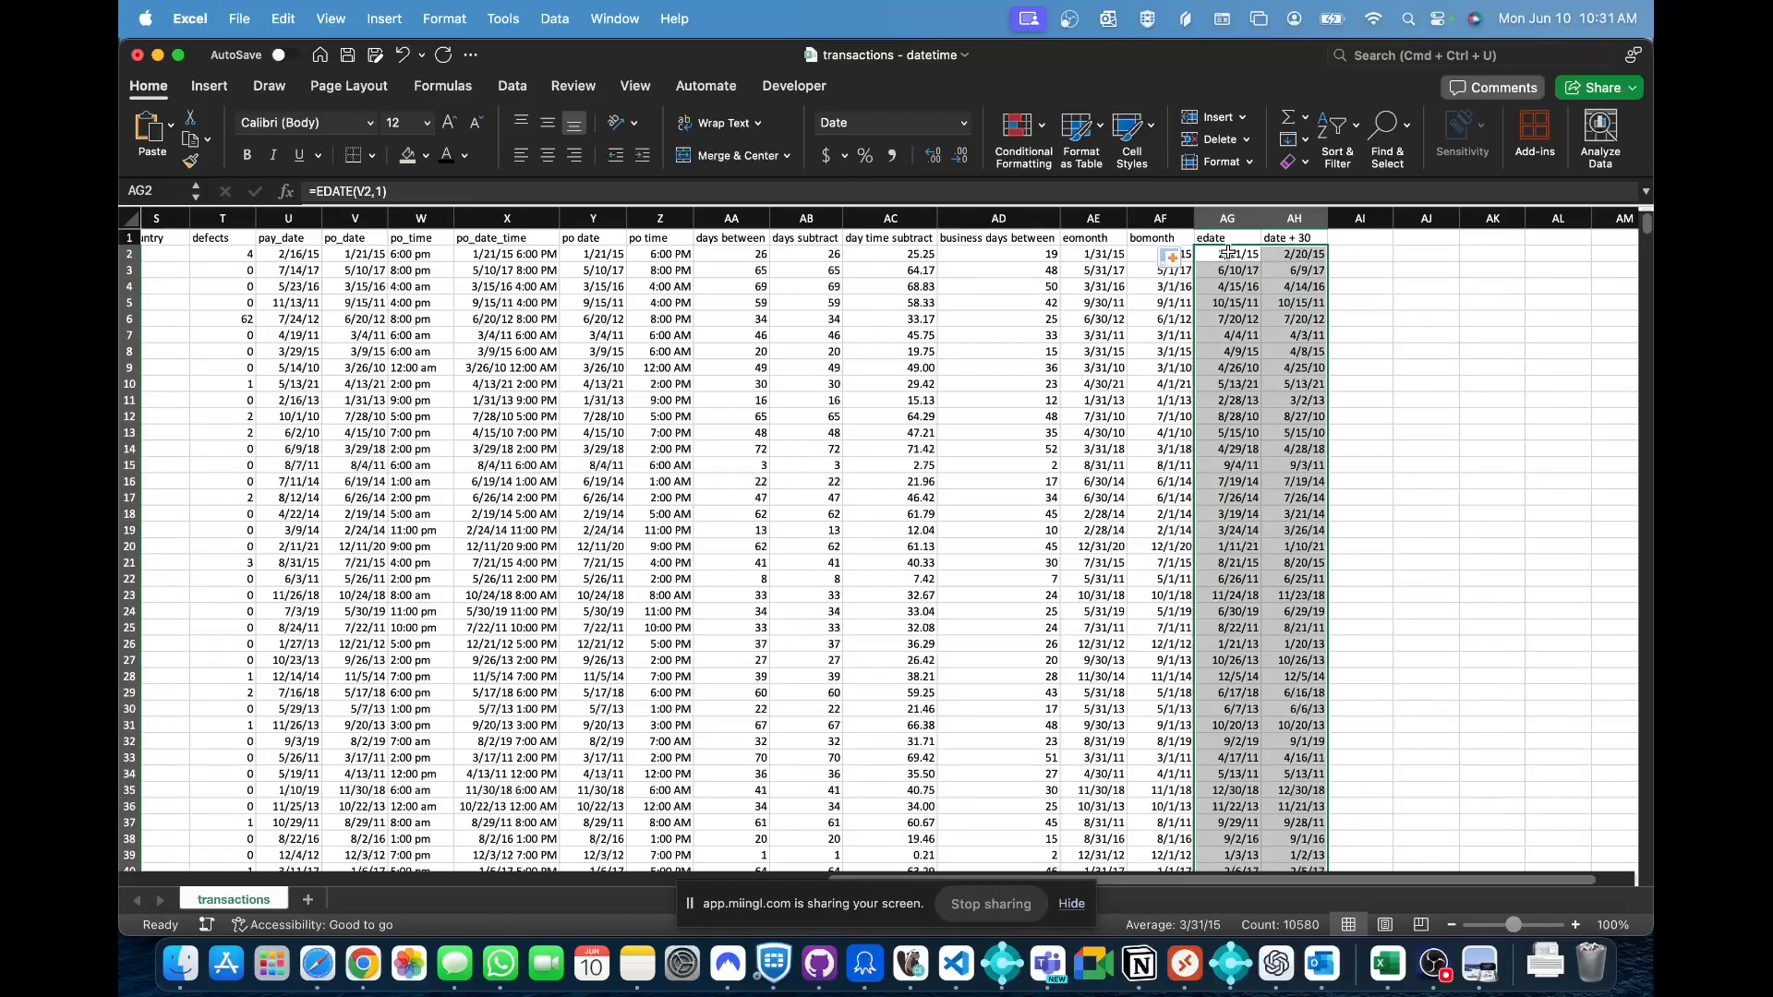
- Compare the edate and date + 30 dates row by row from row 2 through row 6
left_click_drag(1228, 251, 1293, 254)
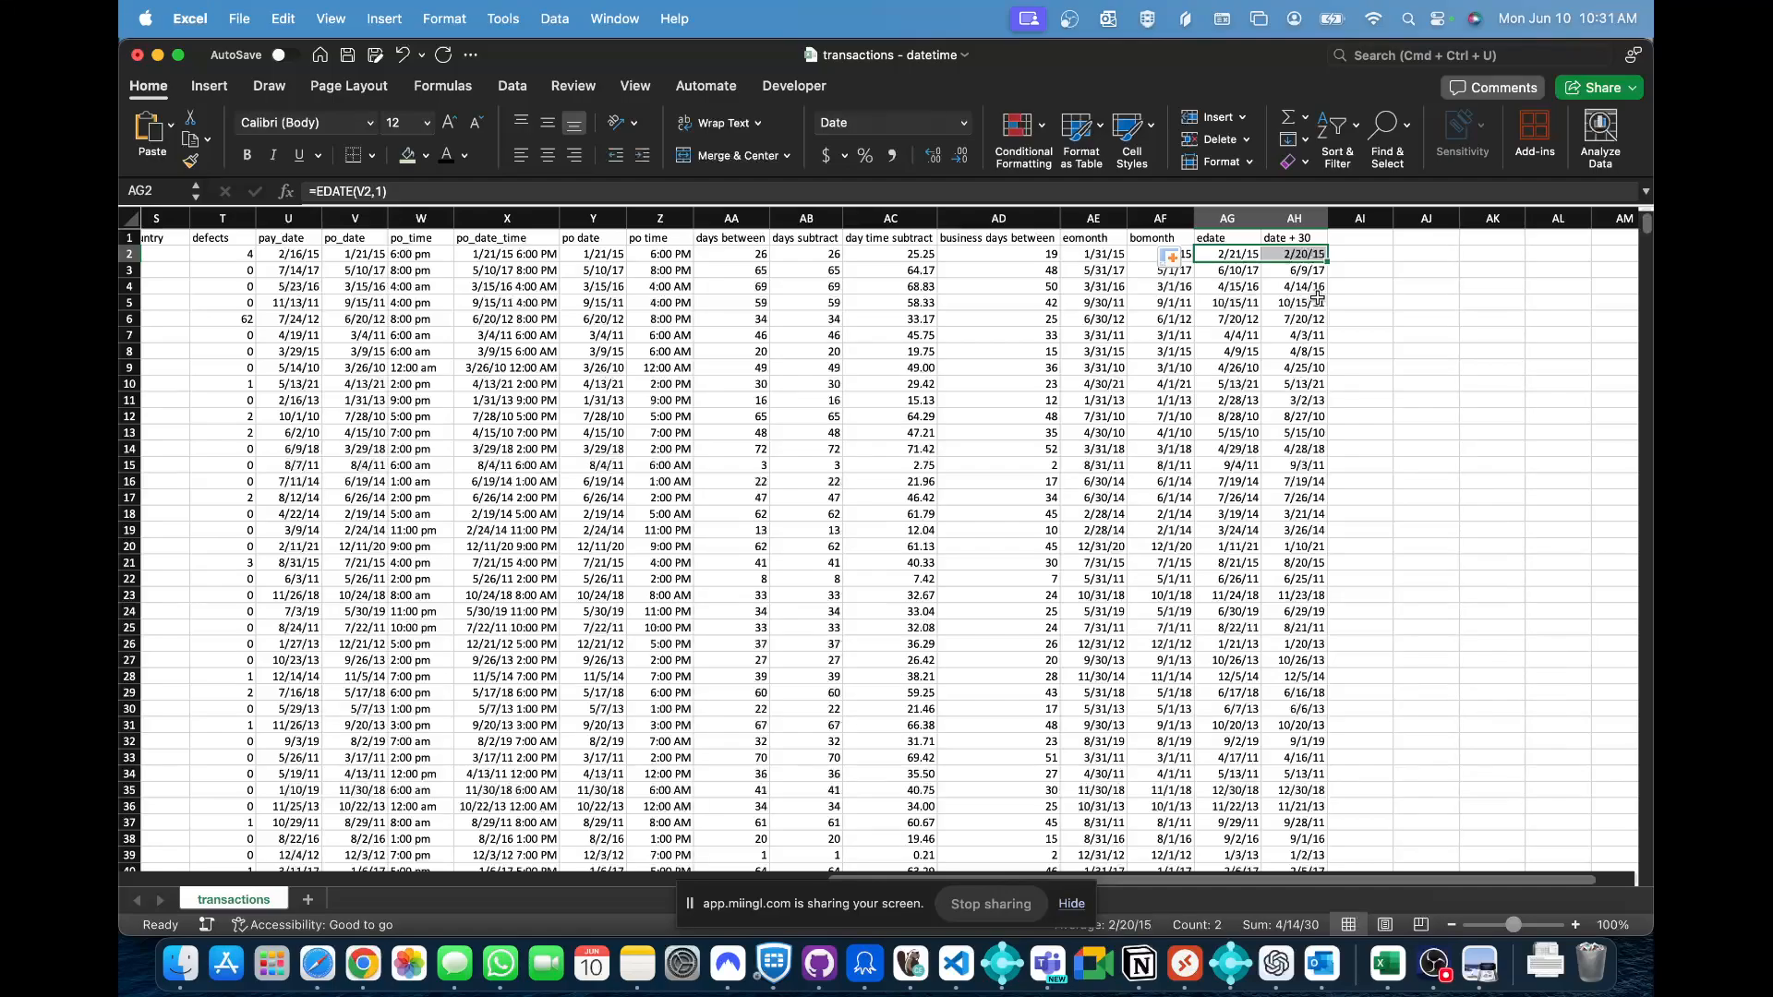
left_click(1241, 253)
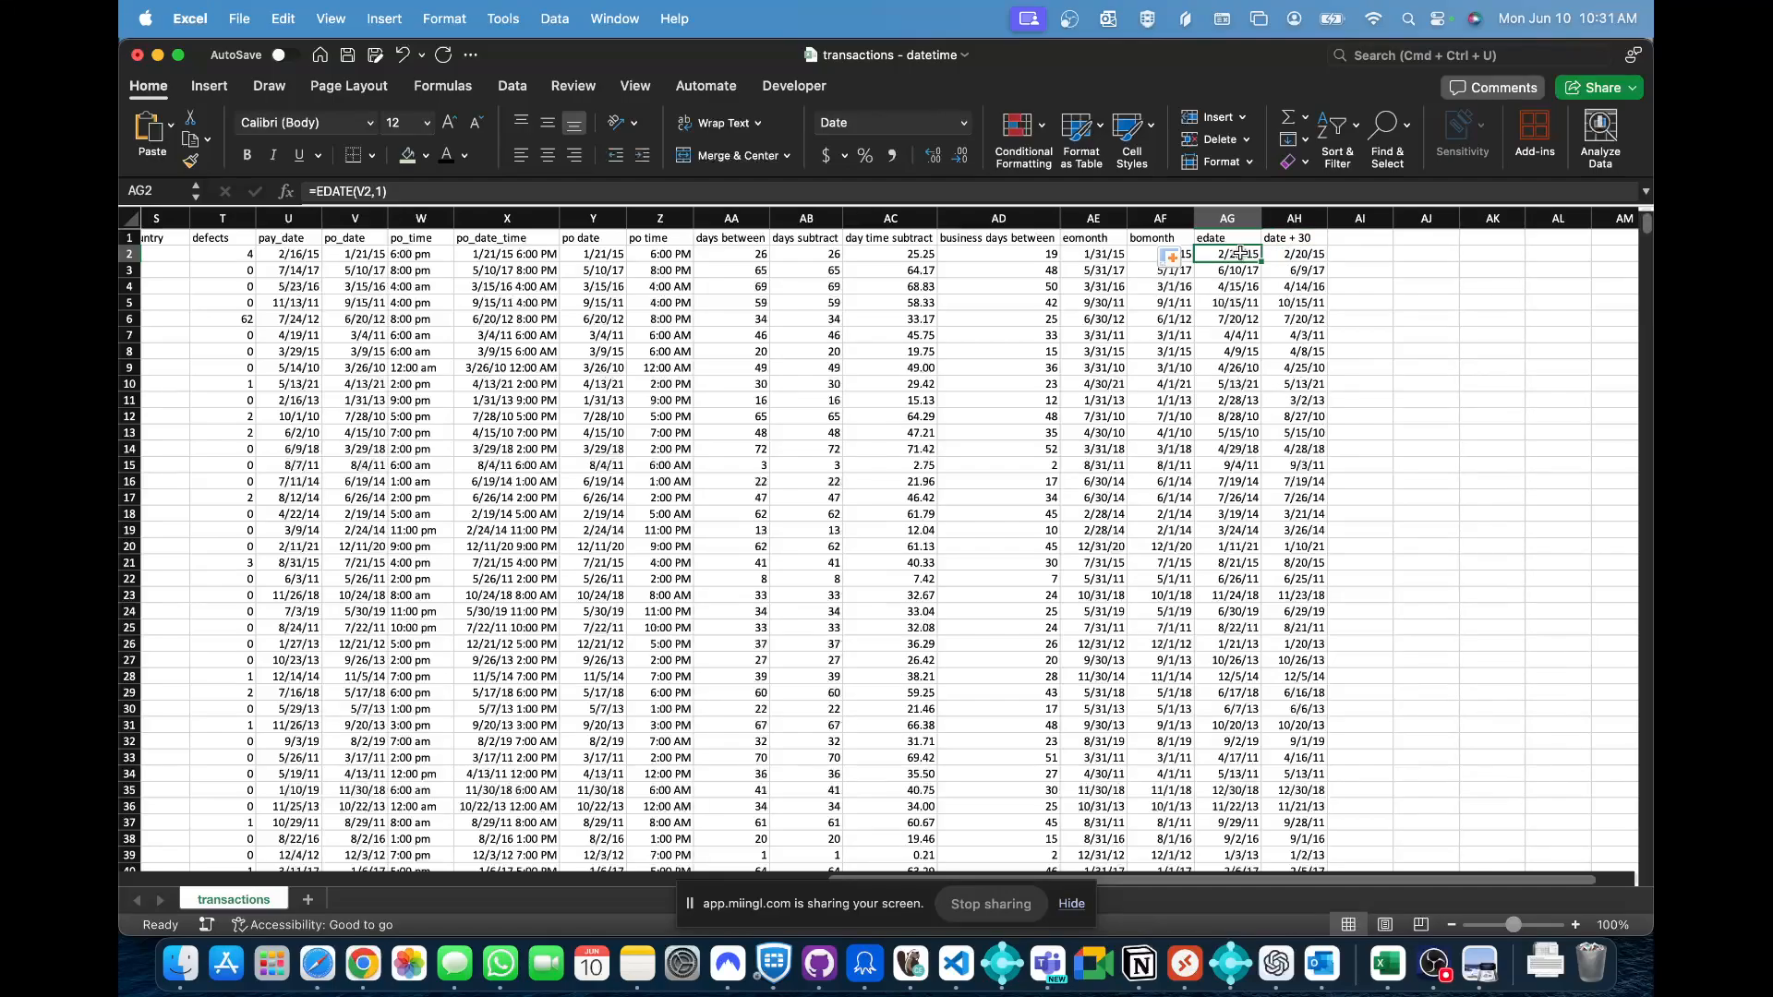
key("Down")
key("Right")
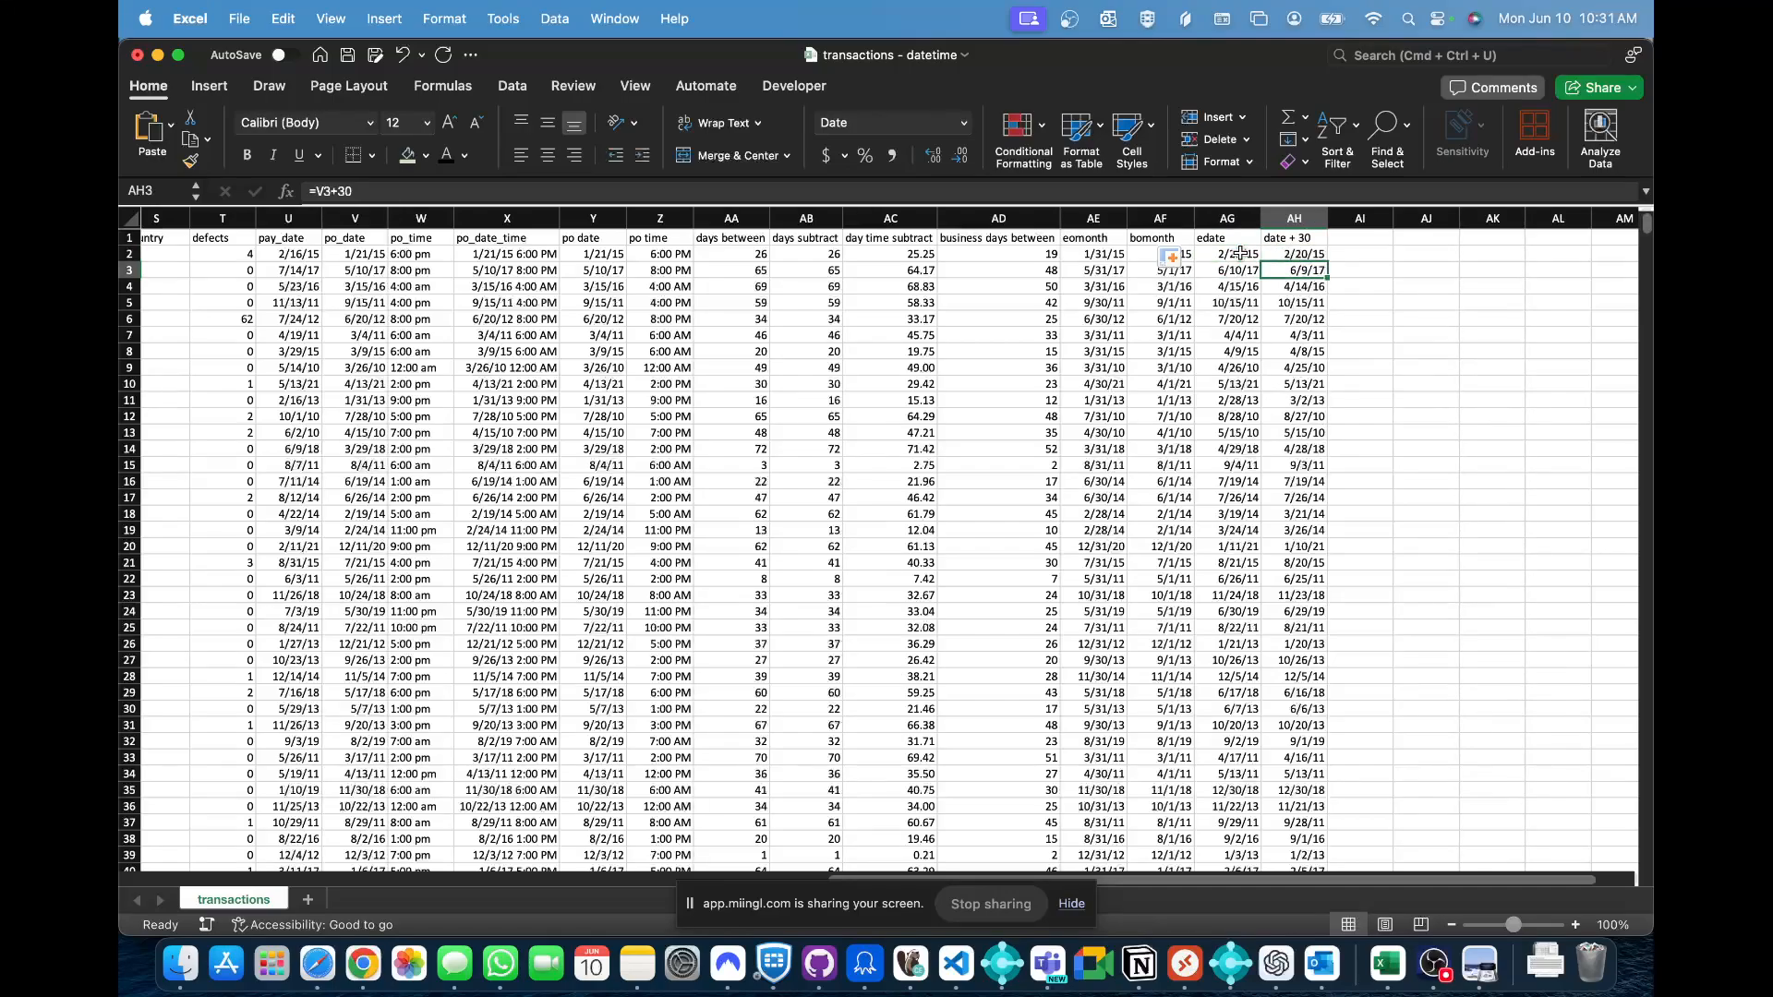
key("Left")
key("Down")
key("Down")
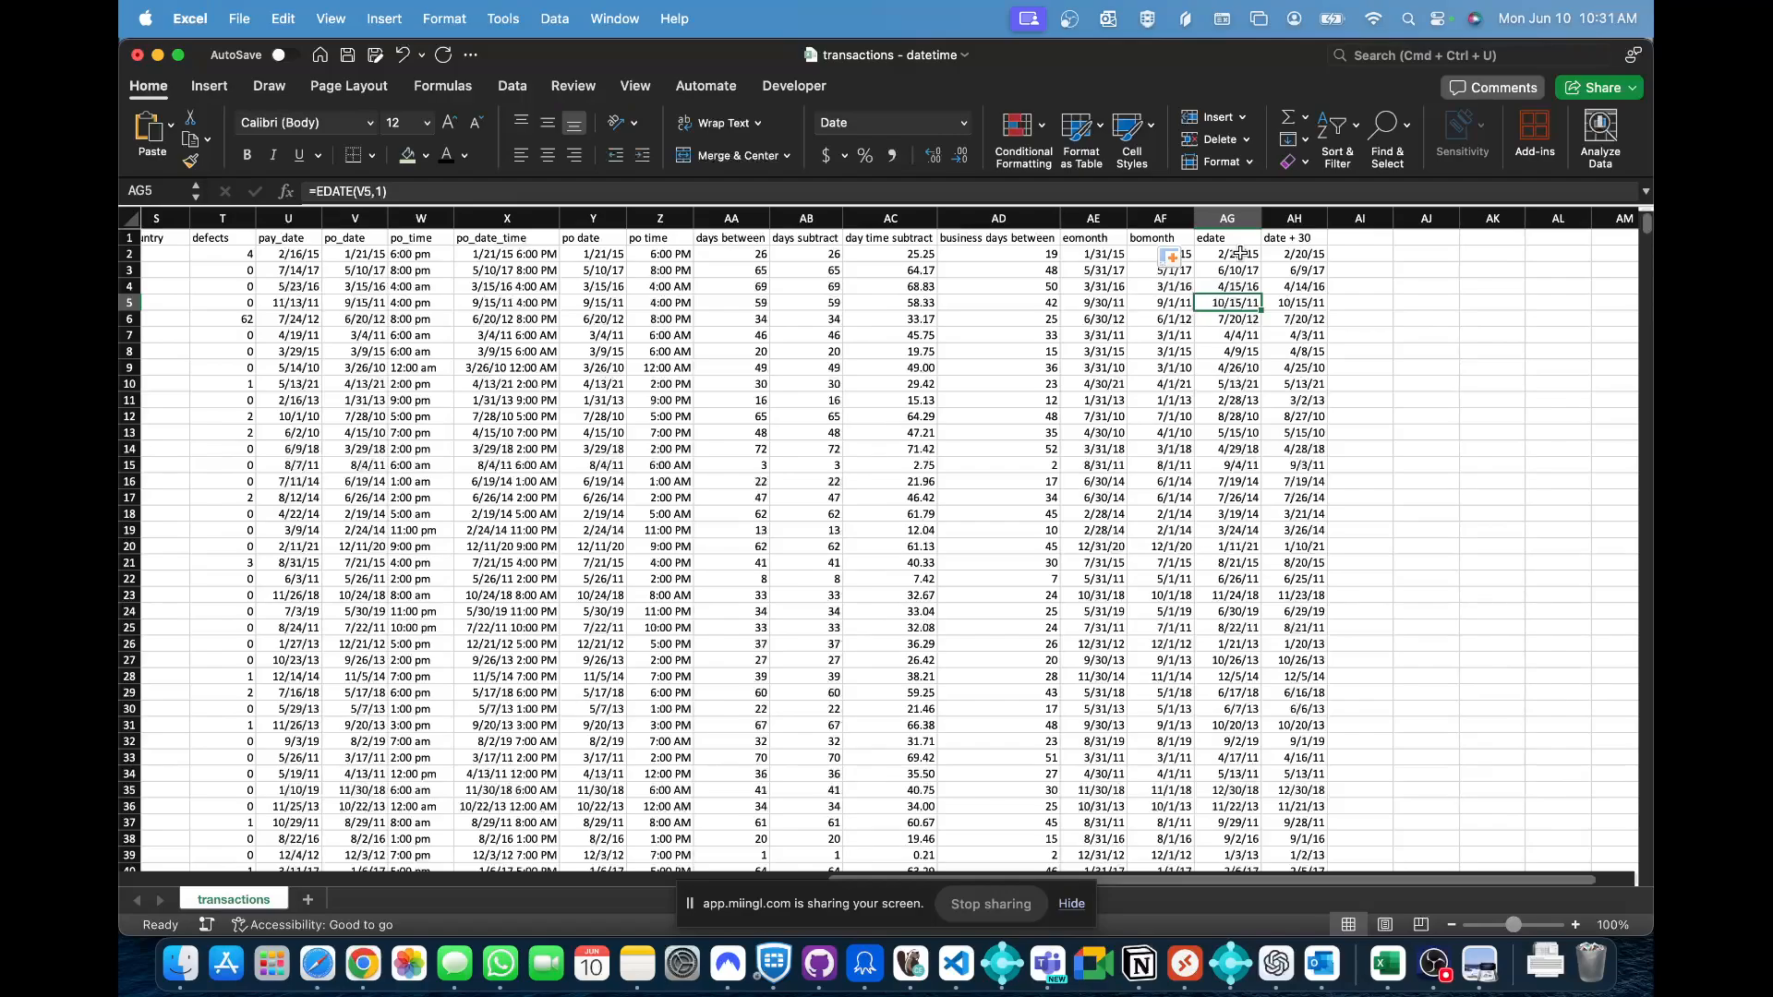
key("shift+Right")
key("shift+Down")
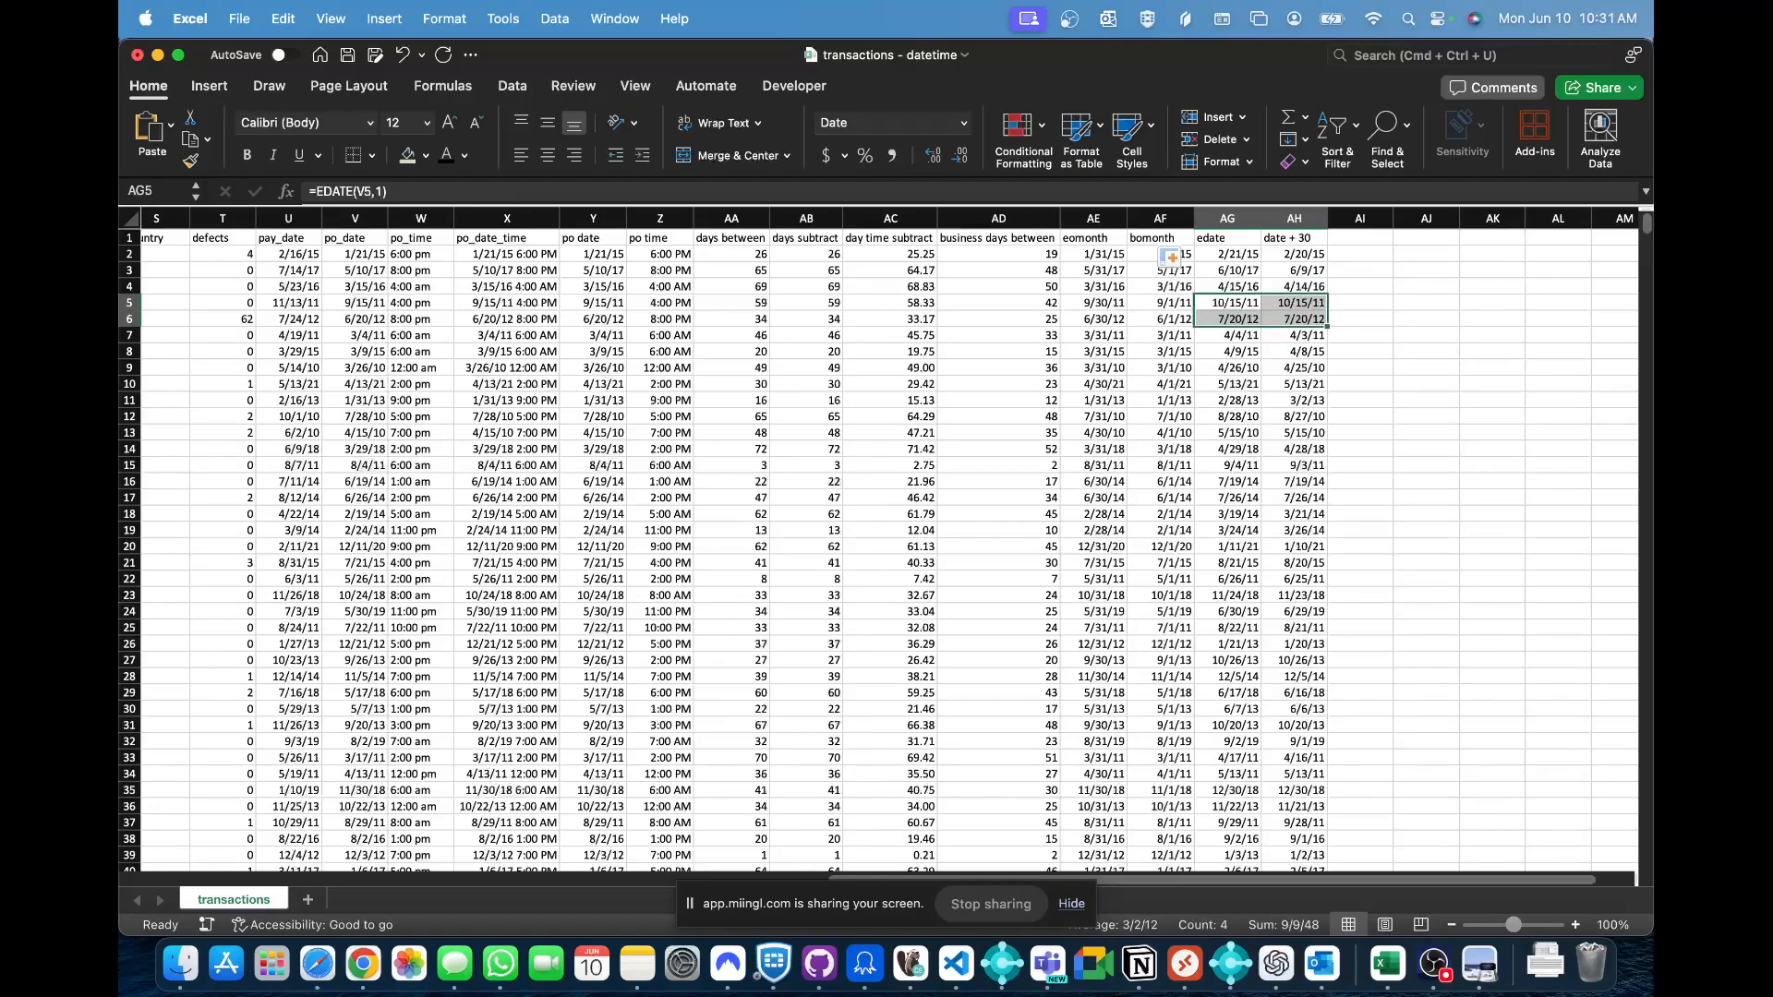
key("super+Tab")
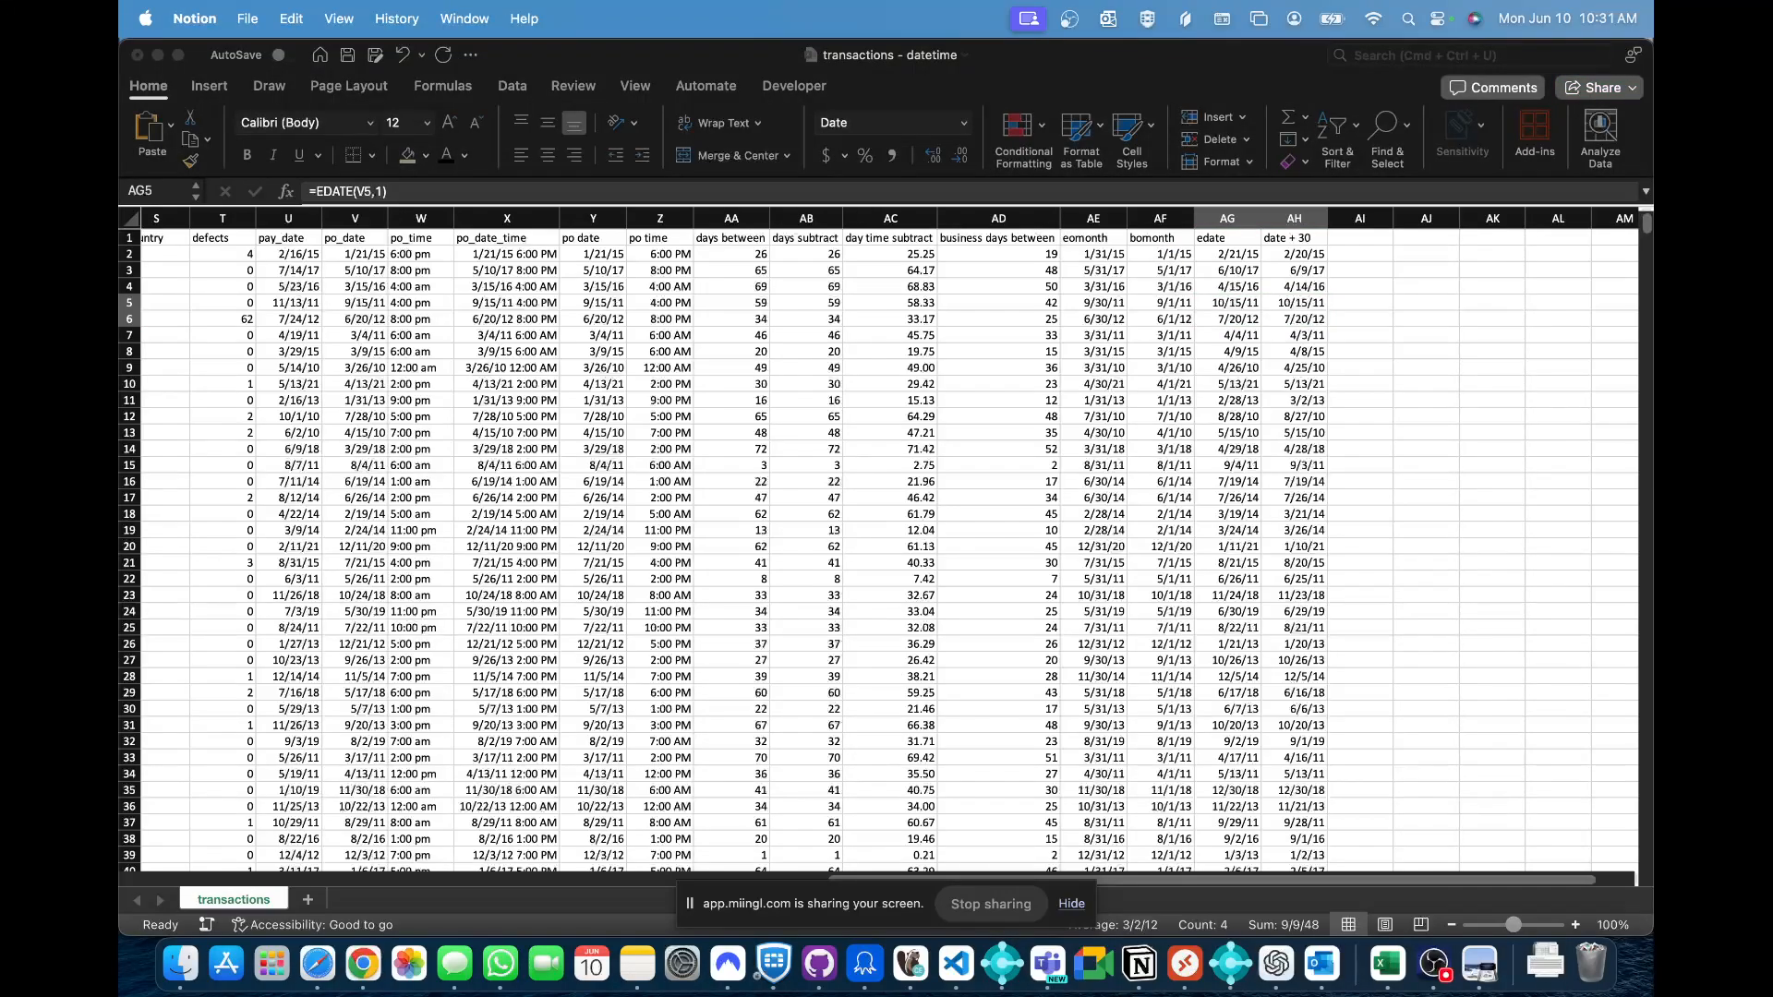
key("super+Tab")
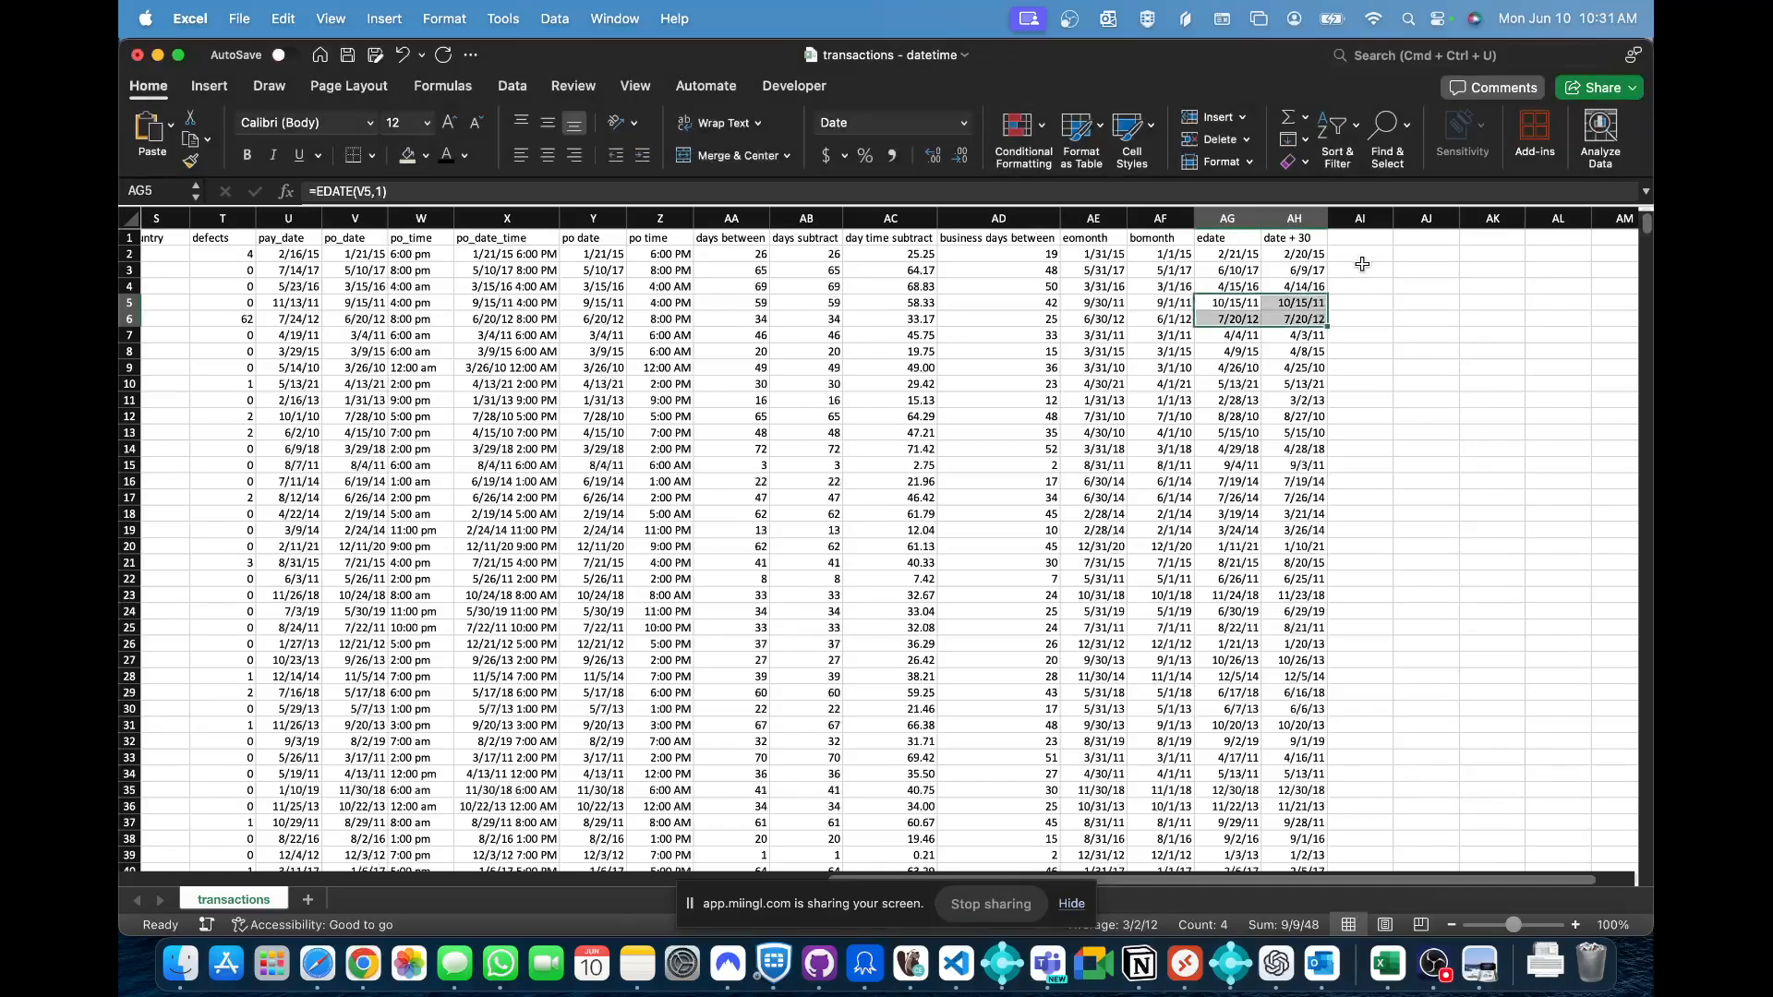
key("super+Tab")
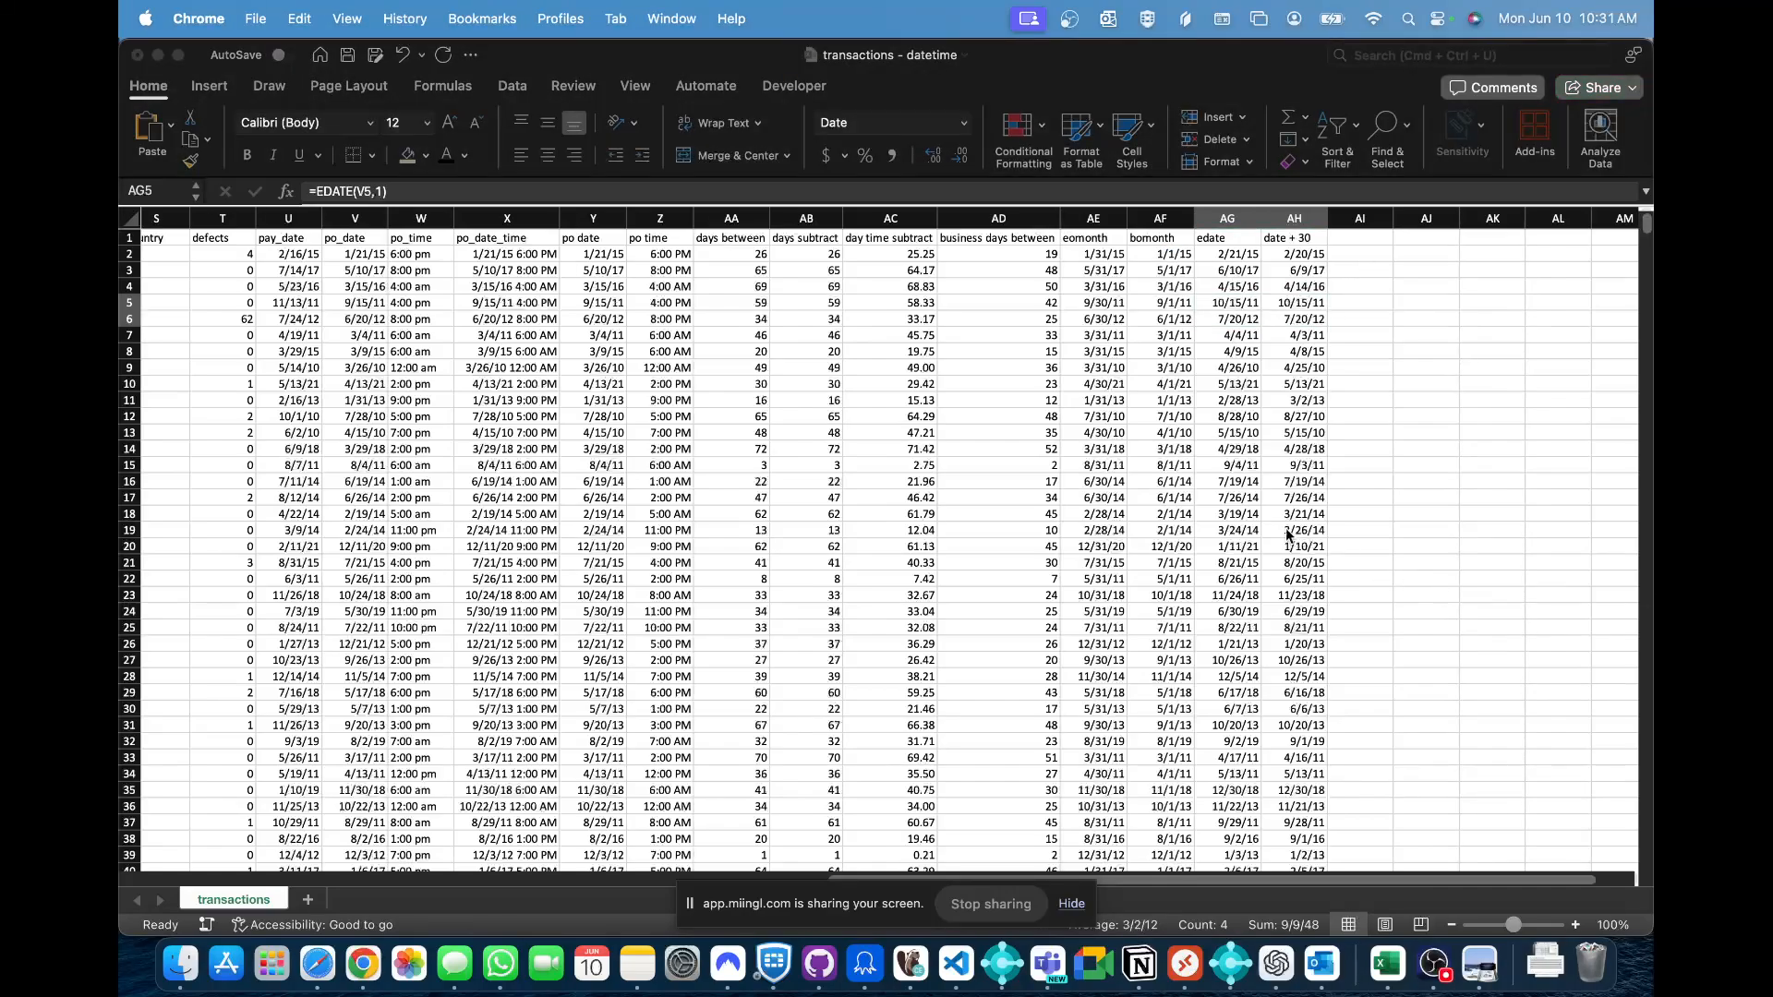
key("super+Tab")
- Review the row 2 formulas in the eomonth, bomonth, edate and date + 30 columns
key("Left")
key("Left")
key("Up")
key("Up")
key("Up")
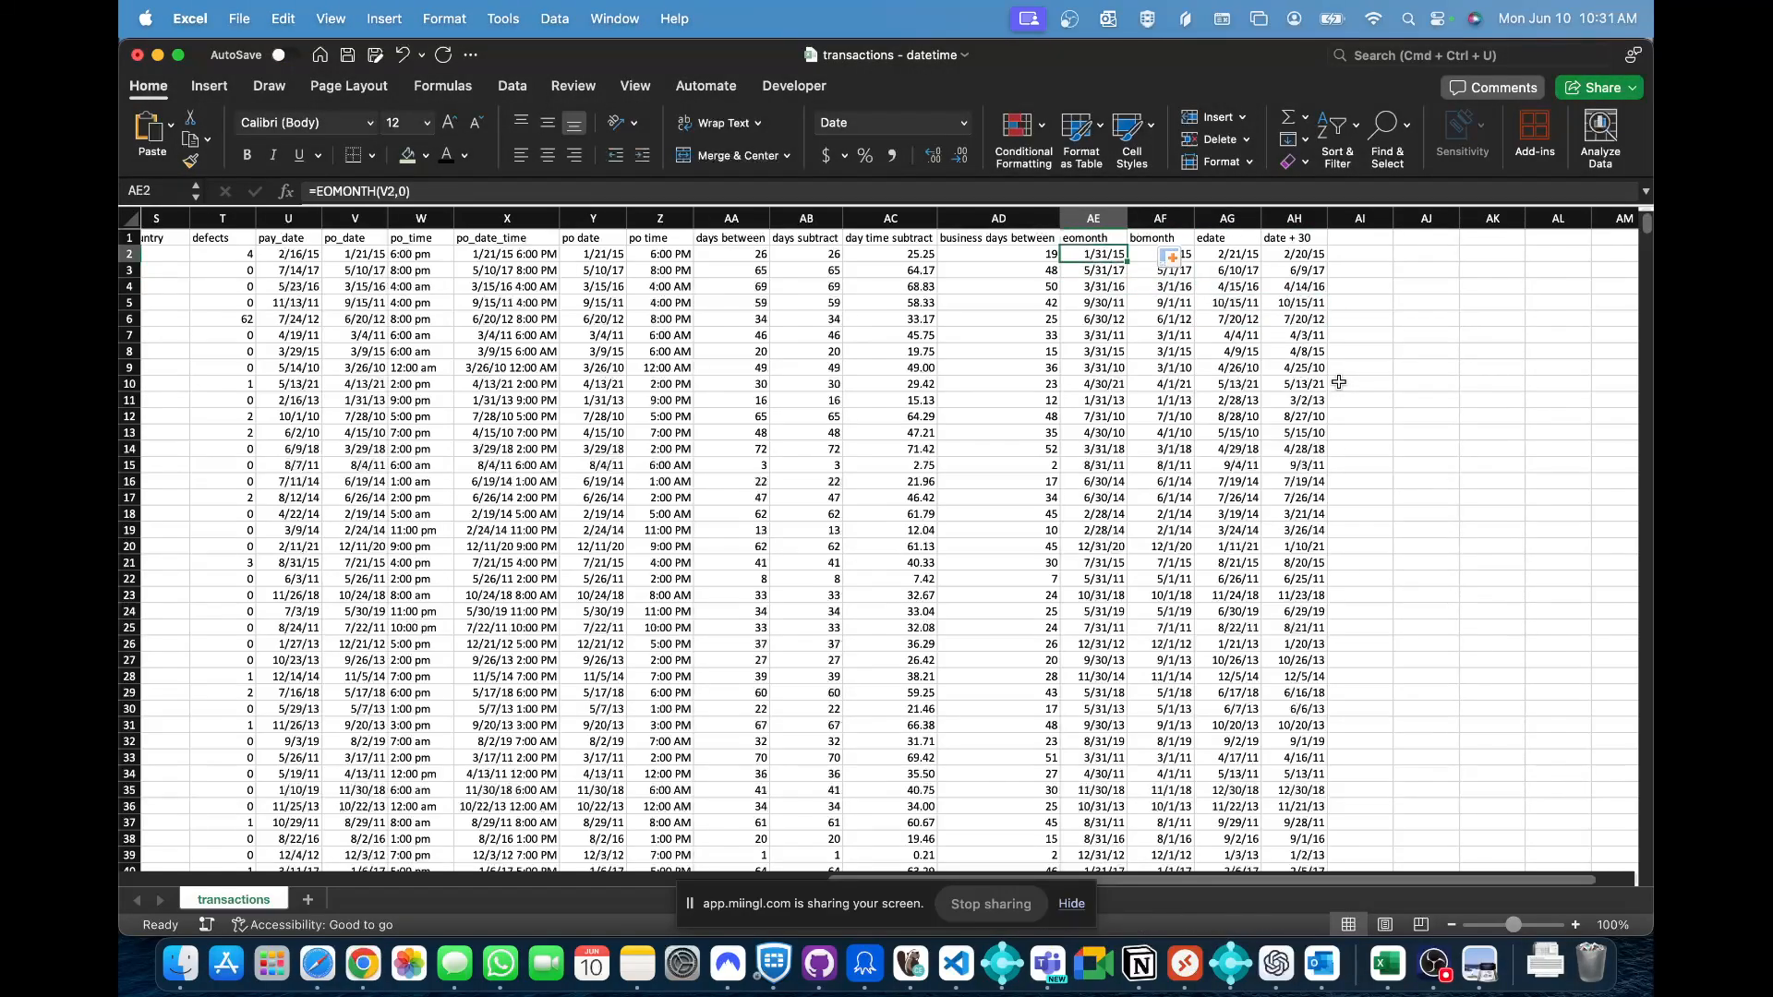
key("Right")
key("Right")
key("Right")
key("Left")
key("Left")
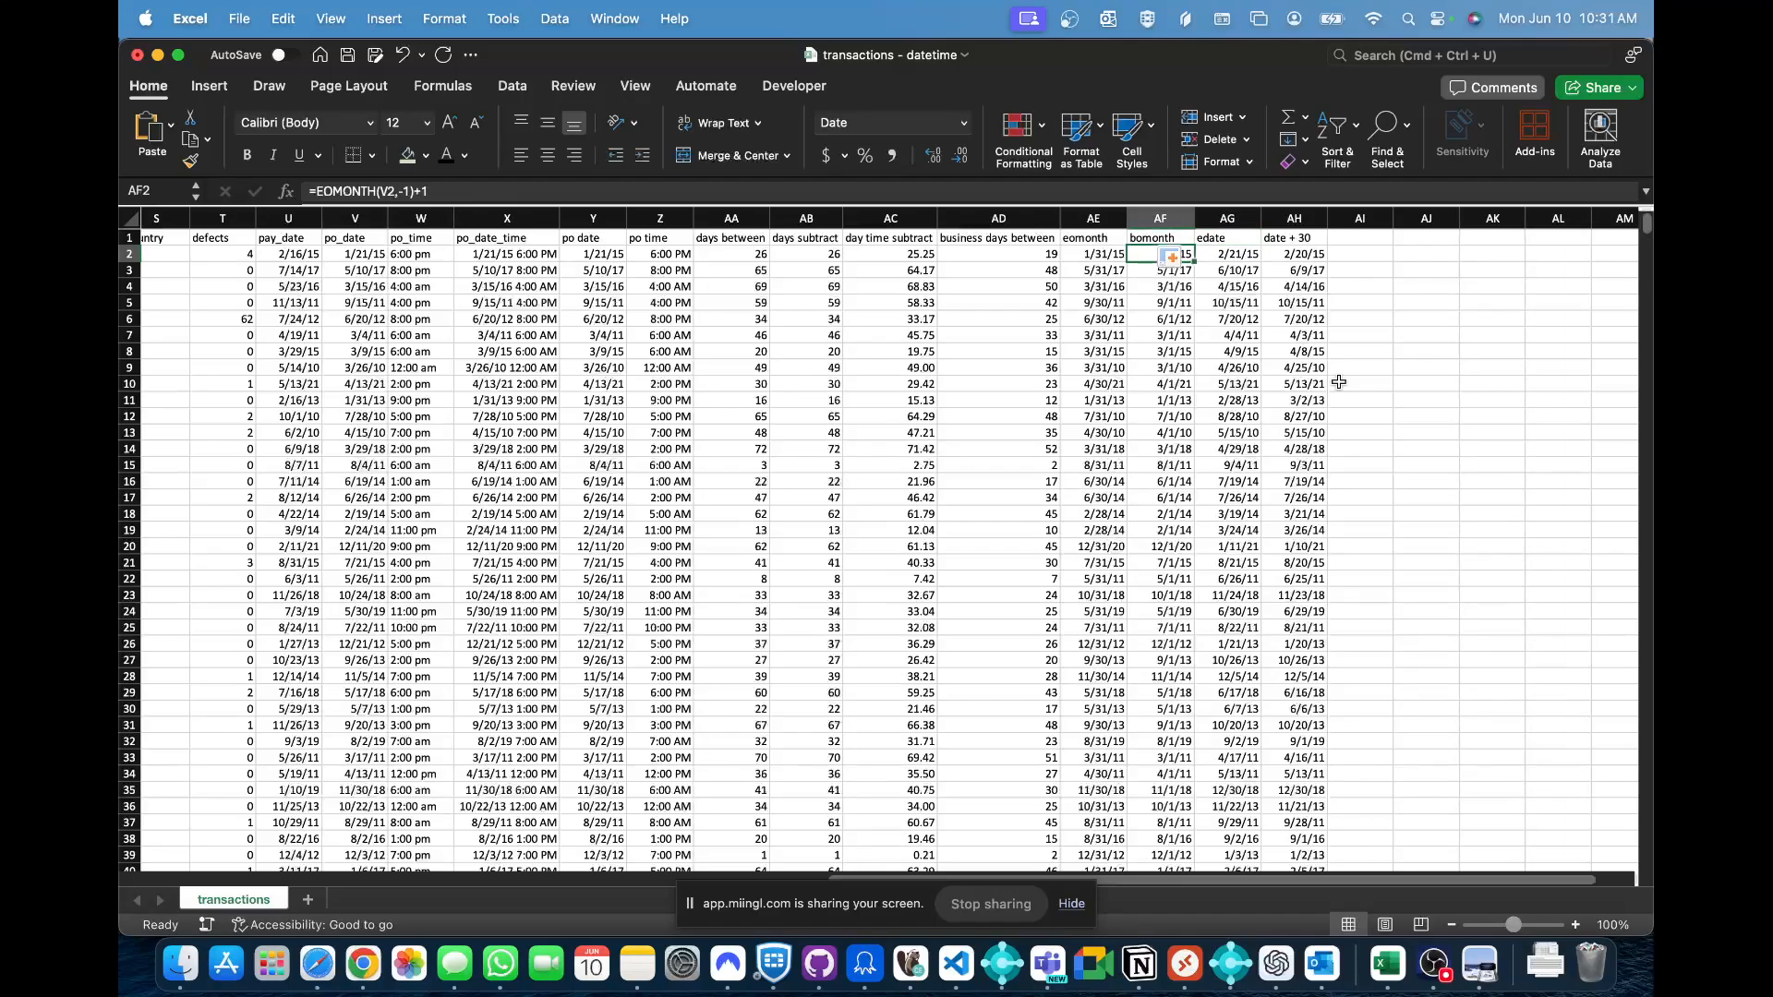
key("Right")
key("Right")
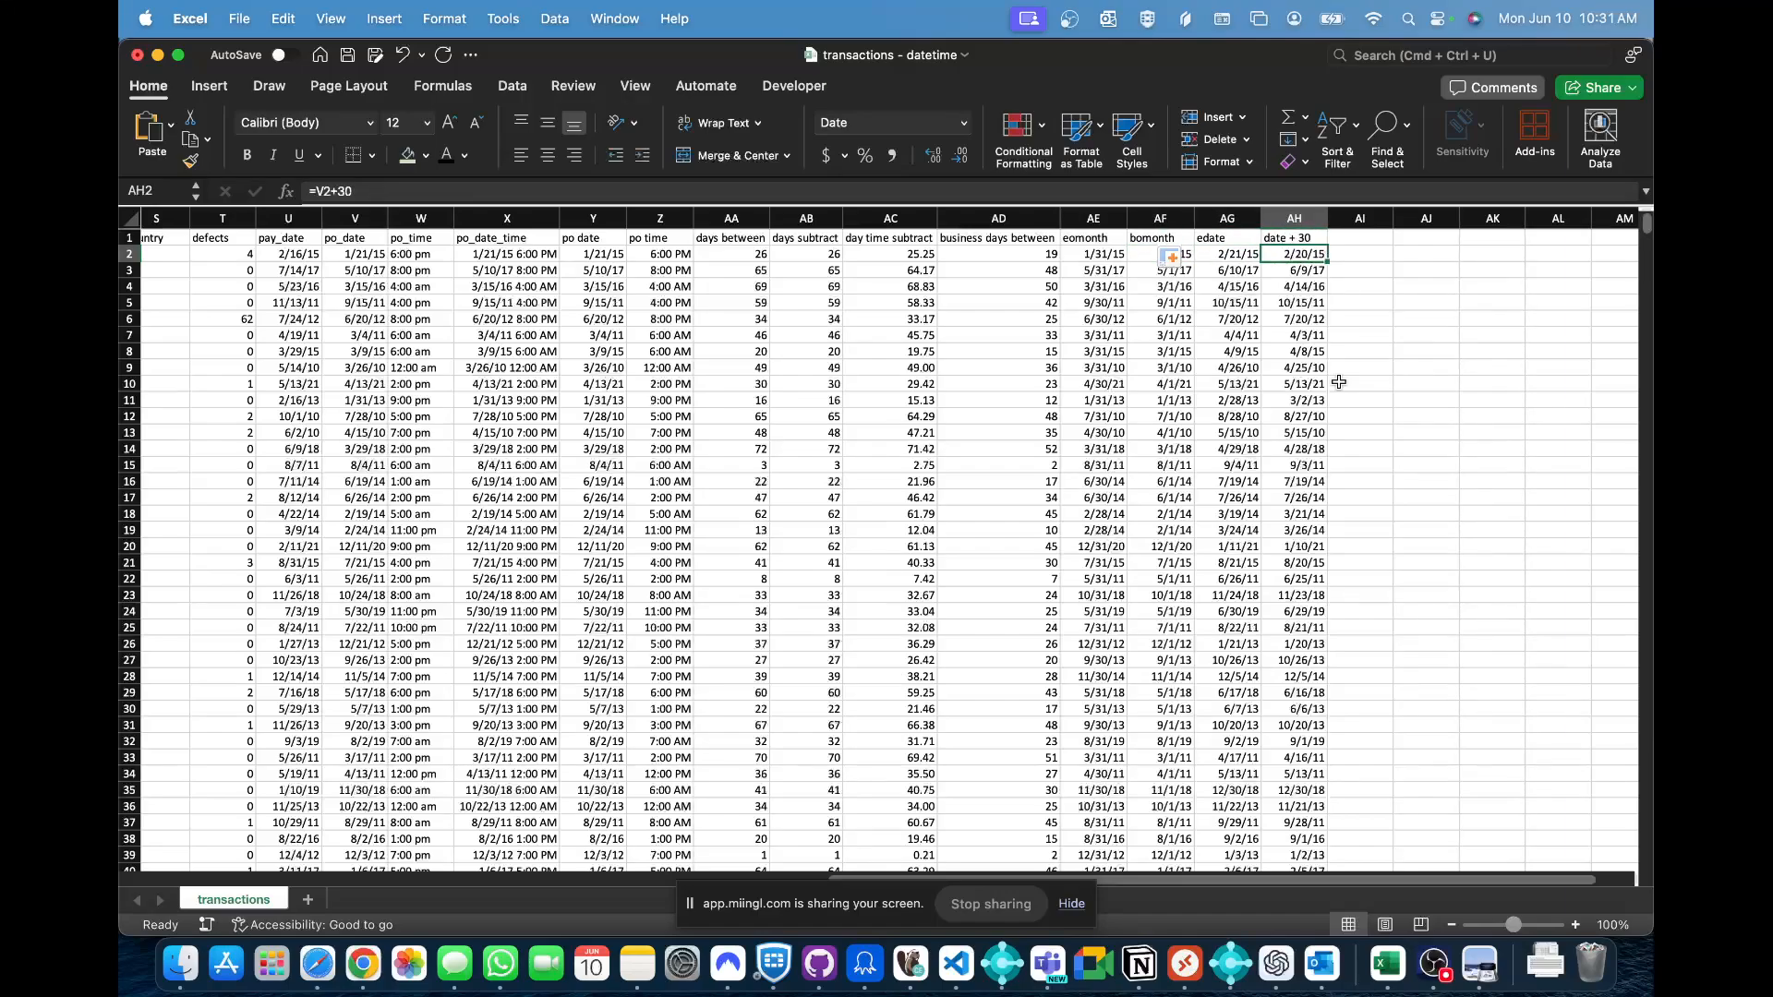
key("Left")
key("Left")
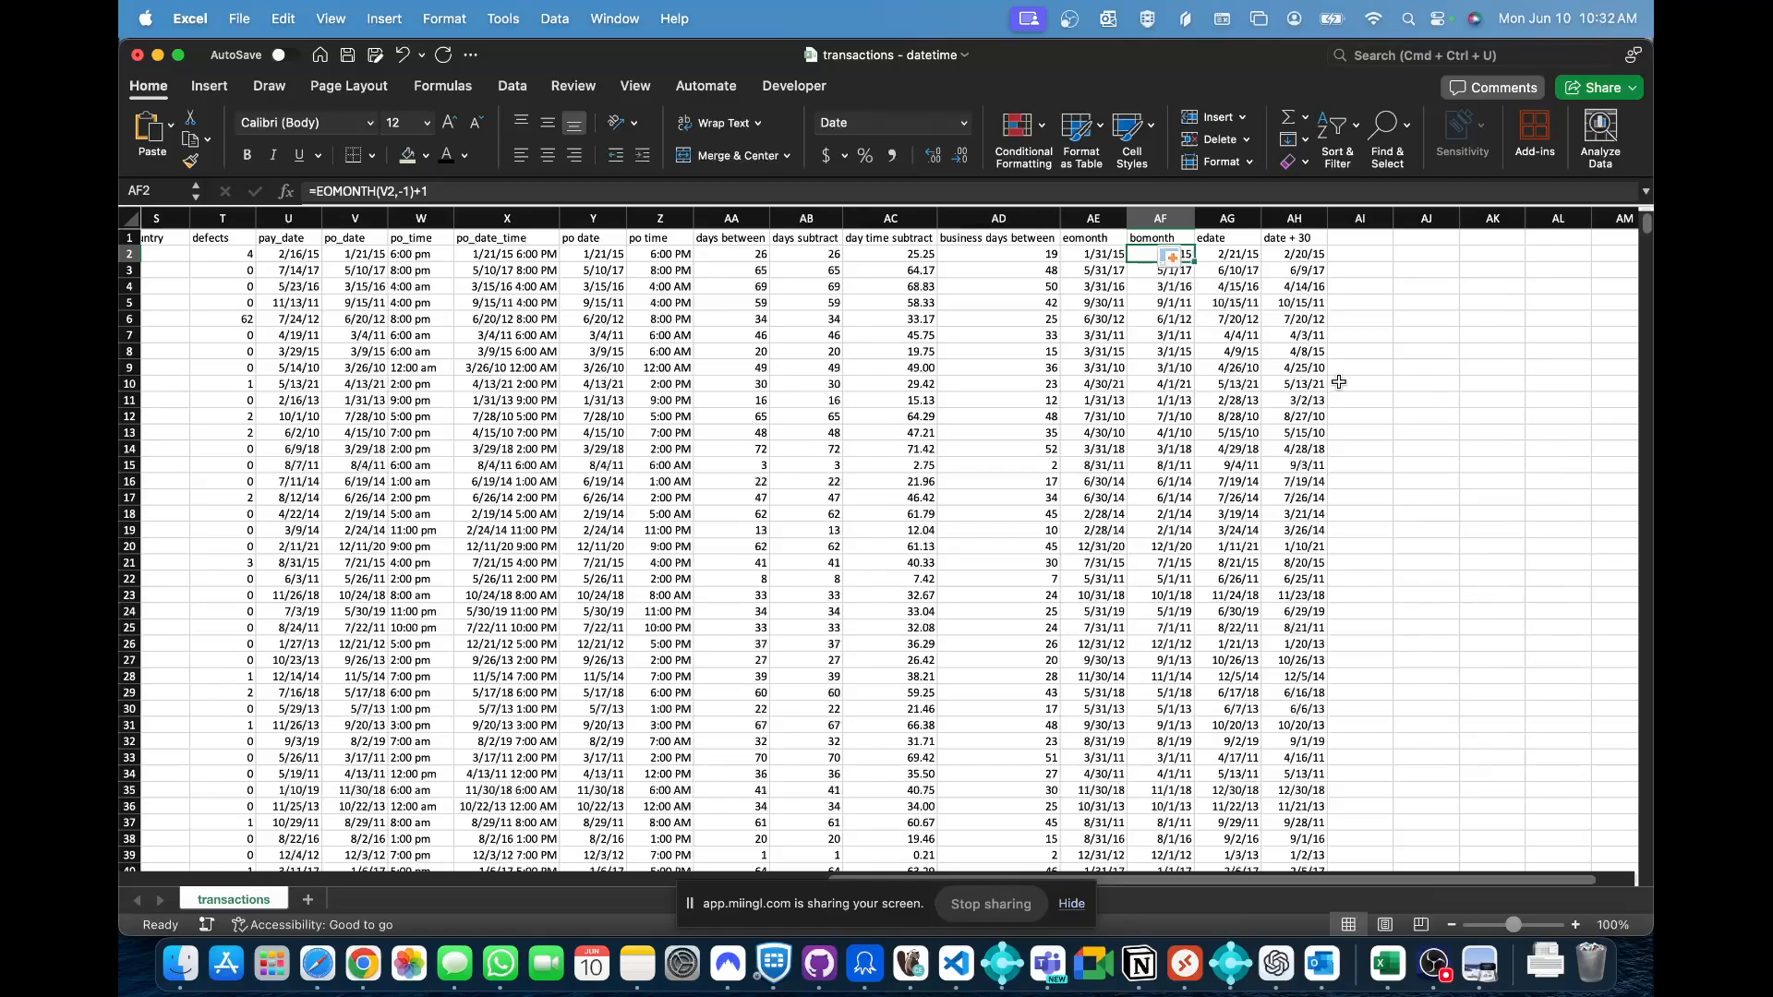
- Add the header "Custom Format" in cell AI1 and widen column AI to fit it
key("Right")
key("Right")
key("Right")
key("Up")
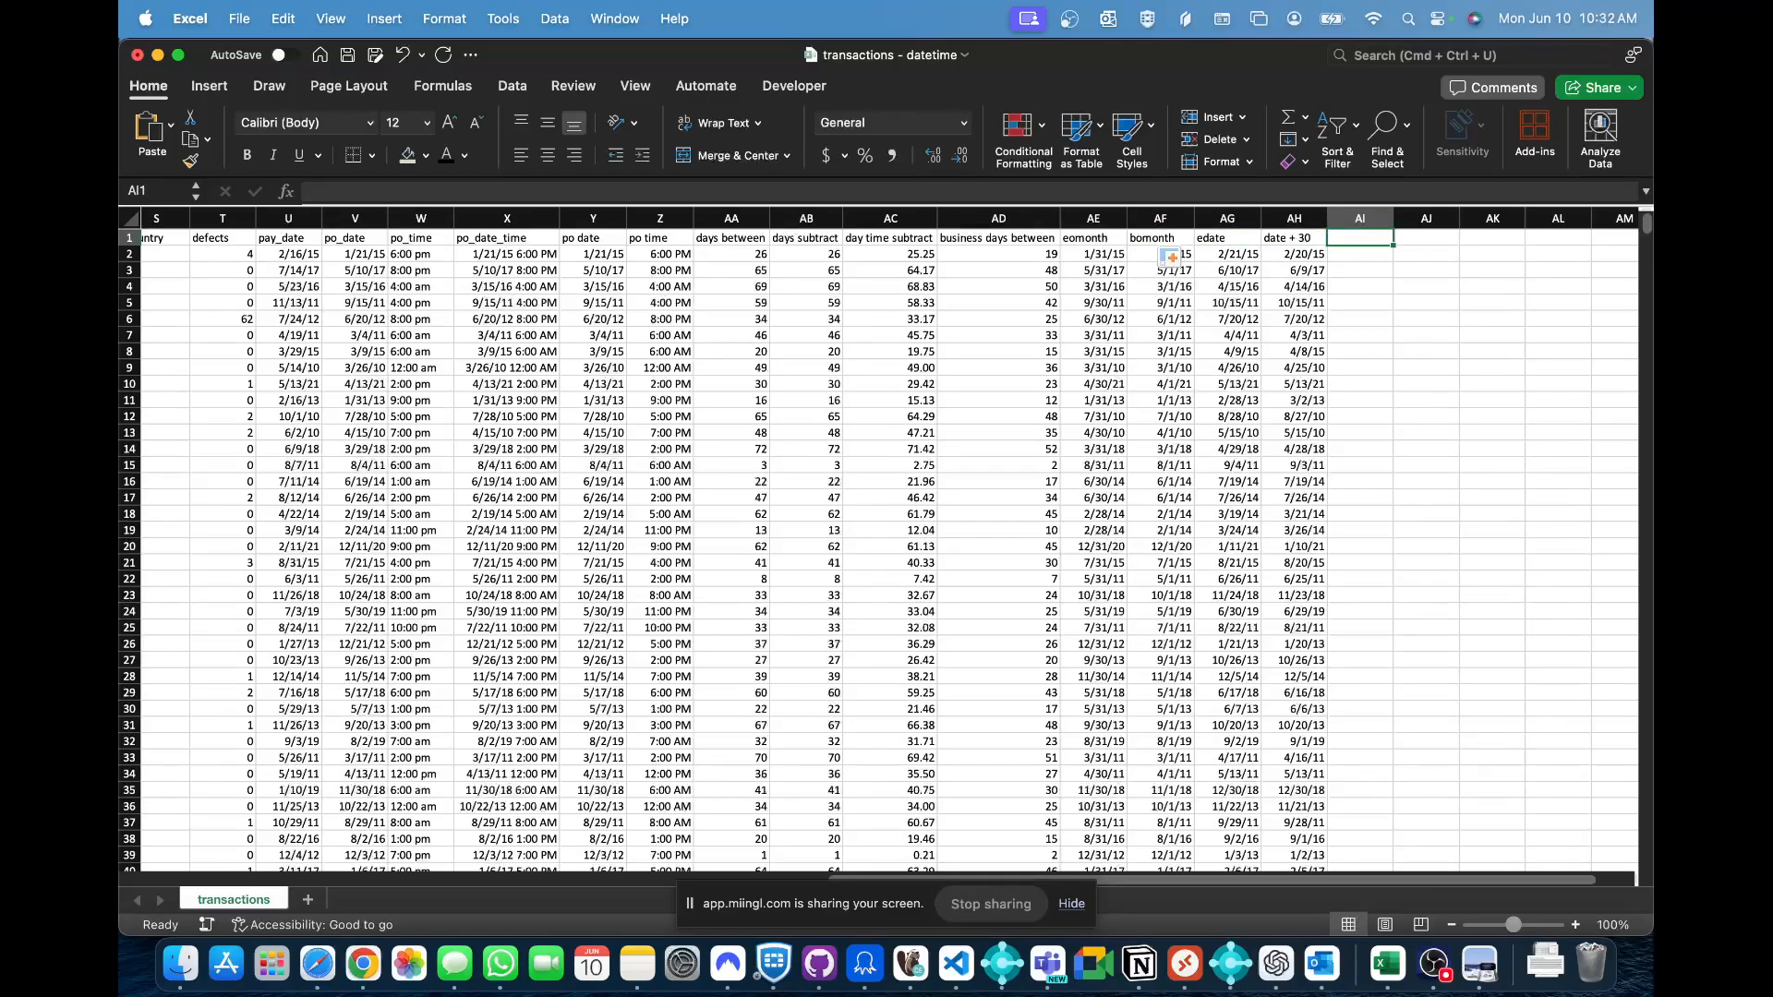
key("super+Tab")
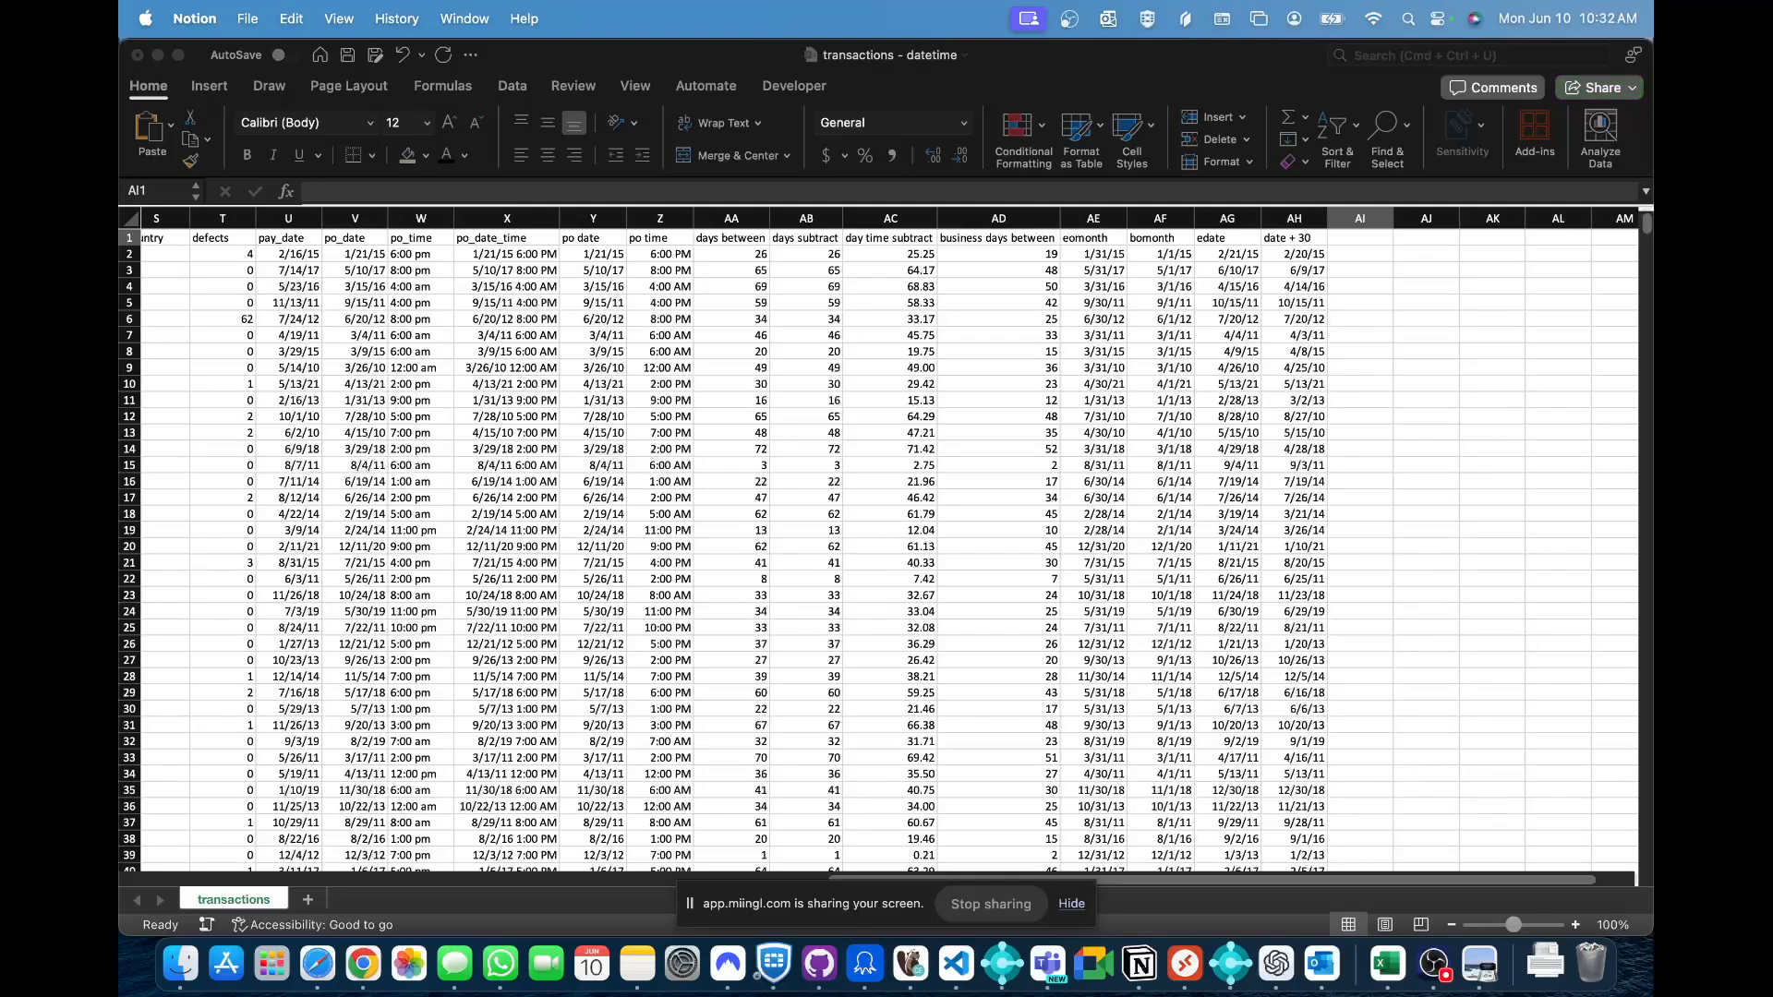
key("super+Tab")
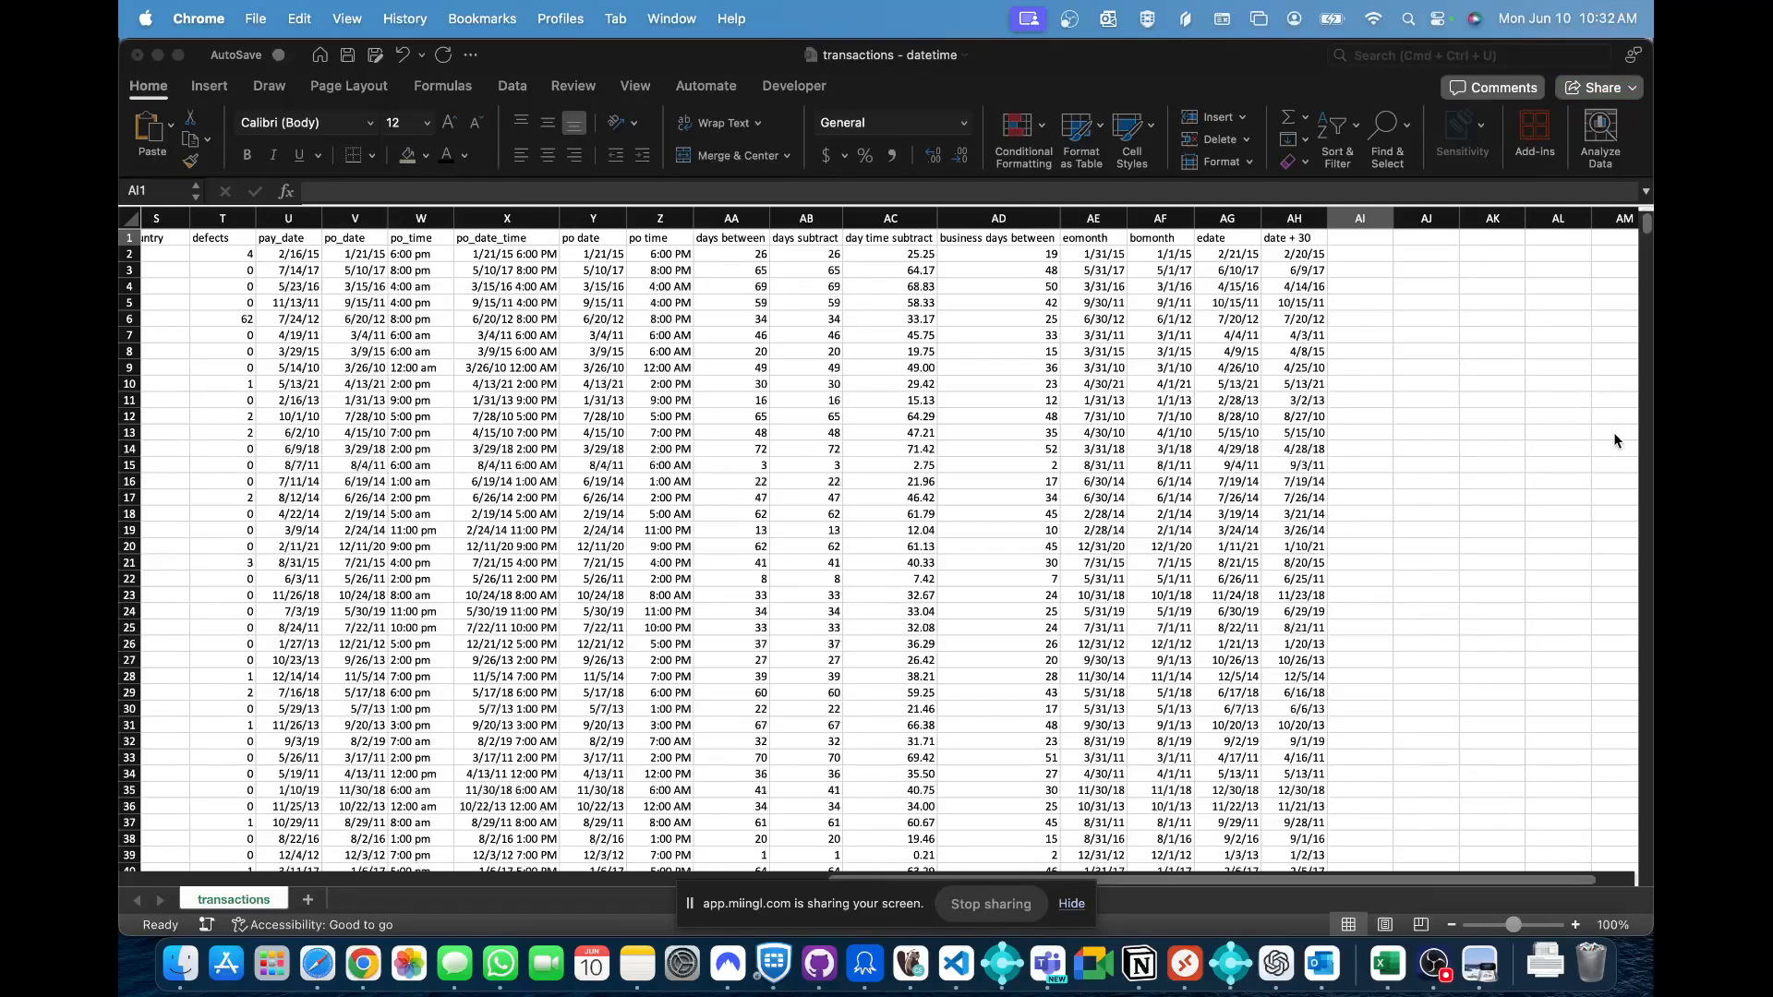
key("super+Tab")
type("Custom Format")
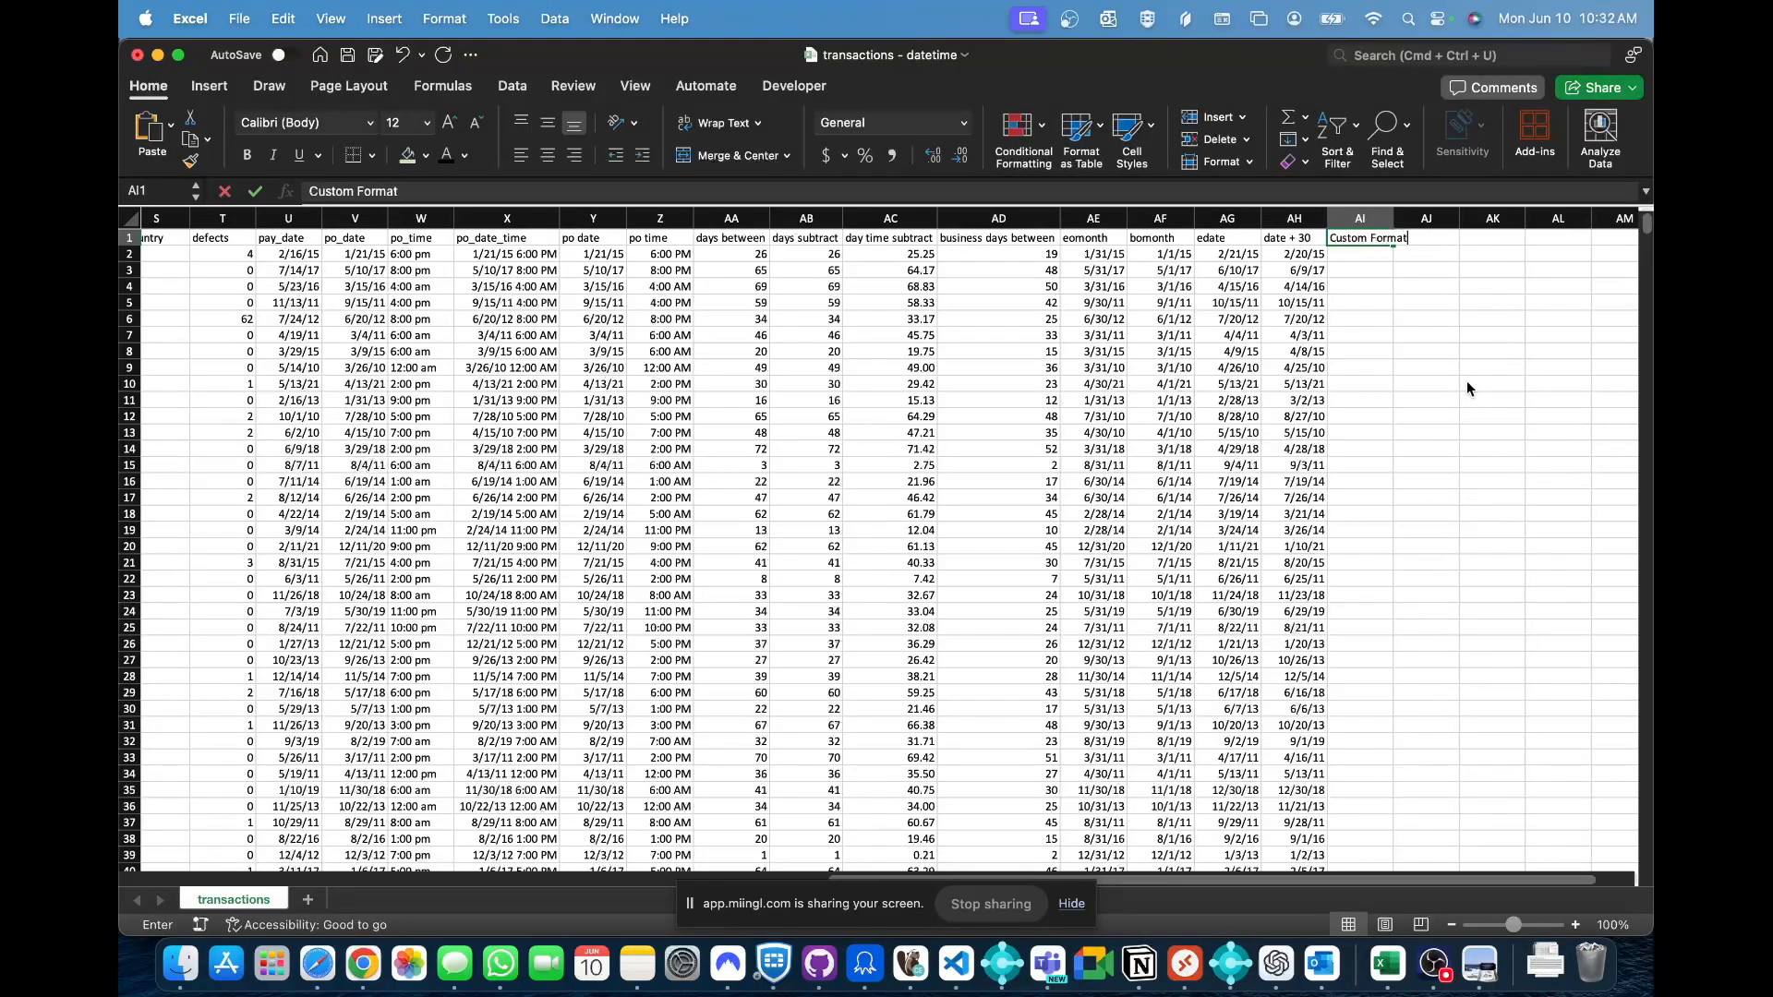
key("Return")
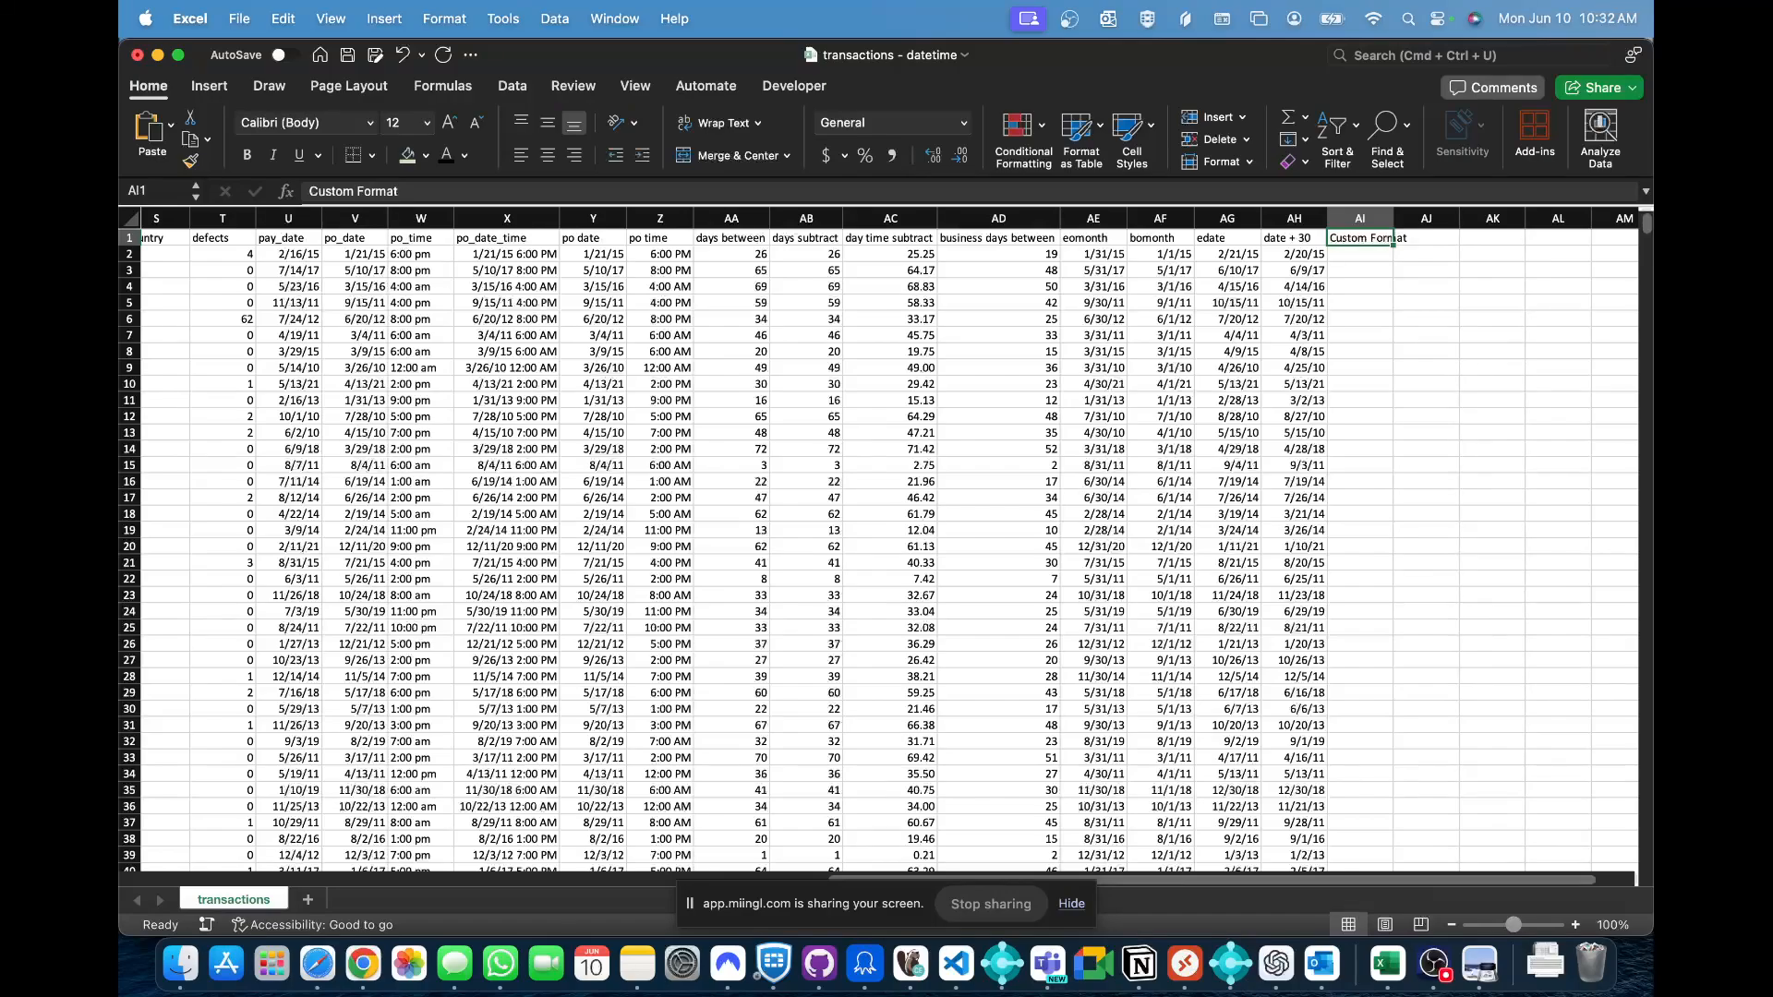
key("super+Tab")
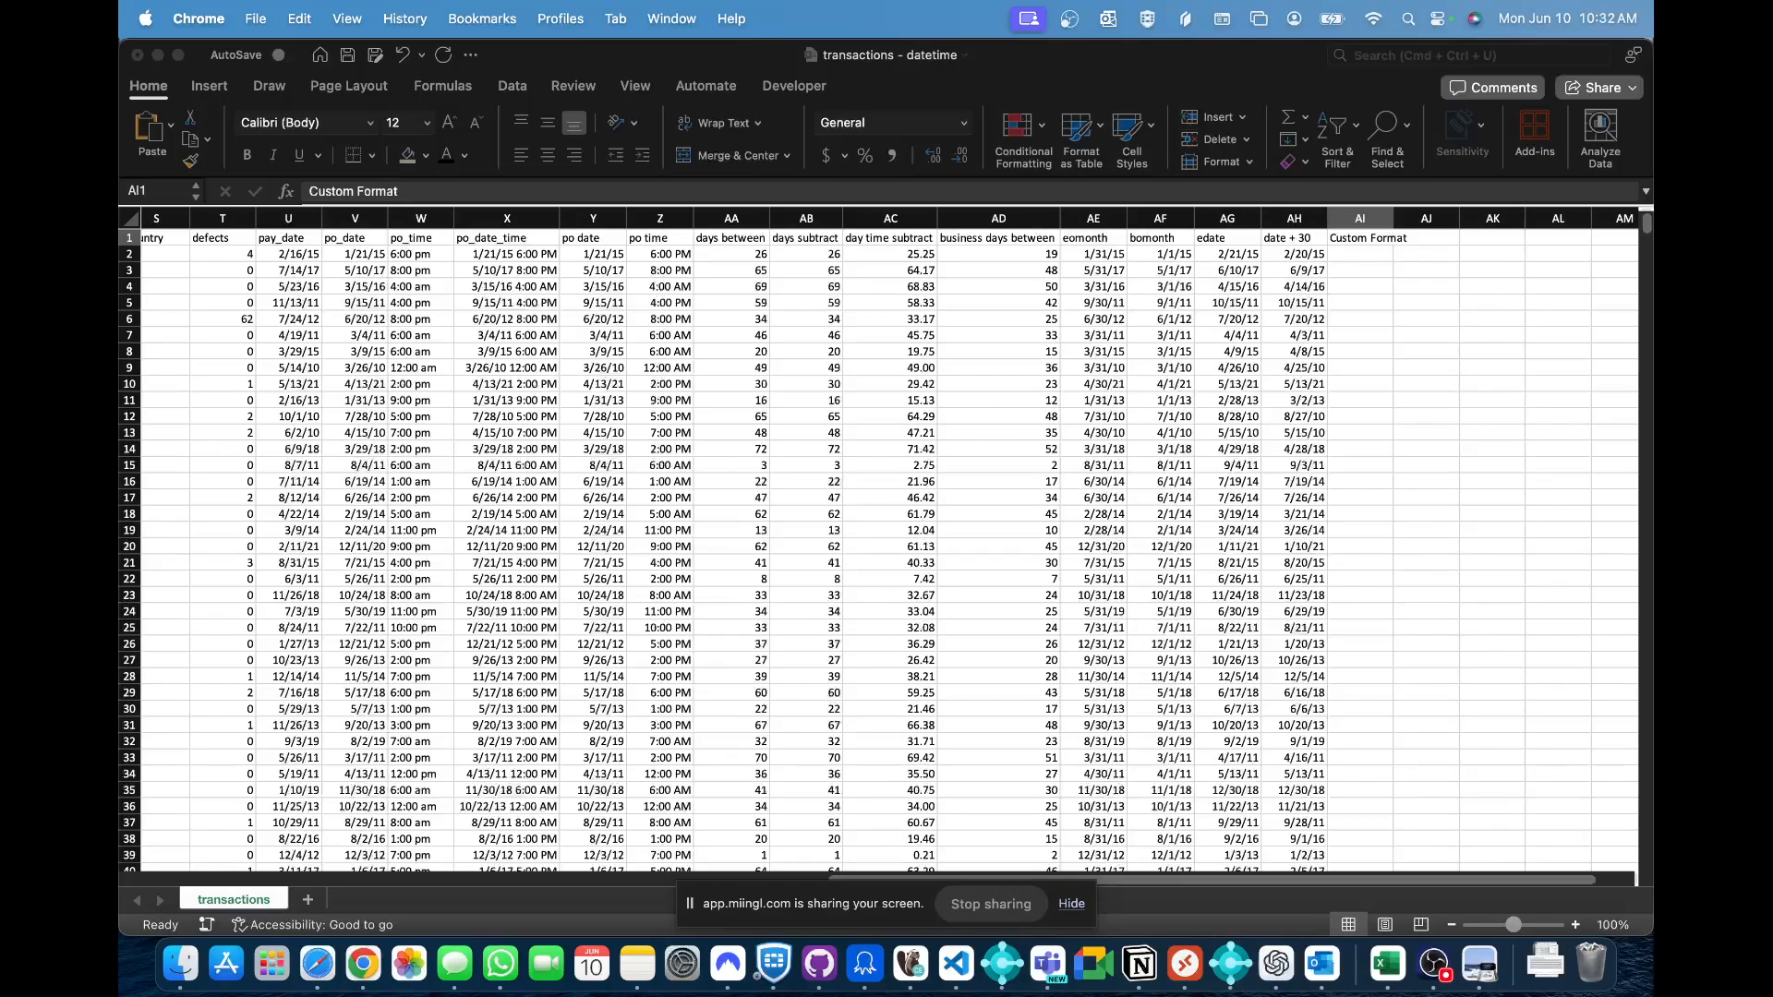
left_click(1388, 328)
left_click_drag(1393, 218, 1413, 218)
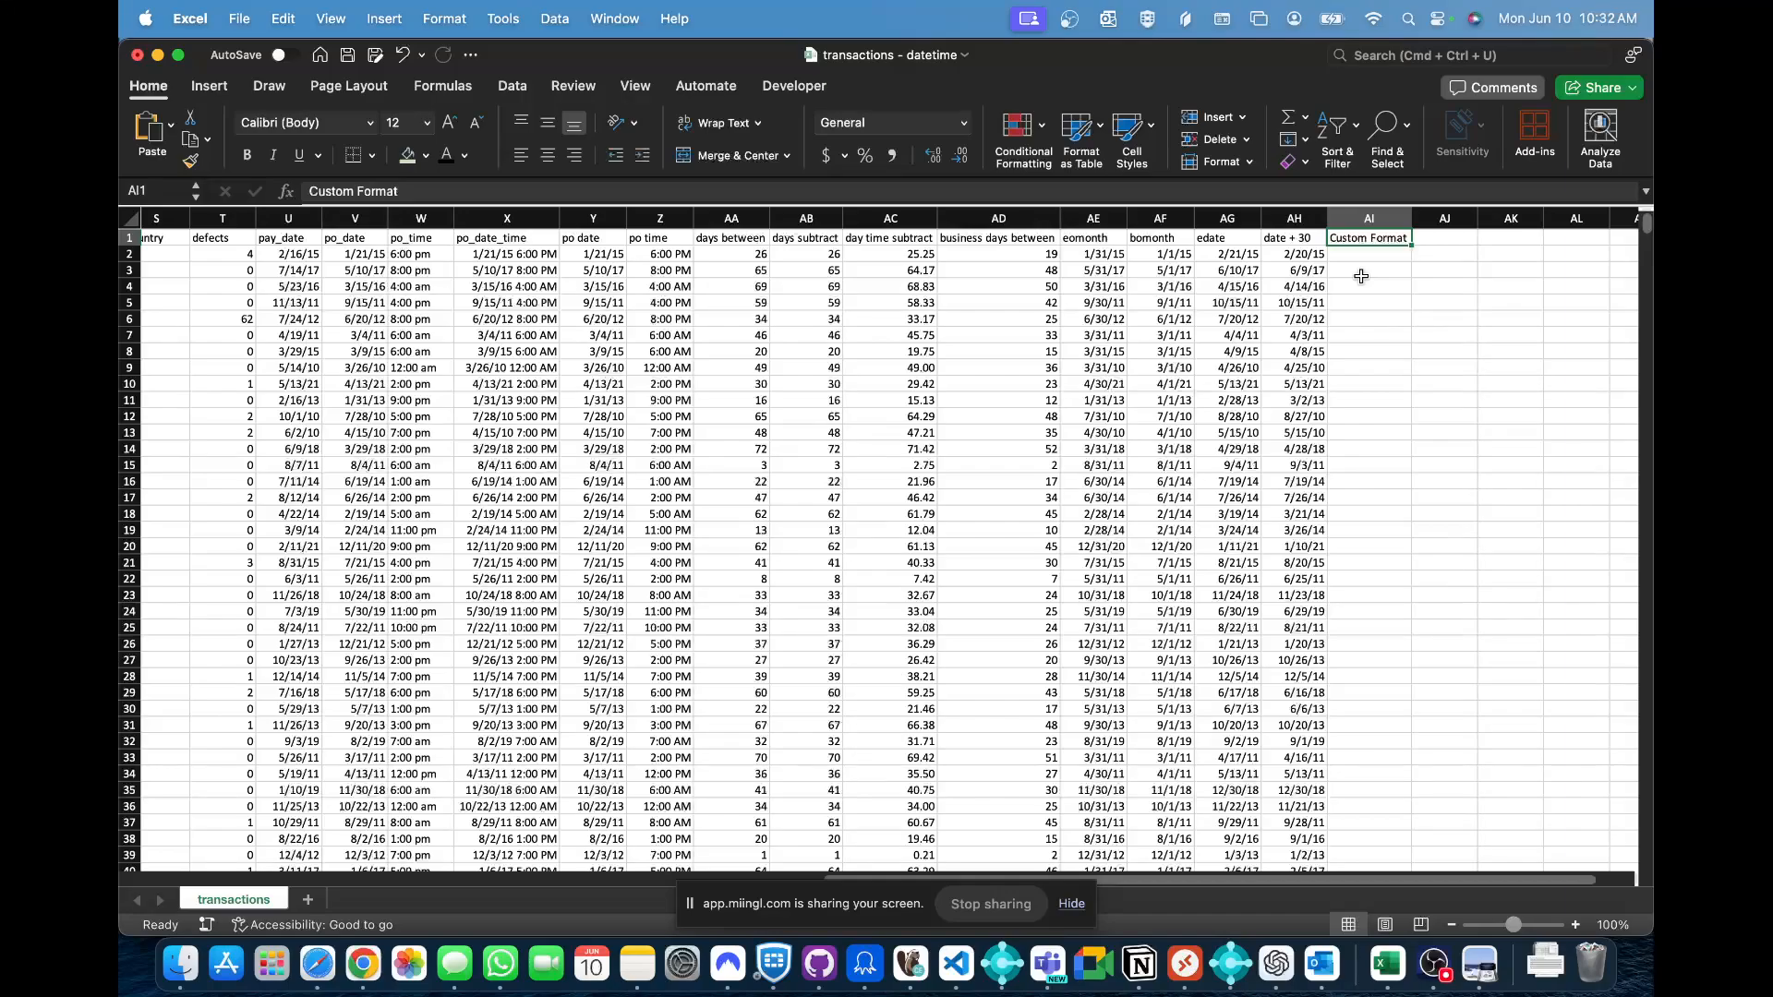
- Enter =TEXT(V2,"dddd") in cell AI2 to return the po_date weekday name, and fill it down the column
key("Return")
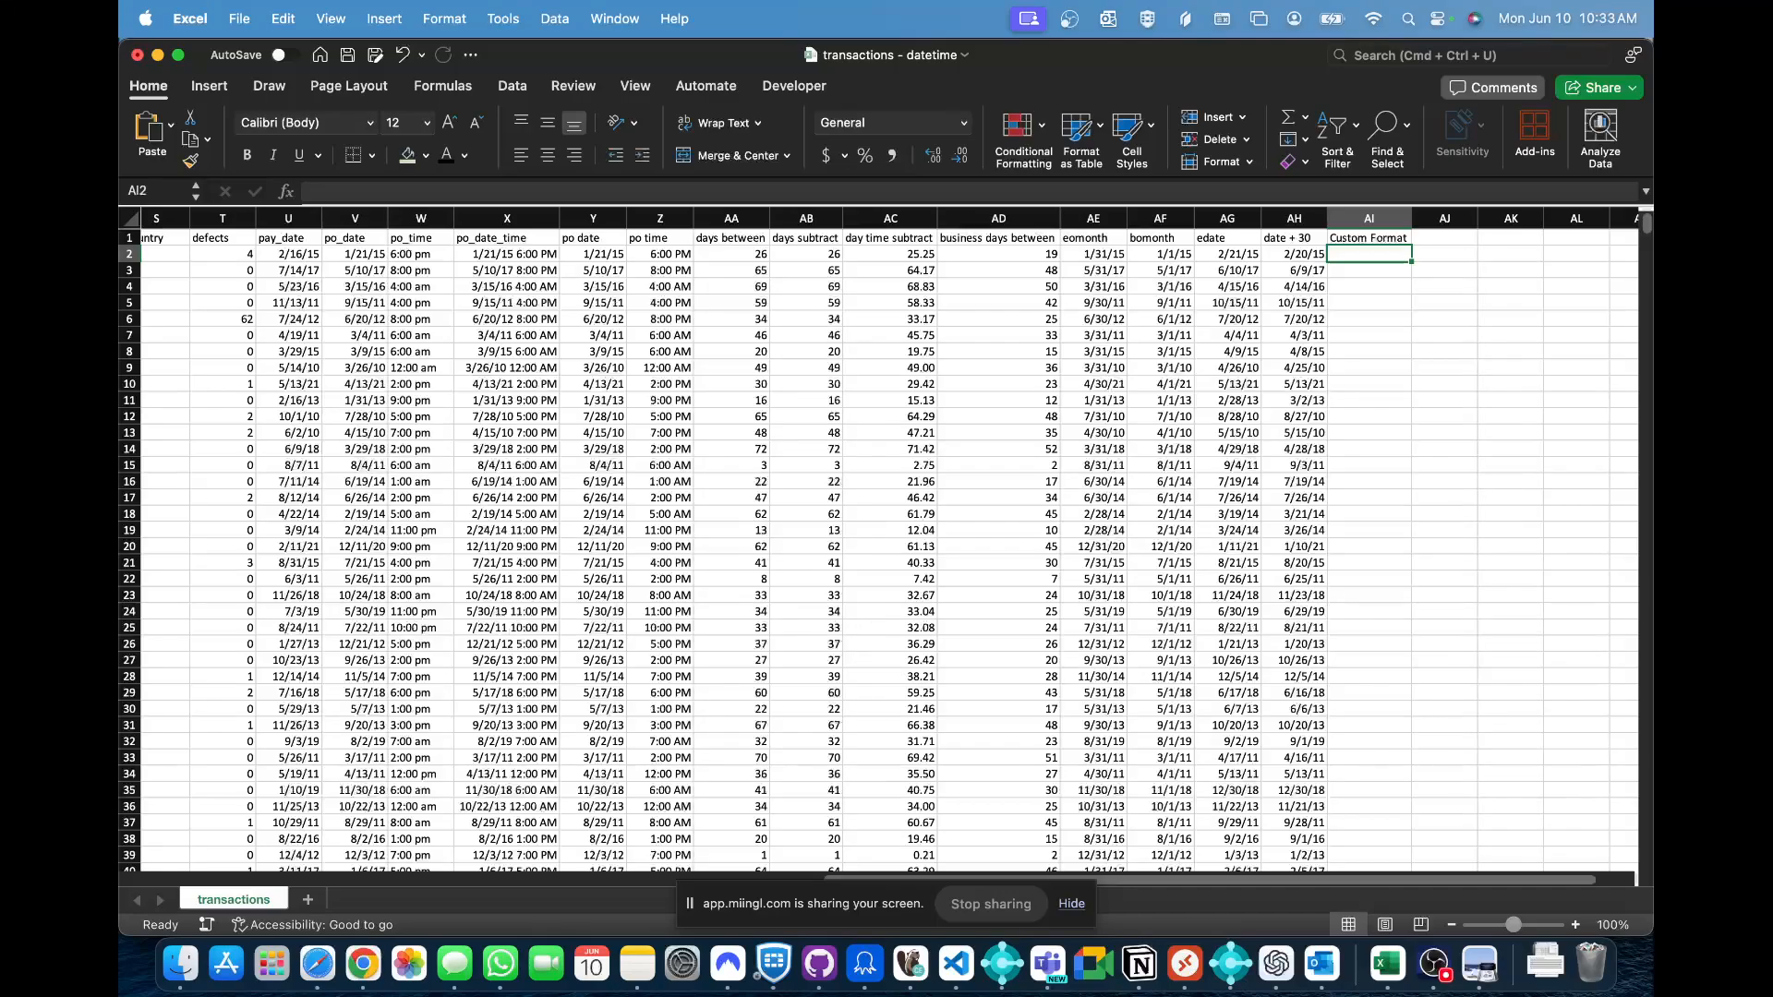
key("super+Tab")
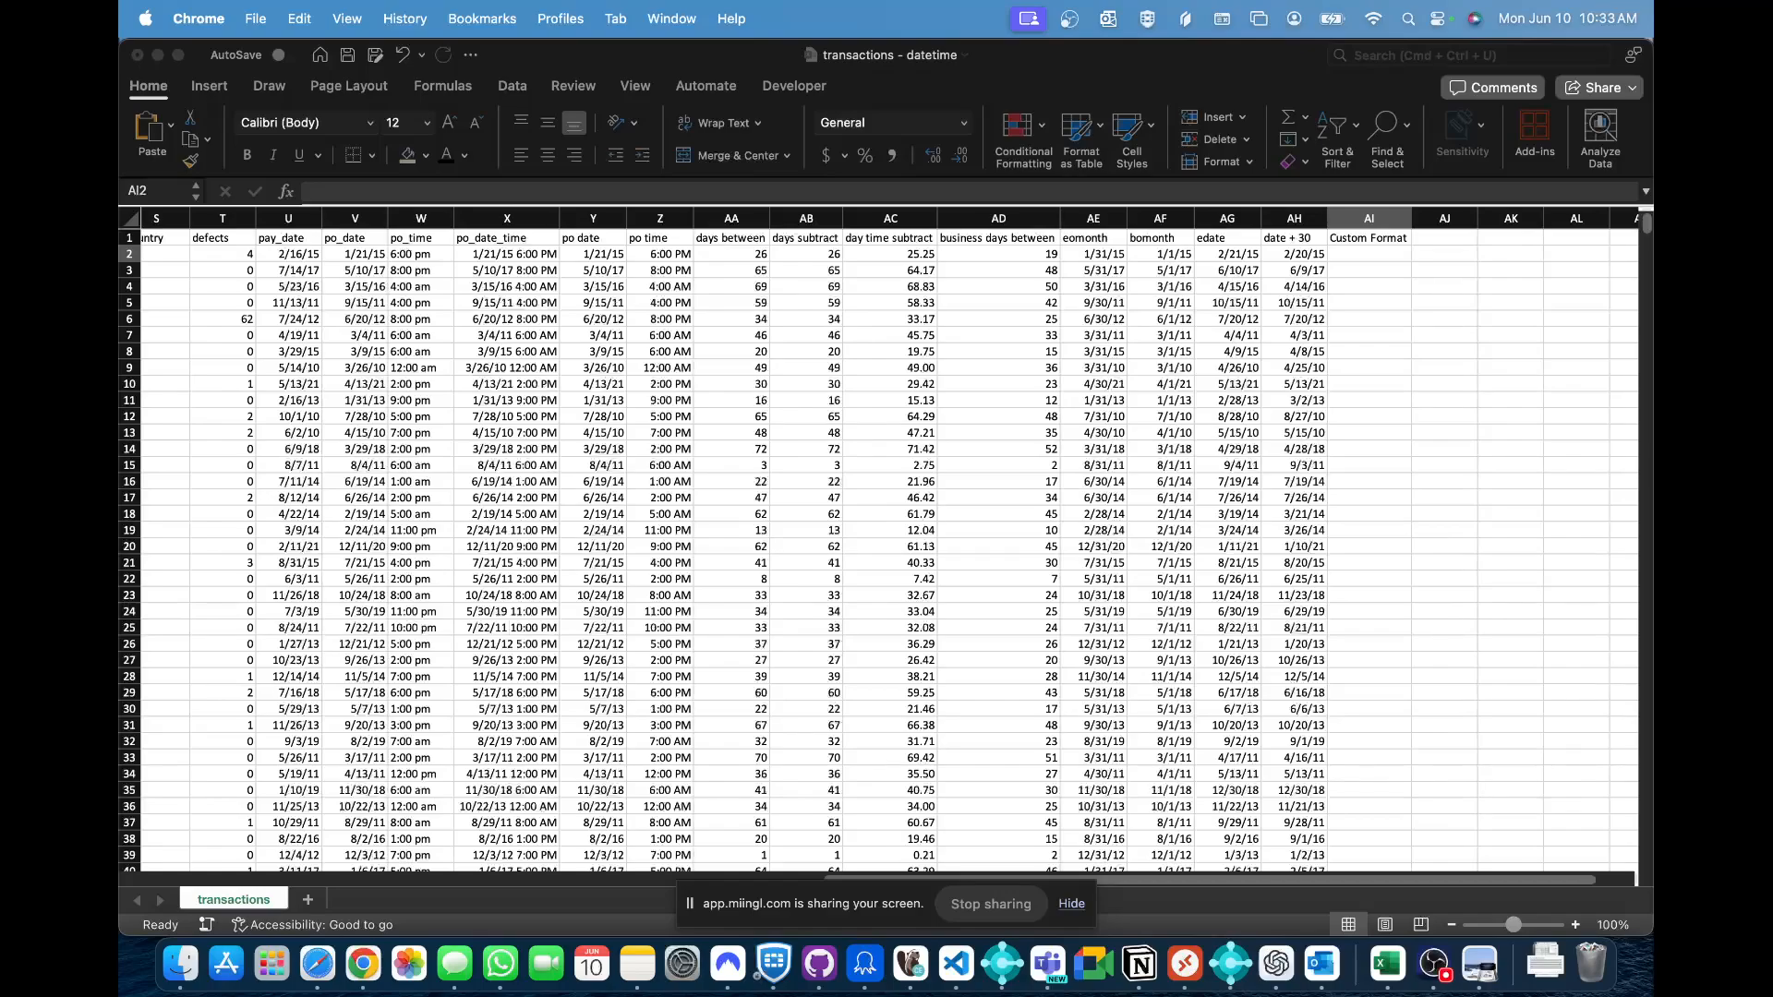
key("super+Tab")
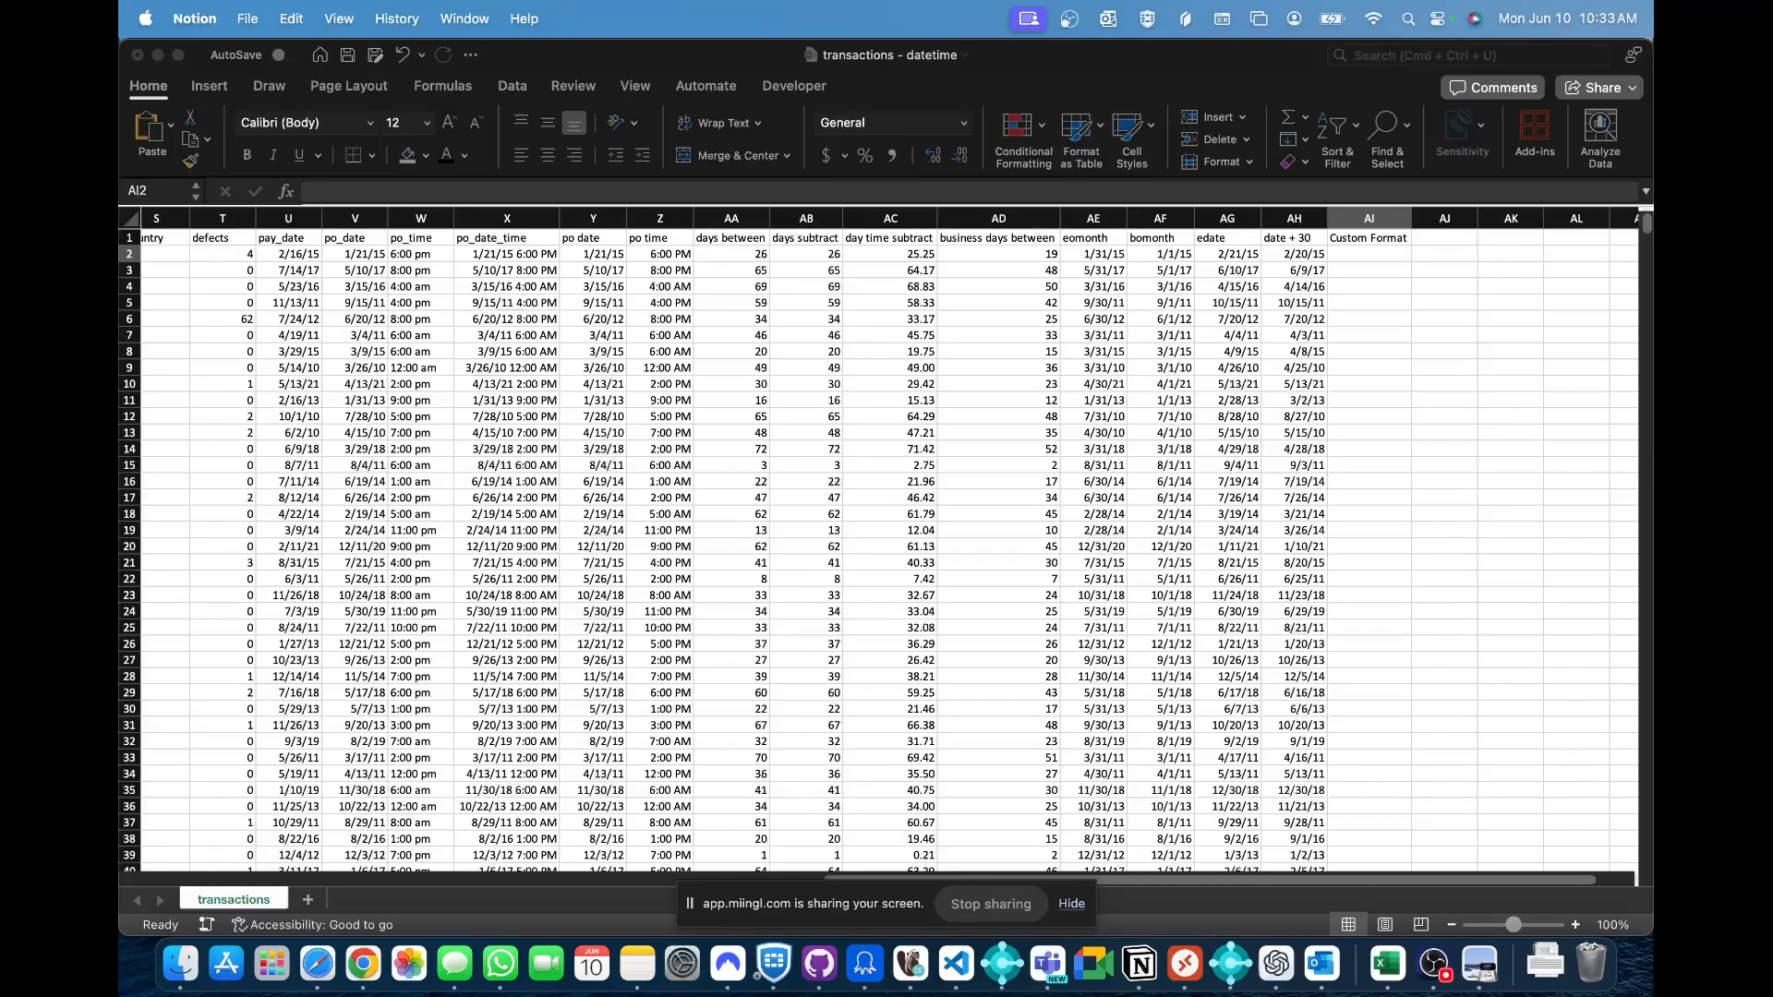
key("super+Tab")
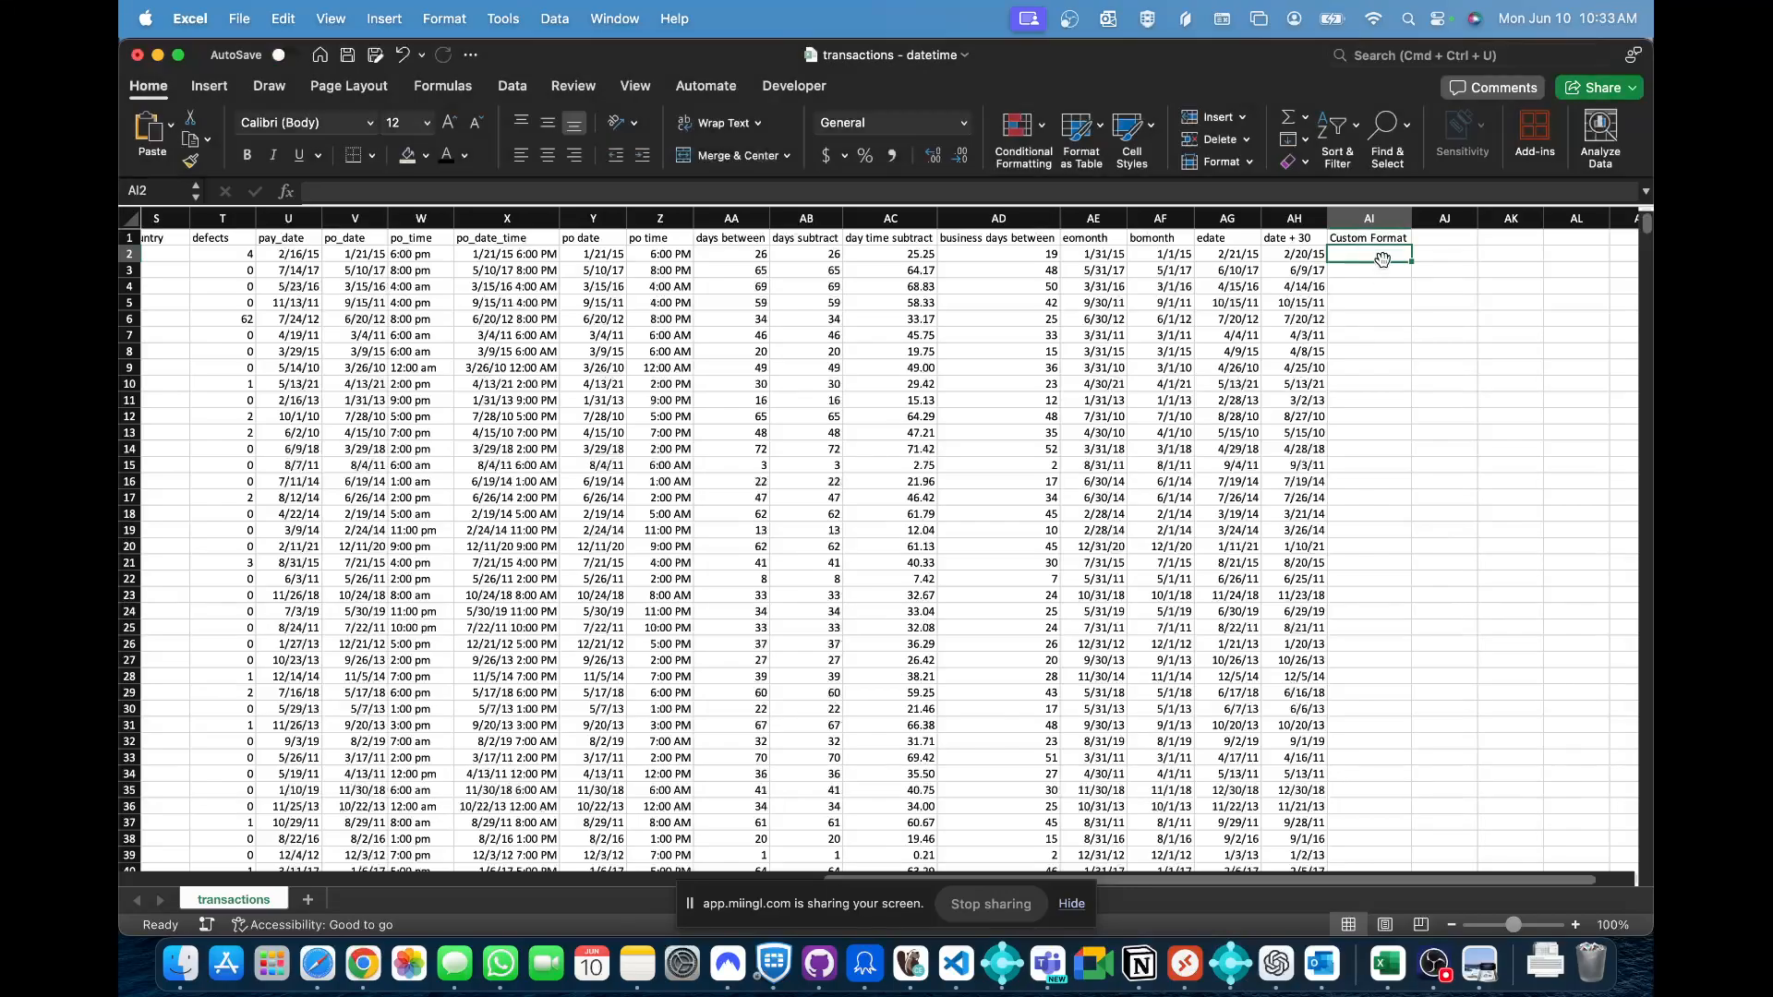
type("=TEXT")
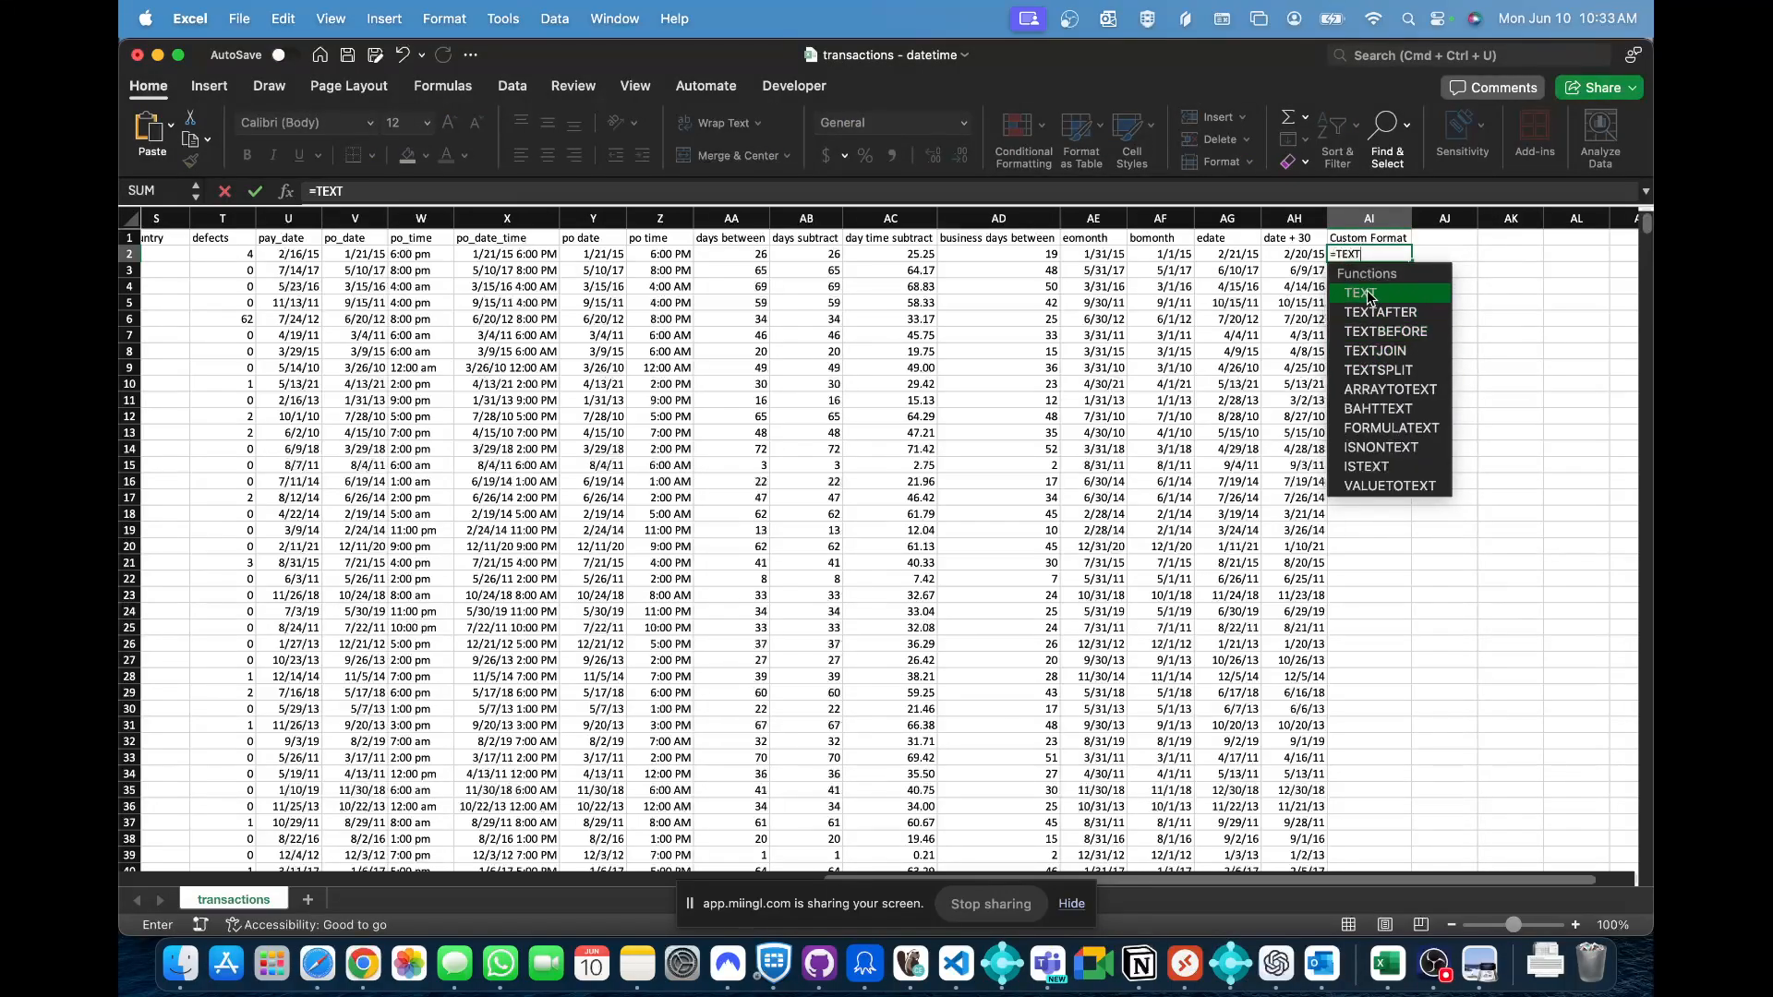
double_click(1367, 295)
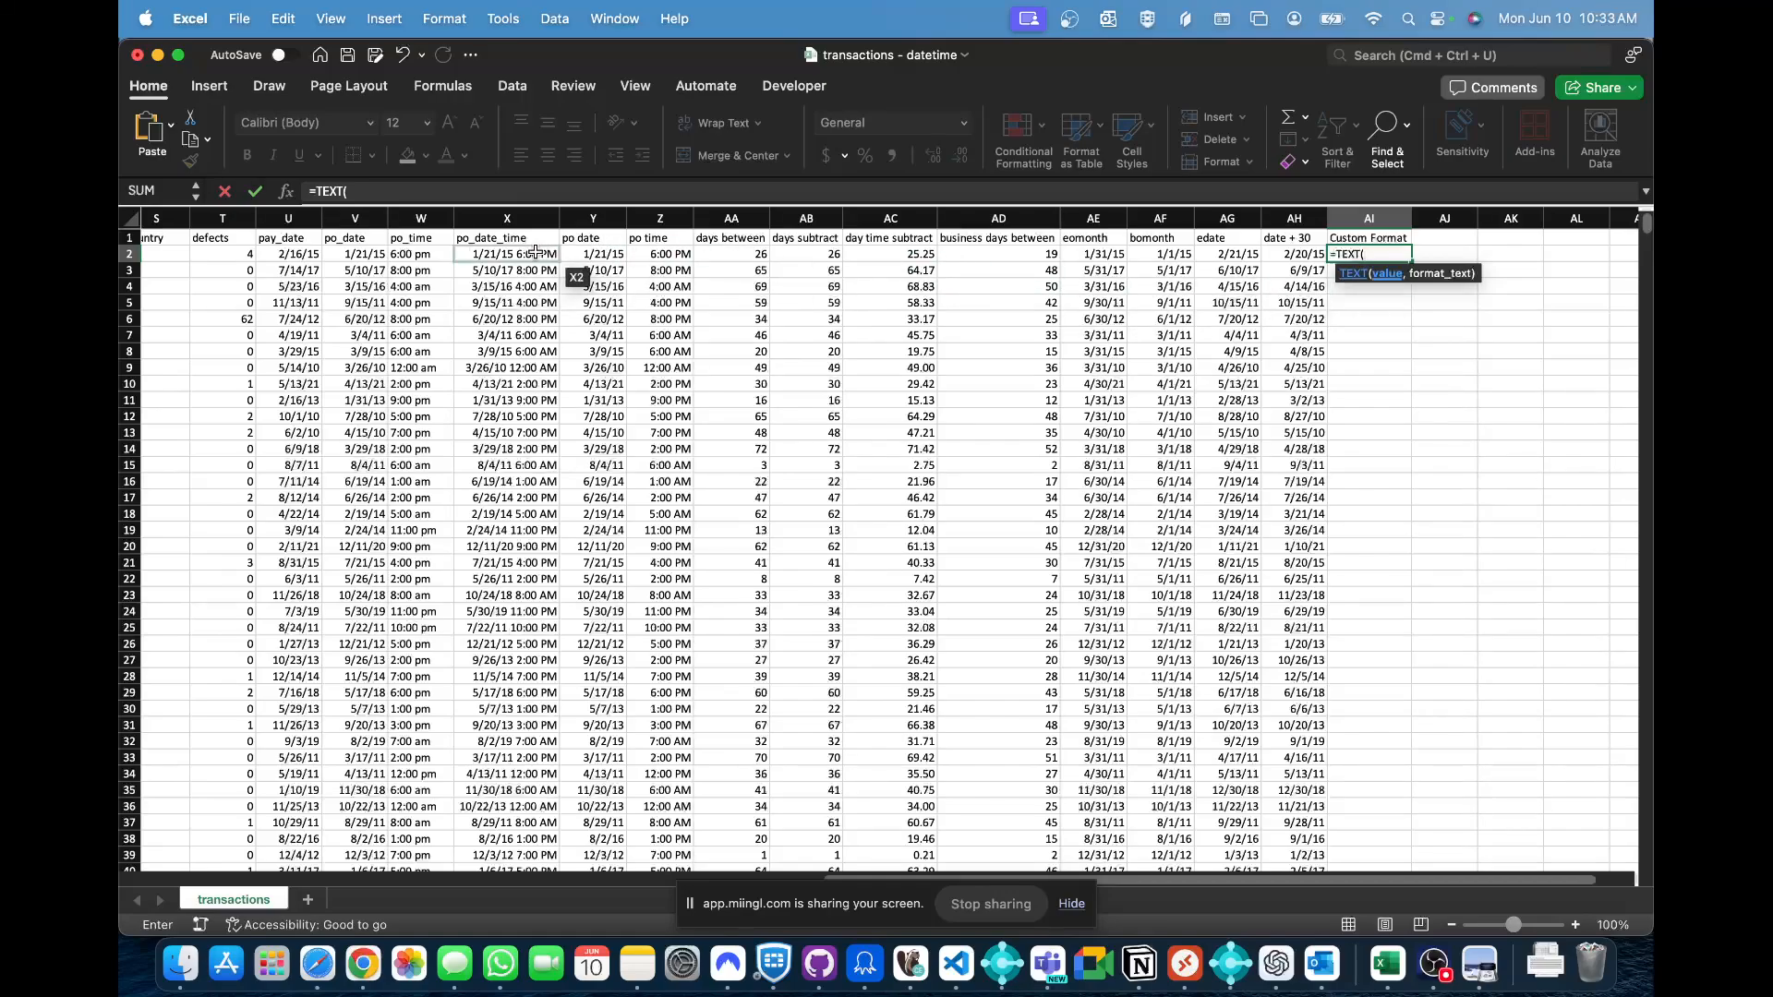
left_click(372, 194)
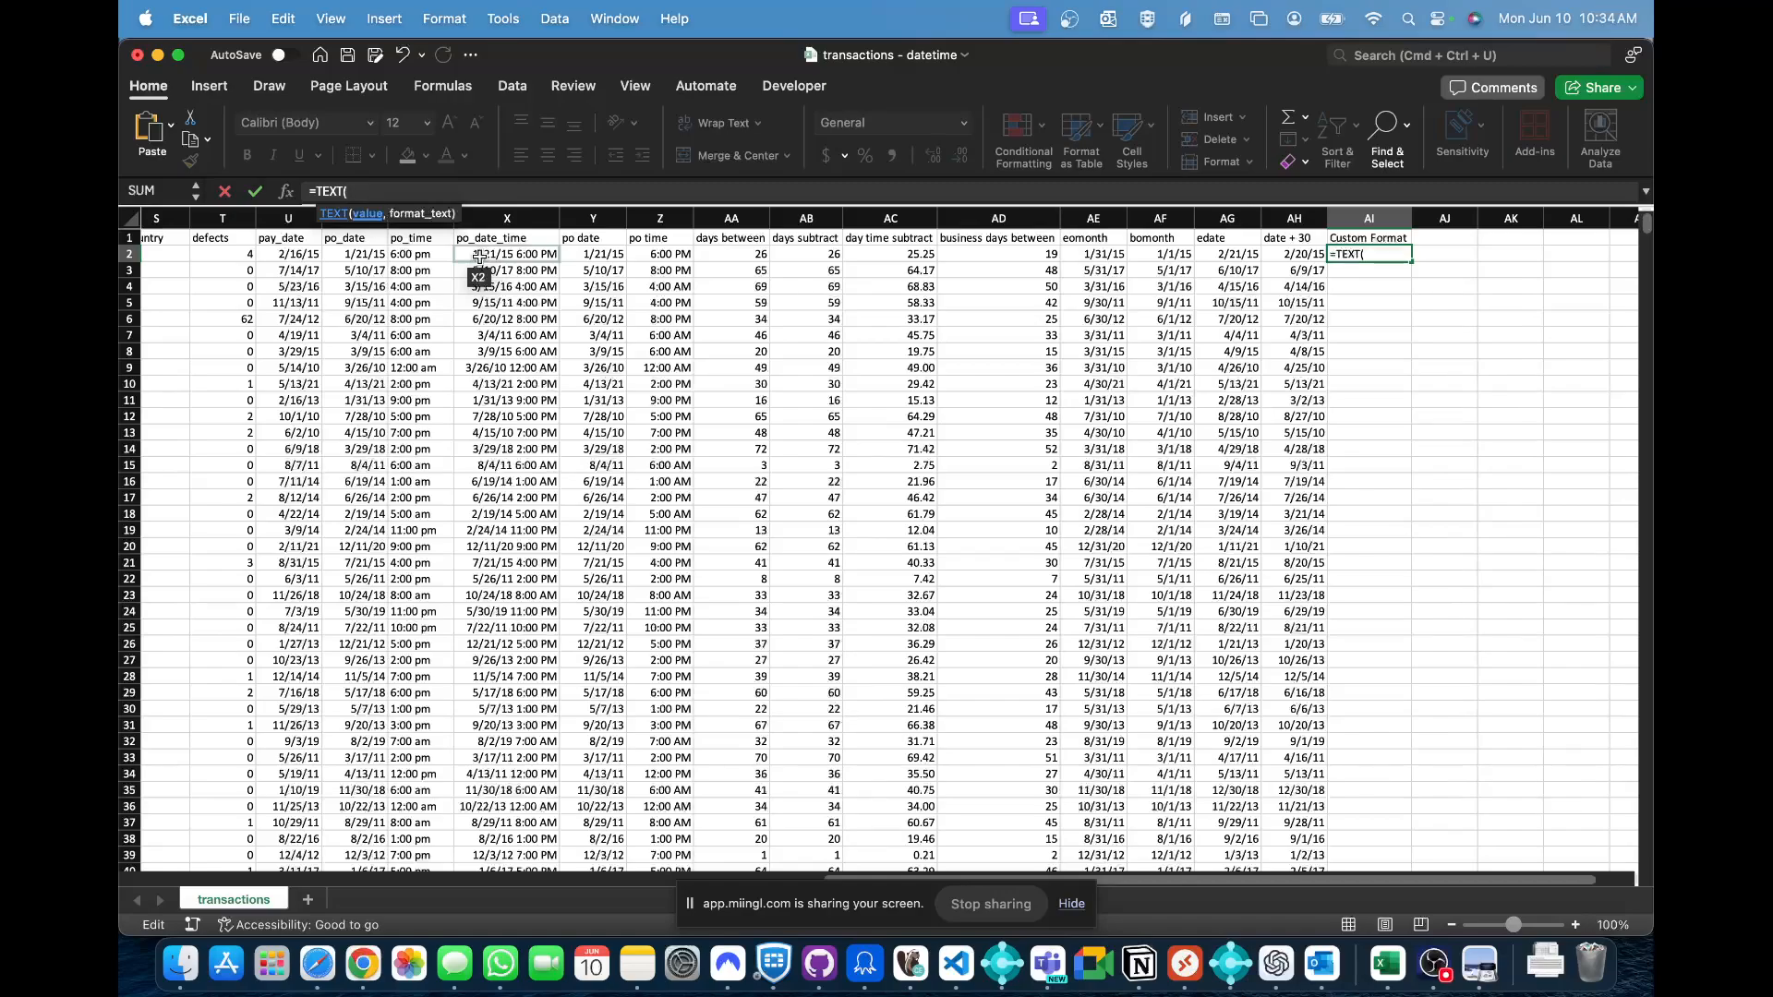
left_click(383, 258)
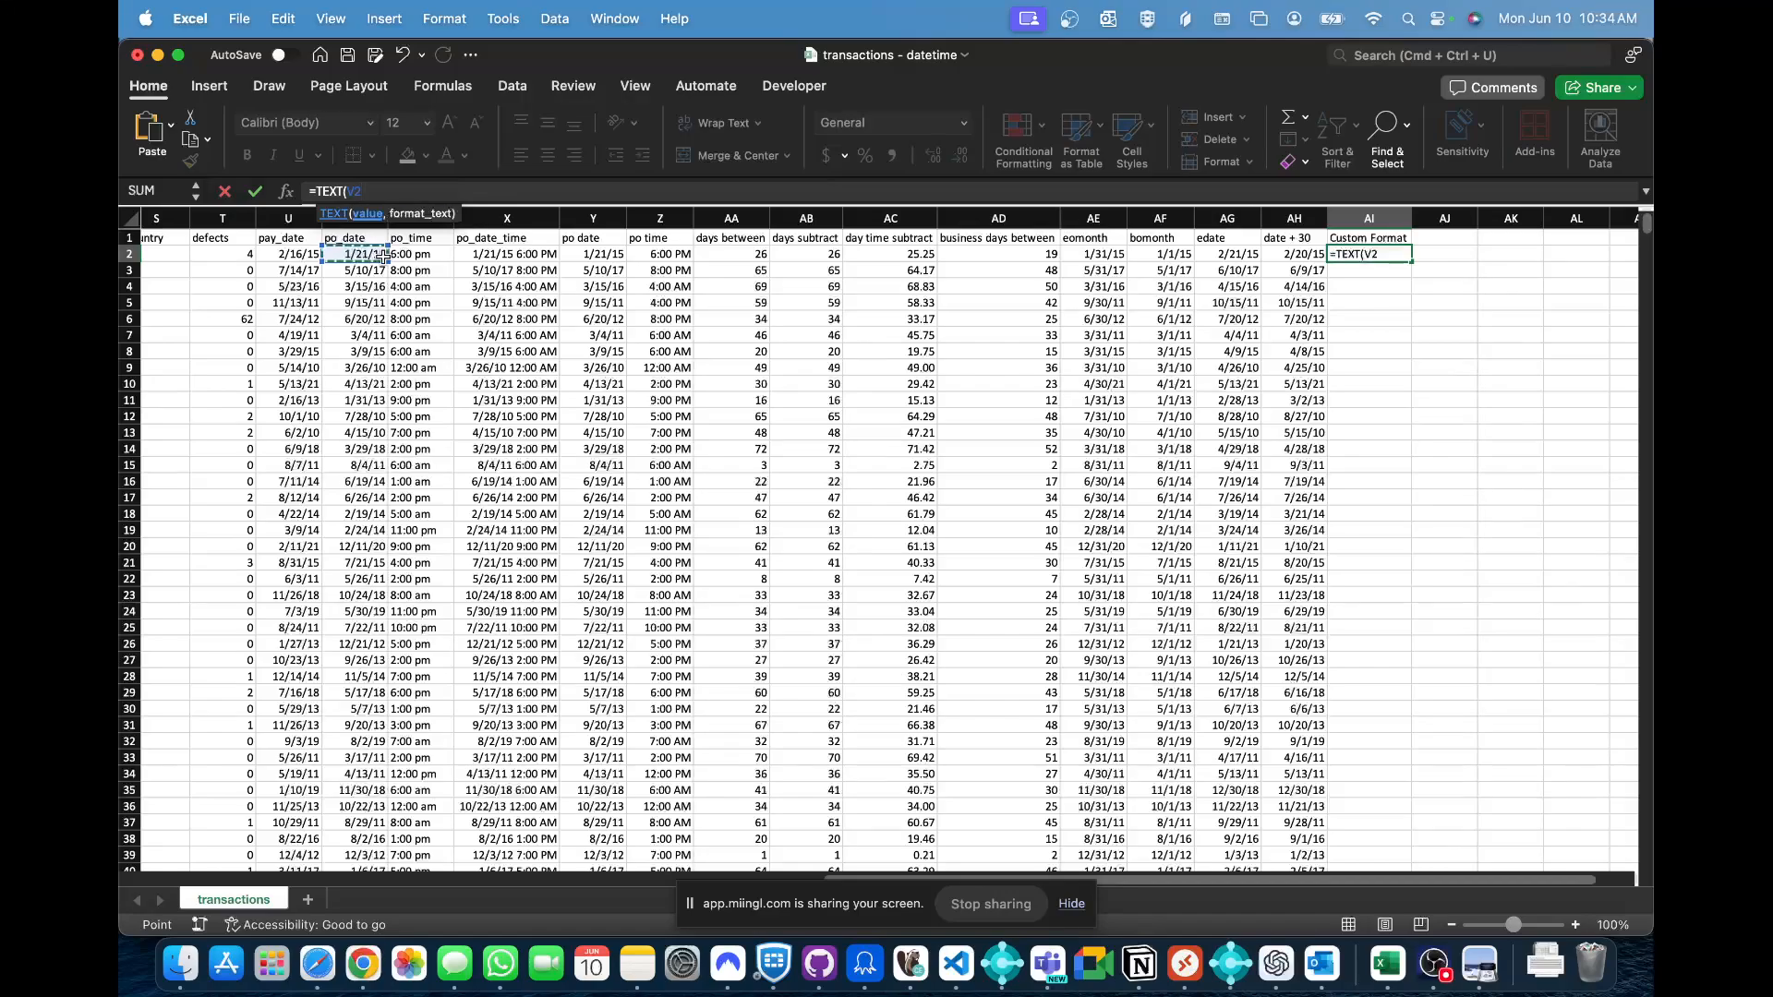
type(",\"")
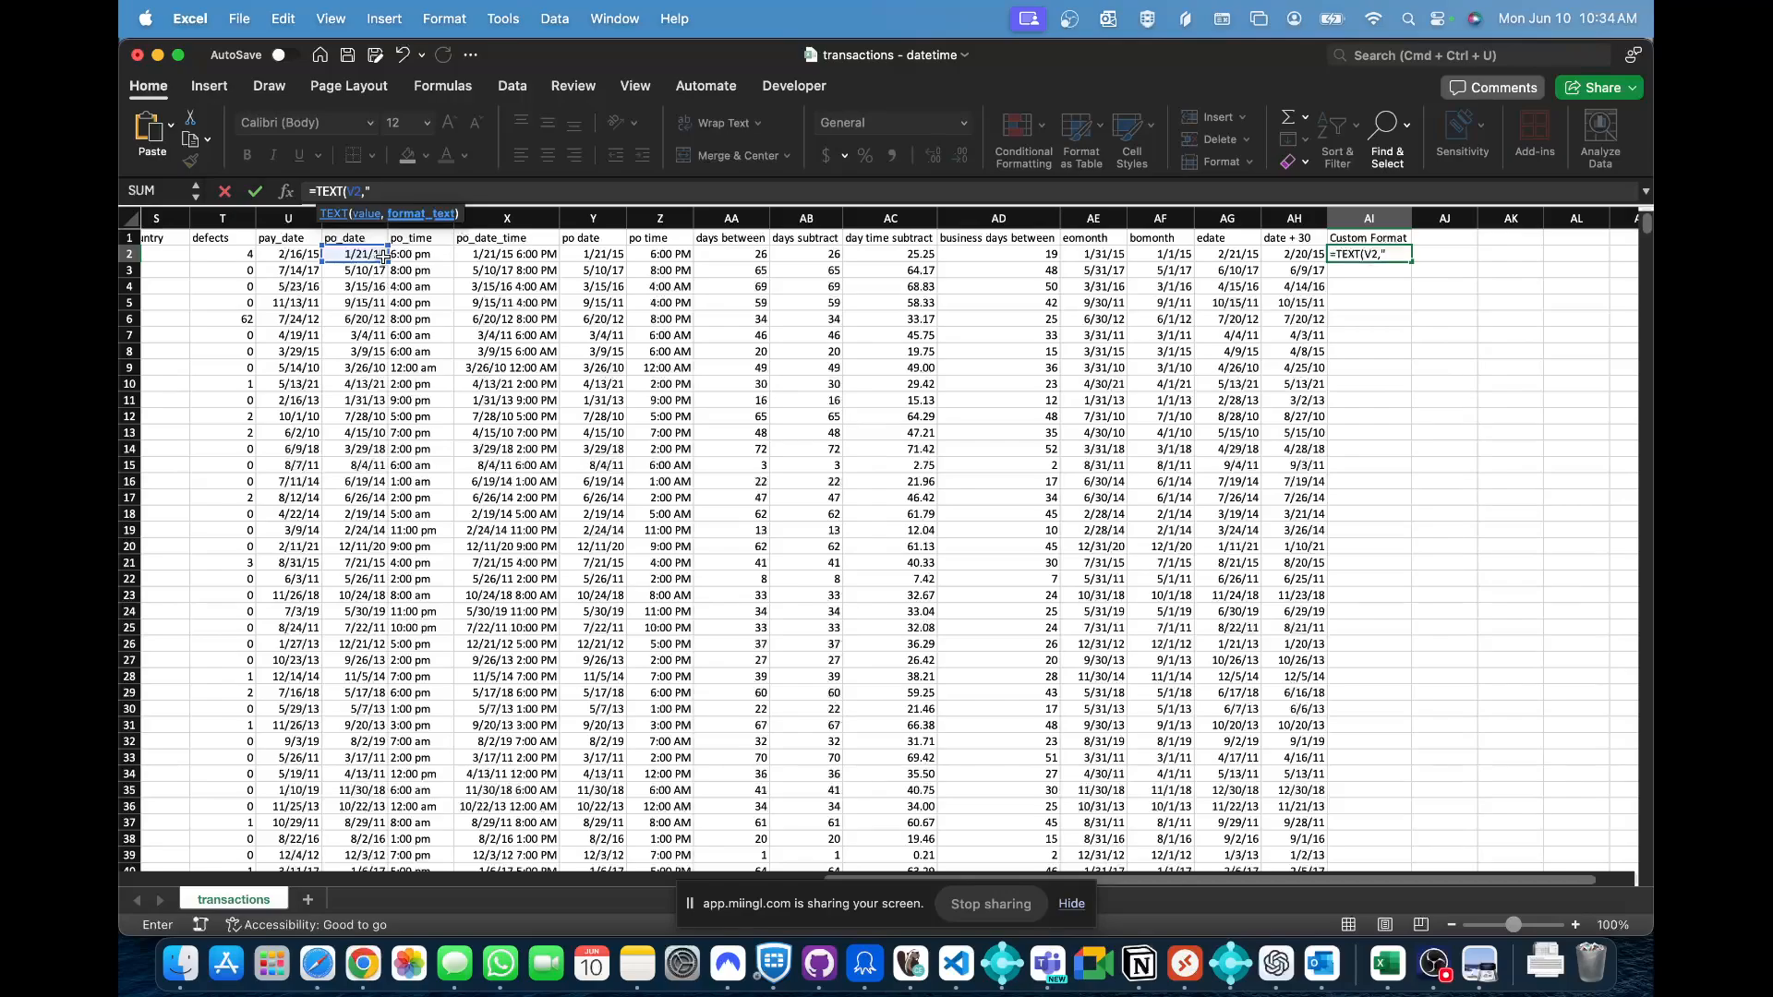
type("dddd\")")
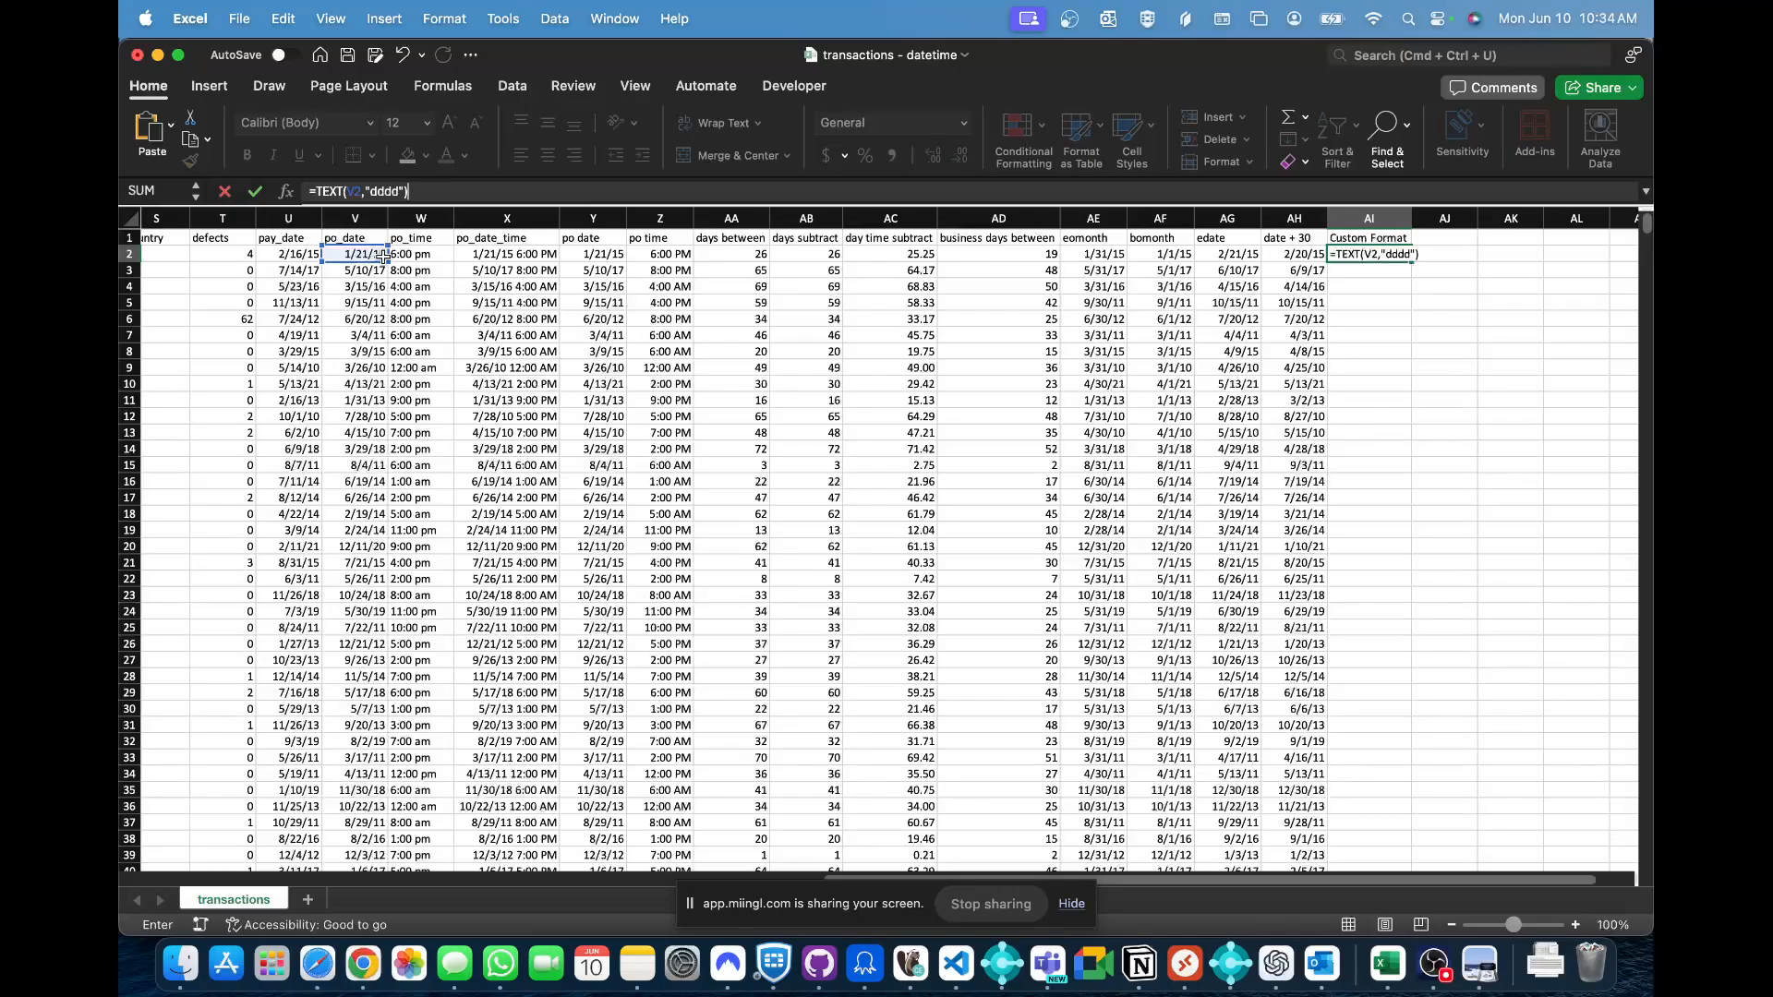
key("ctrl+Return")
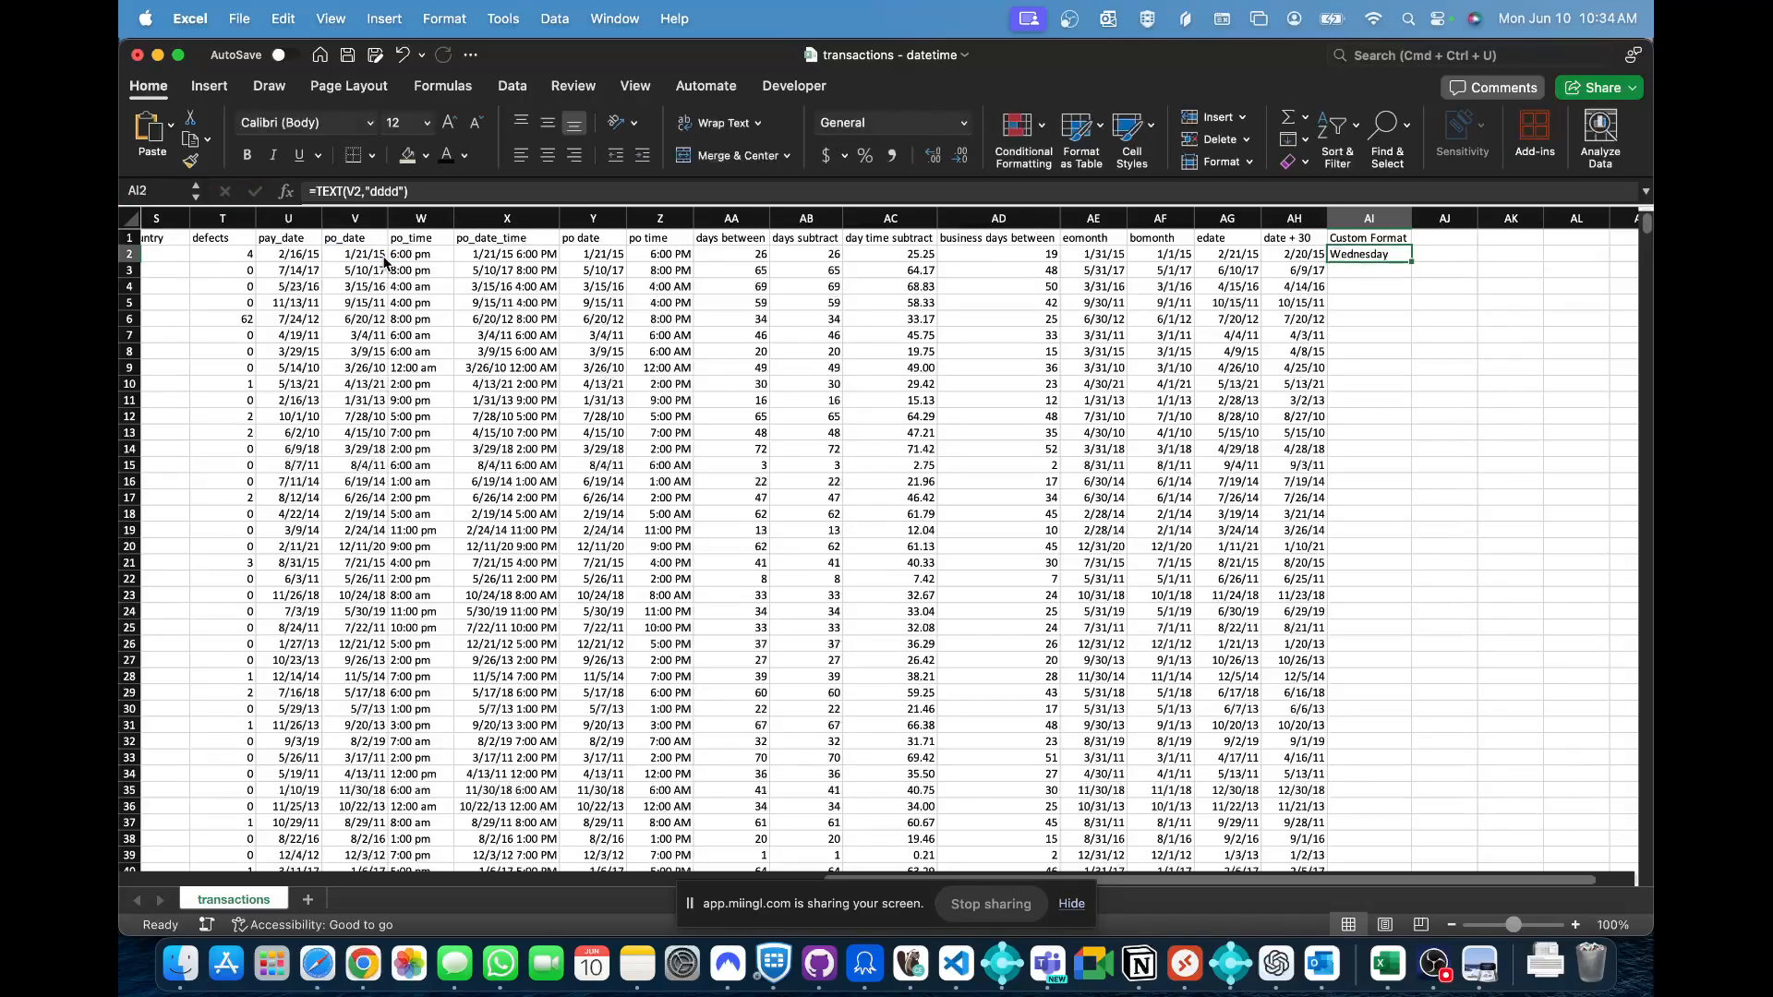
double_click(1415, 264)
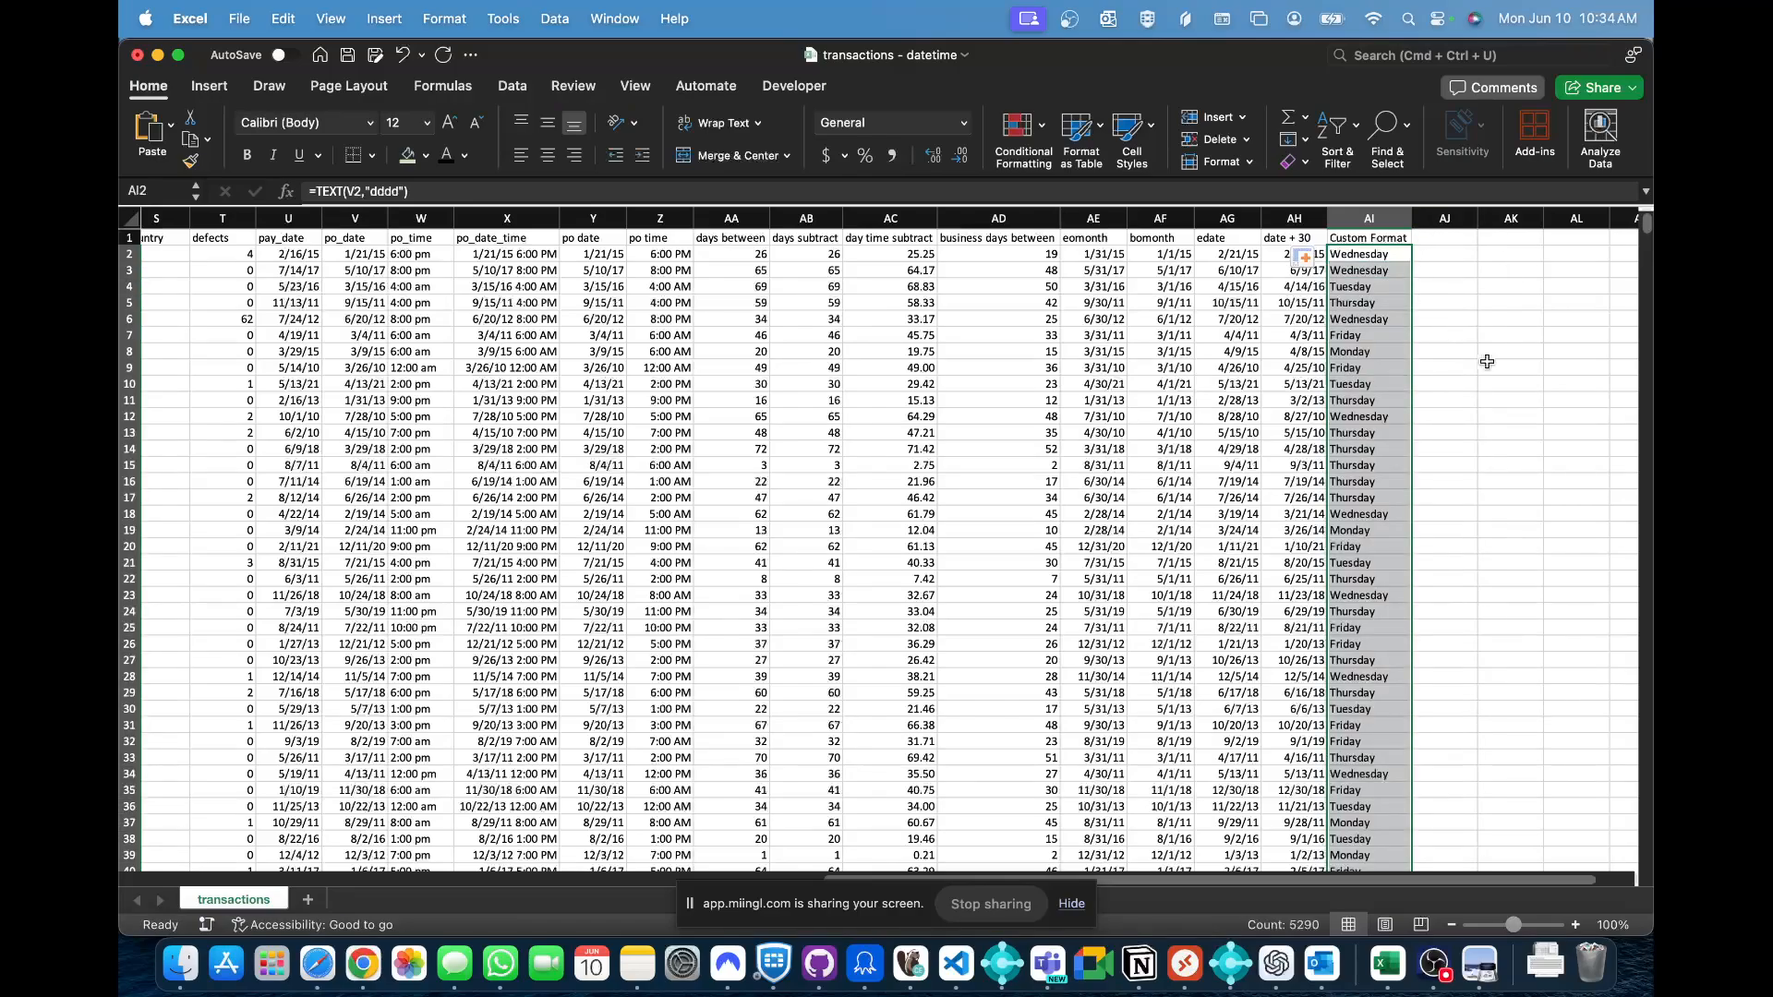
key("super+Tab")
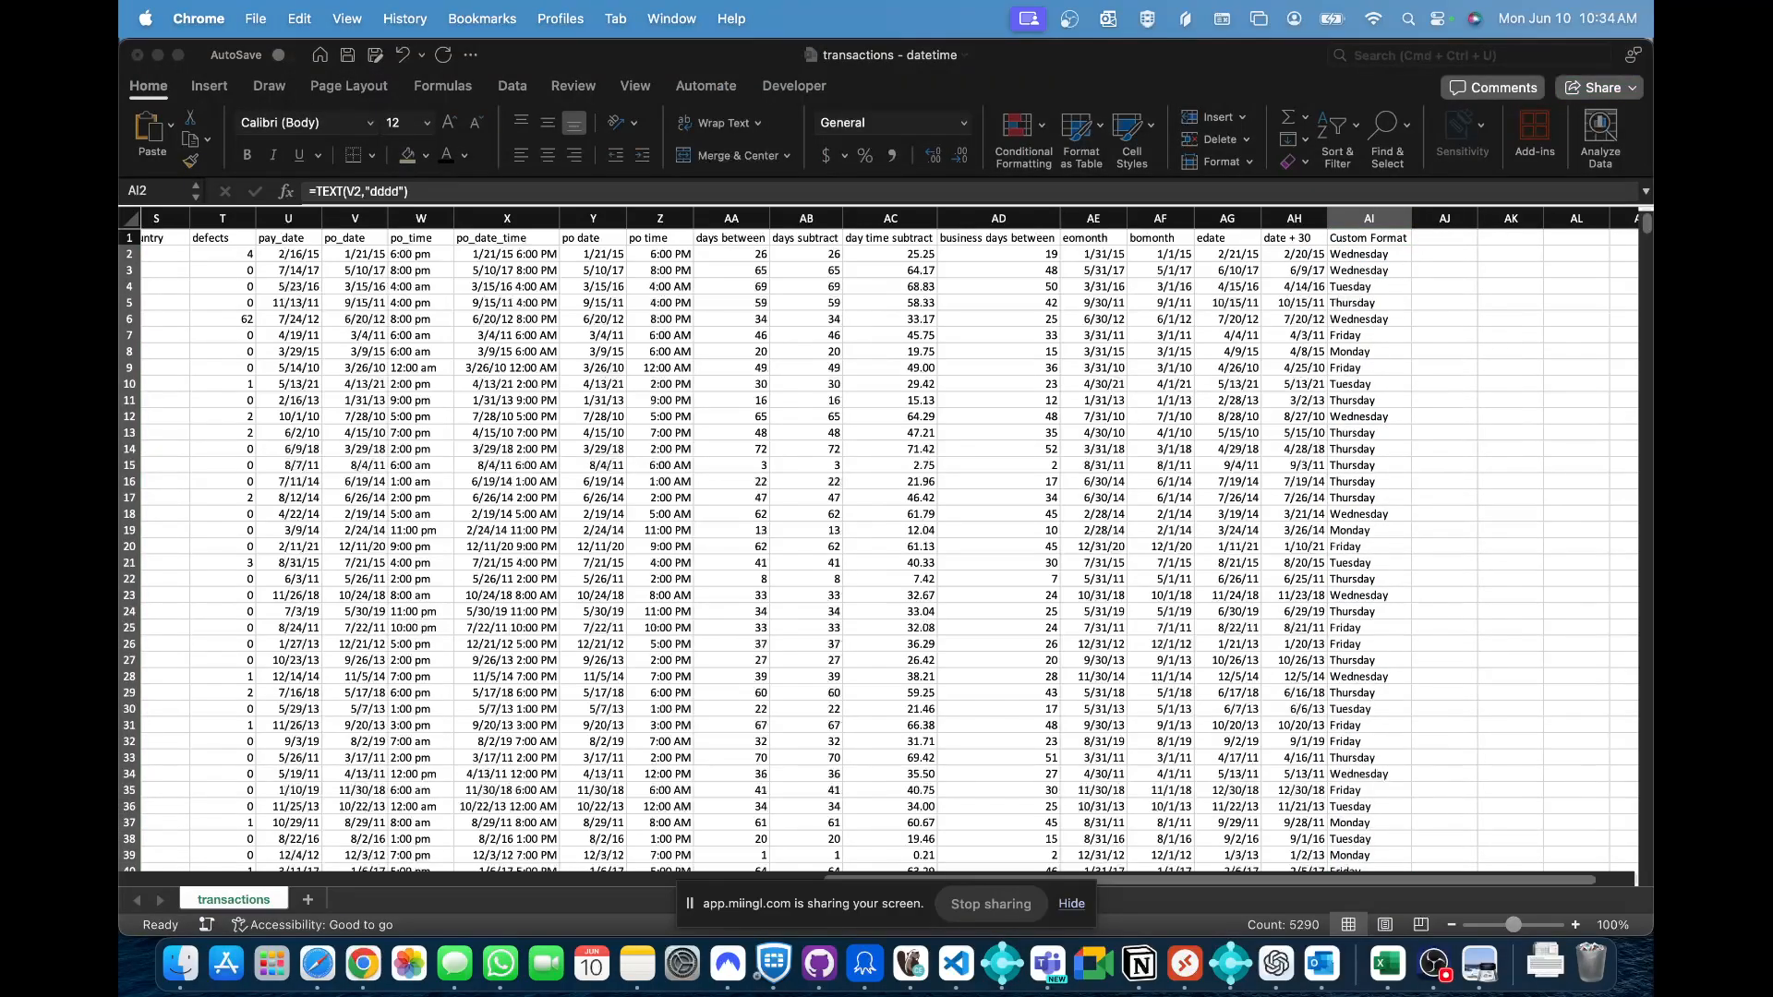
key("super+Tab")
left_click(1375, 253)
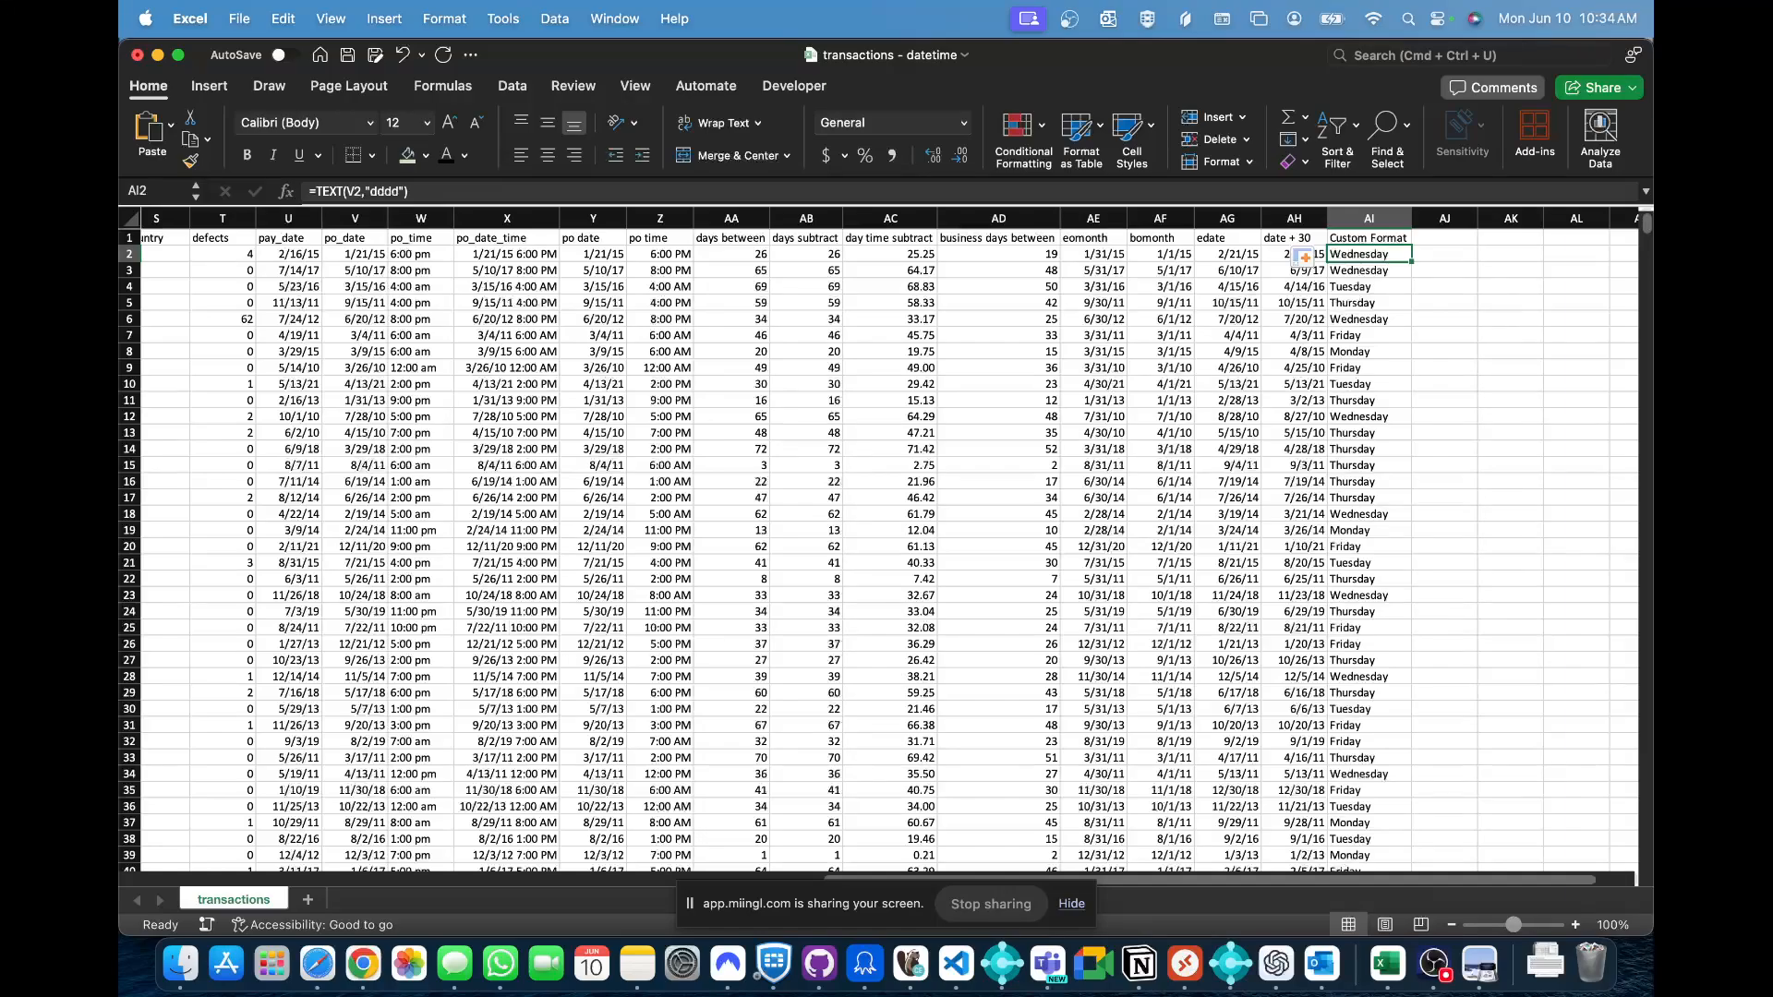
key("super+Tab")
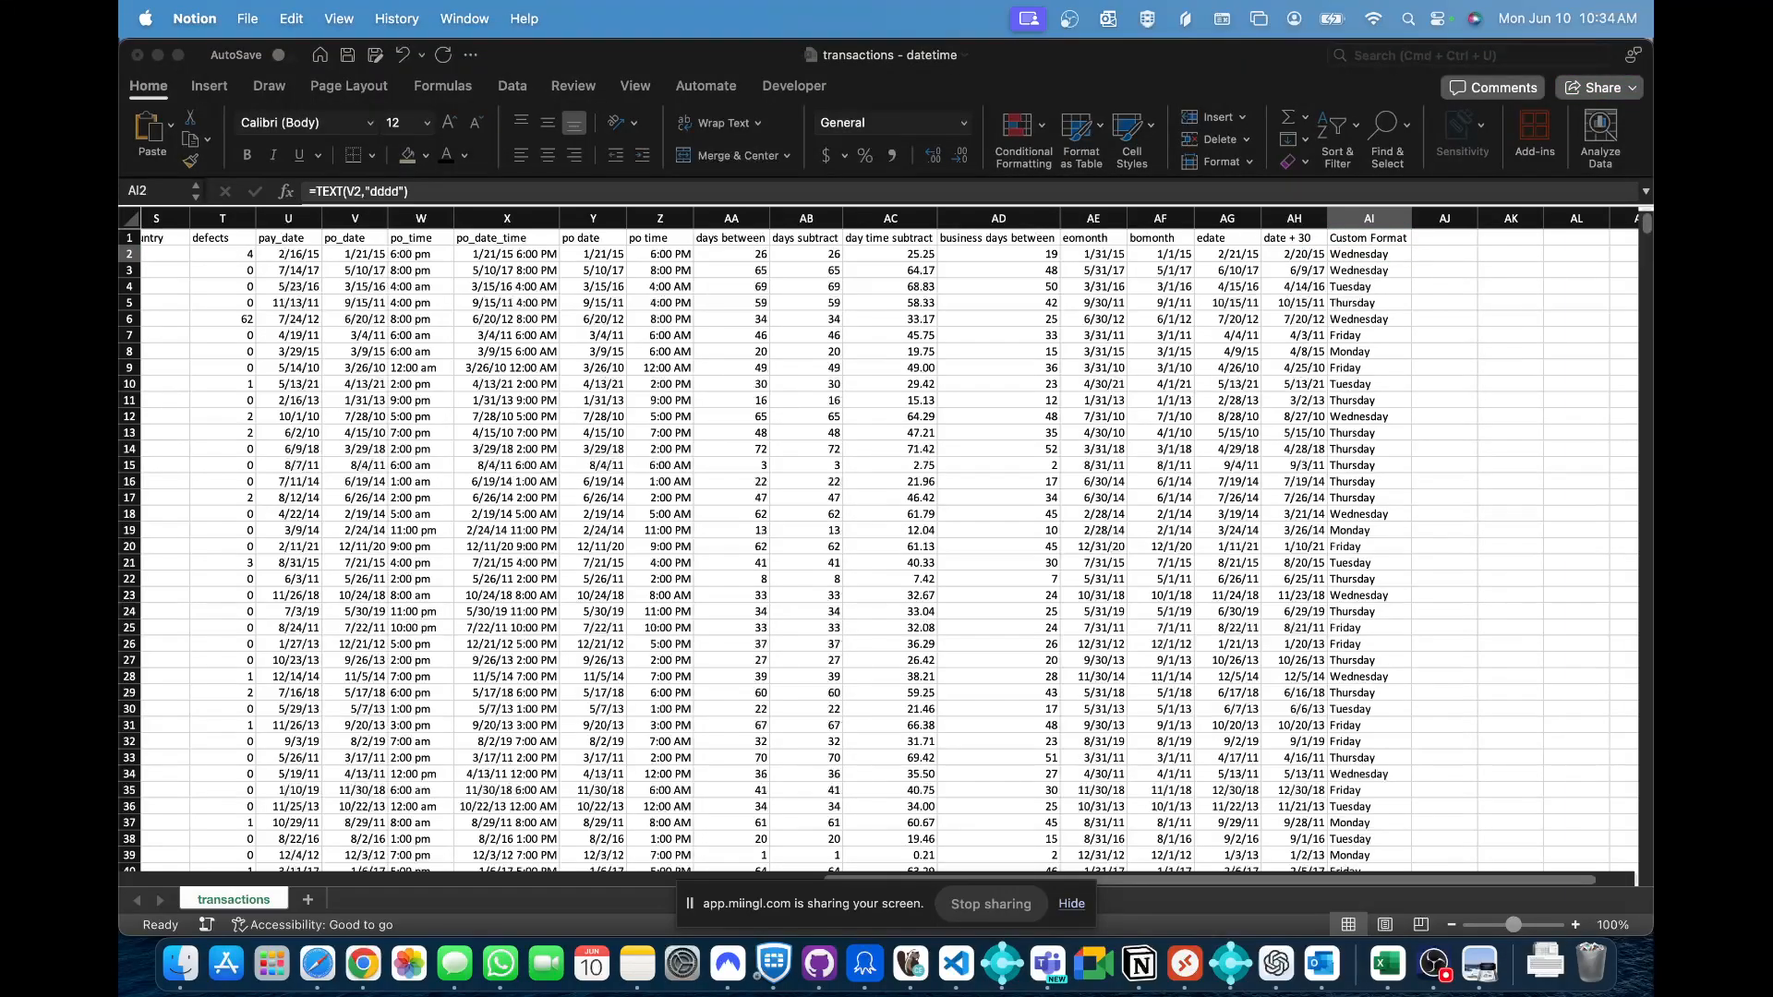
key("super+Tab")
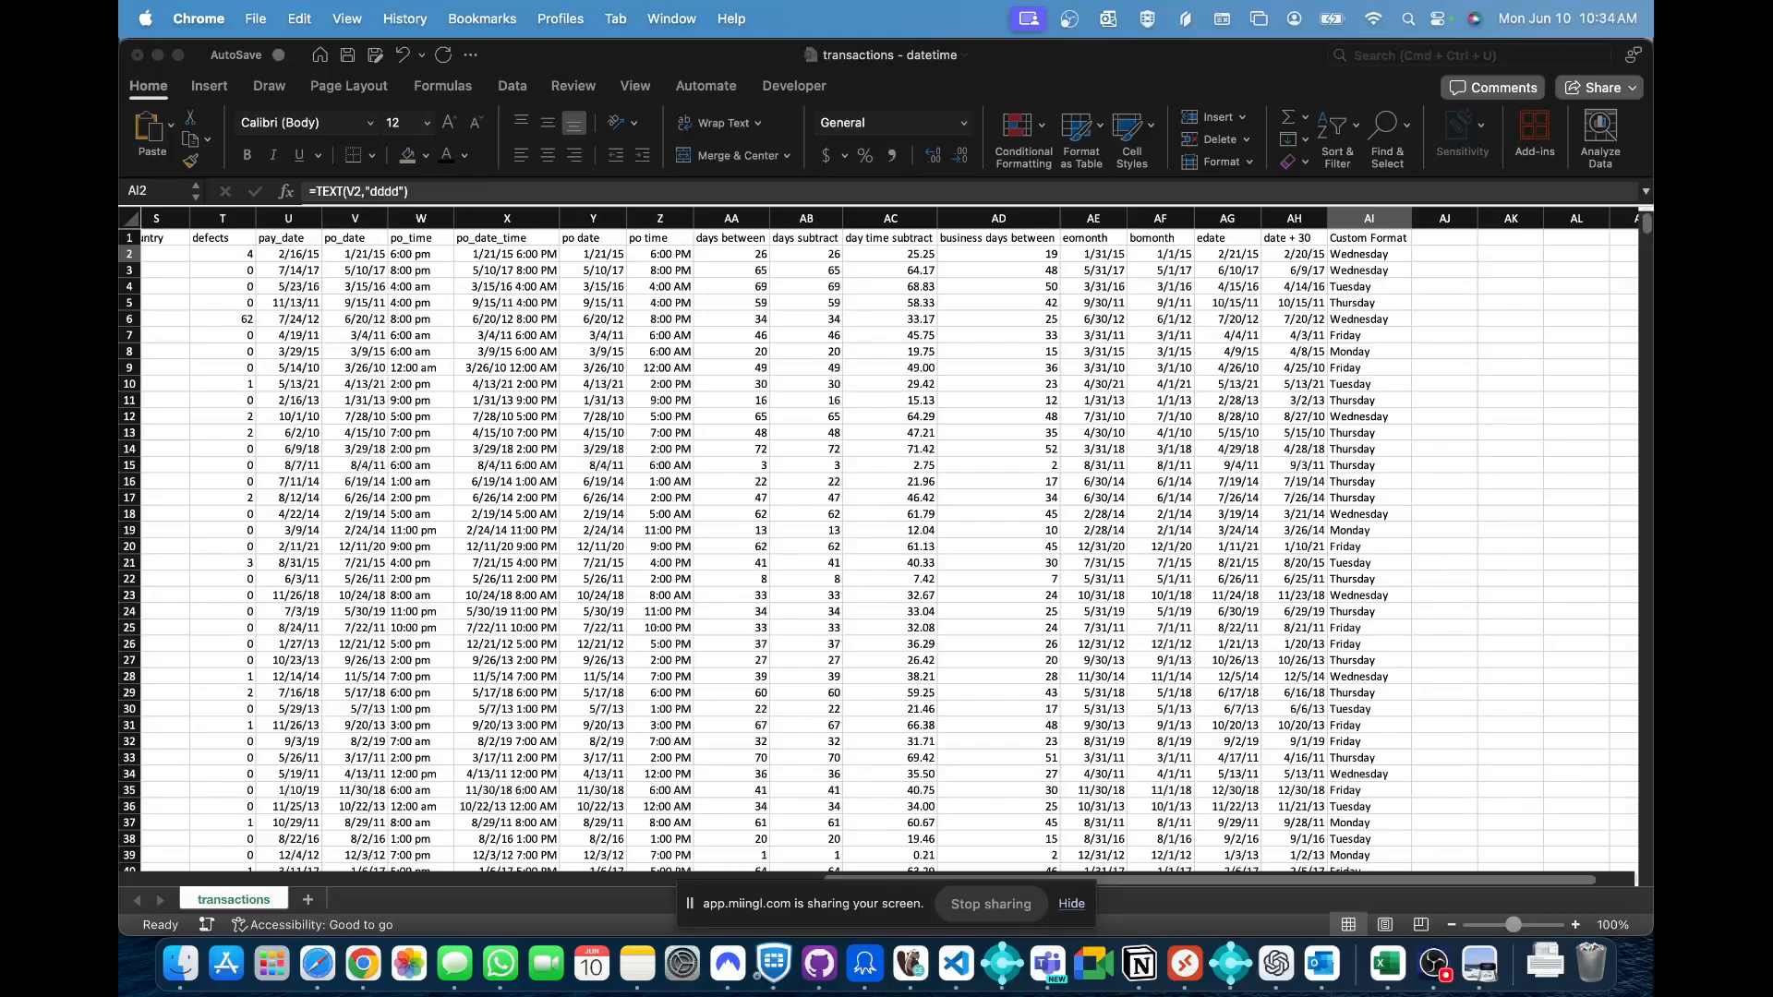
- Add the headers "Working Days To Ship" in AJ1 and "Days to Ship" in AK1, widening column AJ to fit
left_click(1437, 246)
left_click(1459, 238)
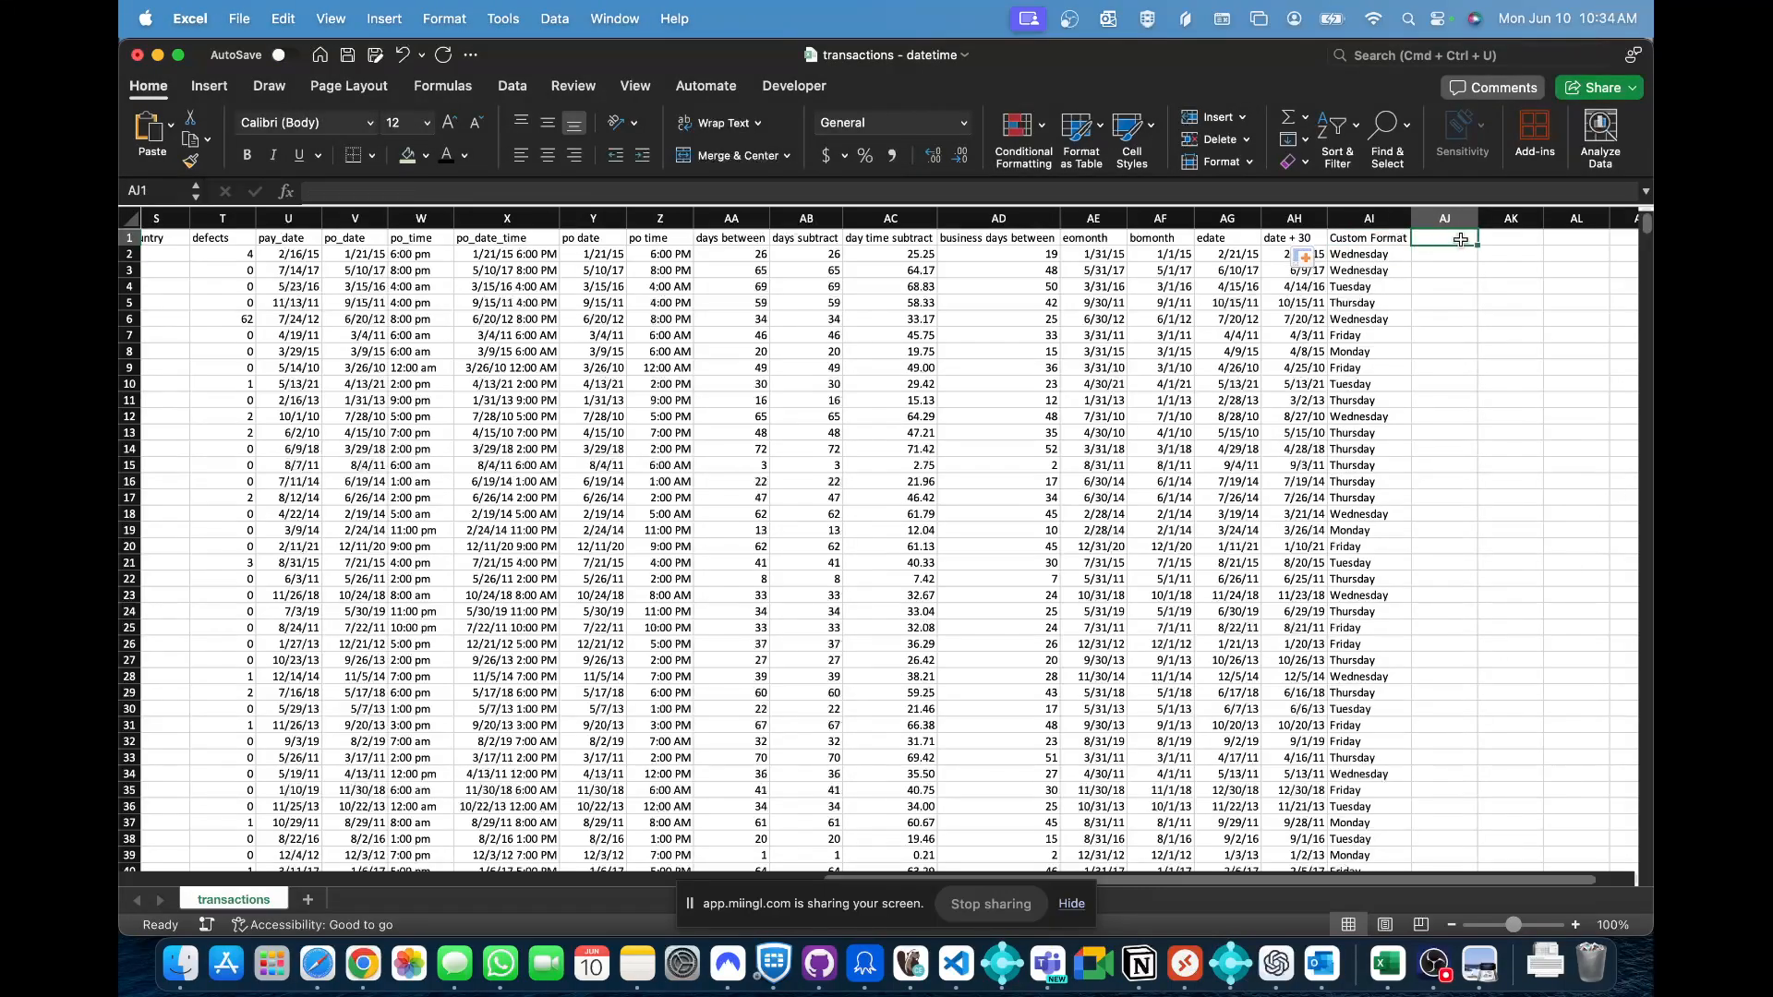
type("Working Days L")
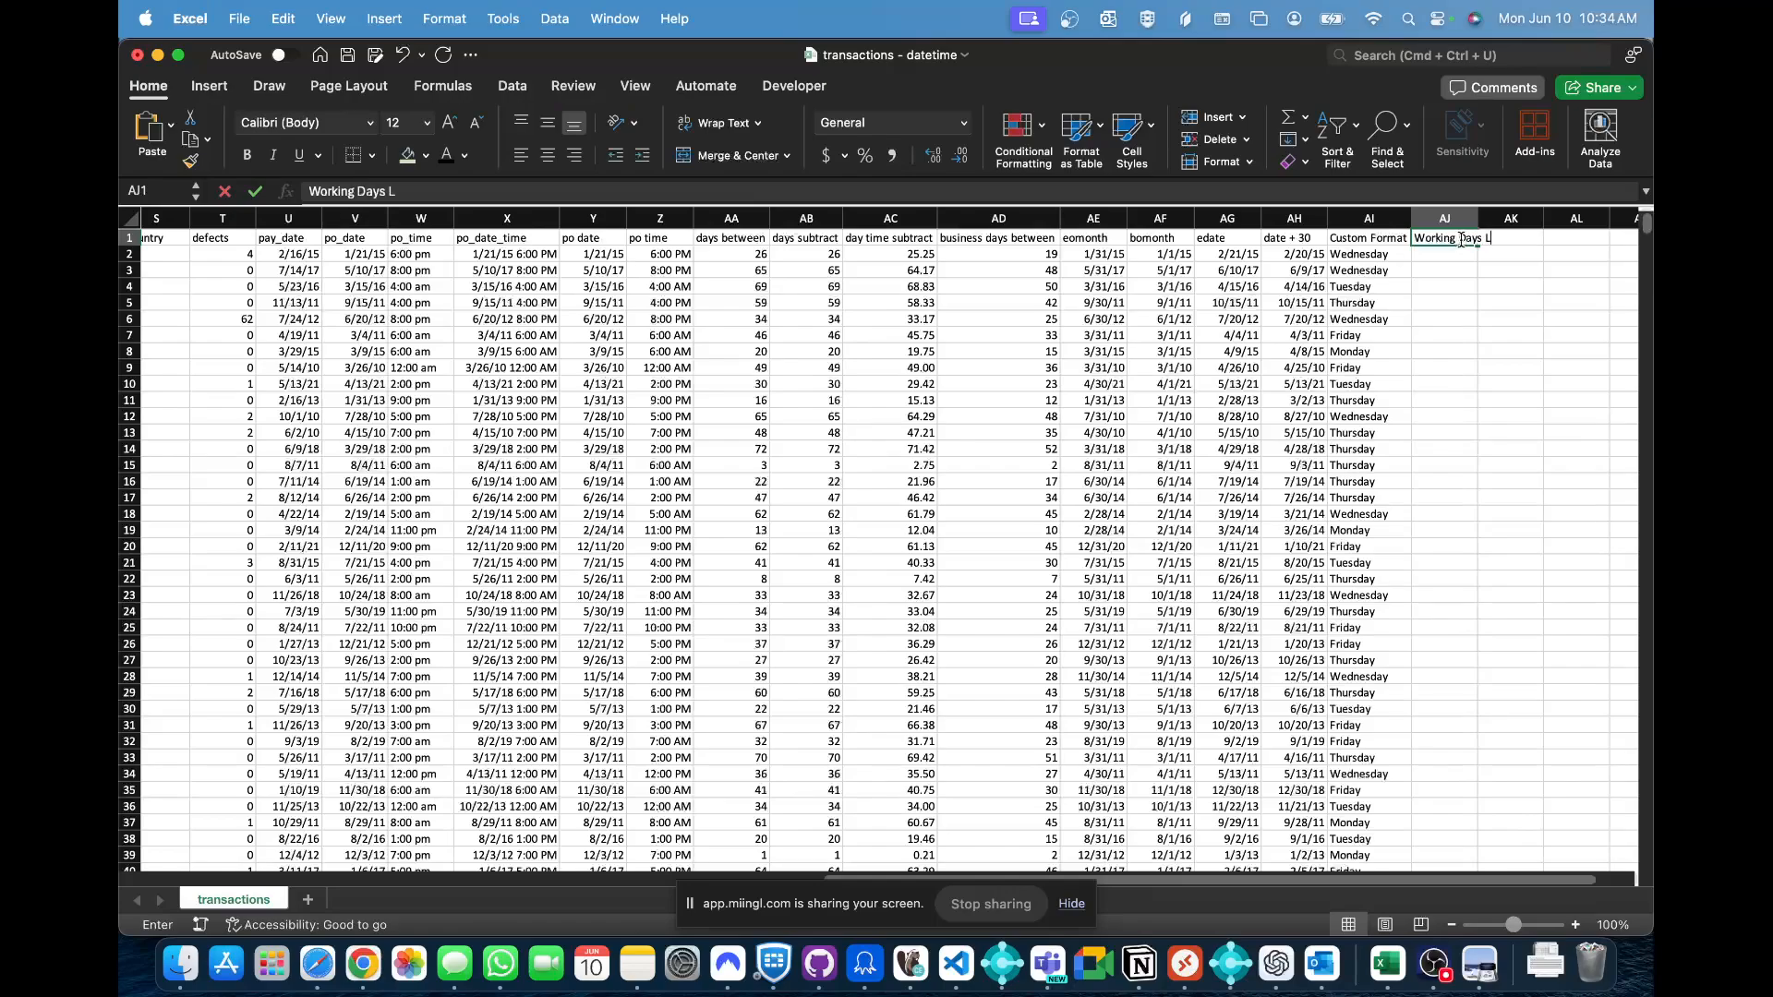
key("BackSpace")
type("To Ship")
key("Tab")
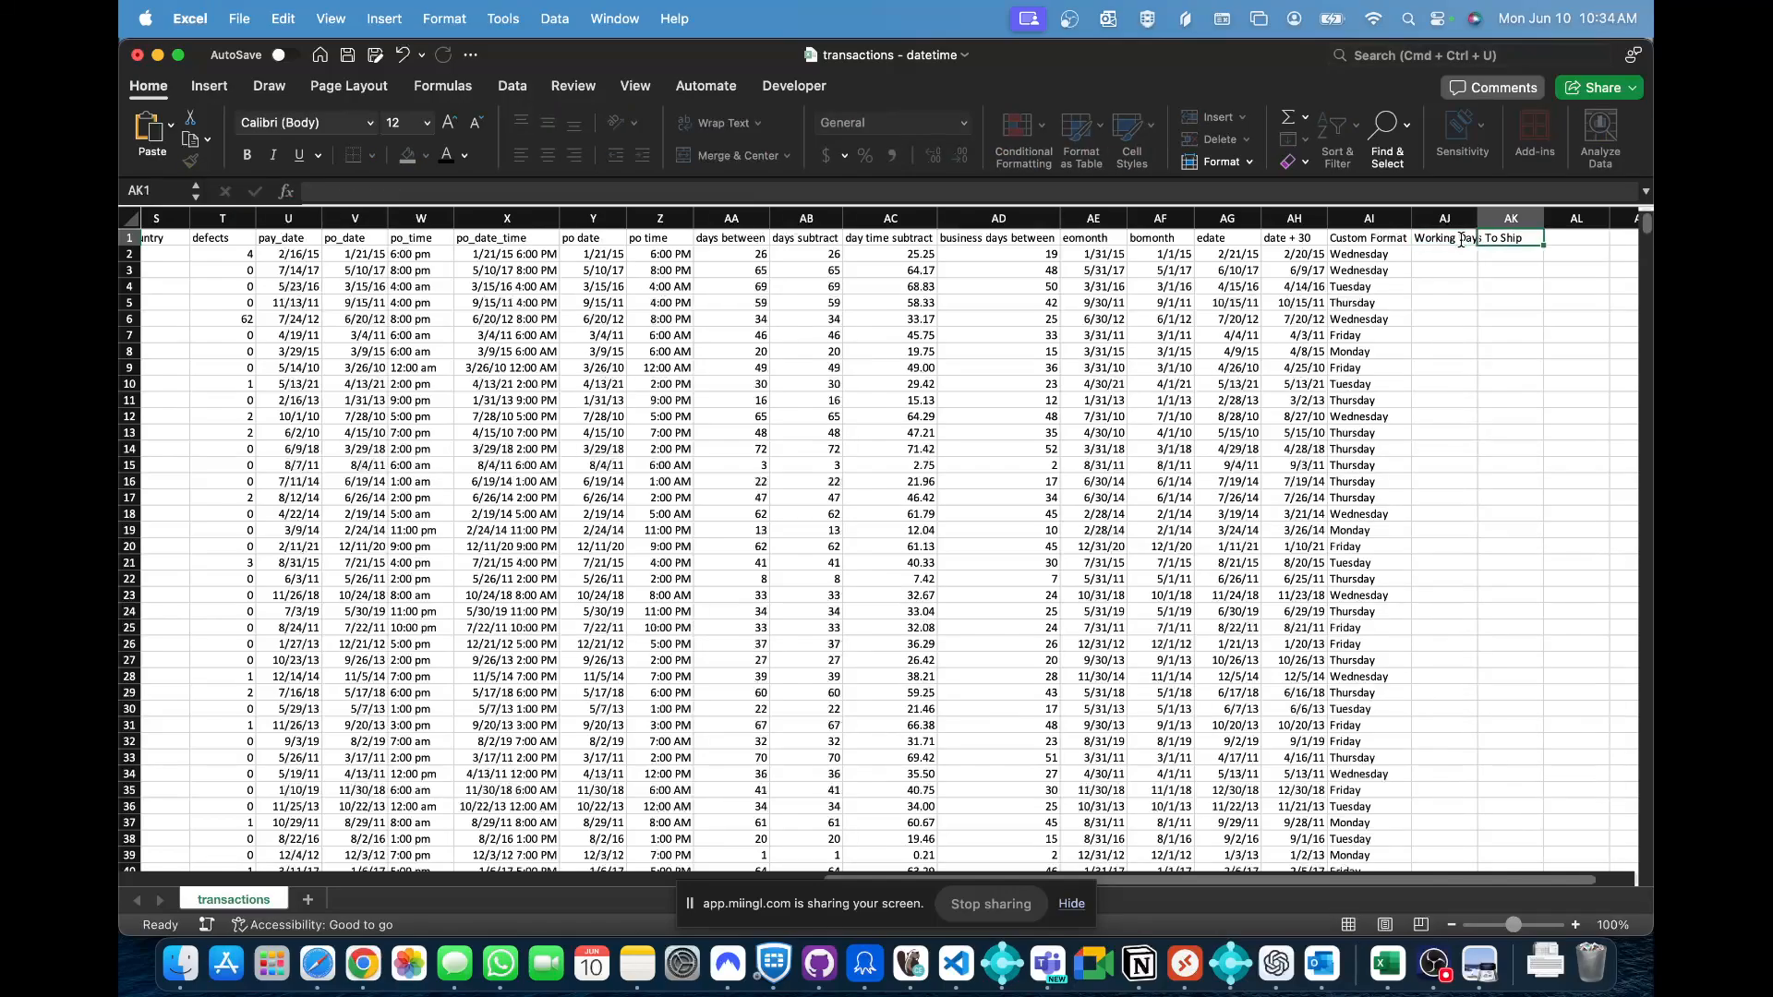
type("Days to Ship")
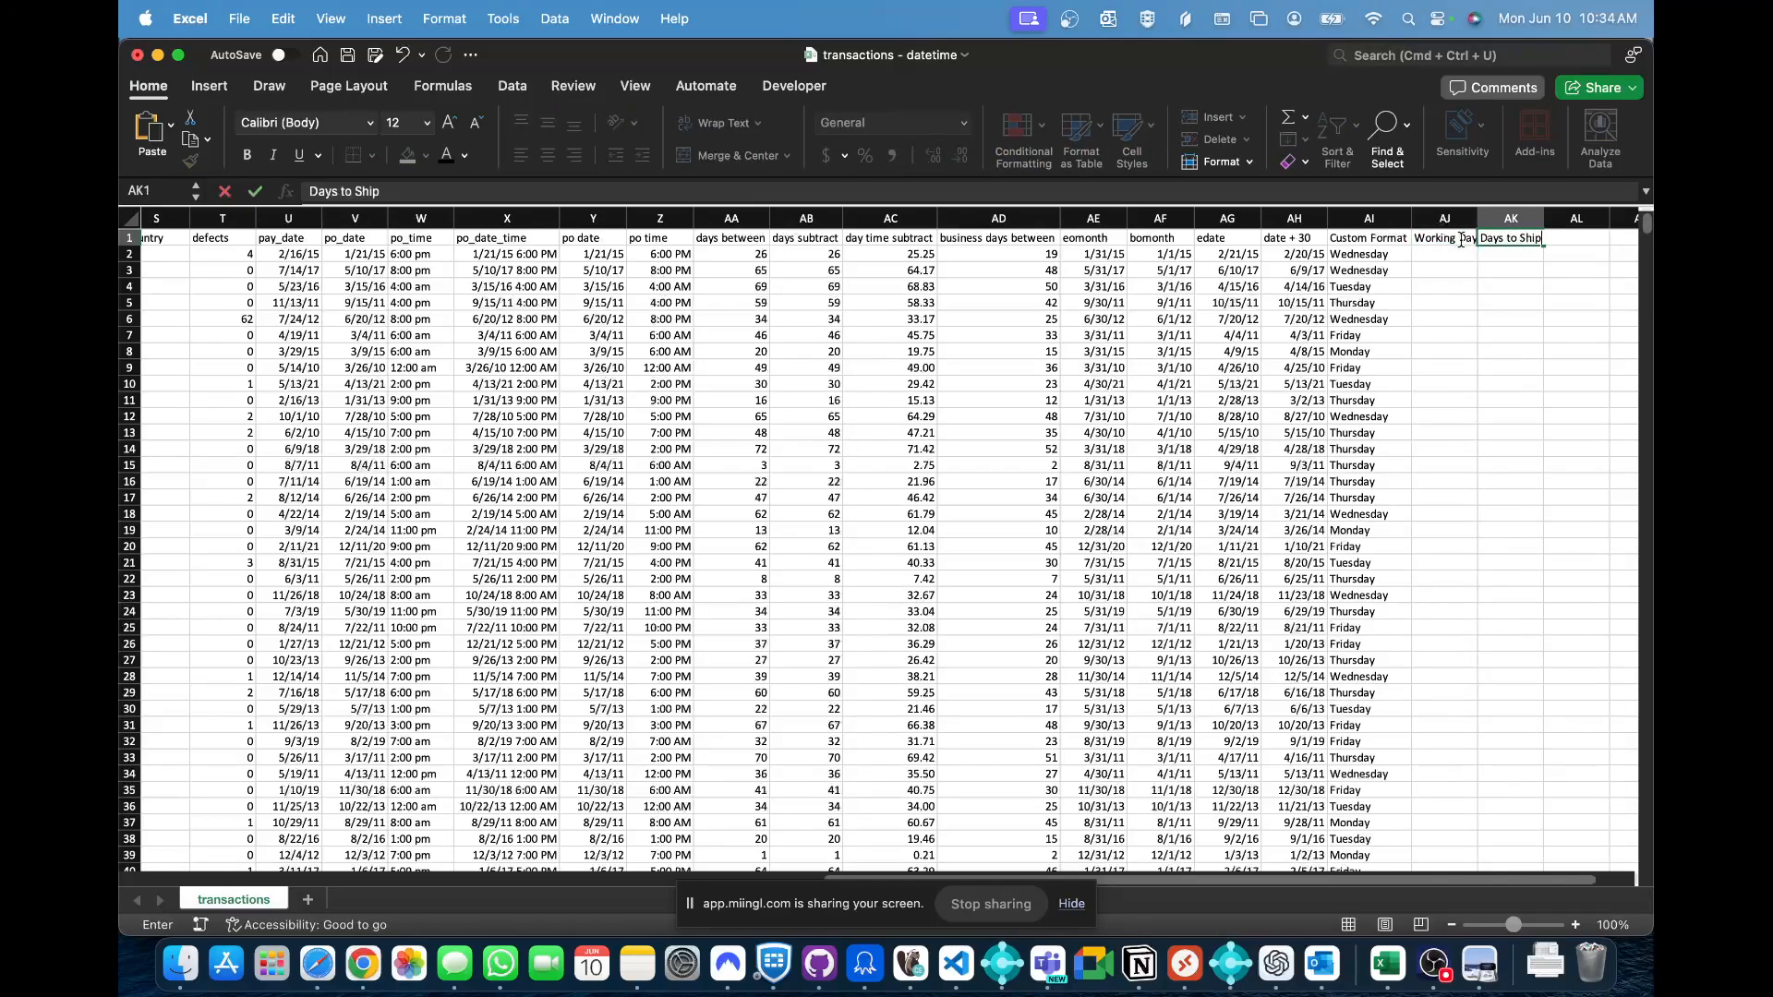
key("Return")
left_click_drag(1478, 225, 1528, 226)
- Enter 30 under Working Days To Ship and 7 under Days to Ship in row 2
type("3")
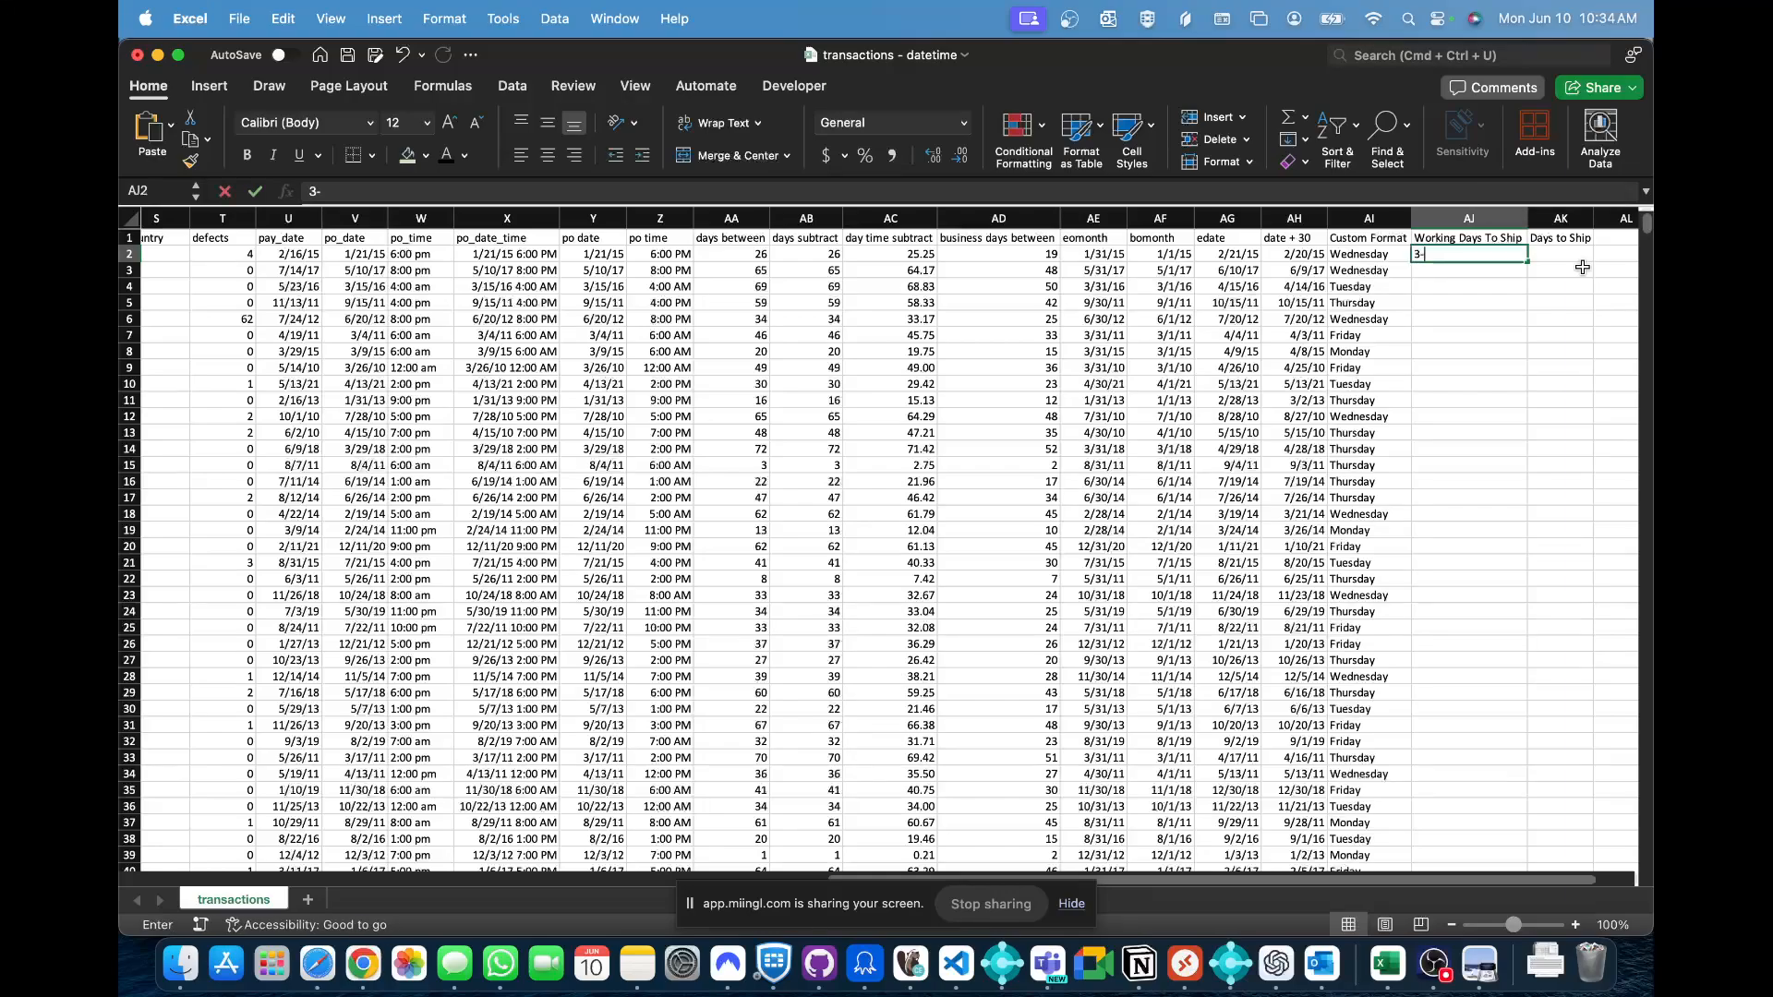
type("0")
key("Tab")
type("7")
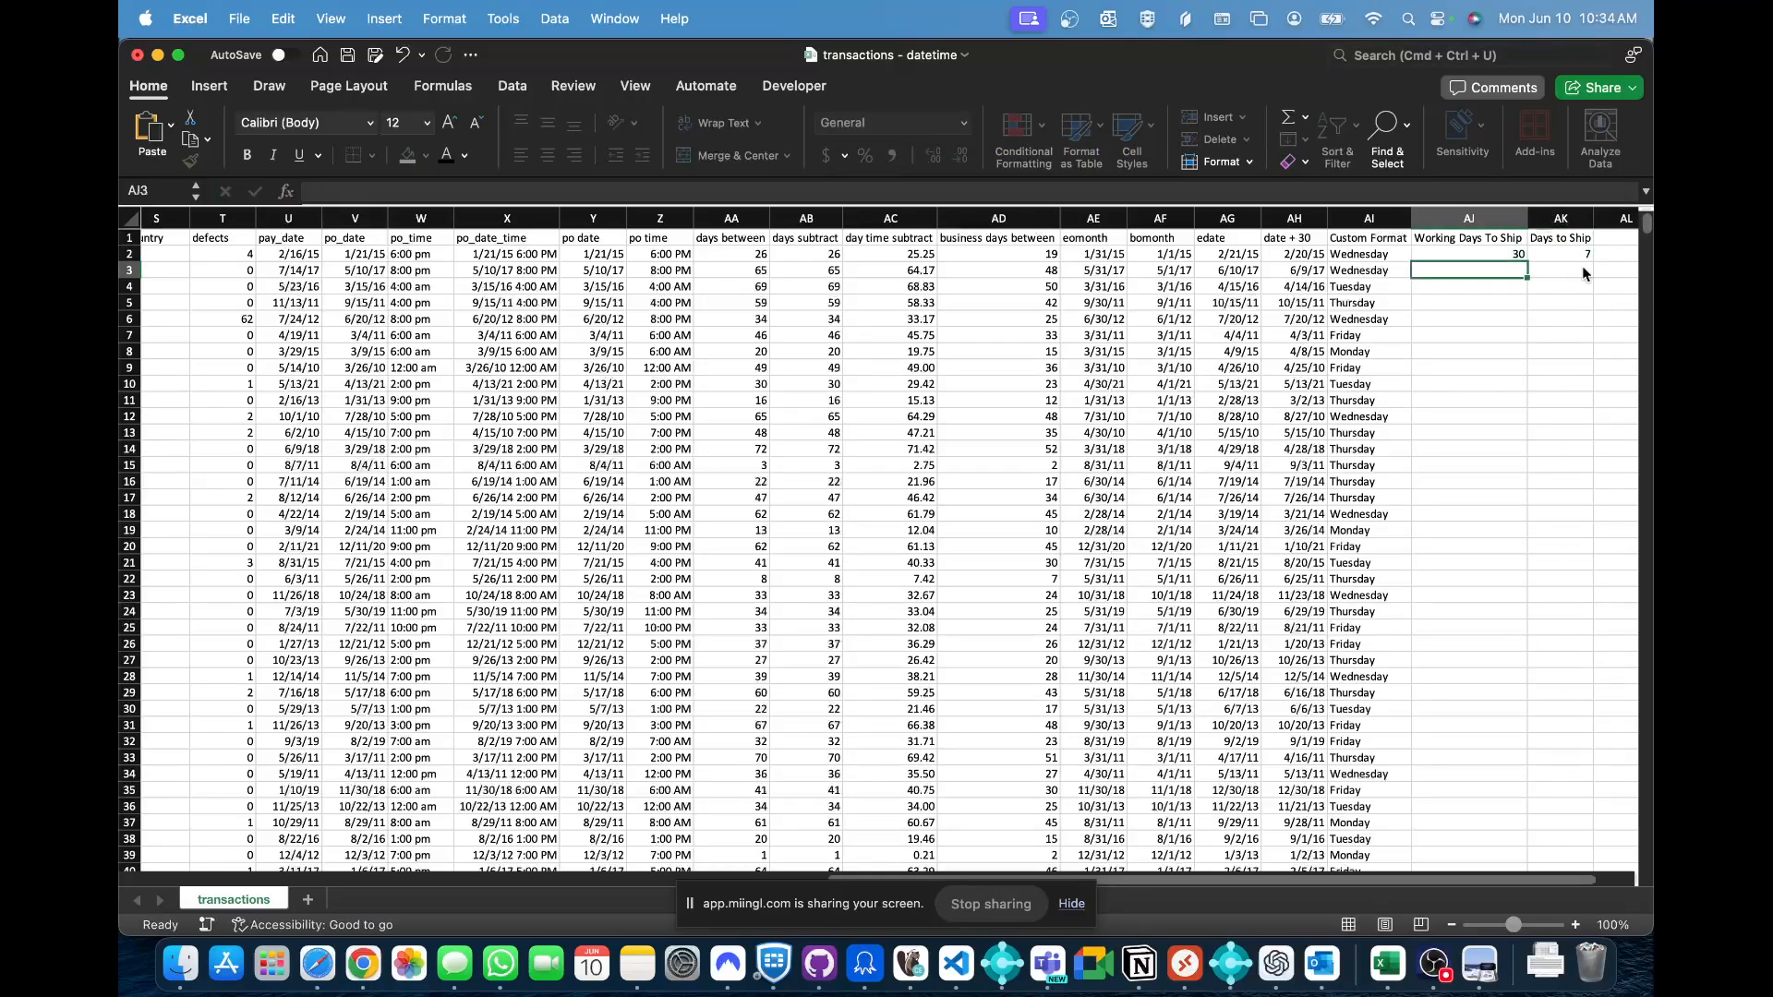
- Rename the header in cell AJ1 to "Work Days To Ship"
key("Up")
scroll(1583, 273, "right", 3)
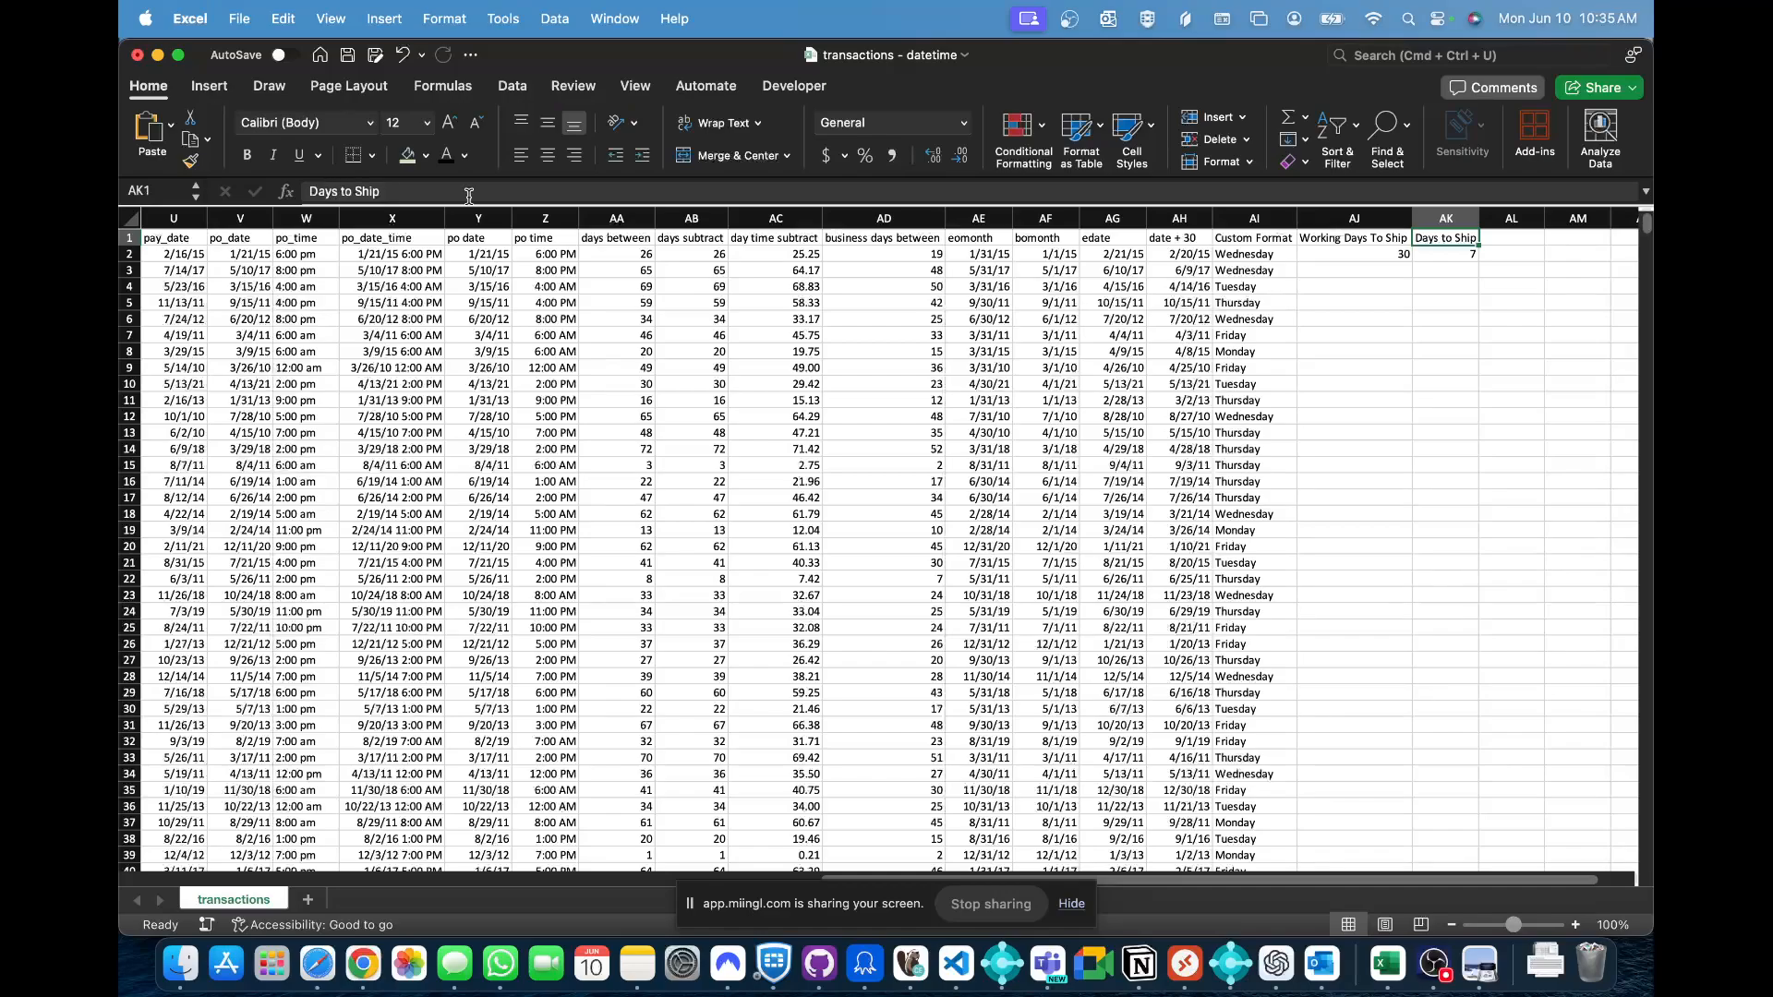
key("Left")
left_click_drag(356, 191, 321, 190)
key("BackSpace")
type("ork")
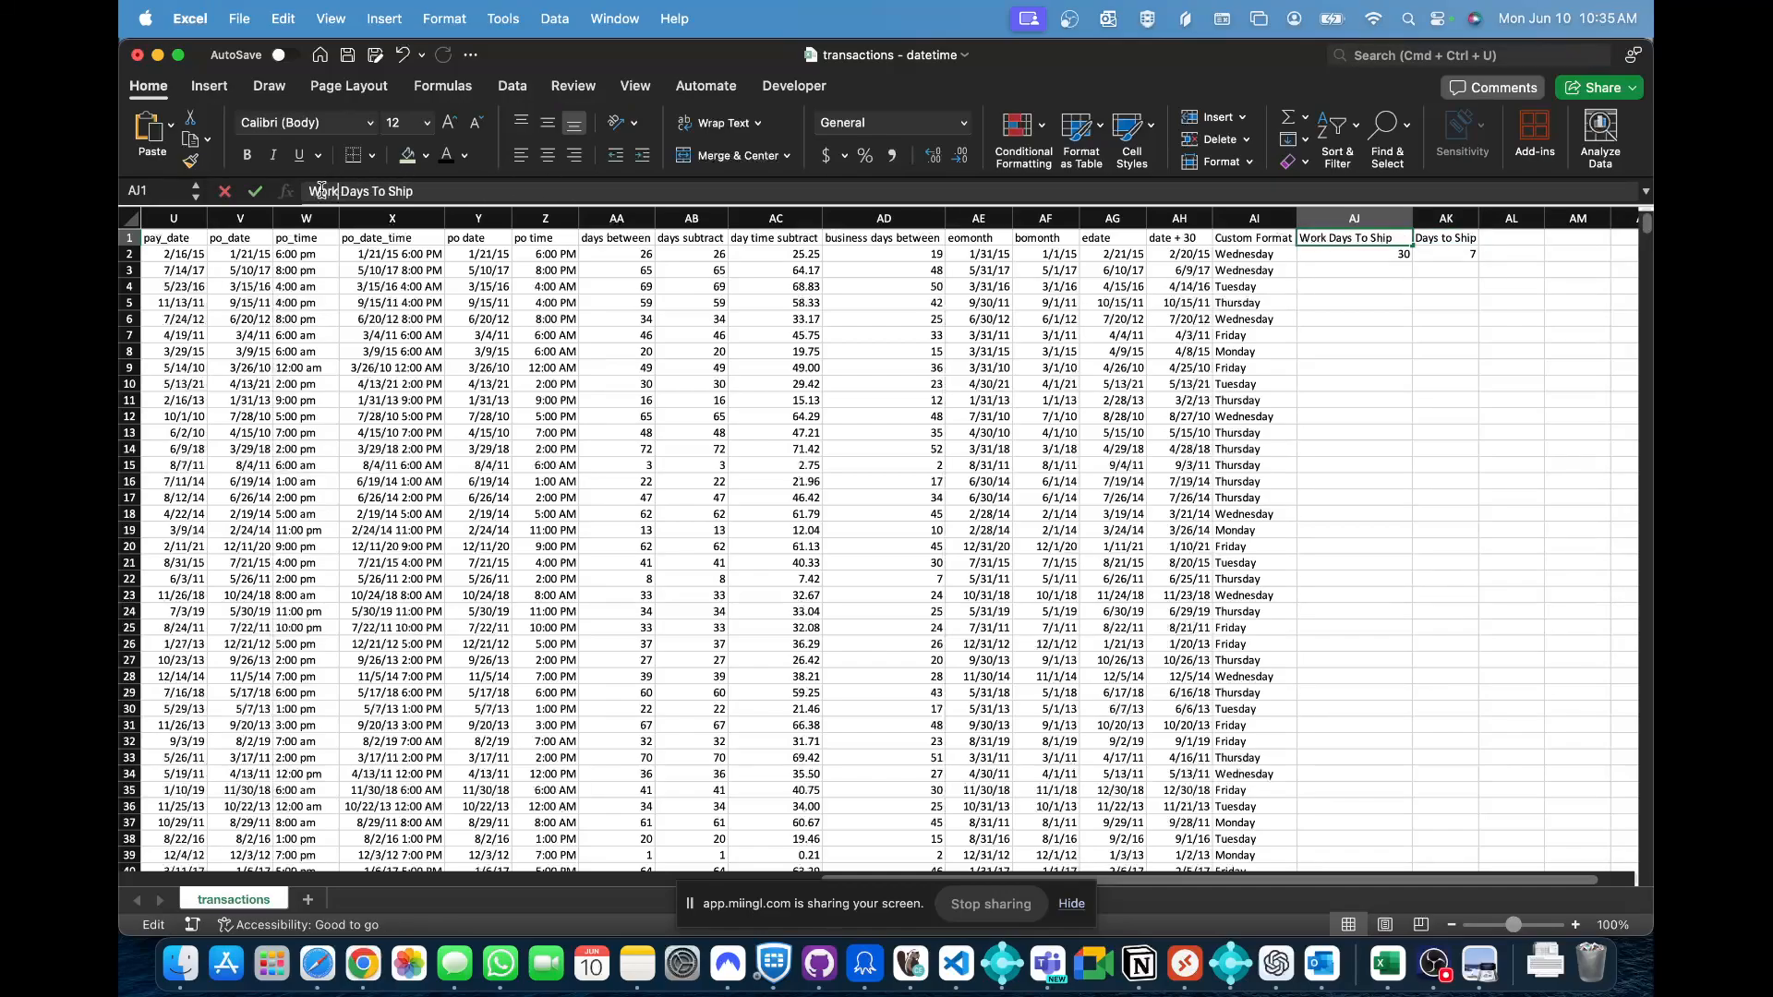
key("Tab")
- Rename the header in cell AK1 to "Total Days to Arrive" and widen column AK to fit it
left_click(312, 193)
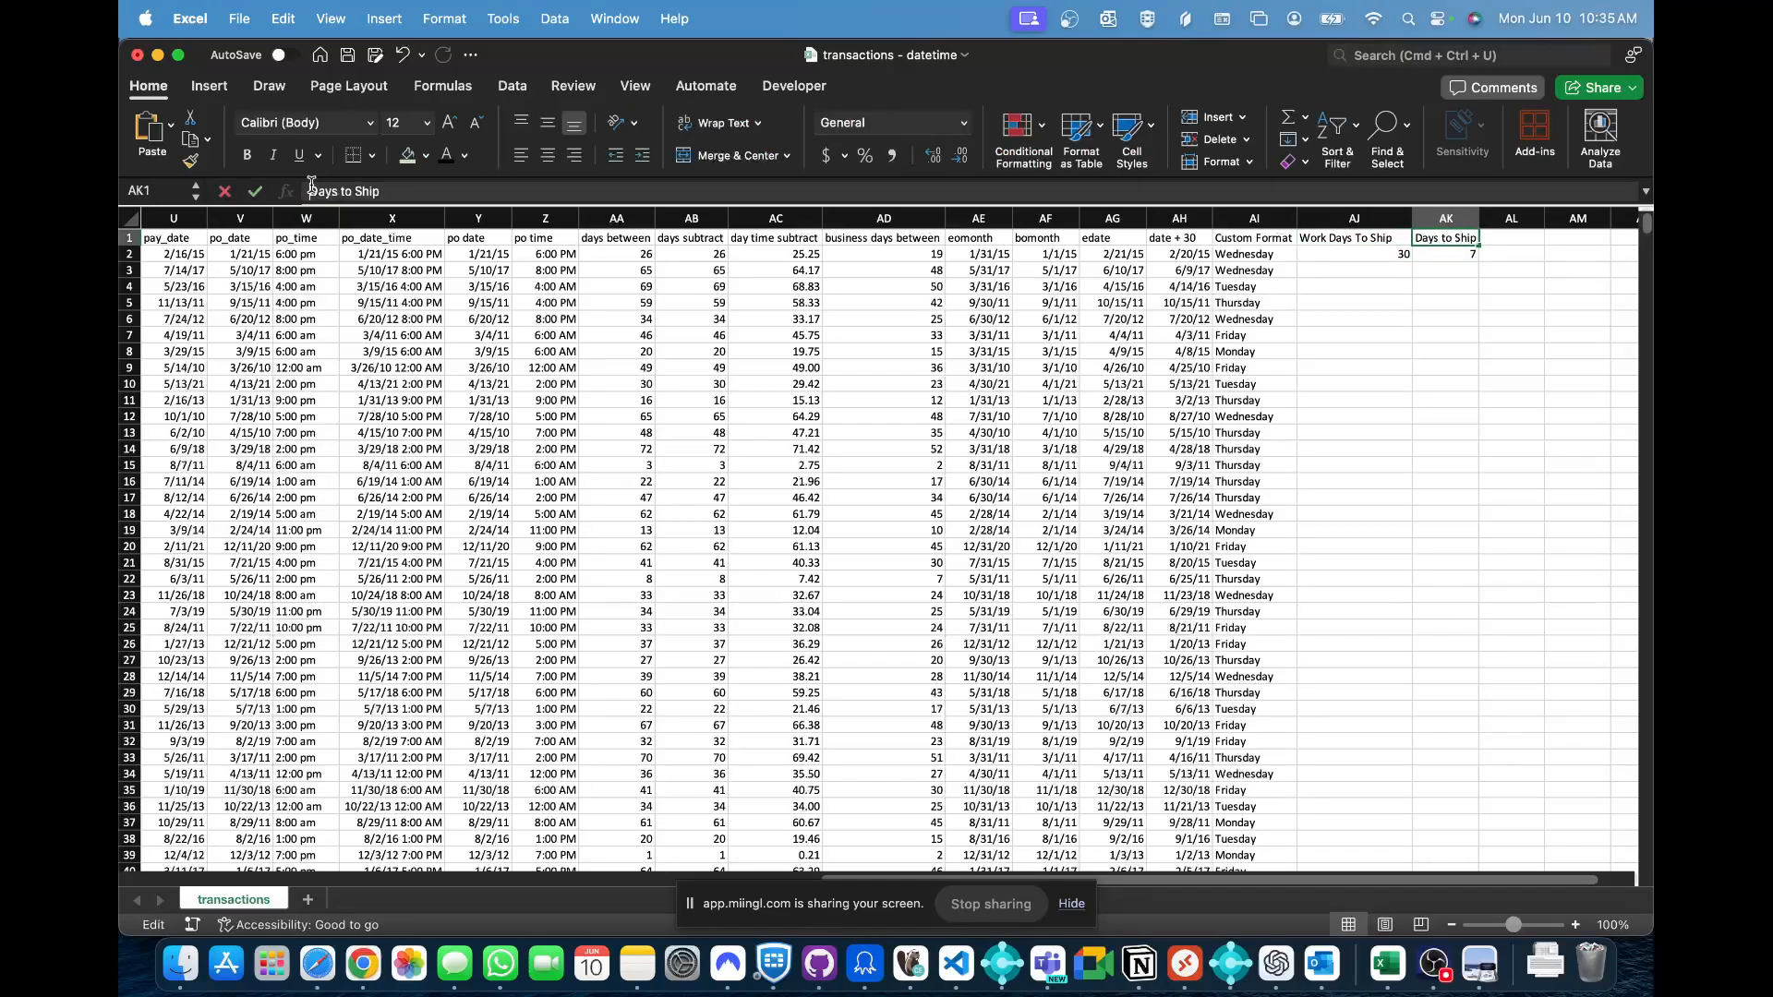
type("Total")
double_click(398, 191)
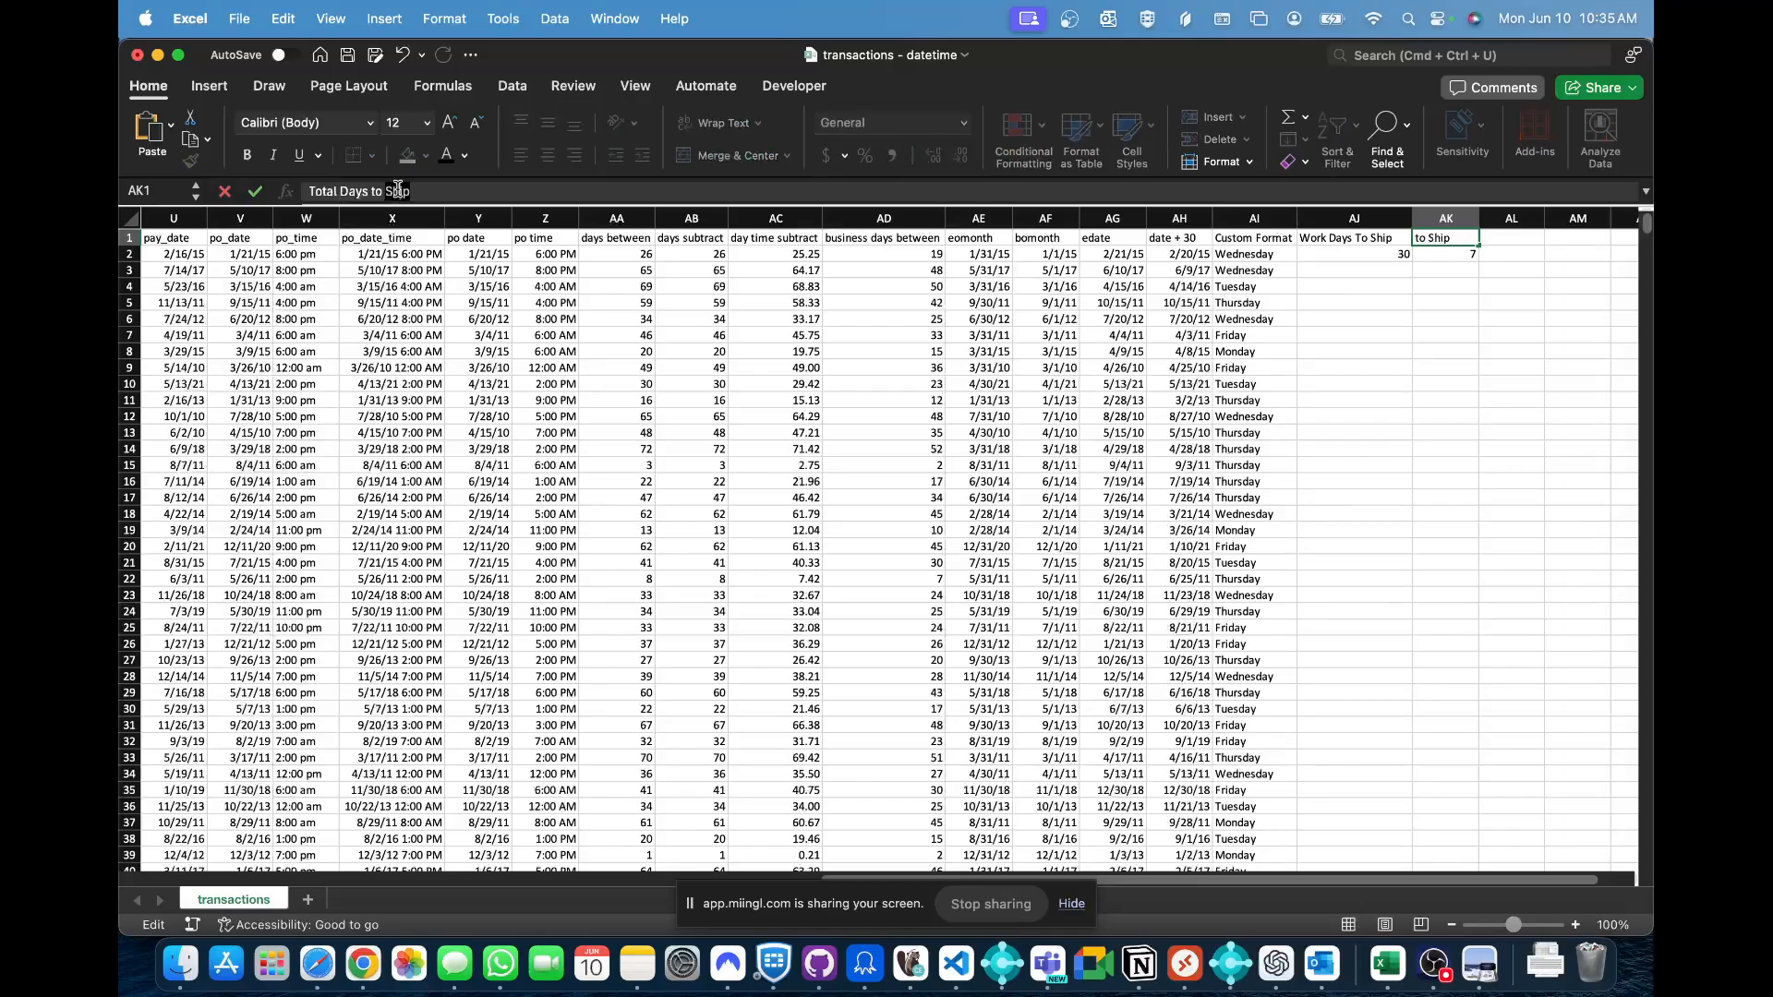
type("Arrvive")
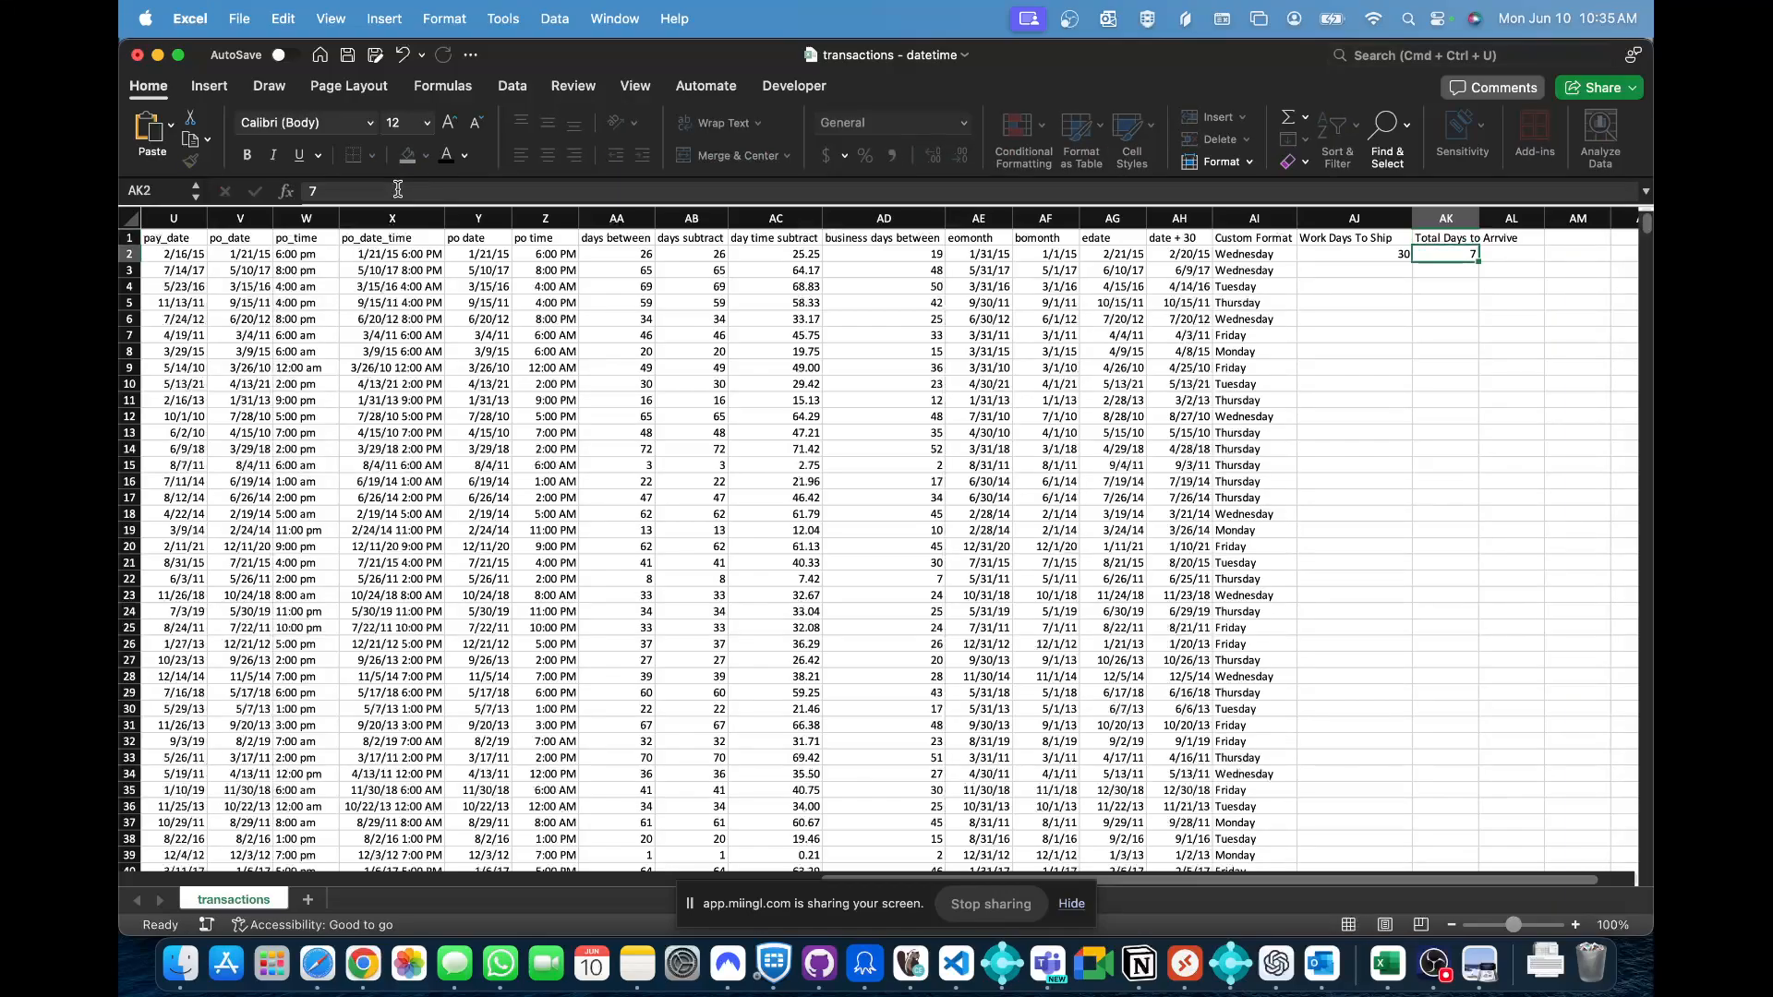
left_click(413, 191)
key("BackSpace")
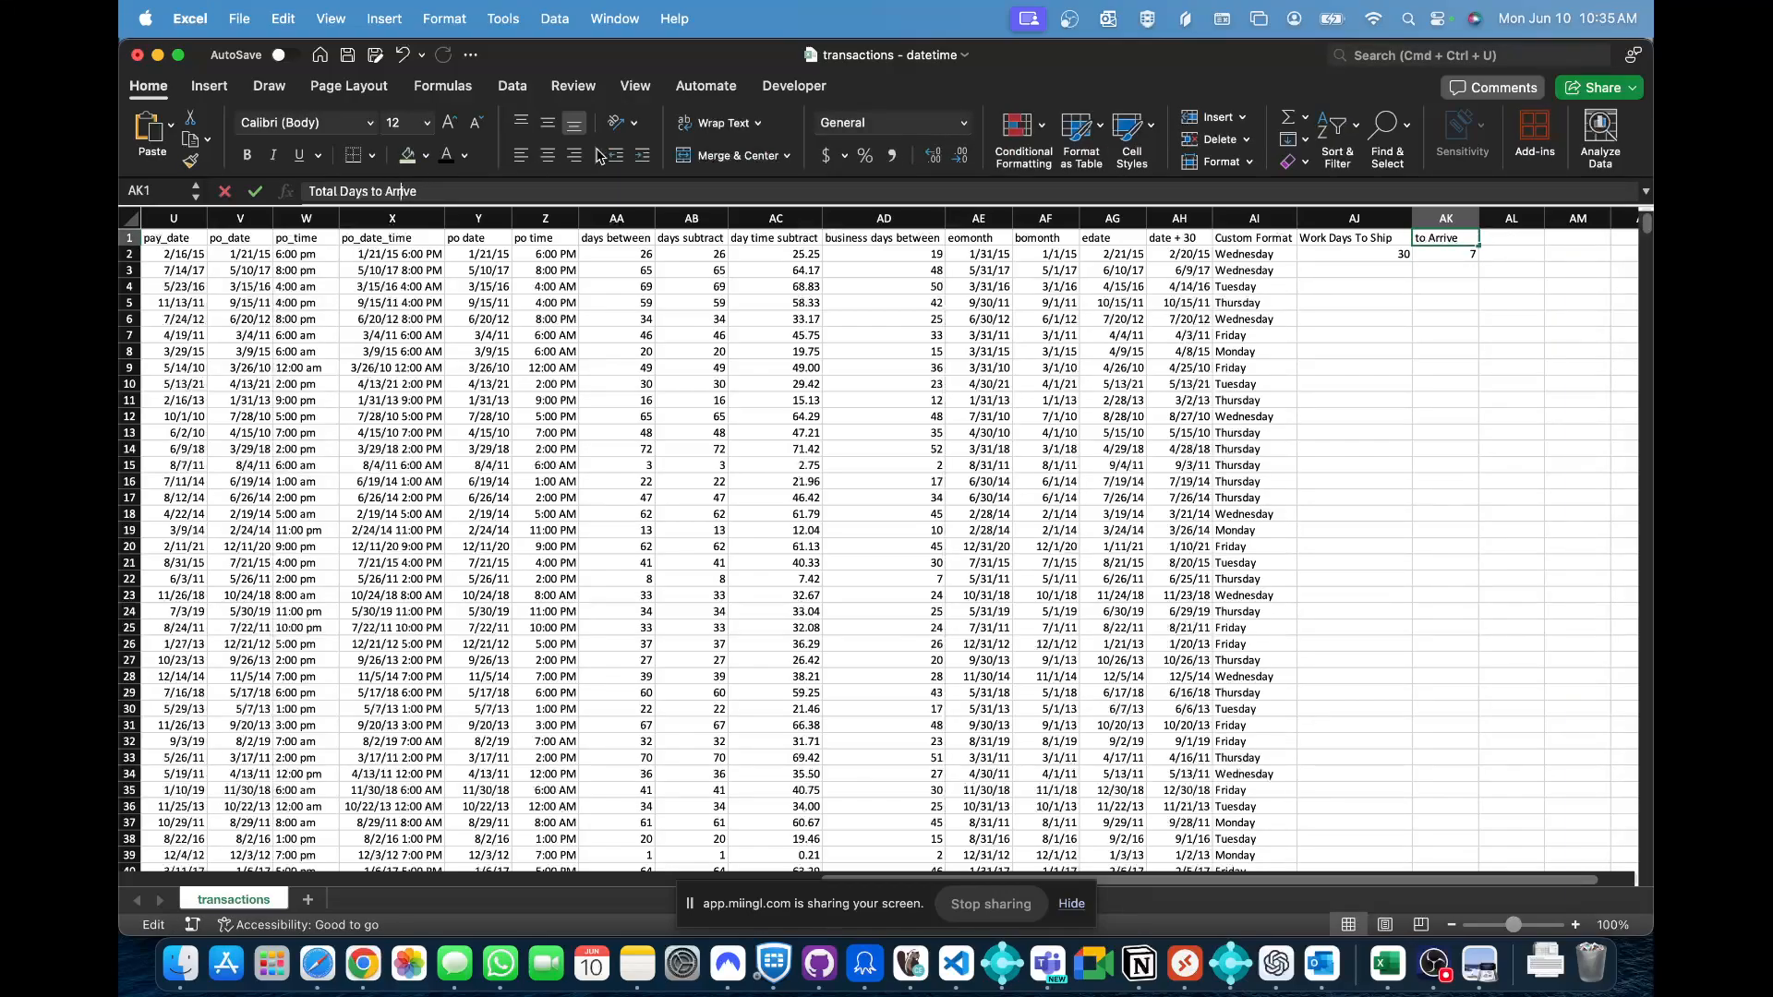
key("Return")
key("Up")
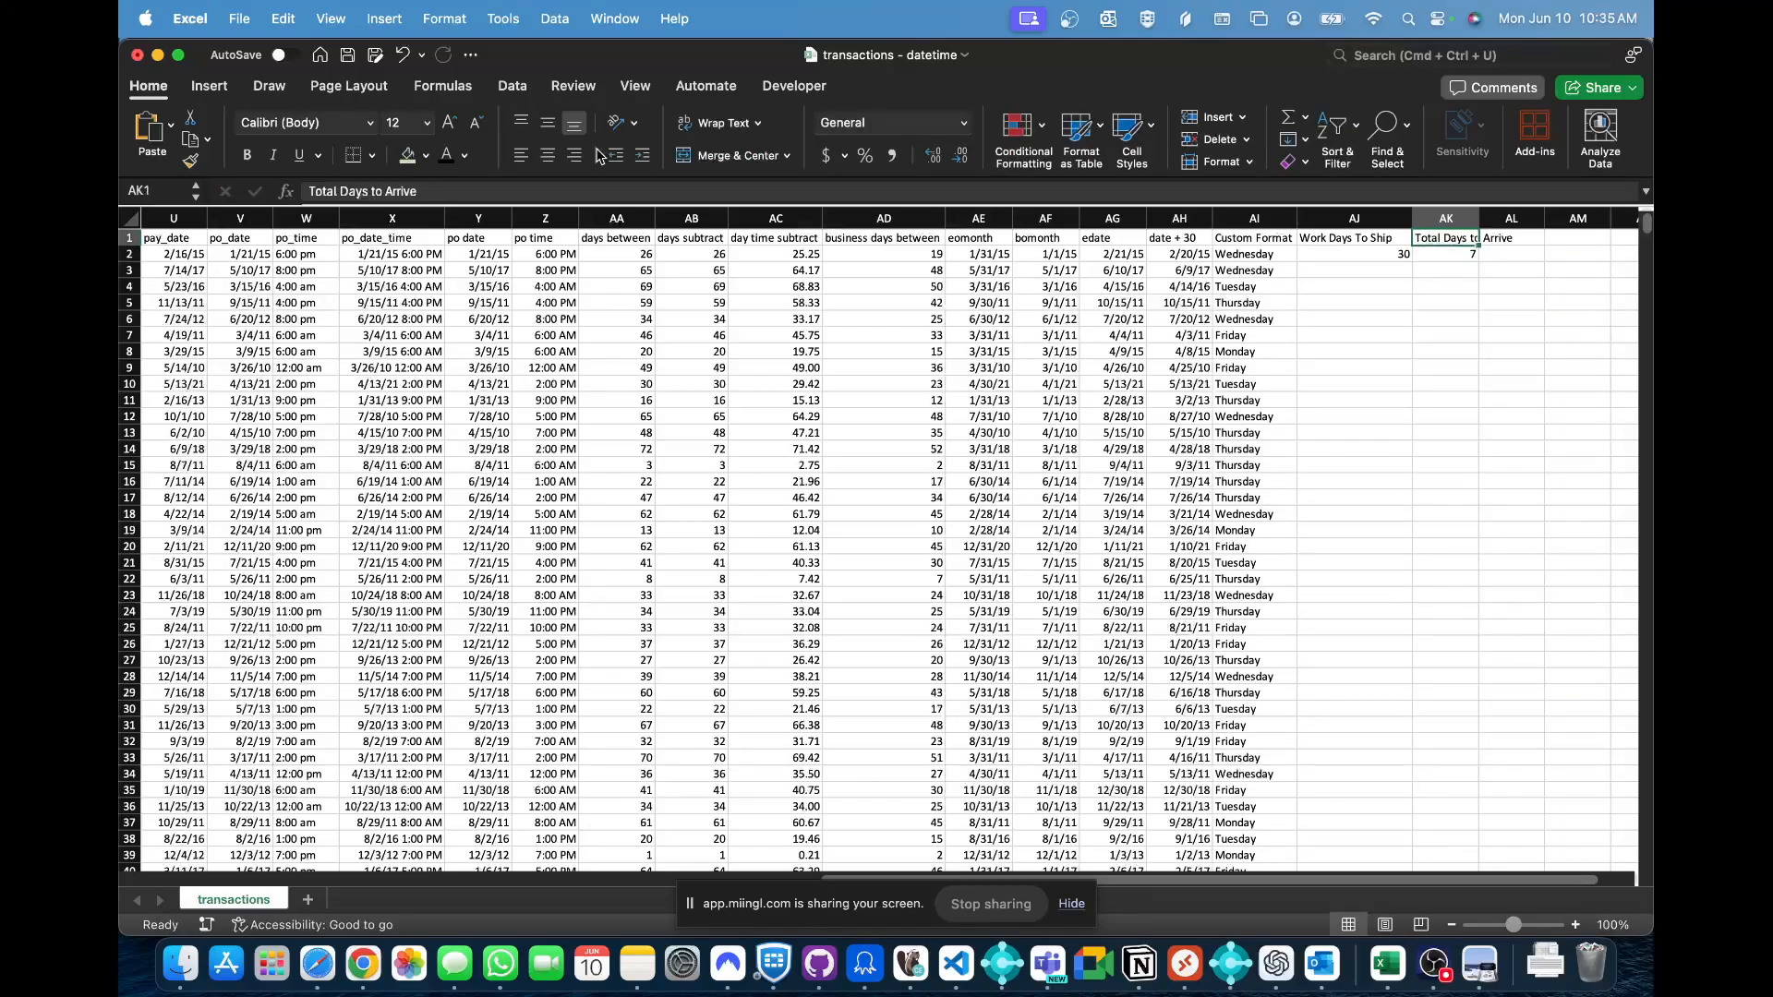
left_click(1464, 218)
double_click(1480, 217)
left_click(1534, 308)
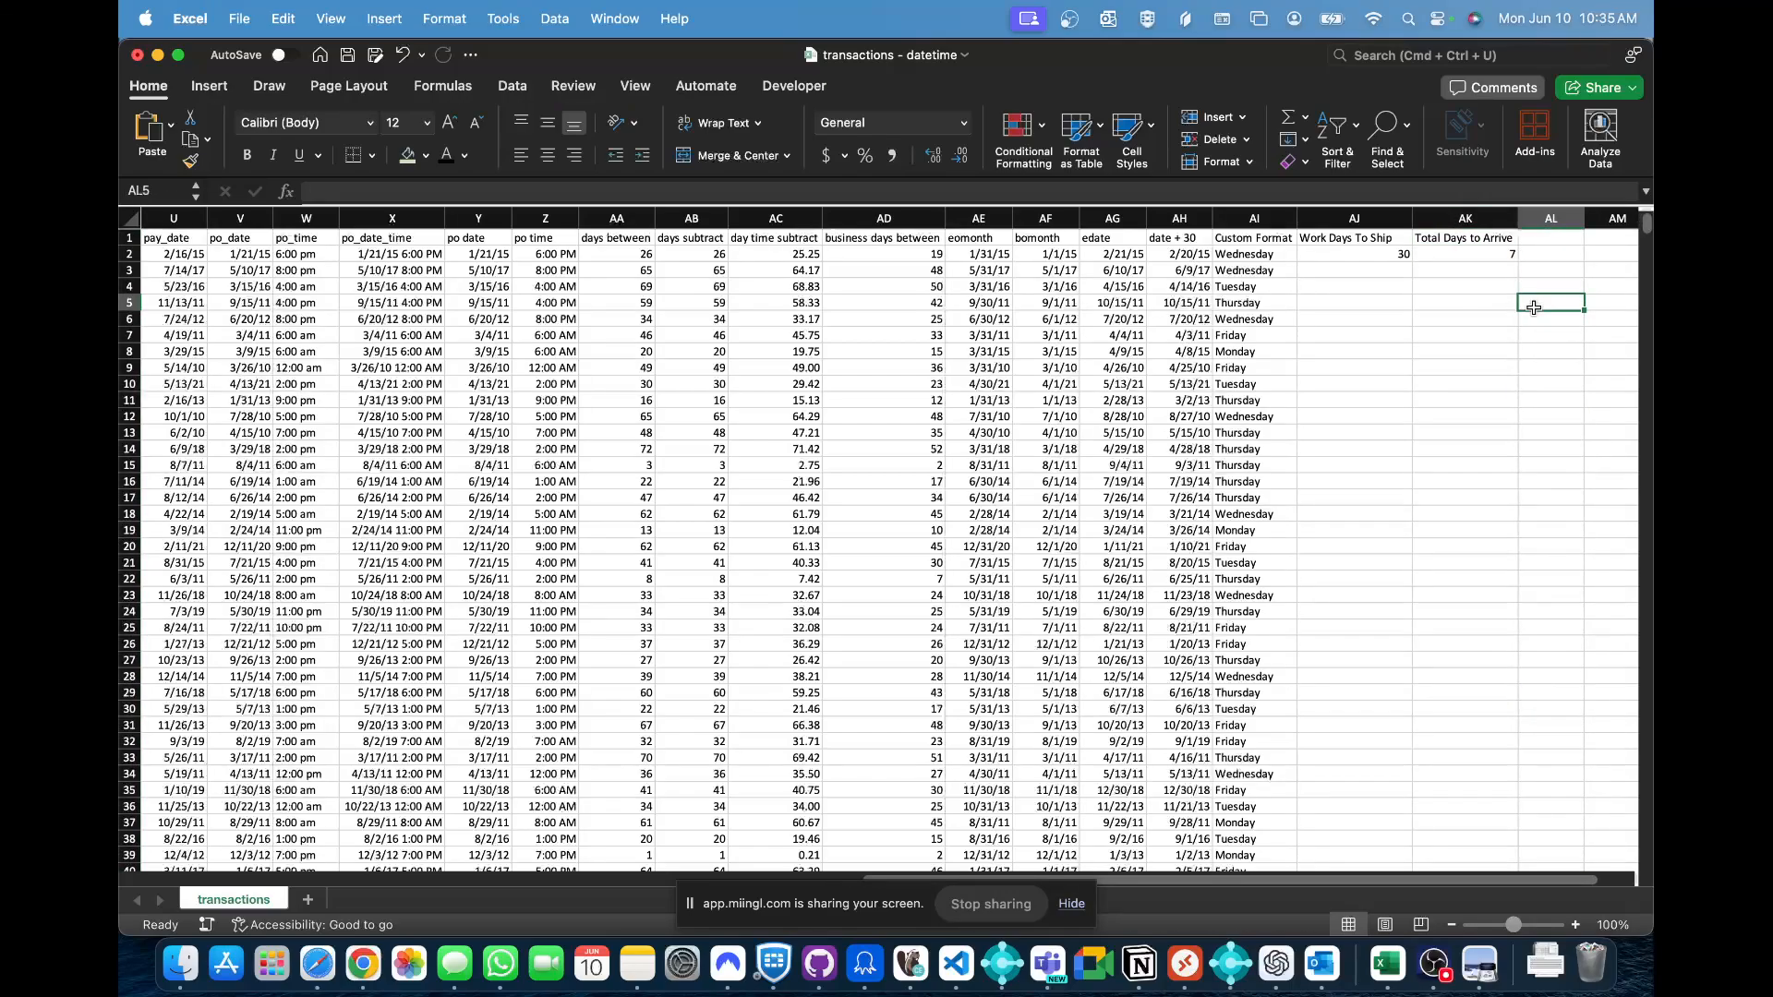
- Enter =Y2+37 in cell AL2 to add 37 days to the po date
scroll(1533, 308, "right", 5)
key("Up")
key("Up")
key("Up")
key("Left")
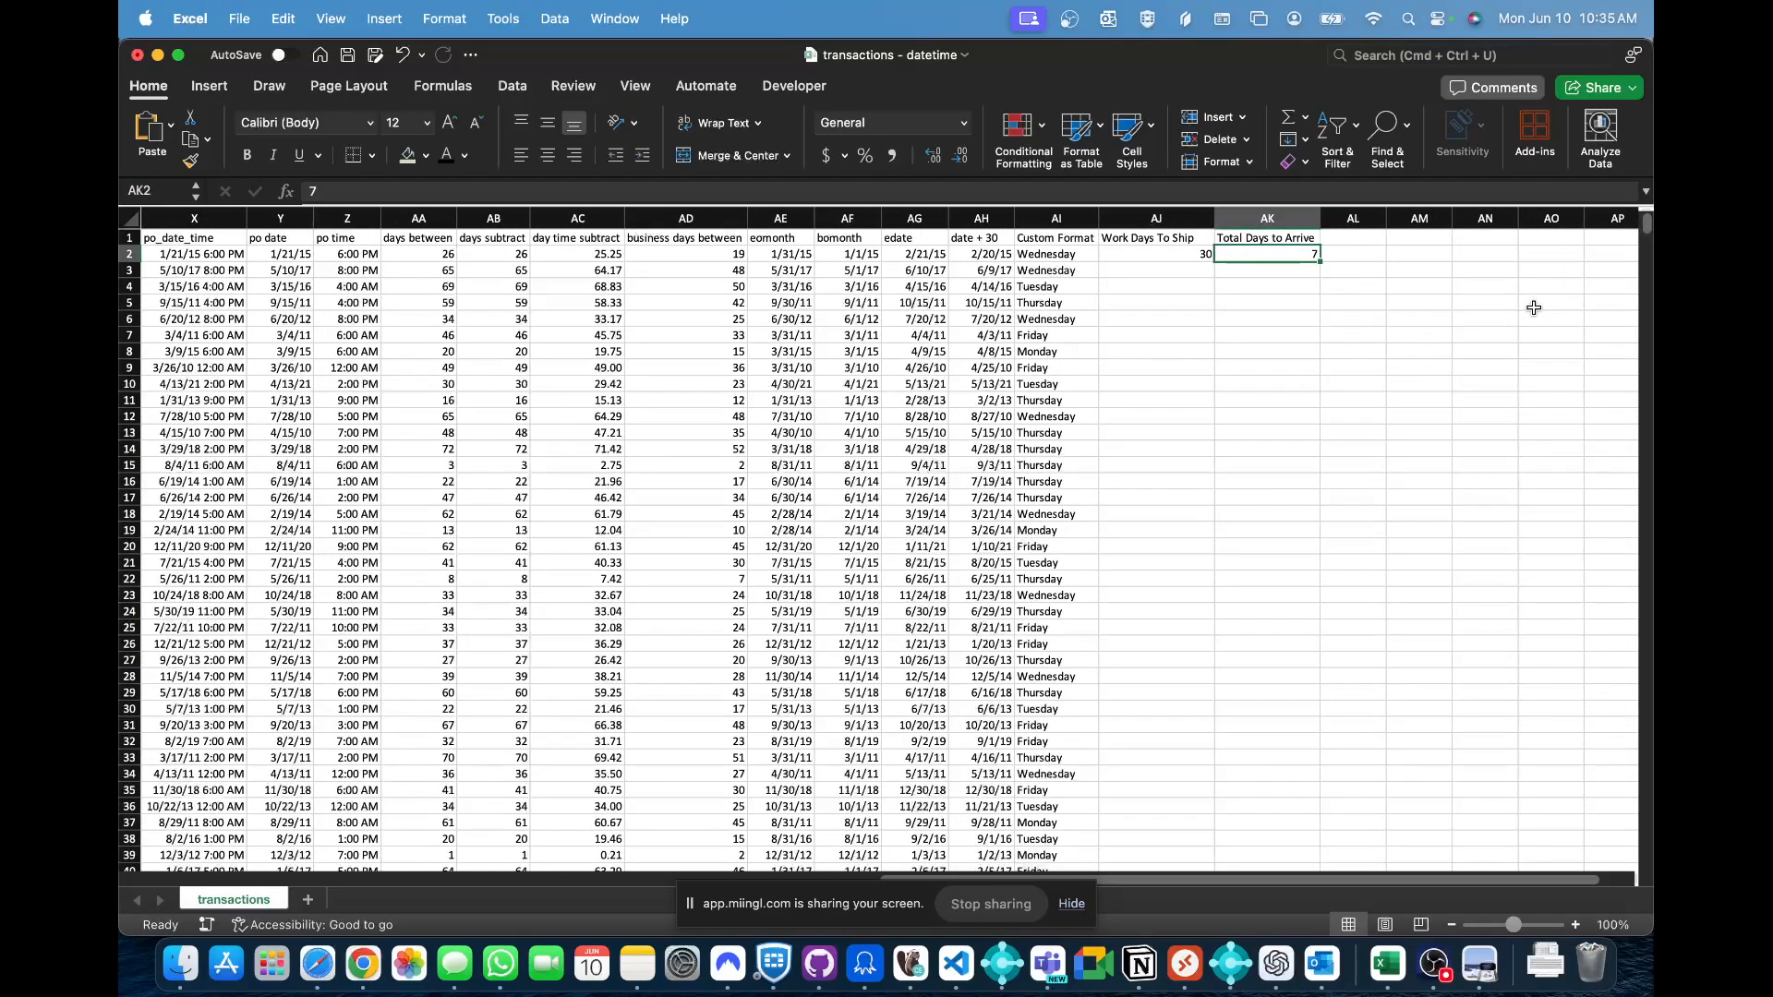
key("Right")
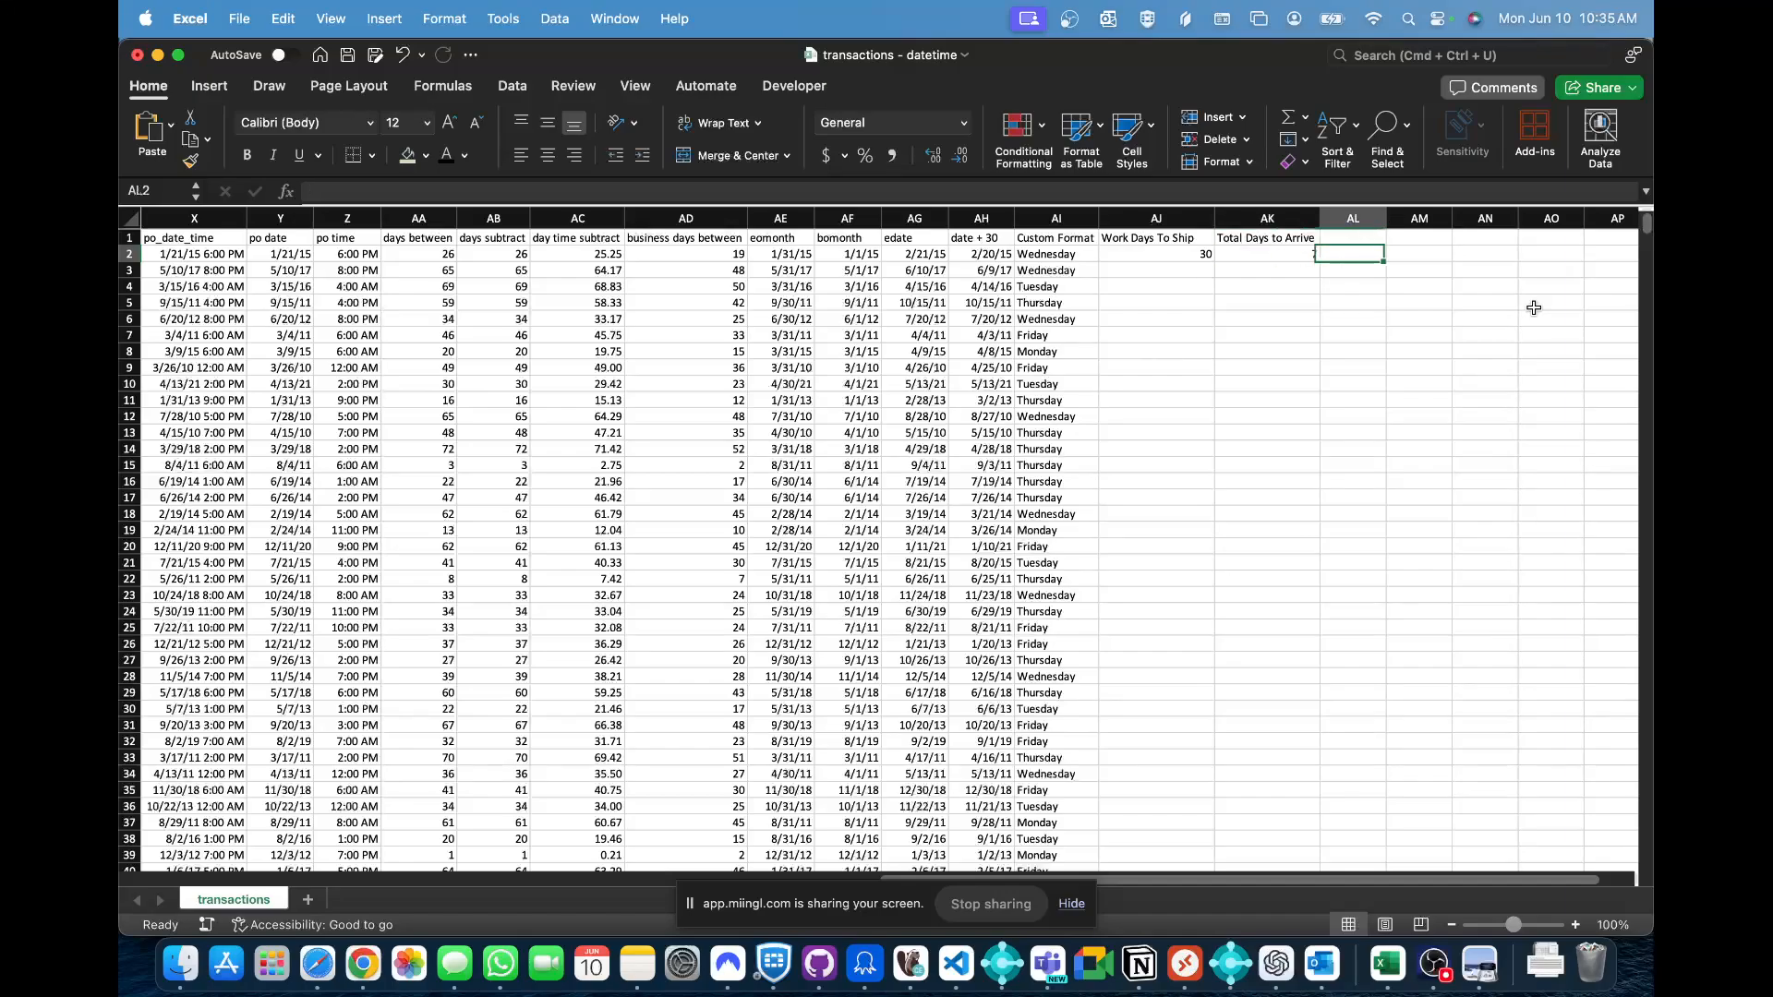
type("=")
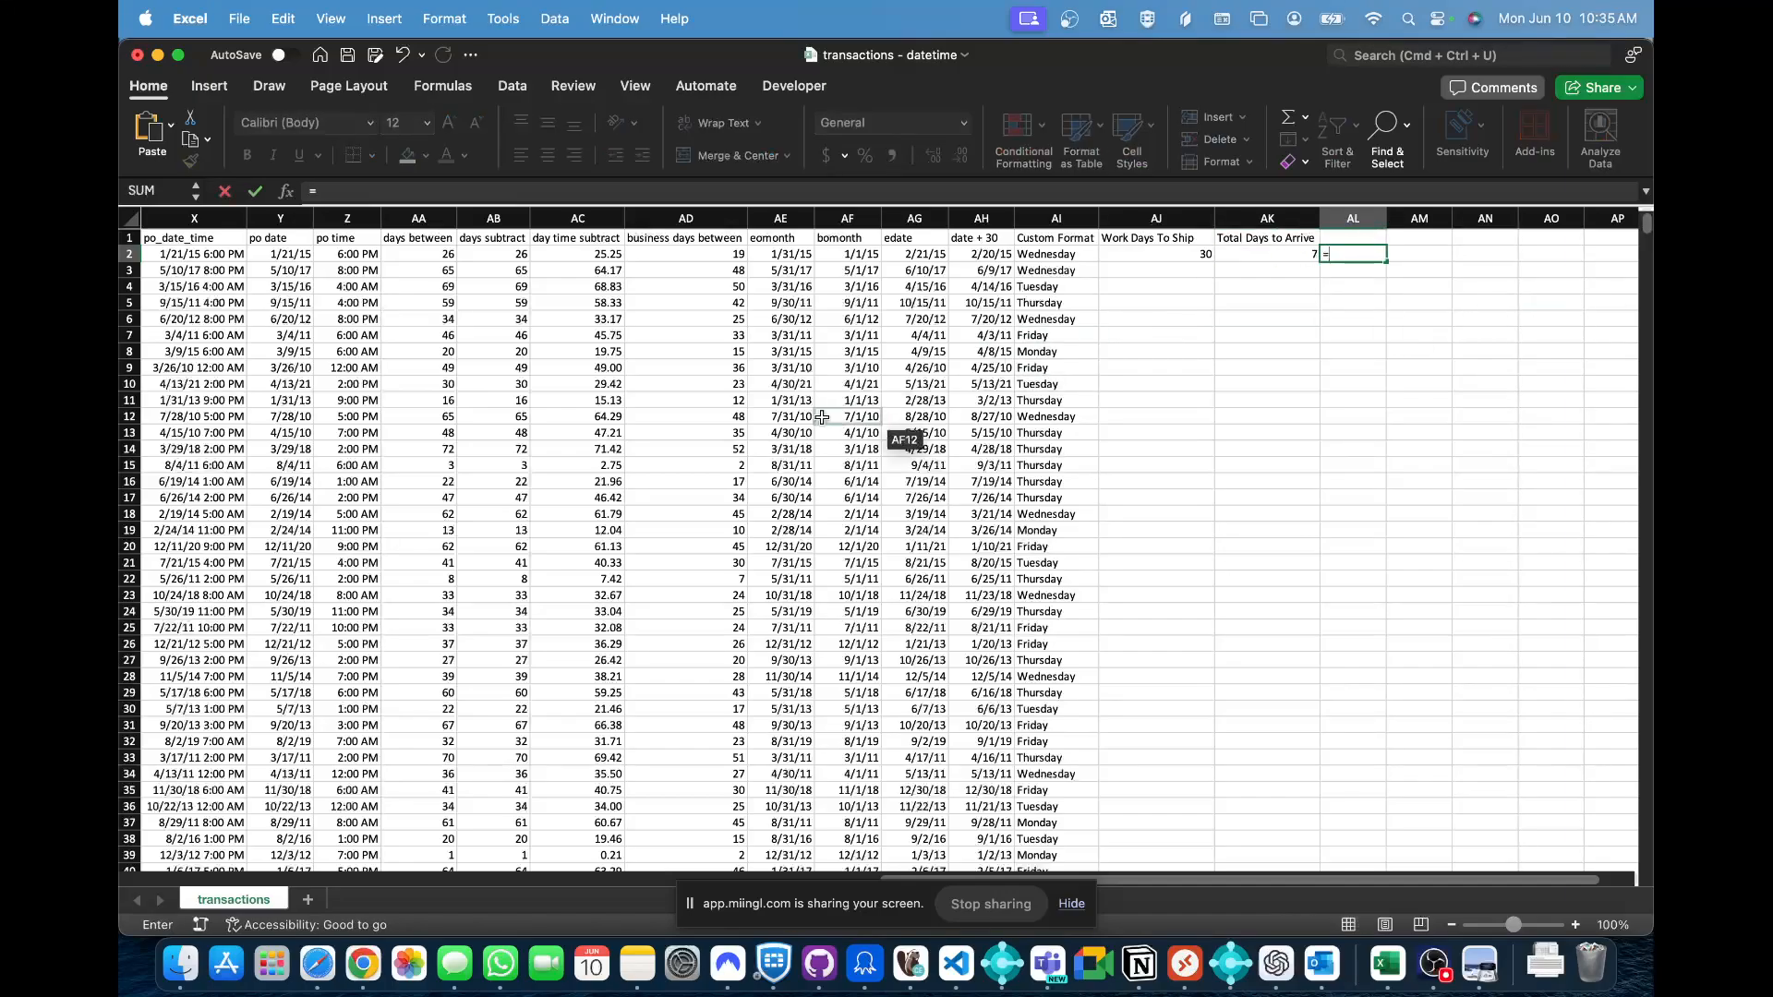
left_click(307, 254)
type("+37")
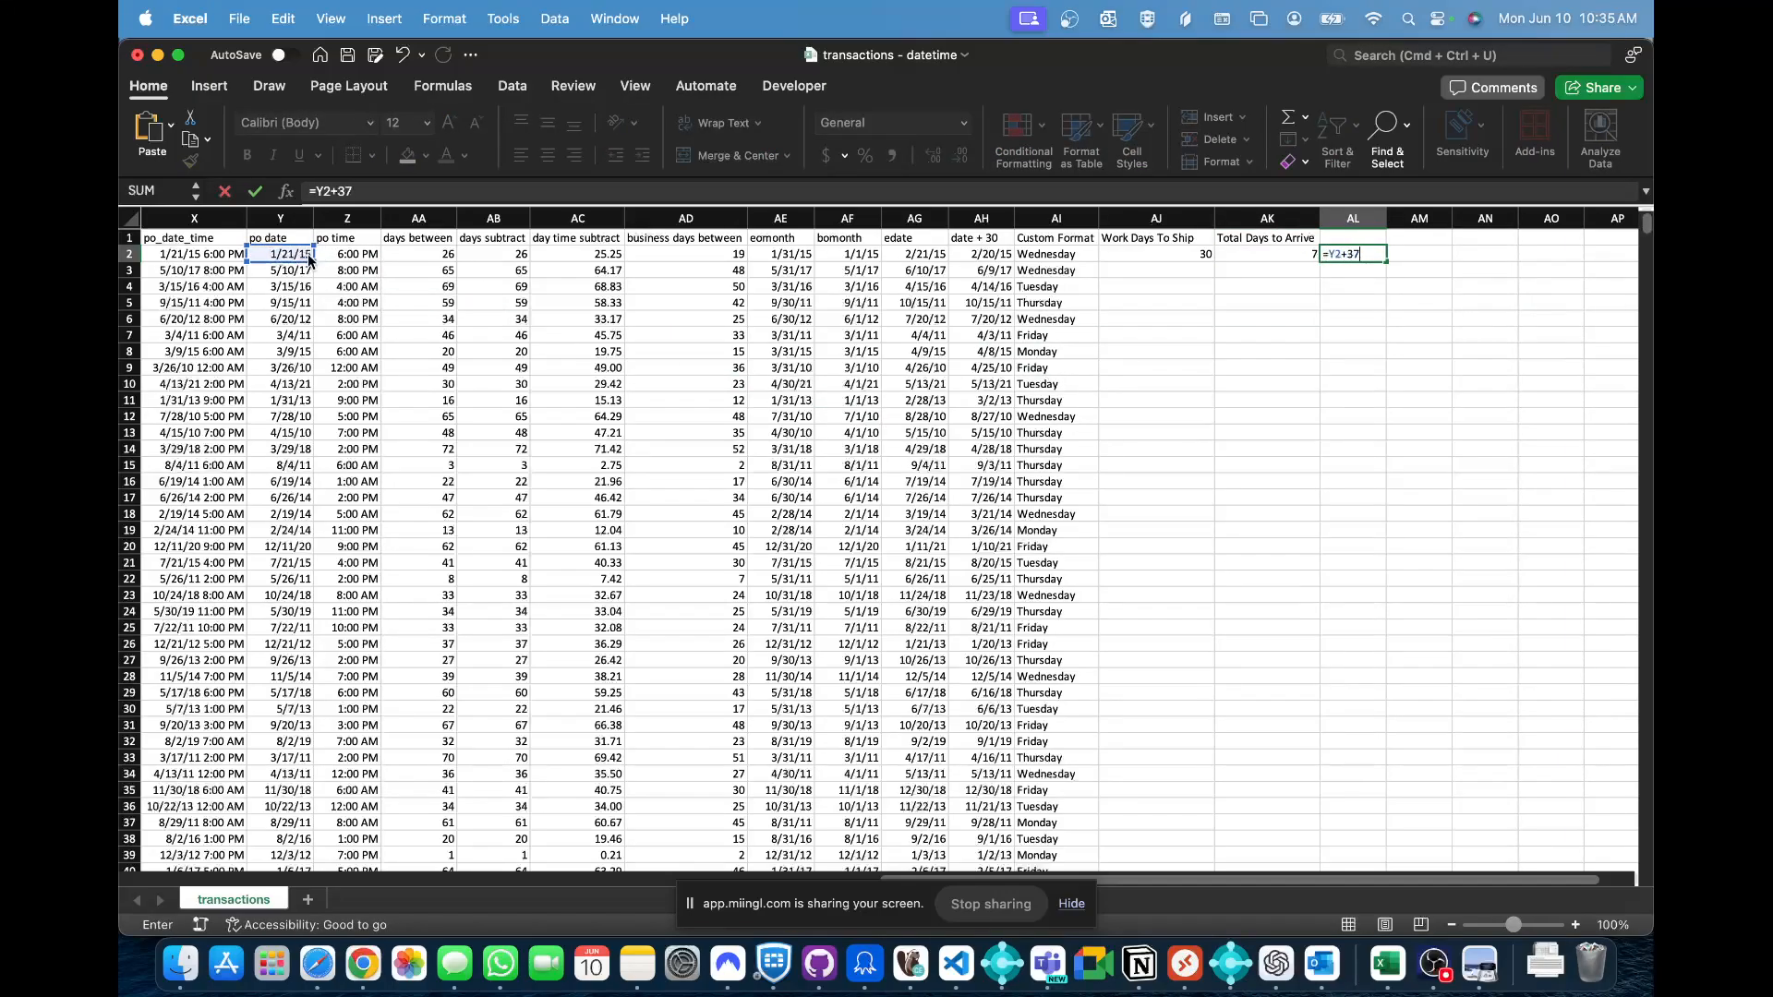
key("Return")
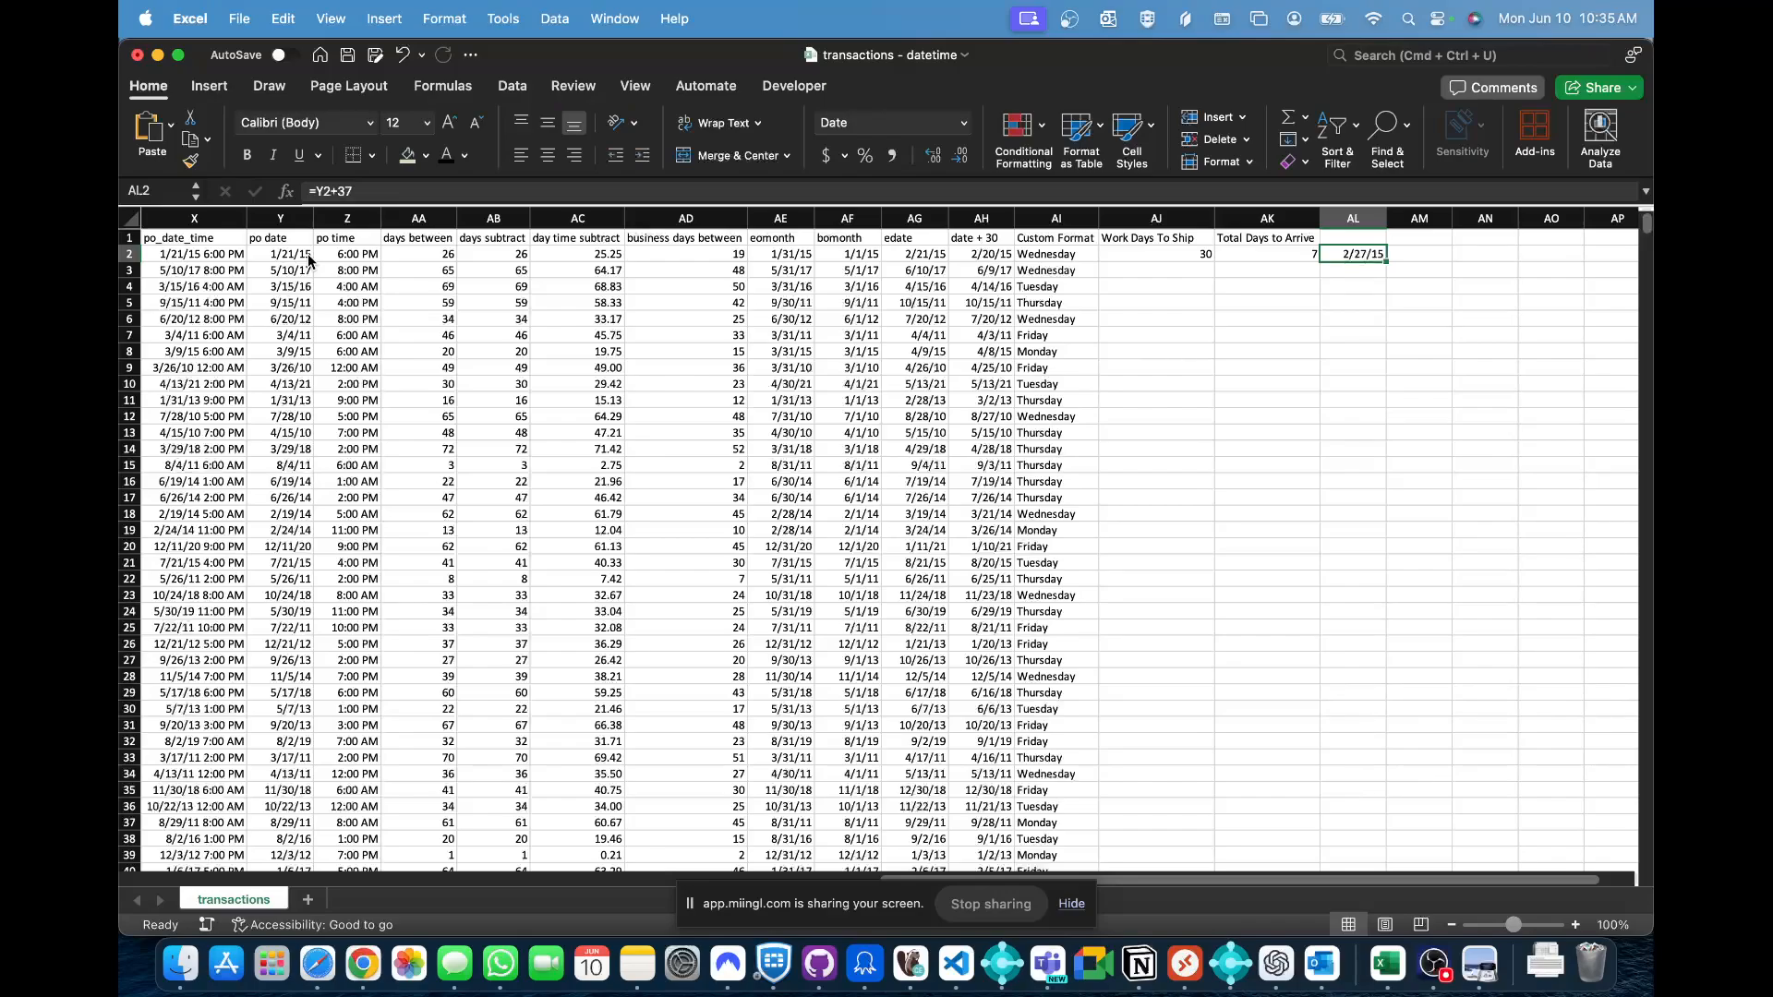
type("=")
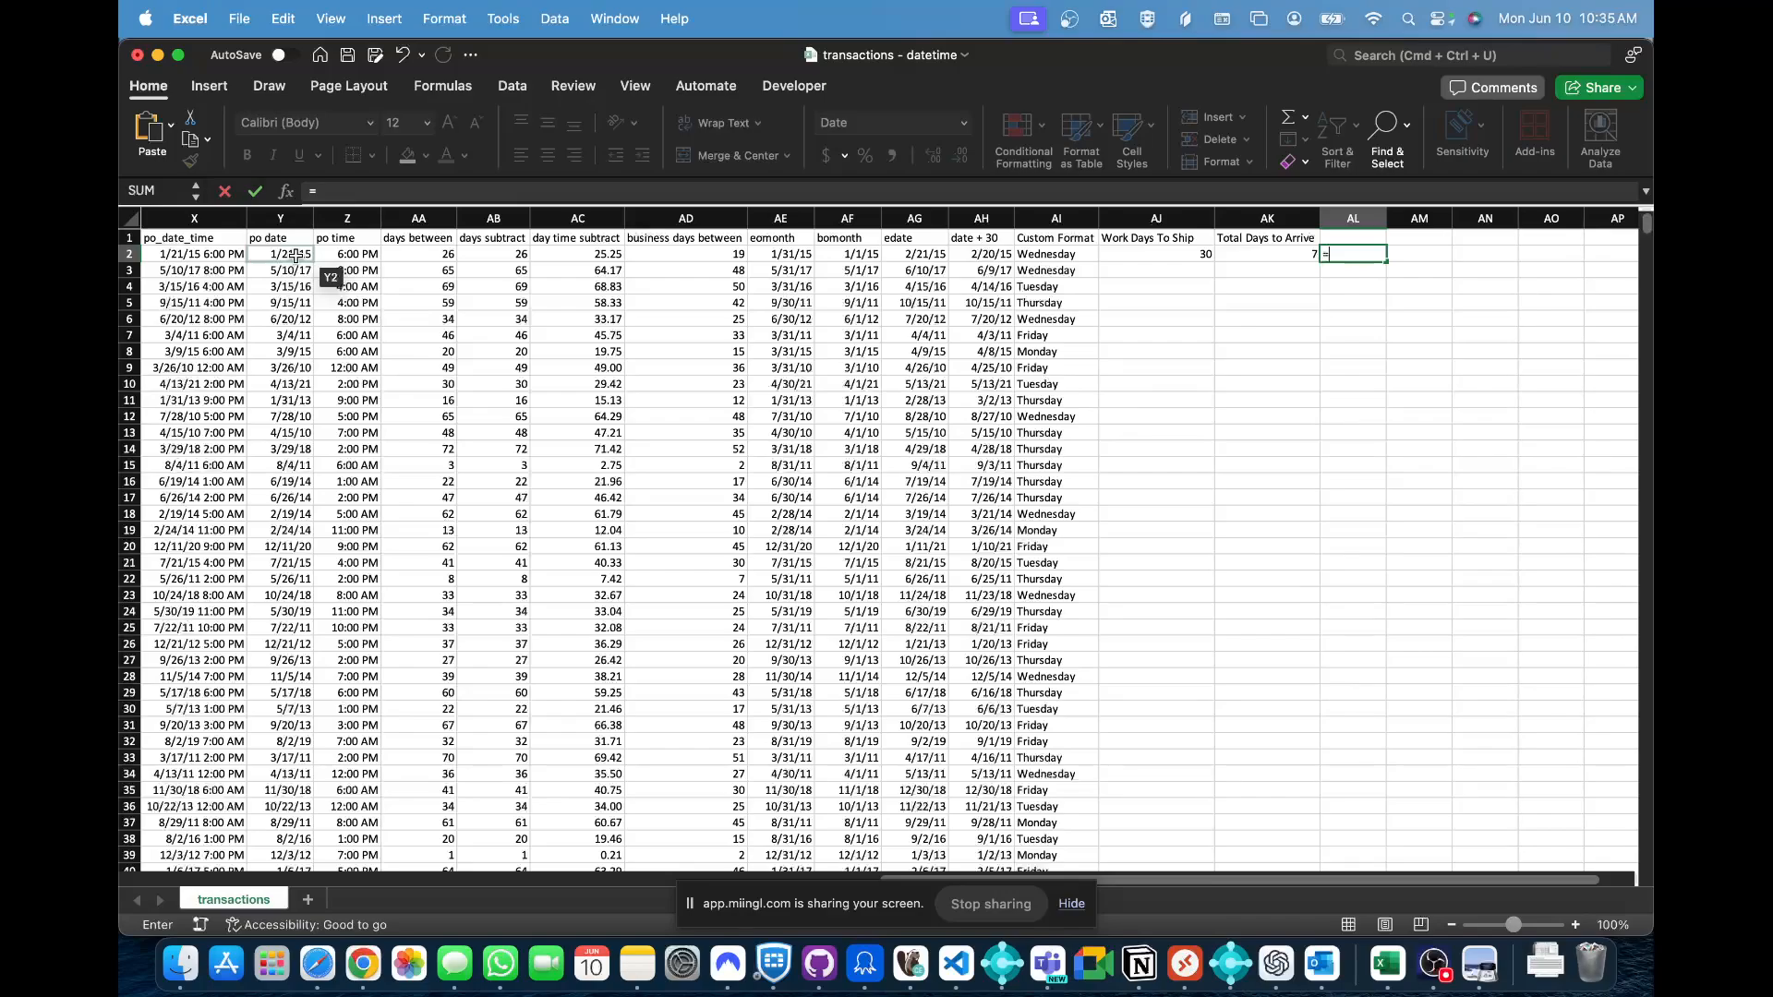
type("netw")
key("Escape")
key("Escape")
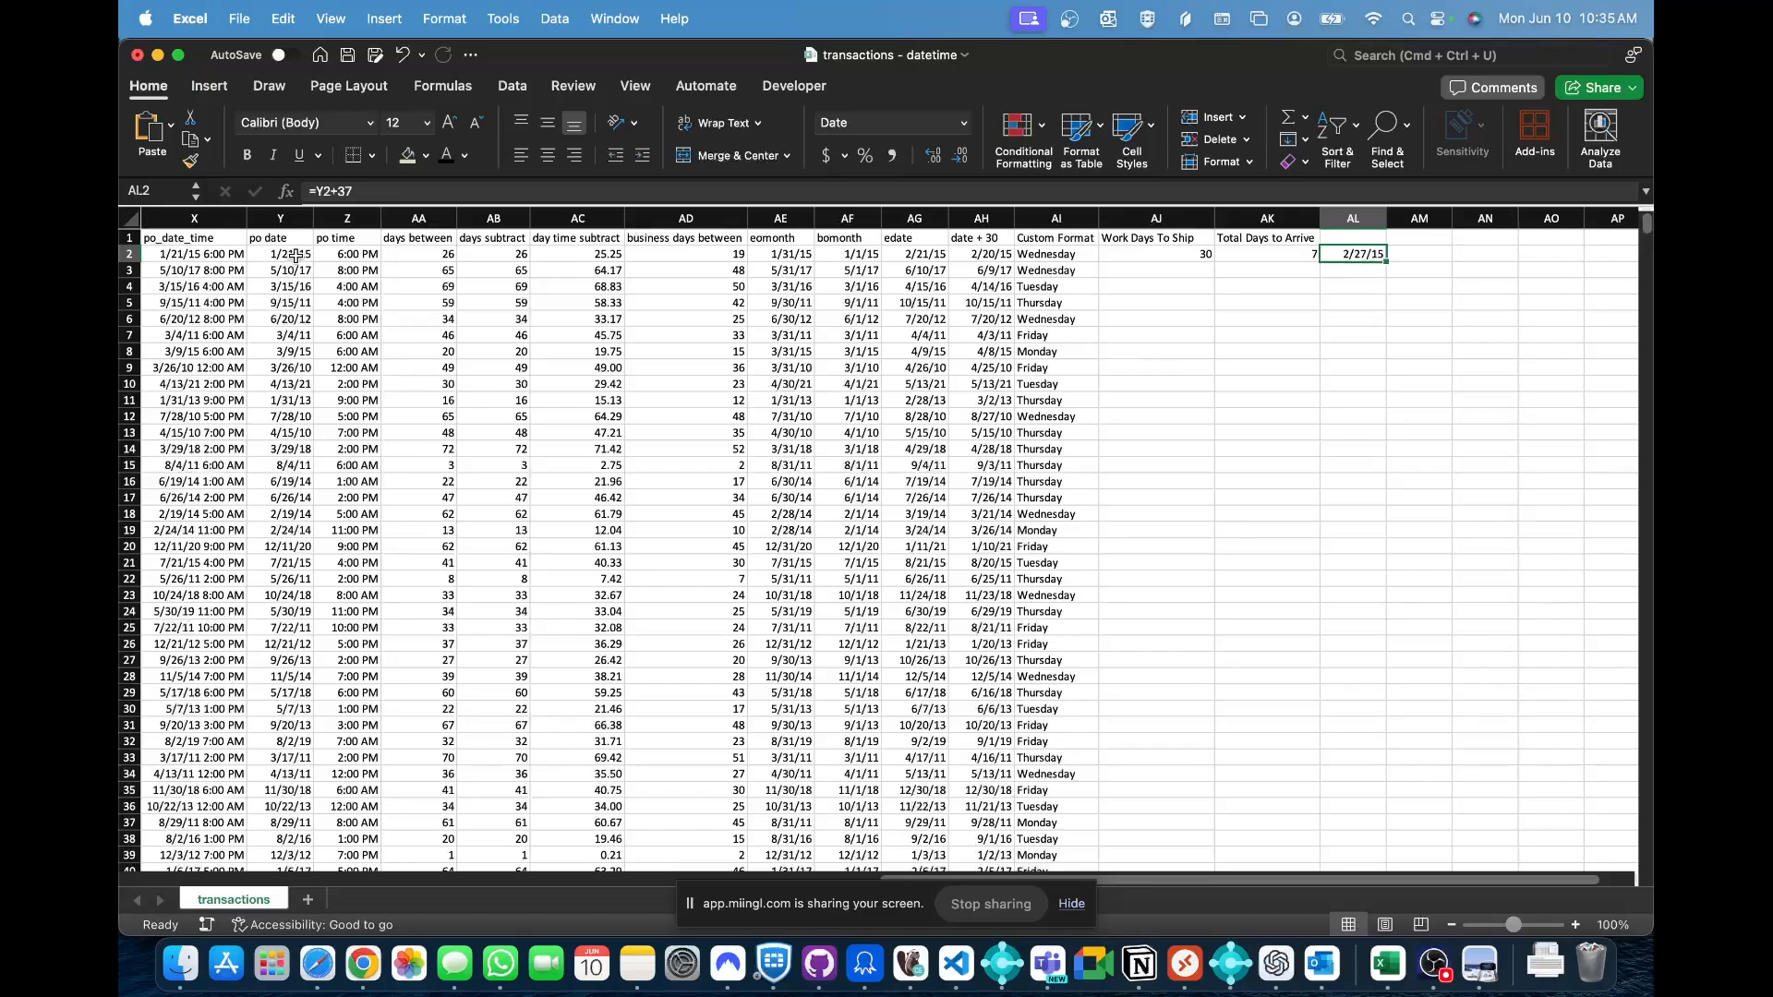
type("=ed")
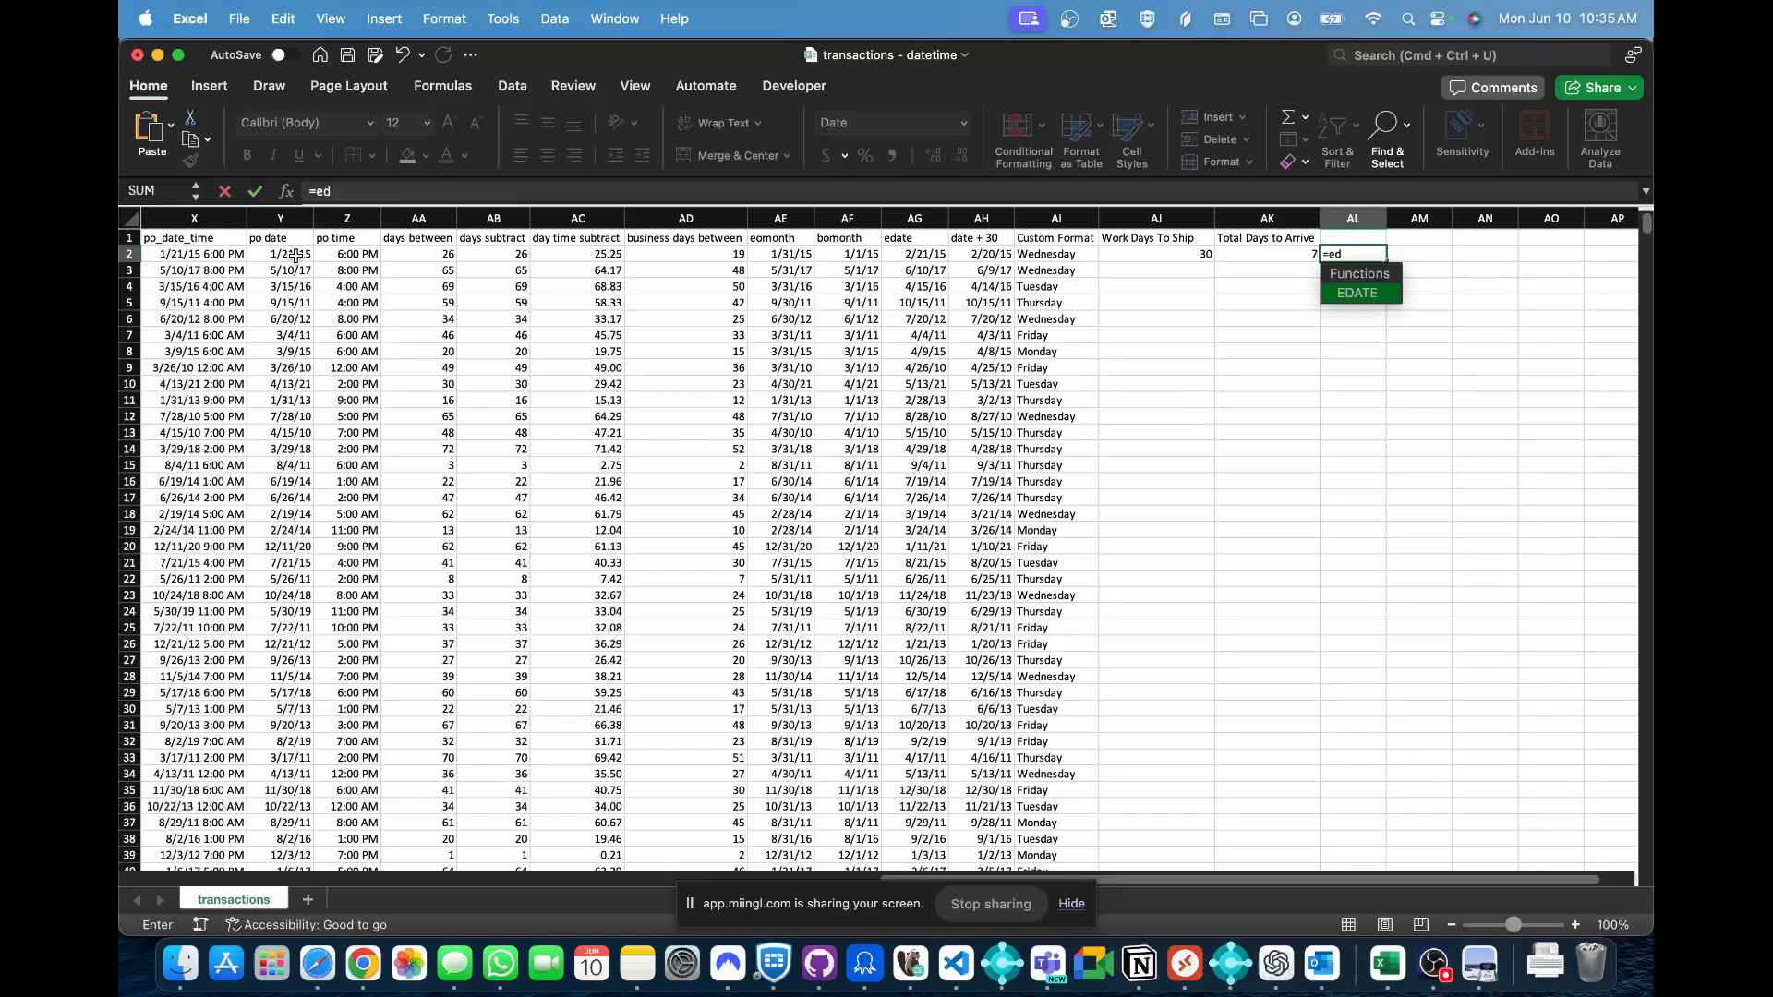
key("Escape")
key("Escape")
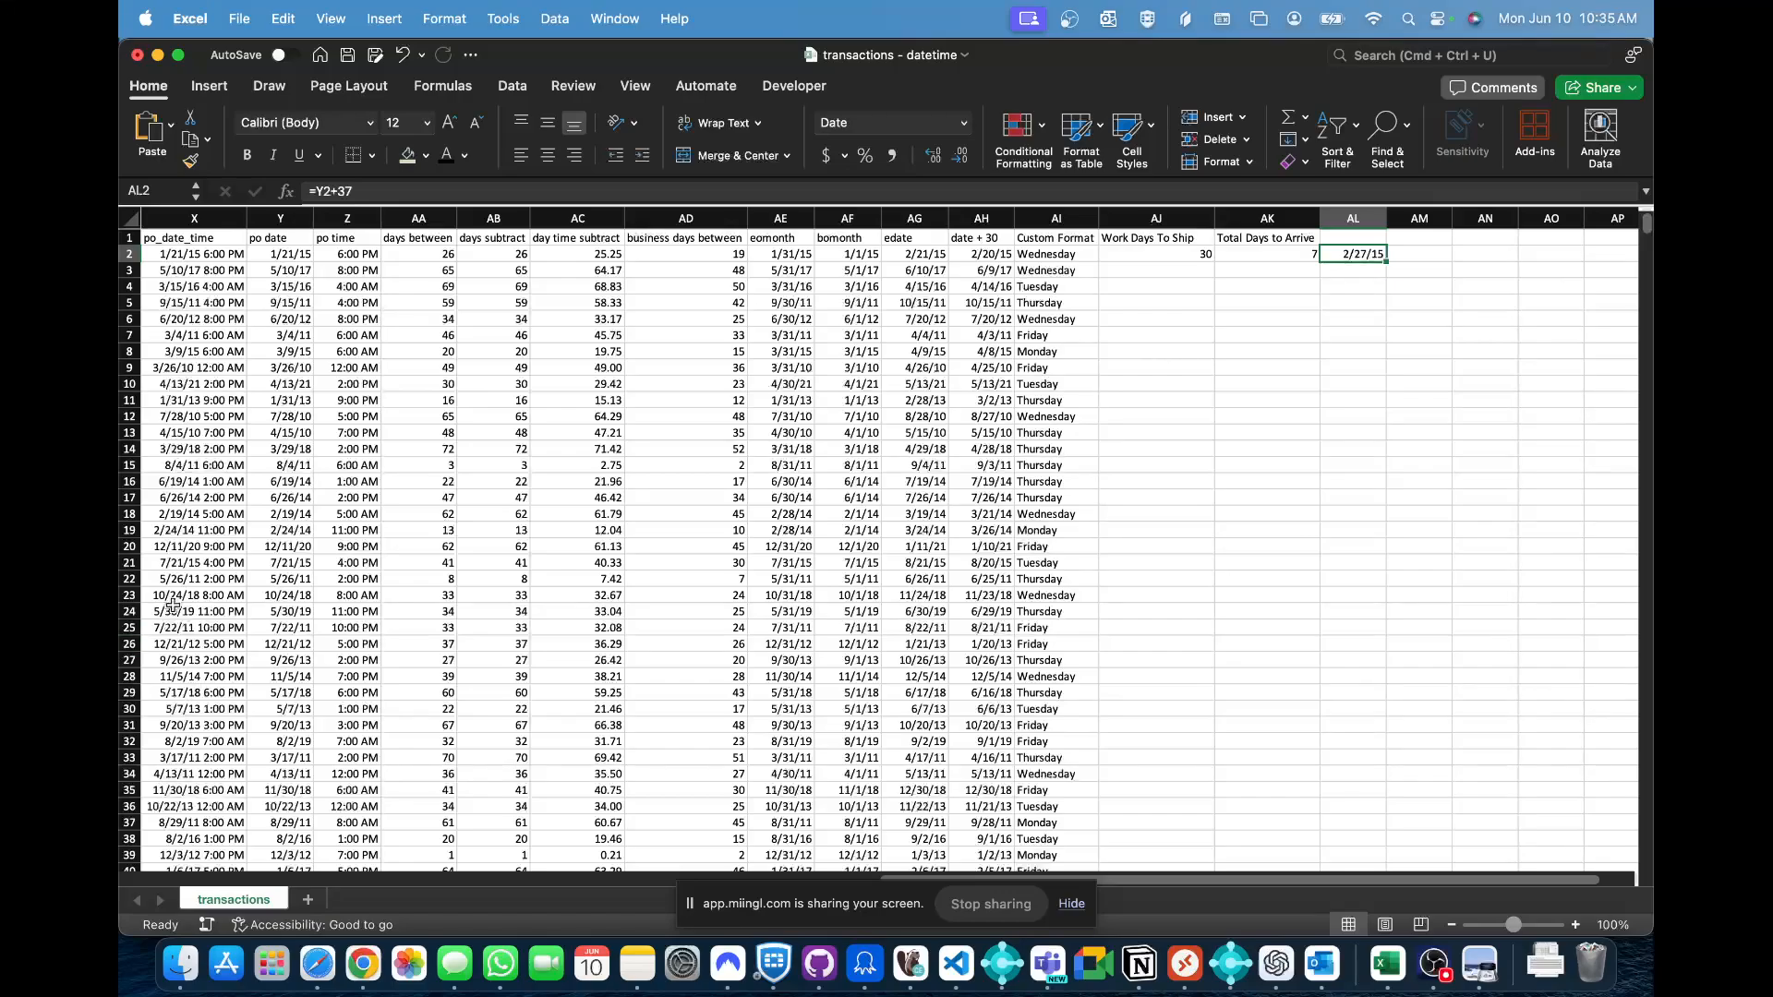
- Change the formula in AL2 to =Y2+(AJ2+AK2), using the two day-count cells in place of the fixed number
left_click(379, 193)
key("BackSpace")
key("BackSpace")
type("(")
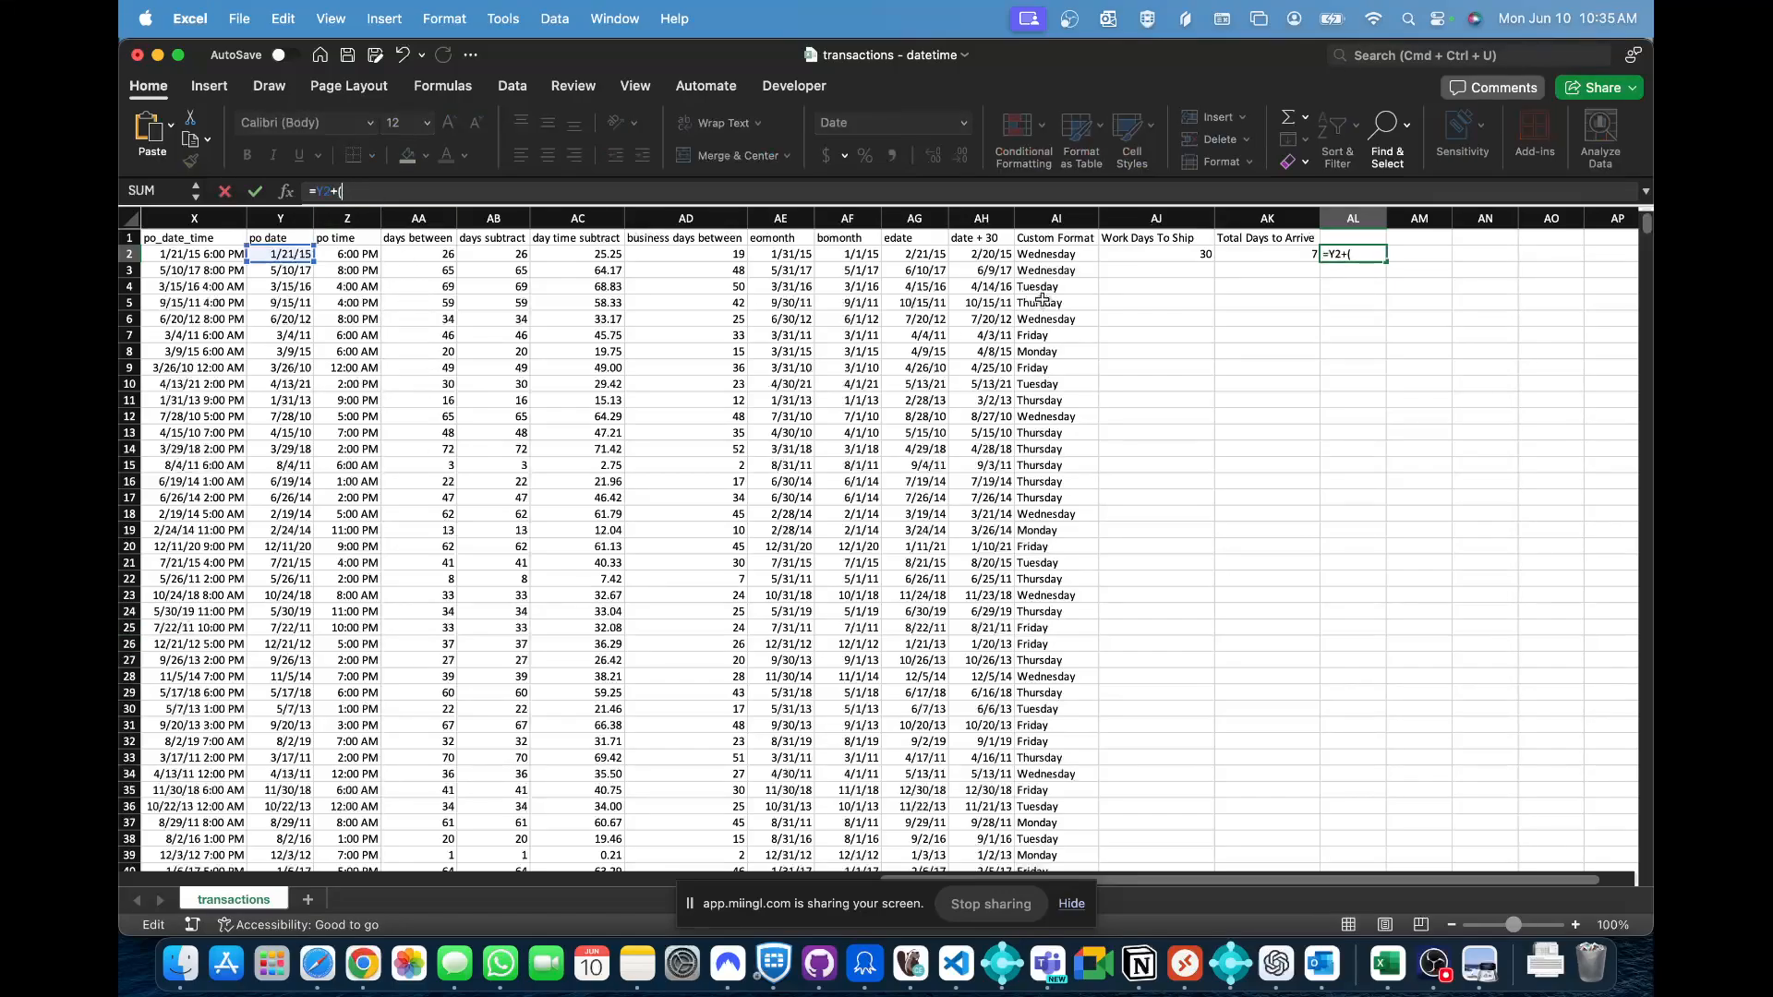
left_click(1180, 256)
type("+")
left_click(1244, 257)
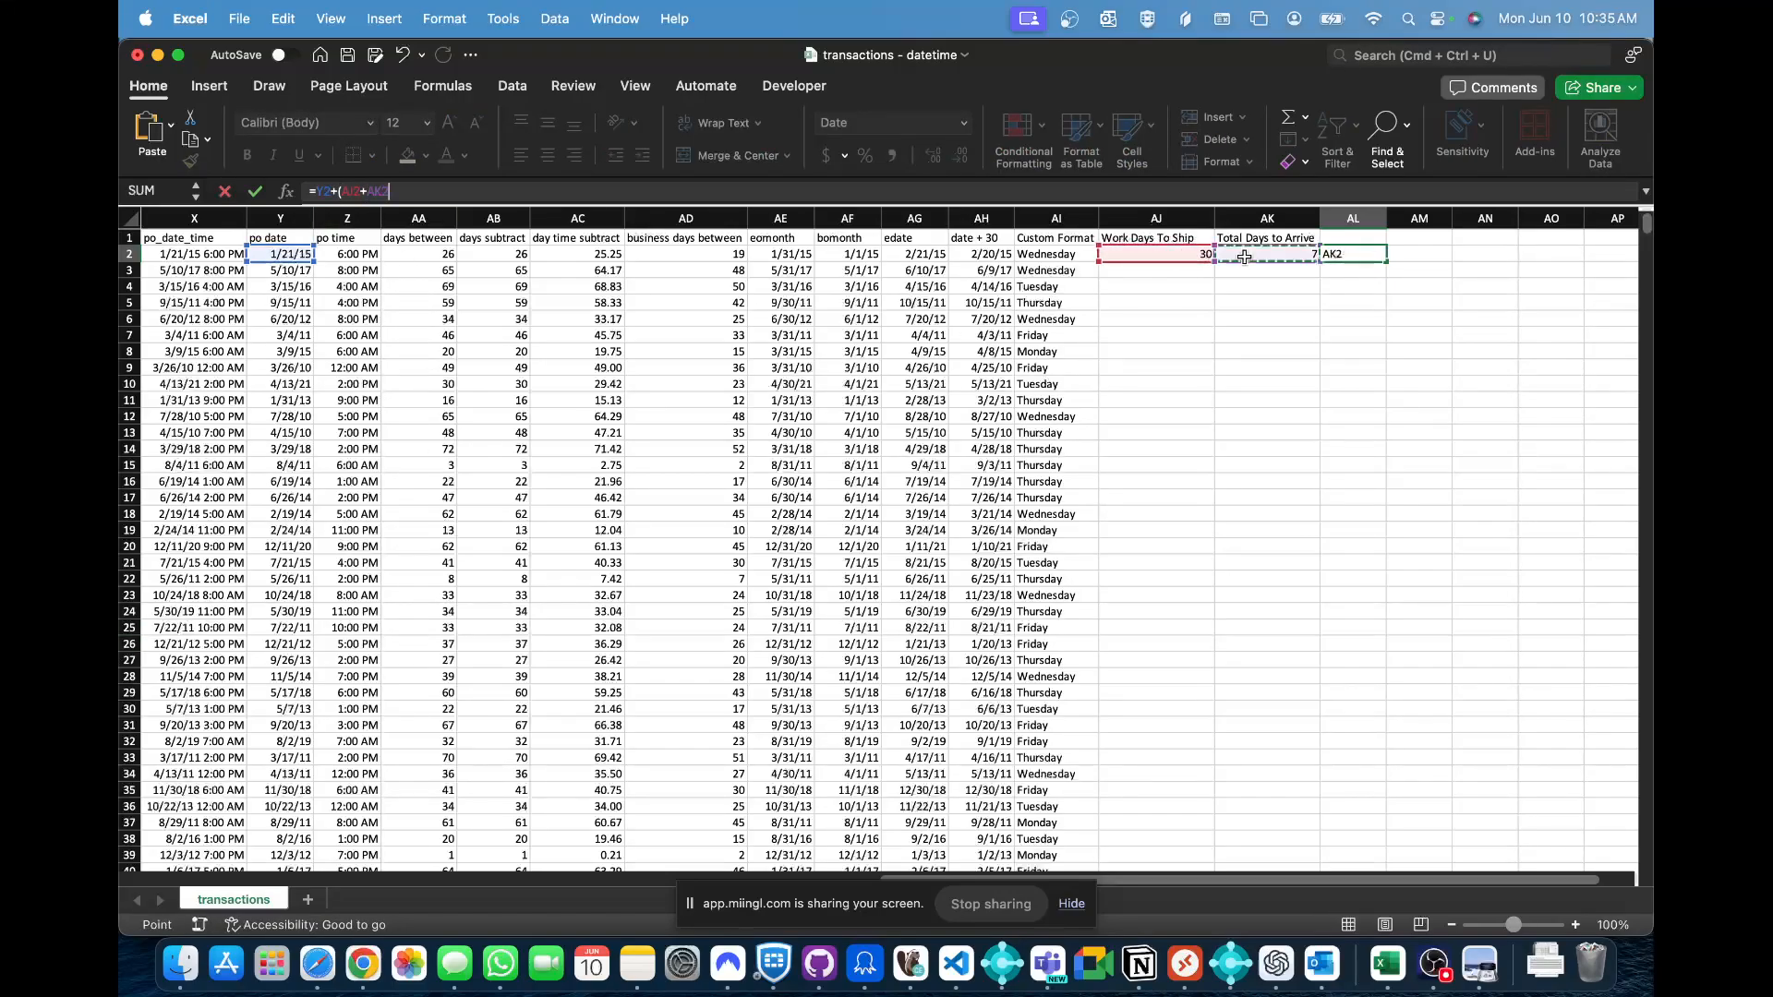
type(")")
key("Up")
- Add the header "Est Arrival Date" in cell AL1 and widen column AL to fit it
key("Up")
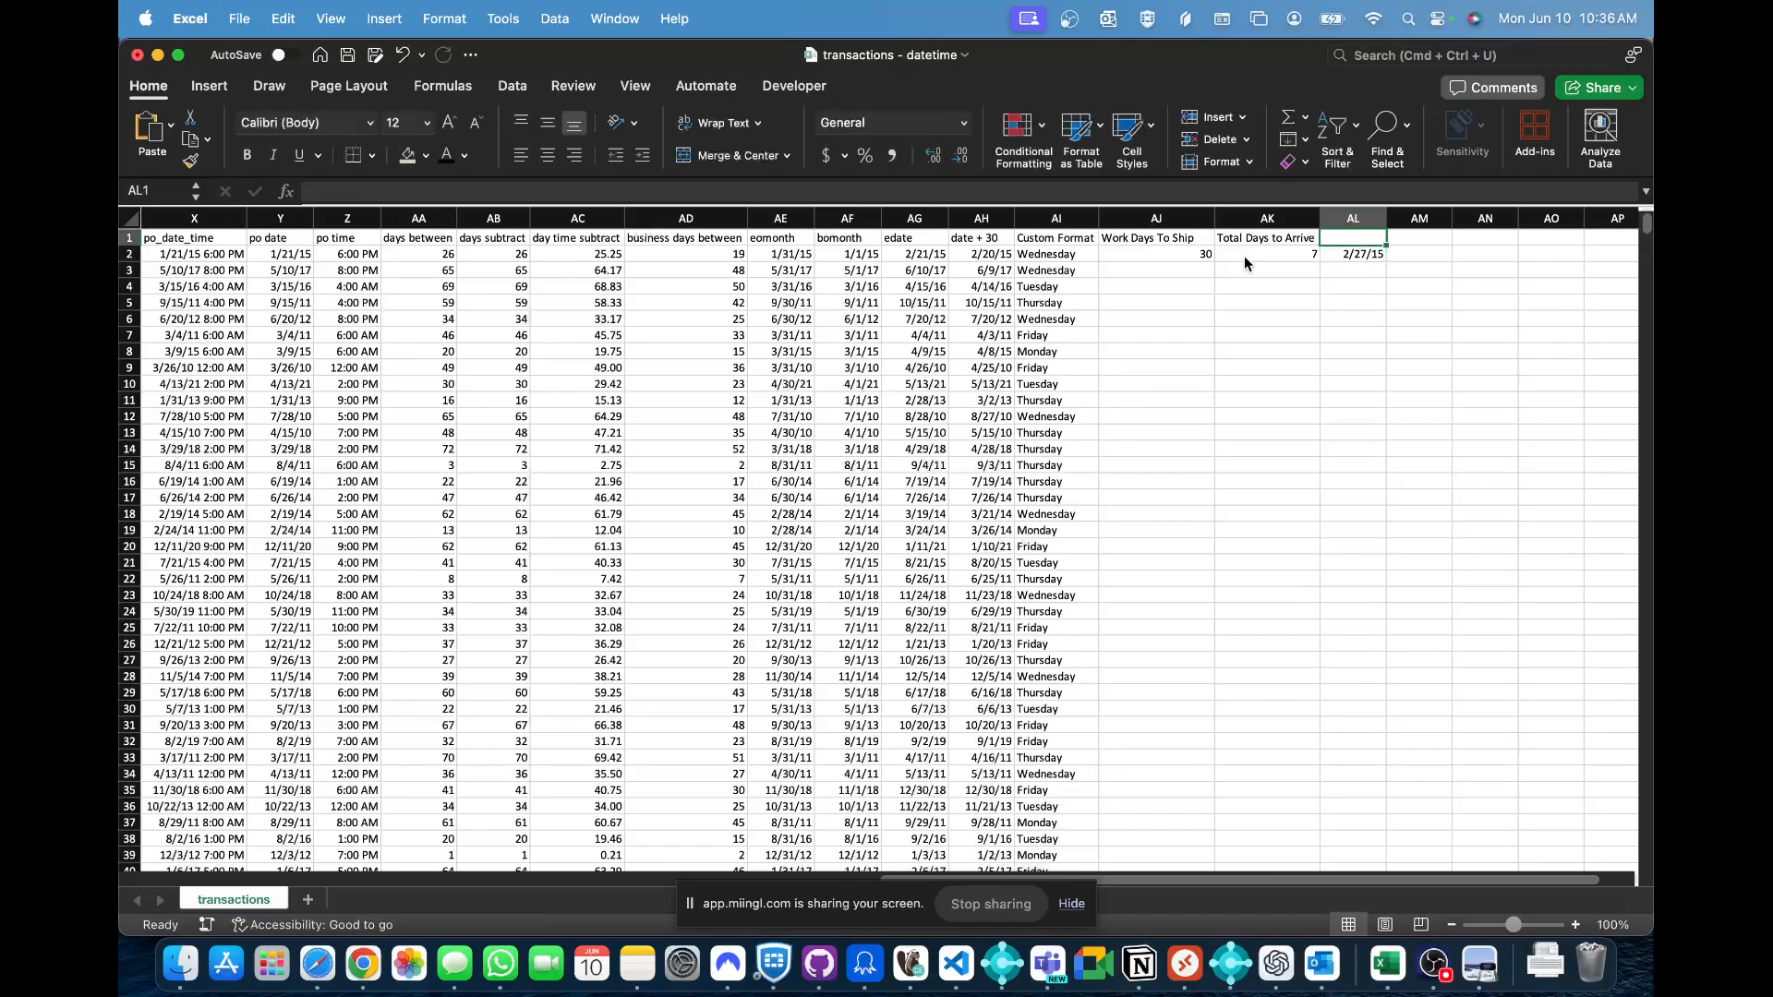
type("Est Ar")
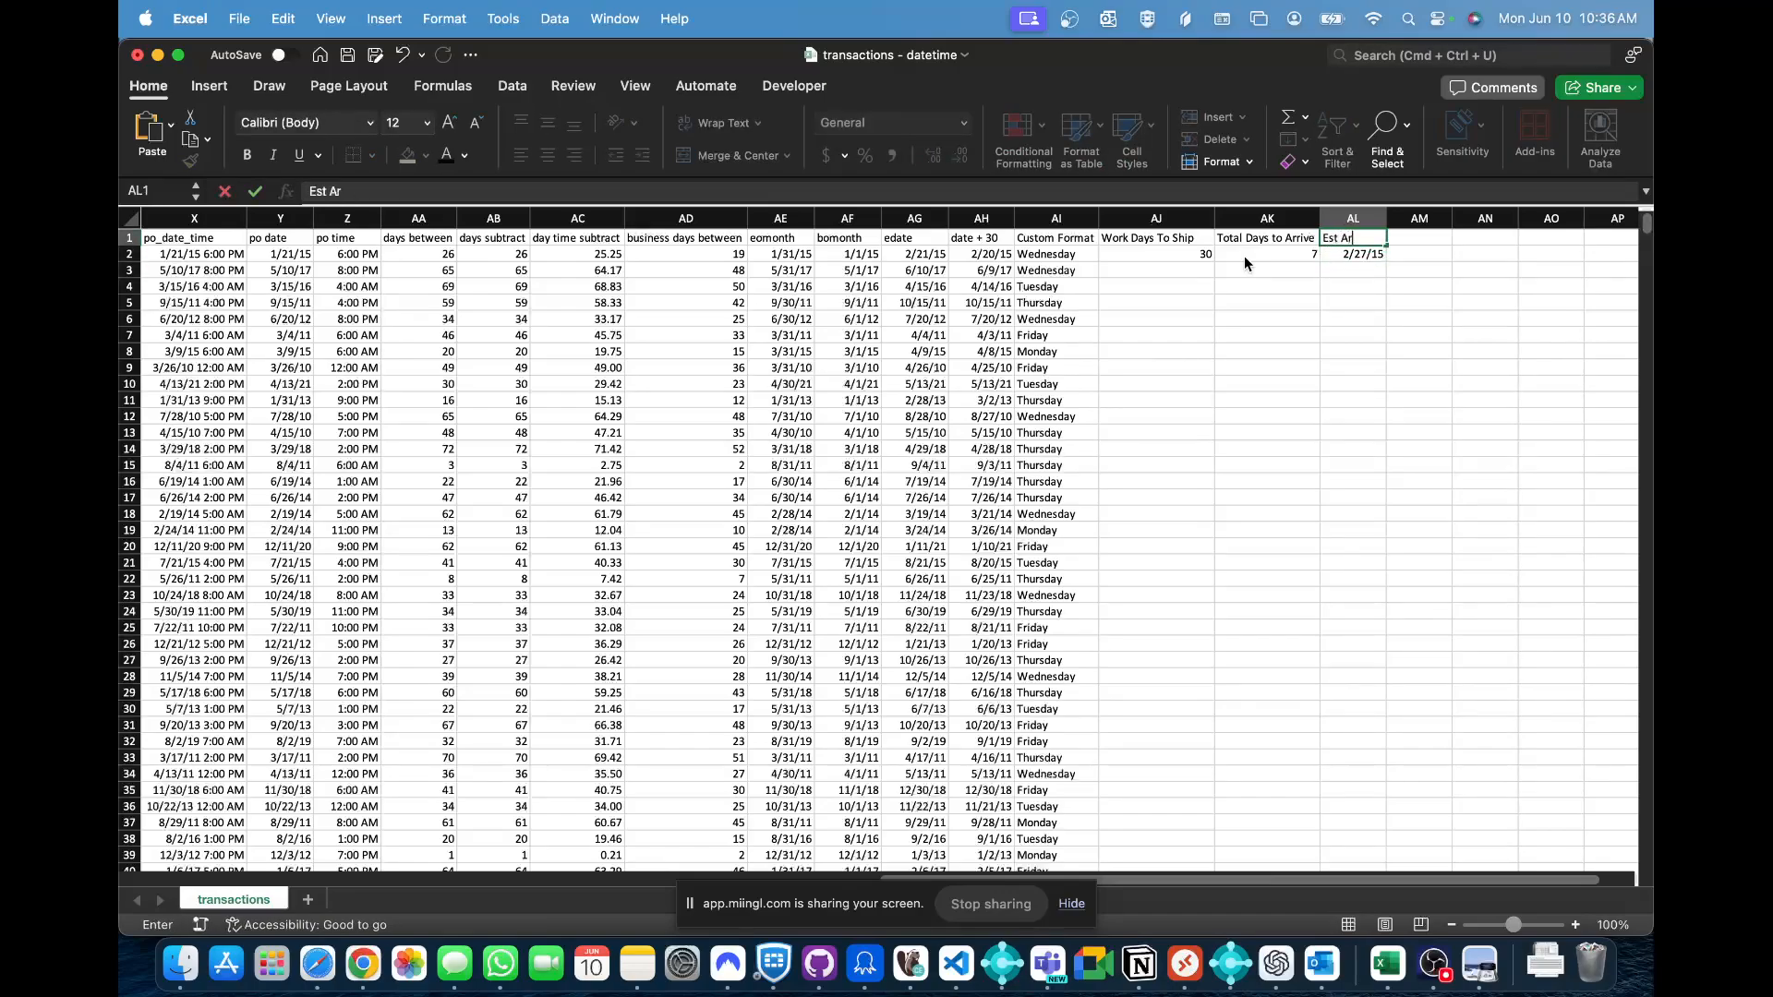
type("rival Date")
key("Return")
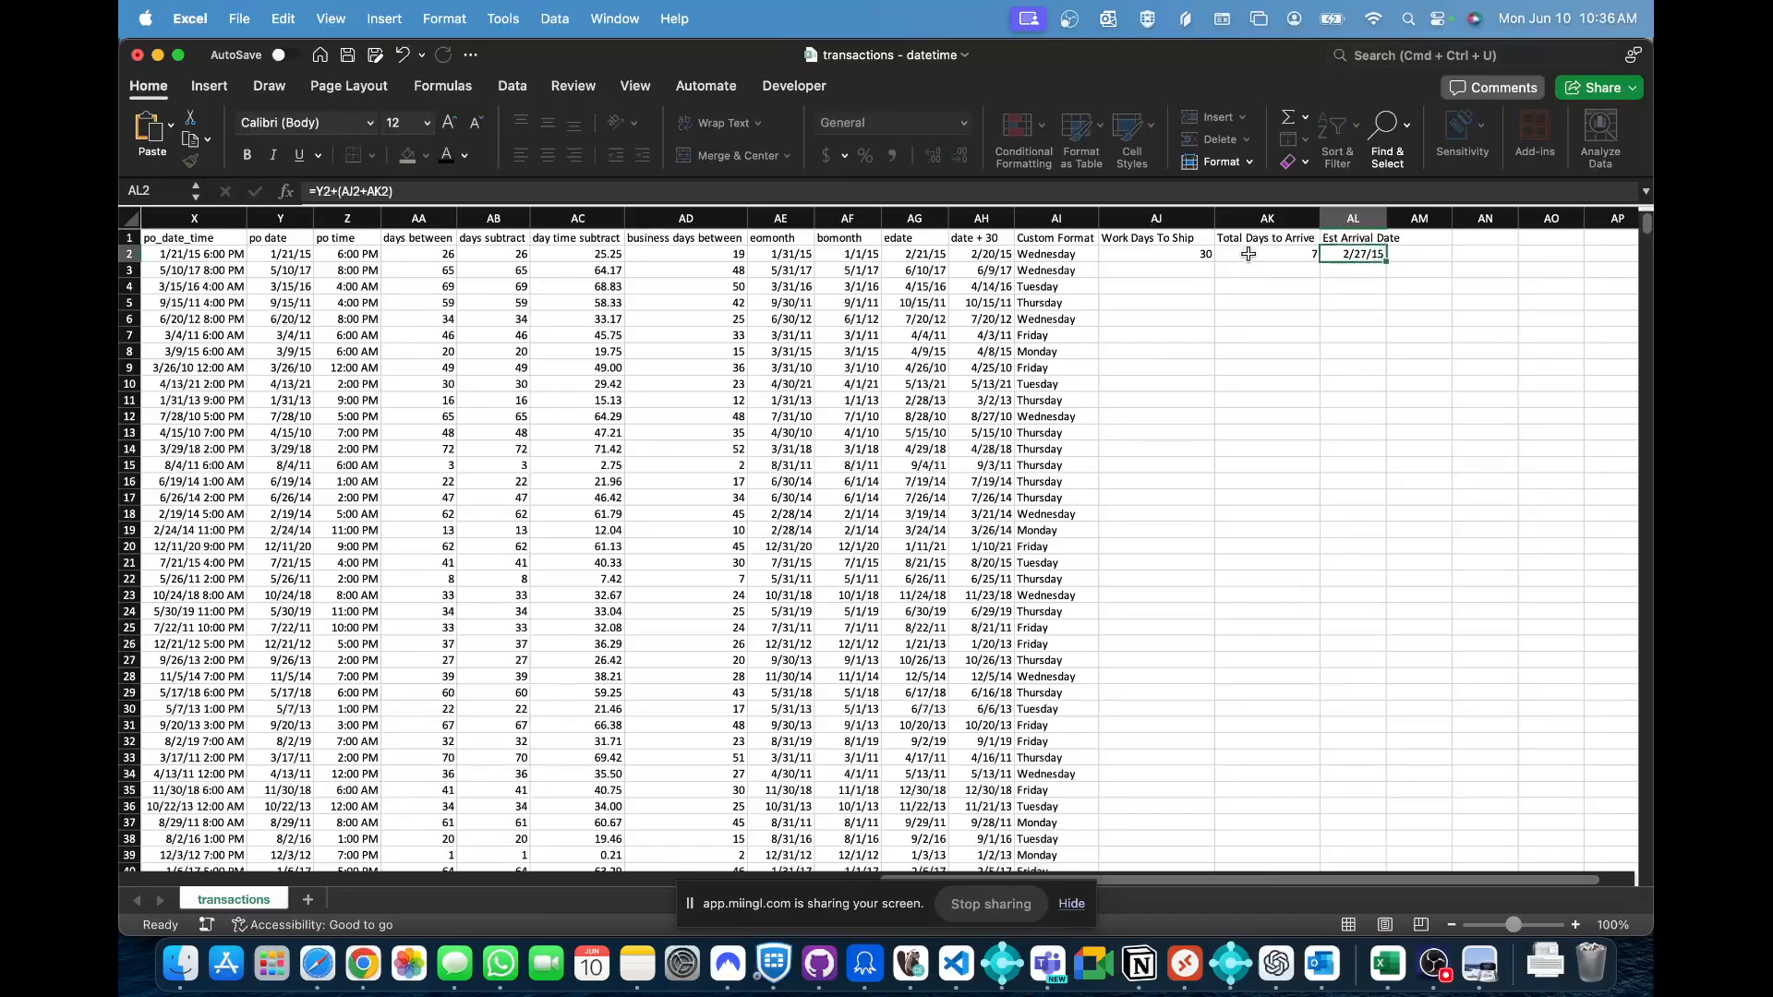
left_click_drag(1387, 218, 1405, 218)
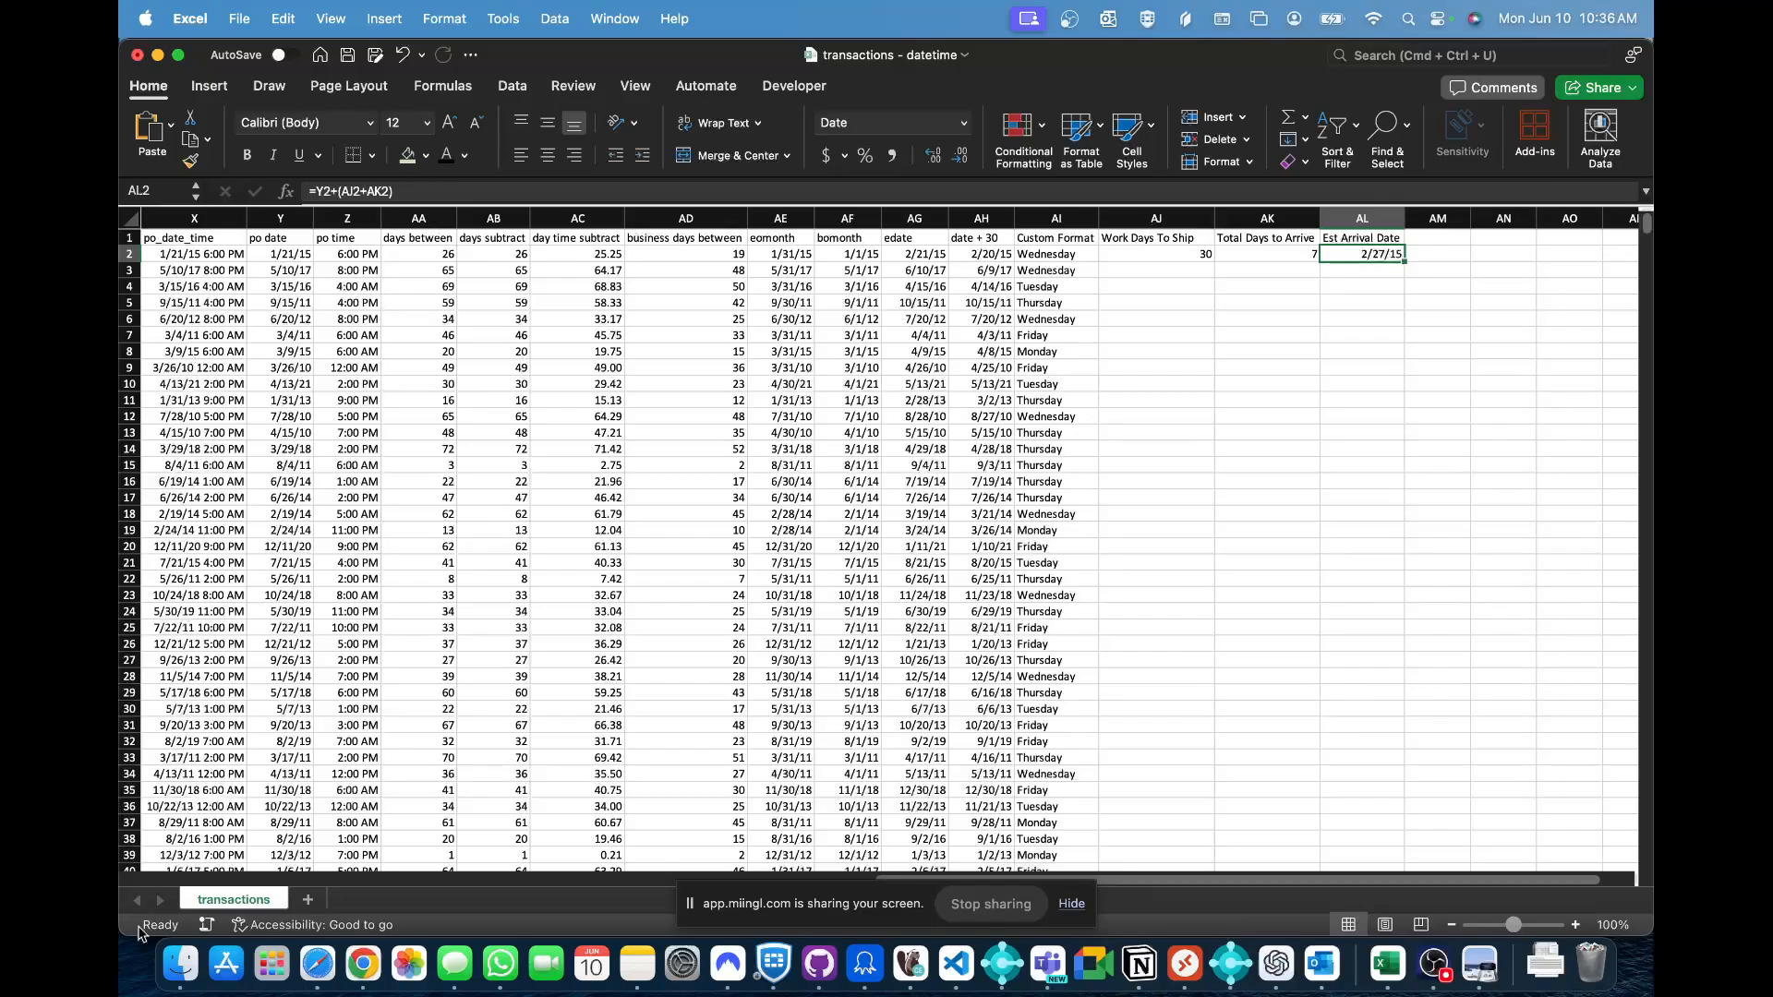
left_click(317, 963)
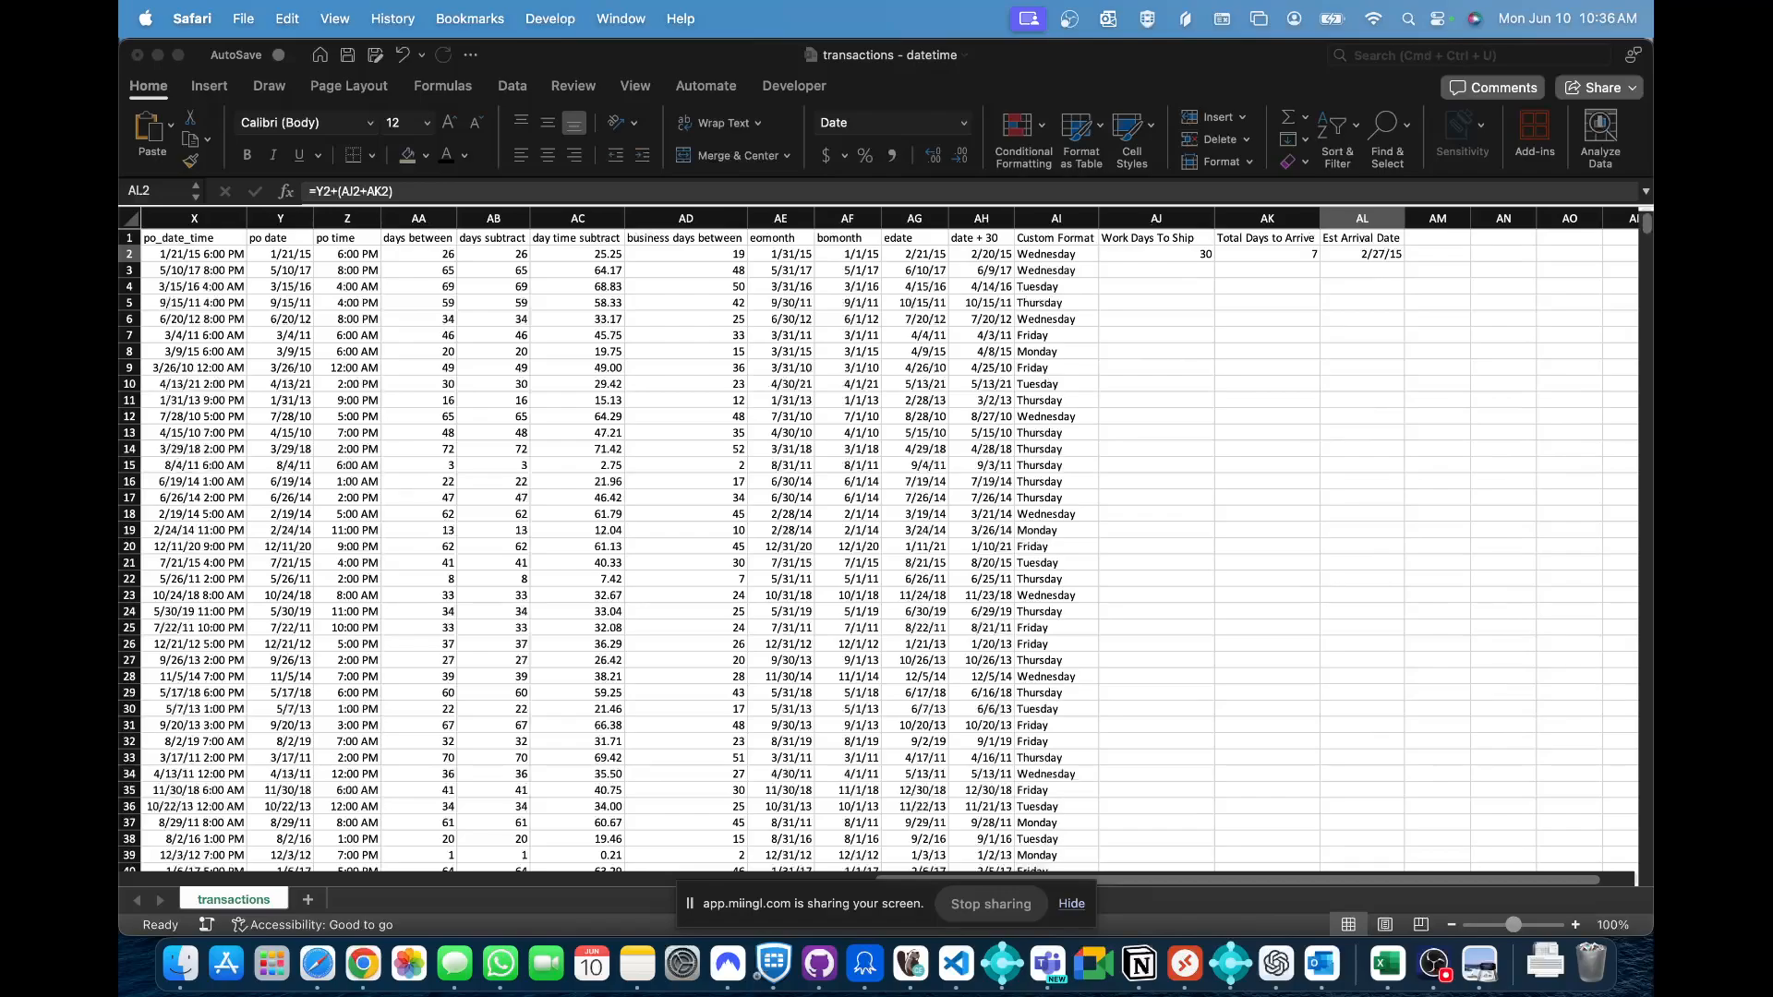
left_click(1432, 316)
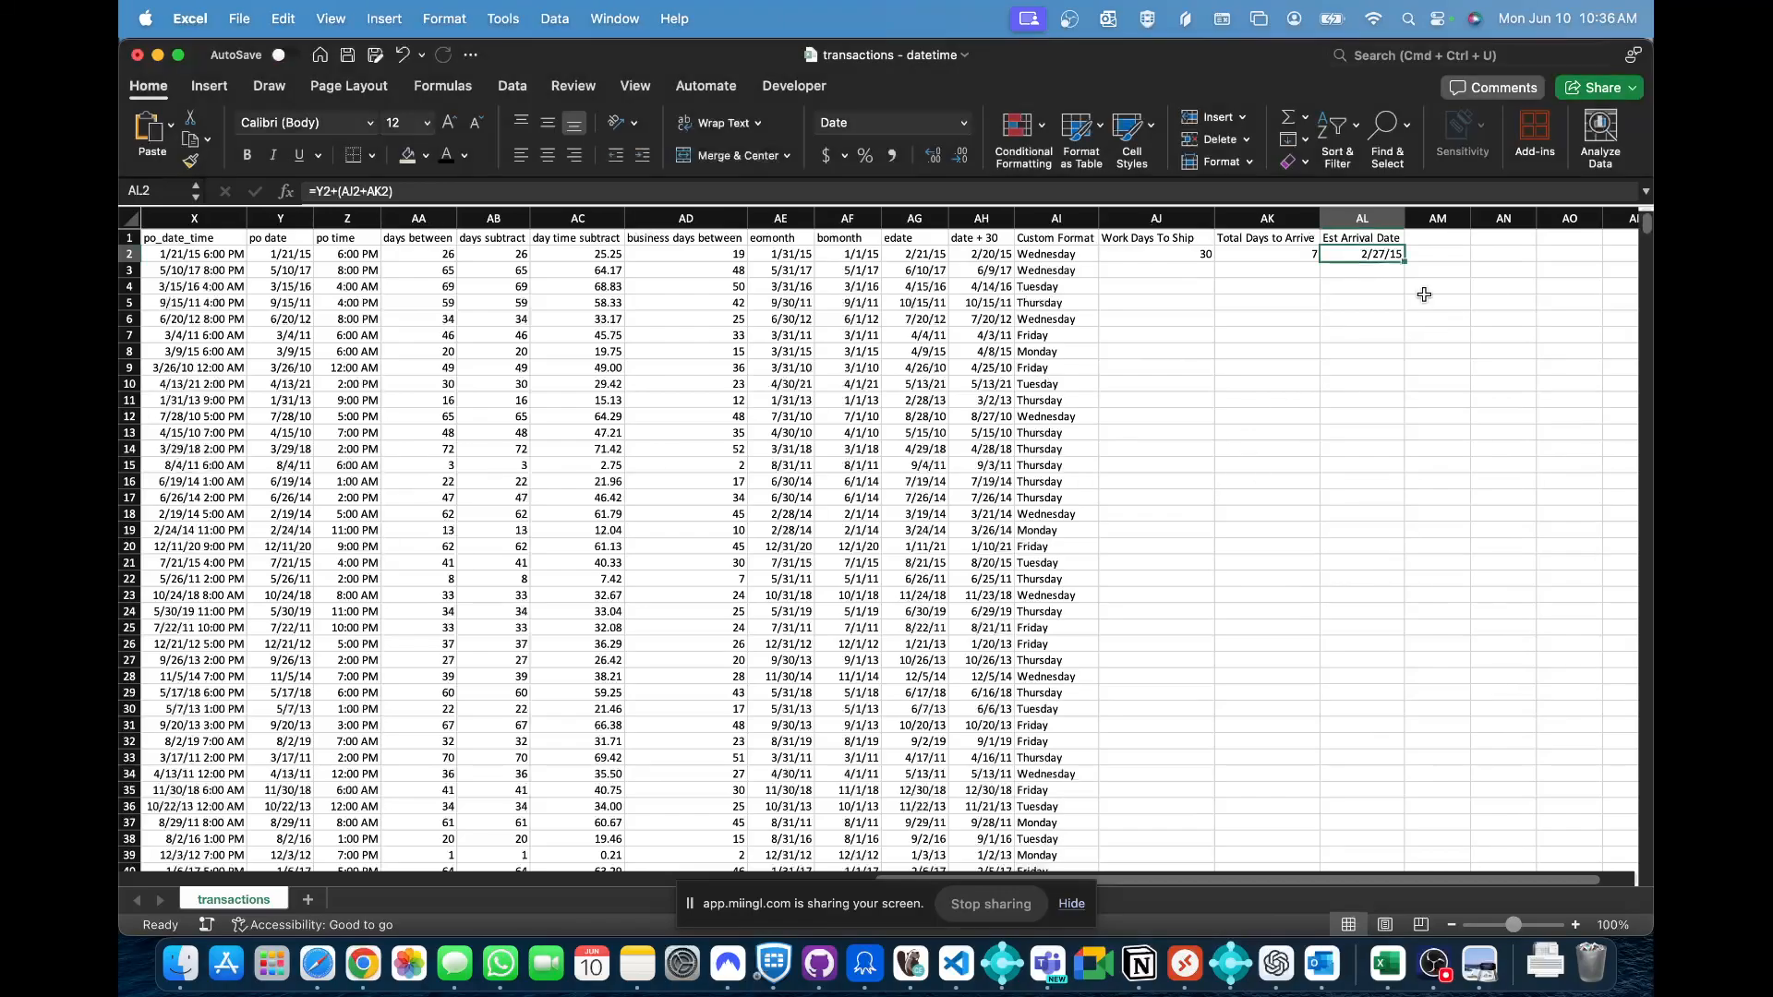
key("Return")
type("=work")
key("Tab")
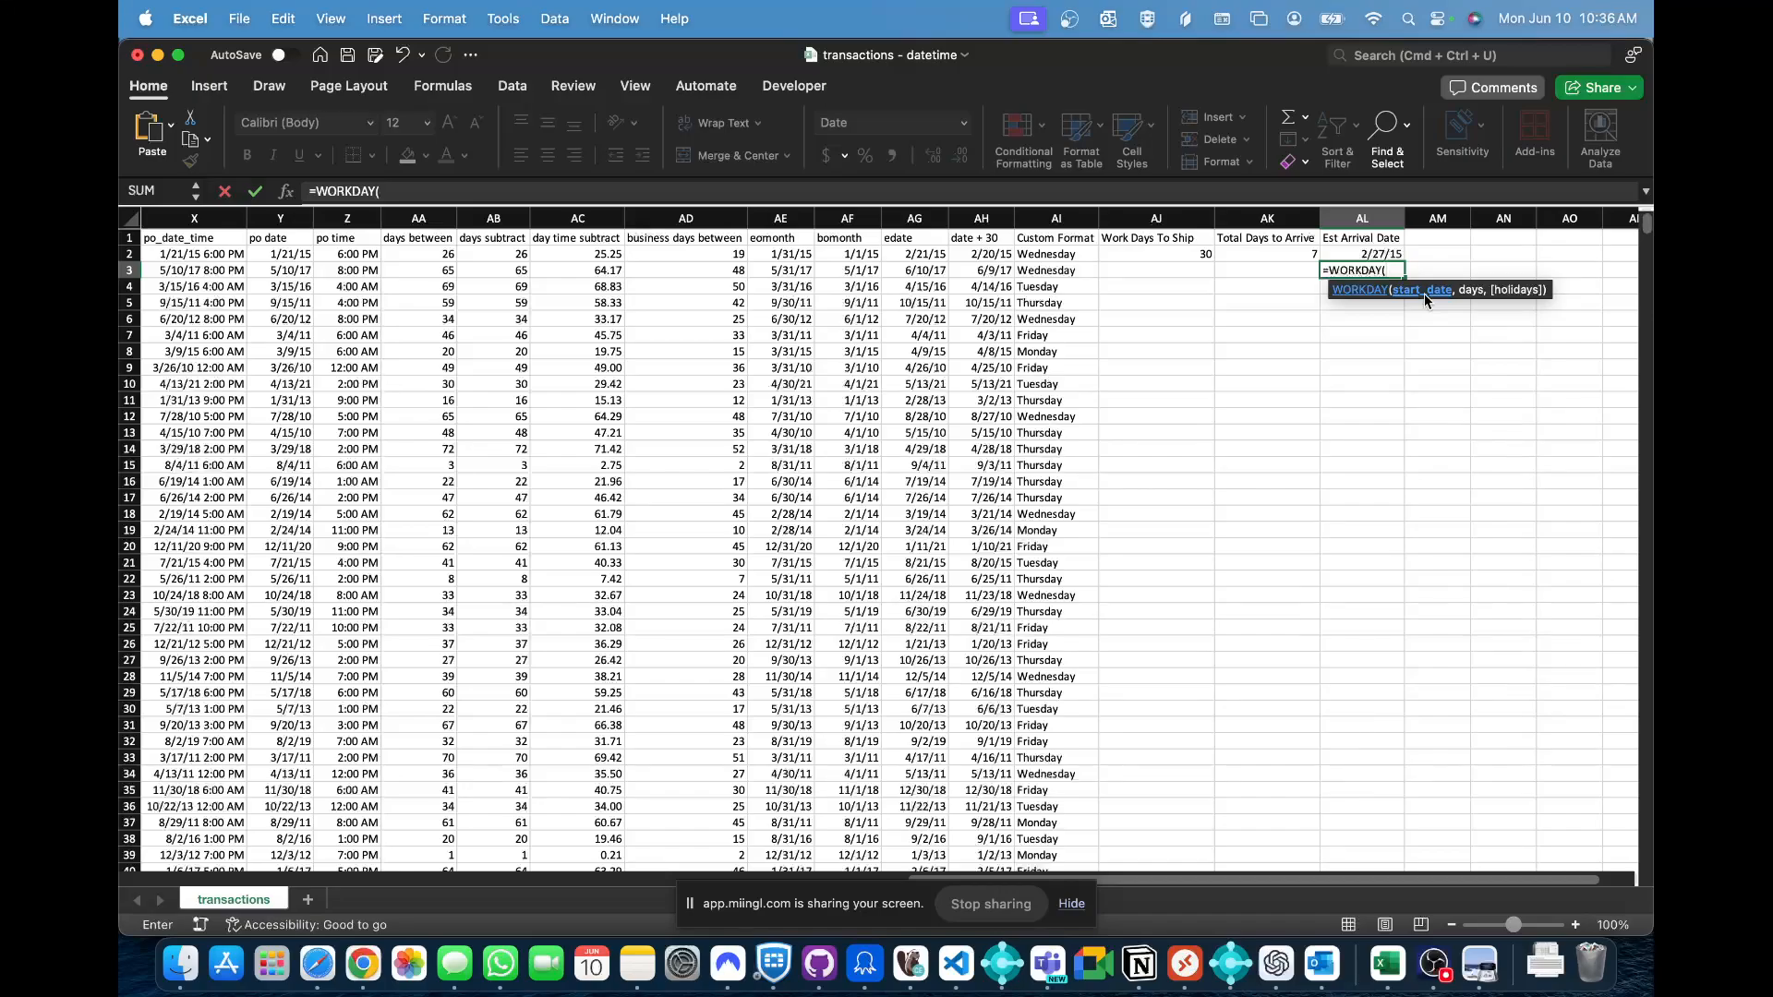
key("Escape")
key("Up")
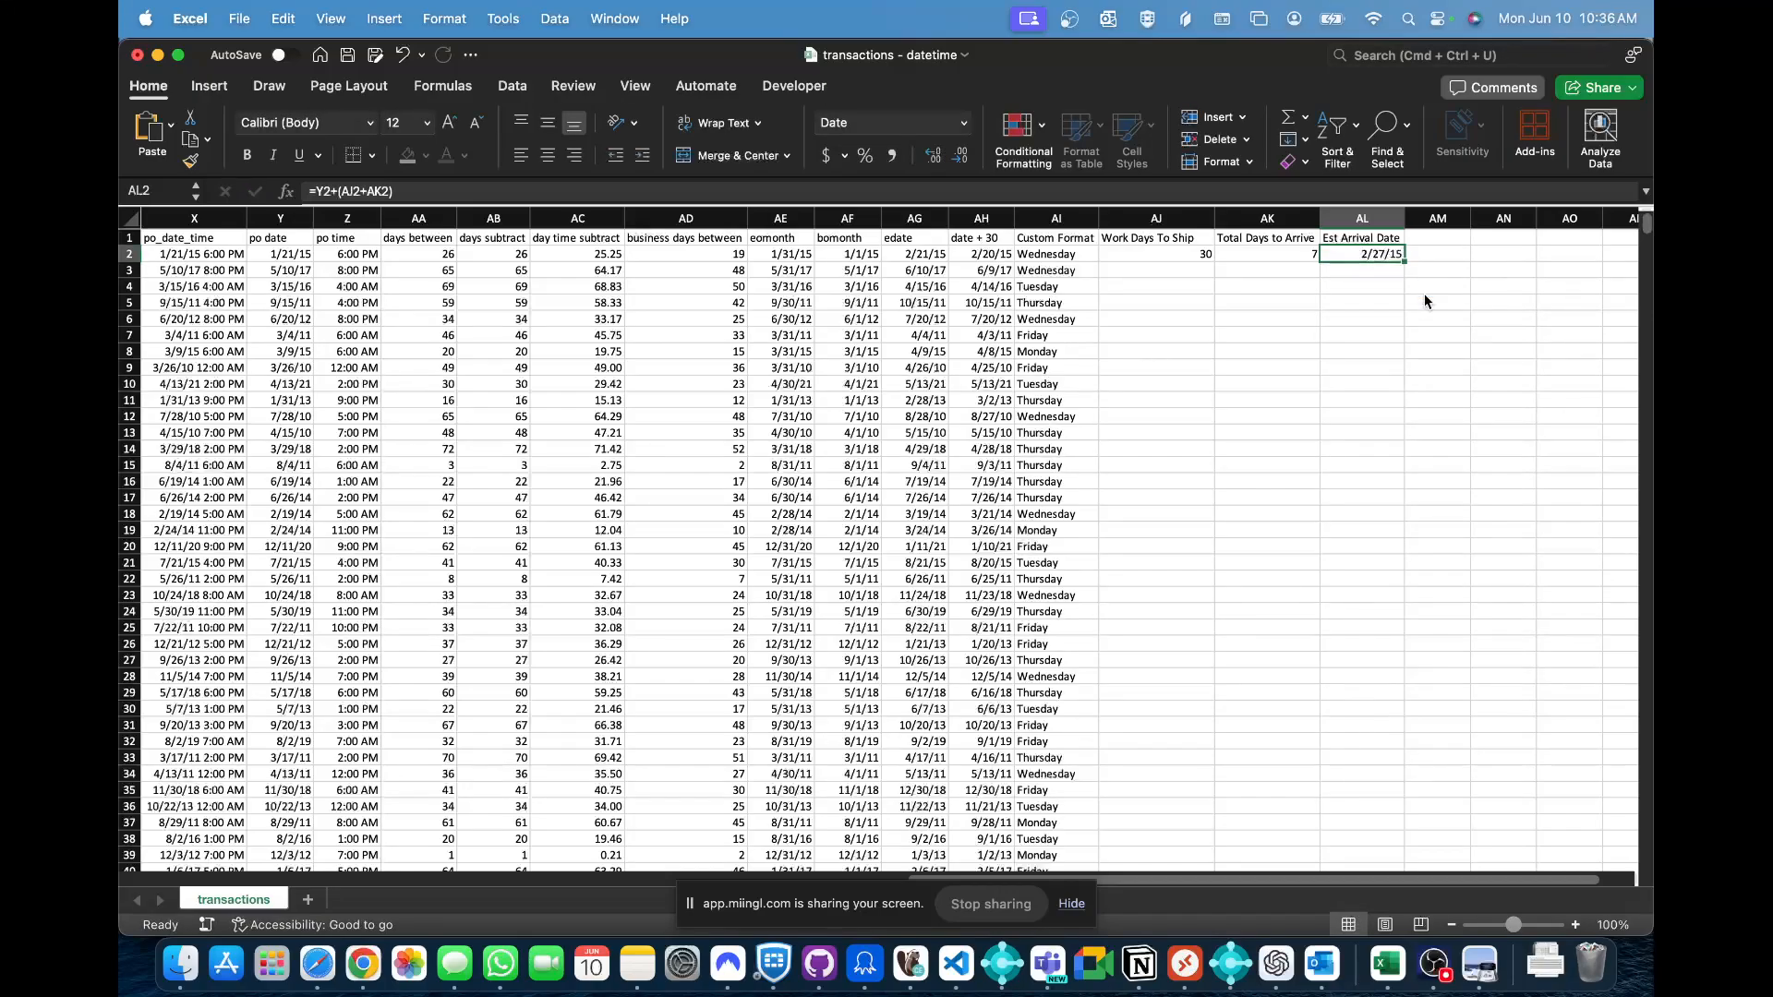
- Replace the formula in AL2 with =WORKDAY(Y2,AJ2) to add the working days to the po date
type("=")
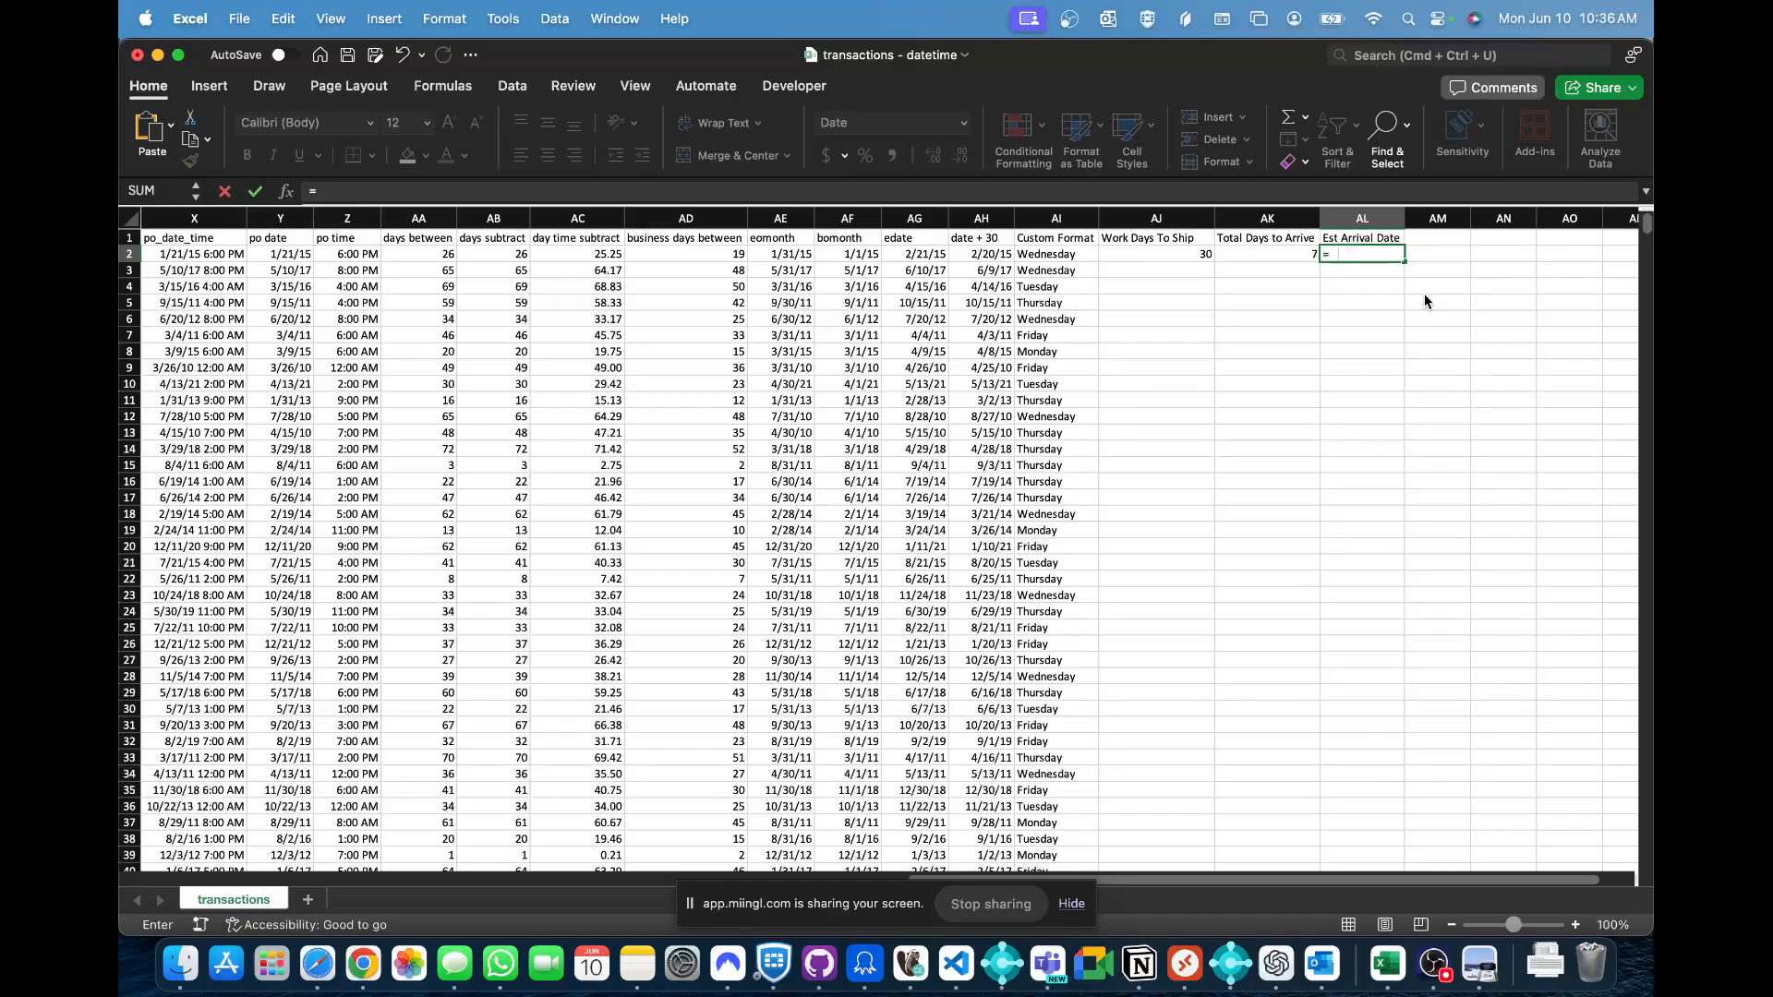
type("wor")
key("Tab")
key("Left")
key("Left")
key("Left")
key("Left")
key("Left")
key("Left")
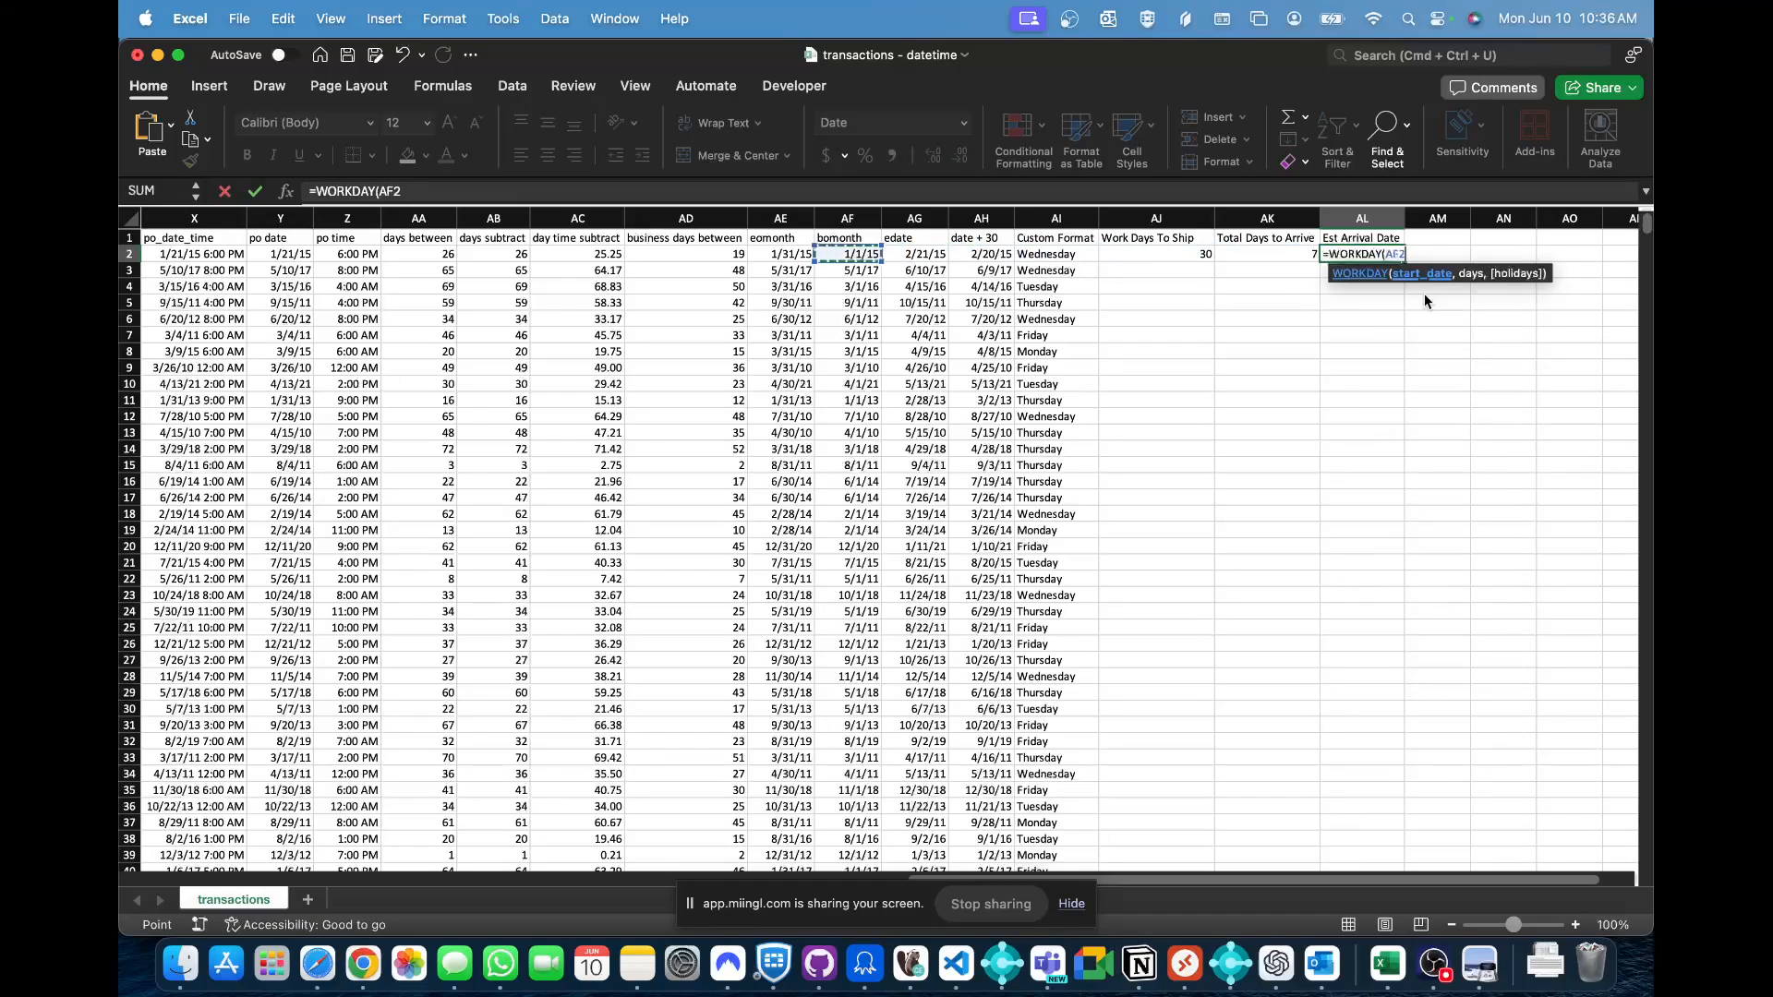
left_click(294, 252)
type(",")
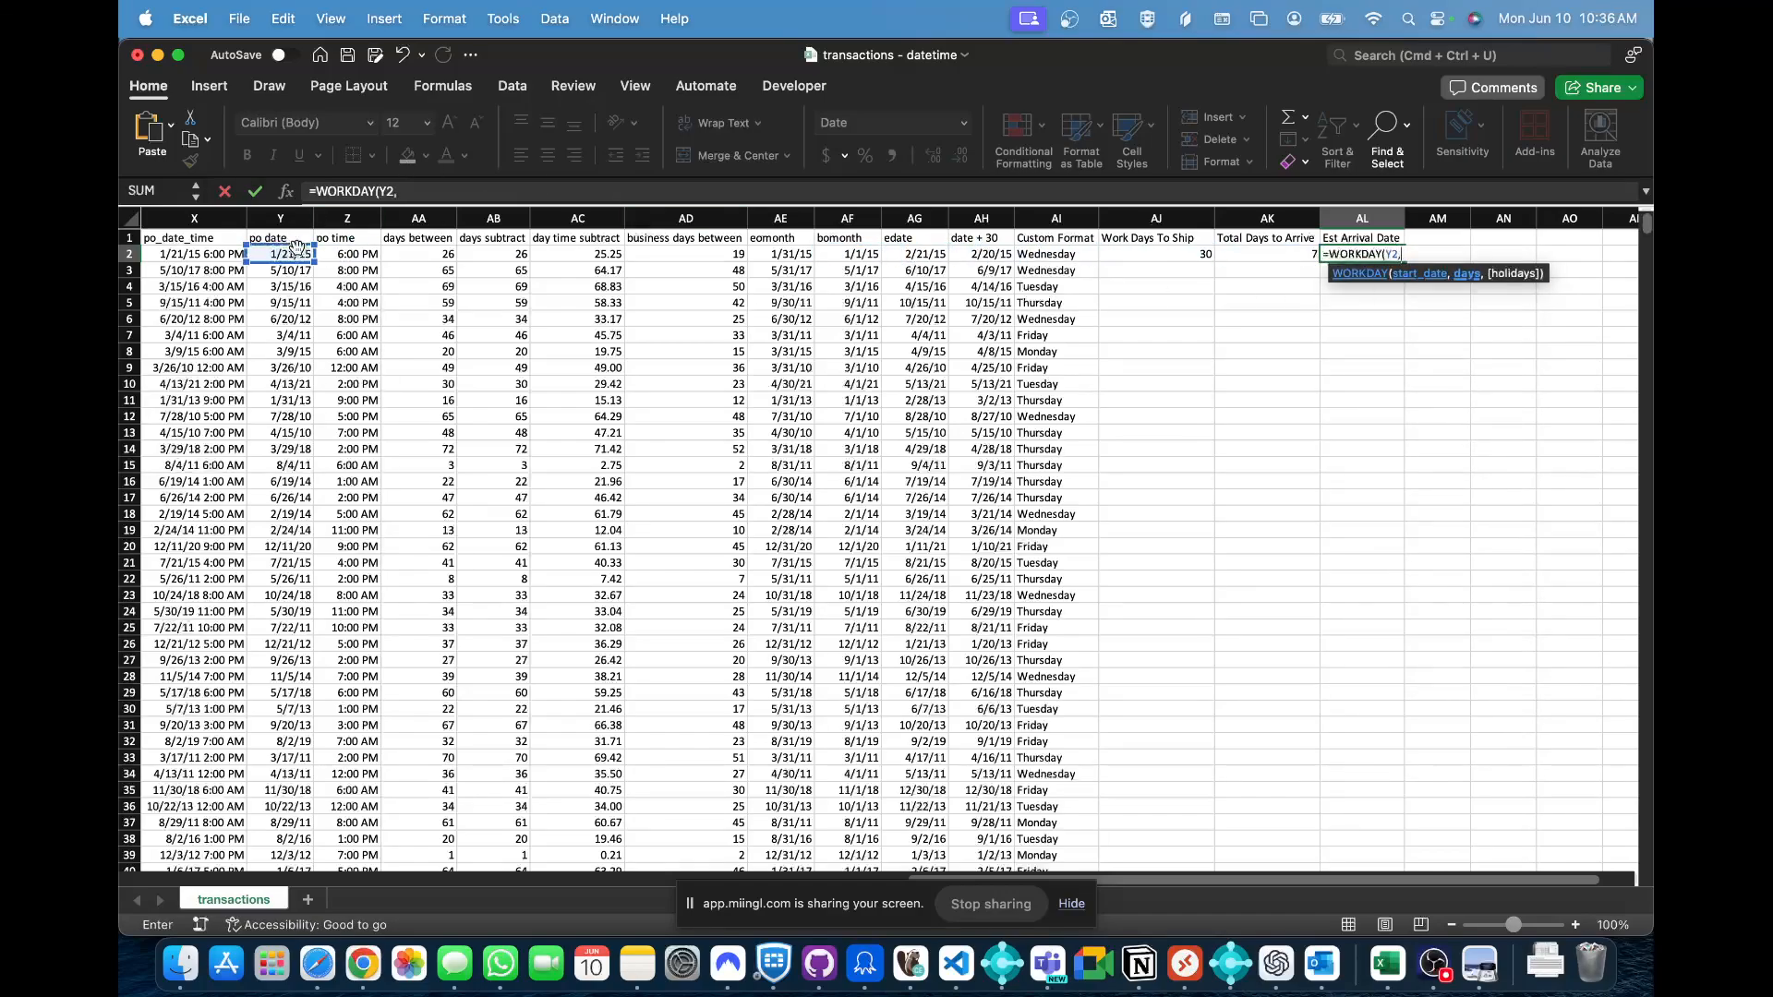
left_click(1156, 251)
type(")")
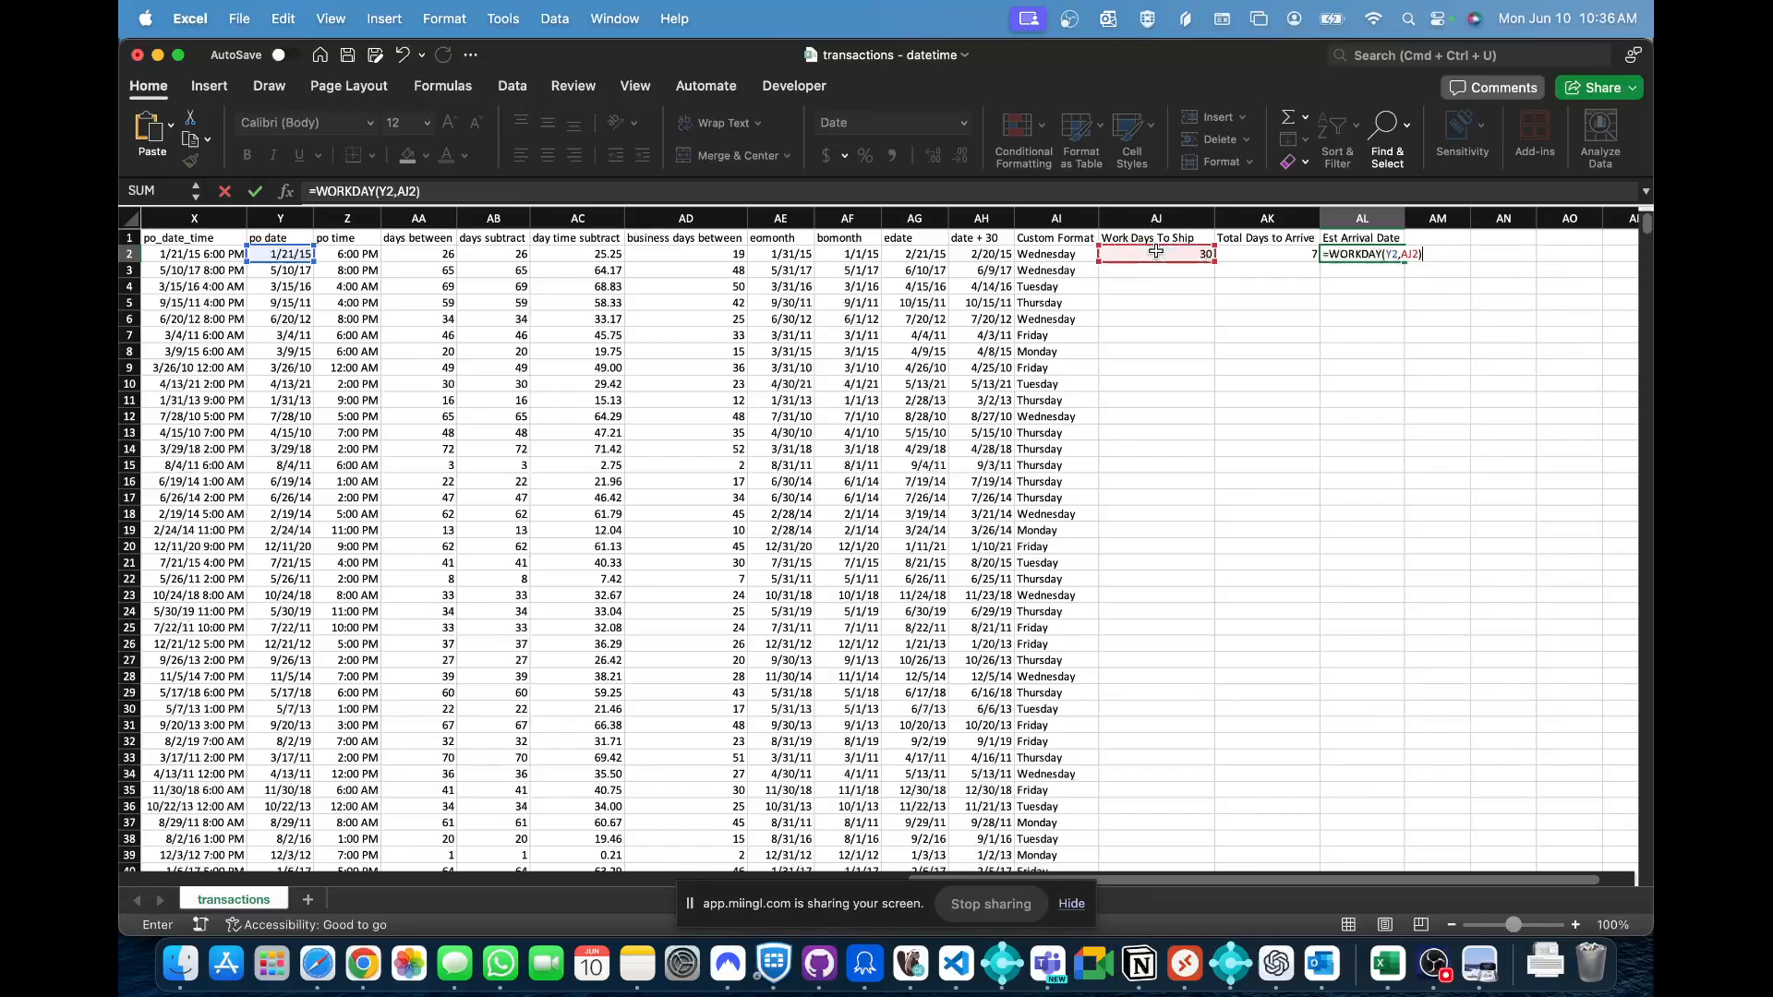
key("Return")
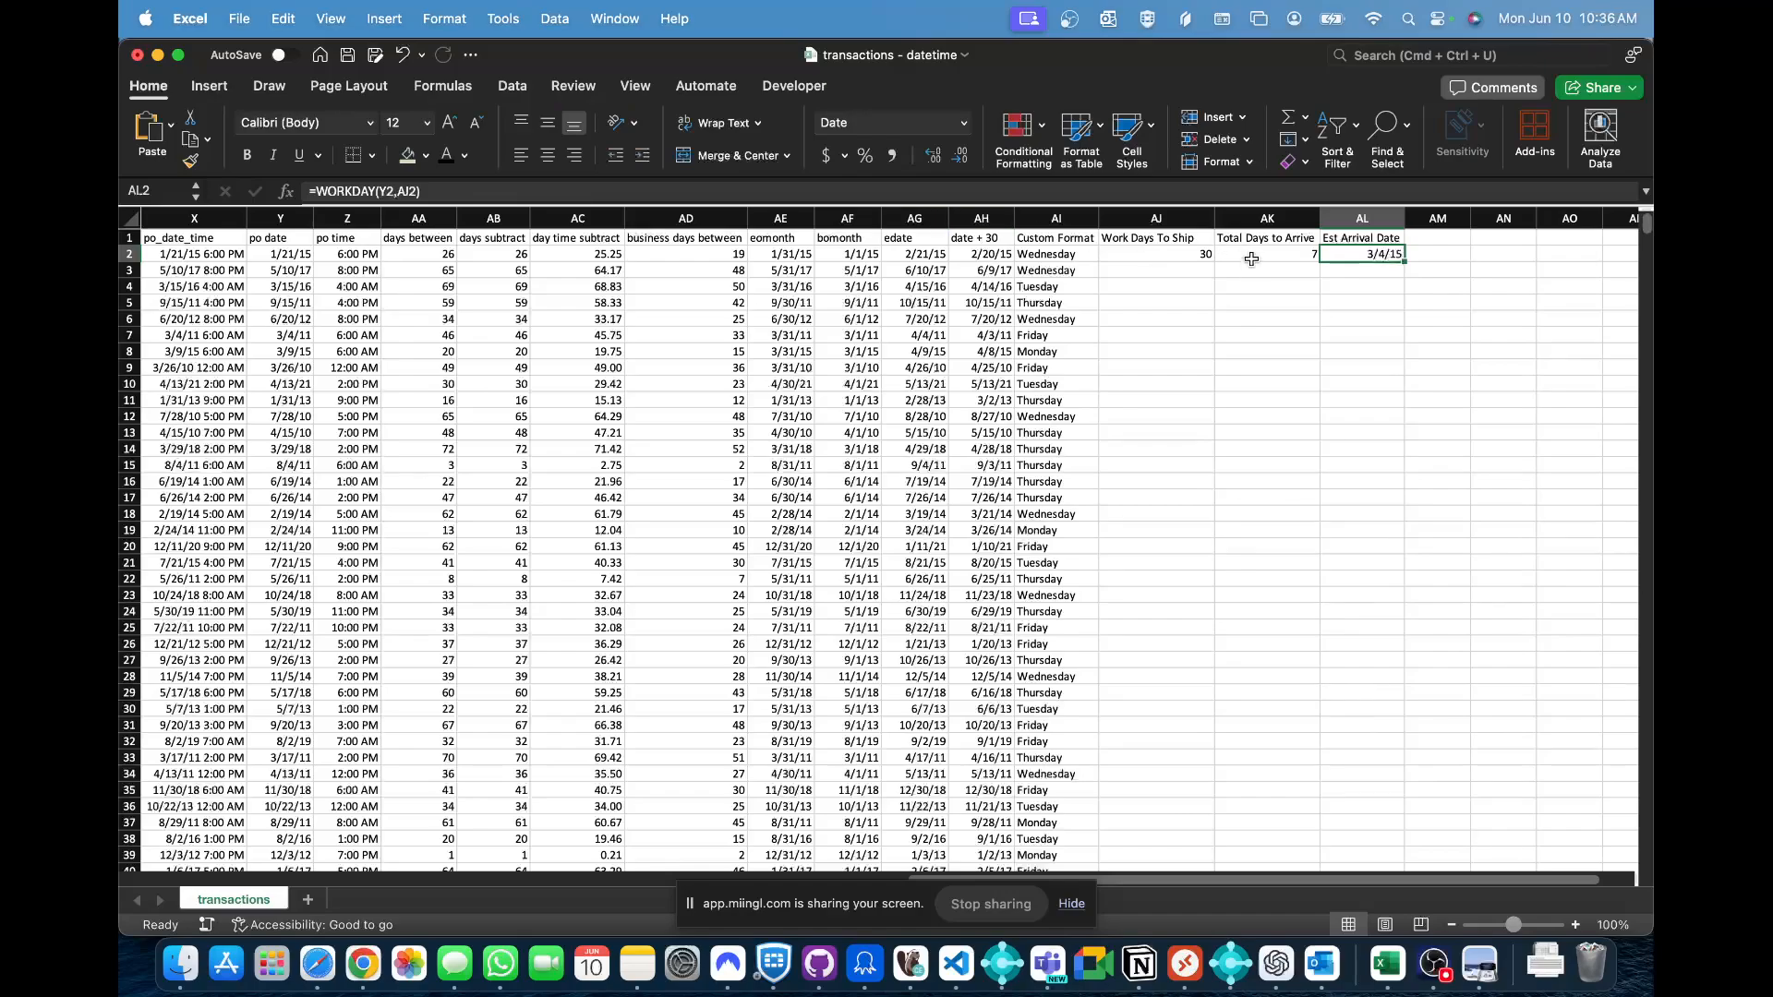
- Fill the Work Days To Ship and Total Days to Arrive values from row 2 down through row 5
left_click_drag(1154, 254, 1312, 304)
key("ctrl+d")
- Enter =Y3+(AJ3+AK3) in AL3 to add both day counts to the po date
left_click(1353, 271)
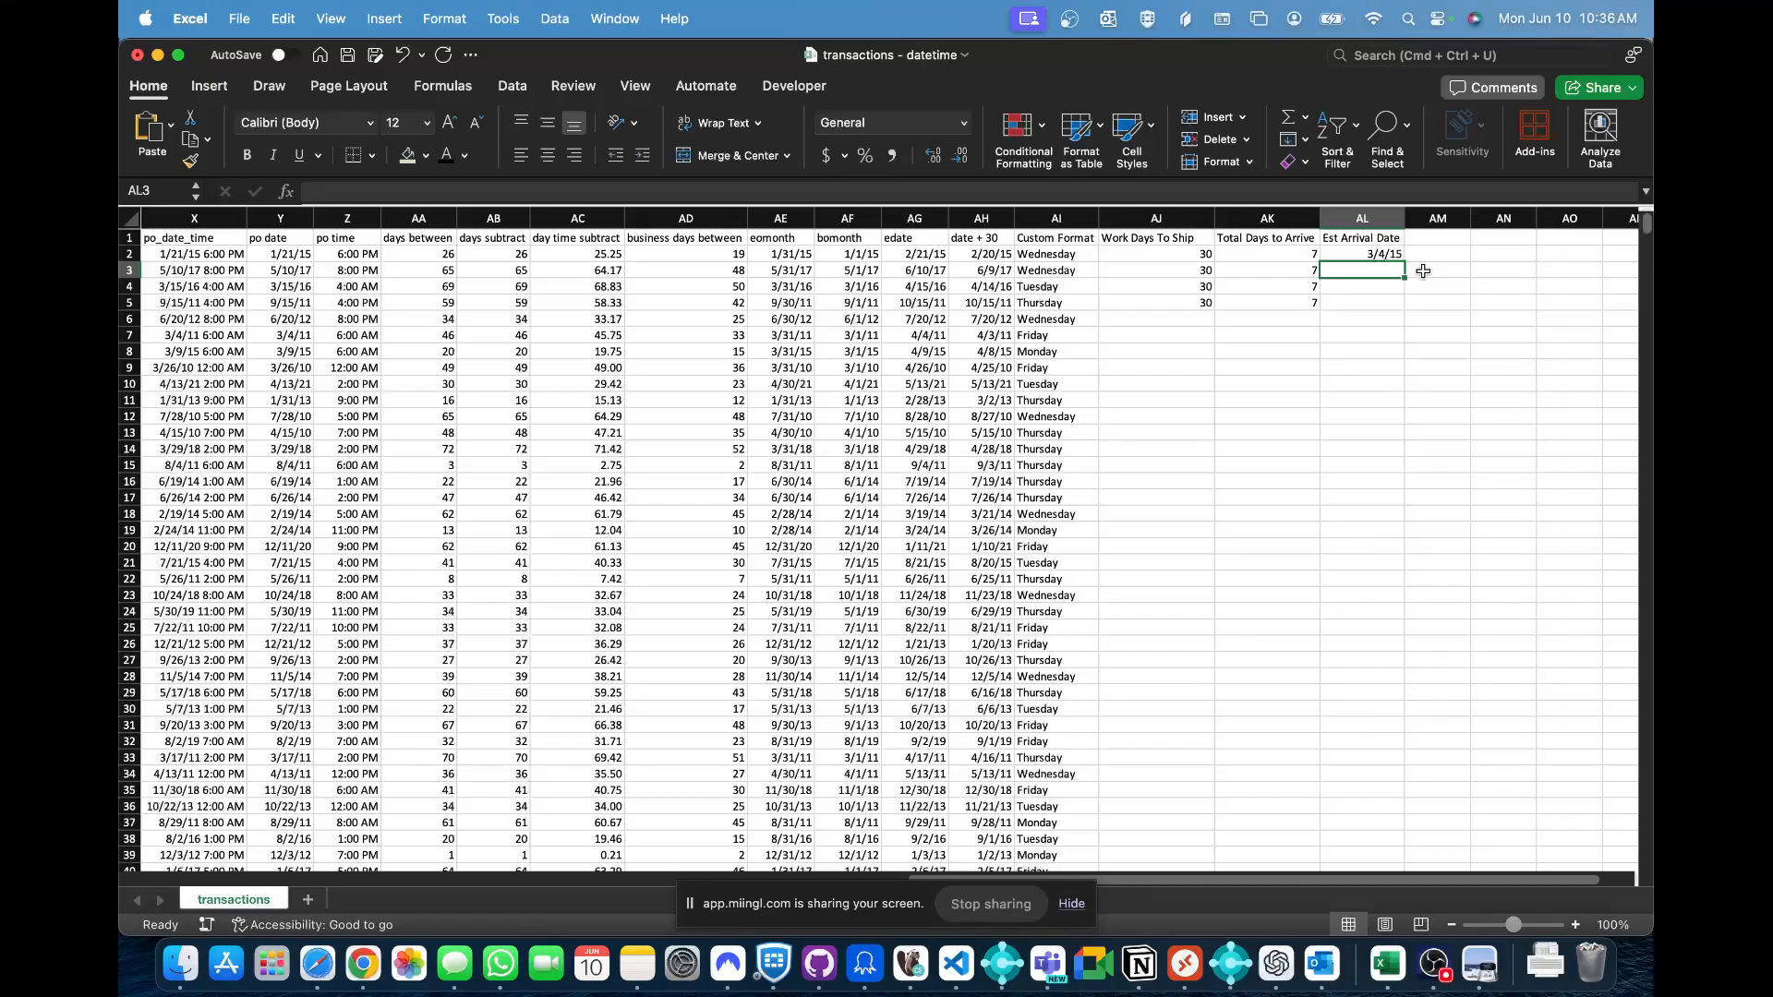
type("=")
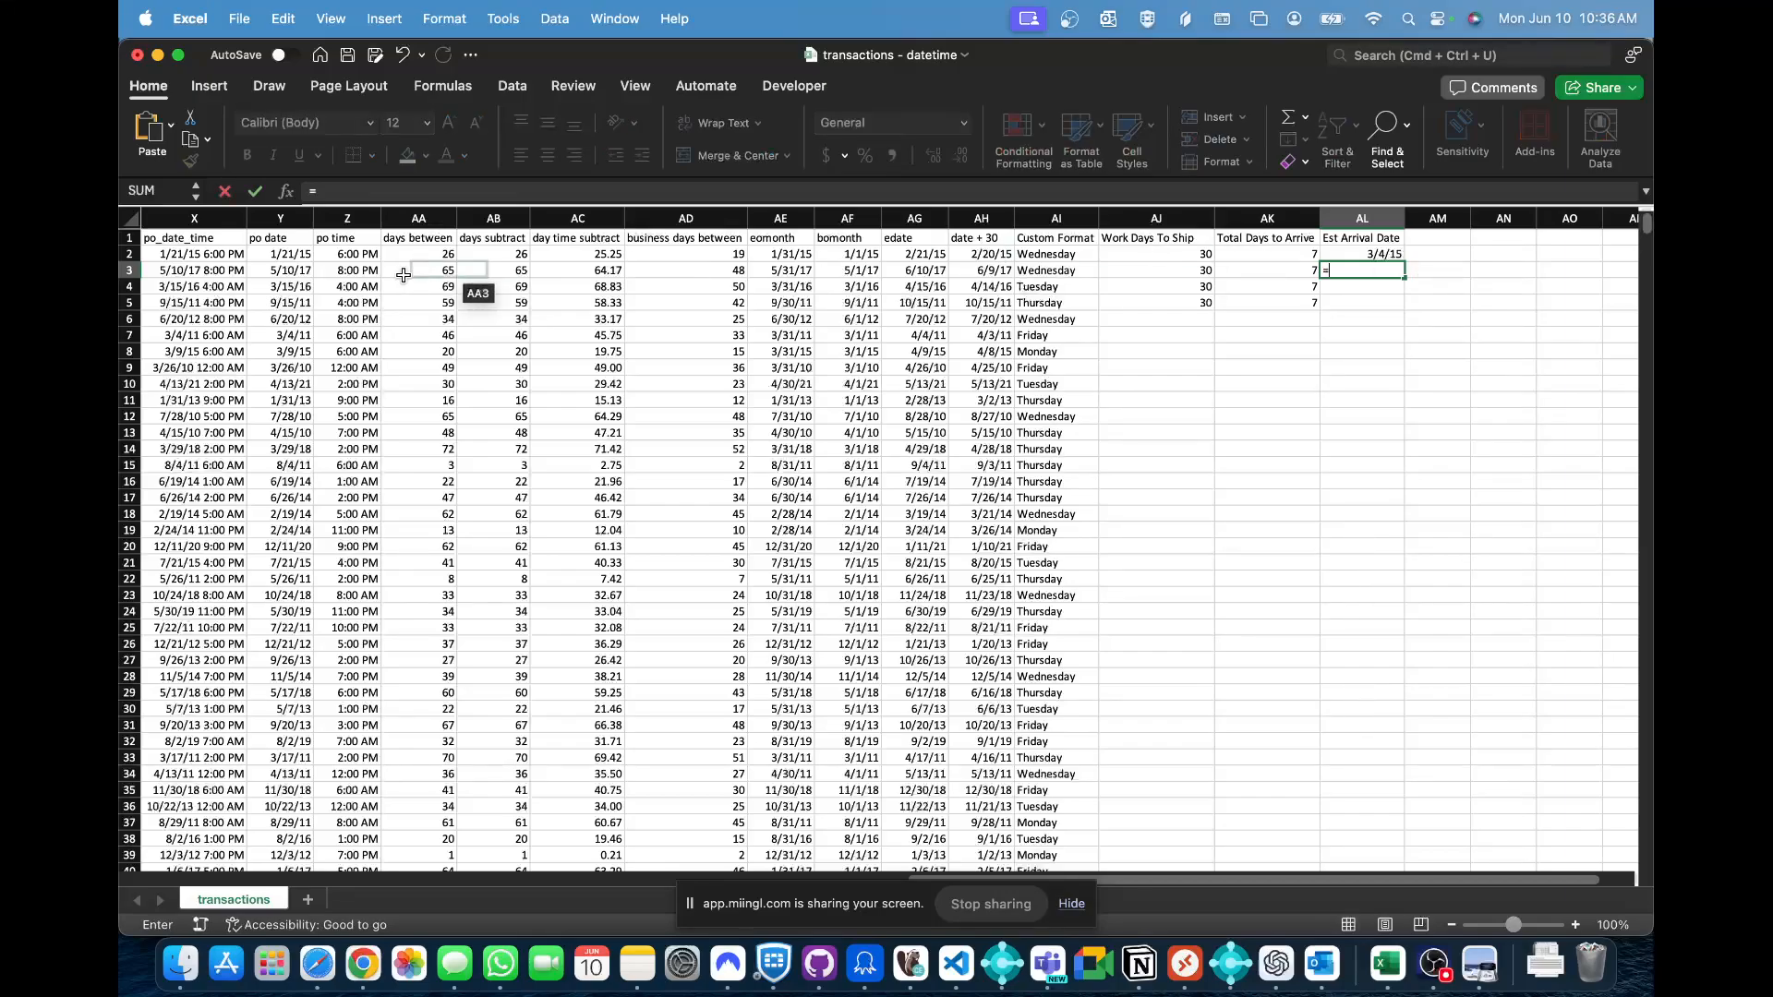
left_click(277, 271)
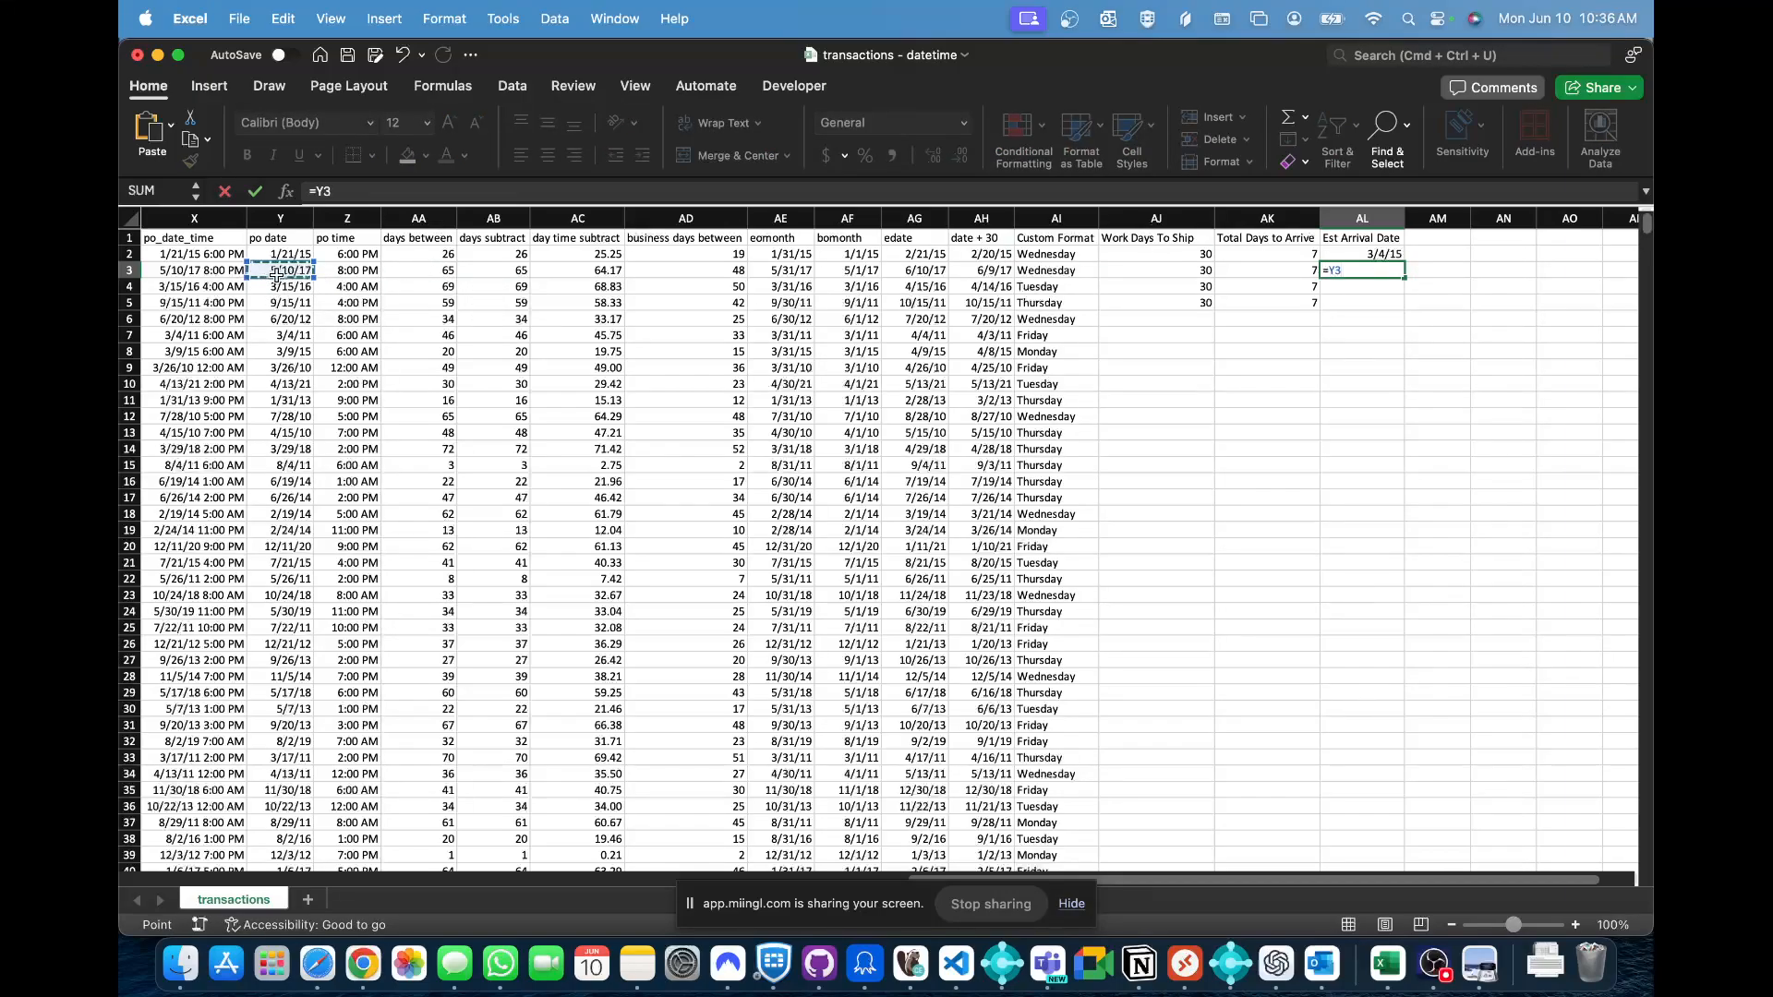
type("+(")
left_click(1151, 270)
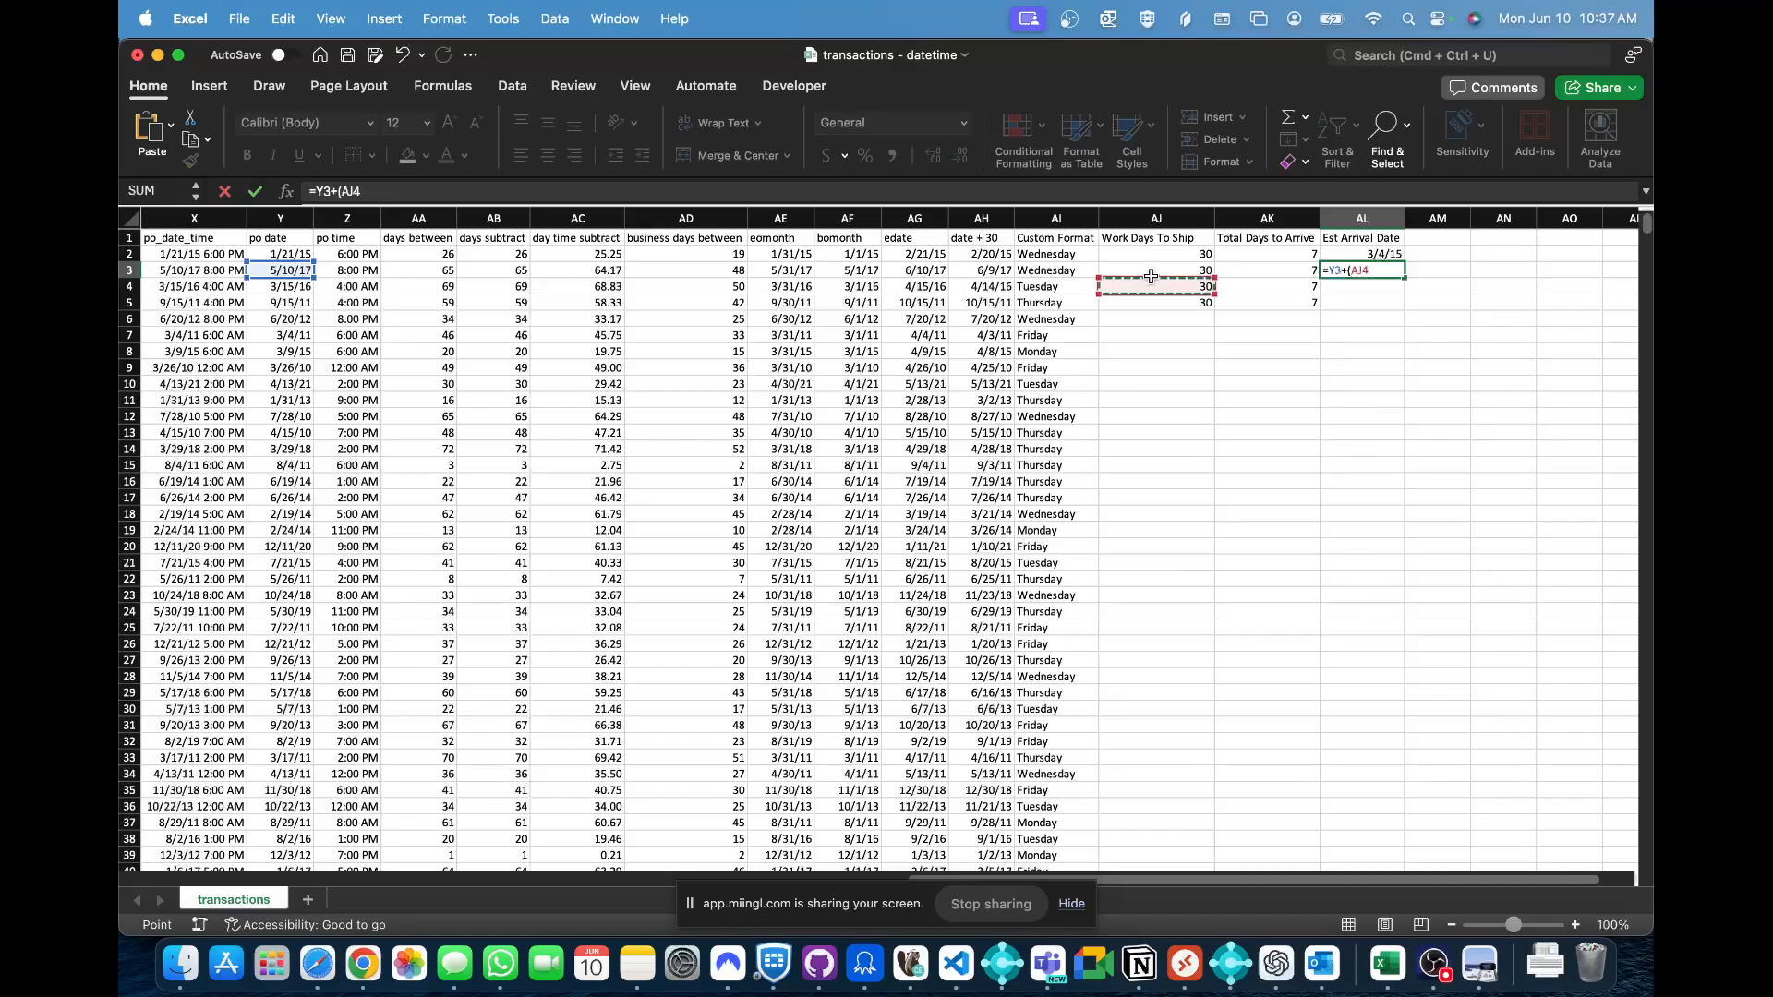
type("+")
left_click(1239, 272)
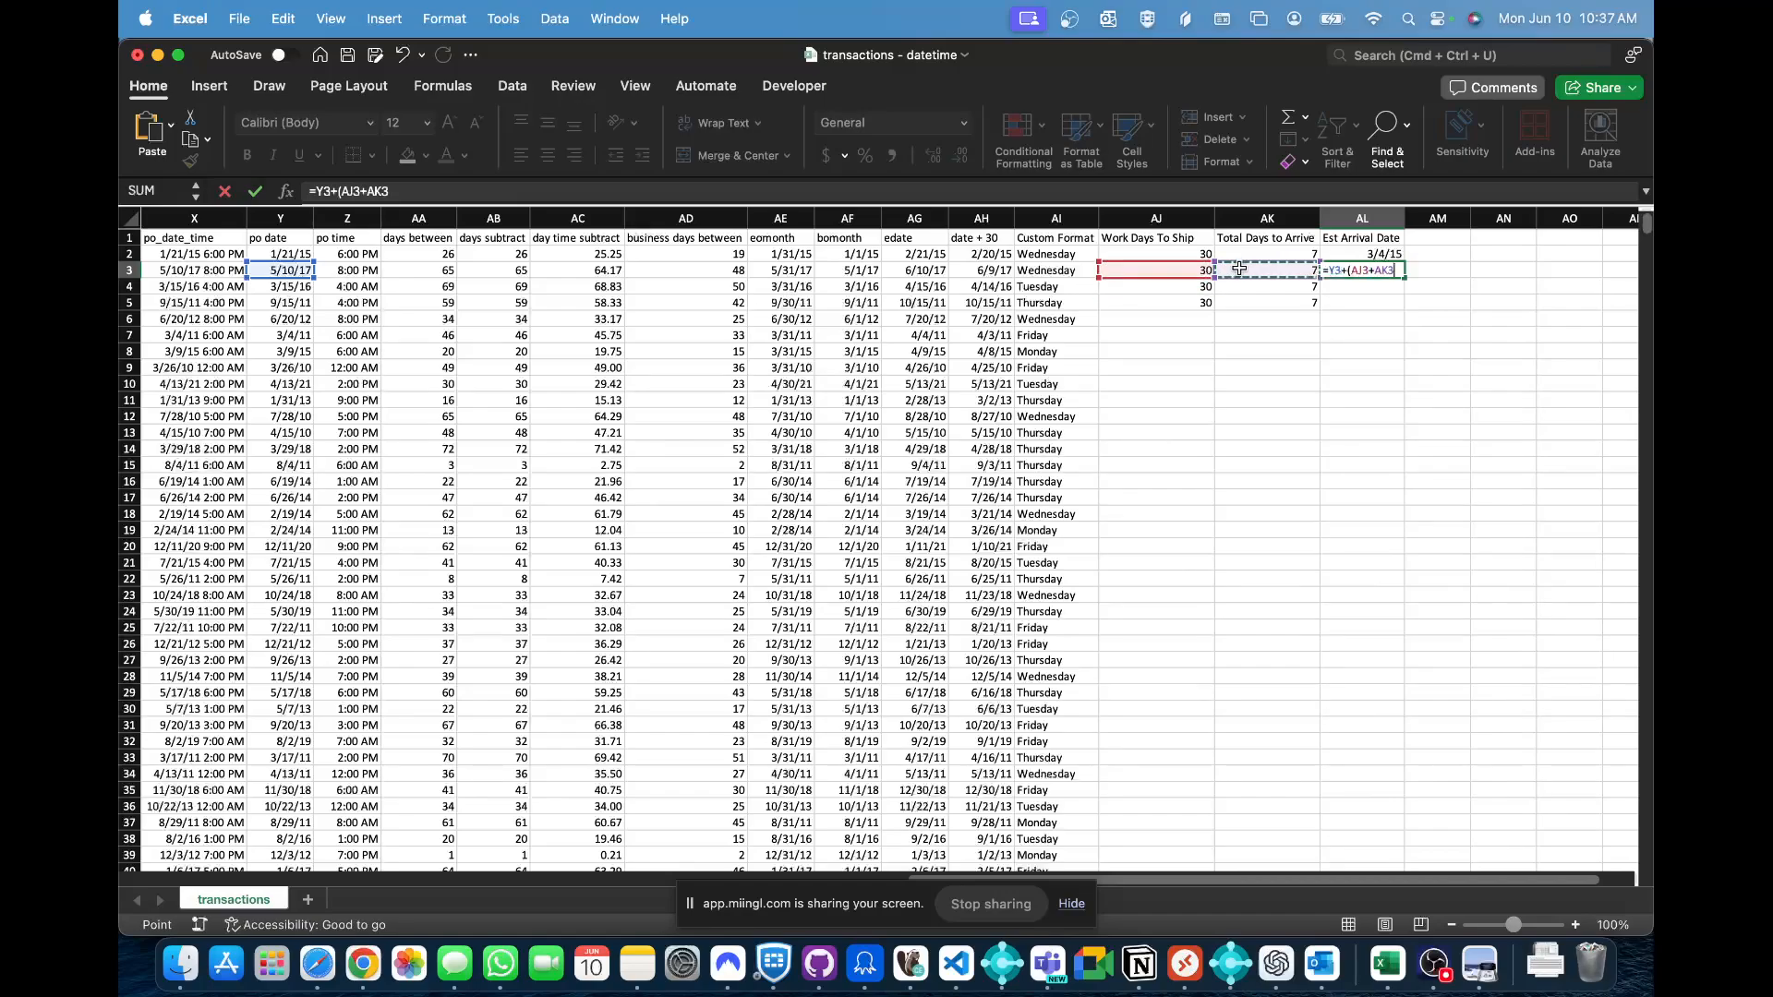
type(")")
key("Return")
key("Up")
key("Up")
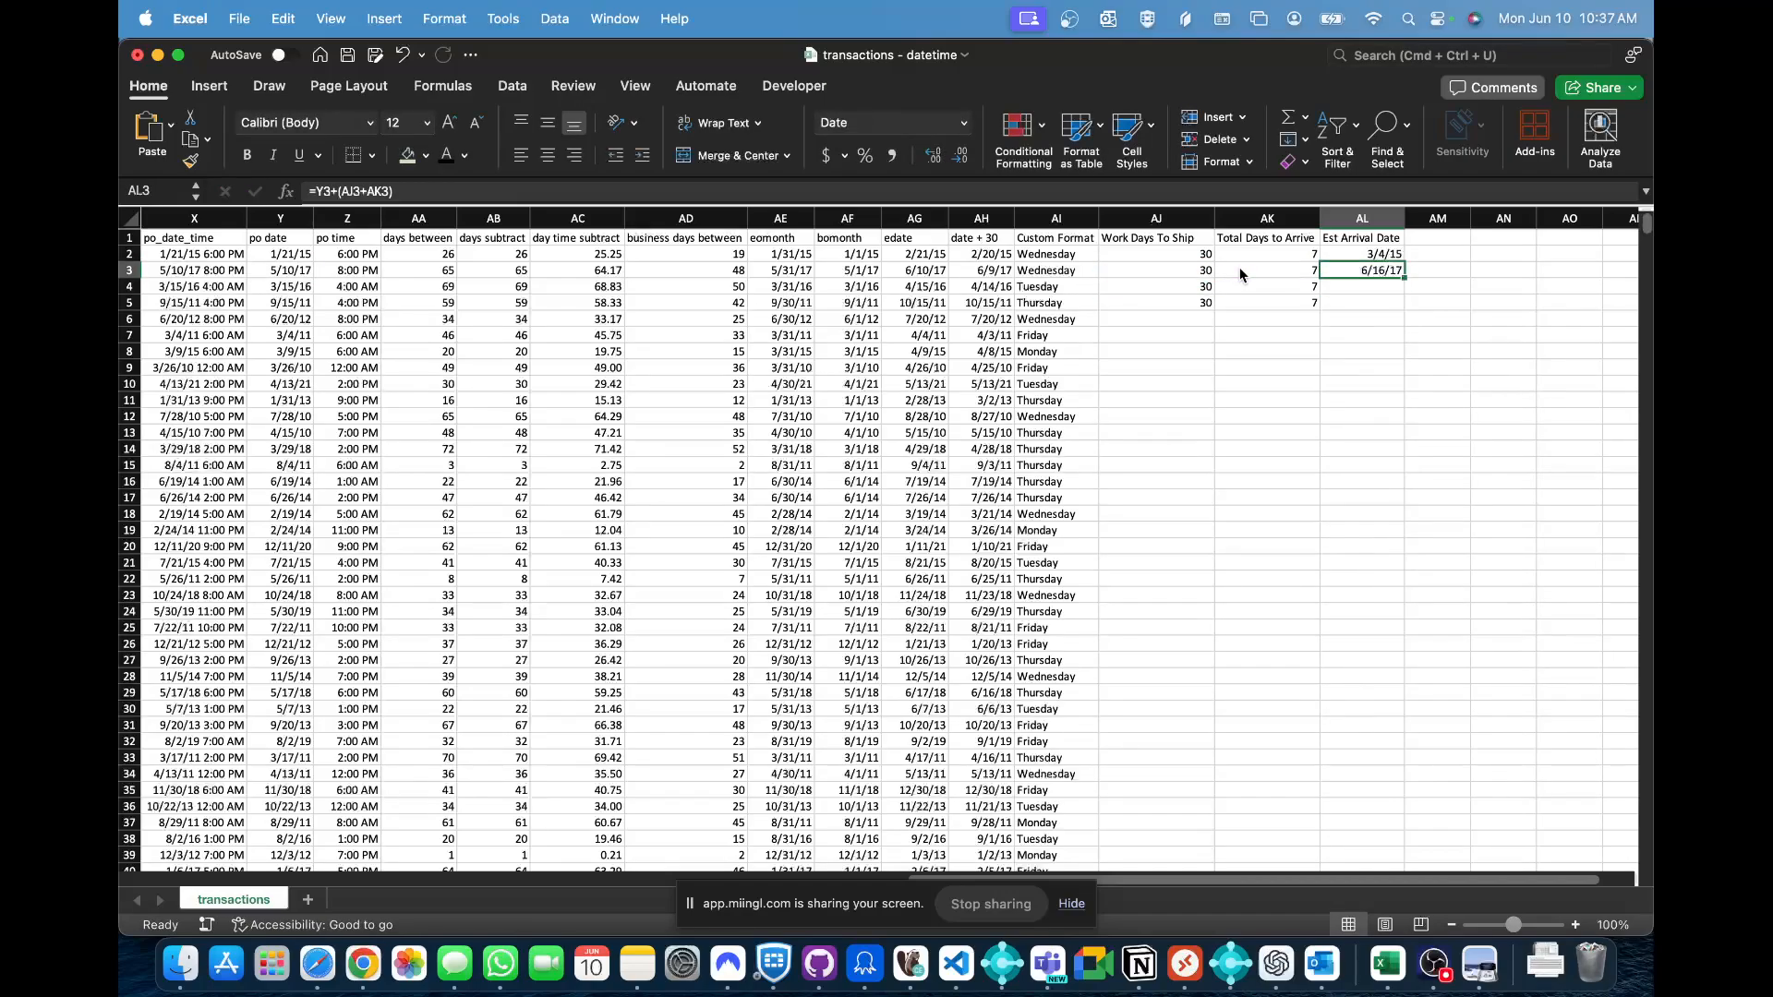
- Enter =WORKDAY(Y4,AJ4)+AK4 in AL4 to add the working days to ship plus the days to arrive
key("Down")
key("Down")
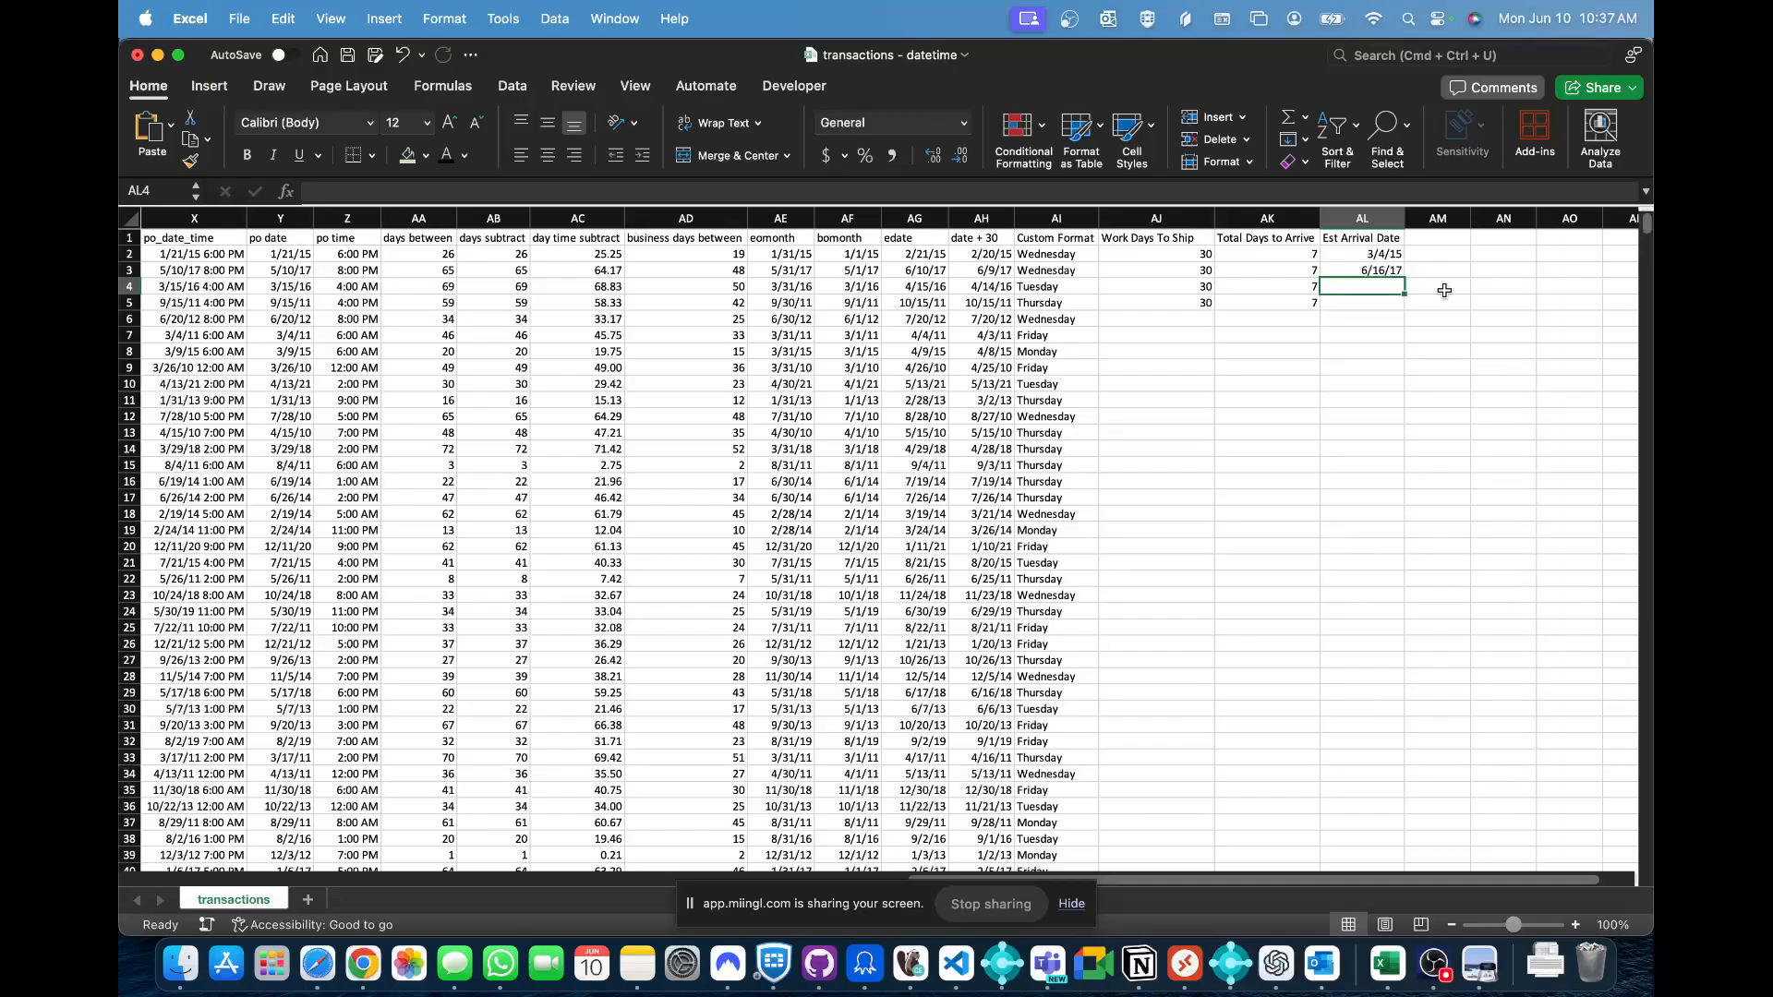
type("=WORKDAY(")
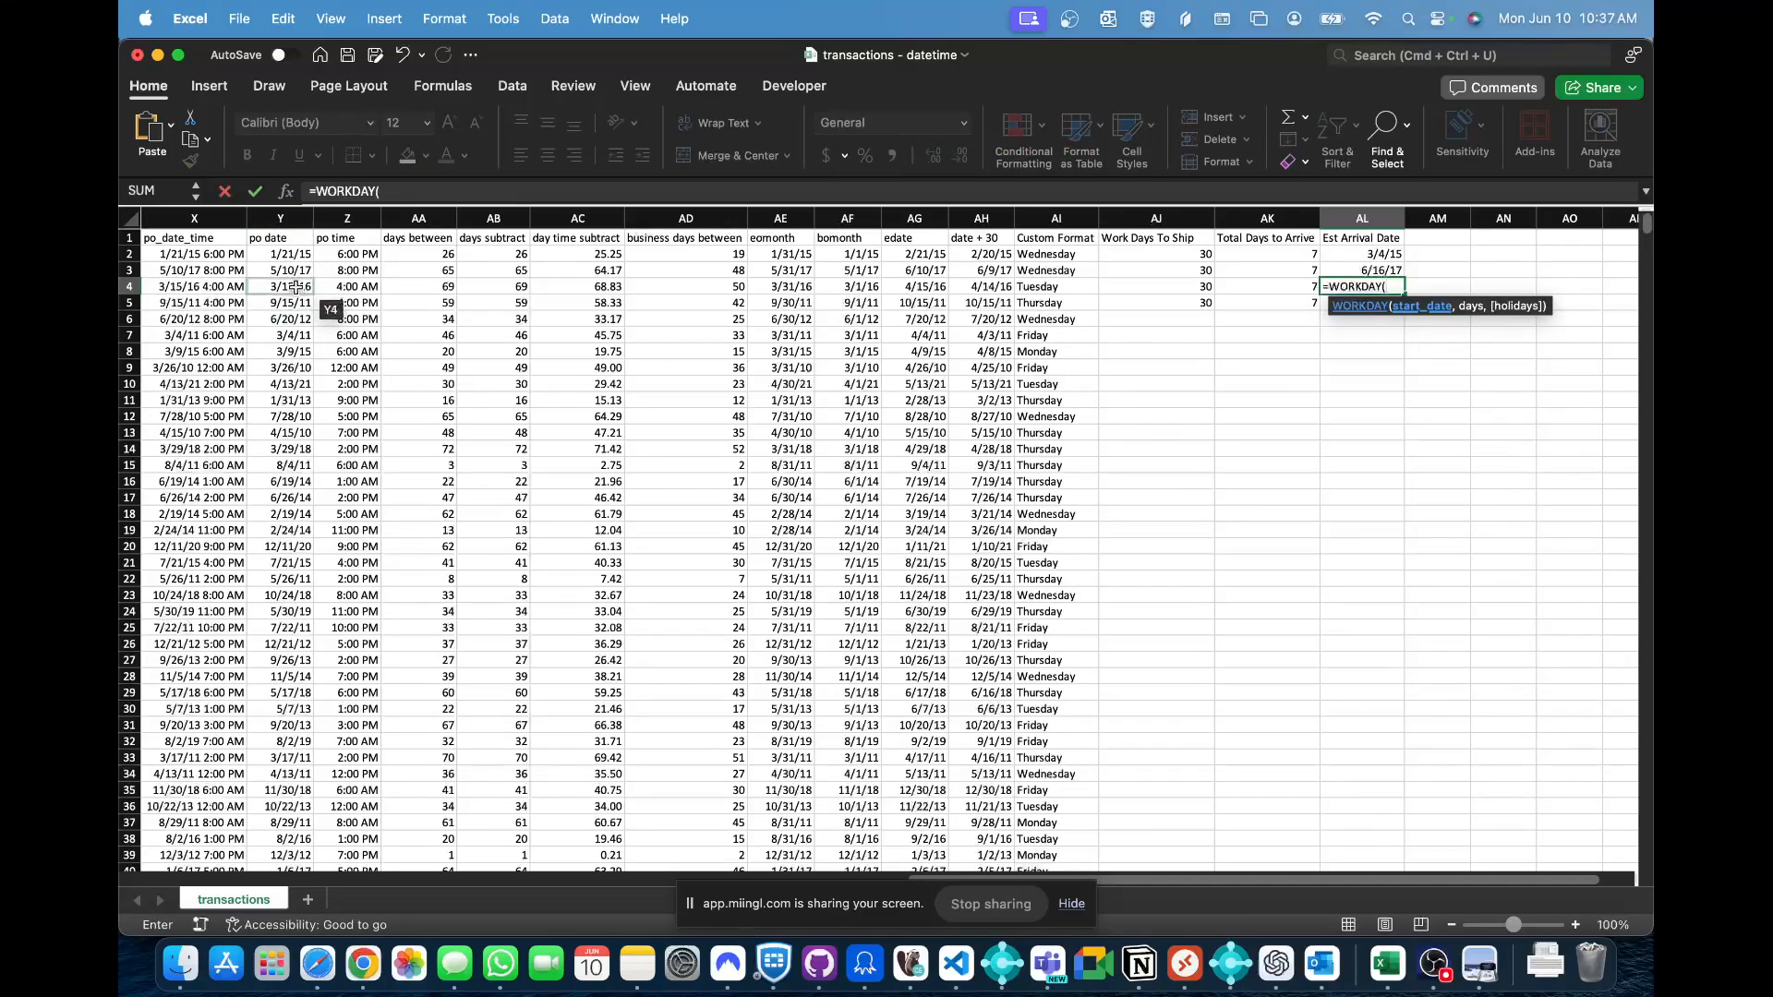
left_click(293, 288)
type(",")
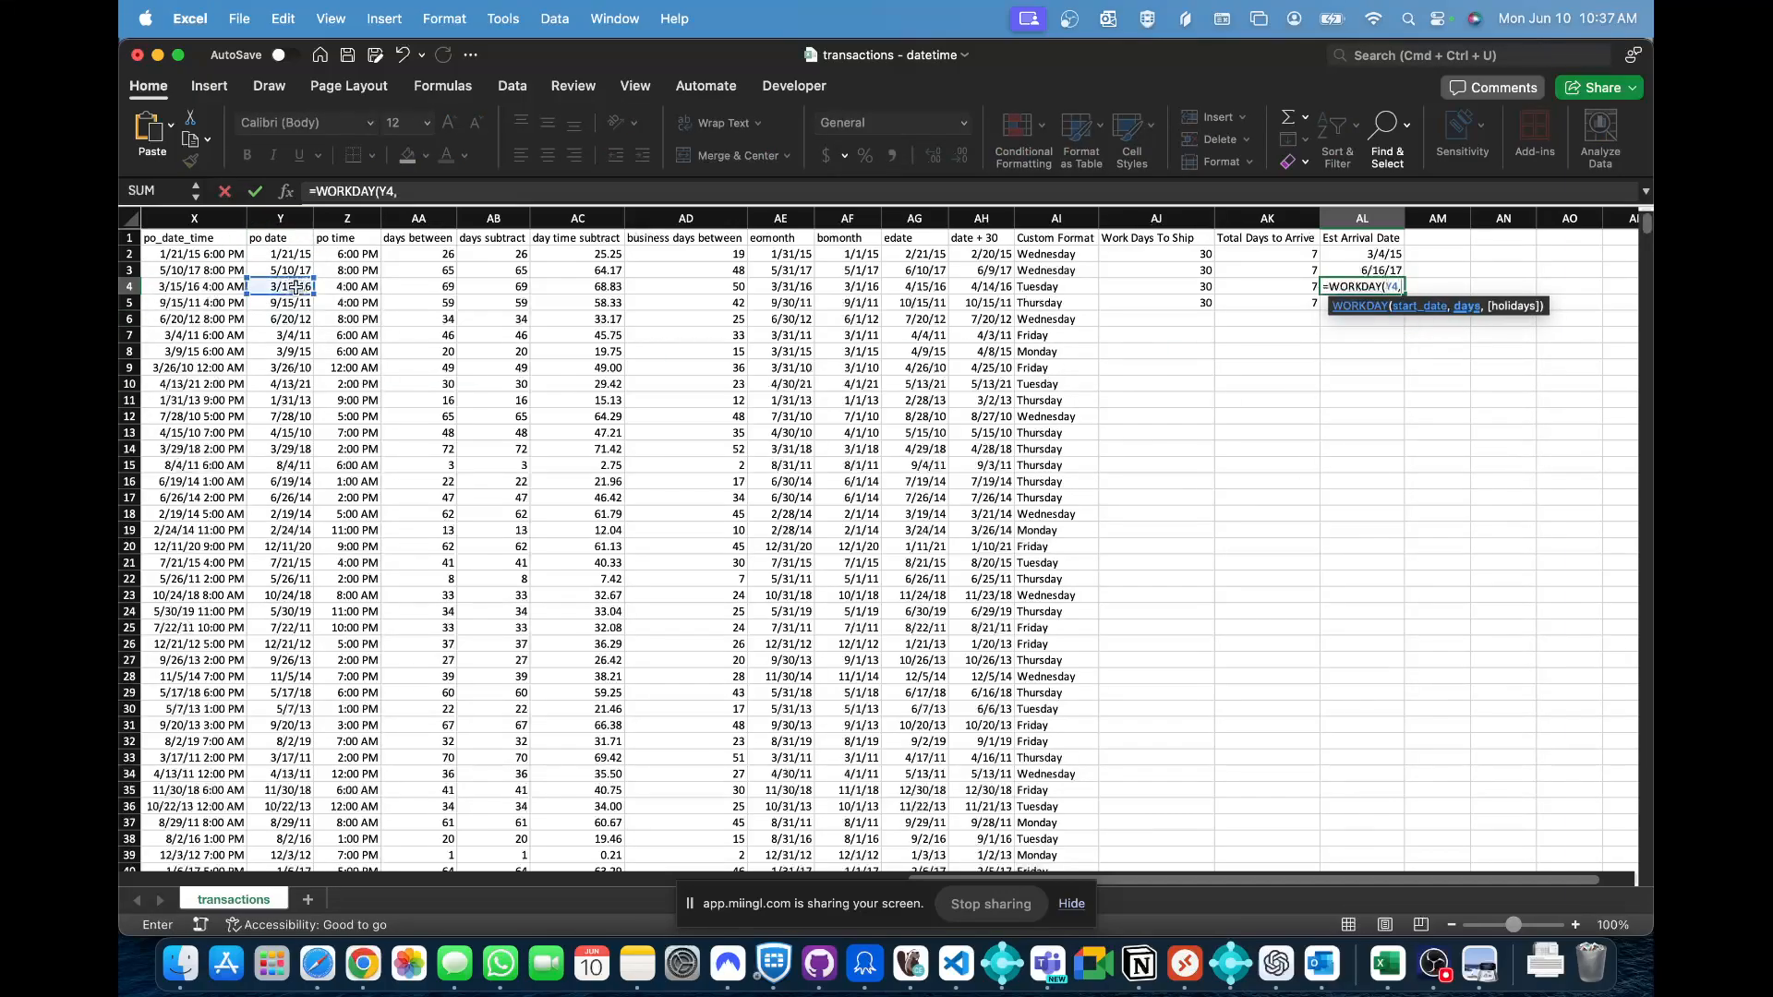
left_click(1168, 288)
type(")+")
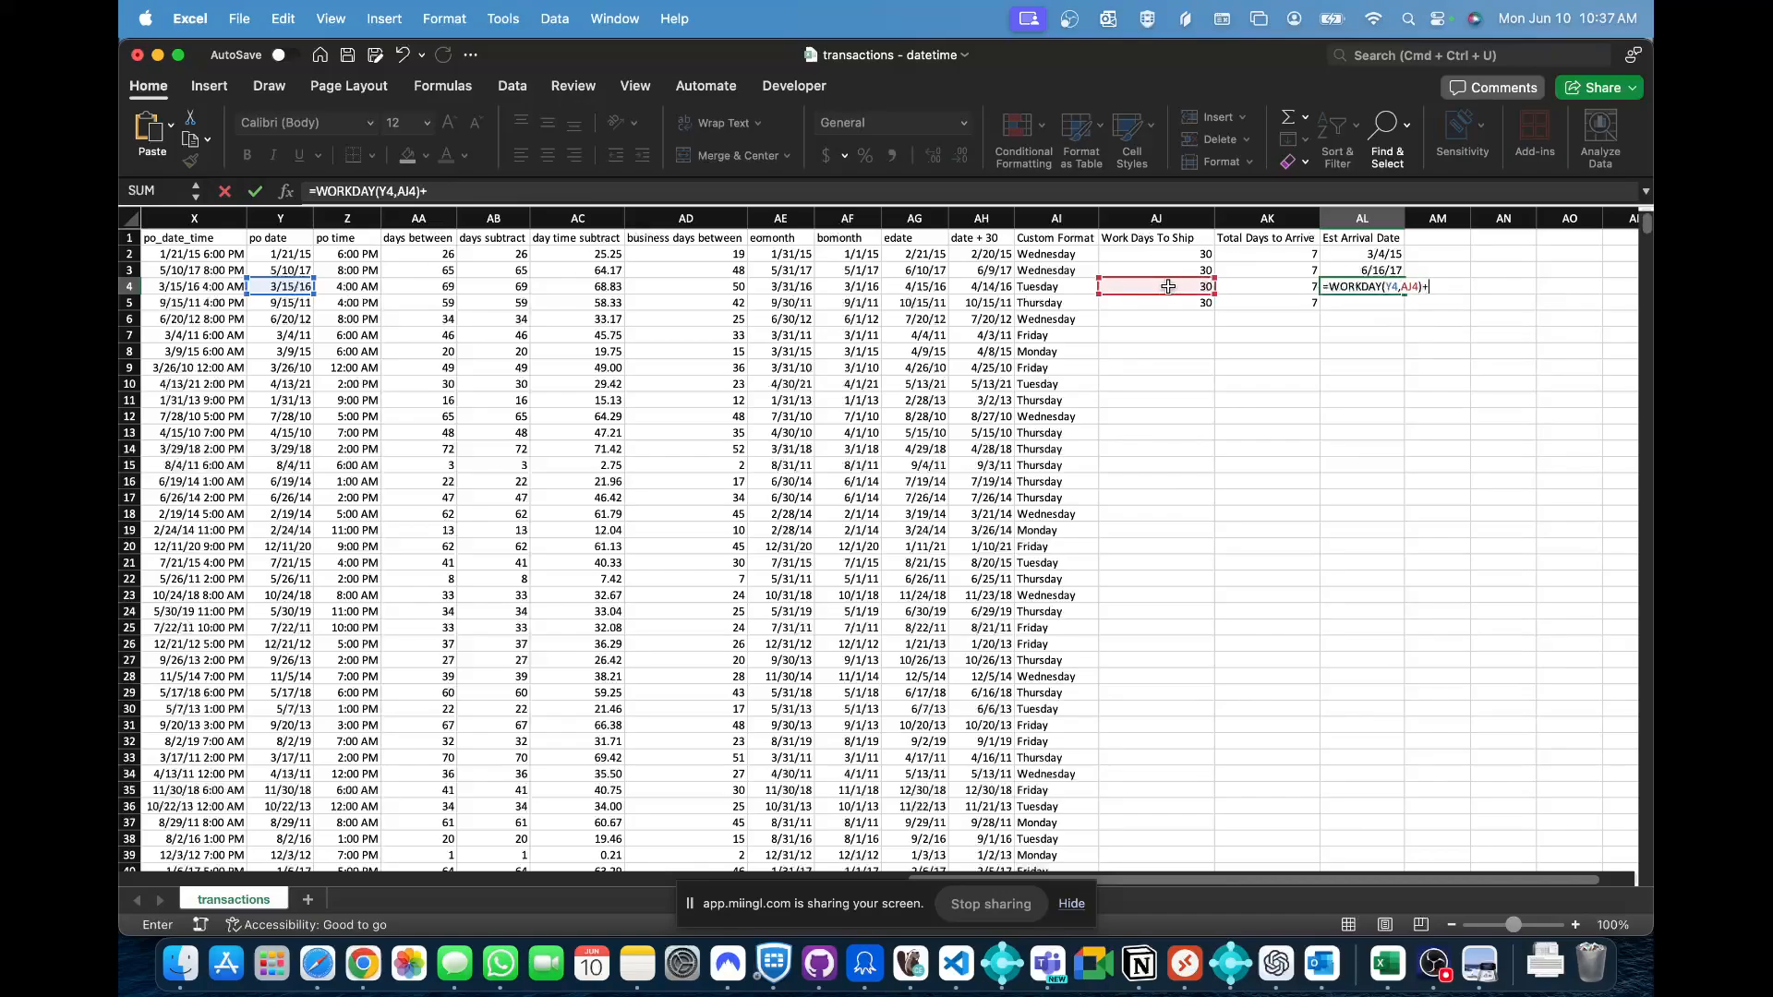
left_click(1290, 286)
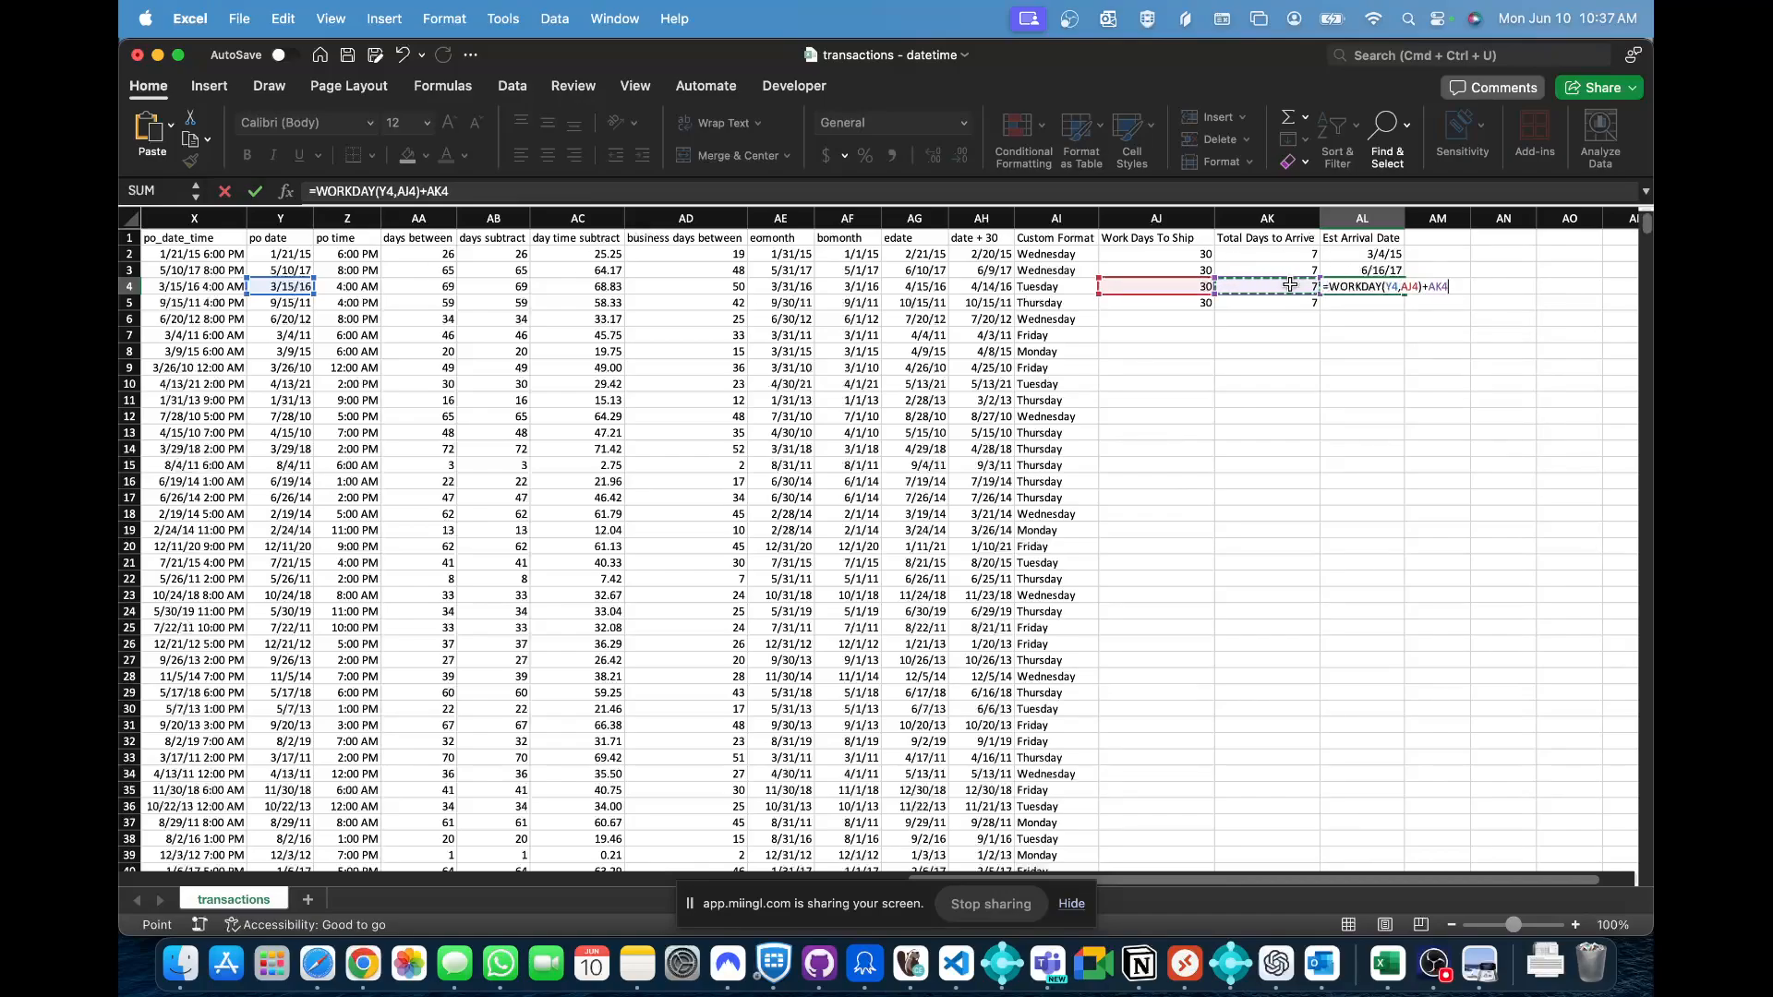
key("ctrl+Return")
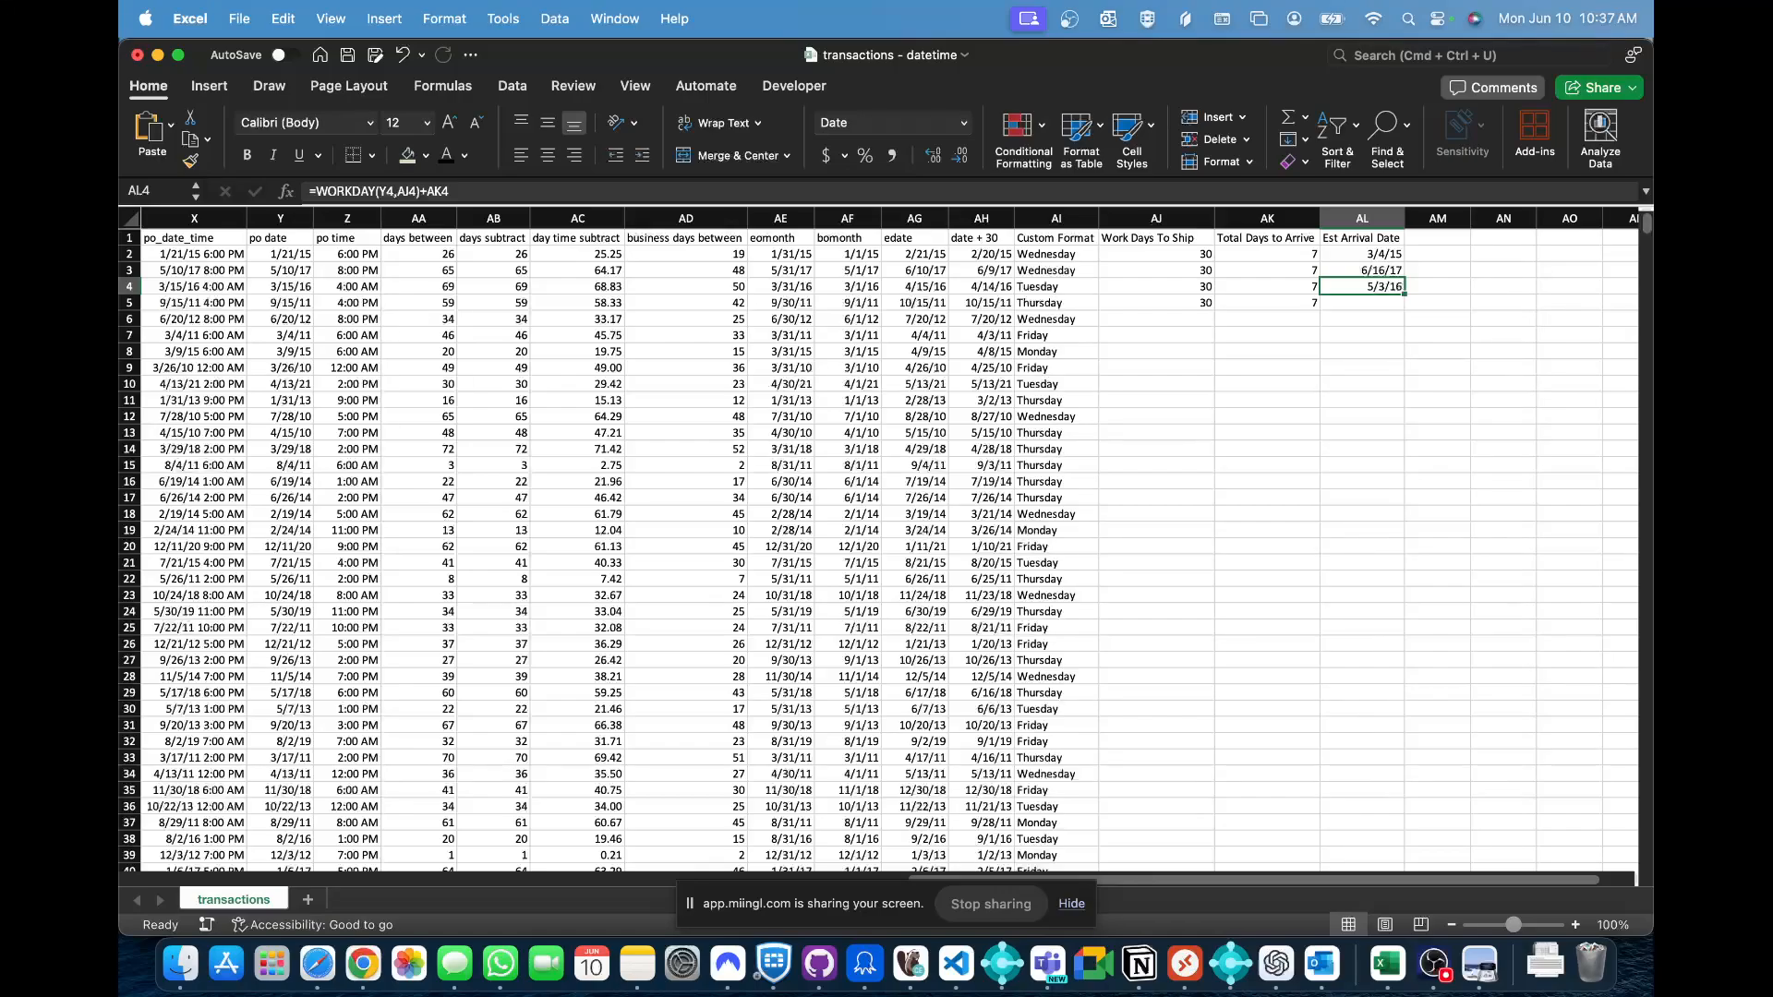
key("super+Tab")
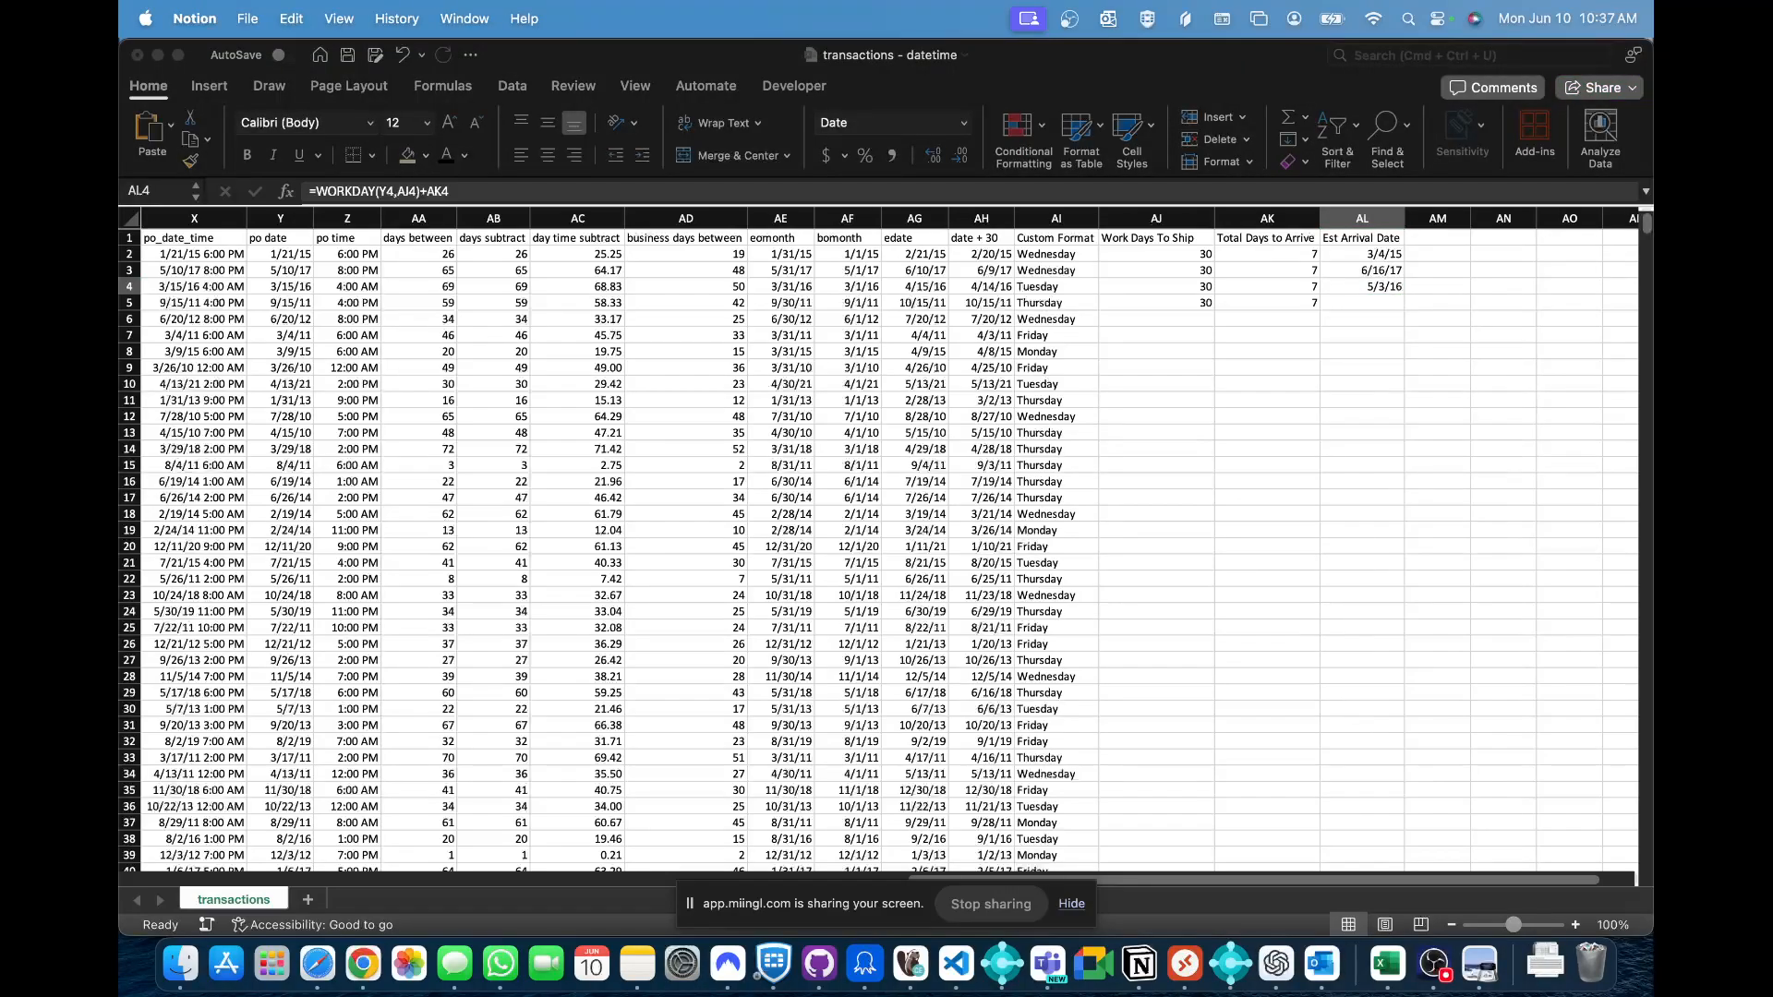
key("super+Tab")
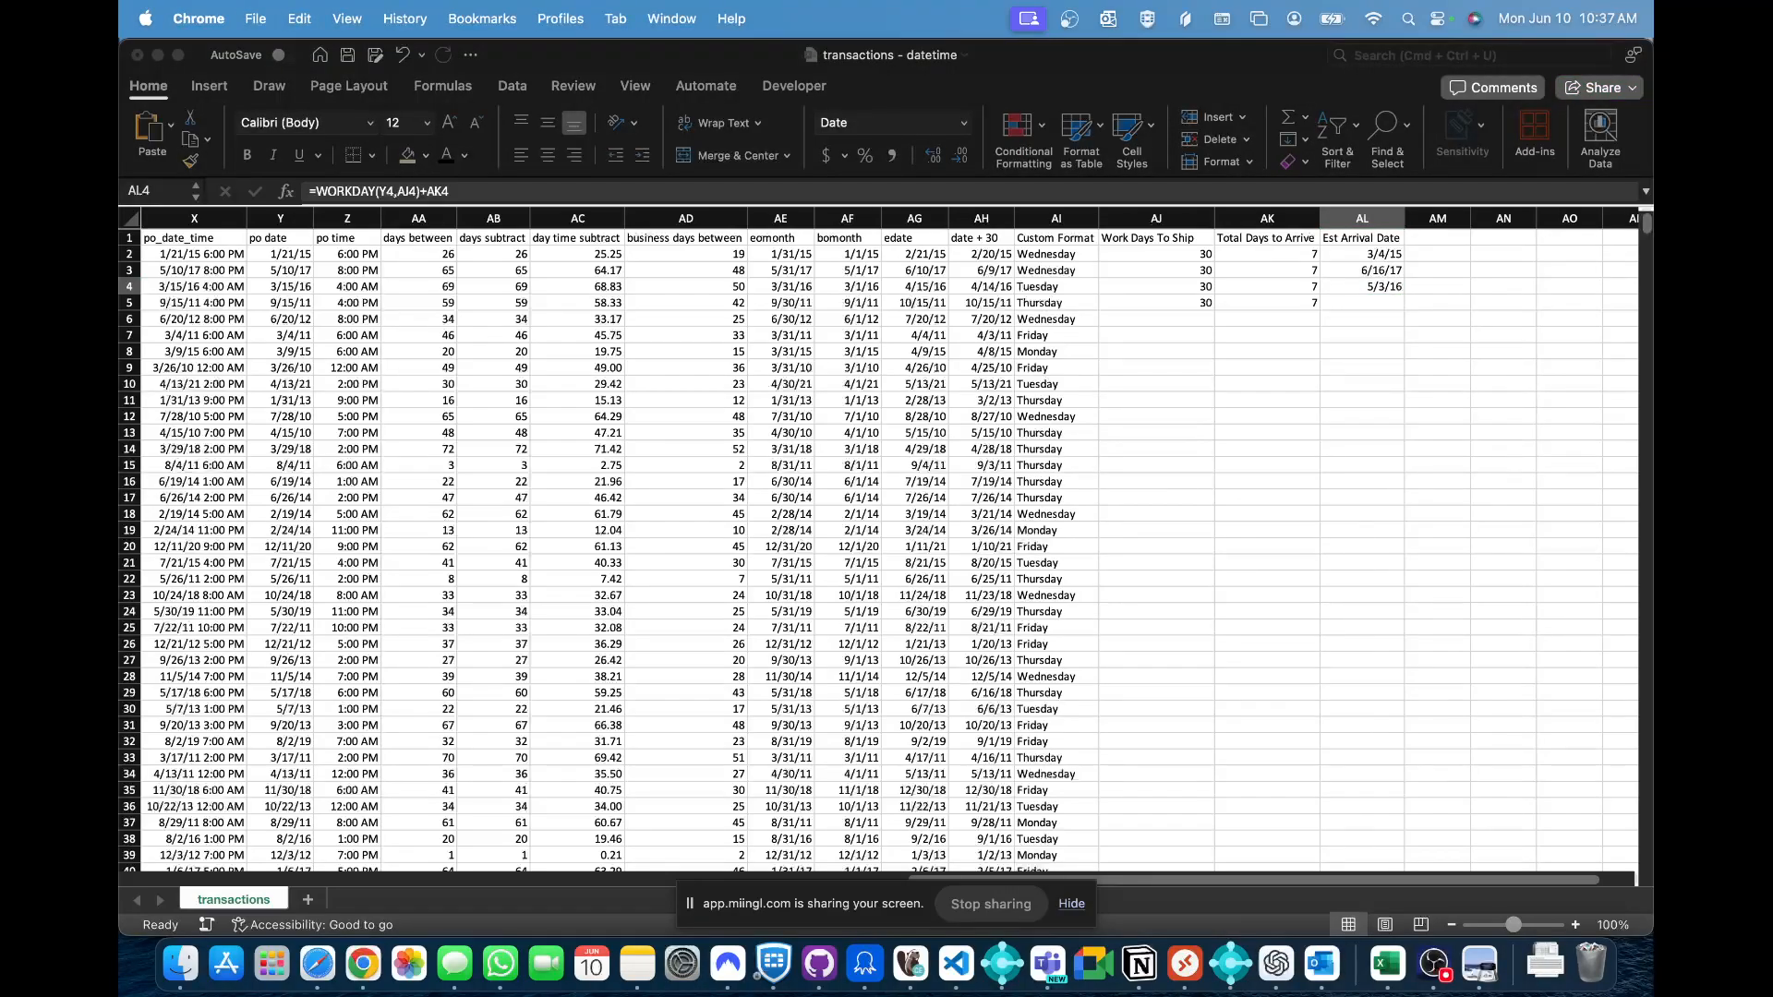
- Clear the contents of columns AJ to AL, holding Work Days To Ship, Total Days to Arrive and Est Arrival Date
left_click(1380, 222)
left_click_drag(1380, 222, 1156, 229)
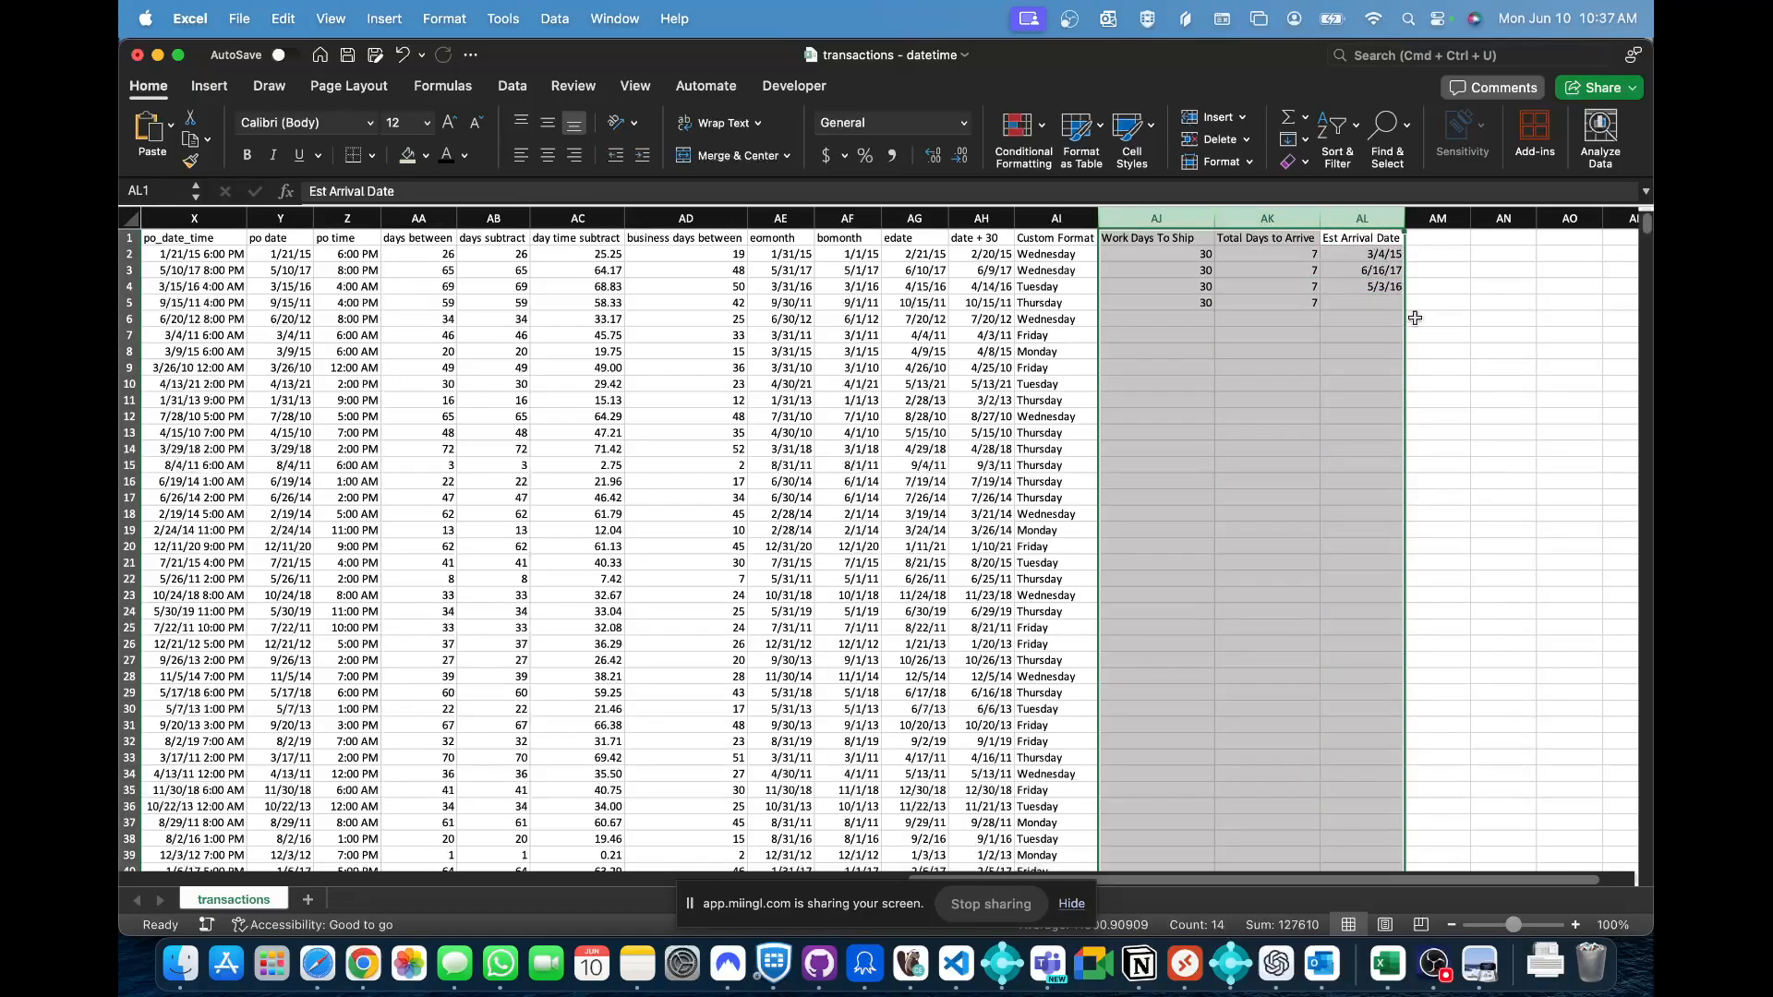
key("Delete")
- Rename the header in AI1 to "Day of Week"
key("Left")
key("Left")
key("Left")
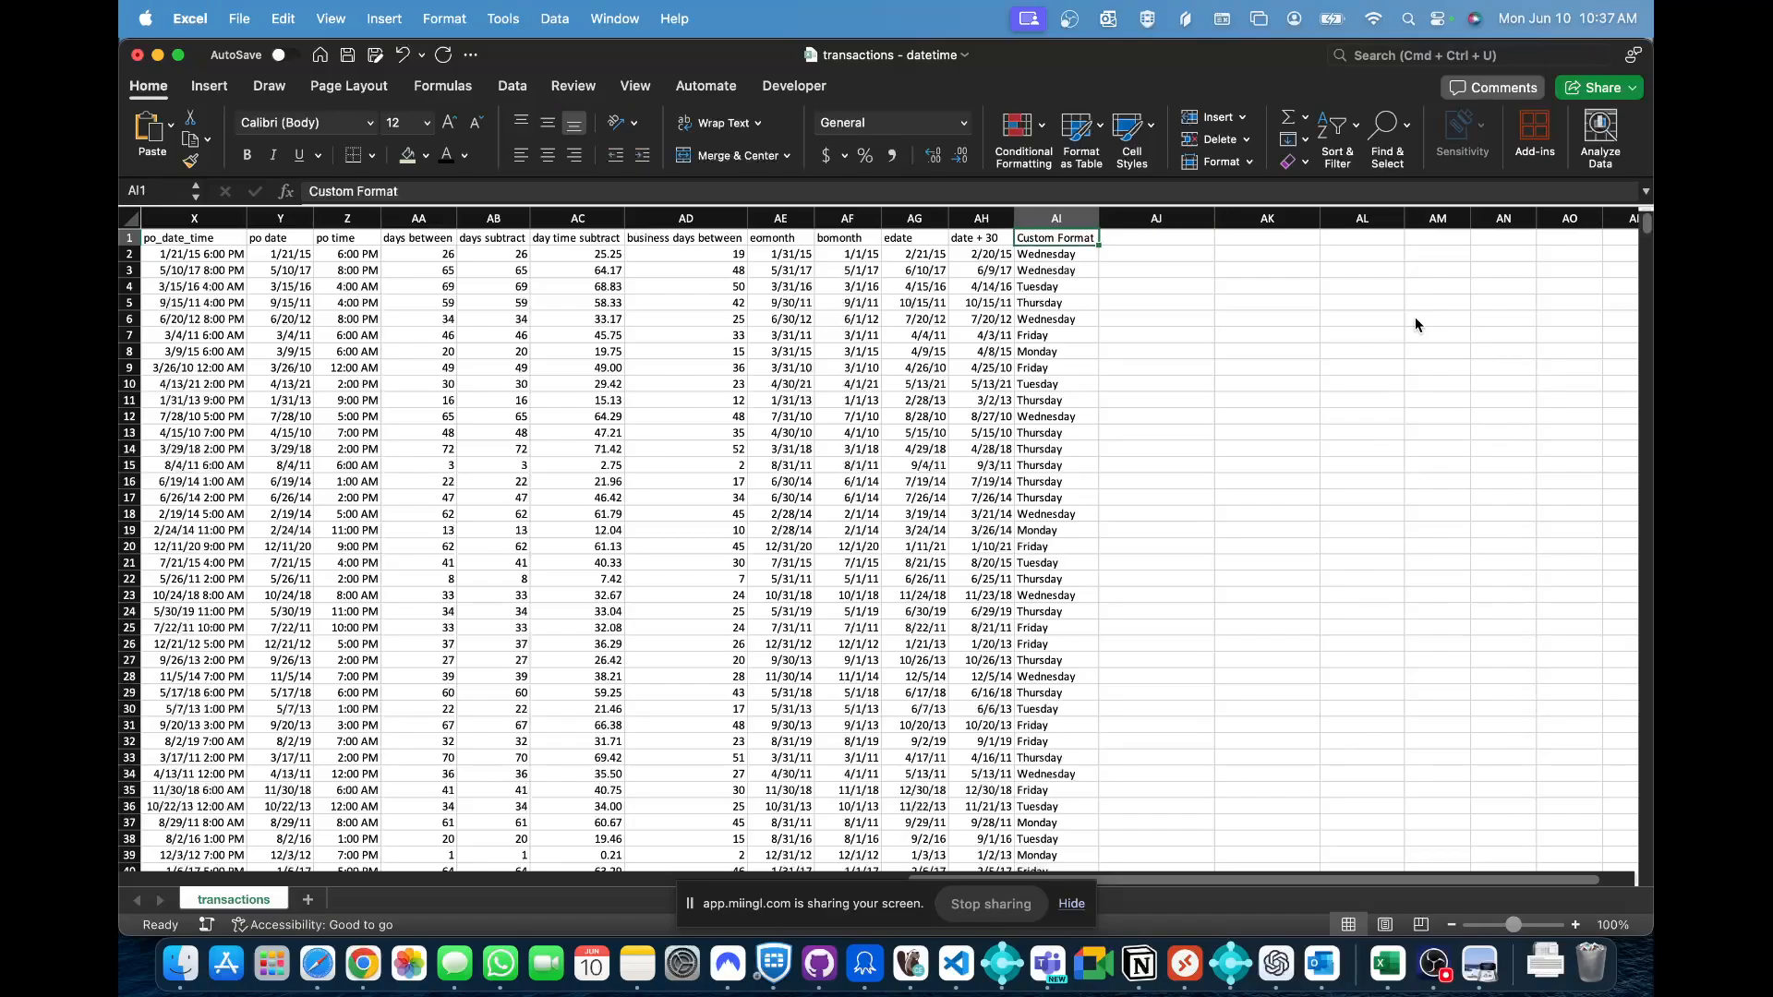
type("Day of We")
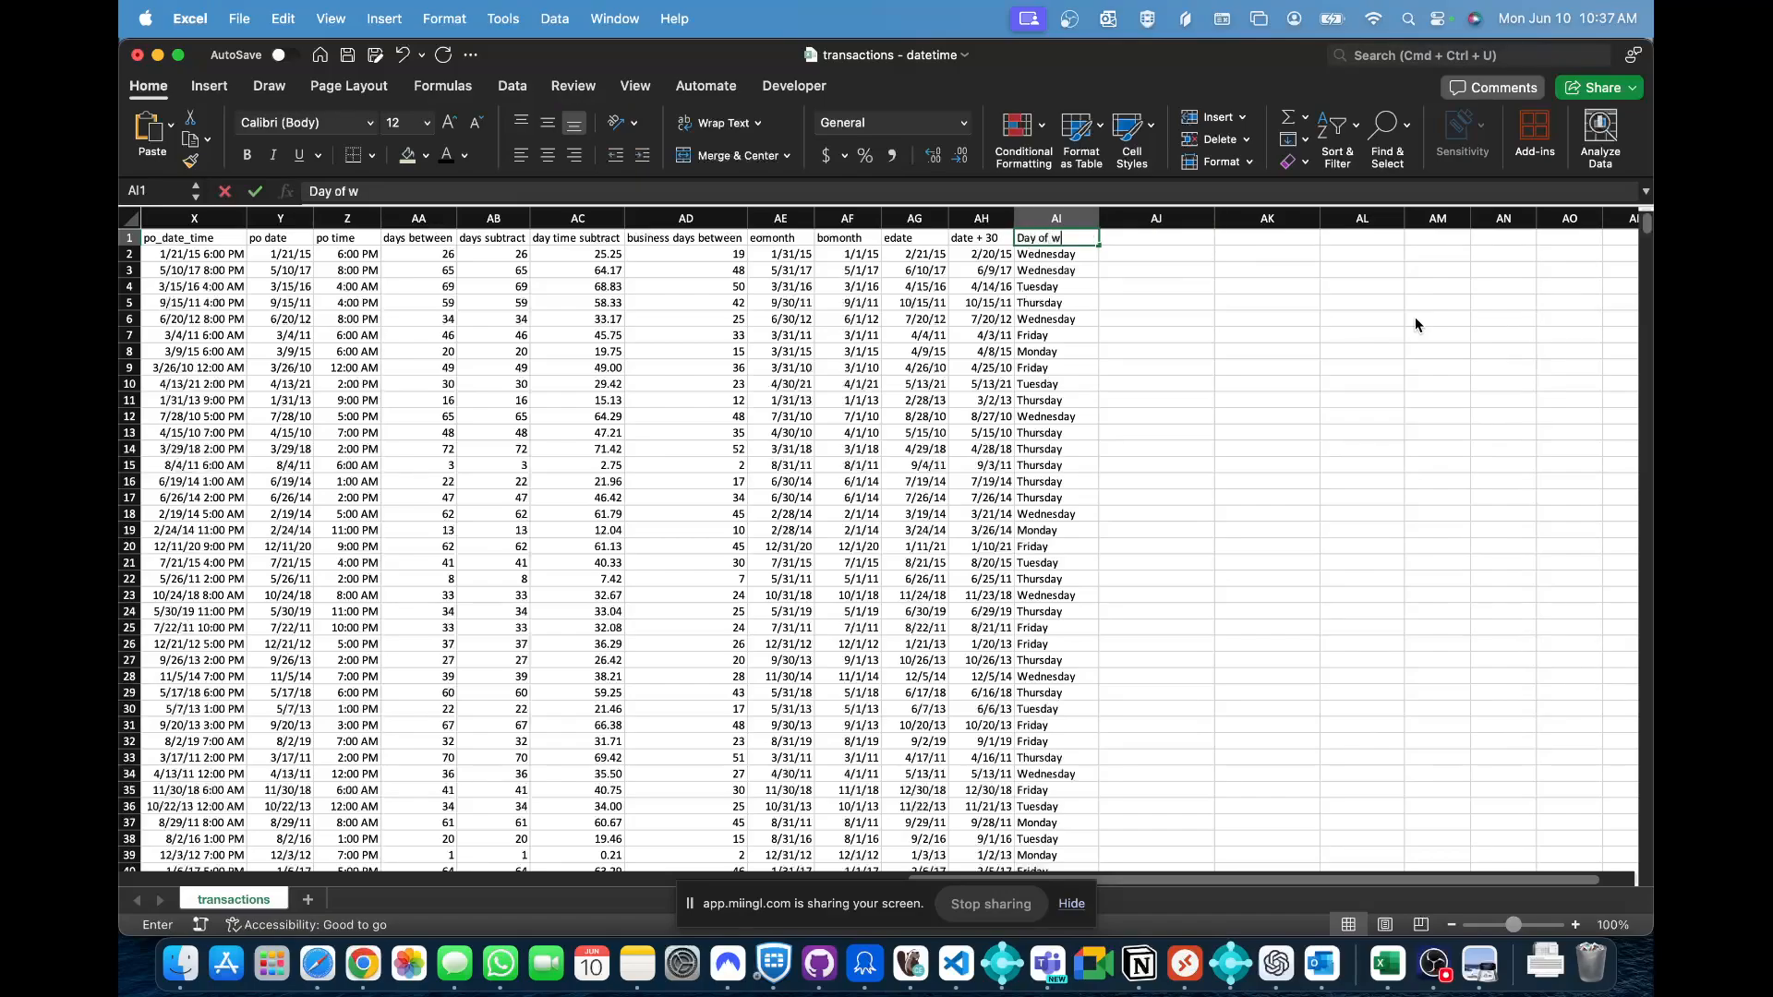
type("ek")
key("Left")
- Rename the header in AH1 to "date plus 30" and fit column AH to its contents
type("da")
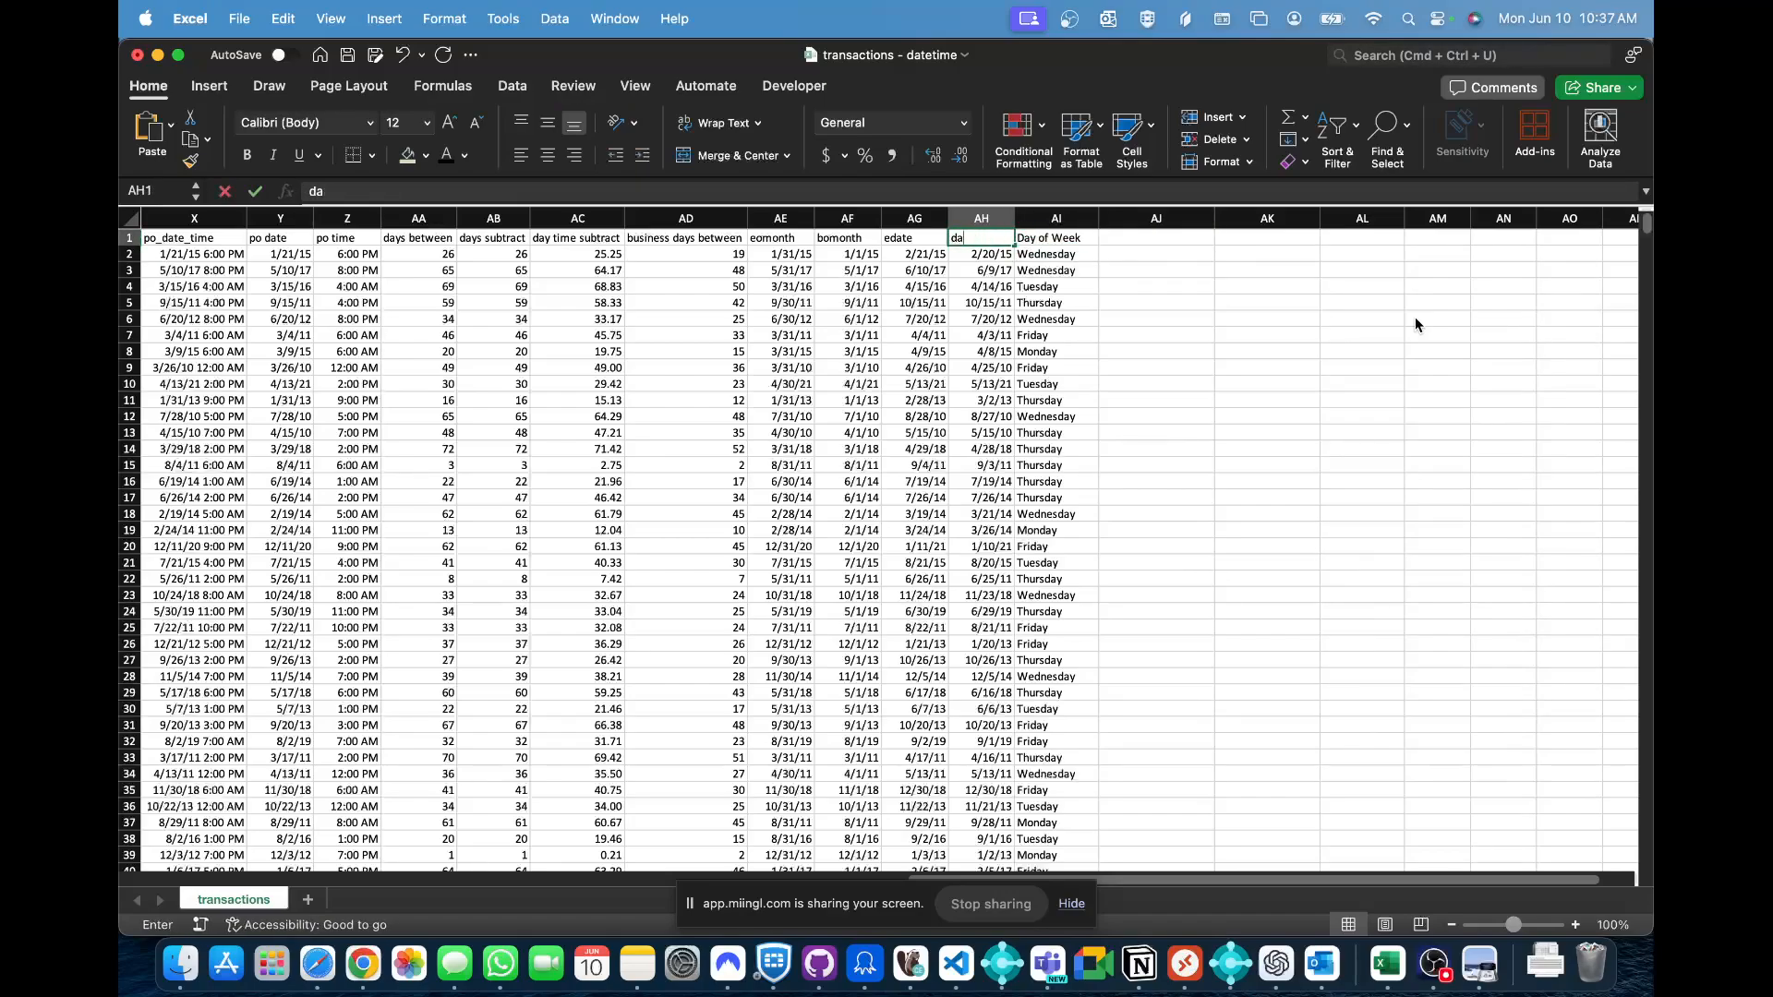
type("te plus 30")
key("Return")
key("Up")
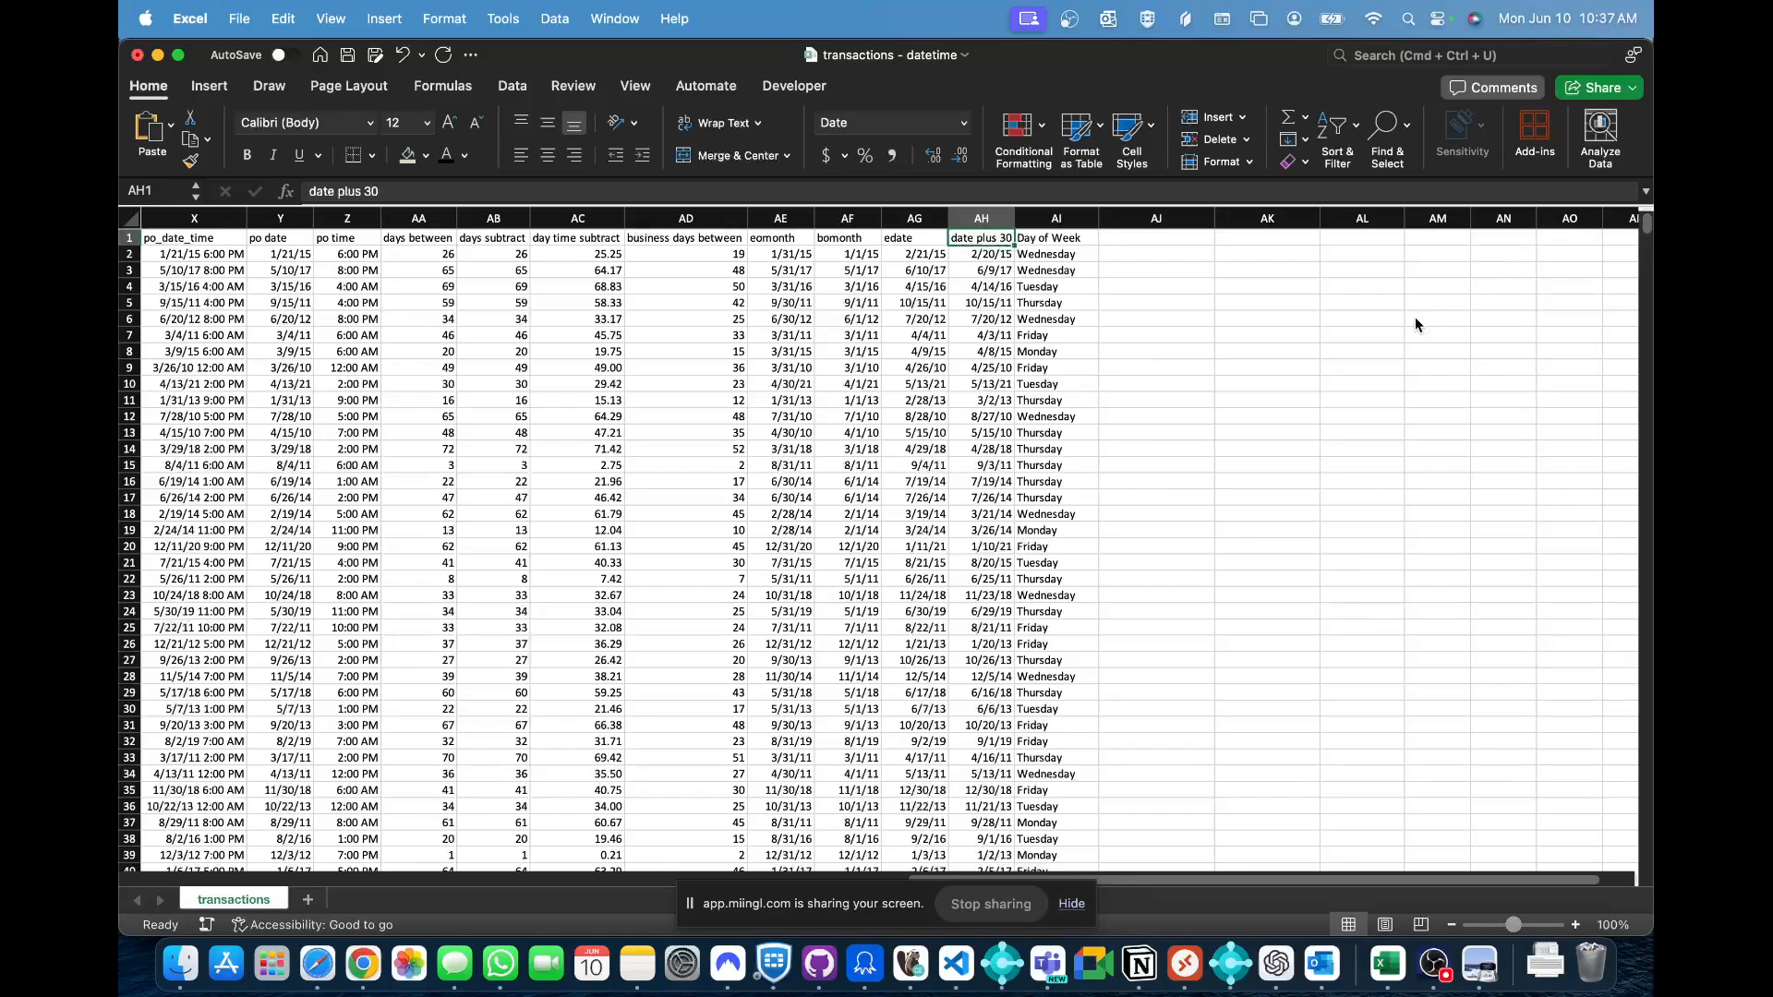
double_click(1015, 219)
left_click(1064, 366)
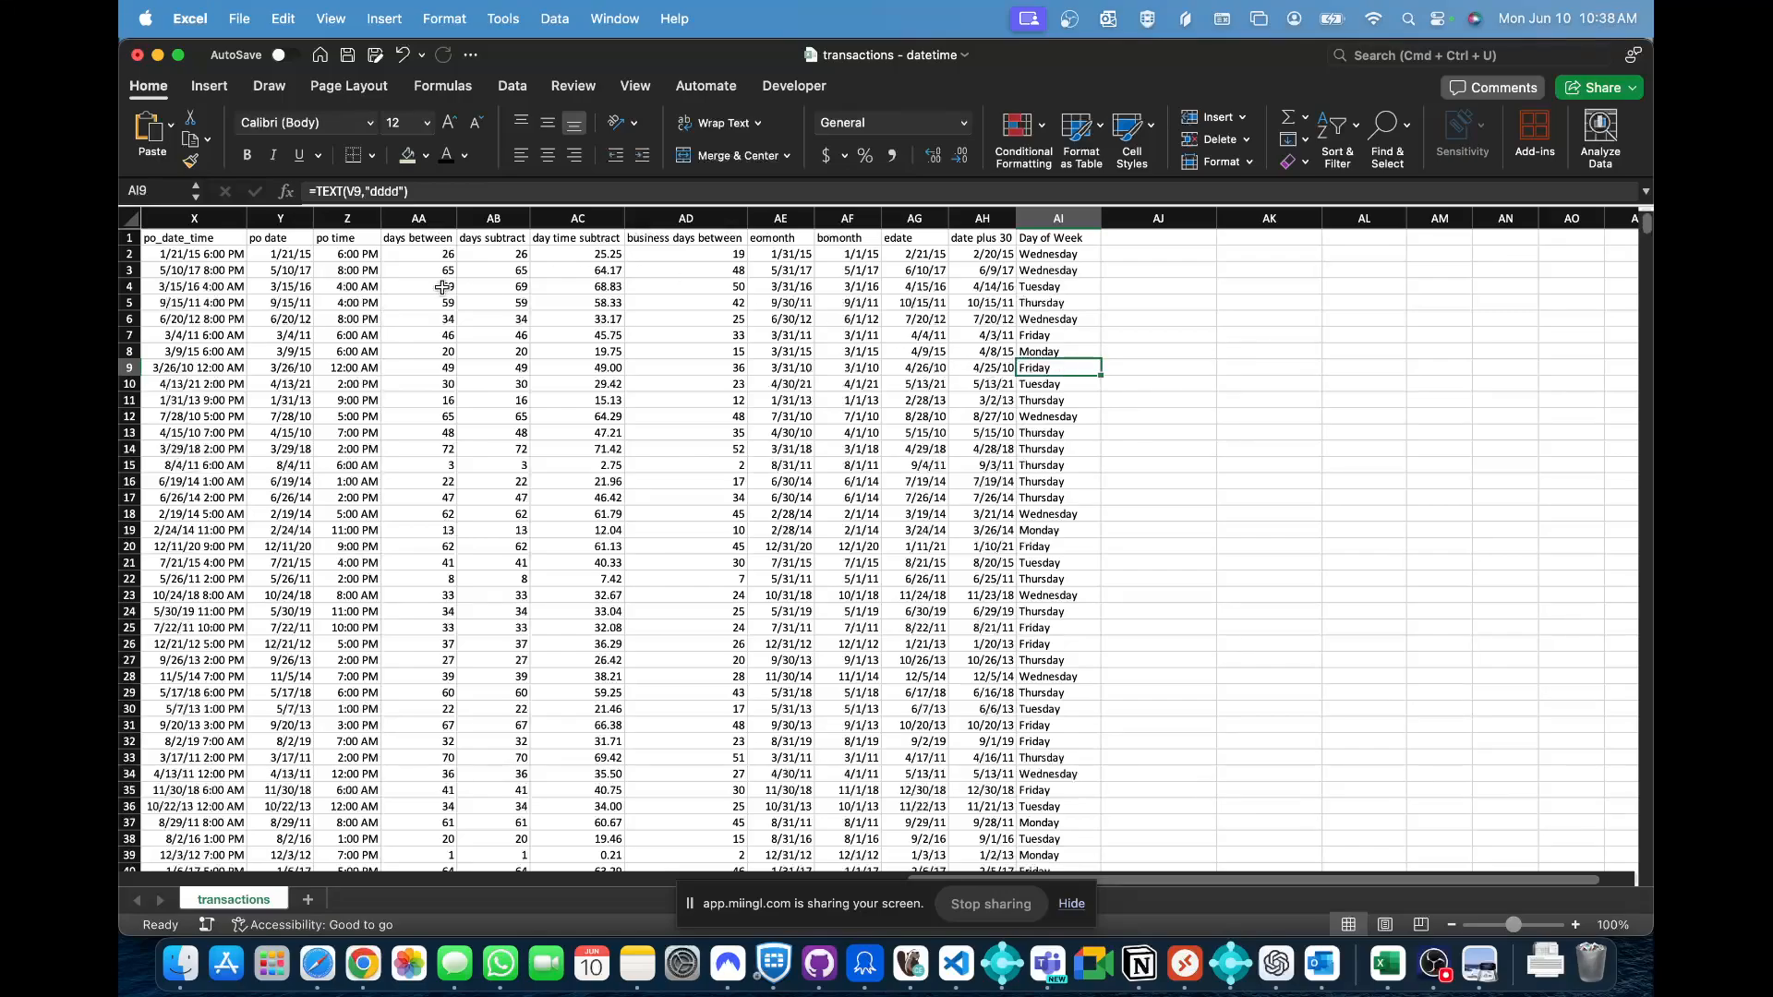
key("super+Tab")
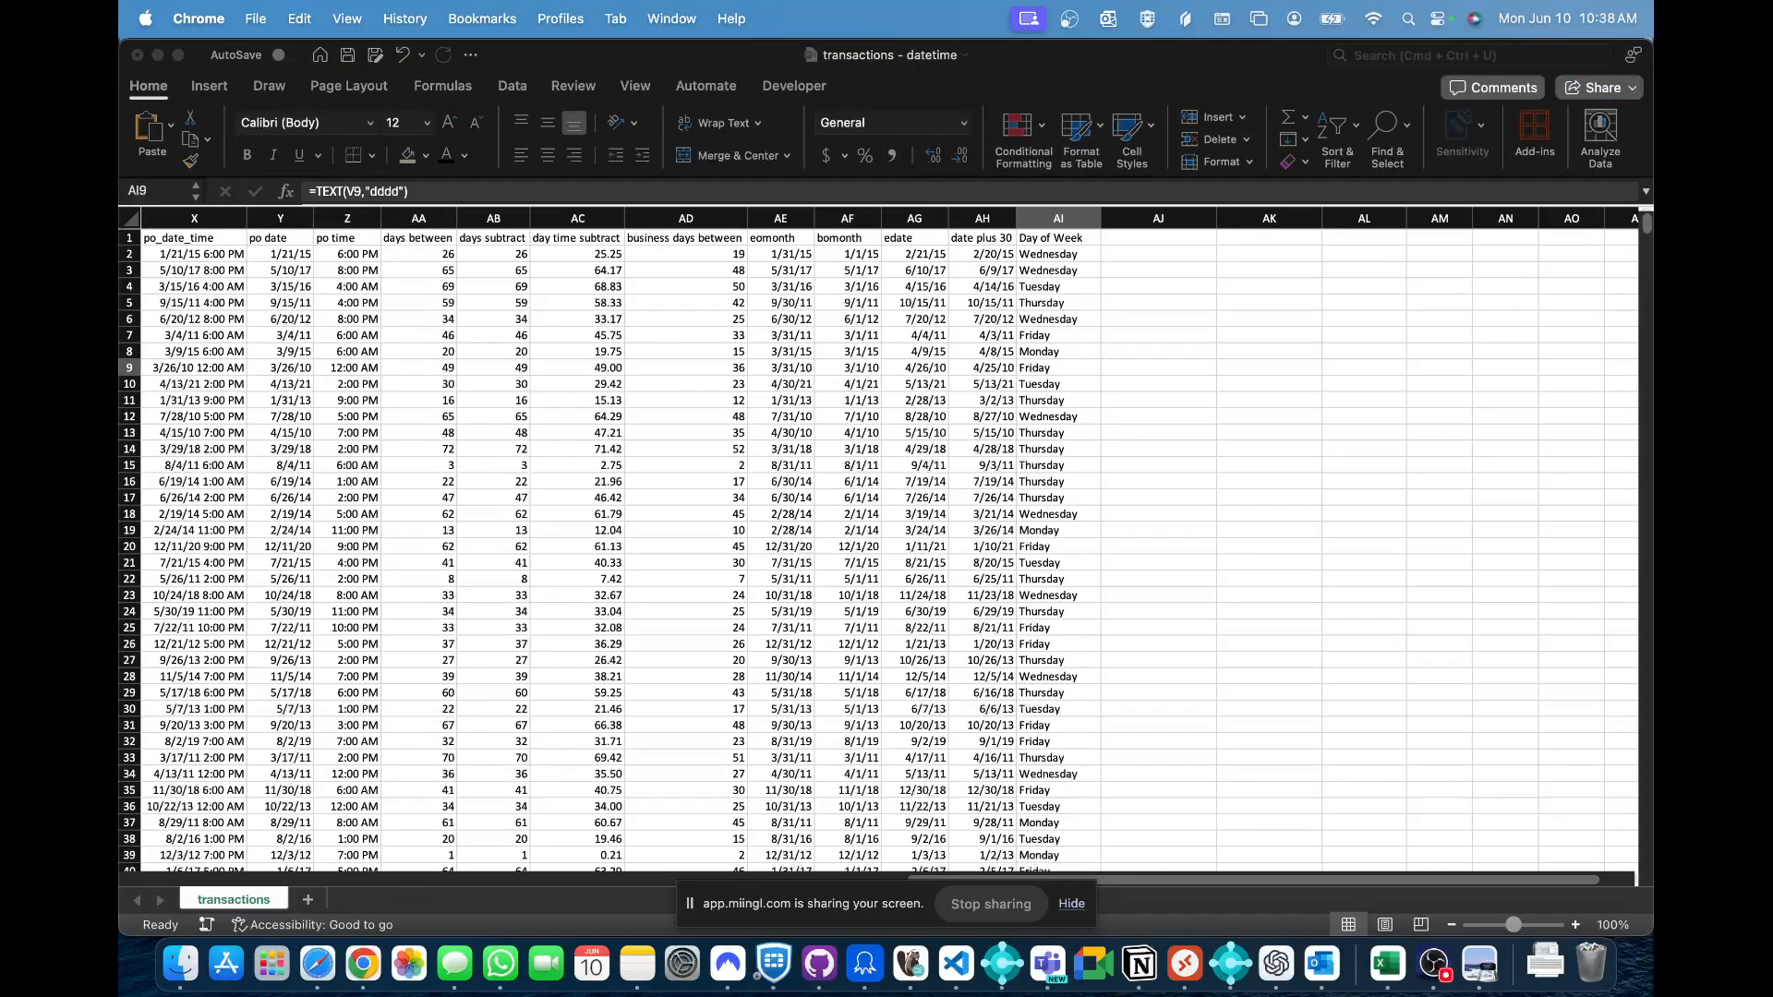
key("super+Tab")
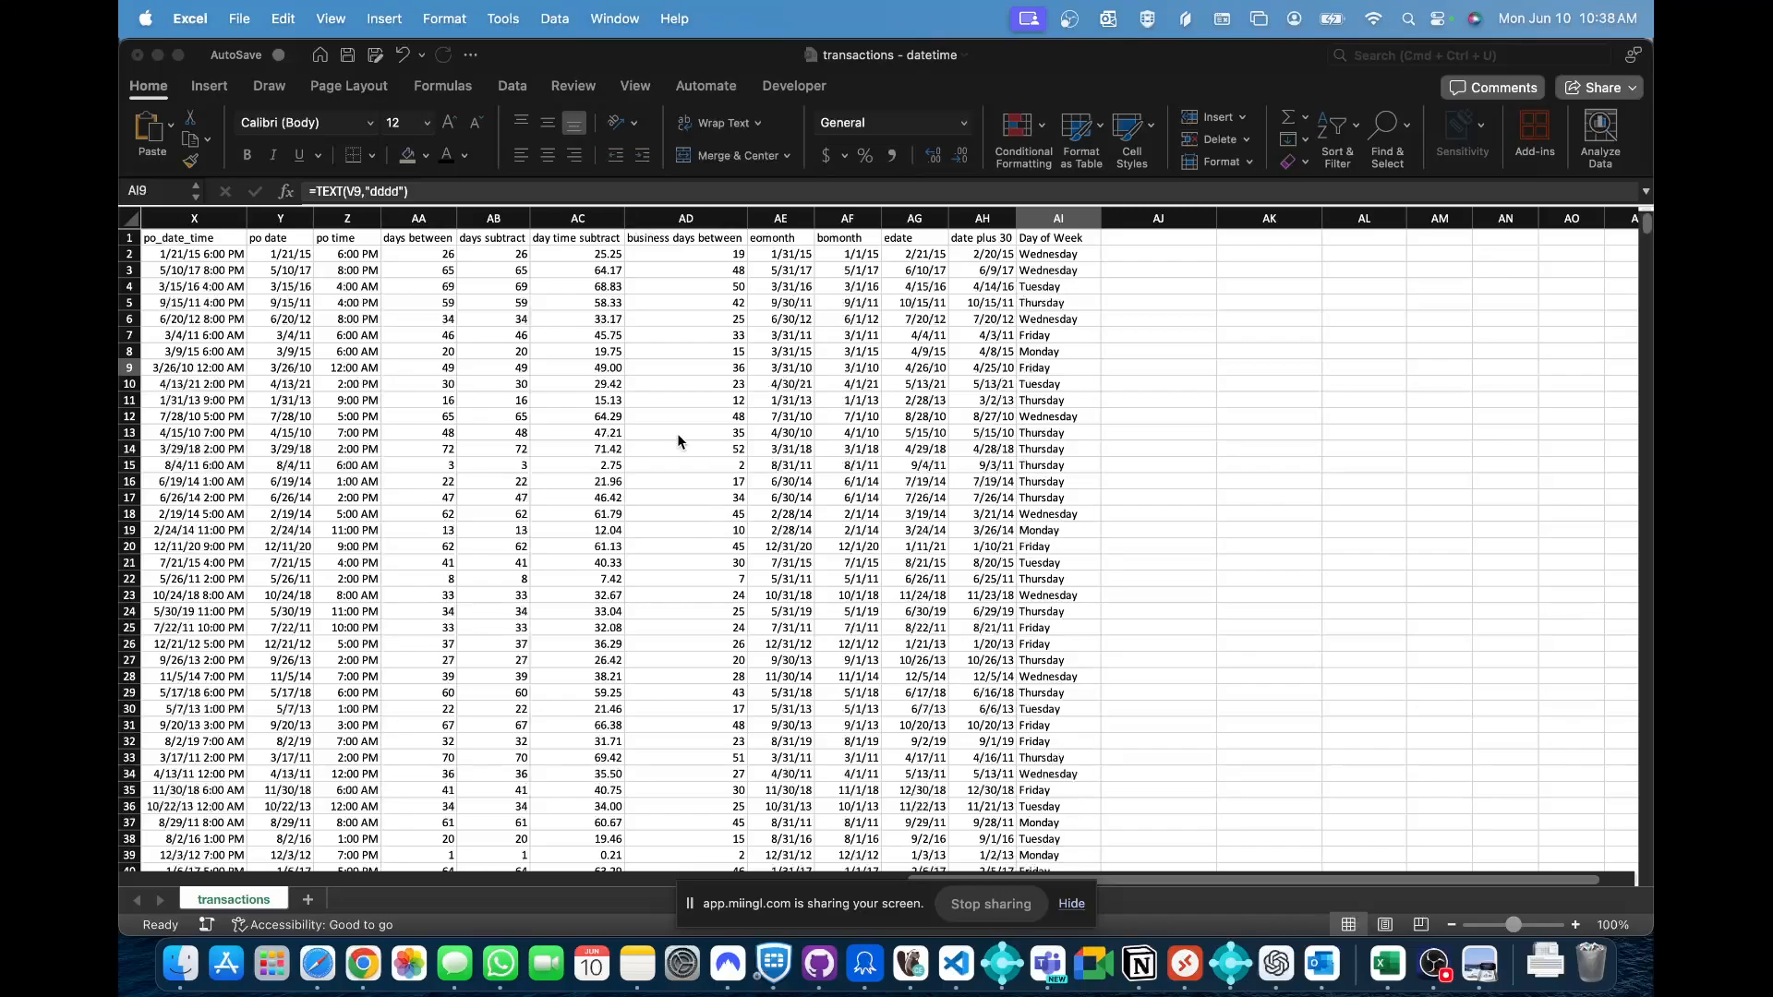
key("Up")
key("Up")
key("Up")
key("Up")
key("Up")
key("Up")
key("Up")
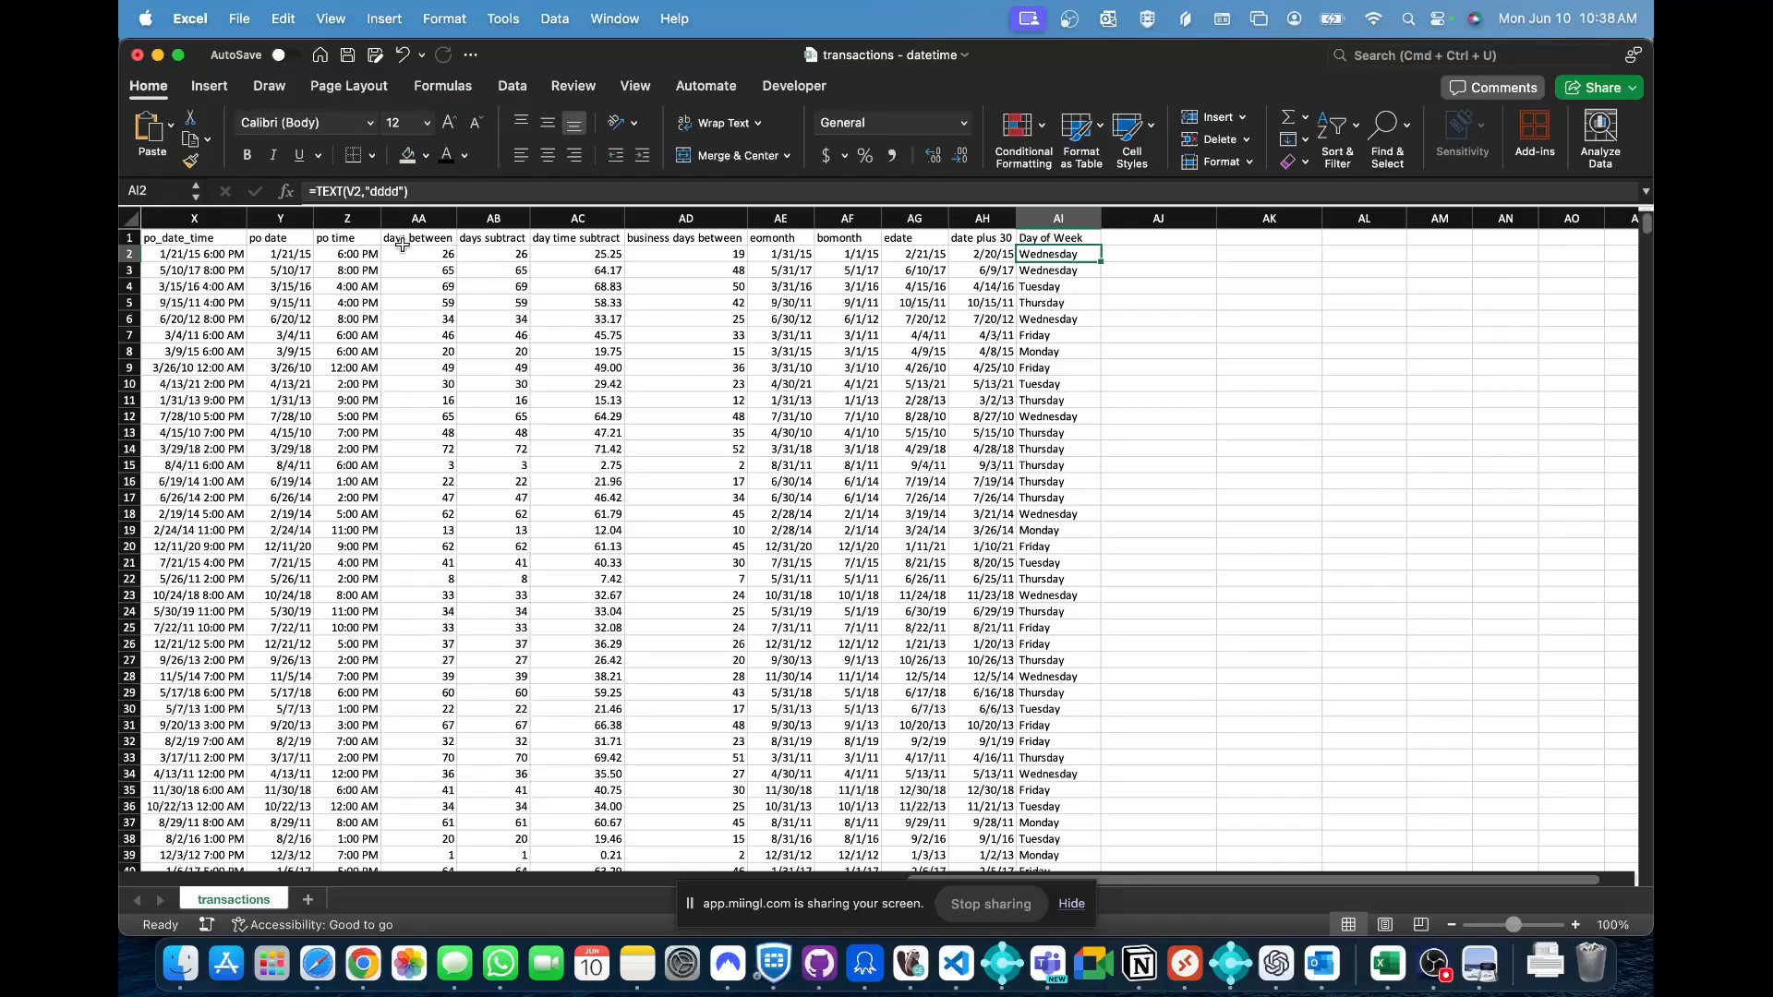
- Create a PivotTable on a new worksheet from the whole transactions range A1:AI5291
scroll(217, 241, "left", 10)
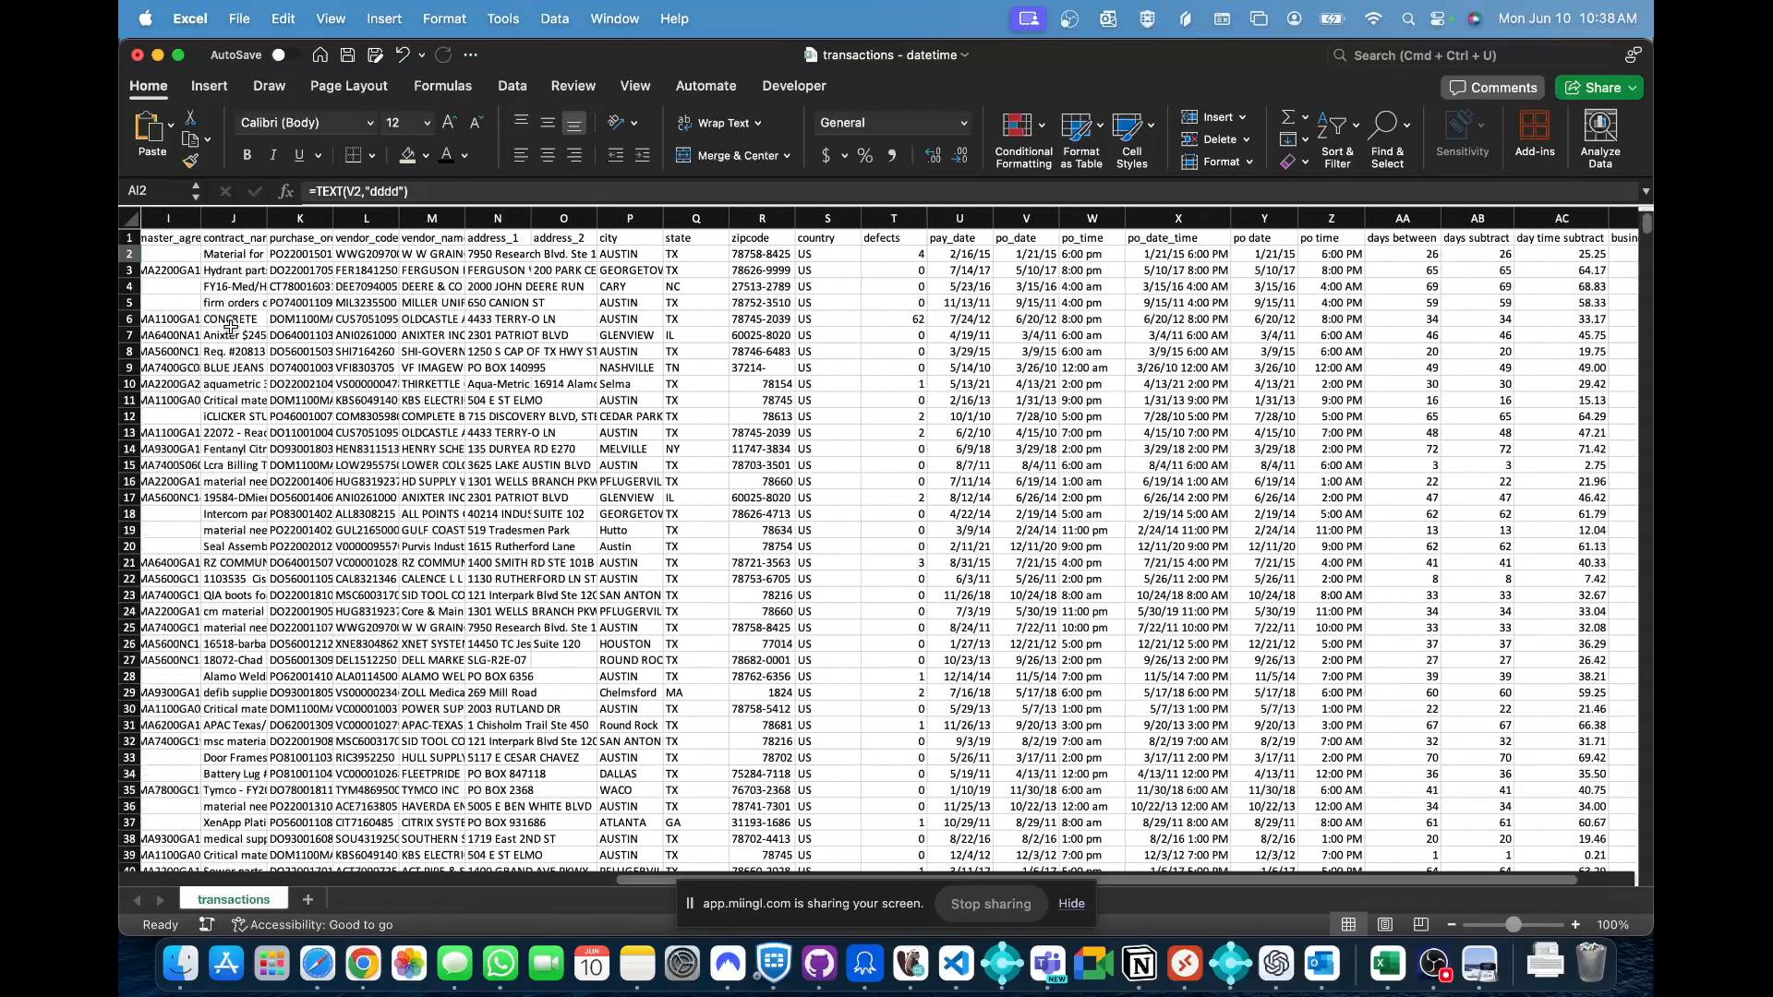
scroll(434, 265, "left", 8)
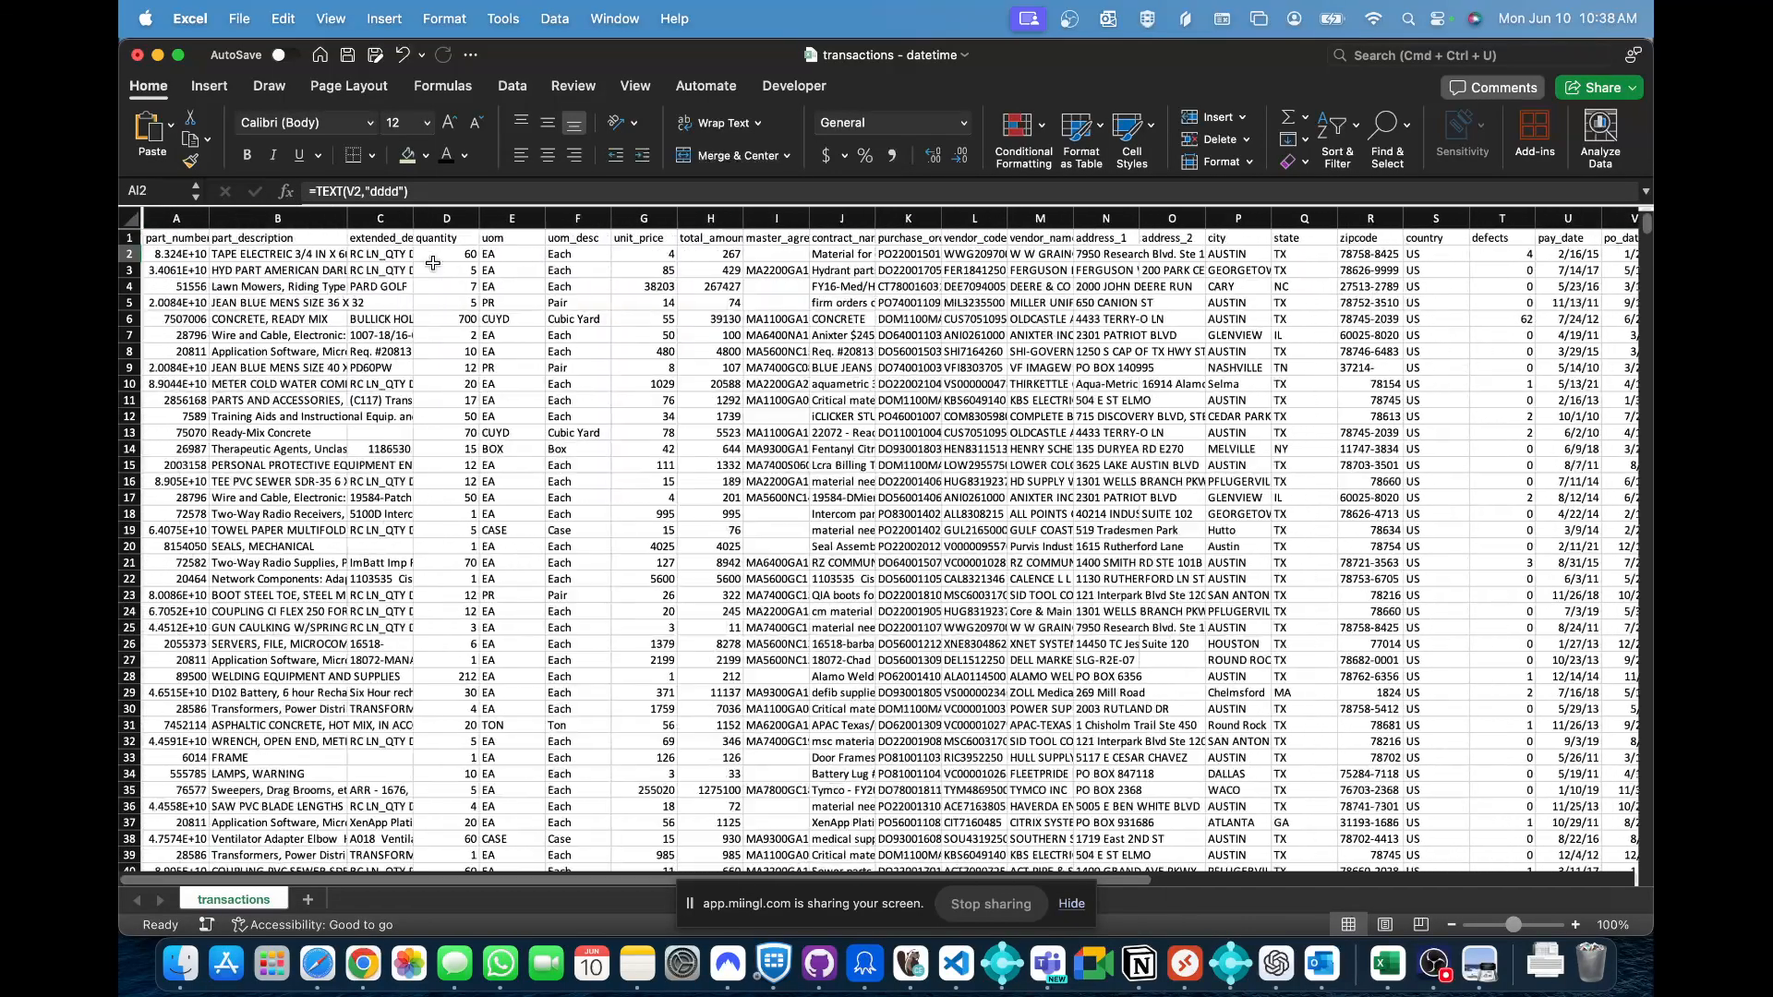
left_click(173, 242)
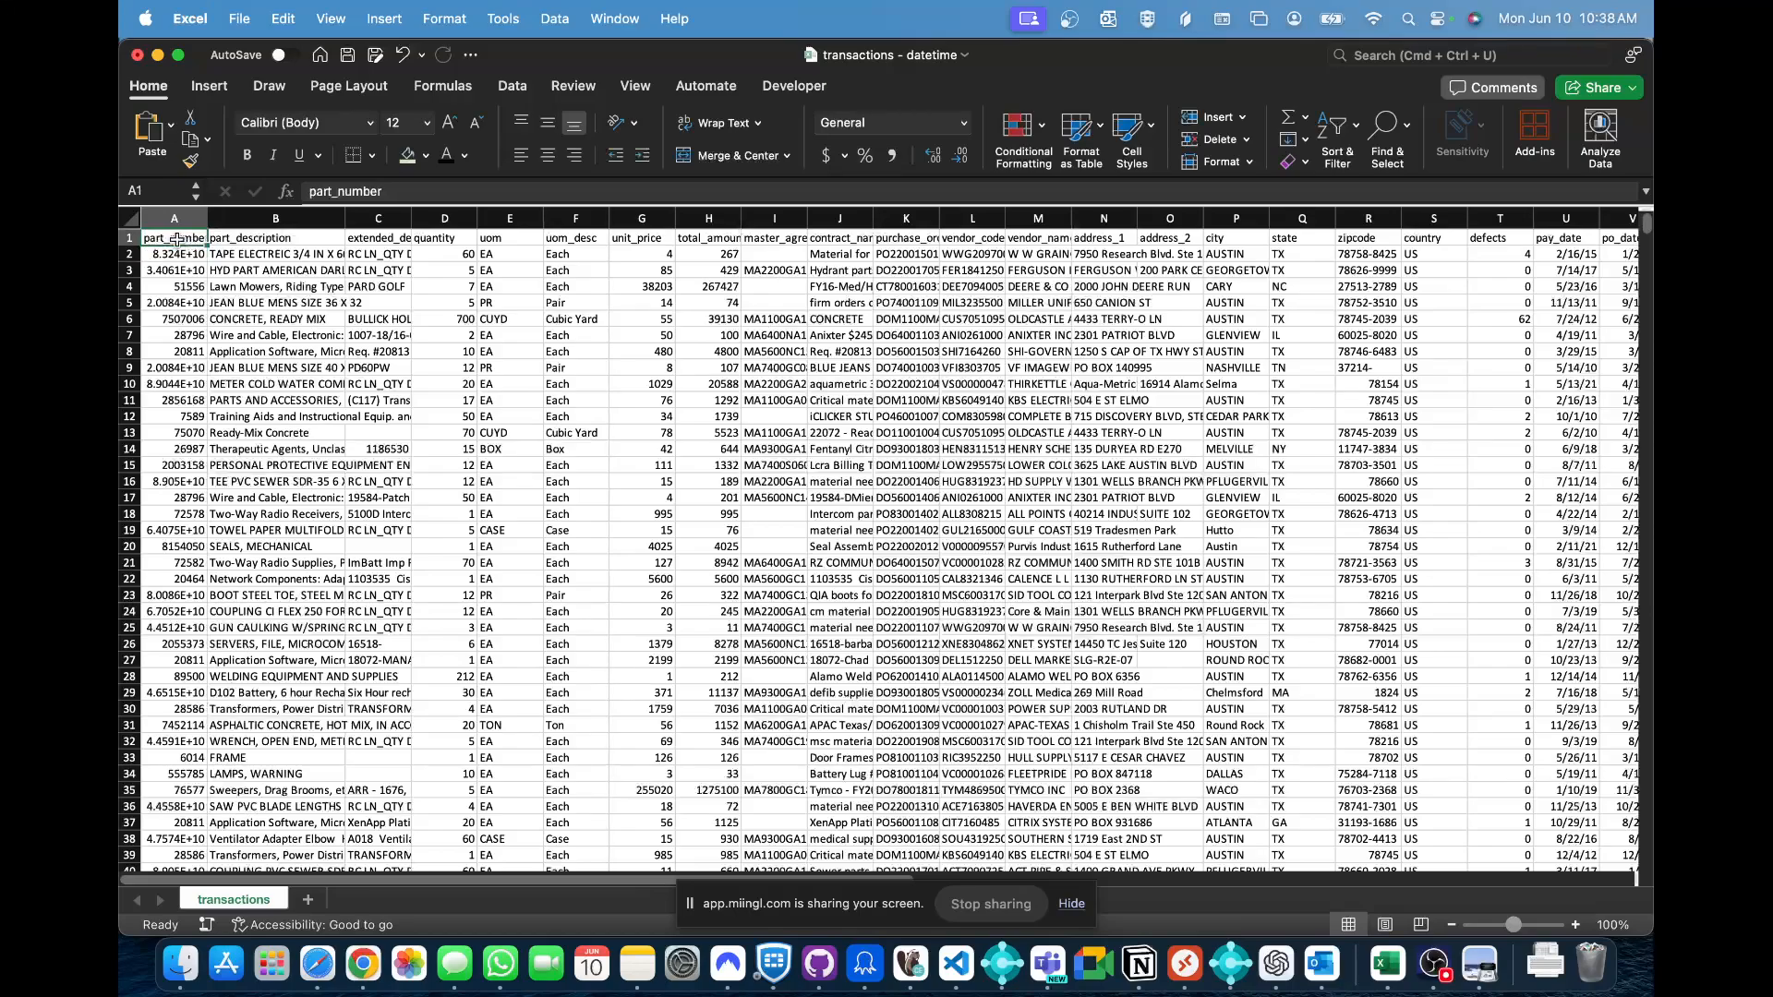
left_click(227, 93)
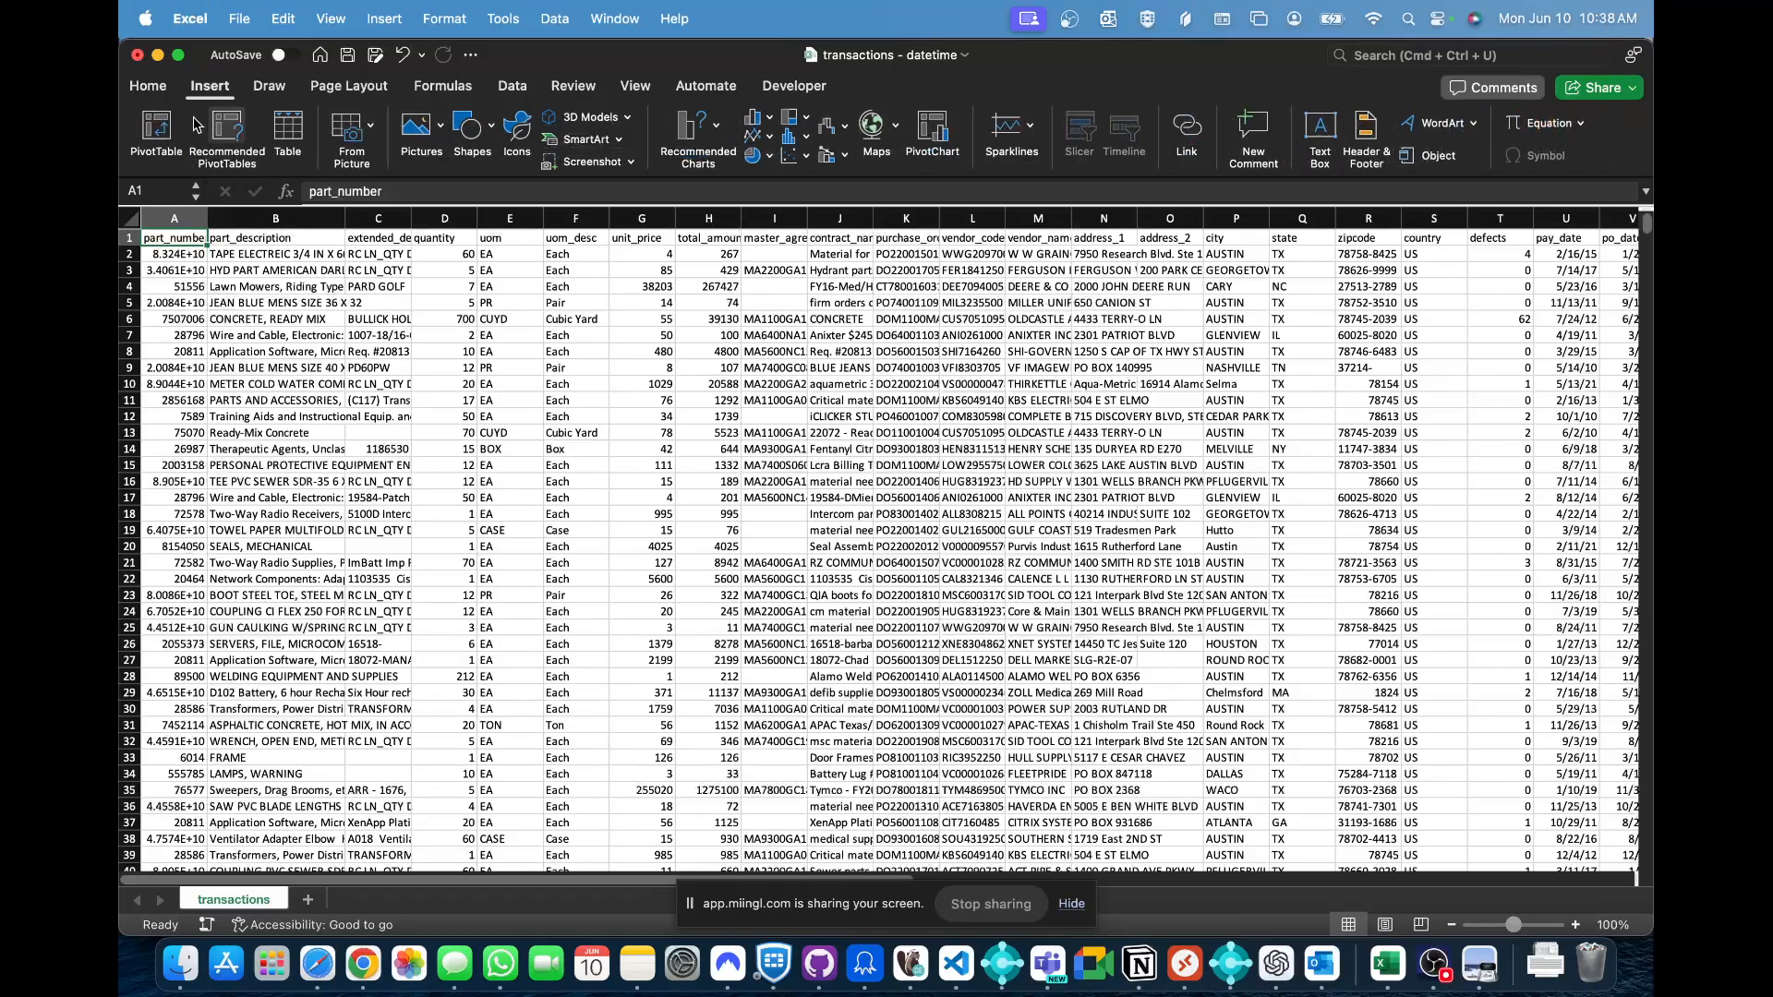
left_click(157, 139)
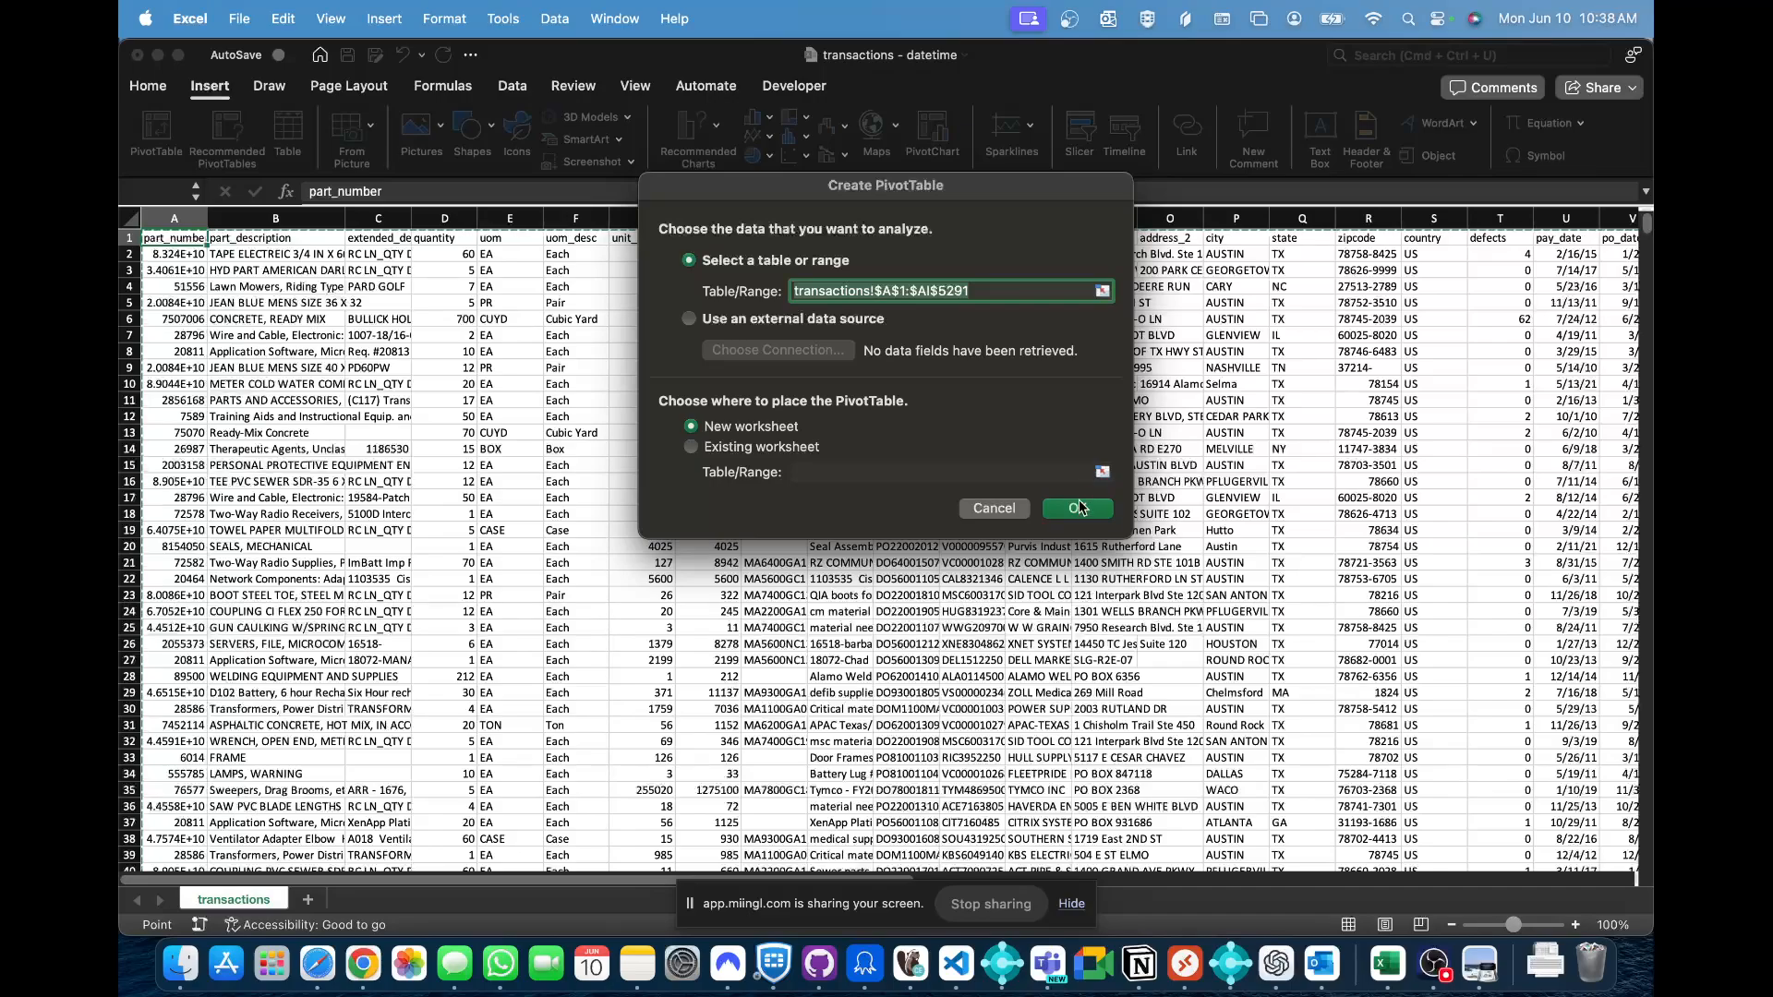
left_click(1078, 508)
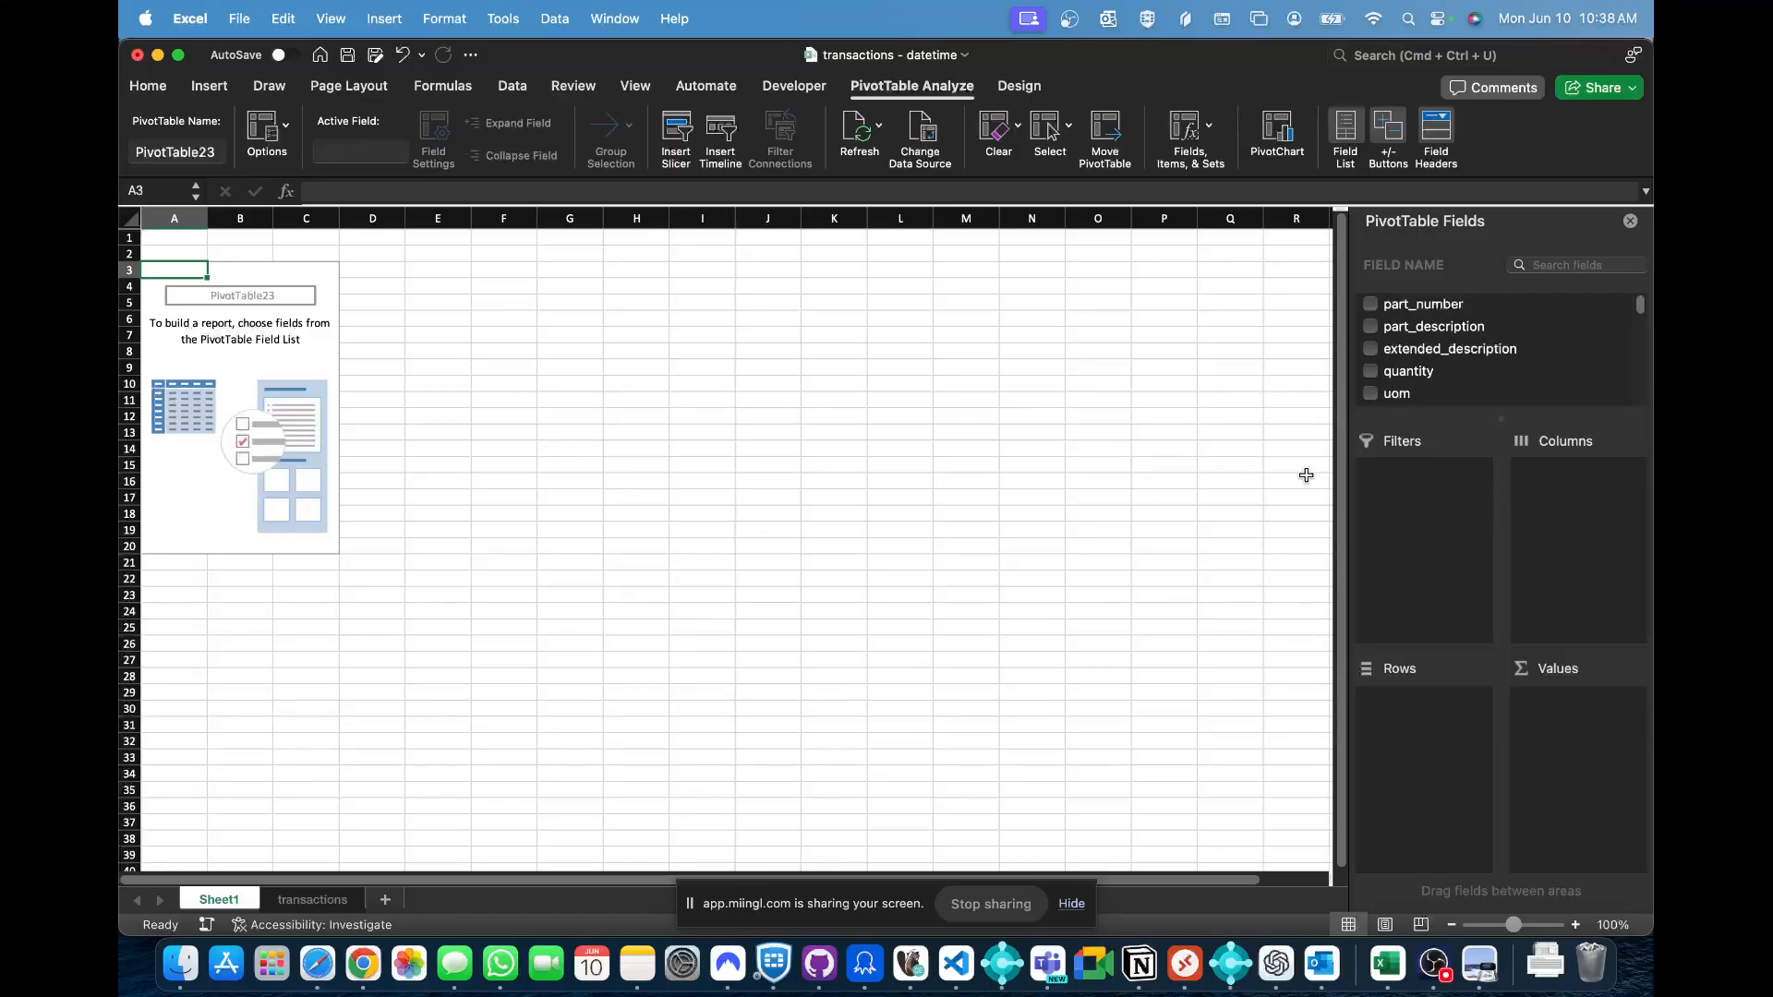
- Look through the PivotTable field list for the date, time and day-difference fields
scroll(1468, 339, "down", 10)
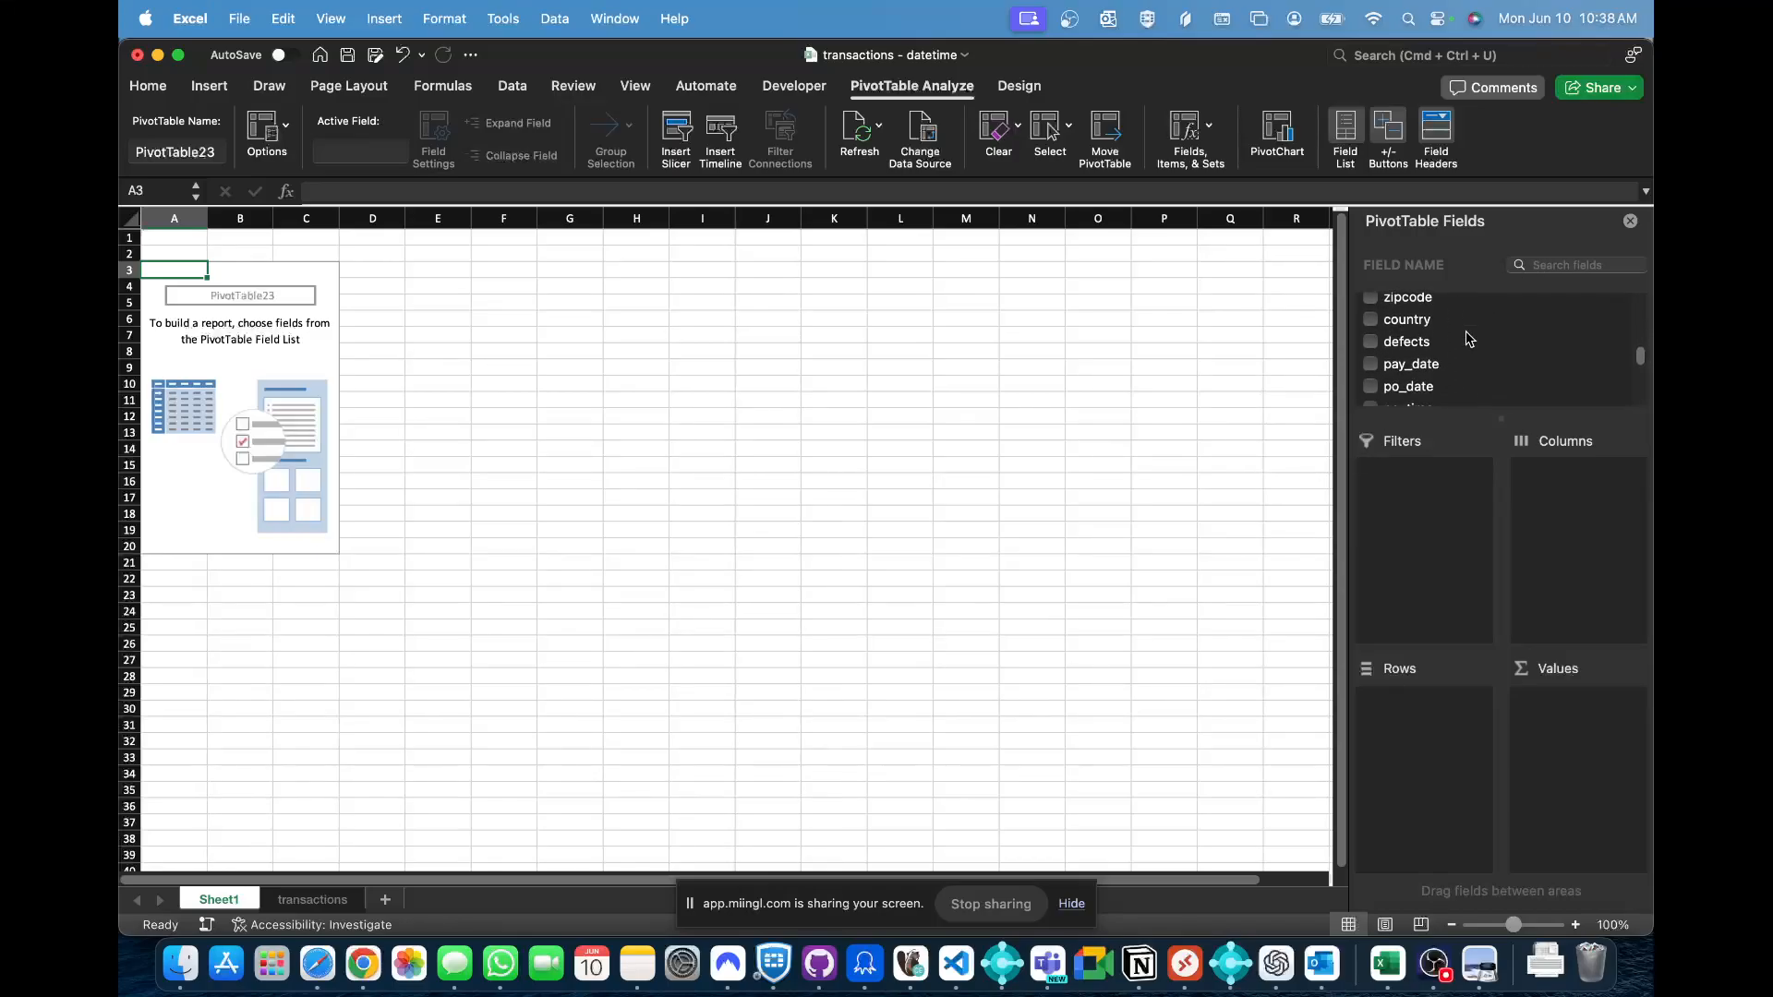
scroll(1468, 339, "down", 5)
scroll(1468, 339, "up", 2)
scroll(1468, 339, "down", 2)
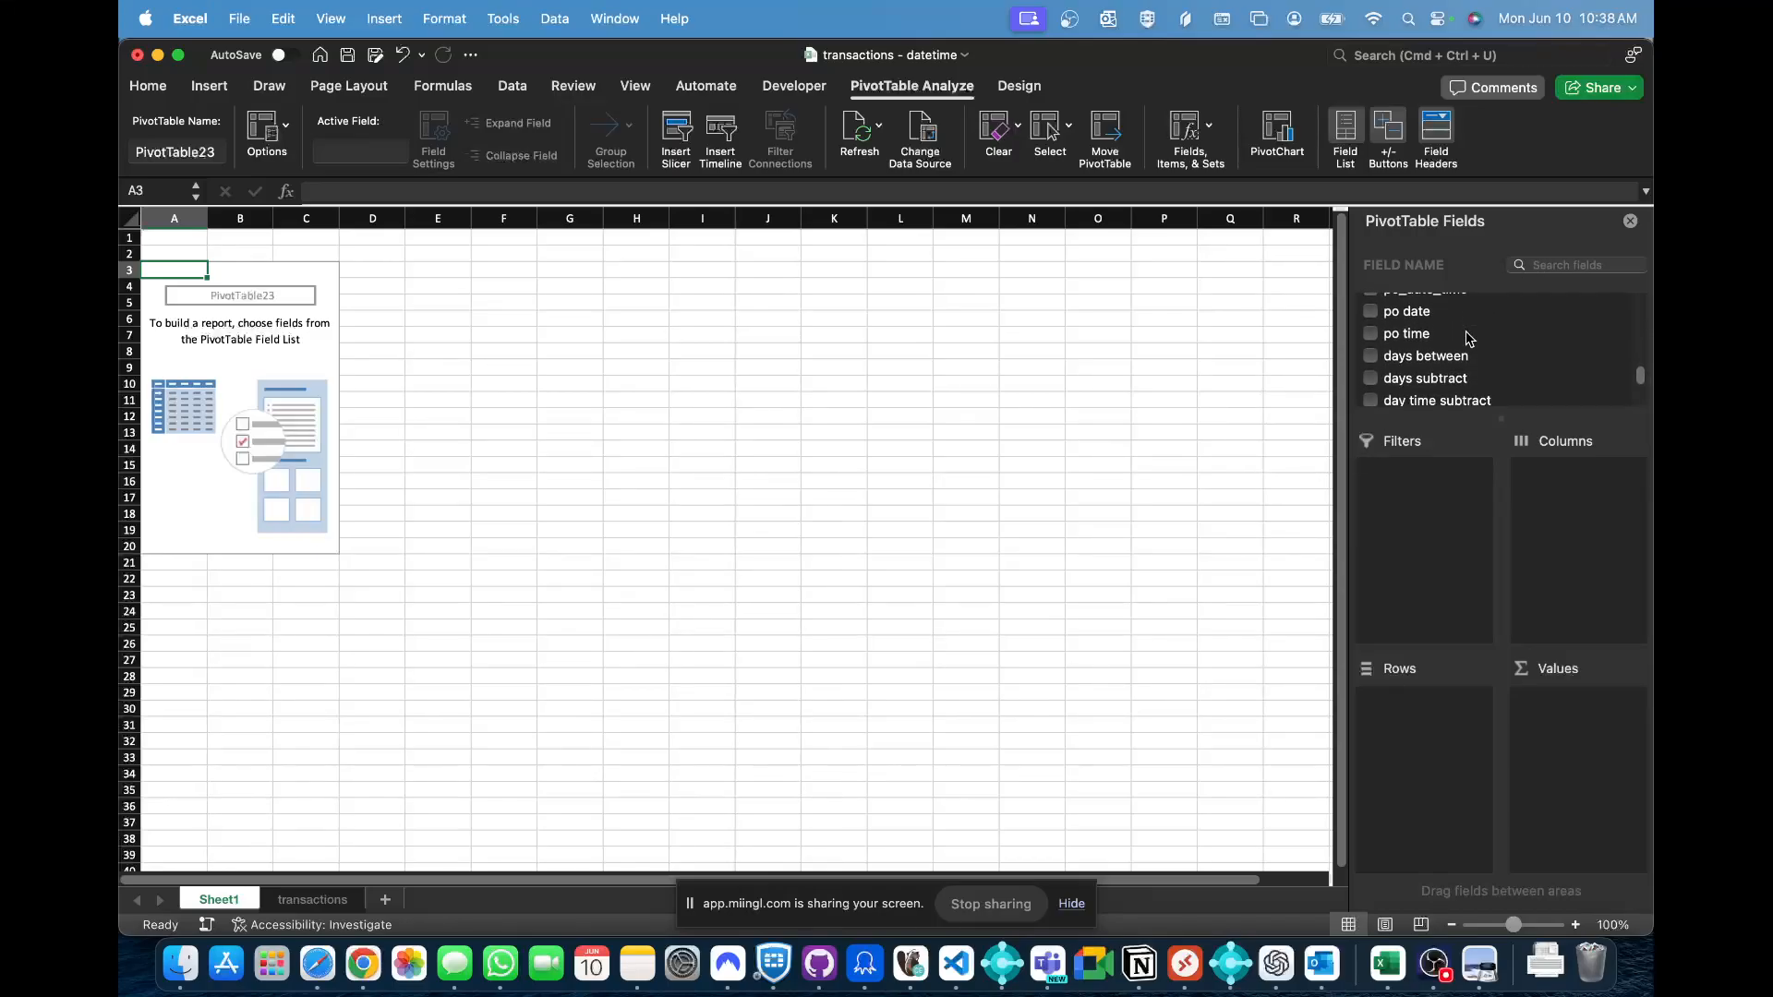
scroll(1469, 339, "up", 3)
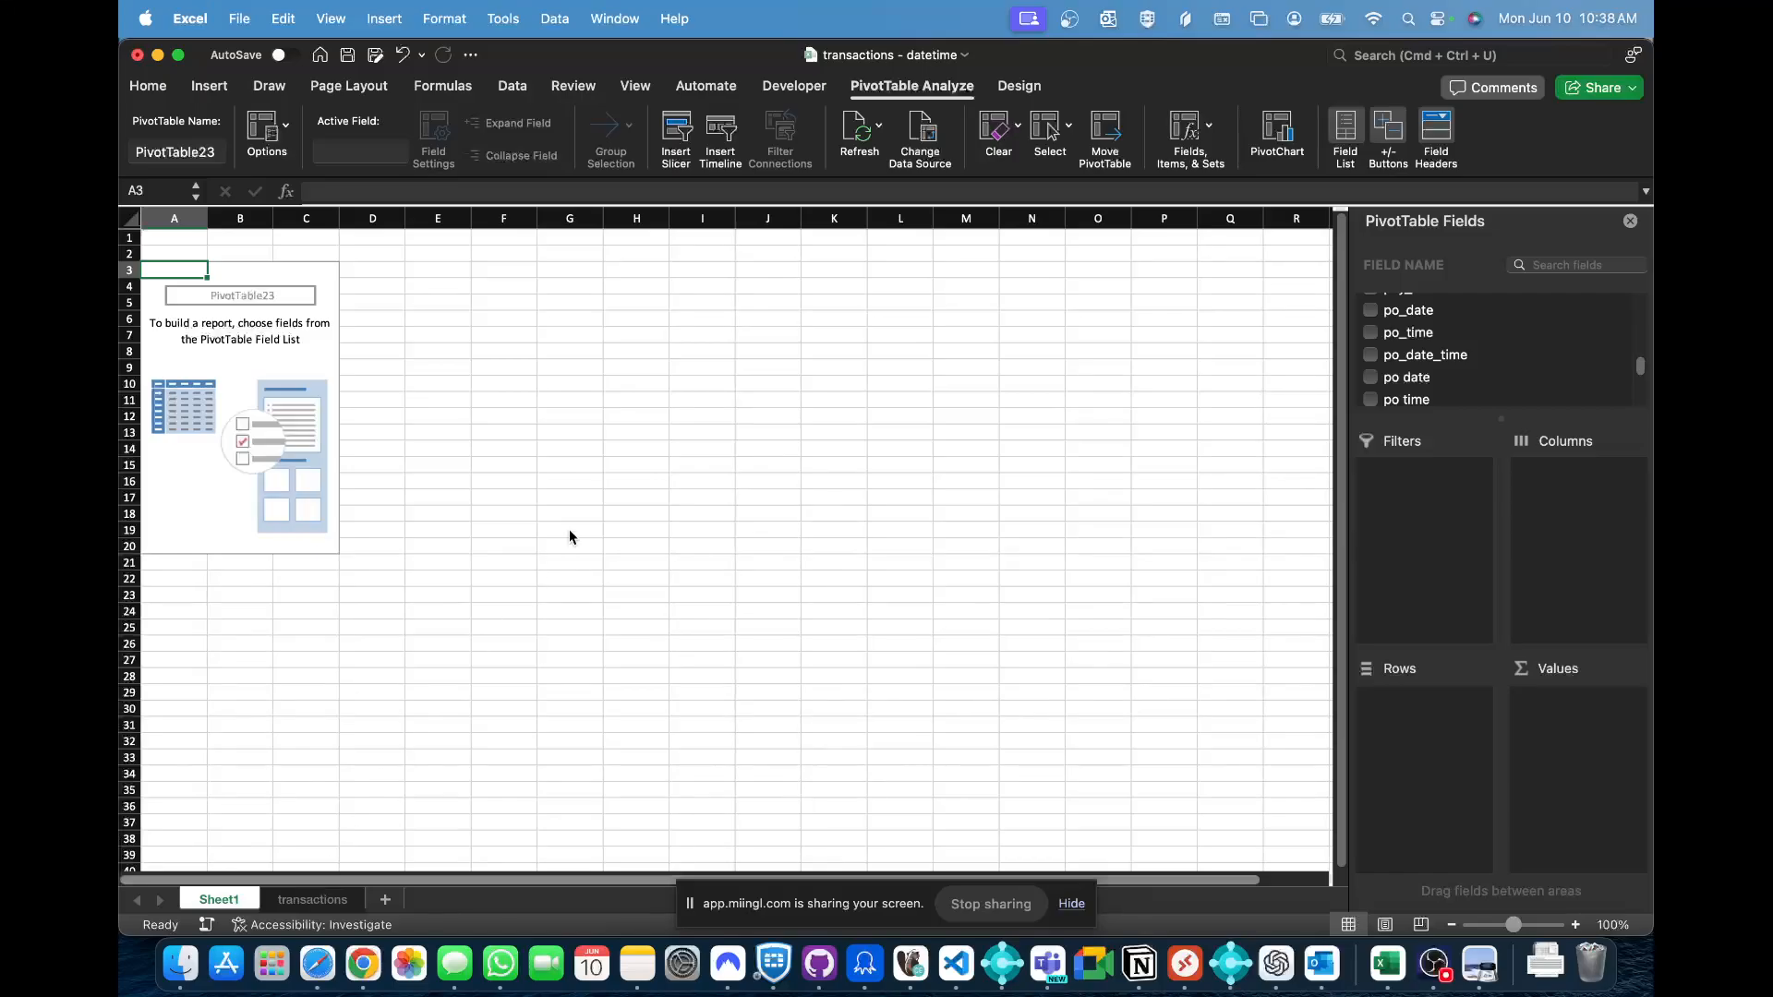
- Return to the transactions worksheet and select the headers AA1:AI1, from days between to Day of Week
left_click(745, 431)
key("super+Up")
key("super+Up")
key("super+Up")
key("super+Up")
key("Right")
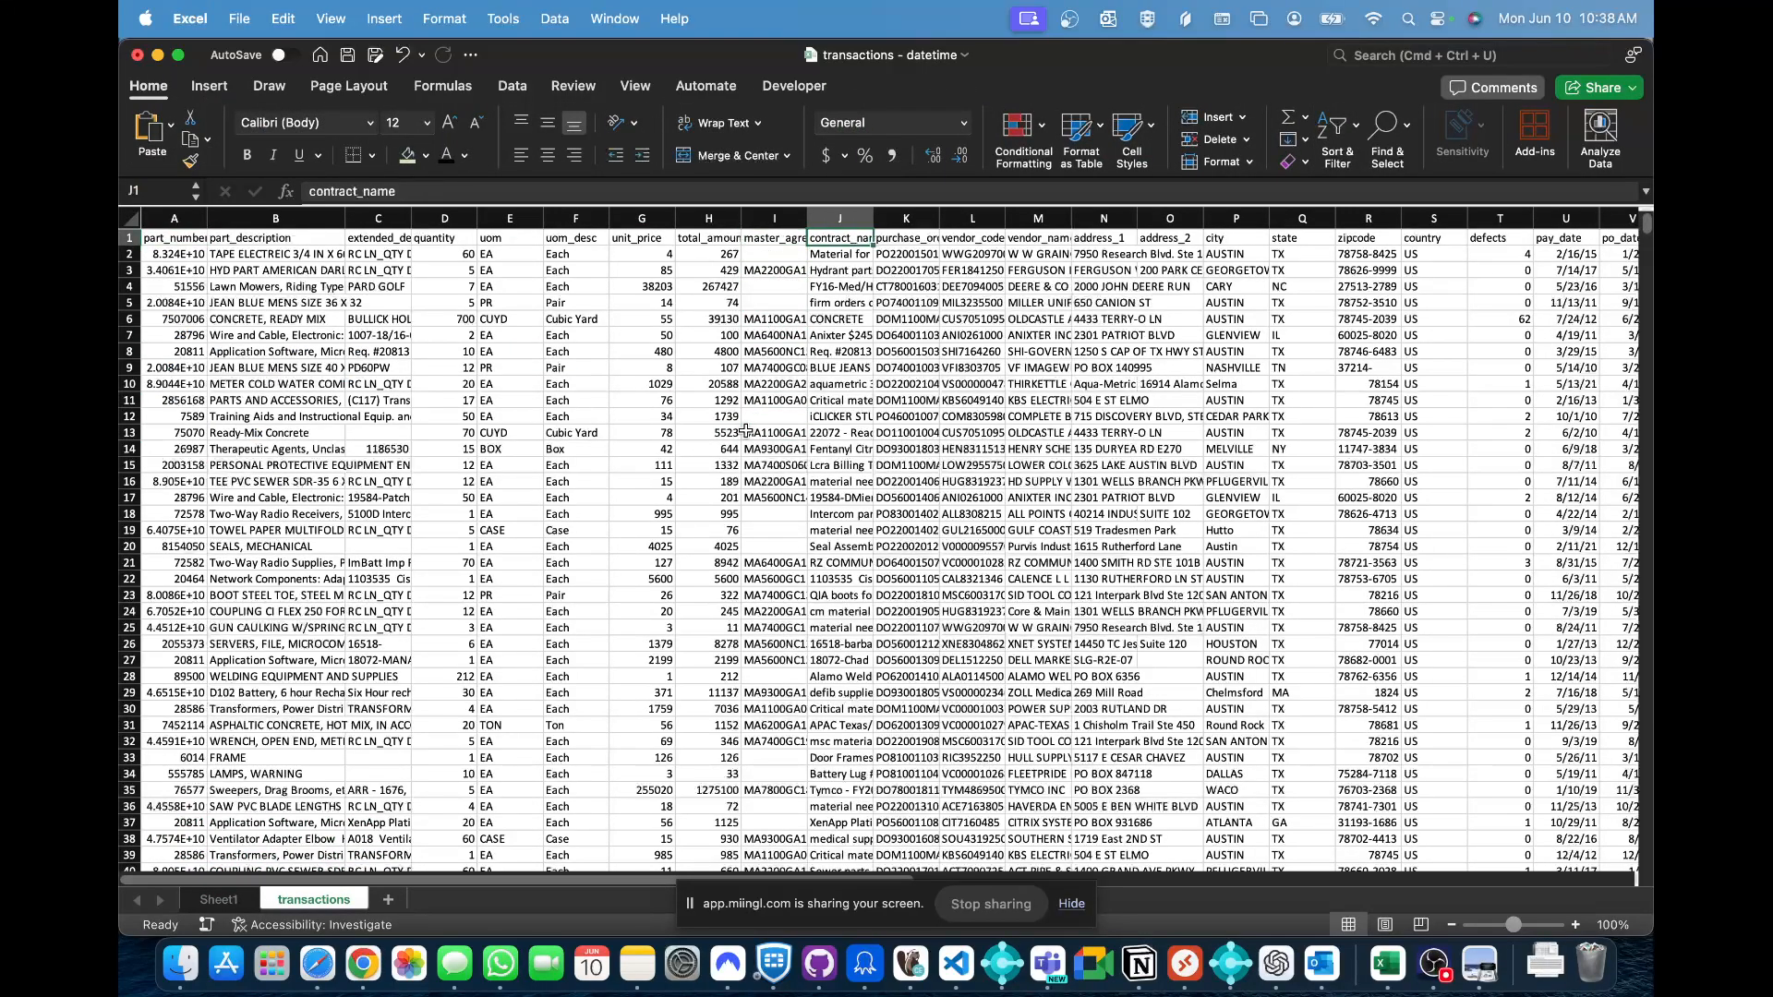
key("super+Right")
key("Left")
key("Left")
key("Left")
key("Left")
key("Left")
key("Left")
key("Left")
key("Left")
key("shift+Right")
key("shift+Right")
key("shift+Right")
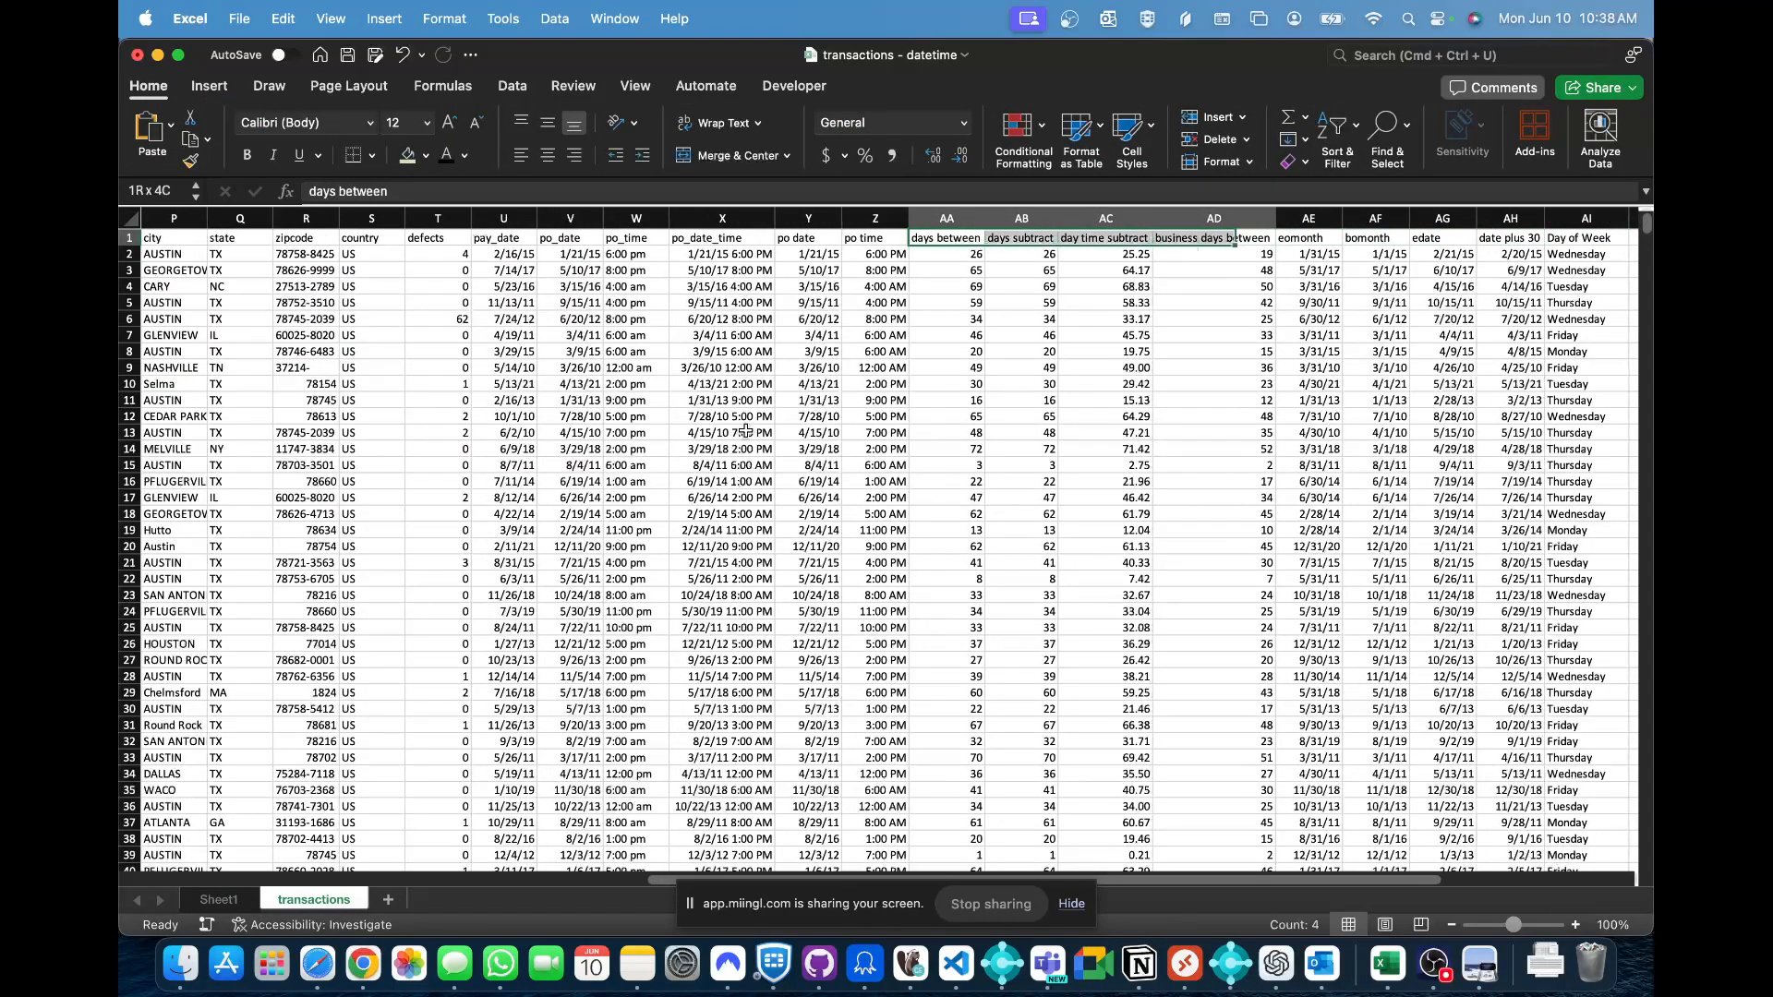
key("shift+Right")
key("shift+Right")
key("shift+Right")
key("shift+Right")
key("shift+Right")
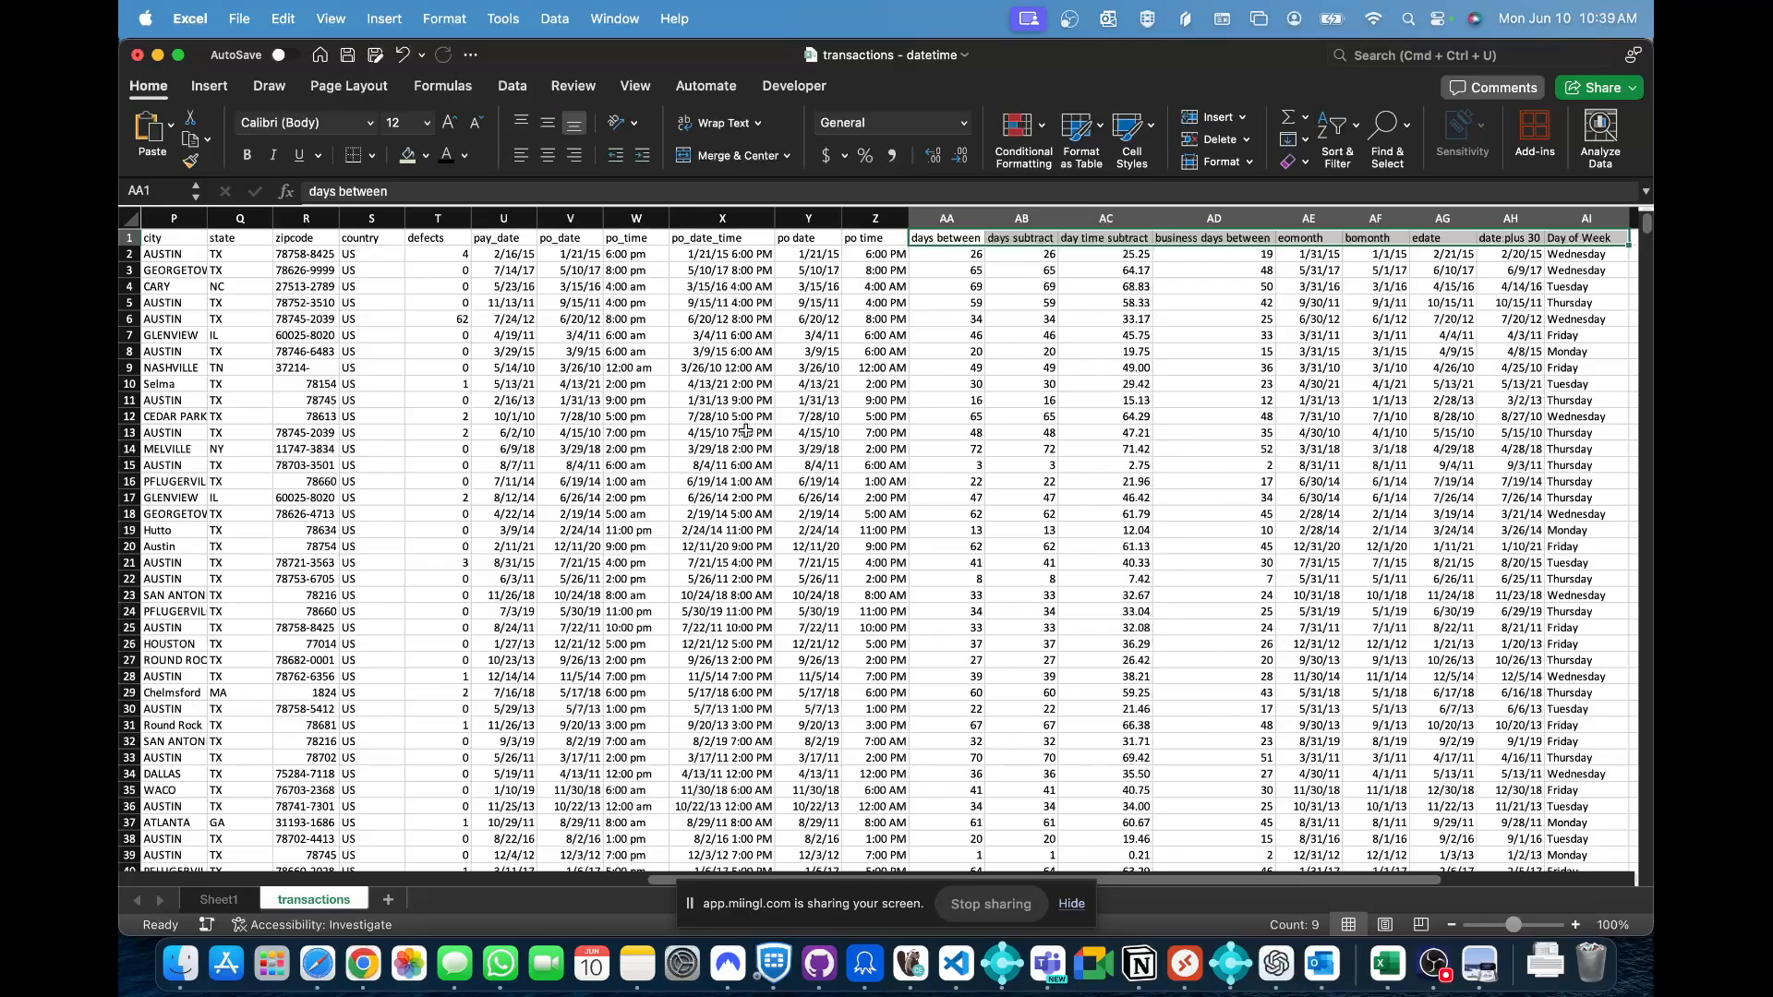
- On Sheet1, search the PivotTable fields for "date" and add po_date_time to the Rows area
left_click(233, 905)
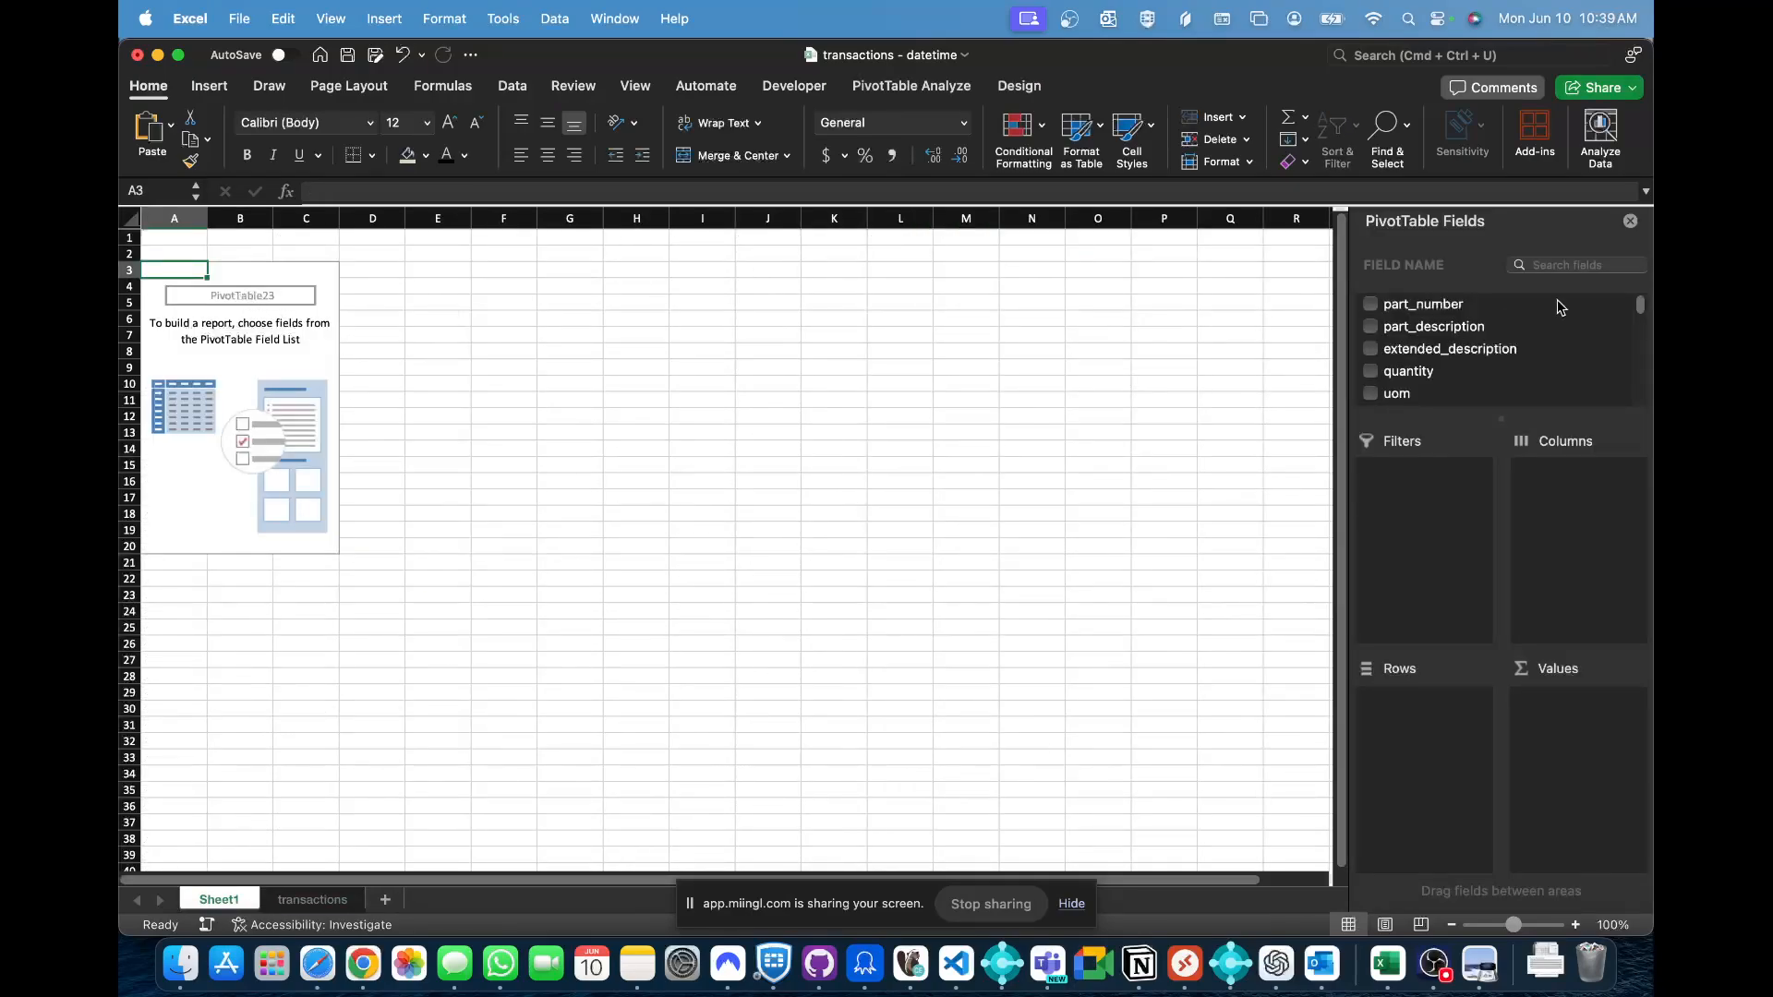
left_click(1585, 268)
type("date")
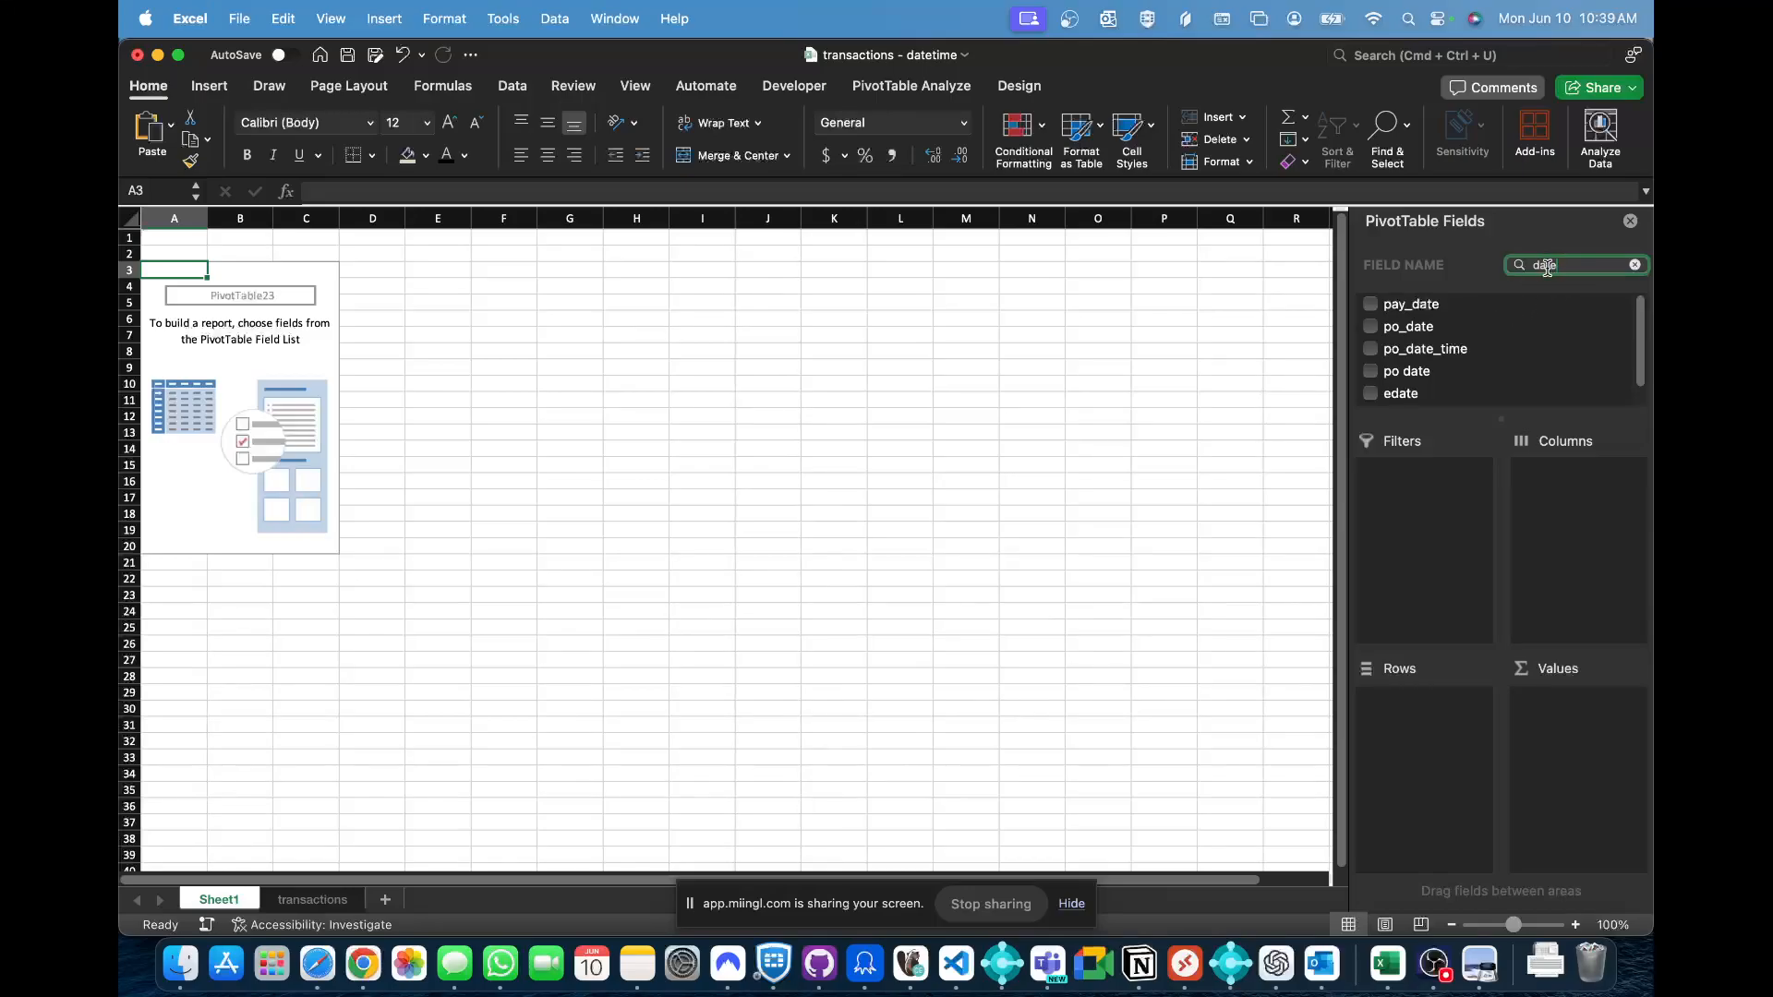
scroll(1567, 329, "down", 1)
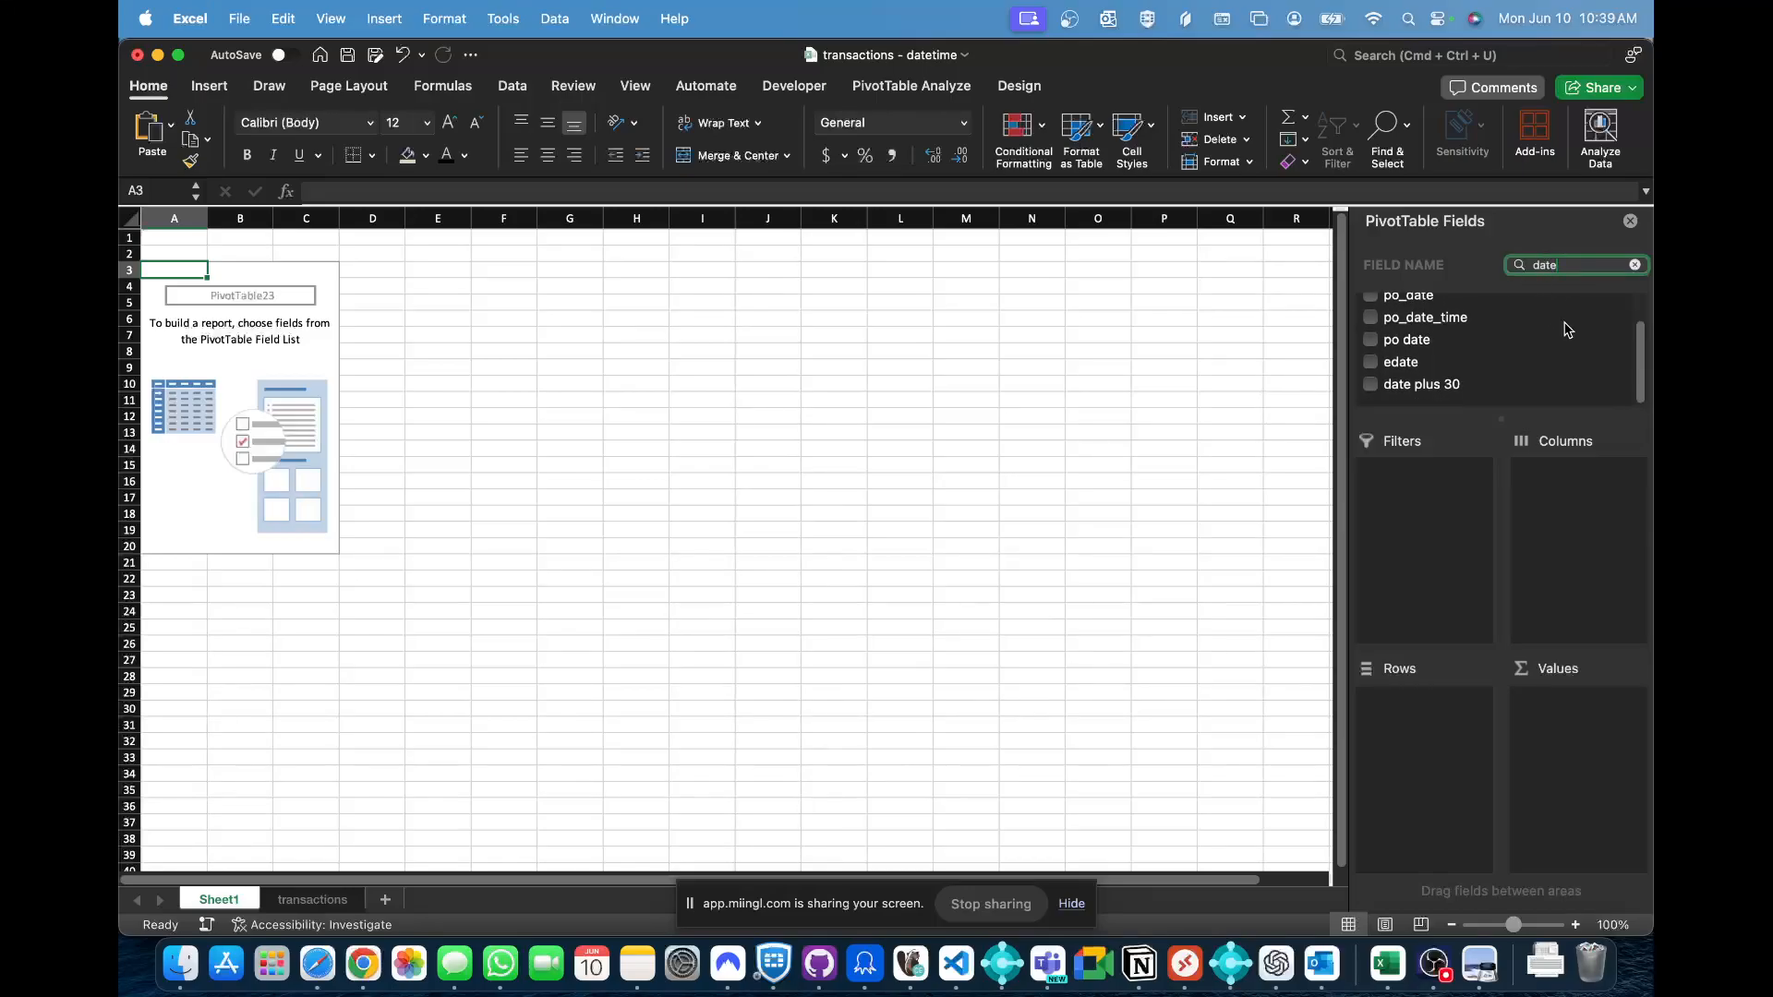
scroll(1477, 357, "up", 1)
left_click(1461, 357)
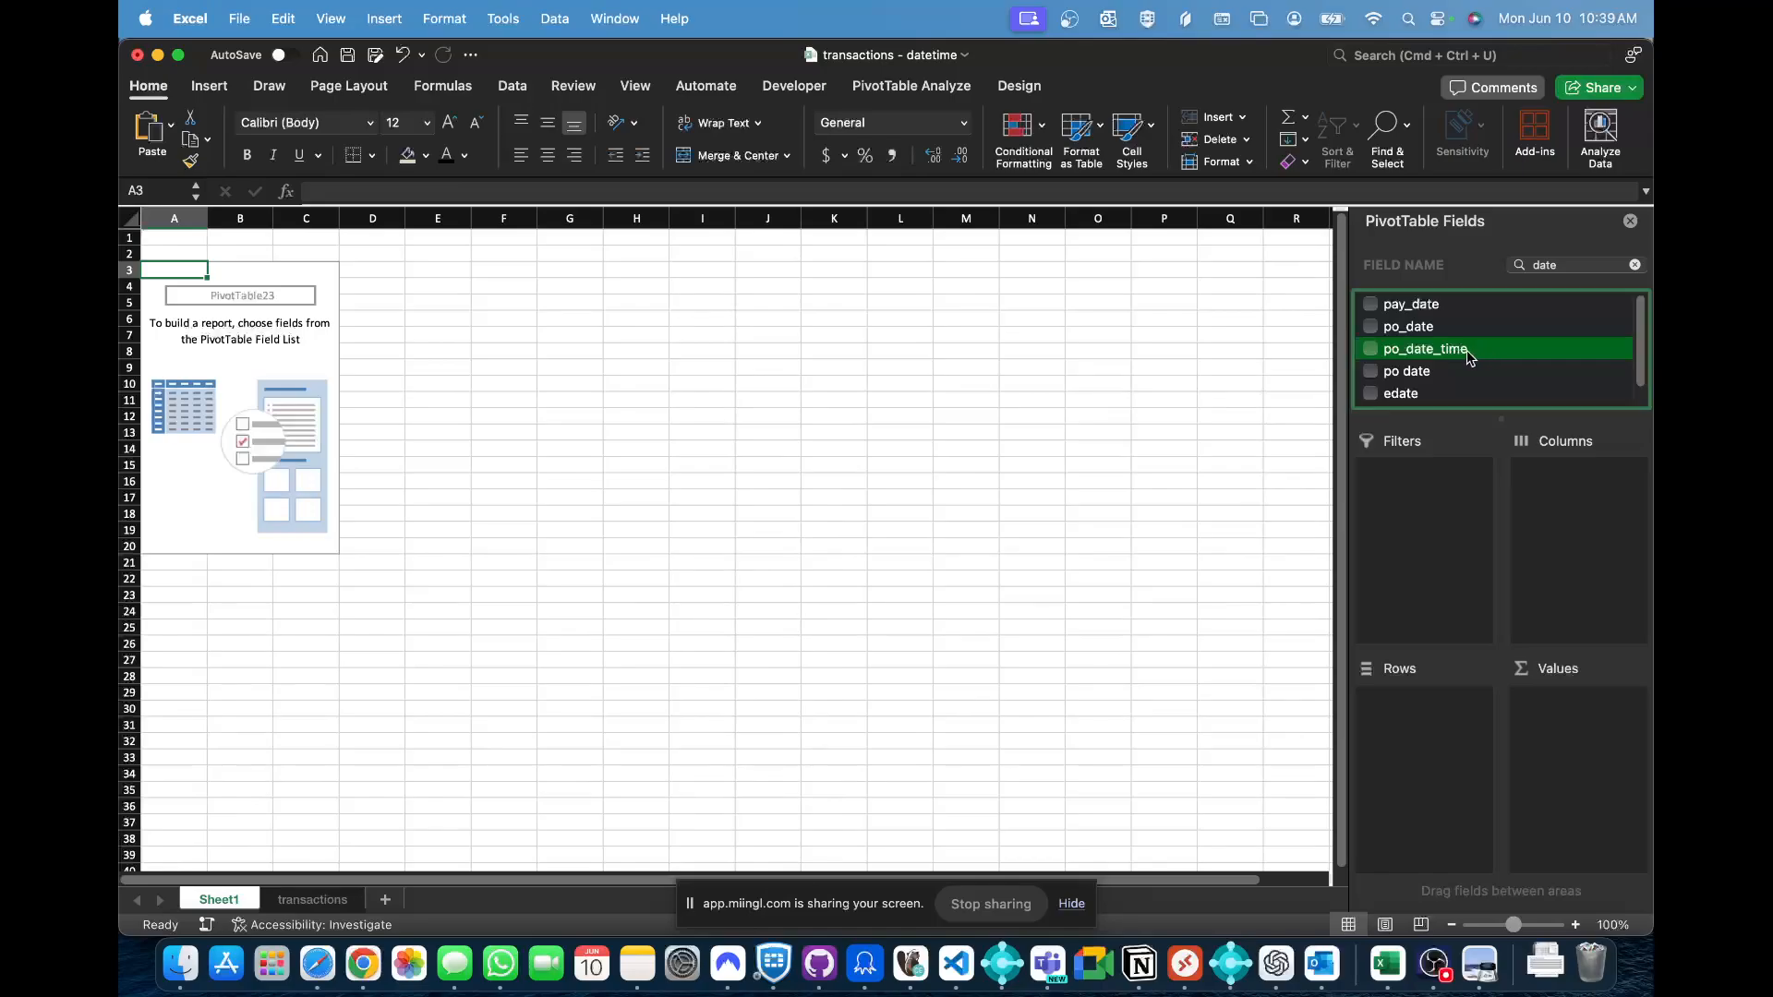
left_click_drag(1462, 357, 1422, 748)
left_click_drag(1421, 748, 1422, 752)
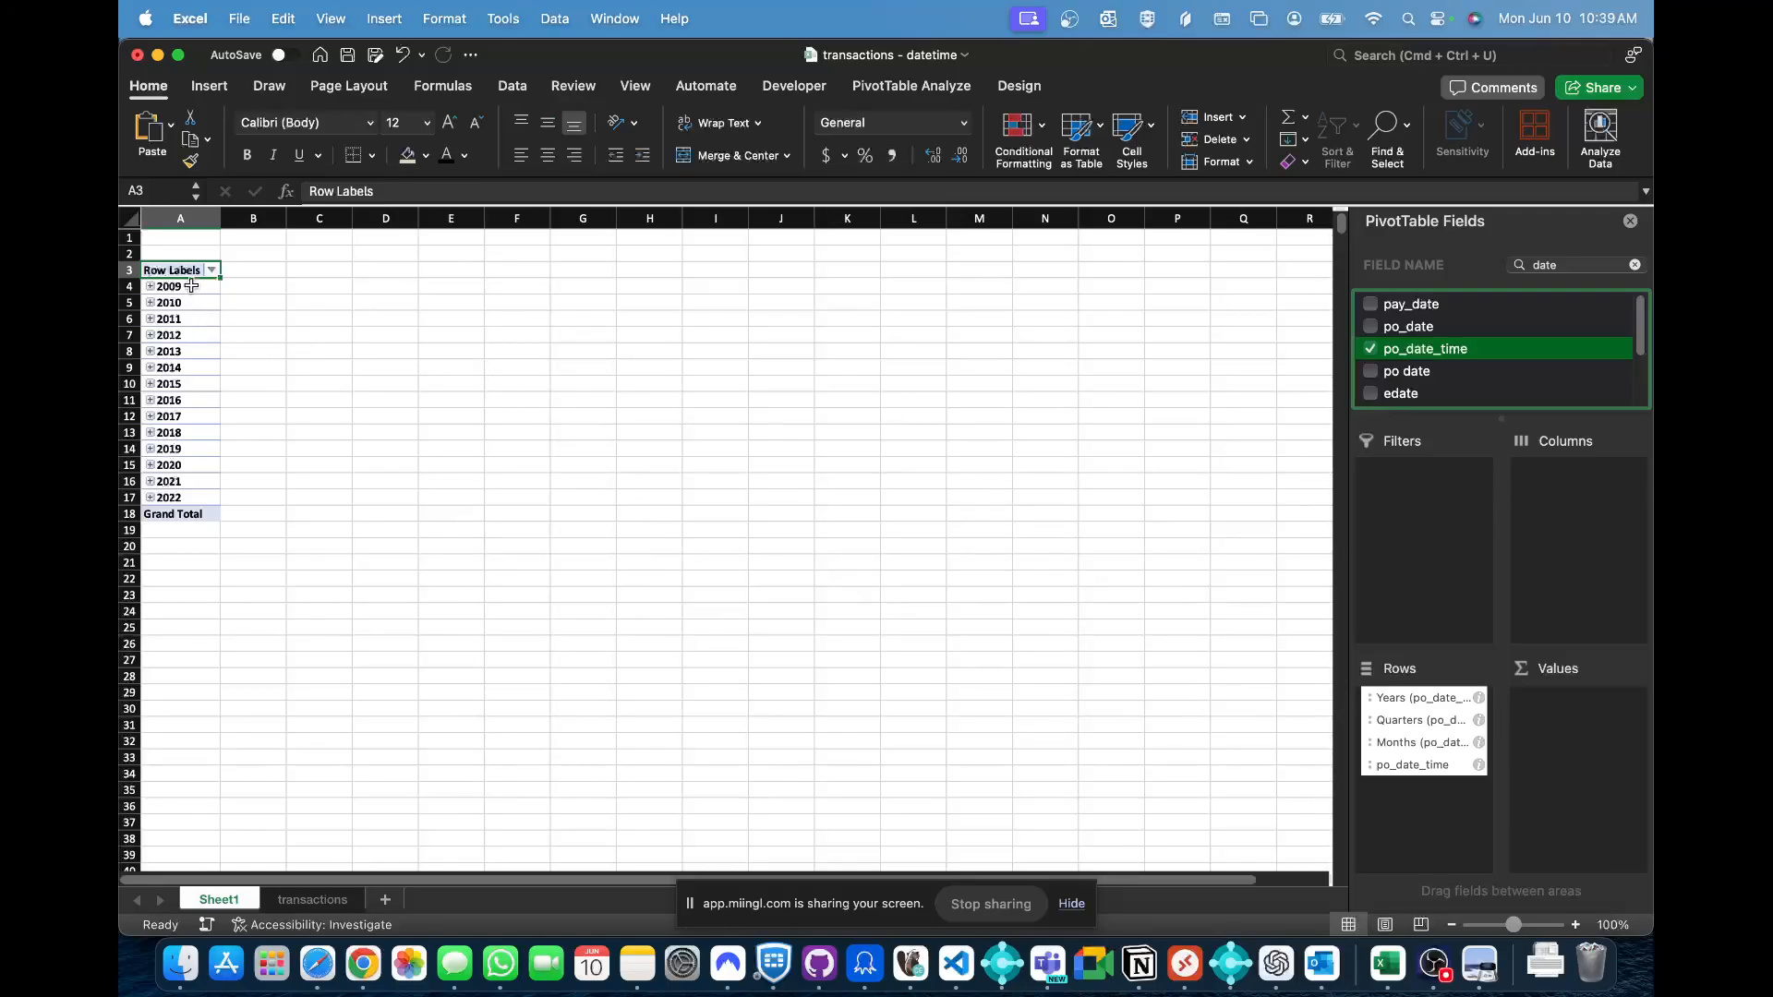
- Search the PivotTable fields for "amou" and add total_amount to the Values area as a sum
double_click(1545, 266)
type("e")
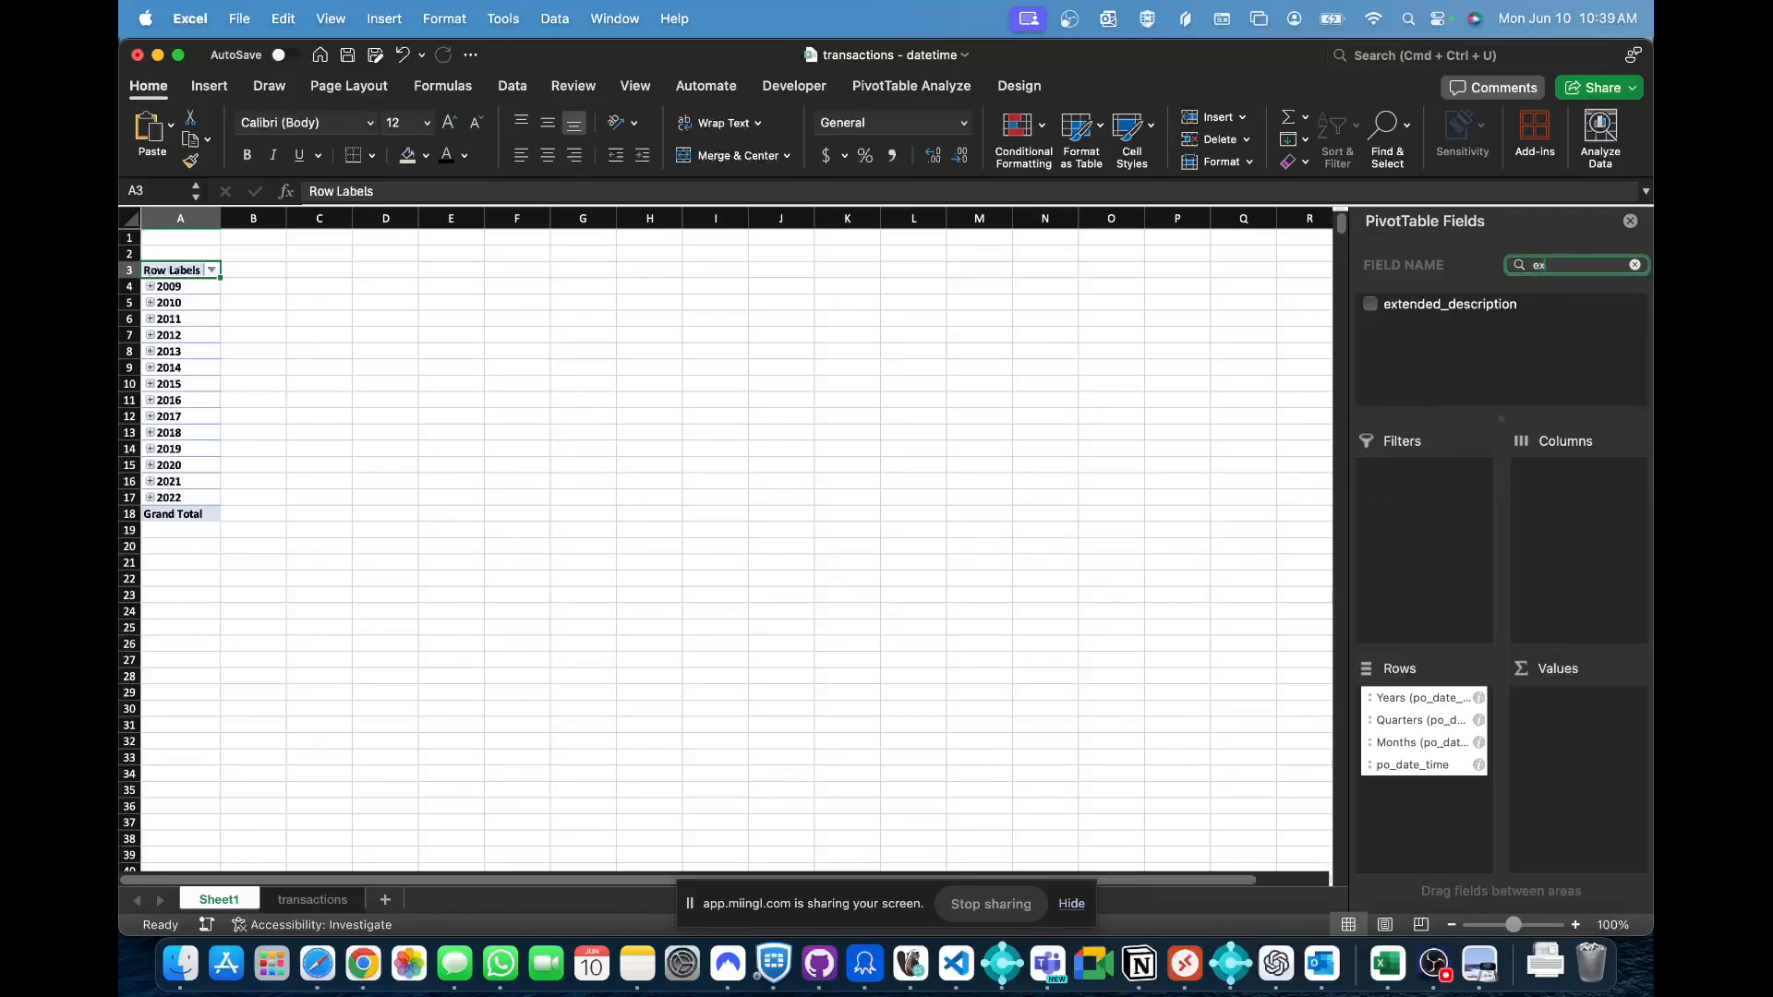
key("BackSpace")
type("amou")
left_click_drag(1429, 313, 1605, 780)
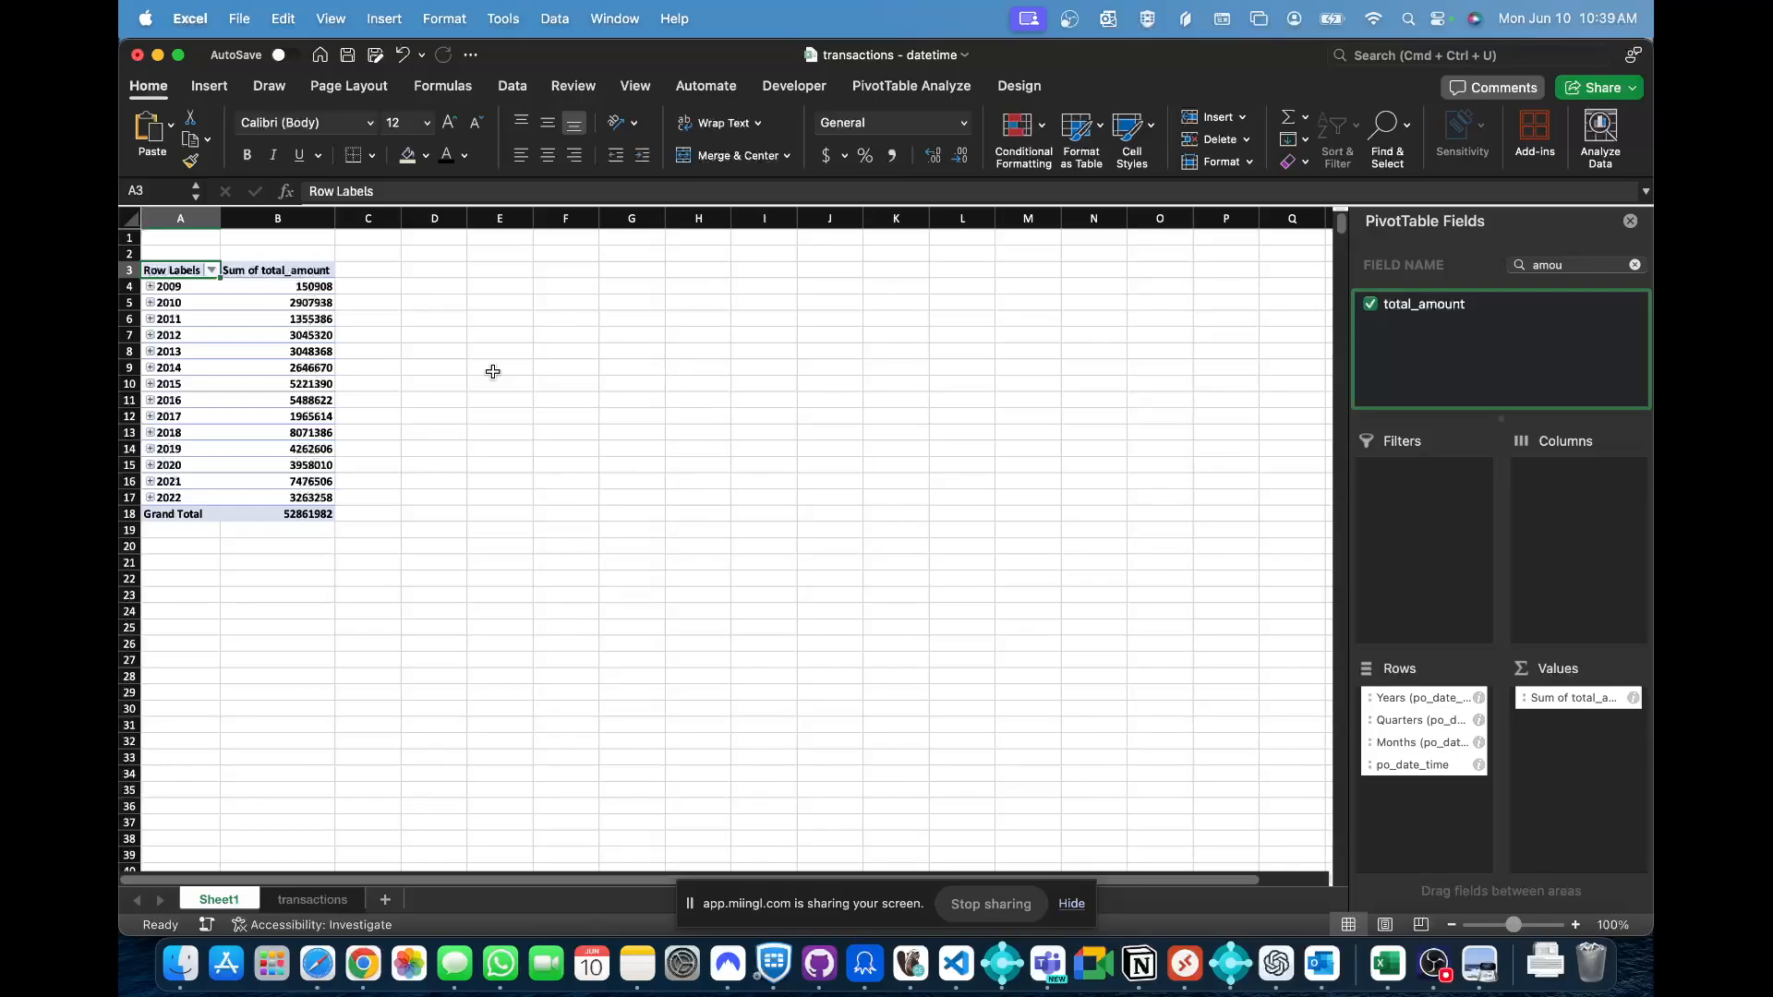
- Expand 2009 and 2010, and expand the entire Years field so every year shows its quarters
left_click(183, 292)
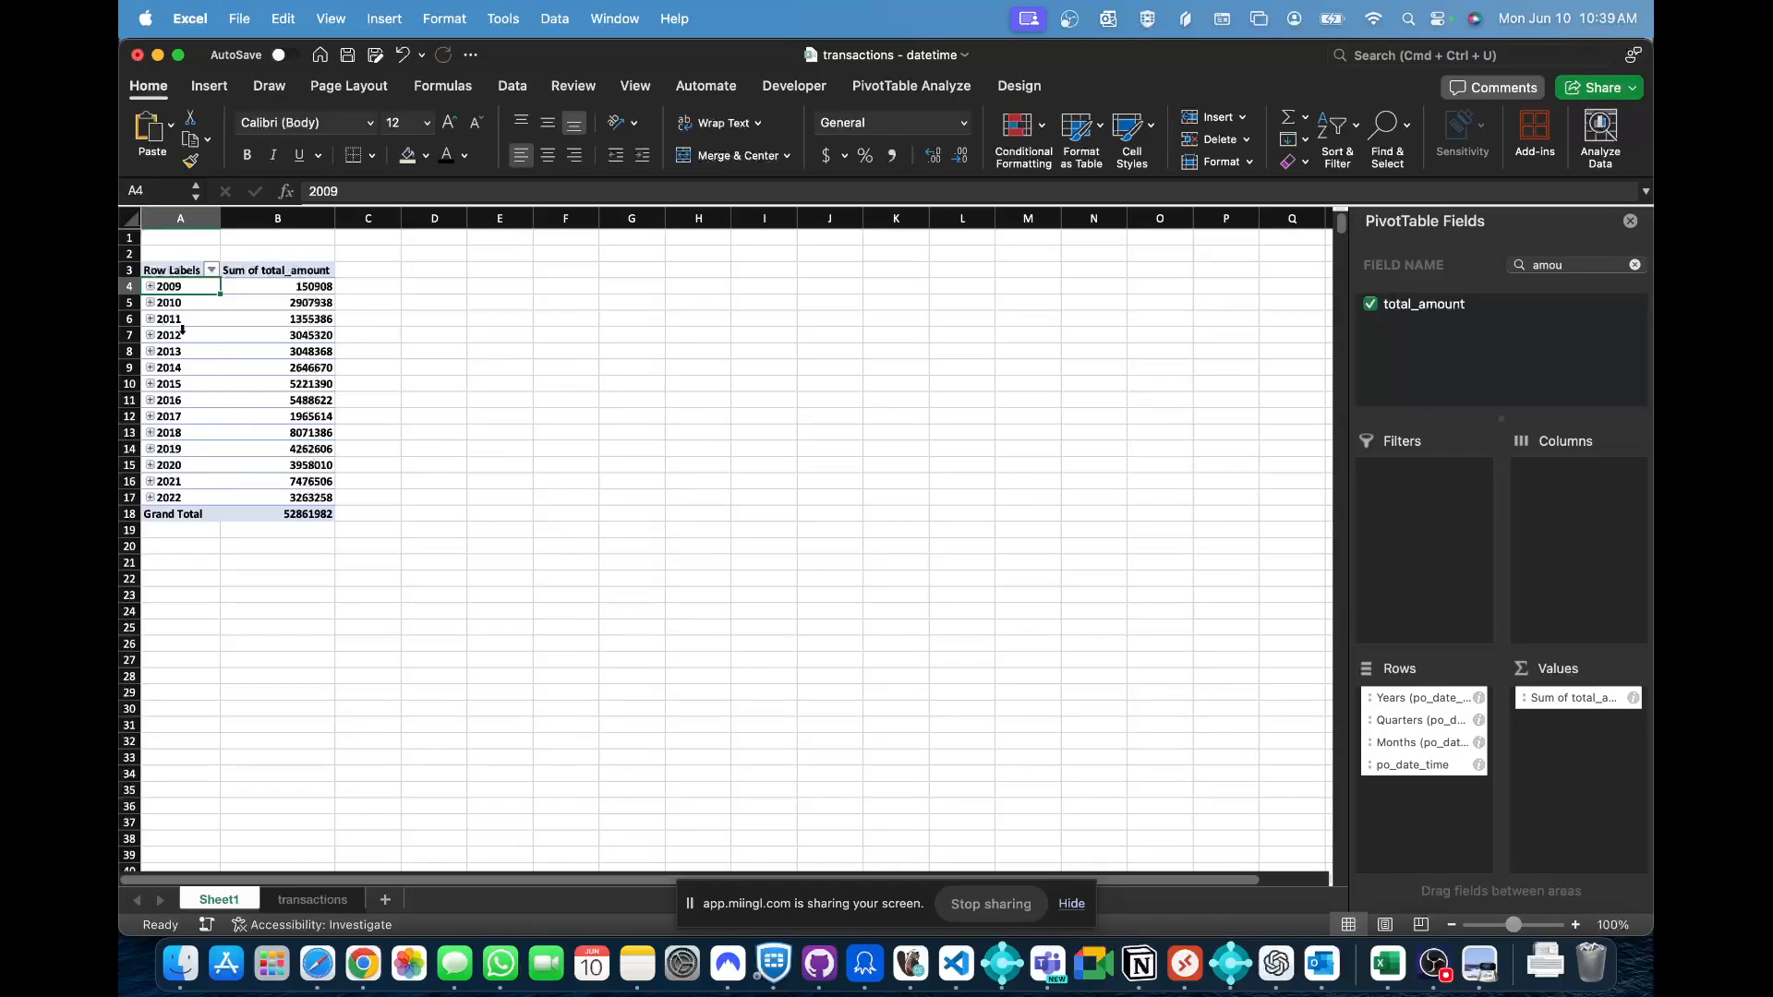
left_click(149, 287)
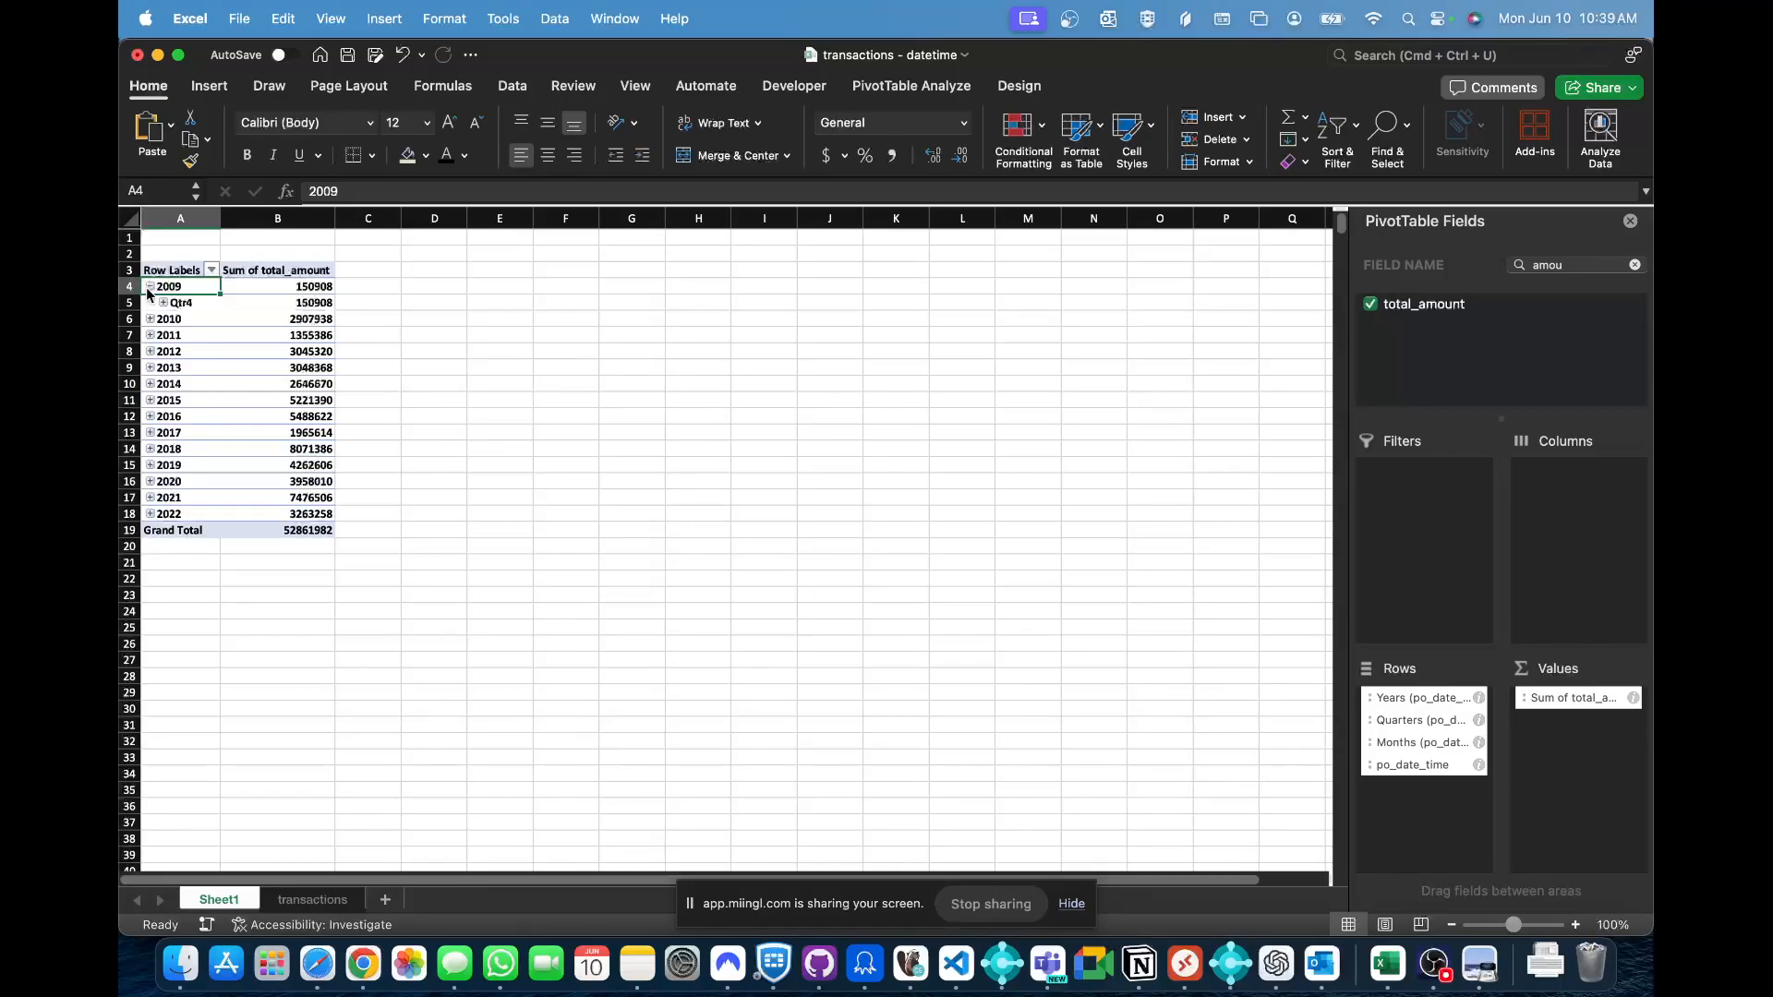
left_click(149, 319)
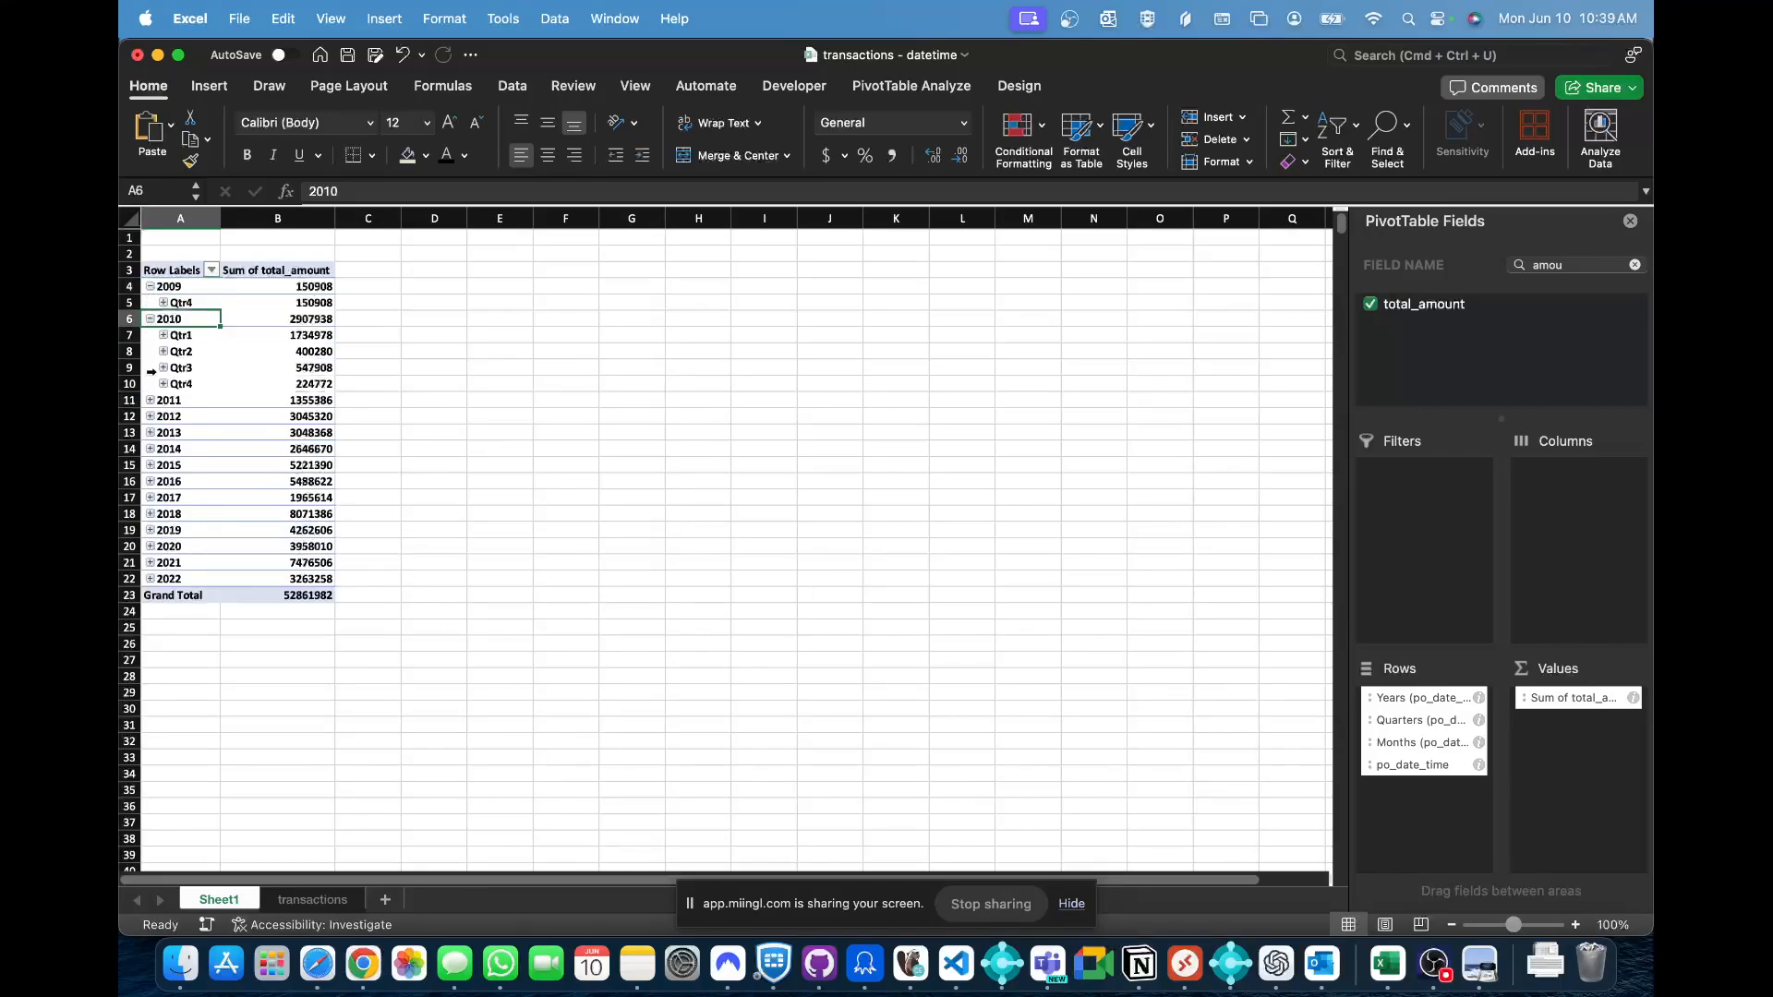
right_click(175, 400)
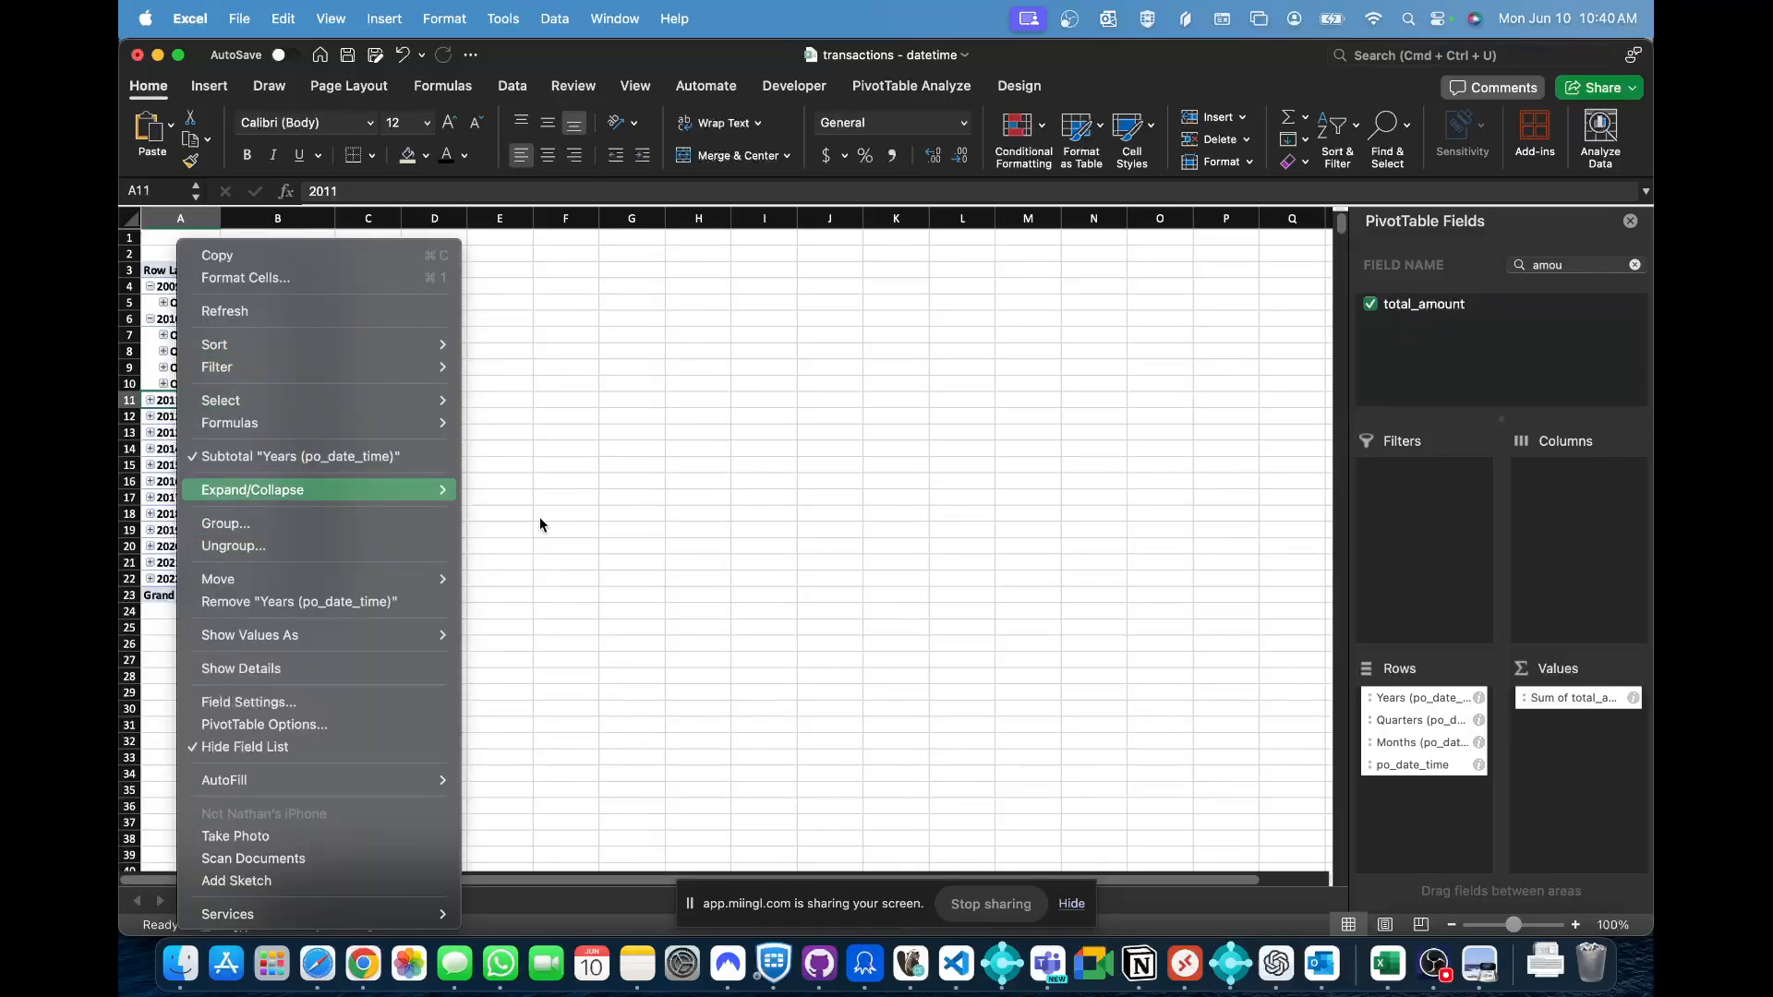
mouse_move(428, 498)
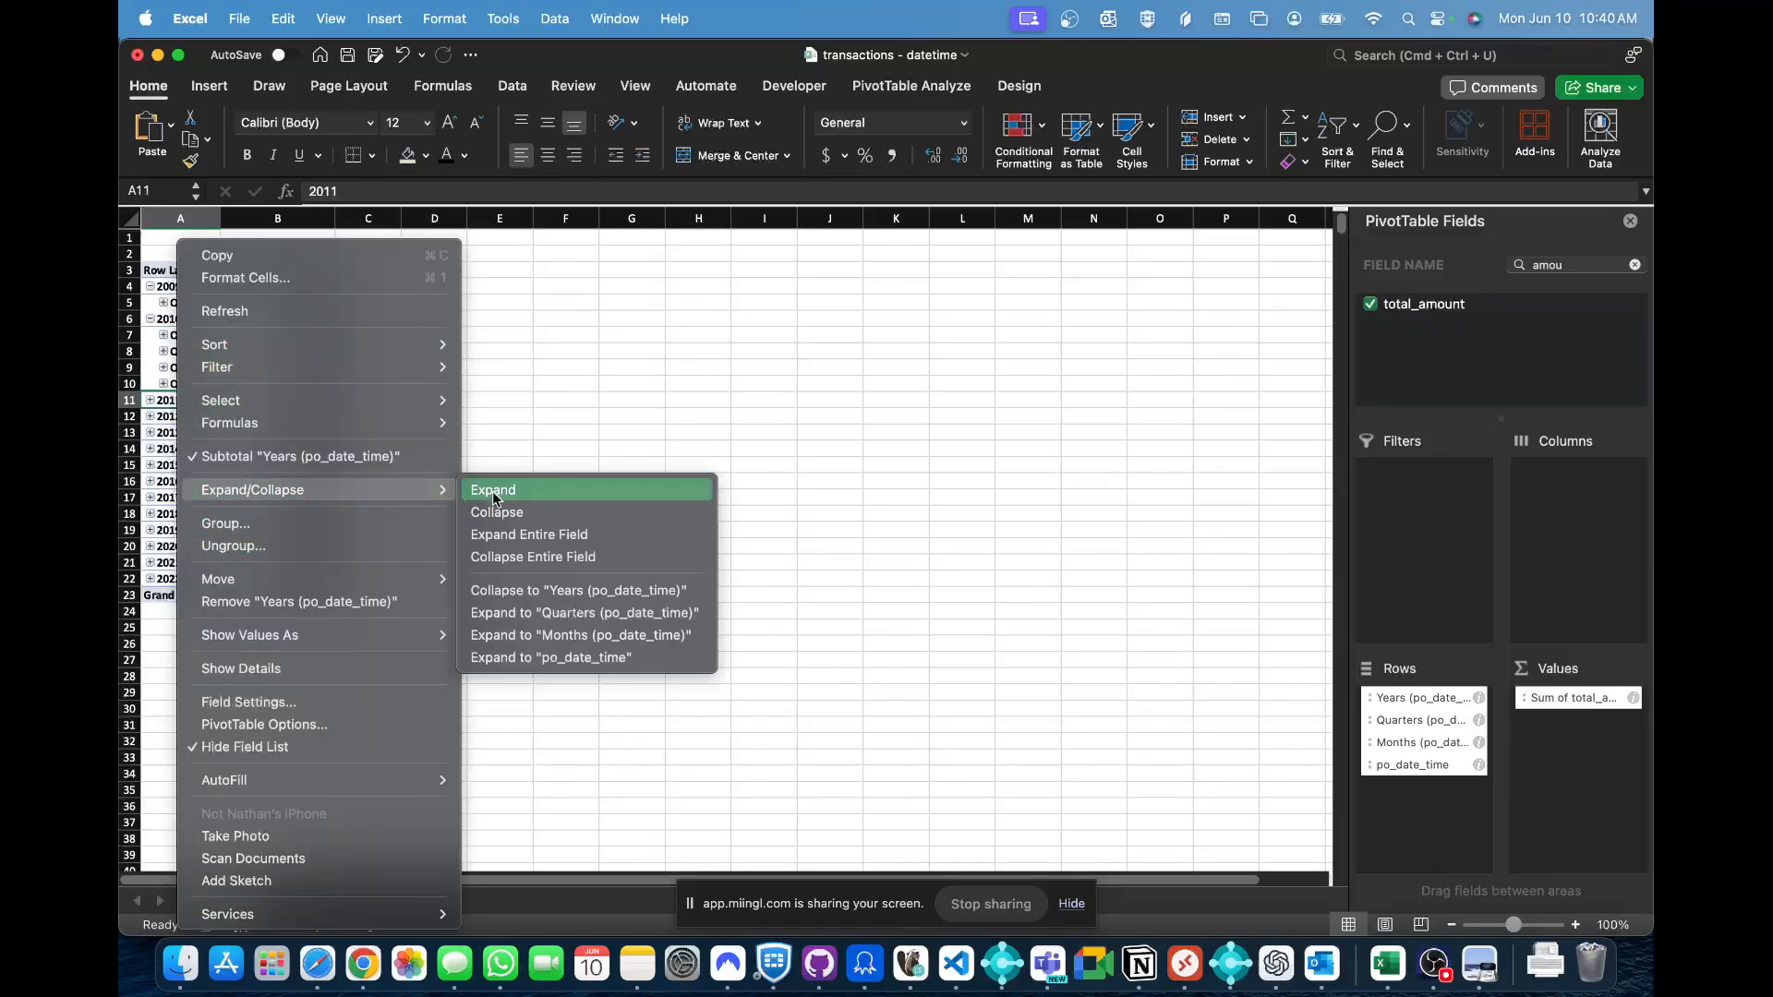
left_click(540, 545)
scroll(540, 545, "down", 5)
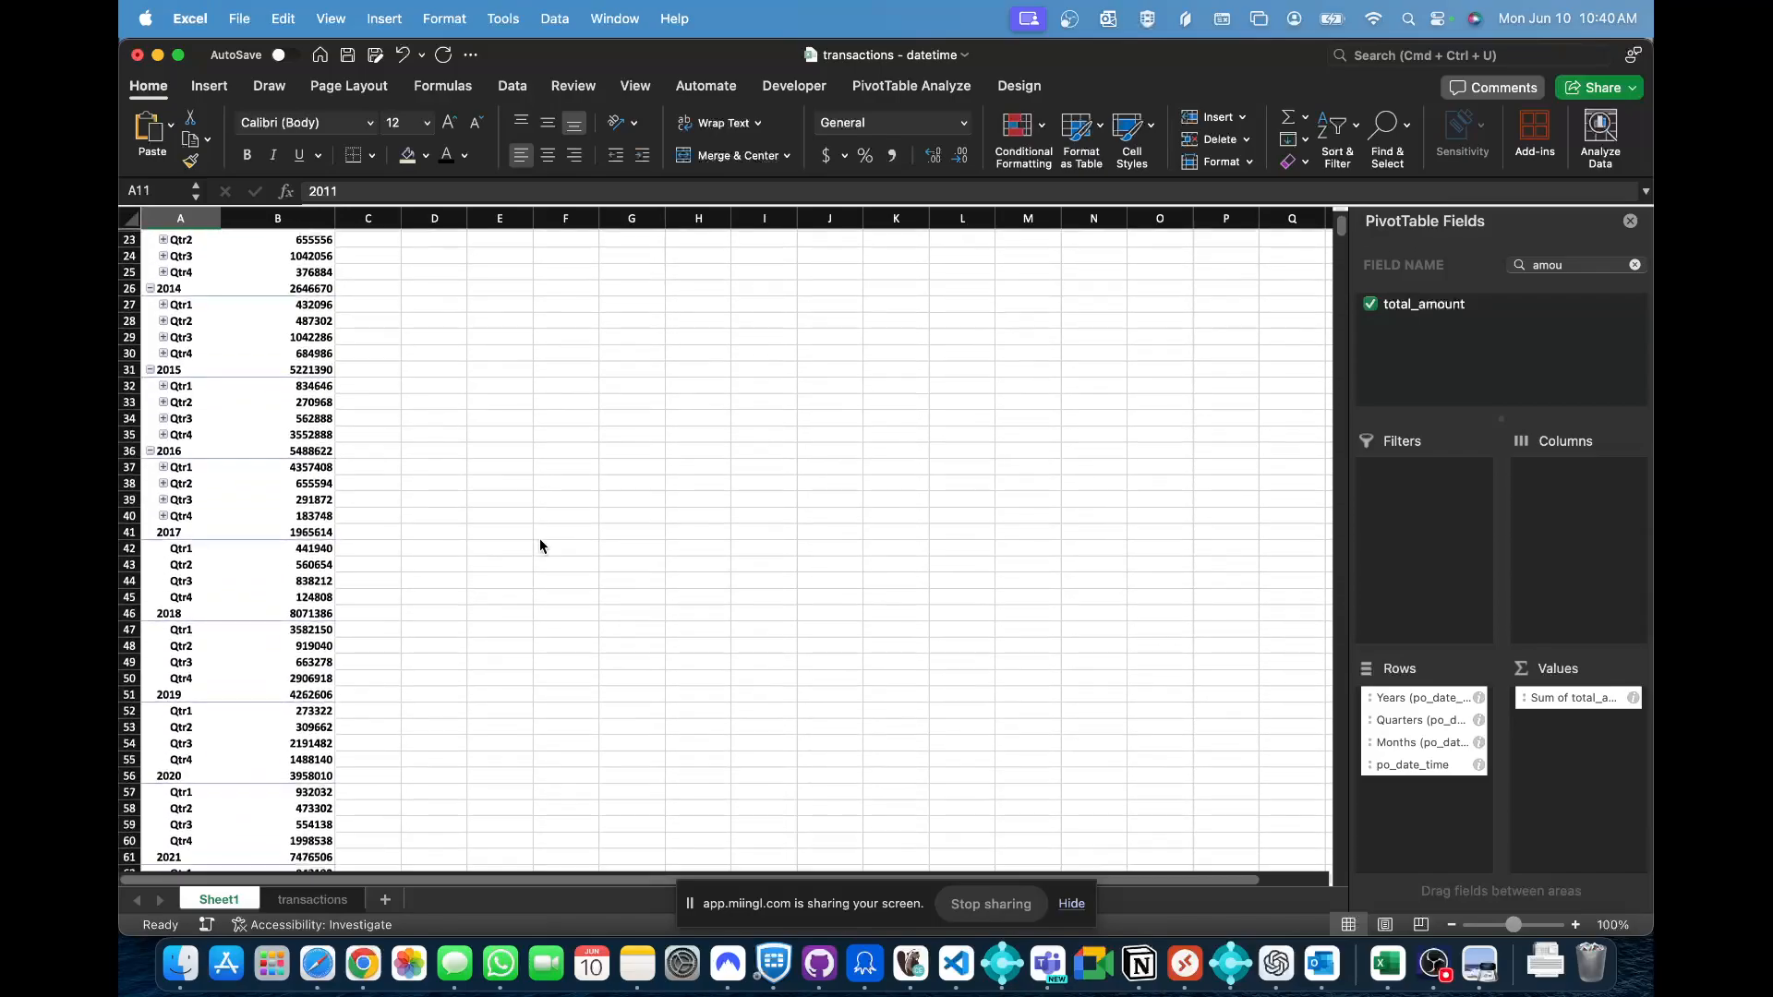
scroll(539, 546, "down", 6)
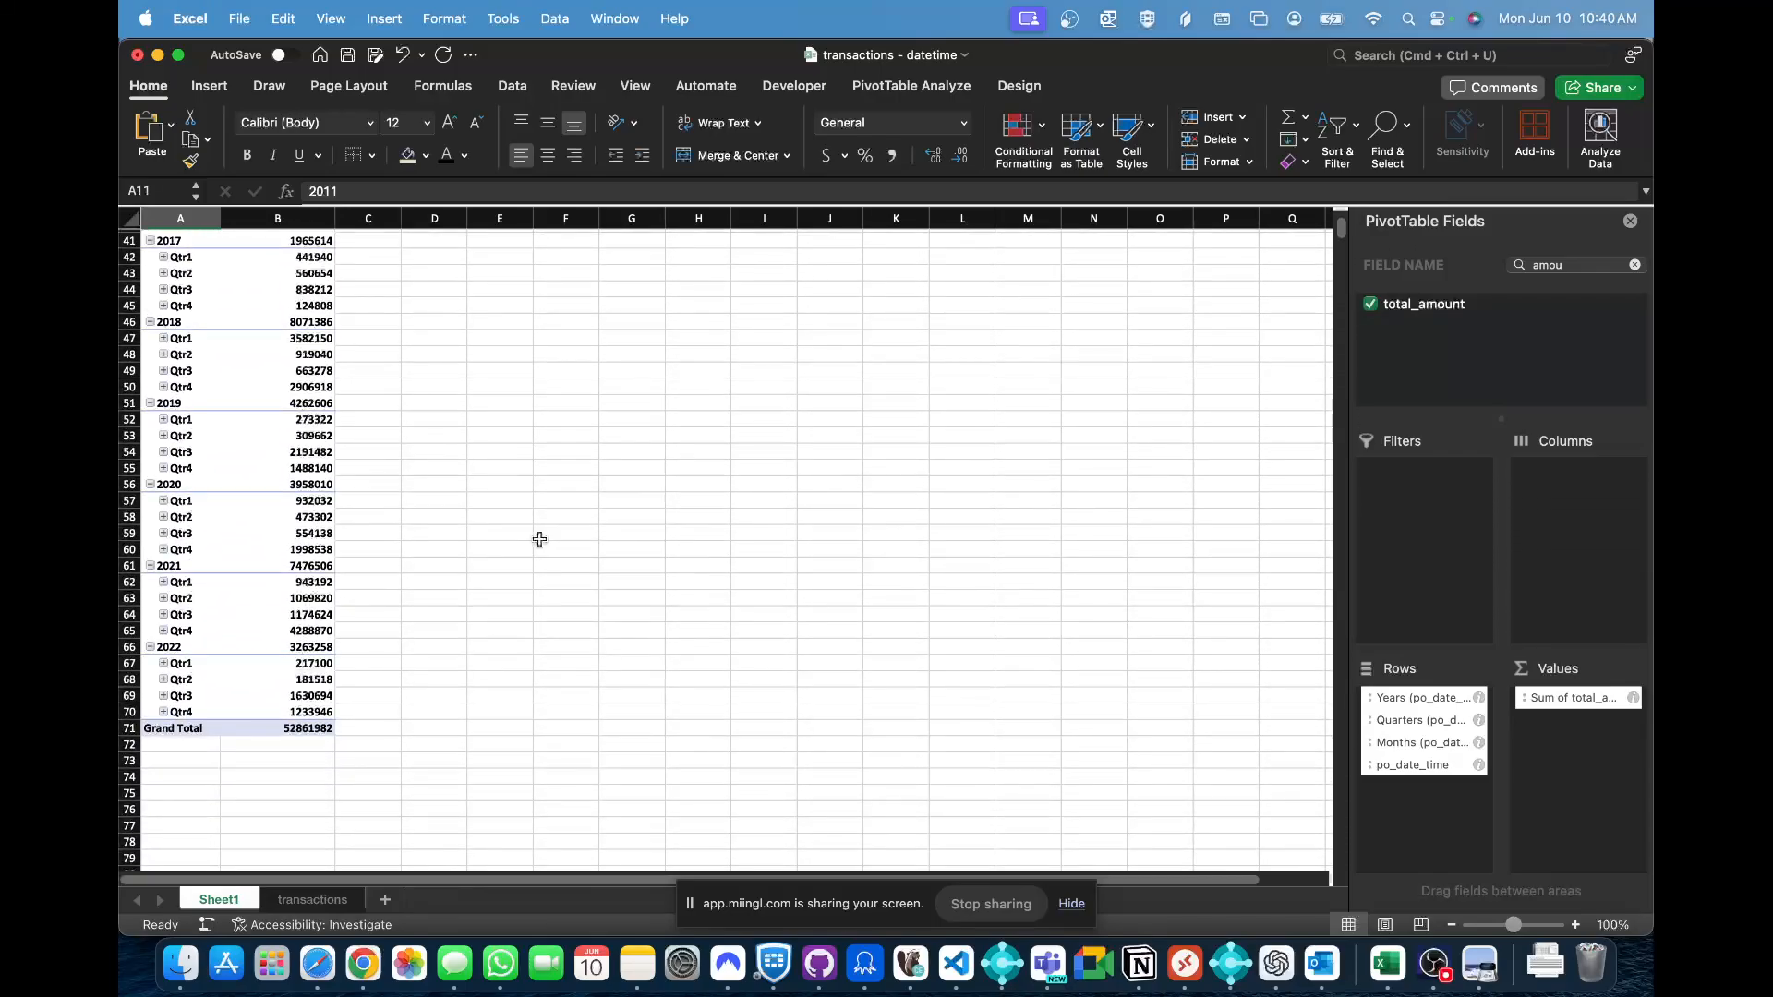
scroll(539, 538, "up", 13)
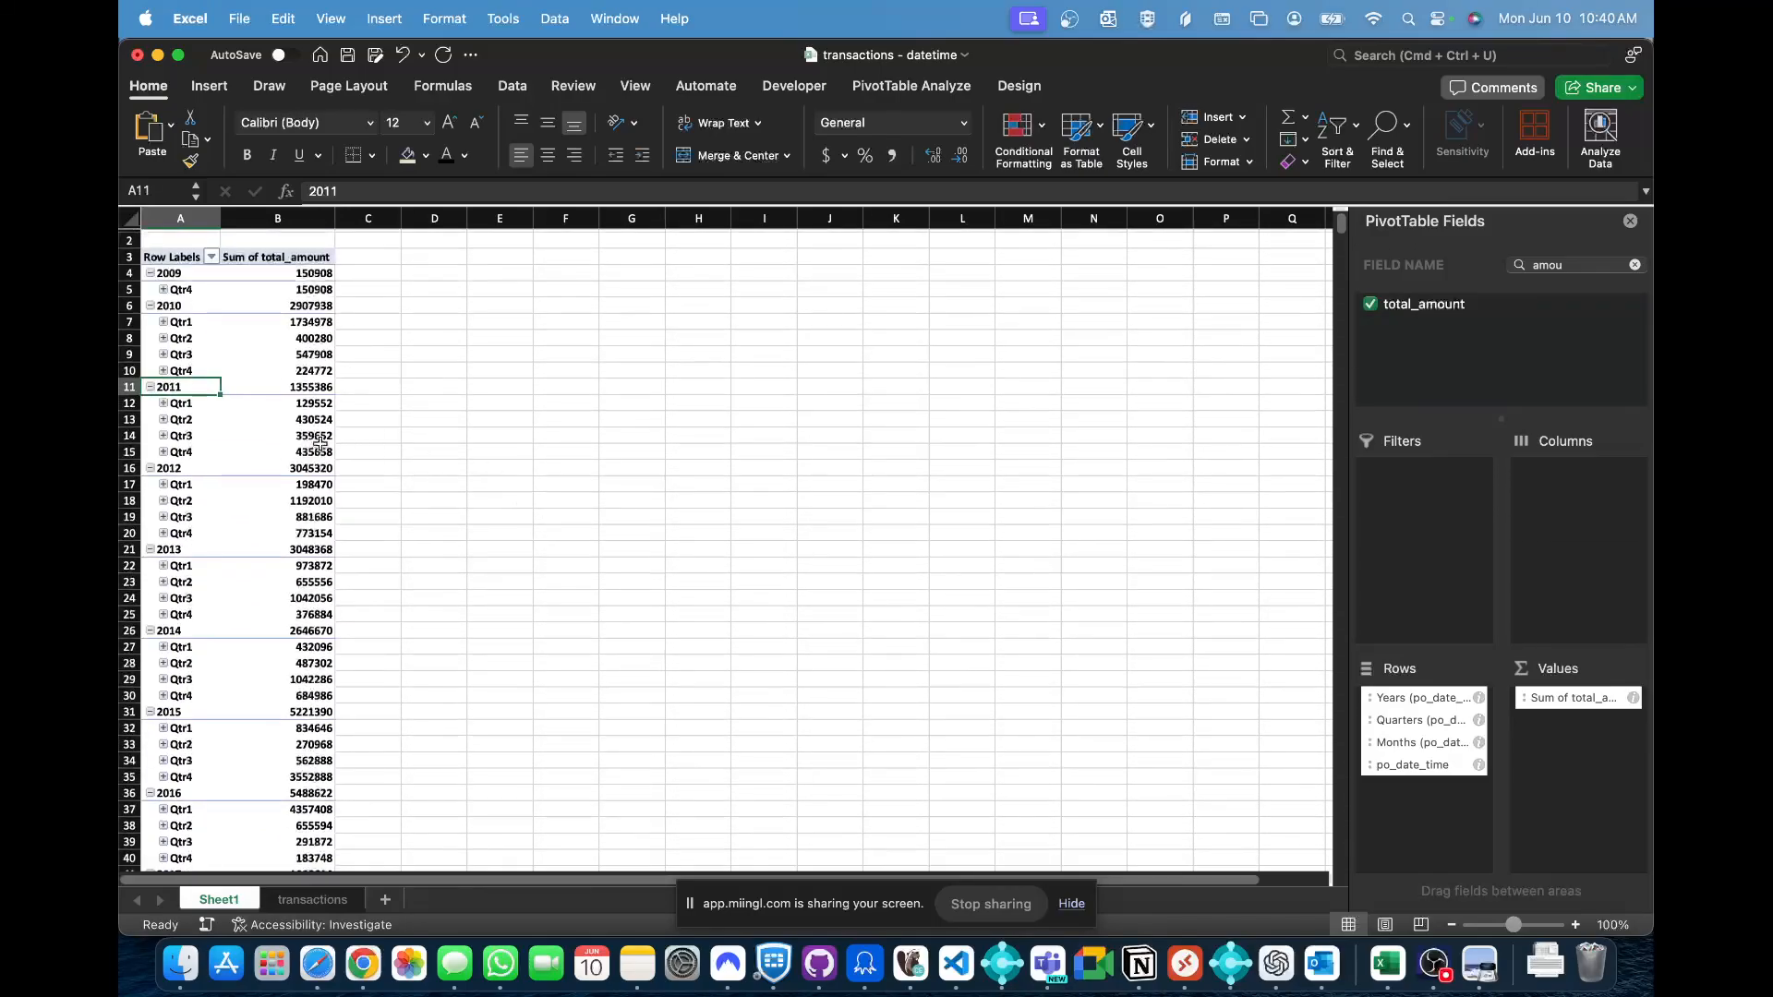
- Expand Qtr1 and January of 2010 to examine the individual date and time entries, and collapse January again
left_click(177, 322)
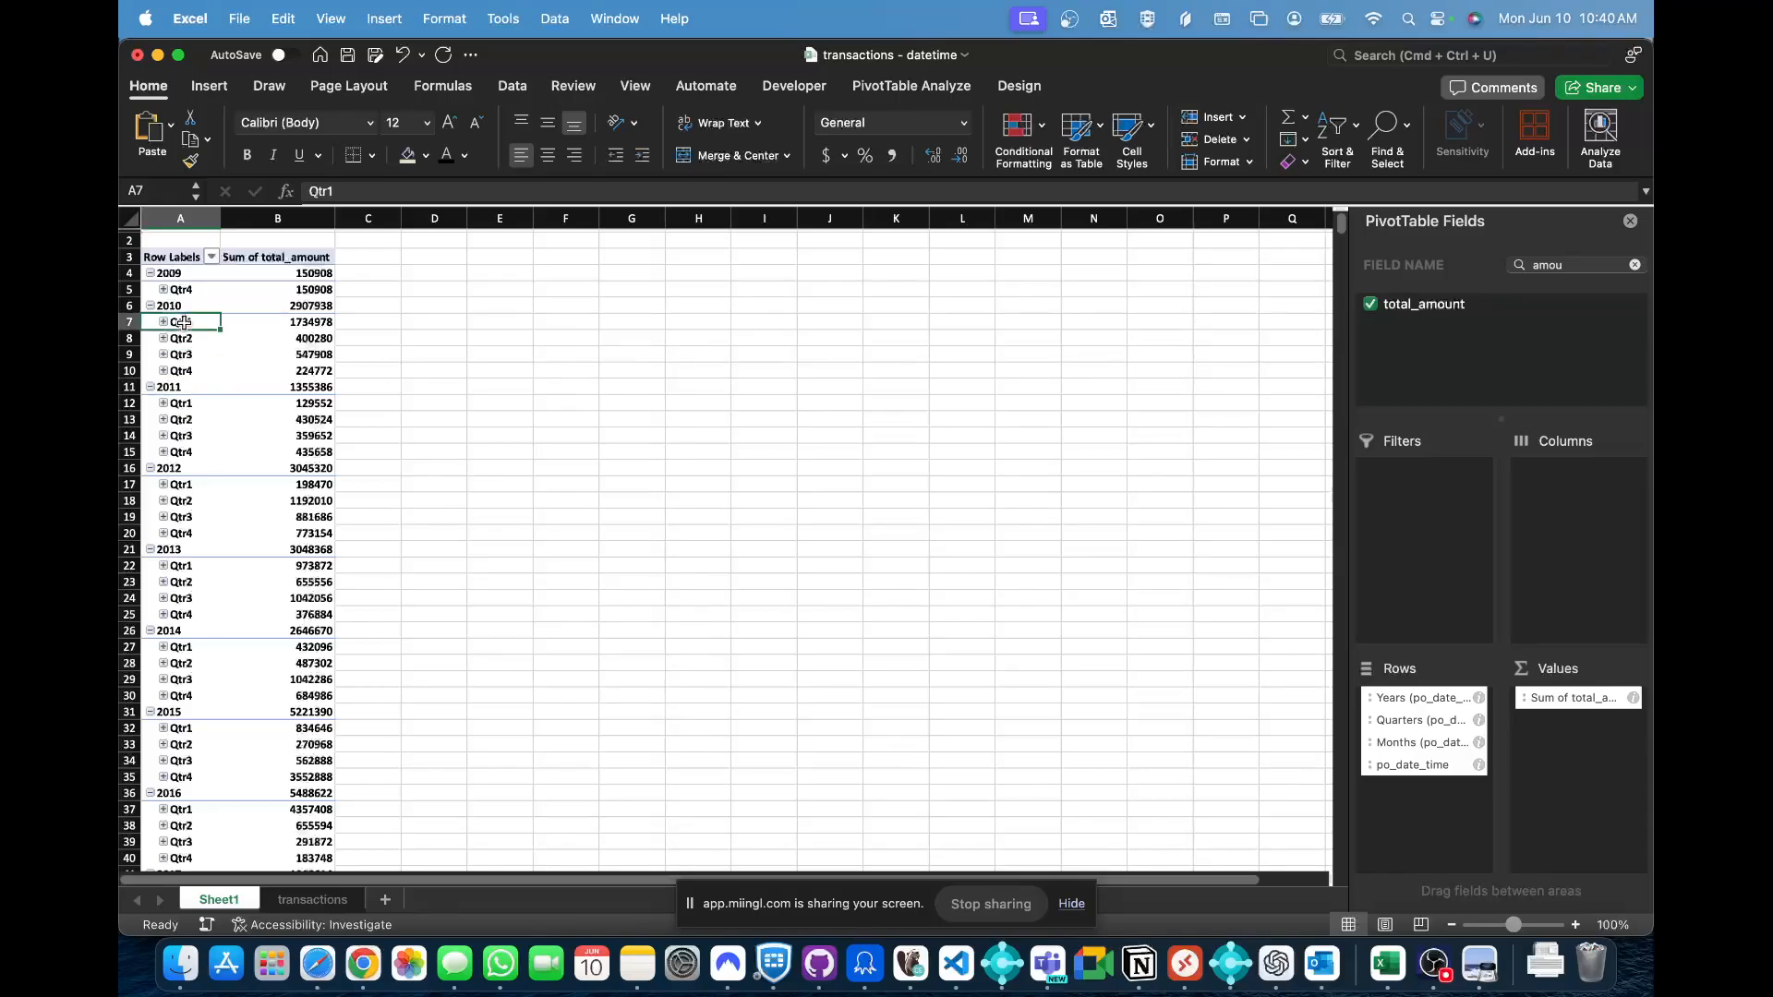
left_click(163, 323)
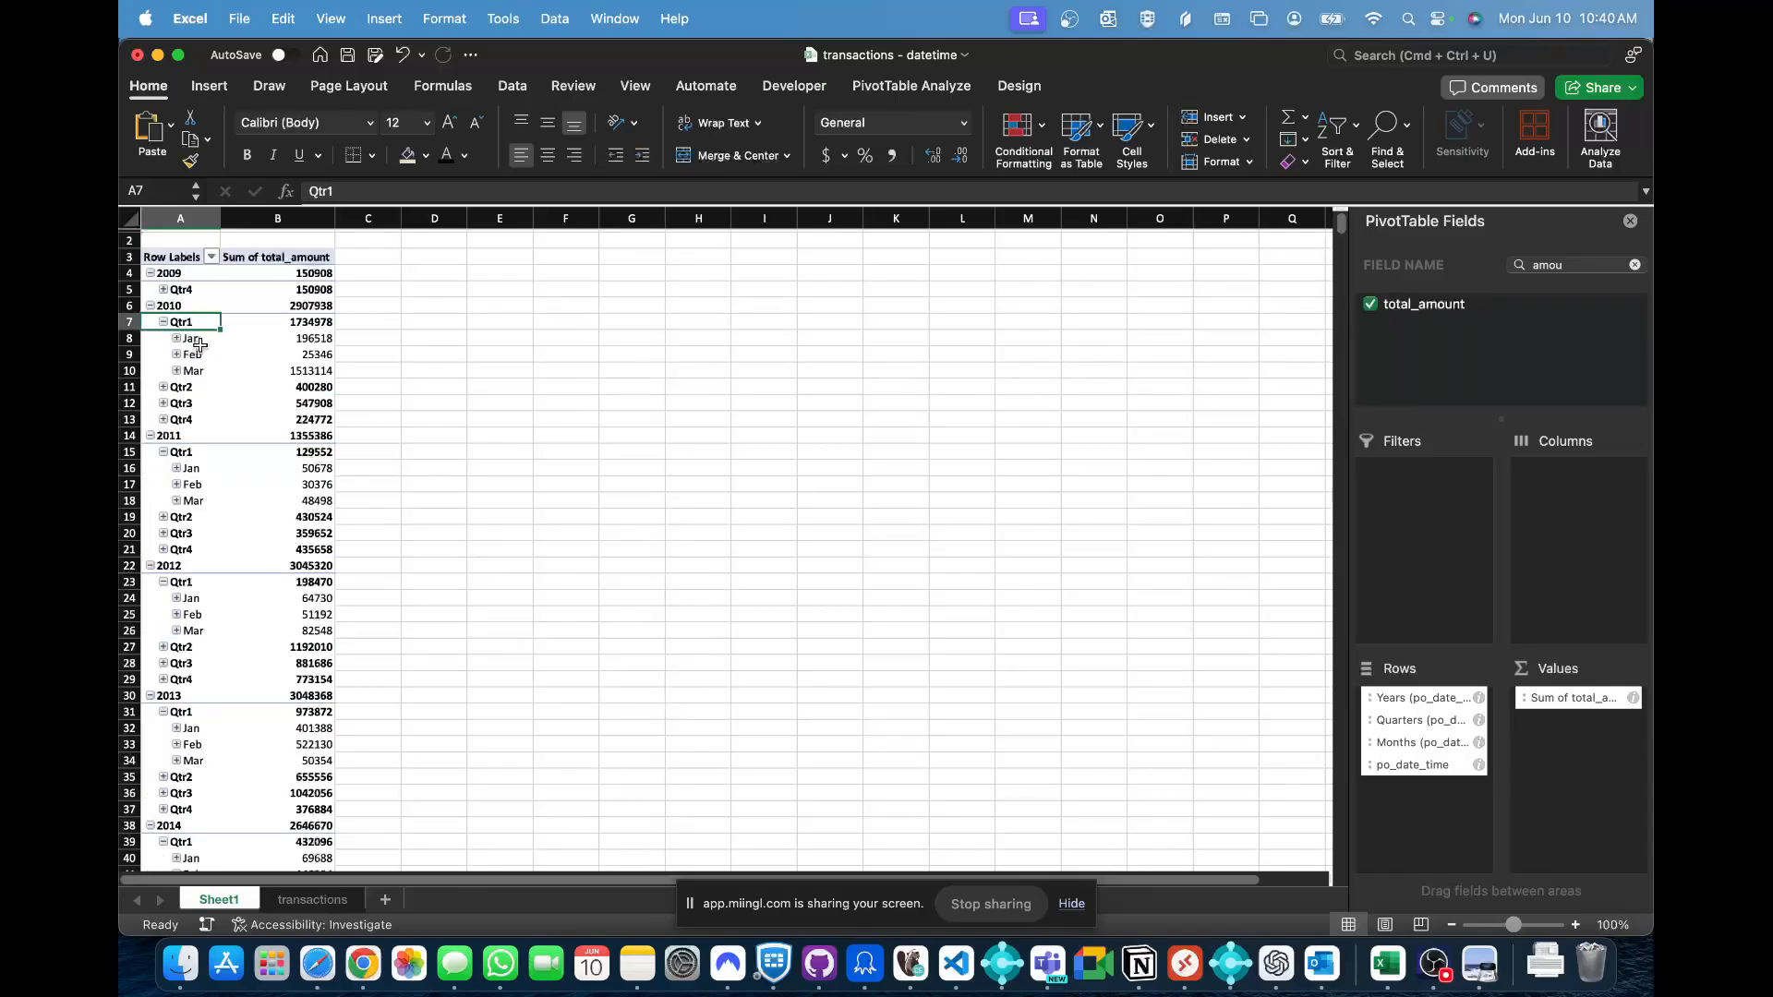
left_click(176, 339)
scroll(235, 356, "down", 5)
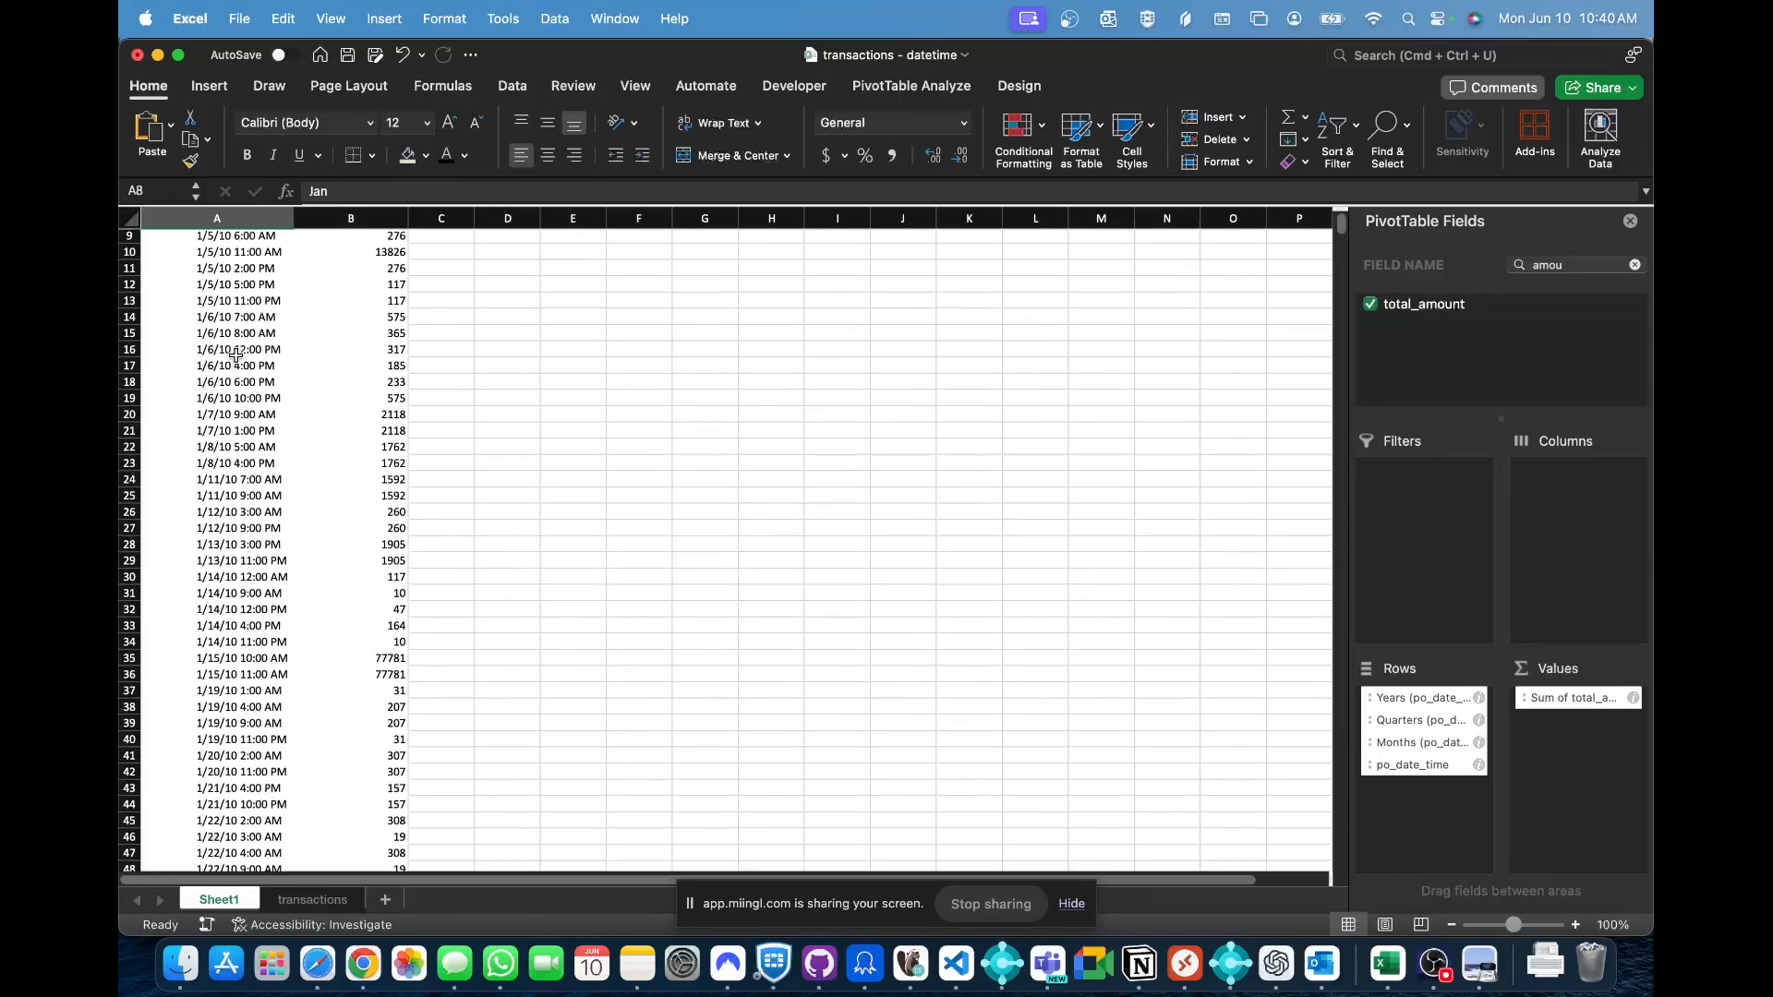
scroll(235, 355, "down", 3)
scroll(236, 355, "up", 10)
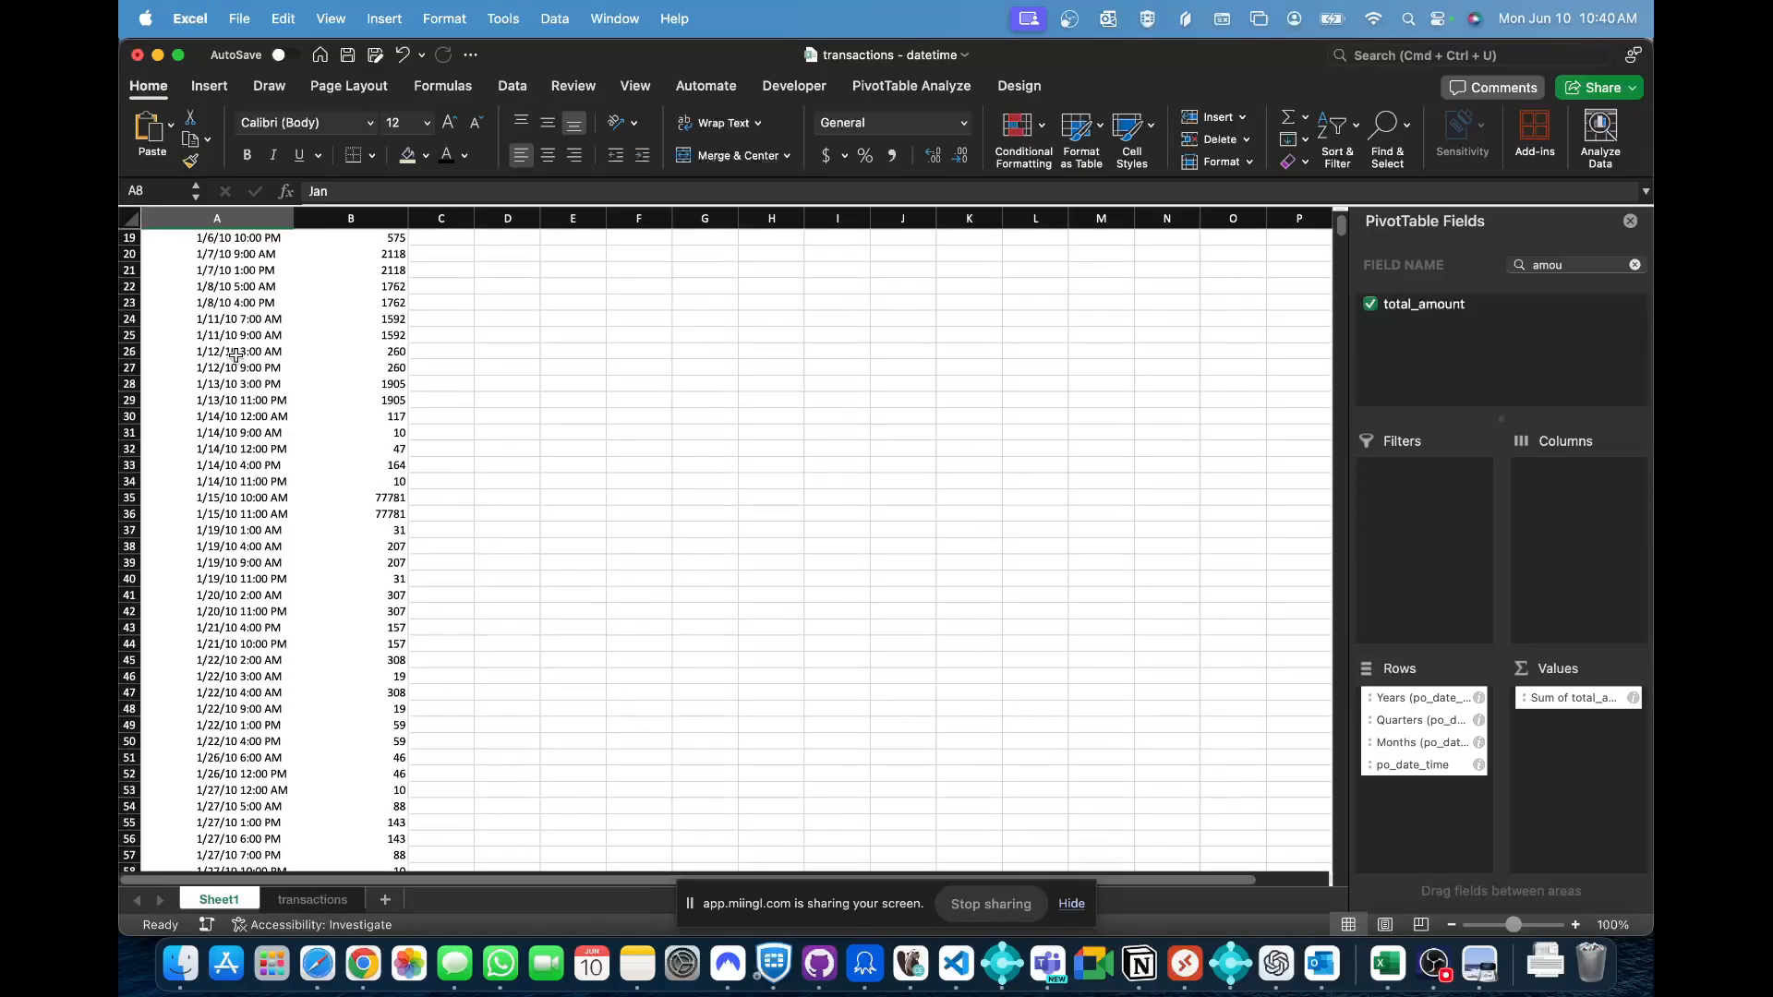
scroll(236, 355, "up", 3)
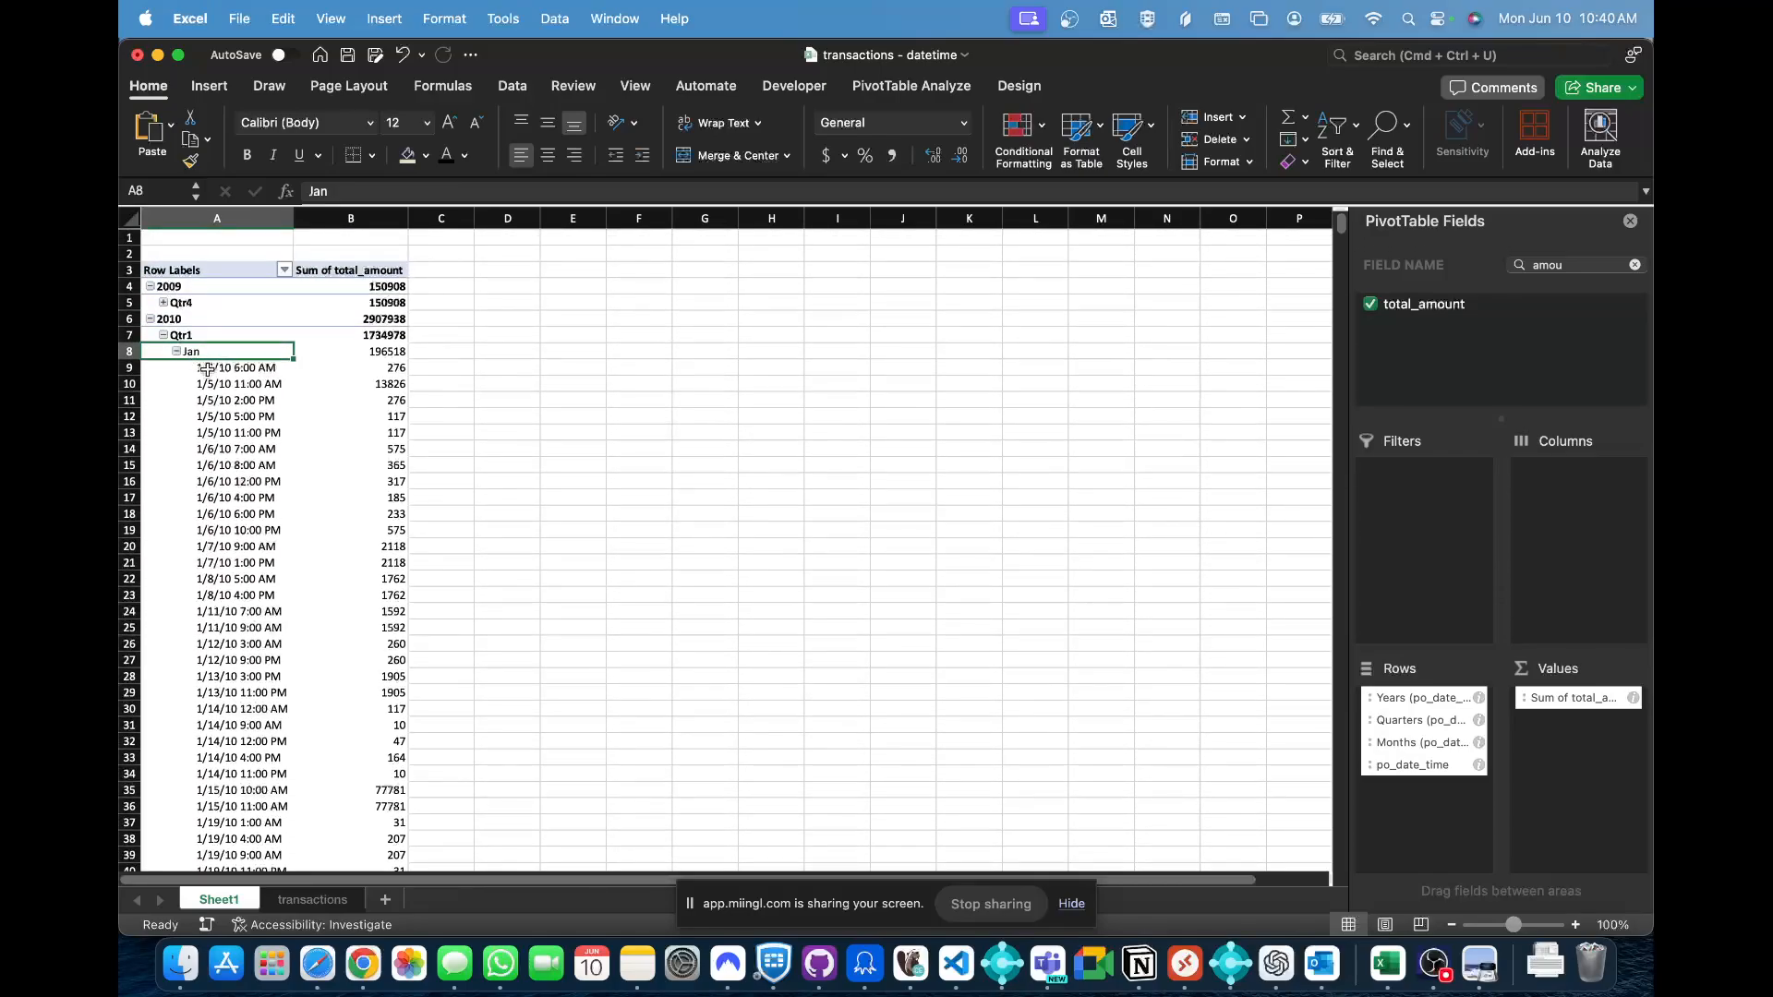
left_click(175, 351)
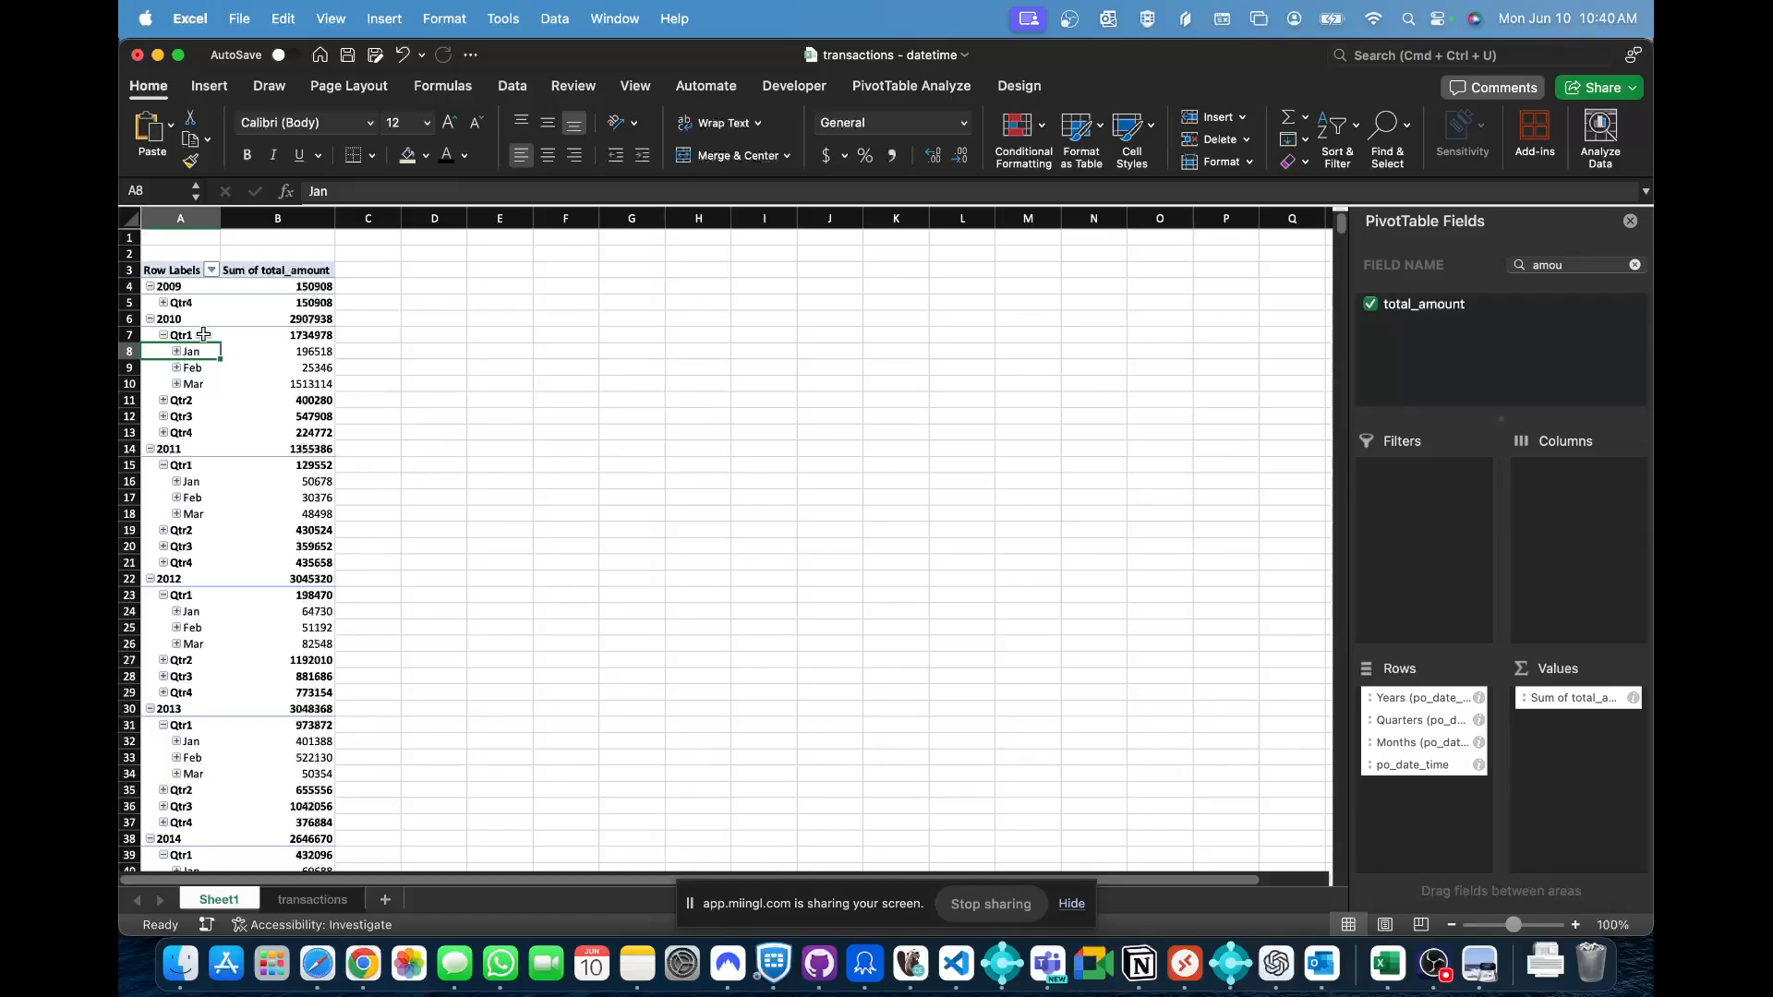
- Expand the entire Quarters field so every quarter shows its months
right_click(205, 341)
mouse_move(302, 492)
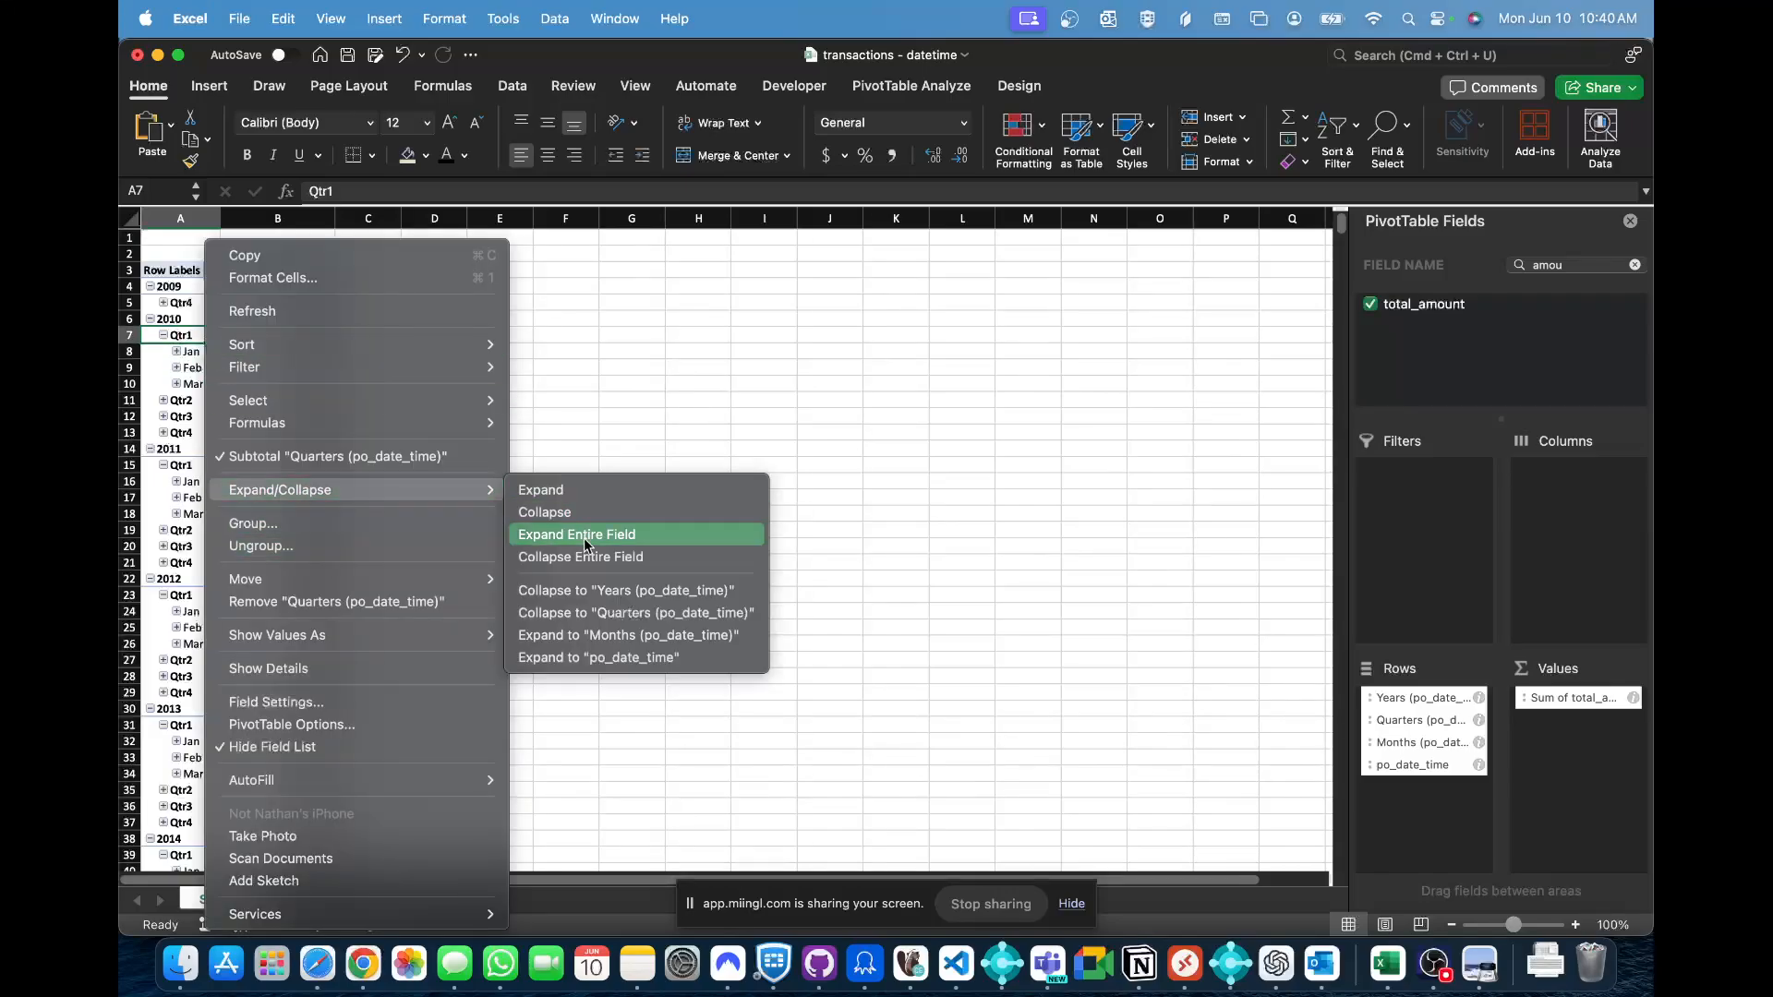
left_click(574, 557)
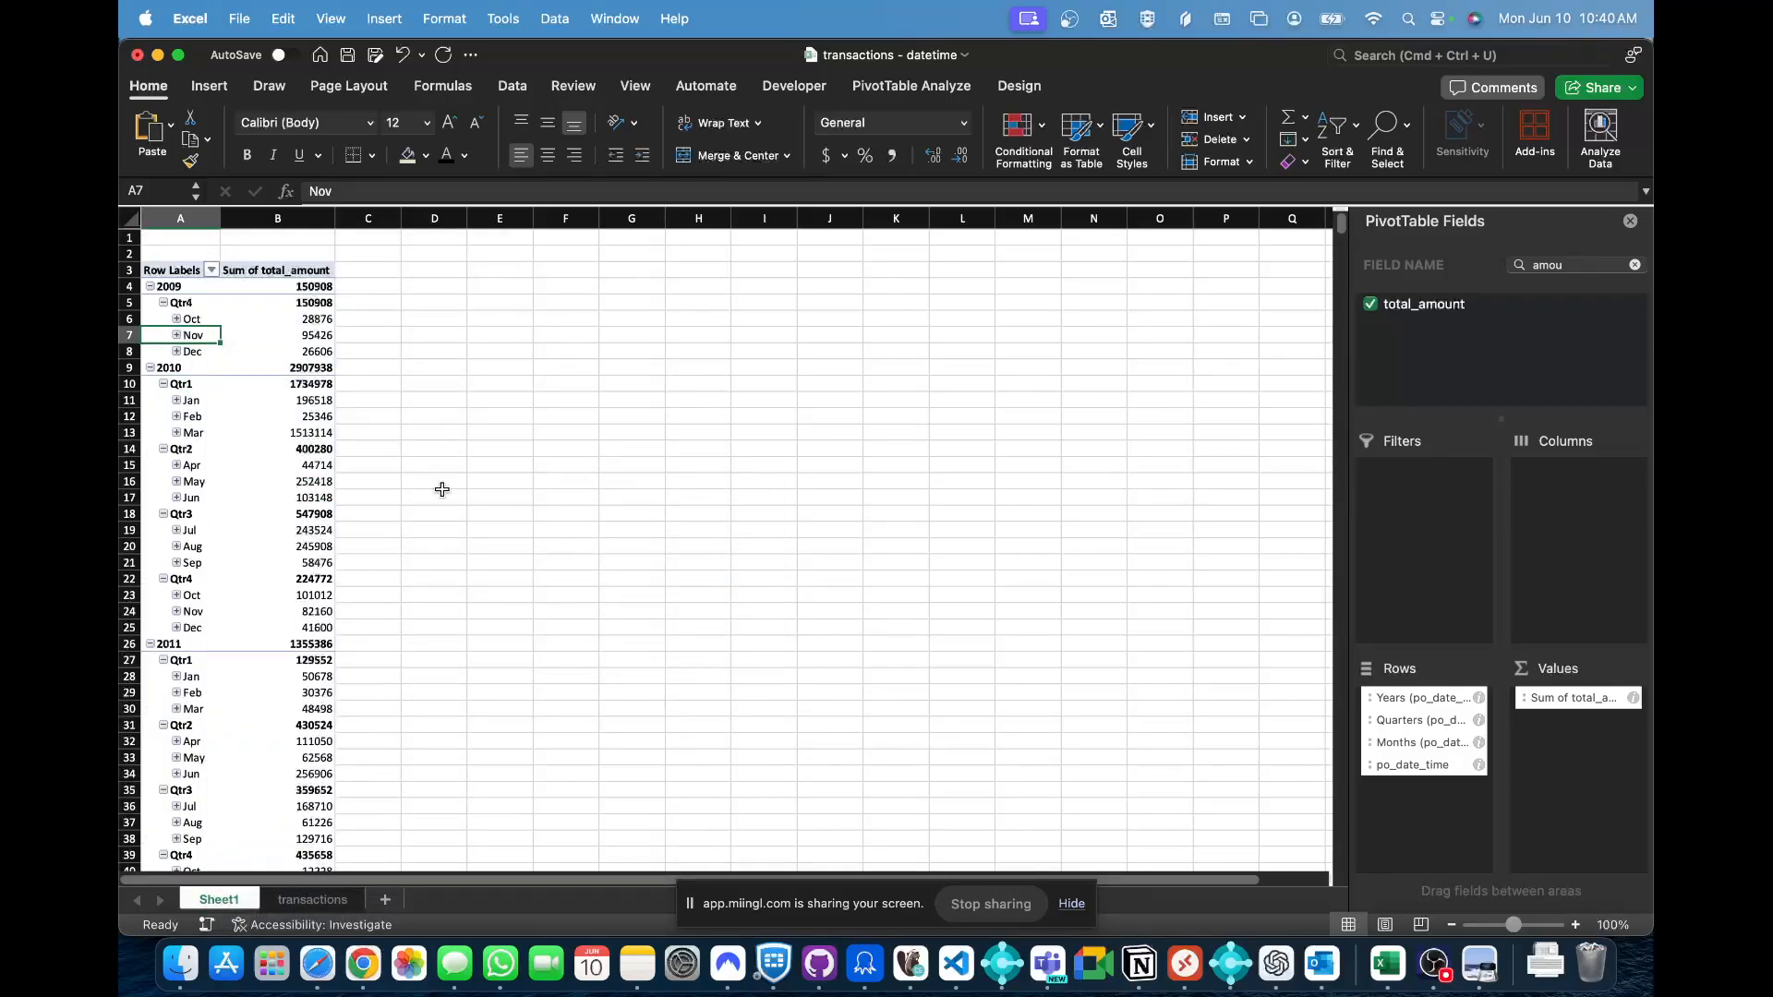
- Look through the monthly total_amount sums under each year and quarter in the PivotTable
left_click(198, 290)
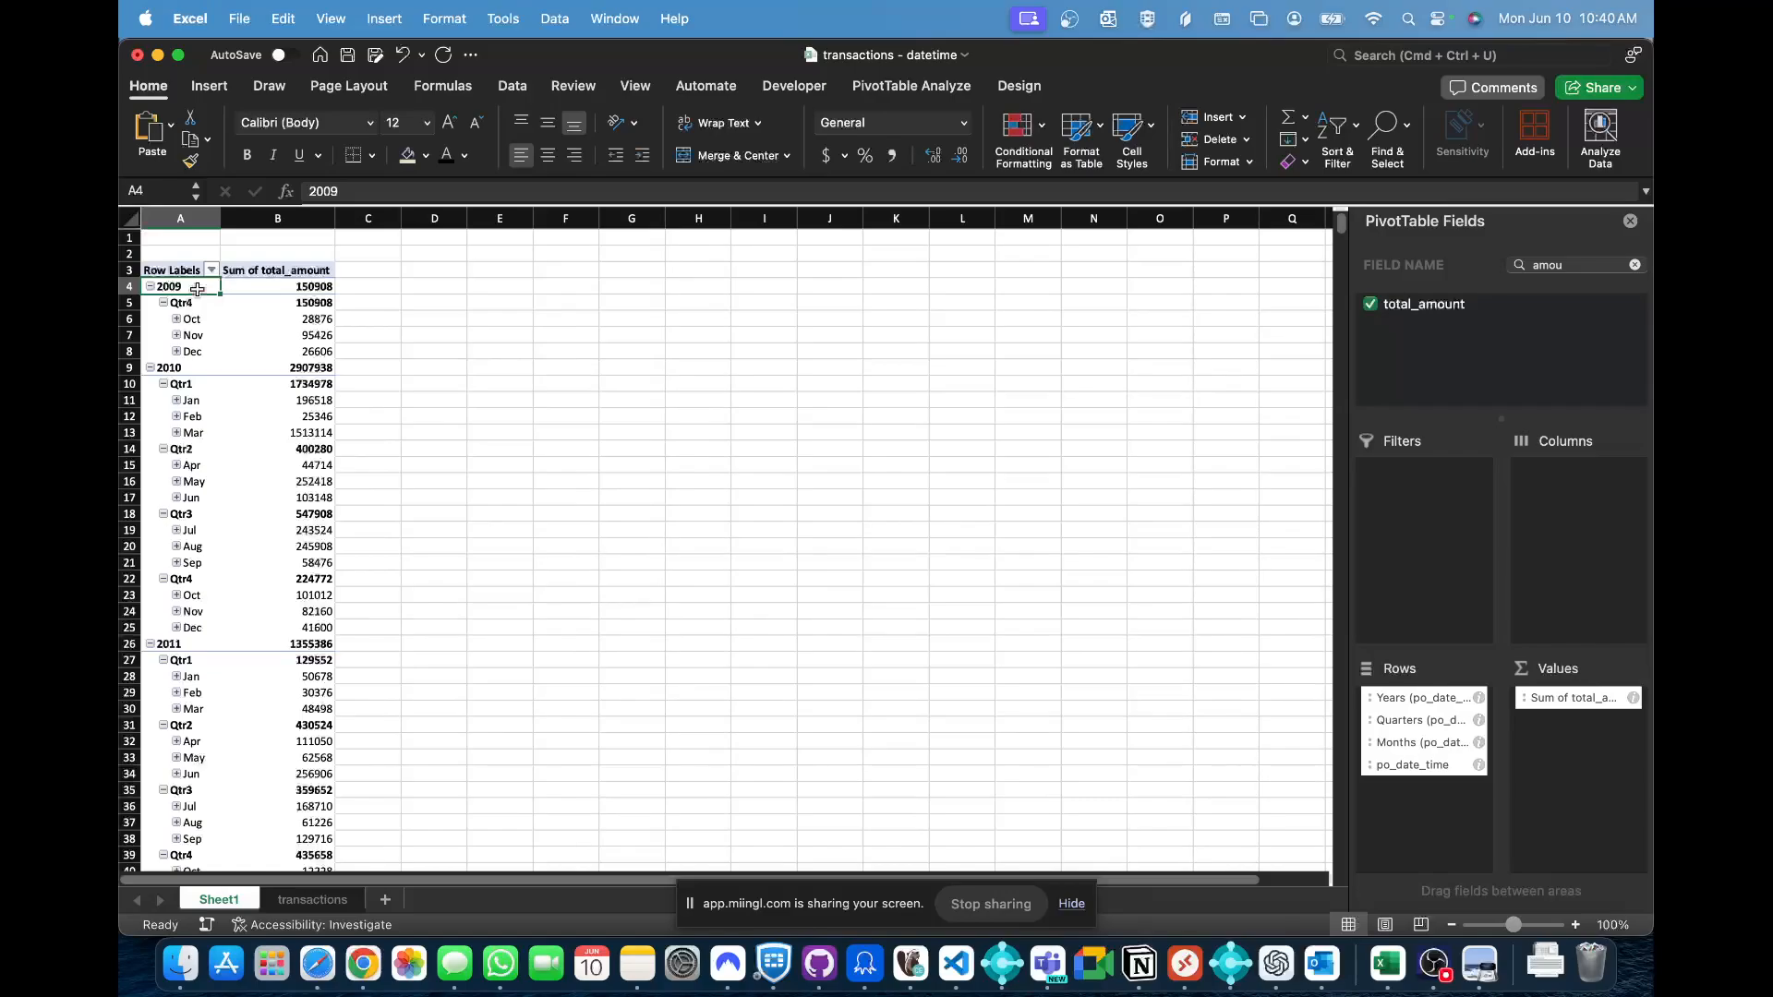
key("Down")
key("Down")
key("Down")
key("Down")
scroll(277, 425, "down", 9)
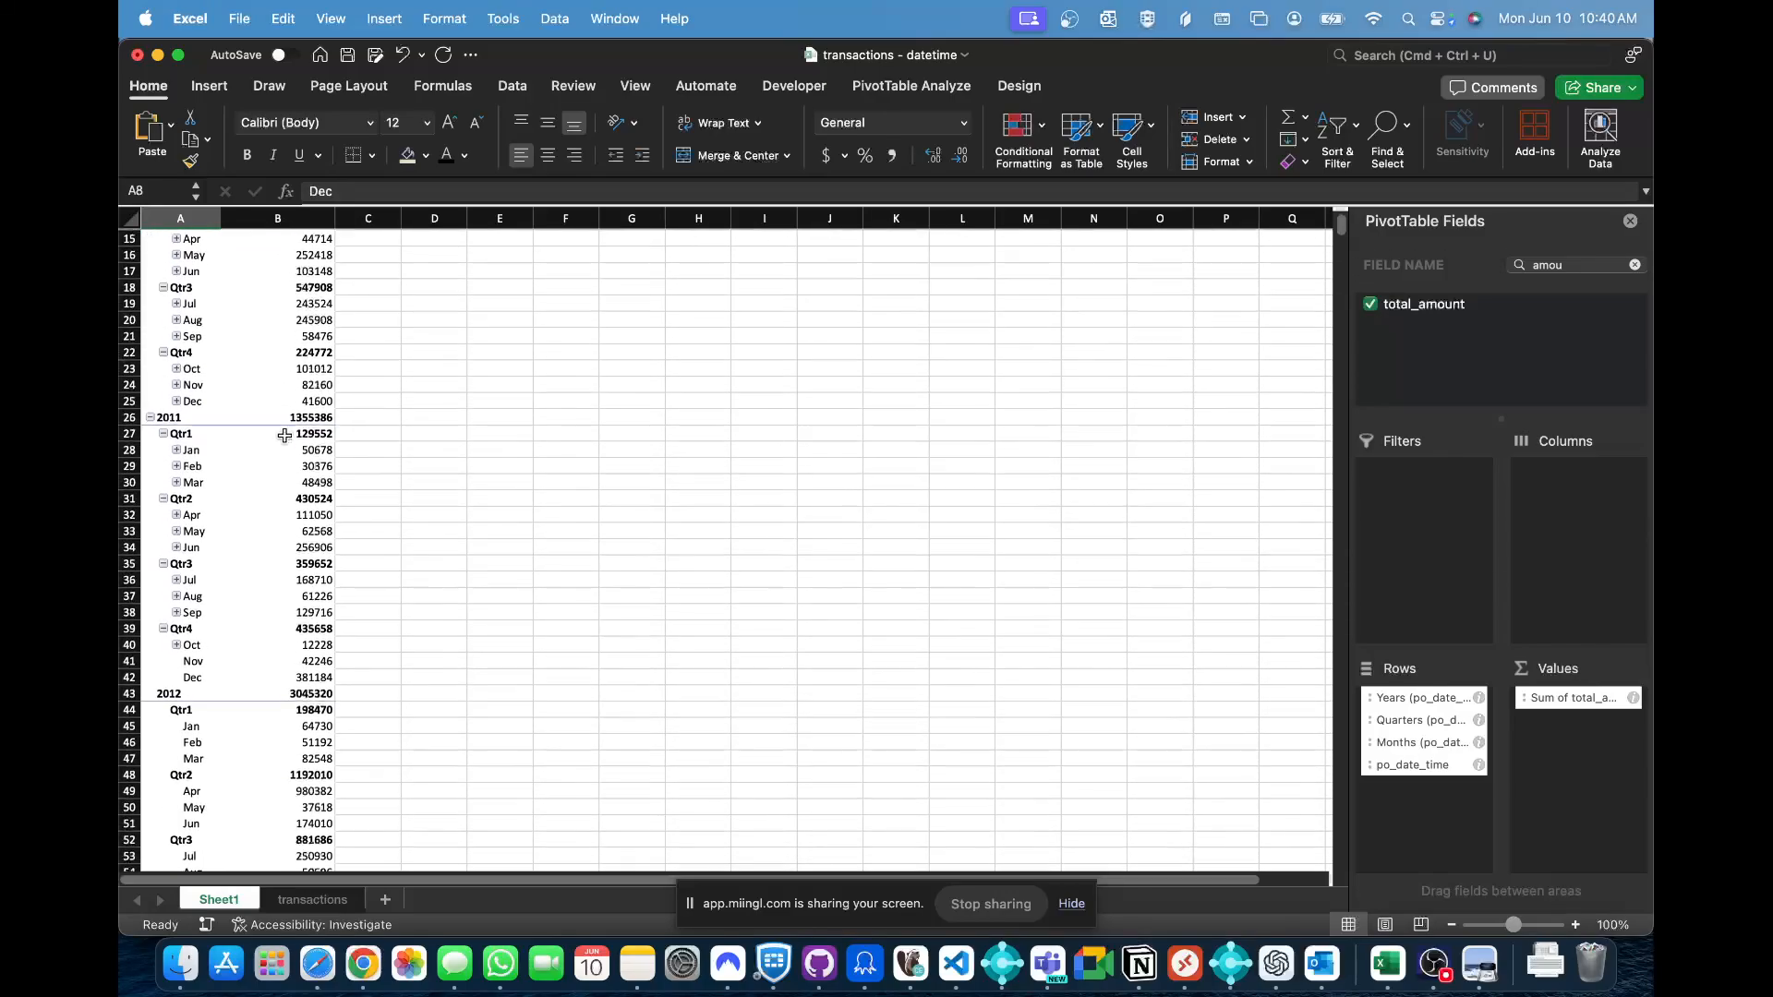
scroll(285, 436, "down", 20)
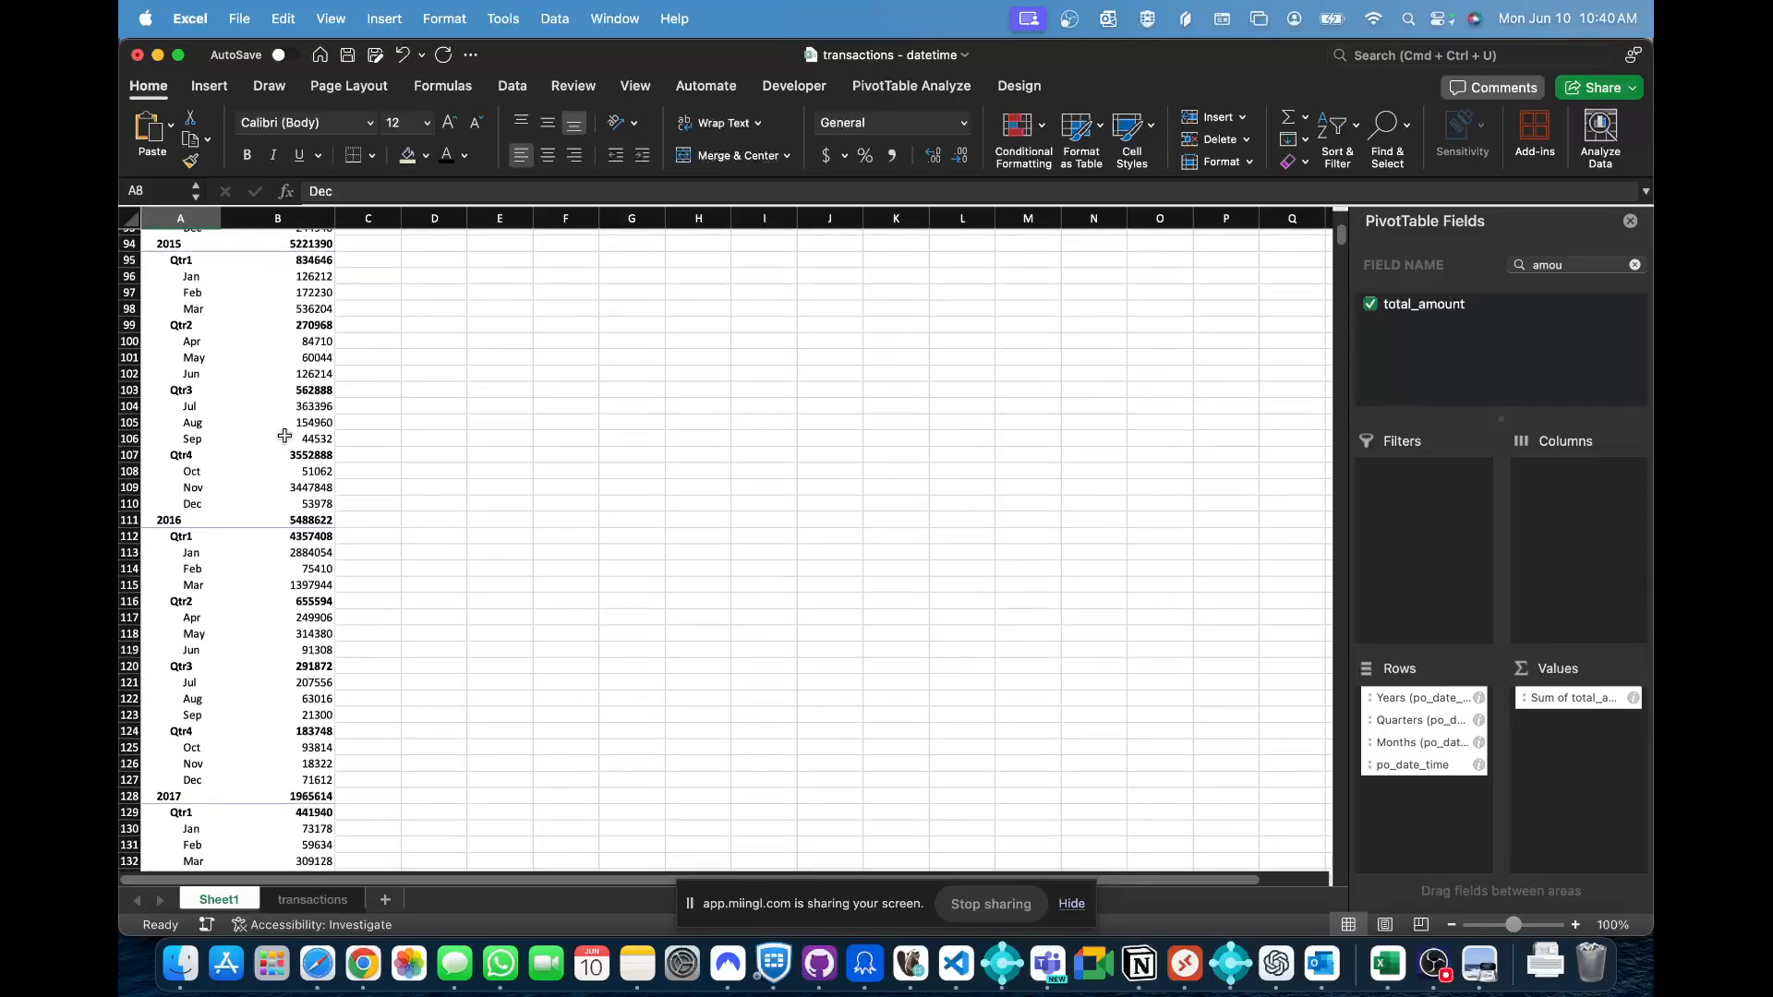
scroll(284, 436, "up", 20)
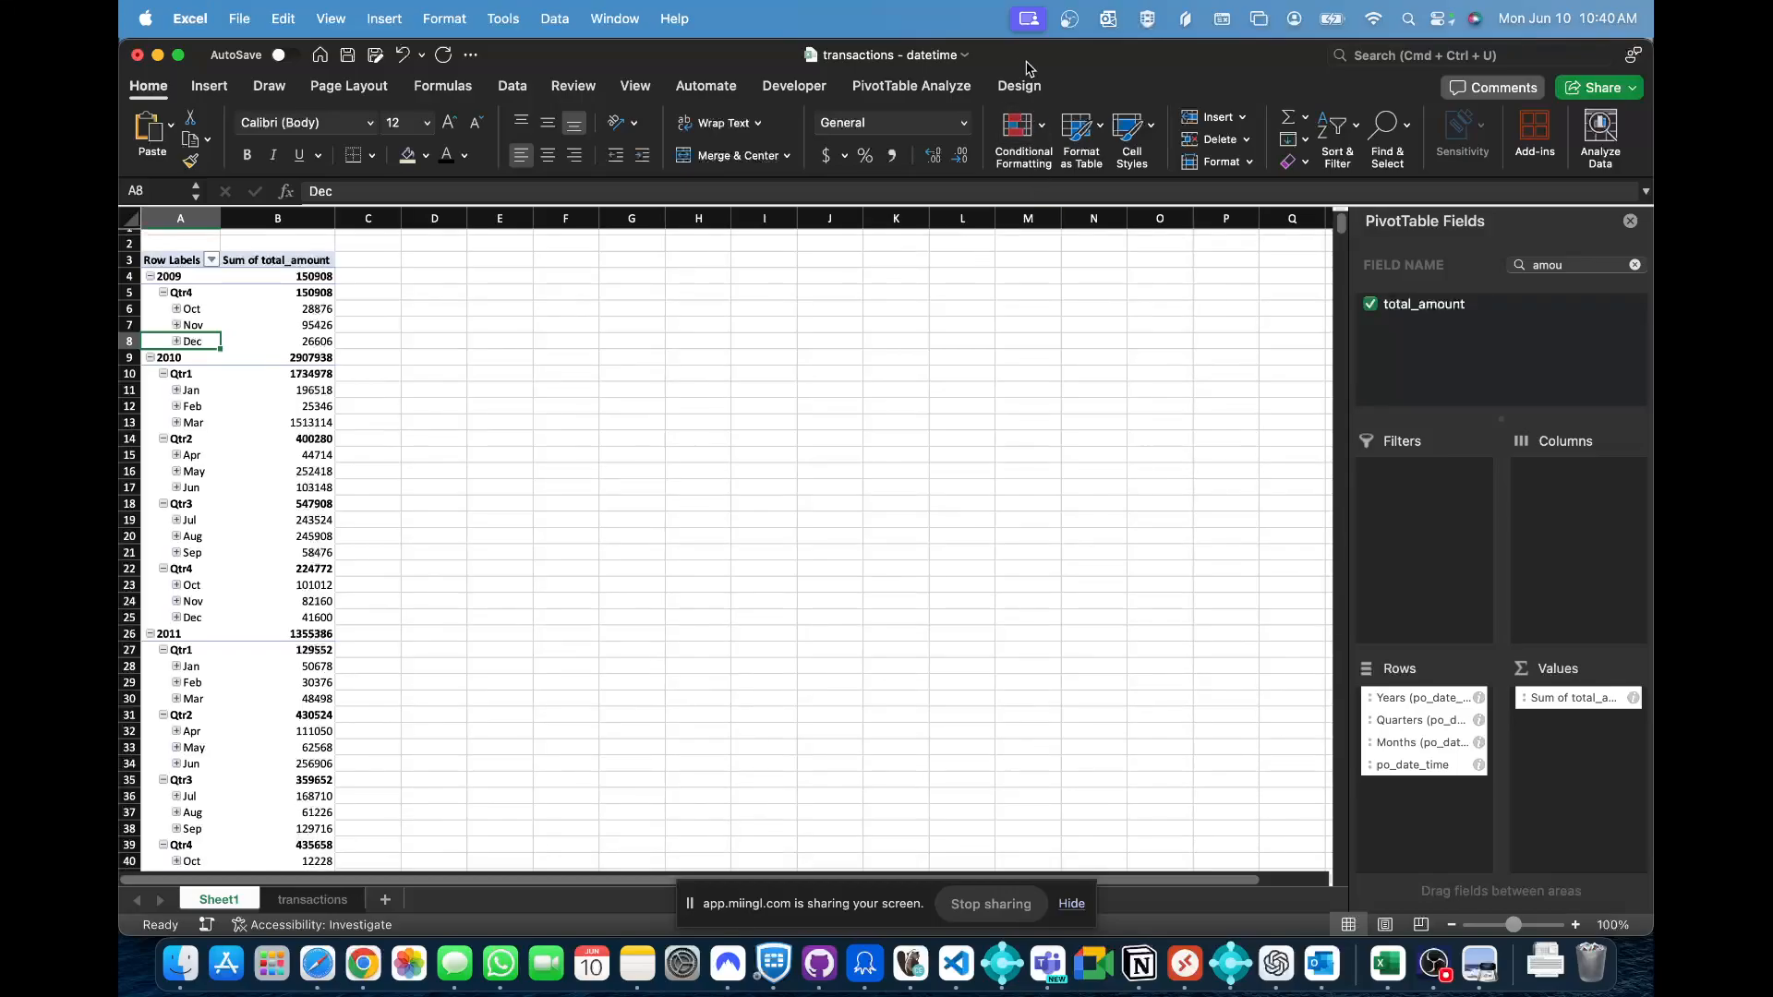
- Insert a PivotChart of the PivotTable data, move it beside the table and enlarge it to about E4:O22
left_click(945, 90)
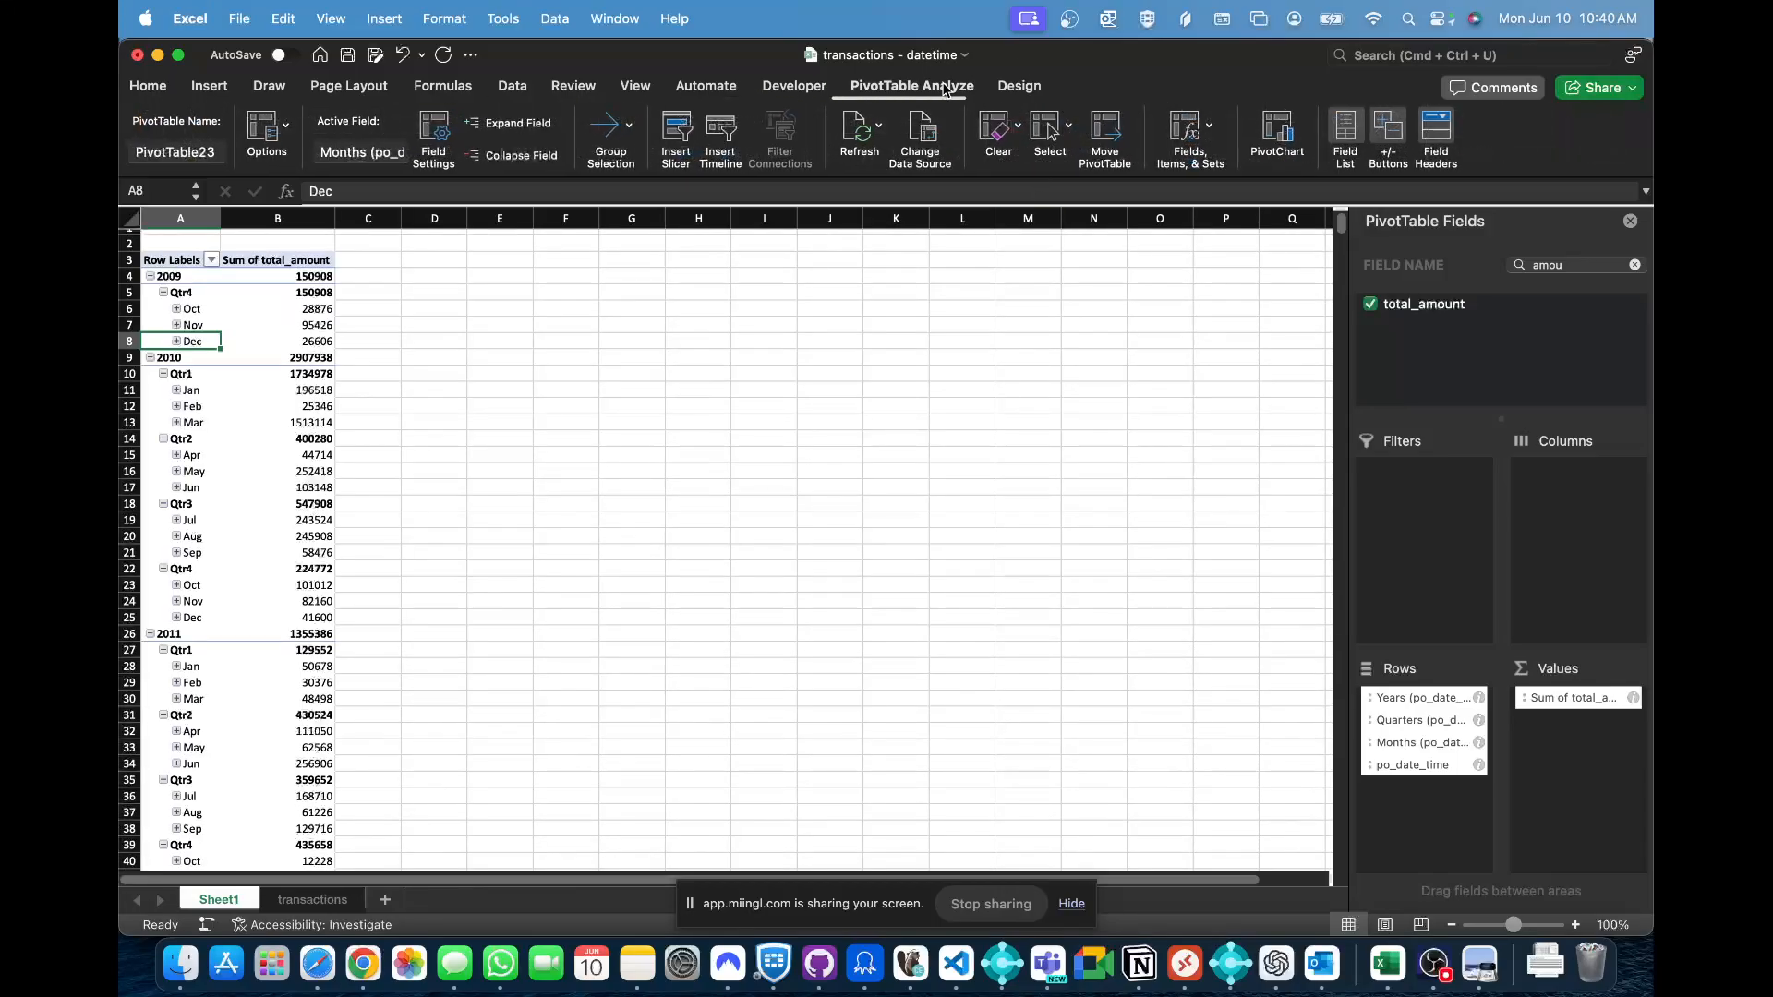
left_click(1016, 86)
left_click(917, 86)
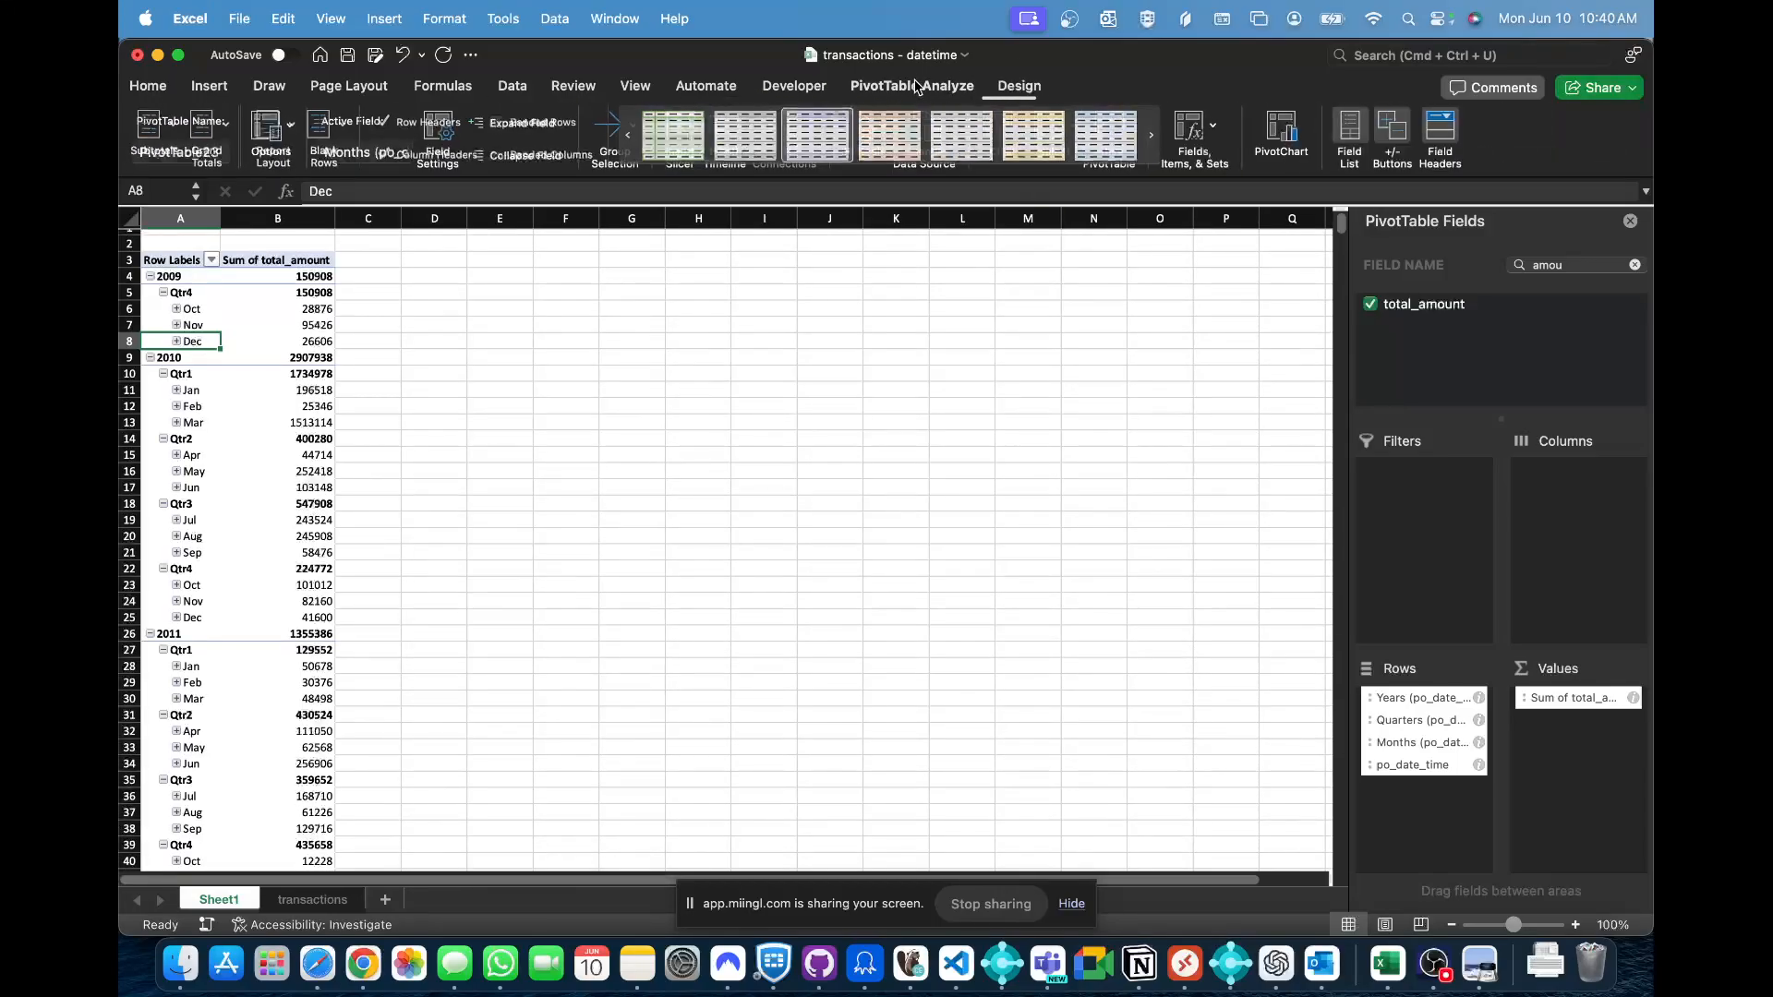
left_click(1290, 134)
left_click_drag(876, 441, 815, 280)
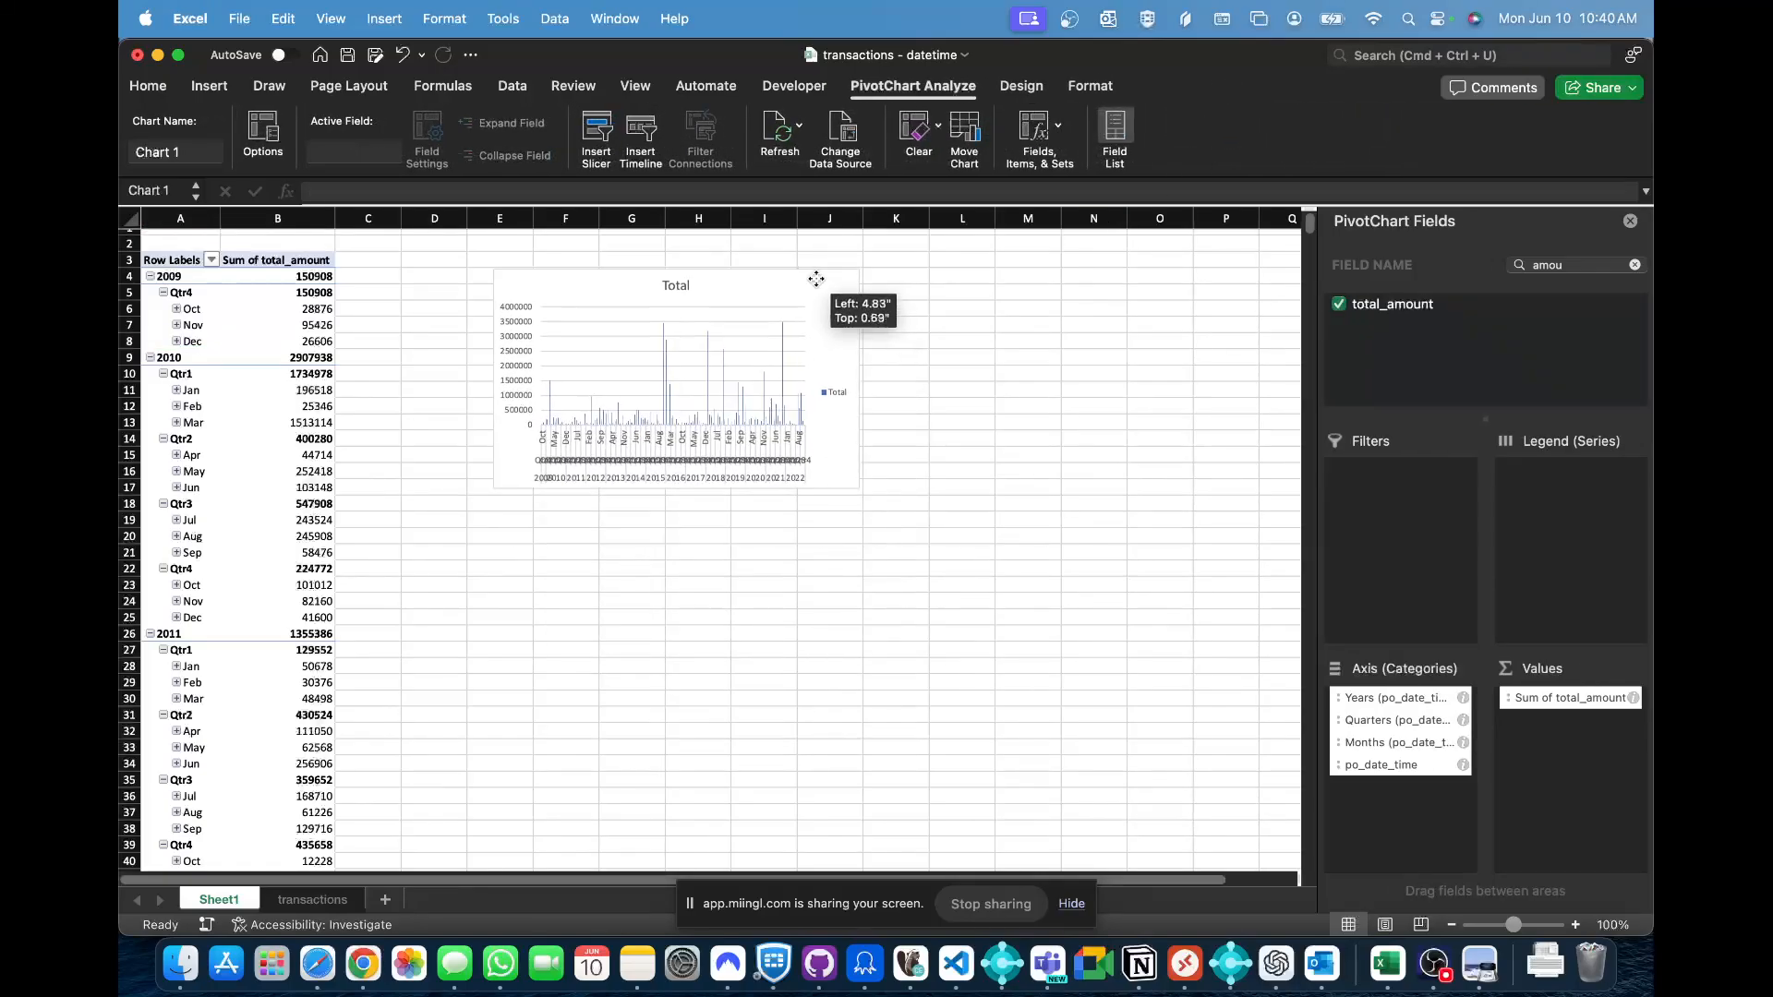
left_click_drag(861, 494, 1189, 579)
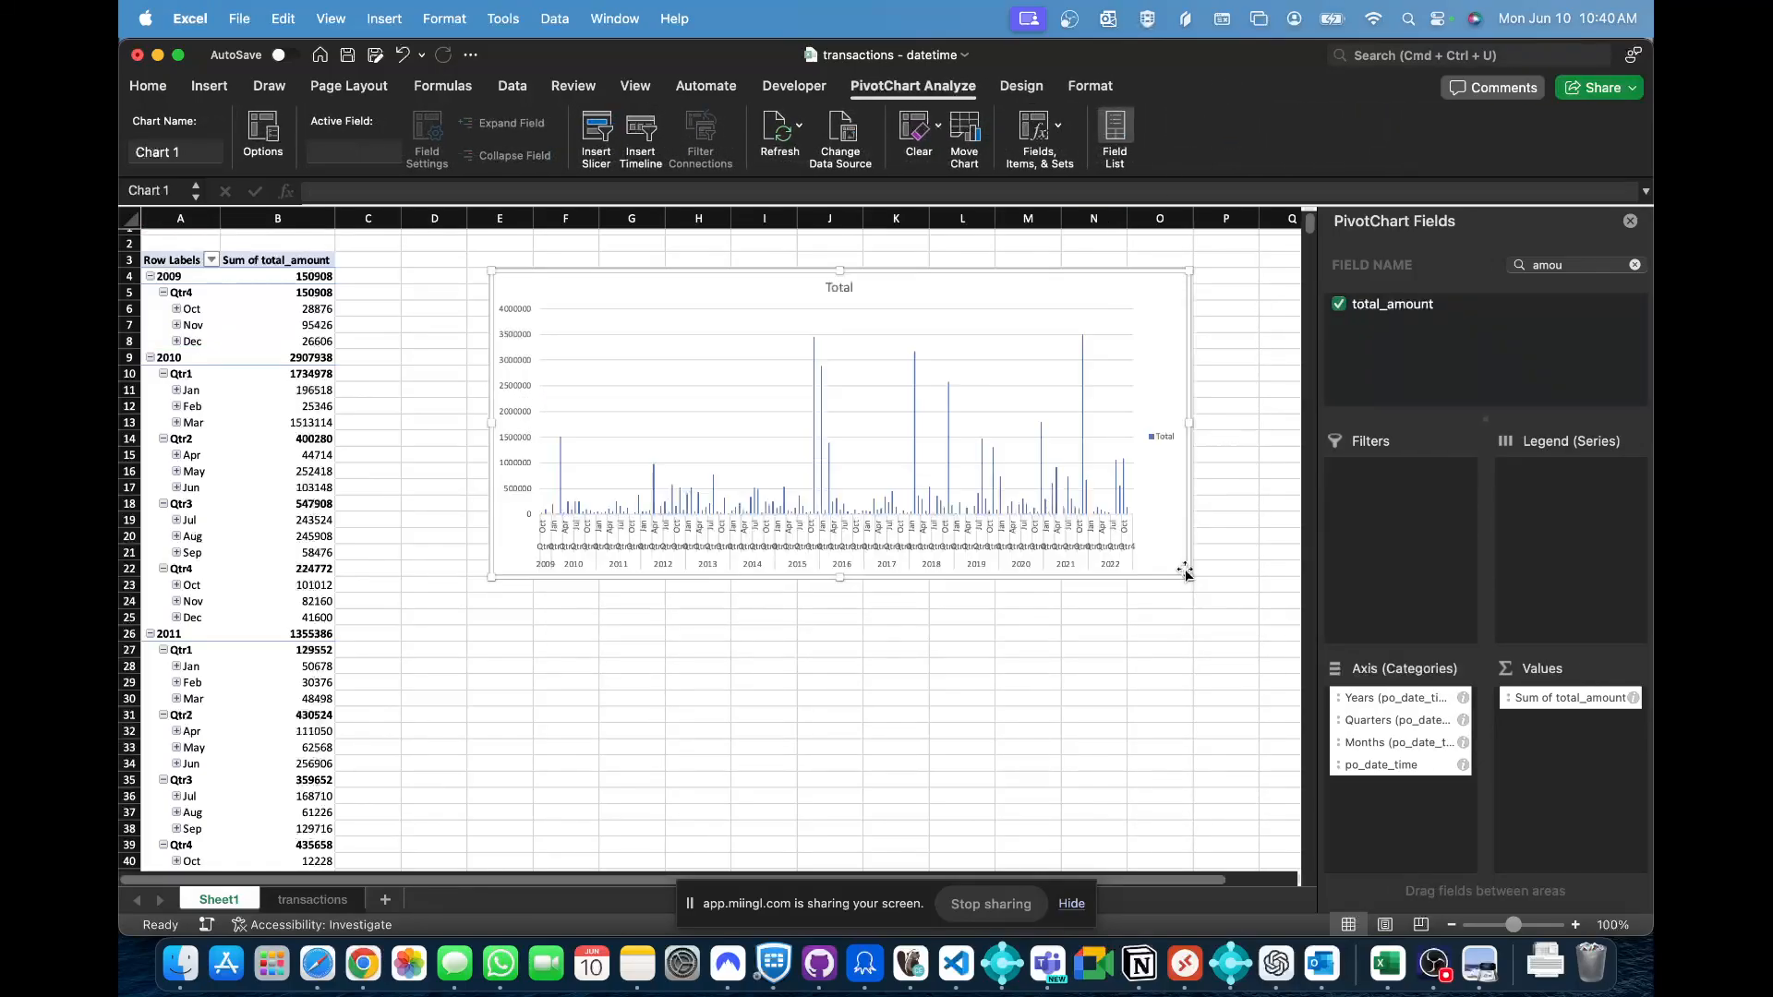
- Collapse the entire Quarters field so the PivotTable and chart show totals by quarter
right_click(195, 298)
mouse_move(325, 490)
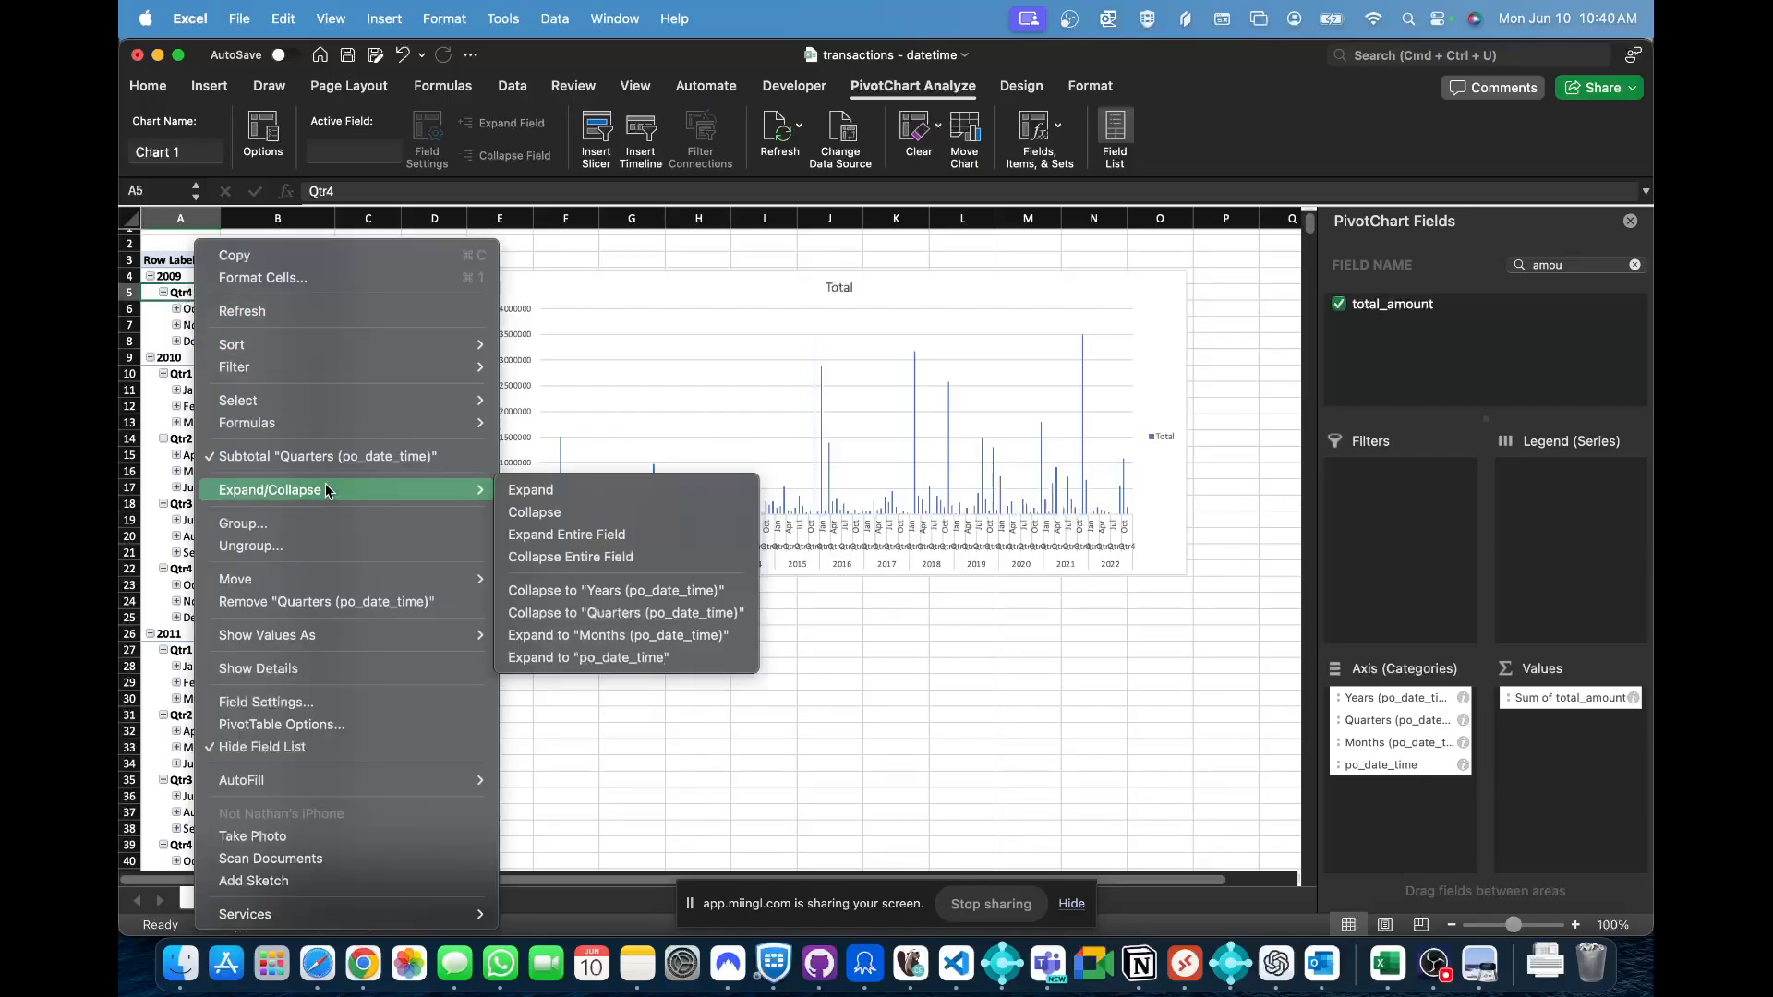
left_click(569, 557)
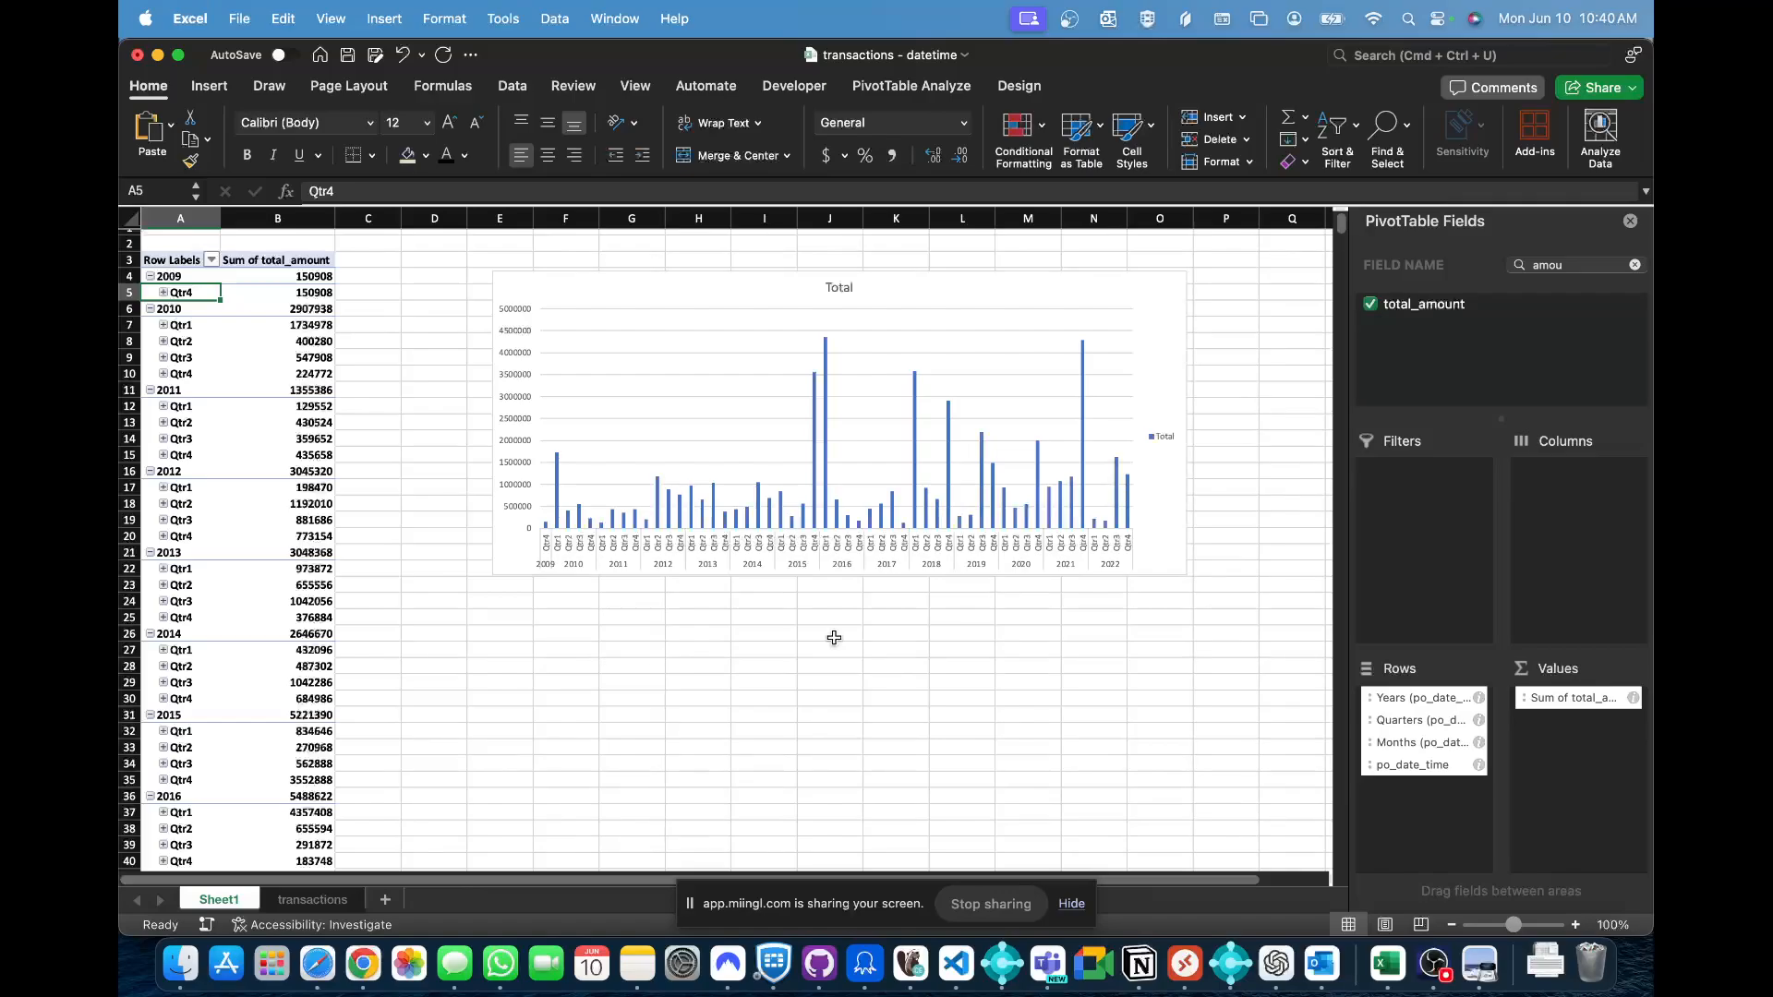
- Collapse the entire Years field so the PivotTable and chart show totals by year
right_click(198, 277)
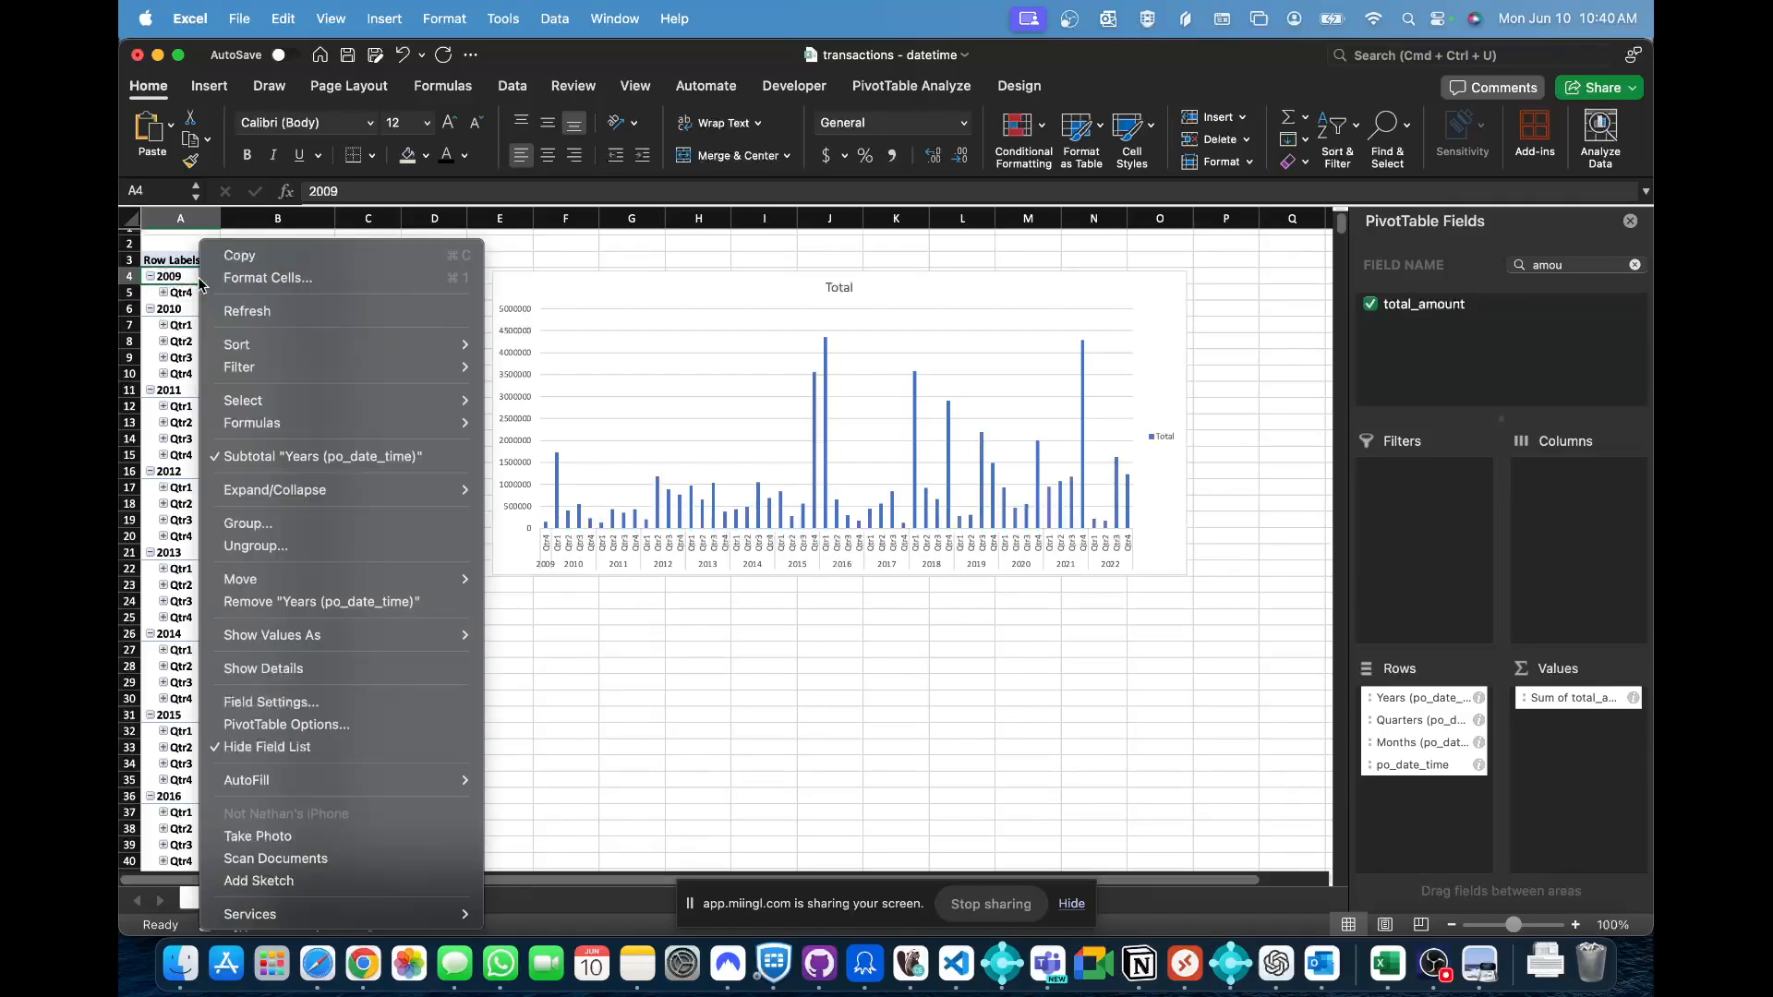
mouse_move(249, 492)
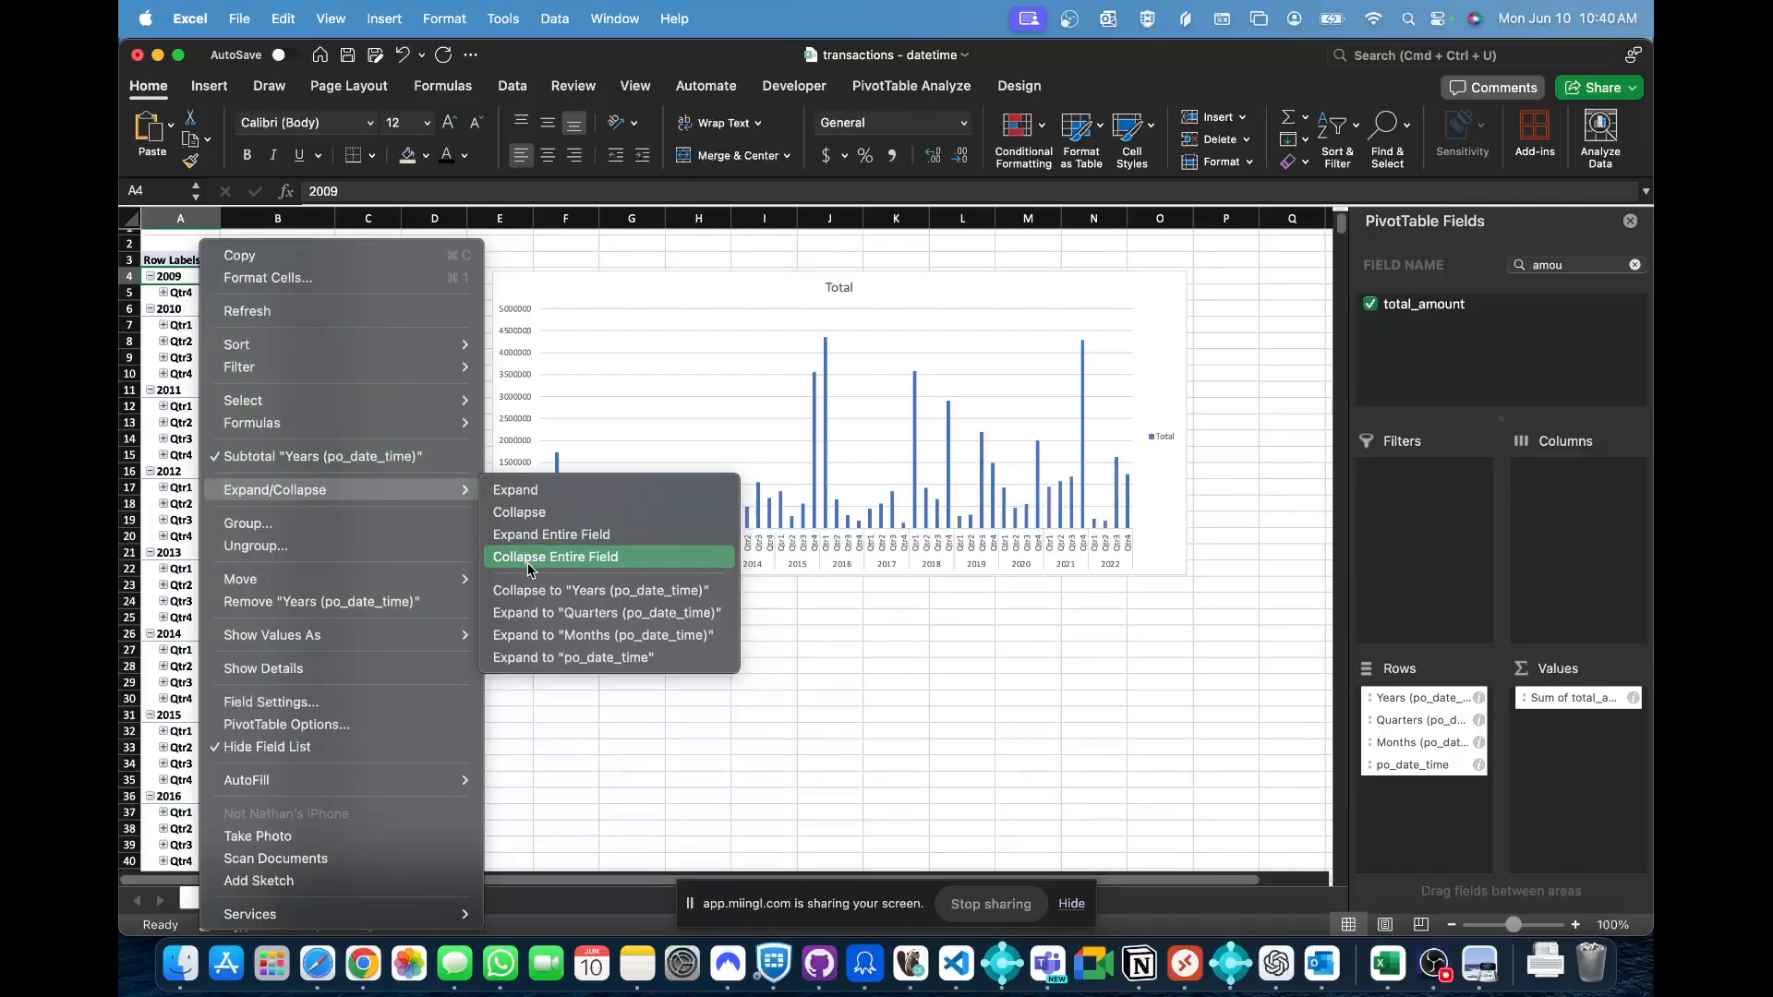
left_click(528, 562)
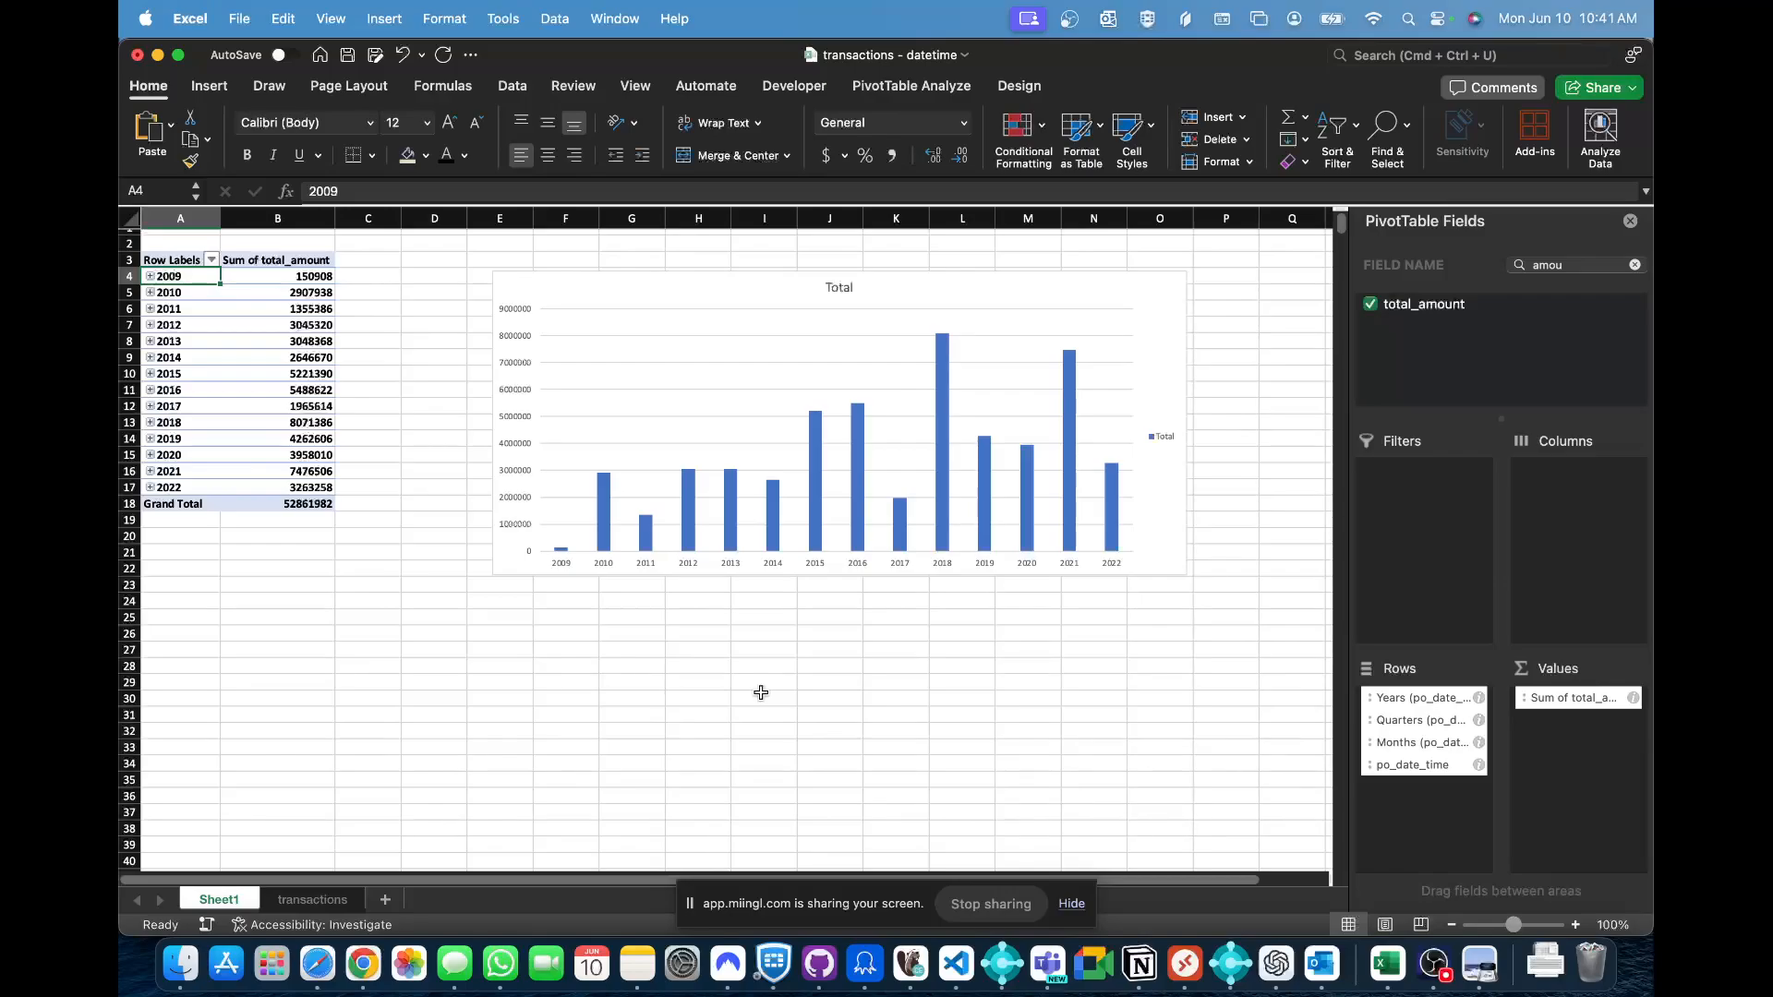
right_click(195, 309)
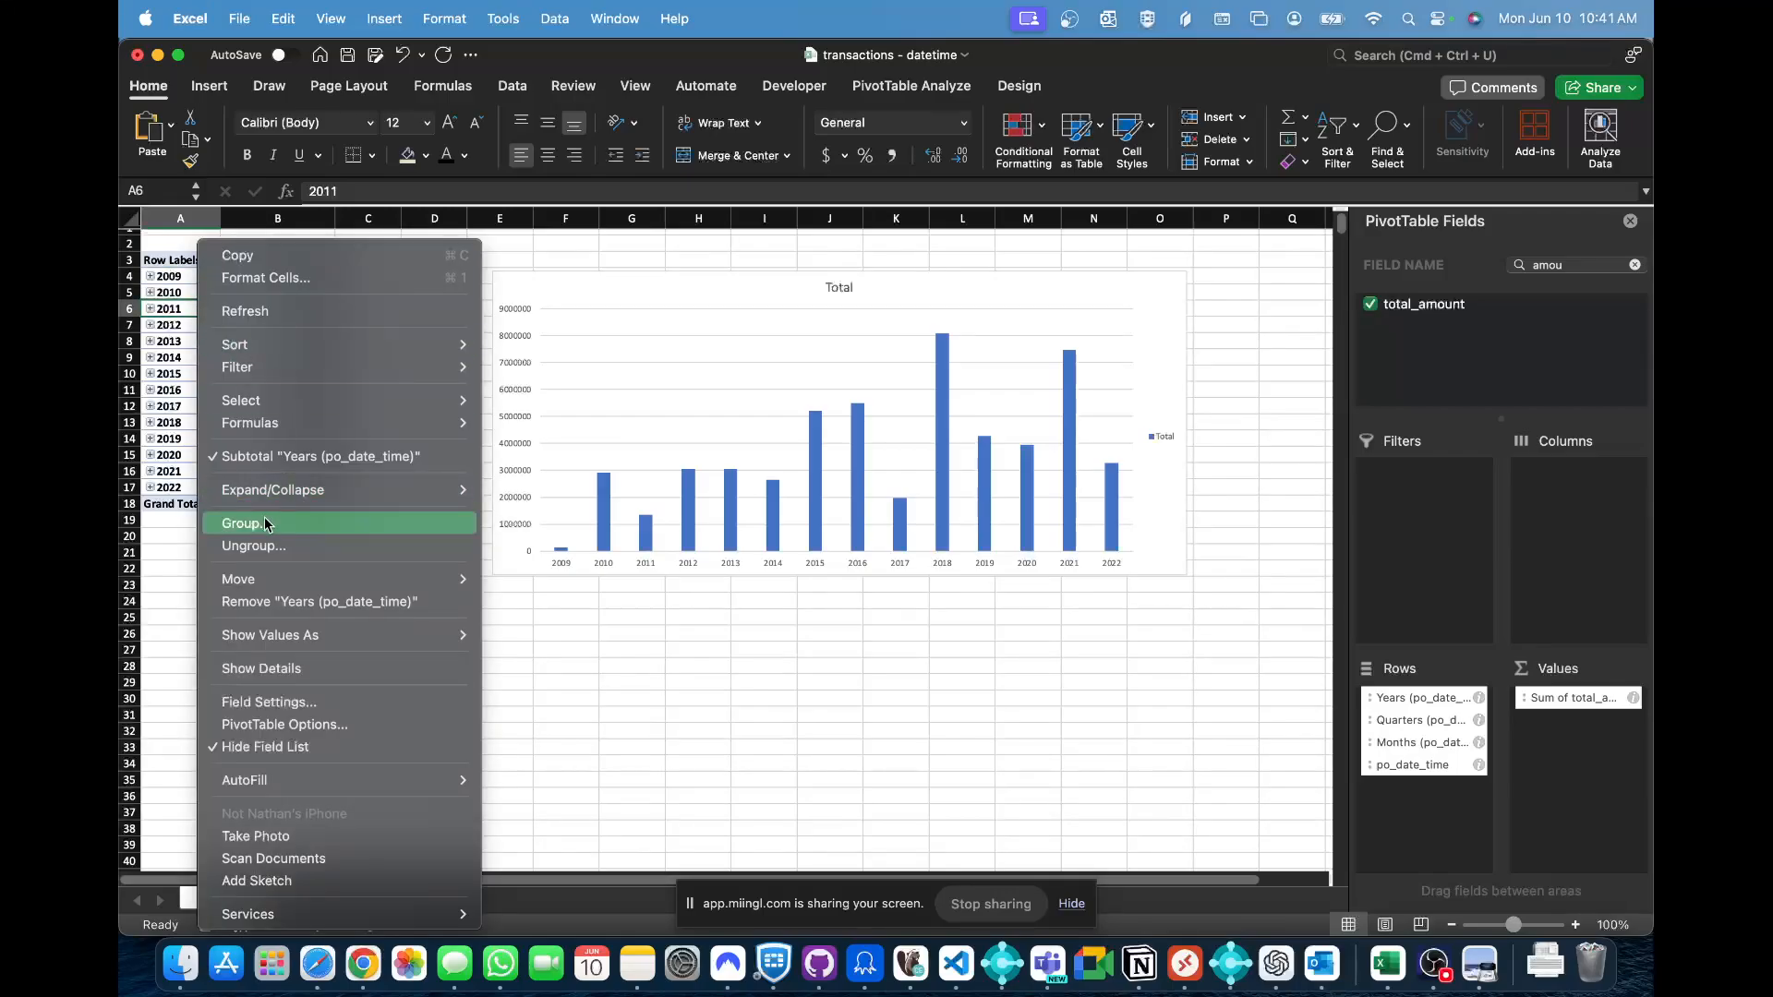
left_click(175, 358)
left_click(176, 341)
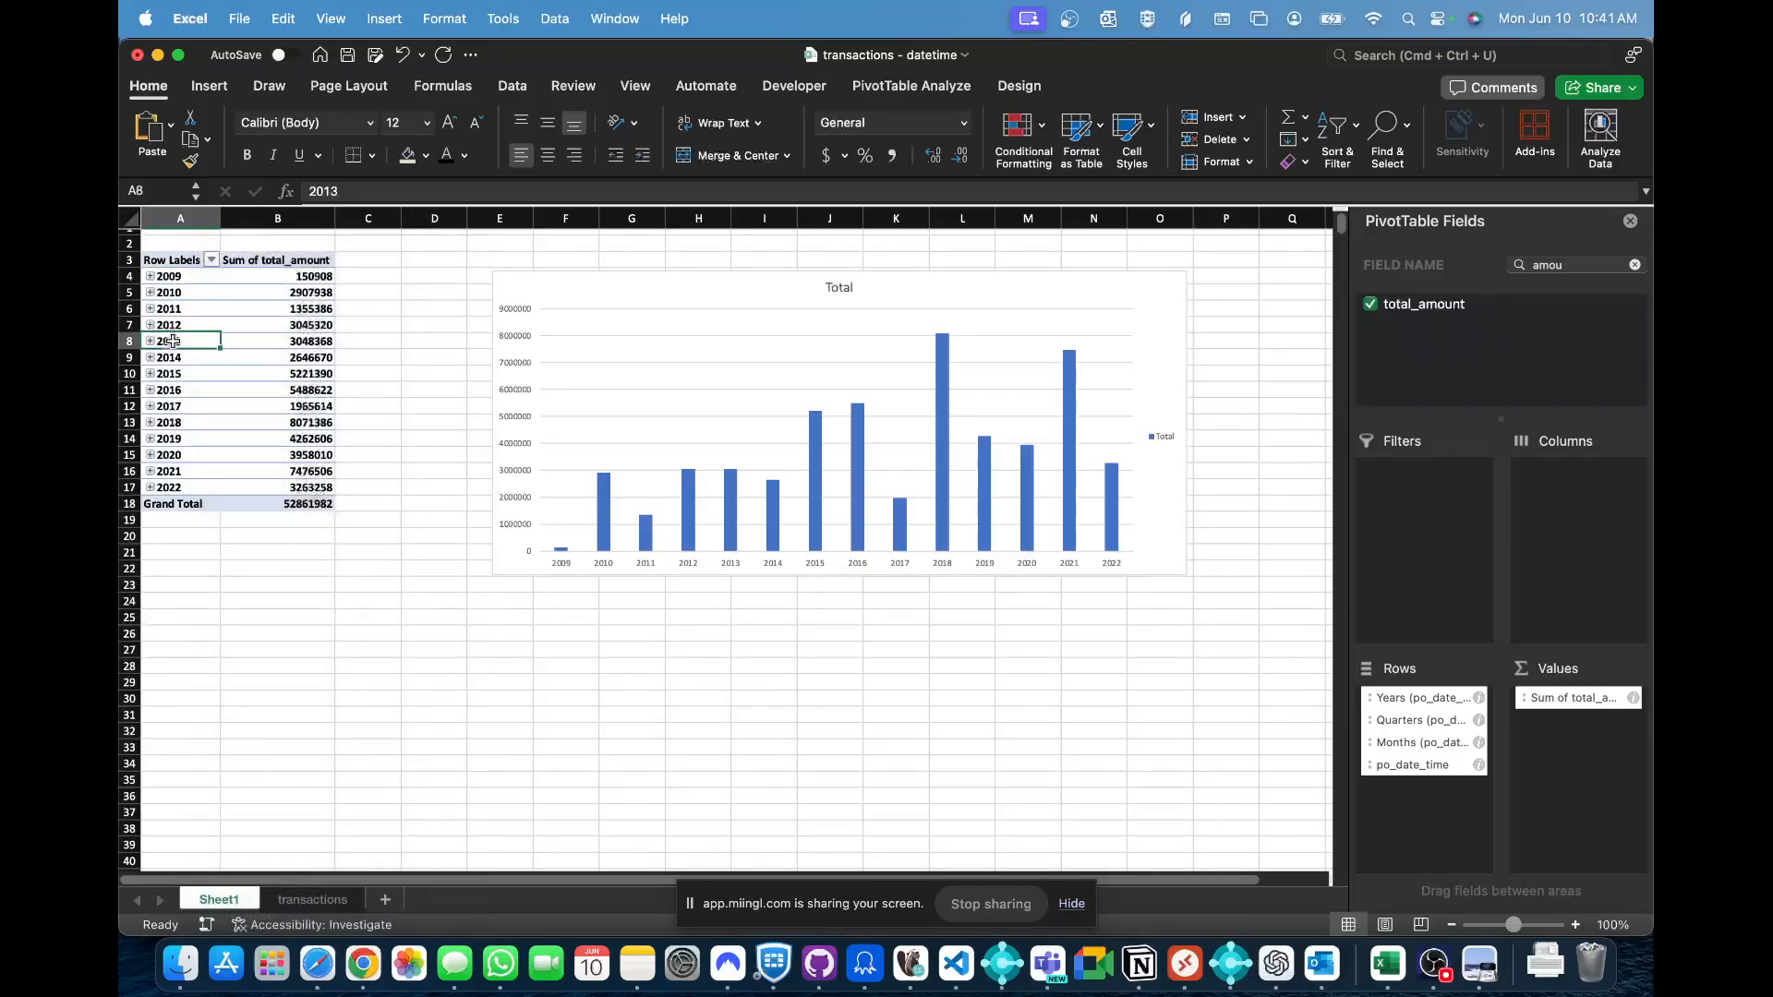
- Filter the PivotTable's Years field to show only the years 2019 through 2022
left_click(212, 260)
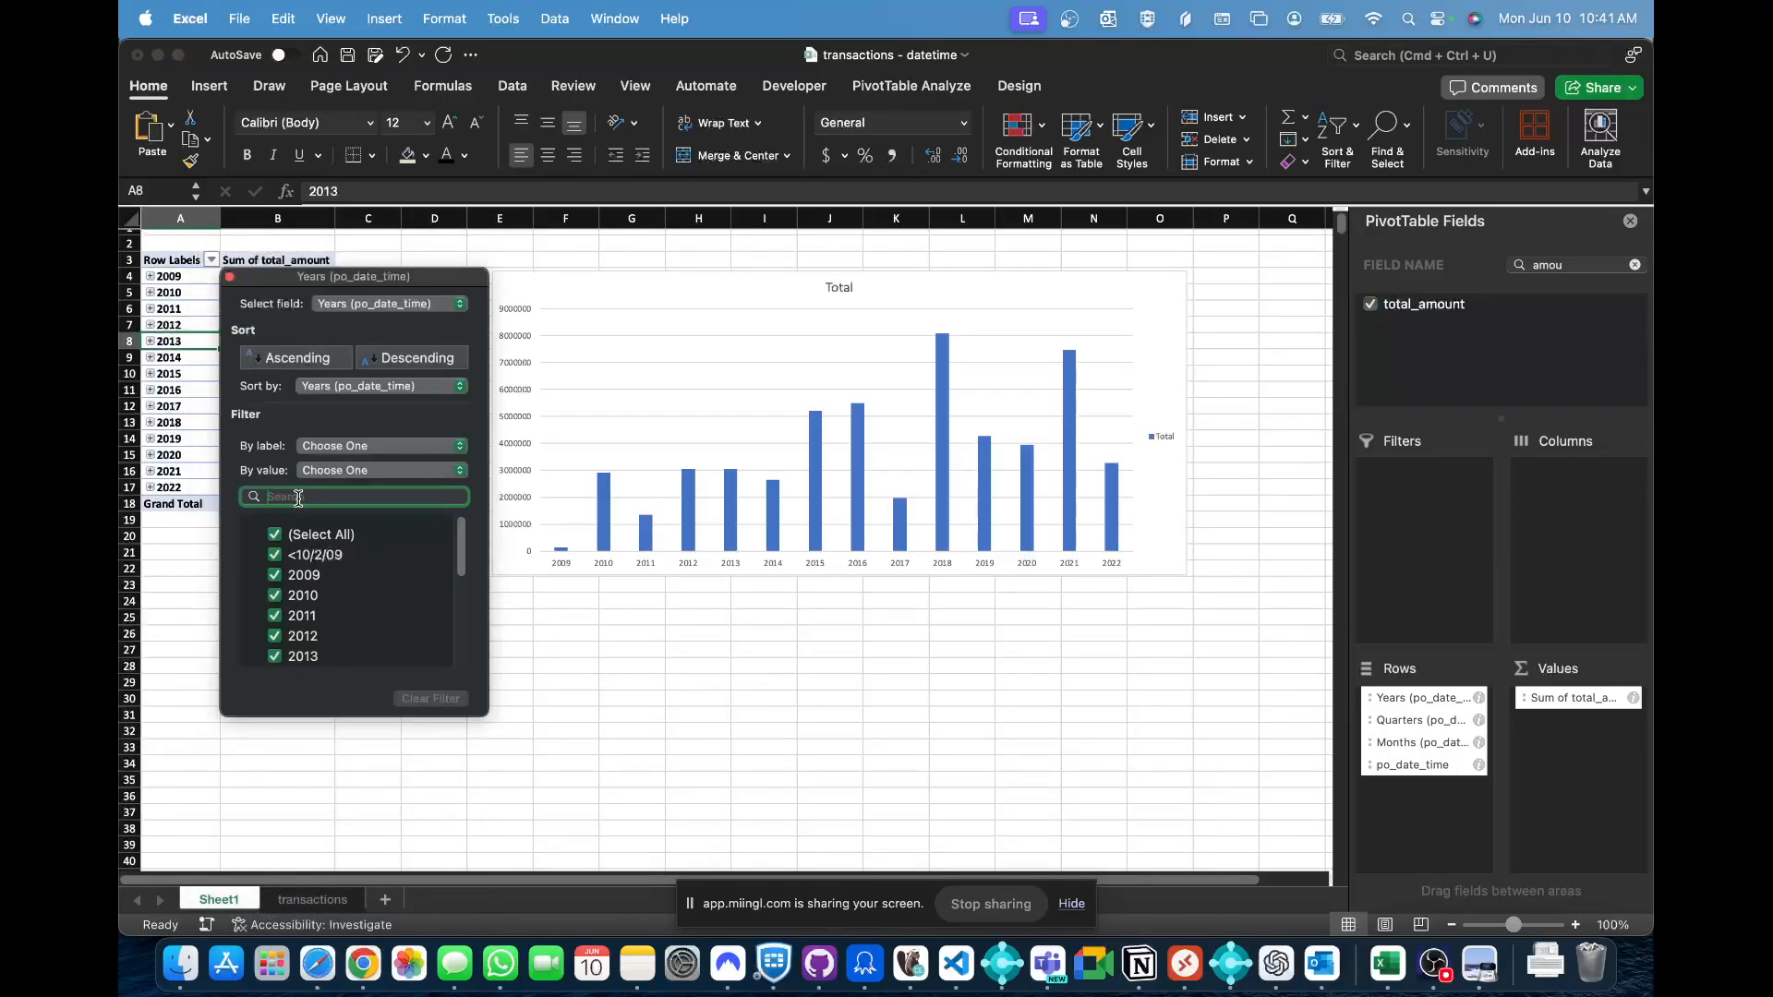
left_click(274, 576)
left_click(274, 596)
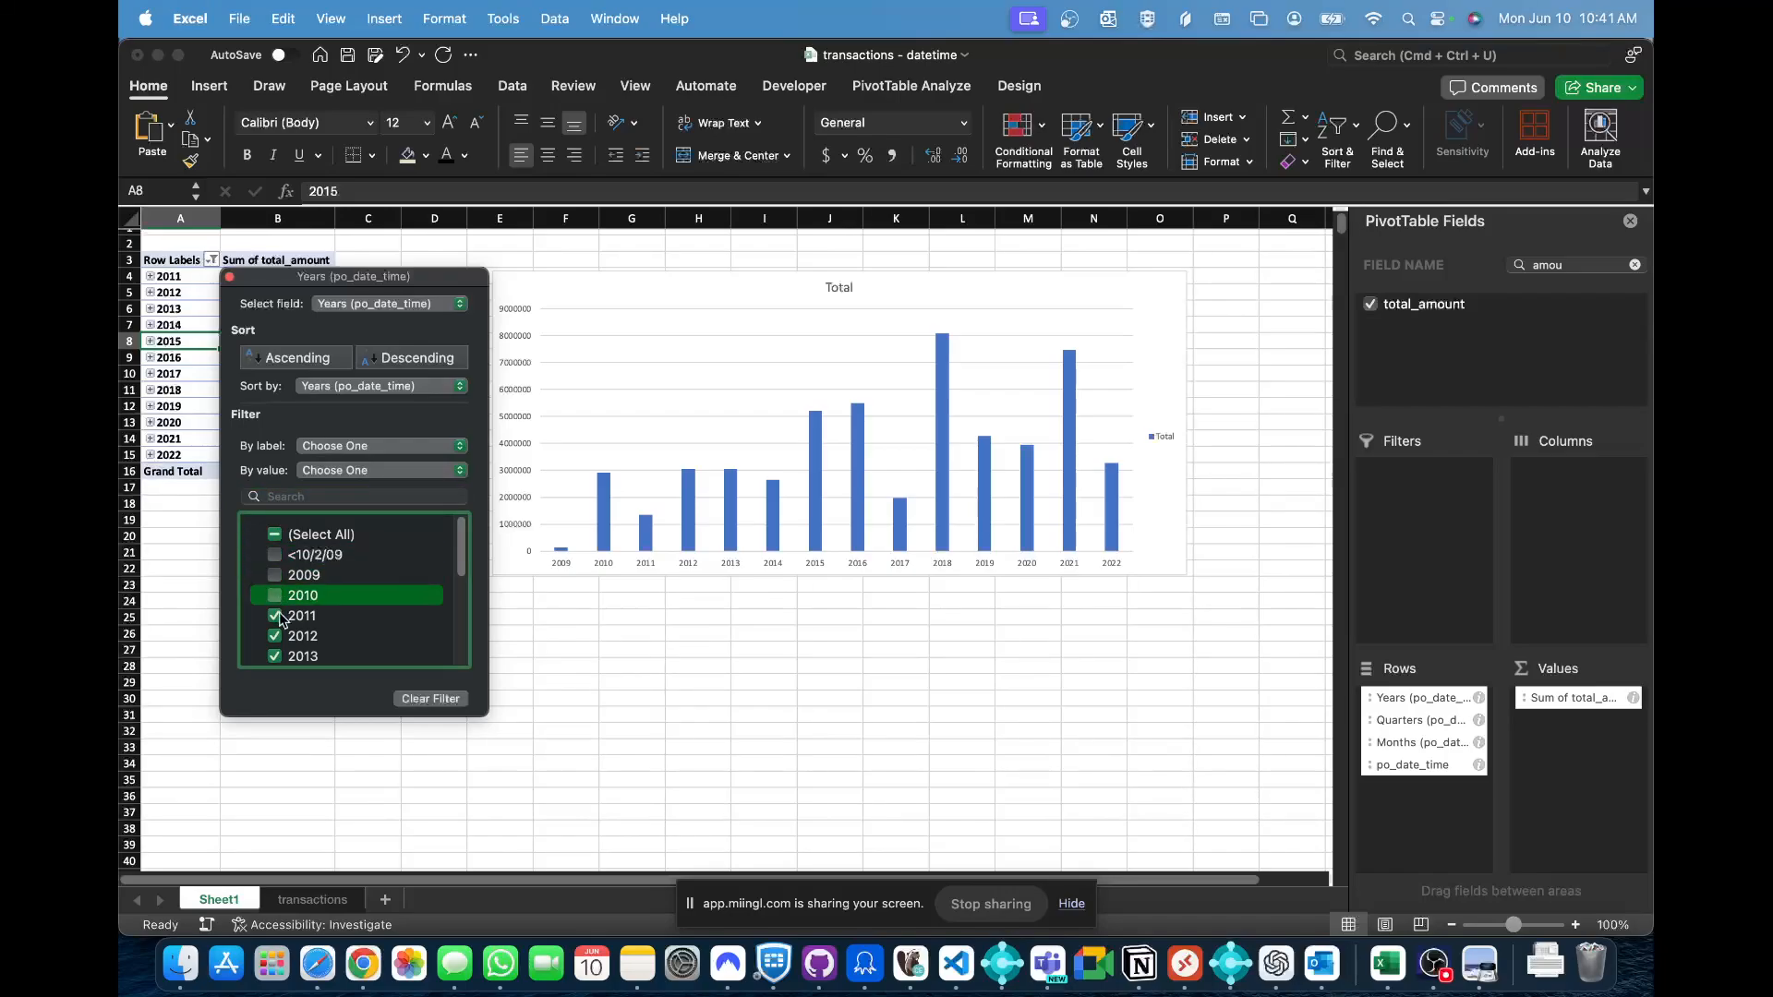
left_click(274, 616)
left_click(274, 636)
scroll(285, 623, "down", 5)
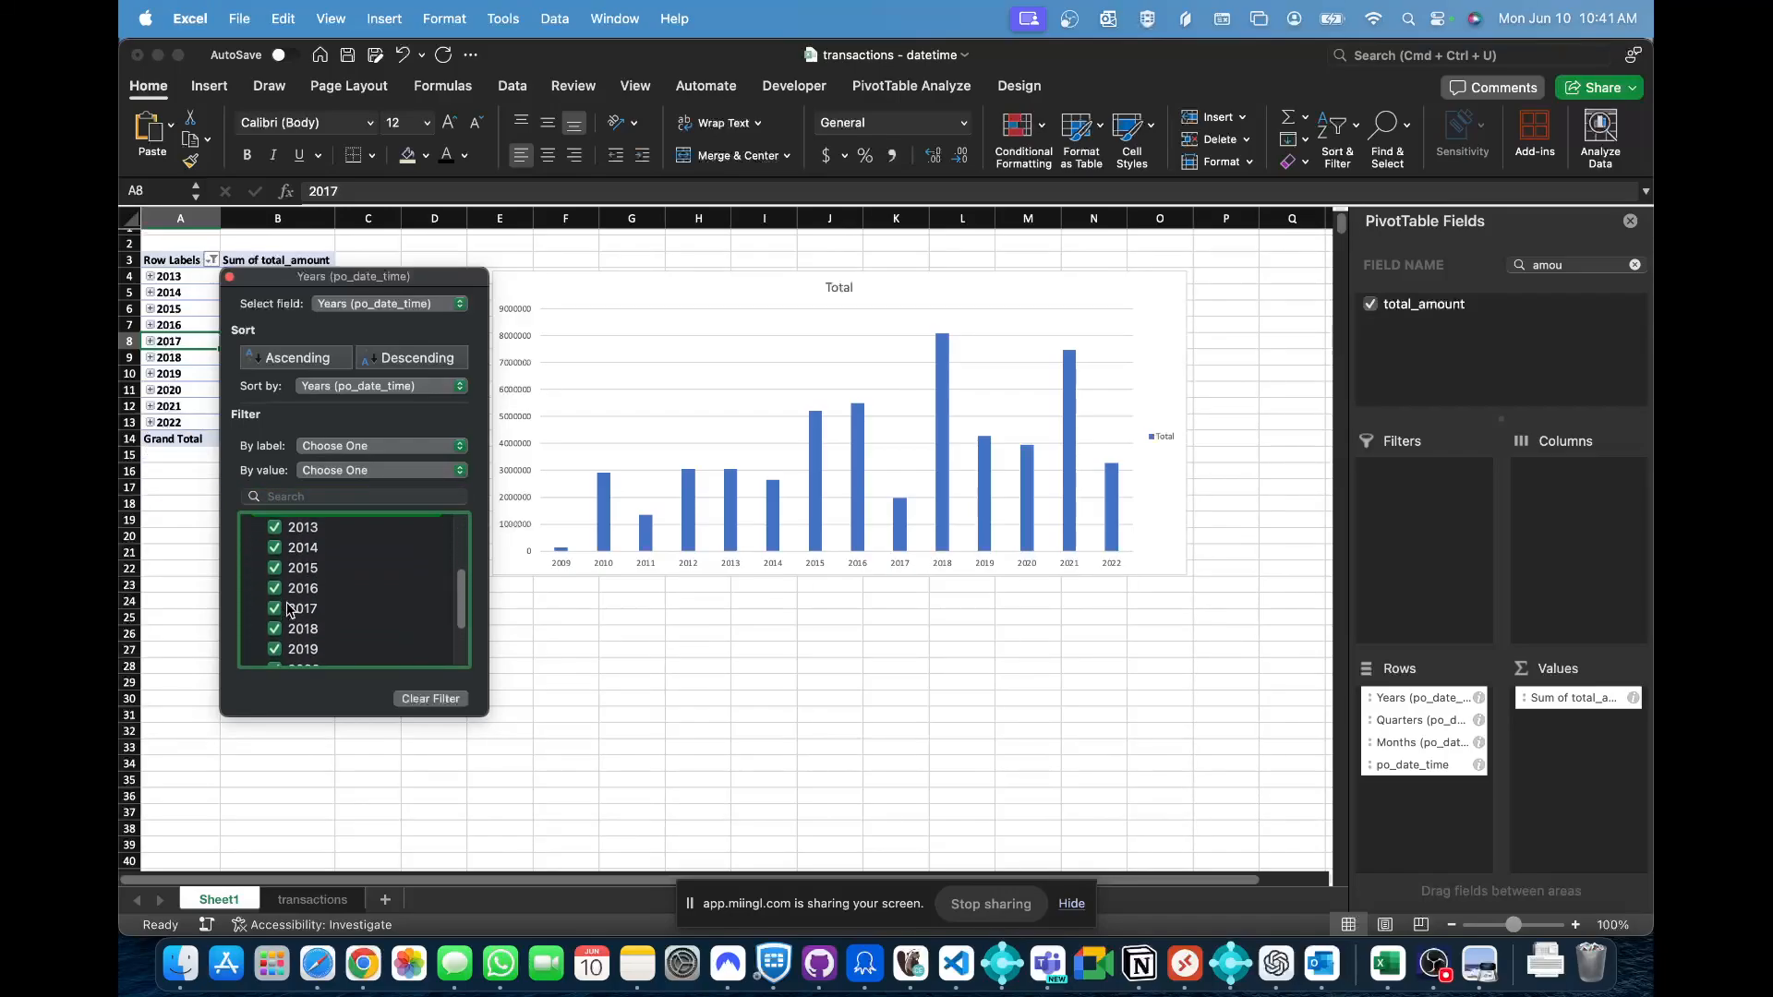
left_click(274, 551)
left_click(274, 571)
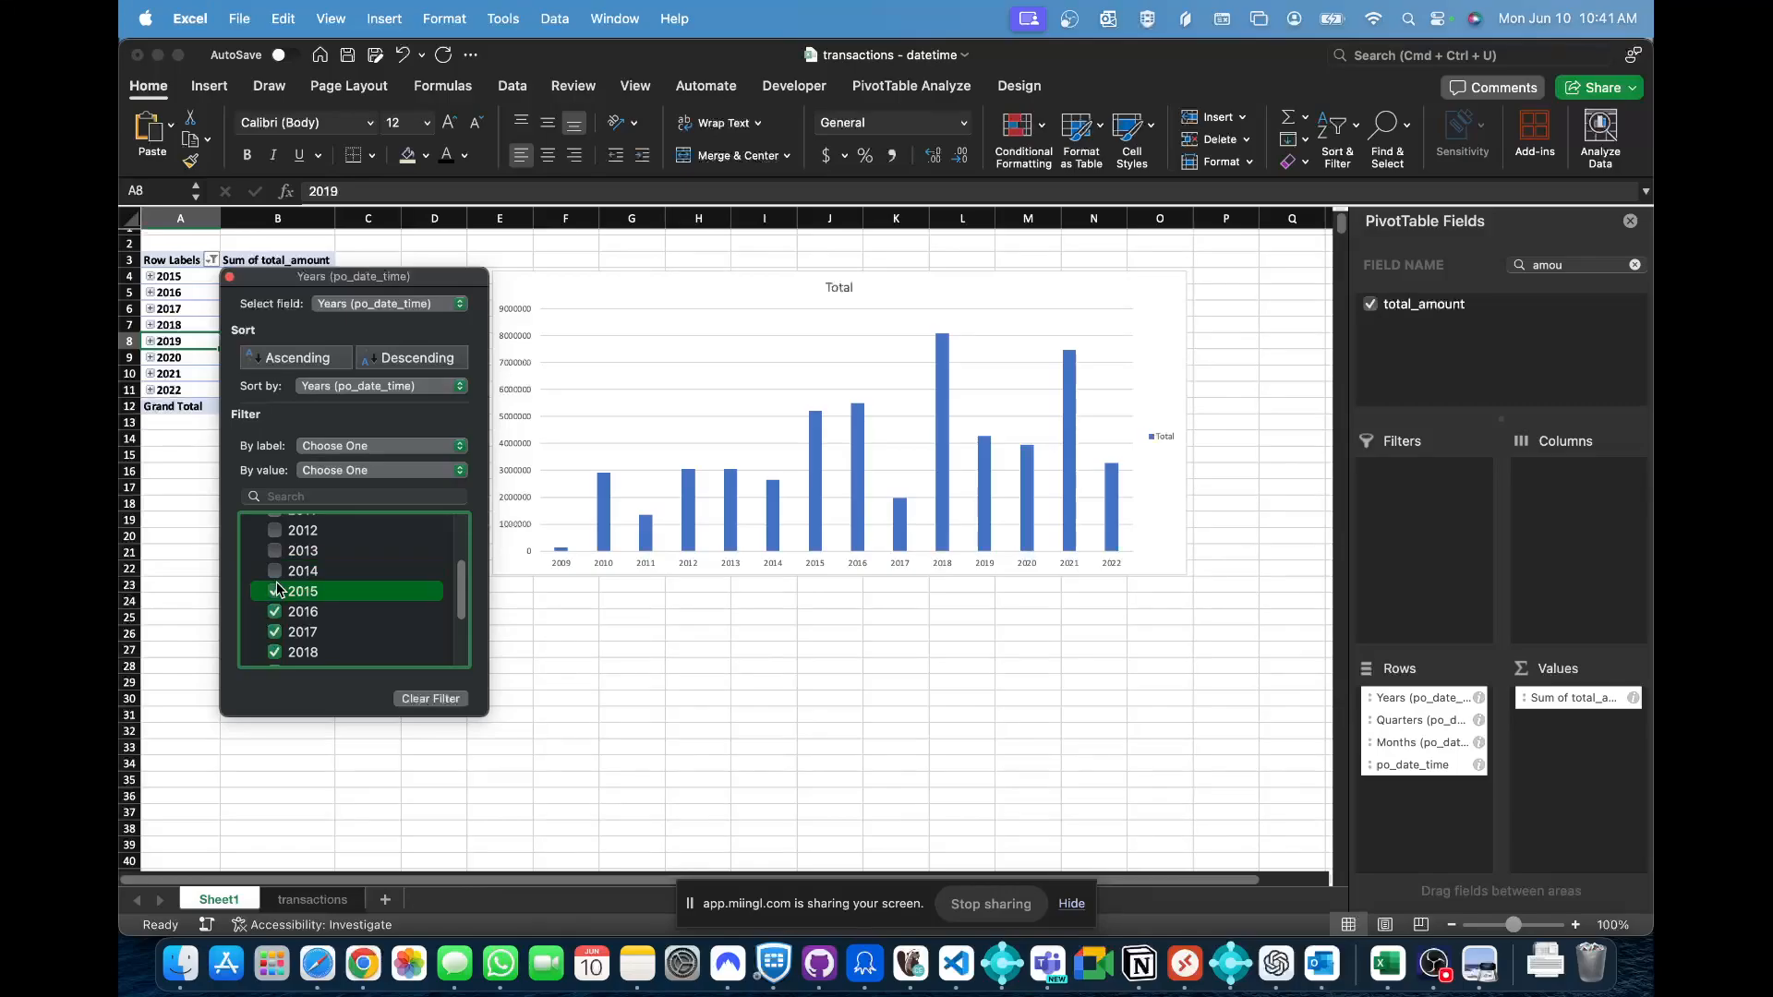
left_click(274, 591)
left_click(274, 612)
left_click(274, 631)
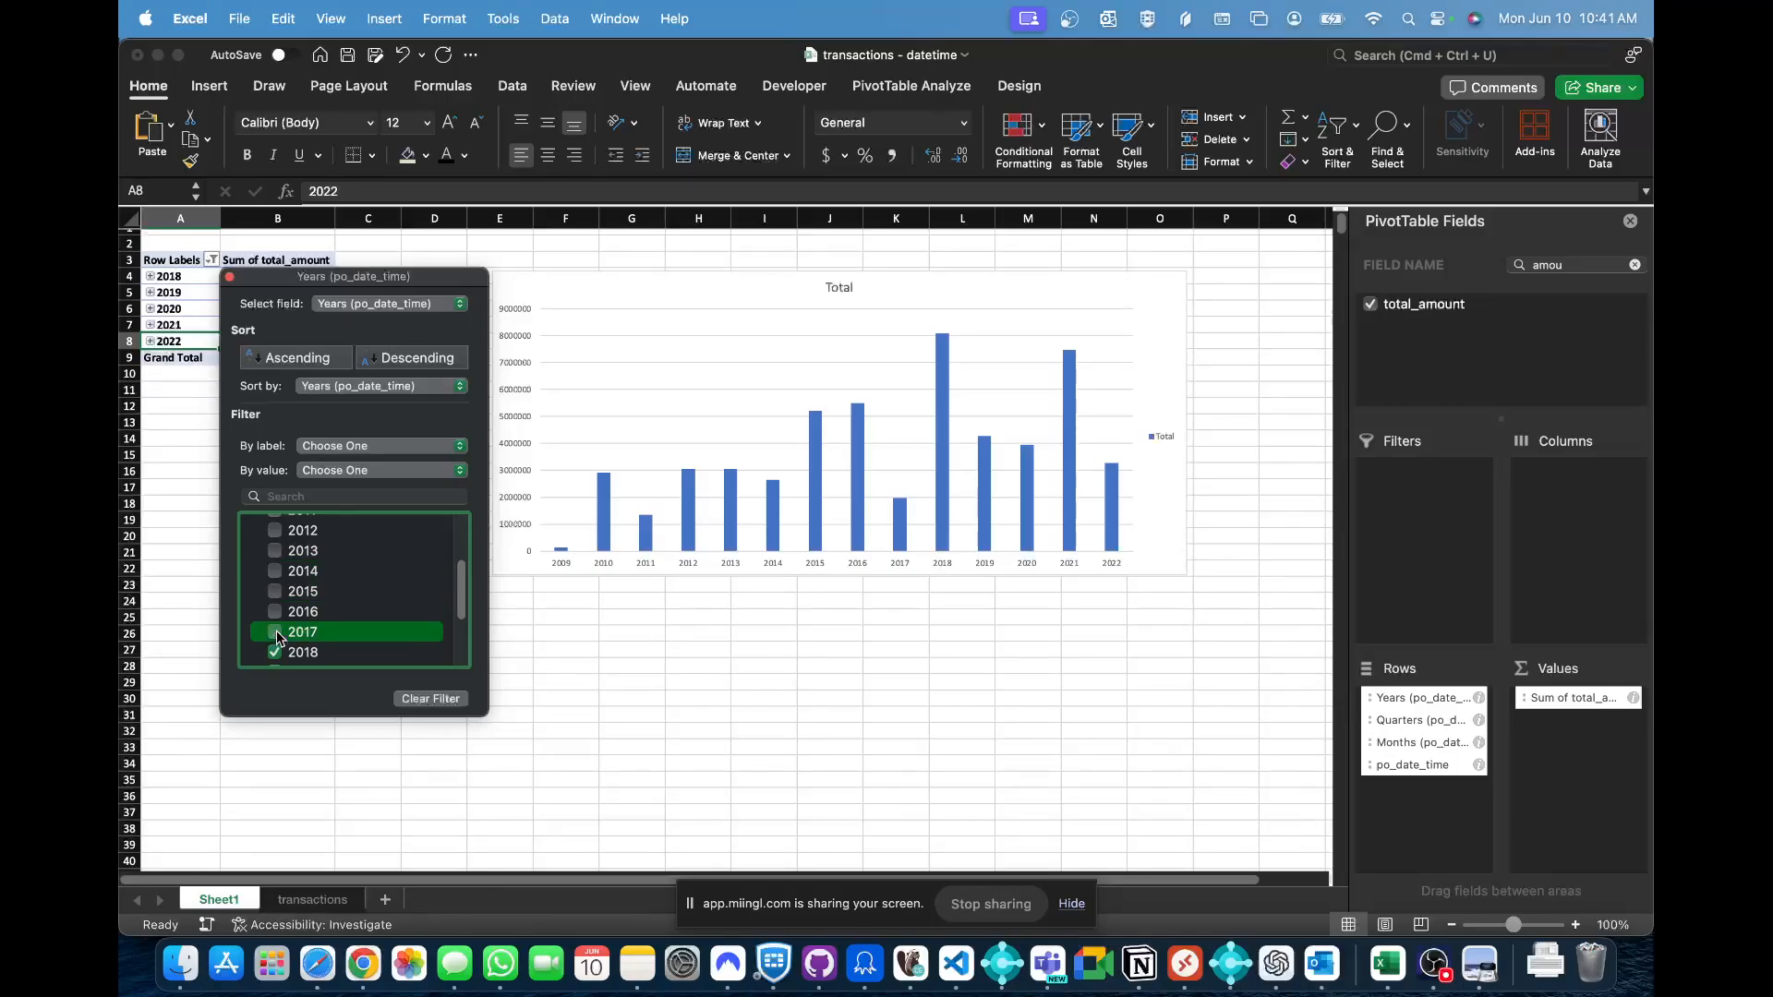
left_click(275, 651)
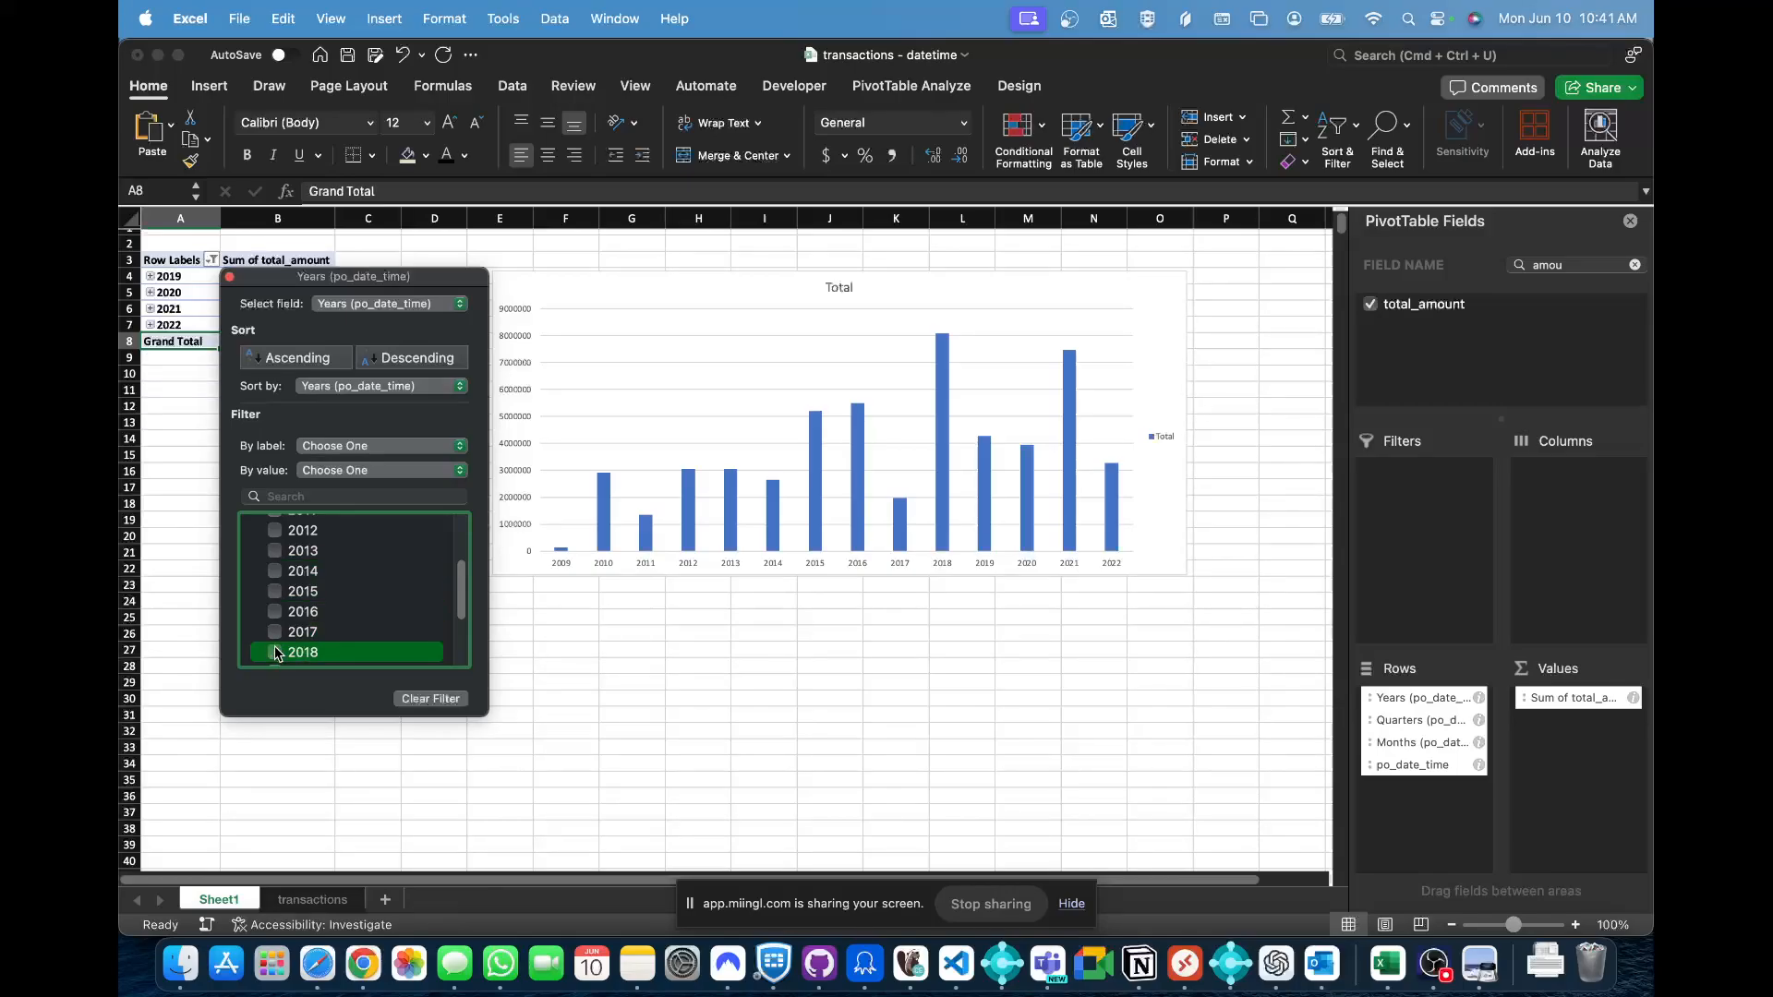
left_click(207, 488)
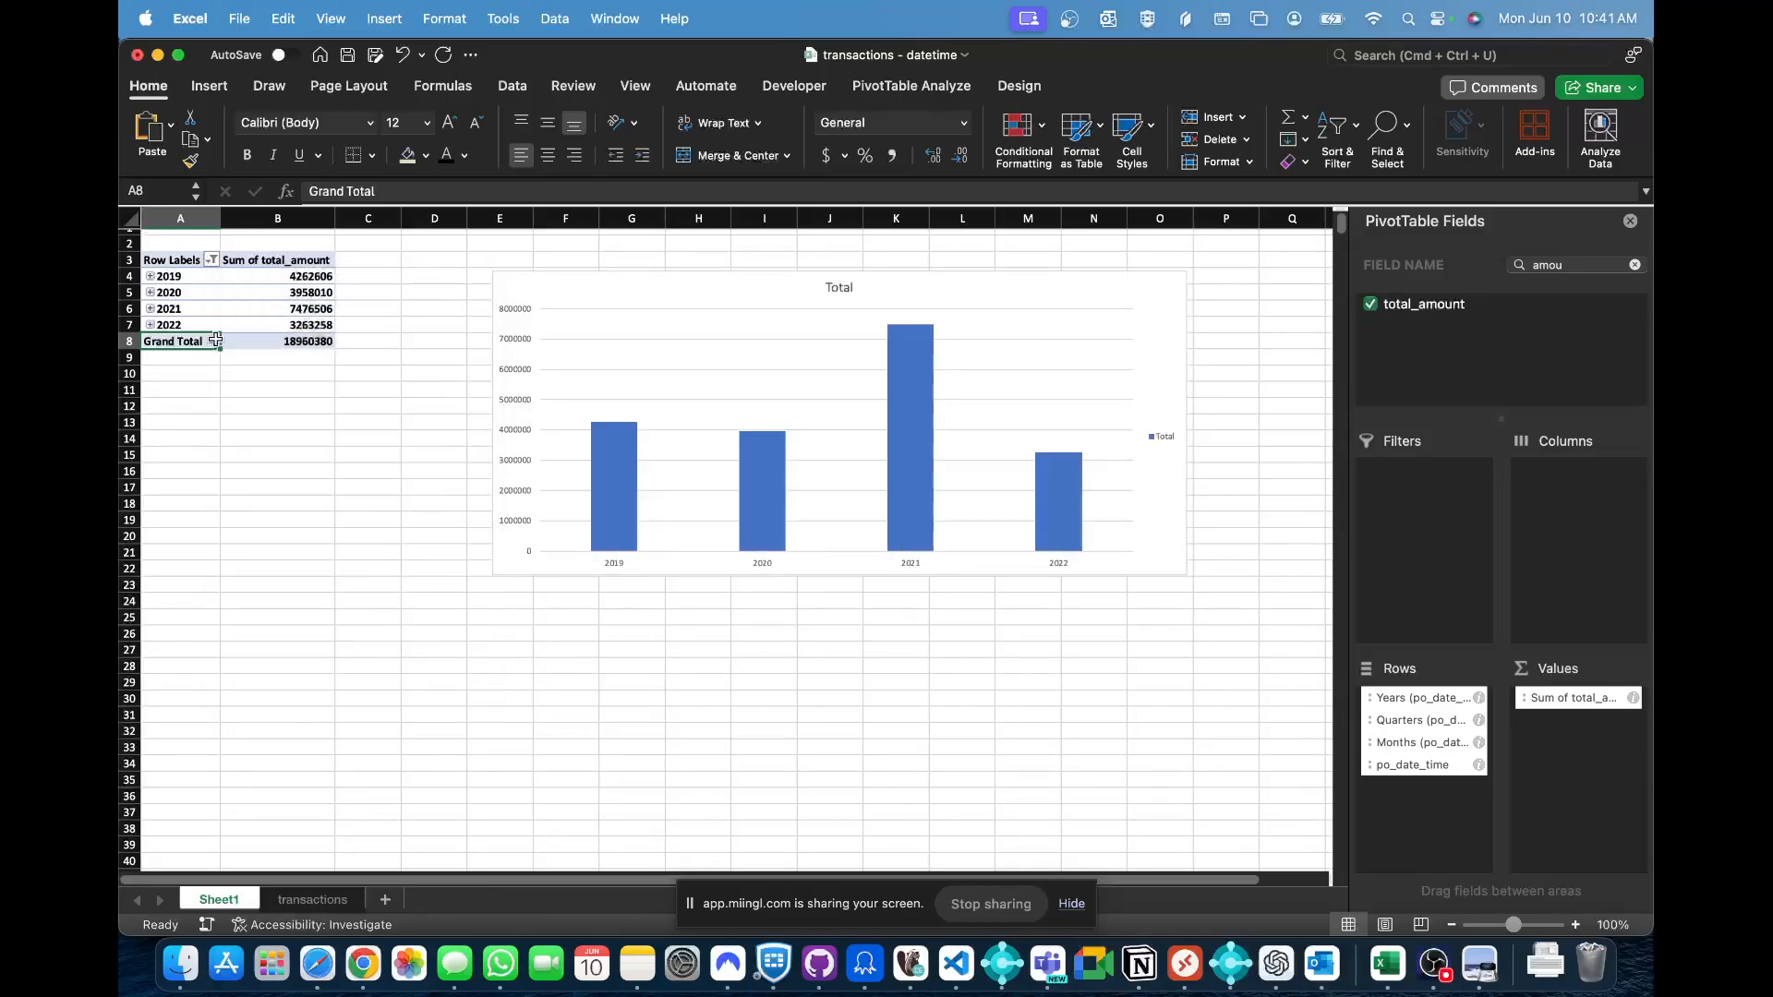
- Regroup the PivotTable's row dates by Months only, without Quarters and Years
right_click(201, 276)
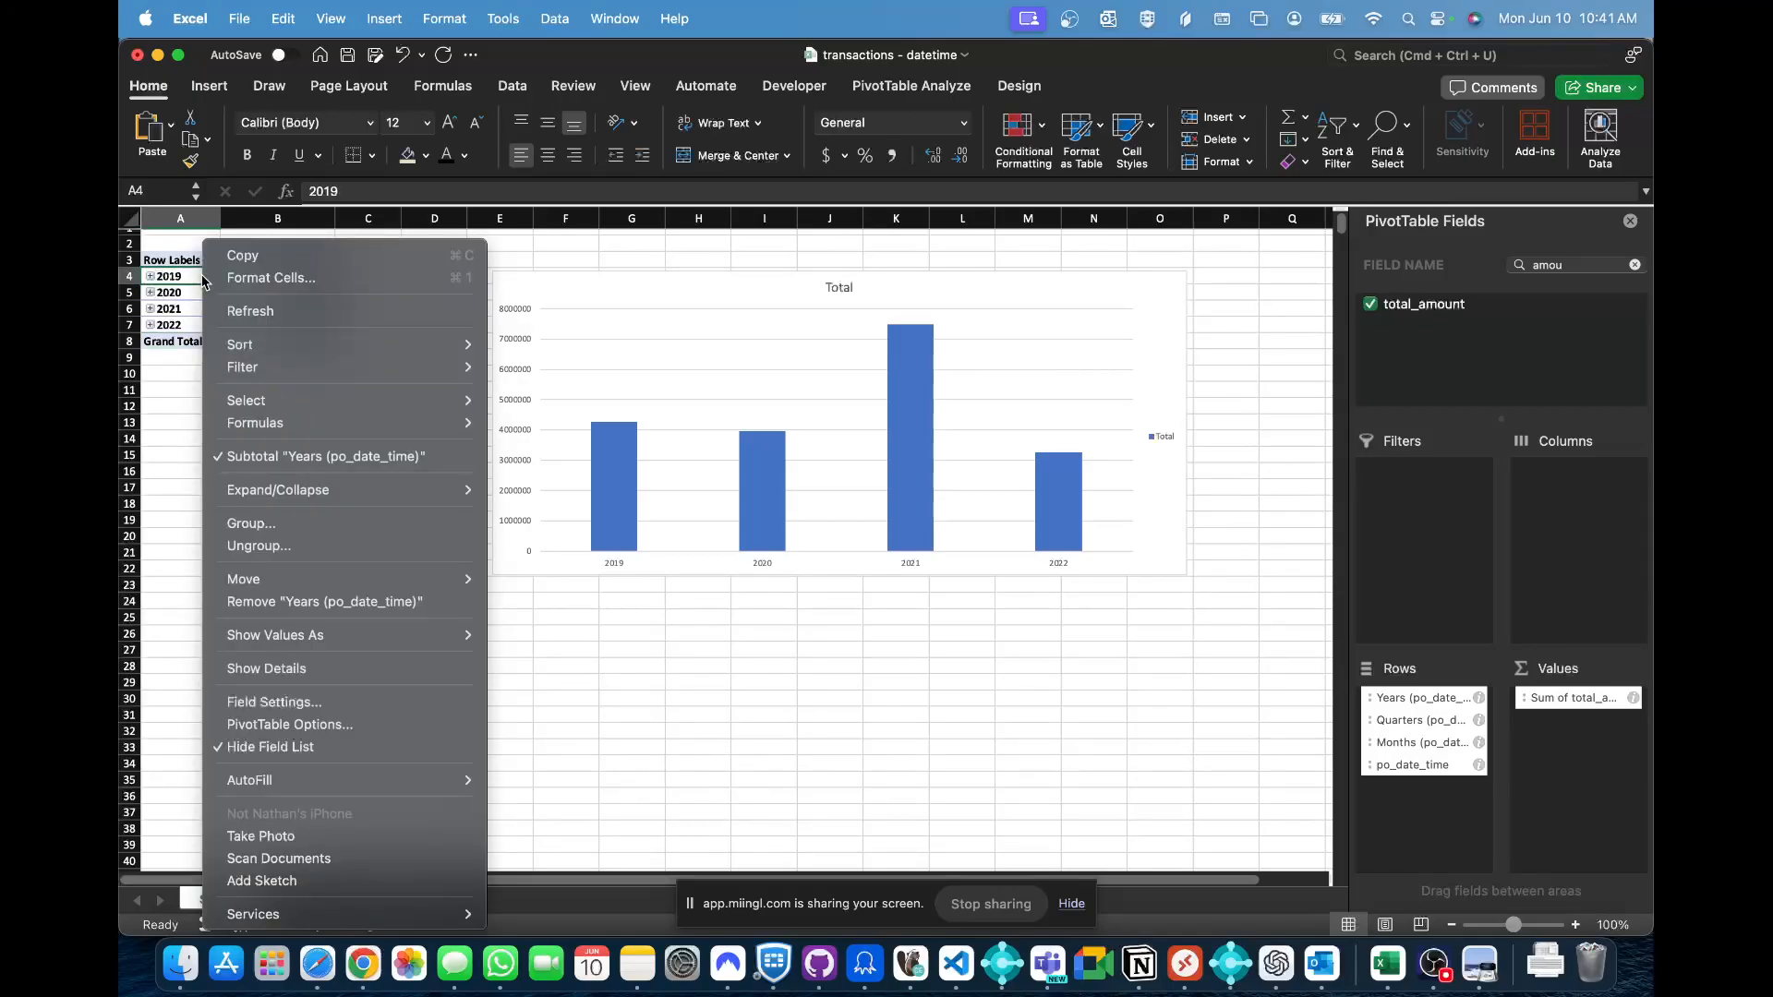
left_click(257, 523)
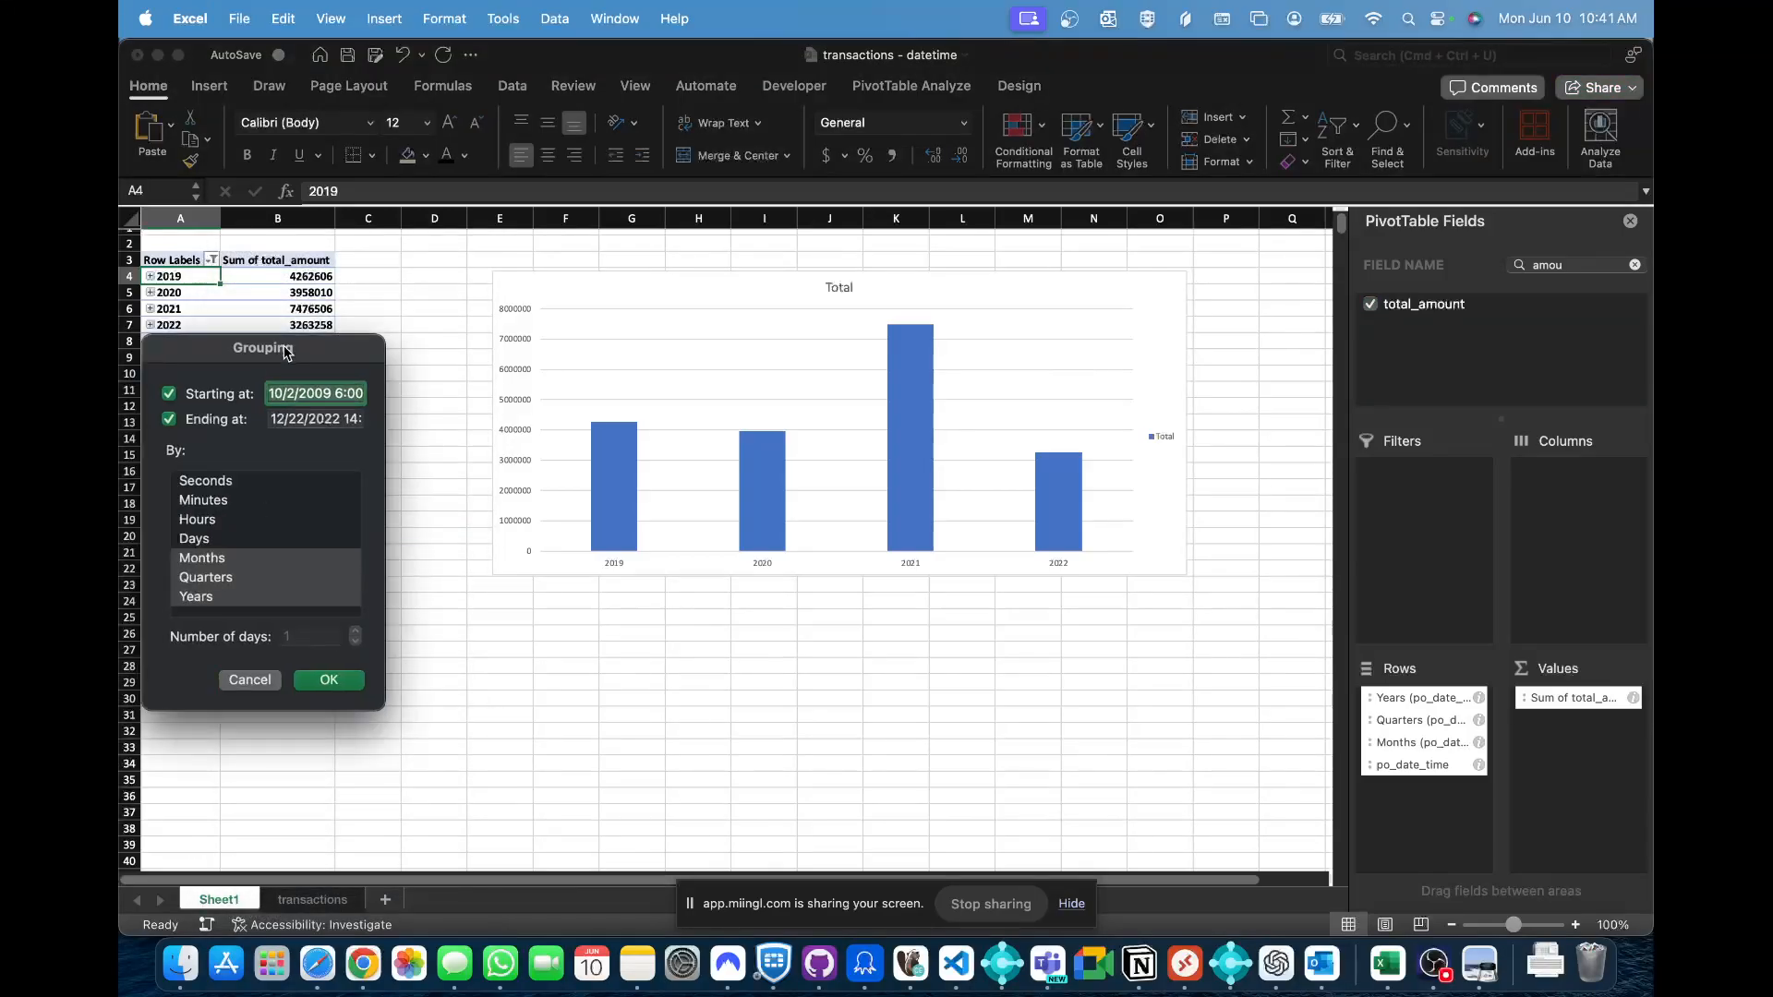
left_click_drag(287, 352, 447, 279)
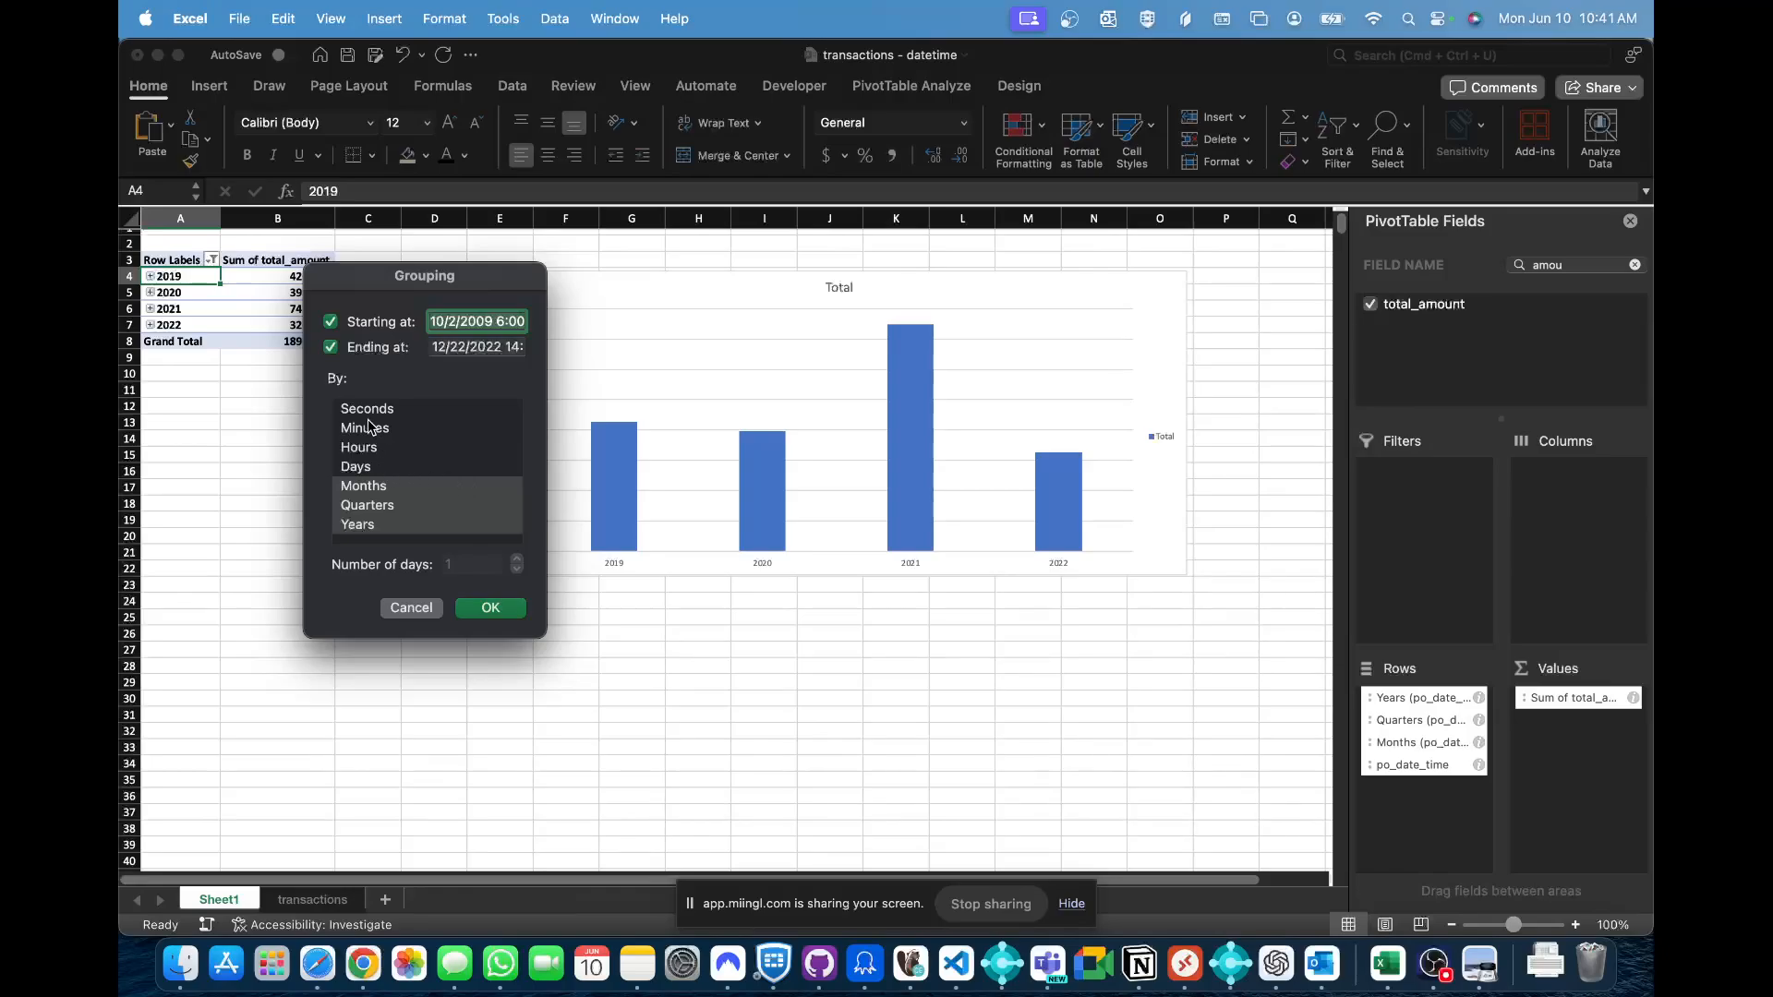
left_click(380, 492)
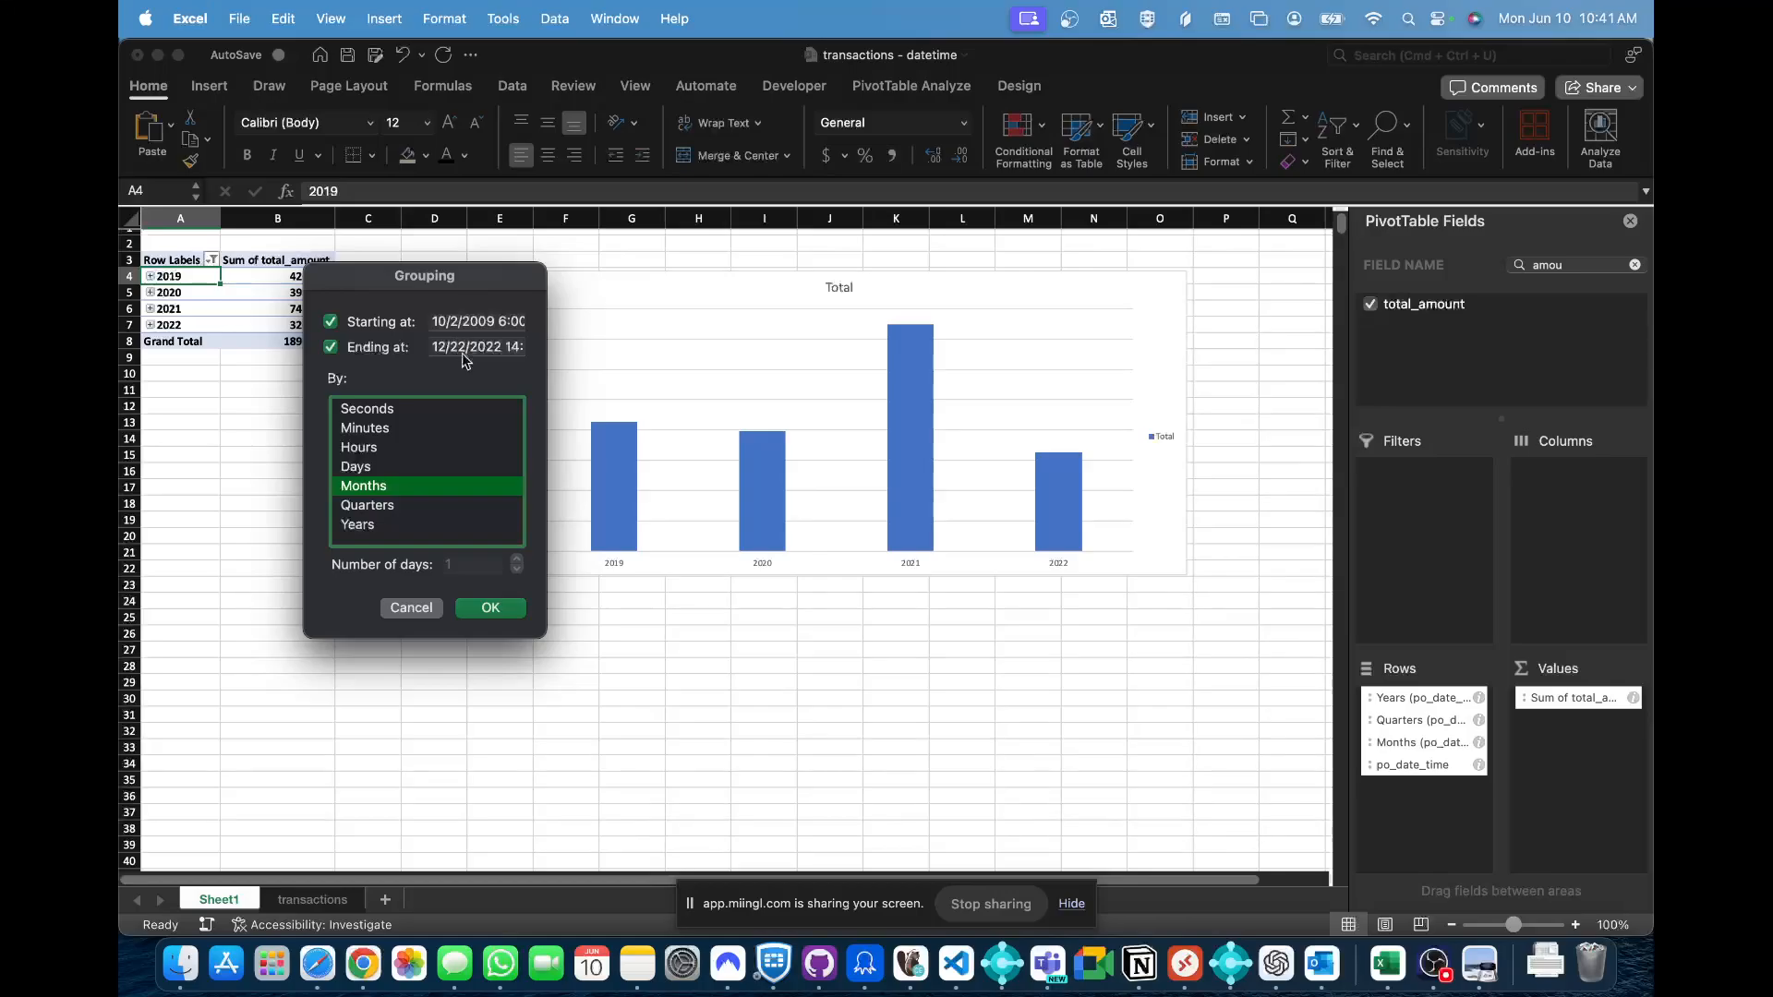
left_click(491, 608)
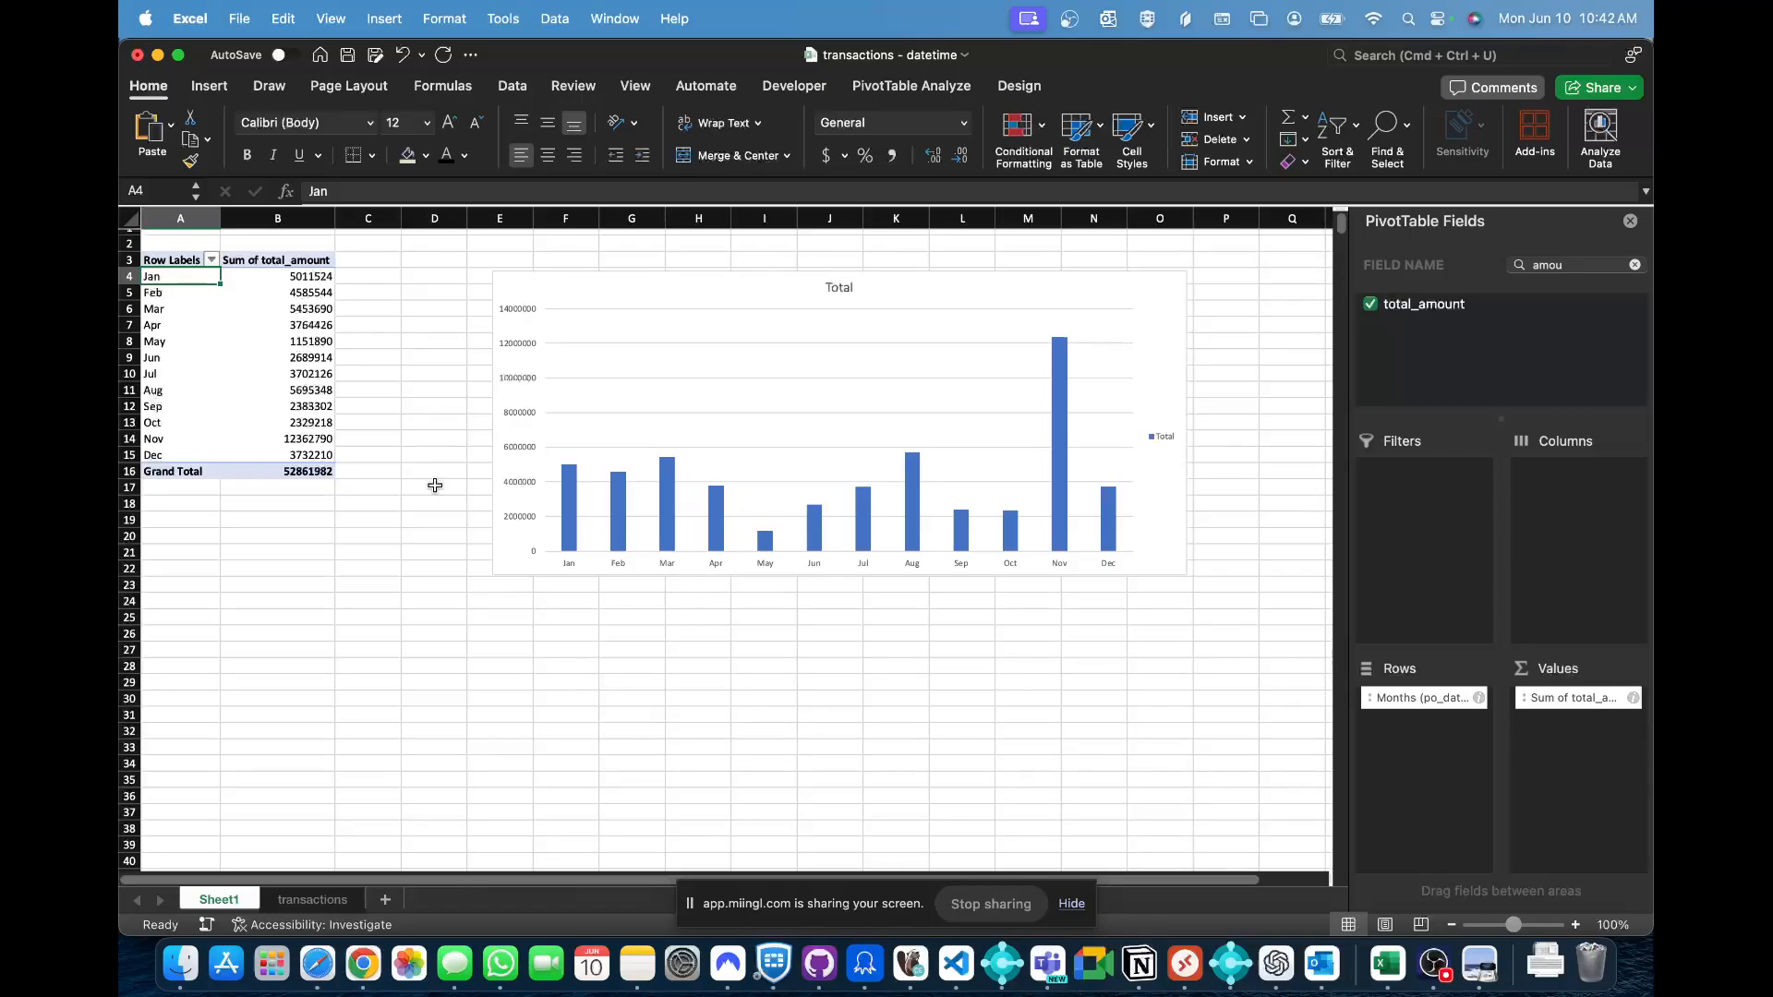
- Regroup the PivotTable's row dates by Hours instead of Months
right_click(174, 308)
left_click(246, 558)
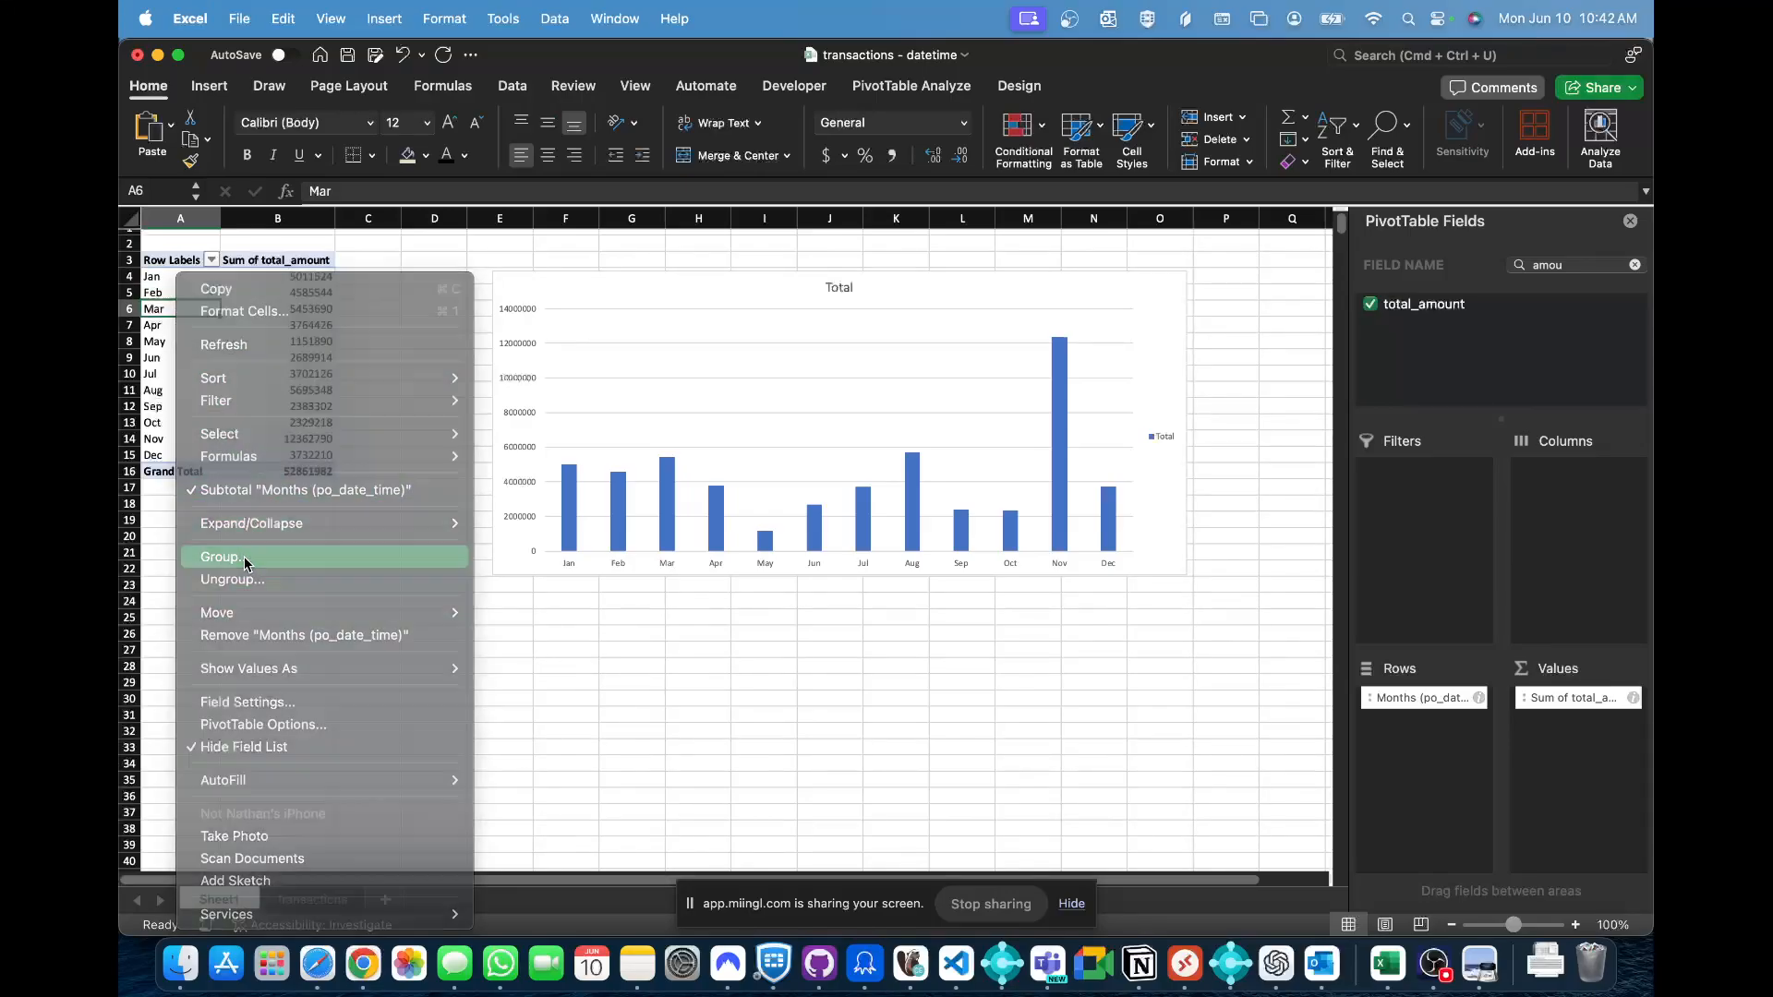
left_click(246, 555)
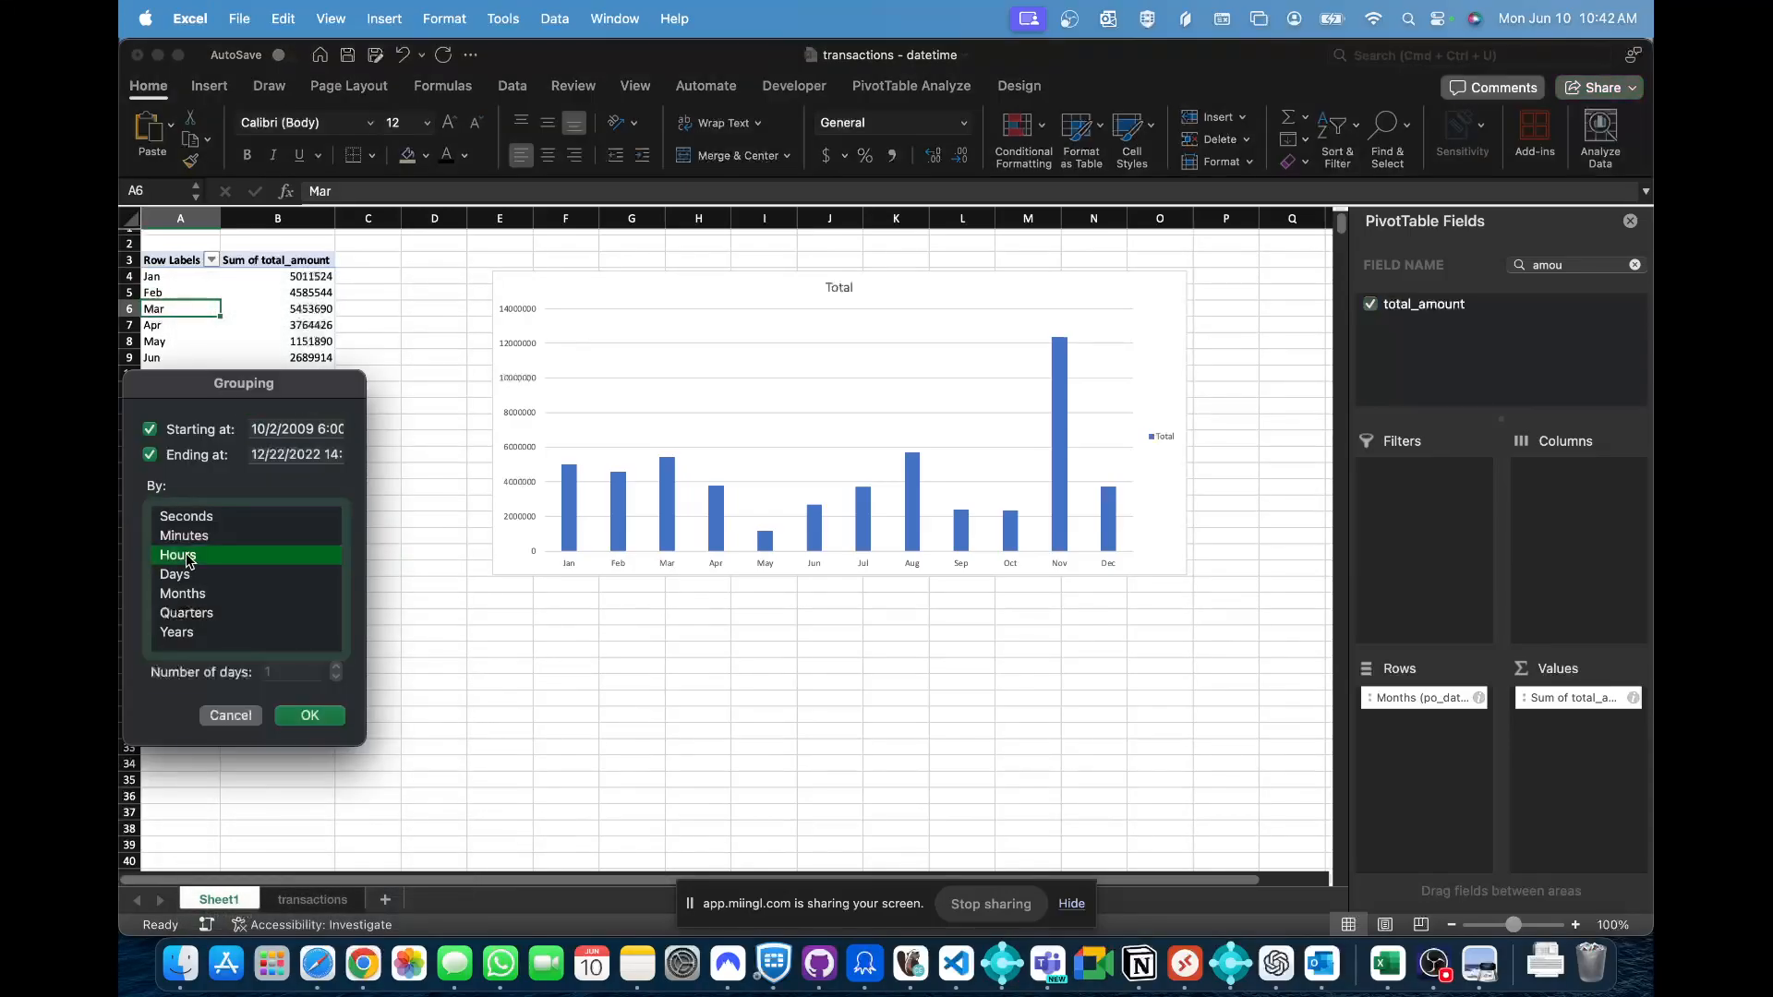
left_click(294, 712)
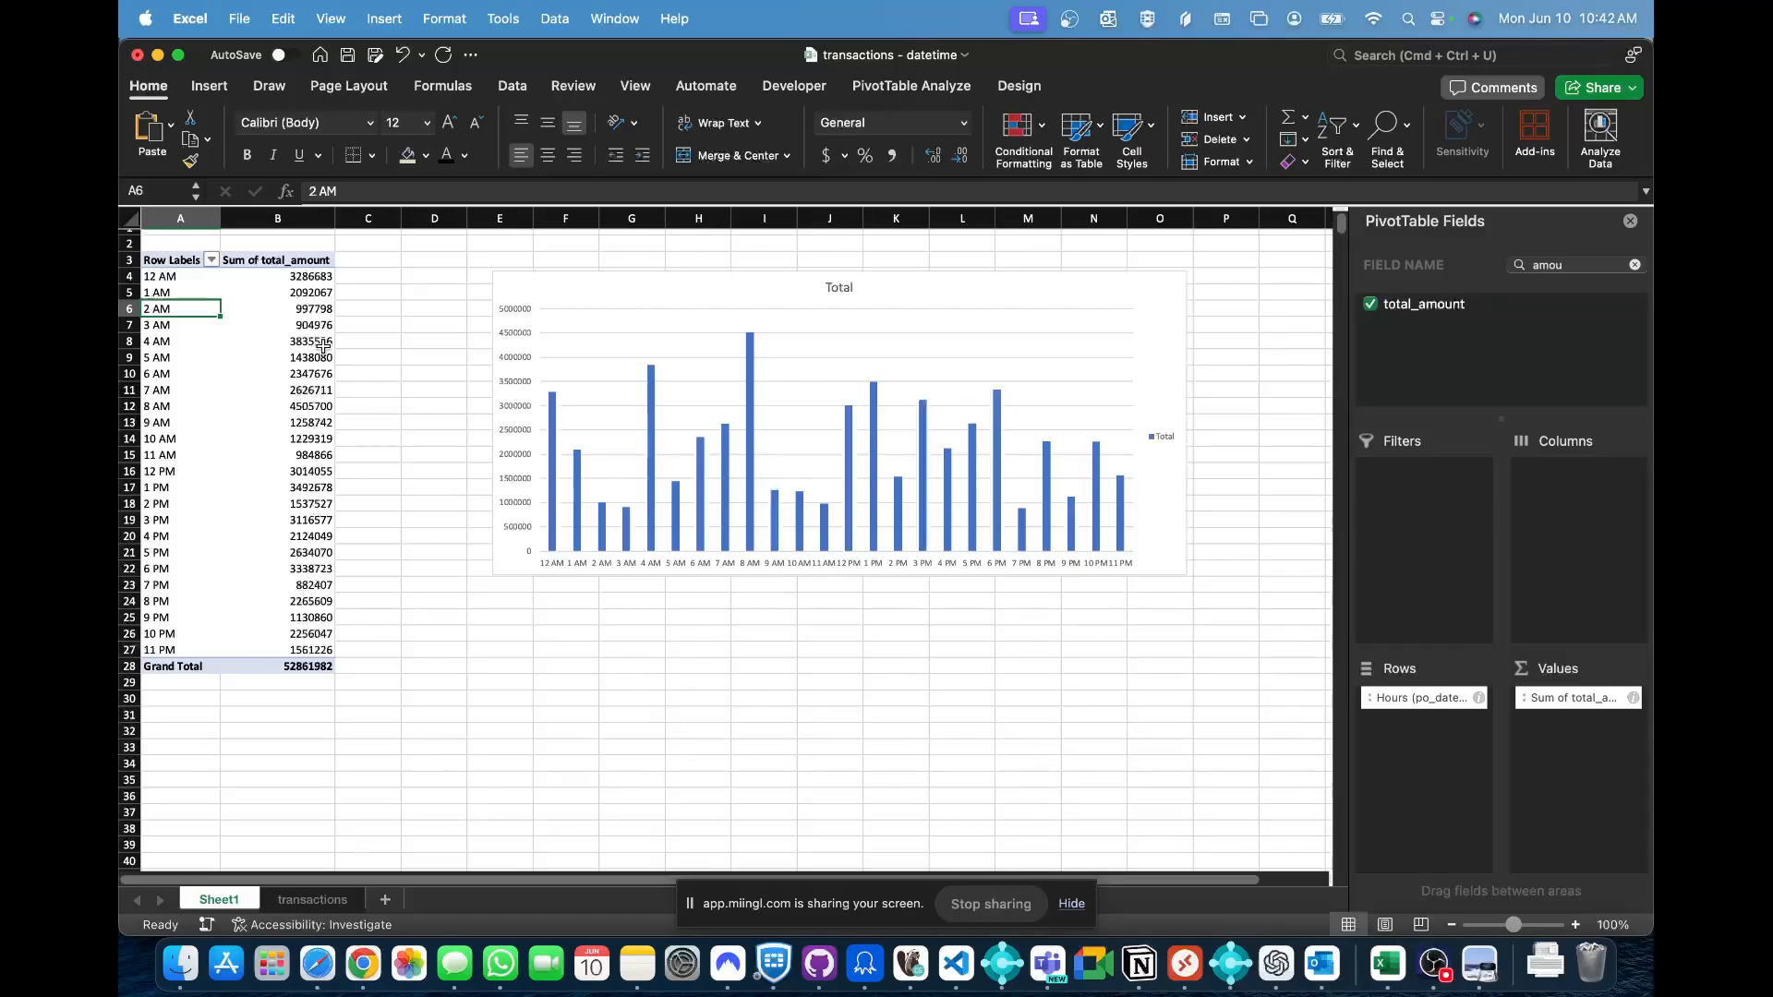
- Clear the field search, add Day of Week as the PivotTable's columns, and move the chart clear of the table and make it taller
left_click(1634, 265)
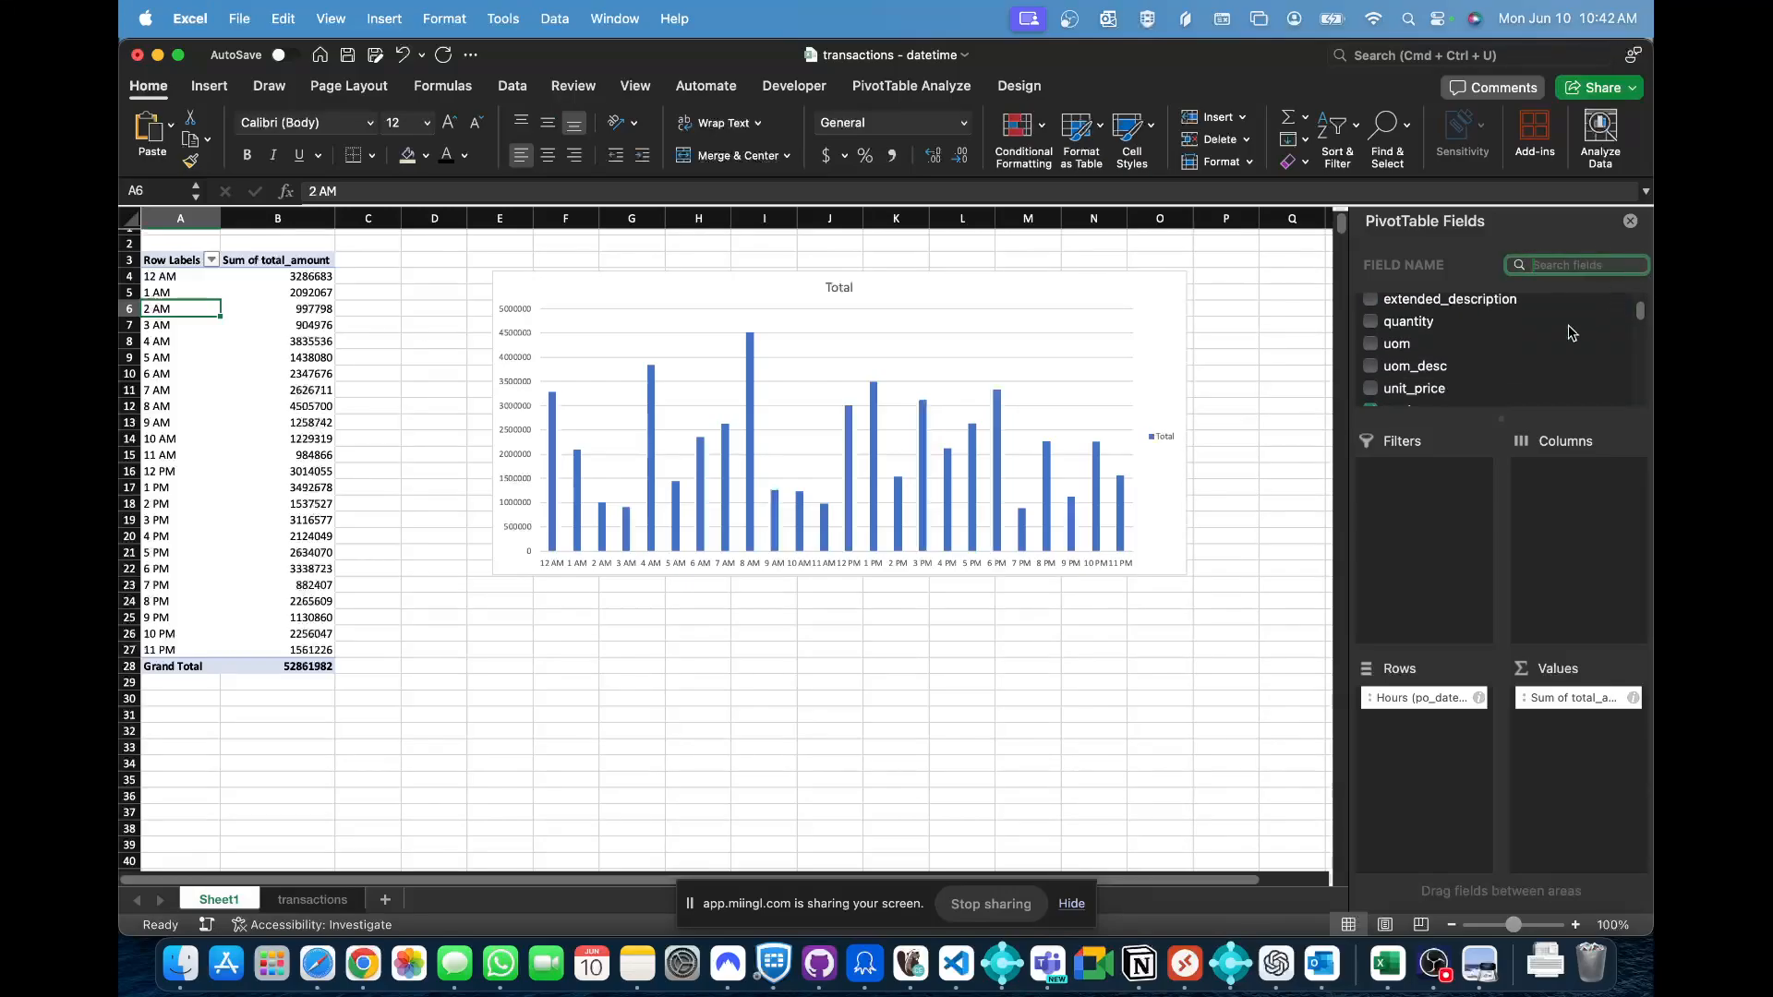
scroll(1571, 332, "down", 10)
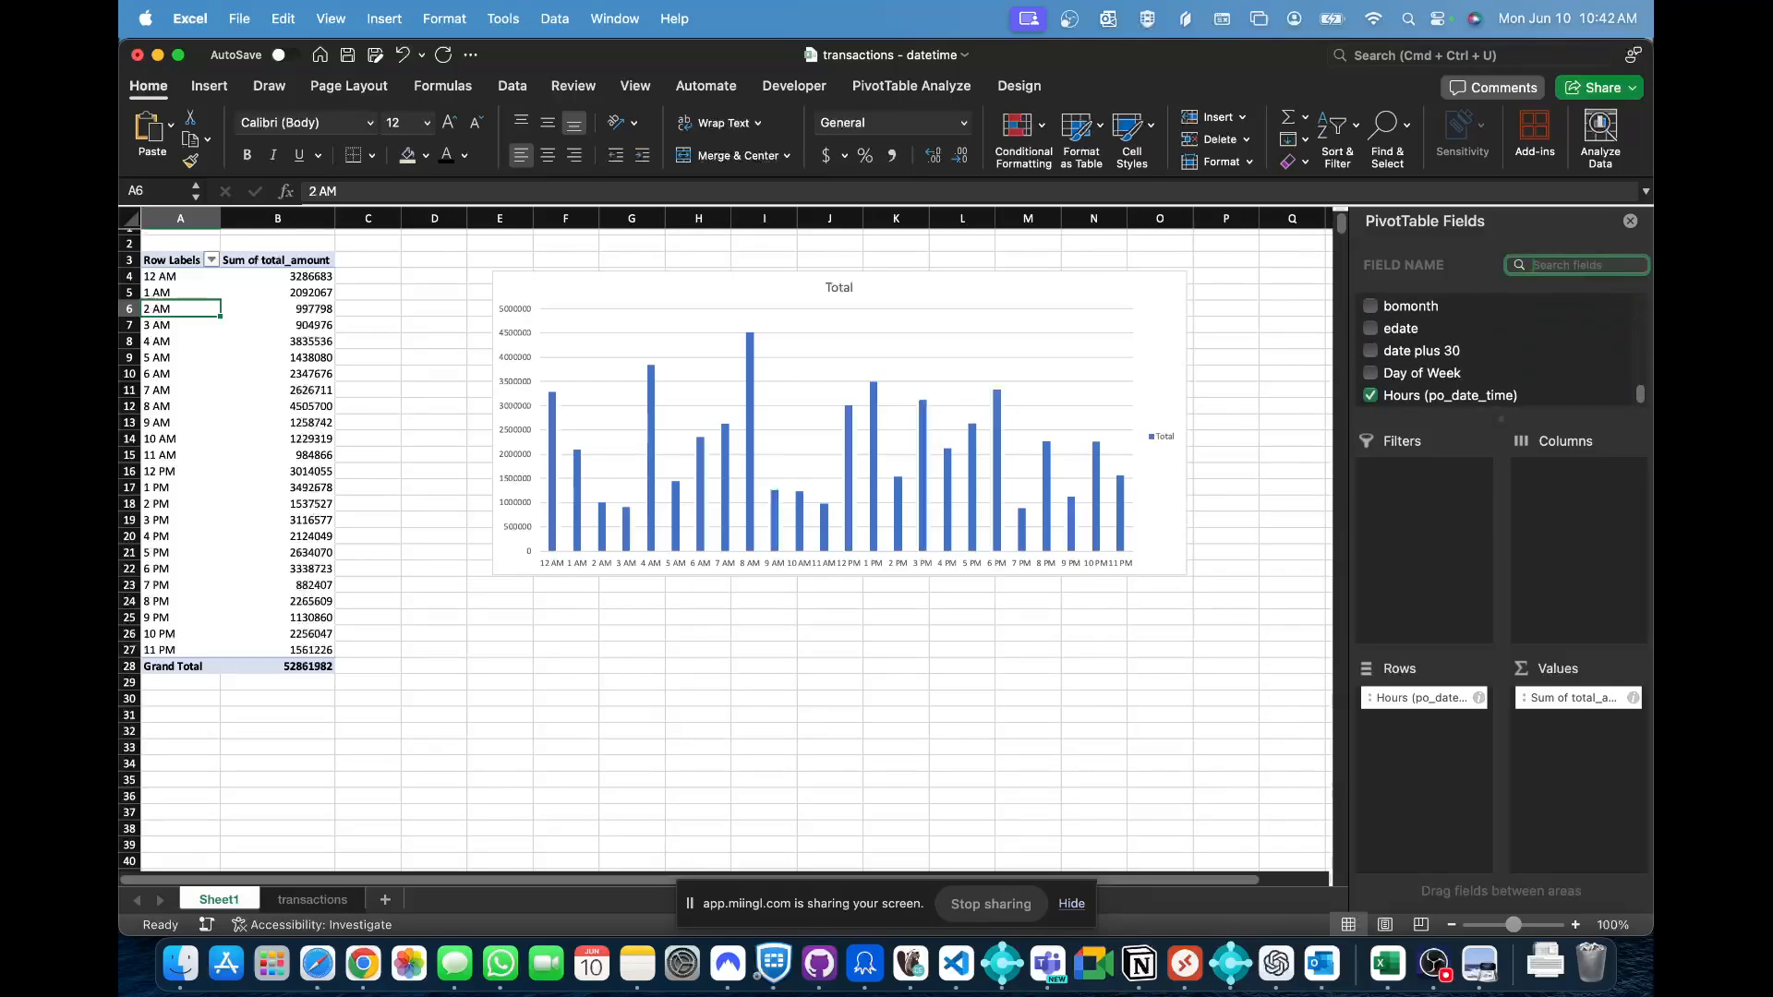
key("super+Tab")
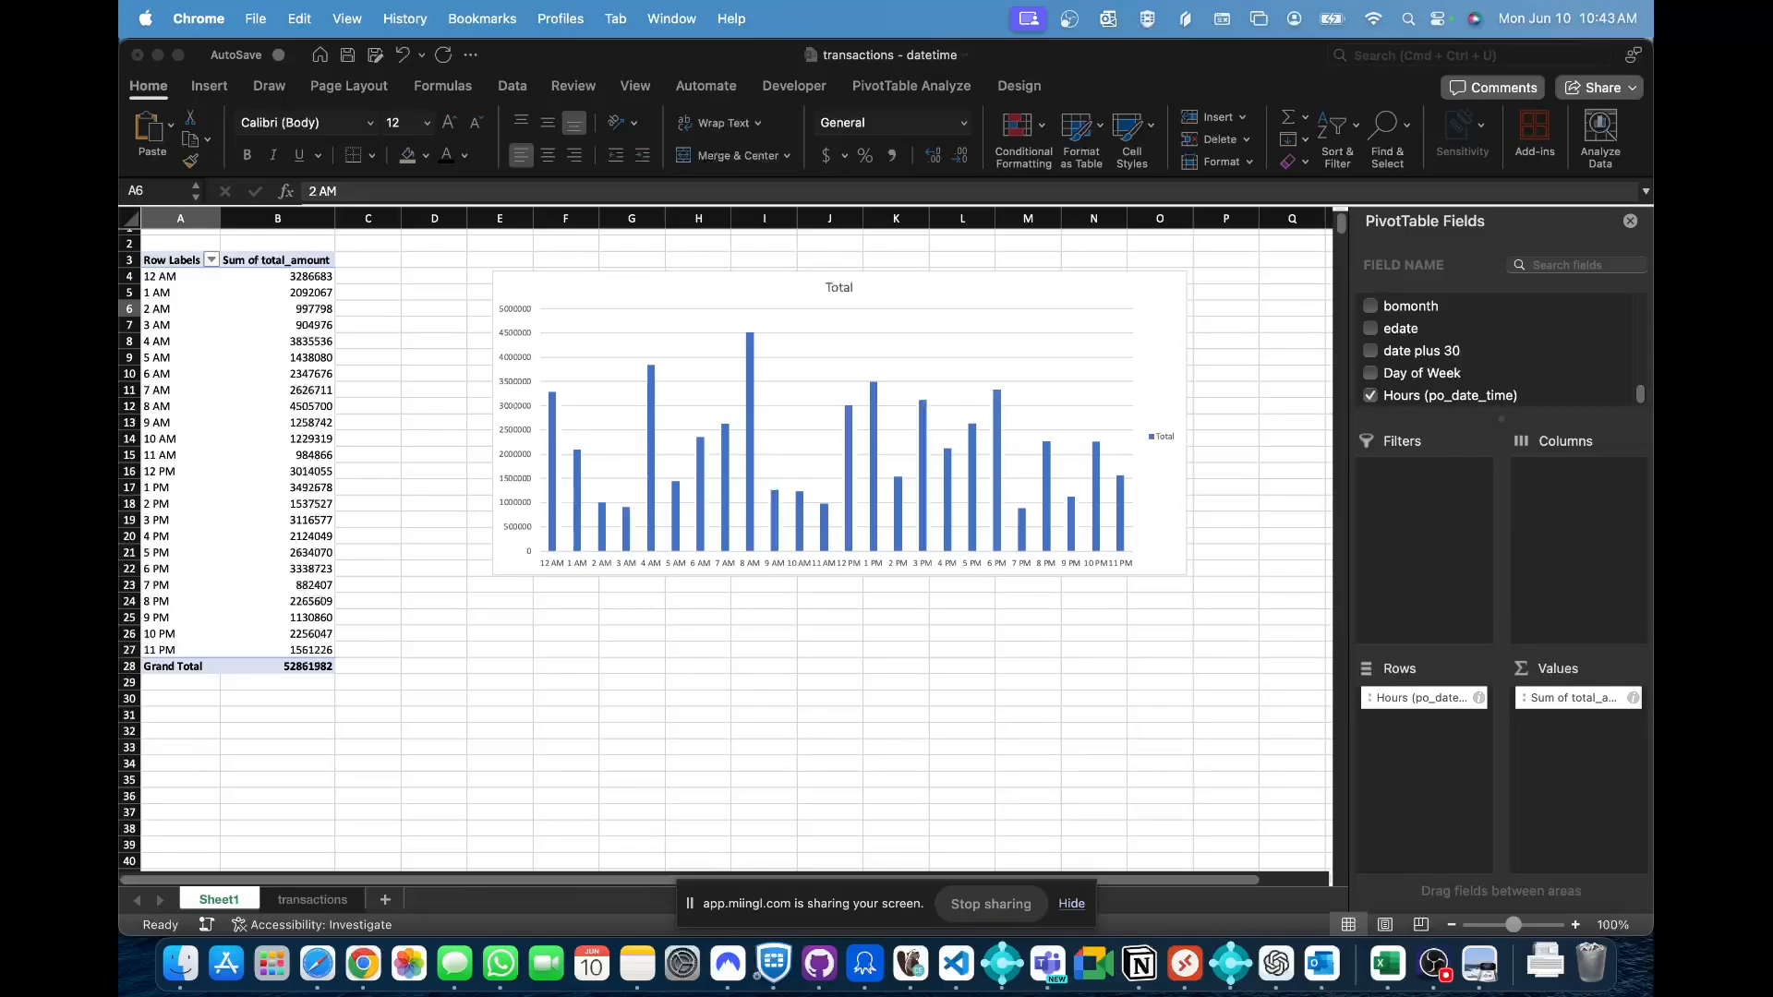
left_click(1459, 480)
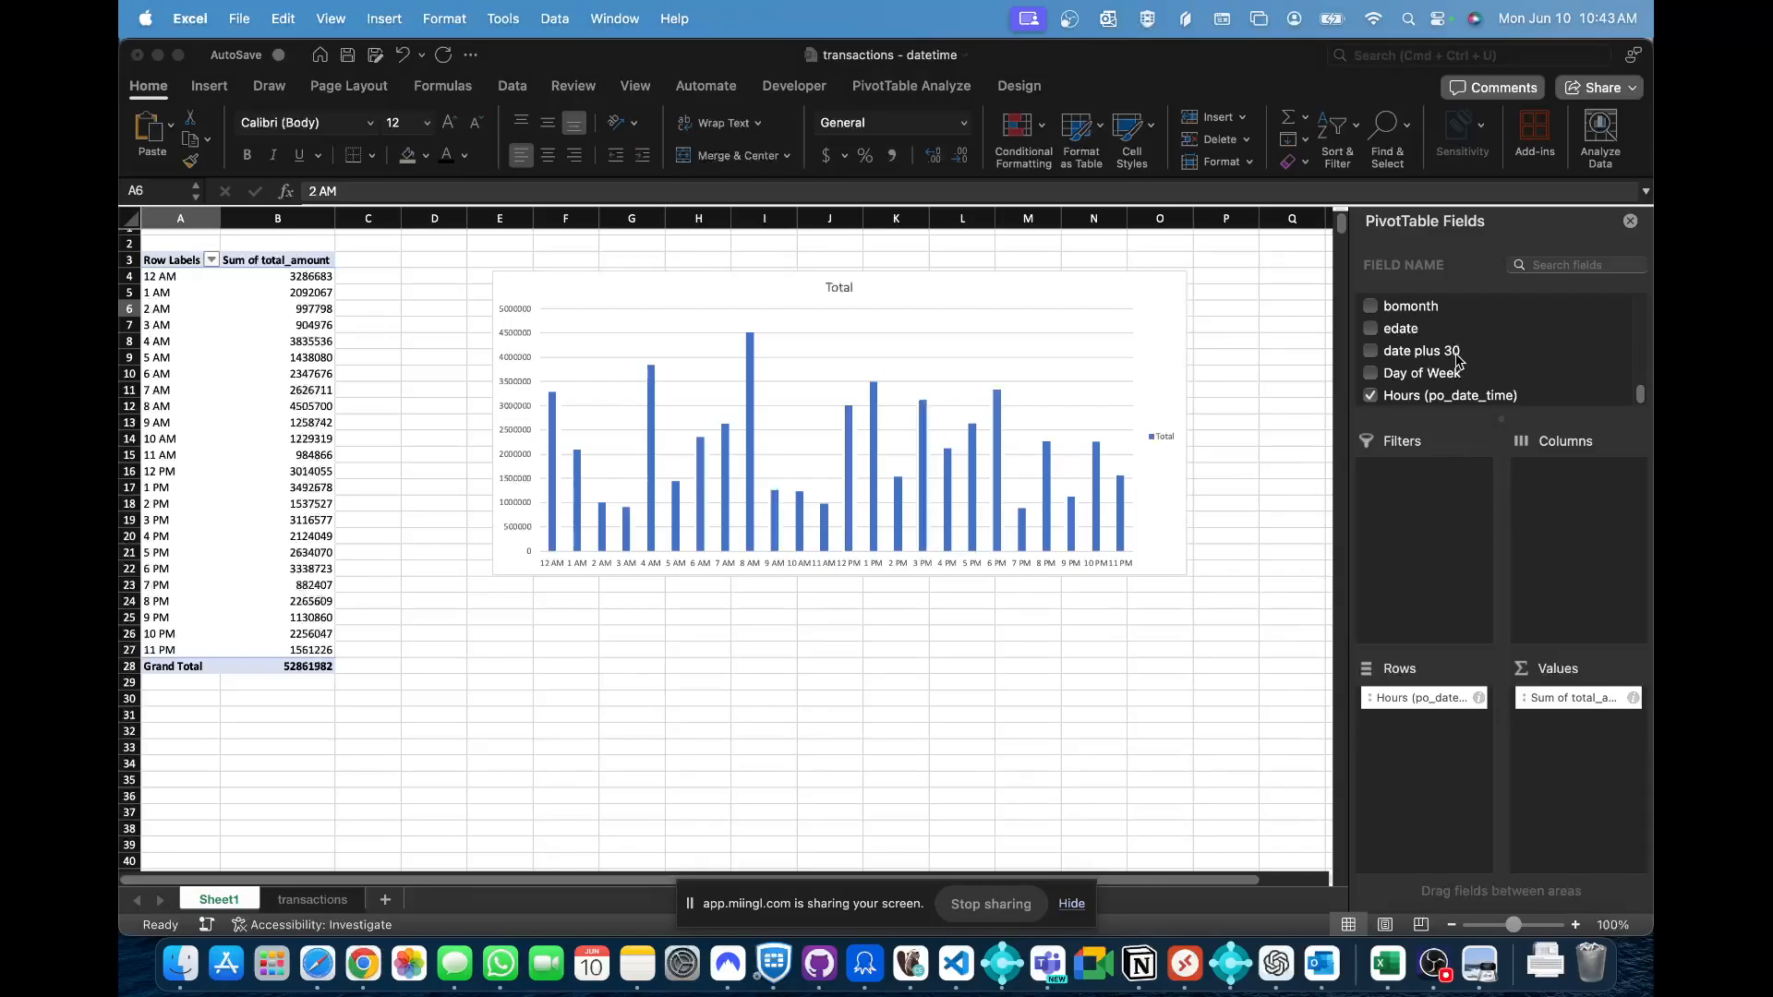
left_click_drag(1422, 375, 1566, 549)
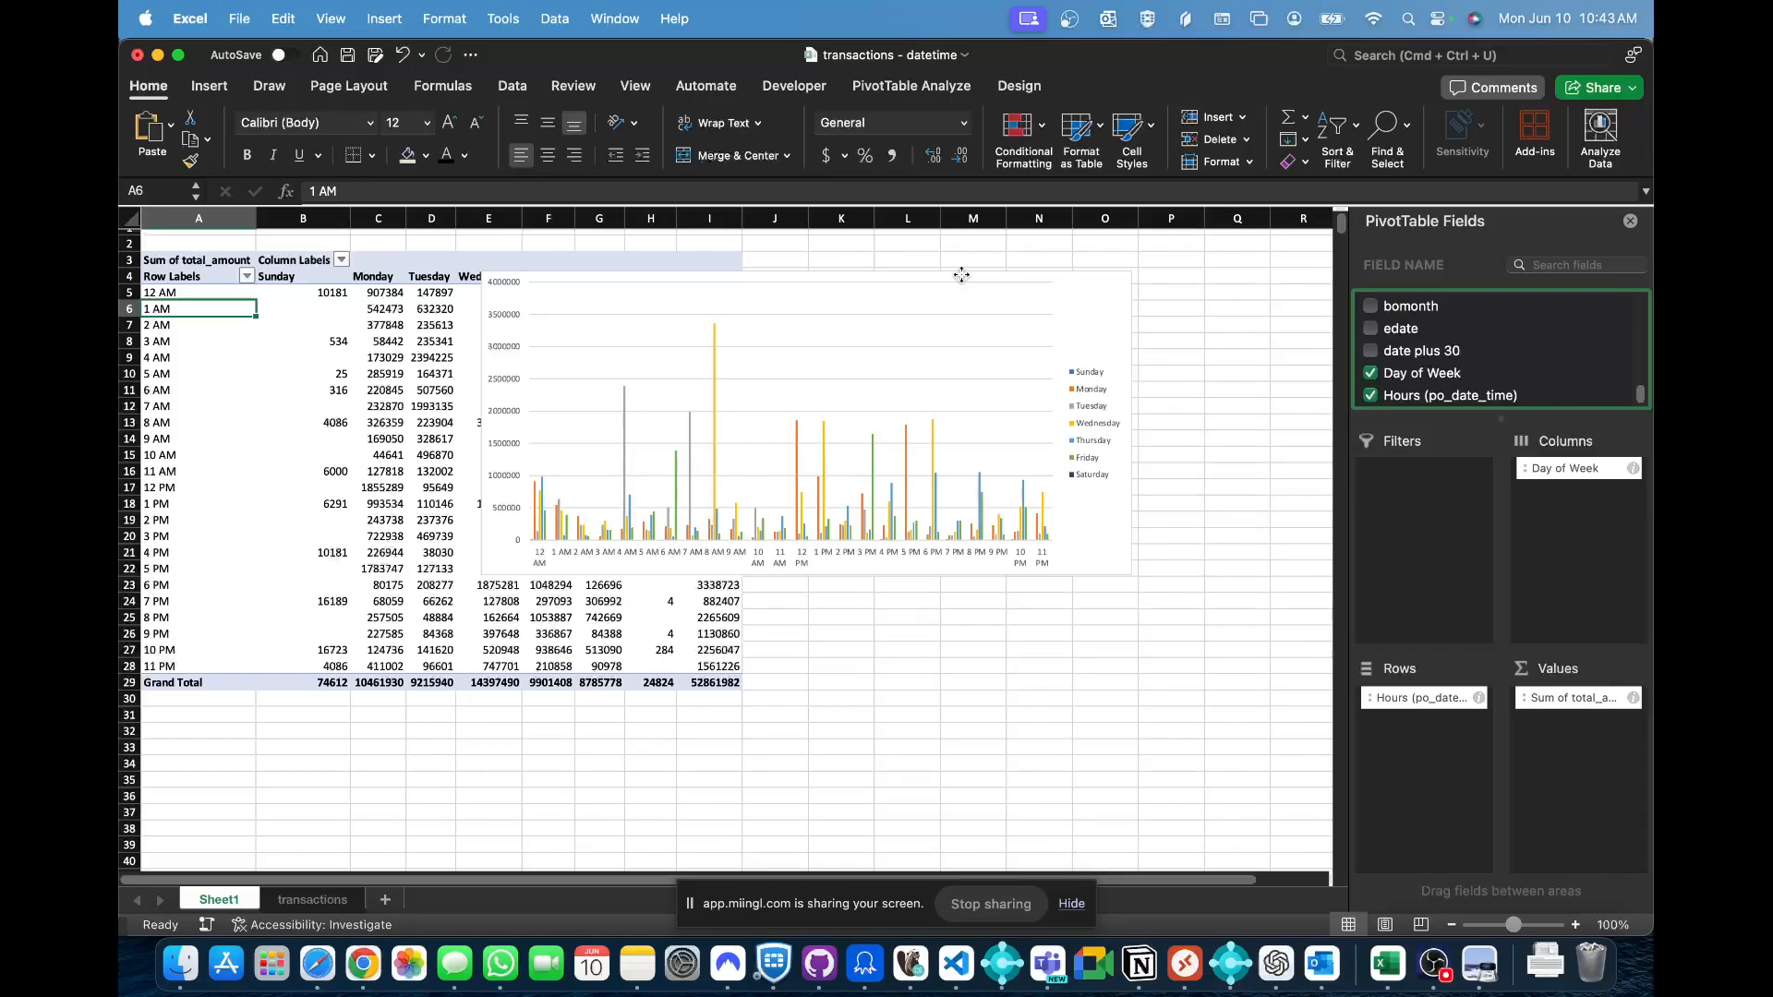
left_click_drag(958, 274, 1242, 266)
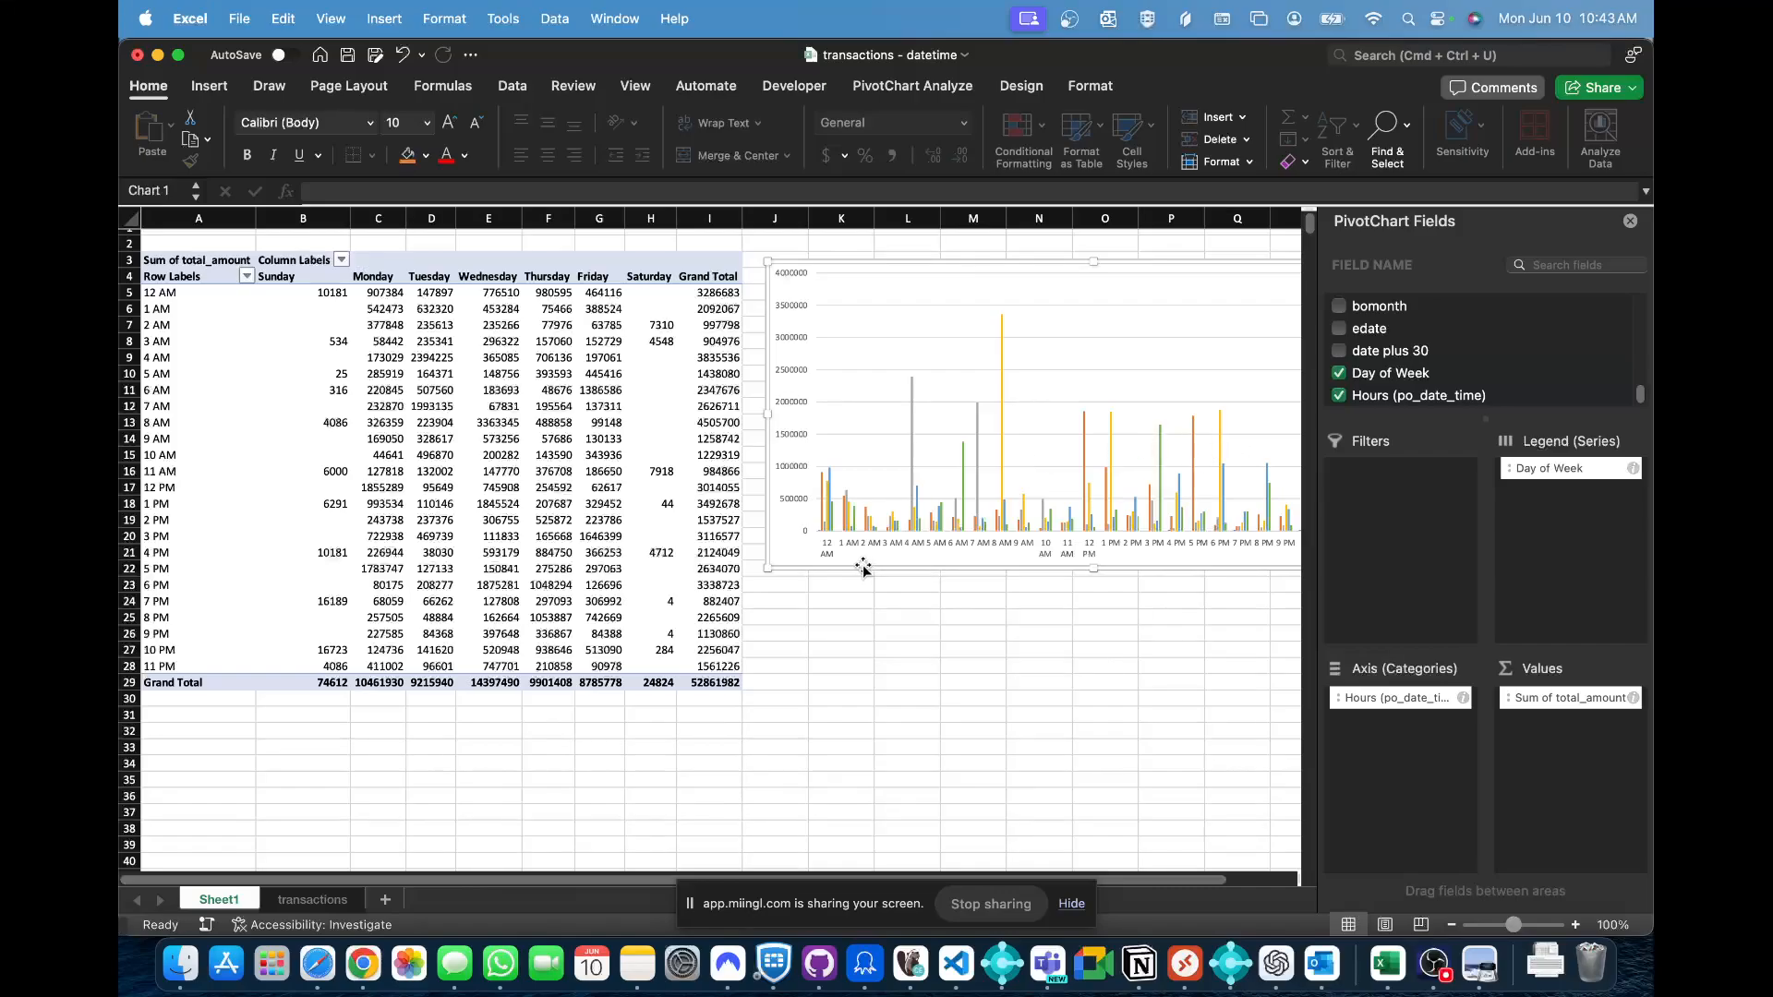
left_click_drag(1088, 570, 1088, 629)
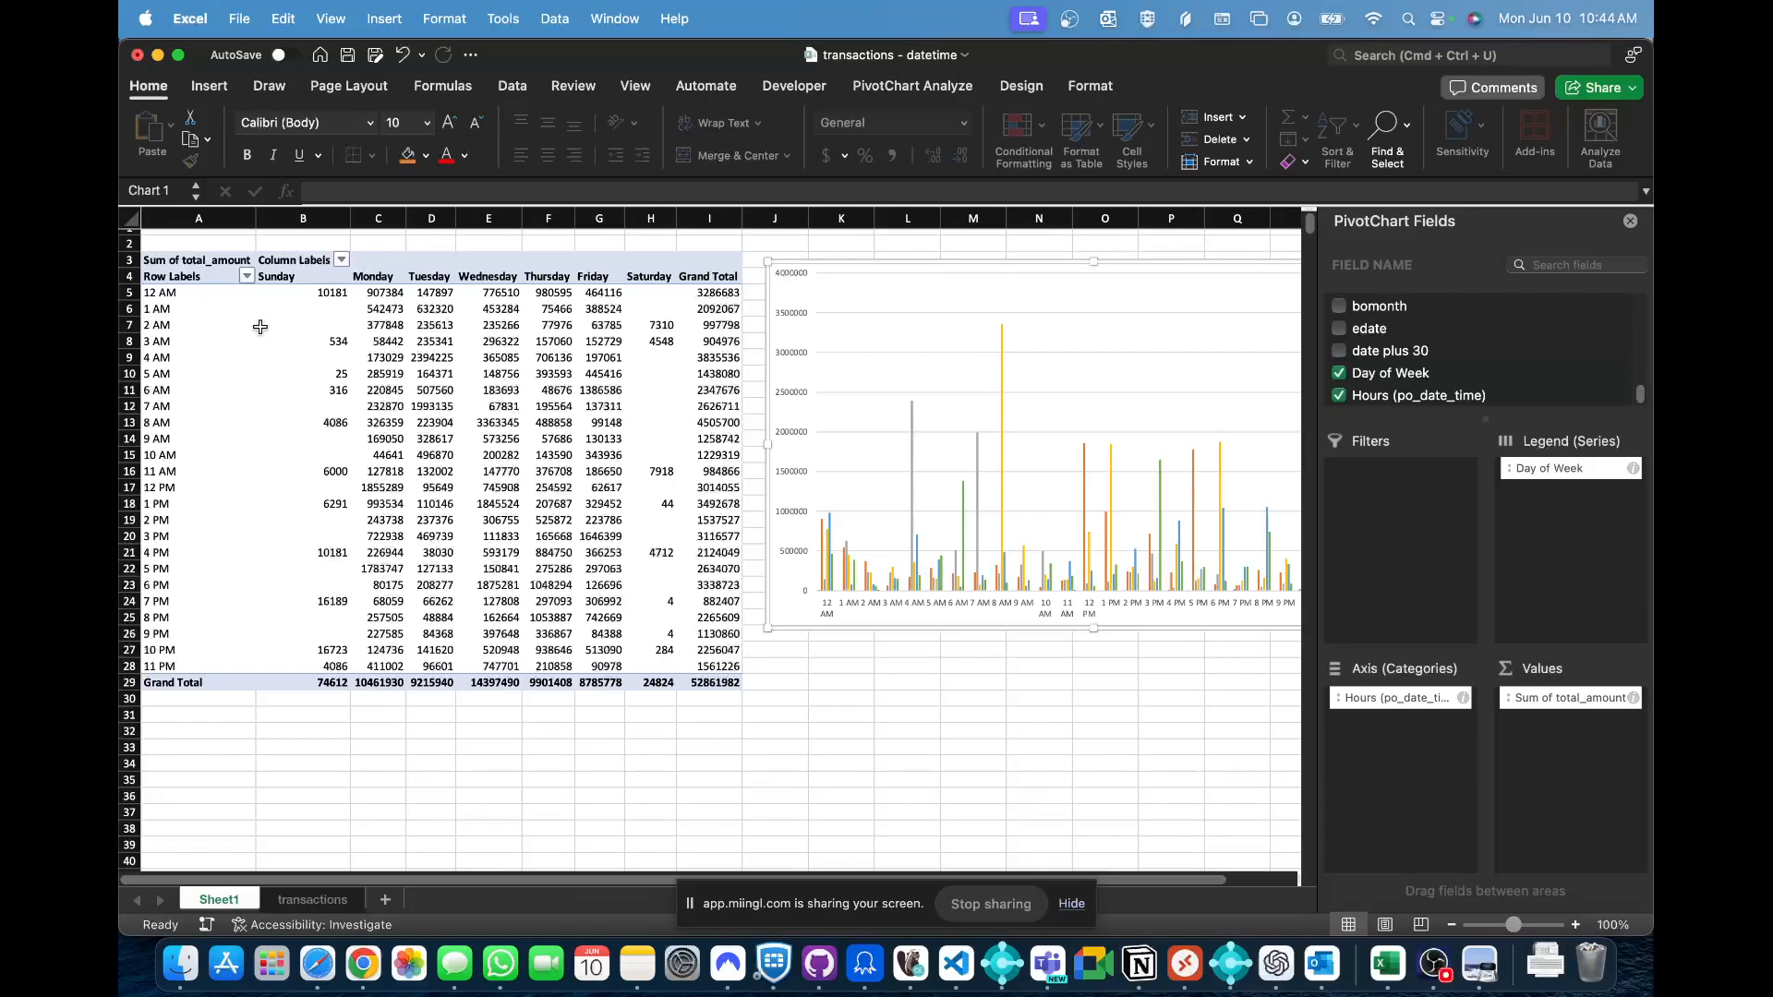
- Remove Day of Week from the chart's legend series and regroup the row dates by Months and Years
left_click_drag(1565, 469, 1484, 365)
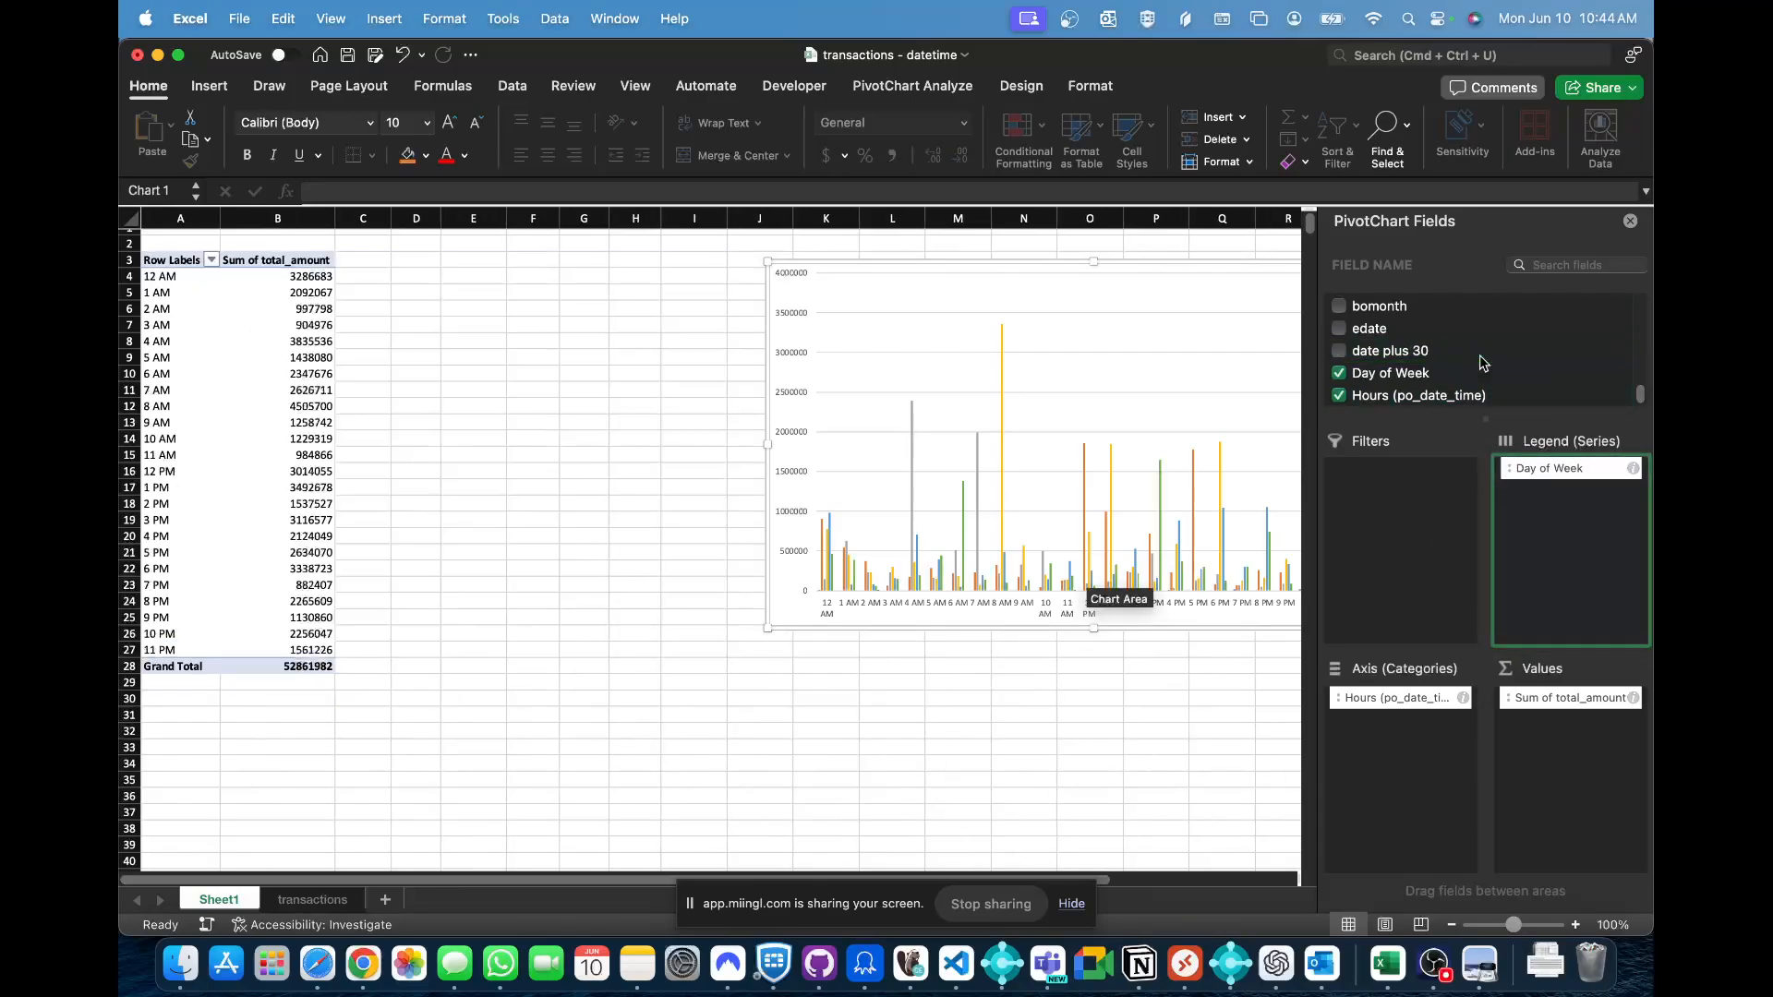
right_click(190, 315)
left_click(256, 559)
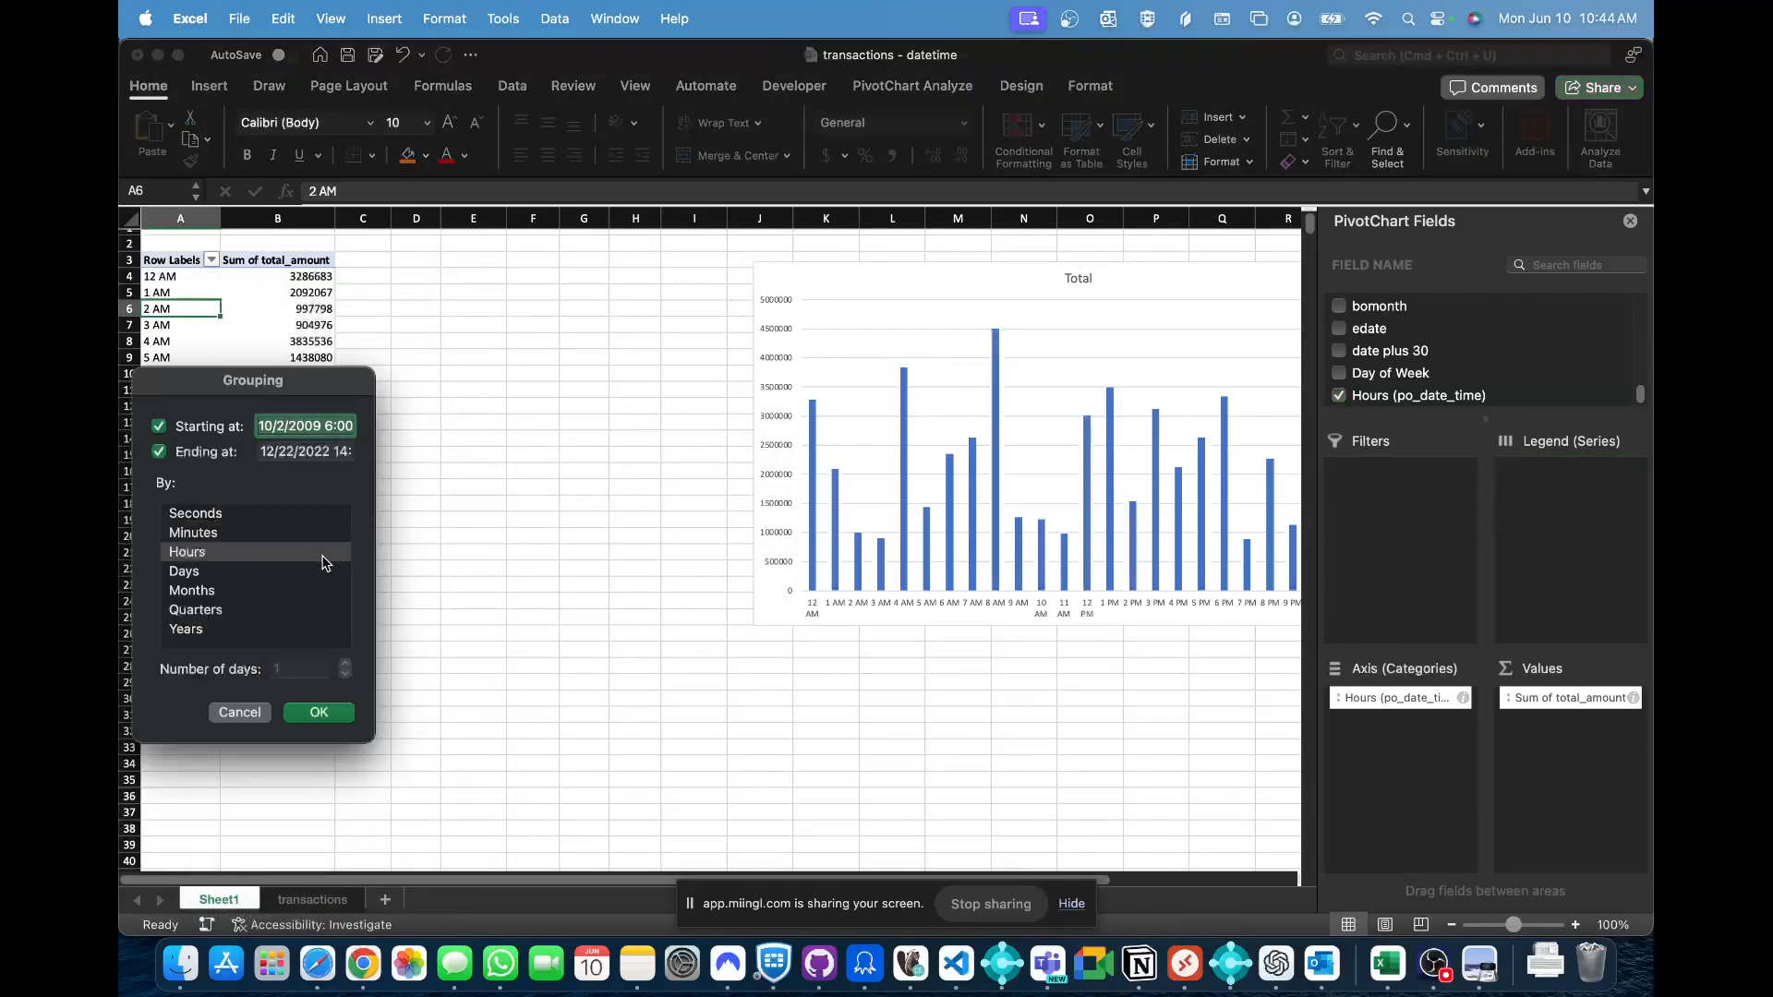
left_click(260, 556)
left_click(258, 590)
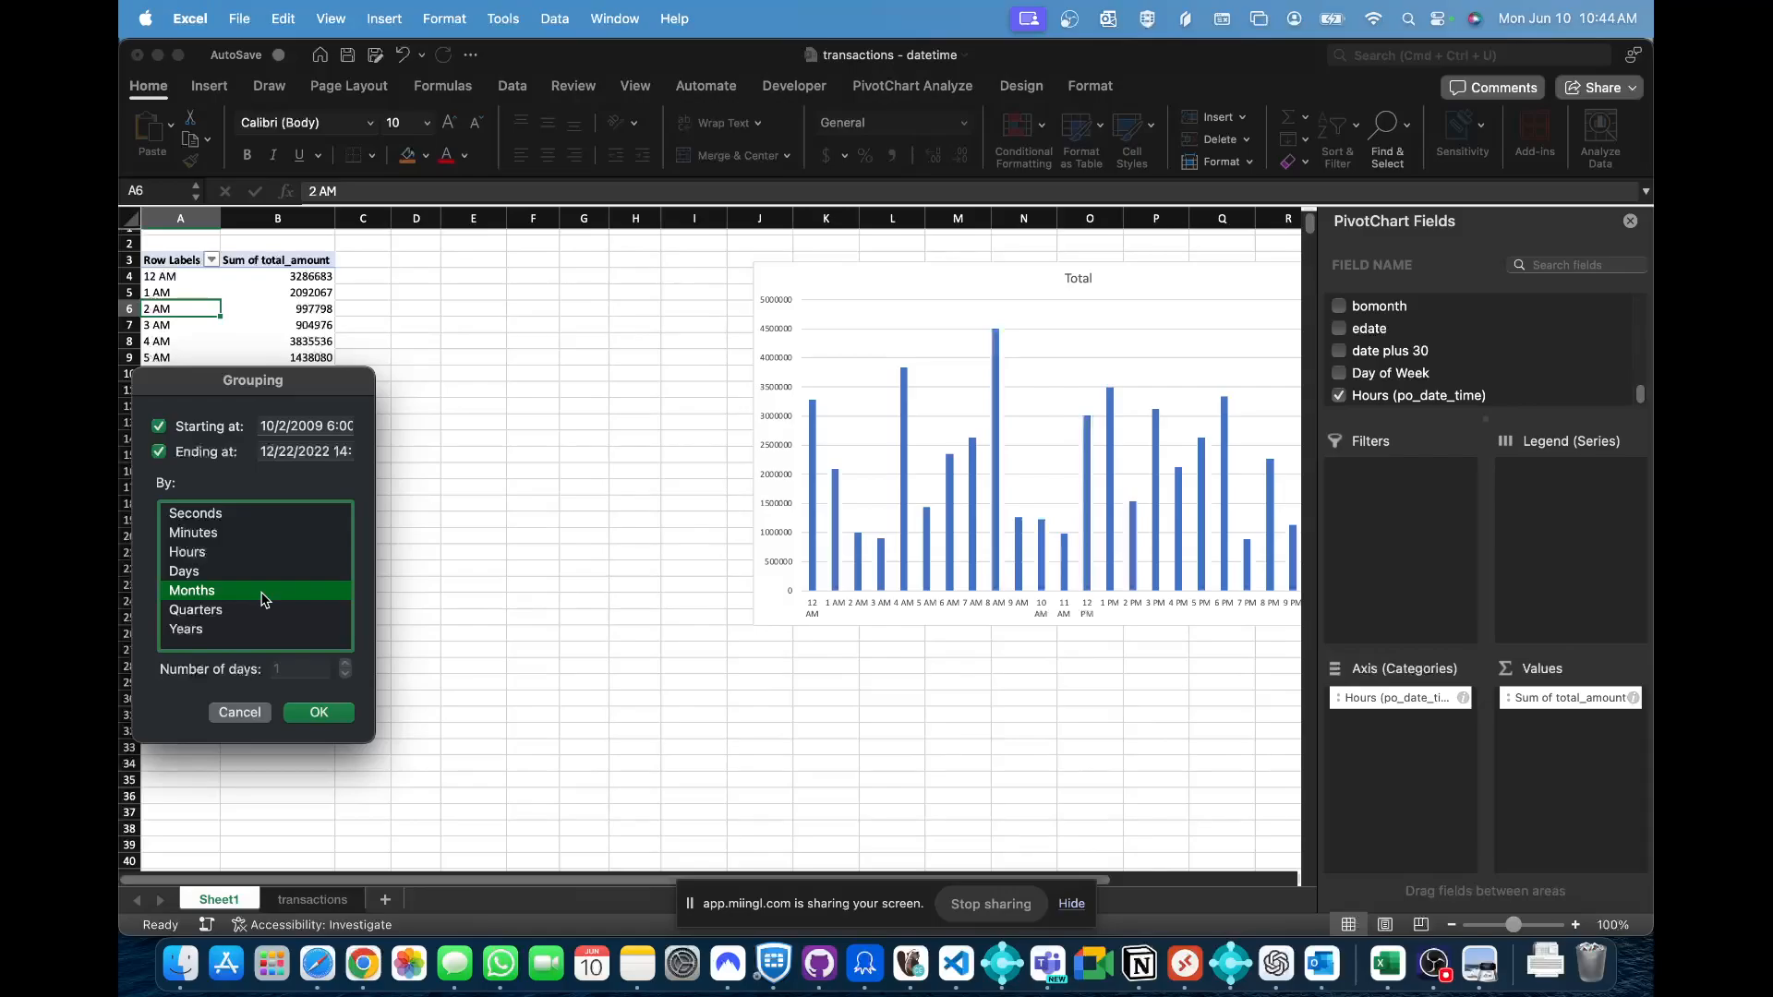
left_click(220, 632)
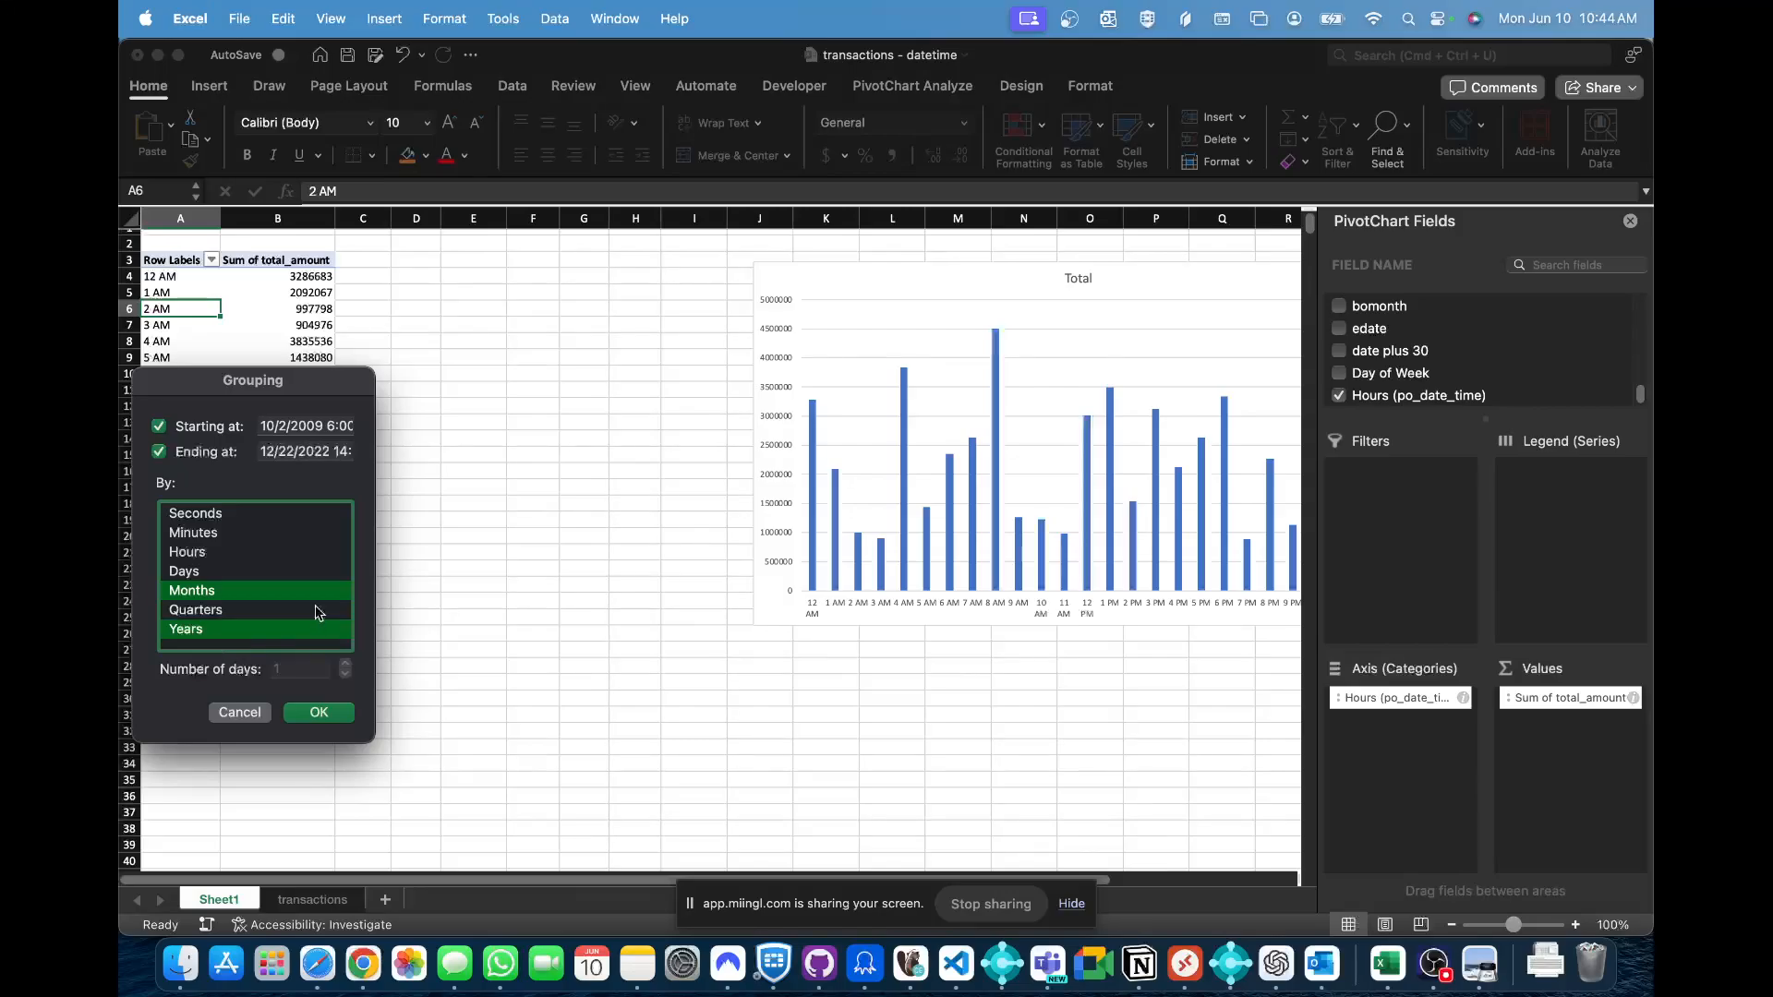
left_click(329, 709)
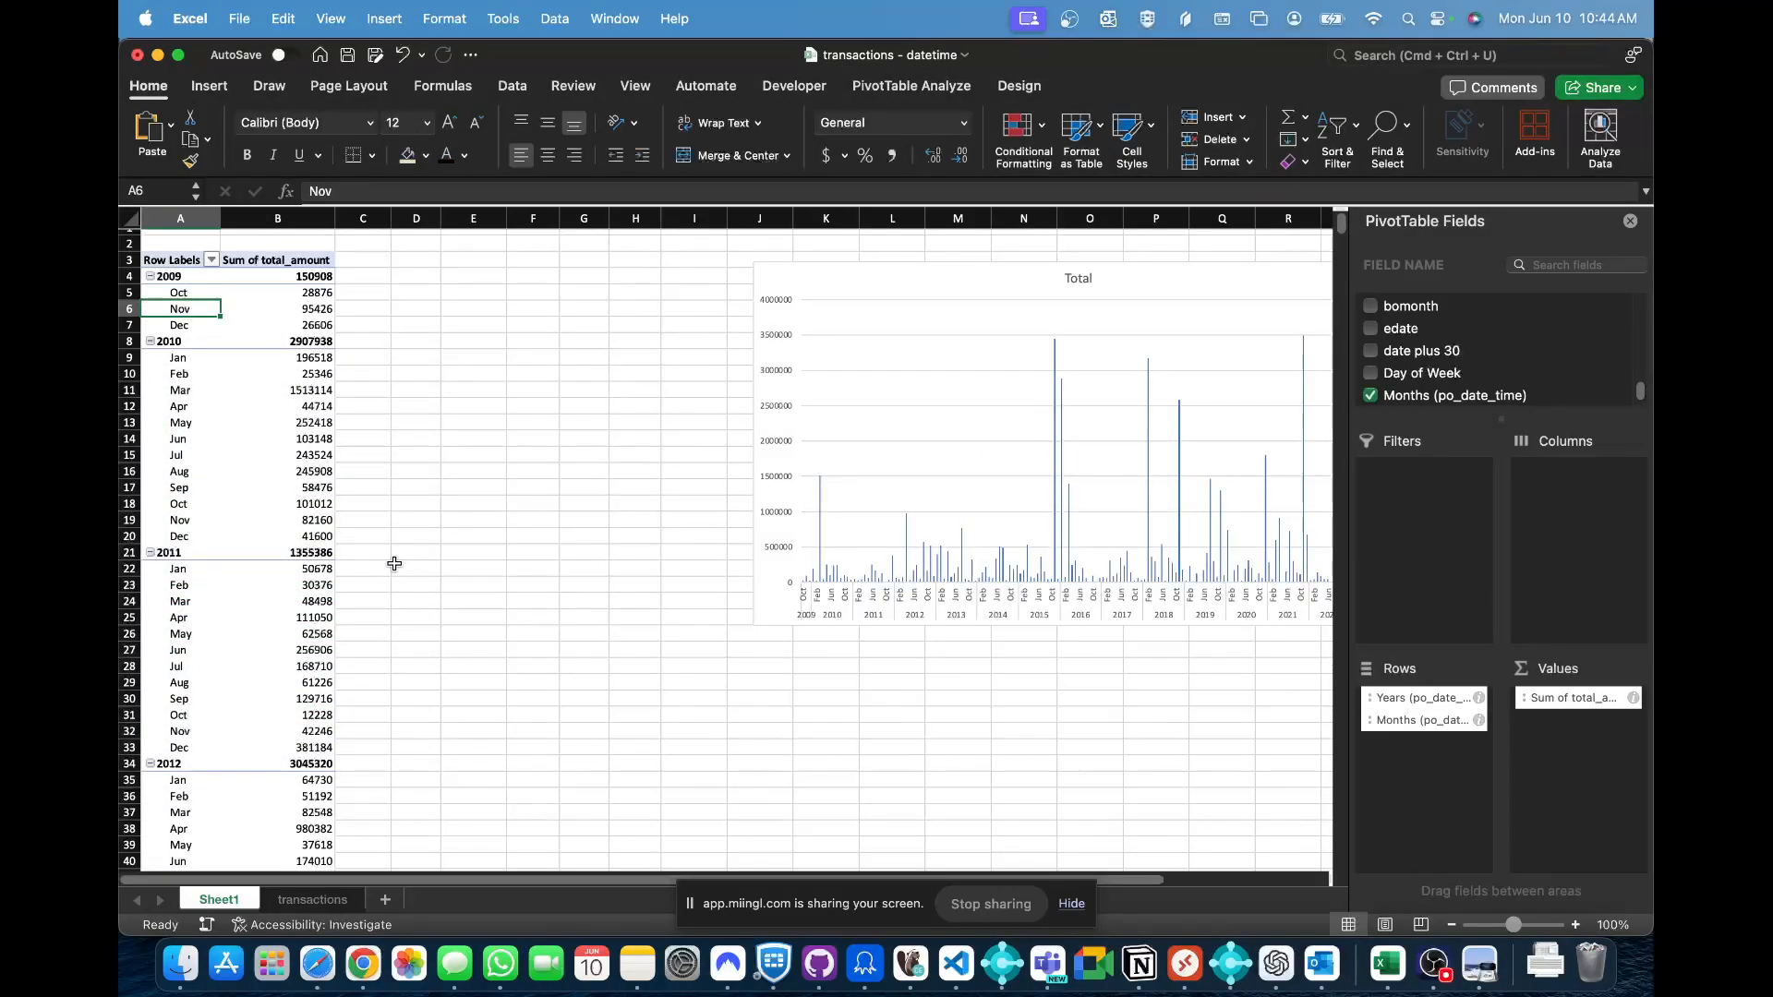
- Filter the PivotTable's years to exclude <10/2/09 and 2009 through 2013
left_click(205, 275)
scroll(366, 321, "up", 1)
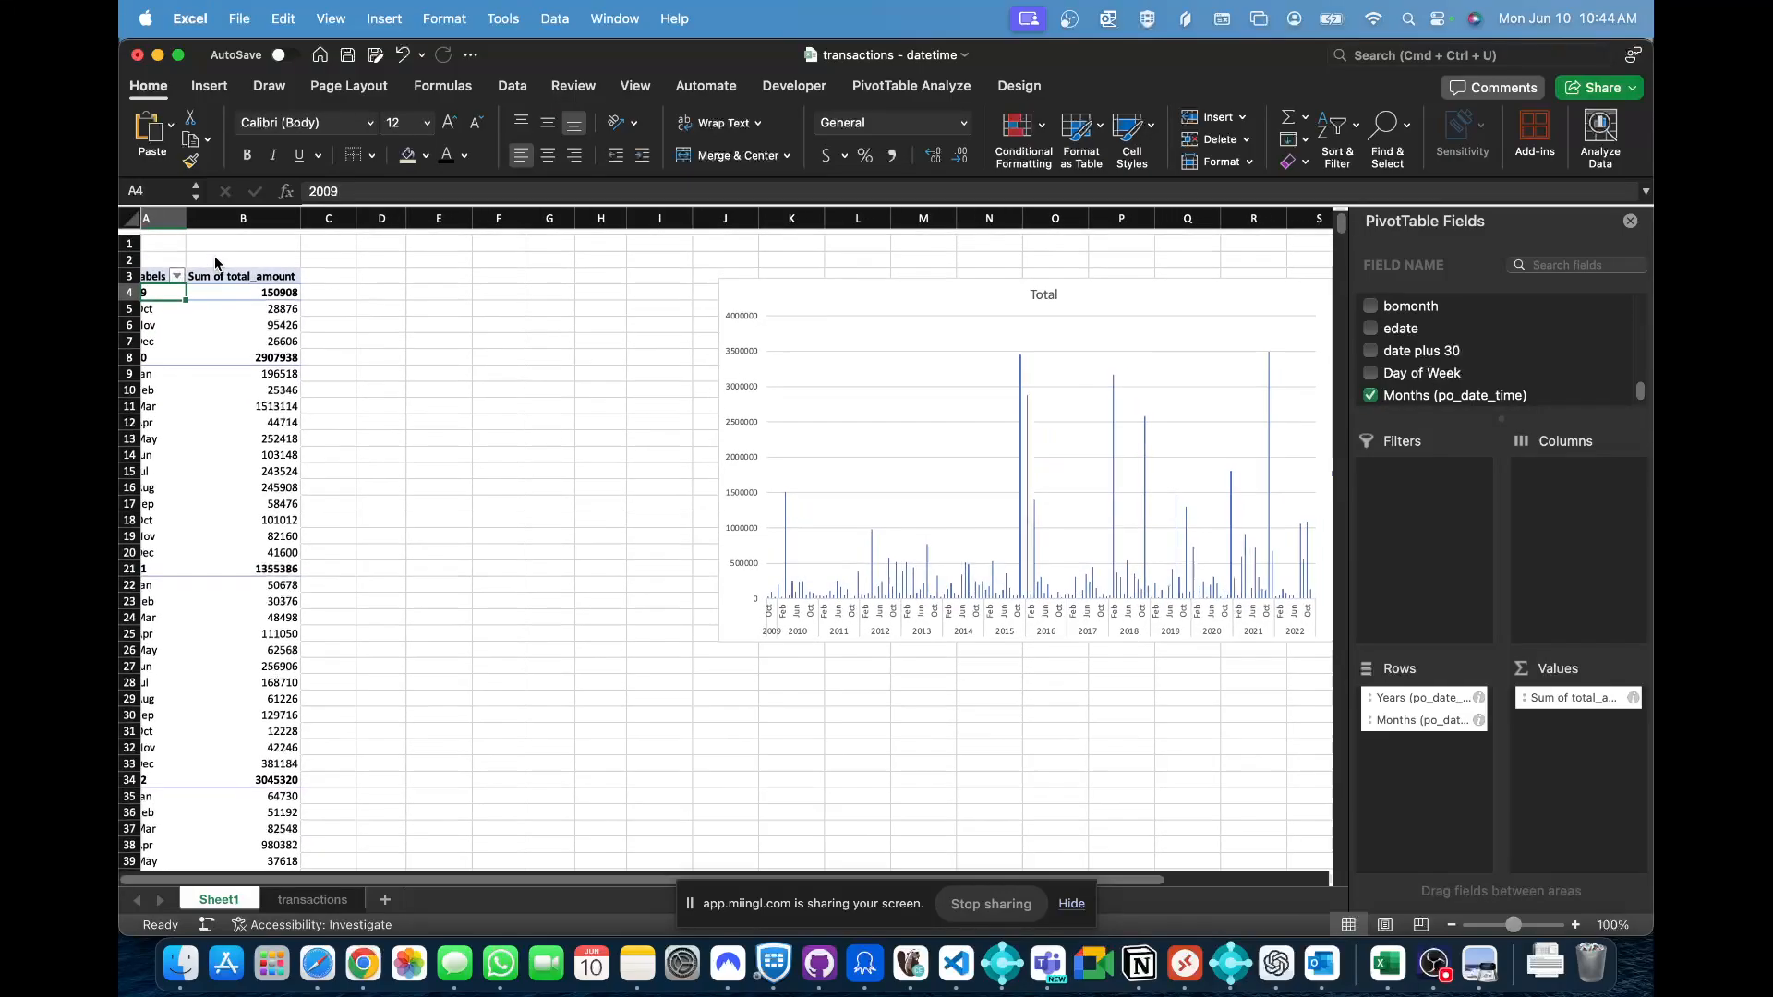
scroll(366, 321, "right", 1)
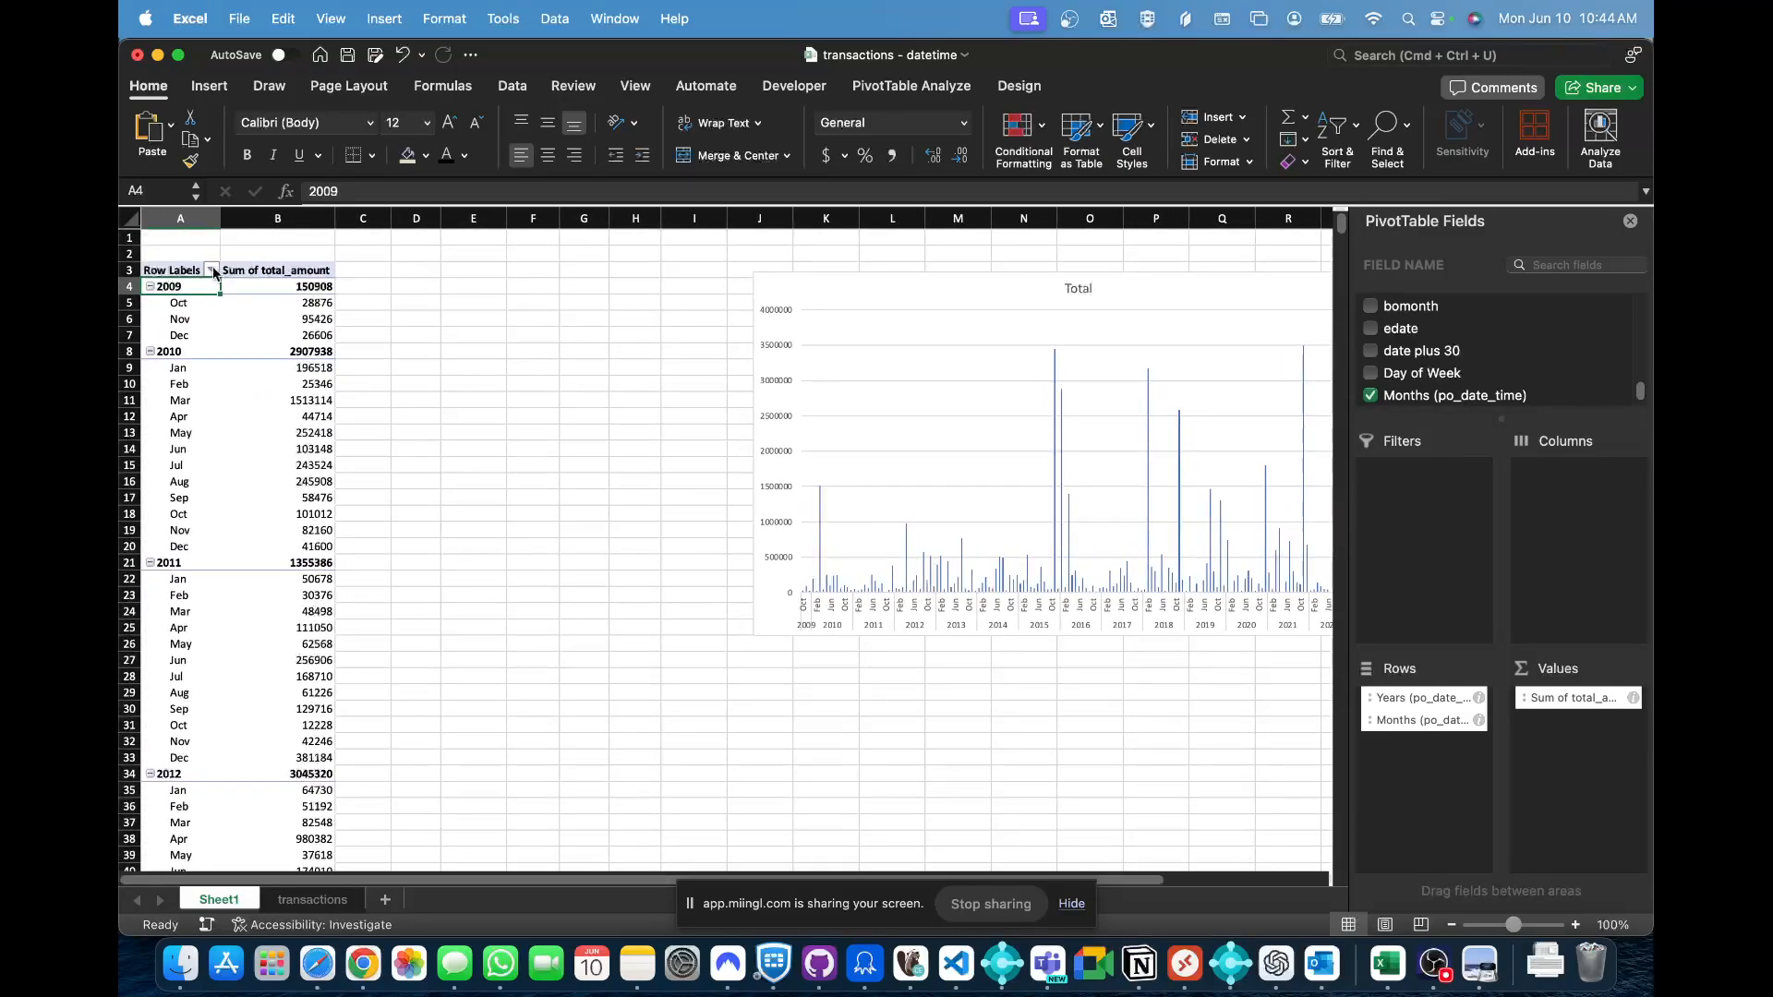
left_click(211, 269)
left_click(274, 566)
left_click(274, 586)
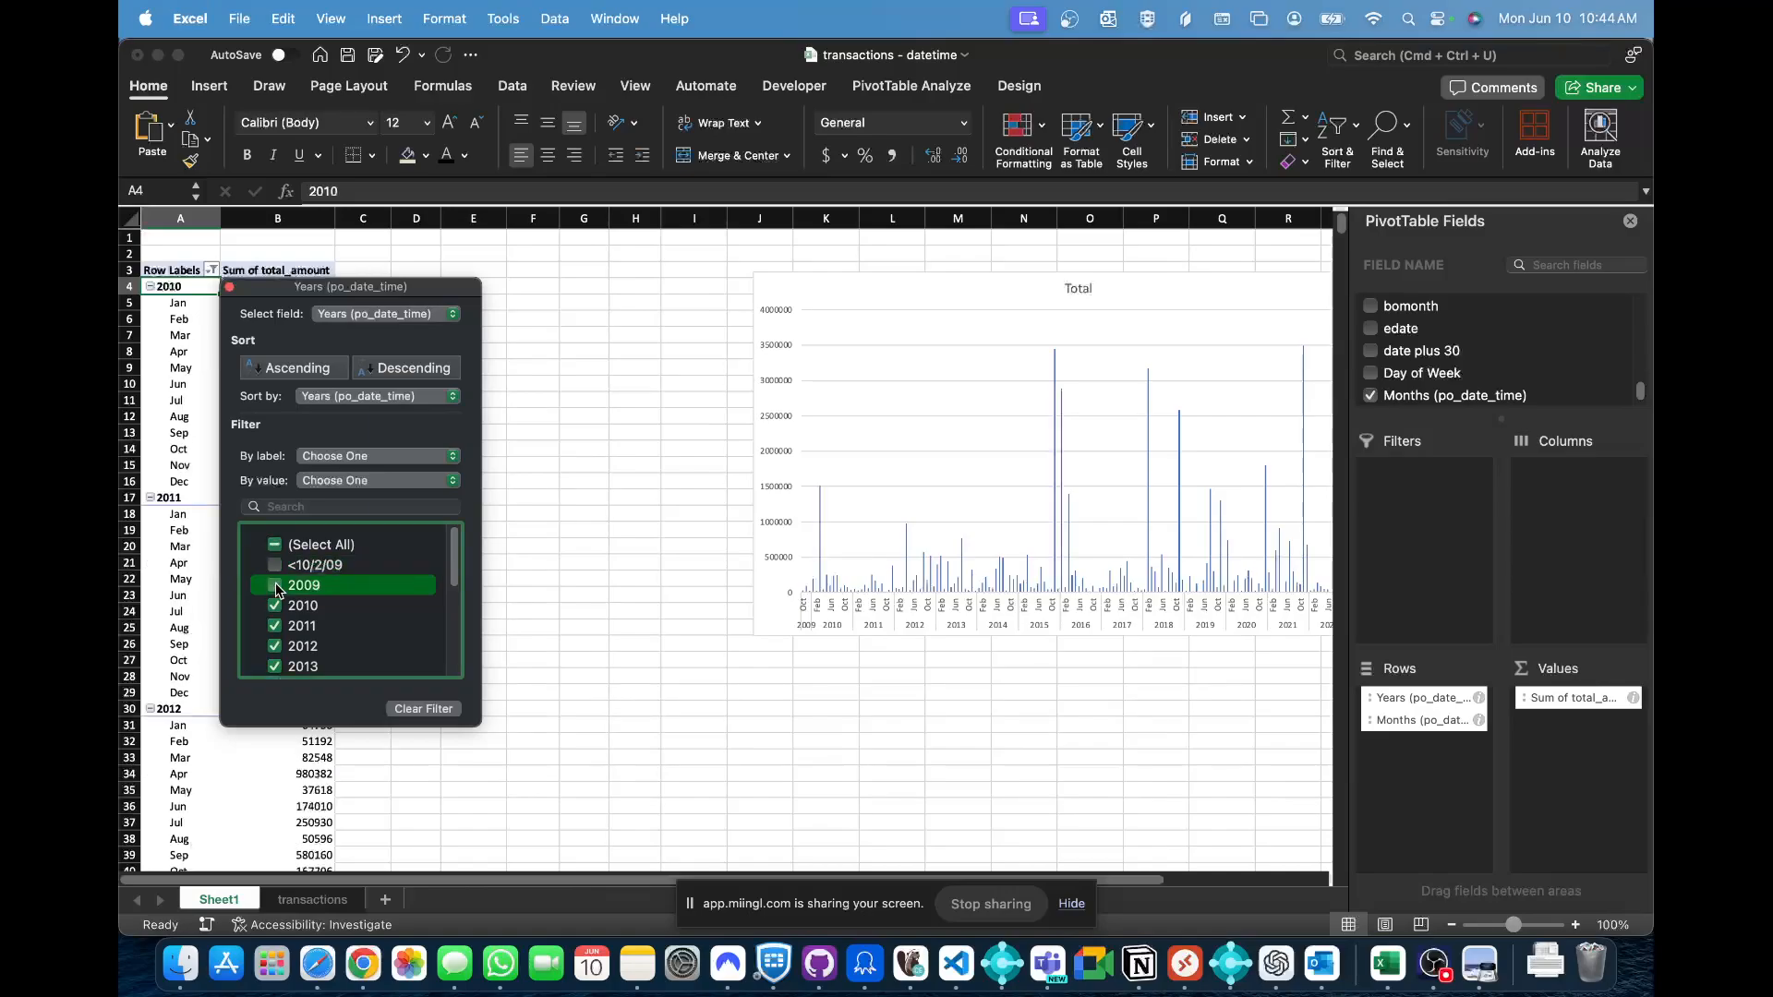
left_click(275, 606)
left_click(274, 626)
left_click(274, 647)
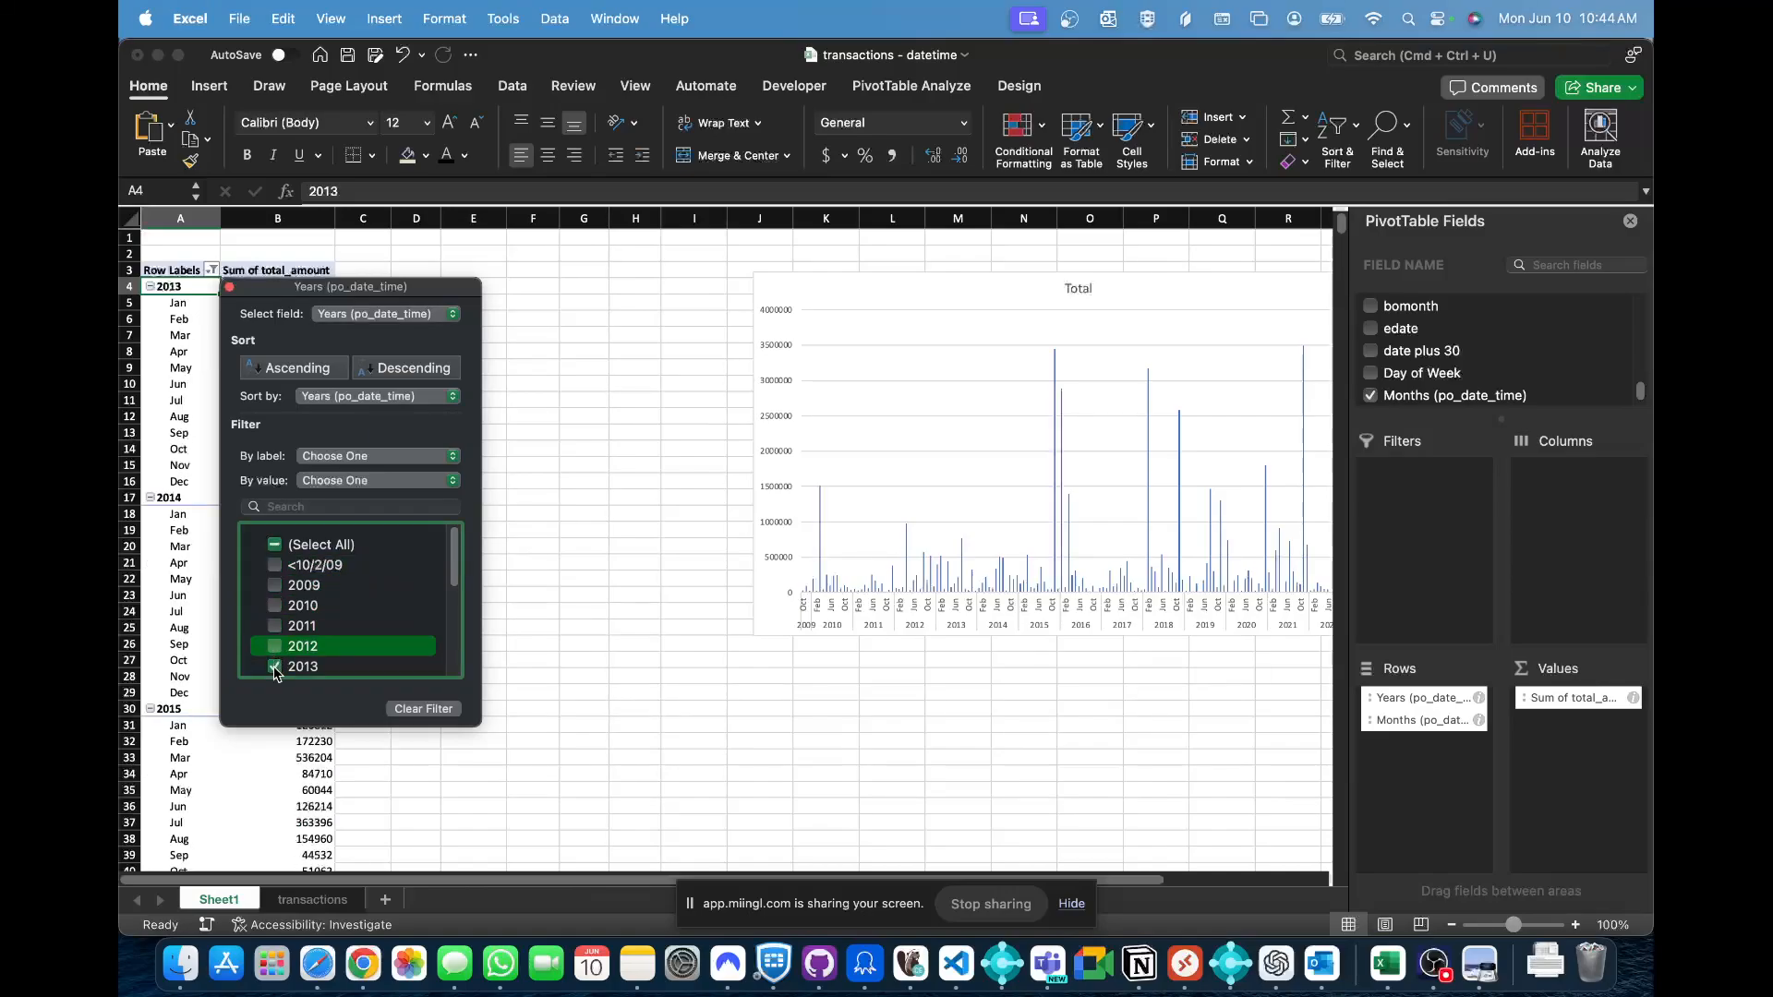
left_click(275, 667)
left_click(641, 432)
left_click(636, 387)
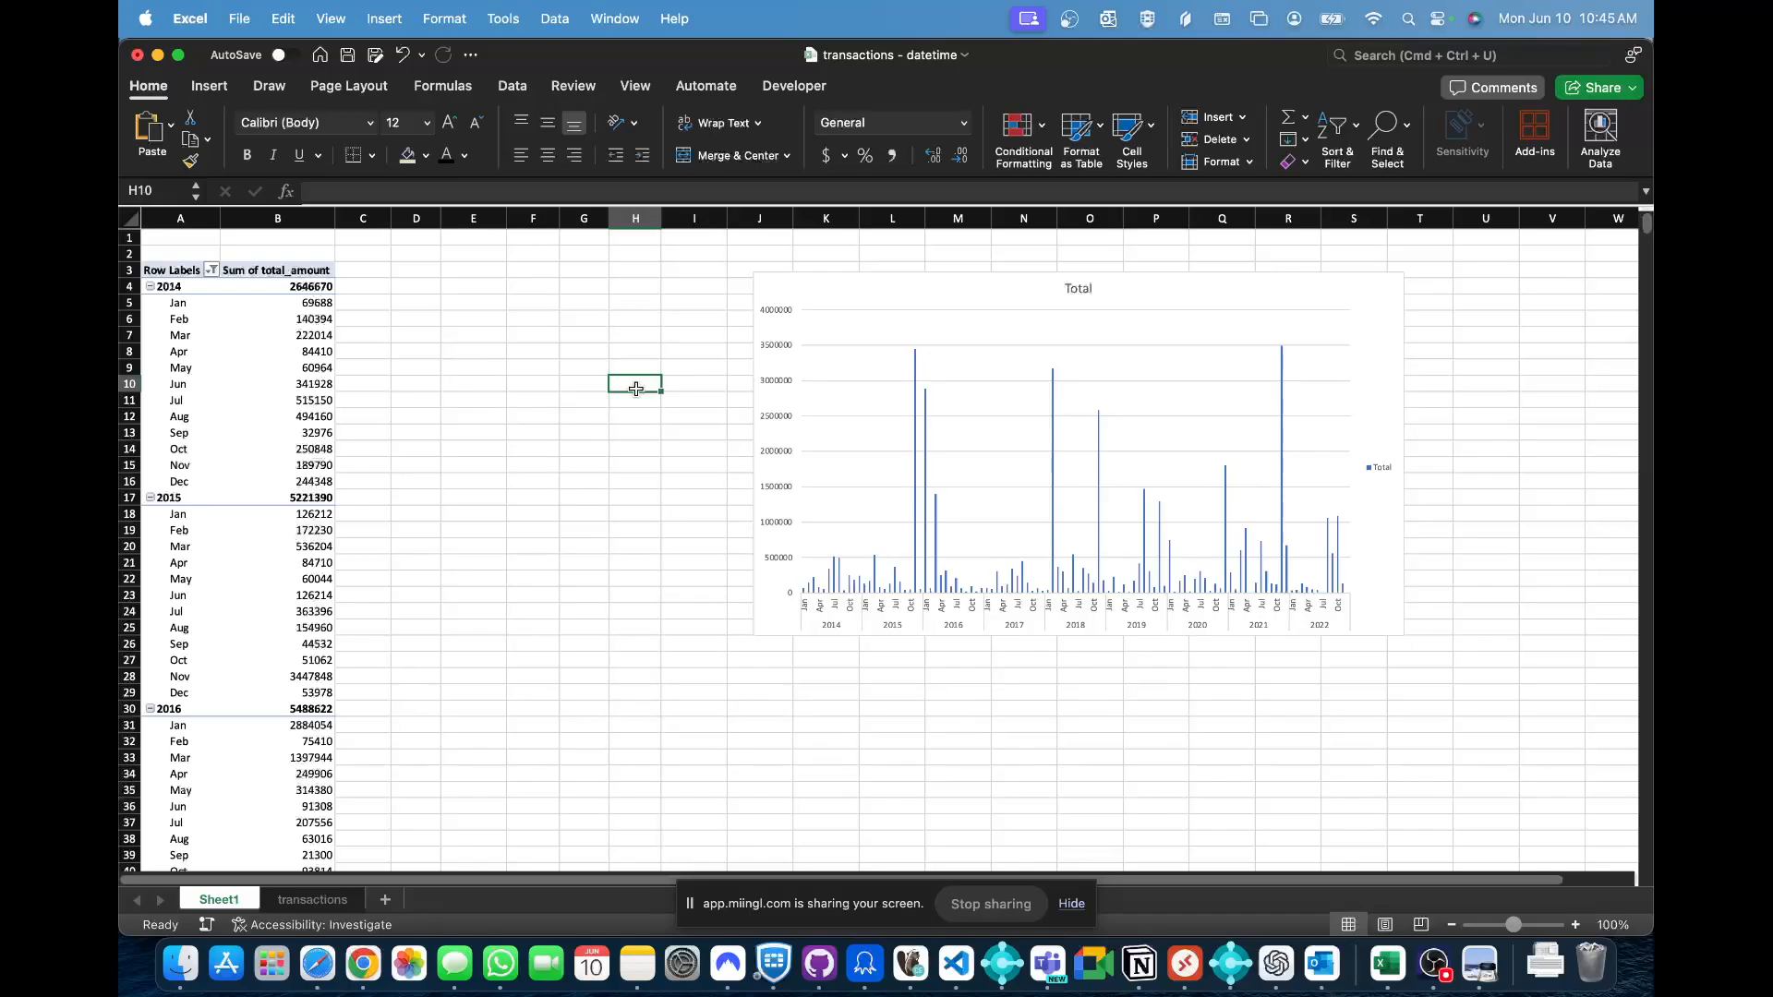
- Change the PivotTable's row date grouping to Days only, with a starting date of 1/1/2021
right_click(216, 338)
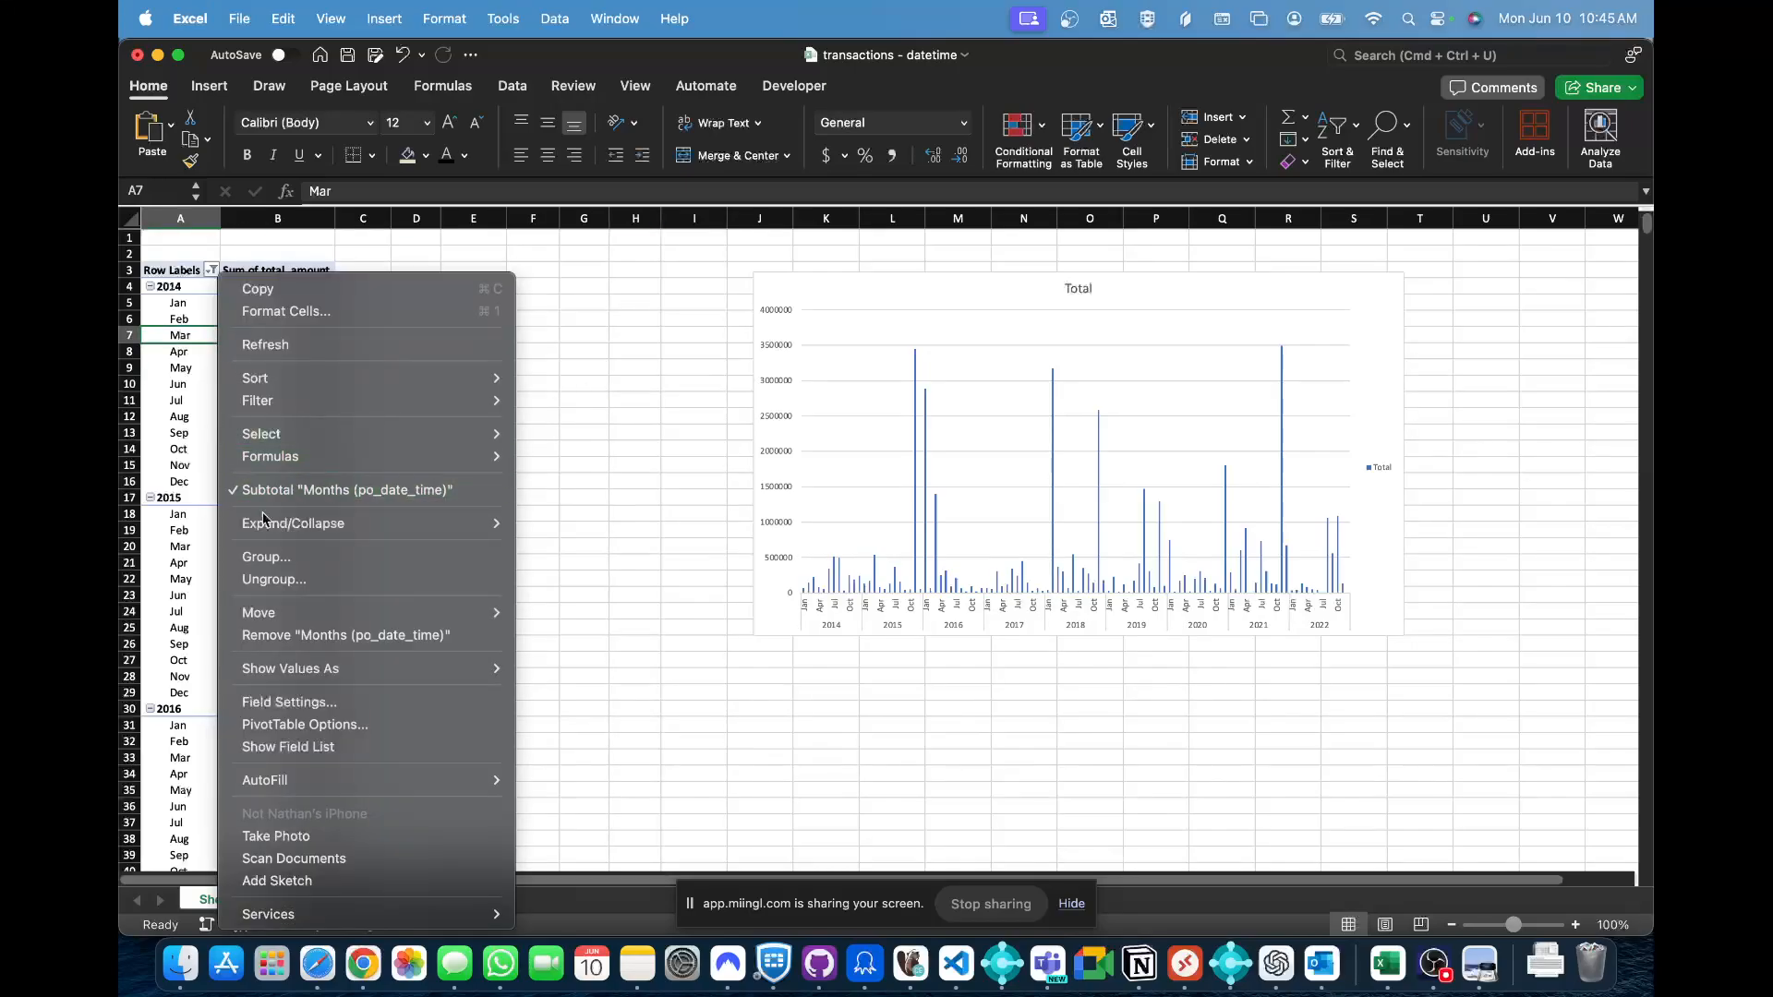
left_click(264, 558)
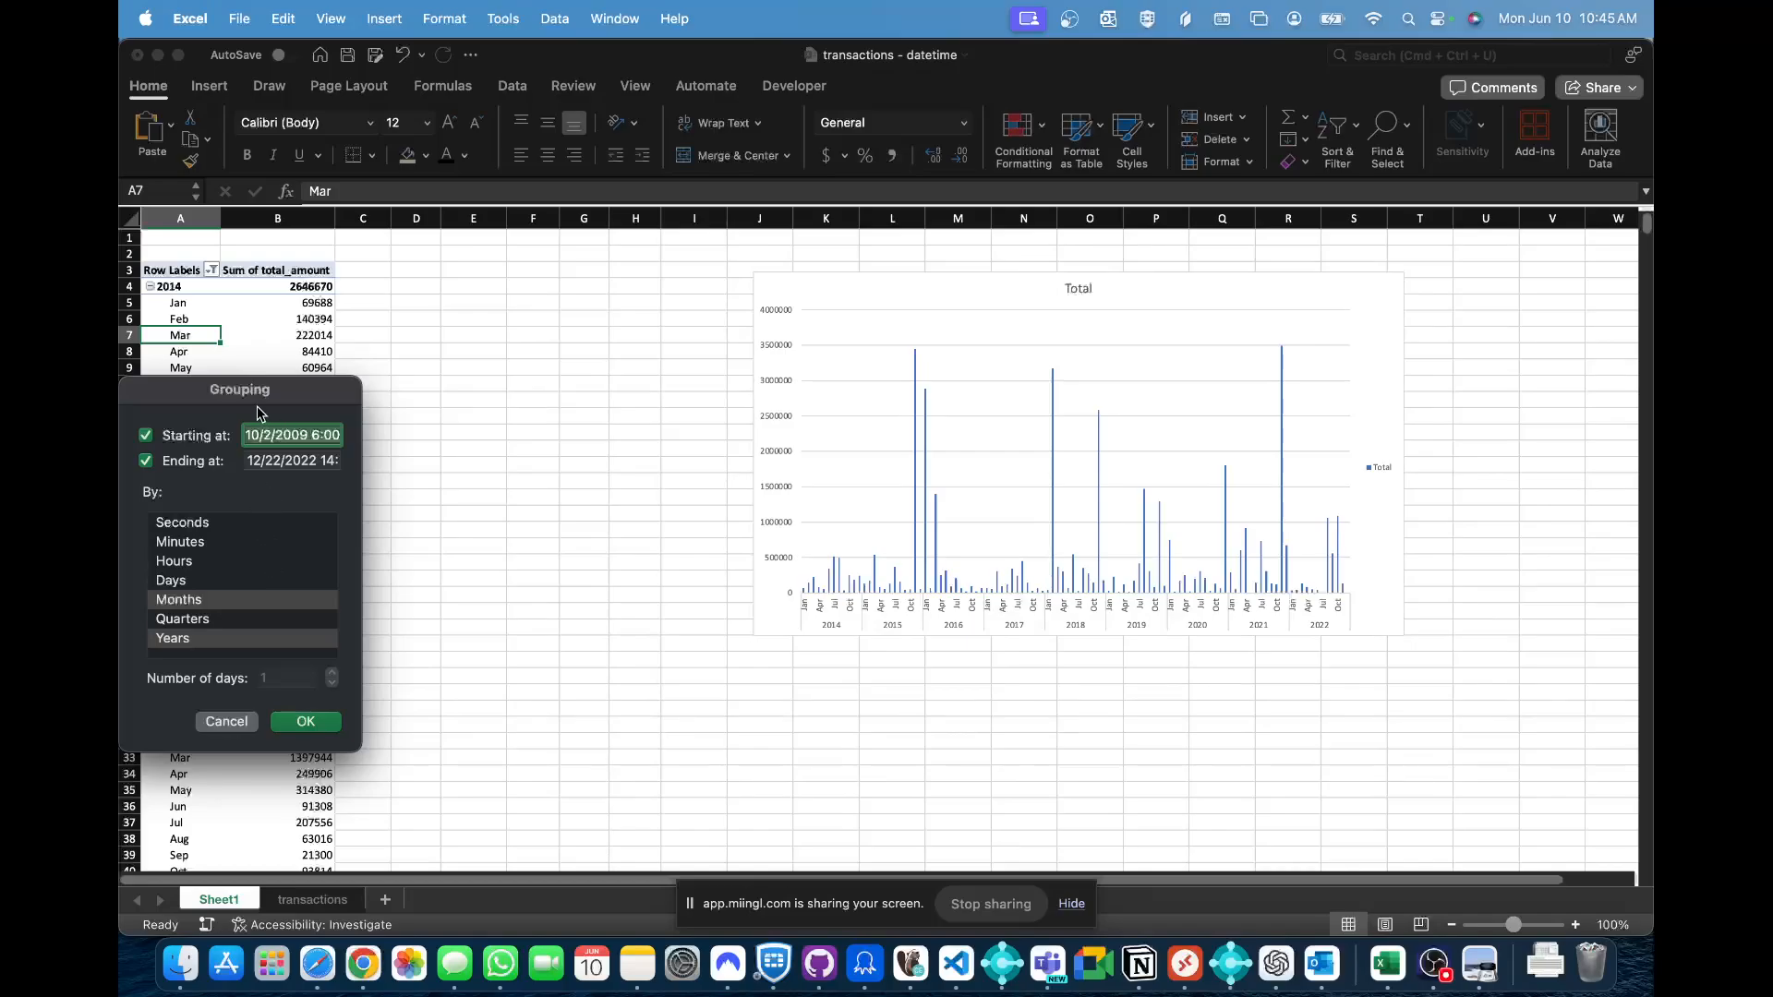
left_click(236, 639)
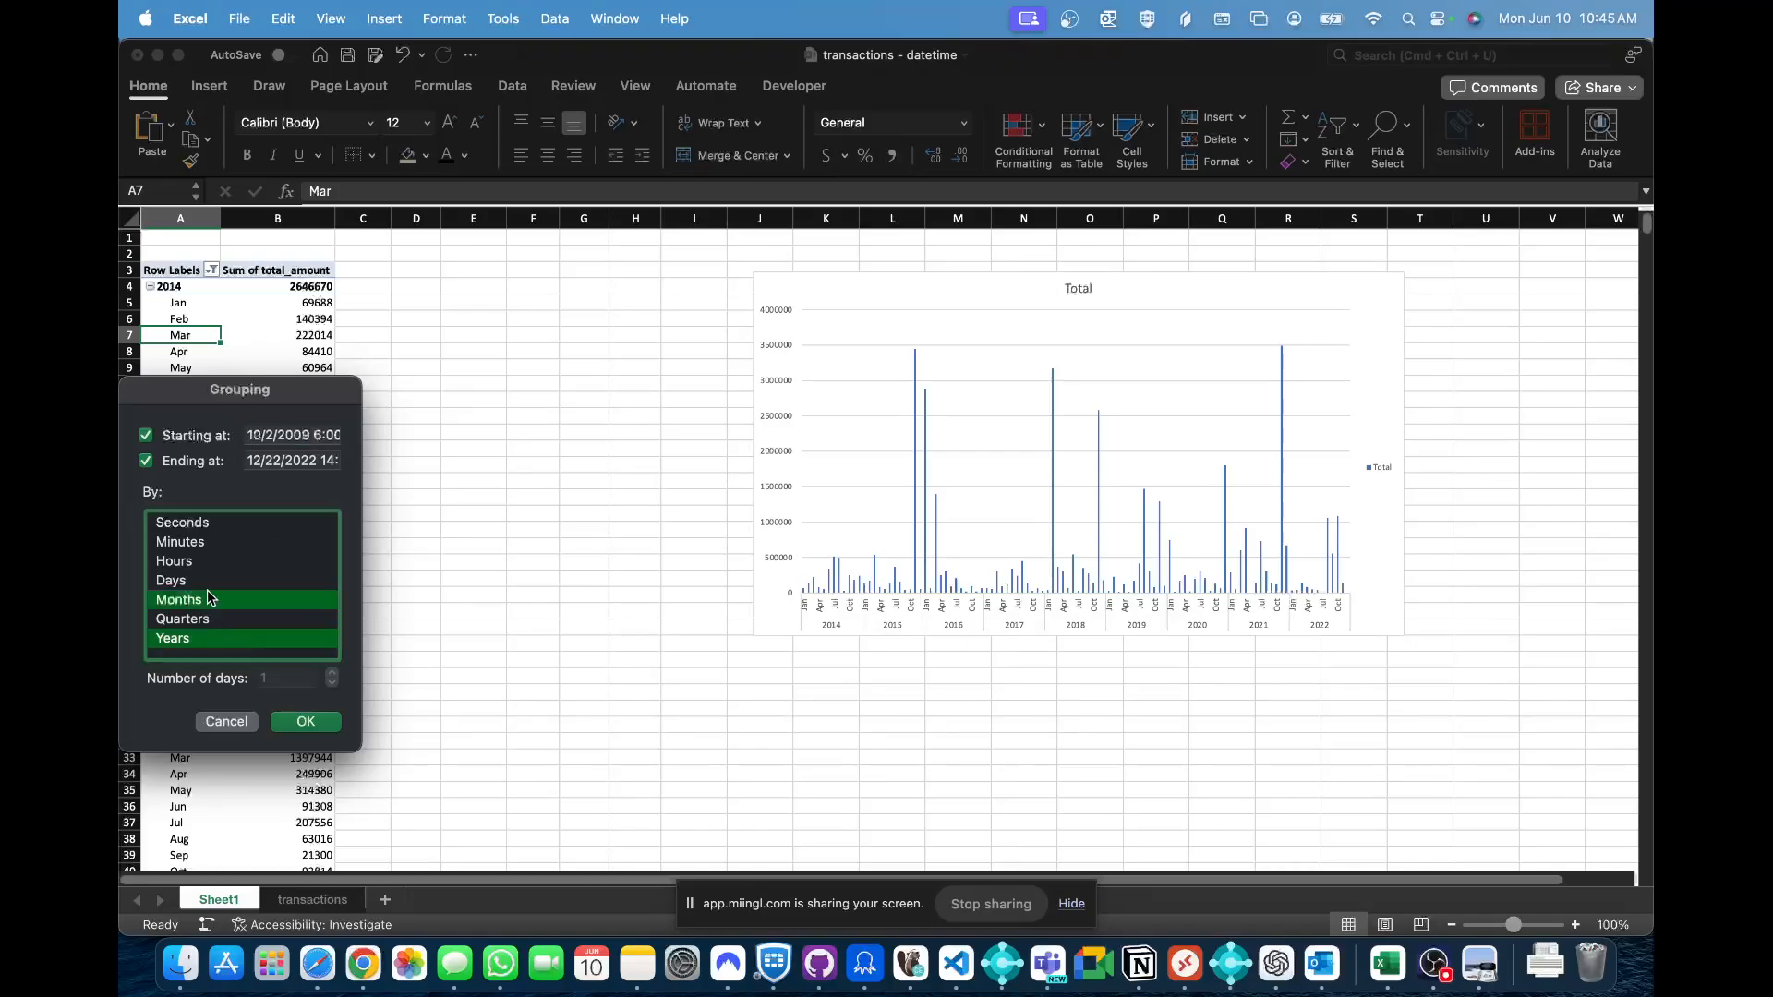
left_click(207, 579)
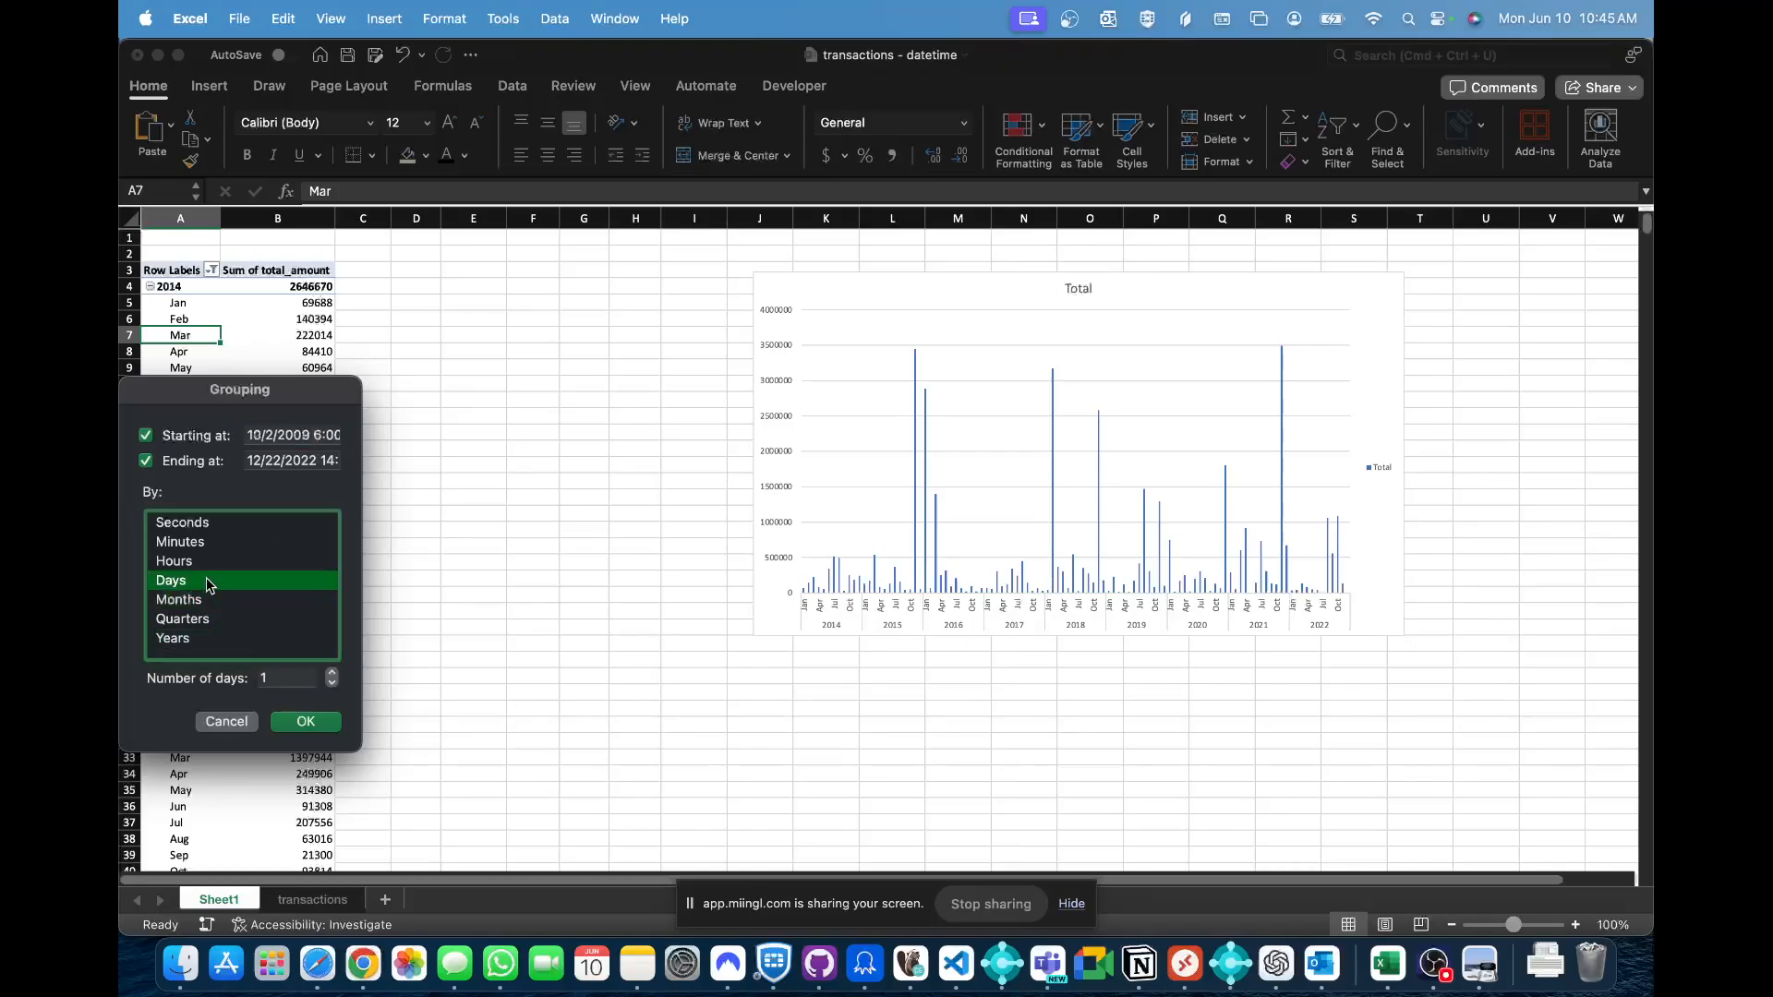
left_click(269, 432)
type("1/1/")
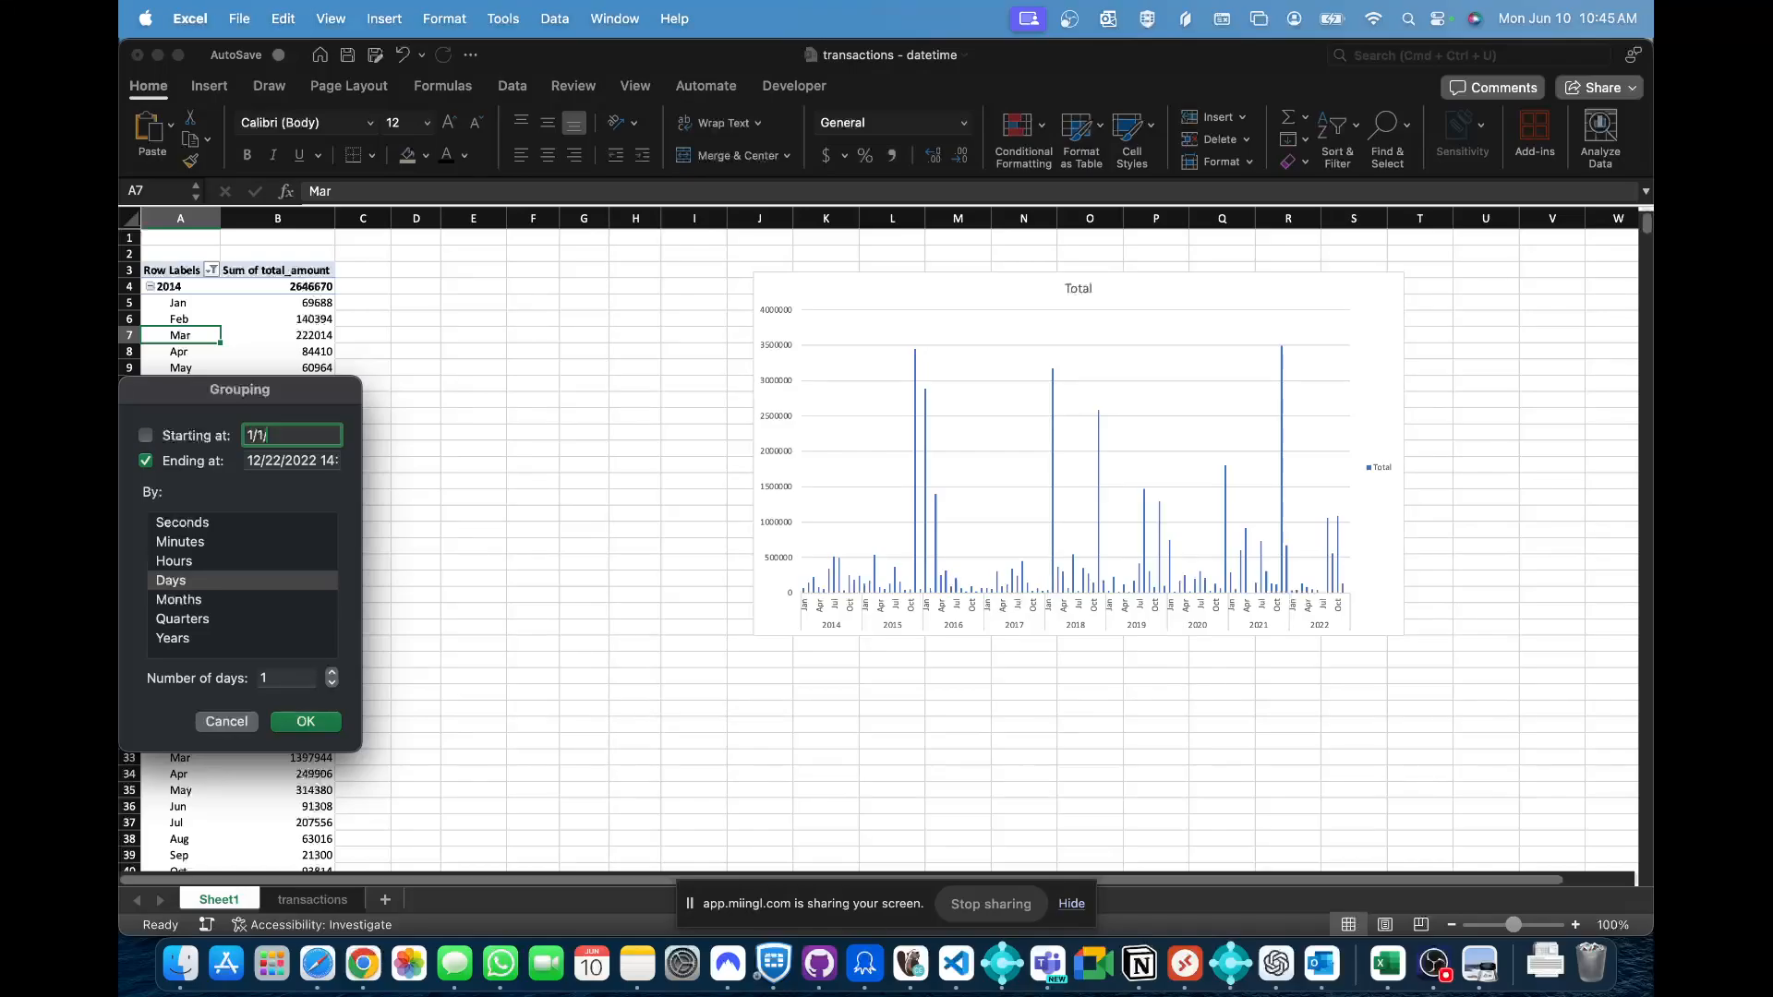
type("2021")
- Set the Days grouping interval to 7 days and apply it to the PivotTable
left_click(199, 586)
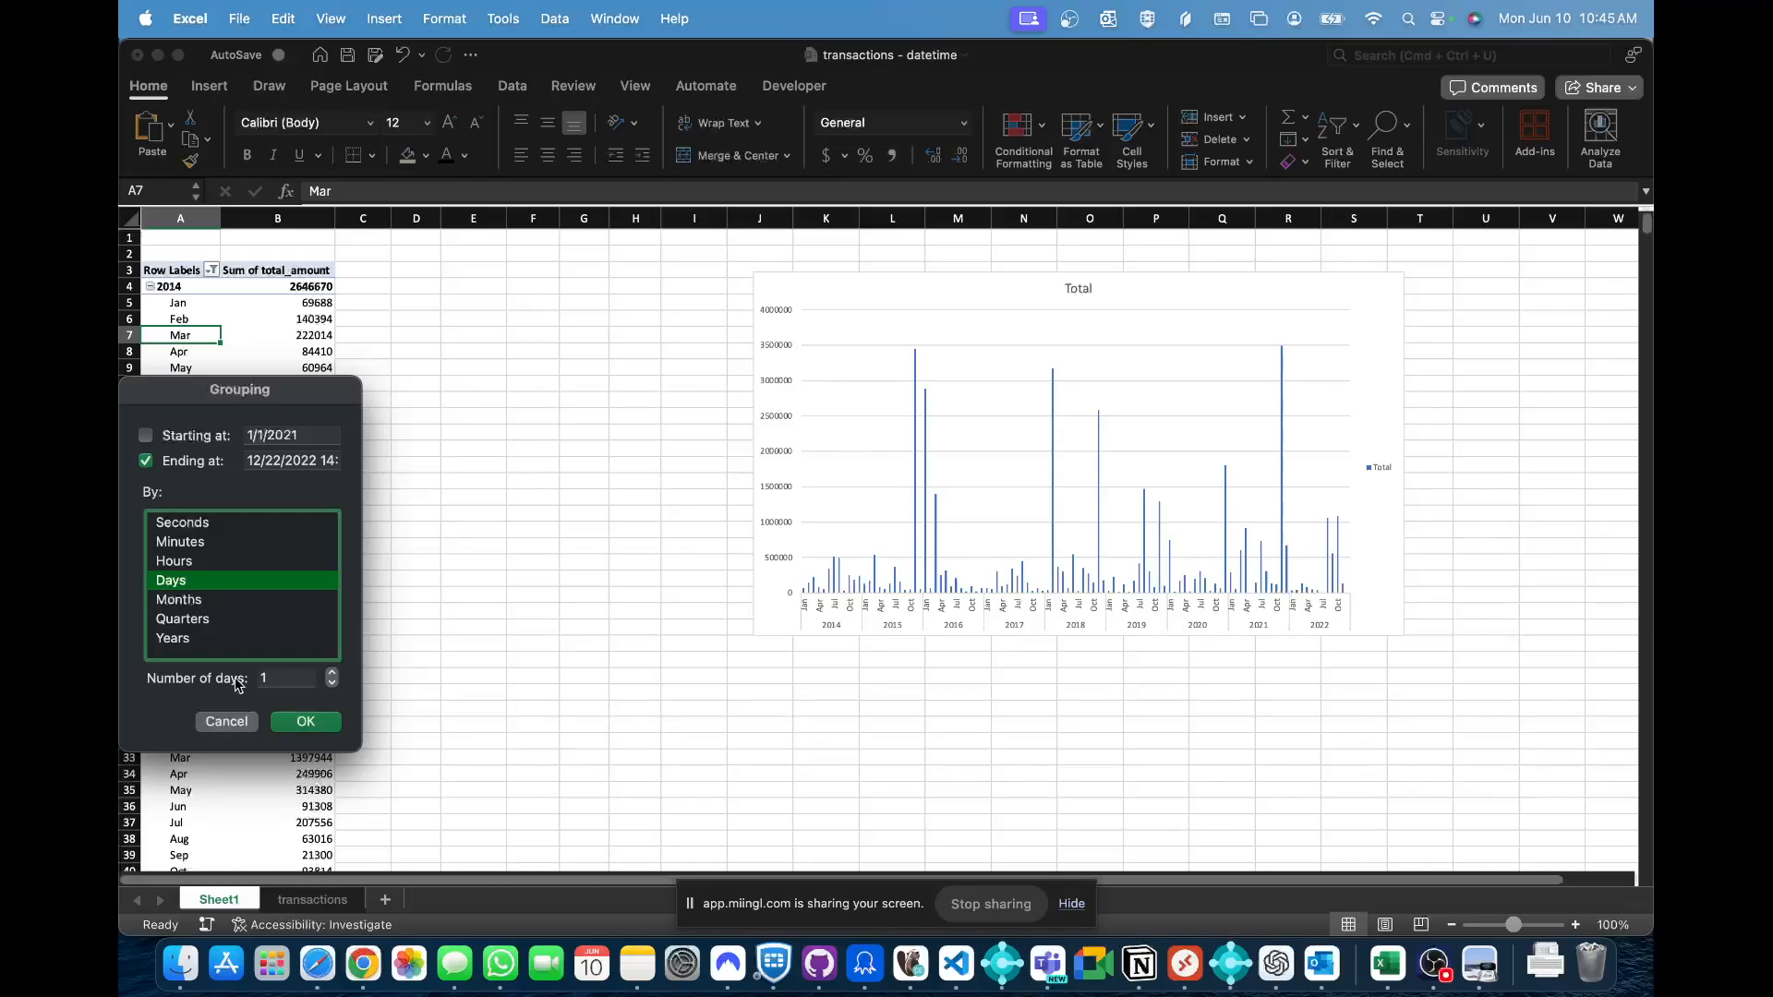
left_click(330, 674)
left_click(330, 674)
left_click(330, 674)
left_click(329, 674)
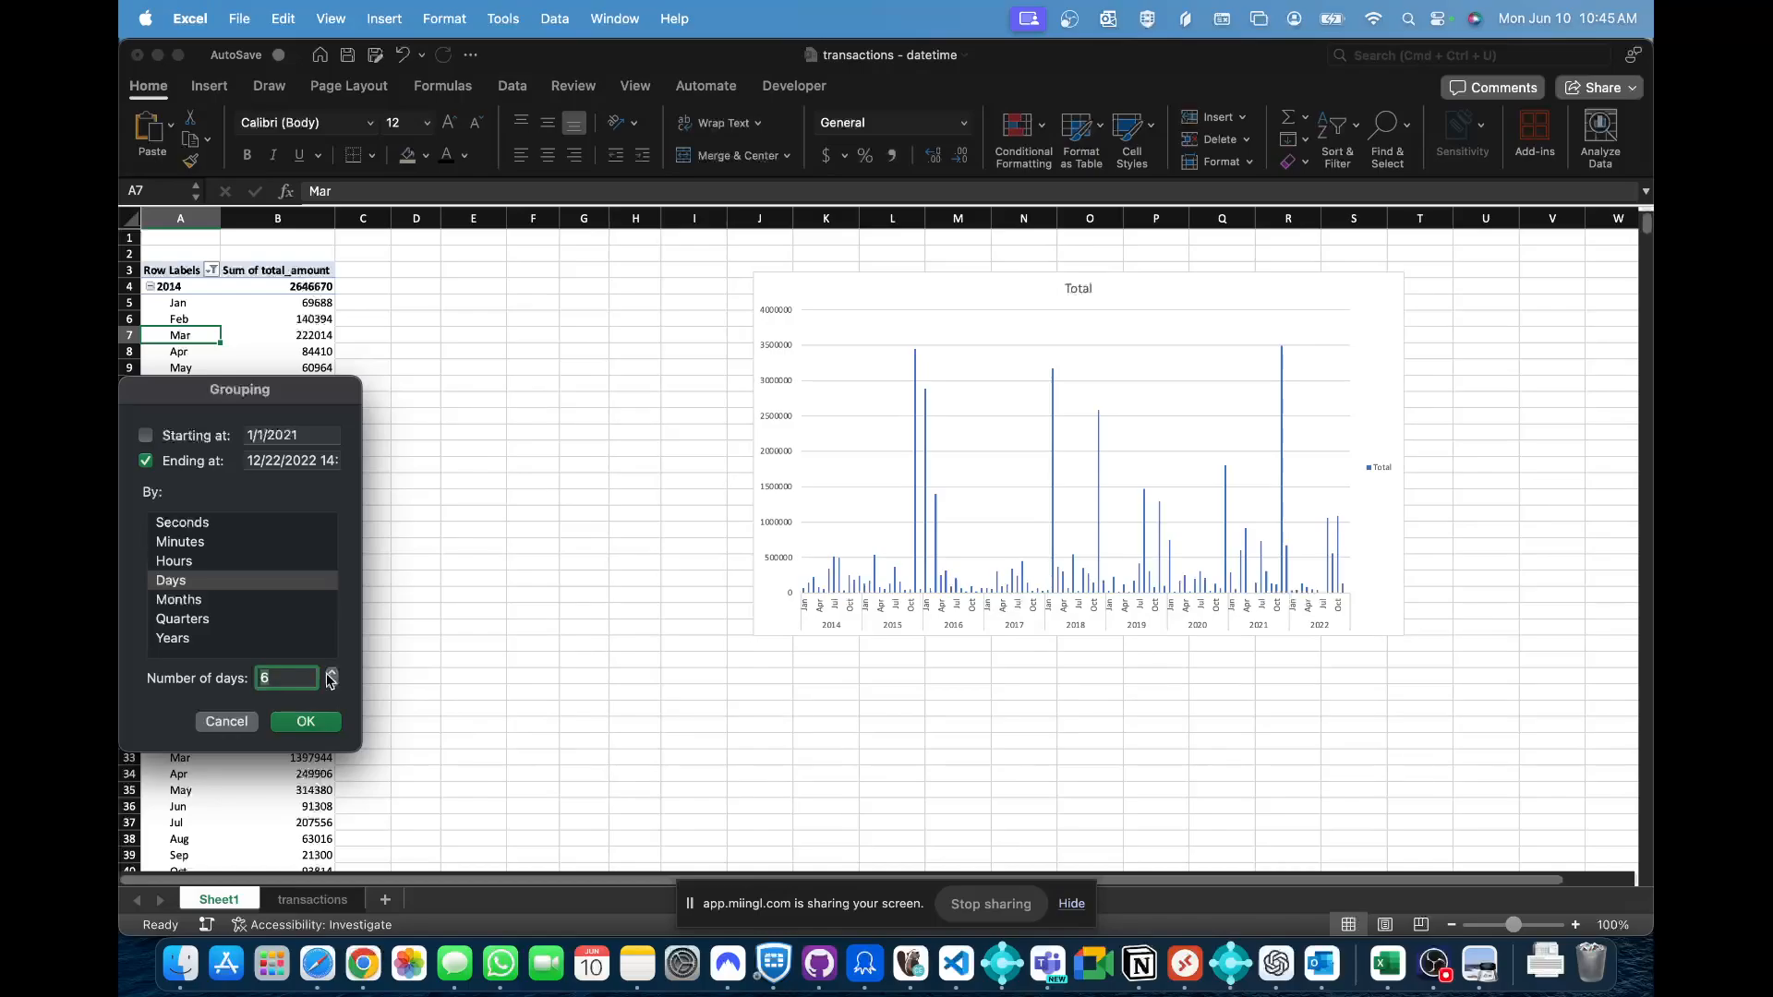
left_click(330, 674)
left_click(306, 721)
left_click(479, 395)
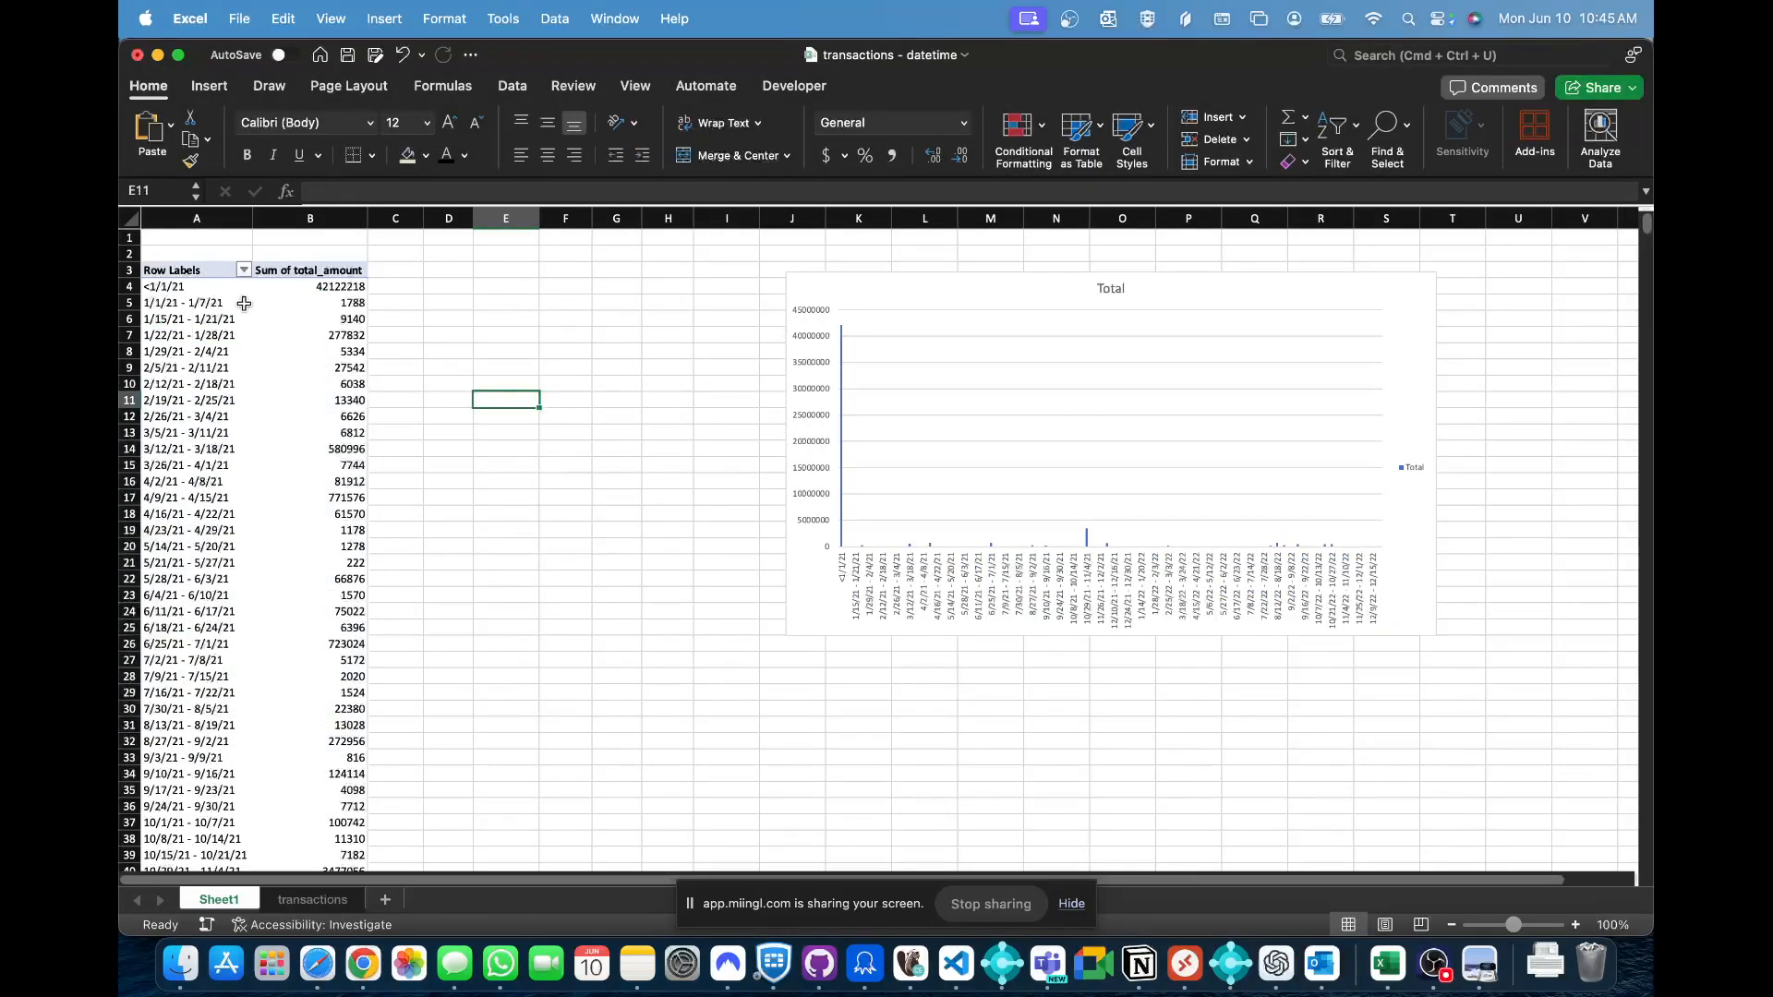
- Filter the <1/1/21 group out of the PivotTable's row labels
left_click_drag(238, 287, 312, 286)
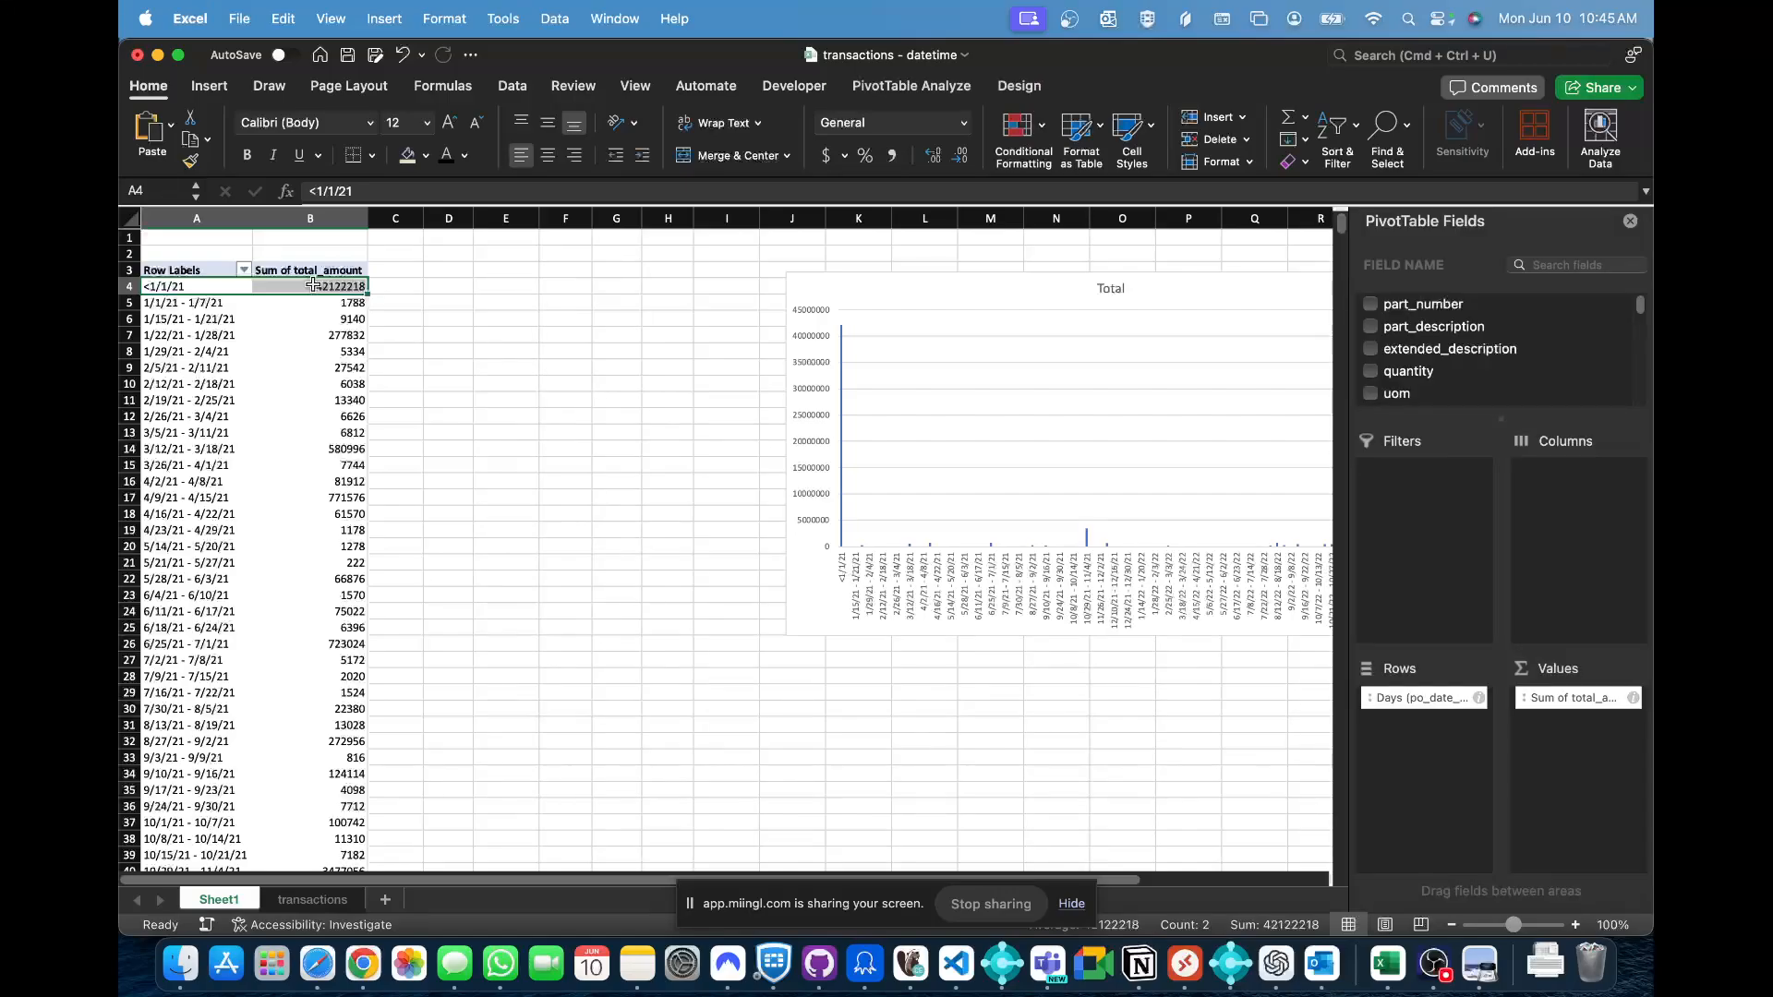
left_click(244, 270)
left_click(307, 535)
left_click(659, 417)
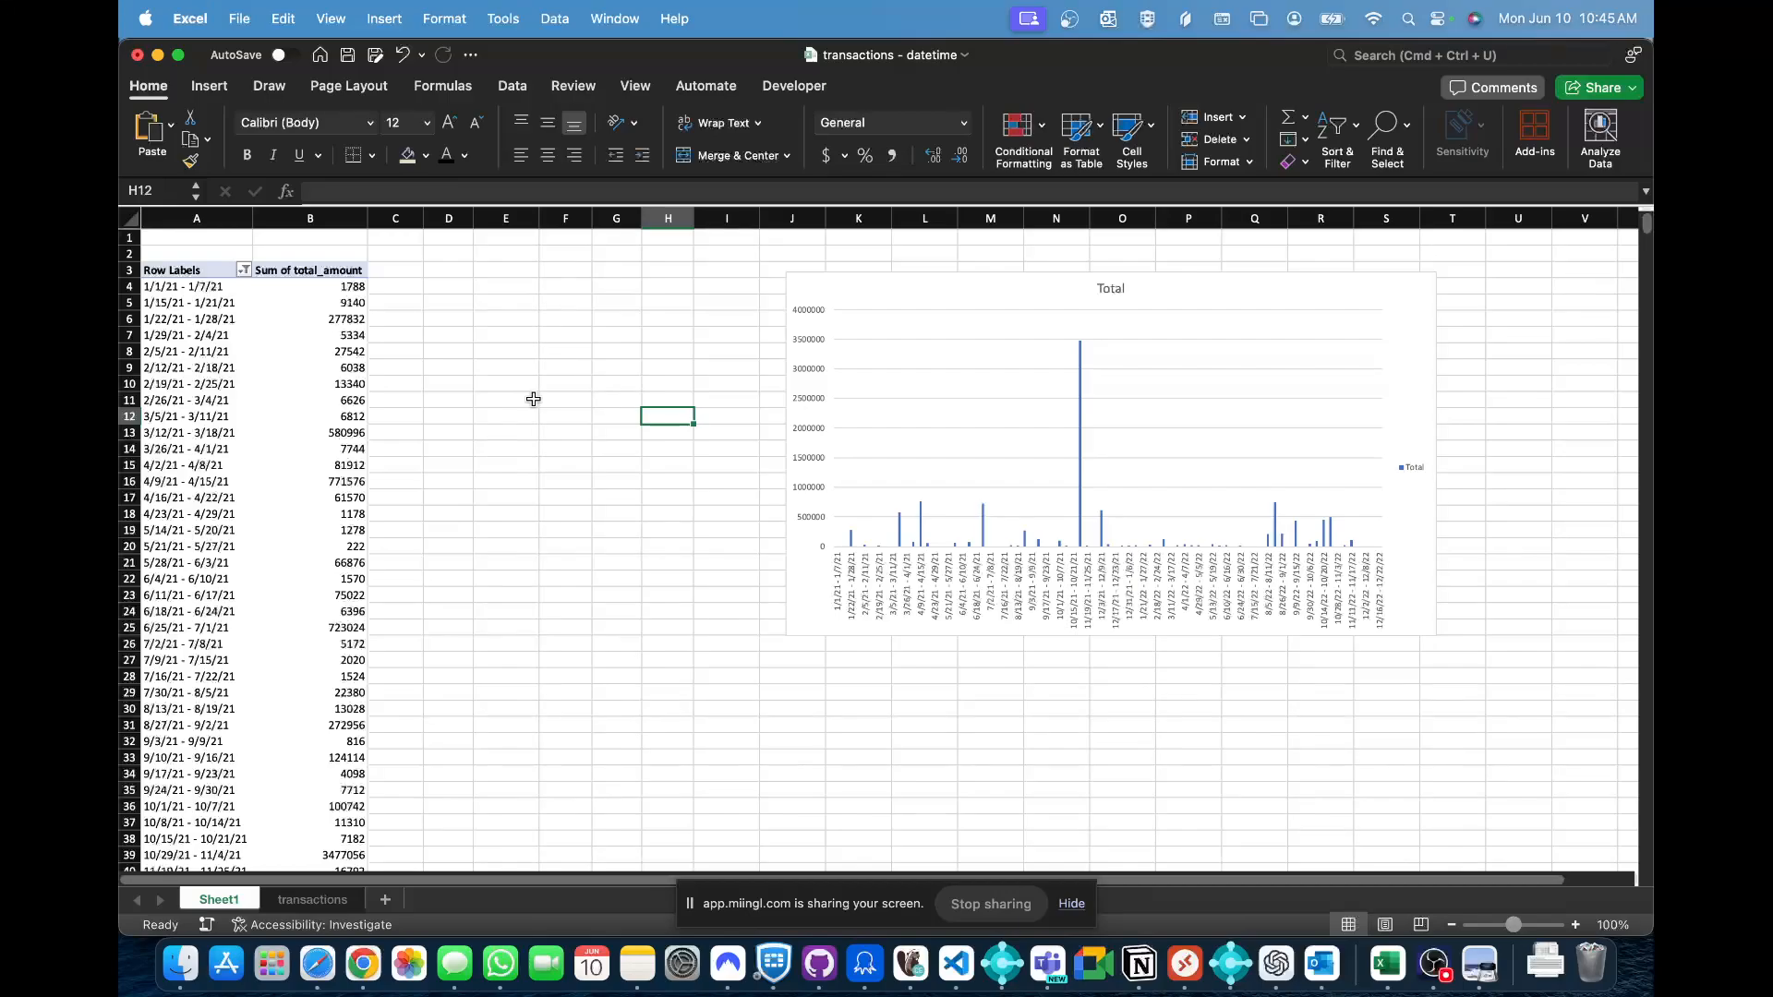
- Try combining Days with Years, Quarters, Months, Minutes and Seconds in the row date grouping, and a 7-day interval, without applying it
left_click(220, 286)
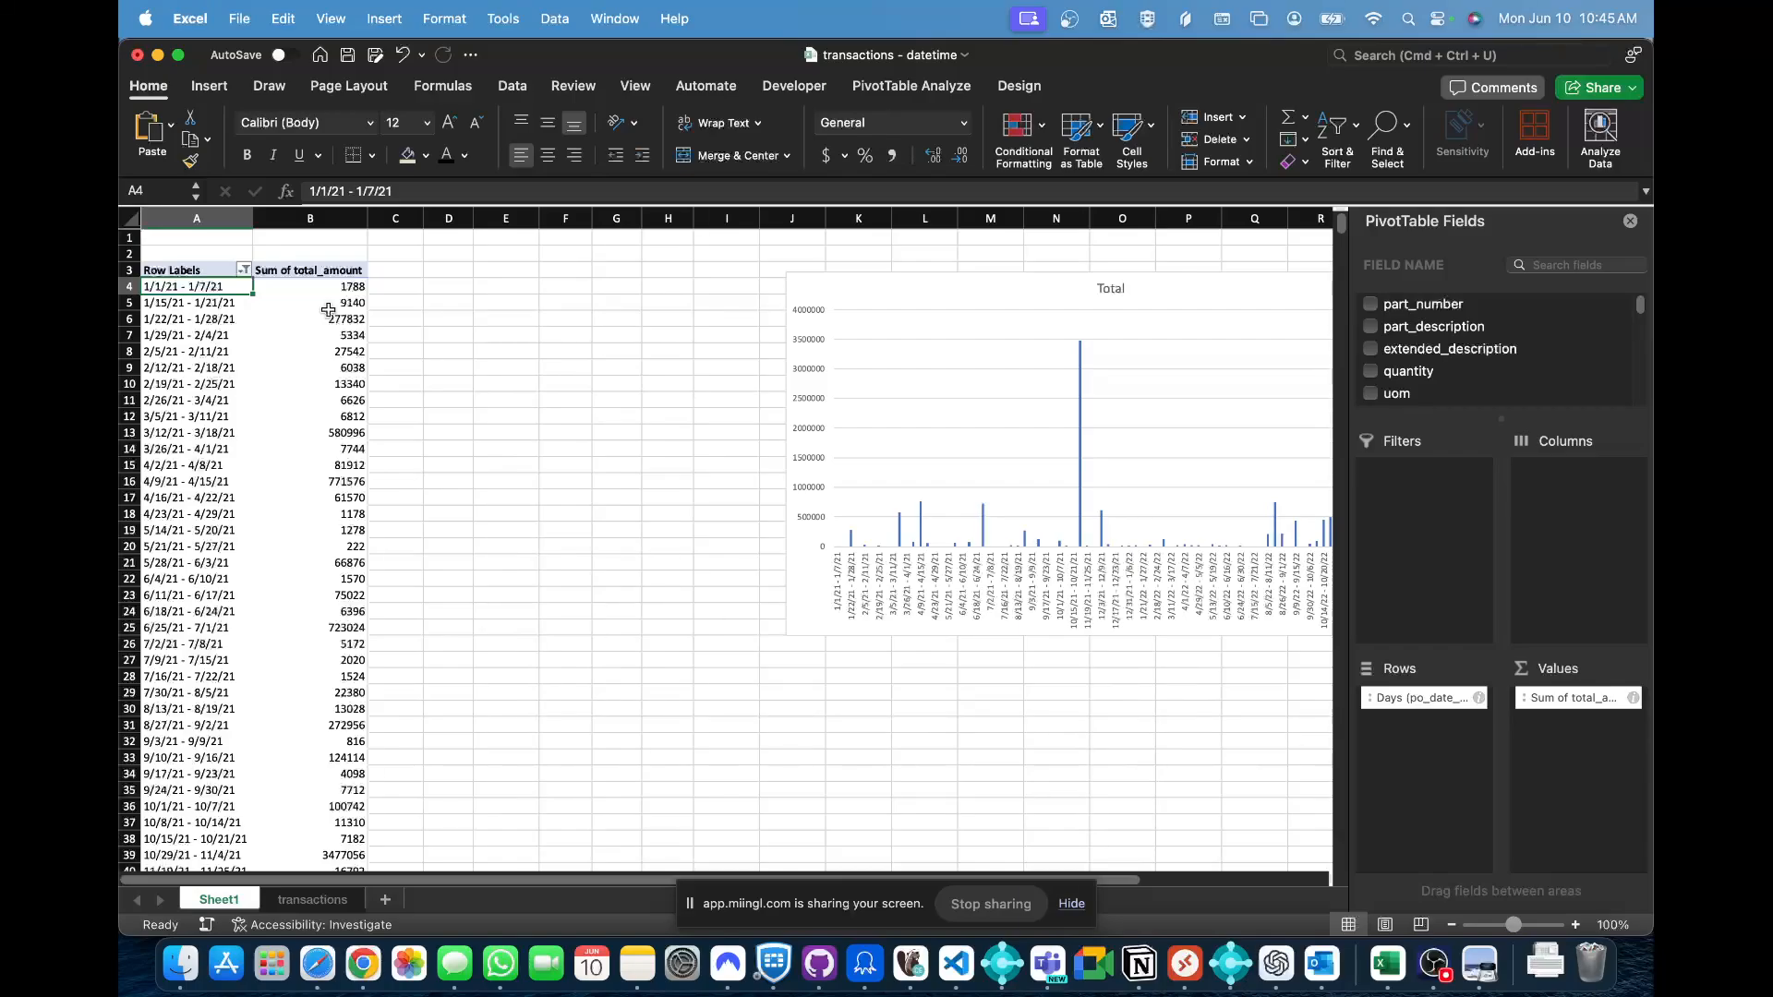
right_click(203, 416)
left_click(245, 556)
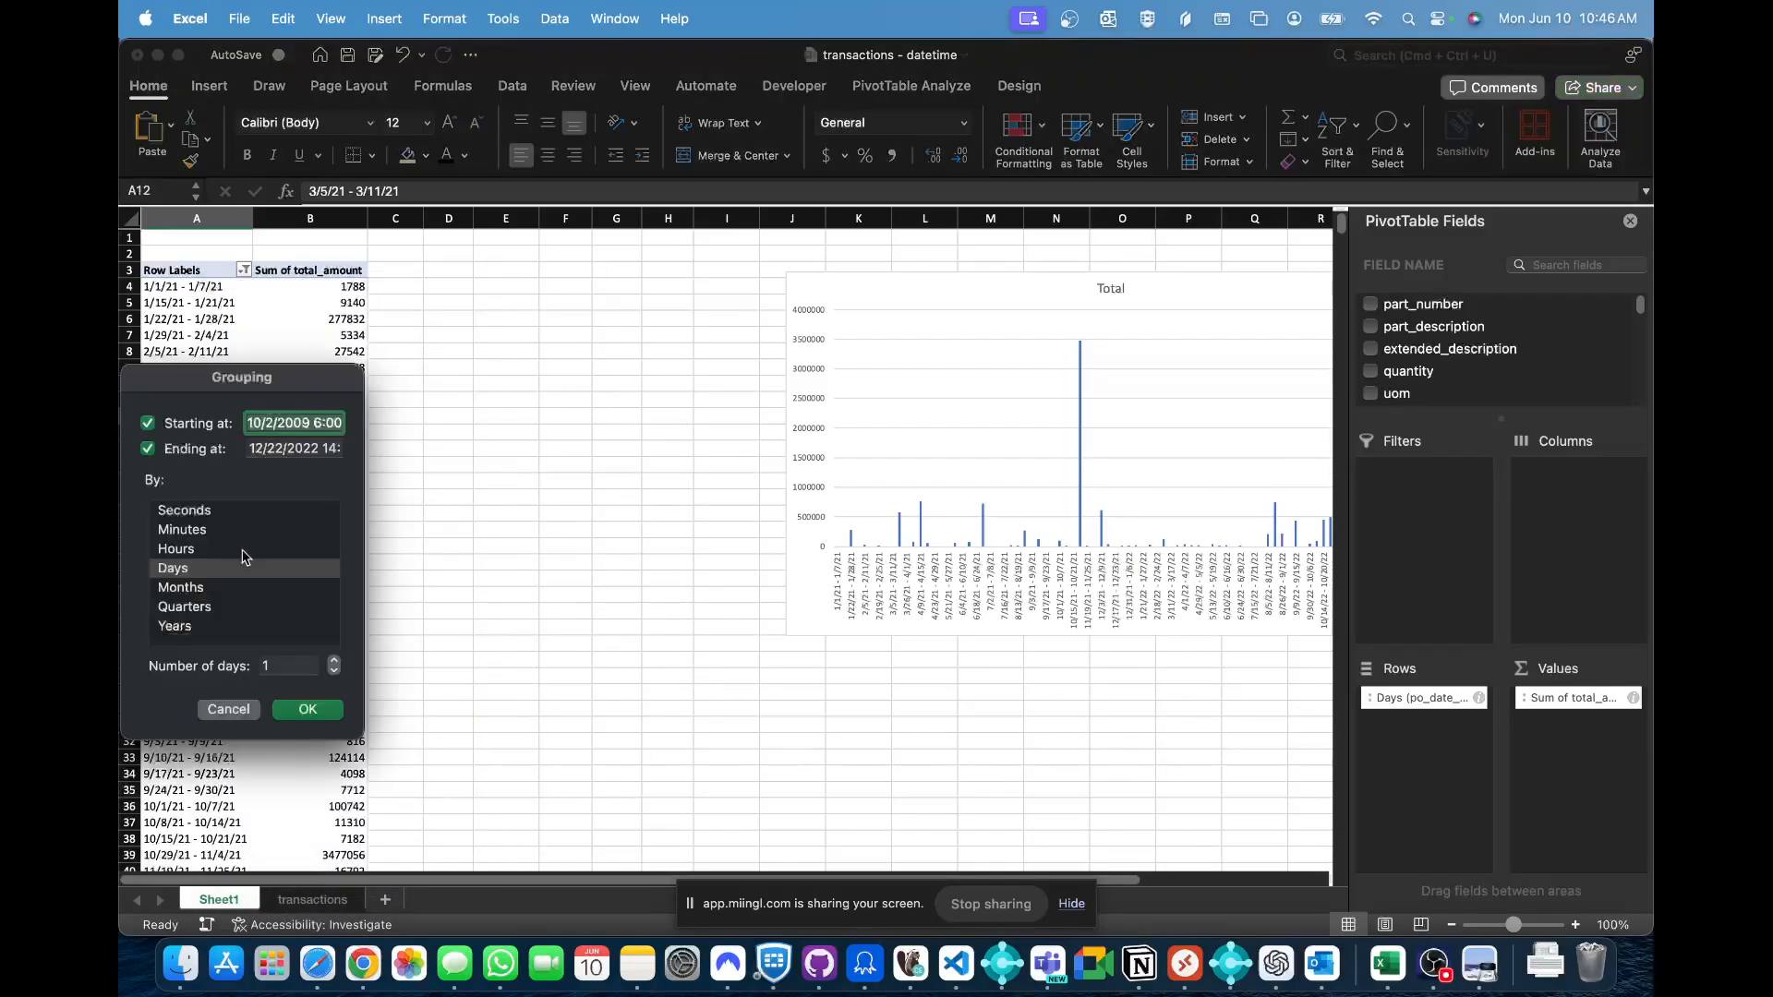
left_click(197, 627)
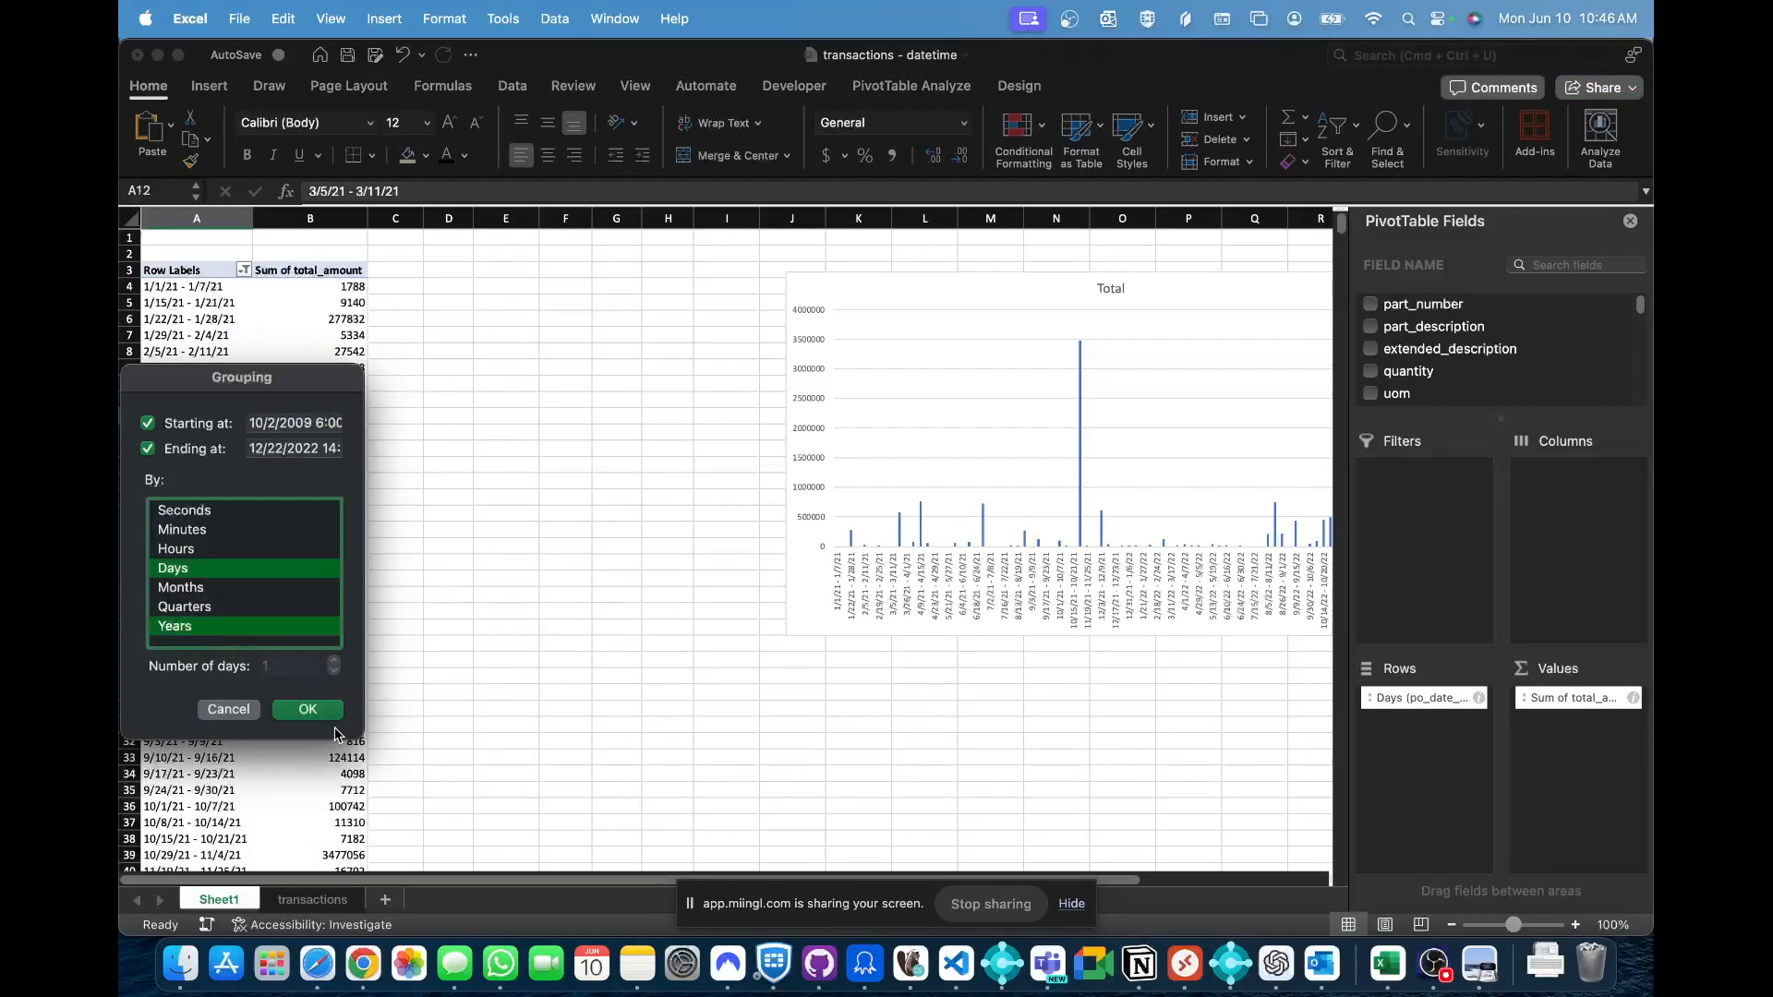
left_click(234, 634)
left_click(180, 609)
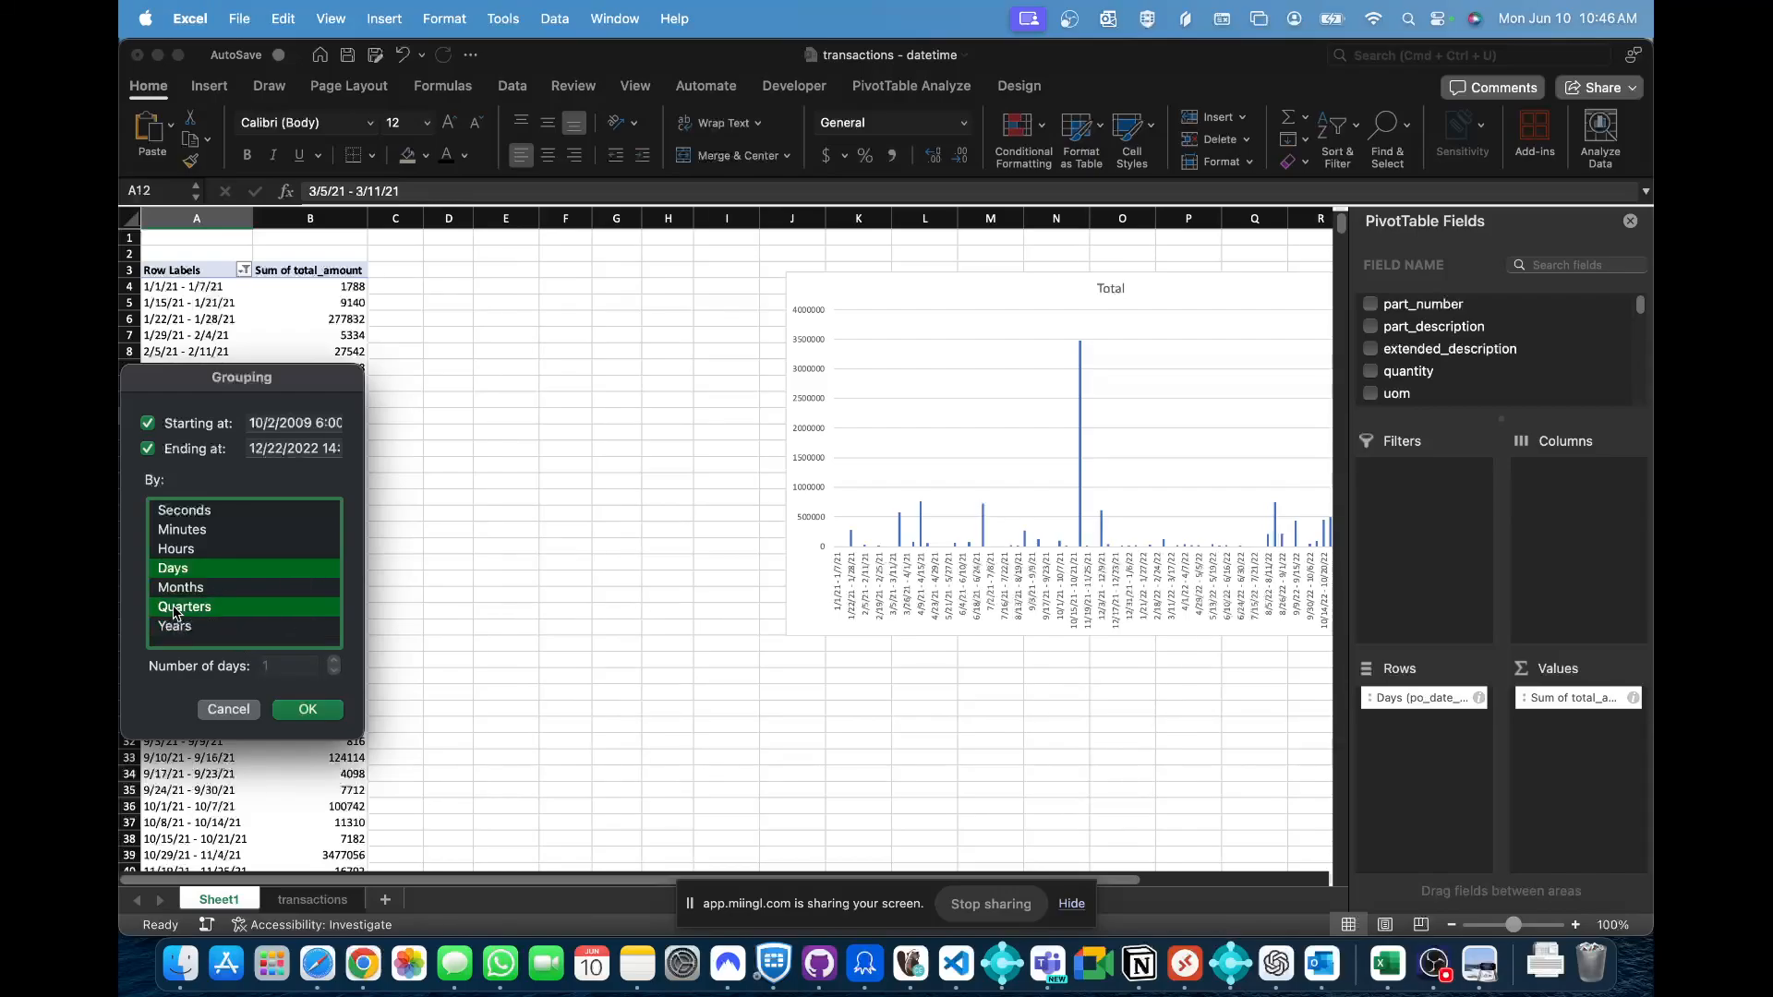
left_click(196, 609)
left_click(188, 591)
left_click(187, 591)
left_click(180, 530)
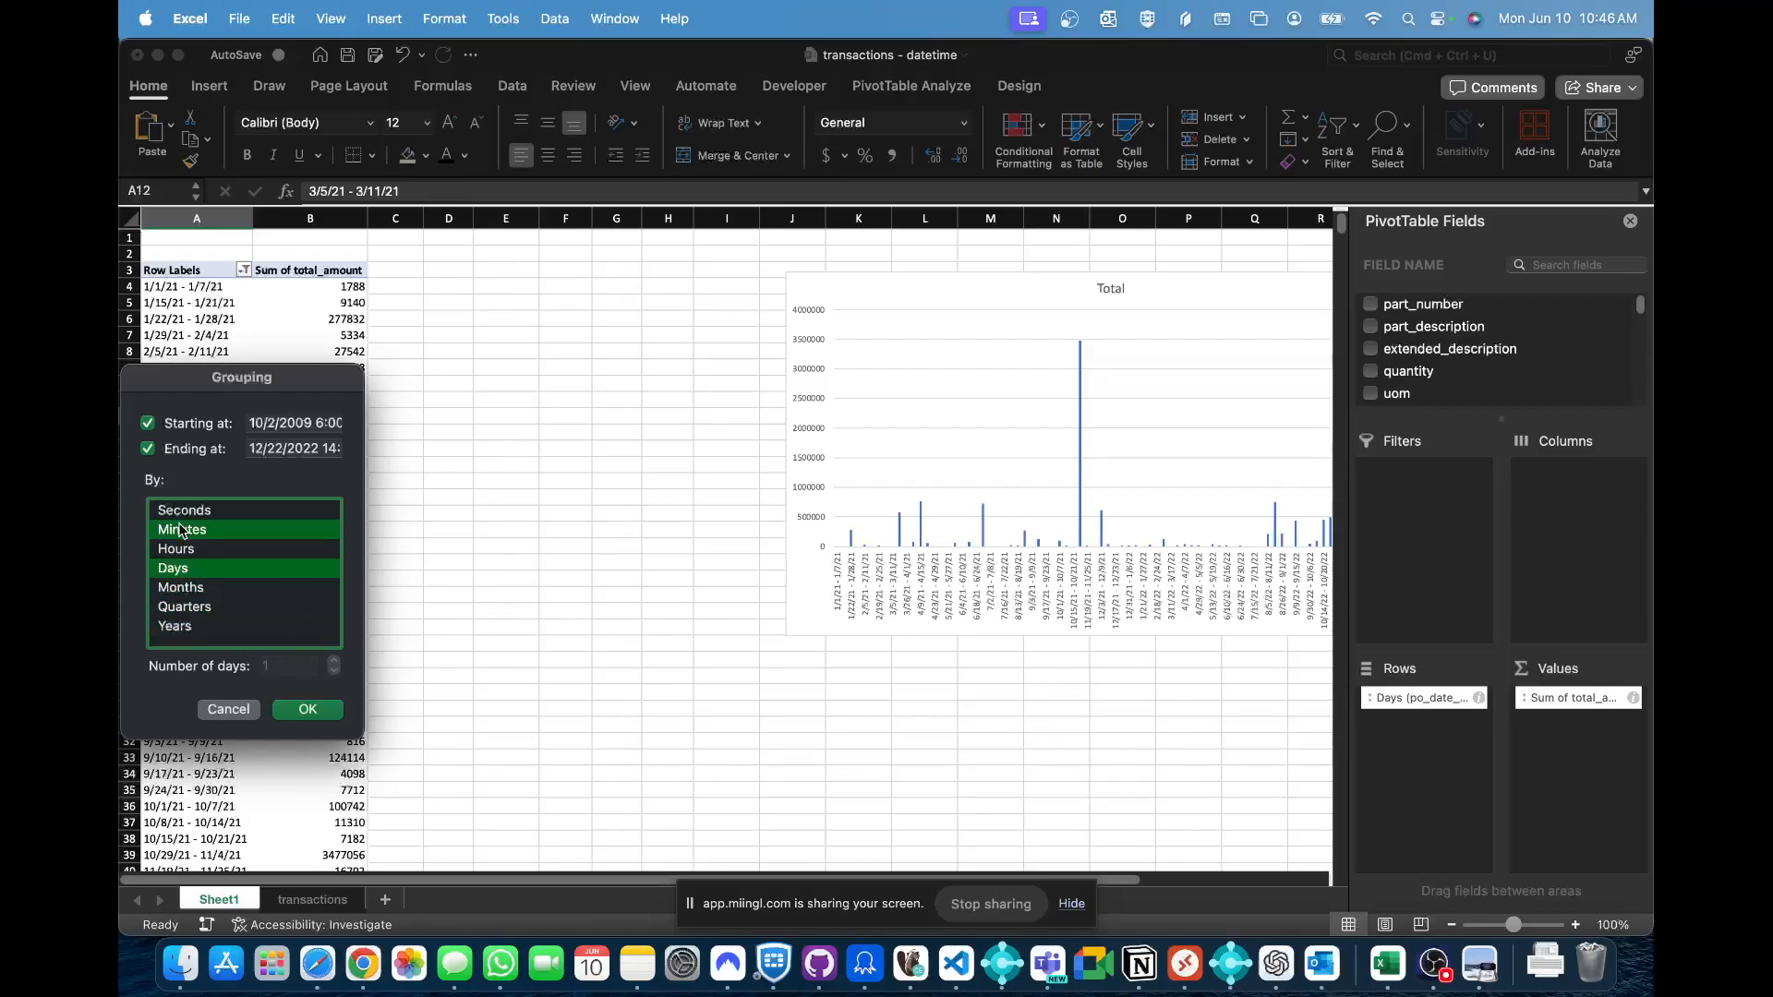
left_click(188, 512)
left_click(187, 526)
left_click(187, 511)
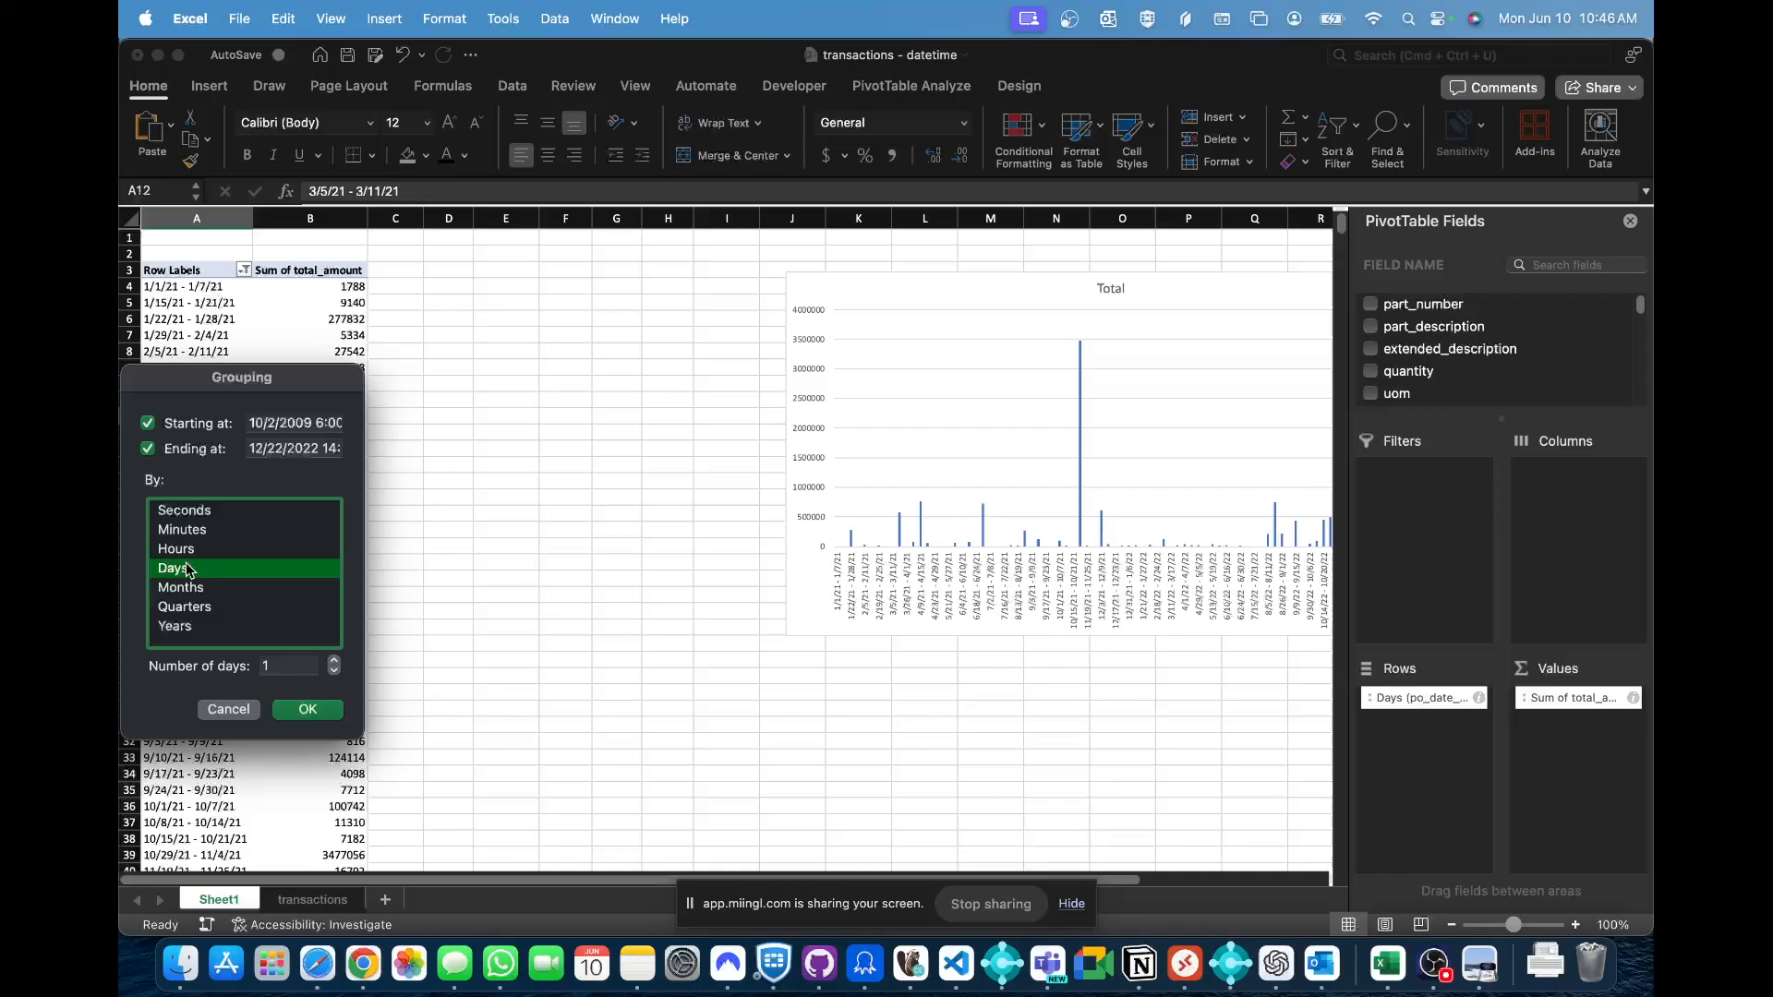
left_click(287, 665)
key("BackSpace")
type("7")
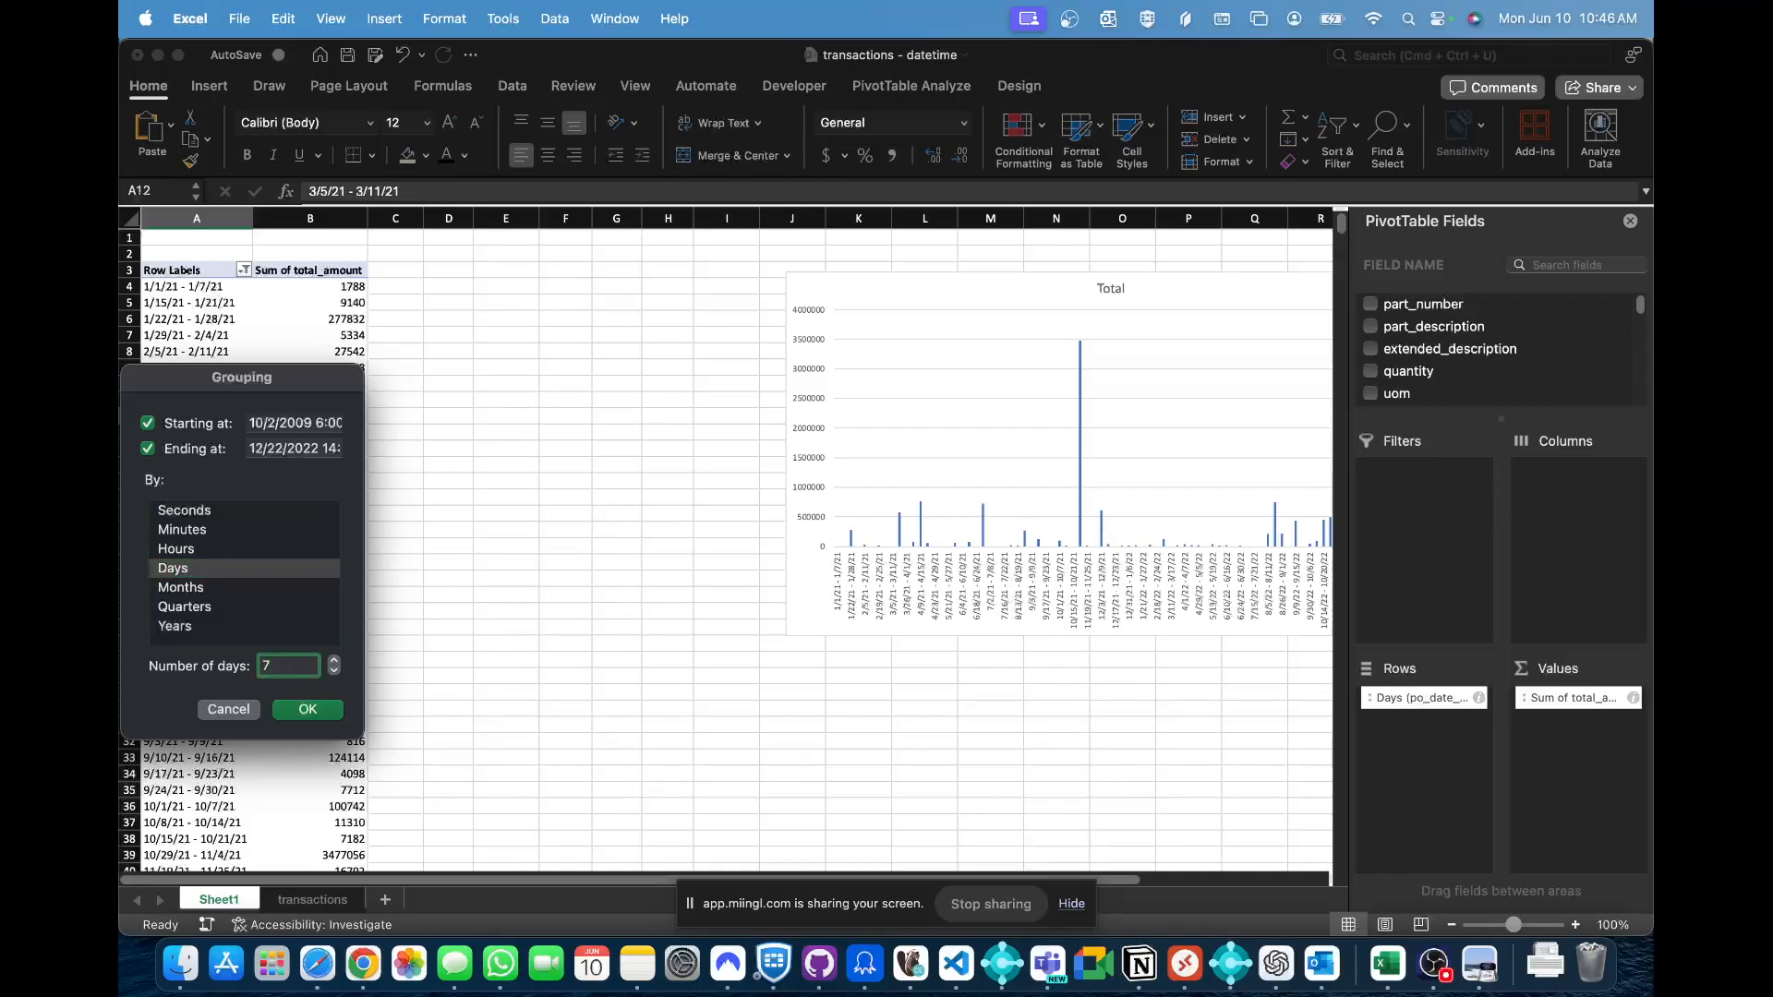
left_click(227, 707)
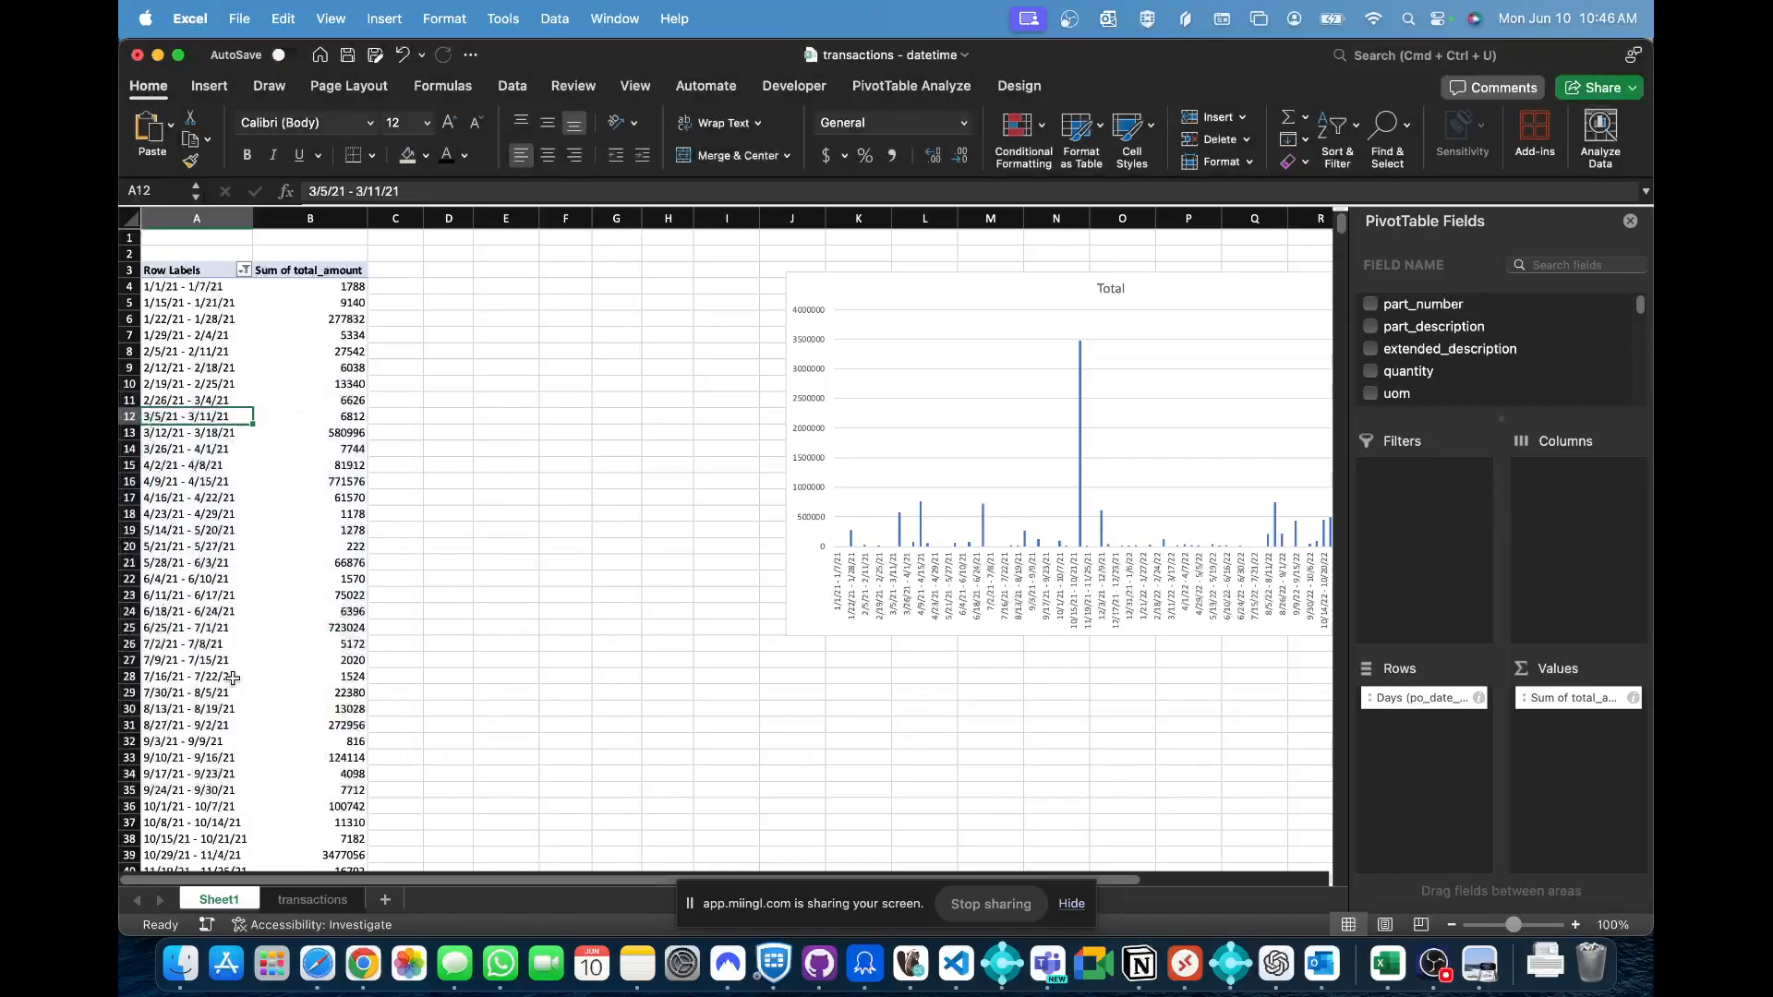
left_click(194, 286)
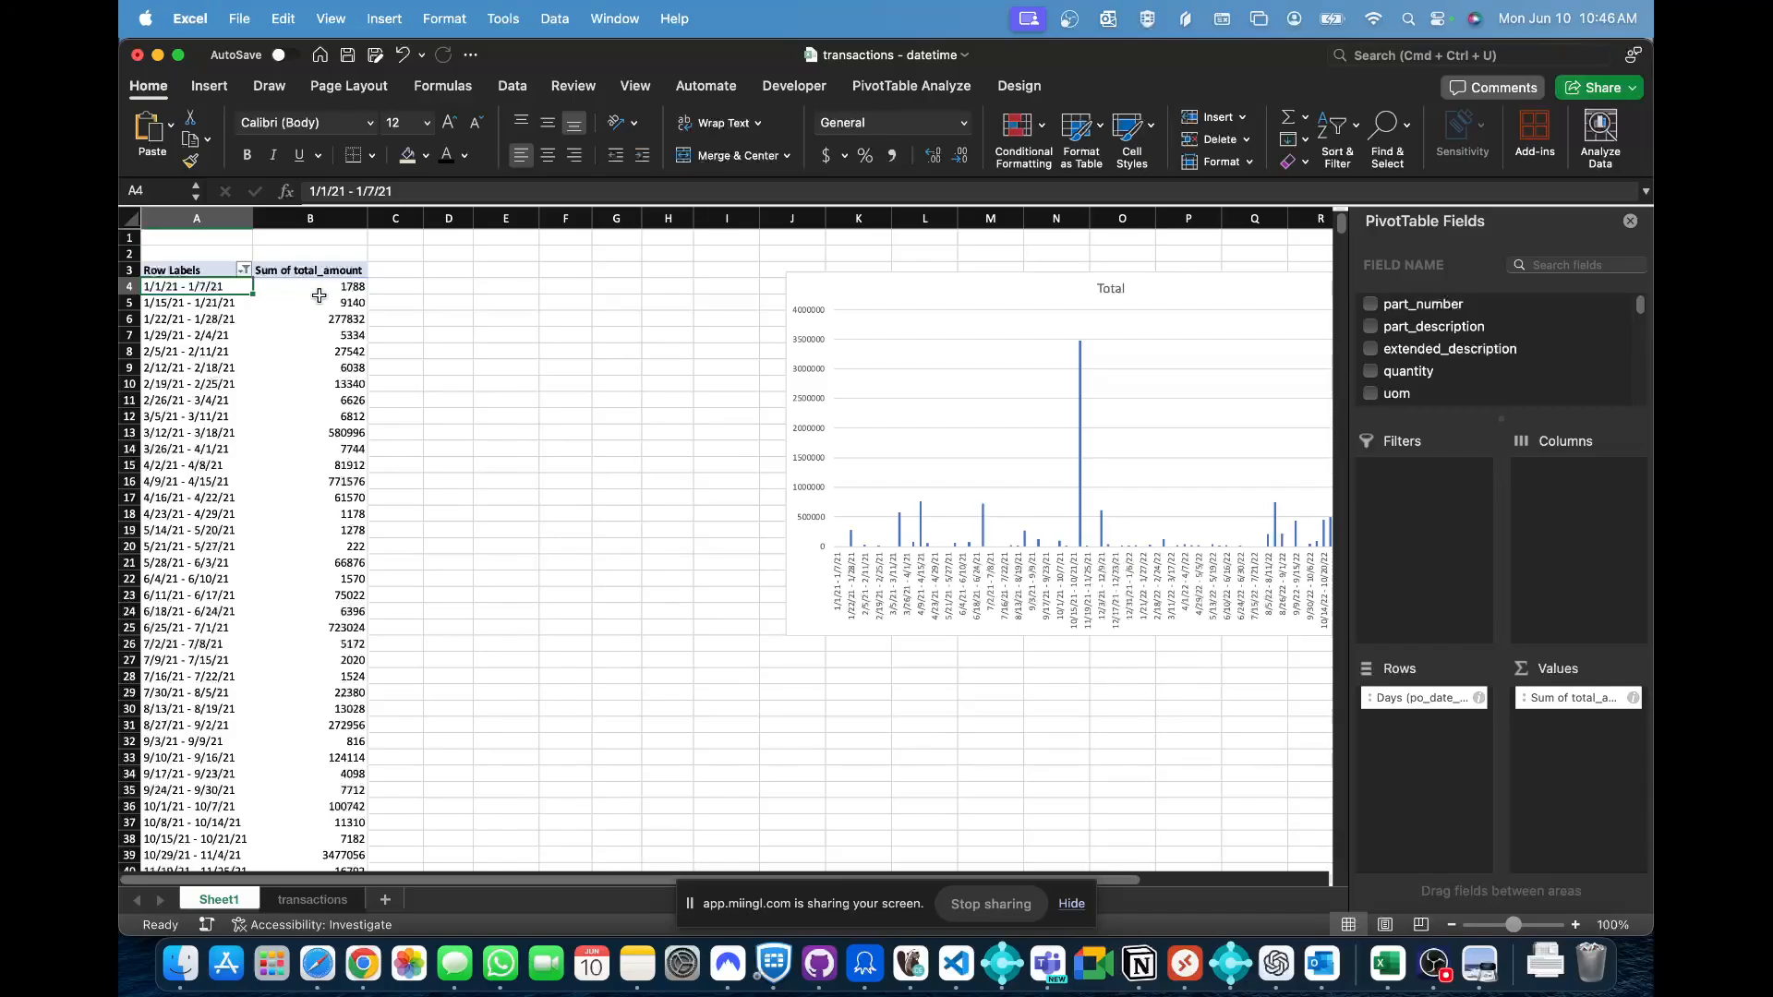
left_click(214, 323)
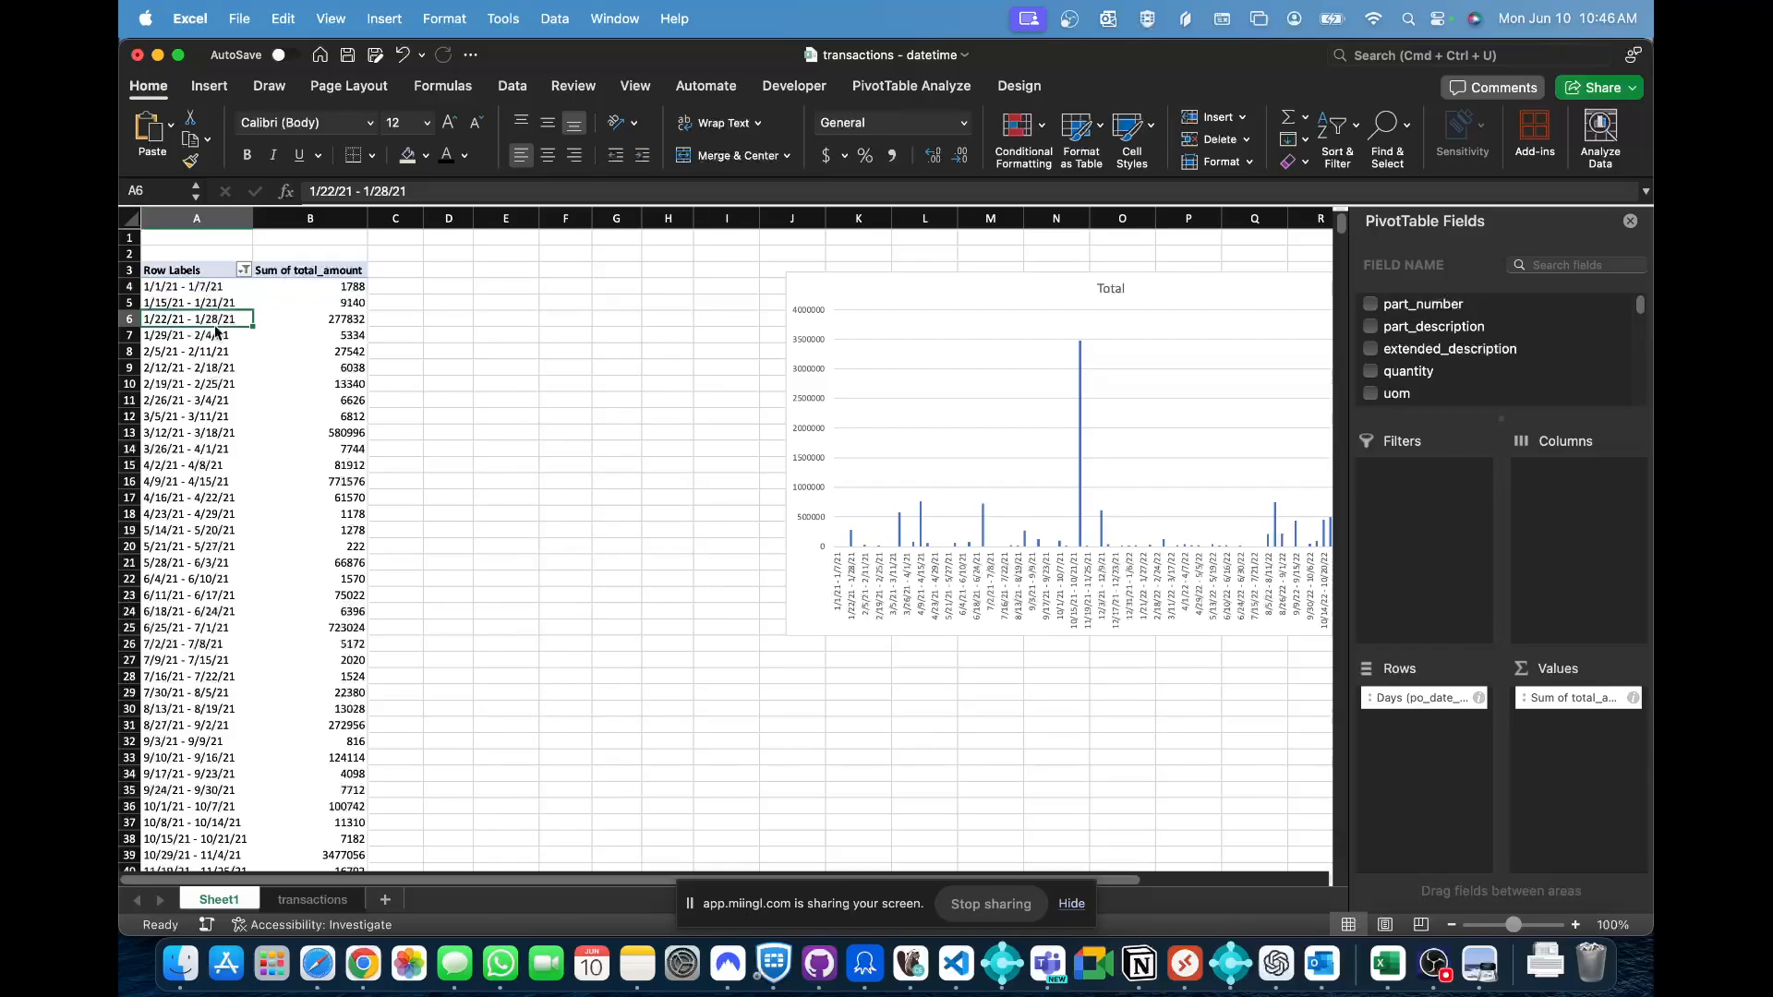
right_click(222, 318)
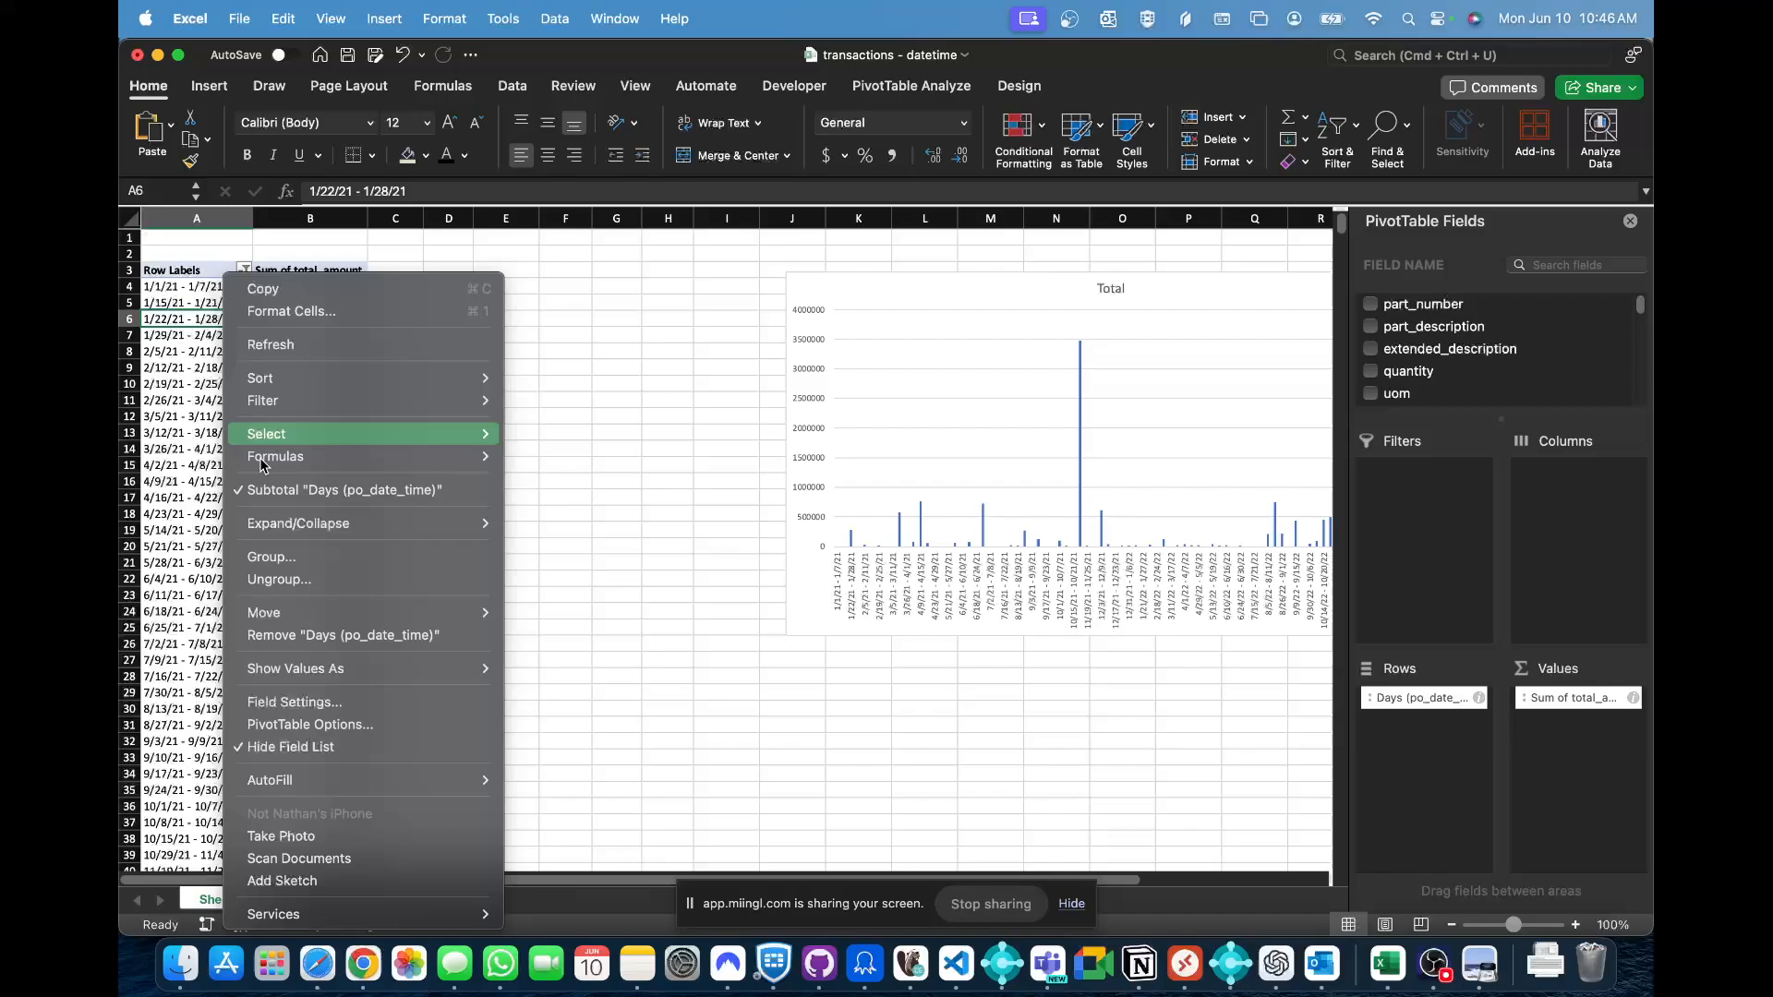
left_click(286, 566)
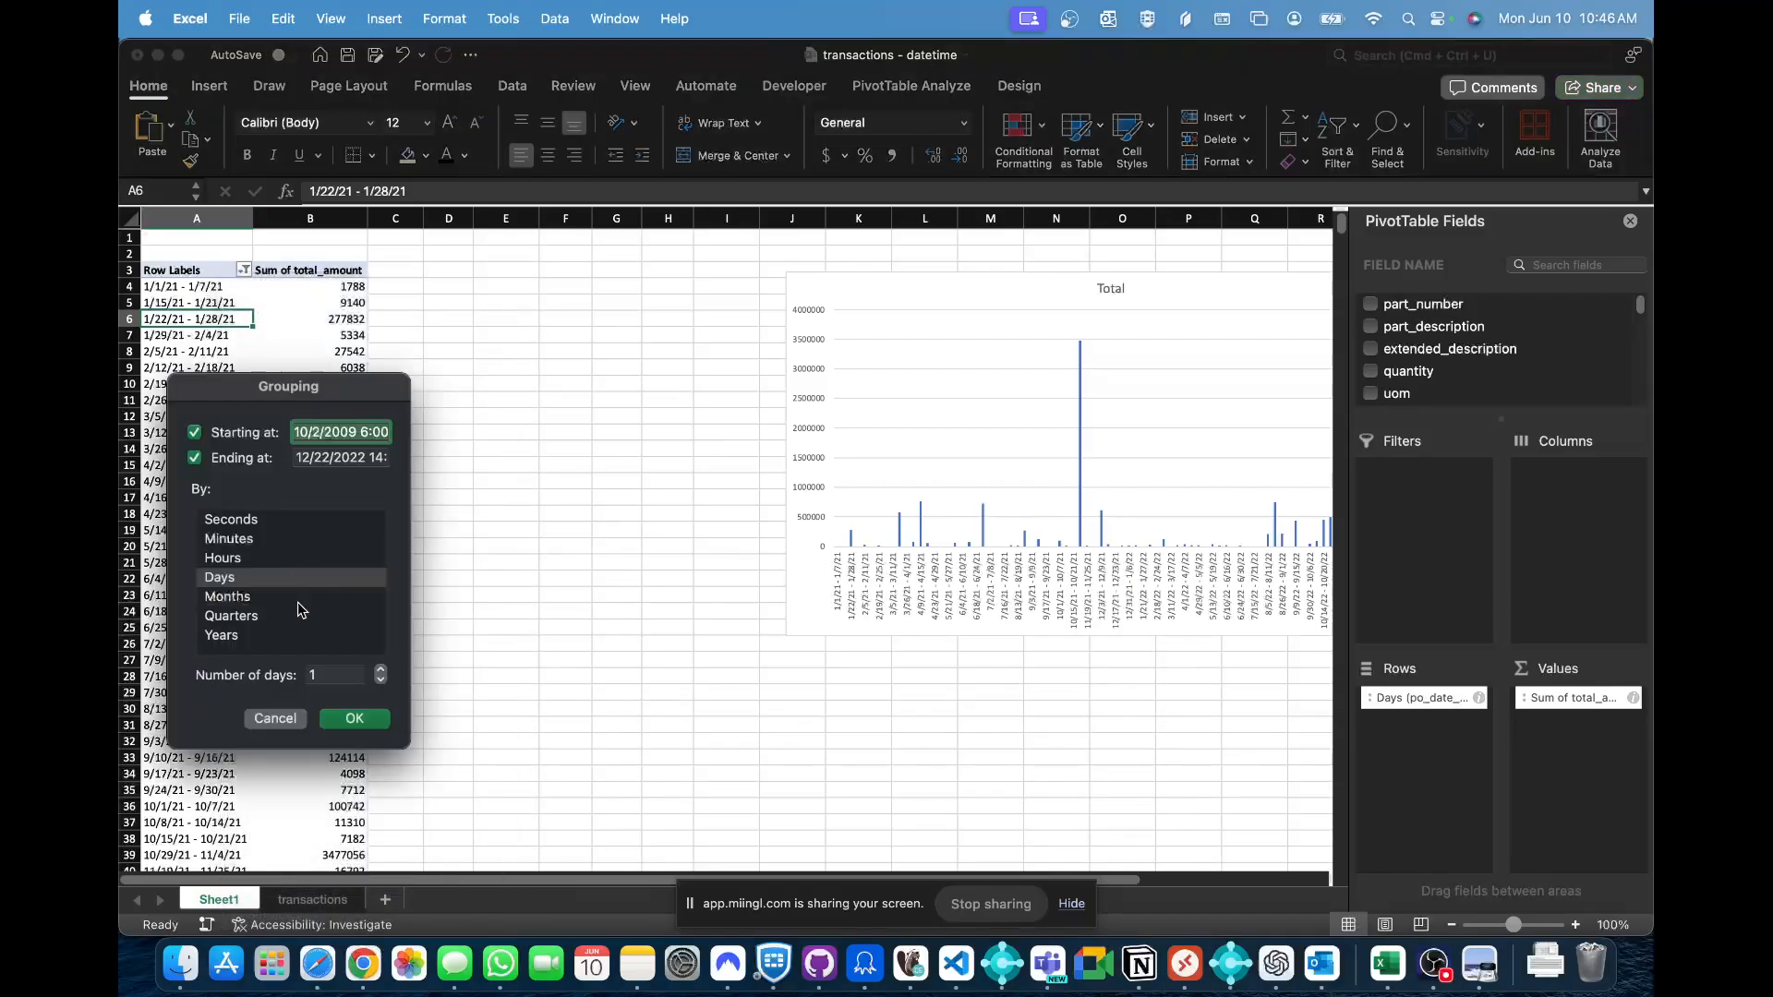
left_click(248, 598)
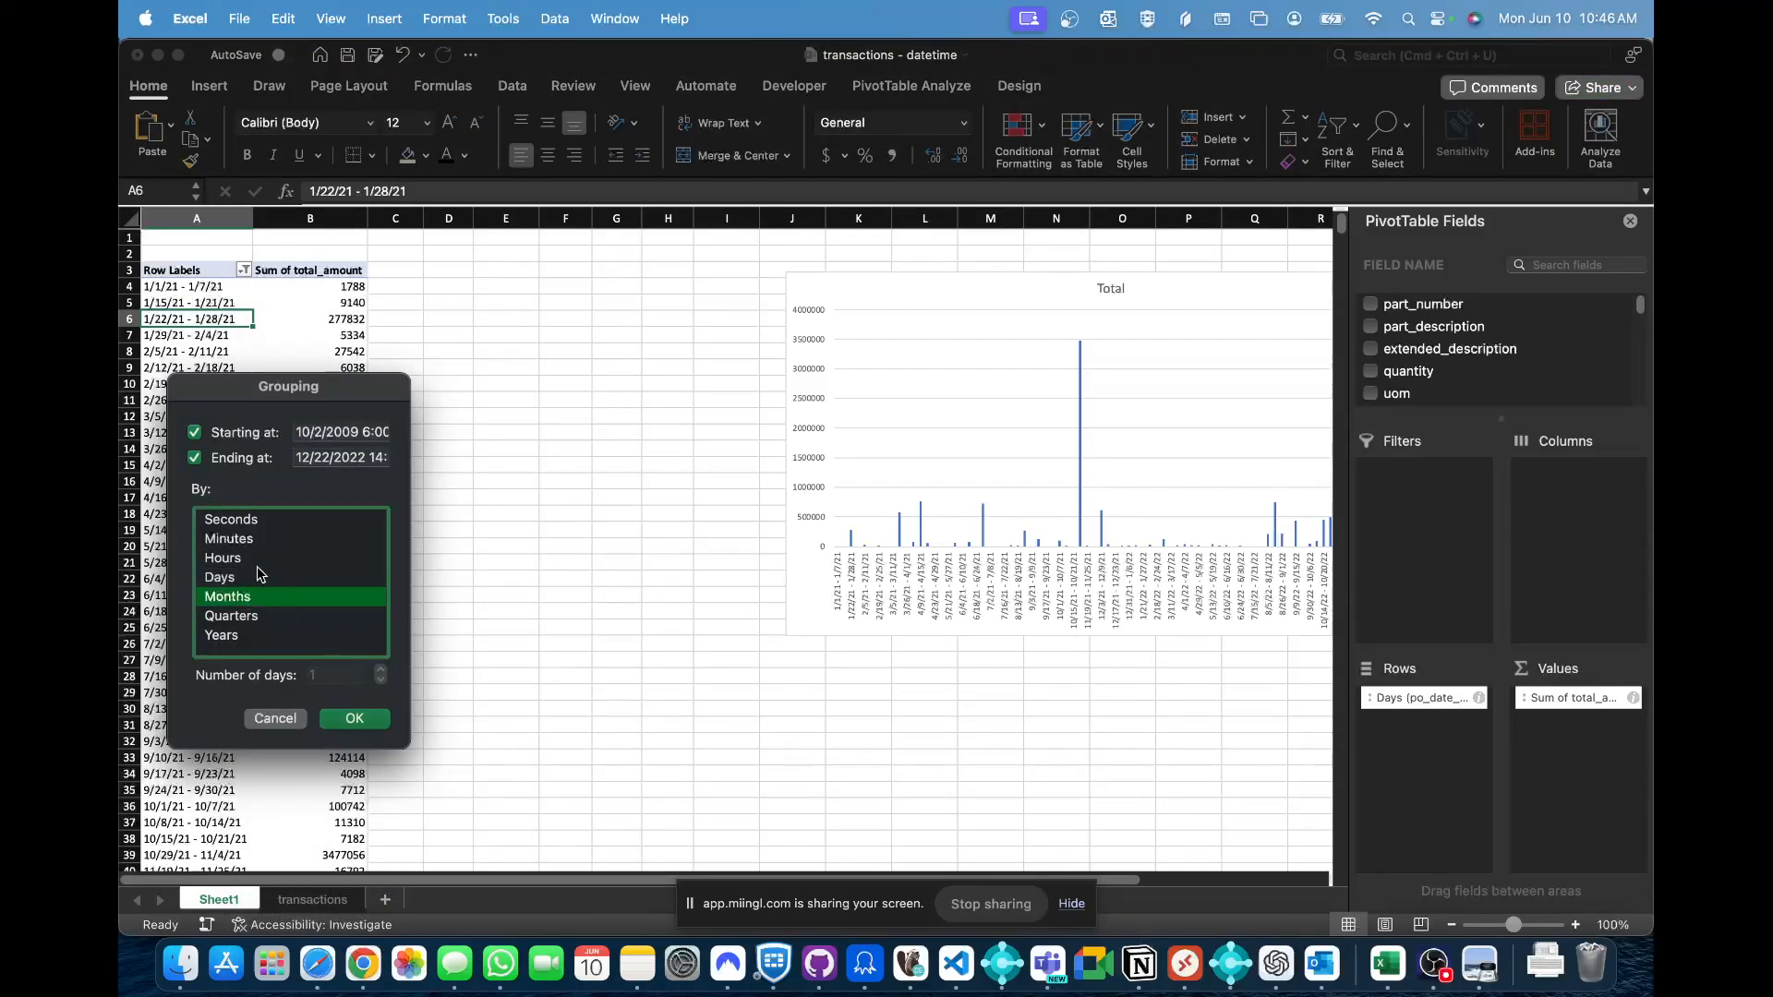
mouse_move(261, 577)
left_mouse_down()
mouse_move(265, 531)
mouse_move(259, 599)
mouse_move(256, 567)
left_mouse_up()
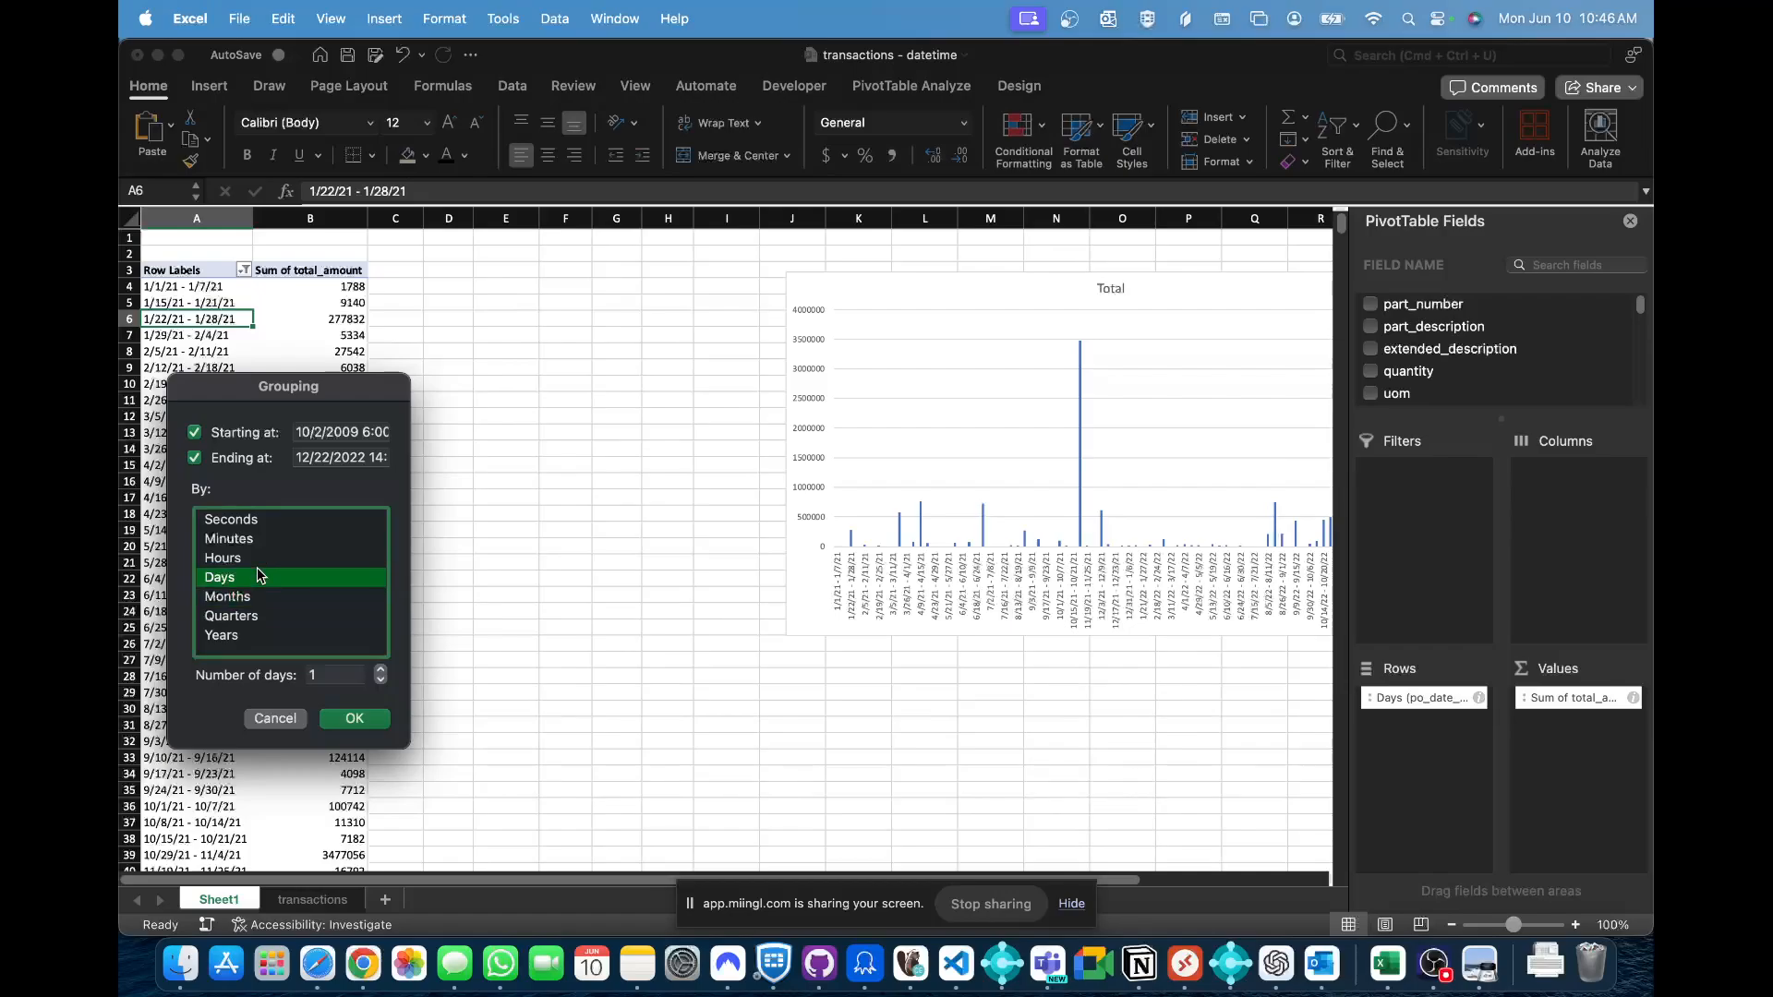
left_click(328, 674)
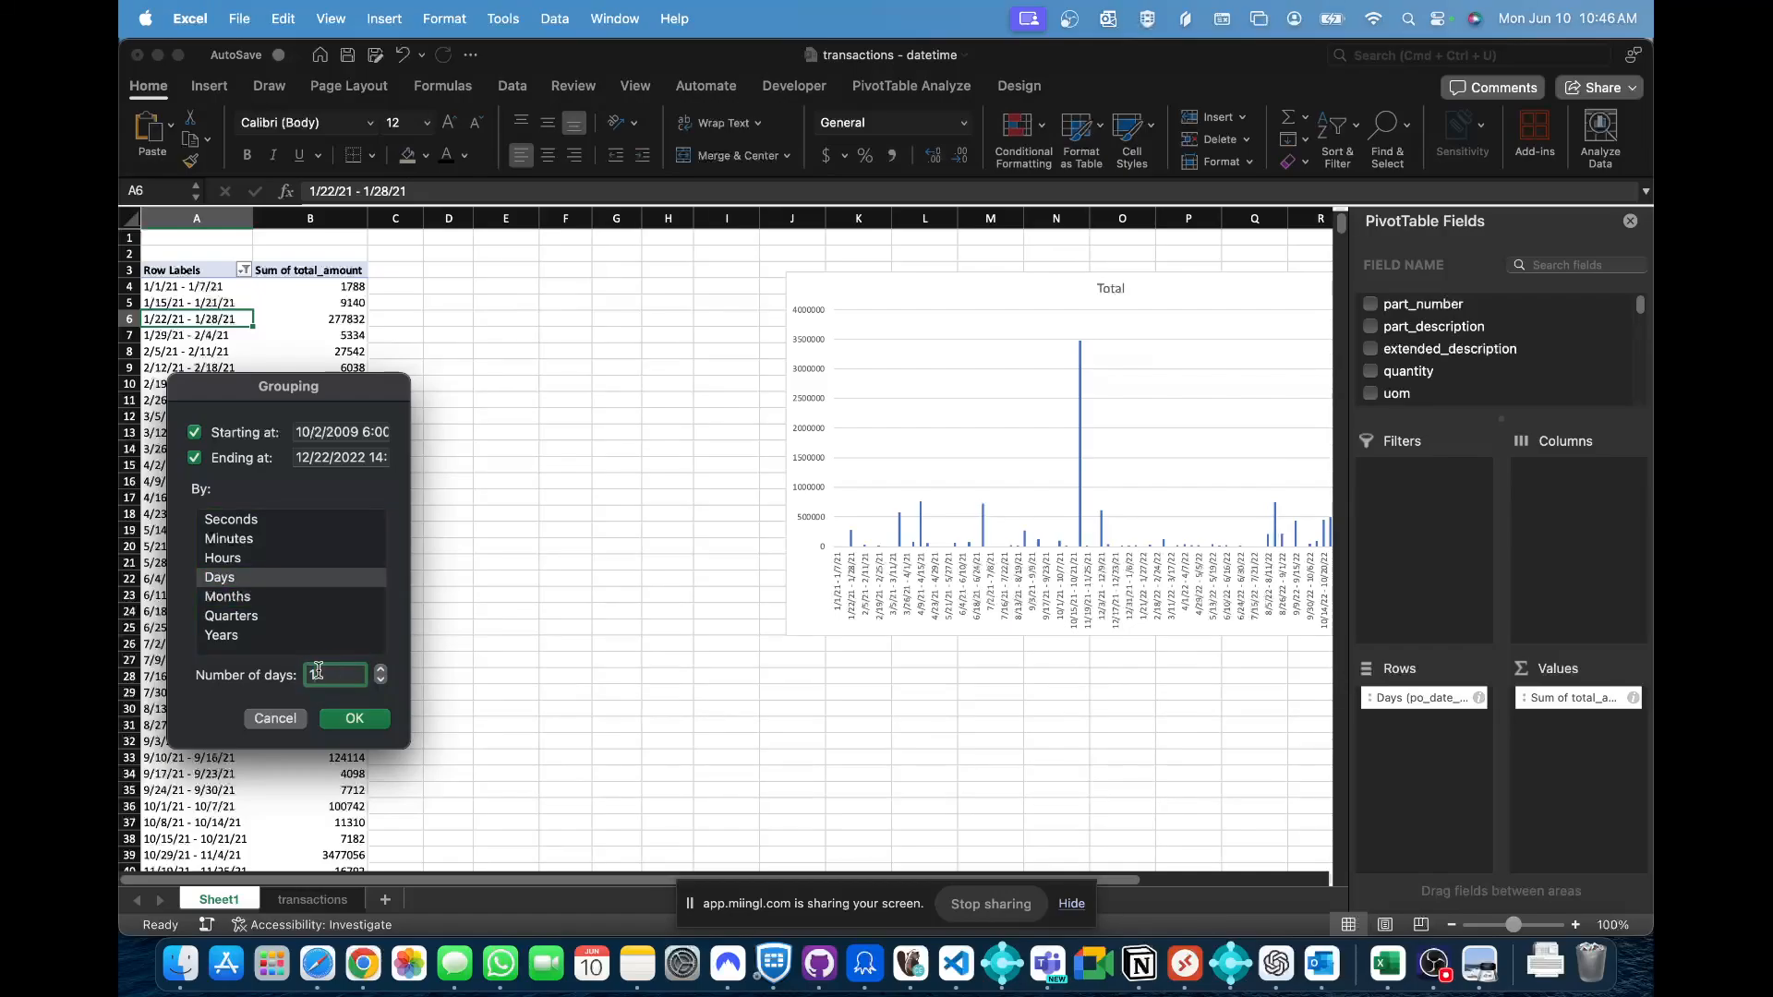
left_click(277, 719)
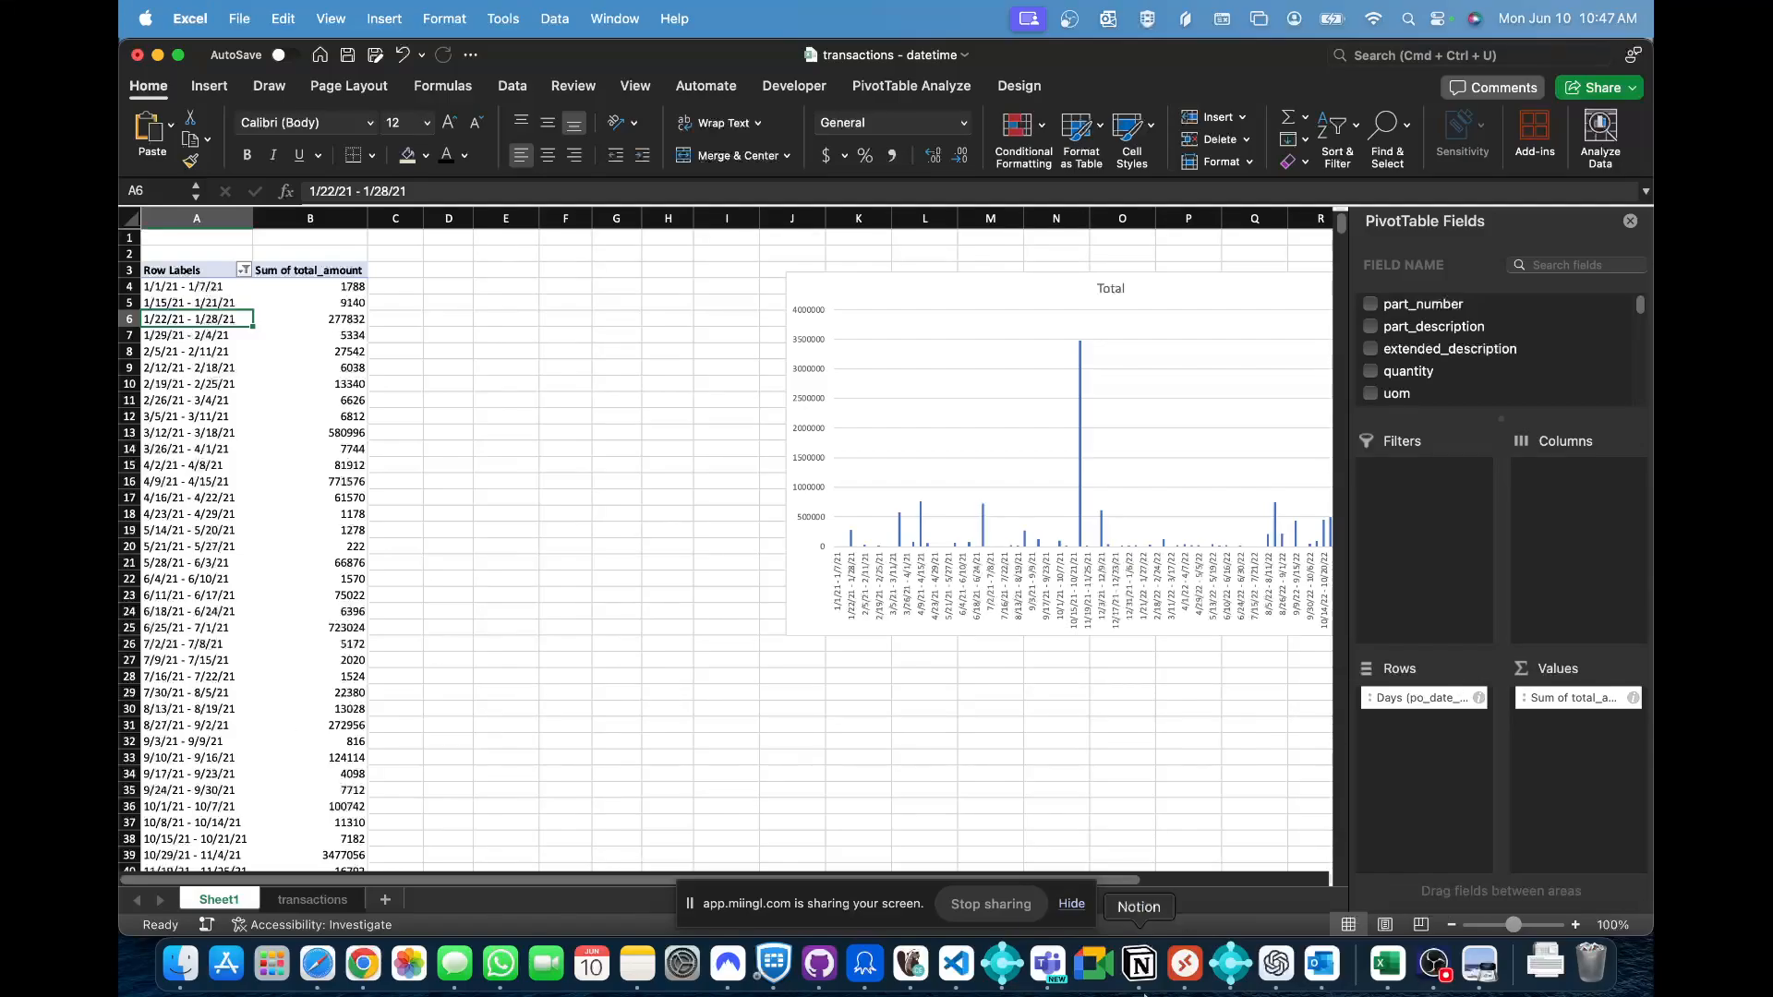
- Review the row 2 formulas in the transactions worksheet from po_date_time through business days between
left_click(306, 899)
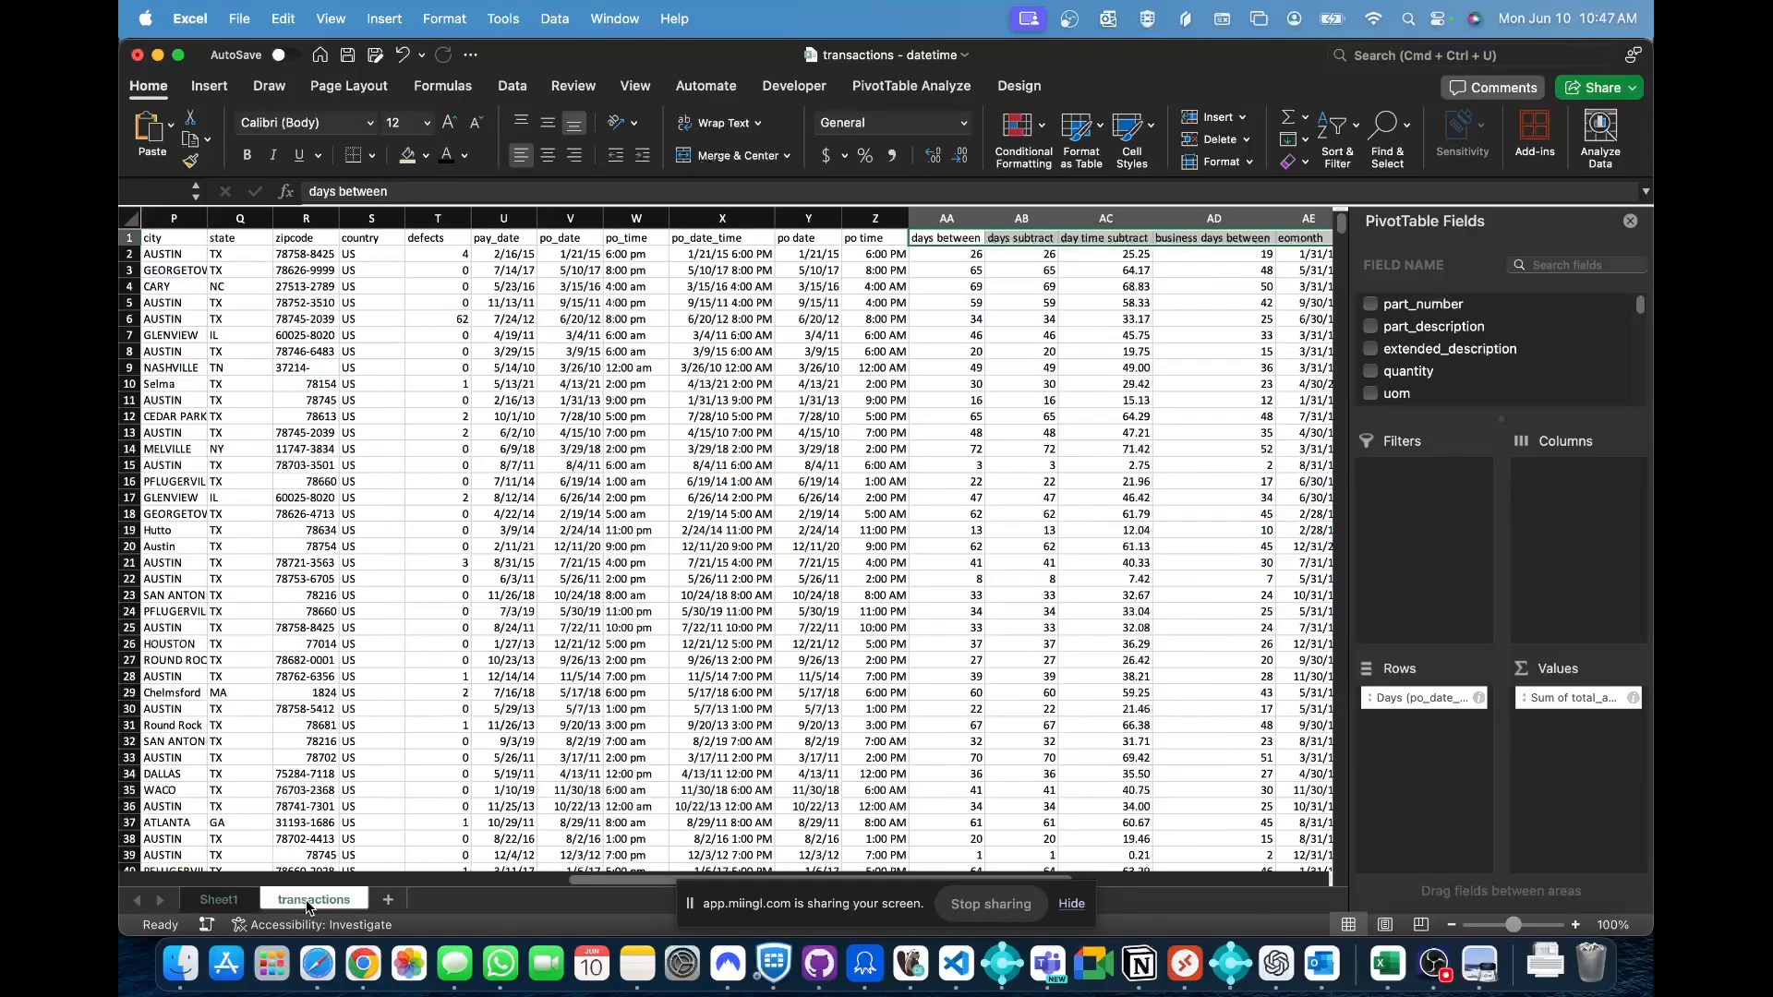
left_click(821, 243)
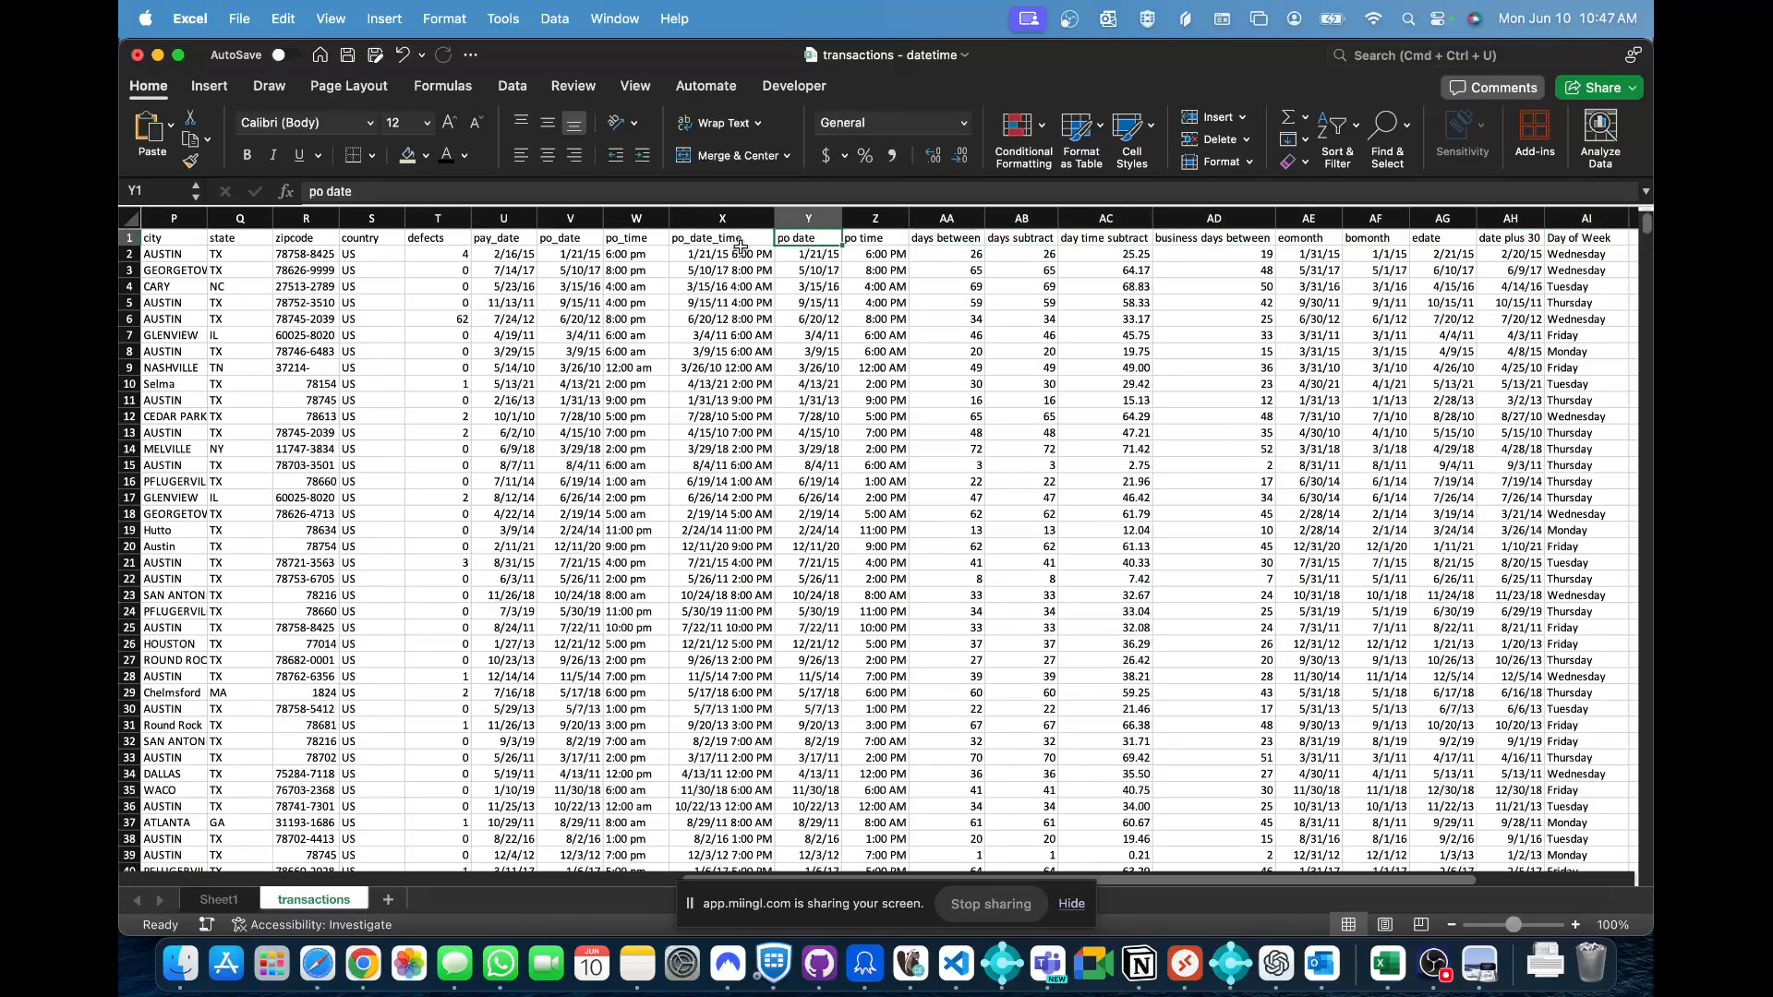
left_click(739, 248)
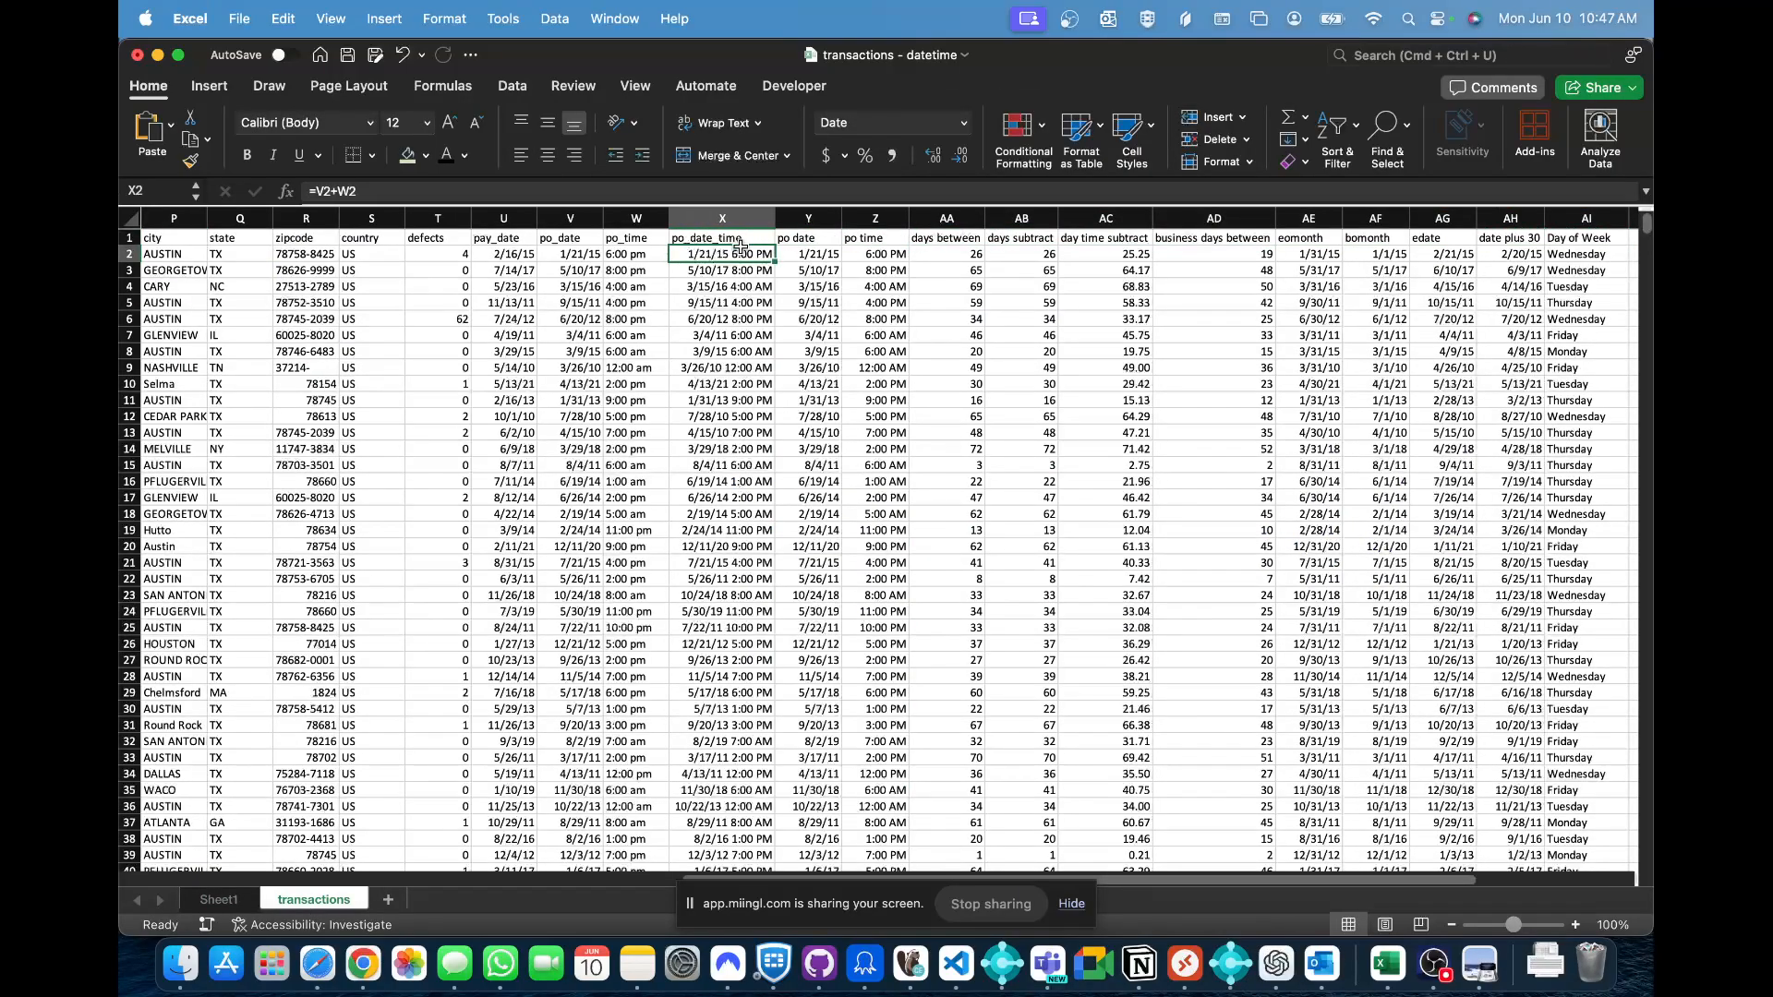
key("Right")
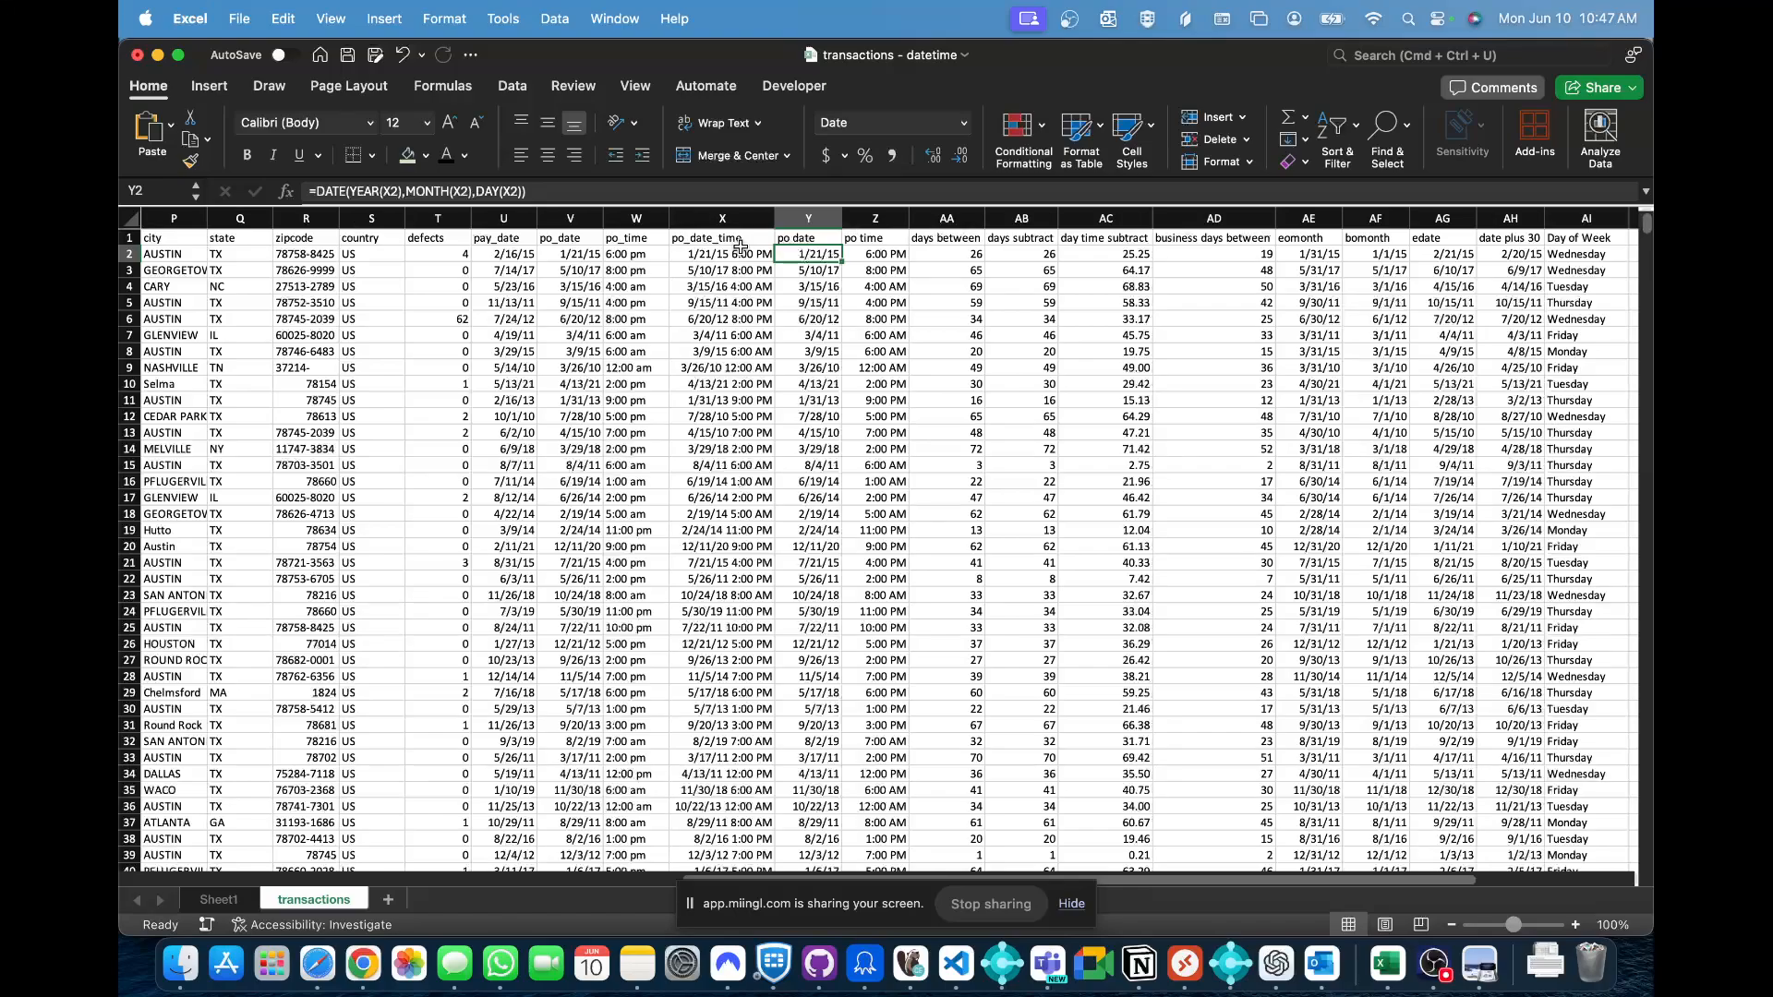
key("Right")
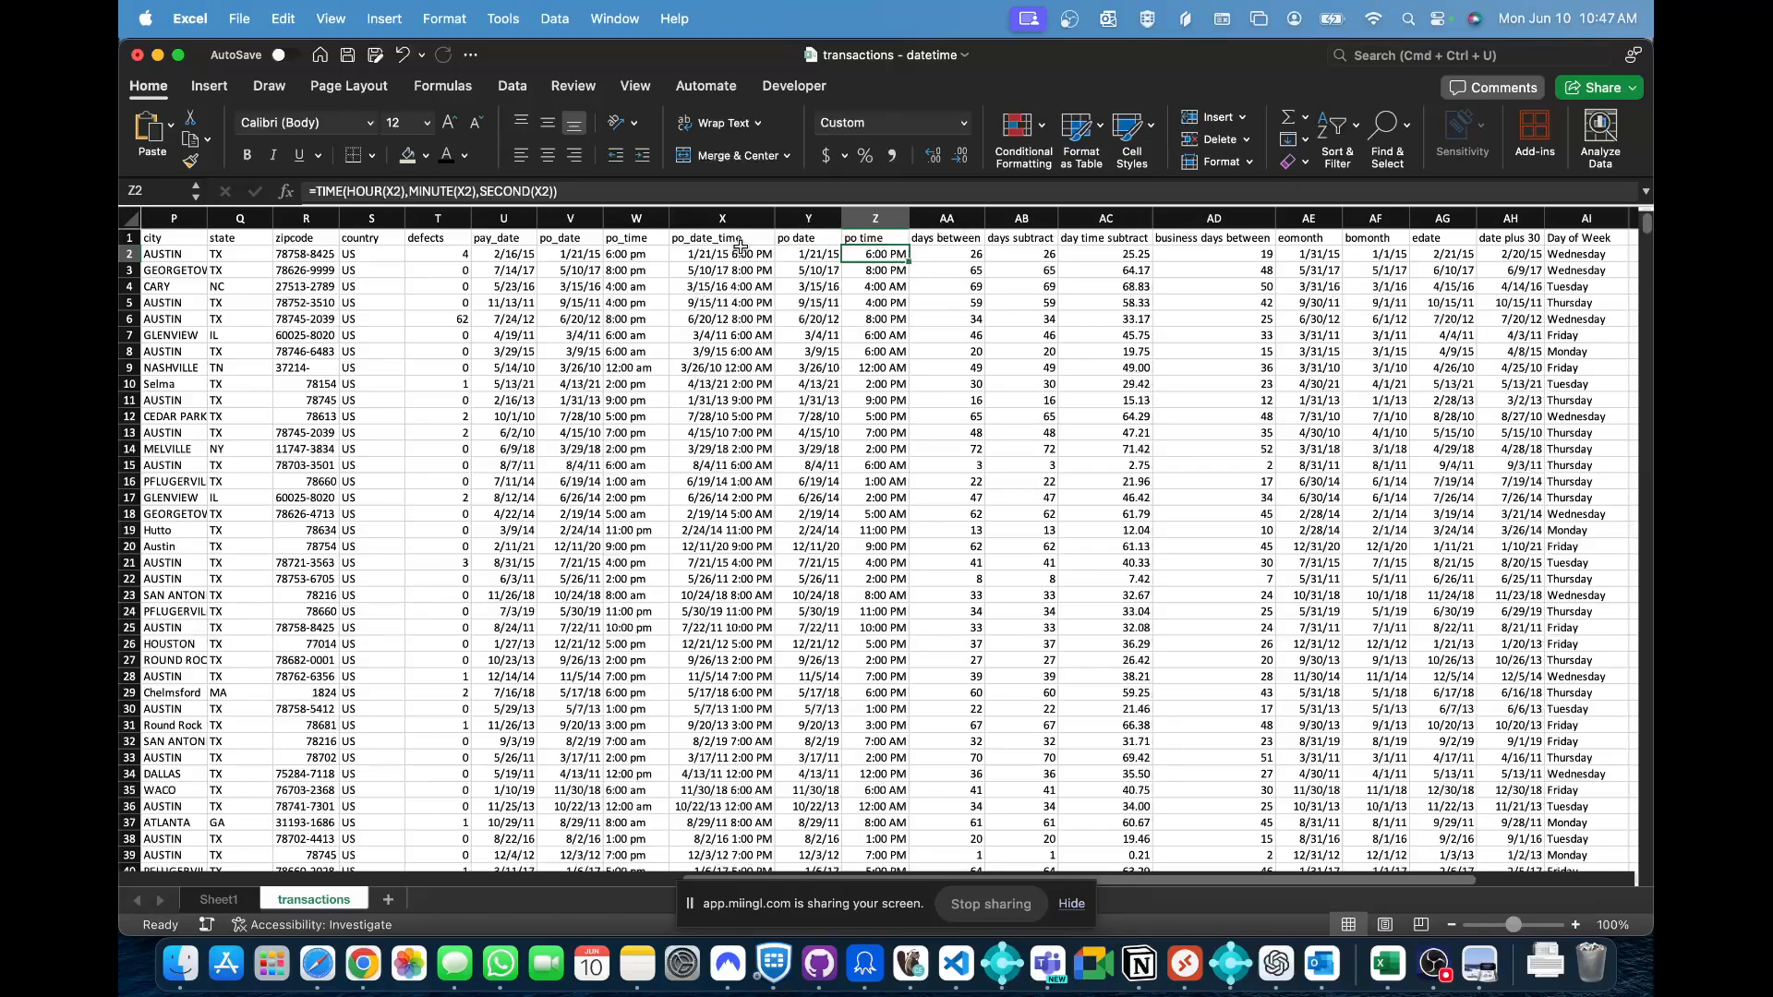
key("Right")
key("Right")
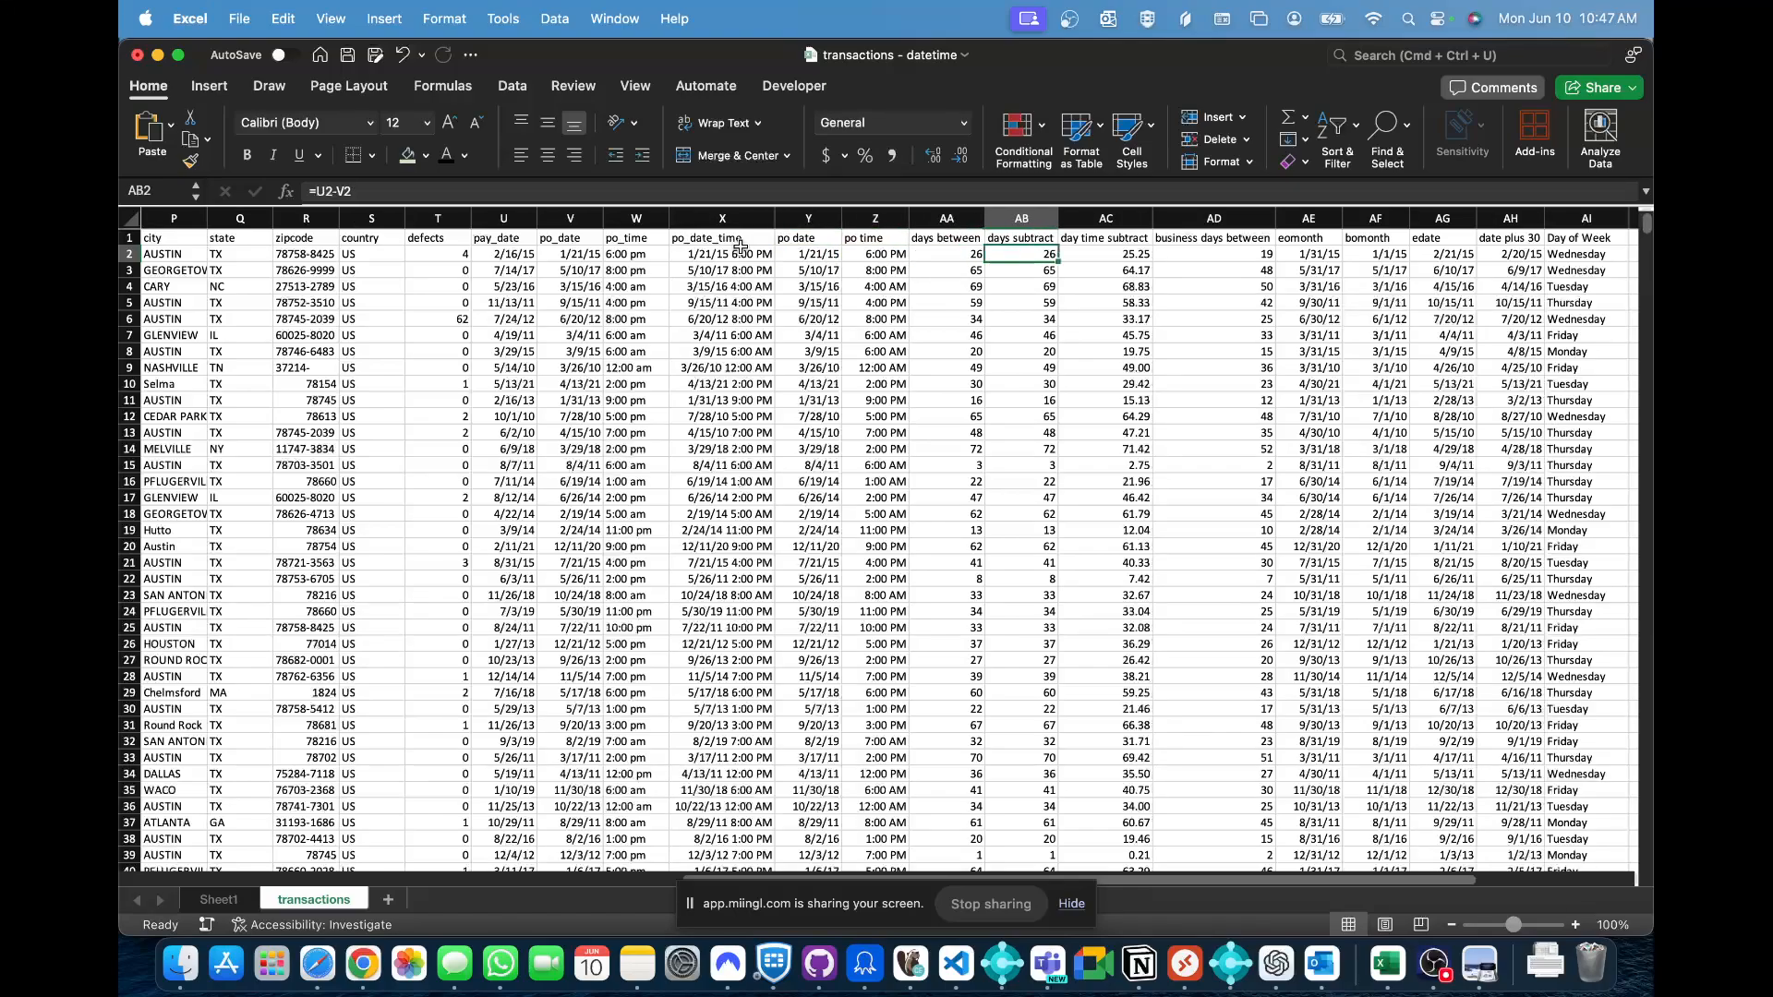
key("Right")
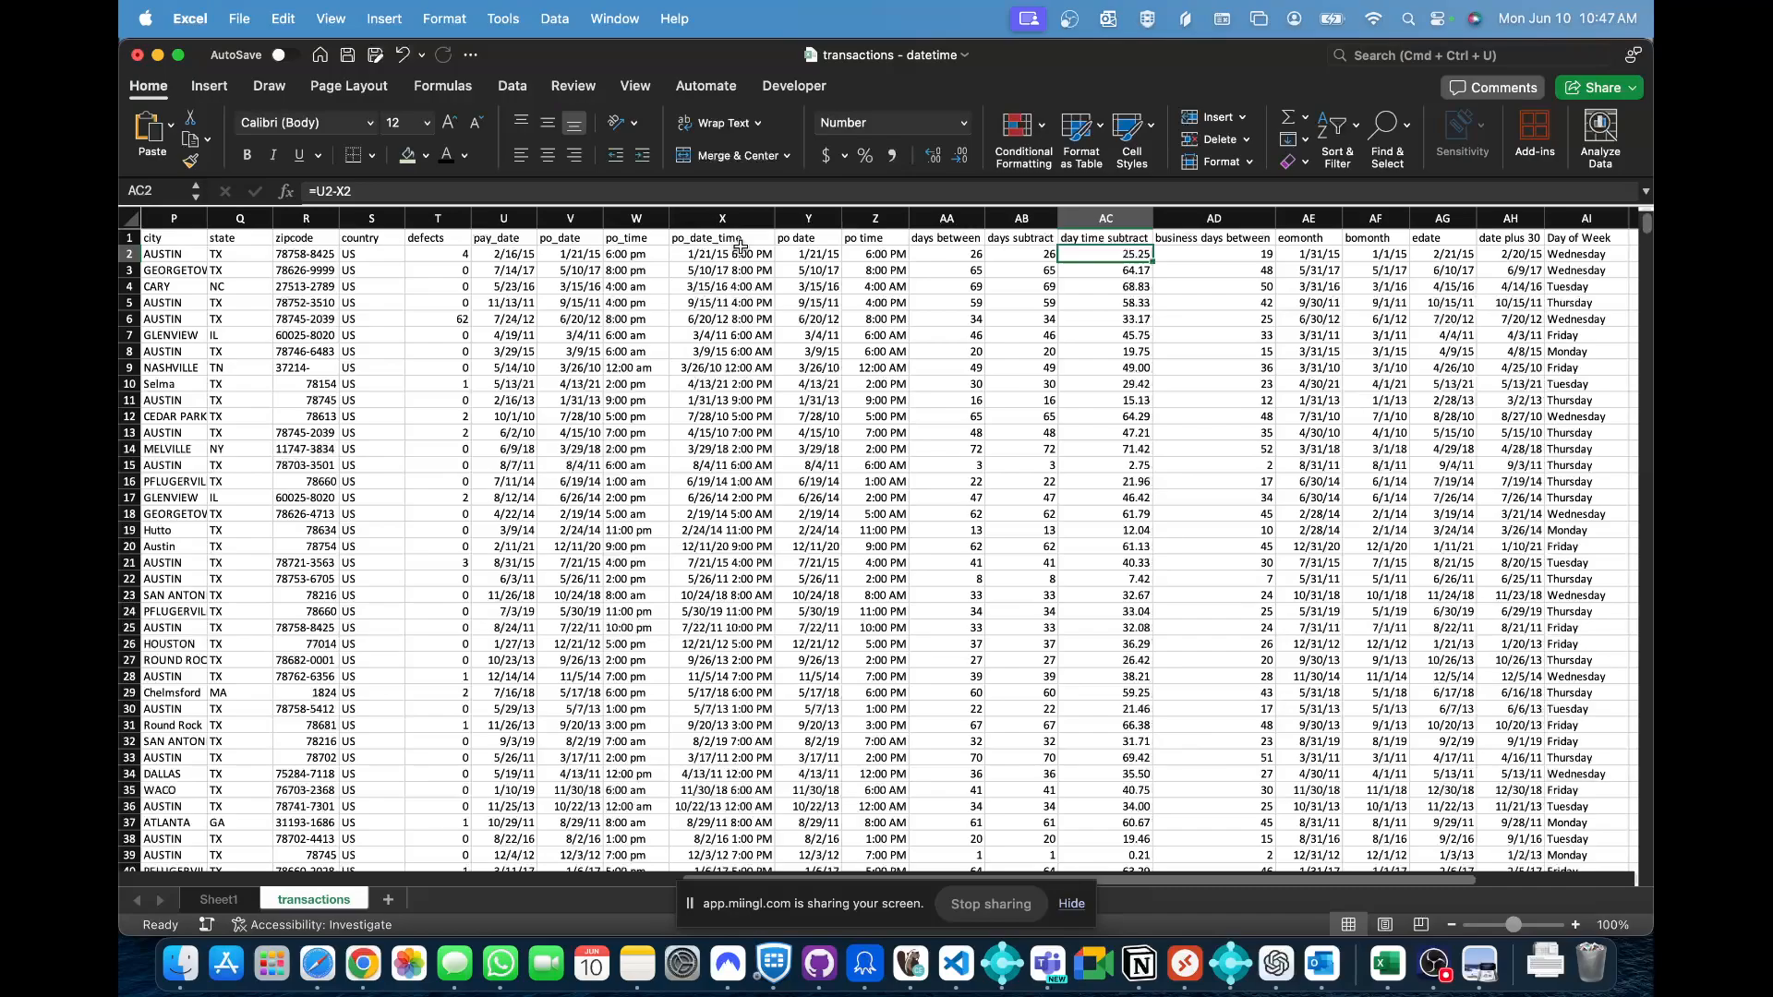
key("Left")
key("Left")
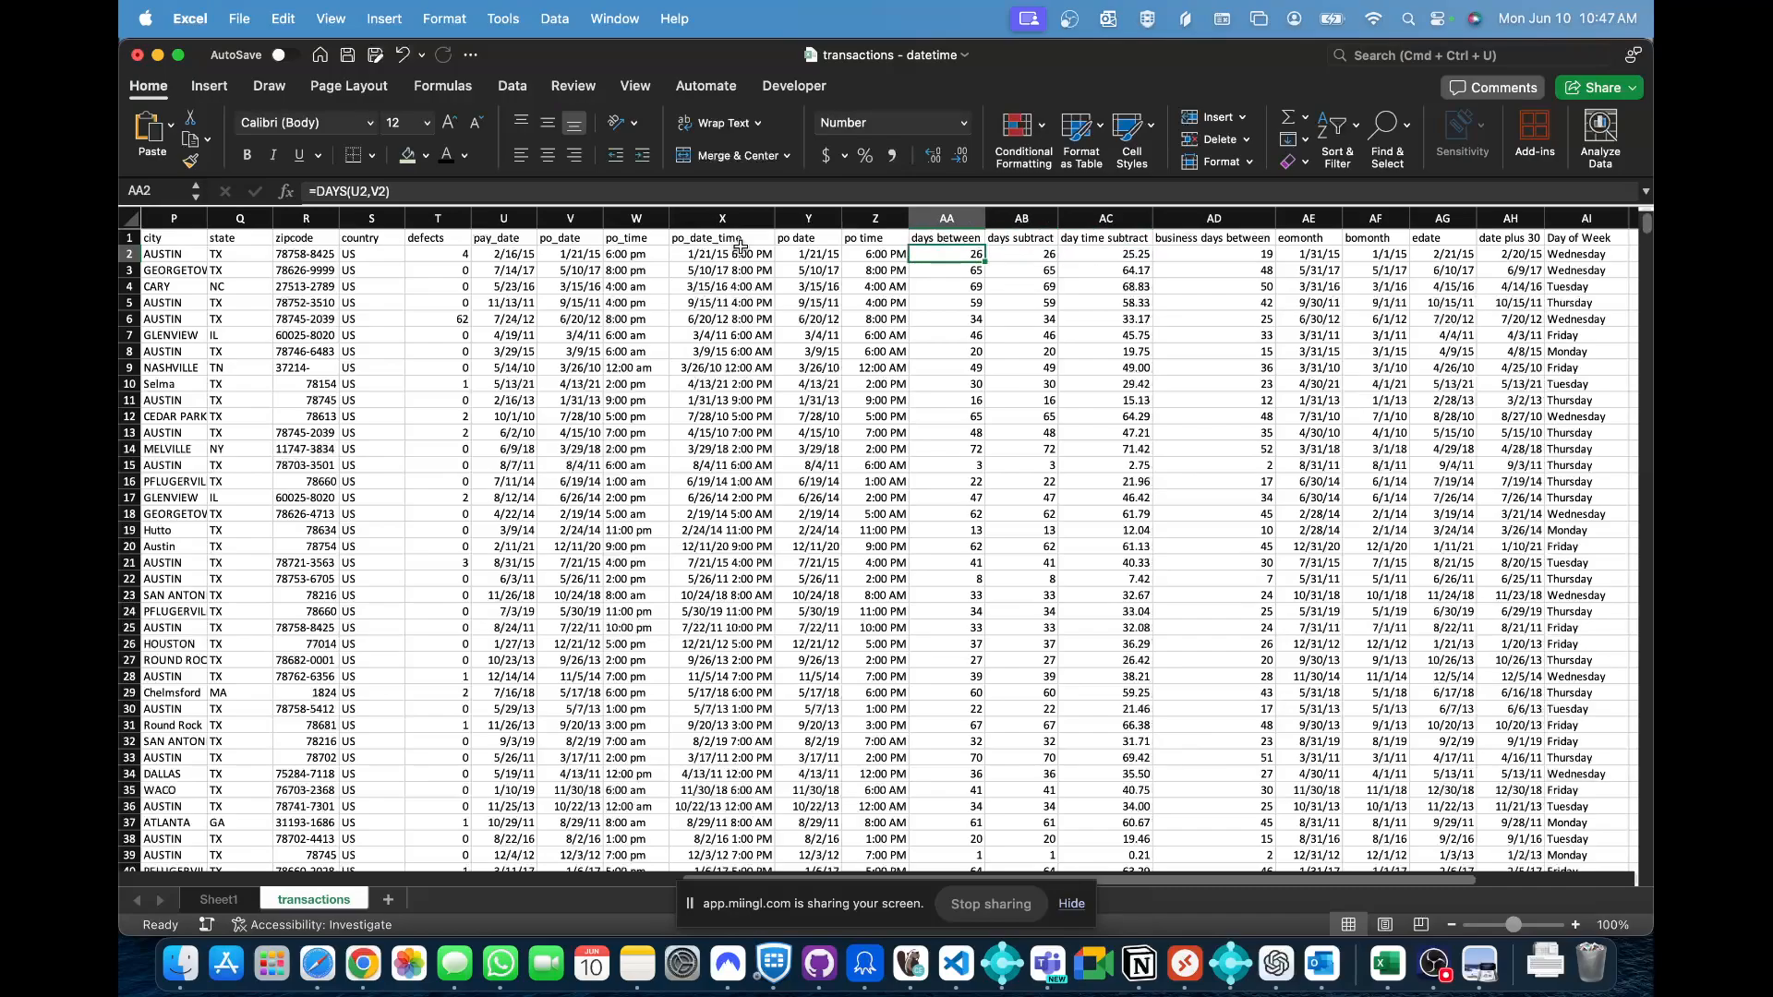
key("Right")
key("Right")
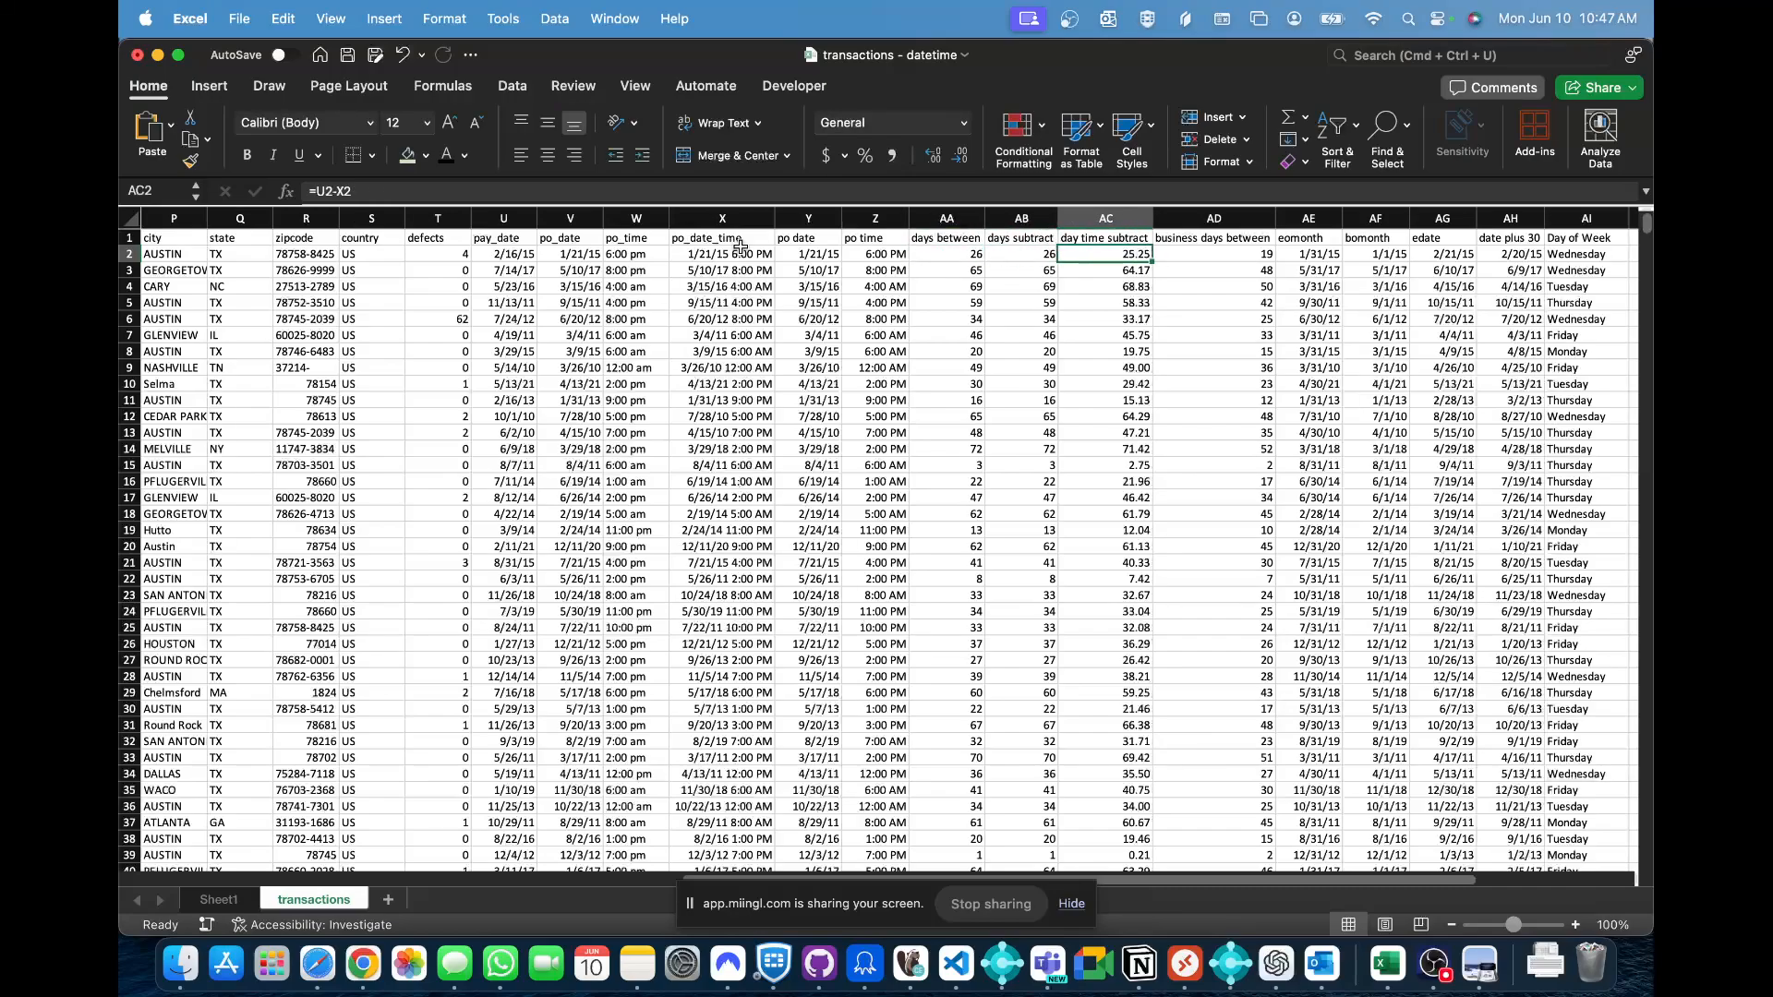
key("Left")
key("Left")
key("Right")
key("Right")
key("Right")
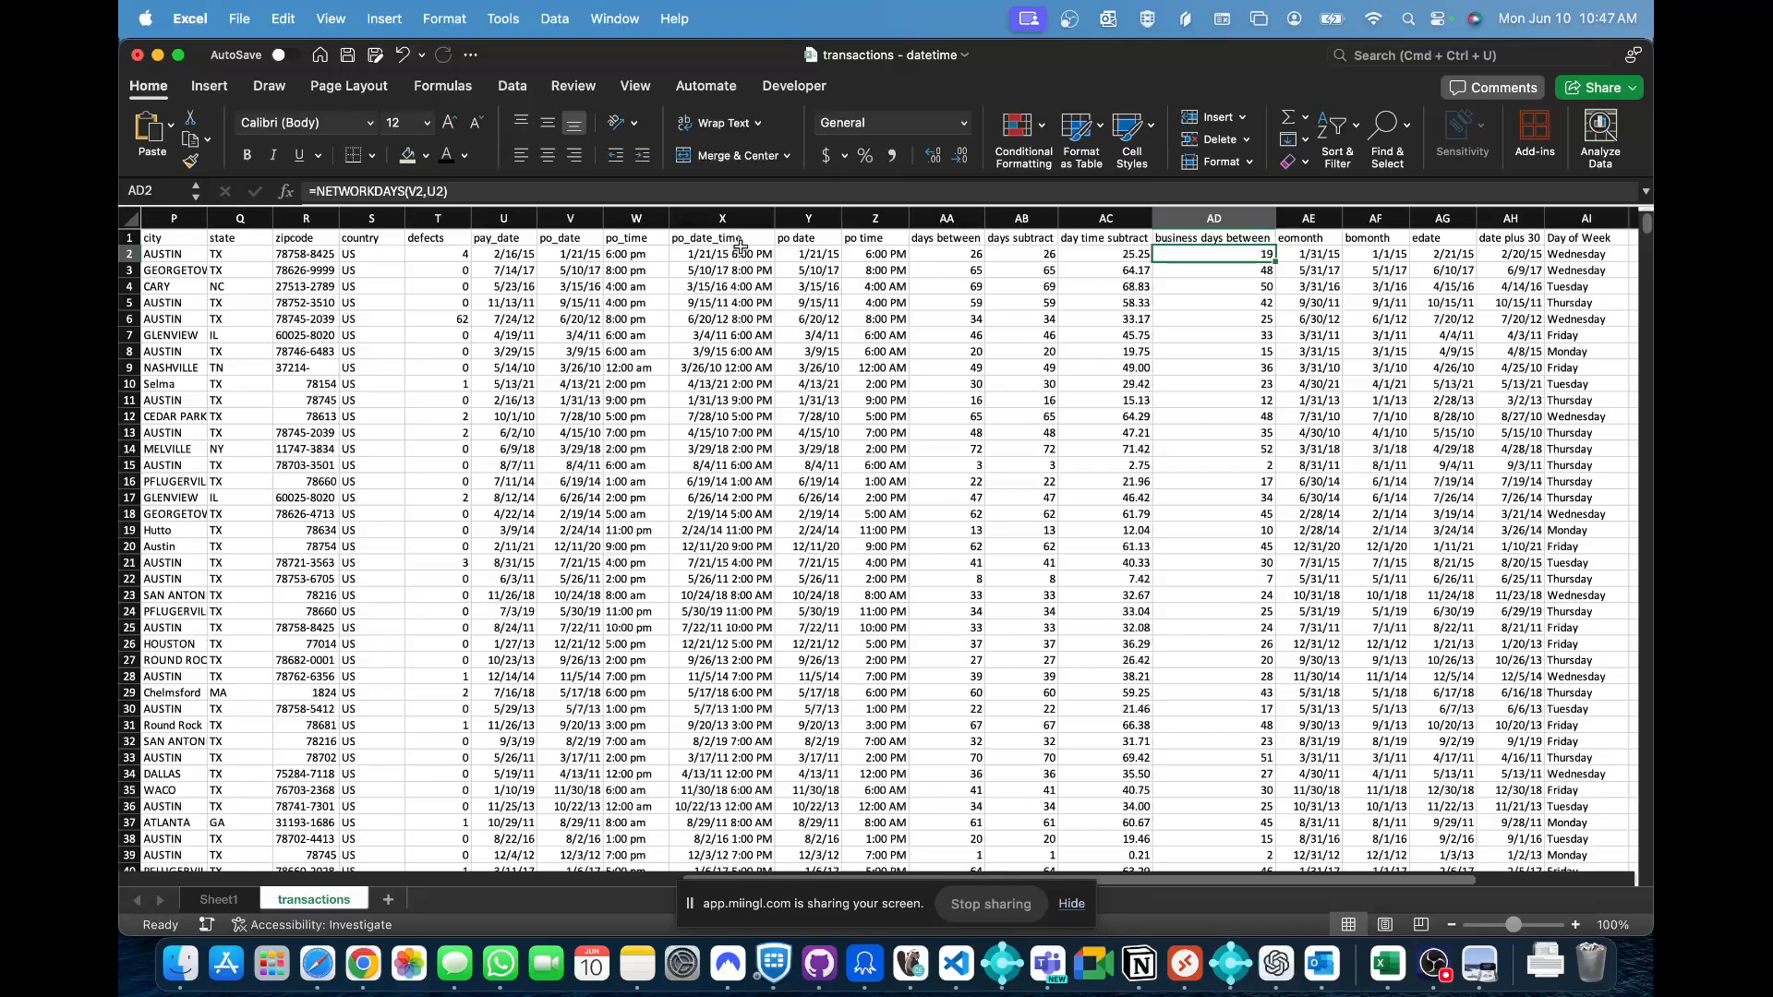
- Examine the optional holidays argument of the NETWORKDAYS formula in the first business days between cell
left_click(475, 189)
key("BackSpace")
type(",")
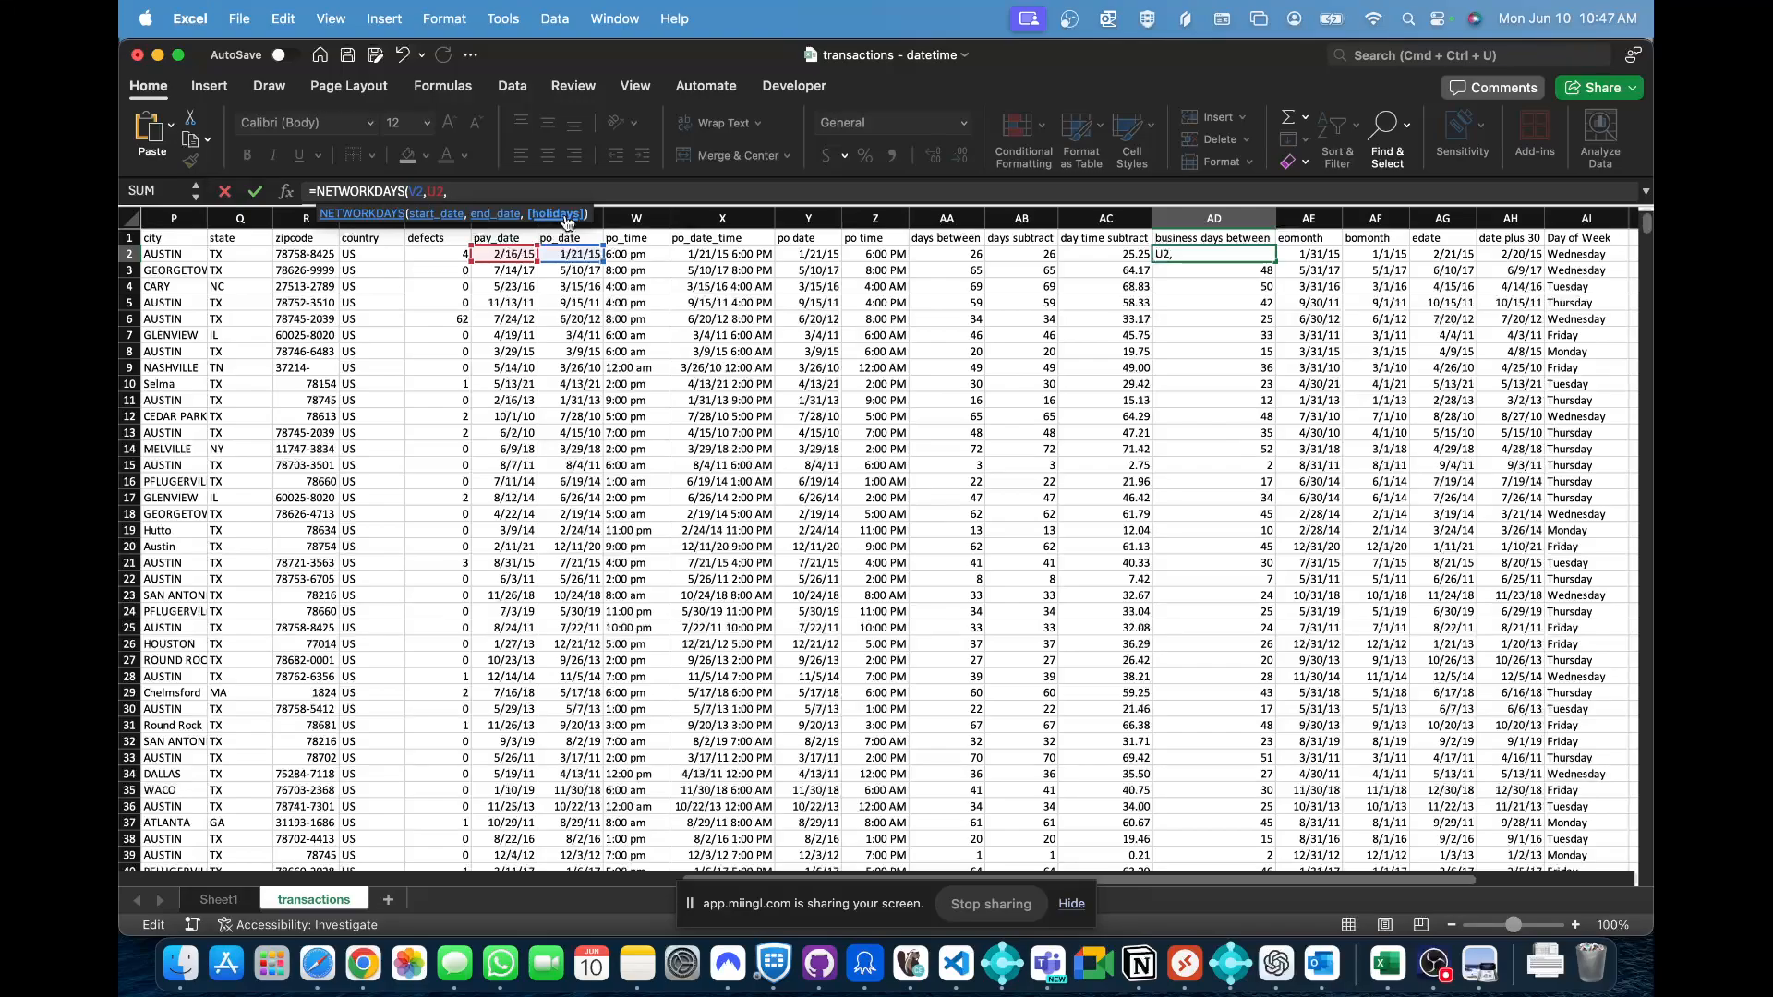
key("BackSpace")
type(")")
key("Return")
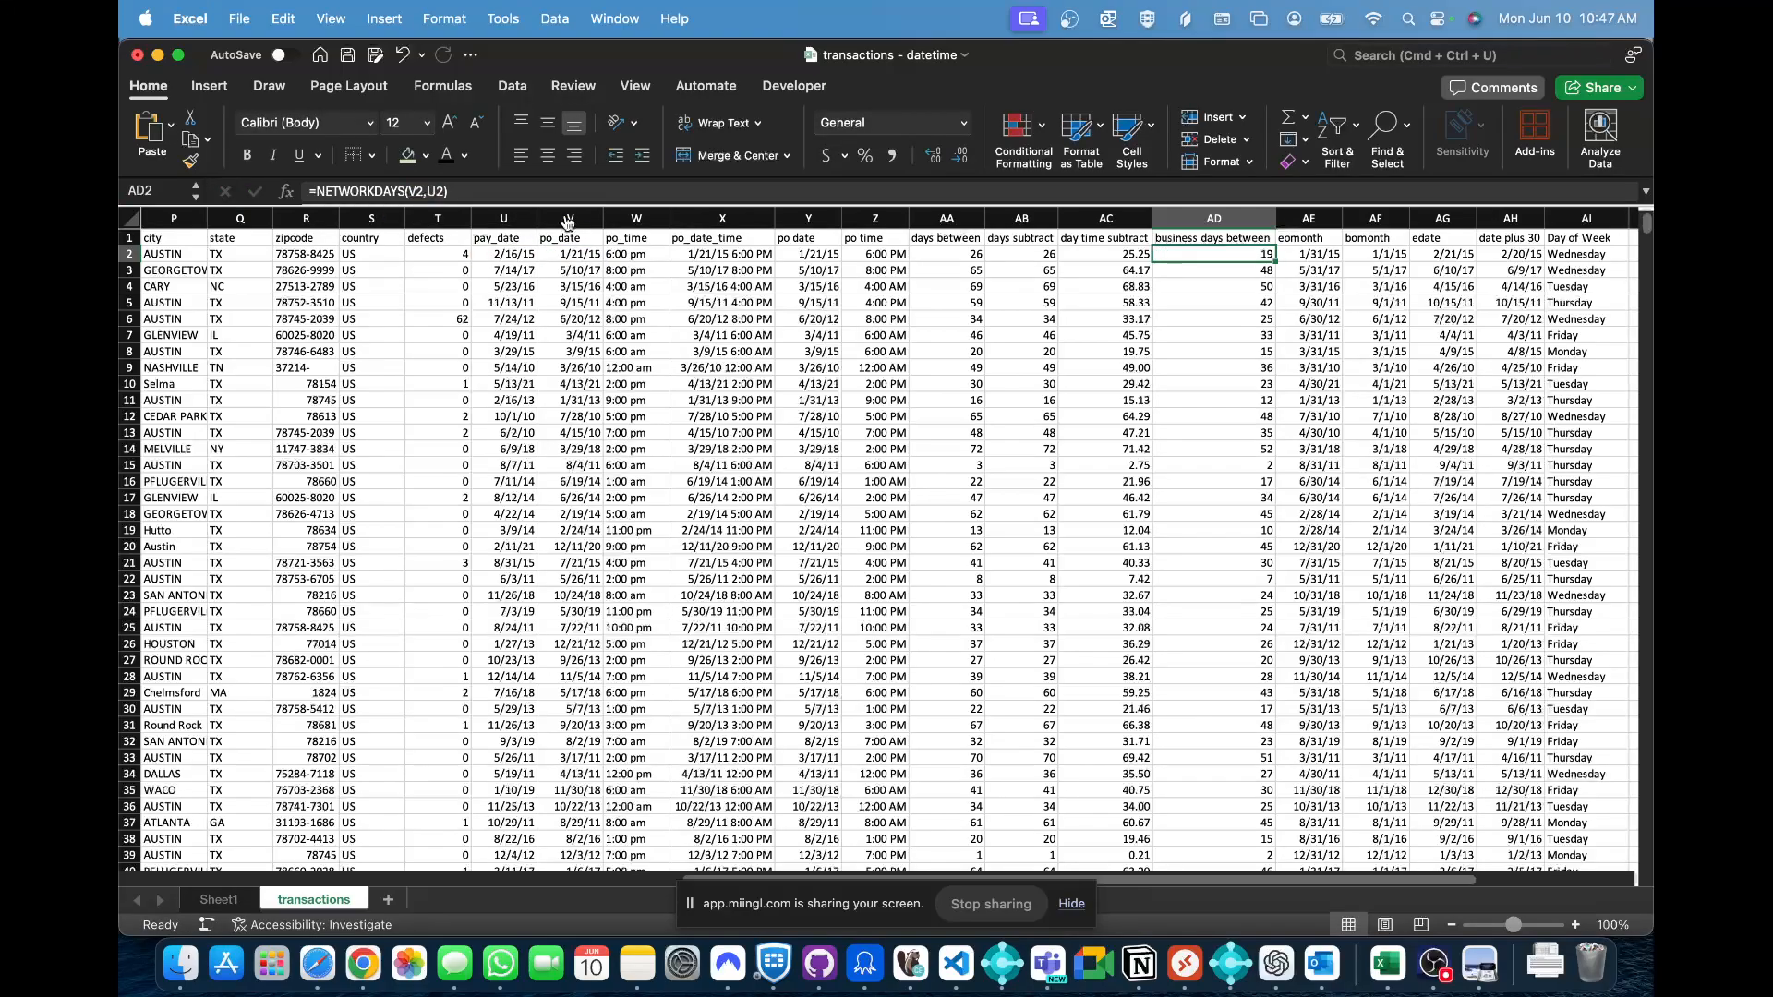
- Review the row 2 formulas for eomonth, bomonth, edate, date plus 30 and Day of Week
key("Right")
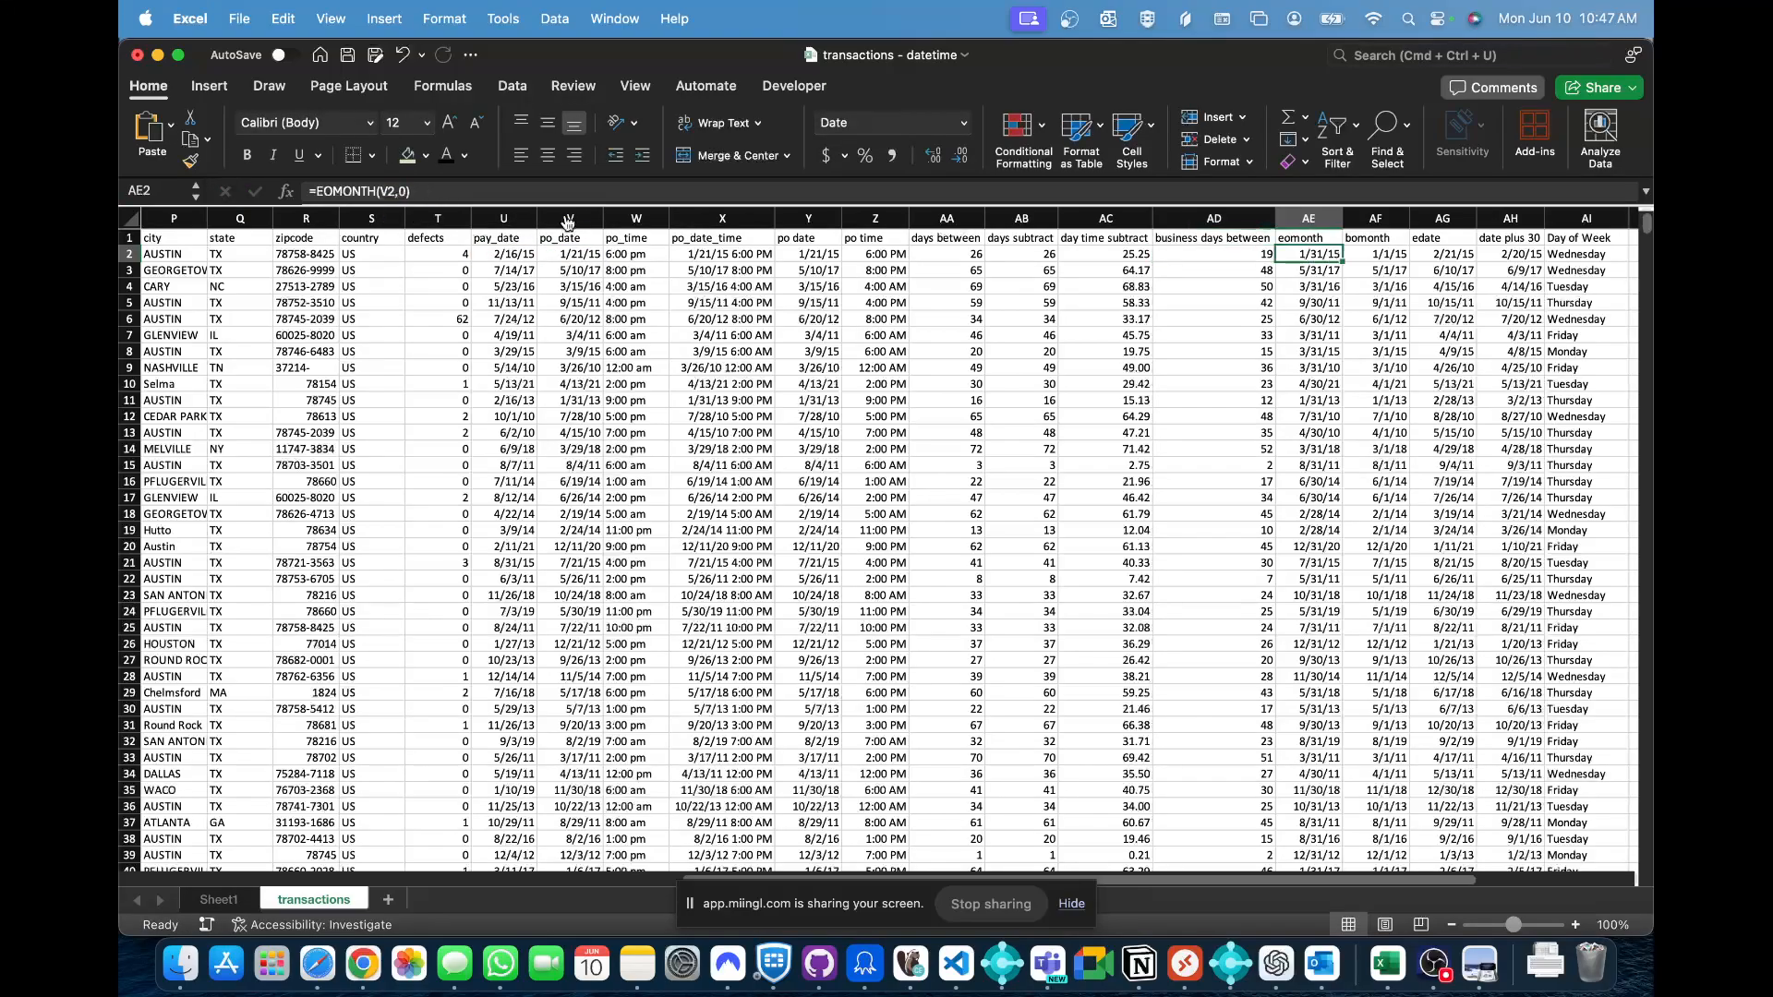
key("Right")
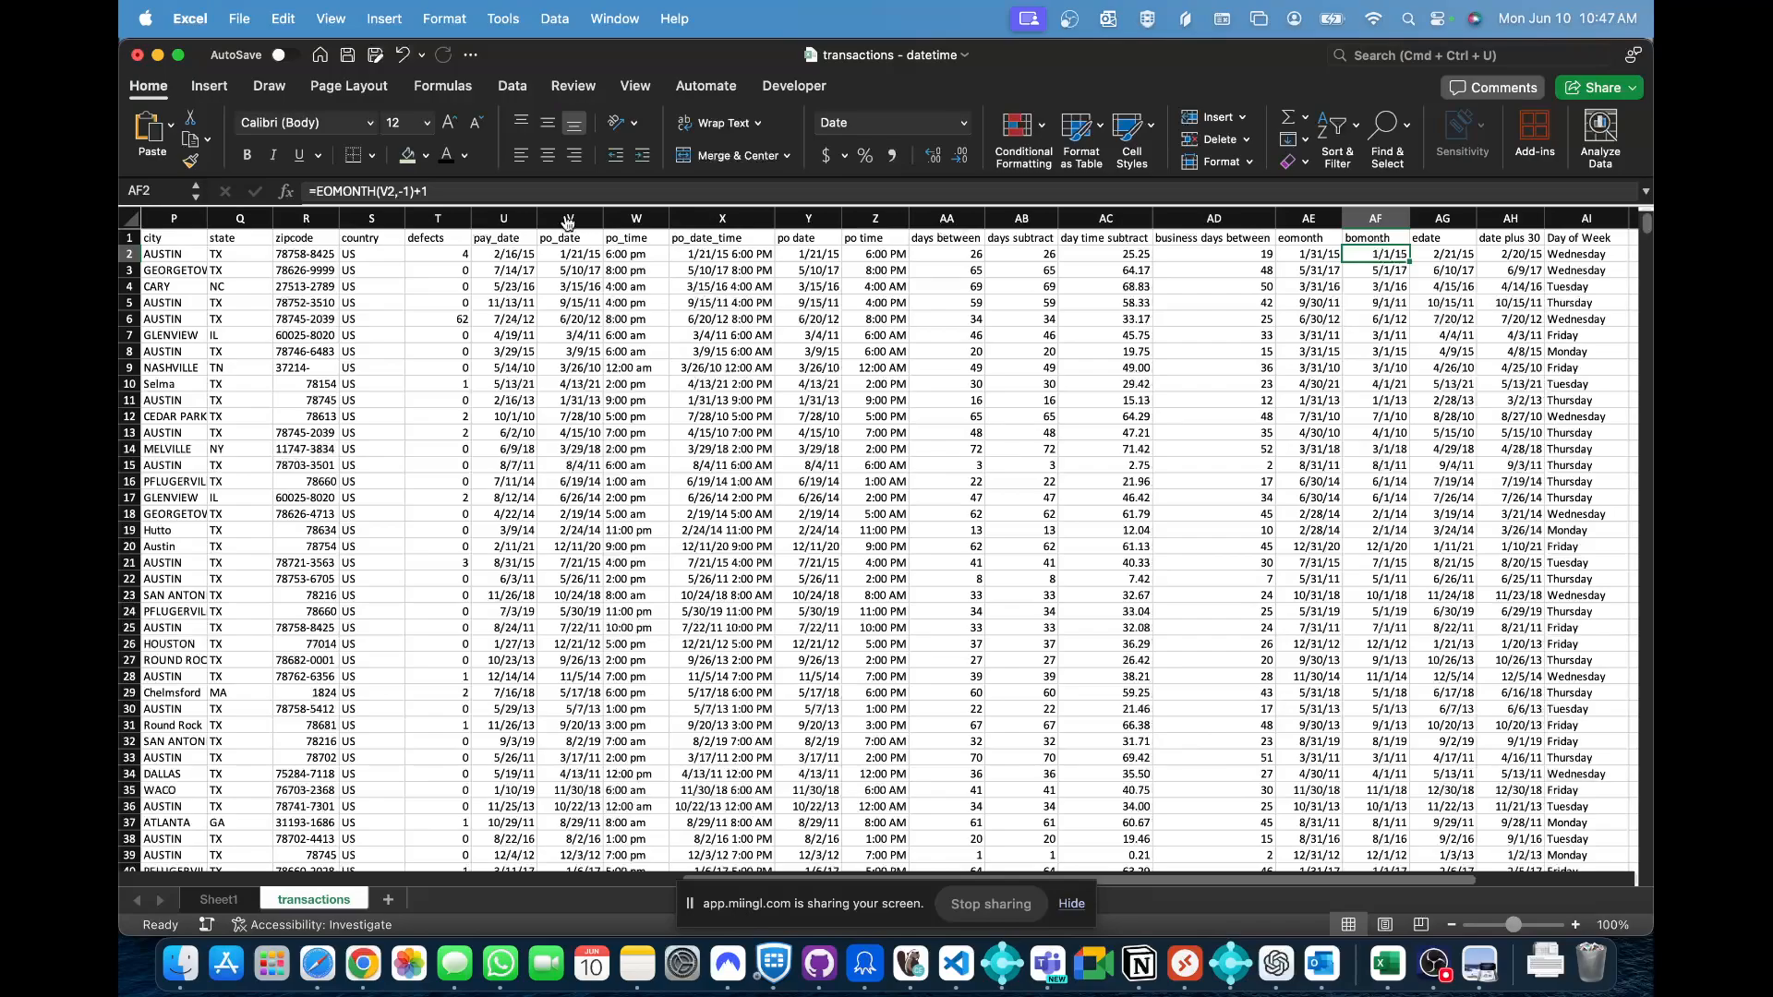
key("Right")
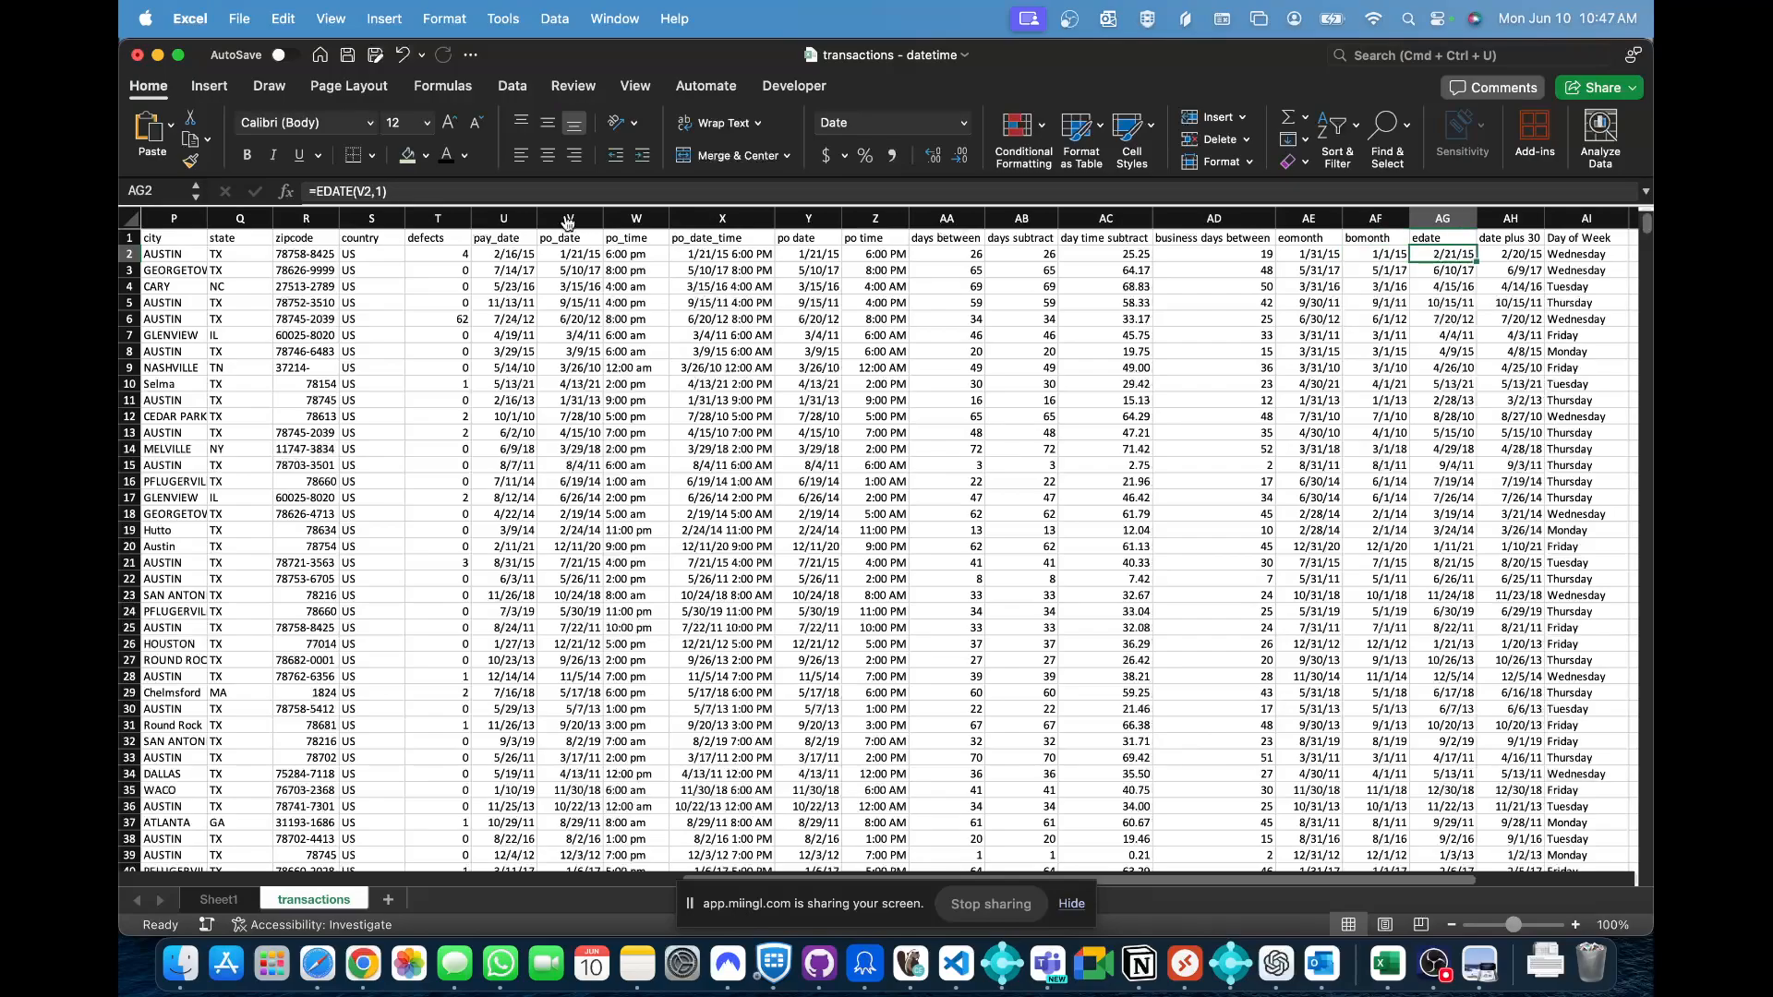
key("Right")
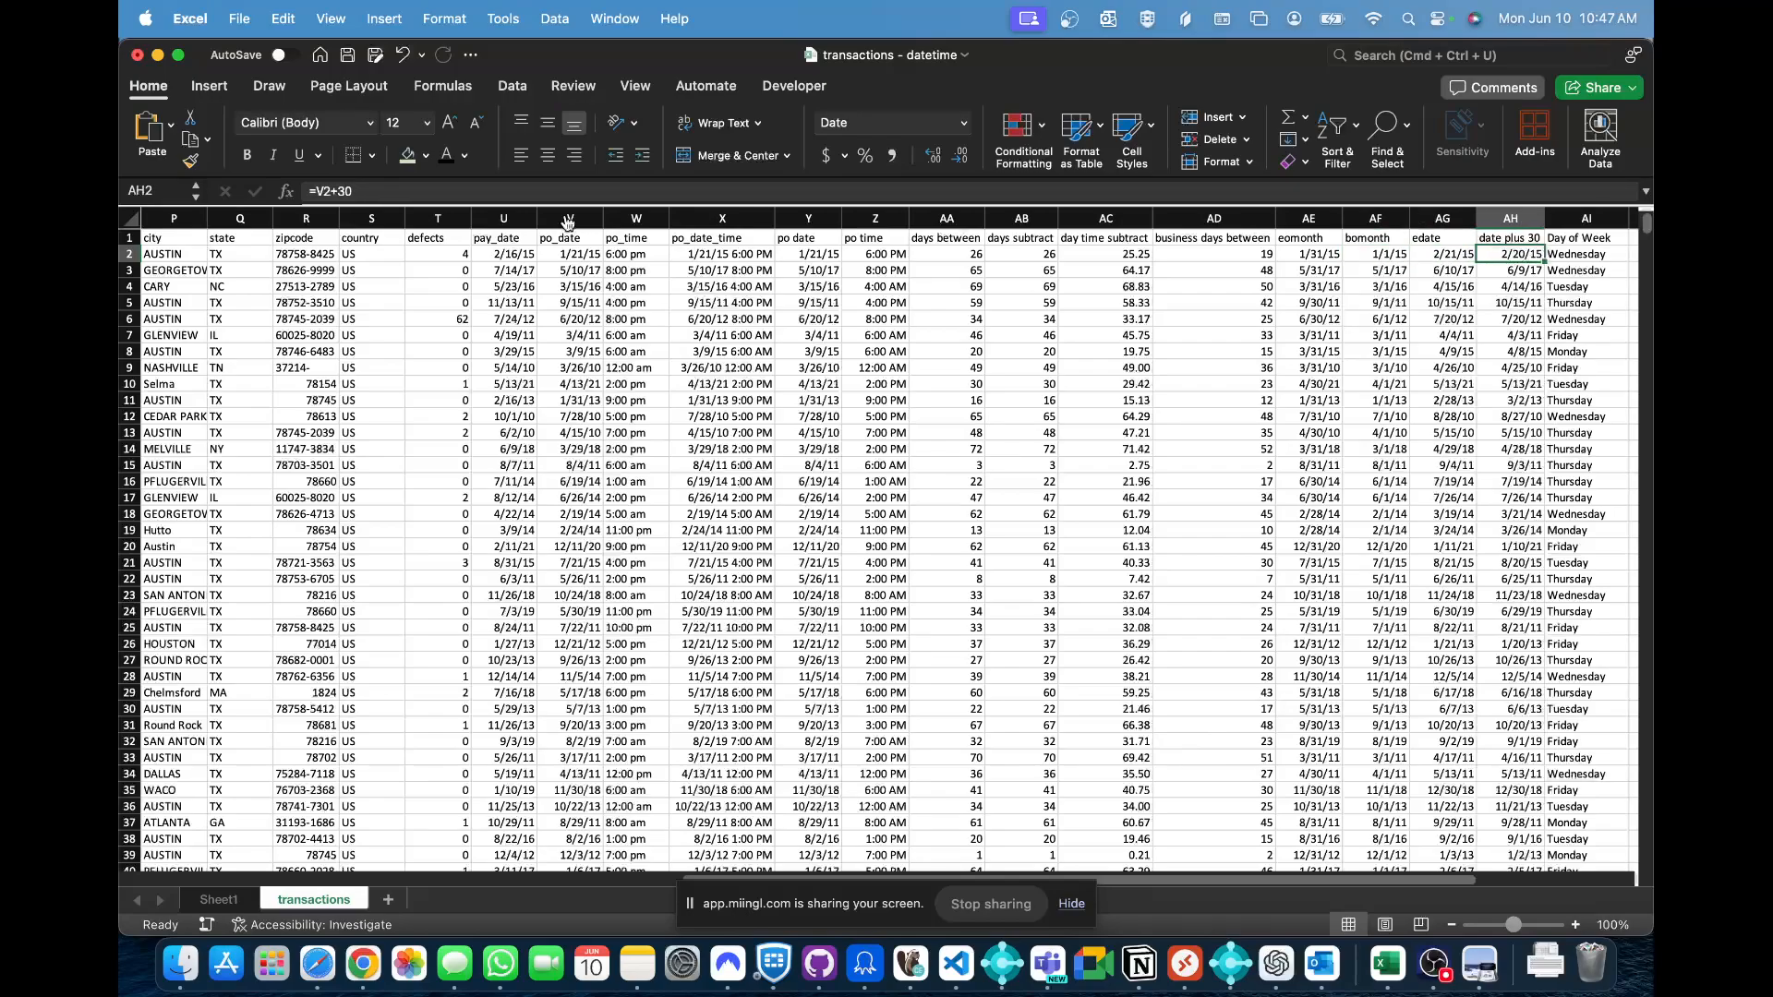
key("Right")
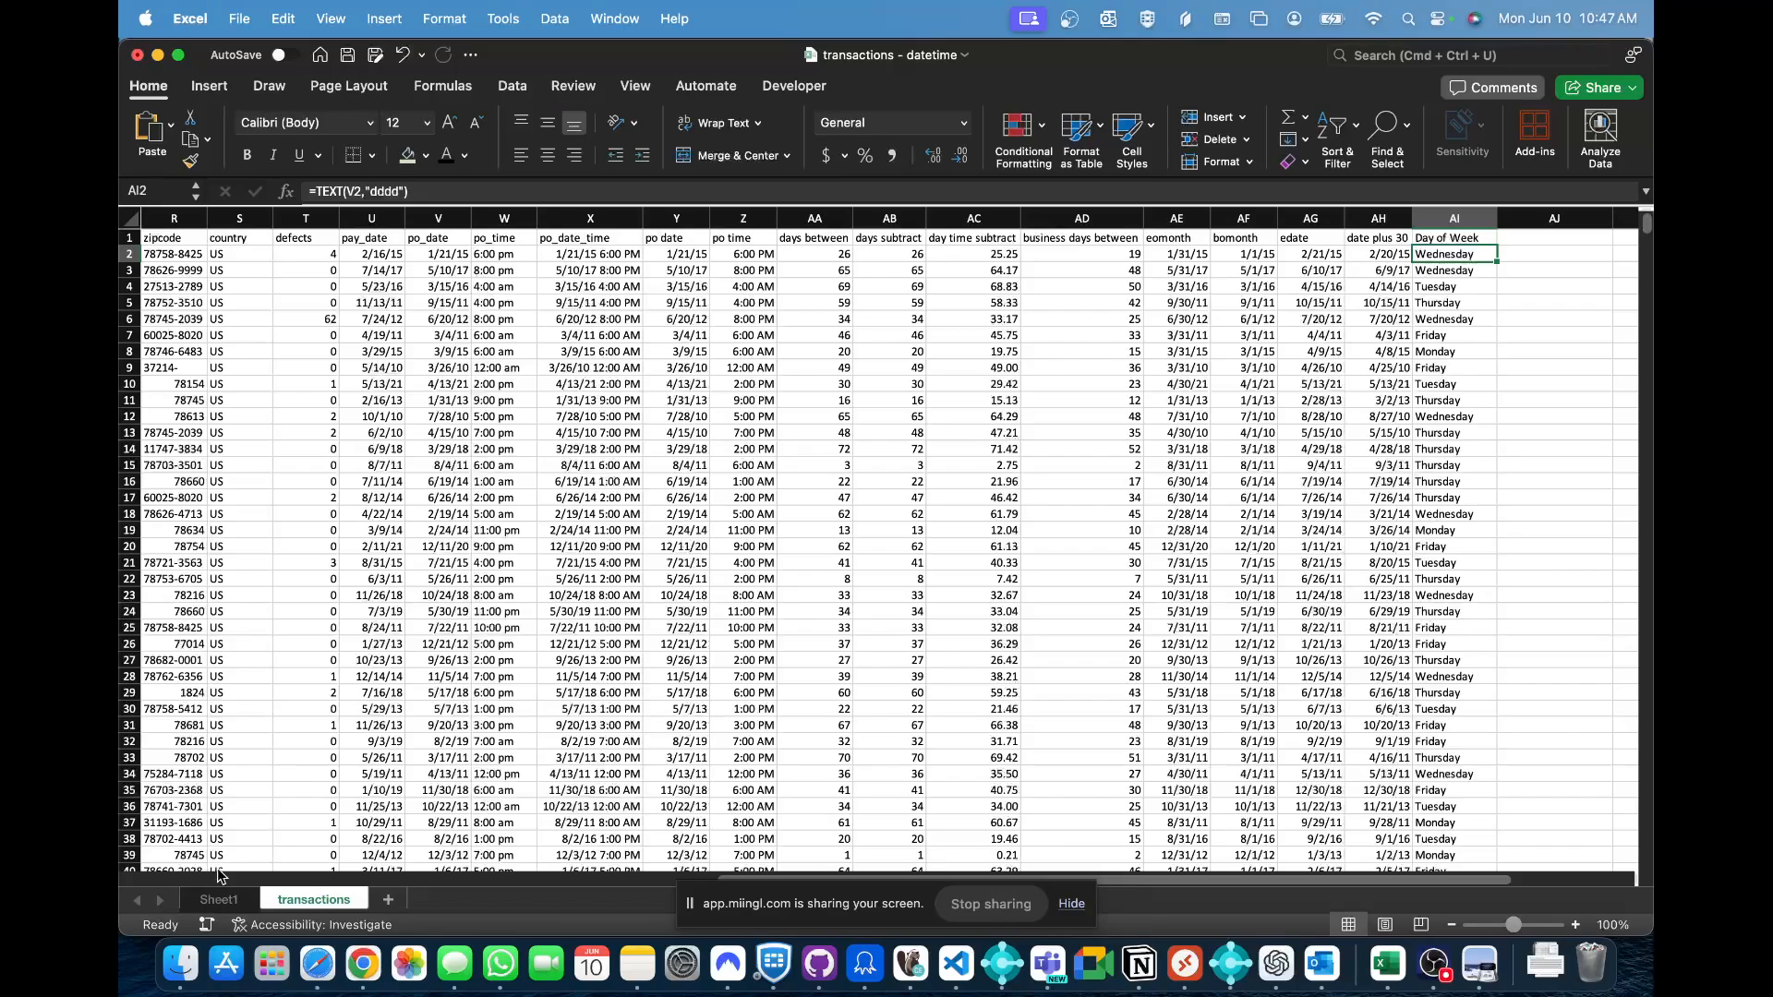
left_click(217, 900)
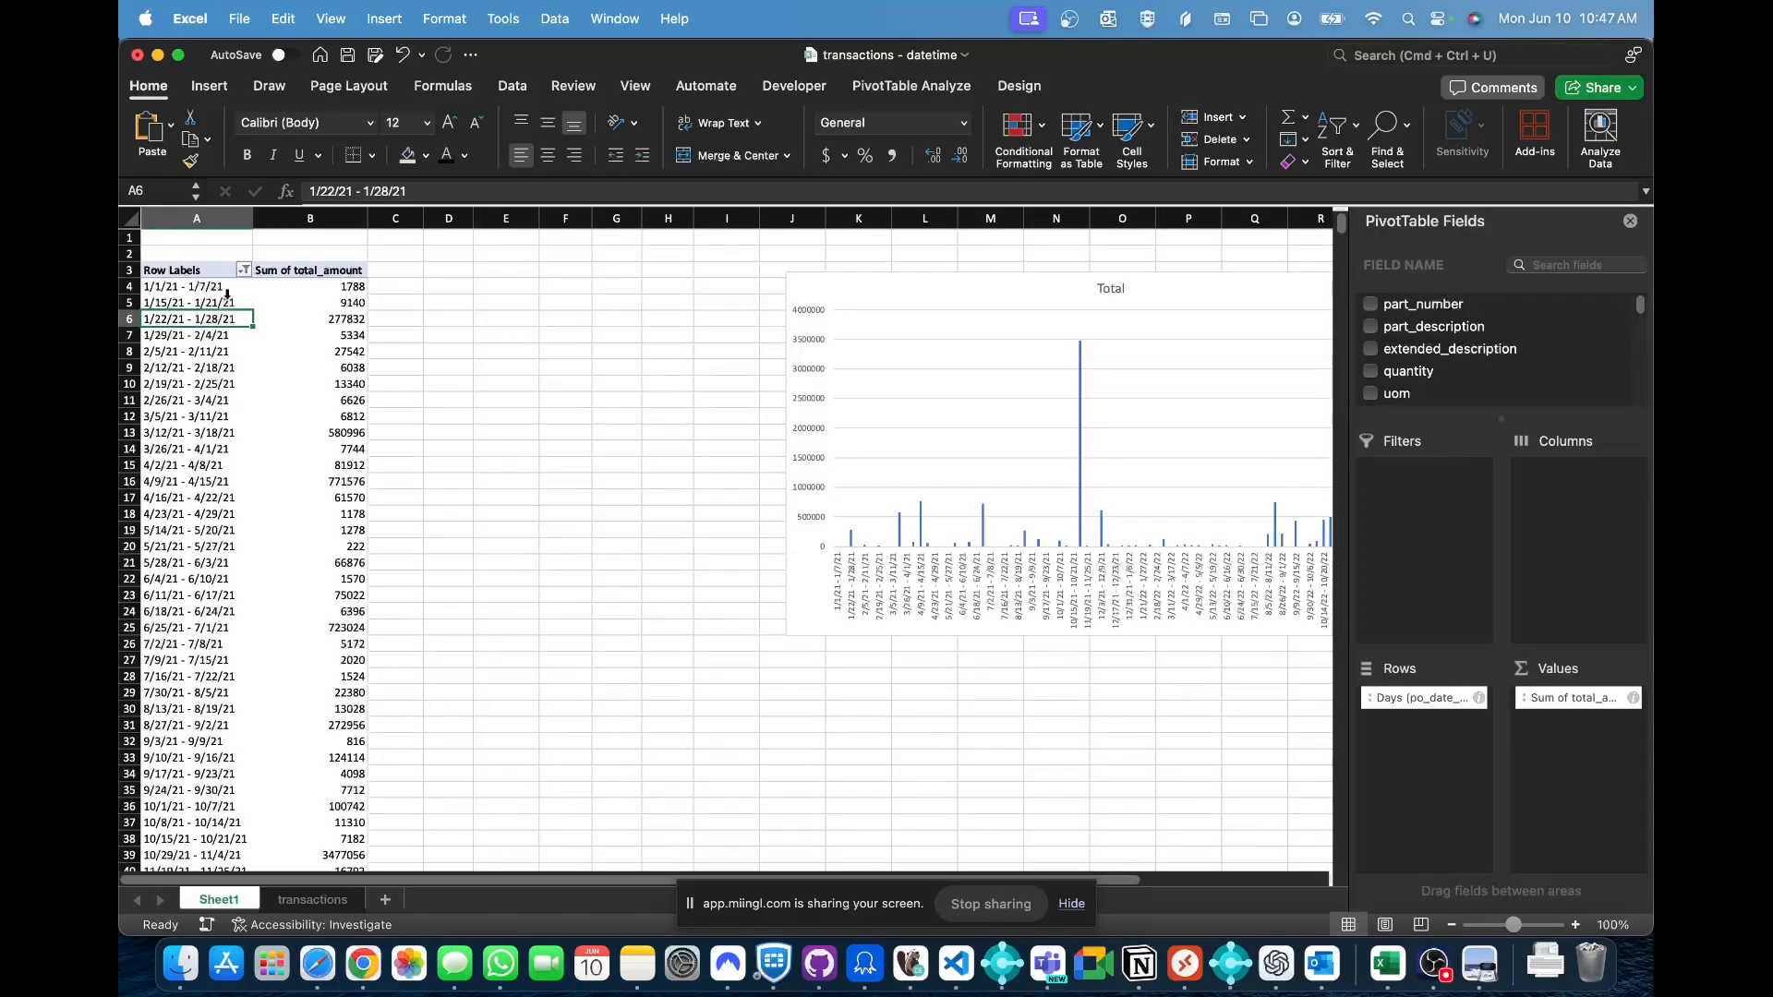
right_click(221, 302)
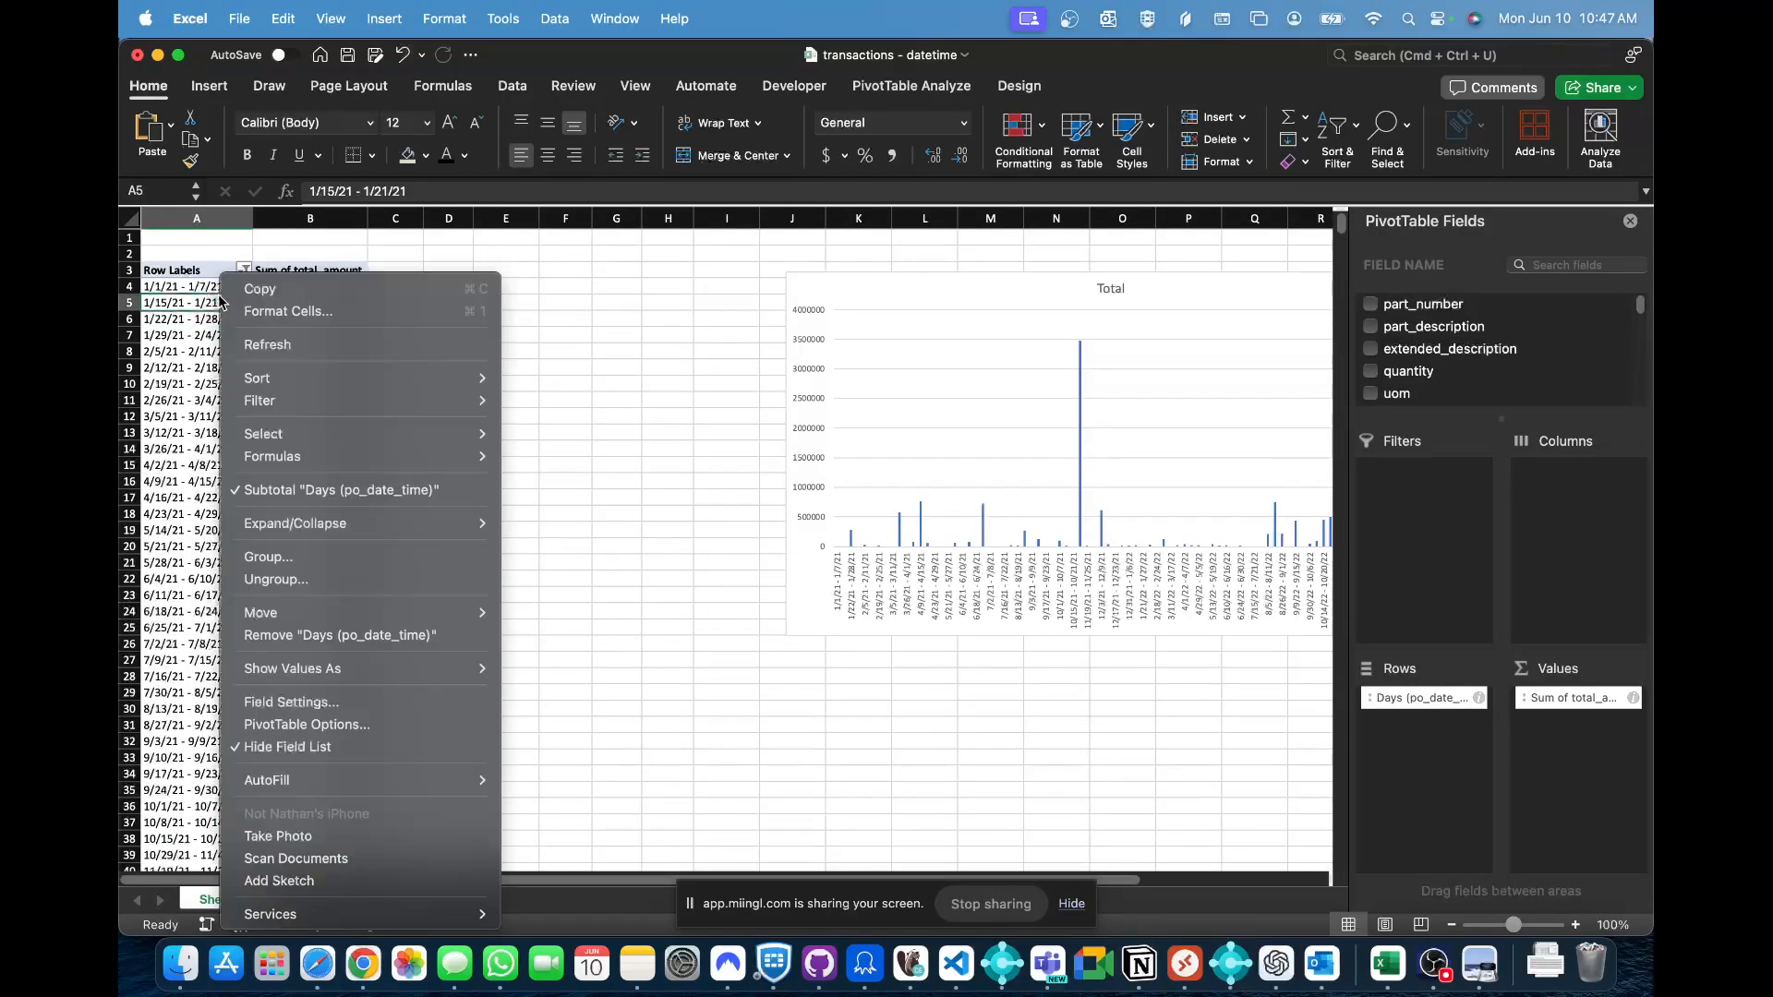
left_click(694, 433)
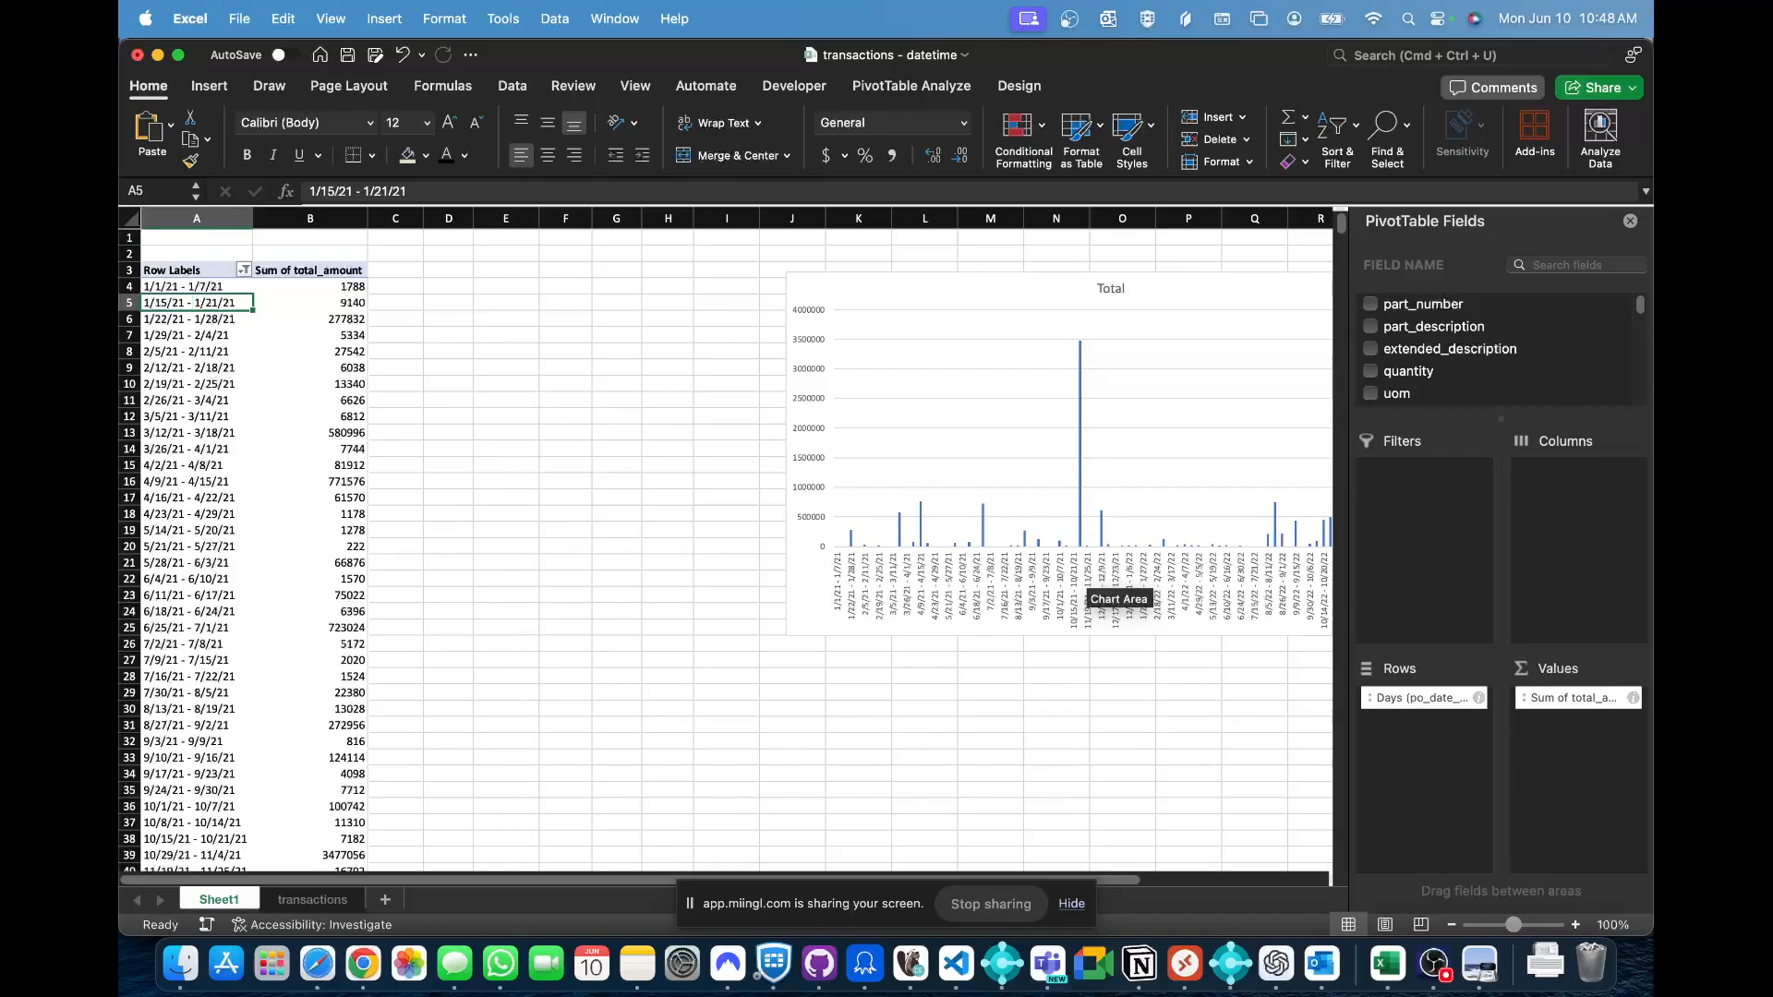
key("super+Tab")
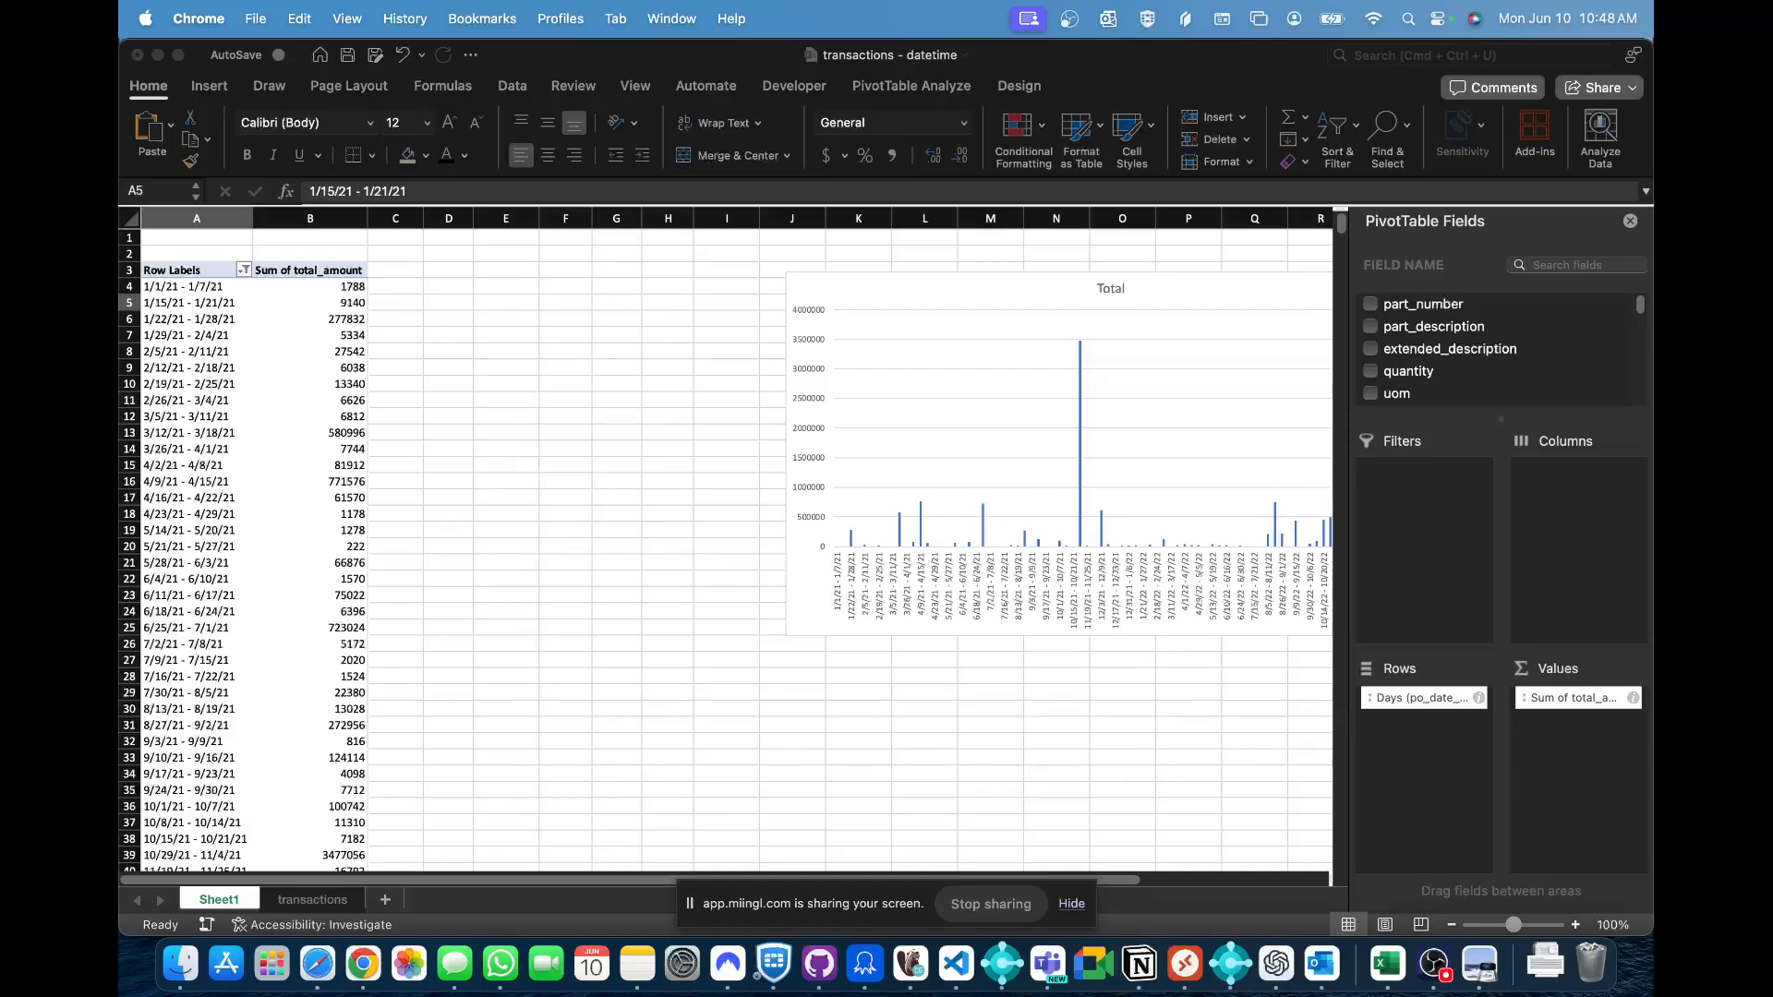
left_click(591, 449)
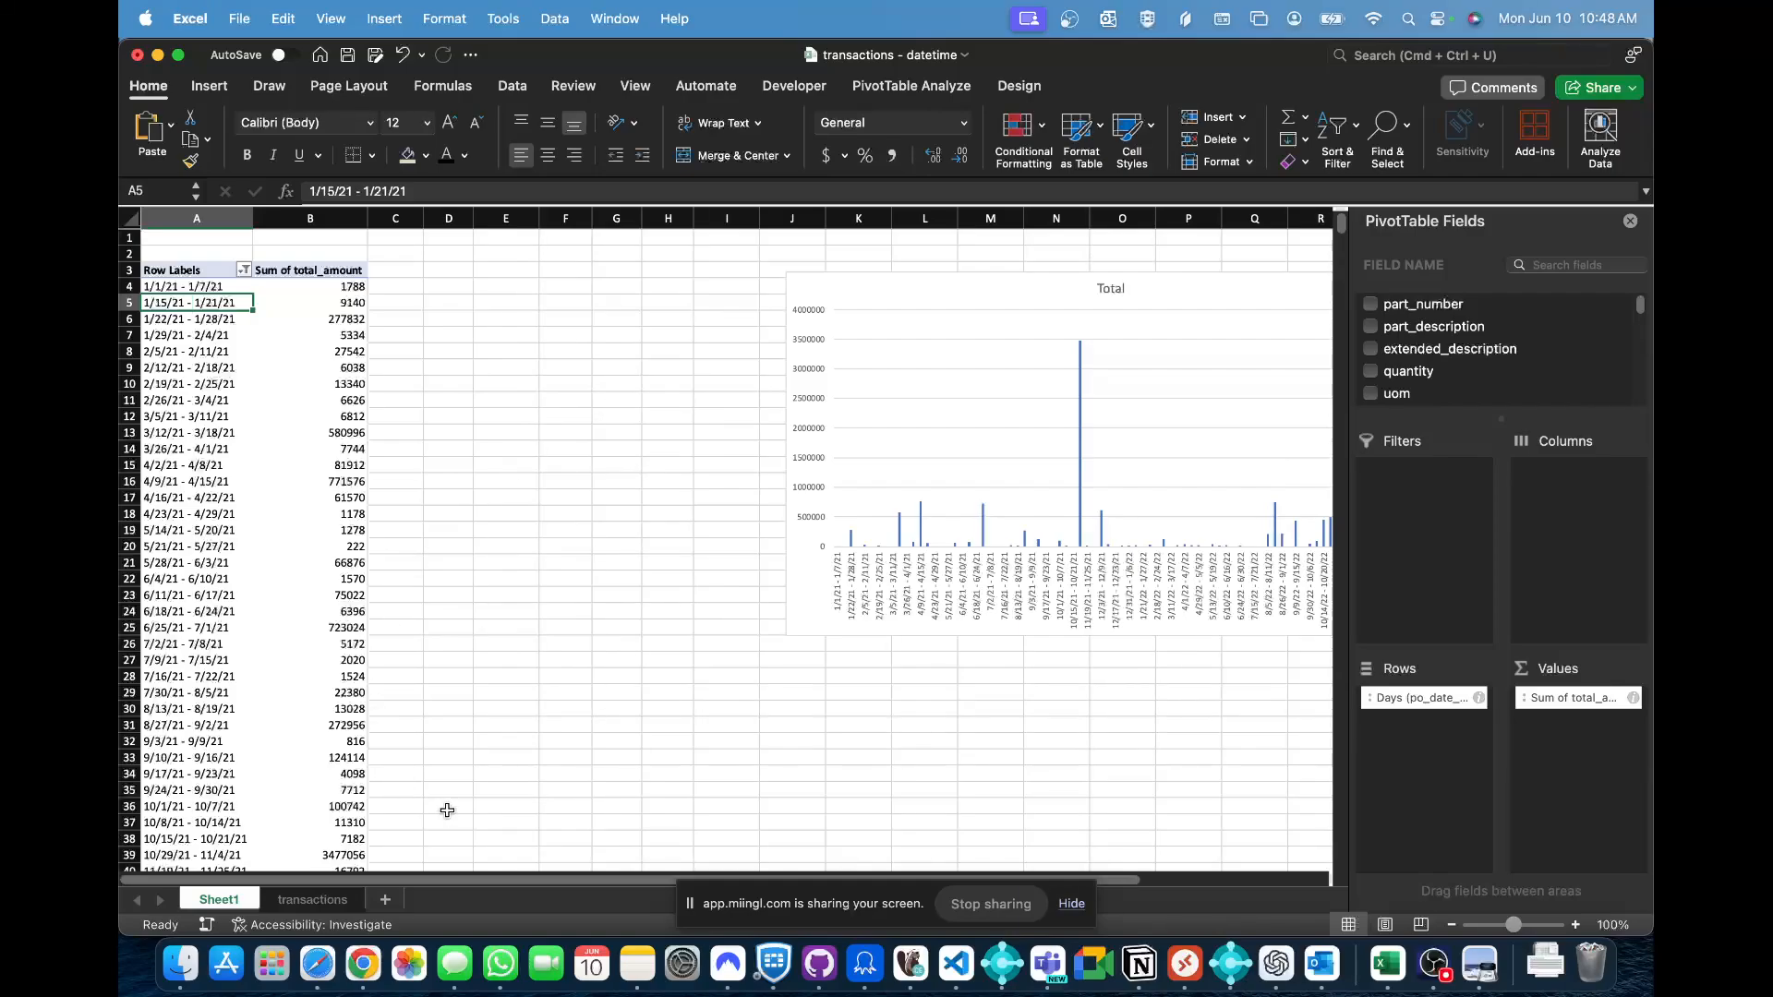
- Examine the transactions worksheet's full column range and the row 2 formulas around po_date_time, po date and po time
left_click(314, 900)
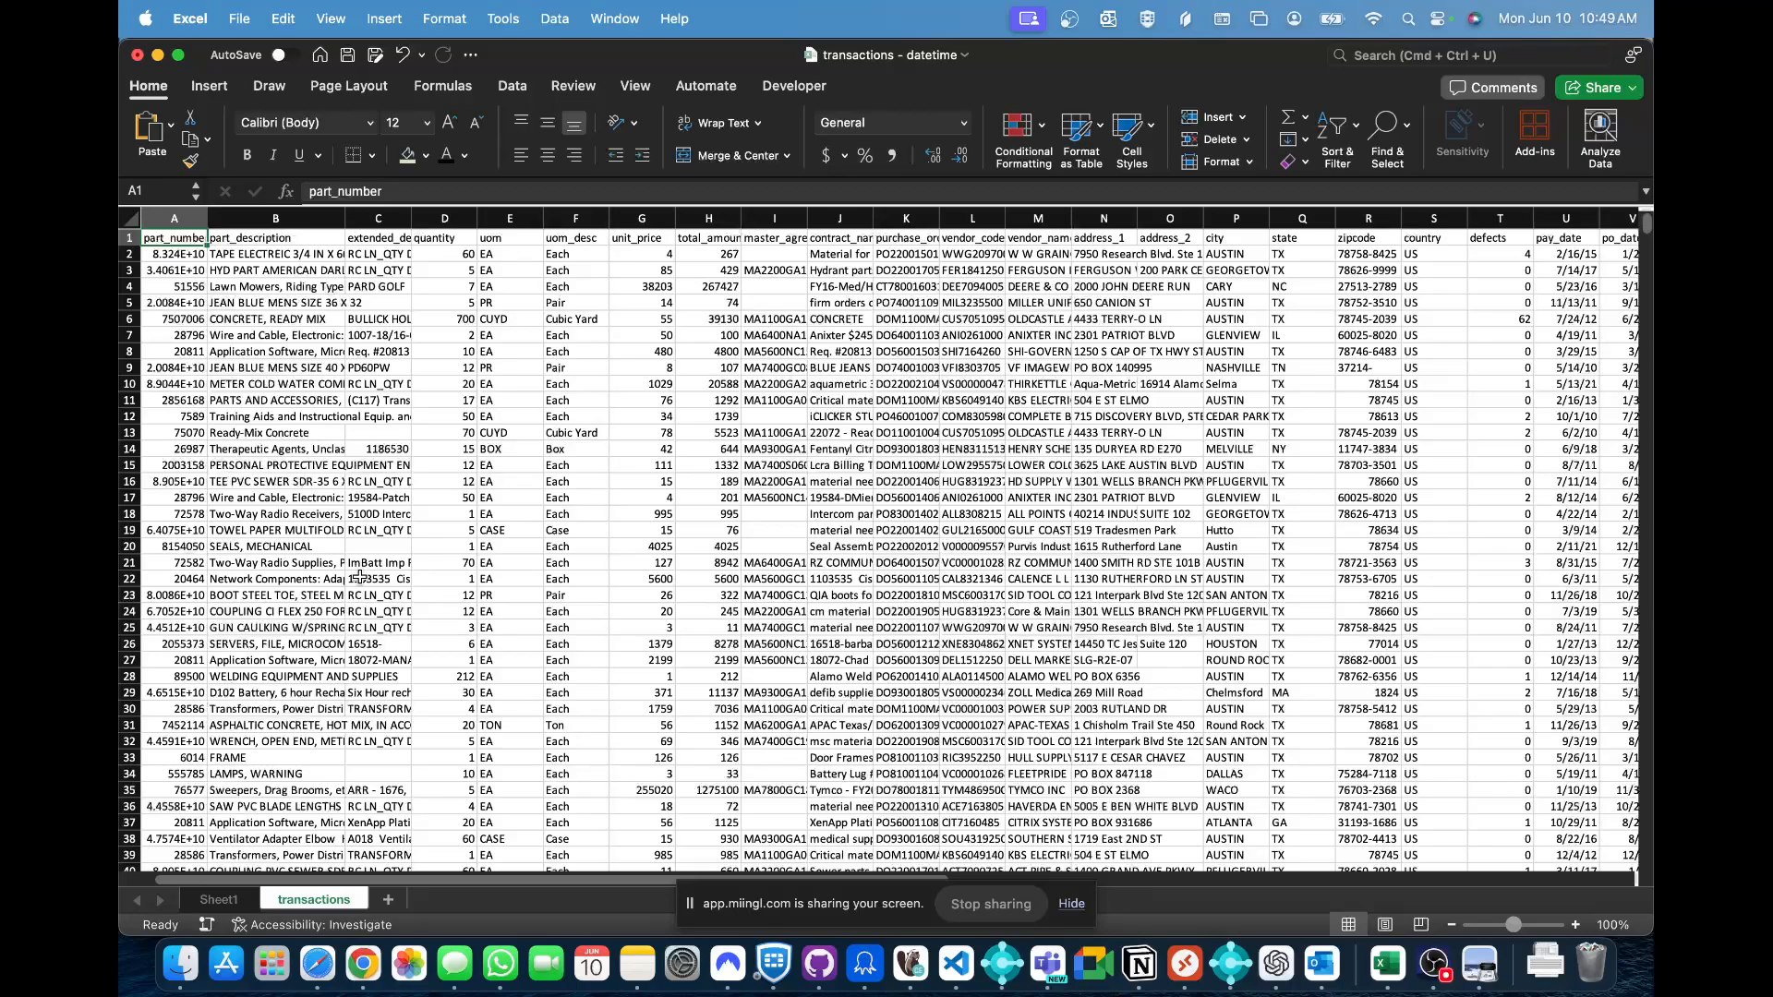
key("super+Right")
key("super+Left")
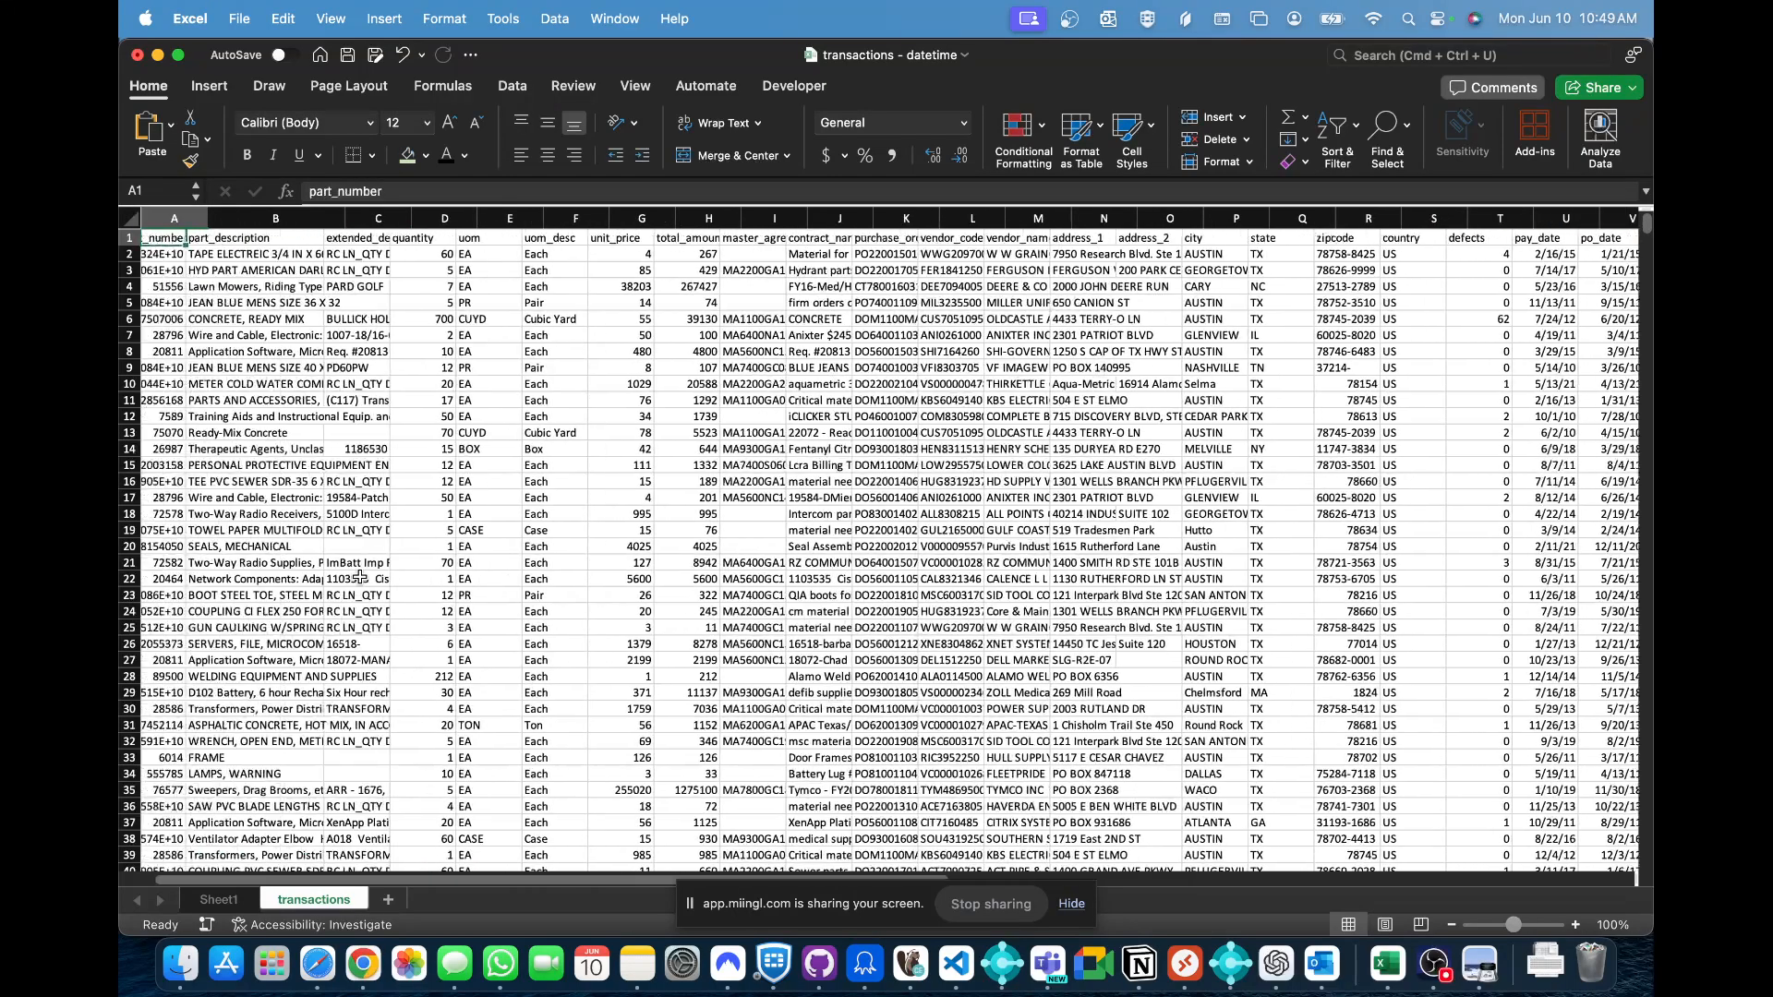
key("super+Right")
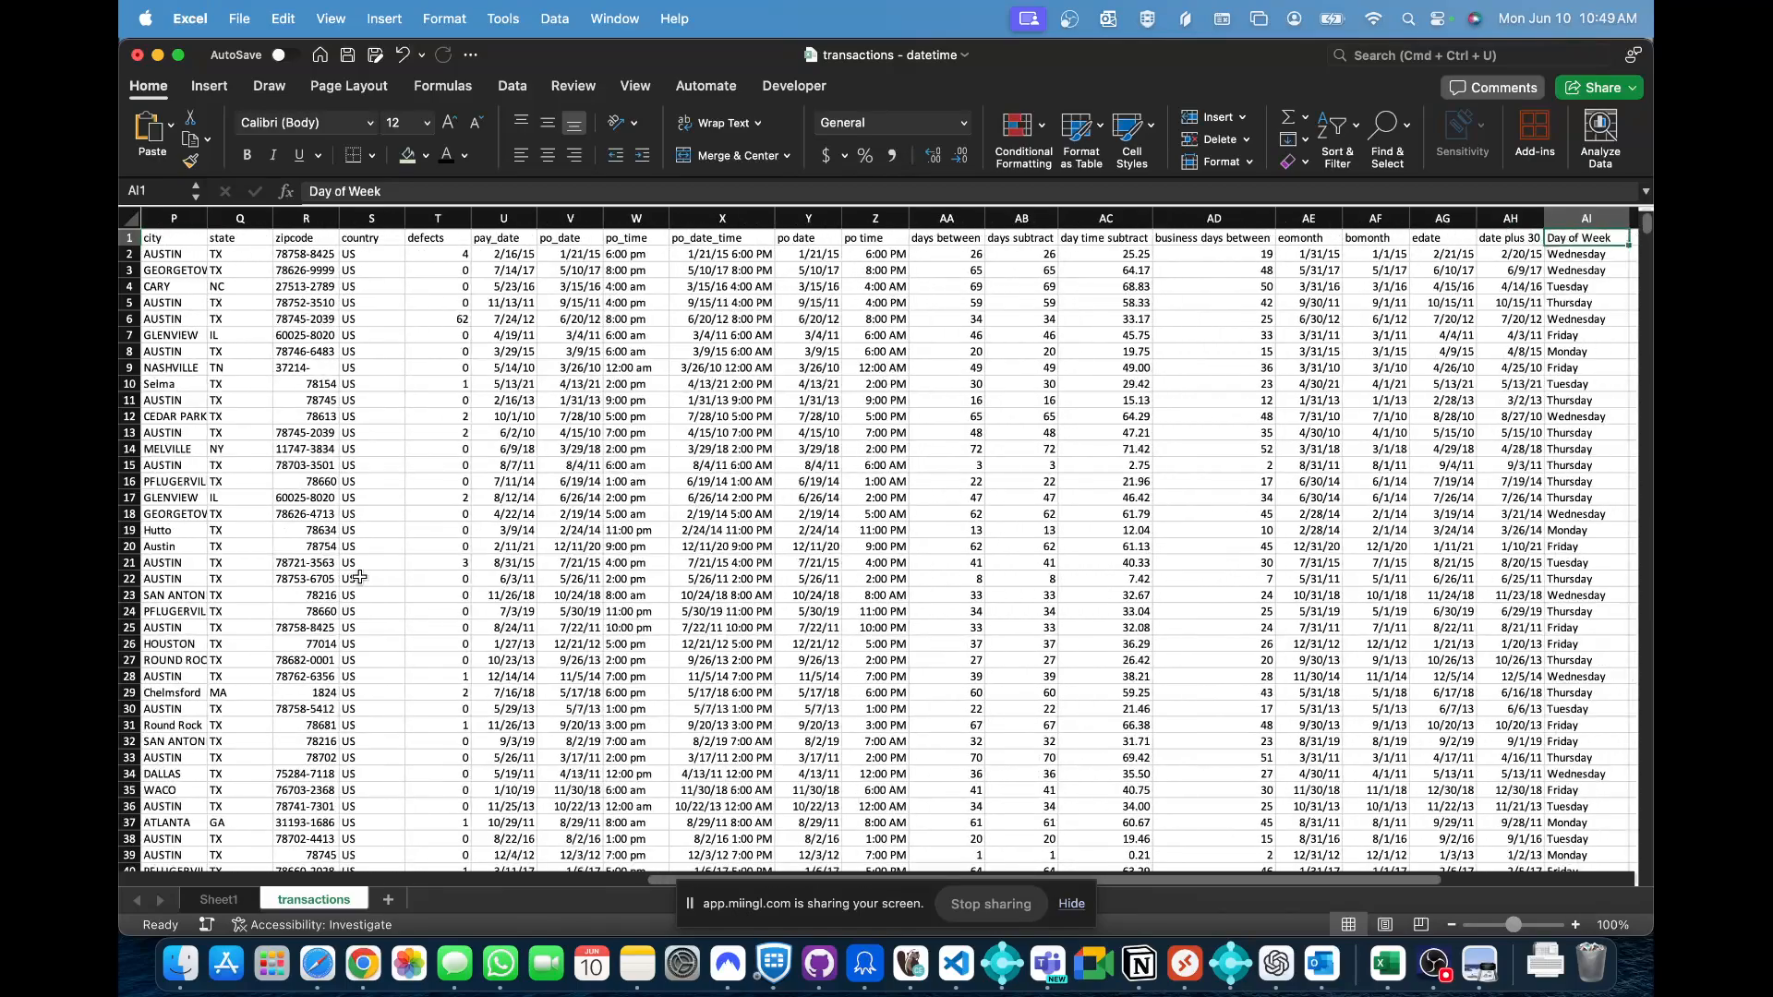
key("Down")
key("Left")
key("Left")
key("Left")
key("Left")
key("Left")
key("Left")
key("Left")
key("Left")
key("Left")
key("Left")
key("Left")
key("Left")
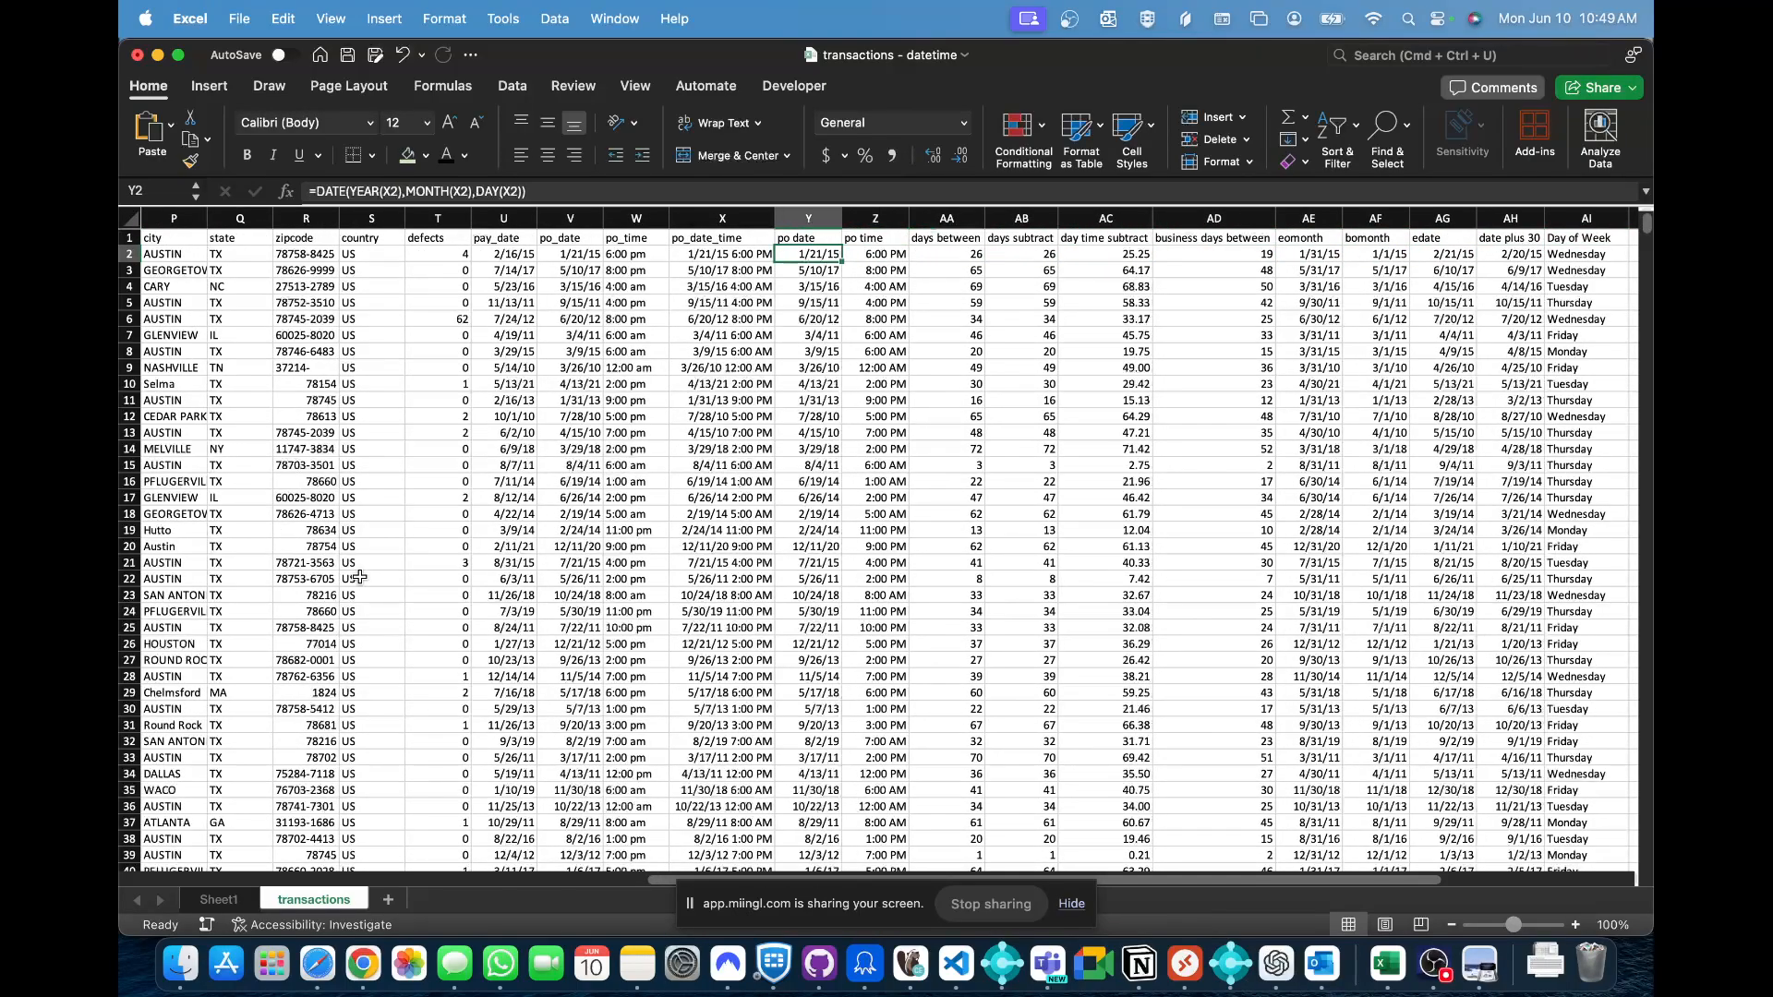
key("Right")
key("Left")
key("Left")
key("Right")
key("Right")
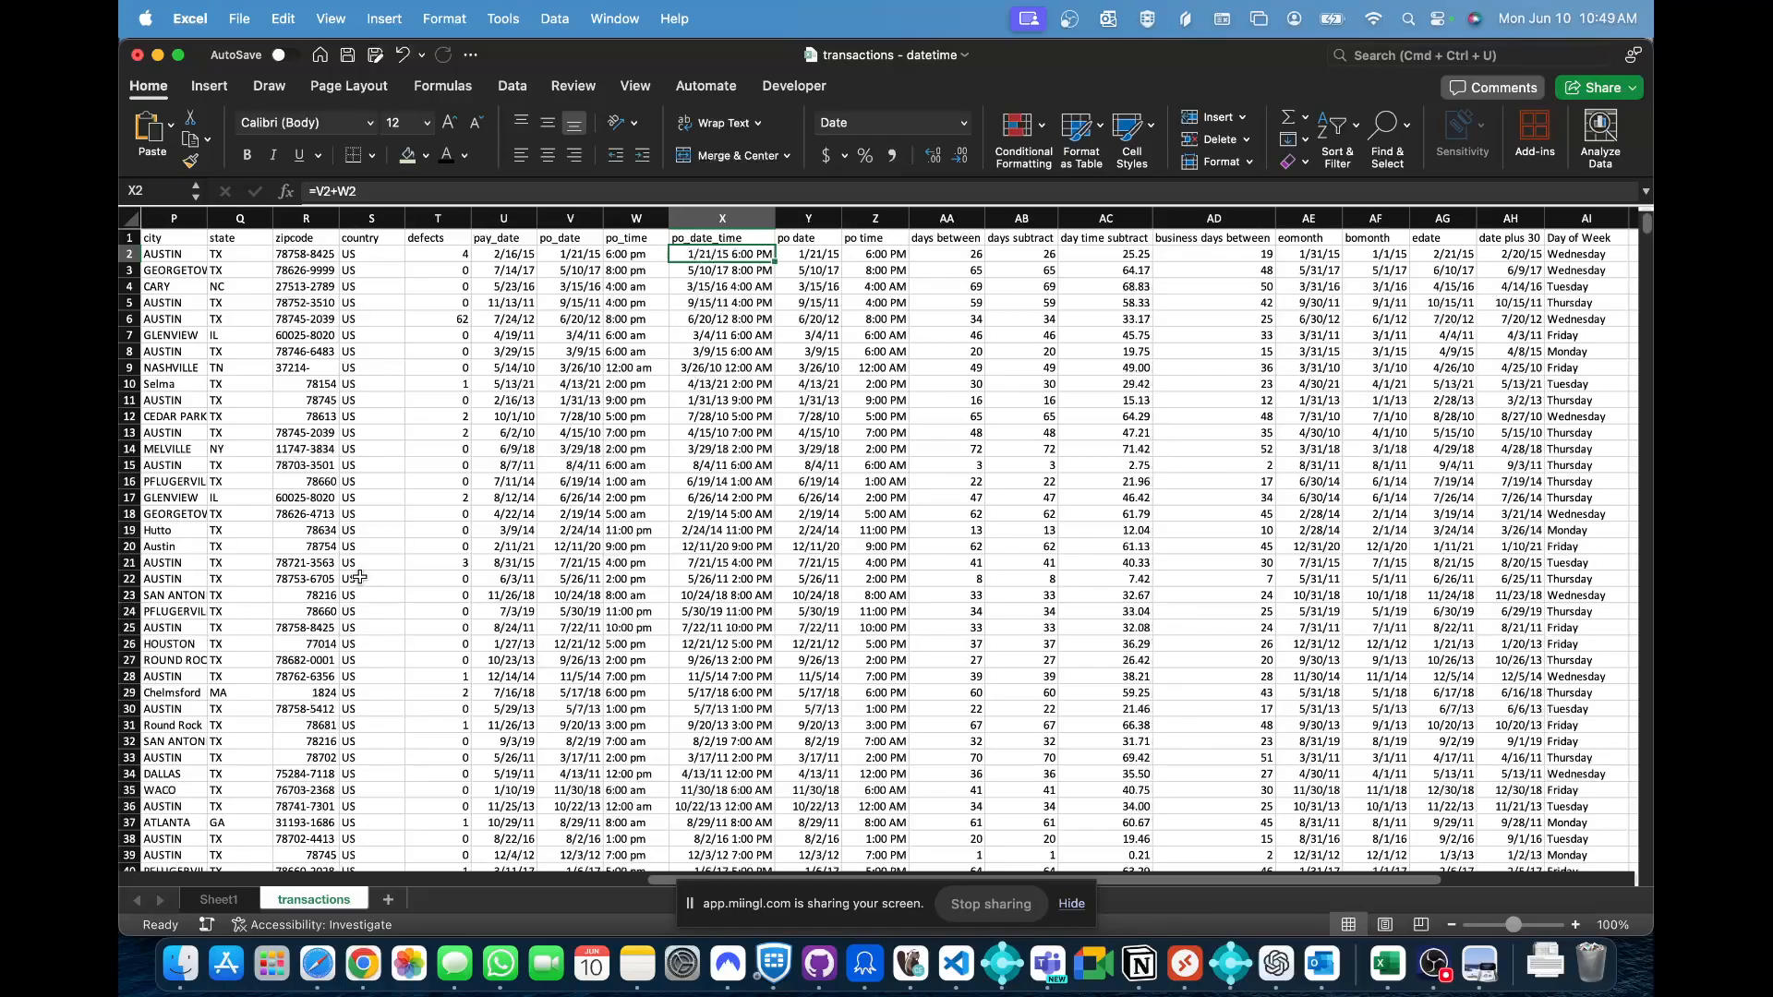
- Highlight the original data columns part_number through po_time, and the calculated row 2 cells up to Day of Week
scroll(557, 472, "left", 10)
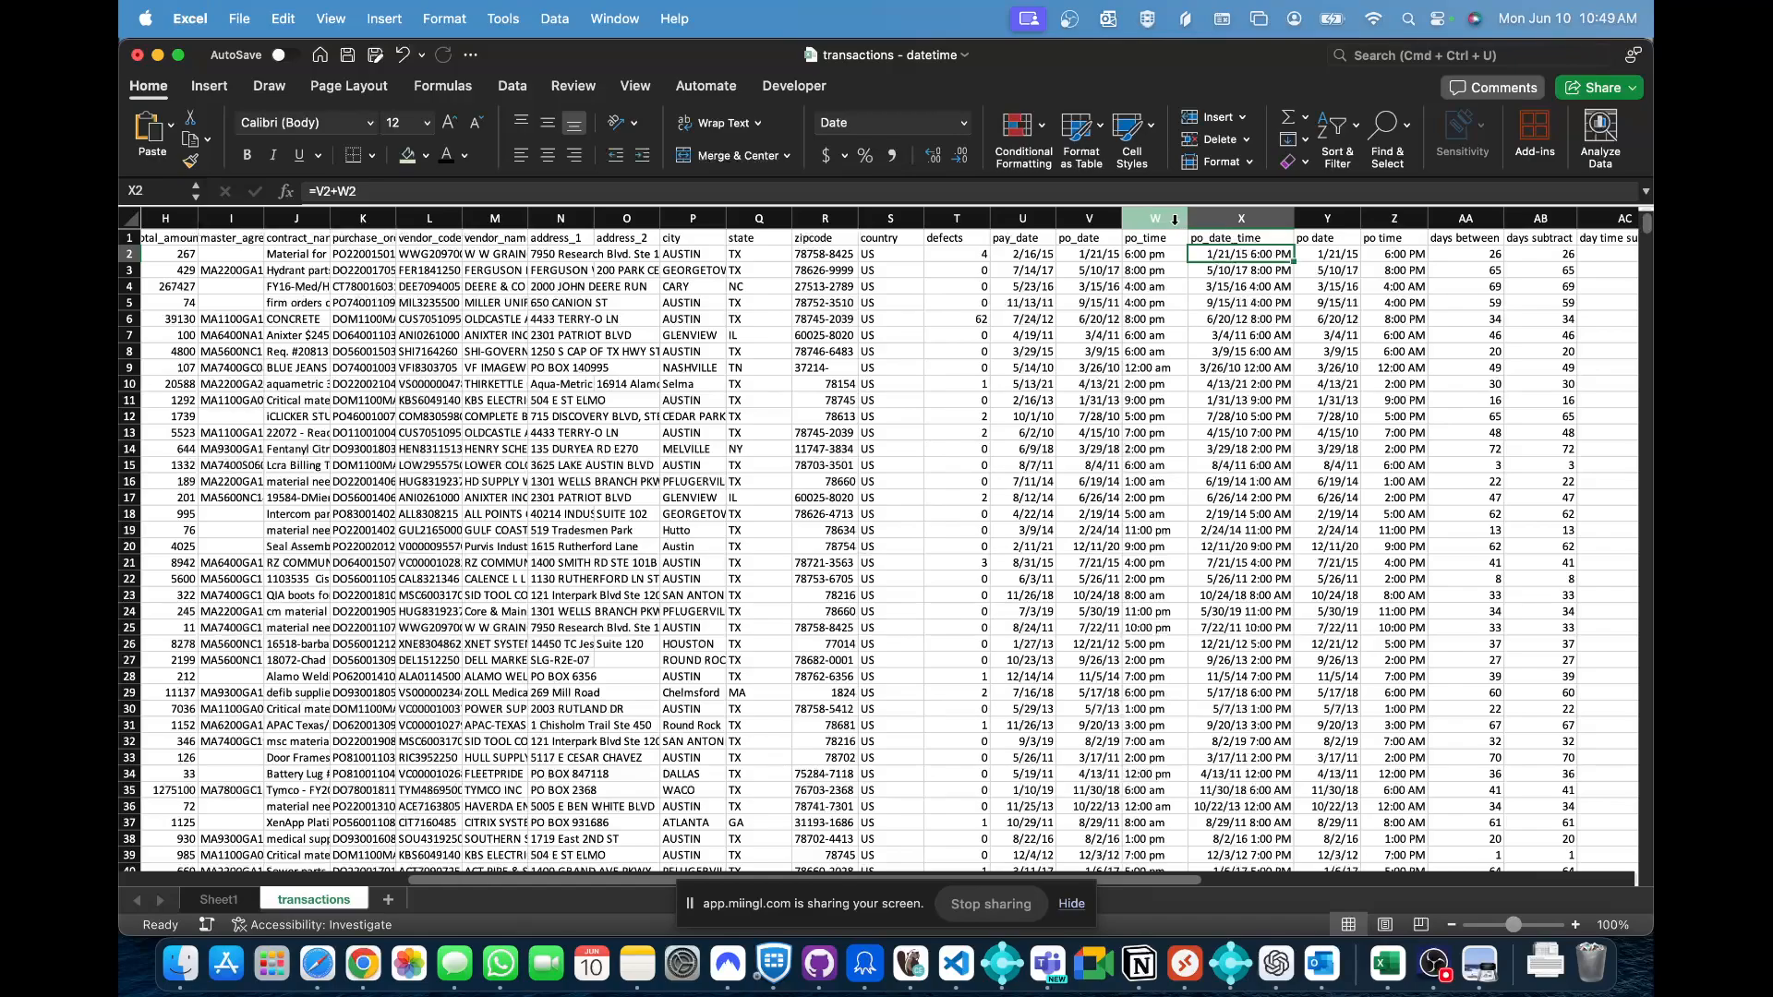
left_click_drag(1174, 219, 148, 211)
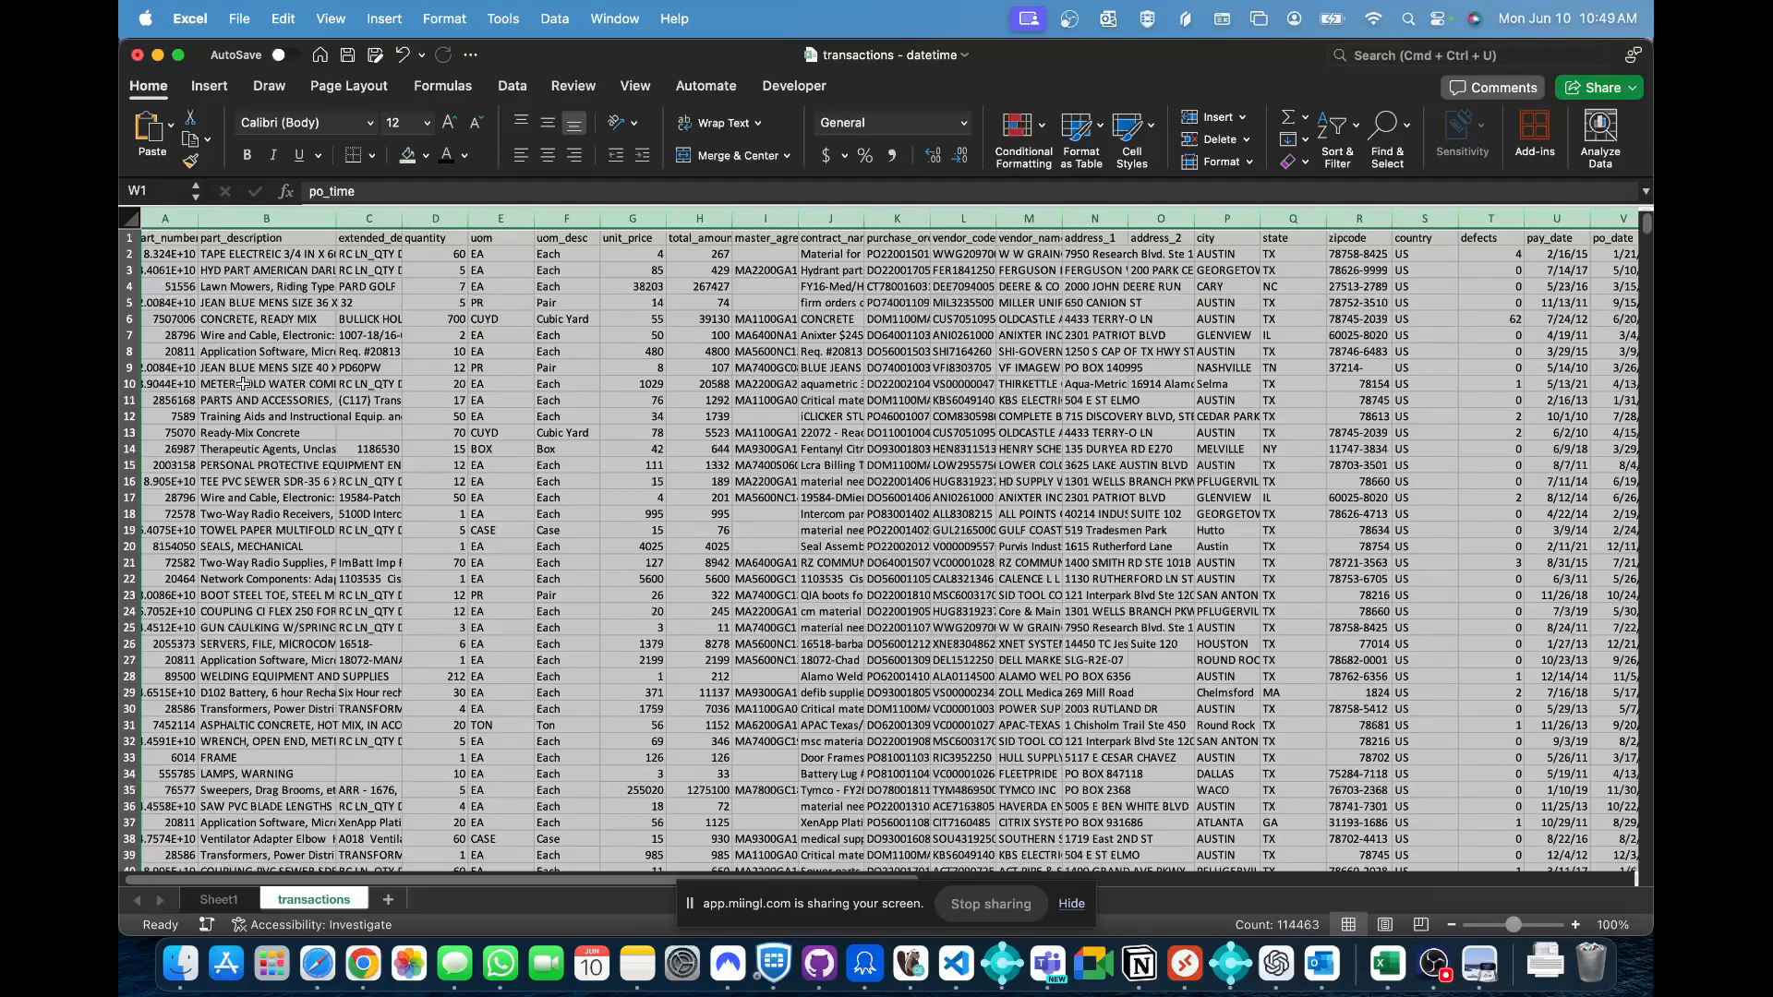
scroll(242, 383, "left", 1)
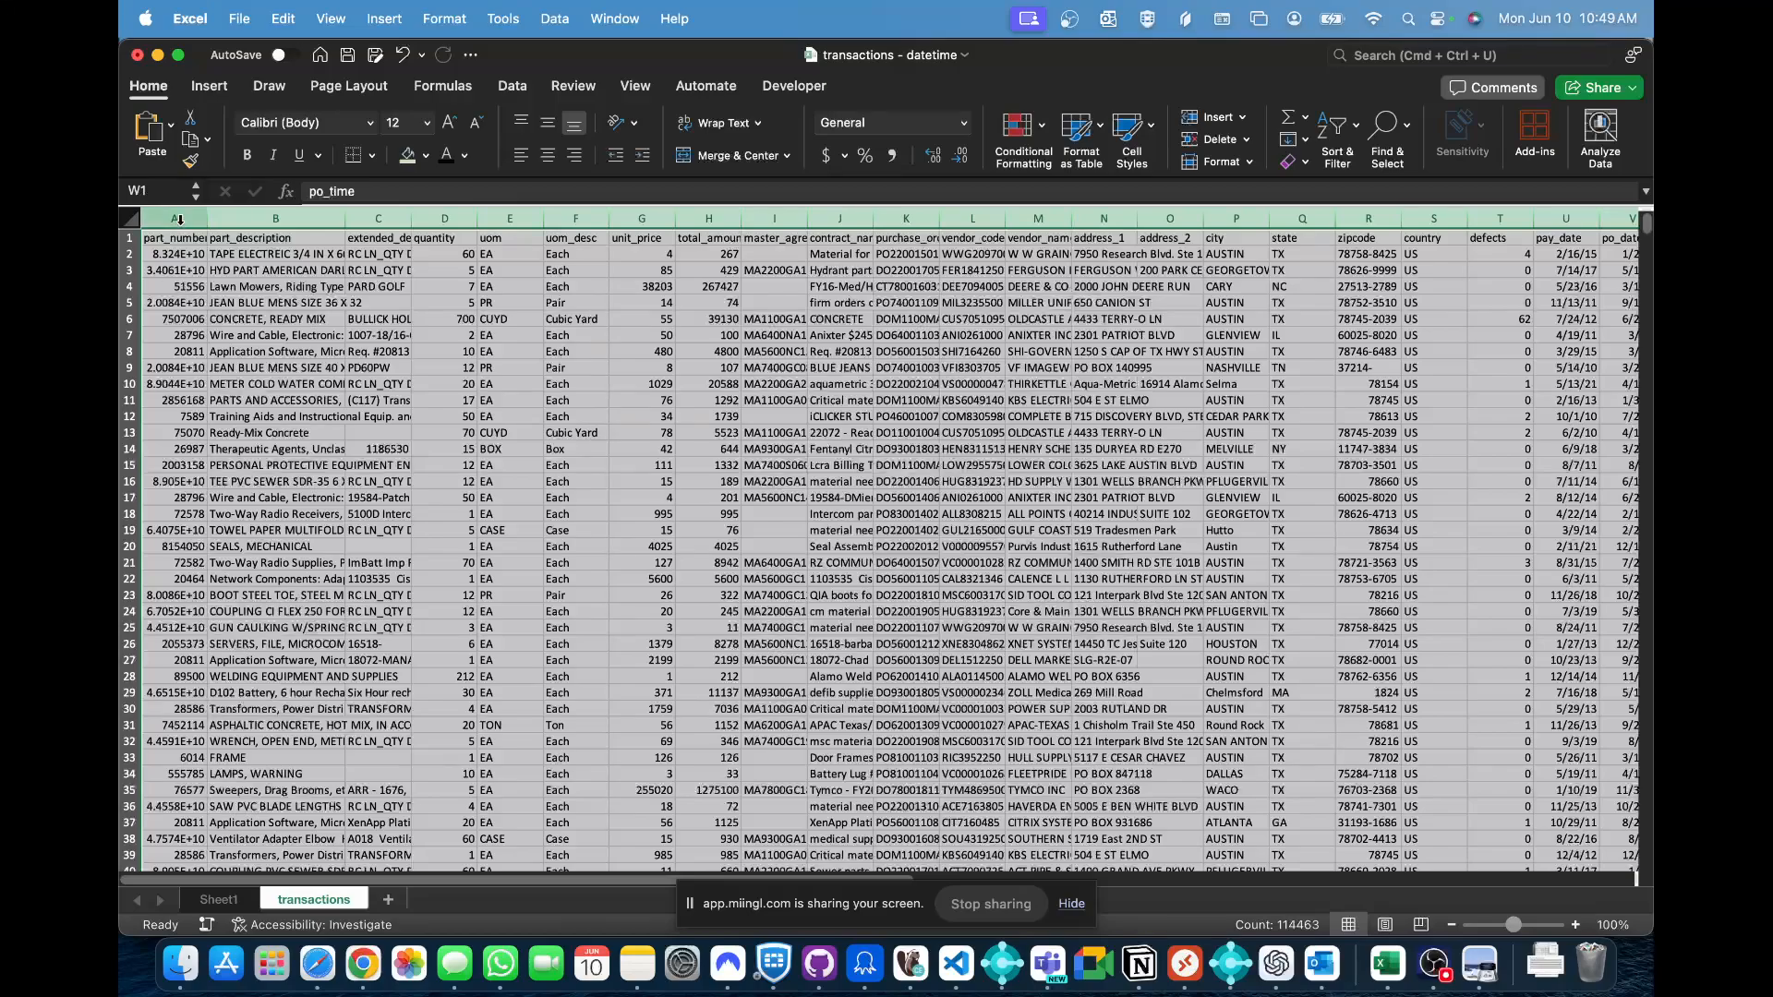
left_click_drag(175, 218, 1183, 310)
scroll(1182, 310, "right", 10)
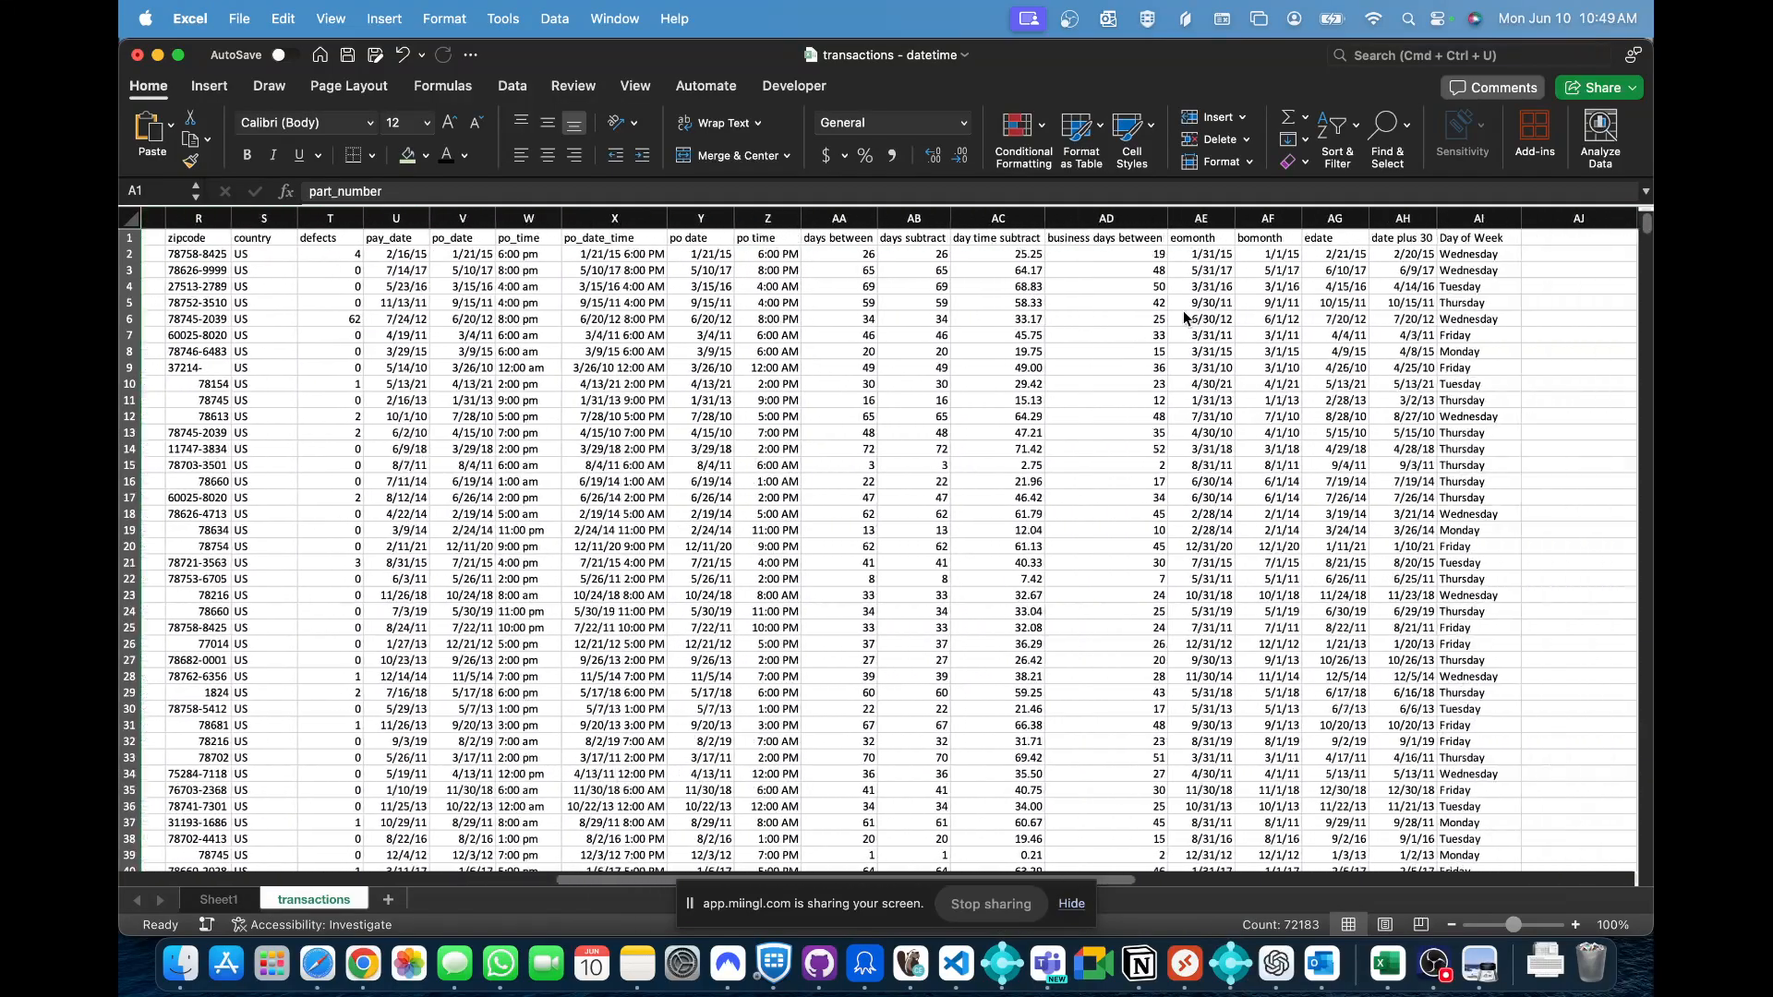
left_click_drag(822, 251, 1099, 257)
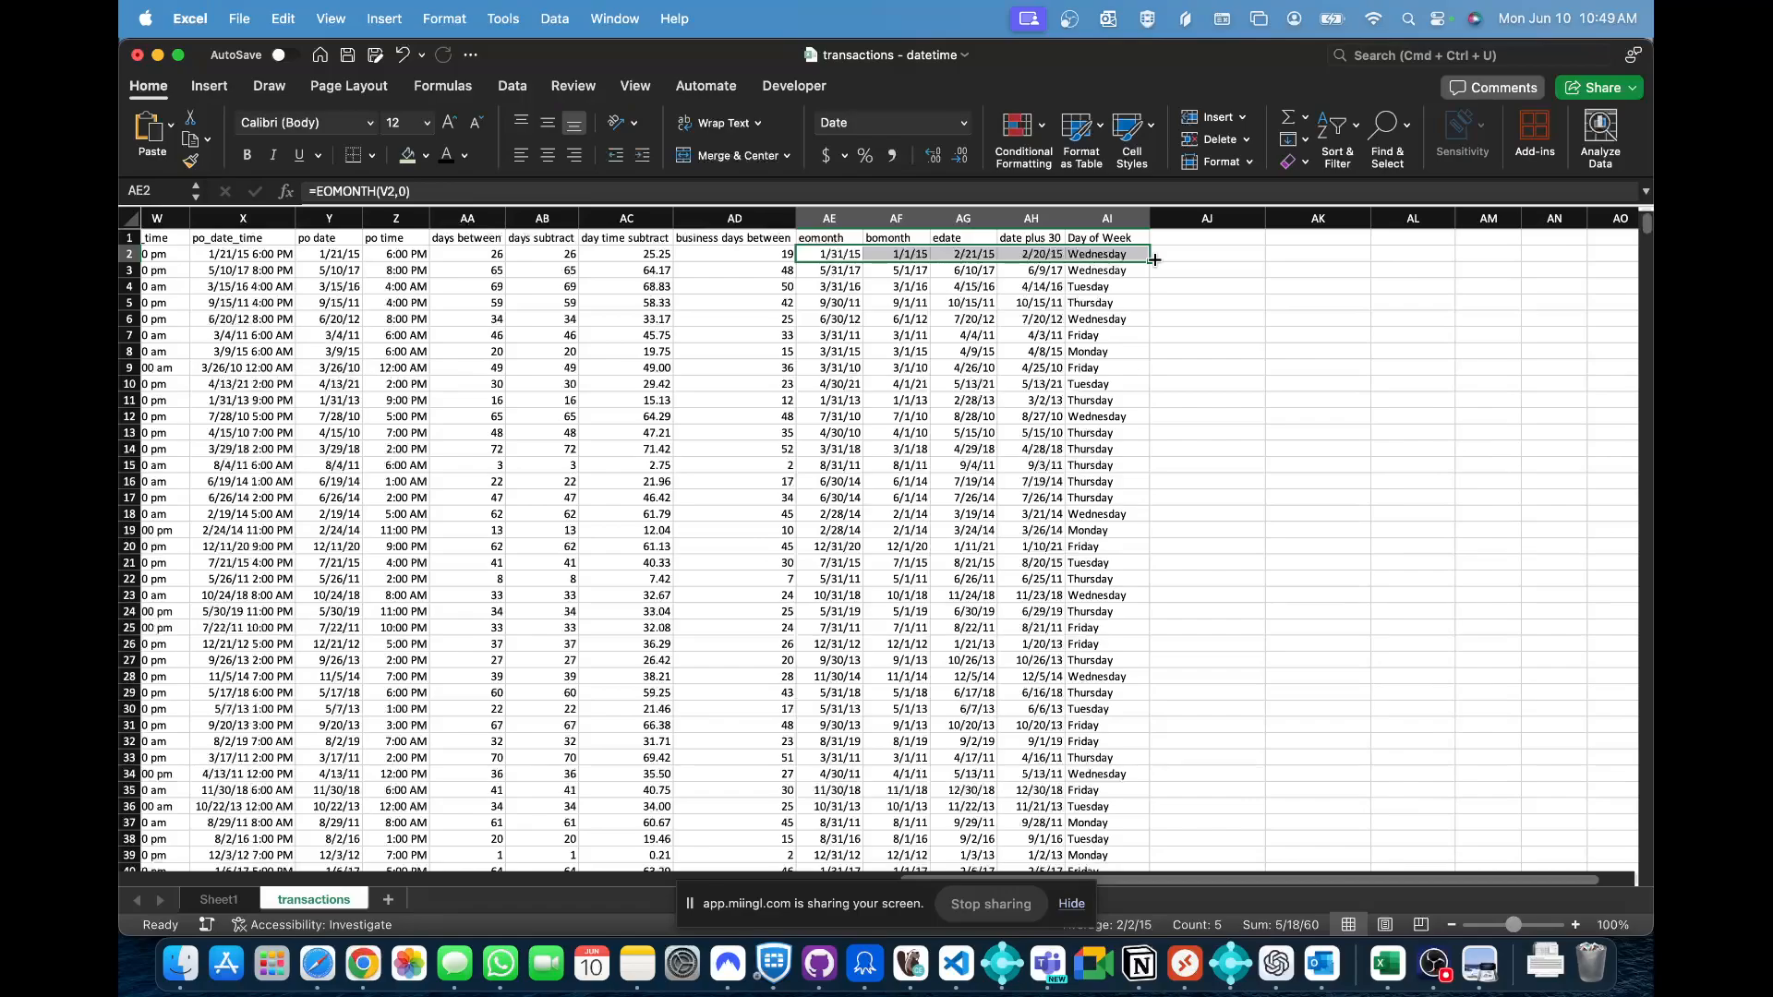
- Enter the label Days Between in the empty area beside the data and move it to cell AL6
left_click(1353, 300)
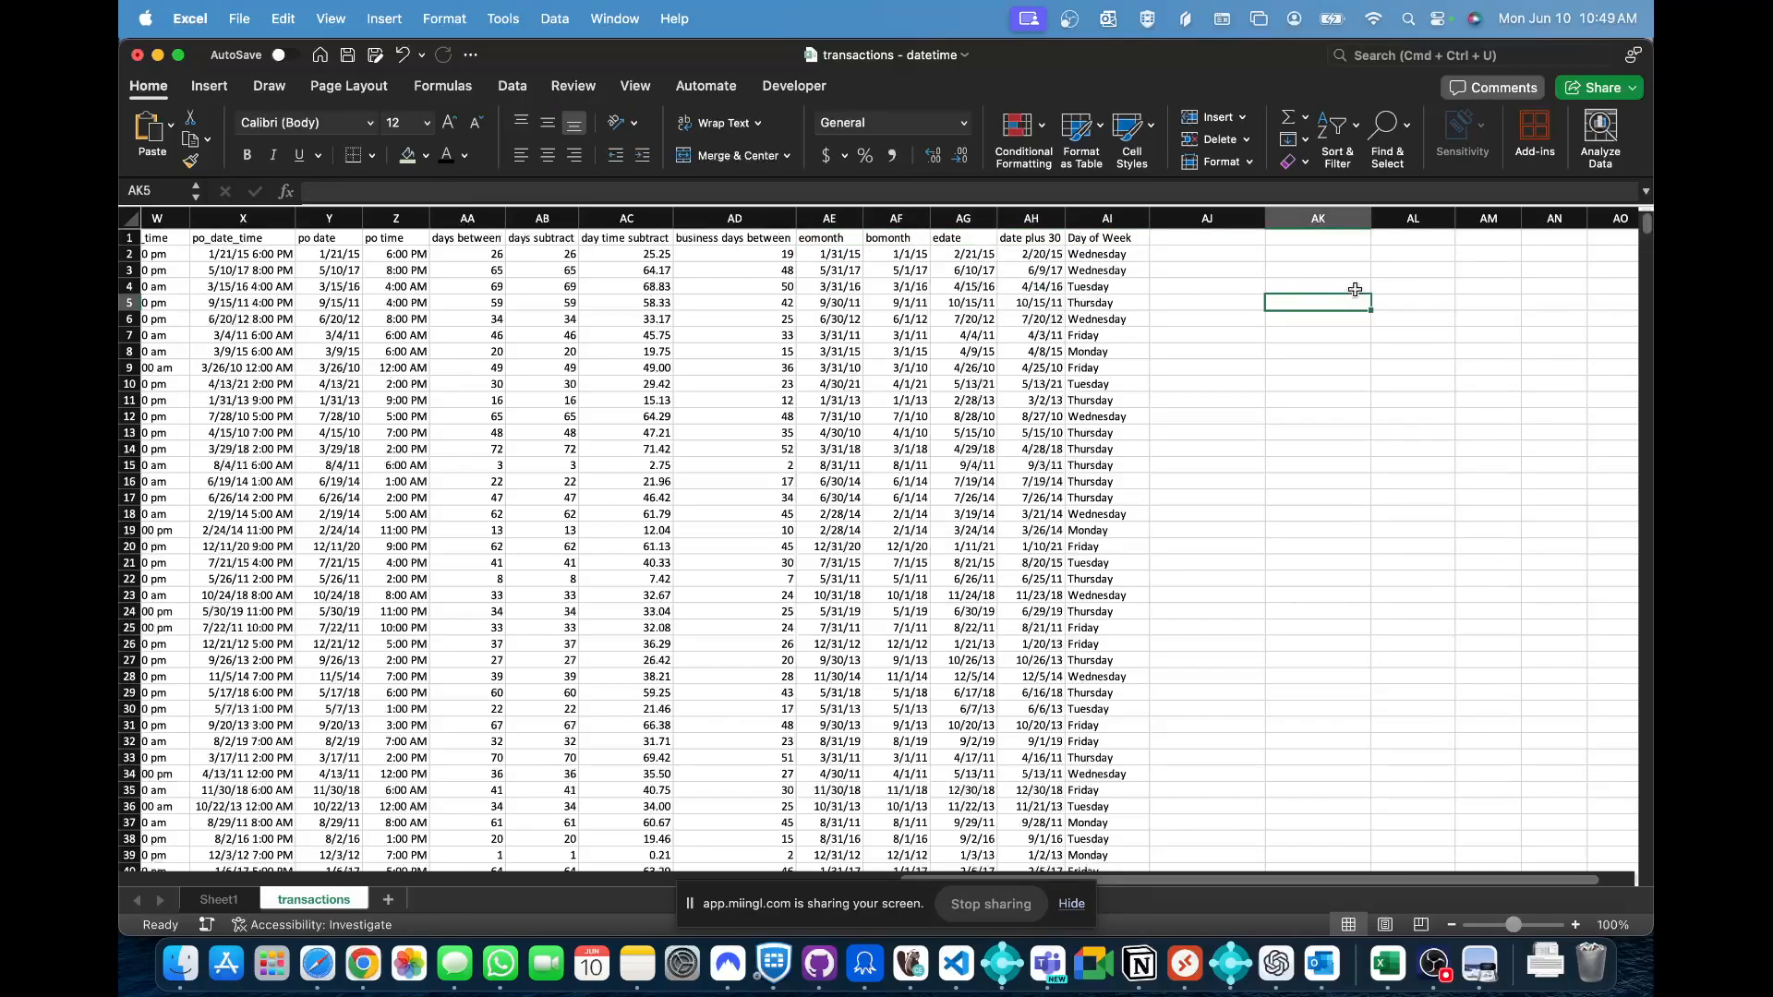
type("Days Between")
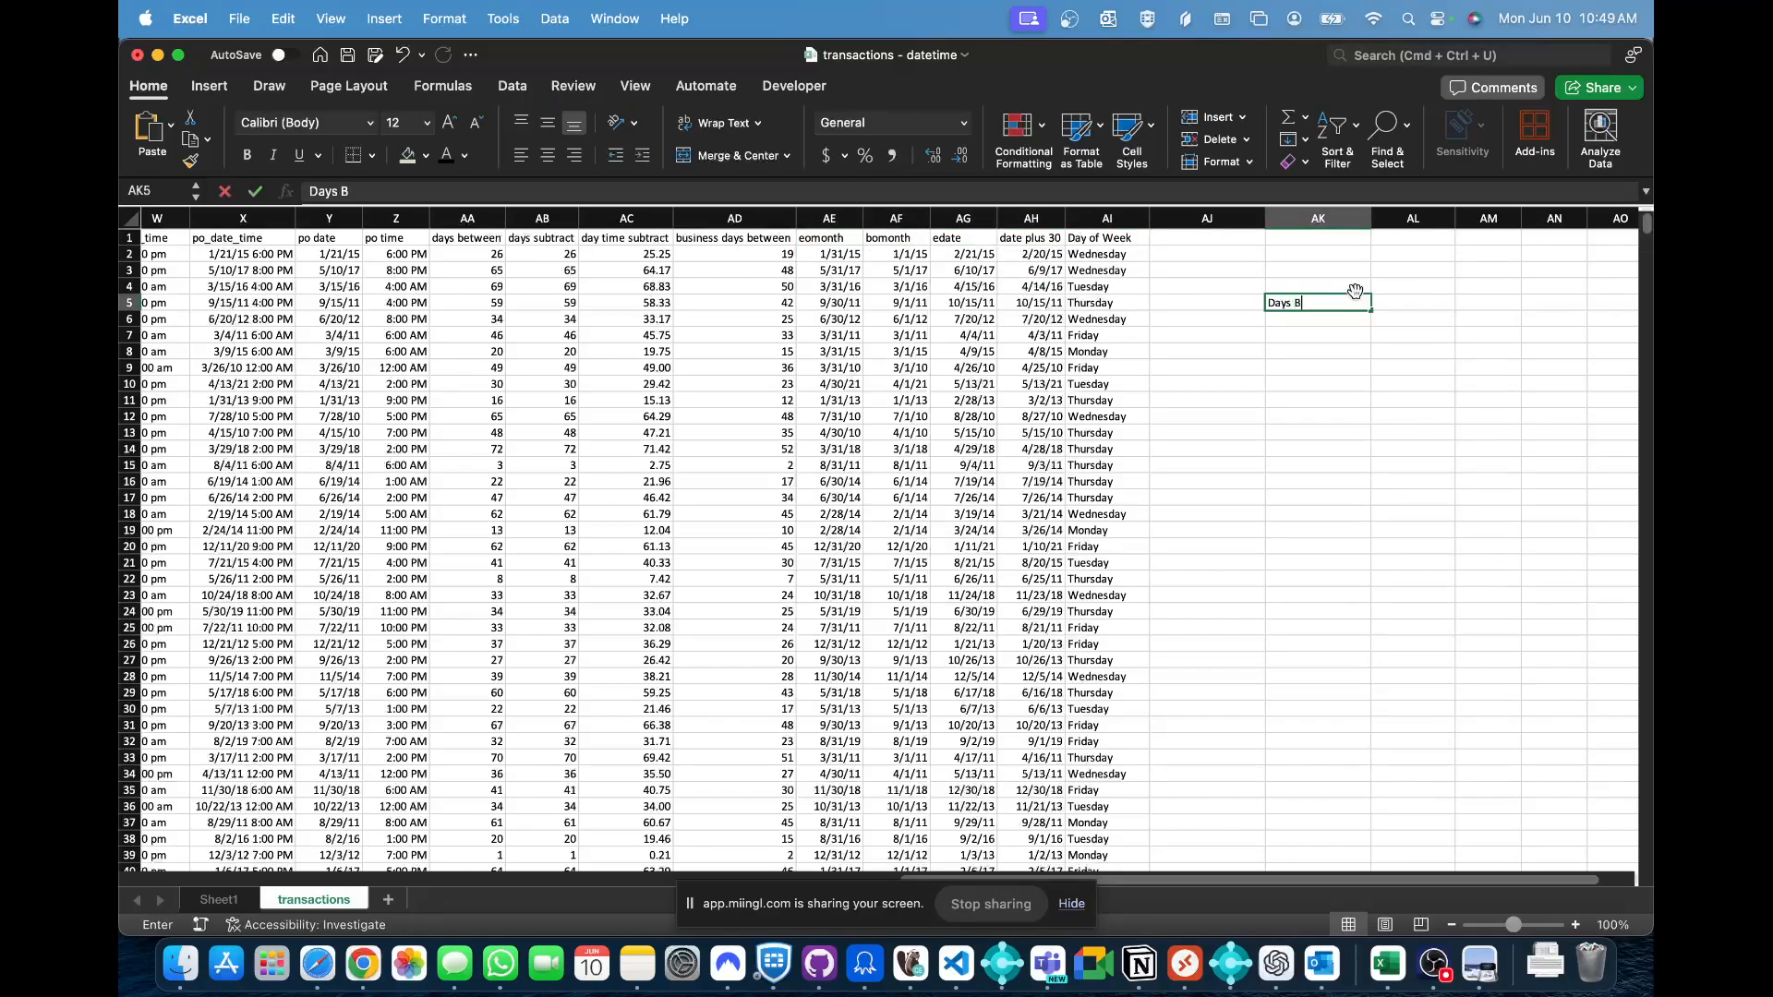
key("Return")
key("Up")
key("super+x")
key("Right")
key("Down")
key("super+v")
key("Up")
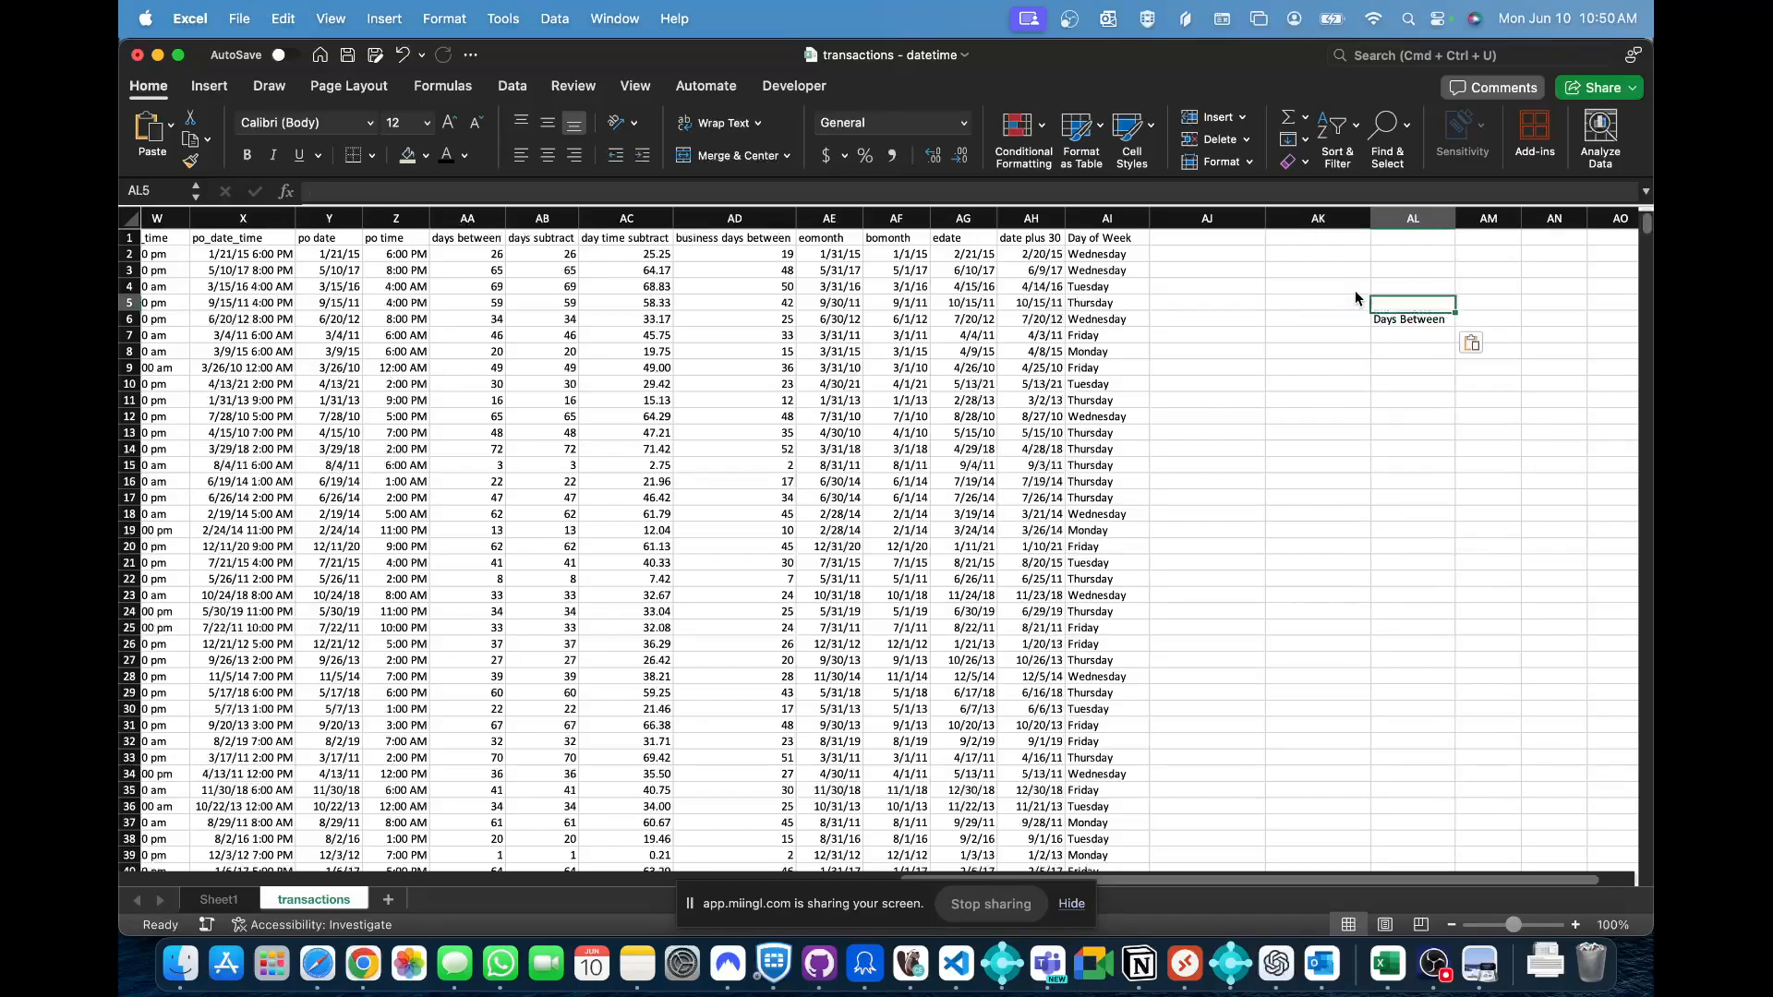
- Enter the heading Project Management in AL5 above Days Between, and the label Business Days Between in AL7
type("Project Management")
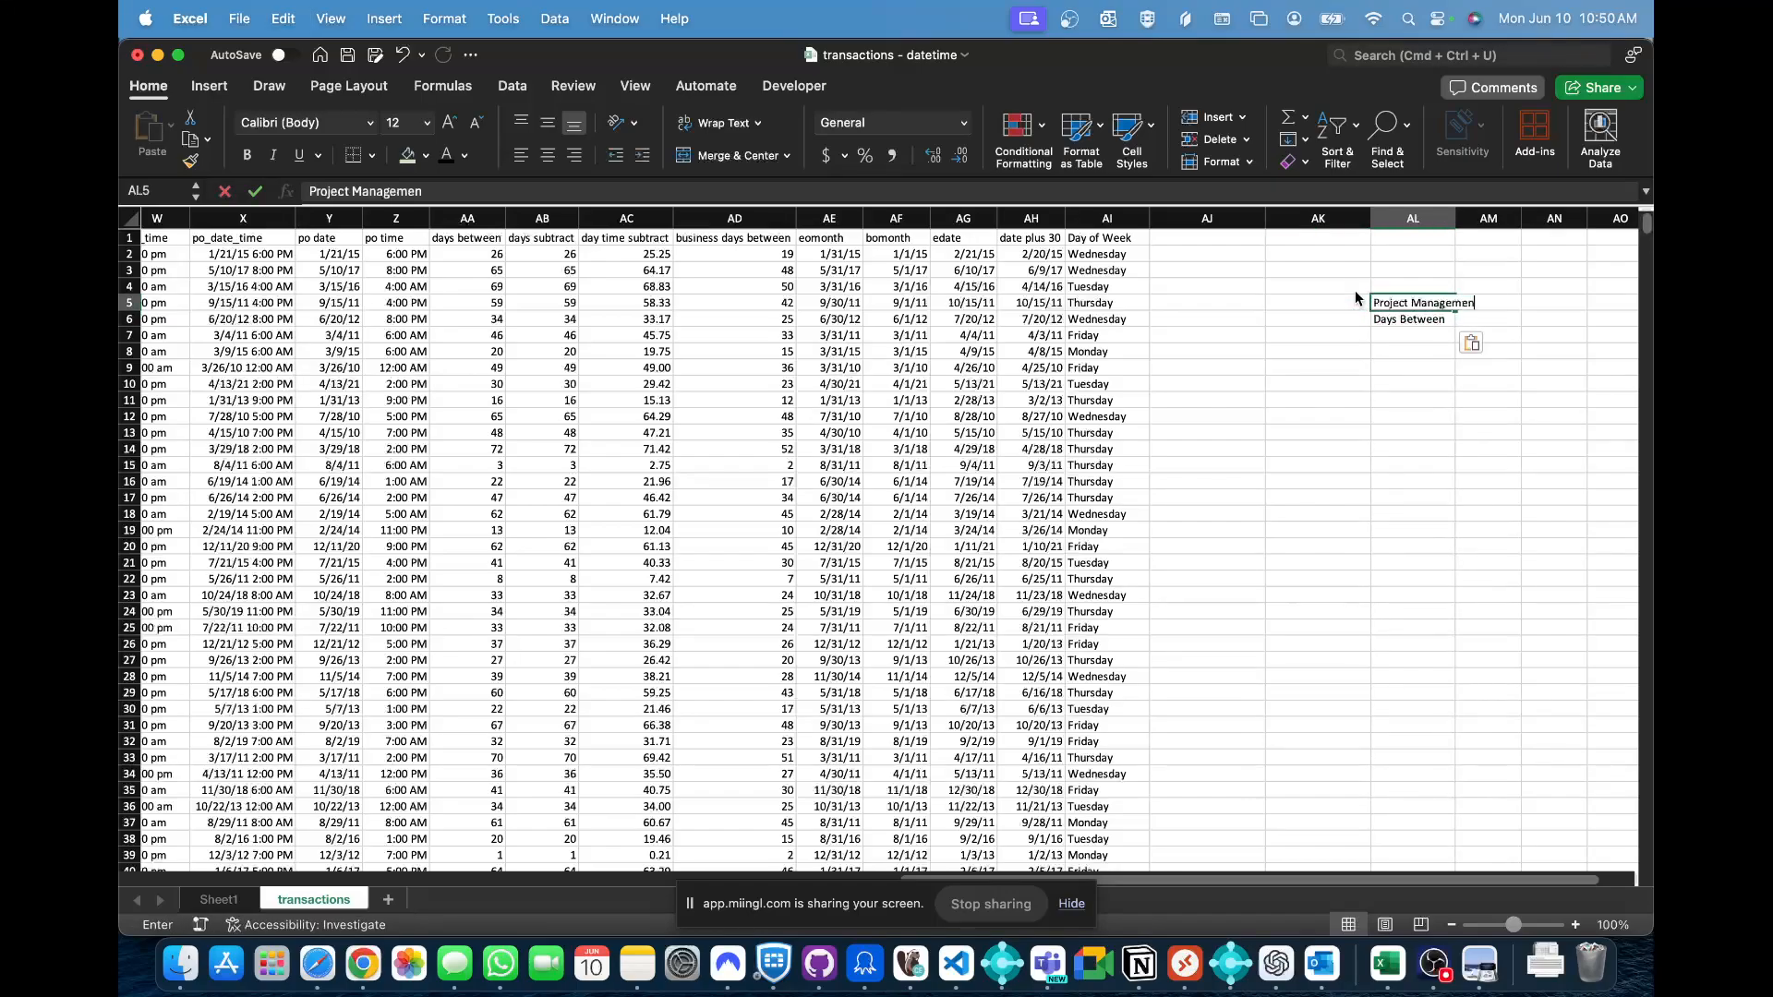
key("Return")
key("Return")
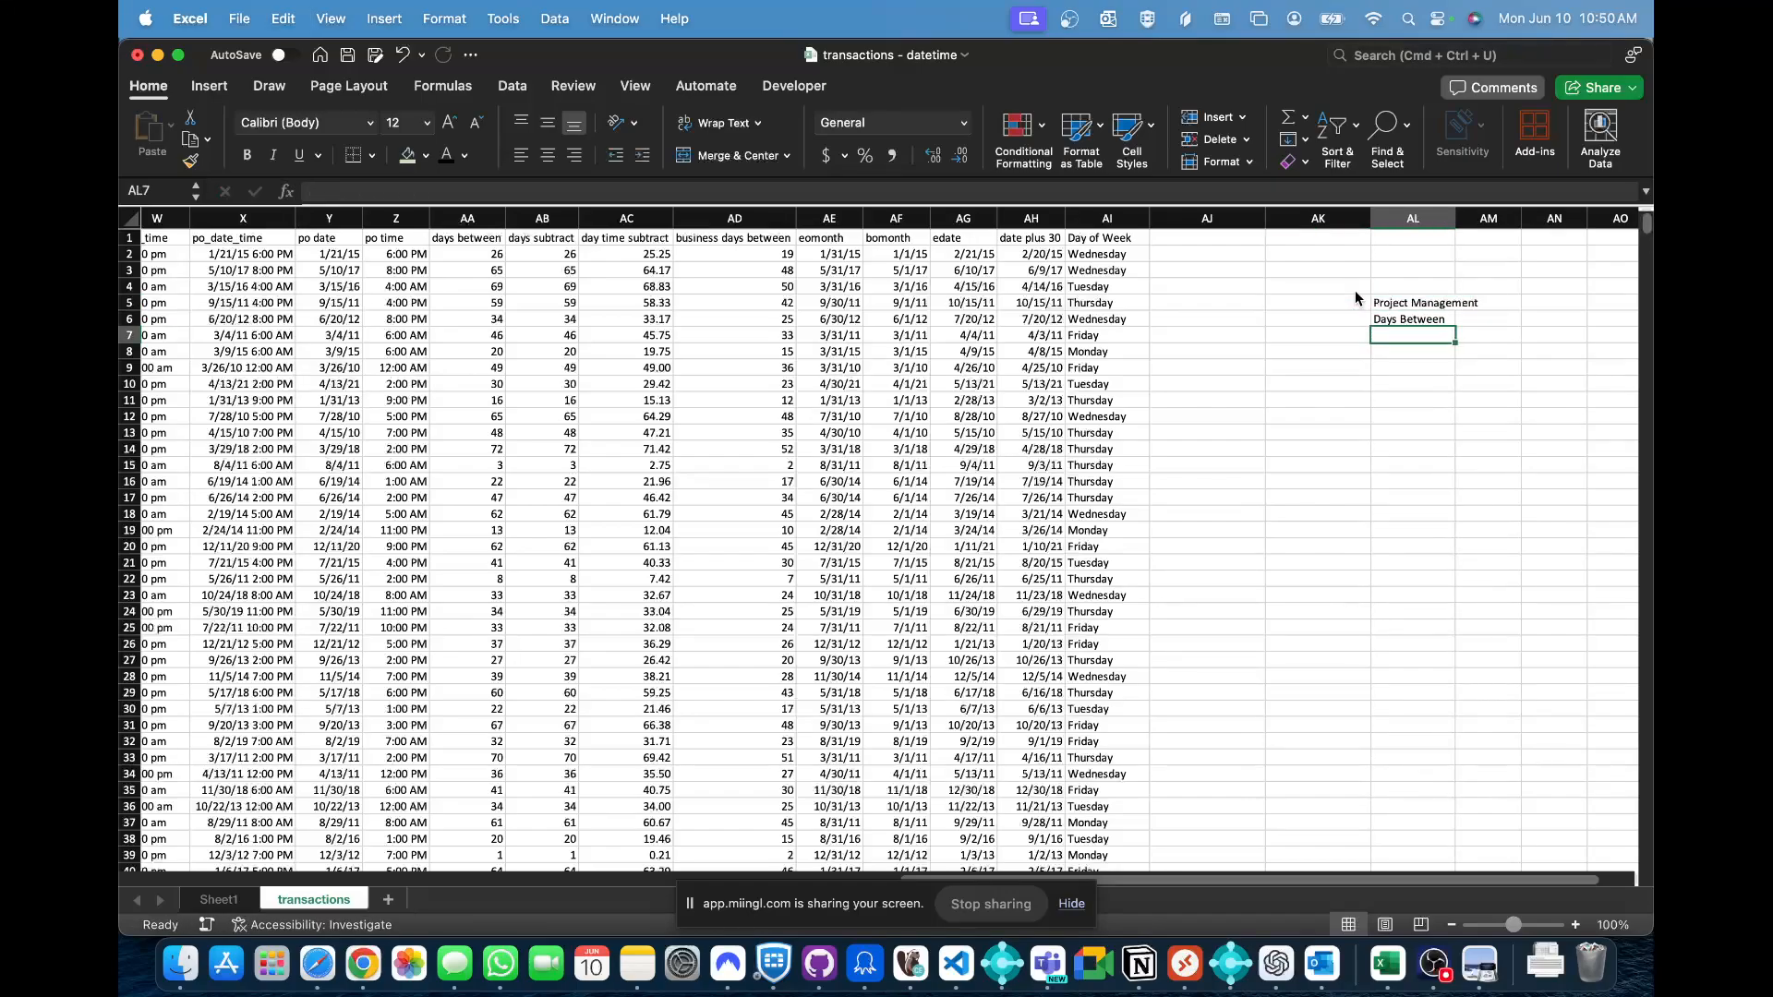
type("Businers")
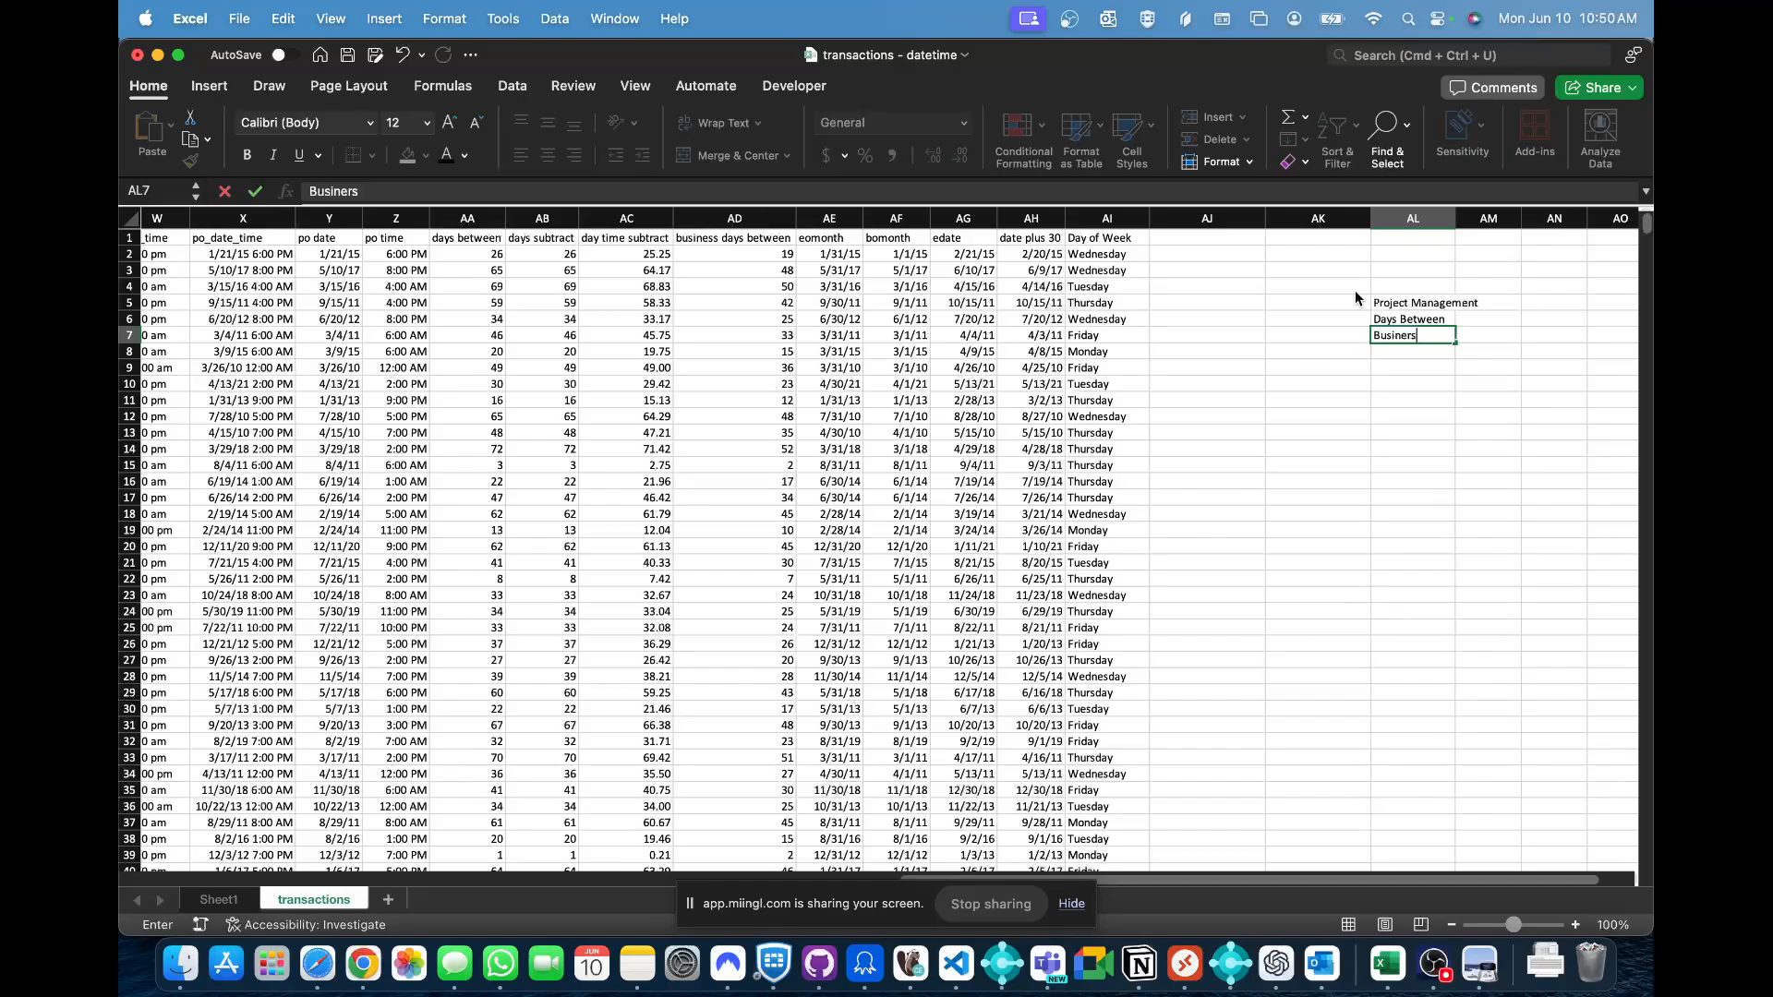
key("BackSpace")
key("BackSpace")
type("ss Days Between")
key("Return")
- Add the labels Expected vs Actual in AL8 and Status - Completed or Open in AL9
type("Expected vs ")
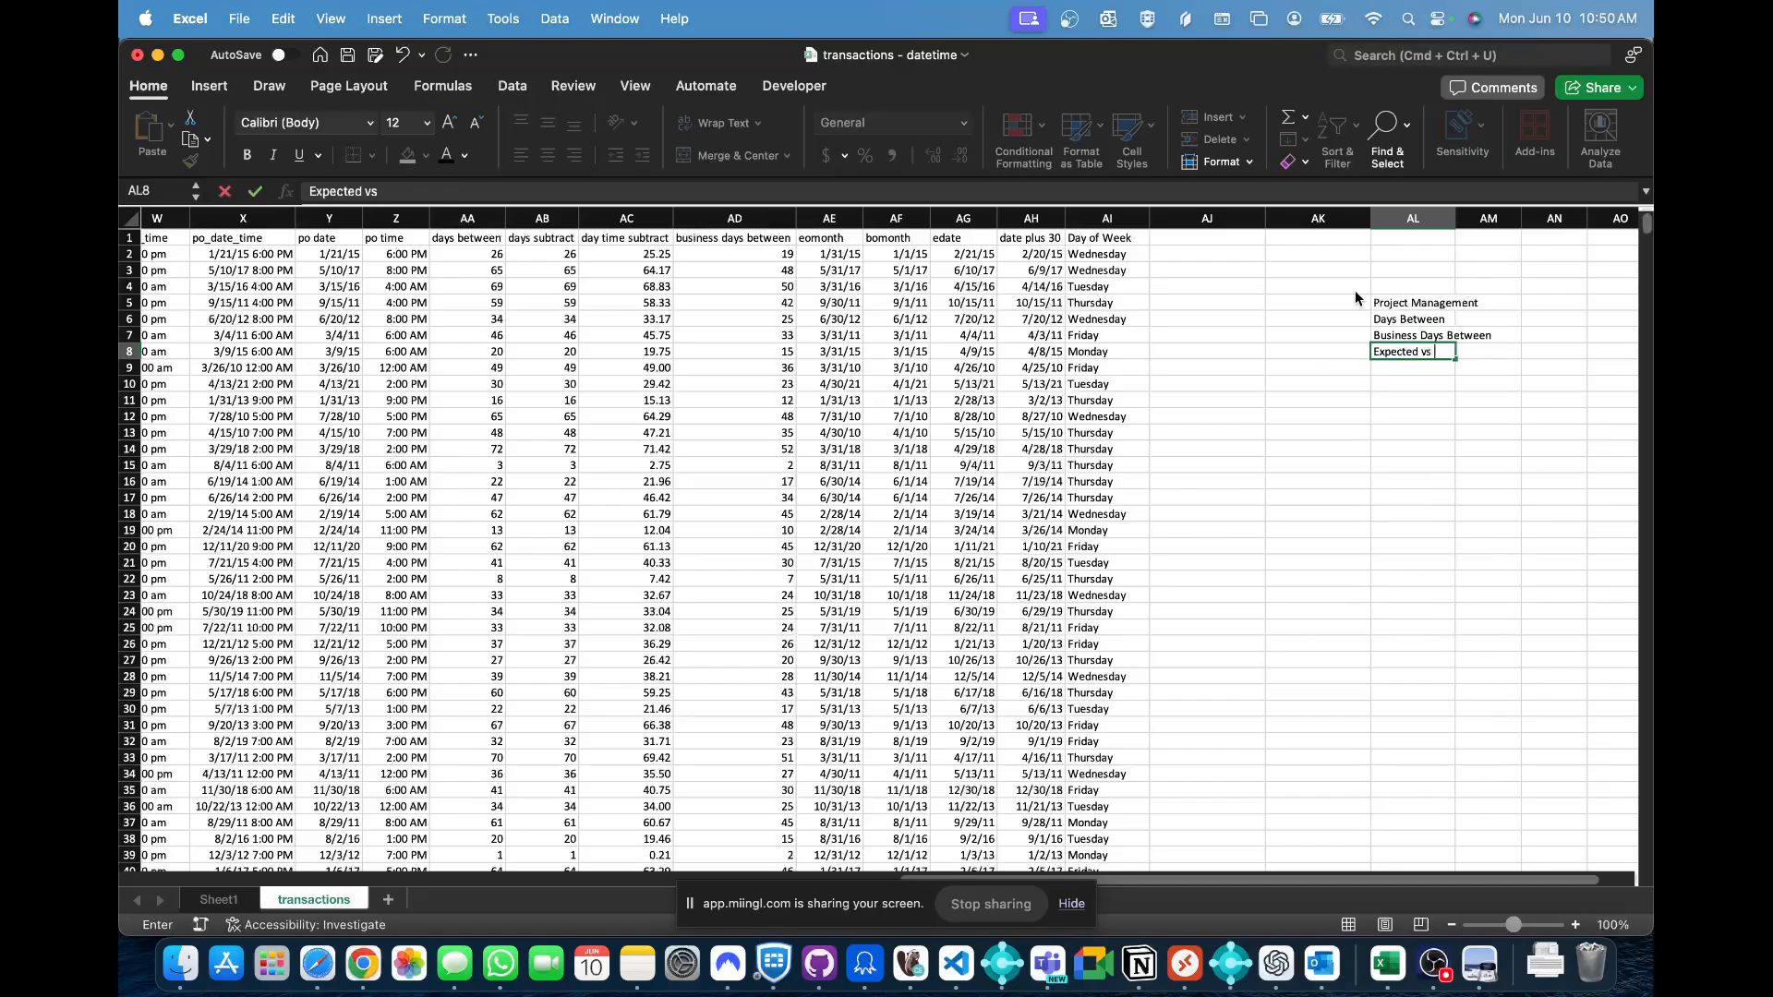
type("Actual")
key("Return")
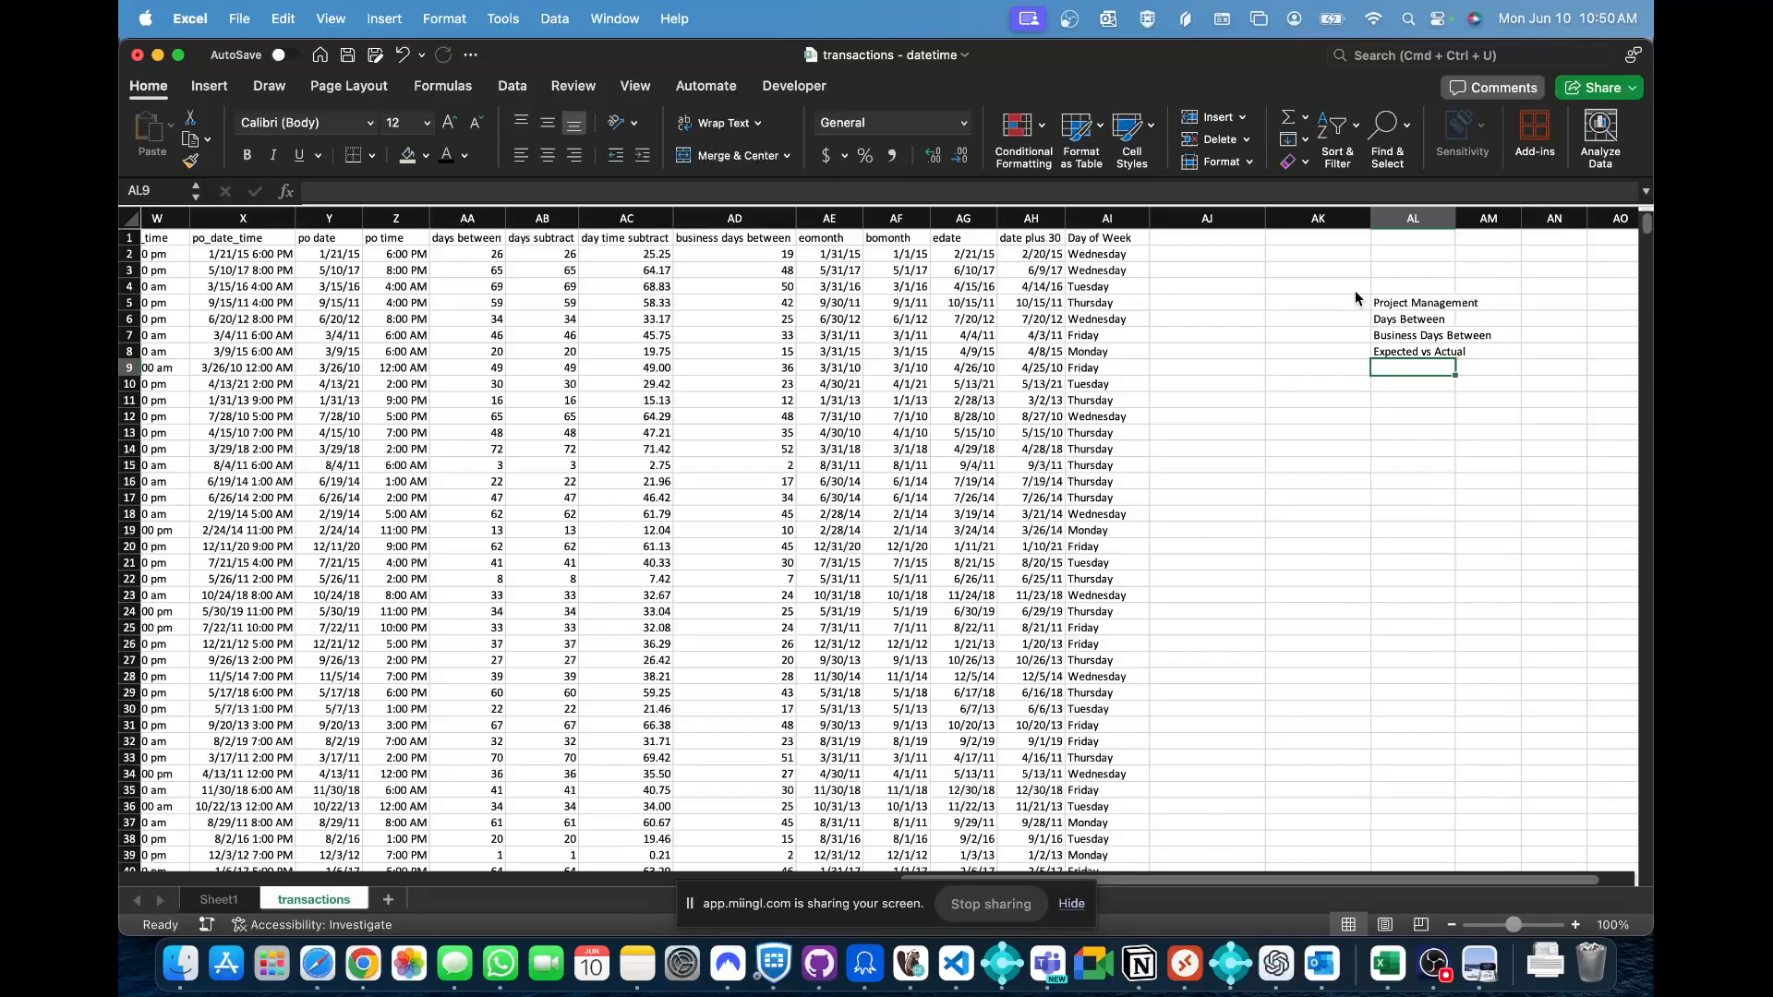
key("Left")
key("Up")
key("Up")
key("Right")
key("Down")
key("Down")
type("Stat")
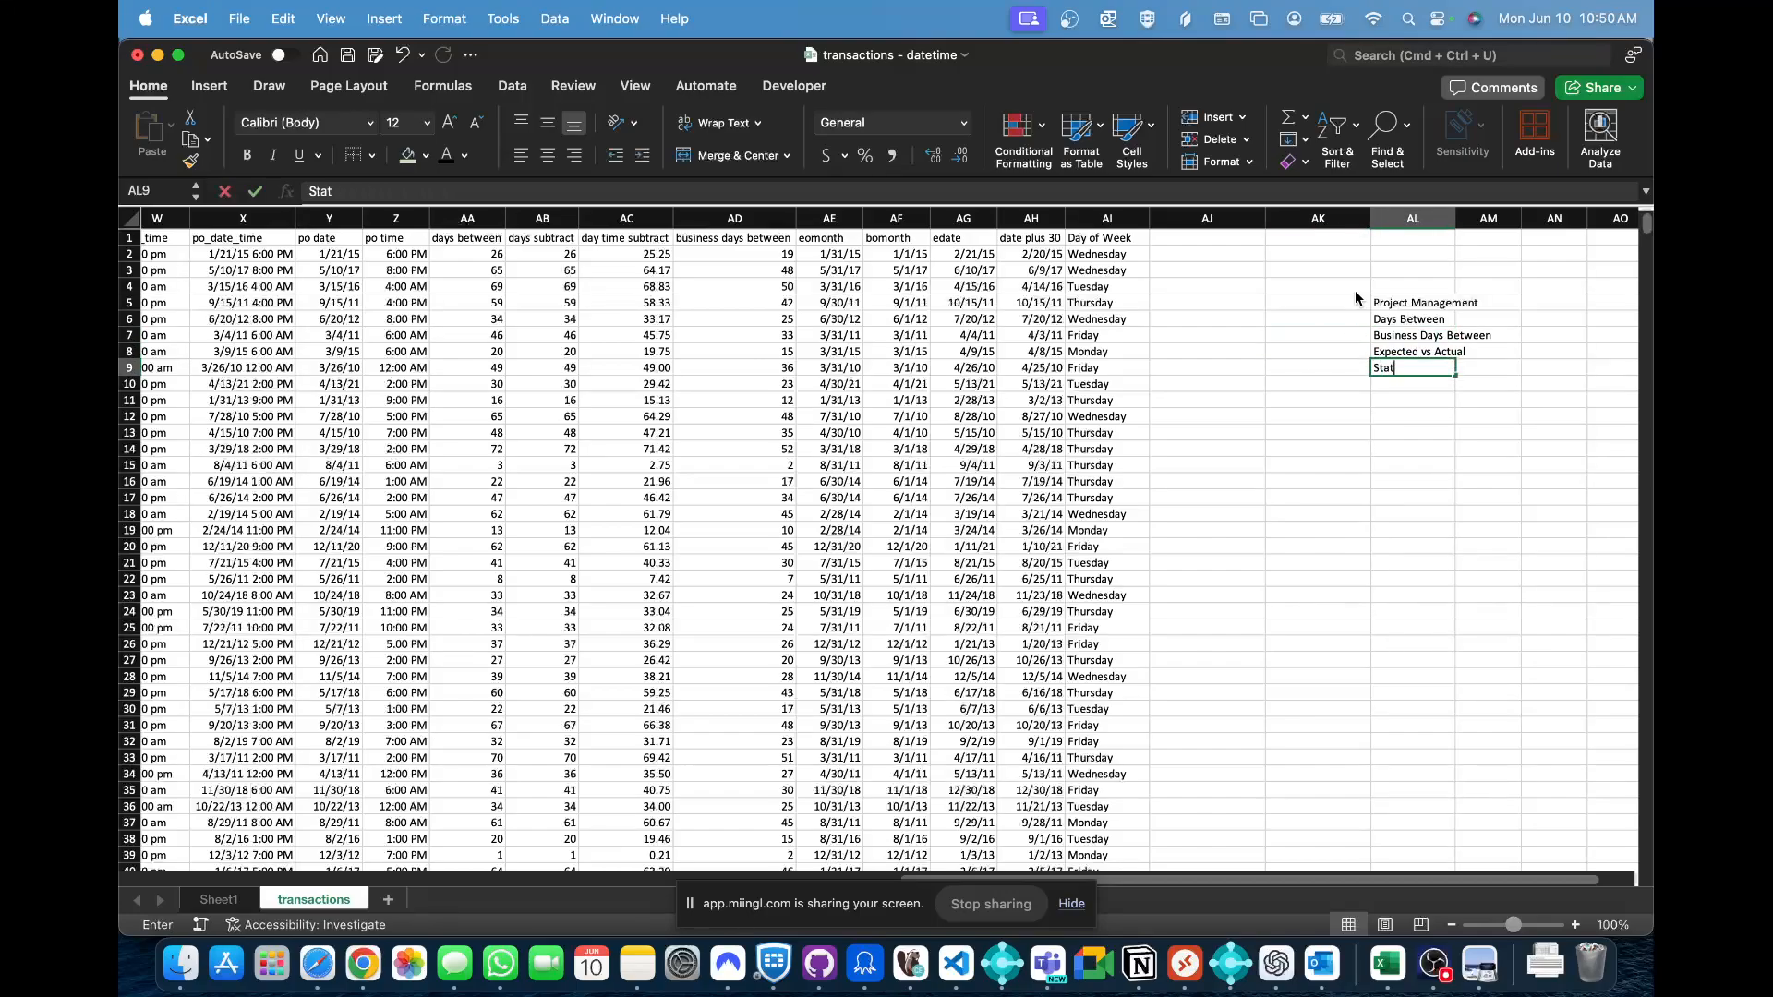
type("us - Complet")
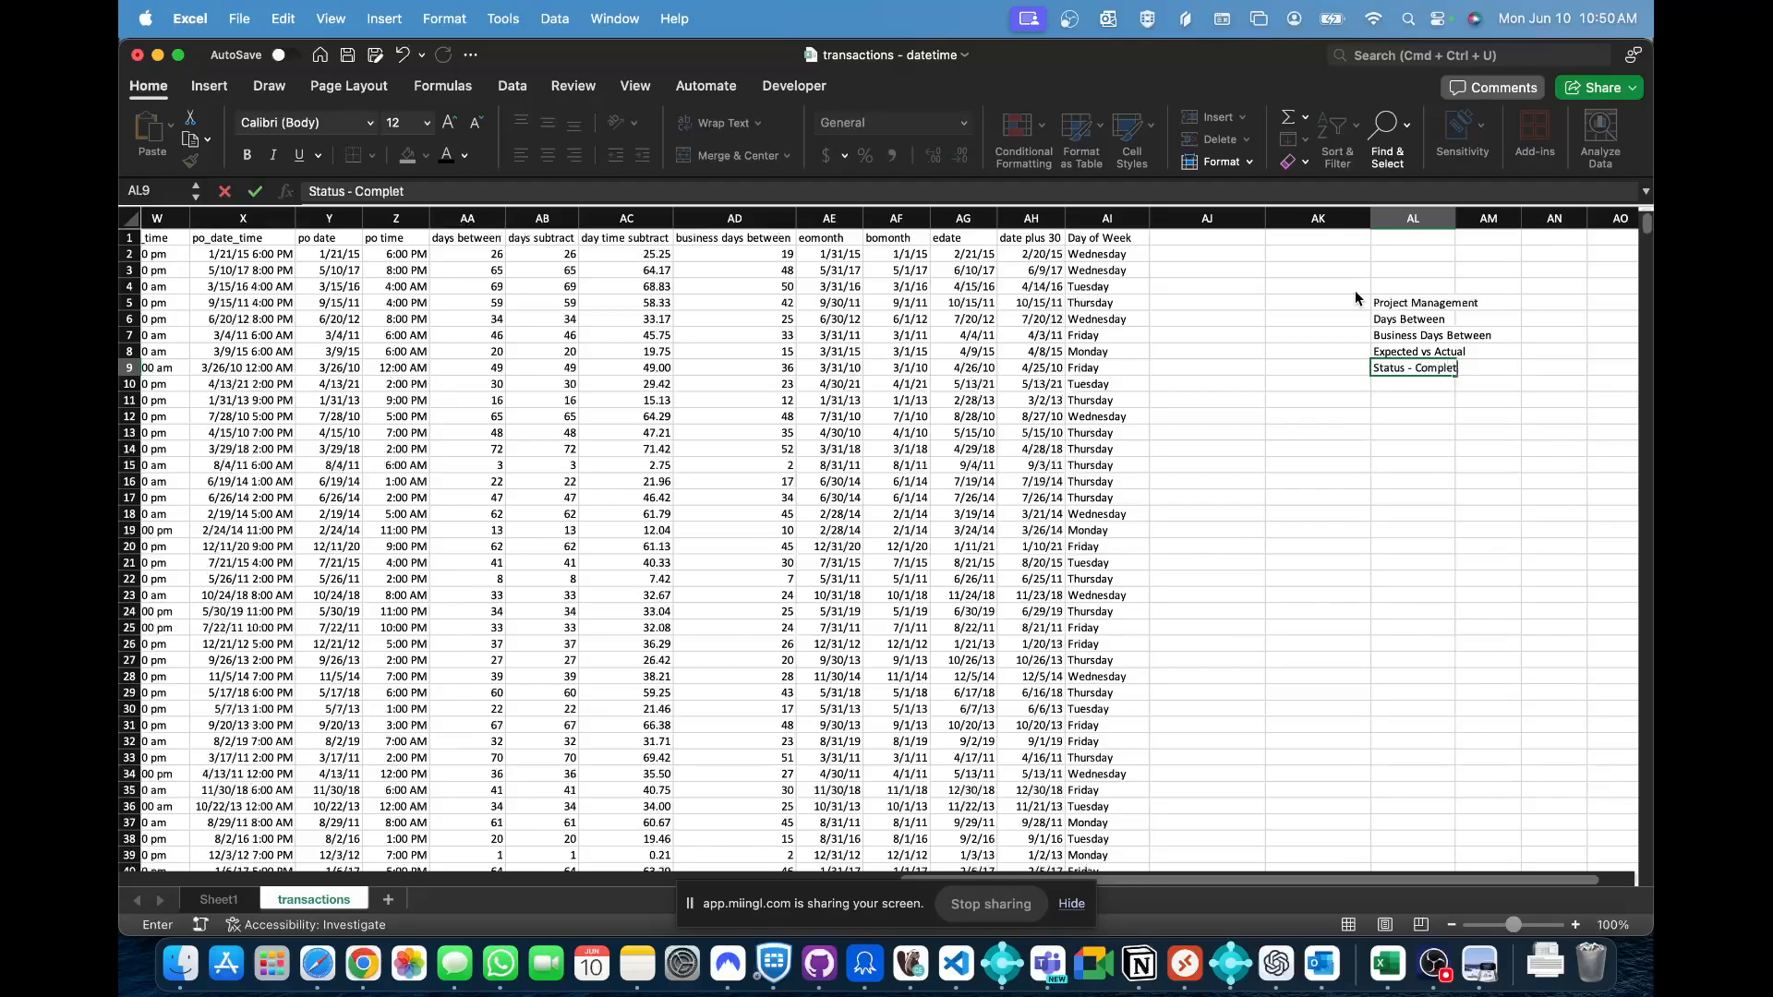
type("ed or Open")
key("Return")
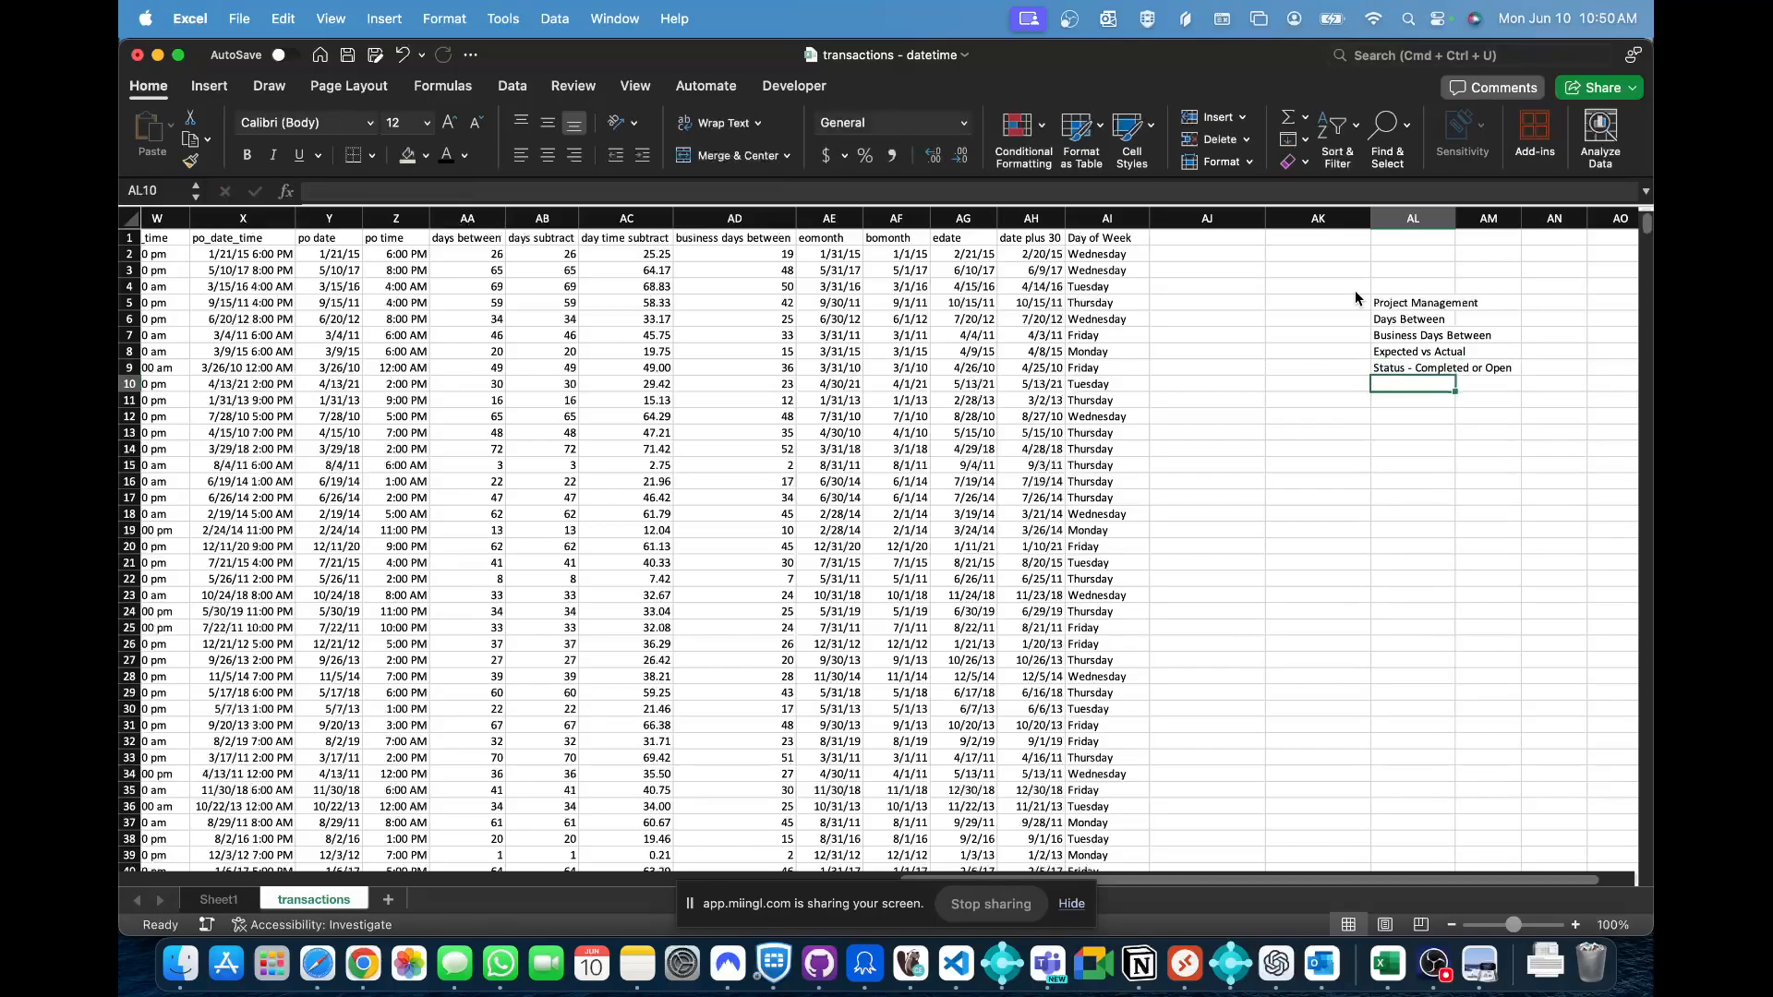
- Add the labels Filter to: Completed in AL10 and Average Expected vs Actual in AL11
type("Filter t")
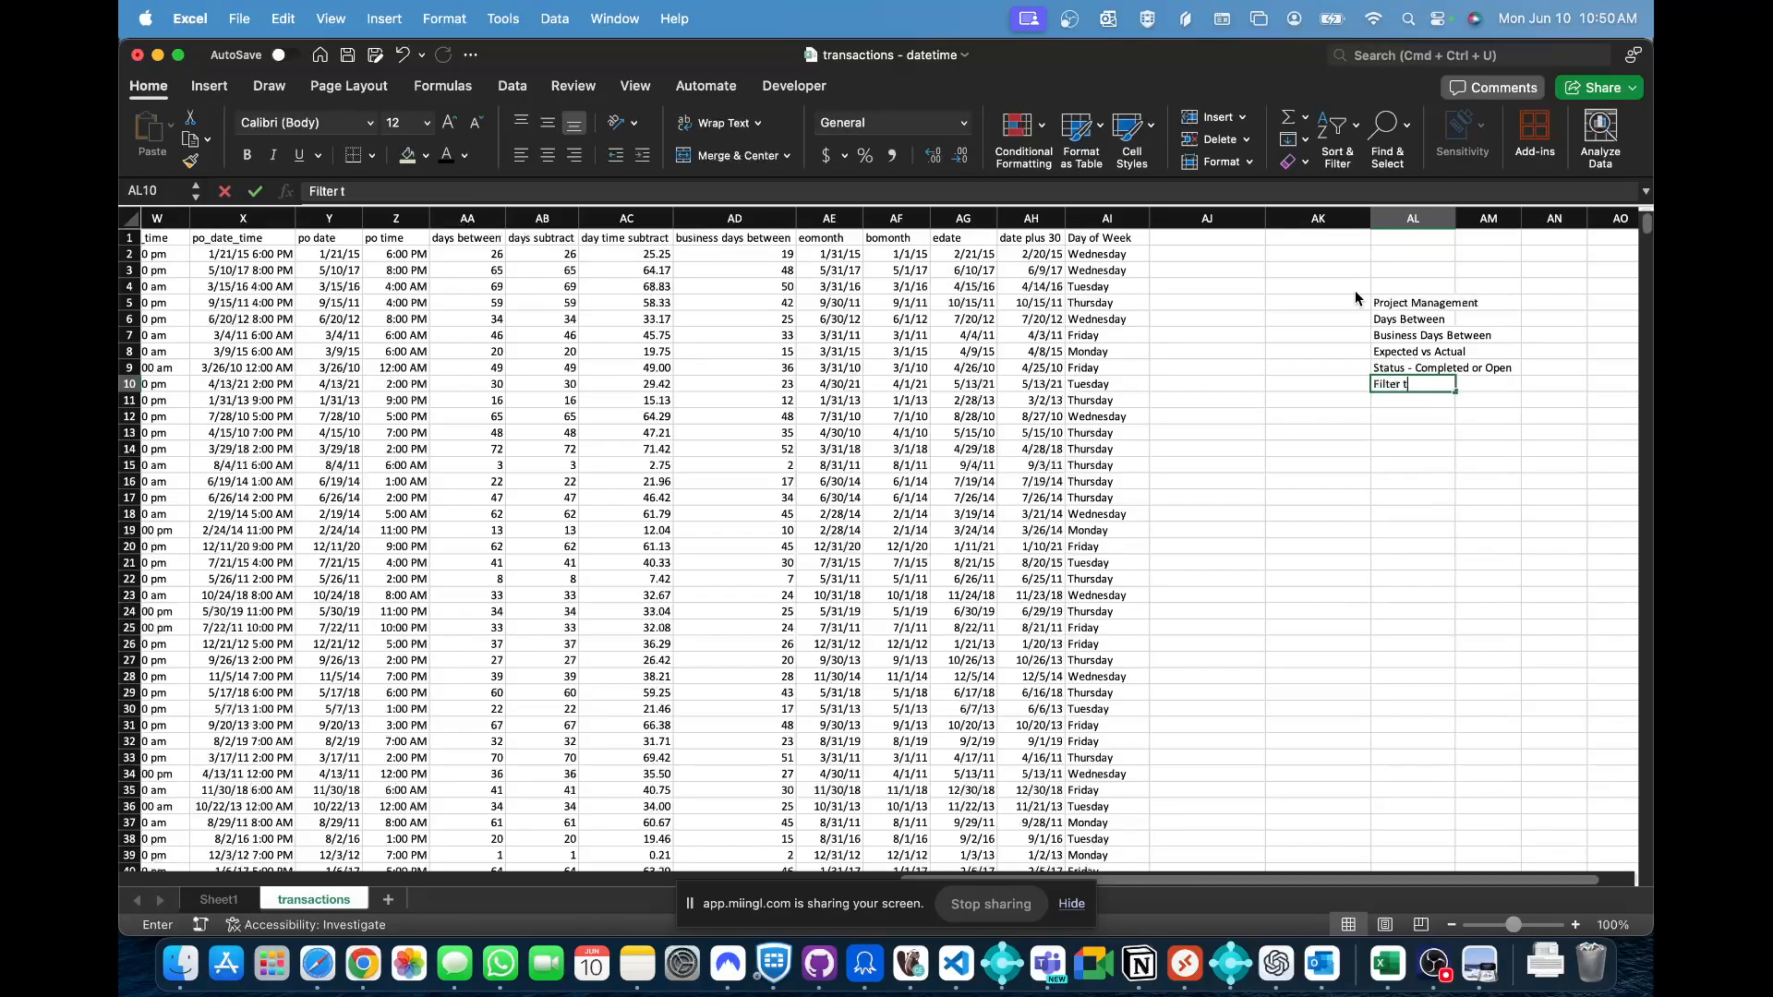
type("o: Completed")
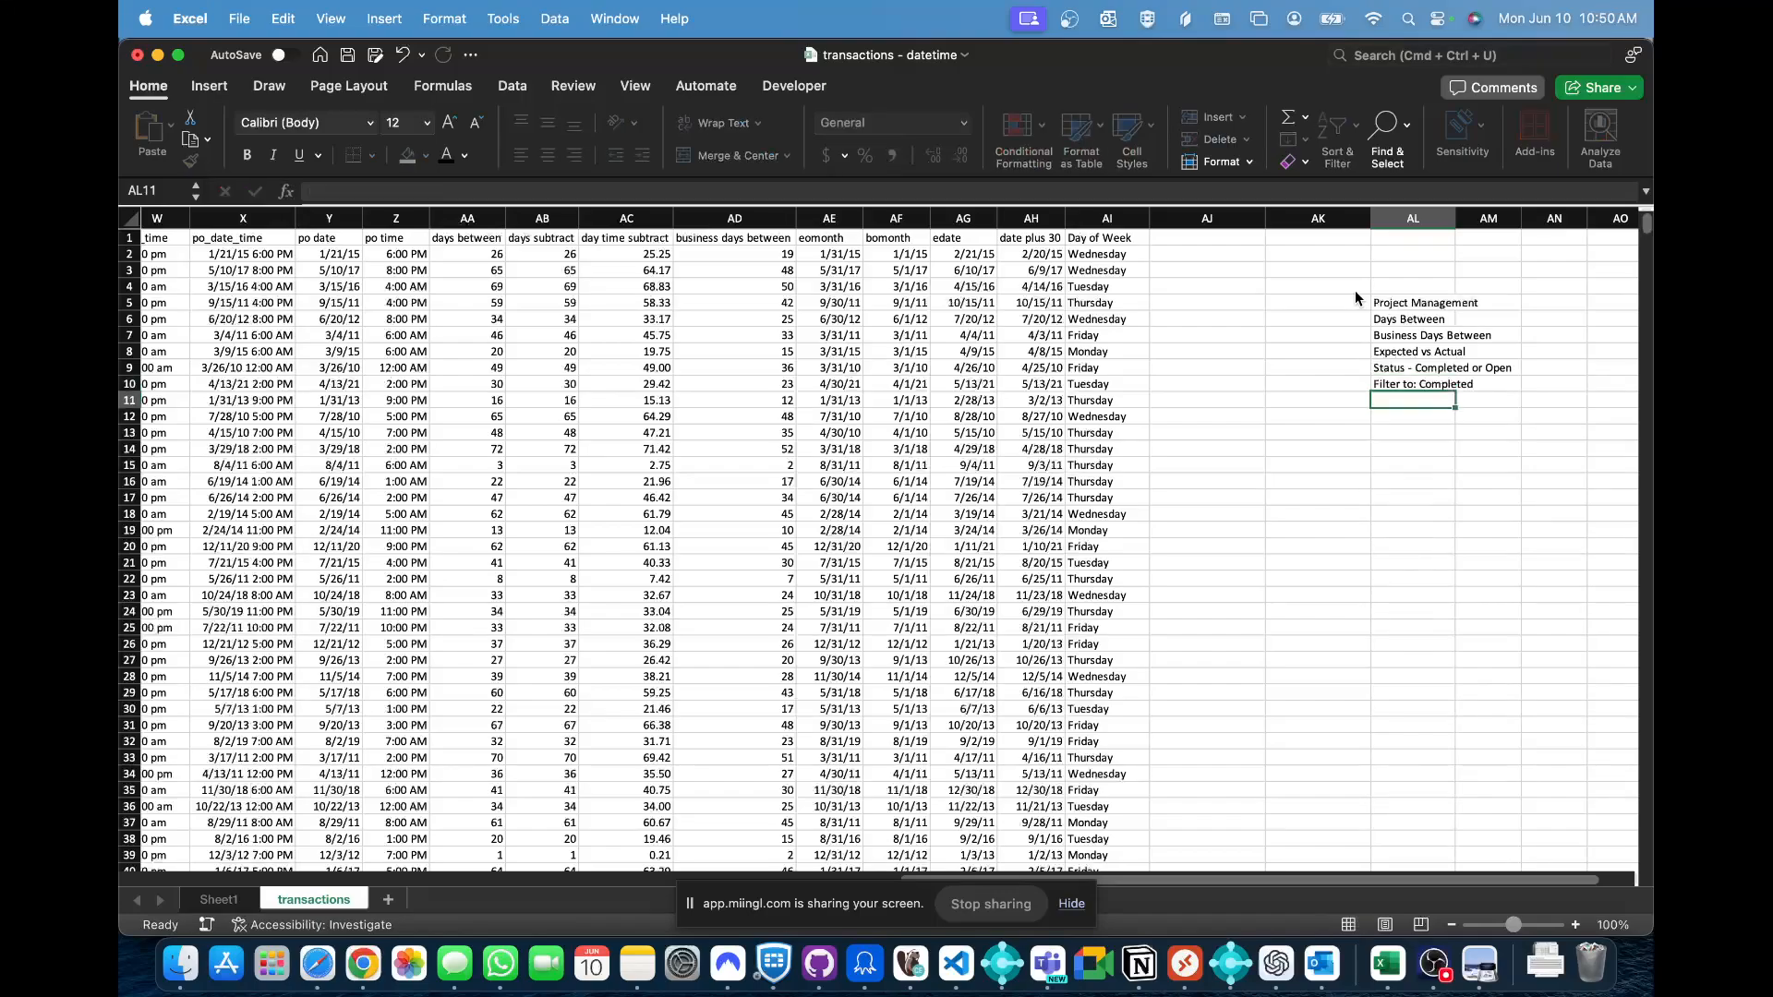
key("Return")
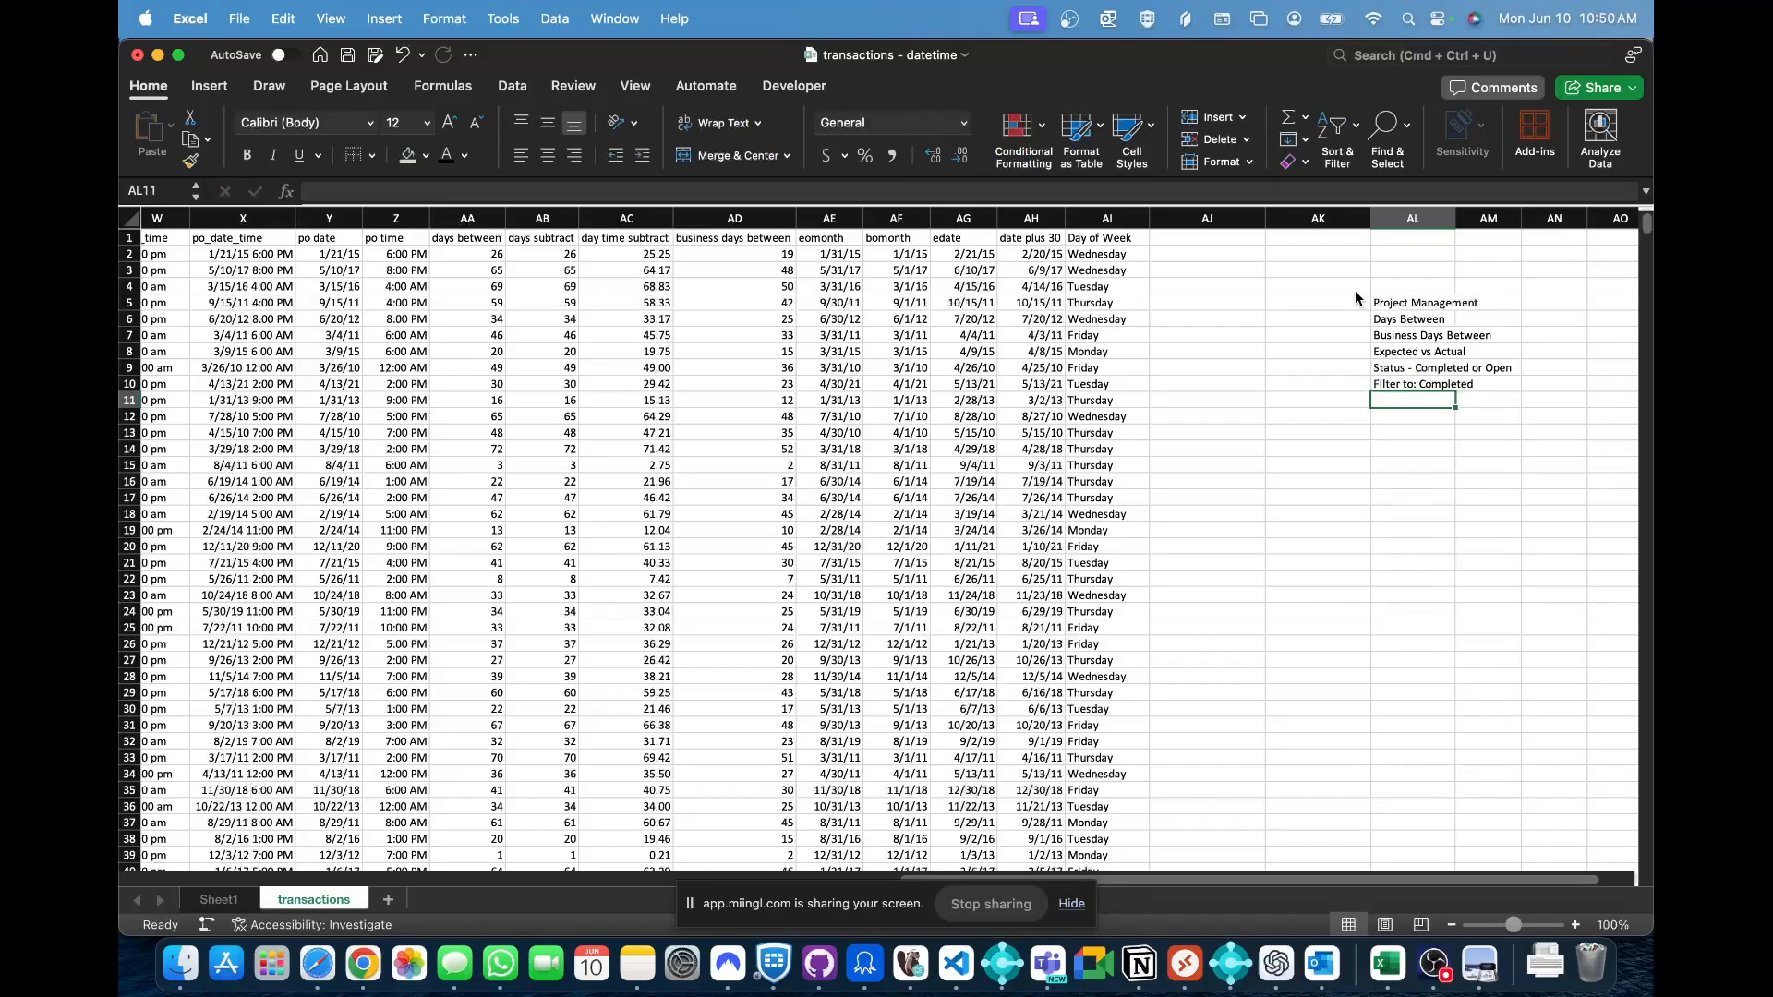
type("Average ")
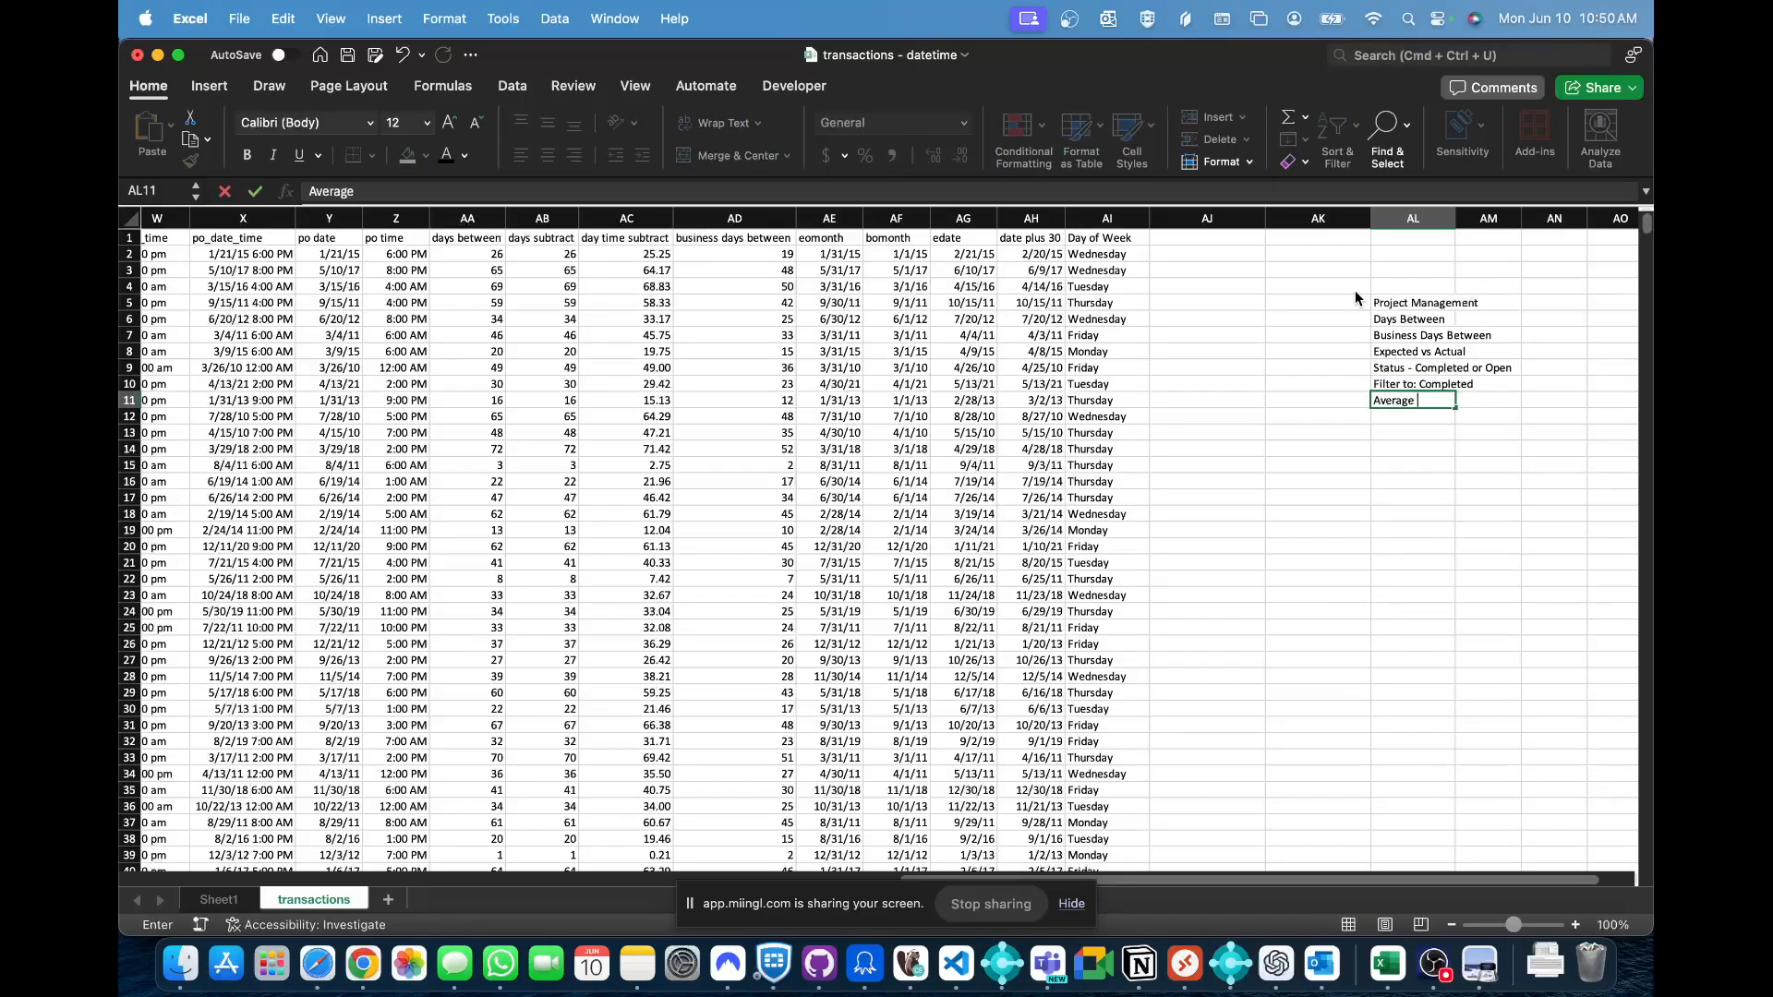
type("Expected vs Actual")
key("Return")
key("Up")
key("shift+Up")
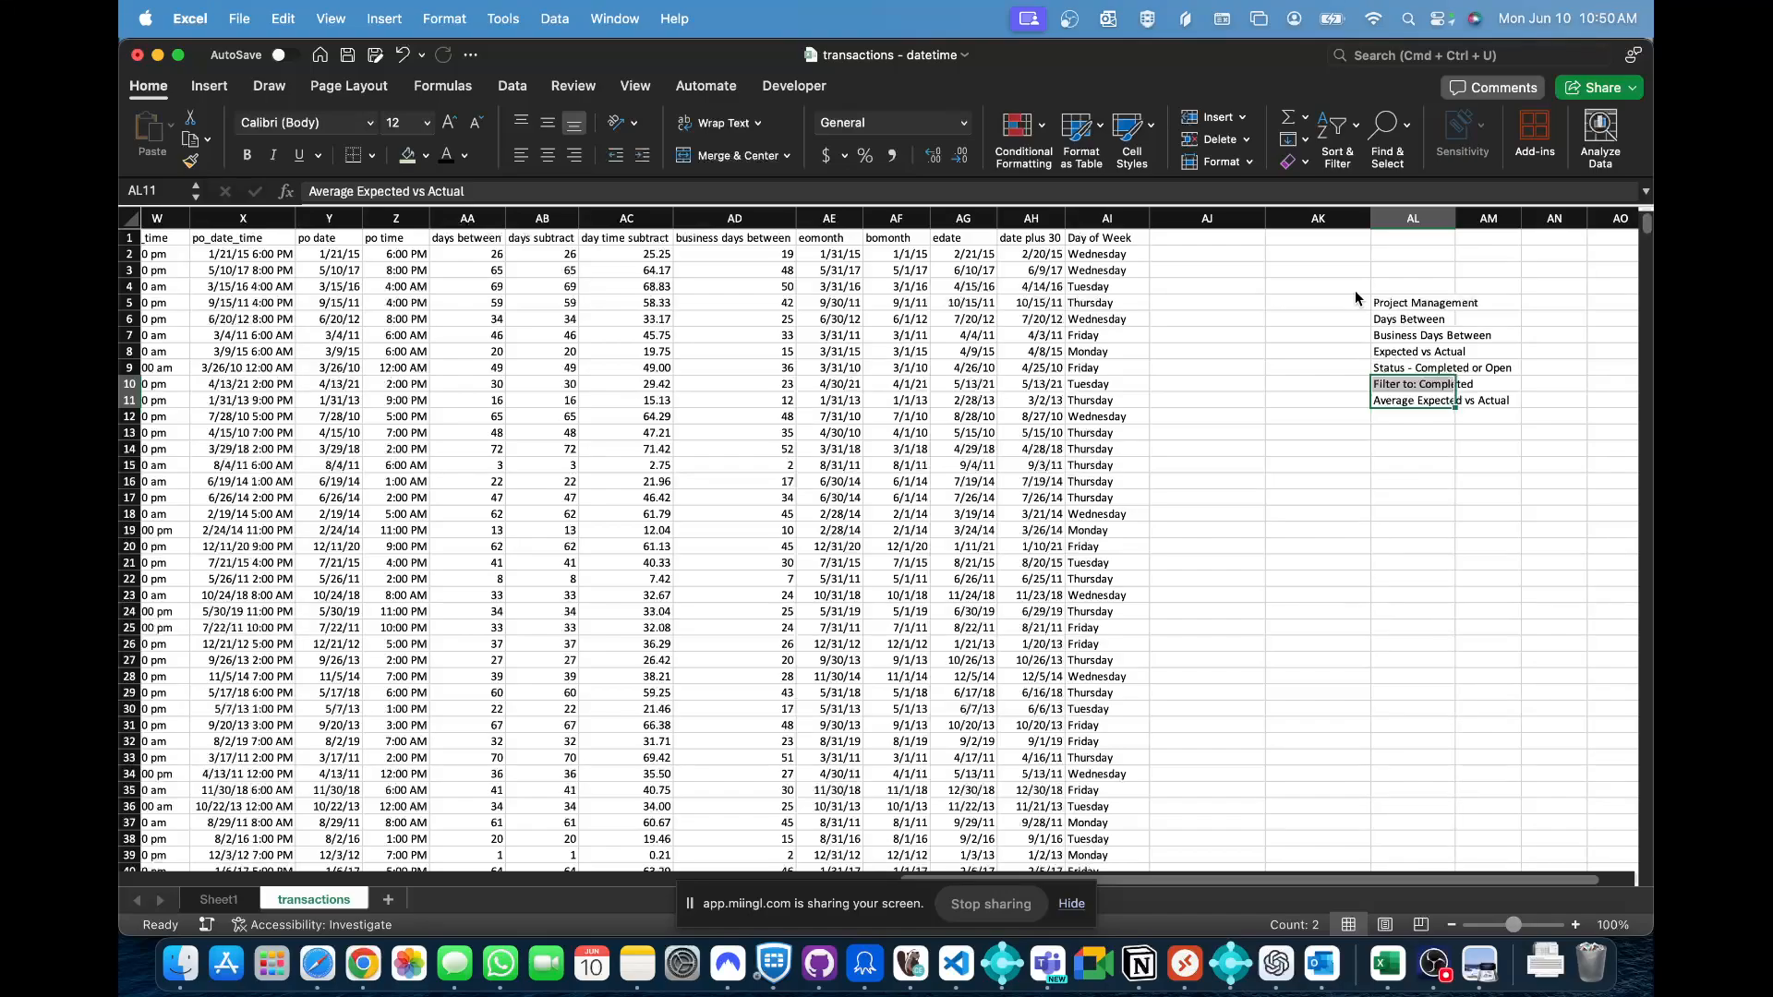
- Enter the label Group by: Task Type, Person, Month, Week in AL12
key("Down")
type("Group")
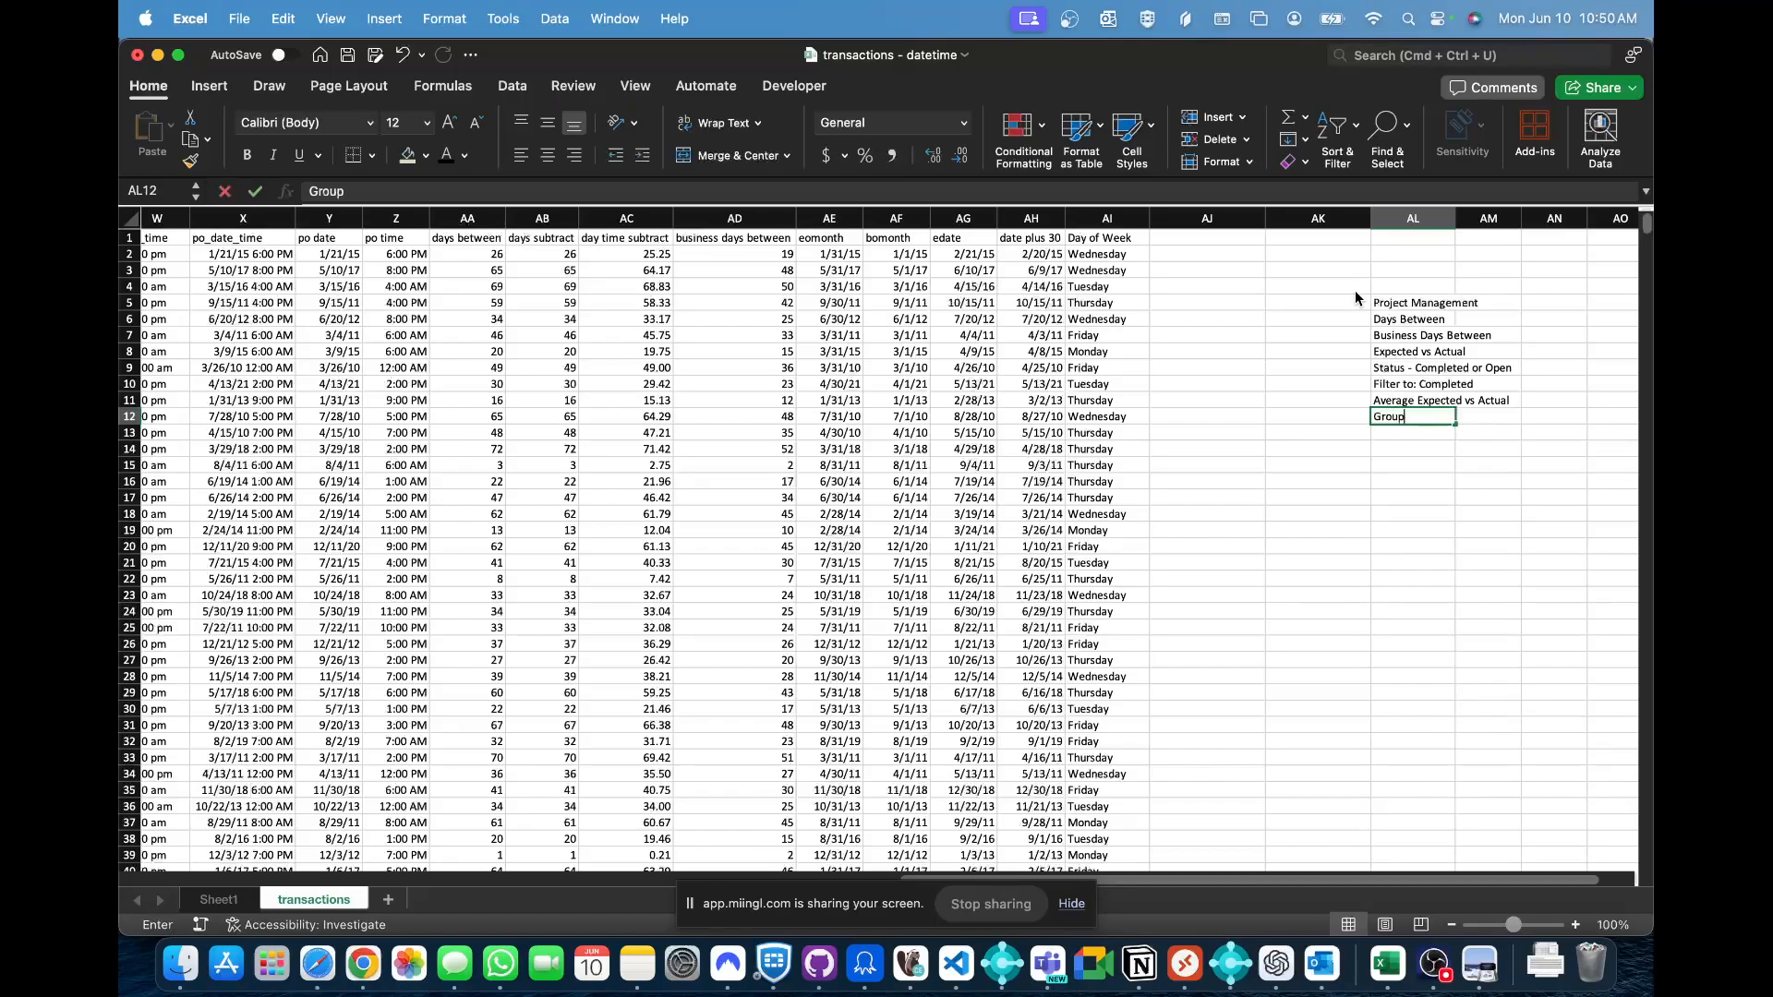
type(" by: Tas")
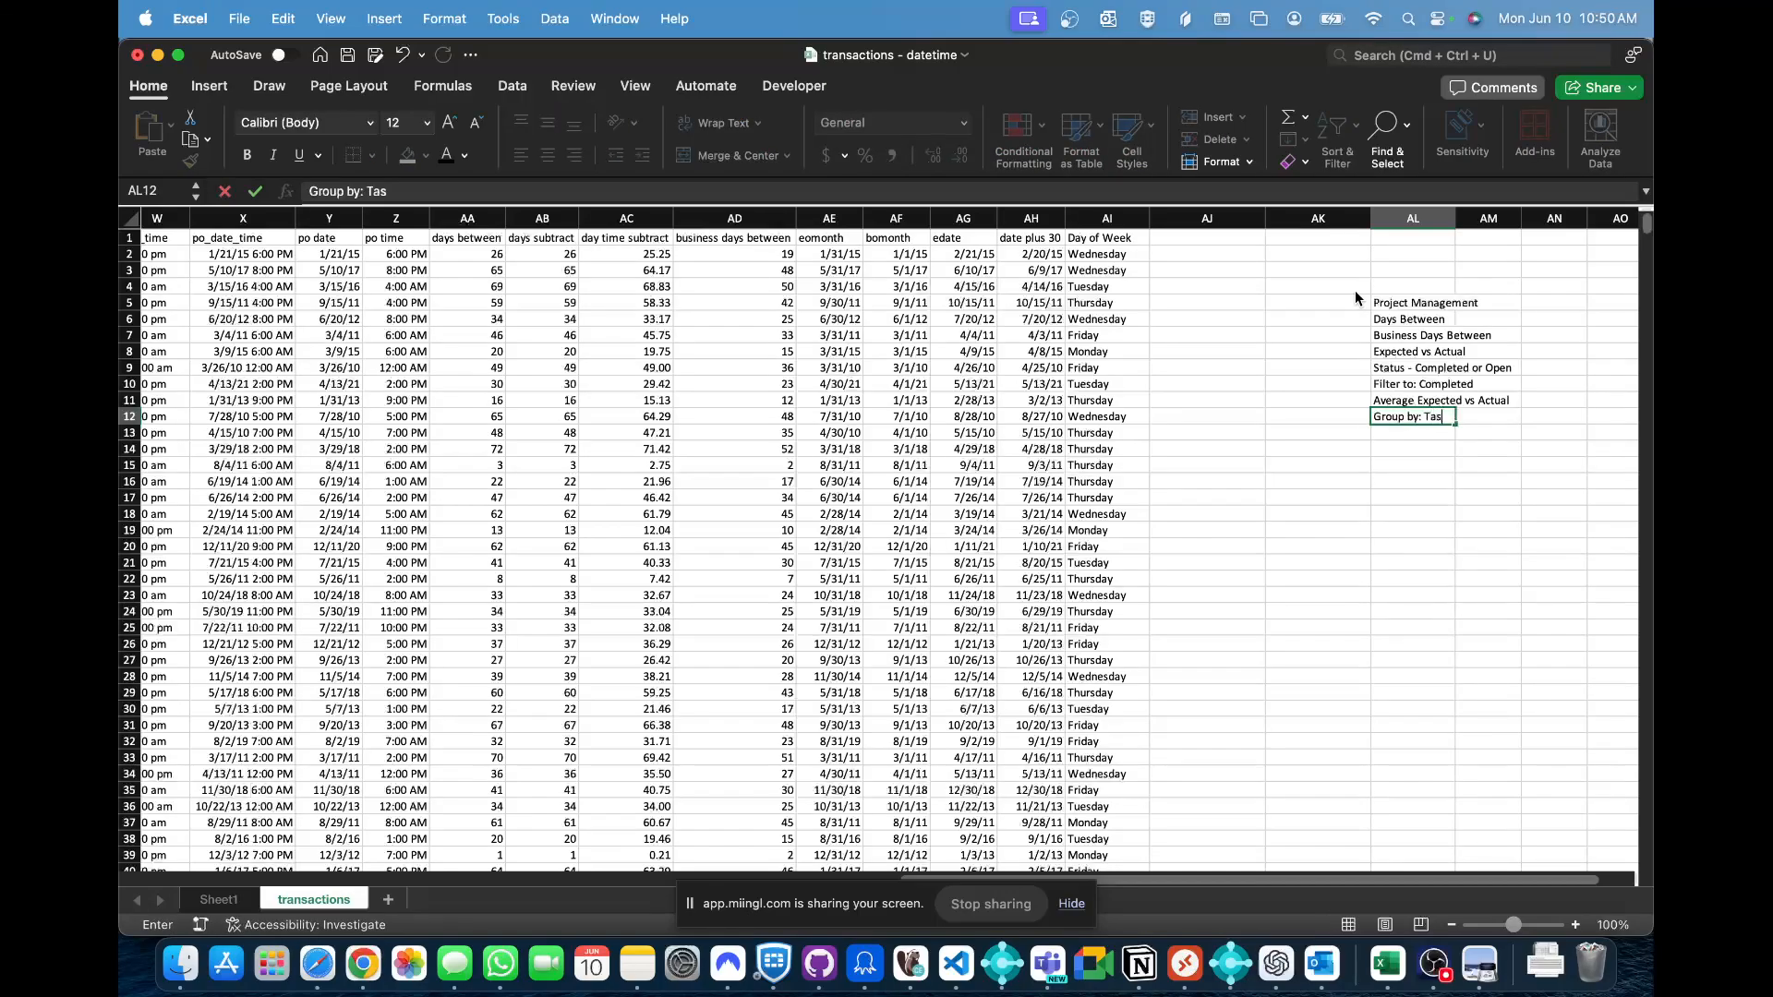
type("k Type, Person, Month, W")
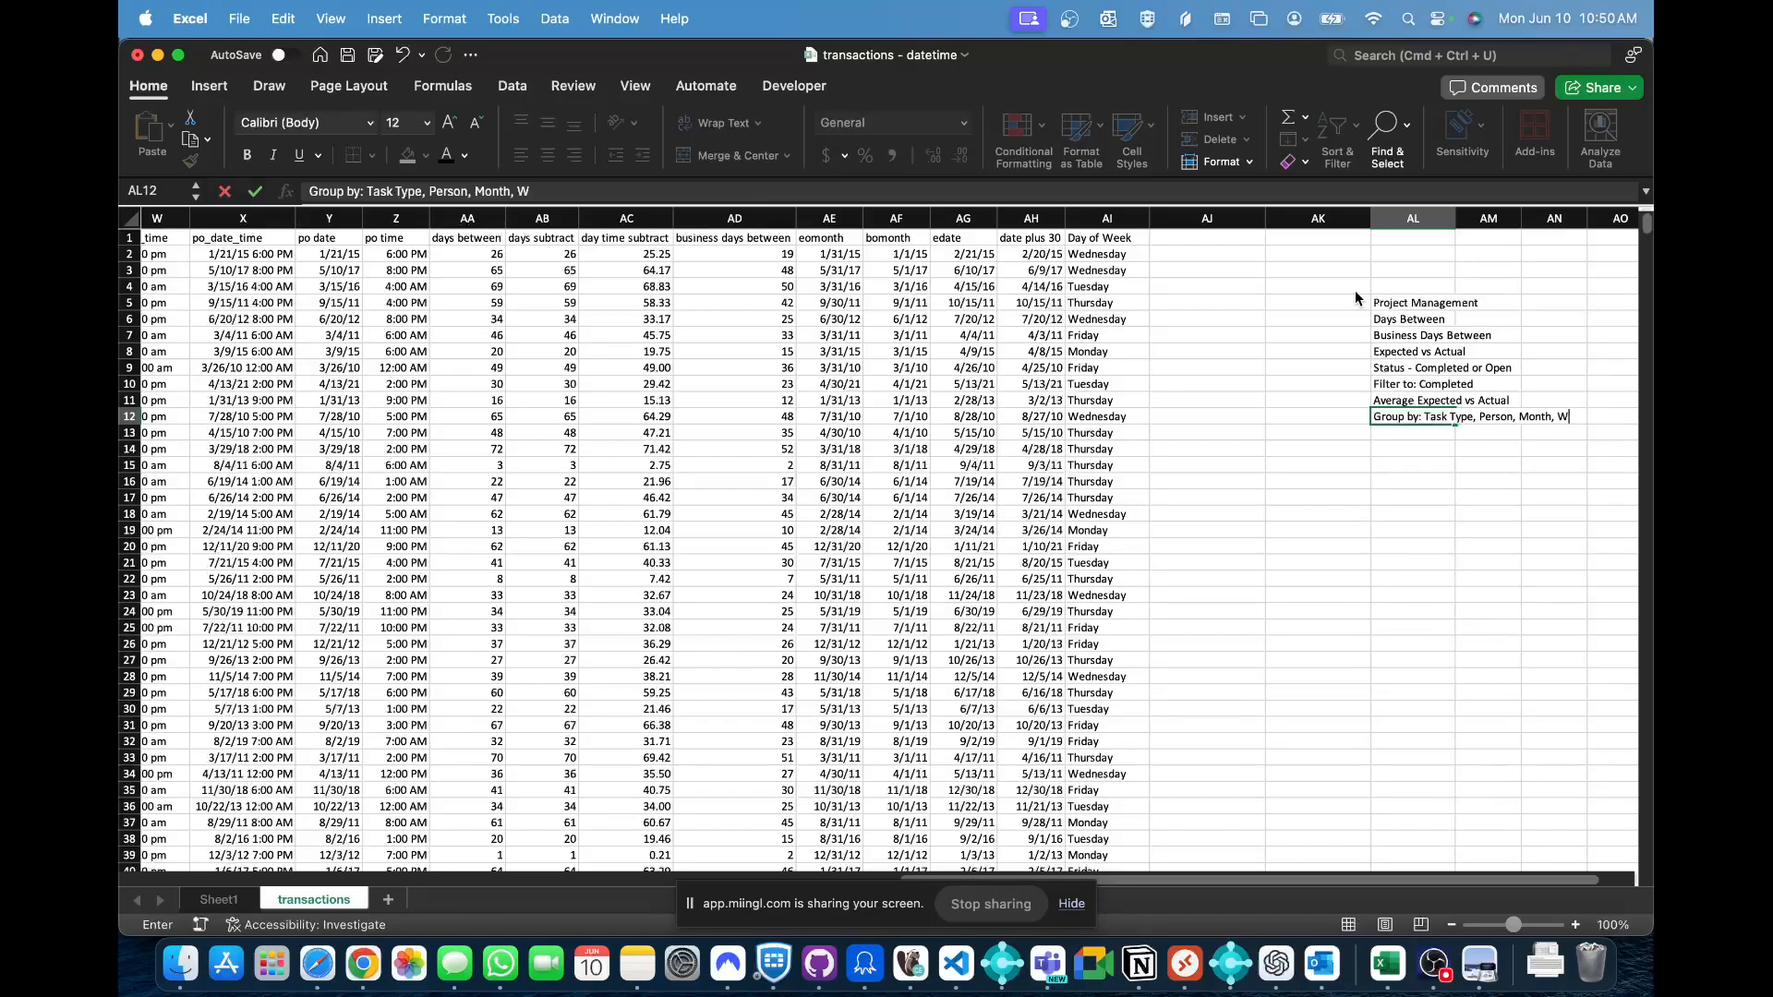
type("eek")
key("Return")
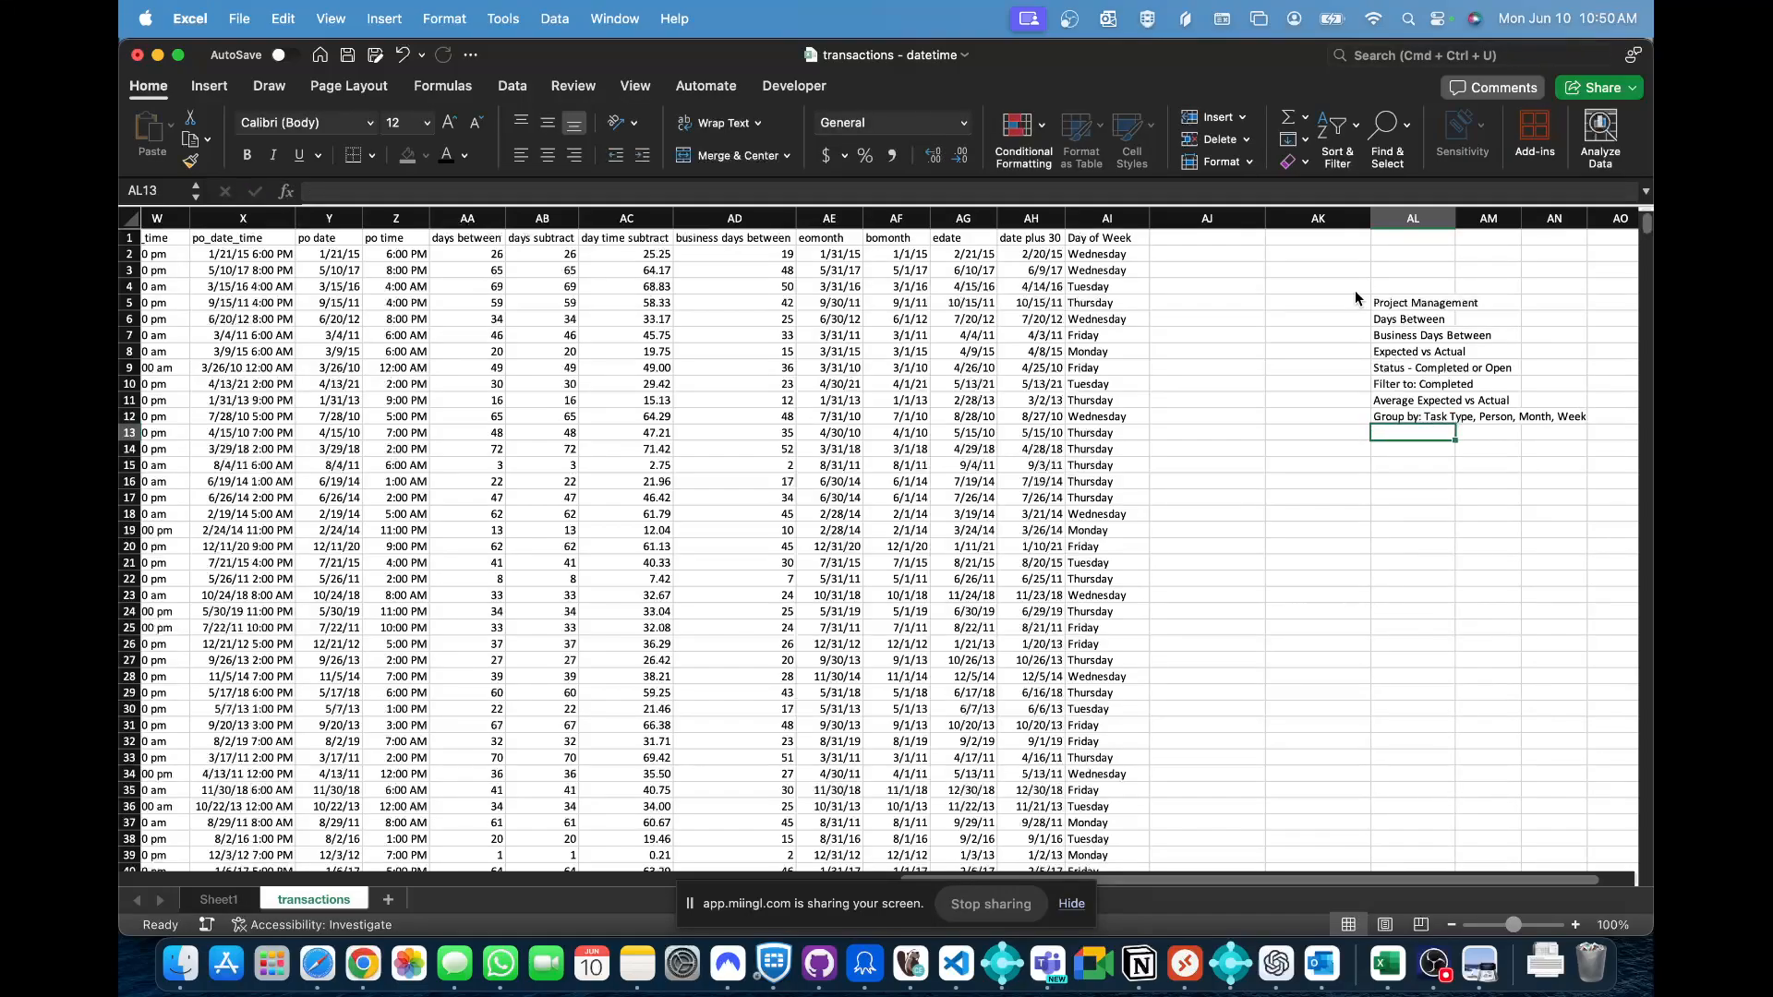
- Append Project Phase to the comma-separated Group by label in AL12
key("Up")
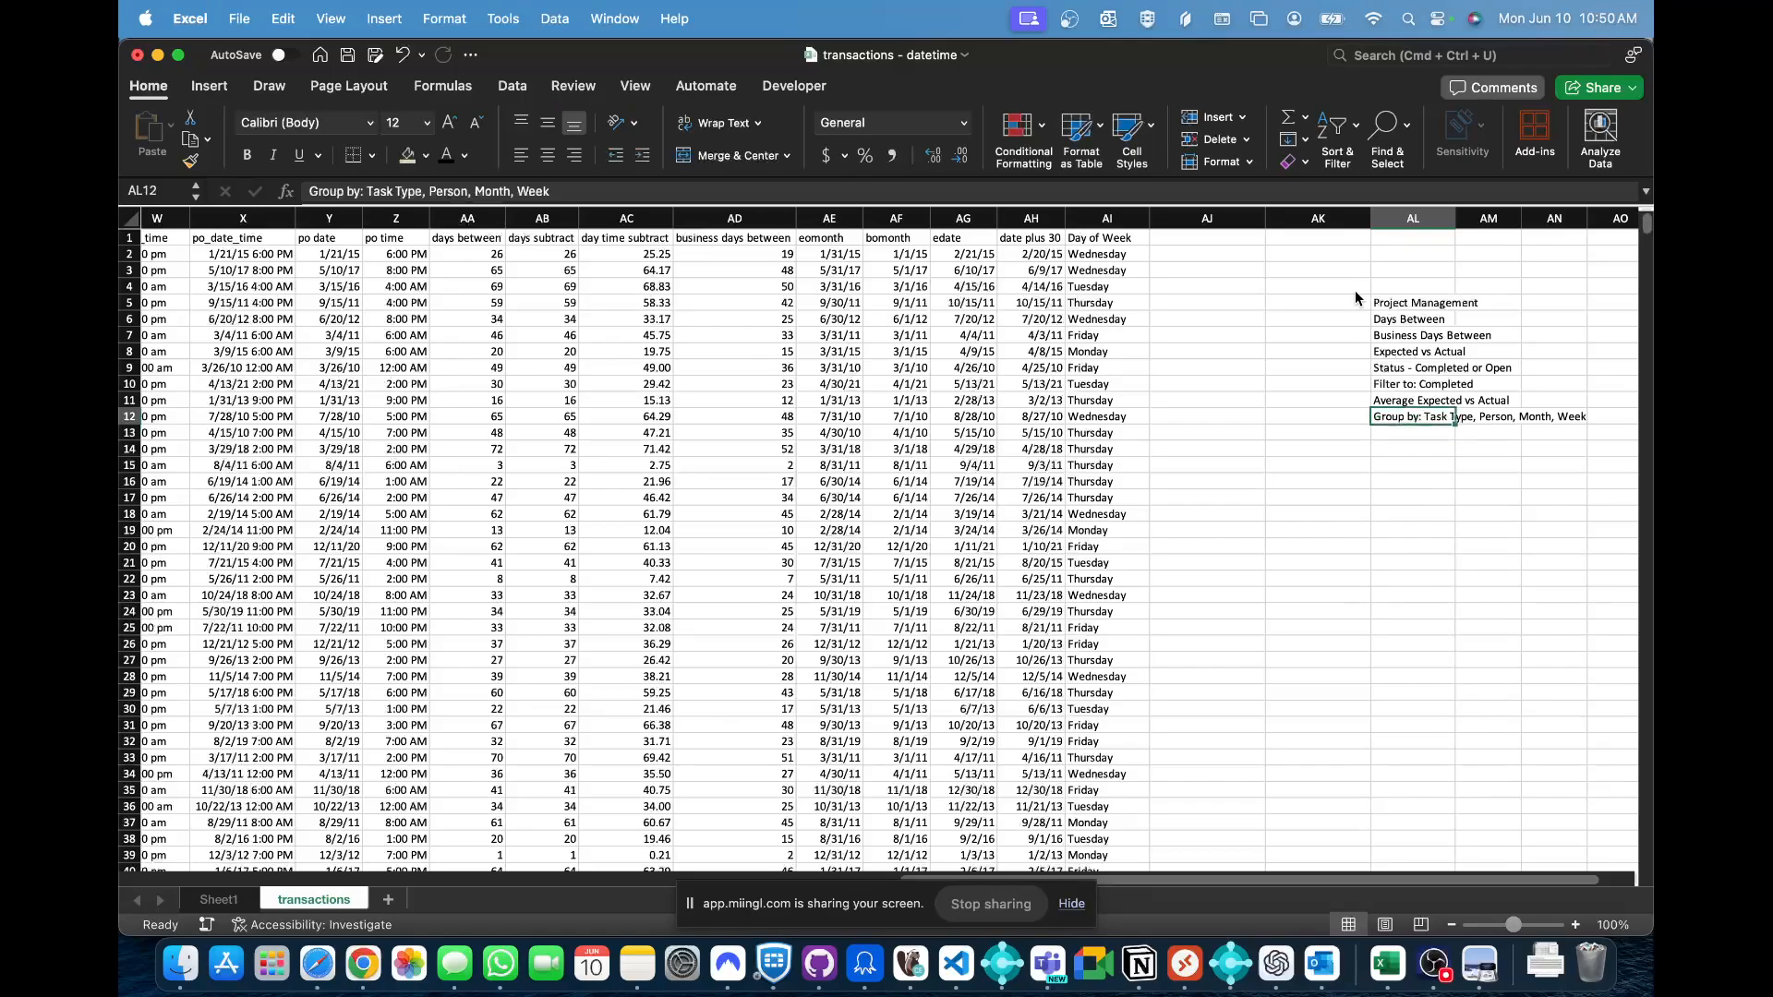
left_click(969, 192)
type(", Project Phase")
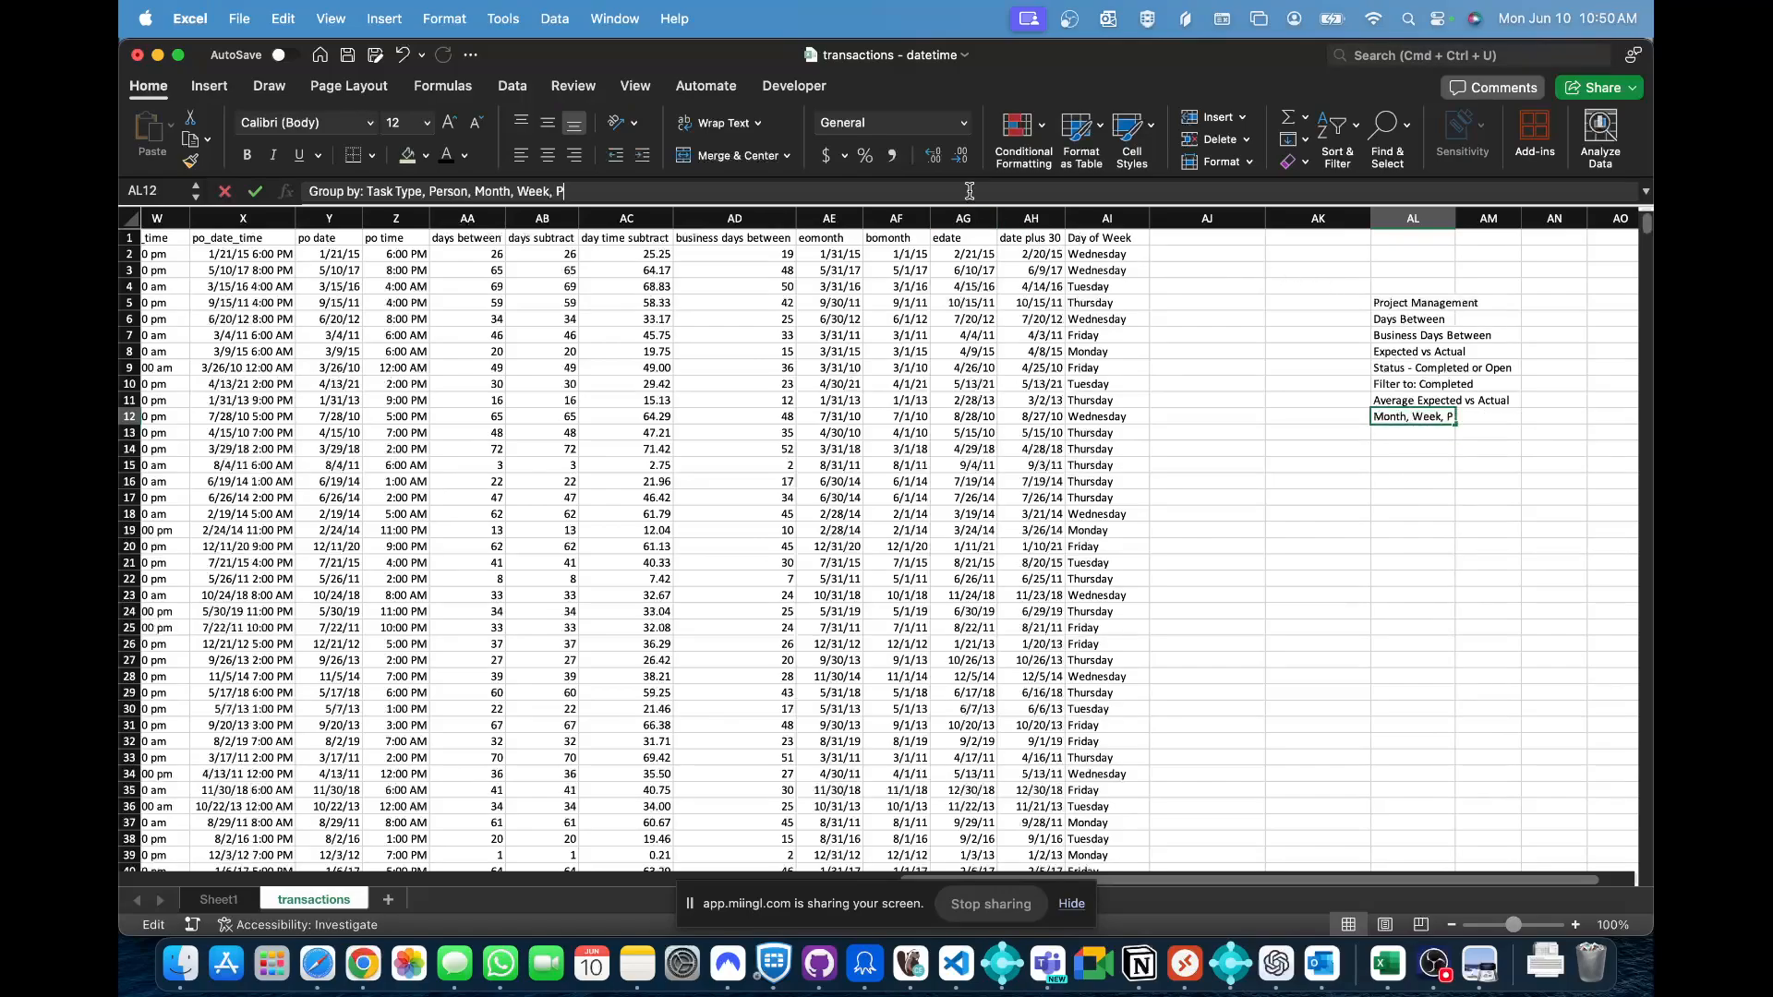
key("Return")
key("Up")
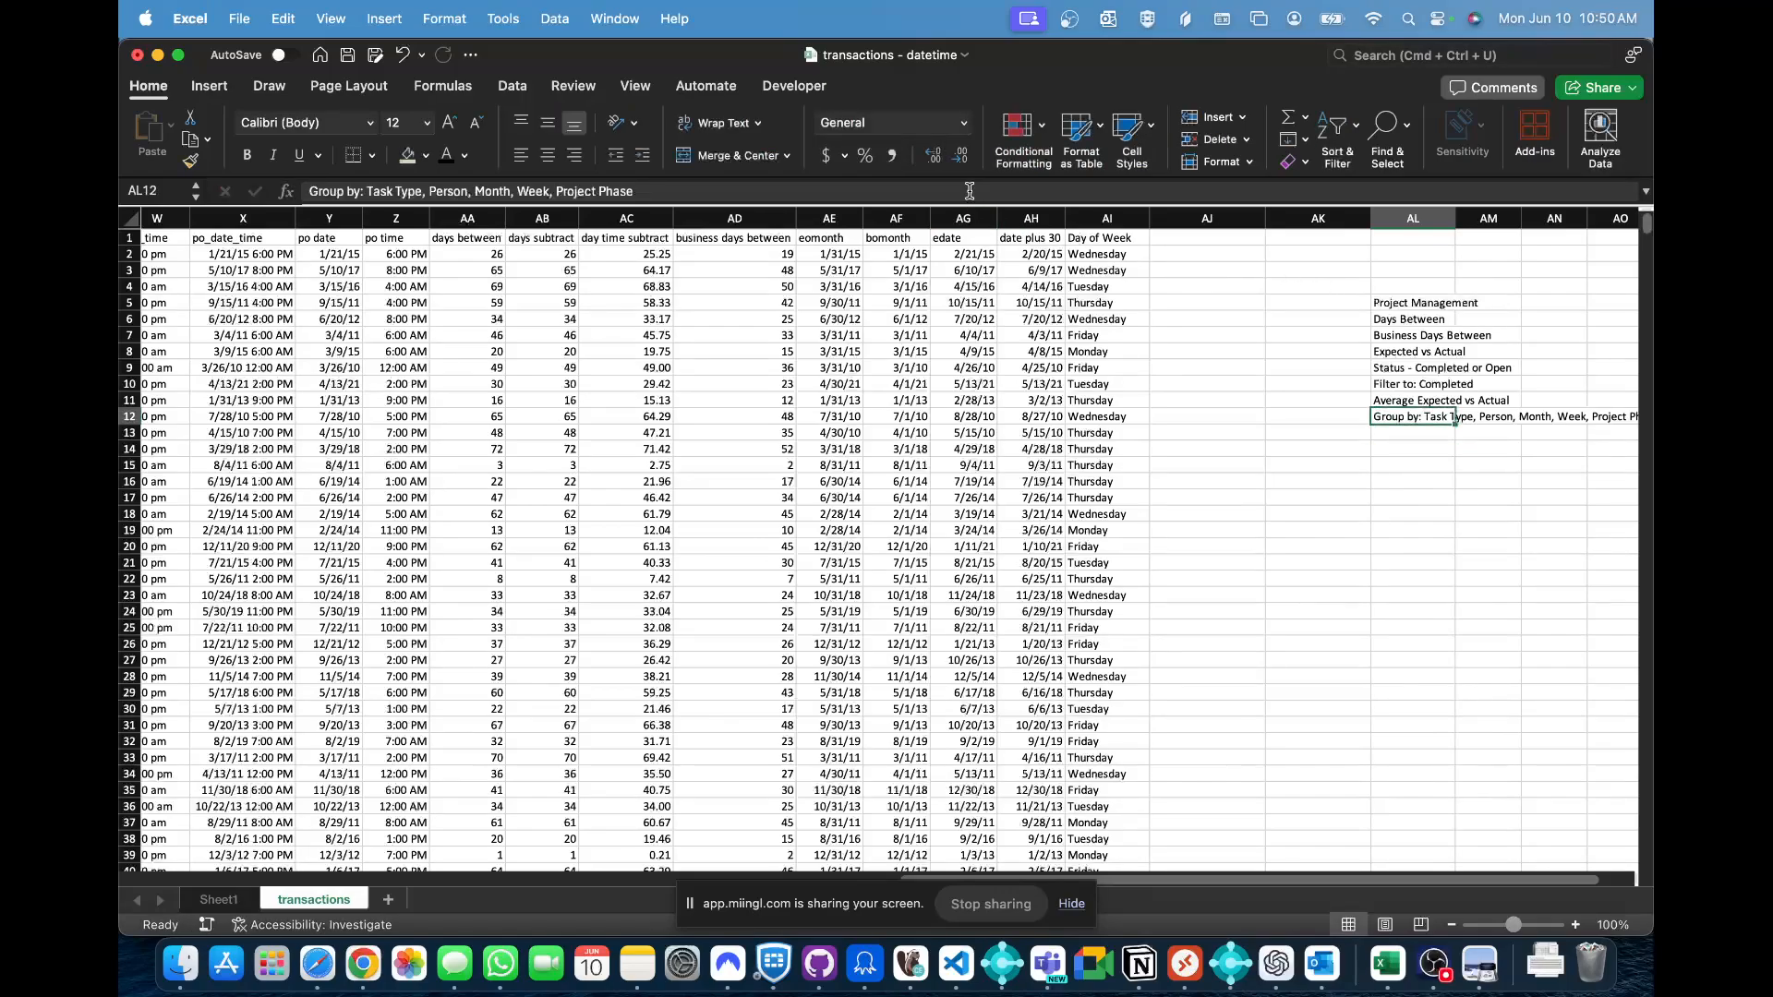
scroll(1150, 444, "right", 4)
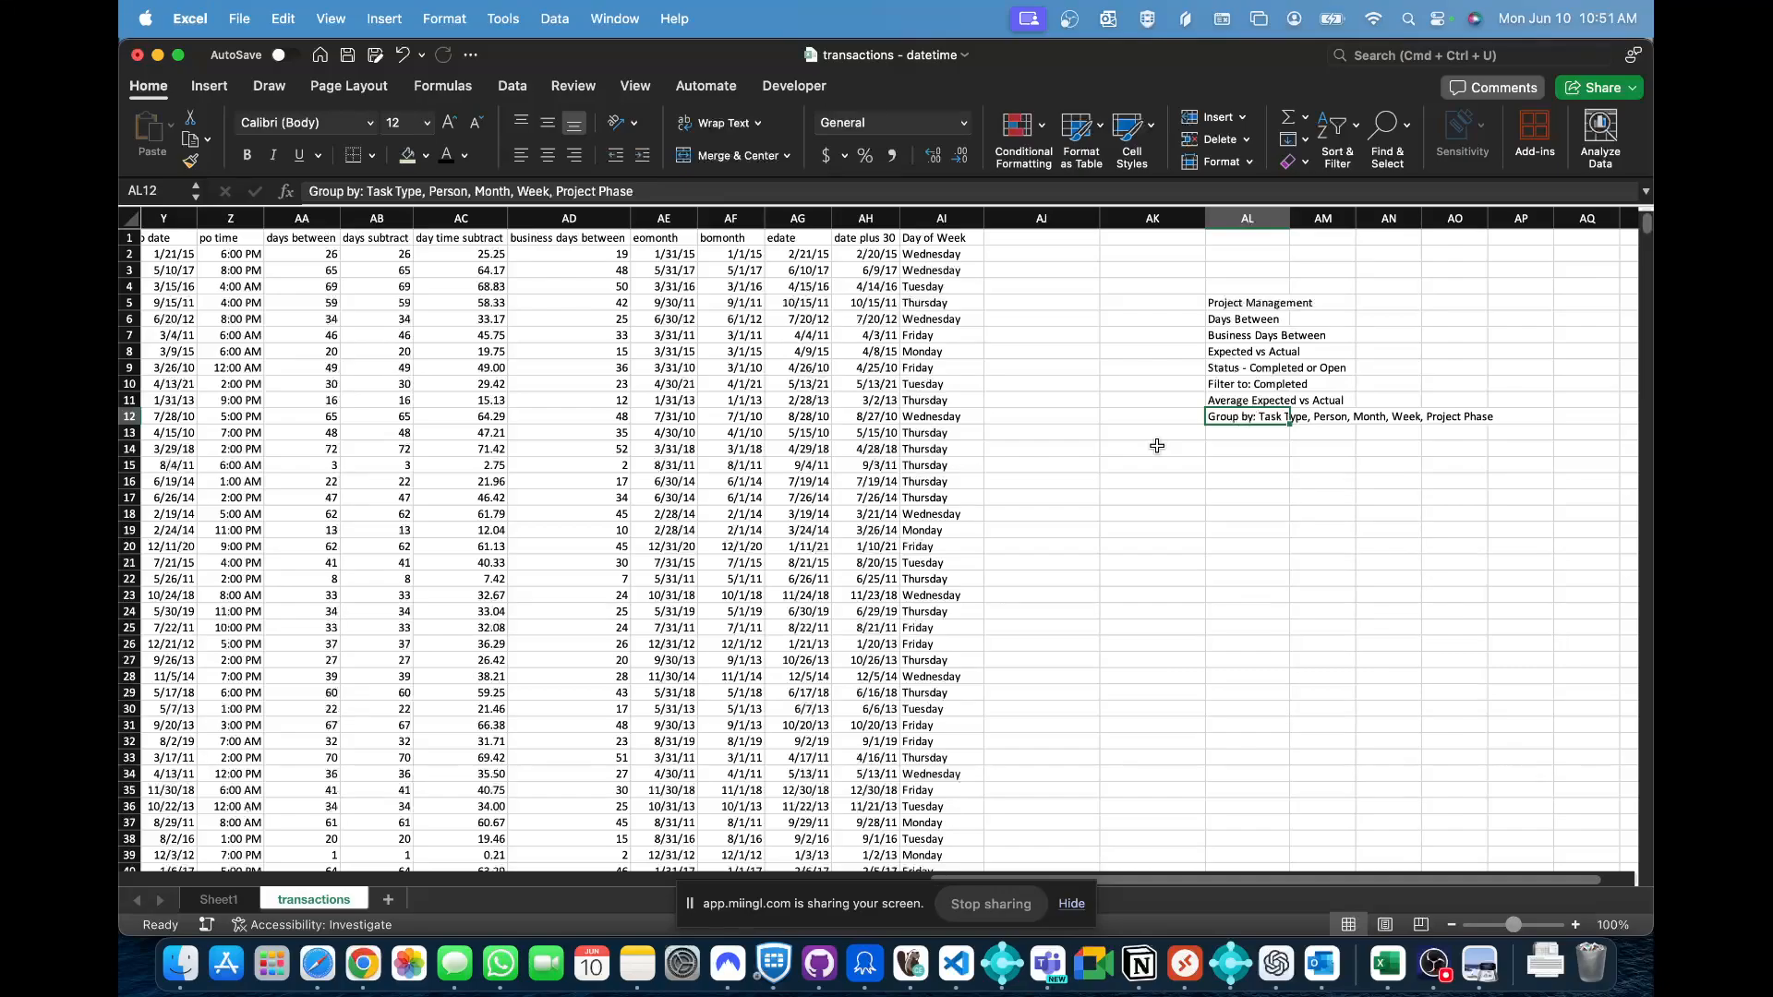
scroll(1157, 446, "right", 2)
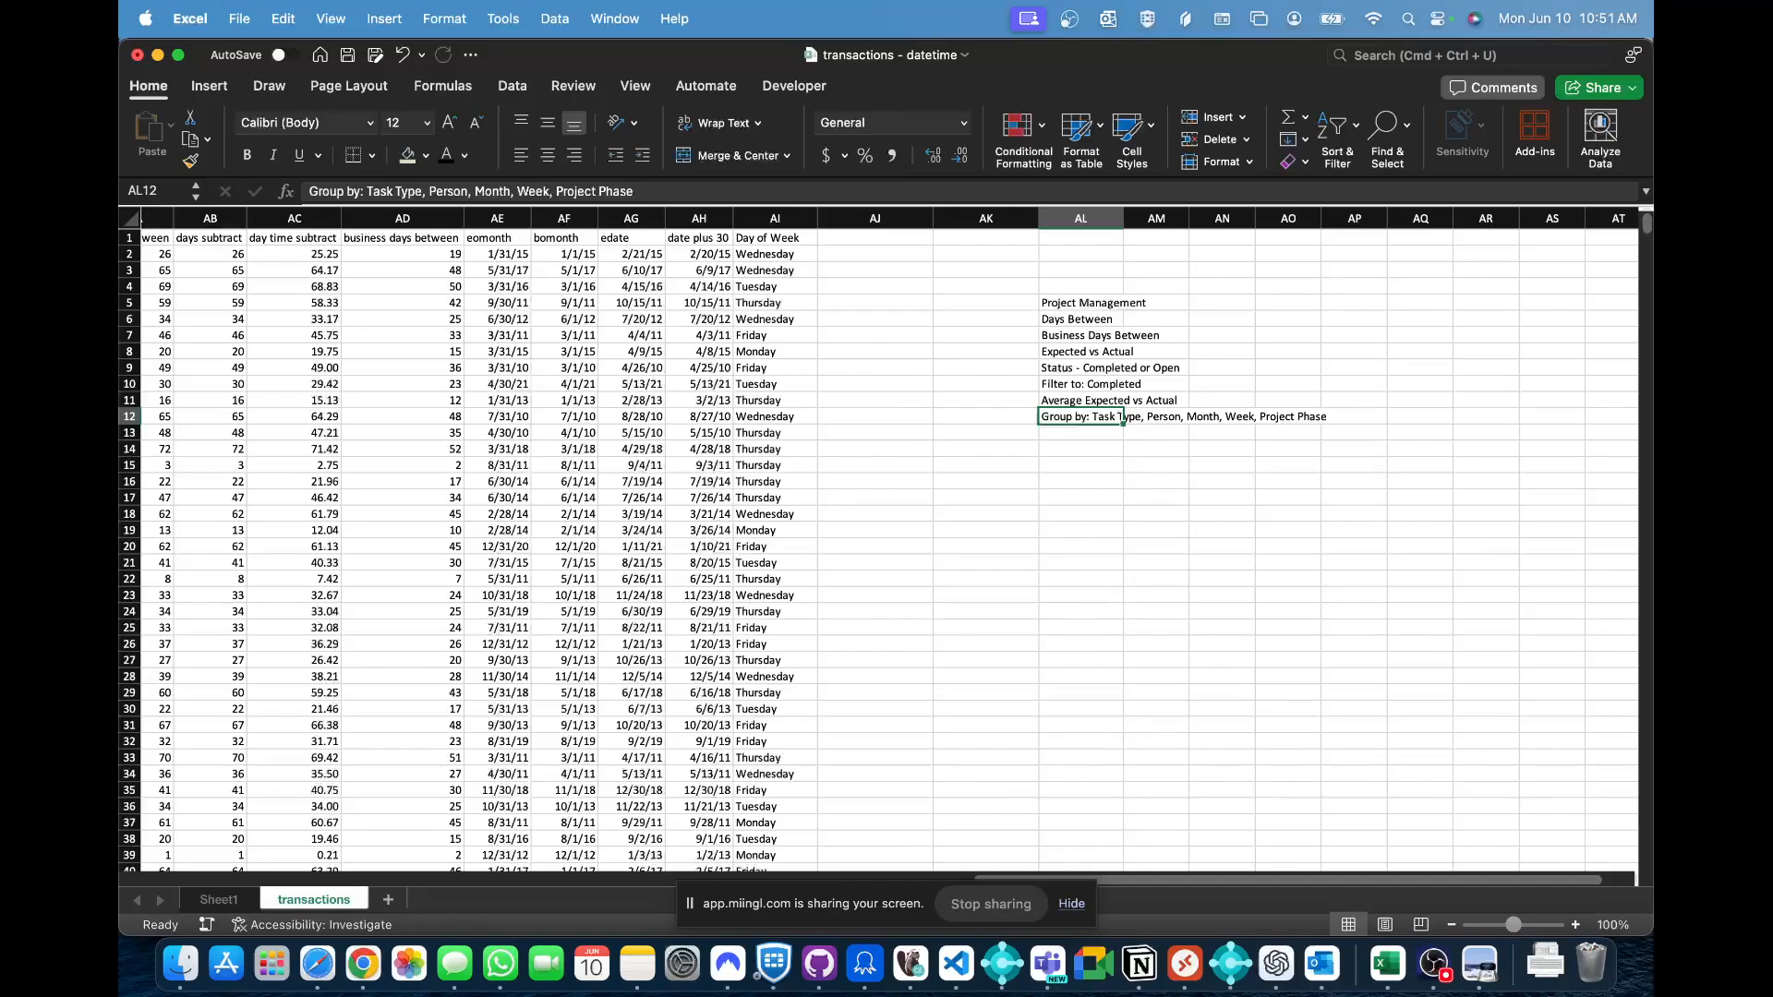
key("super+Tab")
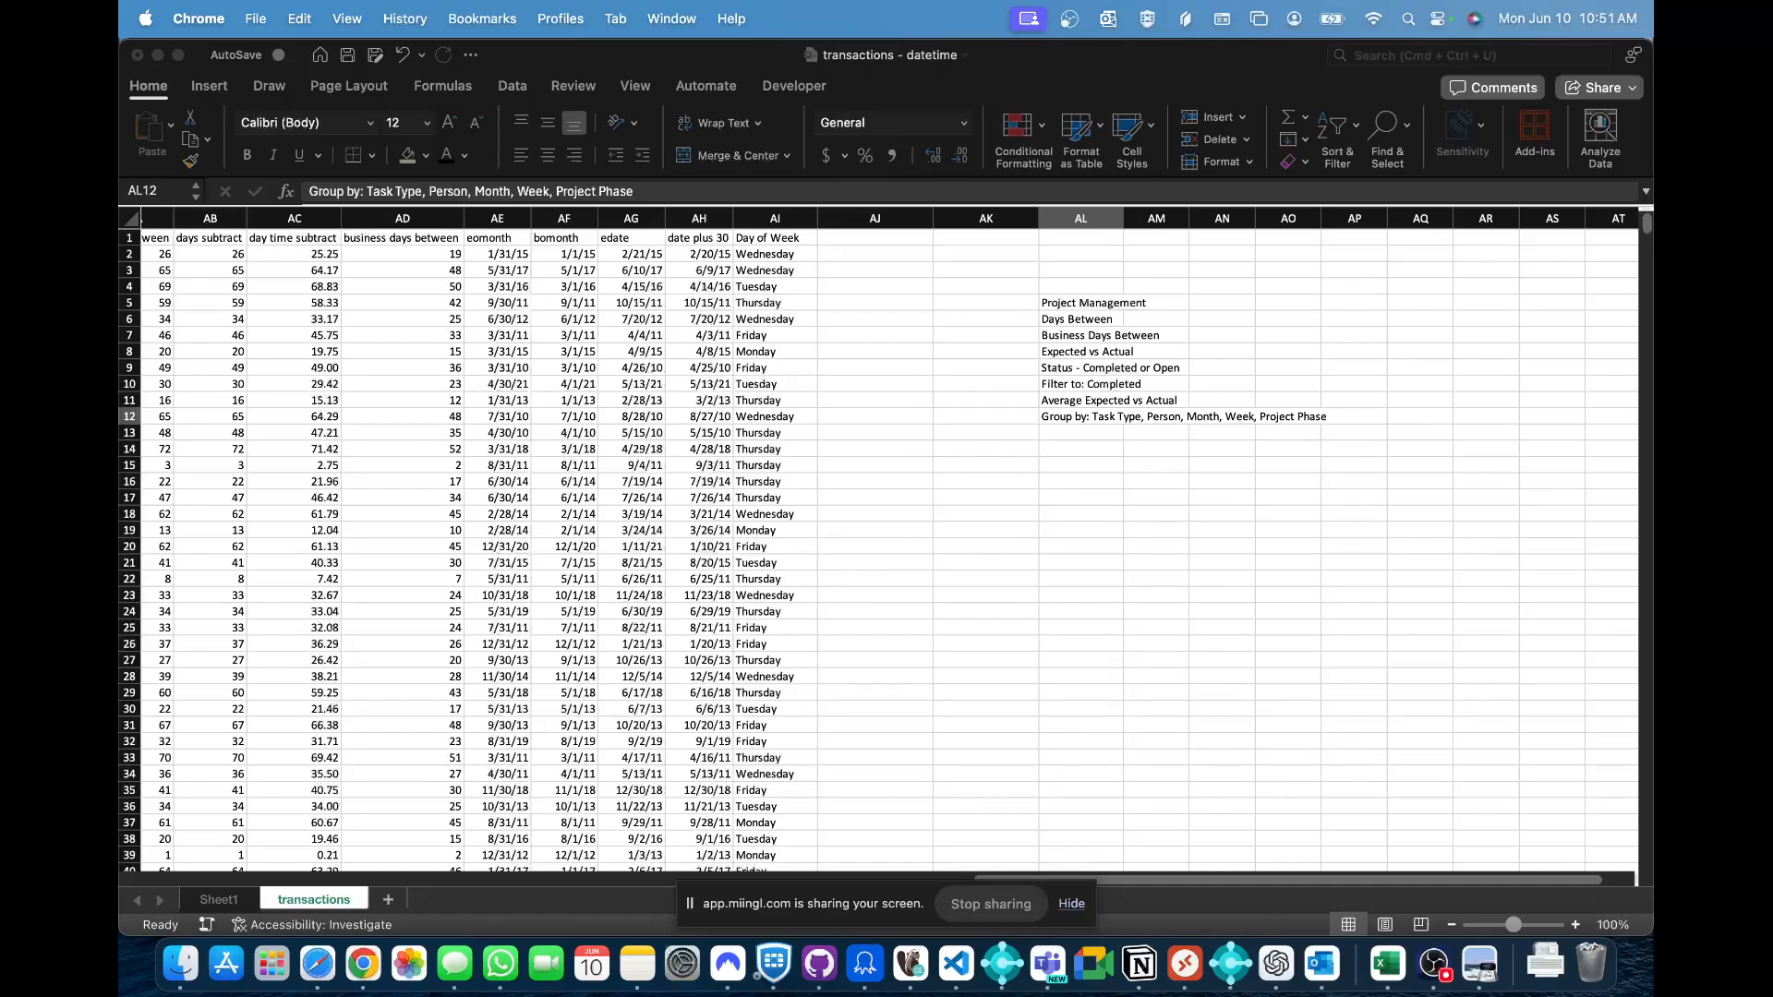
left_click(872, 293)
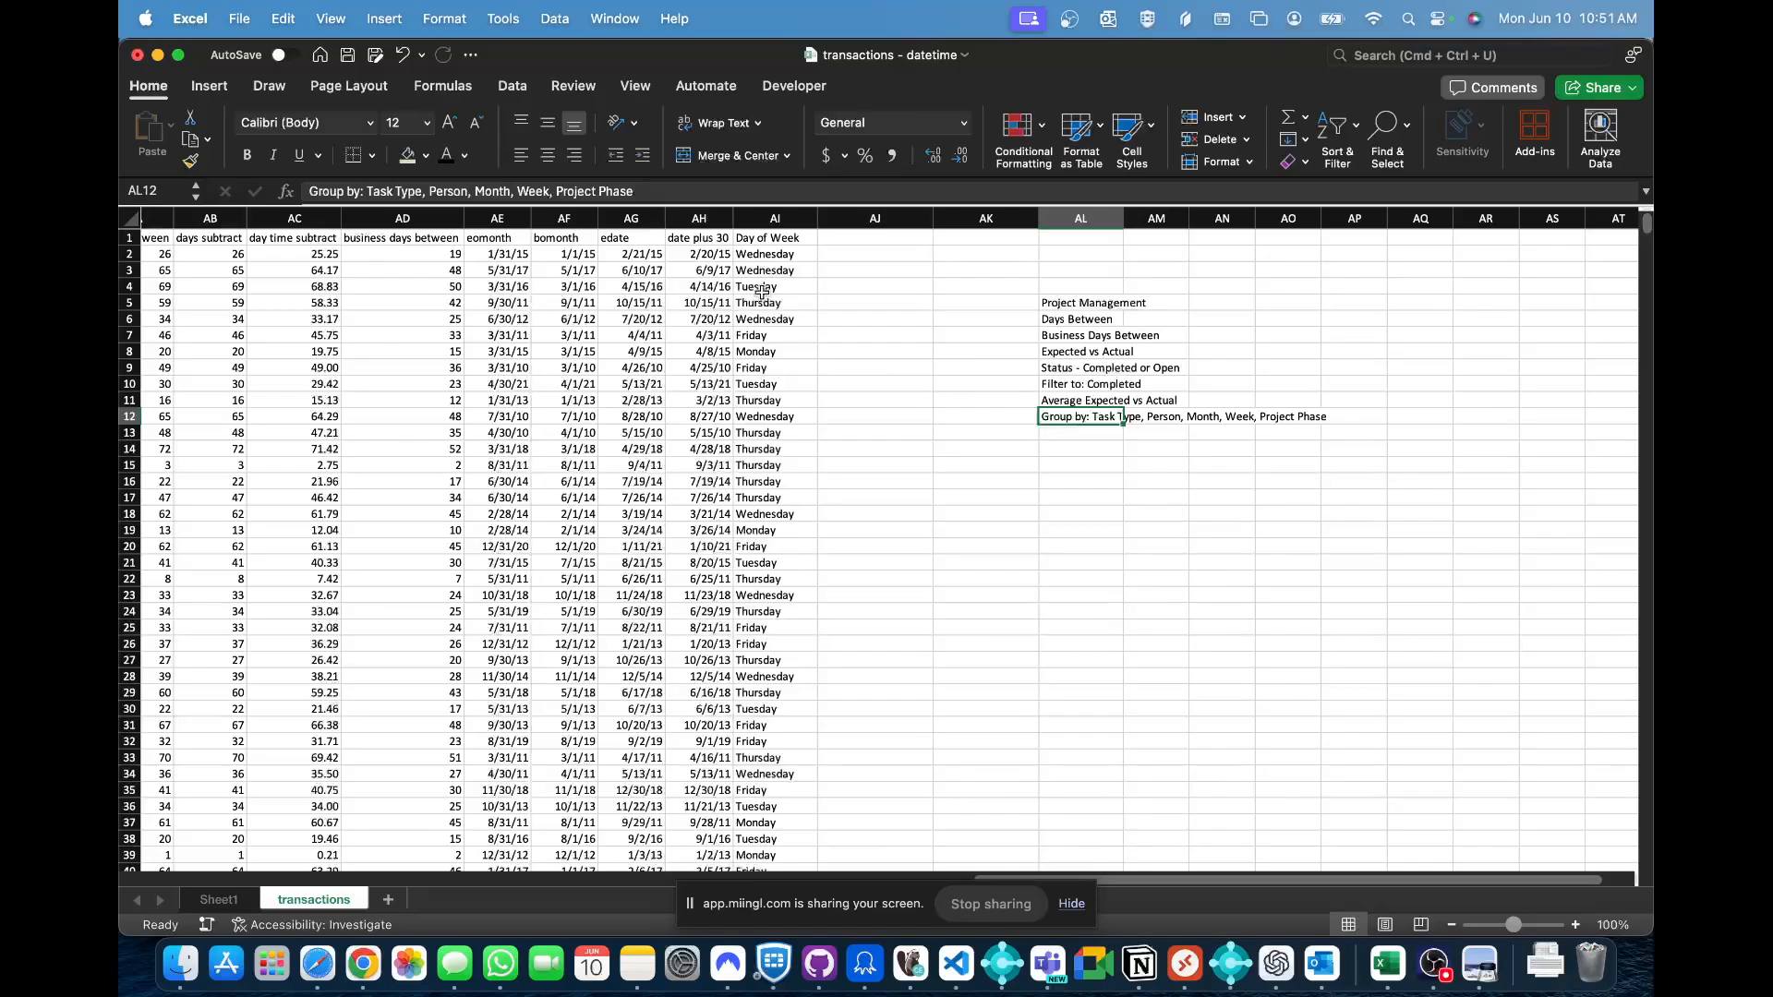
- Enter the sample values 30 in AJ2 and 7 in AK2, beside the Day of Week column
scroll(762, 294, "left", 1)
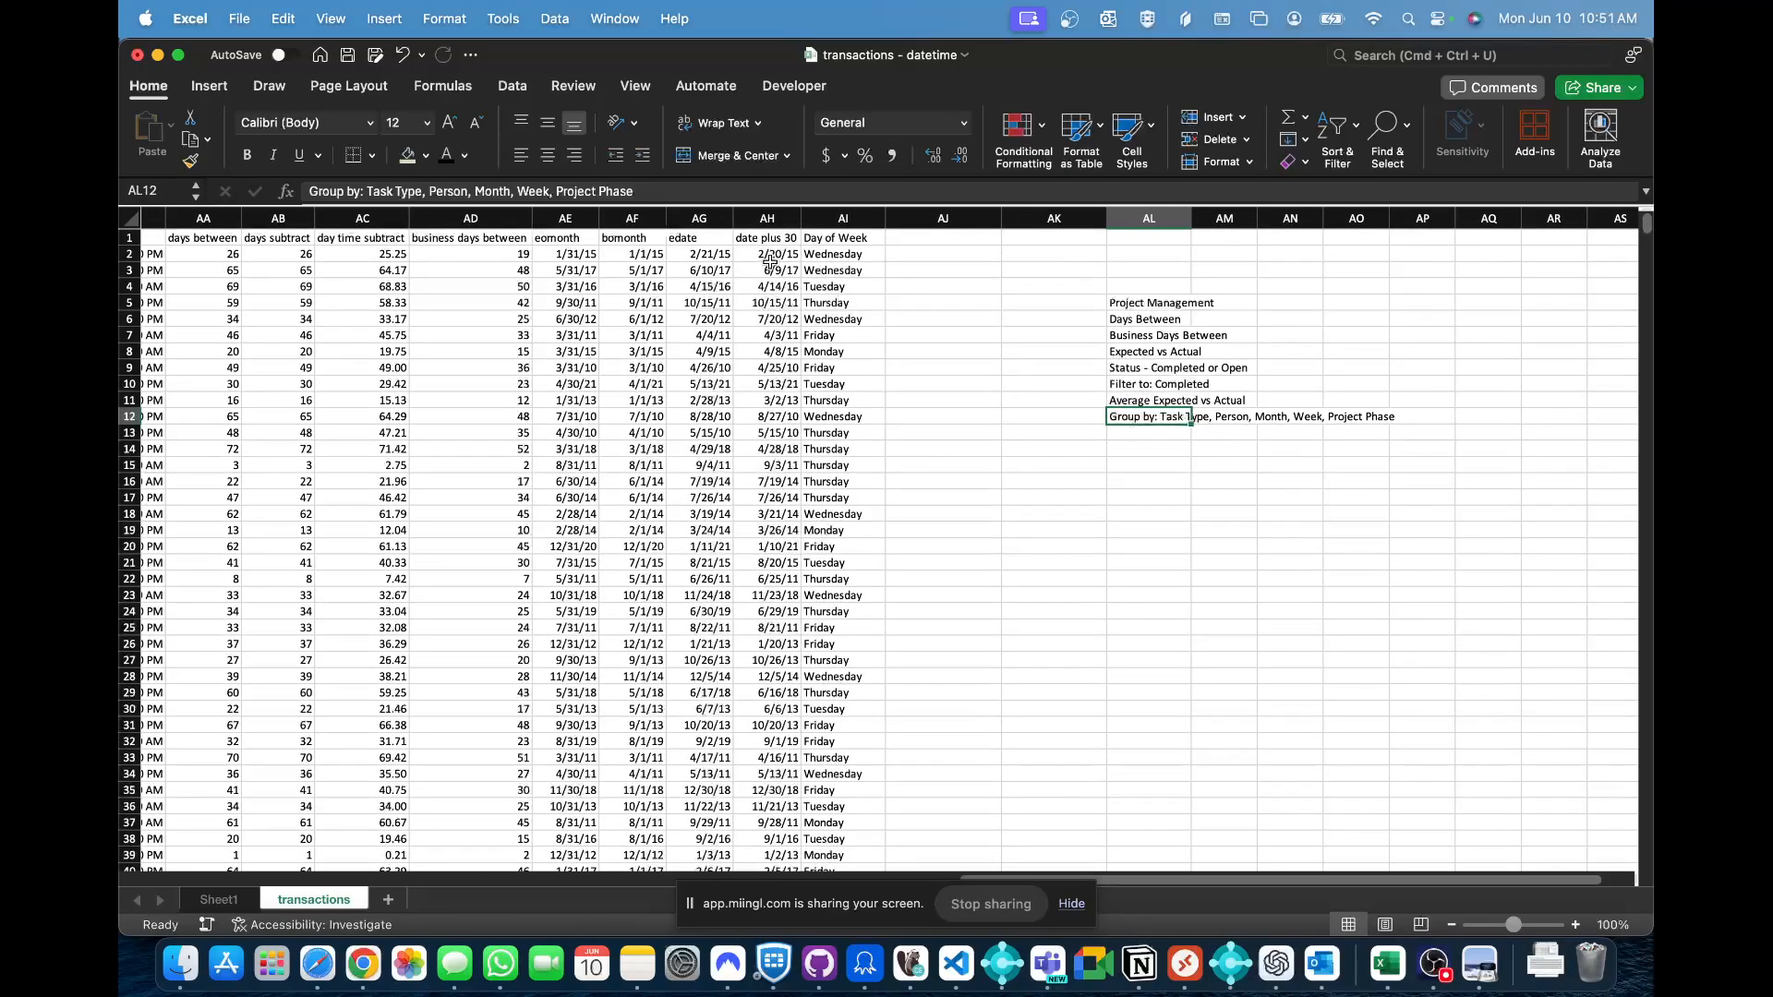
left_click(927, 260)
type("30")
key("Tab")
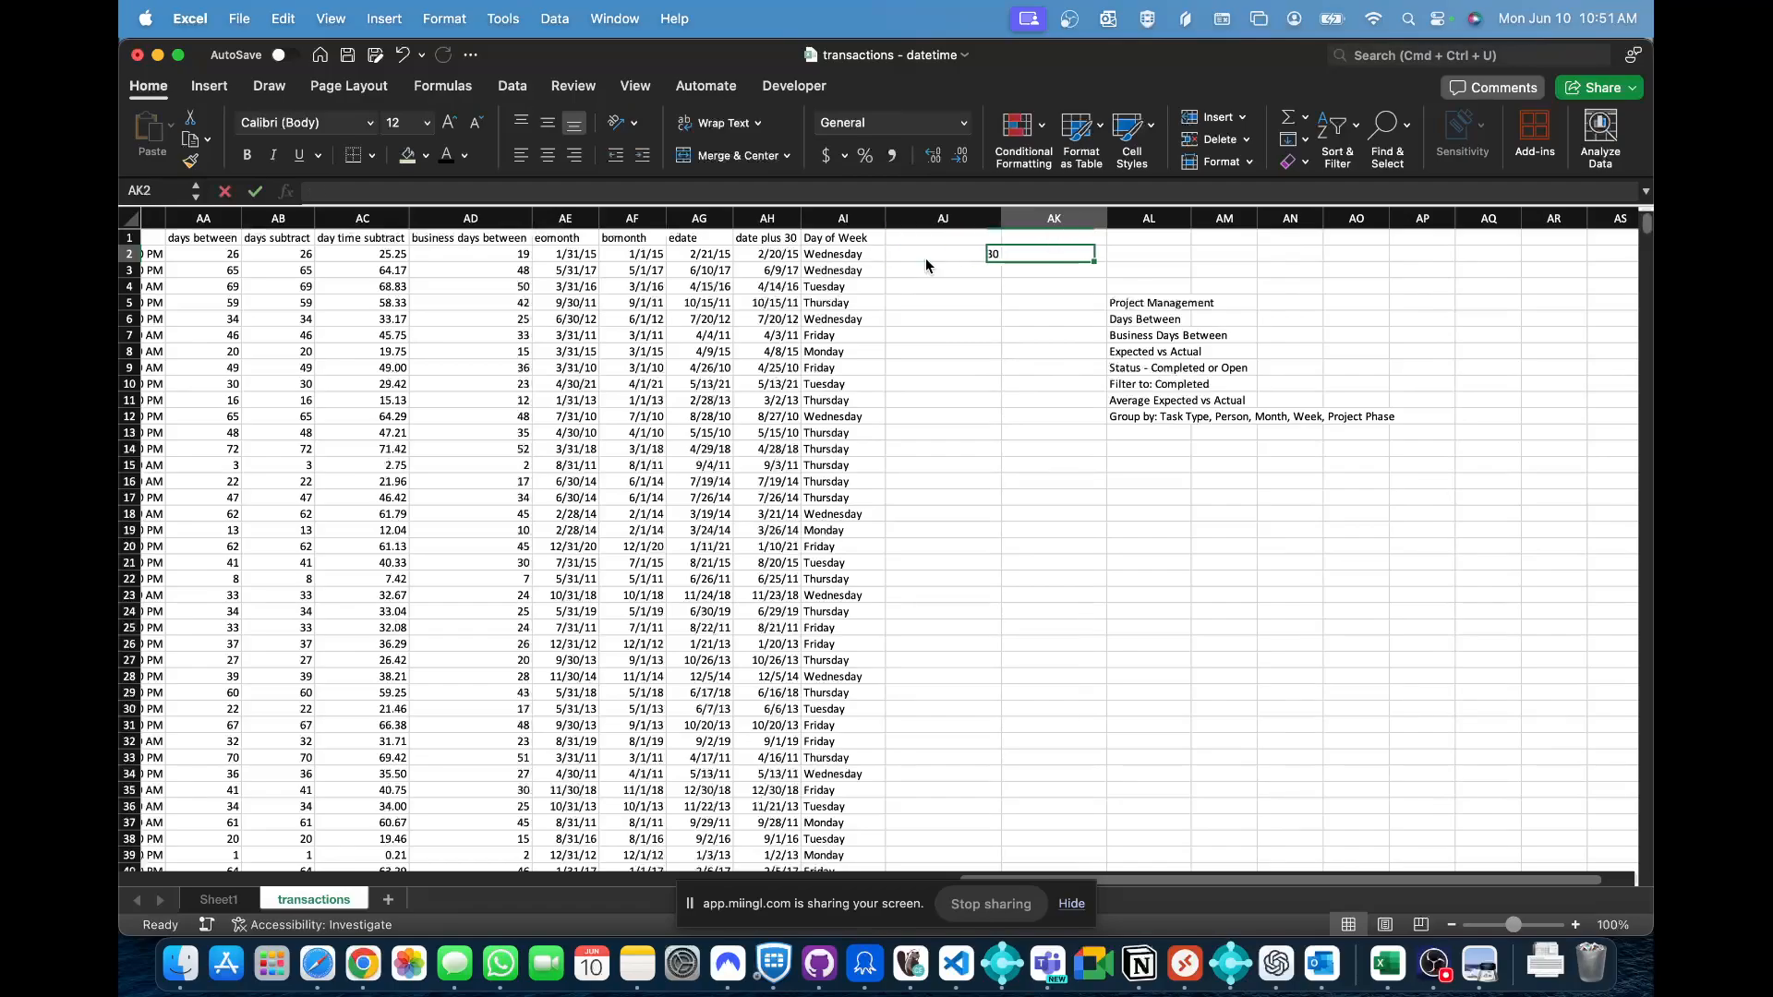
type("7")
key("Up")
- Add the column headers lead time in AJ1 and arrival time in AK1
key("Left")
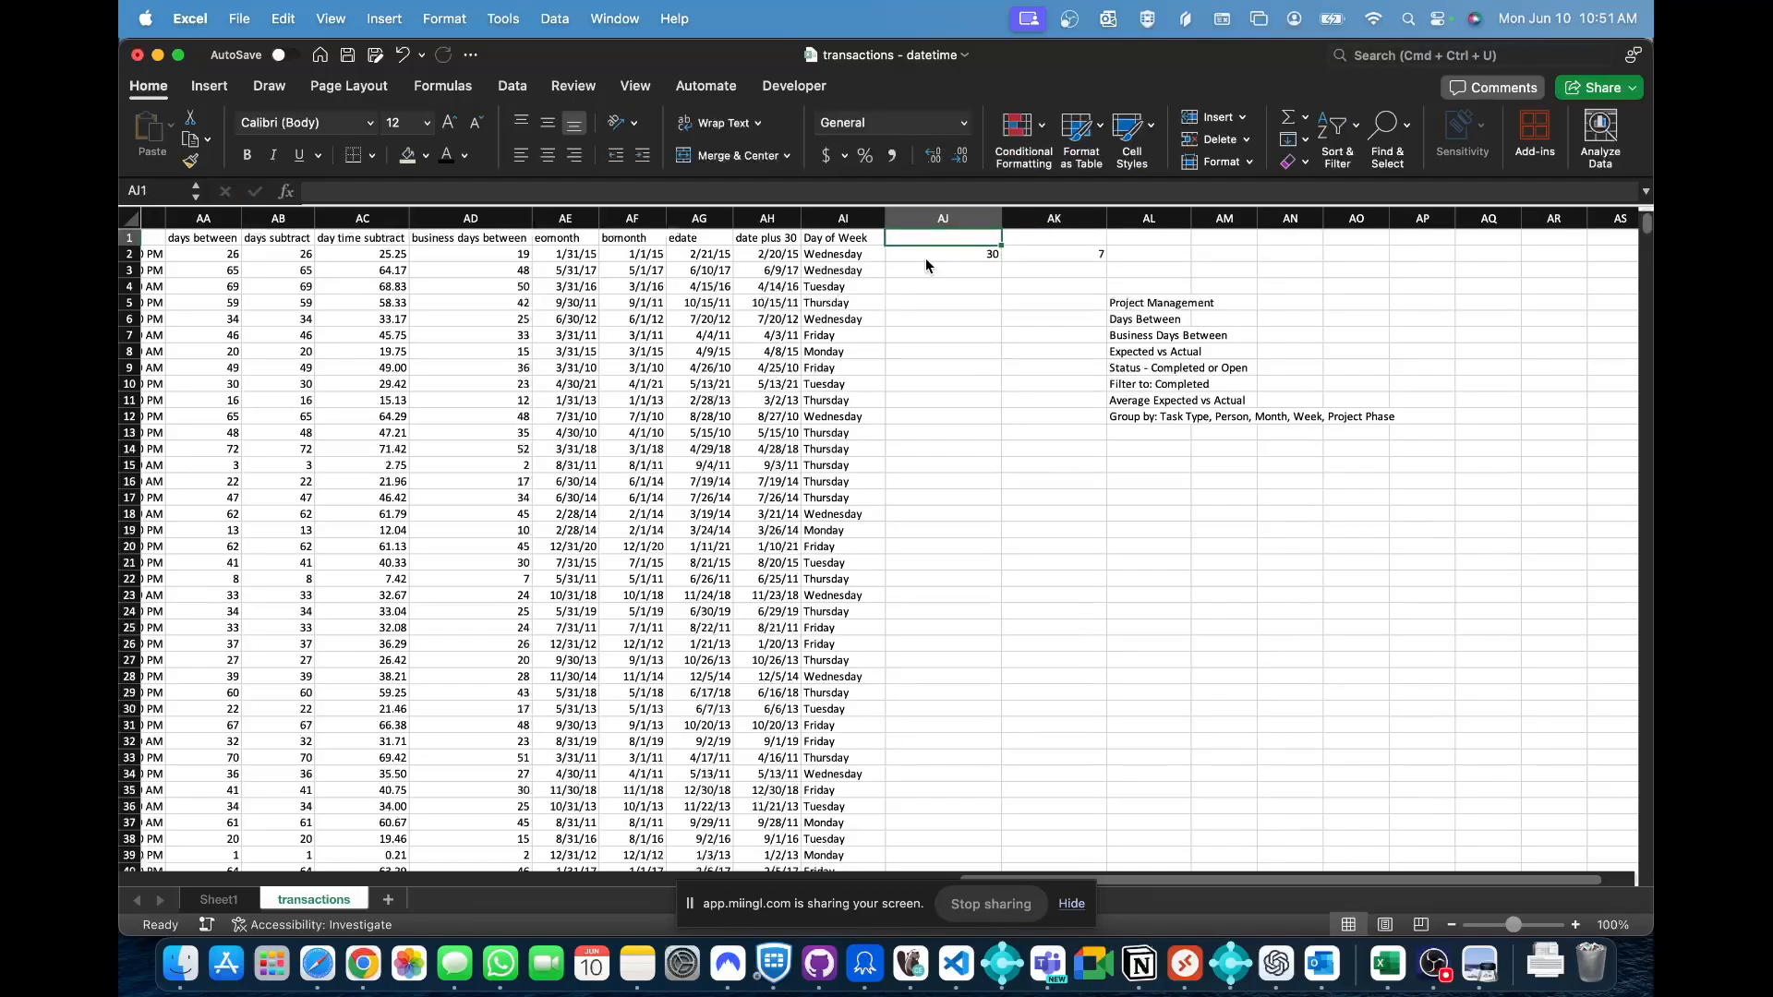
type("lead time")
key("Tab")
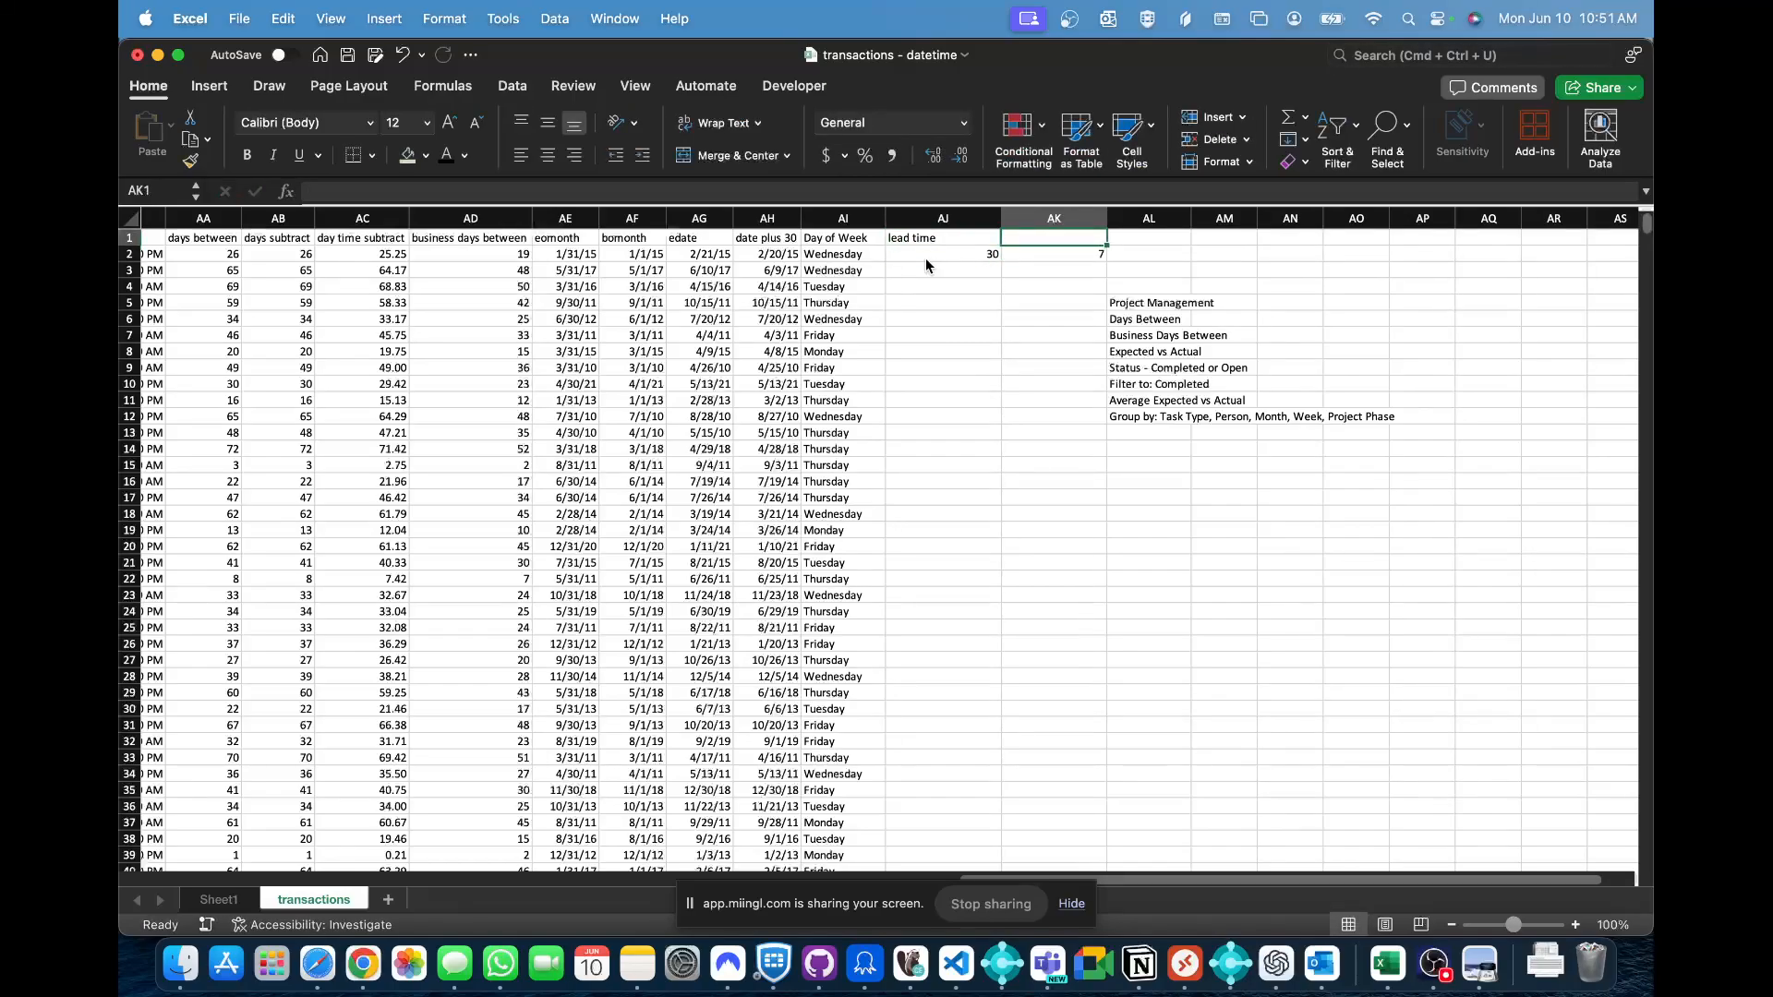
type("arrival time")
key("Tab")
- Move the Project Management notes block from AL5:AL12 to column AO, starting at AO5
key("Down")
key("Down")
key("Down")
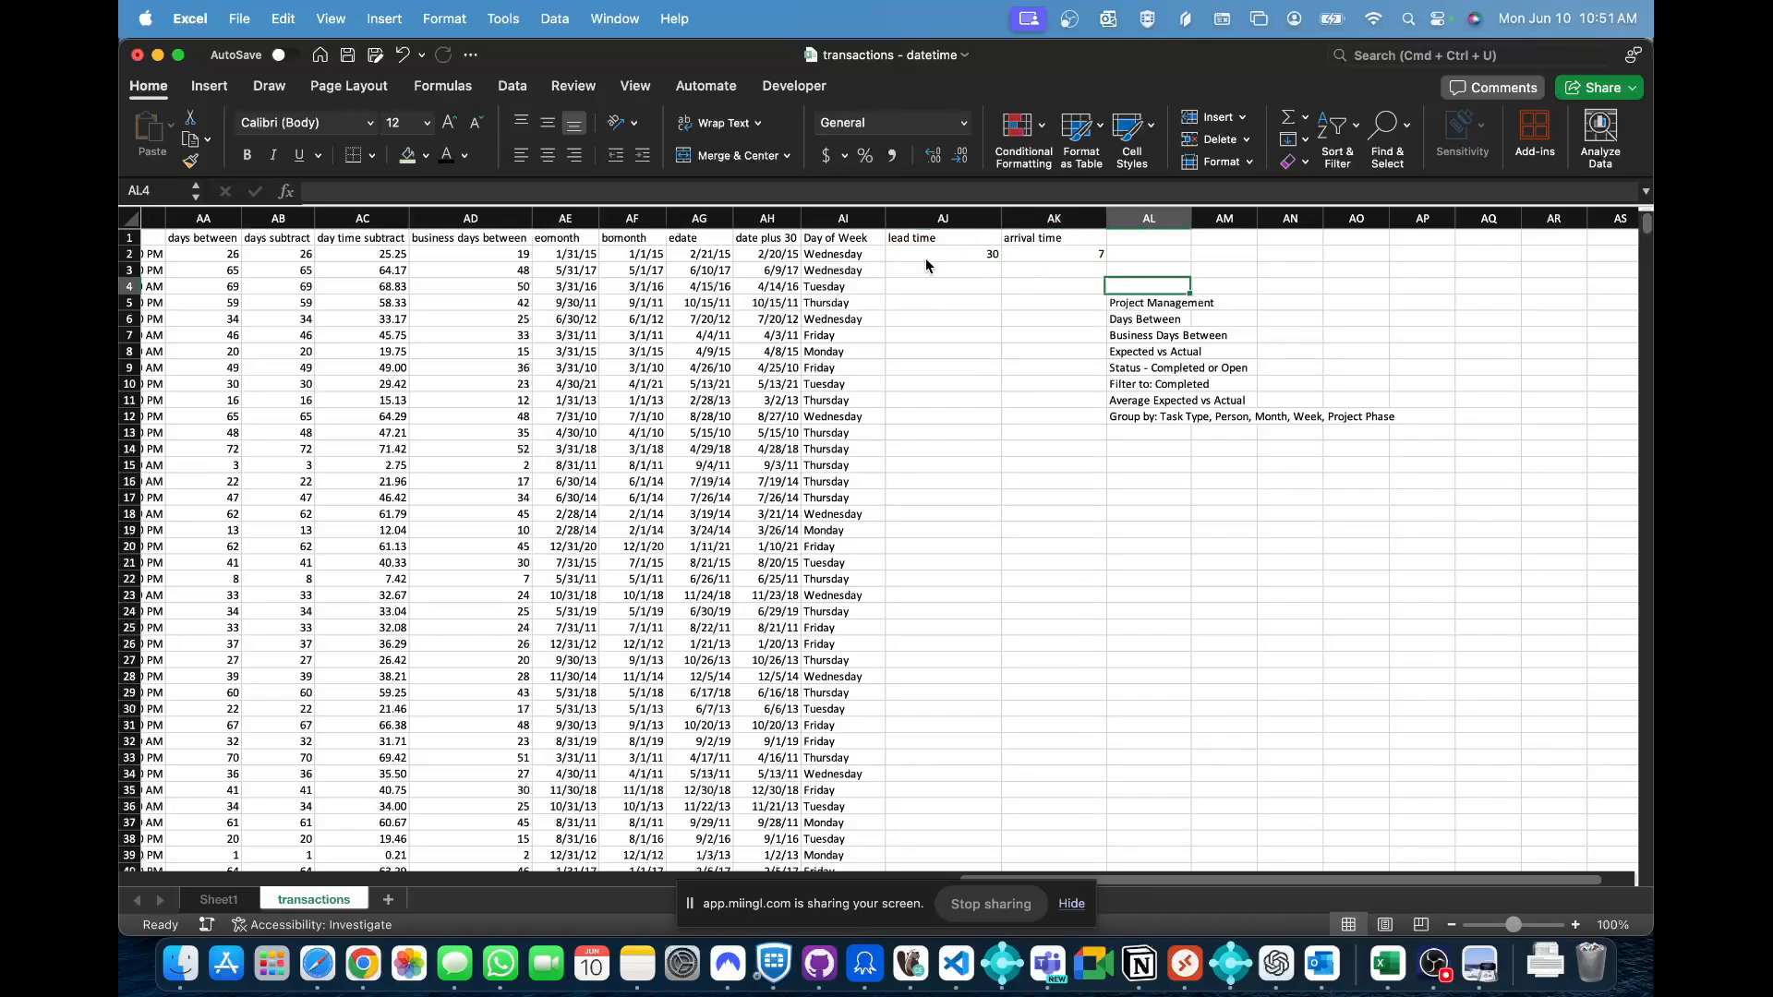
key("Down")
key("shift+super+Down")
key("super+x")
key("Right")
key("Right")
key("Right")
key("super+v")
- Enter the notes ^ work days in AJ5 under lead time and ^ total days in AK5 under arrival time
key("Left")
key("Left")
key("Left")
key("Left")
key("Left")
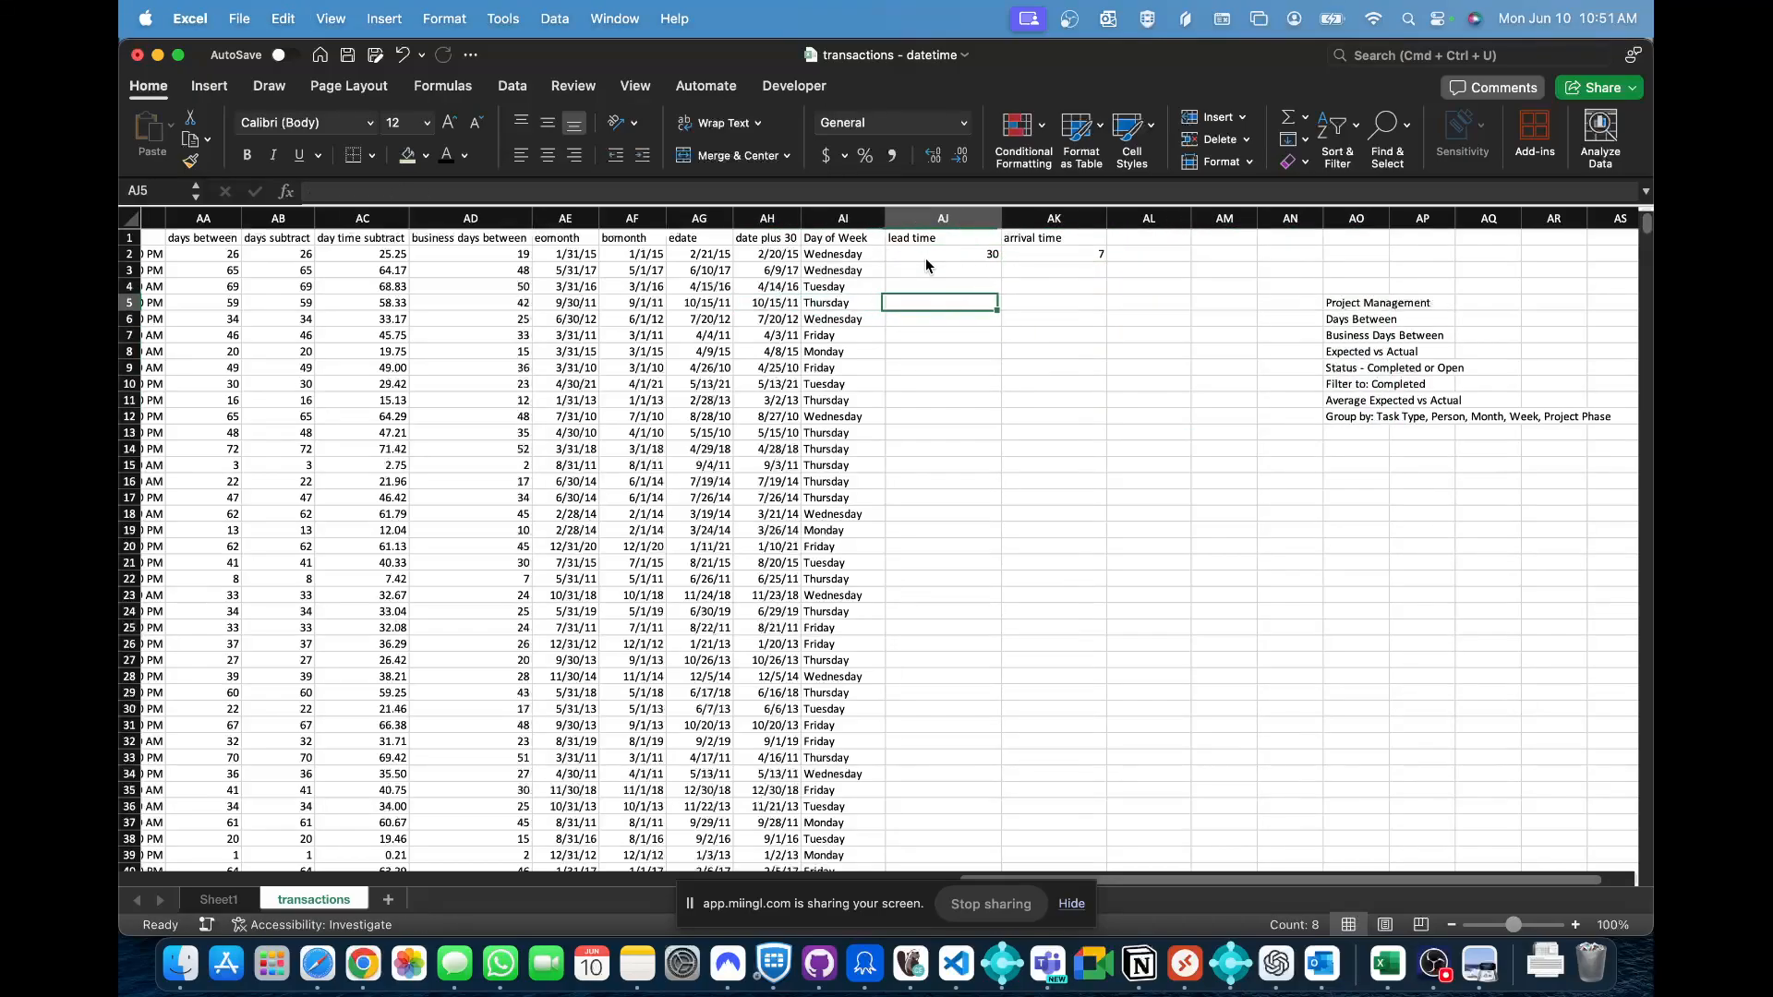
type("^ work days")
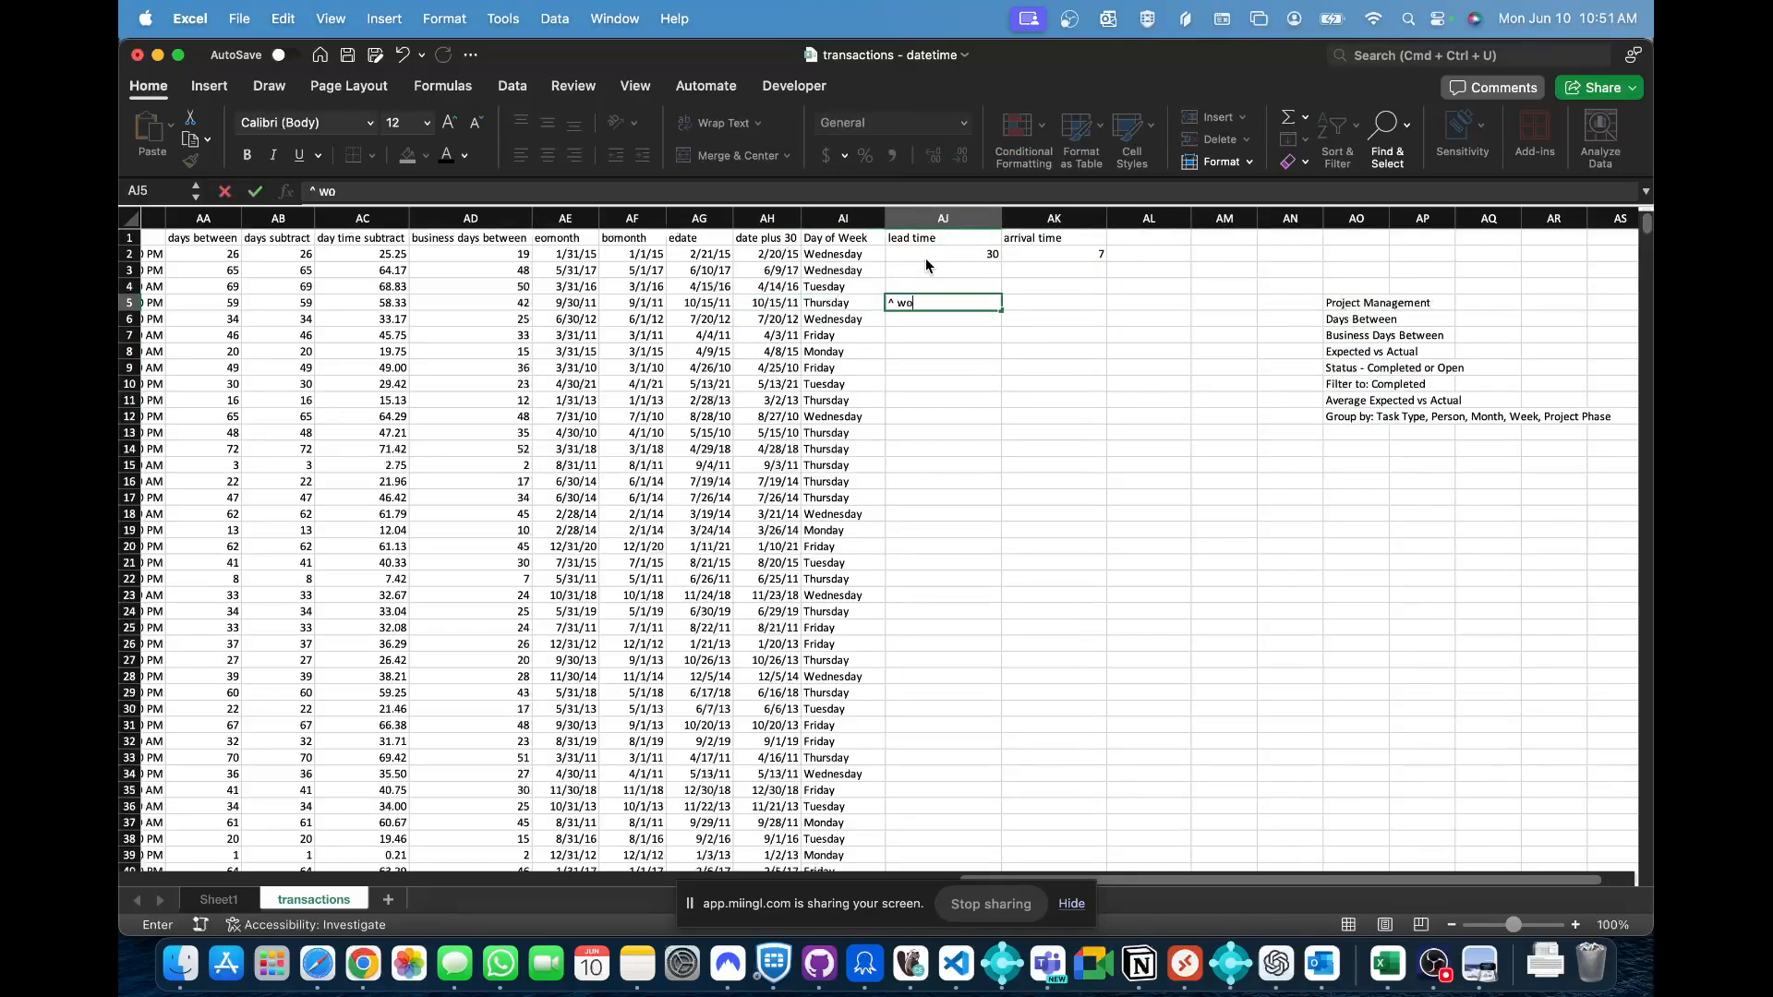
key("Tab")
type("^ total days")
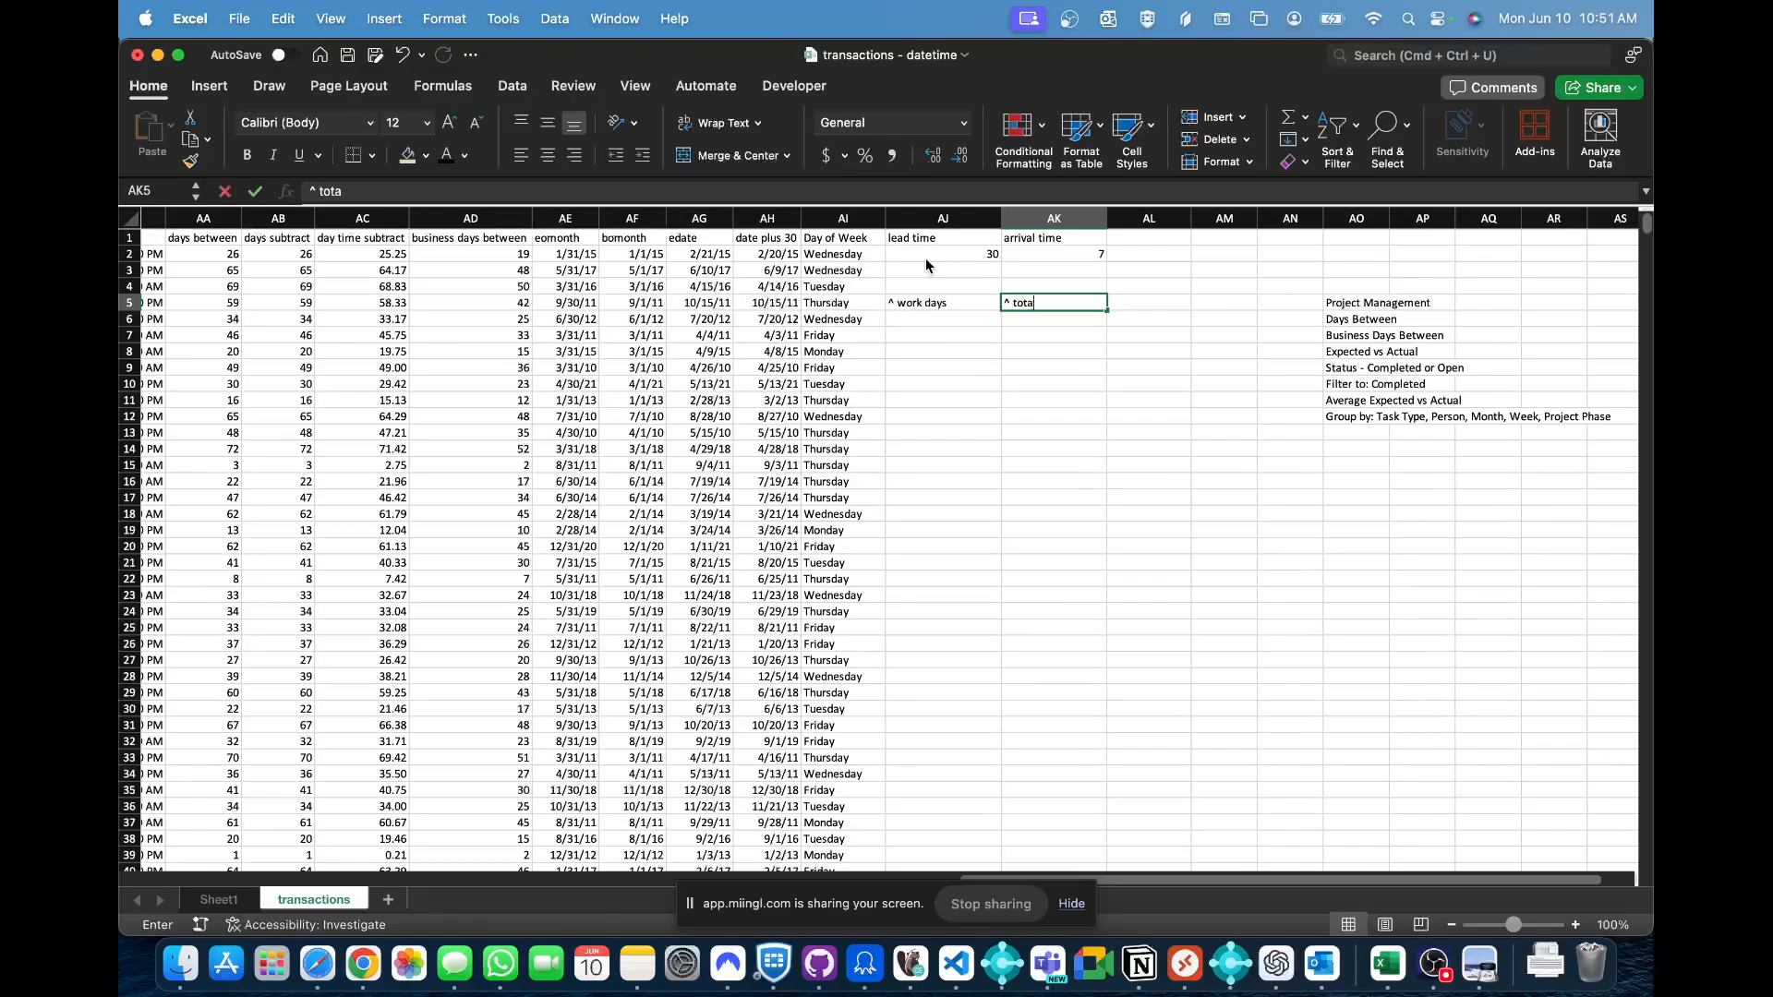
key("Return")
key("Up")
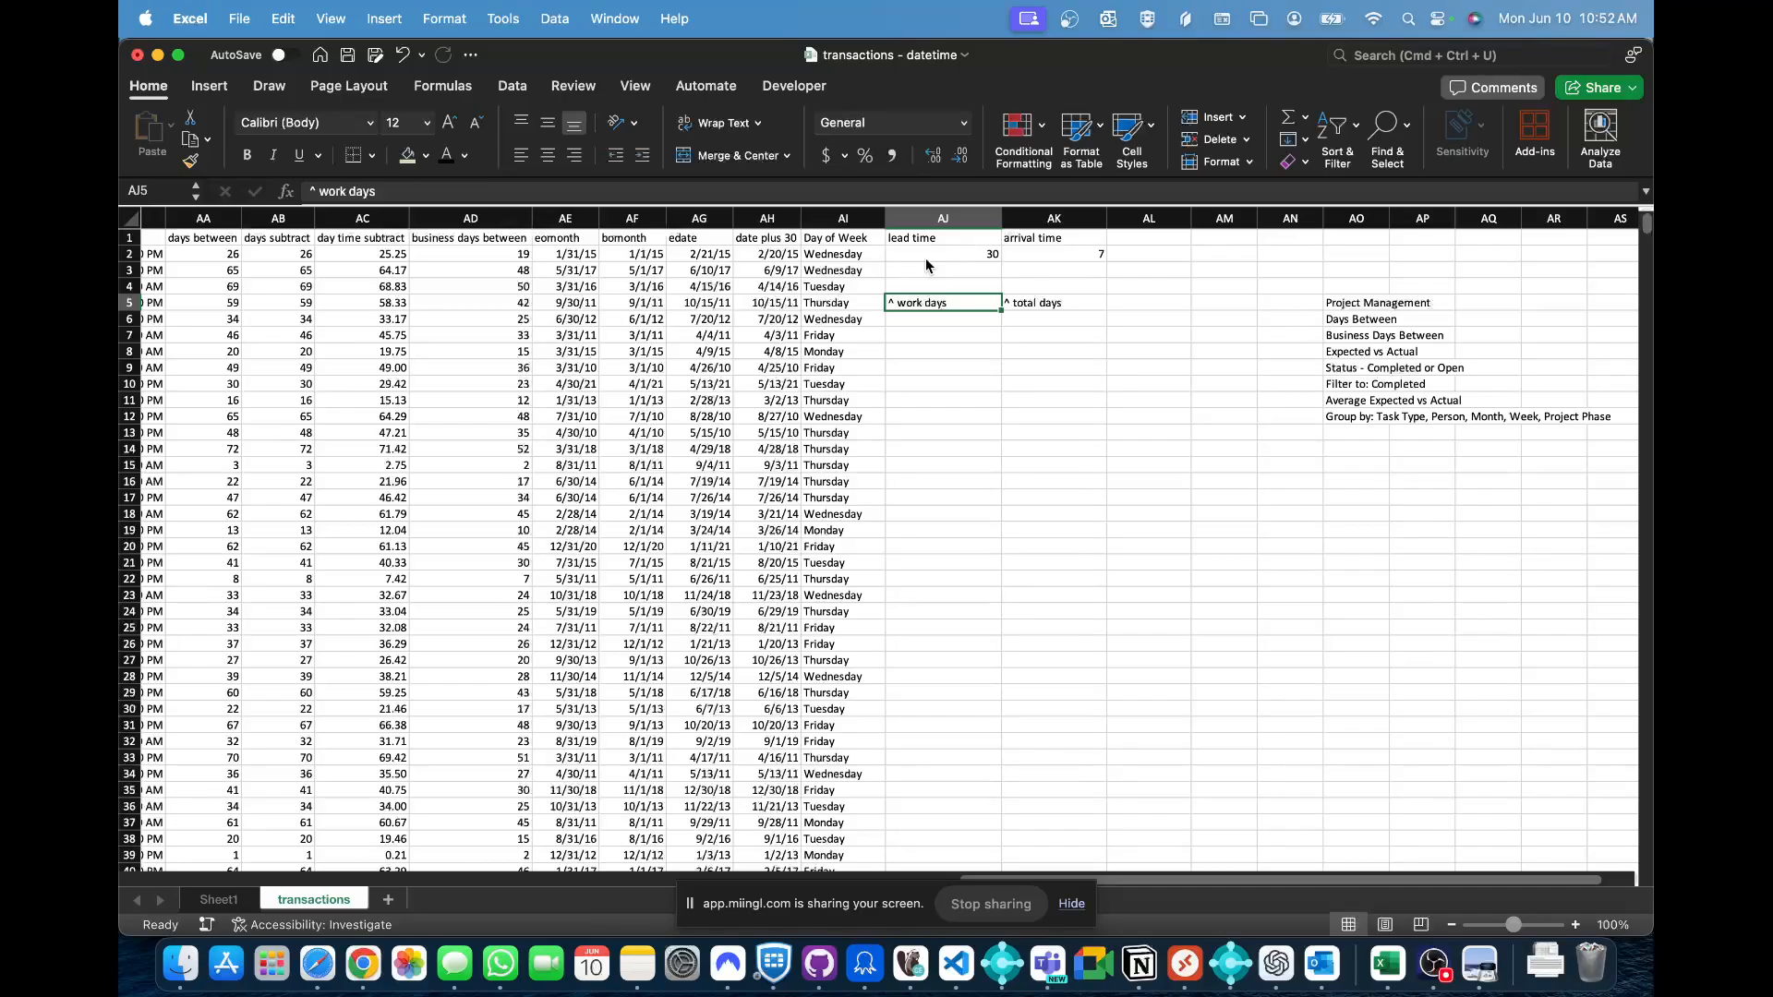
- Check the argument hints for WORKDAY and WORKDAY.INTL in cell AL4 and discard the formula
key("Right")
key("Right")
key("Up")
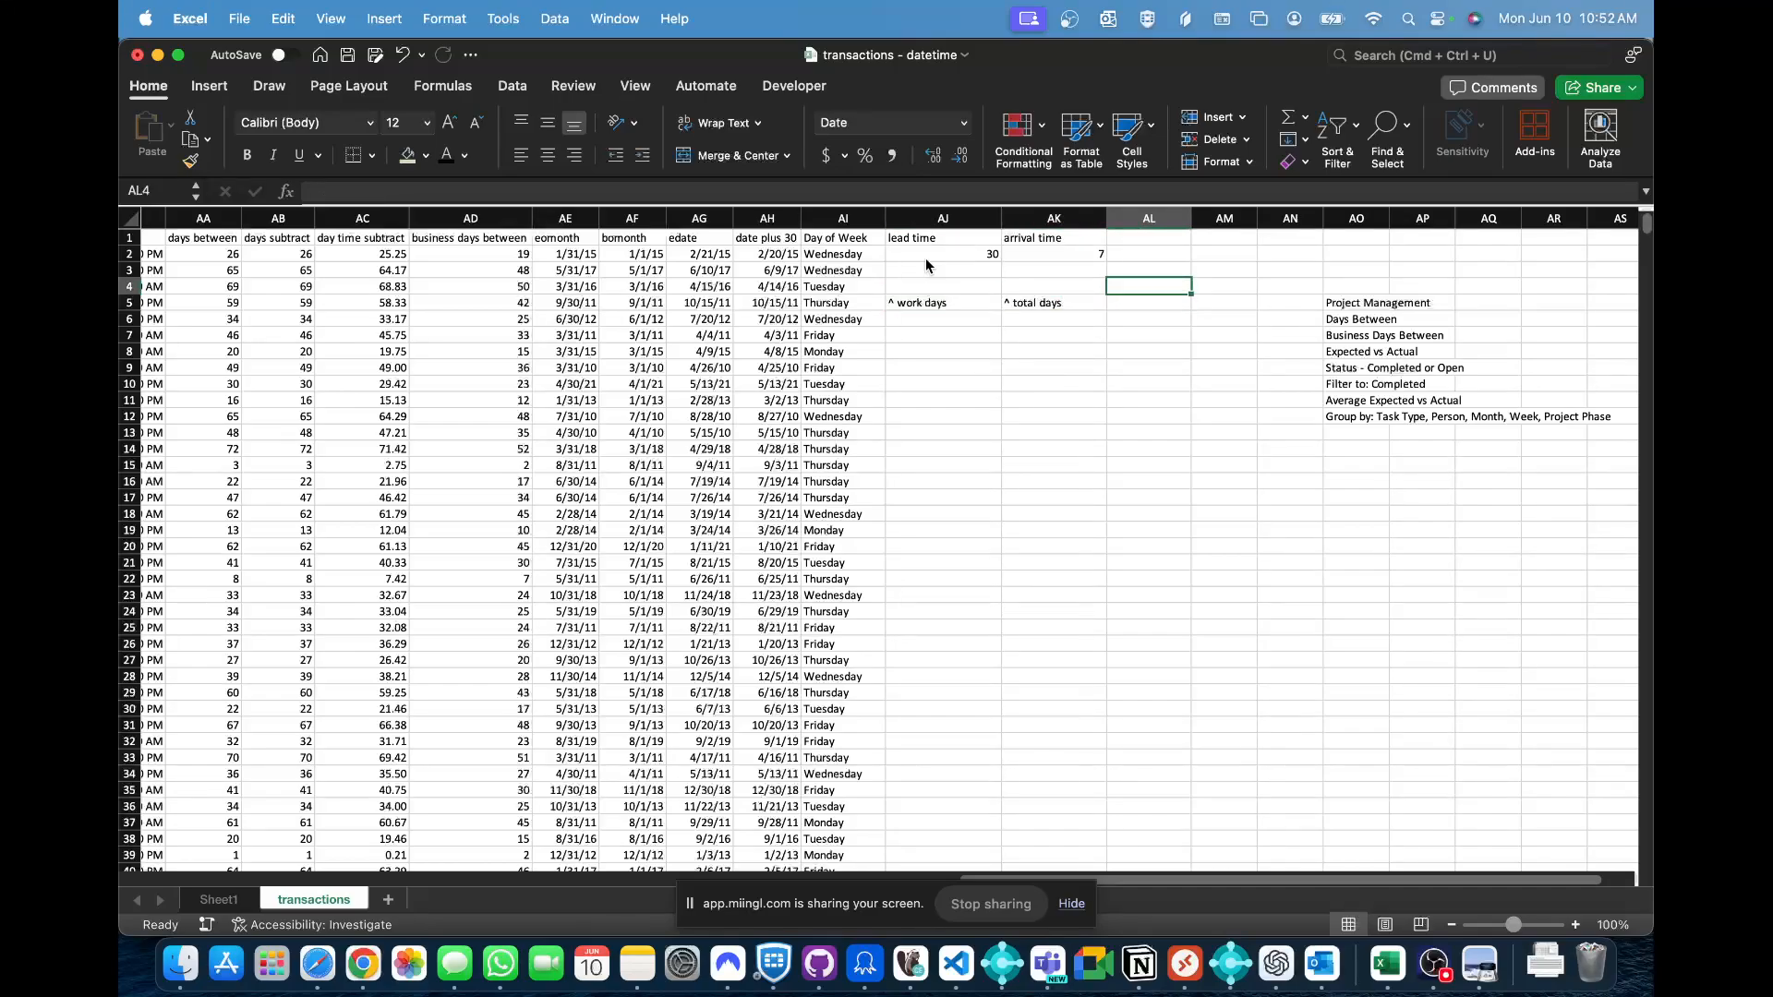
type("=WORKDAY(")
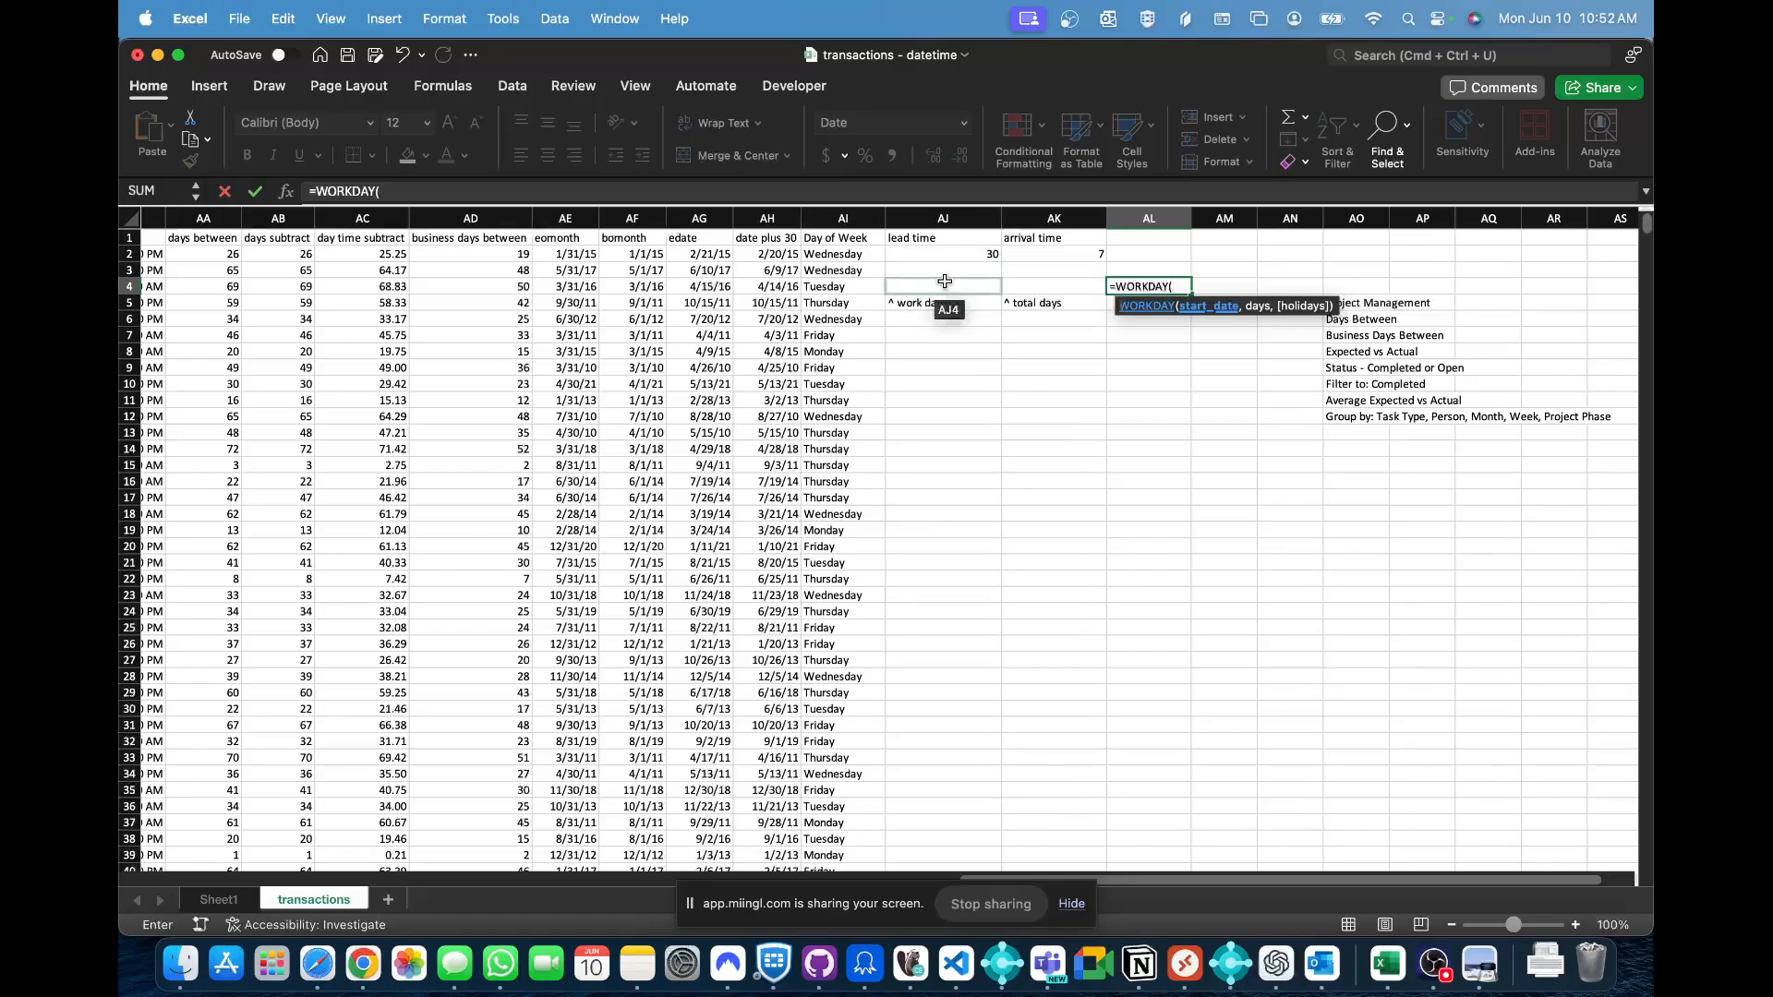
key("BackSpace")
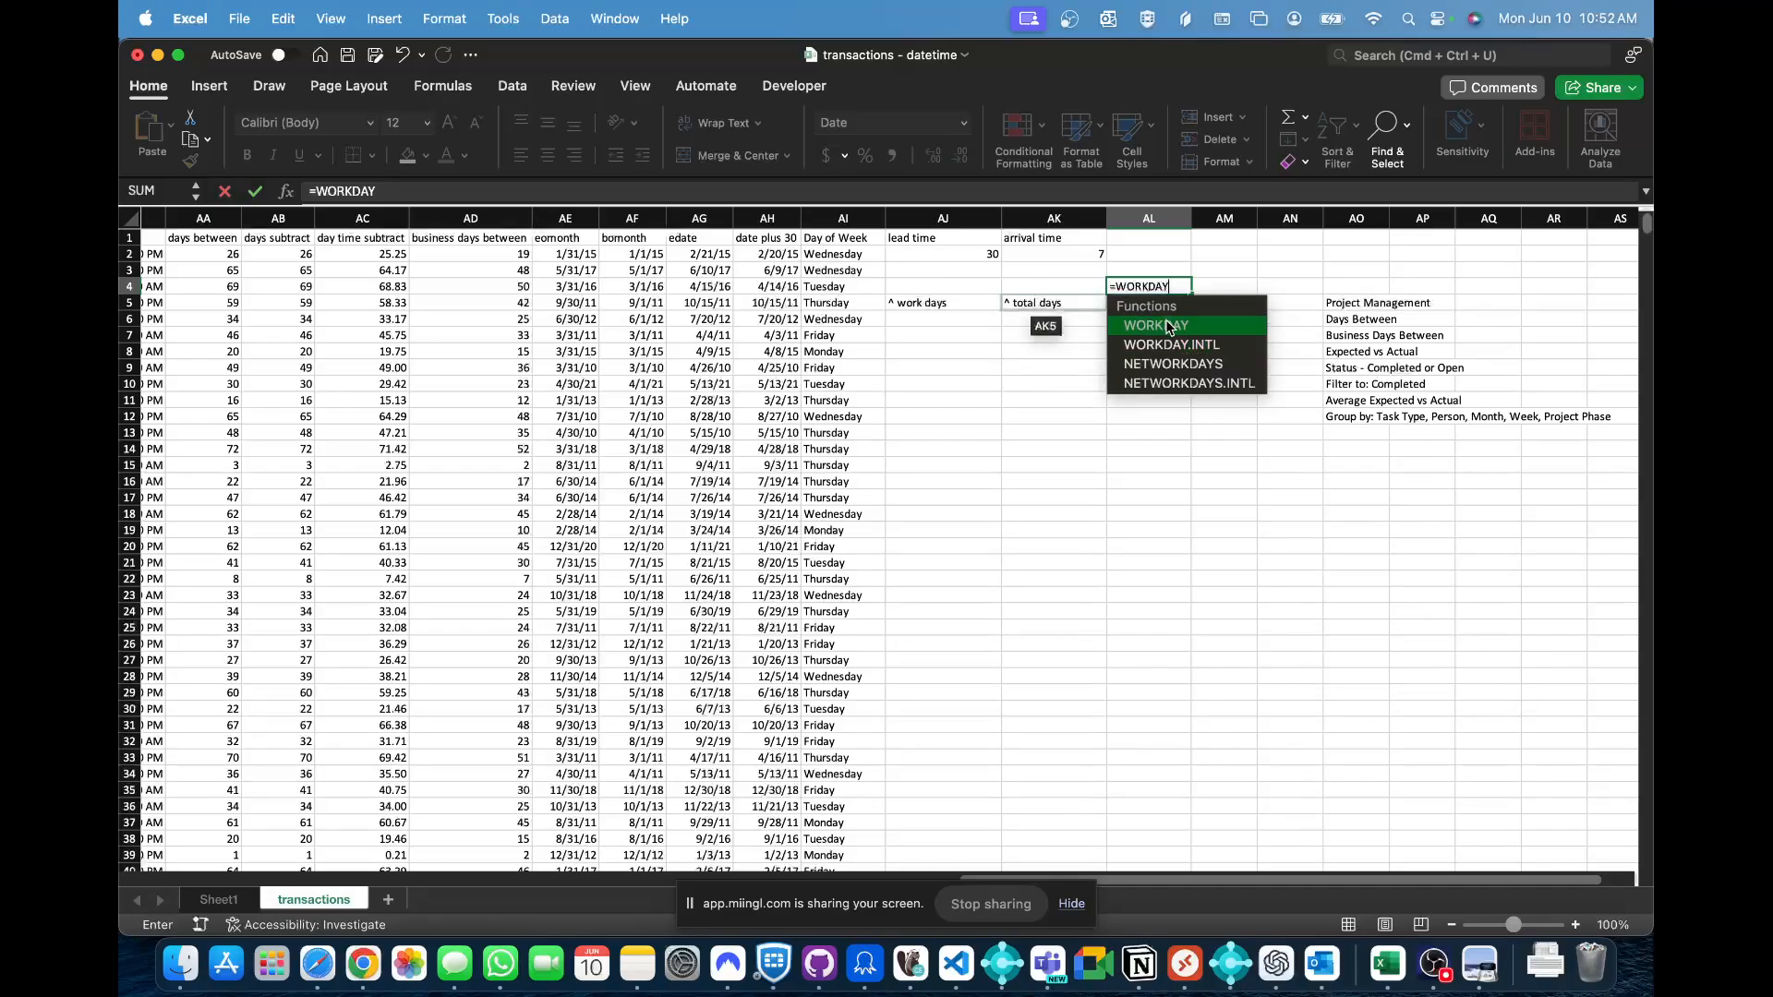
double_click(1151, 347)
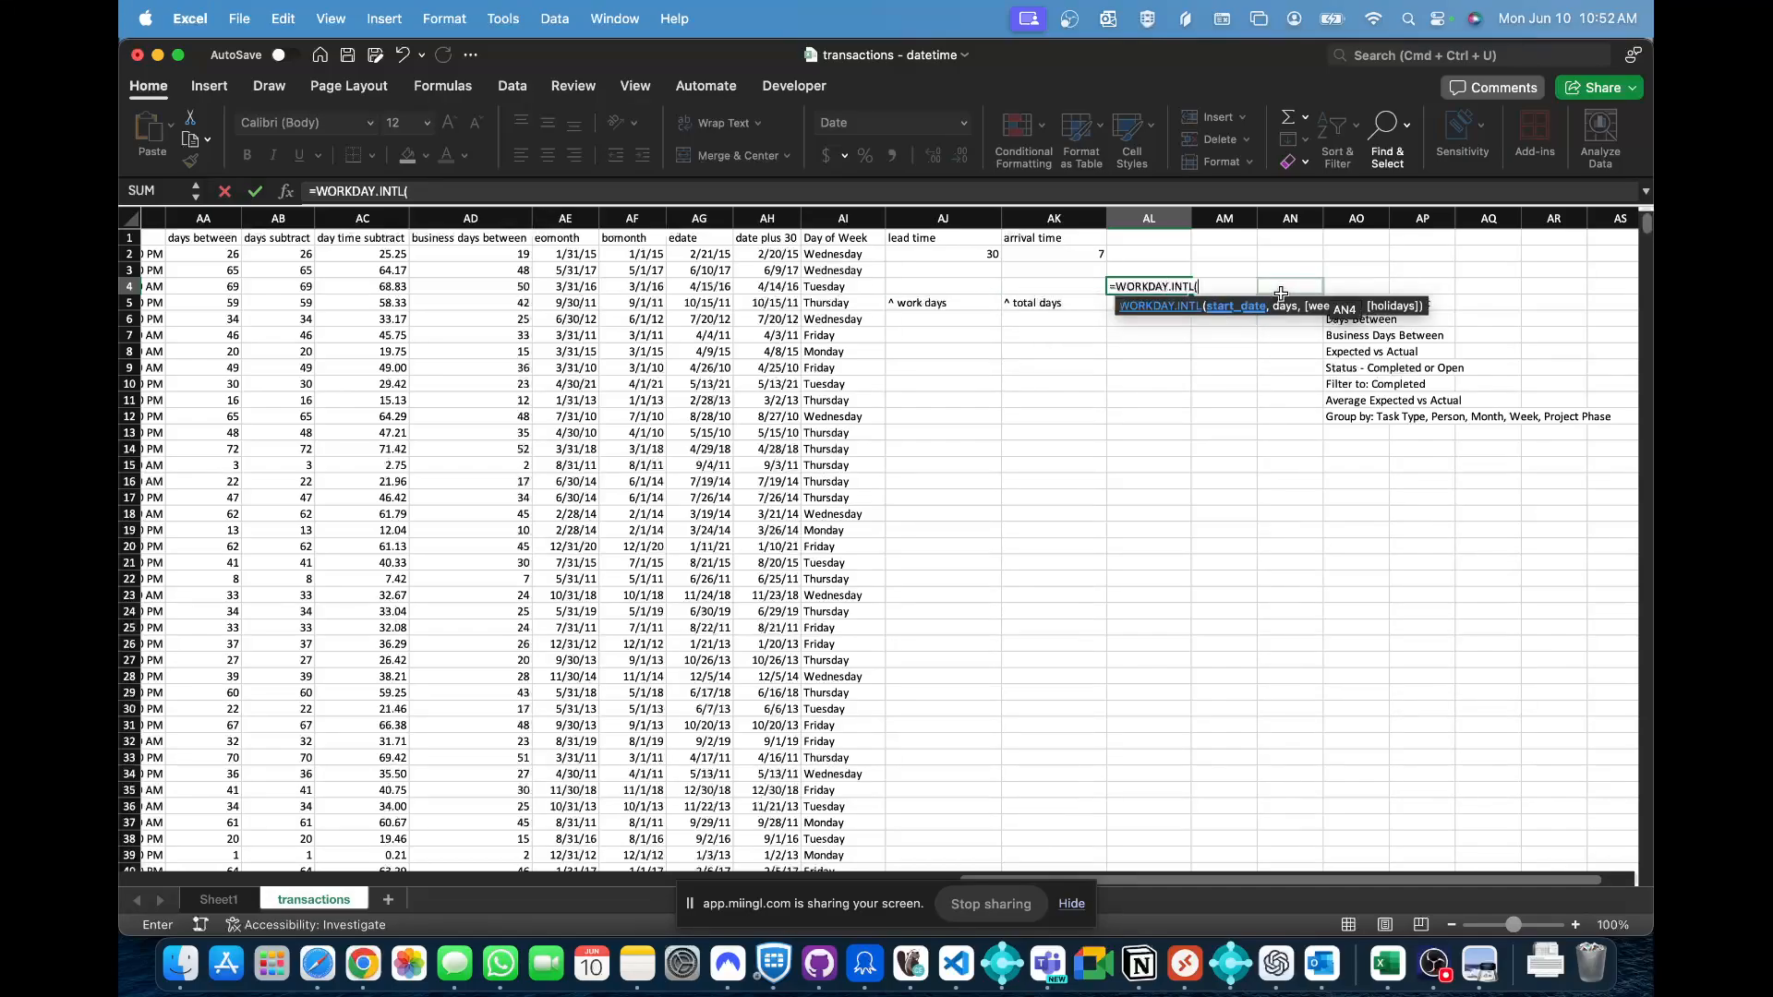
key("Escape")
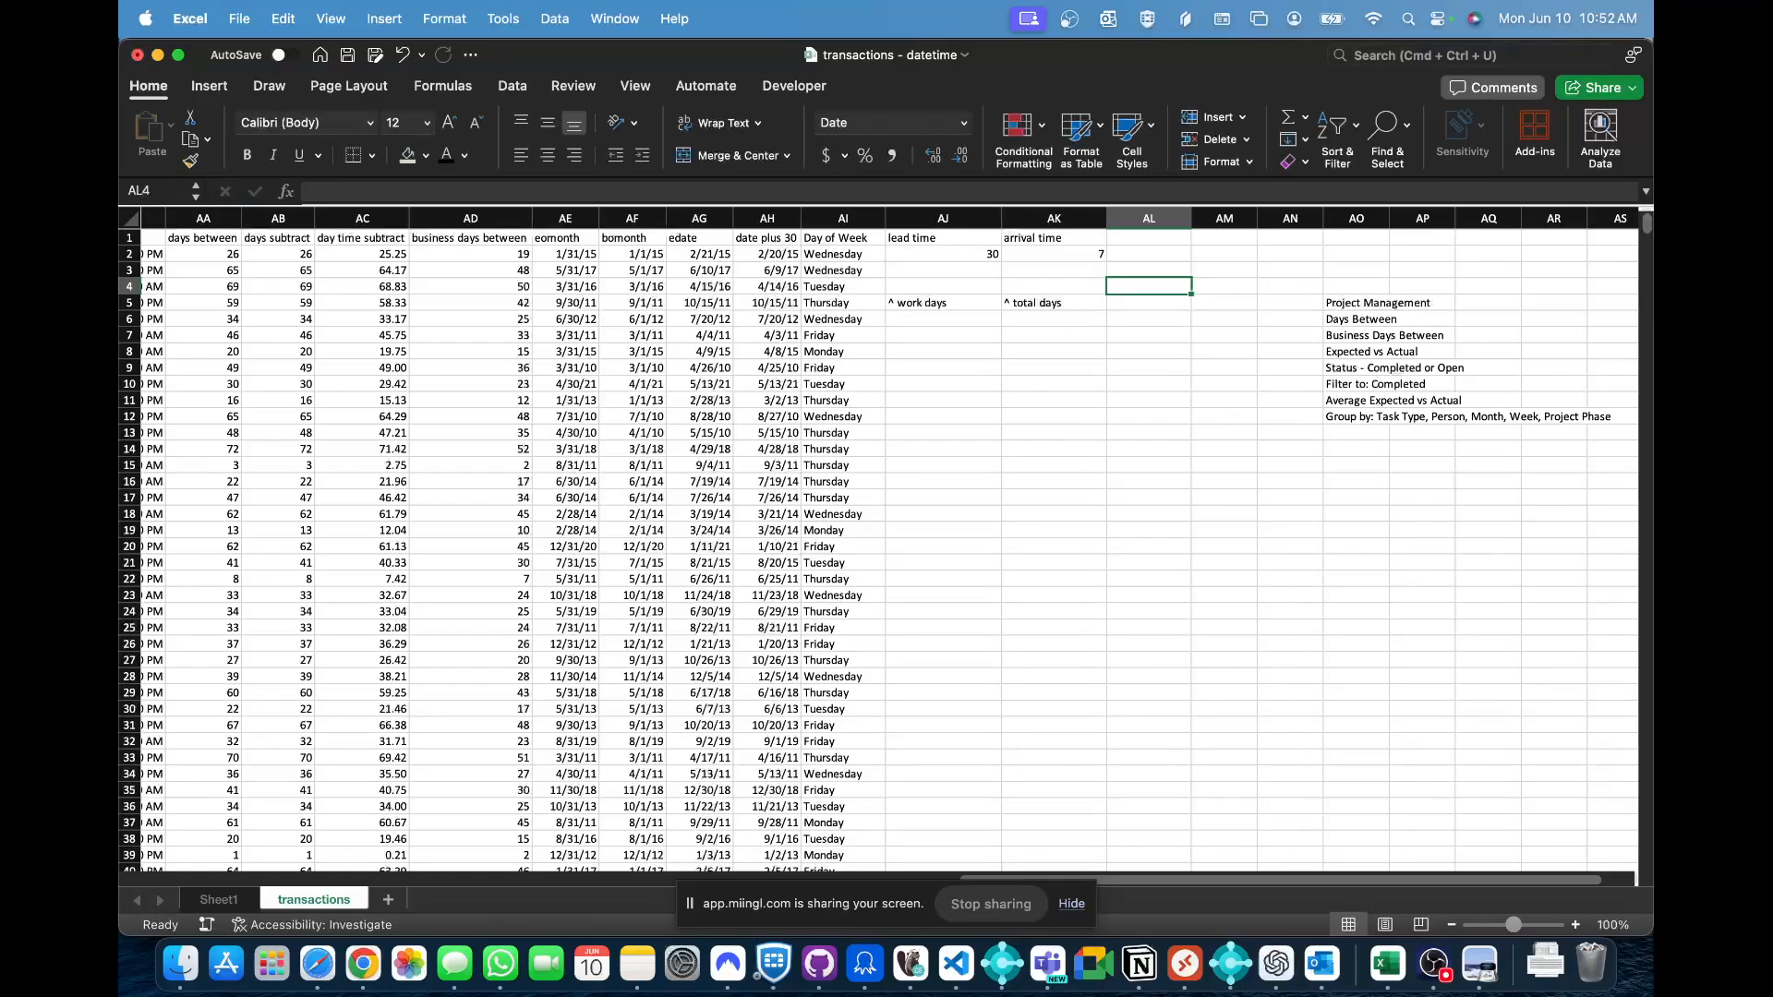
key("super+Tab")
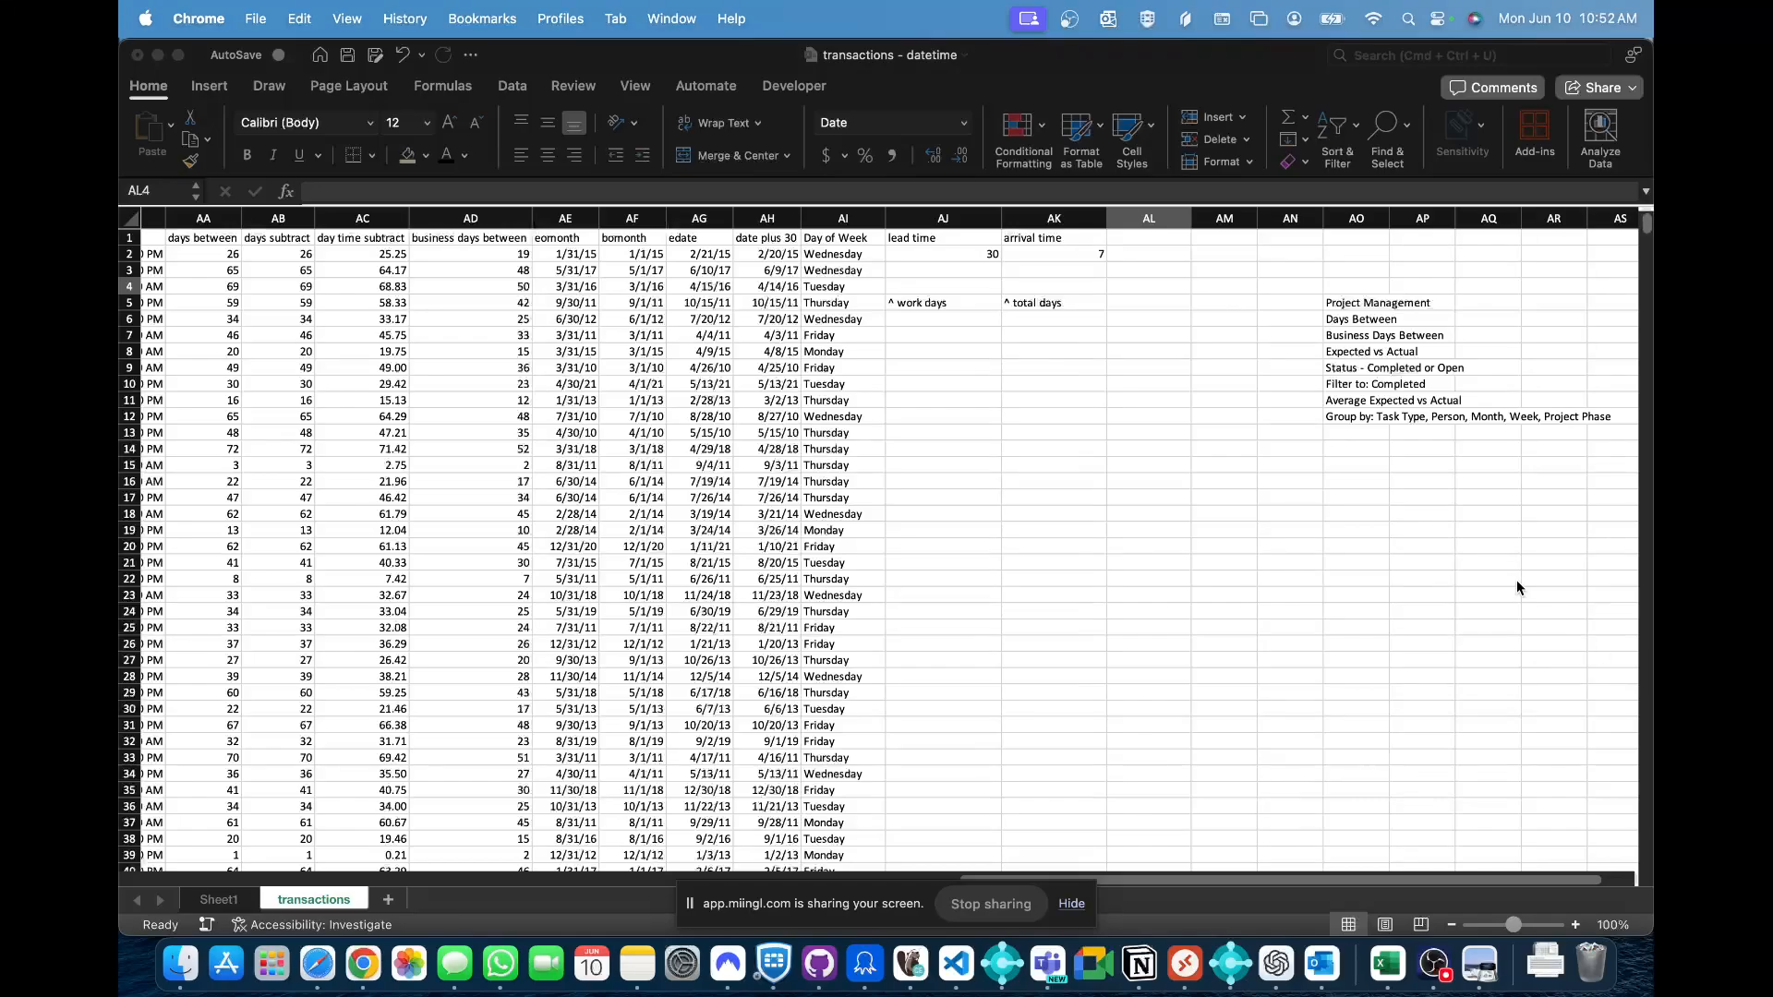
key("super+Tab")
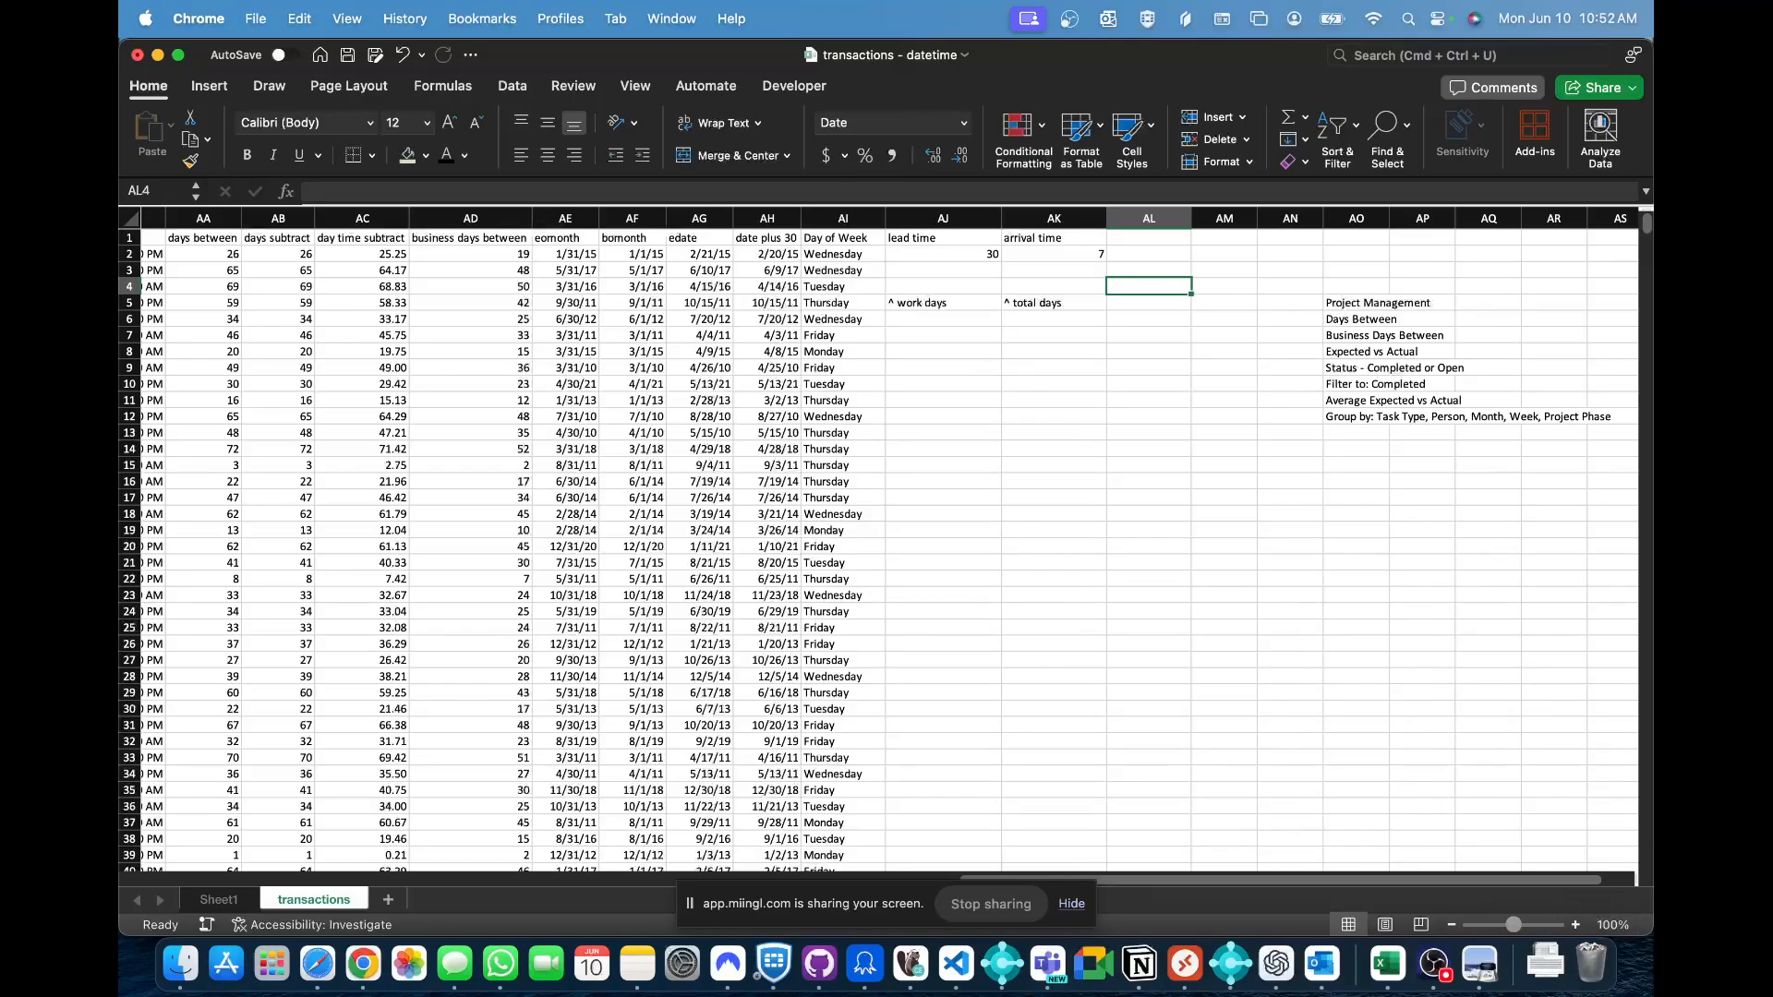
left_click(1071, 904)
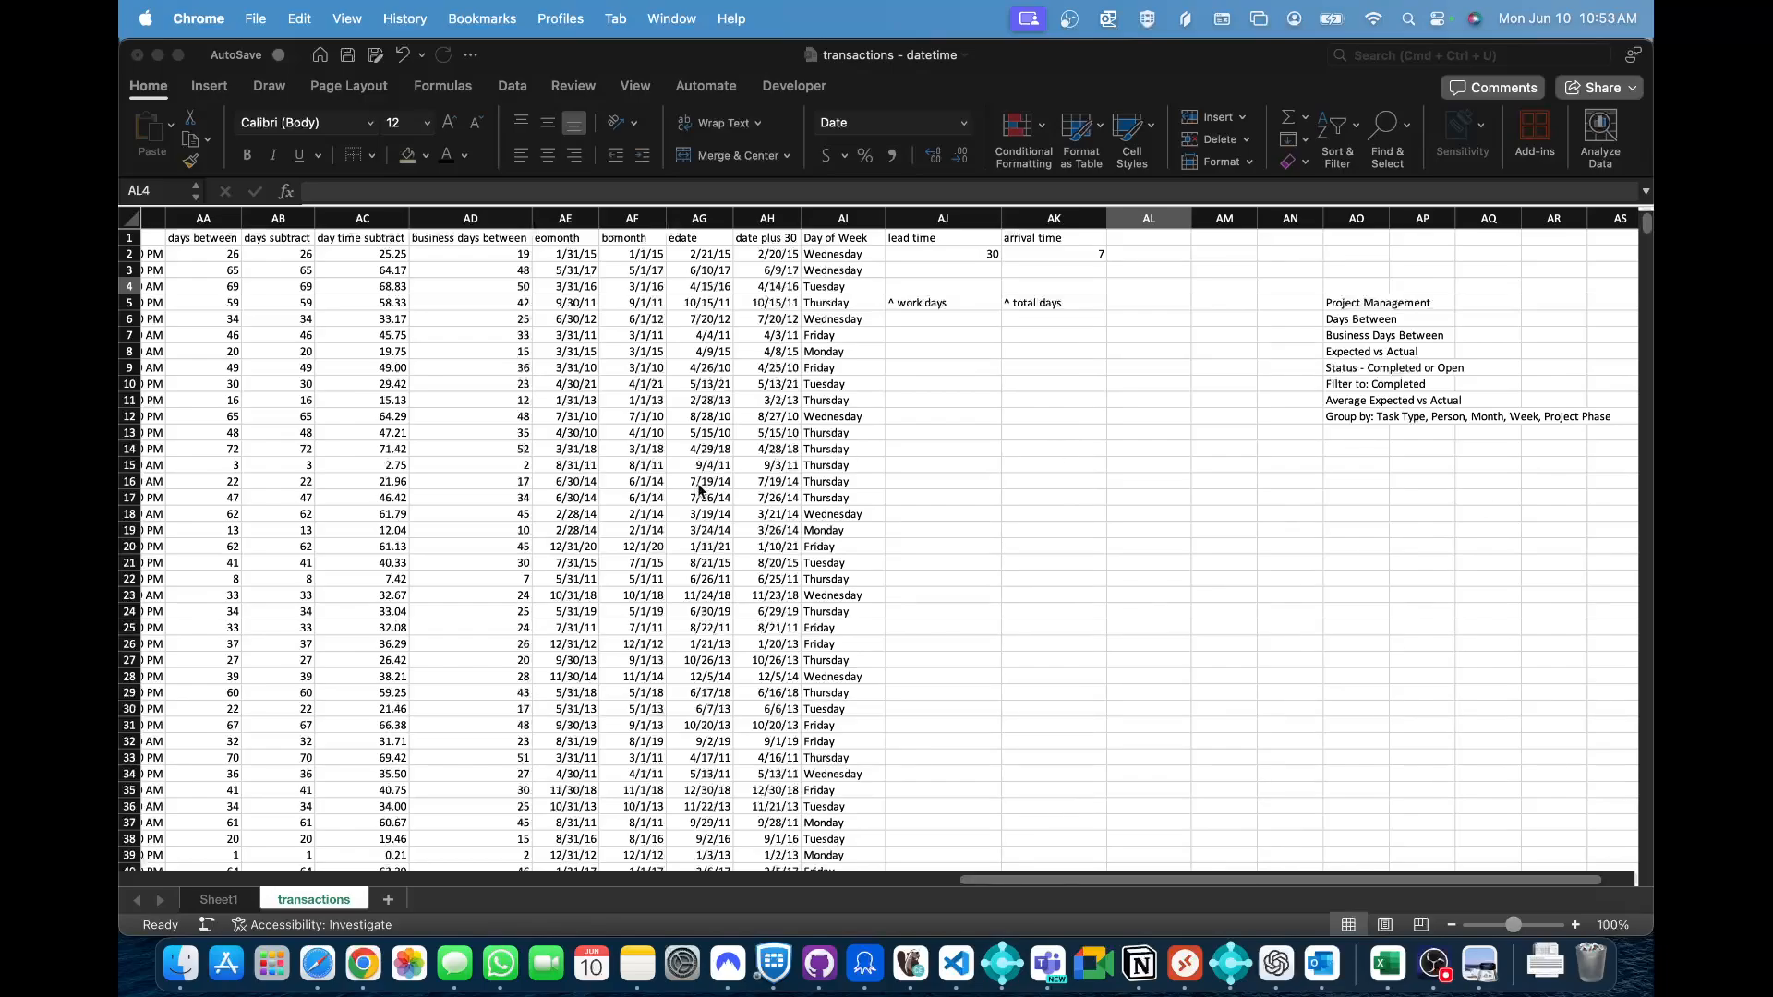
key("super+Tab")
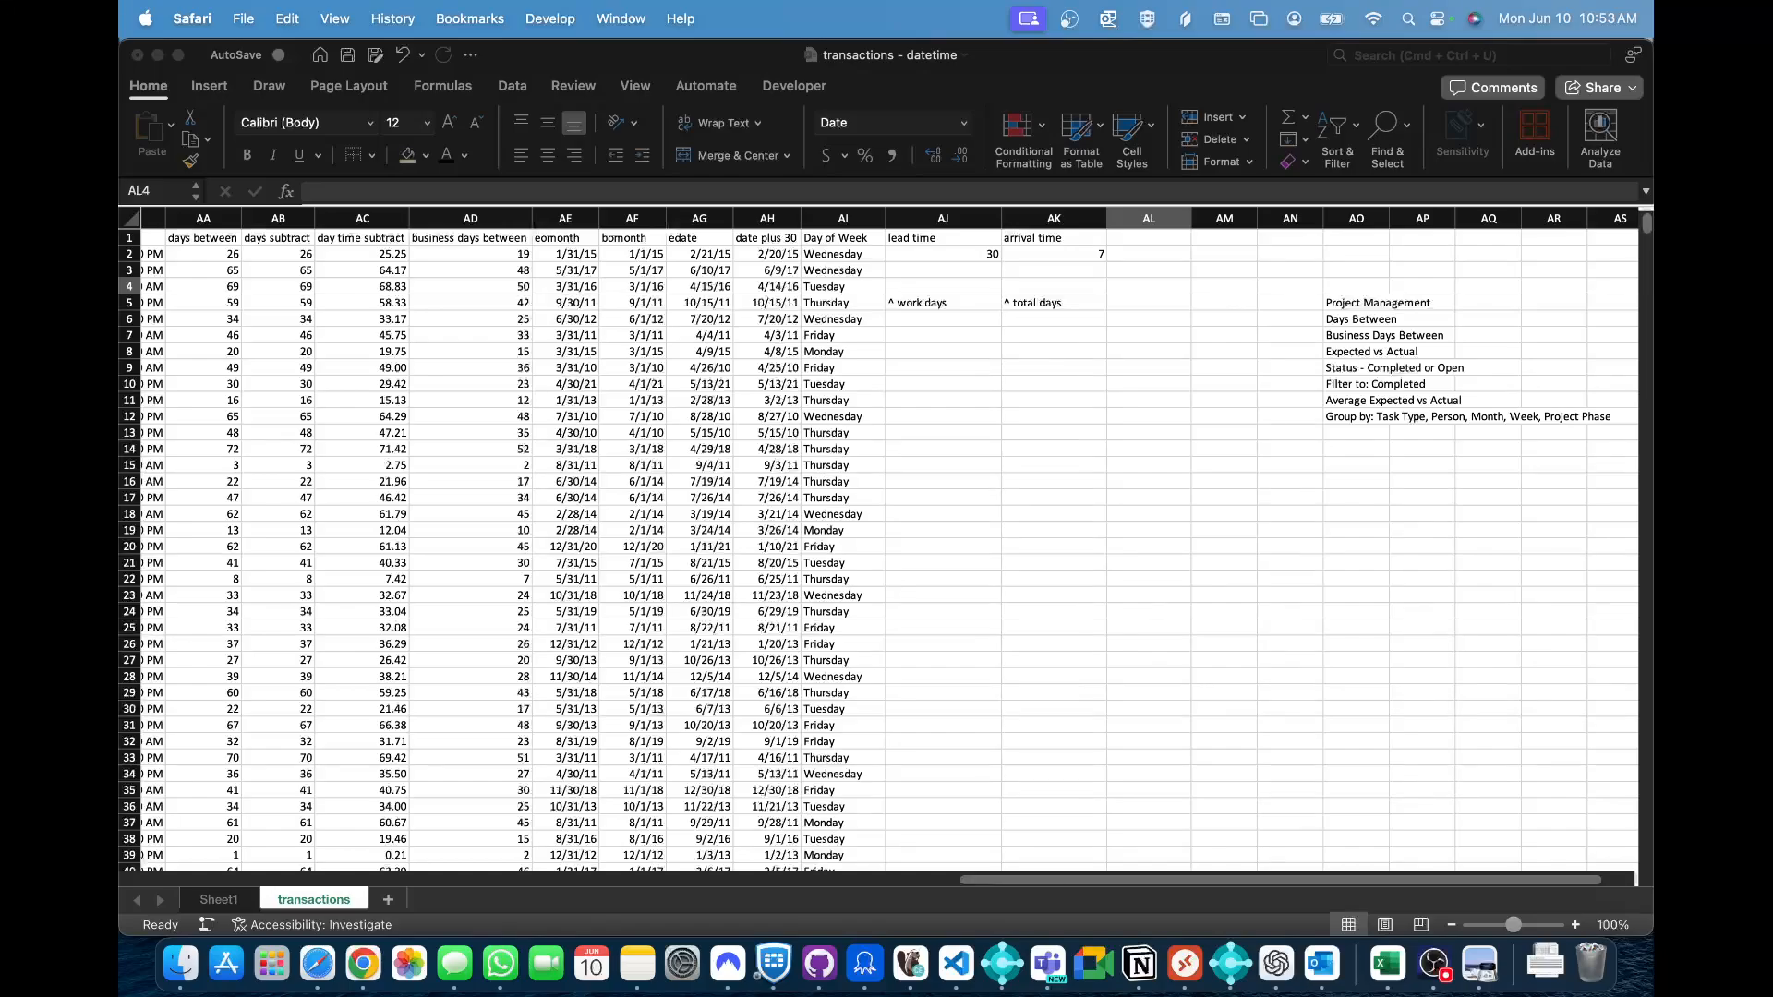
left_click(1149, 285)
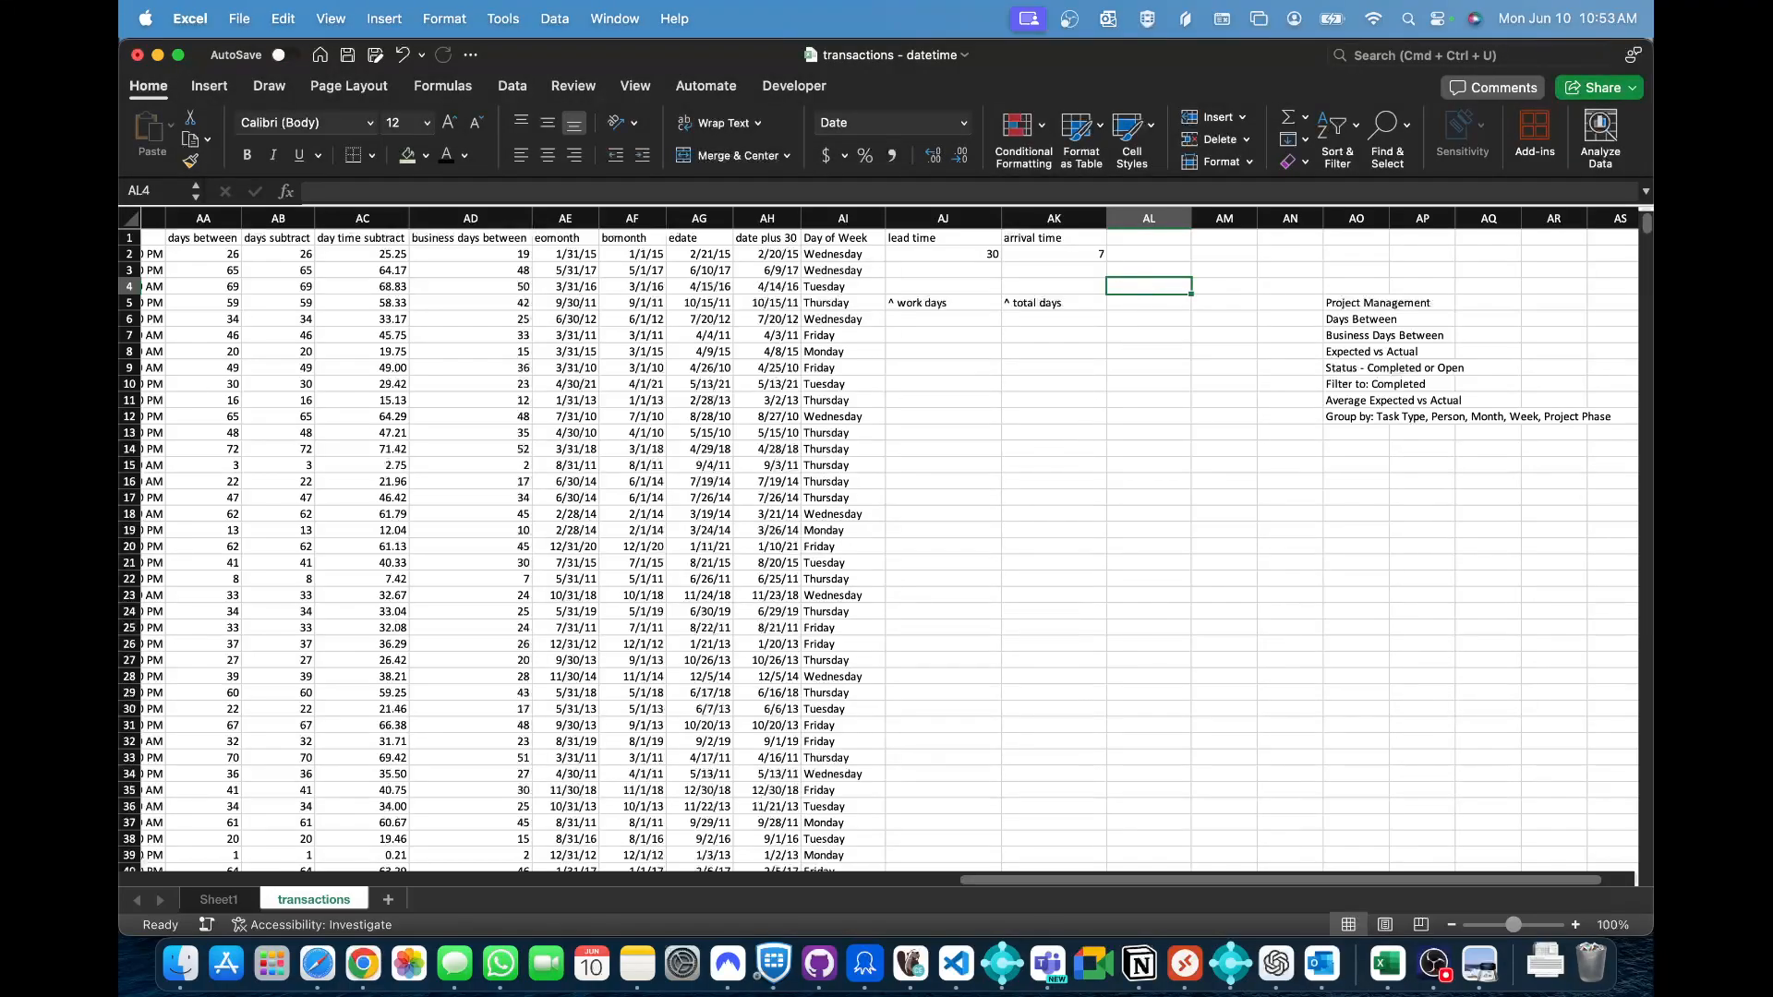
- Switch to Safari and bring up the ChatGPT conversation about adding work days to a date in Excel
key("super+Tab")
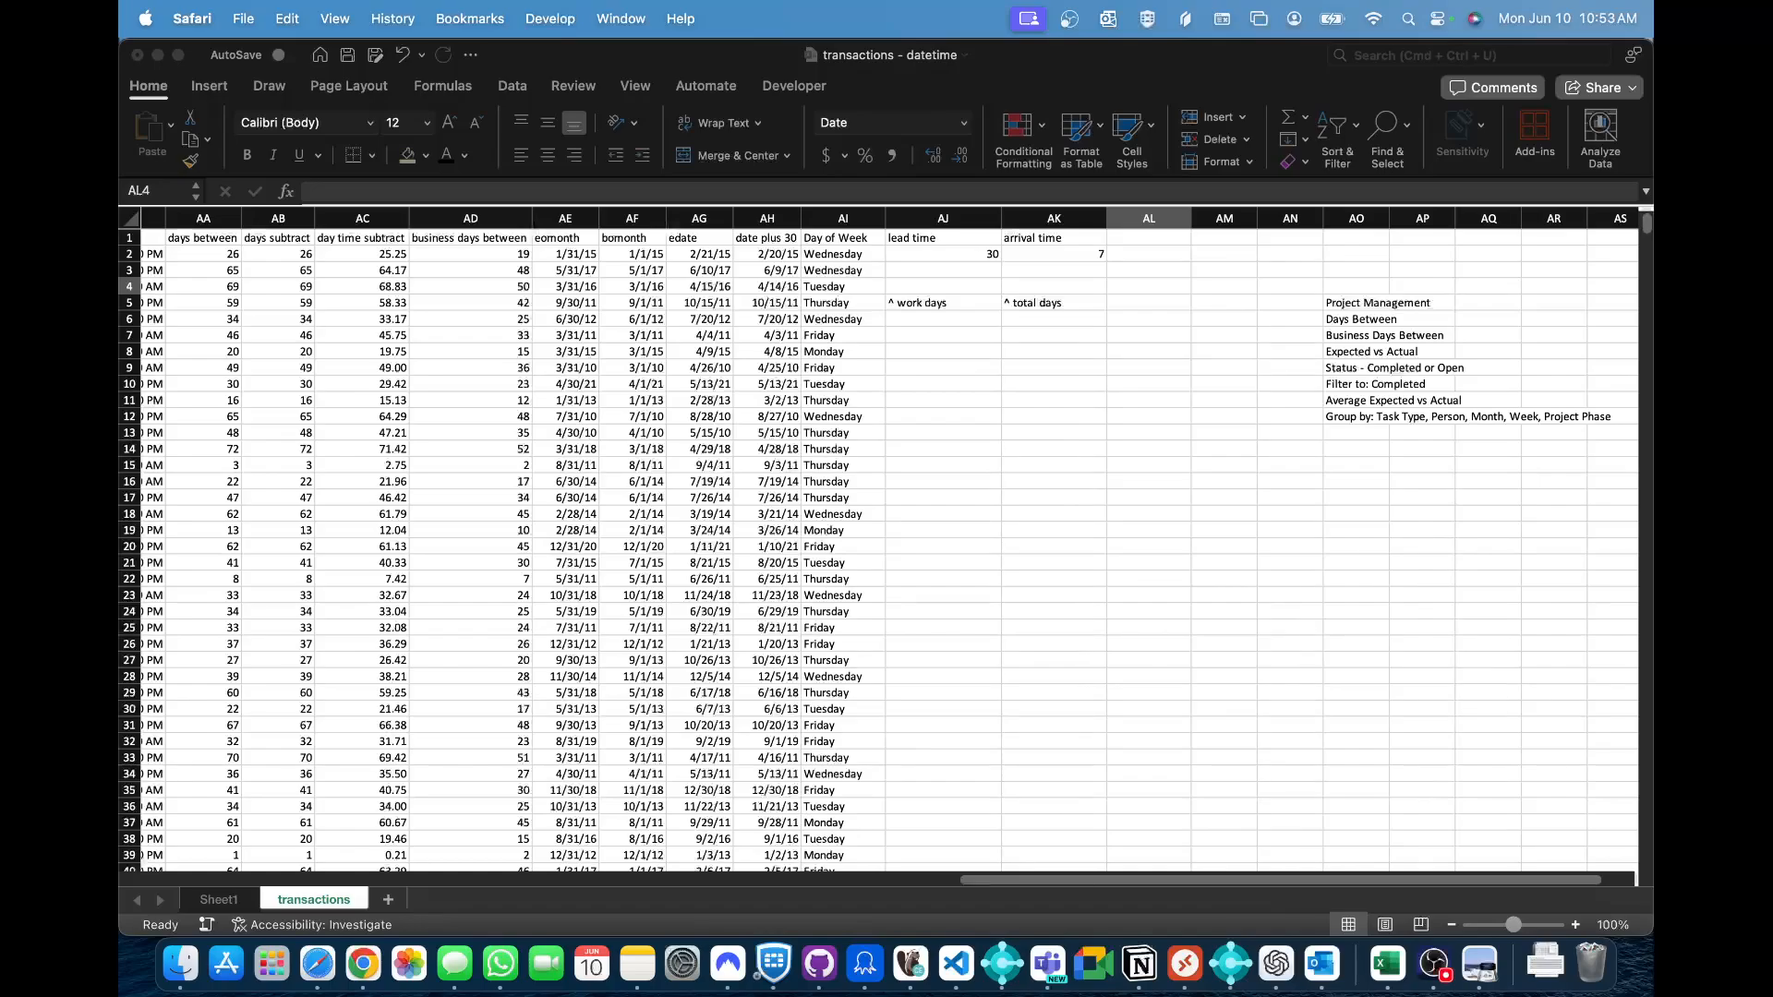
mouse_move(120, 88)
left_mouse_down()
mouse_move(234, 83)
mouse_move(120, 77)
left_mouse_up()
key("super+Tab")
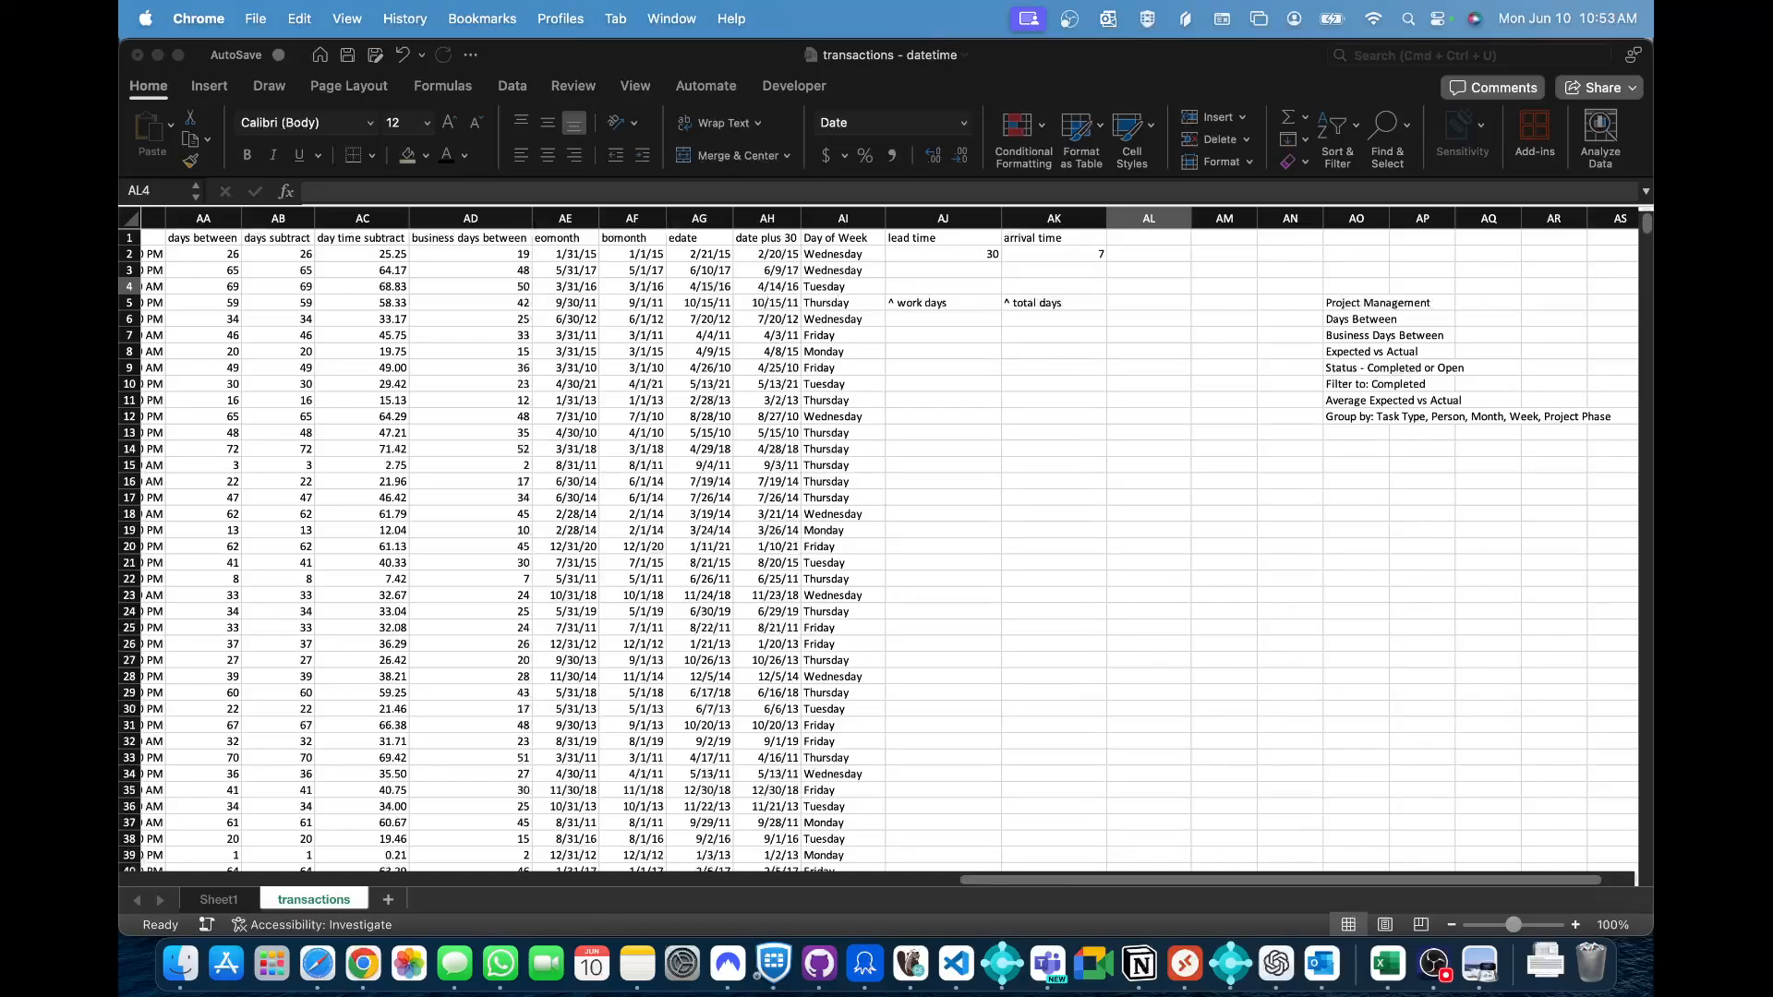
left_click_drag(120, 69, 1029, 24)
double_click(1013, 59)
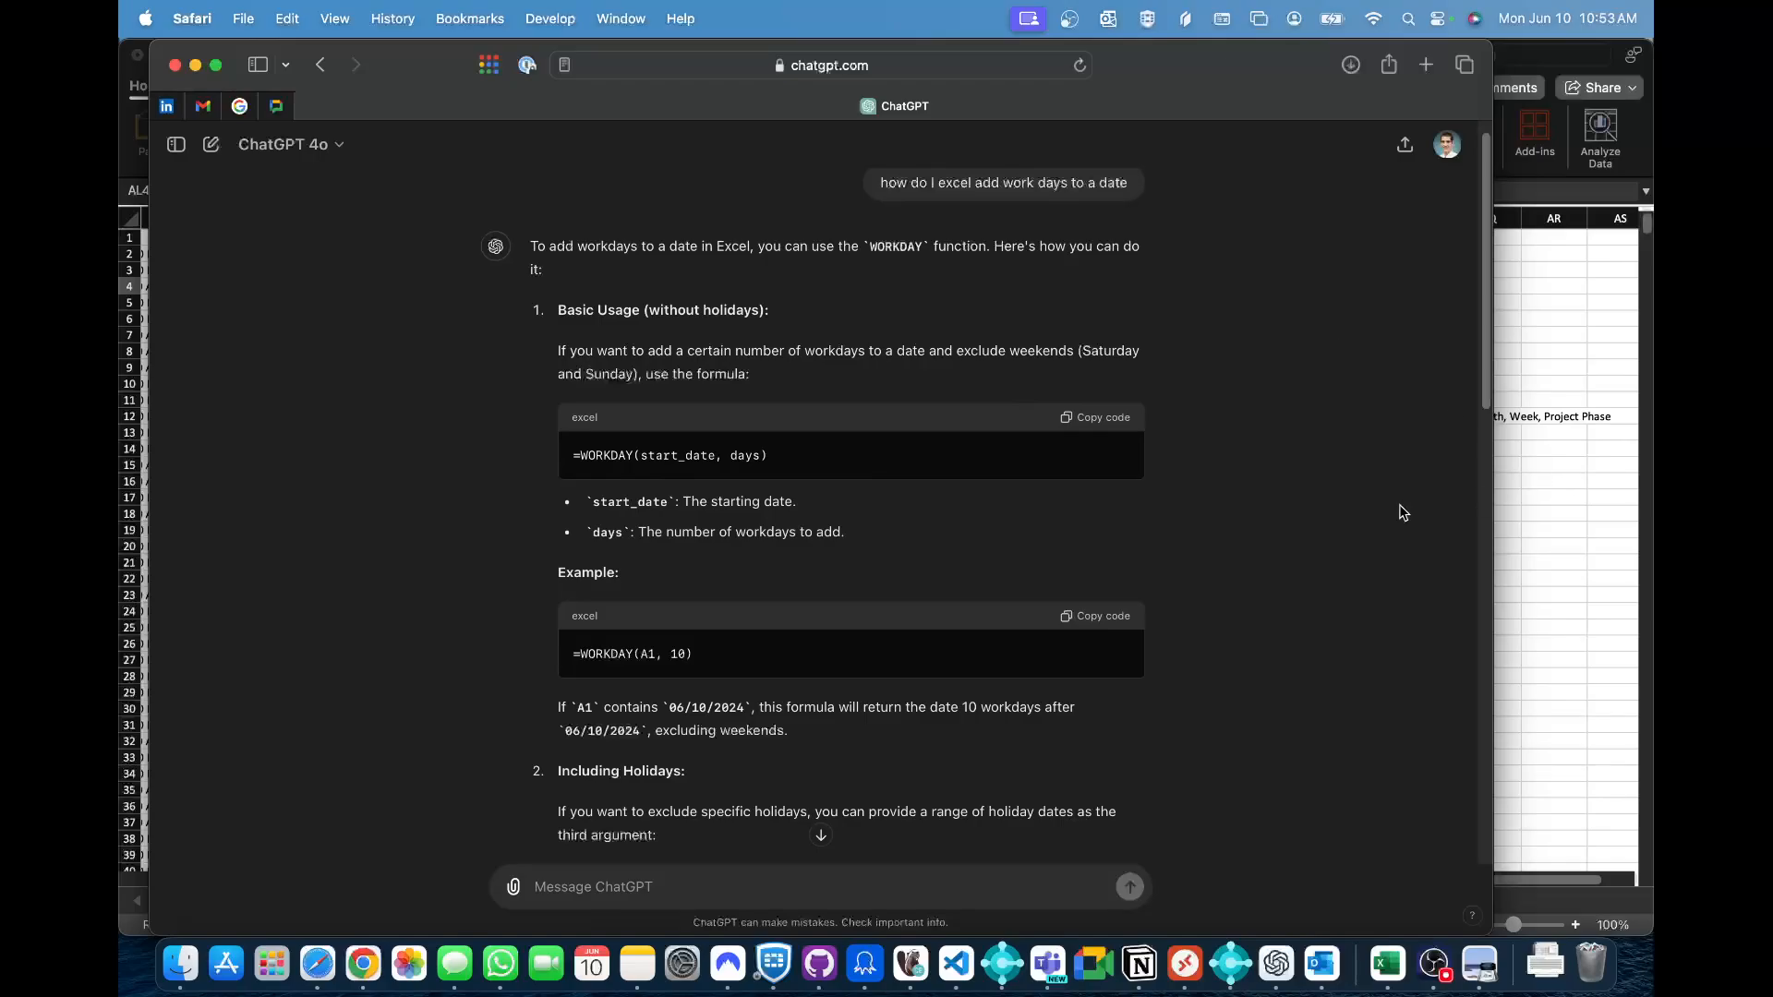
key("super+Tab")
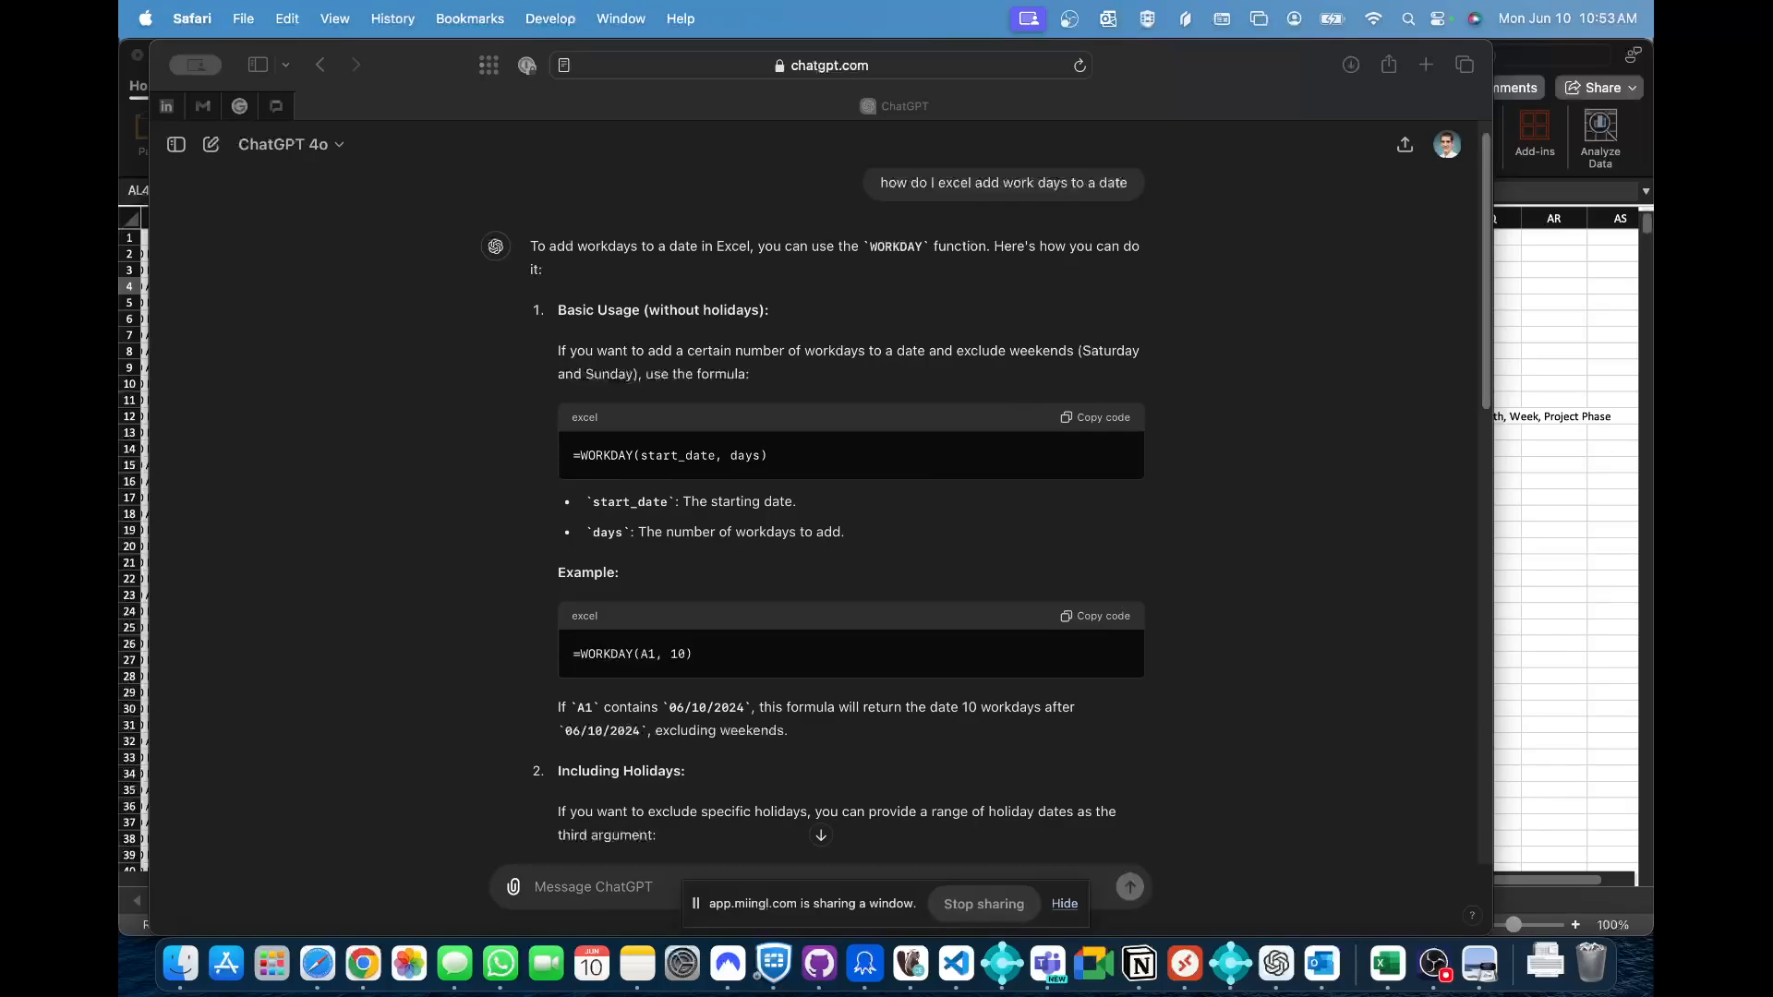
- Read the question and the basic WORKDAY(start_date, days) usage without holidays in the ChatGPT conversation
scroll(721, 427, "up", 2)
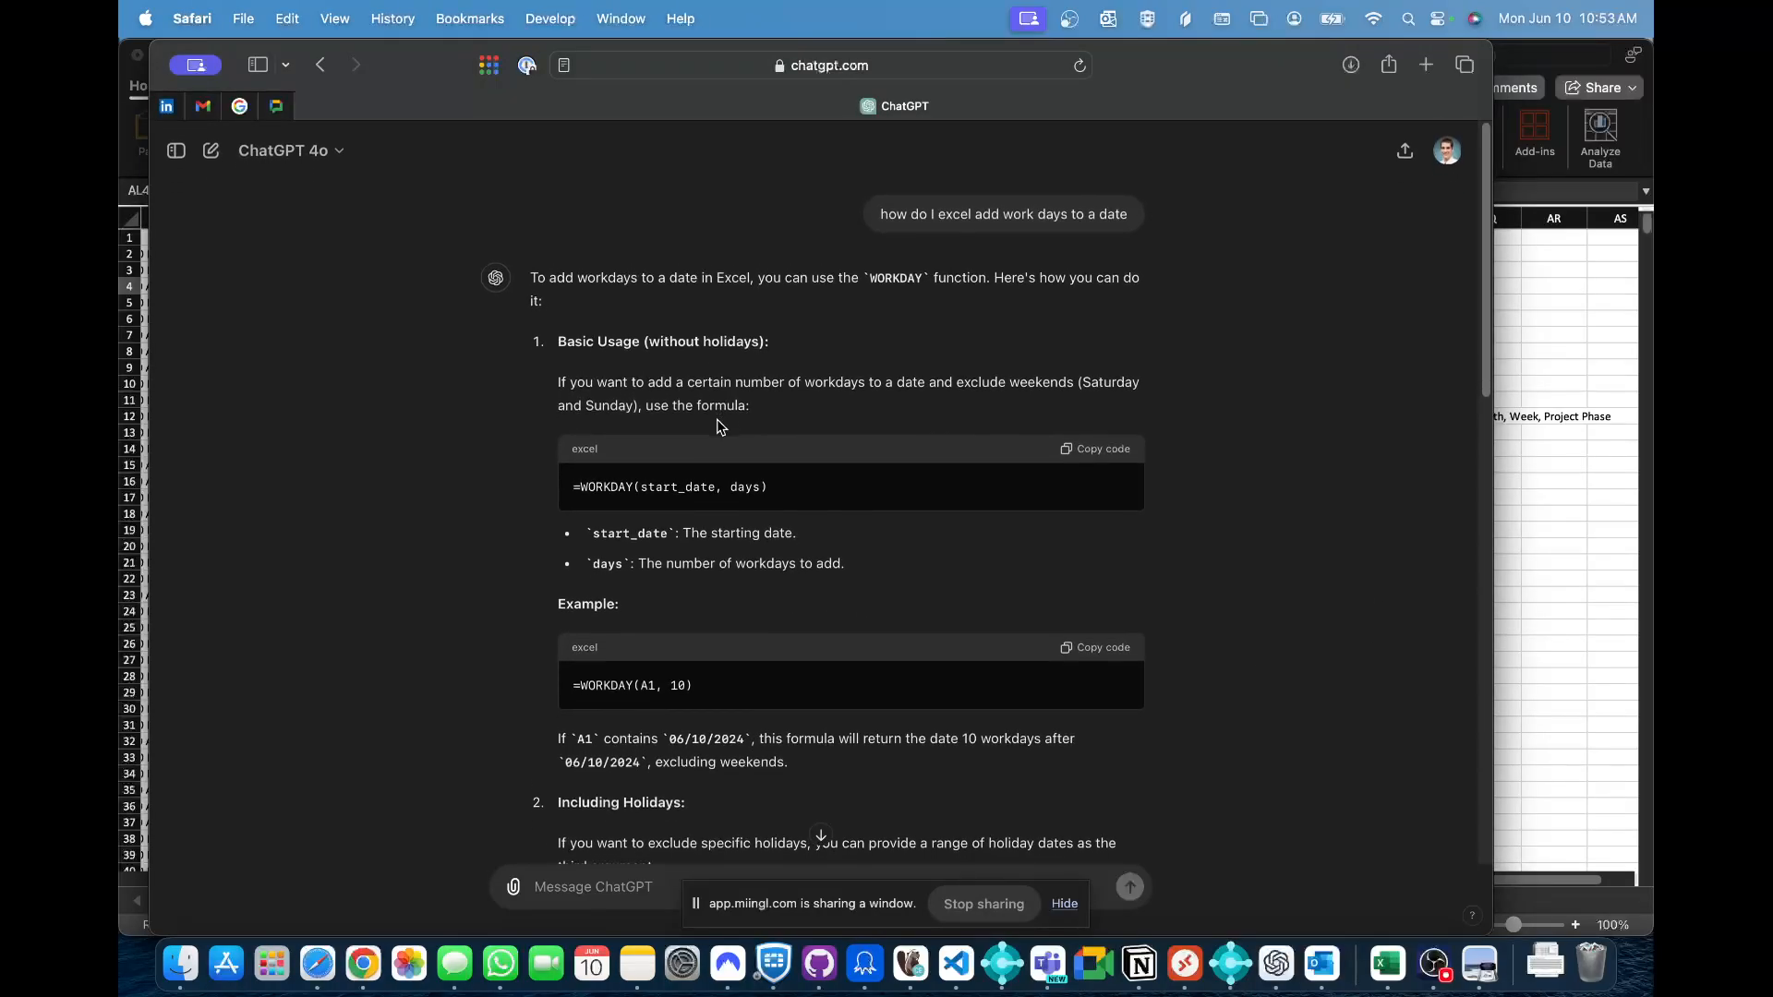
left_click_drag(877, 208, 1077, 207)
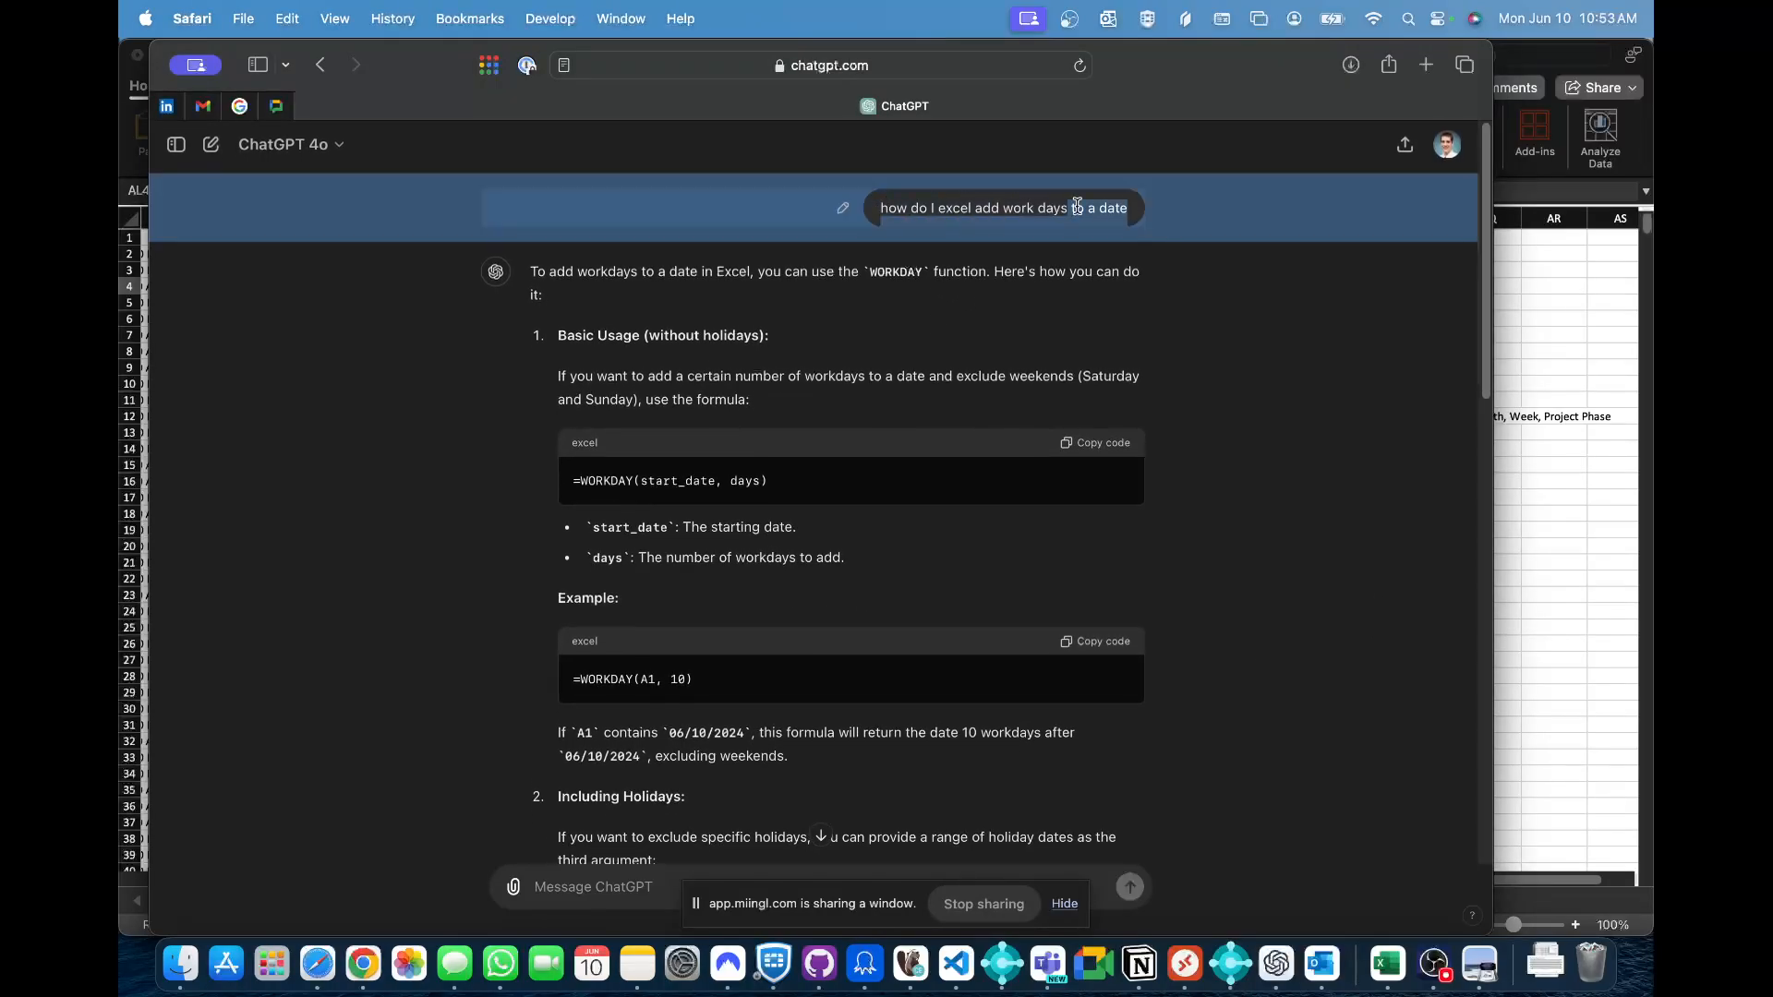
left_click(1164, 208)
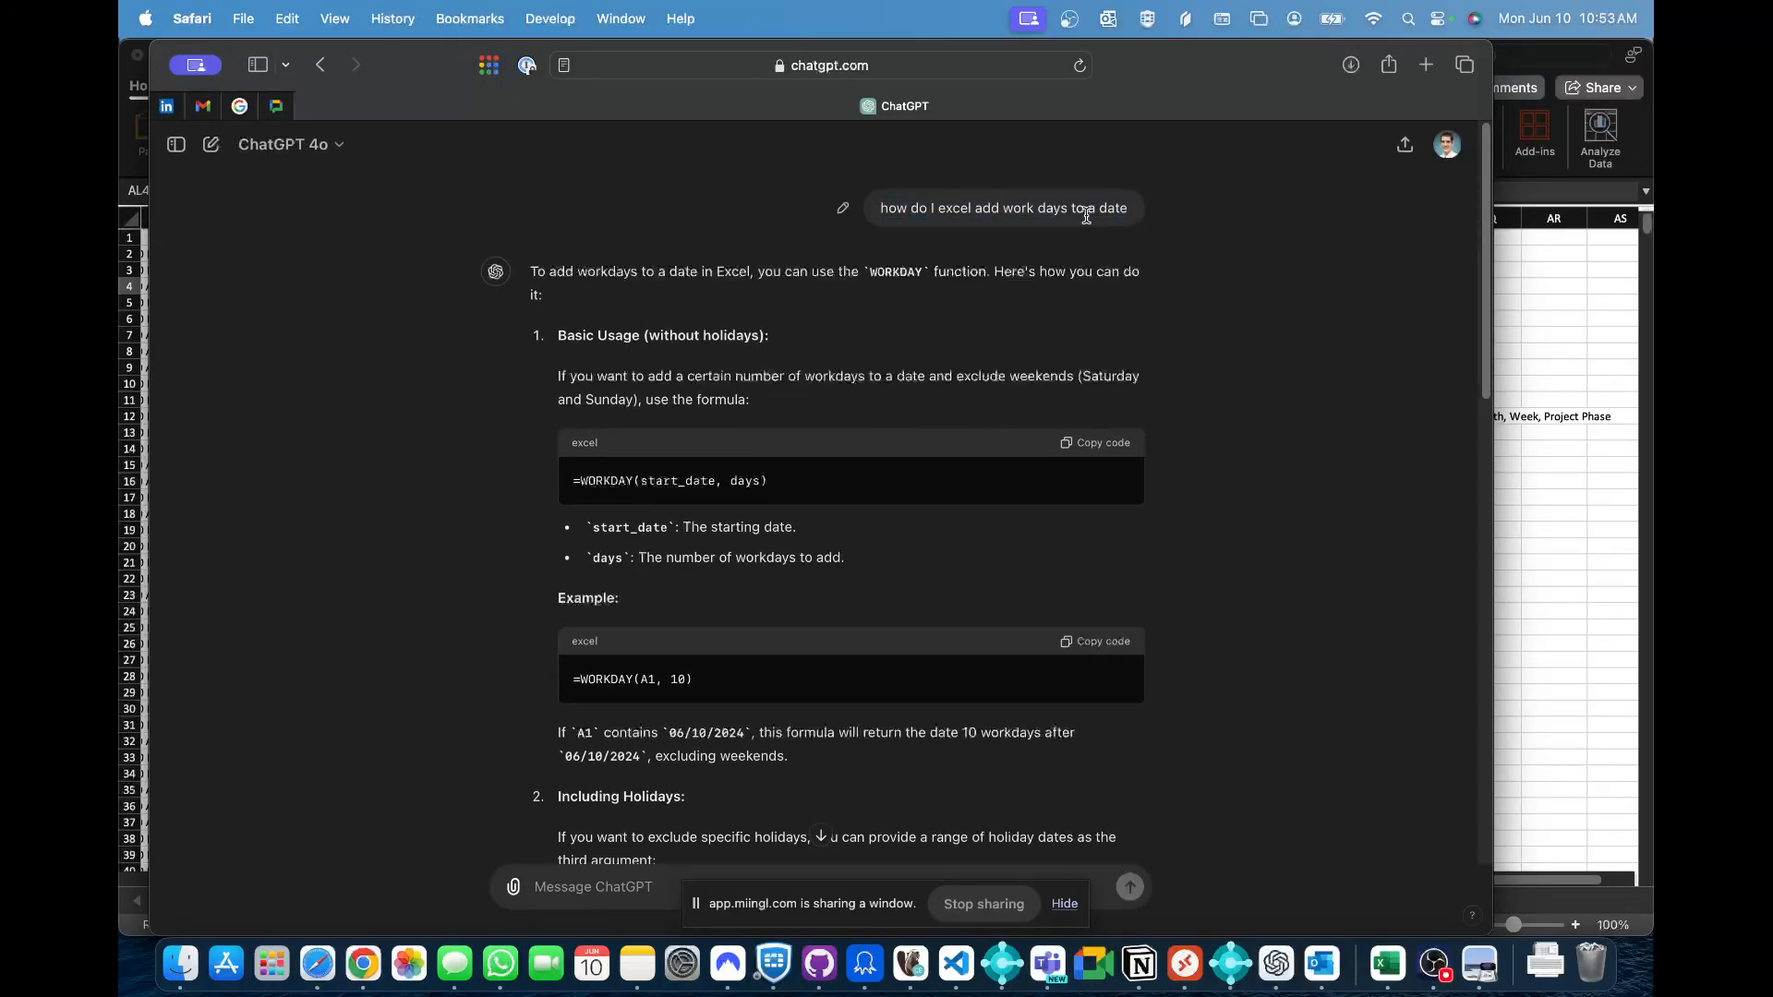
double_click(957, 208)
left_click_drag(630, 305, 578, 270)
left_click(685, 348)
scroll(830, 582, "down", 4)
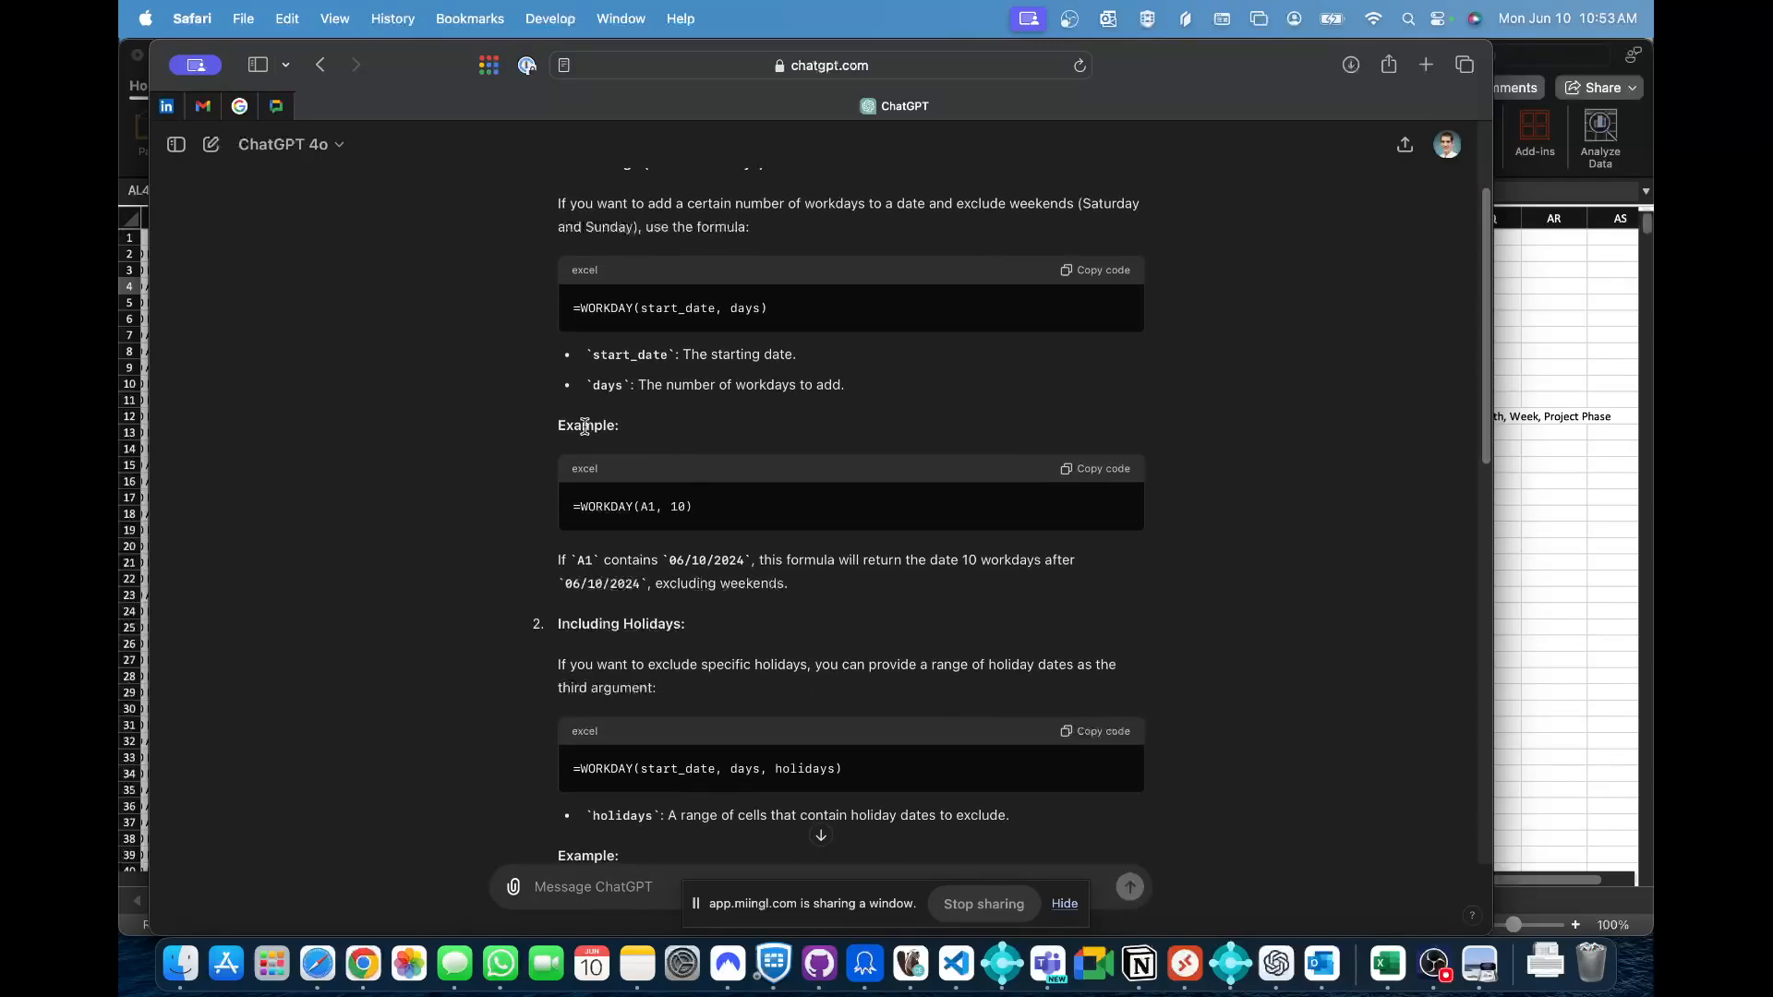
- Examine the answer's sections on excluding holidays with WORKDAY and on custom weekends with WORKDAY.INTL
scroll(585, 422, "down", 4)
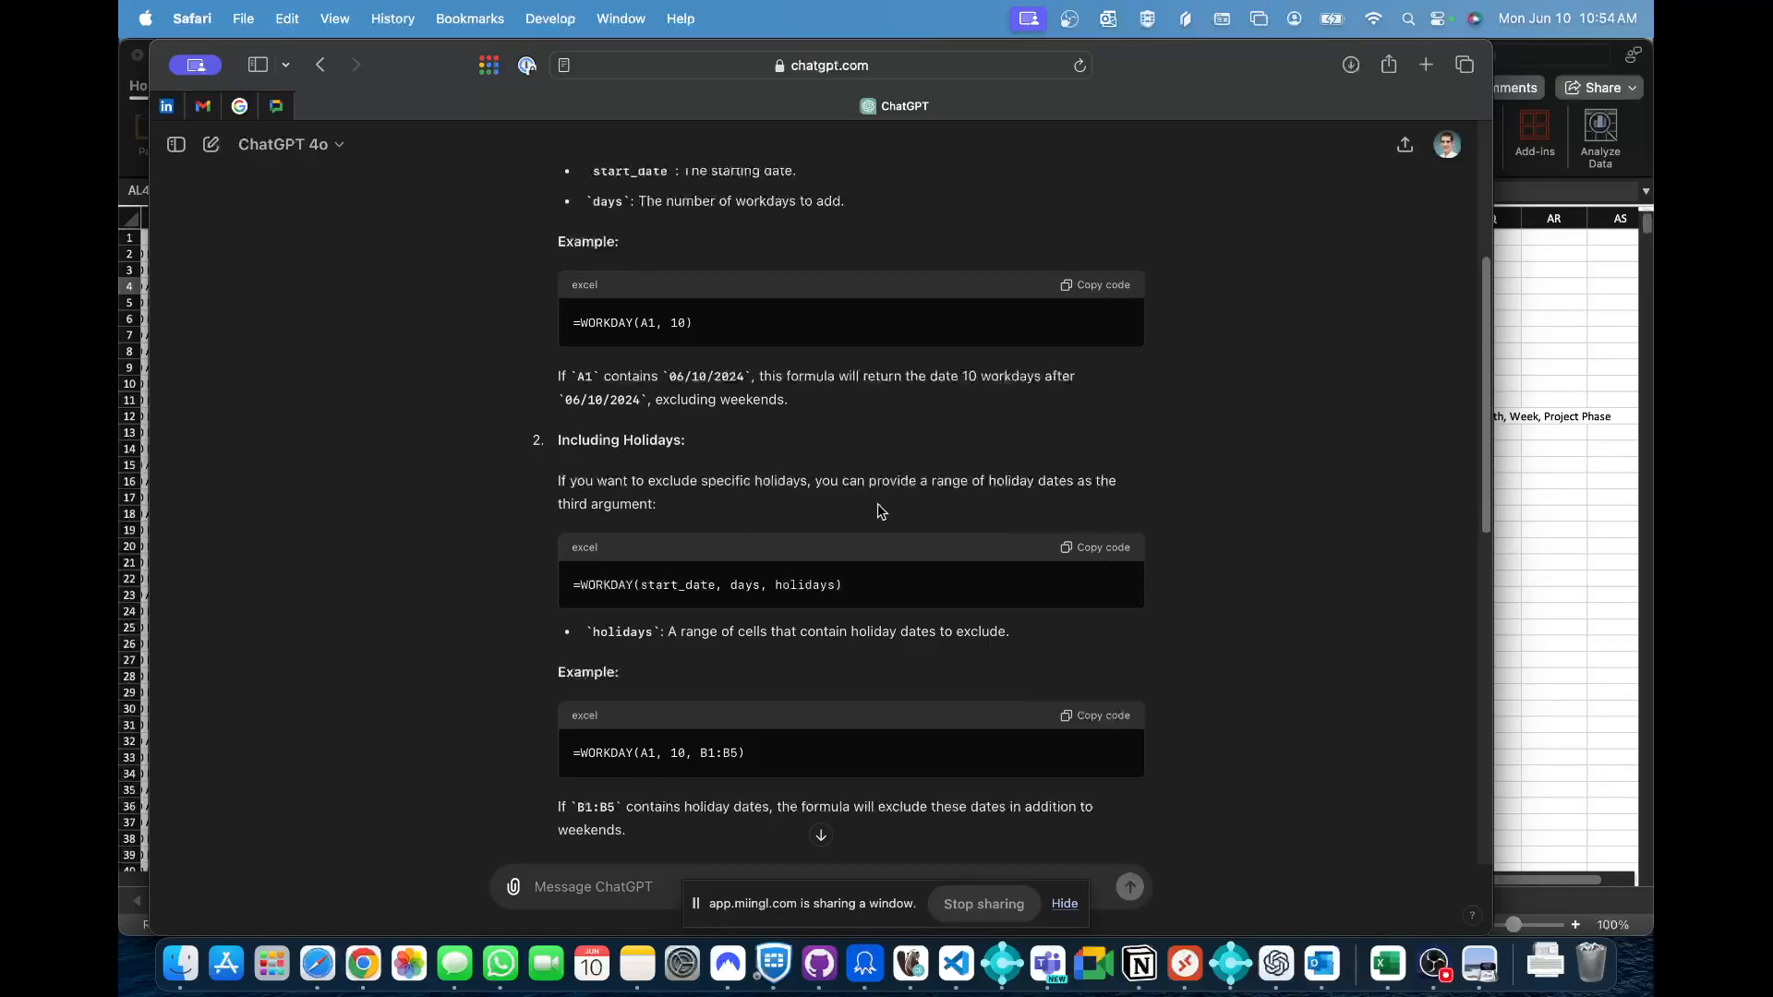
scroll(879, 510, "down", 3)
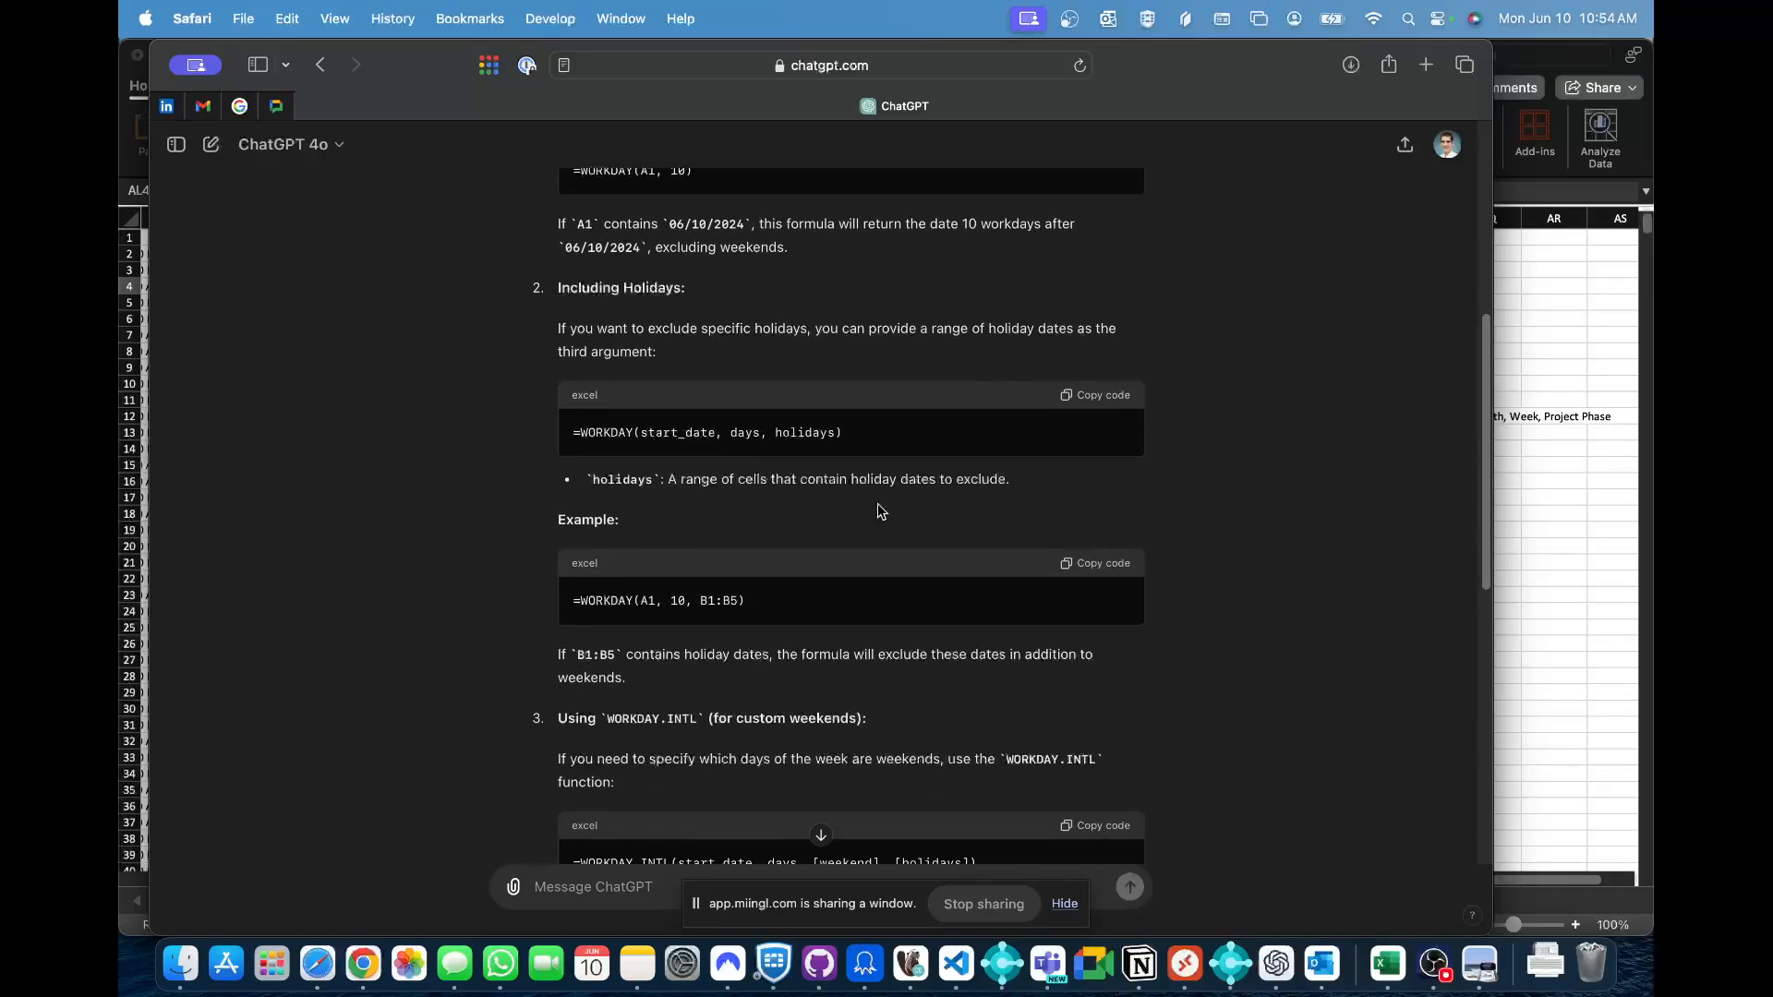
scroll(716, 576, "down", 3)
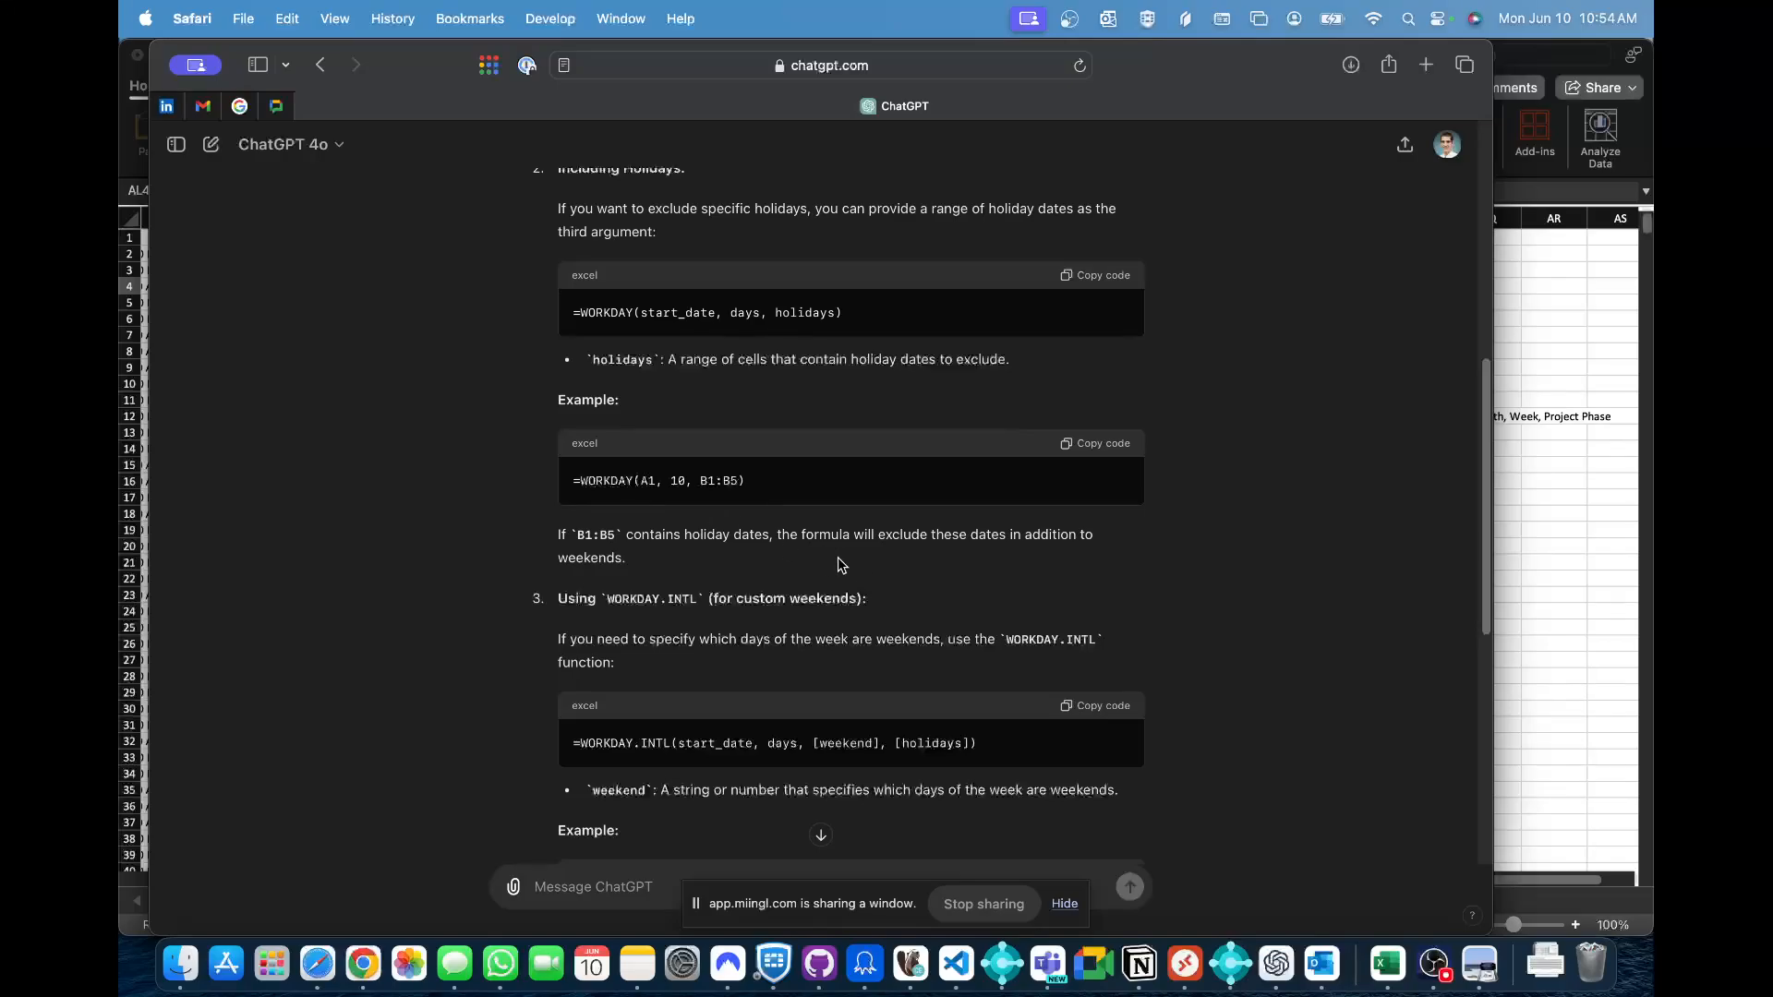
scroll(786, 677, "down", 5)
scroll(787, 677, "down", 1)
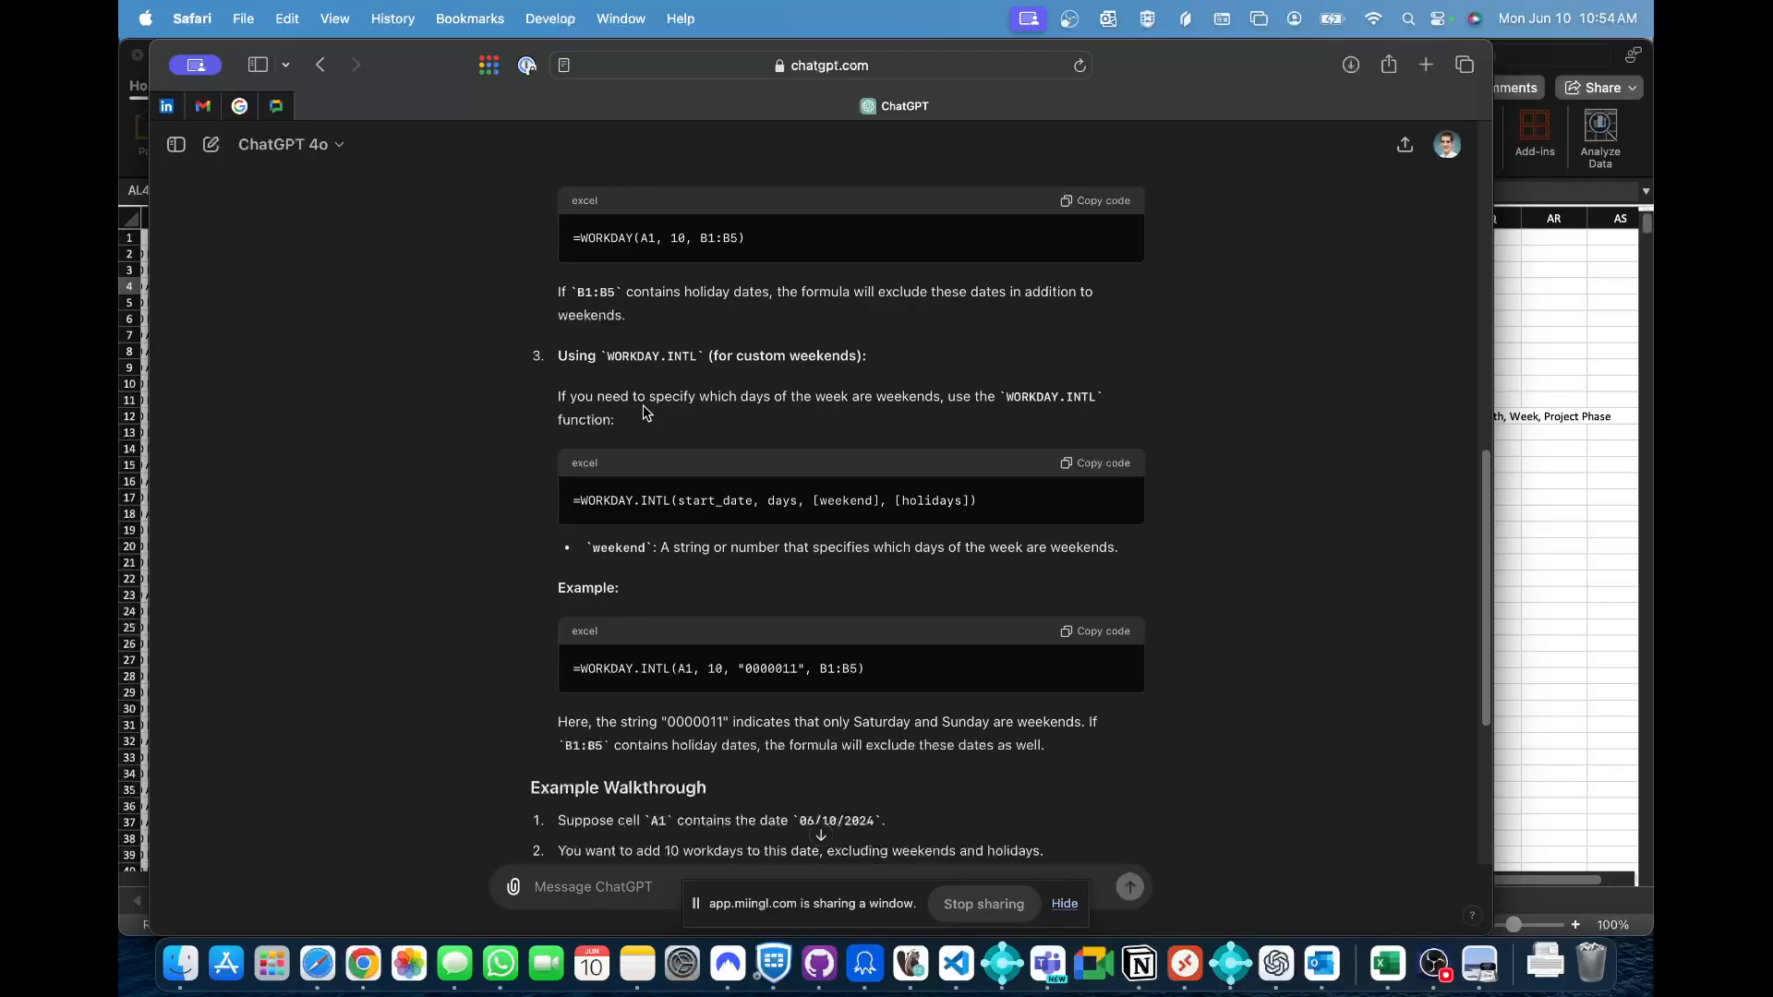
scroll(909, 589, "up", 5)
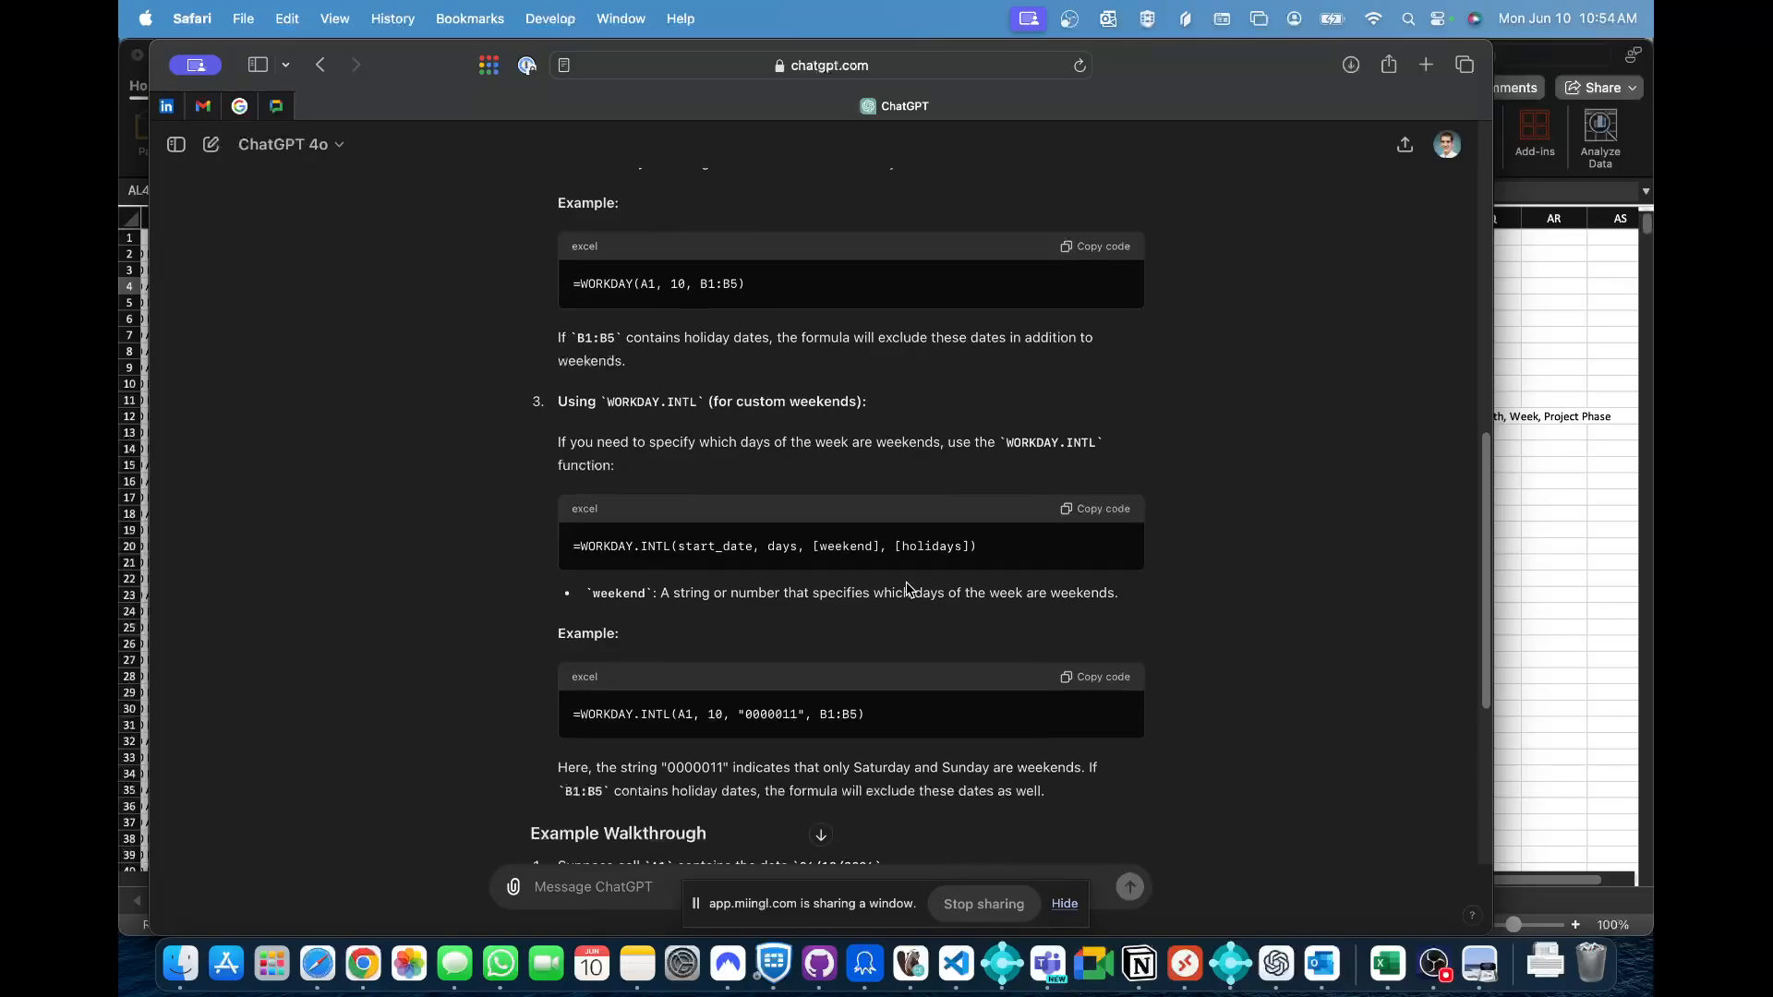
left_click_drag(872, 418, 574, 412)
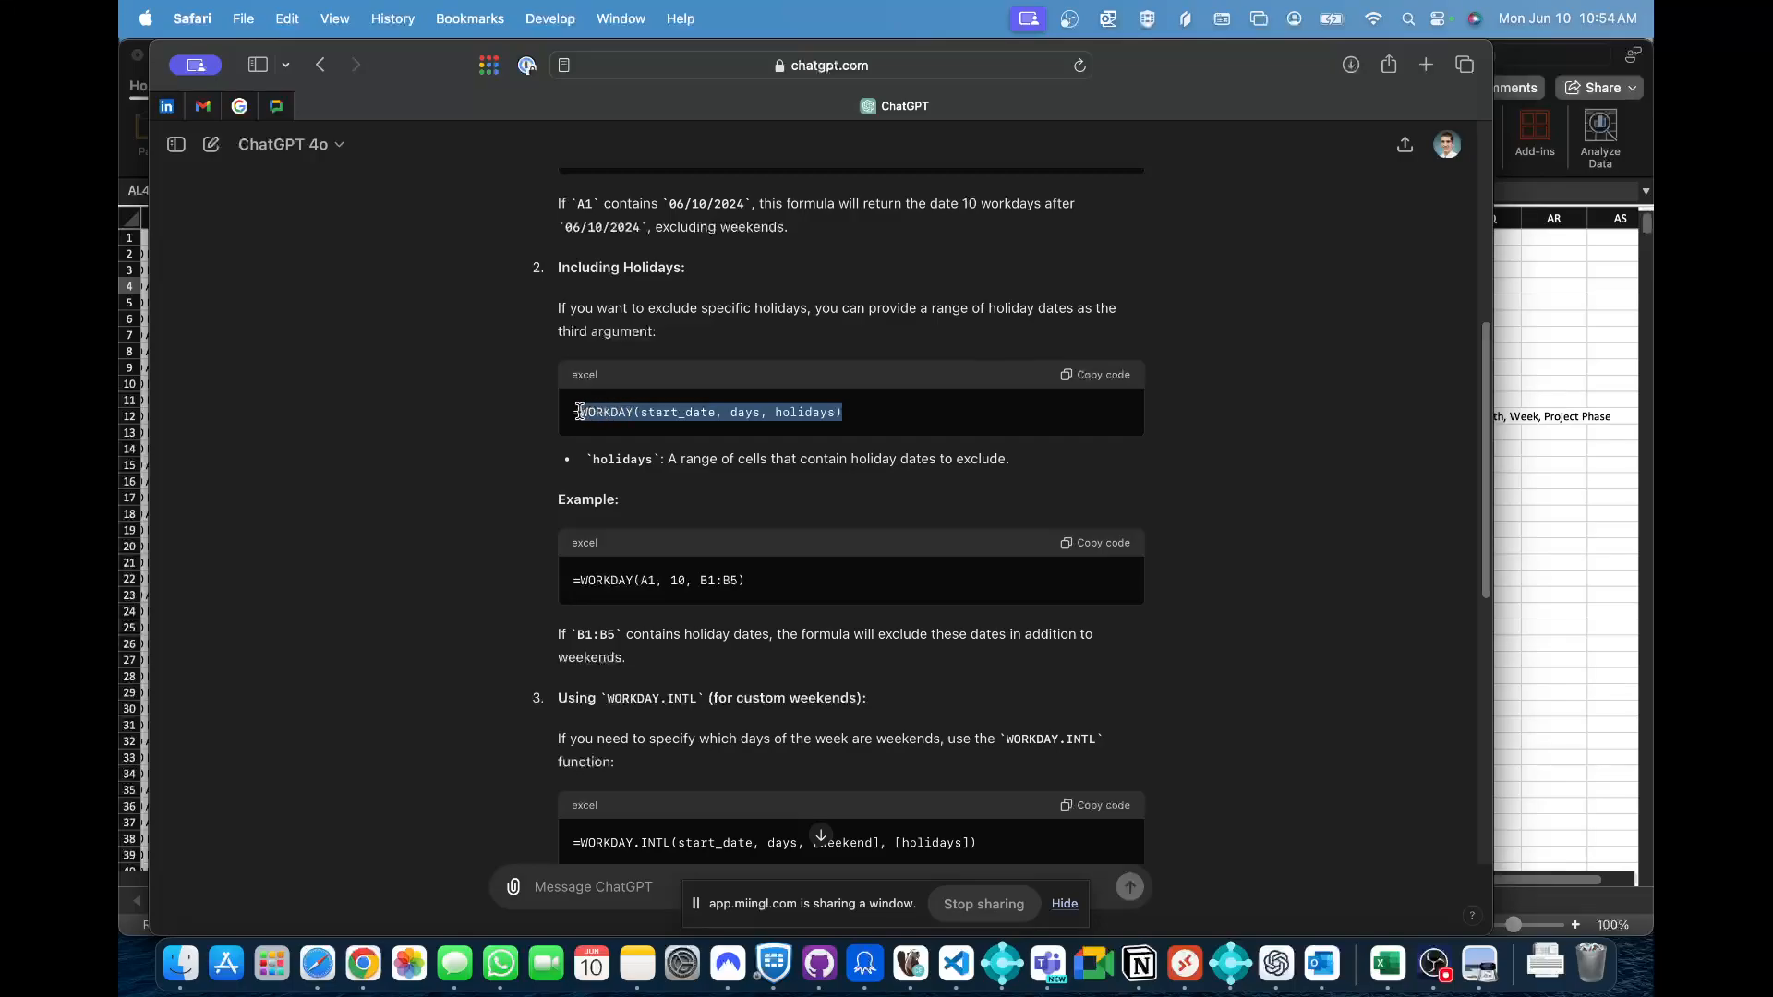
left_click(591, 387)
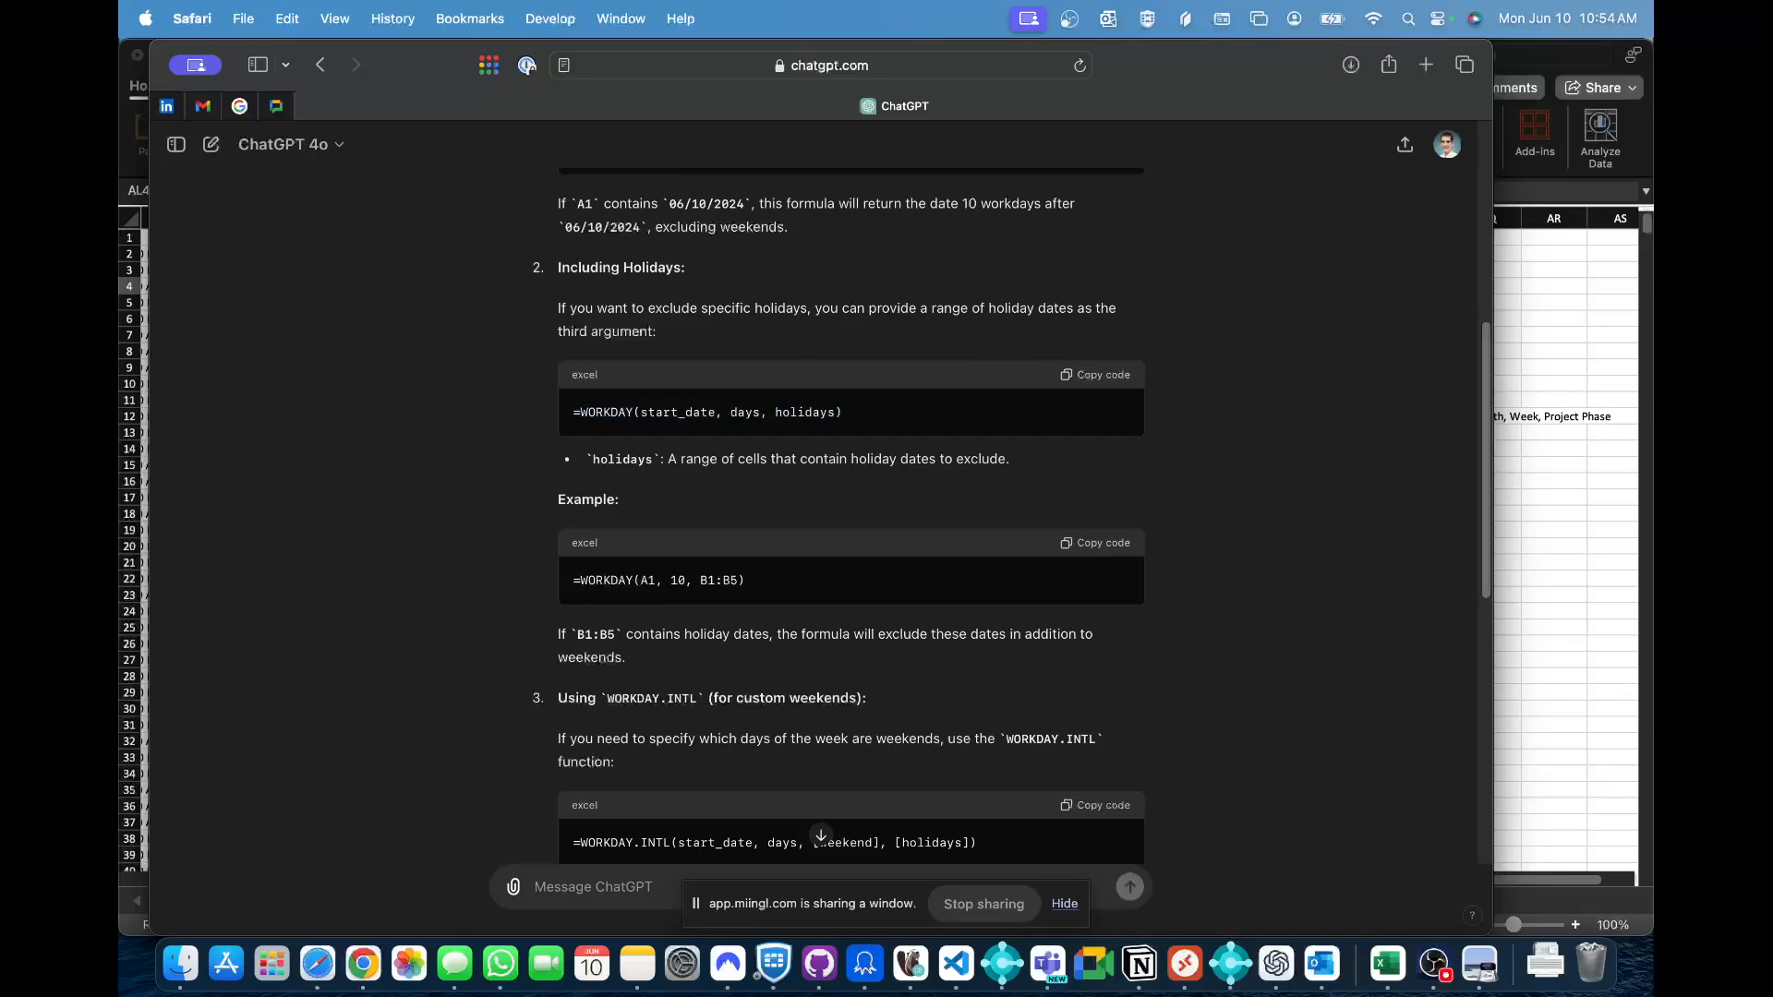
- Open the Screenshot_2024-06-10 image of the pivot table with yearly totals in Preview
key("super+Tab")
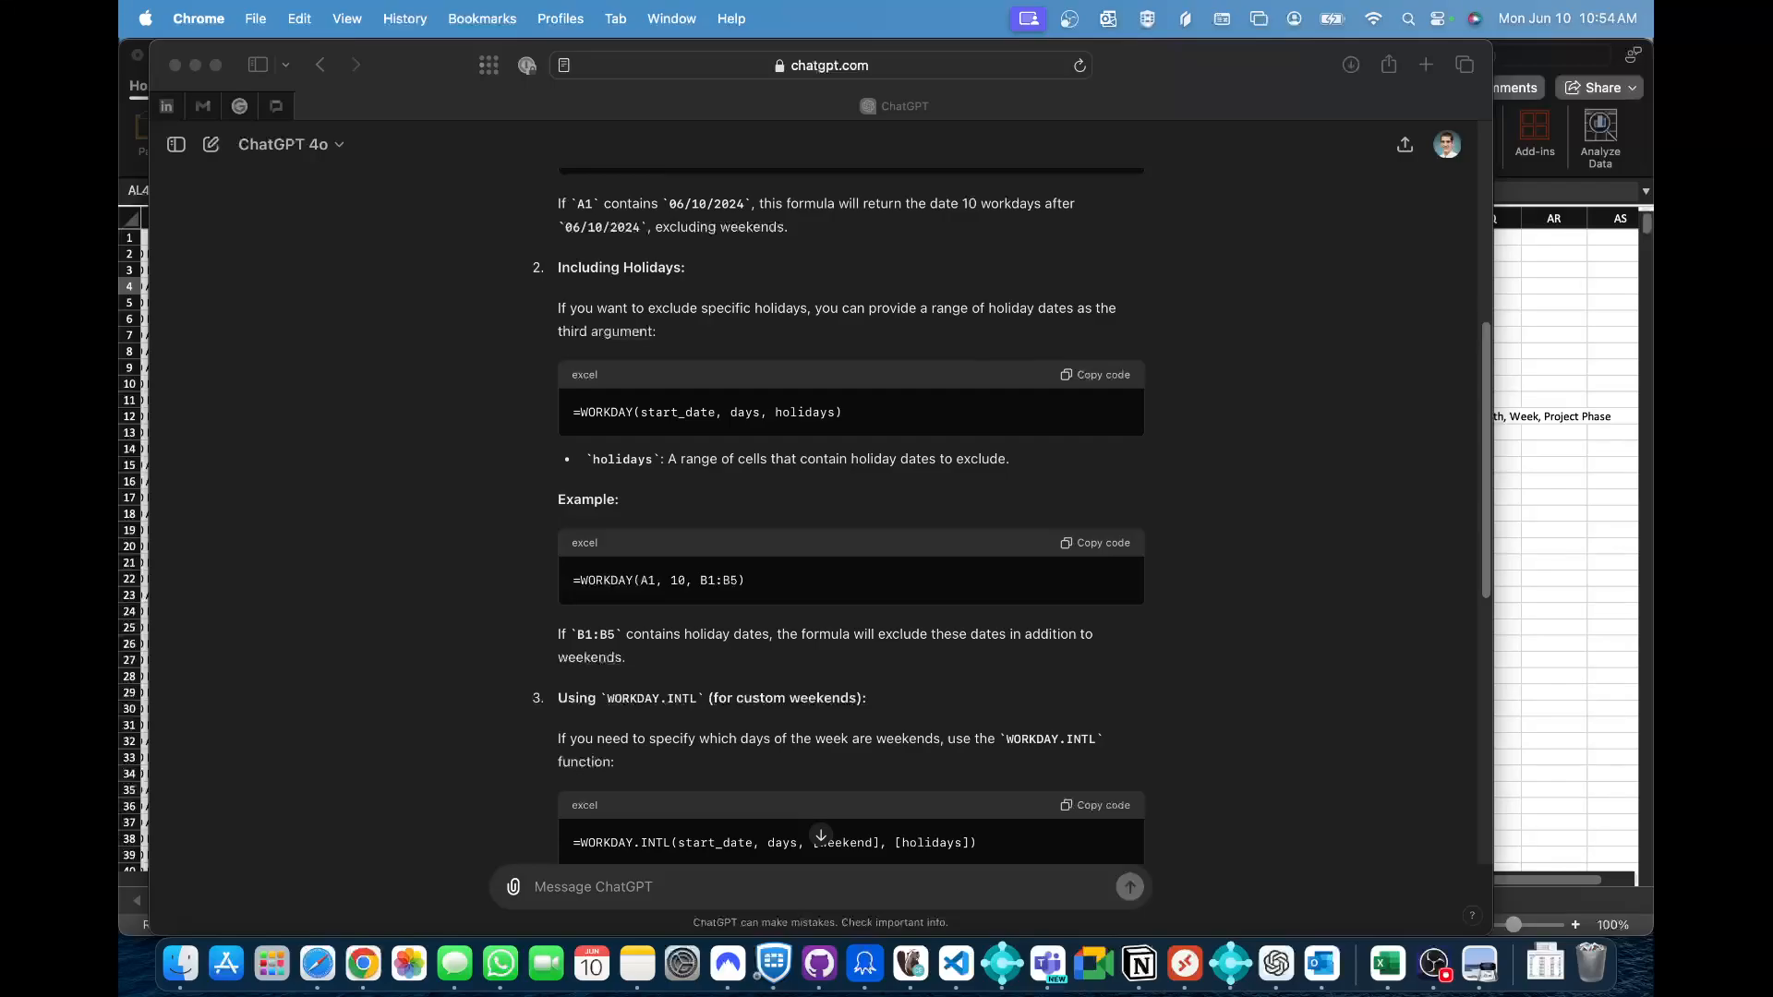
left_click(1545, 963)
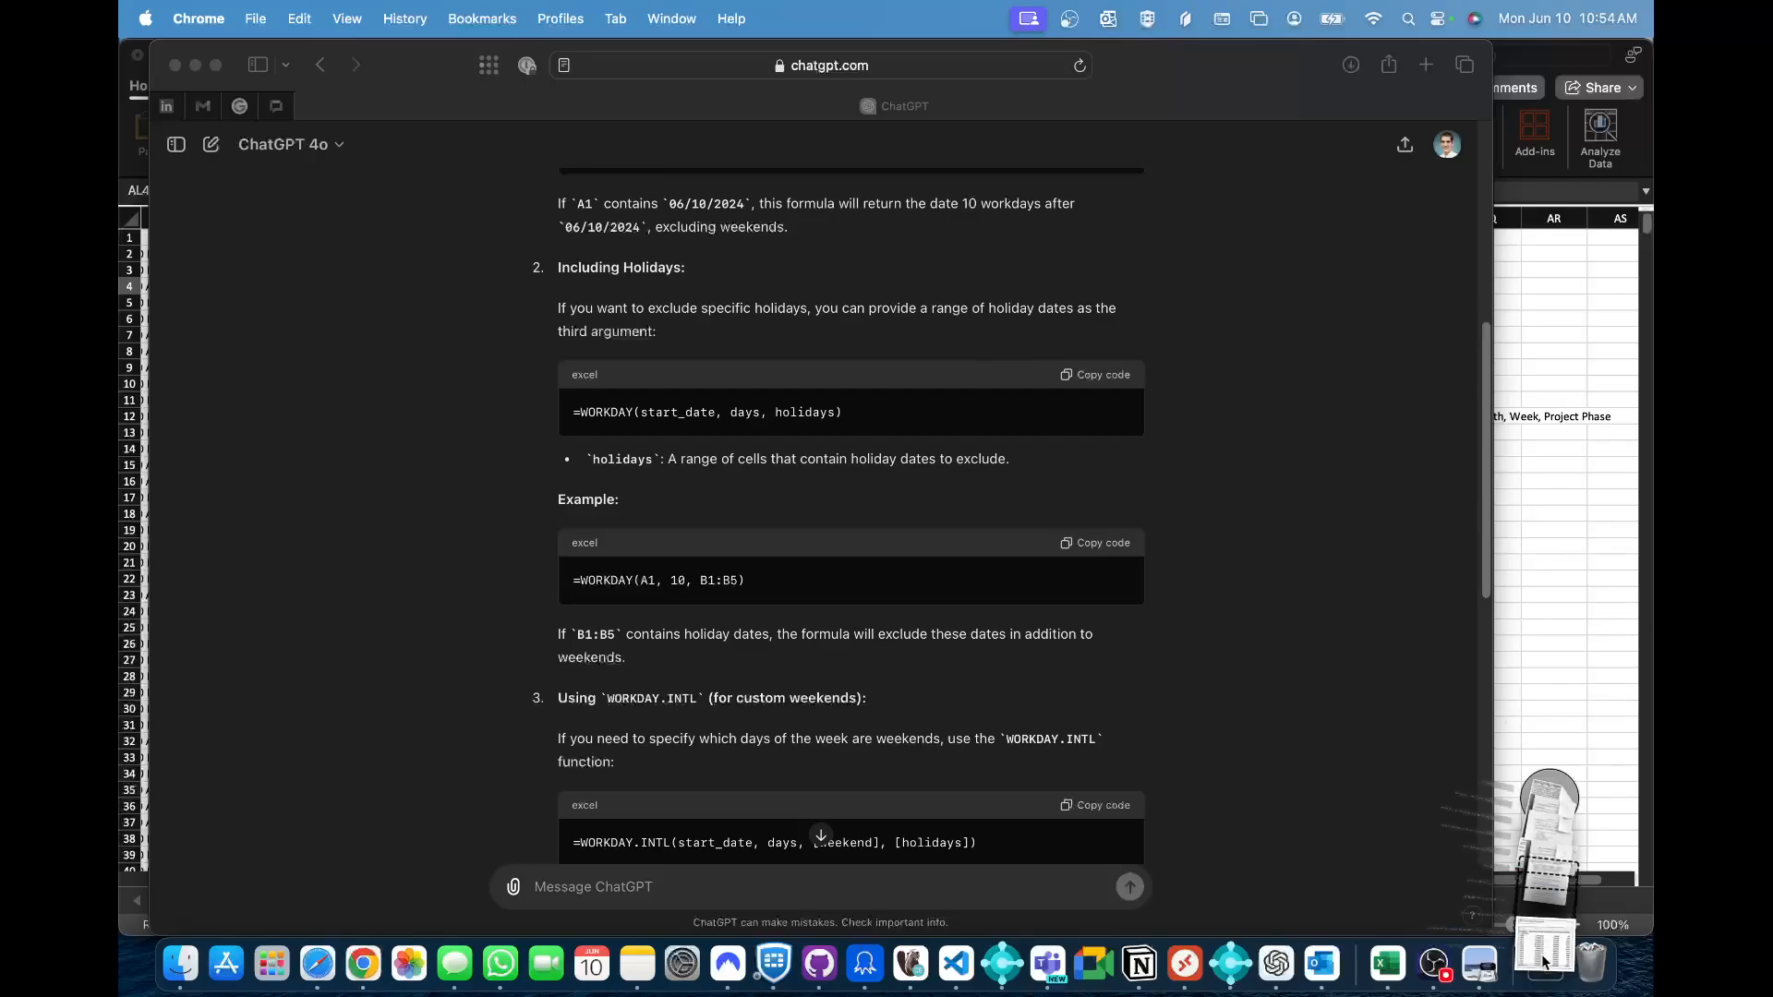
left_click(1559, 882)
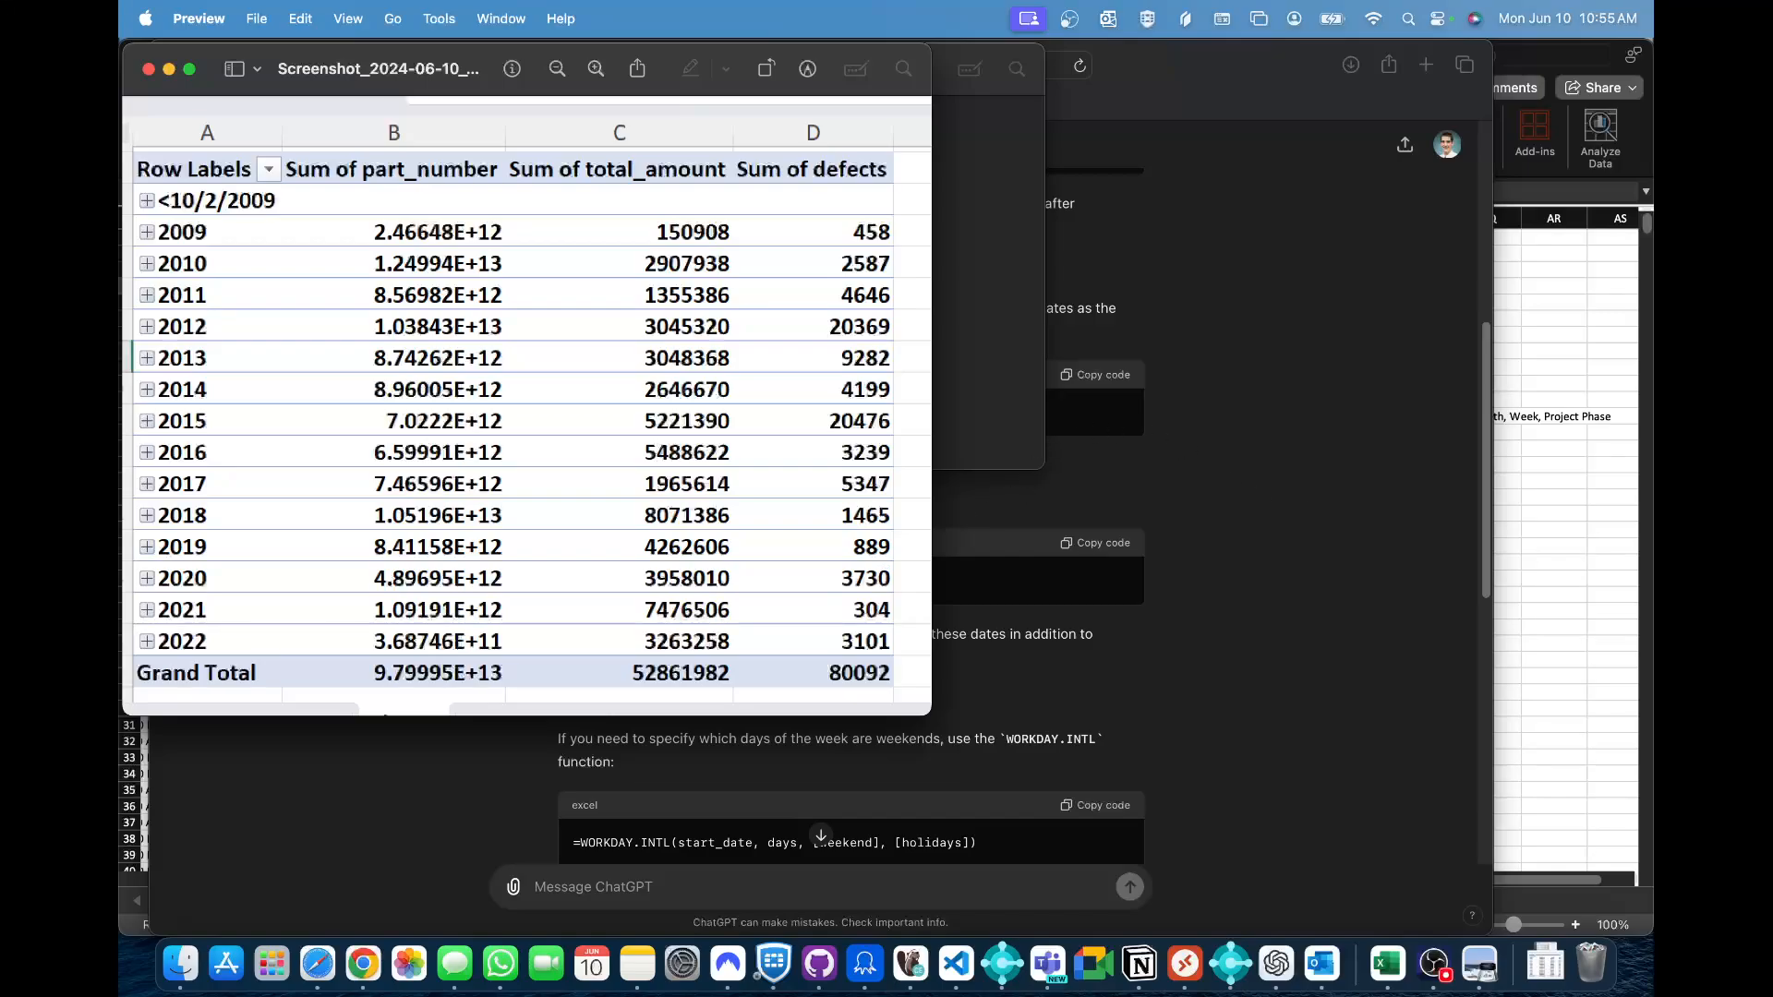
key("super+Tab")
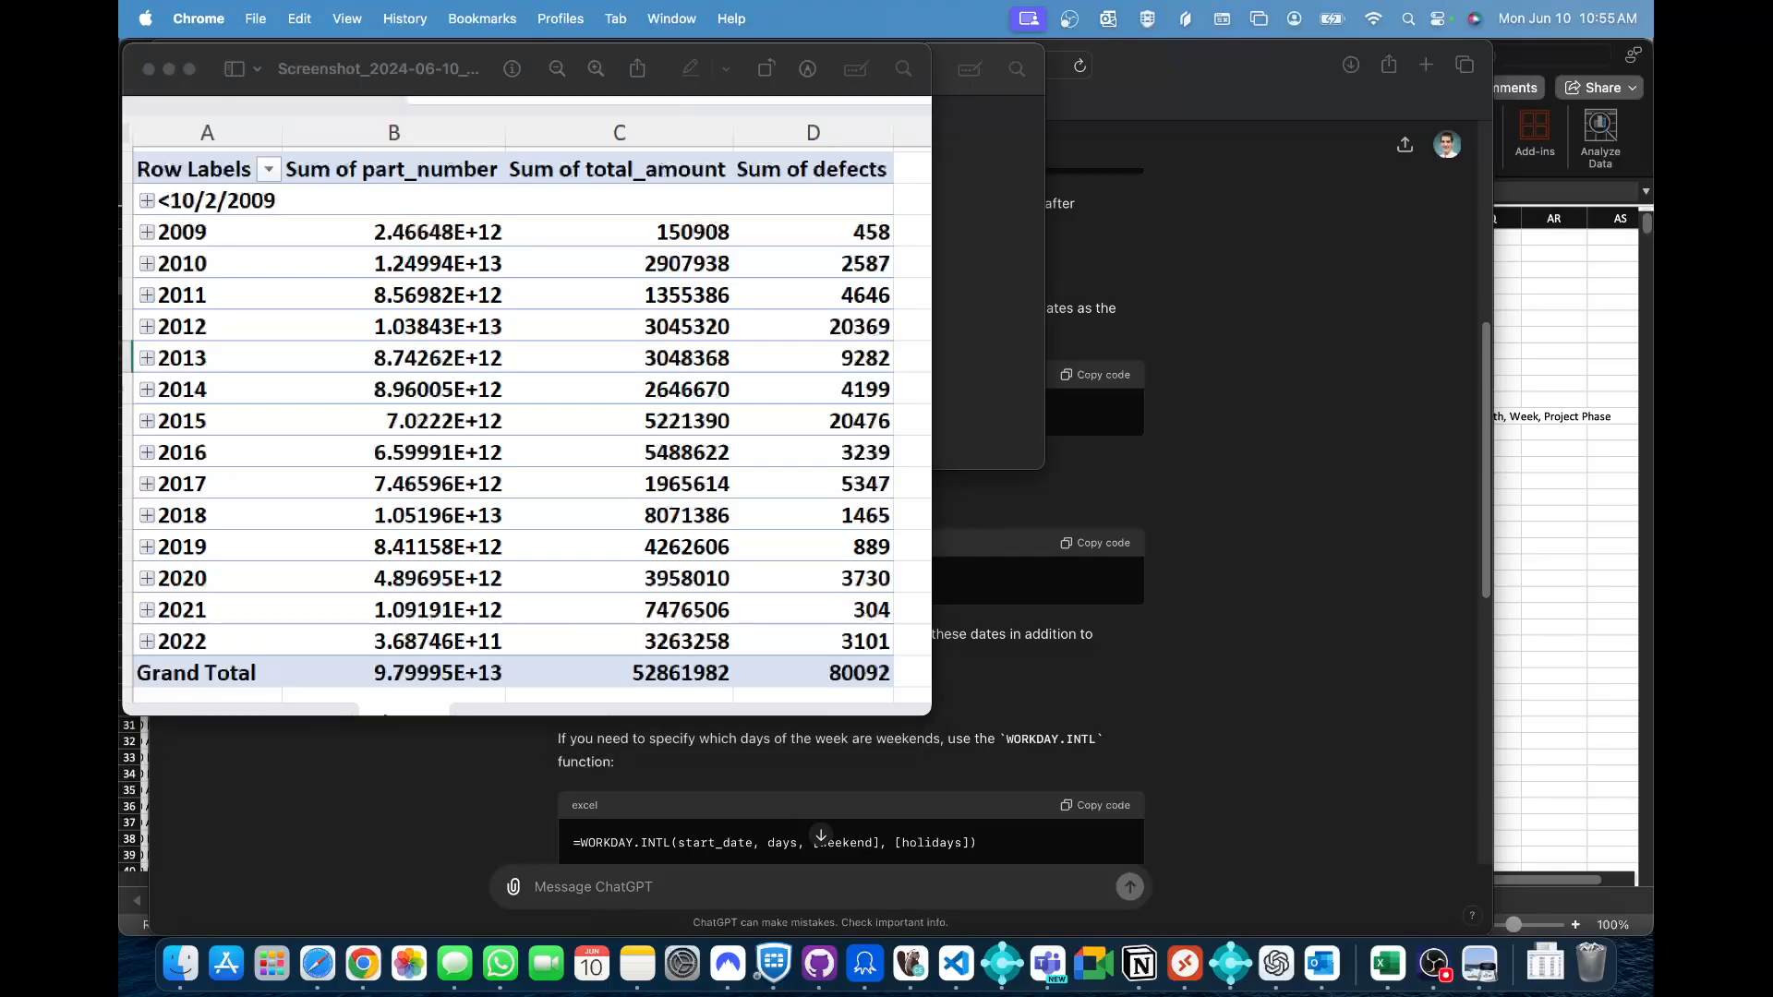
- Leave the screenshot and the ChatGPT page and switch back to the transactions workbook in Excel
left_click(1347, 379)
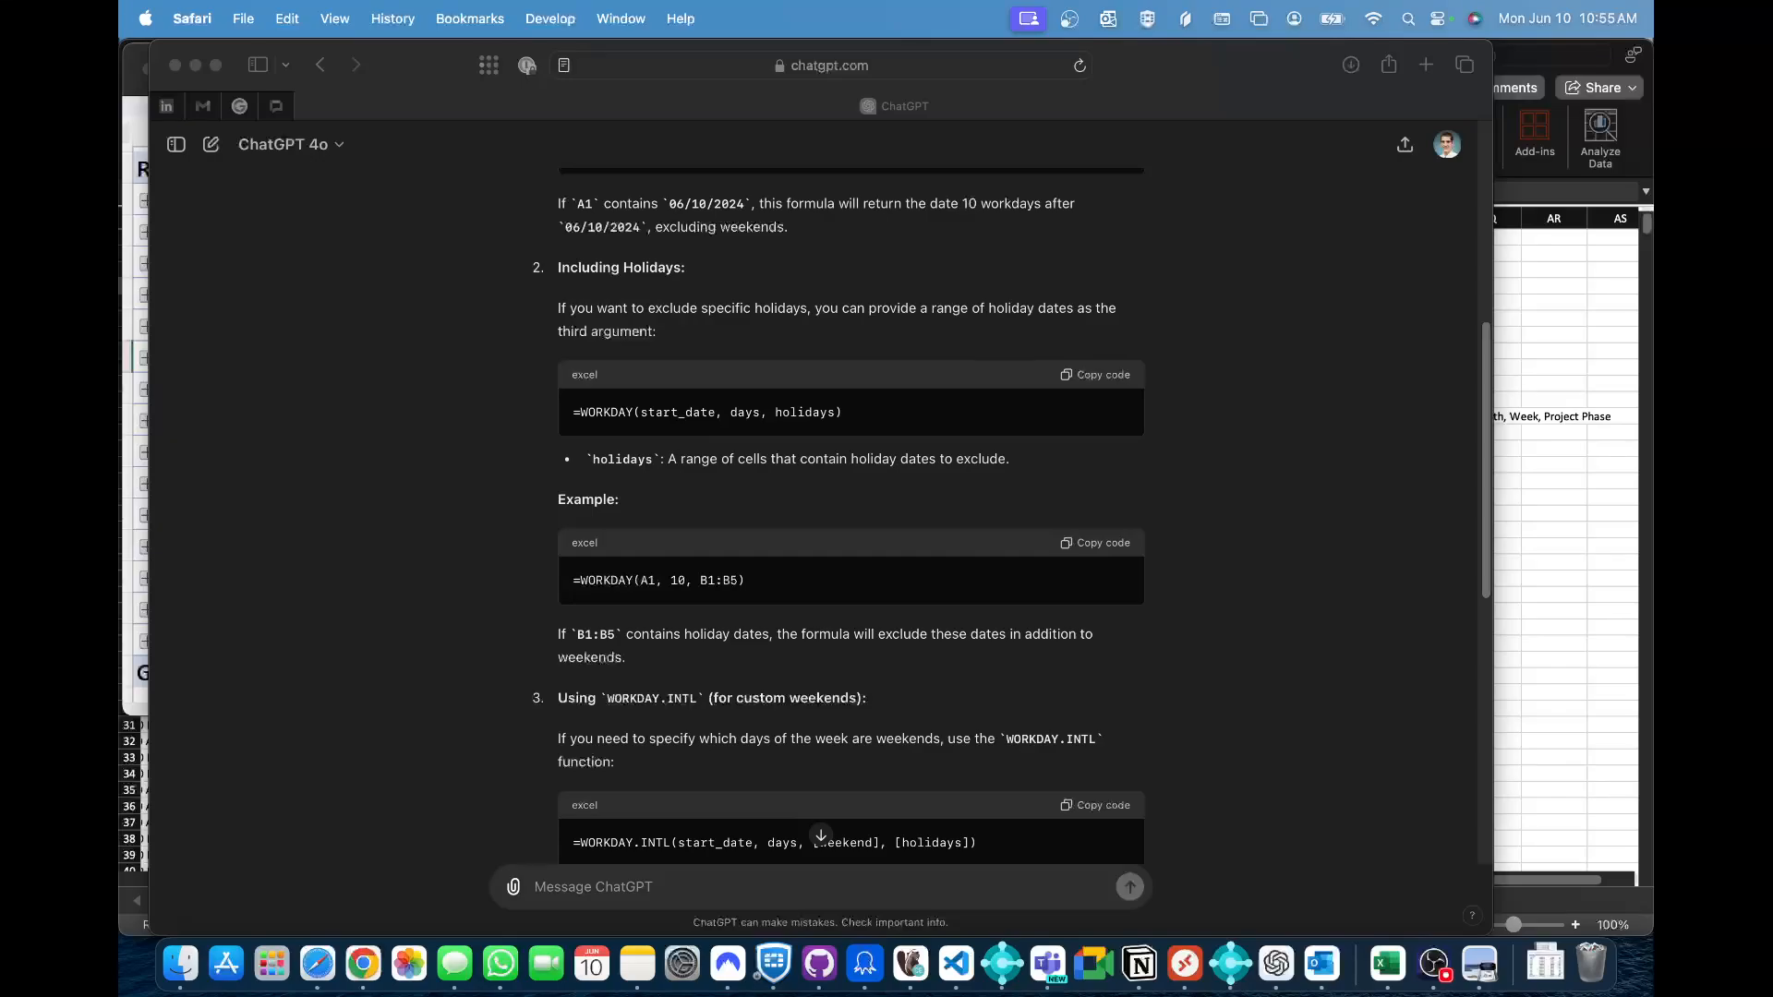
left_click(851, 398)
key("super+Tab")
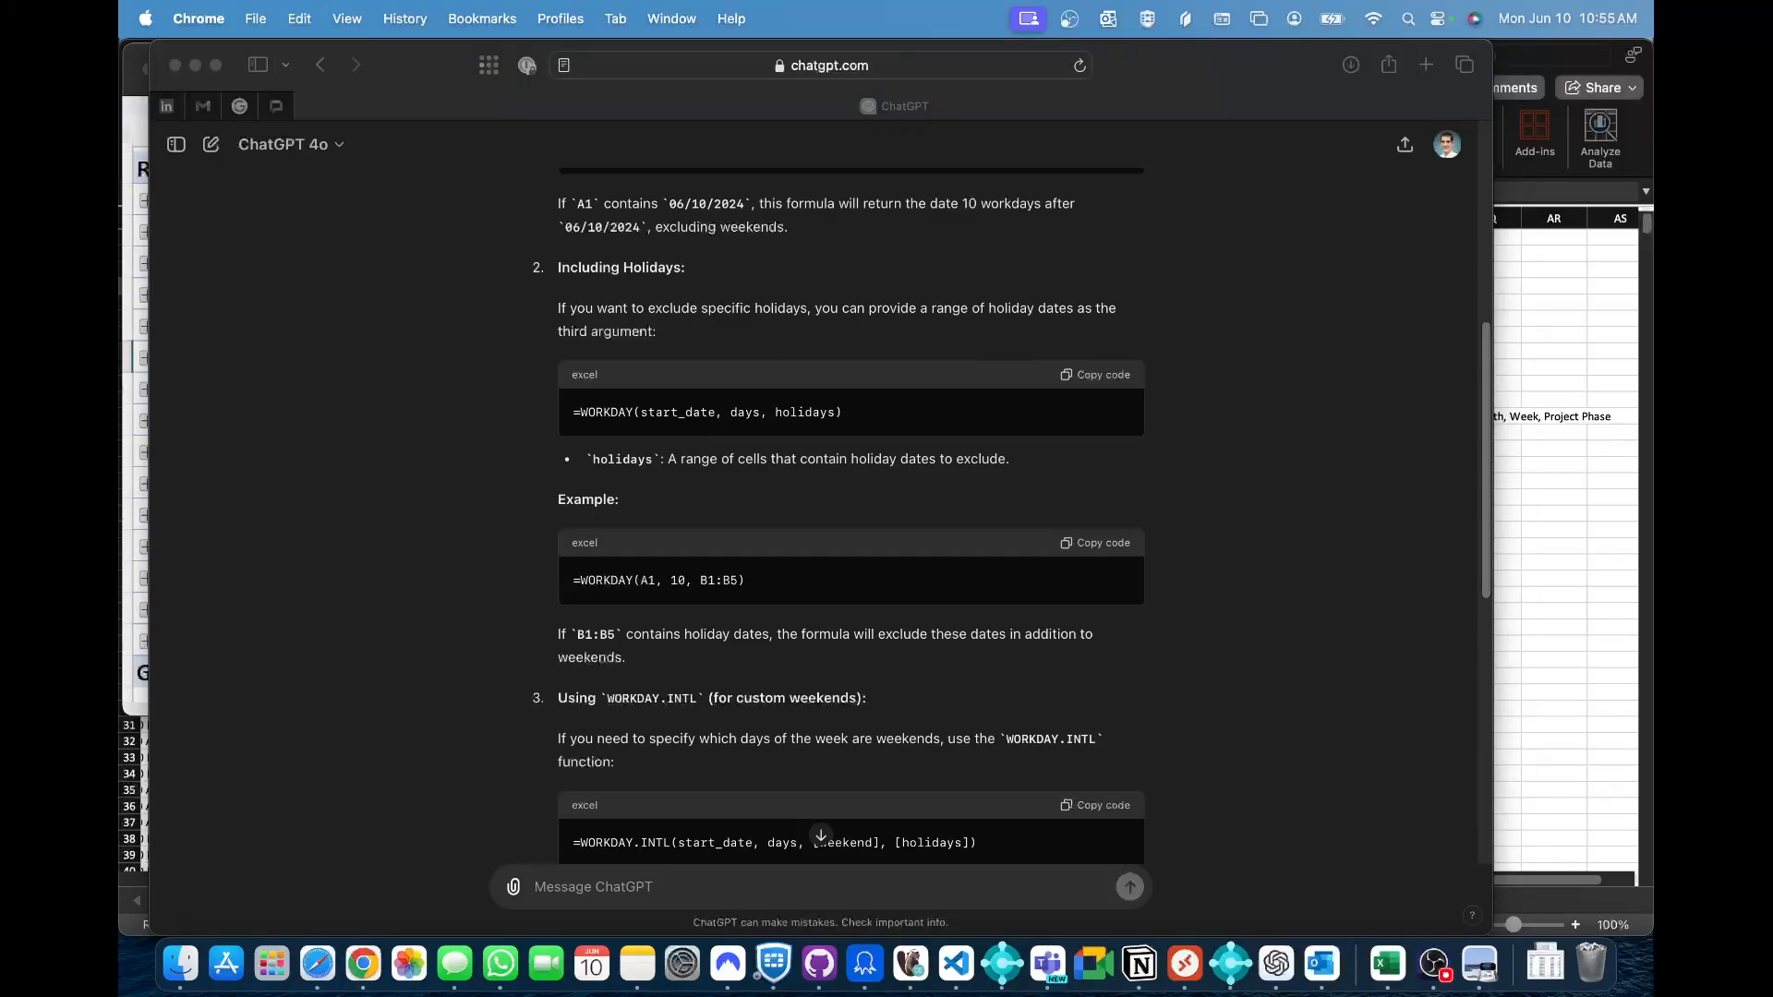
key("super+Tab")
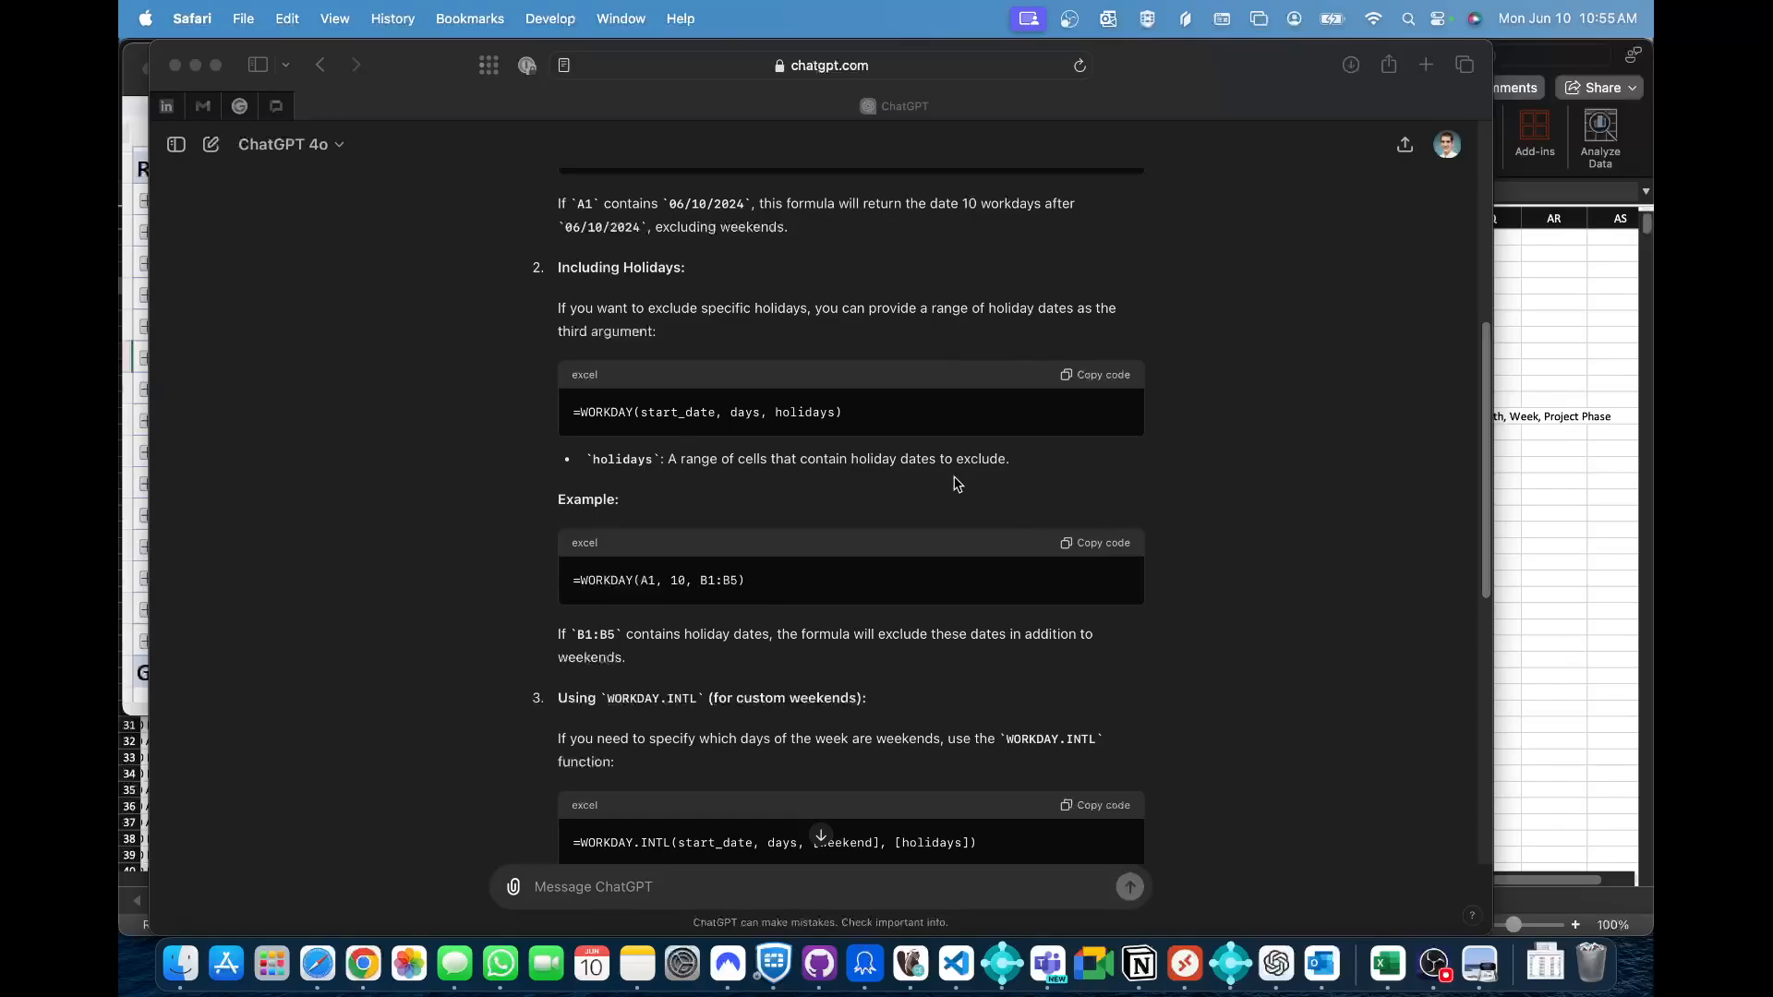
left_click(1536, 527)
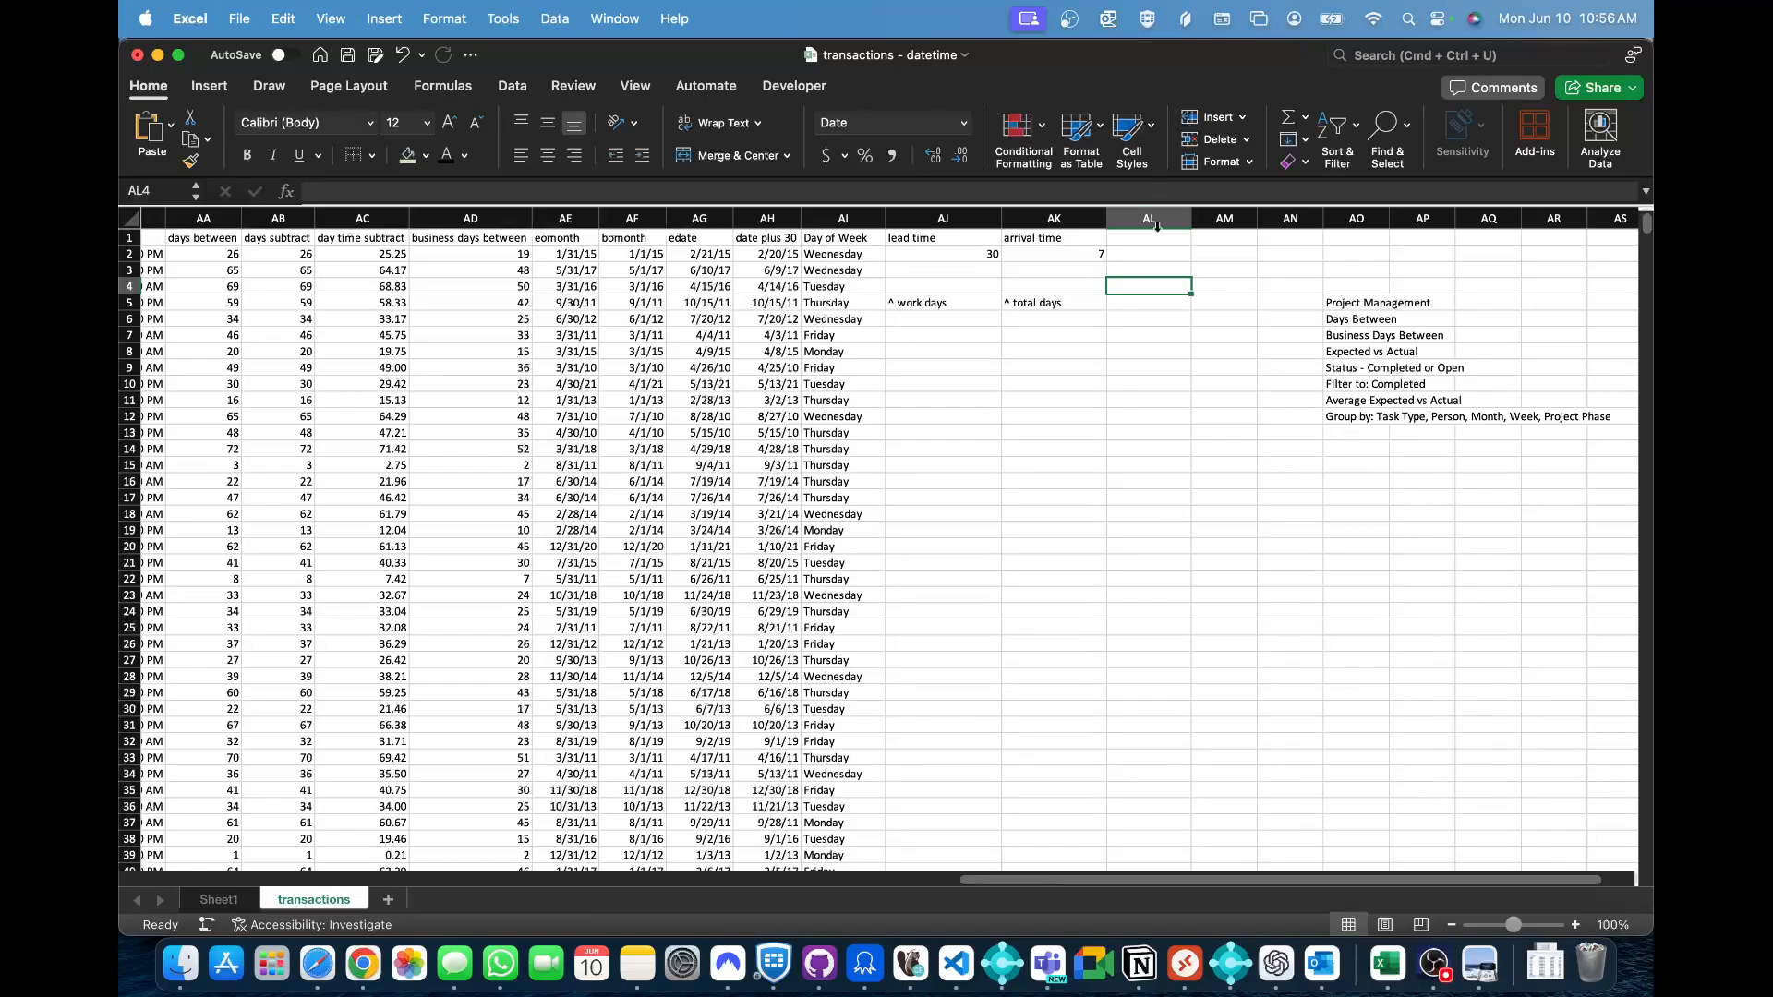
left_click(1150, 367)
type("=cha")
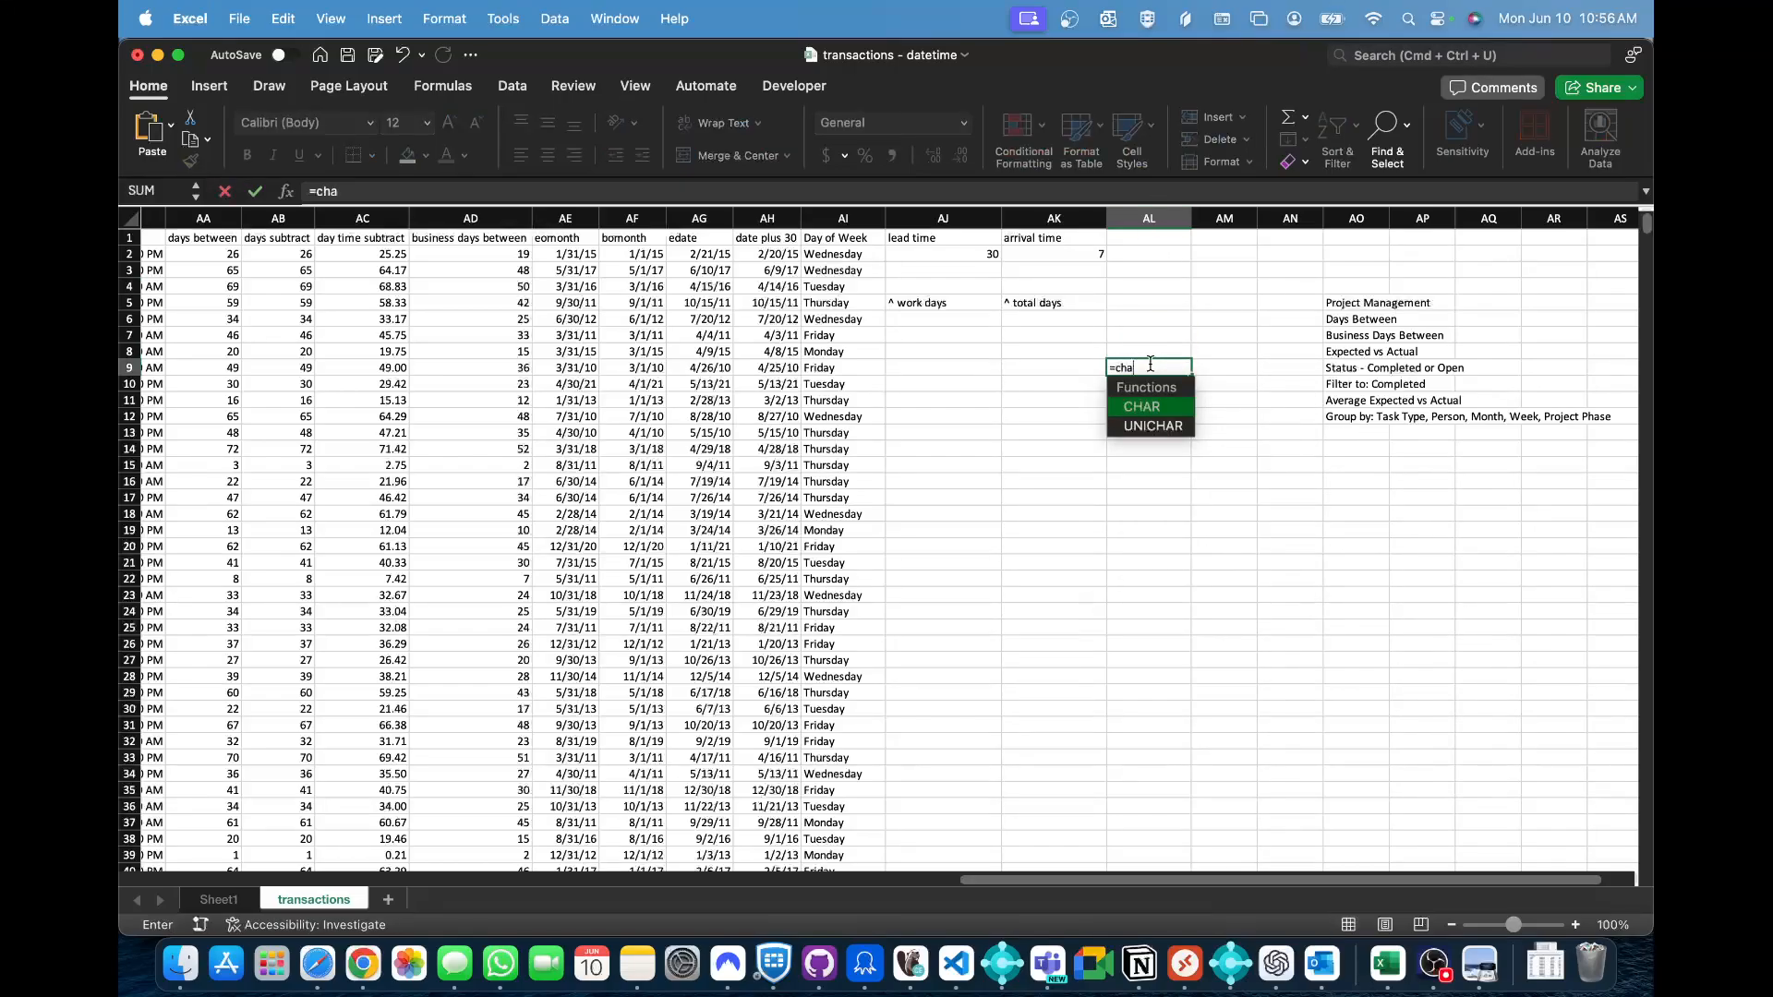
key("BackSpace")
key("BackSpace")
key("BackSpace")
key("BackSpace")
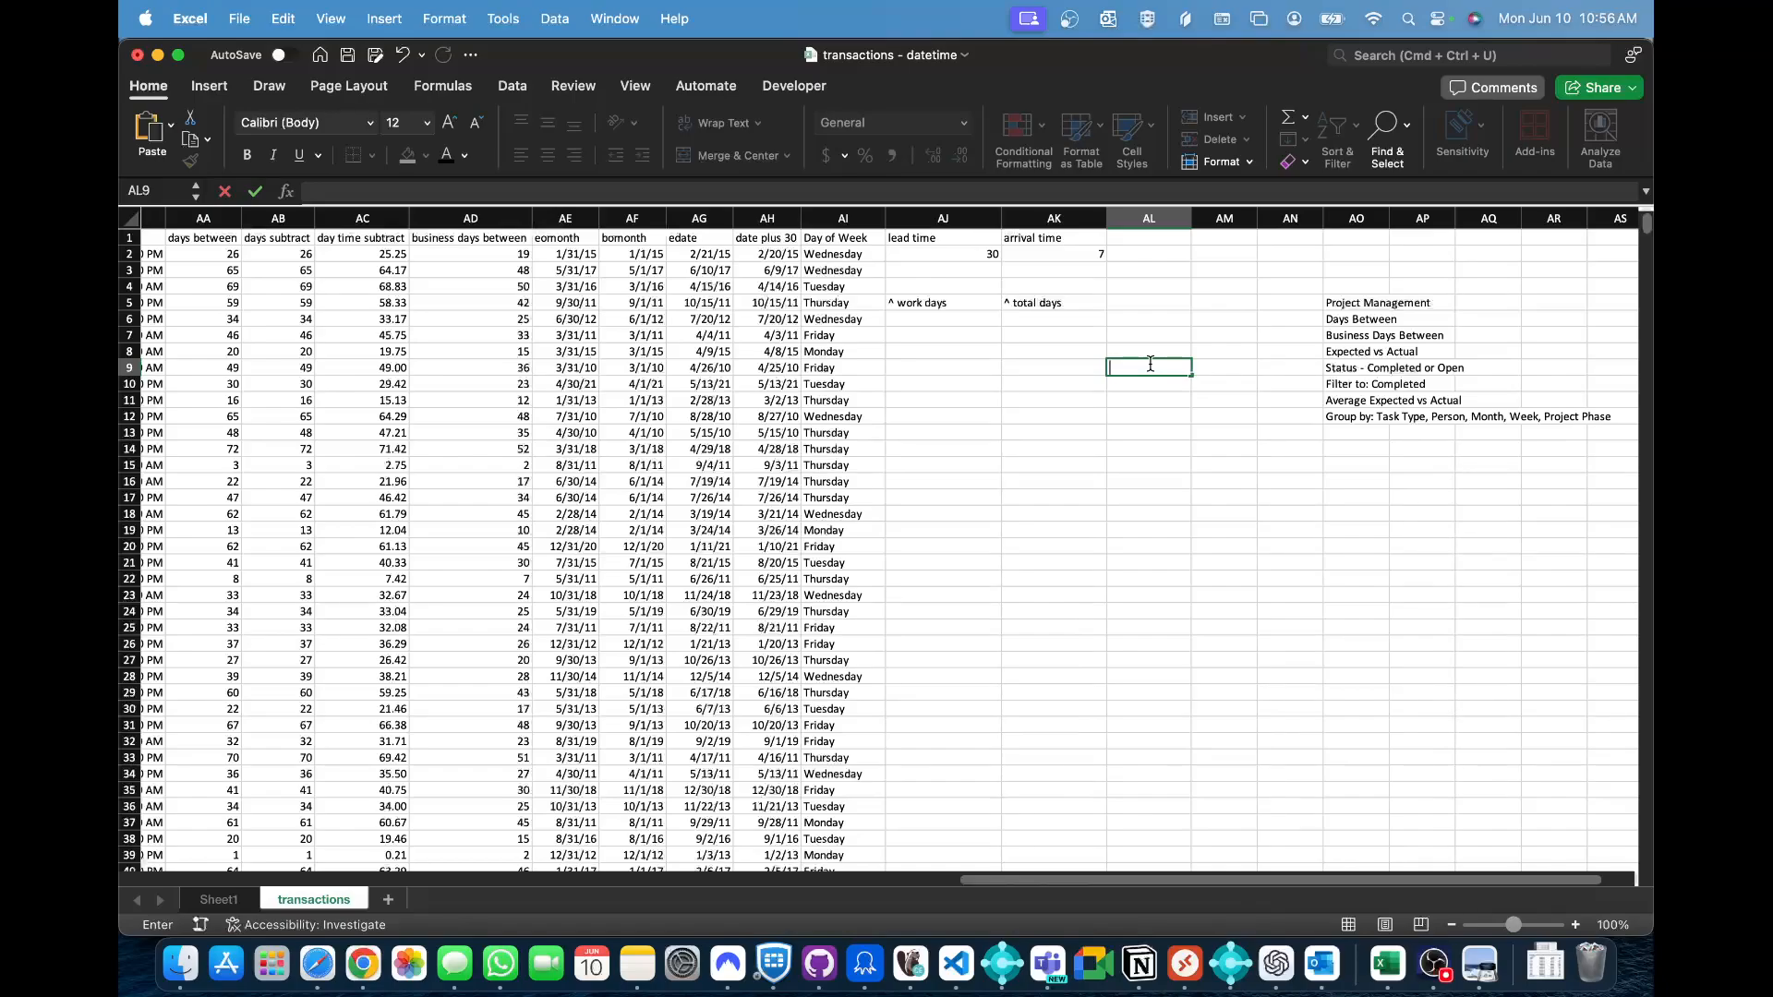
- Switch to the miingl meeting page in Chrome, read the latest chat messages and return to the workbook
key("super+Tab")
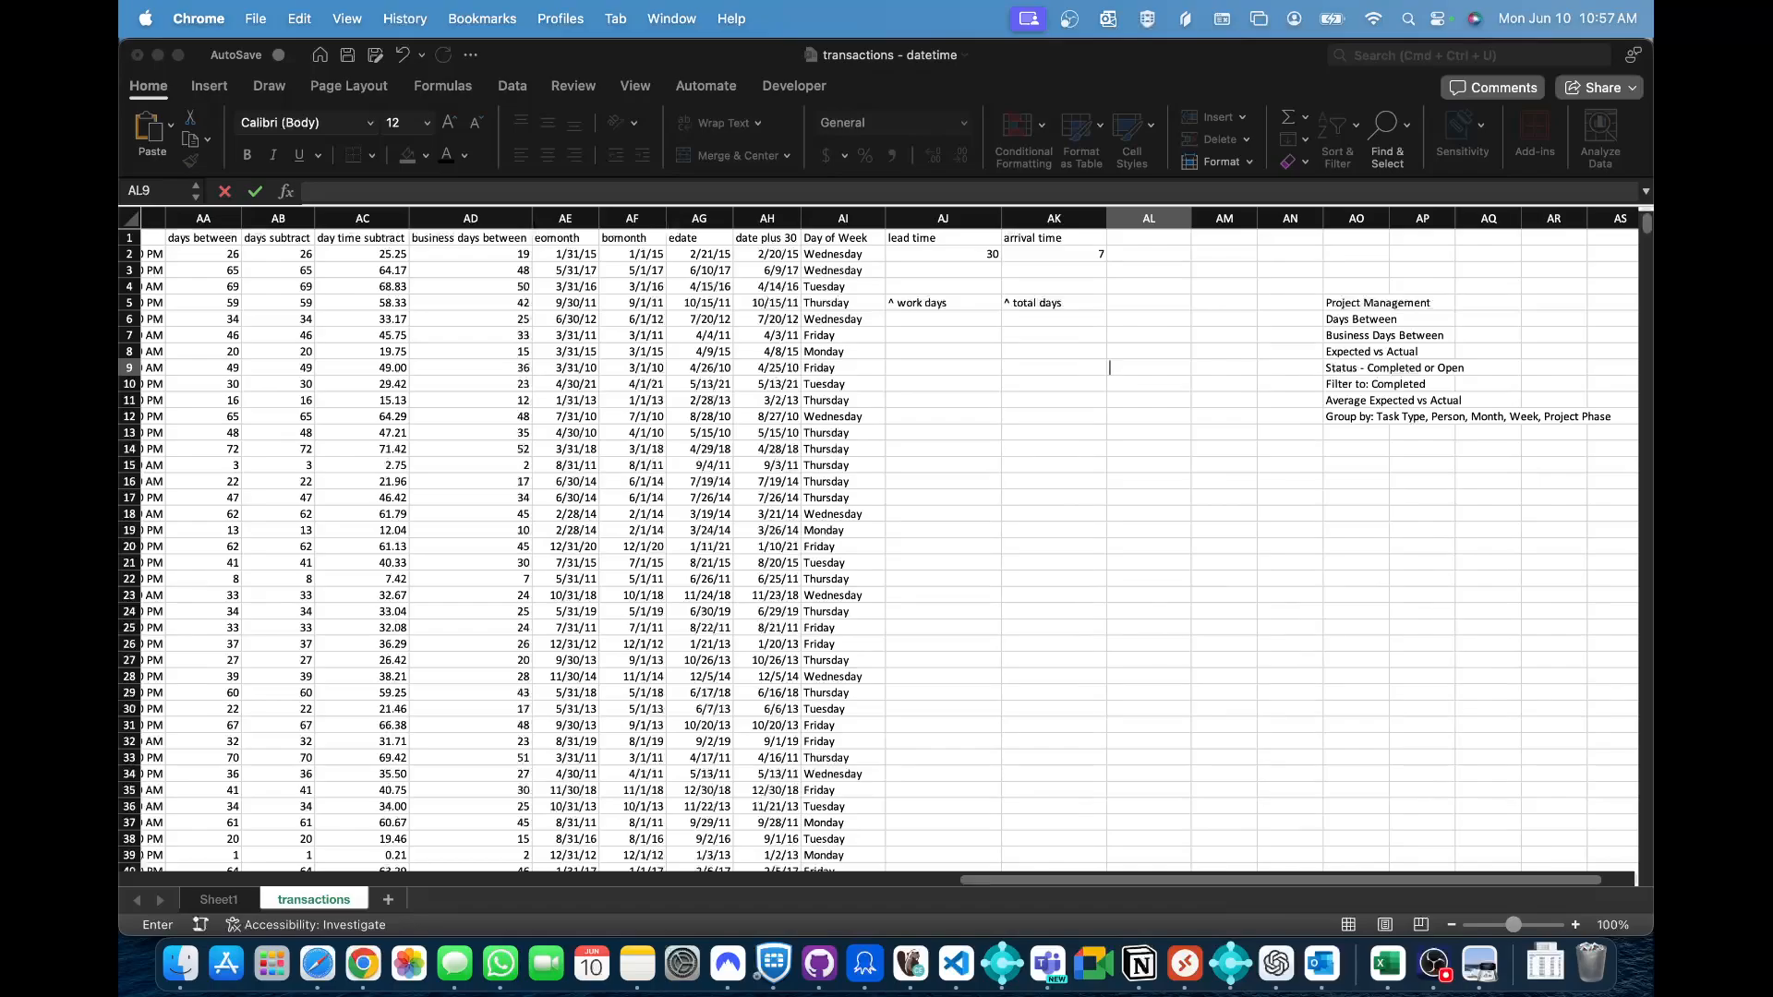
left_click_drag(1651, 295, 1494, 267)
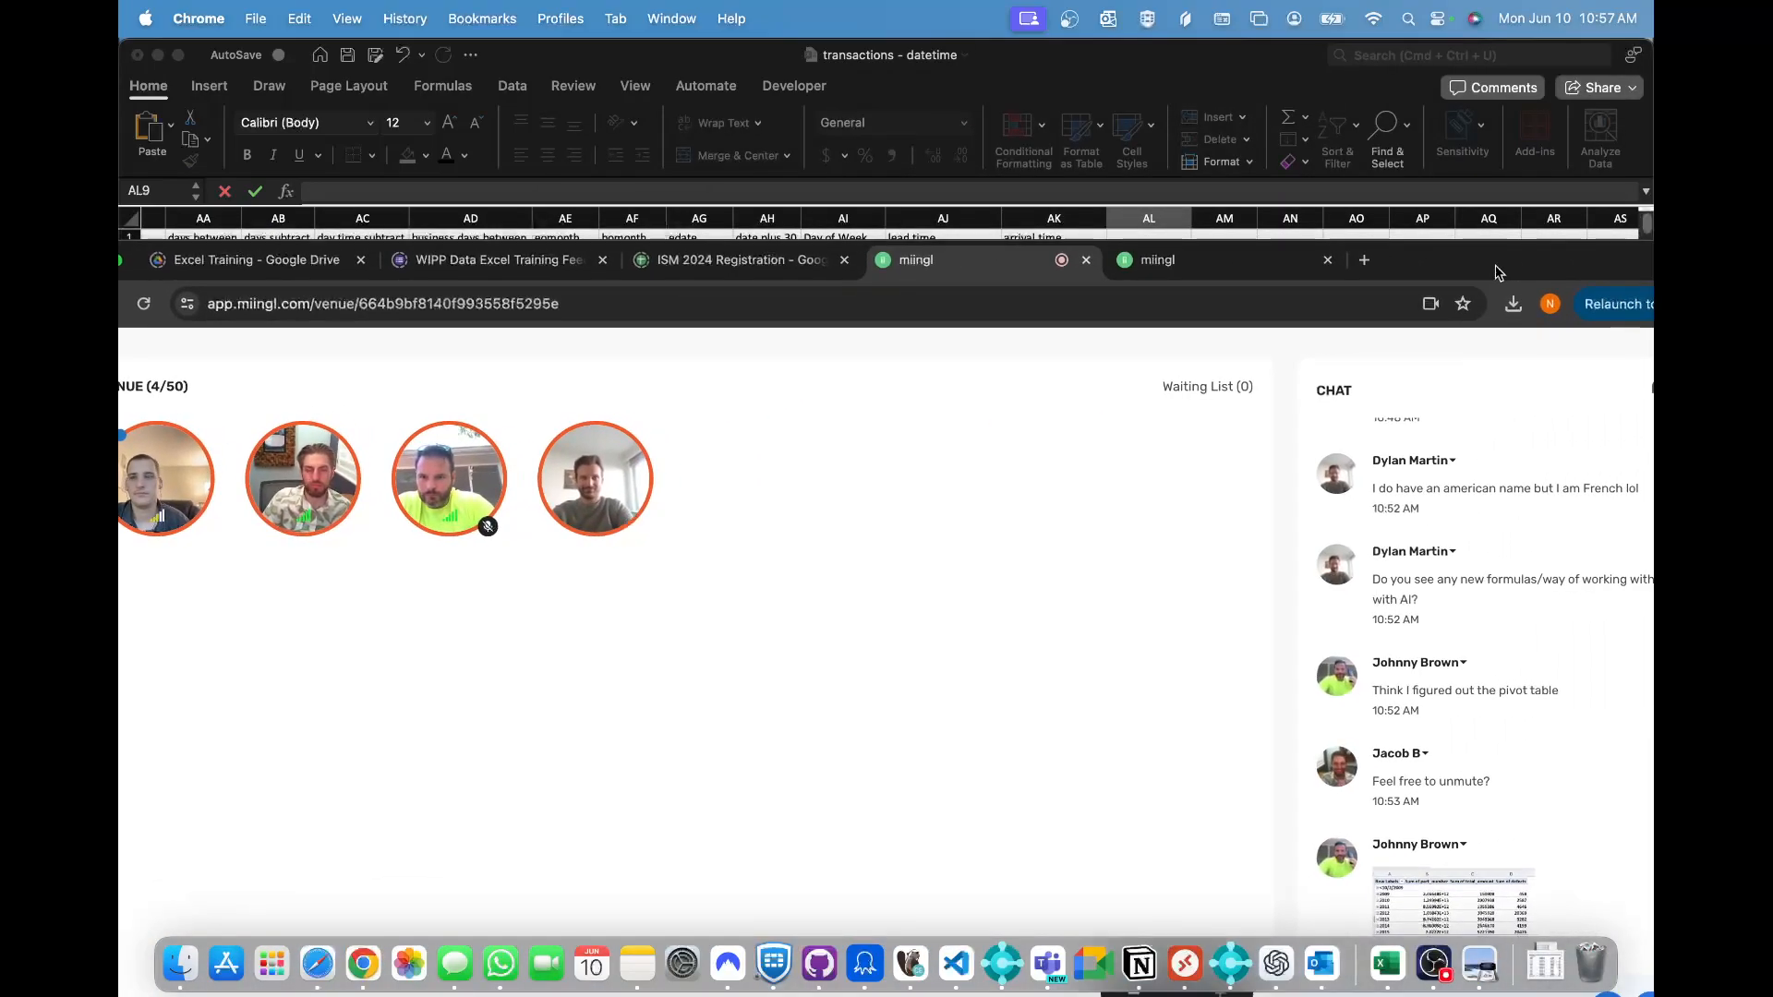
double_click(1494, 267)
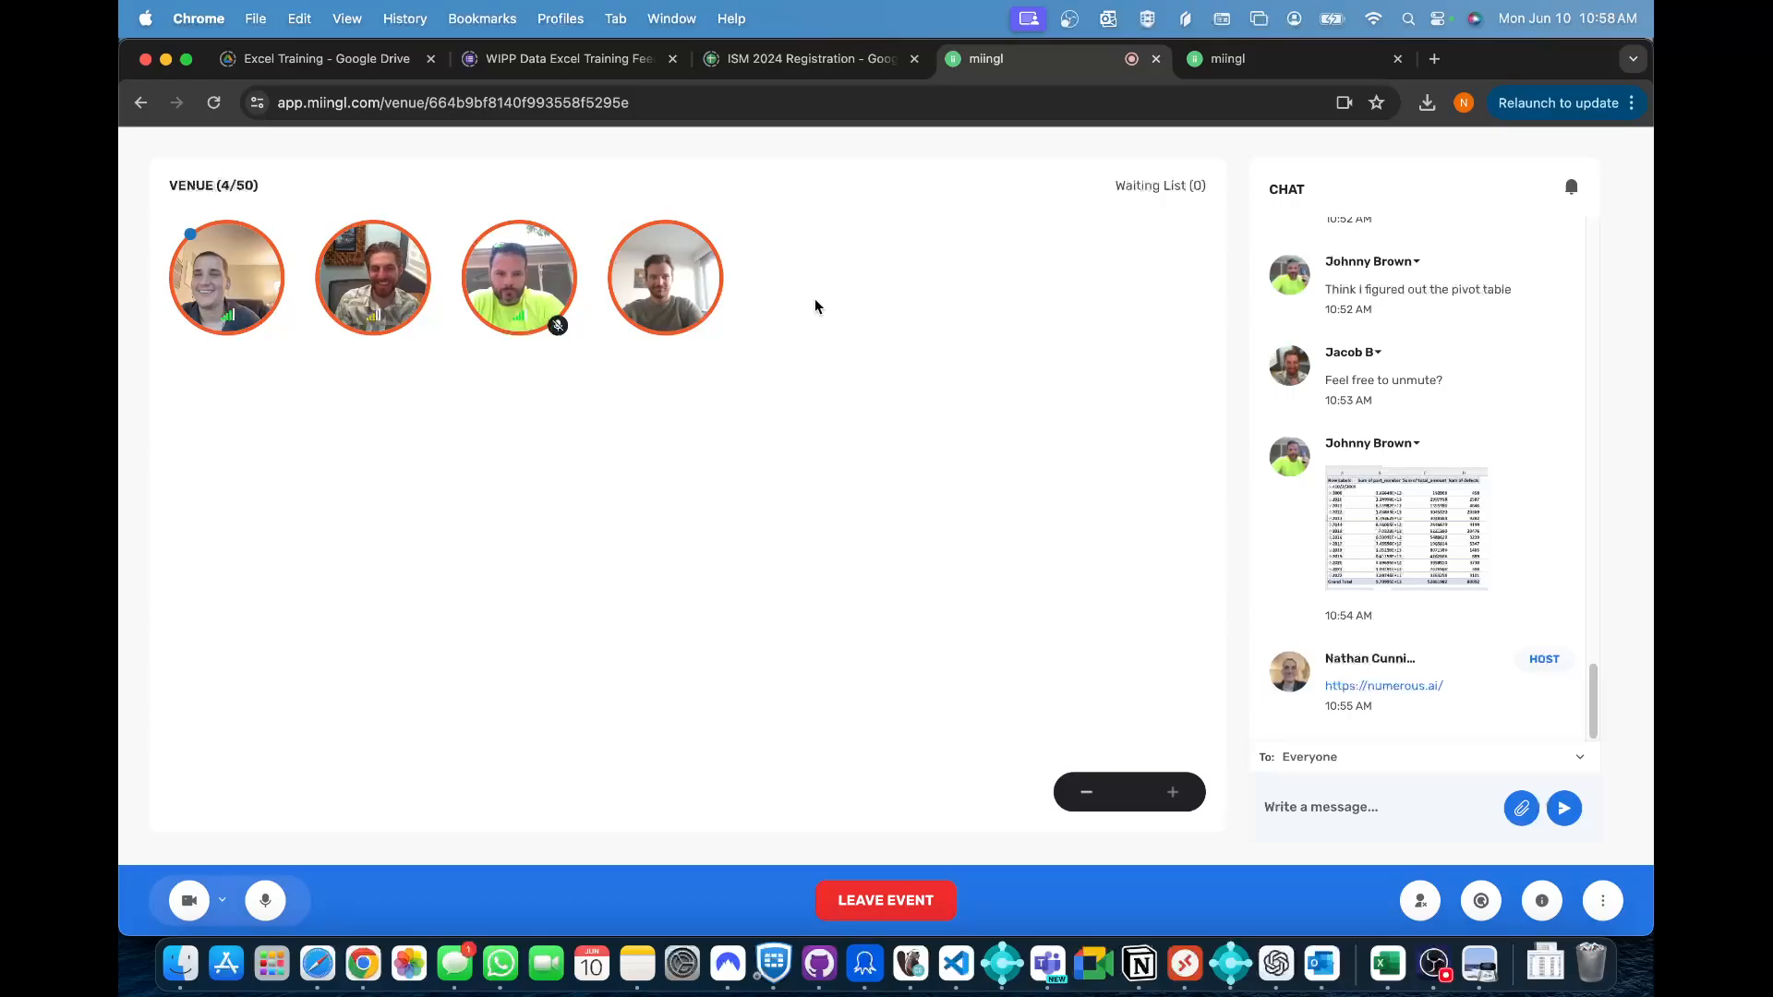
mouse_move(520, 260)
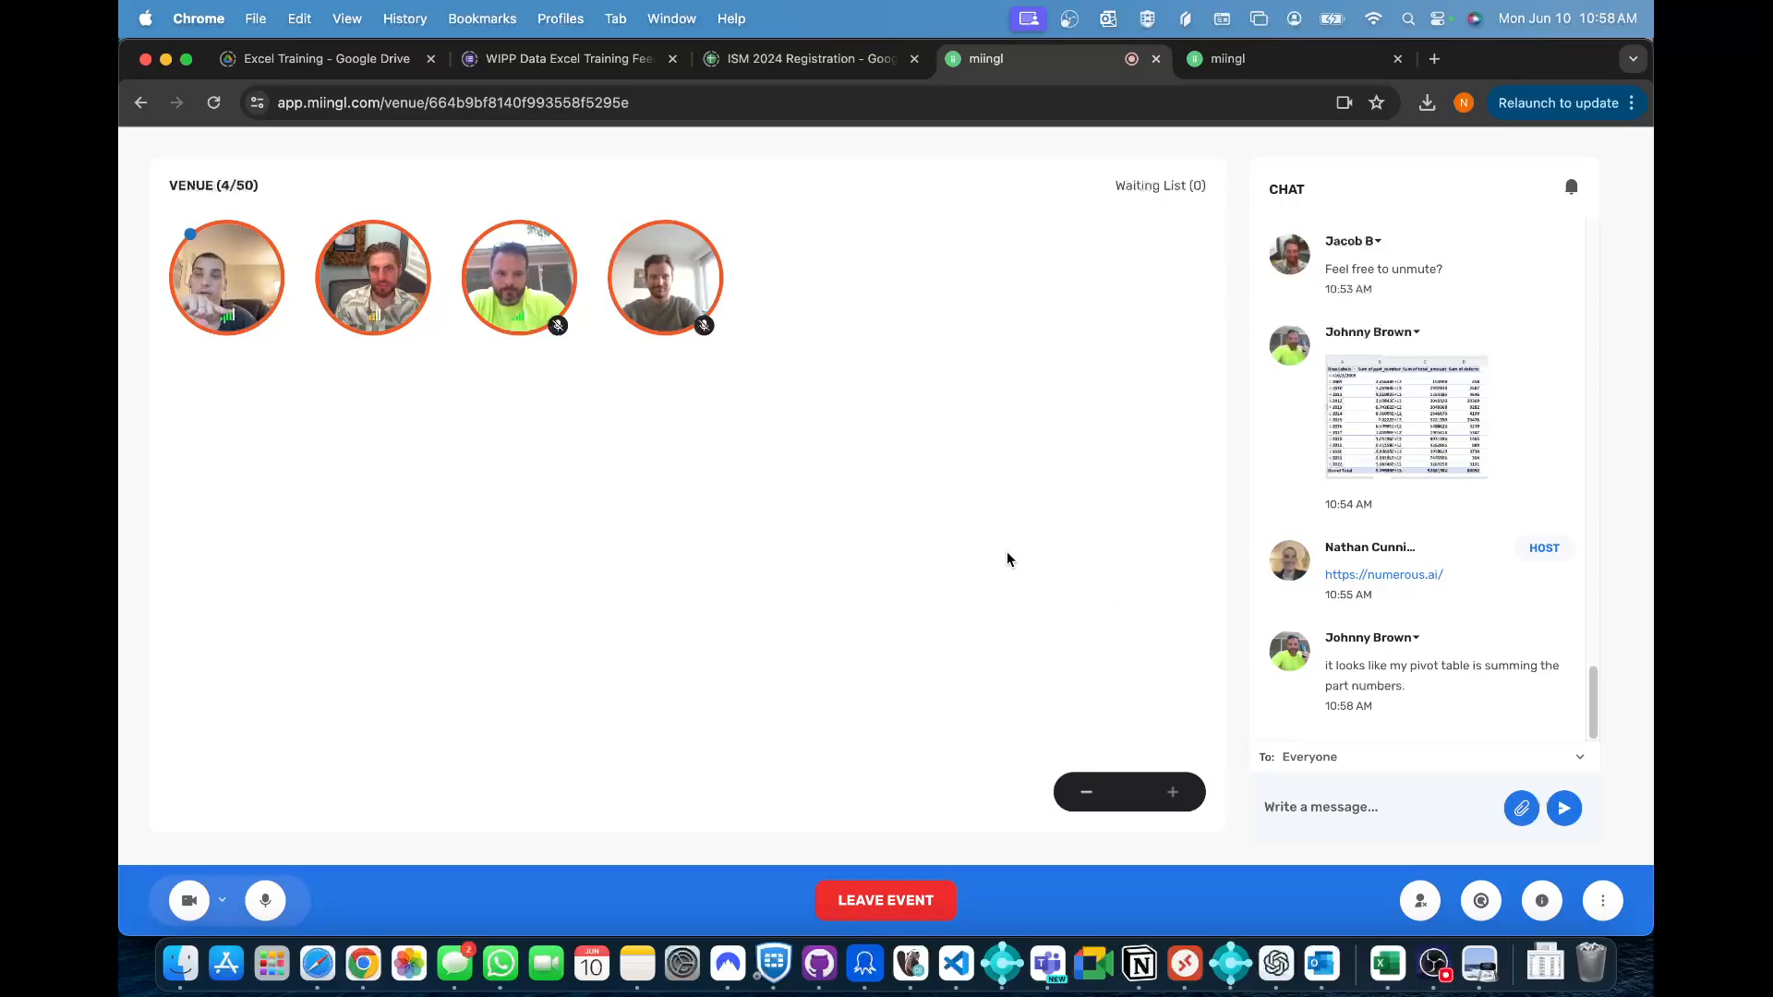
left_click_drag(1514, 57, 1772, 53)
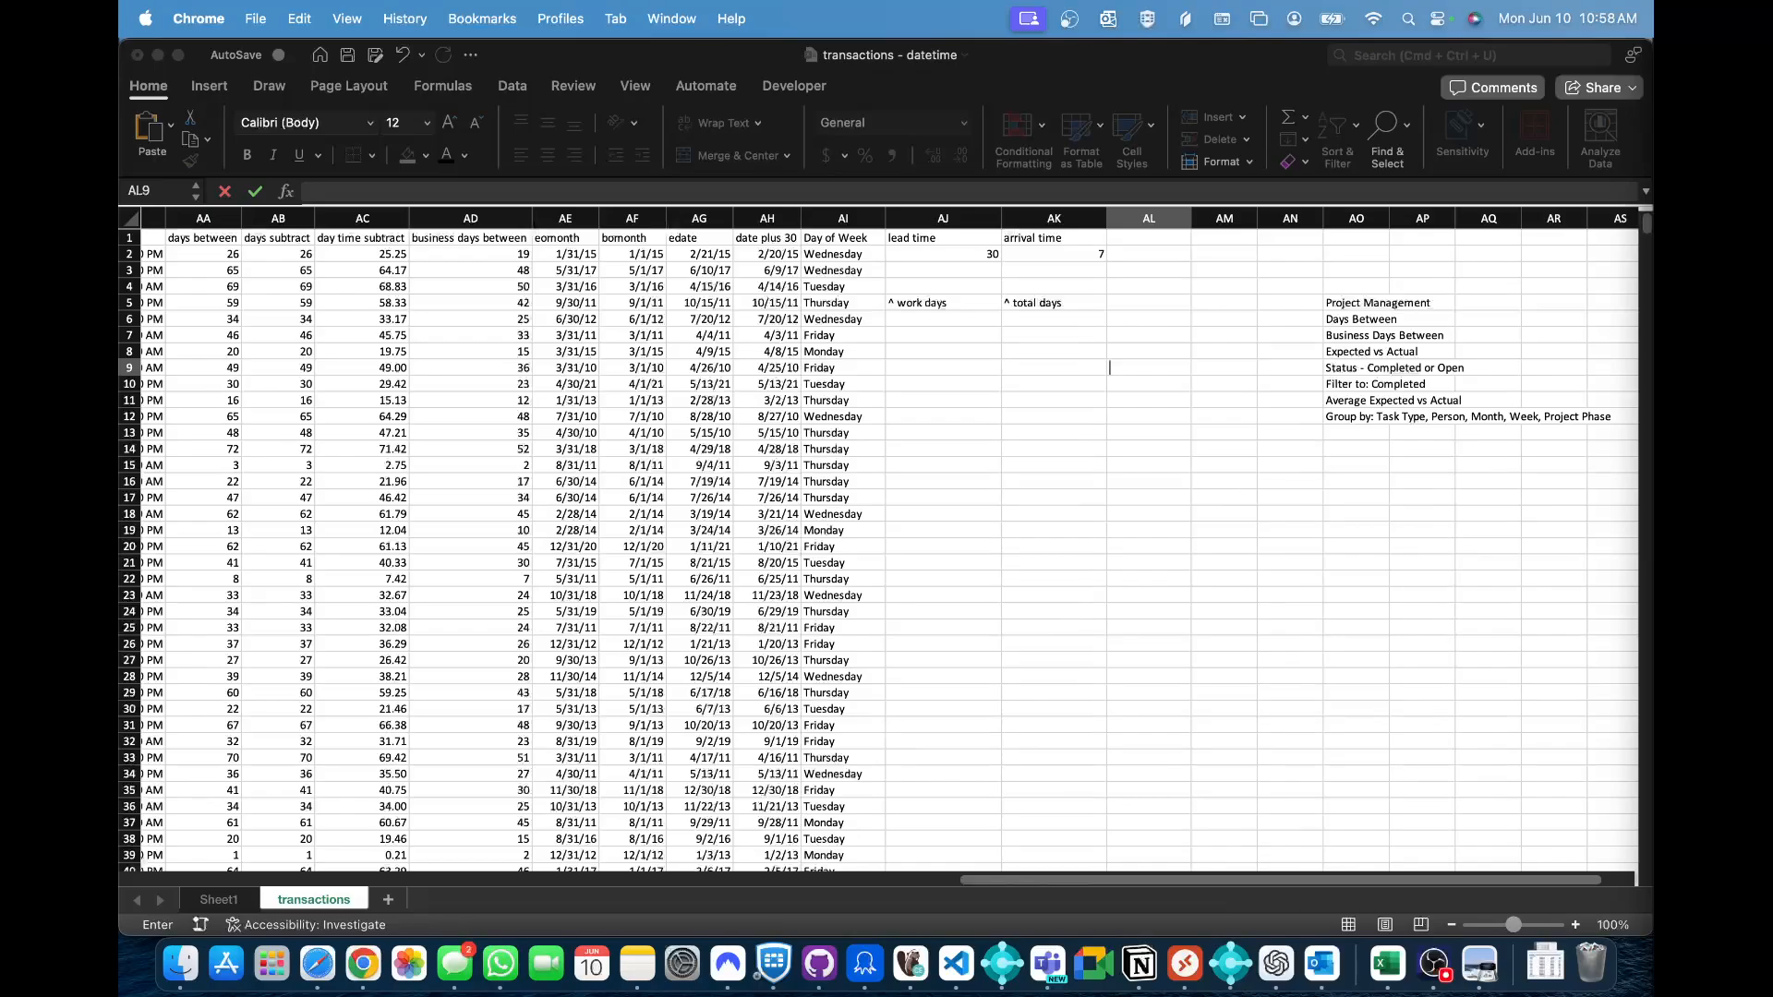
- On Sheet1, replace the pivot table's Days (po_date) row grouping with po_date grouped by years, quarters and months
left_click(219, 899)
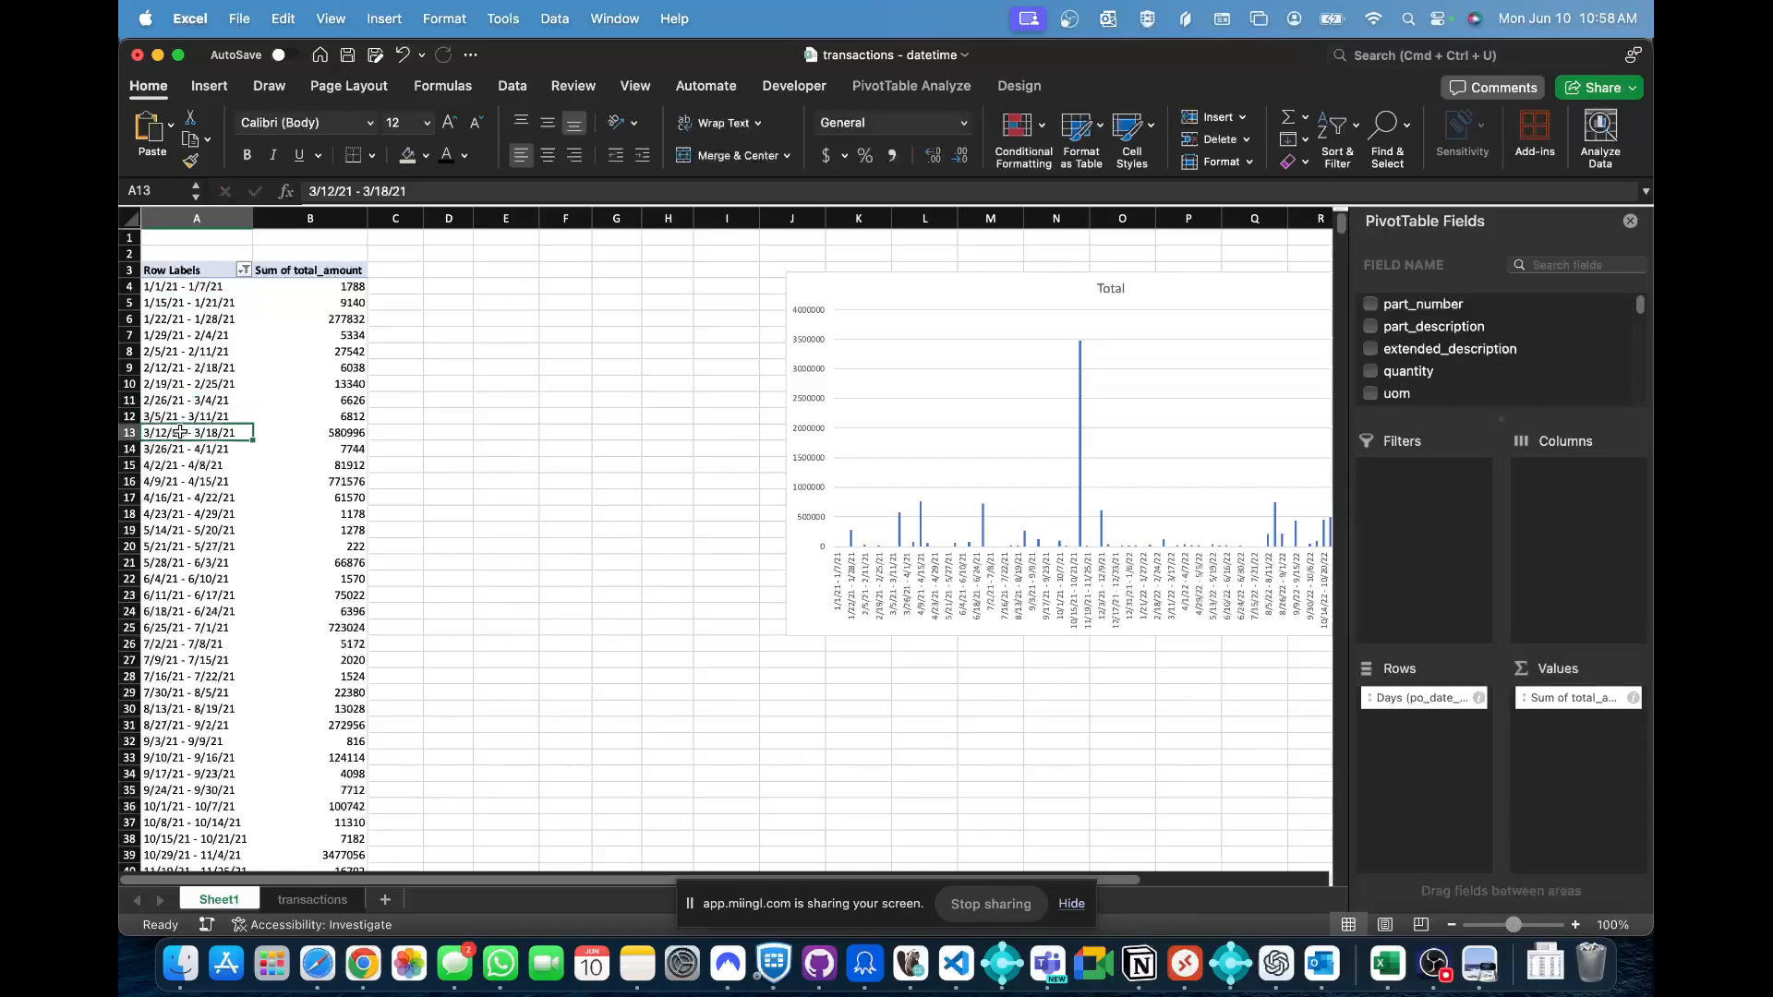
left_click_drag(1426, 697, 1430, 739)
left_click(1575, 265)
type("date")
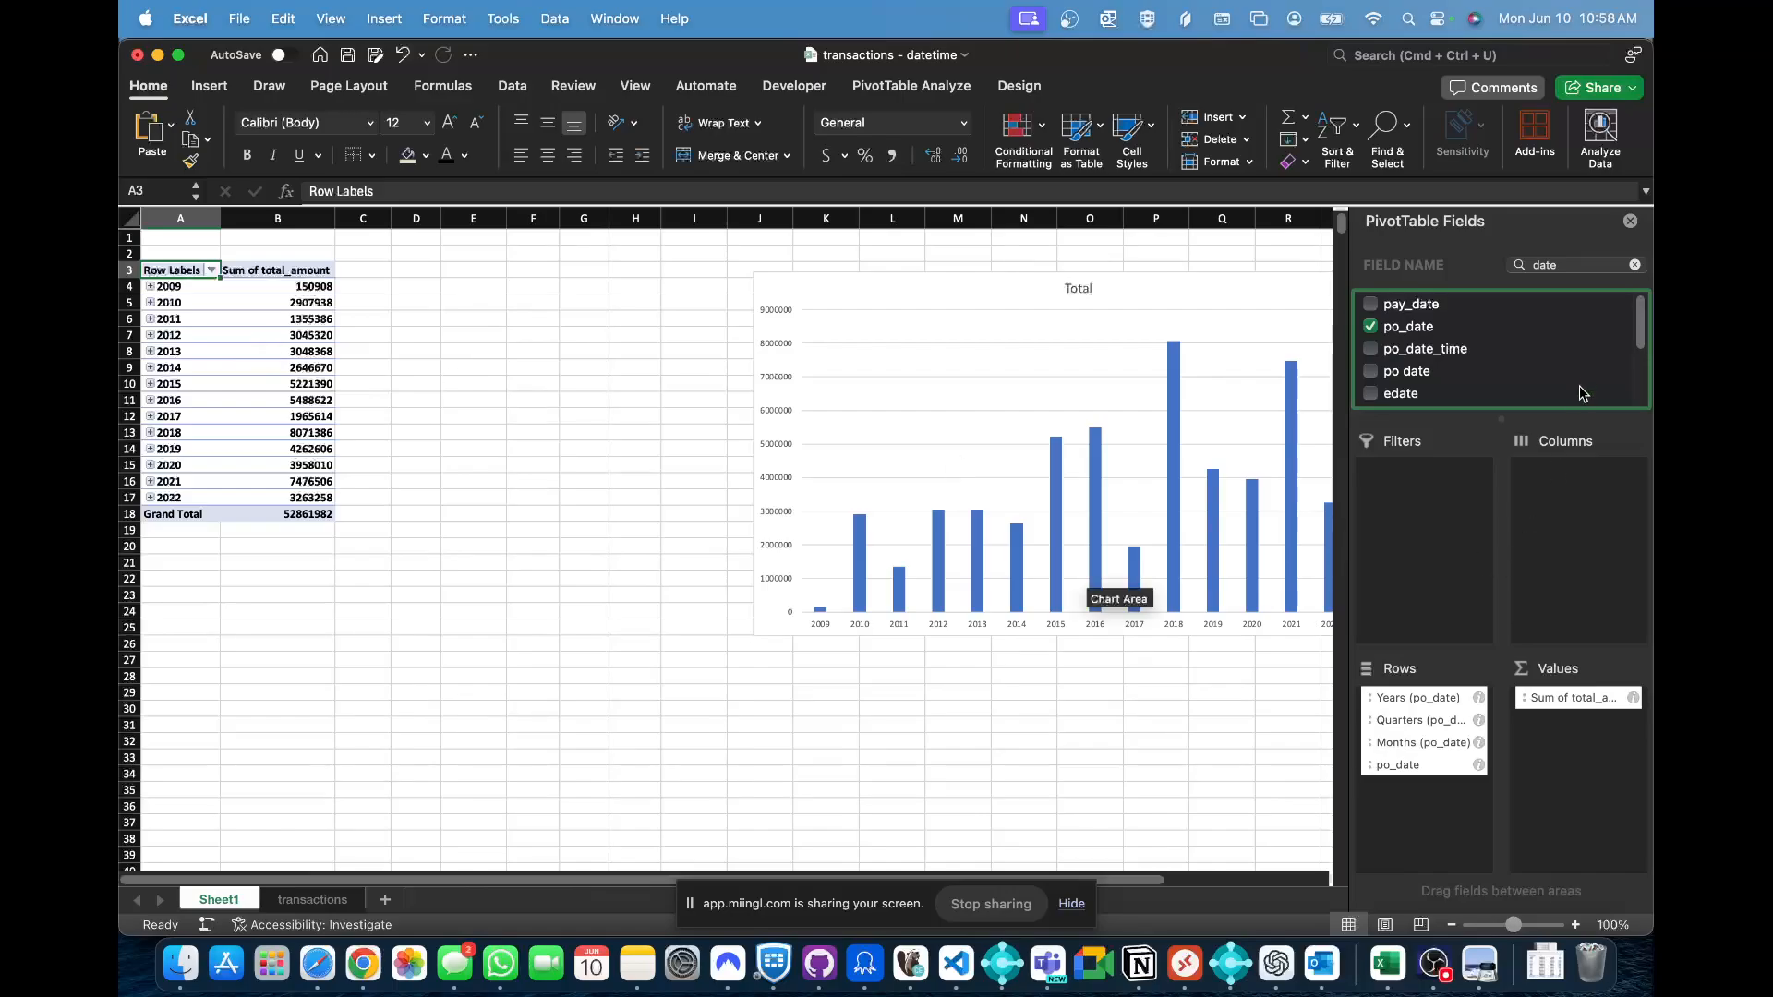
- Add part_number to the pivot table's values as a sum and highlight its yearly figures
double_click(1547, 267)
type("part")
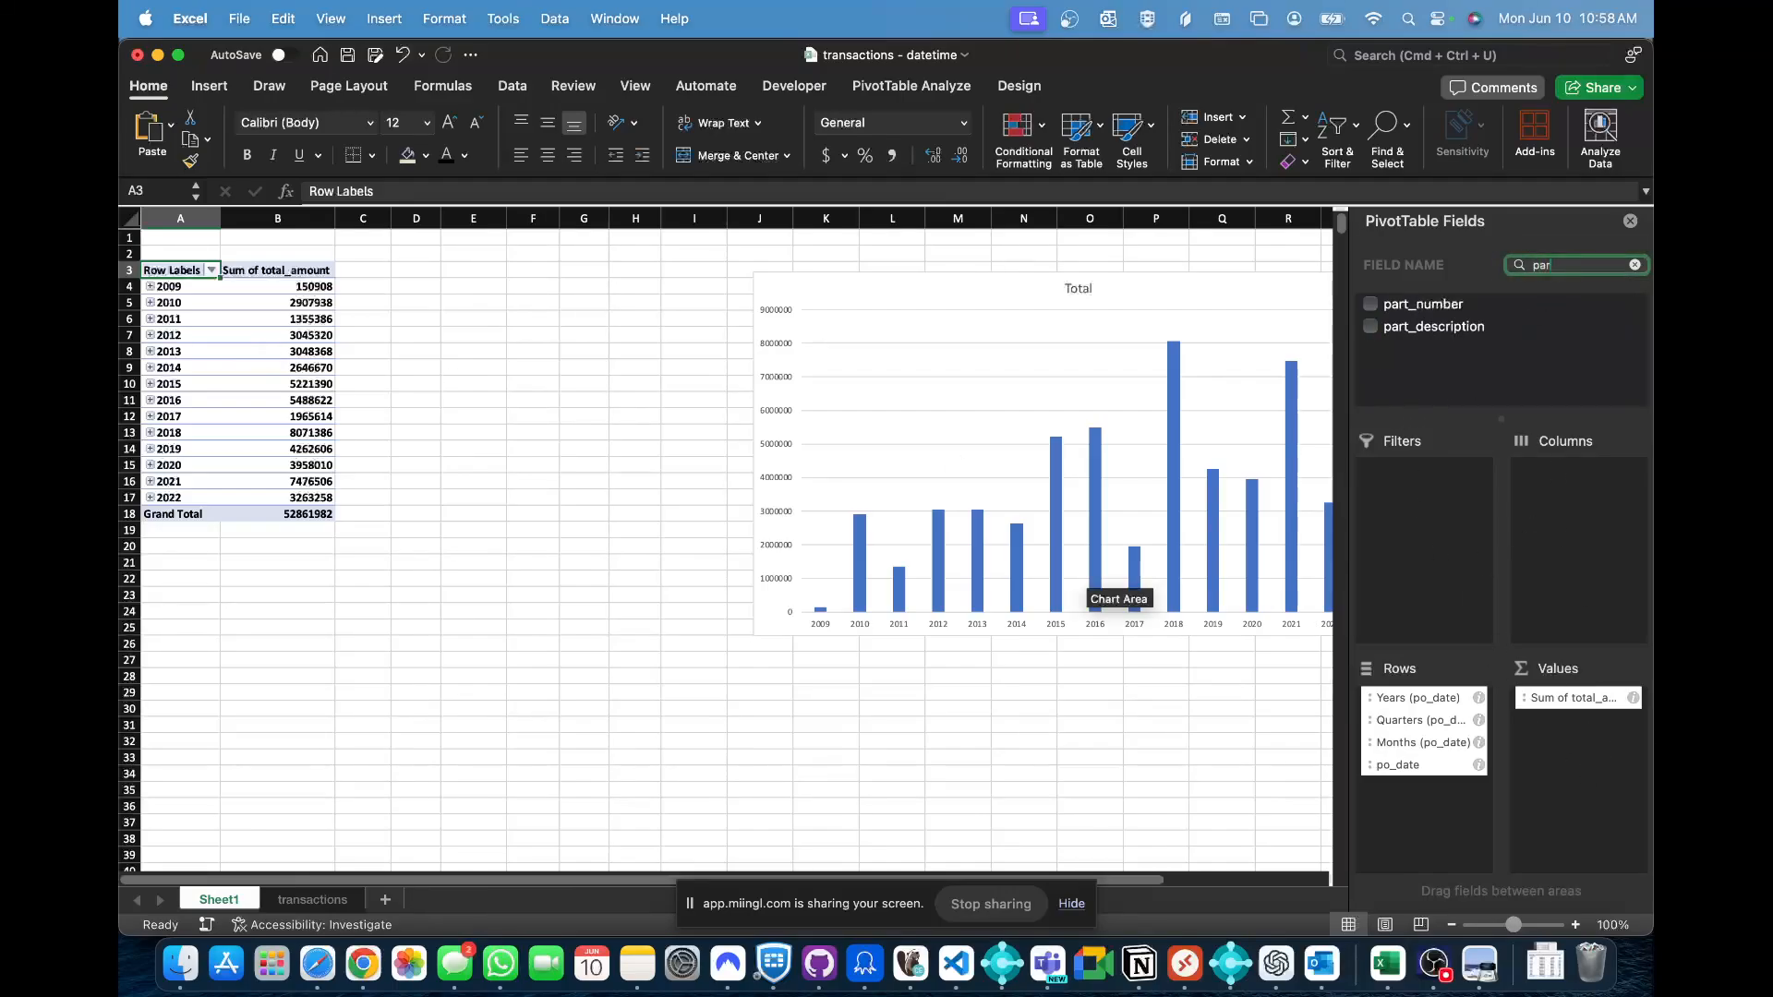
left_click(1413, 305)
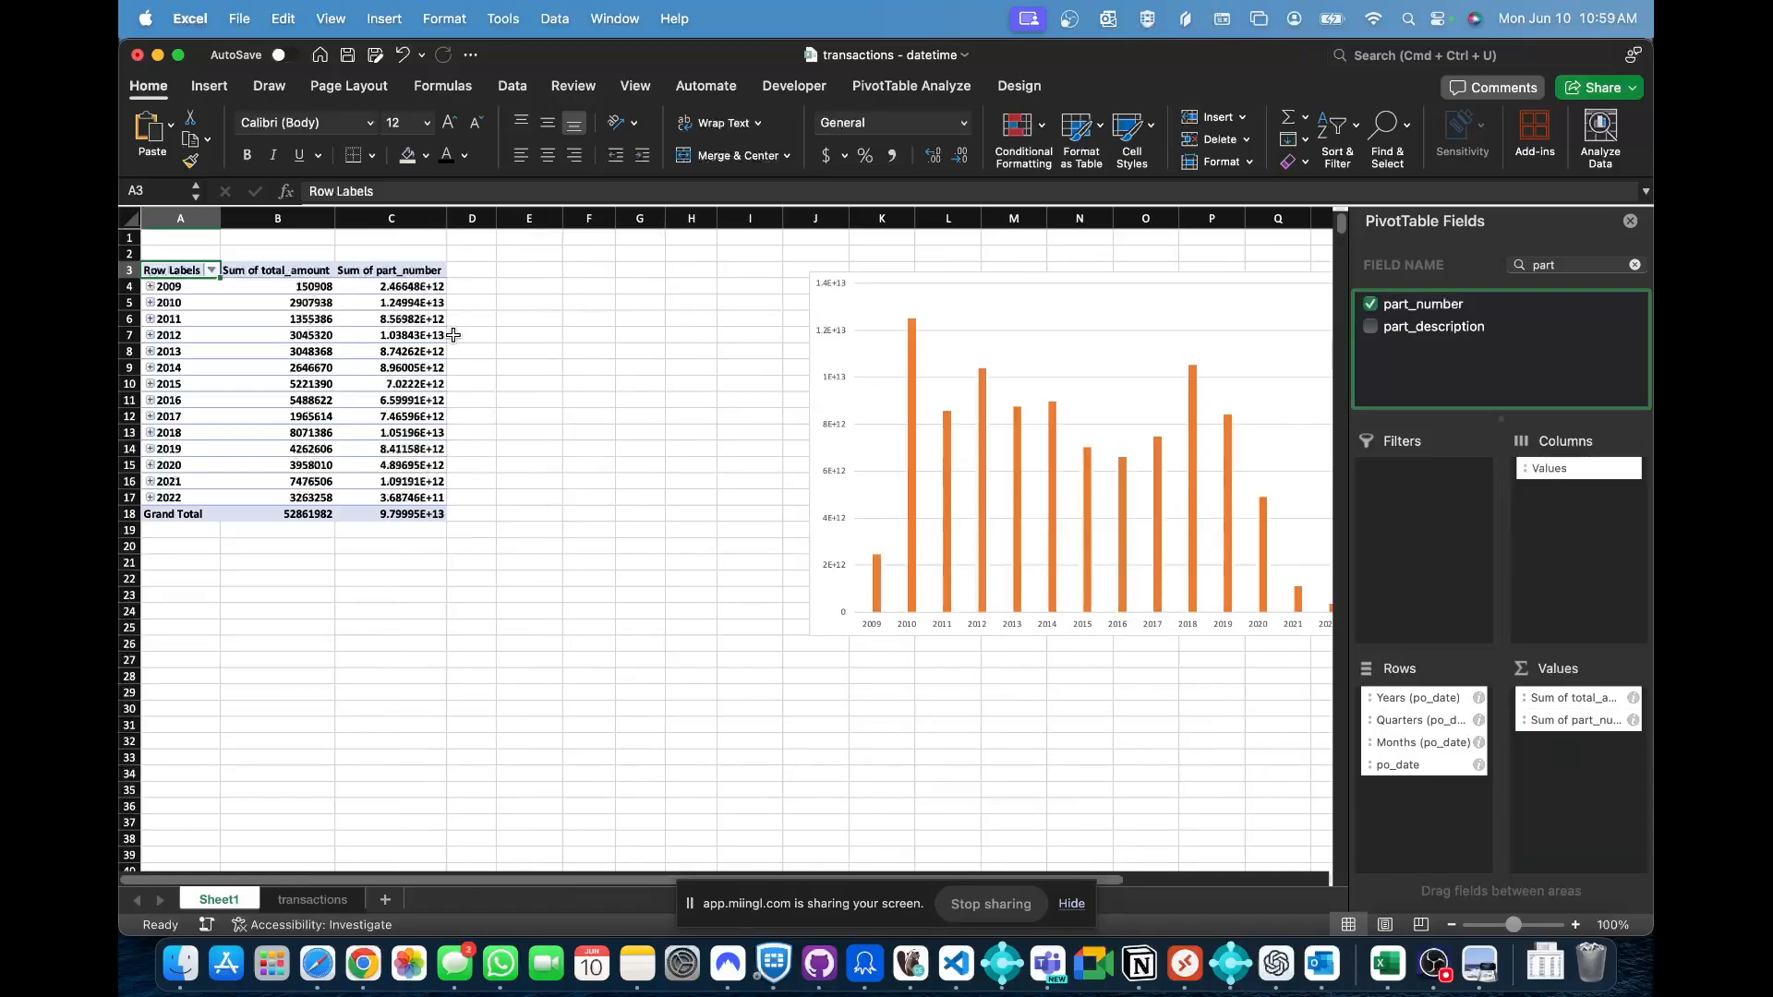
left_click_drag(383, 291, 401, 516)
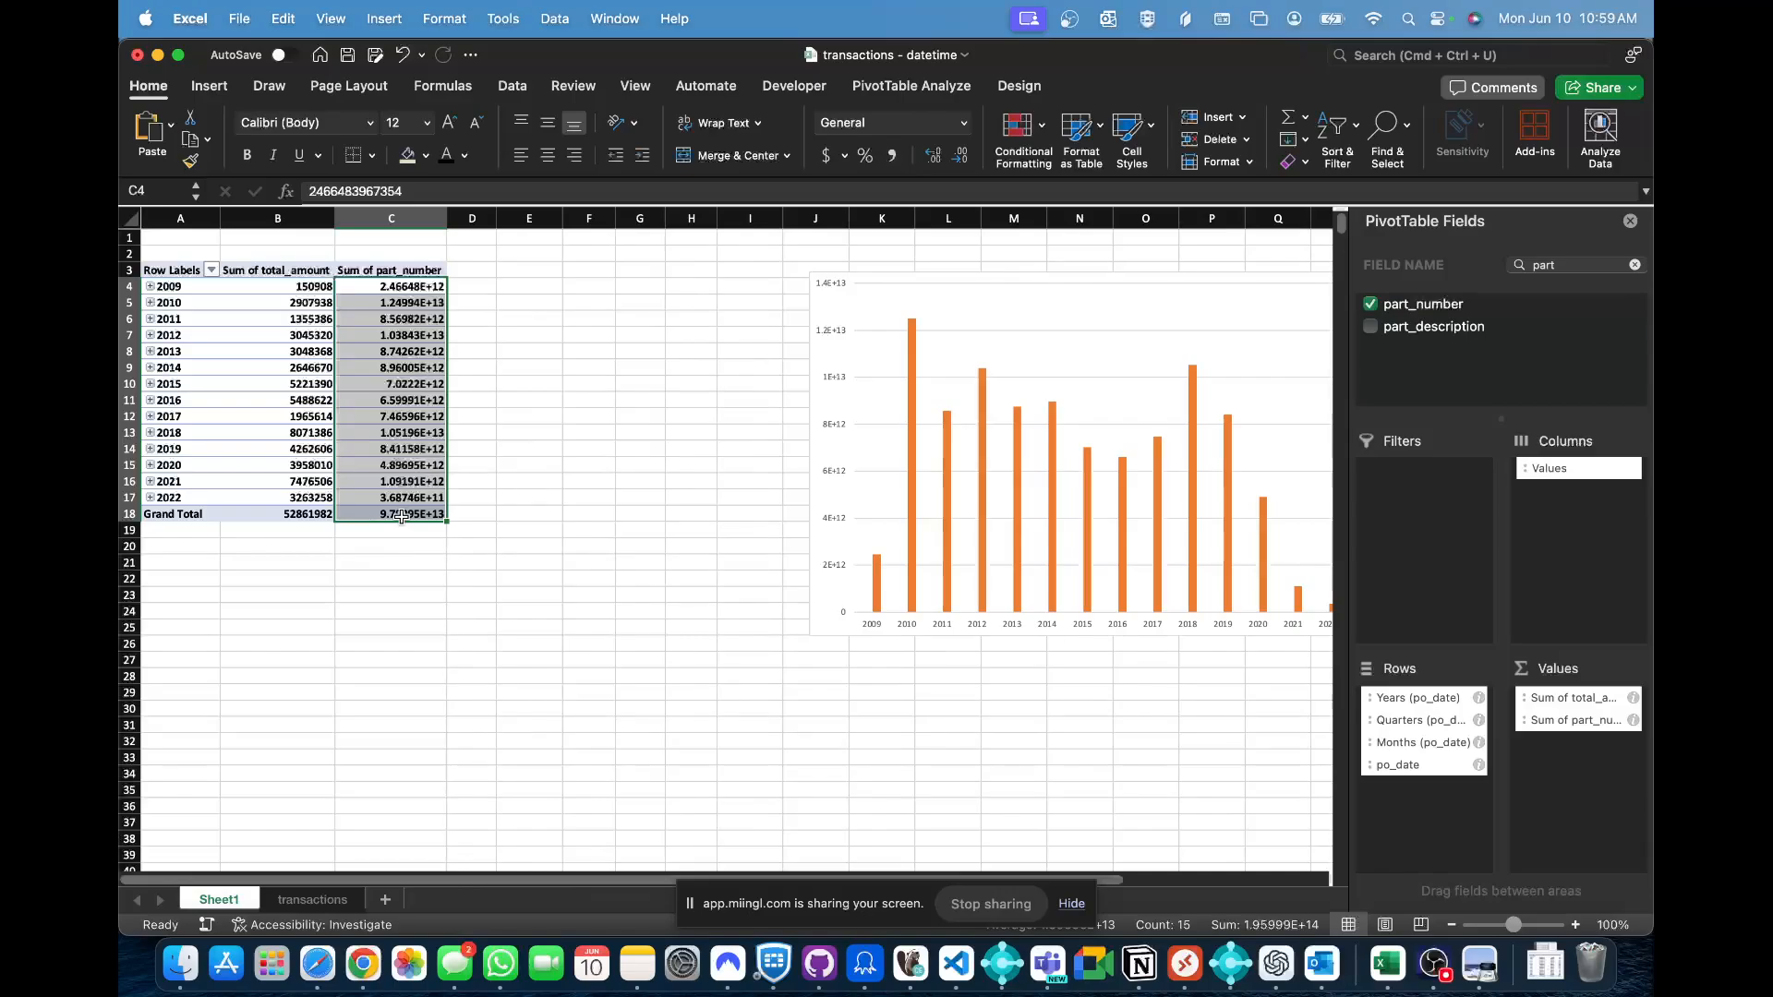
left_click(566, 625)
left_click(435, 353)
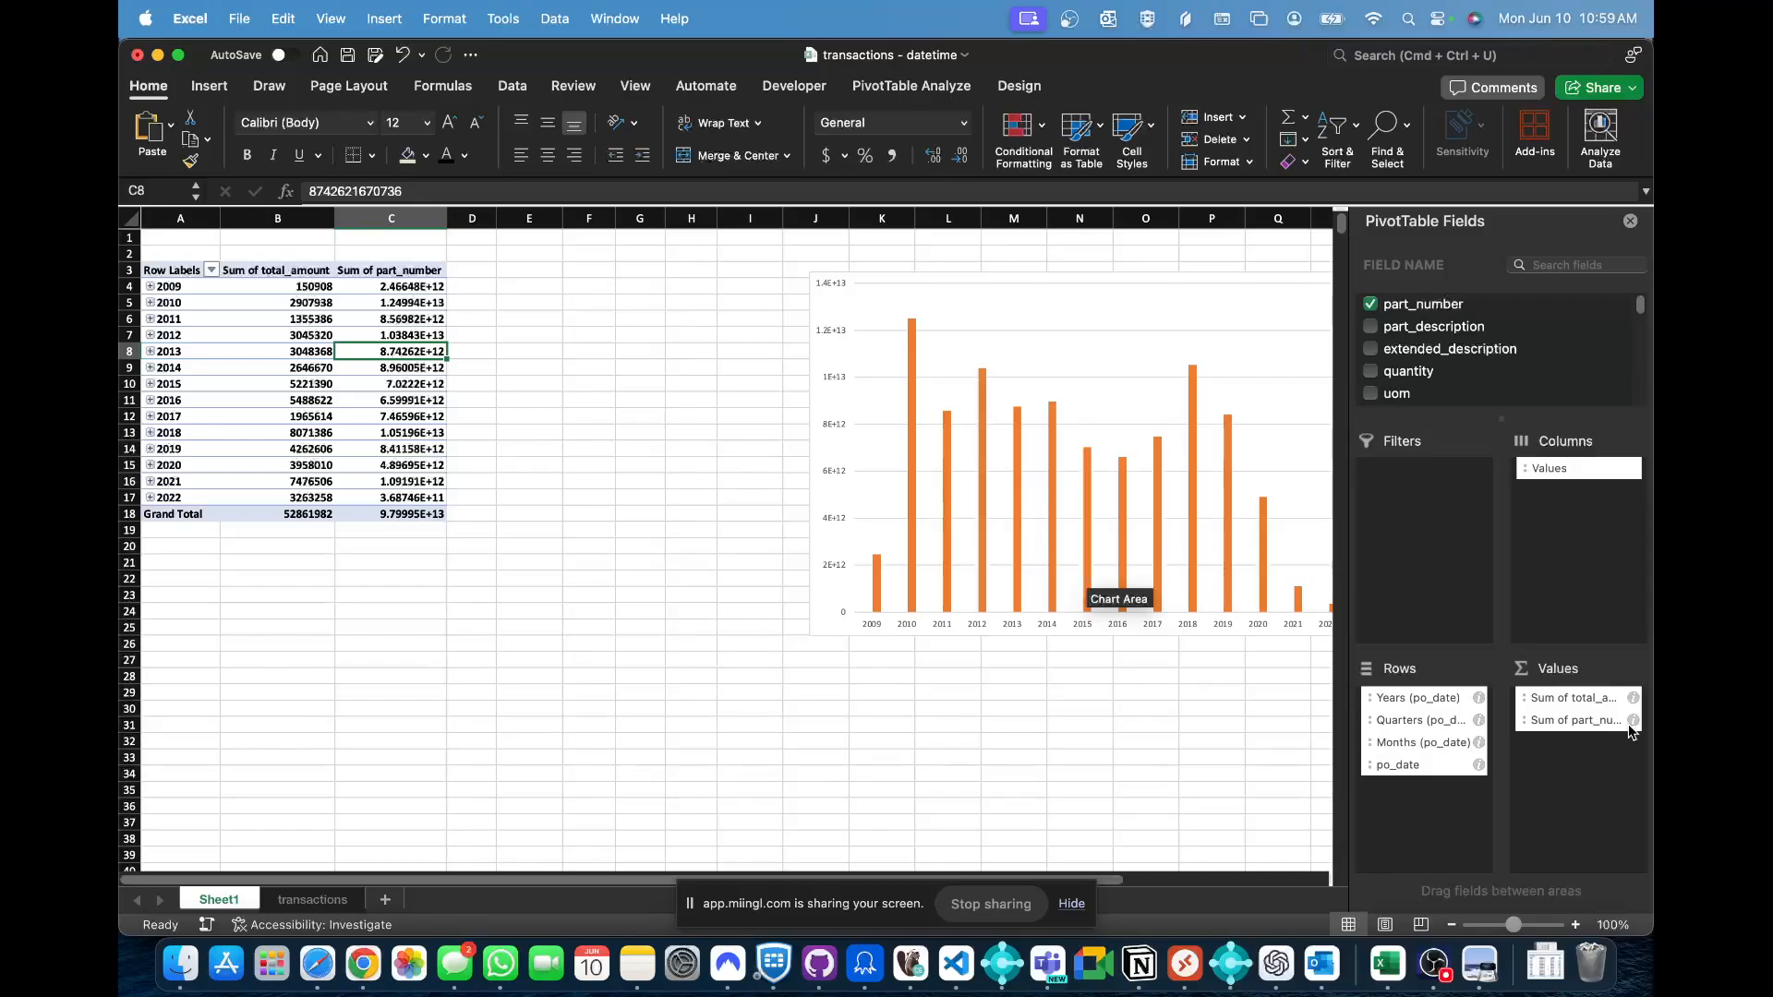
- Summarize the part_number value field by Count instead of Sum
left_click(1634, 721)
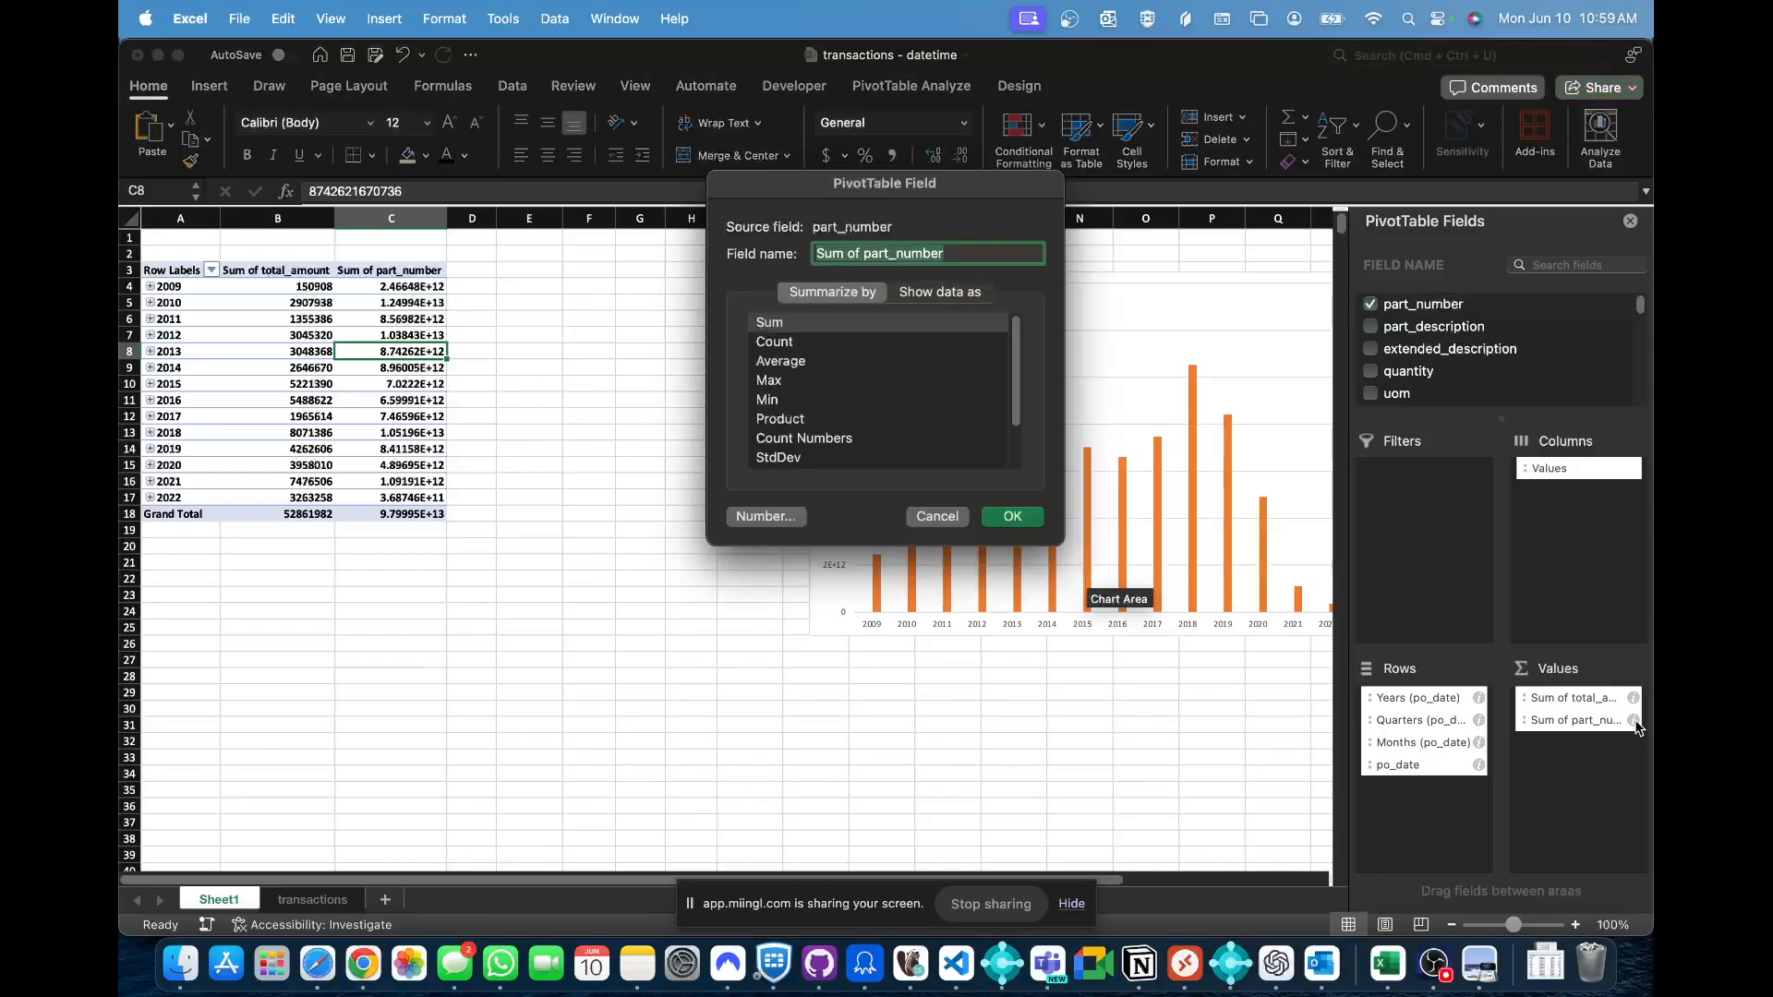
left_click(778, 344)
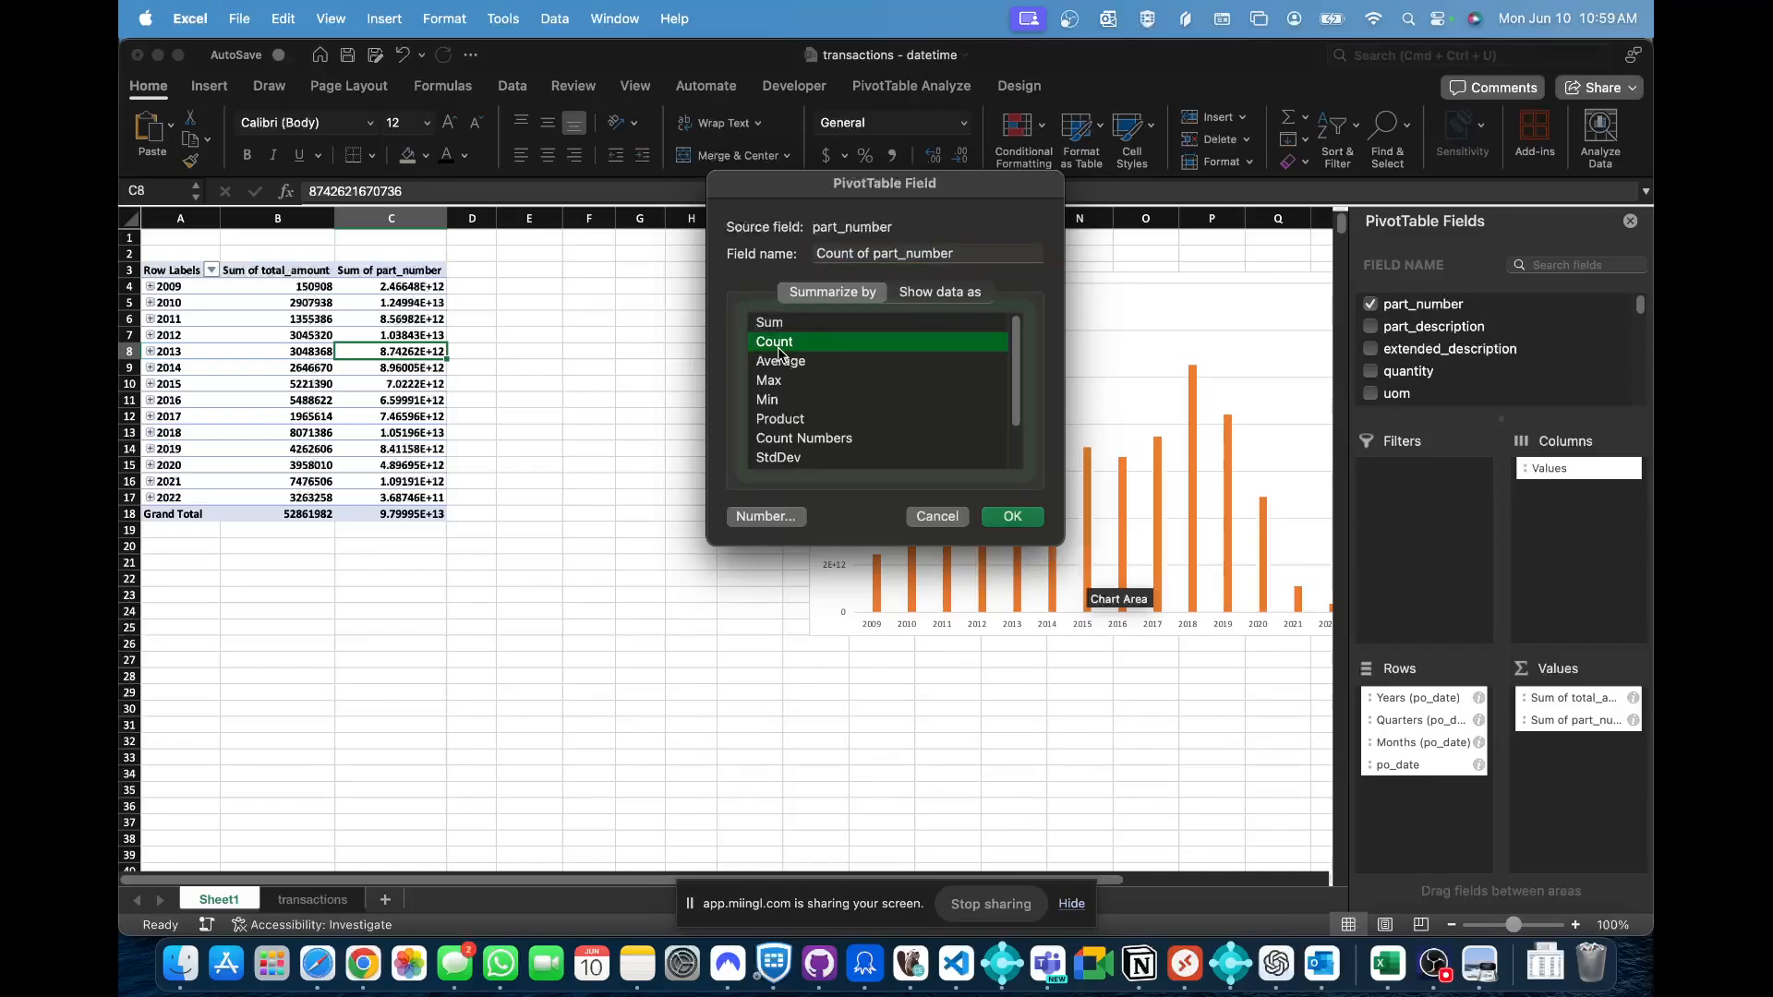
left_click(1016, 522)
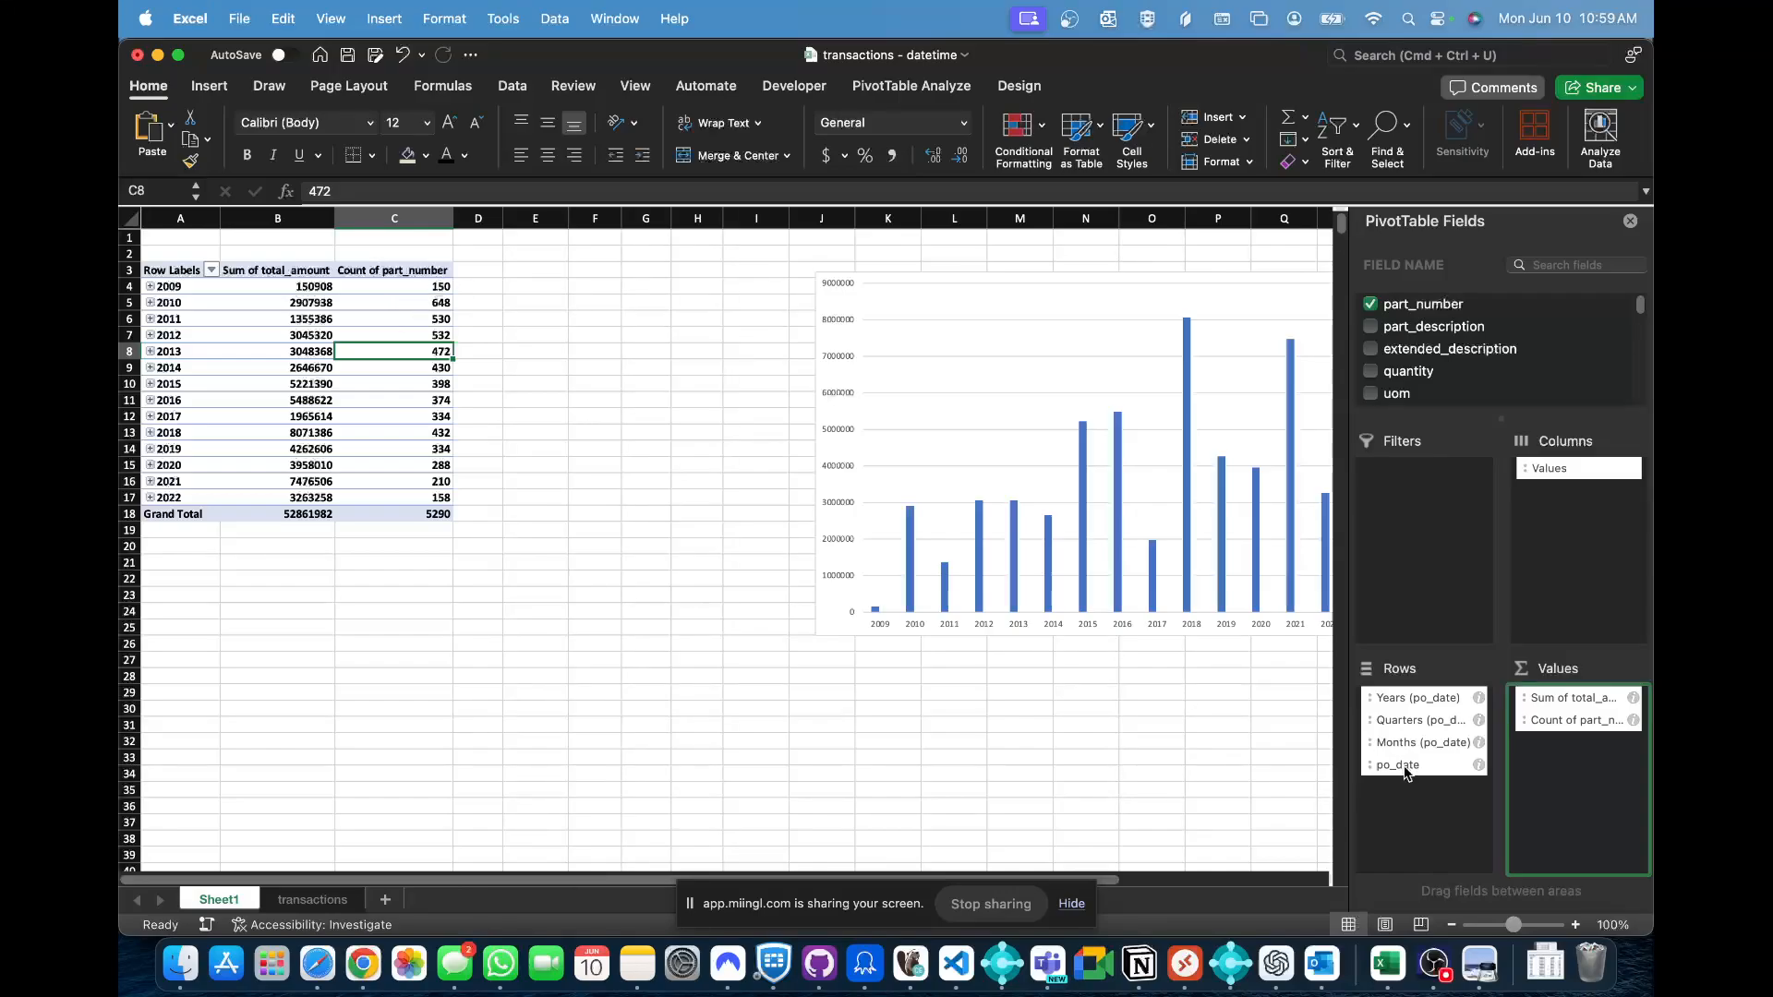
- Review the summary functions available for the part_number value field, keeping Count selected
left_click(1632, 719)
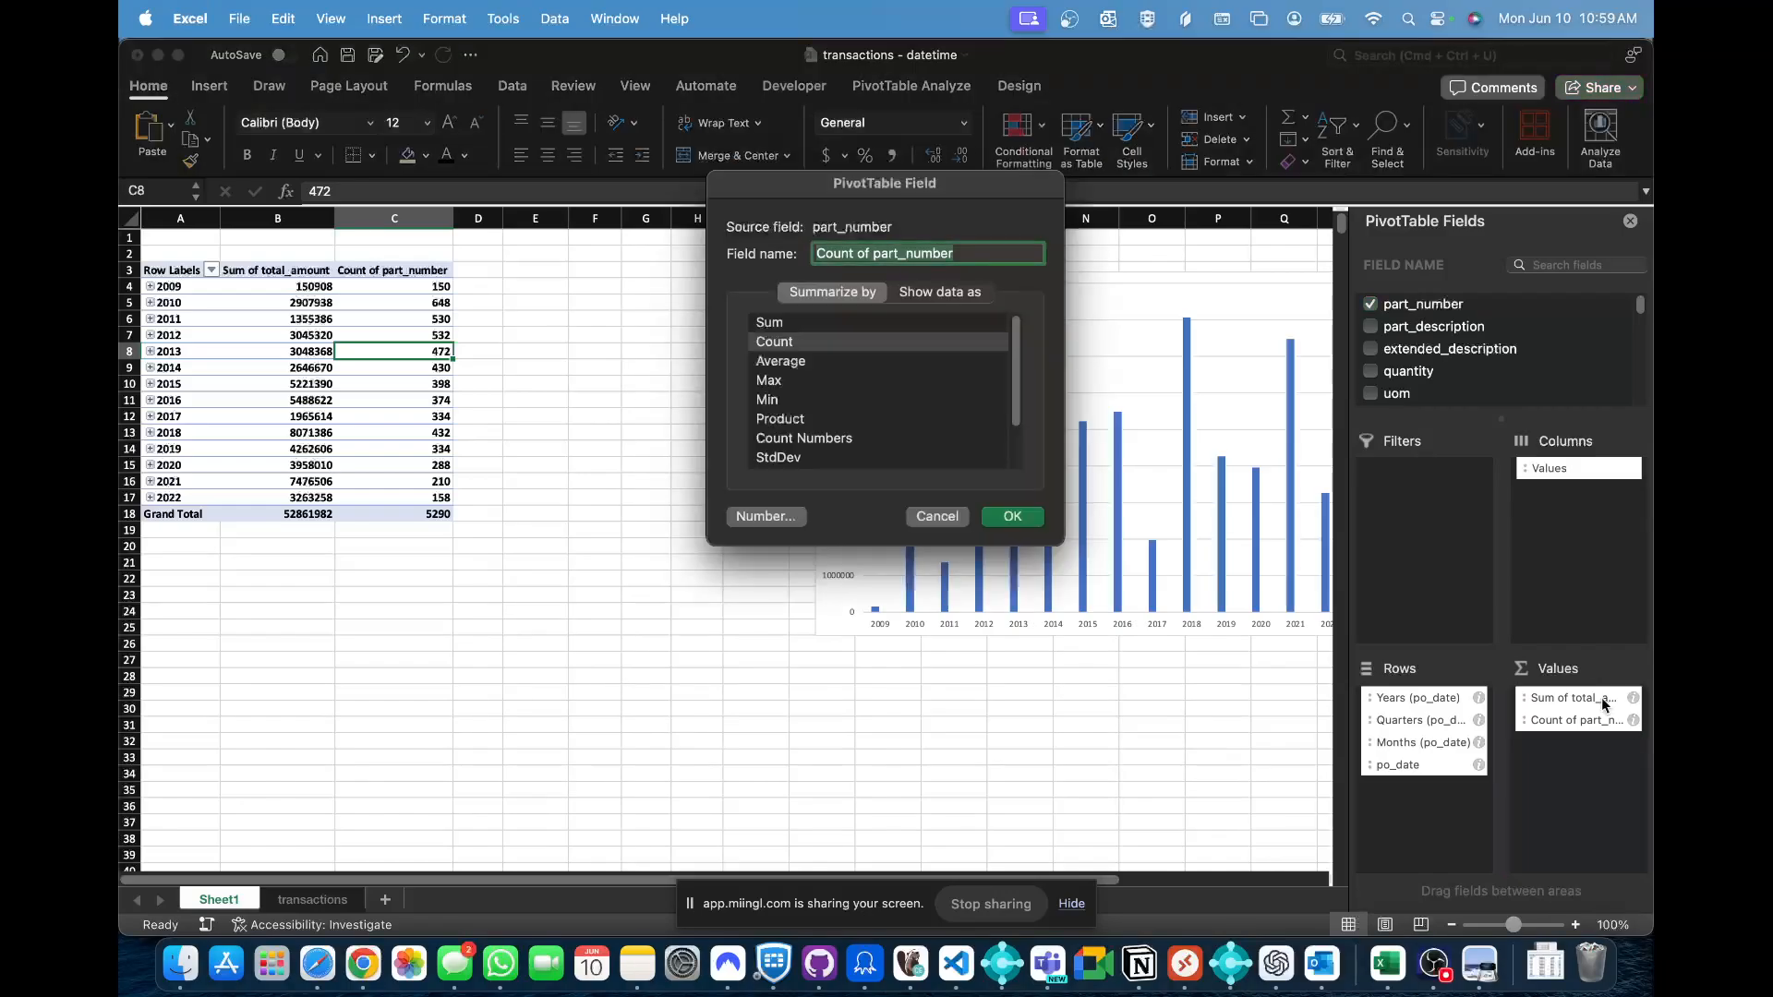
scroll(780, 404, "down", 2)
scroll(771, 407, "up", 2)
left_click(788, 325)
left_click(815, 341)
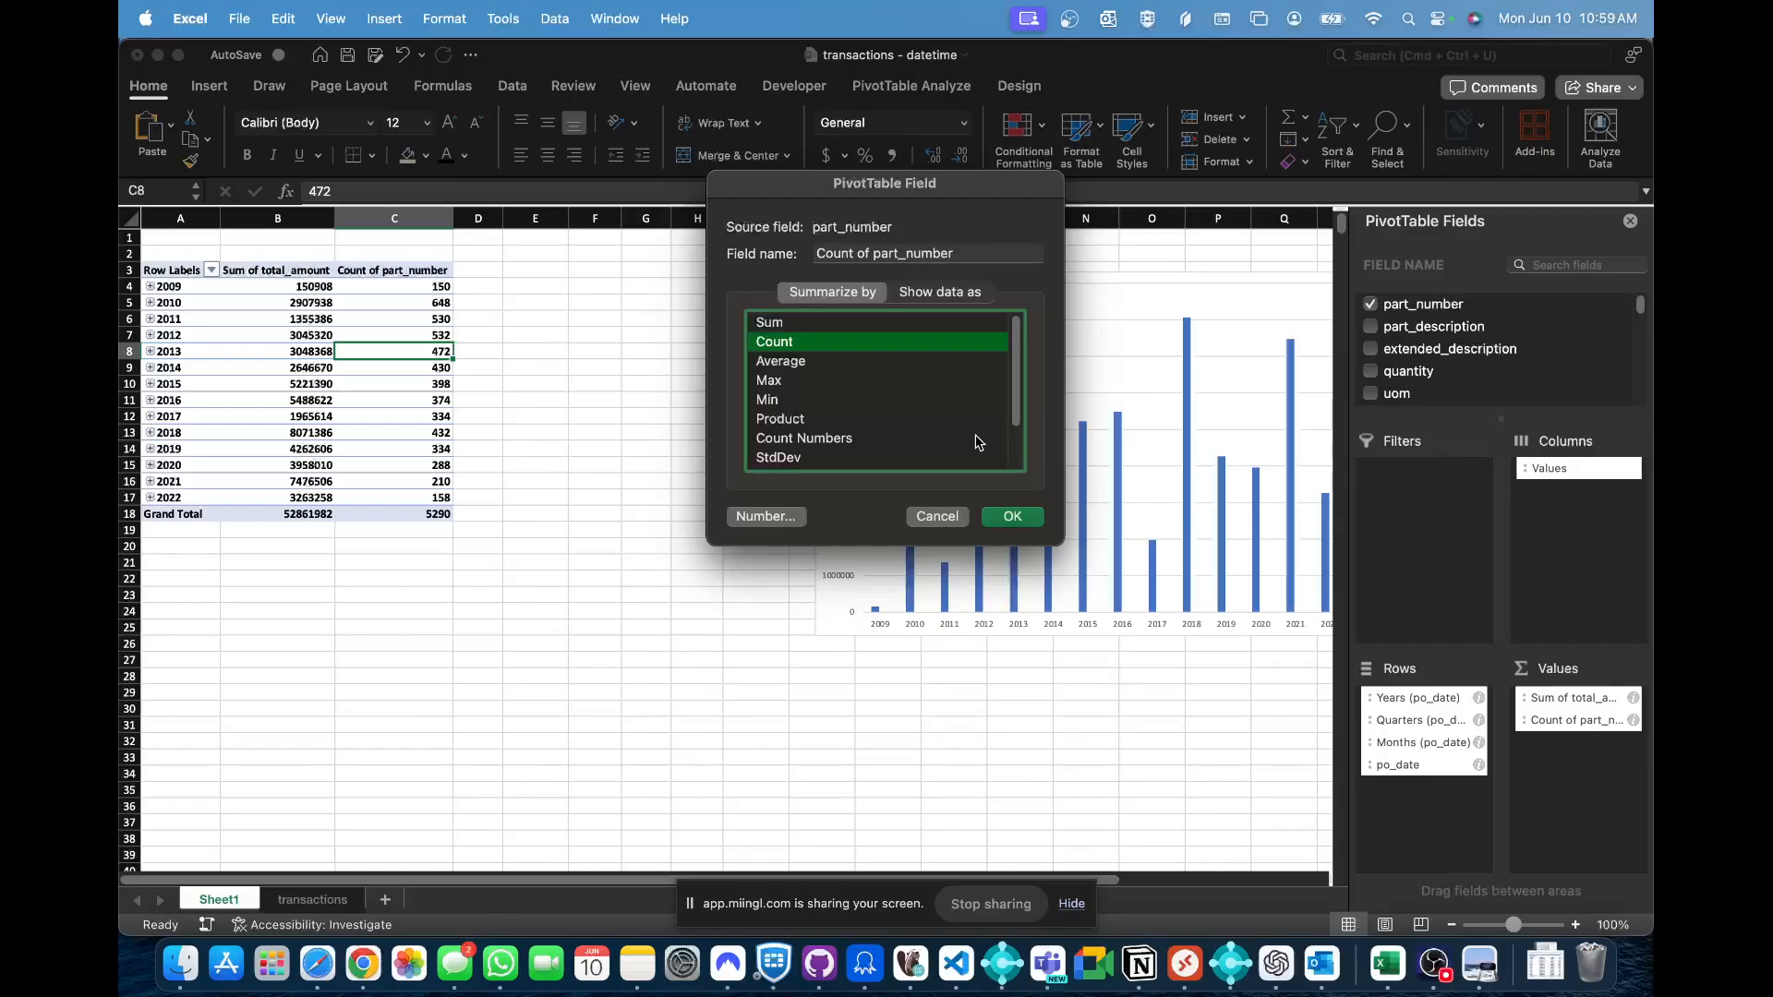
left_click(1012, 517)
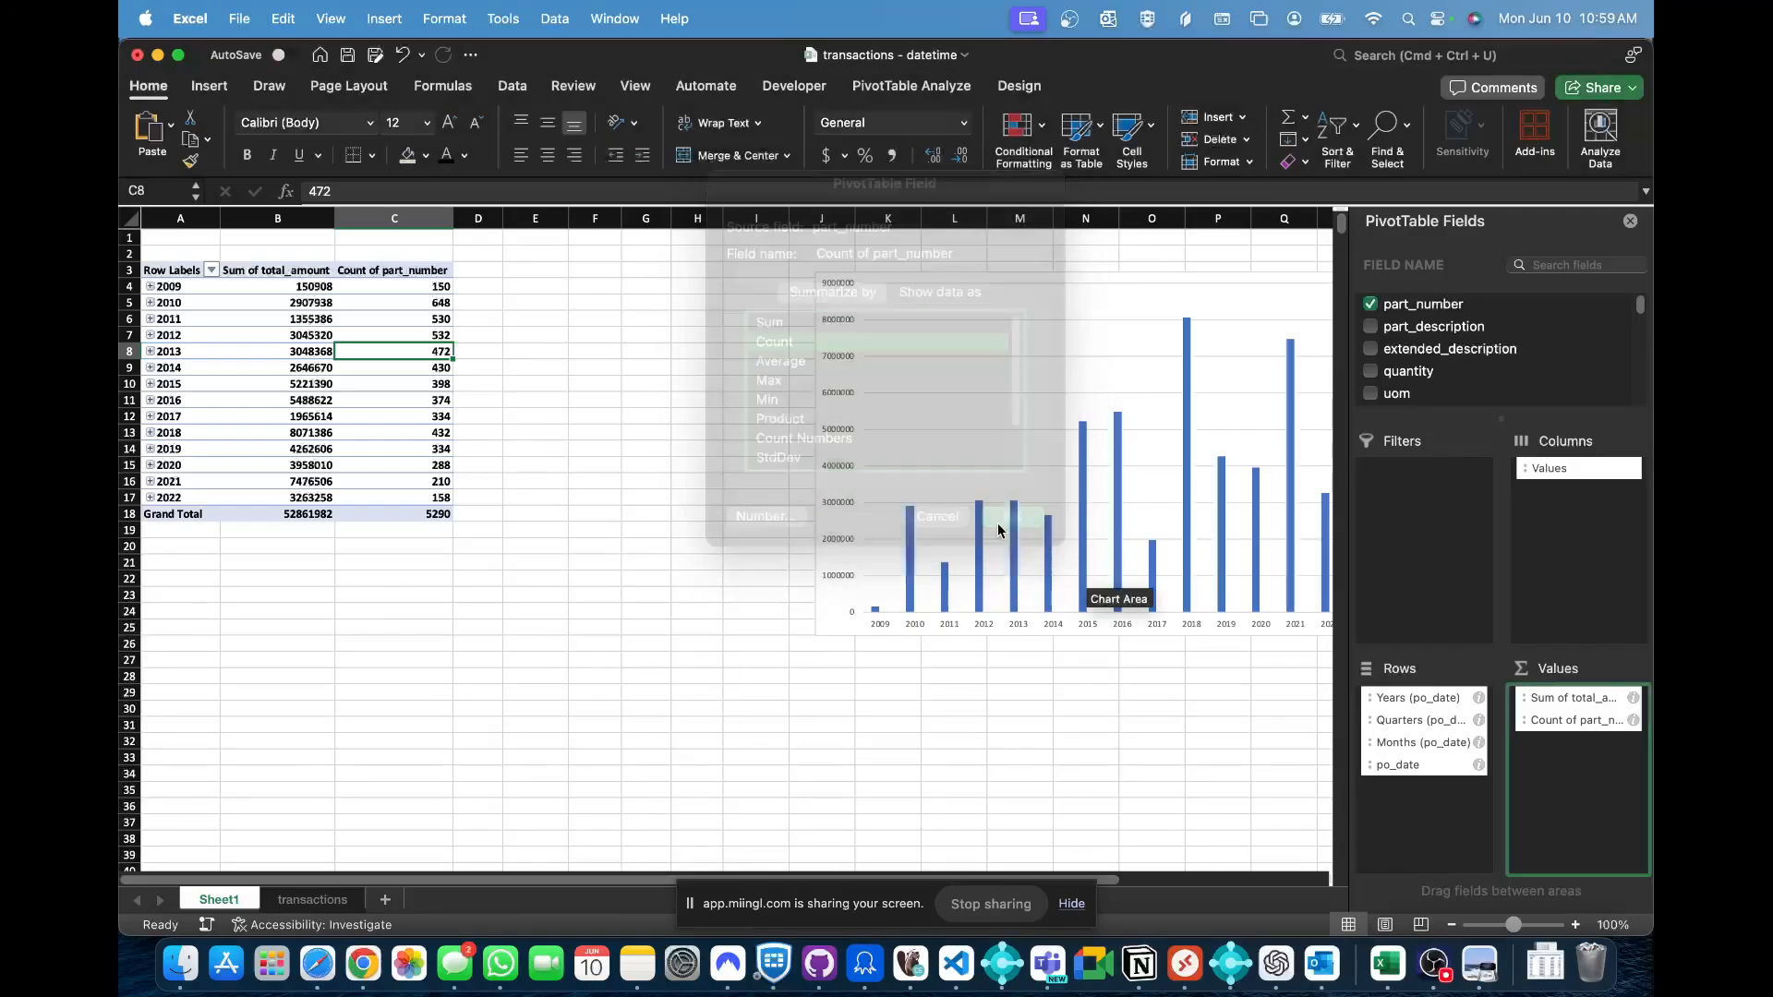
- List the distinct part numbers on the transactions sheet by entering =UNIQUE(A:A) in cell AT2
left_click(337, 900)
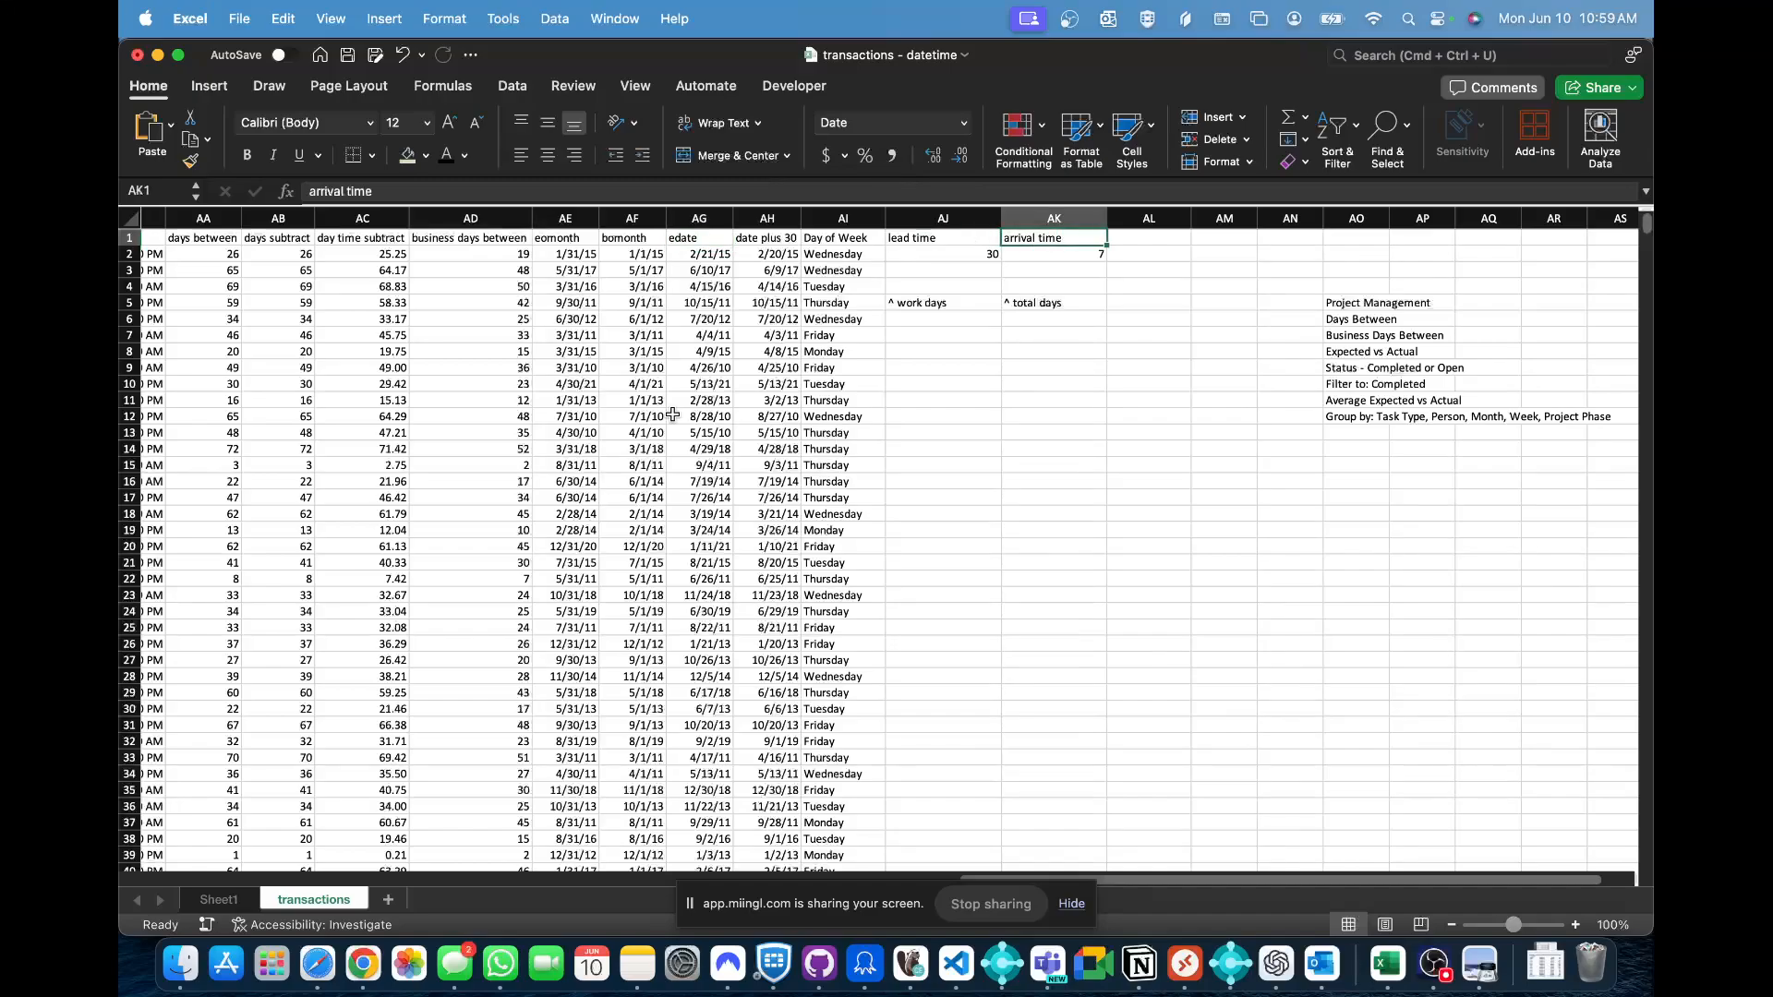
key("Right")
key("Right")
key("Right")
key("Right")
key("Right")
key("Right")
key("Right")
key("Right")
key("Right")
key("Down")
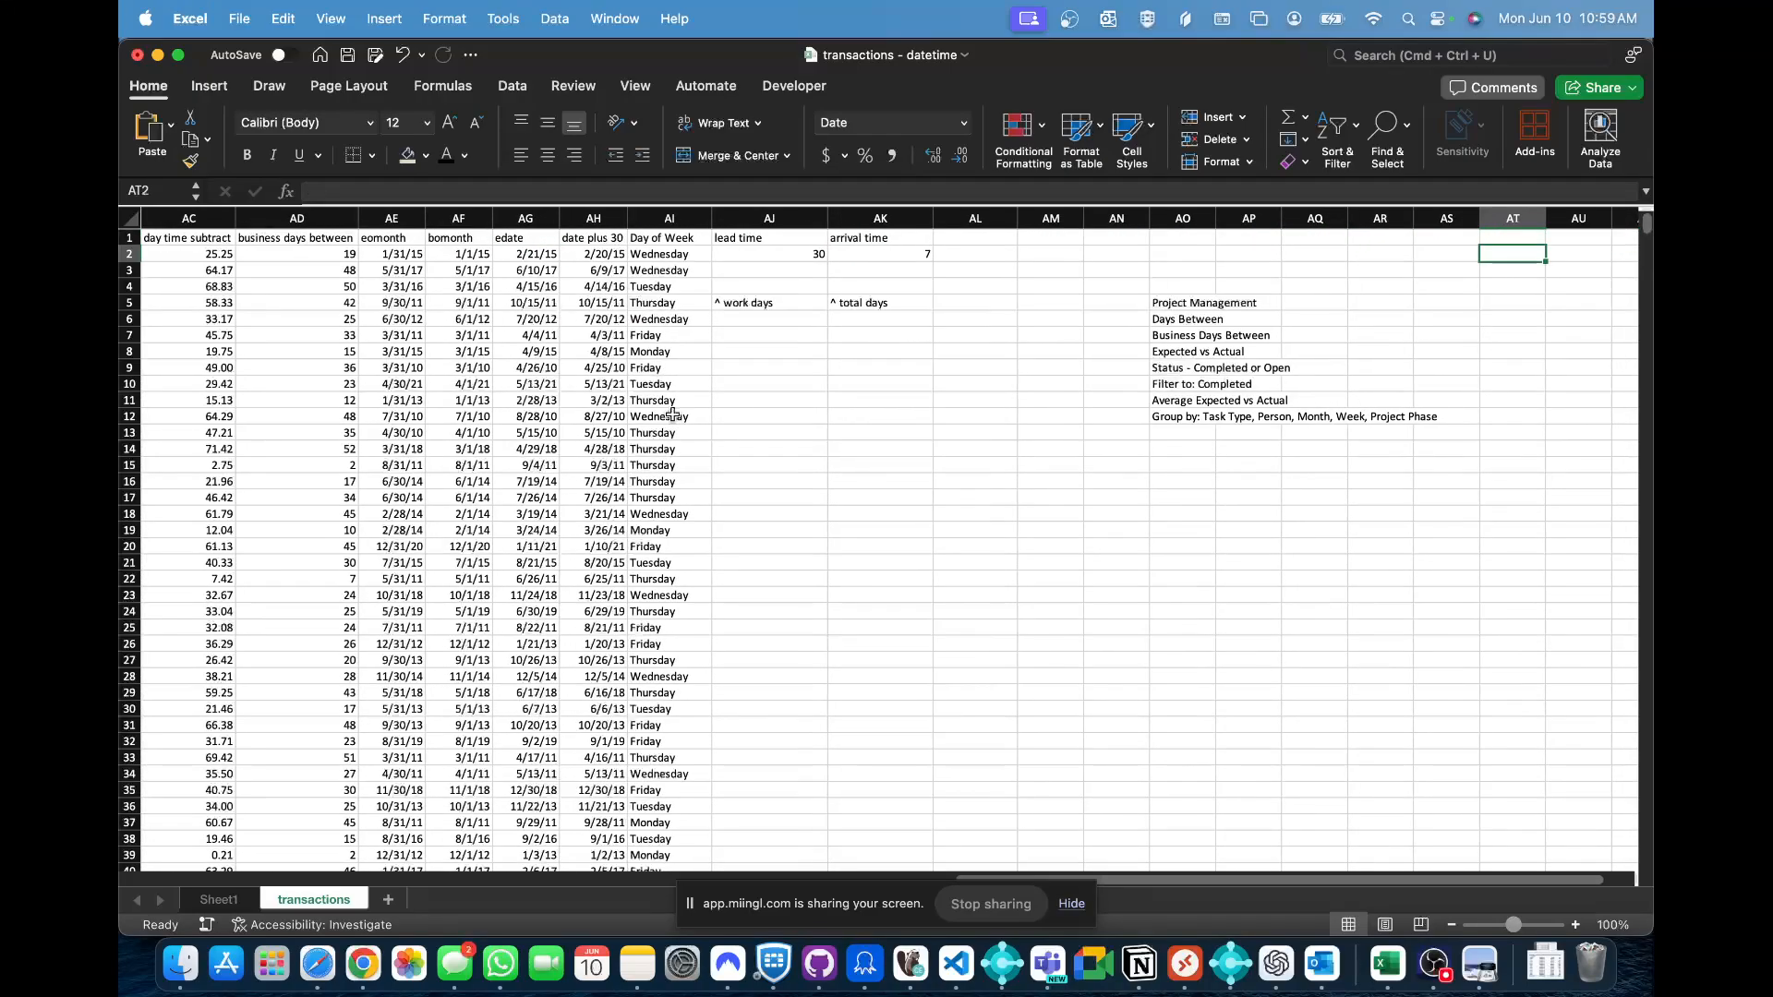
type("=UNIQUE(")
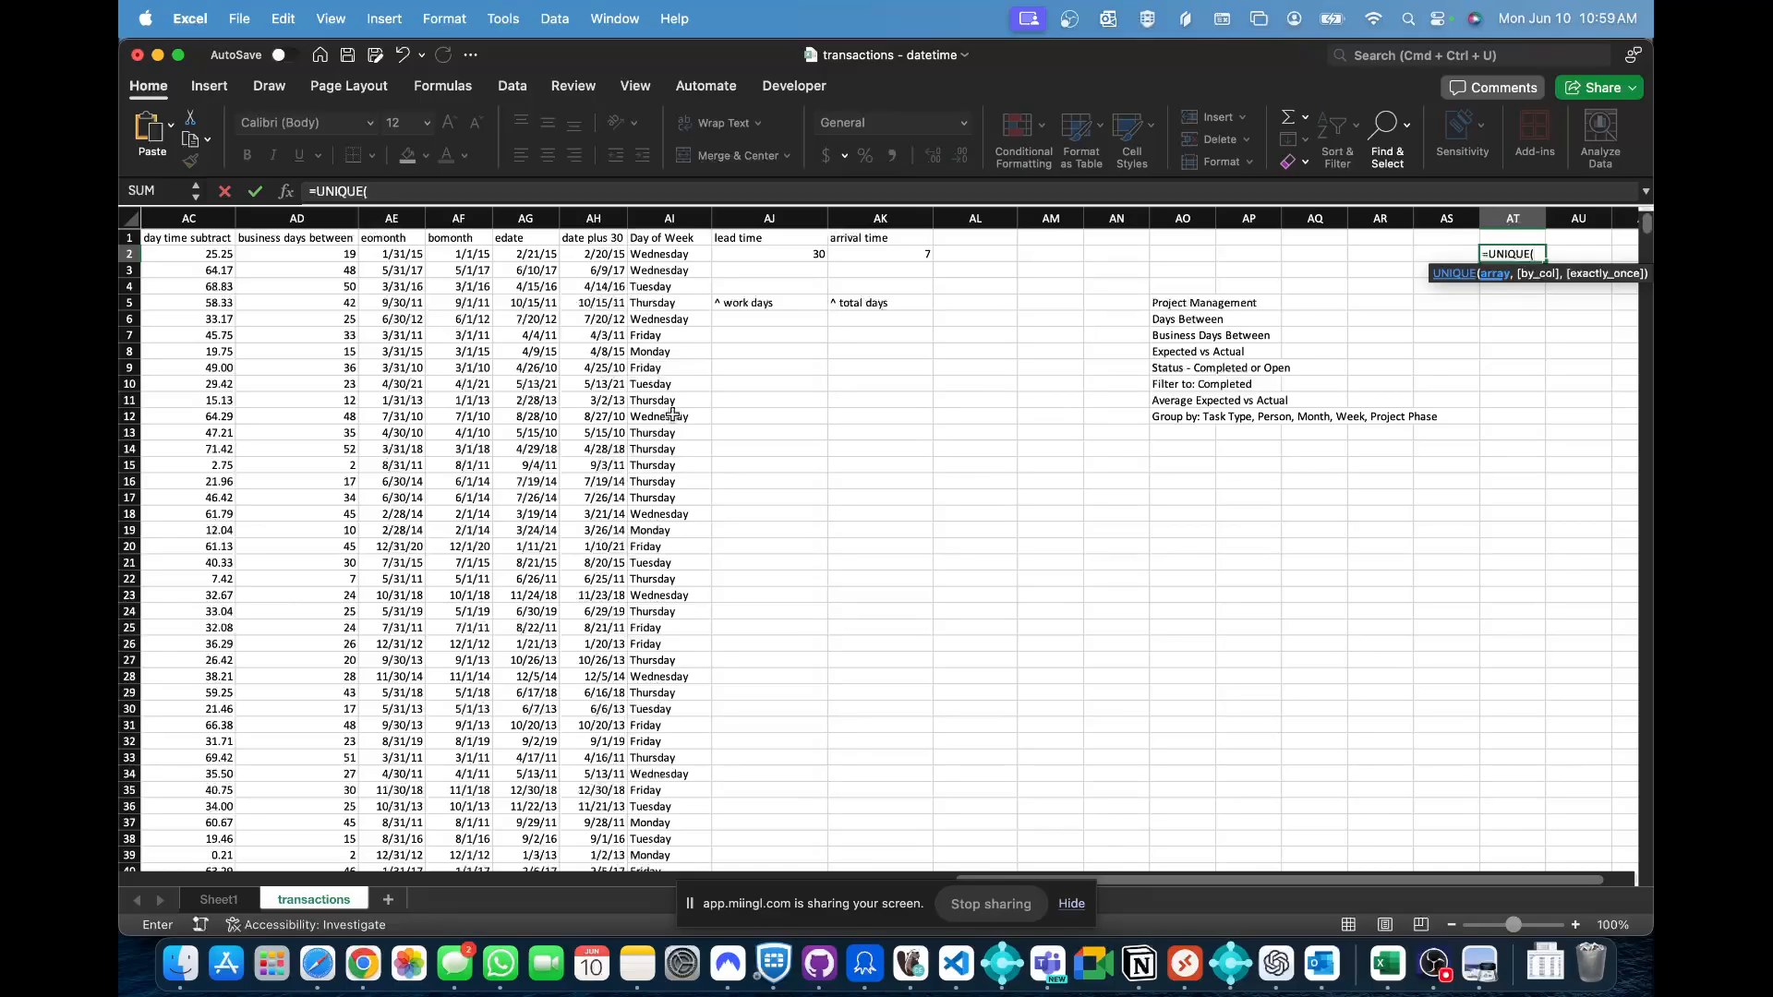
scroll(411, 449, "left", 20)
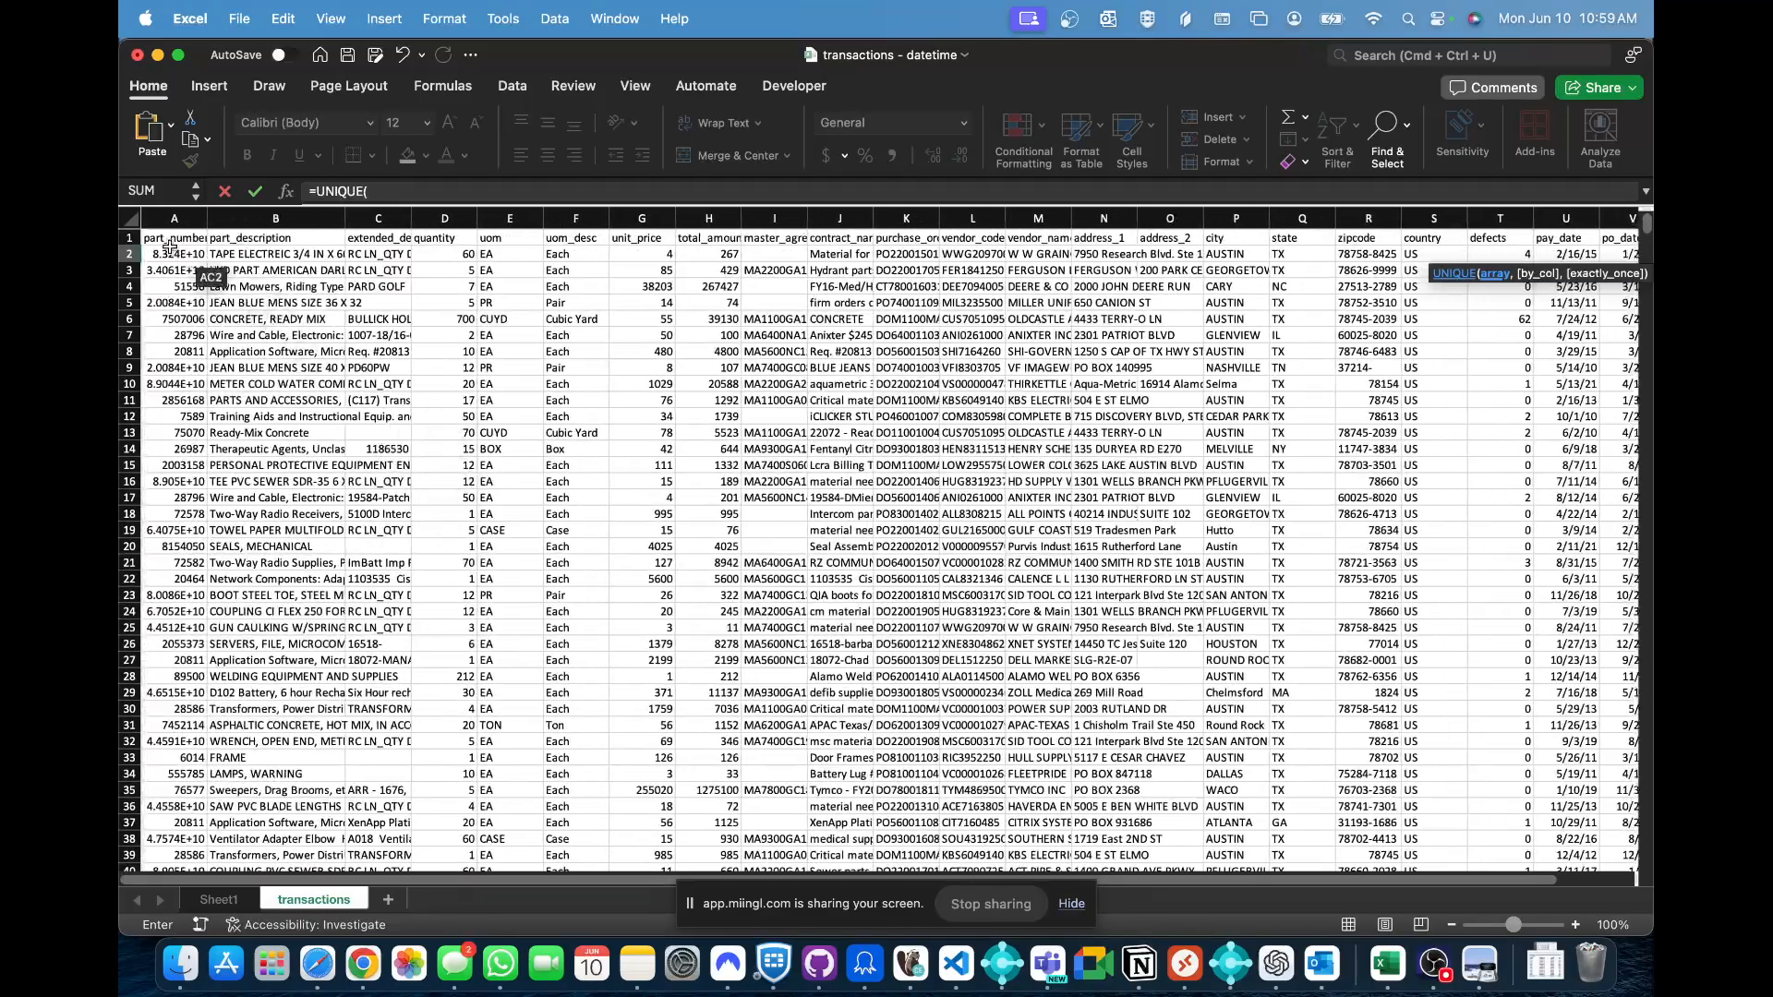
left_click(157, 221)
key("Return")
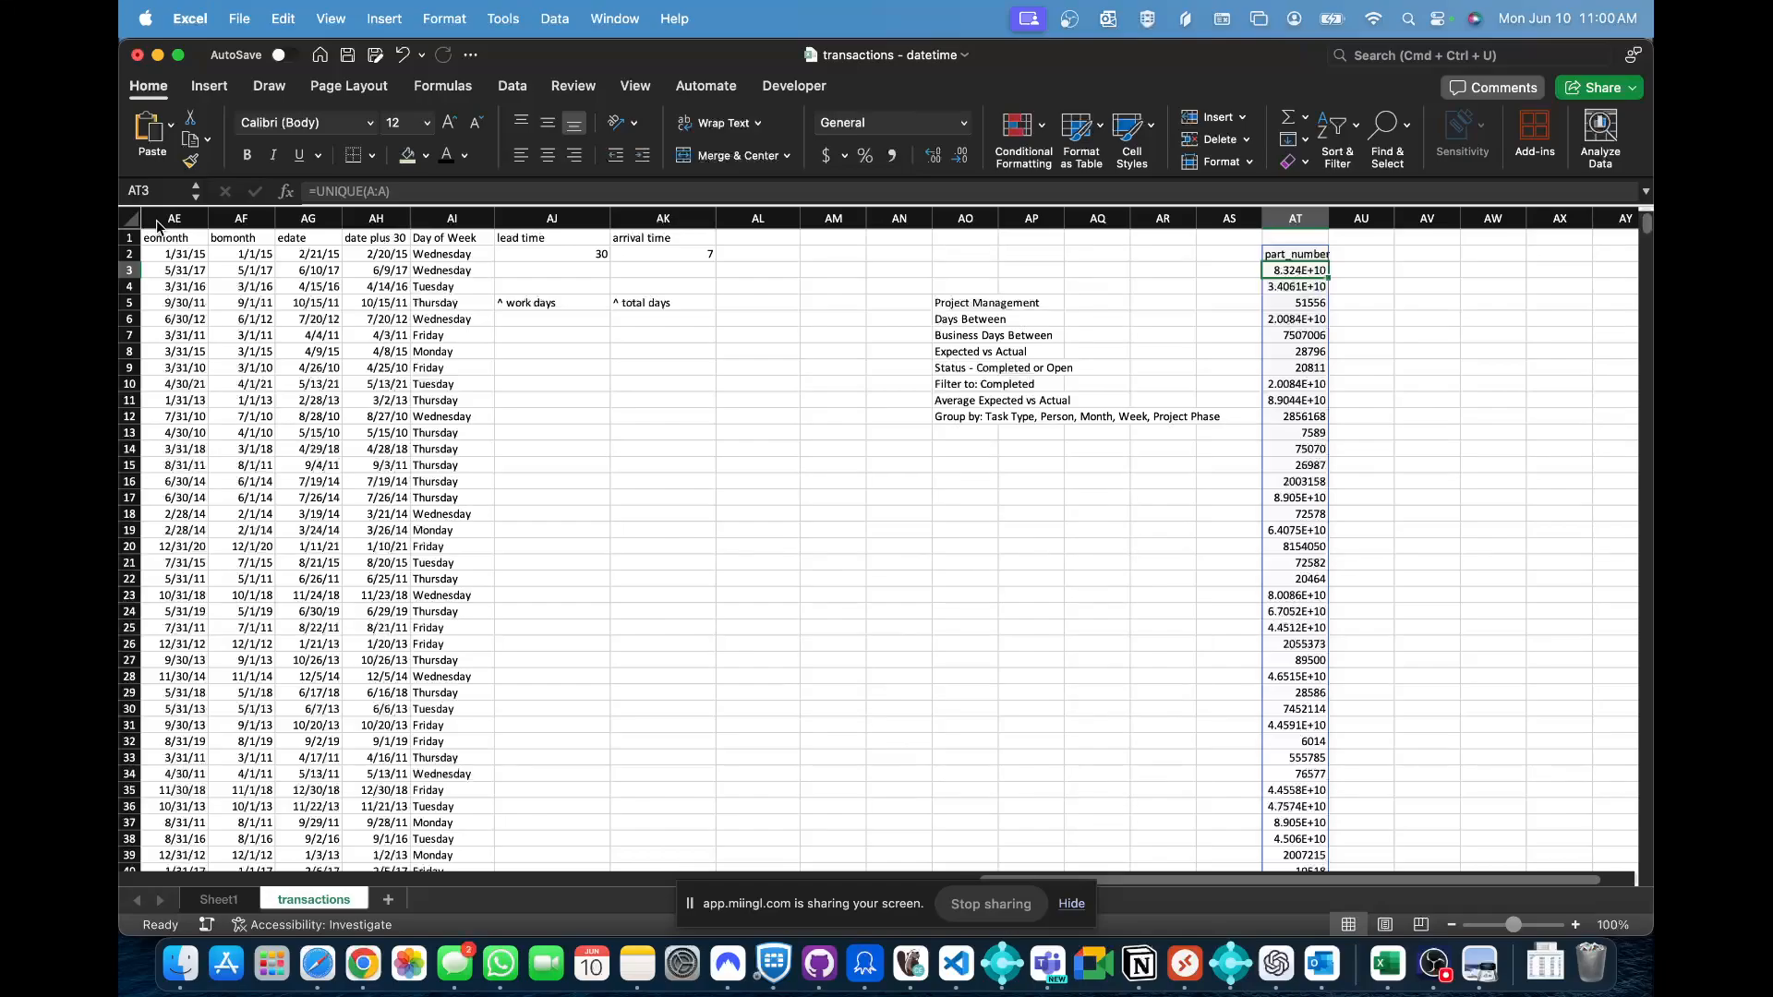
- Count the distinct part numbers by selecting the list from AT3 down, excluding the header and final zero
key("super+shift+Down")
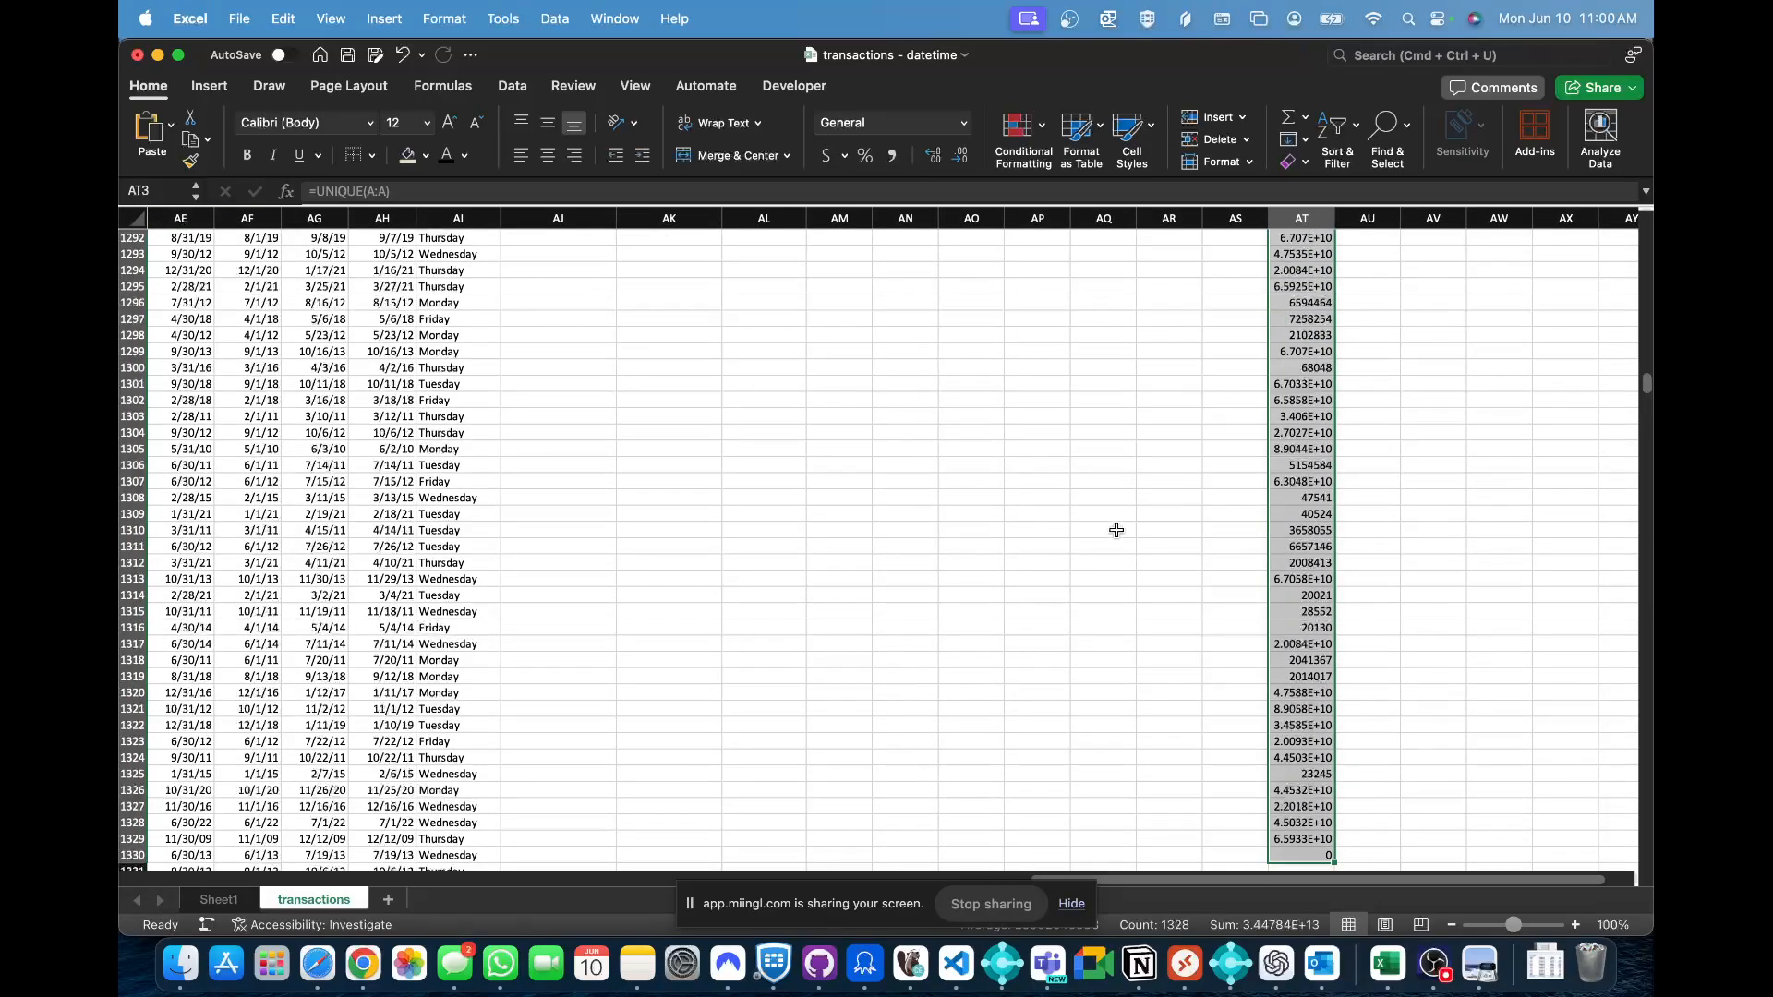
scroll(1116, 530, "down", 5)
key("shift+Up")
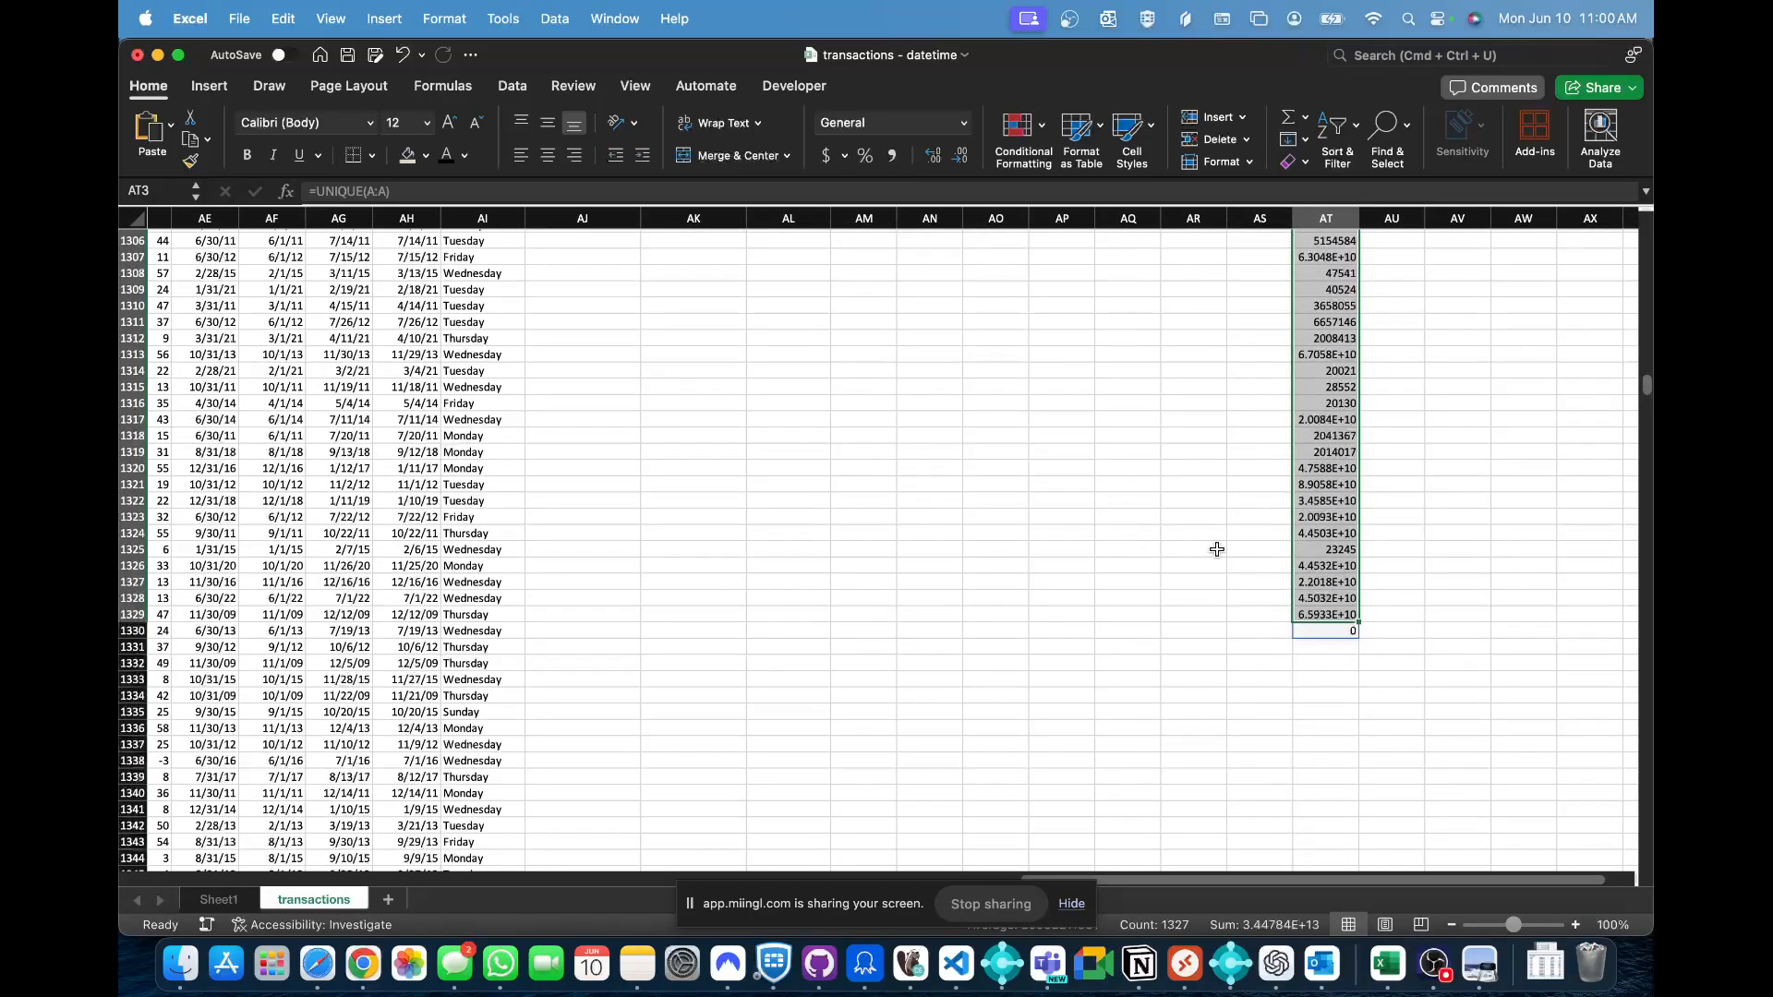
scroll(1216, 549, "up", 20)
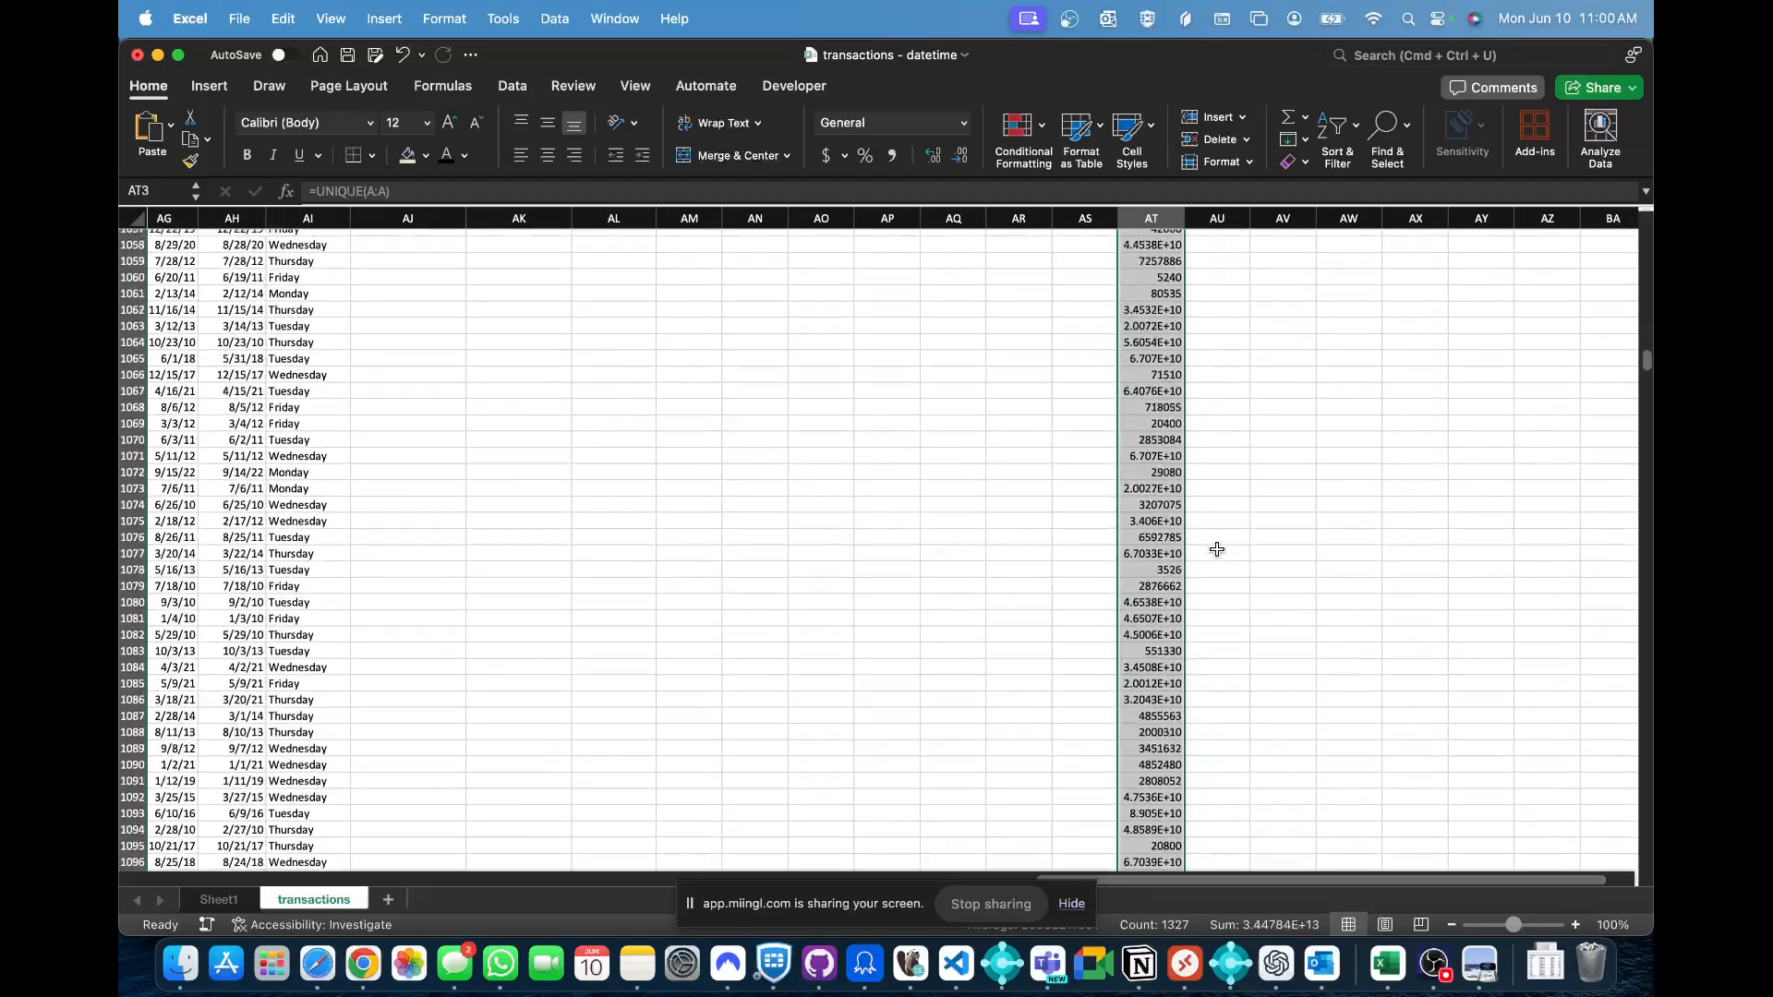
scroll(1217, 549, "up", 20)
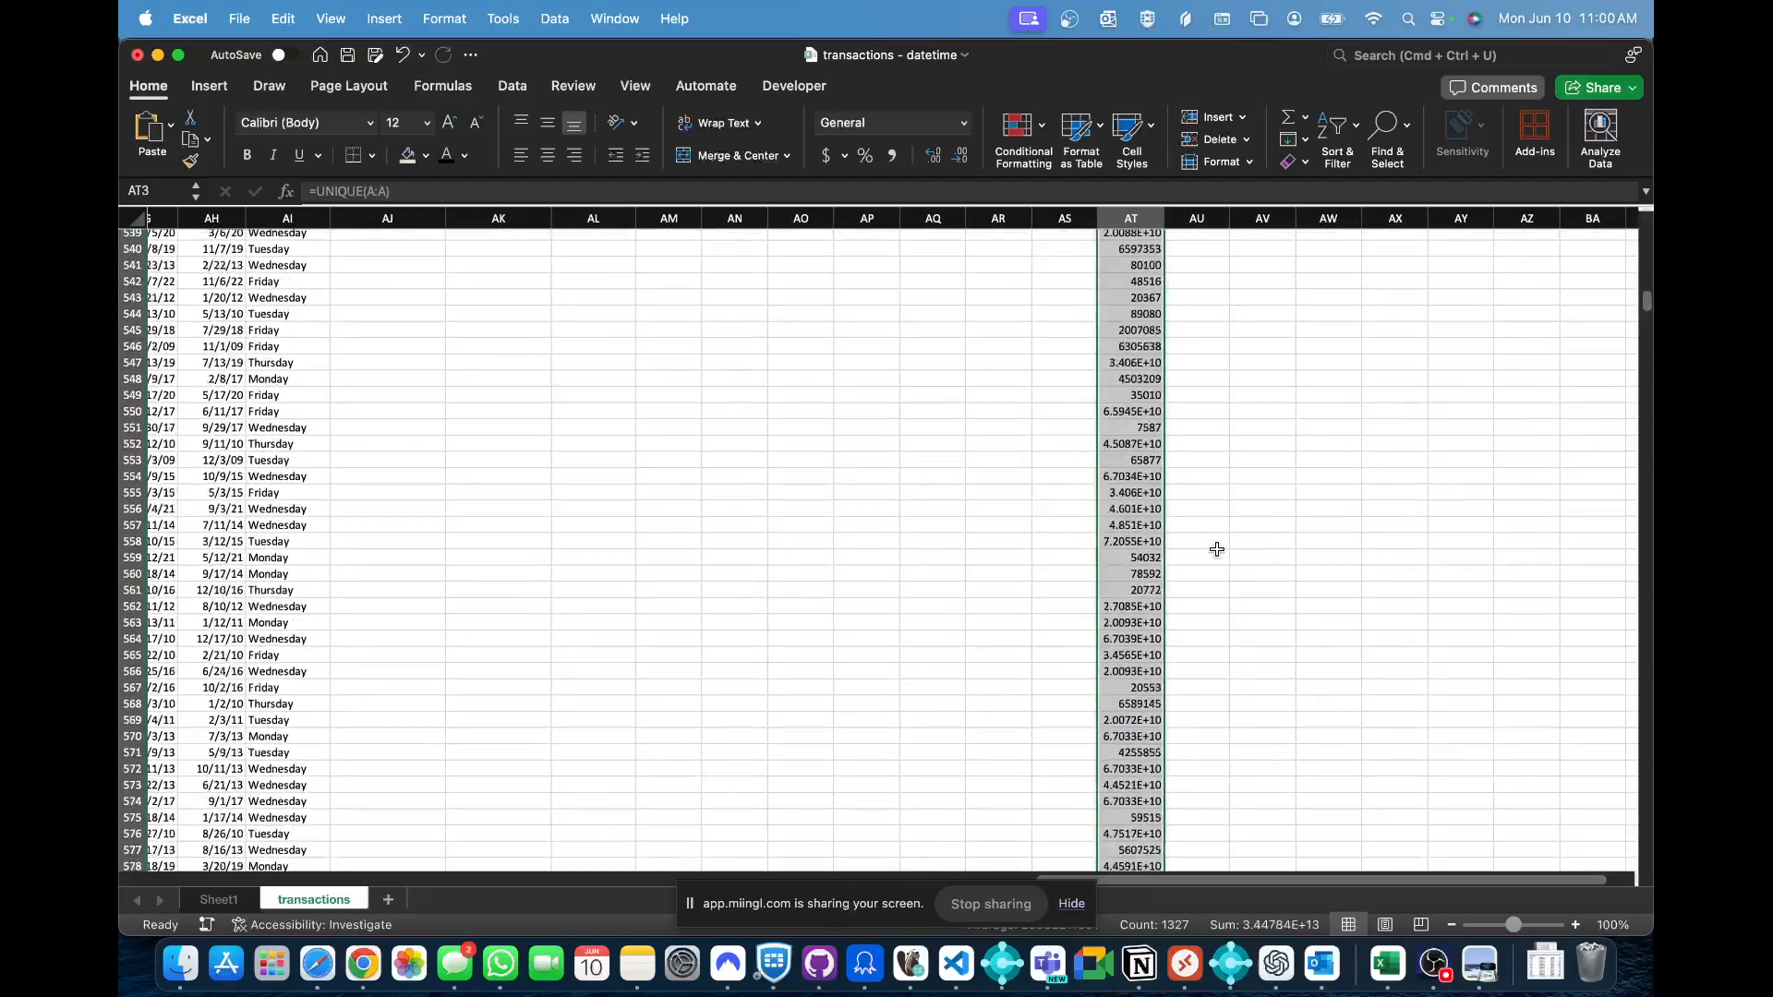
scroll(1217, 550, "up", 20)
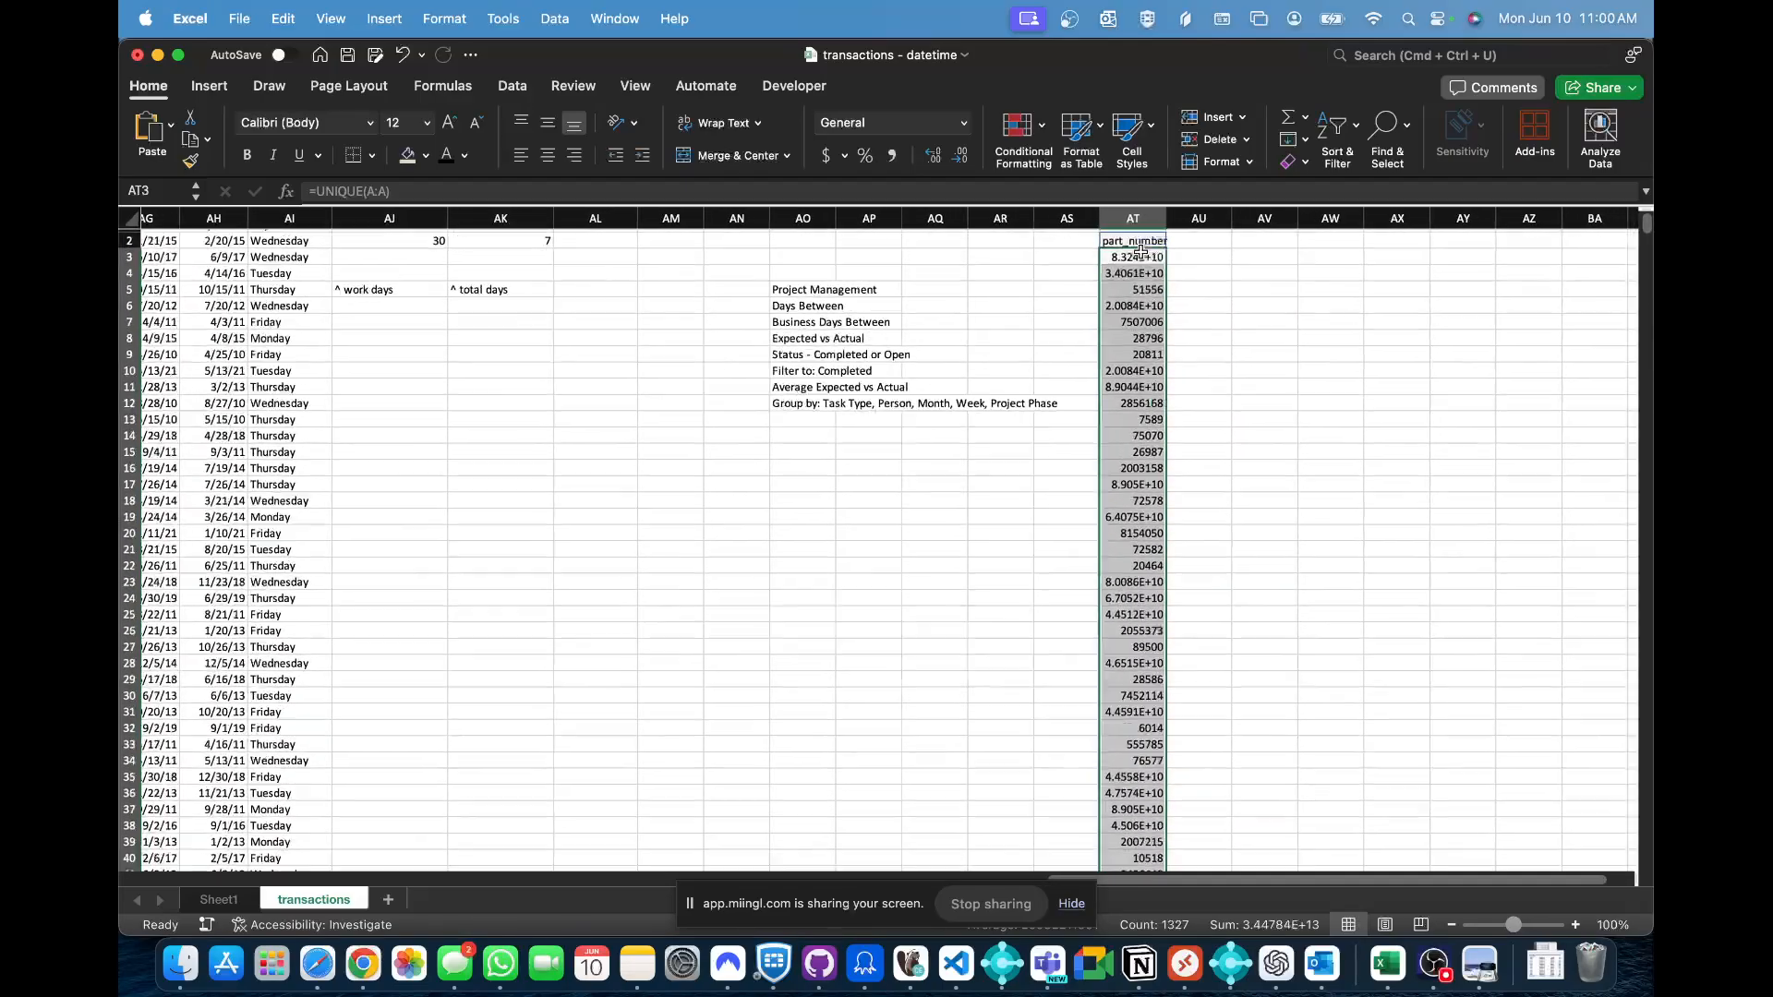
left_click(1141, 251)
left_click(1143, 241)
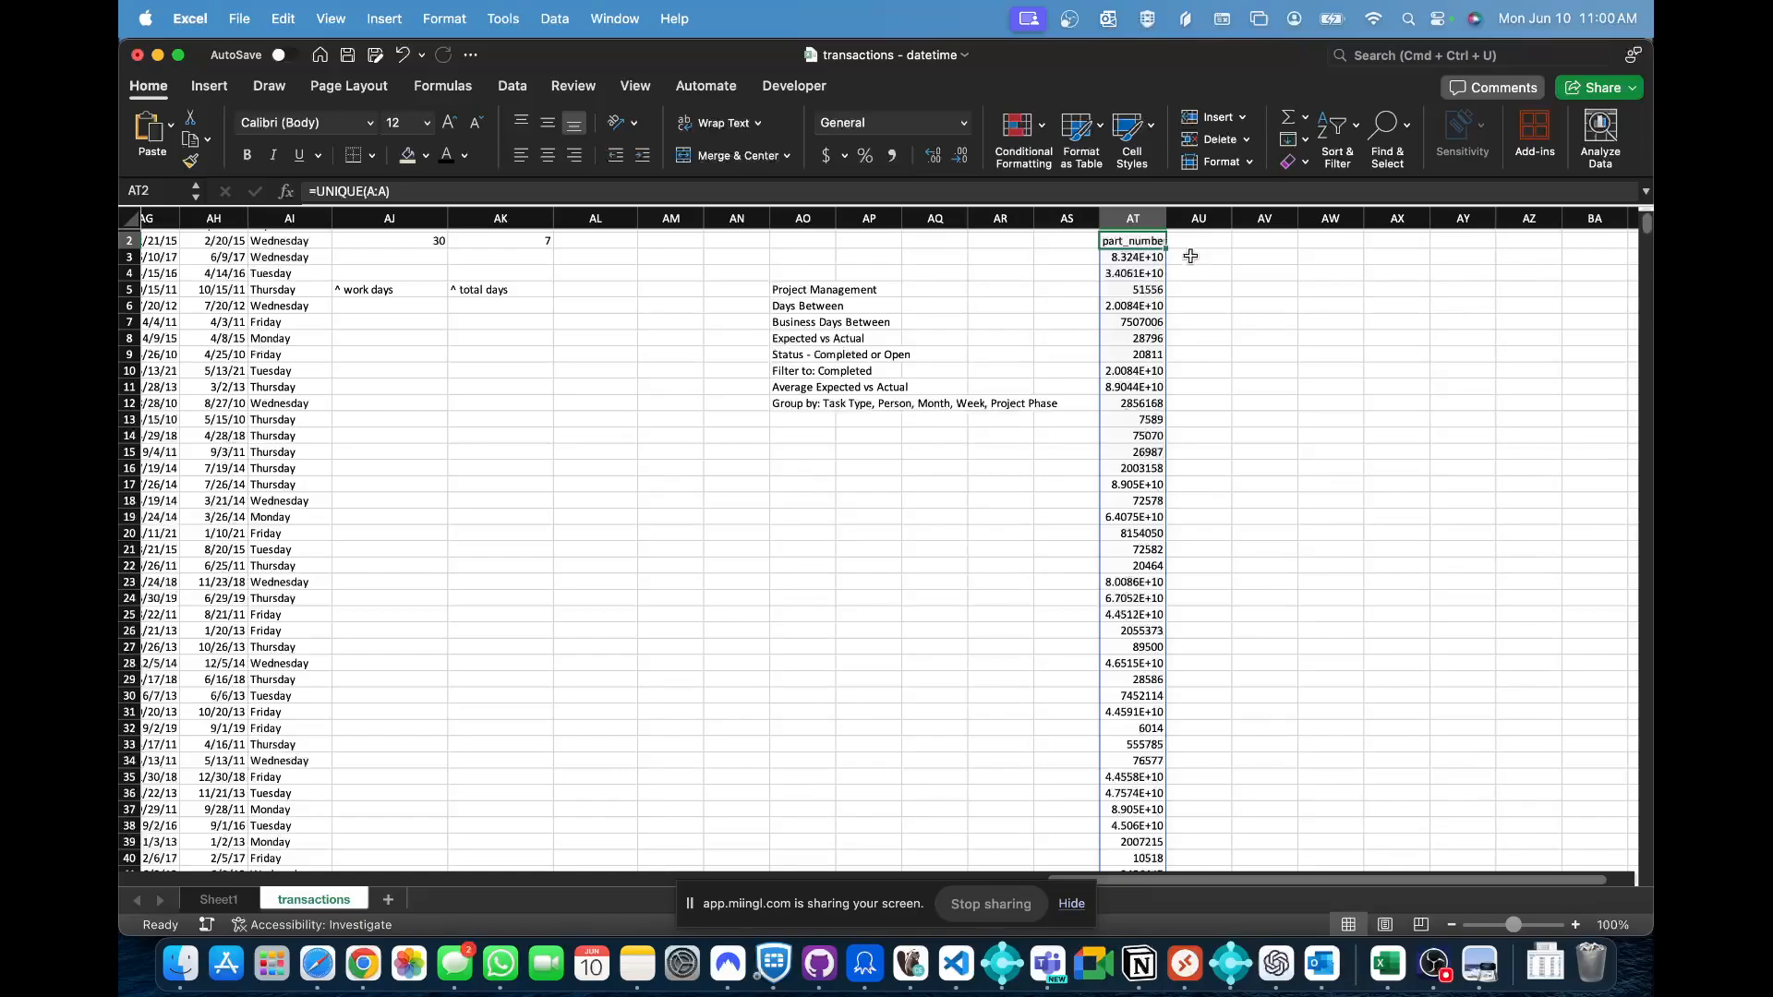
- Check the Sheet1 pivot table's part number counts against the first part_number entry in the transactions data
left_click(222, 897)
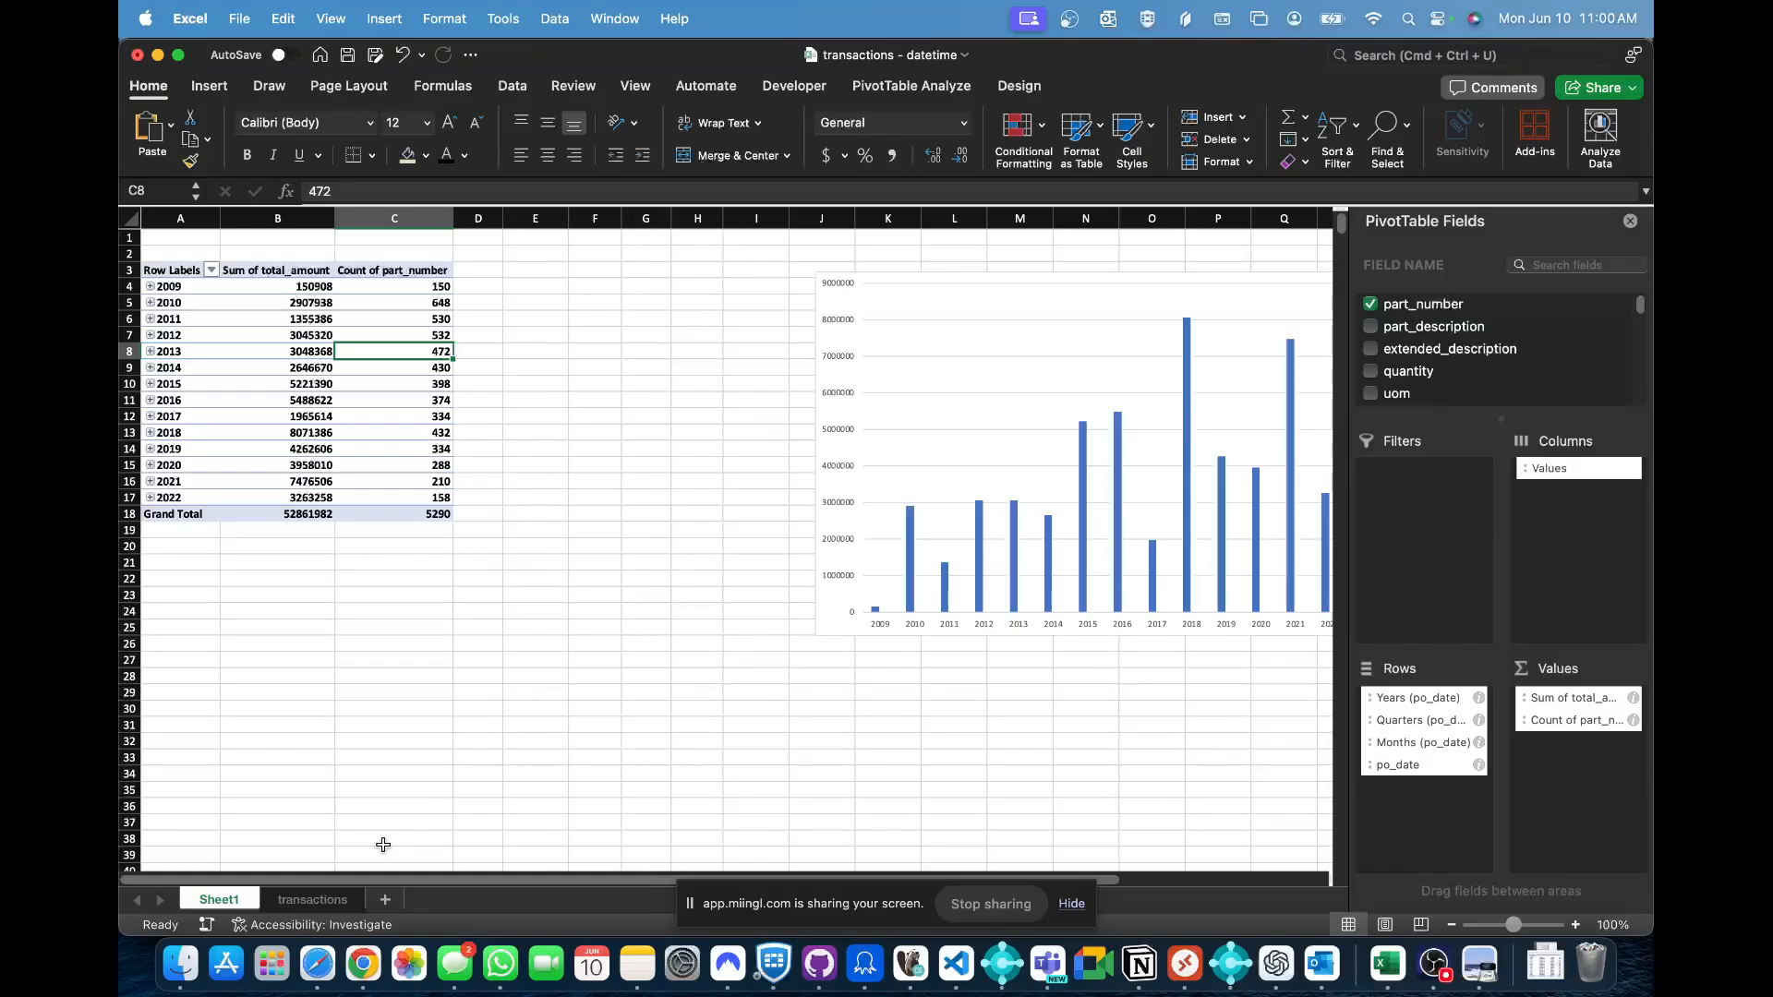
left_click(318, 900)
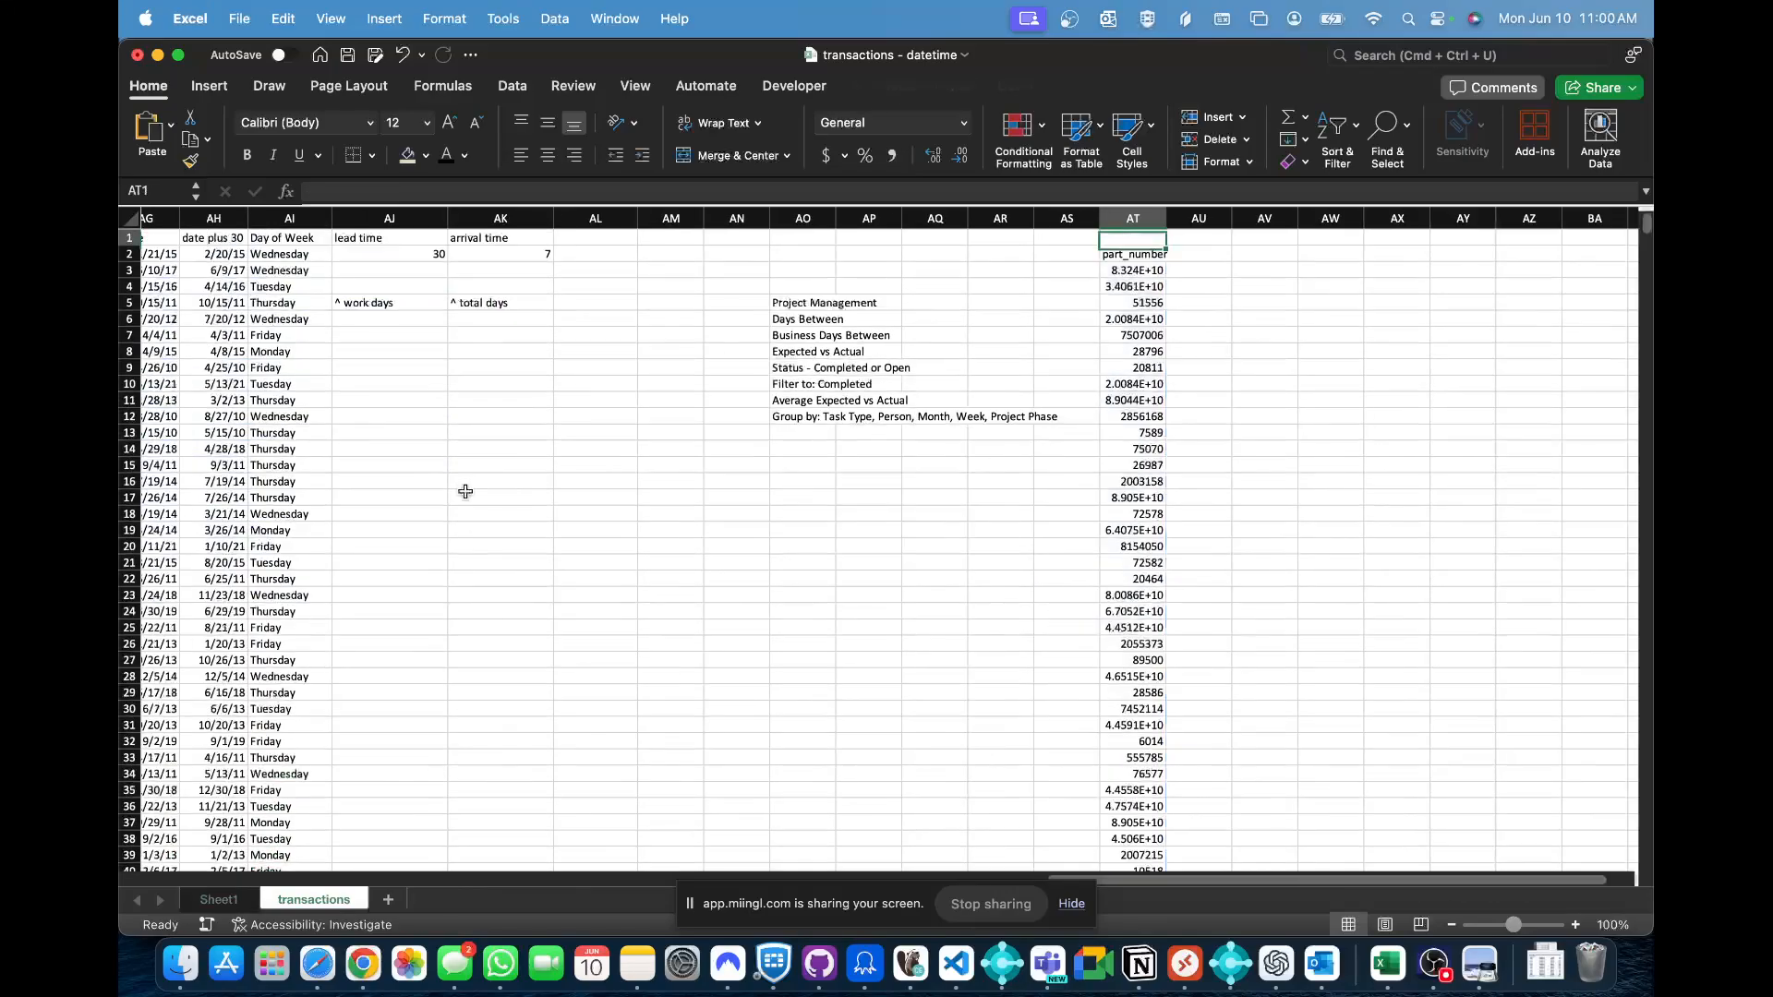
key("super+Left")
key("super+Left")
key("Right")
key("Right")
key("Down")
key("Left")
key("Left")
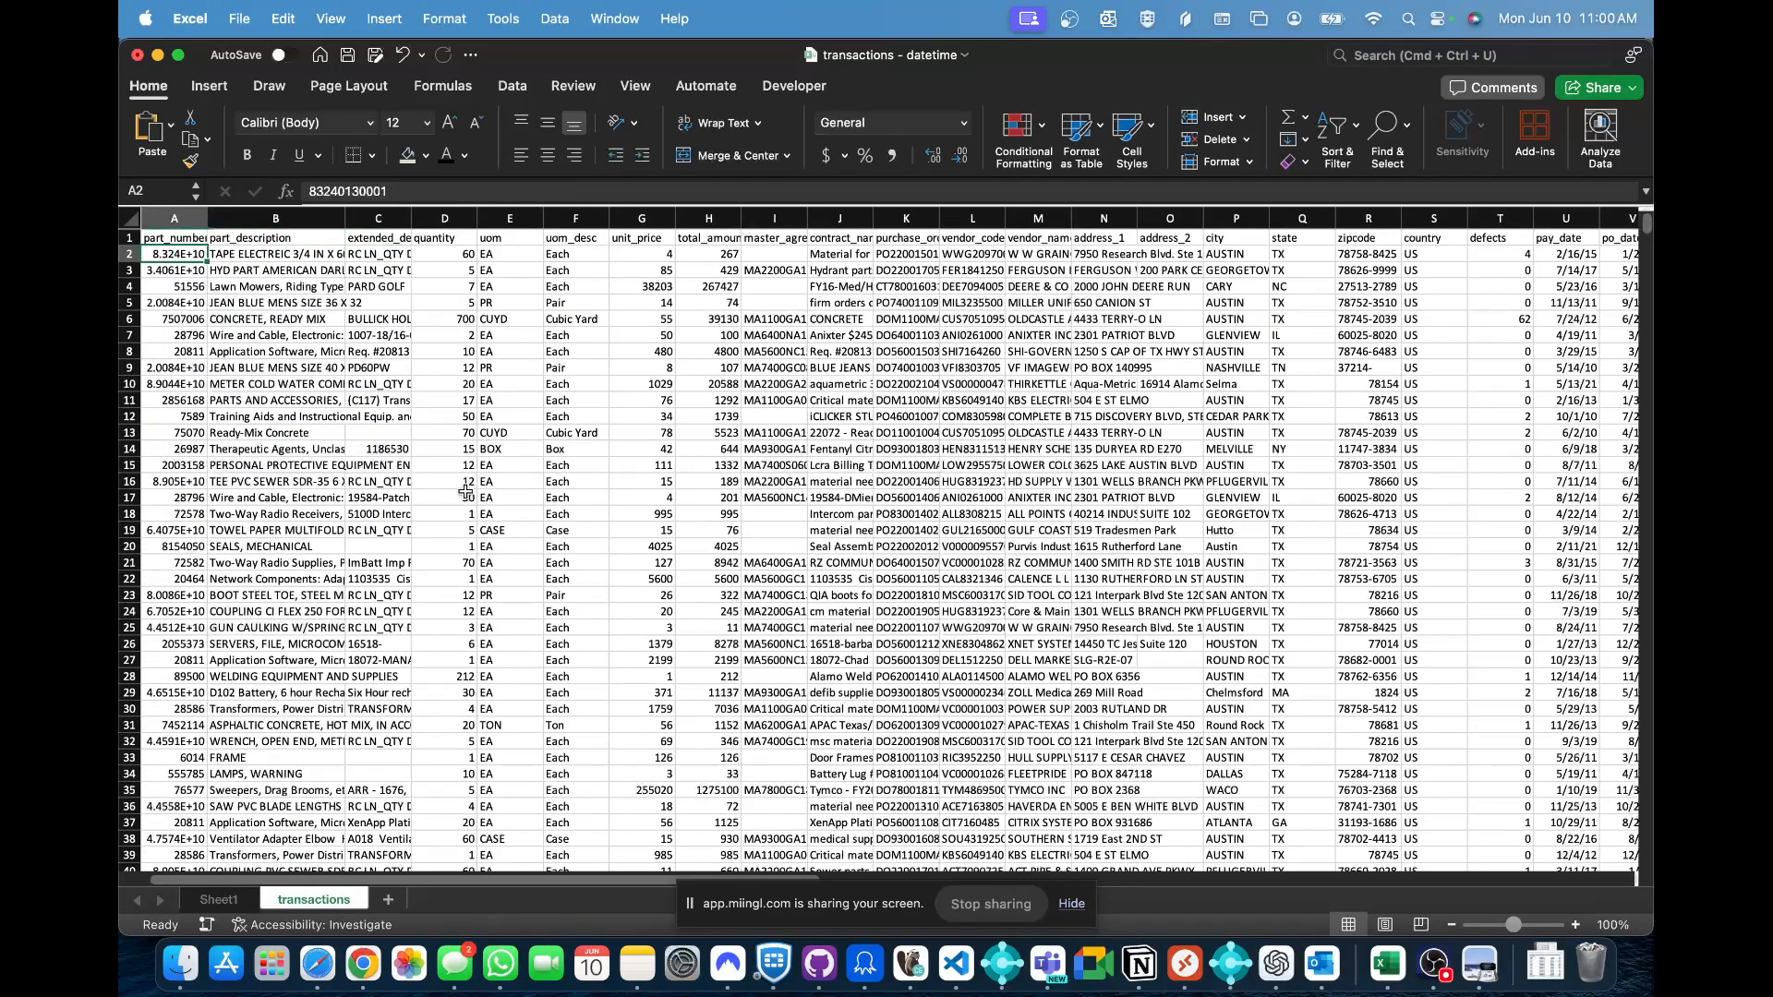
- Refresh the pivot table on Sheet1
left_click(226, 900)
right_click(413, 380)
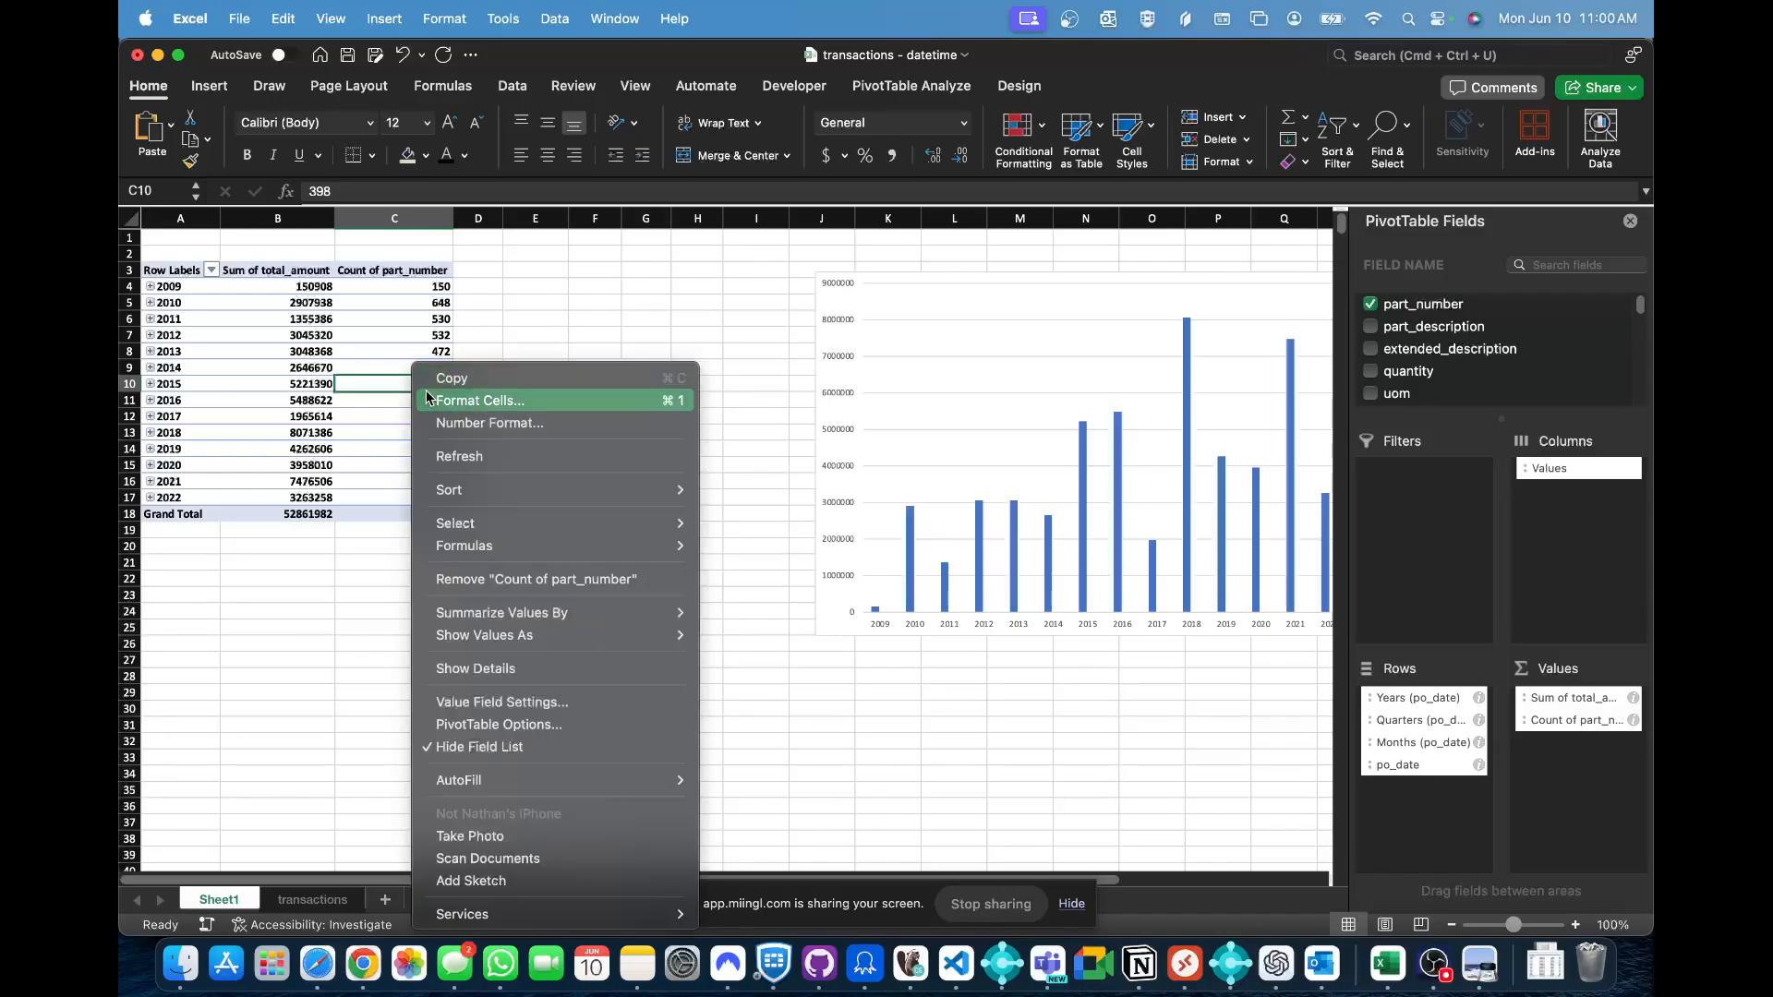
mouse_move(470, 488)
left_click(467, 456)
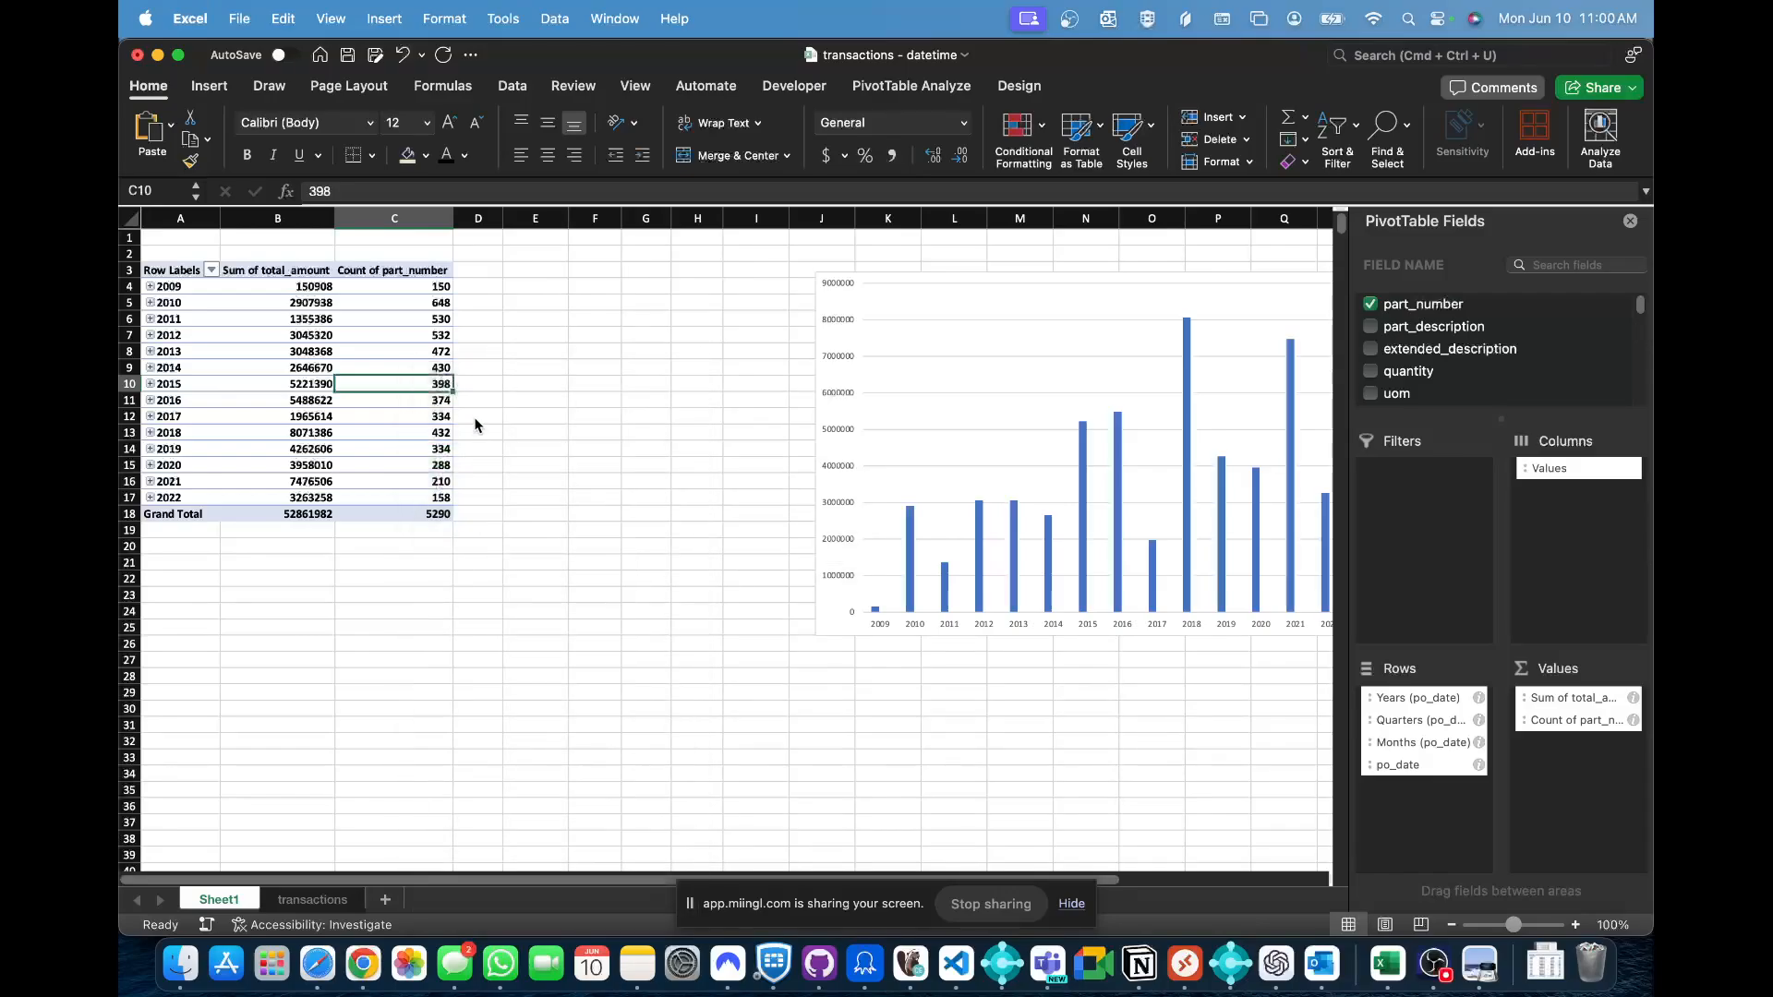
- Inspect the extended_description and city columns on the transactions sheet, and return to the Sheet1 pivot table
left_click(310, 899)
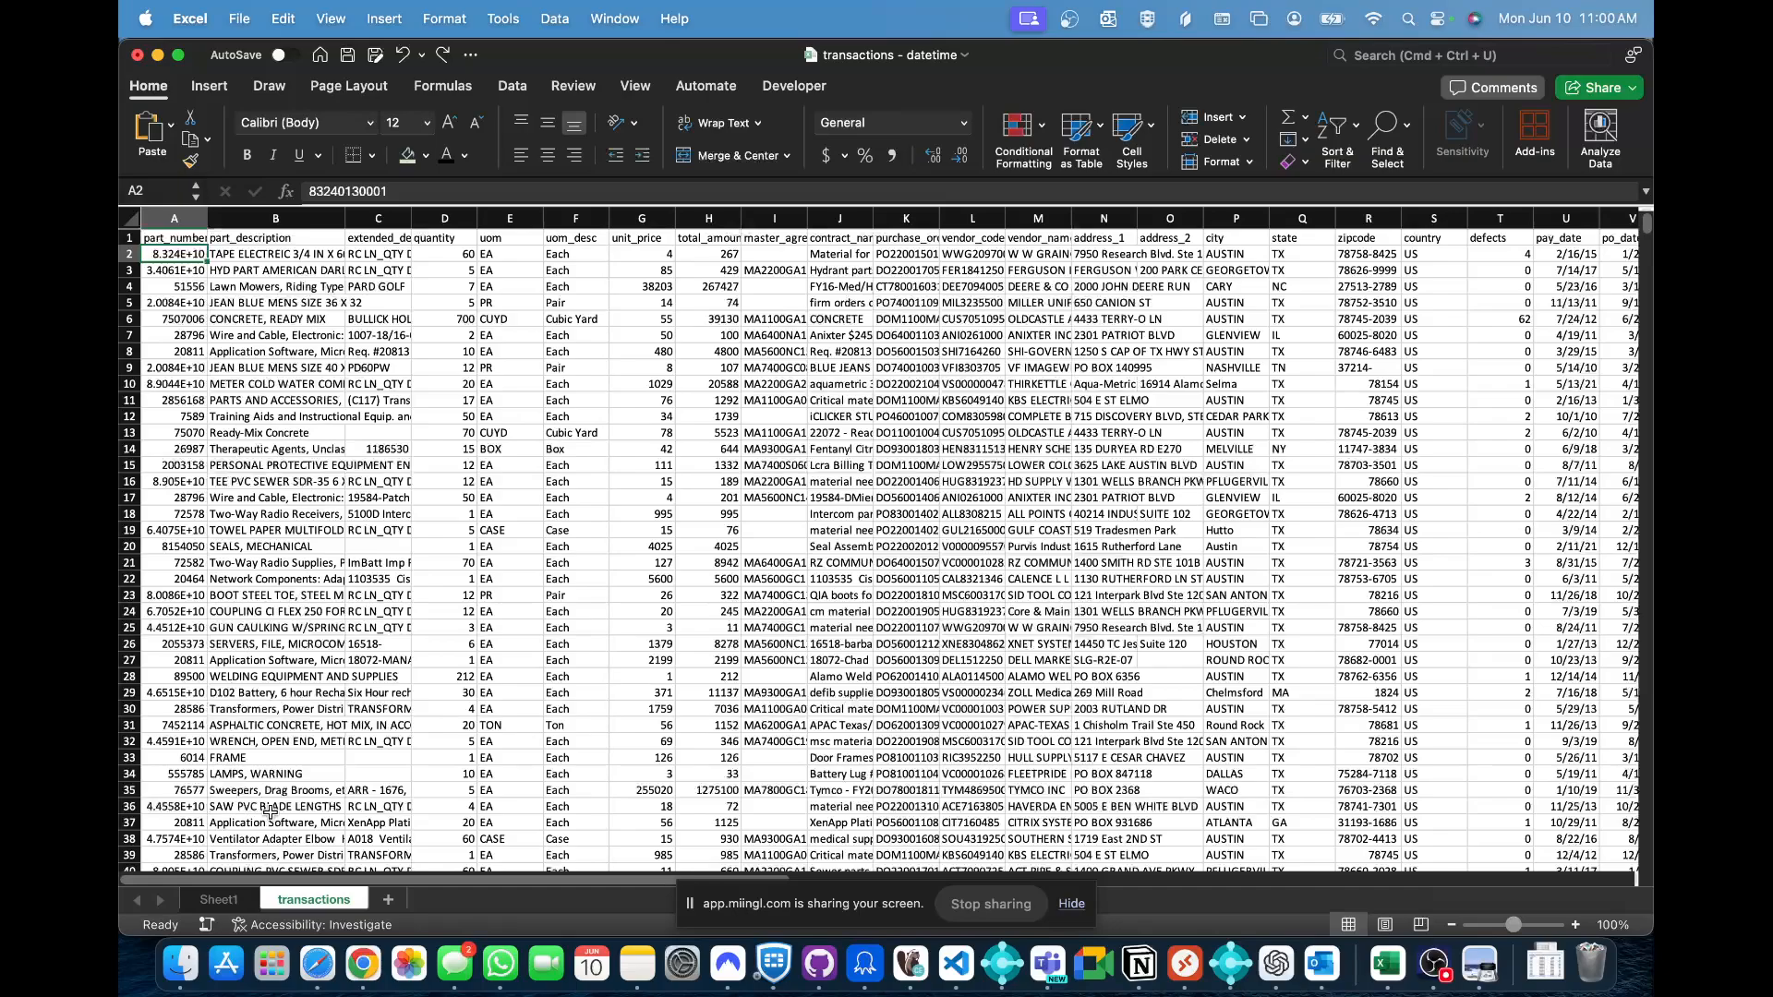
left_click(367, 214)
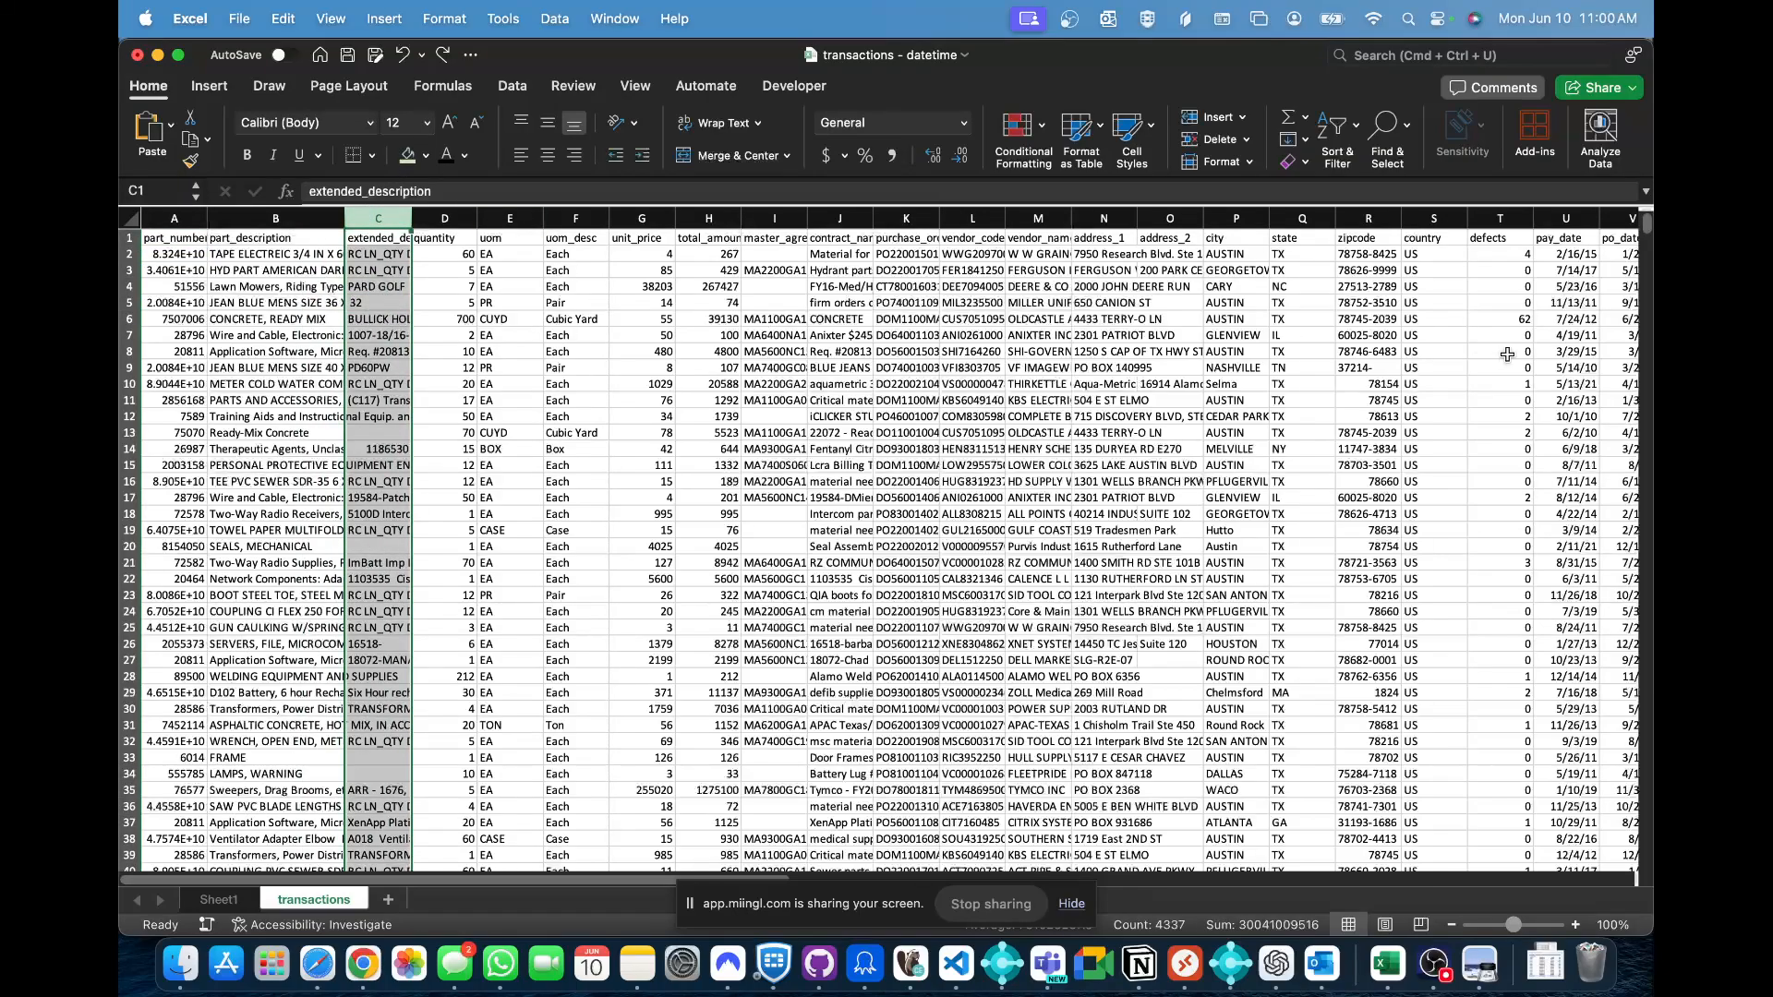
left_click(1237, 219)
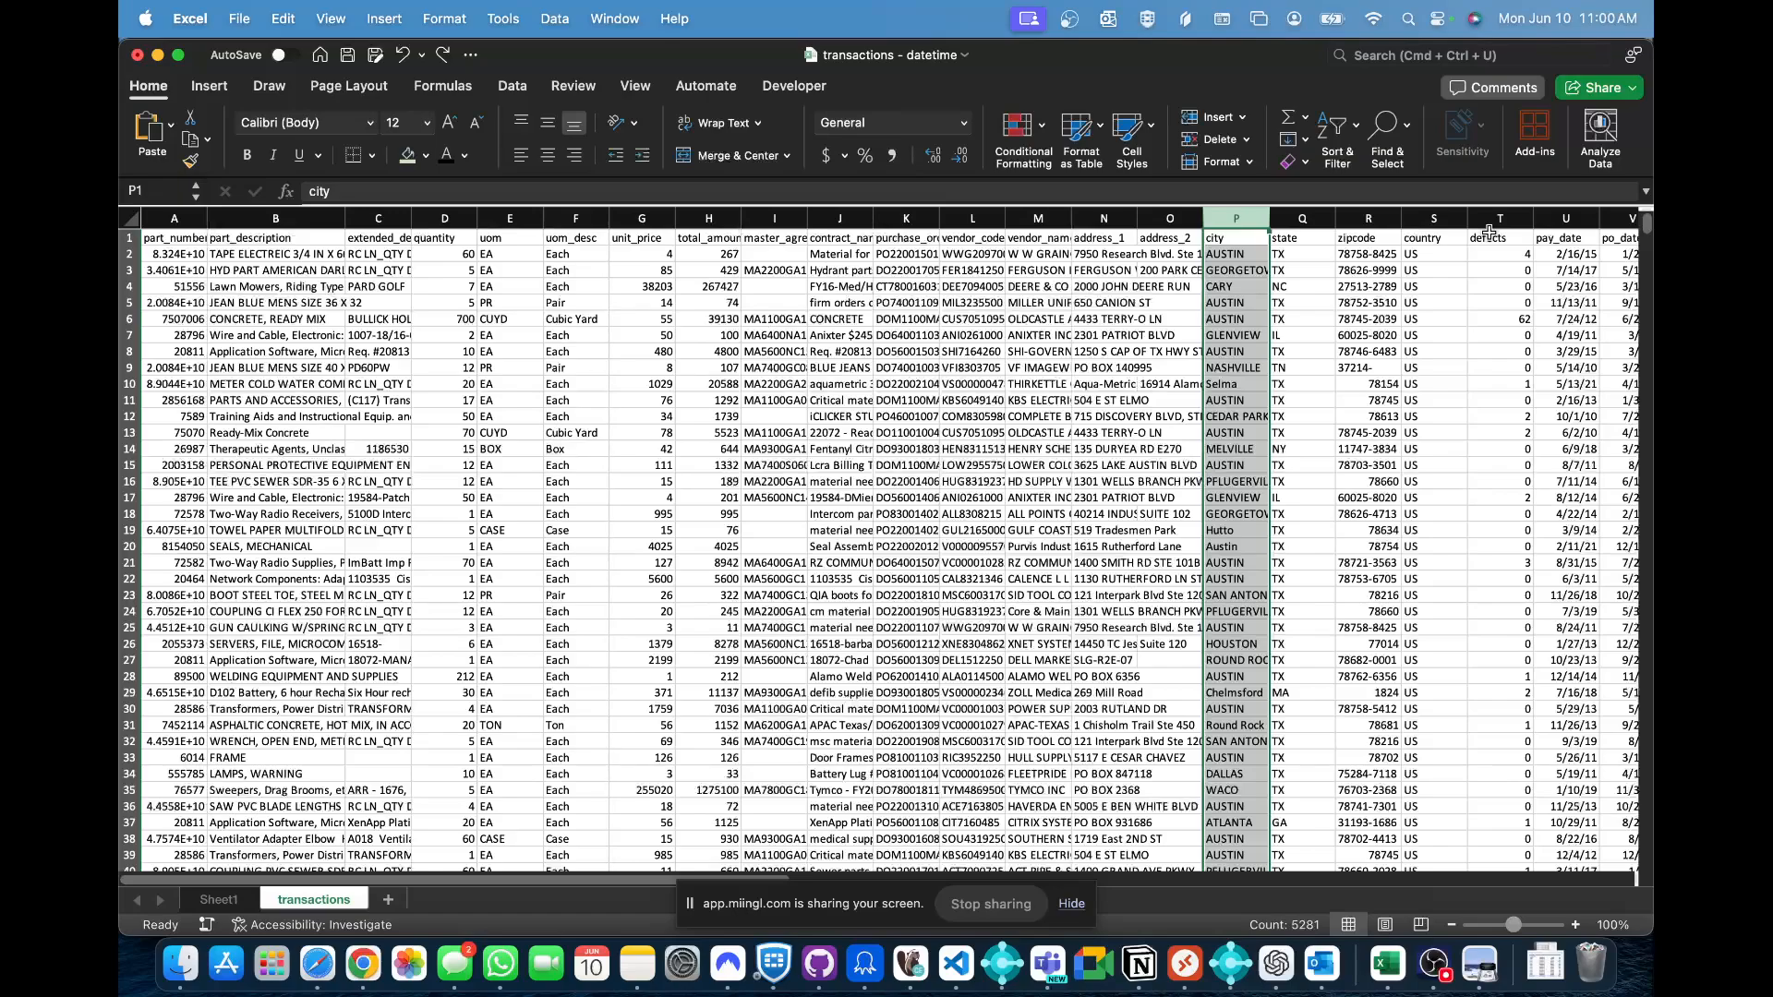
left_click(219, 899)
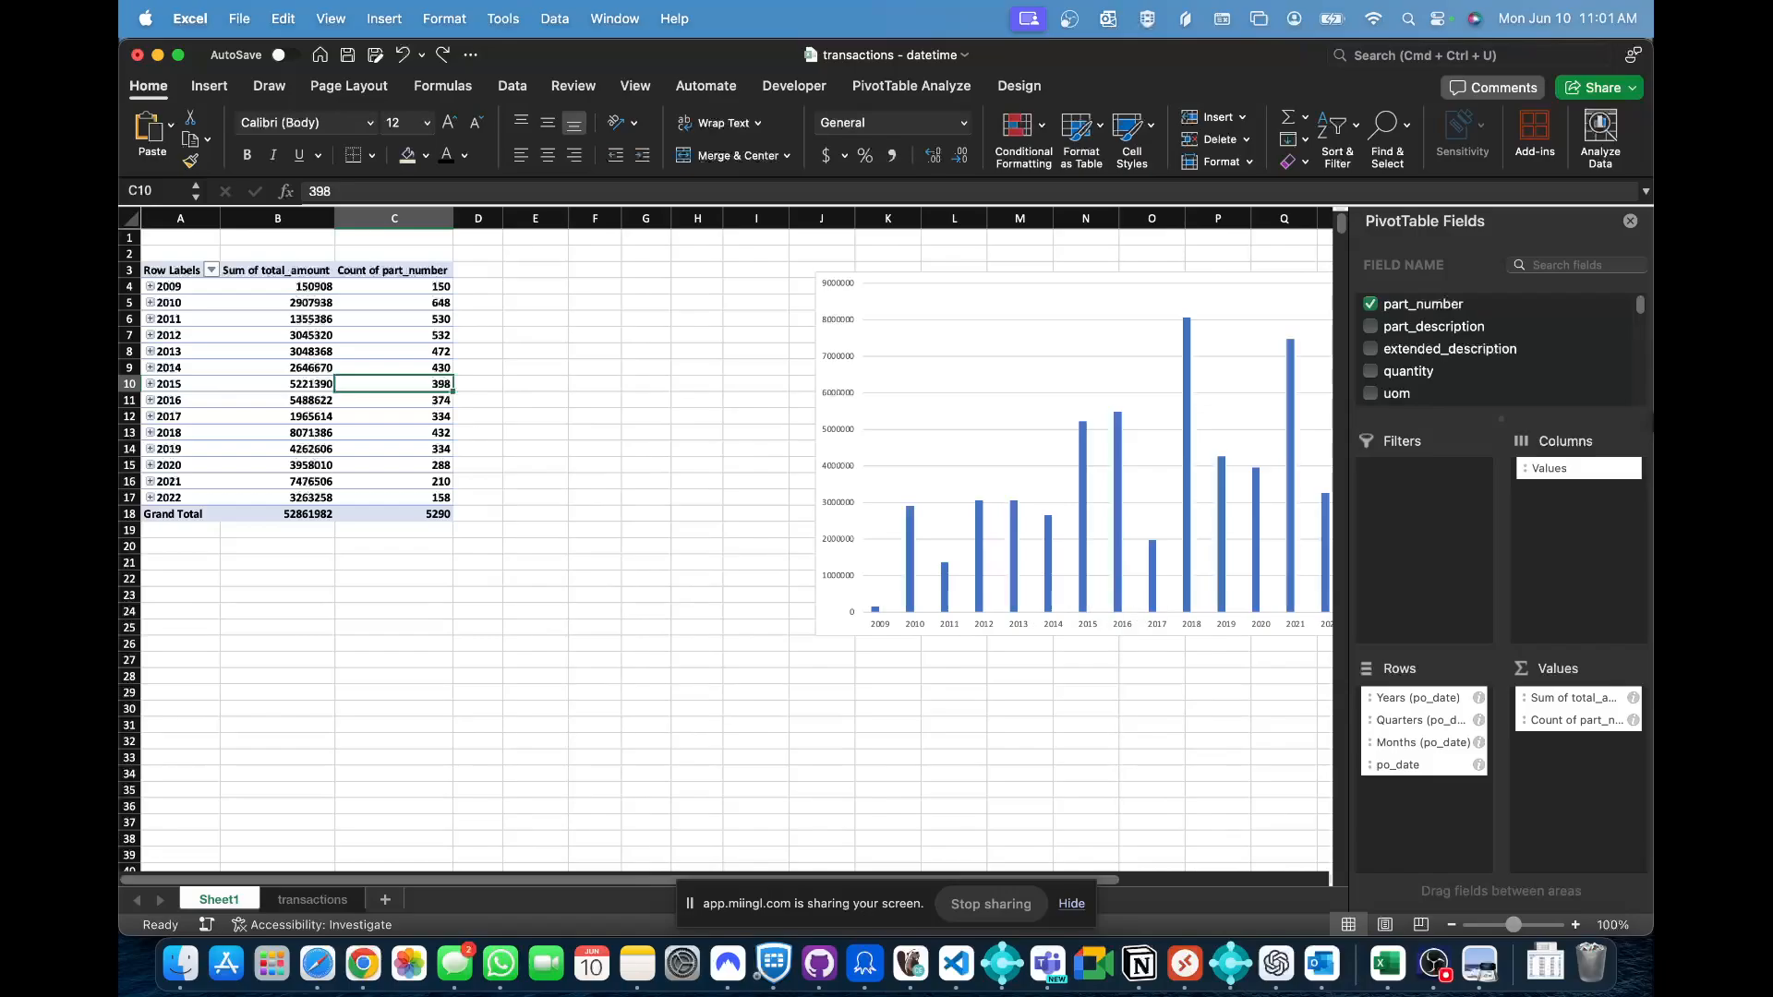
- Hide the screen-sharing notice and switch from the pivot table screenshot in Preview to Safari
left_click(1071, 904)
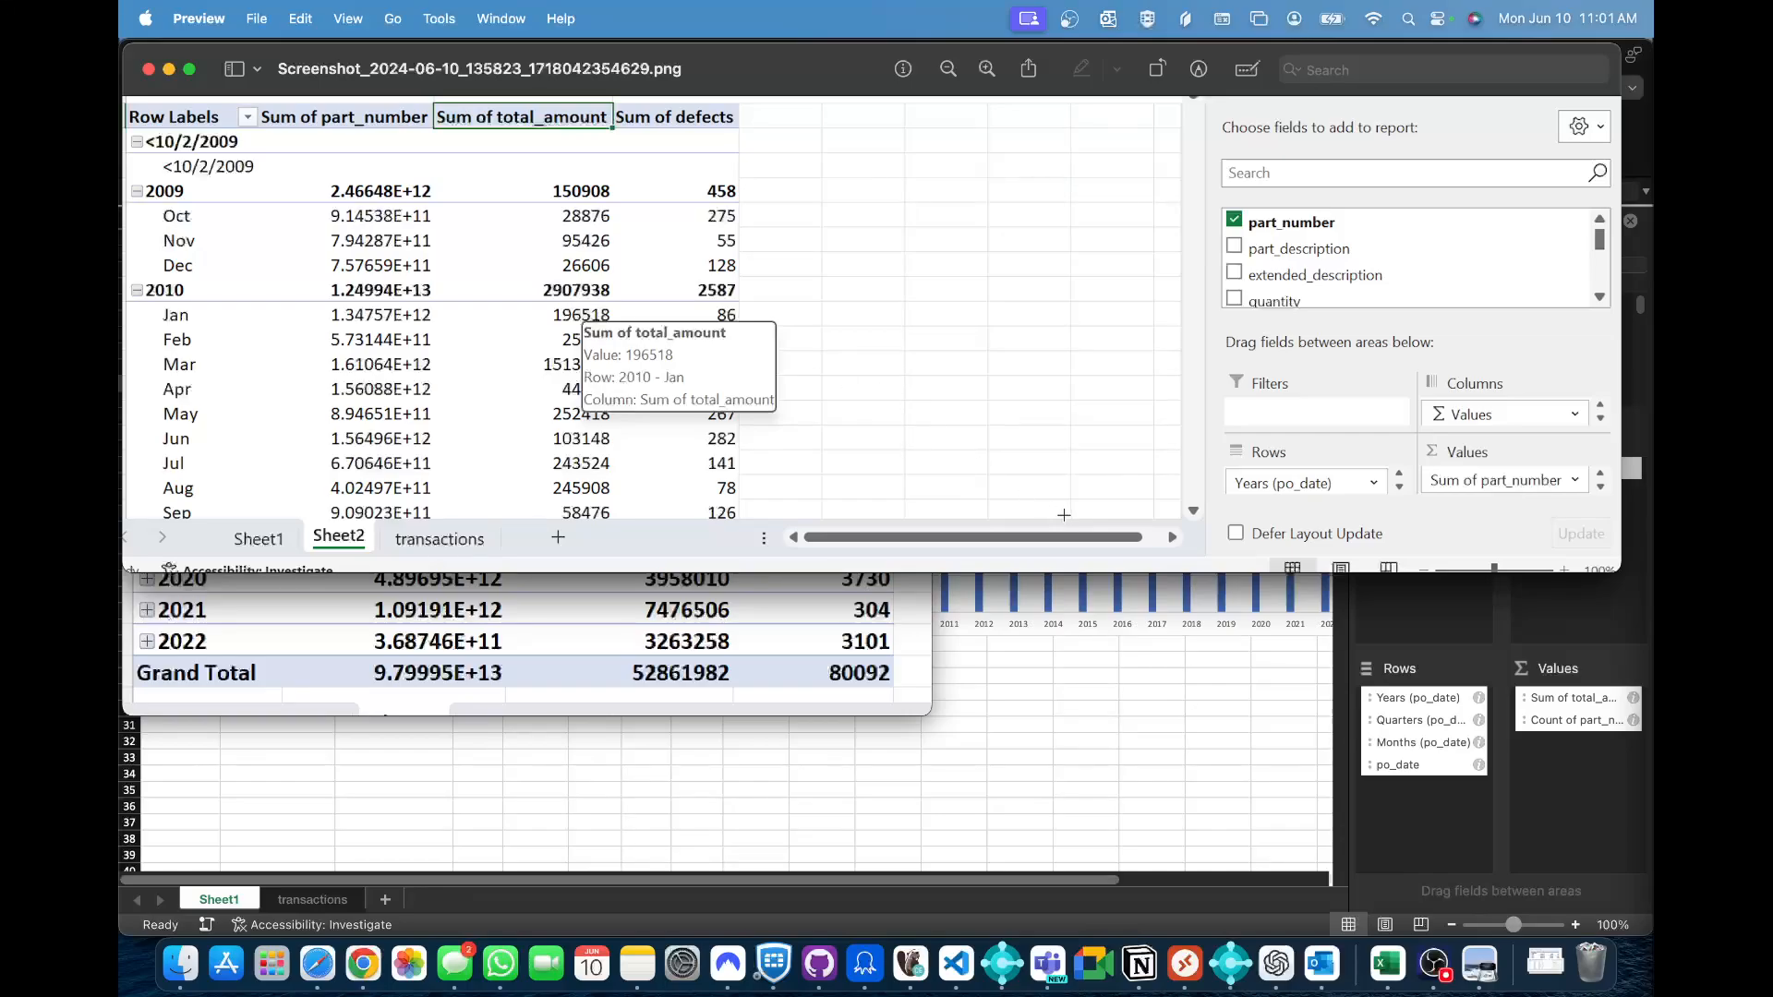
key("super+Tab")
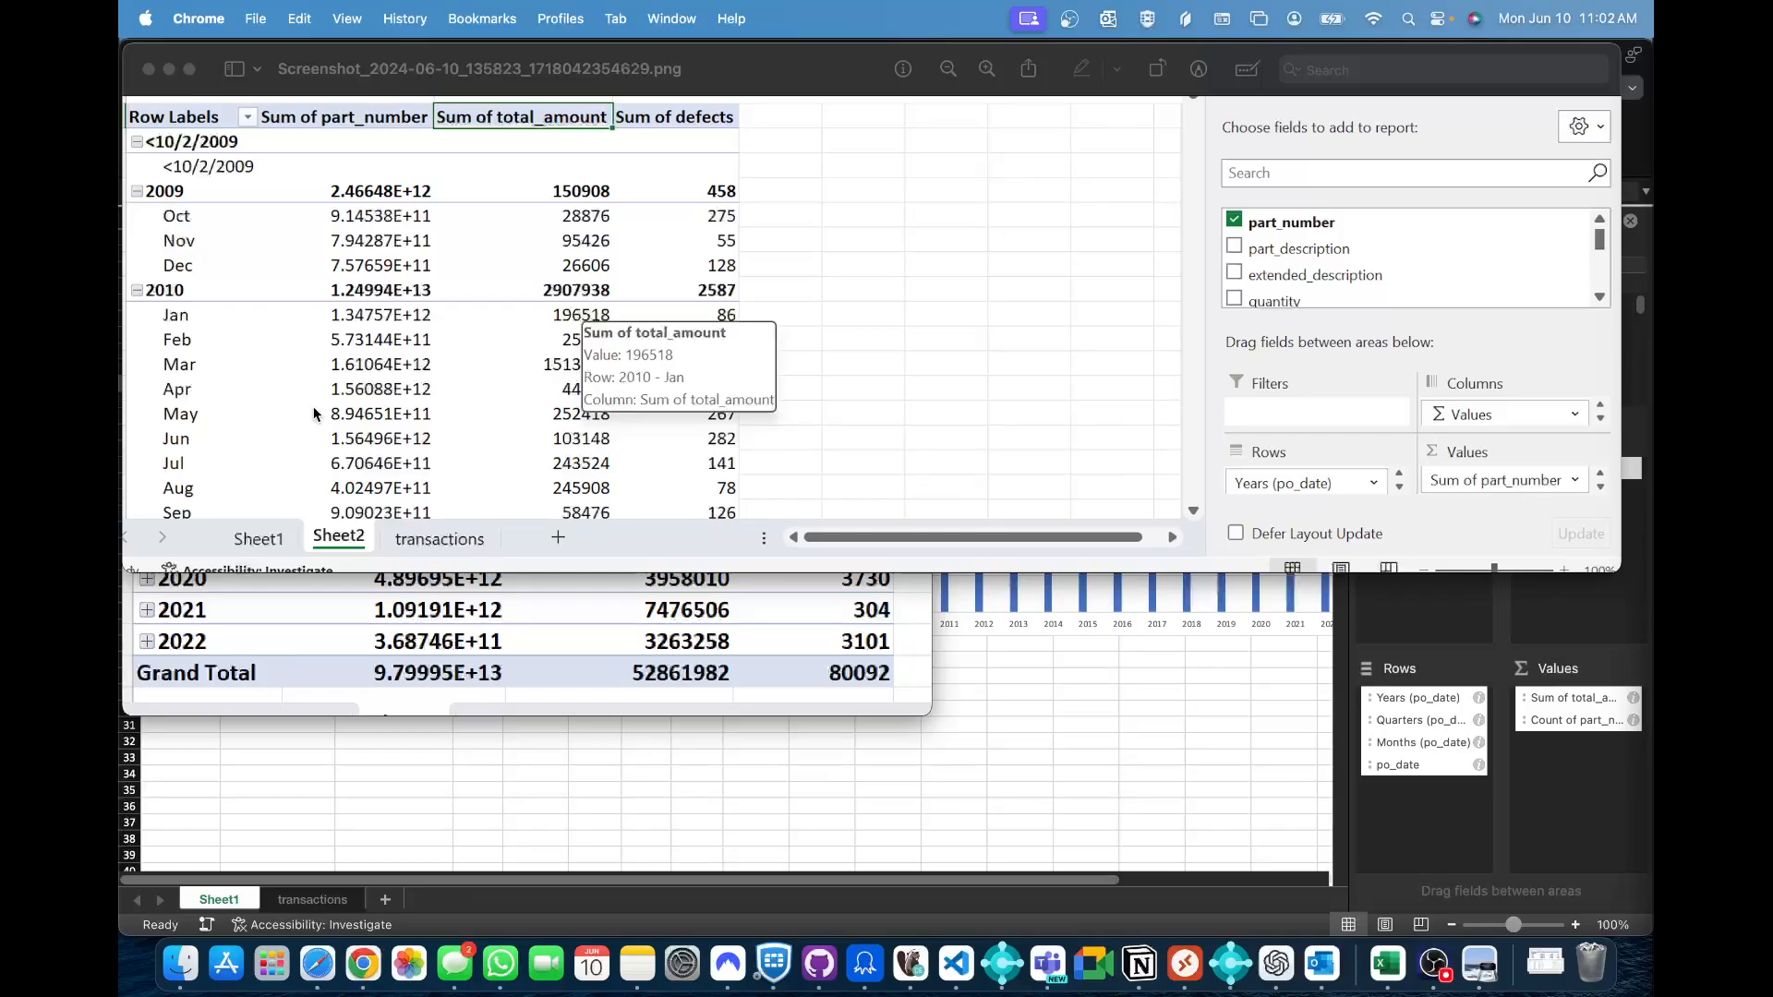
key("super+Tab")
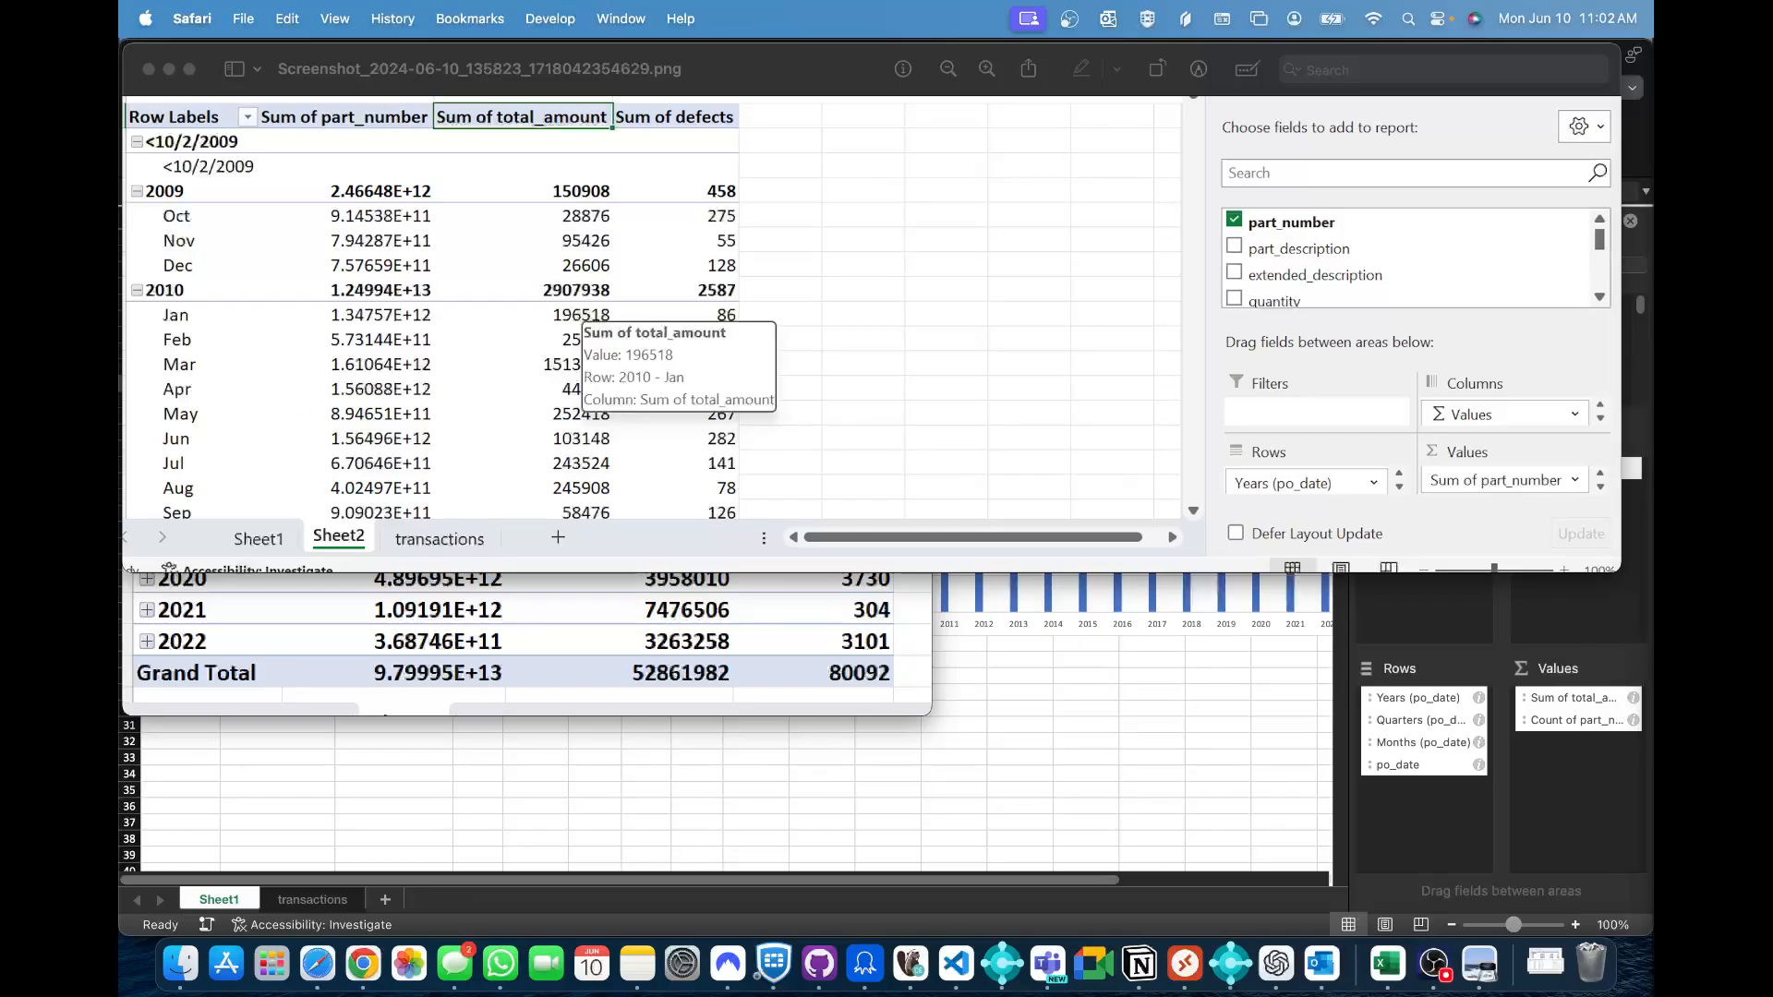